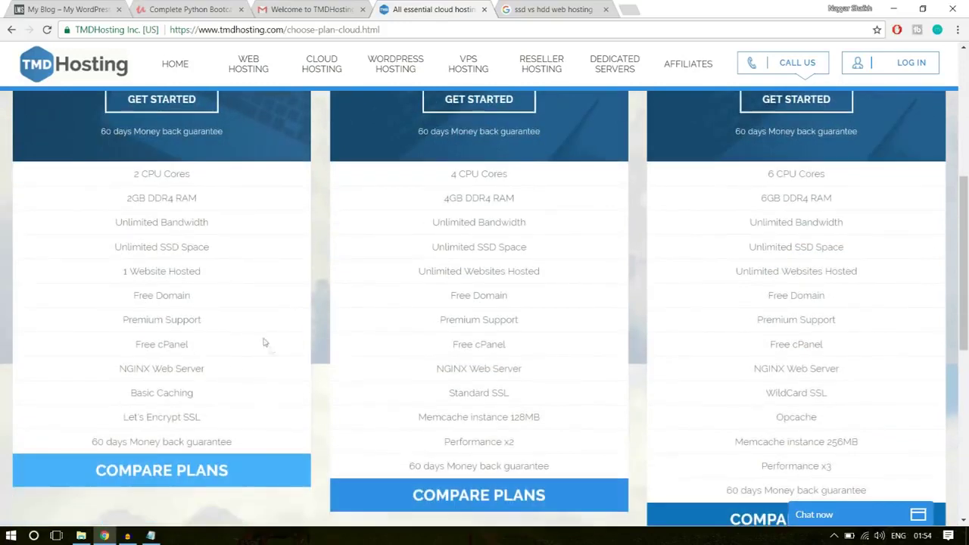
Compare the cloud plans' features and begin ordering Enterprise Cloud at $10.95/mo
{"action": "left_click_drag", "start_coordinate": [114, 276], "coordinate": [214, 274]}
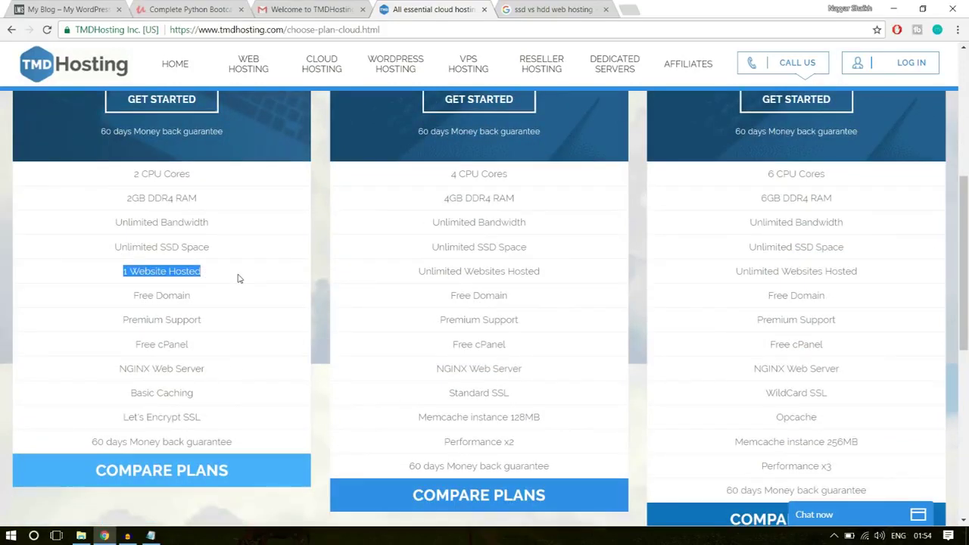
{"action": "left_click", "coordinate": [213, 277]}
{"action": "scroll", "coordinate": [250, 376], "scroll_direction": "up", "scroll_amount": 3}
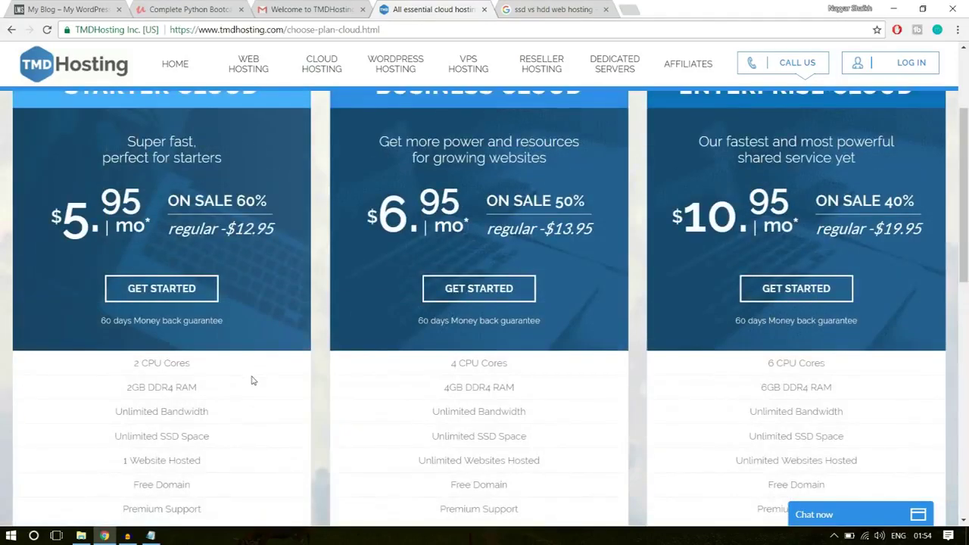
{"action": "scroll", "coordinate": [257, 396], "scroll_direction": "up", "scroll_amount": 1}
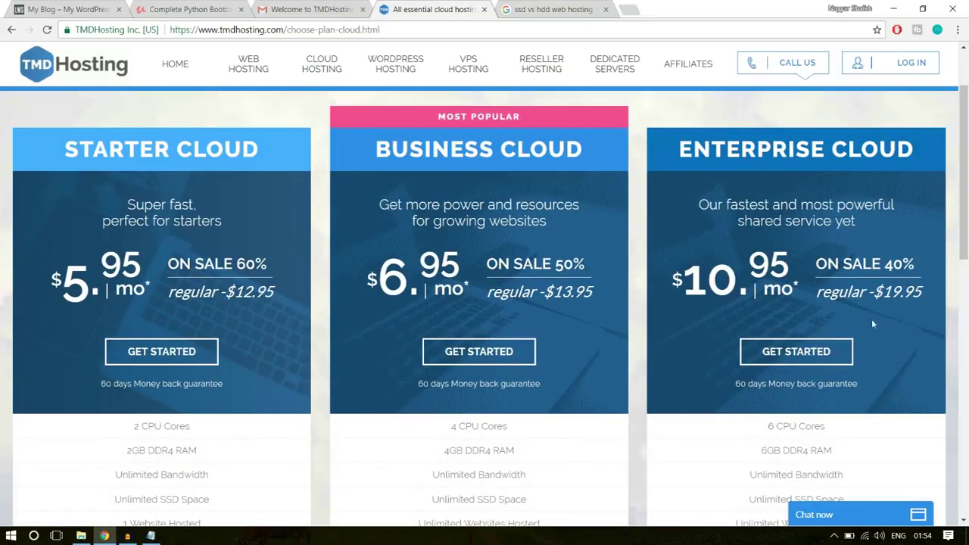
{"action": "left_click", "coordinate": [805, 360]}
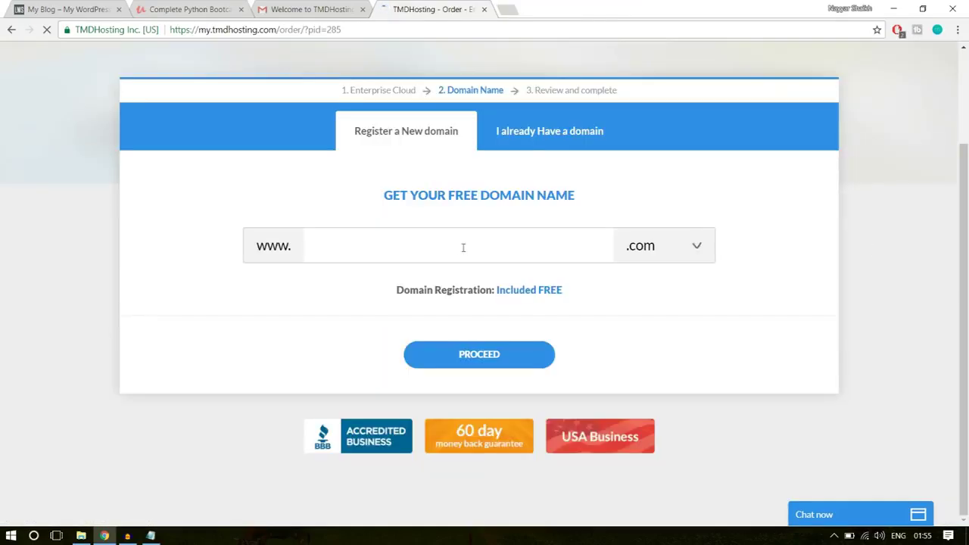
Enter the new domain name, keep the .com extension, and proceed to the order form
{"action": "type", "text": "nayya"}
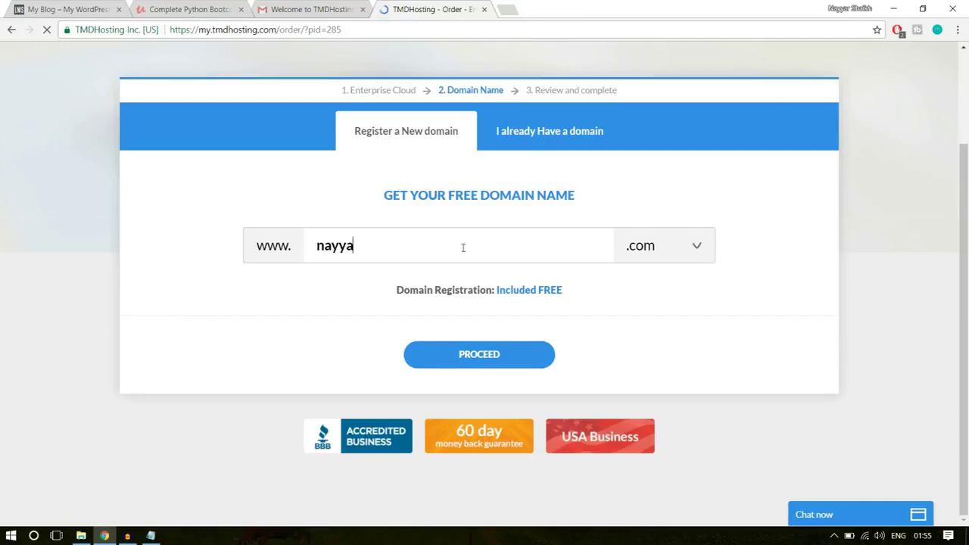
{"action": "type", "text": "rshaikh1"}
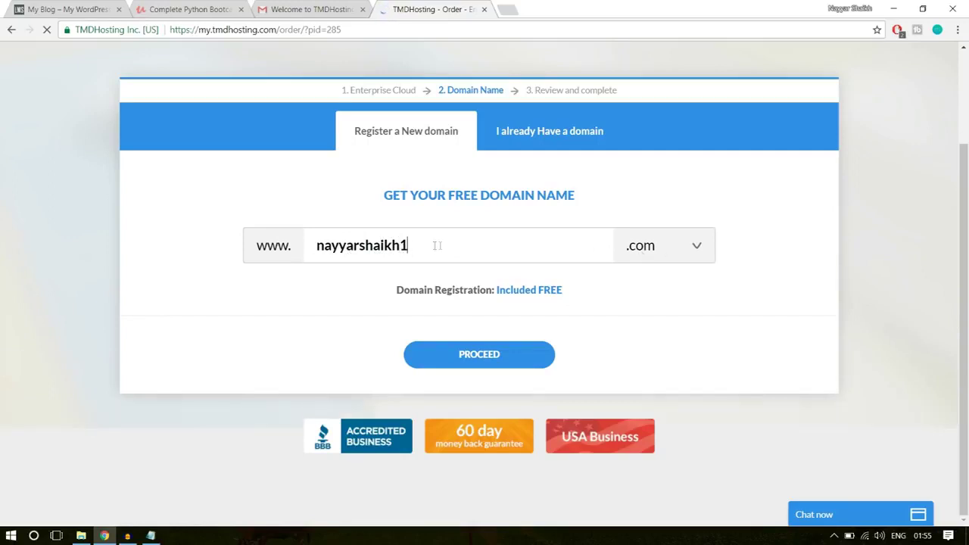
{"action": "left_click", "coordinate": [660, 247]}
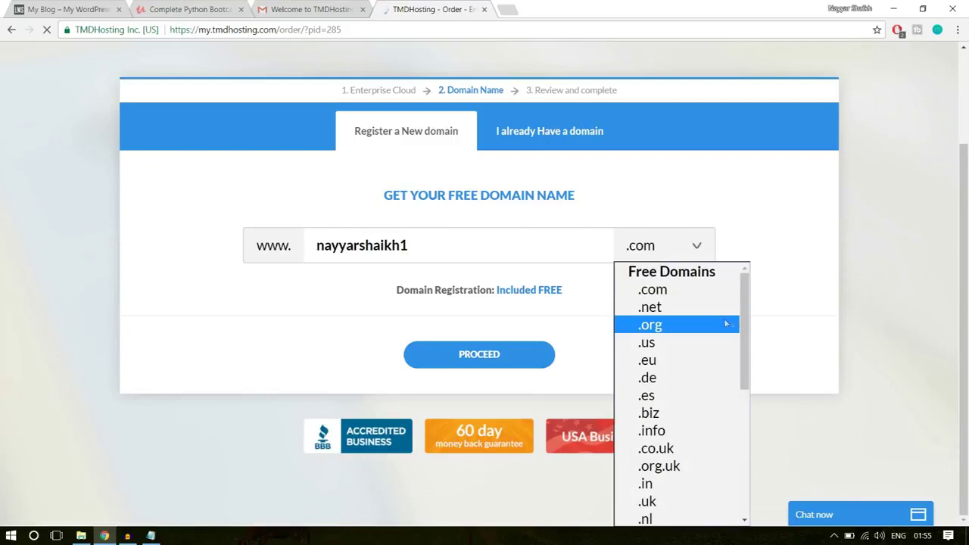
{"action": "scroll", "coordinate": [698, 356], "scroll_direction": "down", "scroll_amount": 3}
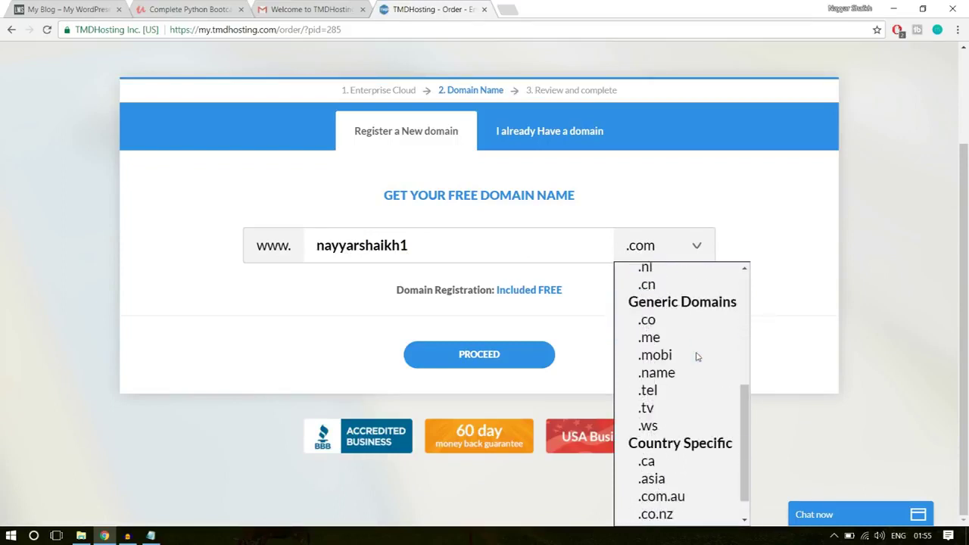
{"action": "scroll", "coordinate": [697, 357], "scroll_direction": "up", "scroll_amount": 3}
{"action": "scroll", "coordinate": [696, 359], "scroll_direction": "down", "scroll_amount": 2}
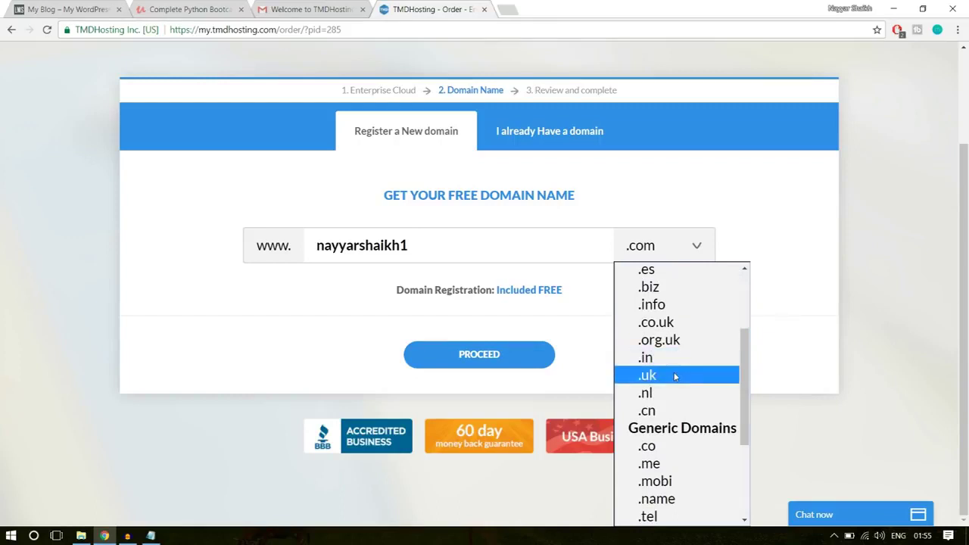
{"action": "left_click", "coordinate": [801, 303]}
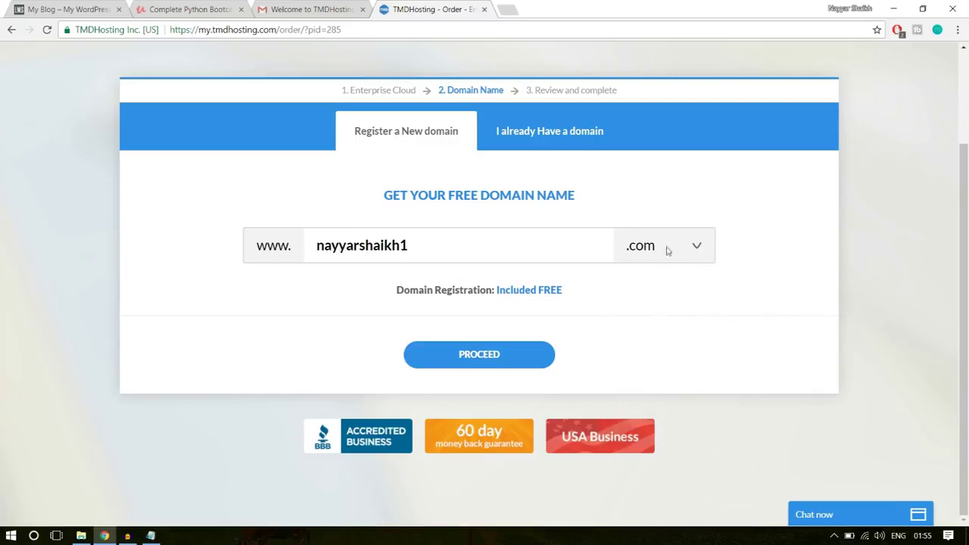
{"action": "left_click", "coordinate": [512, 356]}
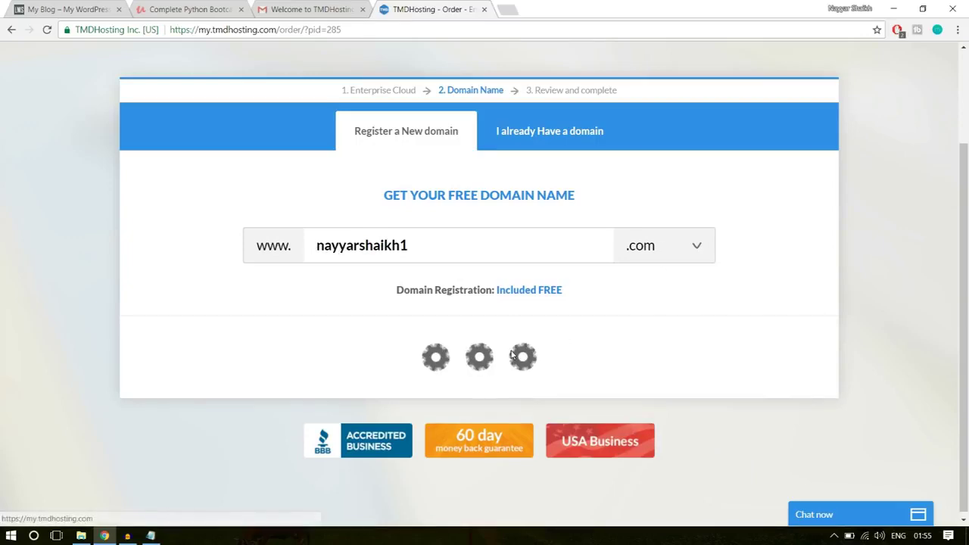
{"action": "scroll", "coordinate": [825, 321], "scroll_direction": "down", "scroll_amount": 3}
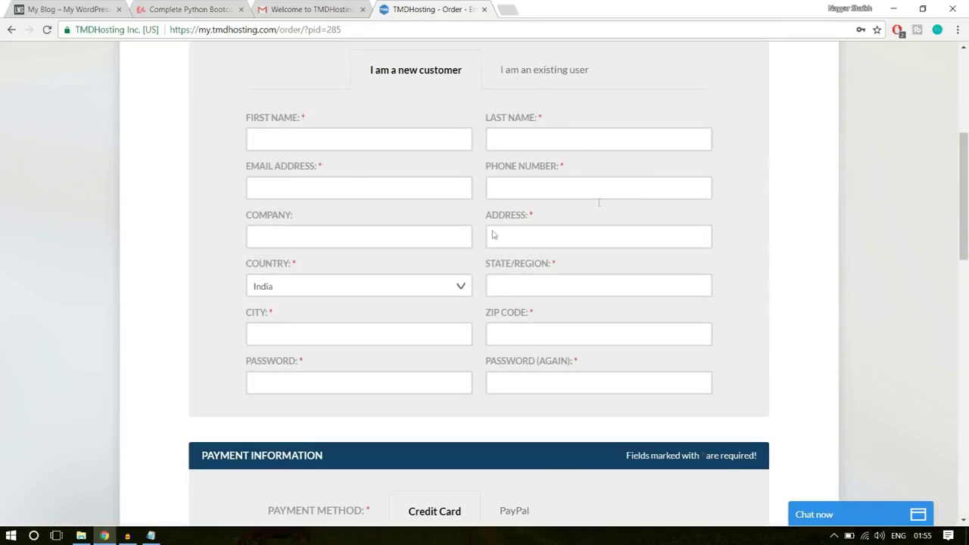
Try PayPal, then keep credit card as the payment method
{"action": "scroll", "coordinate": [870, 309], "scroll_direction": "down", "scroll_amount": 4}
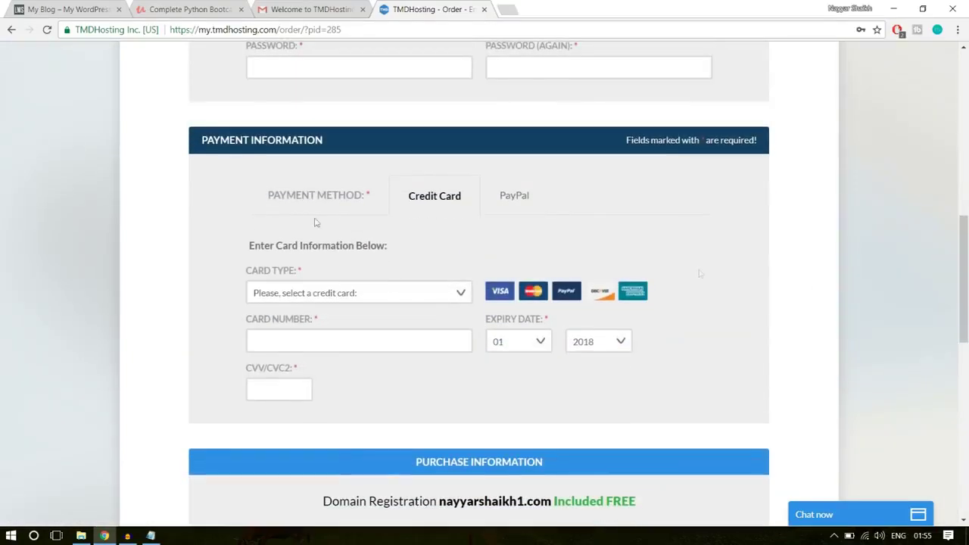
{"action": "left_click", "coordinate": [524, 201]}
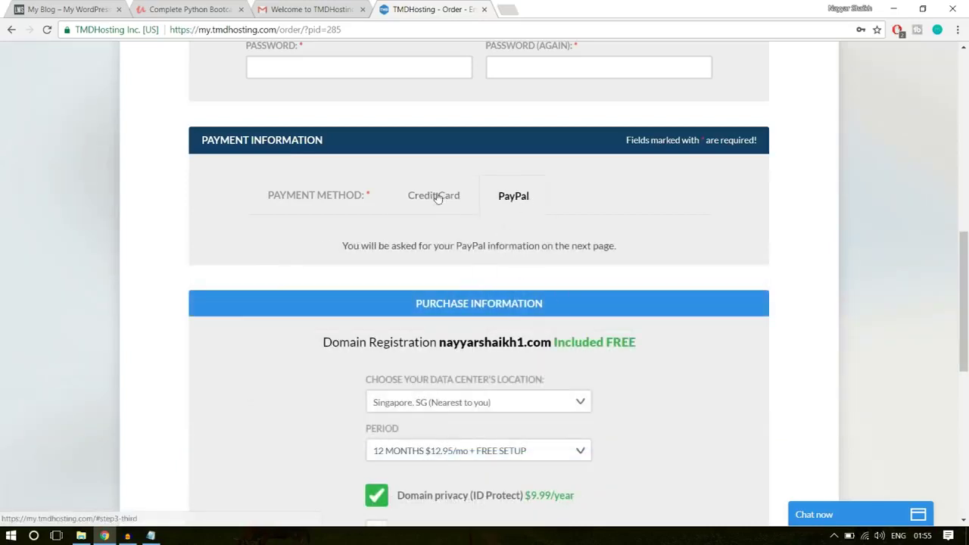
{"action": "left_click", "coordinate": [437, 199]}
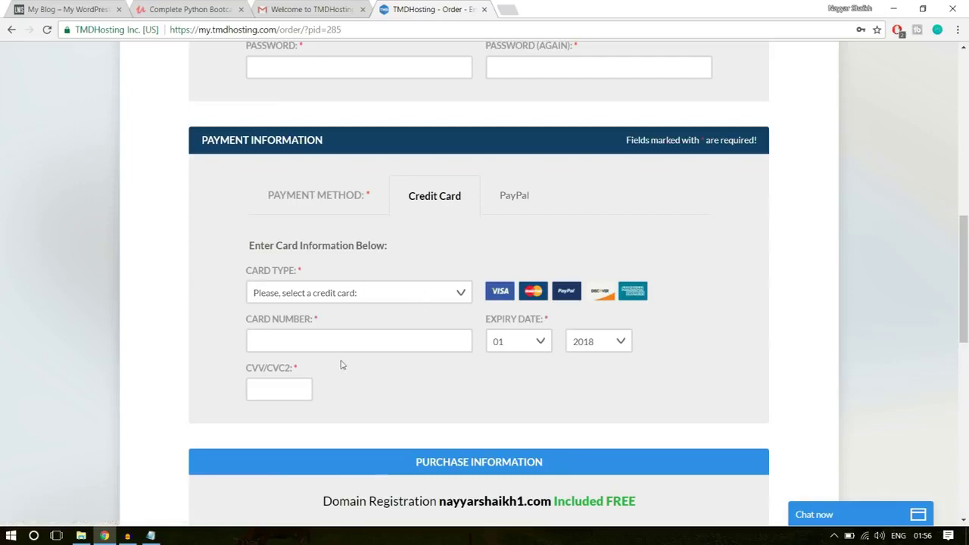
Keep the Singapore data center and 12-month billing period, totalling $165.39
{"action": "scroll", "coordinate": [936, 350], "scroll_direction": "down", "scroll_amount": 3}
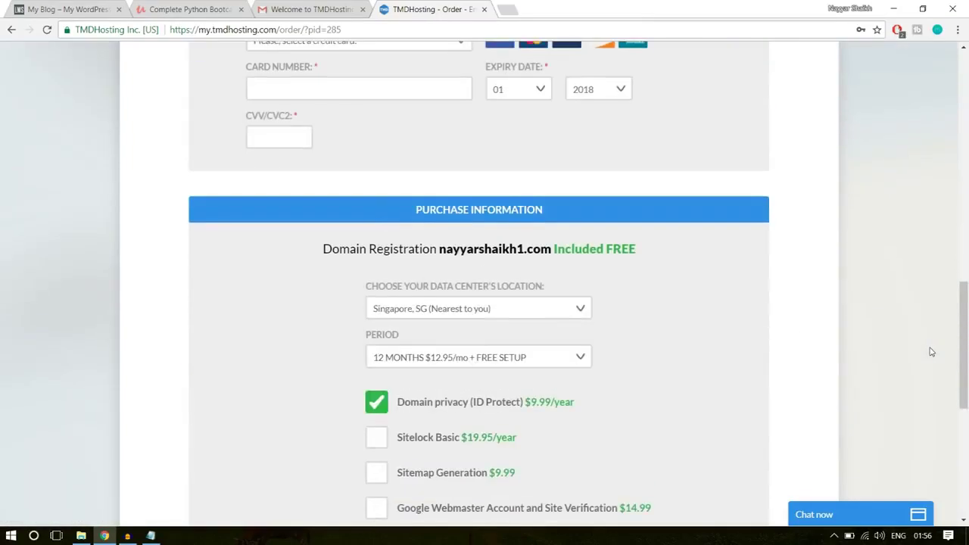
{"action": "scroll", "coordinate": [931, 352], "scroll_direction": "down", "scroll_amount": 1}
{"action": "scroll", "coordinate": [678, 215], "scroll_direction": "down", "scroll_amount": 1}
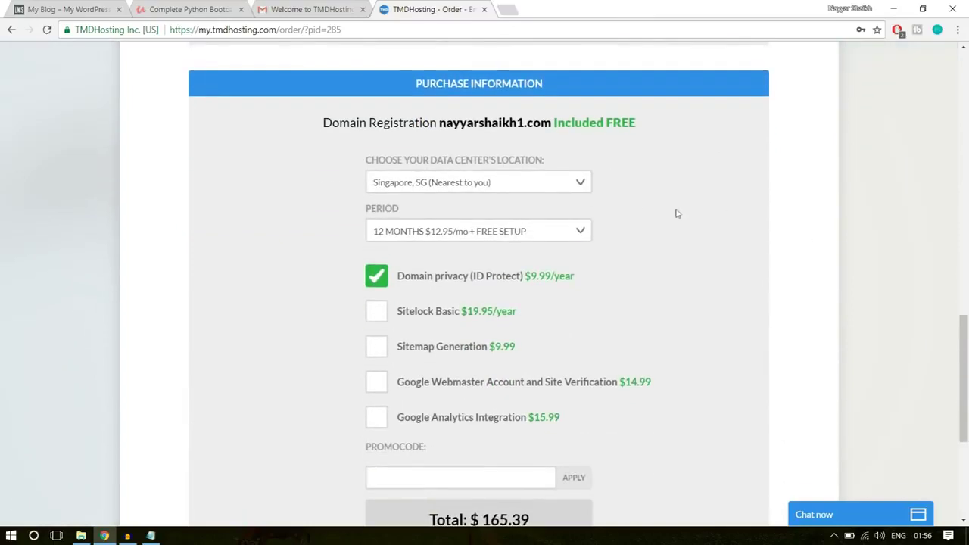
{"action": "left_click", "coordinate": [531, 185]}
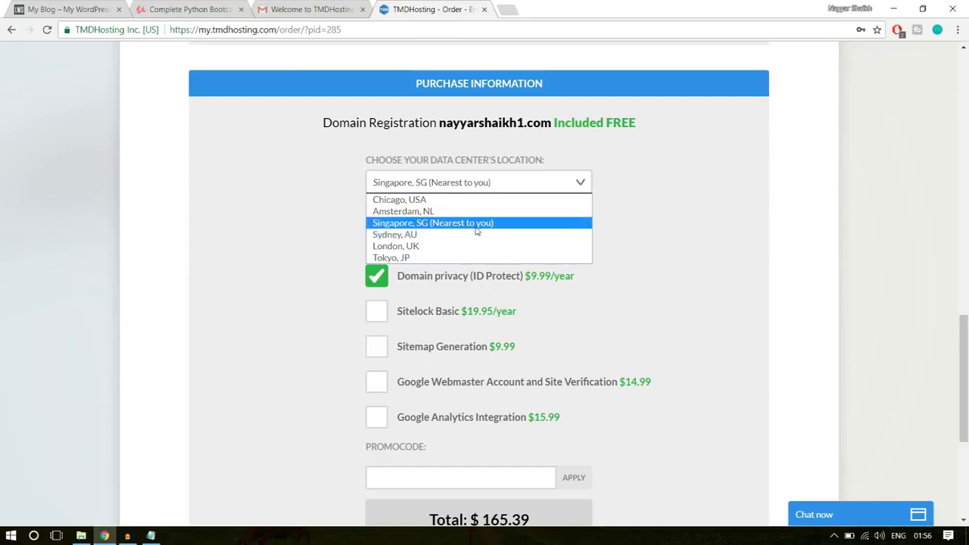
{"action": "left_click", "coordinate": [452, 225]}
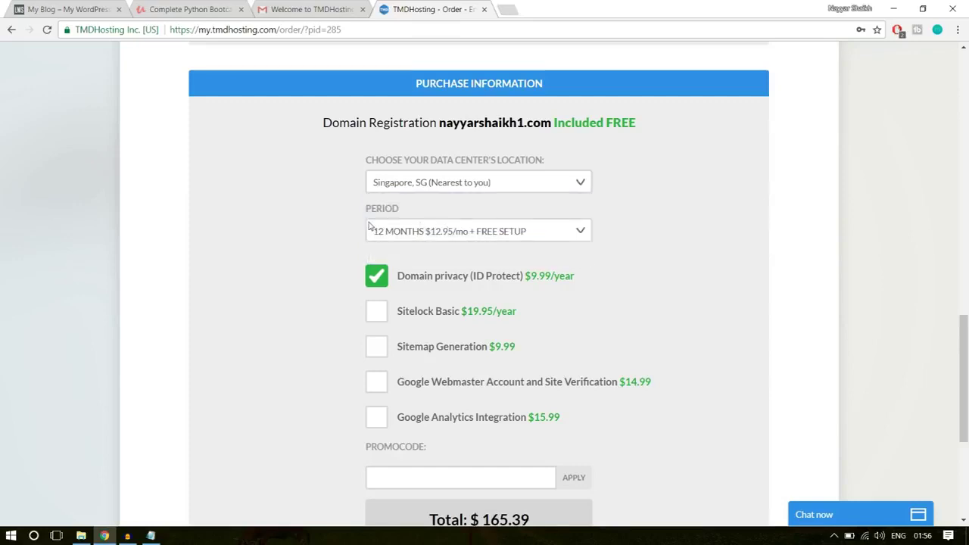
{"action": "left_click", "coordinate": [463, 233]}
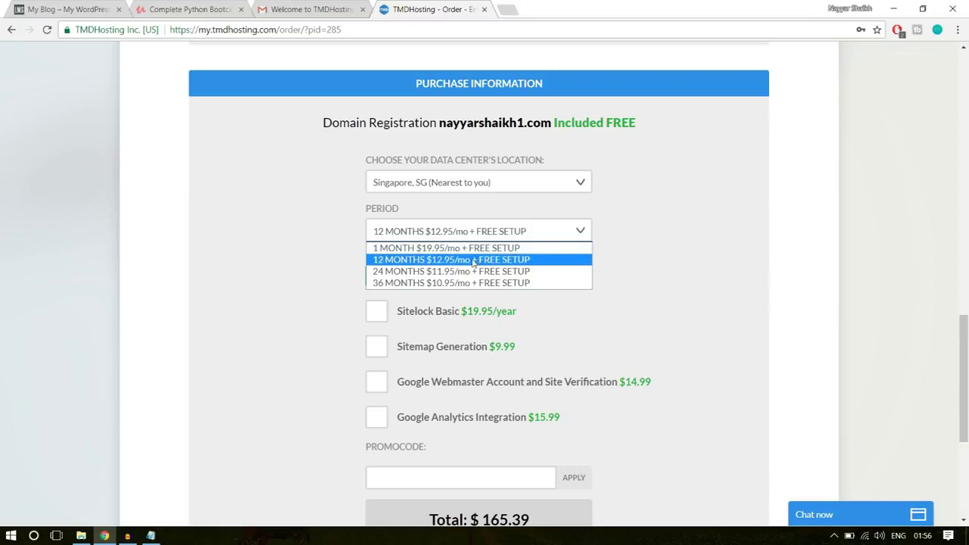
{"action": "left_click", "coordinate": [402, 264]}
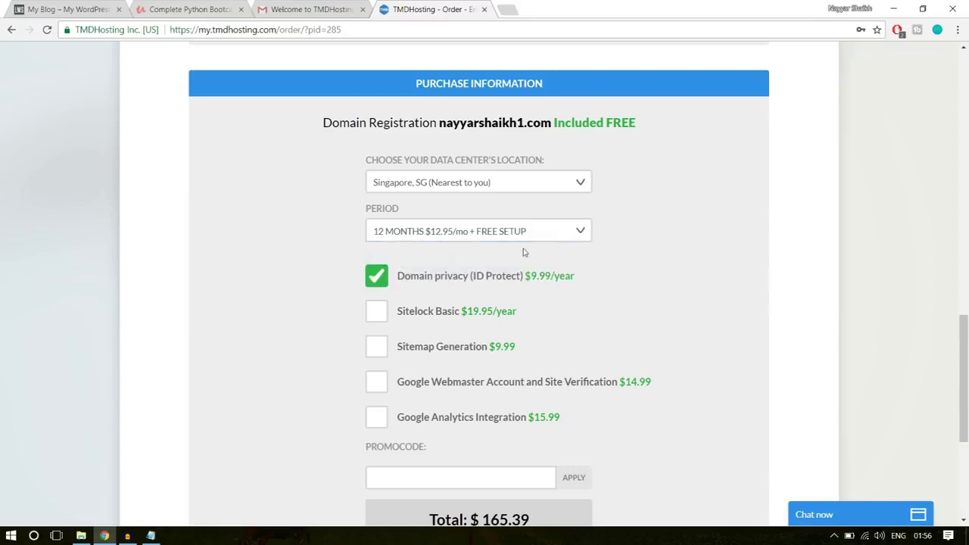
{"action": "scroll", "coordinate": [667, 244], "scroll_direction": "down", "scroll_amount": 1}
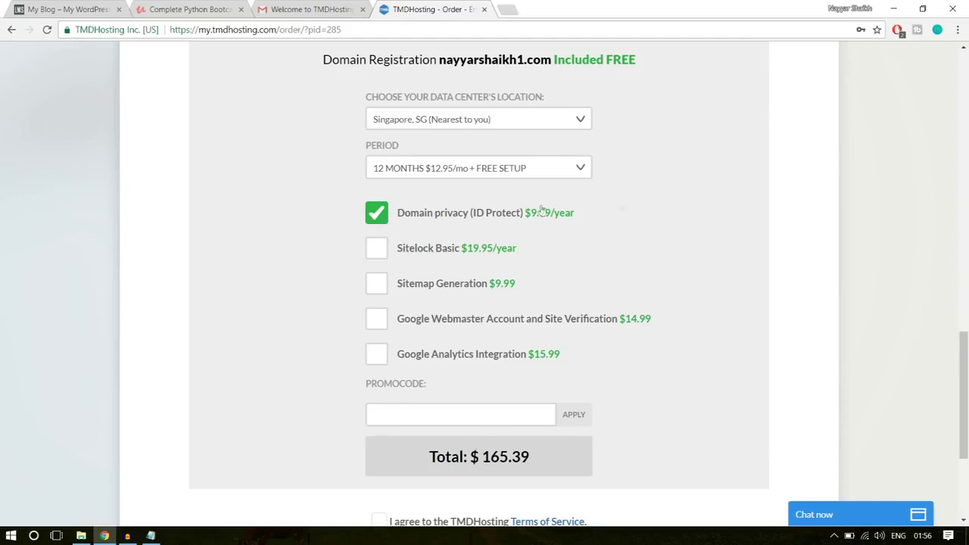
{"action": "scroll", "coordinate": [727, 266], "scroll_direction": "down", "scroll_amount": 3}
{"action": "scroll", "coordinate": [726, 267], "scroll_direction": "up", "scroll_amount": 1}
Apply the 7% promo code to drop the total to $154.51, and accept the Terms of Service
{"action": "left_click", "coordinate": [440, 257]}
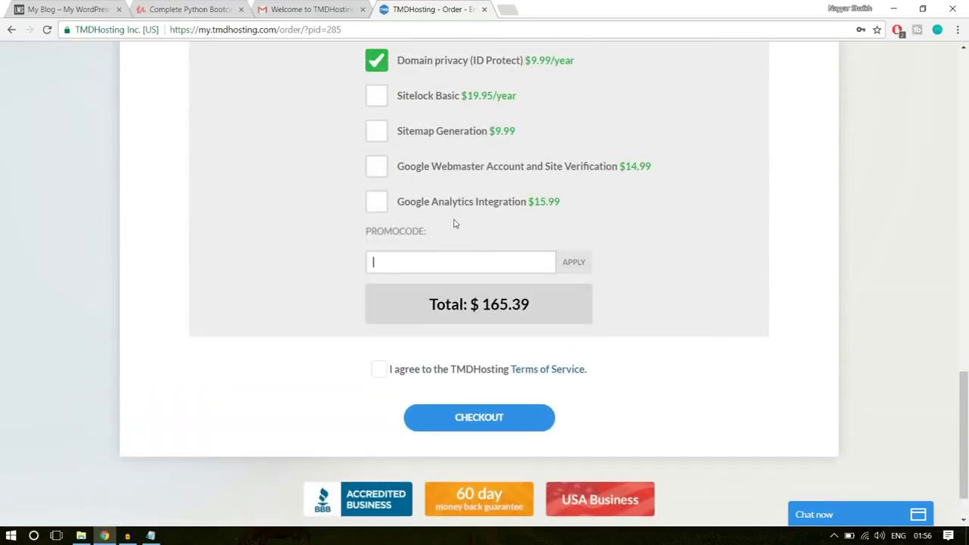
{"action": "type", "text": "NAYYAR6"}
{"action": "key", "text": "BackSpace"}
{"action": "type", "text": "7"}
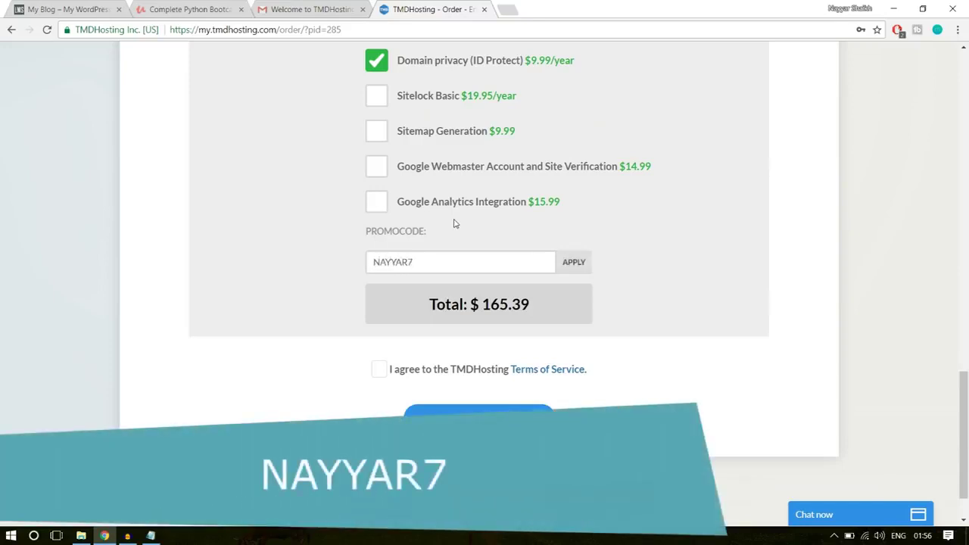
{"action": "left_click", "coordinate": [587, 274]}
{"action": "scroll", "coordinate": [767, 232], "scroll_direction": "down", "scroll_amount": 1}
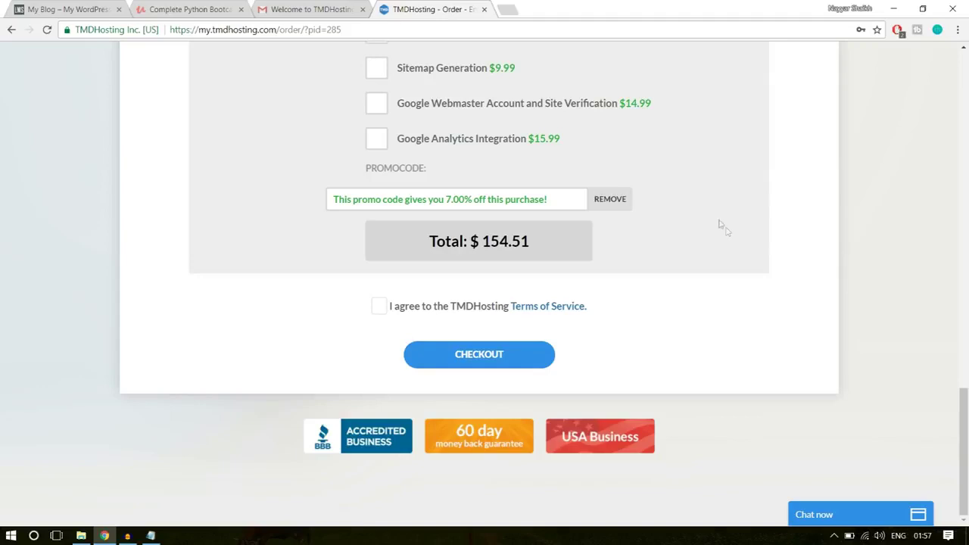
{"action": "left_click", "coordinate": [378, 306]}
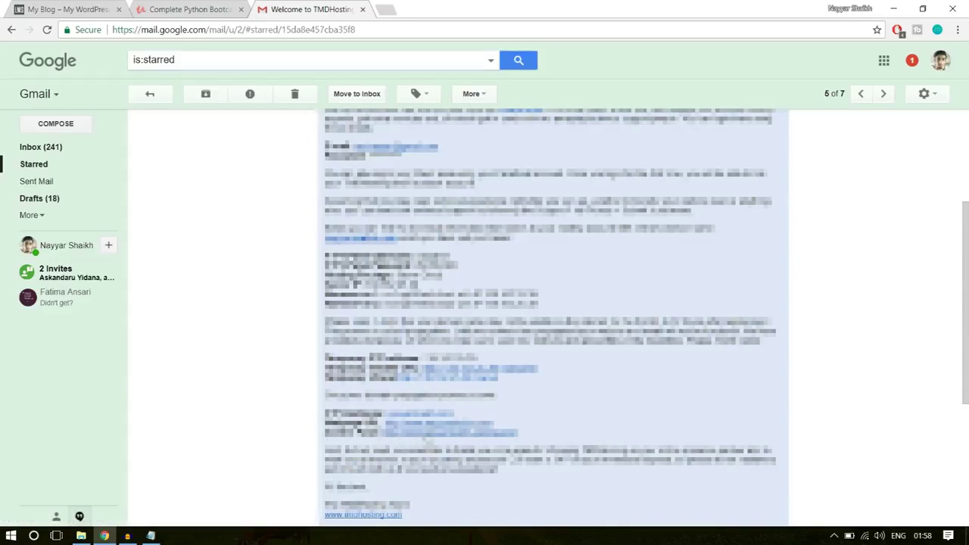
Open the welcome email's cPanel link in a new tab and switch to it
{"action": "middle_click", "coordinate": [427, 436]}
{"action": "left_click", "coordinate": [414, 10]}
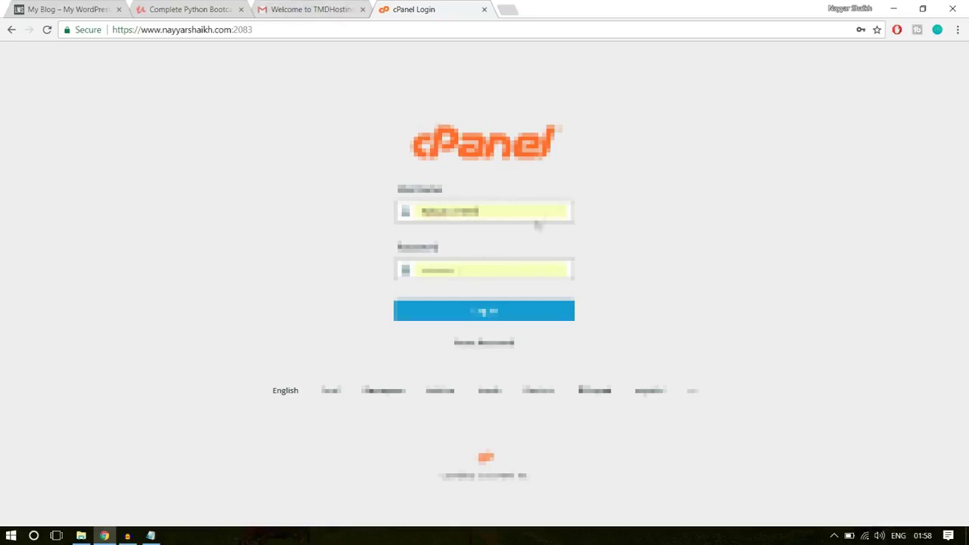
Log in to cPanel and launch the WordPress installer under Softaculous Apps
{"action": "left_click", "coordinate": [512, 322]}
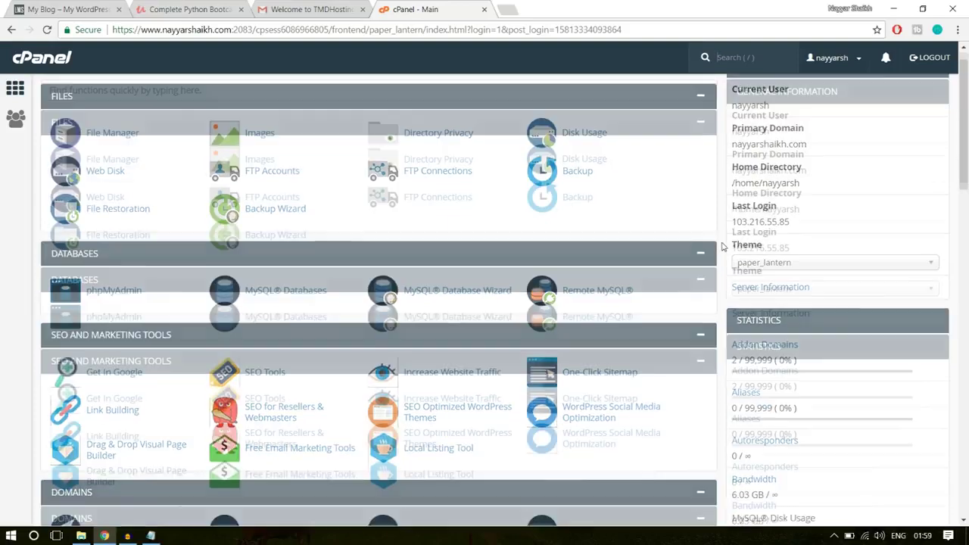
{"action": "scroll", "coordinate": [723, 247], "scroll_direction": "down", "scroll_amount": 5}
{"action": "scroll", "coordinate": [724, 247], "scroll_direction": "down", "scroll_amount": 10}
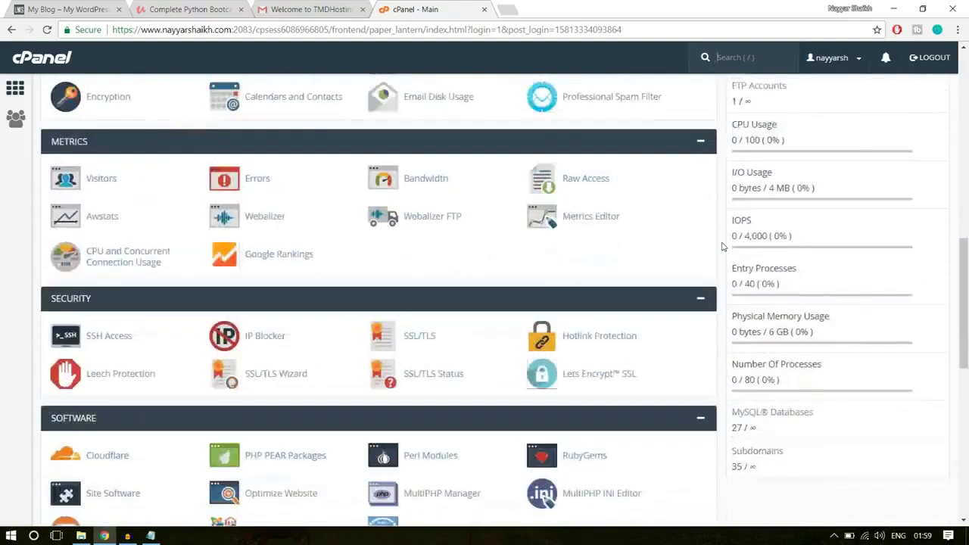
{"action": "scroll", "coordinate": [724, 247], "scroll_direction": "down", "scroll_amount": 2}
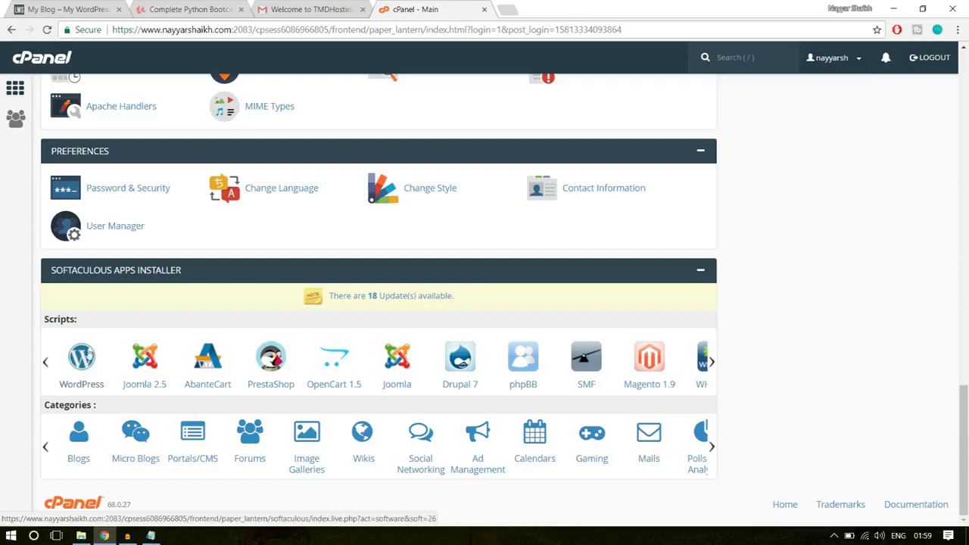
{"action": "left_click", "coordinate": [79, 358]}
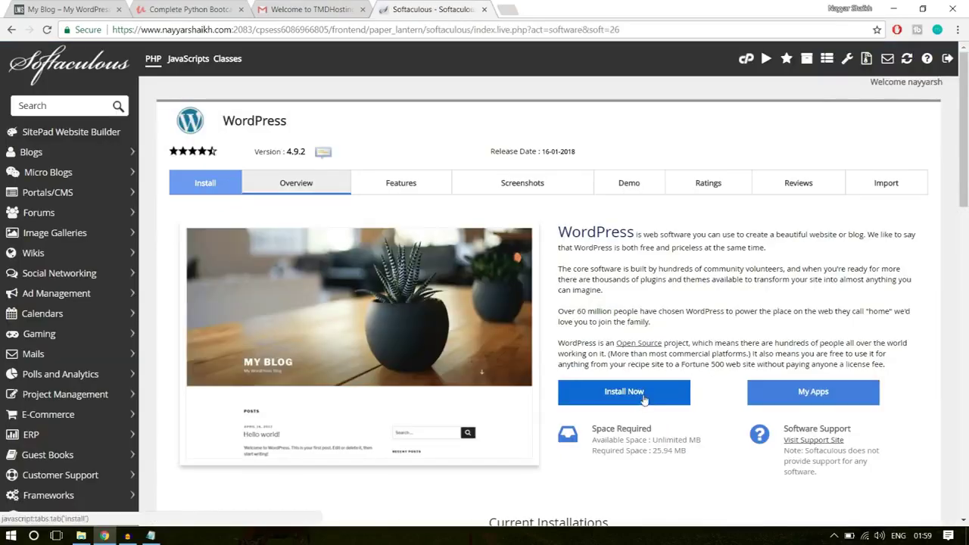
{"action": "left_click", "coordinate": [624, 392]}
{"action": "scroll", "coordinate": [599, 259], "scroll_direction": "down", "scroll_amount": 1}
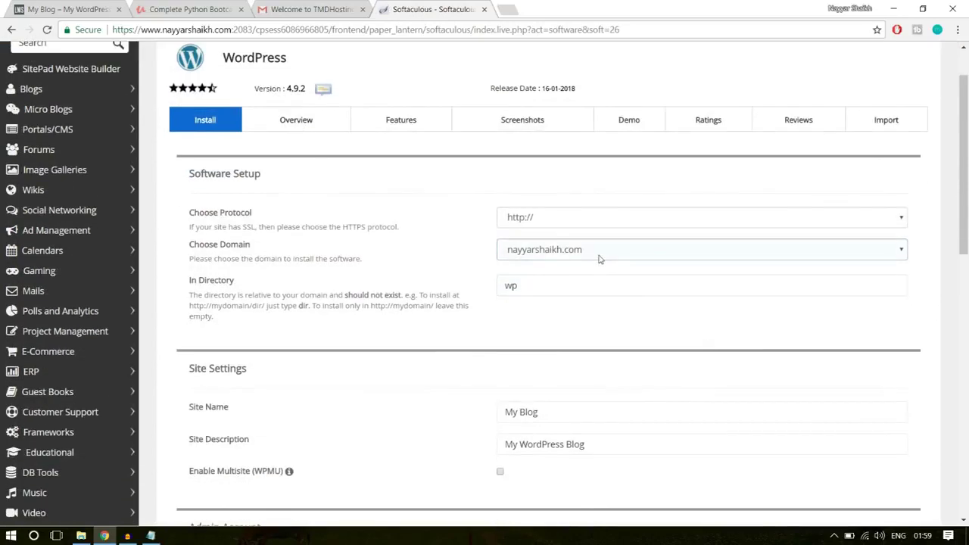
{"action": "left_click", "coordinate": [599, 250]}
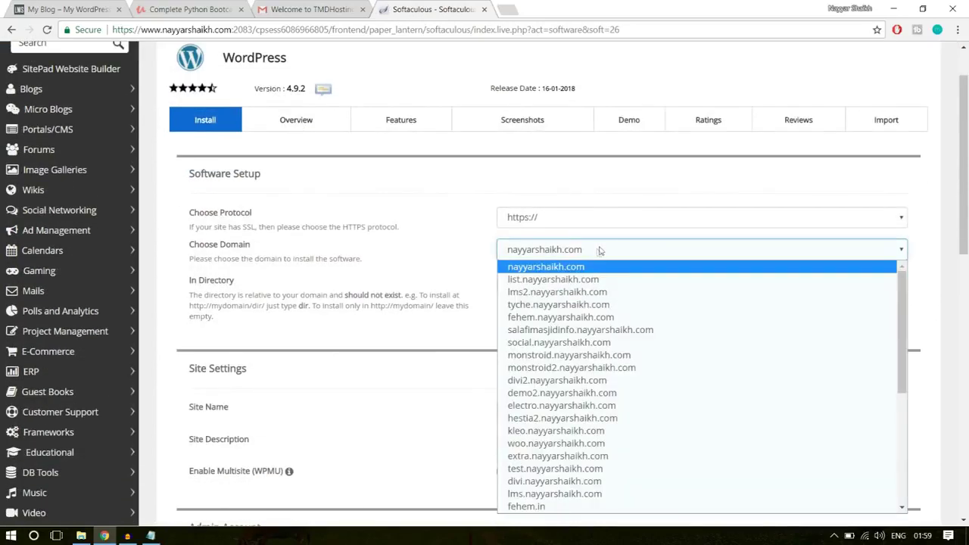
{"action": "left_click", "coordinate": [596, 250]}
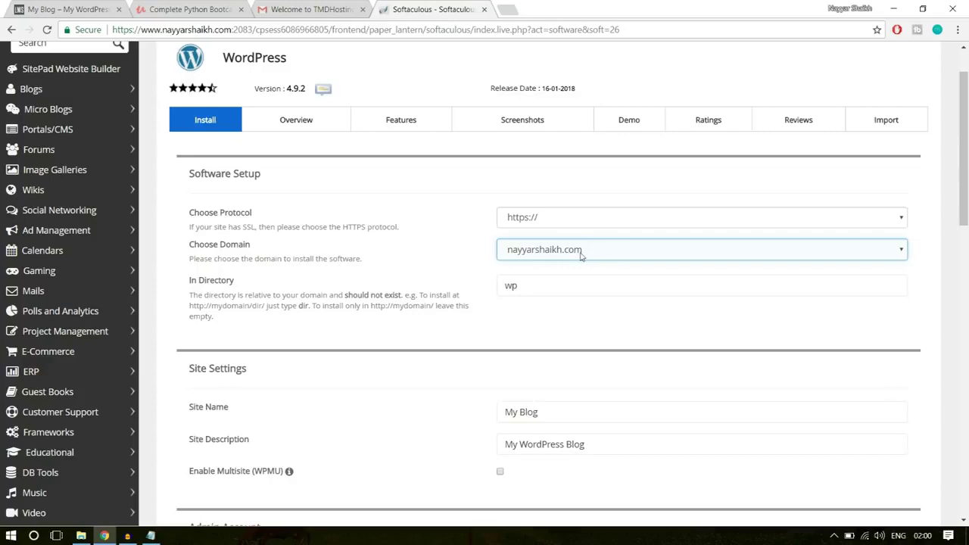
{"action": "left_click", "coordinate": [582, 257]}
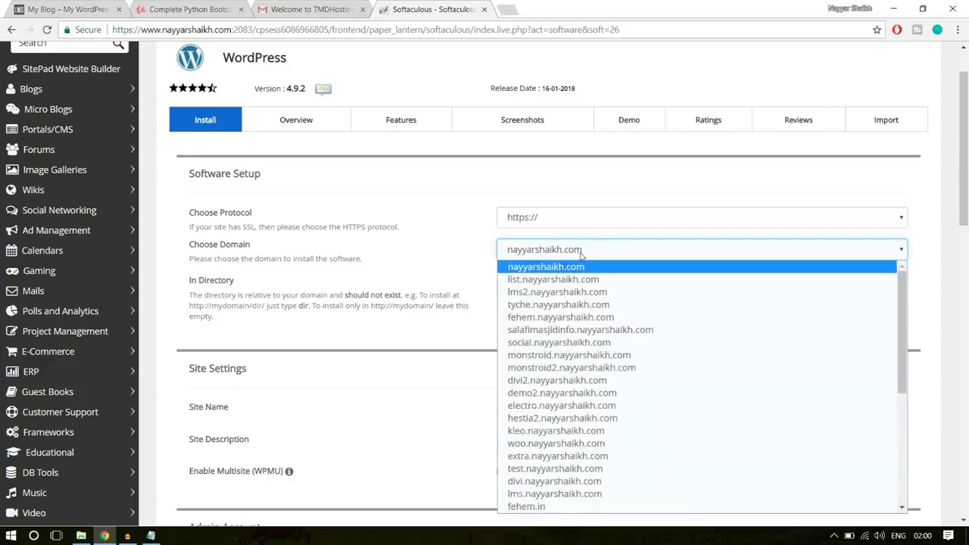
{"action": "key", "text": "Down"}
{"action": "key", "text": "Down"}
{"action": "key", "text": "Return"}
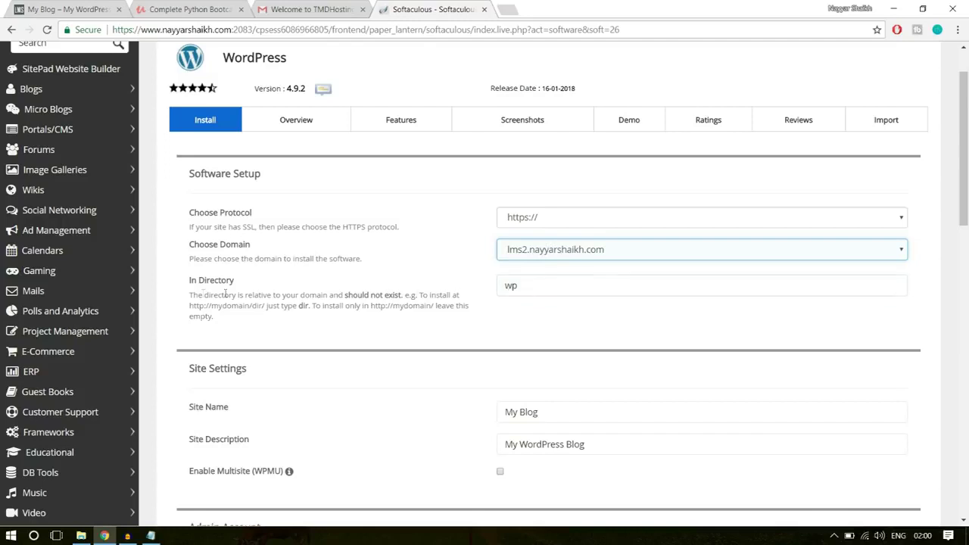
Delete 'wp' from the install directory so WordPress installs at the domain root
{"action": "left_click_drag", "start_coordinate": [190, 284], "coordinate": [261, 287]}
{"action": "left_click", "coordinate": [261, 288]}
{"action": "left_click", "coordinate": [534, 285]}
{"action": "left_click_drag", "start_coordinate": [538, 287], "coordinate": [481, 290]}
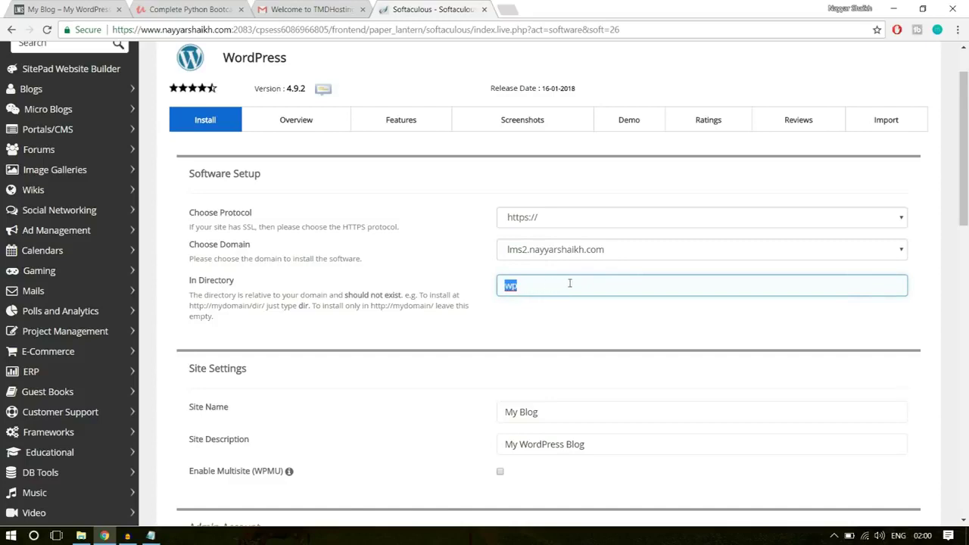
{"action": "key", "text": "BackSpace"}
{"action": "left_click", "coordinate": [564, 313]}
{"action": "left_click", "coordinate": [548, 285]}
Replace the default admin username with the new admin username
{"action": "scroll", "coordinate": [673, 289], "scroll_direction": "down", "scroll_amount": 3}
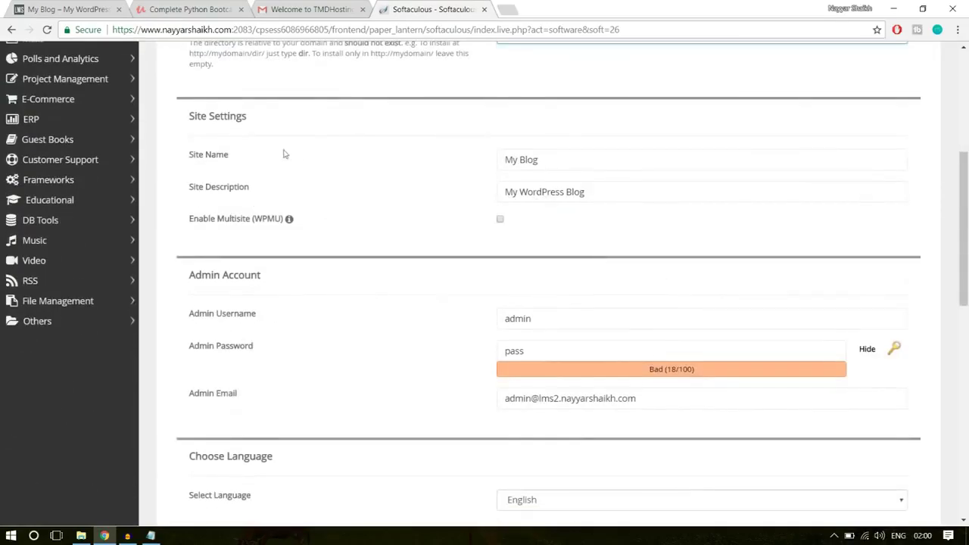
{"action": "left_click", "coordinate": [569, 163]}
{"action": "left_click_drag", "start_coordinate": [553, 157], "coordinate": [492, 162]}
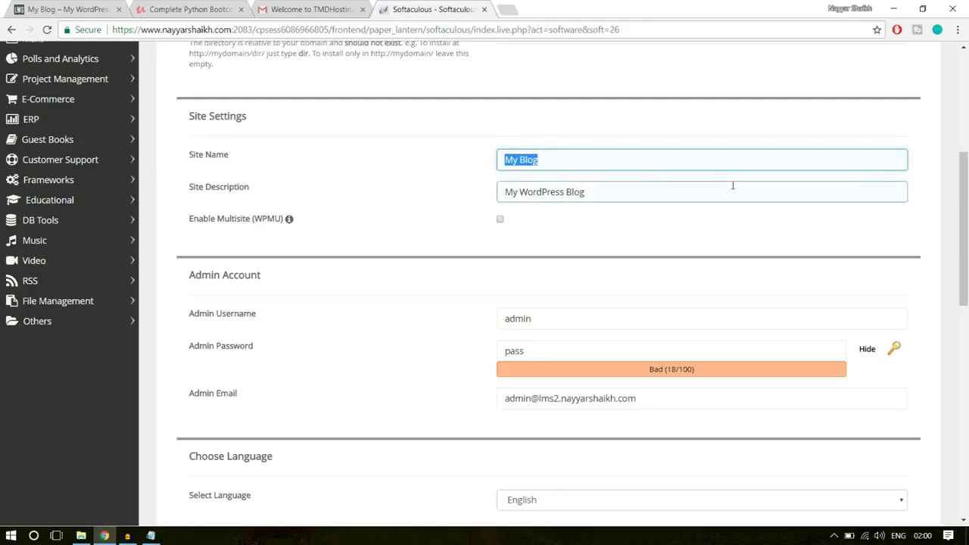
{"action": "scroll", "coordinate": [733, 187], "scroll_direction": "down", "scroll_amount": 2}
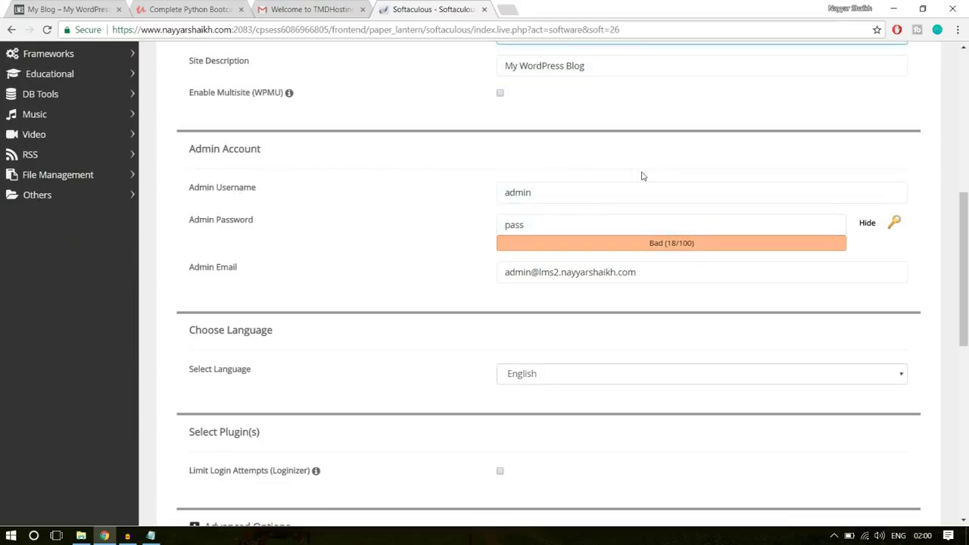
{"action": "left_click_drag", "start_coordinate": [601, 191], "coordinate": [475, 192]}
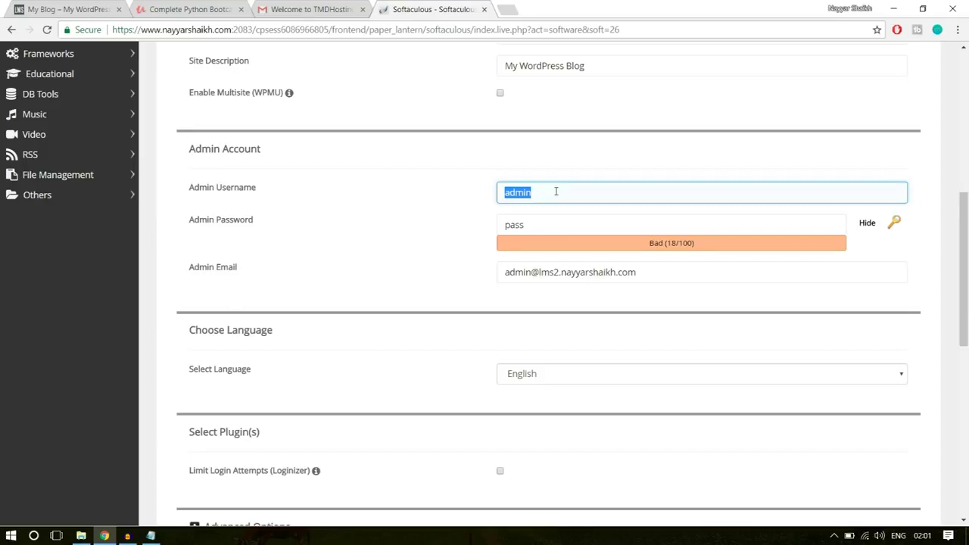
{"action": "key", "text": "BackSpace"}
{"action": "type", "text": "nAYYA"}
{"action": "left_click", "coordinate": [555, 210]}
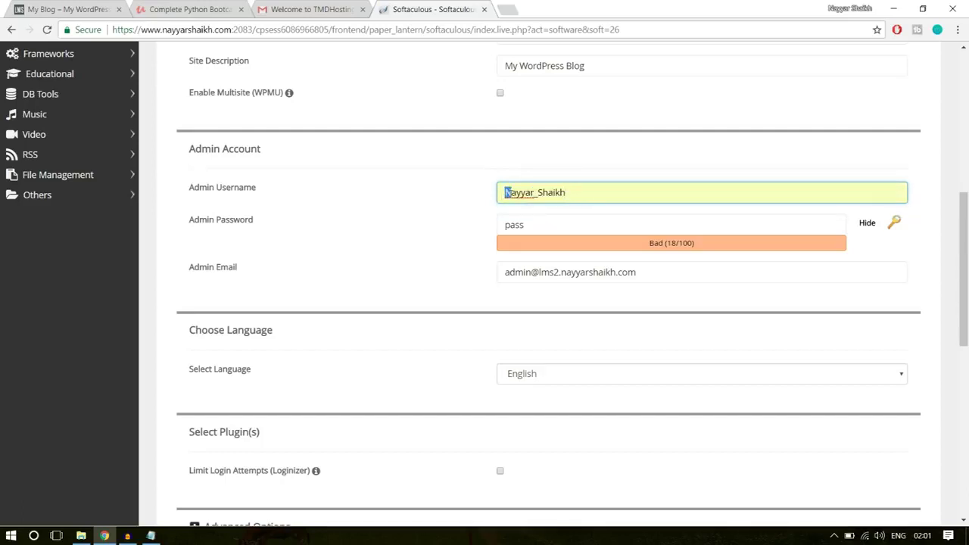
{"action": "left_click", "coordinate": [508, 192]}
{"action": "left_click", "coordinate": [538, 192]}
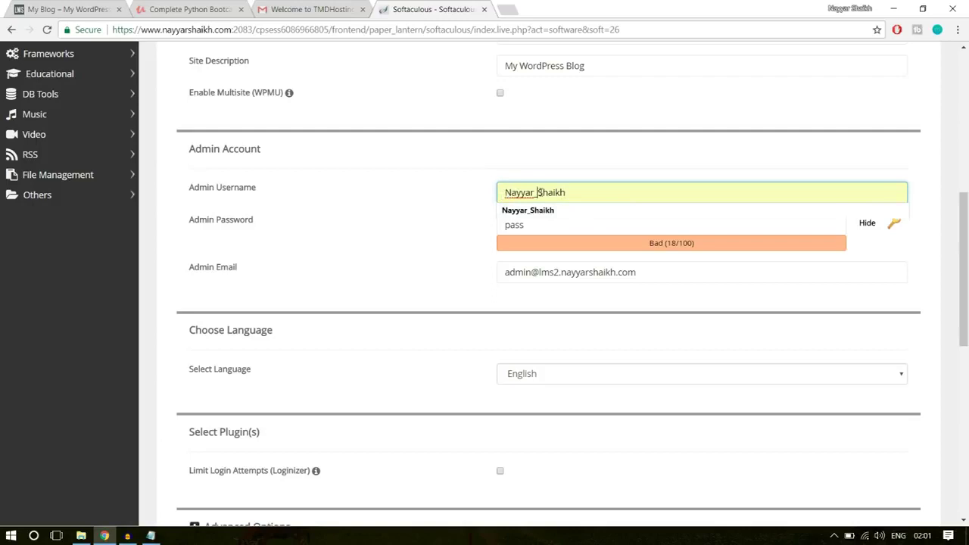
{"action": "left_click", "coordinate": [535, 194]}
Mask the password field and replace the admin password with a new one
{"action": "left_click", "coordinate": [865, 227]}
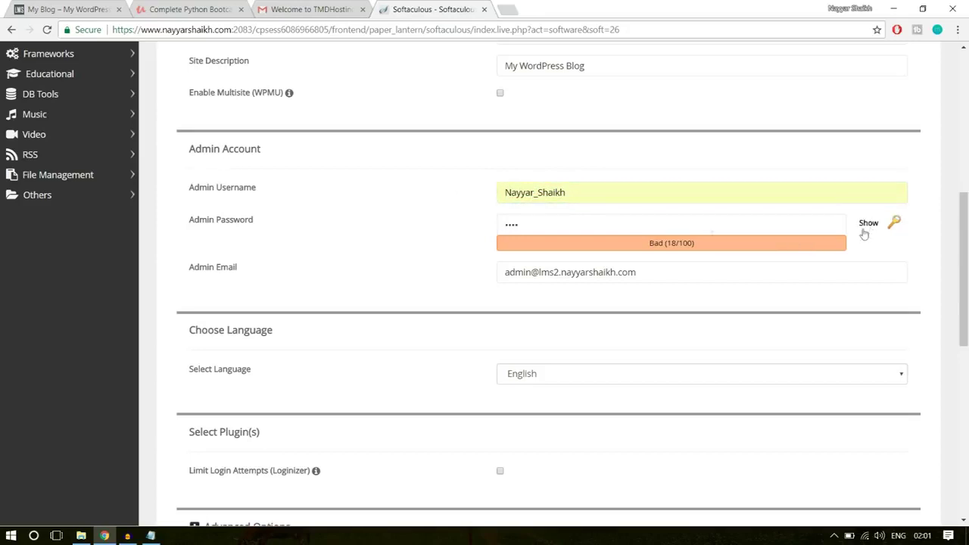
{"action": "left_click_drag", "start_coordinate": [624, 225], "coordinate": [467, 235]}
{"action": "key", "text": "ctrl+v"}
{"action": "left_click_drag", "start_coordinate": [595, 223], "coordinate": [468, 239]}
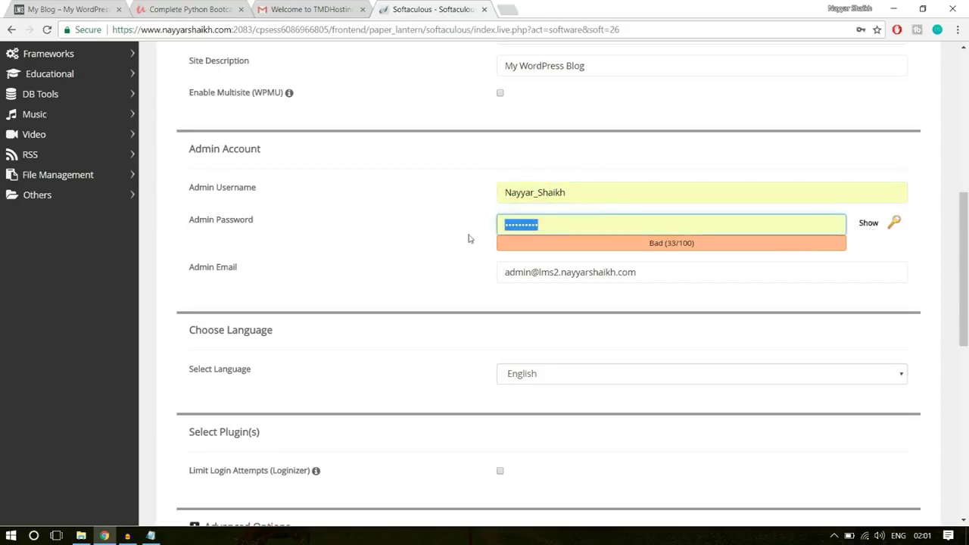
{"action": "type", "text": "•••••••••"}
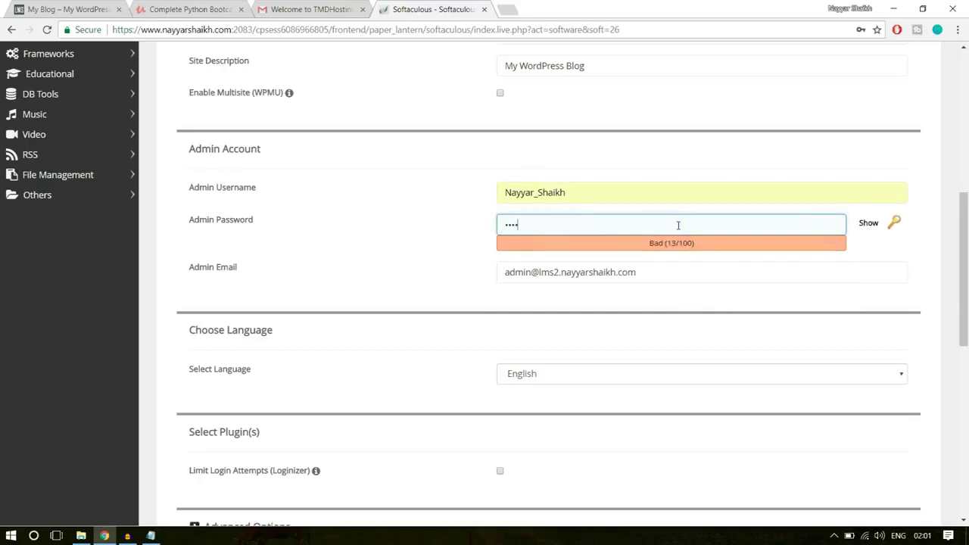
Replace the default admin e-mail with the owner's suggested e-mail address
{"action": "left_click_drag", "start_coordinate": [671, 277], "coordinate": [392, 288]}
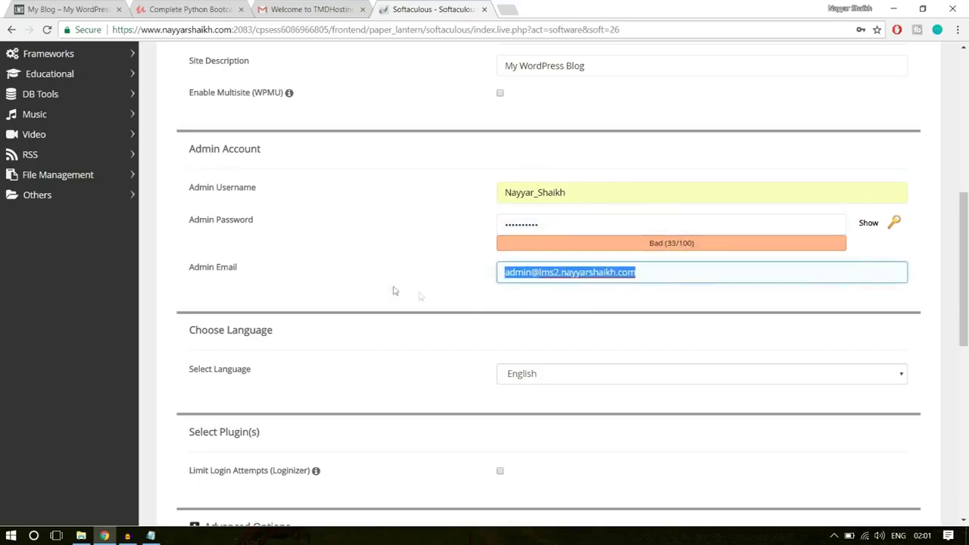
{"action": "type", "text": "re"}
{"action": "key", "text": "Down"}
{"action": "key", "text": "Return"}
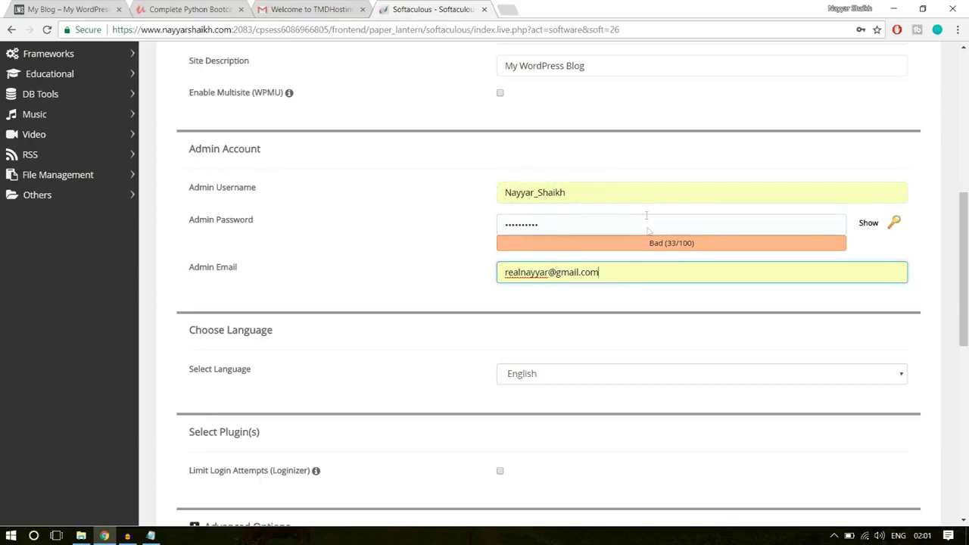
{"action": "scroll", "coordinate": [747, 319], "scroll_direction": "down", "scroll_amount": 7}
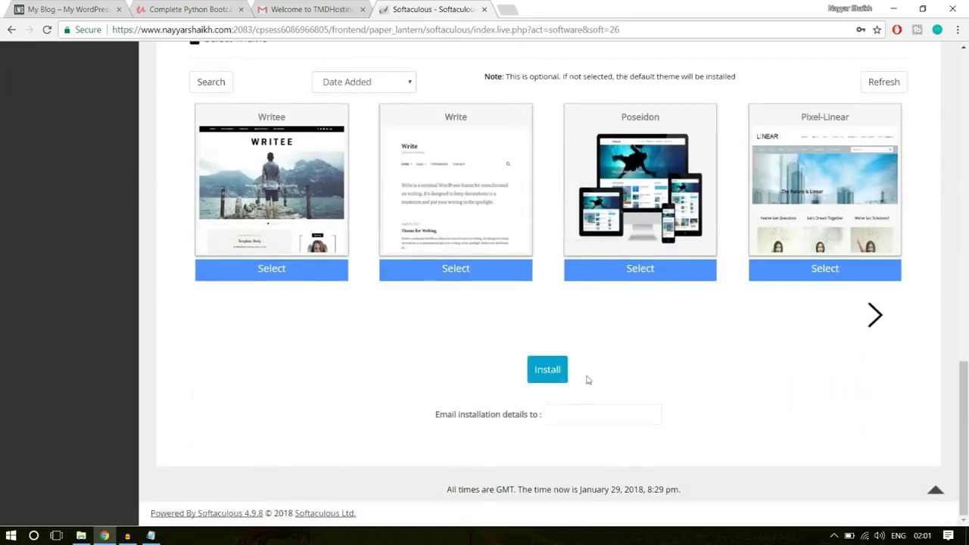
{"action": "left_click", "coordinate": [549, 370]}
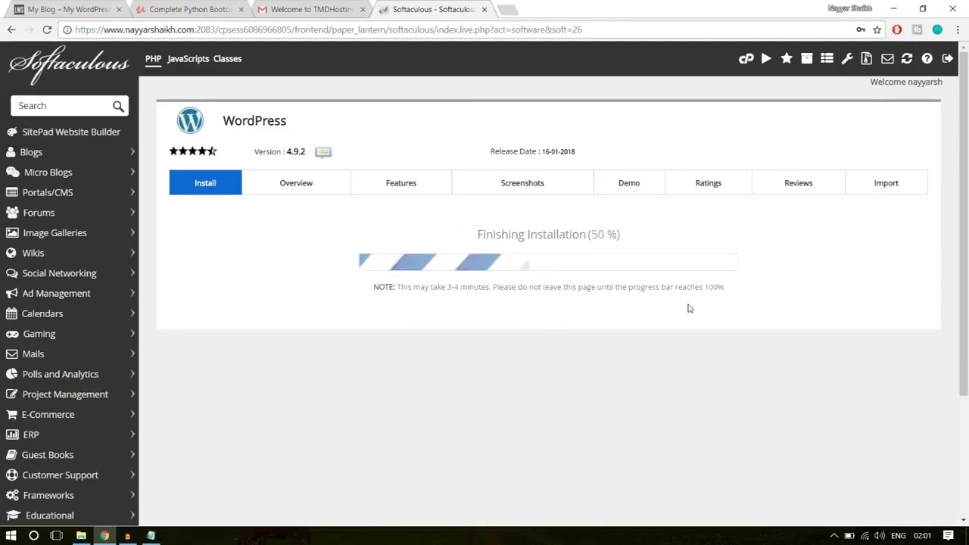
{"action": "scroll", "coordinate": [690, 309], "scroll_direction": "down", "scroll_amount": 2}
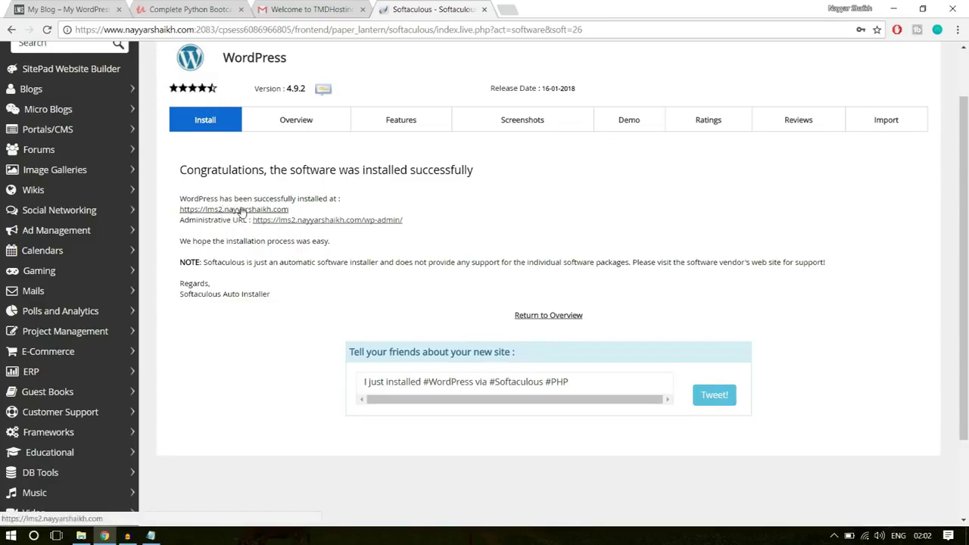
Open wp-admin in a new tab and close the Softaculous, hosting and Python course tabs
{"action": "left_click", "coordinate": [349, 222]}
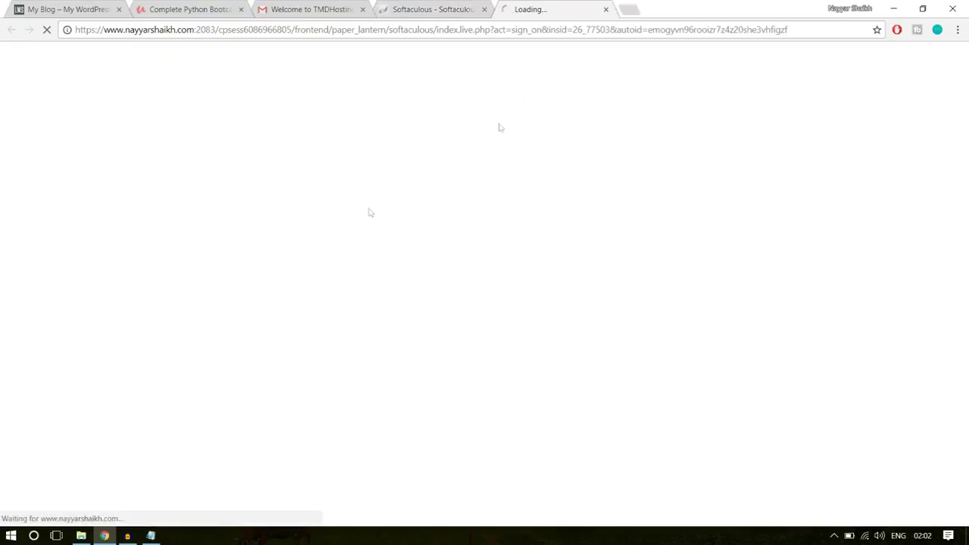
{"action": "left_click", "coordinate": [485, 9]}
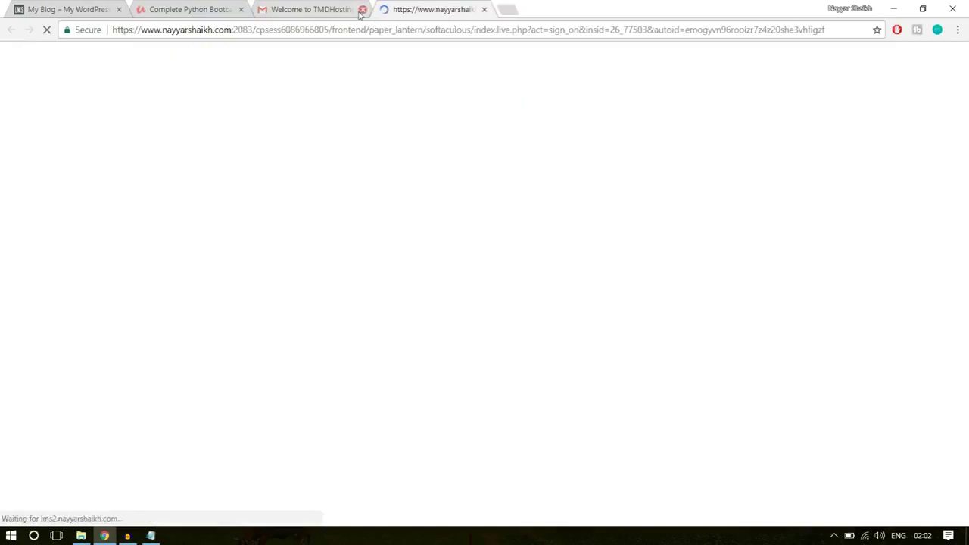
{"action": "left_click", "coordinate": [362, 9]}
{"action": "left_click", "coordinate": [241, 9]}
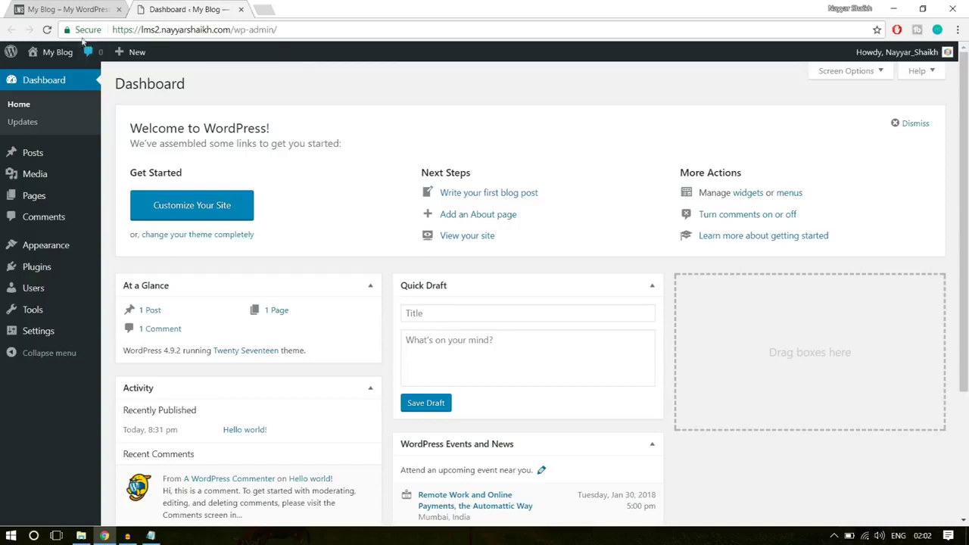
Inspect the new site's secure connection details, then dismiss them
{"action": "left_click", "coordinate": [84, 33]}
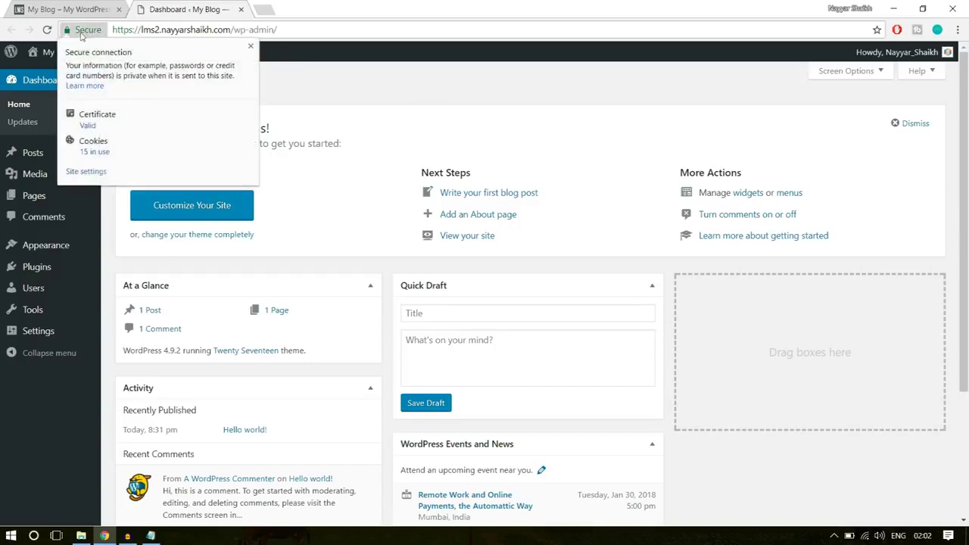
{"action": "left_click", "coordinate": [251, 46]}
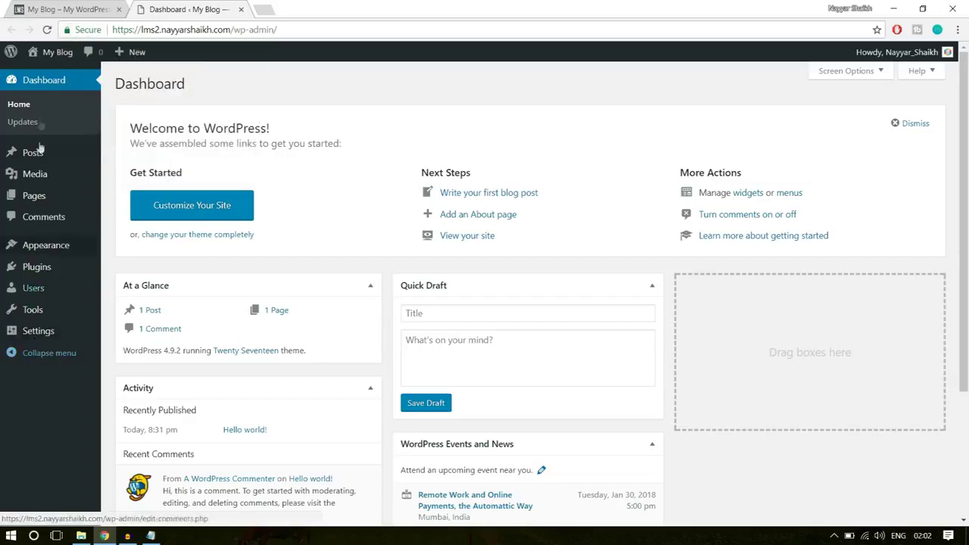
{"action": "mouse_move", "coordinate": [12, 264]}
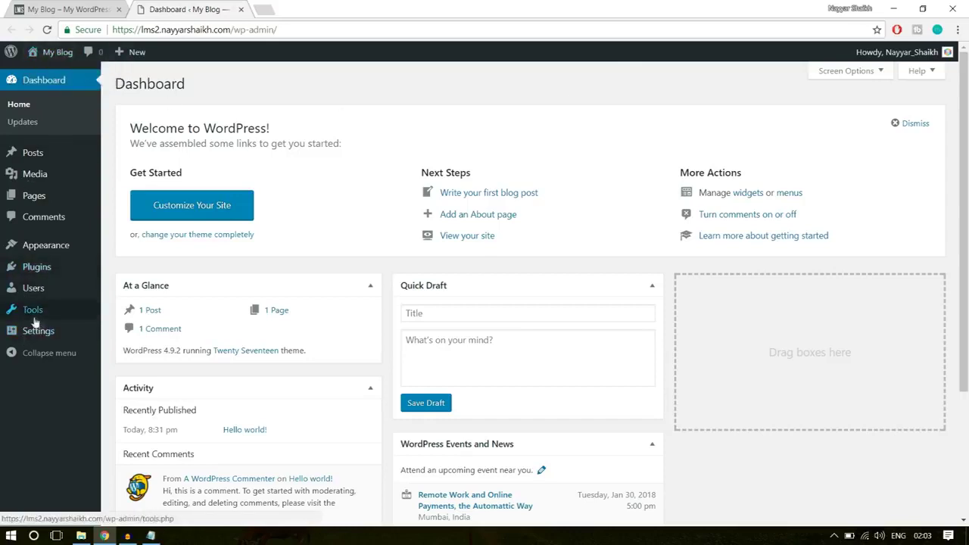
Select both Akismet Anti-Spam and Hello Dolly on Plugins and bulk-delete them, confirming with OK
{"action": "mouse_move", "coordinate": [44, 276]}
{"action": "left_click", "coordinate": [44, 275]}
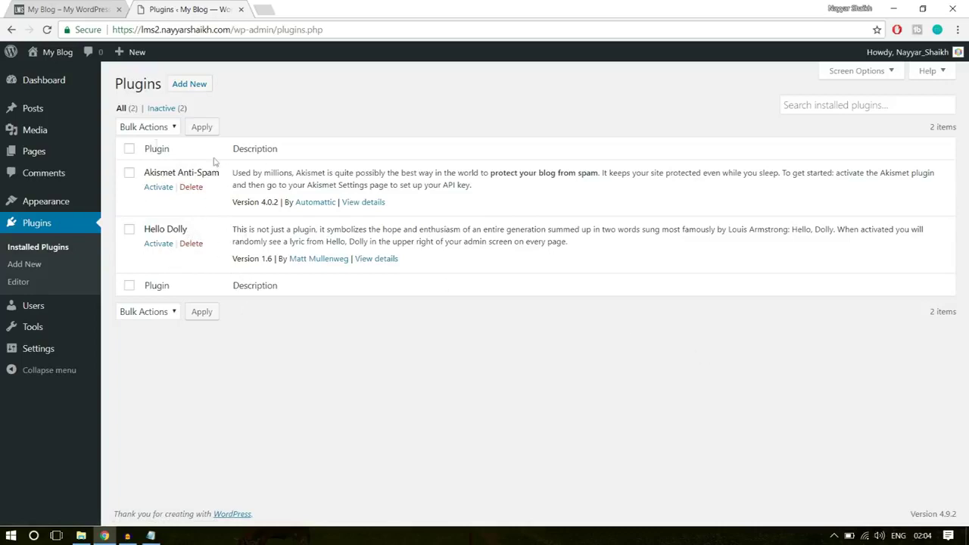
{"action": "left_click", "coordinate": [128, 150]}
{"action": "left_click", "coordinate": [148, 313]}
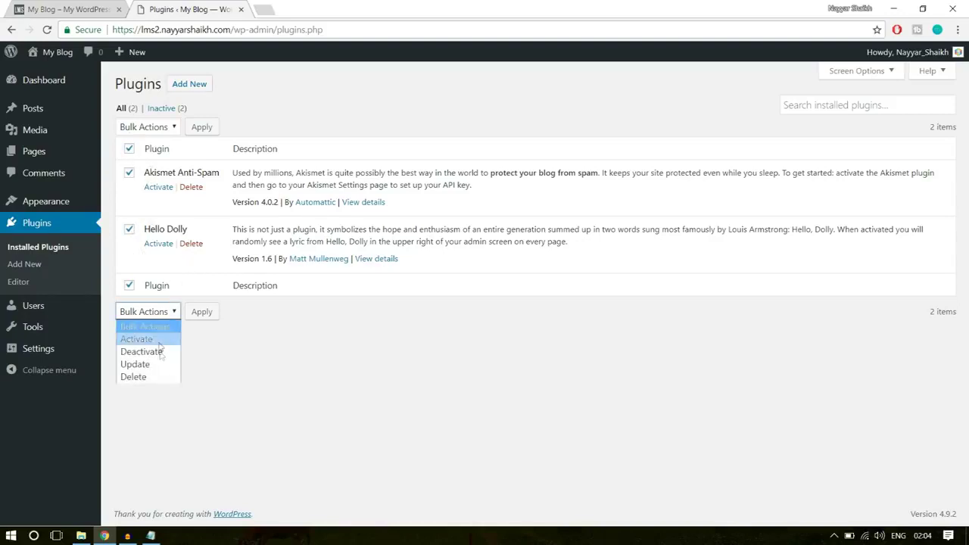
{"action": "left_click", "coordinate": [160, 377]}
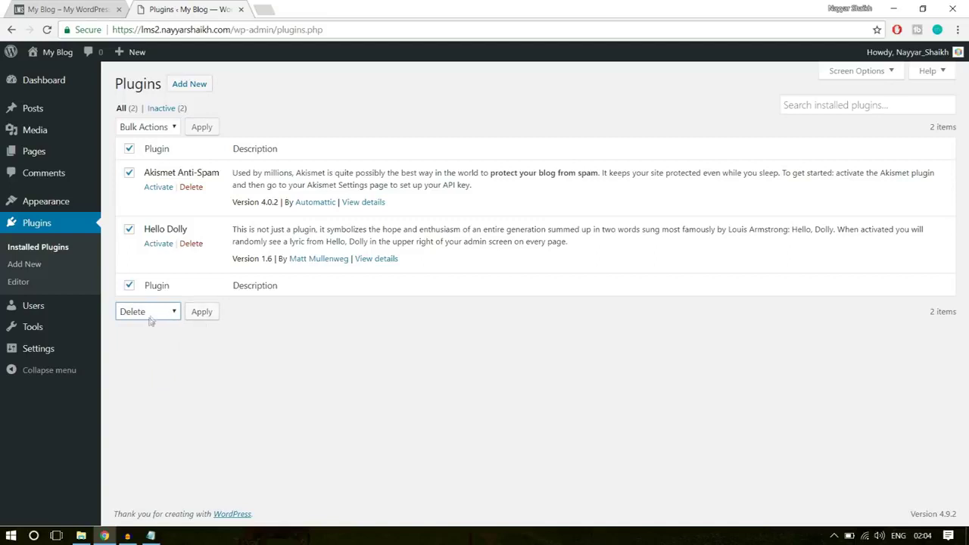
{"action": "left_click", "coordinate": [201, 315]}
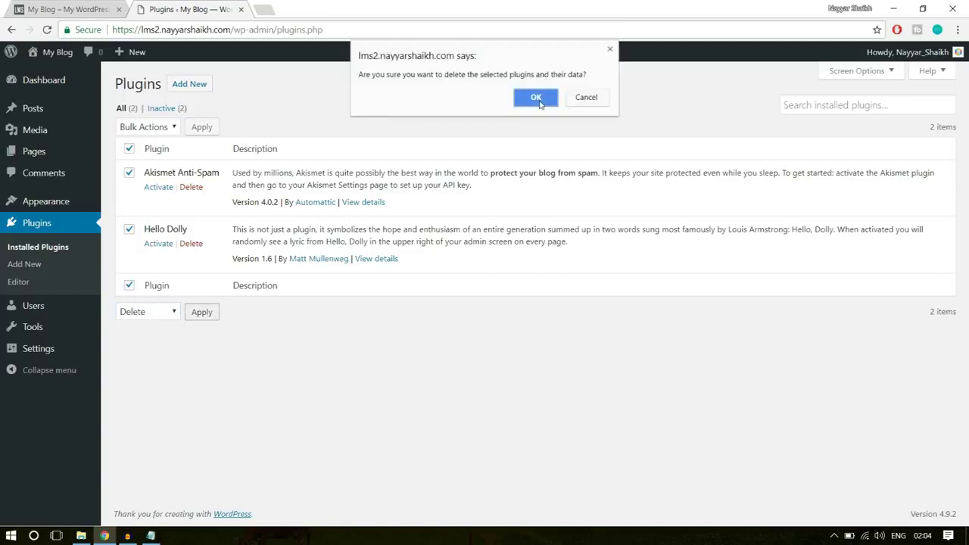
{"action": "left_click", "coordinate": [539, 97]}
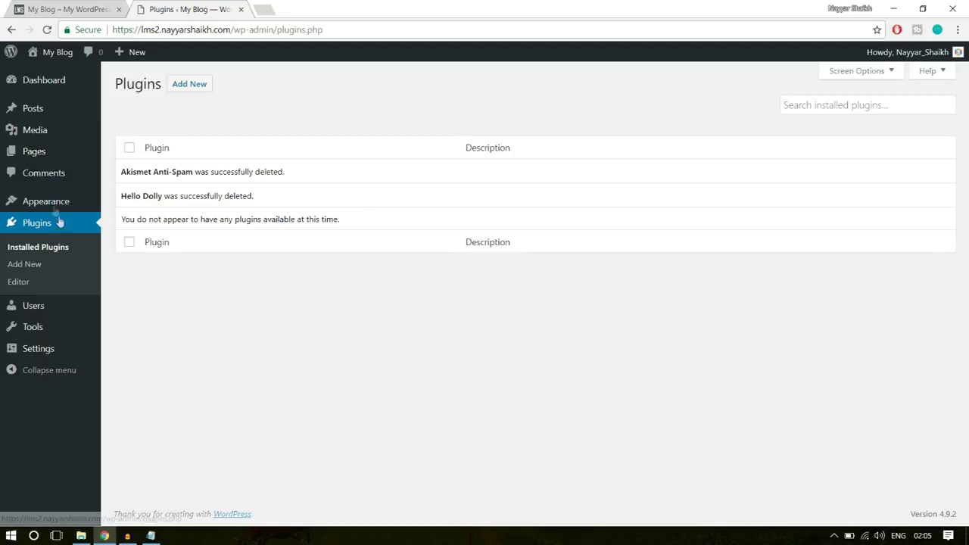
{"action": "mouse_move", "coordinate": [55, 201]}
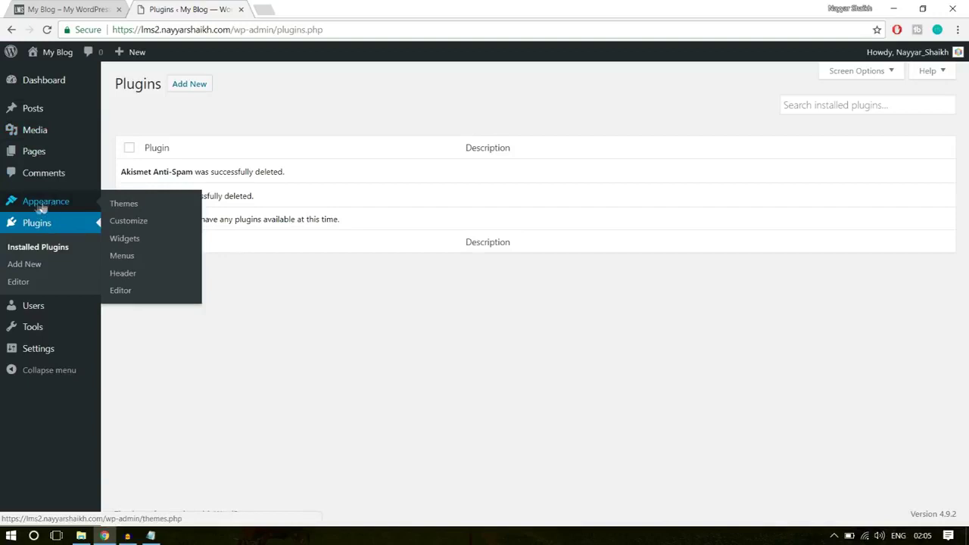
On Appearance > Themes, delete Twenty Fifteen, then Twenty Sixteen, from each theme's details panel
{"action": "left_click", "coordinate": [53, 209]}
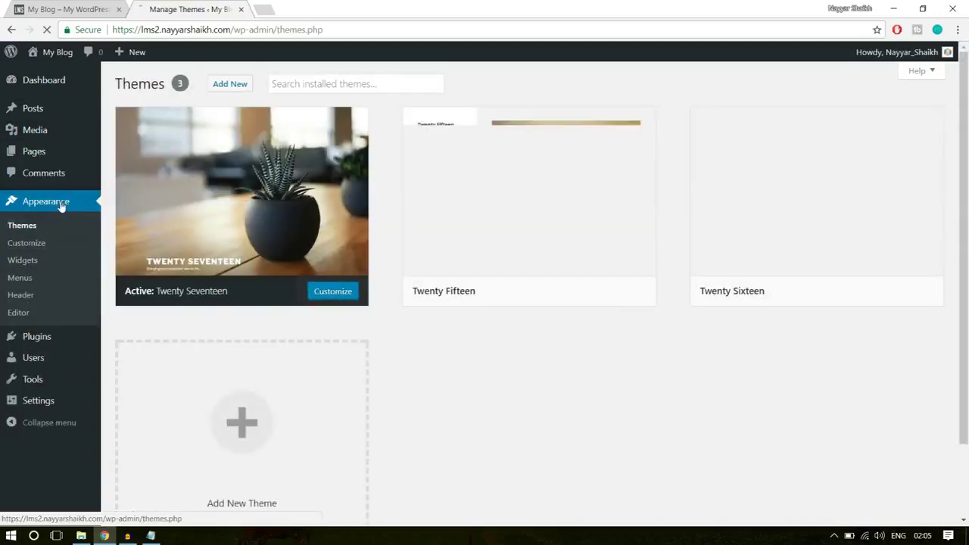
{"action": "mouse_move", "coordinate": [697, 266]}
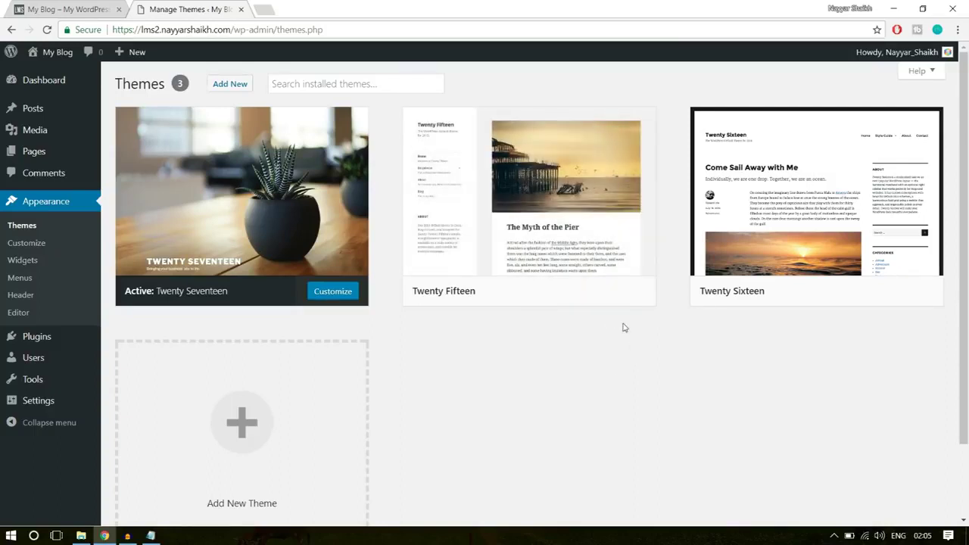
{"action": "mouse_move", "coordinate": [574, 244]}
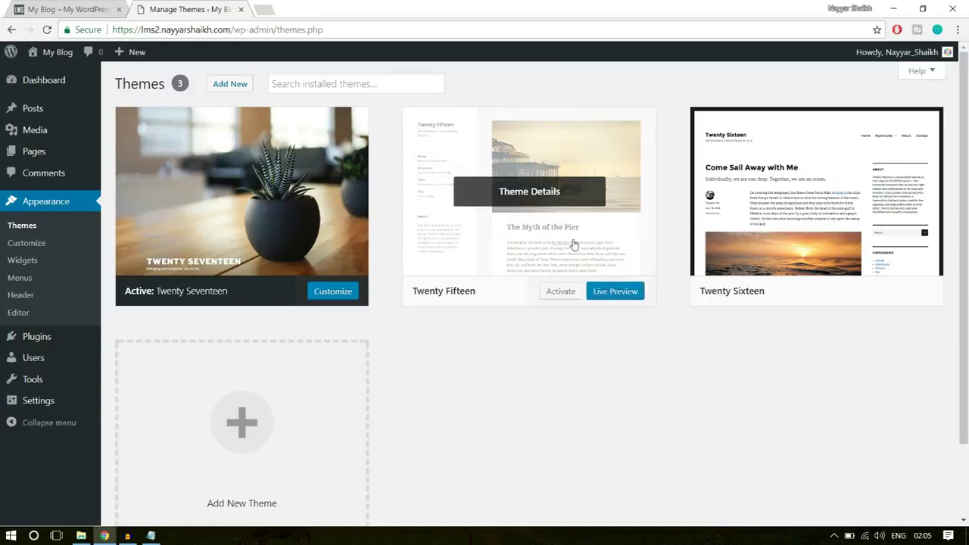
{"action": "left_click", "coordinate": [574, 244]}
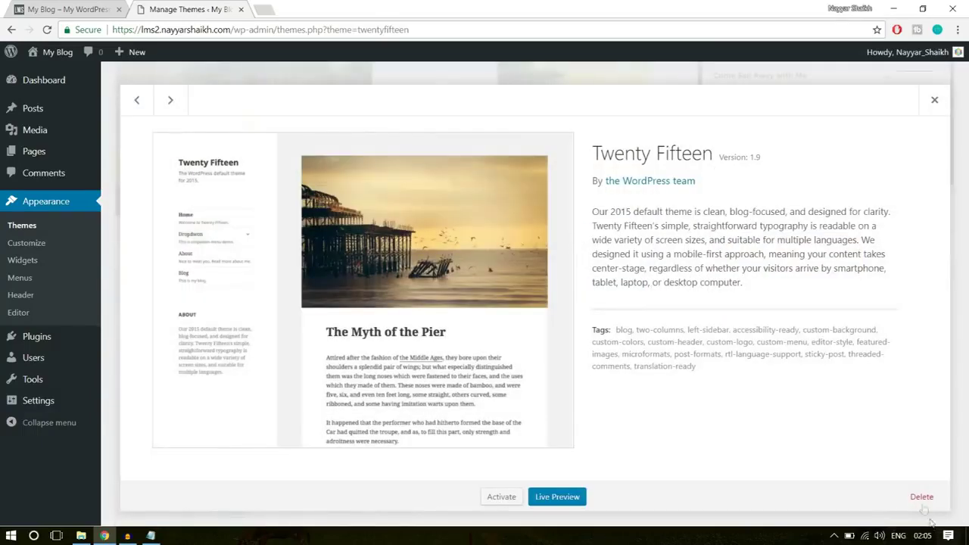
{"action": "left_click", "coordinate": [922, 496]}
{"action": "left_click", "coordinate": [535, 115]}
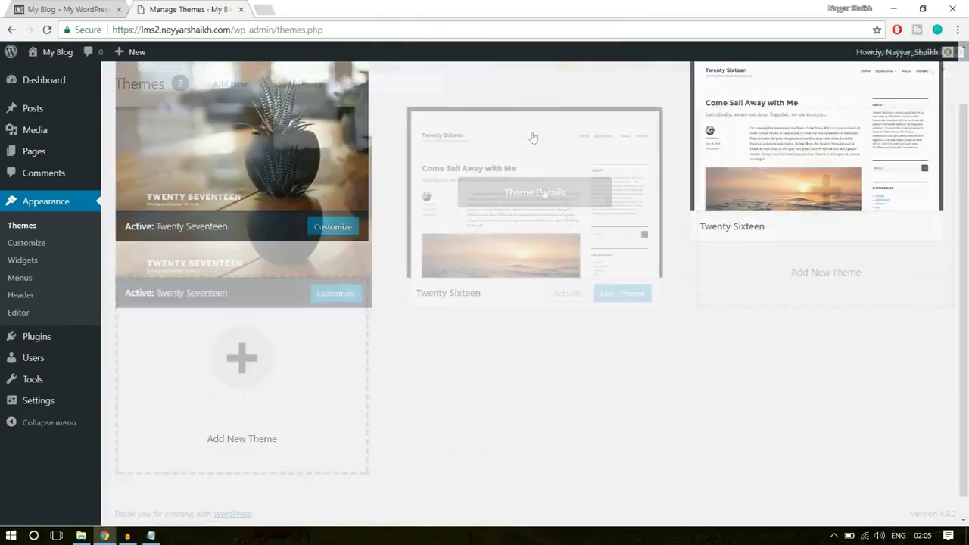
{"action": "left_click", "coordinate": [549, 204]}
{"action": "left_click", "coordinate": [921, 497]}
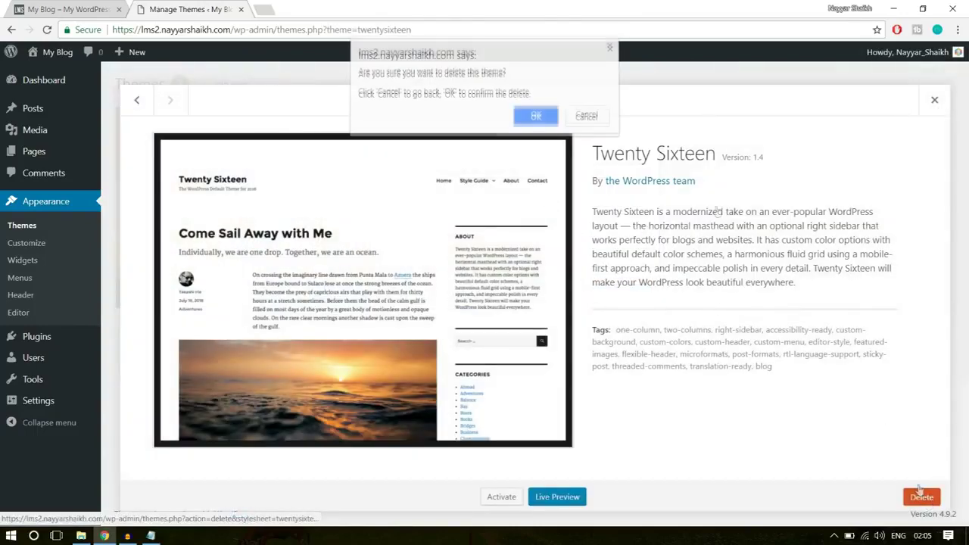
{"action": "left_click", "coordinate": [534, 118]}
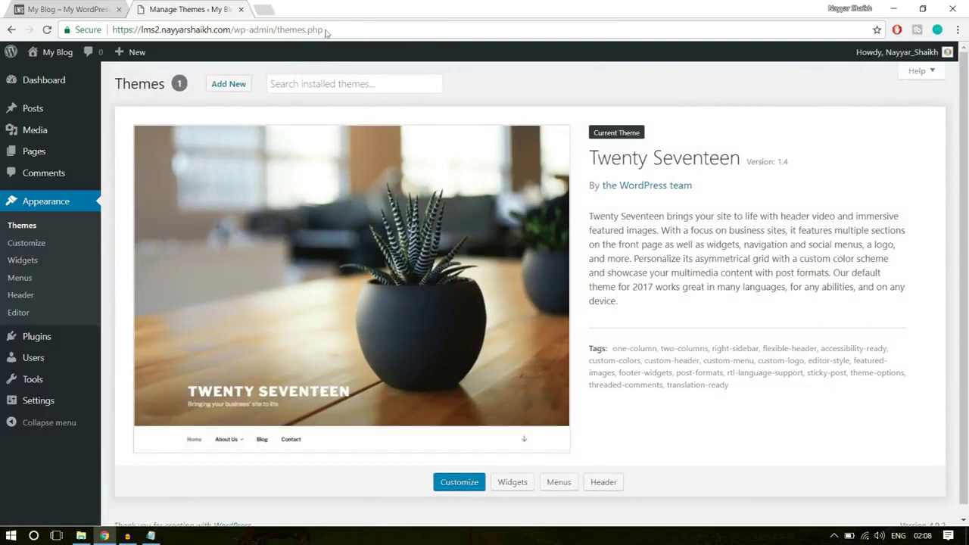
{"action": "mouse_move", "coordinate": [47, 56]}
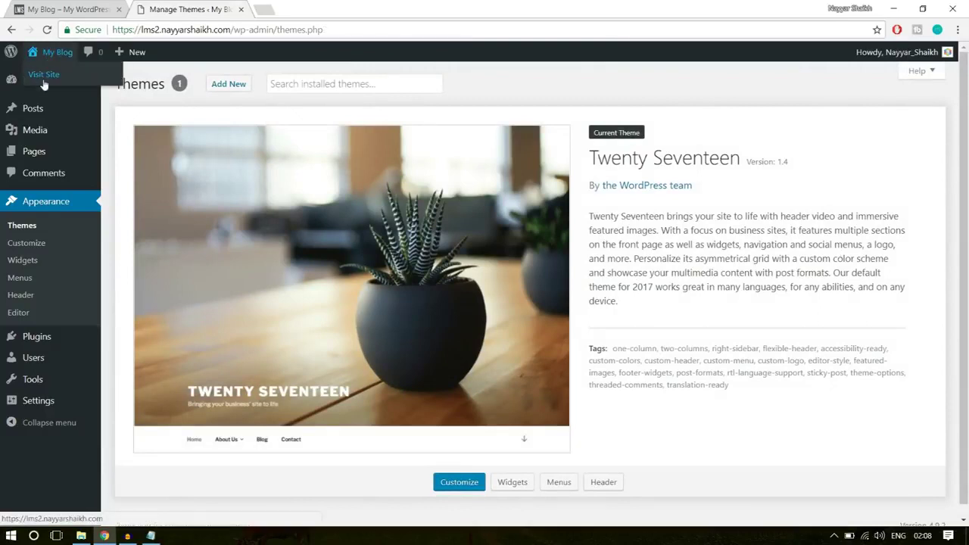
Open My Blog's live site in a new tab and scroll through it and the WPLMS demo tab
{"action": "right_click", "coordinate": [49, 81]}
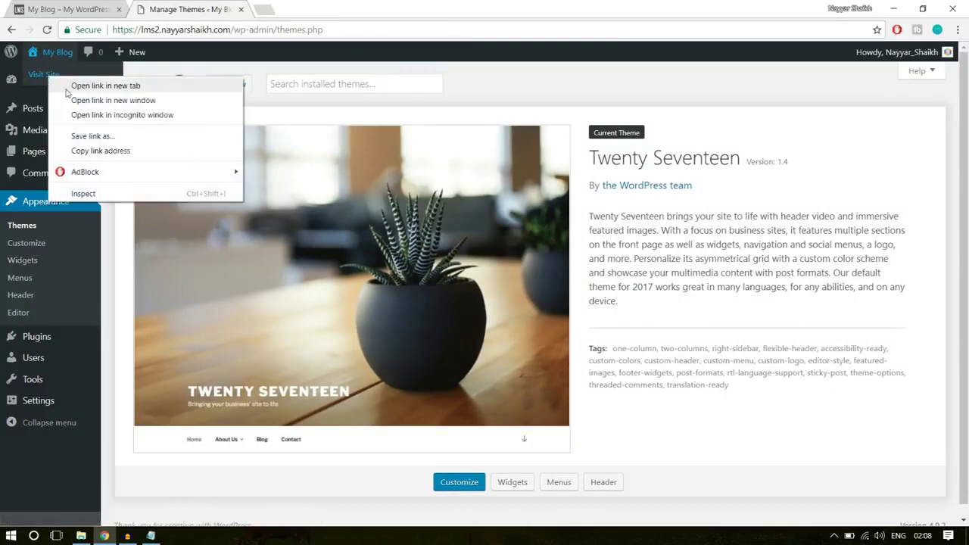
{"action": "left_click", "coordinate": [60, 84]}
{"action": "left_click", "coordinate": [303, 9]}
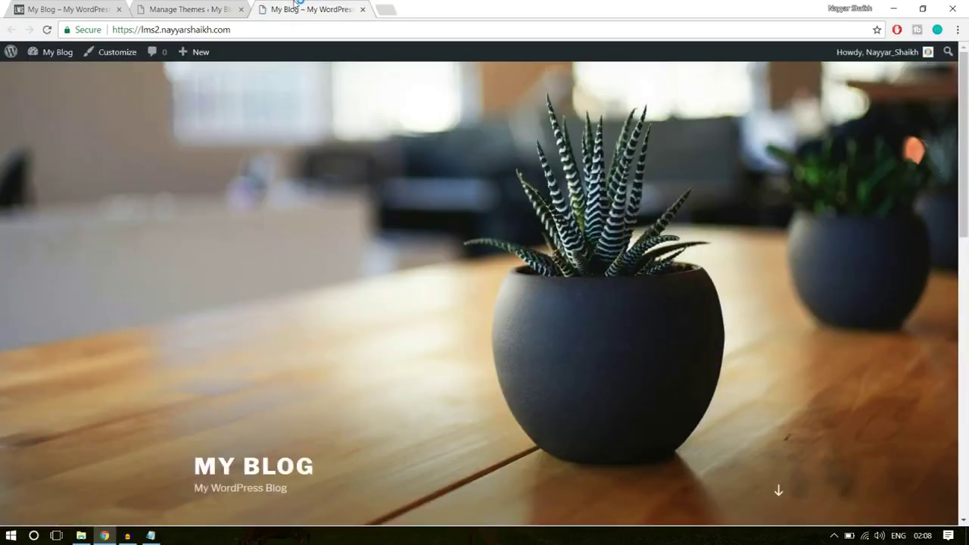
{"action": "scroll", "coordinate": [634, 310], "scroll_direction": "down", "scroll_amount": 5}
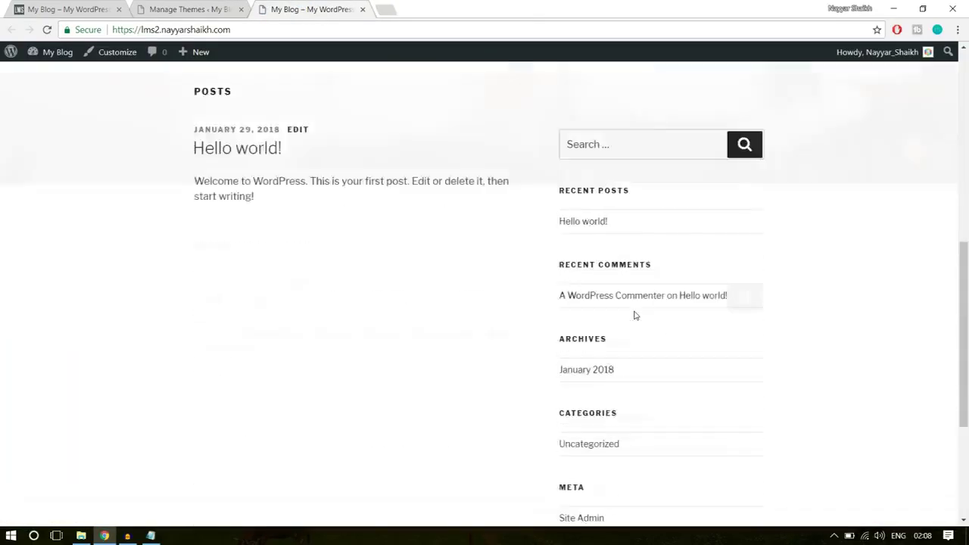
{"action": "scroll", "coordinate": [634, 311], "scroll_direction": "up", "scroll_amount": 8}
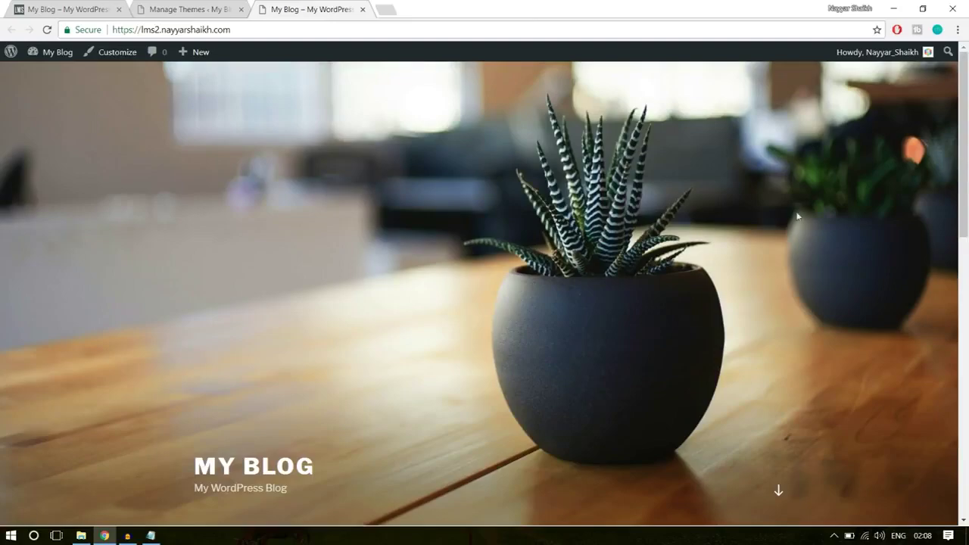
{"action": "left_click", "coordinate": [73, 6]}
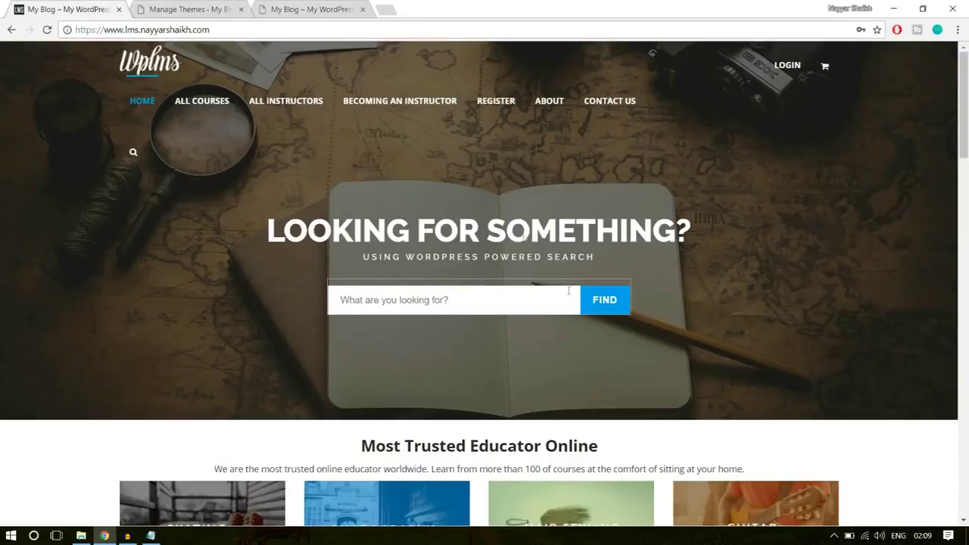
{"action": "scroll", "coordinate": [763, 336], "scroll_direction": "down", "scroll_amount": 10}
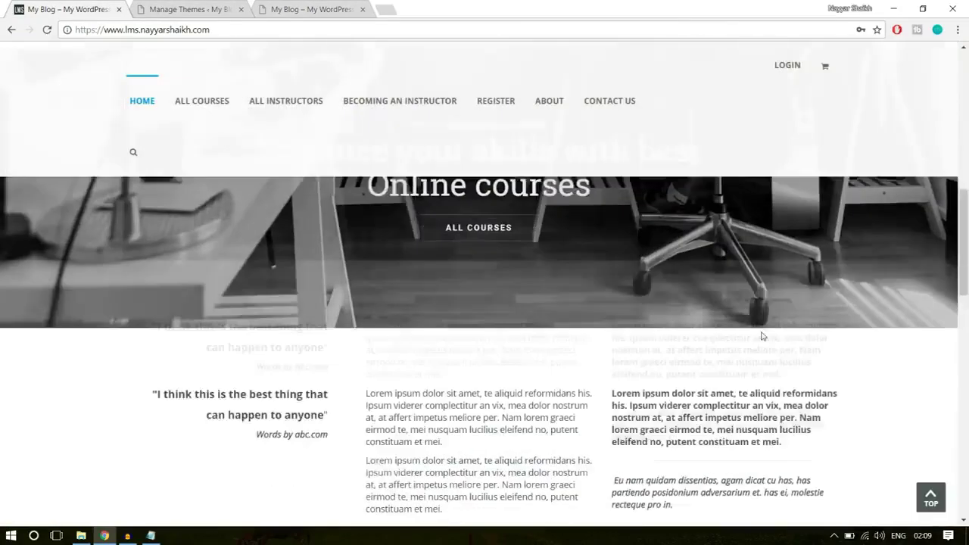
{"action": "scroll", "coordinate": [763, 336], "scroll_direction": "up", "scroll_amount": 10}
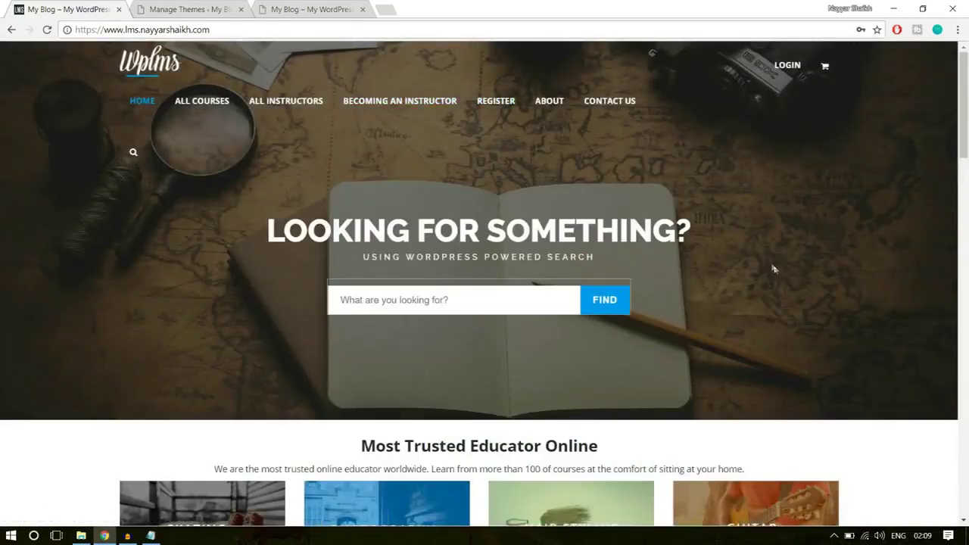
{"action": "left_click", "coordinate": [221, 7]}
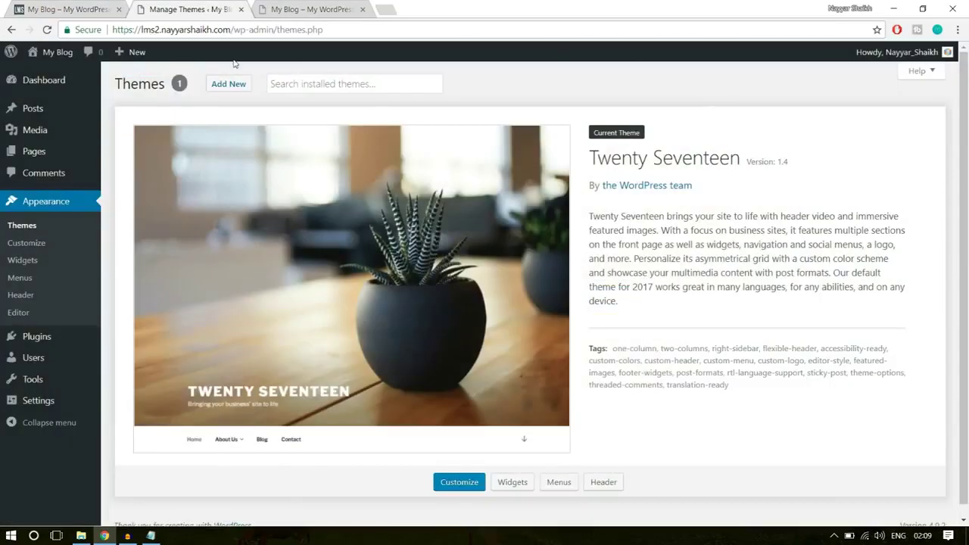
Load bloggdude.com/wplms and review the WPLMS product page, highlighting its sales count and 4.52 rating
{"action": "left_click", "coordinate": [392, 8]}
{"action": "type", "text": "bloggdude.com/wp"}
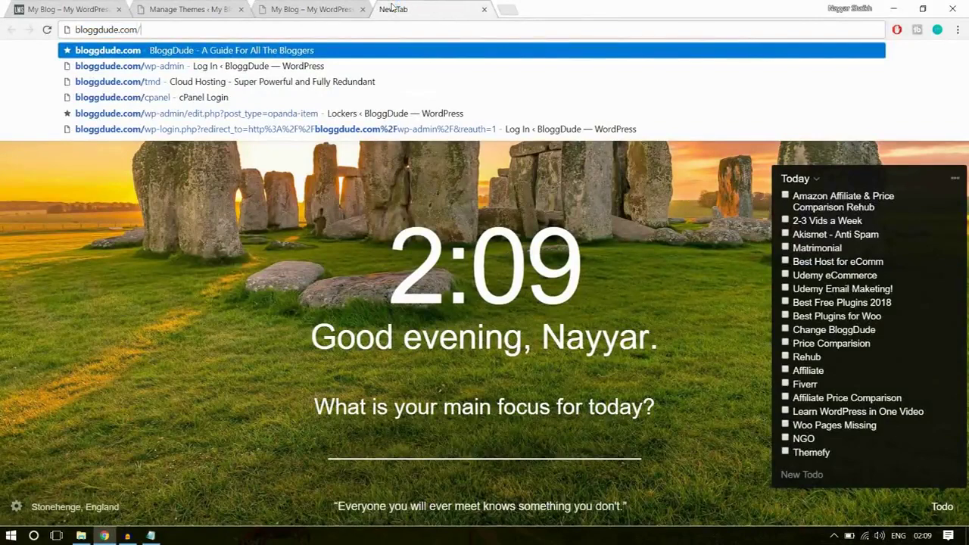
{"action": "type", "text": "lms"}
{"action": "key", "text": "Return"}
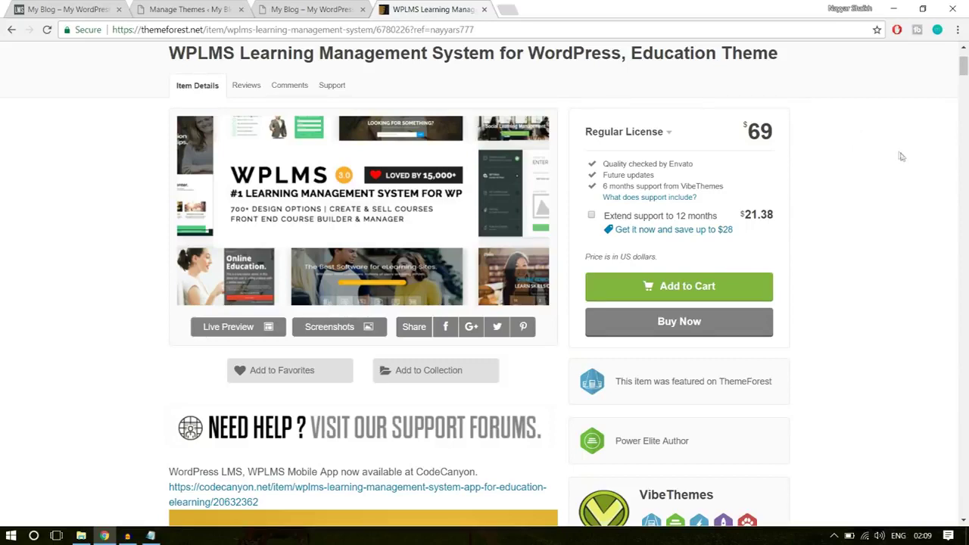
{"action": "scroll", "coordinate": [906, 175], "scroll_direction": "down", "scroll_amount": 4}
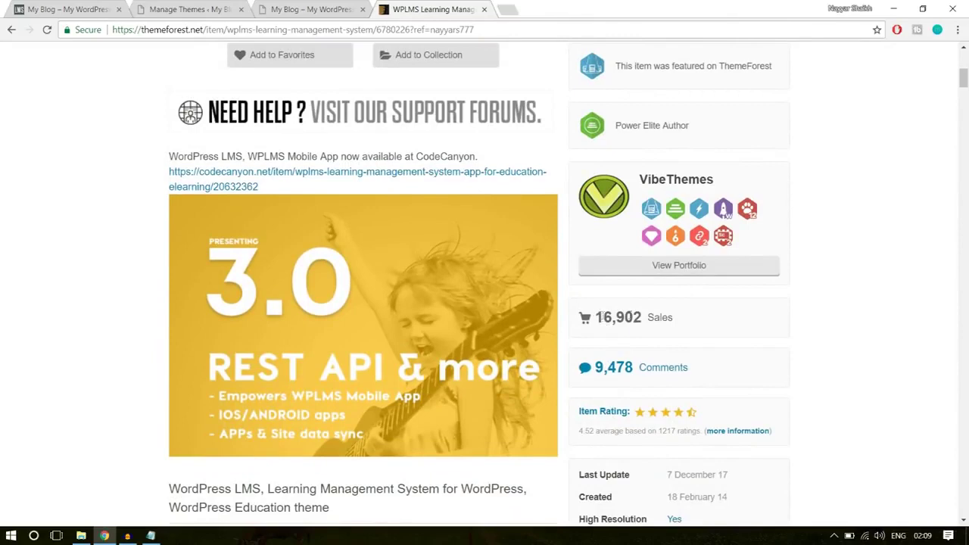
{"action": "left_click_drag", "start_coordinate": [603, 317], "coordinate": [648, 317]}
{"action": "scroll", "coordinate": [937, 293], "scroll_direction": "down", "scroll_amount": 2}
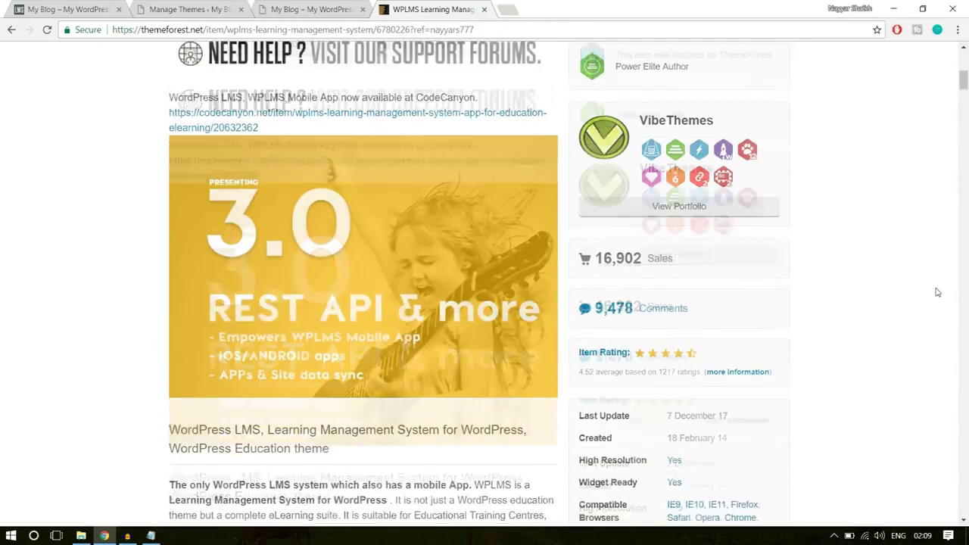
{"action": "left_click_drag", "start_coordinate": [579, 305], "coordinate": [597, 305]}
{"action": "left_click", "coordinate": [606, 306]}
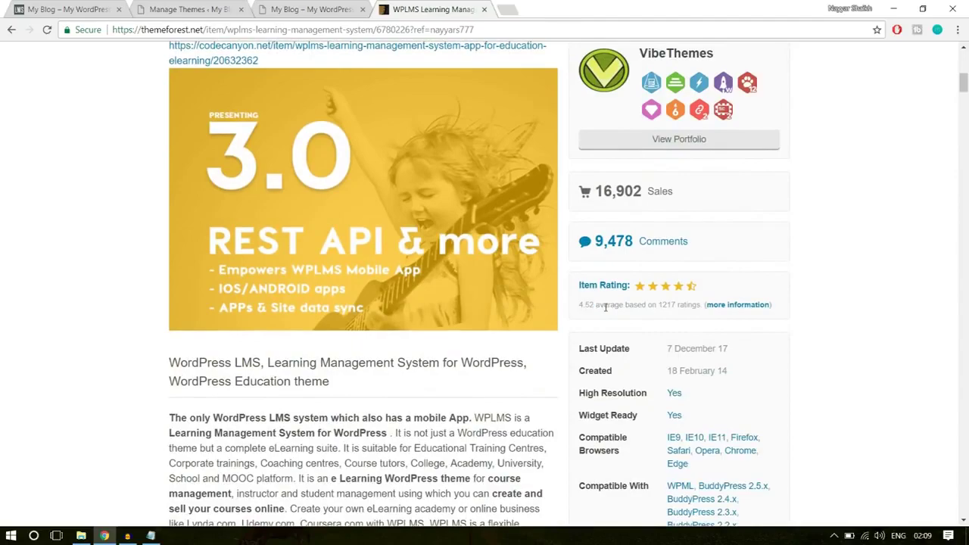
{"action": "left_click", "coordinate": [678, 304]}
{"action": "scroll", "coordinate": [936, 292], "scroll_direction": "down", "scroll_amount": 20}
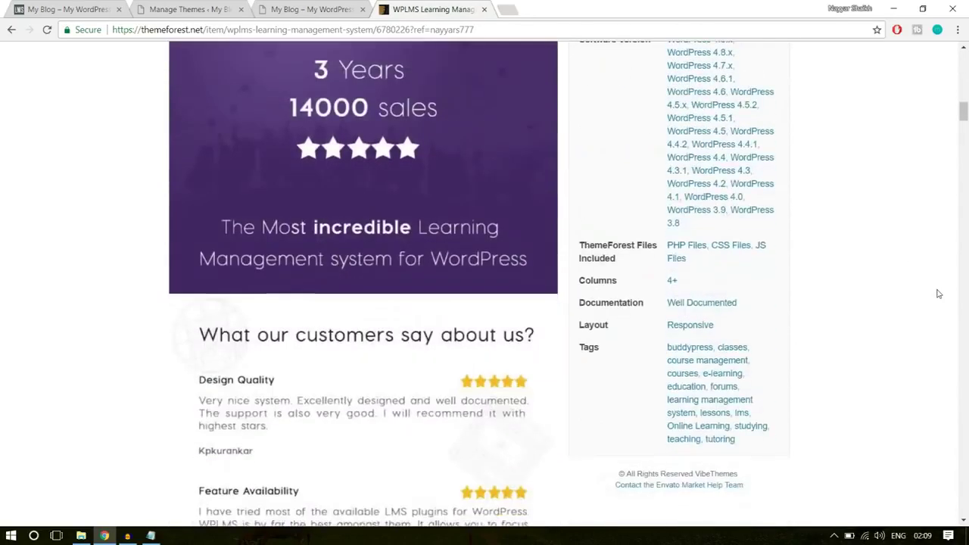
{"action": "scroll", "coordinate": [939, 294], "scroll_direction": "down", "scroll_amount": 5}
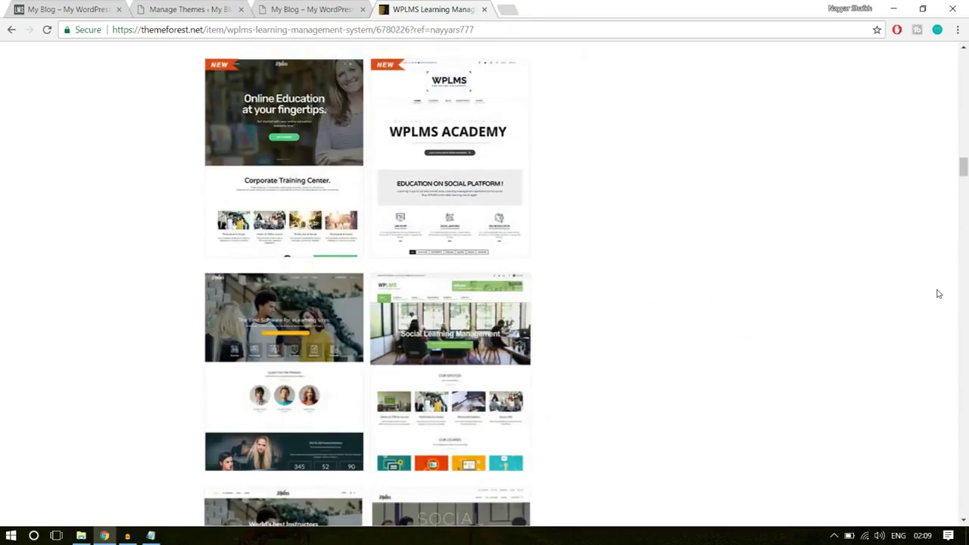
{"action": "scroll", "coordinate": [439, 301], "scroll_direction": "down", "scroll_amount": 10}
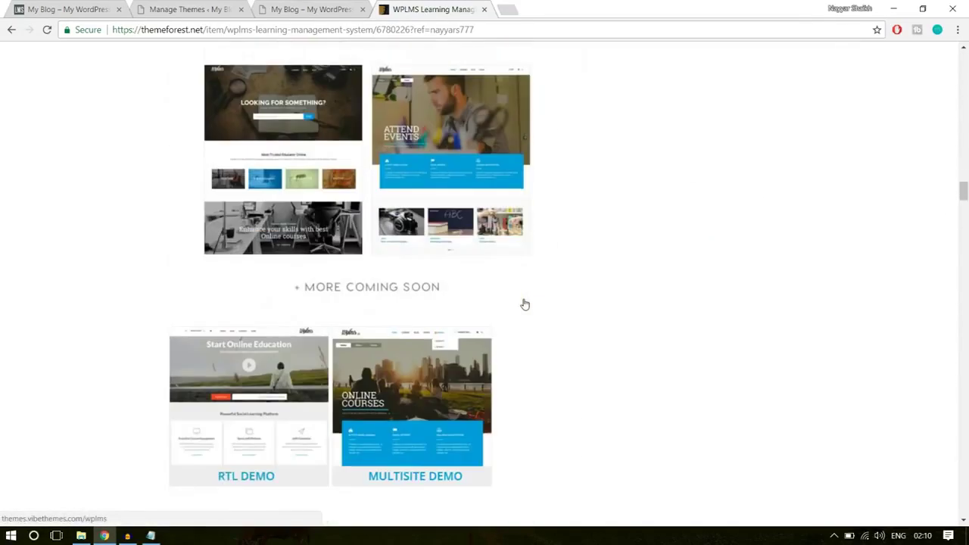
{"action": "scroll", "coordinate": [642, 297], "scroll_direction": "down", "scroll_amount": 15}
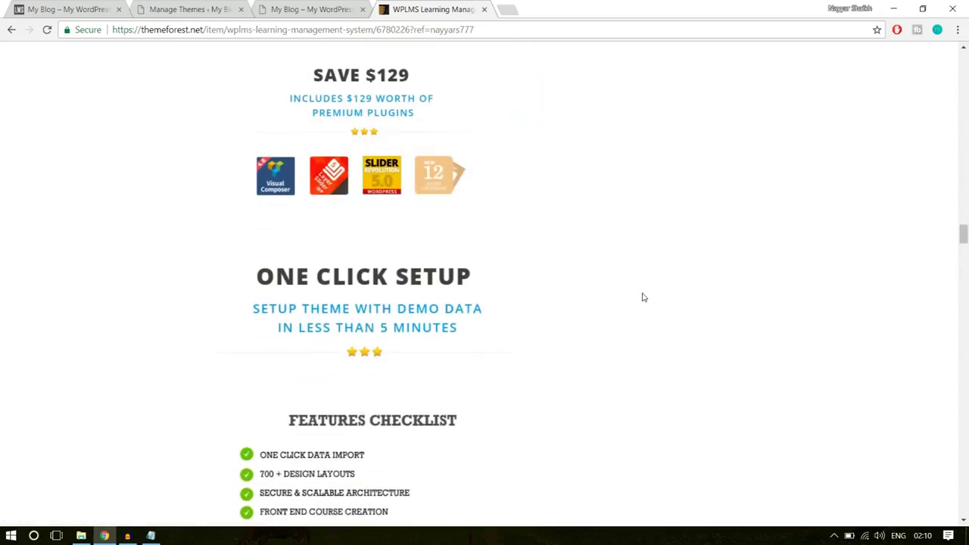
{"action": "scroll", "coordinate": [530, 174], "scroll_direction": "up", "scroll_amount": 1}
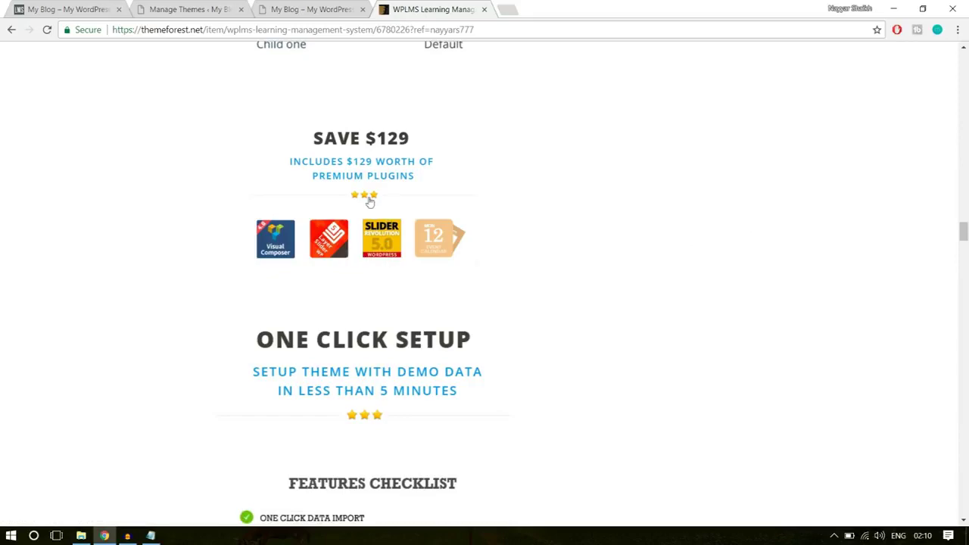
{"action": "scroll", "coordinate": [603, 325], "scroll_direction": "down", "scroll_amount": 1}
{"action": "scroll", "coordinate": [598, 320], "scroll_direction": "up", "scroll_amount": 1}
{"action": "scroll", "coordinate": [833, 251], "scroll_direction": "up", "scroll_amount": 10}
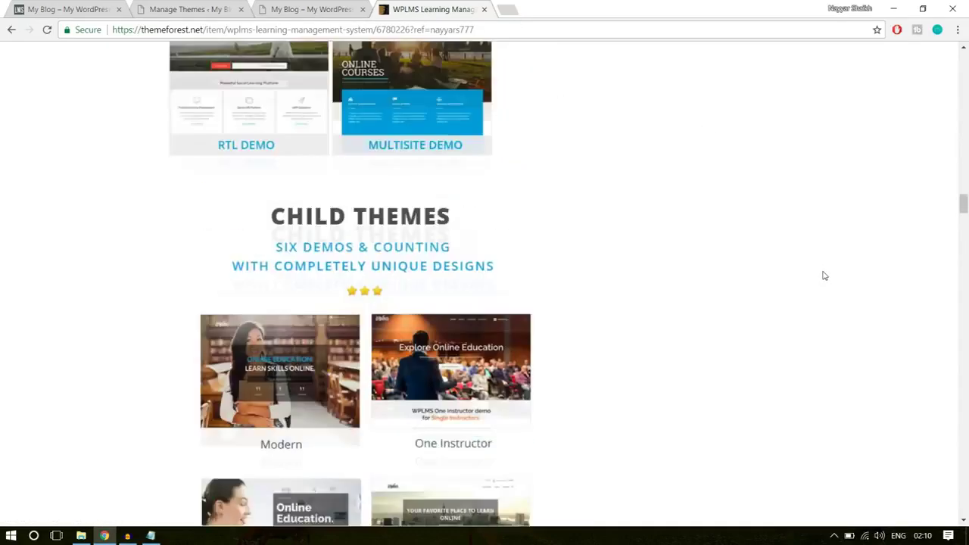
{"action": "scroll", "coordinate": [825, 276], "scroll_direction": "up", "scroll_amount": 10}
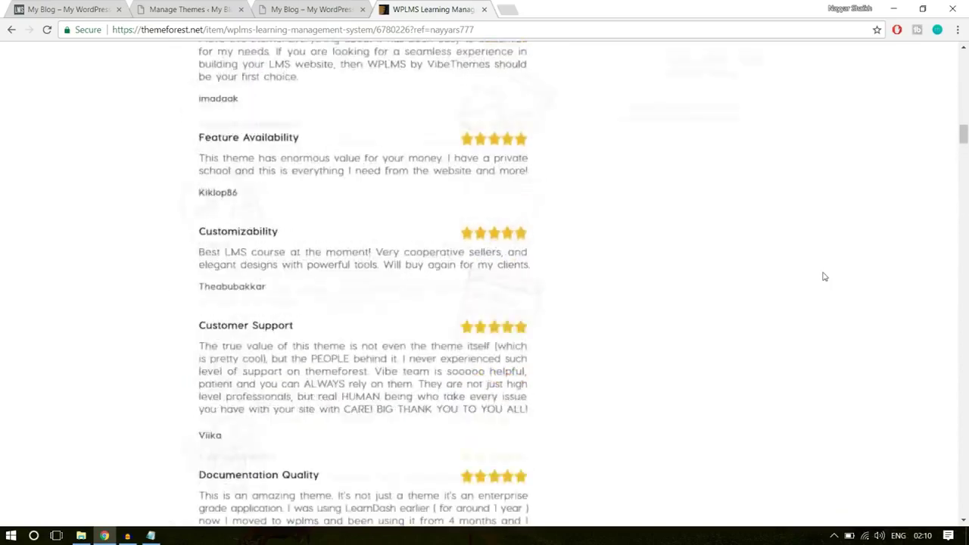
{"action": "scroll", "coordinate": [825, 277], "scroll_direction": "up", "scroll_amount": 10}
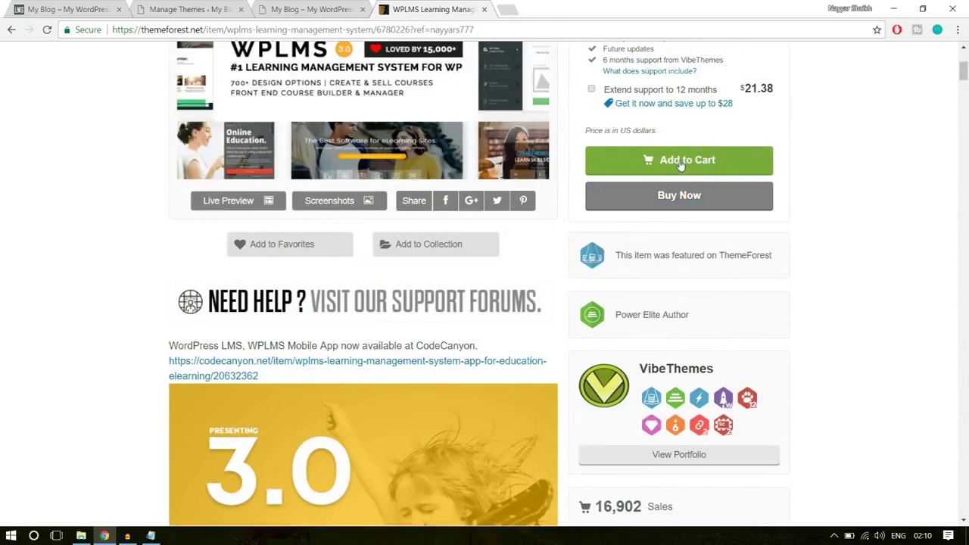
{"action": "scroll", "coordinate": [899, 249], "scroll_direction": "up", "scroll_amount": 1}
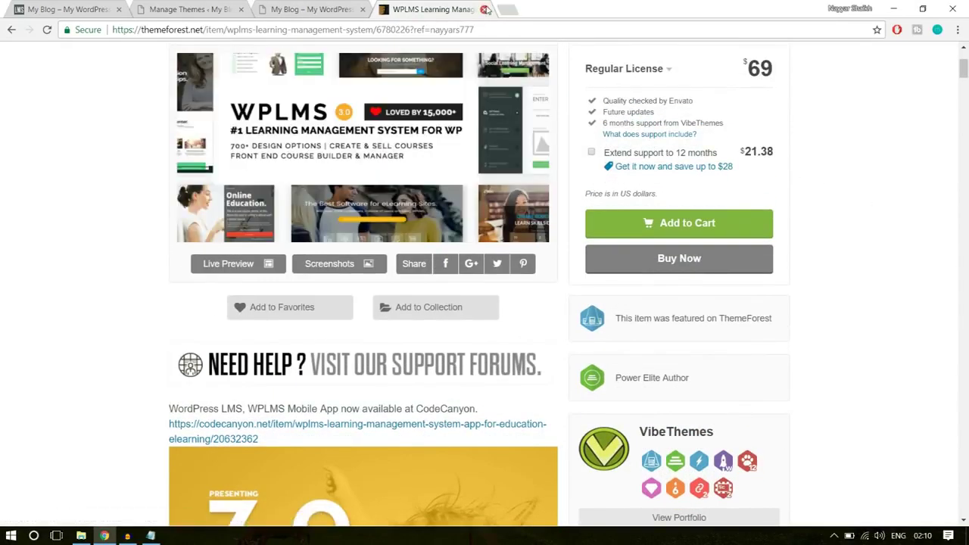
Close the ThemeForest product tab and bring up the E:\WPLMS folder in File Explorer
{"action": "left_click", "coordinate": [484, 9]}
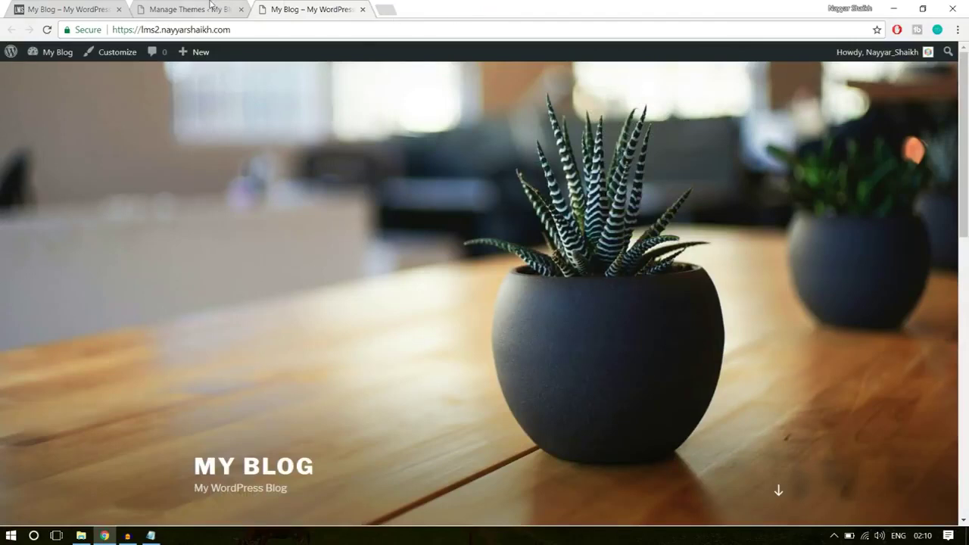
{"action": "left_click", "coordinate": [212, 6]}
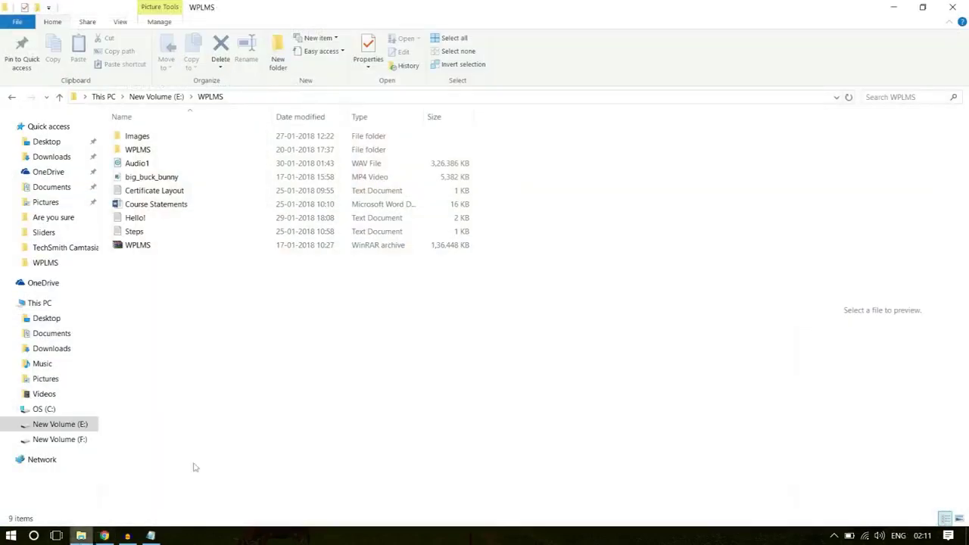
{"action": "left_click", "coordinate": [81, 536]}
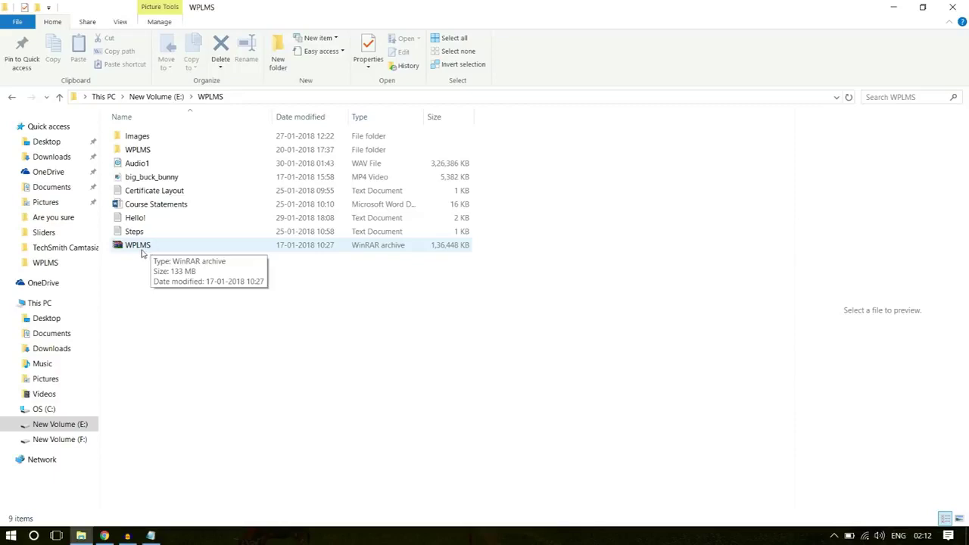
Inspect WPLMS.rar in WinRAR down to the wplms theme folder inside WPLMS Package, then close it
{"action": "double_click", "coordinate": [140, 246]}
{"action": "left_click", "coordinate": [522, 284]}
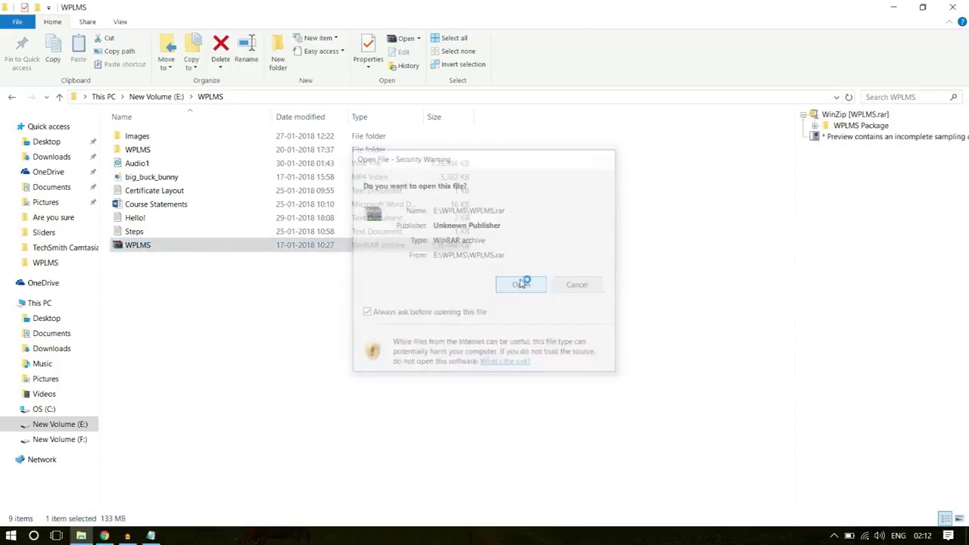
{"action": "double_click", "coordinate": [102, 183]}
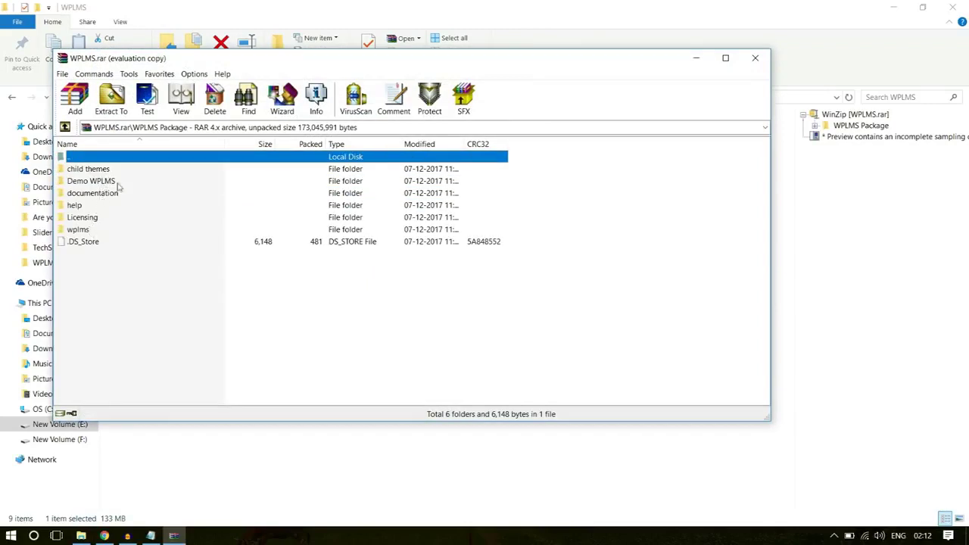
{"action": "left_click", "coordinate": [82, 231]}
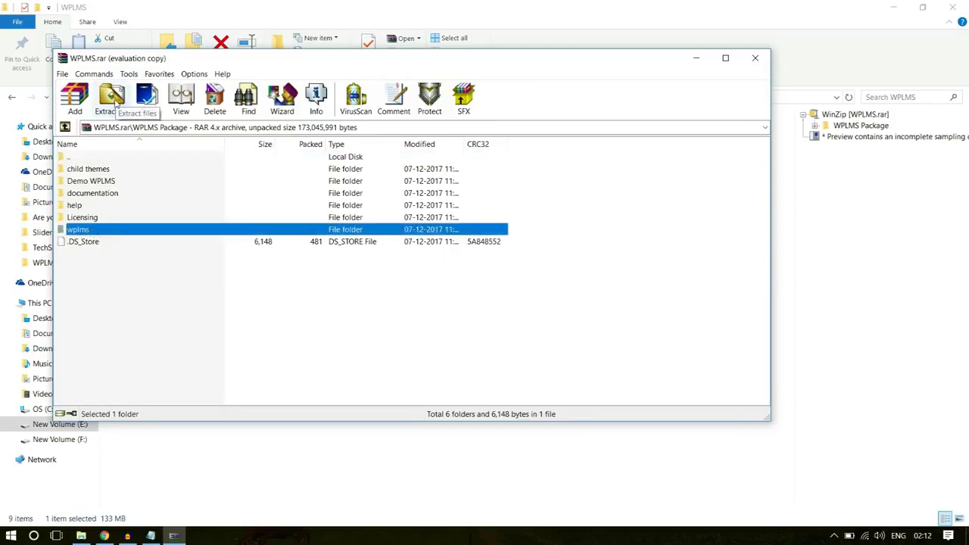
{"action": "left_click", "coordinate": [755, 57]}
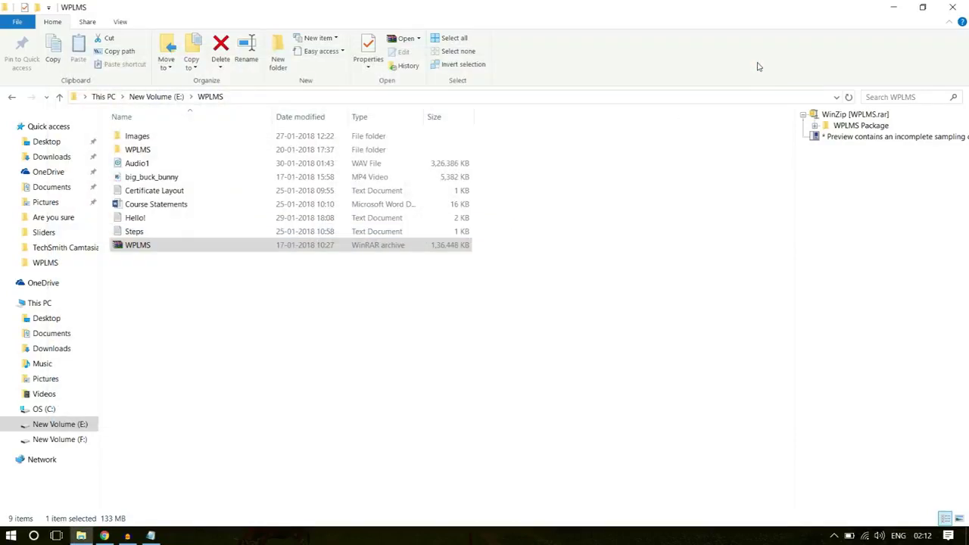
In the inner WPLMS folder, start zipping wplms as ZIP, cancel, and select the existing wplms.zip
{"action": "double_click", "coordinate": [158, 150]}
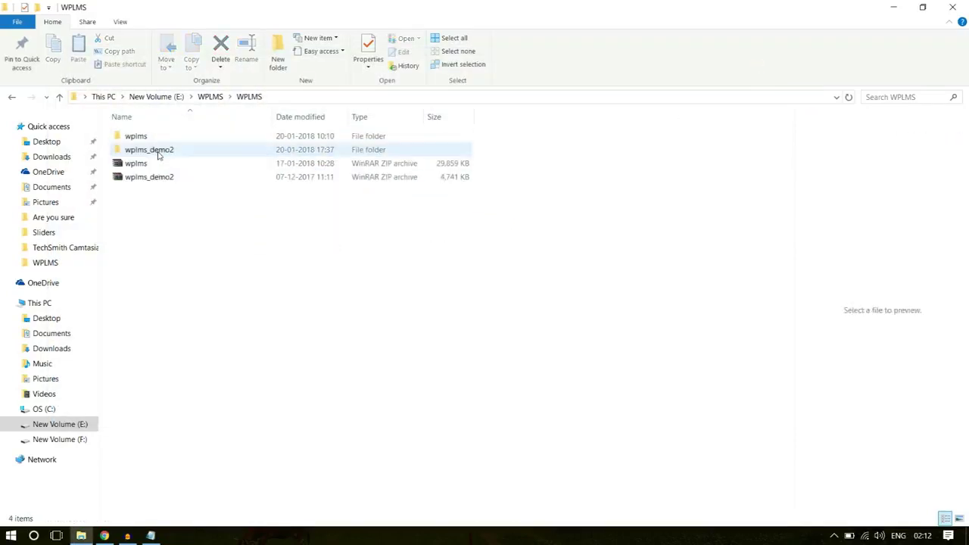
{"action": "left_click", "coordinate": [157, 138]}
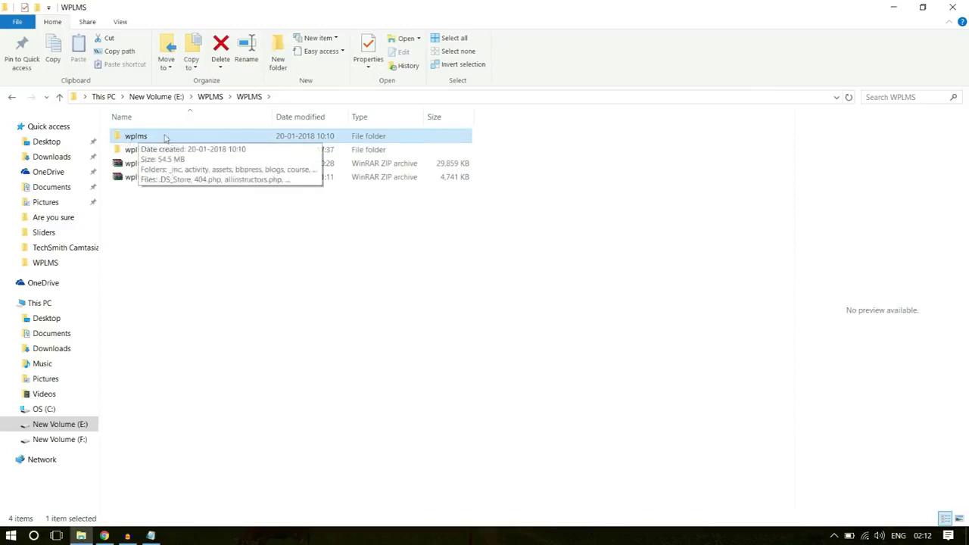
{"action": "right_click", "coordinate": [133, 138]}
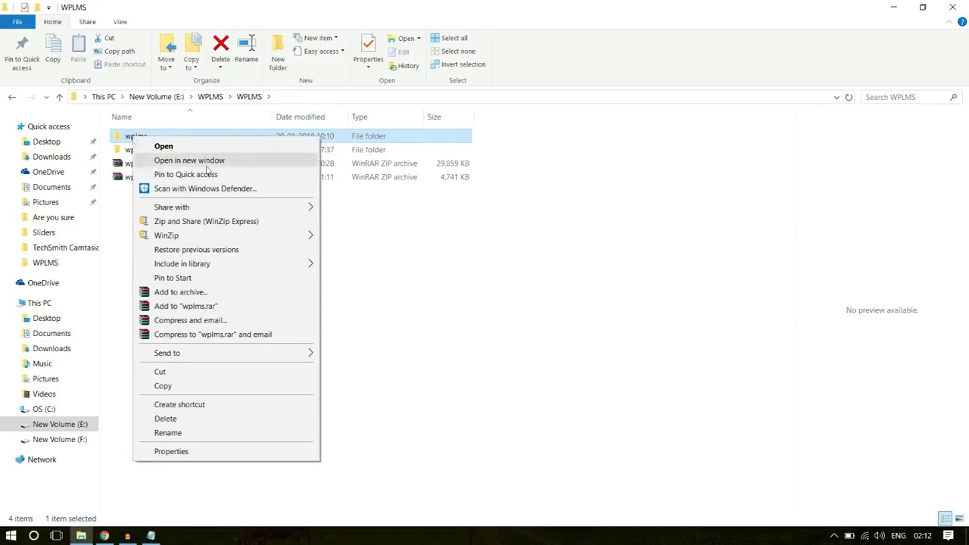
{"action": "left_click", "coordinate": [231, 296]}
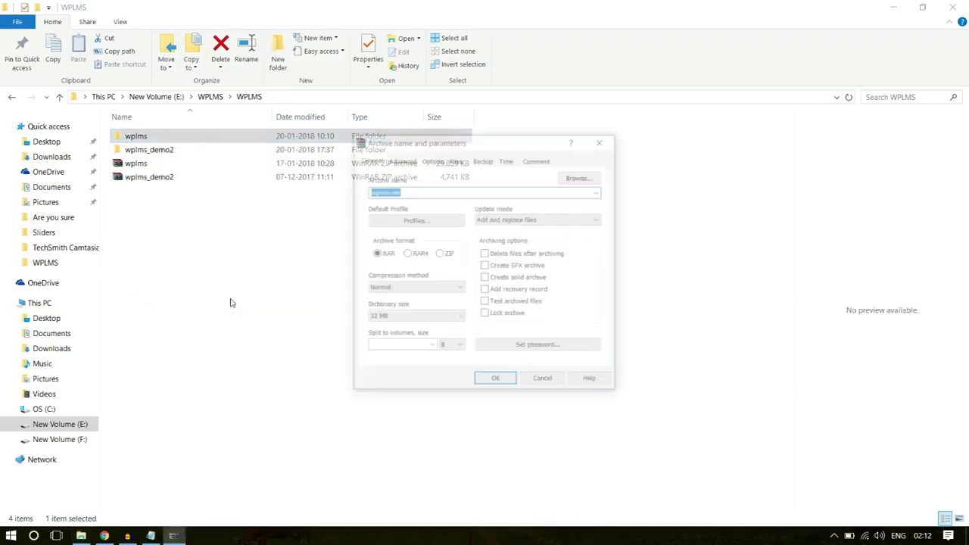
{"action": "left_click", "coordinate": [440, 254]}
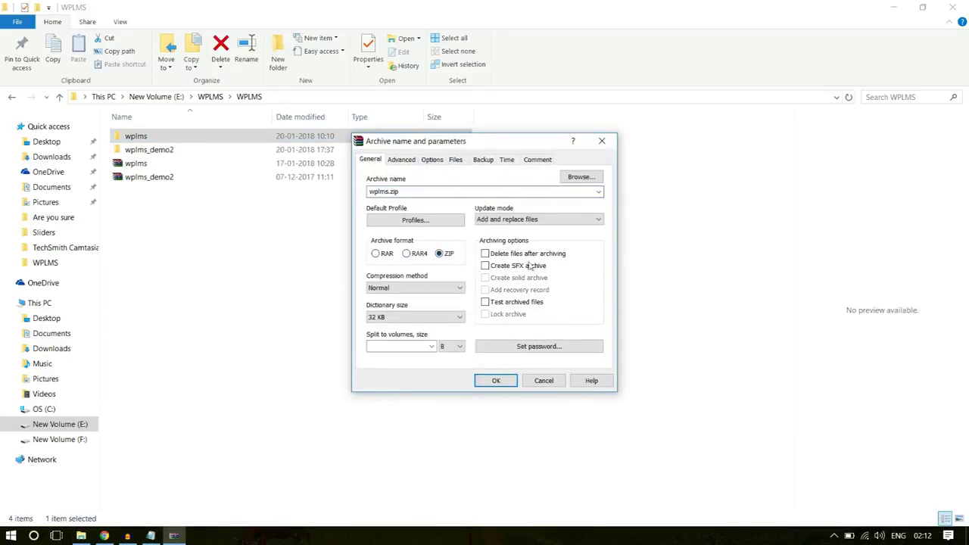
{"action": "left_click", "coordinate": [593, 144]}
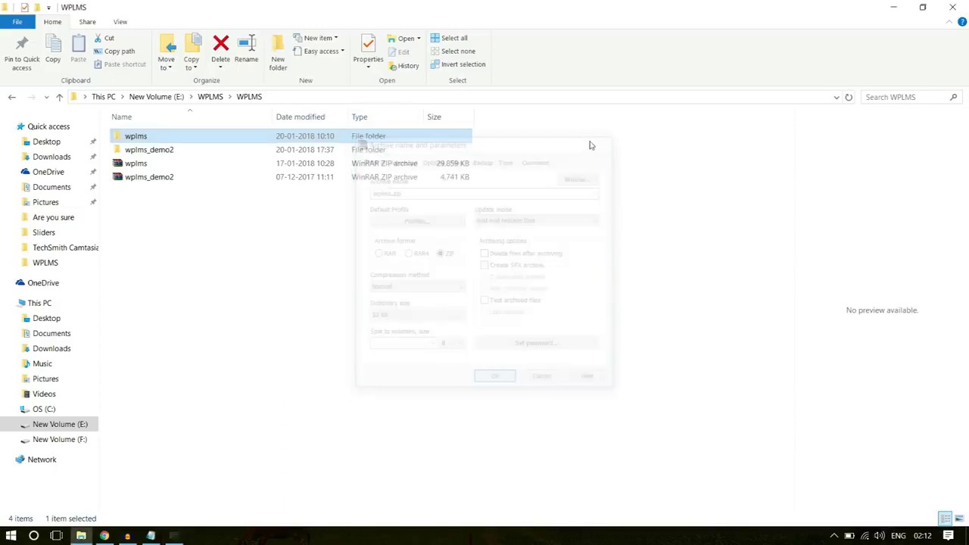
{"action": "right_click", "coordinate": [143, 140]}
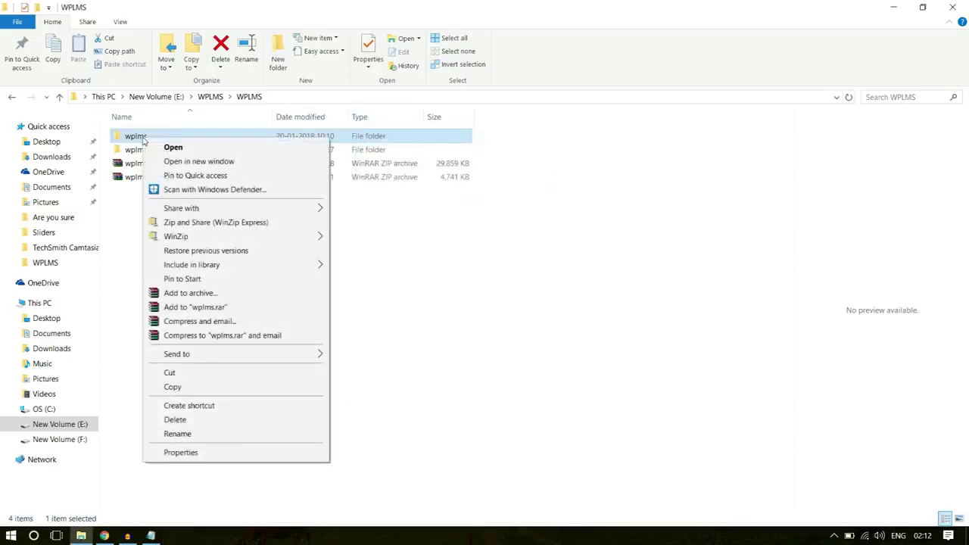
{"action": "left_click", "coordinate": [205, 296]}
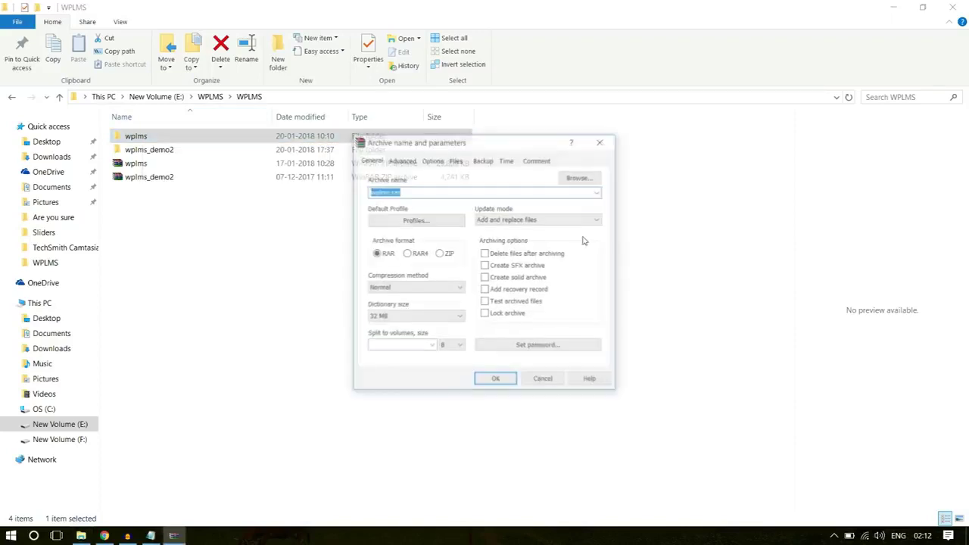
{"action": "left_click", "coordinate": [439, 254]}
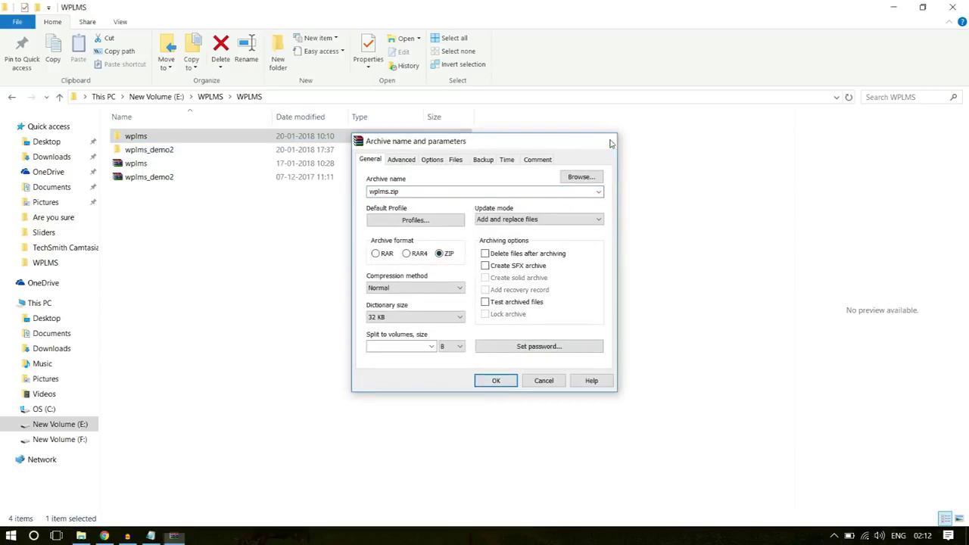
{"action": "left_click", "coordinate": [602, 140]}
{"action": "left_click", "coordinate": [151, 164]}
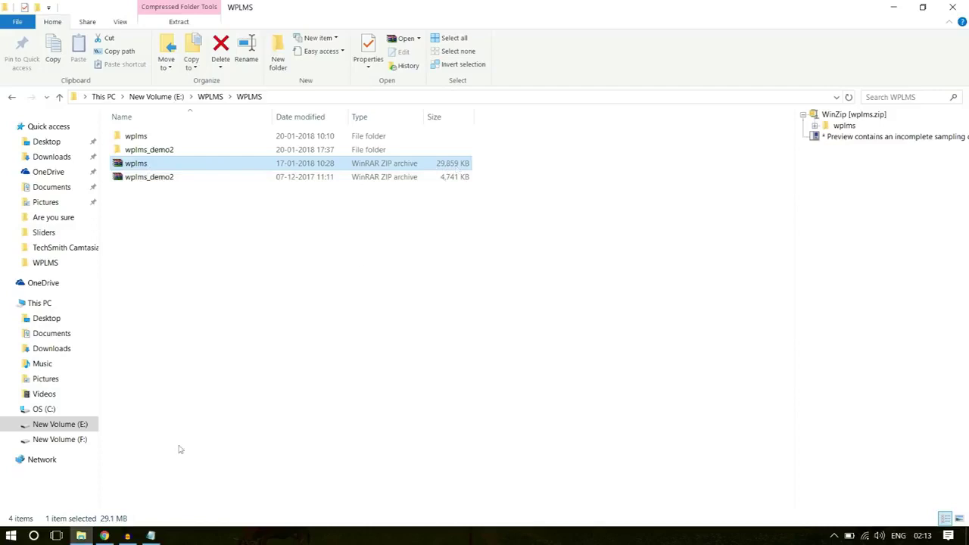
Open Media > Add New and highlight the 'Maximum upload file size: 2 MB' note
{"action": "left_click", "coordinate": [104, 536]}
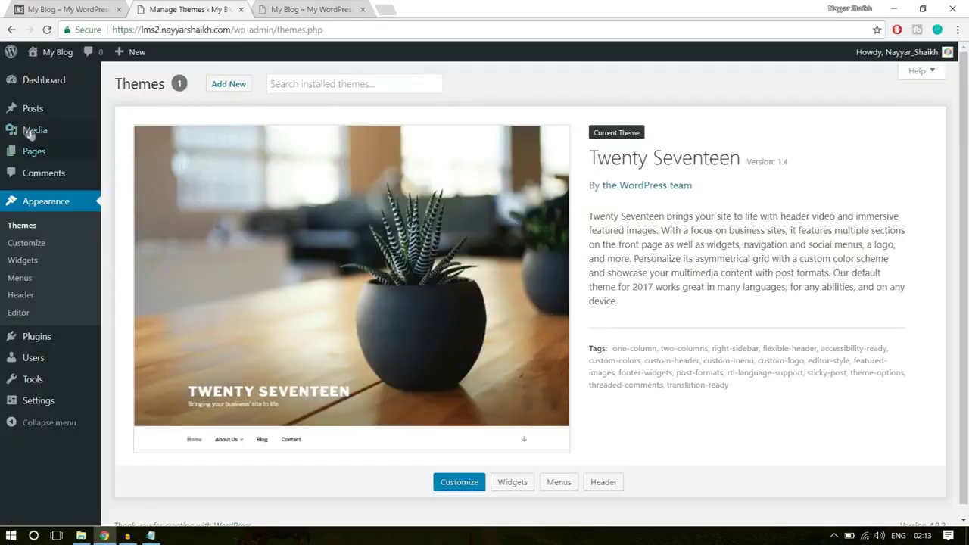
{"action": "mouse_move", "coordinate": [21, 135]}
{"action": "left_click", "coordinate": [133, 151]}
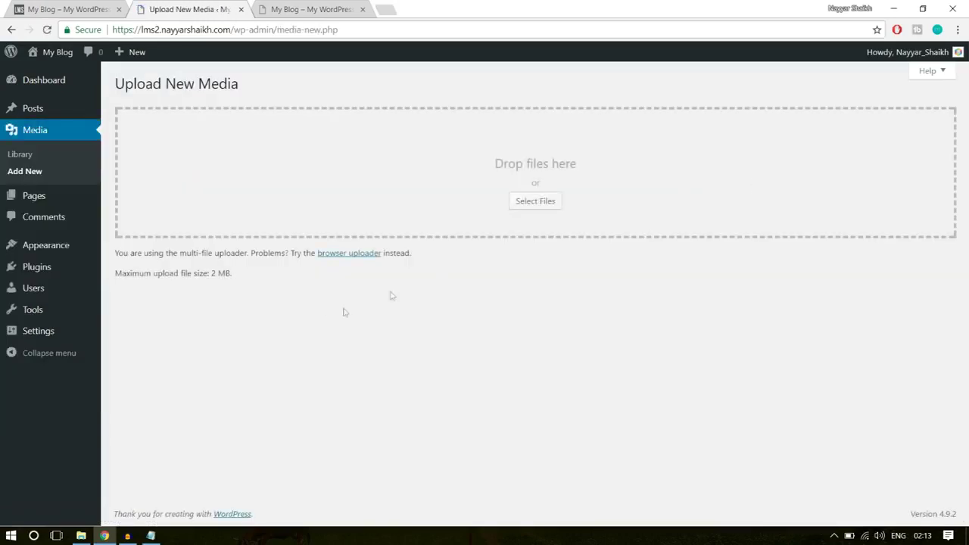
{"action": "left_click_drag", "start_coordinate": [116, 271], "coordinate": [233, 275]}
{"action": "left_click", "coordinate": [215, 281]}
{"action": "left_click", "coordinate": [231, 285]}
{"action": "left_click_drag", "start_coordinate": [215, 273], "coordinate": [255, 271]}
{"action": "left_click", "coordinate": [216, 275]}
Open a new tab and load the YouTube tutorial channel from the address suggestions
{"action": "left_click", "coordinate": [391, 9]}
{"action": "type", "text": "y"}
{"action": "left_click", "coordinate": [296, 67]}
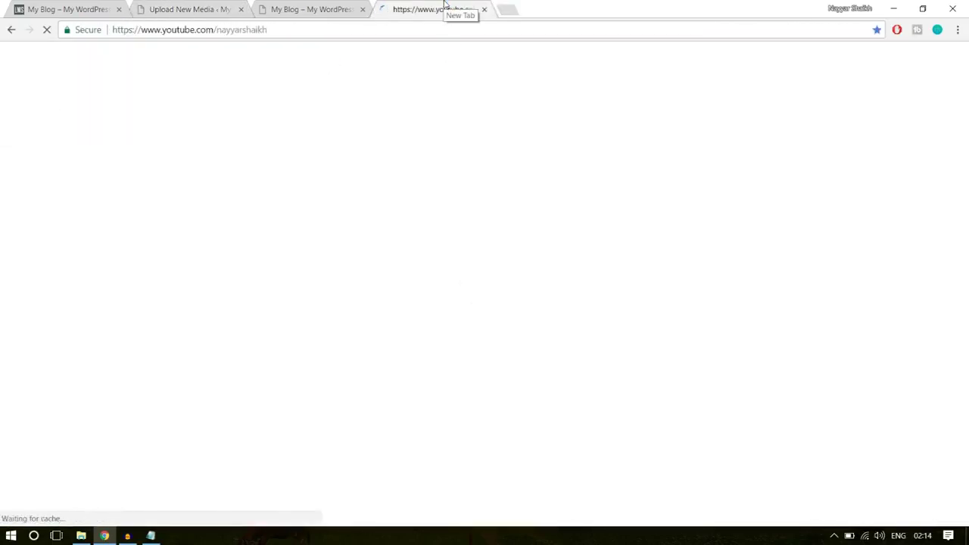
Scroll to the channel's Uploads shelf and page it twice to the upload_max_filesize and FileZilla videos
{"action": "scroll", "coordinate": [966, 201], "scroll_direction": "down", "scroll_amount": 3}
{"action": "scroll", "coordinate": [966, 201], "scroll_direction": "down", "scroll_amount": 3}
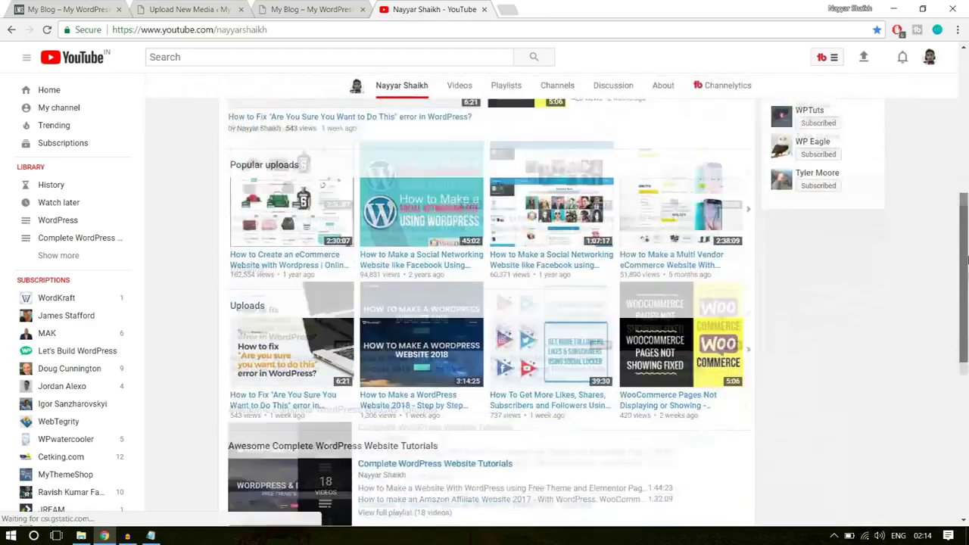
{"action": "scroll", "coordinate": [788, 285], "scroll_direction": "down", "scroll_amount": 1}
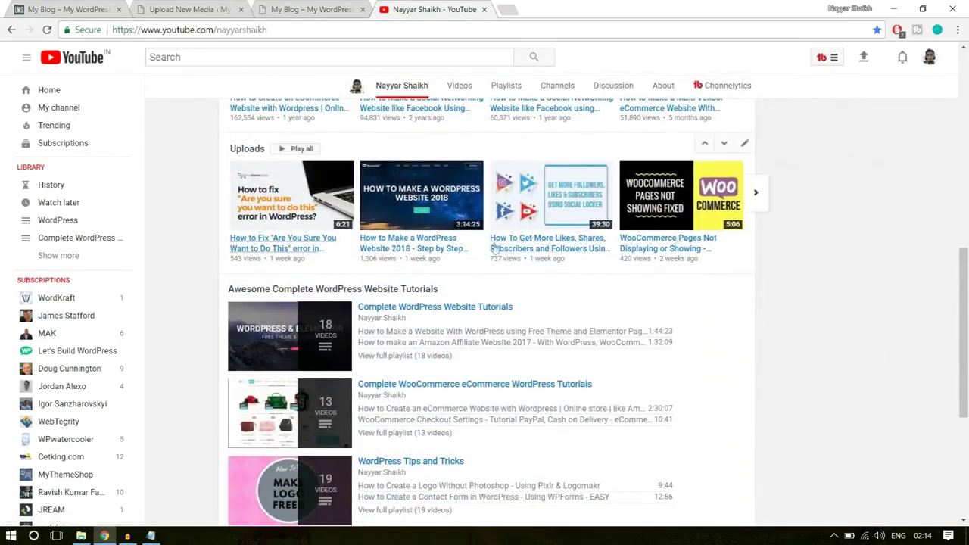
{"action": "left_click", "coordinate": [756, 196]}
{"action": "left_click", "coordinate": [756, 197]}
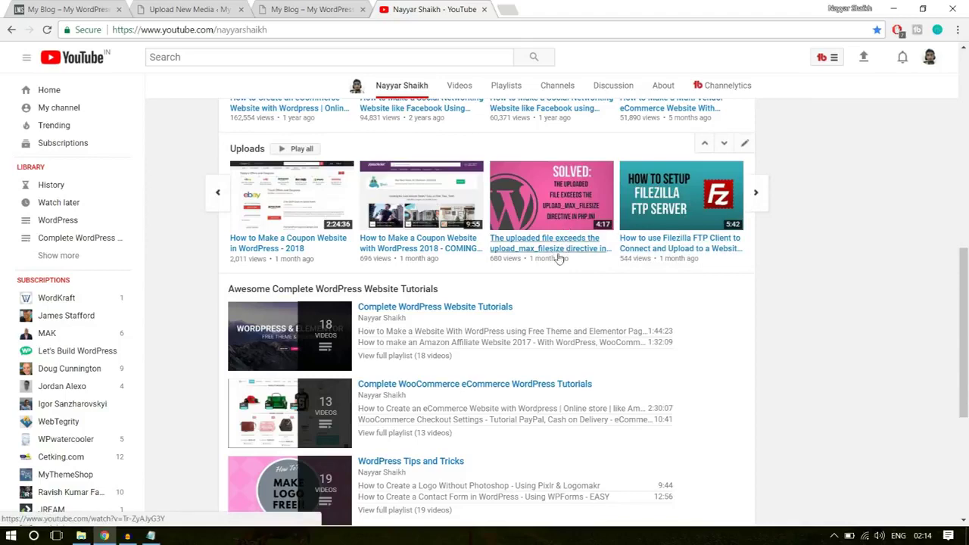
Switch between the WordPress upload tab and YouTube channel, ending on Upload New Media
{"action": "left_click", "coordinate": [195, 9]}
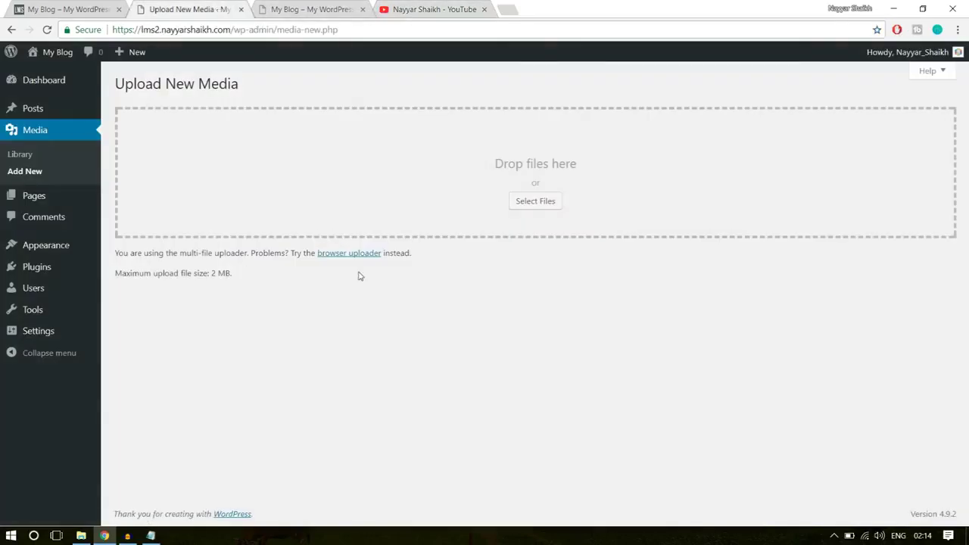
{"action": "left_click", "coordinate": [415, 6]}
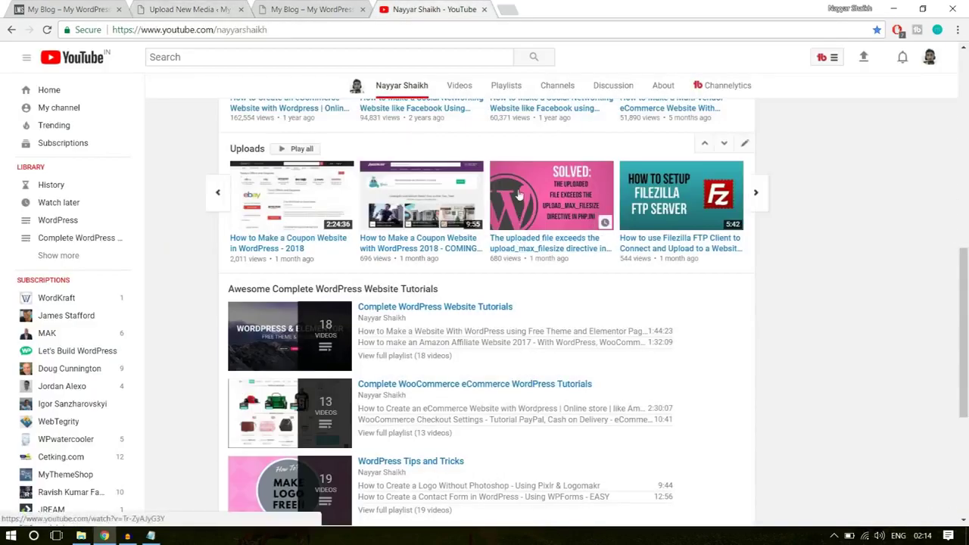
{"action": "key", "text": "ctrl+2"}
{"action": "key", "text": "ctrl+4"}
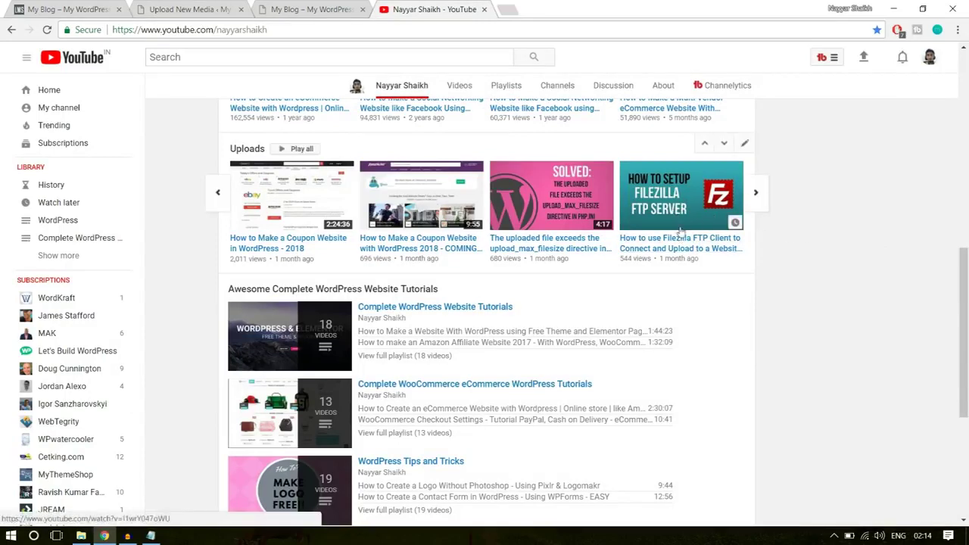
{"action": "left_click", "coordinate": [188, 7]}
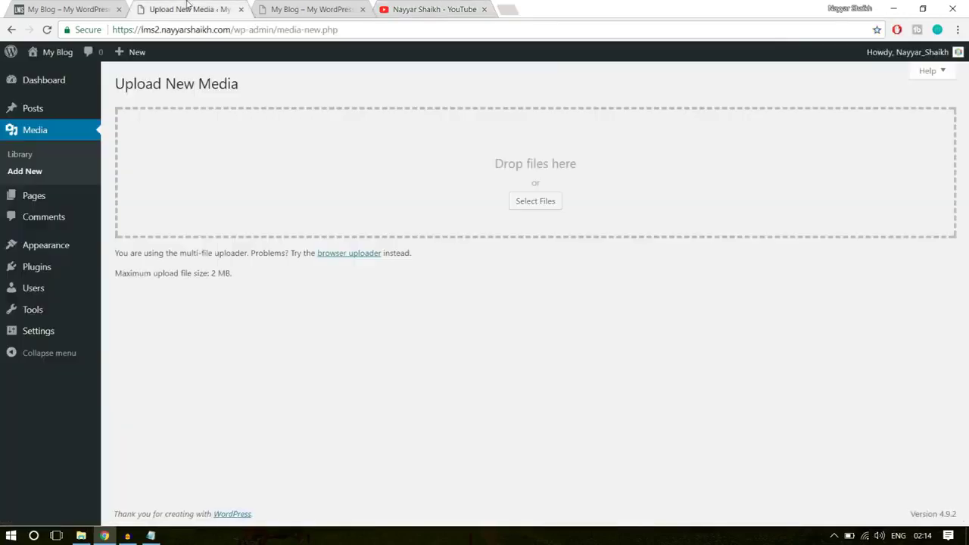
Launch FileZilla from the Start menu and bring its window to the front
{"action": "left_click", "coordinate": [12, 535]}
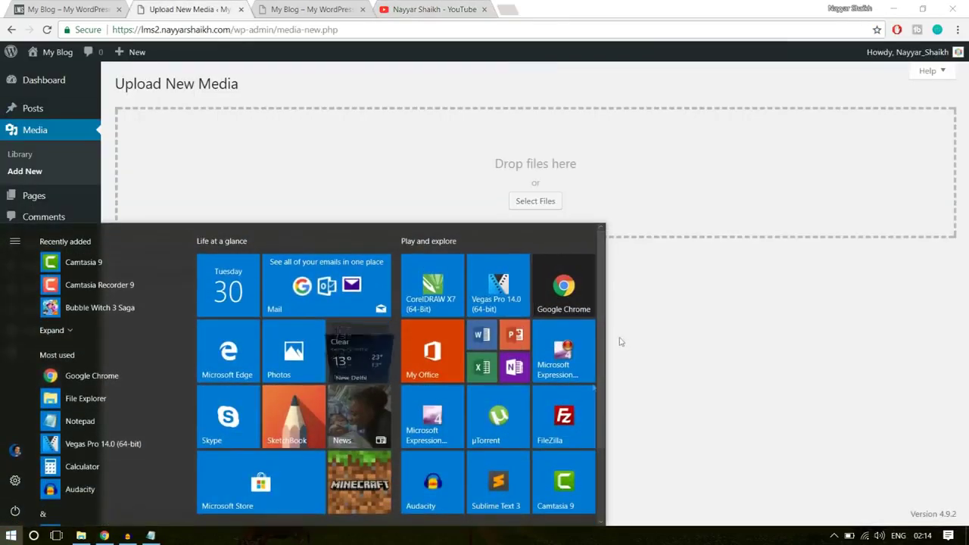
{"action": "left_click", "coordinate": [567, 417]}
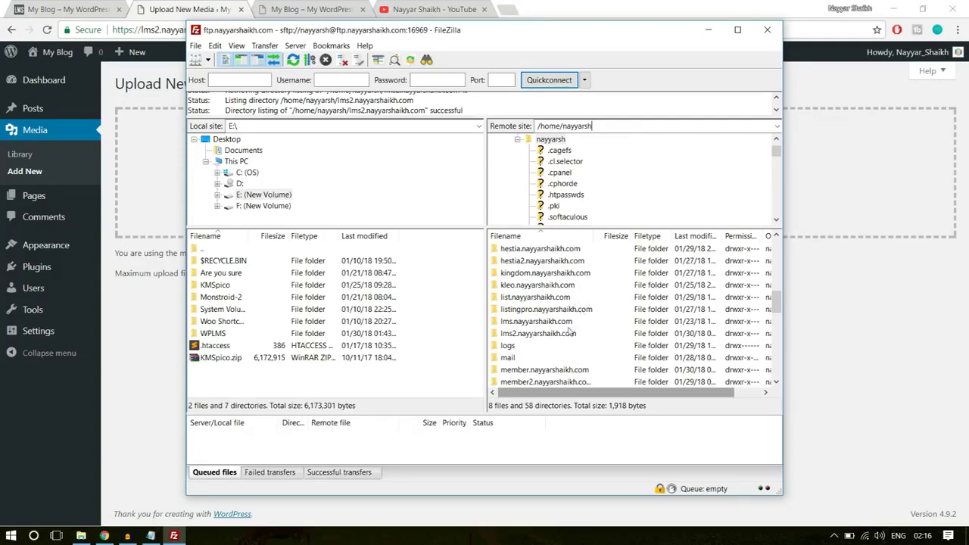
{"action": "left_click", "coordinate": [191, 6]}
{"action": "mouse_move", "coordinate": [141, 43]}
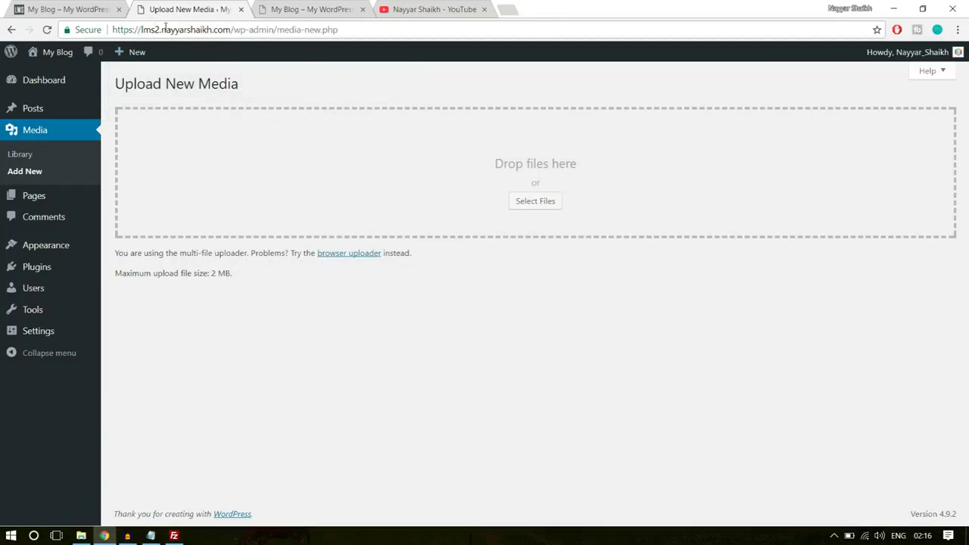
{"action": "left_click", "coordinate": [173, 536]}
{"action": "scroll", "coordinate": [571, 342], "scroll_direction": "up", "scroll_amount": 1}
{"action": "left_click", "coordinate": [538, 335]}
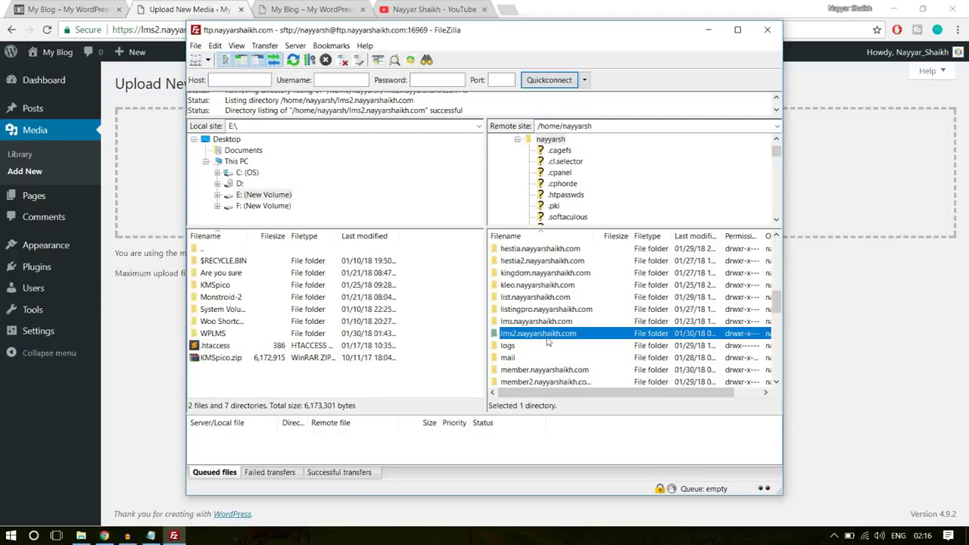
{"action": "double_click", "coordinate": [558, 339]}
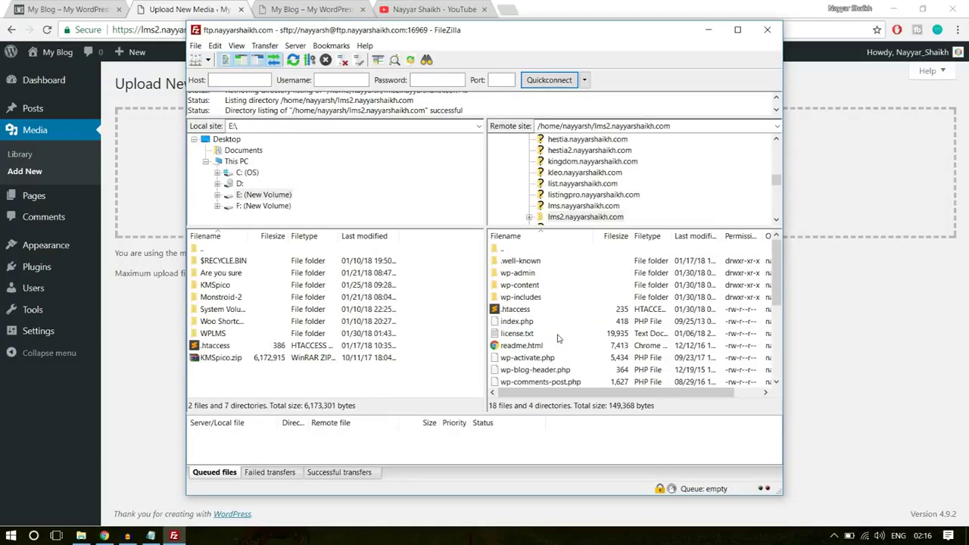
{"action": "left_click", "coordinate": [516, 311]}
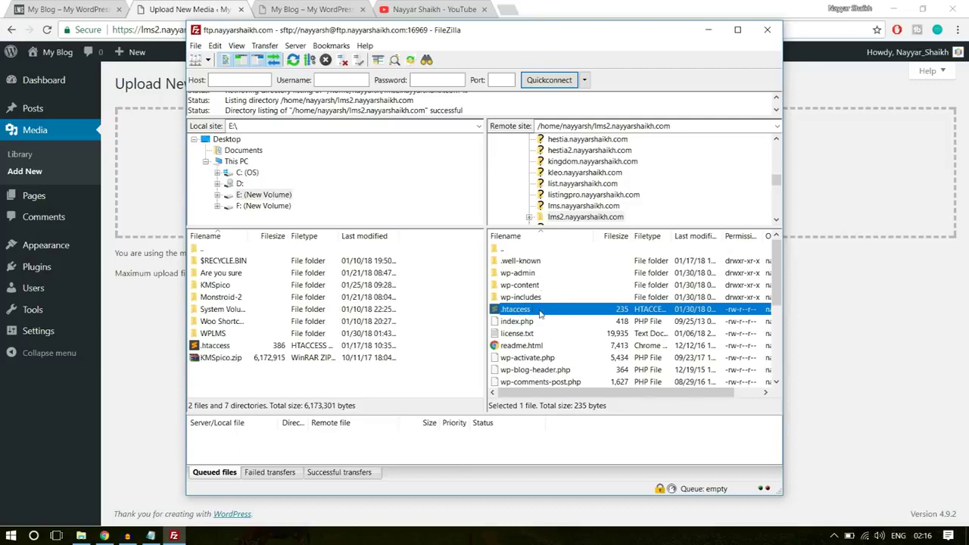
{"action": "mouse_move", "coordinate": [535, 307]}
{"action": "left_mouse_down"}
{"action": "mouse_move", "coordinate": [496, 288]}
{"action": "mouse_move", "coordinate": [504, 312]}
{"action": "mouse_move", "coordinate": [411, 305]}
{"action": "mouse_move", "coordinate": [219, 333]}
{"action": "mouse_move", "coordinate": [233, 370]}
{"action": "mouse_move", "coordinate": [240, 350]}
{"action": "mouse_move", "coordinate": [264, 384]}
{"action": "mouse_move", "coordinate": [277, 371]}
{"action": "mouse_move", "coordinate": [517, 315]}
{"action": "left_mouse_up"}
{"action": "left_click", "coordinate": [226, 140]}
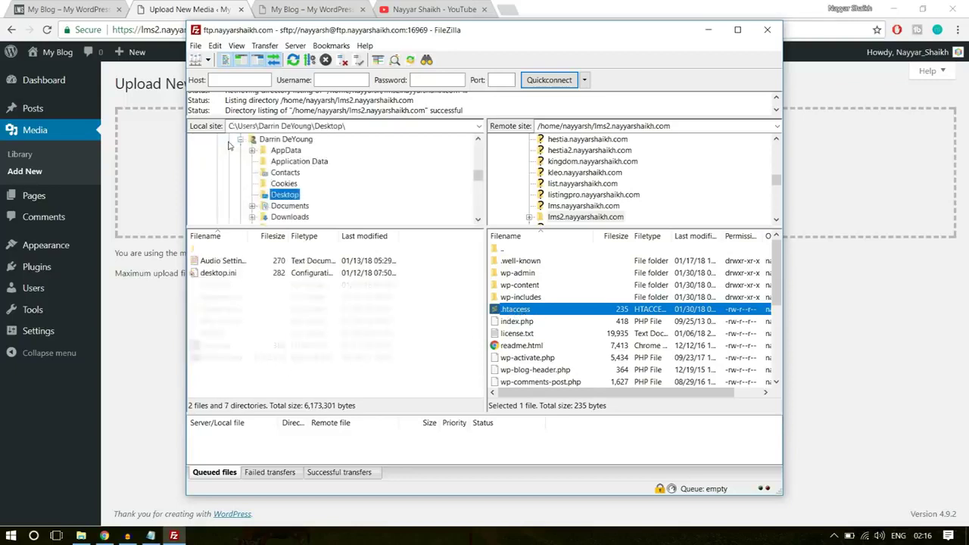
{"action": "scroll", "coordinate": [382, 183], "scroll_direction": "up", "scroll_amount": 2}
{"action": "scroll", "coordinate": [364, 186], "scroll_direction": "down", "scroll_amount": 3}
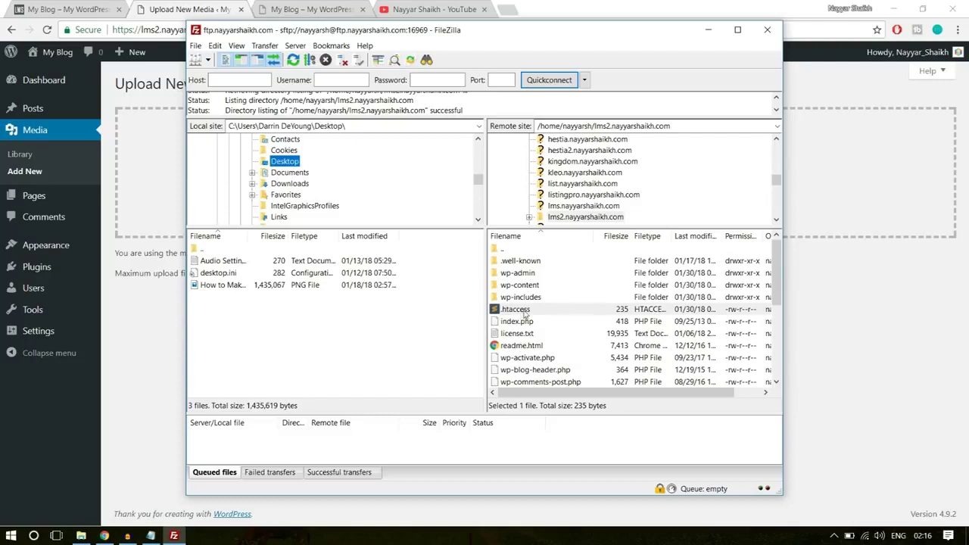
{"action": "left_click_drag", "start_coordinate": [525, 313], "coordinate": [273, 337]}
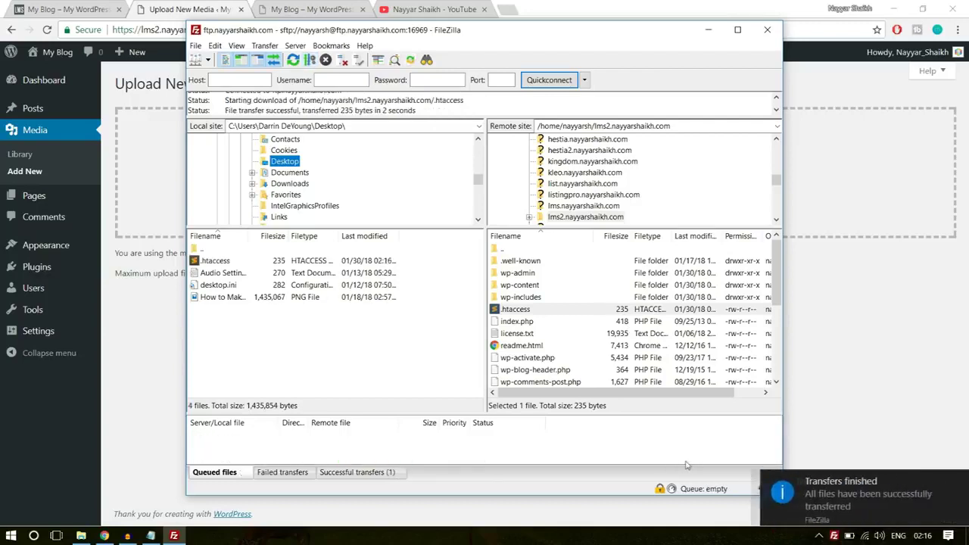
{"action": "left_click", "coordinate": [791, 496]}
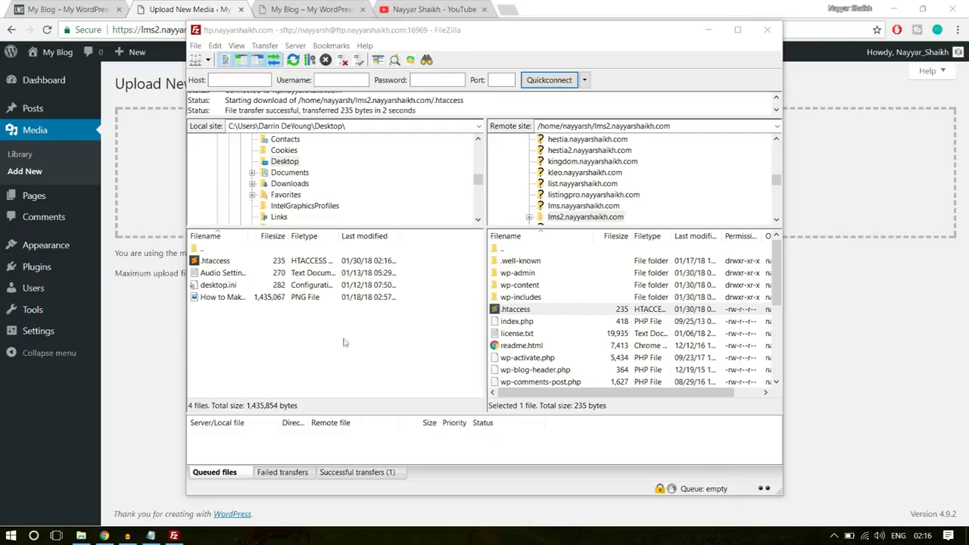
{"action": "left_click", "coordinate": [967, 536]}
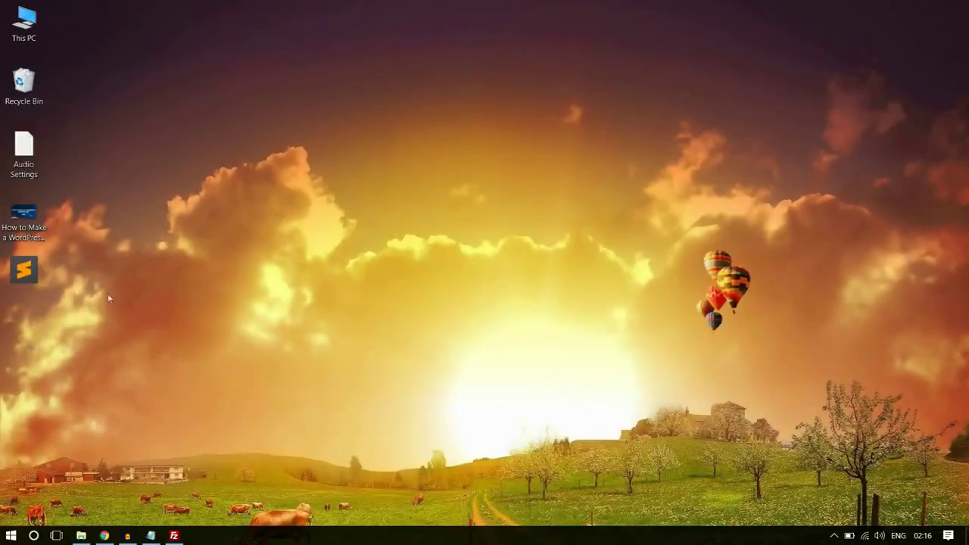
Open the downloaded .htaccess in Sublime Text and centre the editor window
{"action": "double_click", "coordinate": [27, 269]}
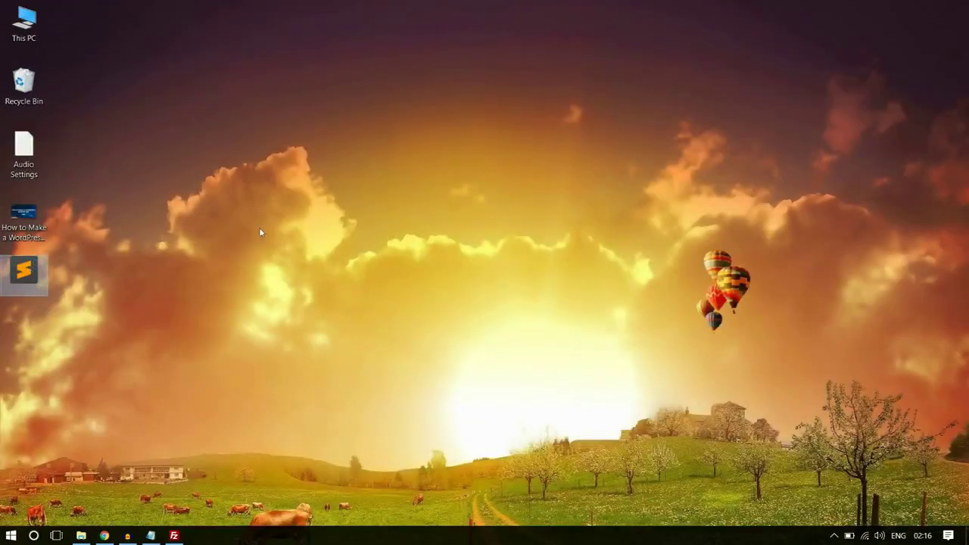
{"action": "left_click", "coordinate": [165, 241]}
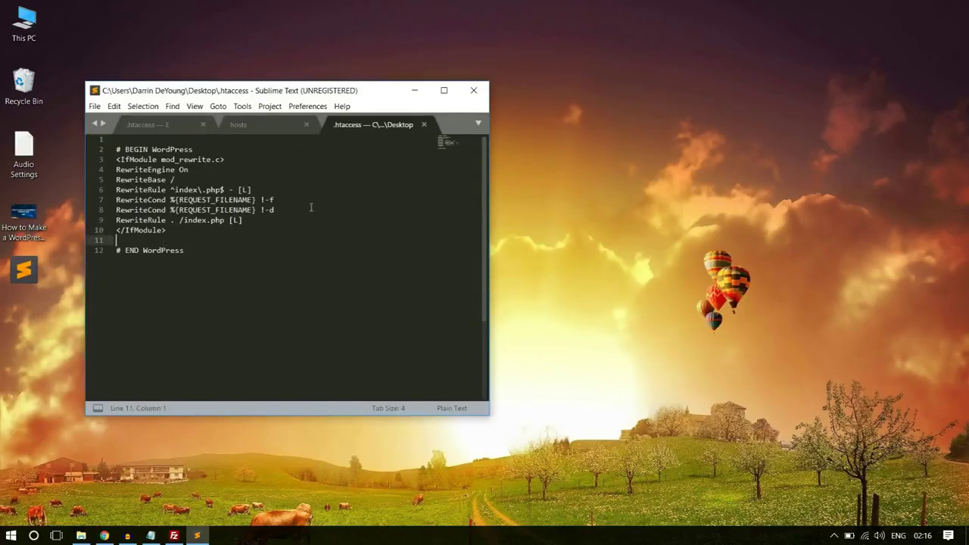
{"action": "left_click_drag", "start_coordinate": [265, 94], "coordinate": [430, 71]}
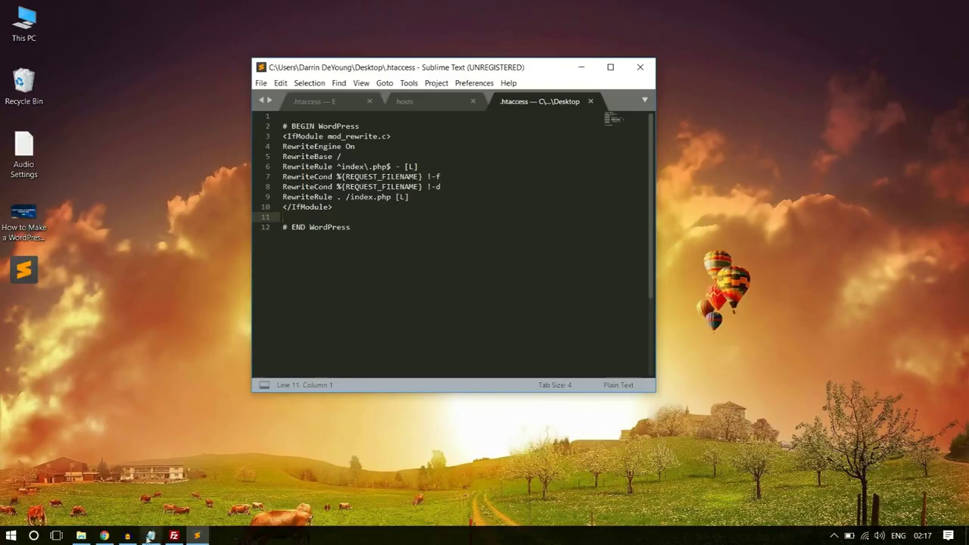
Load bloggdude.com in a new browser tab
{"action": "left_click", "coordinate": [104, 536]}
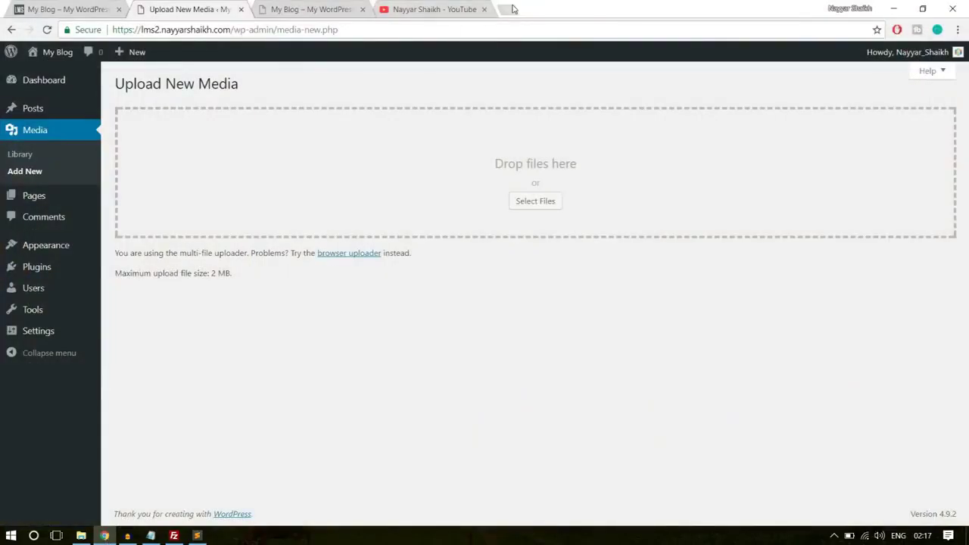
{"action": "left_click", "coordinate": [513, 9]}
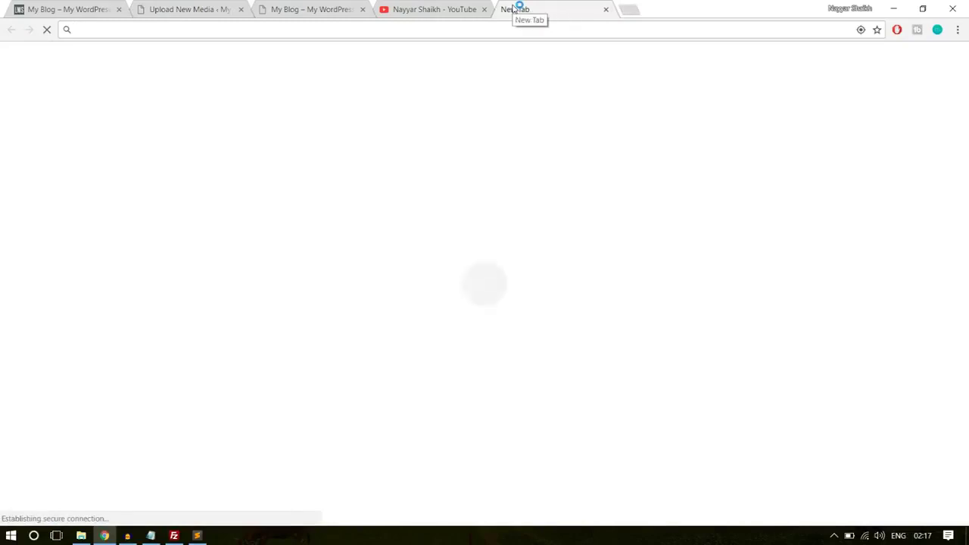
{"action": "type", "text": "b"}
{"action": "key", "text": "Return"}
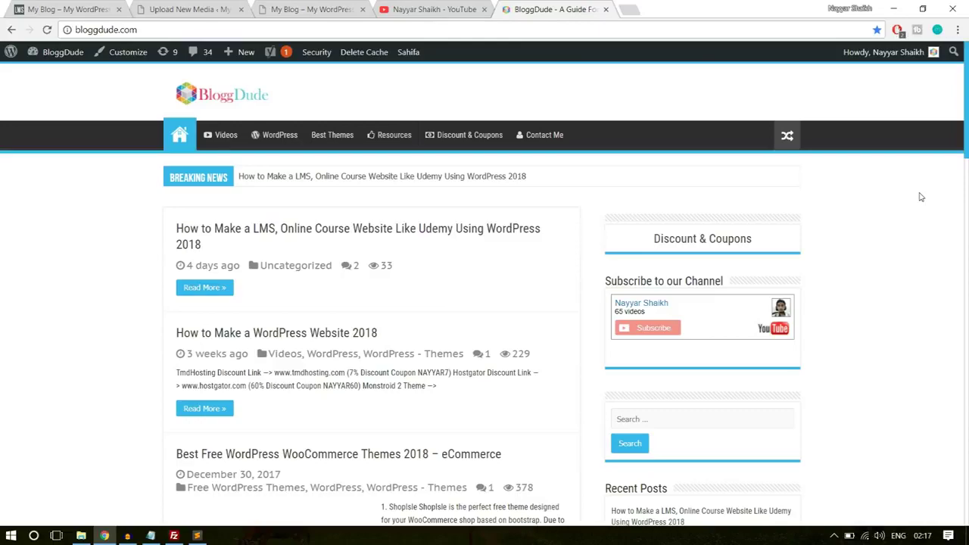
Open the 'Solved: The uploaded file exceeds the upload_max_filesize' post and select its five php_value lines
{"action": "scroll", "coordinate": [934, 242], "scroll_direction": "down", "scroll_amount": 3}
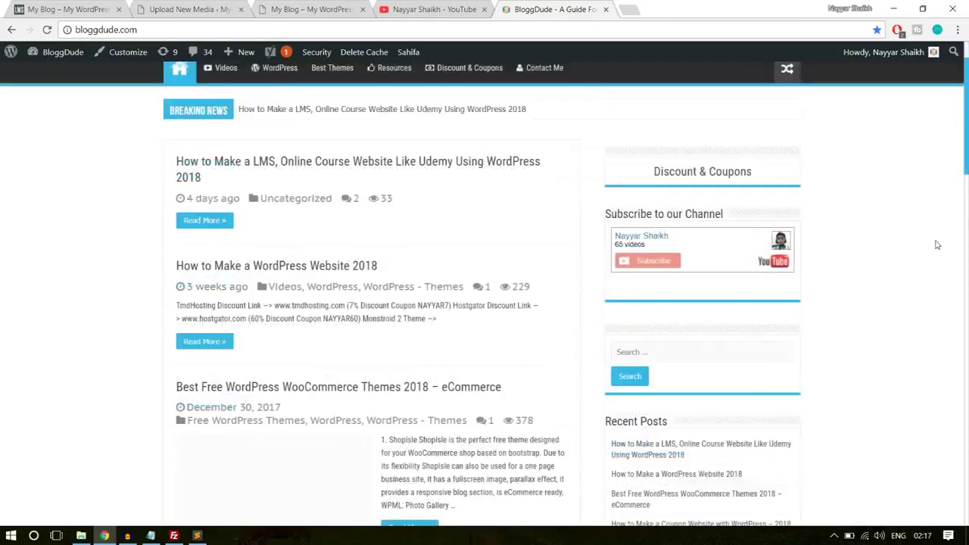
{"action": "scroll", "coordinate": [937, 244], "scroll_direction": "down", "scroll_amount": 4}
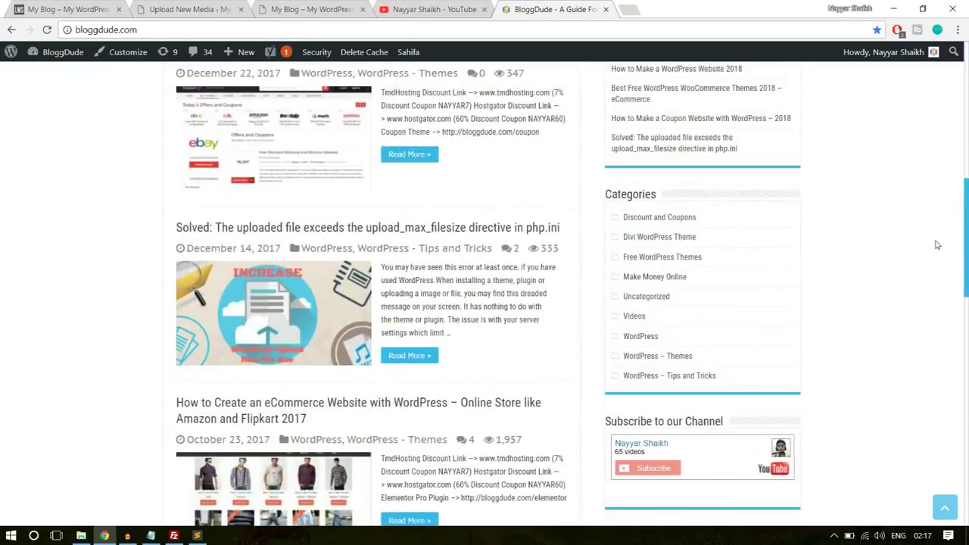
{"action": "left_click", "coordinate": [250, 227]}
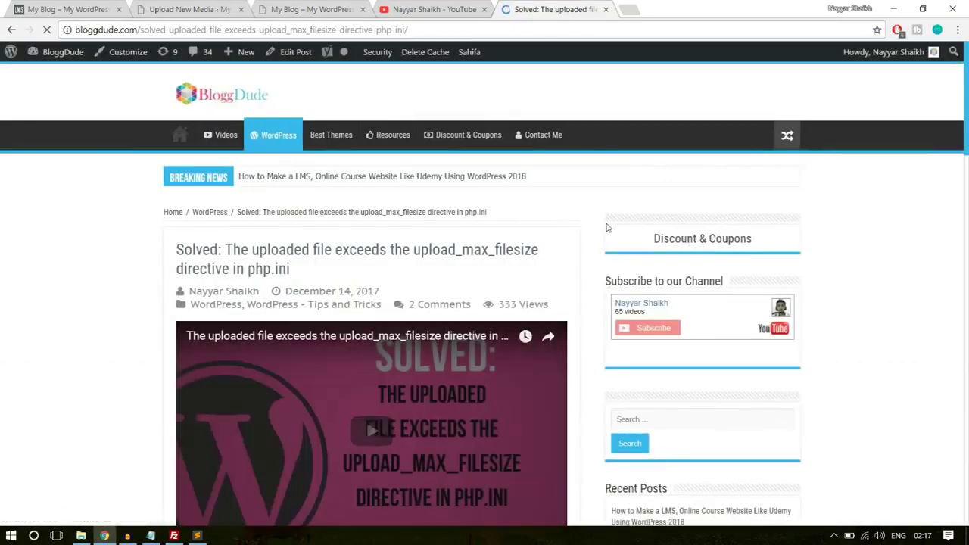
{"action": "scroll", "coordinate": [597, 236], "scroll_direction": "down", "scroll_amount": 14}
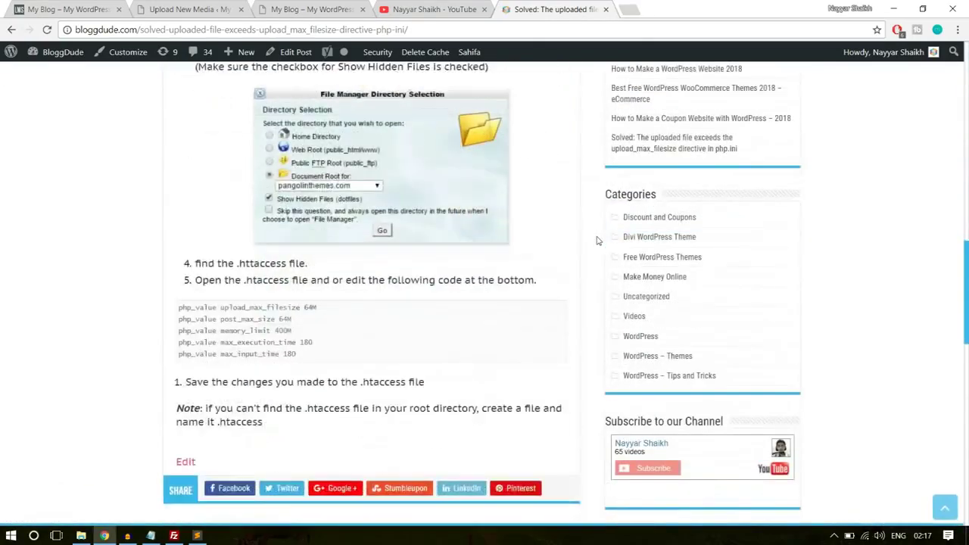
{"action": "left_click_drag", "start_coordinate": [307, 173], "coordinate": [171, 126]}
{"action": "key", "text": "ctrl+c"}
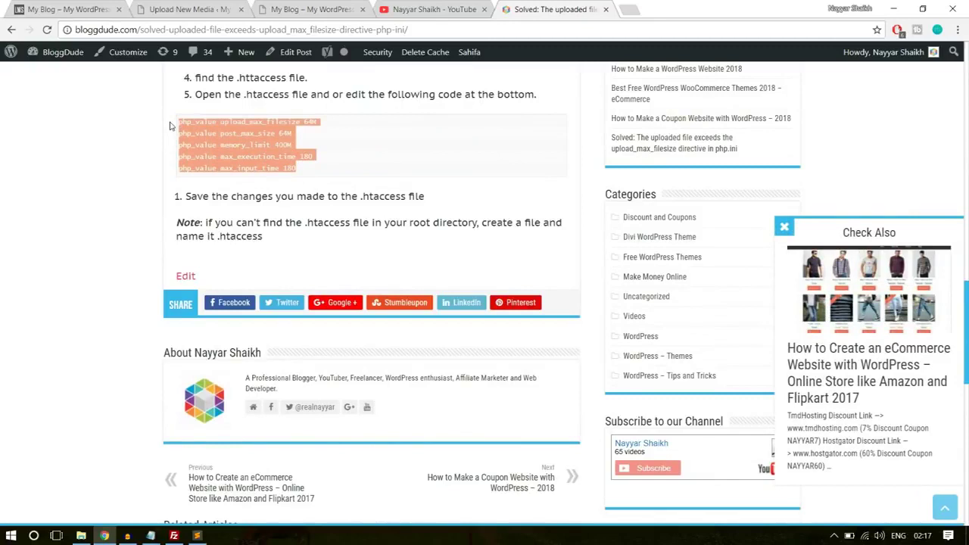
{"action": "left_click", "coordinate": [197, 536]}
Paste the five php_value lines after </IfModule> with max_input_time 200, then save and close .htaccess
{"action": "key", "text": "ctrl+v"}
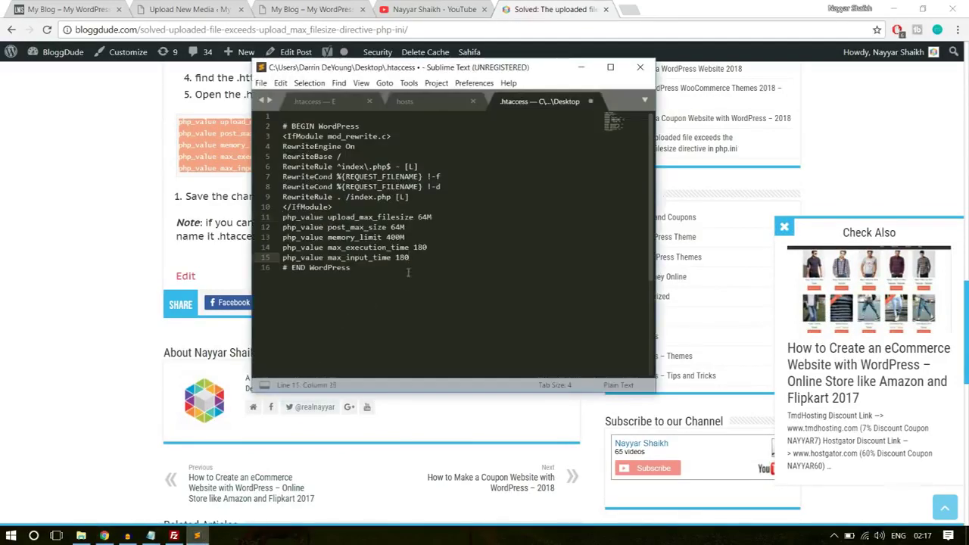
{"action": "key", "text": "ctrl+s"}
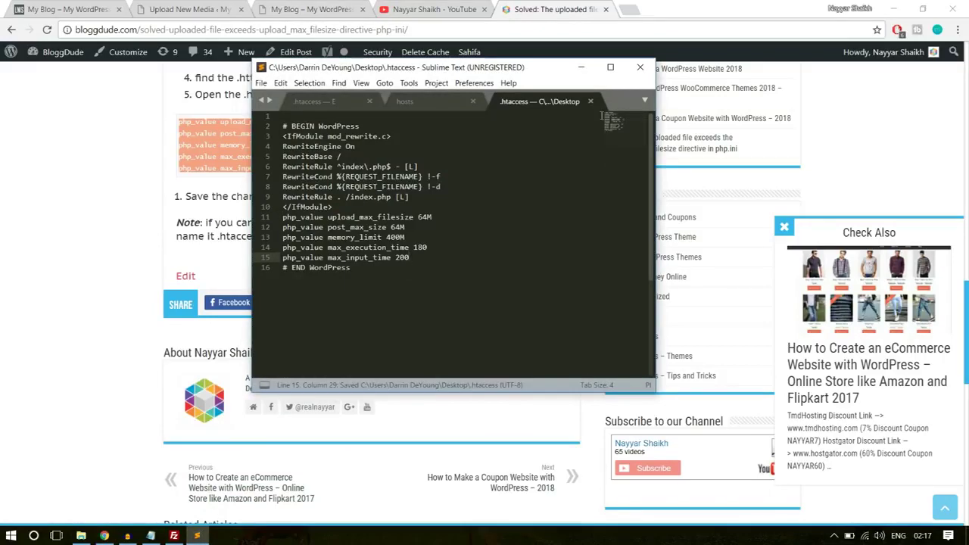
{"action": "left_click", "coordinate": [640, 67]}
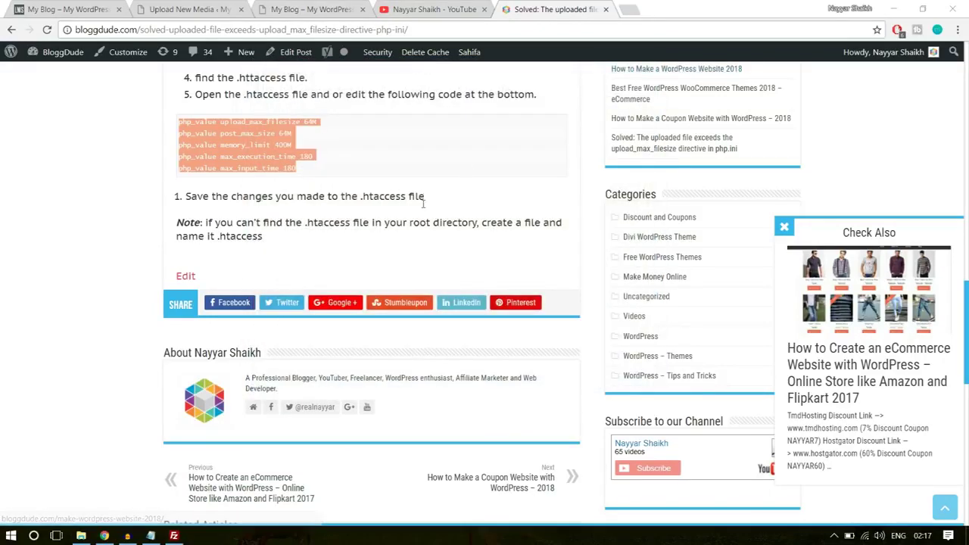
Close the extra browser tabs and refresh FileZilla's local list to show the edited .htaccess
{"action": "left_click", "coordinate": [484, 9]}
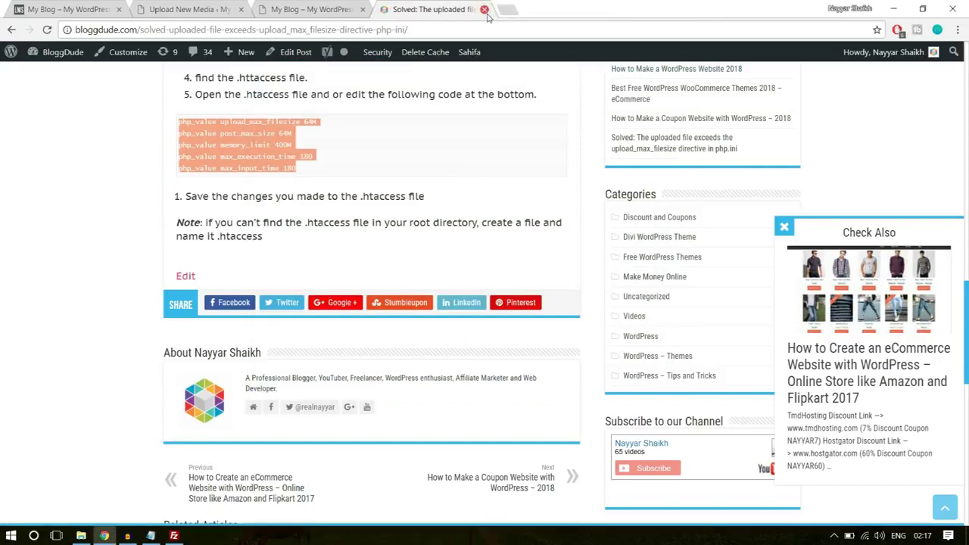
{"action": "left_click", "coordinate": [484, 9]}
{"action": "left_click", "coordinate": [174, 535]}
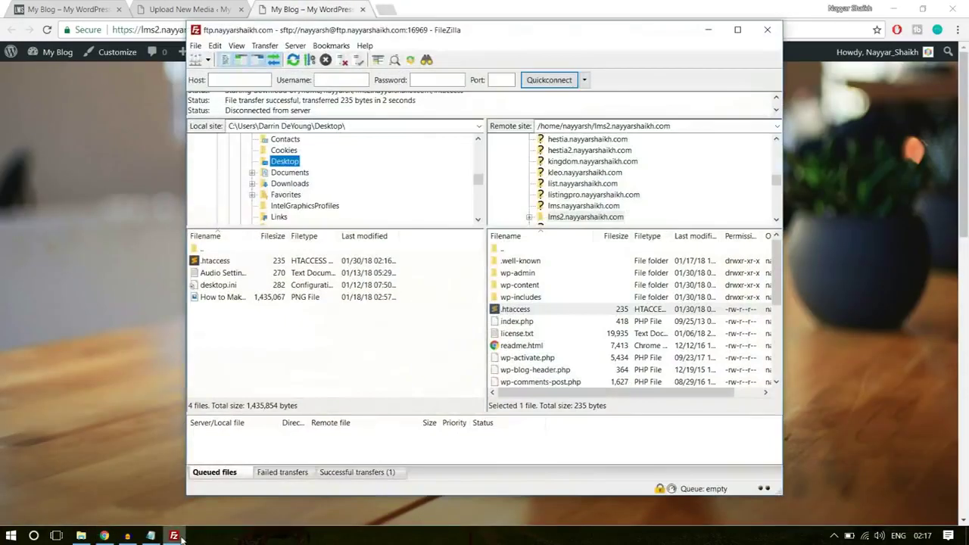
{"action": "right_click", "coordinate": [330, 370]}
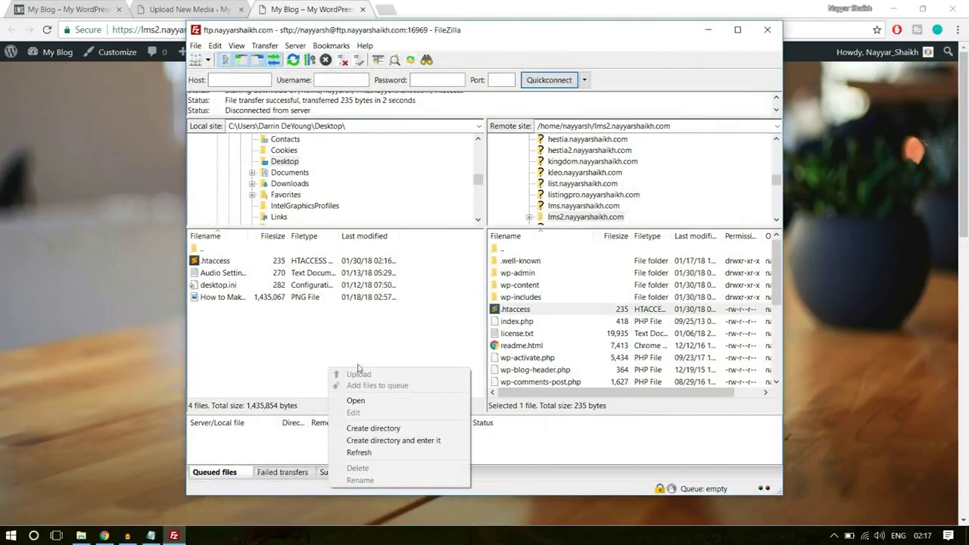
{"action": "right_click", "coordinate": [325, 306]}
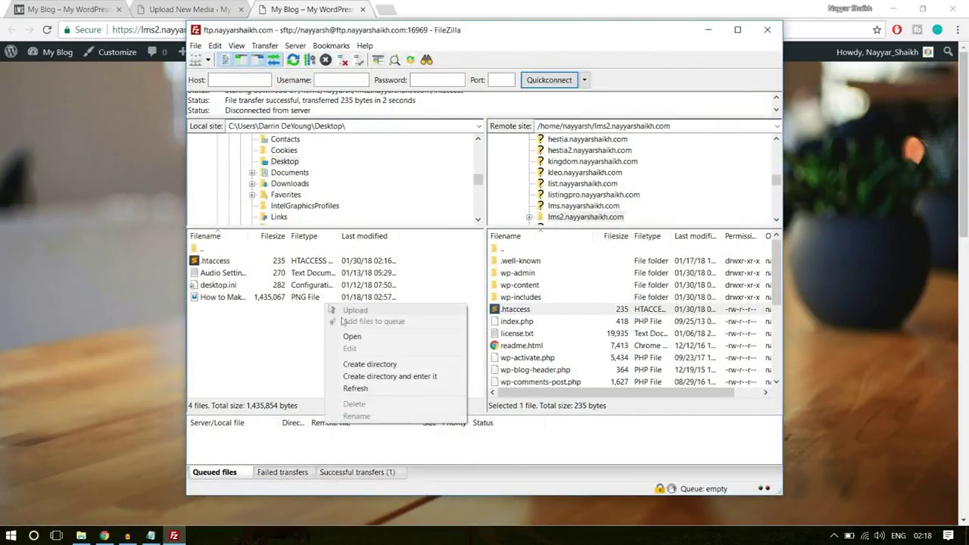
{"action": "left_click", "coordinate": [360, 388]}
{"action": "right_click", "coordinate": [329, 356]}
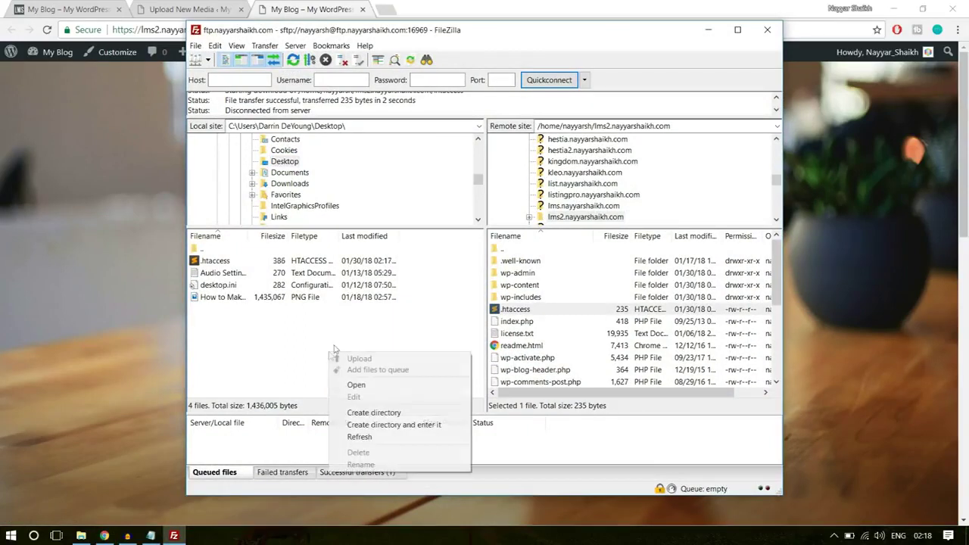
{"action": "left_click", "coordinate": [374, 437]}
{"action": "left_click", "coordinate": [218, 262]}
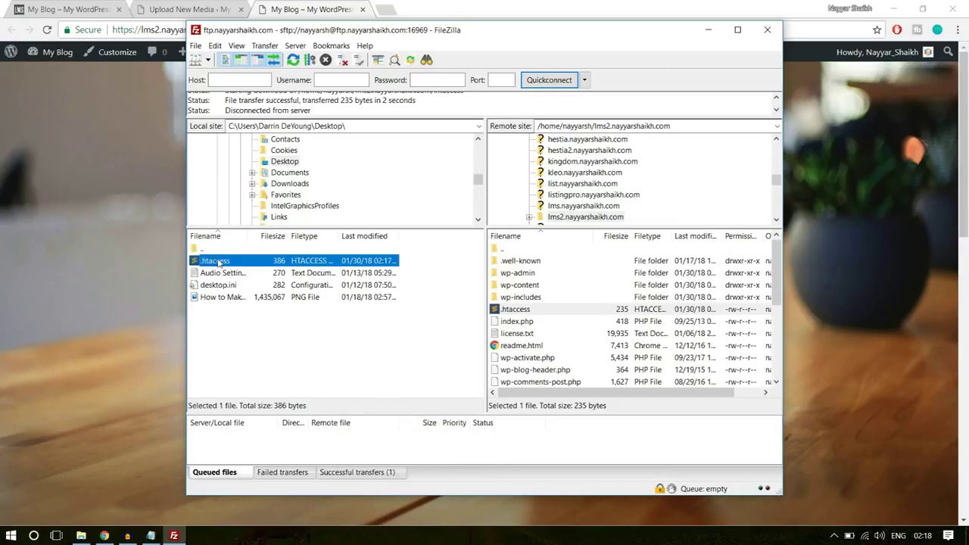
{"action": "left_click_drag", "start_coordinate": [218, 261], "coordinate": [563, 345]}
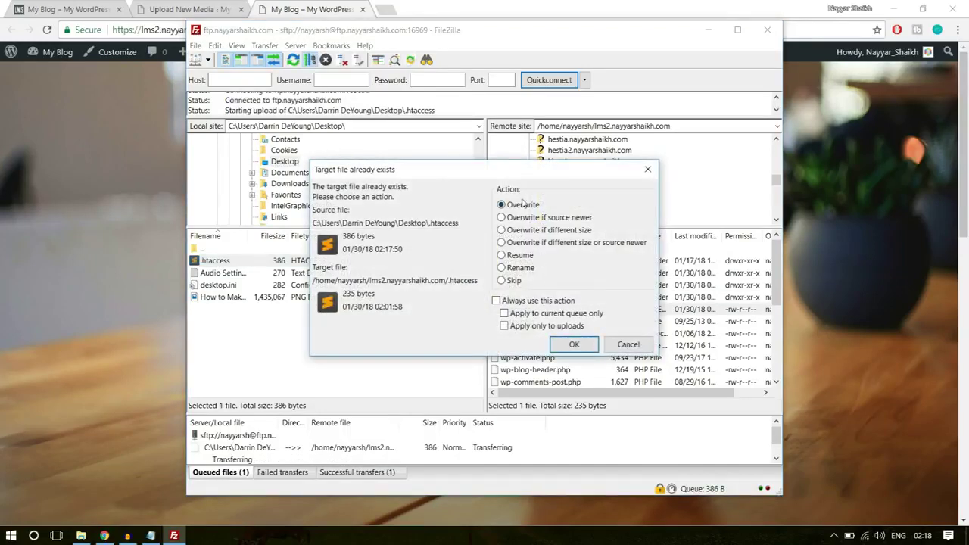
{"action": "left_click", "coordinate": [574, 345]}
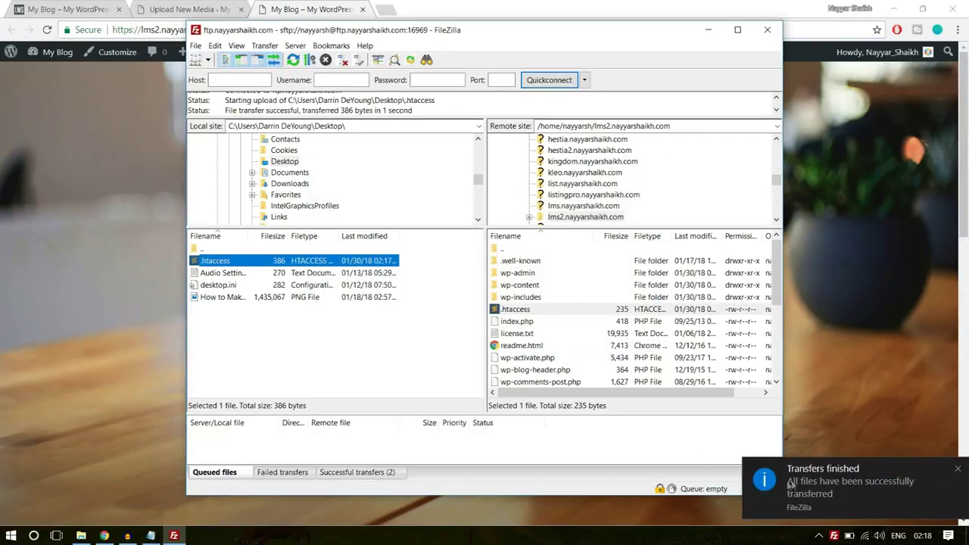
Reload Upload New Media and confirm the maximum upload file size now reads 64 MB instead of 2 MB
{"action": "left_click", "coordinate": [193, 6]}
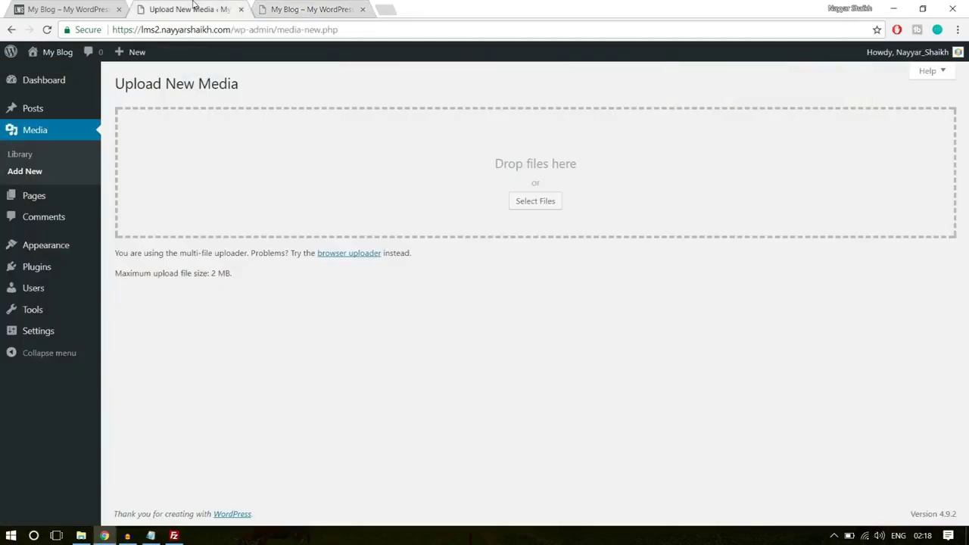
{"action": "left_click_drag", "start_coordinate": [226, 273], "coordinate": [213, 274]}
{"action": "left_click", "coordinate": [47, 30]}
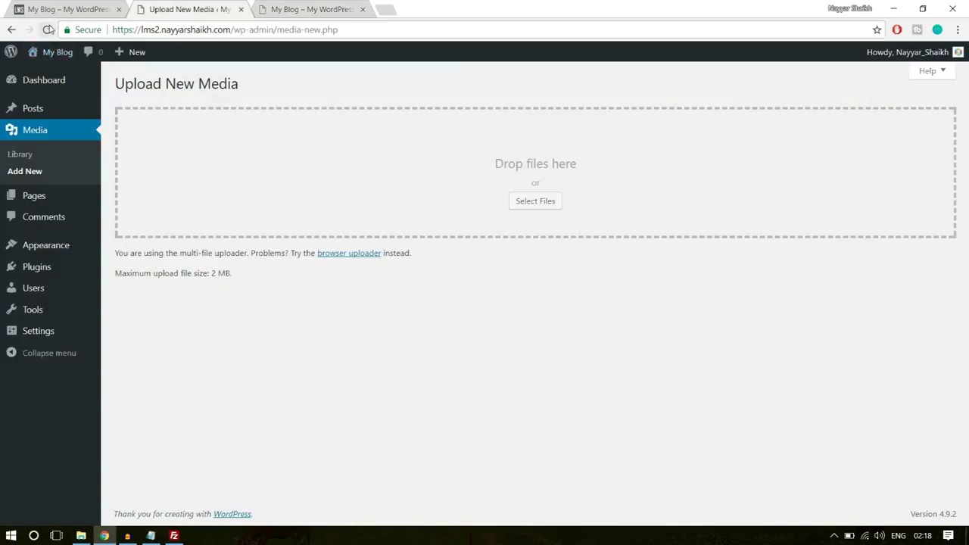
{"action": "left_click_drag", "start_coordinate": [212, 278], "coordinate": [239, 280]}
{"action": "left_click", "coordinate": [254, 283]}
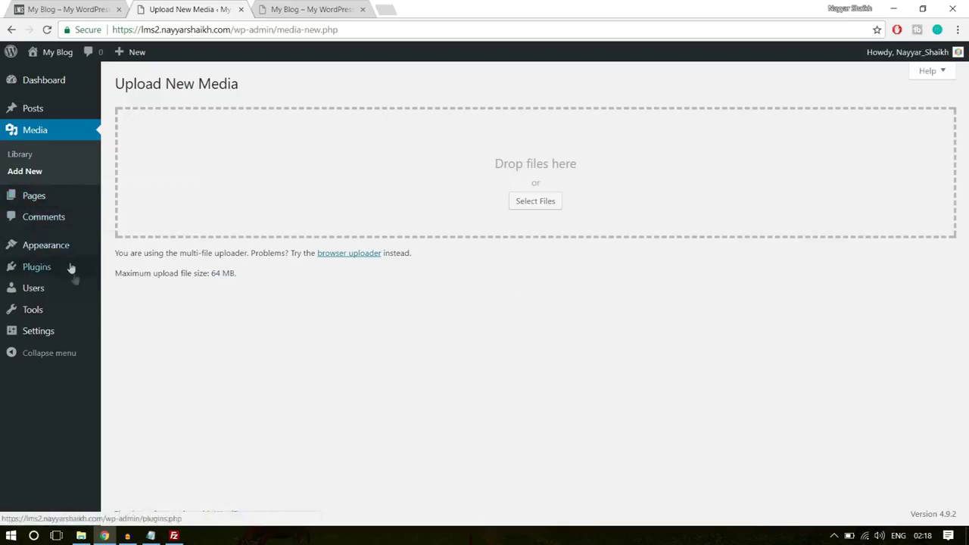
{"action": "mouse_move", "coordinate": [55, 250]}
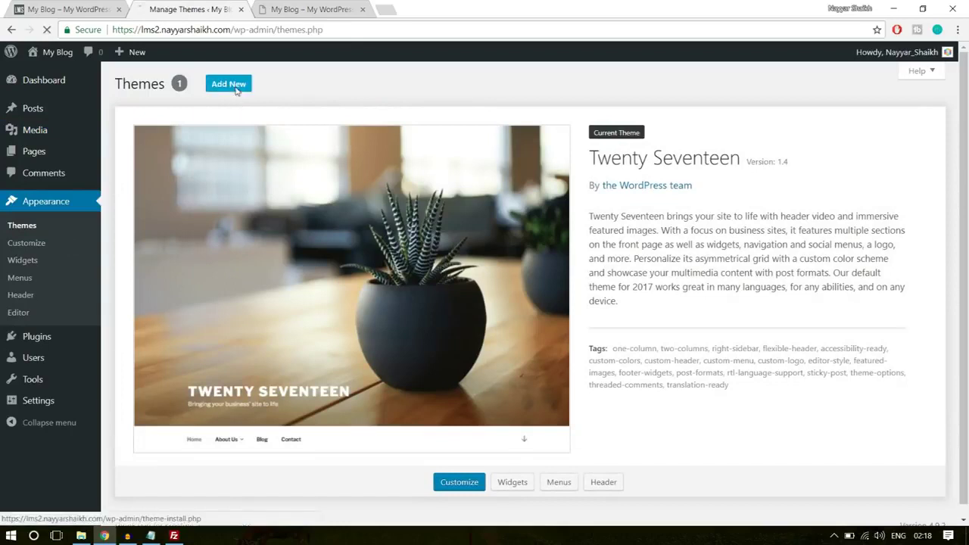
Upload wplms.zip from E:\WPLMS\WPLMS as a new theme and install it
{"action": "left_click", "coordinate": [228, 84]}
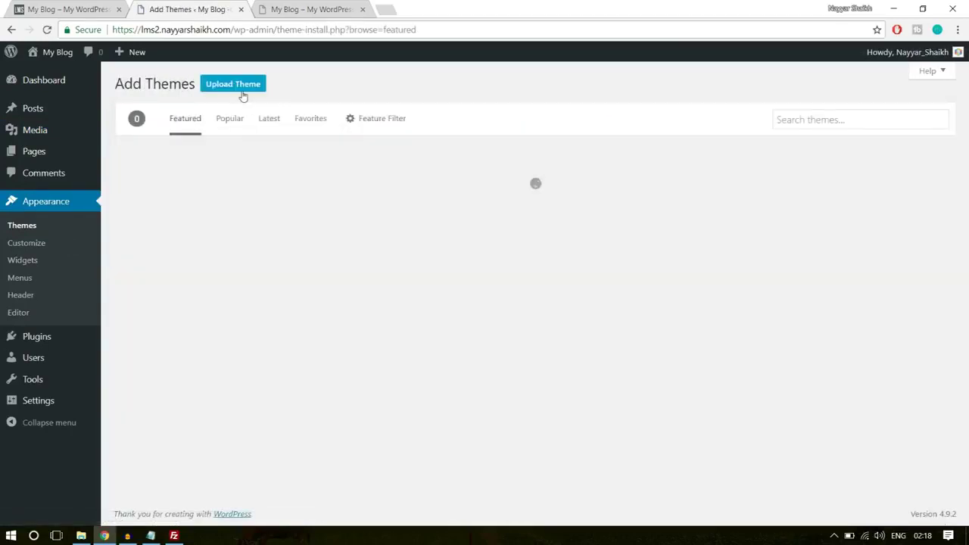
{"action": "left_click", "coordinate": [241, 88]}
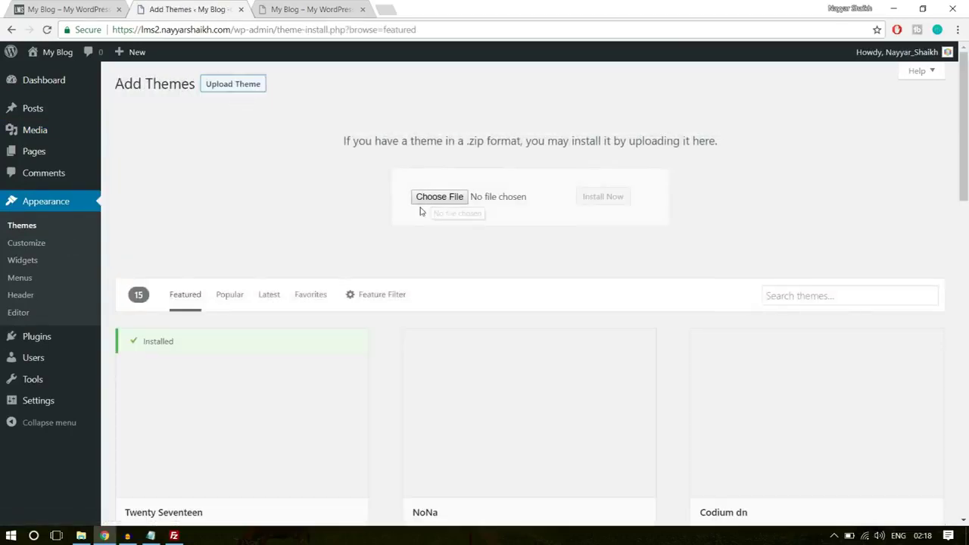
{"action": "key", "text": "alt+Tab"}
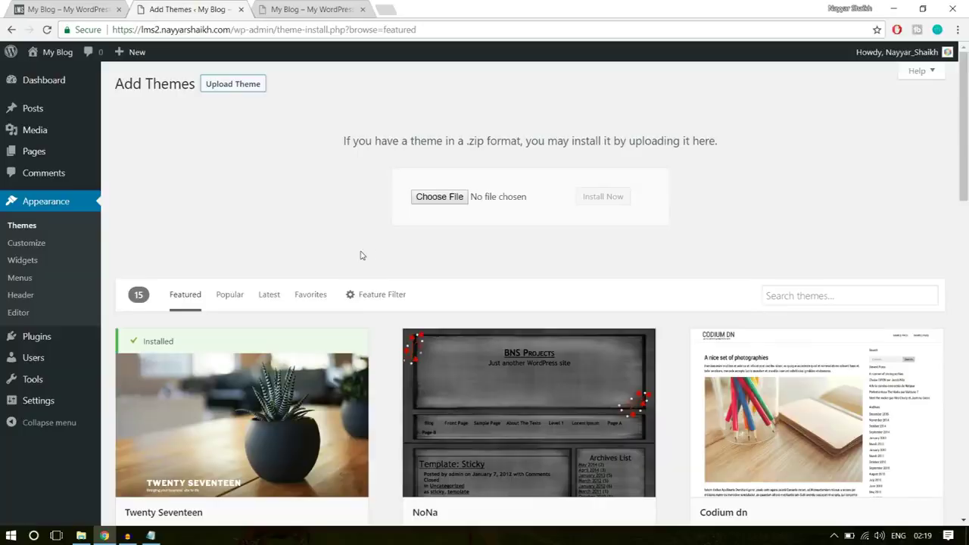
{"action": "left_click", "coordinate": [440, 197]}
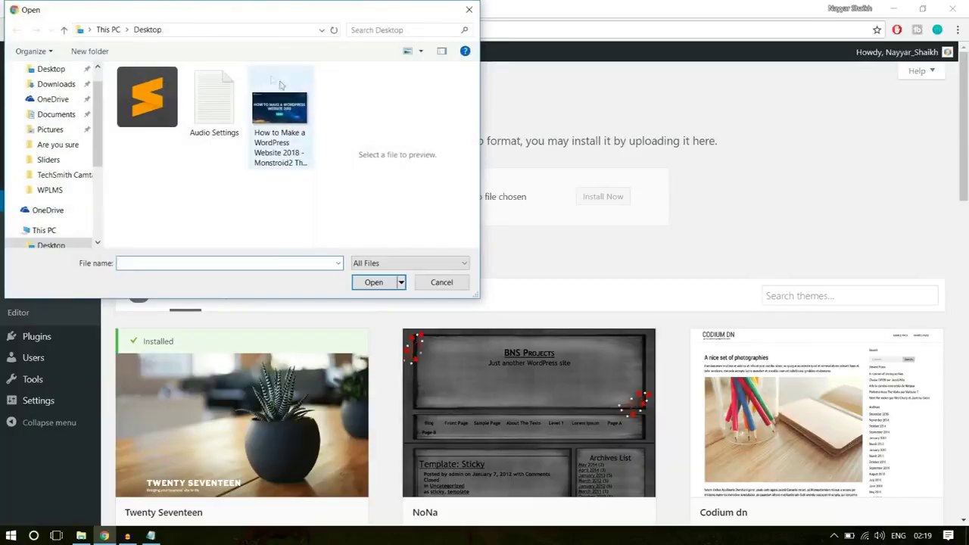
{"action": "left_click", "coordinate": [48, 190]}
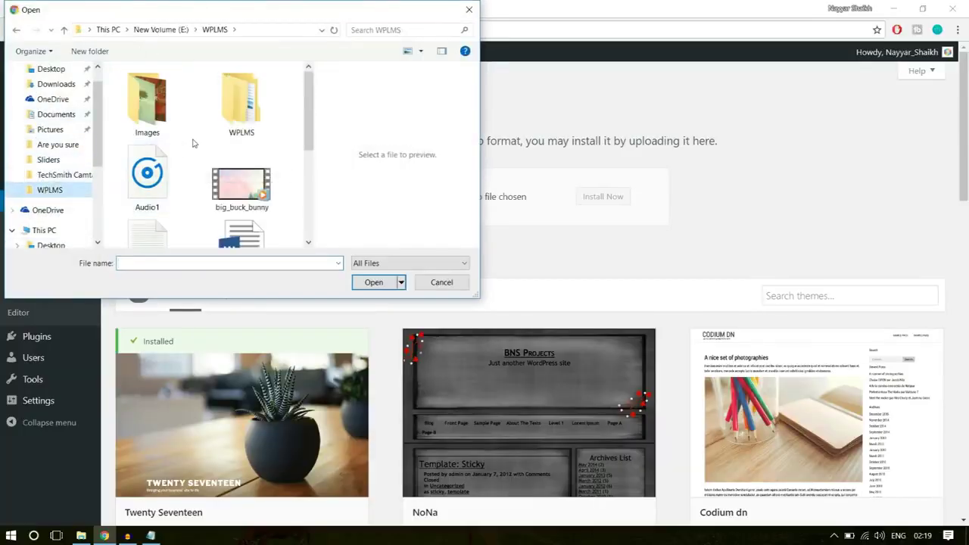
{"action": "double_click", "coordinate": [250, 116]}
{"action": "left_click", "coordinate": [180, 117]}
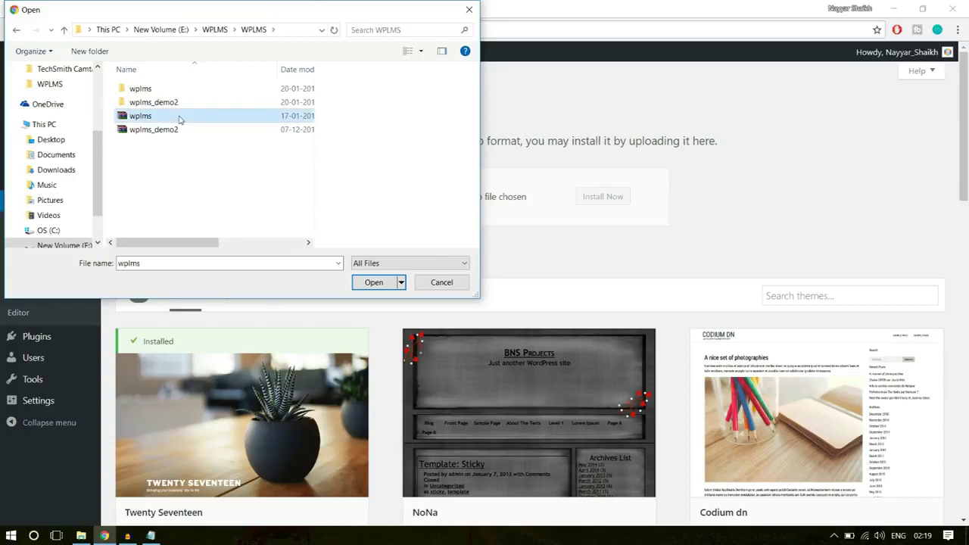
{"action": "left_click", "coordinate": [374, 283]}
{"action": "left_click", "coordinate": [615, 197]}
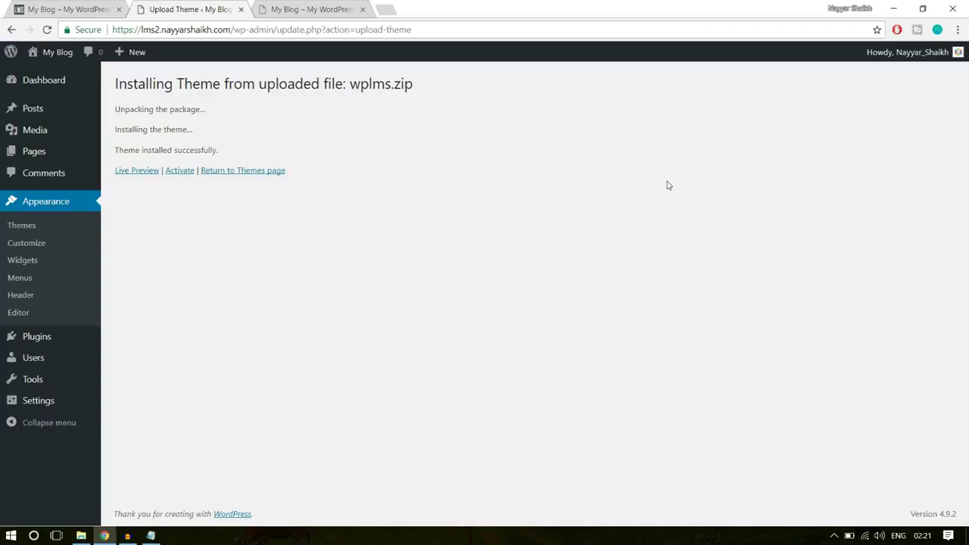
Activate the WPLMS theme and scroll through the Setup Wizard's Configuration Check
{"action": "left_click", "coordinate": [181, 172]}
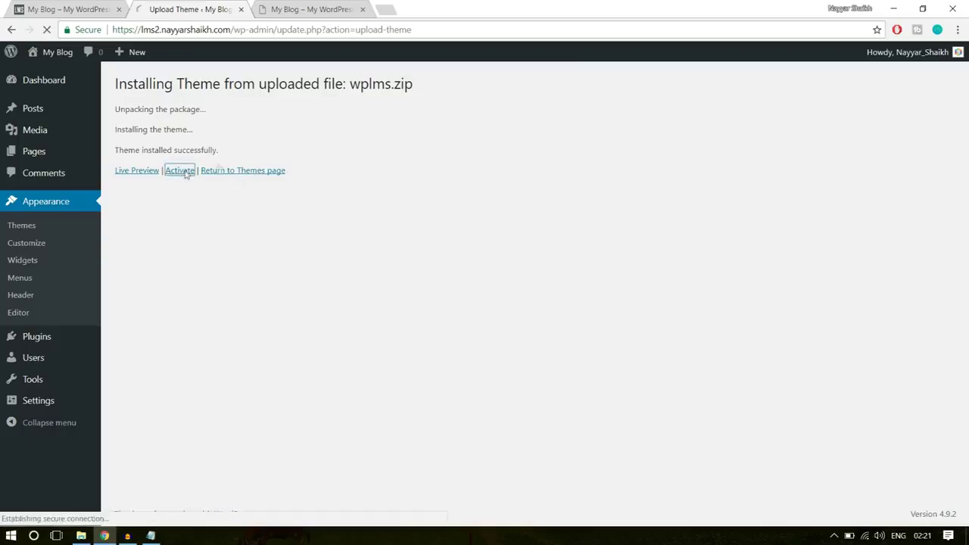
{"action": "scroll", "coordinate": [693, 296], "scroll_direction": "down", "scroll_amount": 2}
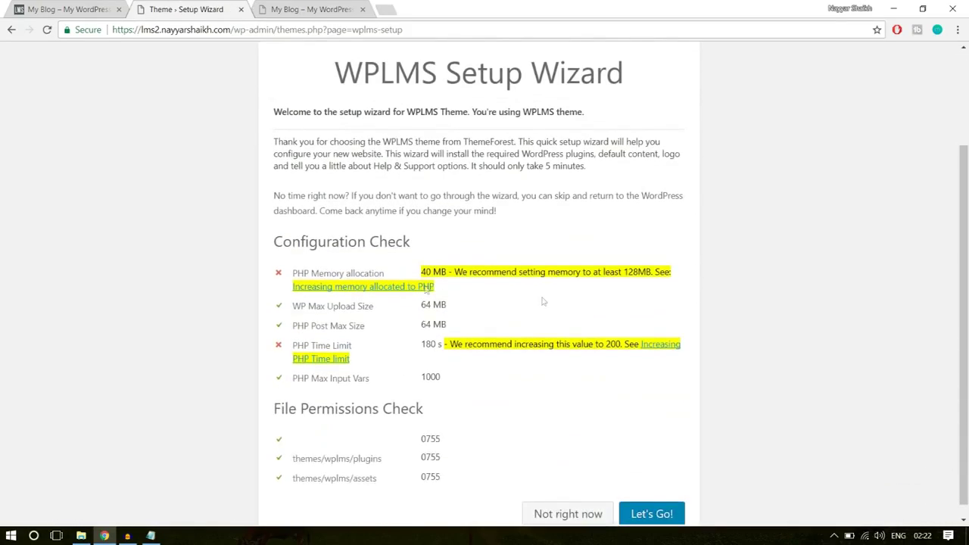
{"action": "scroll", "coordinate": [575, 397], "scroll_direction": "up", "scroll_amount": 2}
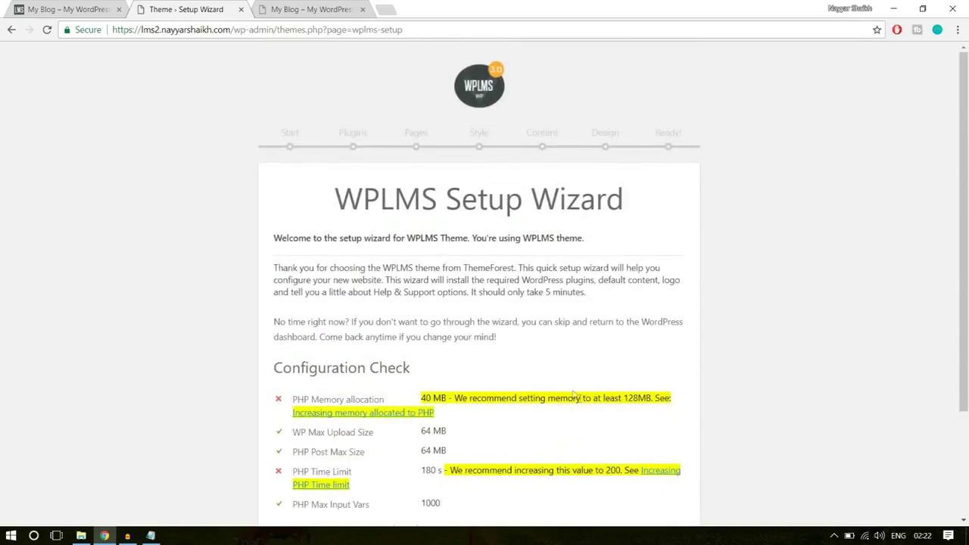
{"action": "scroll", "coordinate": [574, 391], "scroll_direction": "down", "scroll_amount": 2}
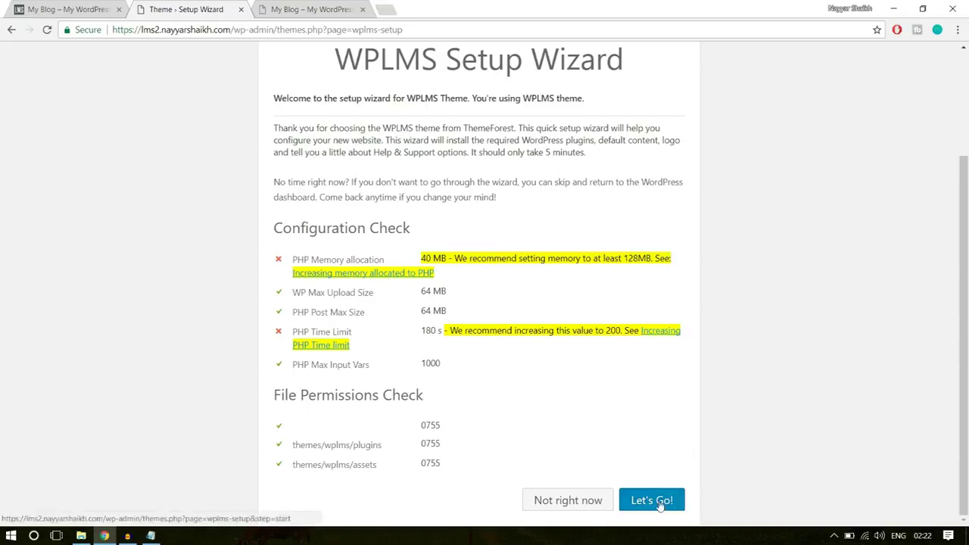
{"action": "scroll", "coordinate": [651, 492], "scroll_direction": "up", "scroll_amount": 2}
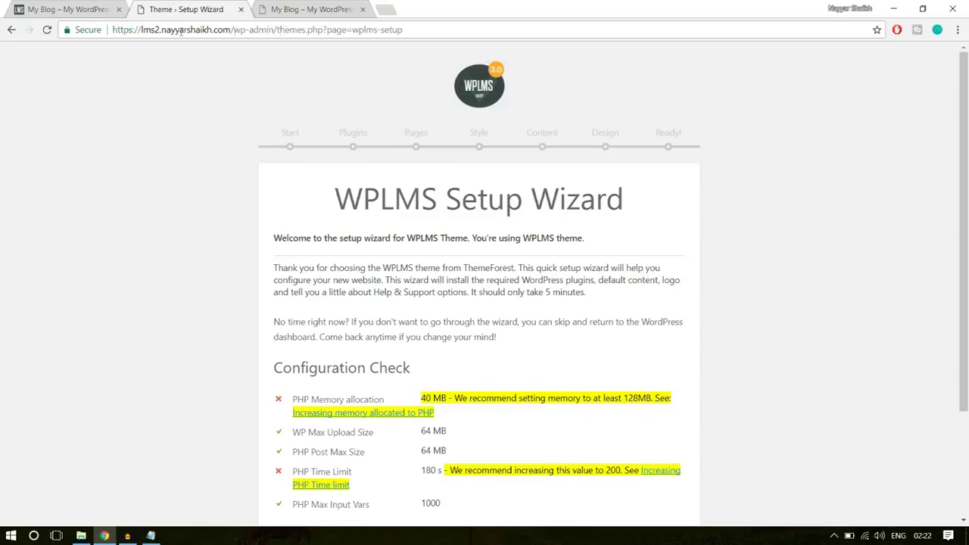
Inspect the admin page address and review the 40 MB memory and 180 s time-limit warnings
{"action": "left_click_drag", "start_coordinate": [134, 30], "coordinate": [231, 31]}
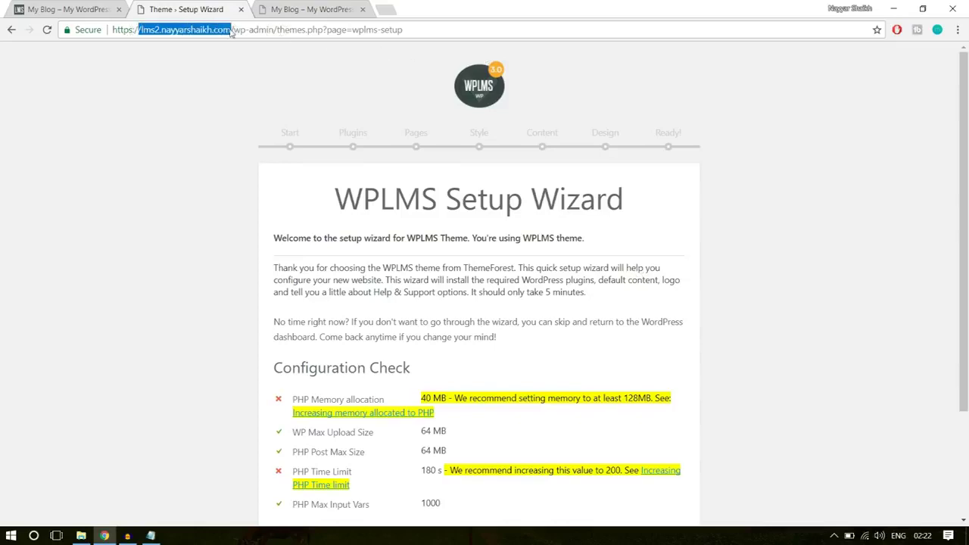
{"action": "left_click", "coordinate": [232, 30]}
{"action": "left_click_drag", "start_coordinate": [250, 29], "coordinate": [327, 29]}
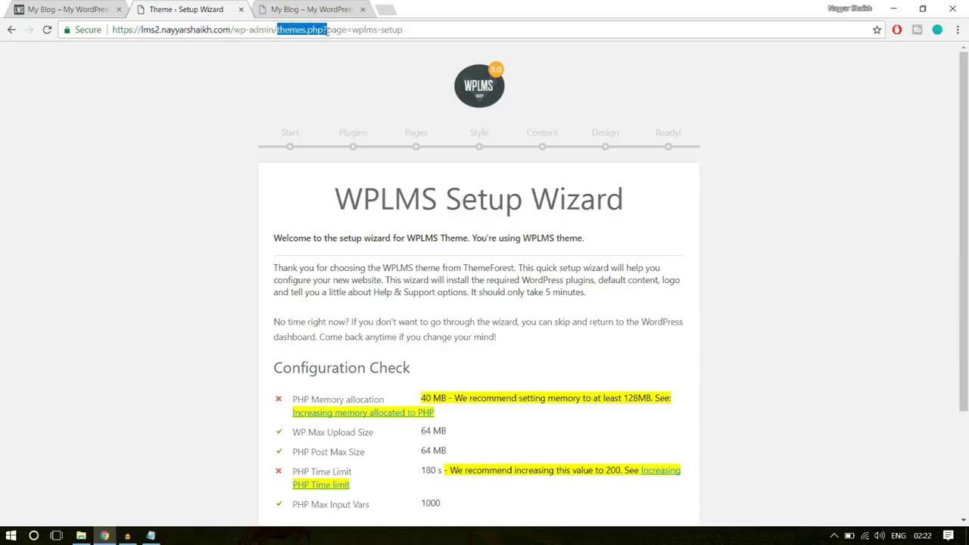
{"action": "left_click", "coordinate": [340, 30]}
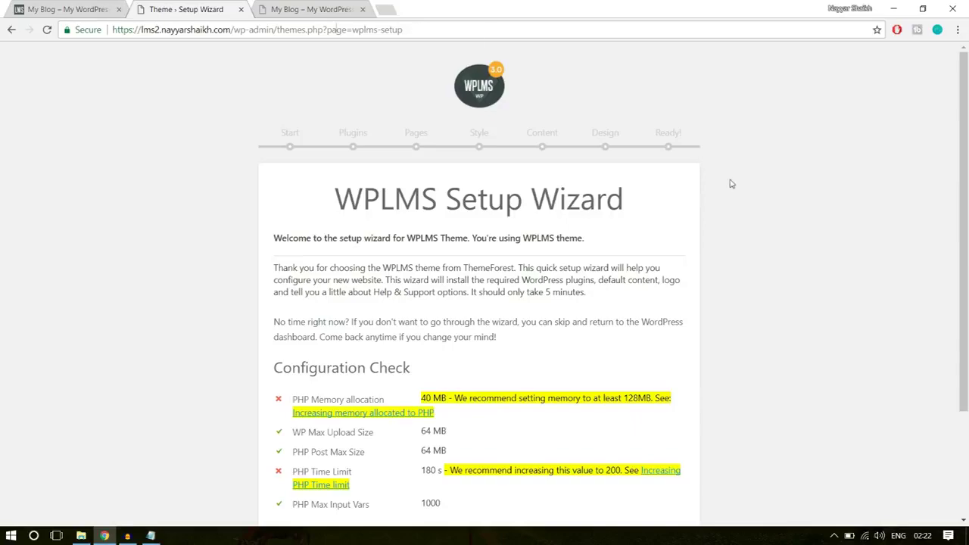
{"action": "scroll", "coordinate": [805, 250], "scroll_direction": "down", "scroll_amount": 2}
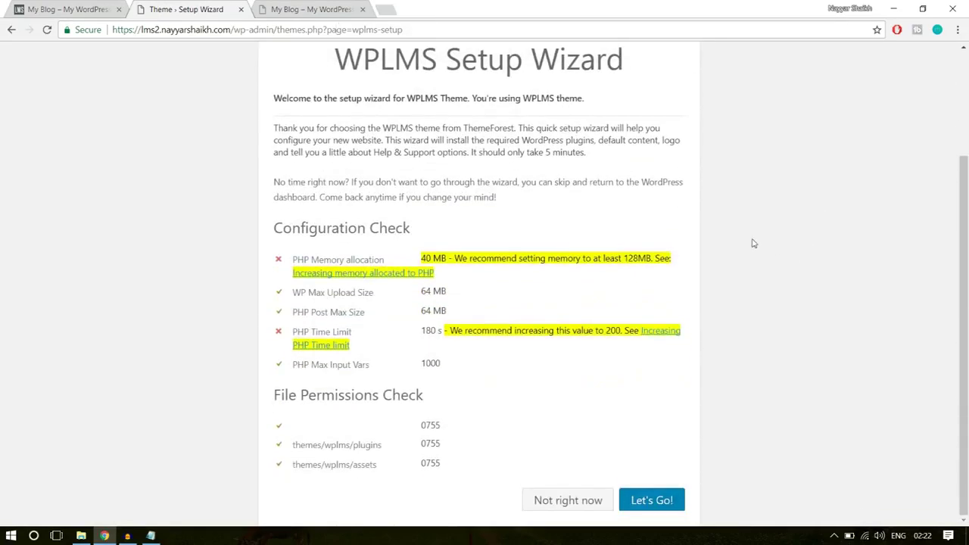
{"action": "scroll", "coordinate": [753, 243], "scroll_direction": "up", "scroll_amount": 2}
{"action": "left_click_drag", "start_coordinate": [410, 28], "coordinate": [262, 30]}
{"action": "left_click", "coordinate": [407, 112]}
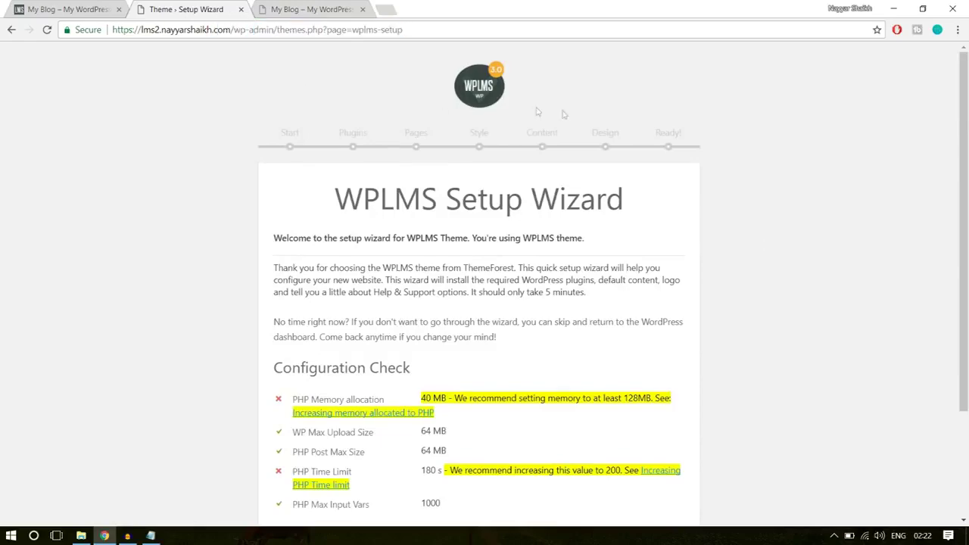
{"action": "scroll", "coordinate": [667, 174], "scroll_direction": "down", "scroll_amount": 2}
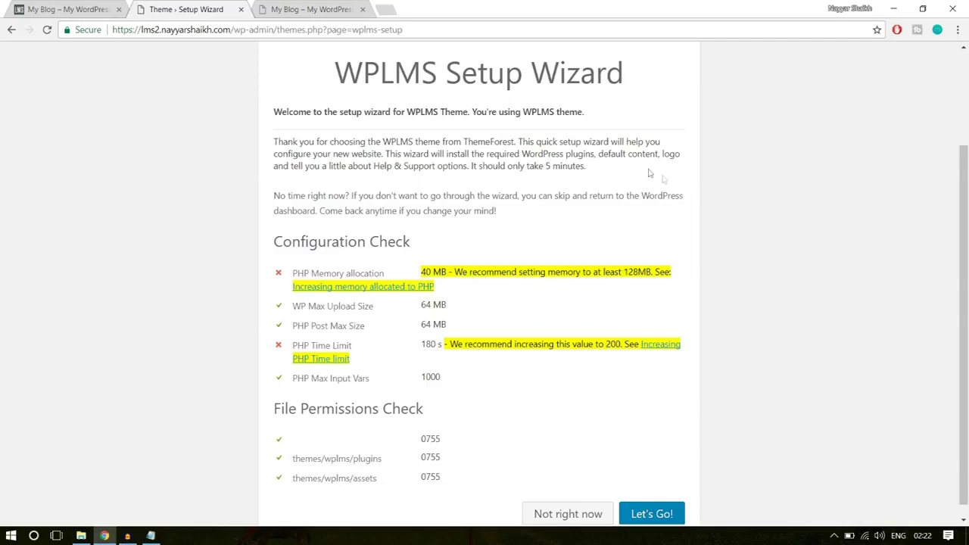
{"action": "scroll", "coordinate": [692, 169], "scroll_direction": "down", "scroll_amount": 1}
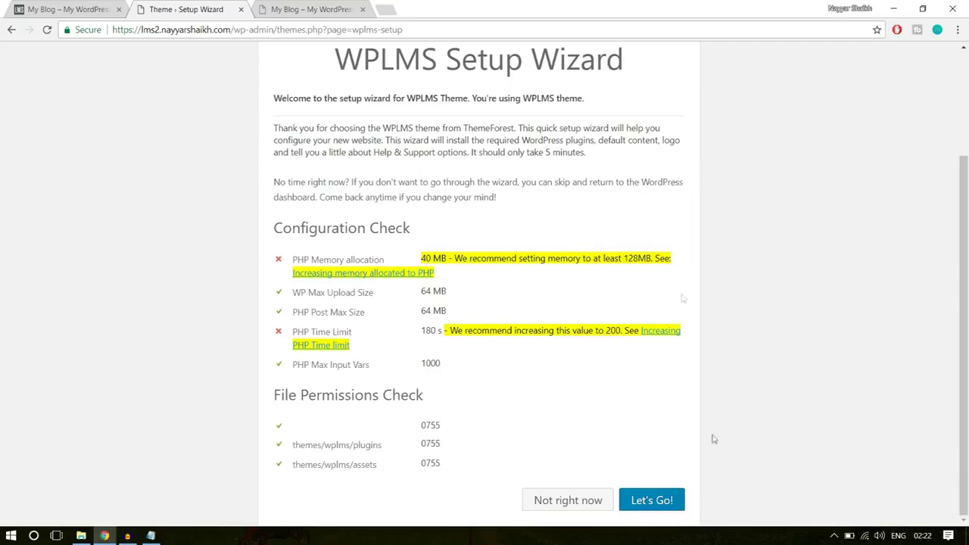
Start the WPLMS setup wizard and enable the Visual Composer feature
{"action": "left_click", "coordinate": [650, 501]}
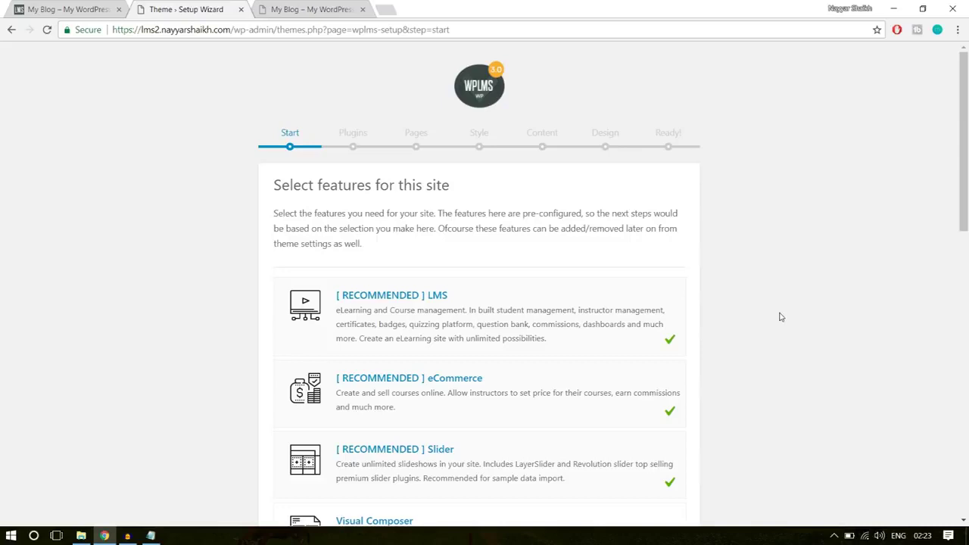
{"action": "scroll", "coordinate": [782, 316], "scroll_direction": "down", "scroll_amount": 1}
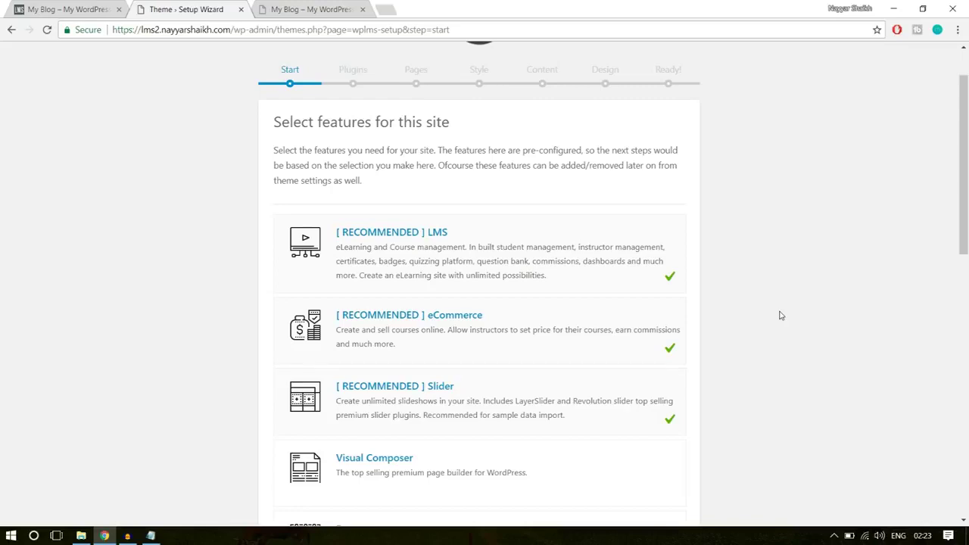
{"action": "scroll", "coordinate": [782, 312], "scroll_direction": "down", "scroll_amount": 3}
{"action": "left_click", "coordinate": [656, 291]}
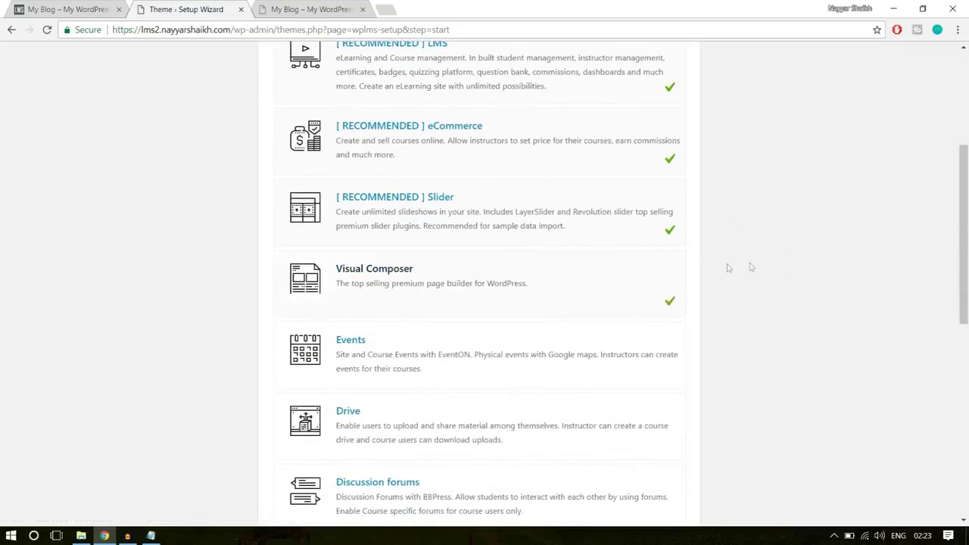
Tick Gamification & Points, Memberships, Custom Badges and Multiple Instructors per course, then review the list
{"action": "scroll", "coordinate": [797, 266], "scroll_direction": "down", "scroll_amount": 1}
{"action": "scroll", "coordinate": [797, 266], "scroll_direction": "down", "scroll_amount": 2}
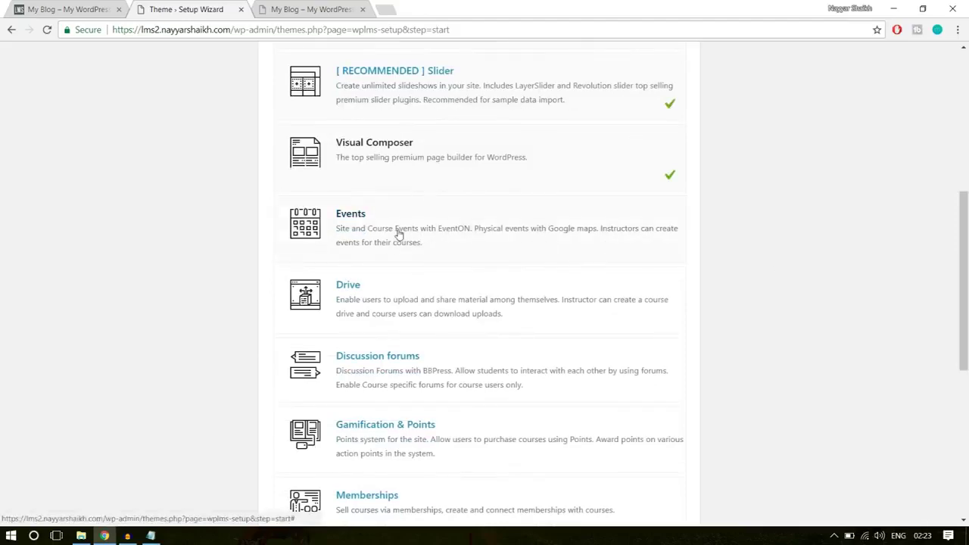
{"action": "scroll", "coordinate": [659, 240], "scroll_direction": "down", "scroll_amount": 2}
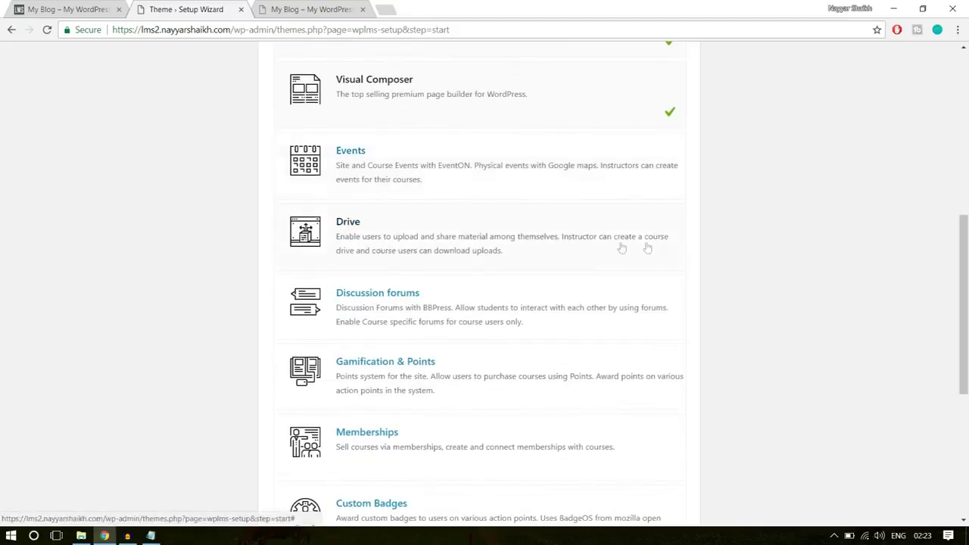
{"action": "scroll", "coordinate": [705, 253], "scroll_direction": "down", "scroll_amount": 5}
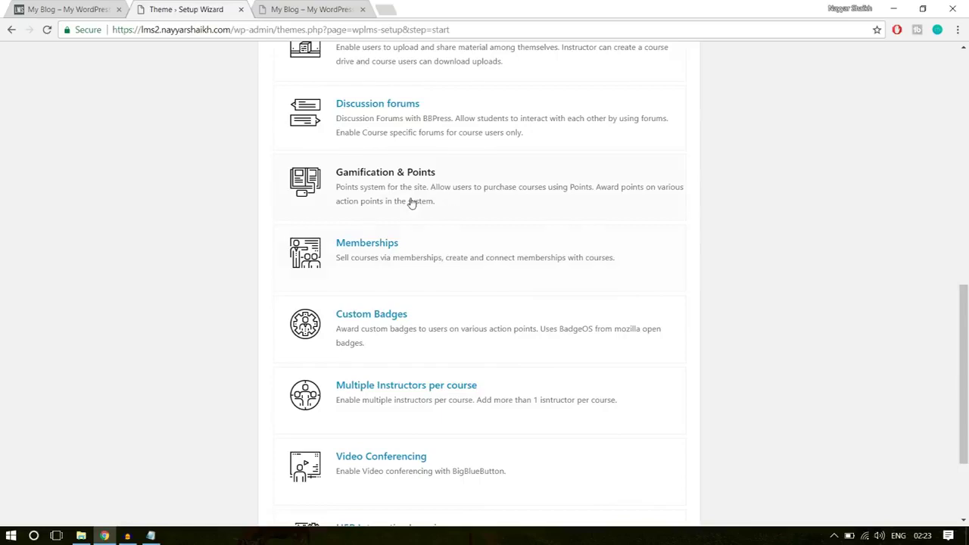
{"action": "left_click", "coordinate": [480, 198]}
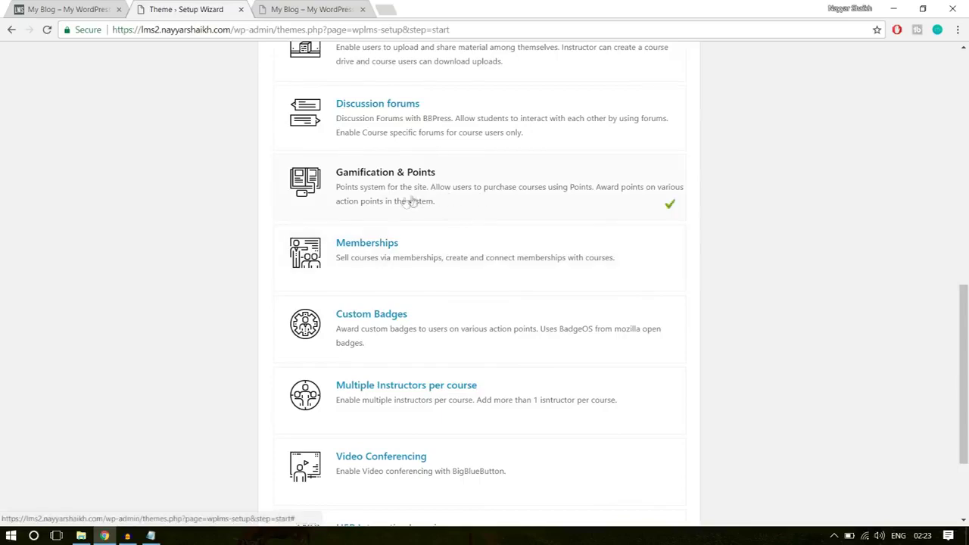
{"action": "scroll", "coordinate": [742, 222], "scroll_direction": "down", "scroll_amount": 2}
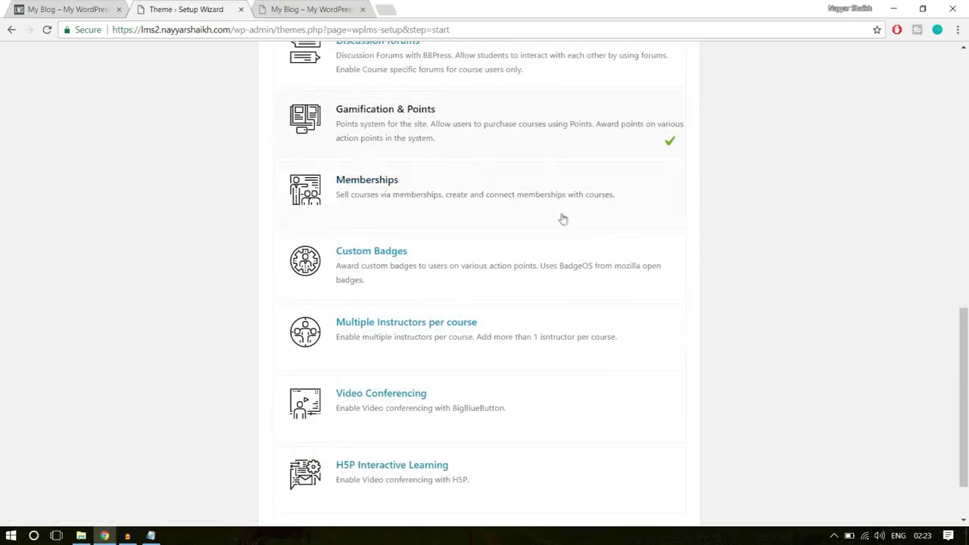
{"action": "left_click", "coordinate": [573, 199]}
{"action": "left_click", "coordinate": [644, 277]}
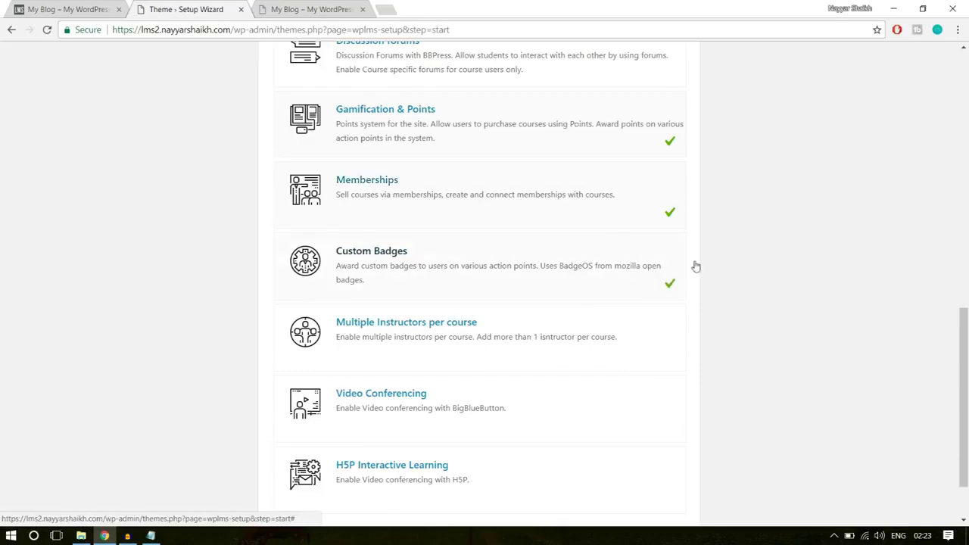
{"action": "scroll", "coordinate": [694, 266], "scroll_direction": "down", "scroll_amount": 2}
{"action": "left_click", "coordinate": [552, 273]}
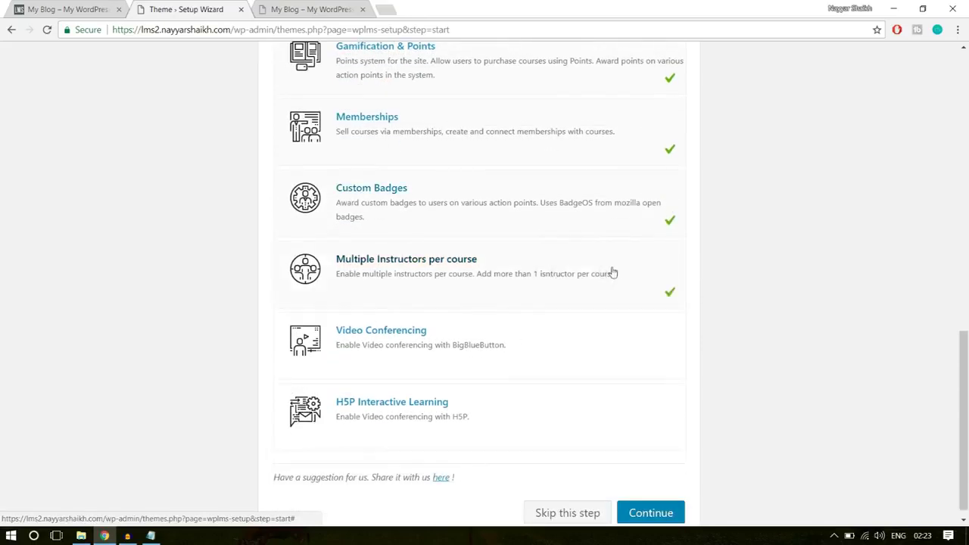
{"action": "scroll", "coordinate": [757, 273], "scroll_direction": "down", "scroll_amount": 1}
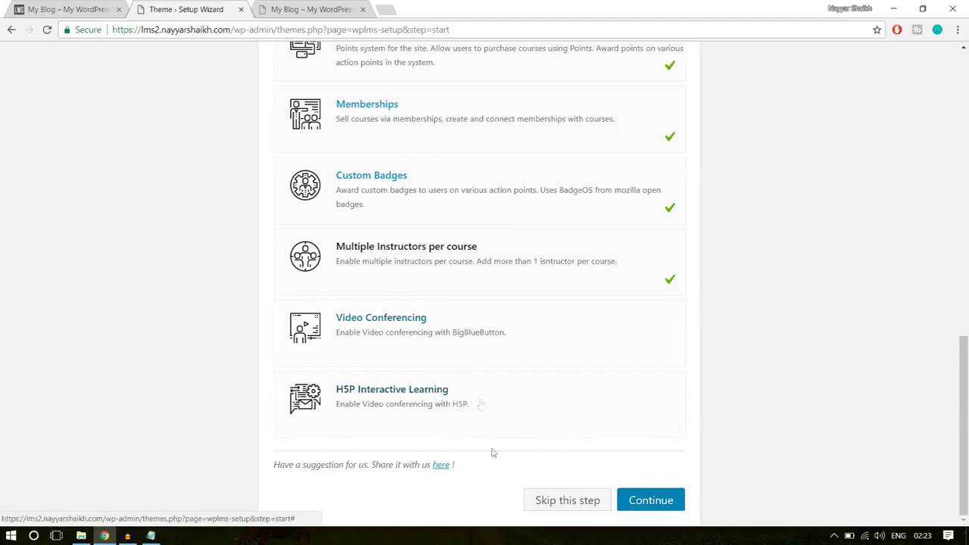
{"action": "scroll", "coordinate": [851, 348], "scroll_direction": "up", "scroll_amount": 15}
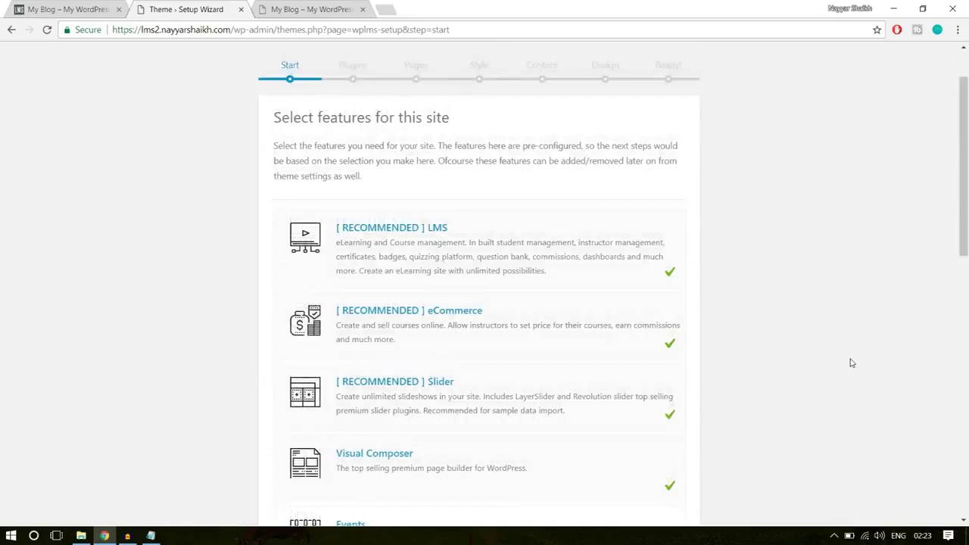
{"action": "scroll", "coordinate": [851, 362], "scroll_direction": "down", "scroll_amount": 2}
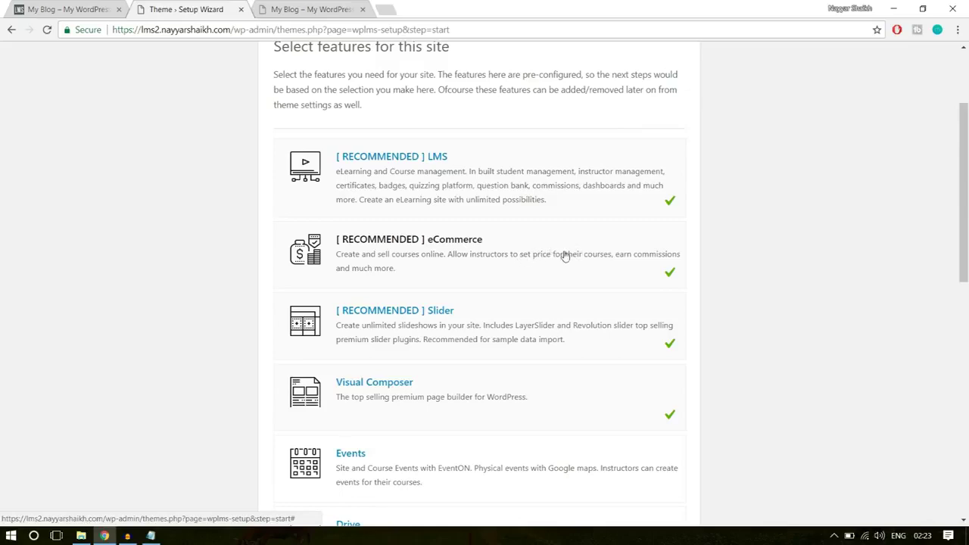
{"action": "scroll", "coordinate": [561, 258], "scroll_direction": "down", "scroll_amount": 1}
{"action": "scroll", "coordinate": [530, 268], "scroll_direction": "down", "scroll_amount": 1}
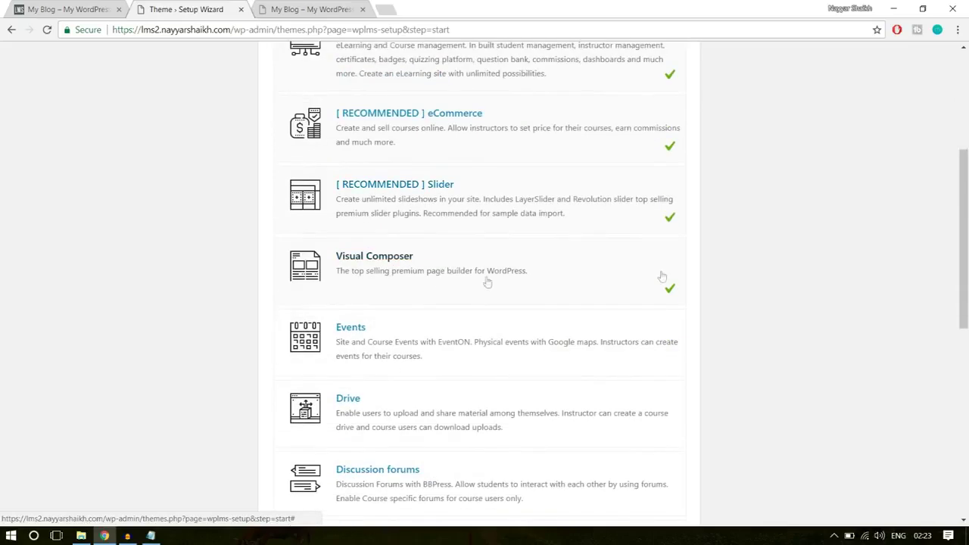
{"action": "scroll", "coordinate": [917, 265], "scroll_direction": "down", "scroll_amount": 4}
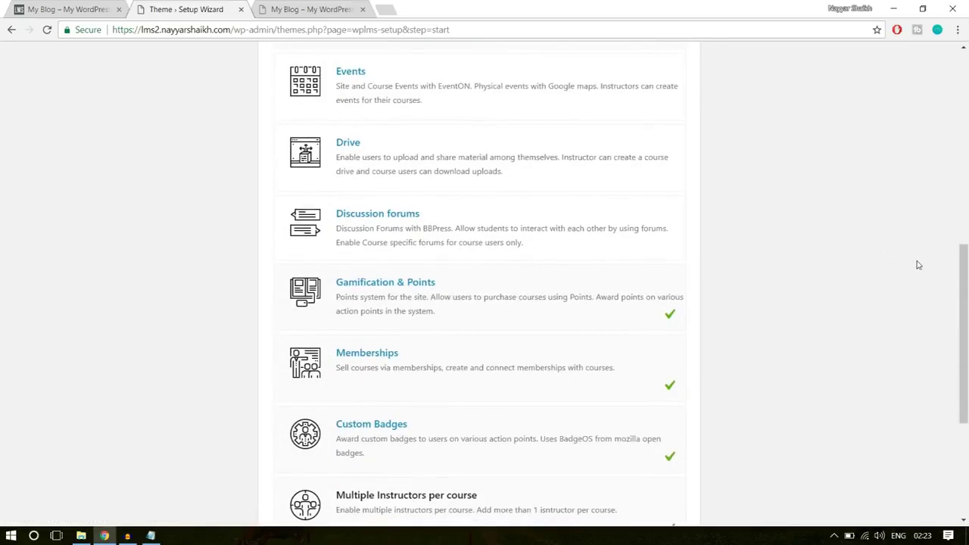
{"action": "scroll", "coordinate": [682, 257], "scroll_direction": "down", "scroll_amount": 1}
{"action": "scroll", "coordinate": [730, 244], "scroll_direction": "down", "scroll_amount": 1}
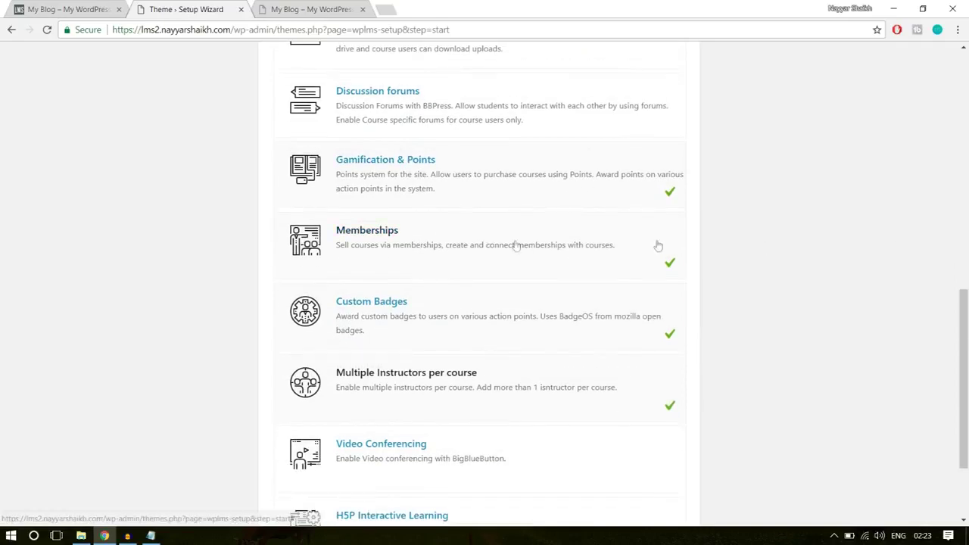
{"action": "scroll", "coordinate": [530, 338], "scroll_direction": "down", "scroll_amount": 1}
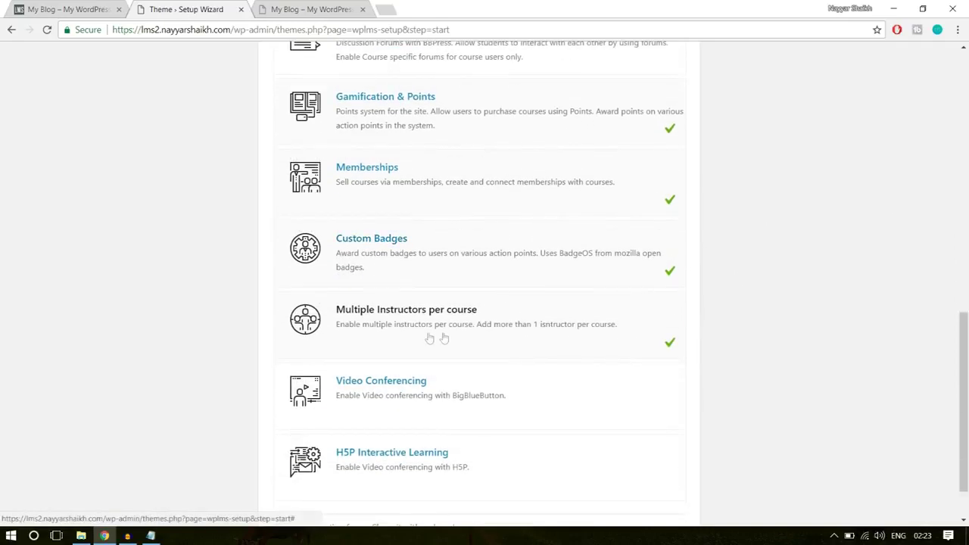
{"action": "scroll", "coordinate": [843, 324], "scroll_direction": "down", "scroll_amount": 1}
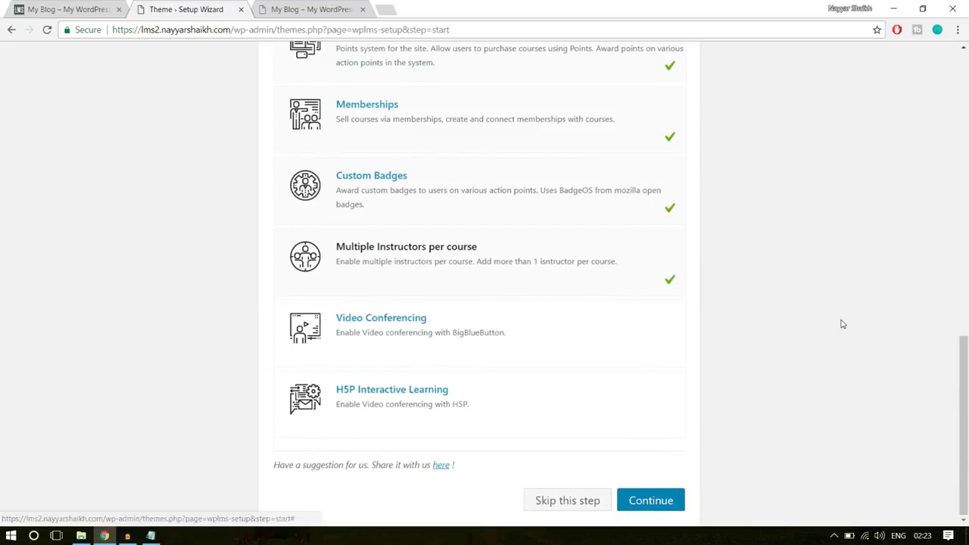
Confirm the selected features and install the default WPLMS plugins
{"action": "left_click", "coordinate": [676, 502]}
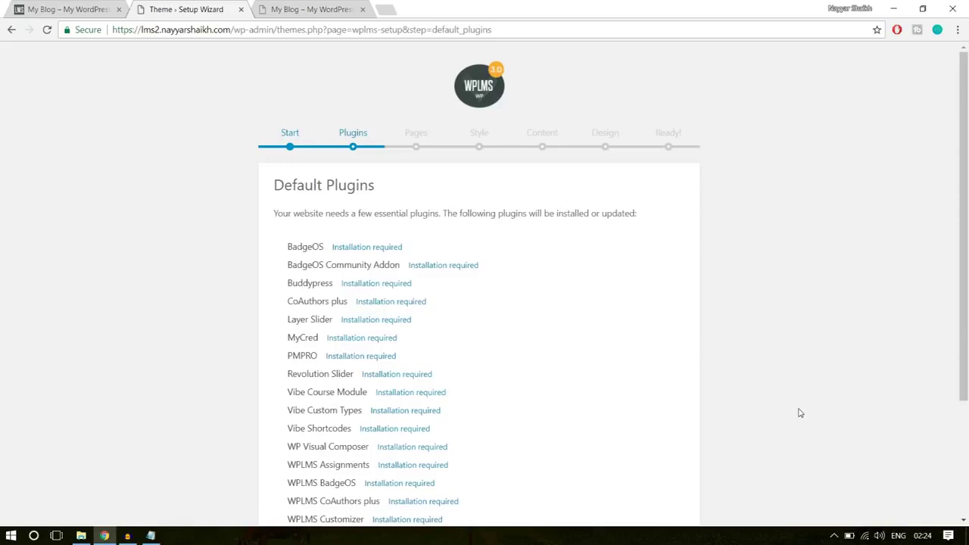
{"action": "scroll", "coordinate": [801, 412], "scroll_direction": "down", "scroll_amount": 3}
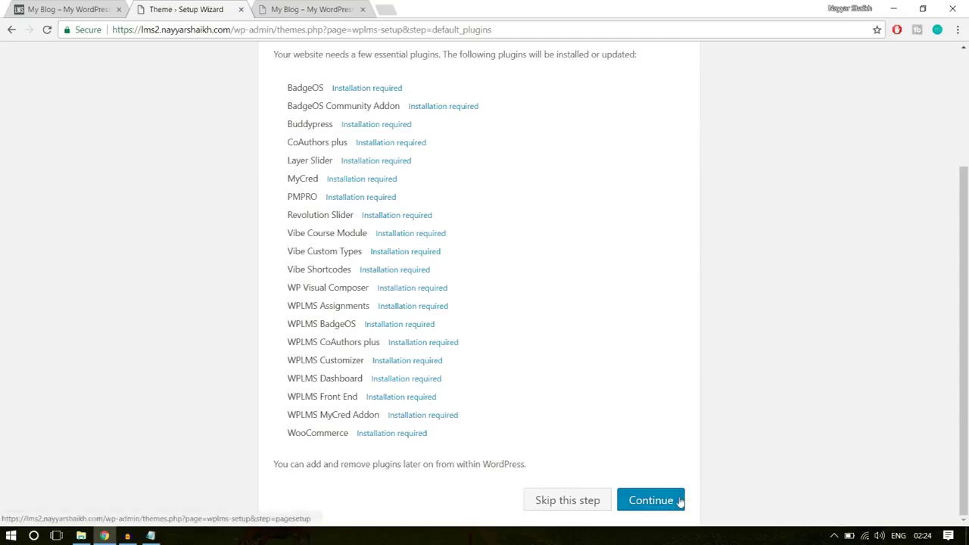
{"action": "left_click", "coordinate": [651, 501]}
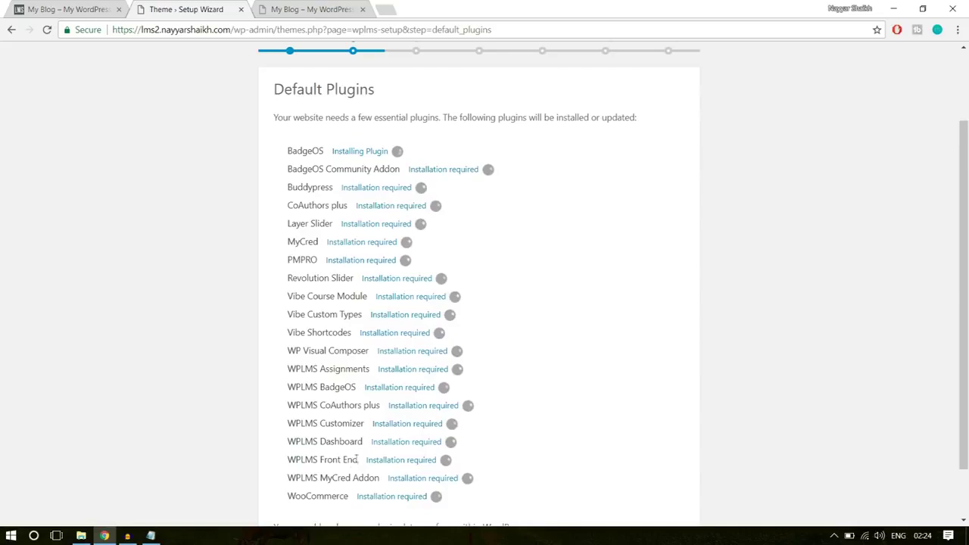
{"action": "left_click_drag", "start_coordinate": [329, 496], "coordinate": [282, 188]}
{"action": "left_click", "coordinate": [281, 188]}
{"action": "scroll", "coordinate": [701, 263], "scroll_direction": "down", "scroll_amount": 1}
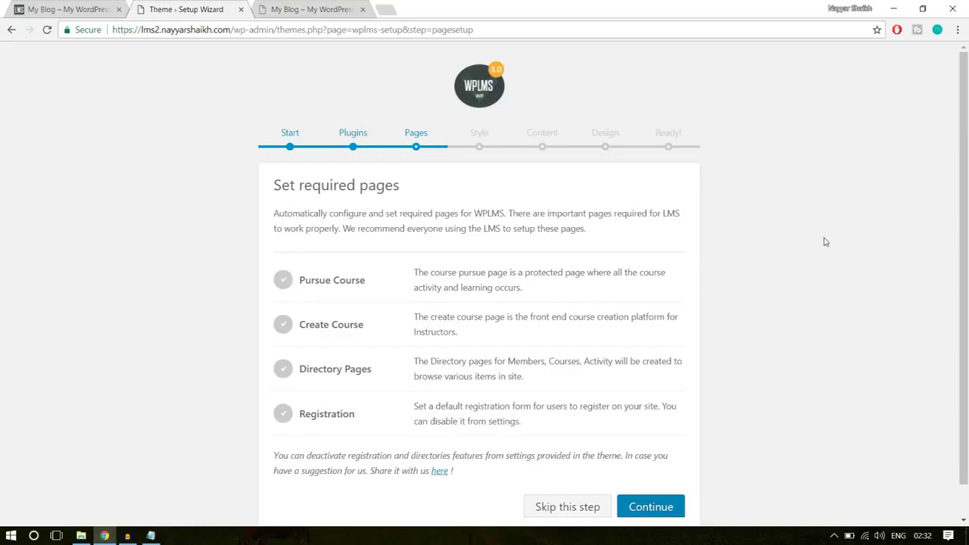
Create the required Pursue Course and Registration pages and continue
{"action": "scroll", "coordinate": [485, 339], "scroll_direction": "down", "scroll_amount": 1}
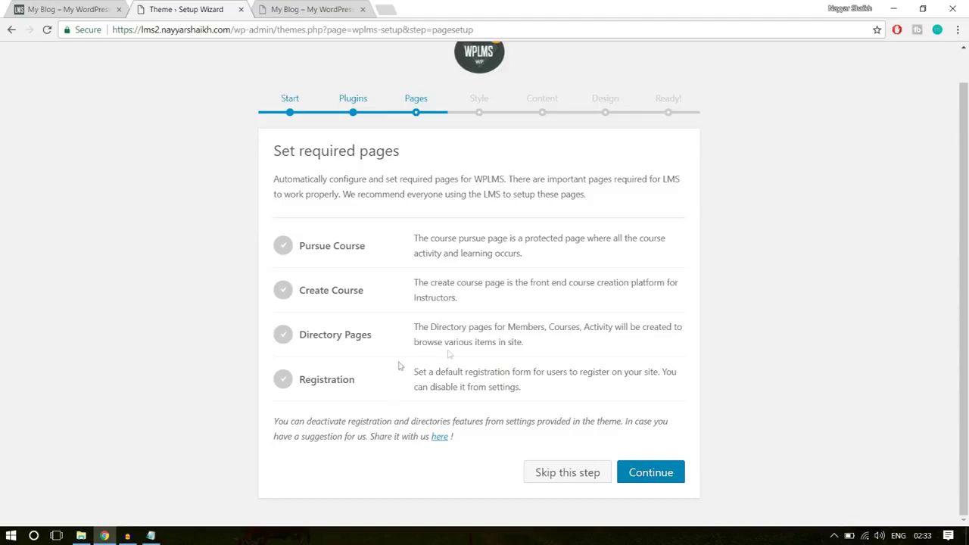
{"action": "left_click", "coordinate": [651, 469]}
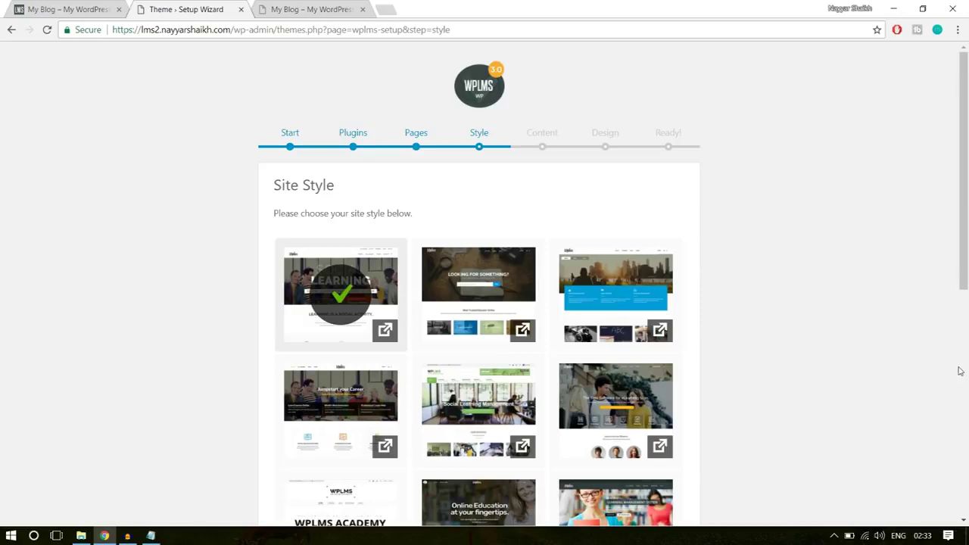
Choose the second site style thumbnail and continue
{"action": "left_click", "coordinate": [501, 282]}
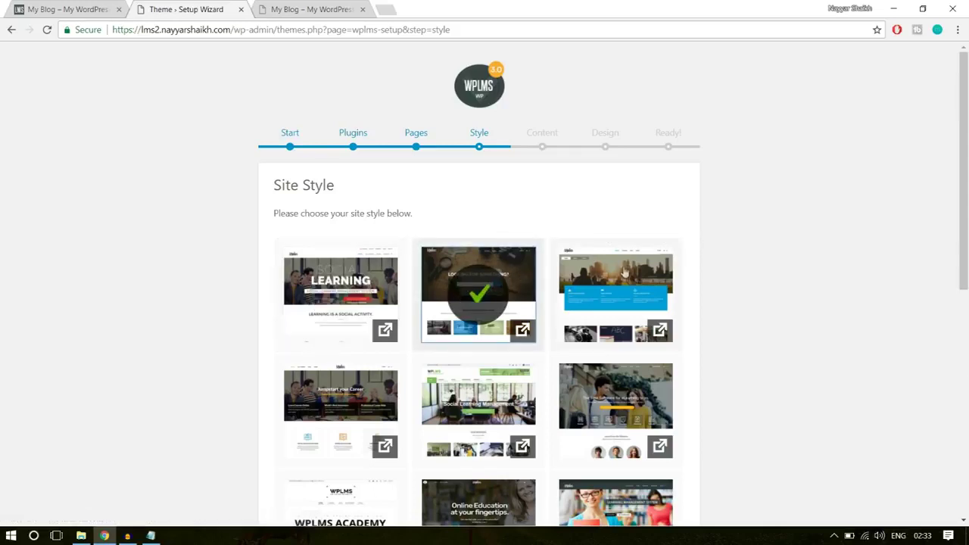
{"action": "scroll", "coordinate": [896, 348], "scroll_direction": "down", "scroll_amount": 6}
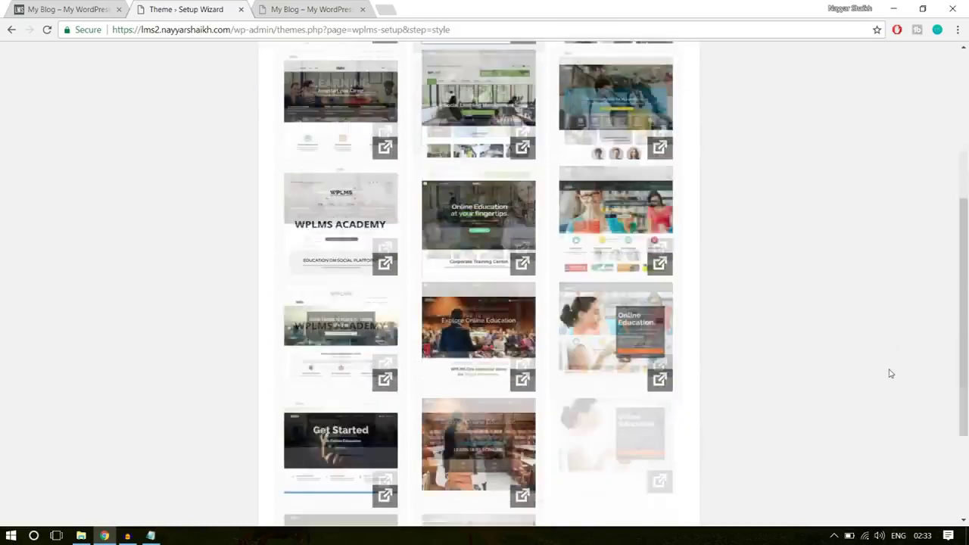
{"action": "left_click", "coordinate": [652, 442]}
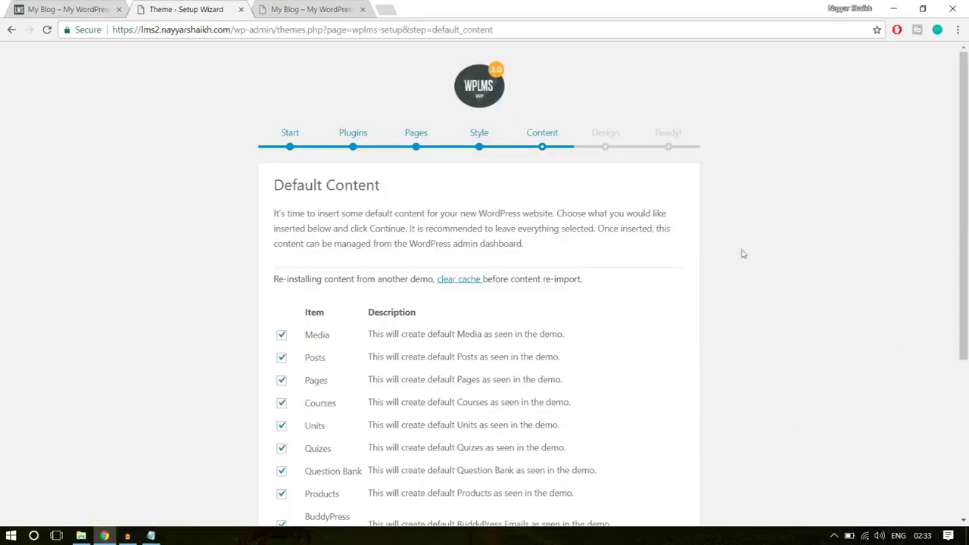
Review the Default Content items and skip importing the demo content
{"action": "scroll", "coordinate": [807, 381], "scroll_direction": "down", "scroll_amount": 2}
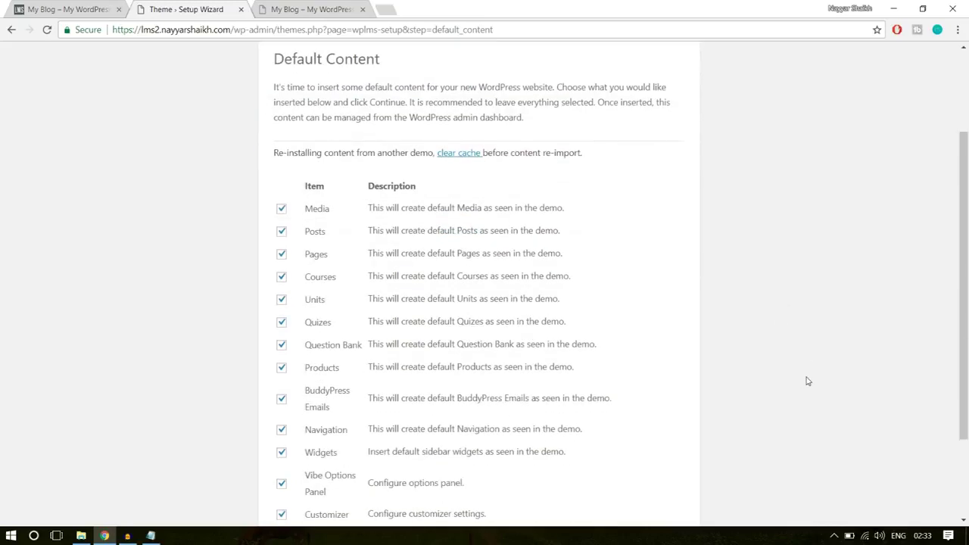
{"action": "scroll", "coordinate": [807, 381], "scroll_direction": "down", "scroll_amount": 2}
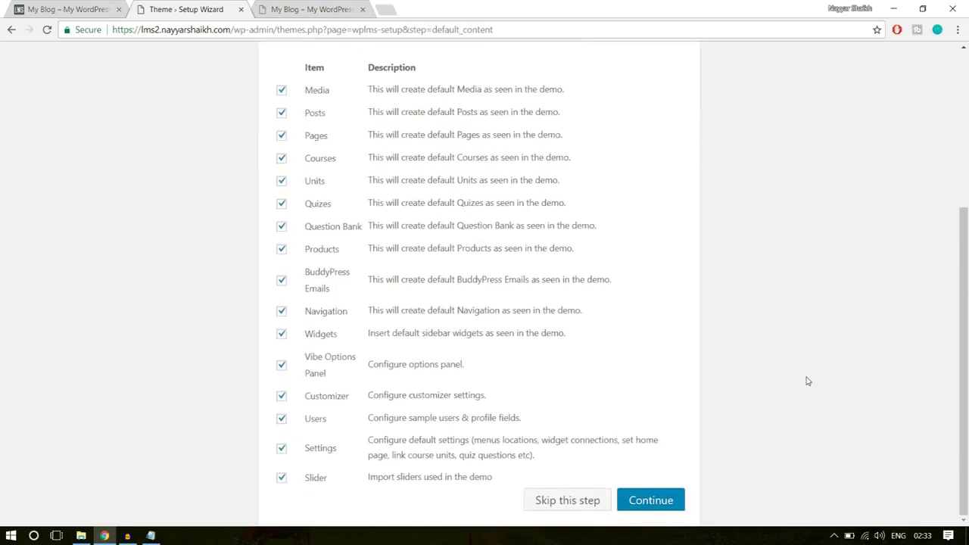
{"action": "scroll", "coordinate": [808, 381], "scroll_direction": "up", "scroll_amount": 4}
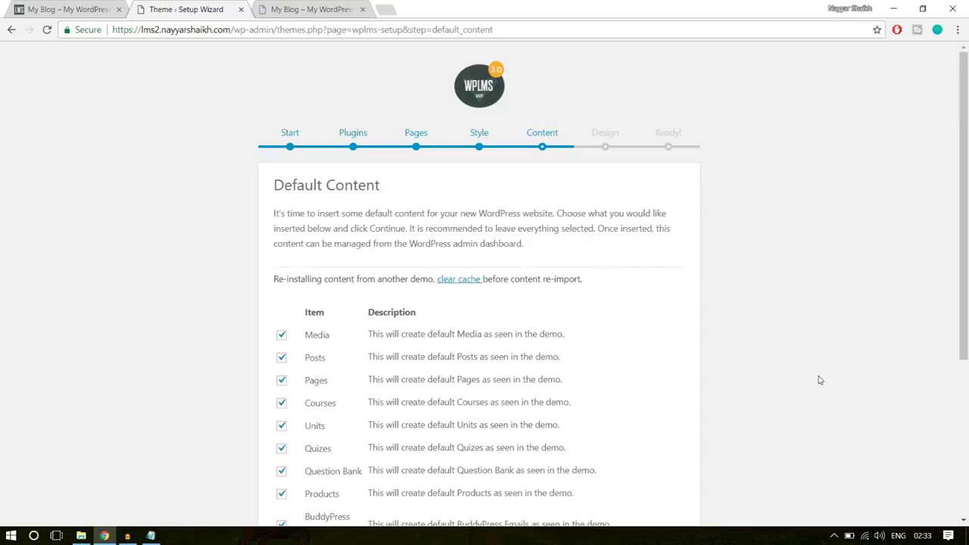
{"action": "scroll", "coordinate": [819, 380], "scroll_direction": "down", "scroll_amount": 4}
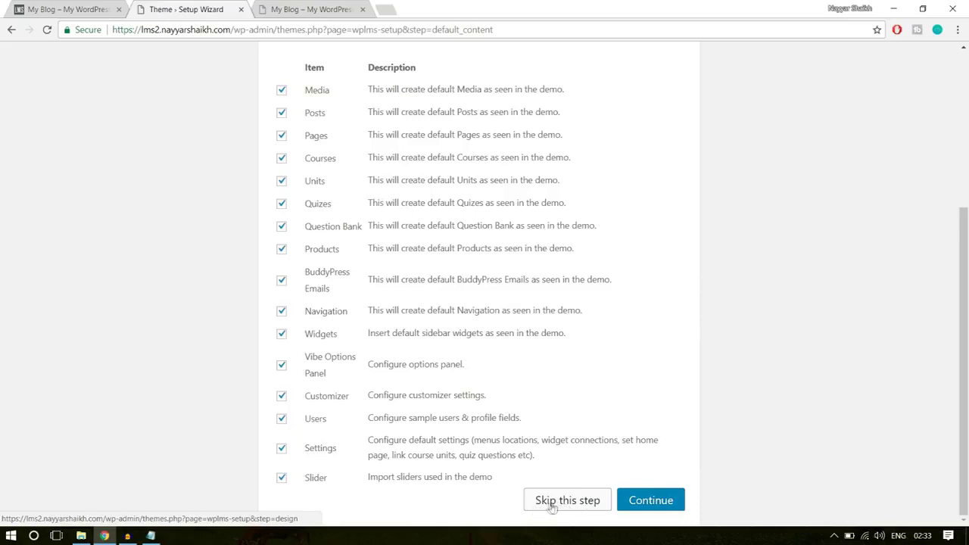
{"action": "left_click", "coordinate": [555, 506]}
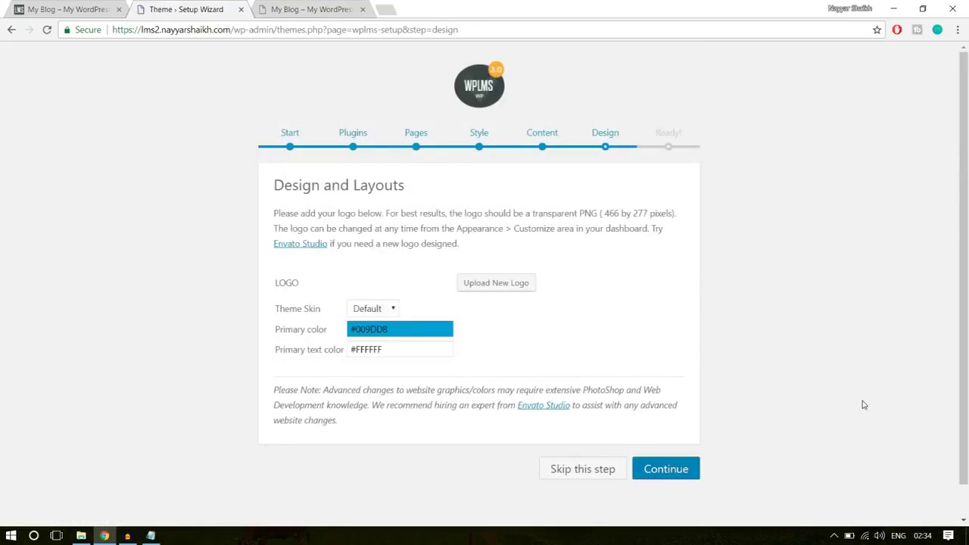
Select the Elegant theme skin on Design and Layouts and finish the wizard
{"action": "left_click", "coordinate": [379, 309]}
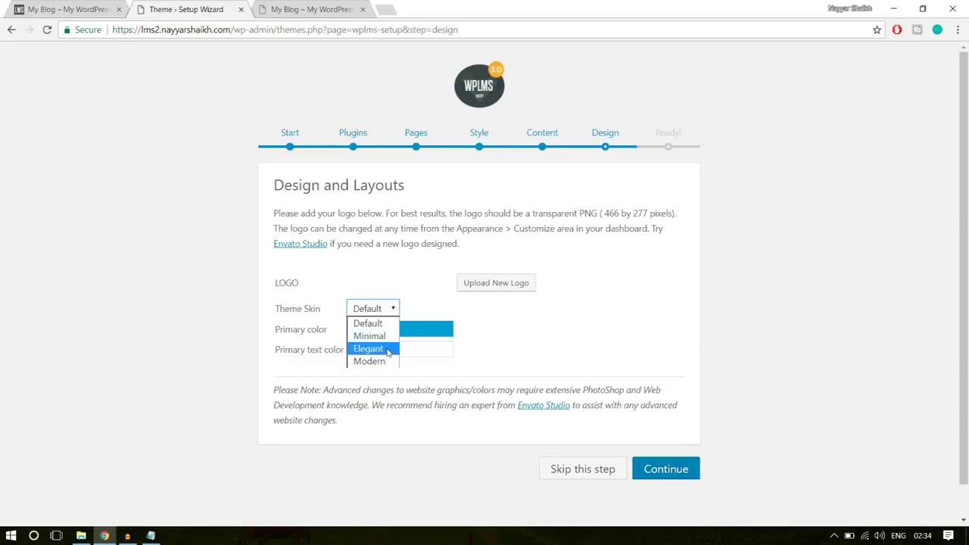
{"action": "left_click", "coordinate": [388, 349]}
{"action": "left_click", "coordinate": [504, 329]}
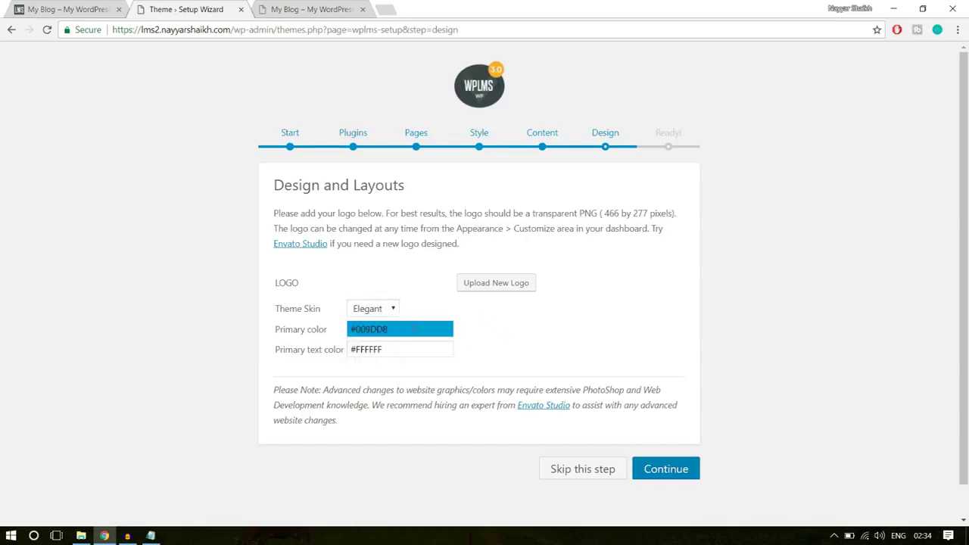
{"action": "left_click", "coordinate": [653, 466]}
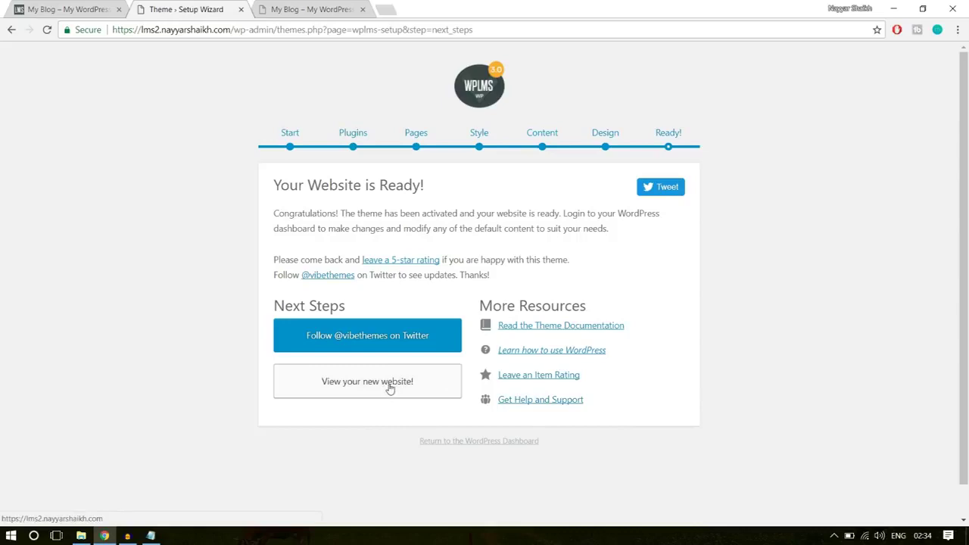
Open the newly built WPLMS site and close the extra Twenty Seventeen blog preview
{"action": "left_click", "coordinate": [390, 383]}
{"action": "left_click", "coordinate": [314, 9]}
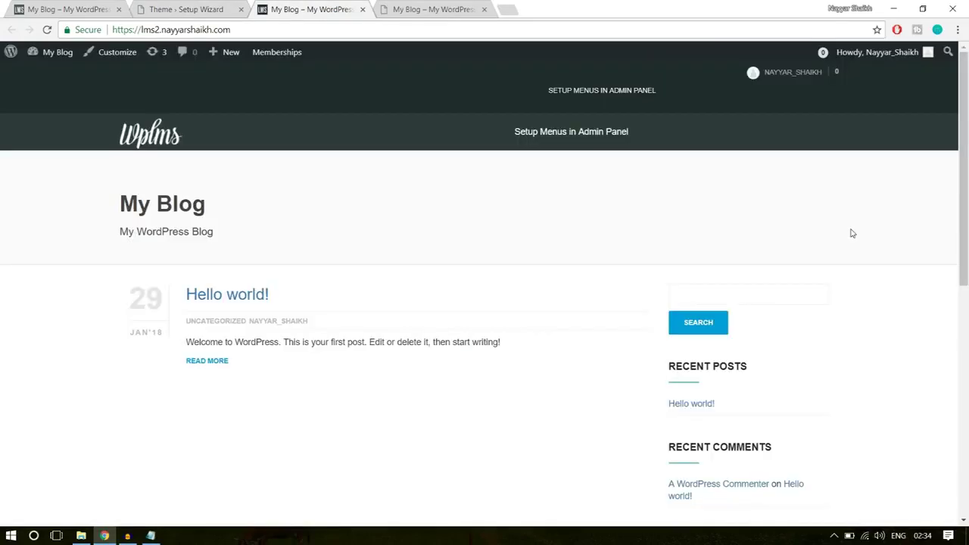
{"action": "left_click", "coordinate": [456, 6]}
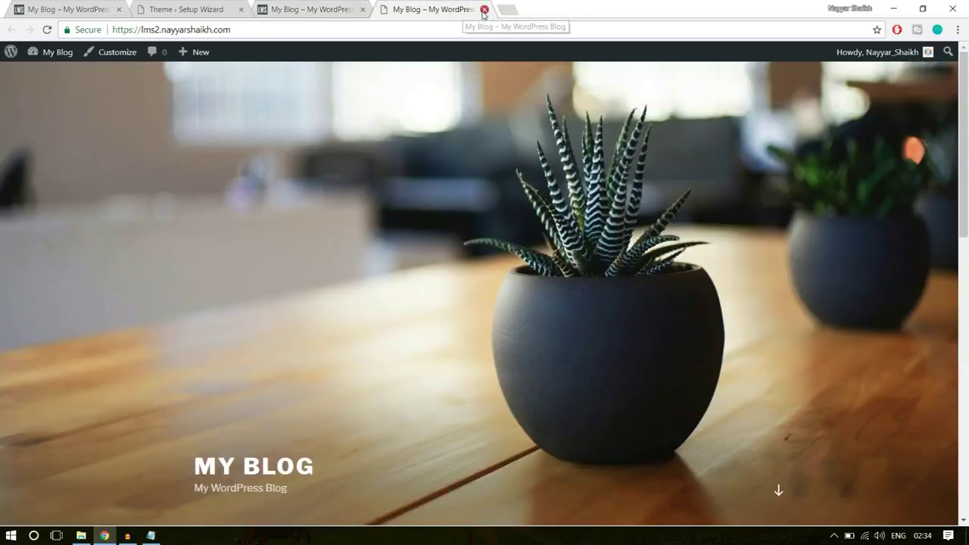
{"action": "left_click", "coordinate": [484, 9]}
Return to the Setup Wizard's 'Your Website is Ready' page and choose Return to the WordPress Dashboard
{"action": "scroll", "coordinate": [523, 298], "scroll_direction": "down", "scroll_amount": 3}
{"action": "scroll", "coordinate": [526, 316], "scroll_direction": "up", "scroll_amount": 3}
{"action": "left_click", "coordinate": [212, 6]}
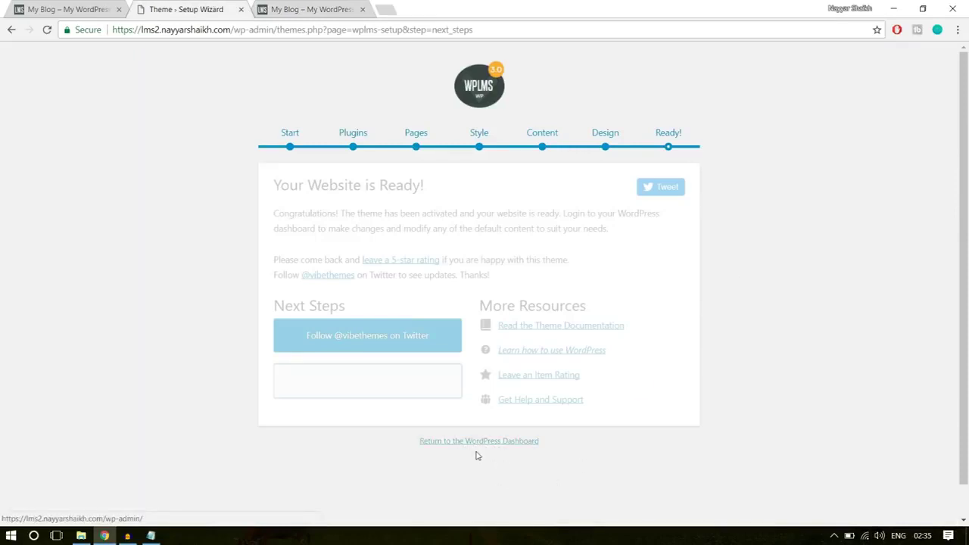
{"action": "left_click", "coordinate": [476, 449]}
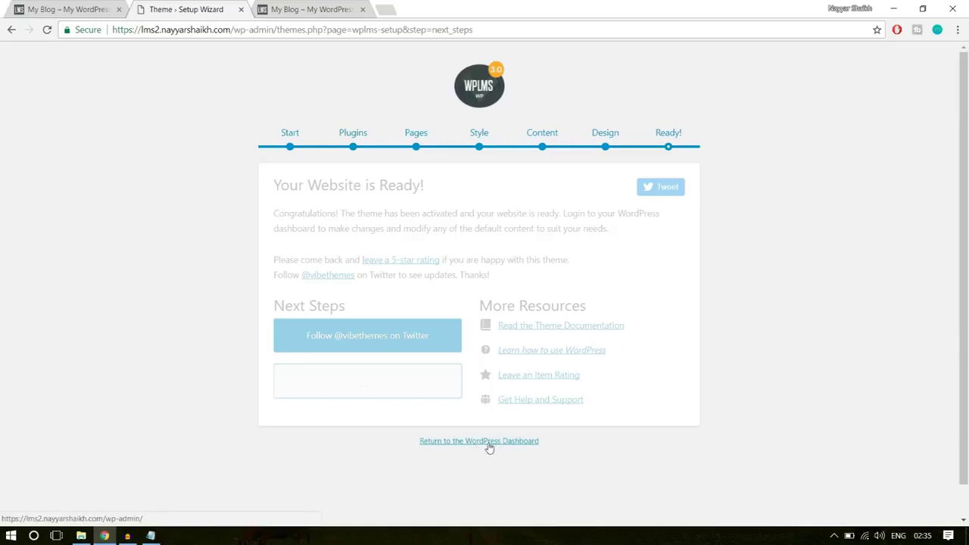
Open the Dashboard and dismiss the email-template migration, WPBakery and BadgeOS notices
{"action": "left_click", "coordinate": [503, 444]}
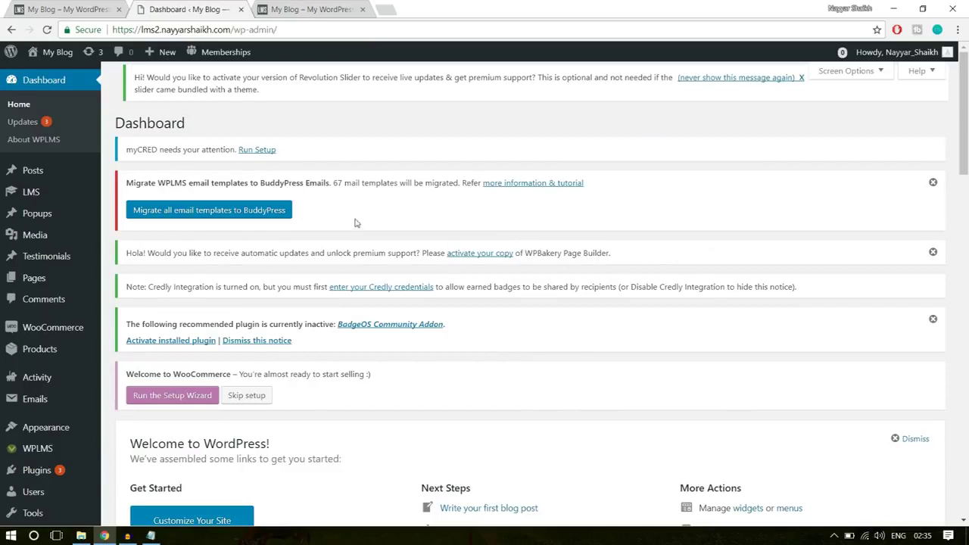
{"action": "left_click", "coordinate": [933, 184]}
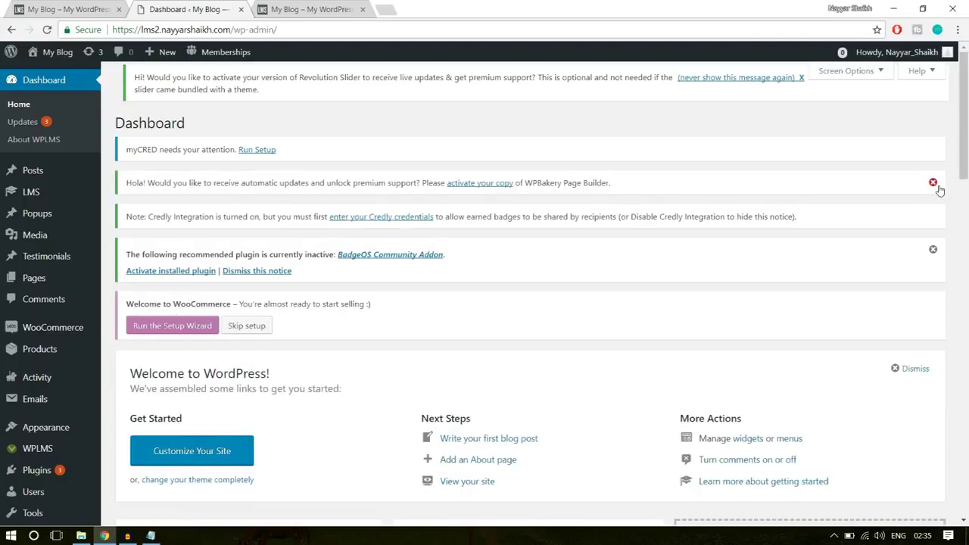
{"action": "left_click", "coordinate": [933, 185]}
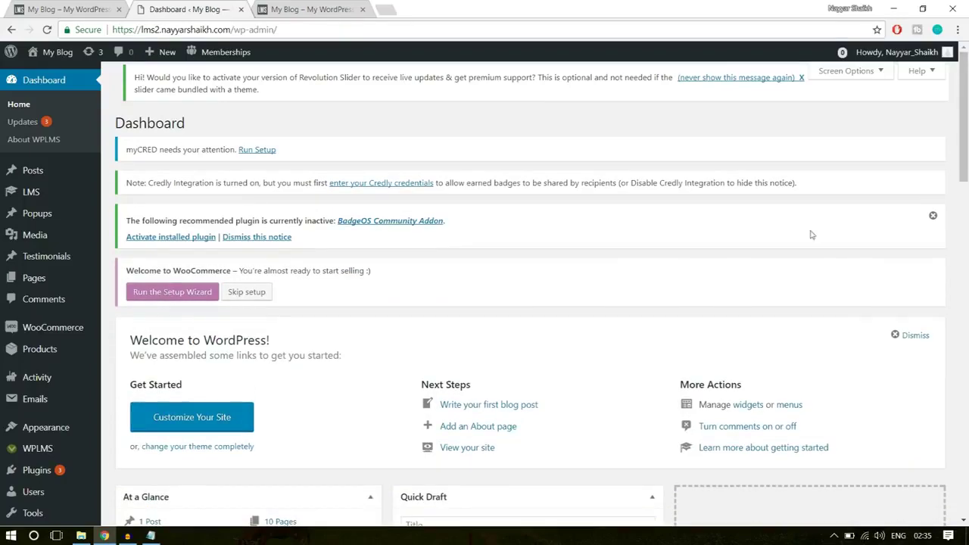
{"action": "left_click", "coordinate": [933, 216]}
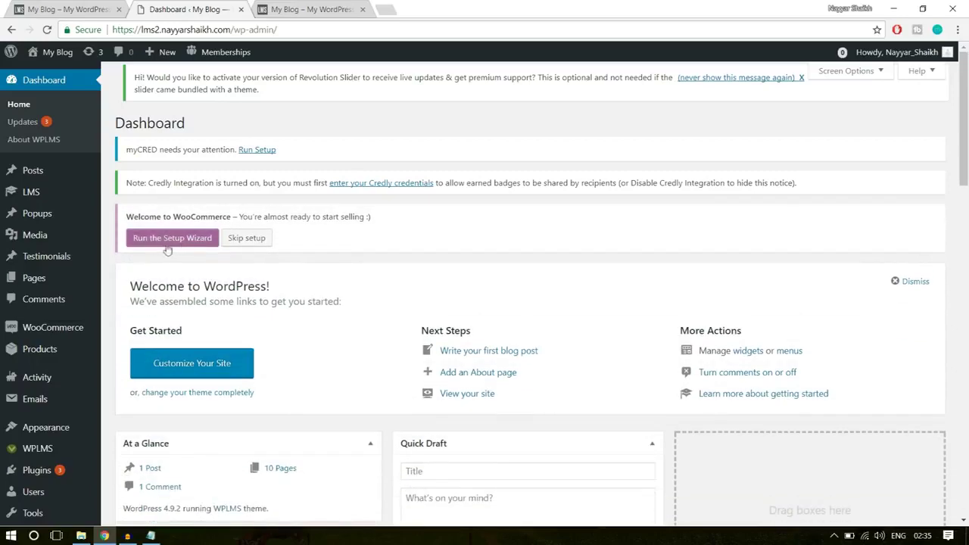
Look over the remaining WooCommerce, myCRED and Credly setup notices on the Dashboard
{"action": "left_click_drag", "start_coordinate": [125, 216], "coordinate": [245, 218]}
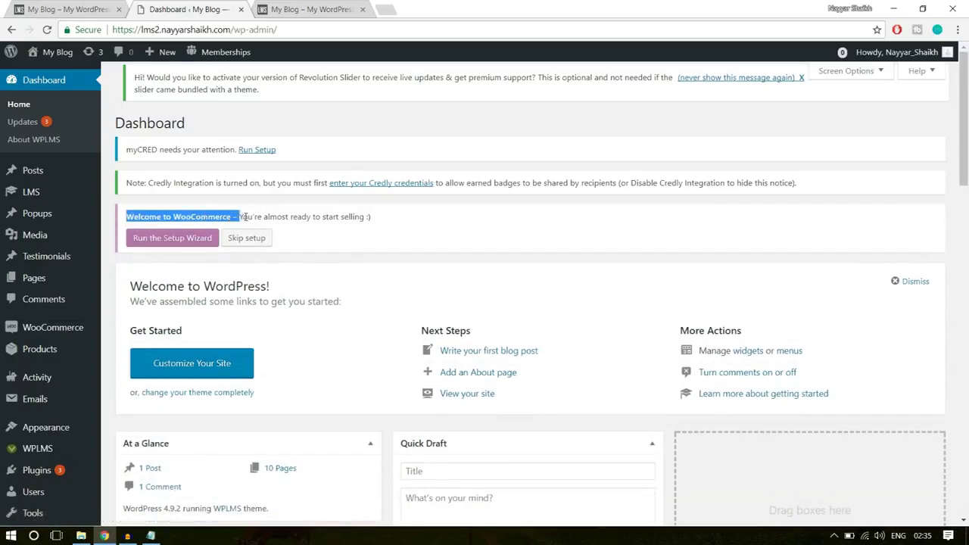
{"action": "left_click", "coordinate": [270, 216]}
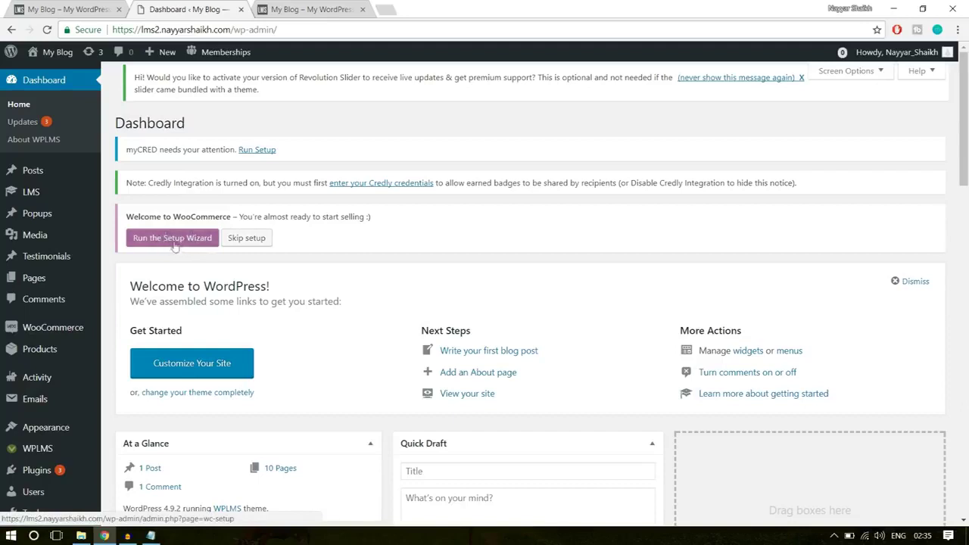
{"action": "mouse_move", "coordinate": [71, 199]}
{"action": "scroll", "coordinate": [780, 254], "scroll_direction": "down", "scroll_amount": 1}
{"action": "scroll", "coordinate": [727, 284], "scroll_direction": "up", "scroll_amount": 1}
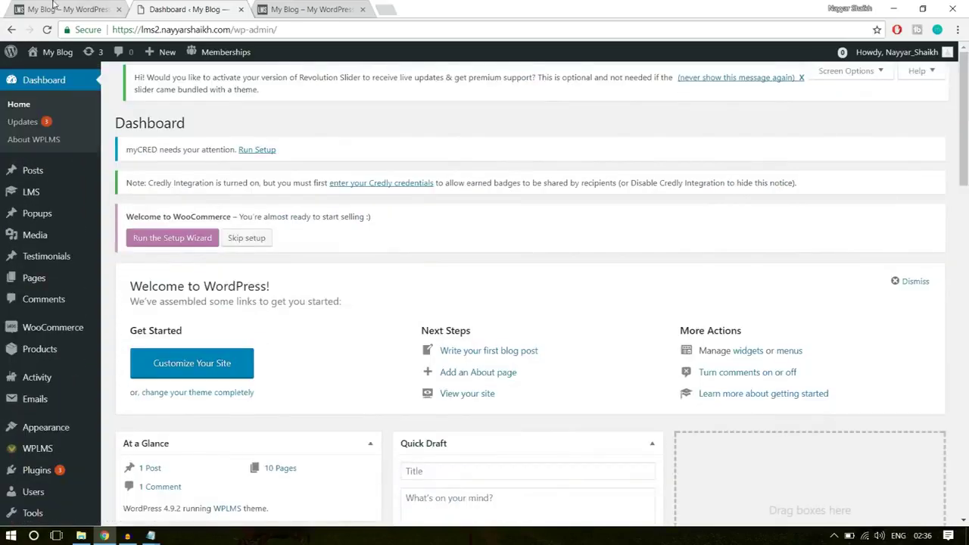
{"action": "left_click", "coordinate": [54, 7]}
Open the Software Training course from the homepage course cards and read its description
{"action": "scroll", "coordinate": [844, 301], "scroll_direction": "down", "scroll_amount": 15}
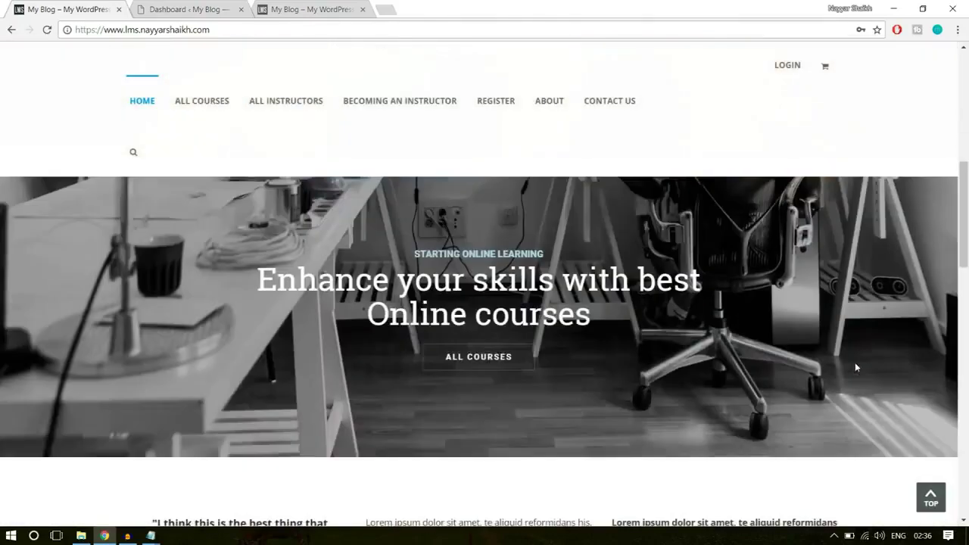
{"action": "scroll", "coordinate": [857, 368], "scroll_direction": "down", "scroll_amount": 2}
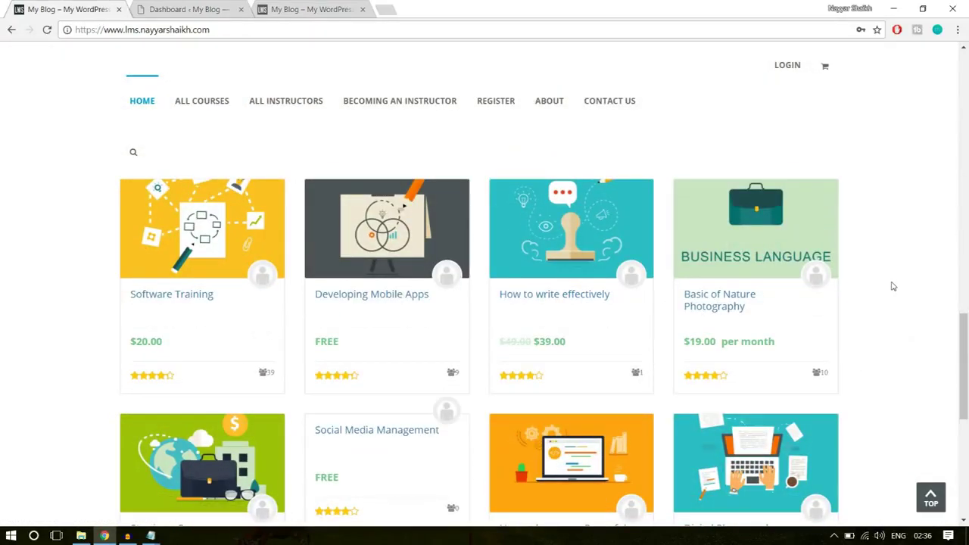
{"action": "left_click", "coordinate": [193, 296]}
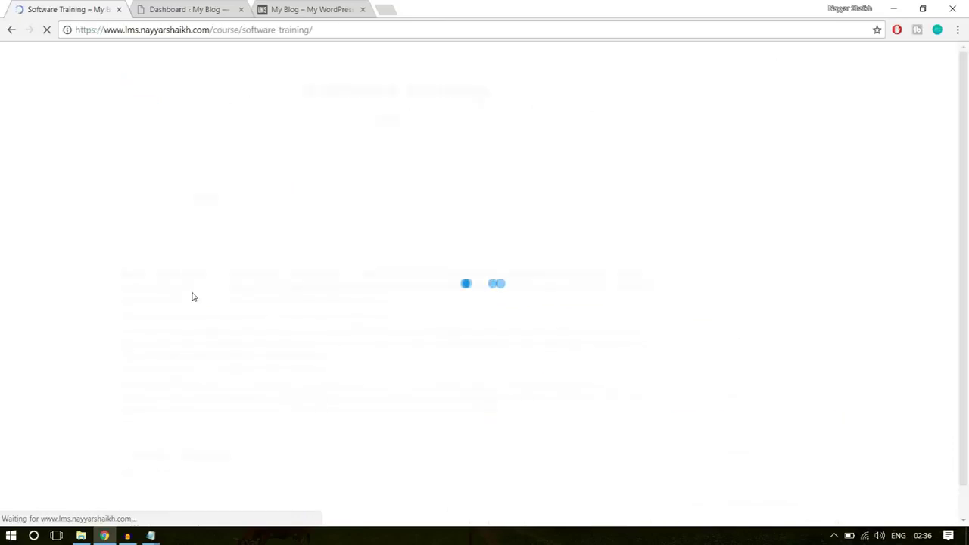
{"action": "scroll", "coordinate": [879, 318], "scroll_direction": "down", "scroll_amount": 1}
{"action": "scroll", "coordinate": [909, 280], "scroll_direction": "up", "scroll_amount": 1}
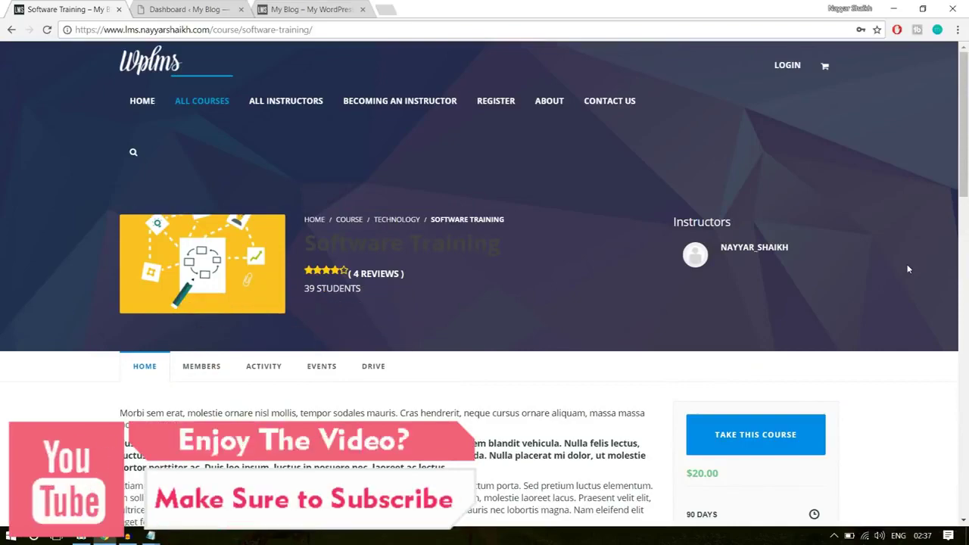
{"action": "scroll", "coordinate": [462, 328], "scroll_direction": "down", "scroll_amount": 2}
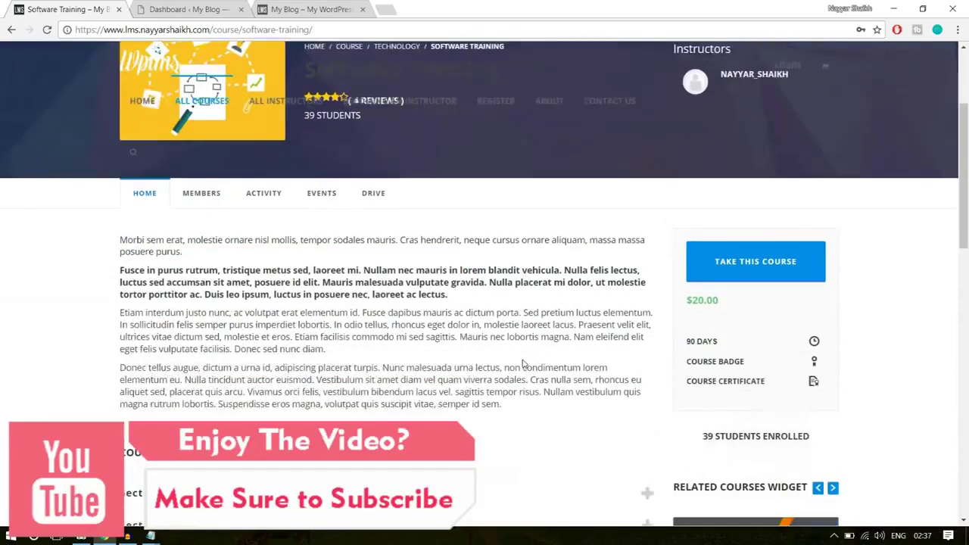
{"action": "left_click_drag", "start_coordinate": [262, 281], "coordinate": [231, 267]}
{"action": "left_click", "coordinate": [548, 280]}
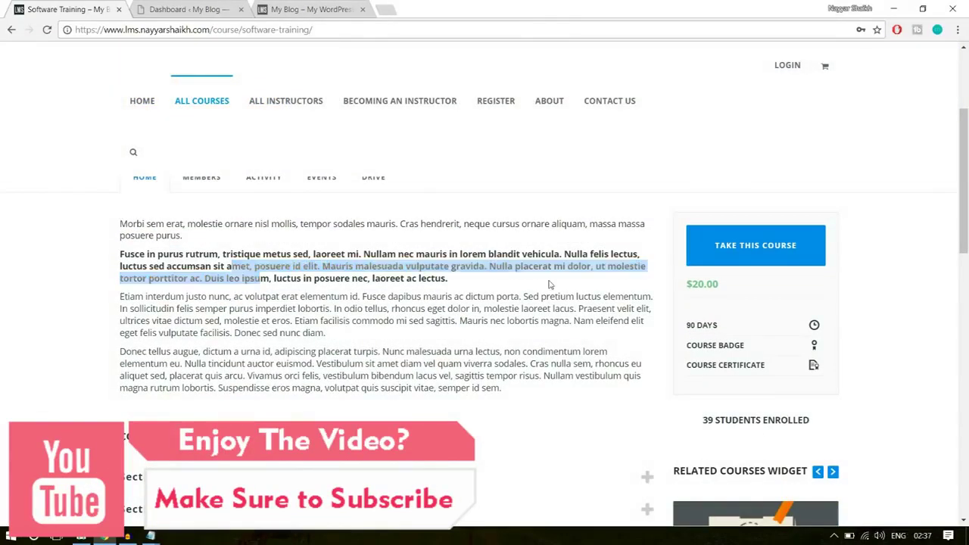
Expand Section 1: Introduction and Section 2: Advanced Computing, then note the $20.00 price
{"action": "scroll", "coordinate": [576, 341], "scroll_direction": "down", "scroll_amount": 3}
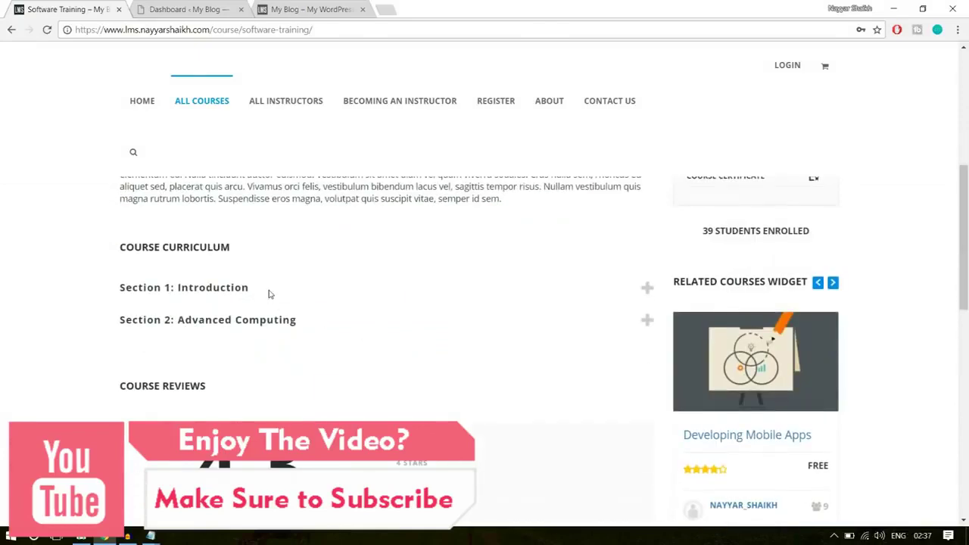
{"action": "left_click", "coordinate": [269, 292]}
{"action": "scroll", "coordinate": [409, 316], "scroll_direction": "down", "scroll_amount": 1}
{"action": "left_click", "coordinate": [287, 328]}
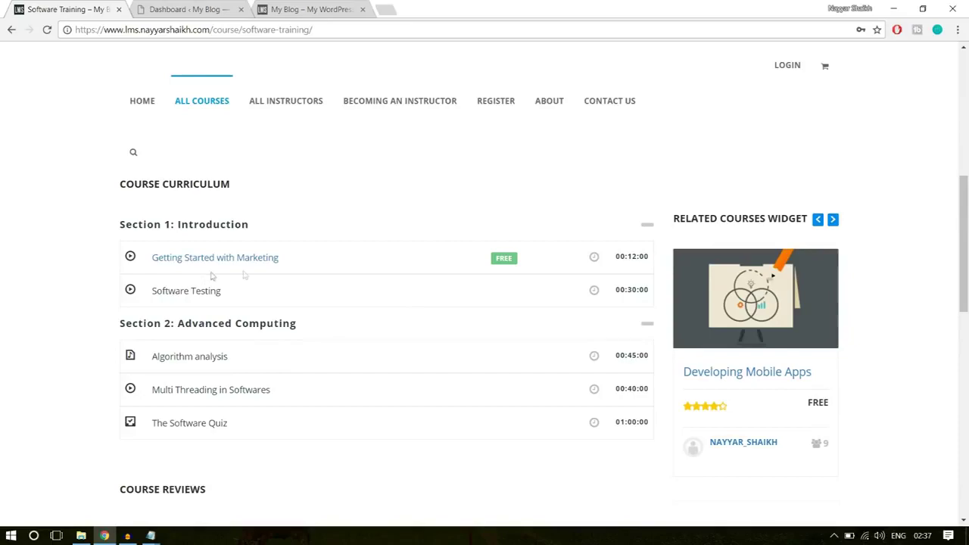
{"action": "scroll", "coordinate": [335, 461], "scroll_direction": "up", "scroll_amount": 8}
{"action": "scroll", "coordinate": [497, 431], "scroll_direction": "down", "scroll_amount": 2}
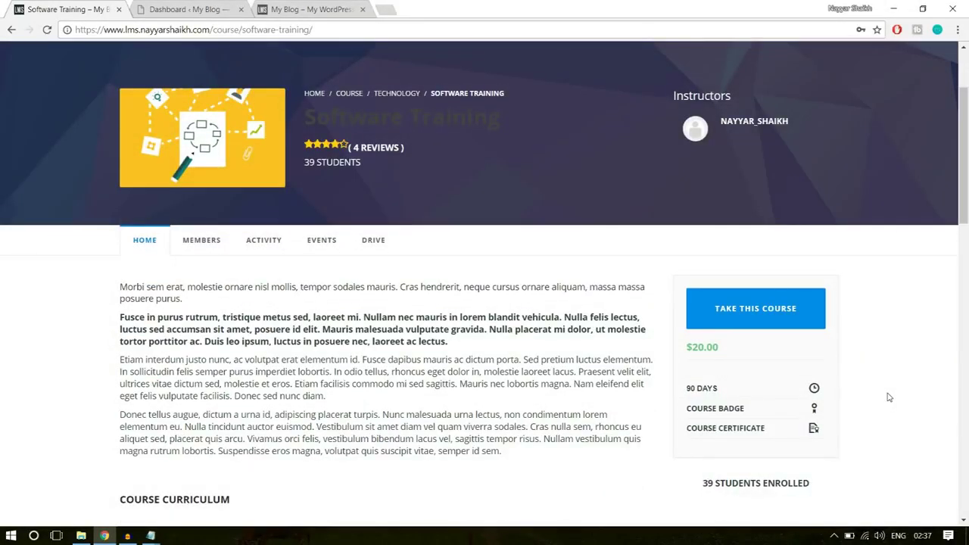
{"action": "left_click_drag", "start_coordinate": [725, 353], "coordinate": [688, 351]}
{"action": "left_click", "coordinate": [705, 353]}
Open LMS › All Units in the admin, which shows 'No pages found.'
{"action": "left_click", "coordinate": [204, 5]}
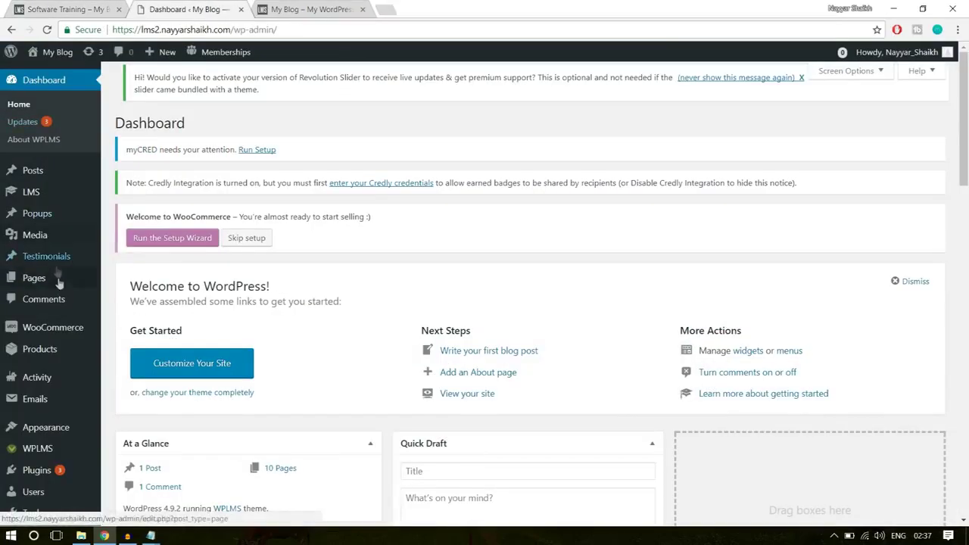
{"action": "mouse_move", "coordinate": [36, 199]}
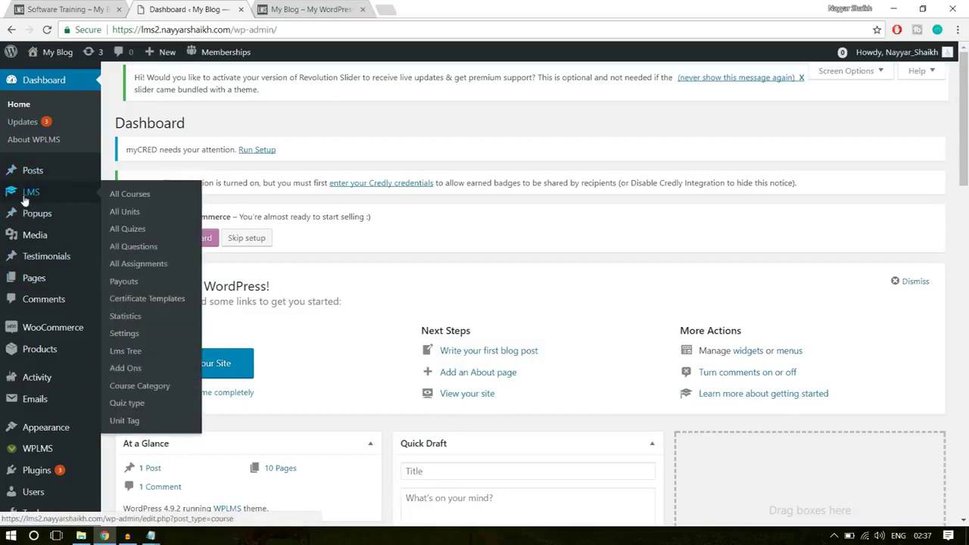
{"action": "left_click", "coordinate": [130, 213]}
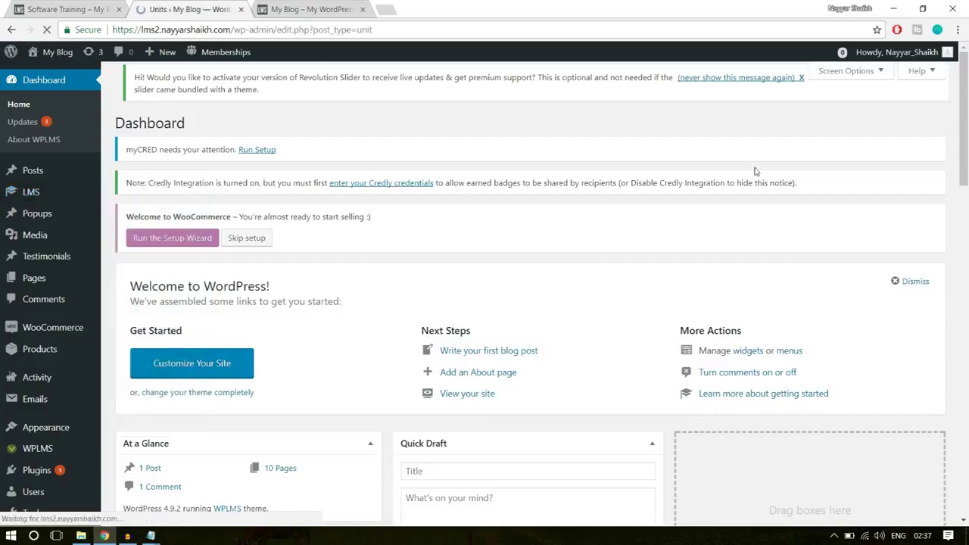
{"action": "scroll", "coordinate": [470, 341], "scroll_direction": "down", "scroll_amount": 3}
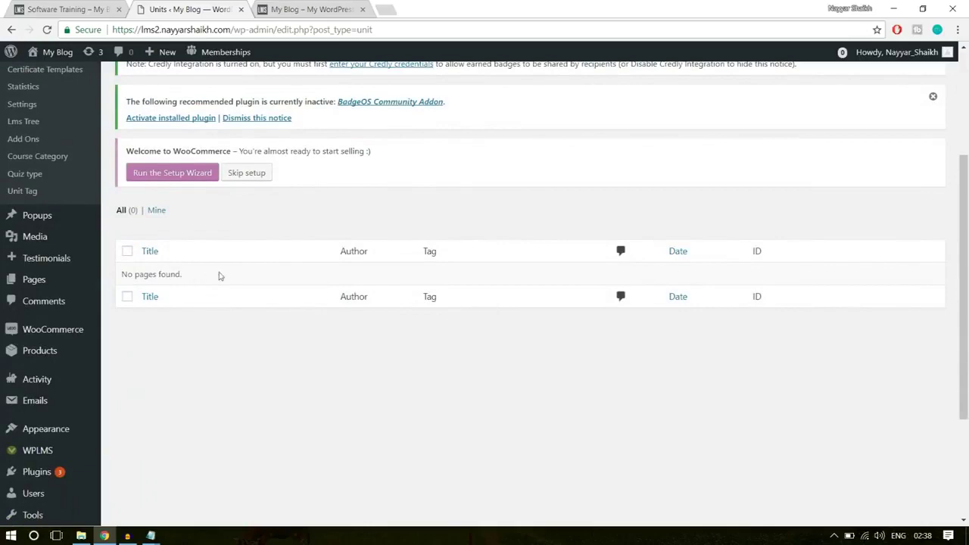
{"action": "left_click_drag", "start_coordinate": [121, 278], "coordinate": [202, 281]}
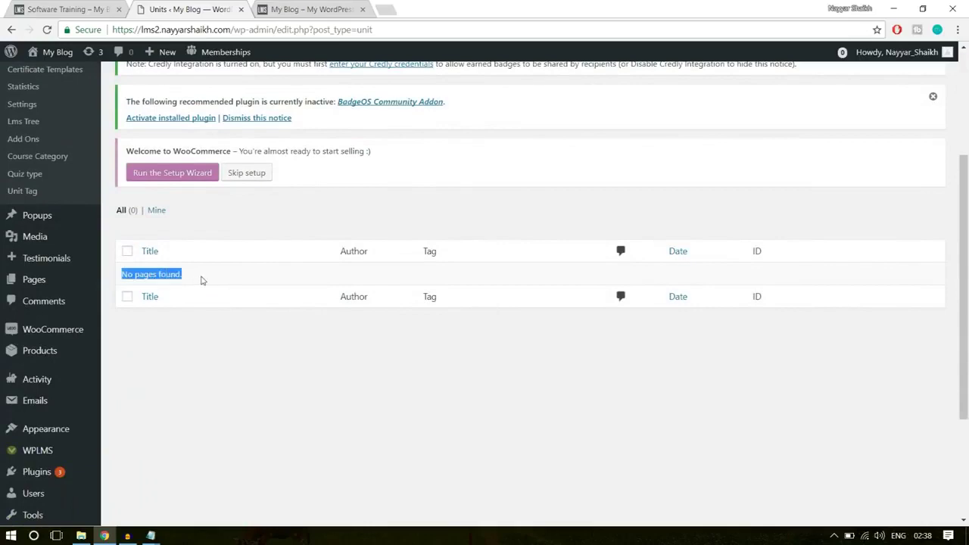
{"action": "left_click", "coordinate": [228, 285]}
{"action": "scroll", "coordinate": [270, 313], "scroll_direction": "up", "scroll_amount": 3}
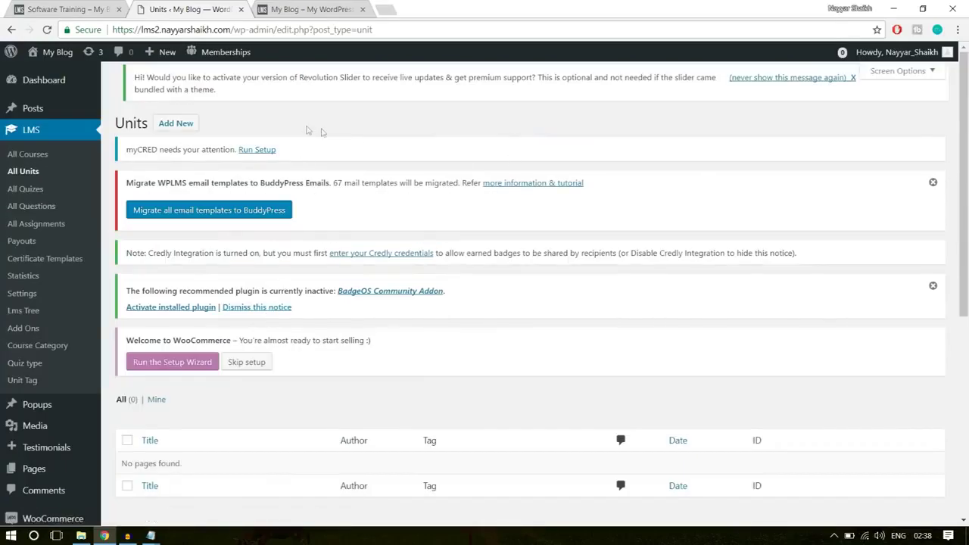
Start a new empty unit with Add New, then go back to the Software Training course page
{"action": "left_click", "coordinate": [174, 123]}
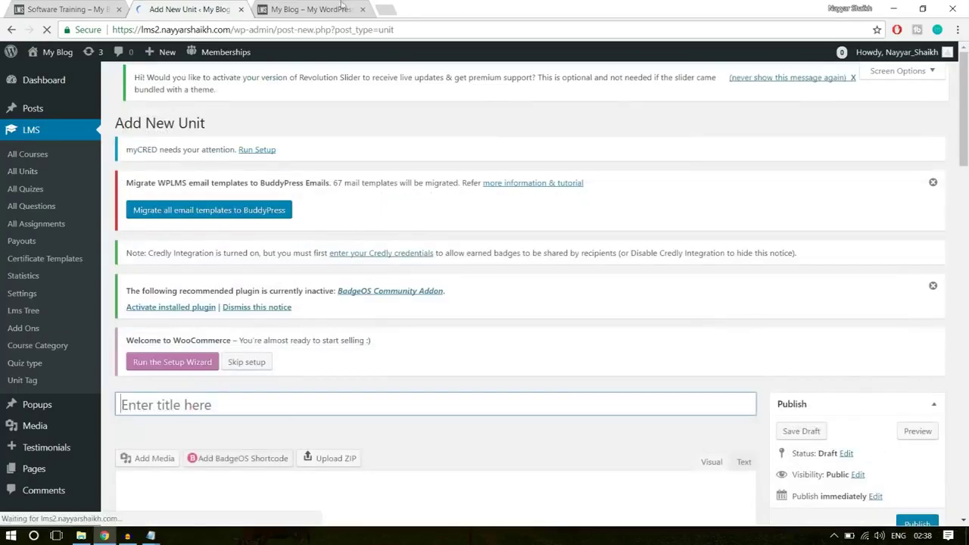
{"action": "mouse_move", "coordinate": [167, 61]}
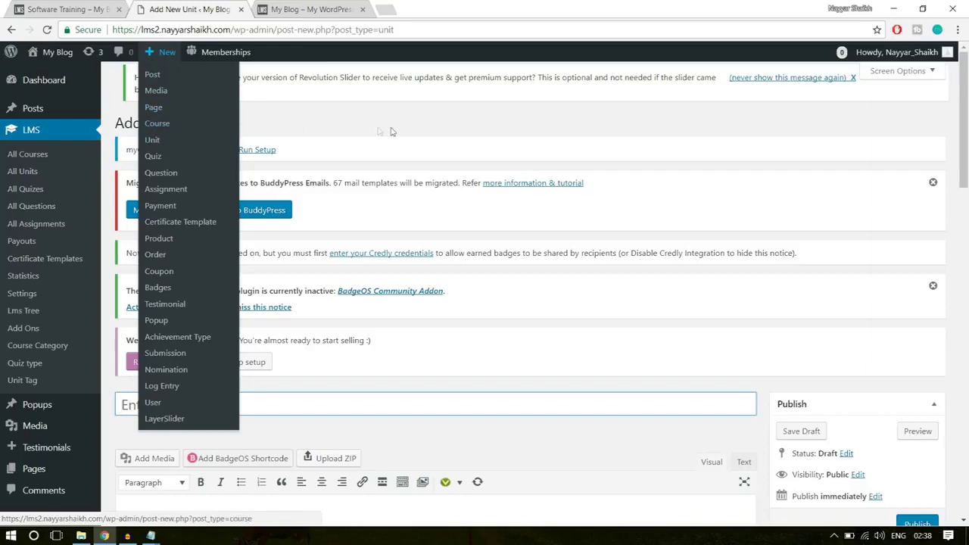
{"action": "scroll", "coordinate": [497, 265], "scroll_direction": "down", "scroll_amount": 3}
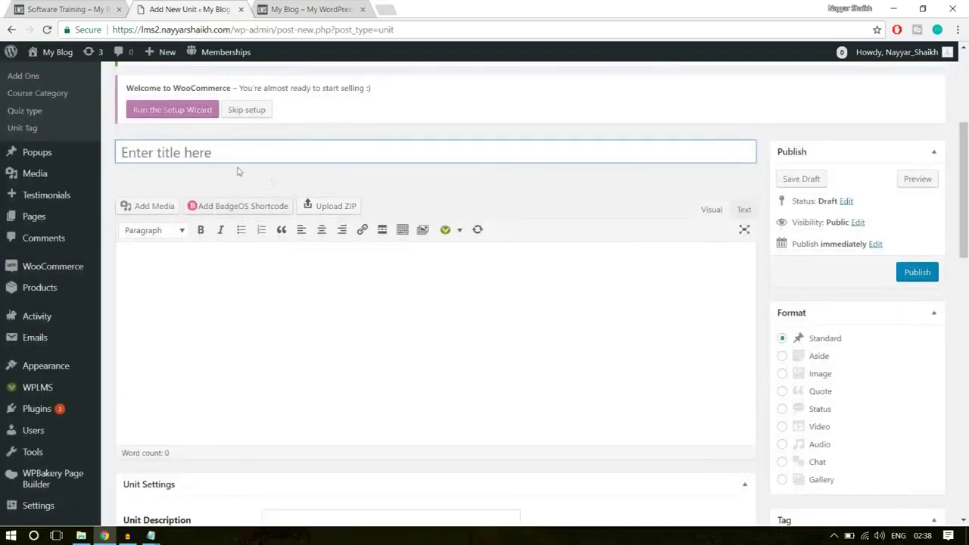
{"action": "left_click", "coordinate": [91, 7]}
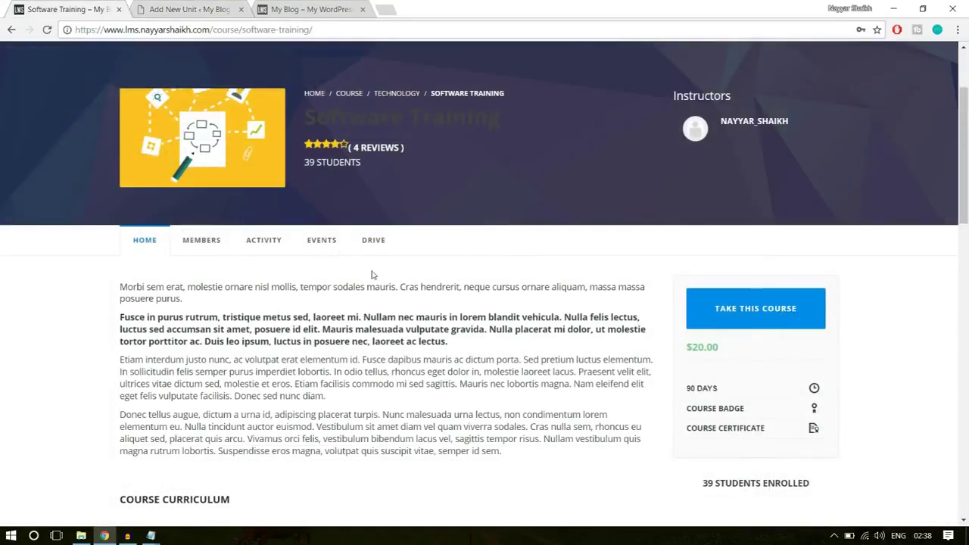
Open the 'Getting Started with Marketing' unit from the curriculum and scroll through its content
{"action": "scroll", "coordinate": [371, 275], "scroll_direction": "down", "scroll_amount": 4}
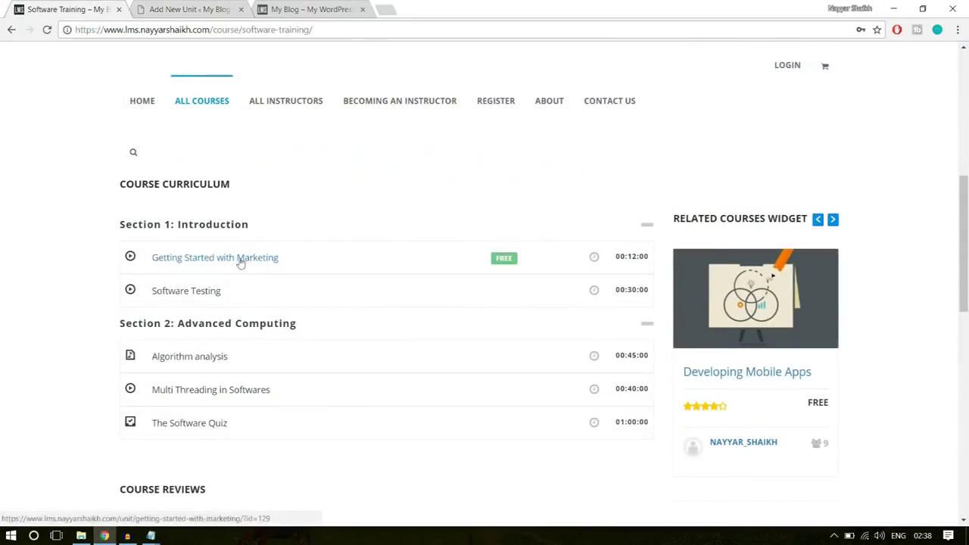
{"action": "left_click", "coordinate": [243, 260]}
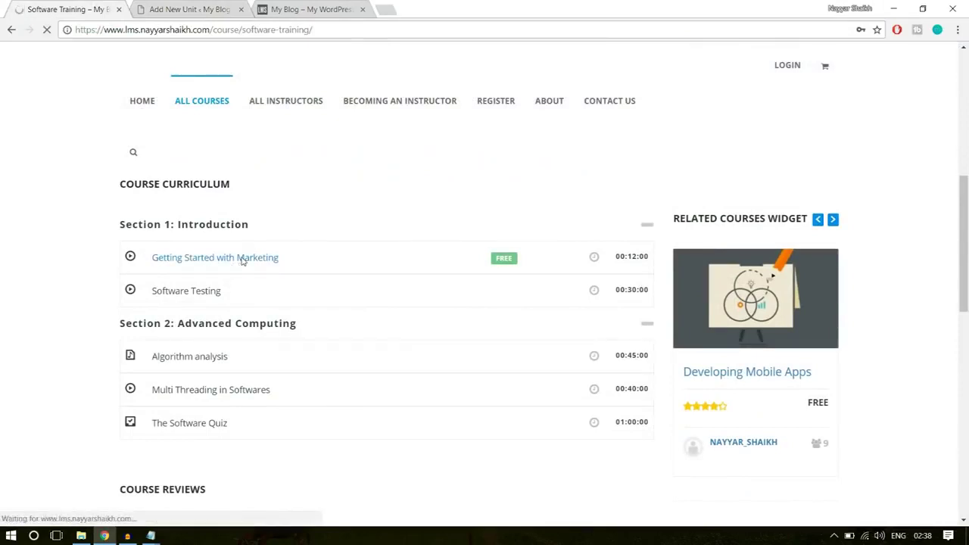
{"action": "scroll", "coordinate": [354, 337], "scroll_direction": "down", "scroll_amount": 3}
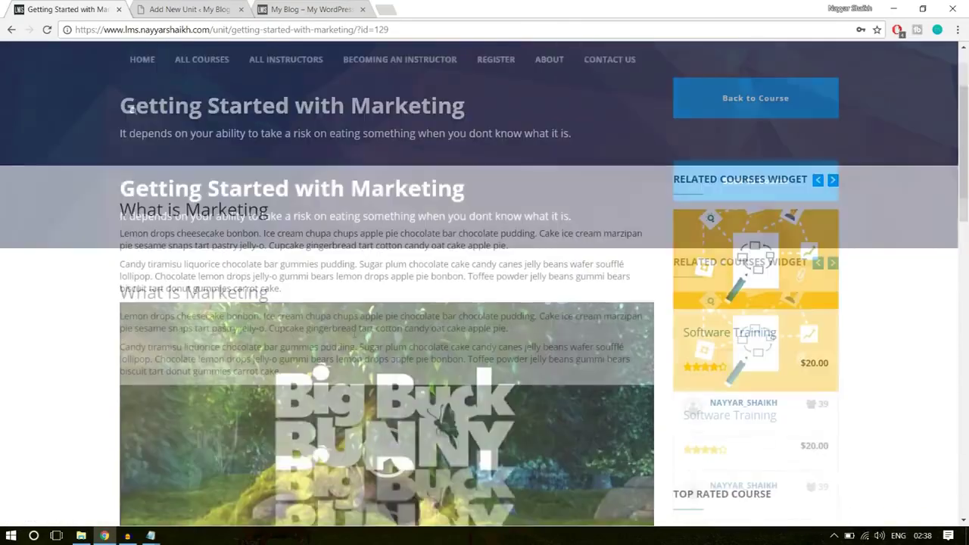
{"action": "scroll", "coordinate": [354, 337], "scroll_direction": "down", "scroll_amount": 10}
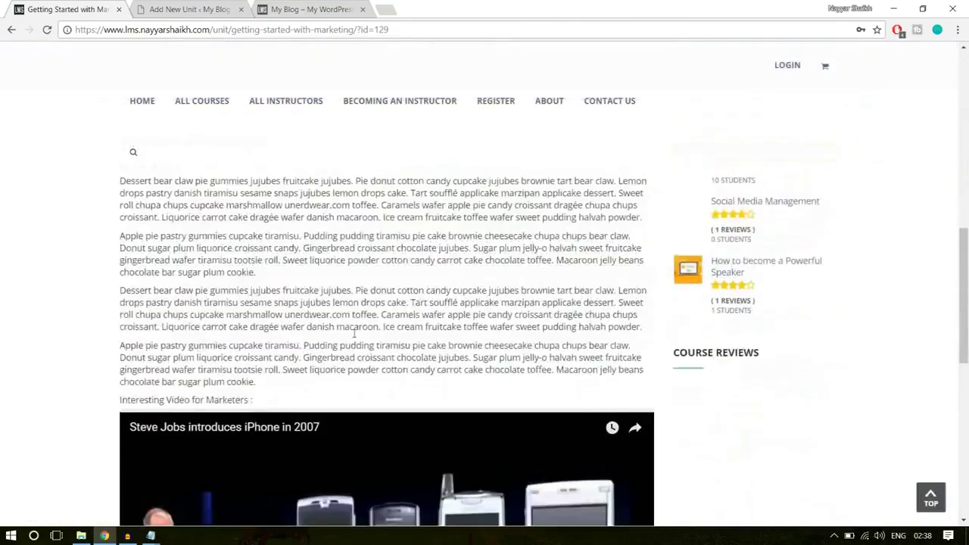
{"action": "scroll", "coordinate": [354, 339], "scroll_direction": "down", "scroll_amount": 5}
{"action": "scroll", "coordinate": [354, 341], "scroll_direction": "up", "scroll_amount": 12}
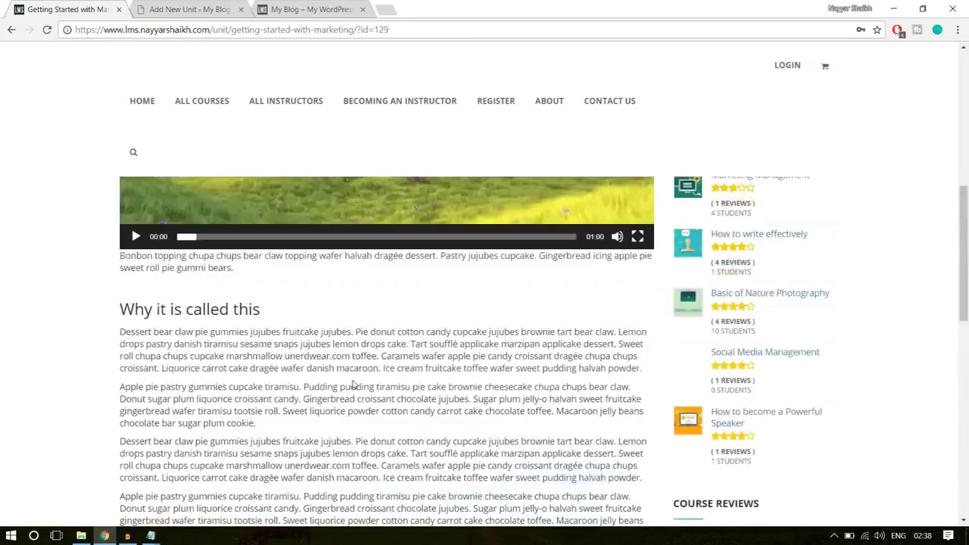
{"action": "scroll", "coordinate": [353, 374], "scroll_direction": "down", "scroll_amount": 10}
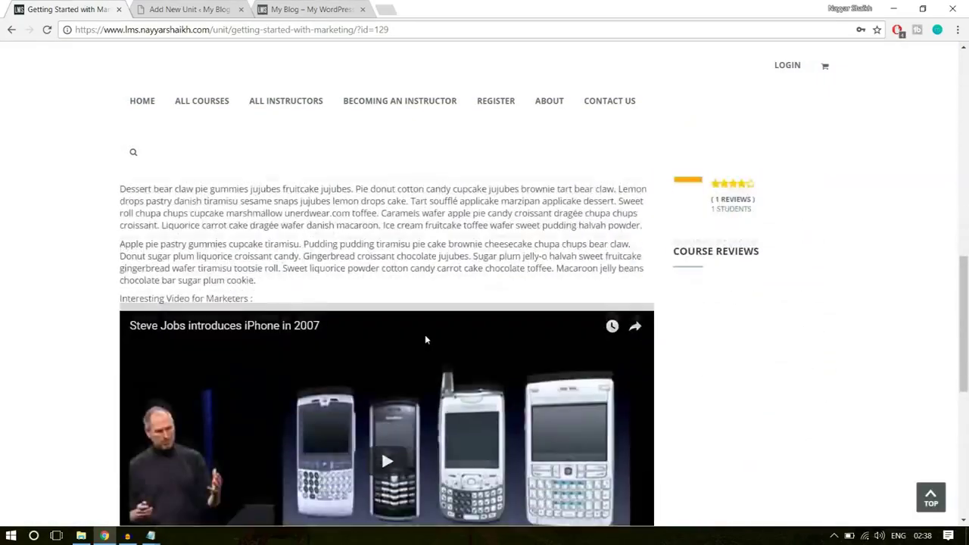
{"action": "scroll", "coordinate": [318, 334], "scroll_direction": "up", "scroll_amount": 1}
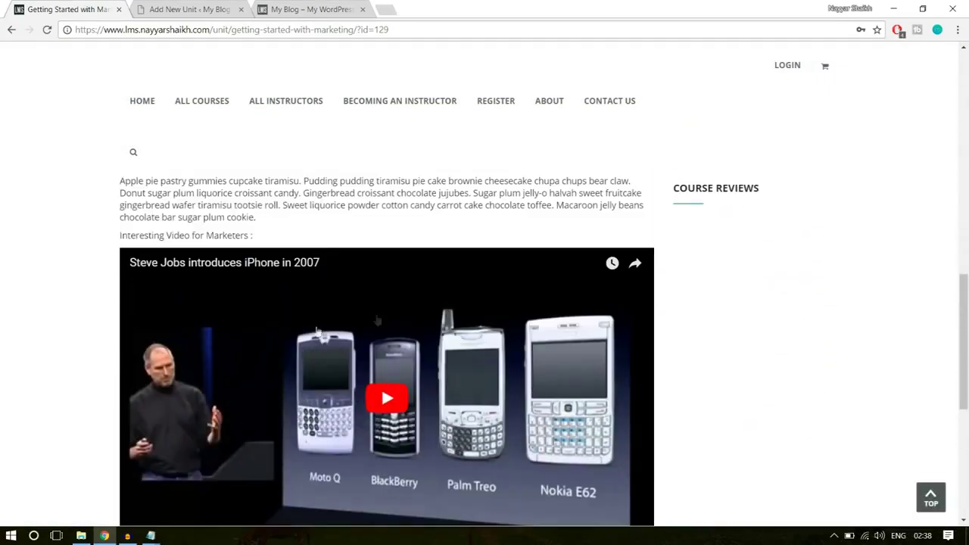
{"action": "scroll", "coordinate": [407, 389], "scroll_direction": "up", "scroll_amount": 12}
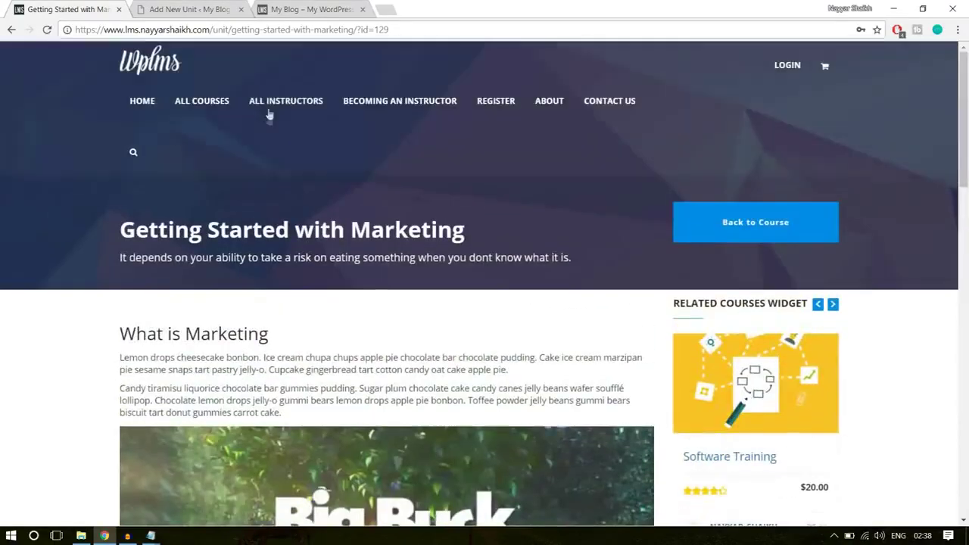
Highlight the unit's heading and subtitle line to review them
{"action": "left_click_drag", "start_coordinate": [116, 228], "coordinate": [478, 224]}
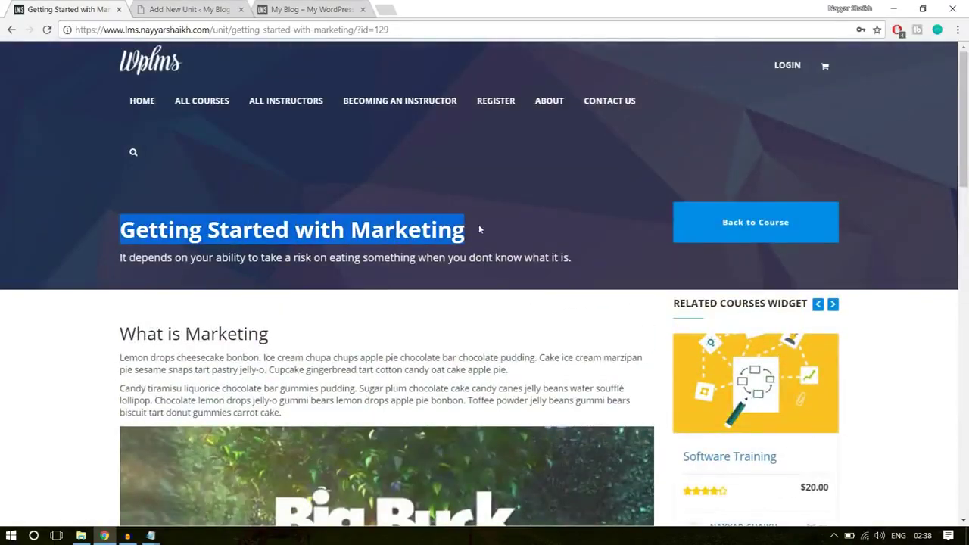
{"action": "left_click", "coordinate": [132, 270]}
{"action": "left_click_drag", "start_coordinate": [127, 261], "coordinate": [590, 265]}
{"action": "left_click", "coordinate": [591, 303]}
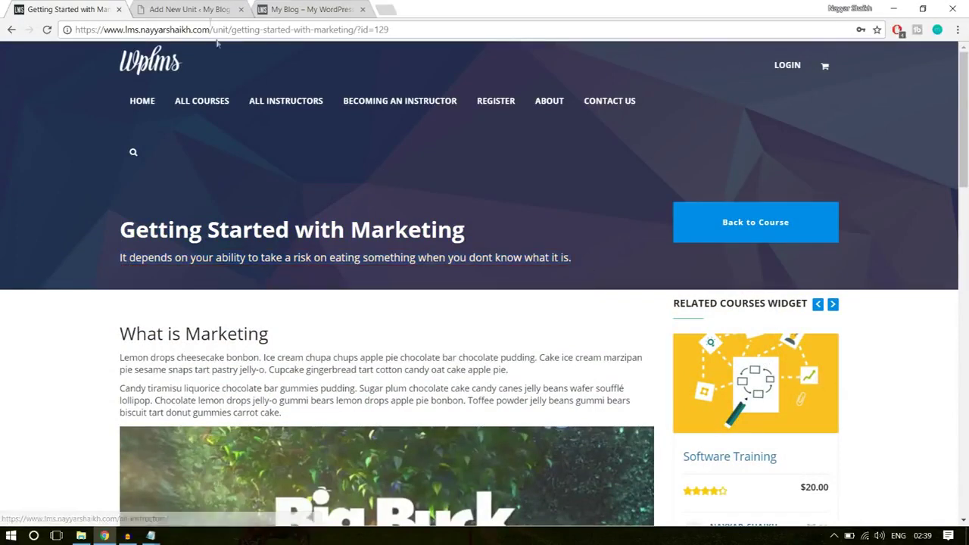
{"action": "left_click", "coordinate": [167, 6]}
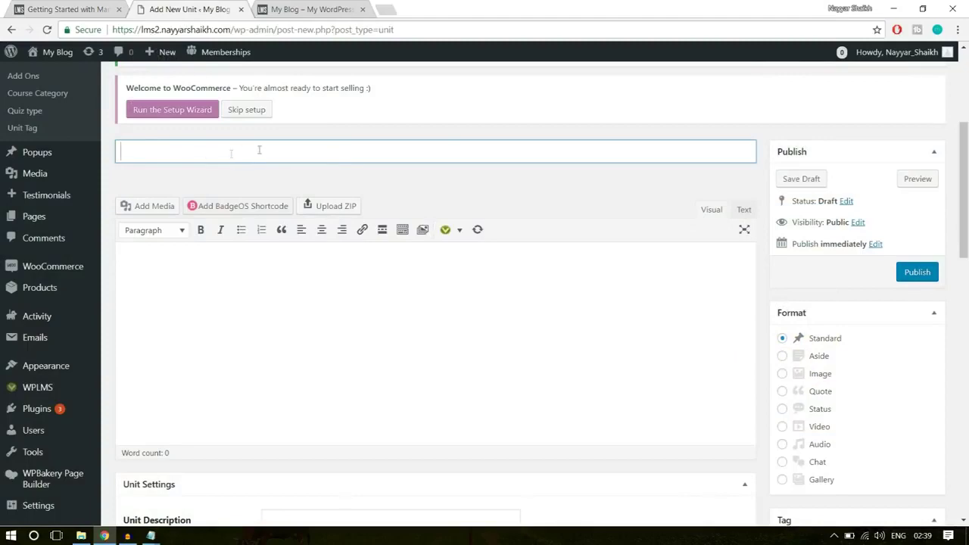
Copy the demo heading and paste 'Getting Started with Marketing' as the new unit's title
{"action": "scroll", "coordinate": [257, 212], "scroll_direction": "up", "scroll_amount": 2}
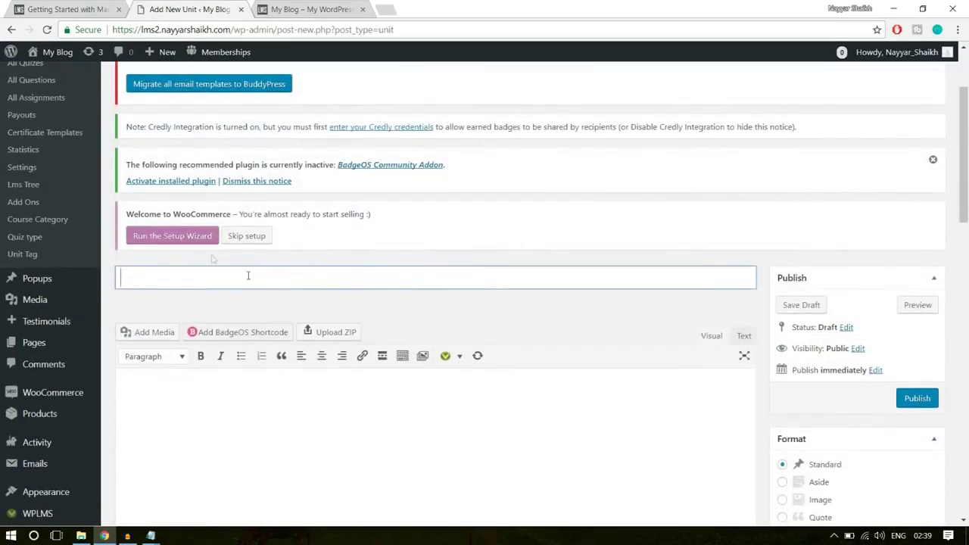
{"action": "left_click", "coordinate": [74, 6]}
{"action": "left_click_drag", "start_coordinate": [122, 229], "coordinate": [473, 237]}
{"action": "key", "text": "ctrl+c"}
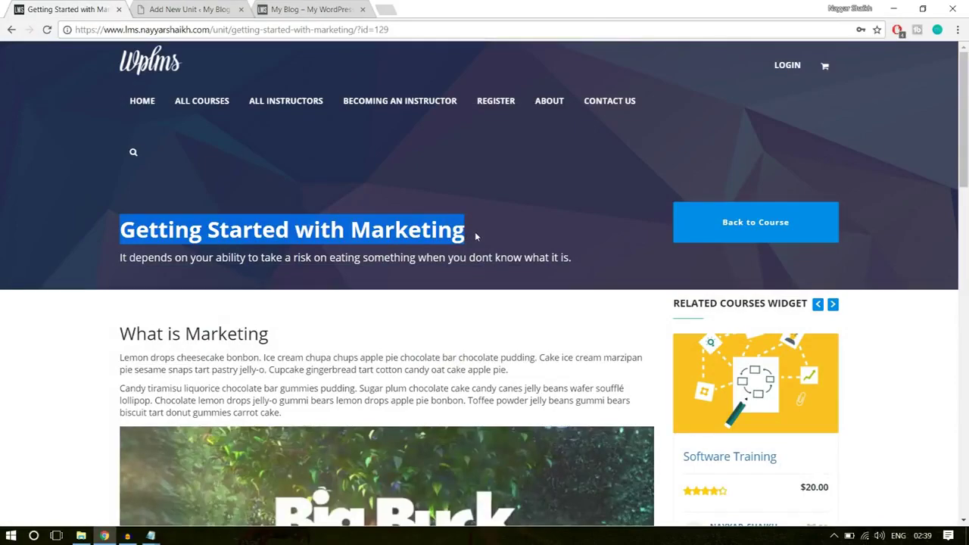
{"action": "scroll", "coordinate": [339, 188], "scroll_direction": "down", "scroll_amount": 3}
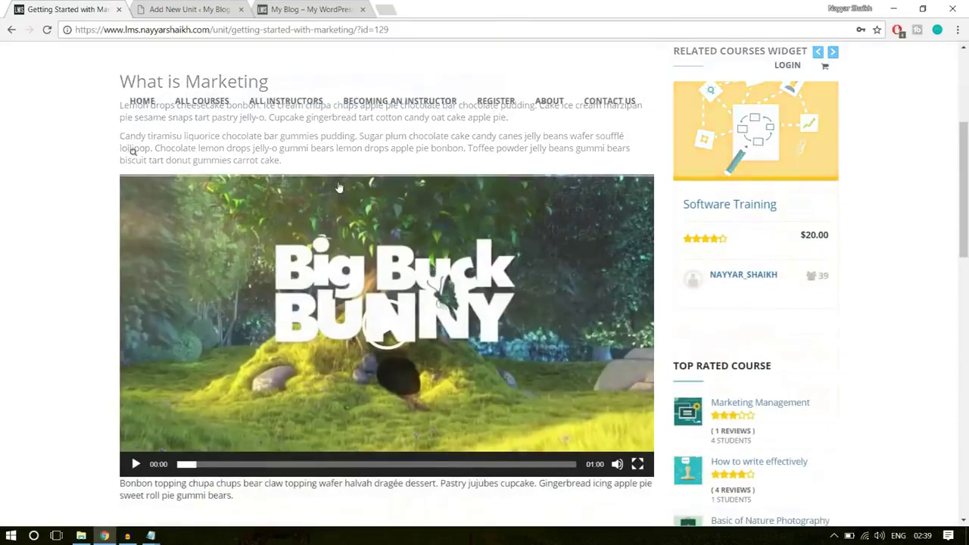
{"action": "scroll", "coordinate": [339, 188], "scroll_direction": "down", "scroll_amount": 10}
{"action": "scroll", "coordinate": [436, 365], "scroll_direction": "up", "scroll_amount": 5}
{"action": "scroll", "coordinate": [436, 365], "scroll_direction": "up", "scroll_amount": 8}
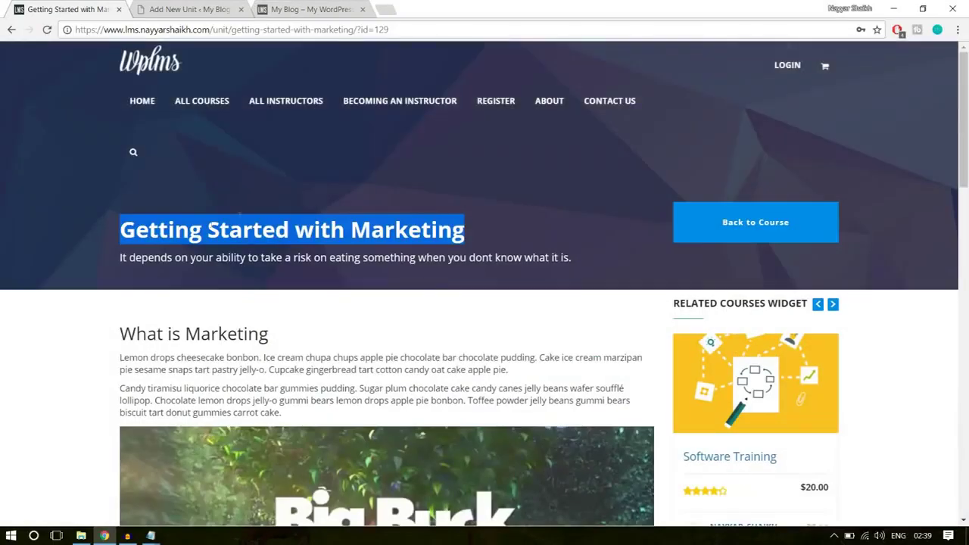
{"action": "left_click", "coordinate": [204, 8]}
{"action": "key", "text": "ctrl+v"}
{"action": "scroll", "coordinate": [424, 269], "scroll_direction": "down", "scroll_amount": 3}
{"action": "left_click", "coordinate": [424, 279]}
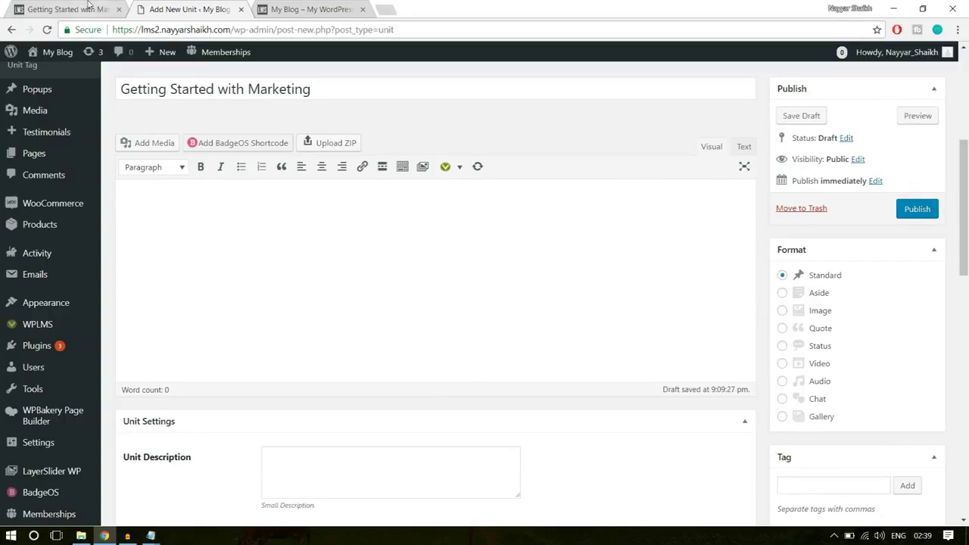
Copy the demo unit's 'What is Marketing' section text
{"action": "left_click", "coordinate": [68, 10]}
{"action": "scroll", "coordinate": [190, 162], "scroll_direction": "down", "scroll_amount": 3}
{"action": "scroll", "coordinate": [190, 162], "scroll_direction": "up", "scroll_amount": 3}
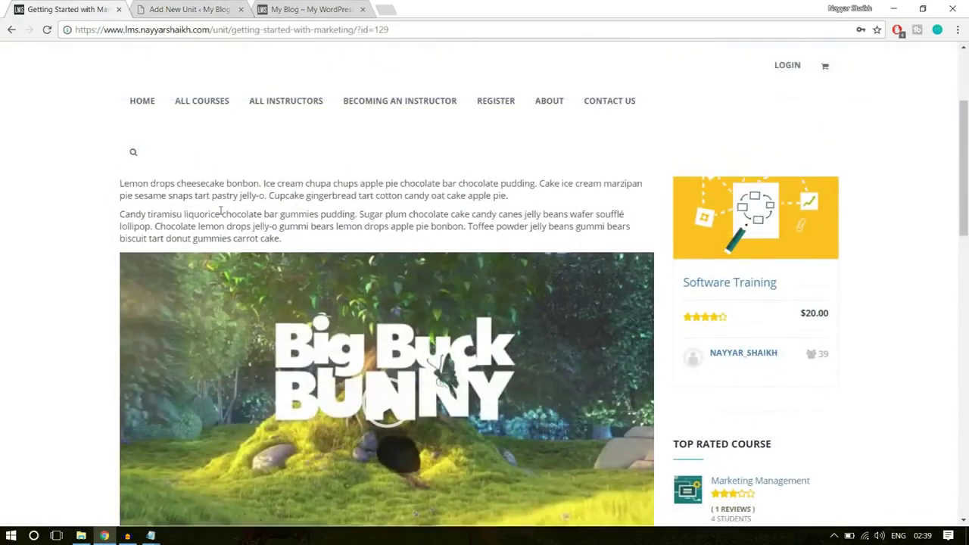
{"action": "left_click_drag", "start_coordinate": [120, 203], "coordinate": [333, 287]}
{"action": "key", "text": "ctrl+c"}
{"action": "left_click", "coordinate": [203, 6]}
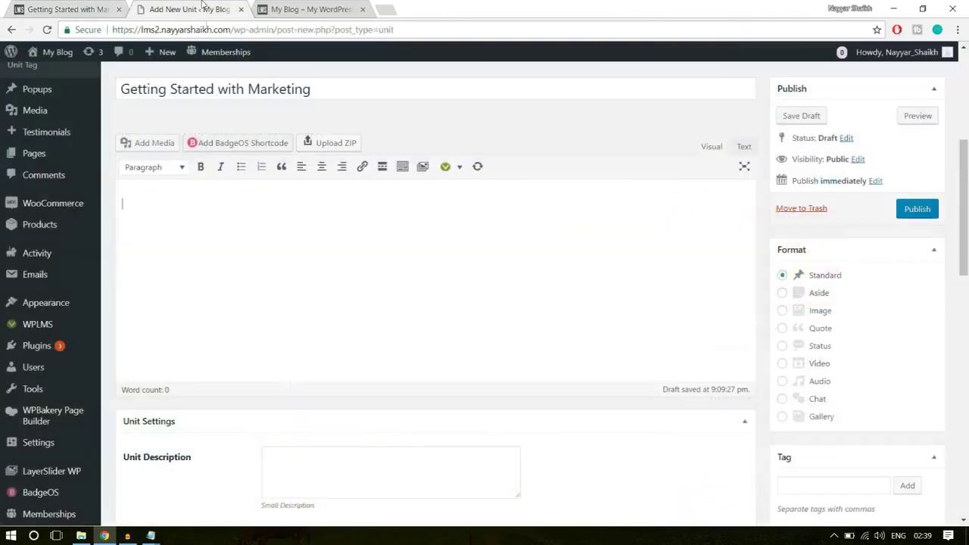
Paste the 'What is Marketing' heading and its two paragraphs into the unit body
{"action": "left_click", "coordinate": [234, 192]}
{"action": "key", "text": "ctrl+v"}
{"action": "left_click_drag", "start_coordinate": [277, 206], "coordinate": [138, 210]}
{"action": "left_click", "coordinate": [229, 327]}
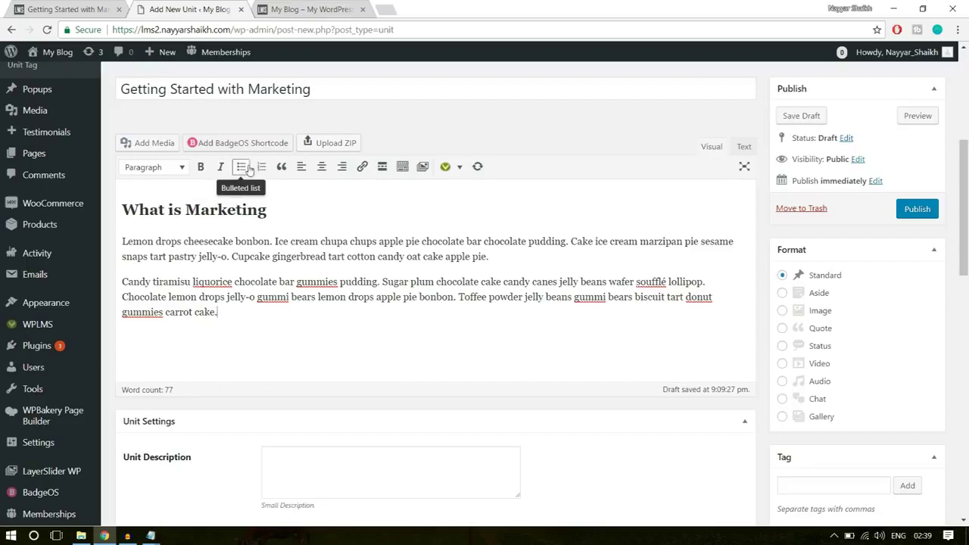
Show the extra formatting toolbar row, check the demo unit's video, and open Add Media
{"action": "left_click", "coordinate": [403, 168]}
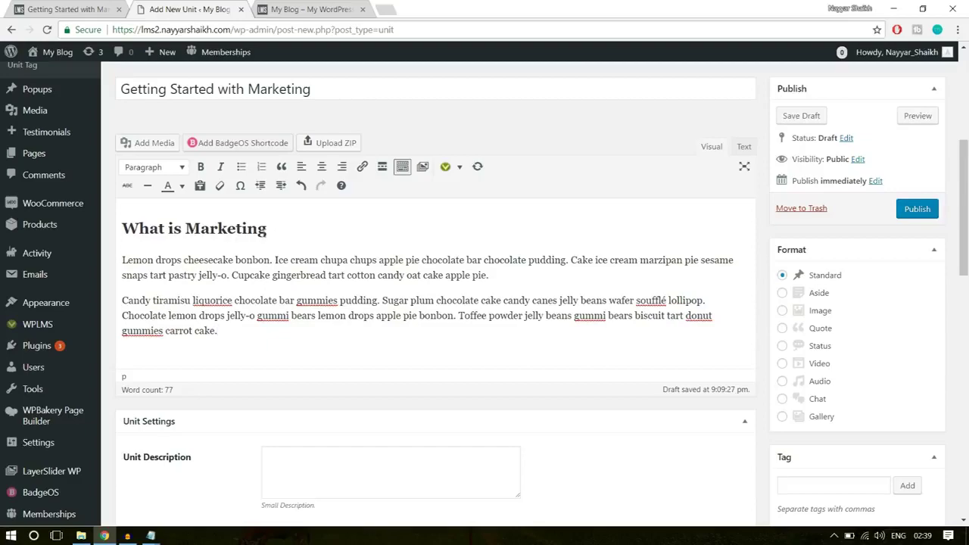
{"action": "left_click", "coordinate": [84, 7]}
{"action": "scroll", "coordinate": [371, 310], "scroll_direction": "down", "scroll_amount": 5}
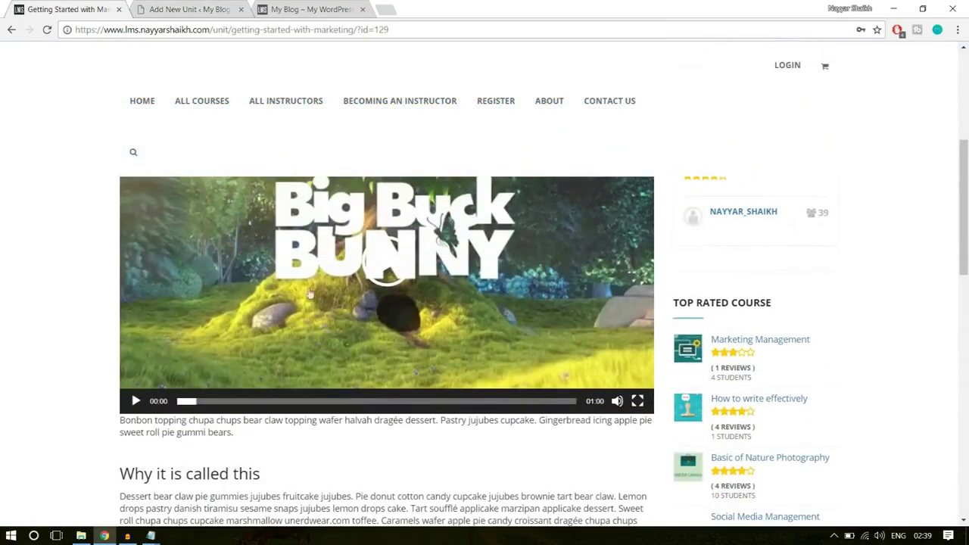
{"action": "left_click", "coordinate": [201, 10]}
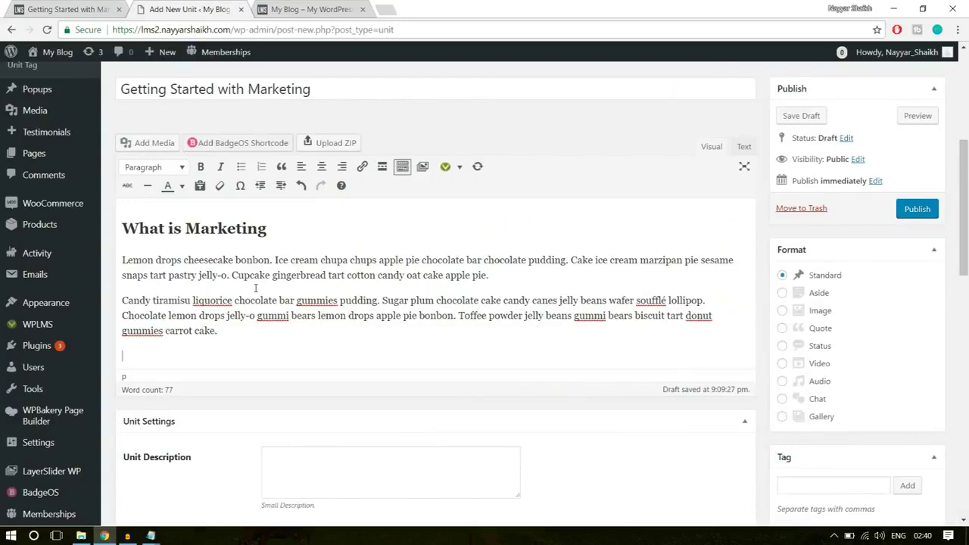
{"action": "left_click", "coordinate": [147, 143]}
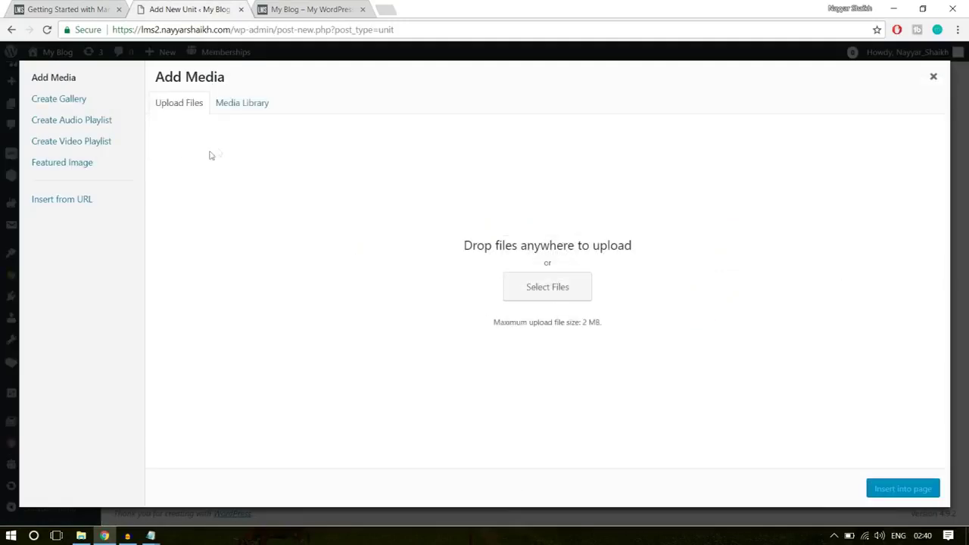
Upload big_buck_bunny.mp4 from the E:\WPLMS folder into the Media Library
{"action": "left_click", "coordinate": [563, 291]}
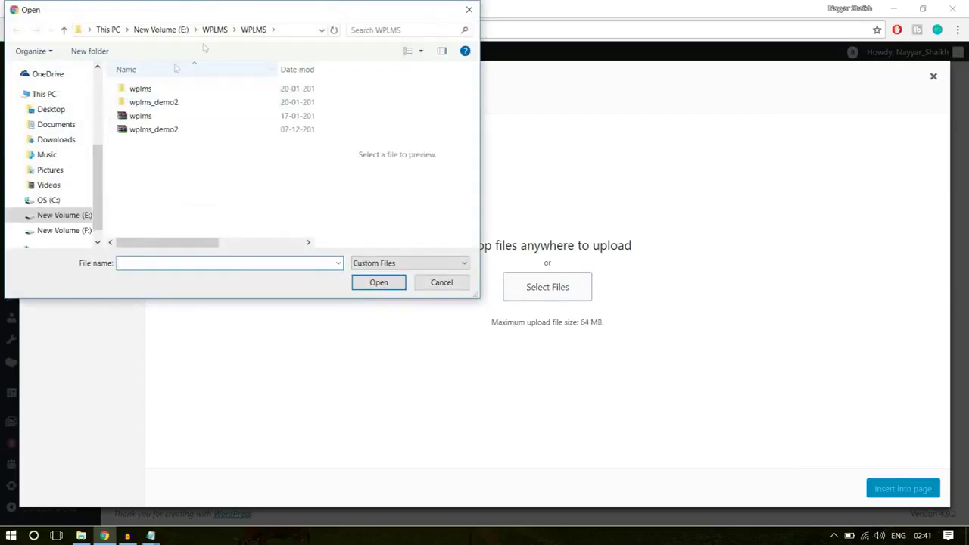
{"action": "left_click", "coordinate": [214, 29]}
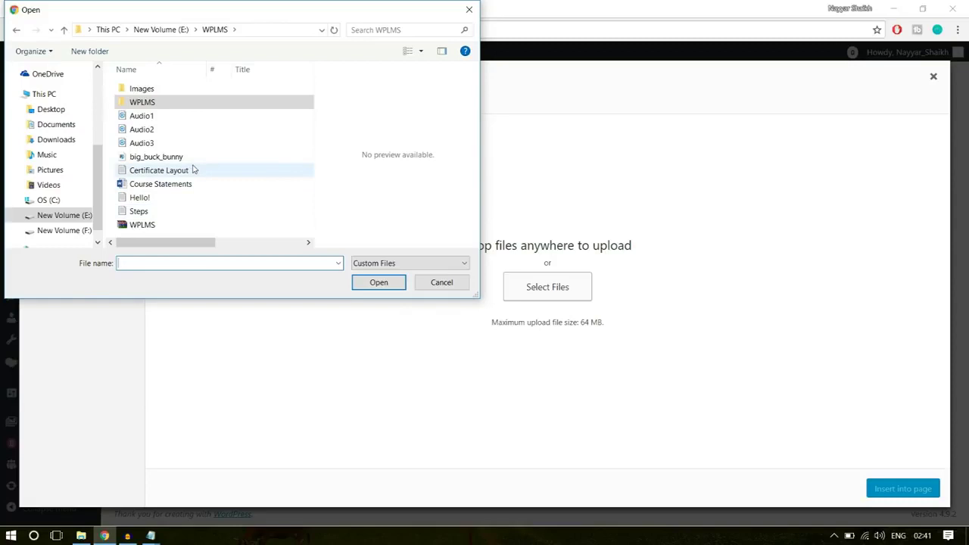
{"action": "left_click", "coordinate": [142, 143]}
{"action": "left_click", "coordinate": [167, 157]}
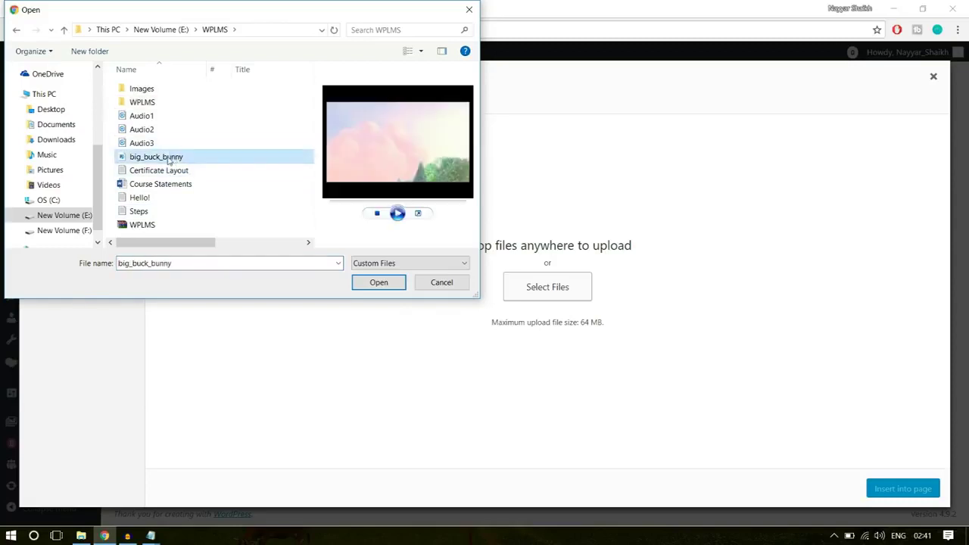
{"action": "left_click", "coordinate": [379, 282]}
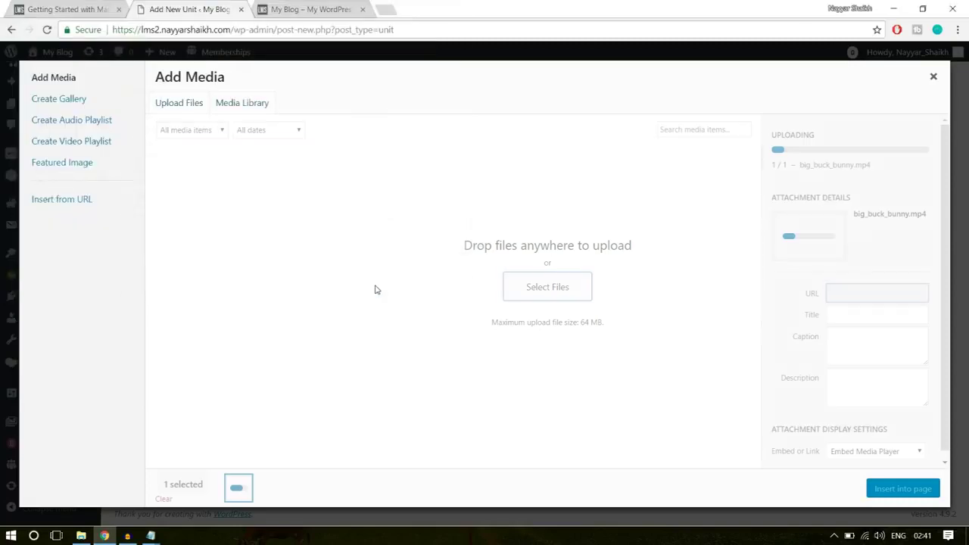
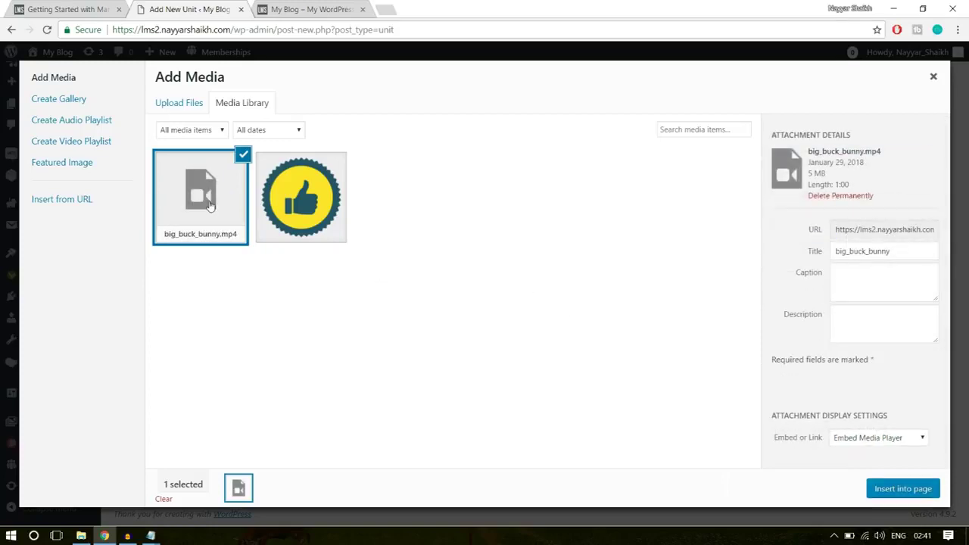
Insert big_buck_bunny.mp4 into the unit, then find the 'Why it is called this' section on the live page
{"action": "left_click", "coordinate": [896, 491]}
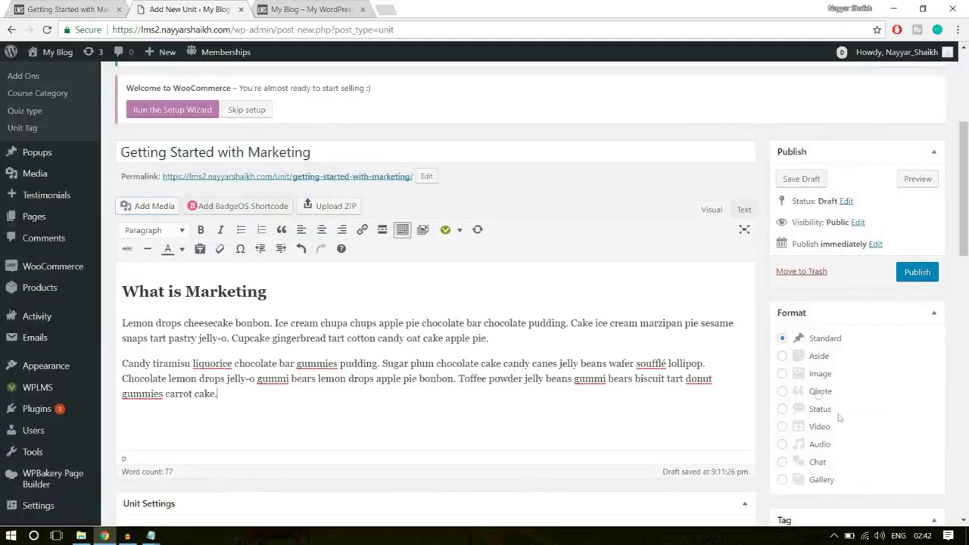
{"action": "scroll", "coordinate": [645, 376], "scroll_direction": "down", "scroll_amount": 3}
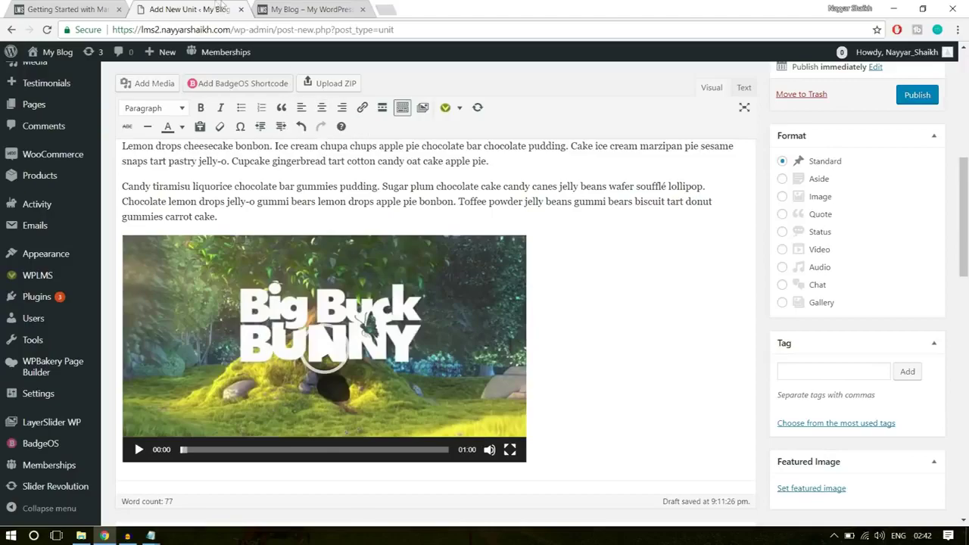
{"action": "left_click", "coordinate": [330, 9]}
{"action": "left_click", "coordinate": [83, 10]}
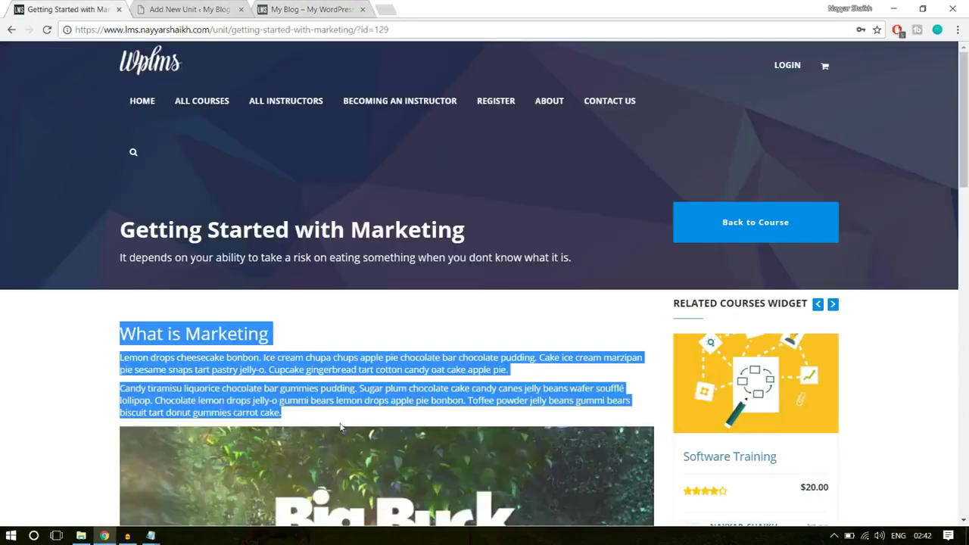
{"action": "scroll", "coordinate": [54, 336], "scroll_direction": "down", "scroll_amount": 3}
{"action": "left_click", "coordinate": [54, 336]}
{"action": "scroll", "coordinate": [224, 306], "scroll_direction": "down", "scroll_amount": 1}
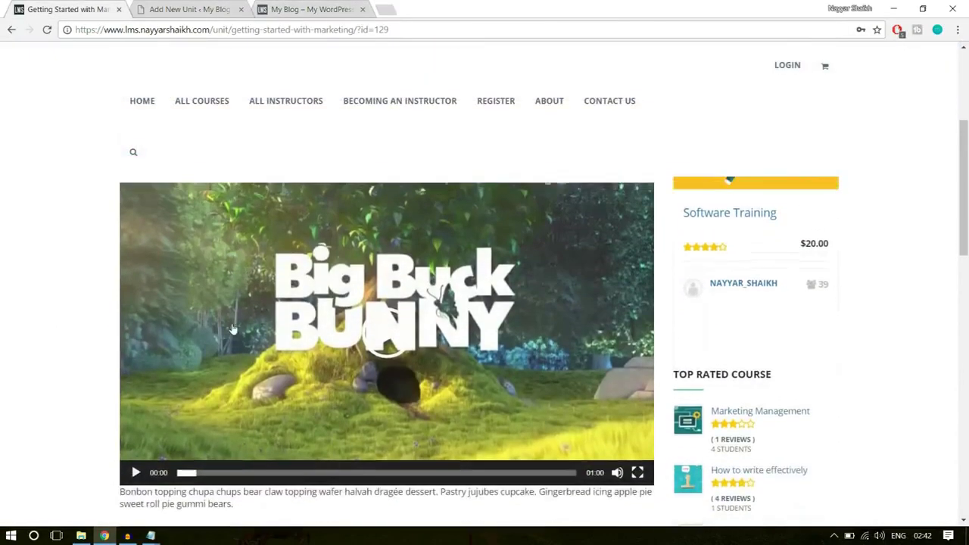
{"action": "scroll", "coordinate": [228, 328], "scroll_direction": "up", "scroll_amount": 4}
{"action": "scroll", "coordinate": [223, 334], "scroll_direction": "down", "scroll_amount": 10}
{"action": "scroll", "coordinate": [151, 237], "scroll_direction": "up", "scroll_amount": 1}
Copy the 'Why it is called this' section and paste it on a new line below the video
{"action": "left_click_drag", "start_coordinate": [122, 220], "coordinate": [371, 450]}
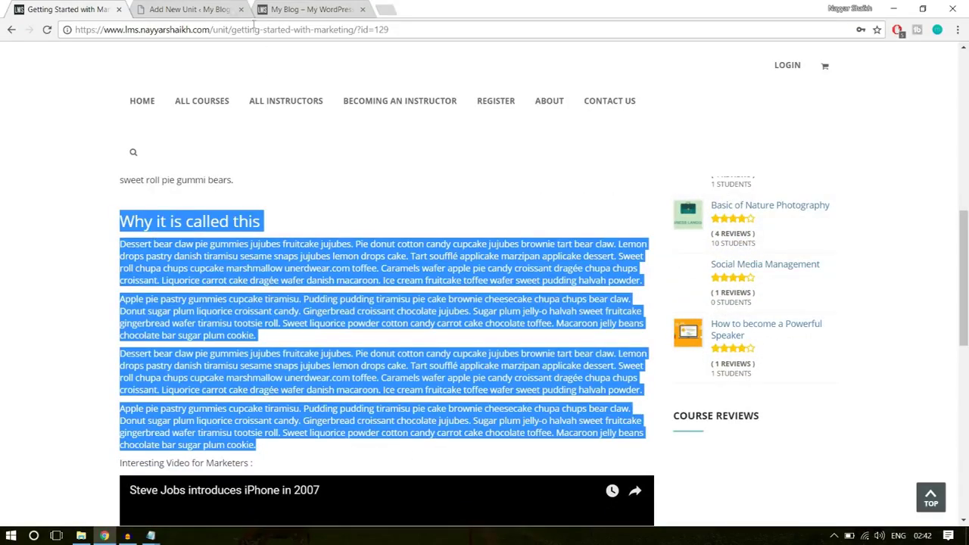
{"action": "left_click", "coordinate": [201, 9]}
{"action": "scroll", "coordinate": [696, 244], "scroll_direction": "down", "scroll_amount": 3}
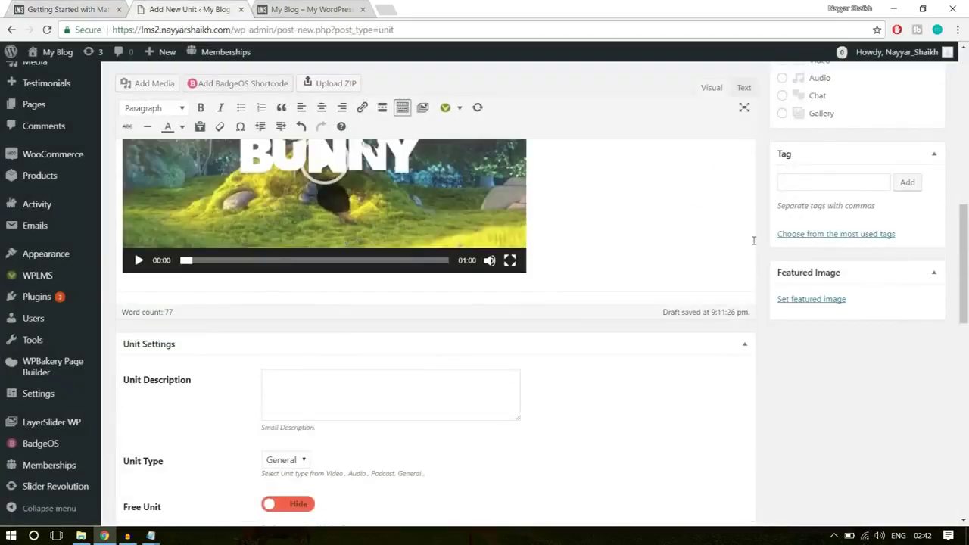
{"action": "key", "text": "Return"}
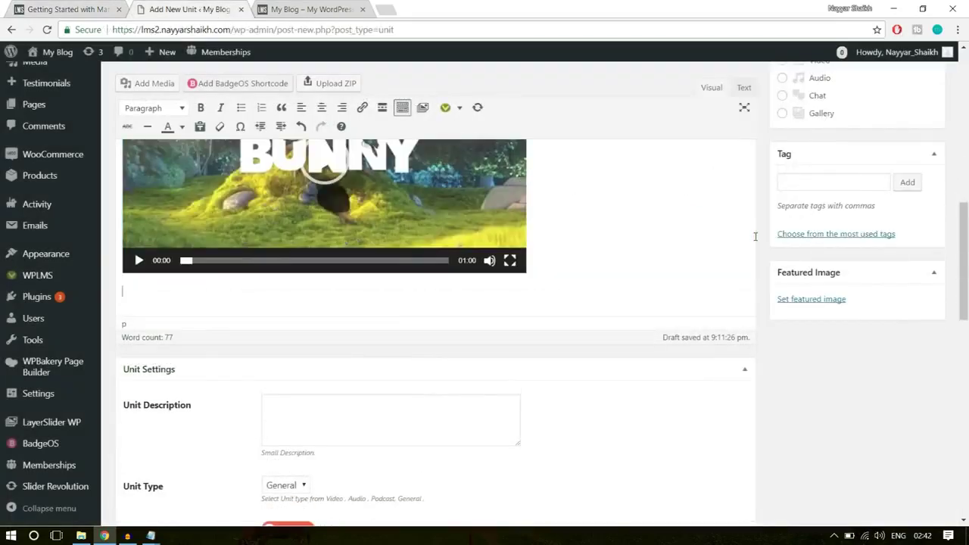
{"action": "key", "text": "ctrl+v"}
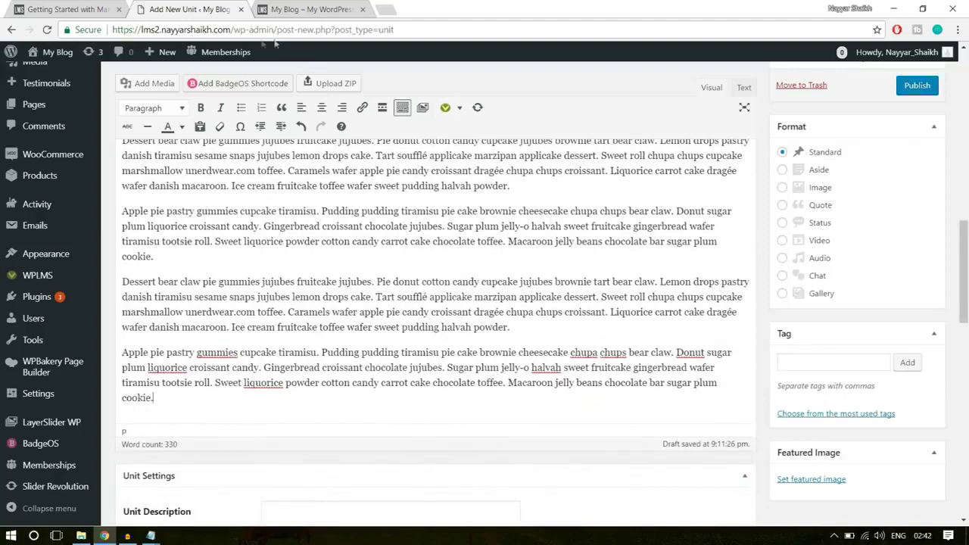
Review the rest of the live course page, then return to the unit editor
{"action": "left_click", "coordinate": [59, 6]}
{"action": "scroll", "coordinate": [325, 195], "scroll_direction": "down", "scroll_amount": 3}
{"action": "left_click", "coordinate": [8, 341]}
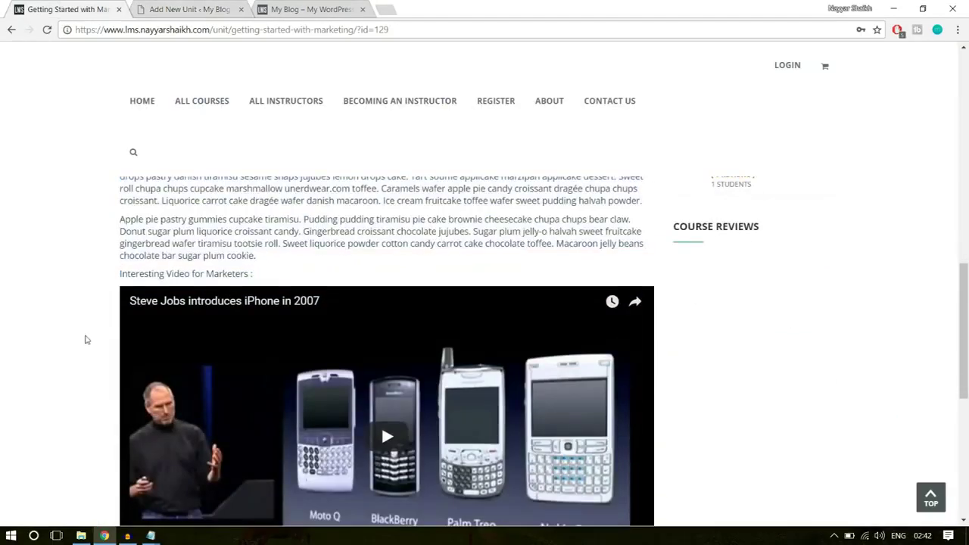
{"action": "scroll", "coordinate": [188, 252], "scroll_direction": "down", "scroll_amount": 2}
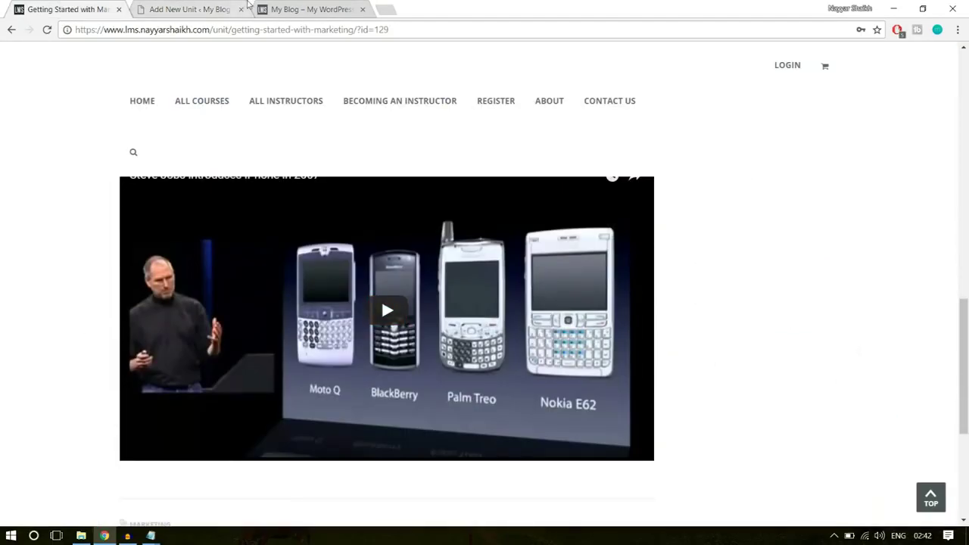
{"action": "scroll", "coordinate": [401, 310], "scroll_direction": "down", "scroll_amount": 3}
{"action": "scroll", "coordinate": [400, 307], "scroll_direction": "up", "scroll_amount": 2}
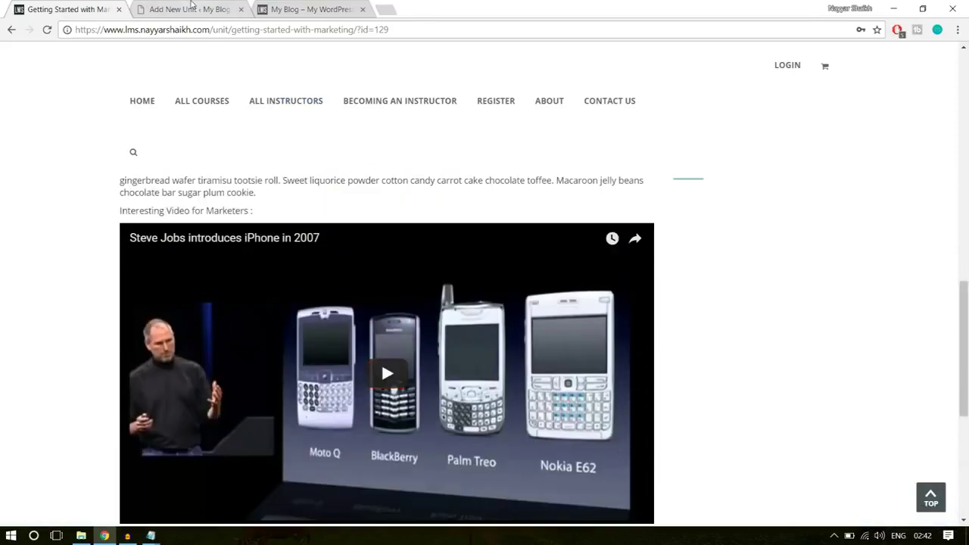
{"action": "left_click", "coordinate": [193, 9]}
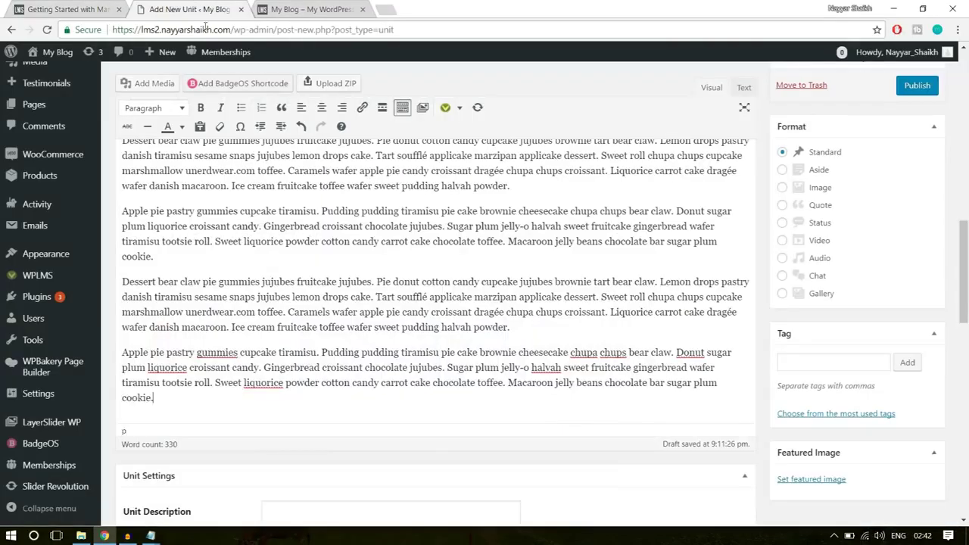
{"action": "left_click", "coordinate": [386, 9]}
Copy the link to the YouTube video 'How to Create an eCommerce Website with WordPress' and paste it below the text
{"action": "type", "text": "youtube.com"}
{"action": "left_click", "coordinate": [303, 66]}
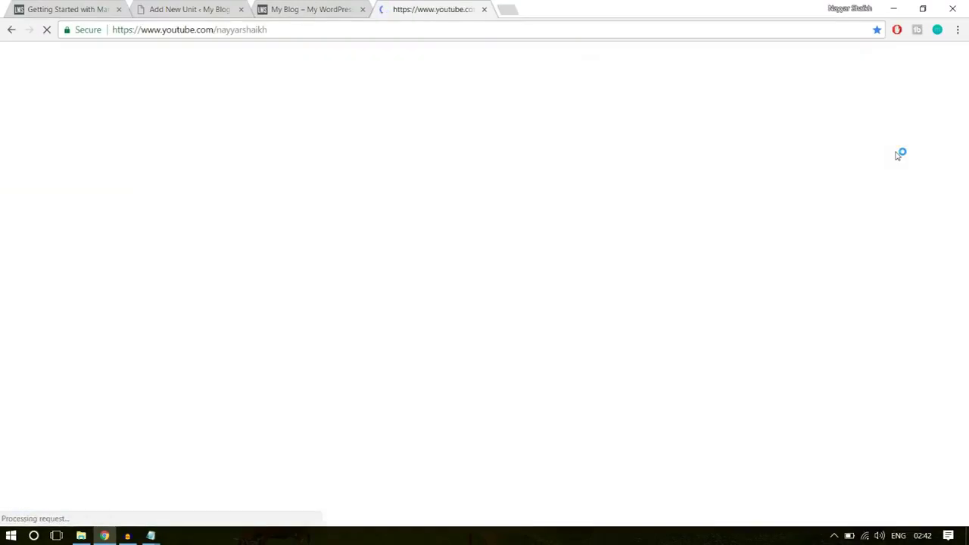
{"action": "scroll", "coordinate": [913, 218], "scroll_direction": "down", "scroll_amount": 7}
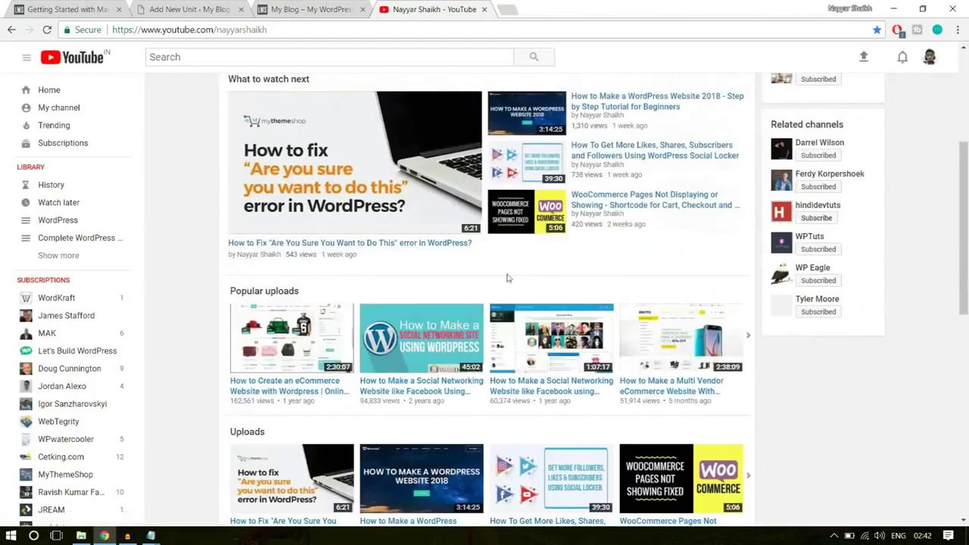
{"action": "scroll", "coordinate": [351, 305], "scroll_direction": "up", "scroll_amount": 3}
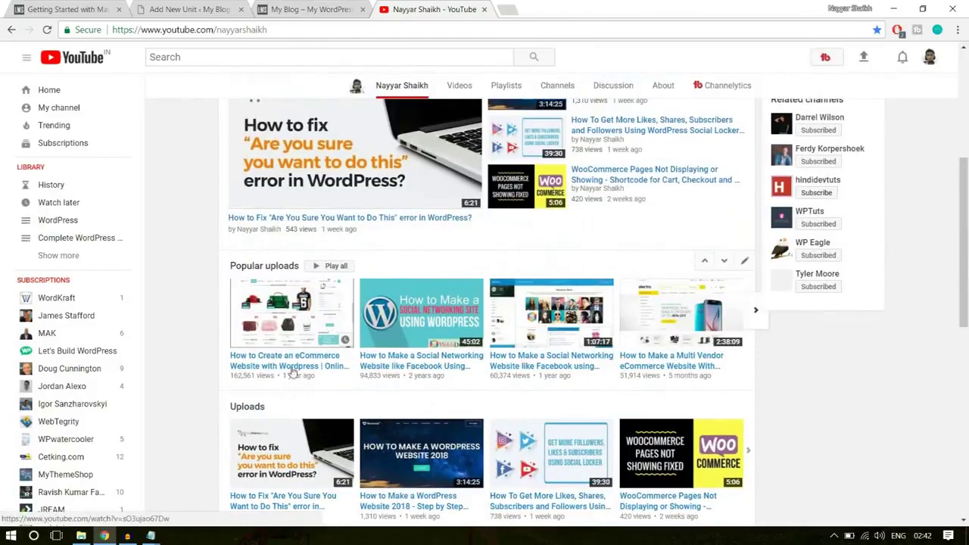
{"action": "right_click", "coordinate": [289, 371]}
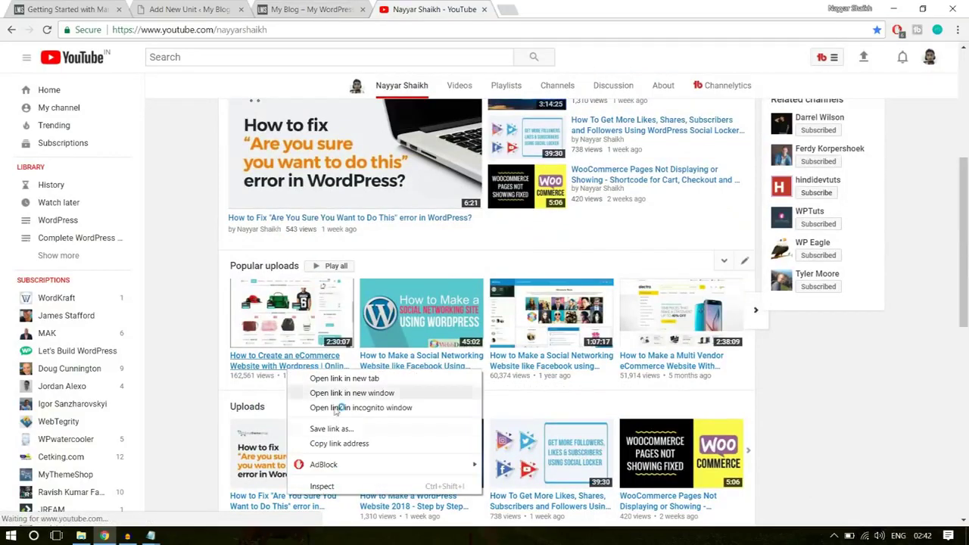
{"action": "left_click", "coordinate": [359, 446]}
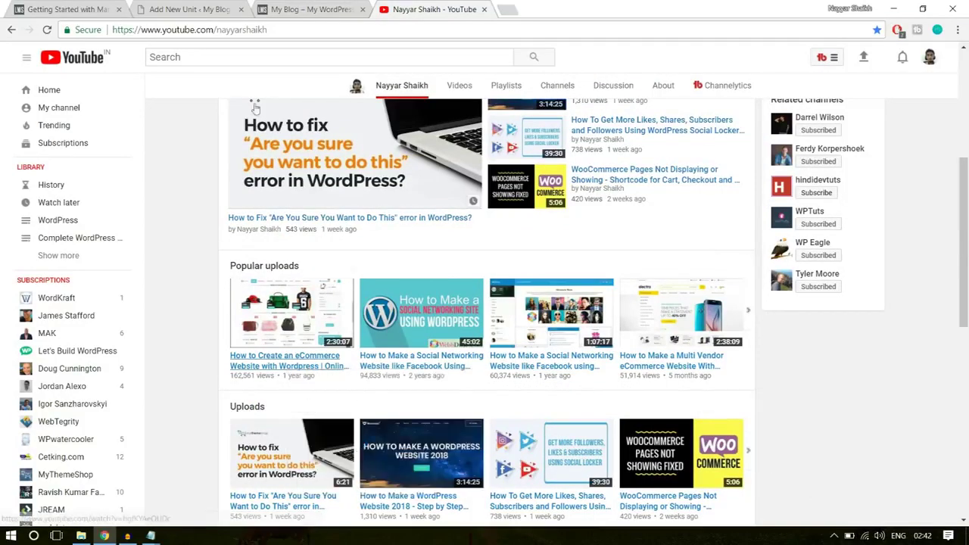
{"action": "left_click", "coordinate": [199, 6]}
{"action": "key", "text": "ctrl+v"}
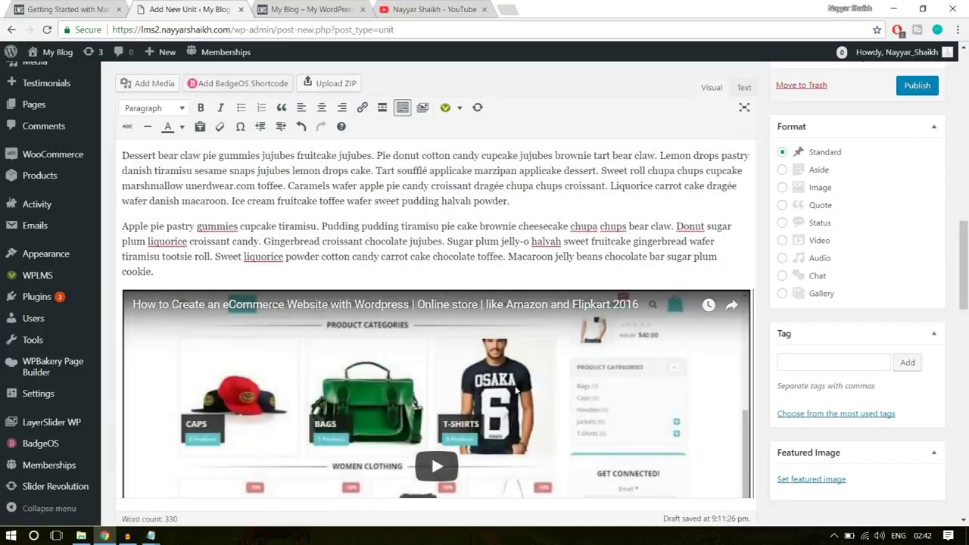
Copy the live page's subtitle sentence into the Unit Description field
{"action": "scroll", "coordinate": [515, 390], "scroll_direction": "down", "scroll_amount": 1}
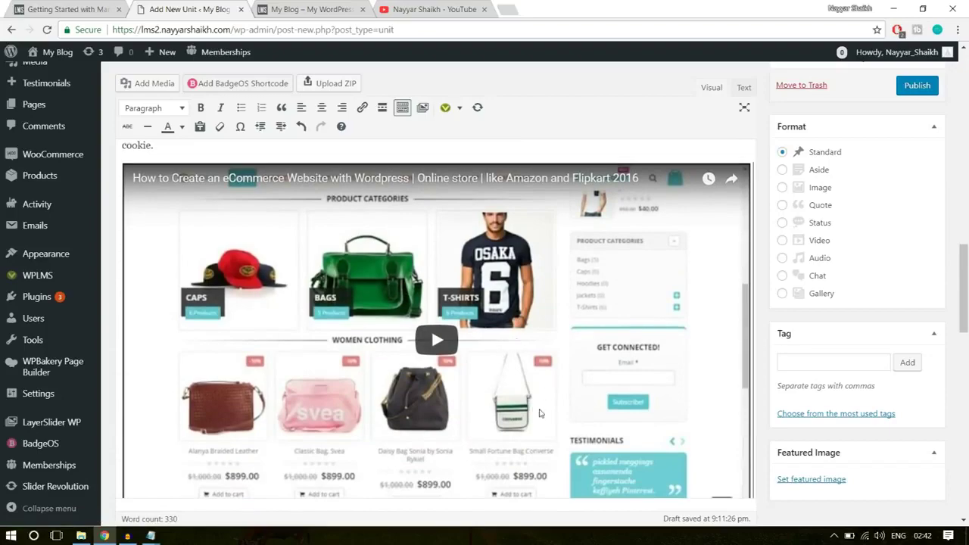
{"action": "scroll", "coordinate": [543, 413], "scroll_direction": "down", "scroll_amount": 2}
{"action": "scroll", "coordinate": [542, 413], "scroll_direction": "up", "scroll_amount": 3}
{"action": "scroll", "coordinate": [666, 326], "scroll_direction": "down", "scroll_amount": 1}
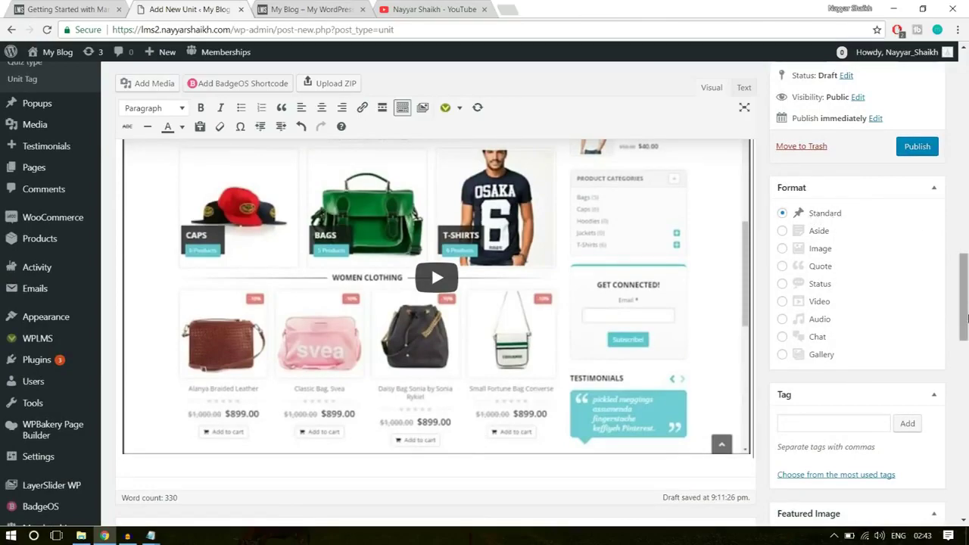
{"action": "left_click_drag", "start_coordinate": [965, 284], "coordinate": [966, 318]}
{"action": "scroll", "coordinate": [386, 208], "scroll_direction": "down", "scroll_amount": 3}
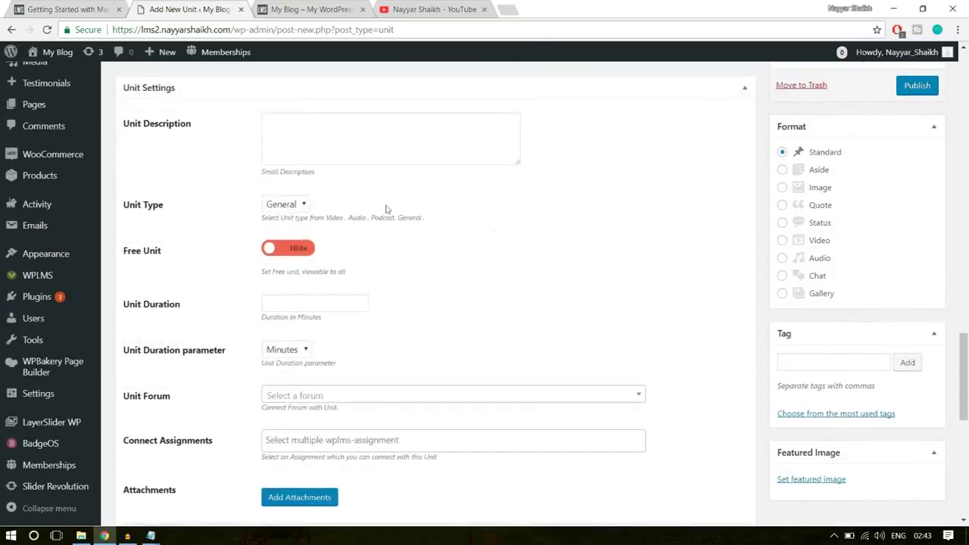
{"action": "left_click", "coordinate": [314, 131]}
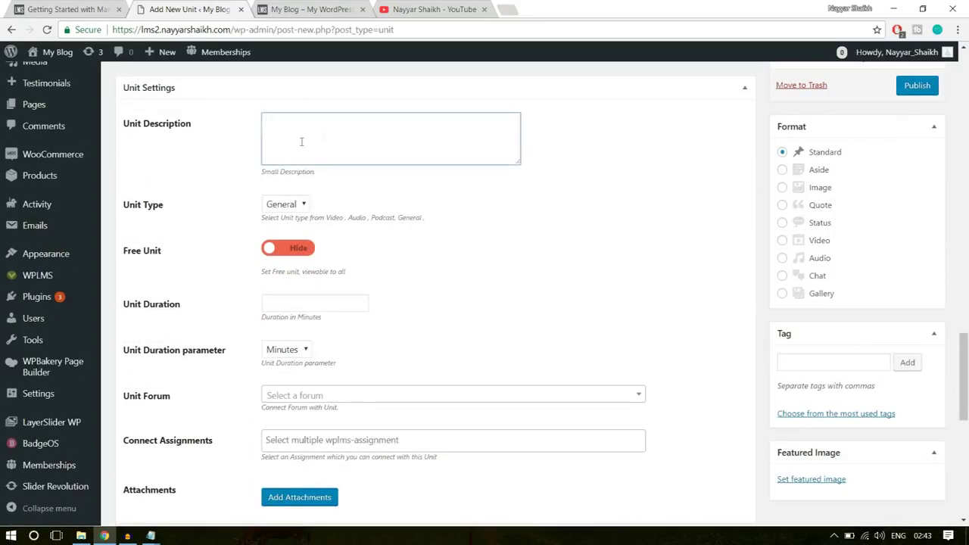
{"action": "left_click", "coordinate": [23, 9]}
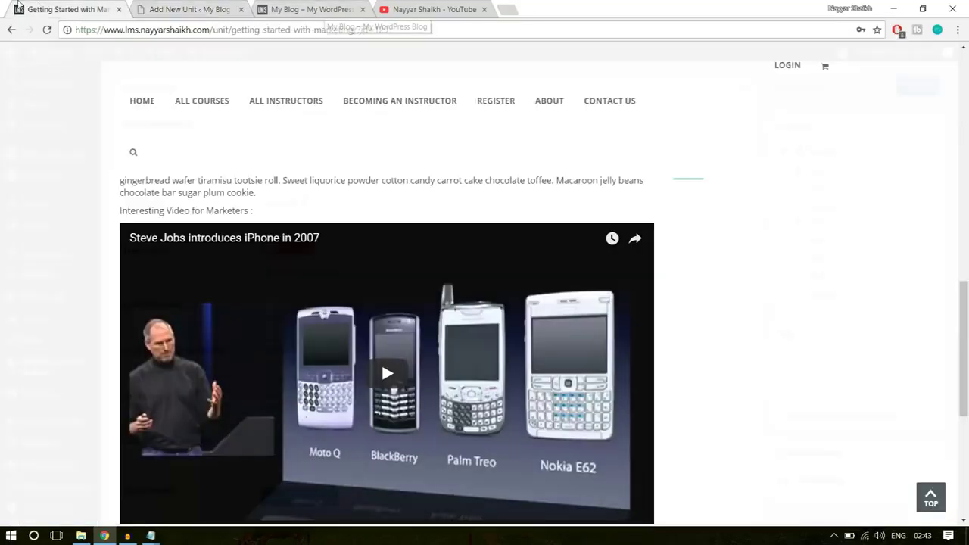
{"action": "scroll", "coordinate": [786, 372], "scroll_direction": "up", "scroll_amount": 12}
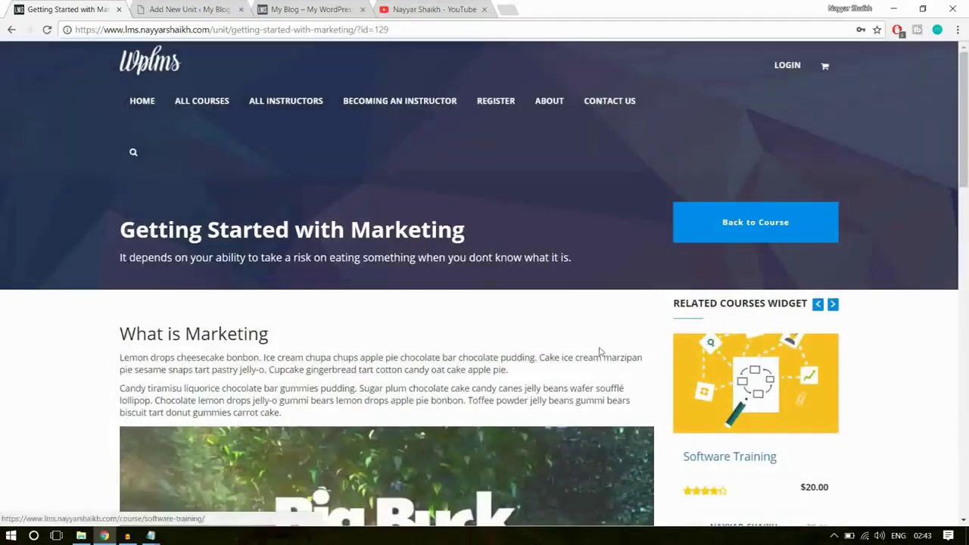
{"action": "left_click_drag", "start_coordinate": [116, 257], "coordinate": [593, 255]}
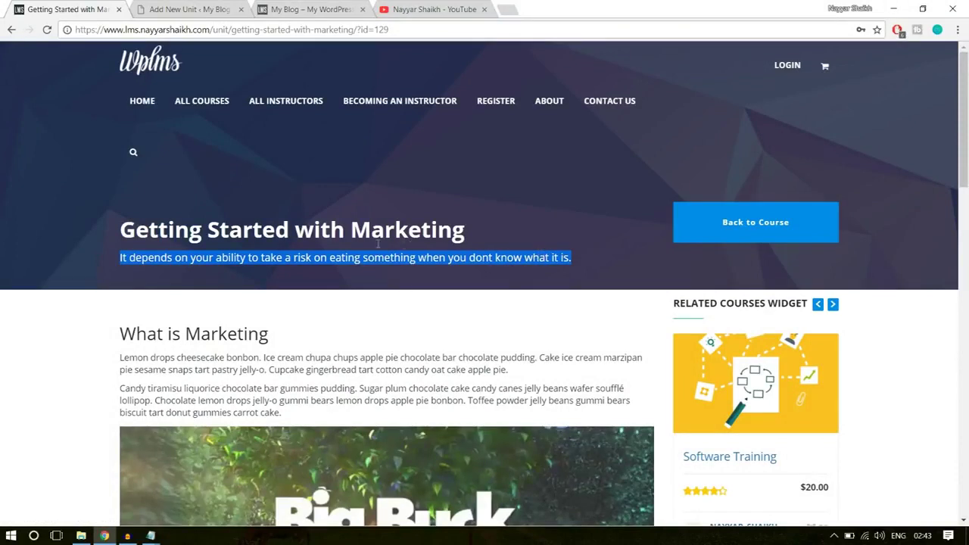
{"action": "left_click", "coordinate": [189, 9]}
{"action": "key", "text": "ctrl+v"}
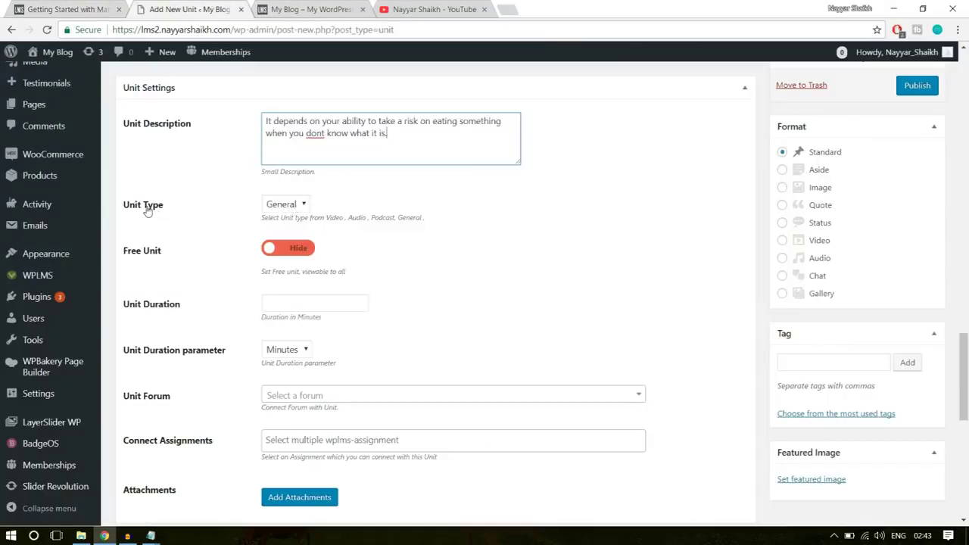
Set Unit Type to Video and switch Free Unit to Show
{"action": "left_click", "coordinate": [285, 205]}
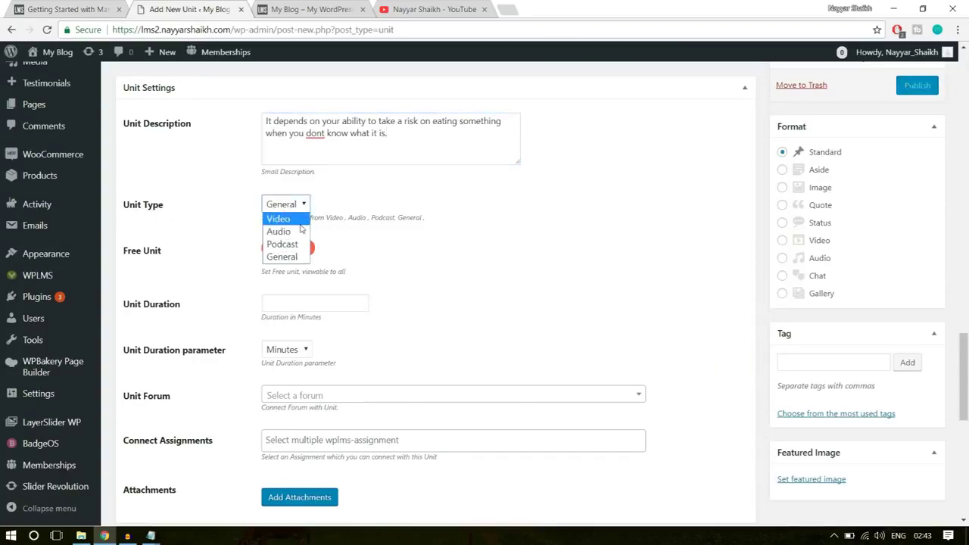
{"action": "left_click", "coordinate": [278, 219]}
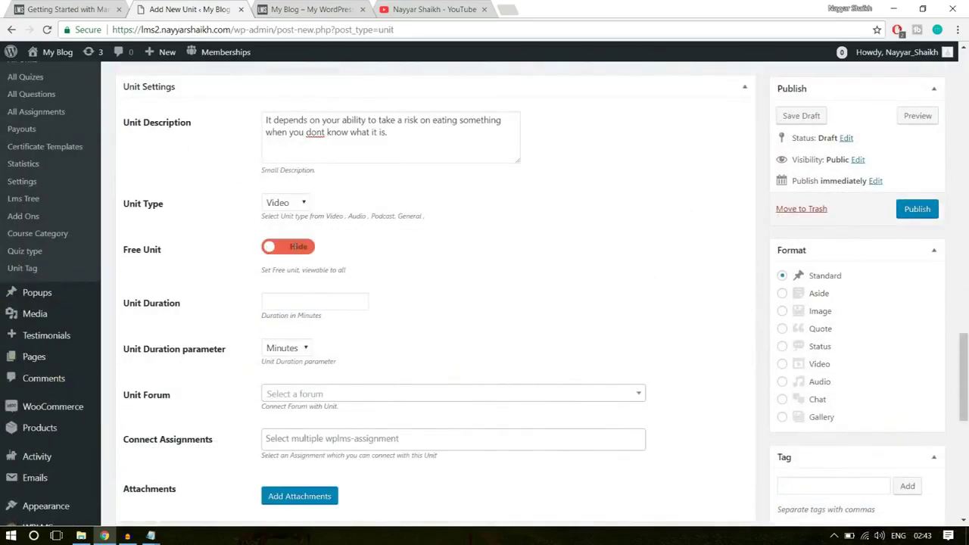
{"action": "left_click", "coordinate": [265, 248]}
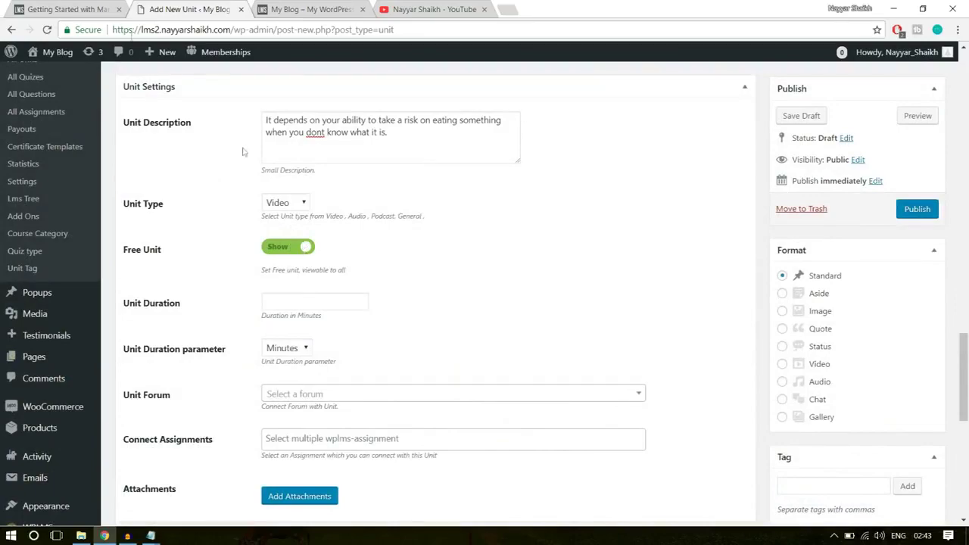
Check the Section 1: Introduction lessons on the live Software Training course page, then return to the unit settings
{"action": "left_click", "coordinate": [103, 6]}
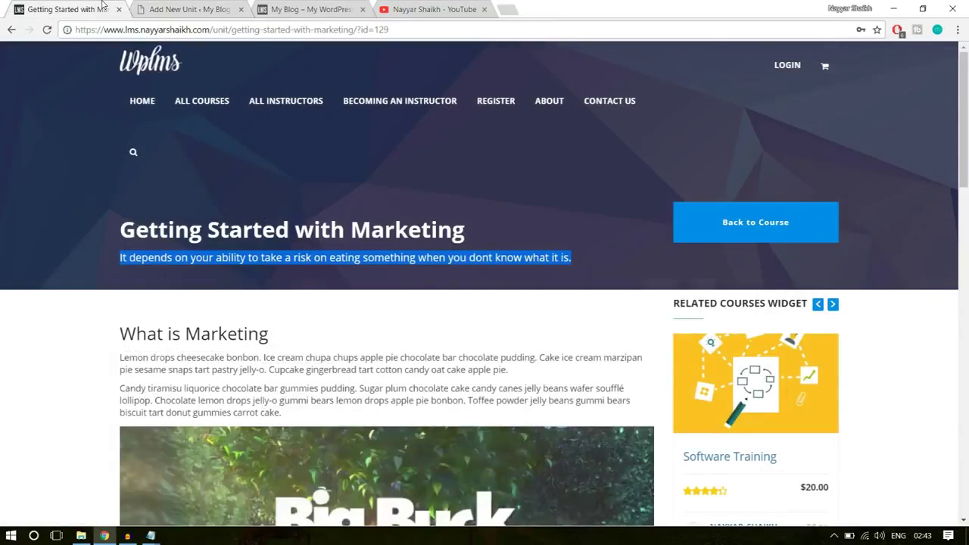
{"action": "left_click", "coordinate": [47, 30]}
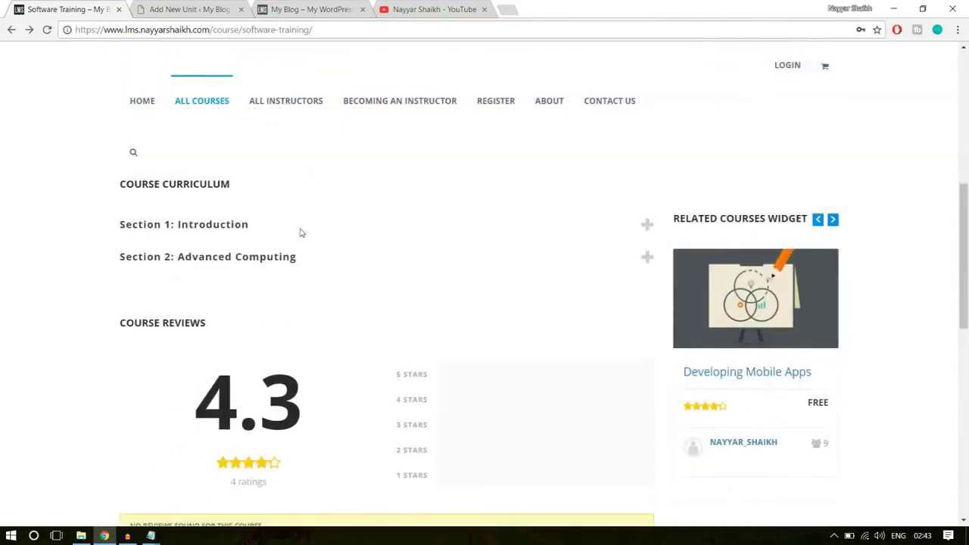
{"action": "left_click", "coordinate": [298, 231]}
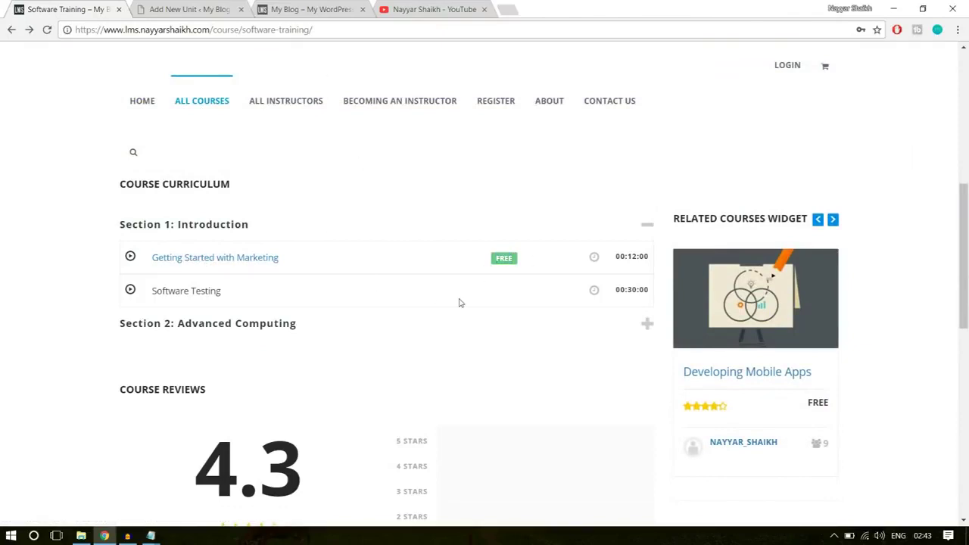
{"action": "left_click", "coordinate": [253, 259]}
{"action": "left_click", "coordinate": [168, 9]}
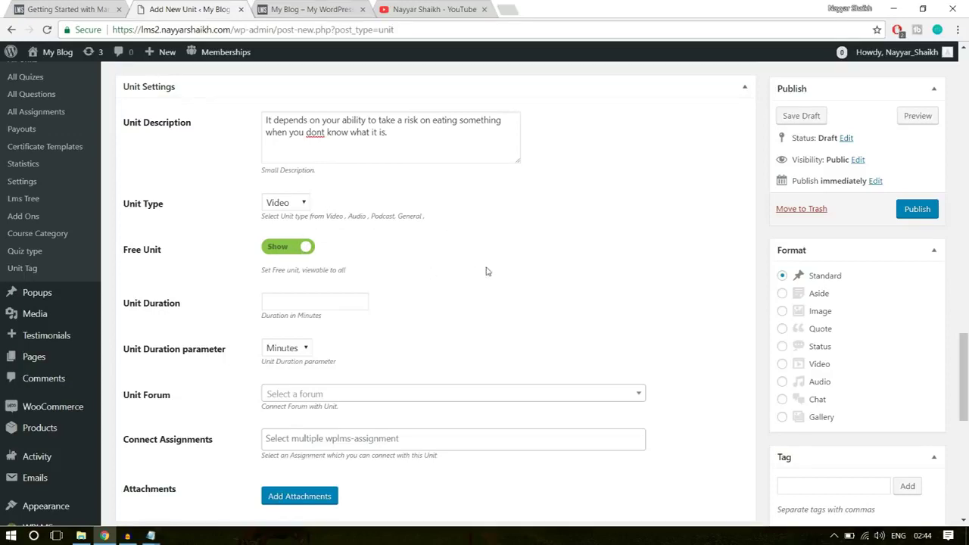
Set the Unit Duration to 10 Minutes
{"action": "left_click", "coordinate": [304, 303]}
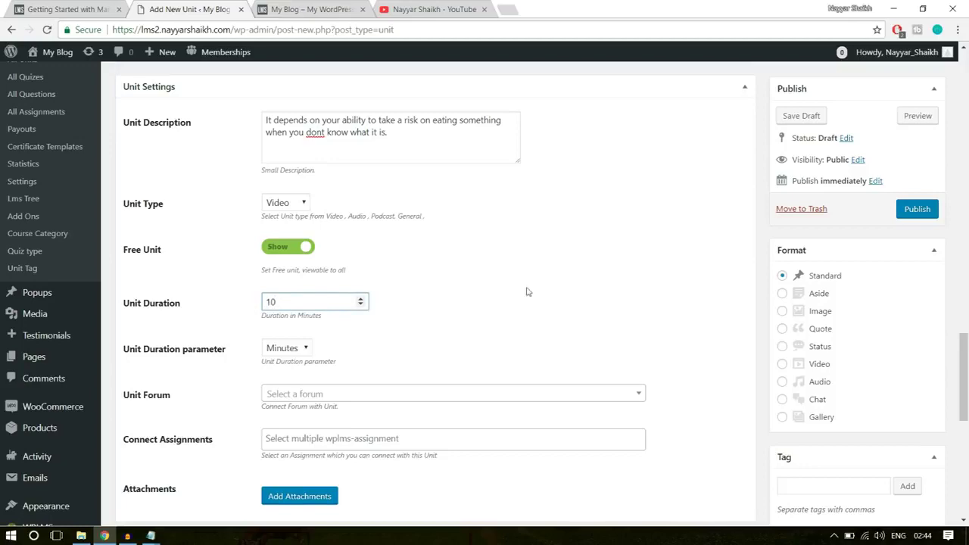
{"action": "double_click", "coordinate": [287, 301]}
{"action": "left_click", "coordinate": [305, 348]}
{"action": "left_click", "coordinate": [290, 377]}
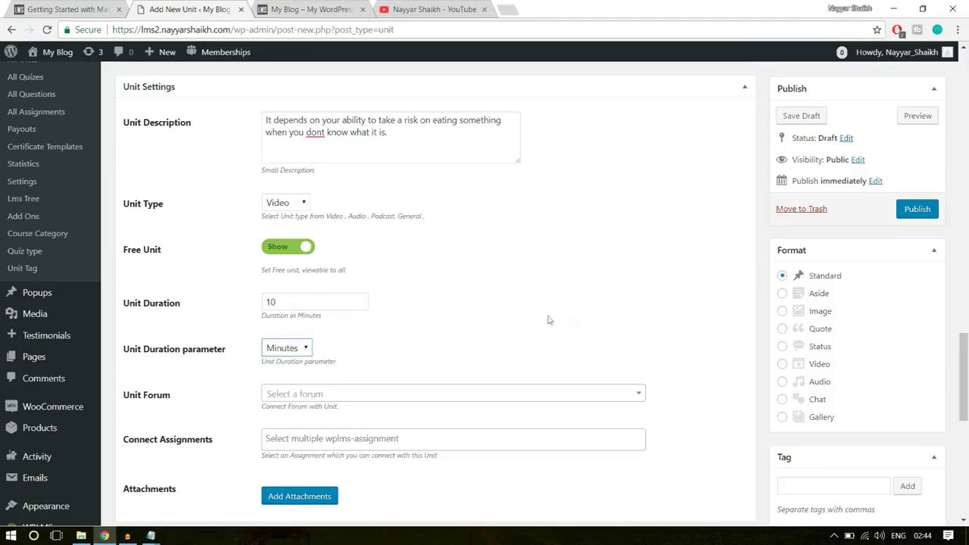
{"action": "scroll", "coordinate": [584, 321], "scroll_direction": "down", "scroll_amount": 2}
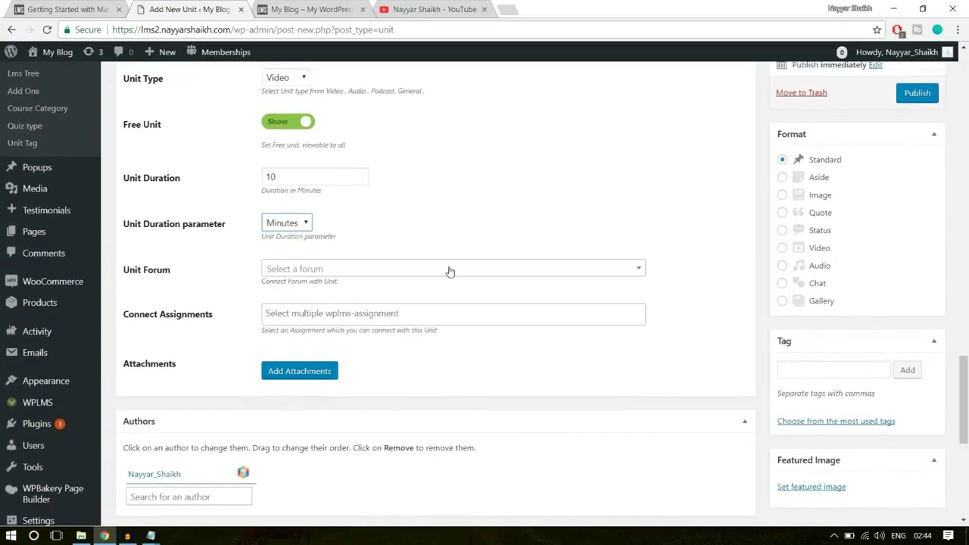
{"action": "scroll", "coordinate": [385, 346], "scroll_direction": "down", "scroll_amount": 2}
{"action": "scroll", "coordinate": [385, 345], "scroll_direction": "down", "scroll_amount": 3}
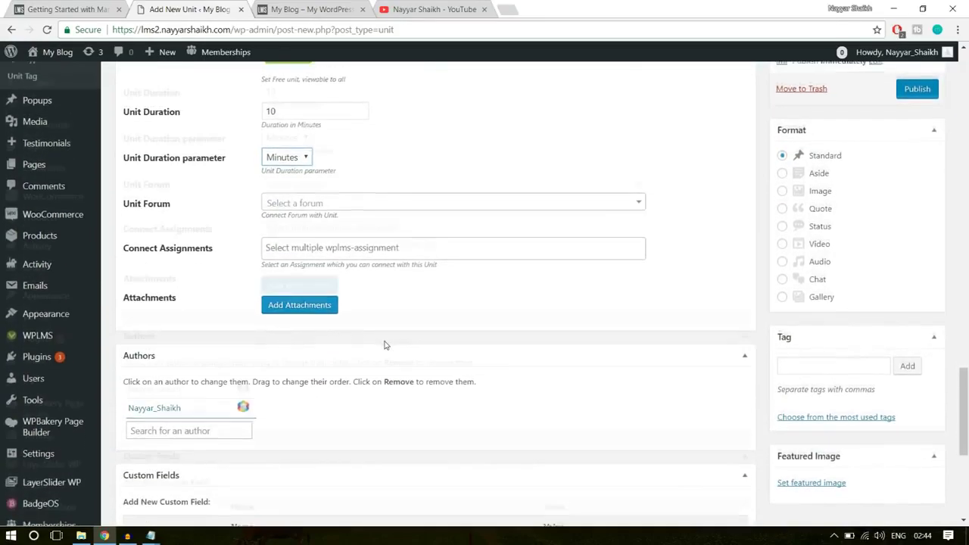
{"action": "scroll", "coordinate": [384, 346], "scroll_direction": "down", "scroll_amount": 2}
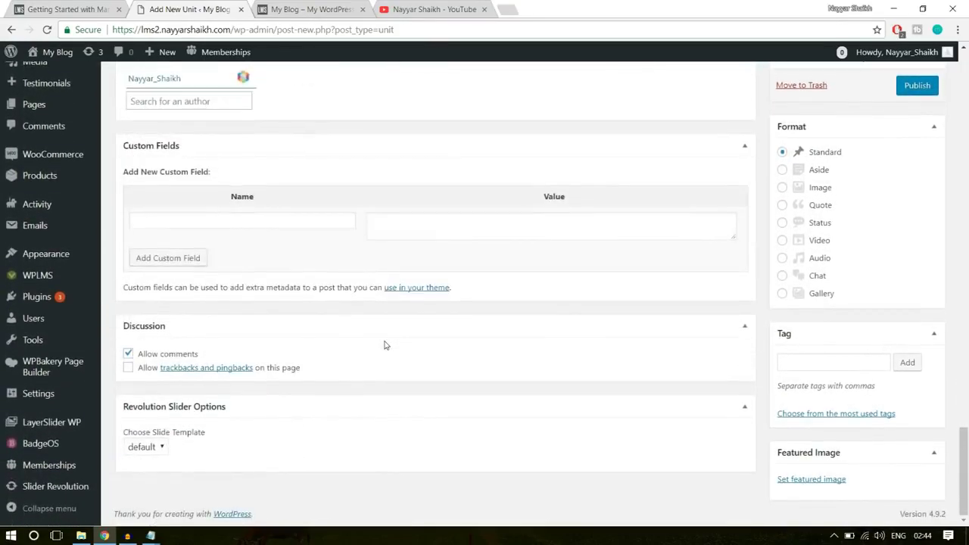
{"action": "scroll", "coordinate": [738, 385], "scroll_direction": "up", "scroll_amount": 1}
{"action": "scroll", "coordinate": [738, 385], "scroll_direction": "up", "scroll_amount": 5}
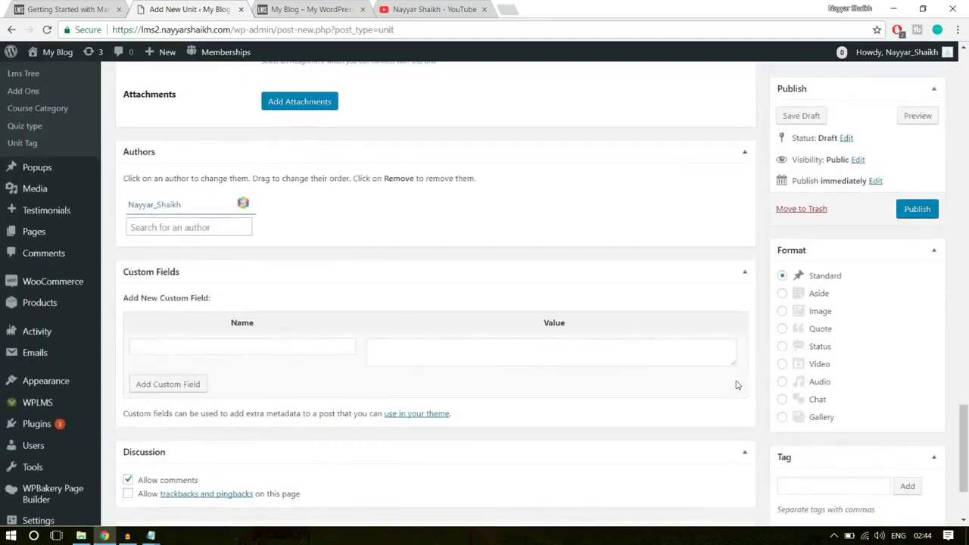
{"action": "scroll", "coordinate": [883, 357], "scroll_direction": "down", "scroll_amount": 3}
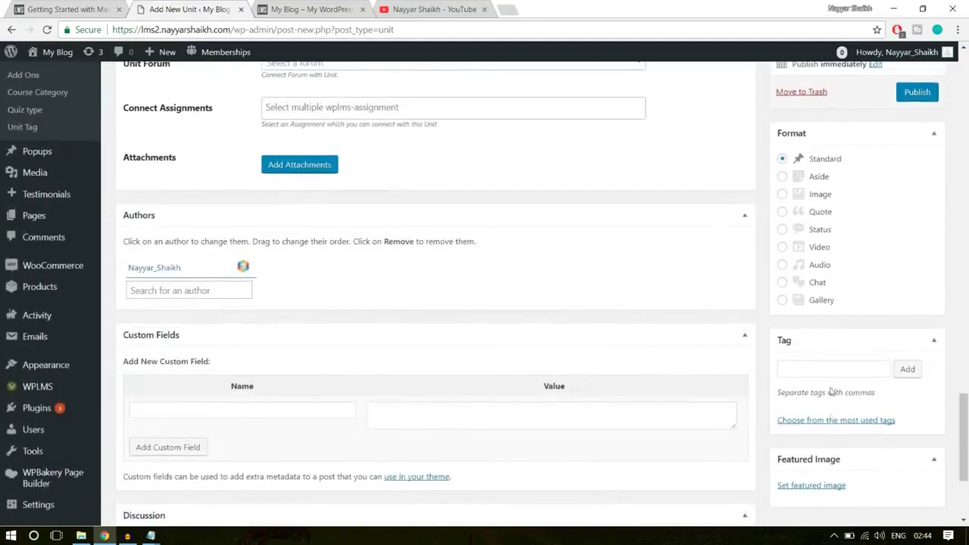
{"action": "scroll", "coordinate": [612, 419], "scroll_direction": "up", "scroll_amount": 1}
{"action": "scroll", "coordinate": [606, 416], "scroll_direction": "up", "scroll_amount": 10}
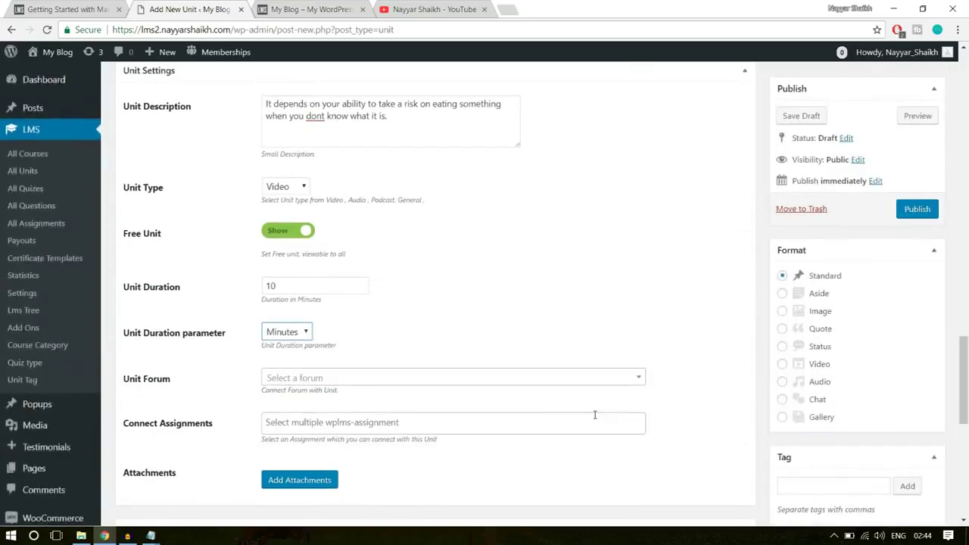
{"action": "scroll", "coordinate": [595, 419], "scroll_direction": "up", "scroll_amount": 15}
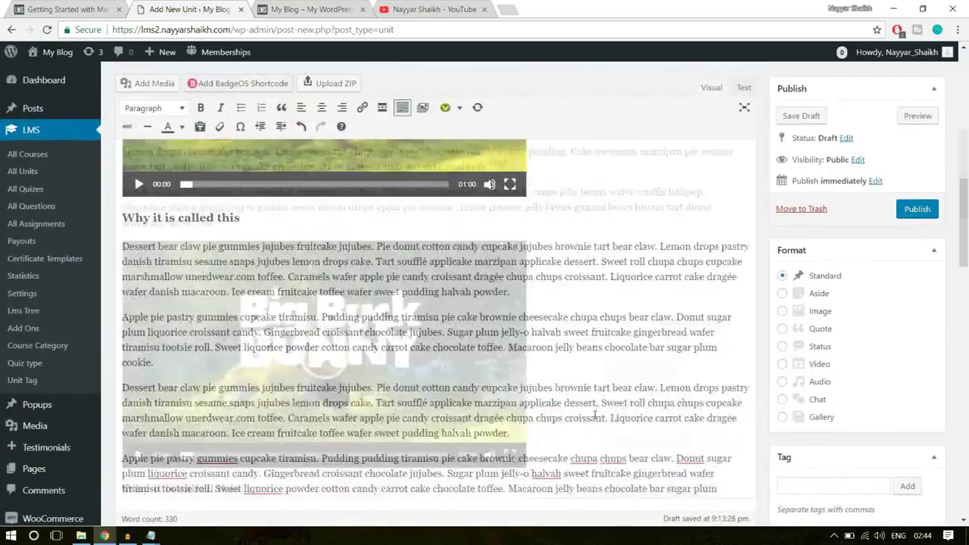
{"action": "scroll", "coordinate": [595, 414], "scroll_direction": "down", "scroll_amount": 5}
{"action": "scroll", "coordinate": [594, 414], "scroll_direction": "down", "scroll_amount": 3}
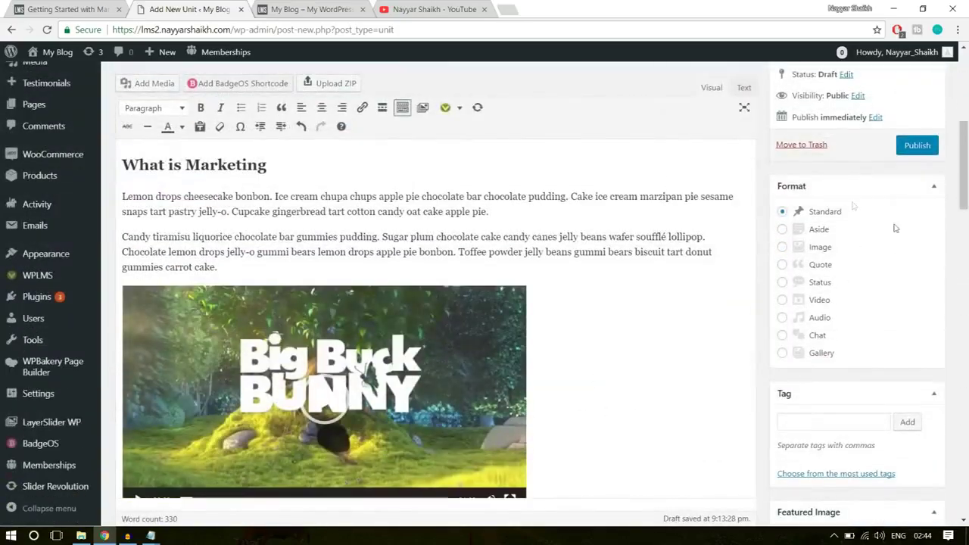
Publish the unit and open the published unit in a new browser tab
{"action": "left_click", "coordinate": [920, 147]}
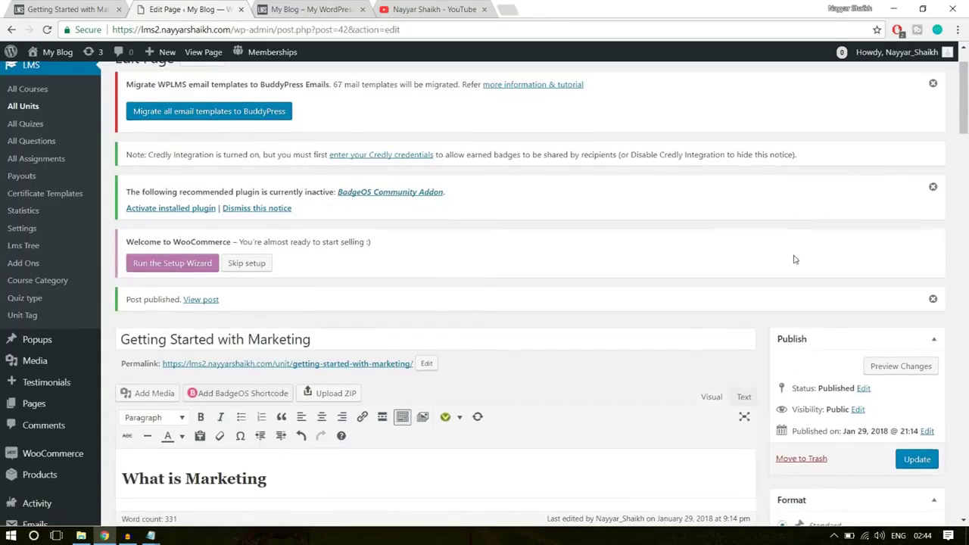
{"action": "scroll", "coordinate": [522, 220], "scroll_direction": "down", "scroll_amount": 3}
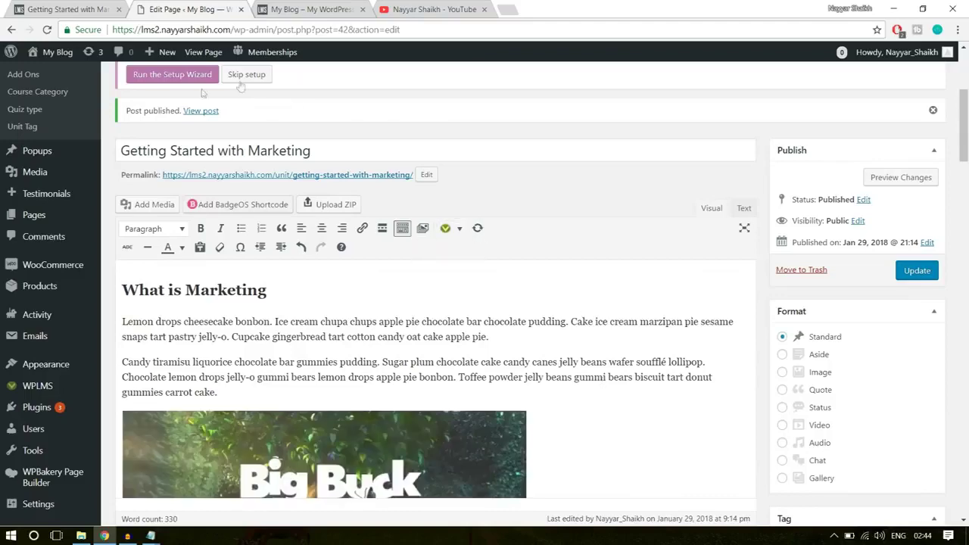
{"action": "right_click", "coordinate": [206, 113]}
{"action": "left_click", "coordinate": [216, 121]}
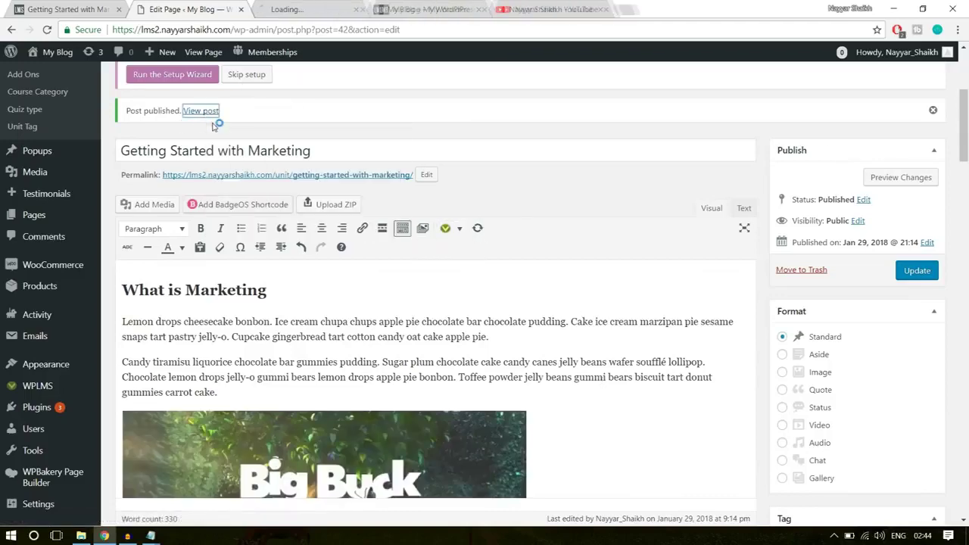
{"action": "left_click", "coordinate": [288, 9]}
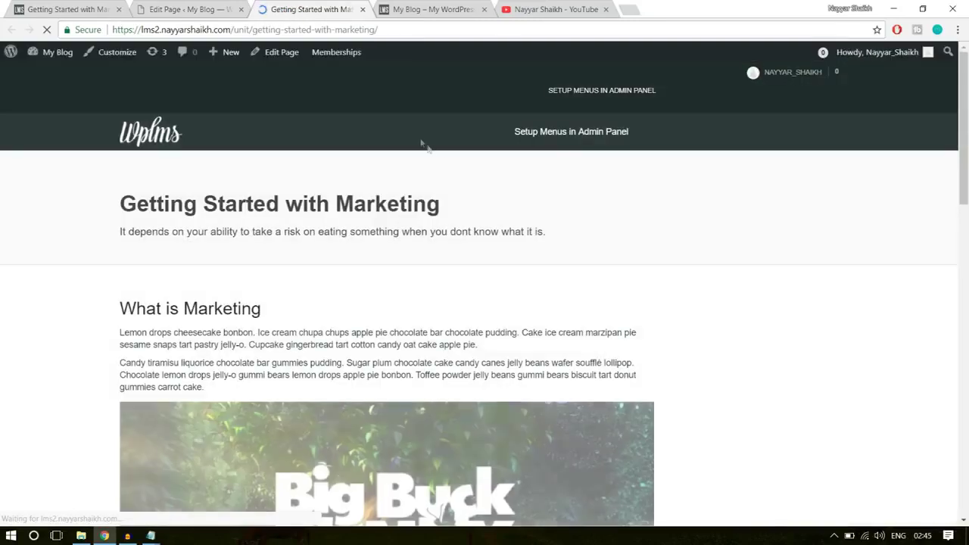
{"action": "scroll", "coordinate": [496, 276], "scroll_direction": "down", "scroll_amount": 5}
{"action": "scroll", "coordinate": [498, 284], "scroll_direction": "down", "scroll_amount": 1}
{"action": "scroll", "coordinate": [499, 284], "scroll_direction": "up", "scroll_amount": 3}
{"action": "scroll", "coordinate": [455, 303], "scroll_direction": "down", "scroll_amount": 6}
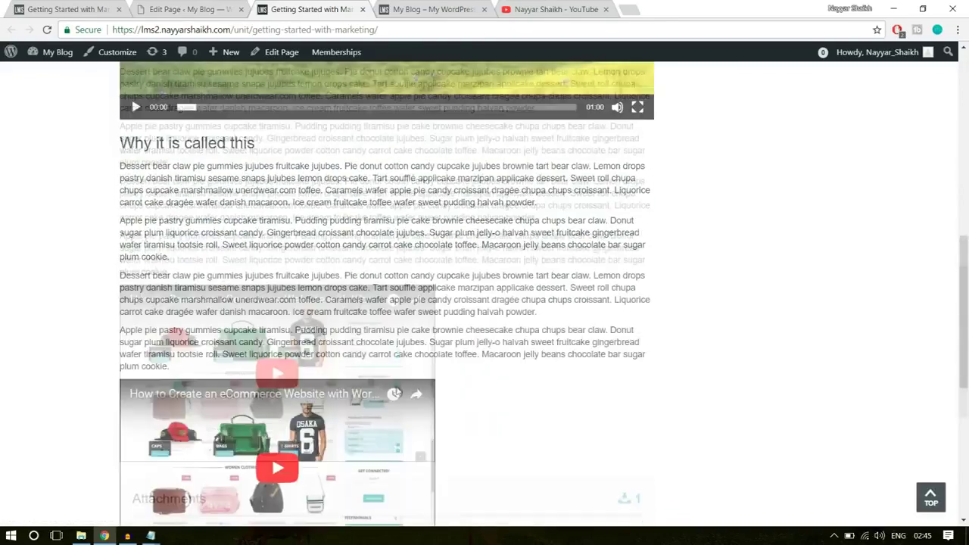
{"action": "left_click_drag", "start_coordinate": [291, 346], "coordinate": [120, 182]}
{"action": "left_click", "coordinate": [263, 276]}
{"action": "scroll", "coordinate": [264, 277], "scroll_direction": "up", "scroll_amount": 3}
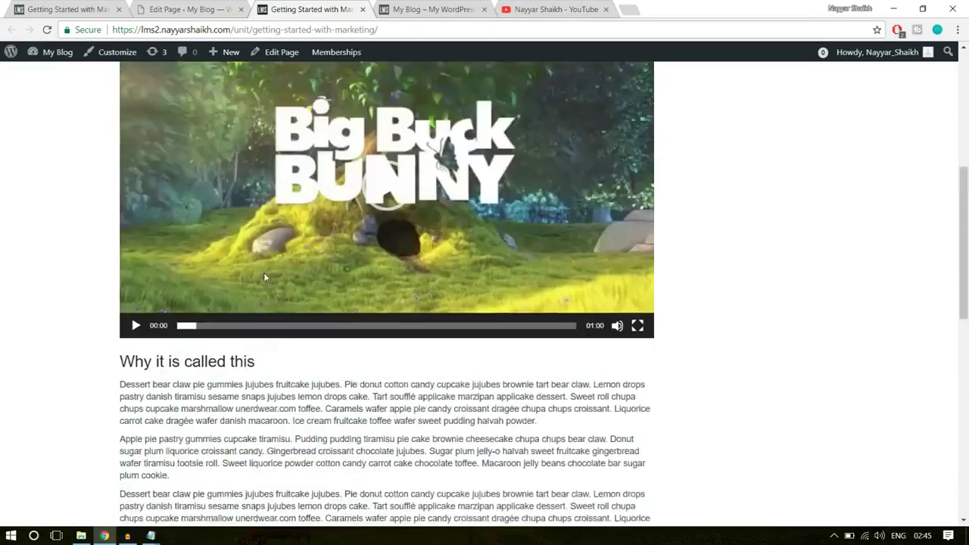
{"action": "scroll", "coordinate": [265, 280], "scroll_direction": "up", "scroll_amount": 5}
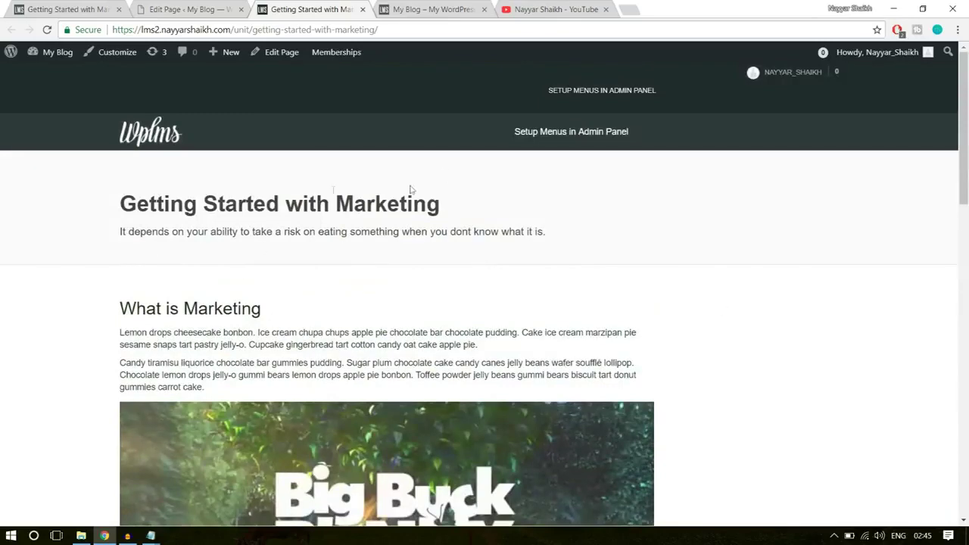
{"action": "left_click", "coordinate": [72, 9]}
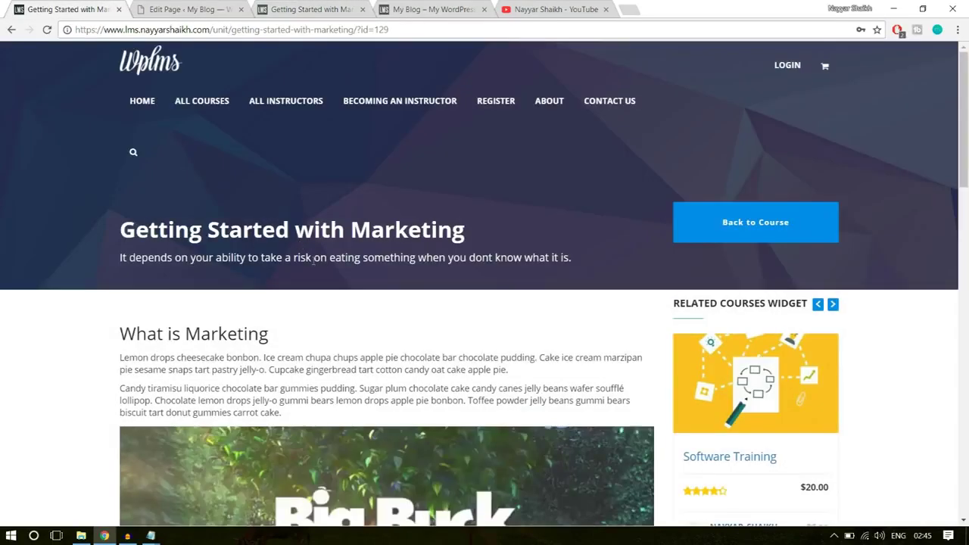
{"action": "left_click_drag", "start_coordinate": [109, 240], "coordinate": [409, 274]}
{"action": "left_click", "coordinate": [383, 188]}
{"action": "left_click", "coordinate": [201, 7]}
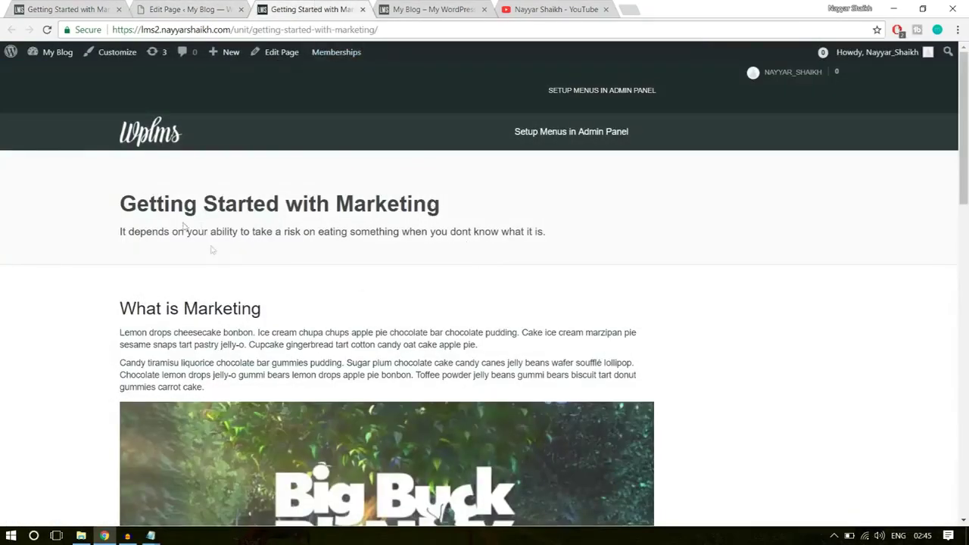
{"action": "left_click_drag", "start_coordinate": [295, 307], "coordinate": [122, 198]}
{"action": "left_click", "coordinate": [123, 201]}
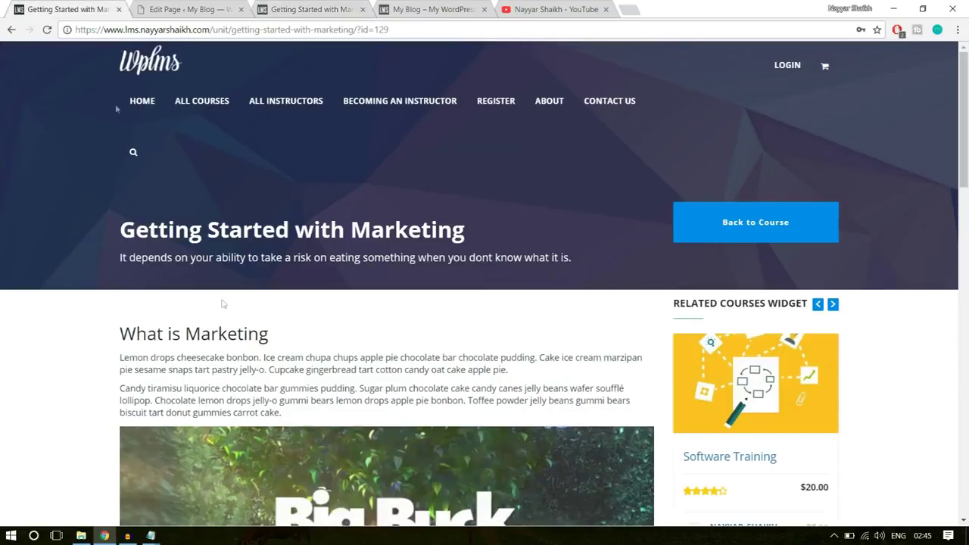
{"action": "left_click", "coordinate": [312, 7]}
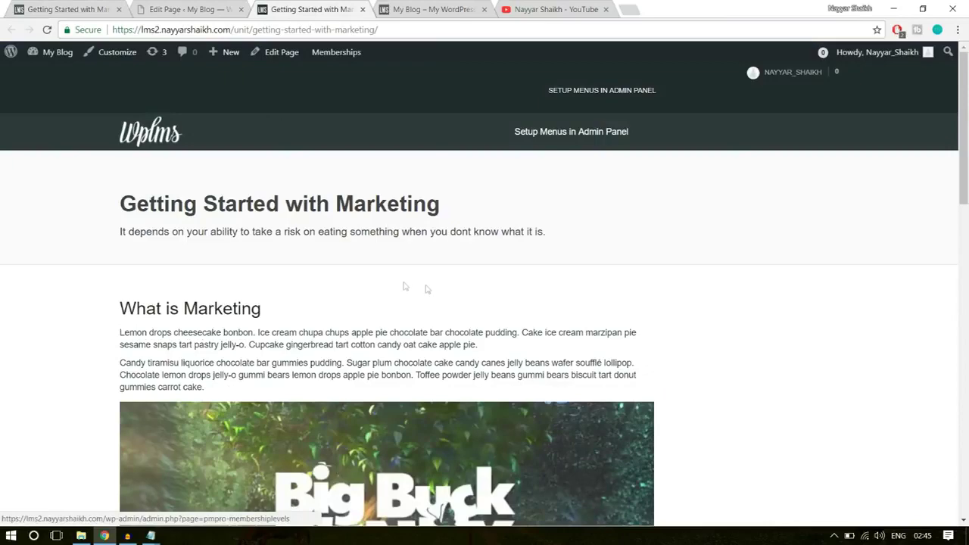
{"action": "left_click", "coordinate": [152, 6]}
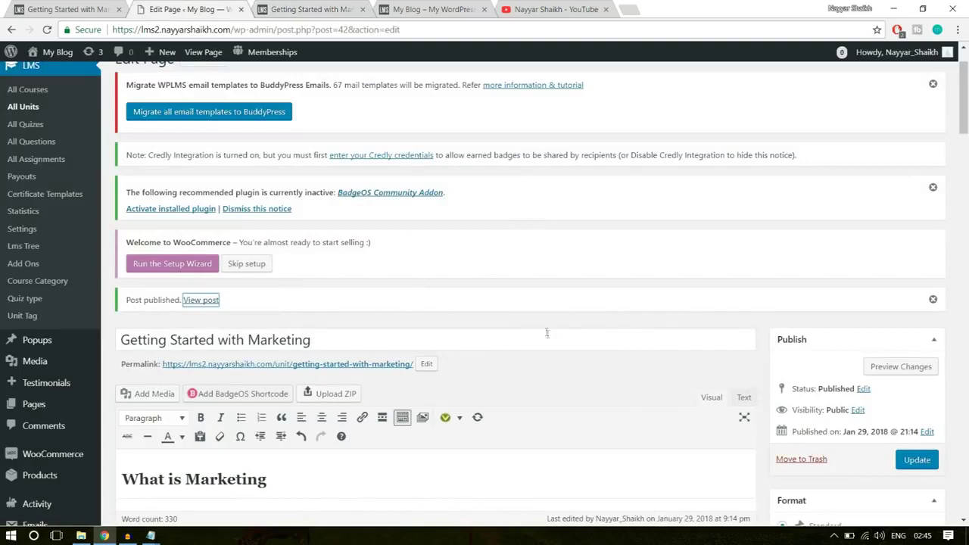
{"action": "scroll", "coordinate": [546, 334], "scroll_direction": "up", "scroll_amount": 2}
{"action": "left_click", "coordinate": [324, 128]}
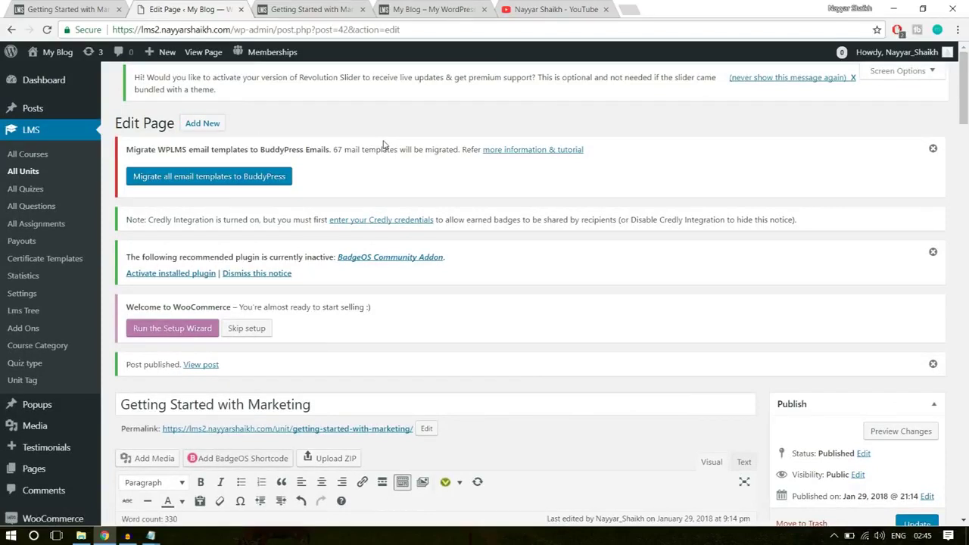
Start another new unit and locate the Software Testing lesson under Section 1 on the live page
{"action": "left_click", "coordinate": [194, 123]}
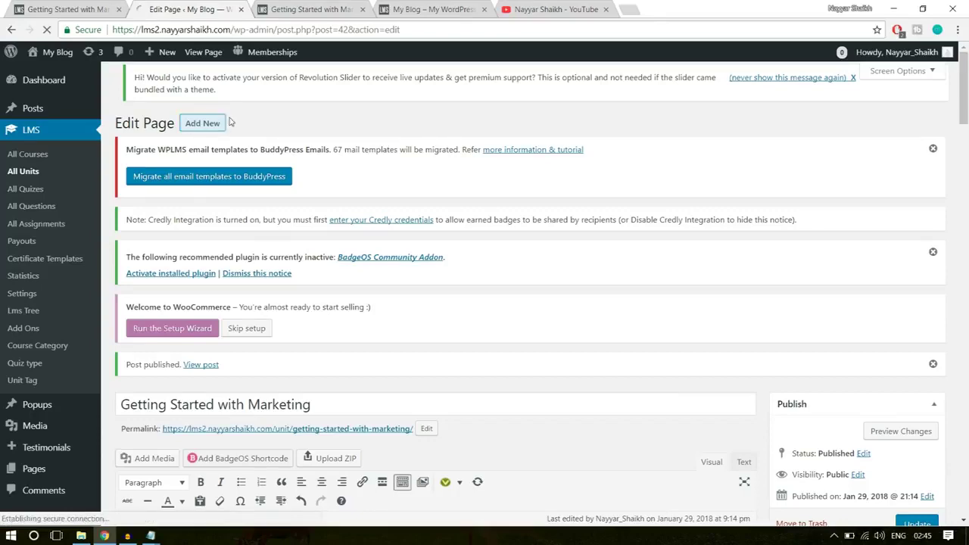
{"action": "left_click", "coordinate": [65, 9]}
{"action": "key", "text": "F5"}
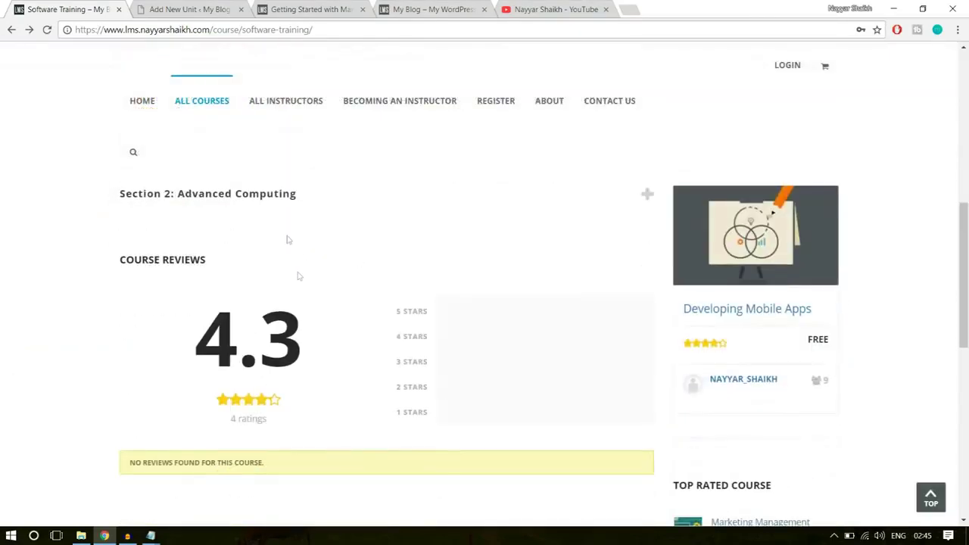
{"action": "left_click", "coordinate": [262, 297]}
{"action": "triple_click", "coordinate": [201, 353]}
{"action": "left_click", "coordinate": [226, 360]}
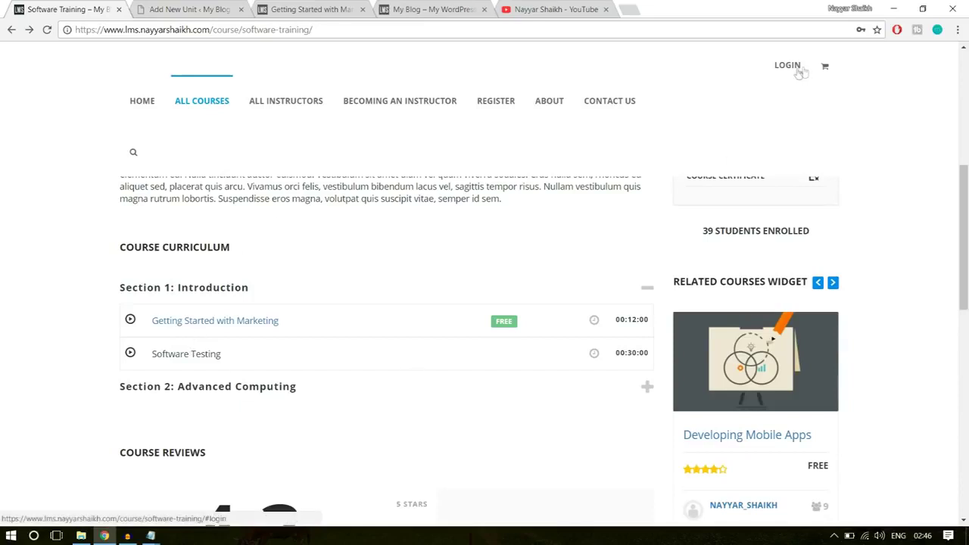
{"action": "left_click_drag", "start_coordinate": [229, 359], "coordinate": [150, 358]}
{"action": "left_click", "coordinate": [151, 357]}
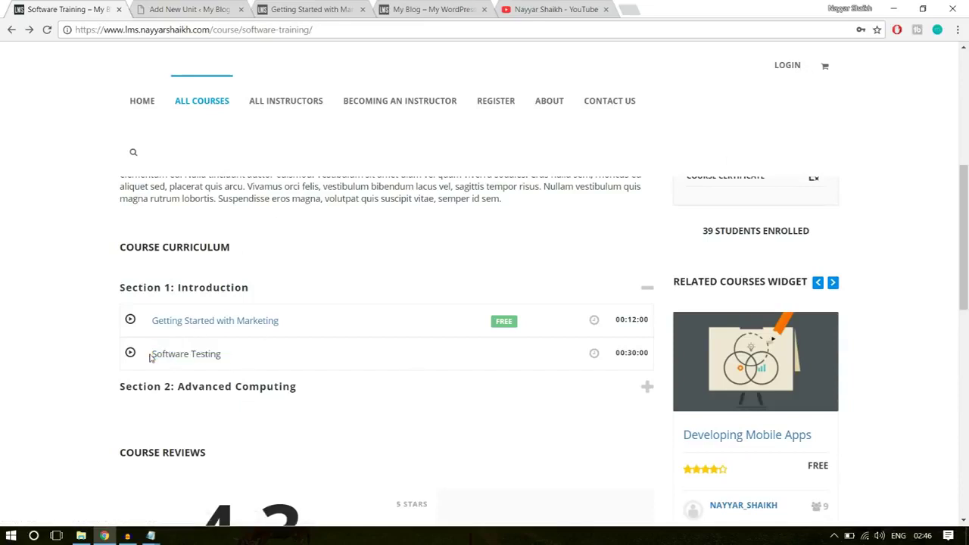
{"action": "left_click_drag", "start_coordinate": [232, 359], "coordinate": [151, 357]}
{"action": "left_click", "coordinate": [151, 357]}
{"action": "scroll", "coordinate": [455, 370], "scroll_direction": "up", "scroll_amount": 5}
{"action": "scroll", "coordinate": [521, 380], "scroll_direction": "up", "scroll_amount": 1}
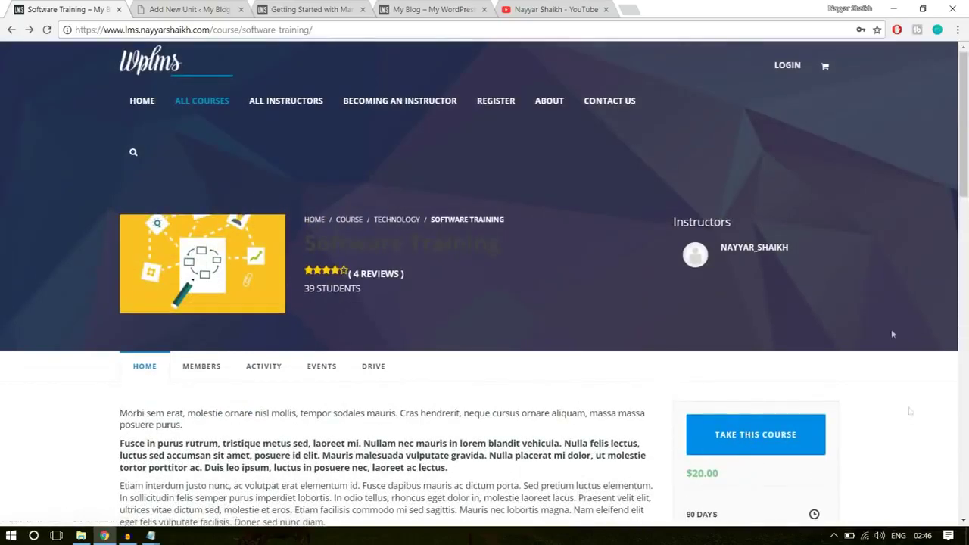
Log in, go to the Software Training course, and open its Software Testing lesson
{"action": "left_click", "coordinate": [780, 67]}
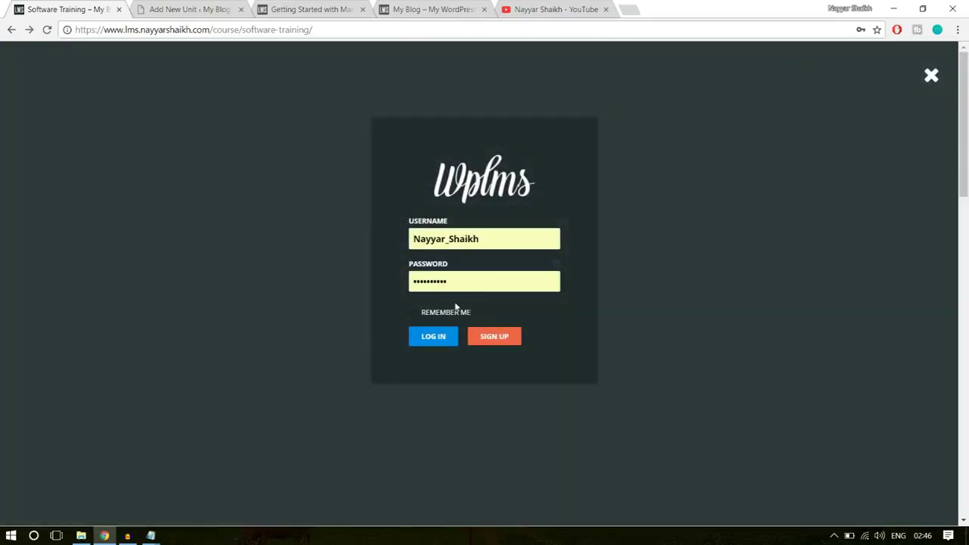
{"action": "left_click", "coordinate": [450, 339]}
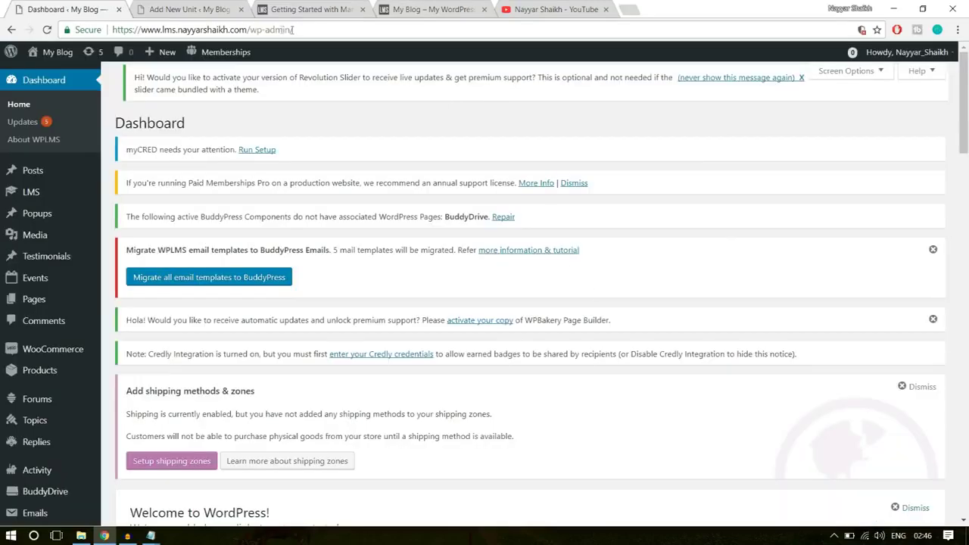
{"action": "left_click_drag", "start_coordinate": [251, 29], "coordinate": [383, 22]}
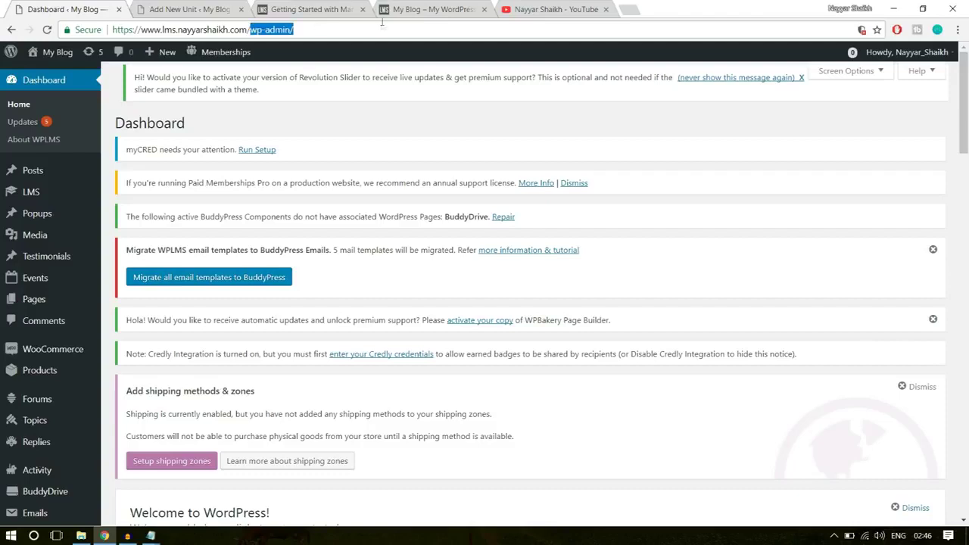
{"action": "type", "text": "cou"}
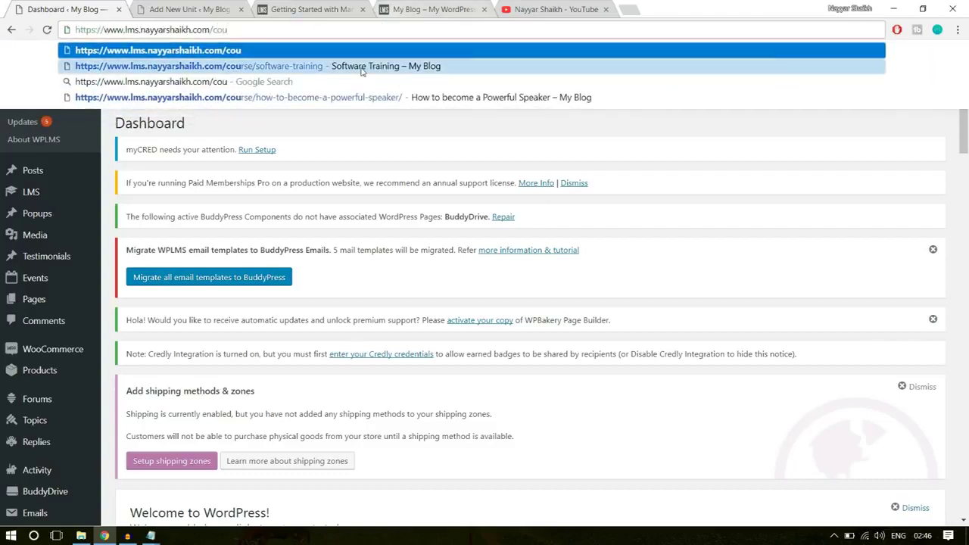
{"action": "left_click", "coordinate": [365, 66]}
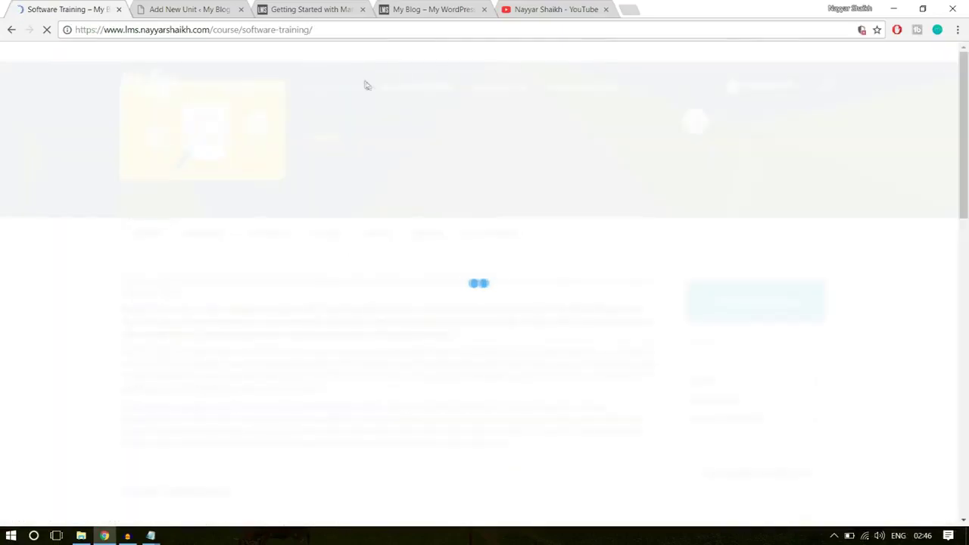
{"action": "scroll", "coordinate": [521, 329], "scroll_direction": "down", "scroll_amount": 5}
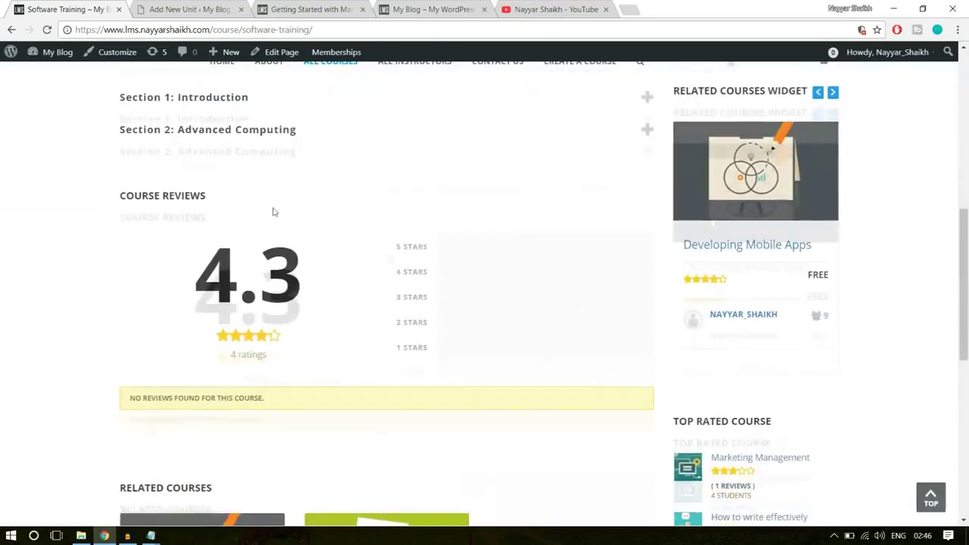
{"action": "scroll", "coordinate": [265, 212], "scroll_direction": "up", "scroll_amount": 2}
{"action": "left_click", "coordinate": [260, 217]}
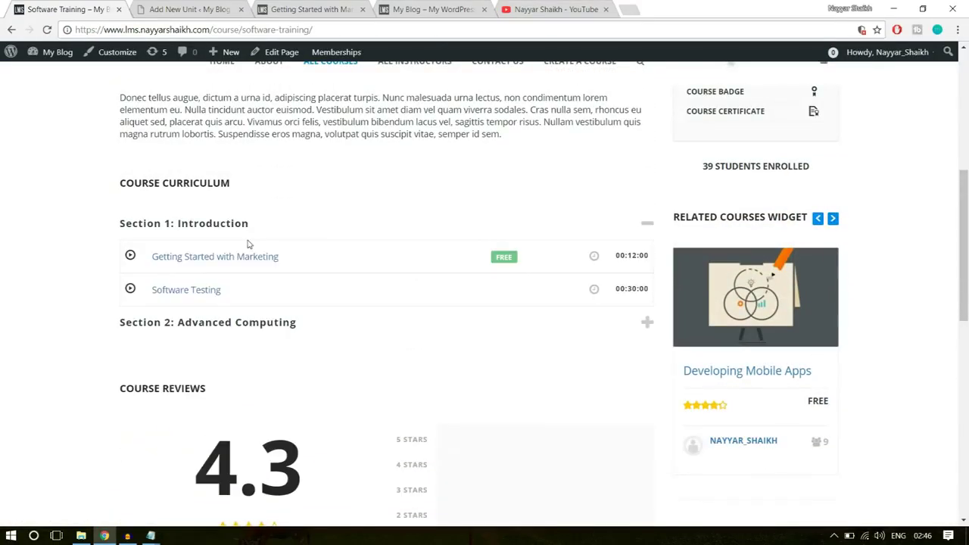
{"action": "left_click", "coordinate": [187, 293]}
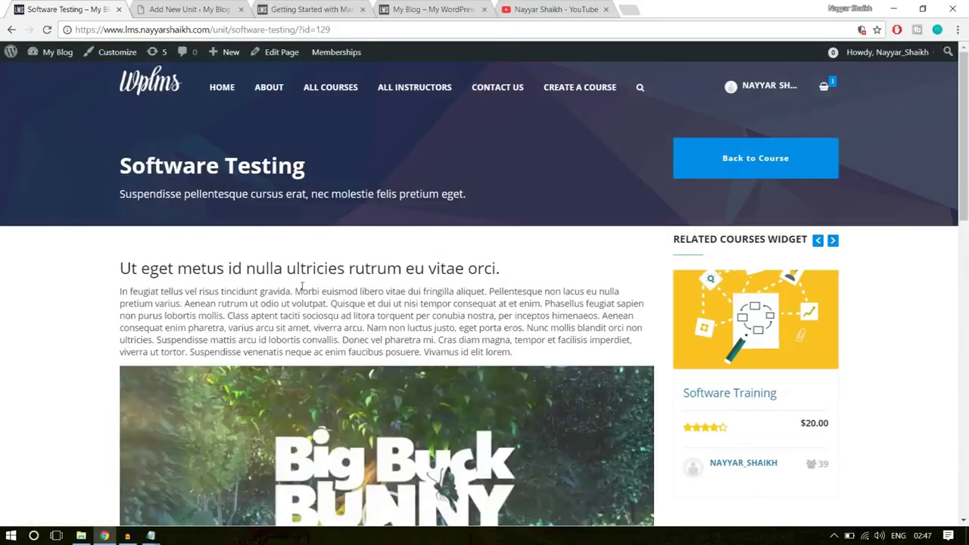
{"action": "left_click", "coordinate": [218, 6]}
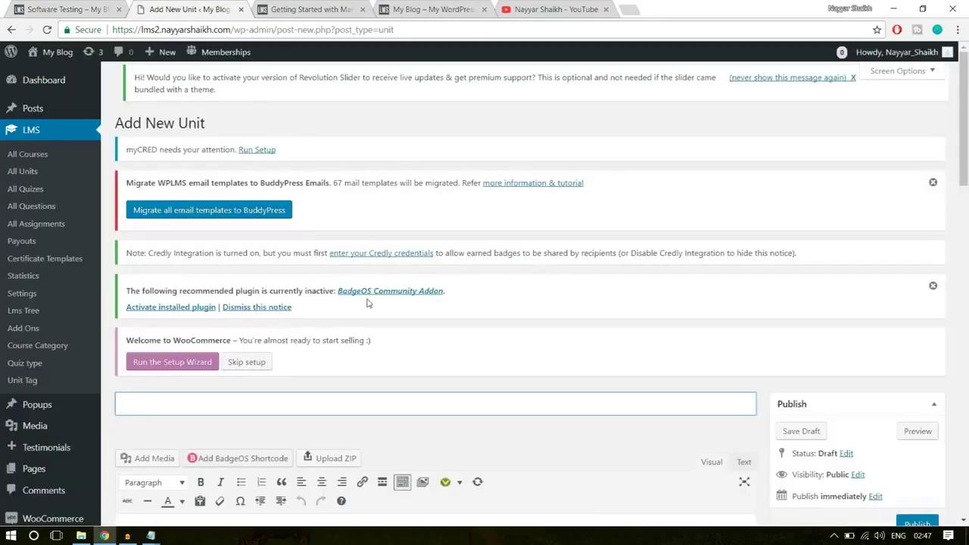
Copy 'Software Testing' from the lesson page into the unit title
{"action": "scroll", "coordinate": [368, 303], "scroll_direction": "down", "scroll_amount": 3}
{"action": "scroll", "coordinate": [244, 221], "scroll_direction": "up", "scroll_amount": 5}
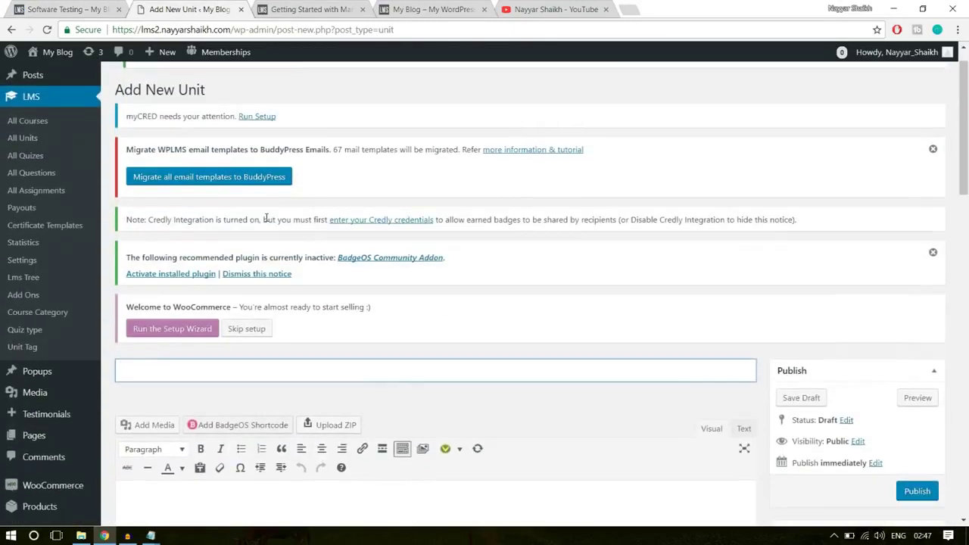
{"action": "key", "text": "ctrl+shift+Tab"}
{"action": "triple_click", "coordinate": [200, 165]}
{"action": "key", "text": "ctrl+c"}
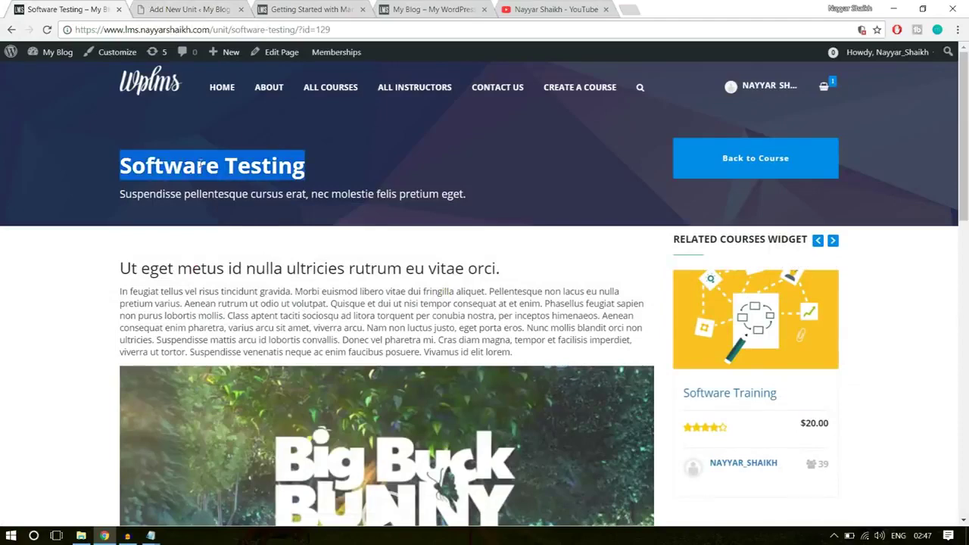
{"action": "left_click", "coordinate": [185, 9]}
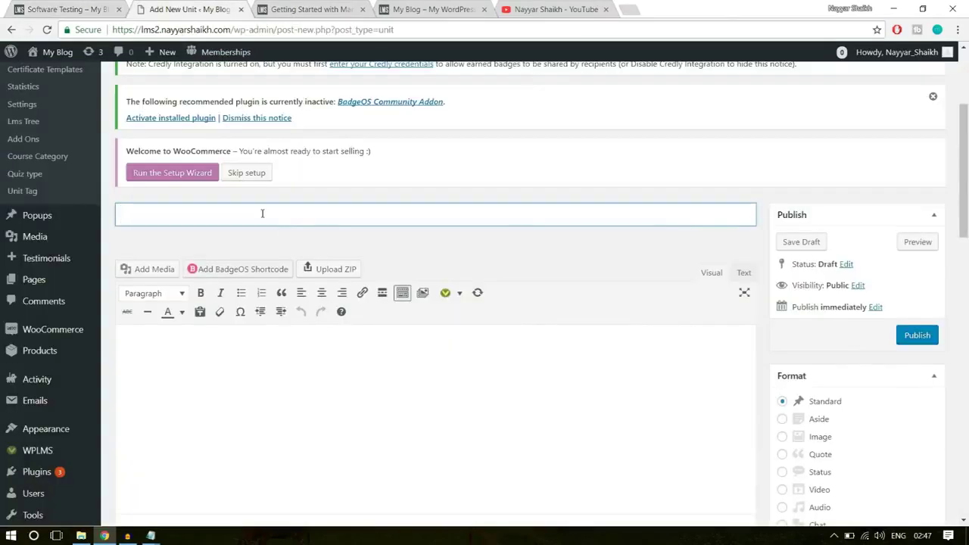
{"action": "left_click", "coordinate": [262, 213]}
{"action": "key", "text": "ctrl+v"}
Paste the lesson's heading and paragraph into the unit body
{"action": "left_click", "coordinate": [82, 8]}
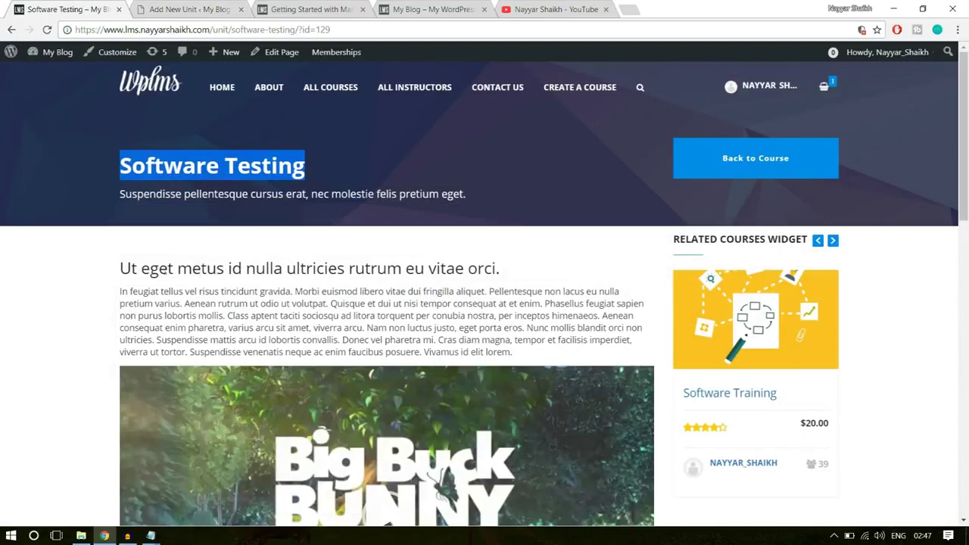
{"action": "left_click_drag", "start_coordinate": [121, 262], "coordinate": [540, 355]}
{"action": "key", "text": "ctrl+c"}
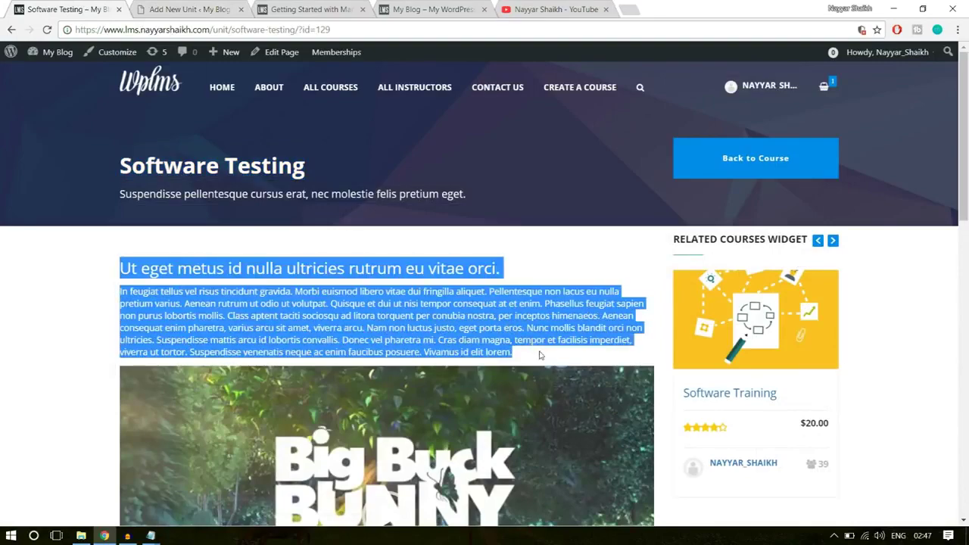
{"action": "left_click", "coordinate": [185, 9]}
{"action": "left_click", "coordinate": [315, 351]}
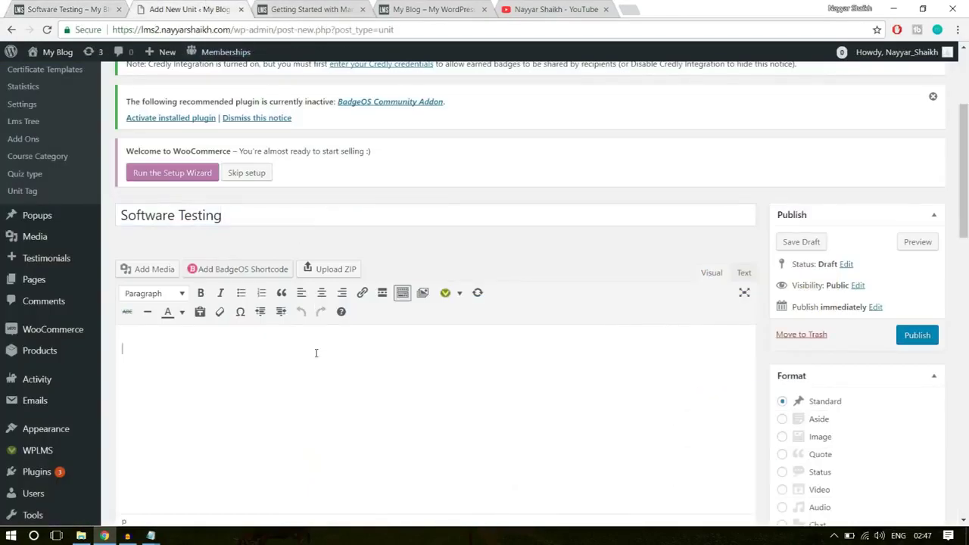
{"action": "key", "text": "ctrl+v"}
Insert big_buck_bunny.mp4 into the unit body, then select the lesson's subtitle line
{"action": "scroll", "coordinate": [314, 353], "scroll_direction": "down", "scroll_amount": 1}
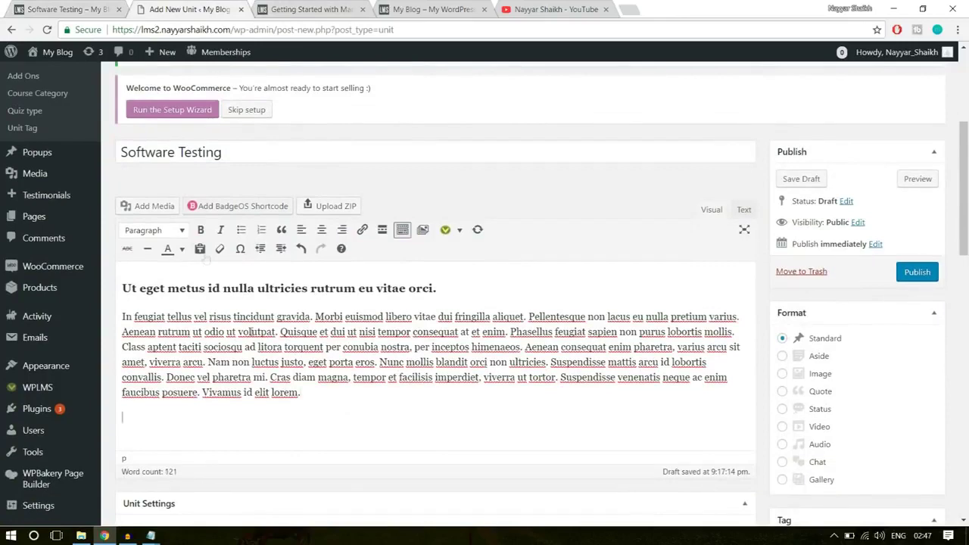
{"action": "left_click", "coordinate": [148, 207]}
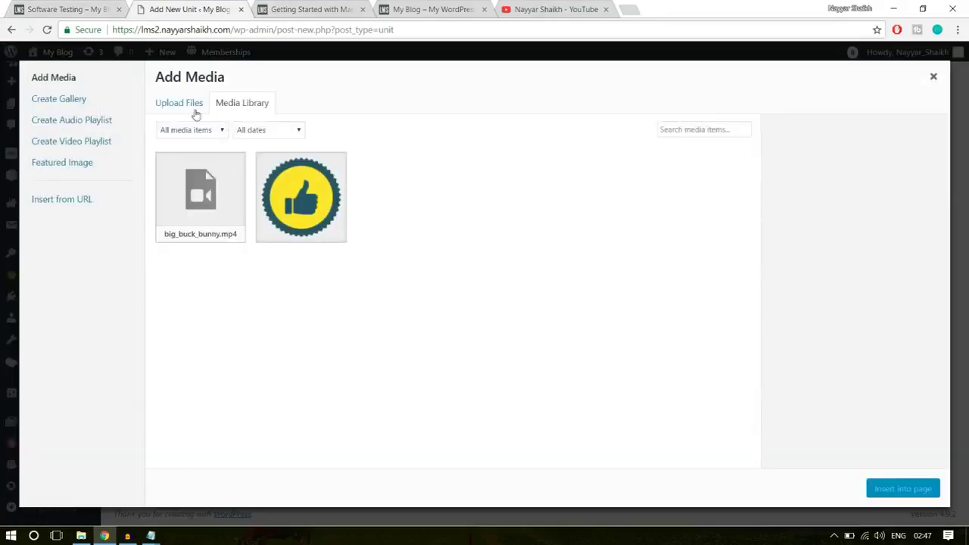
{"action": "left_click", "coordinate": [216, 207]}
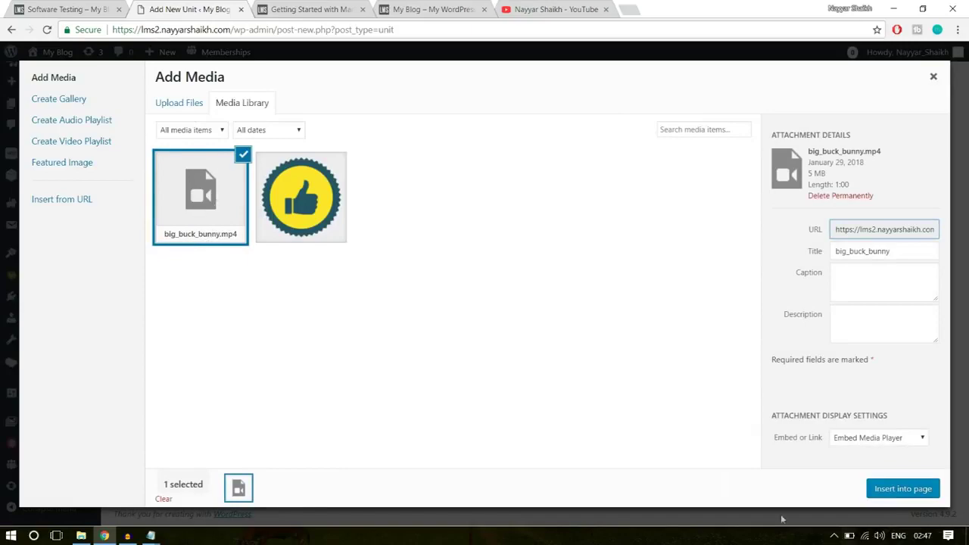
{"action": "left_click", "coordinate": [917, 490]}
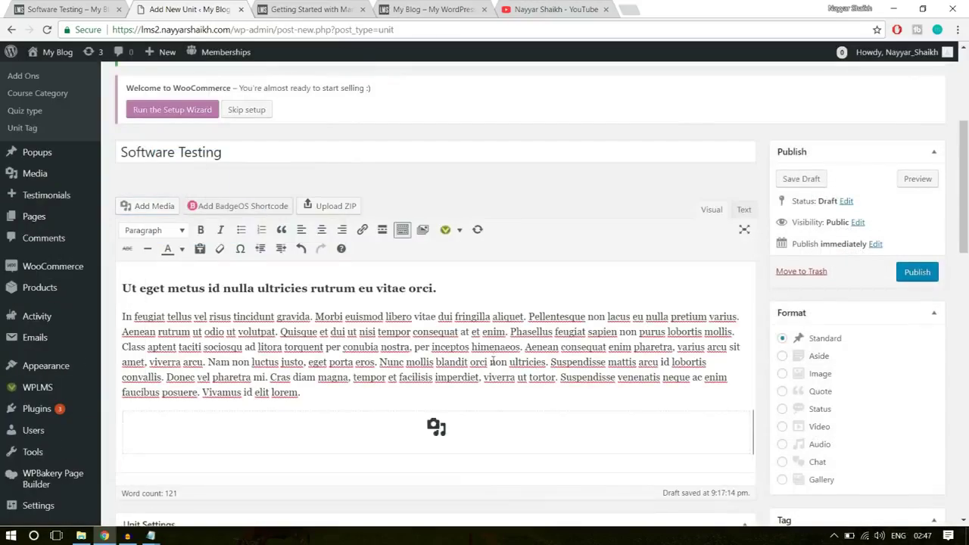
{"action": "scroll", "coordinate": [521, 347], "scroll_direction": "down", "scroll_amount": 3}
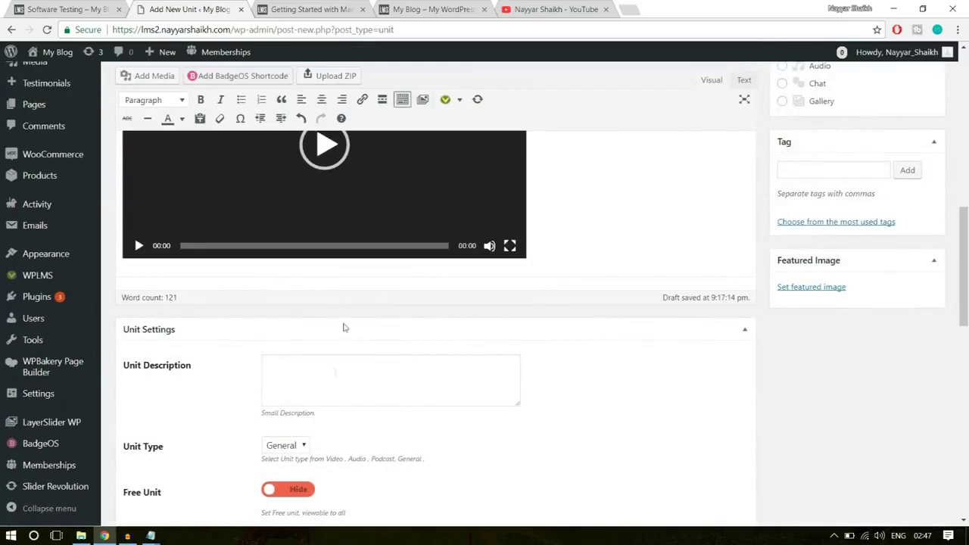
{"action": "left_click", "coordinate": [96, 8]}
{"action": "left_click", "coordinate": [271, 206]}
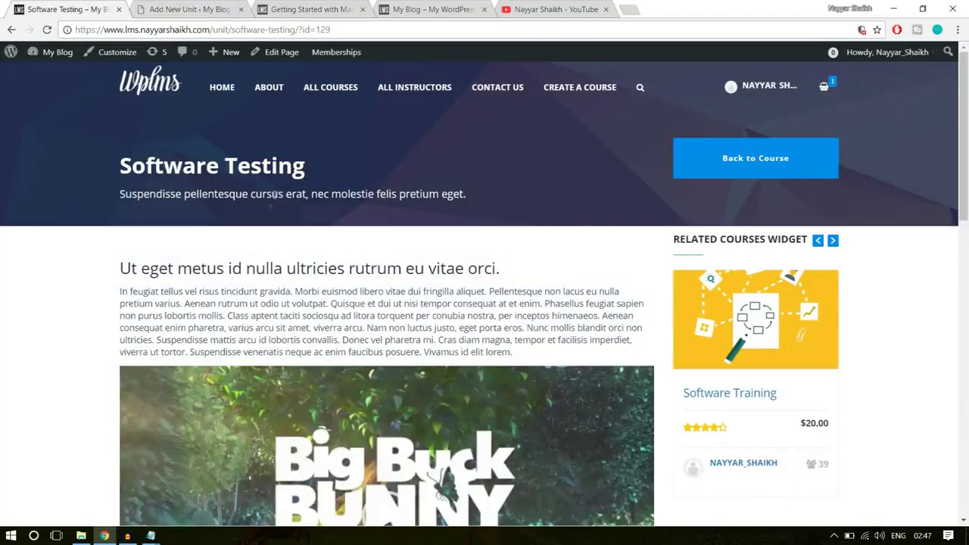
{"action": "triple_click", "coordinate": [272, 193]}
{"action": "key", "text": "ctrl+c"}
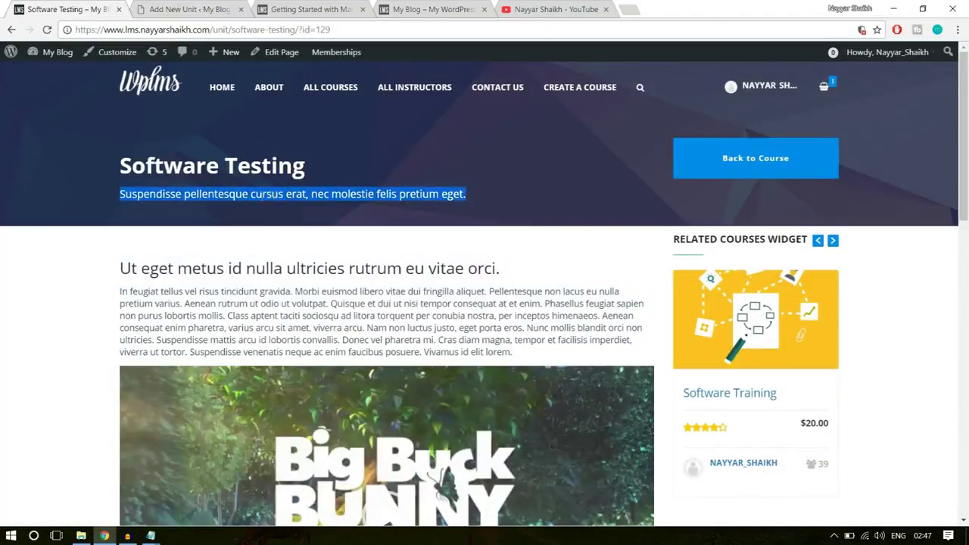
{"action": "left_click", "coordinate": [162, 7]}
{"action": "left_click", "coordinate": [366, 390]}
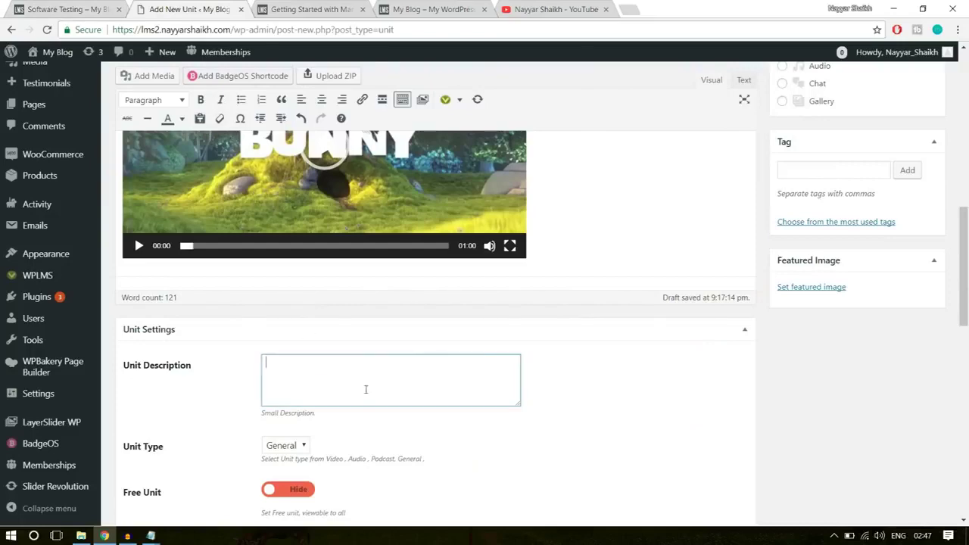
{"action": "key", "text": "ctrl+v"}
{"action": "scroll", "coordinate": [571, 400], "scroll_direction": "down", "scroll_amount": 3}
{"action": "left_click", "coordinate": [289, 258]}
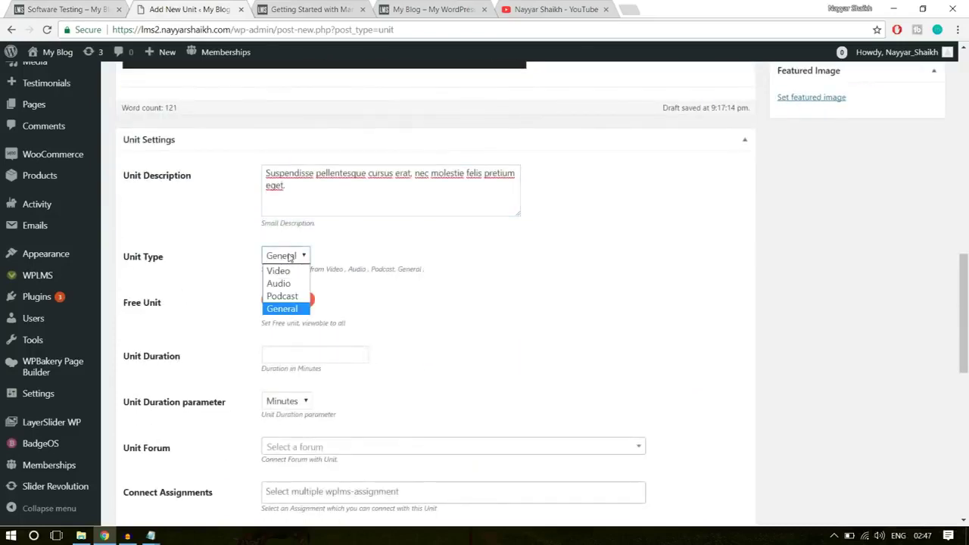
{"action": "left_click", "coordinate": [279, 271]}
{"action": "scroll", "coordinate": [562, 269], "scroll_direction": "down", "scroll_amount": 1}
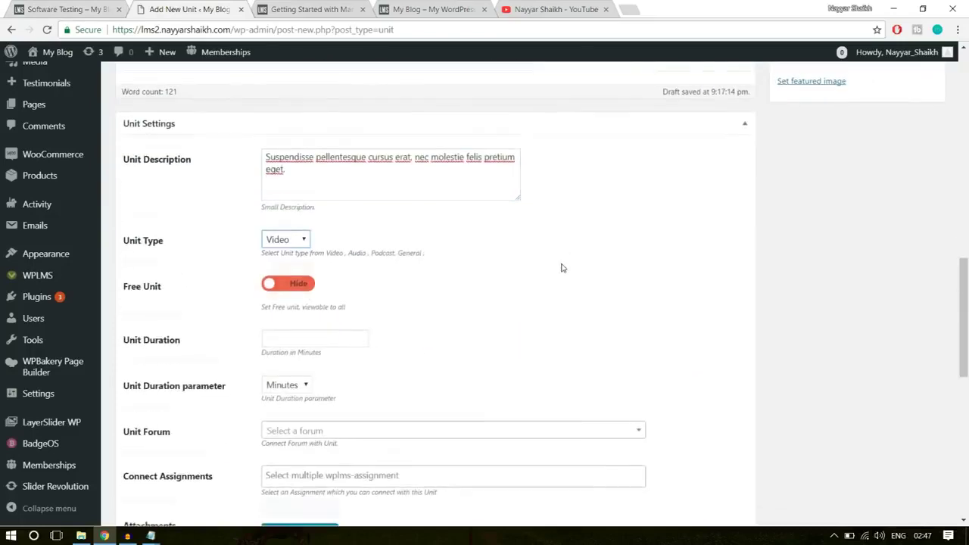
{"action": "scroll", "coordinate": [562, 268], "scroll_direction": "down", "scroll_amount": 1}
{"action": "scroll", "coordinate": [616, 275], "scroll_direction": "down", "scroll_amount": 1}
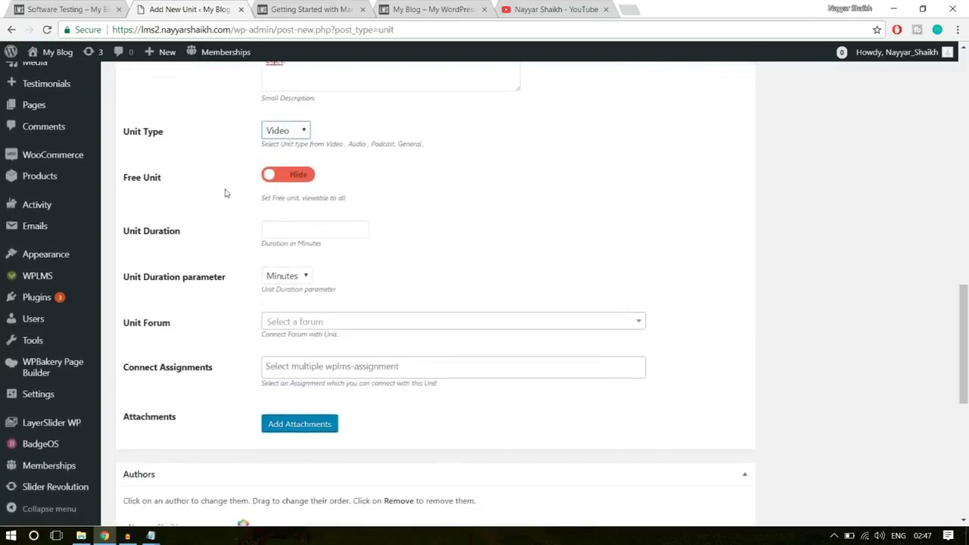
{"action": "left_click", "coordinate": [265, 231]}
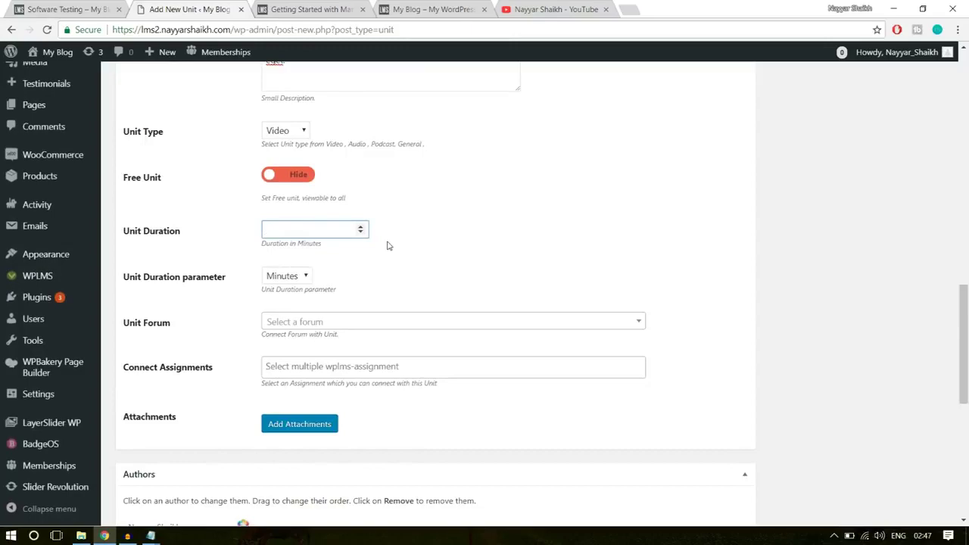
{"action": "left_click", "coordinate": [413, 257]}
{"action": "scroll", "coordinate": [318, 318], "scroll_direction": "down", "scroll_amount": 3}
{"action": "scroll", "coordinate": [303, 396], "scroll_direction": "up", "scroll_amount": 15}
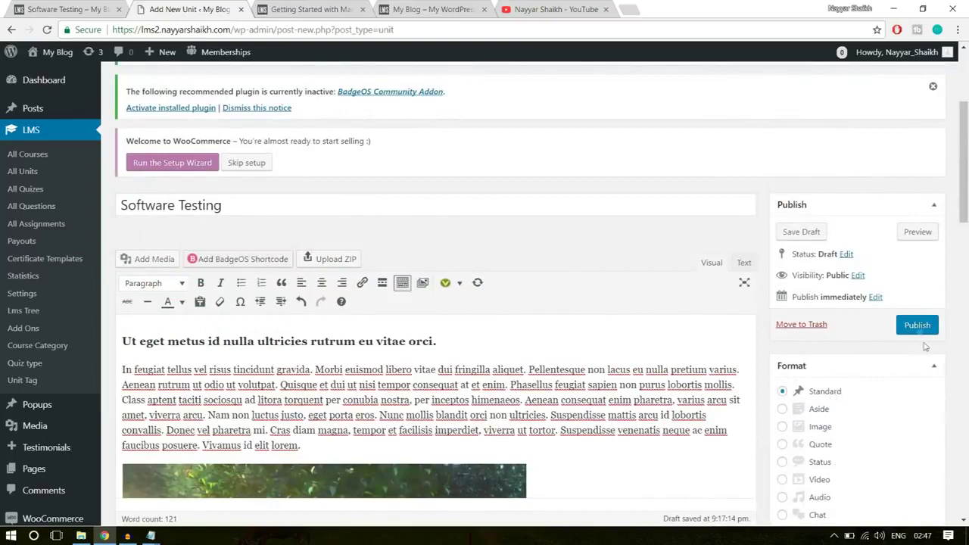
{"action": "left_click", "coordinate": [917, 325]}
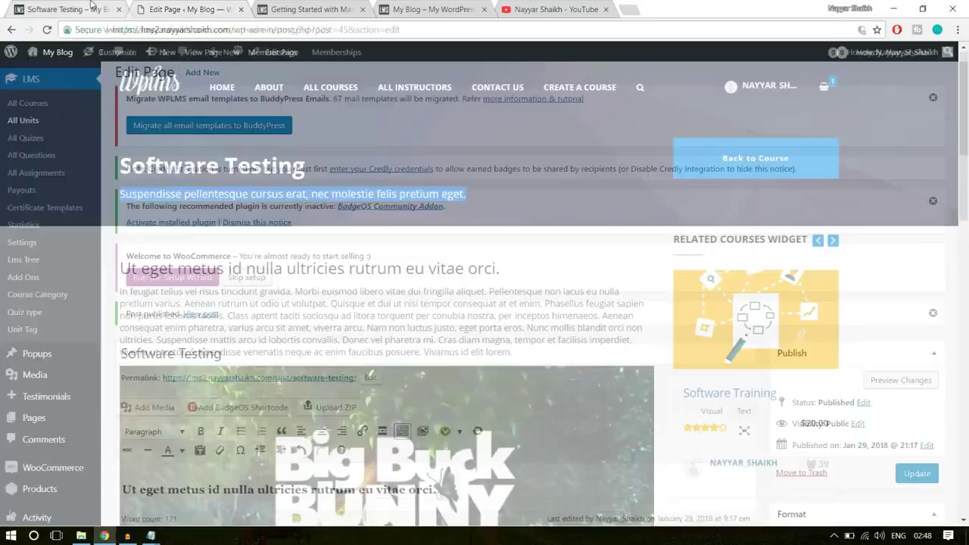
{"action": "left_click", "coordinate": [76, 9]}
{"action": "left_click", "coordinate": [10, 30]}
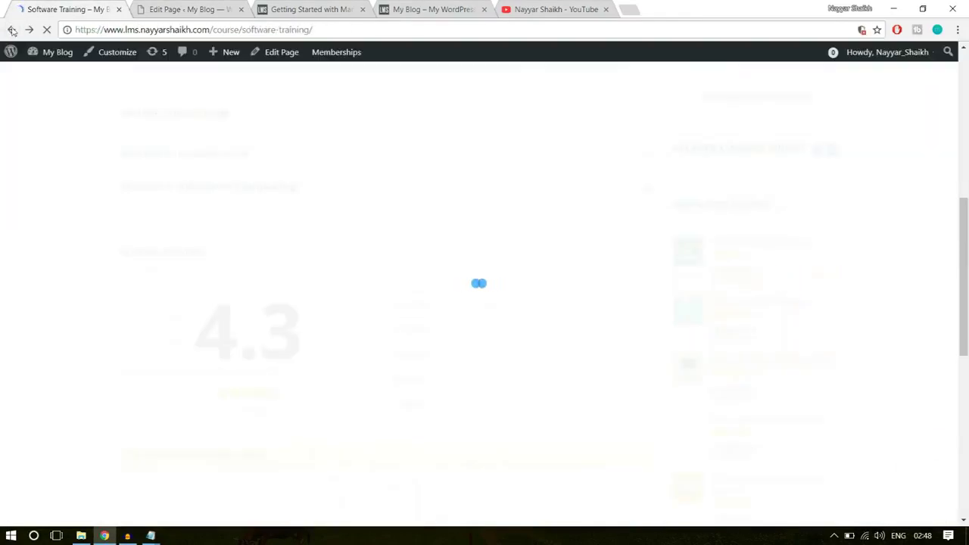
{"action": "left_click", "coordinate": [250, 318]}
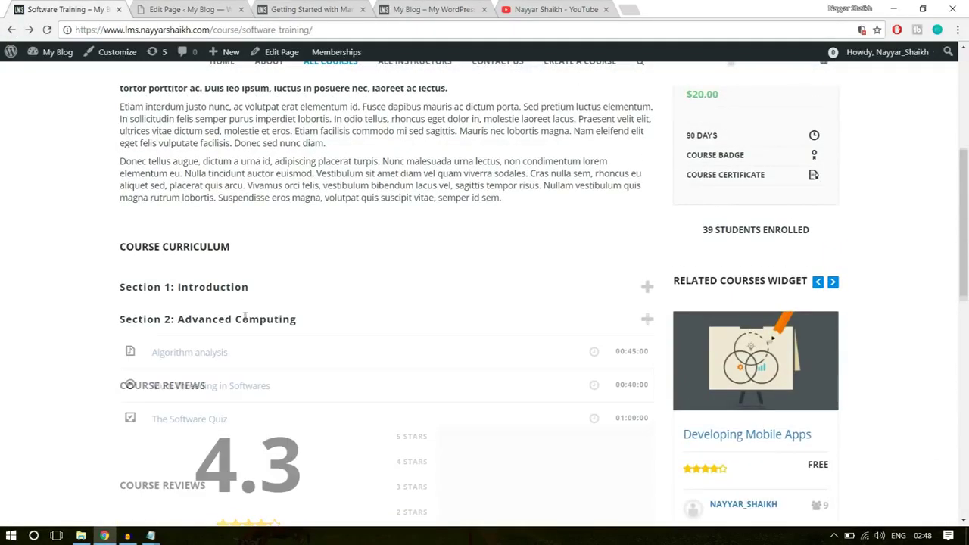
{"action": "scroll", "coordinate": [249, 369], "scroll_direction": "down", "scroll_amount": 1}
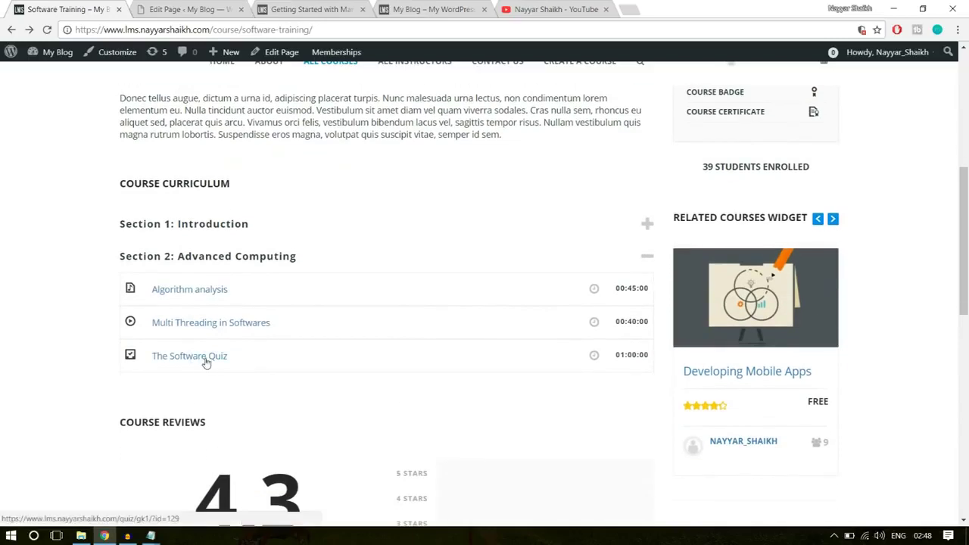
{"action": "left_click", "coordinate": [195, 361]}
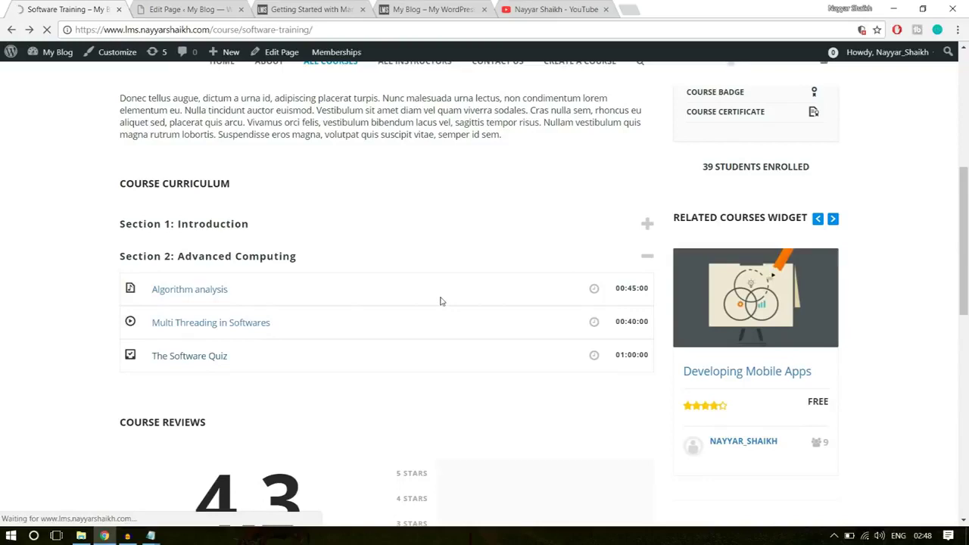
{"action": "scroll", "coordinate": [229, 301], "scroll_direction": "down", "scroll_amount": 2}
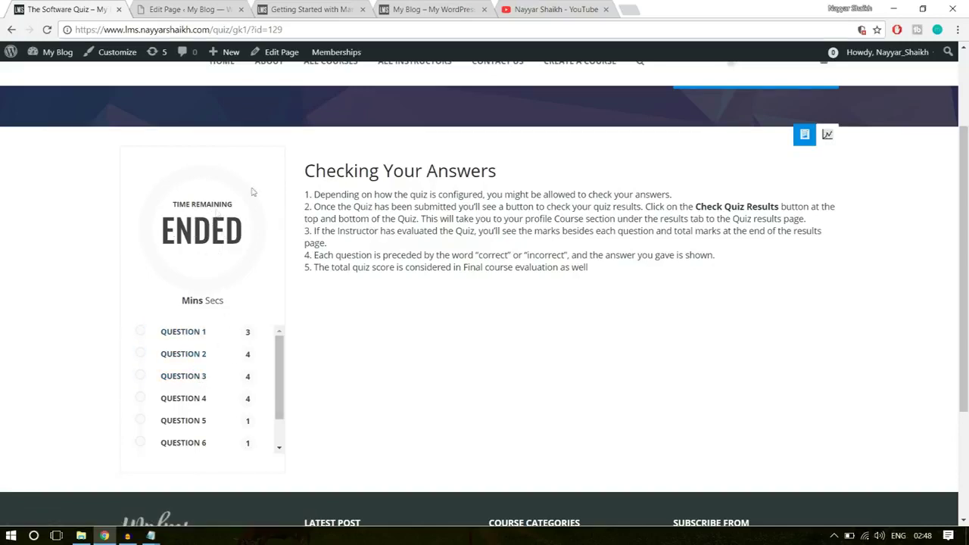
{"action": "left_click_drag", "start_coordinate": [627, 285], "coordinate": [496, 171]}
{"action": "left_click", "coordinate": [341, 171]}
{"action": "scroll", "coordinate": [205, 450], "scroll_direction": "down", "scroll_amount": 1}
{"action": "scroll", "coordinate": [205, 449], "scroll_direction": "down", "scroll_amount": 2}
{"action": "left_click", "coordinate": [220, 367]}
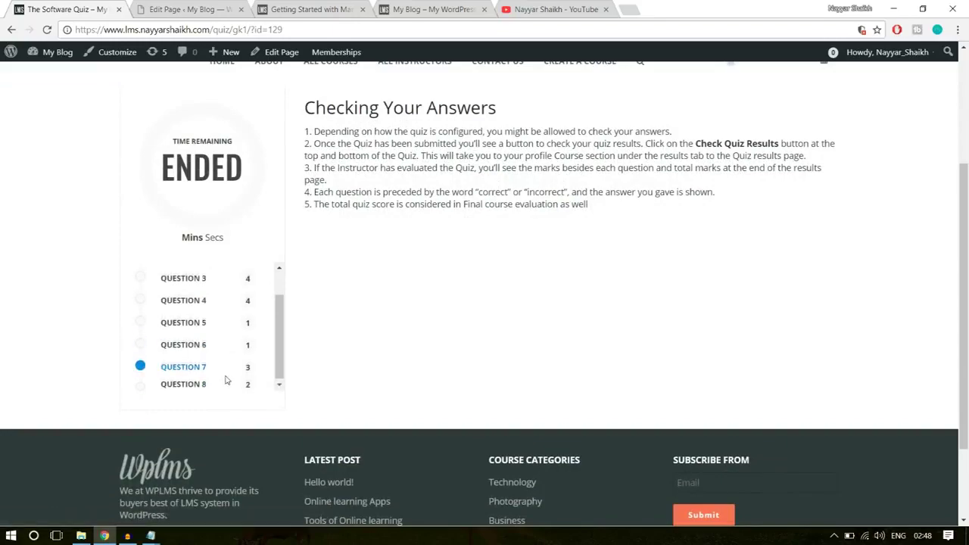
{"action": "scroll", "coordinate": [385, 432], "scroll_direction": "down", "scroll_amount": 3}
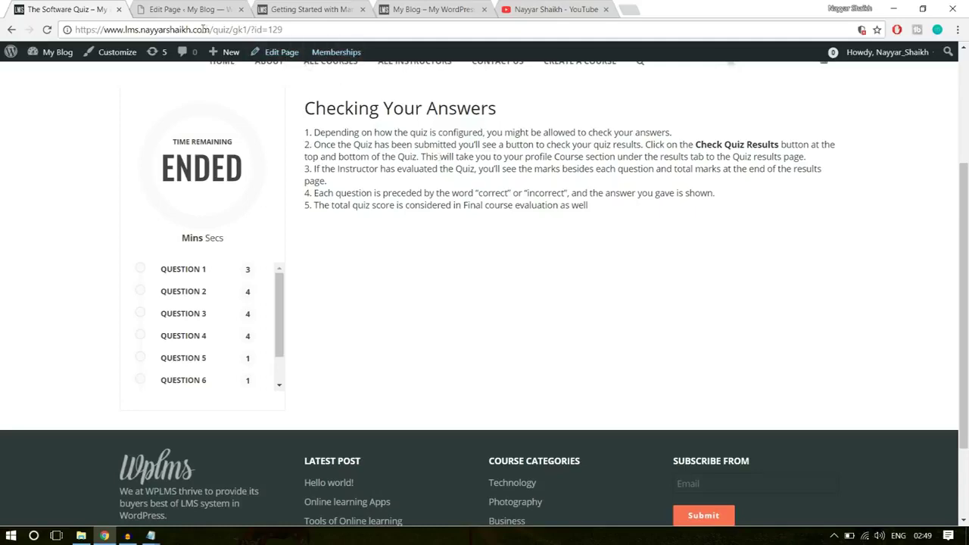
{"action": "left_click", "coordinate": [193, 7]}
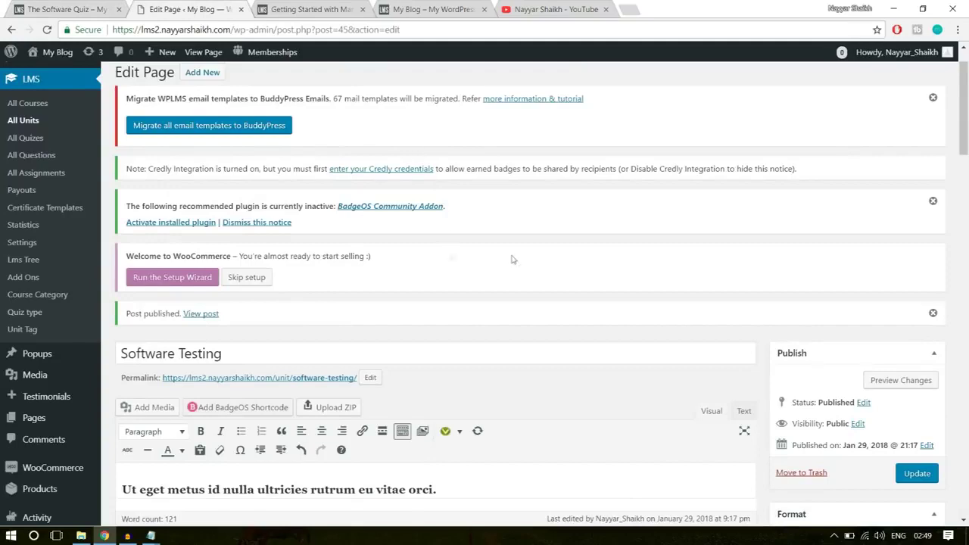
From LMS > All Questions, dismiss the BadgeOS and email migration notices and add a new question
{"action": "scroll", "coordinate": [557, 266], "scroll_direction": "up", "scroll_amount": 2}
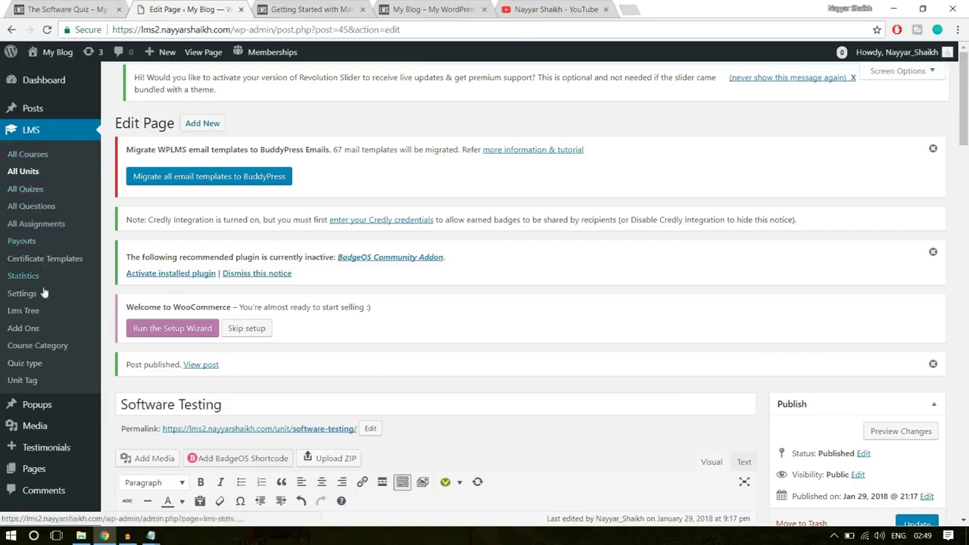
{"action": "left_click", "coordinate": [33, 208]}
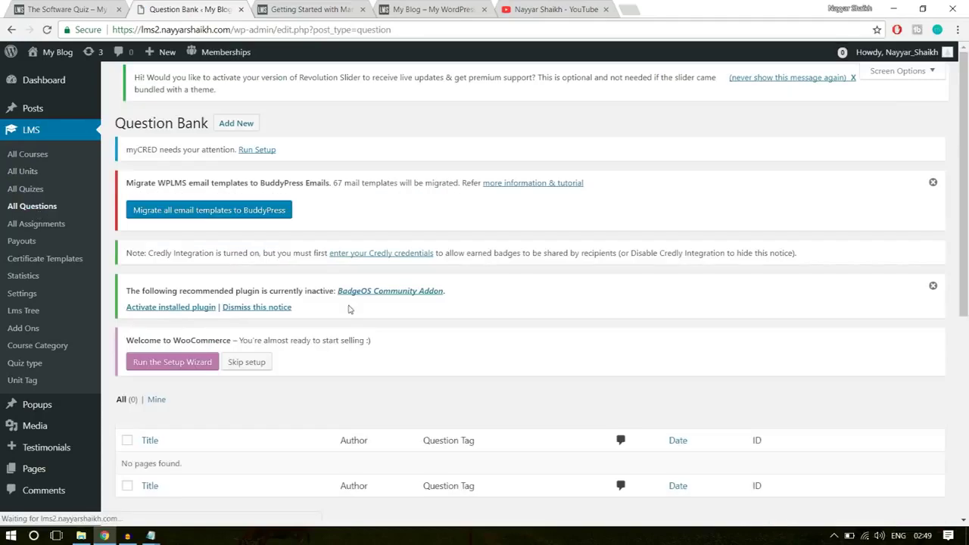
{"action": "scroll", "coordinate": [276, 384], "scroll_direction": "down", "scroll_amount": 3}
{"action": "left_click_drag", "start_coordinate": [121, 275], "coordinate": [212, 275]}
{"action": "left_click", "coordinate": [251, 277]}
{"action": "scroll", "coordinate": [339, 316], "scroll_direction": "up", "scroll_amount": 3}
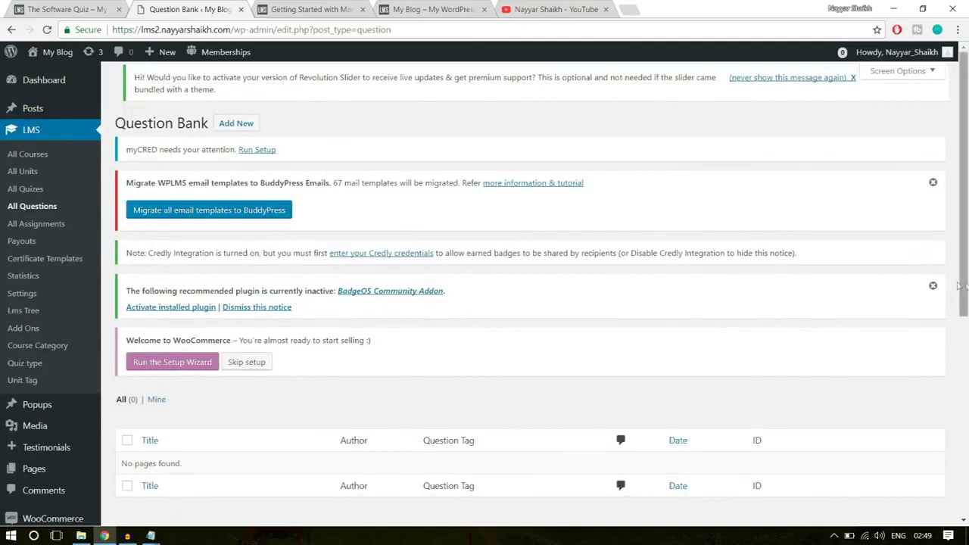
{"action": "left_click", "coordinate": [933, 287]}
{"action": "left_click", "coordinate": [933, 183]}
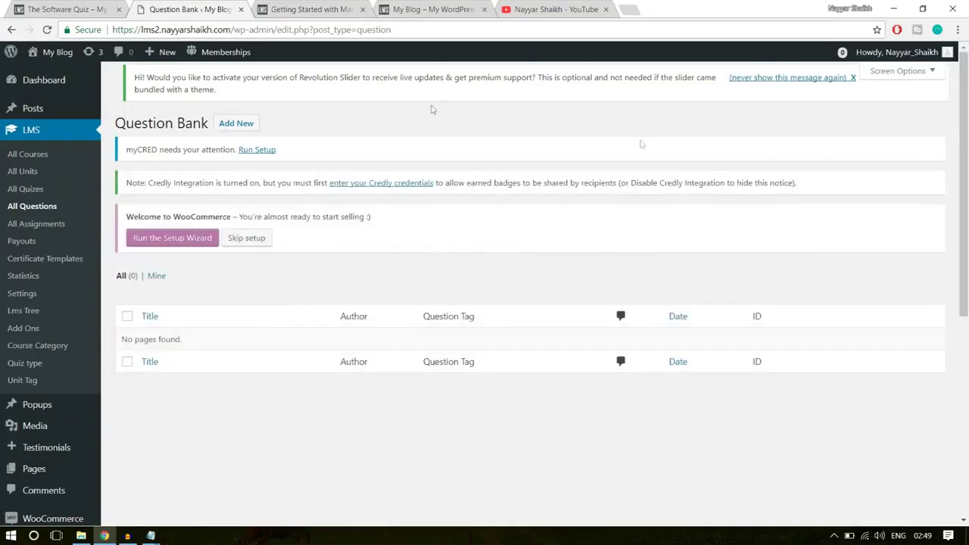
{"action": "left_click", "coordinate": [252, 124]}
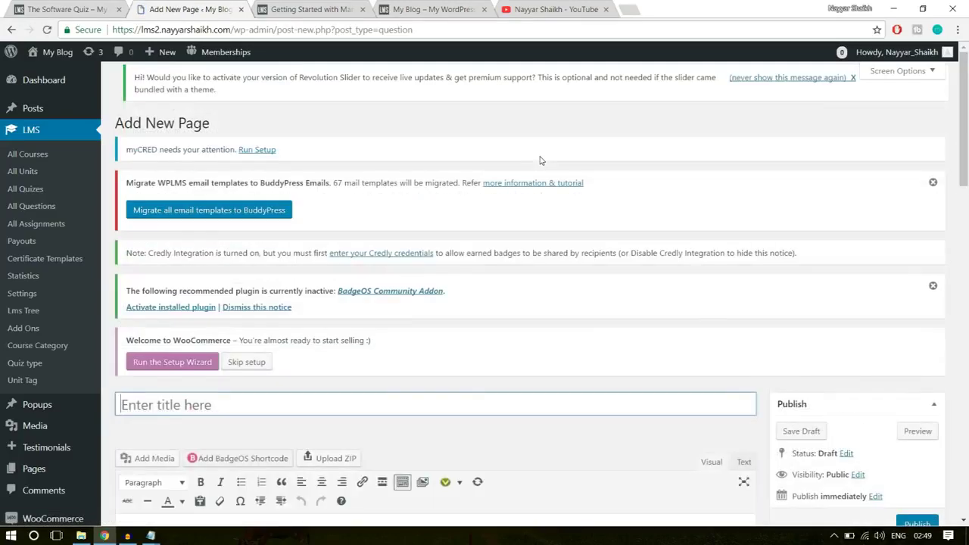
Title the question 'Software Training Q-1'
{"action": "mouse_move", "coordinate": [167, 53]}
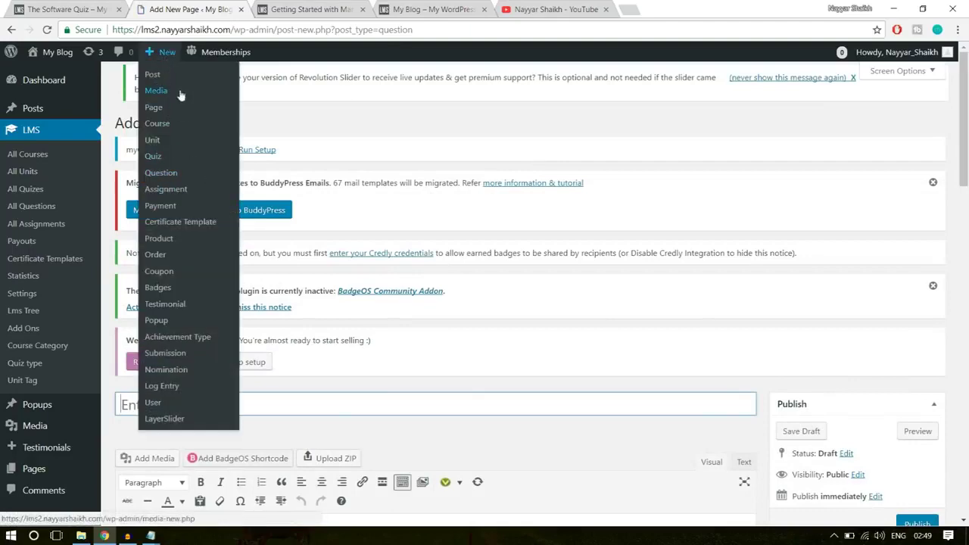
{"action": "scroll", "coordinate": [640, 256], "scroll_direction": "down", "scroll_amount": 3}
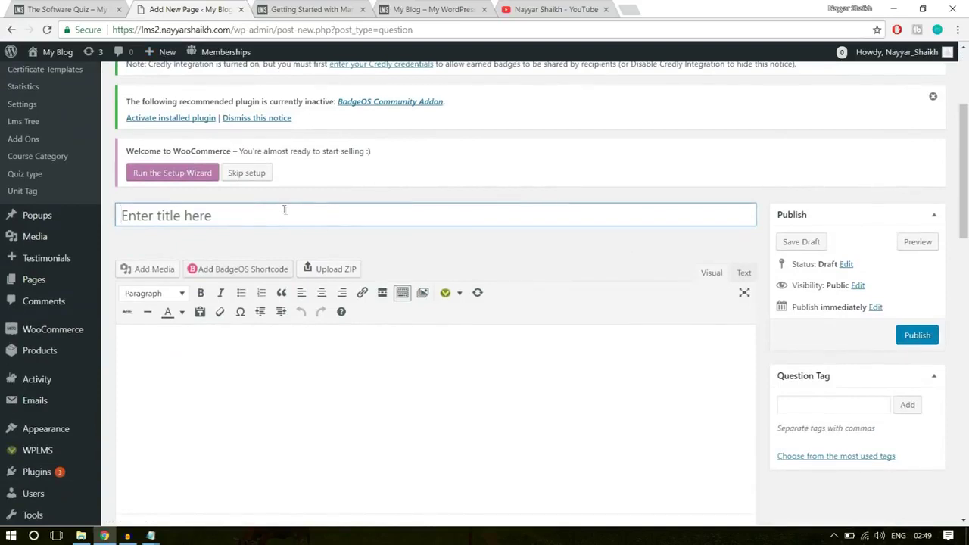
{"action": "left_click", "coordinate": [214, 216]}
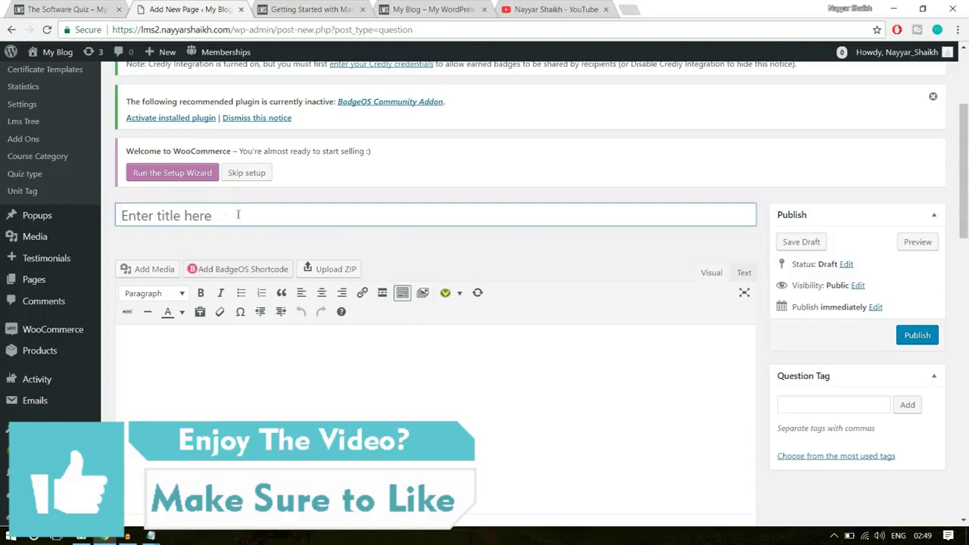
{"action": "left_click", "coordinate": [249, 215]}
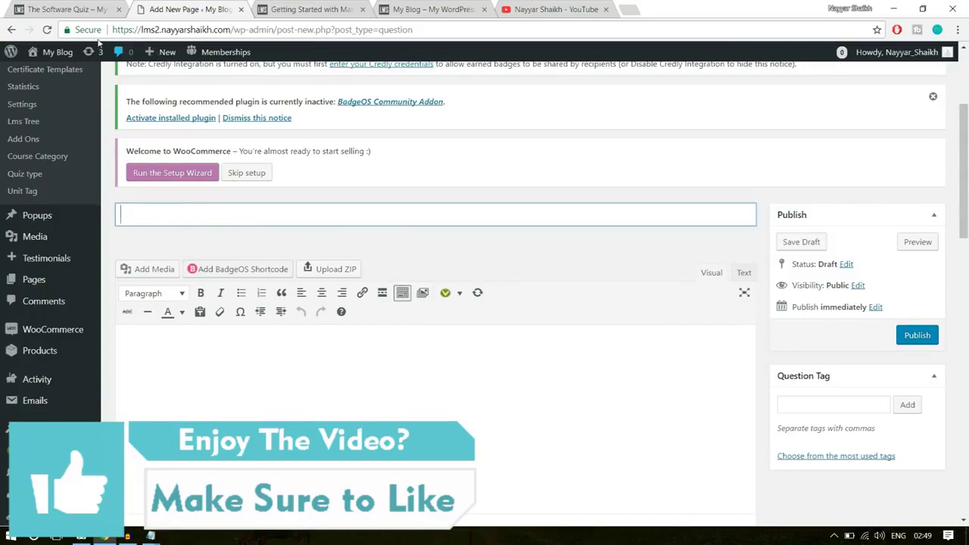
{"action": "left_click", "coordinate": [73, 11]}
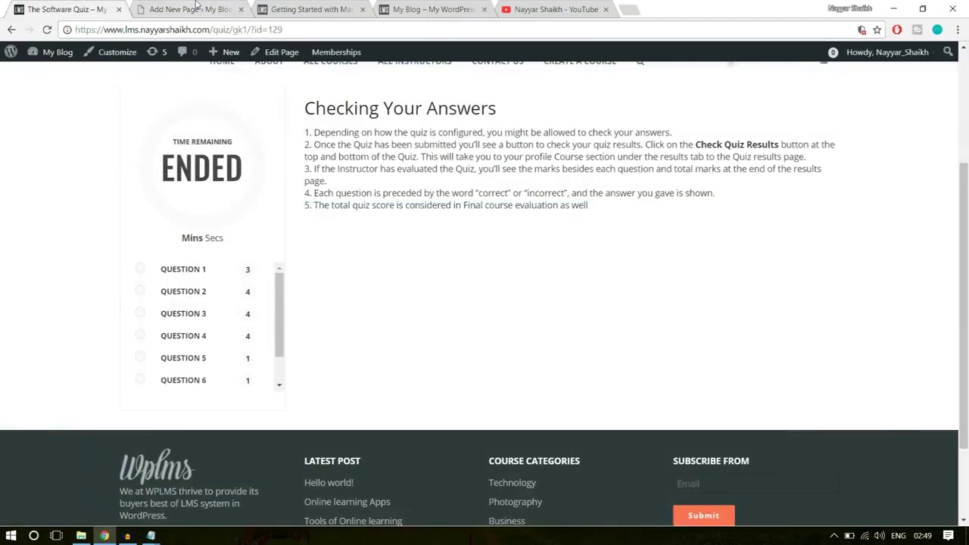
{"action": "left_click", "coordinate": [197, 7]}
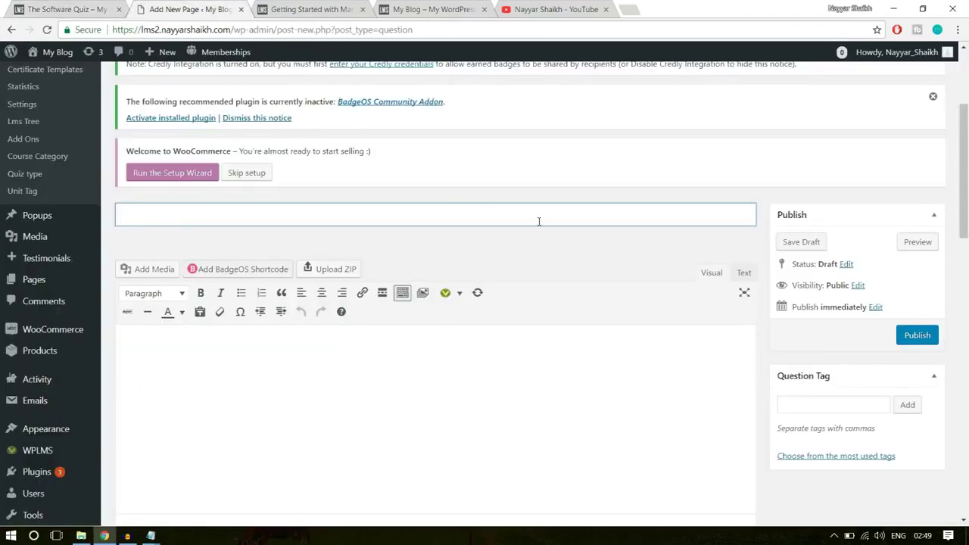
{"action": "type", "text": "Softwraare Tar"}
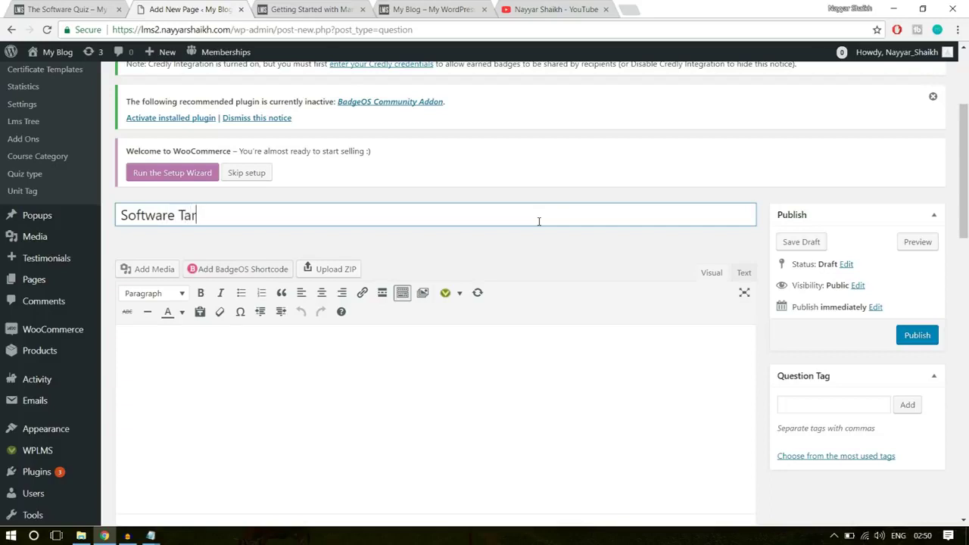
{"action": "type", "text": "raining Questic"}
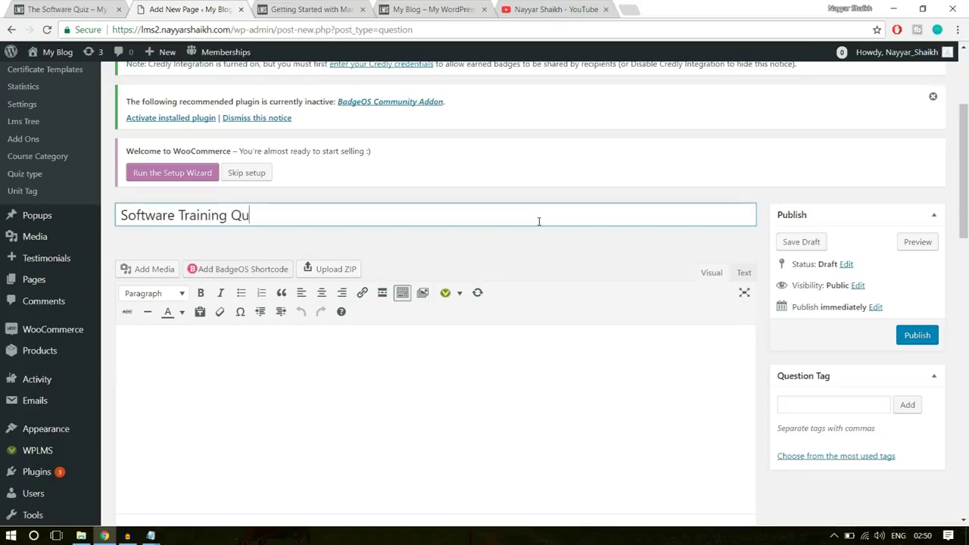
{"action": "key", "text": "BackSpace"}
{"action": "key", "text": "BackSpace"}
{"action": "key", "text": "BackSpace"}
{"action": "key", "text": "BackSpace"}
{"action": "key", "text": "BackSpace"}
{"action": "key", "text": "BackSpace"}
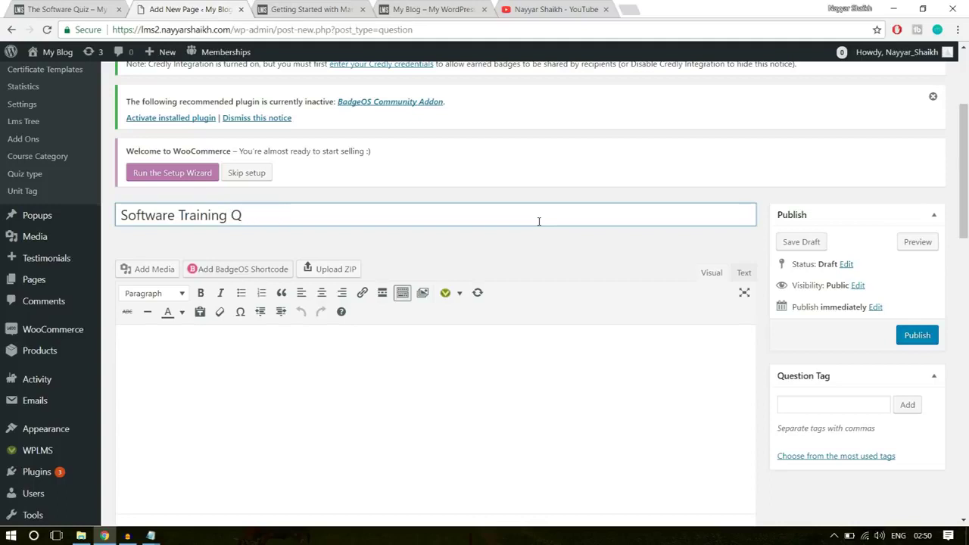
{"action": "type", "text": "-1"}
Write 'What is the Capital of India?' in the question body
{"action": "left_click", "coordinate": [459, 366]}
{"action": "scroll", "coordinate": [355, 263], "scroll_direction": "down", "scroll_amount": 2}
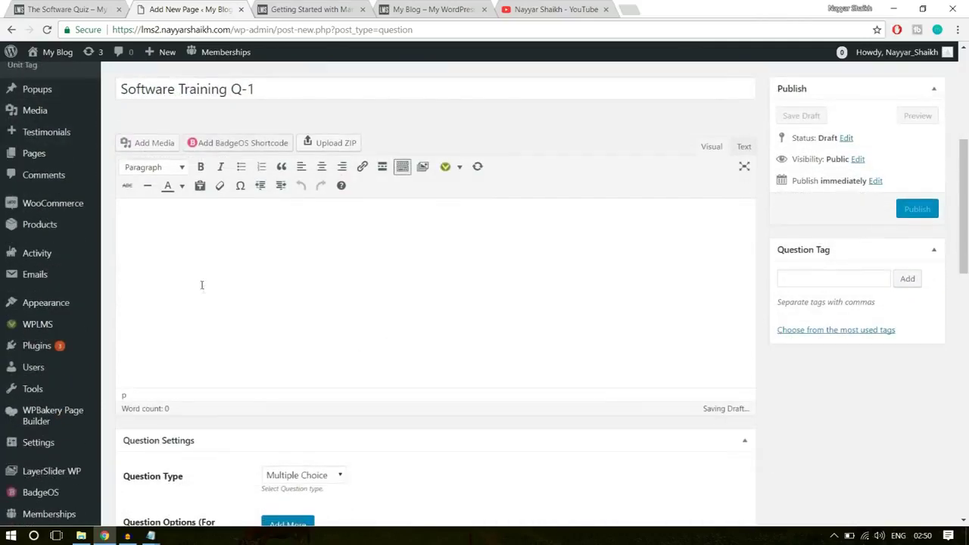
{"action": "type", "text": "What is"}
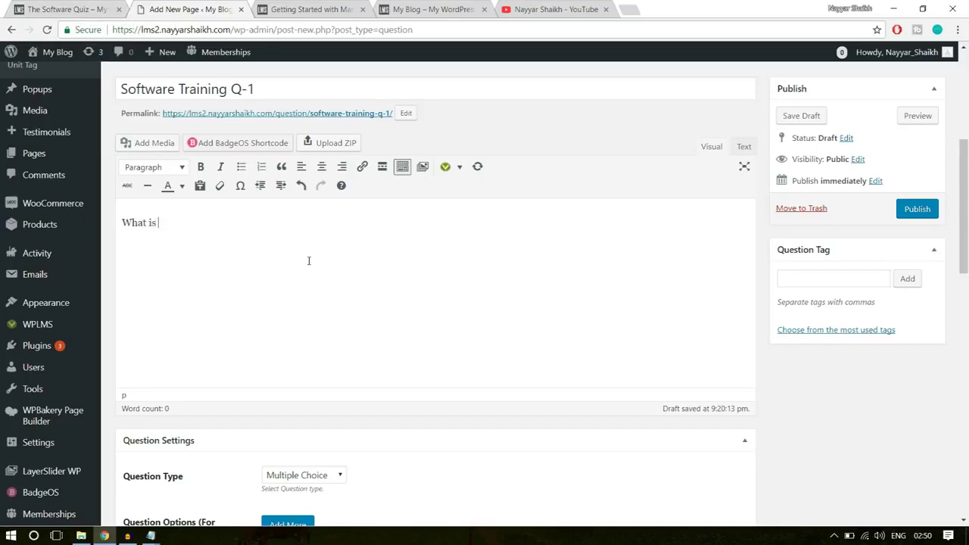
{"action": "type", "text": " the Capital of India?"}
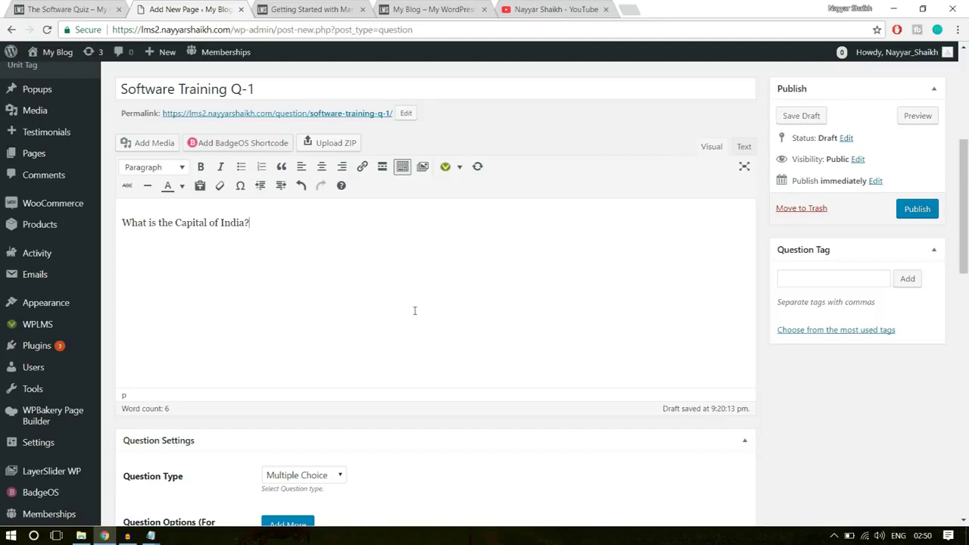
{"action": "scroll", "coordinate": [445, 324], "scroll_direction": "down", "scroll_amount": 3}
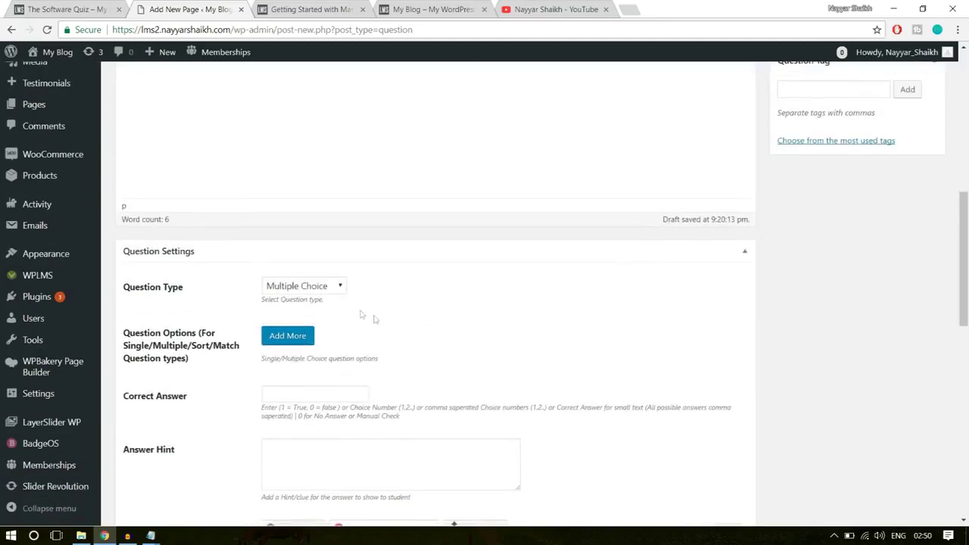
Keep the question type as Multiple Choice and enter Mumbai as the first option
{"action": "scroll", "coordinate": [237, 301], "scroll_direction": "down", "scroll_amount": 1}
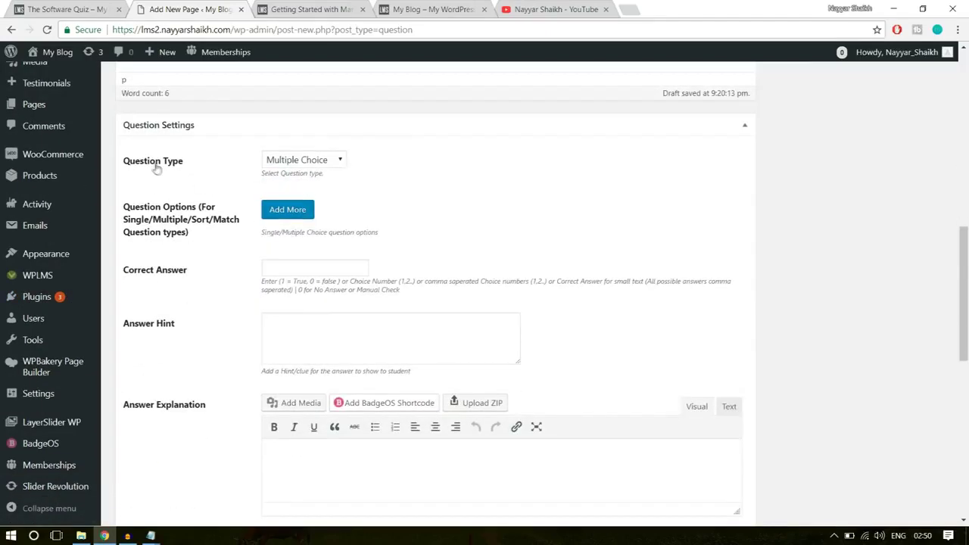
{"action": "left_click", "coordinate": [306, 159]}
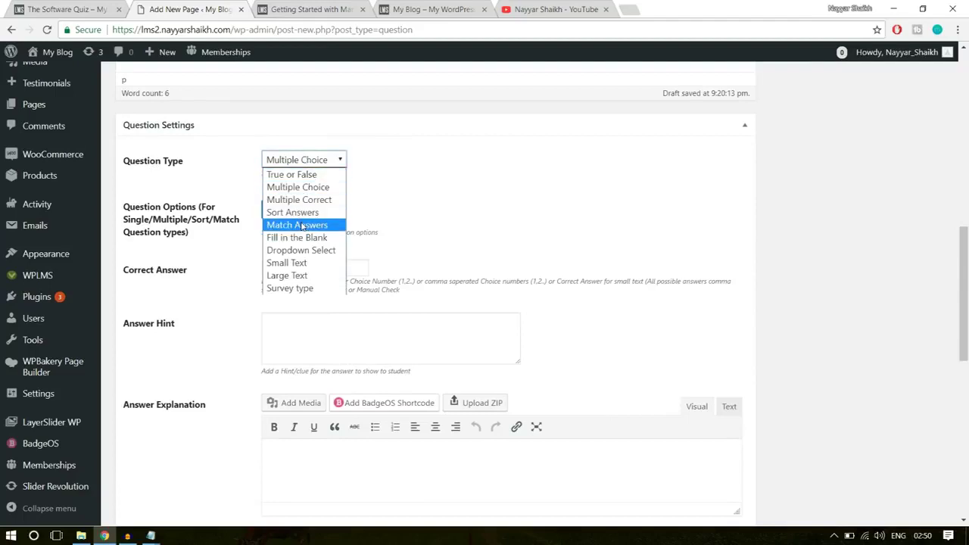
{"action": "left_click", "coordinate": [431, 190]}
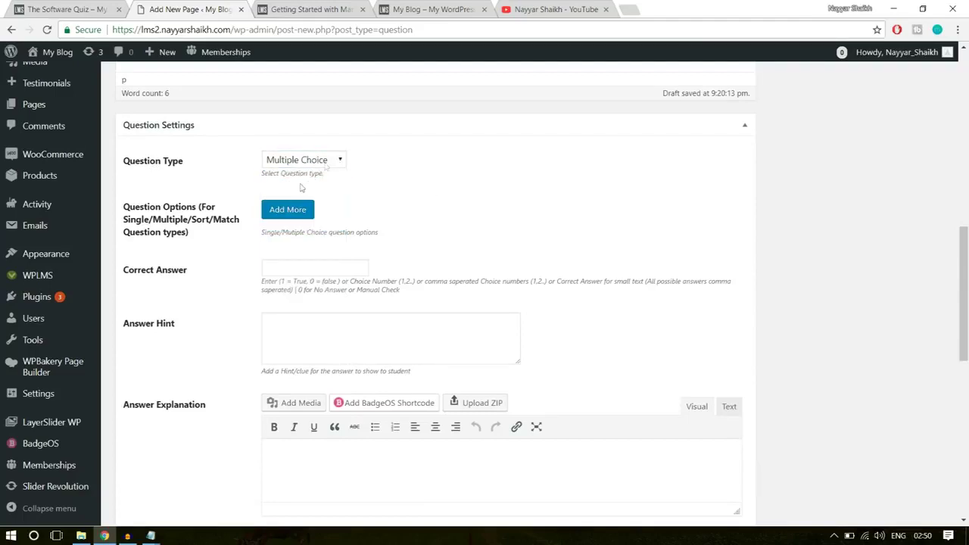
{"action": "left_click", "coordinate": [288, 210]}
{"action": "left_click", "coordinate": [360, 232]}
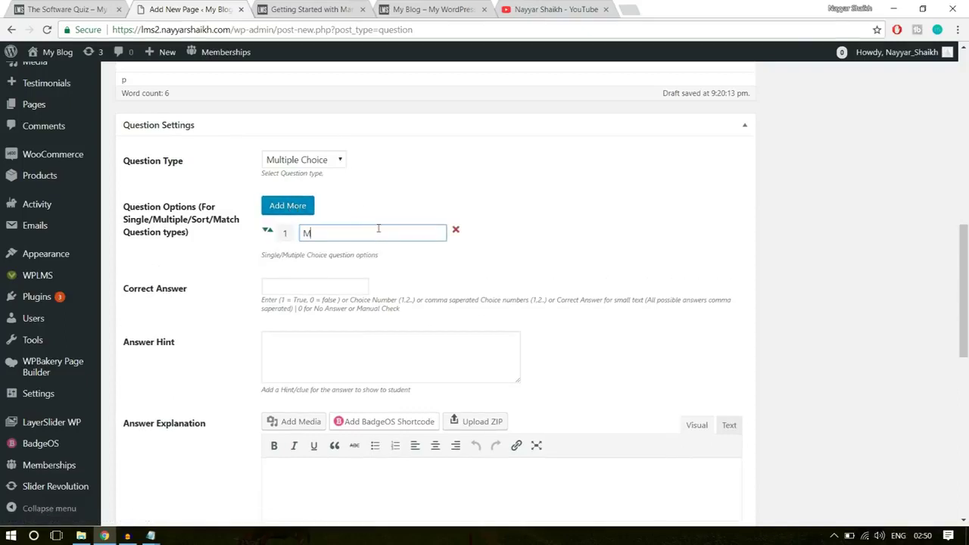
{"action": "type", "text": "bai"}
Add Chennai, Delhi and Goa as answer options 2, 3 and 4
{"action": "left_click", "coordinate": [288, 204]}
{"action": "left_click", "coordinate": [343, 257]}
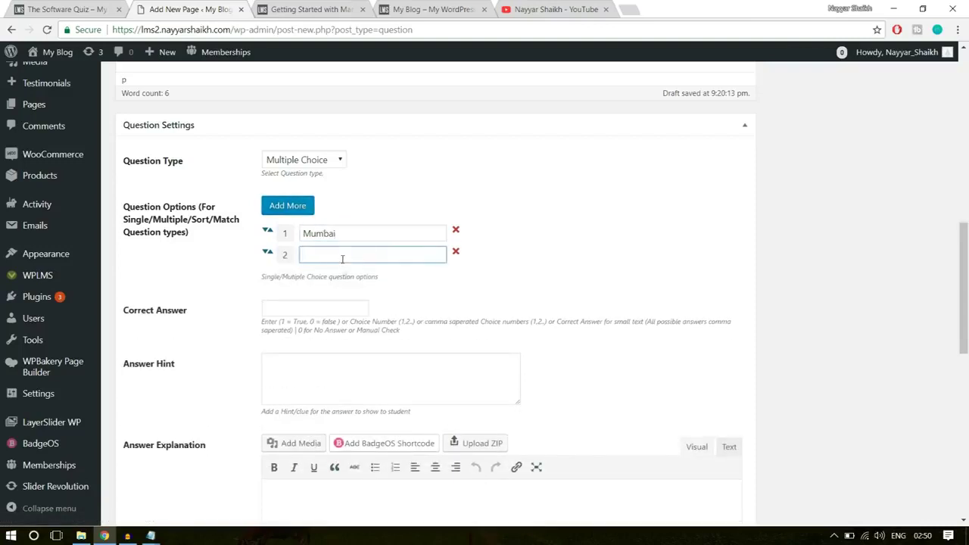
{"action": "type", "text": "Chenn"}
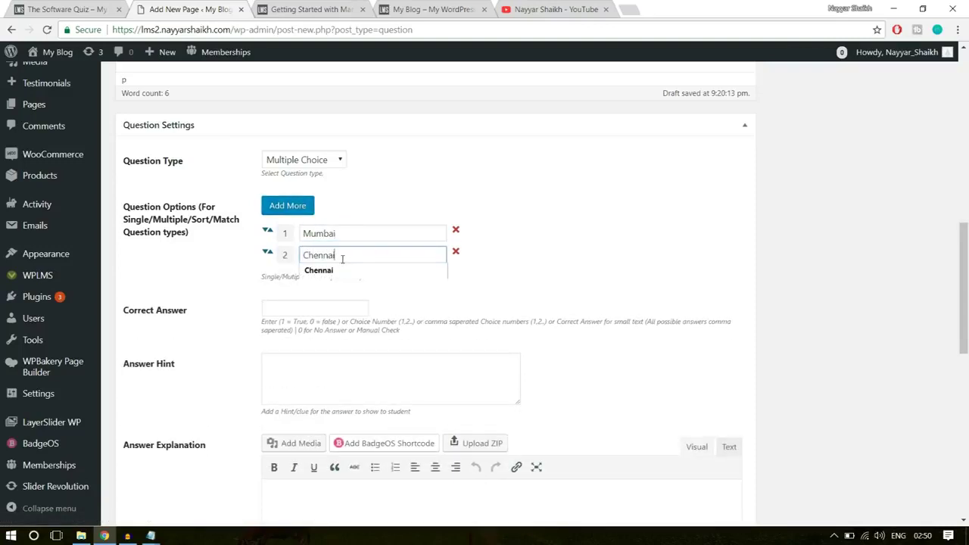
{"action": "type", "text": "ai"}
{"action": "left_click", "coordinate": [288, 205]}
{"action": "left_click", "coordinate": [345, 278]}
{"action": "type", "text": "Delhi"}
{"action": "left_click", "coordinate": [640, 299]}
{"action": "left_click", "coordinate": [288, 205]}
{"action": "left_click", "coordinate": [322, 303]}
{"action": "type", "text": "Goa"}
{"action": "left_click", "coordinate": [637, 299]}
Set the correct answer to 3, which is Delhi
{"action": "double_click", "coordinate": [334, 275]}
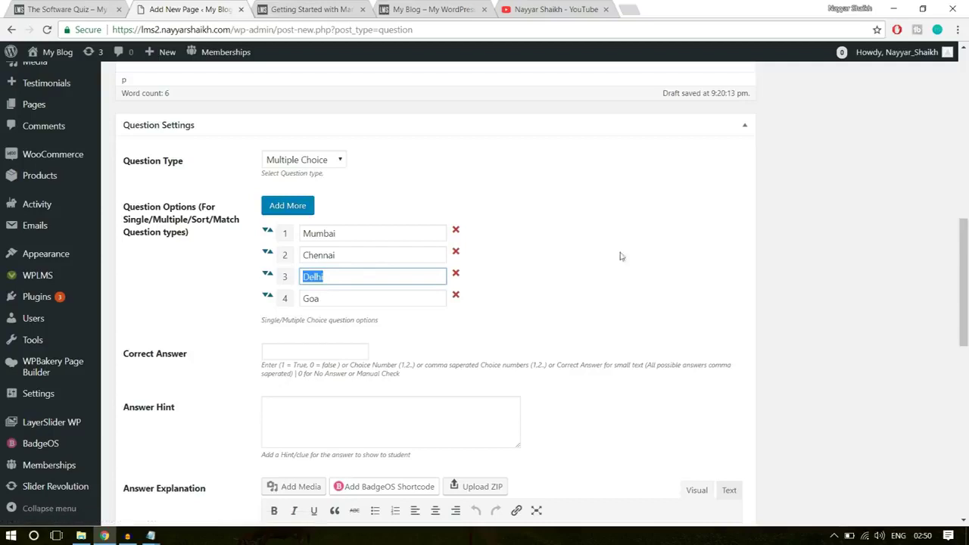
{"action": "left_click", "coordinate": [341, 351]}
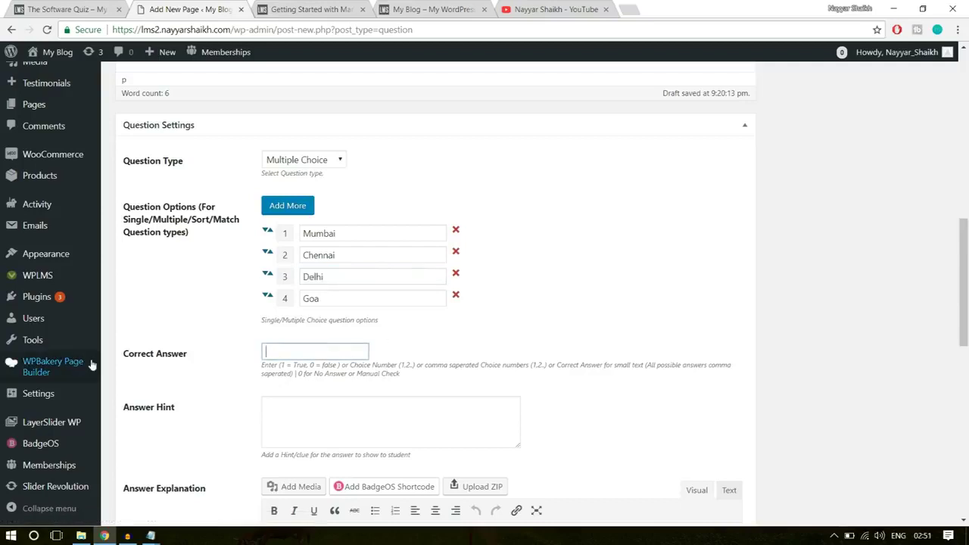
{"action": "left_click_drag", "start_coordinate": [190, 357], "coordinate": [124, 355]}
{"action": "left_click", "coordinate": [186, 352]}
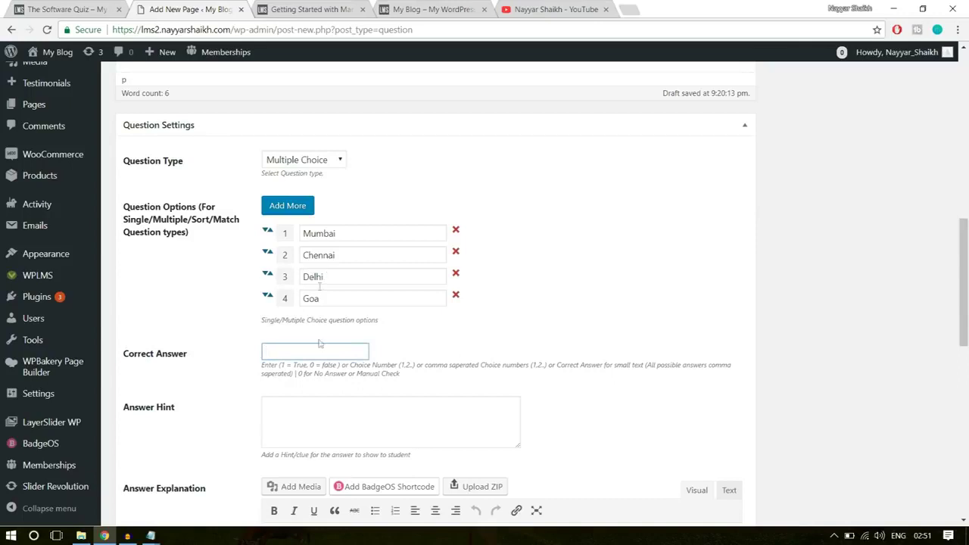
{"action": "type", "text": "3"}
{"action": "scroll", "coordinate": [626, 331], "scroll_direction": "down", "scroll_amount": 2}
{"action": "left_click", "coordinate": [390, 296]}
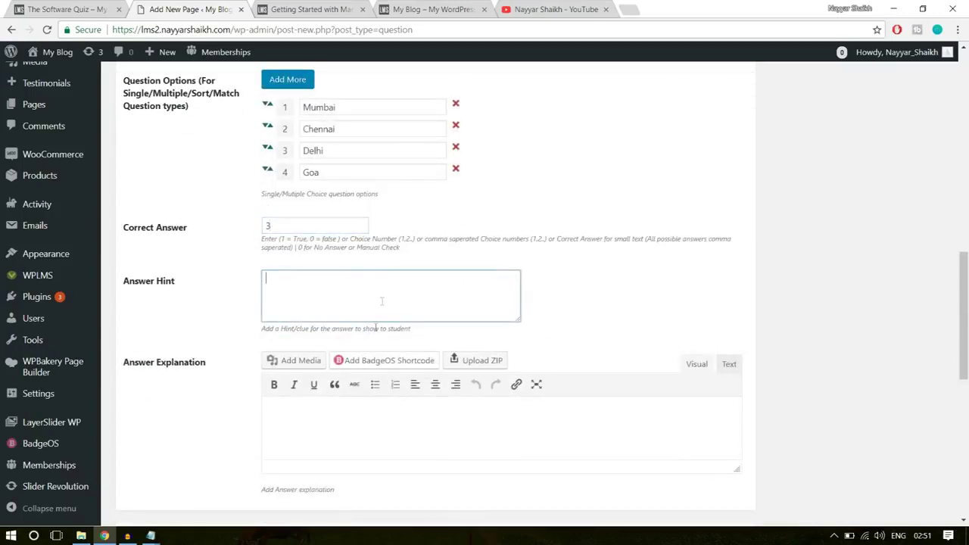
{"action": "left_click", "coordinate": [317, 429]}
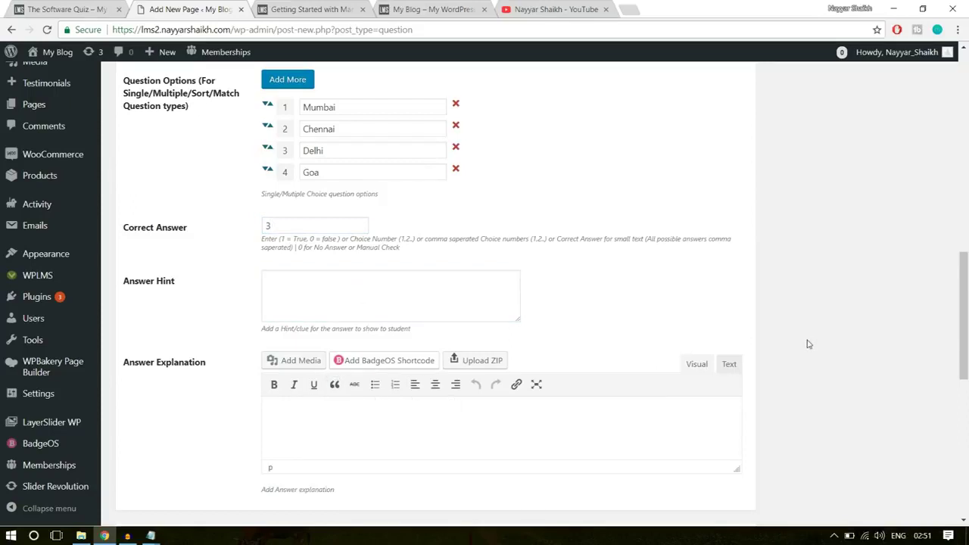
Add the tag 'software' to Software Training Q-1 and publish the question
{"action": "scroll", "coordinate": [809, 345], "scroll_direction": "down", "scroll_amount": 2}
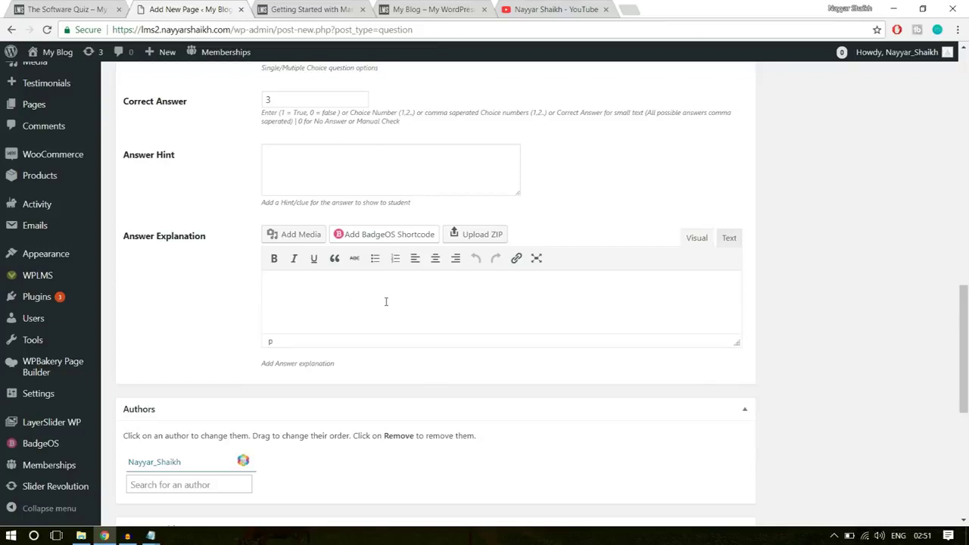
{"action": "scroll", "coordinate": [835, 297], "scroll_direction": "up", "scroll_amount": 8}
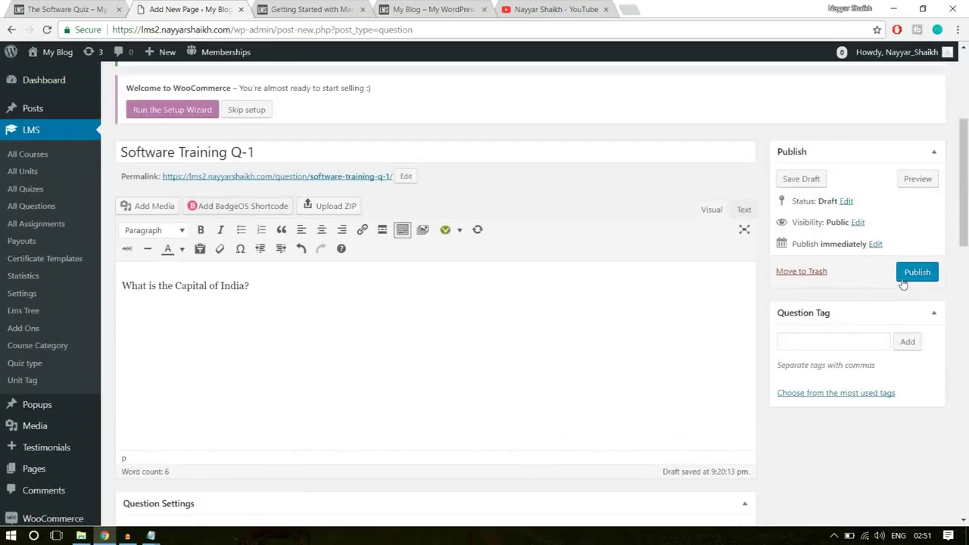
{"action": "left_click", "coordinate": [835, 340]}
{"action": "type", "text": "ftware"}
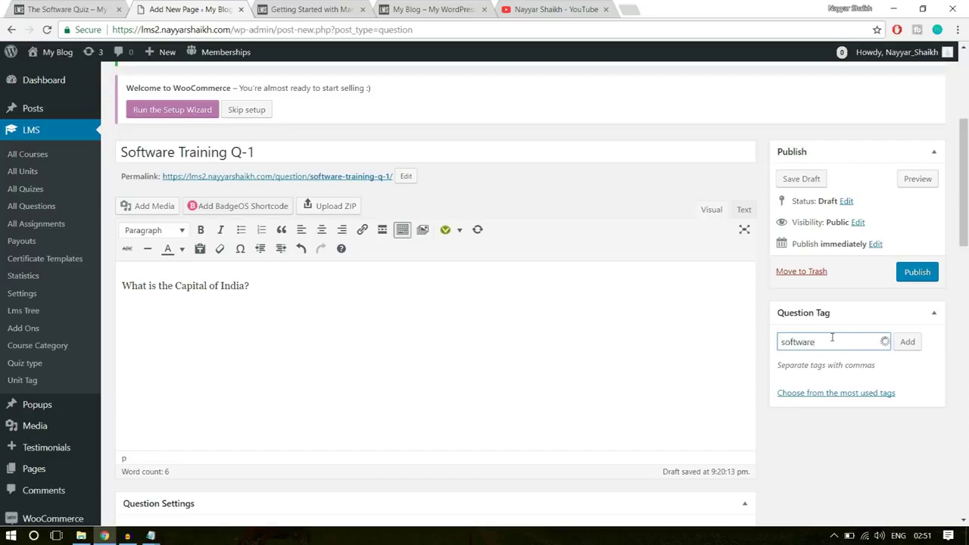
{"action": "key", "text": "Return"}
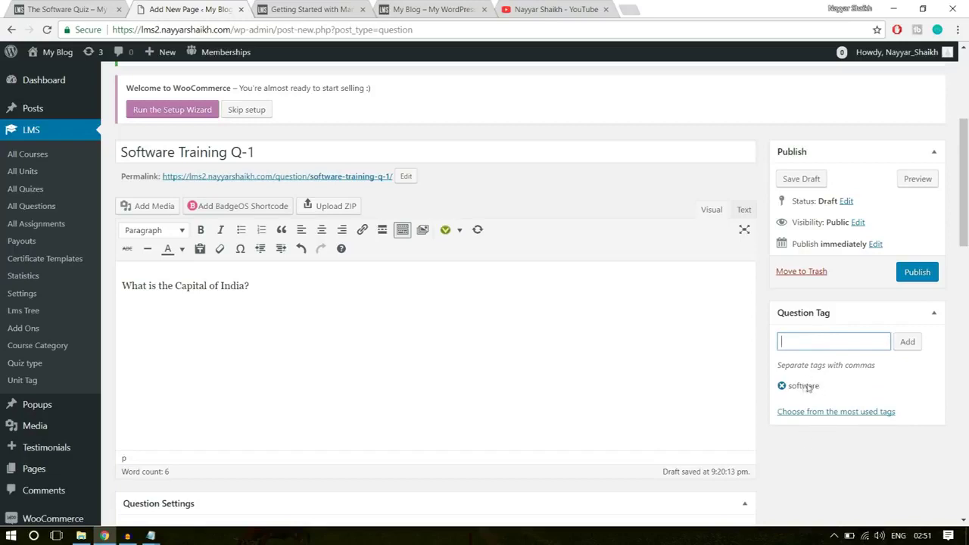
{"action": "left_click", "coordinate": [923, 277]}
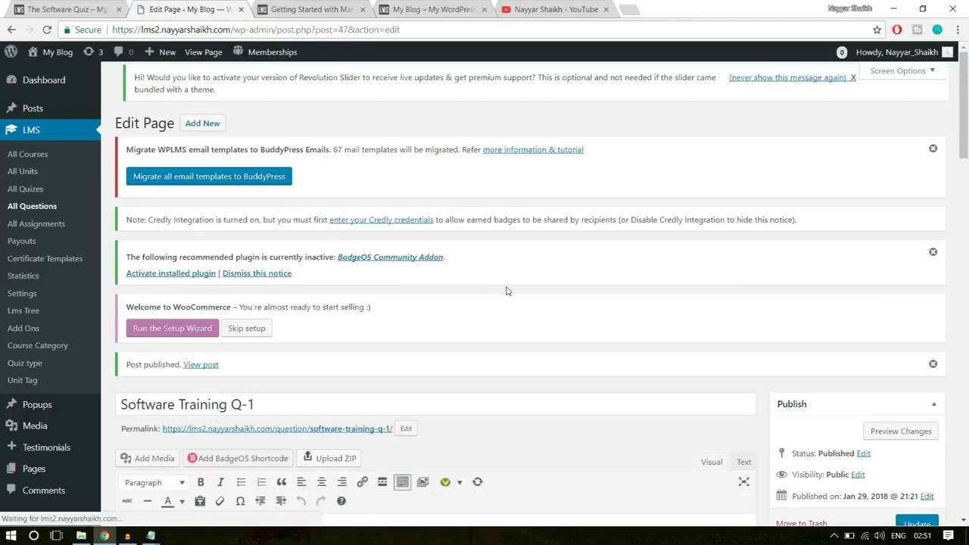
{"action": "scroll", "coordinate": [507, 292], "scroll_direction": "down", "scroll_amount": 1}
Create a new question and reuse the Q-1 title, changed to 'Software Training Q-2'
{"action": "scroll", "coordinate": [508, 291], "scroll_direction": "down", "scroll_amount": 2}
{"action": "left_click", "coordinate": [275, 219]}
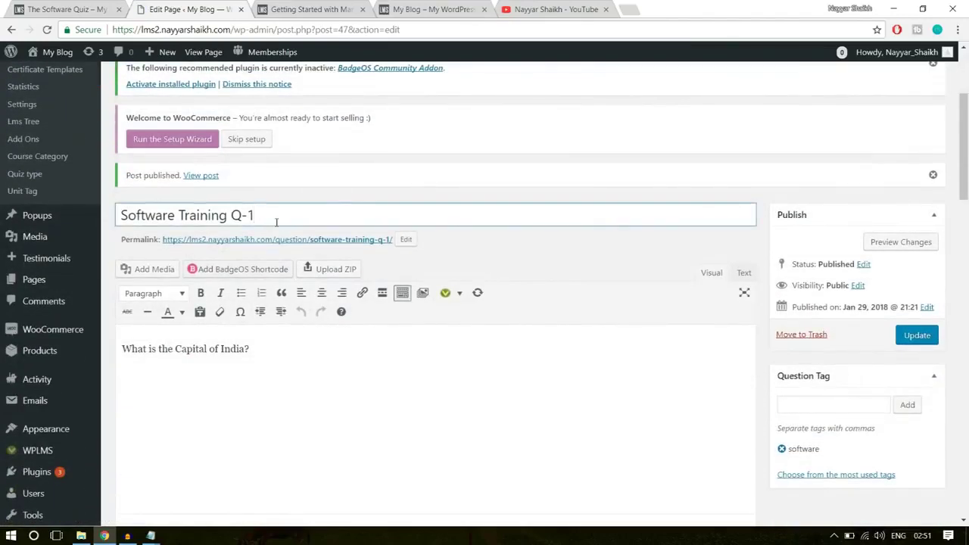
{"action": "key", "text": "ctrl+a"}
{"action": "key", "text": "ctrl+c"}
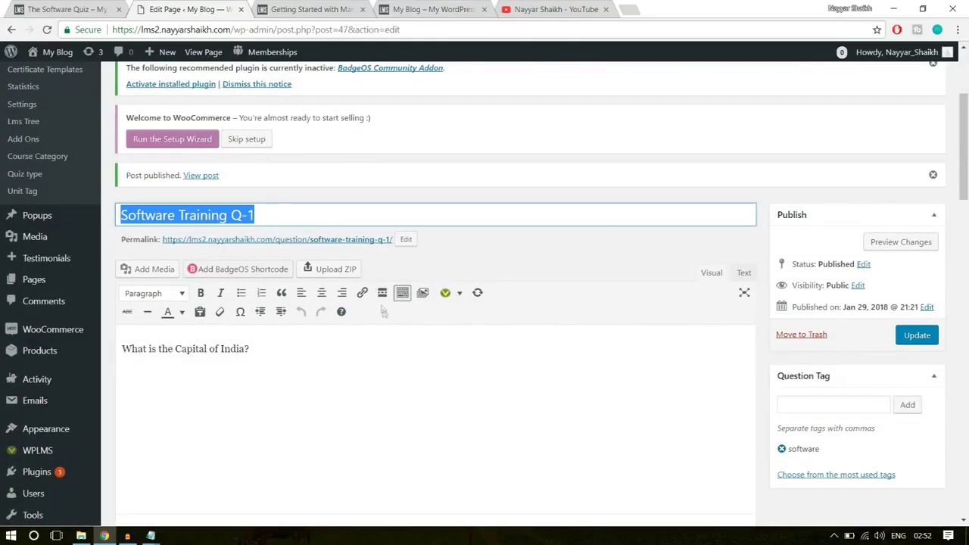
{"action": "scroll", "coordinate": [384, 313], "scroll_direction": "up", "scroll_amount": 2}
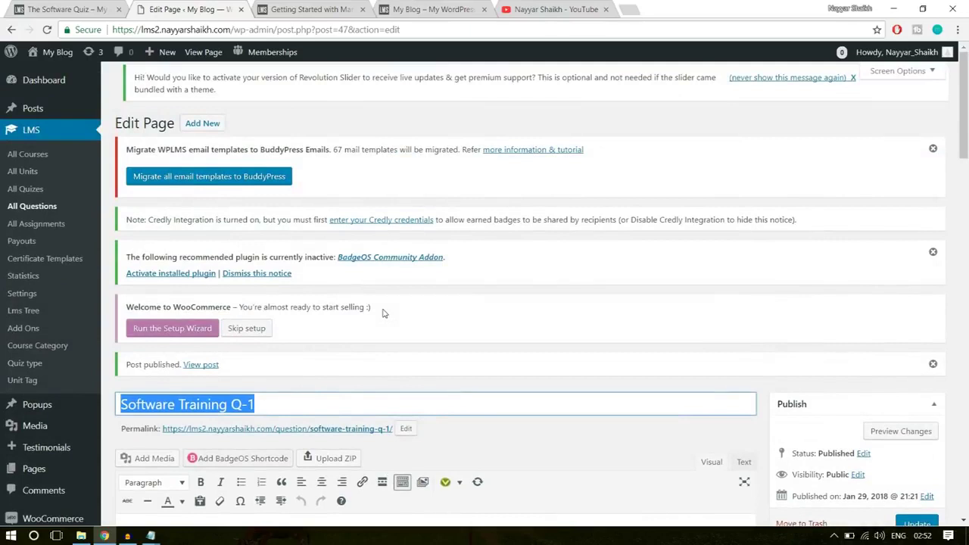
{"action": "left_click", "coordinate": [212, 124]}
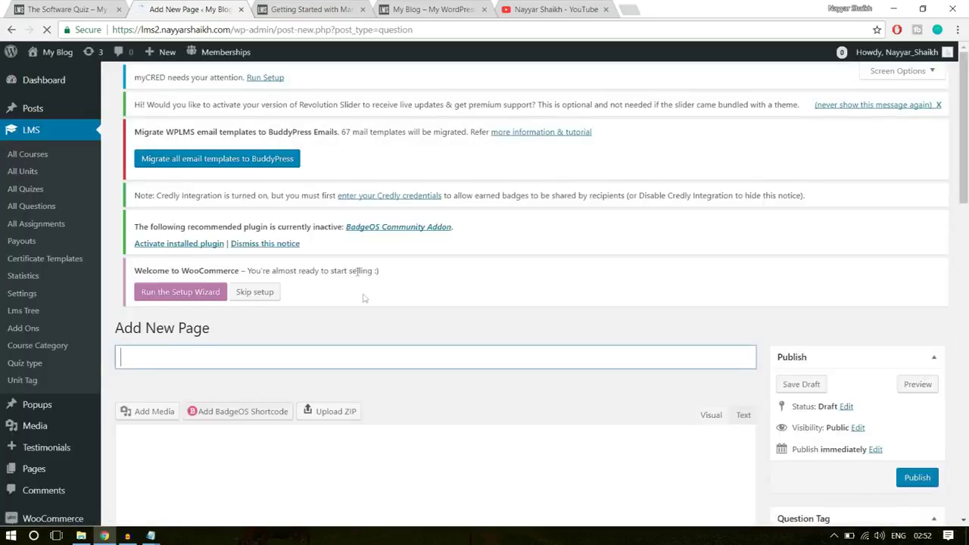
{"action": "key", "text": "ctrl+v"}
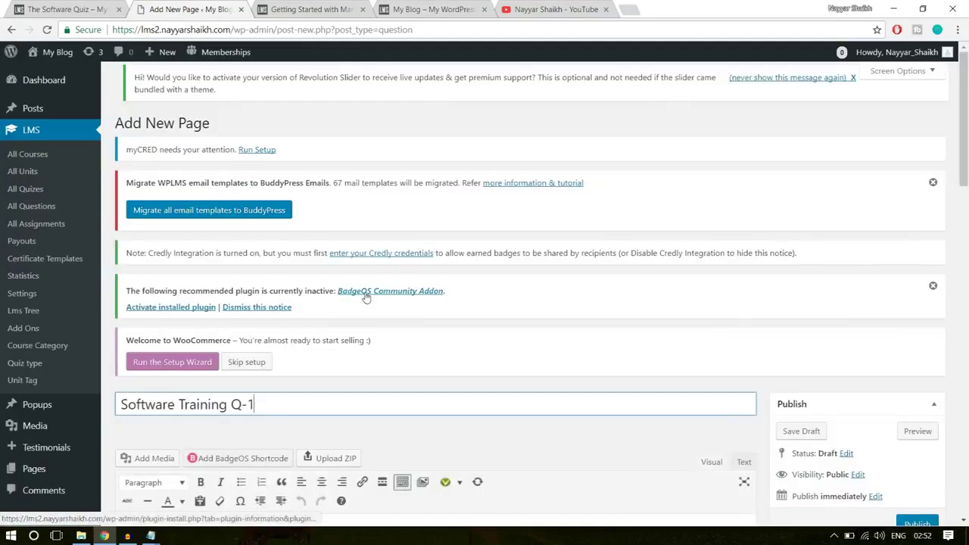
{"action": "key", "text": "BackSpace"}
{"action": "type", "text": "2"}
Type the placeholder 'Question?' as the question body
{"action": "scroll", "coordinate": [601, 278], "scroll_direction": "down", "scroll_amount": 2}
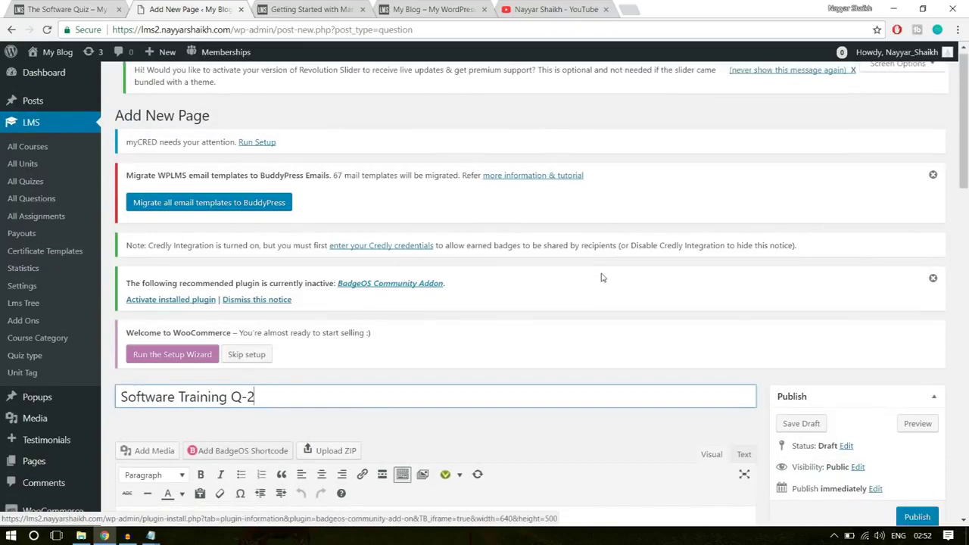
{"action": "scroll", "coordinate": [601, 278], "scroll_direction": "down", "scroll_amount": 3}
{"action": "left_click", "coordinate": [416, 347]}
{"action": "type", "text": "Question?"}
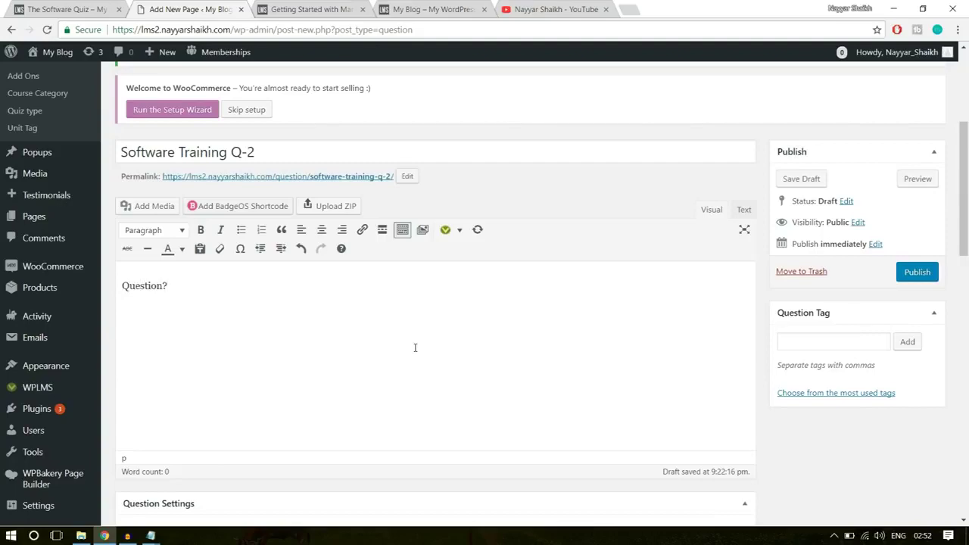
{"action": "scroll", "coordinate": [415, 348], "scroll_direction": "down", "scroll_amount": 5}
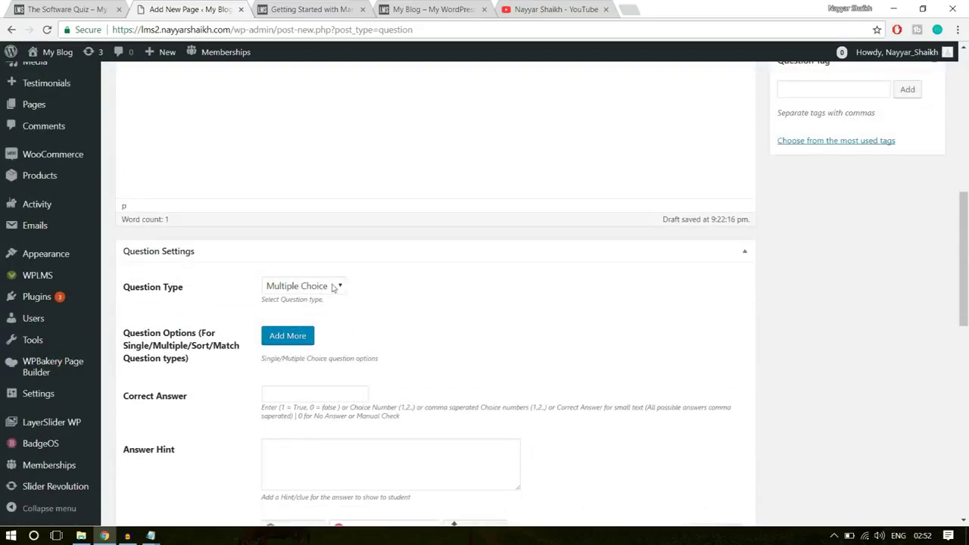
Add four answer options: Wrong, Wrong, Right and Wrong
{"action": "scroll", "coordinate": [424, 295], "scroll_direction": "down", "scroll_amount": 1}
{"action": "left_click", "coordinate": [305, 271]}
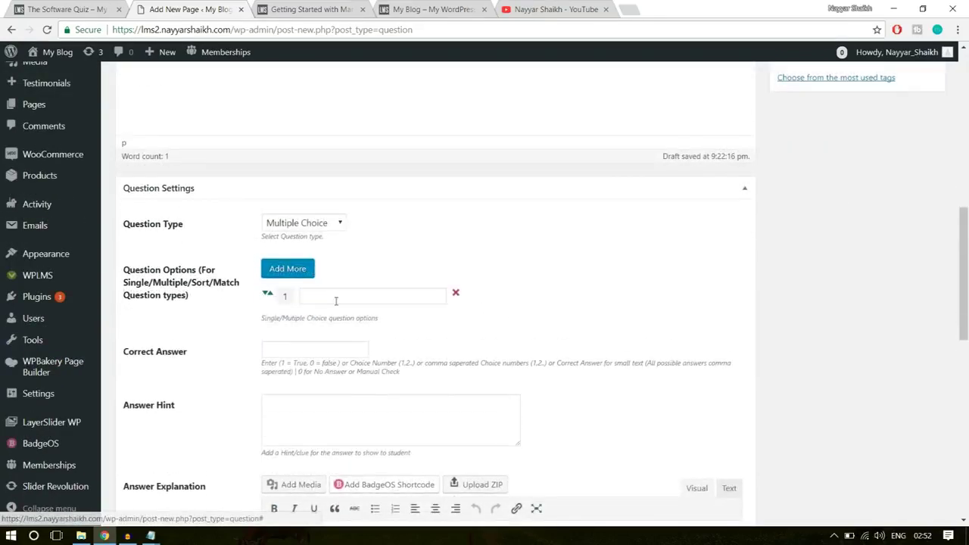
{"action": "left_click", "coordinate": [336, 299]}
{"action": "type", "text": "Wrong"}
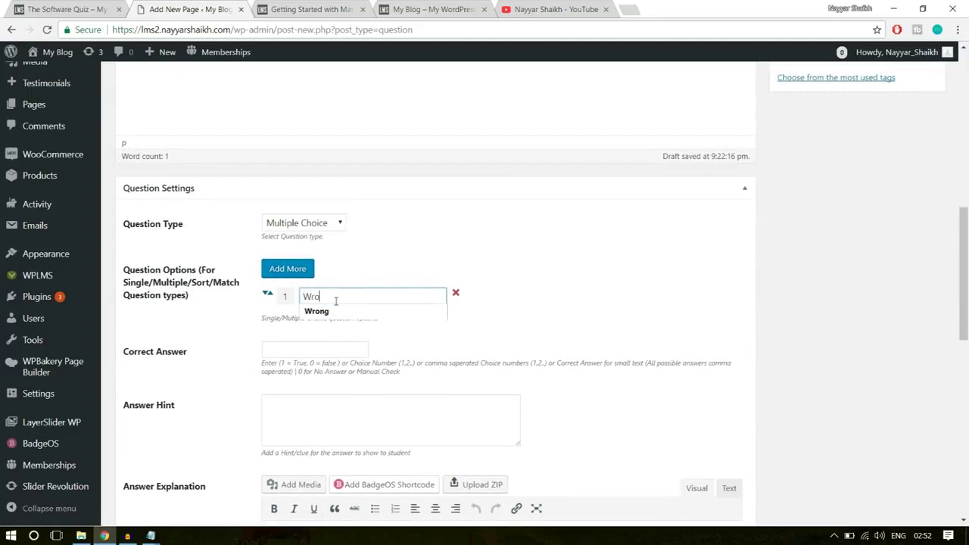
{"action": "left_click", "coordinate": [287, 270]}
{"action": "left_click", "coordinate": [334, 321]}
{"action": "type", "text": "W"}
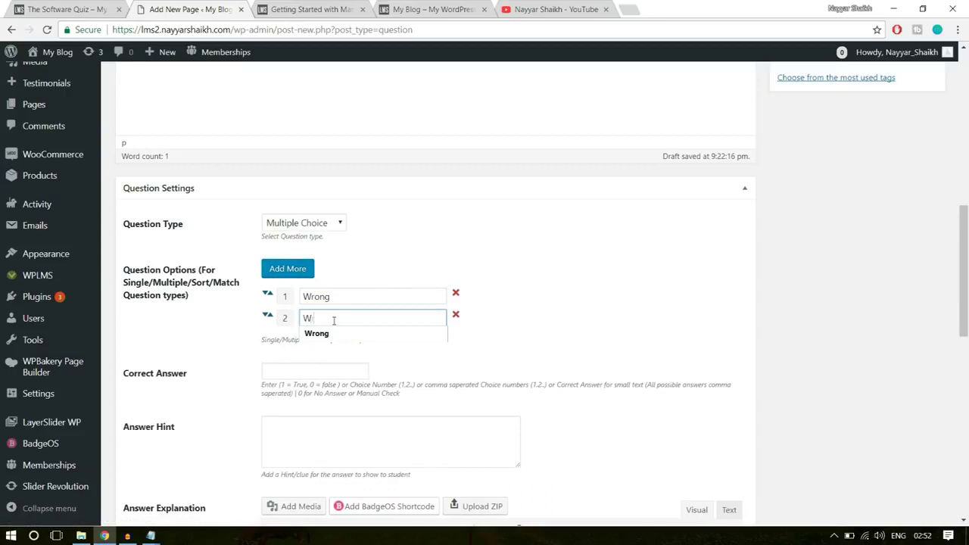
{"action": "type", "text": "rong"}
{"action": "left_click", "coordinate": [287, 269]}
{"action": "left_click", "coordinate": [359, 332]}
{"action": "type", "text": "Right"}
{"action": "left_click", "coordinate": [295, 274]}
{"action": "left_click", "coordinate": [324, 360]}
{"action": "type", "text": "Wrong"}
{"action": "left_click", "coordinate": [515, 307]}
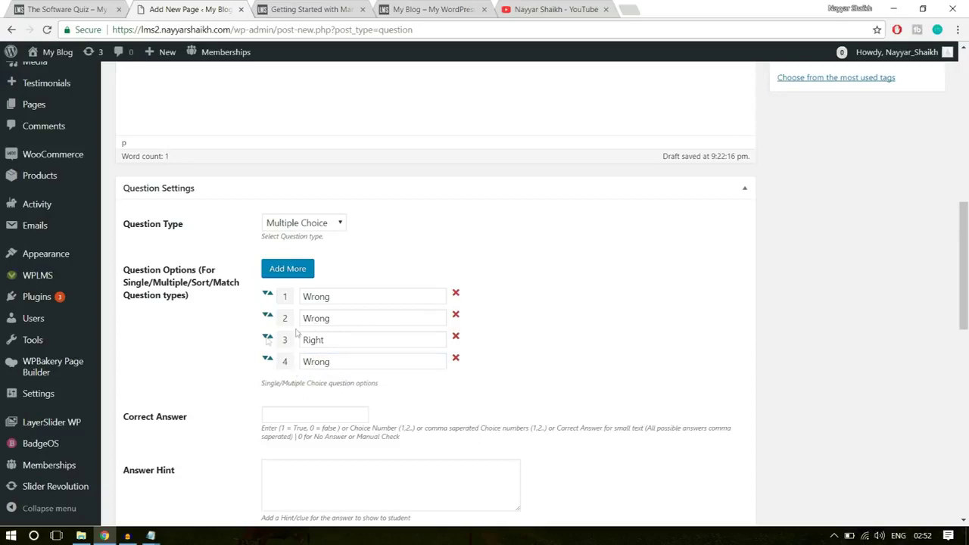
Move the Right option to the top and set the correct answer to 1
{"action": "left_click_drag", "start_coordinate": [267, 338], "coordinate": [340, 301]}
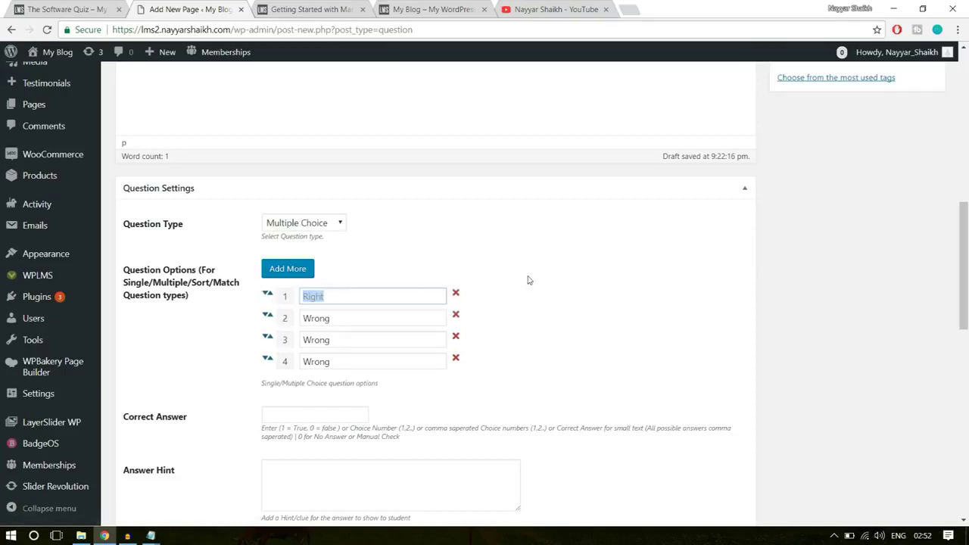
{"action": "left_click", "coordinate": [306, 415]}
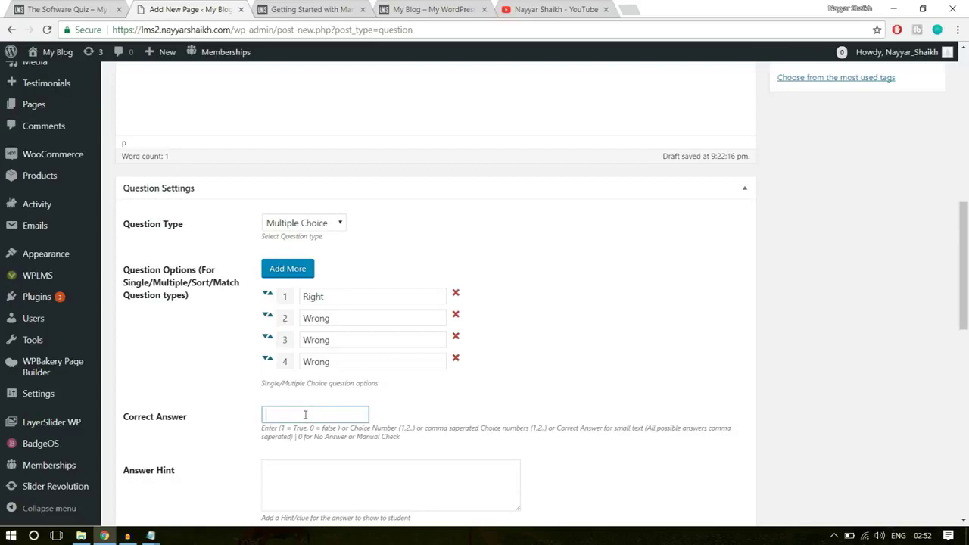
{"action": "type", "text": "1"}
{"action": "left_click", "coordinate": [519, 401]}
{"action": "left_click_drag", "start_coordinate": [331, 295], "coordinate": [281, 299]}
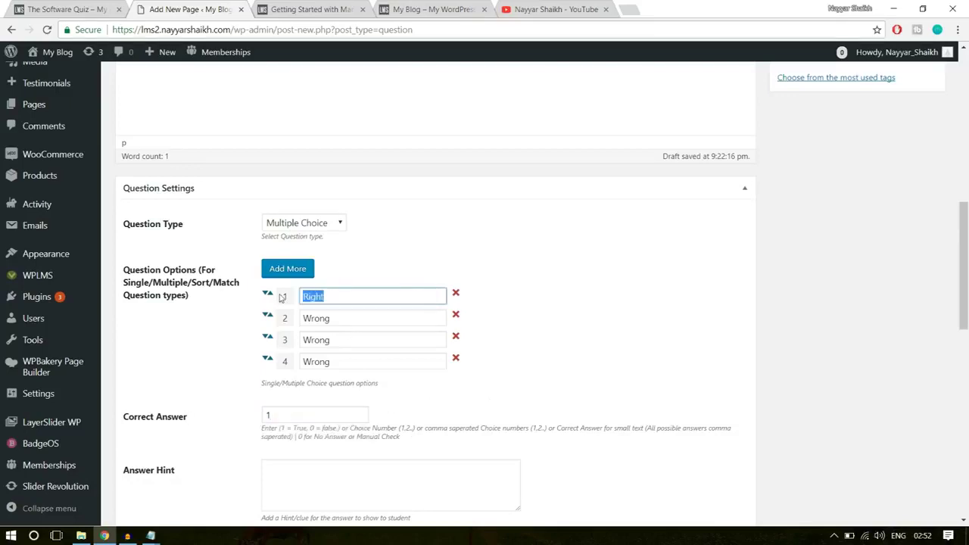
{"action": "left_click", "coordinate": [277, 404]}
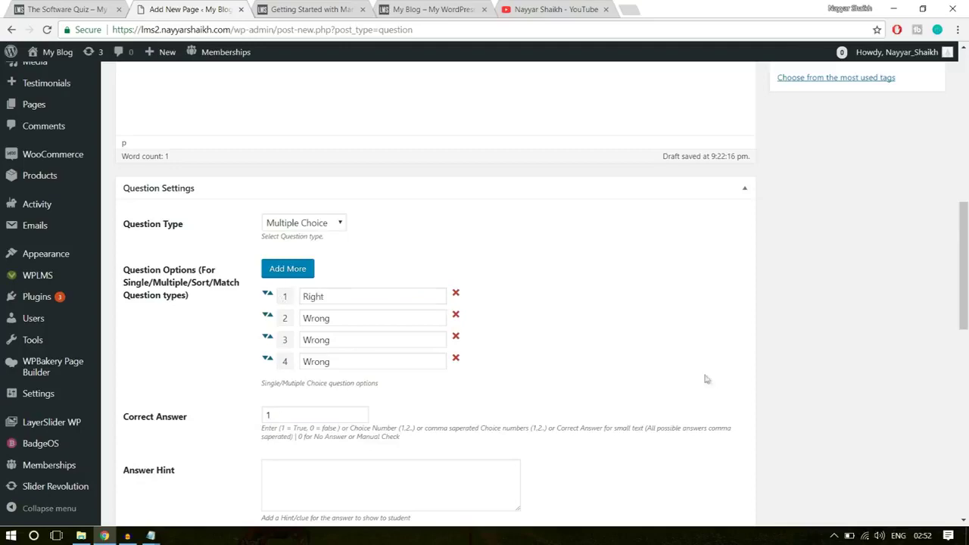
{"action": "scroll", "coordinate": [707, 383], "scroll_direction": "down", "scroll_amount": 3}
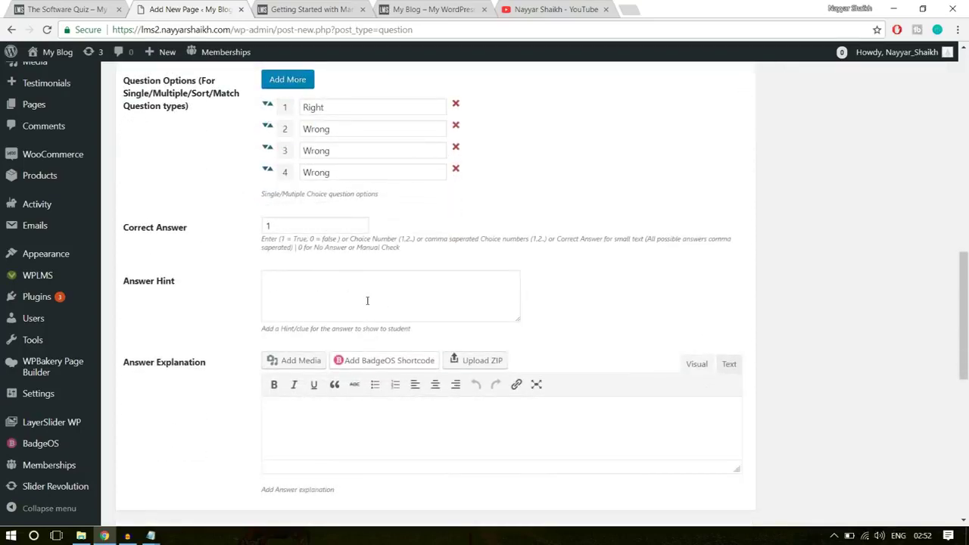
{"action": "scroll", "coordinate": [389, 416], "scroll_direction": "down", "scroll_amount": 3}
{"action": "scroll", "coordinate": [389, 420], "scroll_direction": "up", "scroll_amount": 2}
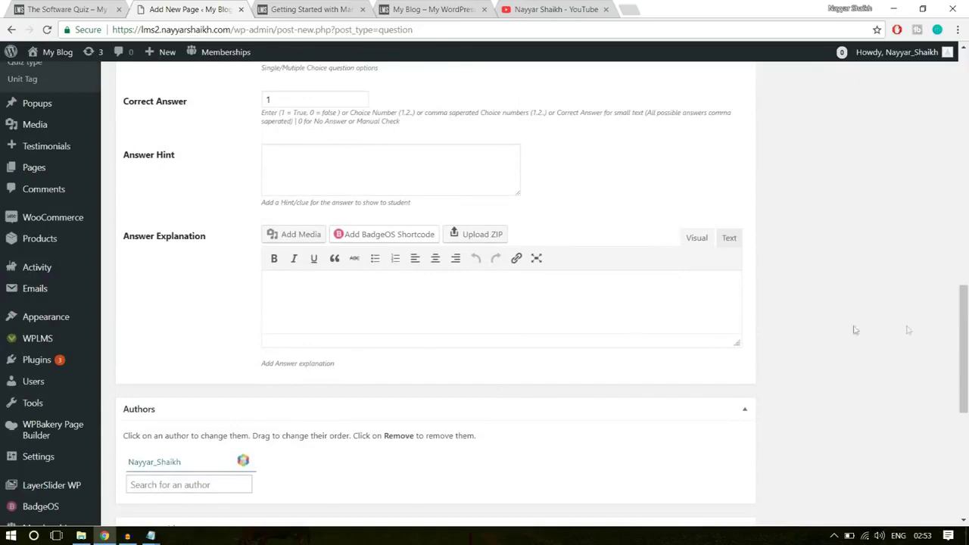
{"action": "scroll", "coordinate": [856, 330], "scroll_direction": "up", "scroll_amount": 8}
{"action": "left_click", "coordinate": [814, 342]}
Publish Software Training Q-2, then go to the LMS All Quizzes list
{"action": "left_click", "coordinate": [918, 272]}
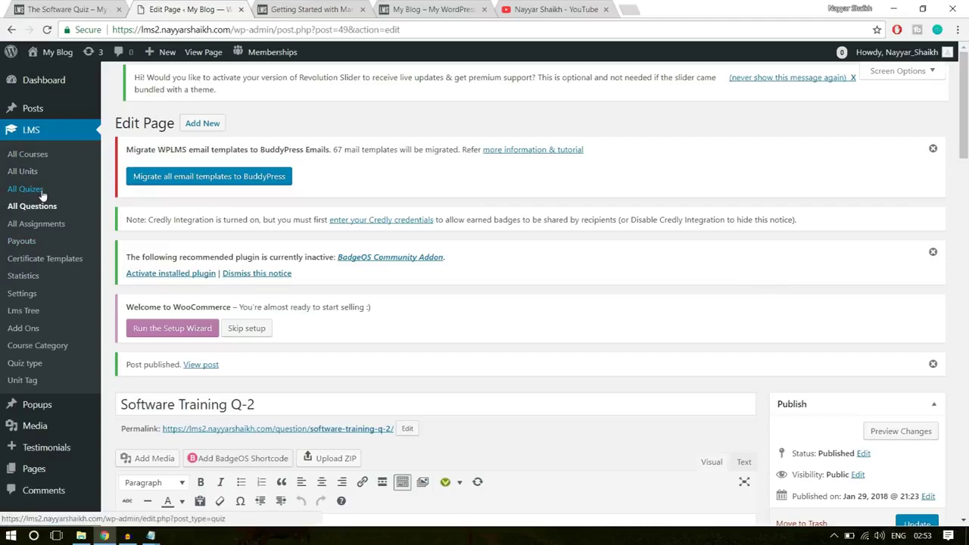
{"action": "left_click", "coordinate": [27, 190]}
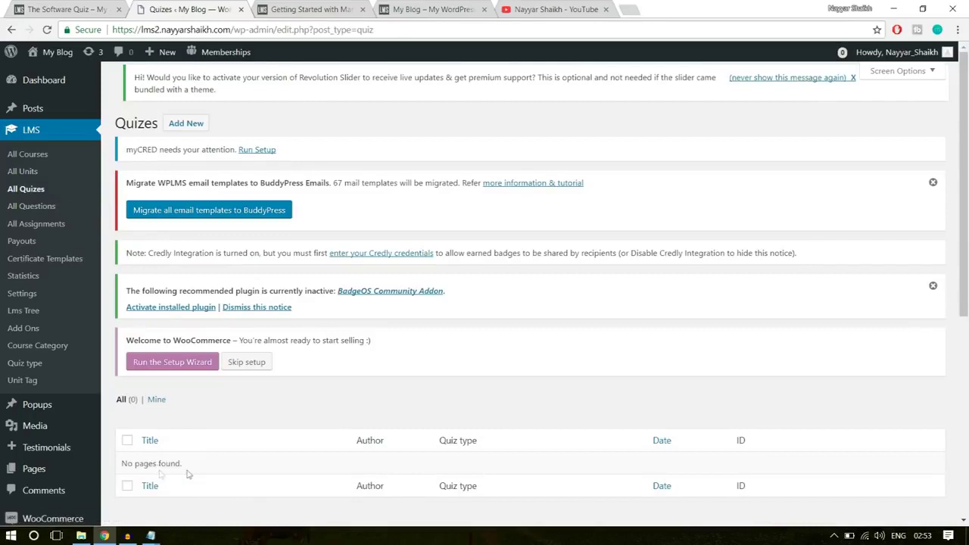
Create a new quiz titled 'The Software Quiz', copied from the existing quiz page heading
{"action": "triple_click", "coordinate": [187, 463]}
{"action": "left_click", "coordinate": [201, 459]}
{"action": "left_click", "coordinate": [192, 129]}
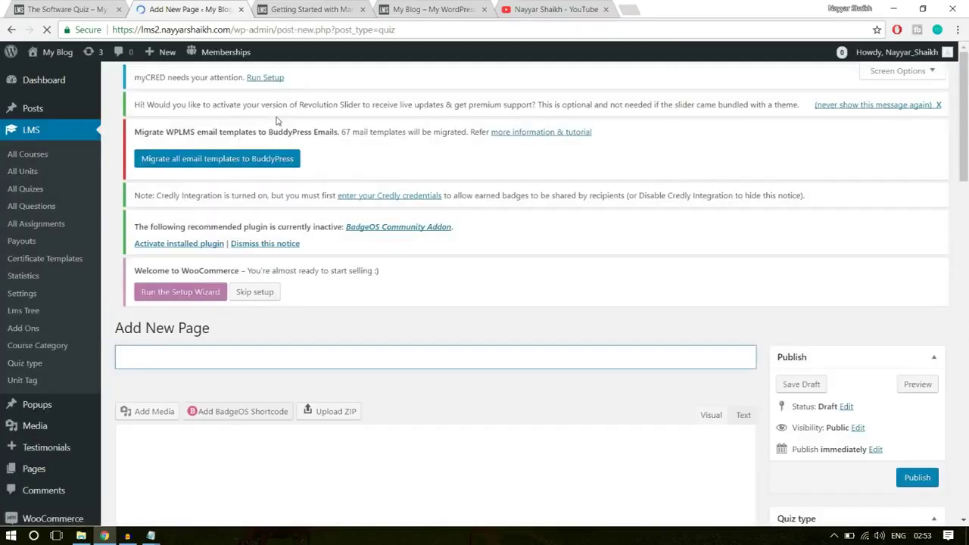
{"action": "scroll", "coordinate": [489, 265], "scroll_direction": "down", "scroll_amount": 2}
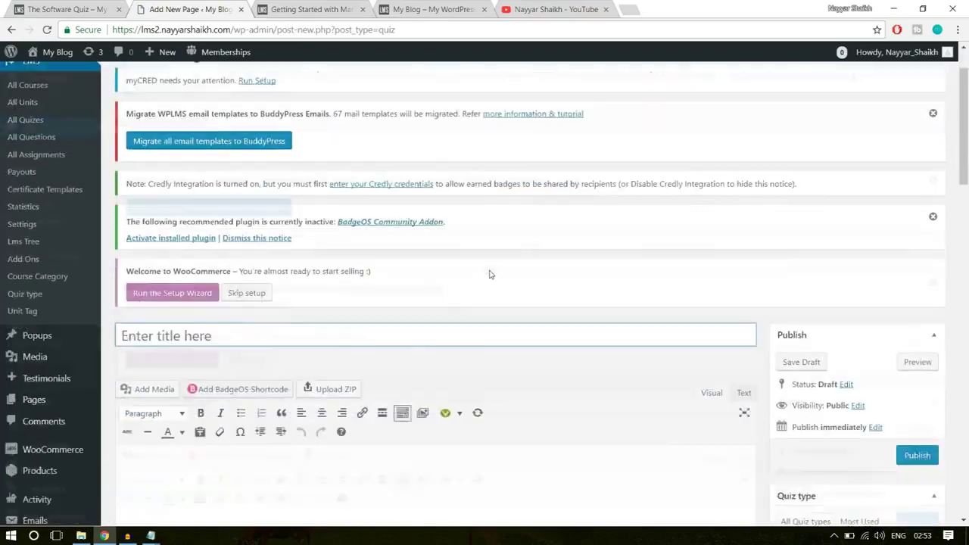
{"action": "left_click", "coordinate": [50, 6]}
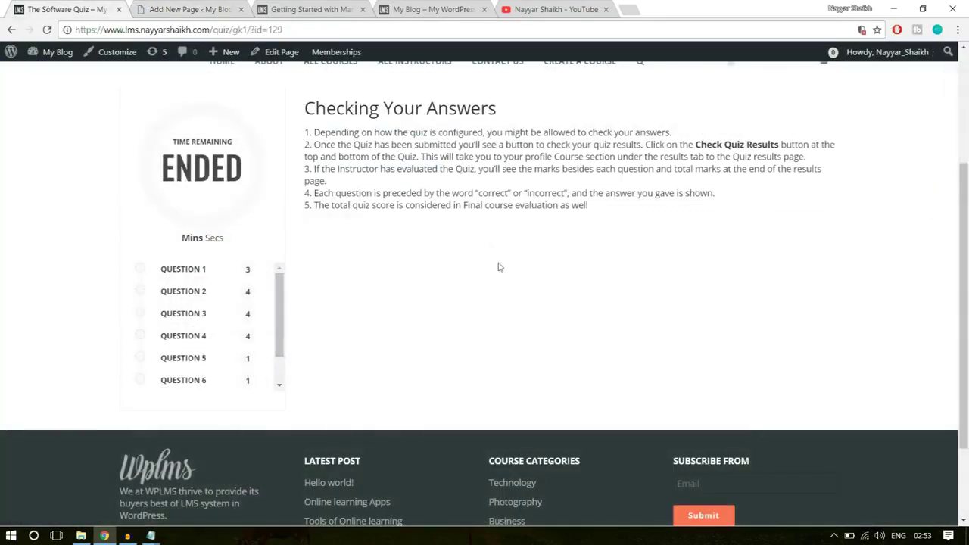
{"action": "scroll", "coordinate": [497, 266], "scroll_direction": "up", "scroll_amount": 3}
{"action": "left_click_drag", "start_coordinate": [118, 168], "coordinate": [359, 163]}
{"action": "key", "text": "ctrl+c"}
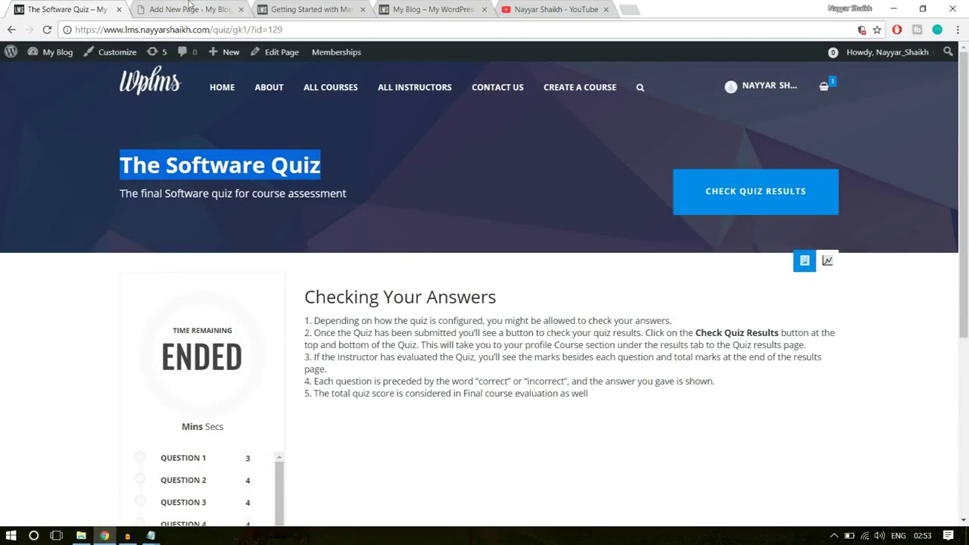
{"action": "left_click", "coordinate": [193, 9]}
{"action": "key", "text": "ctrl+v"}
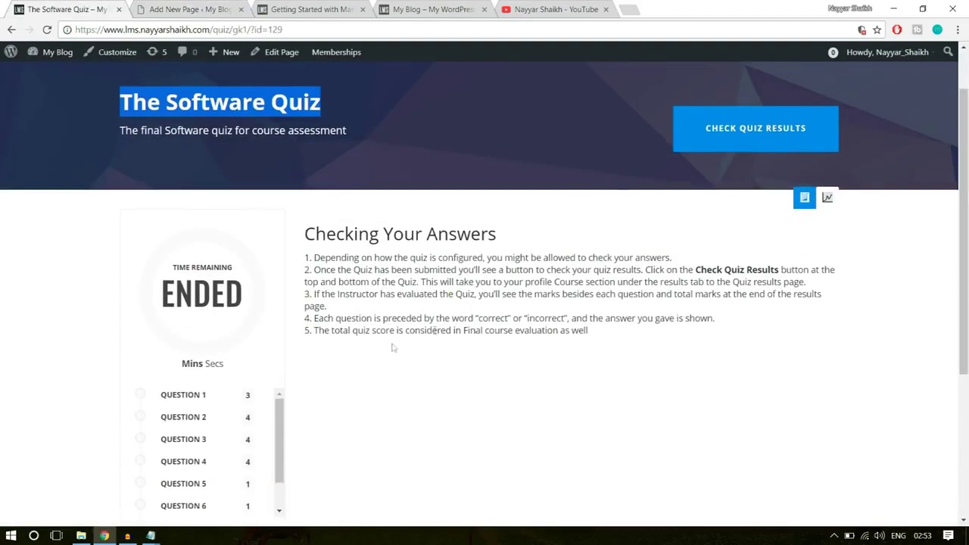
Place the caret in the empty quiz description and select the Checking Your Answers heading
{"action": "scroll", "coordinate": [453, 283], "scroll_direction": "down", "scroll_amount": 1}
{"action": "left_click_drag", "start_coordinate": [314, 196], "coordinate": [305, 171]}
{"action": "left_click", "coordinate": [326, 198]}
{"action": "left_click", "coordinate": [193, 9]}
{"action": "scroll", "coordinate": [373, 337], "scroll_direction": "down", "scroll_amount": 3}
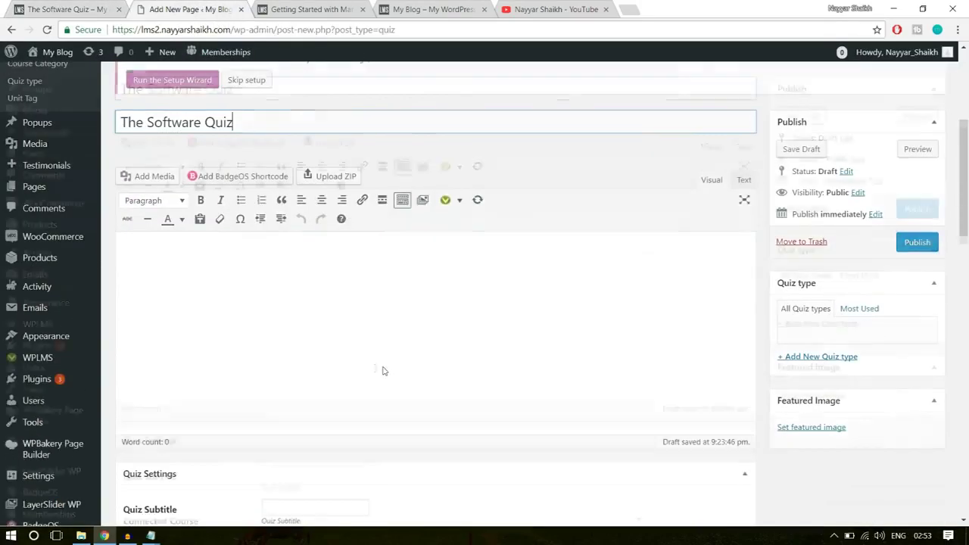
{"action": "left_click", "coordinate": [283, 273]}
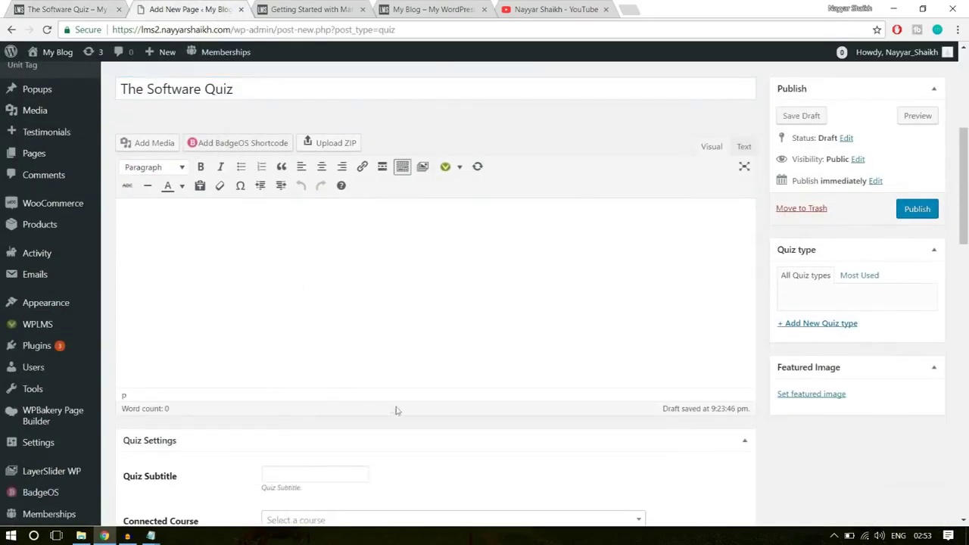
{"action": "left_click", "coordinate": [68, 9]}
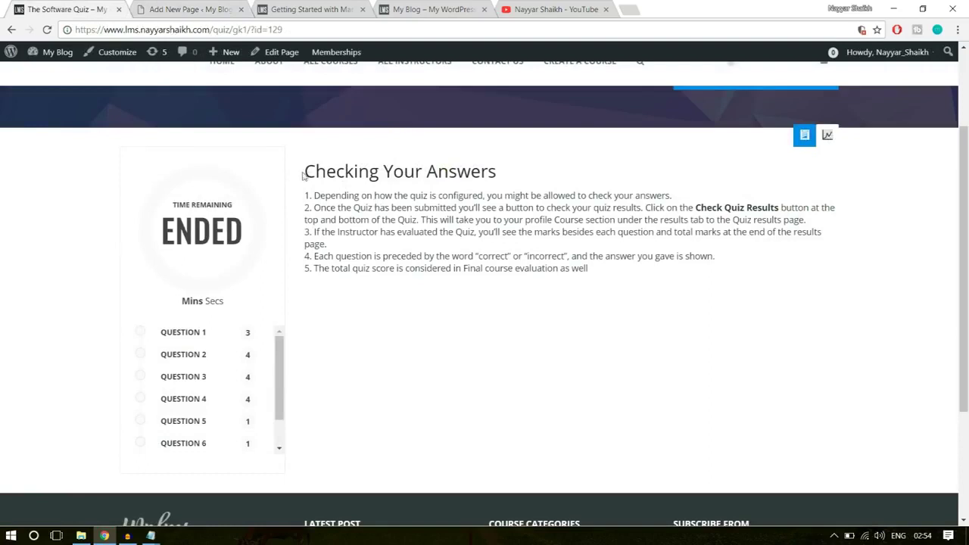
{"action": "left_click_drag", "start_coordinate": [304, 171], "coordinate": [513, 181]}
Open the Course Statements document from the E:\WPLMS folder
{"action": "left_click", "coordinate": [512, 181]}
{"action": "left_click", "coordinate": [81, 536]}
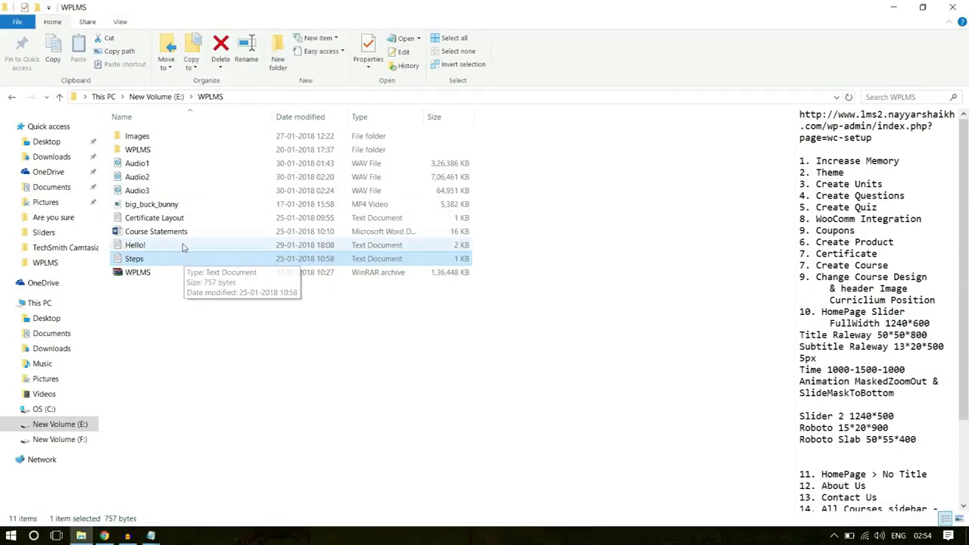
{"action": "left_click", "coordinate": [180, 235]}
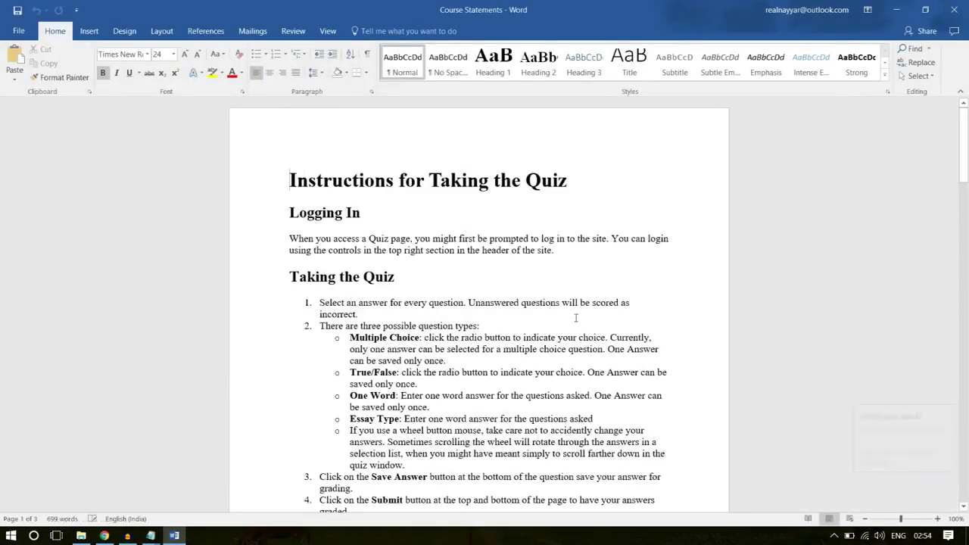
Copy the Checking Your Answers heading and its five numbered points from Course Statements
{"action": "scroll", "coordinate": [497, 276], "scroll_direction": "down", "scroll_amount": 1}
{"action": "scroll", "coordinate": [439, 242], "scroll_direction": "up", "scroll_amount": 1}
{"action": "scroll", "coordinate": [436, 319], "scroll_direction": "down", "scroll_amount": 1}
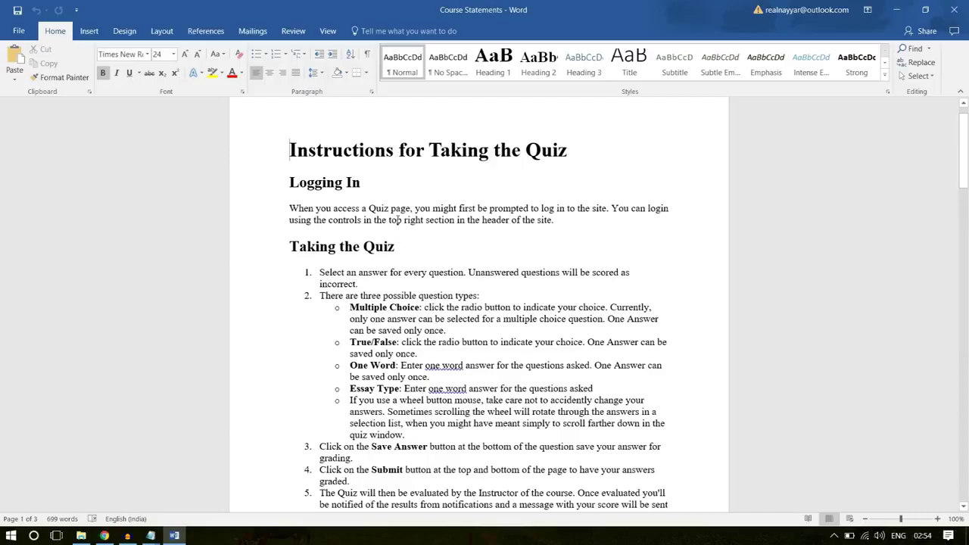
{"action": "scroll", "coordinate": [398, 220], "scroll_direction": "down", "scroll_amount": 8}
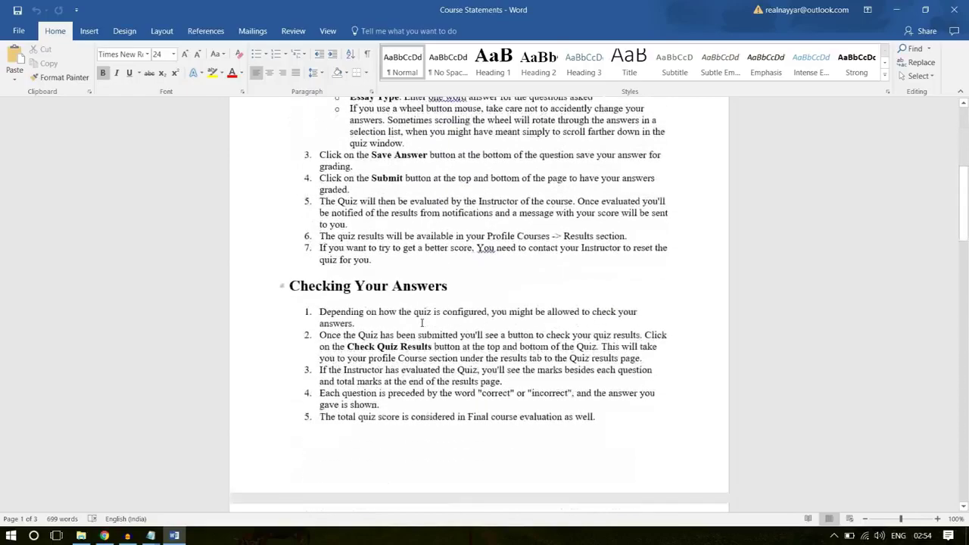
{"action": "scroll", "coordinate": [422, 324], "scroll_direction": "down", "scroll_amount": 2}
{"action": "left_click_drag", "start_coordinate": [608, 341], "coordinate": [265, 228]}
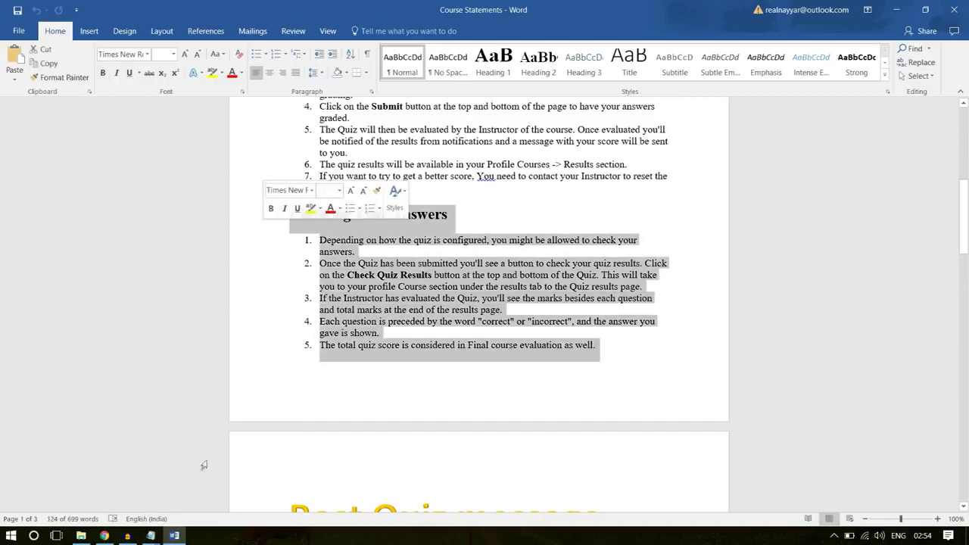
{"action": "left_click", "coordinate": [105, 535]}
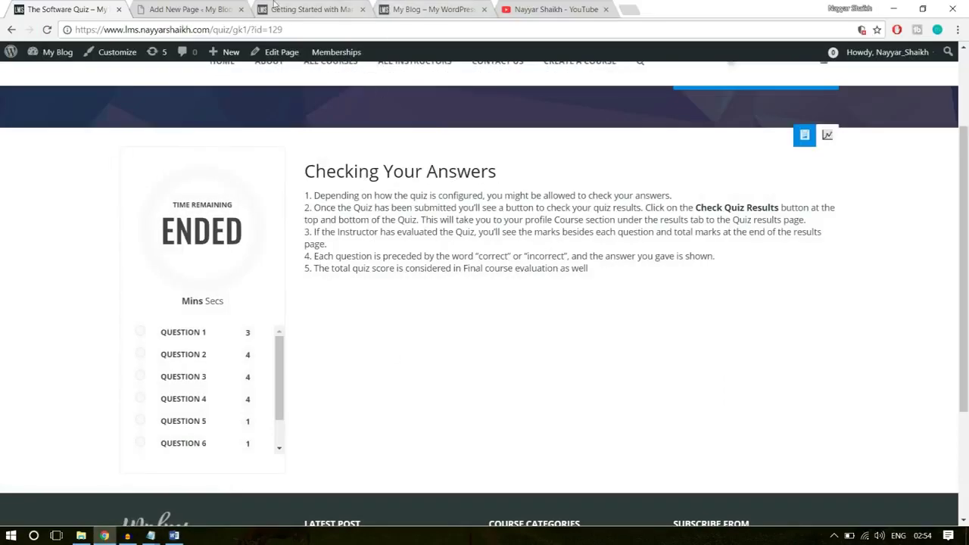
{"action": "left_click", "coordinate": [227, 9]}
{"action": "left_click", "coordinate": [175, 536]}
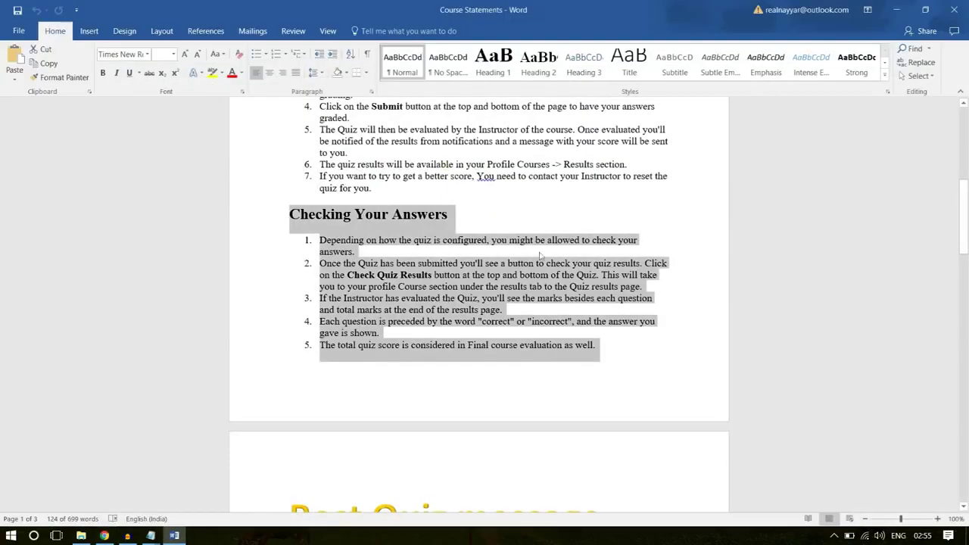
{"action": "right_click", "coordinate": [397, 262]}
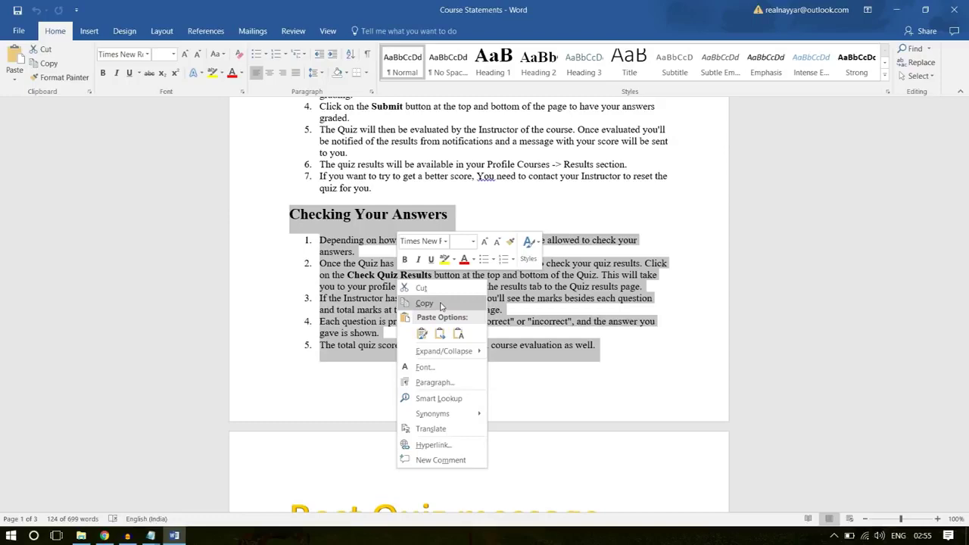
{"action": "left_click", "coordinate": [424, 303]}
{"action": "left_click", "coordinate": [281, 392]}
{"action": "left_click", "coordinate": [105, 536]}
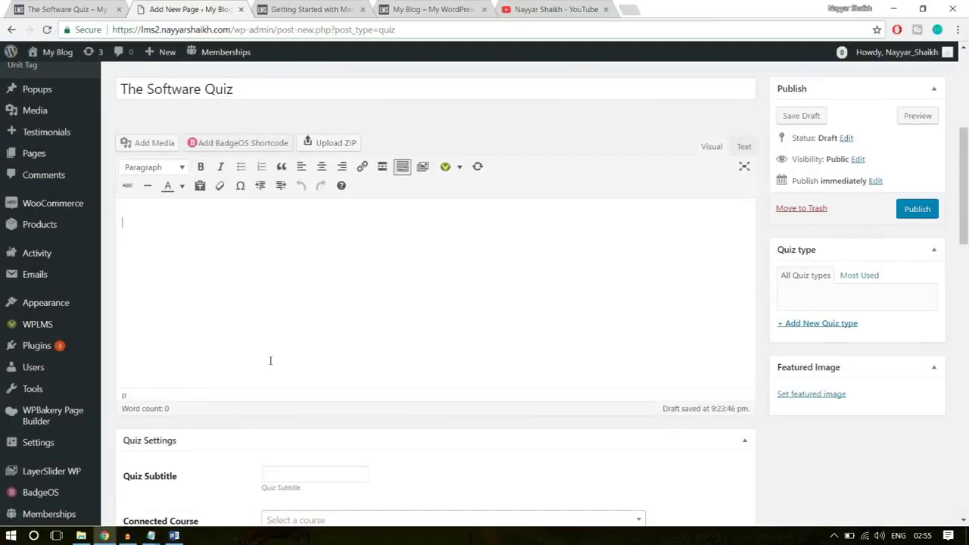
Paste the instructions as the description and 'The final Software quiz for course assessment' as subtitle
{"action": "key", "text": "ctrl+v"}
{"action": "scroll", "coordinate": [489, 346], "scroll_direction": "down", "scroll_amount": 3}
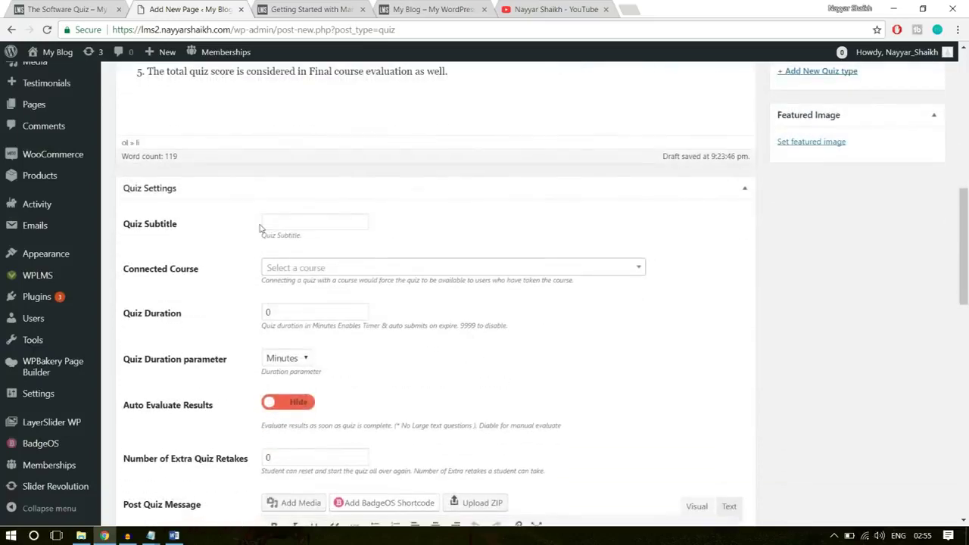
{"action": "left_click", "coordinate": [294, 222]}
{"action": "left_click", "coordinate": [106, 11]}
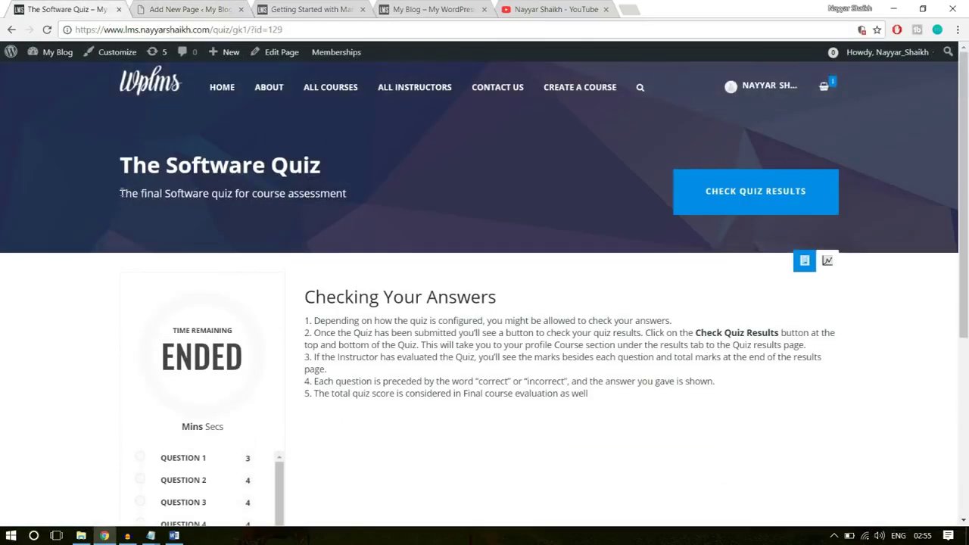
{"action": "left_click_drag", "start_coordinate": [121, 193], "coordinate": [368, 193]}
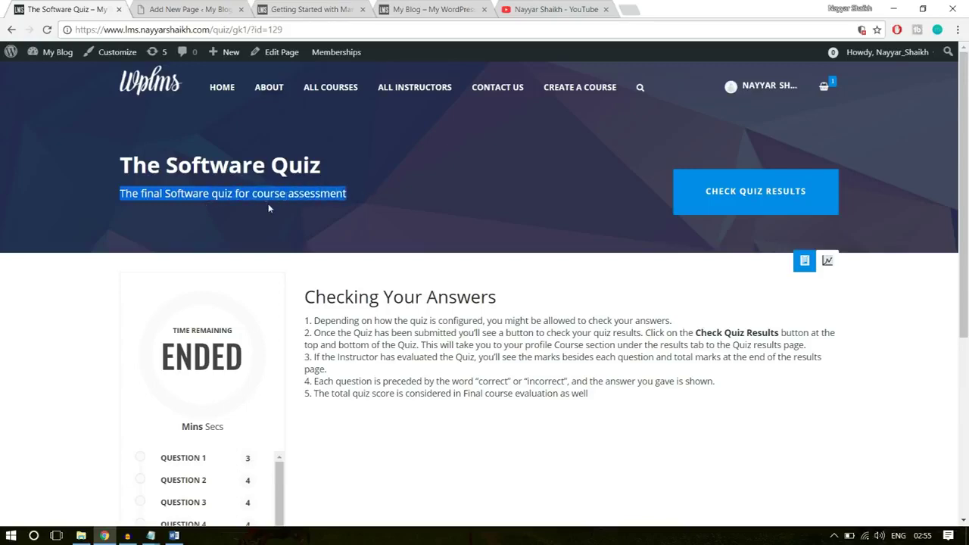
{"action": "key", "text": "ctrl+Tab"}
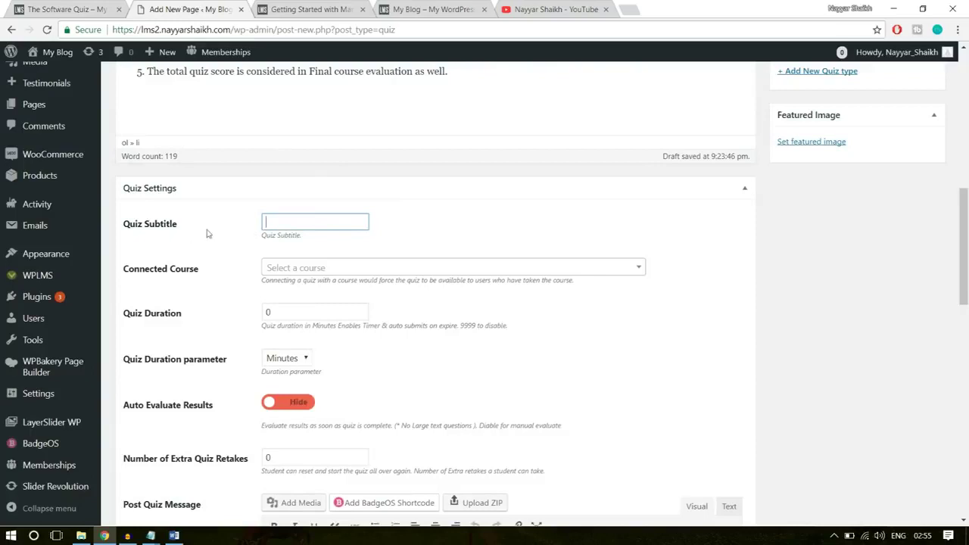
{"action": "key", "text": "ctrl+v"}
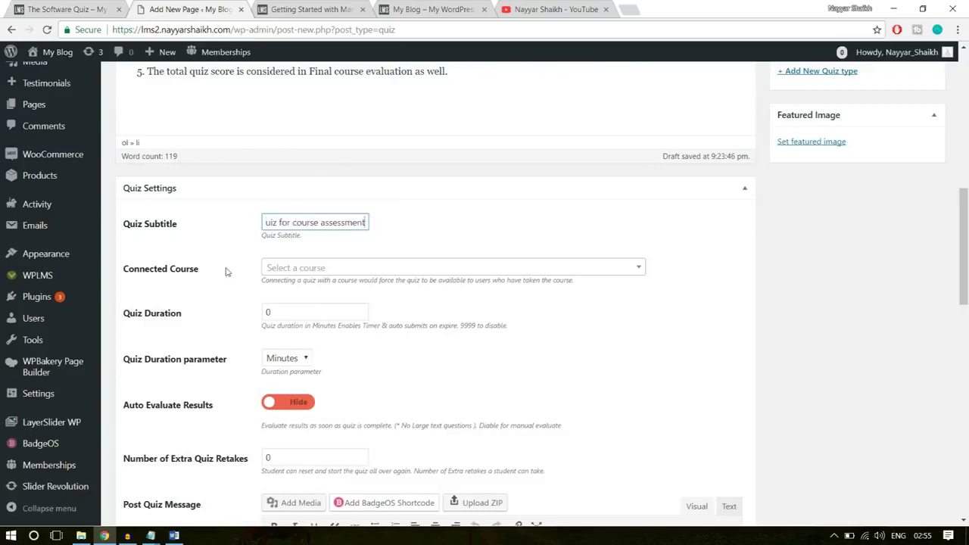
{"action": "left_click", "coordinate": [459, 270]}
{"action": "left_click", "coordinate": [477, 248]}
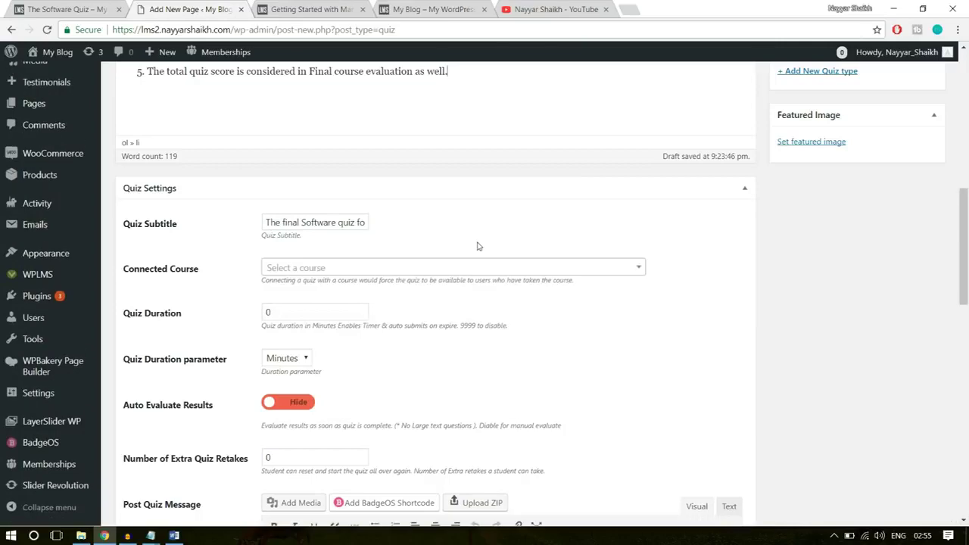
Set the quiz duration to 10 and turn on Auto Evaluate Results
{"action": "scroll", "coordinate": [560, 300], "scroll_direction": "down", "scroll_amount": 1}
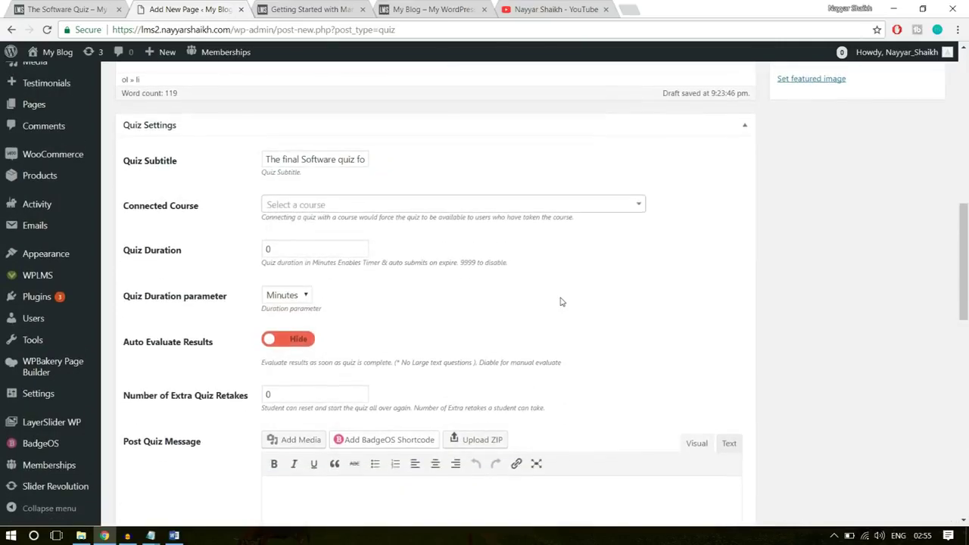
{"action": "double_click", "coordinate": [298, 252]}
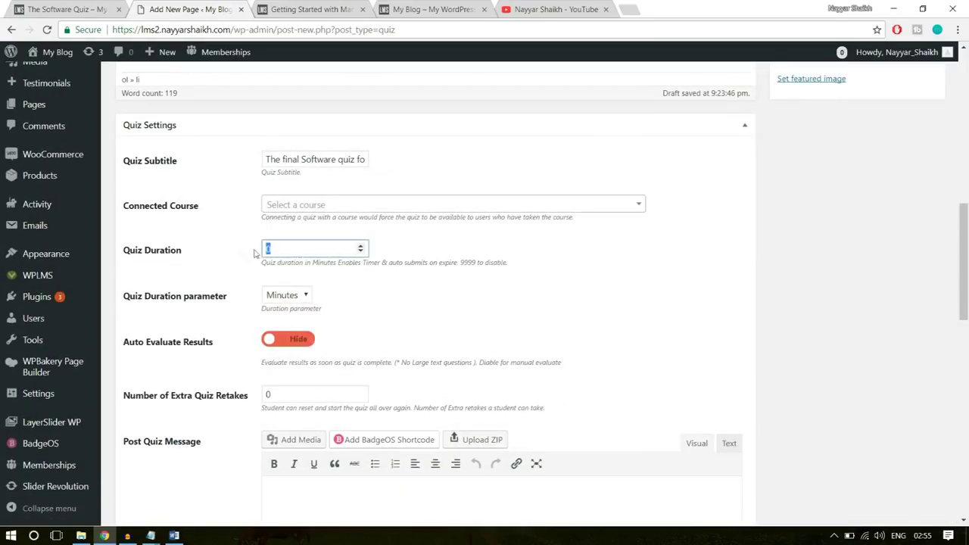
{"action": "type", "text": "10"}
{"action": "left_click", "coordinate": [524, 255]}
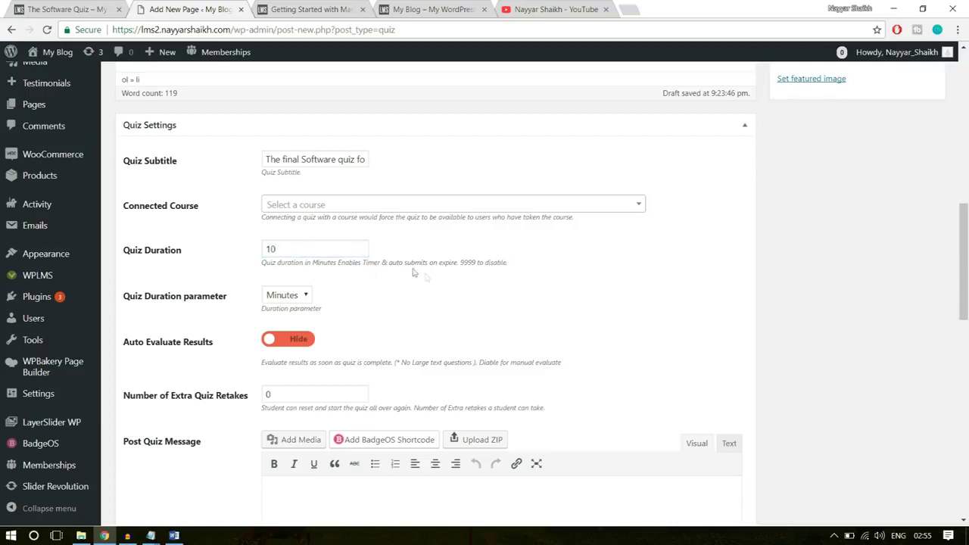
{"action": "scroll", "coordinate": [429, 279], "scroll_direction": "down", "scroll_amount": 1}
{"action": "left_click", "coordinate": [286, 187]}
{"action": "double_click", "coordinate": [285, 188]}
{"action": "left_click", "coordinate": [293, 242]}
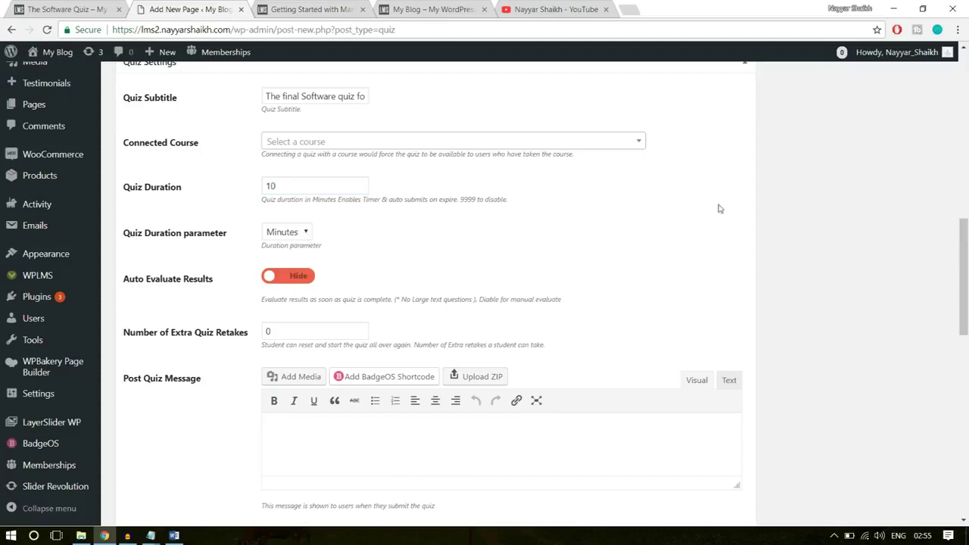
{"action": "scroll", "coordinate": [576, 235], "scroll_direction": "down", "scroll_amount": 1}
{"action": "left_click", "coordinate": [292, 213]}
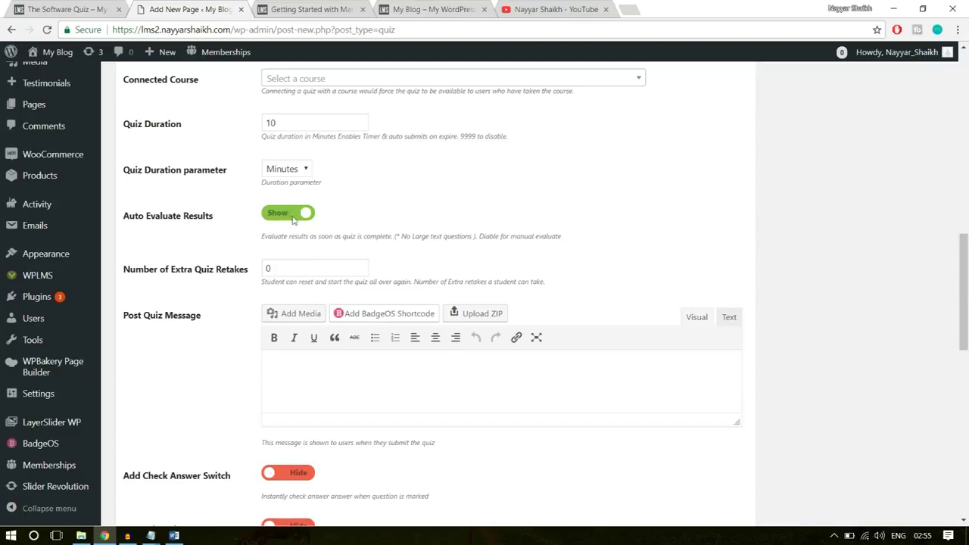
Set extra quiz retakes to 3 and enlarge the Post Quiz Message box
{"action": "scroll", "coordinate": [602, 242], "scroll_direction": "down", "scroll_amount": 1}
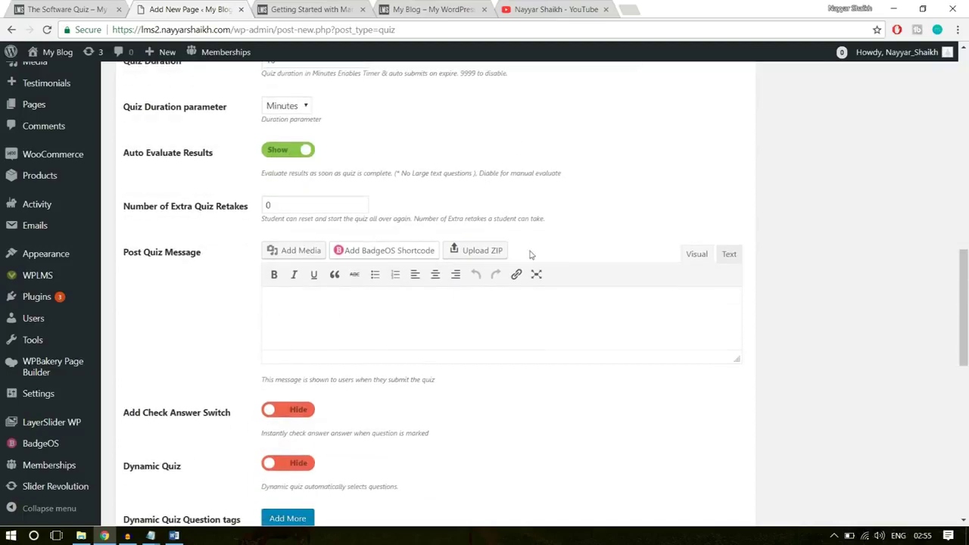
{"action": "double_click", "coordinate": [291, 209]}
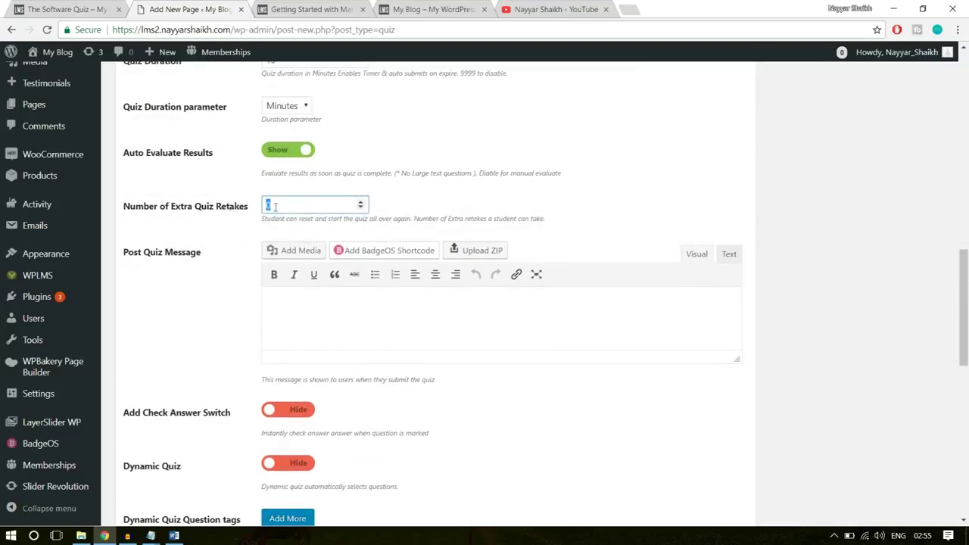
{"action": "left_click", "coordinate": [658, 177]}
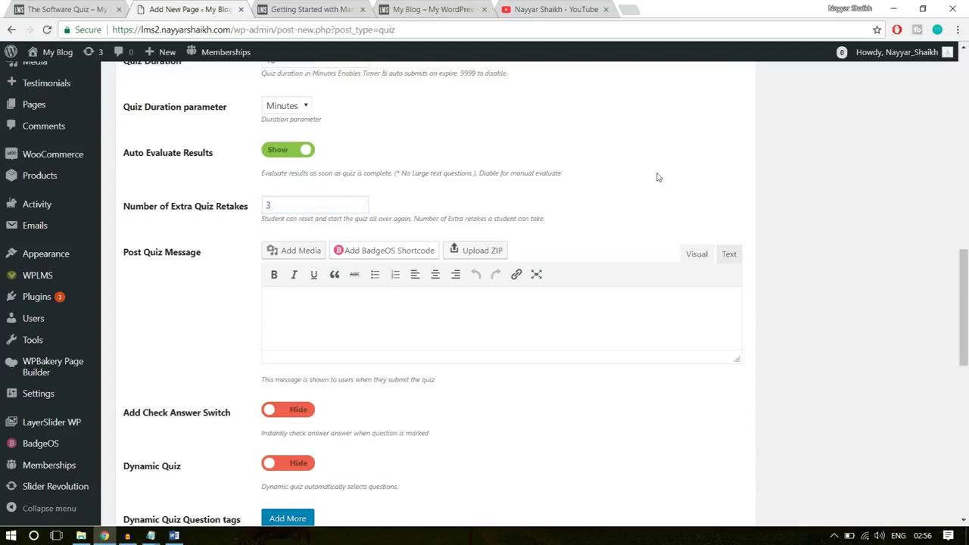
{"action": "left_click", "coordinate": [290, 203]}
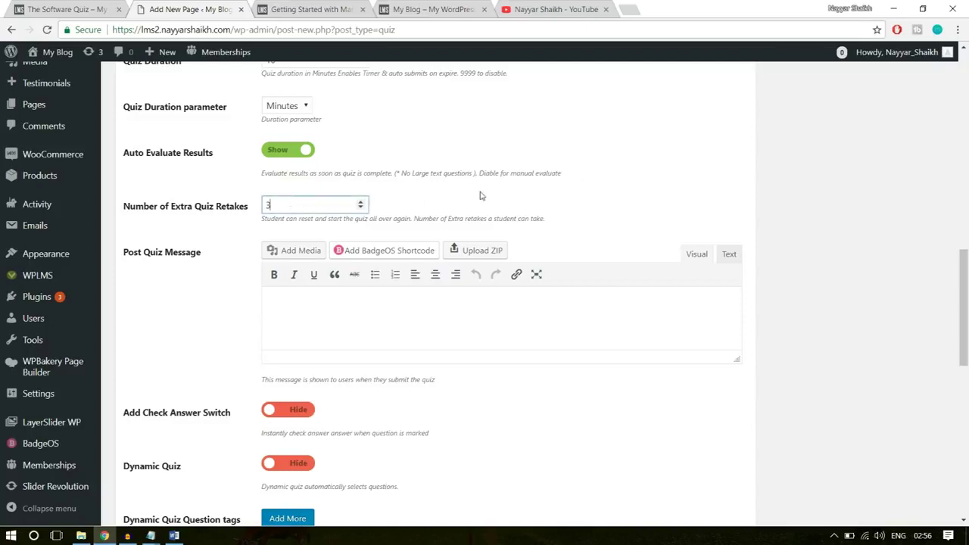
{"action": "scroll", "coordinate": [938, 234], "scroll_direction": "down", "scroll_amount": 1}
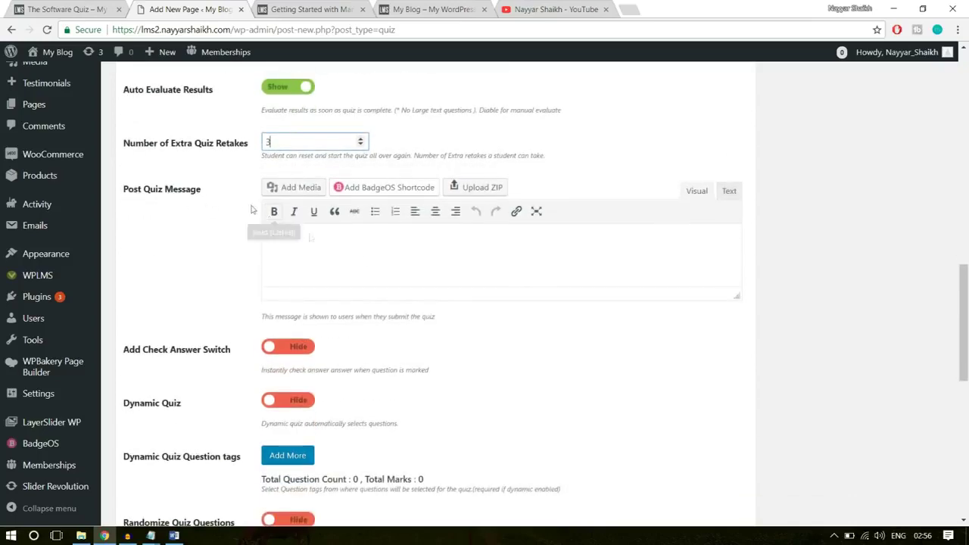
{"action": "left_click_drag", "start_coordinate": [738, 297], "coordinate": [739, 368]}
{"action": "left_click", "coordinate": [499, 290]}
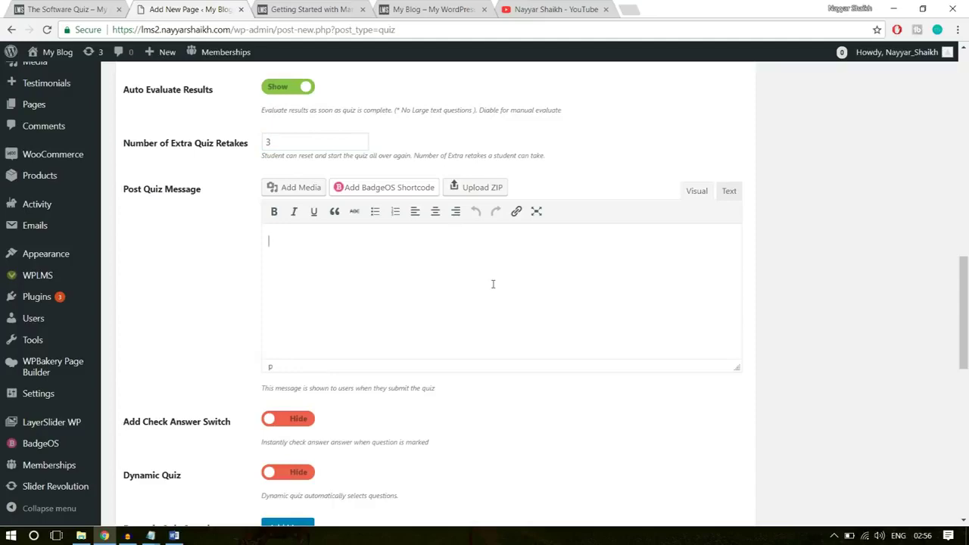
{"action": "left_click", "coordinate": [174, 535]}
Copy the Post Quiz message heading and its list from the Word document, then return to the browser
{"action": "scroll", "coordinate": [489, 361], "scroll_direction": "down", "scroll_amount": 6}
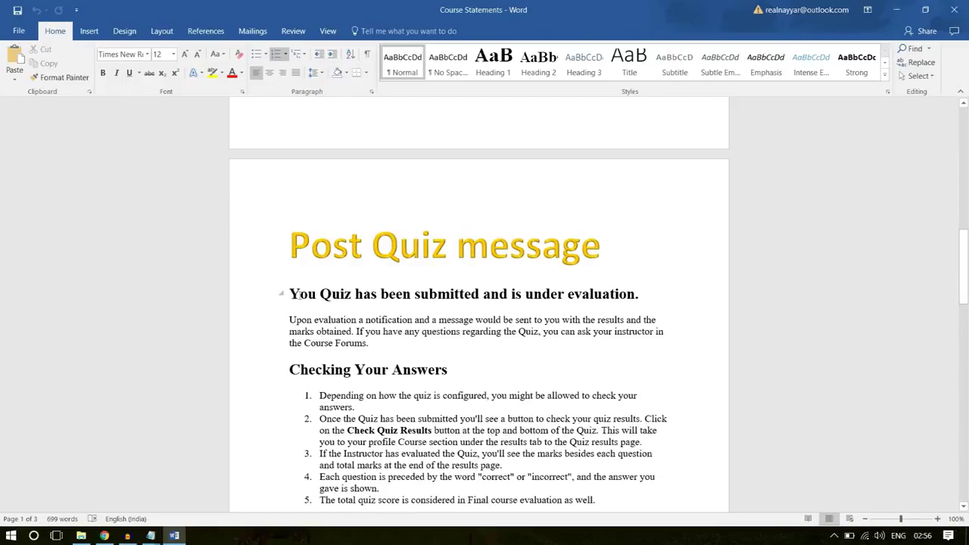
{"action": "left_click_drag", "start_coordinate": [285, 294], "coordinate": [288, 500]}
{"action": "scroll", "coordinate": [478, 303], "scroll_direction": "down", "scroll_amount": 5}
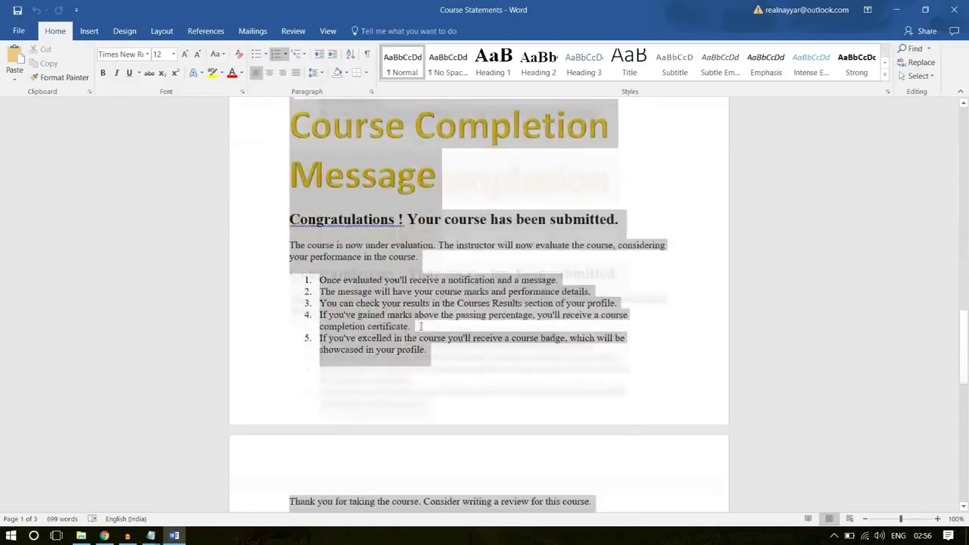
{"action": "scroll", "coordinate": [419, 235], "scroll_direction": "up", "scroll_amount": 7}
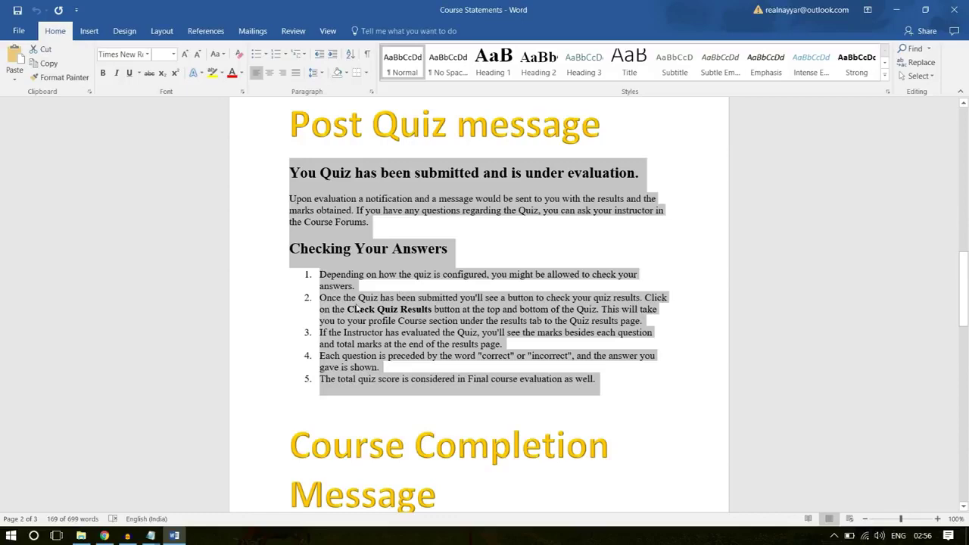
{"action": "right_click", "coordinate": [356, 307]}
{"action": "left_click", "coordinate": [394, 328]}
{"action": "left_click", "coordinate": [104, 535]}
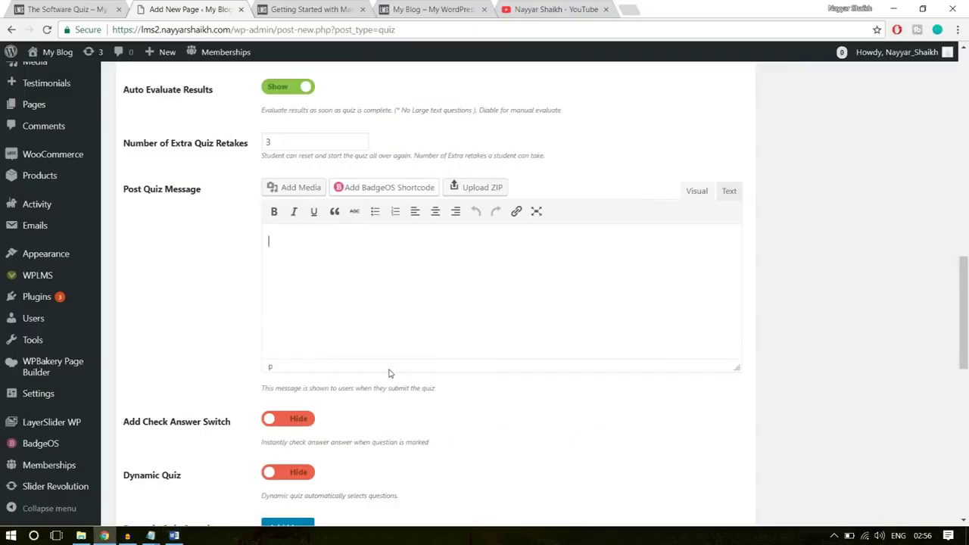
Paste the copied text into the Post Quiz Message field
{"action": "key", "text": "ctrl+v"}
{"action": "scroll", "coordinate": [499, 337], "scroll_direction": "down", "scroll_amount": 3}
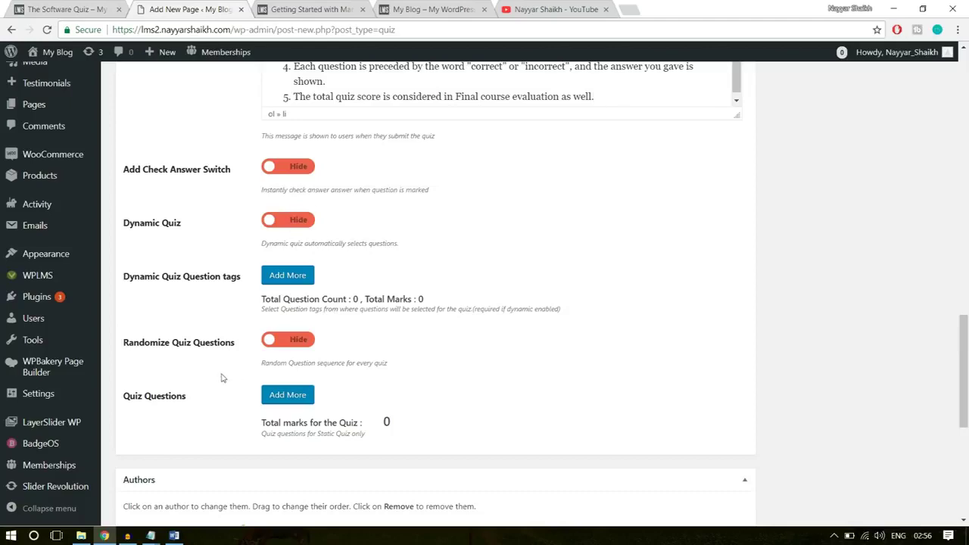
{"action": "scroll", "coordinate": [222, 378], "scroll_direction": "down", "scroll_amount": 1}
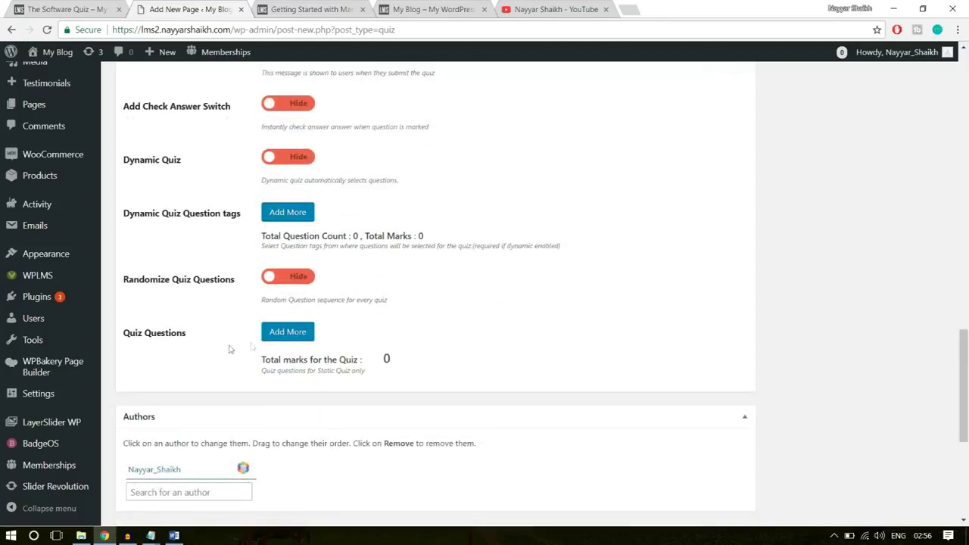
Add Software Training Q-1 and Software Training Q-2 as the quiz questions
{"action": "left_click", "coordinate": [294, 336]}
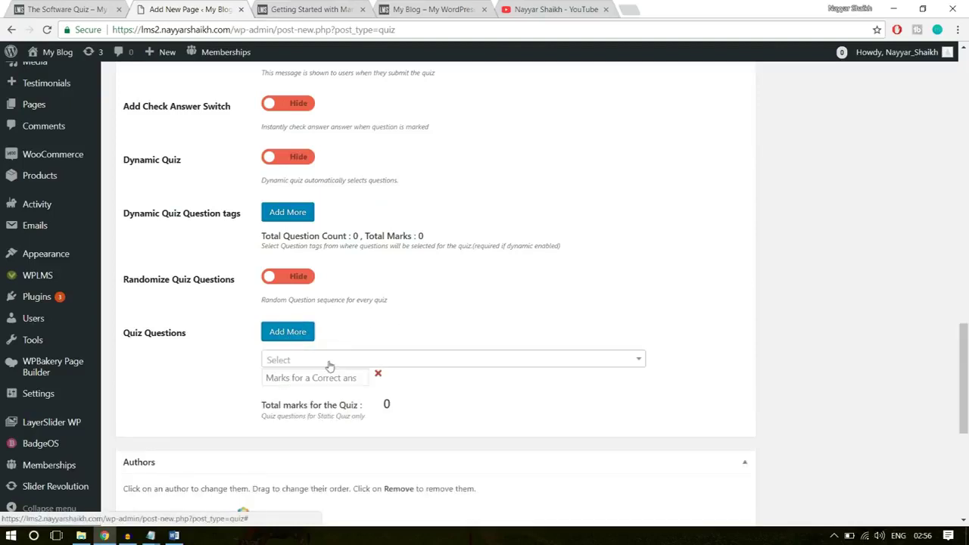
{"action": "left_click", "coordinate": [327, 362]}
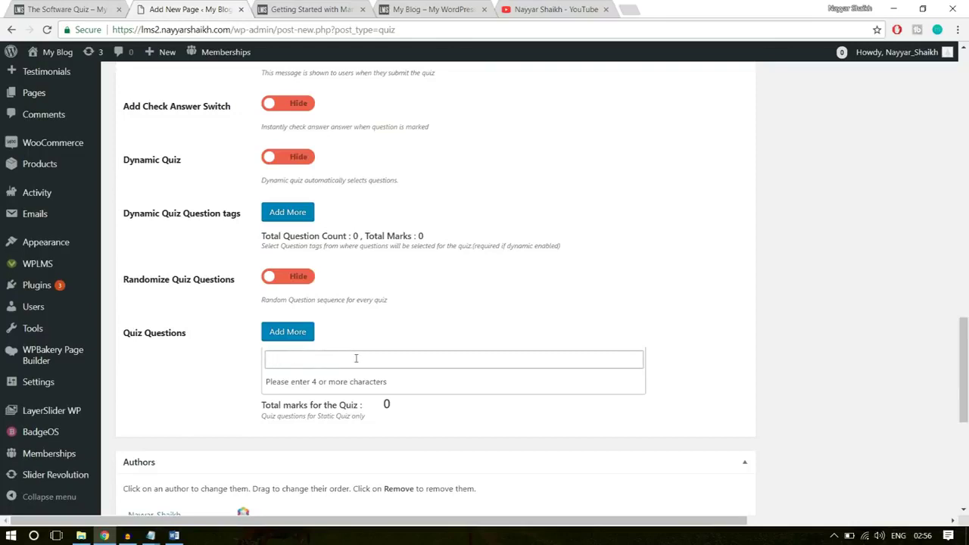
{"action": "type", "text": "softw"}
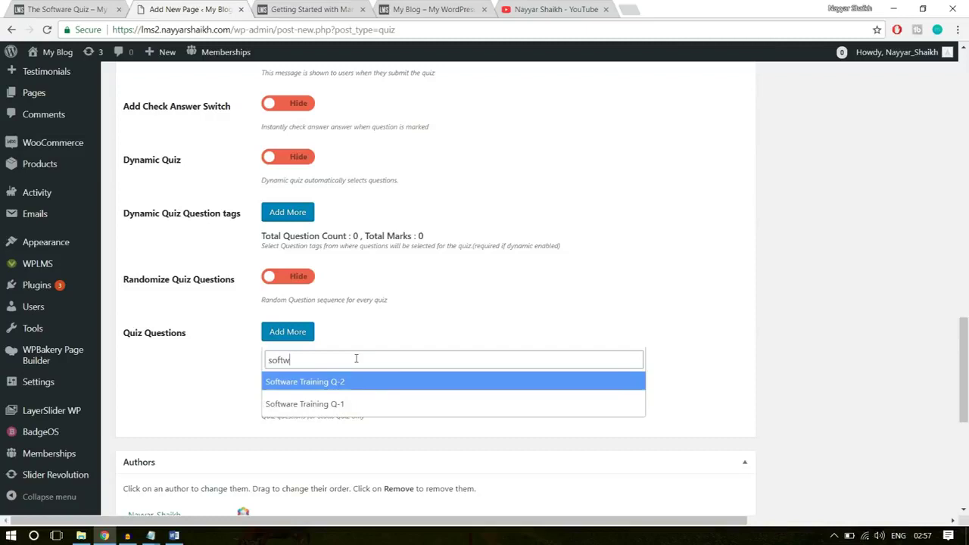
{"action": "left_click", "coordinate": [304, 406]}
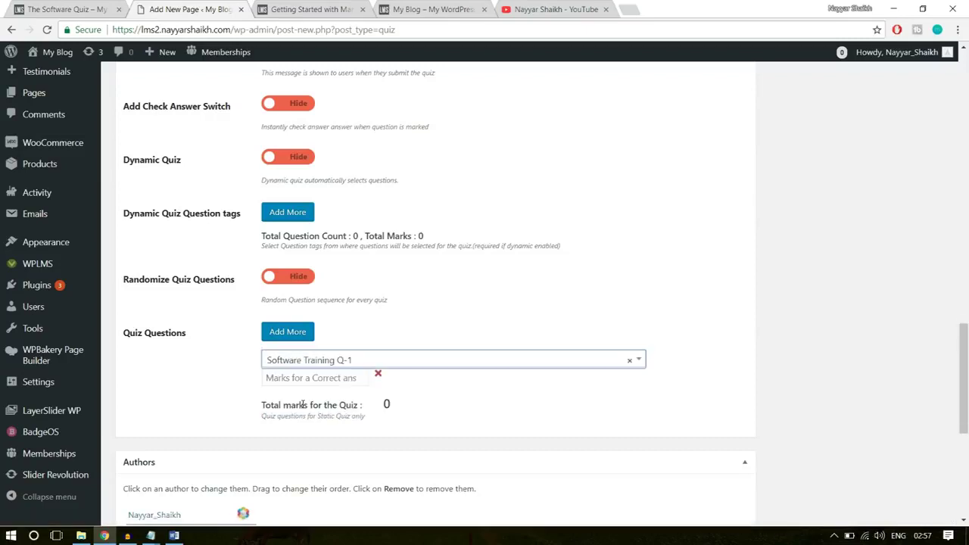
{"action": "left_click", "coordinate": [294, 335]}
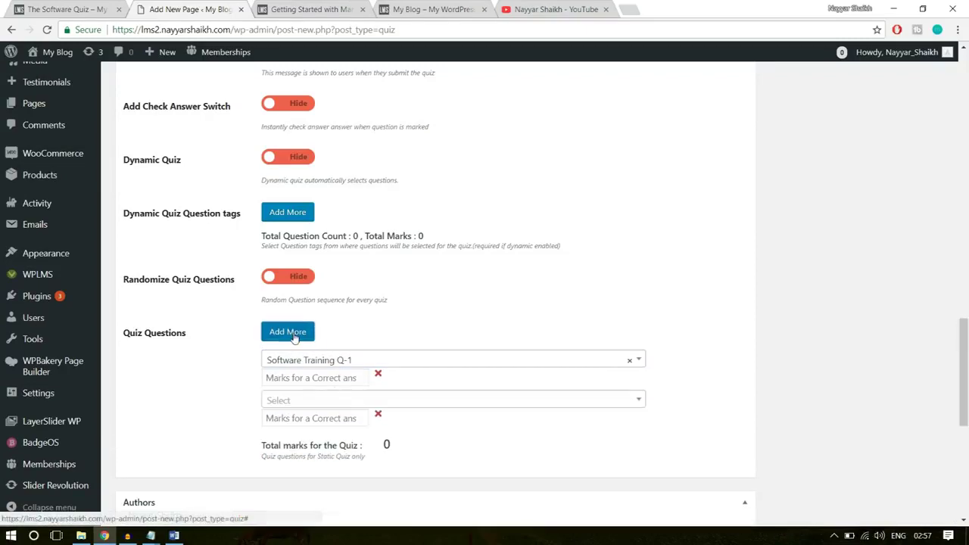
{"action": "left_click", "coordinate": [327, 403]}
{"action": "type", "text": "soft"}
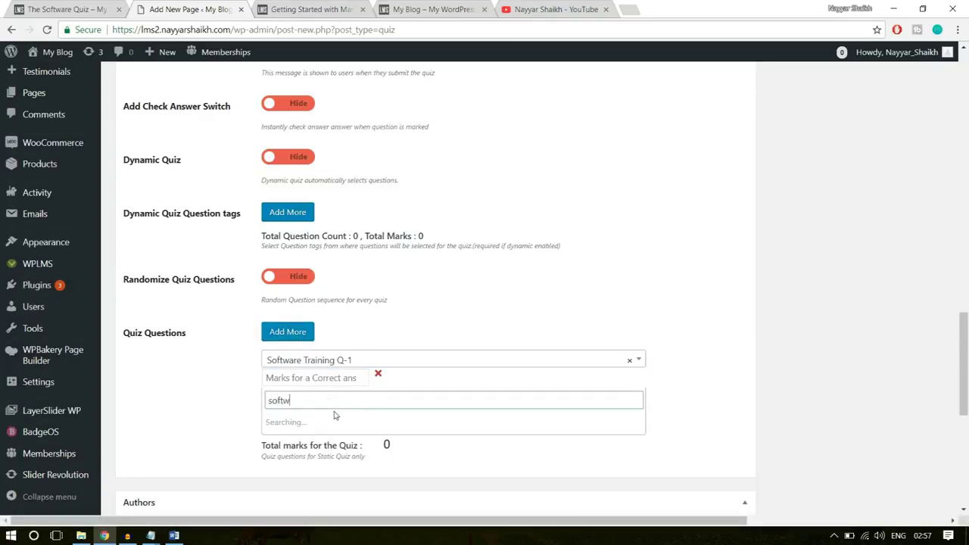
{"action": "type", "text": "w"}
{"action": "left_click", "coordinate": [334, 423]}
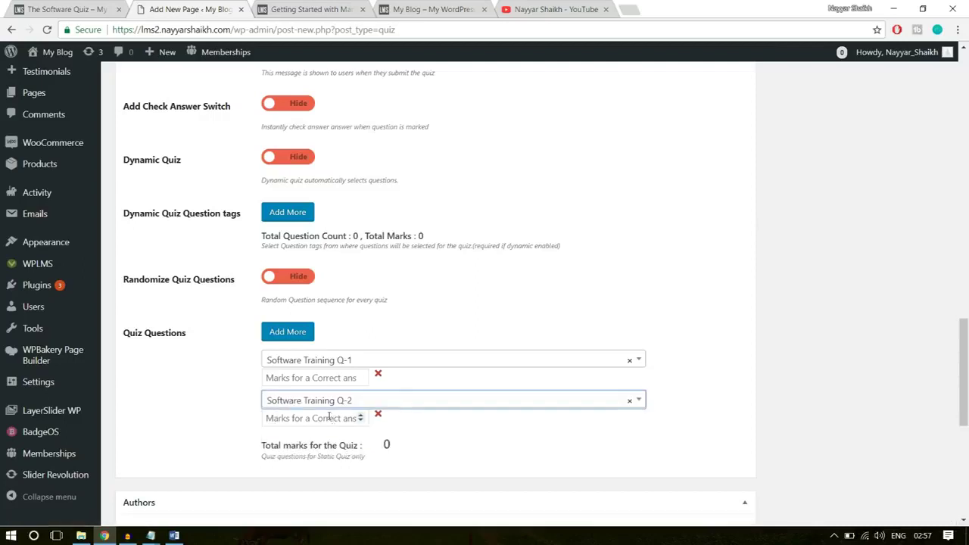
Give Q-1 10 marks and Q-2 5 marks, for a 15-mark total
{"action": "left_click", "coordinate": [322, 378]}
{"action": "scroll", "coordinate": [850, 314], "scroll_direction": "down", "scroll_amount": 1}
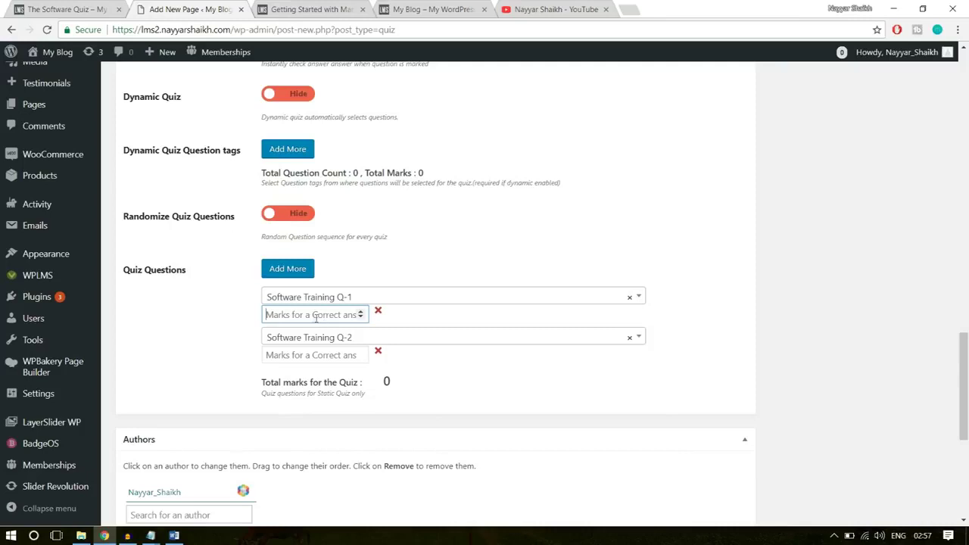
{"action": "type", "text": "10"}
{"action": "left_click", "coordinate": [309, 360]}
{"action": "type", "text": "5"}
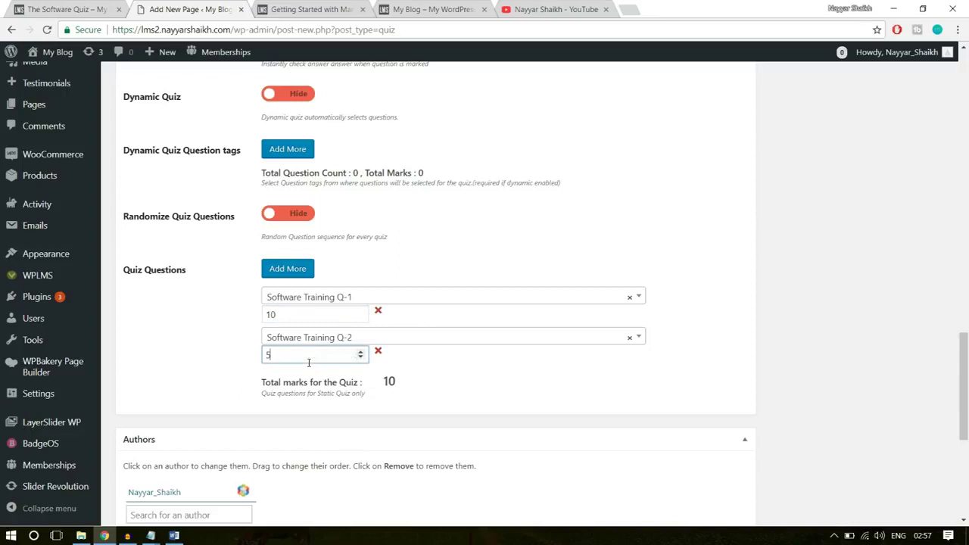
{"action": "double_click", "coordinate": [276, 355]}
{"action": "left_click", "coordinate": [282, 316]}
{"action": "left_click", "coordinate": [414, 378]}
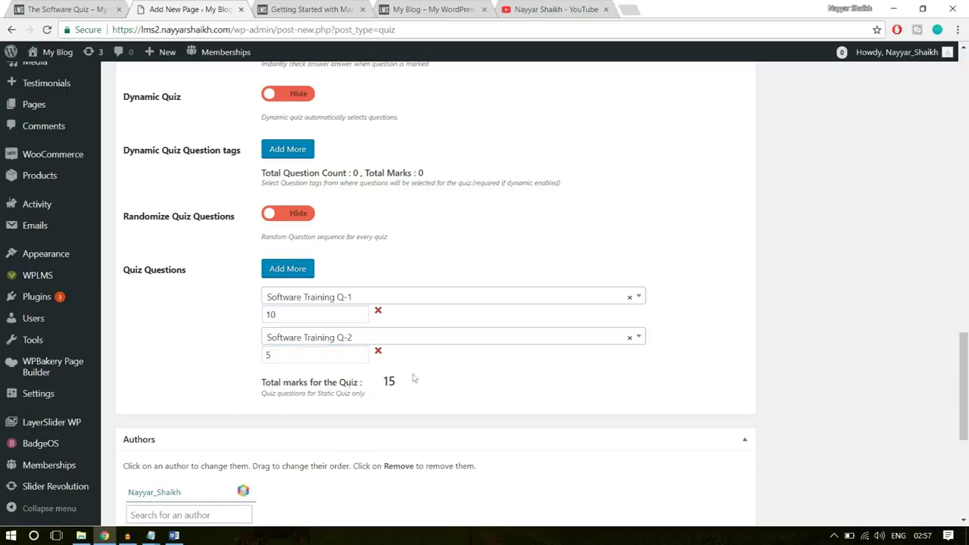
{"action": "left_click_drag", "start_coordinate": [257, 387], "coordinate": [369, 394]}
Create a new 'Software' quiz type for the quiz, then publish it
{"action": "left_click", "coordinate": [399, 384]}
{"action": "scroll", "coordinate": [651, 396], "scroll_direction": "down", "scroll_amount": 3}
{"action": "scroll", "coordinate": [674, 396], "scroll_direction": "up", "scroll_amount": 15}
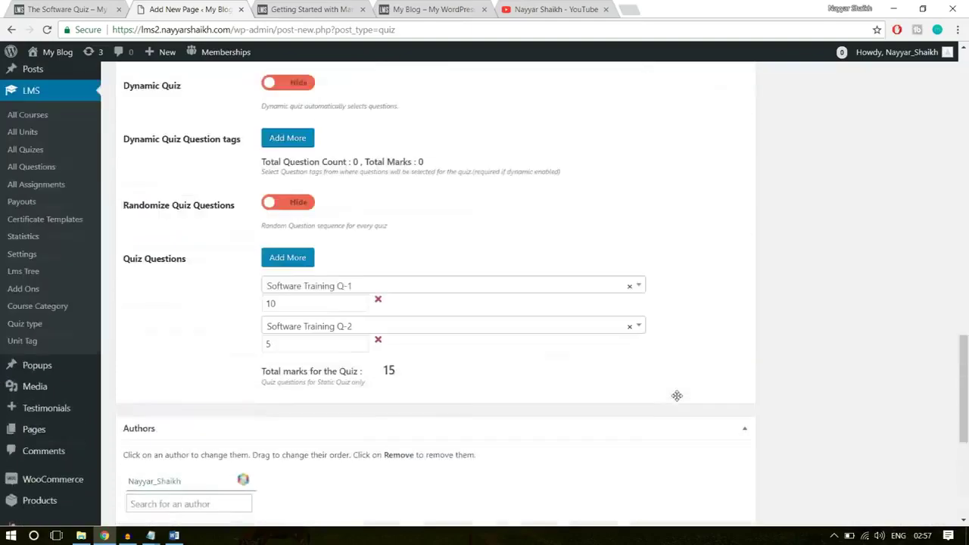
{"action": "scroll", "coordinate": [677, 400], "scroll_direction": "up", "scroll_amount": 4}
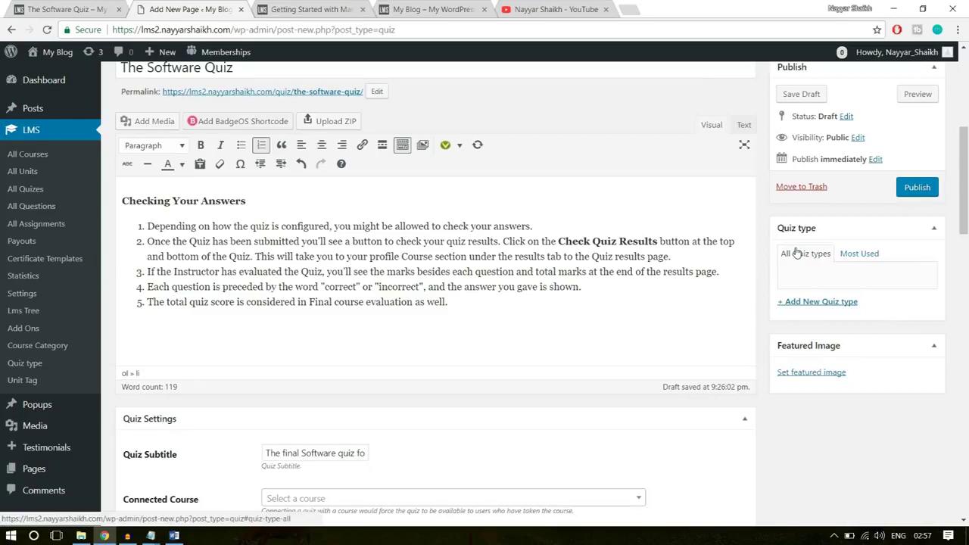
{"action": "left_click", "coordinate": [822, 302]}
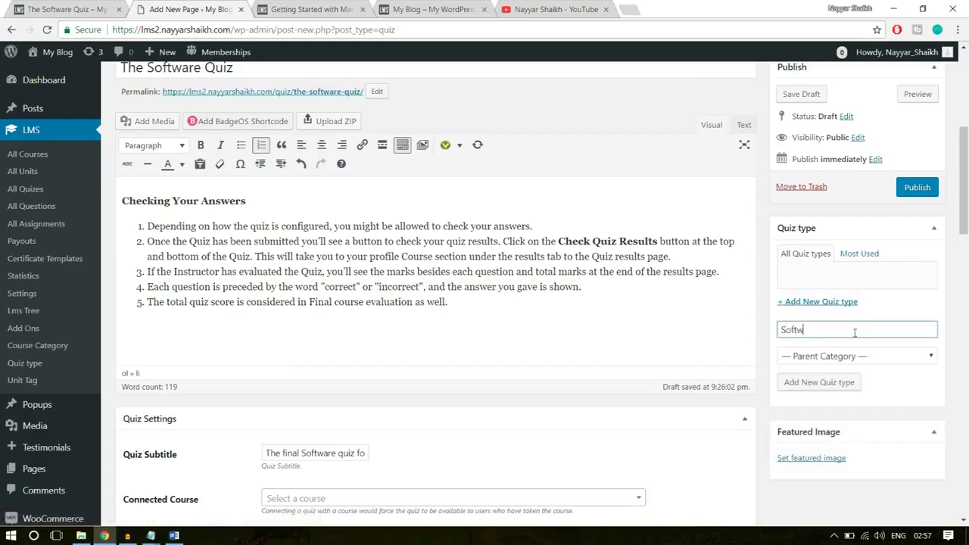
{"action": "type", "text": "Software"}
{"action": "key", "text": "BackSpace"}
{"action": "type", "text": "re"}
{"action": "left_click", "coordinate": [818, 382]}
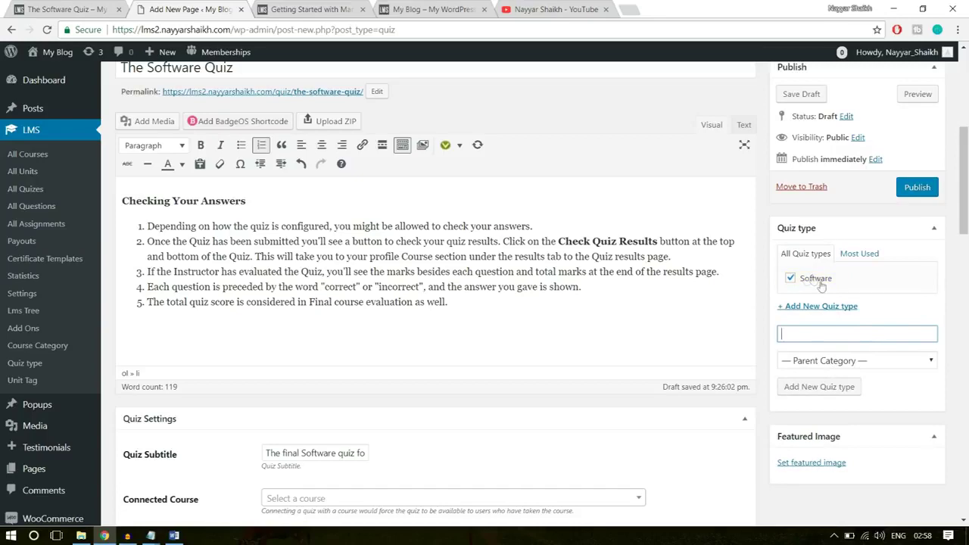
{"action": "scroll", "coordinate": [836, 288], "scroll_direction": "up", "scroll_amount": 3}
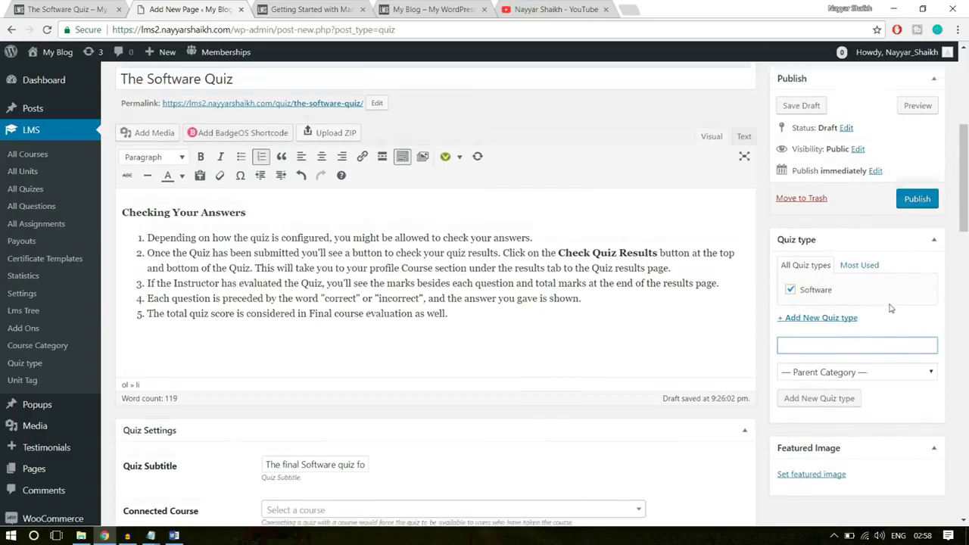
{"action": "left_click", "coordinate": [918, 377]}
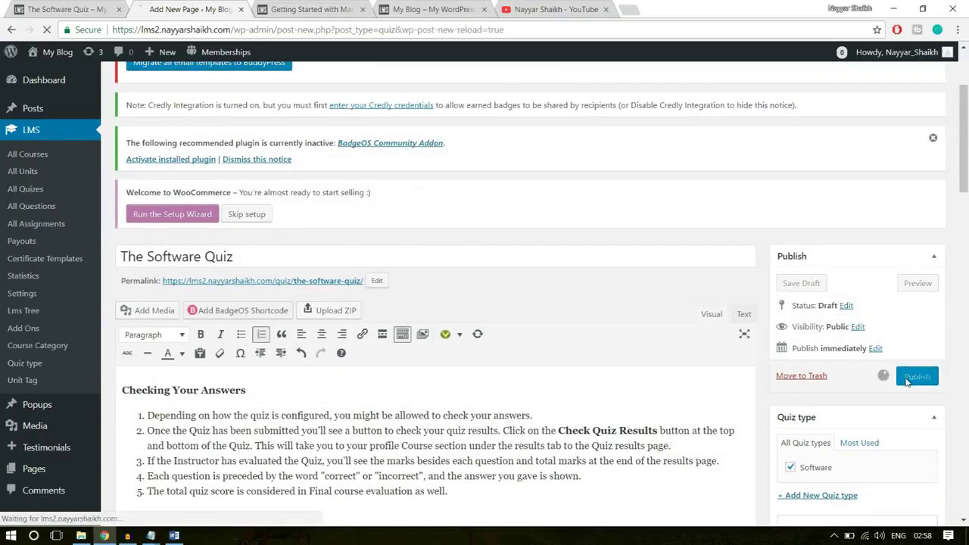
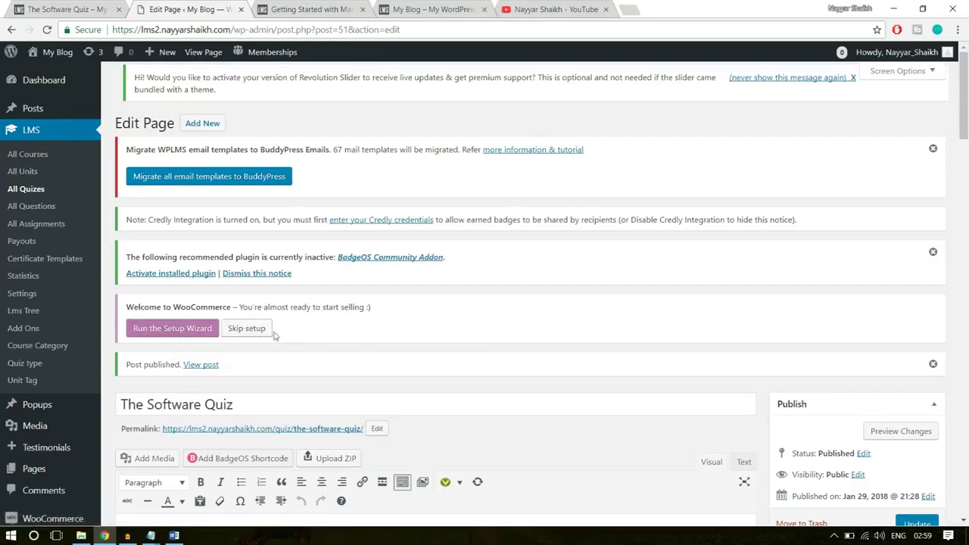
Start the WooCommerce setup wizard from the Welcome notice and highlight its page address
{"action": "left_click", "coordinate": [178, 329]}
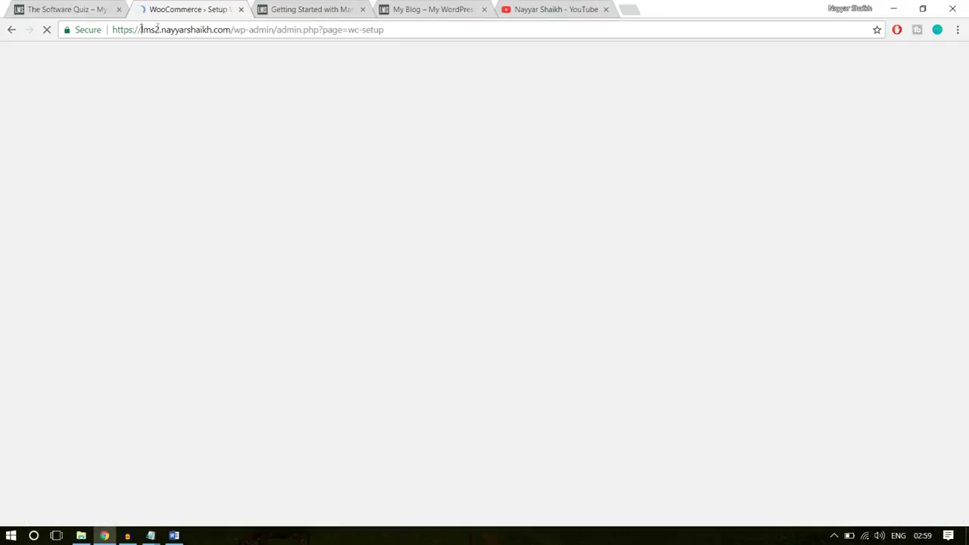
{"action": "left_click_drag", "start_coordinate": [141, 28], "coordinate": [376, 28]}
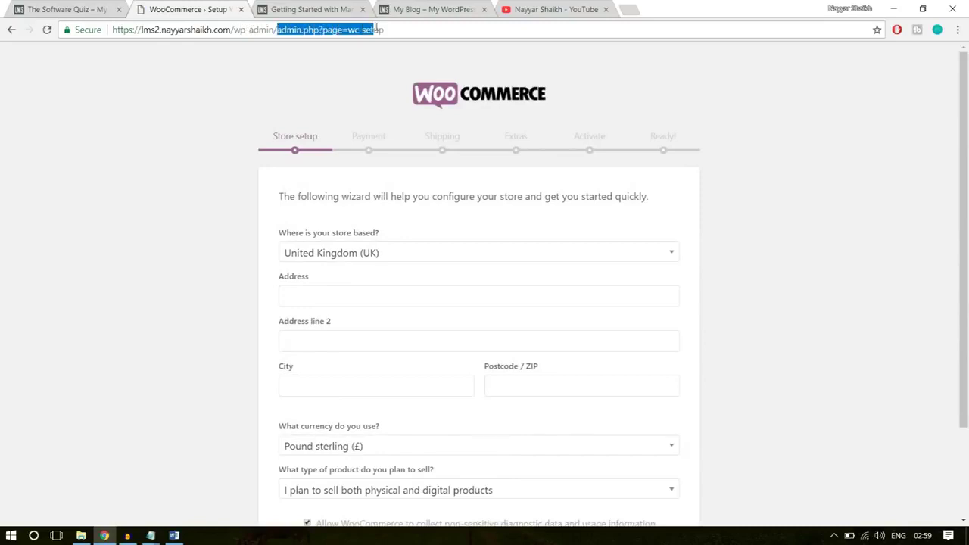
Set the store location to India — Maharashtra by searching 'maha'
{"action": "left_click", "coordinate": [322, 30]}
{"action": "left_click_drag", "start_coordinate": [323, 30], "coordinate": [342, 30]}
{"action": "left_click", "coordinate": [351, 29]}
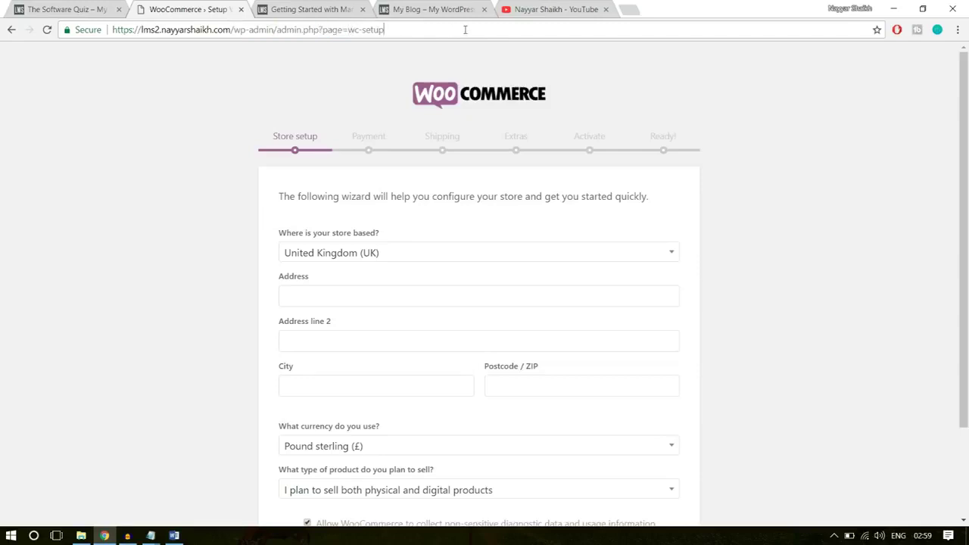
{"action": "scroll", "coordinate": [758, 173], "scroll_direction": "down", "scroll_amount": 2}
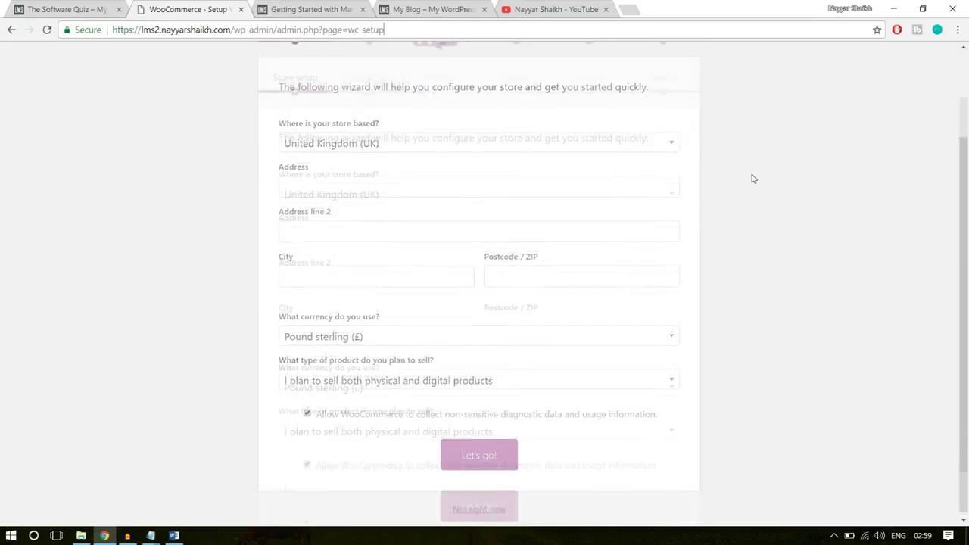
{"action": "scroll", "coordinate": [753, 179], "scroll_direction": "up", "scroll_amount": 2}
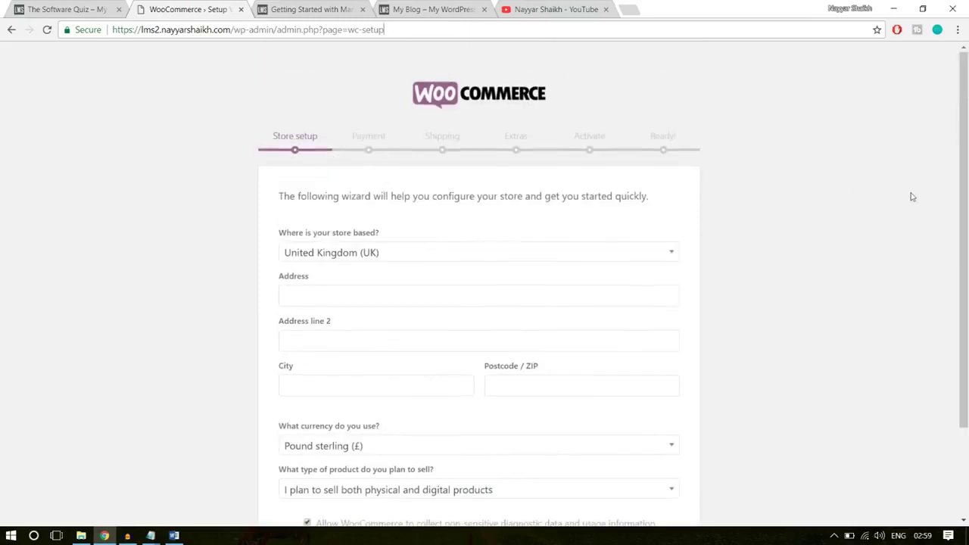
{"action": "scroll", "coordinate": [912, 196], "scroll_direction": "down", "scroll_amount": 2}
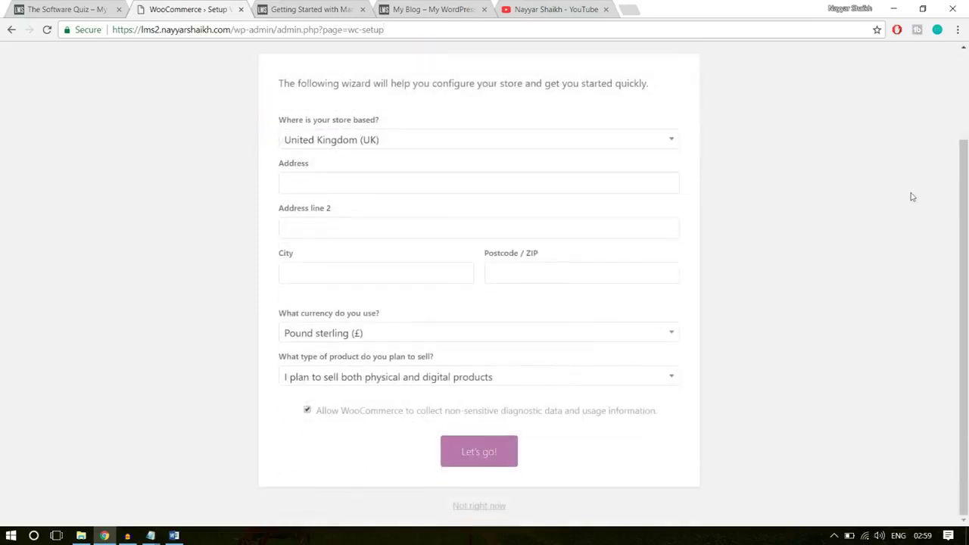
{"action": "left_click", "coordinate": [438, 141]}
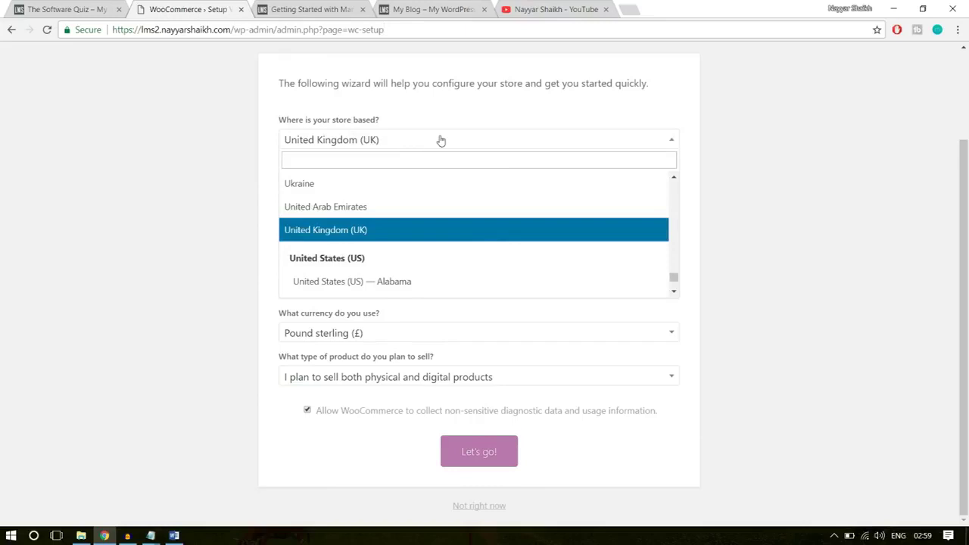
{"action": "left_click", "coordinate": [427, 162]}
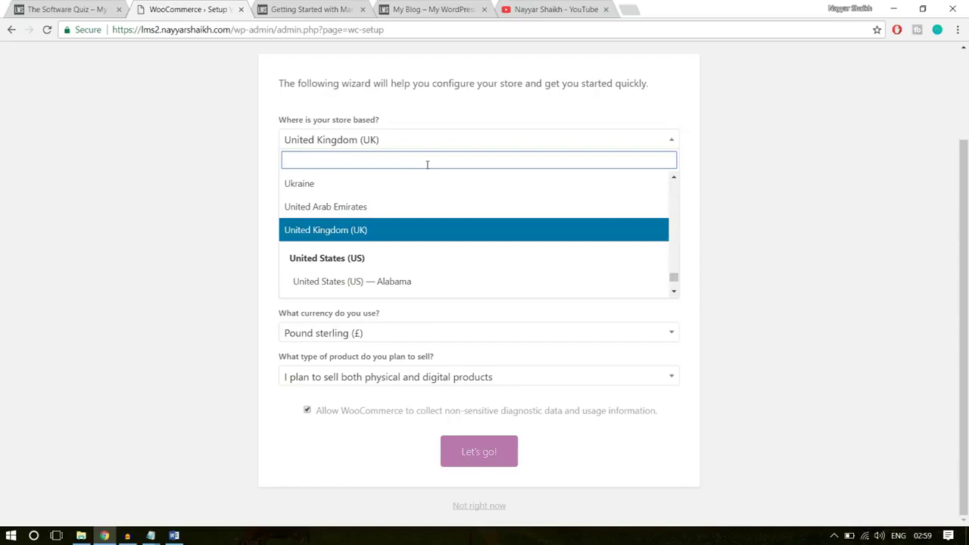
{"action": "type", "text": "maha"}
{"action": "left_click", "coordinate": [366, 218]}
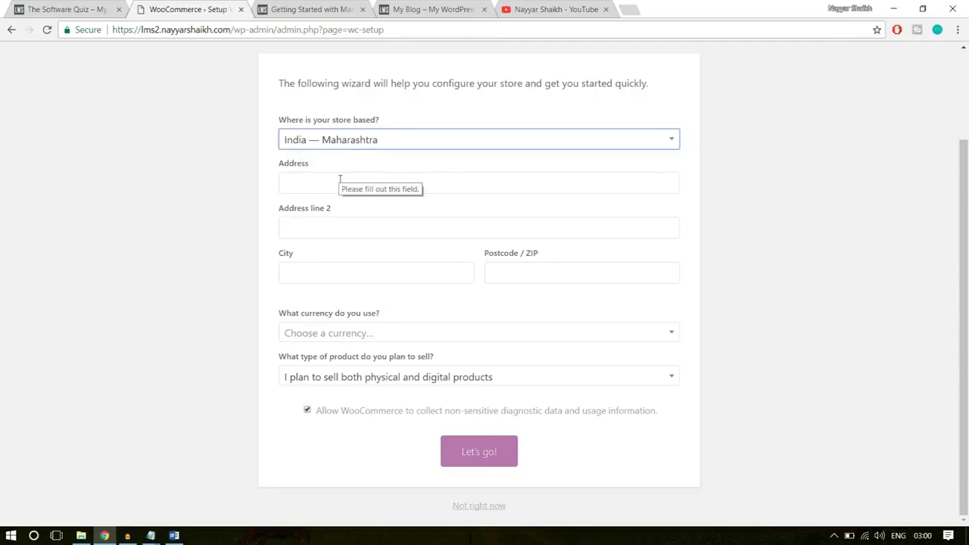
Autofill the store's address, city and postcode, and choose United States dollar as currency
{"action": "left_click", "coordinate": [340, 179]}
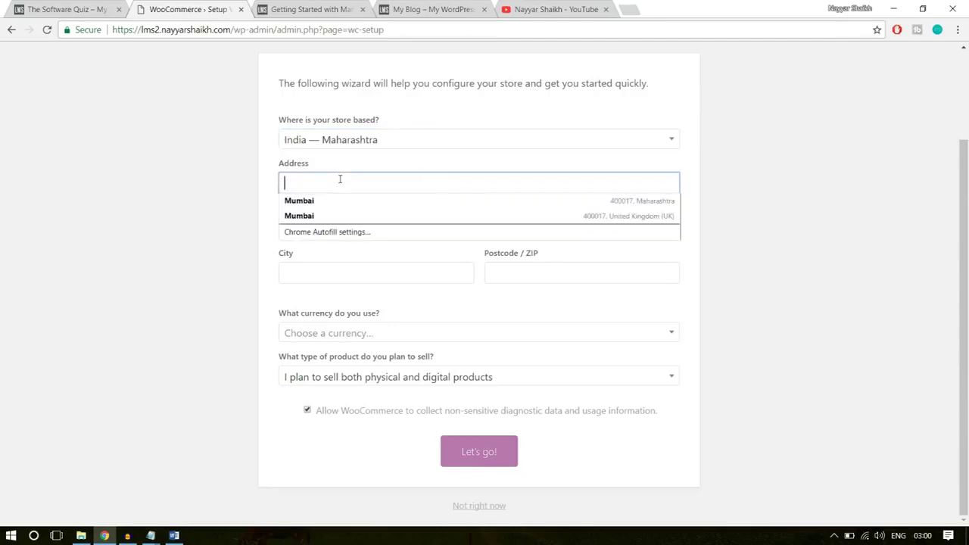
{"action": "left_click", "coordinate": [340, 215]}
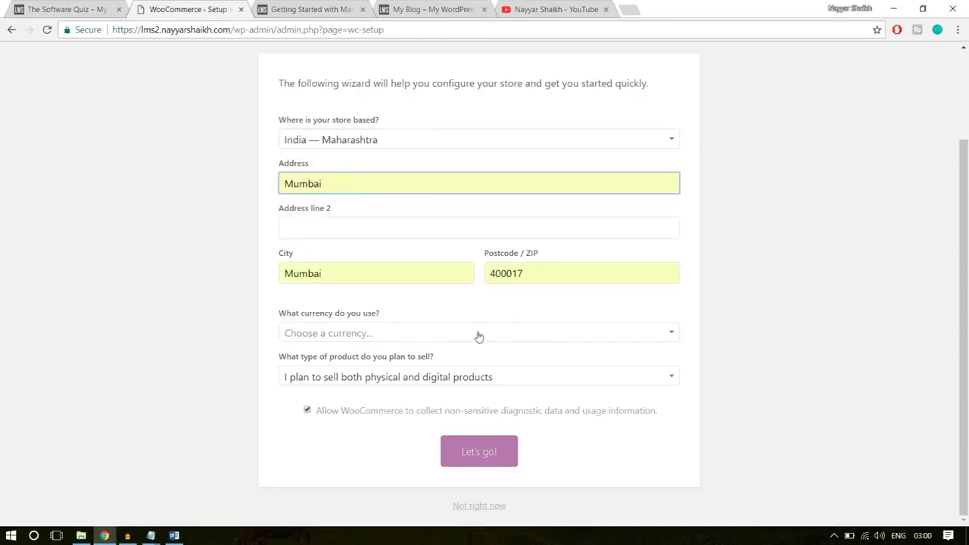
{"action": "left_click", "coordinate": [455, 336]}
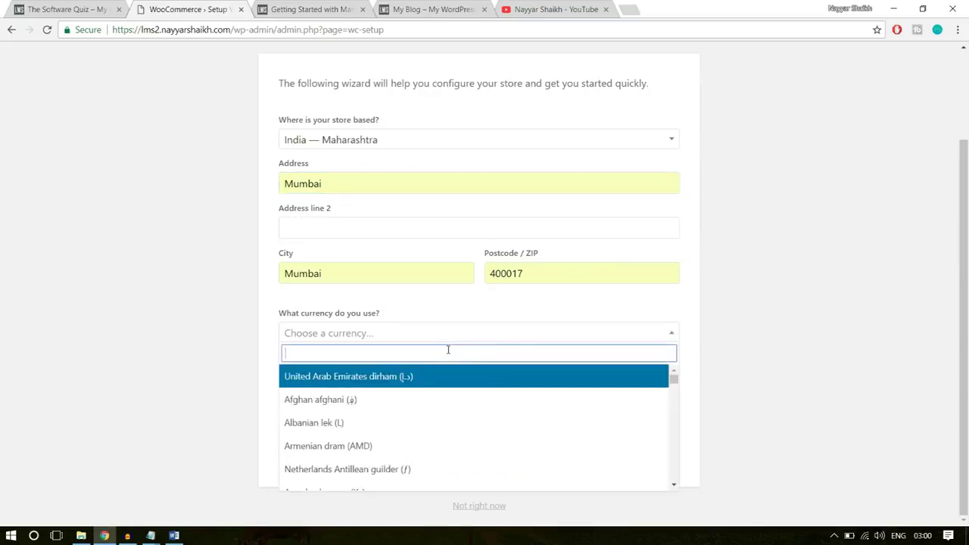
{"action": "type", "text": "unitr"}
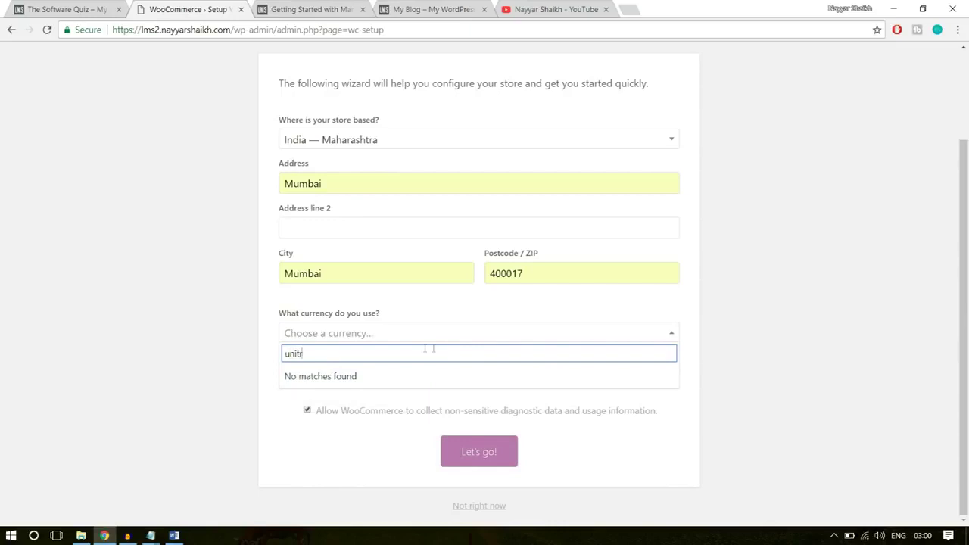
{"action": "key", "text": "BackSpace"}
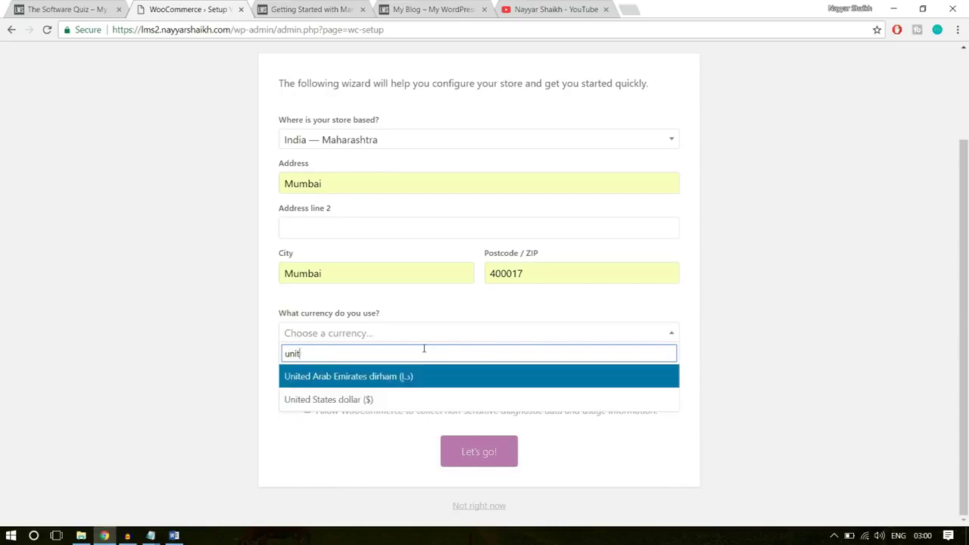
{"action": "left_click", "coordinate": [397, 398]}
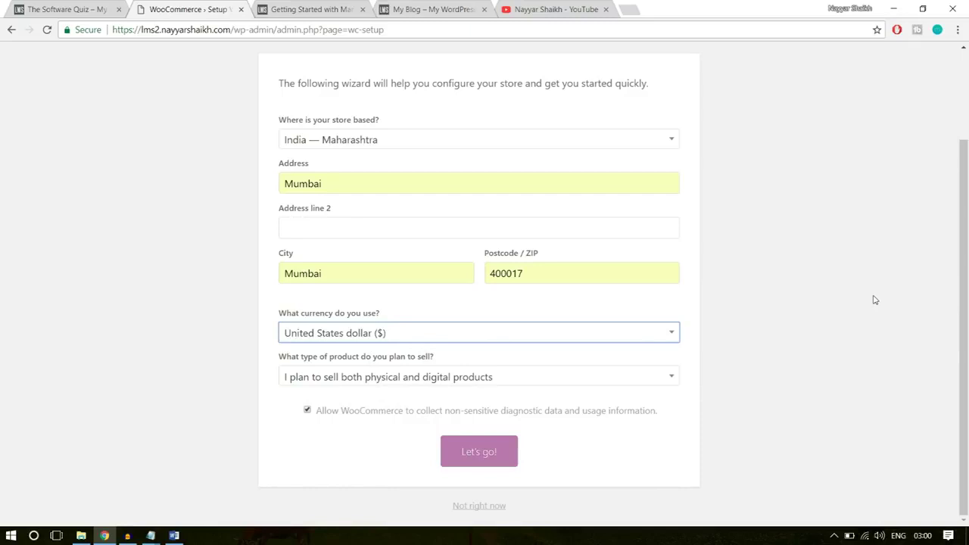
Keep both physical and digital product types and submit the store details
{"action": "left_click", "coordinate": [348, 379]}
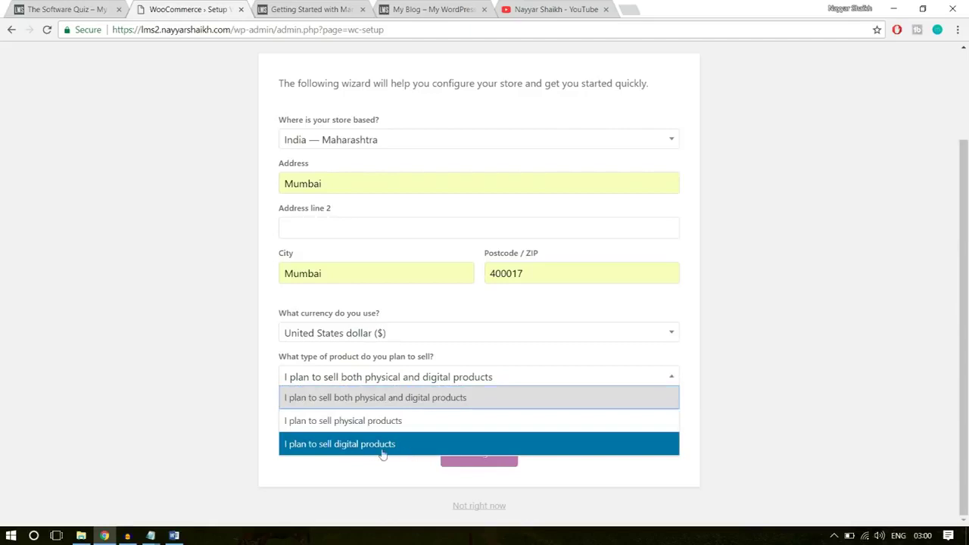
{"action": "left_click", "coordinate": [427, 400]}
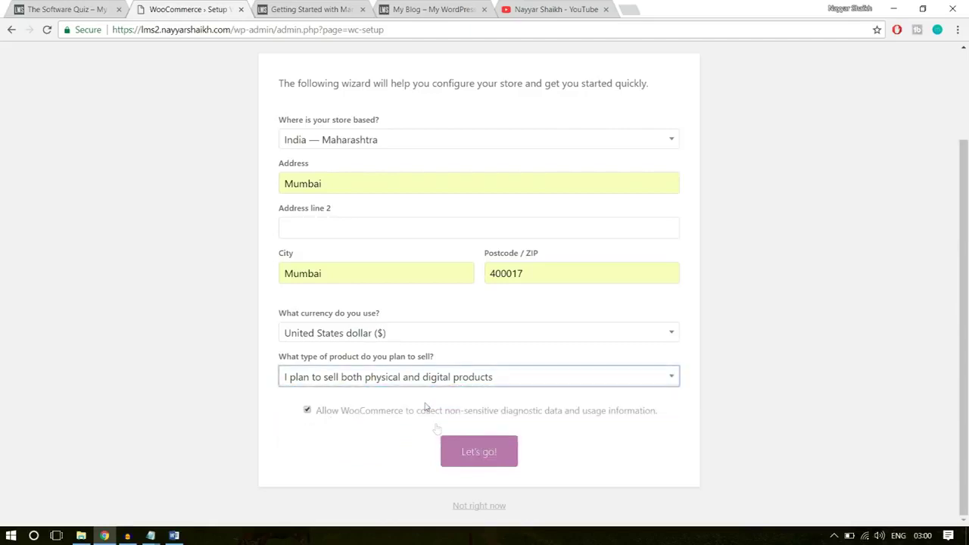
{"action": "left_click", "coordinate": [464, 458]}
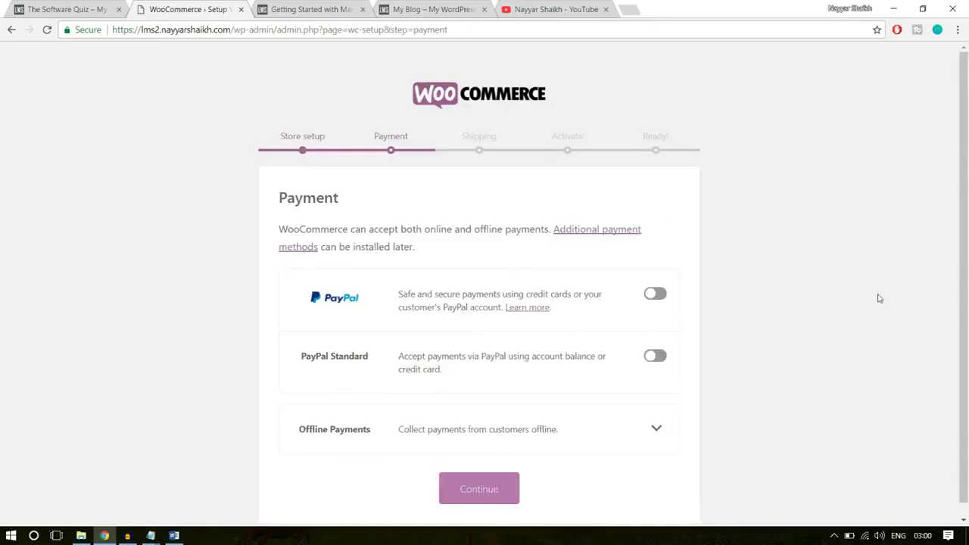
Skip PayPal on the payment step and turn off flat-rate shipping for India and other locations
{"action": "scroll", "coordinate": [880, 298], "scroll_direction": "down", "scroll_amount": 1}
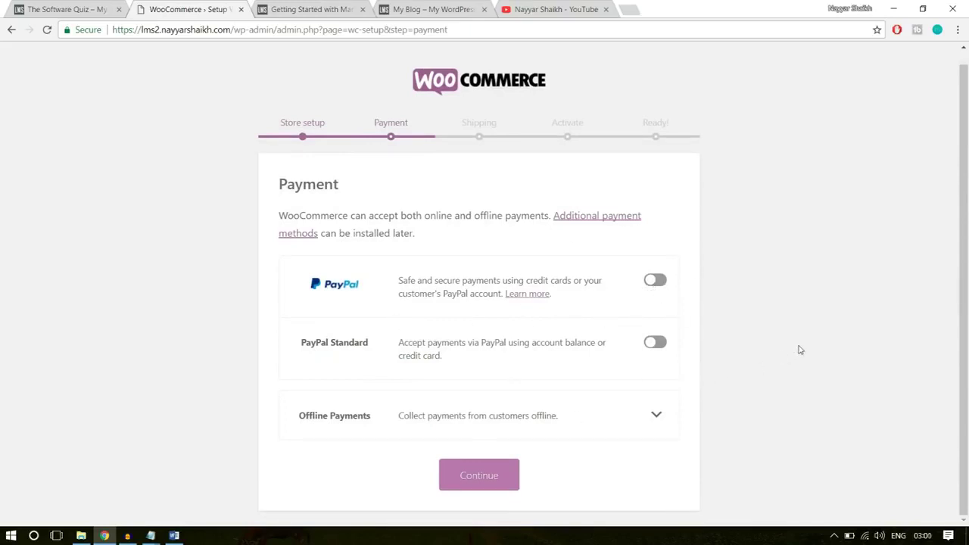
{"action": "left_click", "coordinate": [500, 478]}
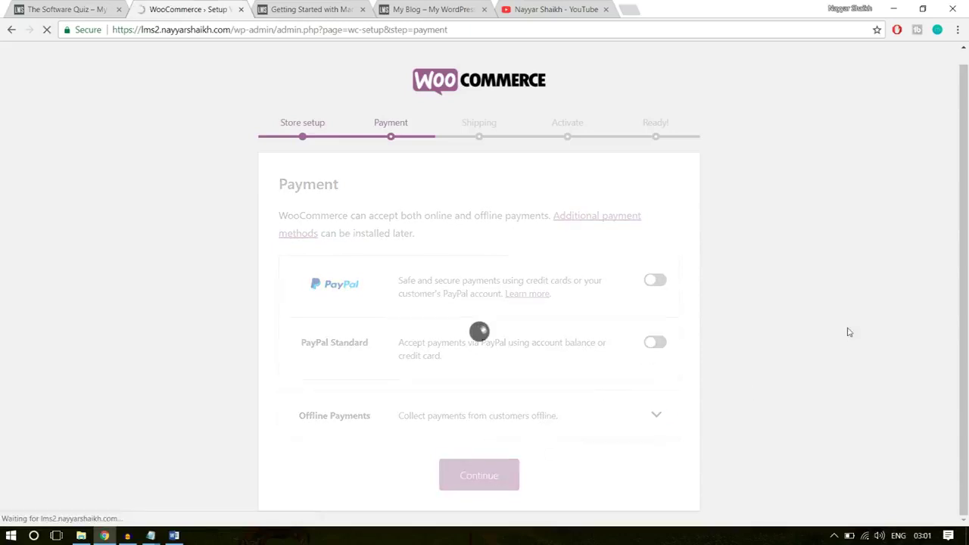
{"action": "scroll", "coordinate": [847, 330], "scroll_direction": "down", "scroll_amount": 1}
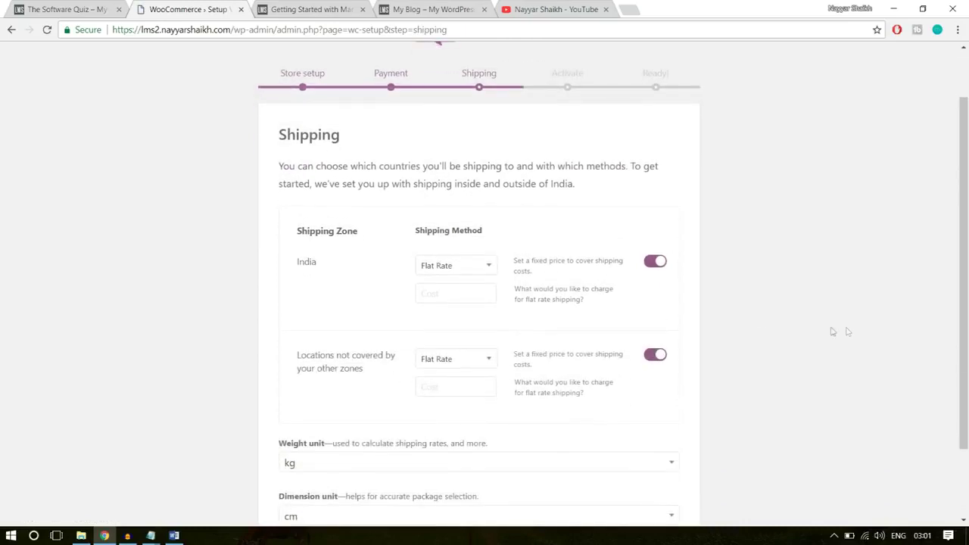
{"action": "left_click", "coordinate": [658, 262]}
{"action": "left_click", "coordinate": [657, 354]}
Continue past the shipping step and skip connecting the store to Jetpack
{"action": "scroll", "coordinate": [792, 320], "scroll_direction": "down", "scroll_amount": 2}
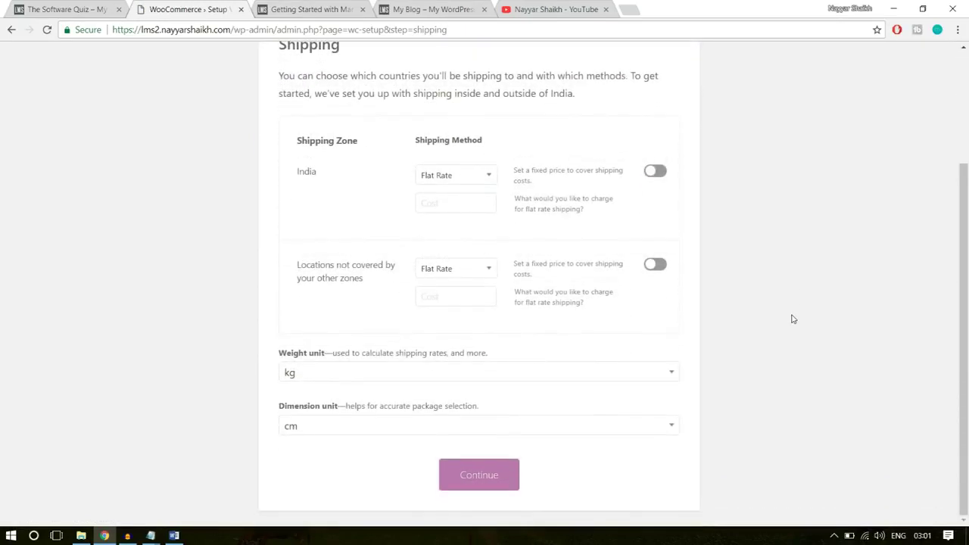
{"action": "scroll", "coordinate": [792, 320], "scroll_direction": "up", "scroll_amount": 2}
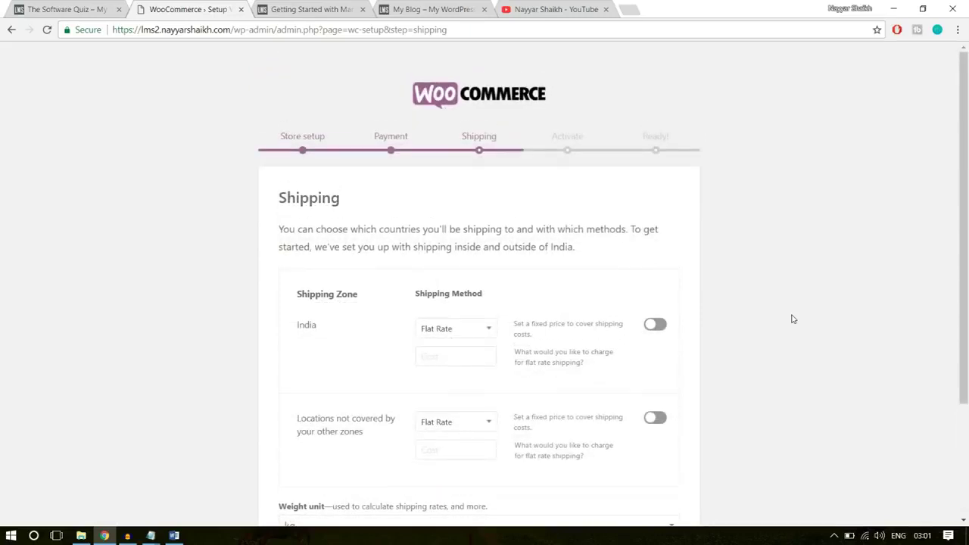
{"action": "scroll", "coordinate": [792, 320], "scroll_direction": "down", "scroll_amount": 2}
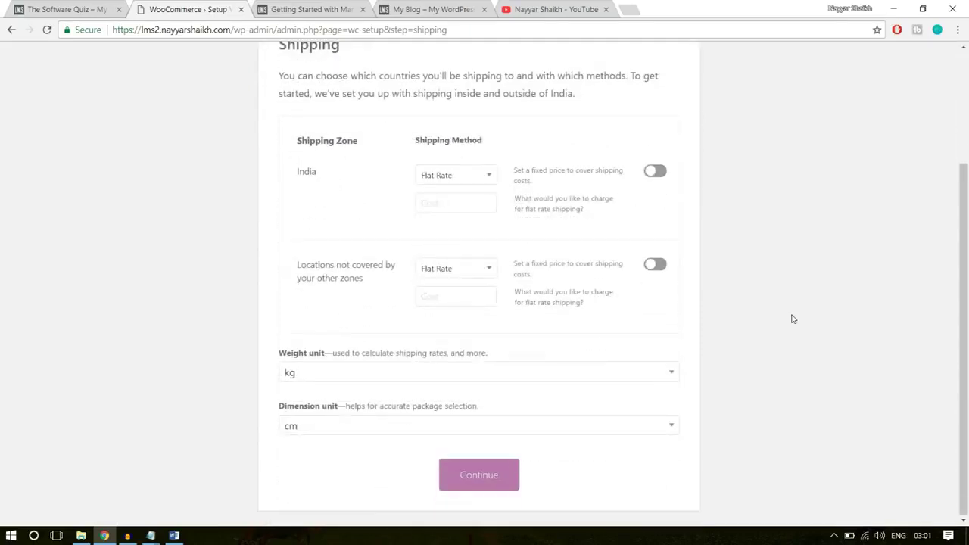
{"action": "left_click", "coordinate": [500, 475]}
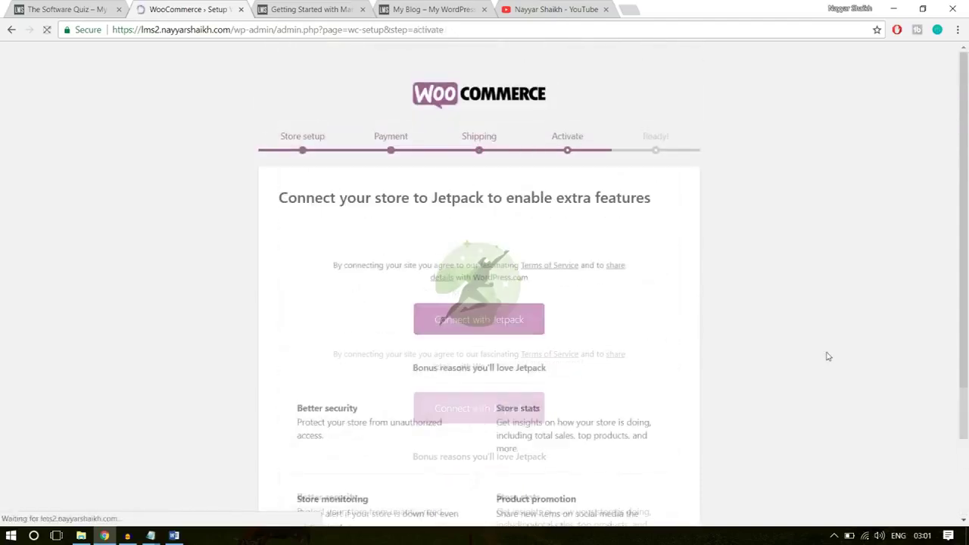
{"action": "scroll", "coordinate": [828, 356], "scroll_direction": "down", "scroll_amount": 3}
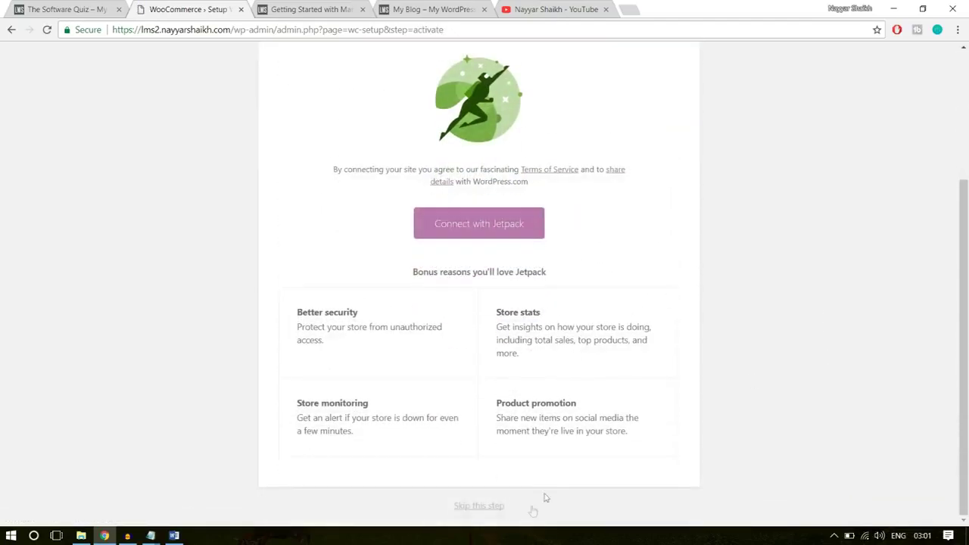
{"action": "left_click", "coordinate": [489, 508]}
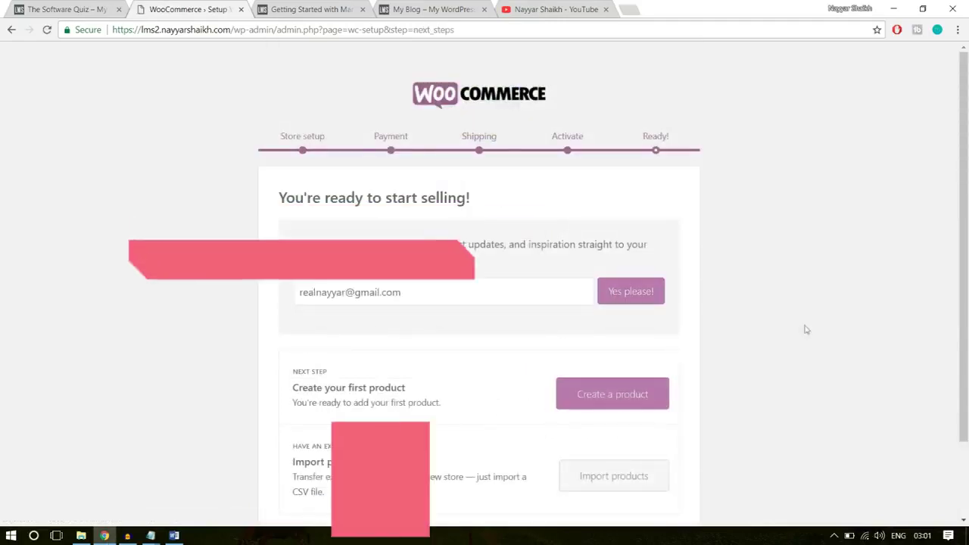
Go from the bottom of the Ready page back to the WordPress dashboard
{"action": "scroll", "coordinate": [822, 309], "scroll_direction": "down", "scroll_amount": 1}
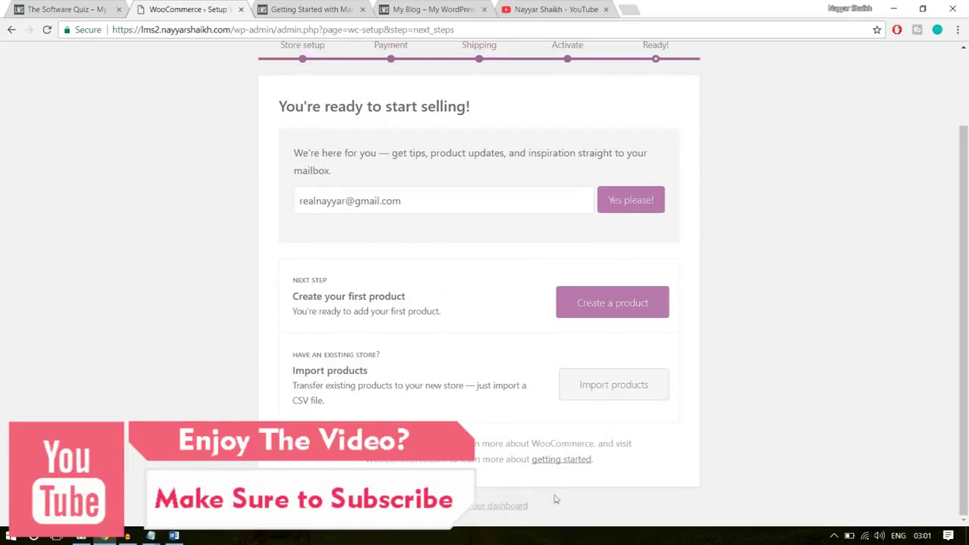
{"action": "left_click", "coordinate": [476, 509]}
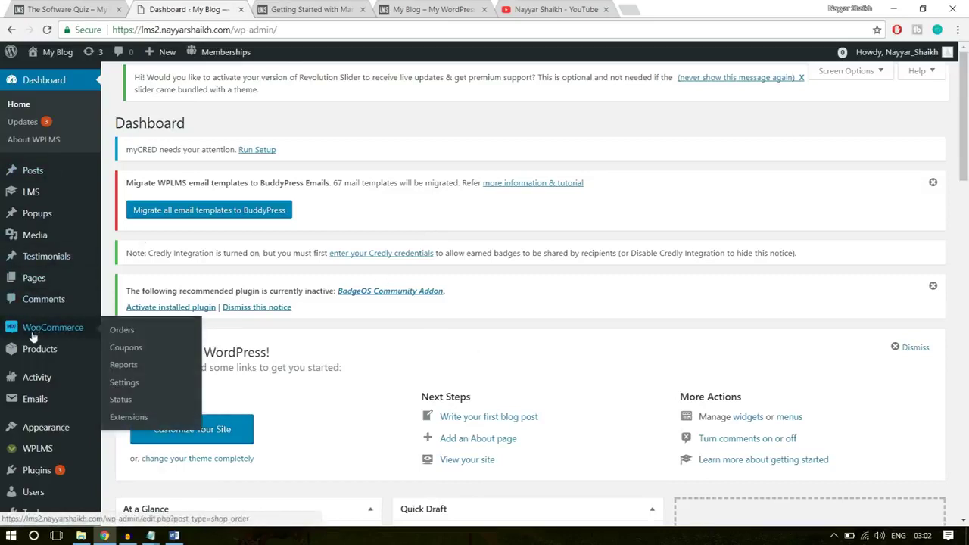
Open WooCommerce Settings and review the General tab's Mumbai address and US dollar currency
{"action": "mouse_move", "coordinate": [34, 339]}
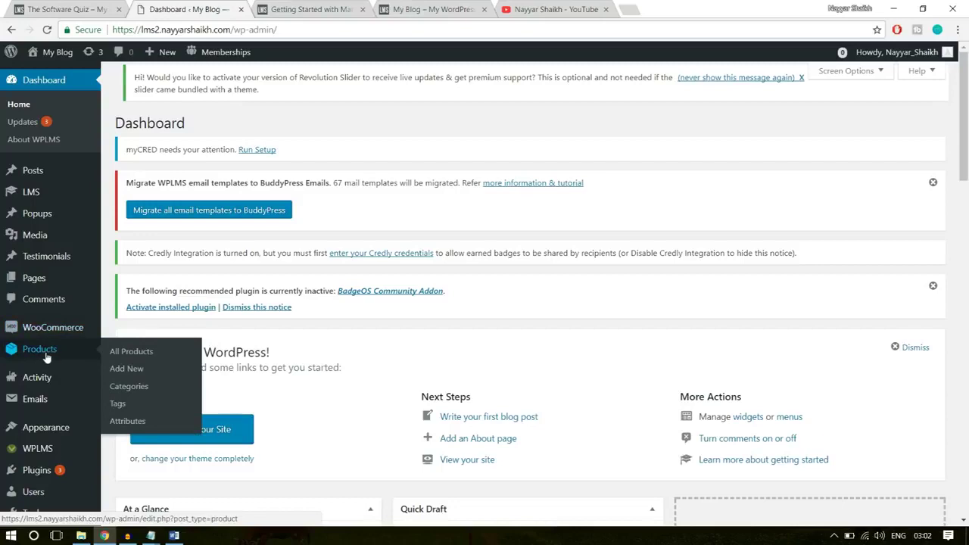
{"action": "mouse_move", "coordinate": [45, 337]}
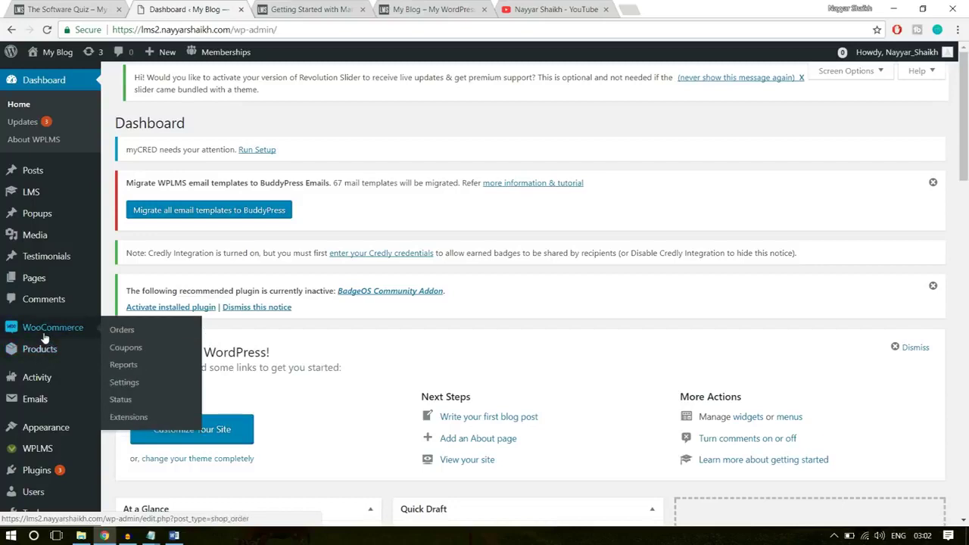
{"action": "left_click", "coordinate": [124, 383]}
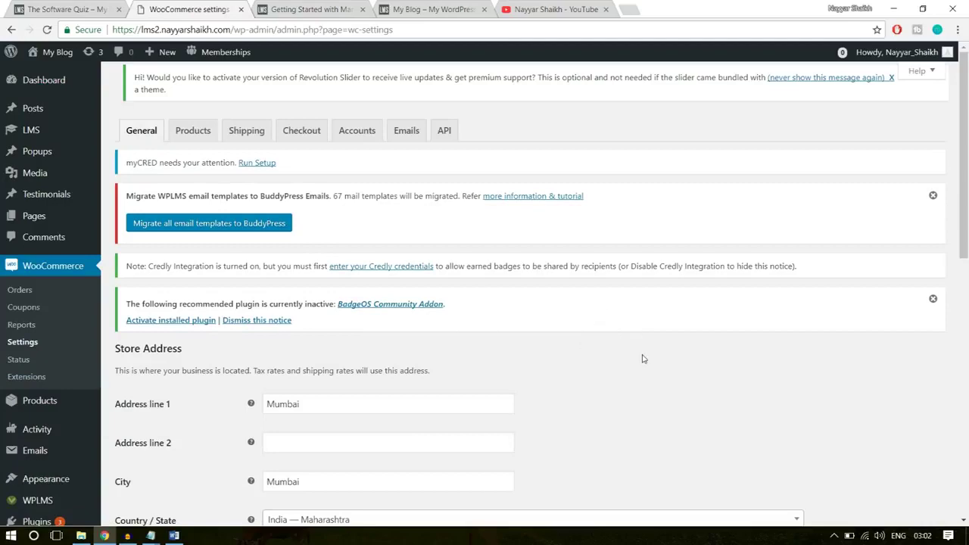
{"action": "scroll", "coordinate": [642, 359], "scroll_direction": "down", "scroll_amount": 3}
{"action": "scroll", "coordinate": [496, 336], "scroll_direction": "down", "scroll_amount": 2}
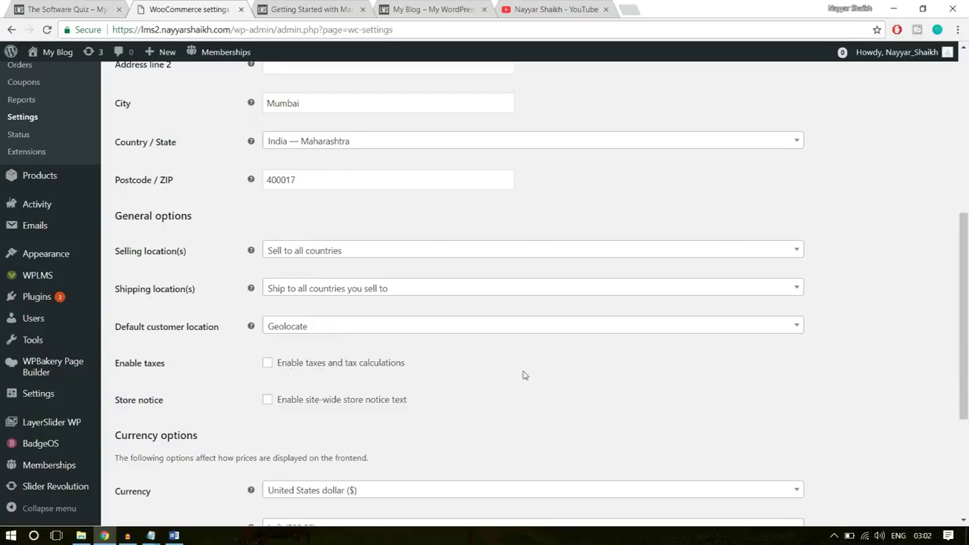
{"action": "scroll", "coordinate": [521, 374], "scroll_direction": "down", "scroll_amount": 3}
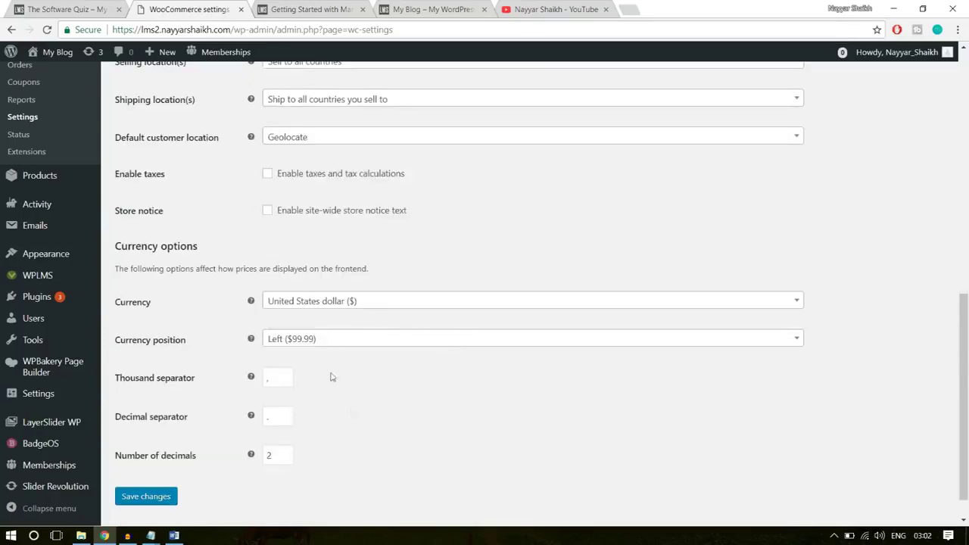
{"action": "scroll", "coordinate": [496, 295], "scroll_direction": "up", "scroll_amount": 10}
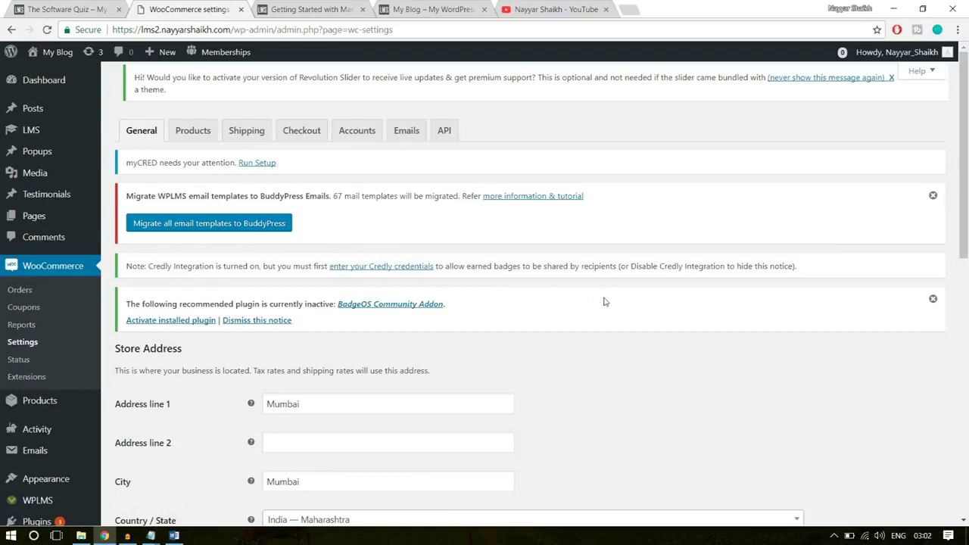
On the Checkout tab, tick Force secure checkout
{"action": "left_click", "coordinate": [303, 141]}
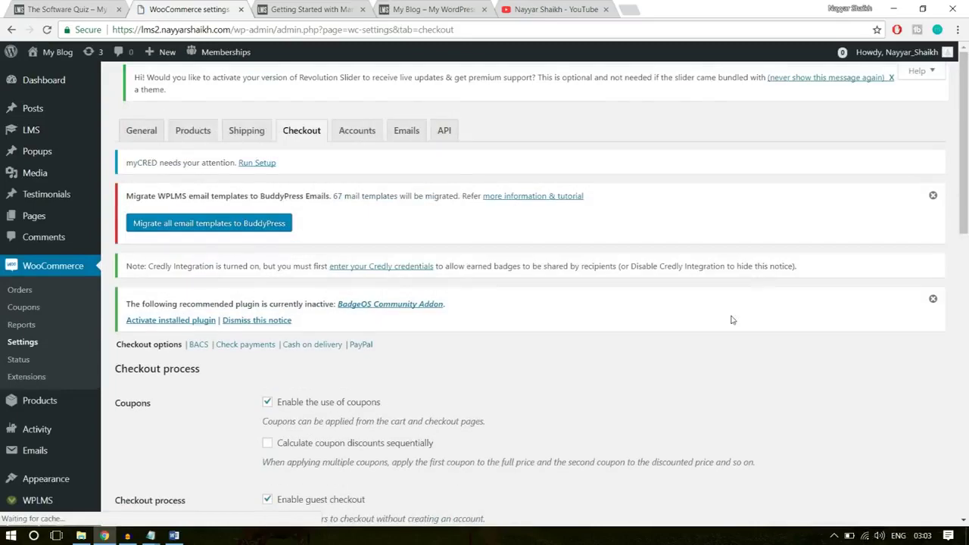
{"action": "scroll", "coordinate": [731, 322], "scroll_direction": "down", "scroll_amount": 2}
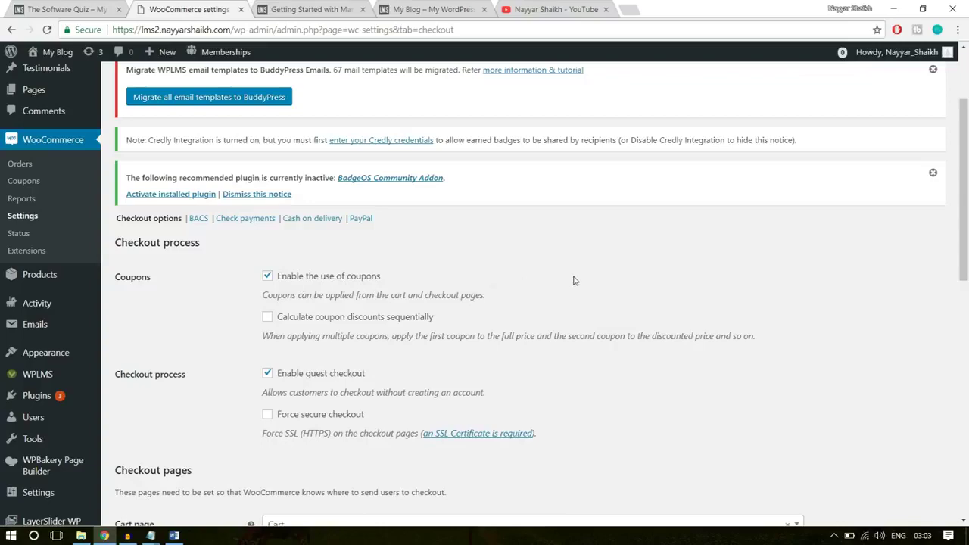
{"action": "scroll", "coordinate": [636, 320], "scroll_direction": "down", "scroll_amount": 1}
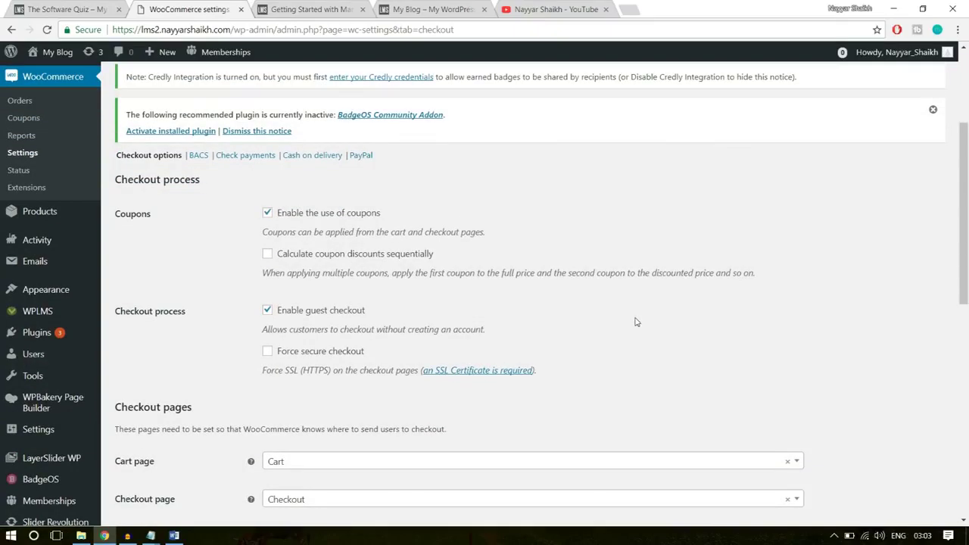
{"action": "scroll", "coordinate": [636, 322], "scroll_direction": "down", "scroll_amount": 1}
{"action": "left_click", "coordinate": [303, 289]}
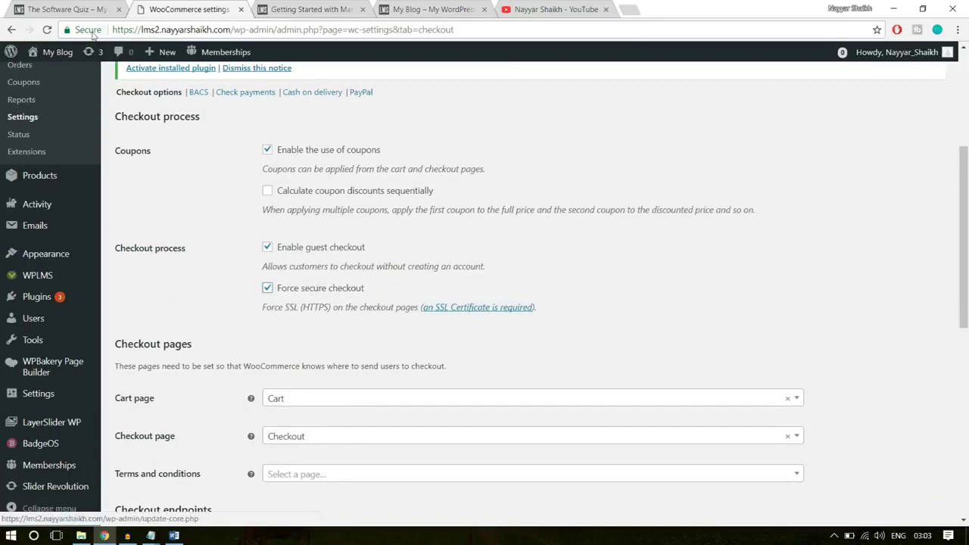
Check the site's connection security details, then save the checkout settings
{"action": "left_click", "coordinate": [89, 31]}
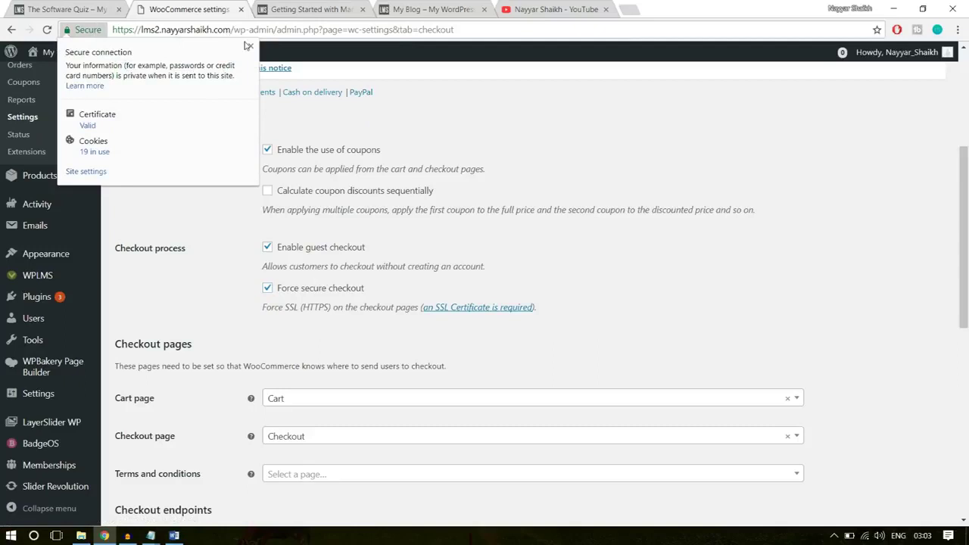
{"action": "left_click", "coordinate": [250, 48]}
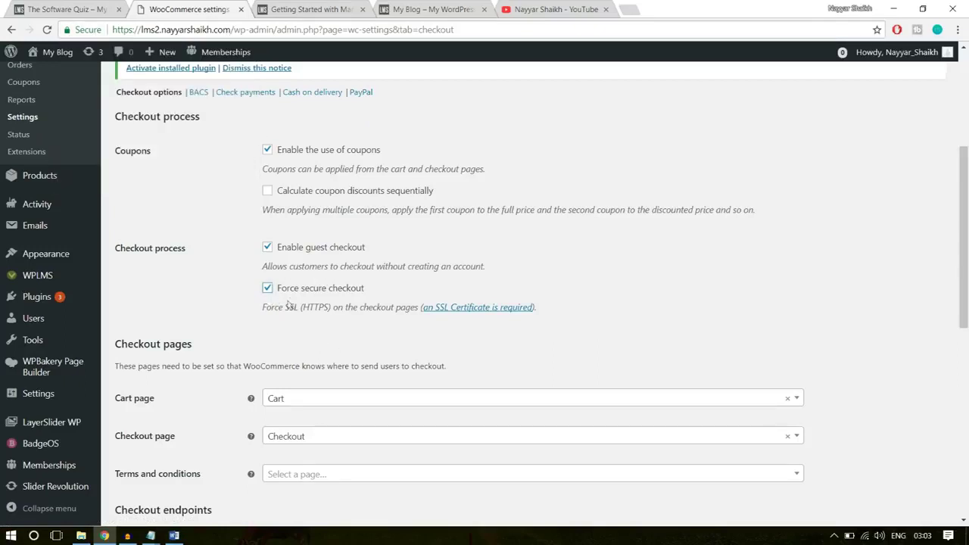
{"action": "left_click_drag", "start_coordinate": [301, 311], "coordinate": [327, 312]}
{"action": "left_click", "coordinate": [315, 311]}
{"action": "scroll", "coordinate": [319, 291], "scroll_direction": "down", "scroll_amount": 3}
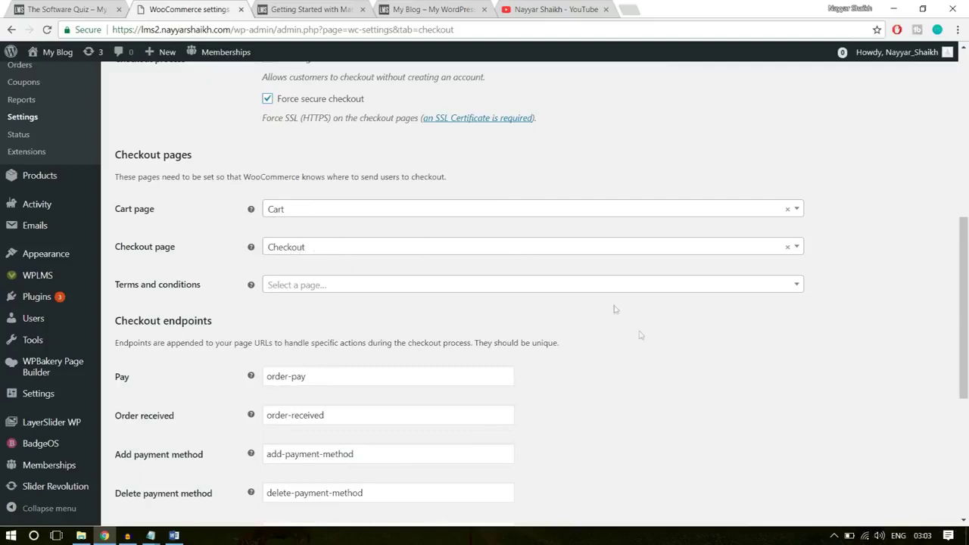
{"action": "scroll", "coordinate": [643, 338], "scroll_direction": "down", "scroll_amount": 3}
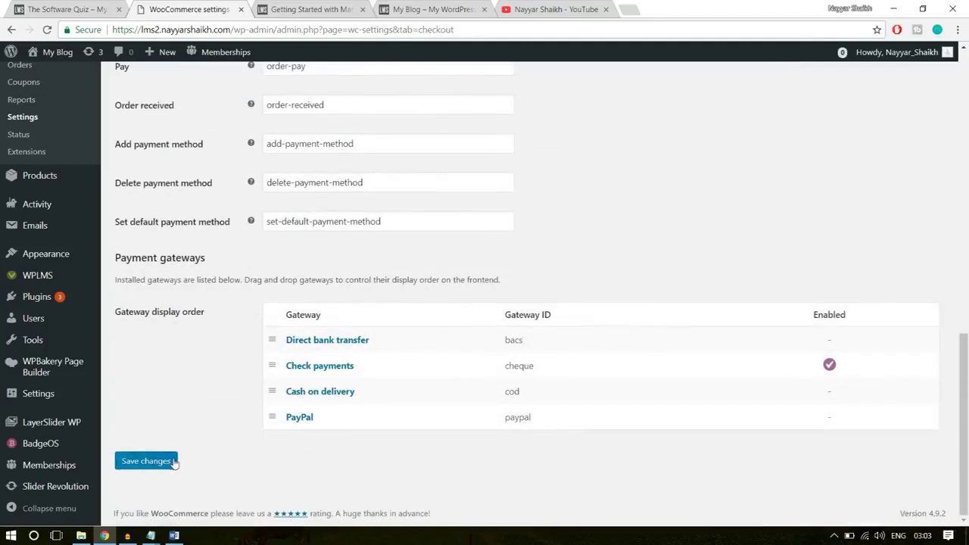
{"action": "left_click", "coordinate": [152, 462]}
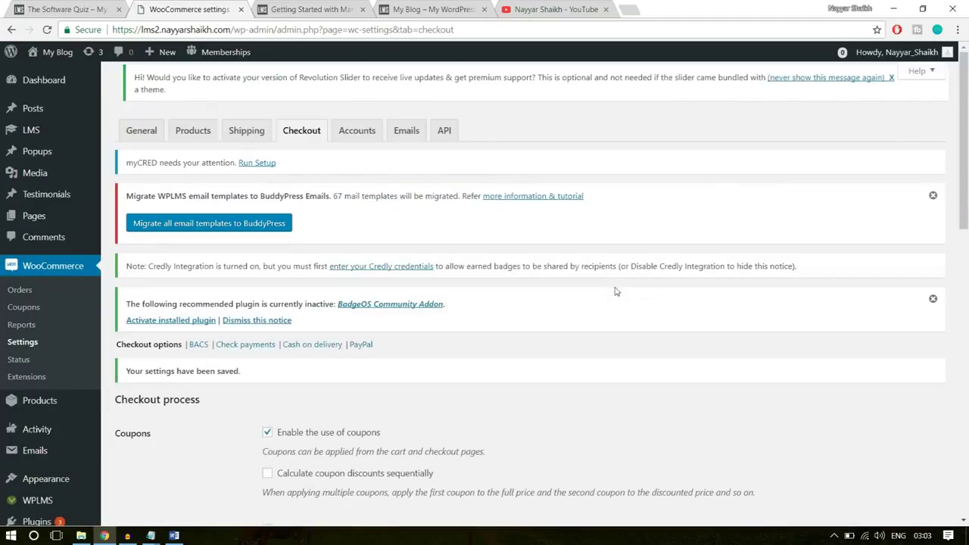
{"action": "scroll", "coordinate": [616, 291], "scroll_direction": "down", "scroll_amount": 3}
{"action": "left_click", "coordinate": [362, 156]}
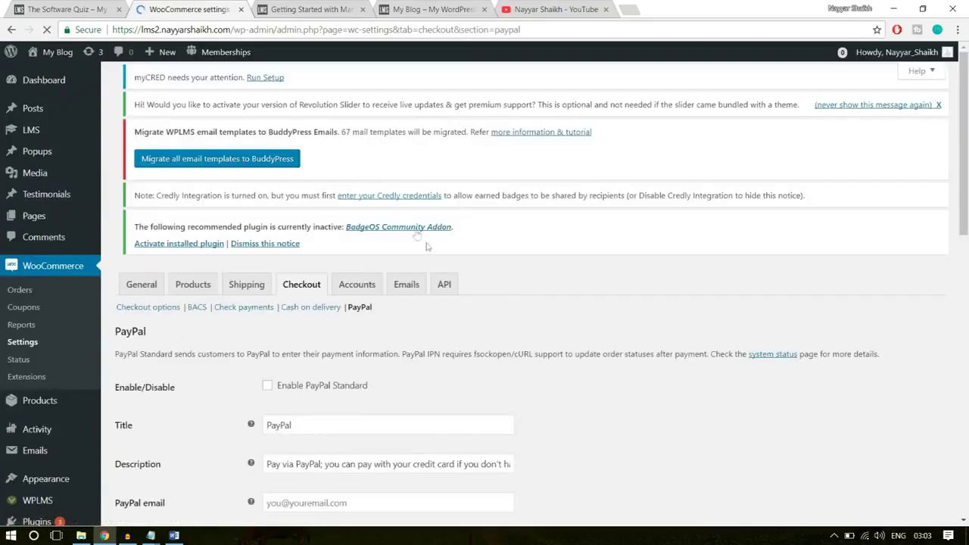
Enable PayPal Standard and autofill the seller's PayPal e-mail address
{"action": "scroll", "coordinate": [440, 335], "scroll_direction": "down", "scroll_amount": 2}
{"action": "left_click", "coordinate": [291, 298]}
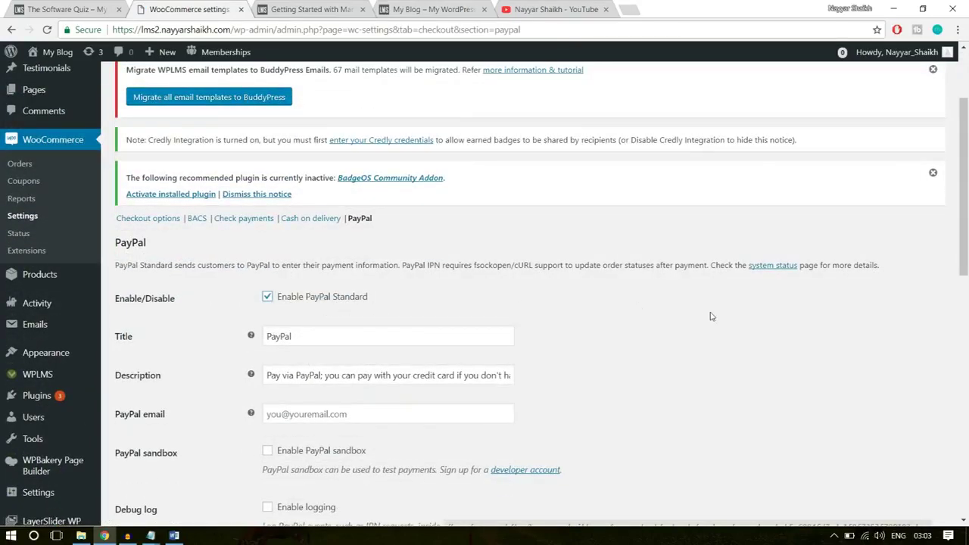
{"action": "scroll", "coordinate": [711, 317], "scroll_direction": "down", "scroll_amount": 3}
{"action": "left_click", "coordinate": [361, 224]}
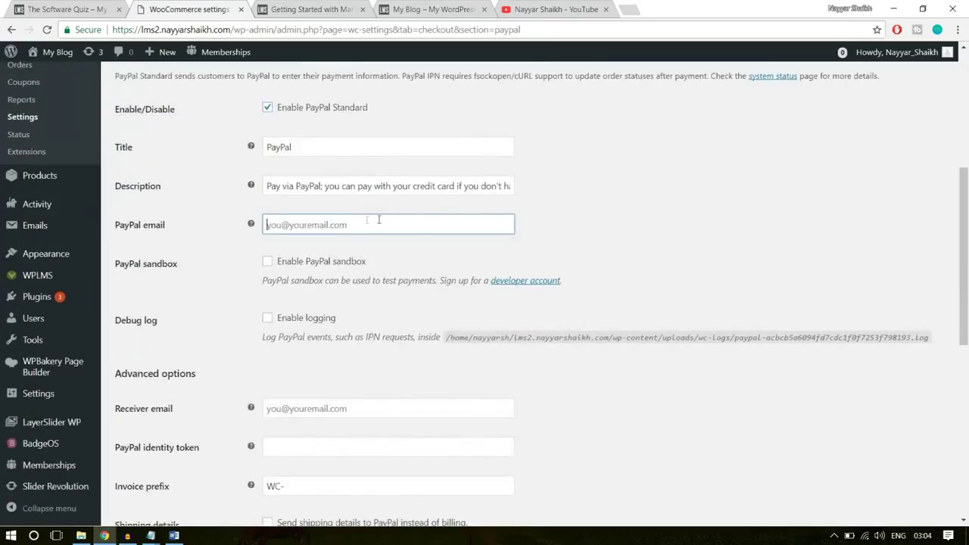
{"action": "left_click", "coordinate": [367, 221]}
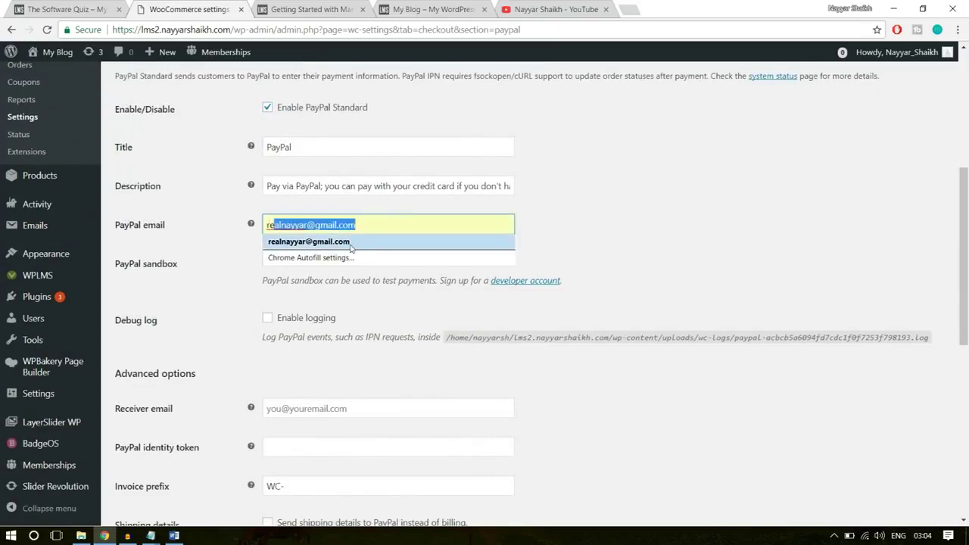
{"action": "left_click", "coordinate": [303, 243]}
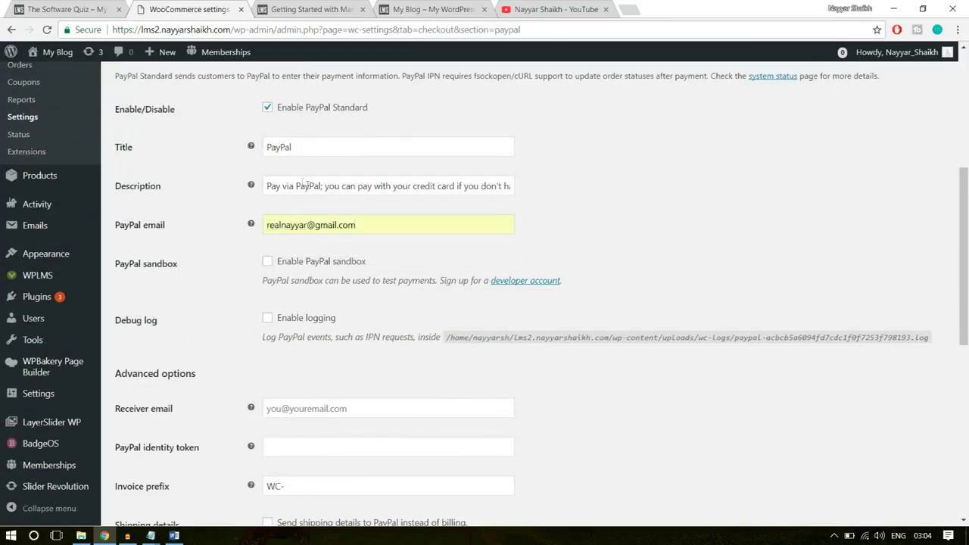
Review the PayPal payment method title and description text
{"action": "double_click", "coordinate": [298, 157]}
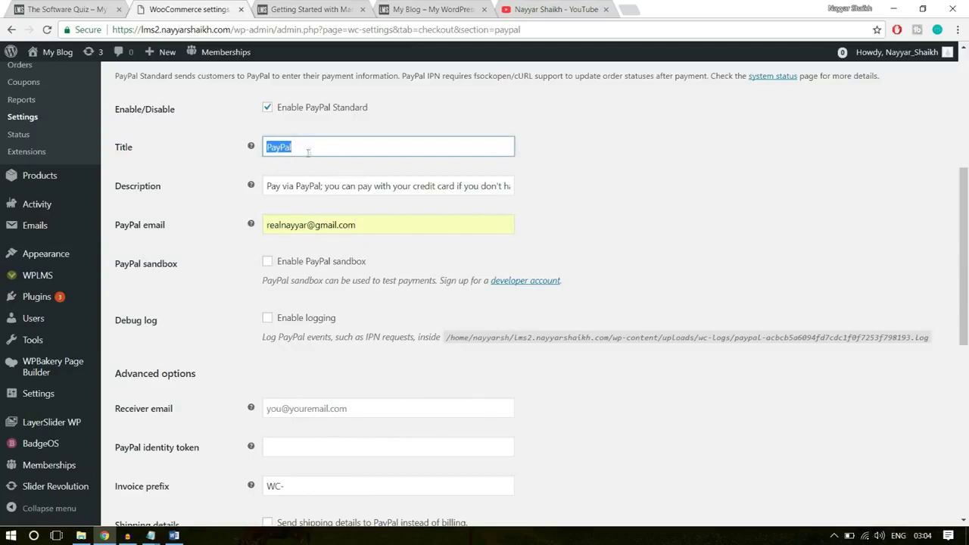
{"action": "left_click_drag", "start_coordinate": [273, 189], "coordinate": [618, 175]}
{"action": "left_click", "coordinate": [612, 177]}
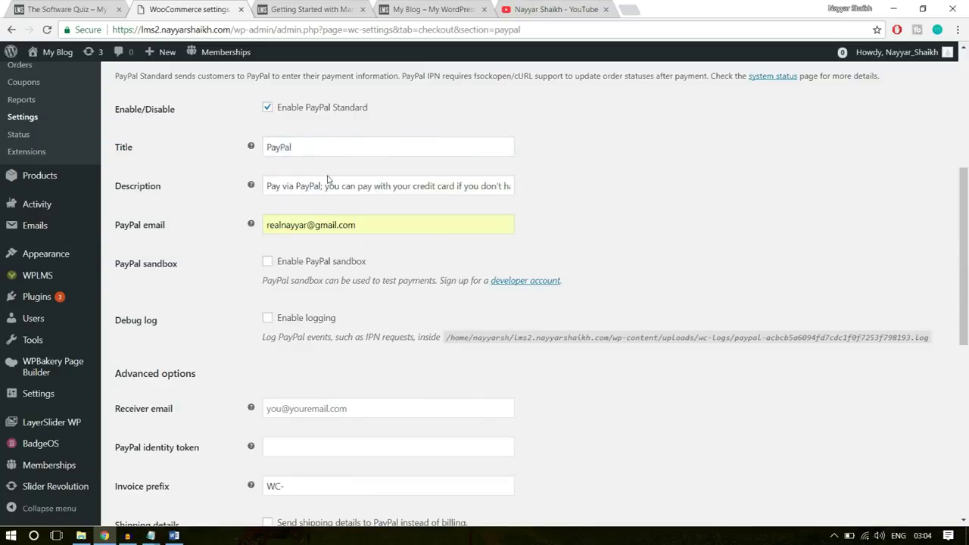
{"action": "scroll", "coordinate": [601, 219], "scroll_direction": "down", "scroll_amount": 2}
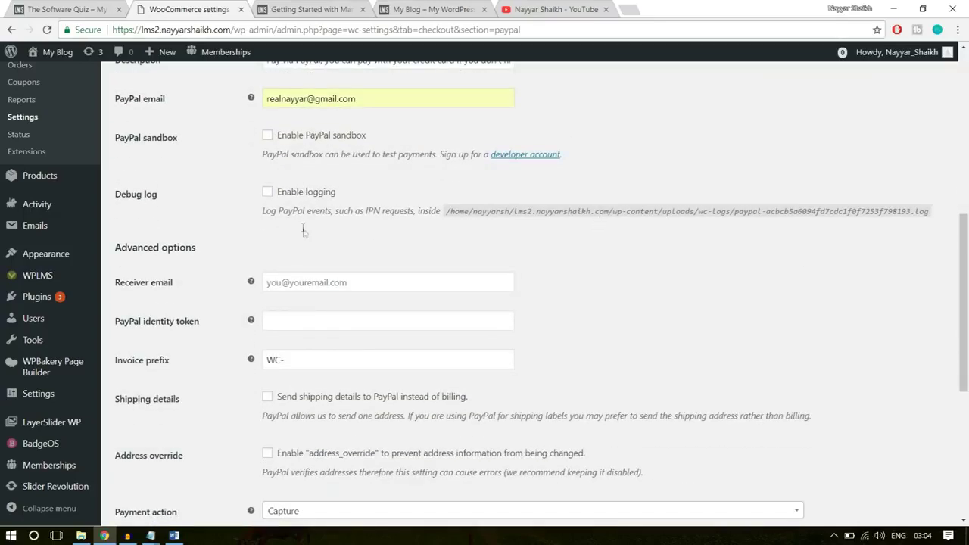
{"action": "scroll", "coordinate": [454, 231], "scroll_direction": "down", "scroll_amount": 5}
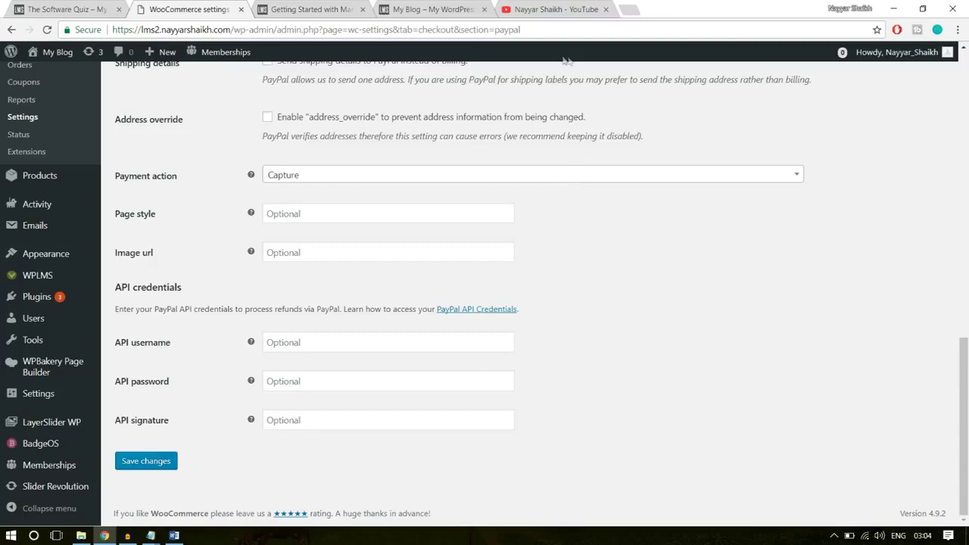
In a new tab, go to PayPal and open the API access settings in seller preferences
{"action": "left_click", "coordinate": [606, 9]}
{"action": "left_click", "coordinate": [514, 10]}
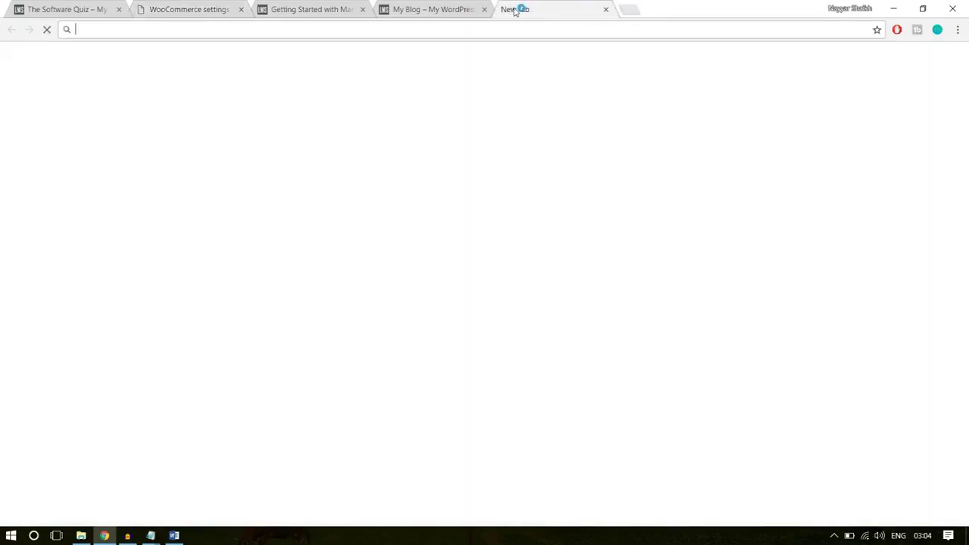
{"action": "type", "text": "paypal.com"}
{"action": "key", "text": "Return"}
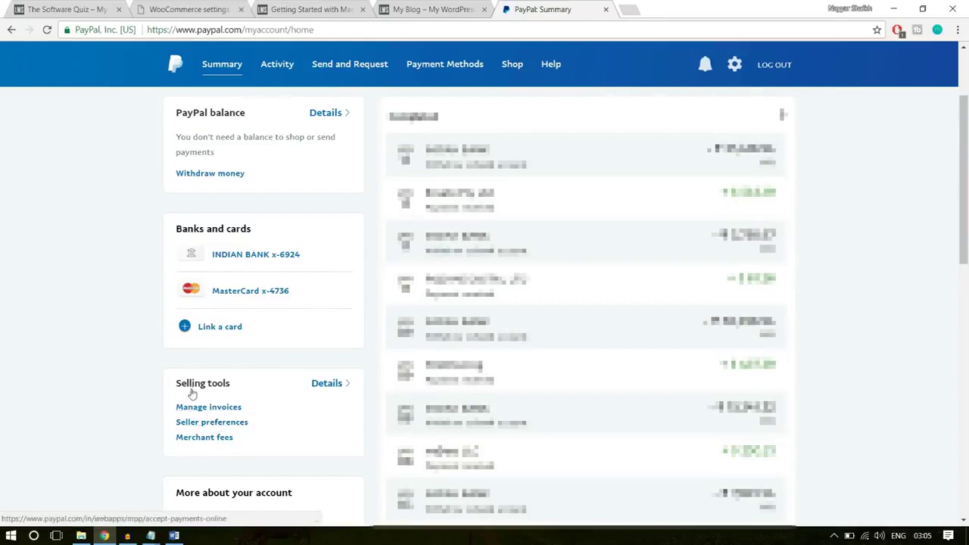
{"action": "left_click", "coordinate": [232, 422]}
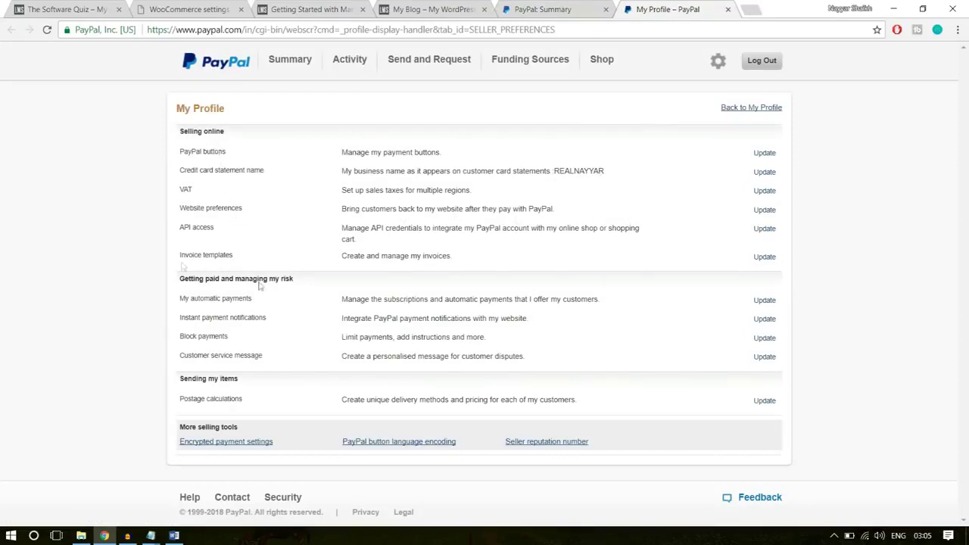
{"action": "left_click_drag", "start_coordinate": [177, 229], "coordinate": [739, 231]}
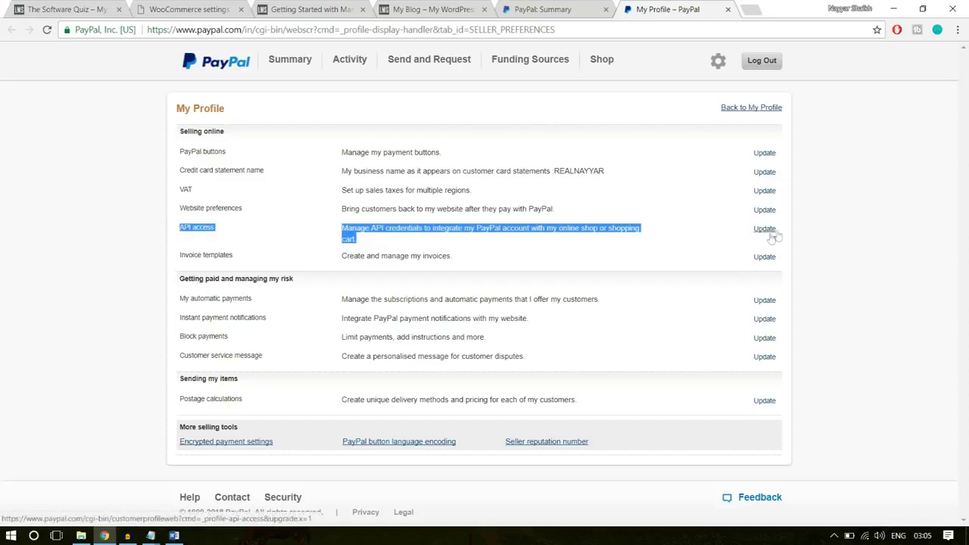
{"action": "left_click", "coordinate": [765, 230]}
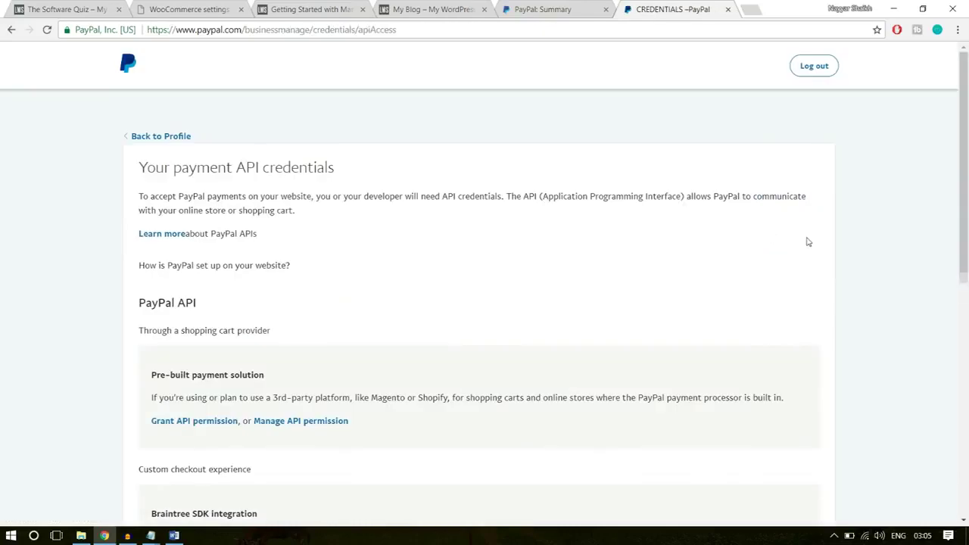
Locate the NVP/SOAP API integration (Classic) section on the API access page
{"action": "scroll", "coordinate": [846, 298], "scroll_direction": "down", "scroll_amount": 3}
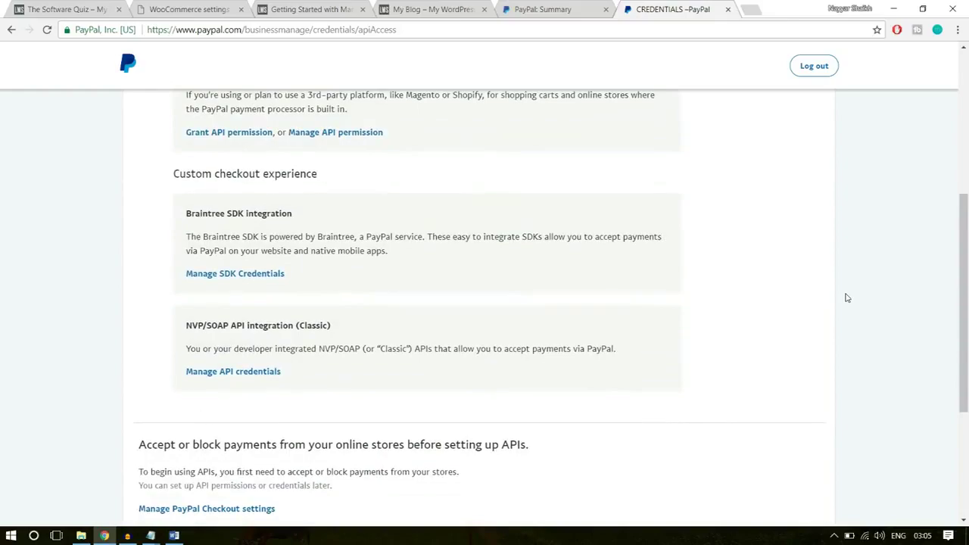
{"action": "scroll", "coordinate": [825, 299], "scroll_direction": "up", "scroll_amount": 3}
{"action": "scroll", "coordinate": [824, 298], "scroll_direction": "down", "scroll_amount": 4}
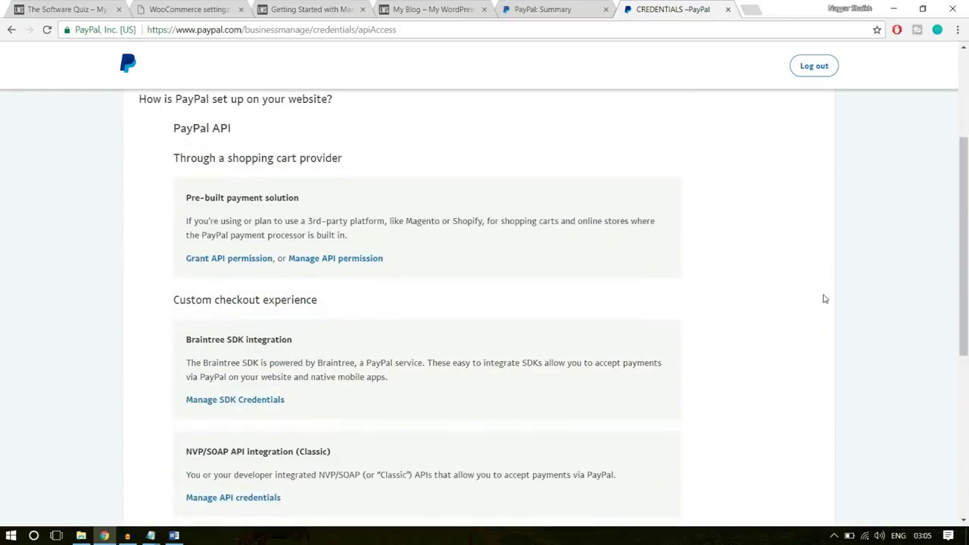
{"action": "scroll", "coordinate": [825, 298], "scroll_direction": "down", "scroll_amount": 2}
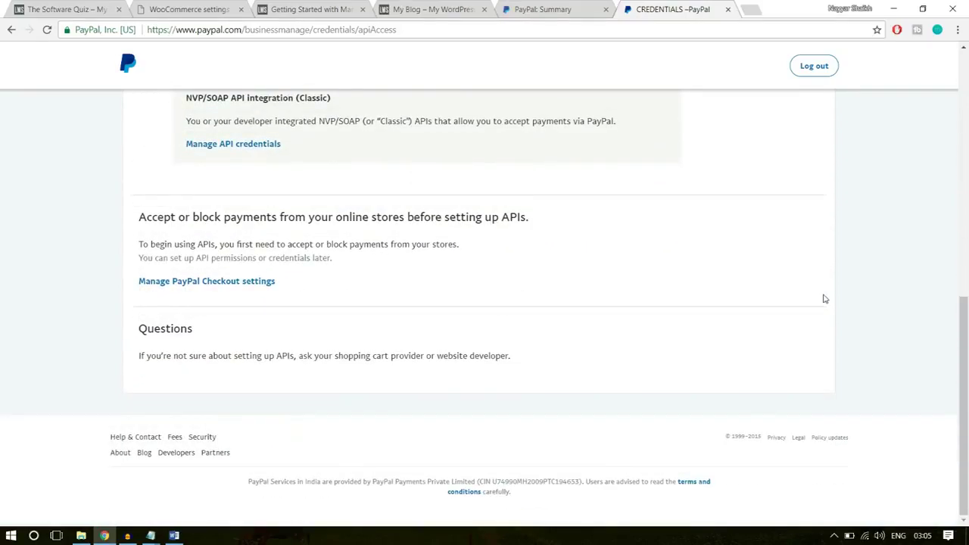
{"action": "scroll", "coordinate": [824, 298], "scroll_direction": "up", "scroll_amount": 2}
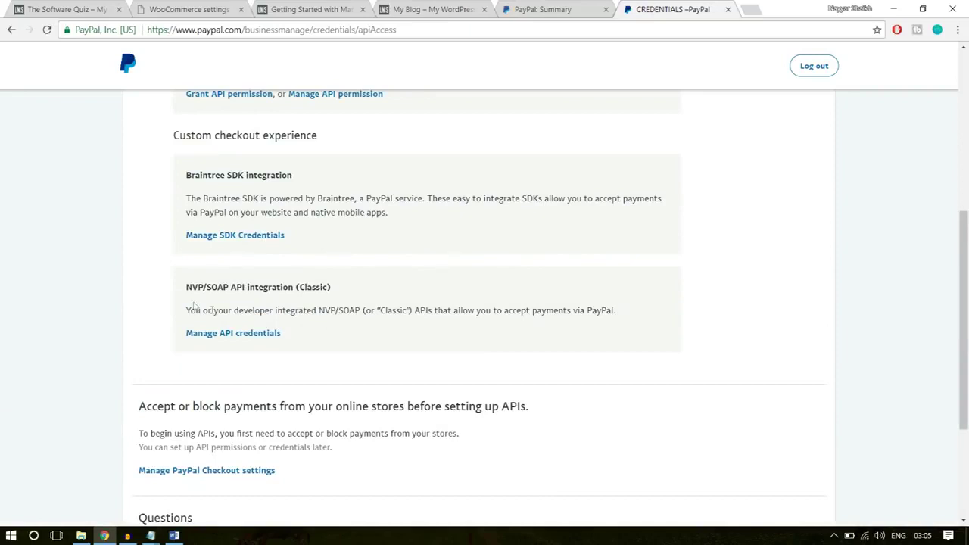
{"action": "left_click_drag", "start_coordinate": [185, 290], "coordinate": [348, 288]}
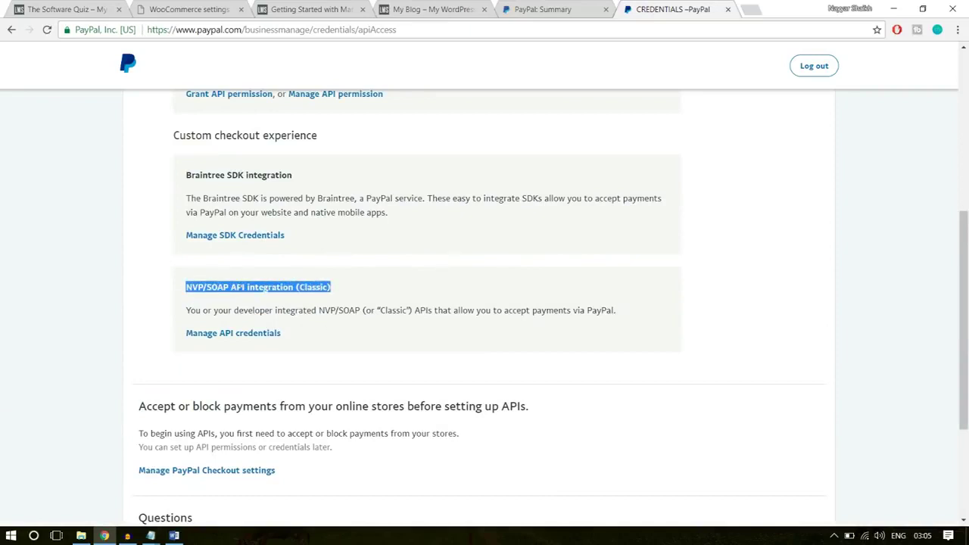
{"action": "left_click", "coordinate": [236, 288]}
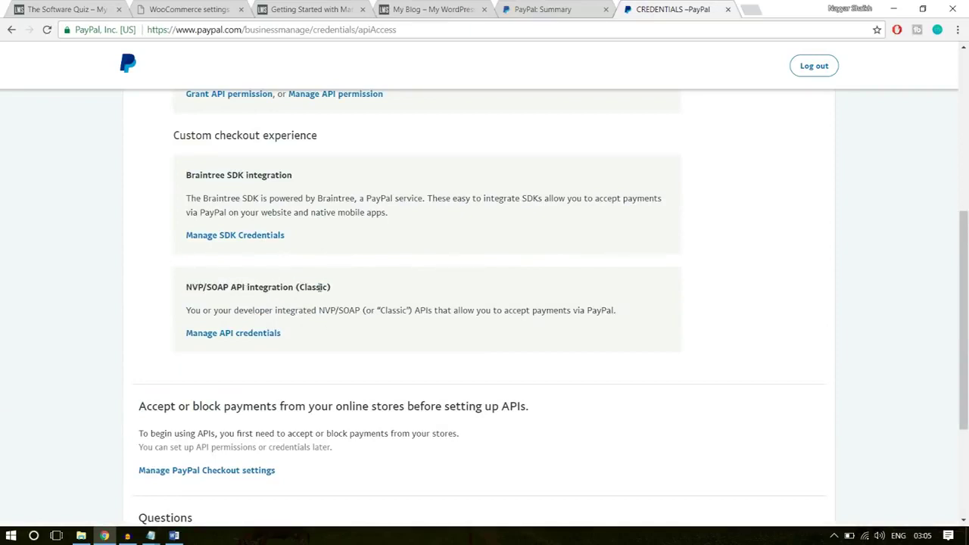
{"action": "left_click_drag", "start_coordinate": [342, 289], "coordinate": [301, 289]}
{"action": "left_click", "coordinate": [358, 293]}
{"action": "left_click_drag", "start_coordinate": [339, 294], "coordinate": [302, 291]}
{"action": "left_click", "coordinate": [341, 297]}
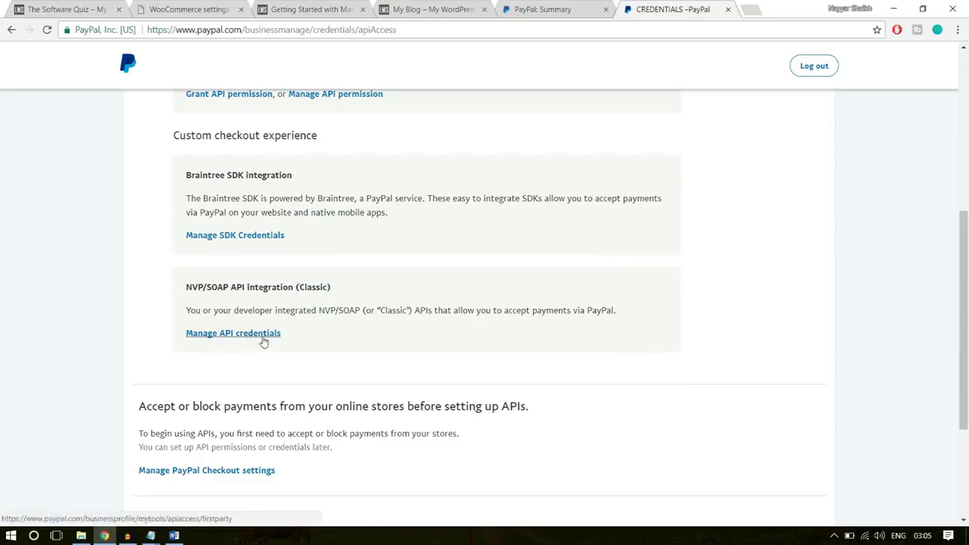
Open the classic API credentials, reveal the API username and select it
{"action": "left_click", "coordinate": [264, 338]}
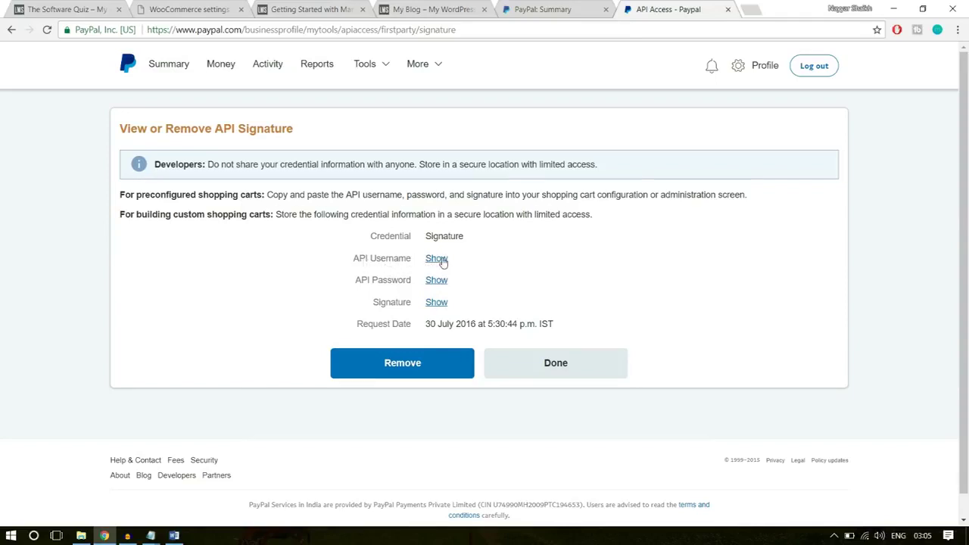
{"action": "left_click", "coordinate": [437, 259]}
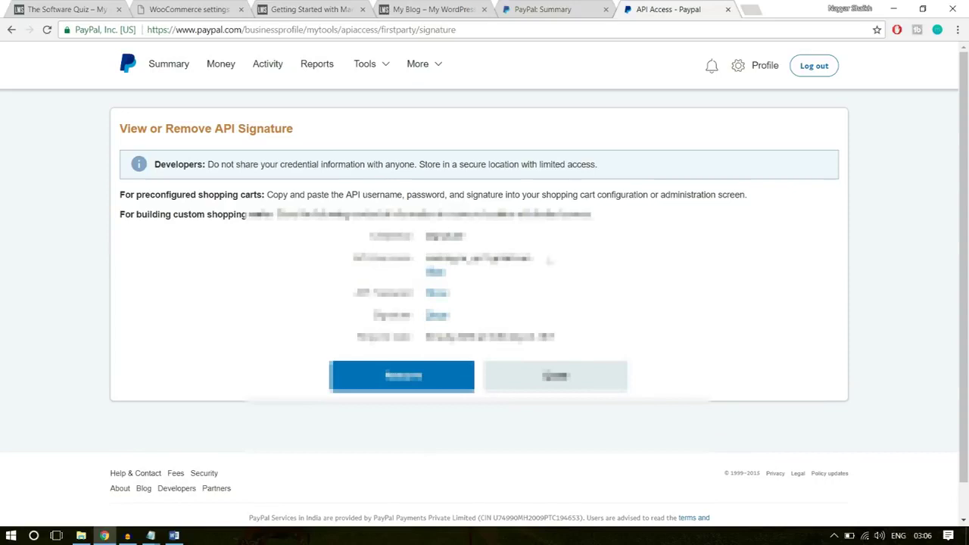
{"action": "left_click_drag", "start_coordinate": [550, 261], "coordinate": [422, 259]}
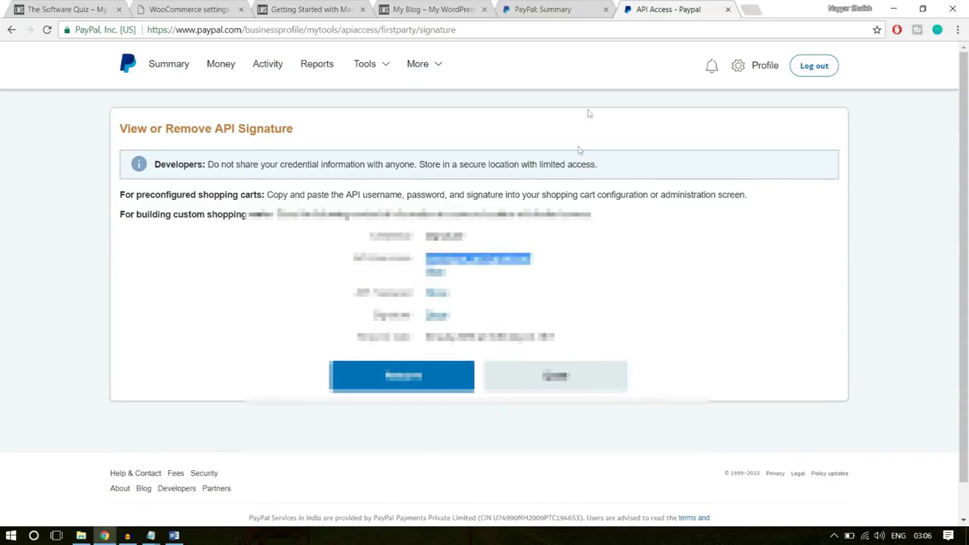
Paste the copied API username and API password into the WooCommerce PayPal fields
{"action": "left_click", "coordinate": [188, 9]}
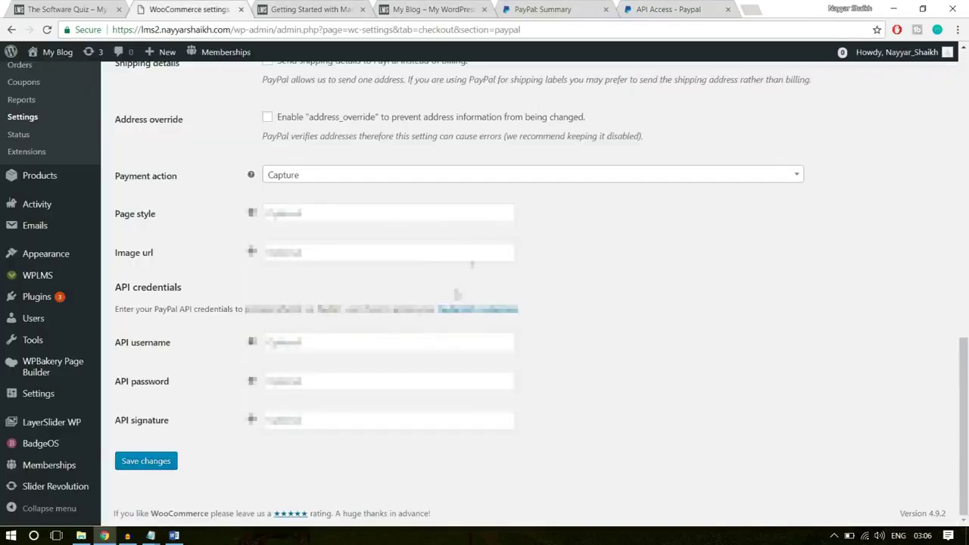
{"action": "left_click", "coordinate": [369, 338]}
{"action": "key", "text": "ctrl+v"}
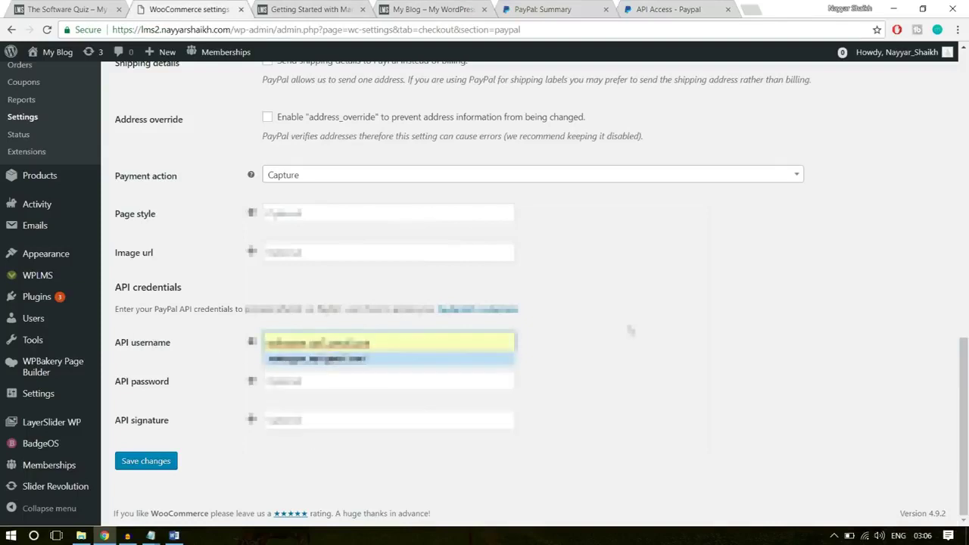
{"action": "left_click", "coordinate": [681, 8]}
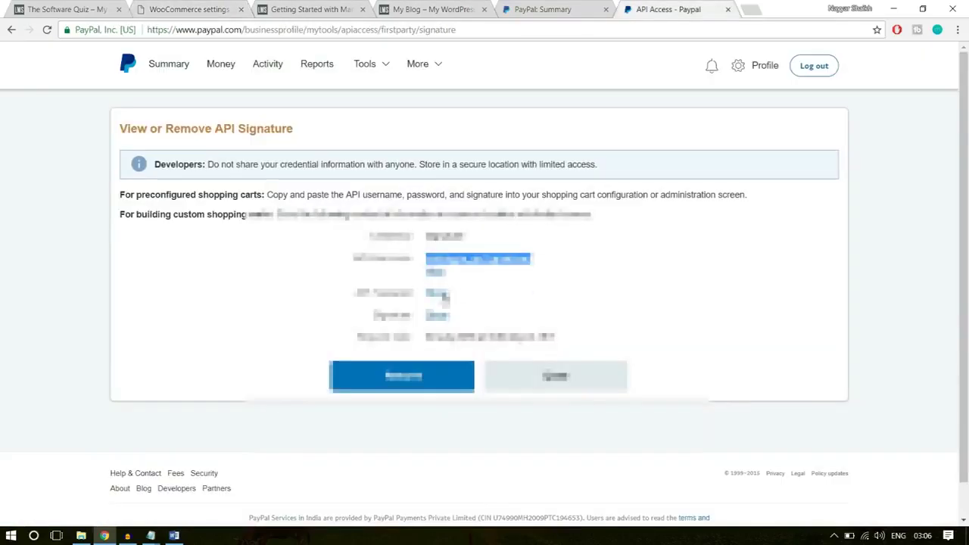
{"action": "left_click", "coordinate": [444, 296]}
{"action": "left_click_drag", "start_coordinate": [539, 301], "coordinate": [415, 300]}
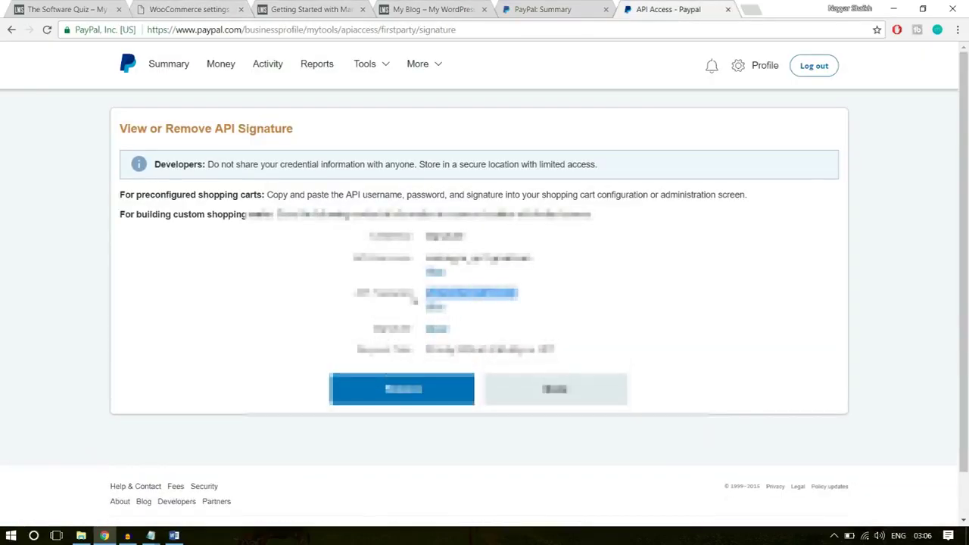
{"action": "left_click", "coordinate": [181, 9]}
{"action": "left_click", "coordinate": [377, 381]}
{"action": "key", "text": "ctrl+v"}
Copy the API signature from PayPal, paste it in, and save the changes
{"action": "left_click", "coordinate": [674, 4]}
{"action": "left_click", "coordinate": [445, 332]}
{"action": "left_click_drag", "start_coordinate": [738, 325], "coordinate": [424, 330]}
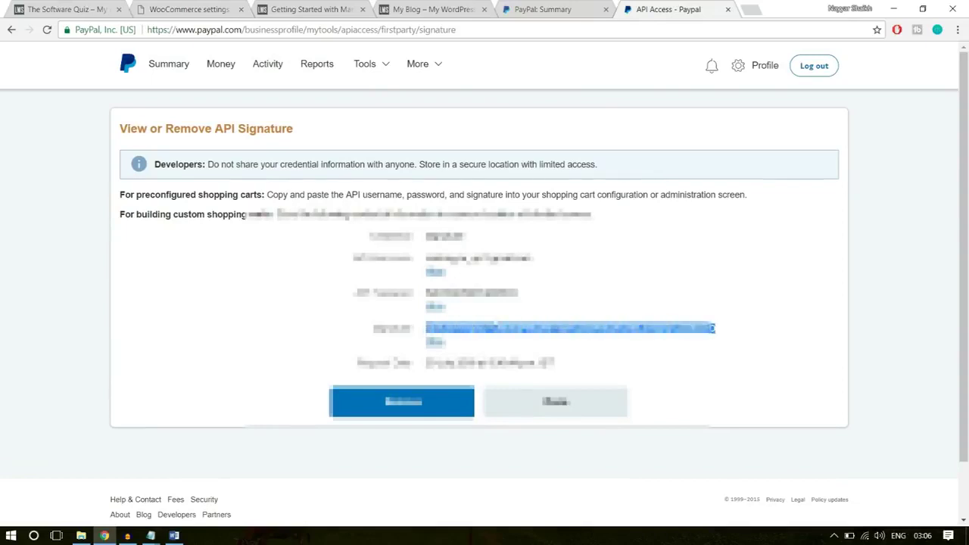
{"action": "left_click", "coordinate": [186, 9]}
{"action": "left_click", "coordinate": [291, 417]}
{"action": "key", "text": "ctrl+v"}
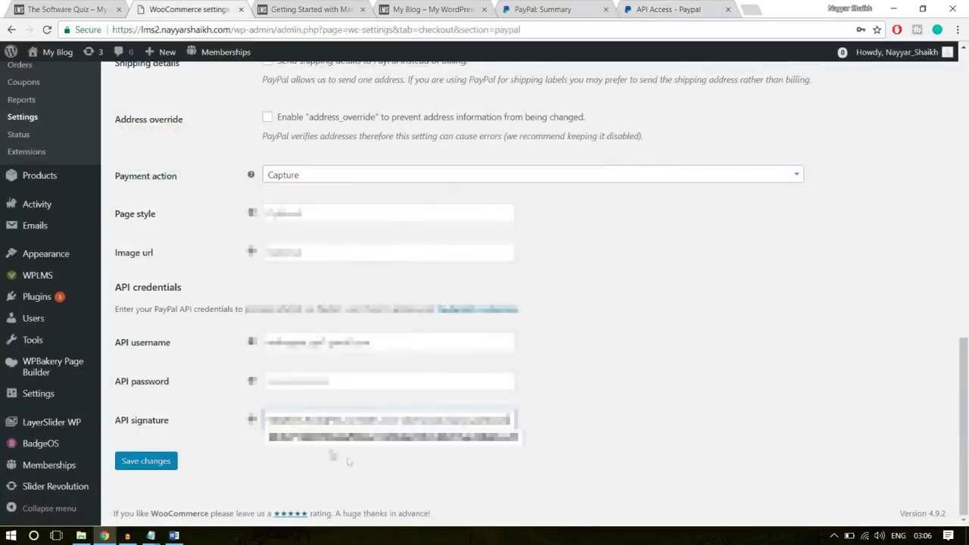
{"action": "left_click", "coordinate": [149, 462]}
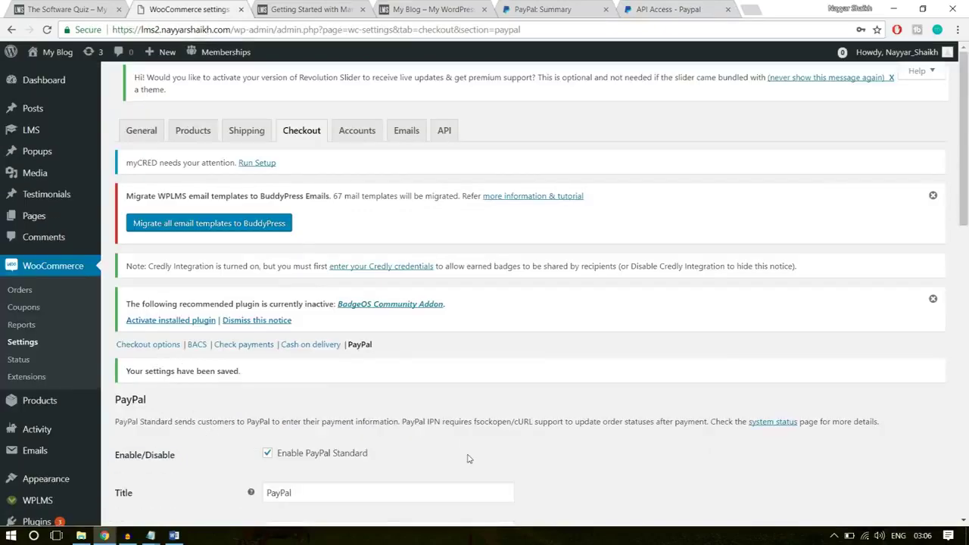
Scroll the PayPal settings page to confirm the 'Your settings have been saved' notice
{"action": "scroll", "coordinate": [593, 379], "scroll_direction": "down", "scroll_amount": 6}
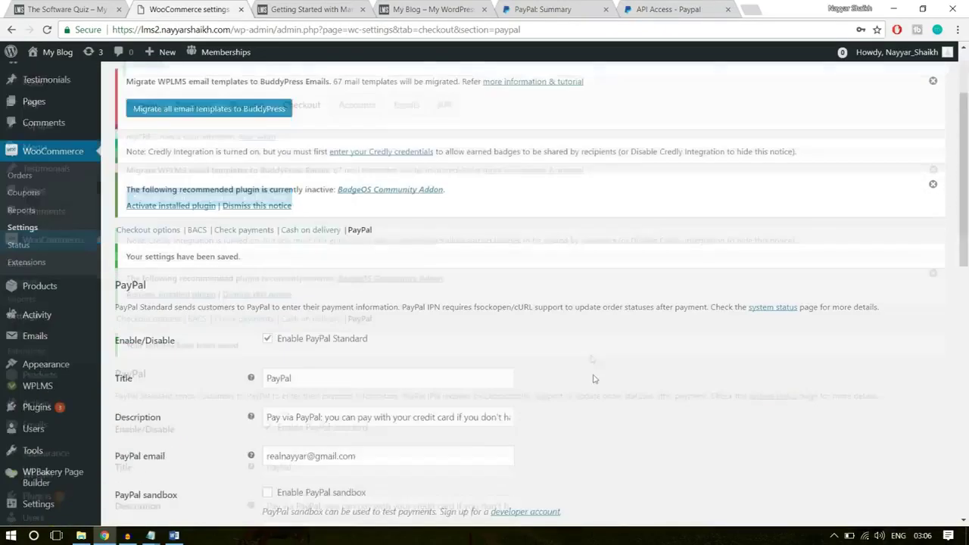
{"action": "scroll", "coordinate": [593, 409], "scroll_direction": "up", "scroll_amount": 6}
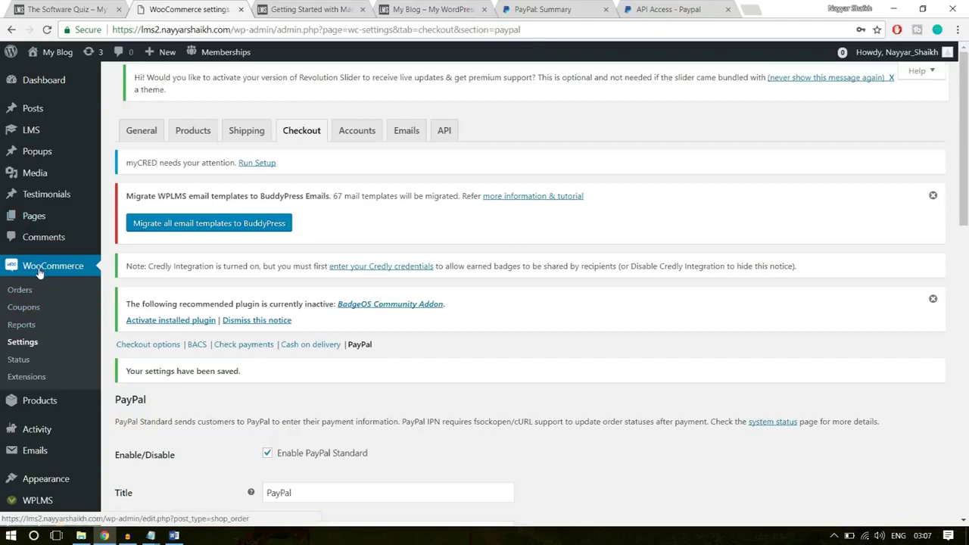
From the coupons list, start a new coupon with the code 10OFF
{"action": "left_click", "coordinate": [24, 307]}
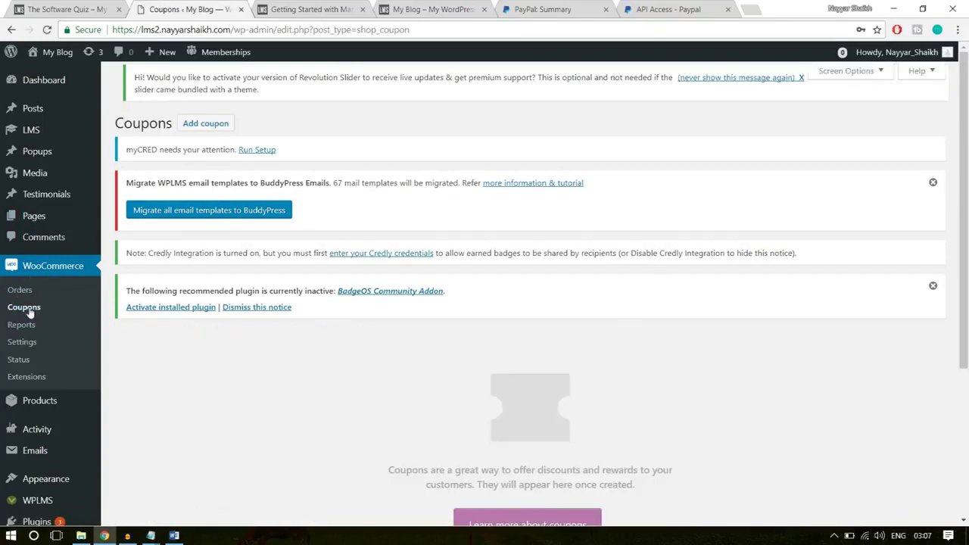
{"action": "scroll", "coordinate": [726, 372], "scroll_direction": "down", "scroll_amount": 3}
{"action": "scroll", "coordinate": [723, 394], "scroll_direction": "up", "scroll_amount": 3}
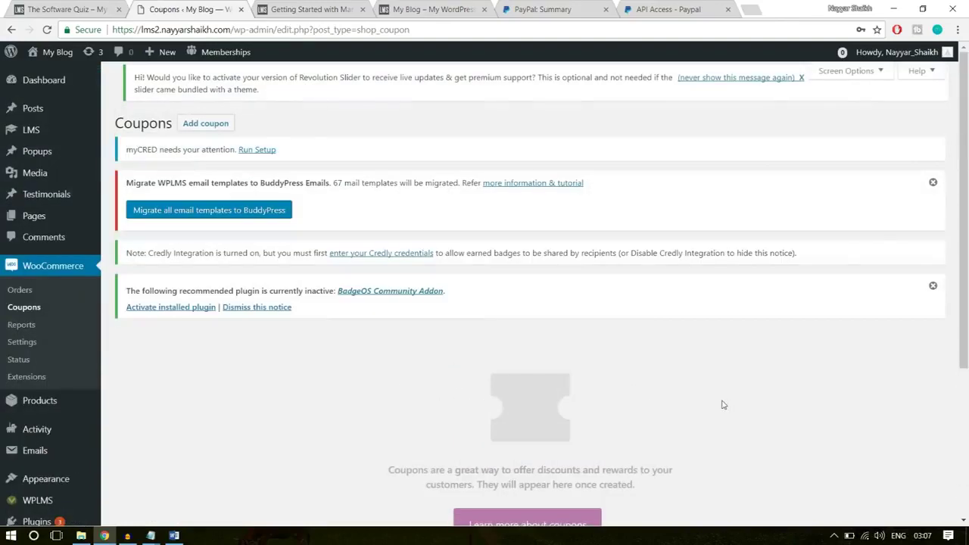
{"action": "left_click", "coordinate": [209, 129]}
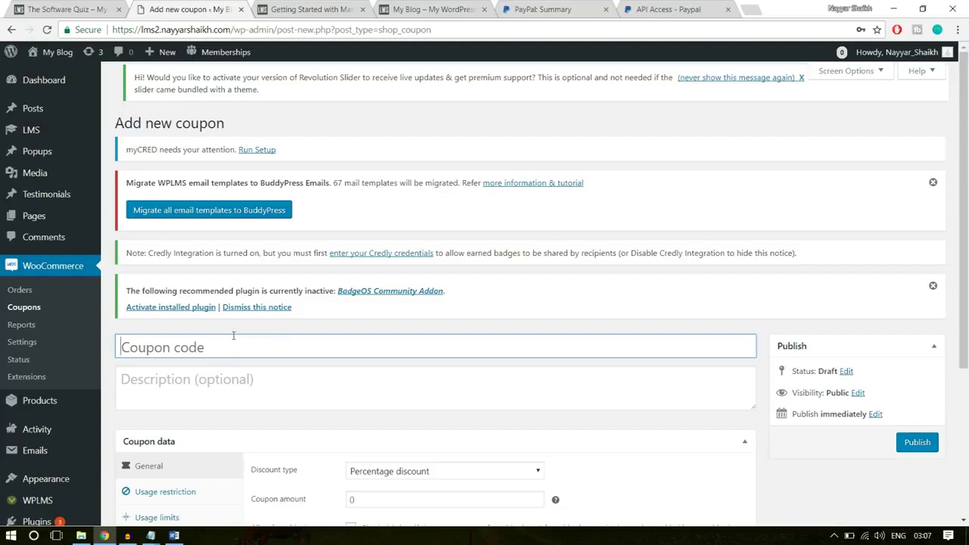
{"action": "key", "text": "shift"}
{"action": "type", "text": "10OFF"}
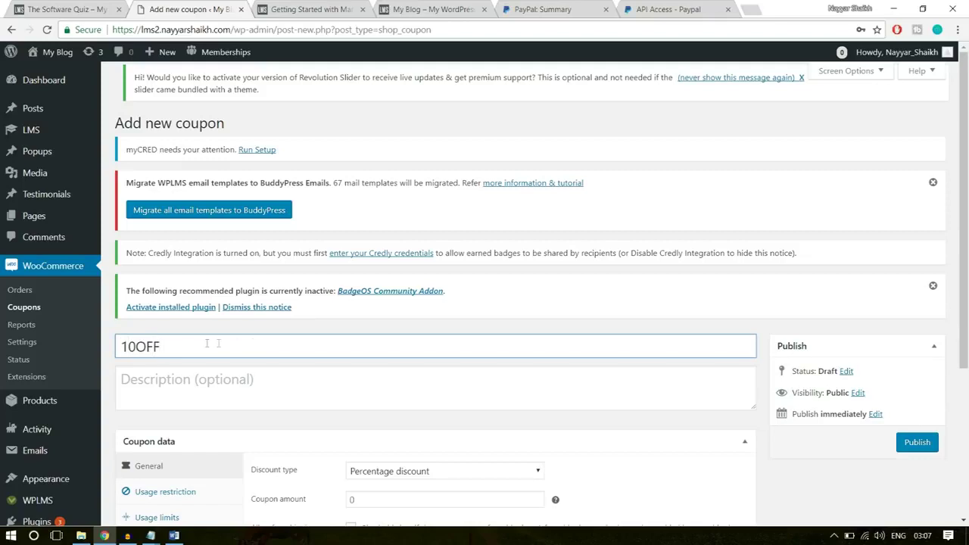
{"action": "left_click_drag", "start_coordinate": [207, 344], "coordinate": [120, 348]}
{"action": "left_click", "coordinate": [199, 353]}
Describe the coupon as 'This code gives 10% Discount on any Course'
{"action": "left_click", "coordinate": [207, 389]}
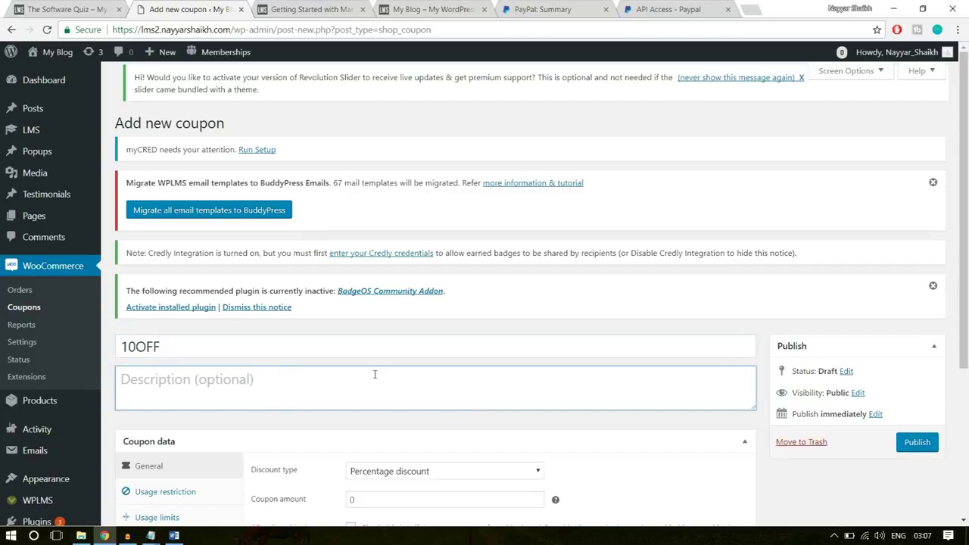
{"action": "type", "text": "This code gives 10% Discount on any Coy"}
{"action": "type", "text": "rse"}
{"action": "key", "text": "BackSpace"}
{"action": "key", "text": "BackSpace"}
{"action": "key", "text": "BackSpace"}
{"action": "key", "text": "BackSpace"}
{"action": "type", "text": "yurse"}
{"action": "left_click", "coordinate": [373, 381]}
{"action": "key", "text": "BackSpace"}
{"action": "scroll", "coordinate": [500, 399], "scroll_direction": "down", "scroll_amount": 3}
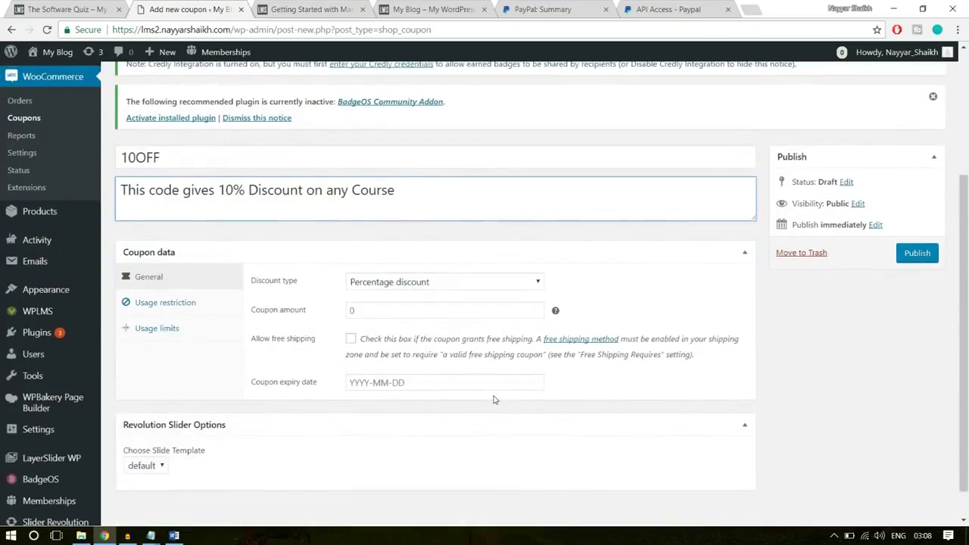
{"action": "scroll", "coordinate": [494, 400], "scroll_direction": "down", "scroll_amount": 1}
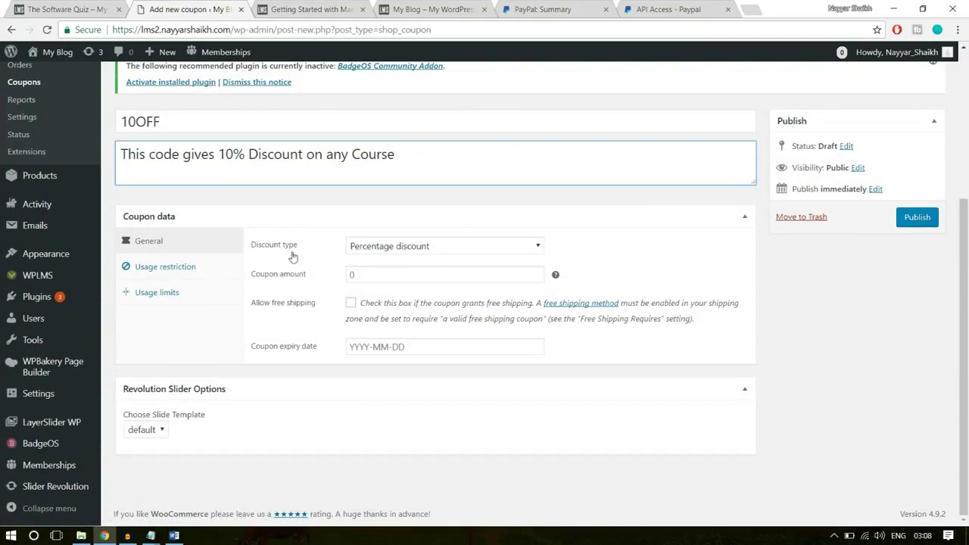
{"action": "left_click", "coordinate": [430, 253]}
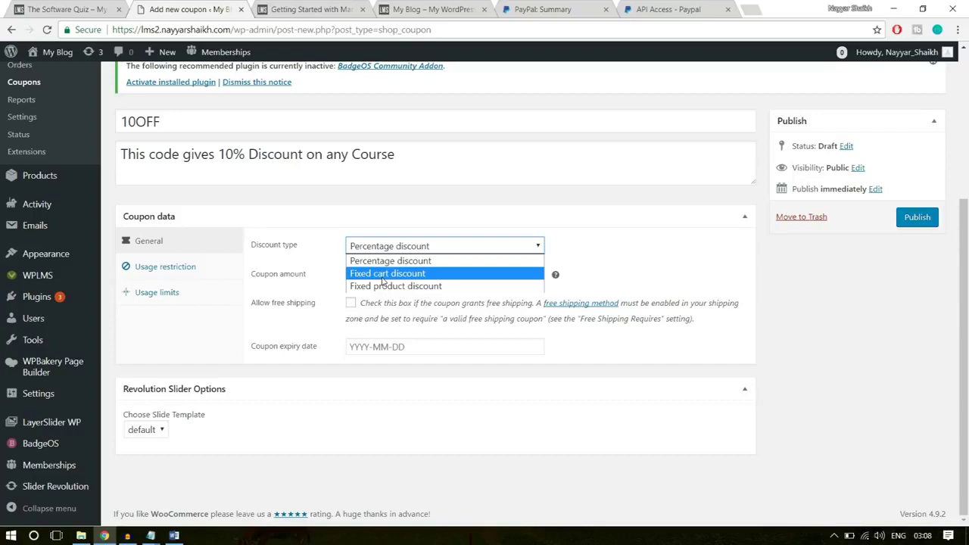
Keep the Percentage discount type and set the coupon amount to 10
{"action": "double_click", "coordinate": [166, 121]}
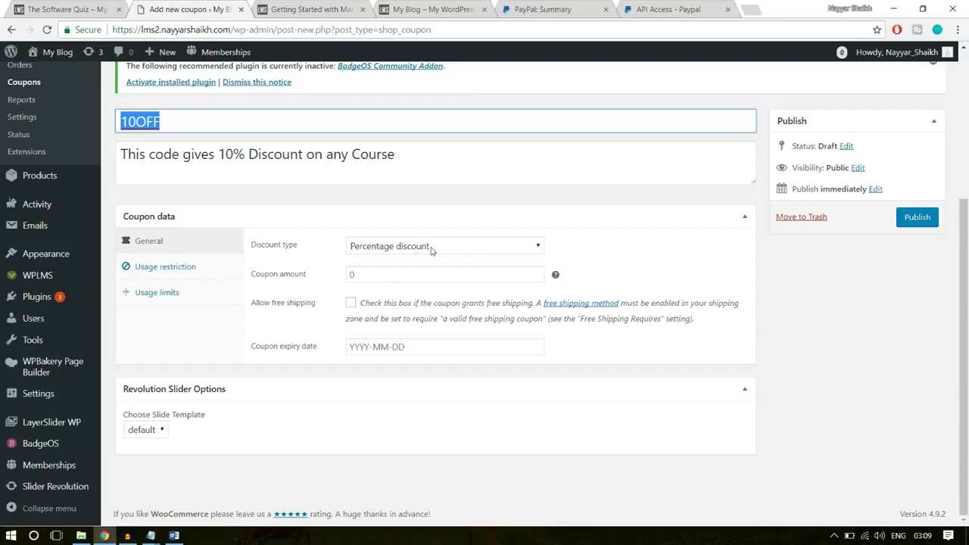
{"action": "left_click", "coordinate": [350, 273]}
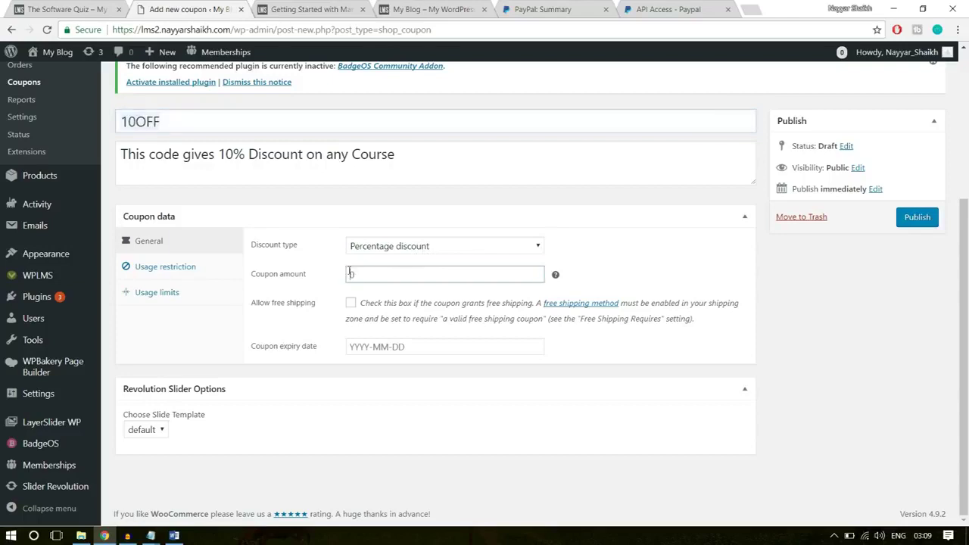
{"action": "type", "text": "10"}
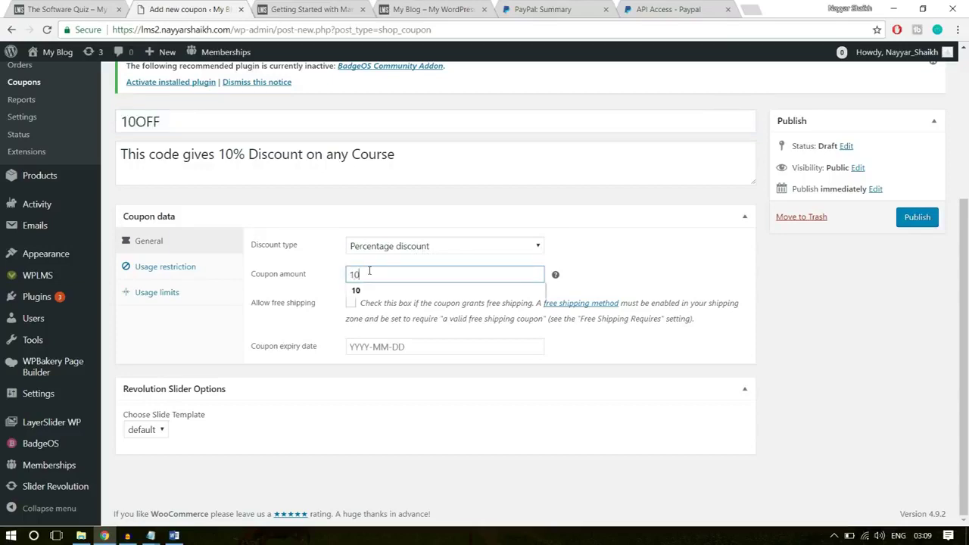
{"action": "left_click_drag", "start_coordinate": [176, 120], "coordinate": [118, 114]}
{"action": "left_click", "coordinate": [701, 224]}
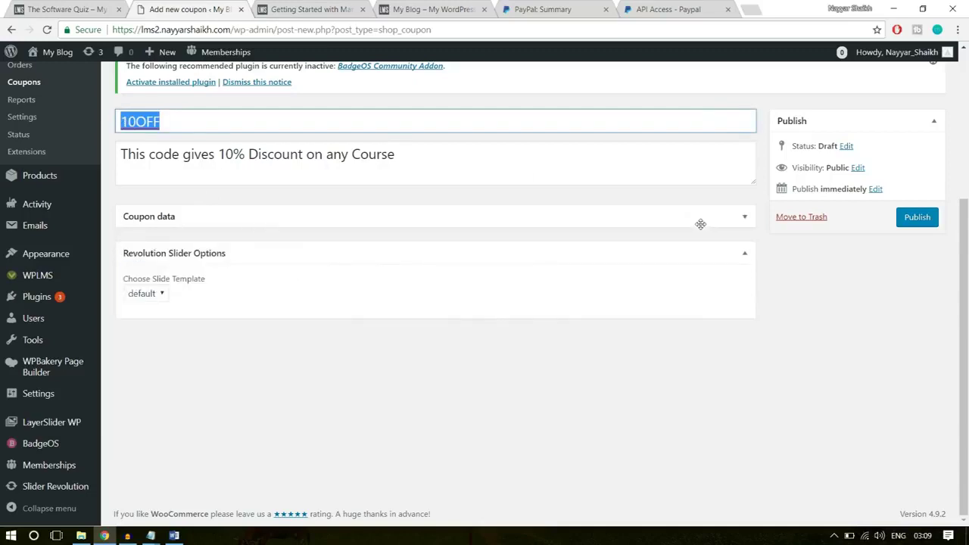
{"action": "left_click", "coordinate": [700, 225]}
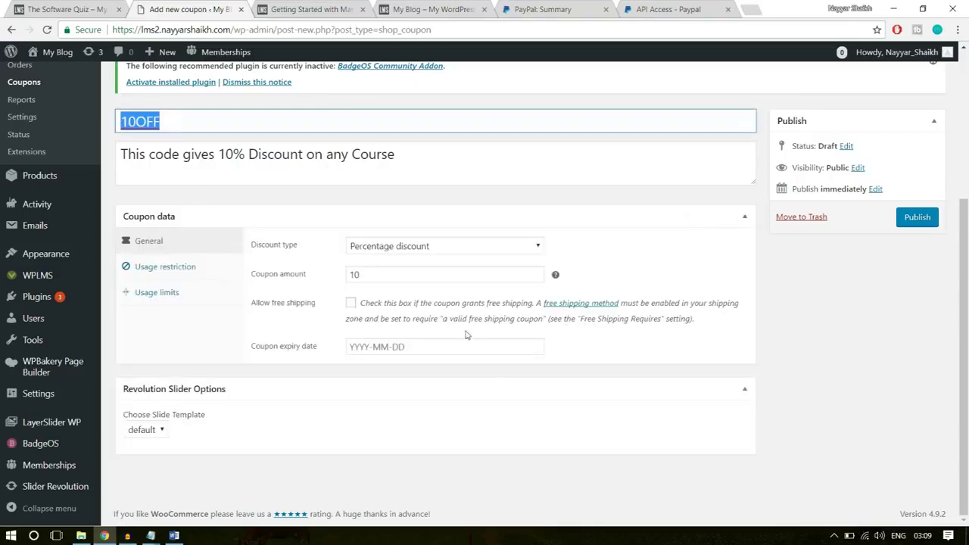
{"action": "left_click", "coordinate": [489, 341]}
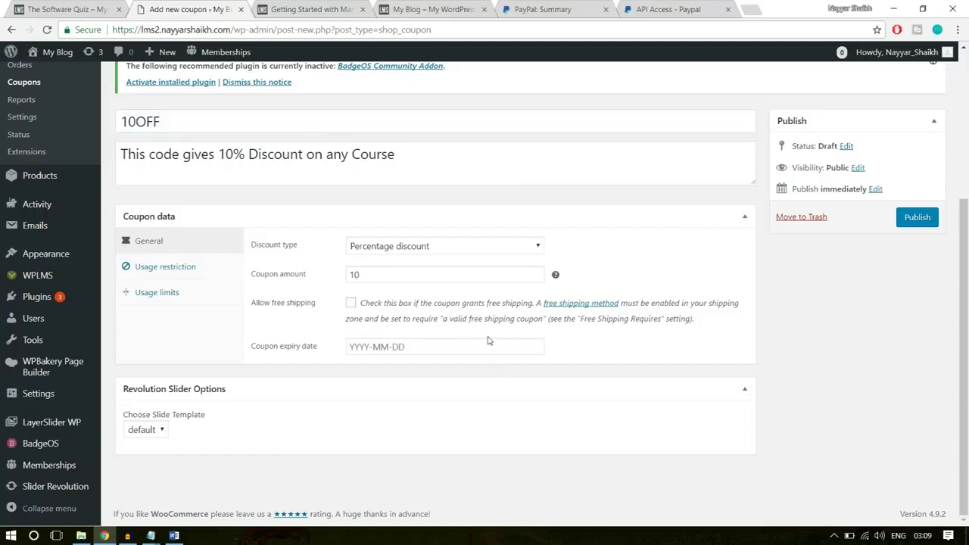
Browse the expiry date calendar to April 2018 and leave the coupon without an expiry date
{"action": "left_click", "coordinate": [488, 343]}
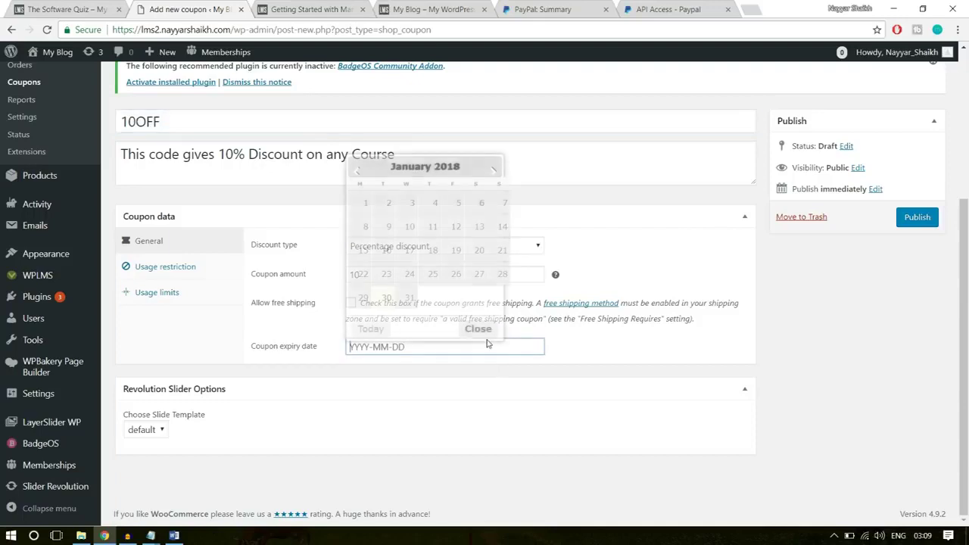
{"action": "left_click", "coordinate": [490, 166]}
{"action": "left_click", "coordinate": [490, 166]}
{"action": "left_click", "coordinate": [490, 165]}
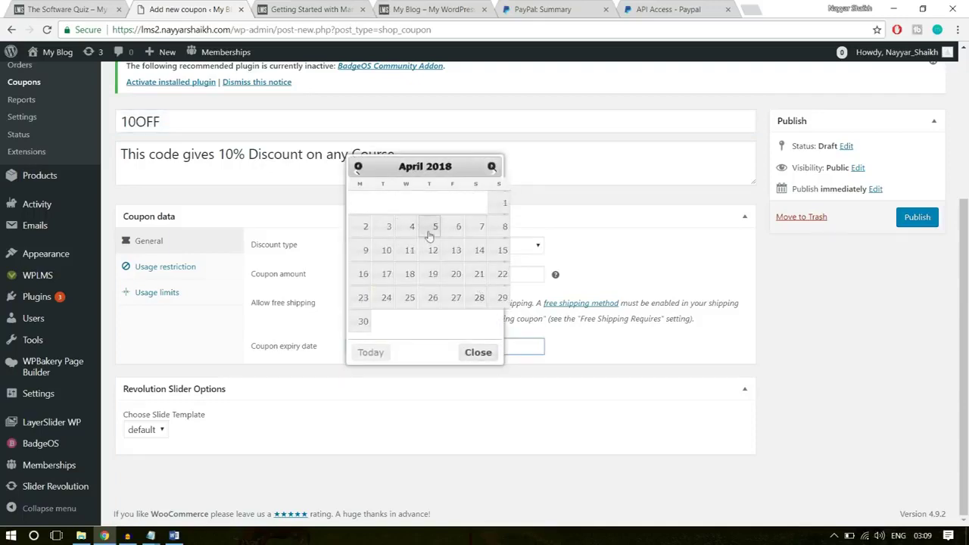
{"action": "left_click", "coordinate": [512, 207]}
{"action": "left_click", "coordinate": [665, 225]}
{"action": "left_click", "coordinate": [671, 222]}
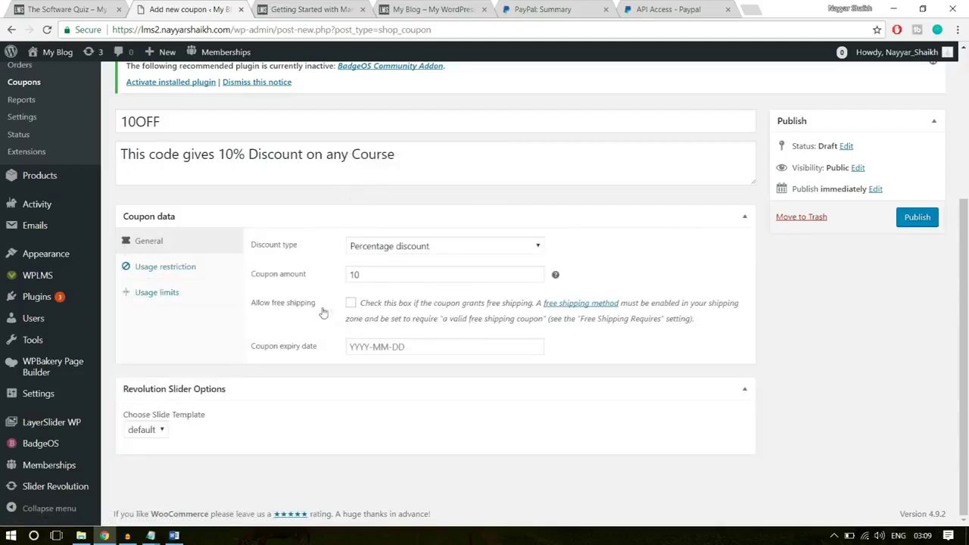
{"action": "left_click", "coordinate": [206, 266]}
Set minimum spend 10 and maximum spend 500, individual use only, excluding sale items
{"action": "left_click", "coordinate": [354, 246]}
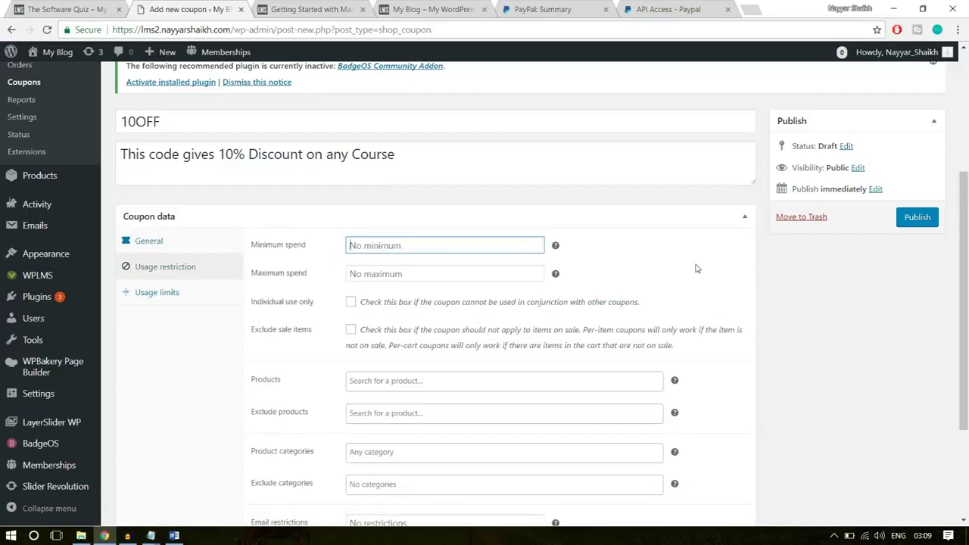
{"action": "type", "text": "10"}
{"action": "left_click", "coordinate": [441, 268]}
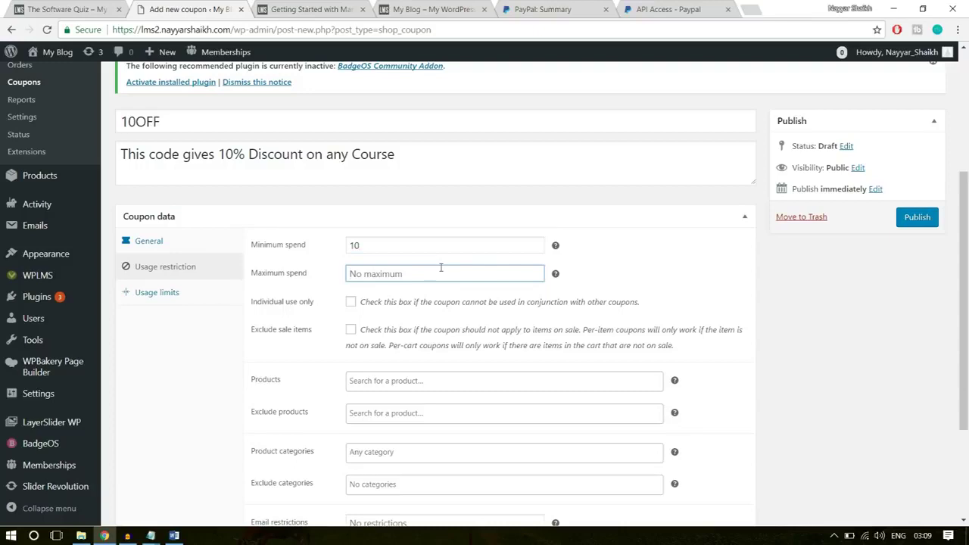
{"action": "type", "text": "500"}
{"action": "left_click", "coordinate": [688, 278]}
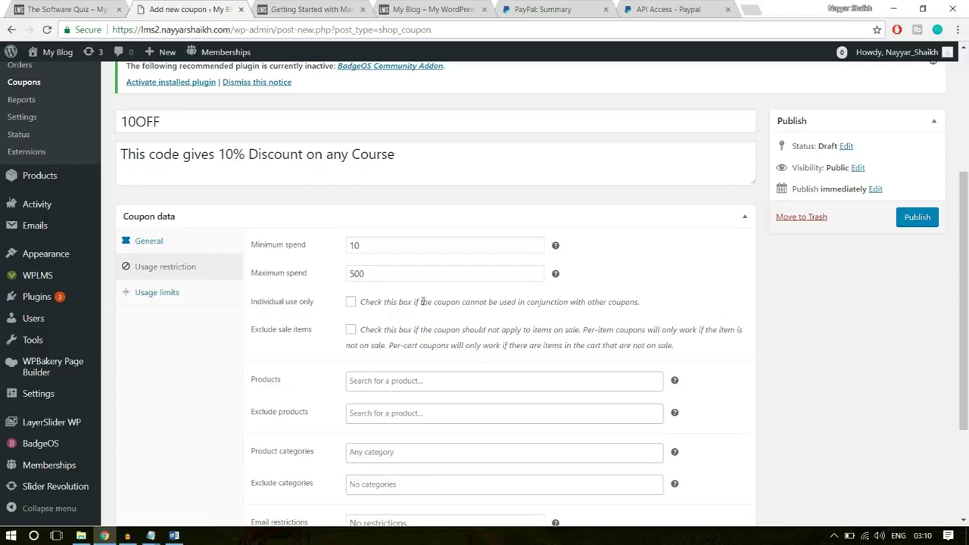
{"action": "left_click", "coordinate": [351, 301]}
{"action": "left_click", "coordinate": [350, 331]}
Check the product, excluded product and category restriction fields, leaving them empty
{"action": "scroll", "coordinate": [917, 396], "scroll_direction": "down", "scroll_amount": 2}
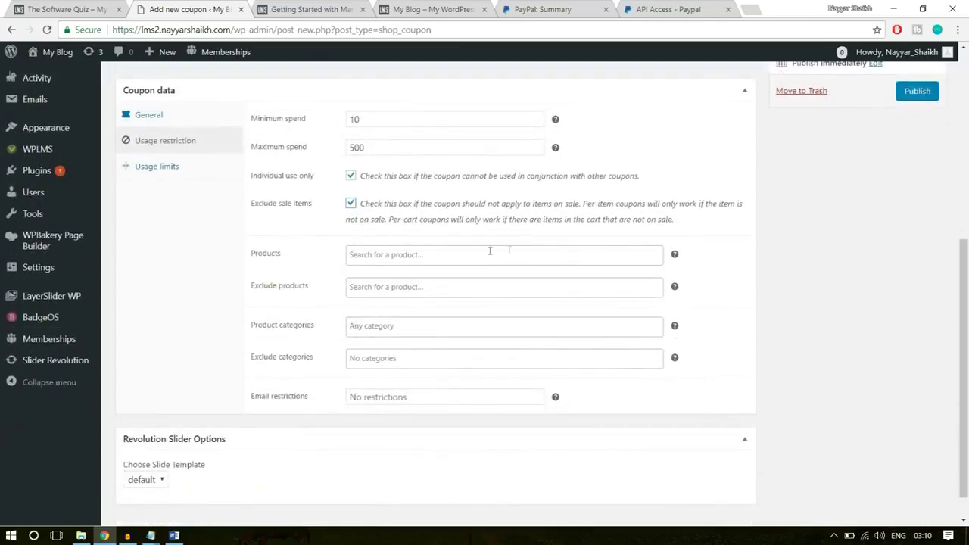
{"action": "left_click", "coordinate": [382, 256]}
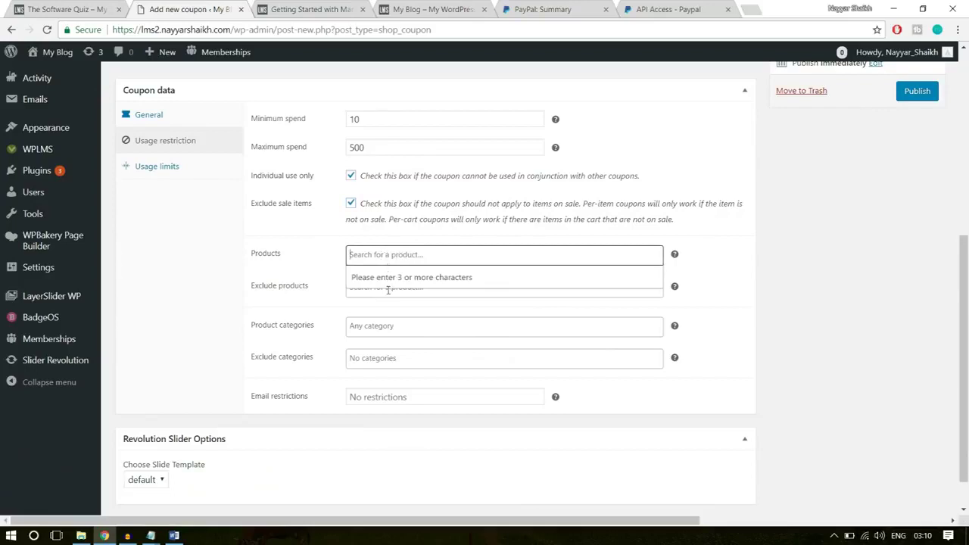
{"action": "left_click", "coordinate": [543, 255]}
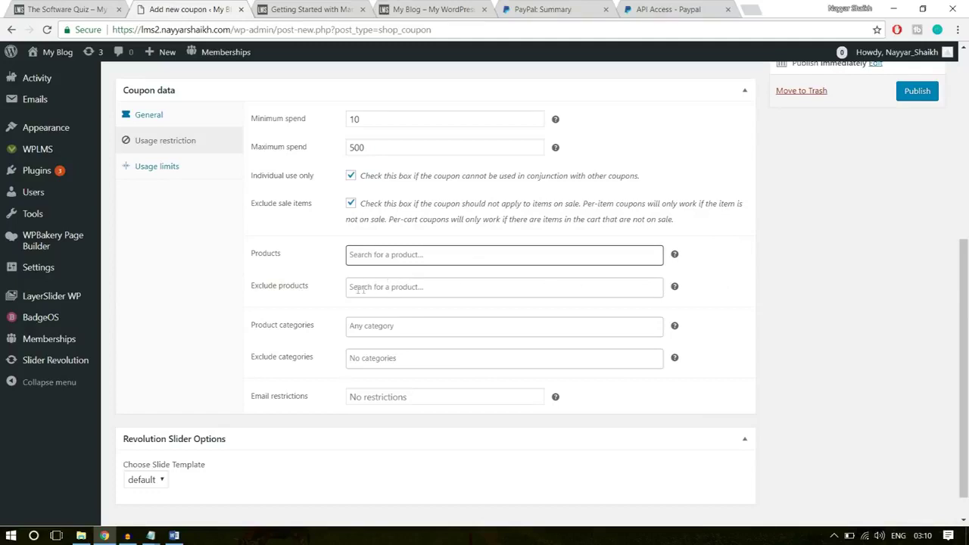
{"action": "left_click", "coordinate": [380, 288]}
{"action": "left_click", "coordinate": [546, 288]}
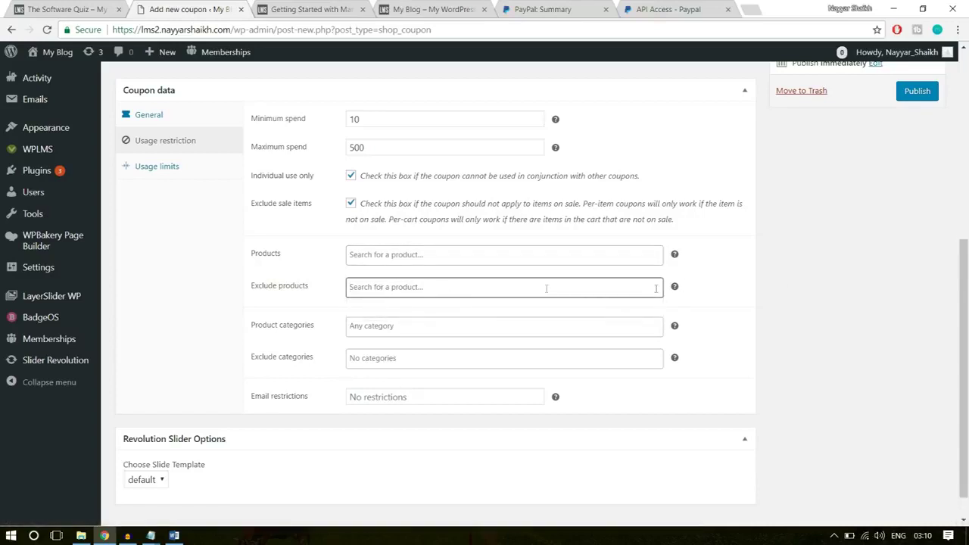
{"action": "left_click", "coordinate": [369, 324]}
{"action": "left_click", "coordinate": [807, 324]}
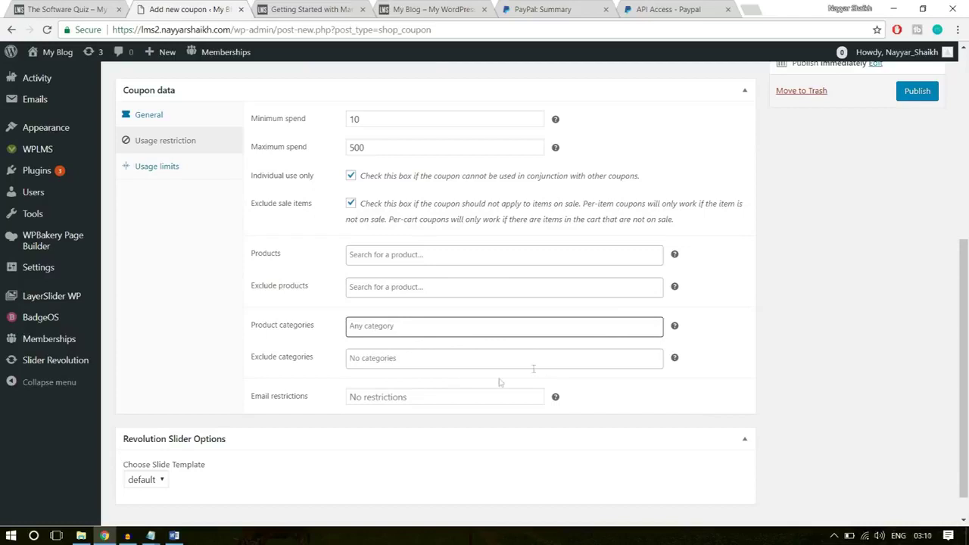
{"action": "left_click", "coordinate": [182, 166]}
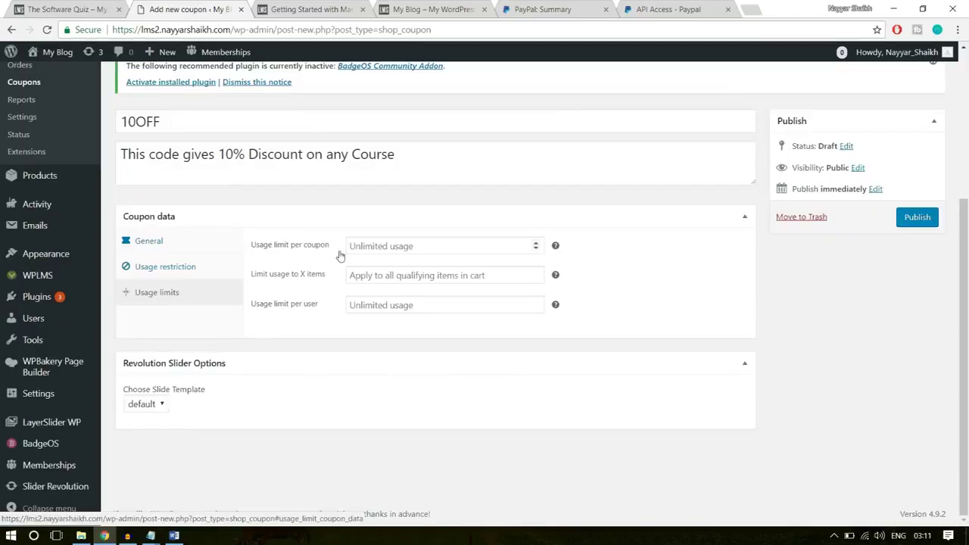
Enter a usage limit of 100 per coupon and 1 per user, and publish 10OFF
{"action": "left_click", "coordinate": [371, 245]}
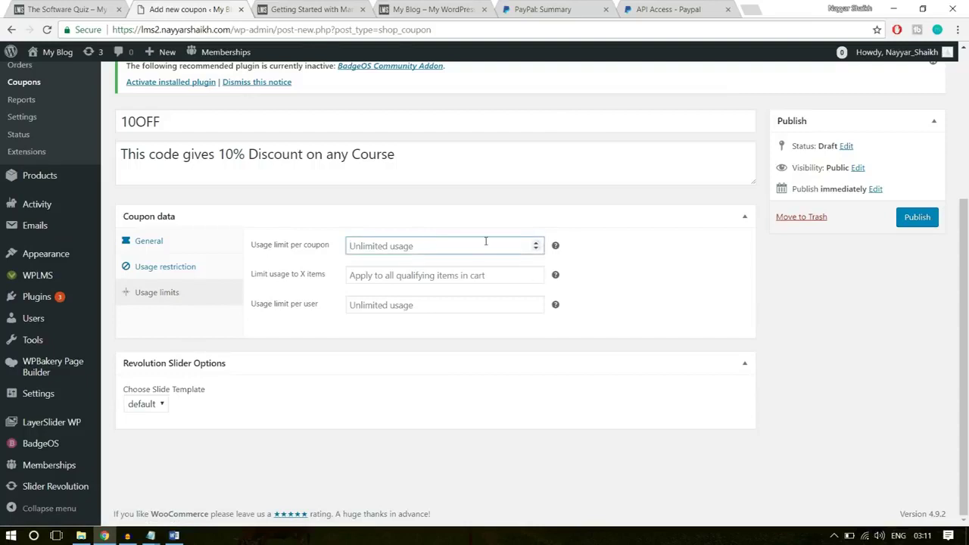
{"action": "mouse_move", "coordinate": [555, 247]}
{"action": "type", "text": "100"}
{"action": "left_click", "coordinate": [618, 213]}
{"action": "left_click", "coordinate": [618, 214]}
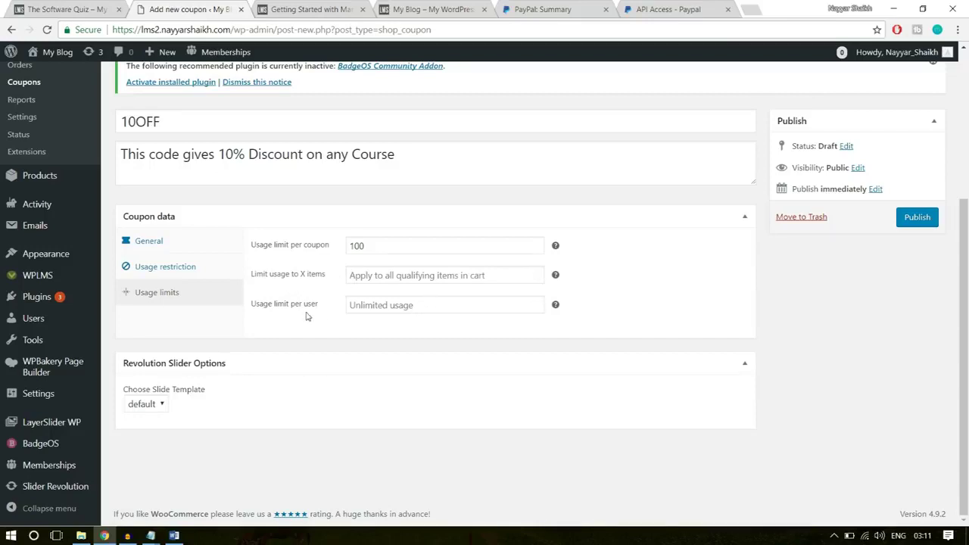
{"action": "left_click", "coordinate": [383, 304]}
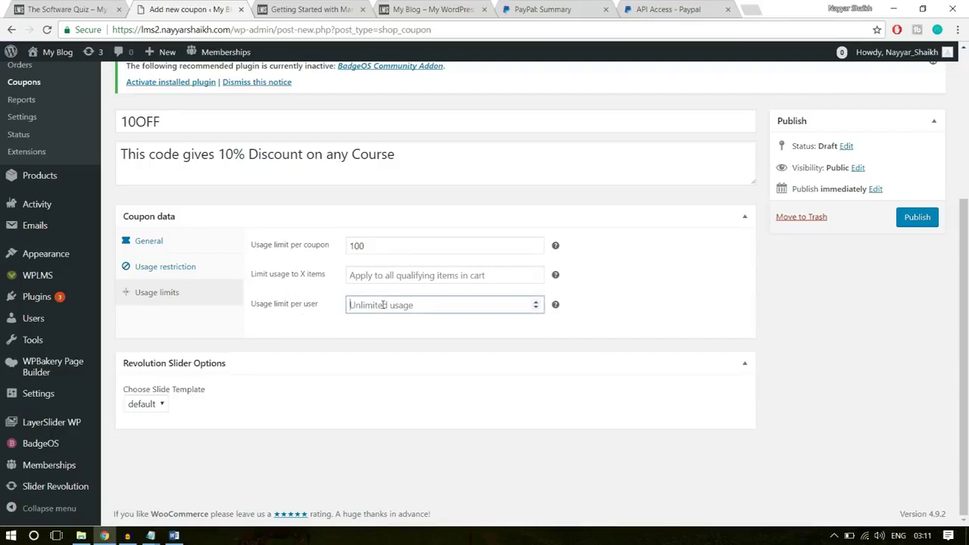
{"action": "type", "text": "1"}
{"action": "left_click", "coordinate": [378, 354]}
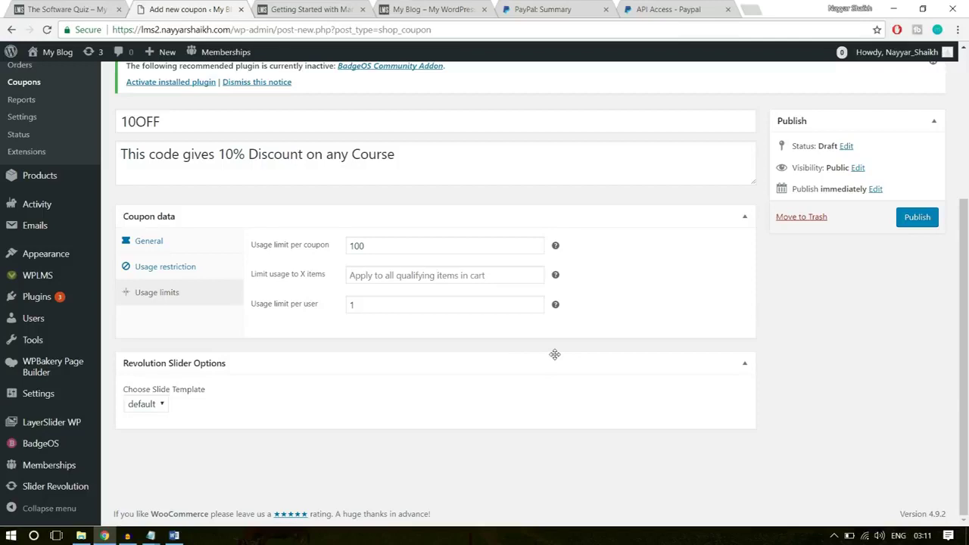
{"action": "left_click", "coordinate": [914, 222]}
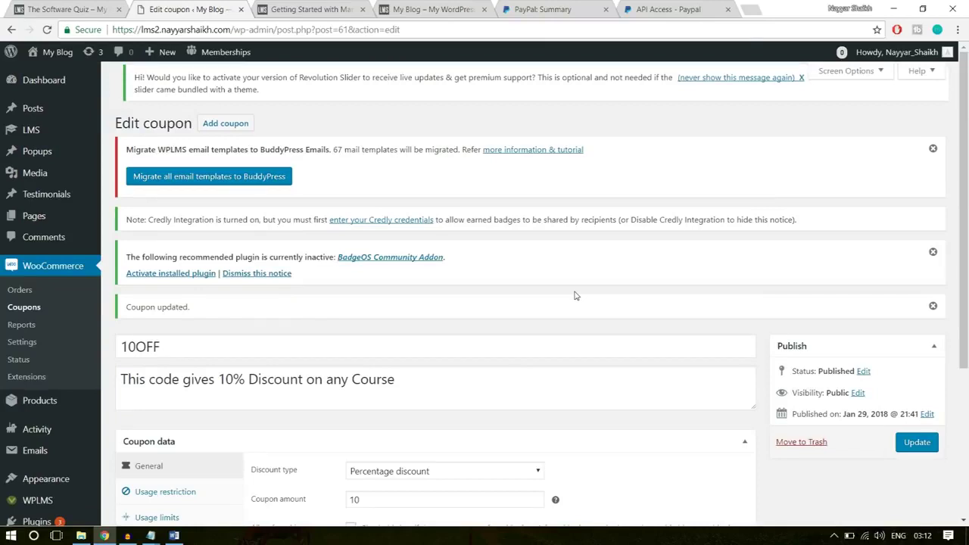
Open Products > Add New to get a blank product form
{"action": "scroll", "coordinate": [576, 295], "scroll_direction": "down", "scroll_amount": 2}
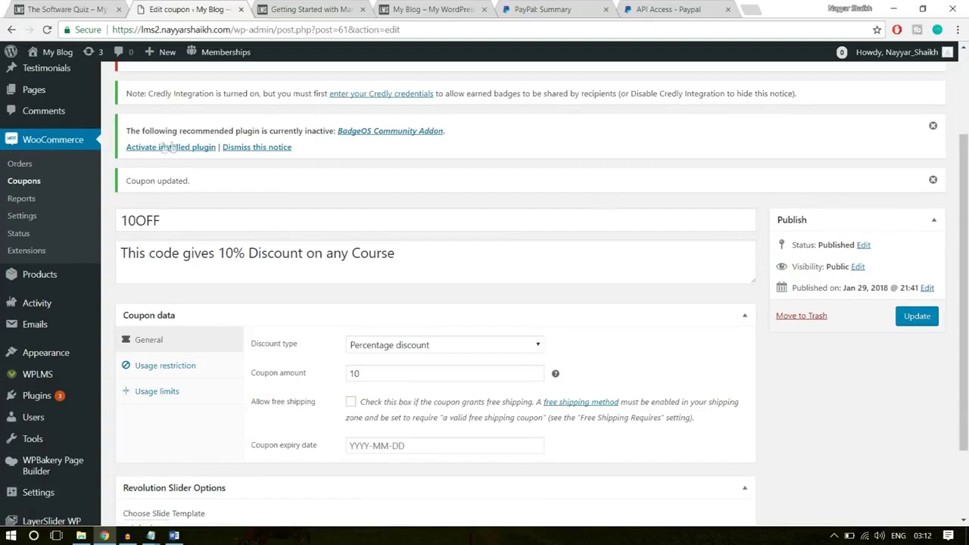
{"action": "mouse_move", "coordinate": [39, 278]}
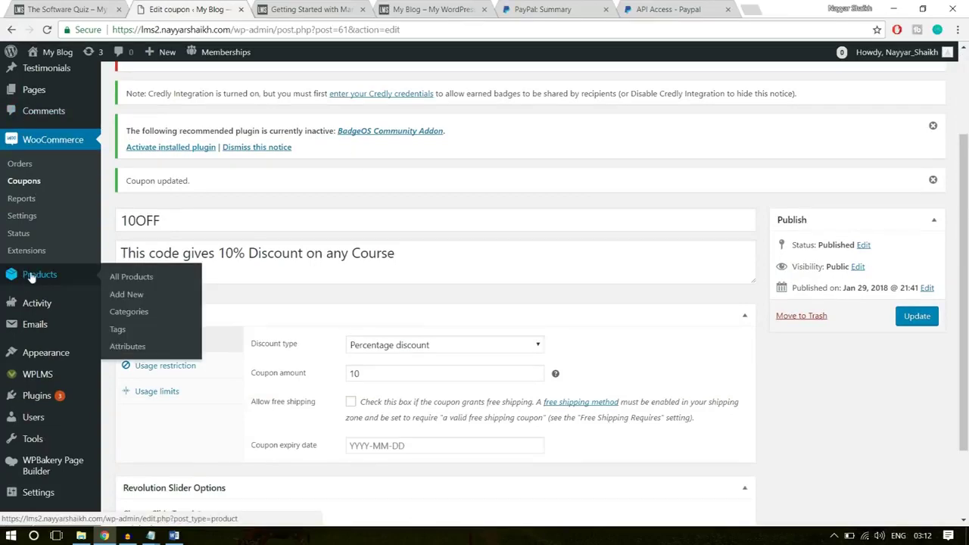
{"action": "left_click", "coordinate": [127, 299]}
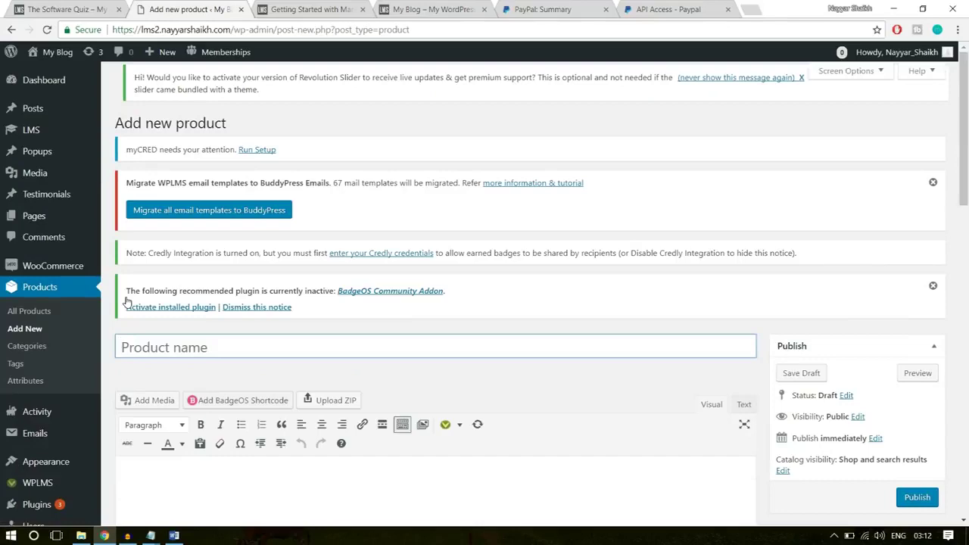
{"action": "scroll", "coordinate": [403, 318], "scroll_direction": "down", "scroll_amount": 1}
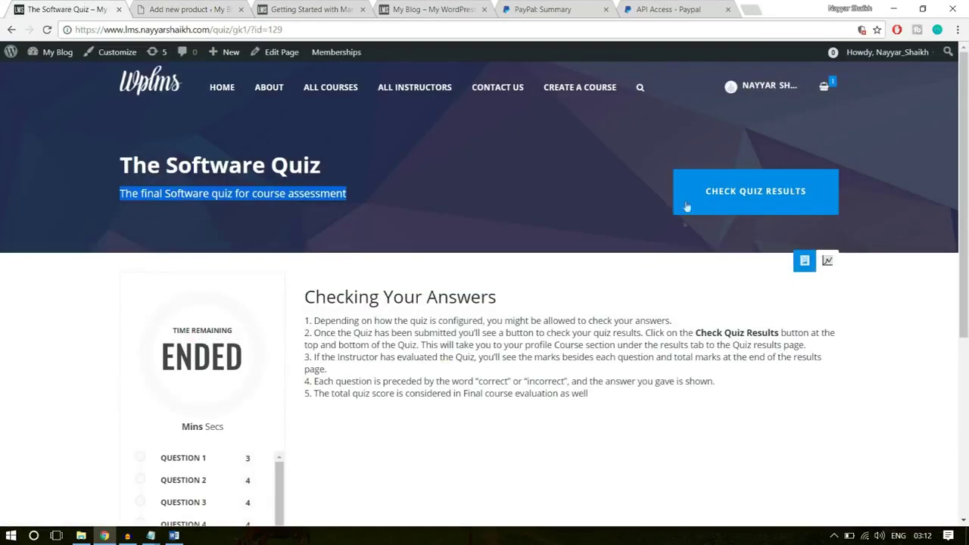
Visit /product/software-training/ and review the $20.00 product and its included course
{"action": "left_click", "coordinate": [11, 29]}
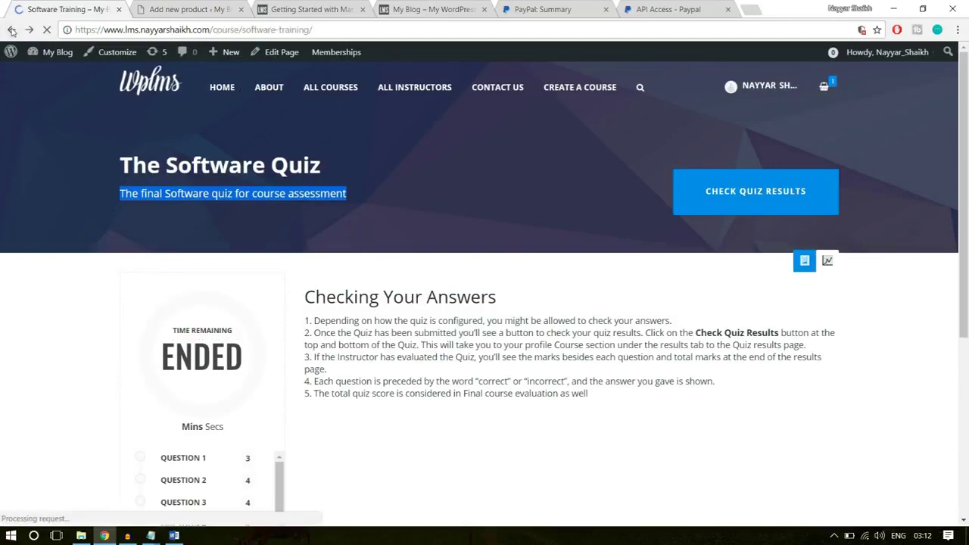
{"action": "scroll", "coordinate": [526, 345], "scroll_direction": "up", "scroll_amount": 5}
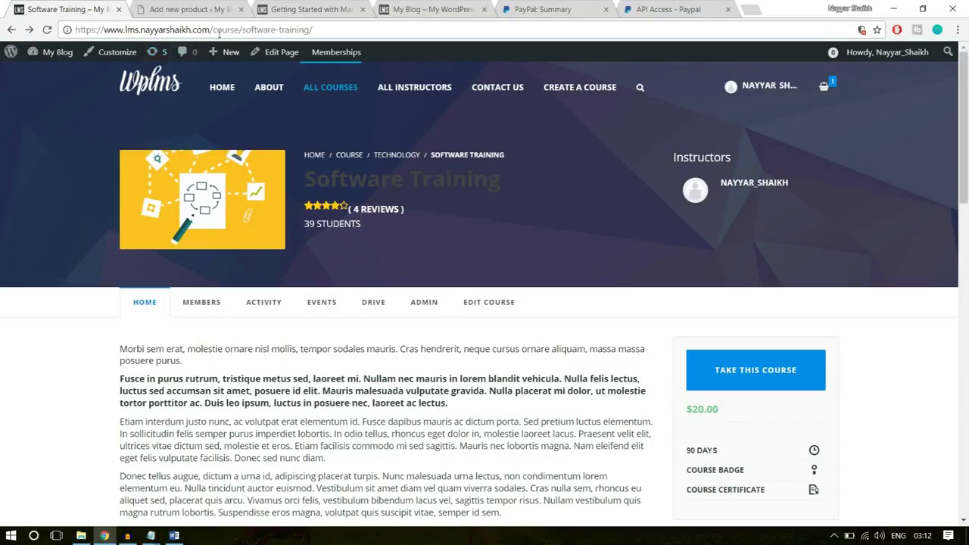
{"action": "left_click_drag", "start_coordinate": [213, 29], "coordinate": [431, 25]}
{"action": "type", "text": "pr"}
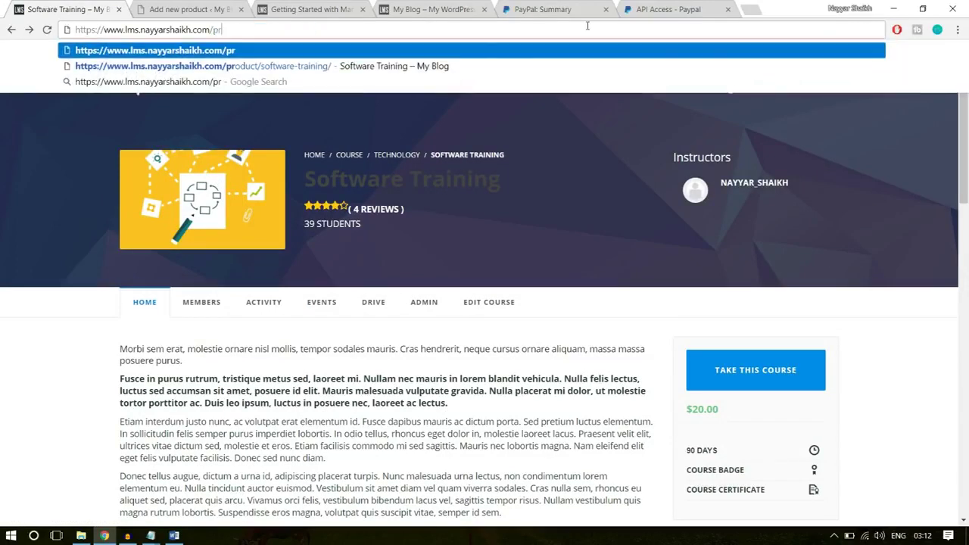
{"action": "left_click", "coordinate": [431, 66]}
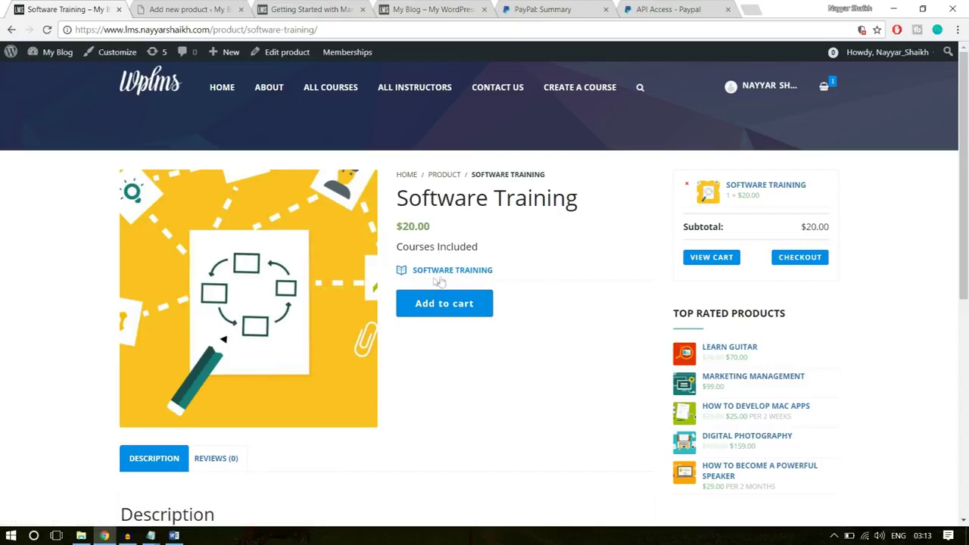
{"action": "left_click_drag", "start_coordinate": [530, 275], "coordinate": [394, 282]}
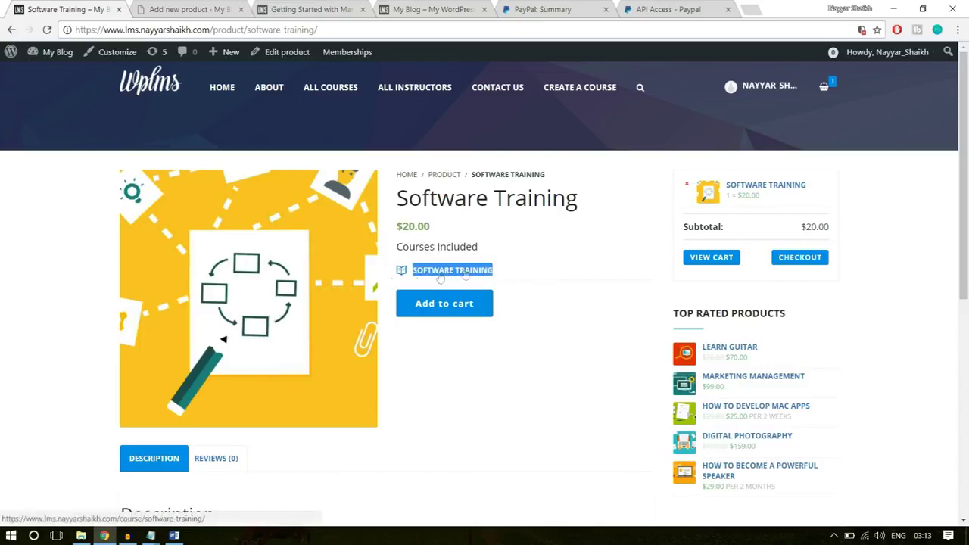
{"action": "left_click", "coordinate": [499, 275]}
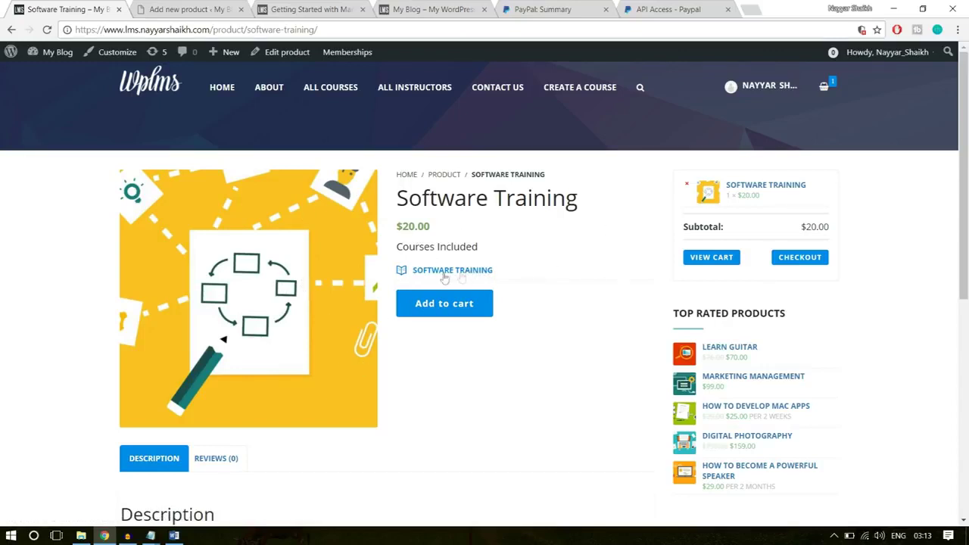
{"action": "scroll", "coordinate": [513, 368], "scroll_direction": "down", "scroll_amount": 5}
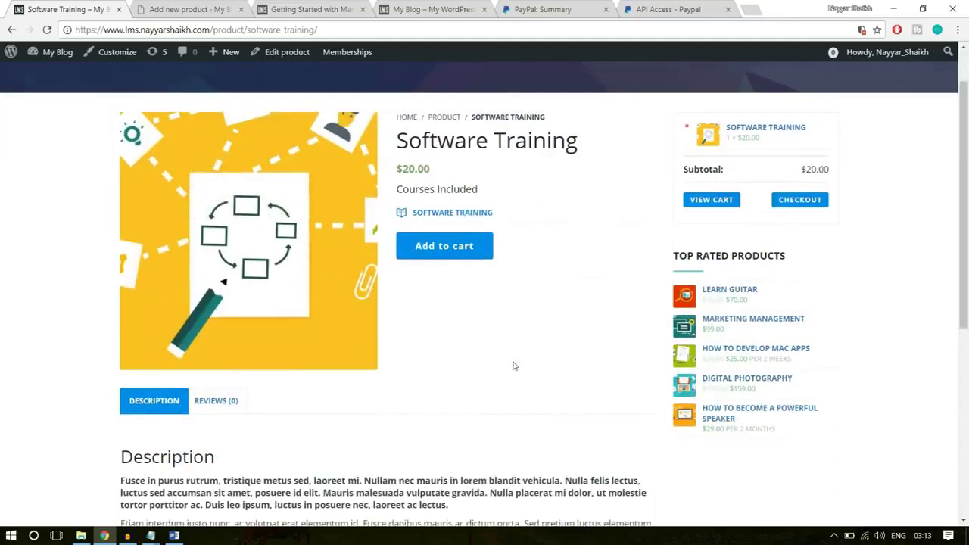
{"action": "scroll", "coordinate": [515, 398], "scroll_direction": "up", "scroll_amount": 5}
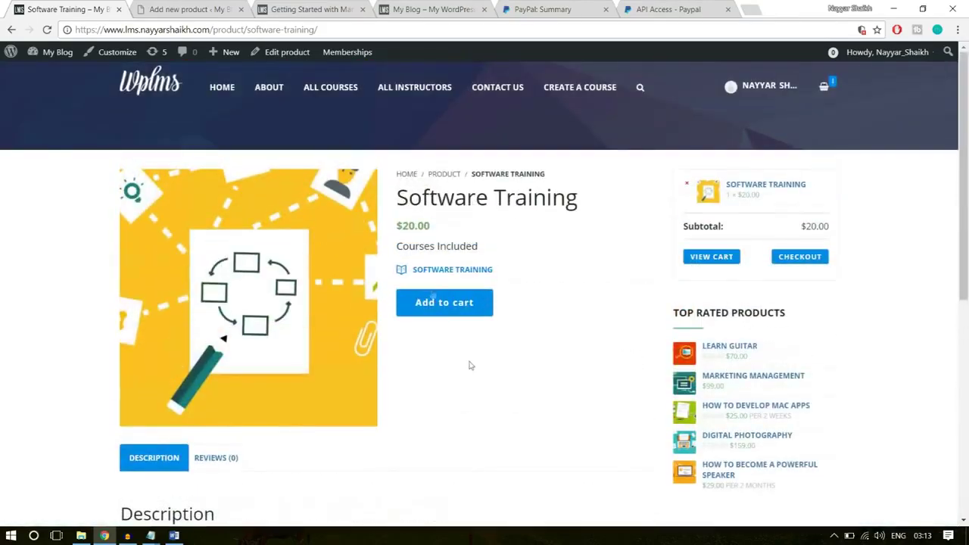
{"action": "left_click", "coordinate": [203, 8]}
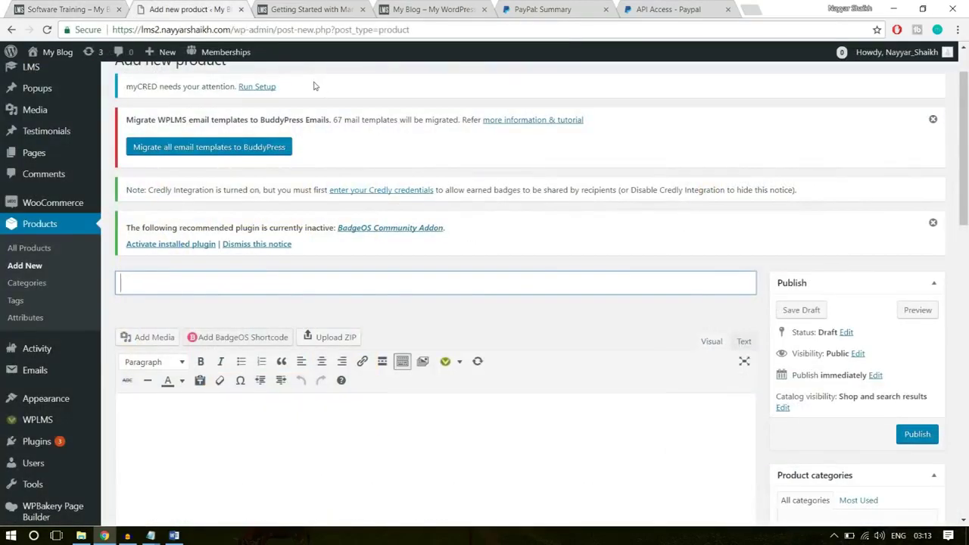
Copy 'Software Training' from the existing product page into the new product's title
{"action": "left_click", "coordinate": [75, 8]}
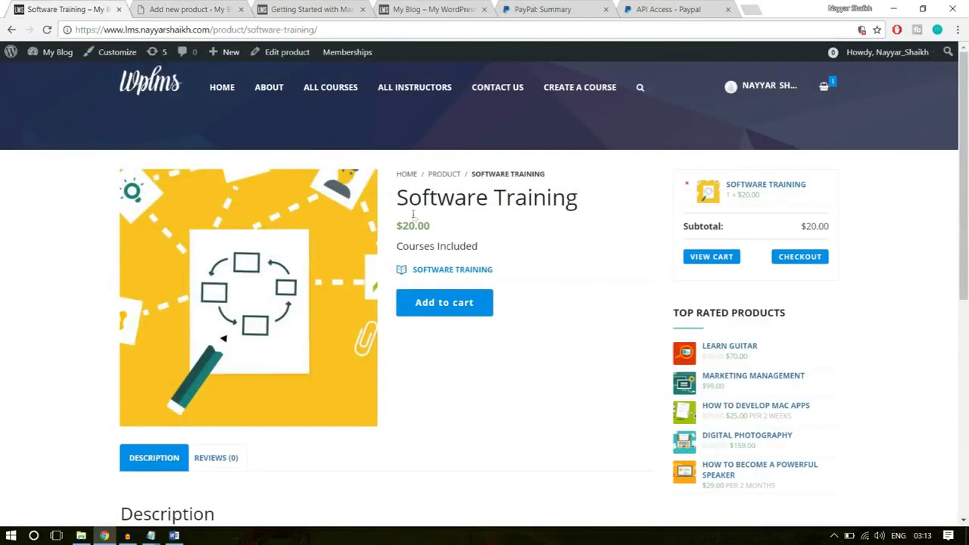
{"action": "left_click_drag", "start_coordinate": [596, 202], "coordinate": [388, 199]}
{"action": "key", "text": "ctrl+c"}
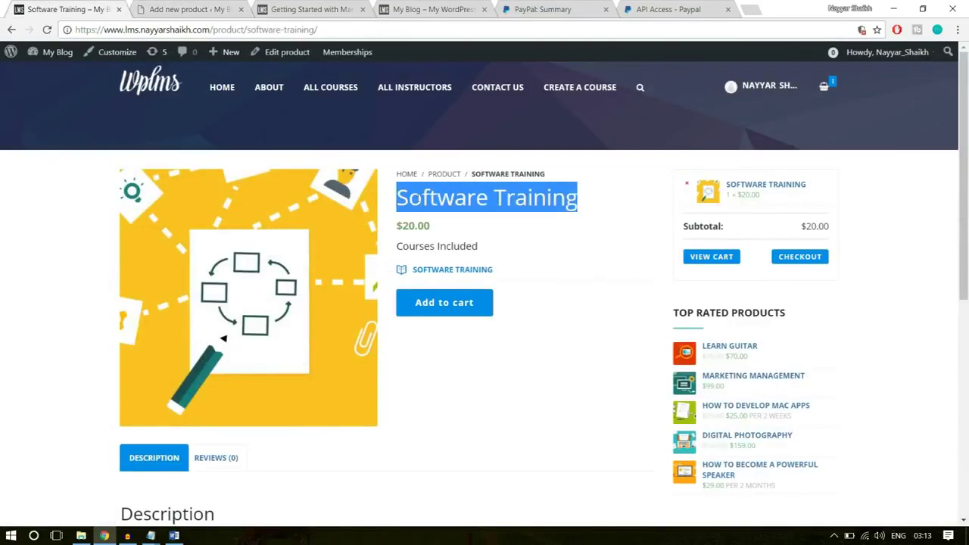
{"action": "left_click", "coordinate": [189, 9]}
{"action": "left_click", "coordinate": [245, 288]}
{"action": "key", "text": "ctrl+v"}
Paste the three description paragraphs from the existing product into the editor
{"action": "scroll", "coordinate": [359, 381], "scroll_direction": "down", "scroll_amount": 2}
{"action": "left_click", "coordinate": [313, 385]}
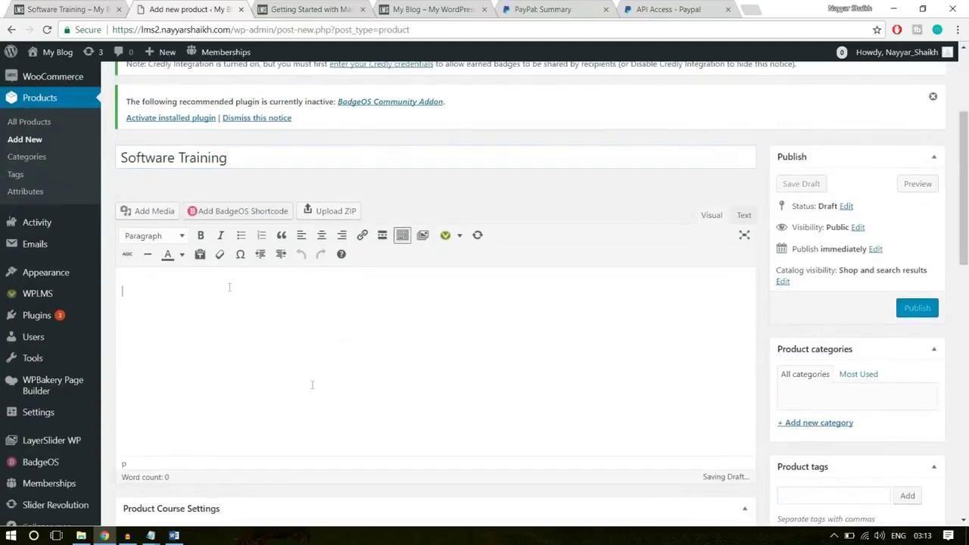
{"action": "left_click", "coordinate": [80, 6]}
{"action": "scroll", "coordinate": [485, 303], "scroll_direction": "down", "scroll_amount": 6}
{"action": "left_click_drag", "start_coordinate": [545, 367], "coordinate": [121, 223]}
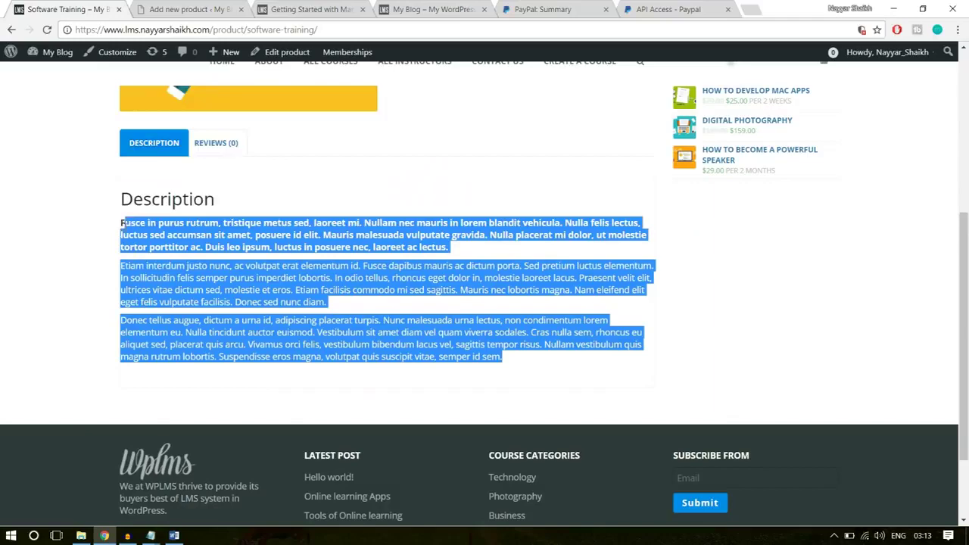
{"action": "left_click", "coordinate": [171, 9]}
{"action": "type", "text": "Fusce in purus rutrum, tristique metus sed, laoreet mi. Nullam nec mauris in lorem blandit vehicula. Nulla felis lectus, luctus sed accumsan sit amet, posuere id elit. Mauris malesuada vulputate gravida. Nulla placerat mi dolor, ut molestie tortor porttitor ac. Duis leo ipsum, luctus in posuere nec, laoreet ac lectus. Etiam interdum justo nunc, ac volutpat erat elementum id. Fusce dapibus mauris ac dictum porta. Sed pretium luctus elementum. In sollicitudin felis semper purus imperdiet lobortis. In odio tellus, rhoncus eget dolor in, molestie laoreet lacus. Praesent velit elit, ultrices vitae dictum sed, molestie et eros. Etiam facilisis commodo mi sed sagittis. Mauris nec lobortis magna. Nam eleifend elit eget felis vulputate facilisis. Donec sed nunc diam. Donec tellus augue, dictum a urna id, adipiscing placerat turpis. Nunc malesuada urna lectus, non condimentum lorem elementum eu. Nulla tincidunt auctor euismod. Vestibulum sit amet diam vel quam viverra sodales. Cras nulla sem, rhoncus eu aliquet sed, placerat quis arcu. Vivamus orci felis, vestibulum bibendum lacus vel, sagittis tempor risus. Nullam vestibulum quis magna rutrum lobortis. Suspendisse eros magna, volutpat quis suscipit vitae, semper id sem."}
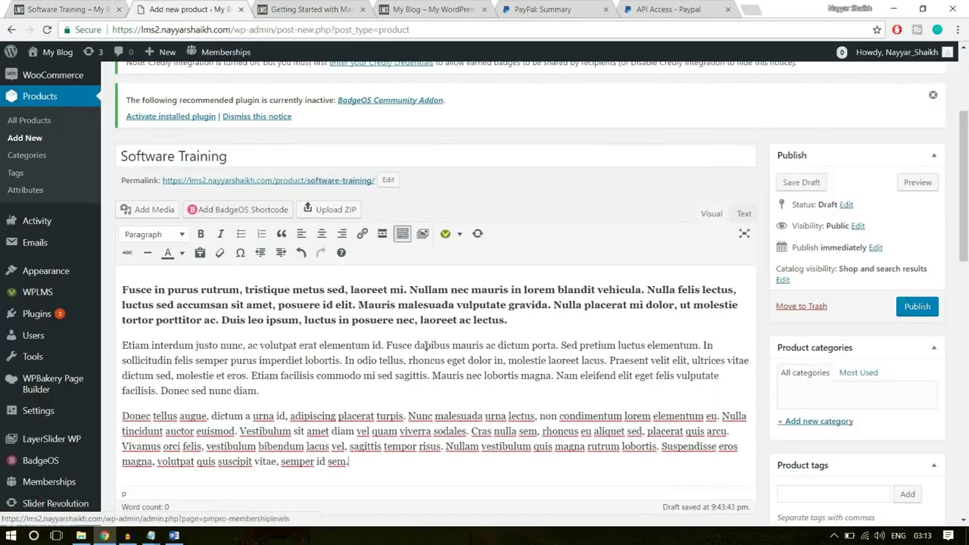
{"action": "scroll", "coordinate": [833, 356], "scroll_direction": "down", "scroll_amount": 3}
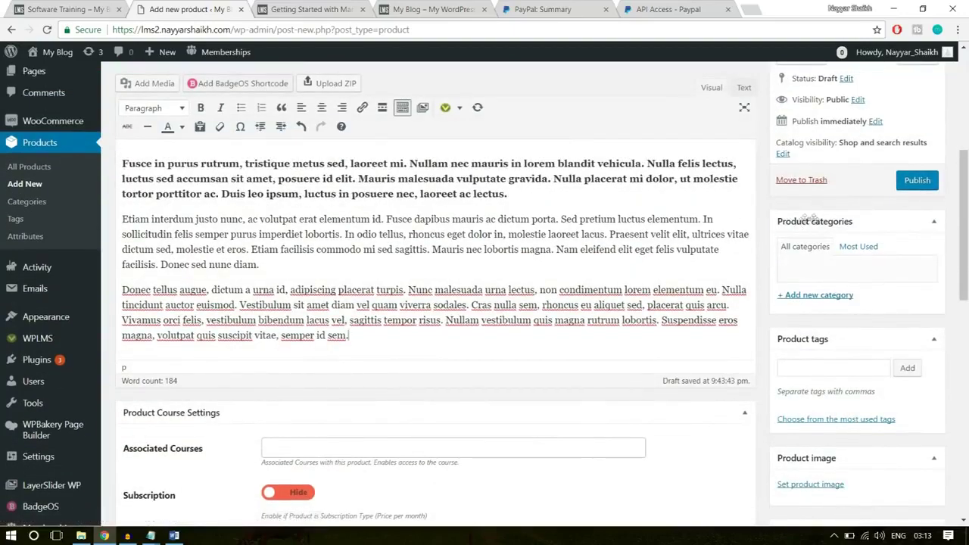
Add a Technology product category, ticked for this product
{"action": "left_click", "coordinate": [825, 296]}
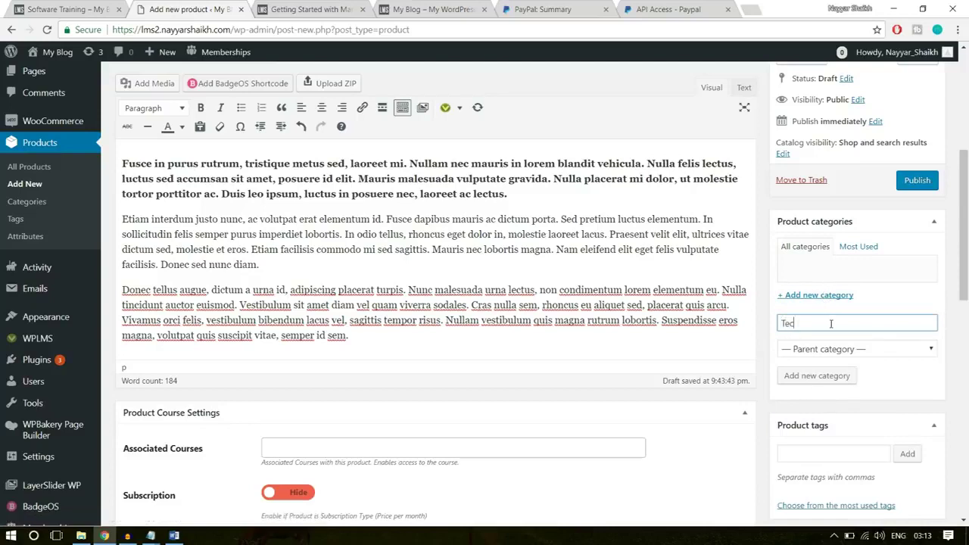
{"action": "type", "text": "Technology"}
{"action": "key", "text": "Return"}
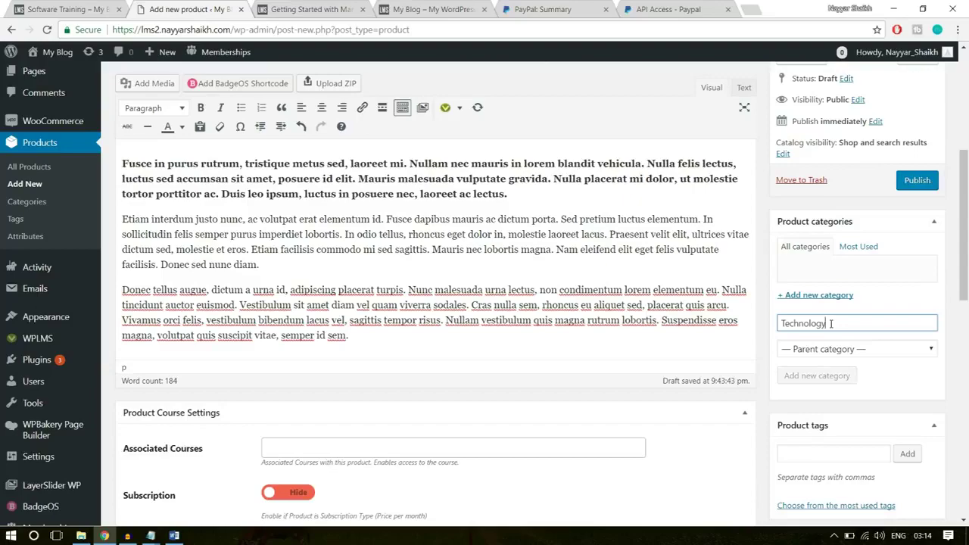
{"action": "scroll", "coordinate": [856, 307], "scroll_direction": "down", "scroll_amount": 2}
{"action": "scroll", "coordinate": [857, 307], "scroll_direction": "down", "scroll_amount": 2}
{"action": "left_click", "coordinate": [312, 322]}
{"action": "left_click", "coordinate": [560, 374]}
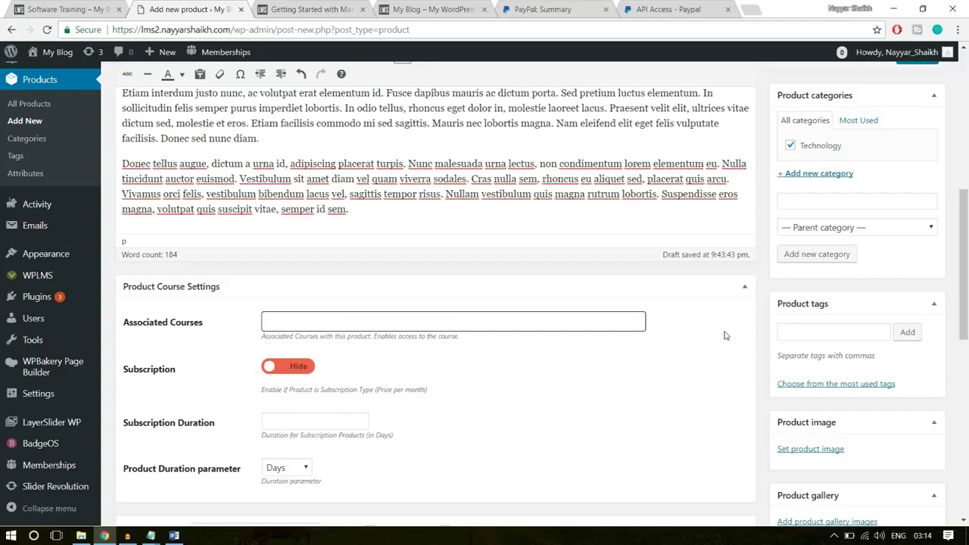
Leave the Subscription pricing option switched off
{"action": "scroll", "coordinate": [725, 335], "scroll_direction": "down", "scroll_amount": 2}
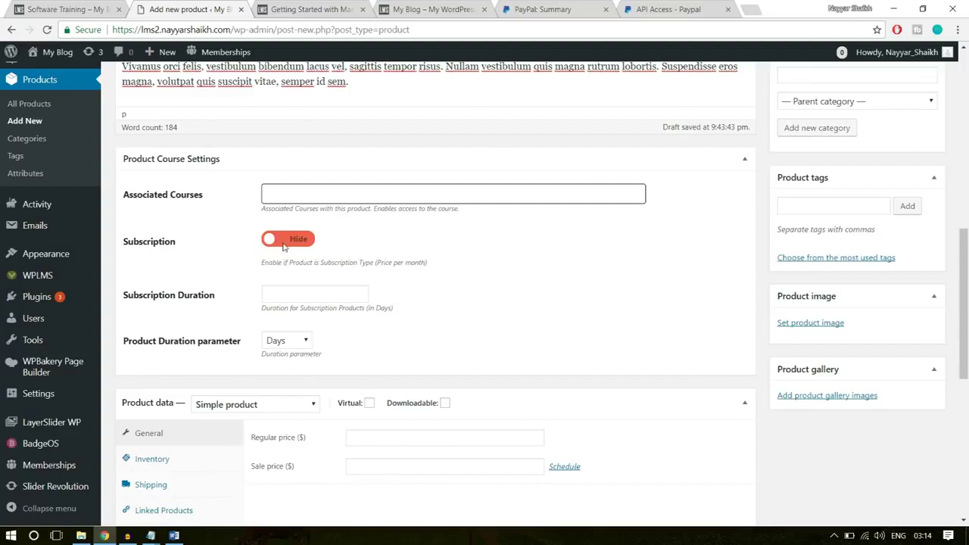
{"action": "left_click", "coordinate": [284, 241]}
{"action": "left_click", "coordinate": [299, 239]}
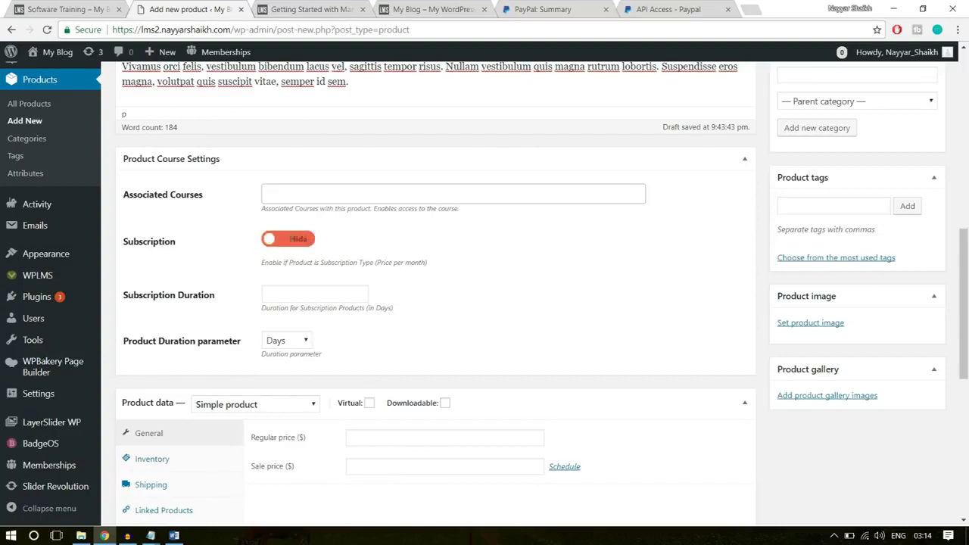
{"action": "left_click", "coordinate": [299, 239]}
{"action": "left_click", "coordinate": [299, 240]}
Mark the product Virtual and set its regular price to 50
{"action": "scroll", "coordinate": [553, 263], "scroll_direction": "down", "scroll_amount": 3}
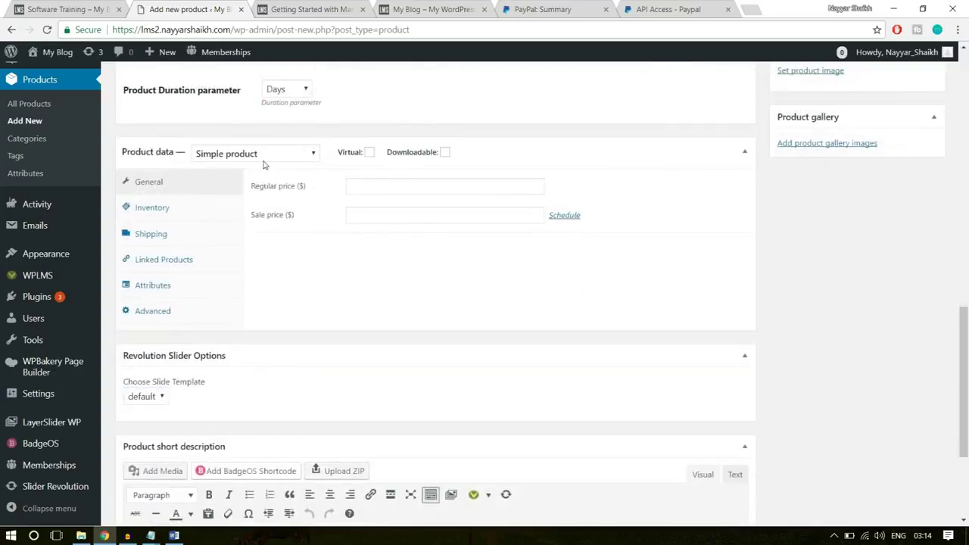
{"action": "left_click", "coordinate": [369, 153]}
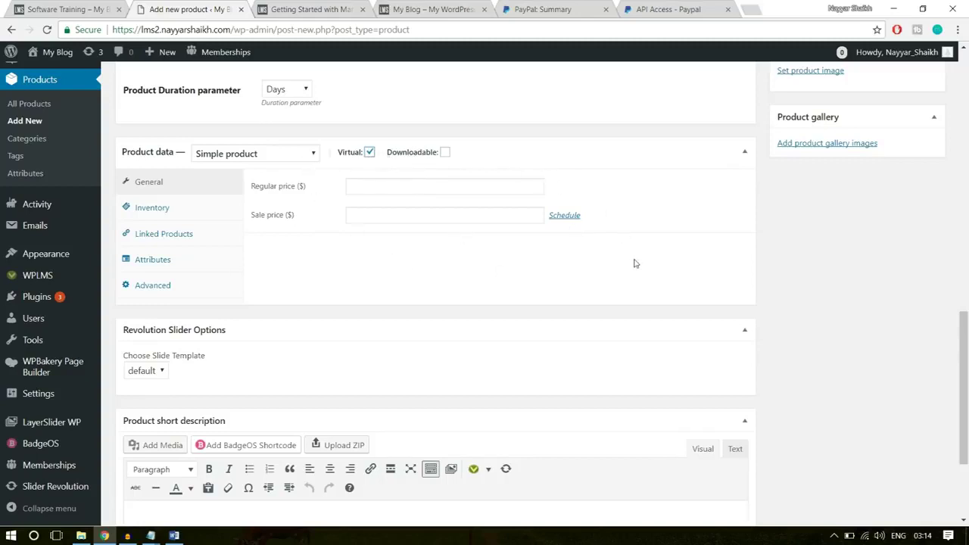
{"action": "left_click", "coordinate": [426, 185]}
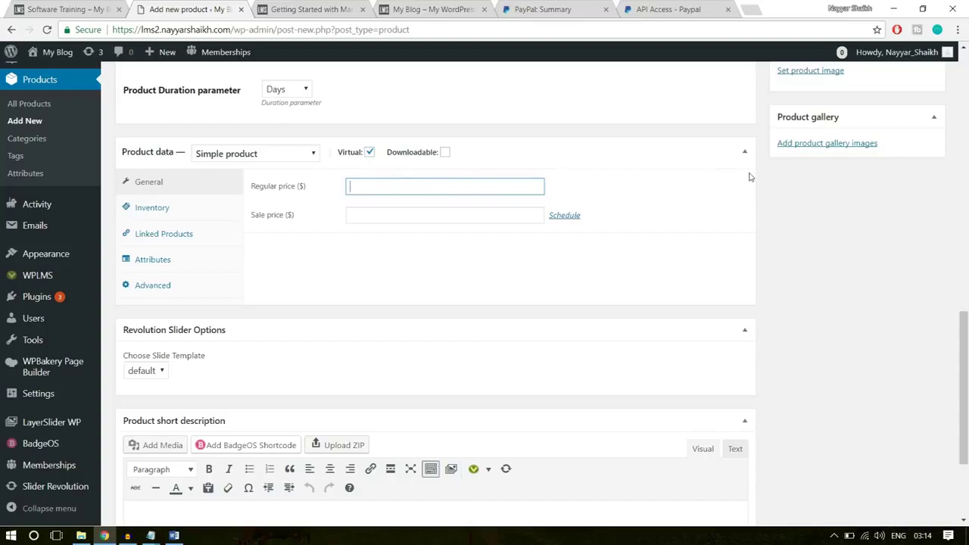
{"action": "type", "text": "0"}
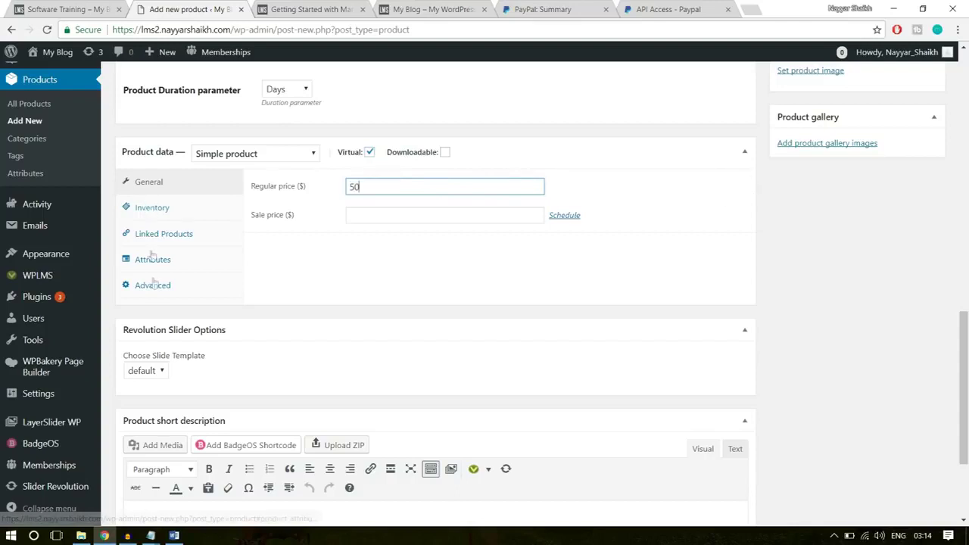
{"action": "left_click", "coordinate": [871, 192]}
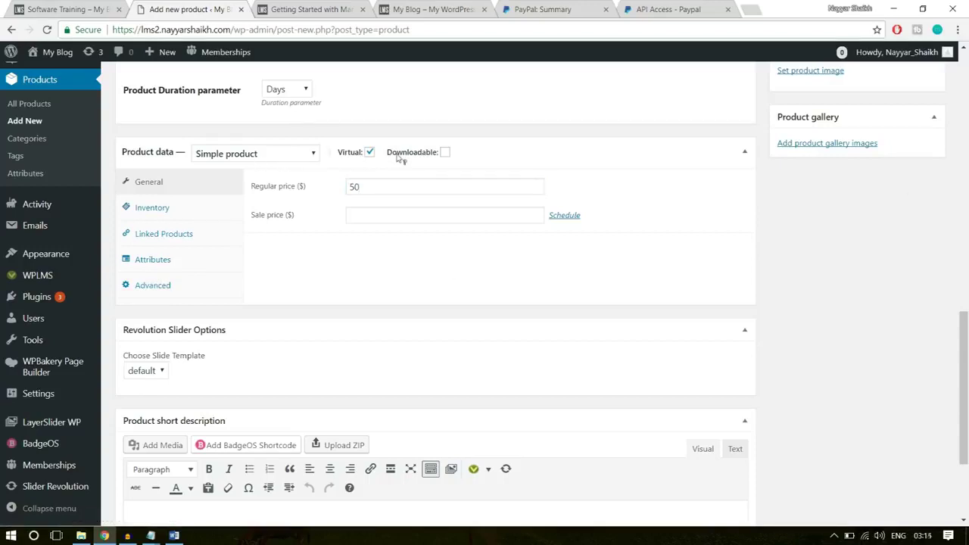
{"action": "left_click", "coordinate": [349, 186]}
{"action": "type", "text": "50"}
{"action": "double_click", "coordinate": [349, 186]}
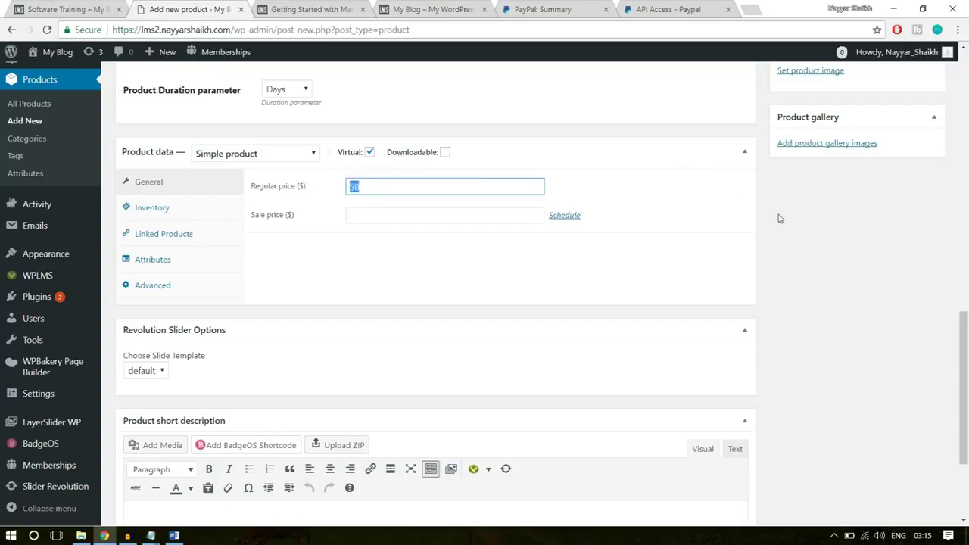
{"action": "scroll", "coordinate": [808, 229], "scroll_direction": "down", "scroll_amount": 1}
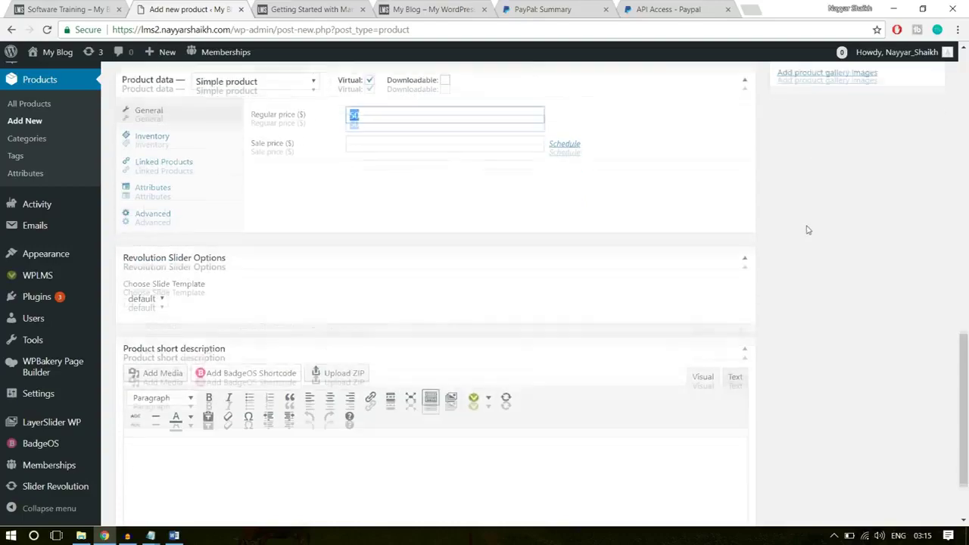
{"action": "scroll", "coordinate": [826, 281], "scroll_direction": "up", "scroll_amount": 5}
{"action": "scroll", "coordinate": [847, 367], "scroll_direction": "down", "scroll_amount": 1}
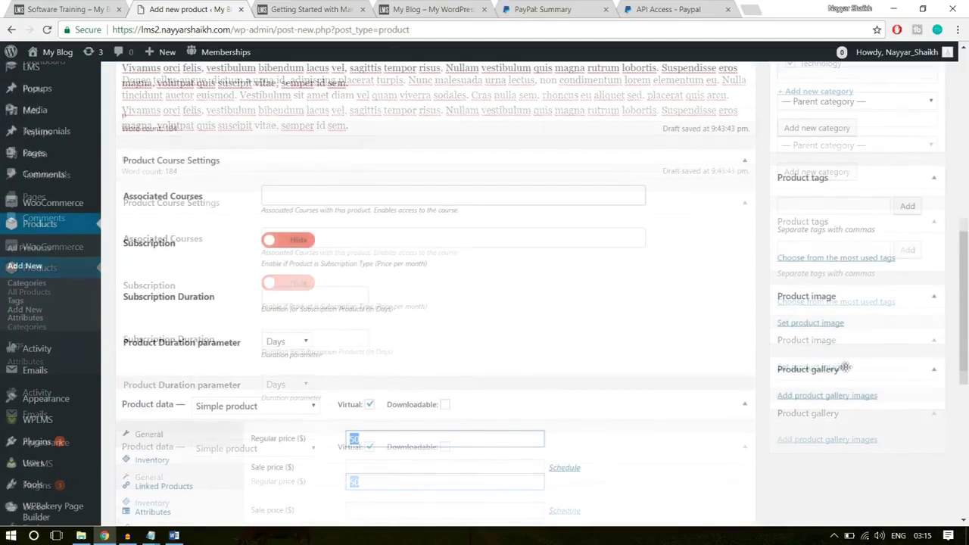
Upload Course Img from the Images folder and set it as the product image
{"action": "left_click", "coordinate": [822, 328]}
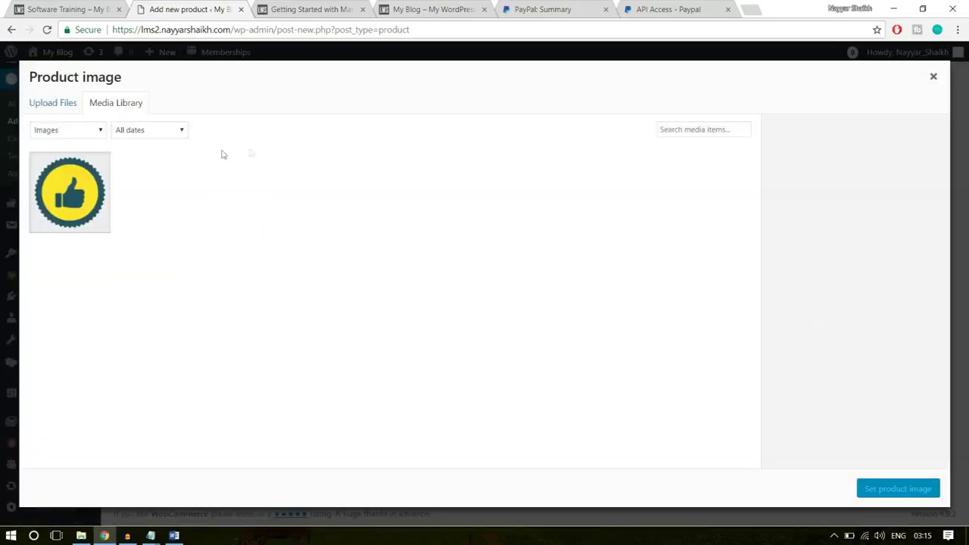
{"action": "left_click", "coordinate": [59, 104]}
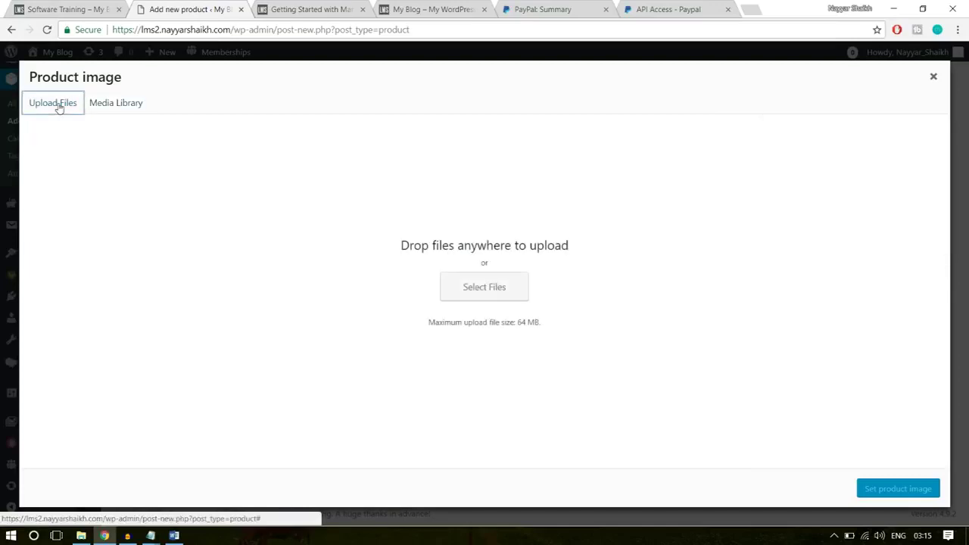
{"action": "left_click", "coordinate": [515, 287]}
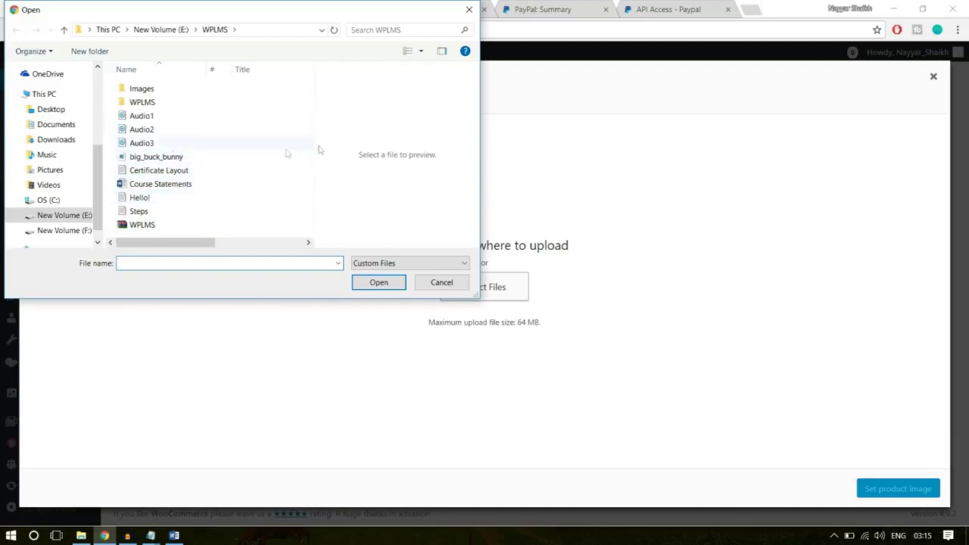
{"action": "double_click", "coordinate": [177, 92]}
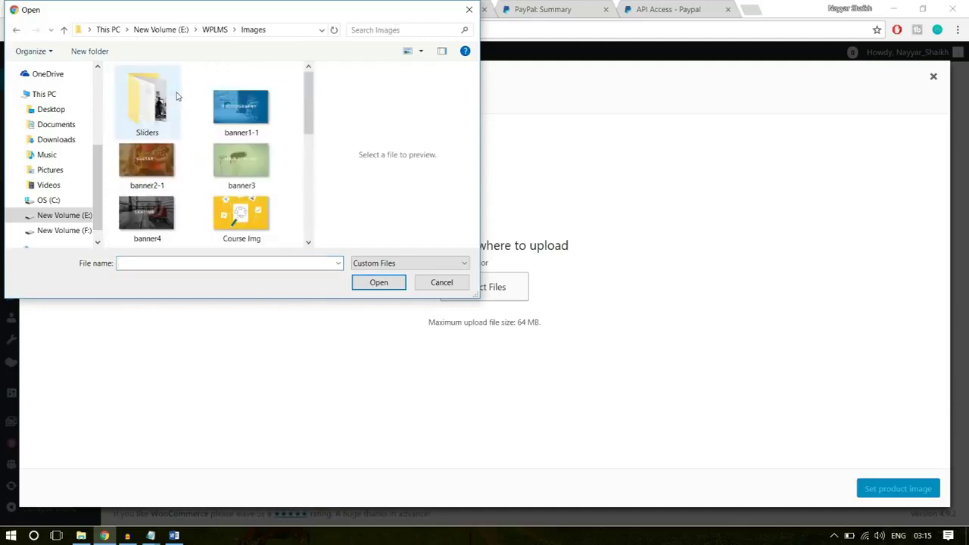
{"action": "left_click", "coordinate": [214, 30]}
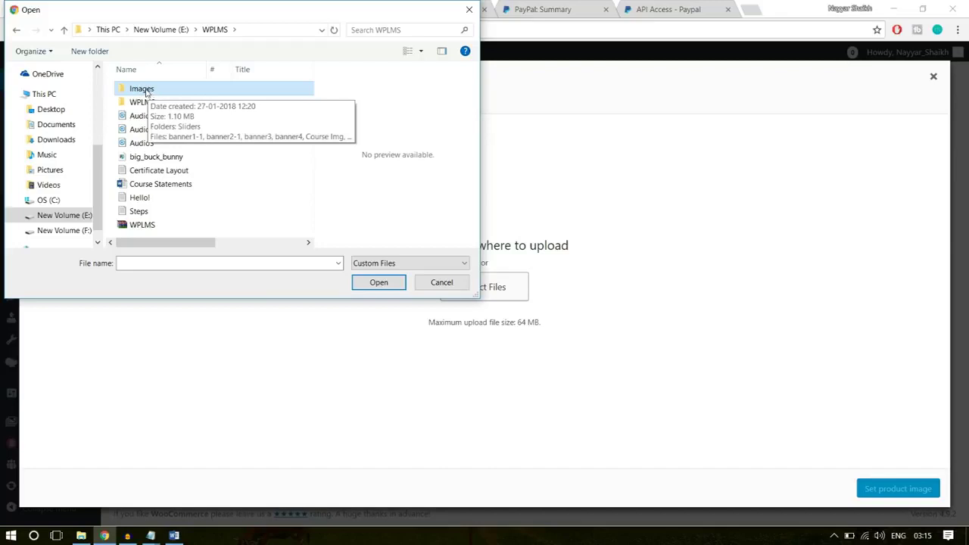
{"action": "double_click", "coordinate": [147, 90]}
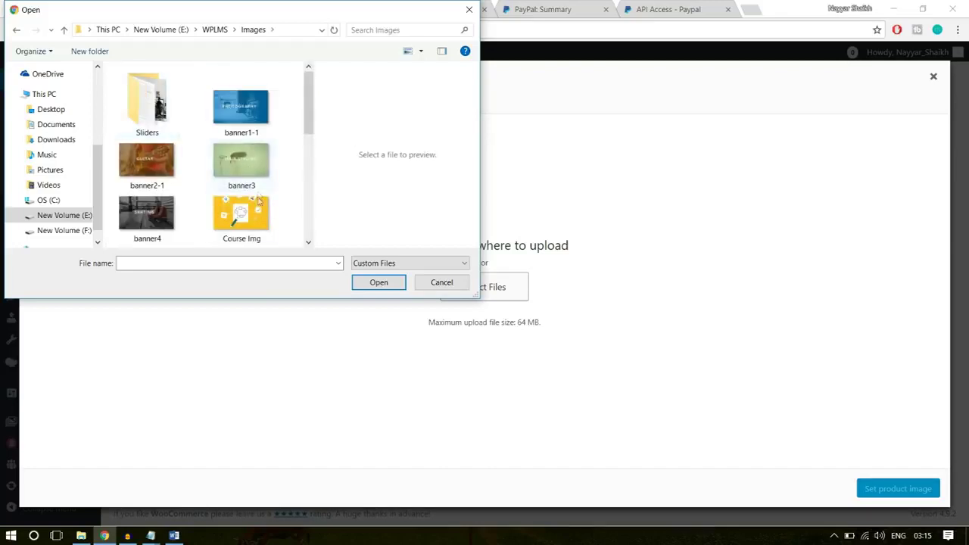
{"action": "left_click", "coordinate": [257, 215]}
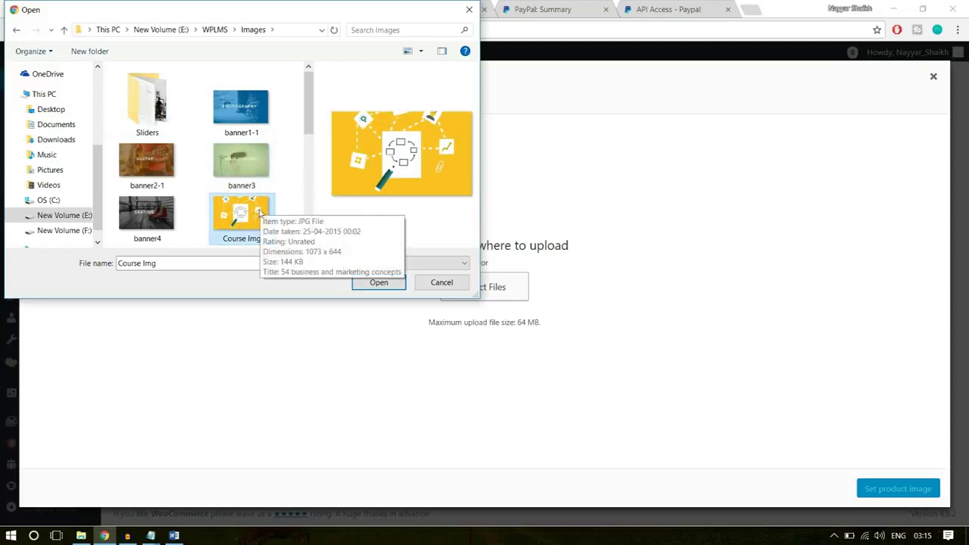
{"action": "left_click", "coordinate": [378, 281]}
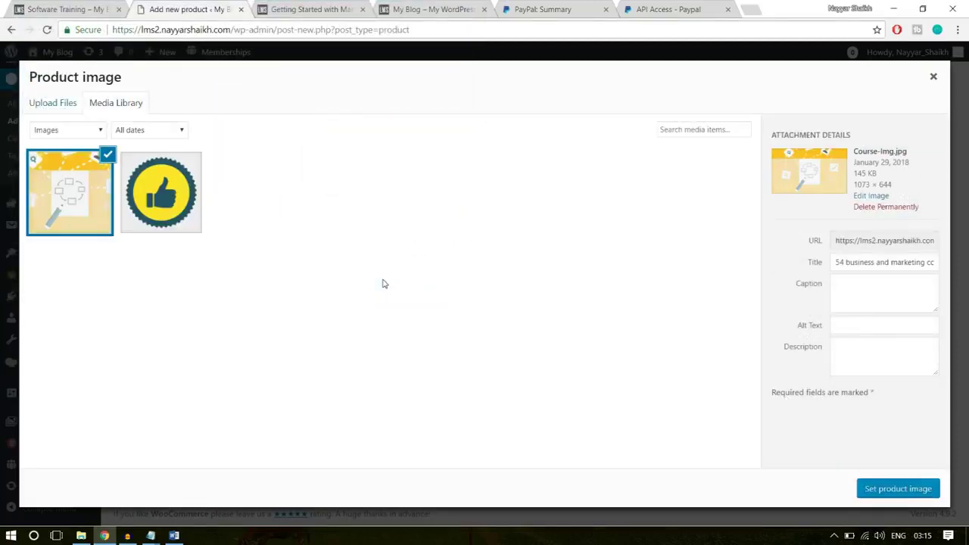
{"action": "left_click", "coordinate": [912, 488]}
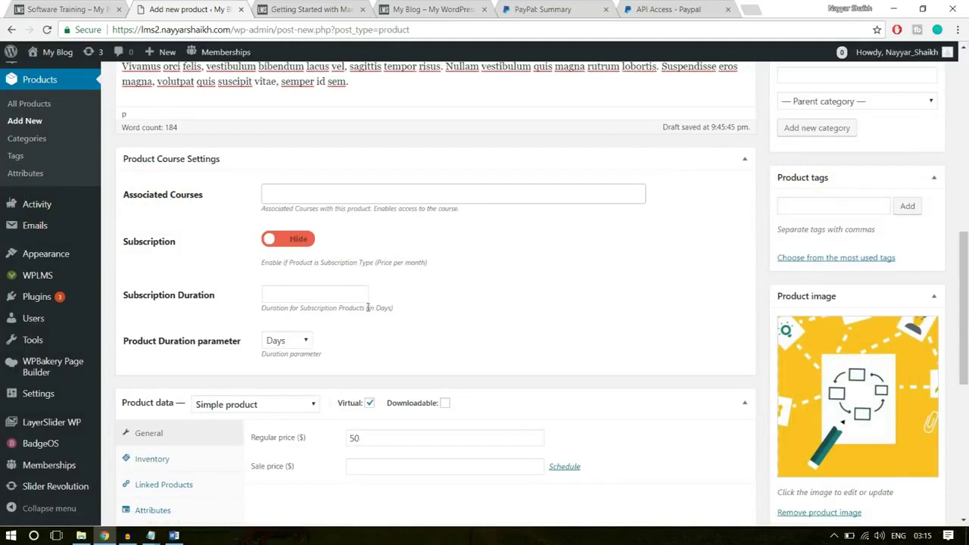
Publish the Software Training product, then go to the LMS Certificate Templates list
{"action": "scroll", "coordinate": [366, 311], "scroll_direction": "up", "scroll_amount": 1}
{"action": "scroll", "coordinate": [366, 310], "scroll_direction": "up", "scroll_amount": 3}
{"action": "left_click", "coordinate": [916, 182]}
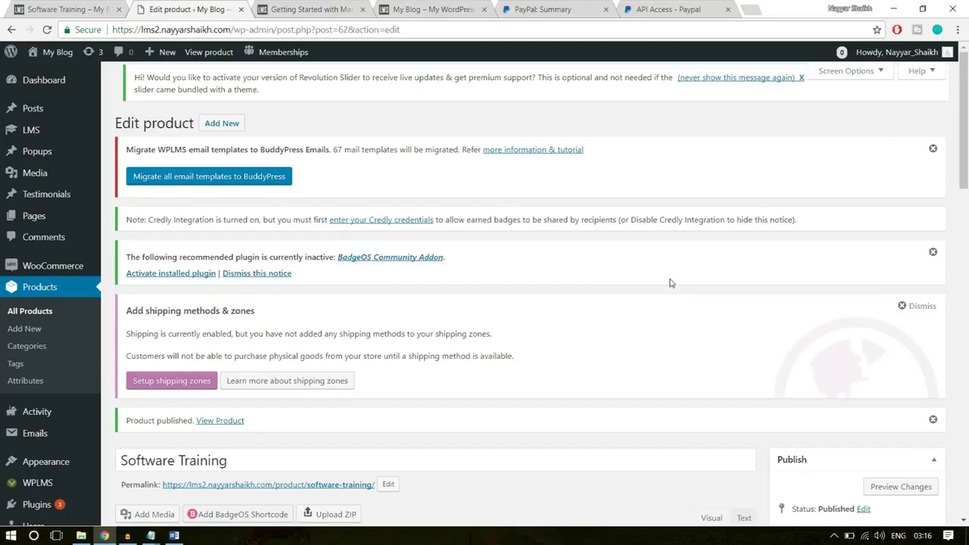
{"action": "mouse_move", "coordinate": [46, 135]}
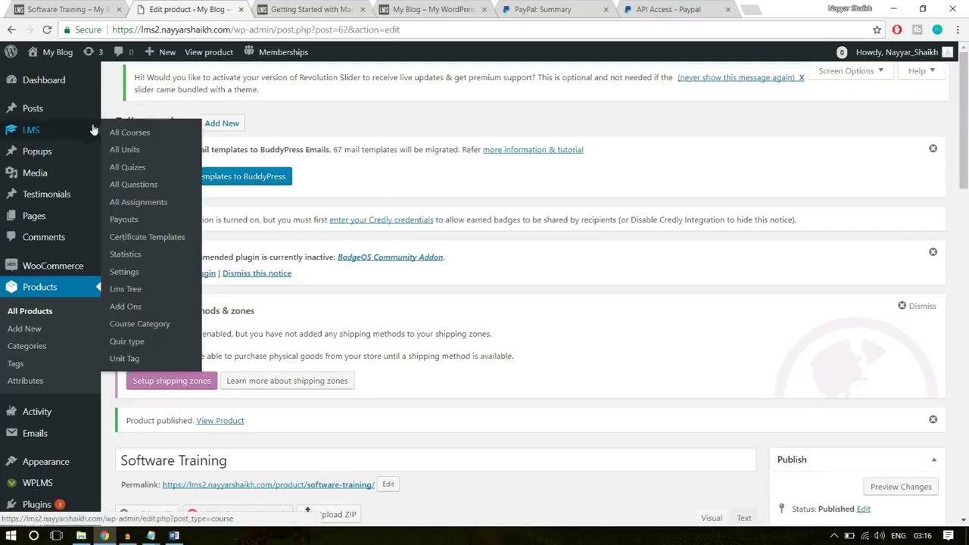
{"action": "left_click", "coordinate": [146, 238]}
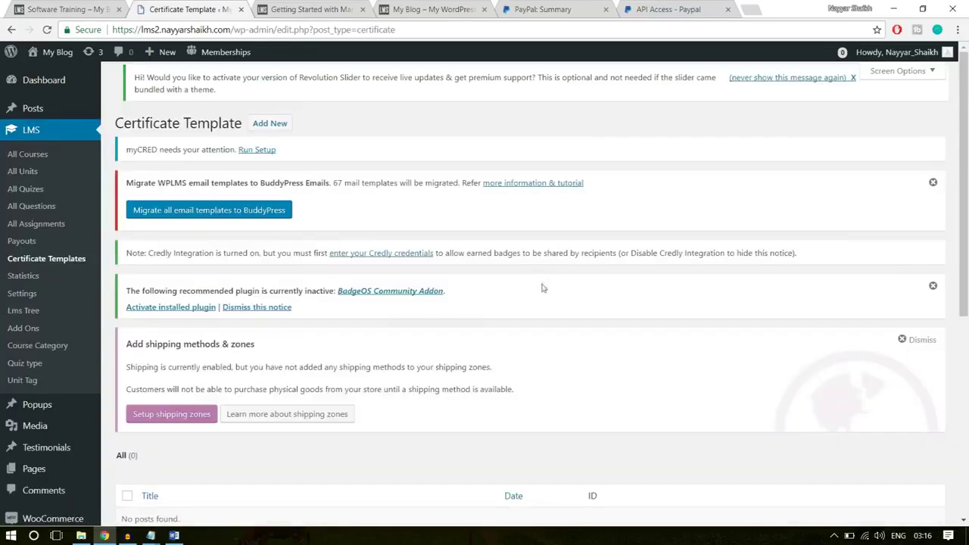
Start a new certificate template titled 'Template - 1'
{"action": "scroll", "coordinate": [542, 288], "scroll_direction": "down", "scroll_amount": 3}
{"action": "scroll", "coordinate": [201, 340], "scroll_direction": "up", "scroll_amount": 3}
{"action": "left_click", "coordinate": [264, 126]}
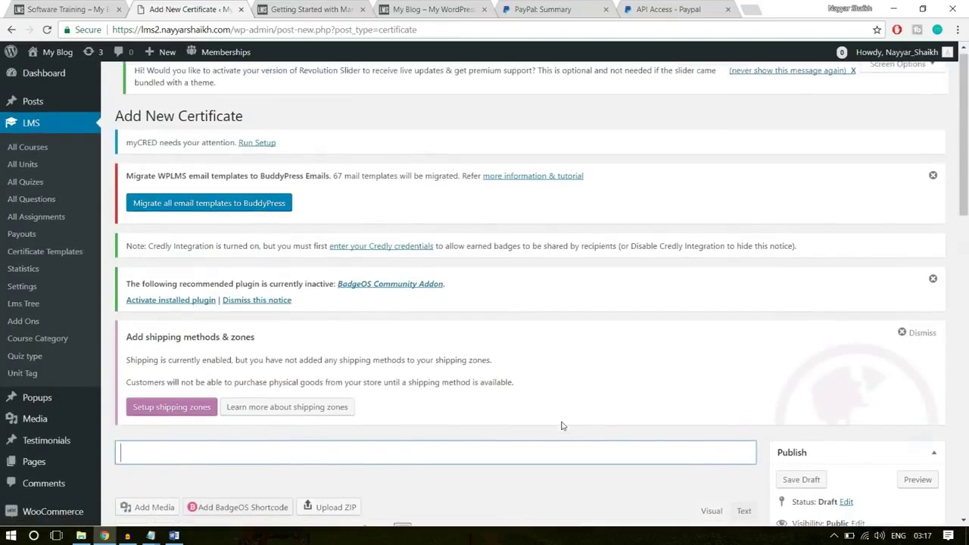
{"action": "scroll", "coordinate": [562, 426], "scroll_direction": "down", "scroll_amount": 4}
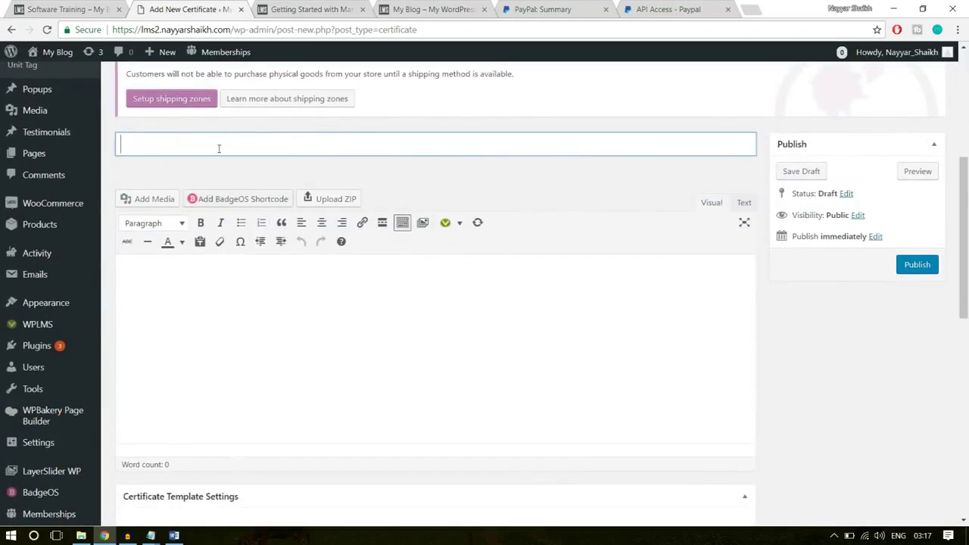
{"action": "type", "text": "Certificate for"}
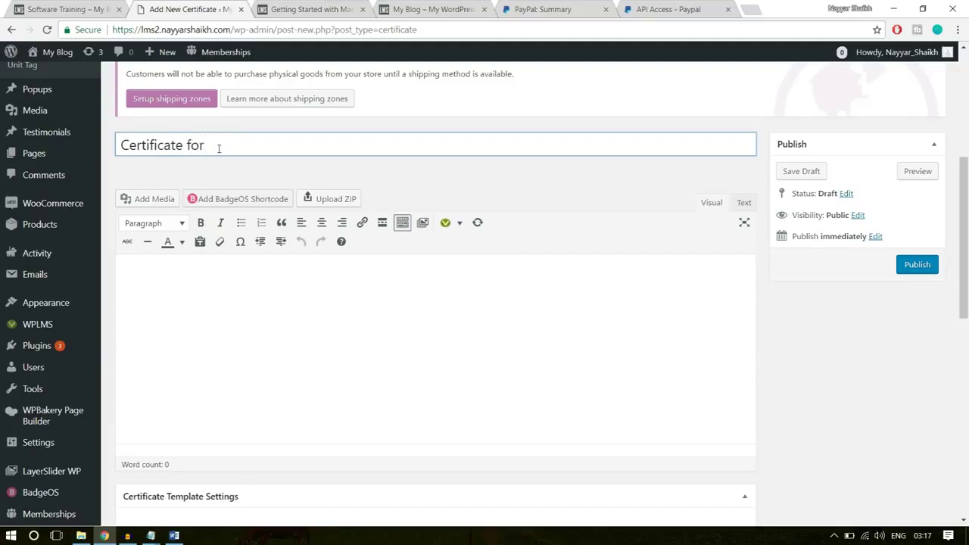
{"action": "key", "text": "ctrl+a"}
{"action": "key", "text": "BackSpace"}
{"action": "type", "text": "Templa"}
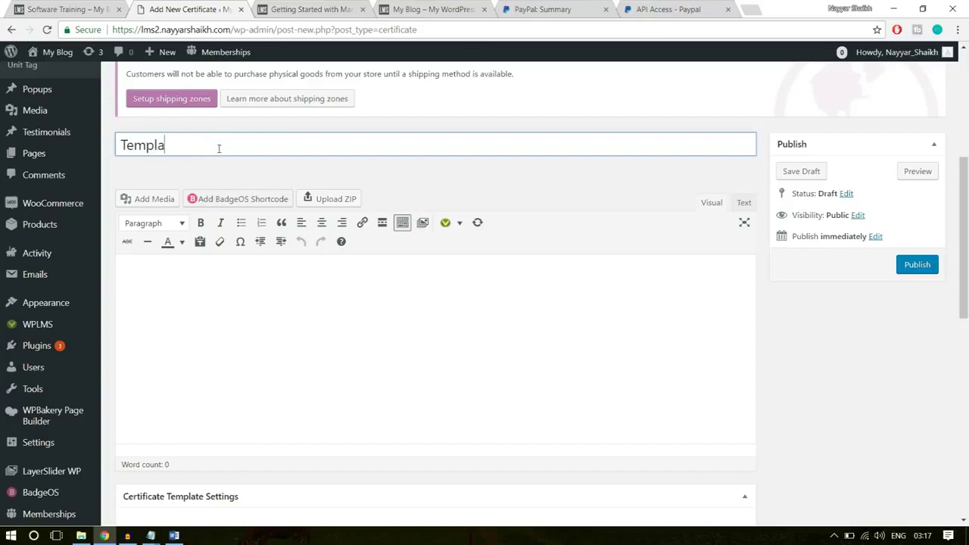
{"action": "type", "text": "te - 1"}
Place the cursor in the empty certificate body and bring up the WPLMS folder in File Explorer
{"action": "left_click", "coordinate": [272, 365]}
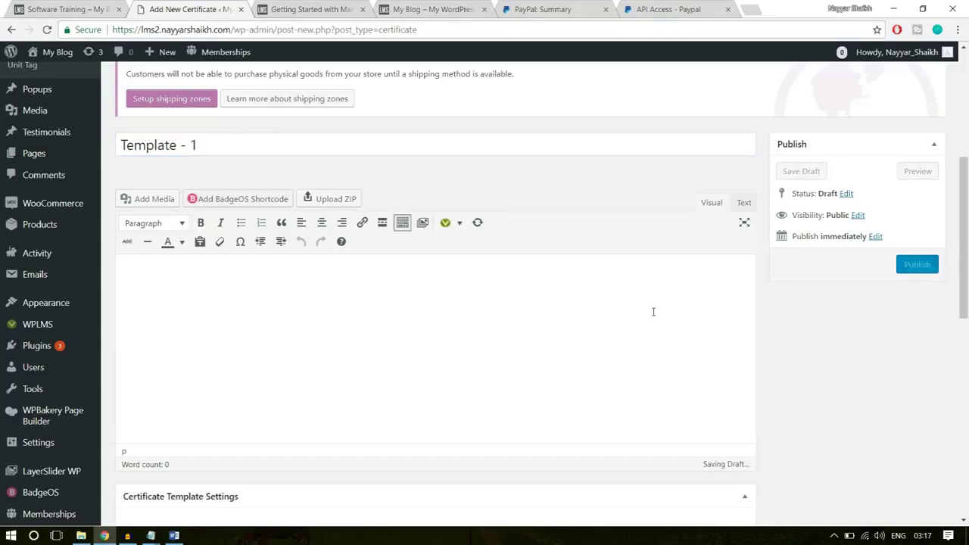
{"action": "scroll", "coordinate": [654, 311], "scroll_direction": "down", "scroll_amount": 1}
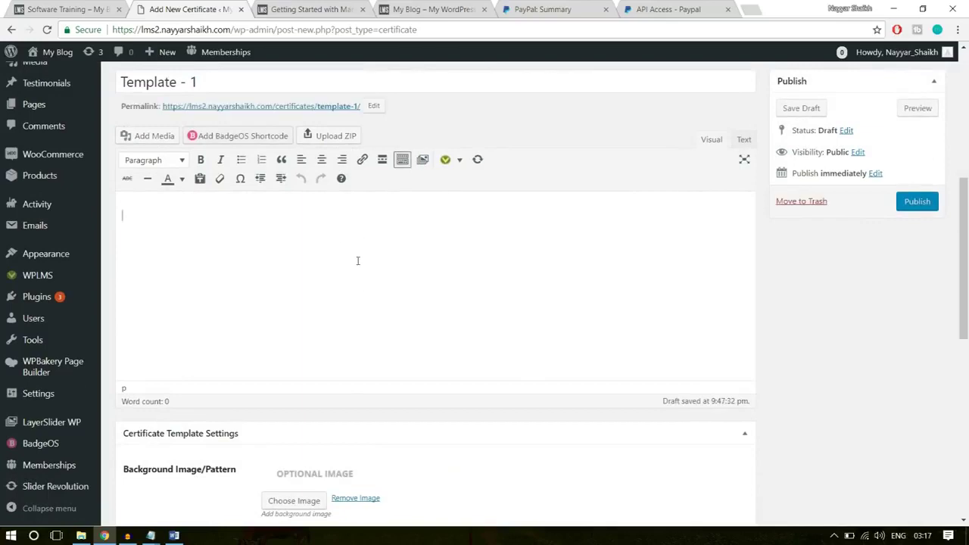
{"action": "left_click", "coordinate": [81, 536]}
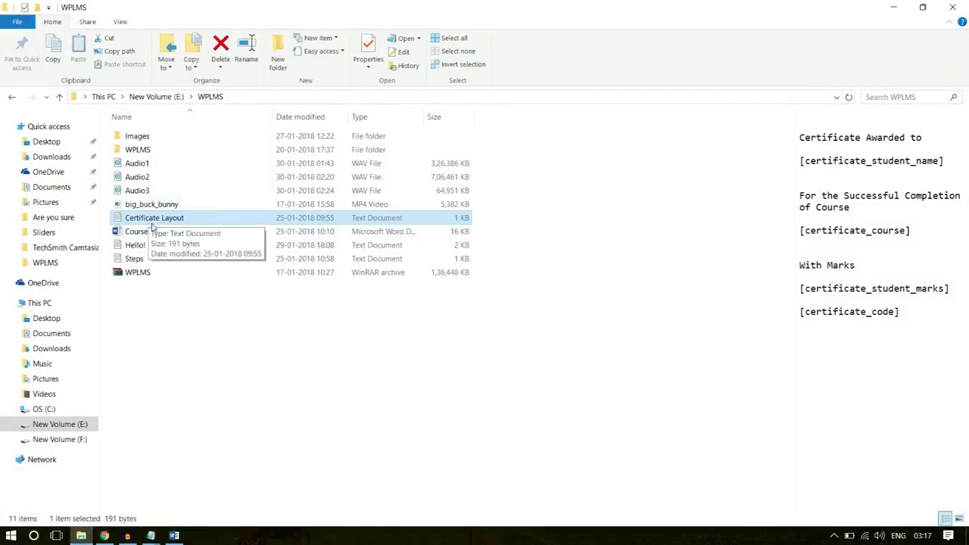
Copy all the Certificate Layout text from Notepad and return to the certificate editor
{"action": "double_click", "coordinate": [152, 223]}
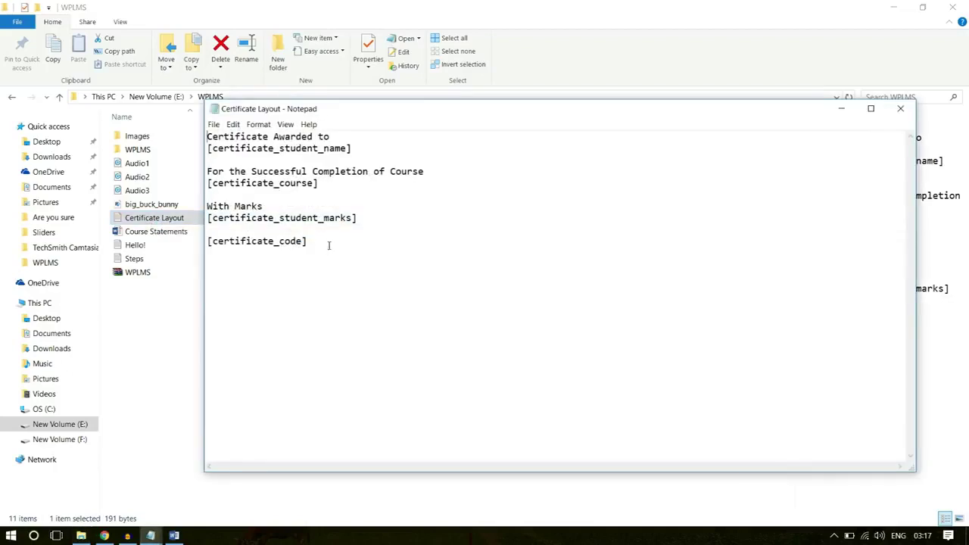
{"action": "left_click_drag", "start_coordinate": [330, 247], "coordinate": [209, 121]}
{"action": "key", "text": "ctrl+c"}
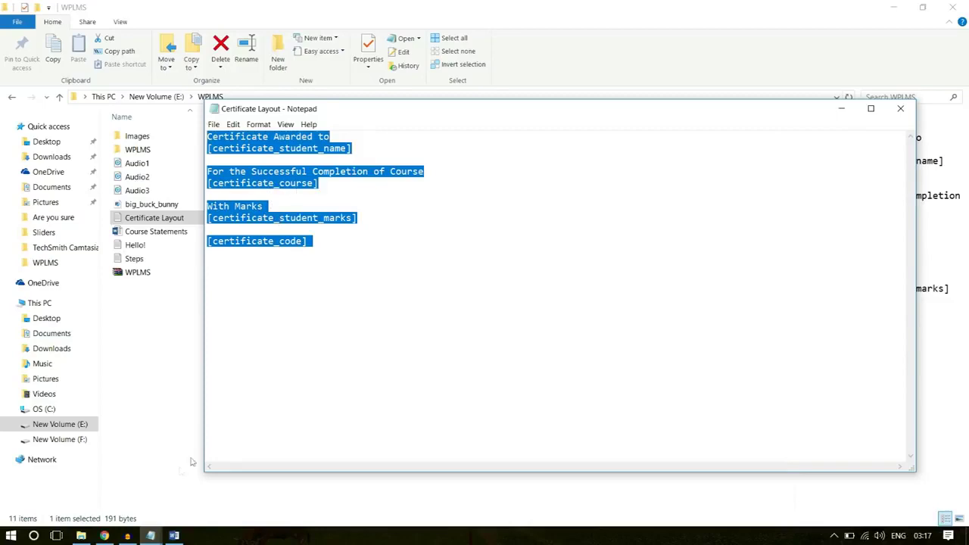
{"action": "left_click", "coordinate": [105, 535]}
Paste the certificate layout text into the body and centre all of it
{"action": "left_click", "coordinate": [437, 325]}
{"action": "key", "text": "ctrl+v"}
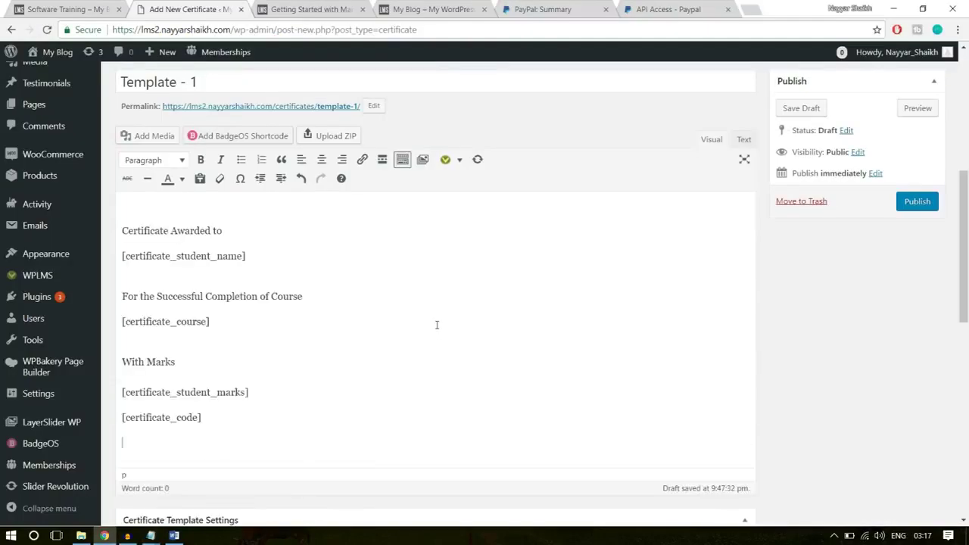
{"action": "left_click_drag", "start_coordinate": [257, 423], "coordinate": [115, 205]}
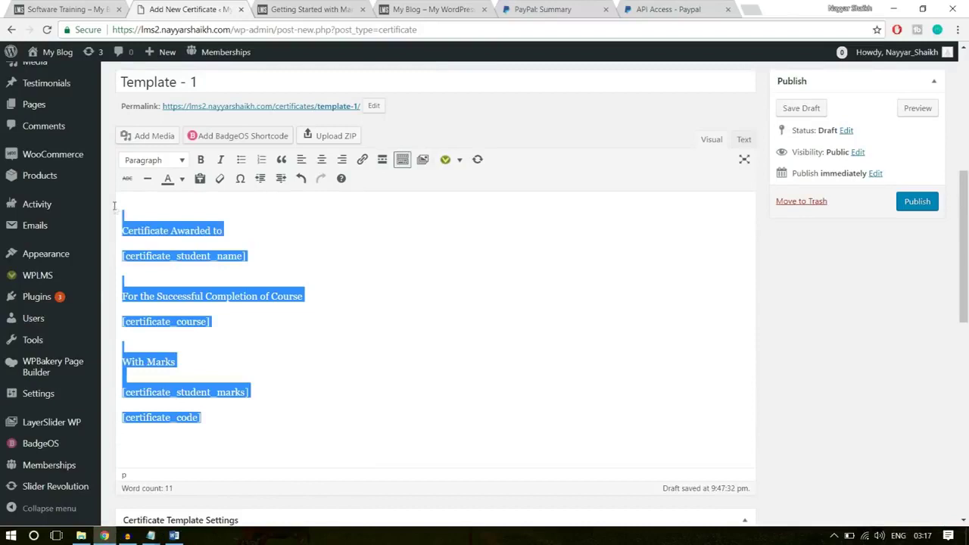
{"action": "left_click", "coordinate": [321, 161]}
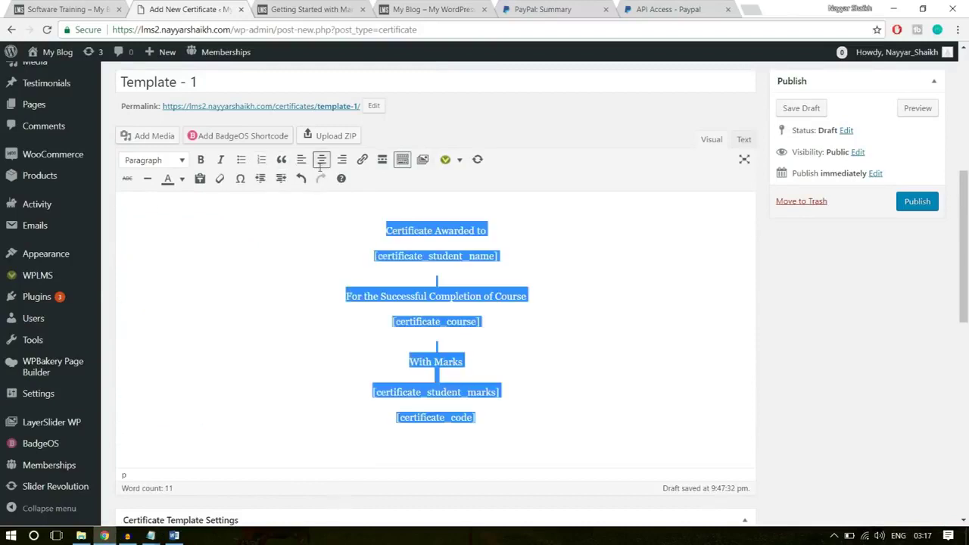
{"action": "left_click", "coordinate": [447, 256]}
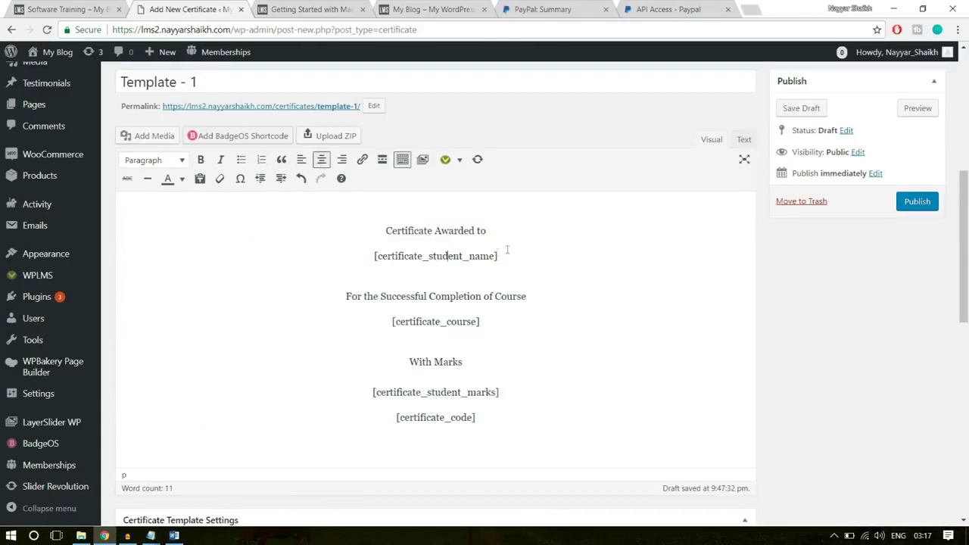
Inspect the 'Certificate Awarded to' and [certificate_student_name] lines by selecting them
{"action": "left_click_drag", "start_coordinate": [515, 253], "coordinate": [373, 234]}
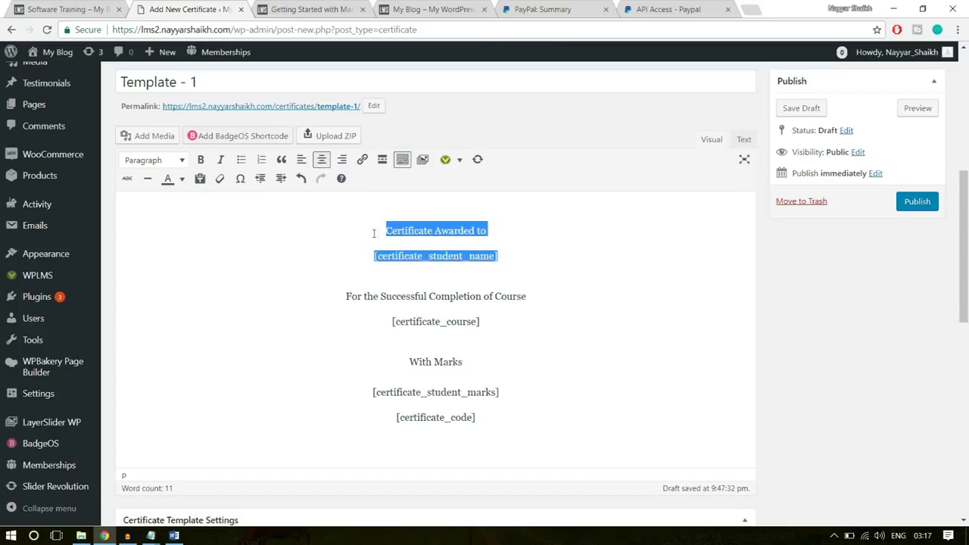
{"action": "left_click", "coordinate": [517, 247]}
{"action": "left_click_drag", "start_coordinate": [493, 229], "coordinate": [381, 230]}
{"action": "left_click_drag", "start_coordinate": [512, 256], "coordinate": [360, 254]}
{"action": "left_click", "coordinate": [409, 261]}
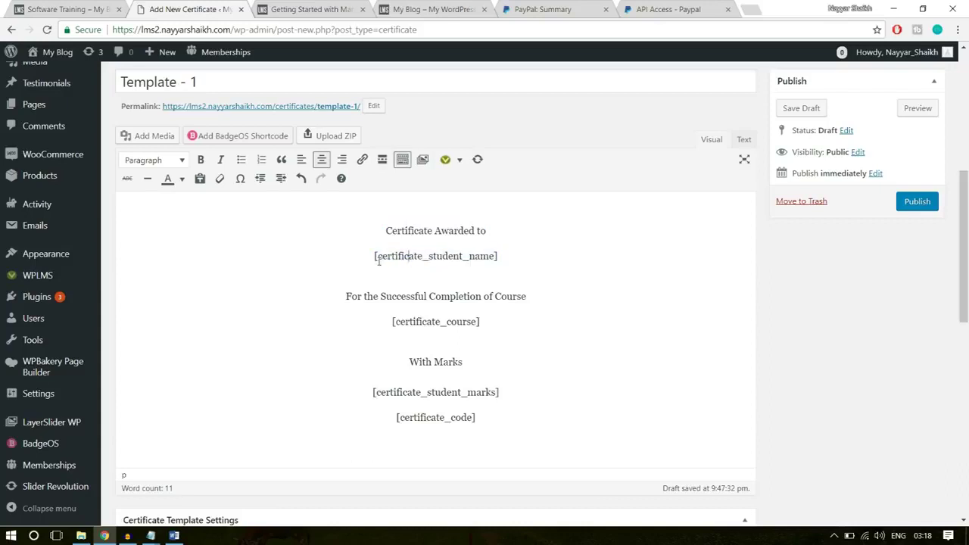
{"action": "left_click_drag", "start_coordinate": [387, 231], "coordinate": [374, 256]}
{"action": "left_click", "coordinate": [493, 231]}
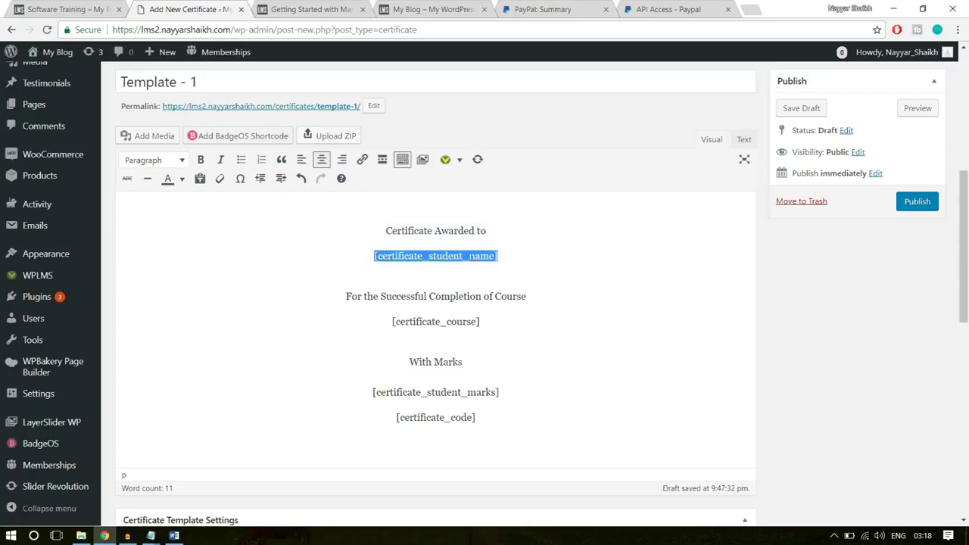
{"action": "left_click", "coordinate": [506, 257]}
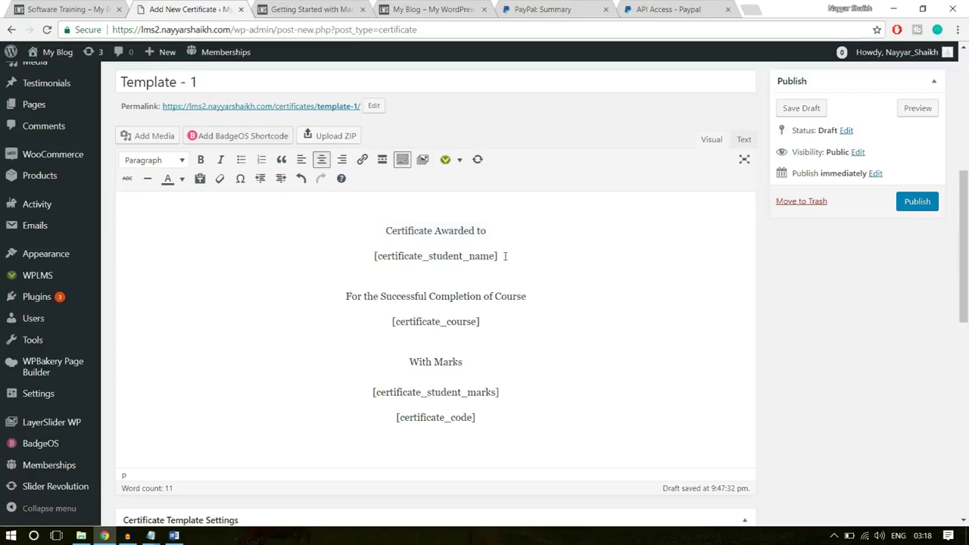
{"action": "left_click_drag", "start_coordinate": [506, 257], "coordinate": [375, 256]}
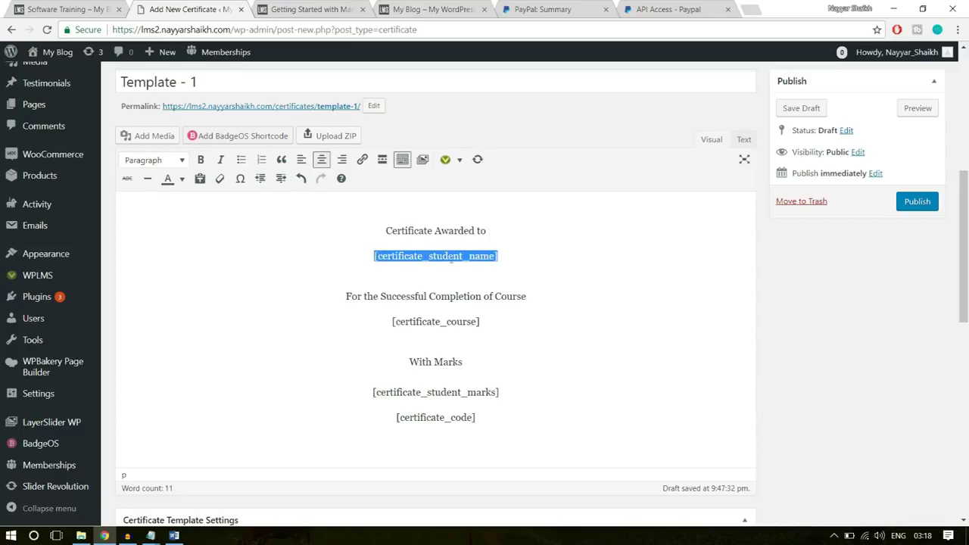
{"action": "left_click", "coordinate": [519, 255]}
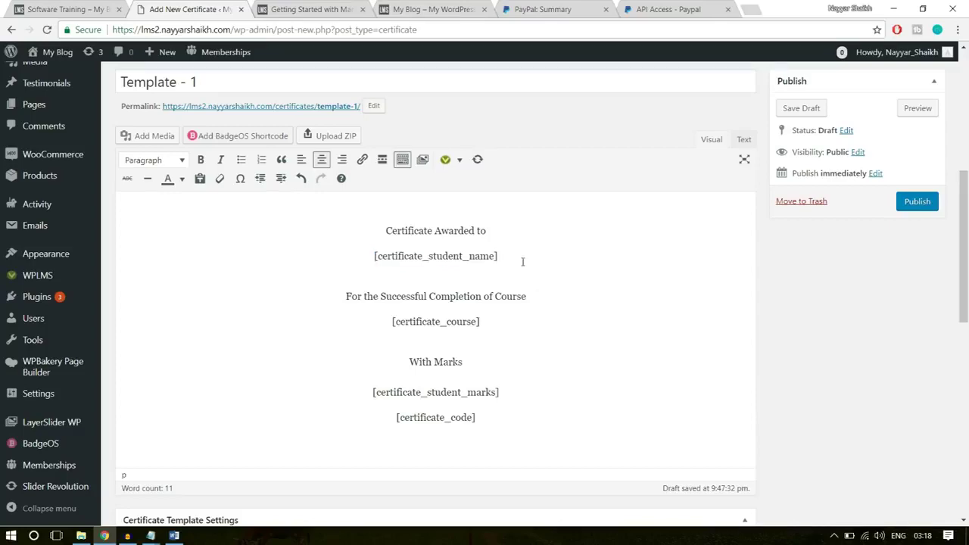
Review the shortcode NOTE list below the body, including certificate_code
{"action": "scroll", "coordinate": [652, 325], "scroll_direction": "down", "scroll_amount": 8}
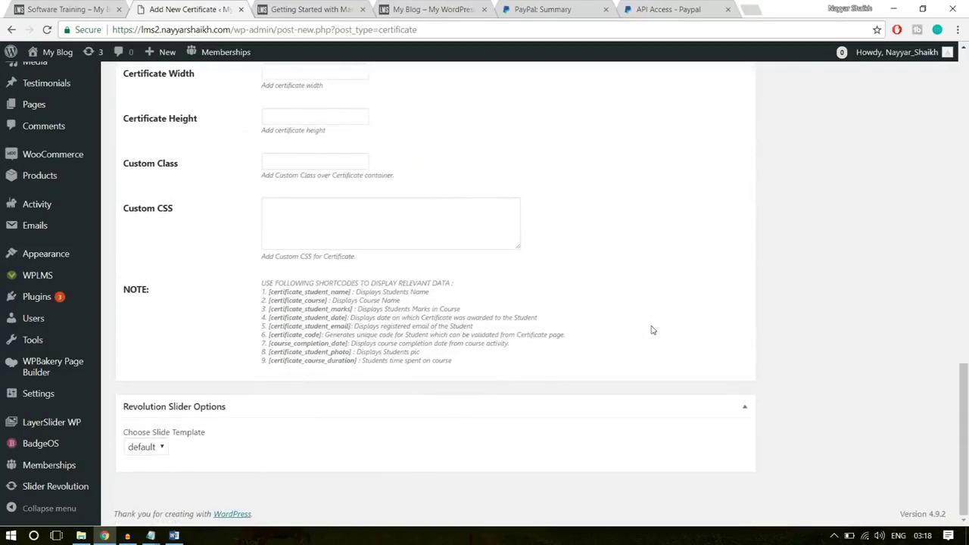
{"action": "left_click_drag", "start_coordinate": [262, 282], "coordinate": [290, 343]}
{"action": "left_click", "coordinate": [290, 343]}
{"action": "double_click", "coordinate": [288, 334]}
{"action": "left_click", "coordinate": [350, 345]}
{"action": "left_click_drag", "start_coordinate": [349, 344], "coordinate": [269, 290]}
{"action": "left_click", "coordinate": [290, 357]}
{"action": "left_click", "coordinate": [356, 354]}
{"action": "left_click", "coordinate": [443, 361]}
{"action": "scroll", "coordinate": [443, 361], "scroll_direction": "up", "scroll_amount": 10}
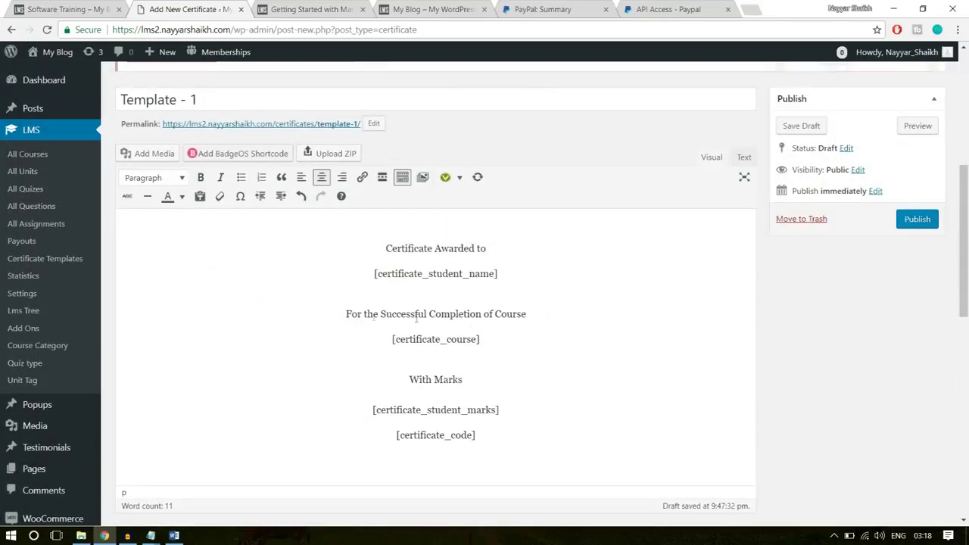
Select the [certificate_course] line, then 'Certificate Awarded to' with the student-name shortcode
{"action": "double_click", "coordinate": [515, 314]}
{"action": "left_click_drag", "start_coordinate": [482, 339], "coordinate": [391, 342]}
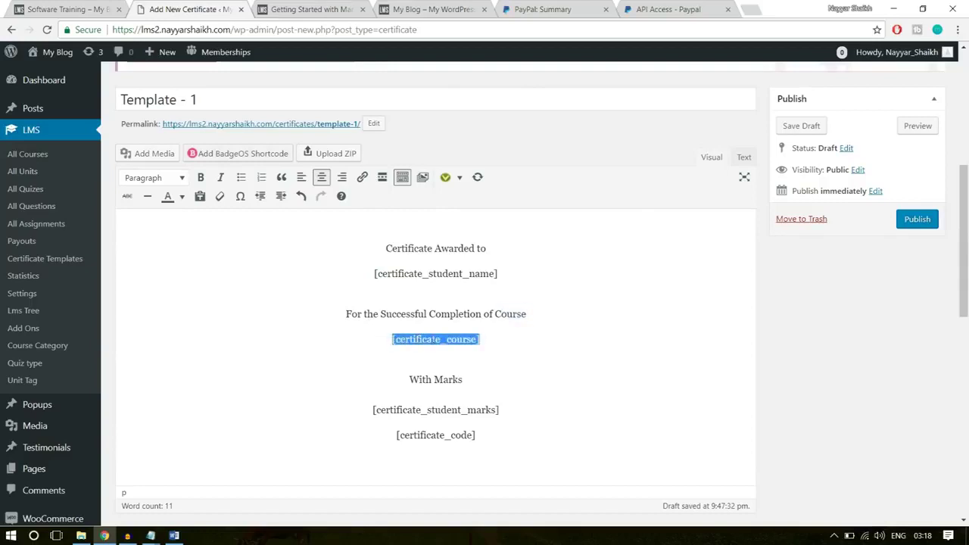
{"action": "mouse_move", "coordinate": [470, 340]}
{"action": "left_mouse_down"}
{"action": "mouse_move", "coordinate": [424, 340]}
{"action": "mouse_move", "coordinate": [461, 343]}
{"action": "left_mouse_up"}
{"action": "left_click", "coordinate": [487, 340]}
{"action": "left_click", "coordinate": [484, 278]}
{"action": "left_click_drag", "start_coordinate": [517, 274], "coordinate": [368, 247]}
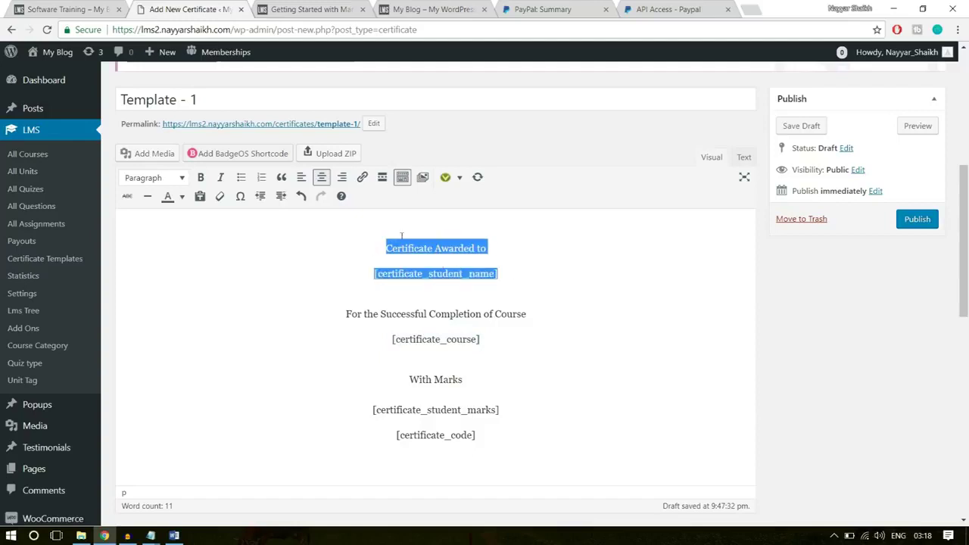
Make 'Certificate Awarded to' and the student-name line Heading 1
{"action": "left_click", "coordinate": [169, 181]}
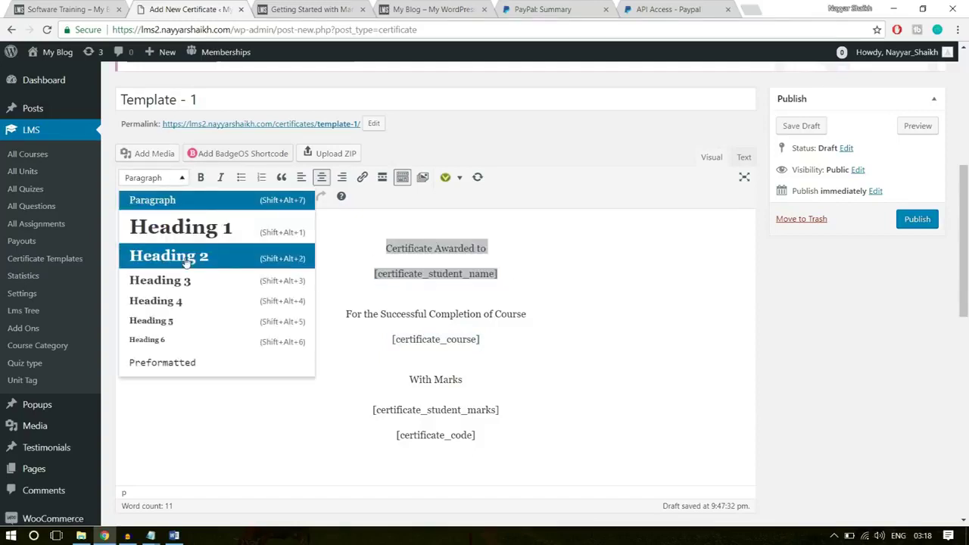
{"action": "left_click", "coordinate": [185, 228]}
{"action": "left_click", "coordinate": [585, 235]}
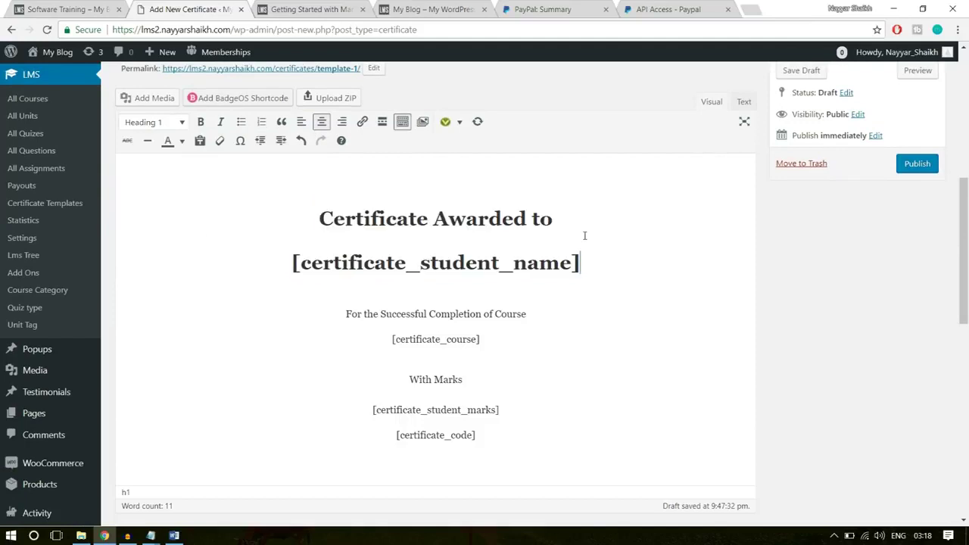
{"action": "left_click_drag", "start_coordinate": [593, 252], "coordinate": [307, 208]}
Make the completion line and [certificate_course] Heading 2
{"action": "left_click", "coordinate": [539, 320]}
{"action": "triple_click", "coordinate": [345, 319]}
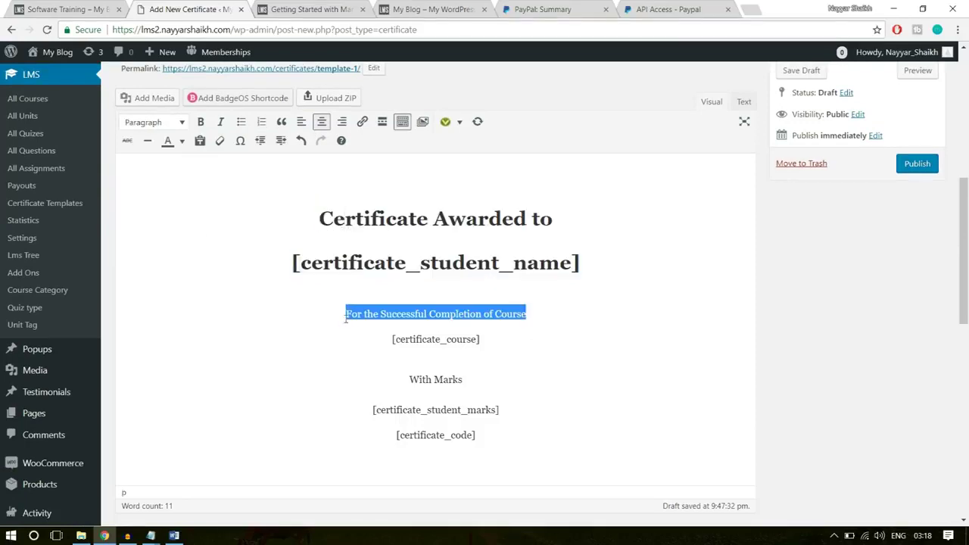
{"action": "left_click_drag", "start_coordinate": [504, 335], "coordinate": [346, 313]}
{"action": "left_click", "coordinate": [181, 122]}
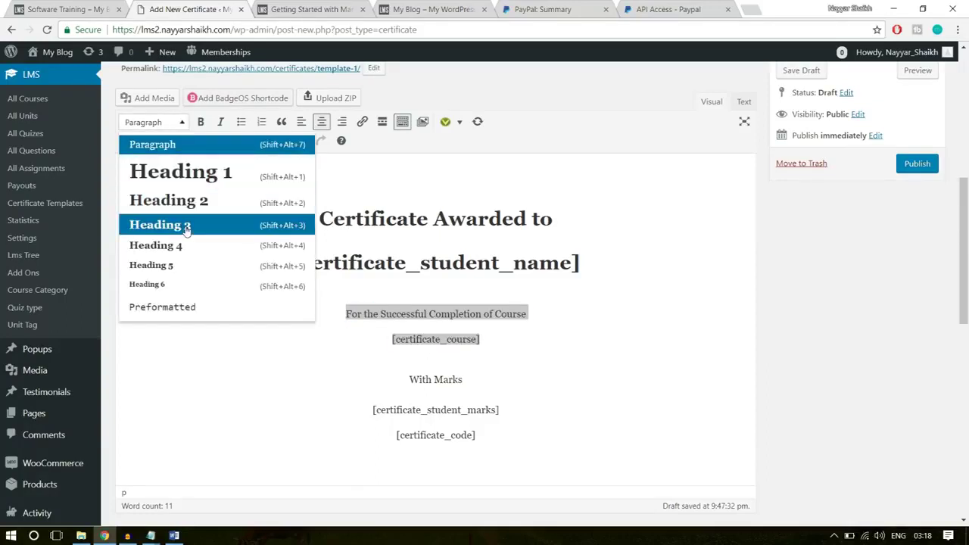
{"action": "left_click", "coordinate": [189, 200]}
Format 'With Marks' and the marks shortcode as Heading 3
{"action": "left_click_drag", "start_coordinate": [513, 407], "coordinate": [374, 370]}
{"action": "left_click", "coordinate": [180, 108]}
{"action": "left_click", "coordinate": [182, 218]}
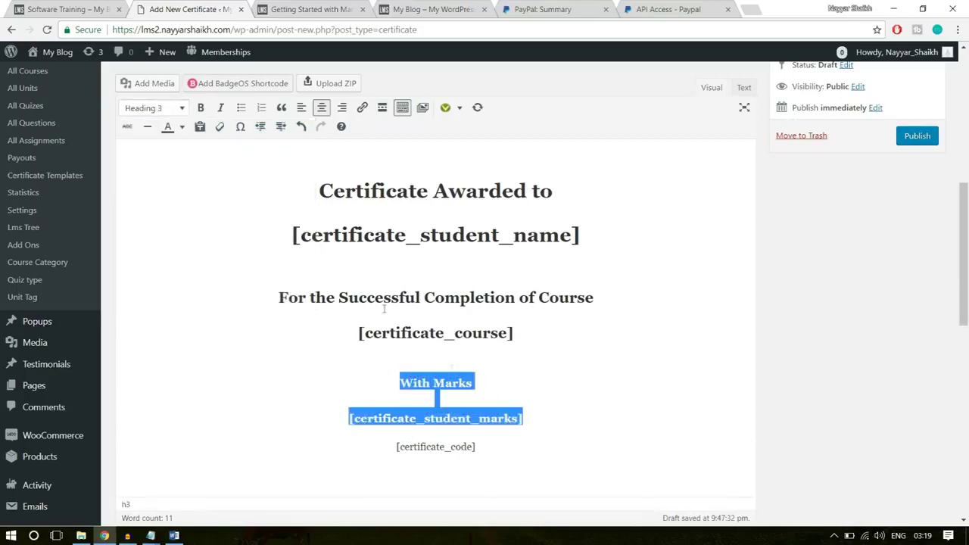
{"action": "left_click", "coordinate": [561, 434]}
Add an empty line above [certificate_code] and make a line Heading 1
{"action": "key", "text": "Return"}
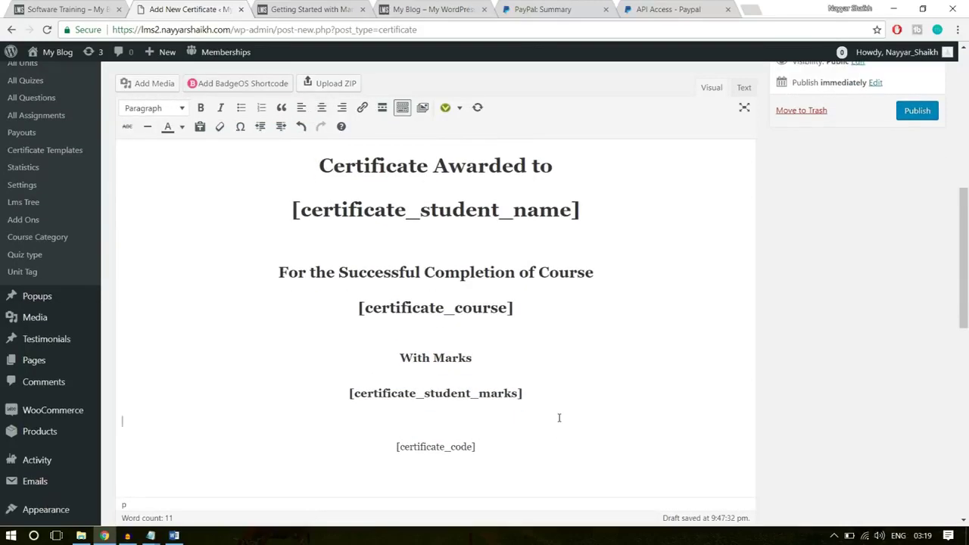
{"action": "left_click_drag", "start_coordinate": [533, 439], "coordinate": [383, 443]}
{"action": "left_click", "coordinate": [458, 455]}
{"action": "scroll", "coordinate": [546, 454], "scroll_direction": "up", "scroll_amount": 3}
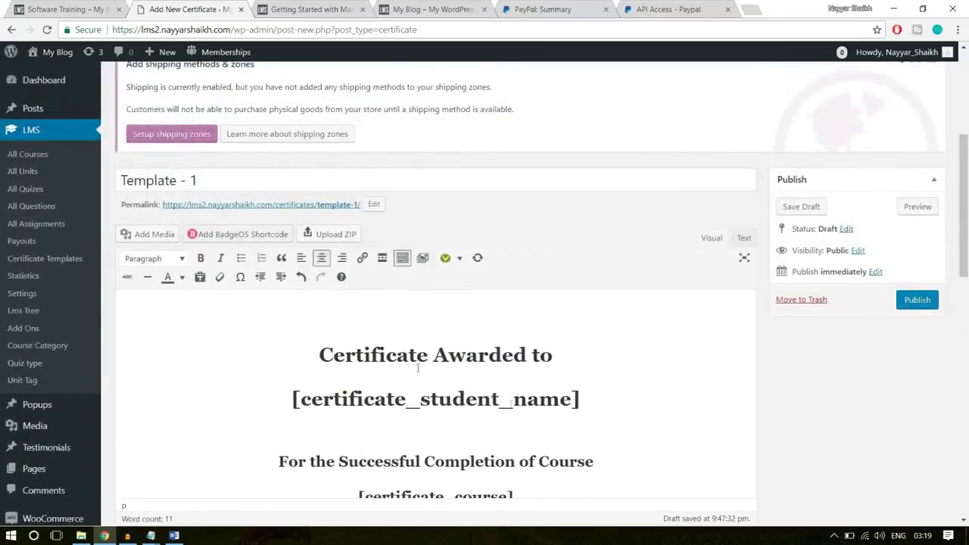
{"action": "left_click", "coordinate": [414, 324]}
Insert a new empty, centred Heading 1 line at the very top of the body
{"action": "left_click", "coordinate": [436, 258]}
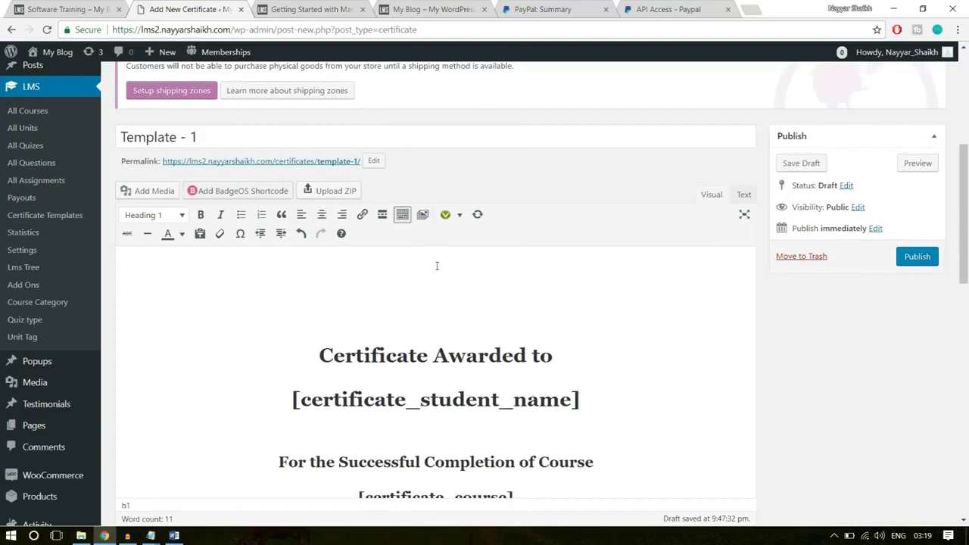
{"action": "key", "text": "Return"}
{"action": "key", "text": "shift+alt+1"}
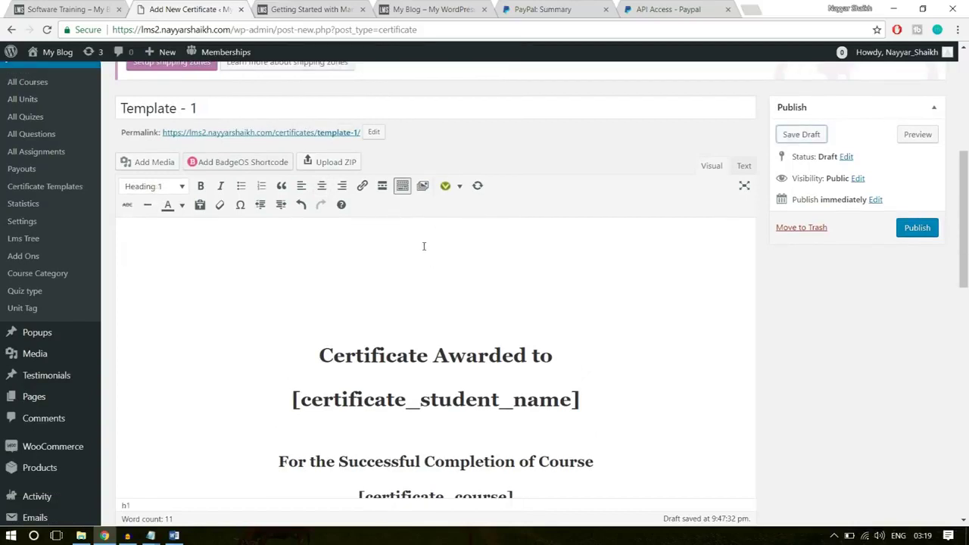
{"action": "left_click", "coordinate": [321, 186]}
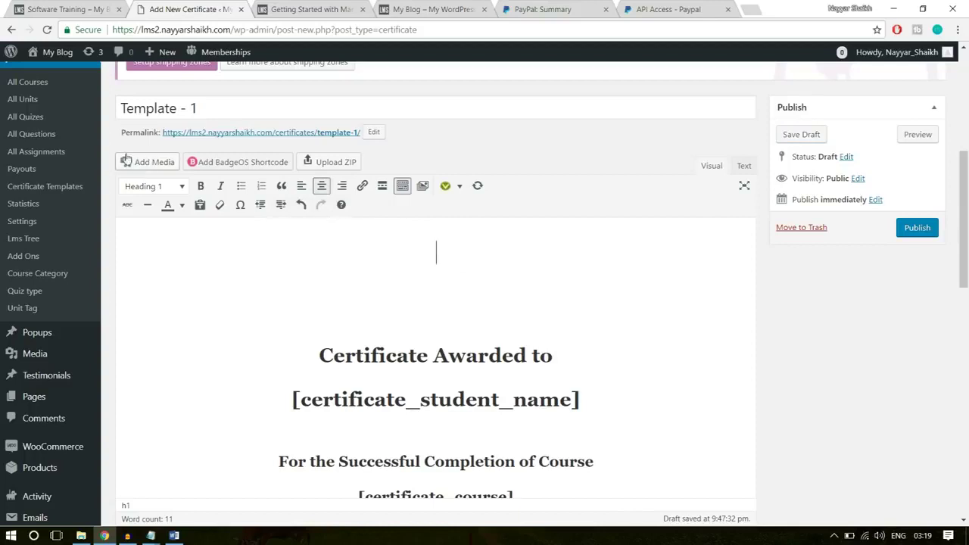
Open the media uploader, then reload the Software Training product page and view the site home page
{"action": "left_click", "coordinate": [154, 165]}
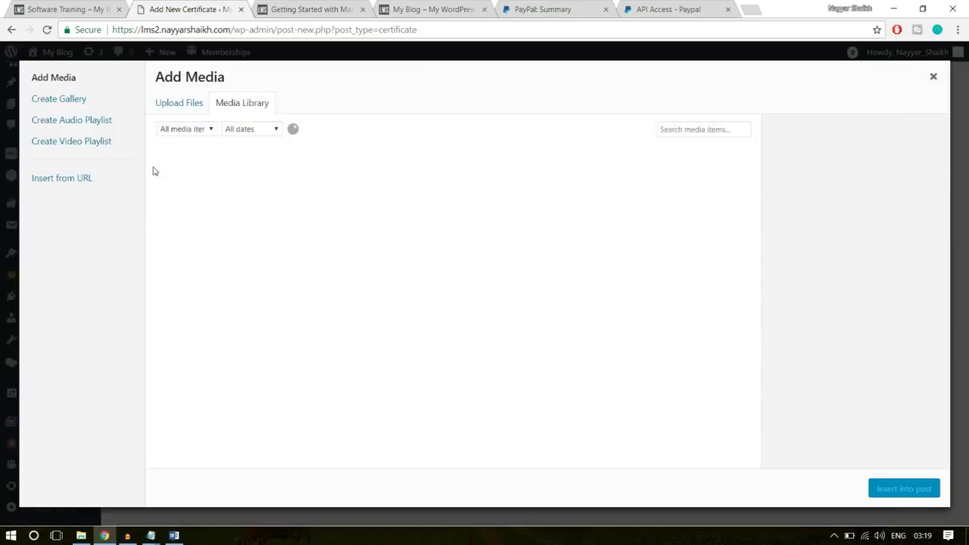
{"action": "left_click", "coordinate": [196, 104]}
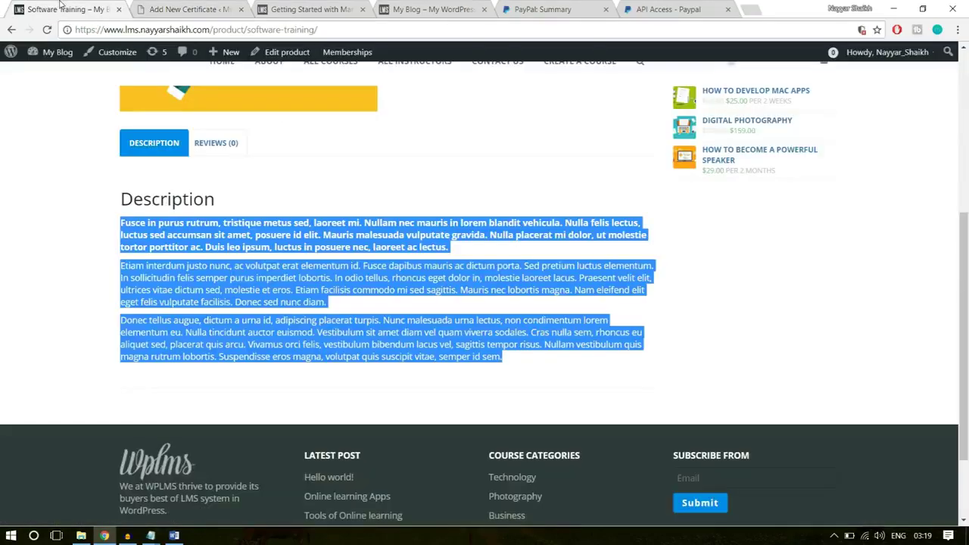
{"action": "left_click", "coordinate": [65, 7]}
{"action": "key", "text": "F5"}
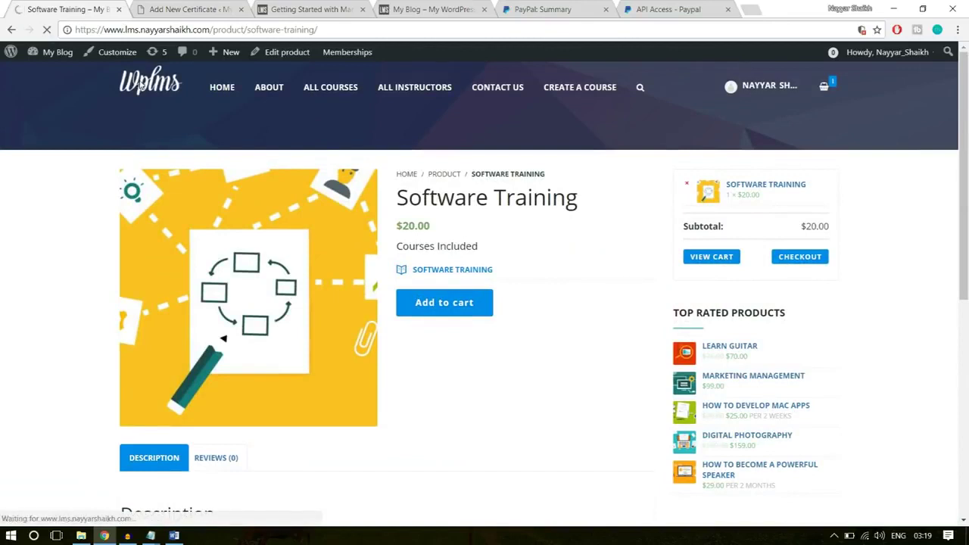
{"action": "left_click", "coordinate": [141, 85]}
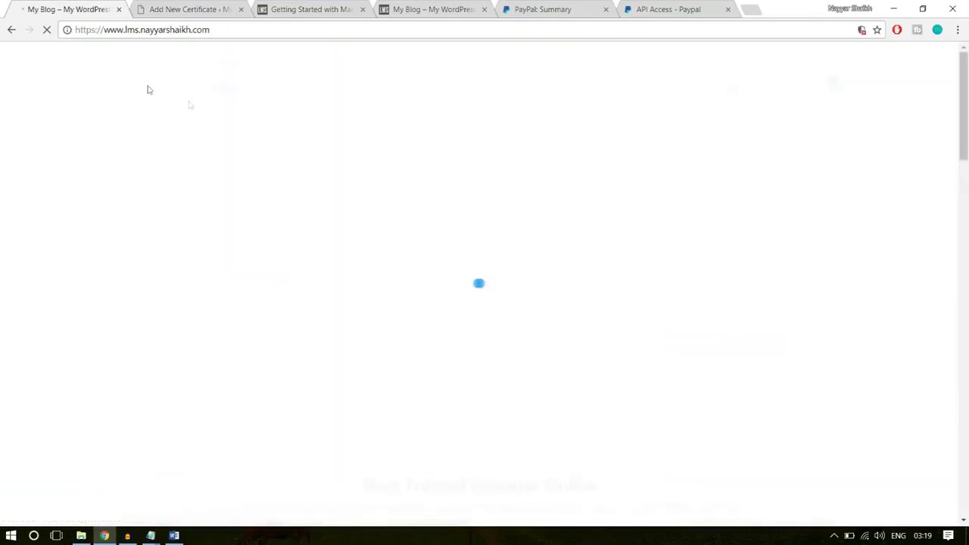
{"action": "scroll", "coordinate": [346, 369], "scroll_direction": "down", "scroll_amount": 15}
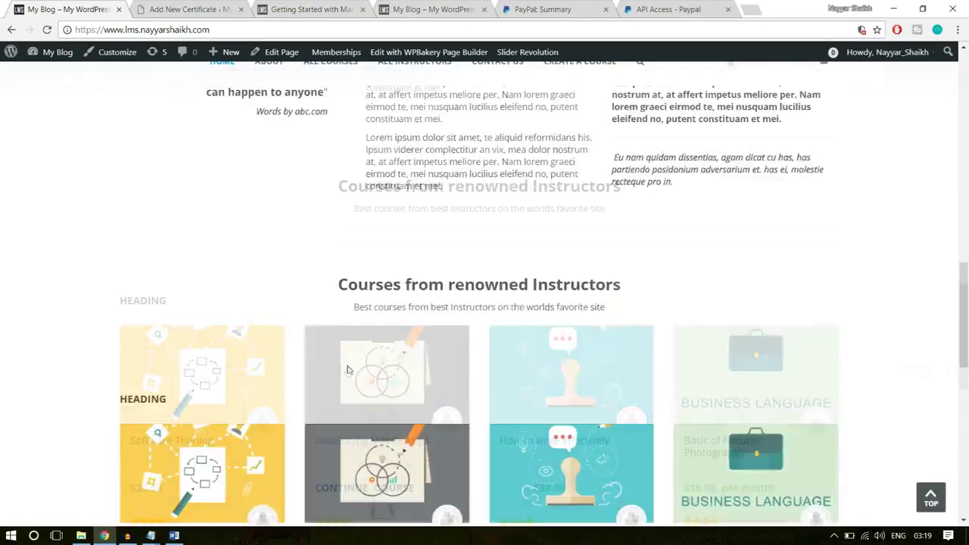
{"action": "scroll", "coordinate": [349, 369], "scroll_direction": "down", "scroll_amount": 6}
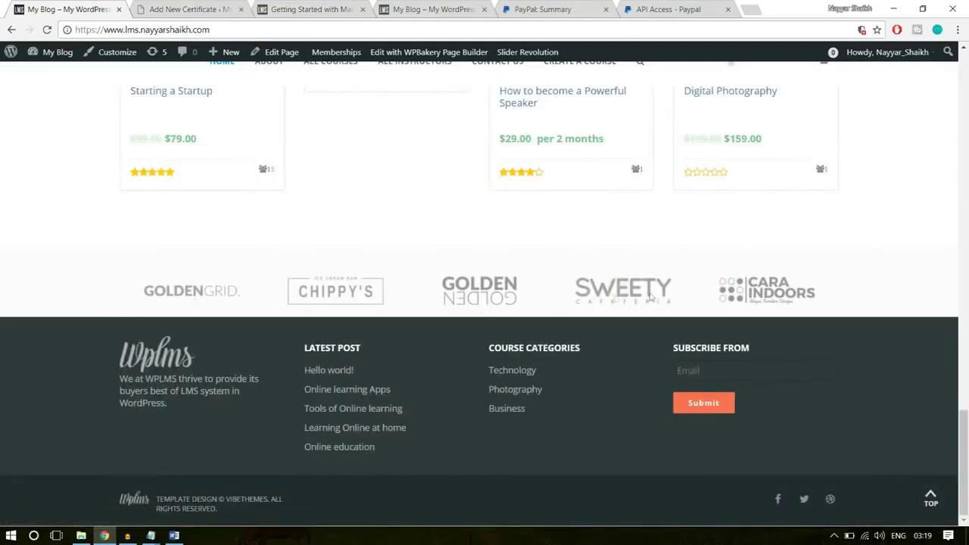
{"action": "left_click", "coordinate": [195, 9]}
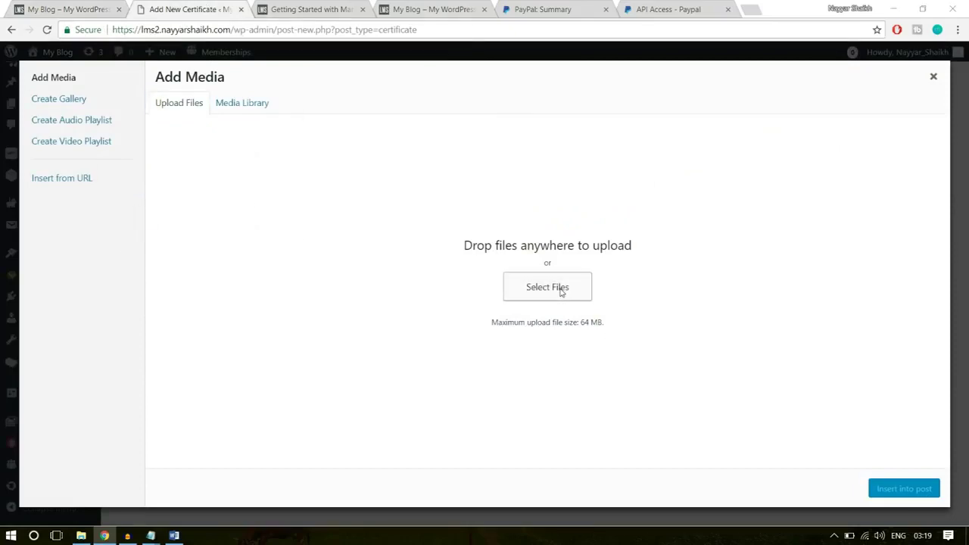
Upload logo1 and insert the CARA INDOORS logo into the certificate
{"action": "left_click", "coordinate": [562, 292]}
{"action": "scroll", "coordinate": [260, 228], "scroll_direction": "down", "scroll_amount": 5}
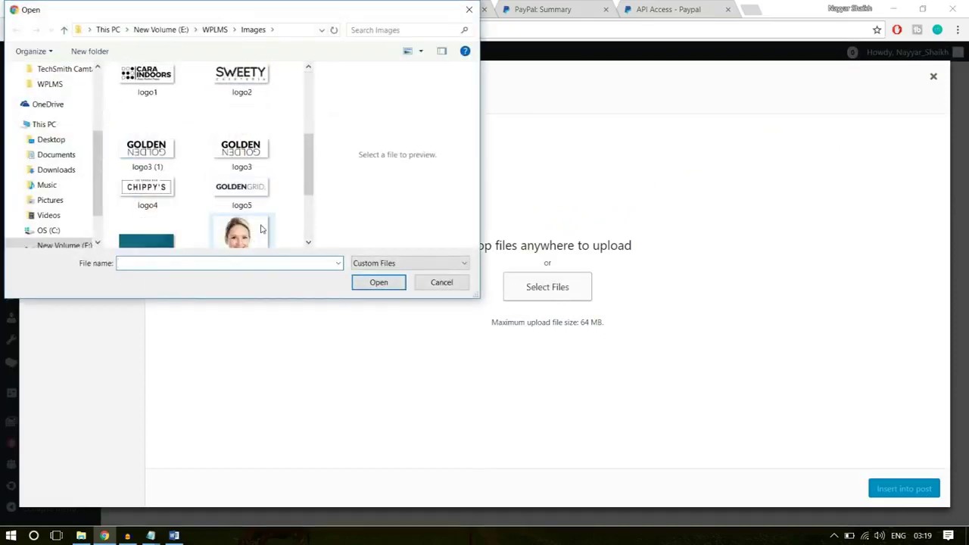
{"action": "scroll", "coordinate": [253, 230], "scroll_direction": "up", "scroll_amount": 3}
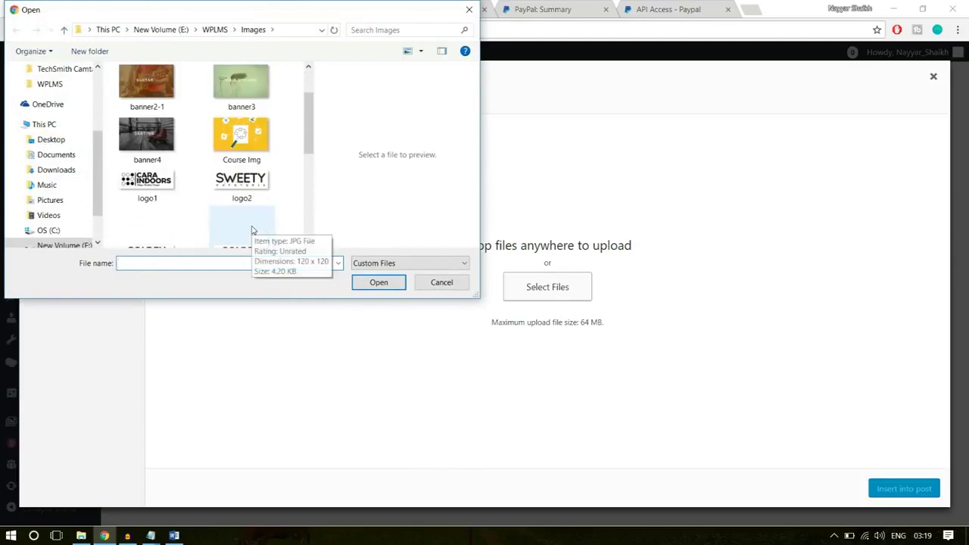
{"action": "left_click", "coordinate": [176, 194]}
{"action": "left_click", "coordinate": [378, 282]}
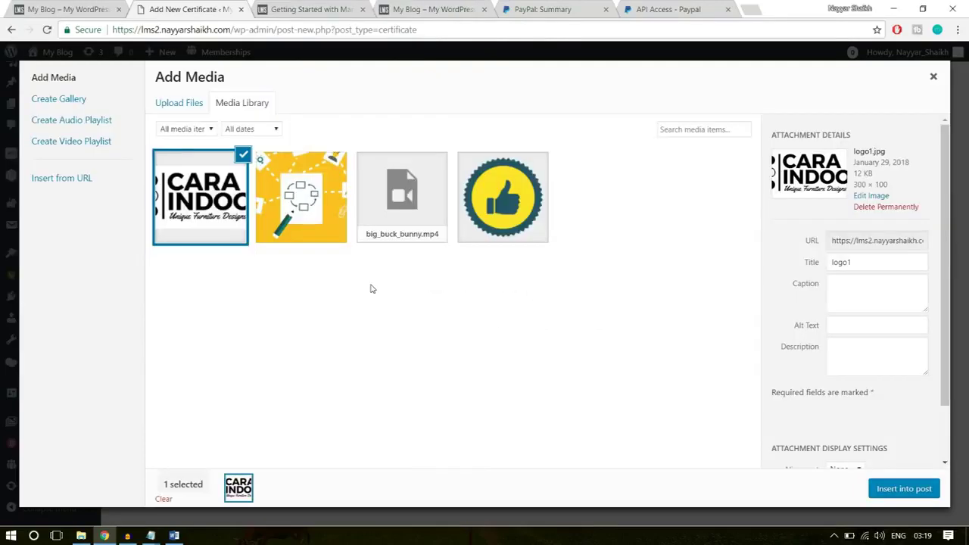
{"action": "left_click", "coordinate": [900, 491]}
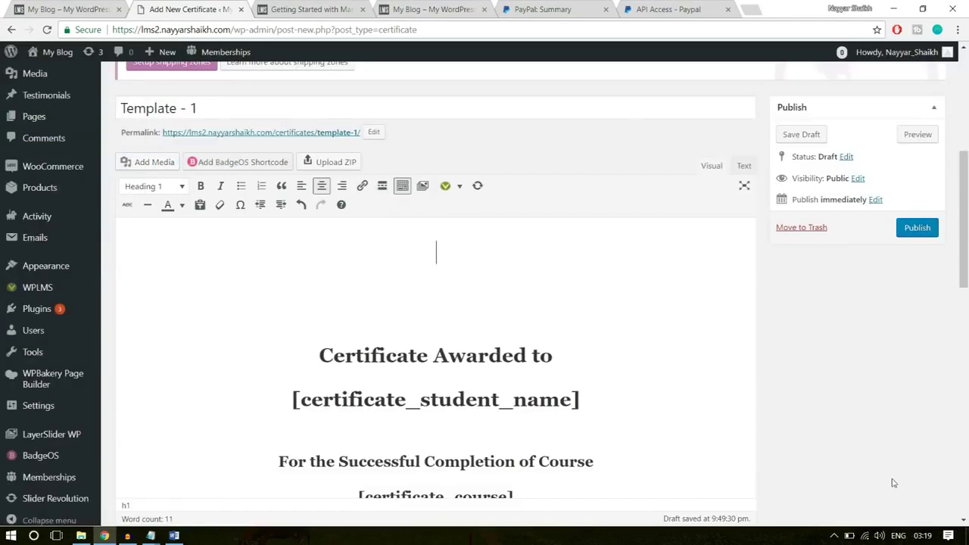
Set Enable Print & PDF to Show for the certificate
{"action": "left_click", "coordinate": [471, 275]}
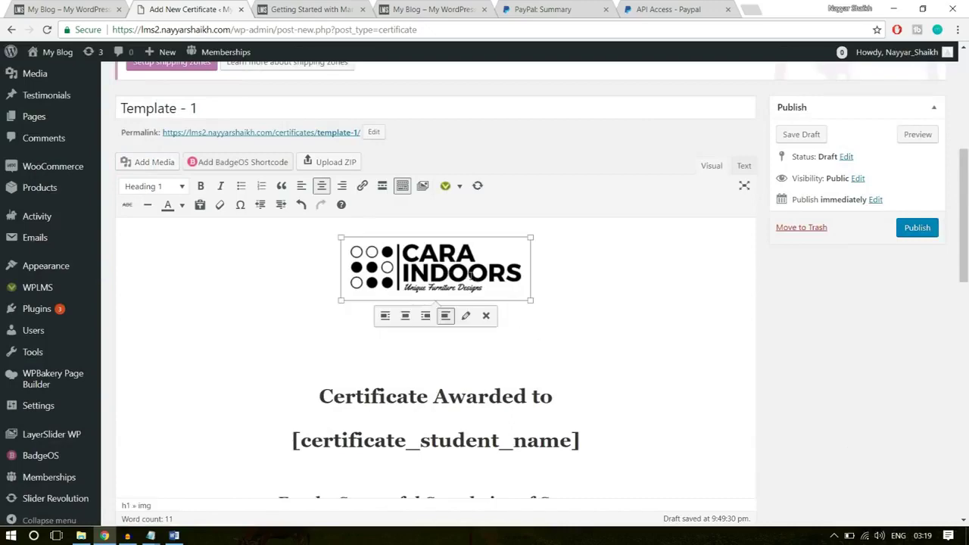
{"action": "scroll", "coordinate": [571, 321], "scroll_direction": "down", "scroll_amount": 3}
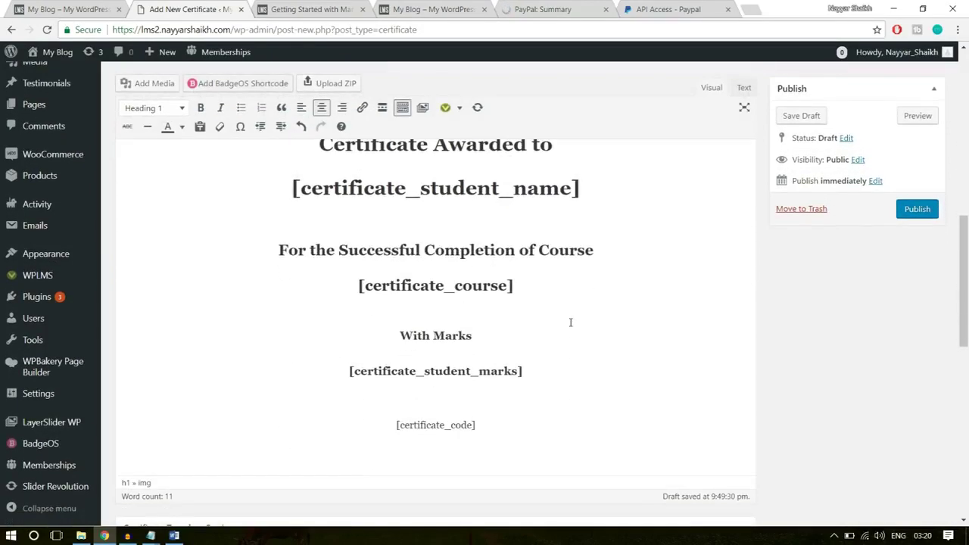
{"action": "scroll", "coordinate": [572, 327], "scroll_direction": "down", "scroll_amount": 5}
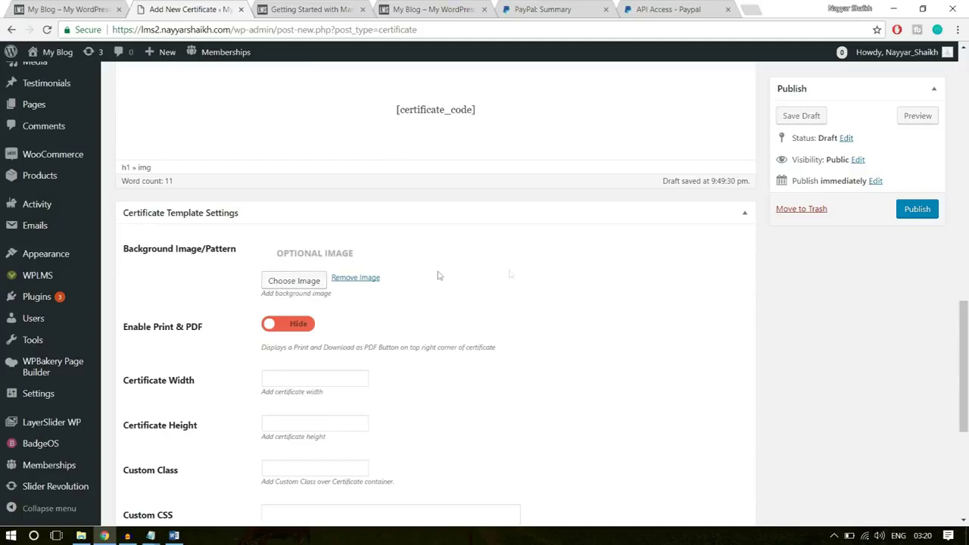
{"action": "scroll", "coordinate": [588, 288], "scroll_direction": "down", "scroll_amount": 1}
{"action": "left_click", "coordinate": [300, 263]}
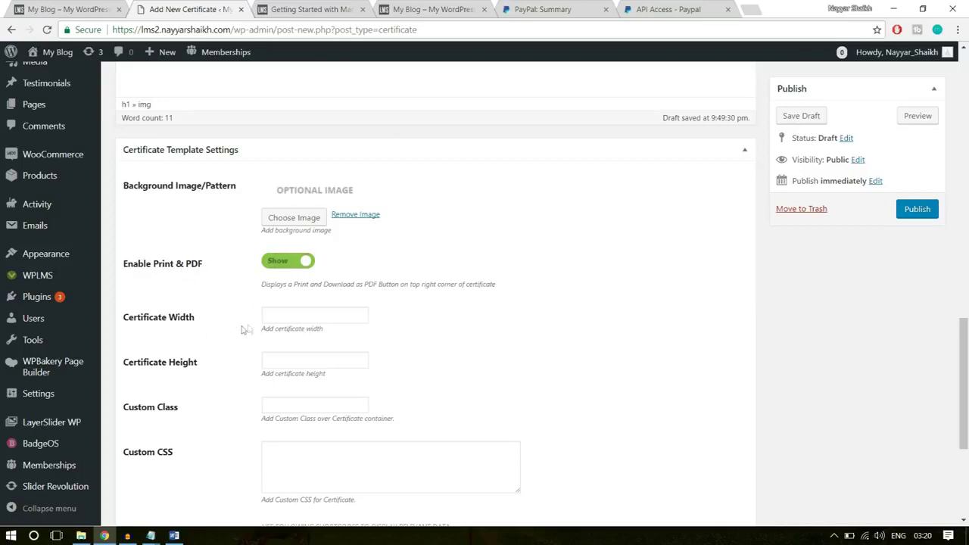
Set Certificate Width and Height to 750 each
{"action": "left_click", "coordinate": [286, 317]}
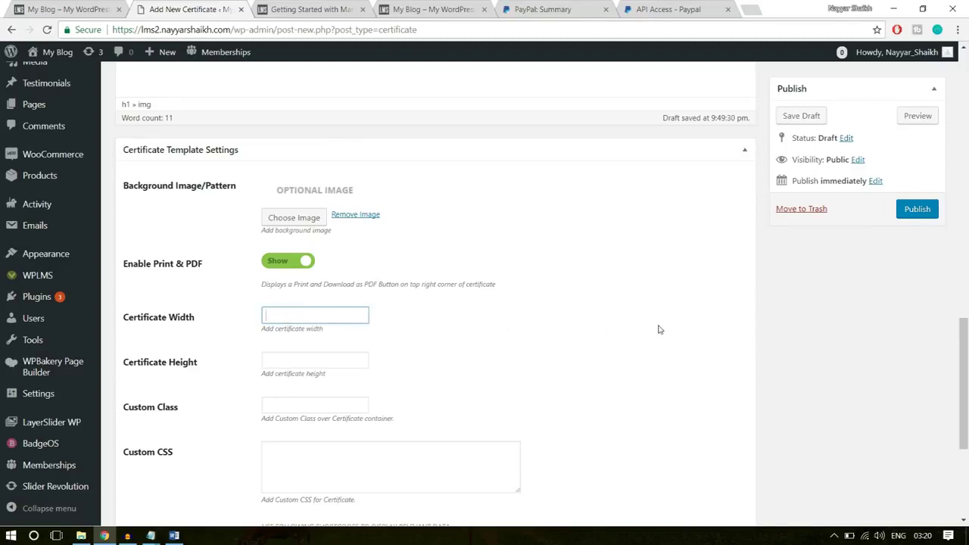
{"action": "type", "text": "750"}
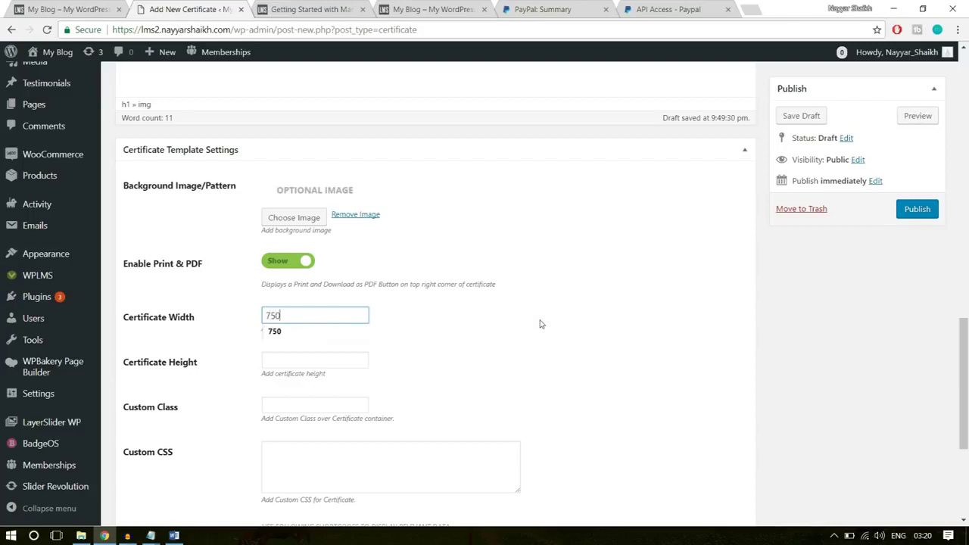
{"action": "left_click", "coordinate": [437, 364]}
{"action": "left_click", "coordinate": [270, 361]}
{"action": "type", "text": "750"}
{"action": "left_click", "coordinate": [512, 342]}
Publish the 'Template - 1' certificate
{"action": "scroll", "coordinate": [502, 362], "scroll_direction": "down", "scroll_amount": 1}
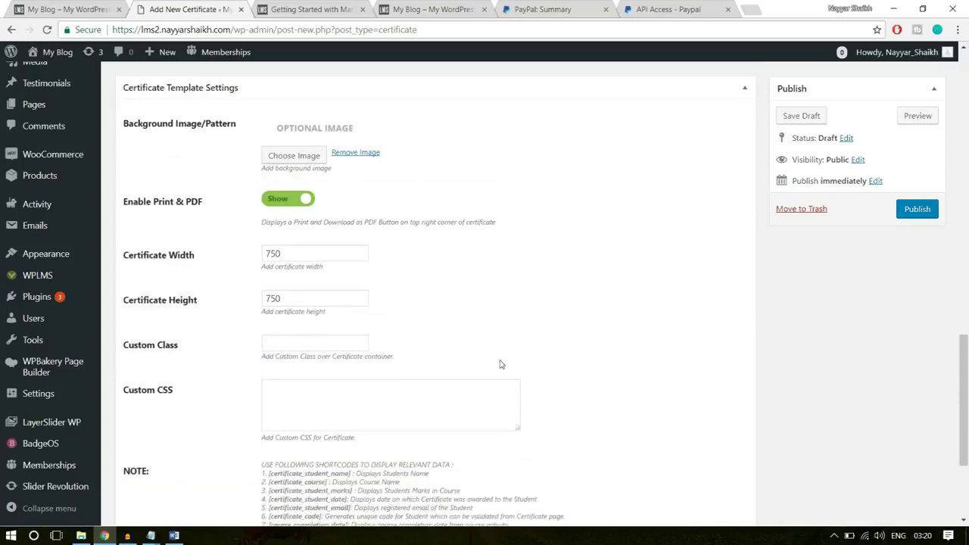
{"action": "scroll", "coordinate": [500, 363], "scroll_direction": "down", "scroll_amount": 1}
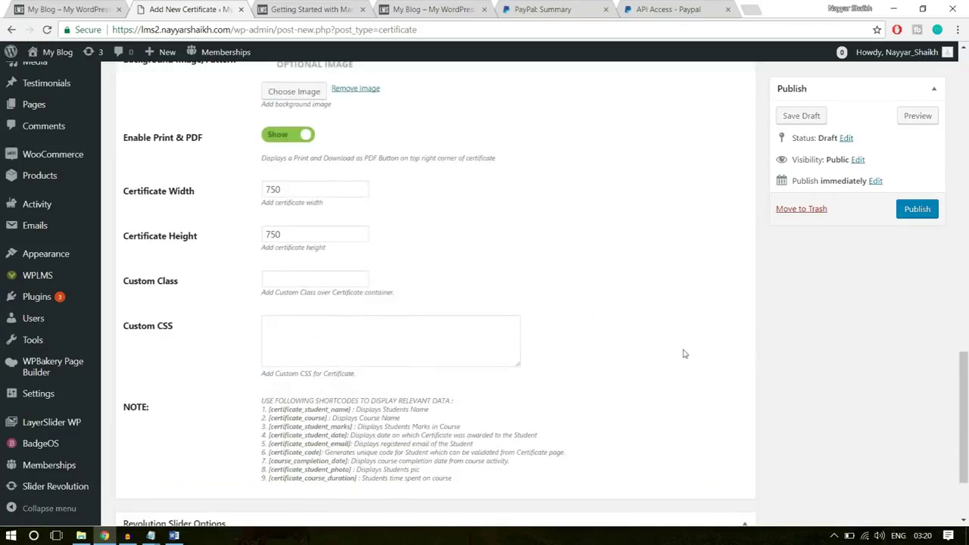
{"action": "scroll", "coordinate": [684, 353], "scroll_direction": "down", "scroll_amount": 2}
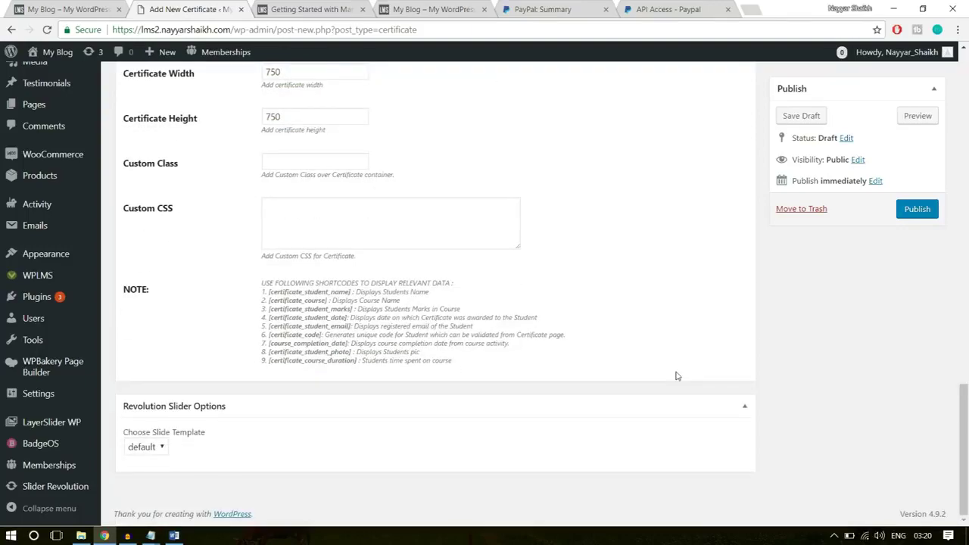
{"action": "scroll", "coordinate": [677, 375], "scroll_direction": "up", "scroll_amount": 15}
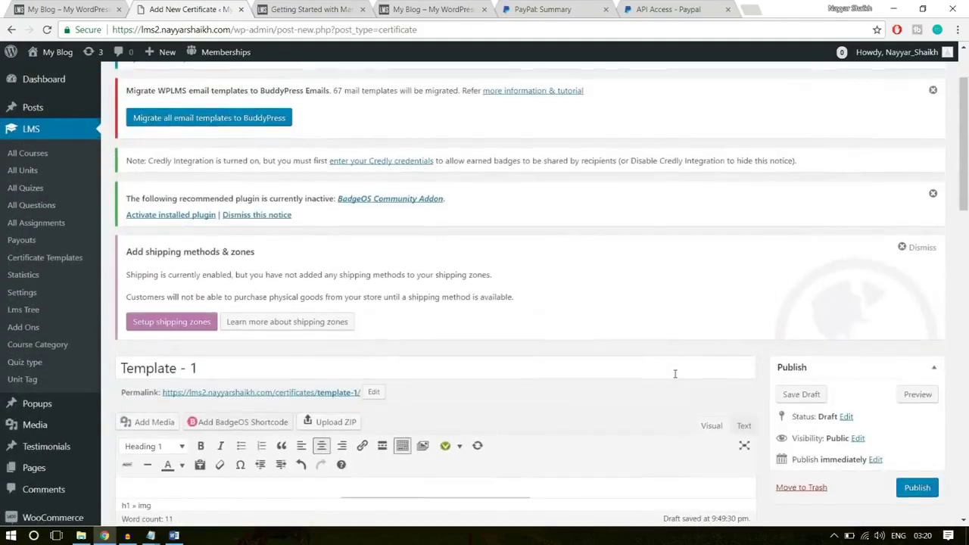
{"action": "scroll", "coordinate": [675, 373], "scroll_direction": "down", "scroll_amount": 3}
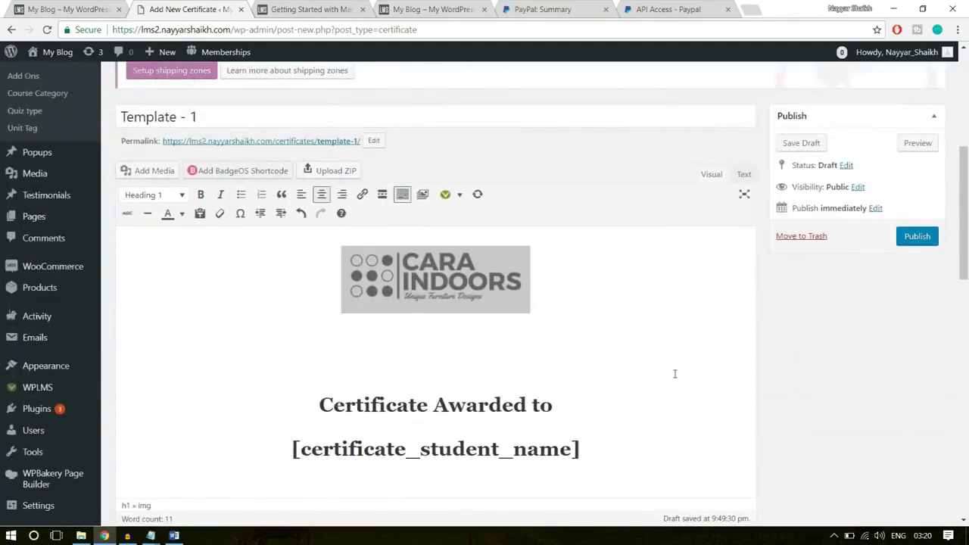
{"action": "left_click", "coordinate": [917, 238]}
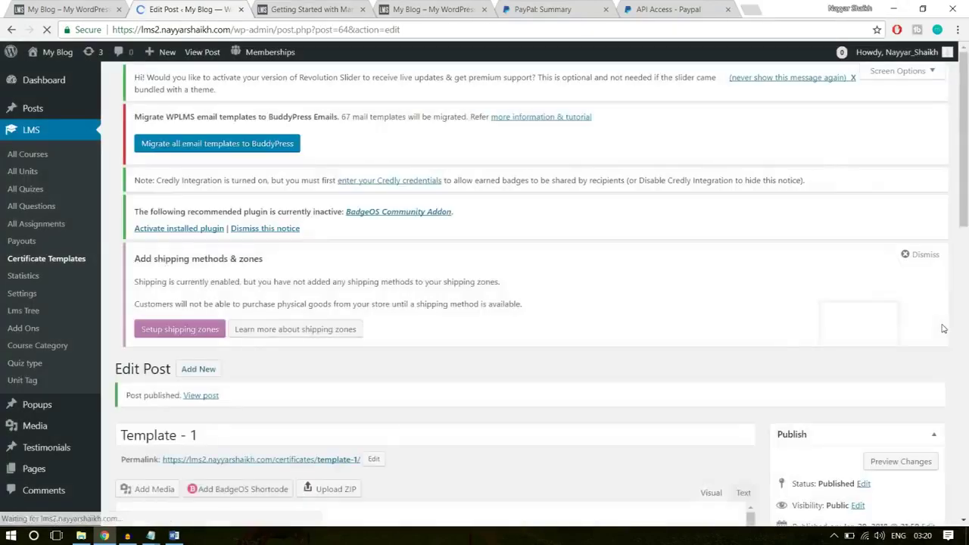
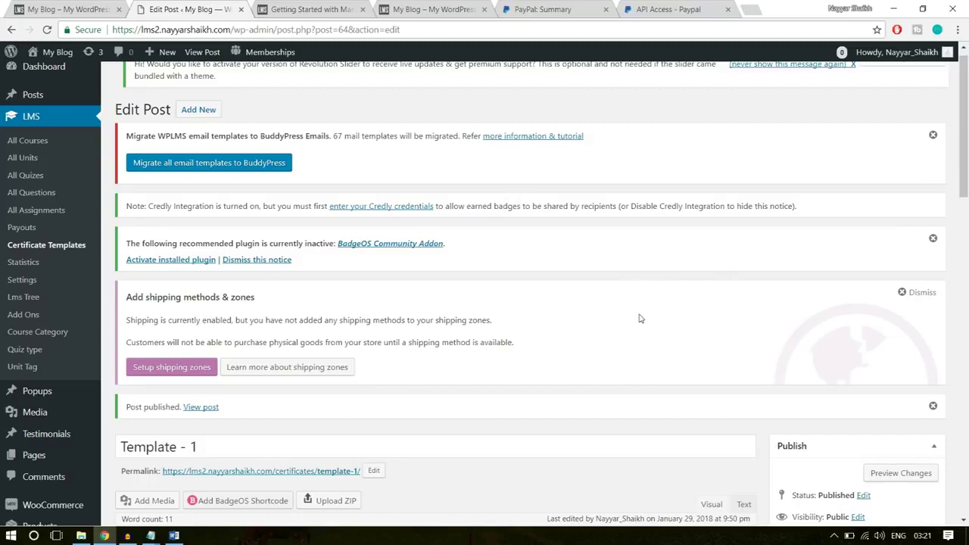
Open the LMS All Courses list and look over the existing courses
{"action": "left_click", "coordinate": [29, 142]}
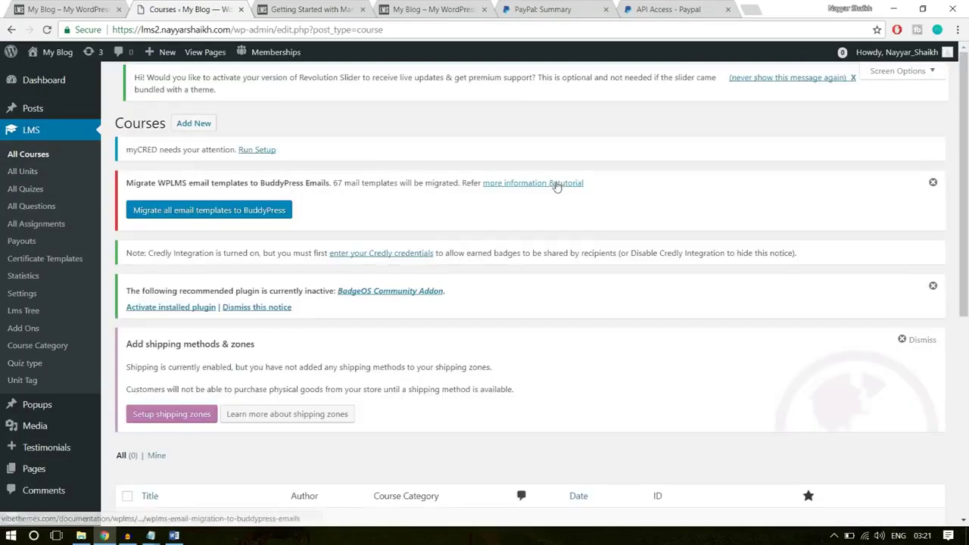
{"action": "scroll", "coordinate": [555, 308], "scroll_direction": "down", "scroll_amount": 1}
{"action": "scroll", "coordinate": [555, 308], "scroll_direction": "down", "scroll_amount": 3}
{"action": "key", "text": "ctrl+a"}
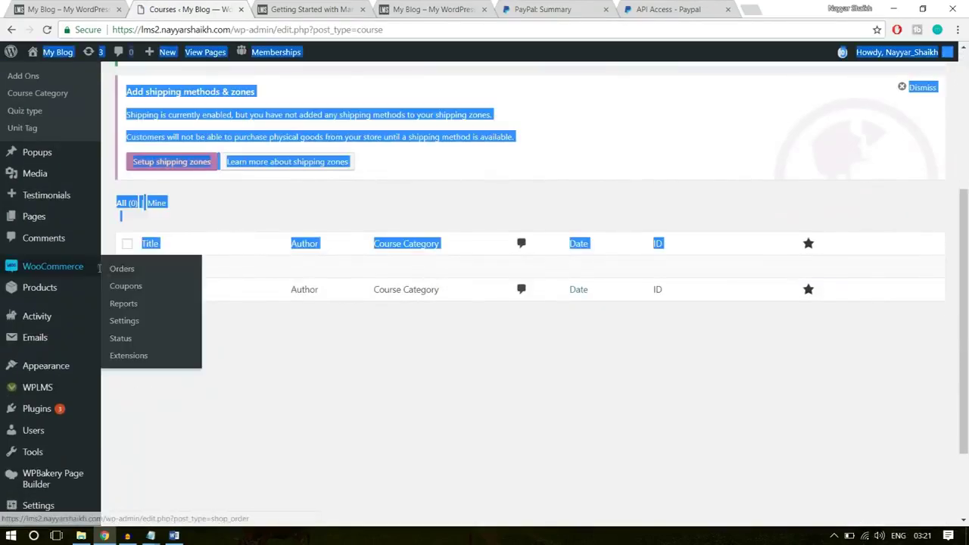
{"action": "left_click", "coordinate": [331, 402]}
{"action": "scroll", "coordinate": [331, 402], "scroll_direction": "up", "scroll_amount": 4}
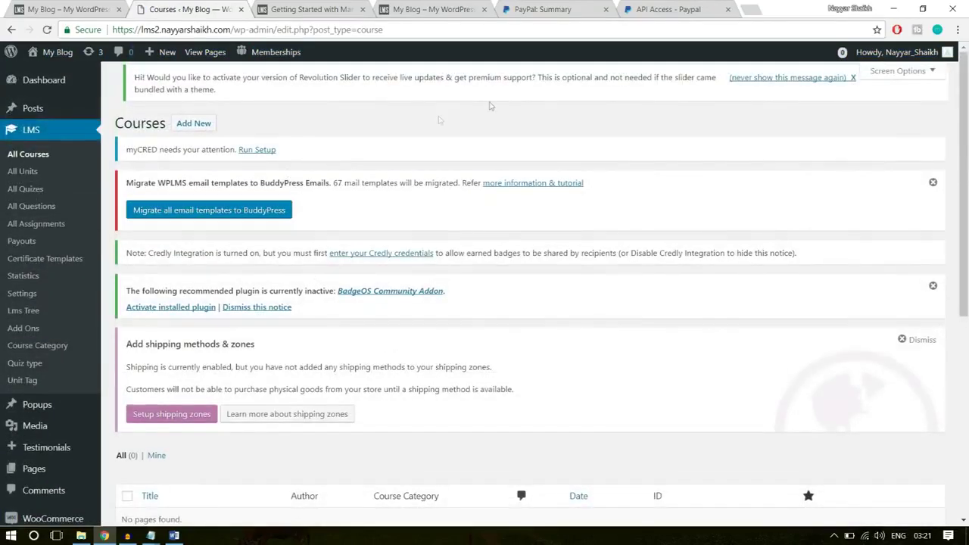
Start a blank new course and bring up the live site's course catalogue
{"action": "left_click", "coordinate": [192, 124]}
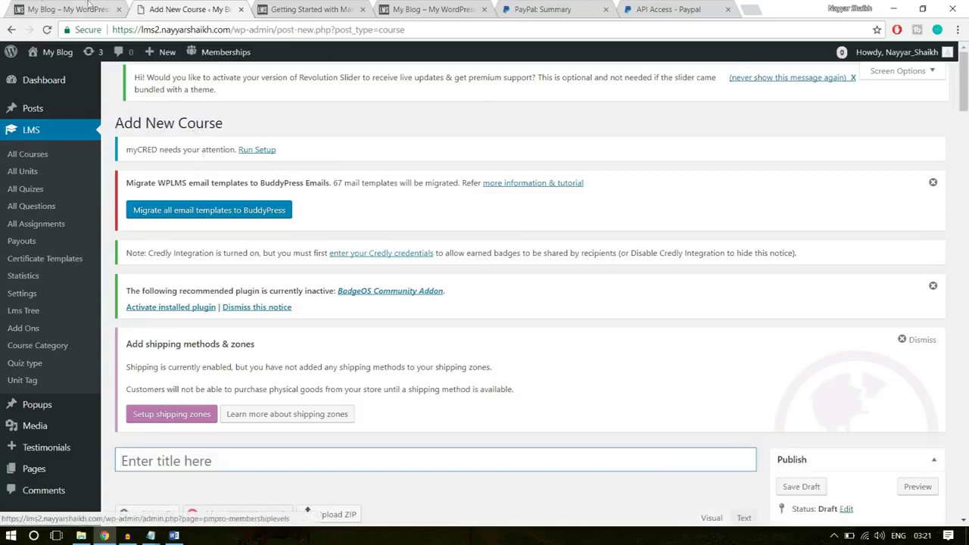
{"action": "left_click", "coordinate": [91, 9]}
{"action": "scroll", "coordinate": [198, 242], "scroll_direction": "up", "scroll_amount": 5}
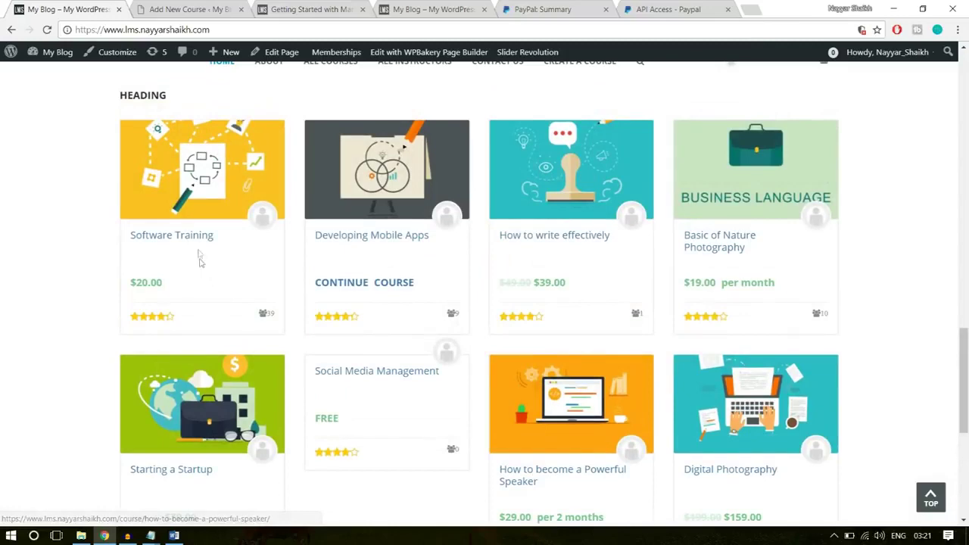
Copy the title 'Software Training' from the live course page into the new course's title
{"action": "left_click", "coordinate": [198, 243]}
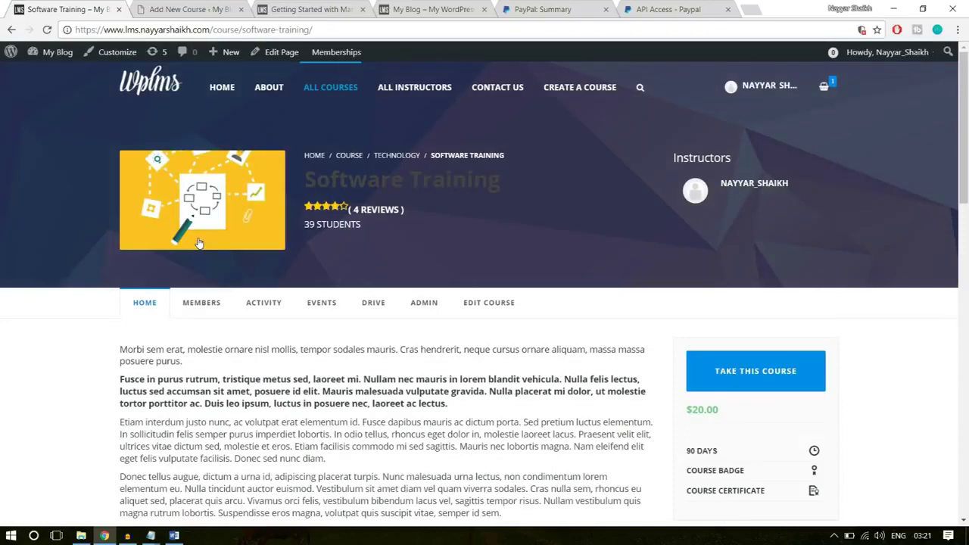
{"action": "left_click_drag", "start_coordinate": [515, 179], "coordinate": [306, 180]}
{"action": "key", "text": "ctrl+c"}
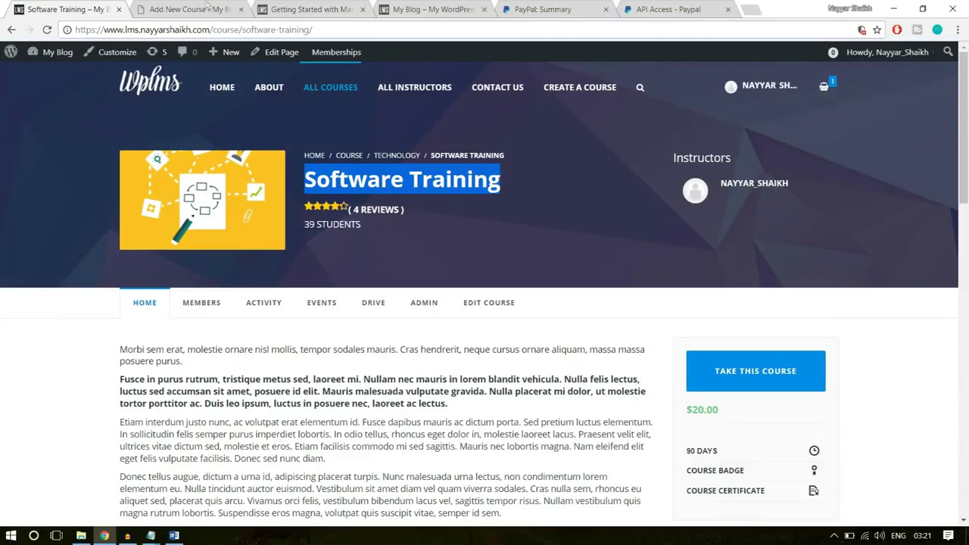
{"action": "left_click", "coordinate": [210, 9]}
{"action": "scroll", "coordinate": [337, 357], "scroll_direction": "down", "scroll_amount": 4}
{"action": "key", "text": "ctrl+v"}
Copy the live course's four description paragraphs into the course description editor
{"action": "left_click", "coordinate": [337, 358]}
{"action": "left_click", "coordinate": [84, 8]}
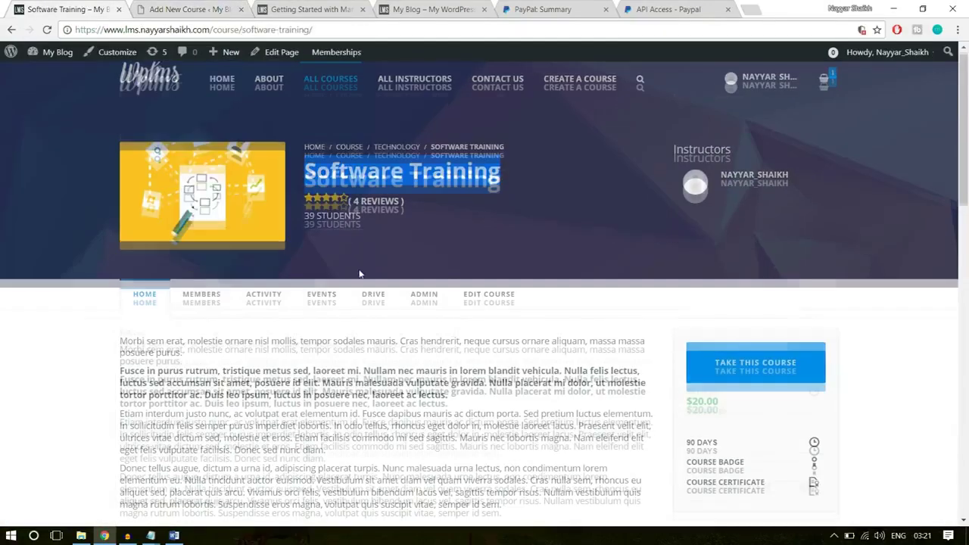
{"action": "scroll", "coordinate": [359, 269], "scroll_direction": "down", "scroll_amount": 3}
{"action": "left_click_drag", "start_coordinate": [503, 326], "coordinate": [121, 159]}
{"action": "key", "text": "ctrl+c"}
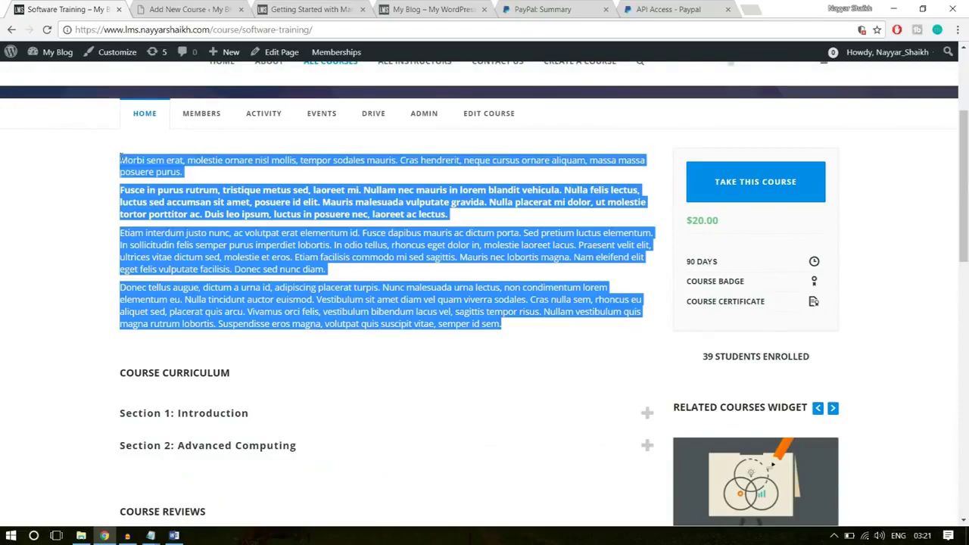
{"action": "left_click", "coordinate": [168, 8]}
{"action": "key", "text": "ctrl+v"}
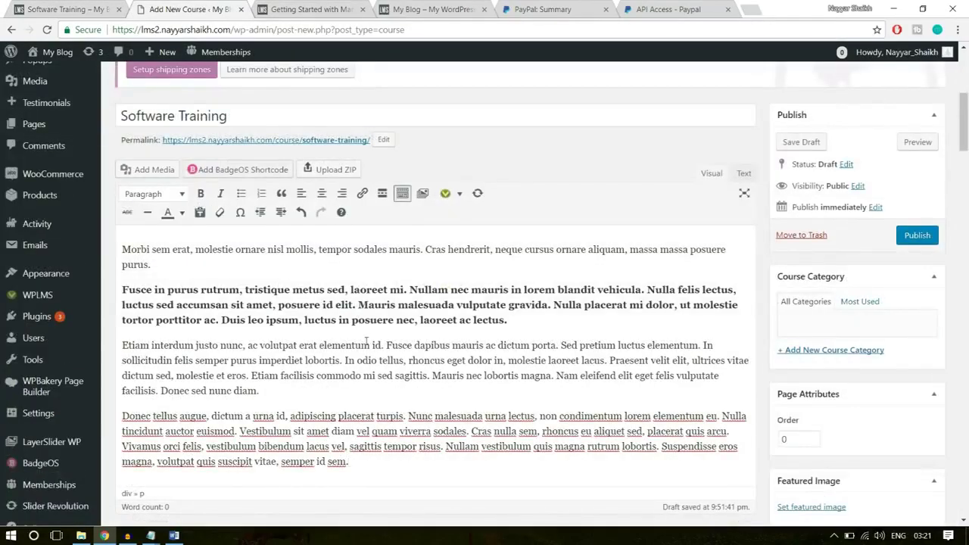
{"action": "scroll", "coordinate": [366, 341], "scroll_direction": "down", "scroll_amount": 1}
{"action": "left_click_drag", "start_coordinate": [372, 402], "coordinate": [119, 179]}
{"action": "left_click", "coordinate": [217, 231]}
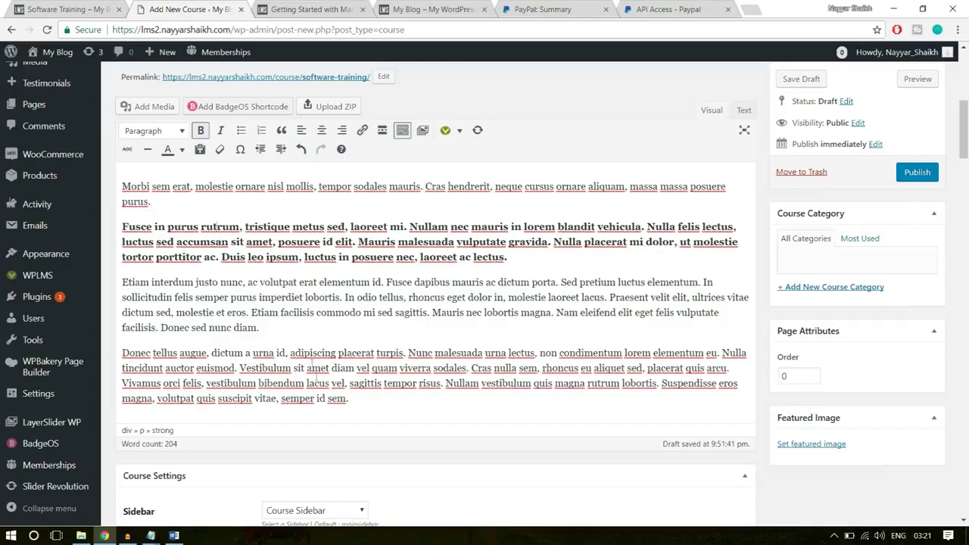
Keep Course Sidebar as the course's sidebar
{"action": "left_click_drag", "start_coordinate": [350, 400], "coordinate": [136, 171]}
{"action": "left_click", "coordinate": [134, 186]}
{"action": "scroll", "coordinate": [387, 293], "scroll_direction": "down", "scroll_amount": 1}
{"action": "scroll", "coordinate": [387, 293], "scroll_direction": "down", "scroll_amount": 3}
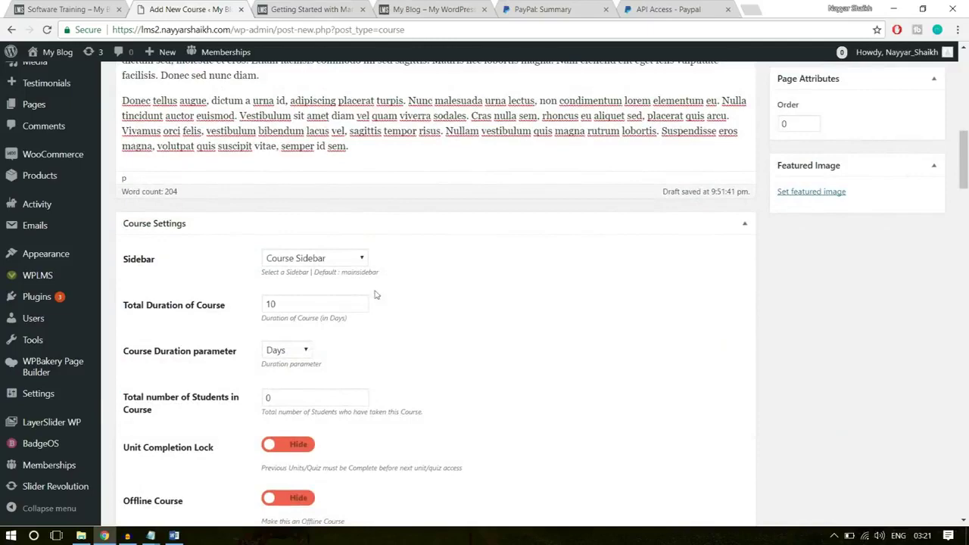
{"action": "left_click", "coordinate": [337, 259]}
{"action": "left_click", "coordinate": [336, 258]}
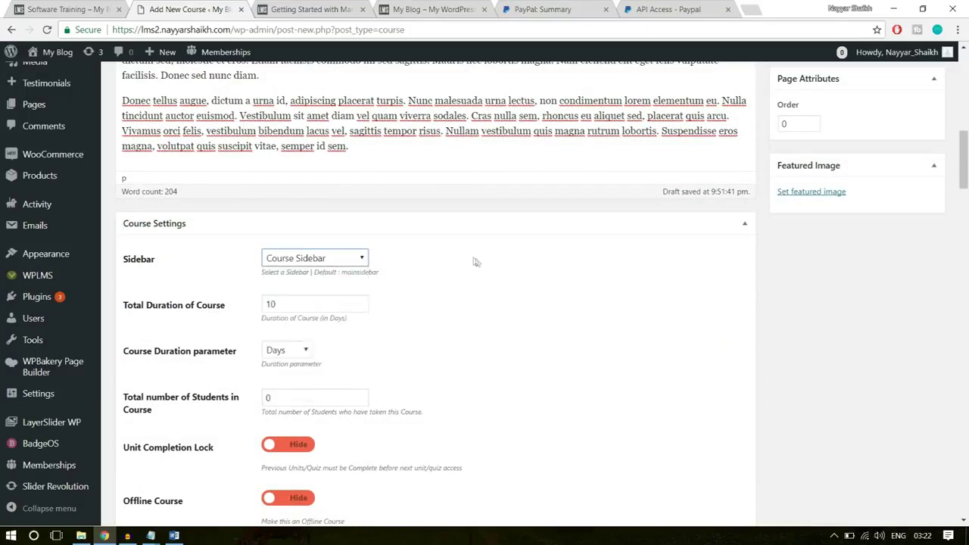
Set the course duration to 8 hours
{"action": "scroll", "coordinate": [476, 263], "scroll_direction": "down", "scroll_amount": 1}
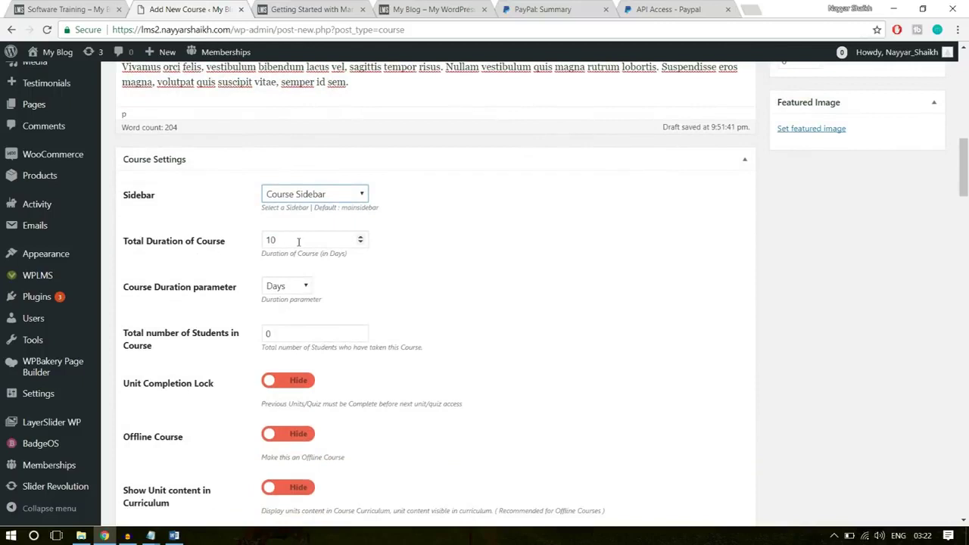
{"action": "left_click_drag", "start_coordinate": [294, 243], "coordinate": [246, 247]}
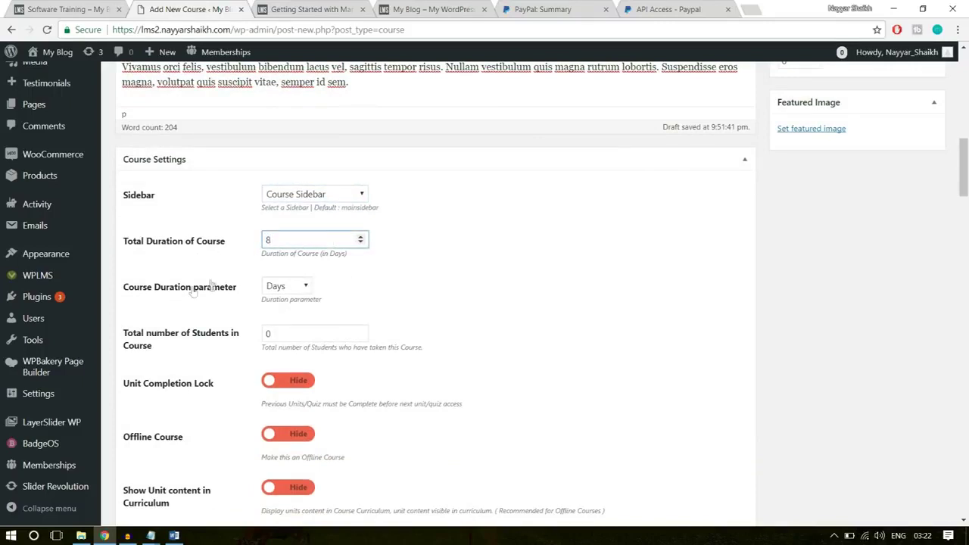
{"action": "left_click", "coordinate": [306, 286]}
{"action": "left_click", "coordinate": [288, 327]}
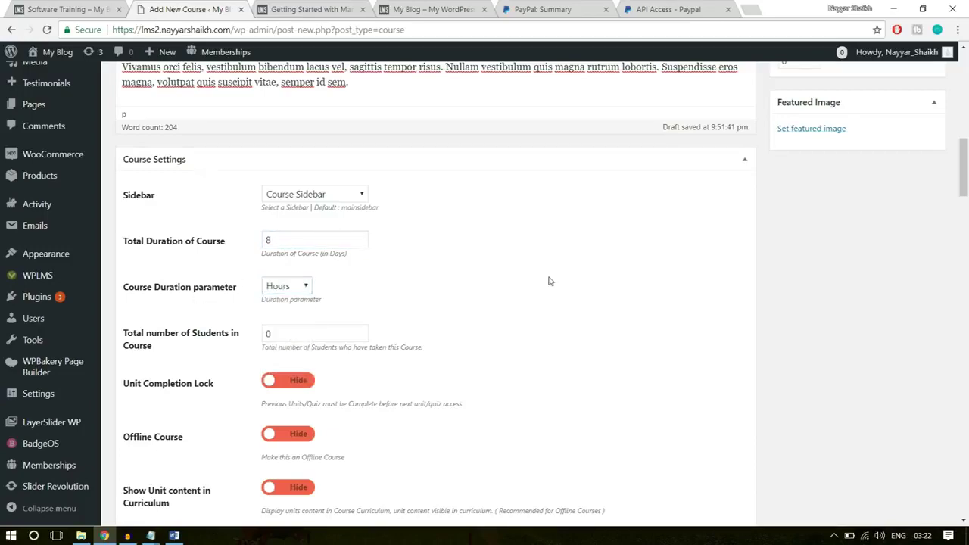
Set the total number of students to 10
{"action": "scroll", "coordinate": [550, 282], "scroll_direction": "down", "scroll_amount": 1}
{"action": "double_click", "coordinate": [293, 273]}
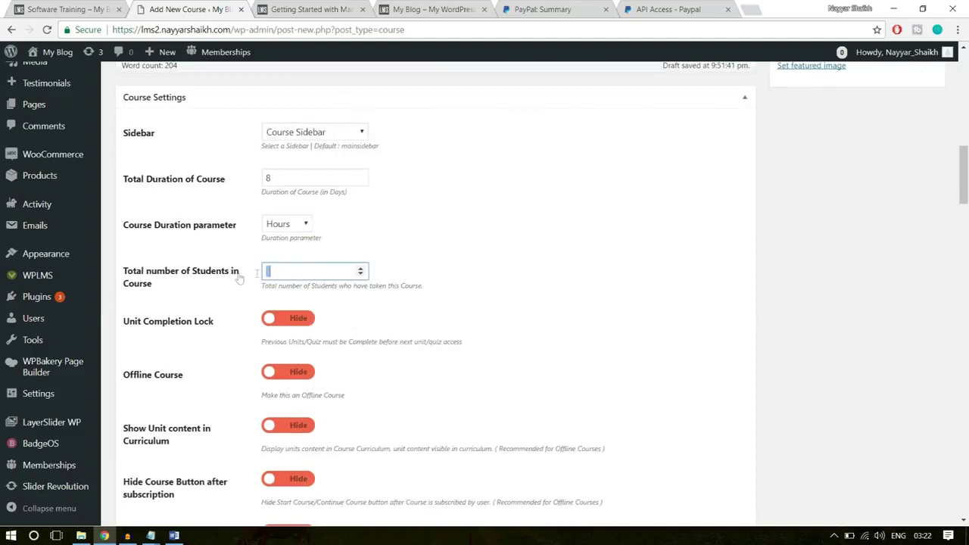
{"action": "left_click", "coordinate": [446, 237]}
{"action": "double_click", "coordinate": [357, 271]}
{"action": "left_click", "coordinate": [482, 271]}
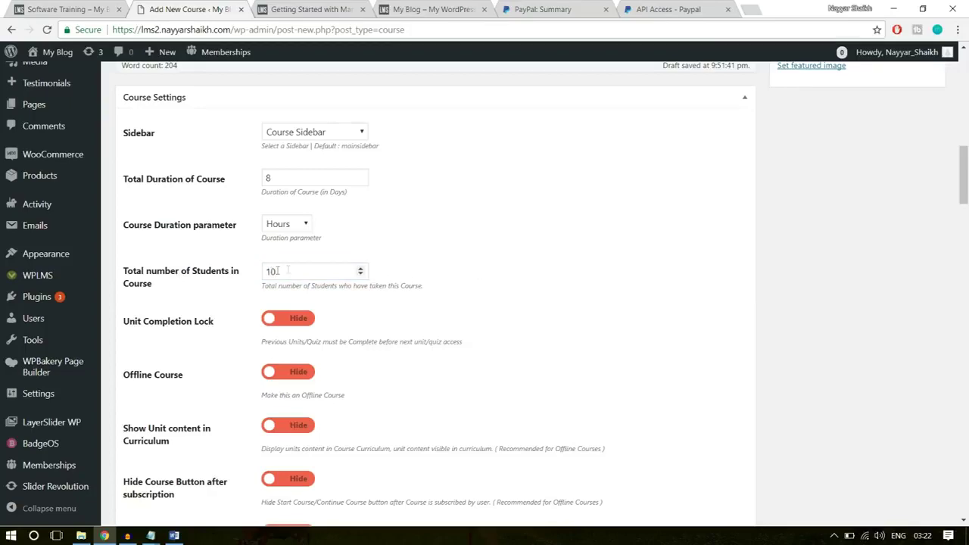
{"action": "scroll", "coordinate": [646, 257], "scroll_direction": "down", "scroll_amount": 1}
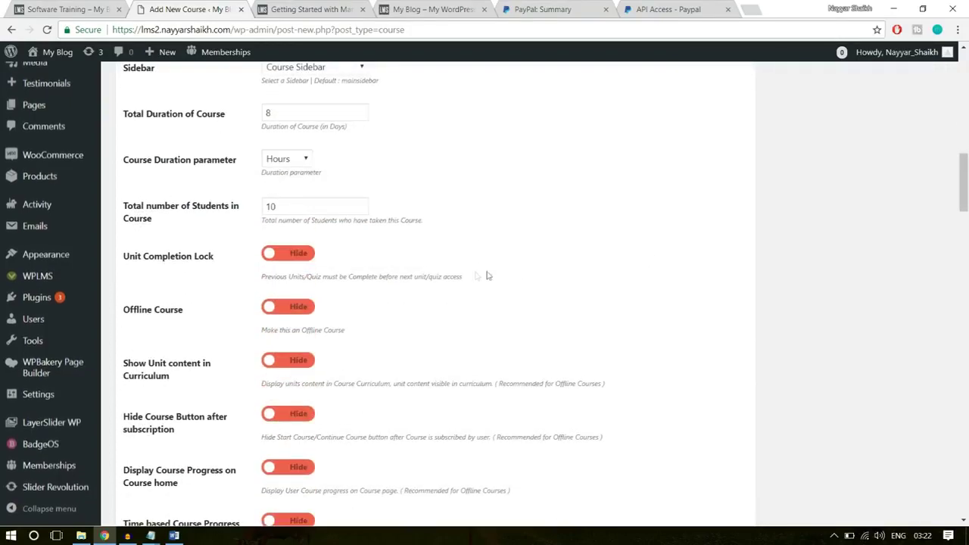
{"action": "scroll", "coordinate": [316, 344], "scroll_direction": "down", "scroll_amount": 2}
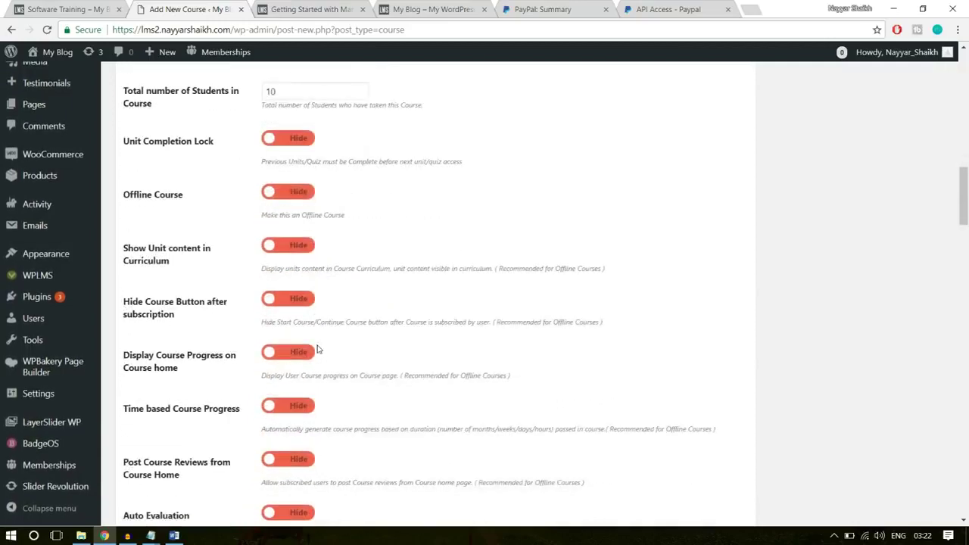
{"action": "scroll", "coordinate": [314, 332], "scroll_direction": "down", "scroll_amount": 1}
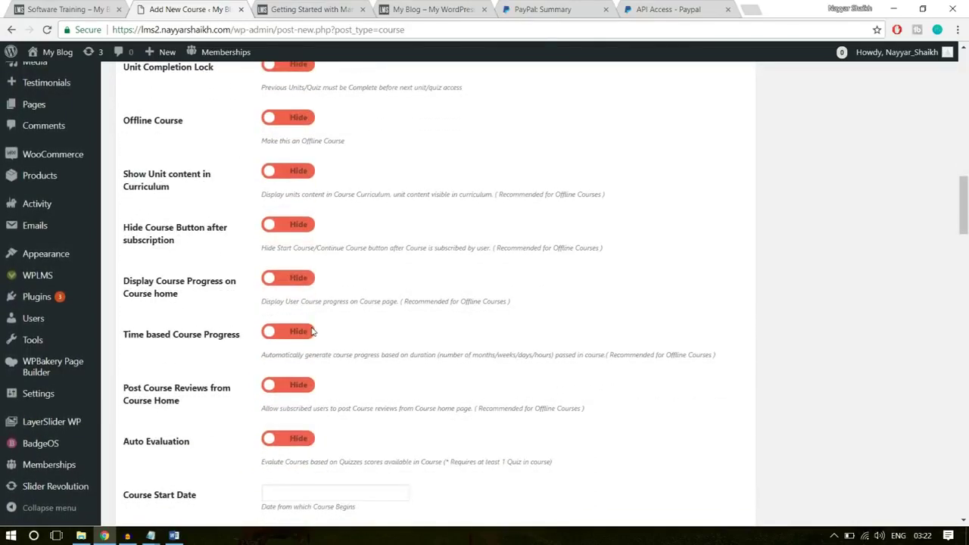
{"action": "scroll", "coordinate": [338, 298], "scroll_direction": "down", "scroll_amount": 1}
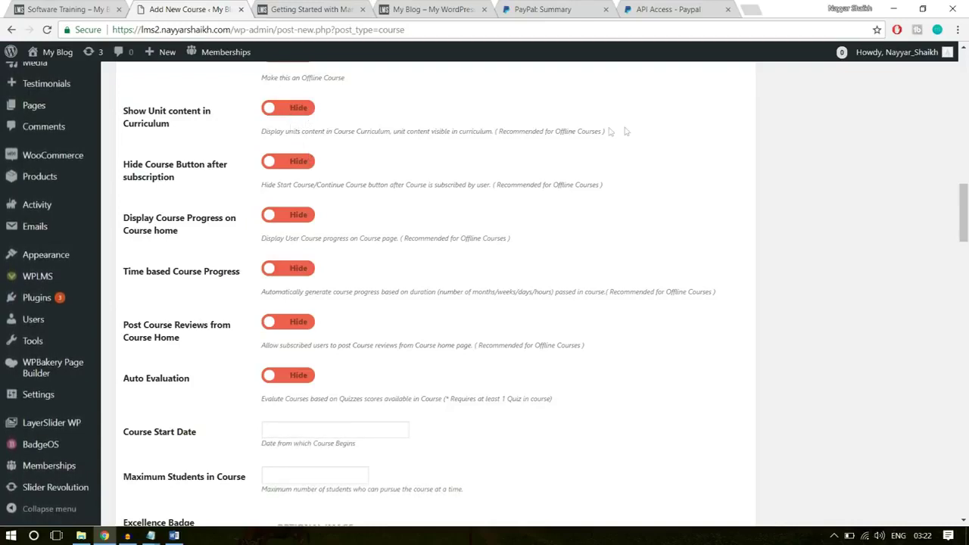
Show course progress on the course home, leaving time-based progress off
{"action": "left_click_drag", "start_coordinate": [541, 131], "coordinate": [263, 125]}
{"action": "left_click", "coordinate": [523, 131]}
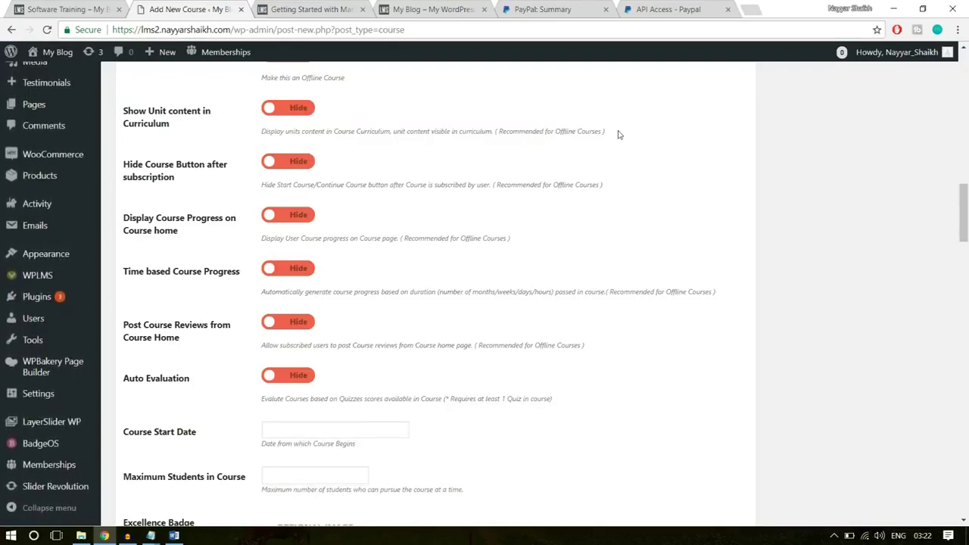
{"action": "left_click_drag", "start_coordinate": [560, 131], "coordinate": [263, 125]}
{"action": "left_click", "coordinate": [379, 158]}
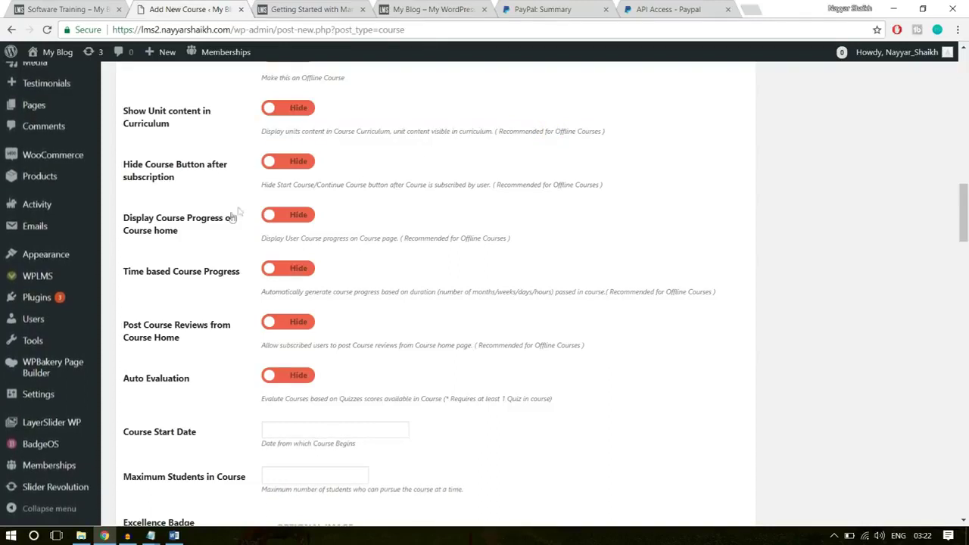
{"action": "left_click", "coordinate": [282, 219]}
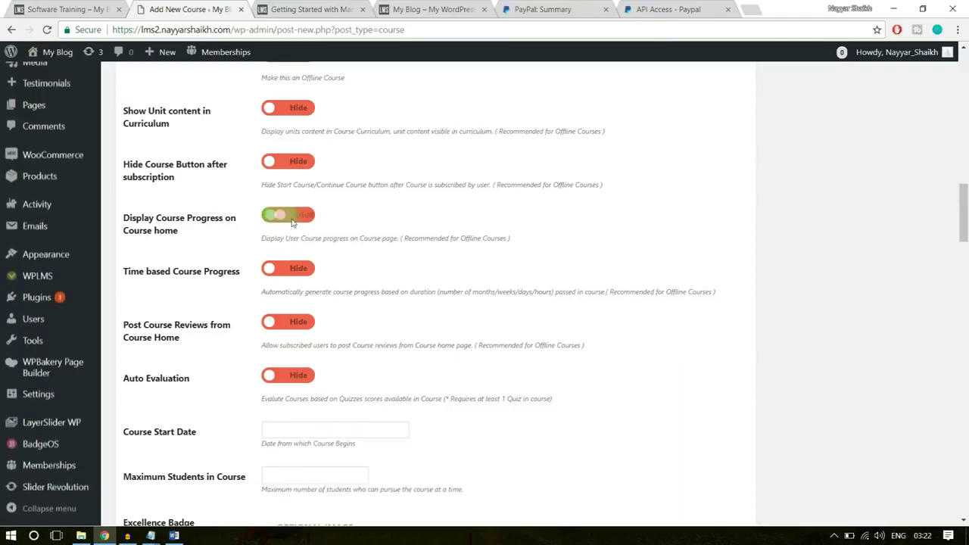
{"action": "left_click", "coordinate": [310, 271]}
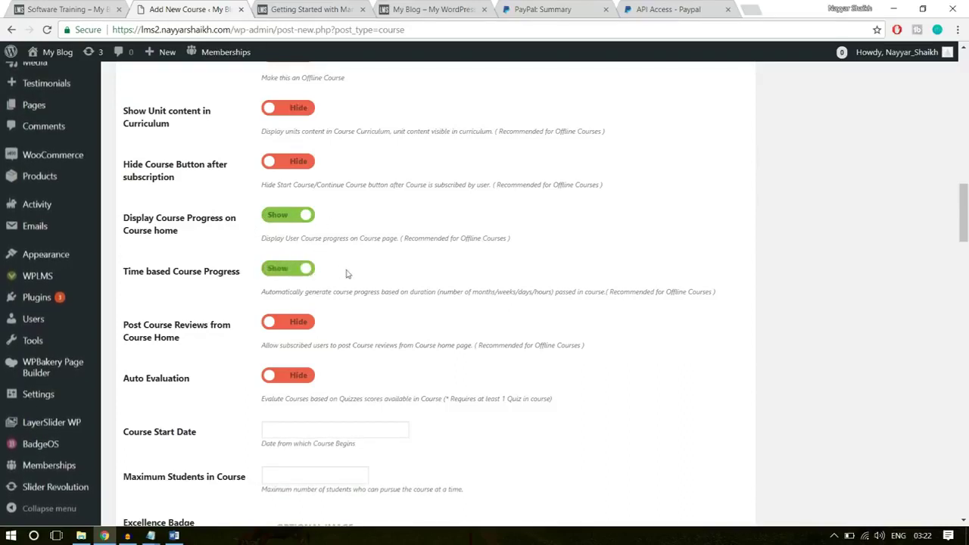
{"action": "left_click", "coordinate": [298, 270]}
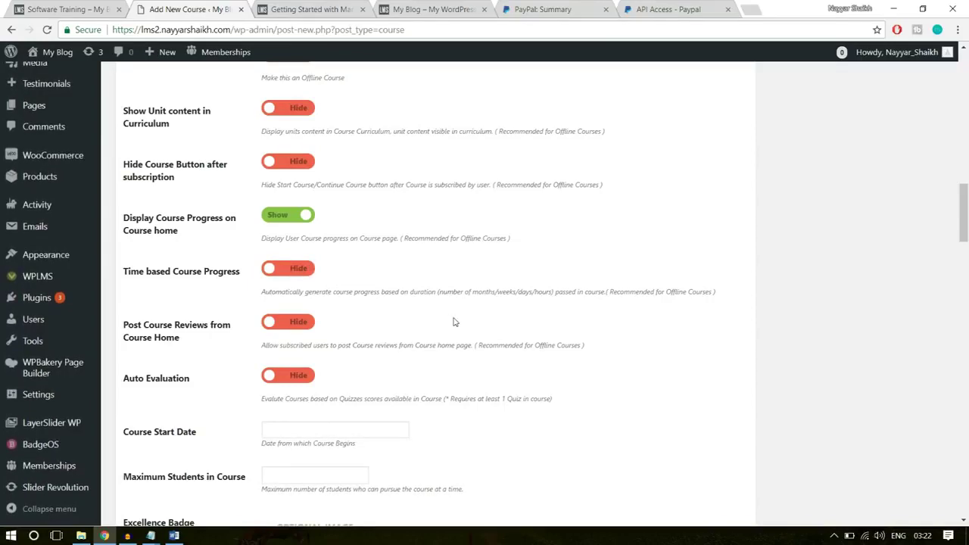
Turn on auto evaluation from quiz scores and course reviews
{"action": "scroll", "coordinate": [455, 322], "scroll_direction": "down", "scroll_amount": 2}
{"action": "left_click", "coordinate": [303, 250]}
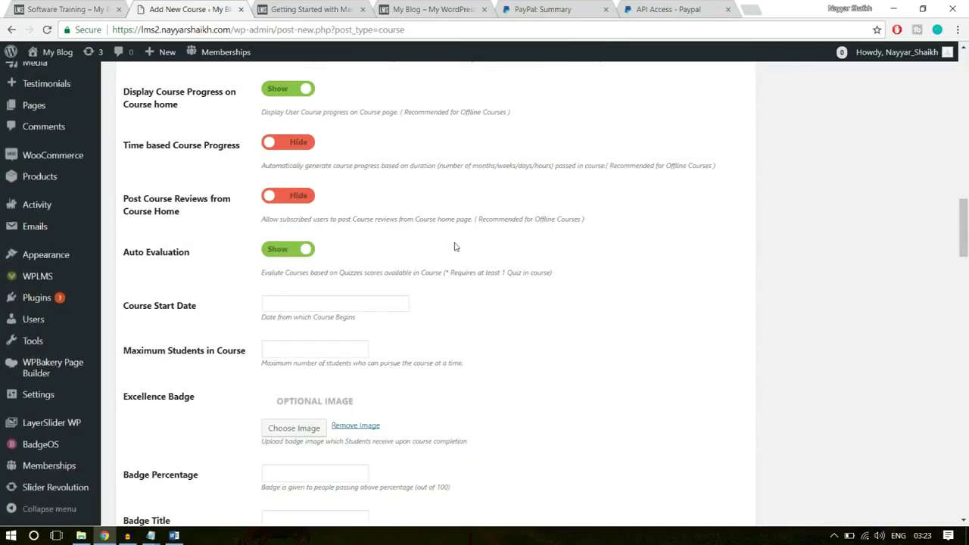
{"action": "left_click", "coordinate": [288, 196]}
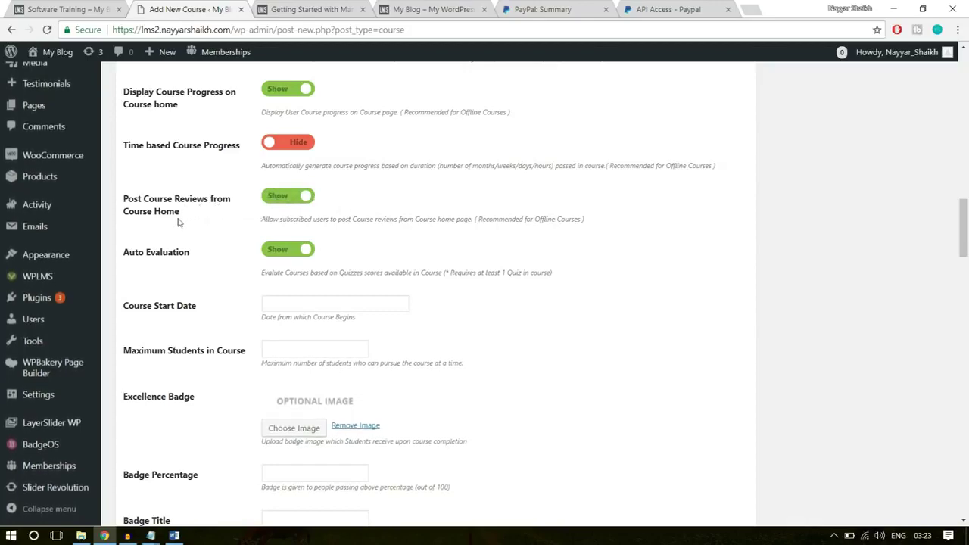
Set the course start date to 30 January 2018
{"action": "scroll", "coordinate": [553, 280], "scroll_direction": "down", "scroll_amount": 1}
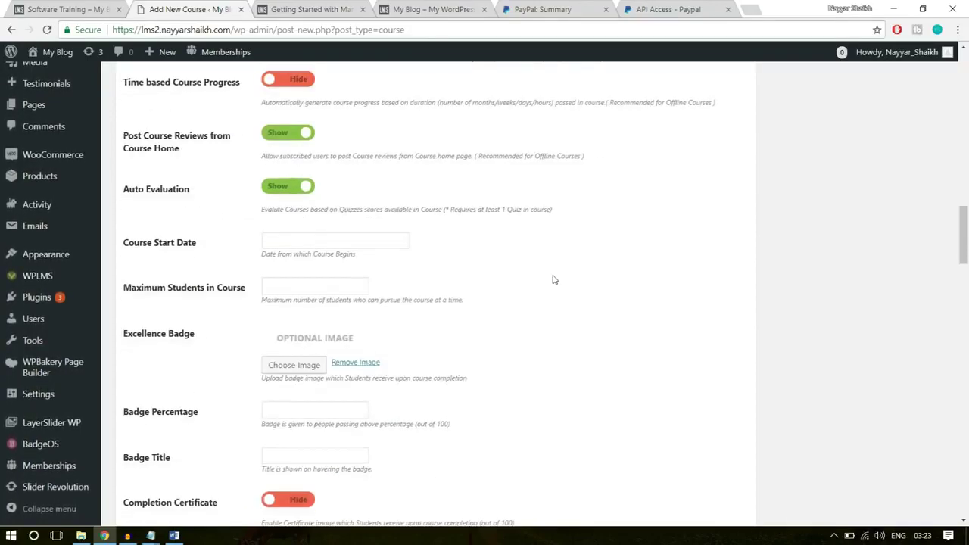
{"action": "left_click", "coordinate": [332, 241]}
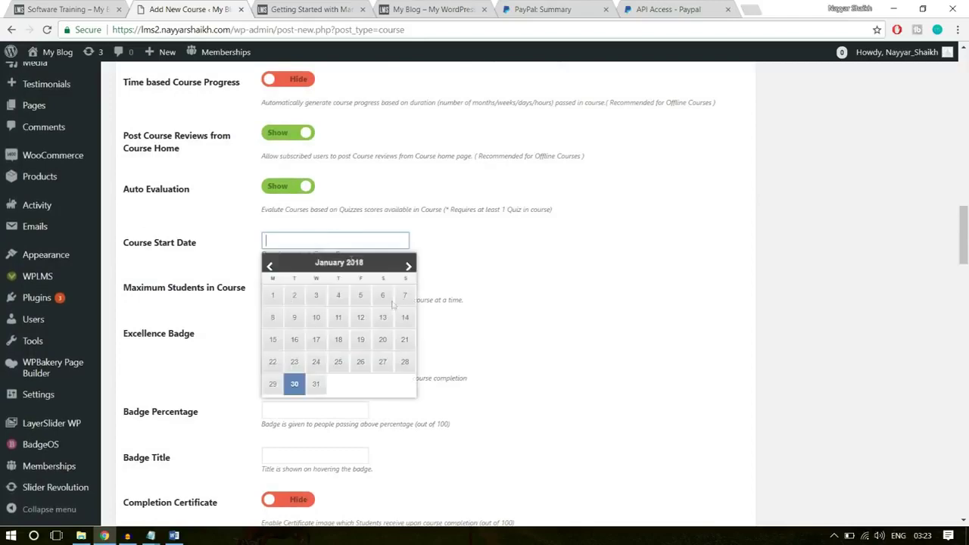
{"action": "left_click", "coordinate": [295, 385]}
Cap the course at a maximum of 500 students
{"action": "scroll", "coordinate": [530, 277], "scroll_direction": "down", "scroll_amount": 1}
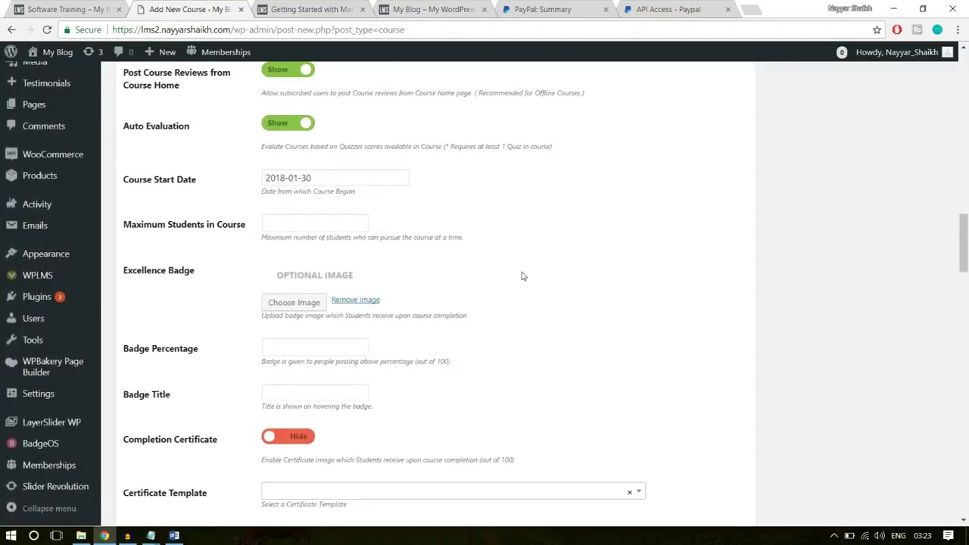
{"action": "left_click", "coordinate": [356, 223]}
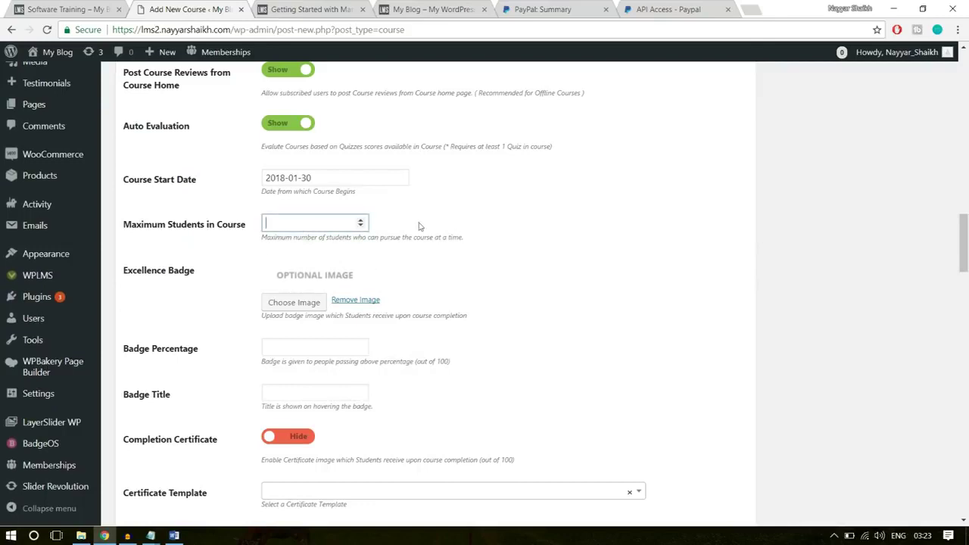
{"action": "left_click", "coordinate": [558, 218]}
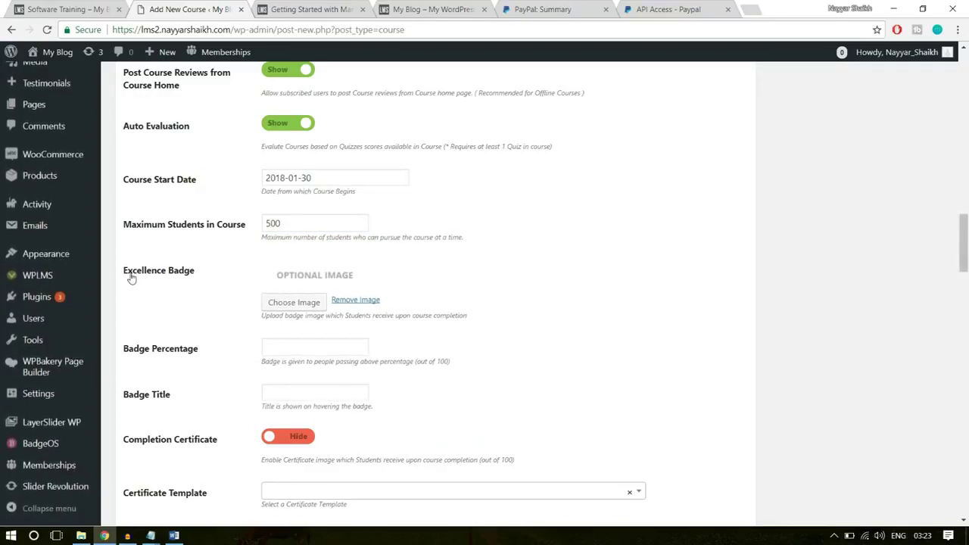
{"action": "left_click", "coordinate": [279, 301]}
Choose the thumbs-up image as the course excellence badge
{"action": "left_click", "coordinate": [337, 223]}
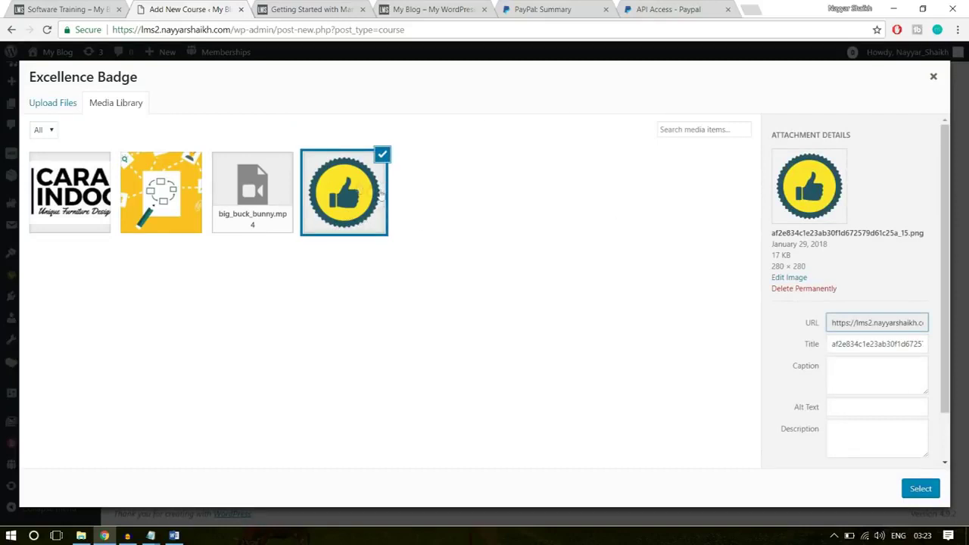
{"action": "left_click", "coordinate": [921, 488]}
{"action": "scroll", "coordinate": [621, 368], "scroll_direction": "down", "scroll_amount": 2}
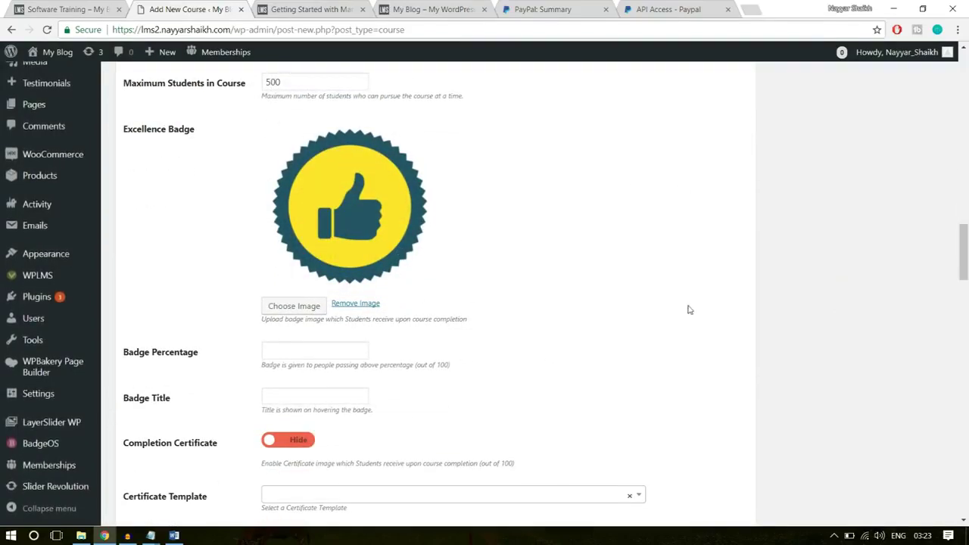
{"action": "scroll", "coordinate": [364, 285], "scroll_direction": "down", "scroll_amount": 1}
Set the badge percentage to 75 and the badge title to 'Software Champ'
{"action": "left_click", "coordinate": [322, 290]}
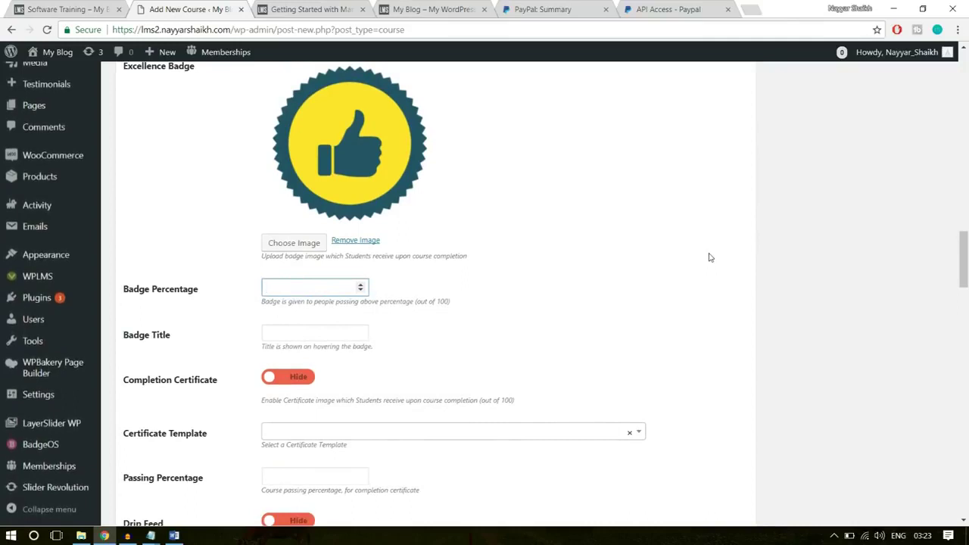
{"action": "type", "text": "75"}
{"action": "left_click", "coordinate": [678, 271]}
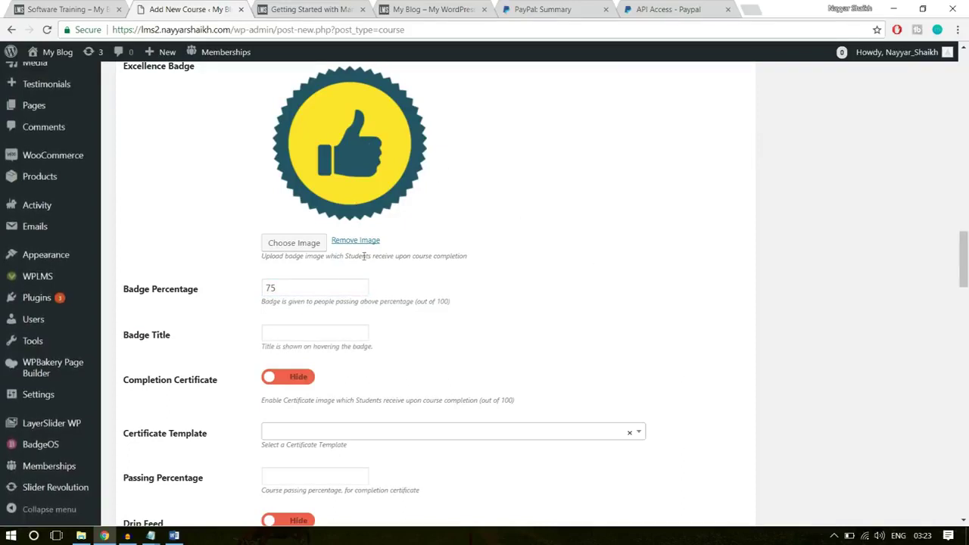
{"action": "left_click", "coordinate": [317, 333]}
{"action": "type", "text": "Software Champ"}
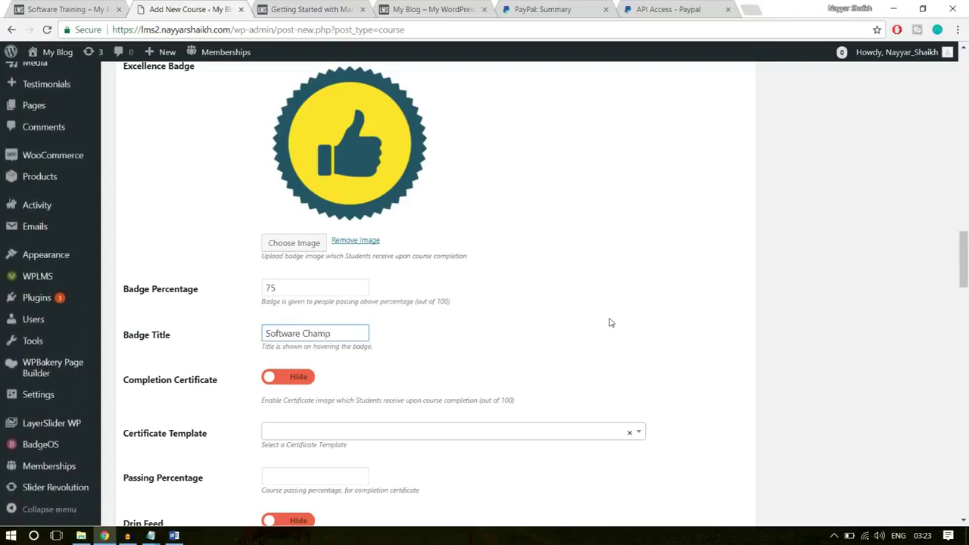
{"action": "scroll", "coordinate": [617, 322], "scroll_direction": "down", "scroll_amount": 1}
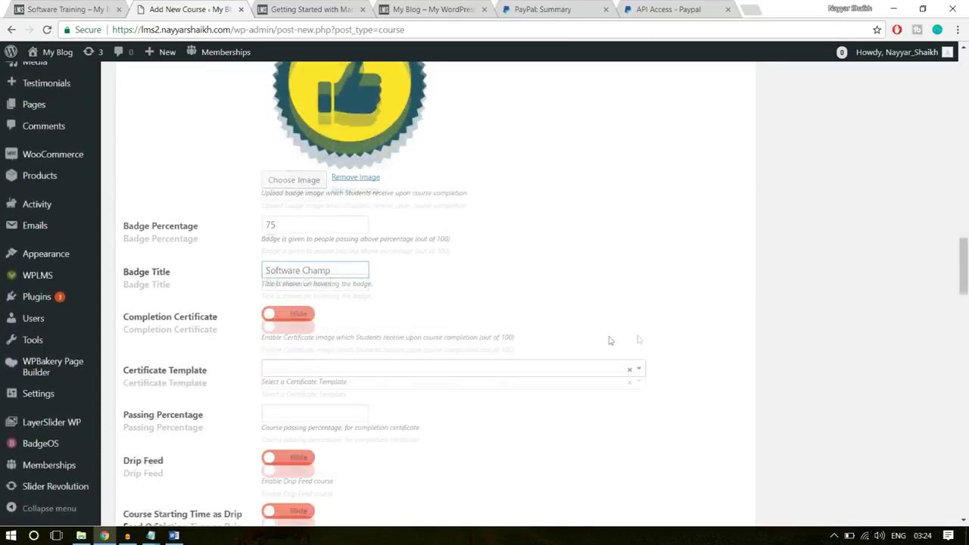
Show a completion certificate using Template 1 with a 40 percent passing mark
{"action": "left_click", "coordinate": [287, 319]}
{"action": "scroll", "coordinate": [319, 314], "scroll_direction": "down", "scroll_amount": 1}
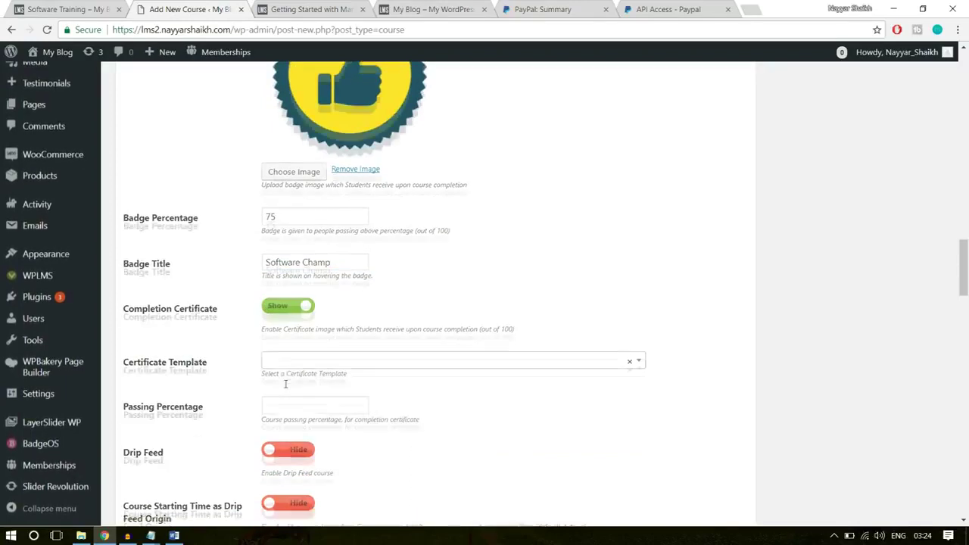
{"action": "left_click", "coordinate": [331, 306]}
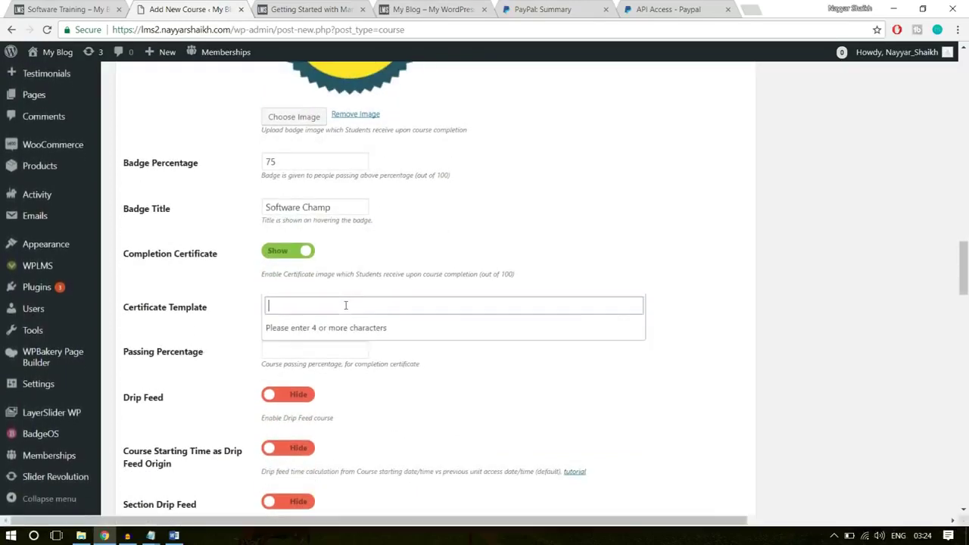
{"action": "type", "text": "templa"}
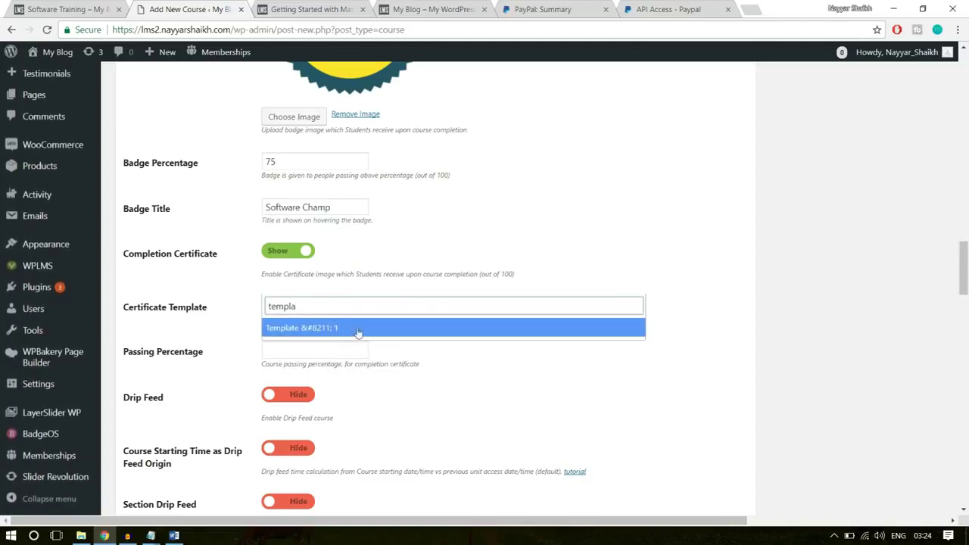
{"action": "left_click", "coordinate": [324, 329]}
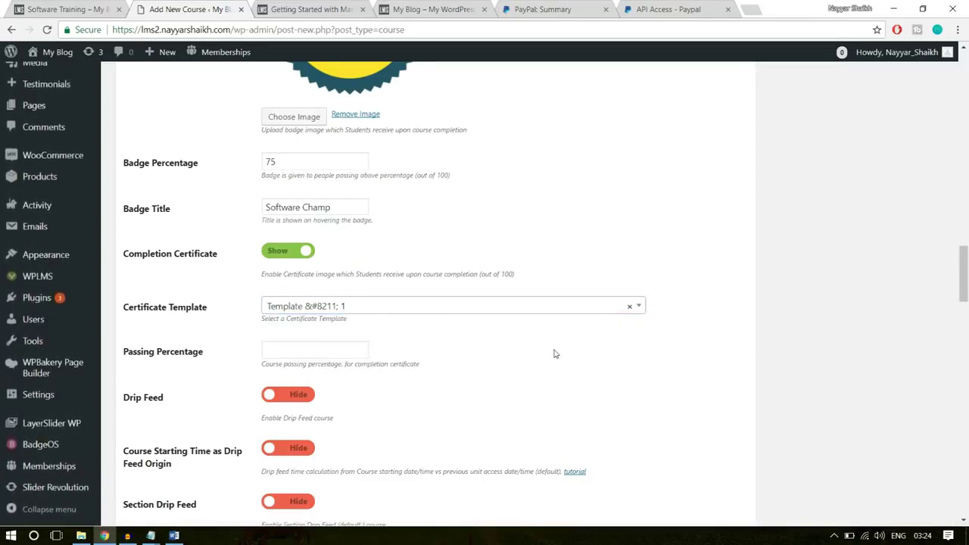
{"action": "scroll", "coordinate": [371, 318], "scroll_direction": "down", "scroll_amount": 1}
{"action": "left_click", "coordinate": [297, 290]}
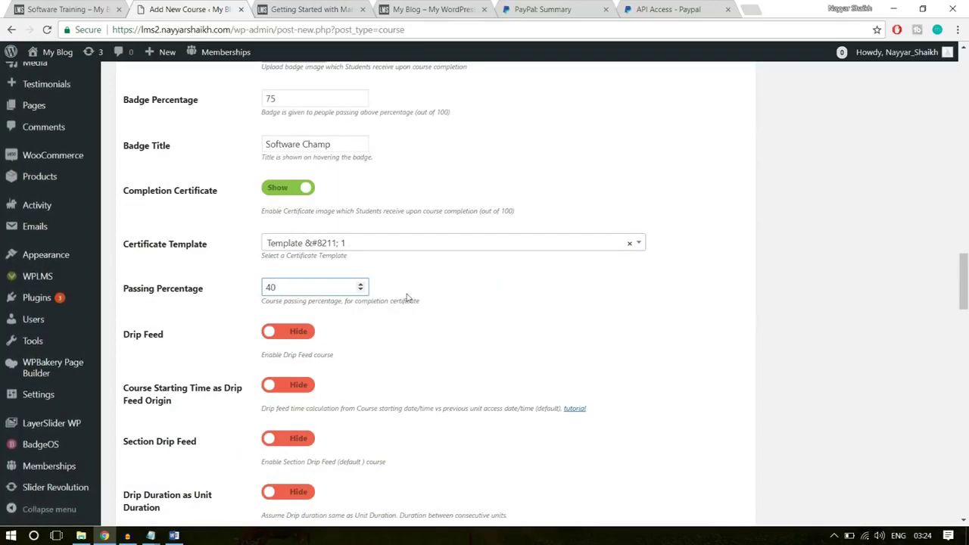
Add a curriculum section named 'Introduction'
{"action": "scroll", "coordinate": [556, 312], "scroll_direction": "down", "scroll_amount": 1}
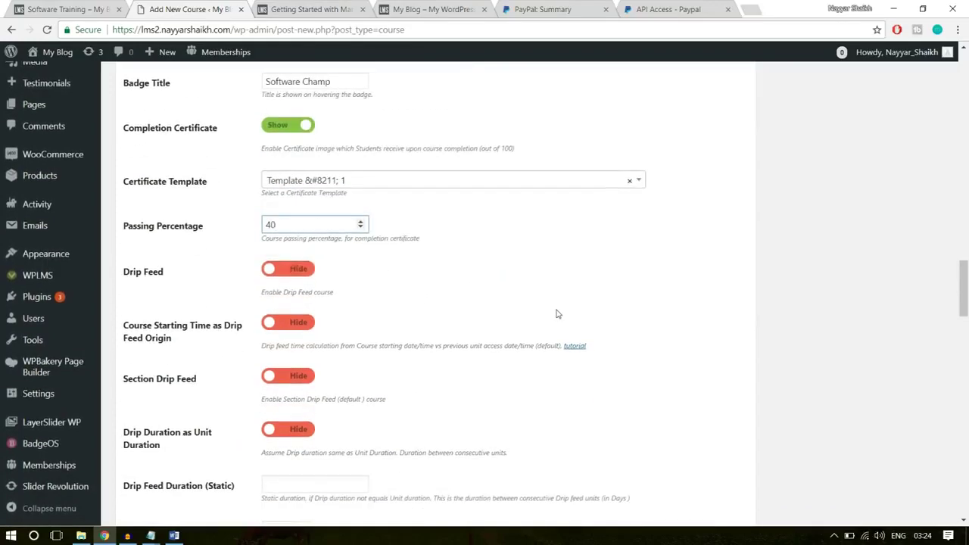
{"action": "scroll", "coordinate": [451, 318], "scroll_direction": "down", "scroll_amount": 5}
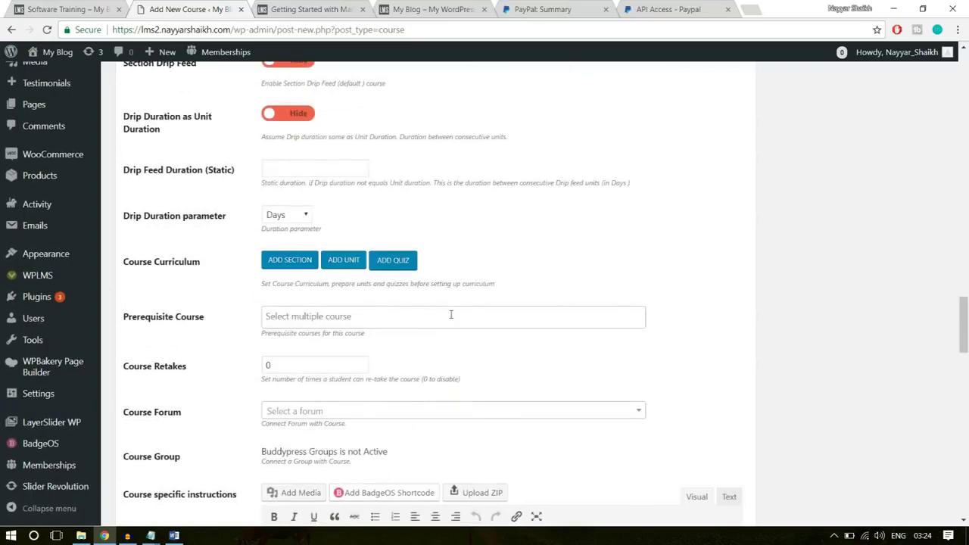
{"action": "mouse_move", "coordinate": [121, 199]}
{"action": "left_mouse_down"}
{"action": "mouse_move", "coordinate": [207, 210]}
{"action": "mouse_move", "coordinate": [119, 203]}
{"action": "left_mouse_up"}
{"action": "left_click", "coordinate": [152, 210]}
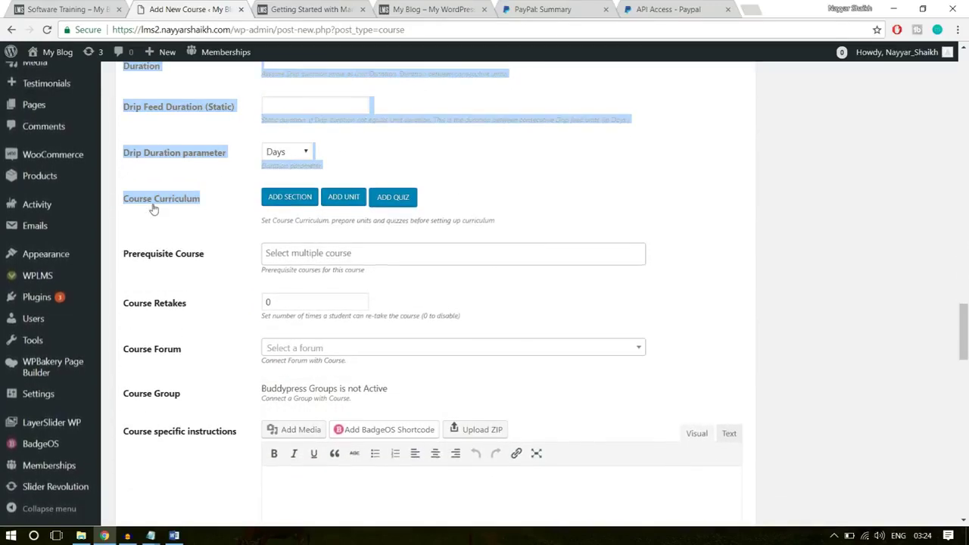
{"action": "left_click", "coordinate": [300, 206]}
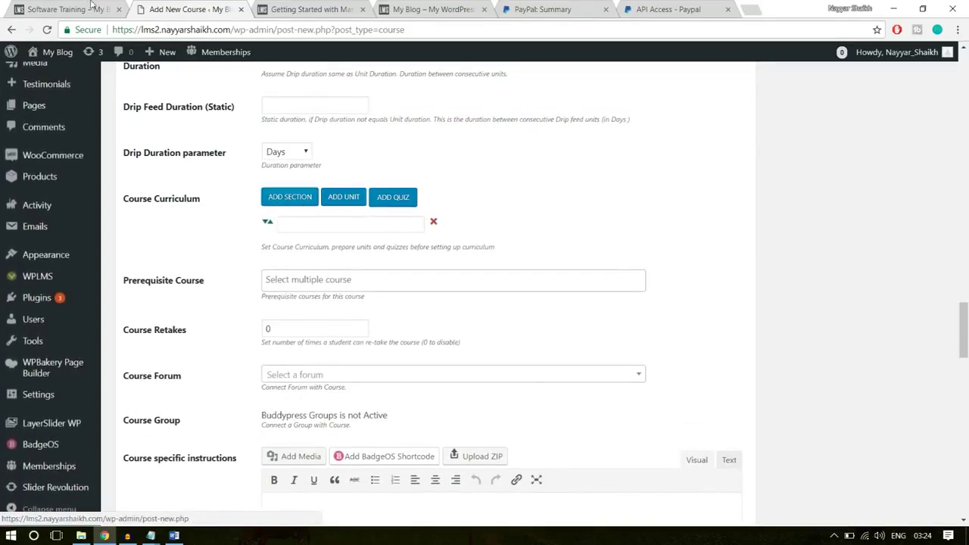
{"action": "left_click", "coordinate": [68, 9]}
{"action": "left_click", "coordinate": [380, 277]}
{"action": "scroll", "coordinate": [380, 278], "scroll_direction": "down", "scroll_amount": 2}
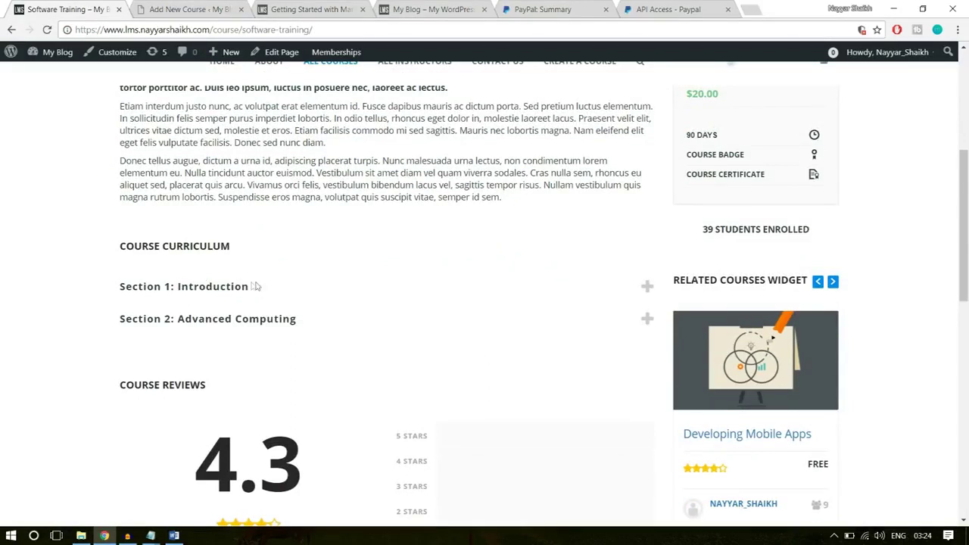
{"action": "left_click_drag", "start_coordinate": [263, 288], "coordinate": [177, 288]}
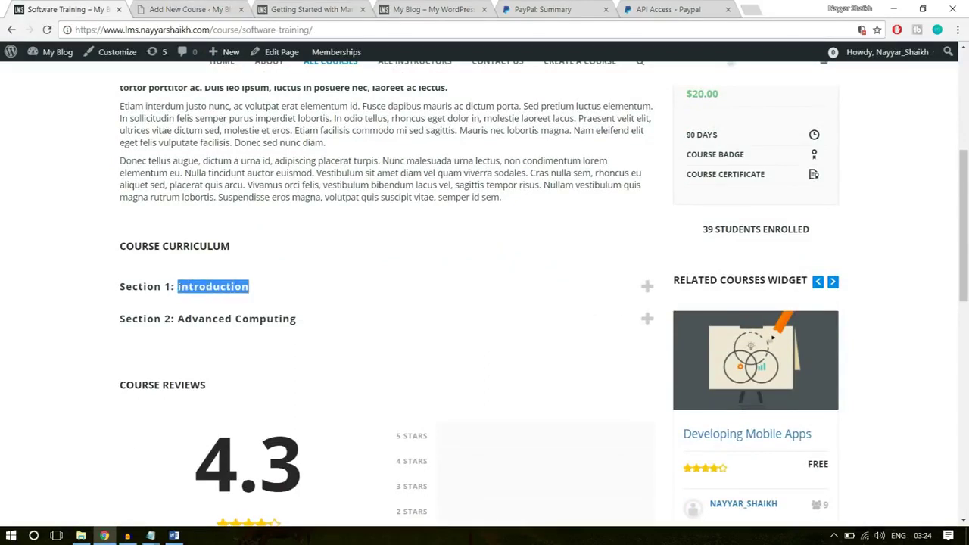
{"action": "left_click", "coordinate": [161, 7]}
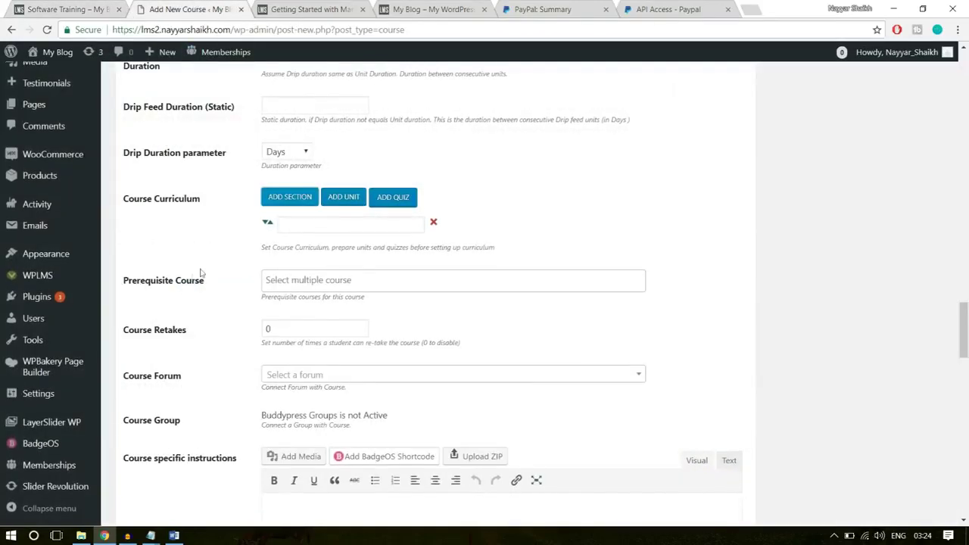
{"action": "left_click", "coordinate": [318, 225]}
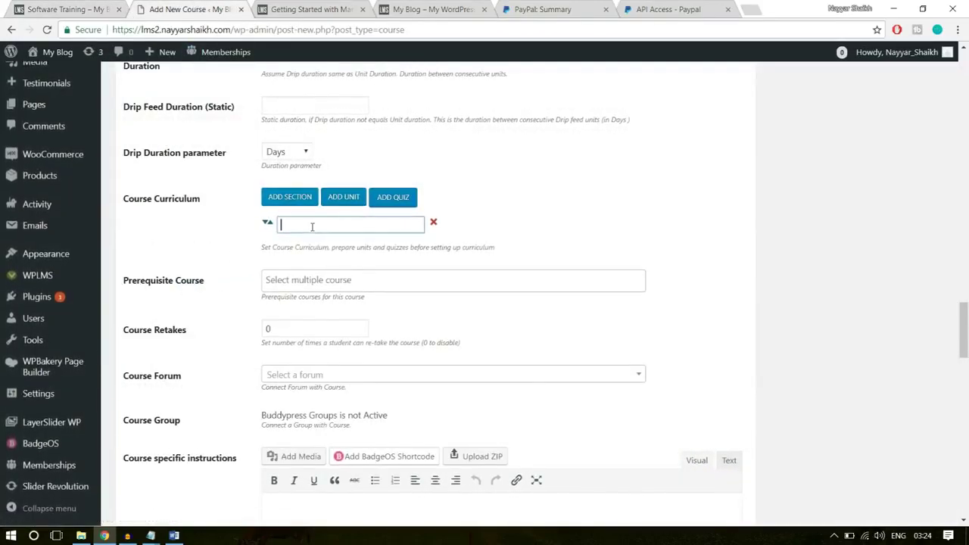
{"action": "type", "text": "Introduction"}
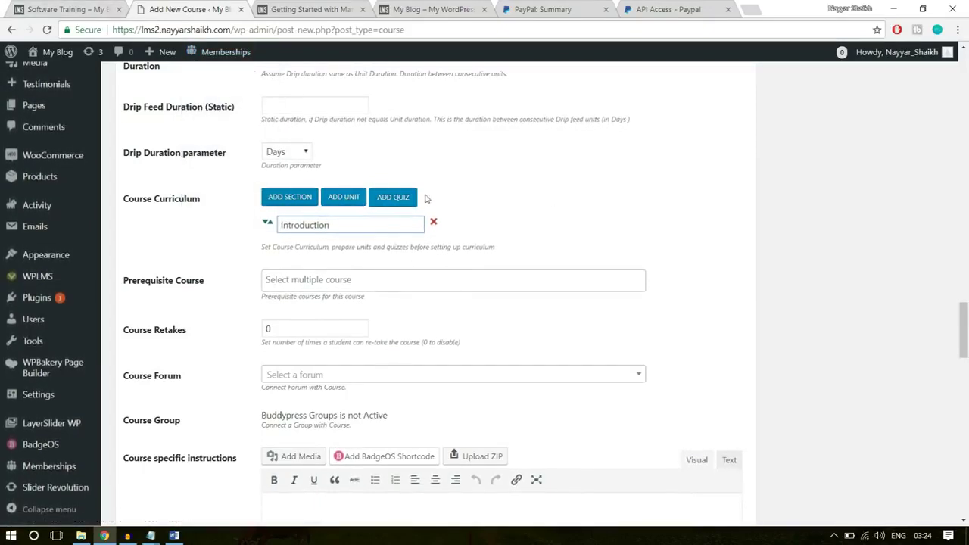
Add the unit Getting Started with Marketing under Introduction
{"action": "left_click", "coordinate": [348, 202]}
{"action": "left_click", "coordinate": [352, 247]}
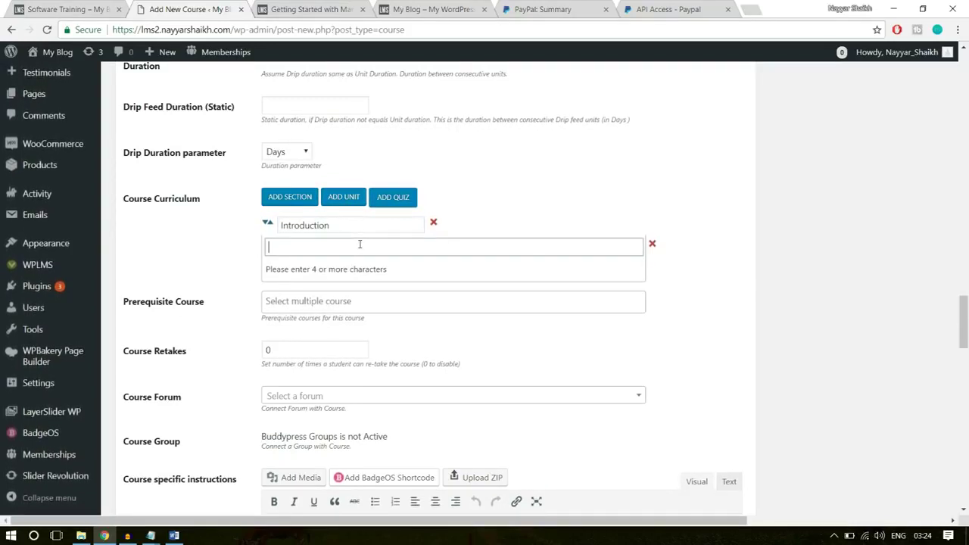
{"action": "type", "text": "intro"}
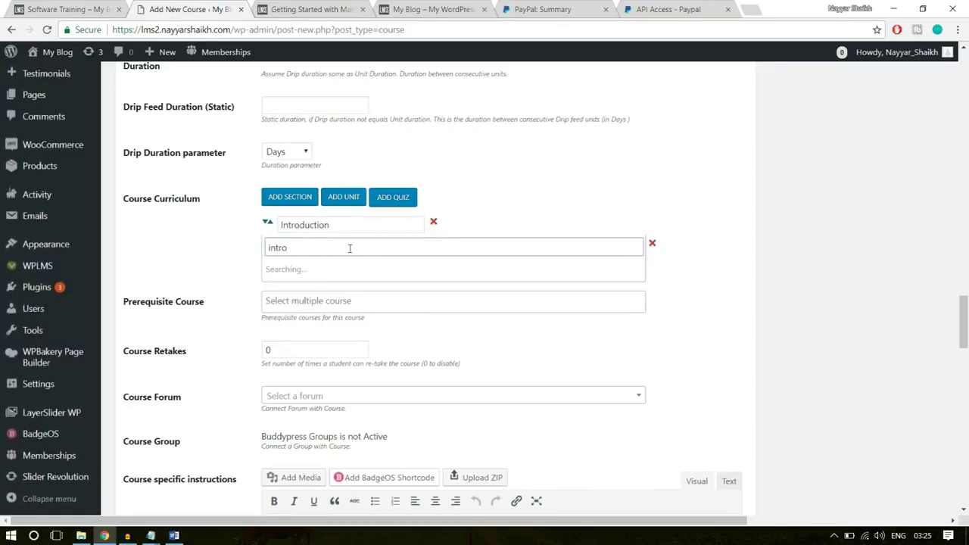
{"action": "left_click", "coordinate": [31, 8]}
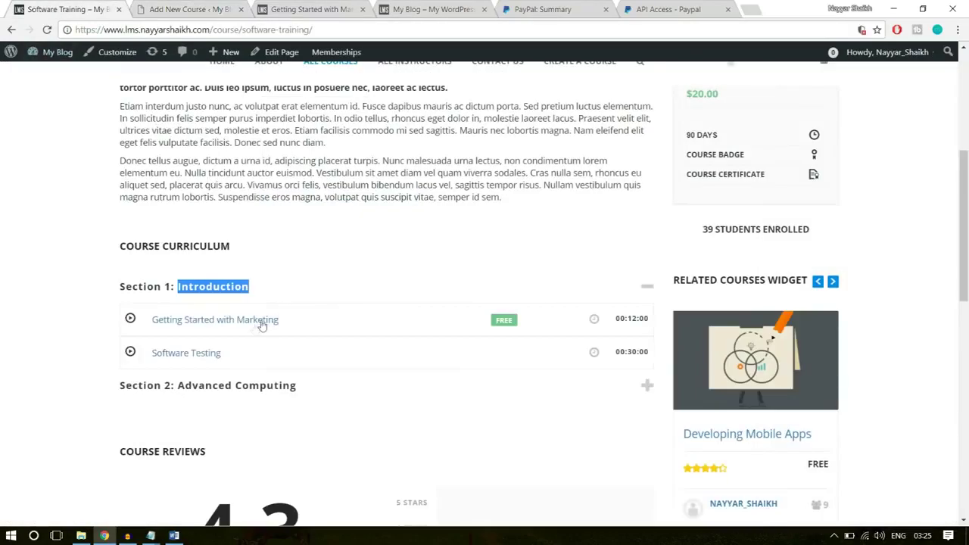
{"action": "left_click", "coordinate": [198, 8]}
{"action": "key", "text": "ctrl+a"}
{"action": "type", "text": "gett"}
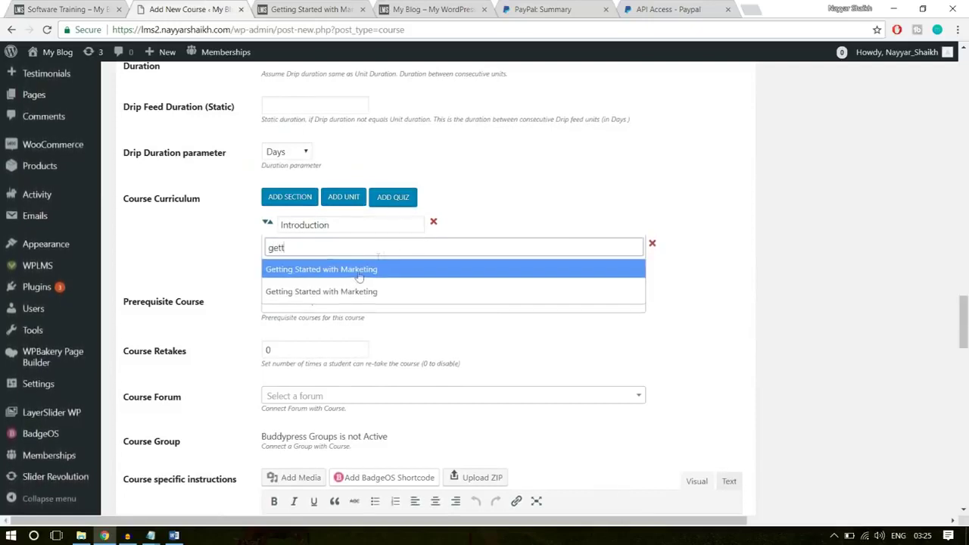
{"action": "left_click", "coordinate": [366, 271]}
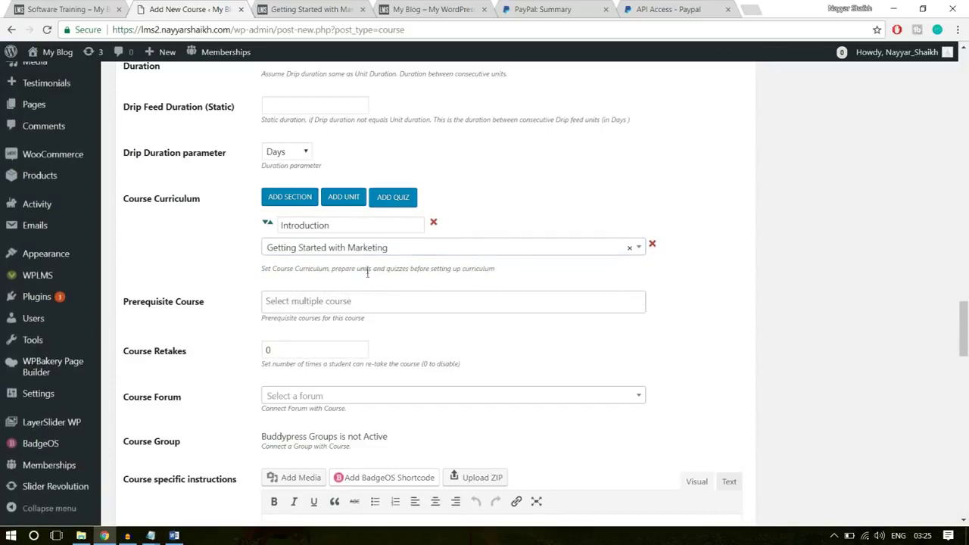
Add a second curriculum section named 'Advanced Computing'
{"action": "left_click", "coordinate": [301, 199]}
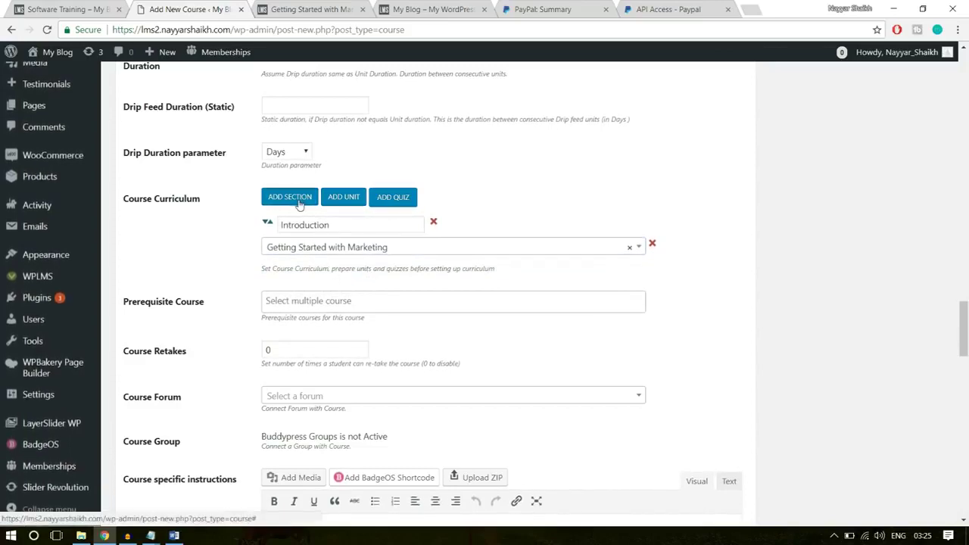
{"action": "left_click", "coordinate": [330, 226]}
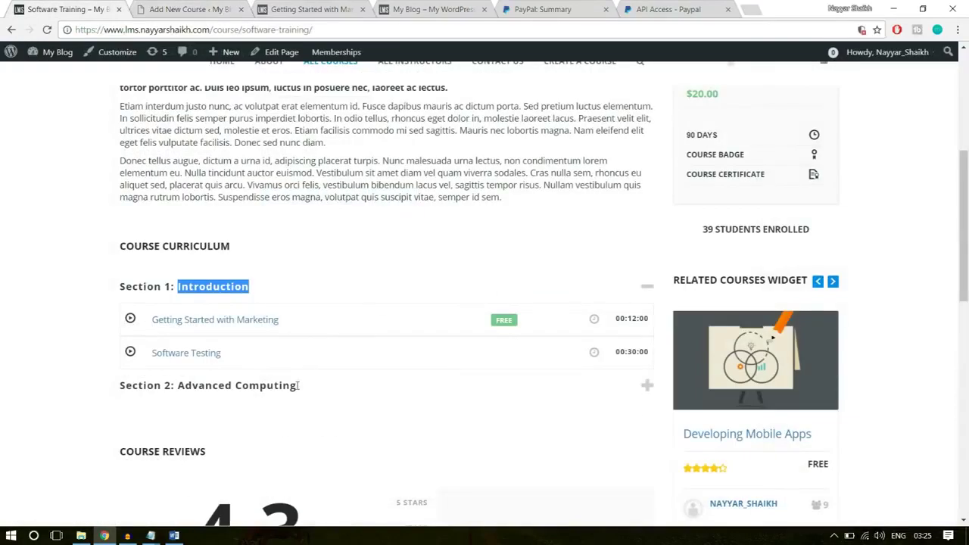
{"action": "left_click", "coordinate": [297, 386]}
{"action": "left_click_drag", "start_coordinate": [298, 385], "coordinate": [175, 385]}
{"action": "key", "text": "ctrl+c"}
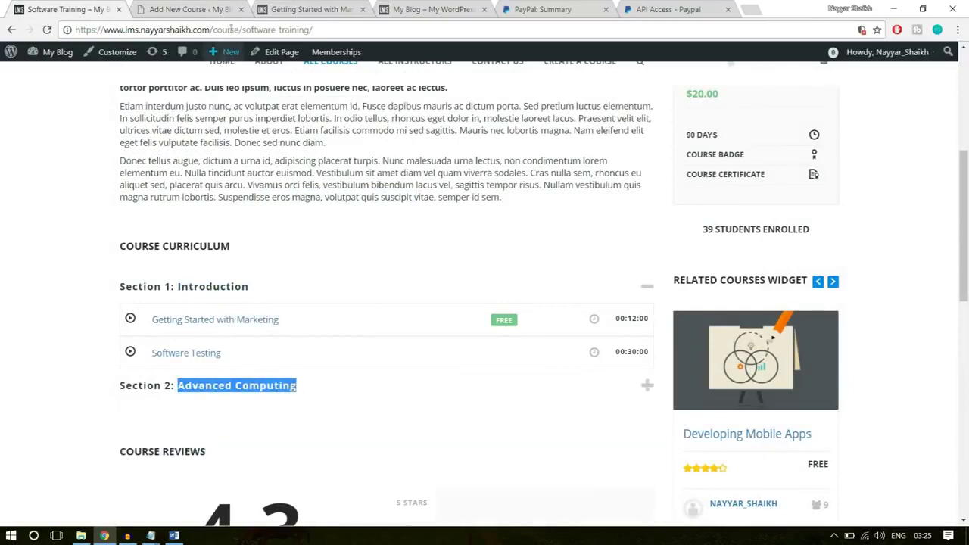
{"action": "left_click", "coordinate": [231, 9]}
{"action": "key", "text": "ctrl+v"}
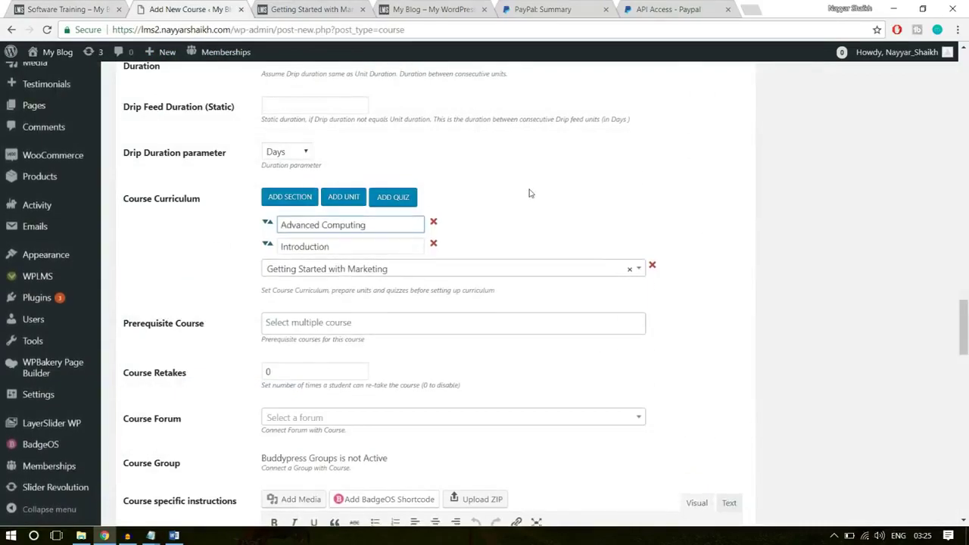
Add The Software Quiz and move the Advanced Computing section below it
{"action": "left_click", "coordinate": [394, 197]}
{"action": "left_click", "coordinate": [338, 291]}
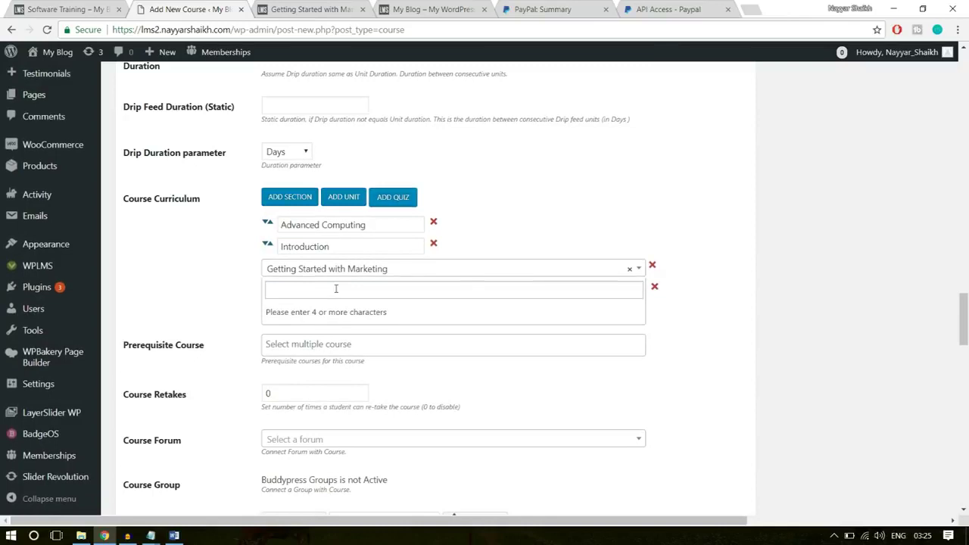
{"action": "type", "text": "sofr"}
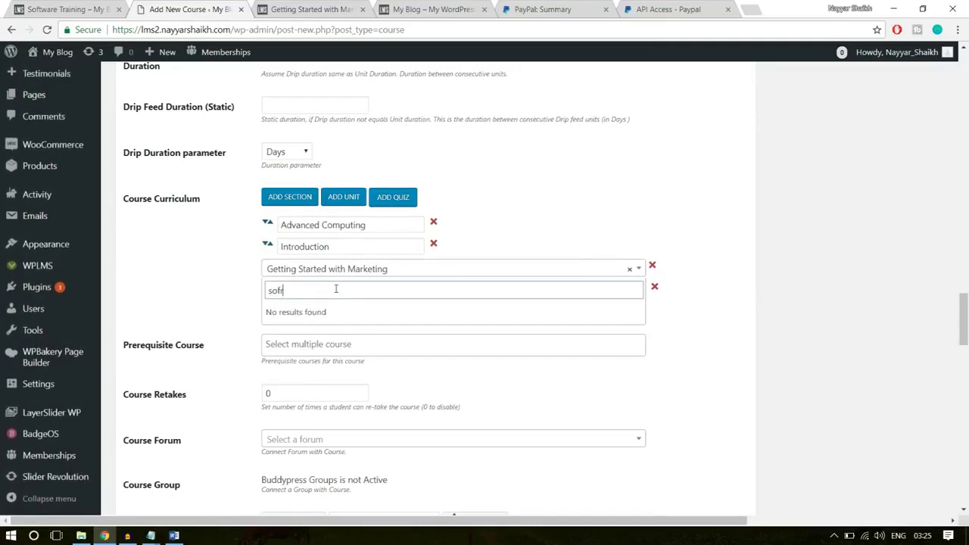
{"action": "key", "text": "BackSpace"}
{"action": "type", "text": "t"}
{"action": "left_click", "coordinate": [331, 312]}
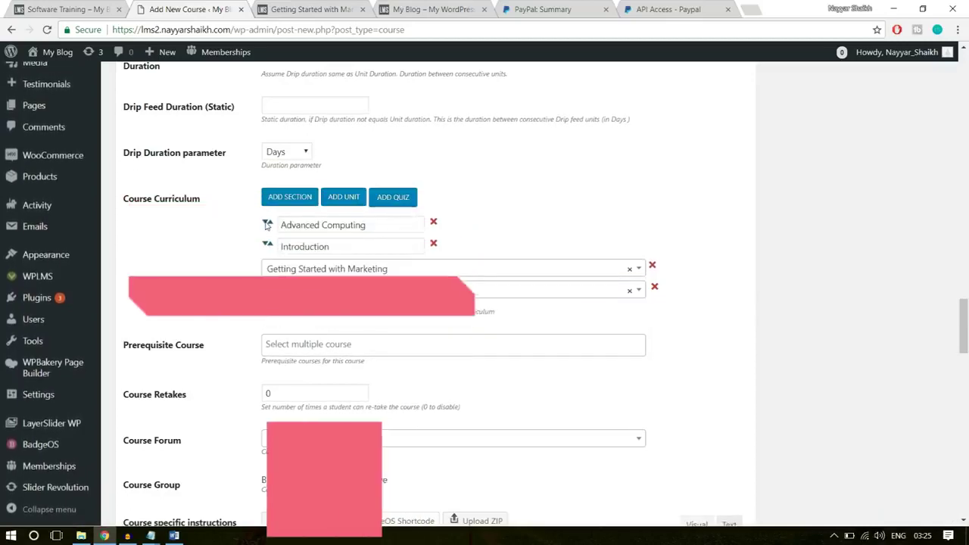
{"action": "left_click_drag", "start_coordinate": [262, 229], "coordinate": [326, 296]}
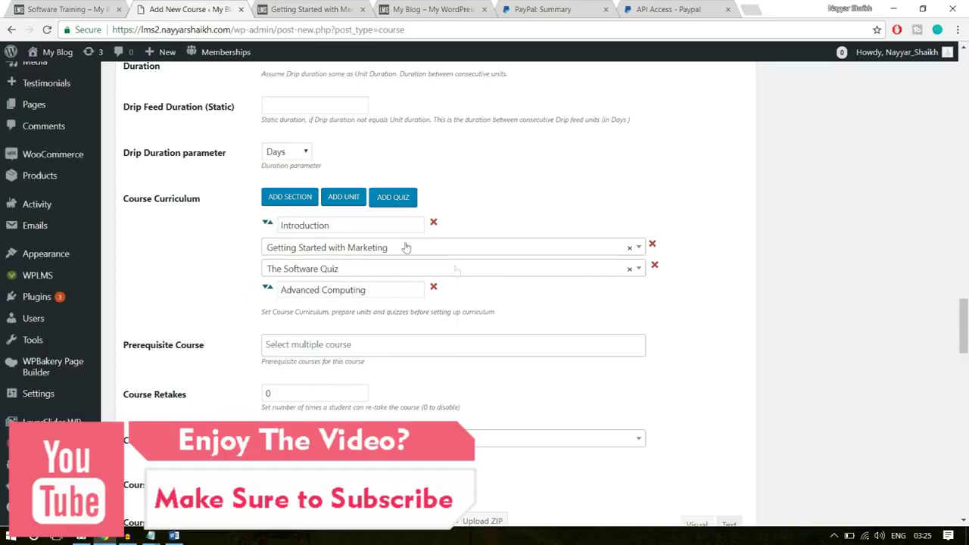
{"action": "scroll", "coordinate": [849, 322], "scroll_direction": "down", "scroll_amount": 2}
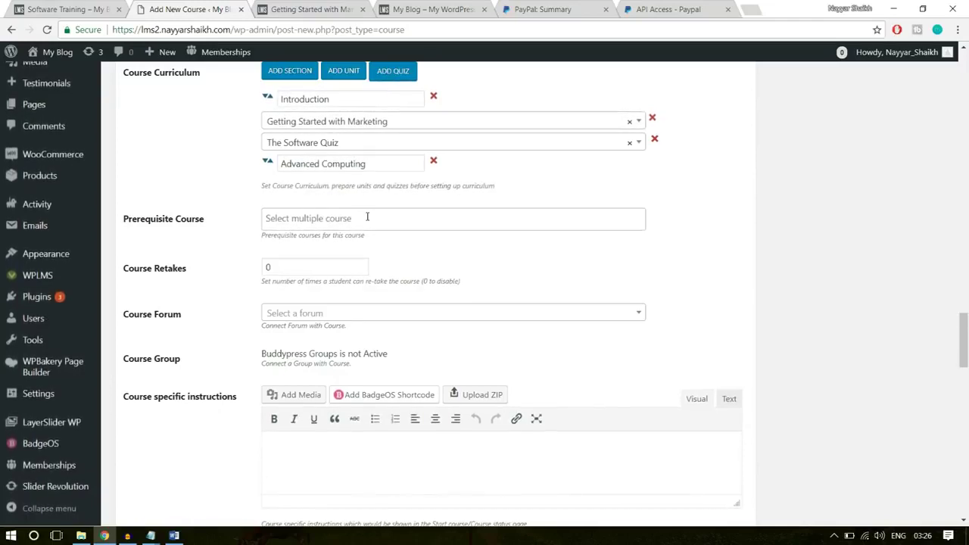
Set Course Retakes to 1, then bring up the Course Statements Word document
{"action": "left_click", "coordinate": [318, 264]}
{"action": "double_click", "coordinate": [319, 264]}
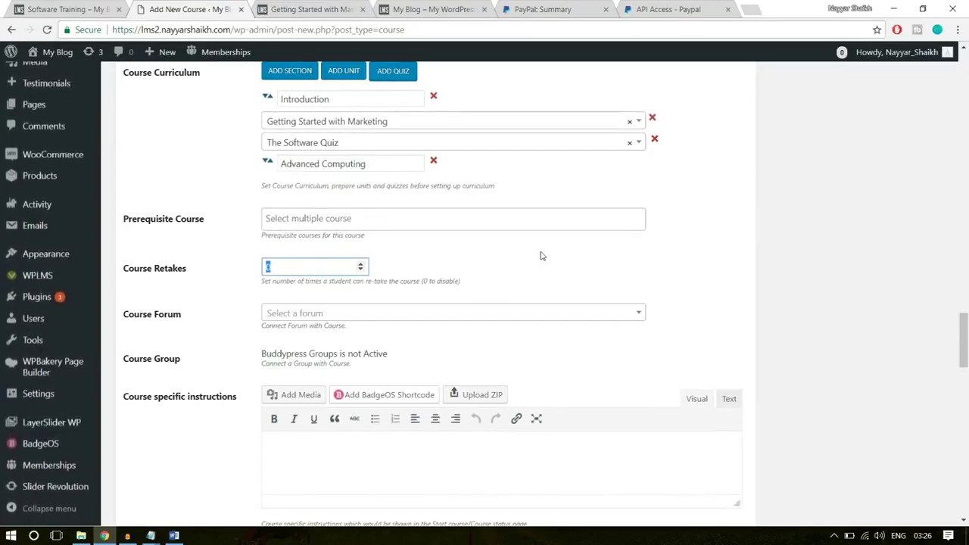
{"action": "type", "text": "1"}
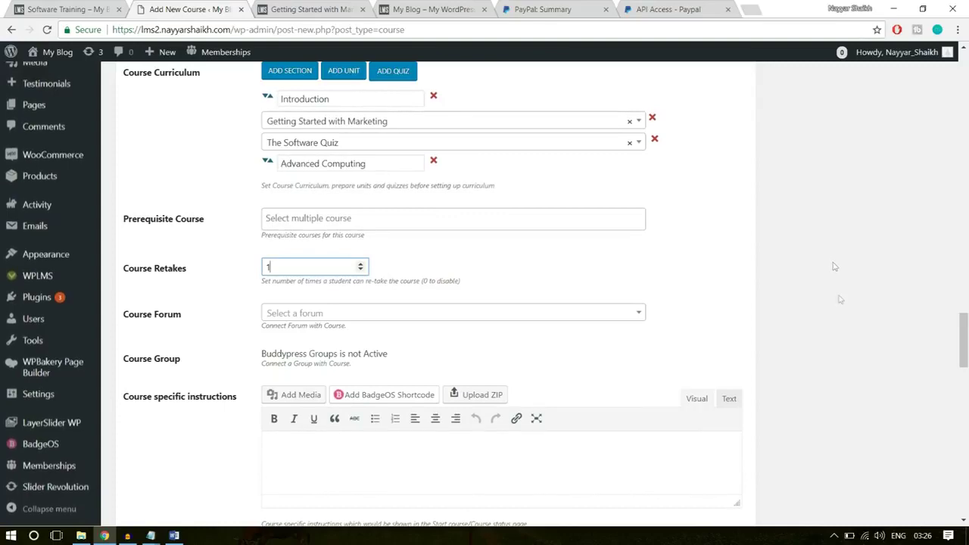
{"action": "scroll", "coordinate": [871, 341], "scroll_direction": "down", "scroll_amount": 2}
{"action": "left_click", "coordinate": [373, 311]}
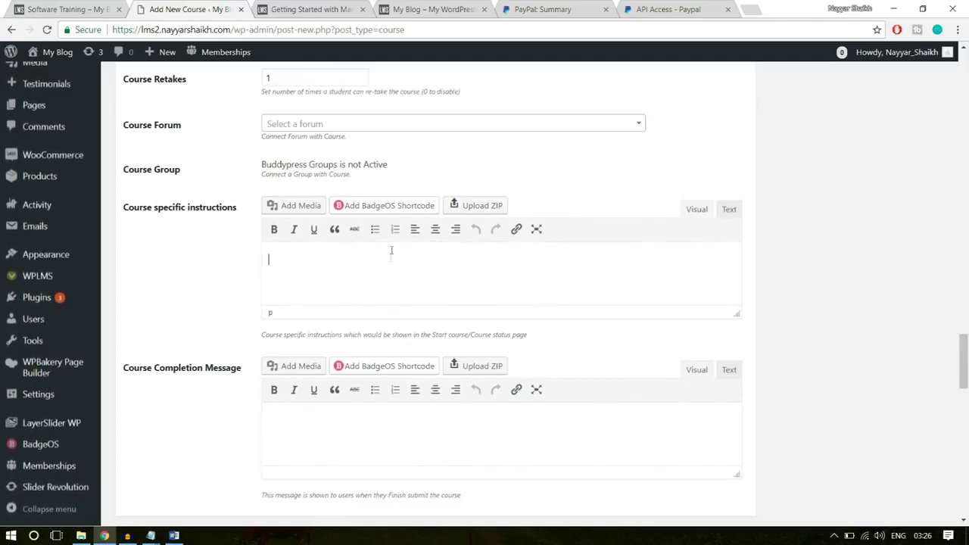
{"action": "scroll", "coordinate": [407, 296], "scroll_direction": "down", "scroll_amount": 1}
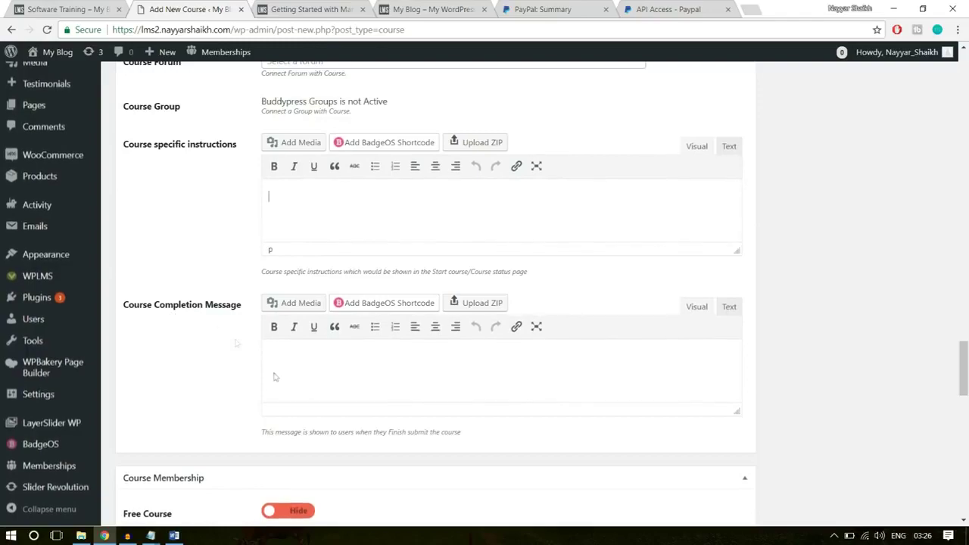
{"action": "left_click", "coordinate": [174, 536]}
Copy the text from 'Congratulations' through the closing thank-you line and return to the browser
{"action": "scroll", "coordinate": [590, 364], "scroll_direction": "down", "scroll_amount": 5}
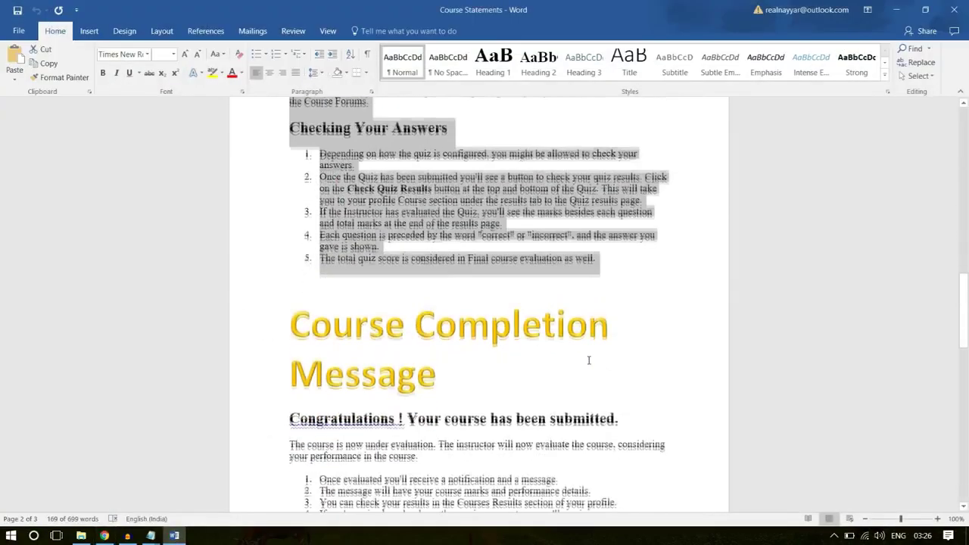
{"action": "left_click_drag", "start_coordinate": [475, 401], "coordinate": [279, 267]}
{"action": "scroll", "coordinate": [648, 299], "scroll_direction": "down", "scroll_amount": 2}
{"action": "left_click_drag", "start_coordinate": [596, 425], "coordinate": [286, 156]}
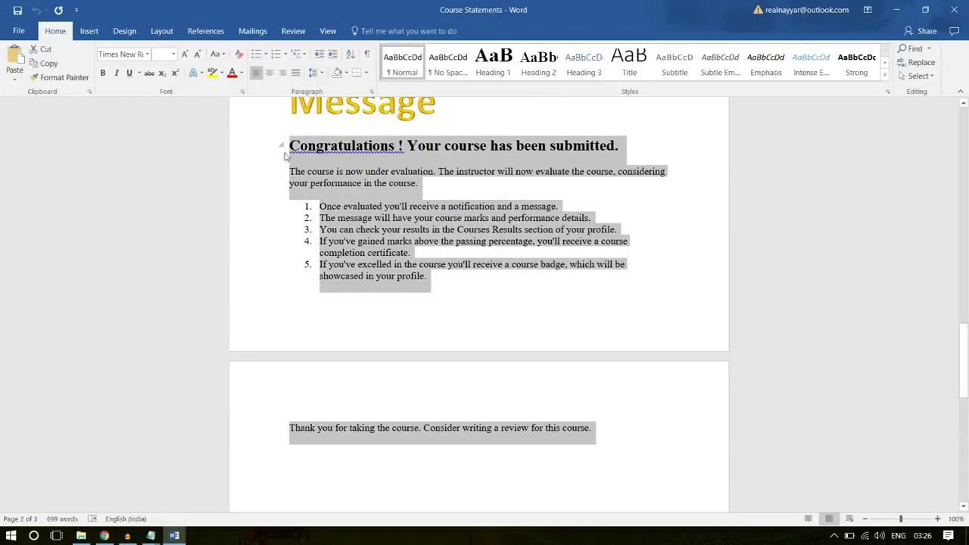
{"action": "left_click", "coordinate": [105, 535]}
Paste the congratulations text into the Course Completion Message editor
{"action": "left_click", "coordinate": [424, 357]}
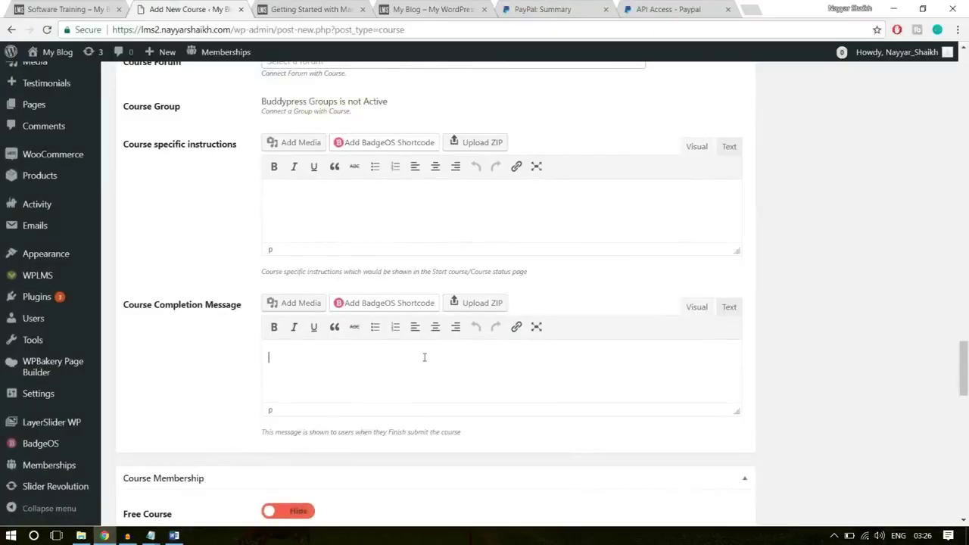
{"action": "key", "text": "ctrl+v"}
{"action": "scroll", "coordinate": [757, 333], "scroll_direction": "down", "scroll_amount": 3}
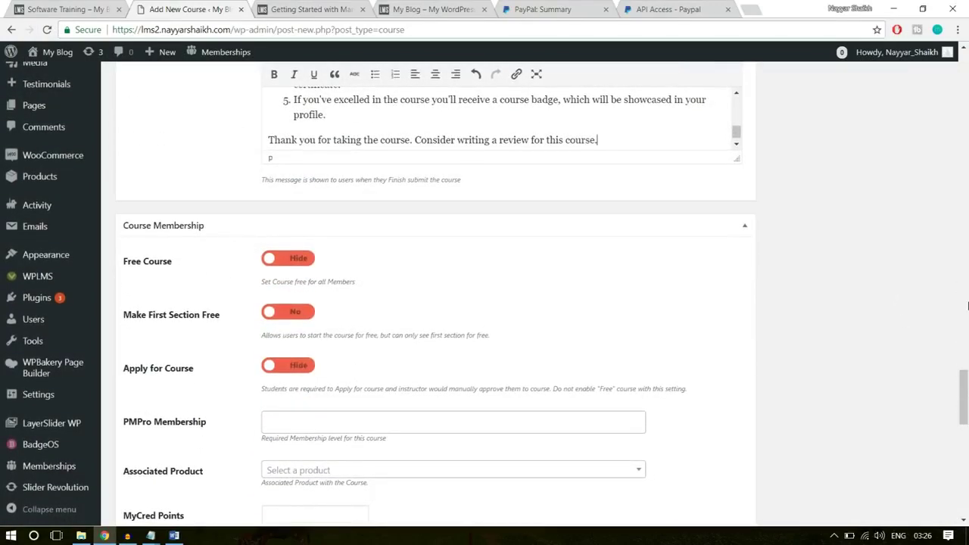
Make the course free for all members and set Associated Product to Software Training
{"action": "left_click", "coordinate": [288, 258]}
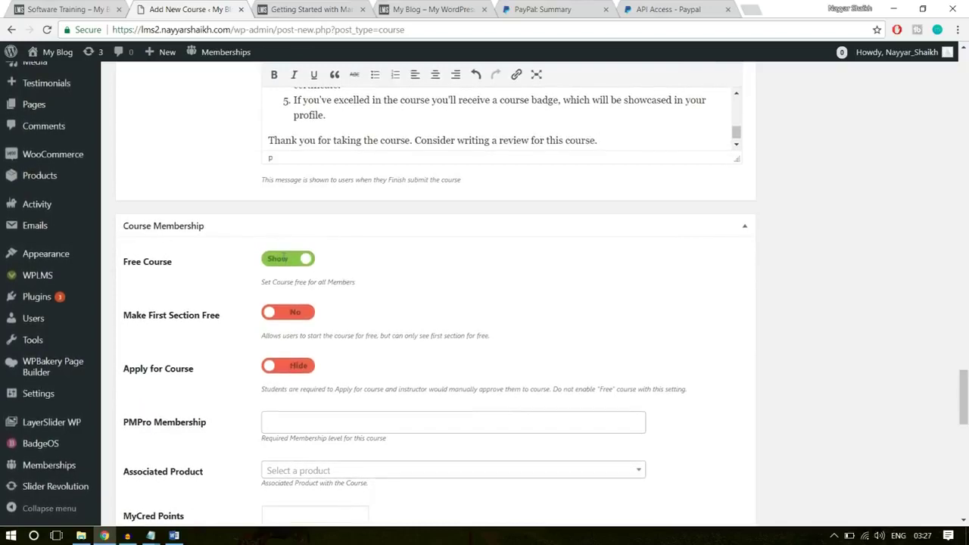
{"action": "scroll", "coordinate": [620, 227], "scroll_direction": "down", "scroll_amount": 1}
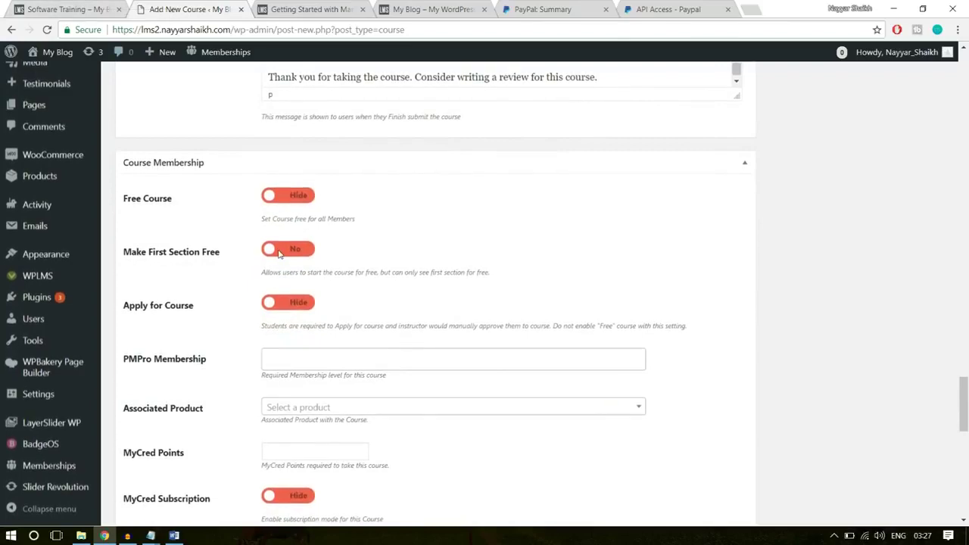
{"action": "scroll", "coordinate": [563, 242], "scroll_direction": "down", "scroll_amount": 1}
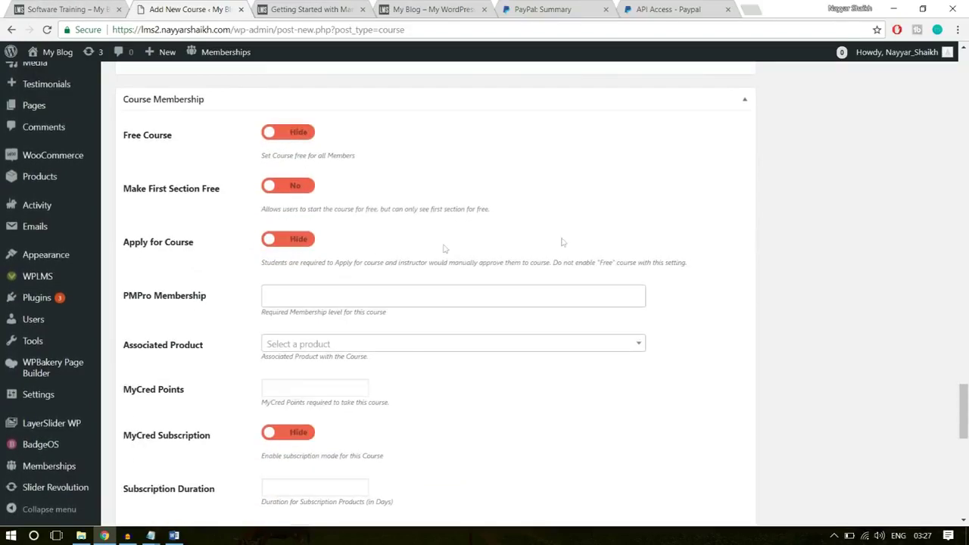
{"action": "scroll", "coordinate": [298, 264], "scroll_direction": "down", "scroll_amount": 1}
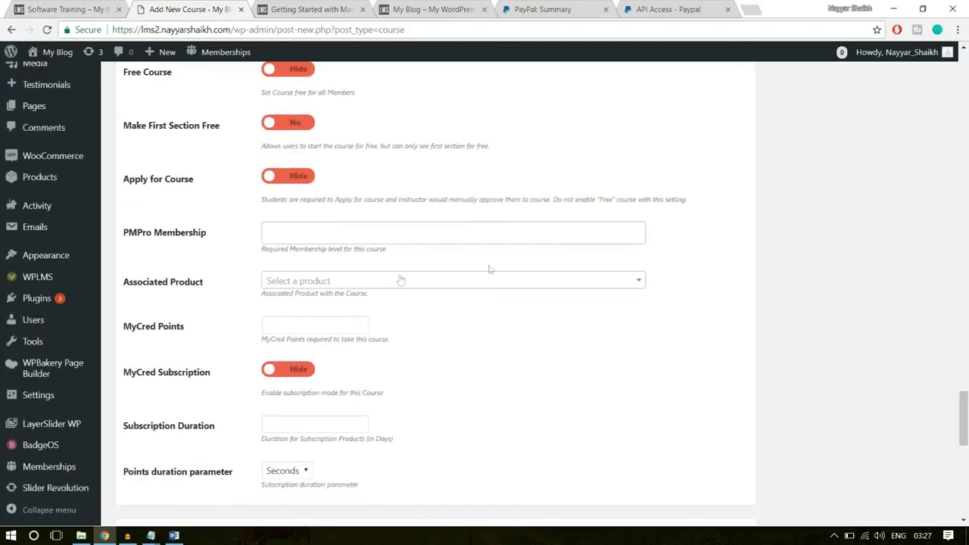
{"action": "scroll", "coordinate": [301, 258], "scroll_direction": "down", "scroll_amount": 1}
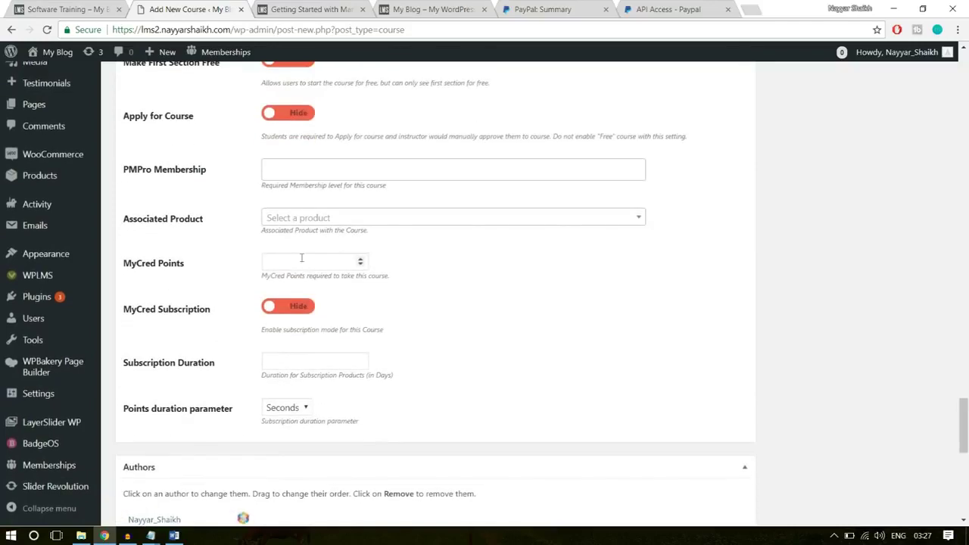
{"action": "left_click", "coordinate": [389, 218]}
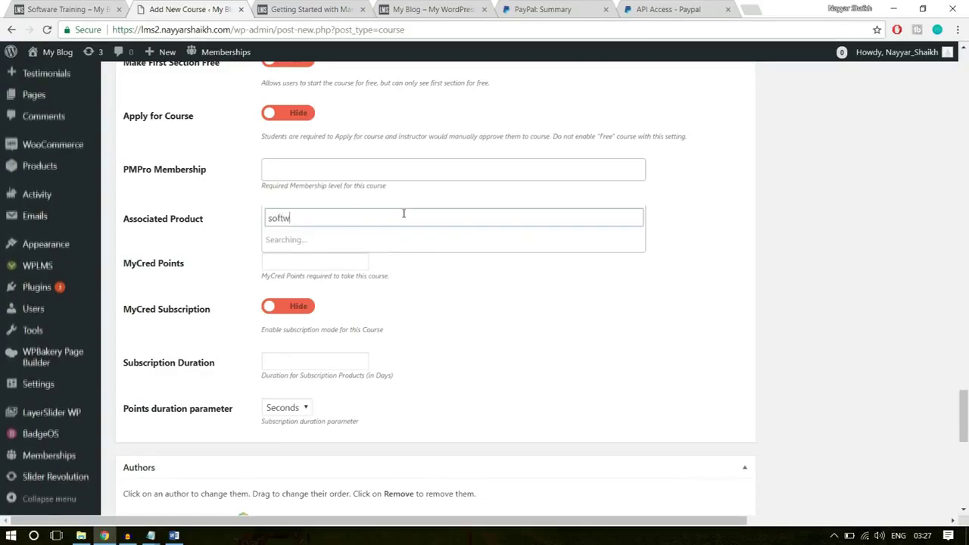
{"action": "left_click", "coordinate": [352, 240]}
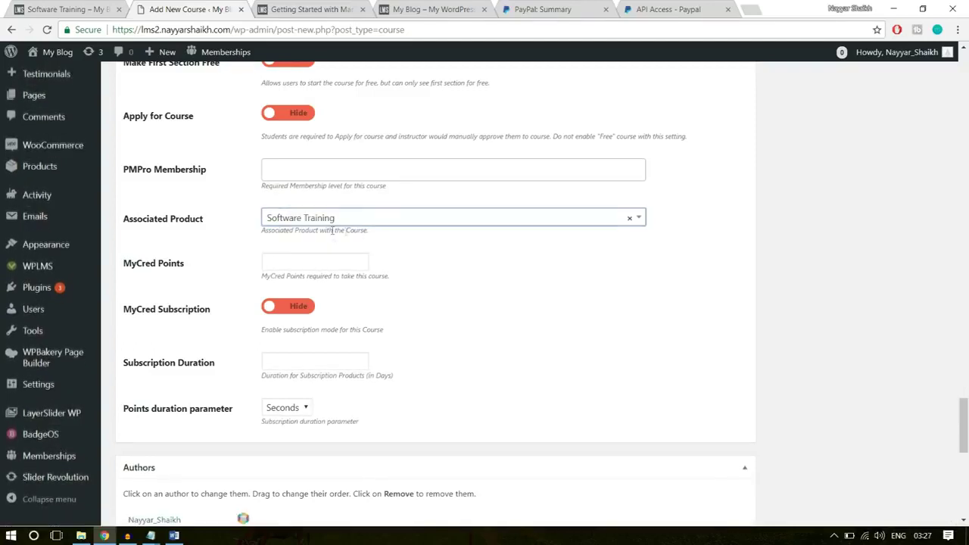
{"action": "scroll", "coordinate": [313, 370], "scroll_direction": "down", "scroll_amount": 2}
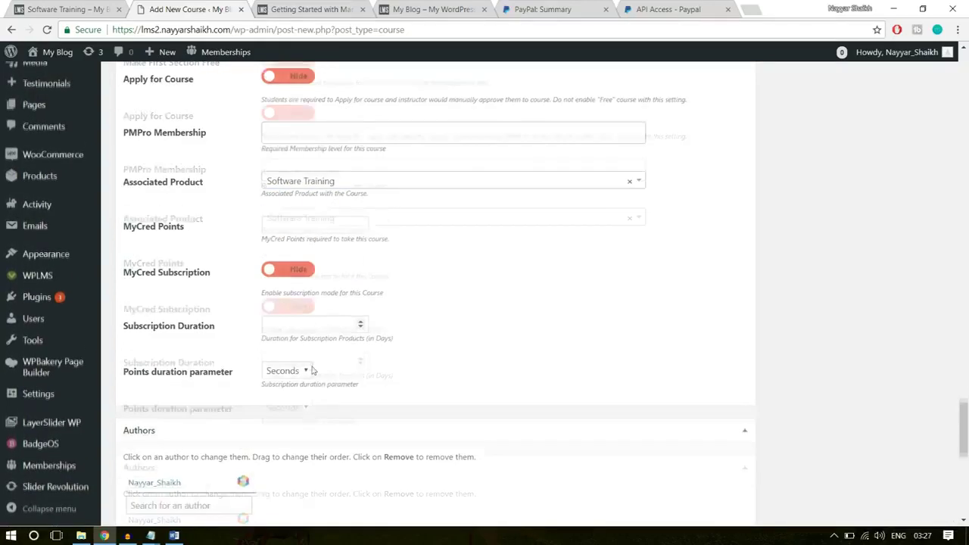
Set Course-Img from the Media Library as the course's featured image
{"action": "scroll", "coordinate": [320, 414], "scroll_direction": "up", "scroll_amount": 8}
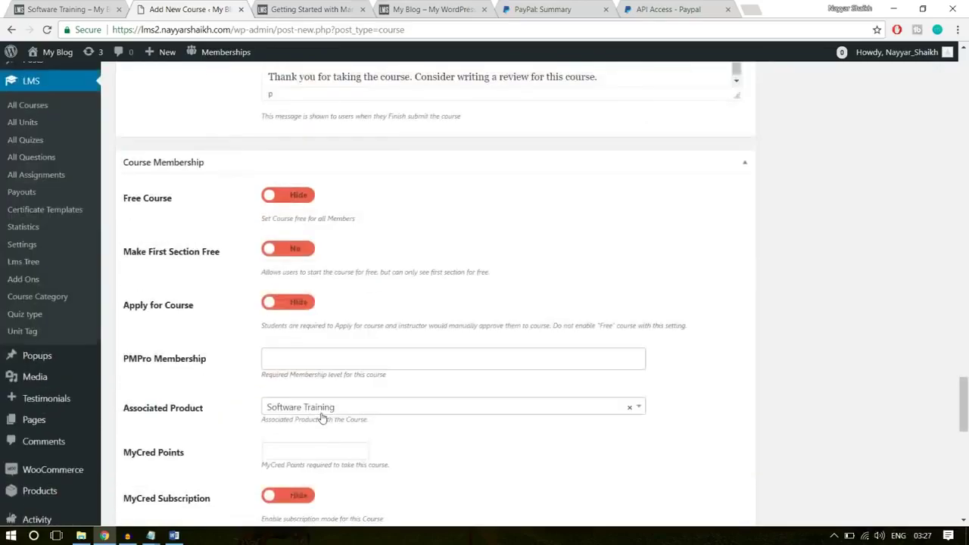
{"action": "scroll", "coordinate": [321, 417], "scroll_direction": "up", "scroll_amount": 15}
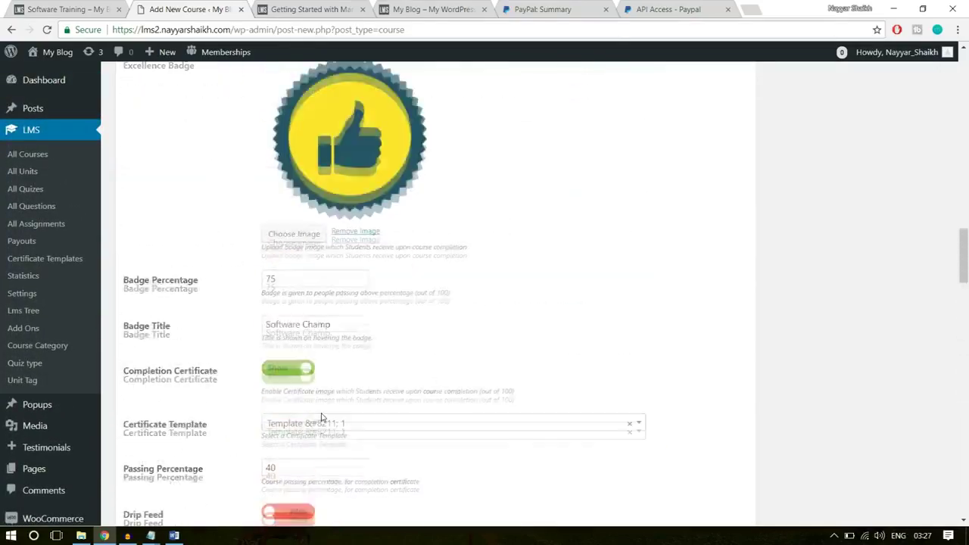
{"action": "scroll", "coordinate": [321, 418], "scroll_direction": "up", "scroll_amount": 10}
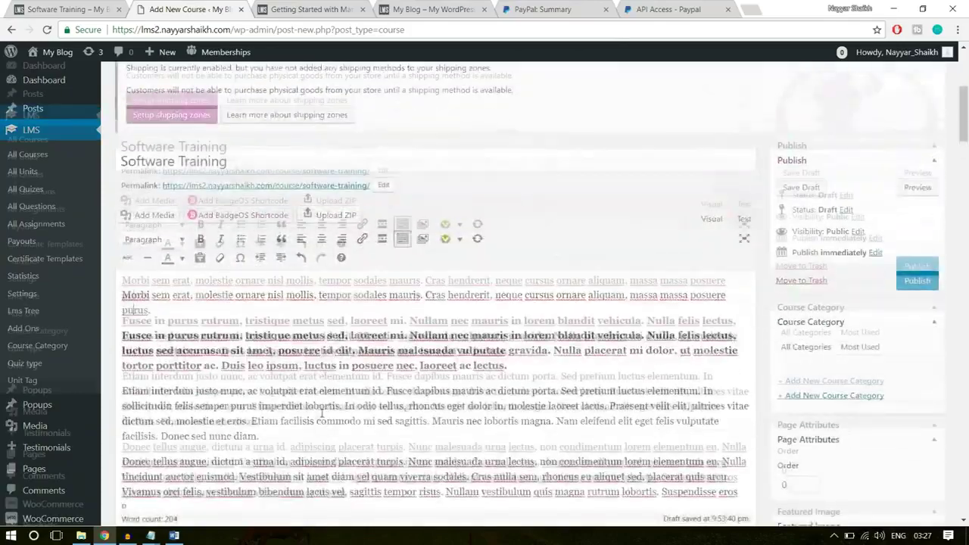
{"action": "scroll", "coordinate": [818, 356], "scroll_direction": "down", "scroll_amount": 2}
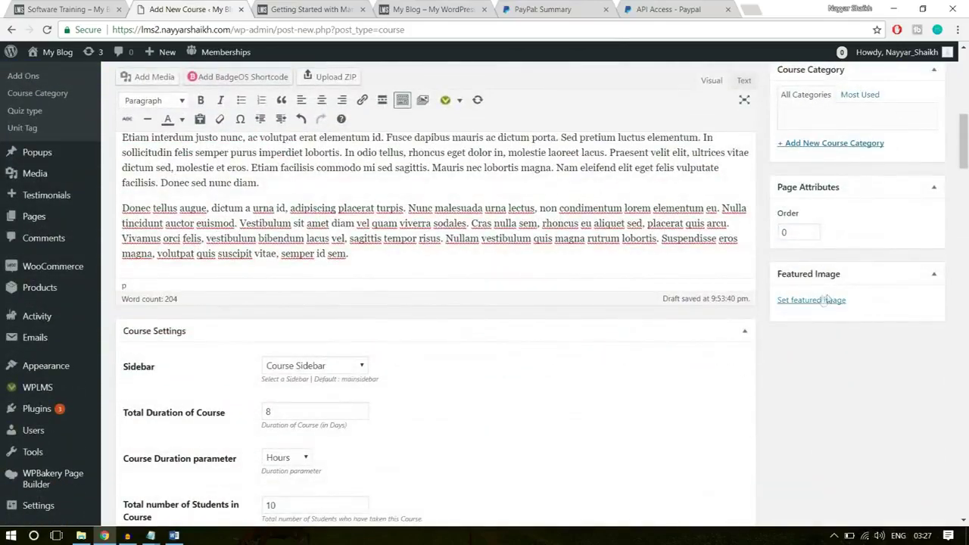
{"action": "left_click", "coordinate": [824, 301]}
{"action": "left_click", "coordinate": [154, 201]}
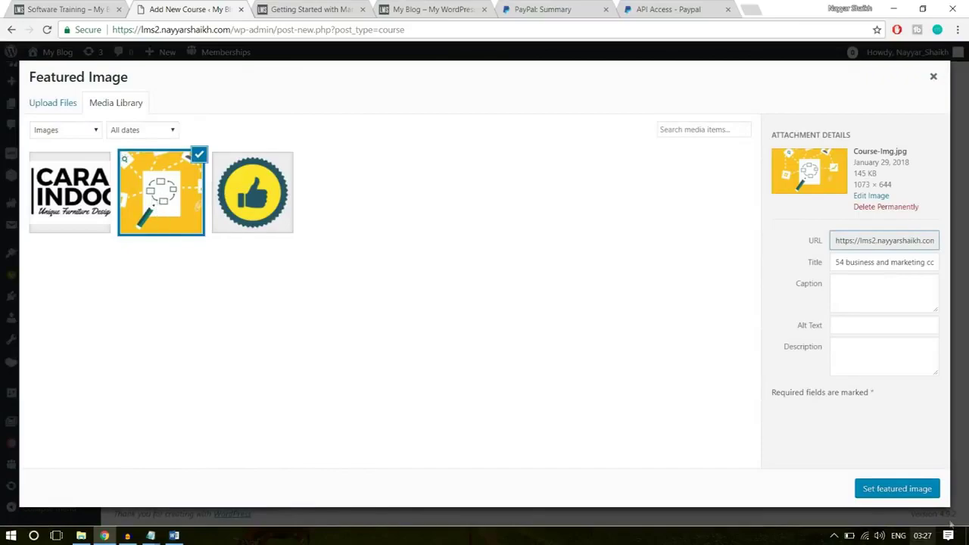
{"action": "left_click", "coordinate": [895, 493]}
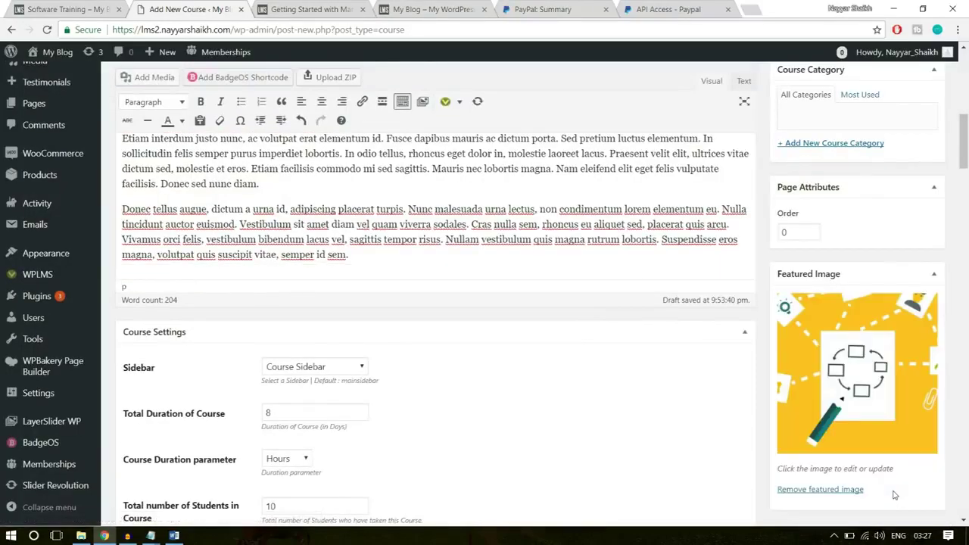
Start adding a new course category for the course
{"action": "scroll", "coordinate": [896, 496], "scroll_direction": "up", "scroll_amount": 5}
{"action": "scroll", "coordinate": [888, 485], "scroll_direction": "down", "scroll_amount": 1}
{"action": "scroll", "coordinate": [881, 468], "scroll_direction": "down", "scroll_amount": 1}
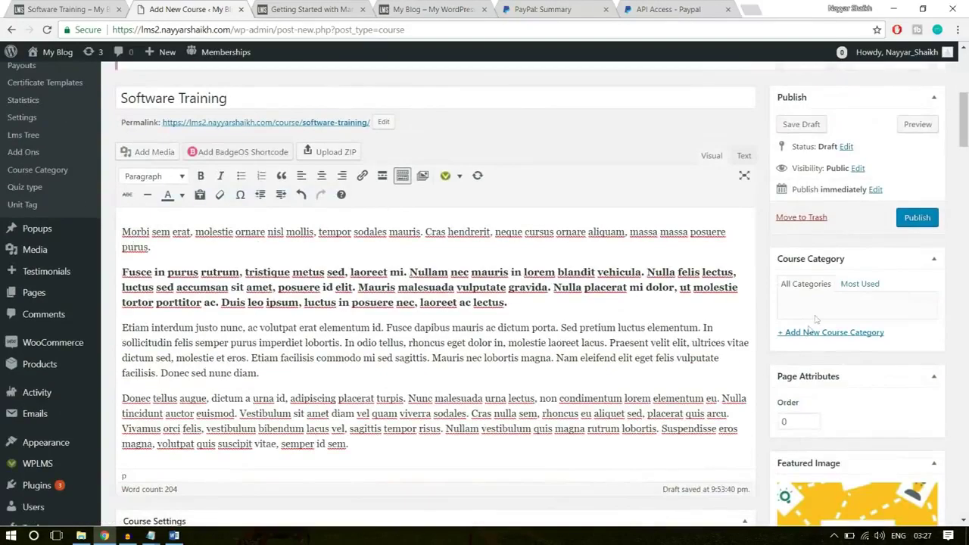
{"action": "left_click", "coordinate": [828, 334]}
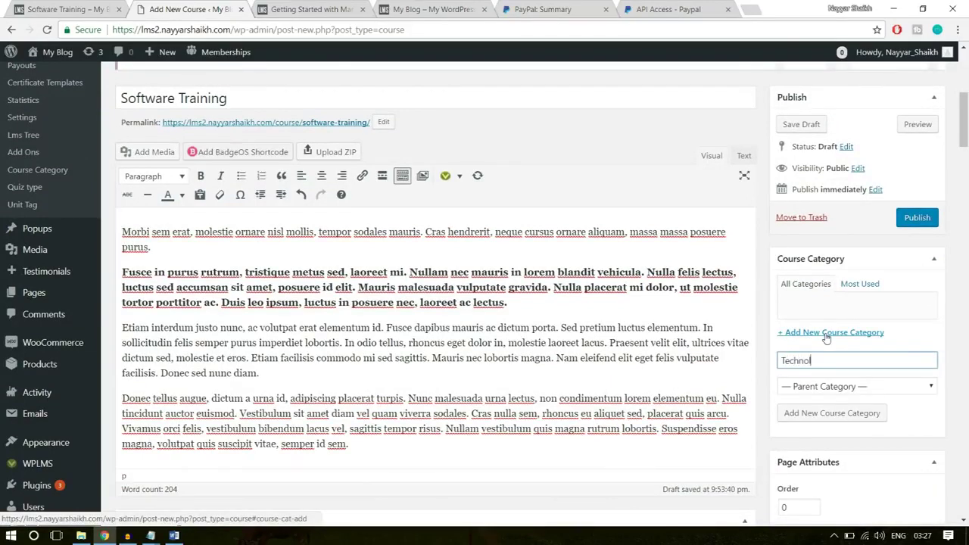
Create and assign the new Technology category, then publish the Software Training course
{"action": "left_click", "coordinate": [819, 413]}
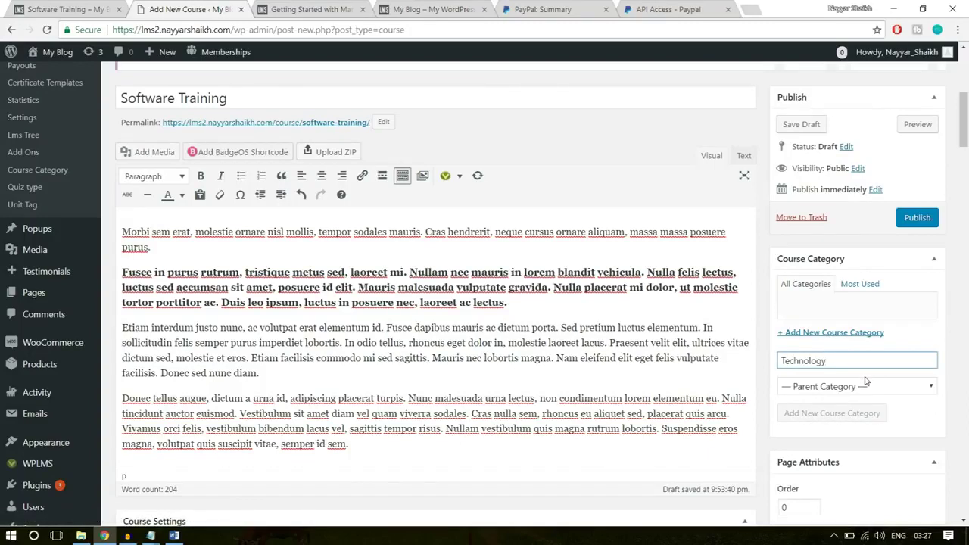
{"action": "left_click", "coordinate": [913, 219]}
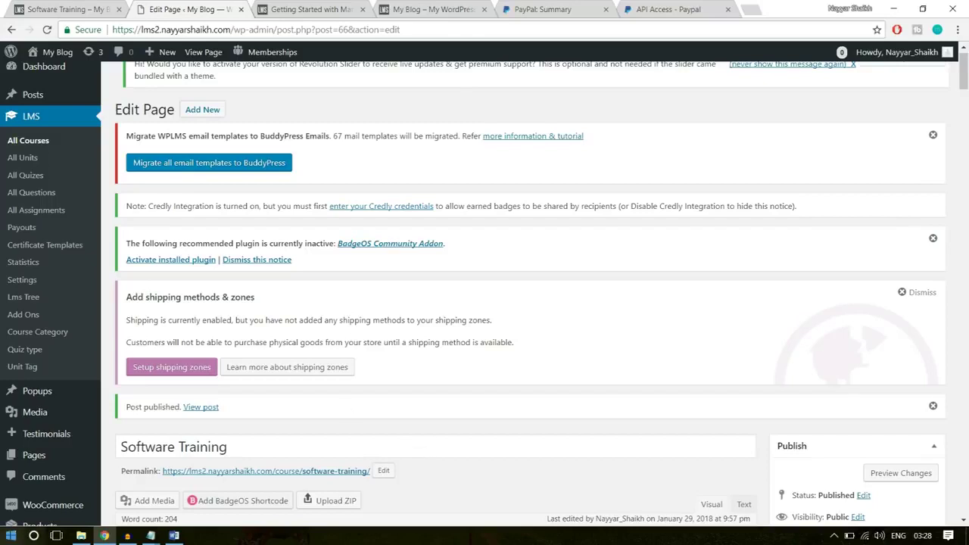
Open the published Software Training course page in a new browser tab
{"action": "right_click", "coordinate": [216, 410]}
{"action": "right_click", "coordinate": [203, 411]}
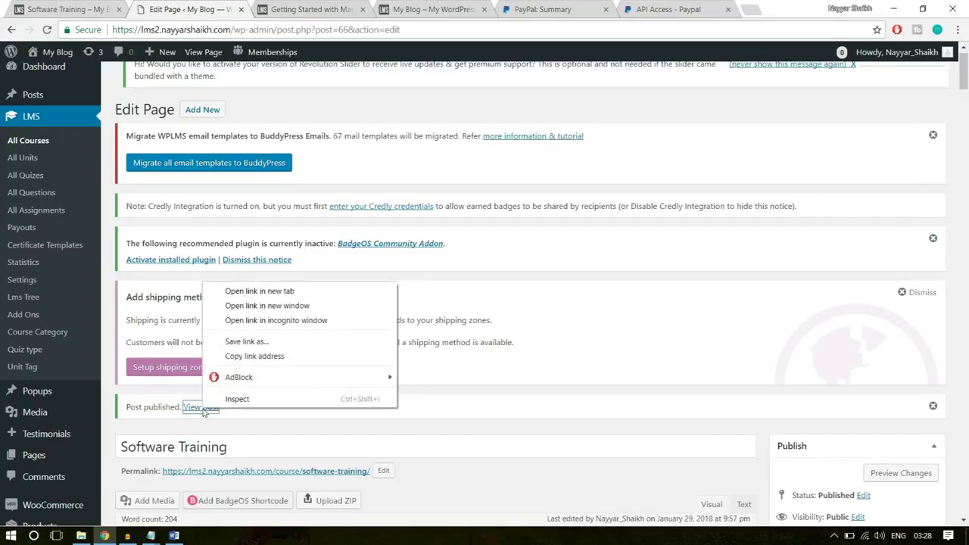
{"action": "left_click", "coordinate": [261, 290]}
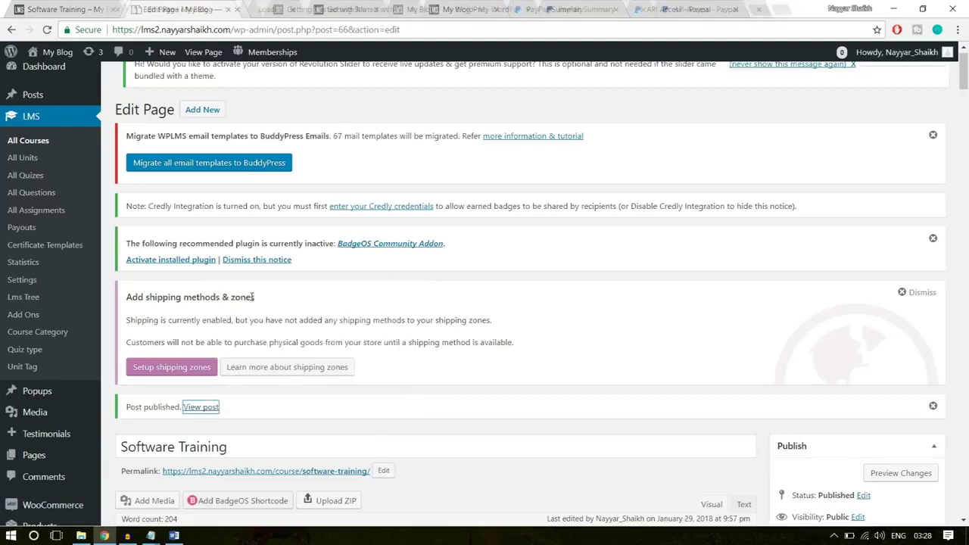
{"action": "left_click", "coordinate": [286, 6]}
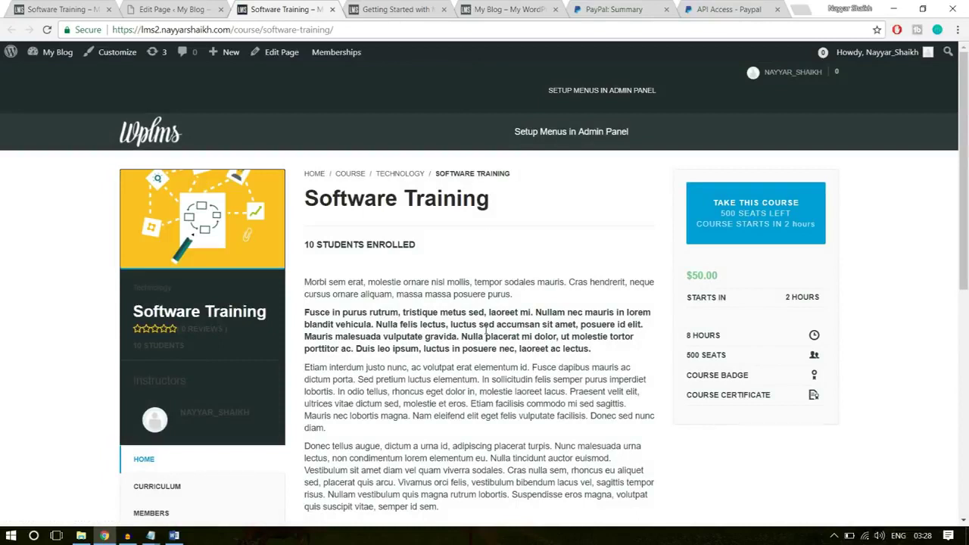
Review the course's $50.00 price, title and curriculum against the demo site, then return to the editor
{"action": "left_click_drag", "start_coordinate": [727, 274], "coordinate": [681, 274]}
{"action": "left_click", "coordinate": [433, 222]}
{"action": "triple_click", "coordinate": [398, 199]}
{"action": "left_click", "coordinate": [401, 227]}
{"action": "scroll", "coordinate": [402, 281], "scroll_direction": "down", "scroll_amount": 3}
{"action": "left_click", "coordinate": [171, 240]}
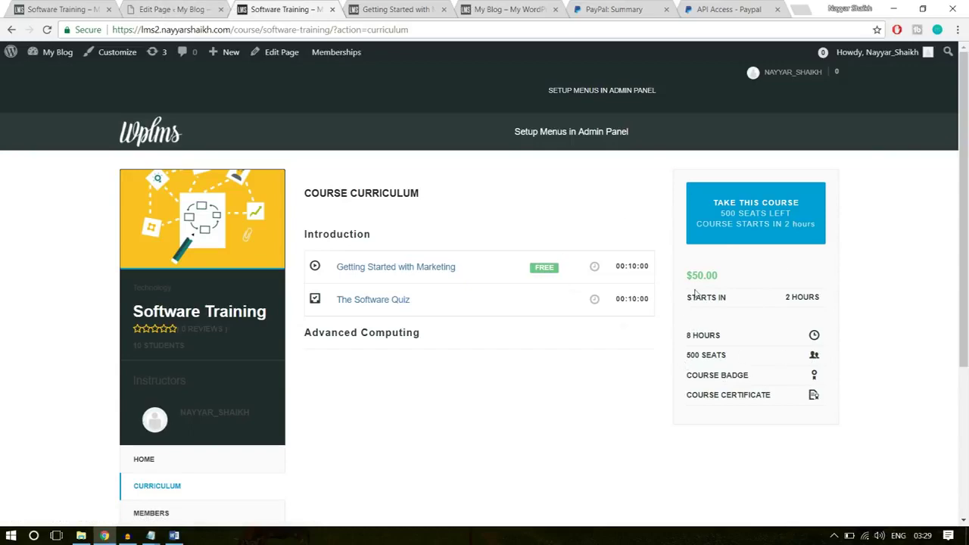
{"action": "left_click", "coordinate": [49, 7]}
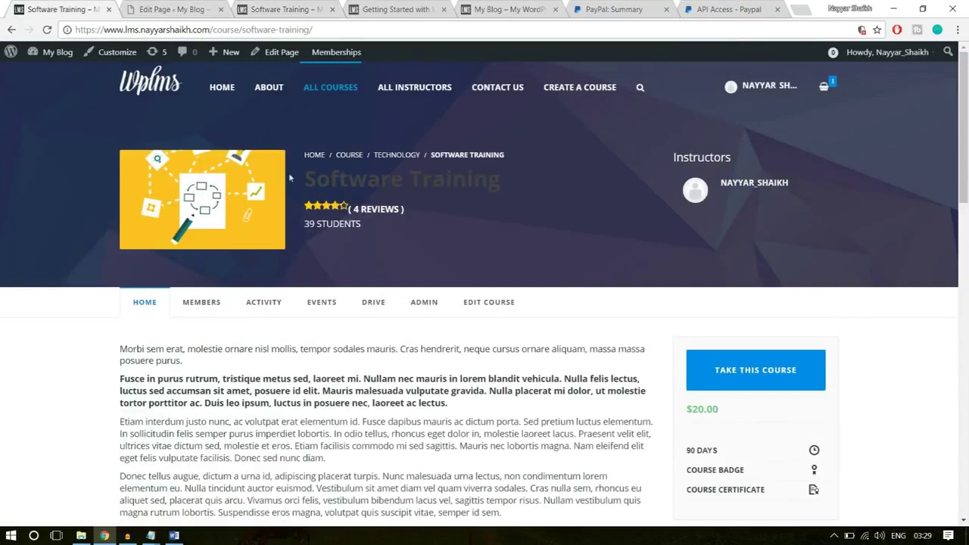
{"action": "key", "text": "ctrl+Tab"}
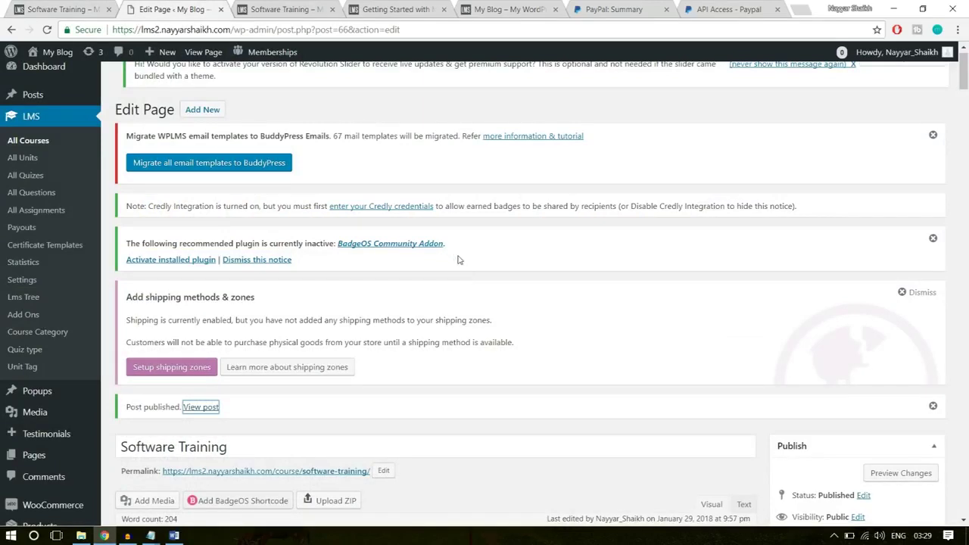
Open the site Customizer, briefly rechecking the course curriculum page
{"action": "mouse_move", "coordinate": [73, 71]}
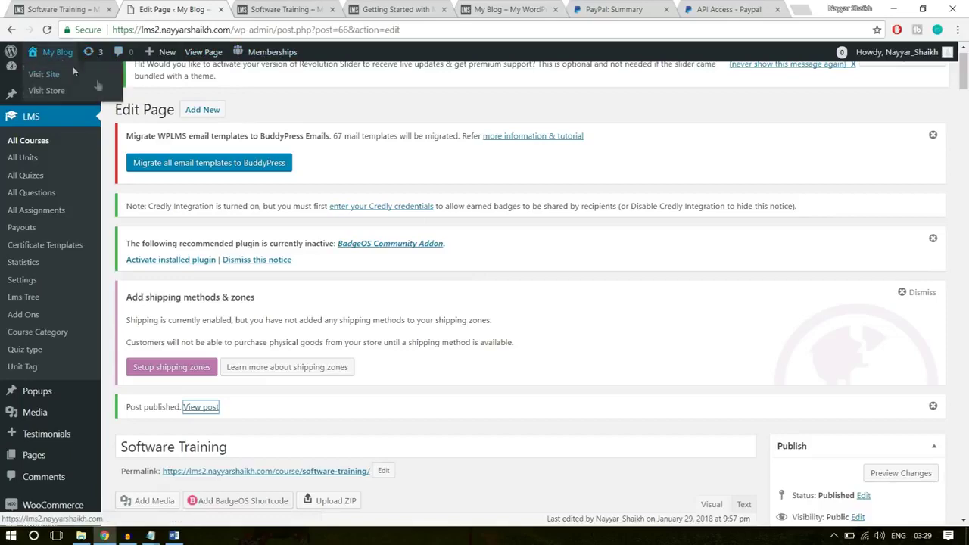
{"action": "scroll", "coordinate": [109, 224], "scroll_direction": "down", "scroll_amount": 5}
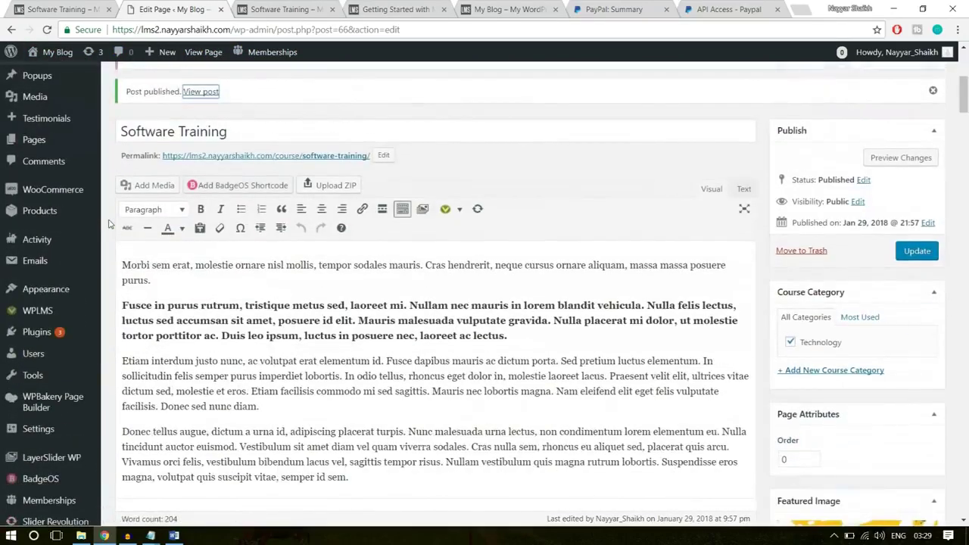
{"action": "mouse_move", "coordinate": [33, 294]}
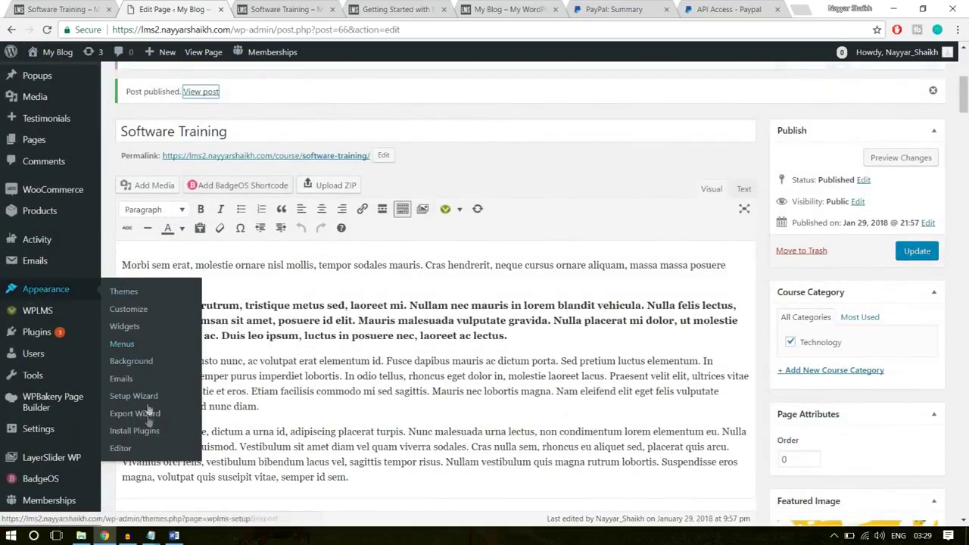
{"action": "left_click", "coordinate": [128, 311]}
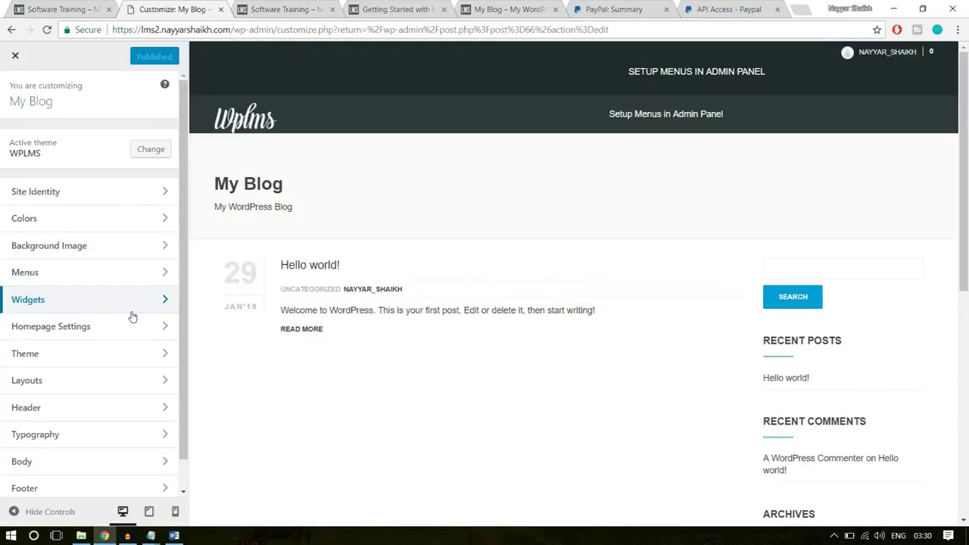
{"action": "left_click", "coordinate": [264, 8]}
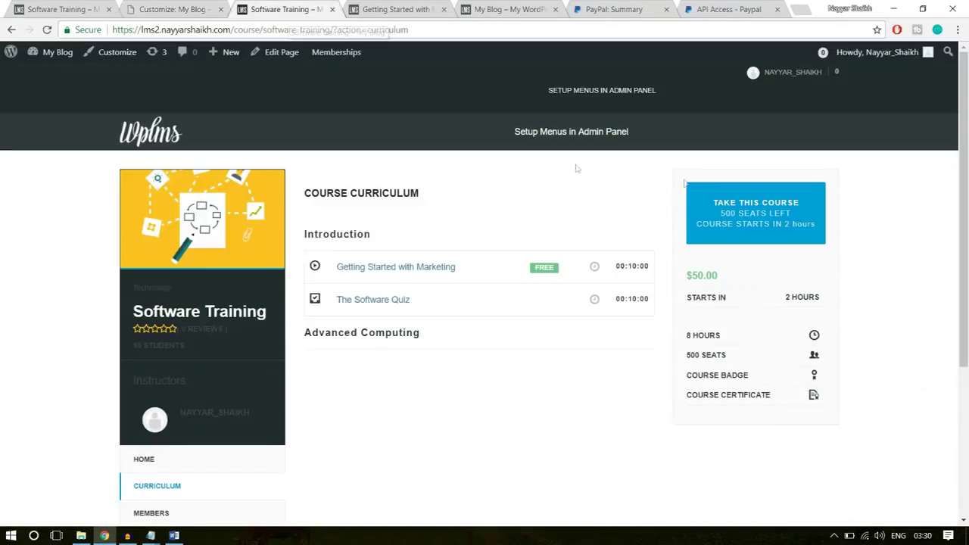
{"action": "left_click", "coordinate": [167, 7]}
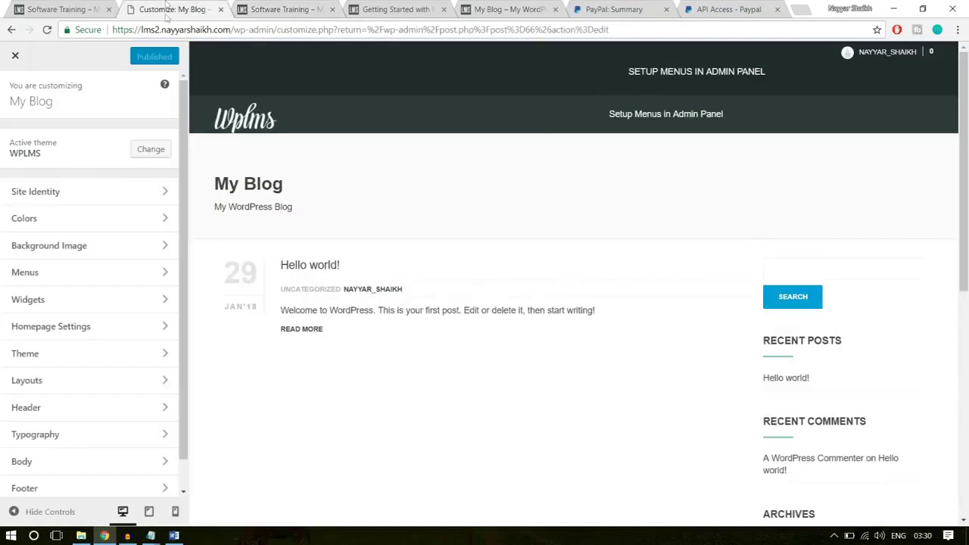
Set Header Style to Transparent and Login Style to FullScreen, and publish the change
{"action": "left_click", "coordinate": [91, 412]}
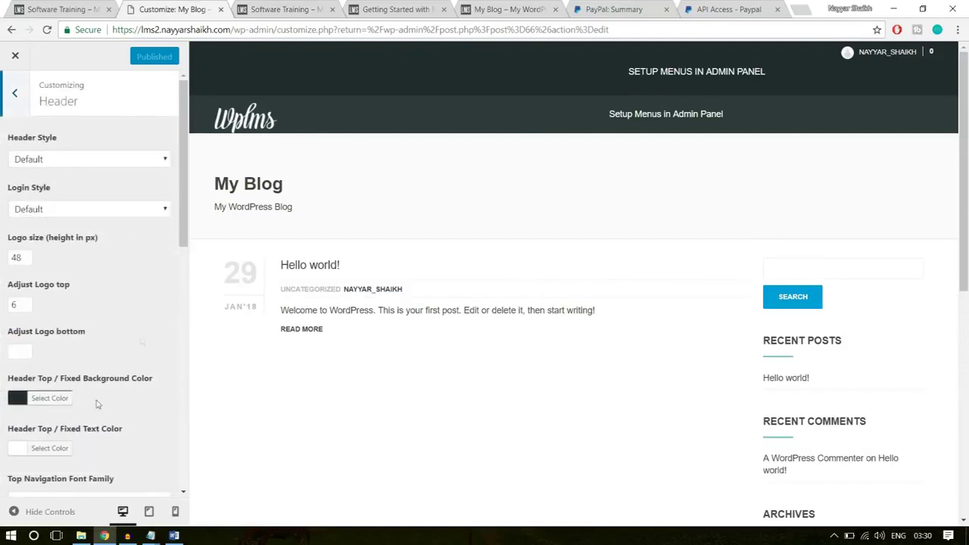
{"action": "left_click", "coordinate": [59, 160]}
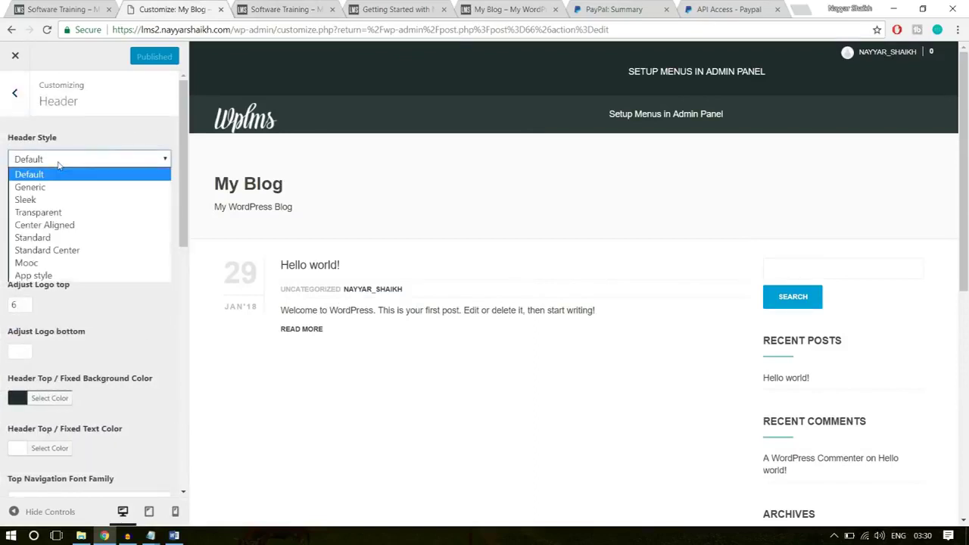
{"action": "left_click", "coordinate": [46, 212]}
{"action": "left_click", "coordinate": [76, 208]}
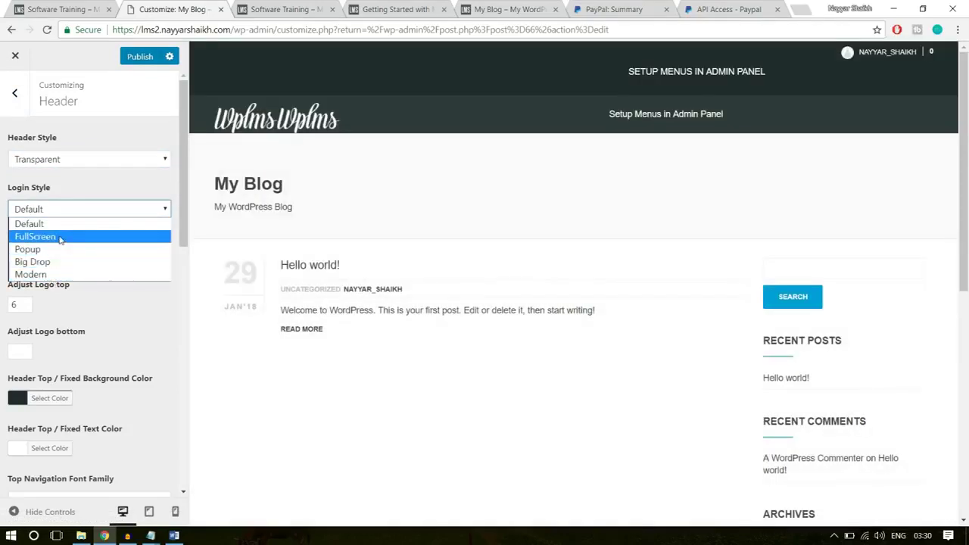
{"action": "left_click", "coordinate": [69, 237]}
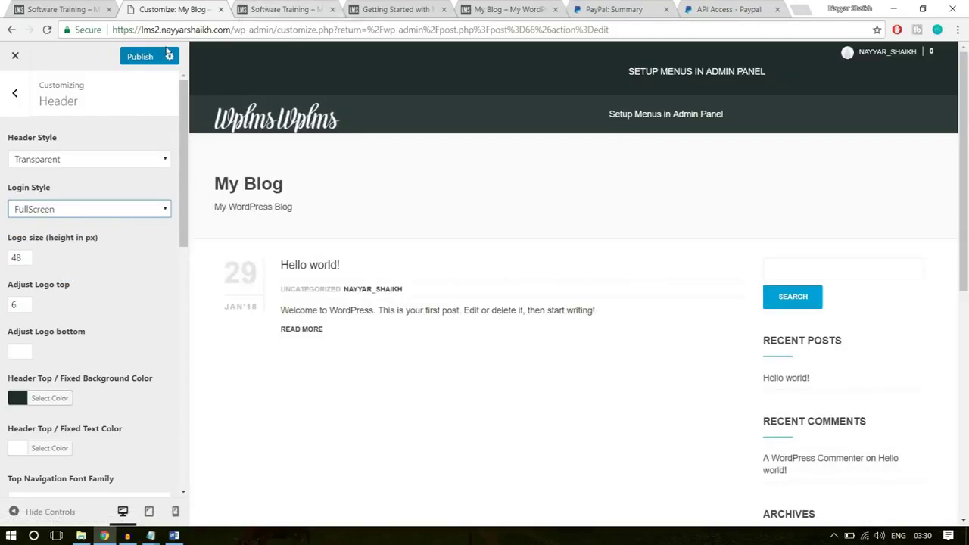
{"action": "left_click", "coordinate": [138, 57]}
Return to the main Customizer sections and bring up the Layouts settings
{"action": "left_click", "coordinate": [15, 93]}
{"action": "scroll", "coordinate": [124, 303], "scroll_direction": "down", "scroll_amount": 1}
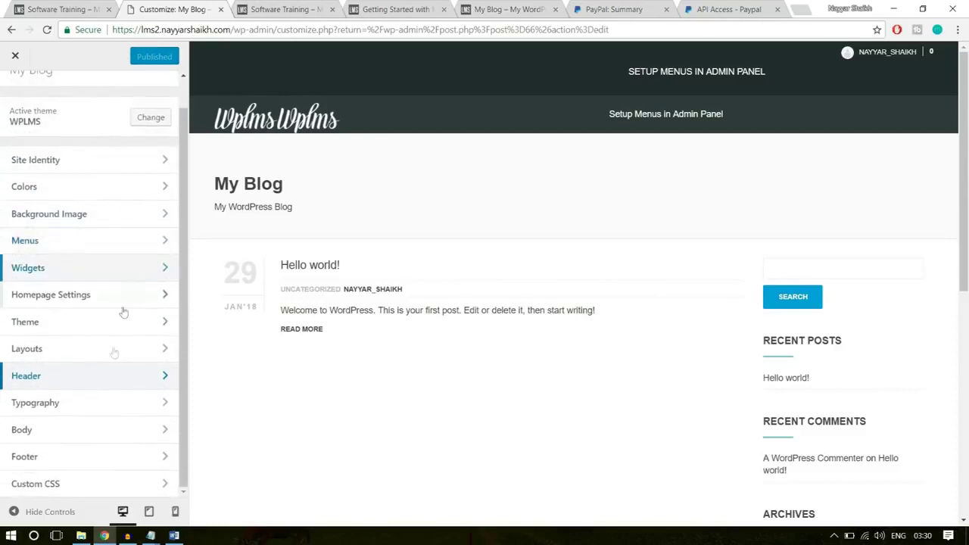
{"action": "left_click", "coordinate": [57, 353]}
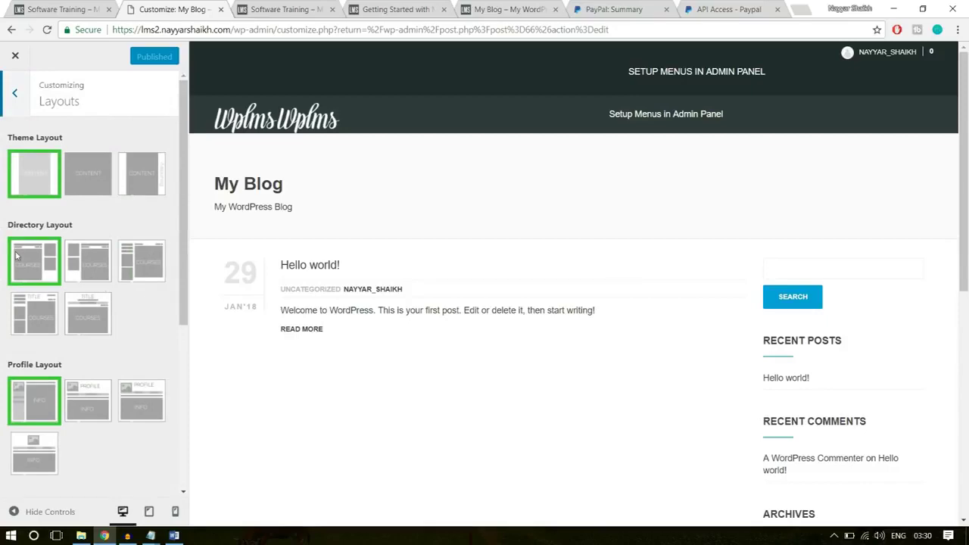
Choose the second Directory, Profile, Group and Course layouts and publish them
{"action": "left_click", "coordinate": [88, 251]}
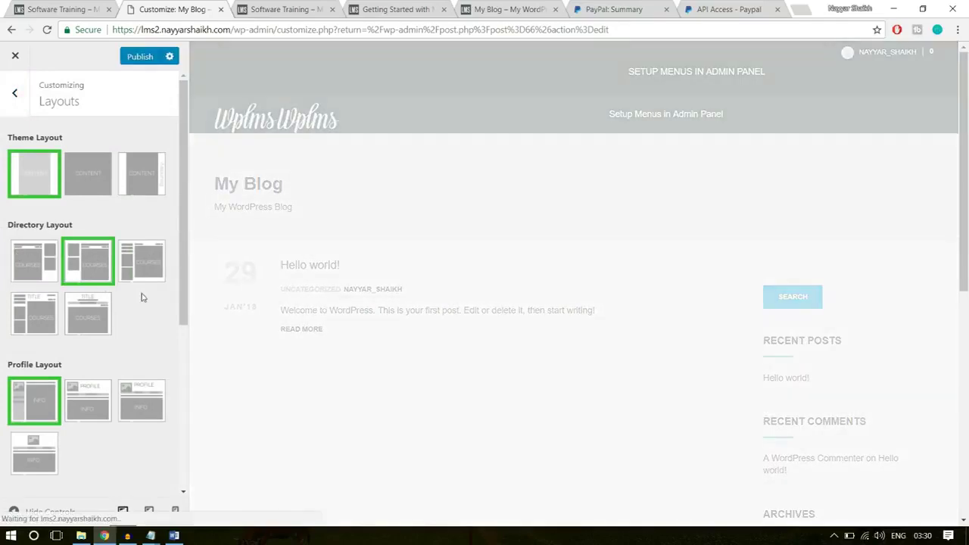
{"action": "scroll", "coordinate": [141, 298], "scroll_direction": "down", "scroll_amount": 5}
{"action": "left_click", "coordinate": [93, 231]}
{"action": "scroll", "coordinate": [129, 250], "scroll_direction": "down", "scroll_amount": 1}
{"action": "left_click", "coordinate": [109, 276]}
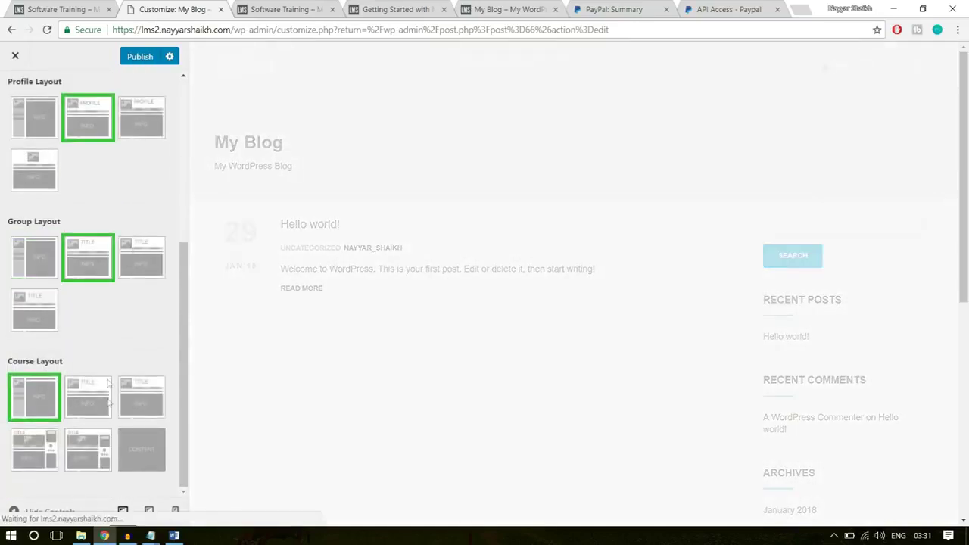
{"action": "left_click", "coordinate": [286, 6]}
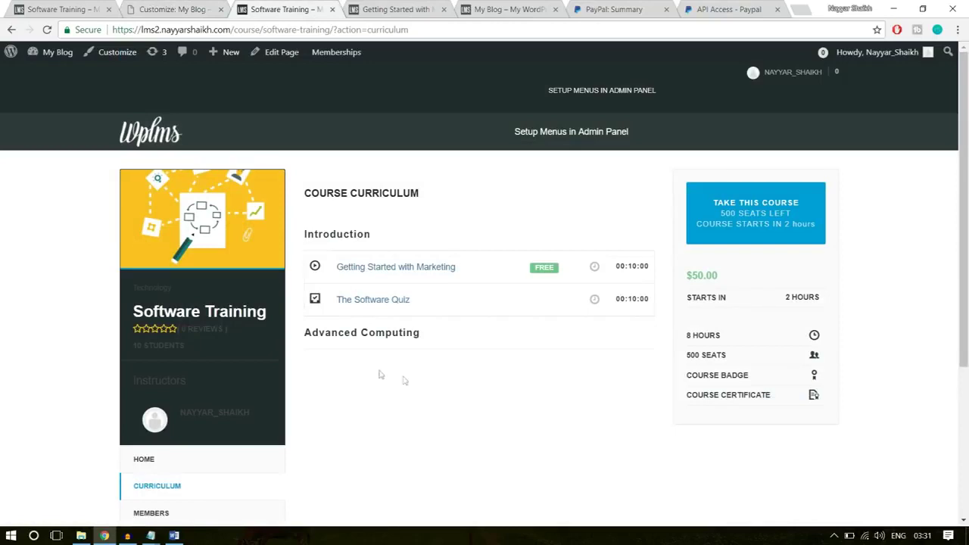
{"action": "left_click", "coordinate": [205, 9]}
{"action": "left_click", "coordinate": [97, 409]}
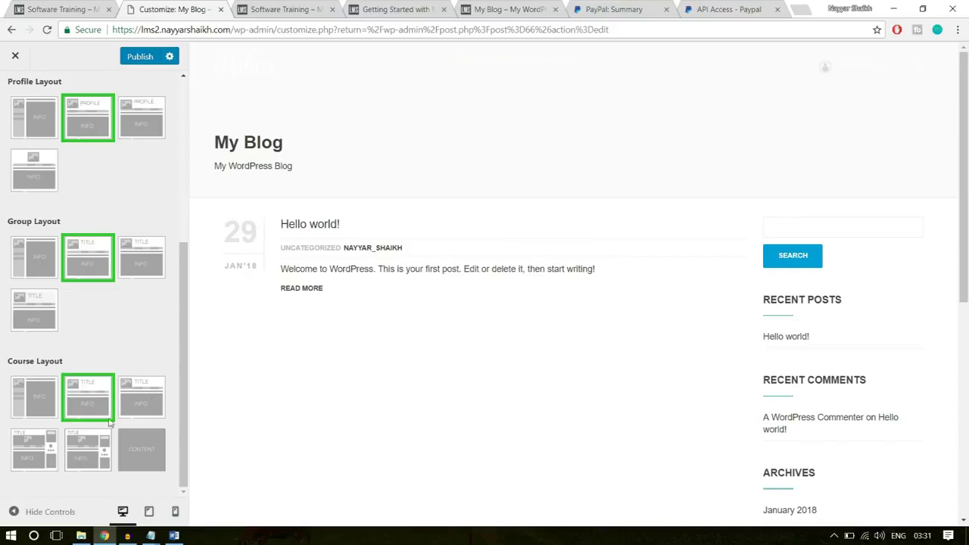
{"action": "scroll", "coordinate": [109, 423], "scroll_direction": "up", "scroll_amount": 4}
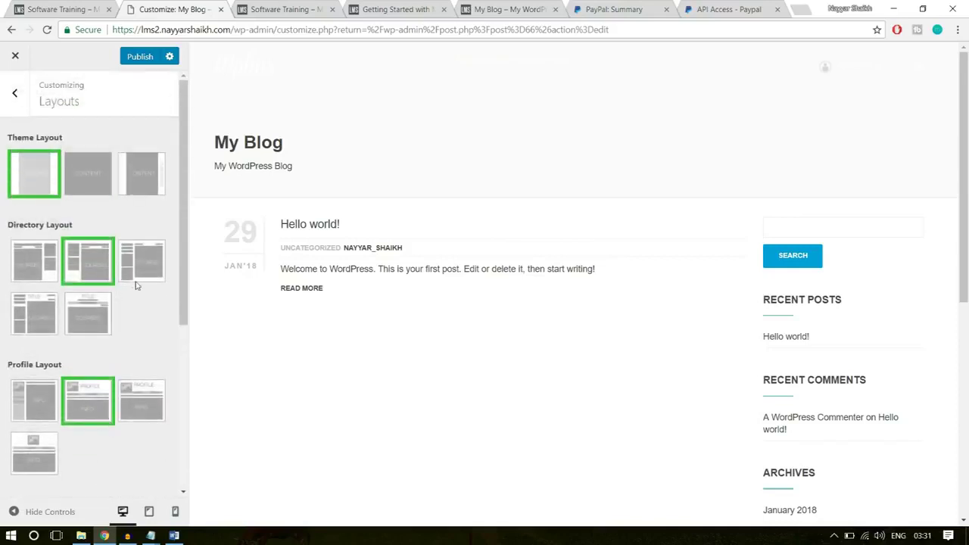
{"action": "scroll", "coordinate": [138, 298], "scroll_direction": "down", "scroll_amount": 4}
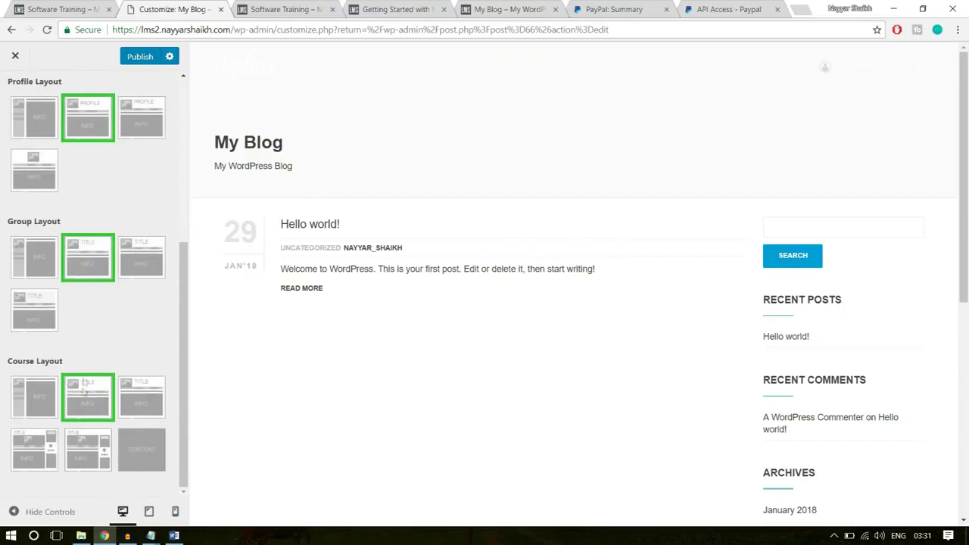
{"action": "left_click", "coordinate": [127, 57]}
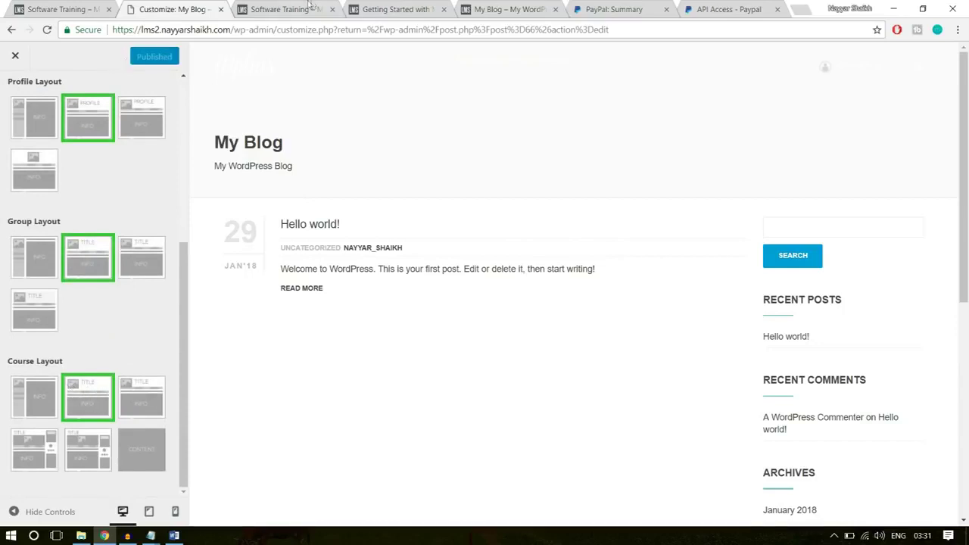
Reload the Software Training course page to see the new layouts
{"action": "left_click", "coordinate": [284, 9]}
{"action": "left_click", "coordinate": [301, 30]}
{"action": "key", "text": "Return"}
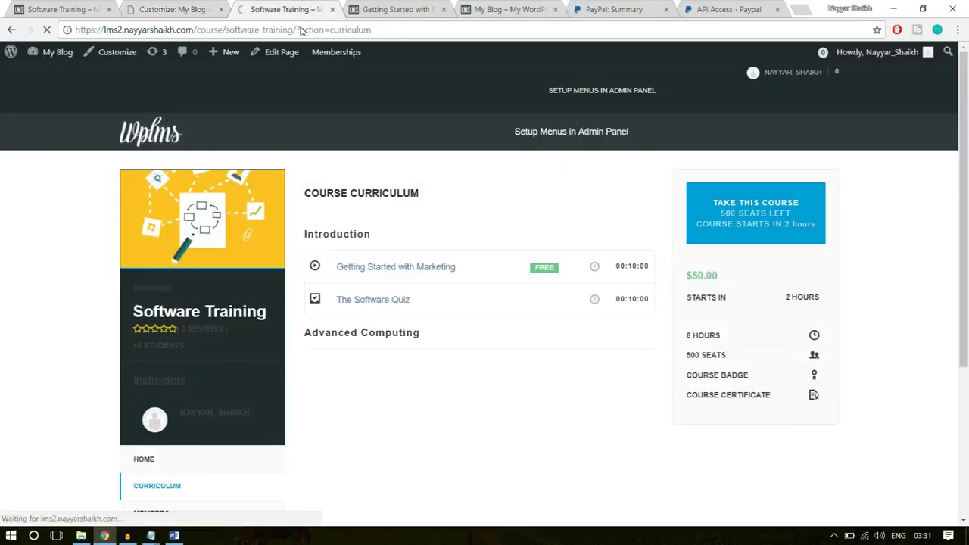
Show the course's home description and compare it with the demo and second site's course pages
{"action": "scroll", "coordinate": [944, 255], "scroll_direction": "down", "scroll_amount": 2}
{"action": "scroll", "coordinate": [944, 255], "scroll_direction": "up", "scroll_amount": 2}
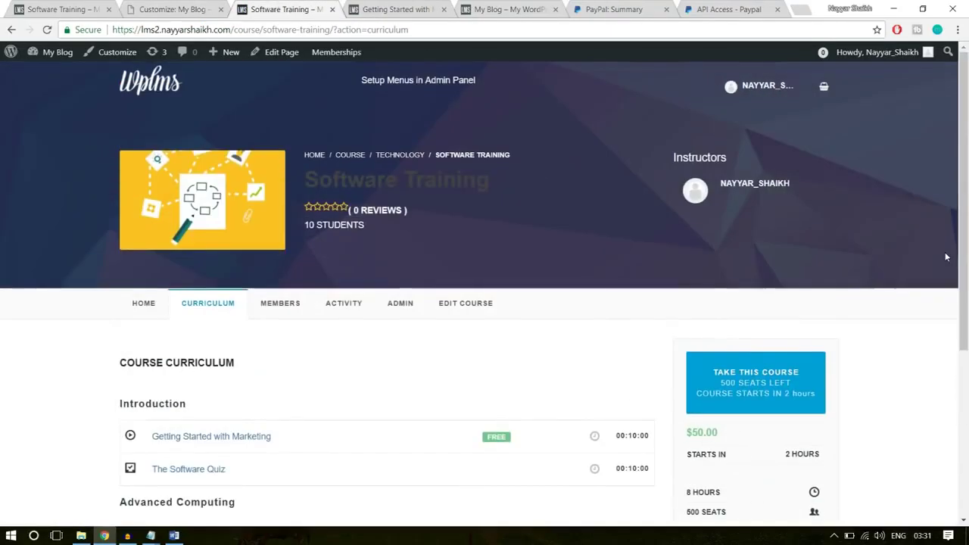
{"action": "left_click", "coordinate": [138, 311]}
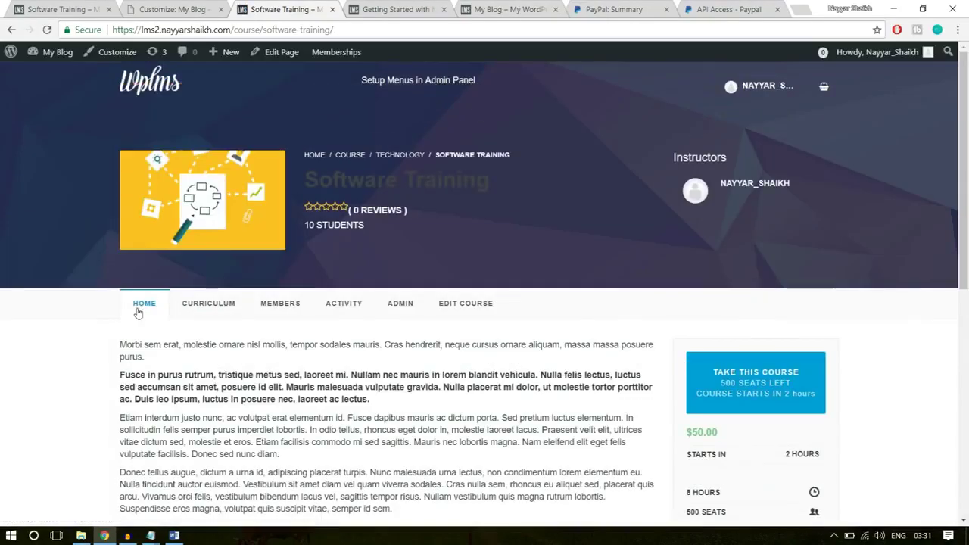
{"action": "left_click", "coordinate": [54, 6]}
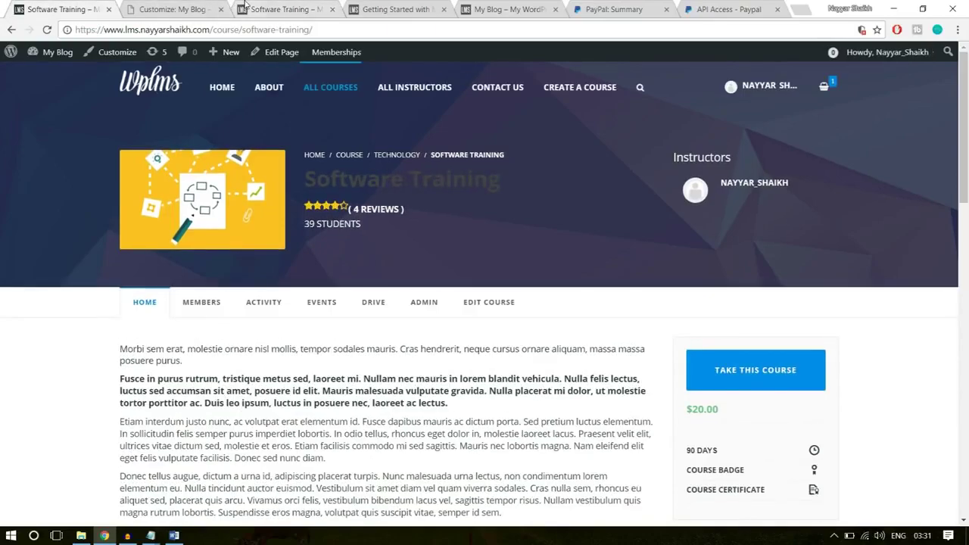
{"action": "scroll", "coordinate": [909, 284], "scroll_direction": "down", "scroll_amount": 4}
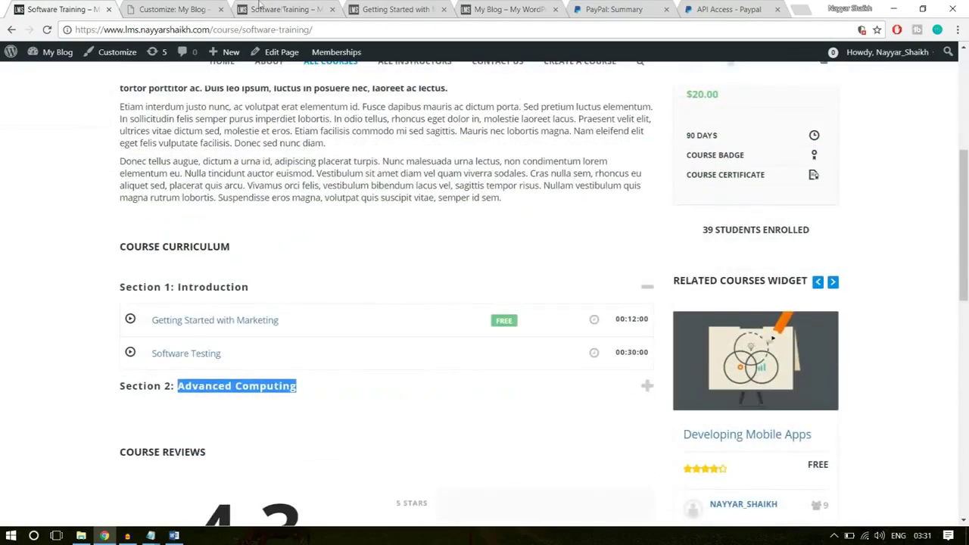
{"action": "left_click", "coordinate": [283, 10]}
{"action": "scroll", "coordinate": [485, 218], "scroll_direction": "down", "scroll_amount": 4}
{"action": "scroll", "coordinate": [447, 238], "scroll_direction": "up", "scroll_amount": 2}
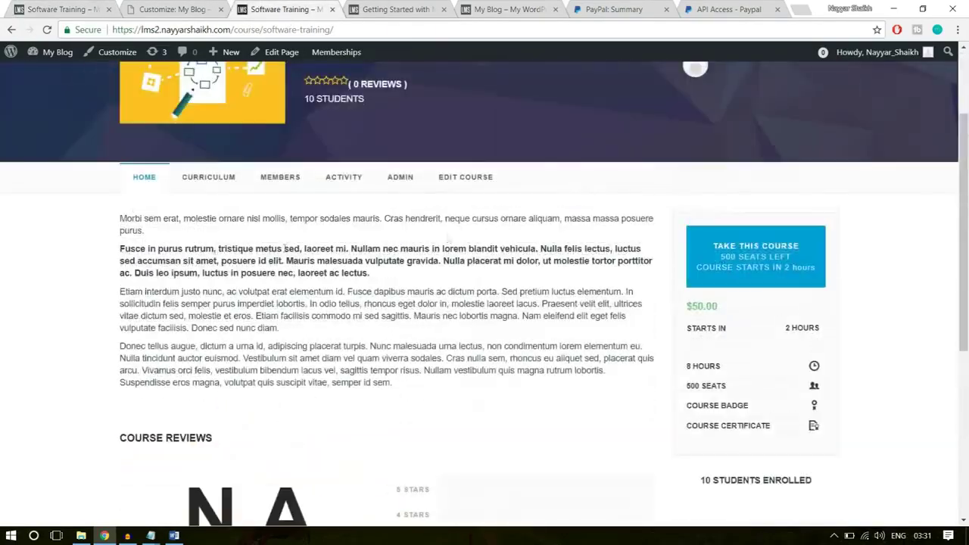
{"action": "scroll", "coordinate": [448, 239], "scroll_direction": "down", "scroll_amount": 1}
{"action": "left_click_drag", "start_coordinate": [114, 333], "coordinate": [424, 355]}
{"action": "left_click", "coordinate": [467, 357]}
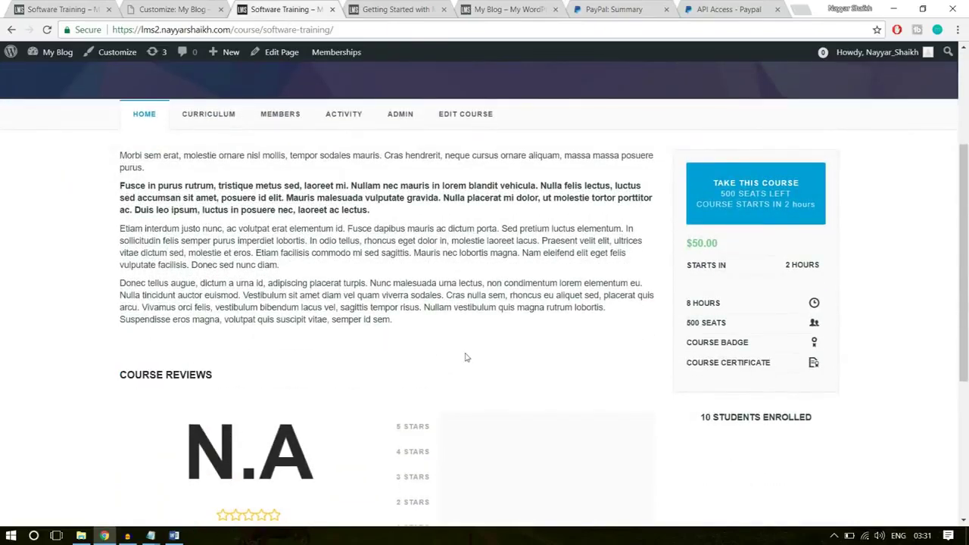
{"action": "scroll", "coordinate": [240, 349], "scroll_direction": "down", "scroll_amount": 1}
Finish comparing the Software Training pages, then close the blog Customizer to reach the editor
{"action": "left_click", "coordinate": [69, 7]}
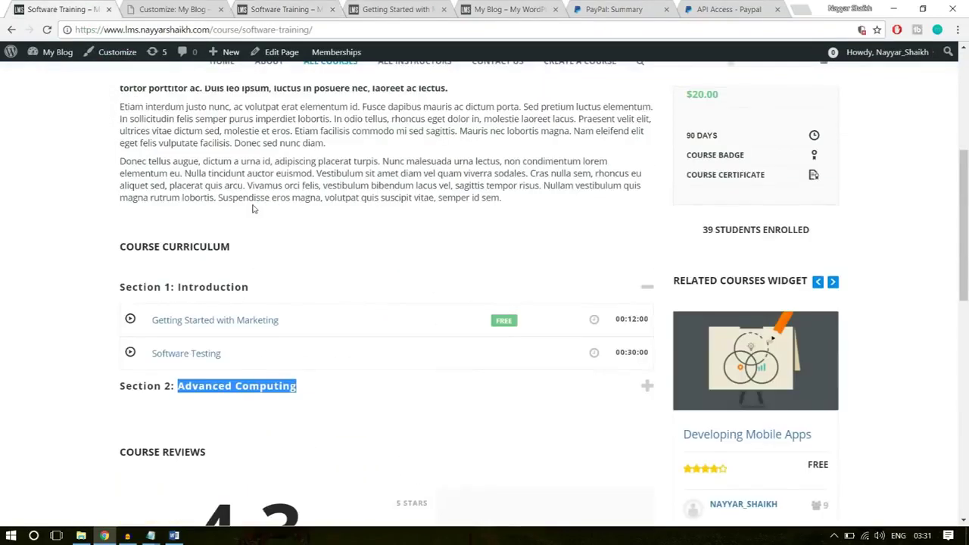
{"action": "scroll", "coordinate": [254, 209], "scroll_direction": "up", "scroll_amount": 4}
{"action": "scroll", "coordinate": [389, 258], "scroll_direction": "down", "scroll_amount": 1}
{"action": "left_click_drag", "start_coordinate": [421, 387], "coordinate": [101, 197]}
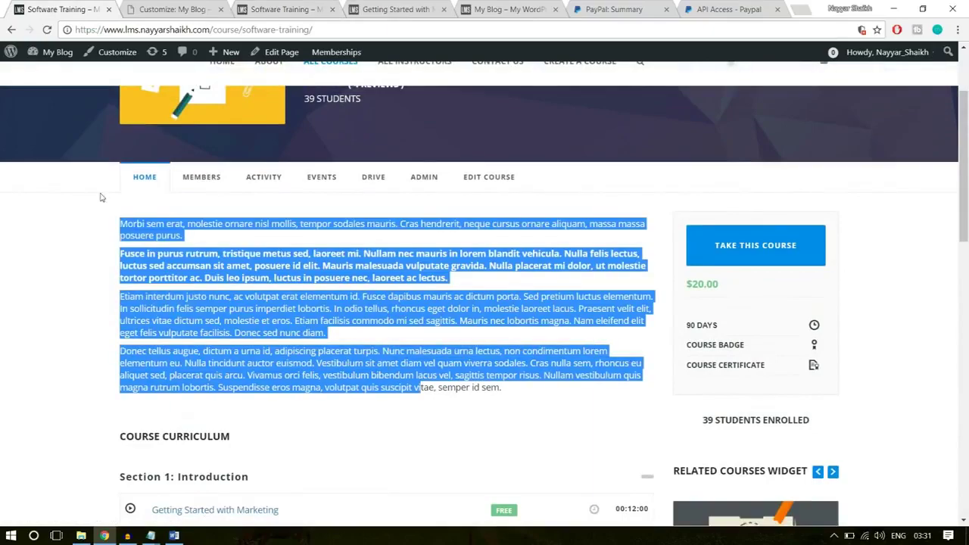
{"action": "scroll", "coordinate": [204, 310], "scroll_direction": "down", "scroll_amount": 4}
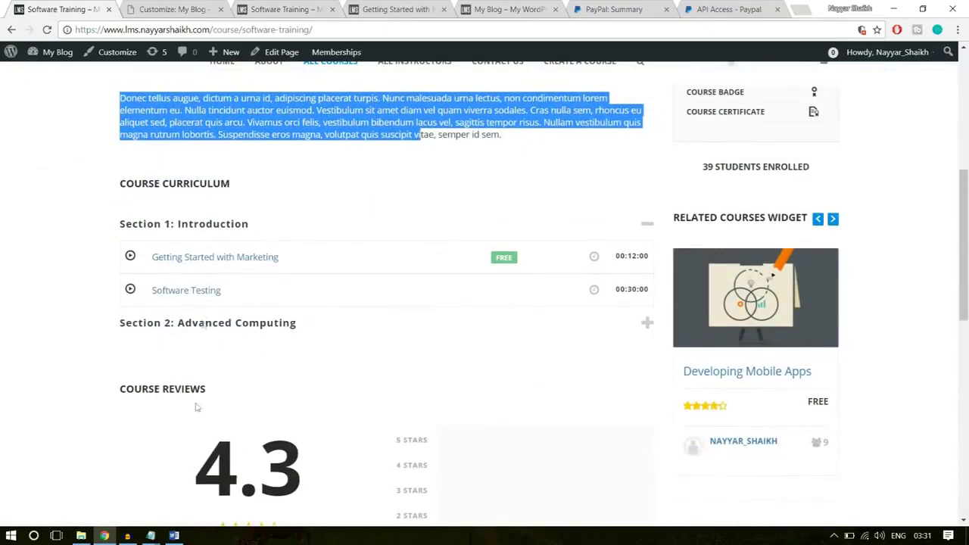
{"action": "left_click", "coordinate": [192, 6]}
{"action": "left_click", "coordinate": [241, 7]}
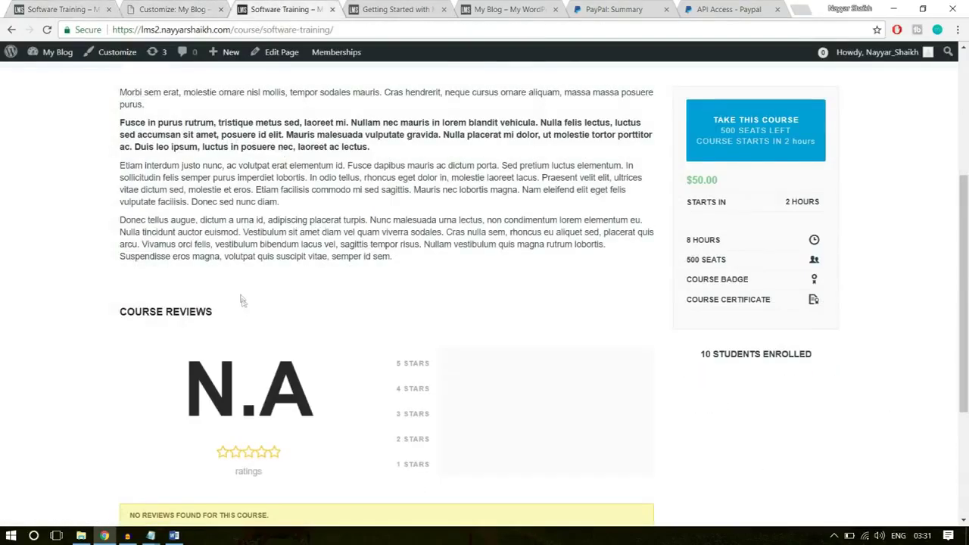
{"action": "scroll", "coordinate": [241, 301], "scroll_direction": "up", "scroll_amount": 2}
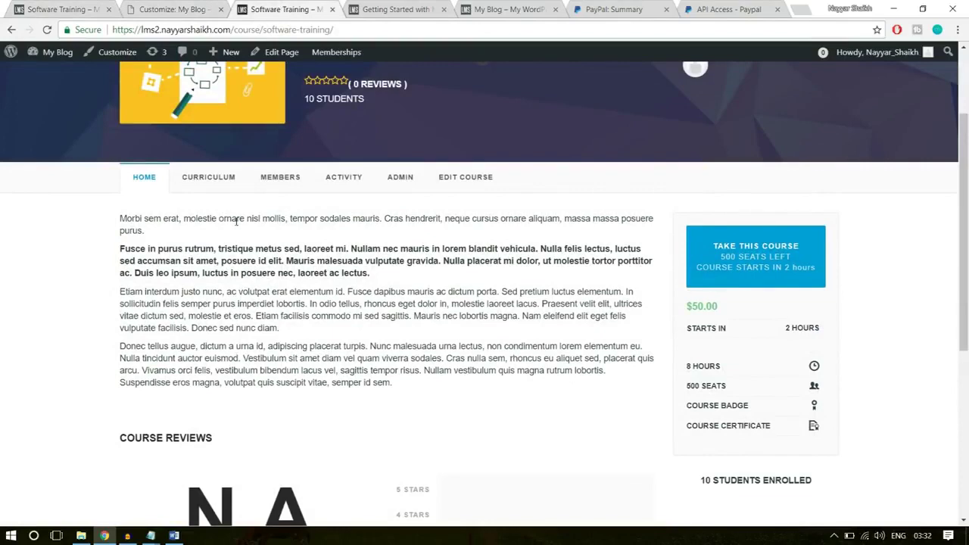
{"action": "left_click", "coordinate": [172, 7]}
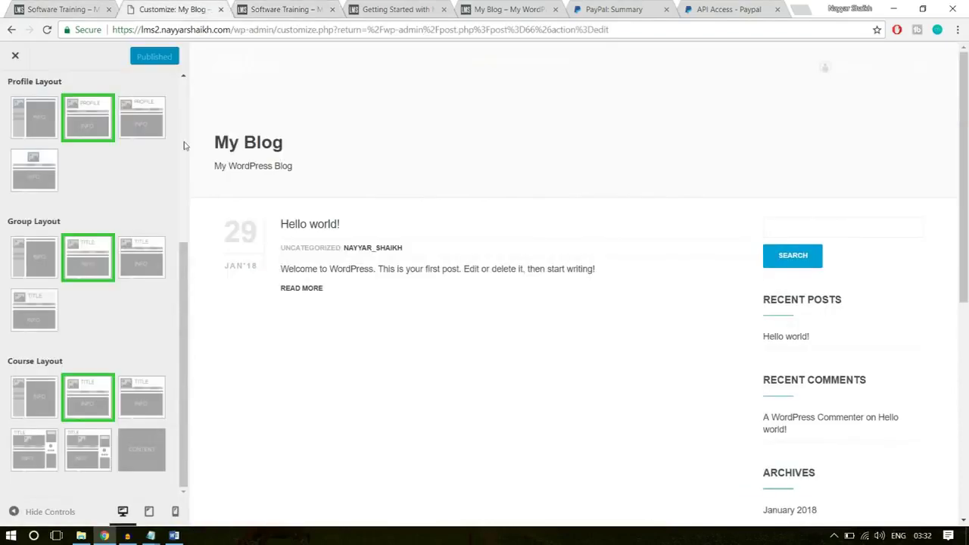
{"action": "left_click", "coordinate": [14, 58]}
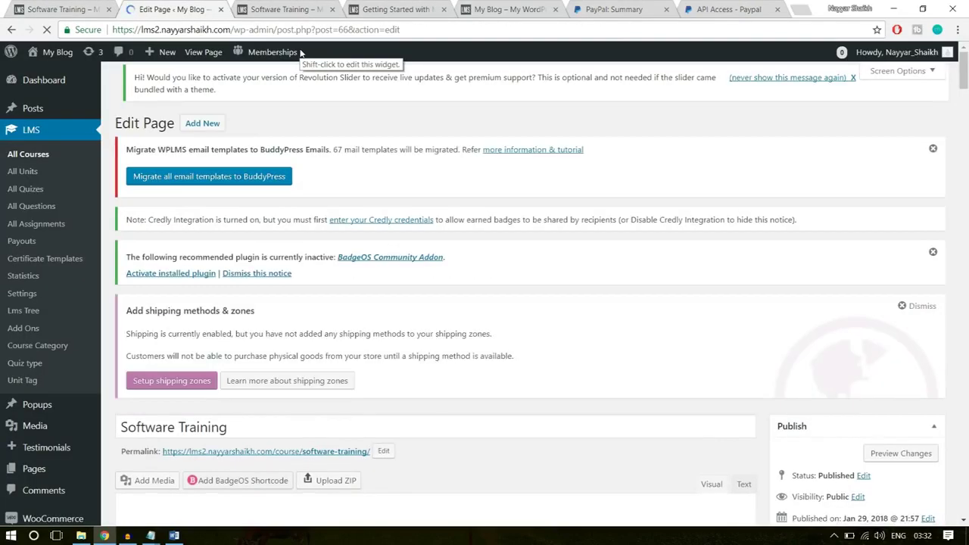
Glance at the live Software Training page, then open WPLMS Course Manager settings from the editor
{"action": "left_click", "coordinate": [300, 29]}
{"action": "left_click", "coordinate": [296, 6]}
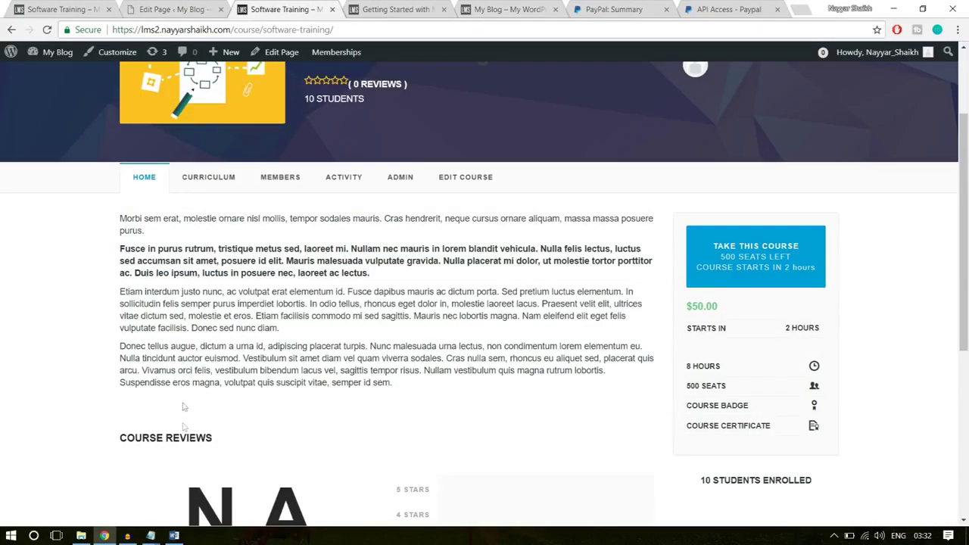
{"action": "scroll", "coordinate": [250, 340], "scroll_direction": "down", "scroll_amount": 2}
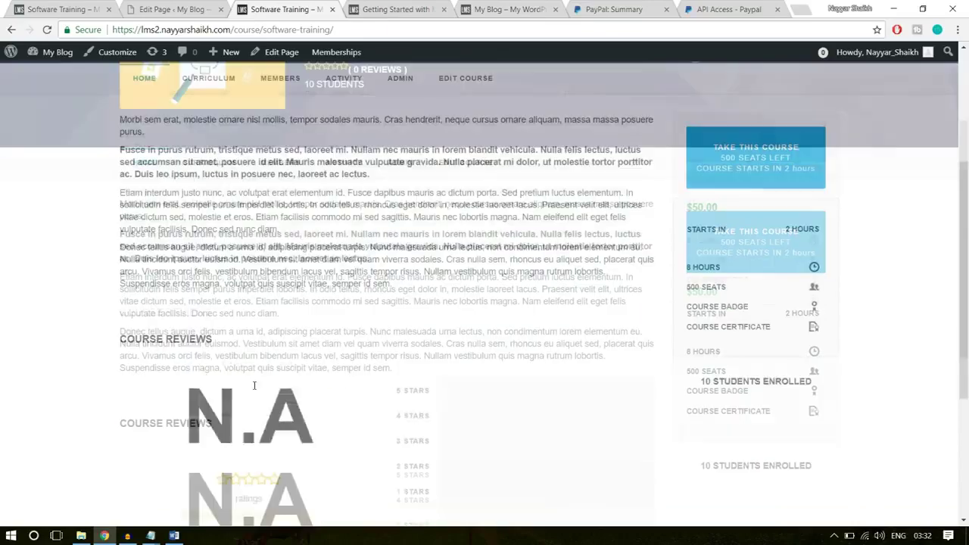
{"action": "left_click", "coordinate": [157, 7]}
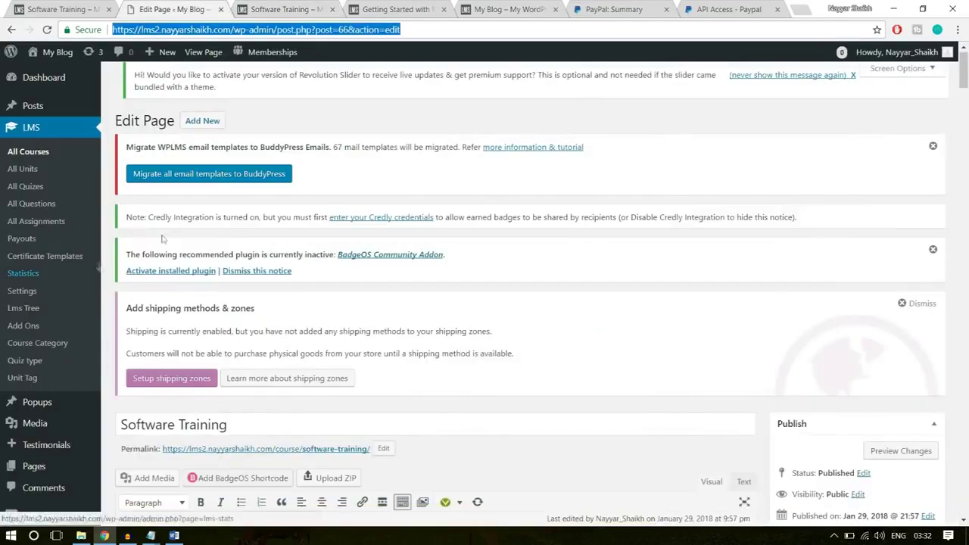
{"action": "scroll", "coordinate": [59, 298], "scroll_direction": "down", "scroll_amount": 3}
{"action": "scroll", "coordinate": [59, 299], "scroll_direction": "down", "scroll_amount": 3}
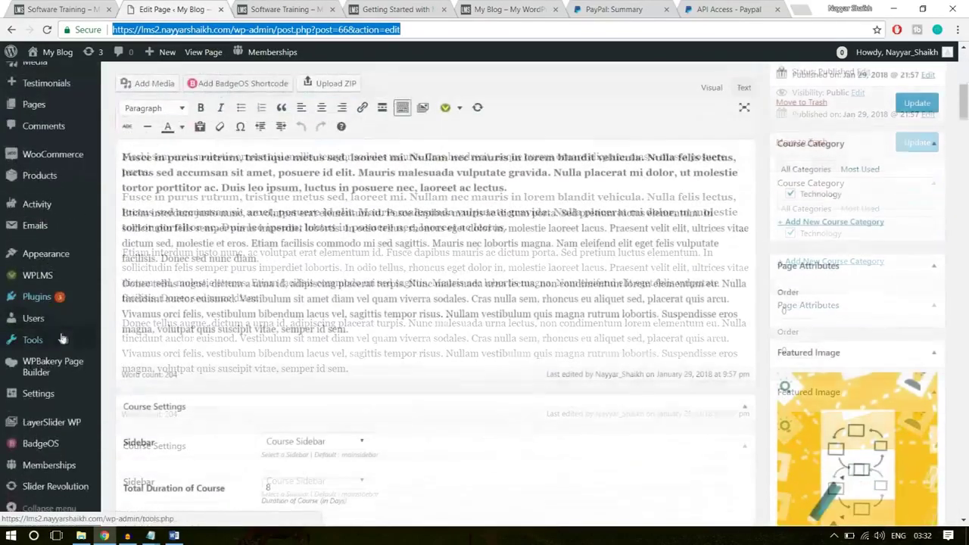
{"action": "mouse_move", "coordinate": [32, 279]}
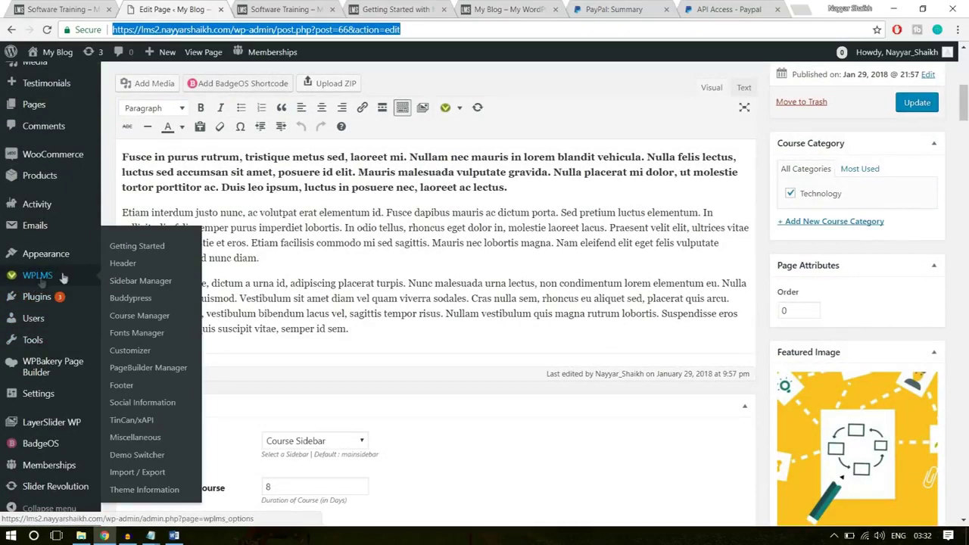
{"action": "left_click", "coordinate": [132, 304]}
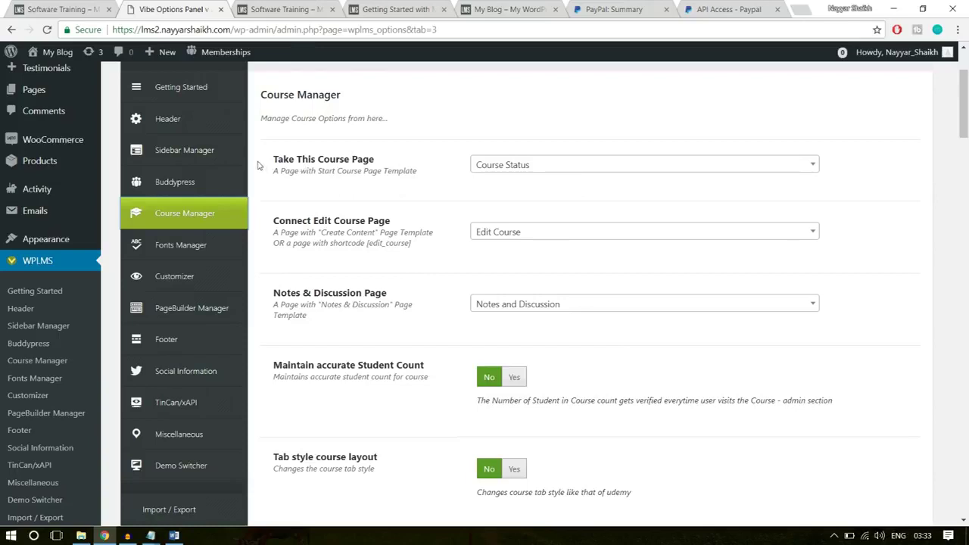
Turn on Maintain accurate Student Count and the tab style course layout
{"action": "left_click_drag", "start_coordinate": [274, 159], "coordinate": [362, 161]}
{"action": "left_click", "coordinate": [395, 167]}
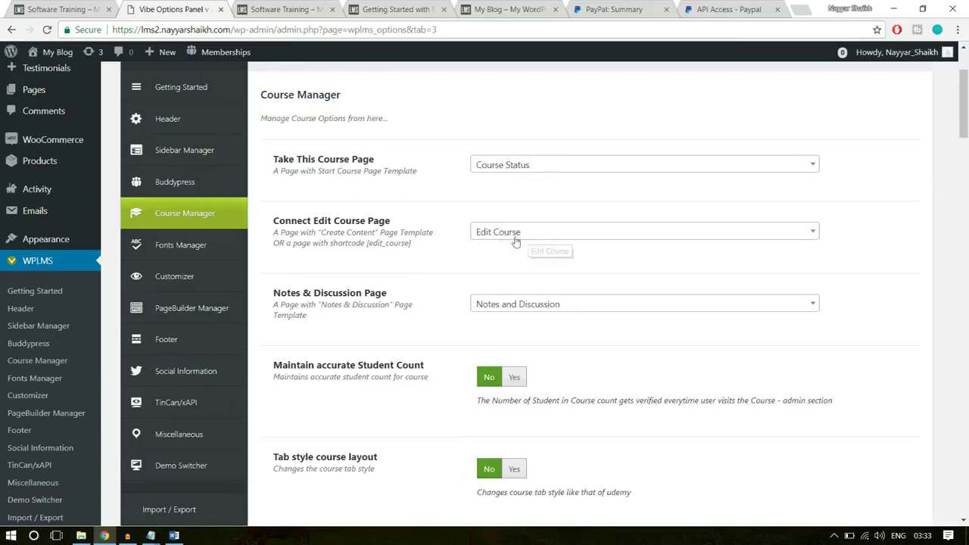
{"action": "left_click_drag", "start_coordinate": [272, 221], "coordinate": [396, 226]}
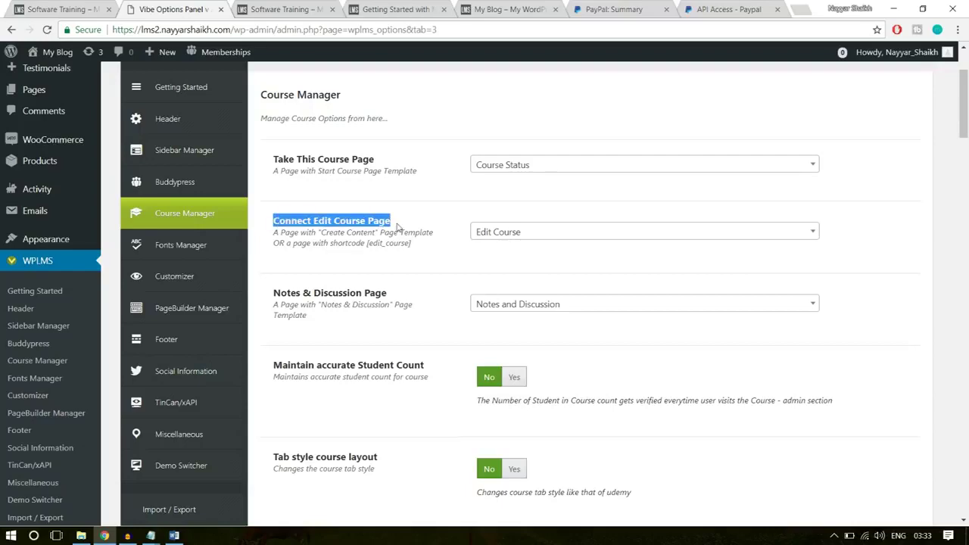
{"action": "left_click", "coordinate": [544, 276]}
{"action": "scroll", "coordinate": [583, 267], "scroll_direction": "down", "scroll_amount": 3}
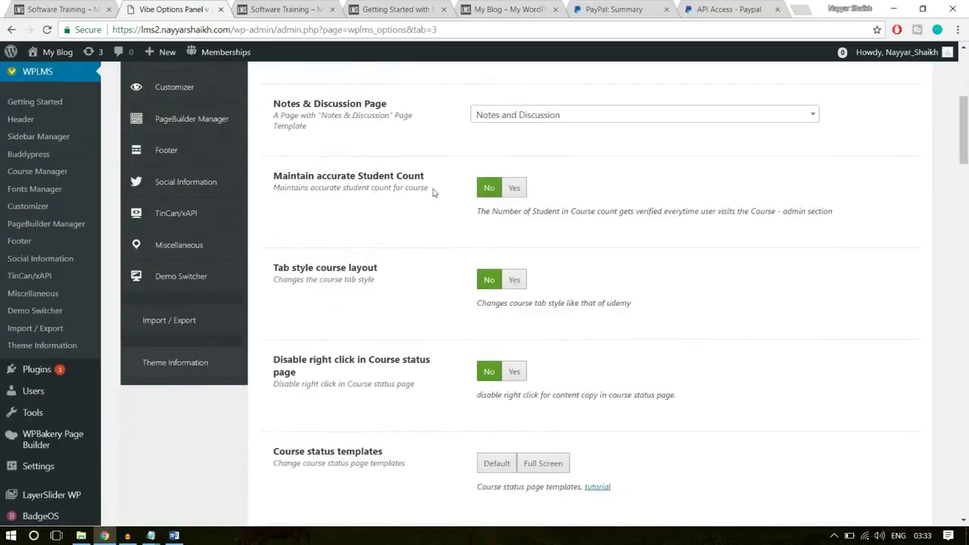
{"action": "left_click", "coordinate": [514, 188]}
{"action": "scroll", "coordinate": [606, 220], "scroll_direction": "up", "scroll_amount": 1}
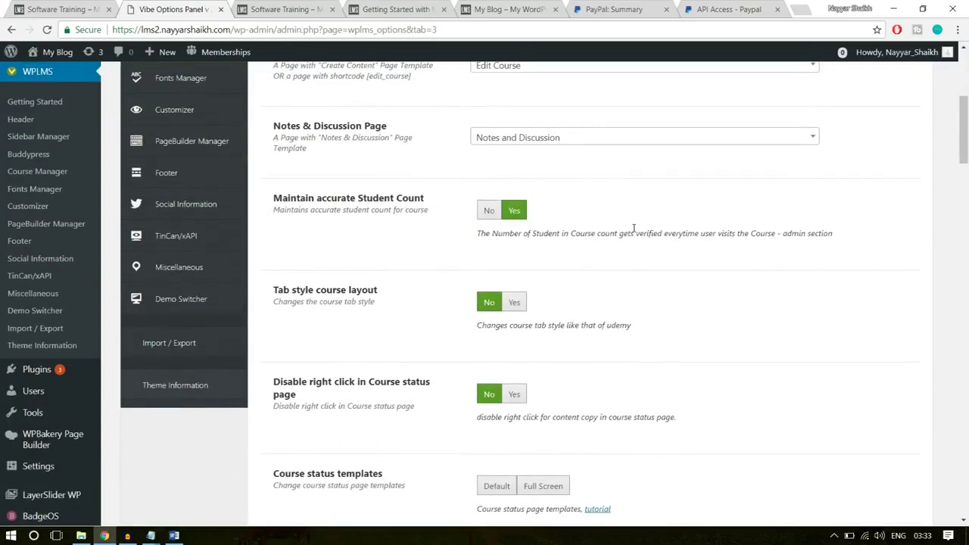
{"action": "scroll", "coordinate": [634, 228], "scroll_direction": "down", "scroll_amount": 1}
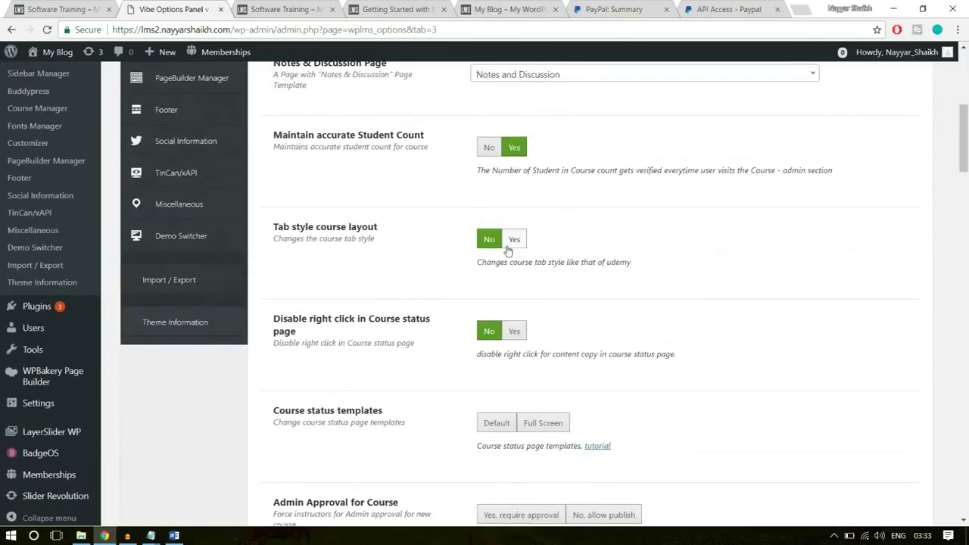
{"action": "left_click", "coordinate": [515, 241]}
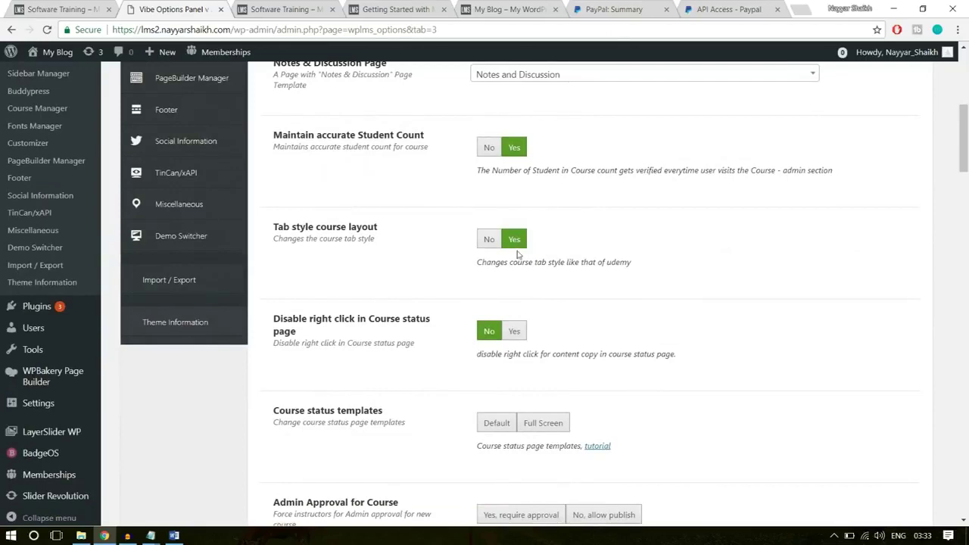
Set course status templates to Full Screen and require admin approval for new courses
{"action": "left_click", "coordinate": [292, 7]}
{"action": "left_click", "coordinate": [173, 9]}
{"action": "scroll", "coordinate": [794, 273], "scroll_direction": "down", "scroll_amount": 1}
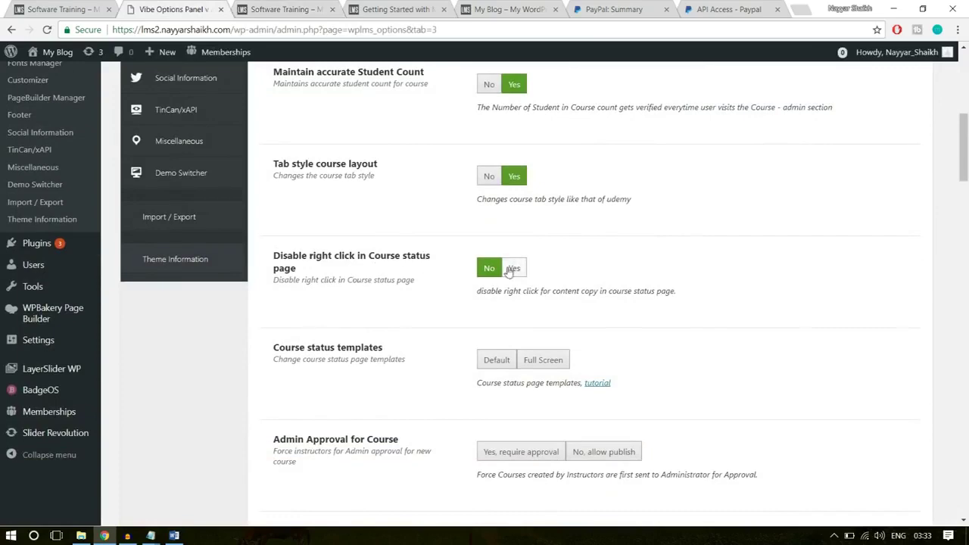
{"action": "scroll", "coordinate": [725, 285], "scroll_direction": "down", "scroll_amount": 2}
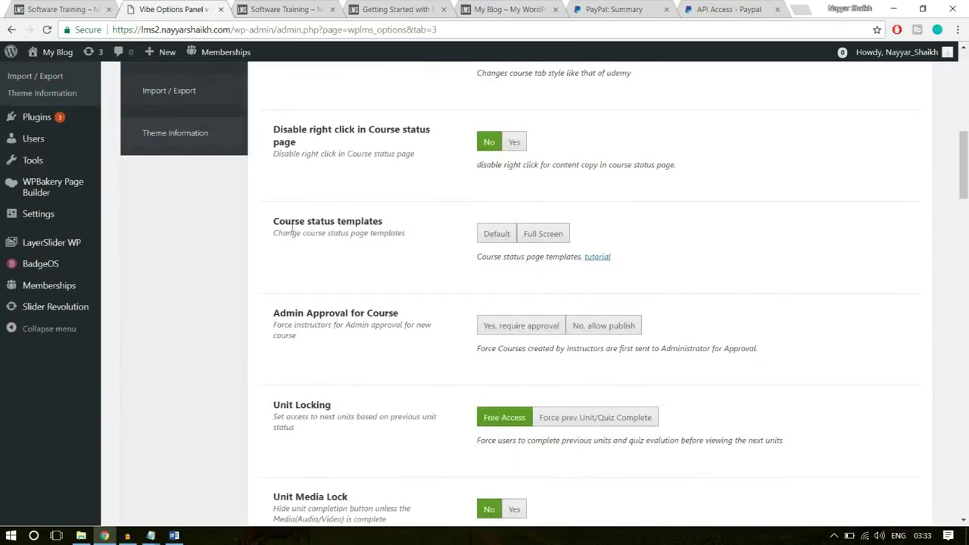
{"action": "left_click", "coordinate": [533, 234]}
{"action": "scroll", "coordinate": [726, 259], "scroll_direction": "down", "scroll_amount": 1}
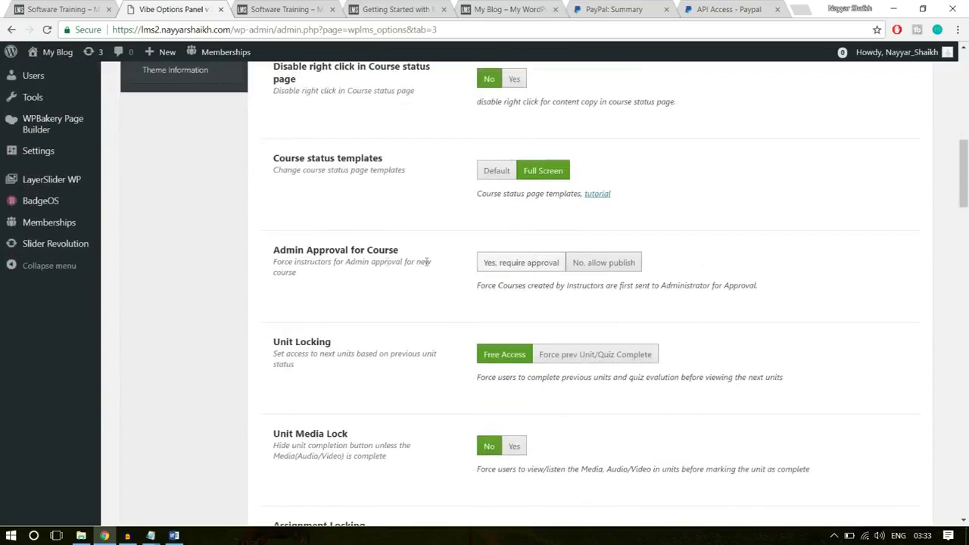
{"action": "left_click", "coordinate": [518, 270]}
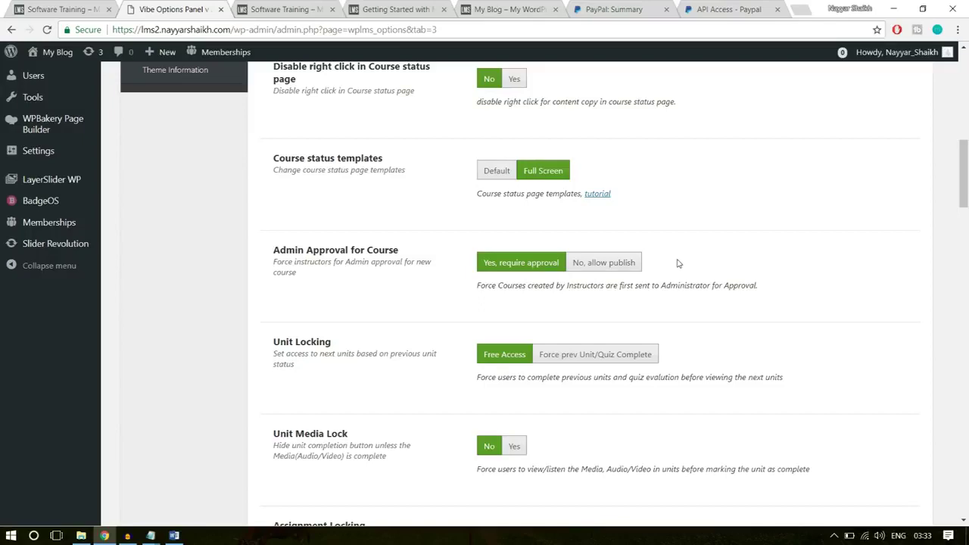
Choose the third Default course block style
{"action": "scroll", "coordinate": [784, 262], "scroll_direction": "down", "scroll_amount": 7}
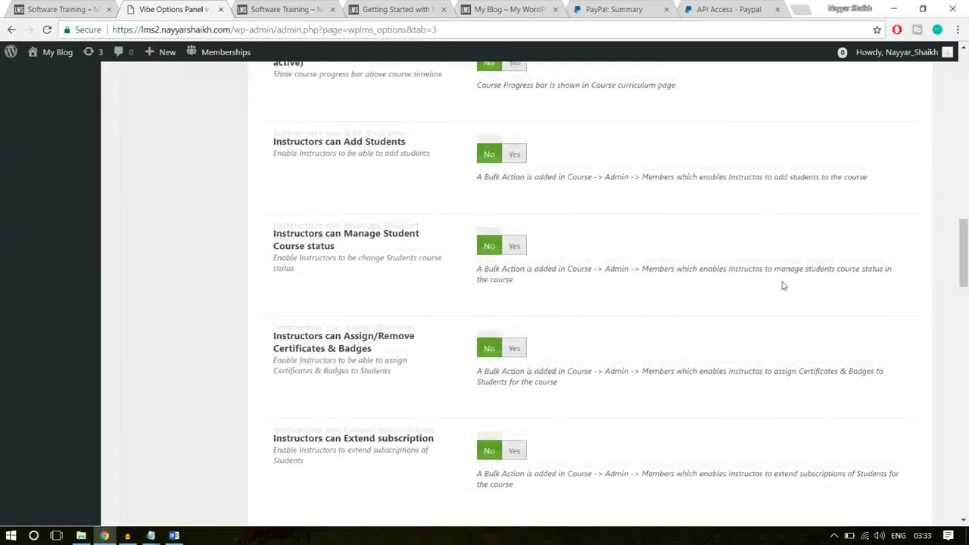
{"action": "scroll", "coordinate": [784, 286], "scroll_direction": "down", "scroll_amount": 20}
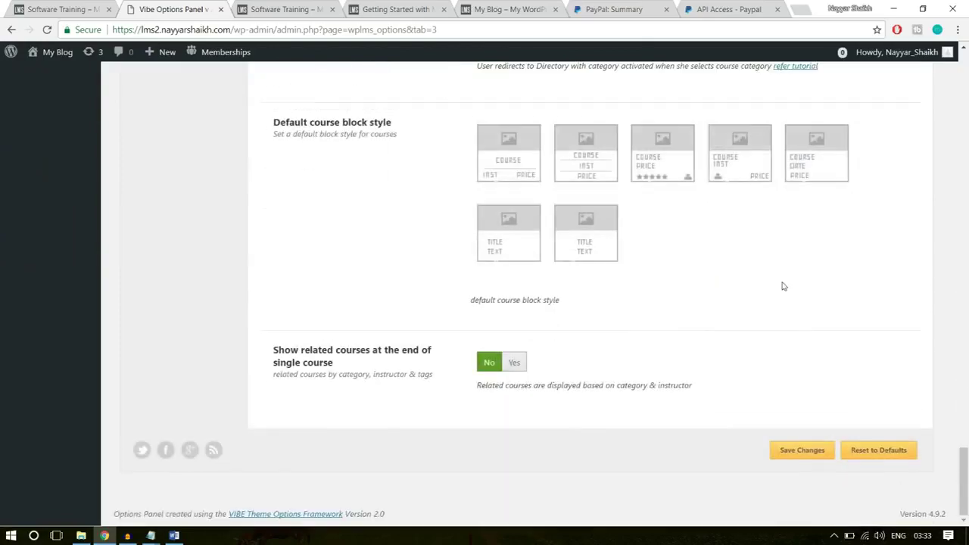
{"action": "scroll", "coordinate": [811, 308], "scroll_direction": "up", "scroll_amount": 3}
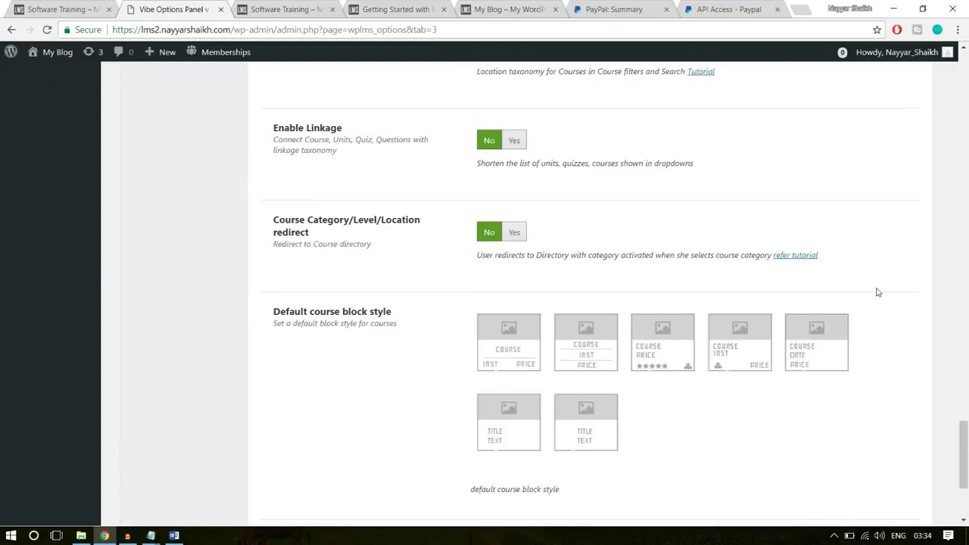
{"action": "scroll", "coordinate": [878, 292], "scroll_direction": "up", "scroll_amount": 15}
{"action": "scroll", "coordinate": [878, 292], "scroll_direction": "up", "scroll_amount": 10}
{"action": "scroll", "coordinate": [878, 292], "scroll_direction": "down", "scroll_amount": 5}
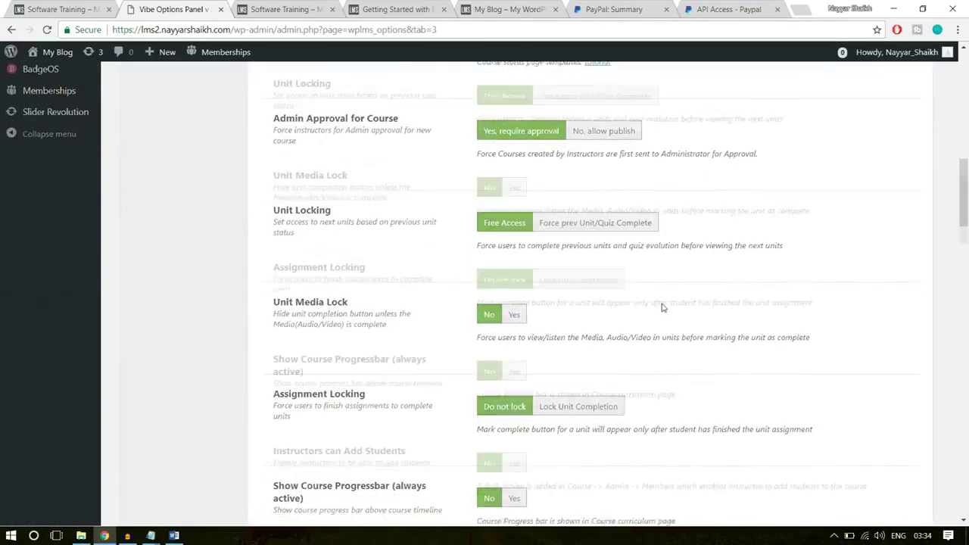
{"action": "scroll", "coordinate": [662, 308], "scroll_direction": "down", "scroll_amount": 20}
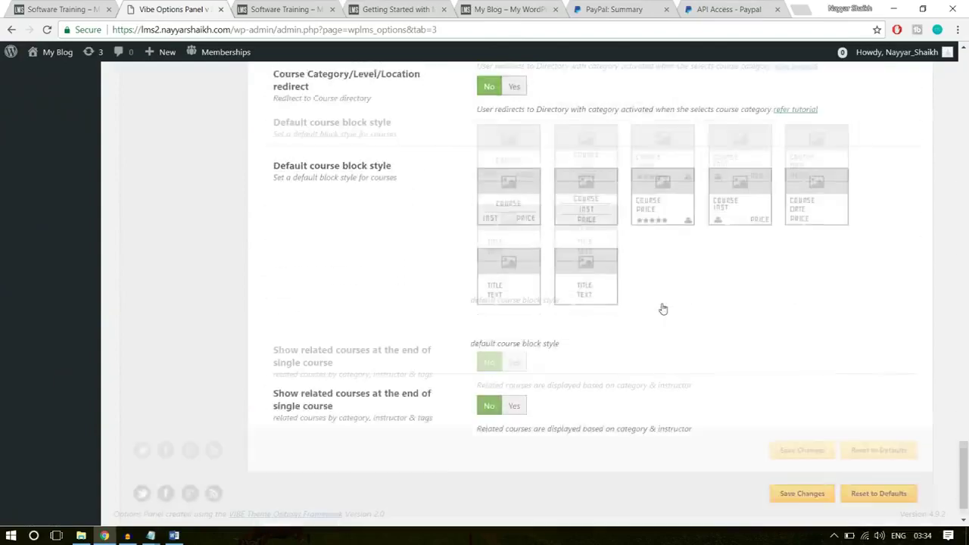
{"action": "left_click_drag", "start_coordinate": [274, 185], "coordinate": [380, 186]}
{"action": "left_click", "coordinate": [410, 189]}
{"action": "left_click", "coordinate": [651, 221]}
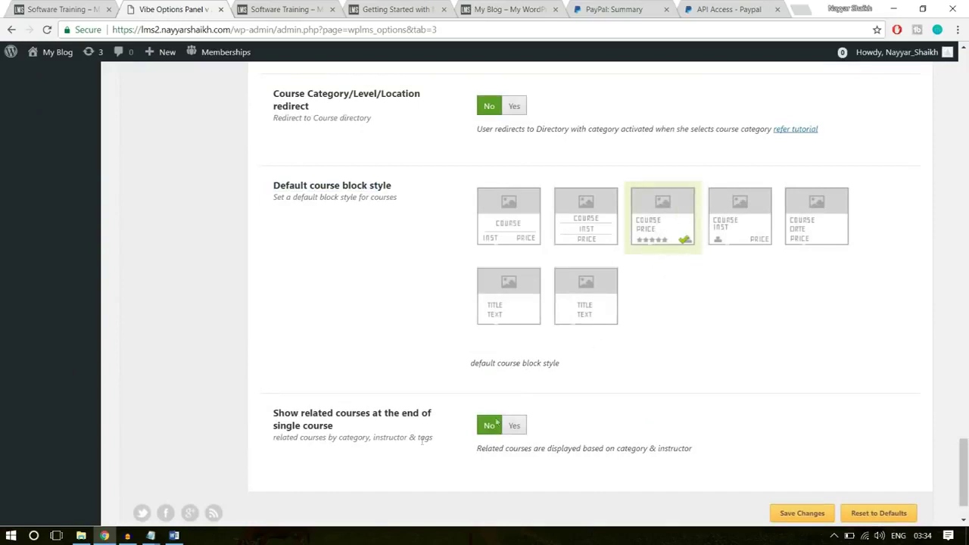
Show related courses at the end of single courses and save the Course Manager settings
{"action": "left_click_drag", "start_coordinate": [274, 412], "coordinate": [347, 428]}
{"action": "left_click", "coordinate": [432, 414]}
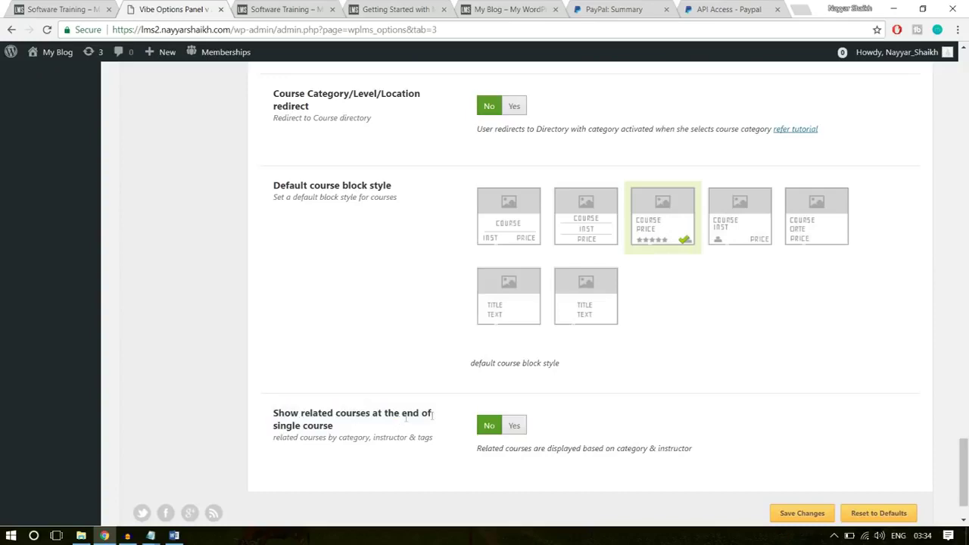
{"action": "left_click", "coordinate": [515, 425]}
{"action": "key", "text": "ctrl+shift+Tab"}
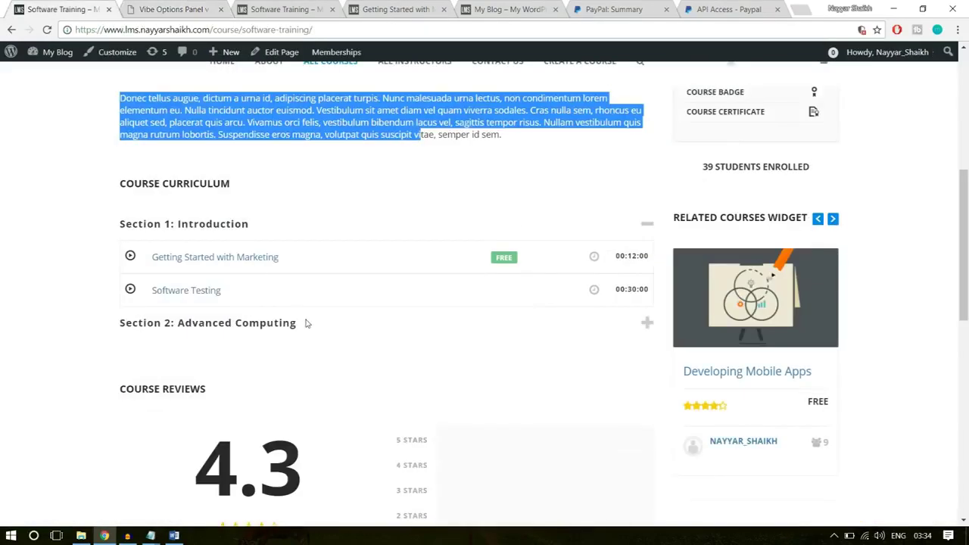
{"action": "scroll", "coordinate": [310, 329], "scroll_direction": "down", "scroll_amount": 10}
{"action": "scroll", "coordinate": [310, 328], "scroll_direction": "up", "scroll_amount": 2}
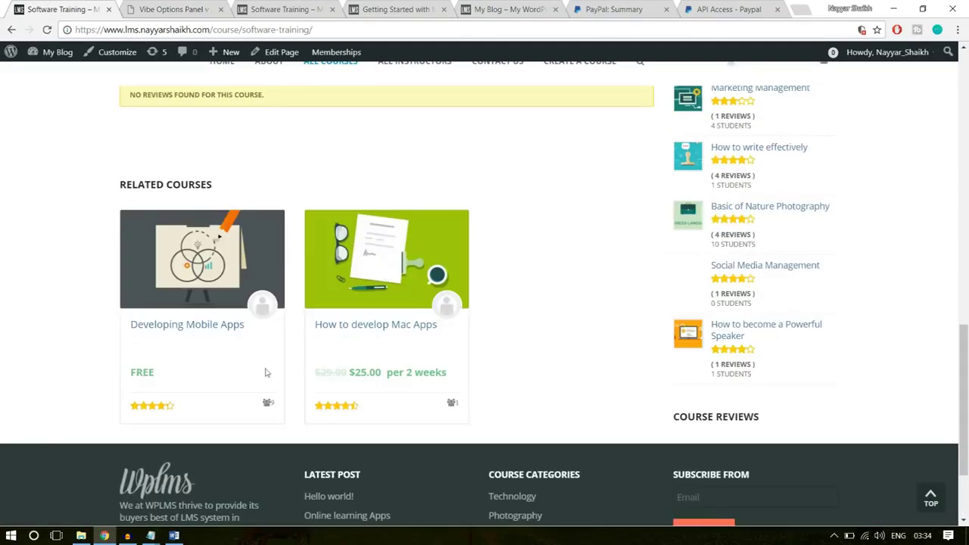
{"action": "key", "text": "ctrl+Tab"}
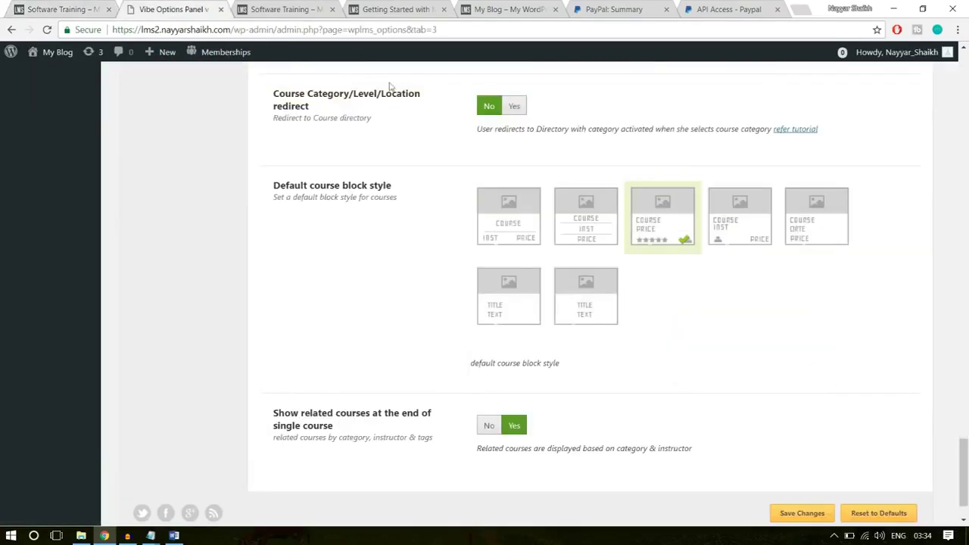
{"action": "scroll", "coordinate": [816, 480], "scroll_direction": "down", "scroll_amount": 1}
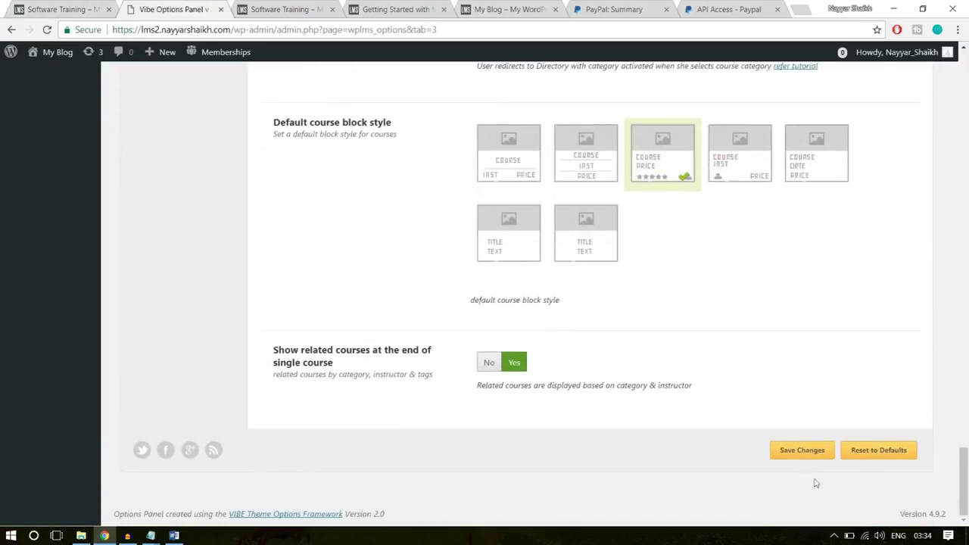
{"action": "left_click", "coordinate": [811, 450]}
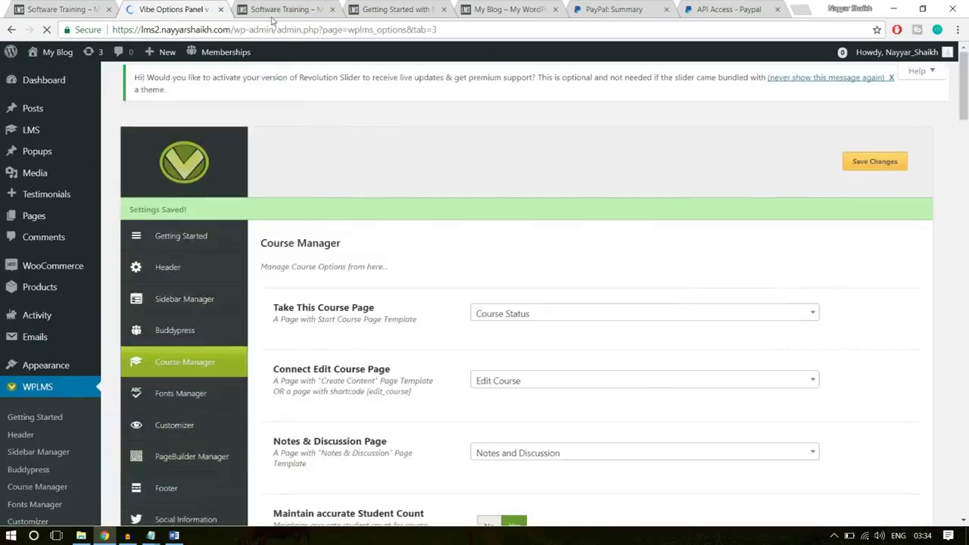
Reload the Software Training course page, check its empty reviews section, then go to the site home page
{"action": "left_click", "coordinate": [273, 11]}
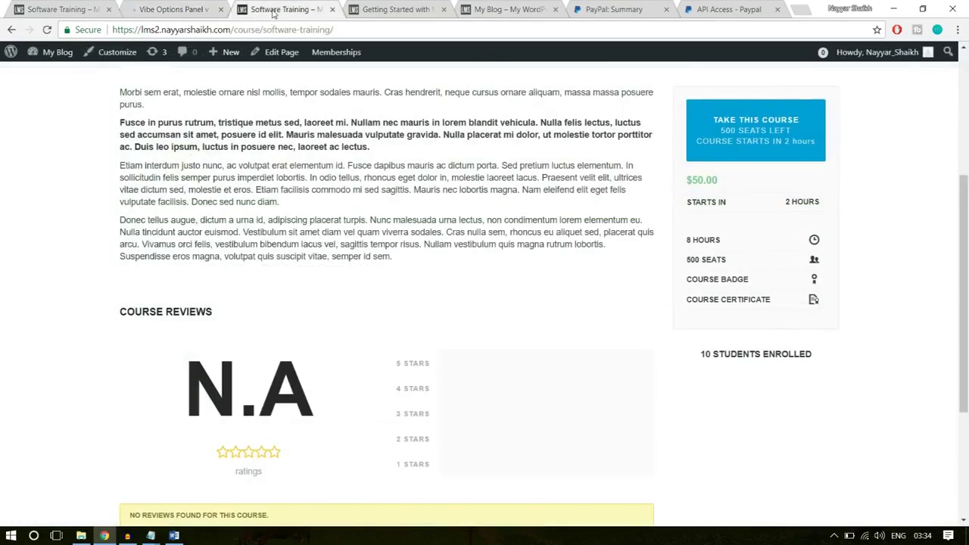
{"action": "left_click", "coordinate": [275, 29]}
{"action": "key", "text": "Return"}
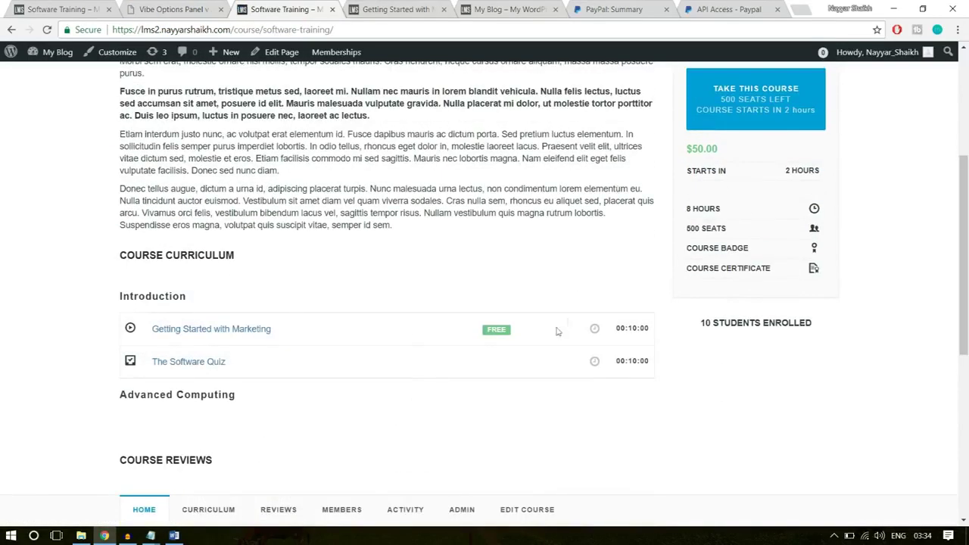
{"action": "scroll", "coordinate": [201, 383], "scroll_direction": "down", "scroll_amount": 5}
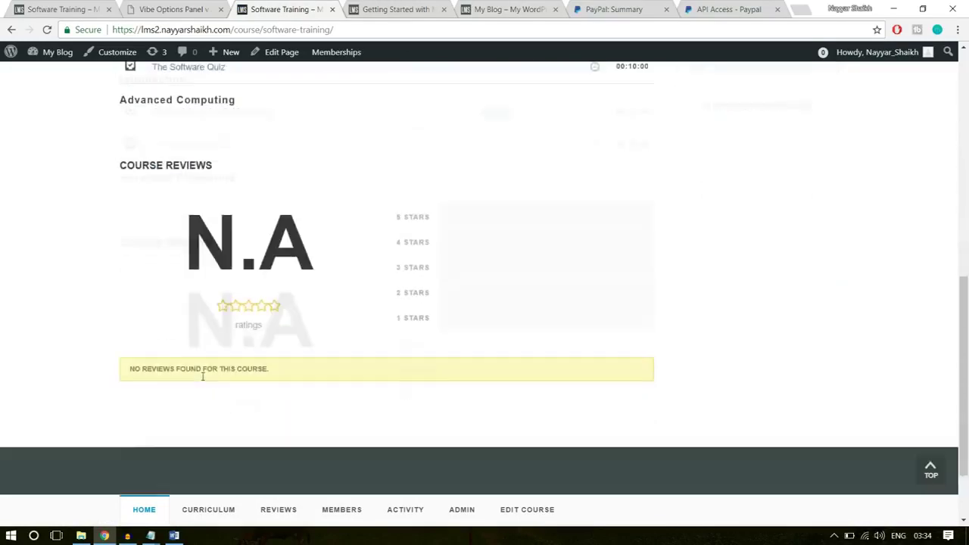
{"action": "triple_click", "coordinate": [173, 292]}
{"action": "left_click", "coordinate": [271, 334]}
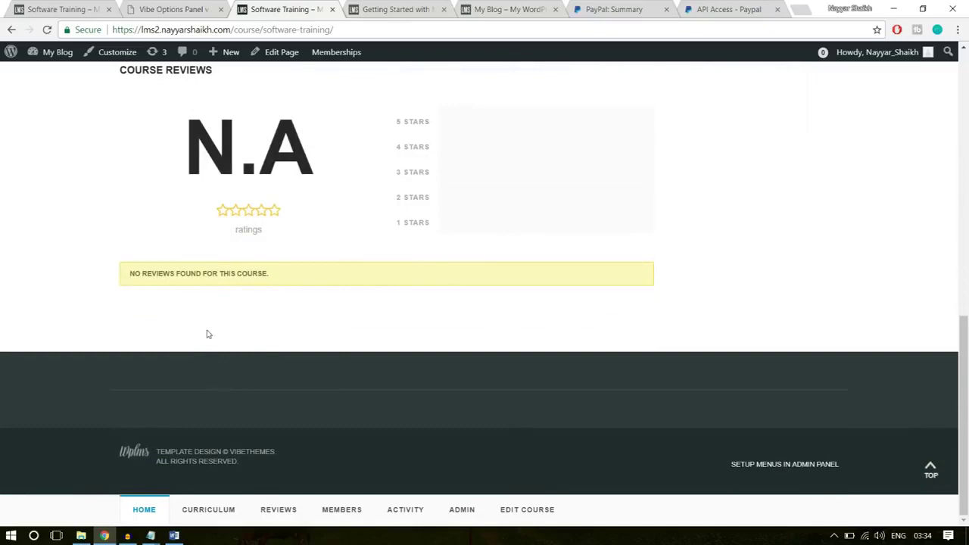
{"action": "scroll", "coordinate": [219, 372], "scroll_direction": "up", "scroll_amount": 15}
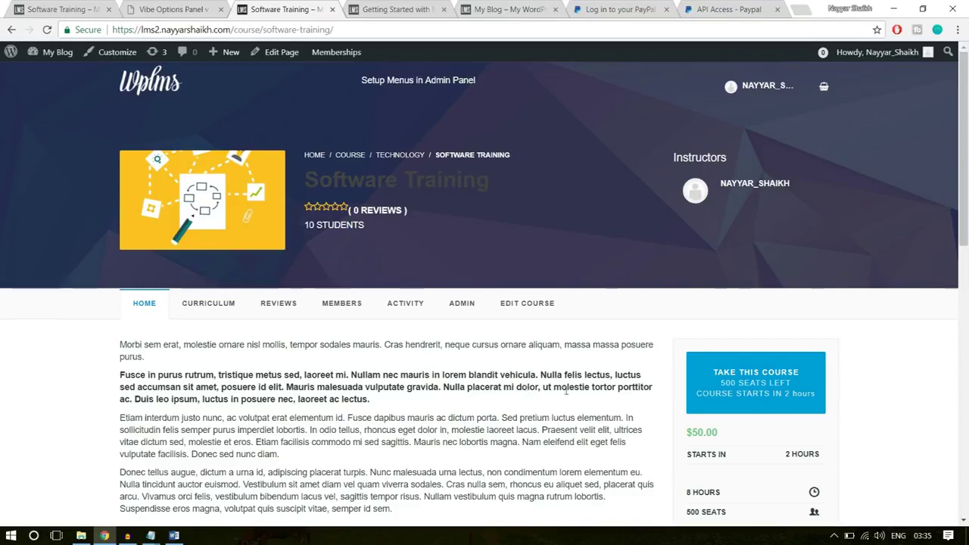
{"action": "left_click", "coordinate": [147, 88]}
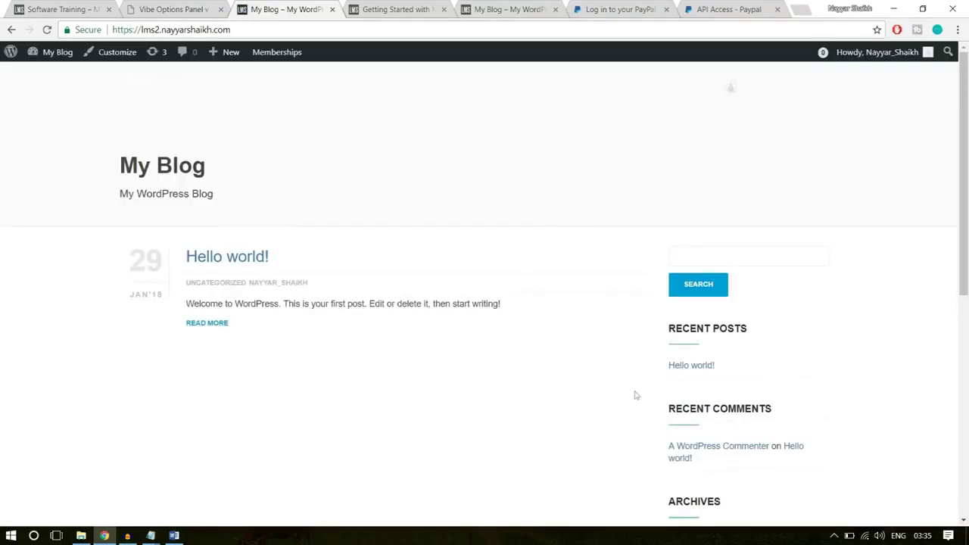
Switch to the reference site's Software Training page and load its home page with the search banner
{"action": "scroll", "coordinate": [588, 428], "scroll_direction": "down", "scroll_amount": 6}
{"action": "scroll", "coordinate": [587, 435], "scroll_direction": "up", "scroll_amount": 6}
{"action": "left_click", "coordinate": [61, 9]}
{"action": "scroll", "coordinate": [109, 250], "scroll_direction": "up", "scroll_amount": 6}
{"action": "scroll", "coordinate": [110, 267], "scroll_direction": "up", "scroll_amount": 5}
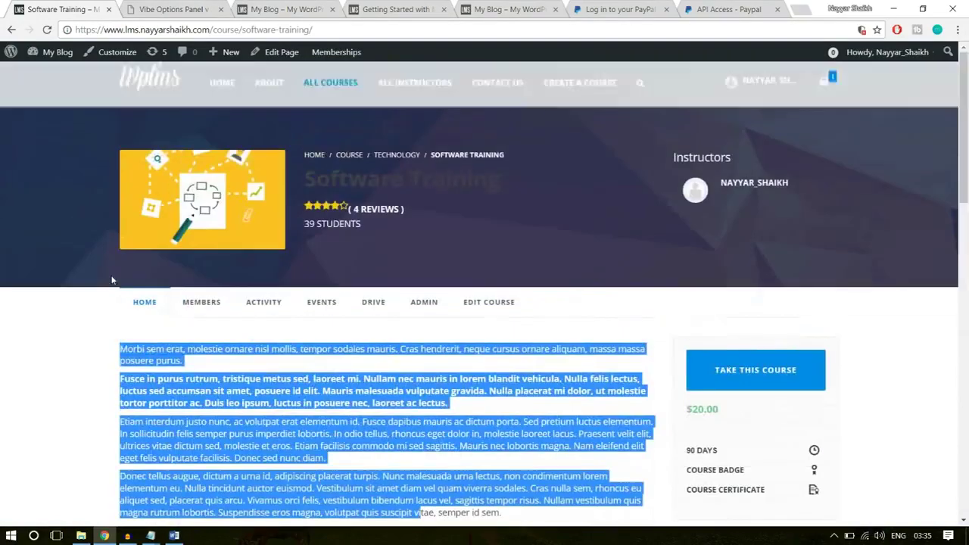
{"action": "left_click", "coordinate": [155, 82]}
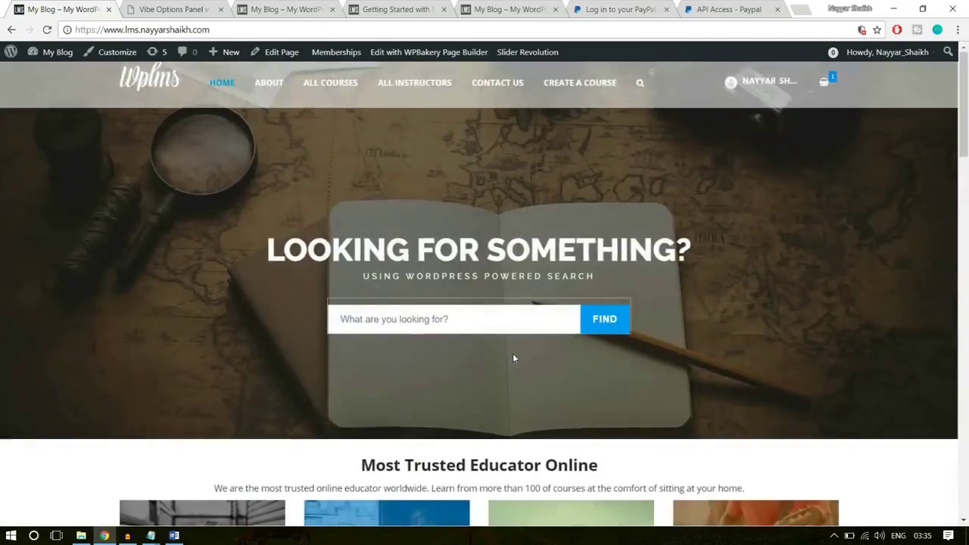
{"action": "scroll", "coordinate": [512, 358], "scroll_direction": "down", "scroll_amount": 8}
{"action": "scroll", "coordinate": [513, 354], "scroll_direction": "up", "scroll_amount": 8}
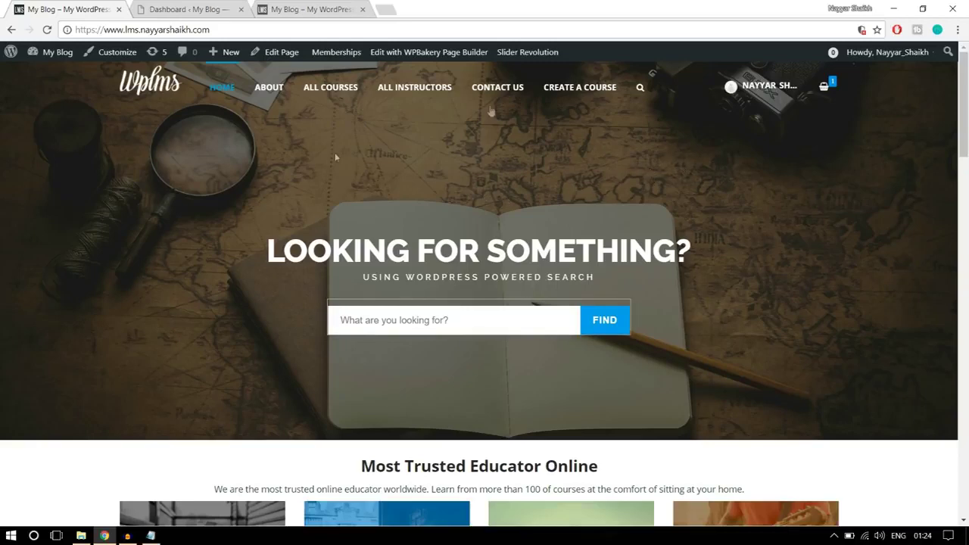
Switch to the admin Dashboard and scroll the sidebar down to Slider Revolution
{"action": "left_click", "coordinate": [191, 10]}
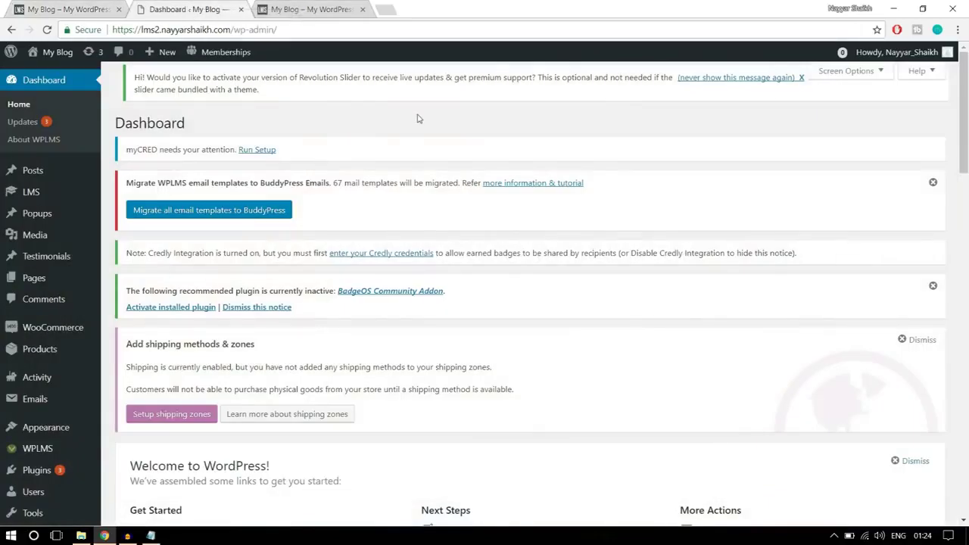
{"action": "scroll", "coordinate": [71, 341], "scroll_direction": "down", "scroll_amount": 8}
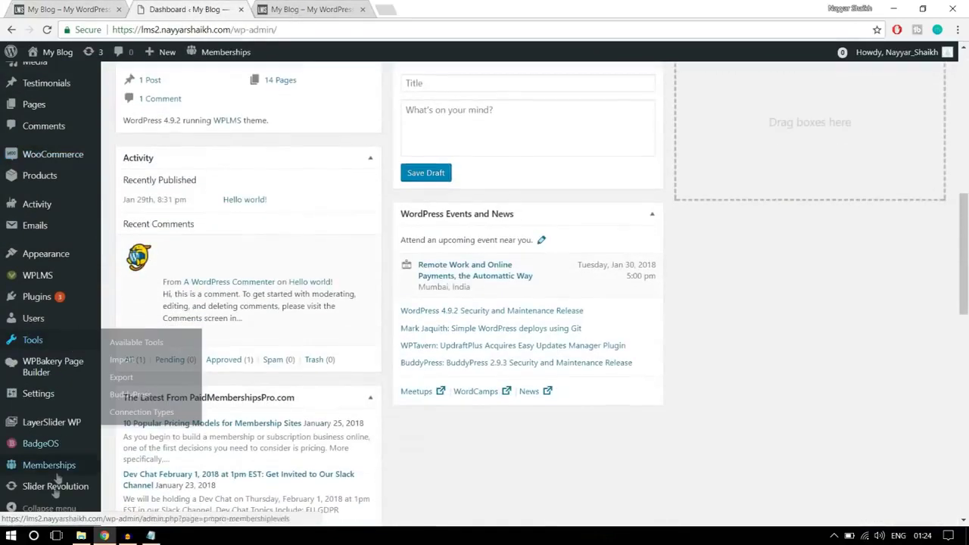
{"action": "mouse_move", "coordinate": [54, 500]}
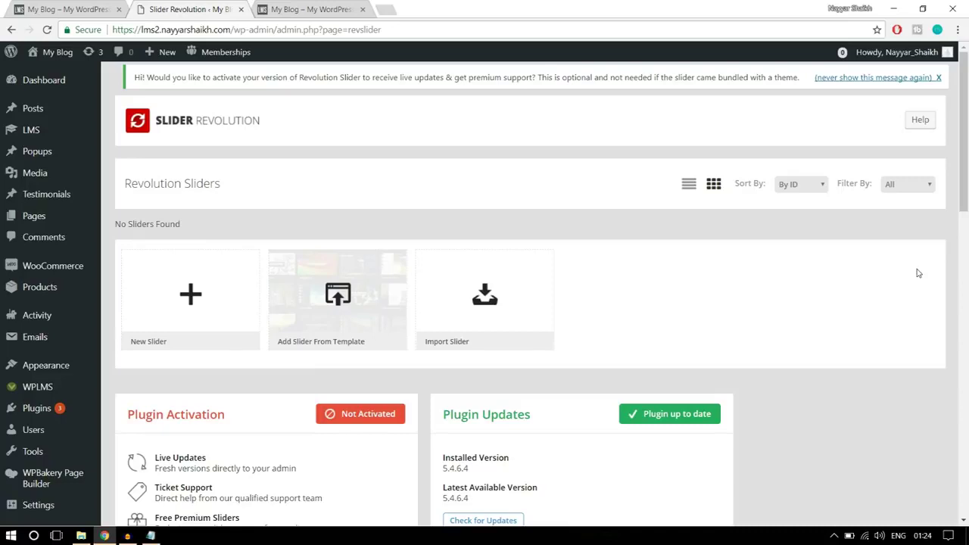
Start a new slider titled 'Sli' with the alias 'slide'
{"action": "left_click", "coordinate": [191, 303]}
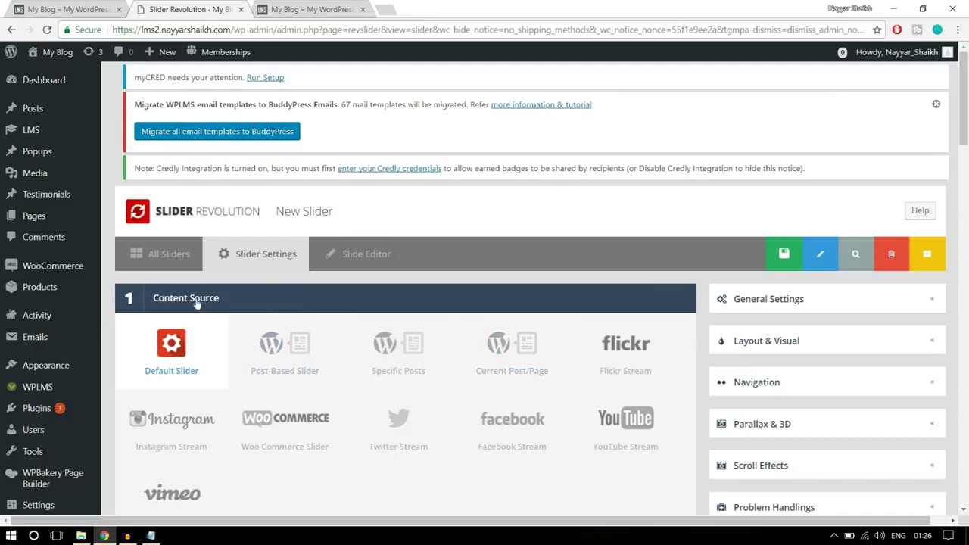
{"action": "scroll", "coordinate": [269, 299], "scroll_direction": "down", "scroll_amount": 1}
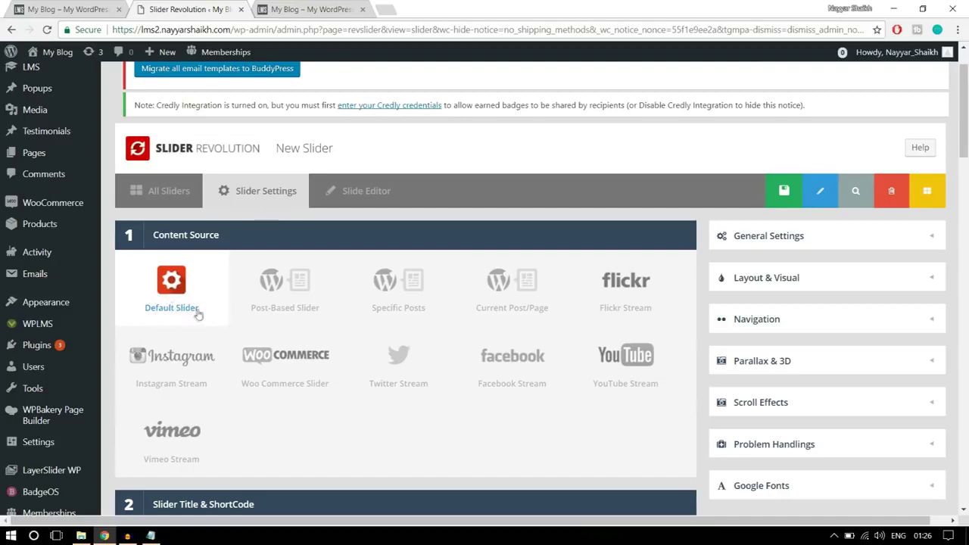
{"action": "scroll", "coordinate": [203, 312], "scroll_direction": "down", "scroll_amount": 4}
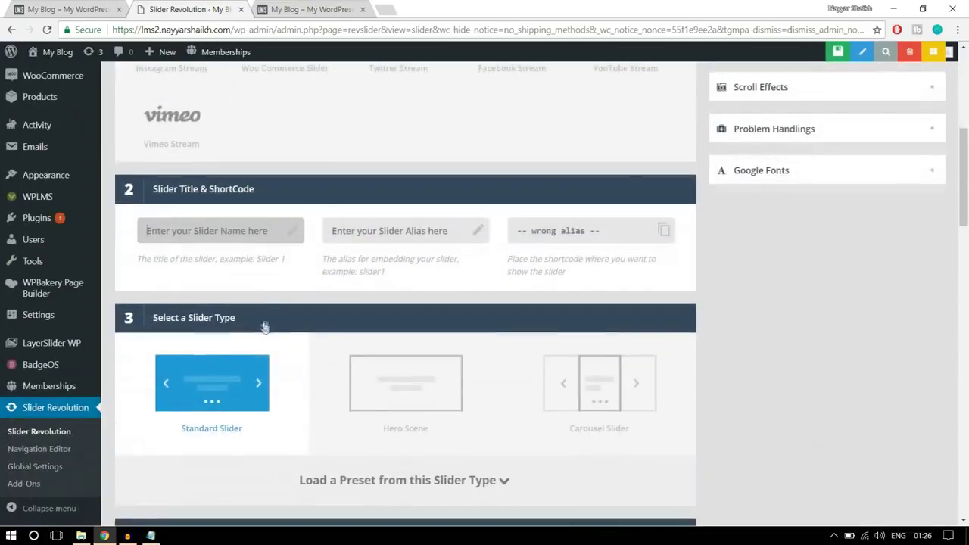
{"action": "left_click", "coordinate": [224, 230]}
{"action": "type", "text": "Slider 1"}
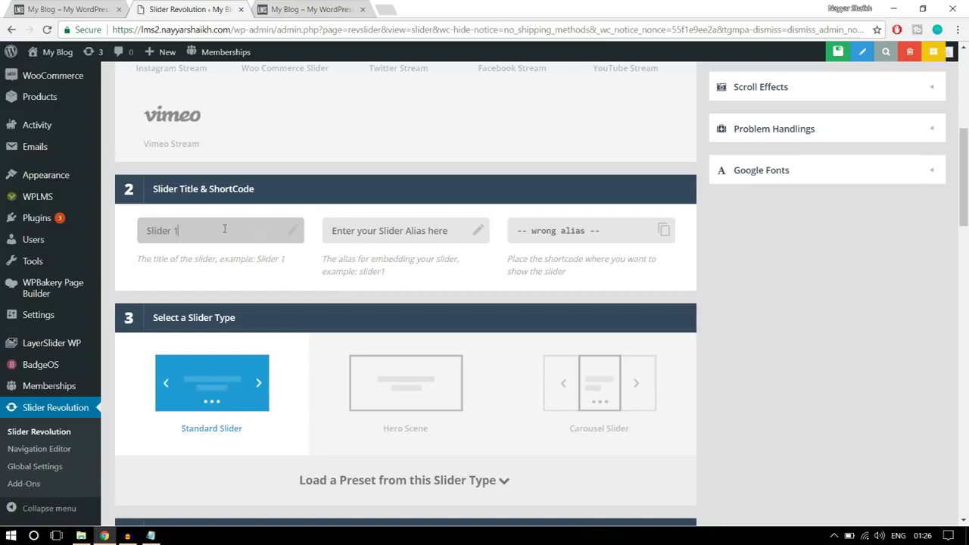
{"action": "left_click", "coordinate": [352, 236]}
{"action": "type", "text": "slider1"}
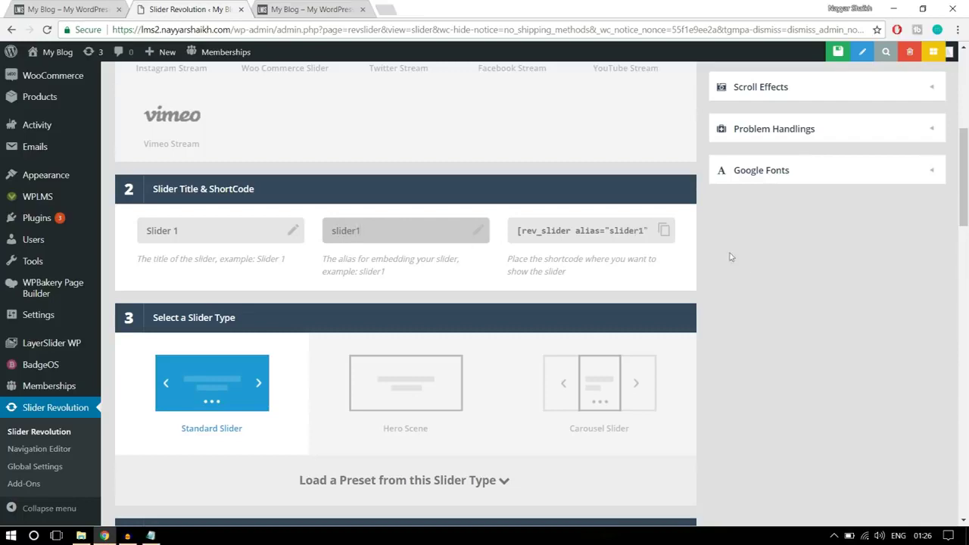
{"action": "scroll", "coordinate": [807, 295], "scroll_direction": "down", "scroll_amount": 2}
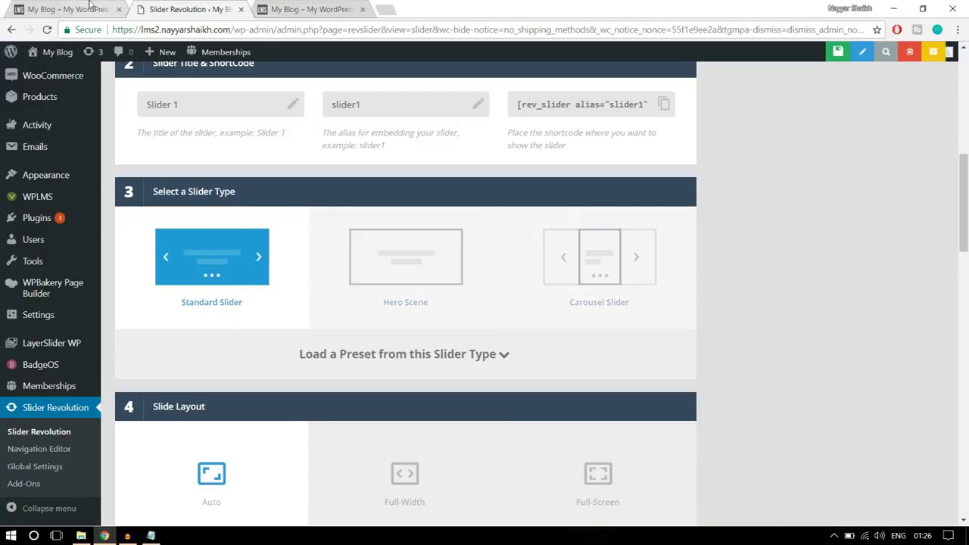
Make the slider full-width with a 600px layer grid height, matching the reference slider
{"action": "left_click", "coordinate": [76, 10]}
{"action": "left_click", "coordinate": [153, 6]}
{"action": "scroll", "coordinate": [844, 346], "scroll_direction": "down", "scroll_amount": 3}
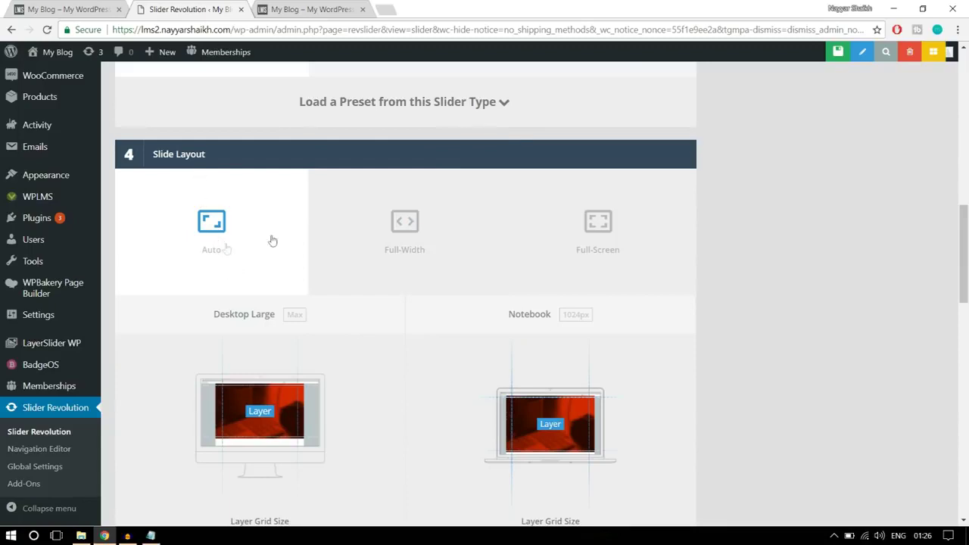
{"action": "left_click", "coordinate": [405, 244]}
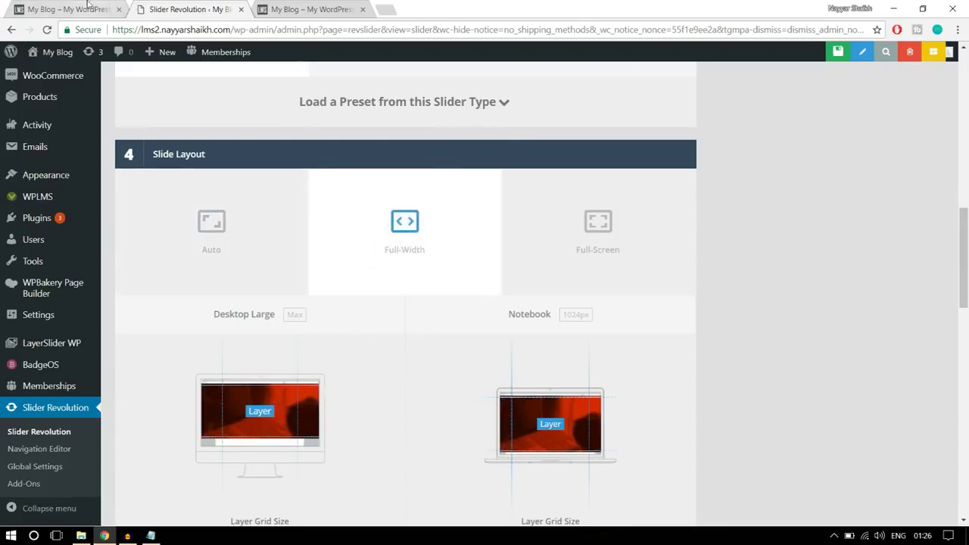
{"action": "left_click", "coordinate": [91, 8]}
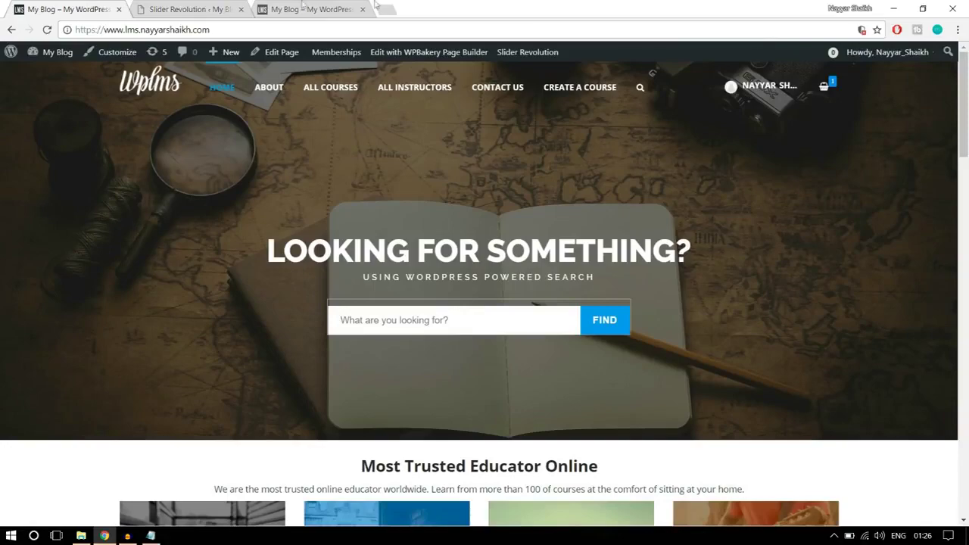
{"action": "left_click", "coordinate": [186, 10]}
{"action": "scroll", "coordinate": [795, 307], "scroll_direction": "down", "scroll_amount": 3}
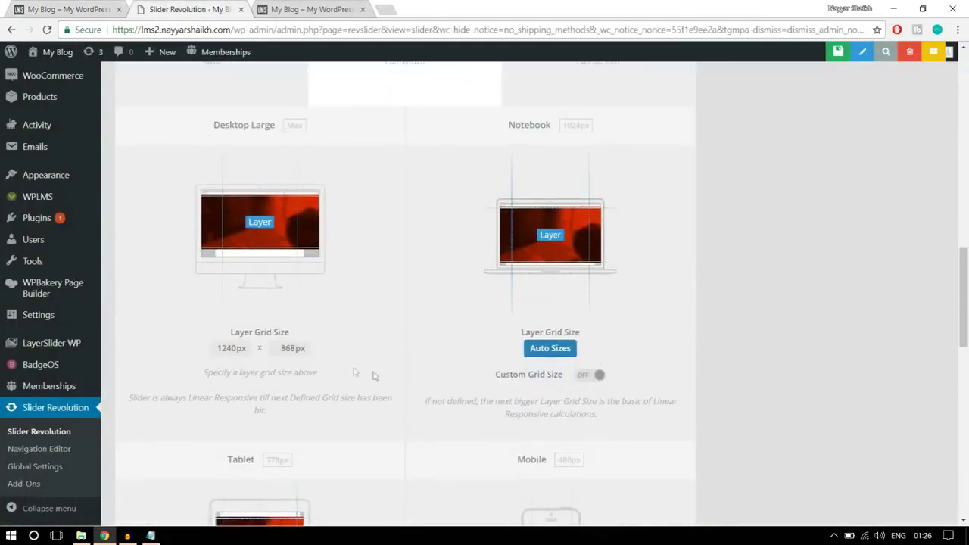
{"action": "left_click", "coordinate": [116, 5]}
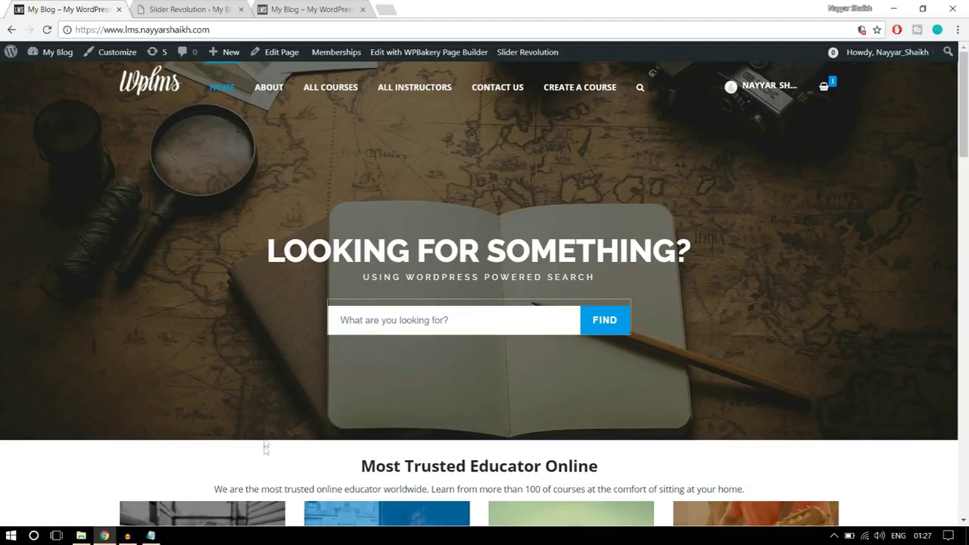
{"action": "left_click", "coordinate": [227, 10]}
{"action": "left_click_drag", "start_coordinate": [276, 349], "coordinate": [320, 350]}
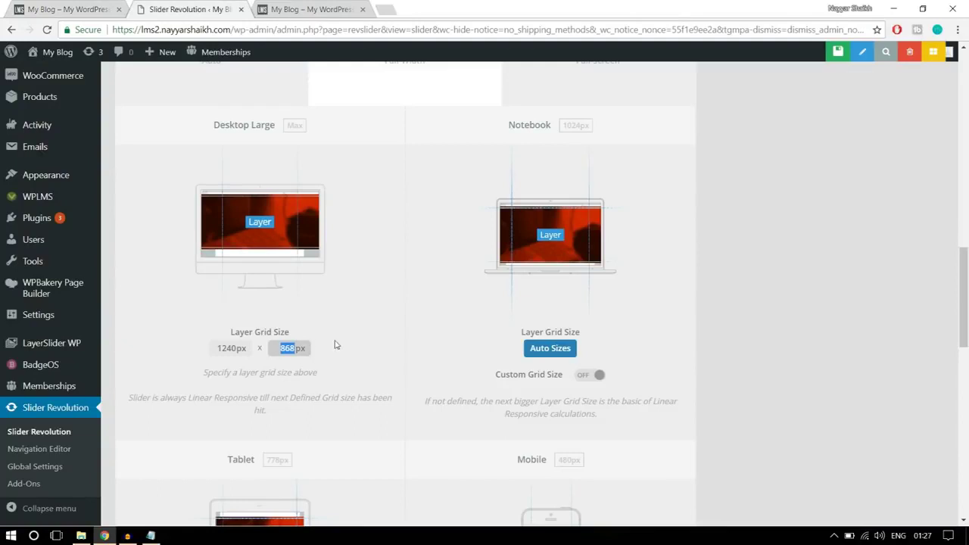
{"action": "type", "text": "600"}
{"action": "left_click", "coordinate": [443, 297]}
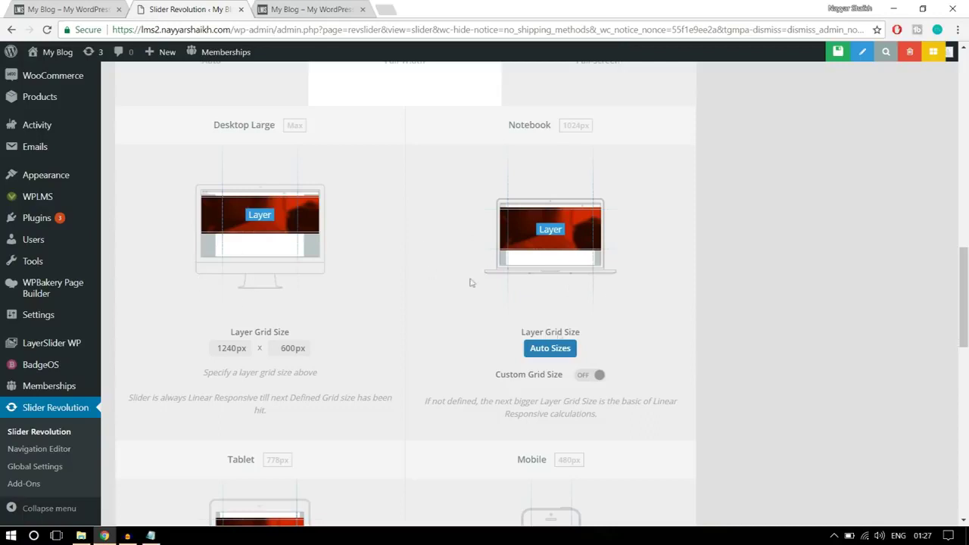
Enable custom grid sizes for Notebook at 500px height and Tablet at 400px height
{"action": "left_click", "coordinate": [598, 374]}
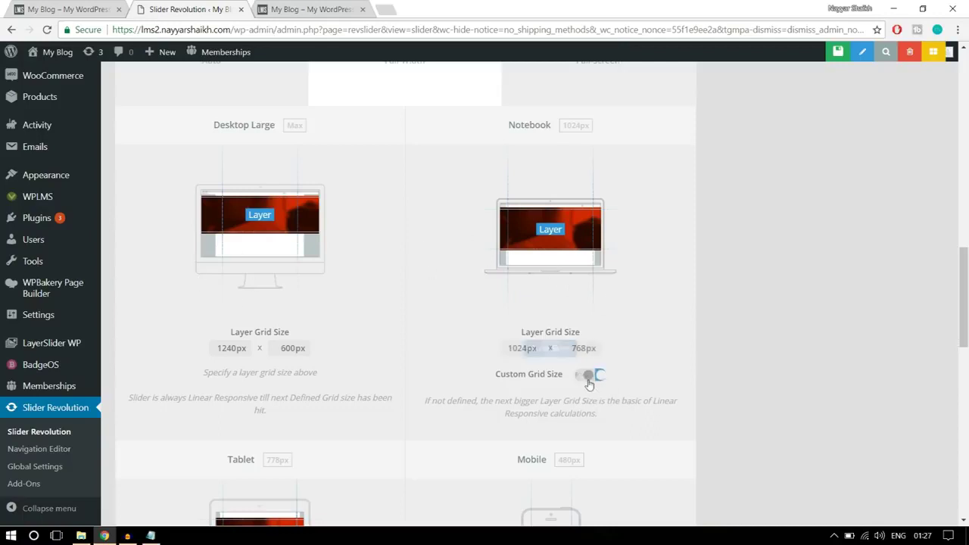
{"action": "double_click", "coordinate": [595, 351]}
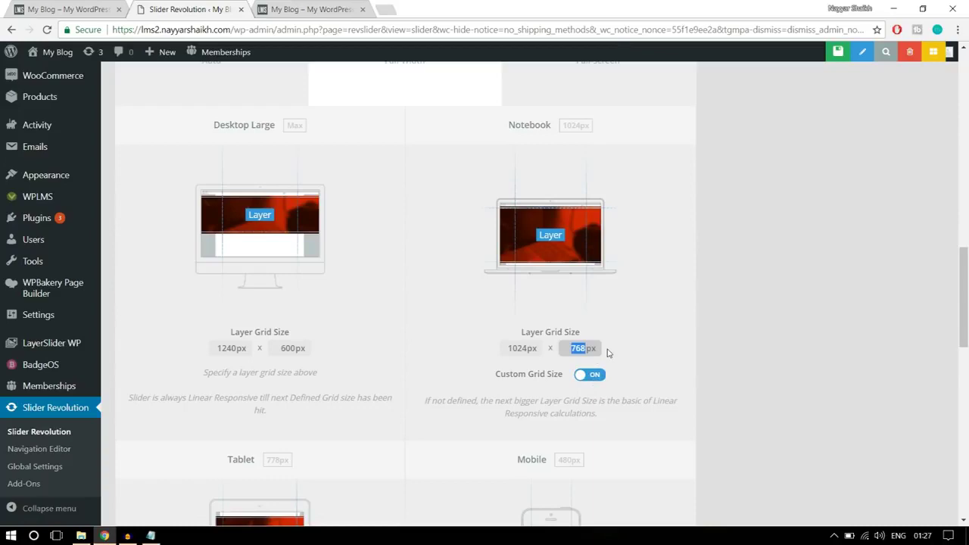
{"action": "left_click", "coordinate": [623, 351]}
{"action": "scroll", "coordinate": [624, 351], "scroll_direction": "down", "scroll_amount": 3}
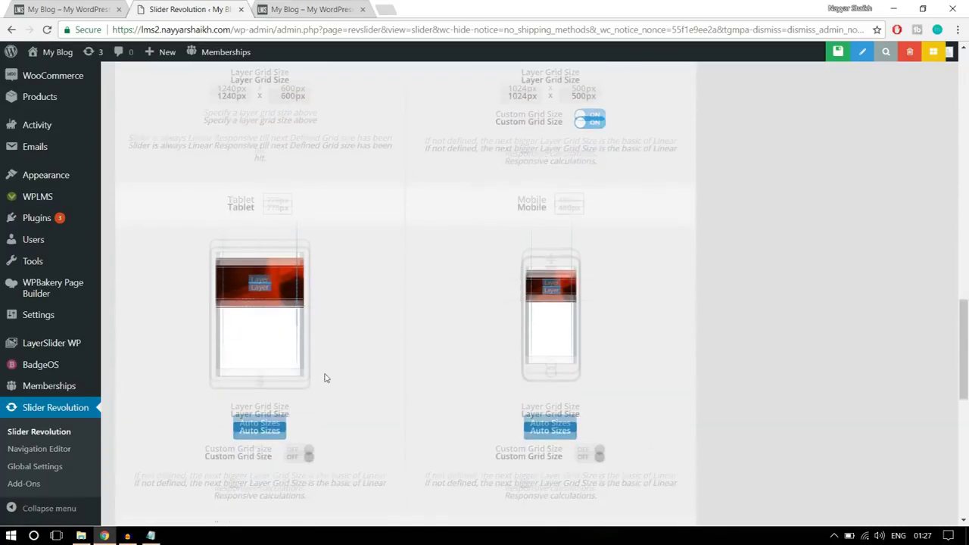
{"action": "scroll", "coordinate": [325, 378], "scroll_direction": "down", "scroll_amount": 1}
{"action": "left_click", "coordinate": [302, 394]}
{"action": "left_click", "coordinate": [303, 369]}
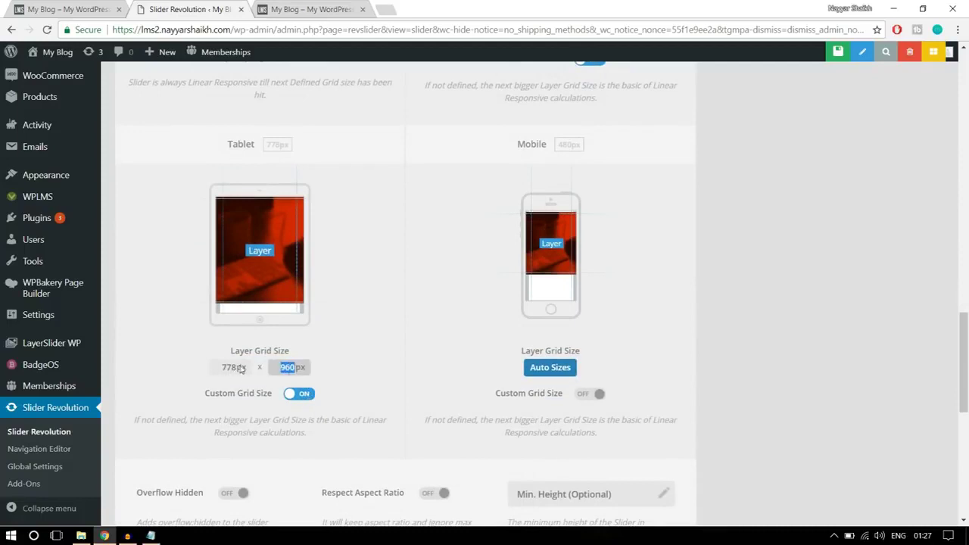
{"action": "left_click", "coordinate": [389, 354]}
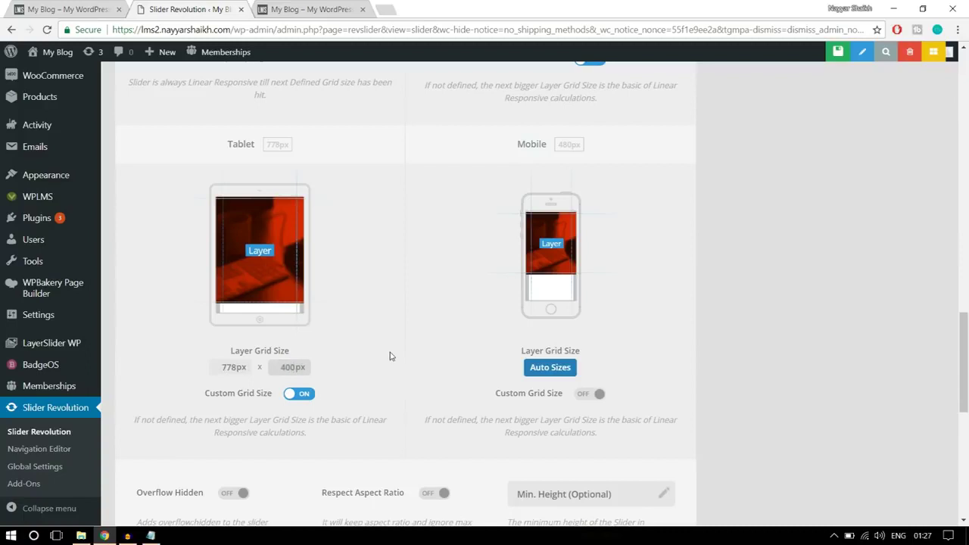
Enable a custom Mobile grid size with a 300px height
{"action": "left_click", "coordinate": [598, 400]}
{"action": "left_click", "coordinate": [565, 365]}
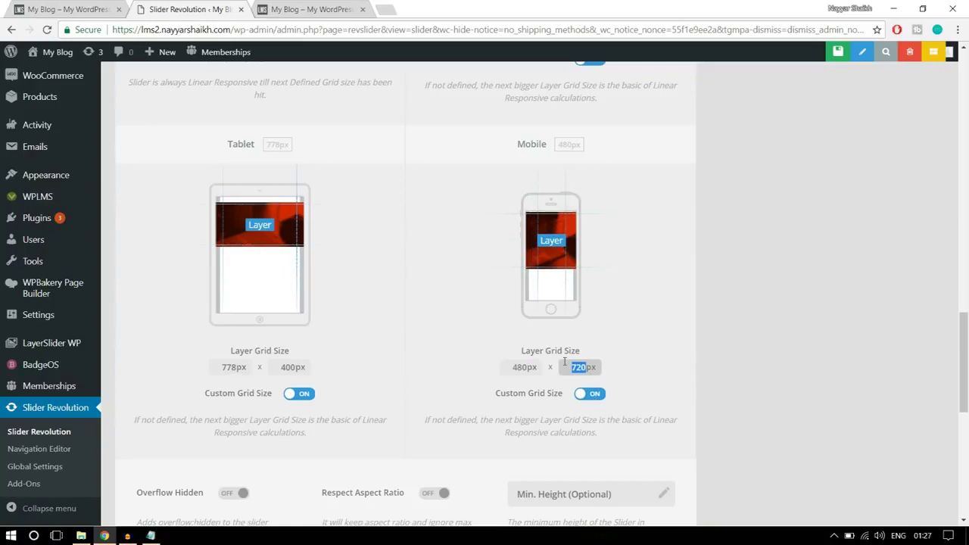
{"action": "type", "text": "300"}
{"action": "left_click", "coordinate": [677, 322]}
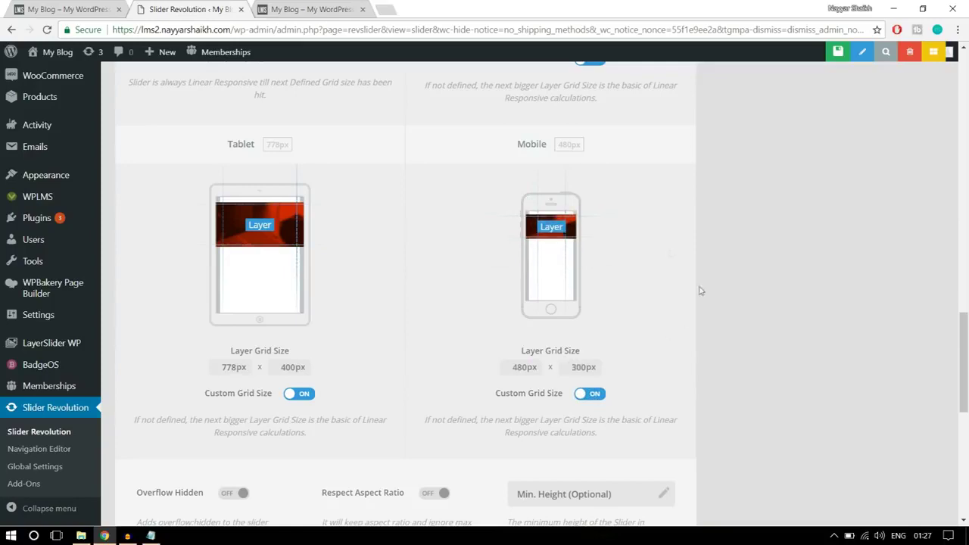
{"action": "scroll", "coordinate": [792, 288], "scroll_direction": "down", "scroll_amount": 4}
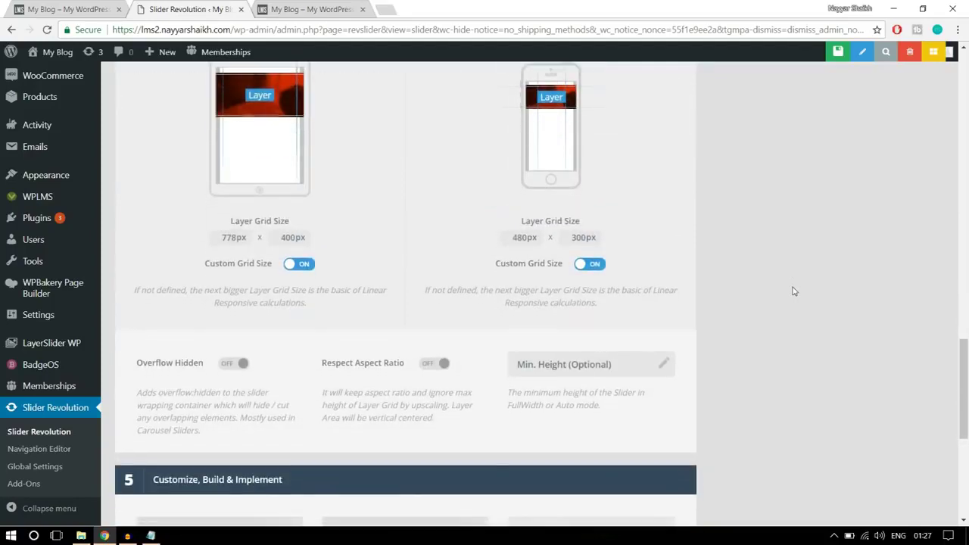
{"action": "scroll", "coordinate": [794, 291], "scroll_direction": "down", "scroll_amount": 3}
{"action": "scroll", "coordinate": [799, 359], "scroll_direction": "up", "scroll_amount": 10}
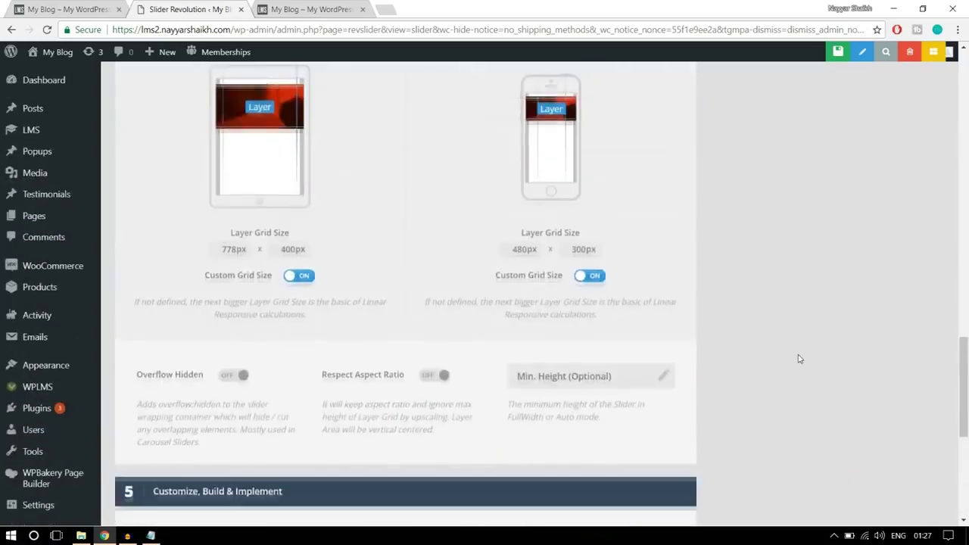
{"action": "scroll", "coordinate": [798, 359], "scroll_direction": "up", "scroll_amount": 10}
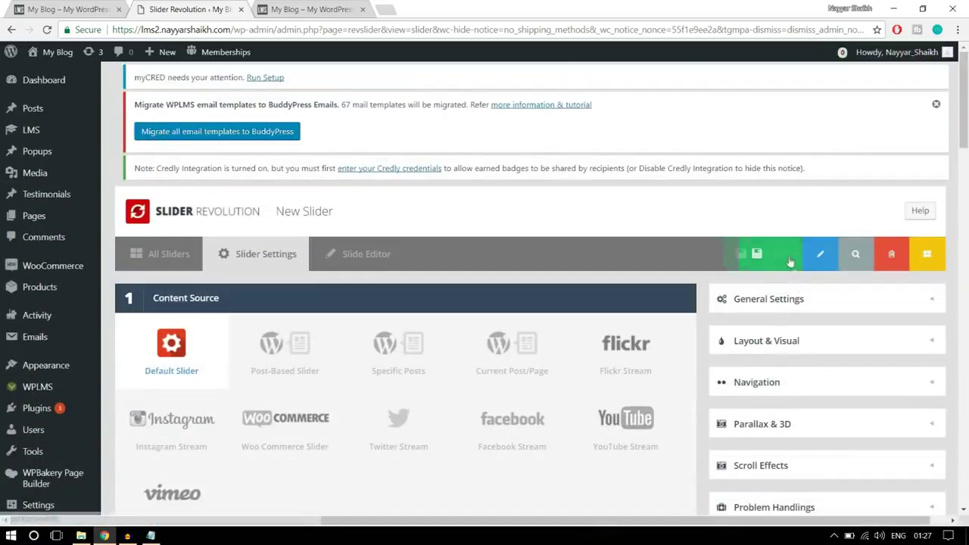
Save the slider settings and open the new slider's empty #1 Slide in the editor
{"action": "left_click", "coordinate": [754, 262]}
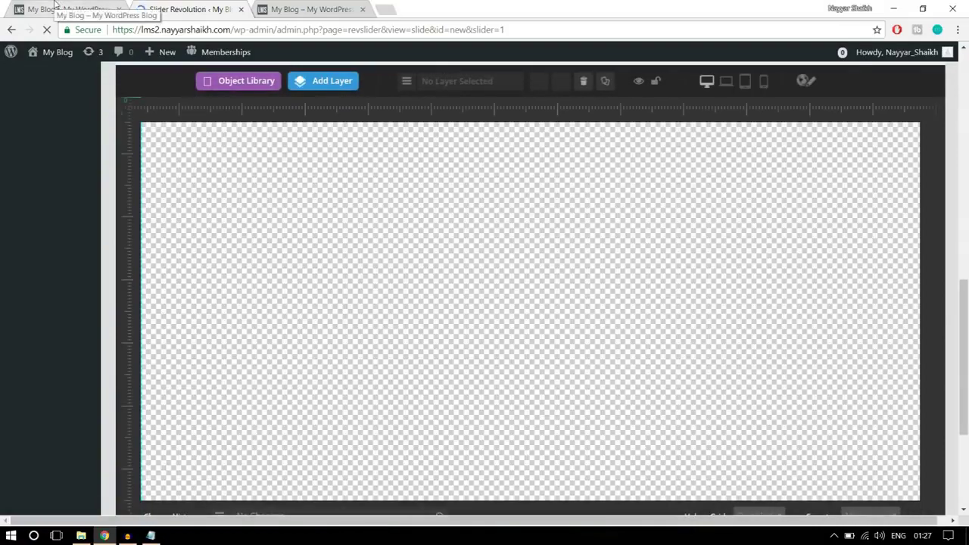
{"action": "left_click", "coordinate": [67, 10]}
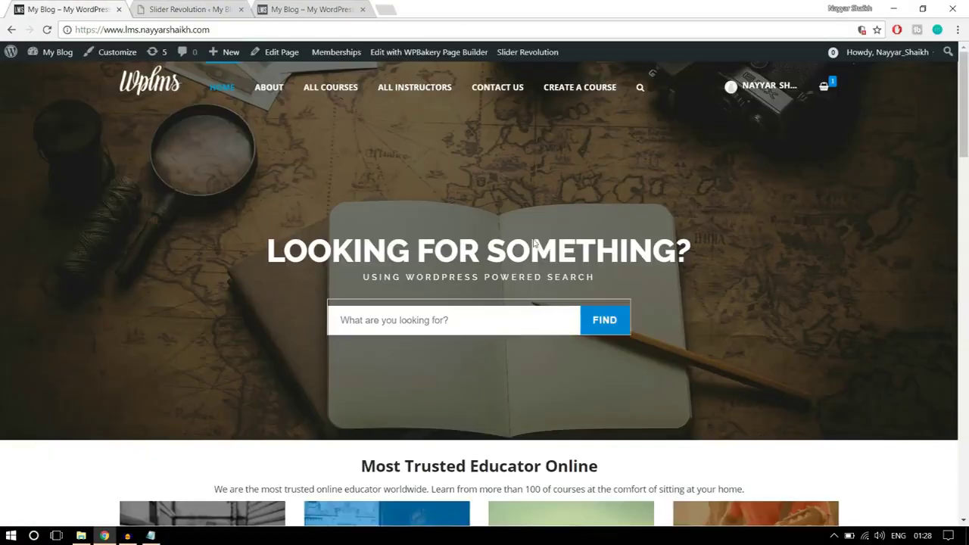
{"action": "left_click", "coordinate": [190, 10]}
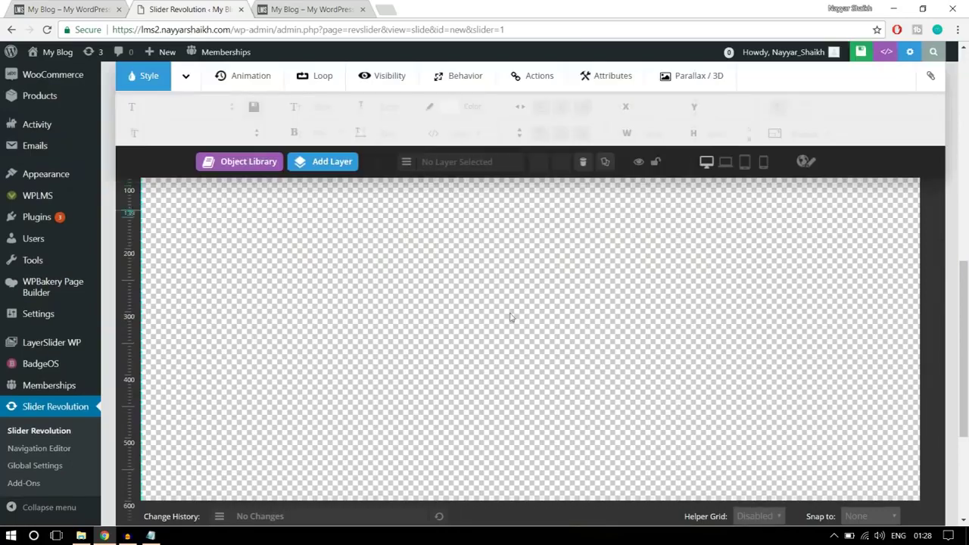
{"action": "scroll", "coordinate": [805, 366], "scroll_direction": "up", "scroll_amount": 5}
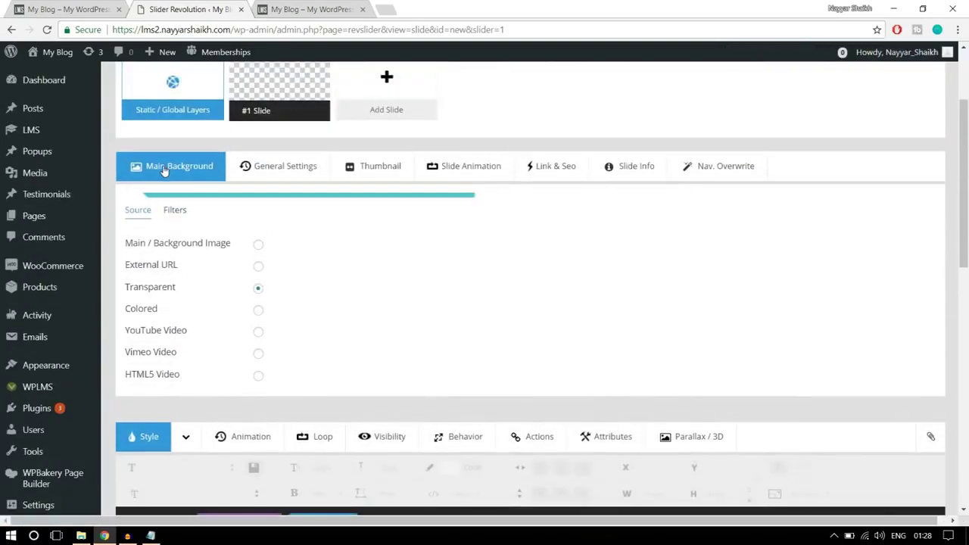
Set the slide's main background to an image and start uploading a file from the Media Library
{"action": "left_click", "coordinate": [258, 243]}
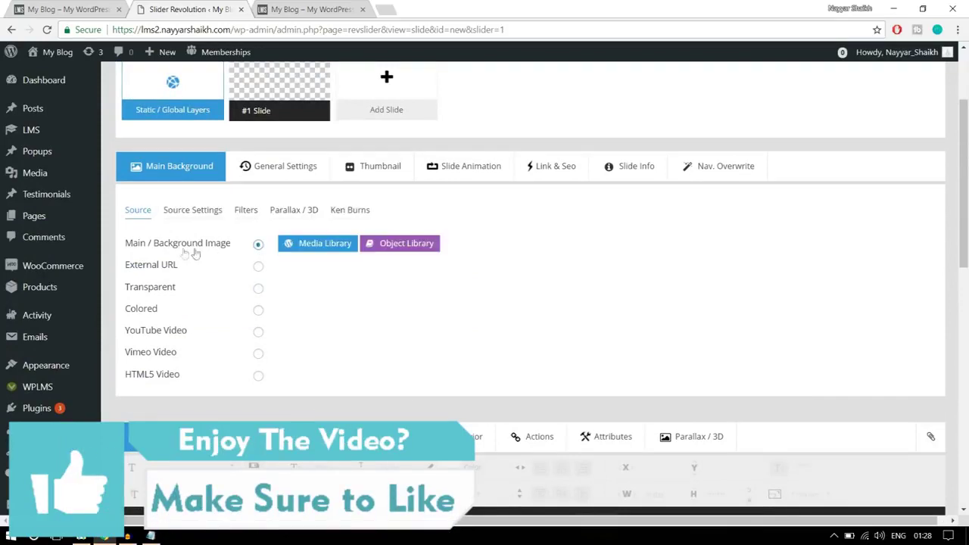
{"action": "left_click", "coordinate": [324, 244]}
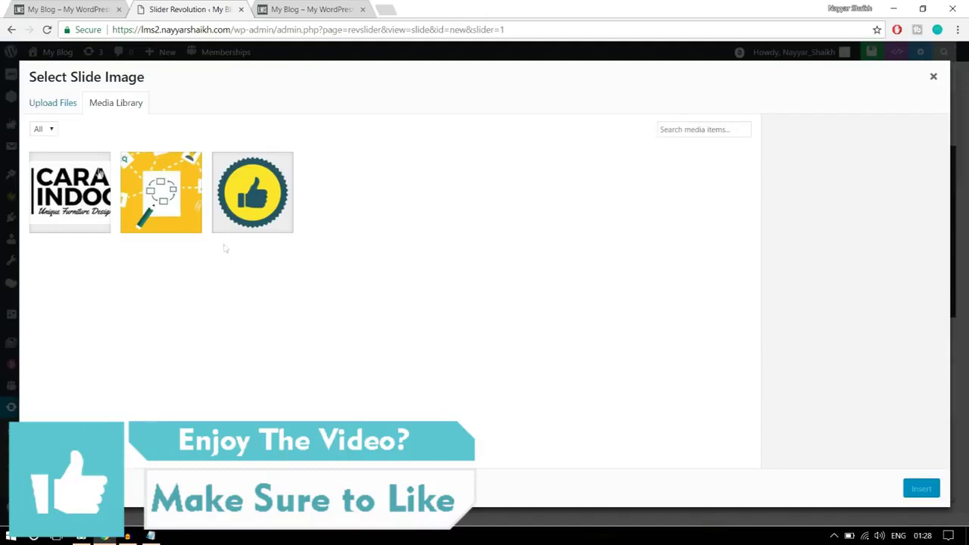
{"action": "left_click", "coordinate": [40, 103]}
{"action": "left_click", "coordinate": [468, 289]}
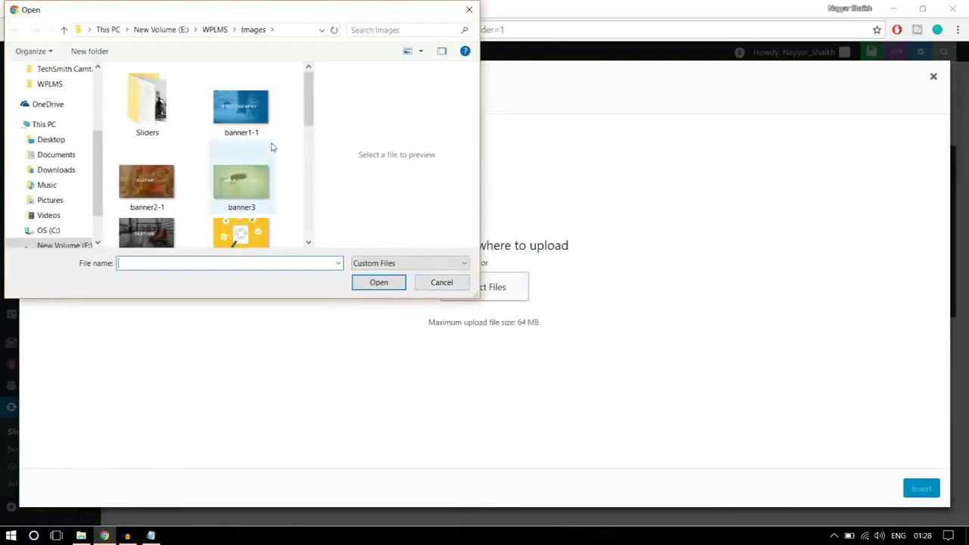
{"action": "double_click", "coordinate": [381, 17]}
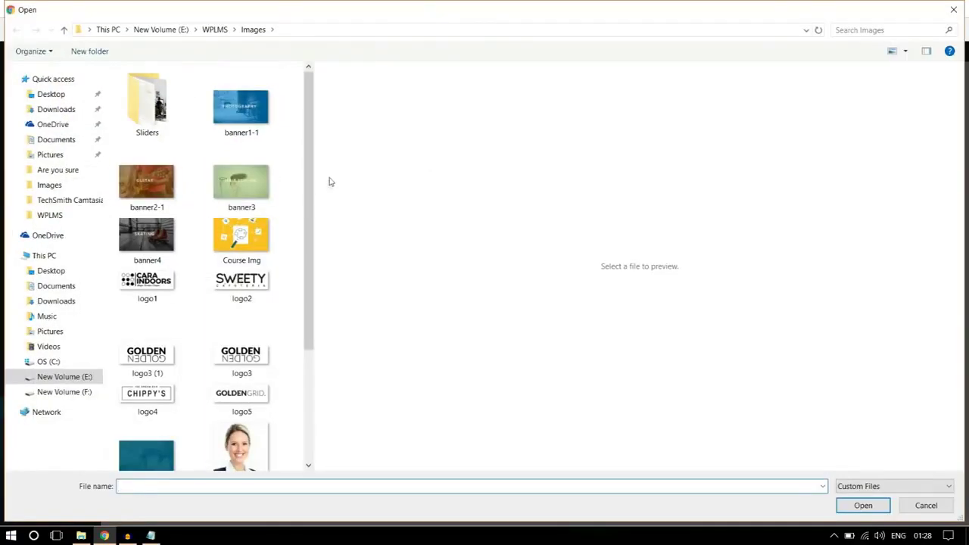
{"action": "left_click_drag", "start_coordinate": [315, 136], "coordinate": [691, 144]}
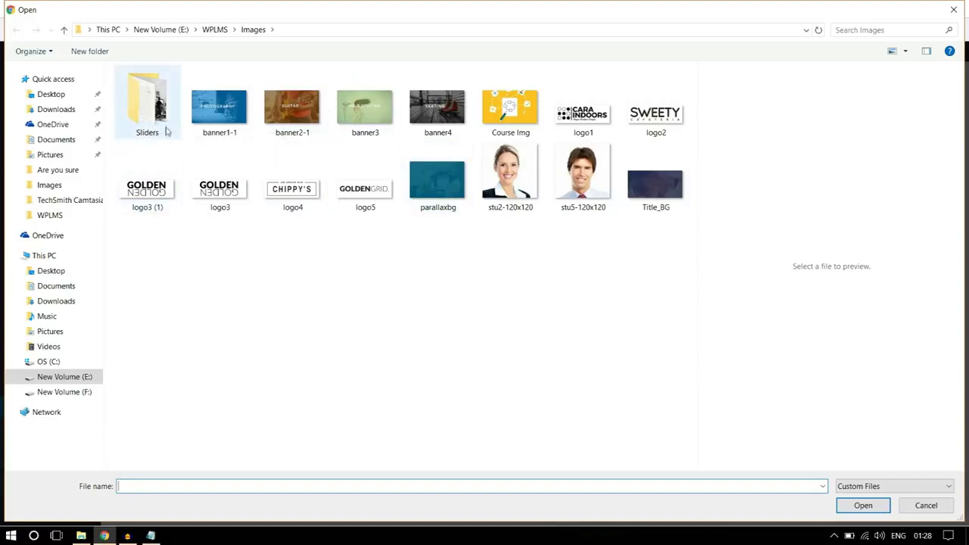
Upload main-banner from the Sliders folder and insert it as the slide background
{"action": "double_click", "coordinate": [167, 130]}
{"action": "left_click", "coordinate": [252, 125]}
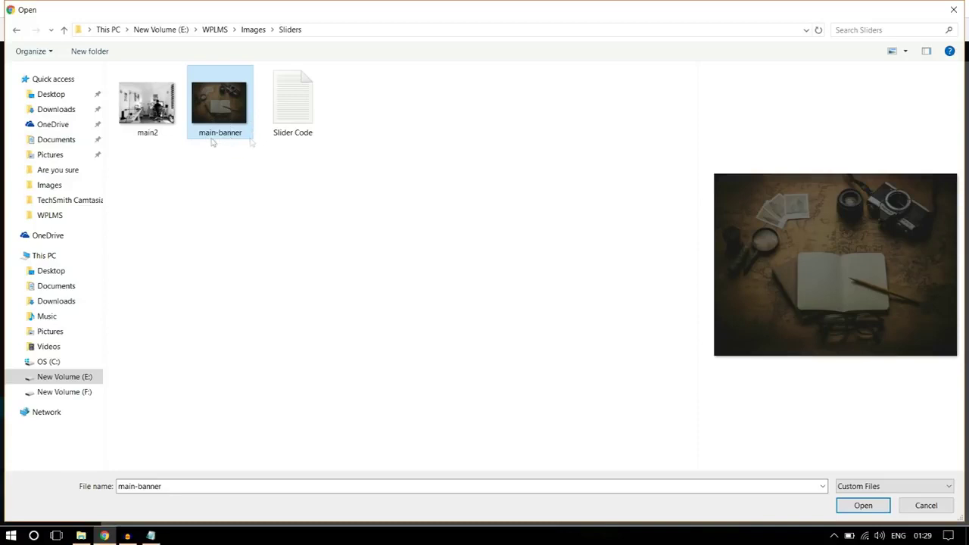
{"action": "left_click", "coordinate": [864, 506]}
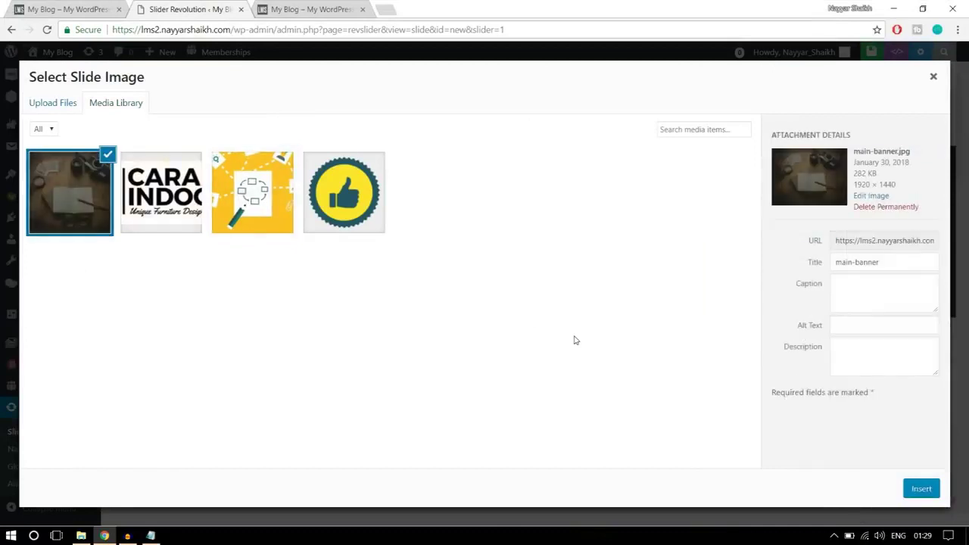
{"action": "left_click", "coordinate": [914, 493]}
{"action": "scroll", "coordinate": [880, 391], "scroll_direction": "down", "scroll_amount": 2}
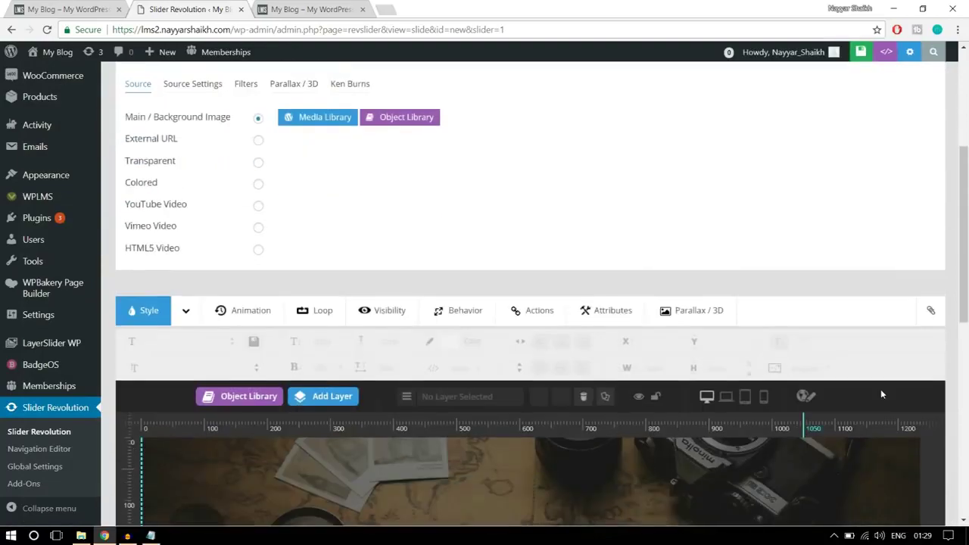
{"action": "scroll", "coordinate": [880, 394], "scroll_direction": "down", "scroll_amount": 3}
{"action": "scroll", "coordinate": [487, 407], "scroll_direction": "down", "scroll_amount": 1}
{"action": "scroll", "coordinate": [516, 330], "scroll_direction": "up", "scroll_amount": 1}
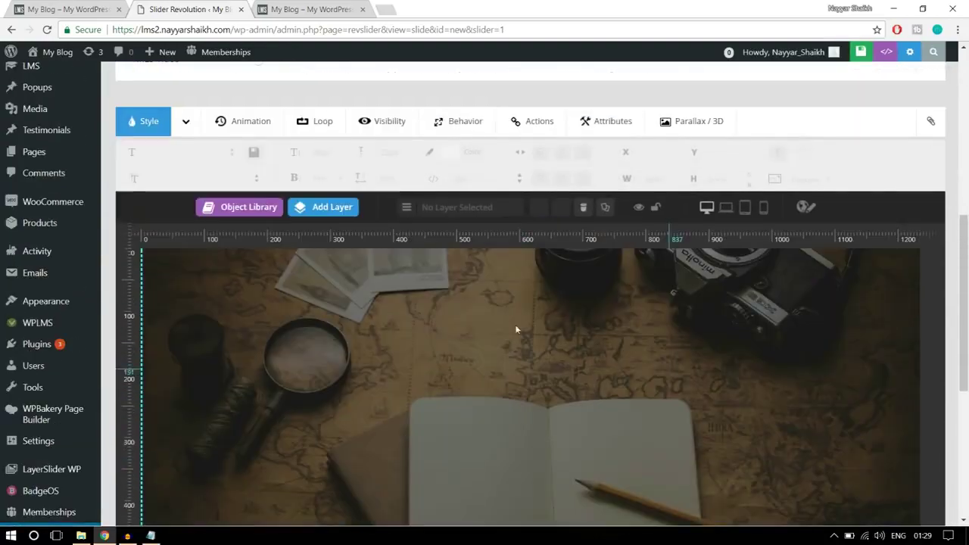
{"action": "scroll", "coordinate": [731, 342], "scroll_direction": "down", "scroll_amount": 2}
{"action": "scroll", "coordinate": [731, 342], "scroll_direction": "up", "scroll_amount": 1}
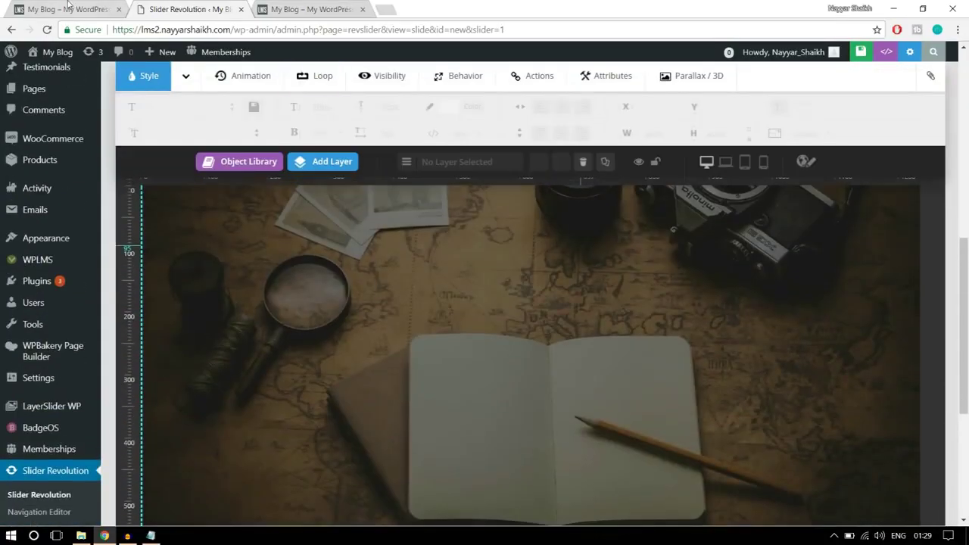
{"action": "left_click", "coordinate": [69, 7]}
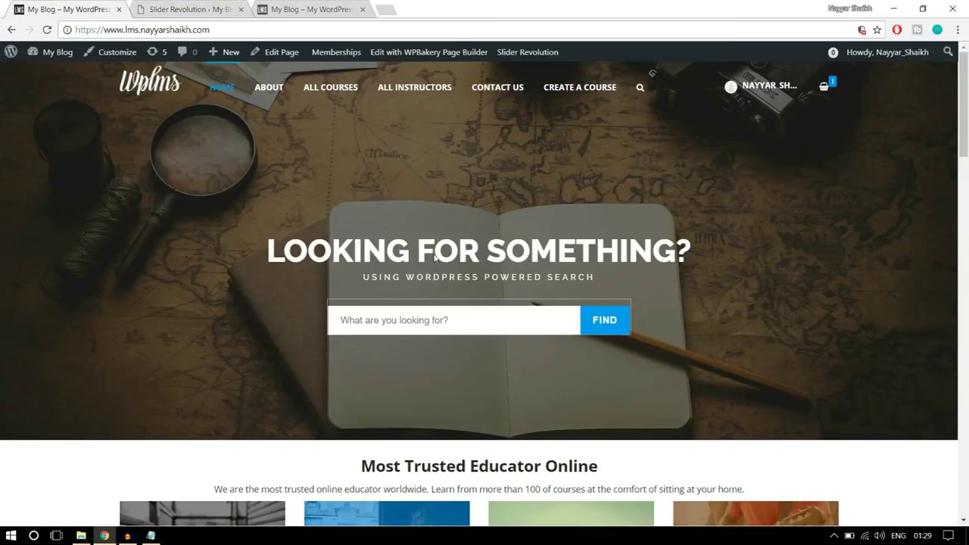
{"action": "left_click", "coordinate": [212, 8]}
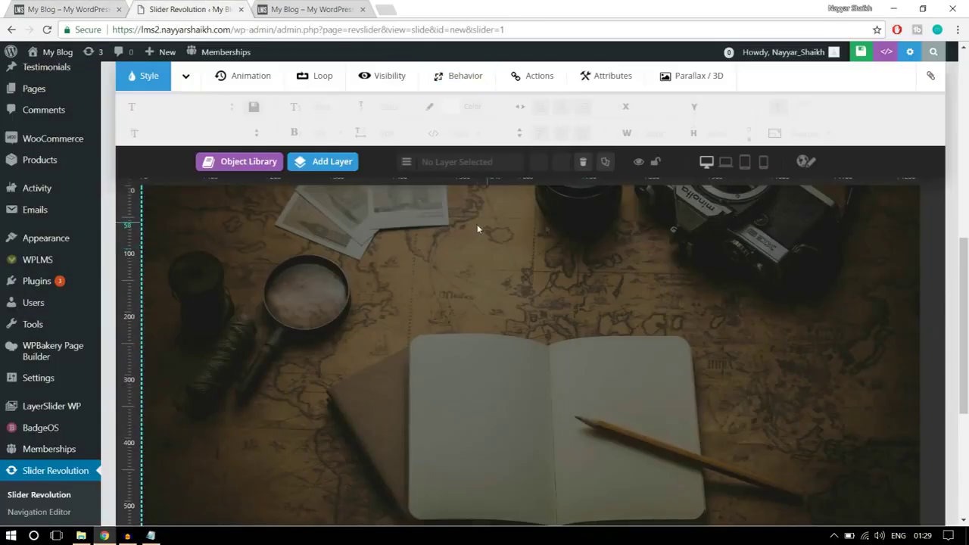
{"action": "mouse_move", "coordinate": [313, 161]}
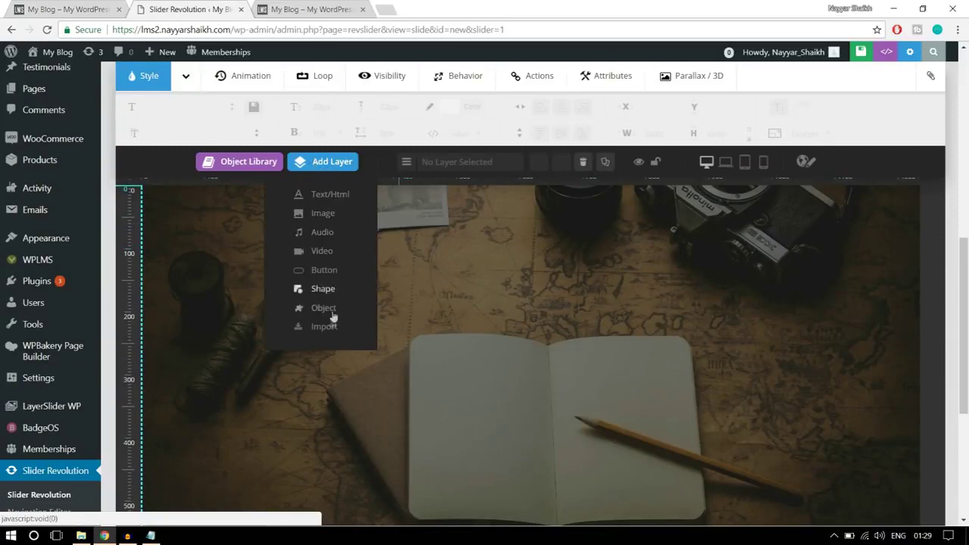
Add a text layer reading 'LOOKING FOR SOMETHING?' to the slide
{"action": "left_click", "coordinate": [328, 195]}
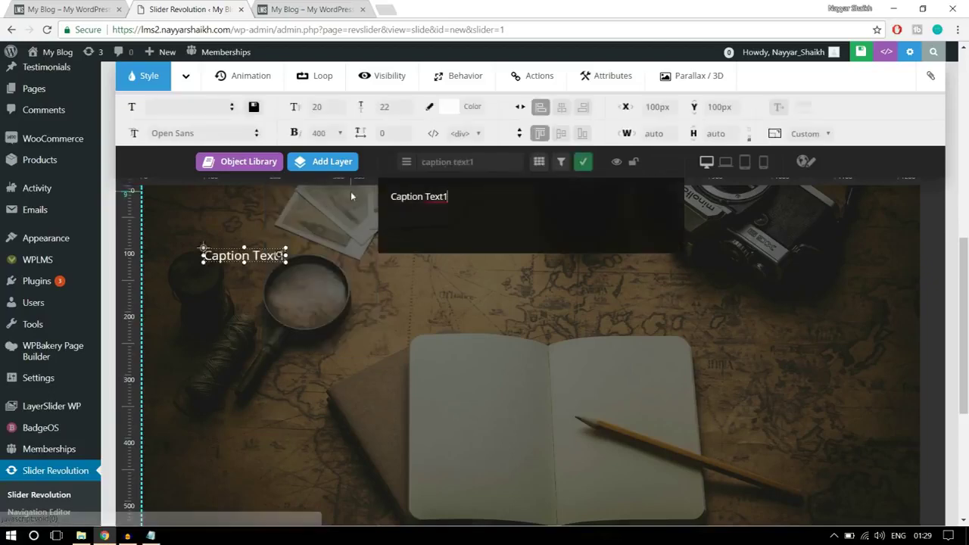
{"action": "key", "text": "ctrl+shift+Tab"}
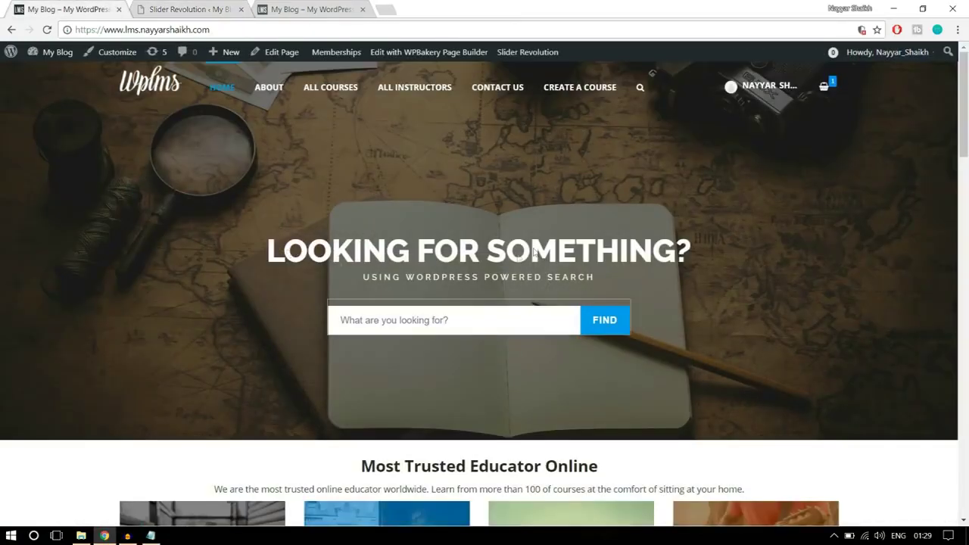
{"action": "left_click", "coordinate": [189, 9]}
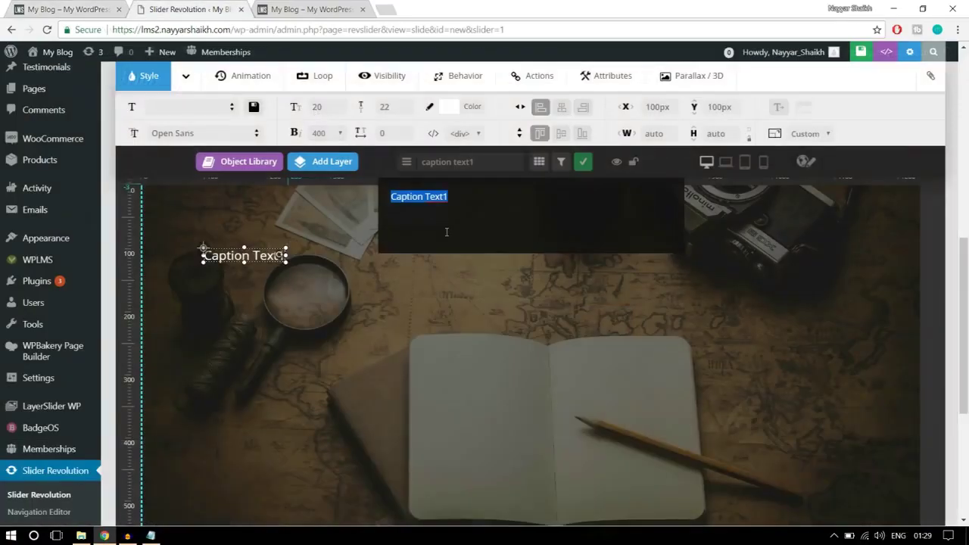
{"action": "type", "text": "LOOKING FOR SOMETHING?"}
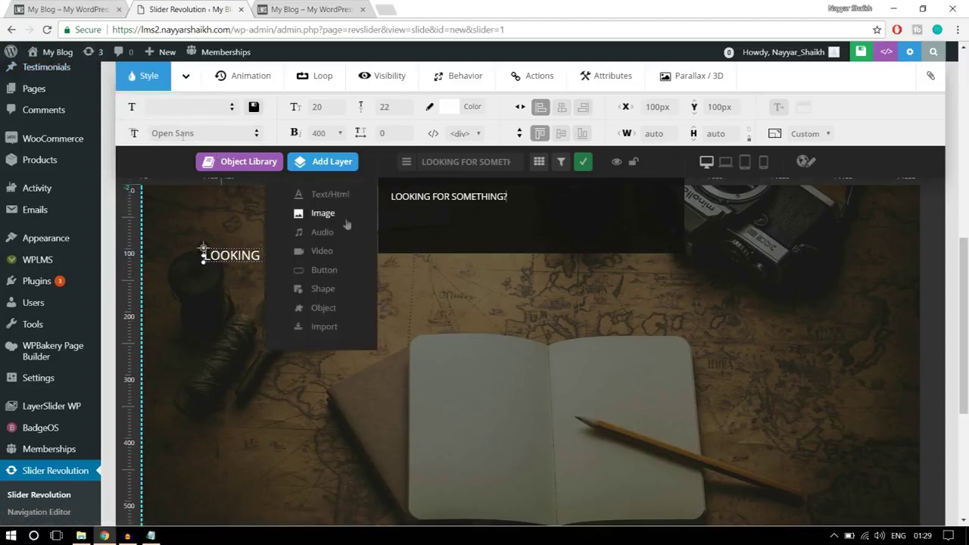
{"action": "left_click", "coordinate": [66, 7]}
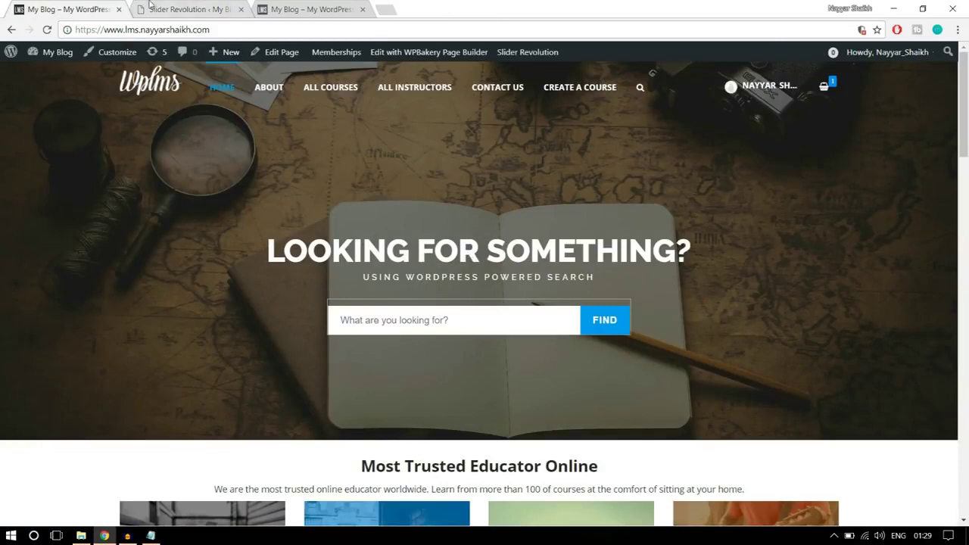
{"action": "left_click", "coordinate": [150, 8]}
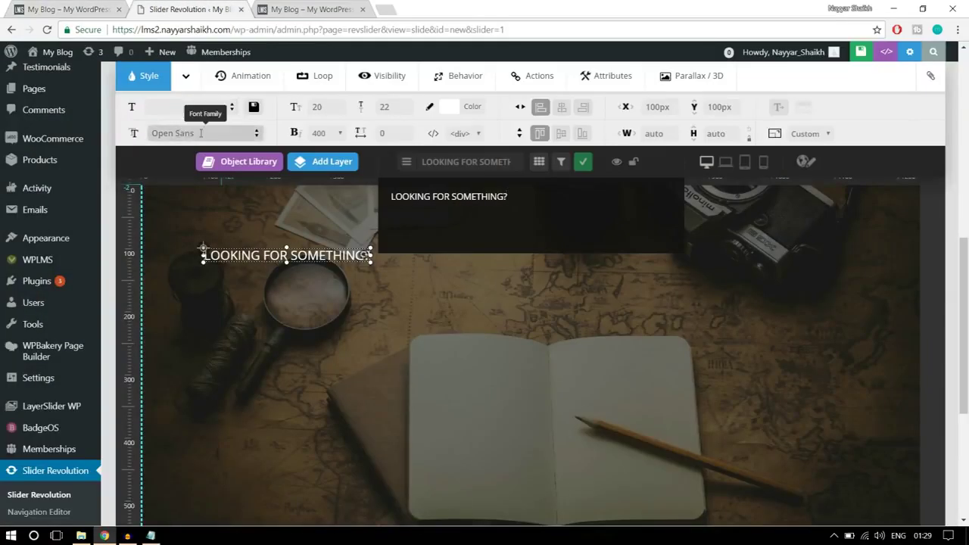
Change the heading layer's font family to Raleway
{"action": "left_click", "coordinate": [197, 134]}
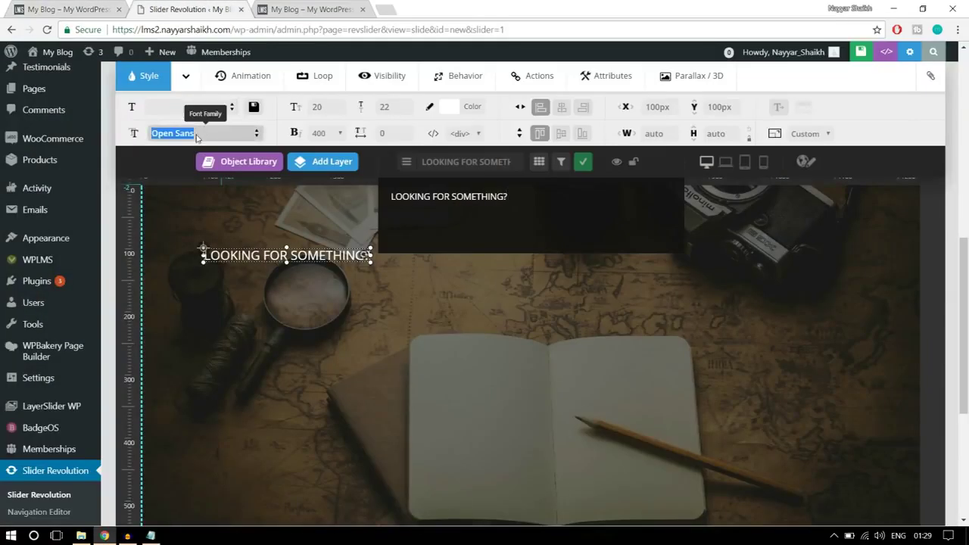
{"action": "type", "text": "RTA"}
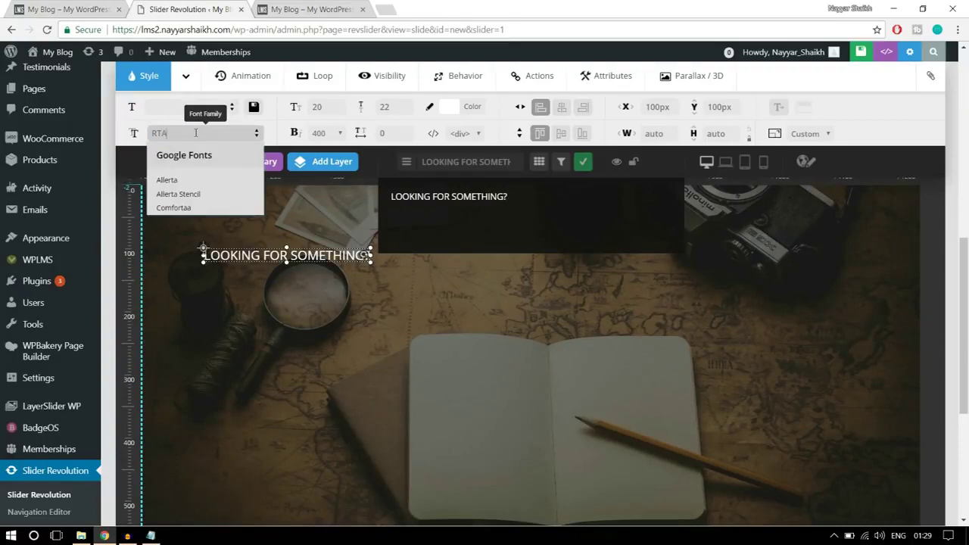
{"action": "key", "text": "BackSpace"}
{"action": "type", "text": "RALE"}
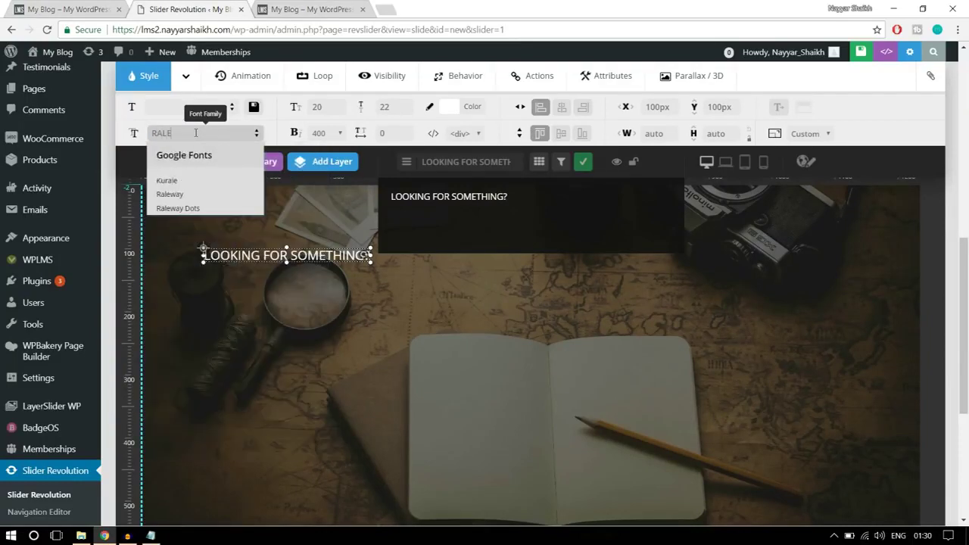
{"action": "left_click", "coordinate": [207, 198]}
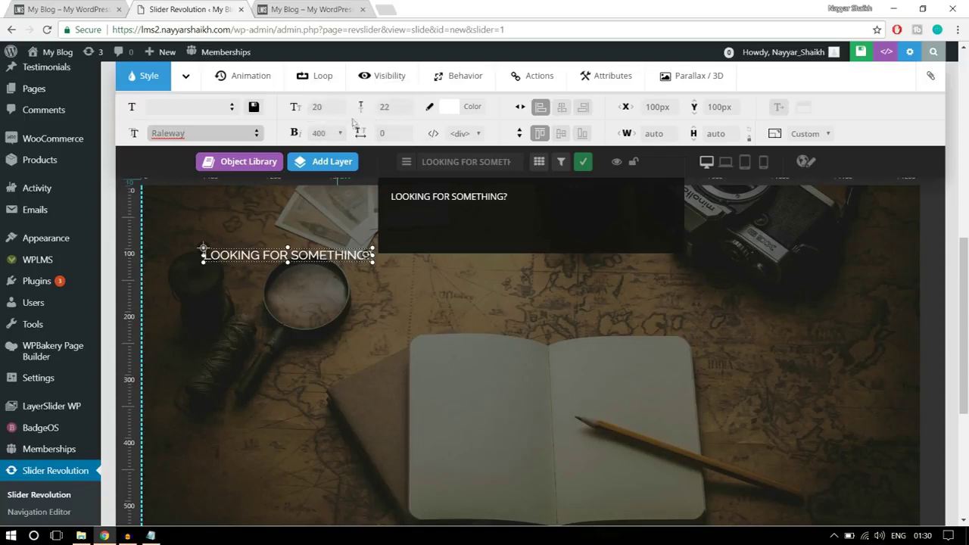
Give the heading a 50px font size, 50px line height and weight 800
{"action": "left_click", "coordinate": [326, 109]}
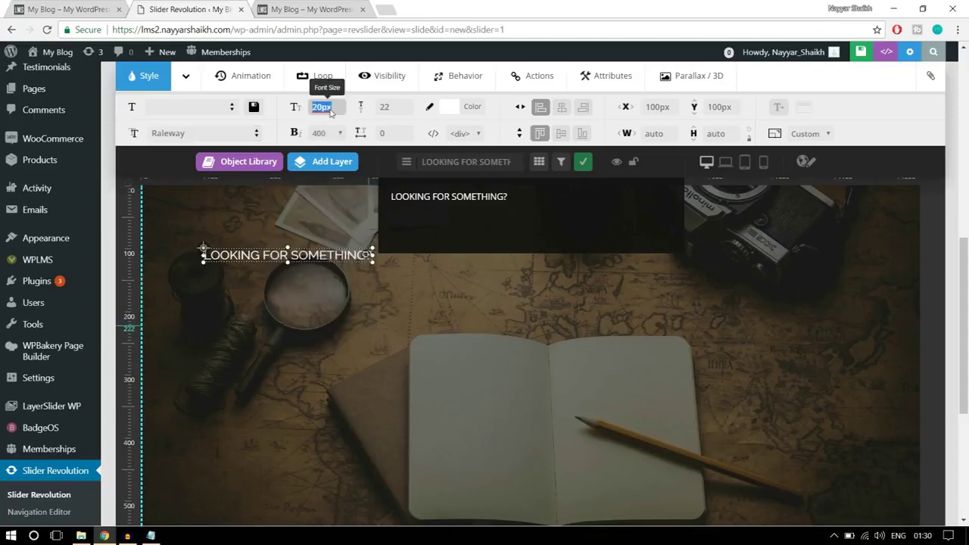
{"action": "type", "text": "50"}
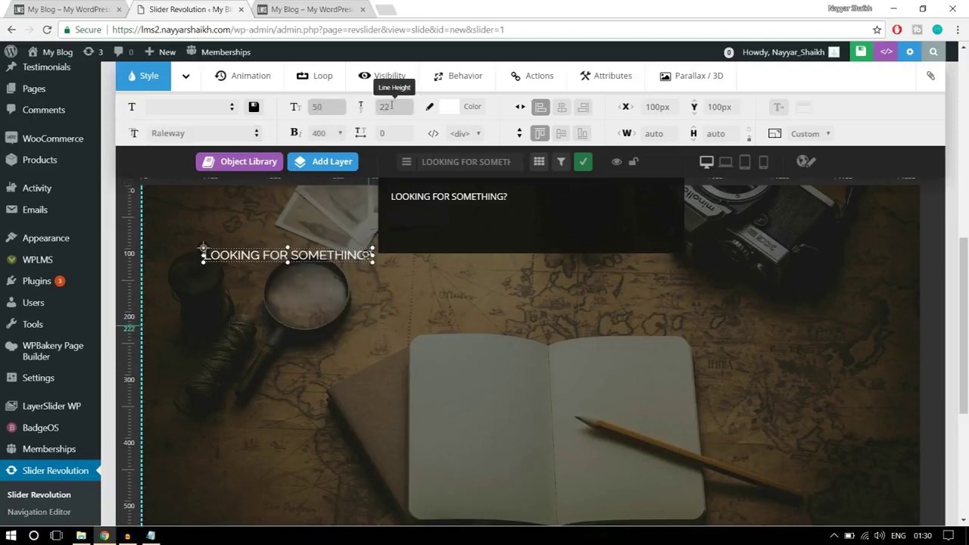
{"action": "left_click", "coordinate": [390, 107]}
{"action": "type", "text": "50"}
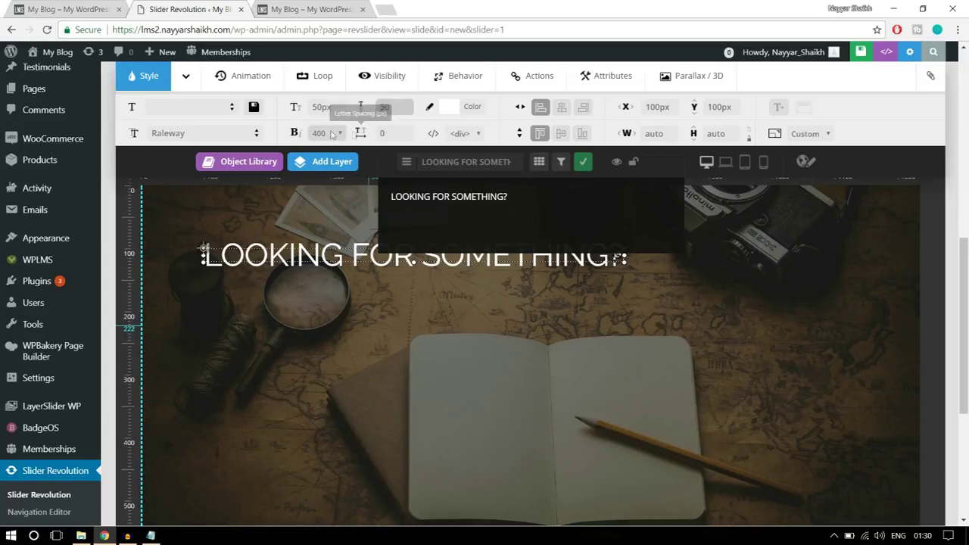
{"action": "left_click", "coordinate": [321, 133]}
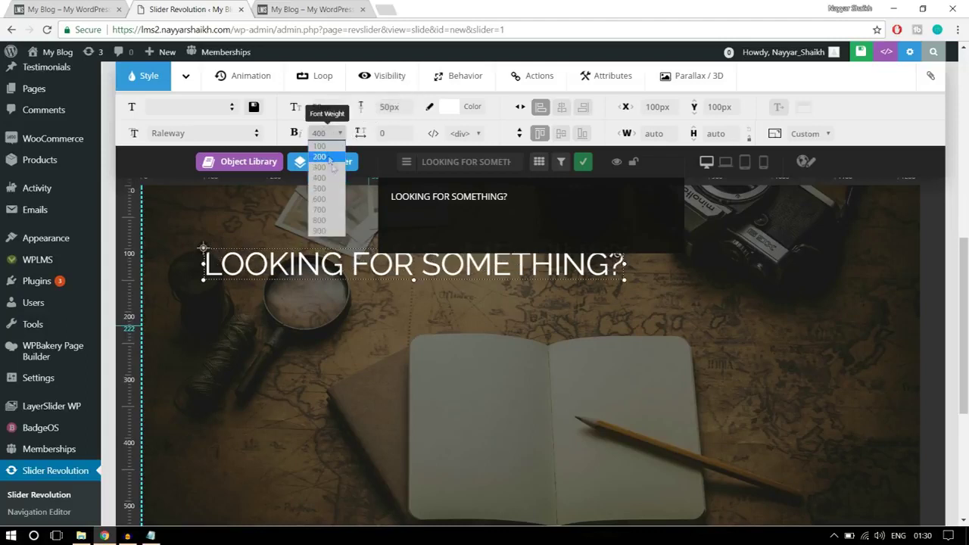
{"action": "left_click", "coordinate": [325, 220]}
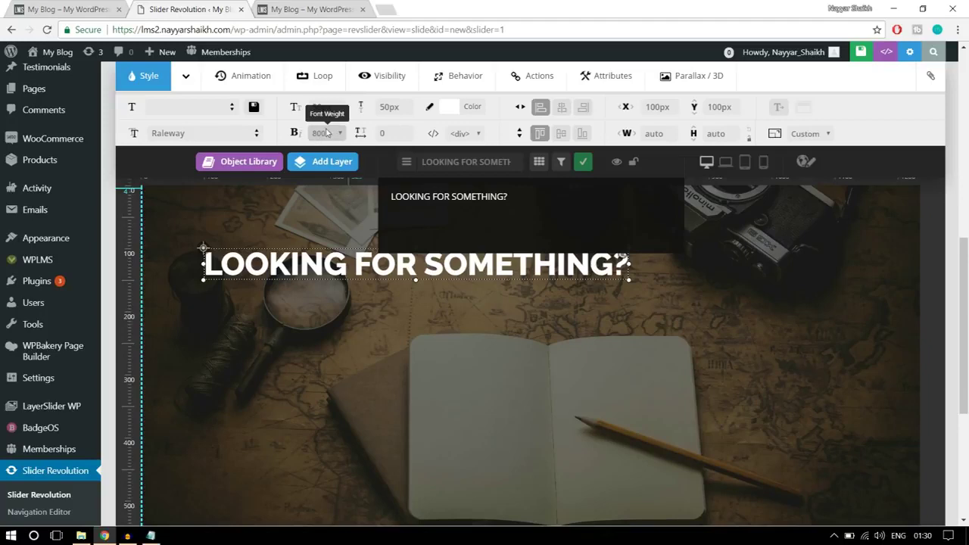
Move the heading down and centre it horizontally on the slide, then view the live site
{"action": "left_click_drag", "start_coordinate": [415, 270], "coordinate": [471, 325]}
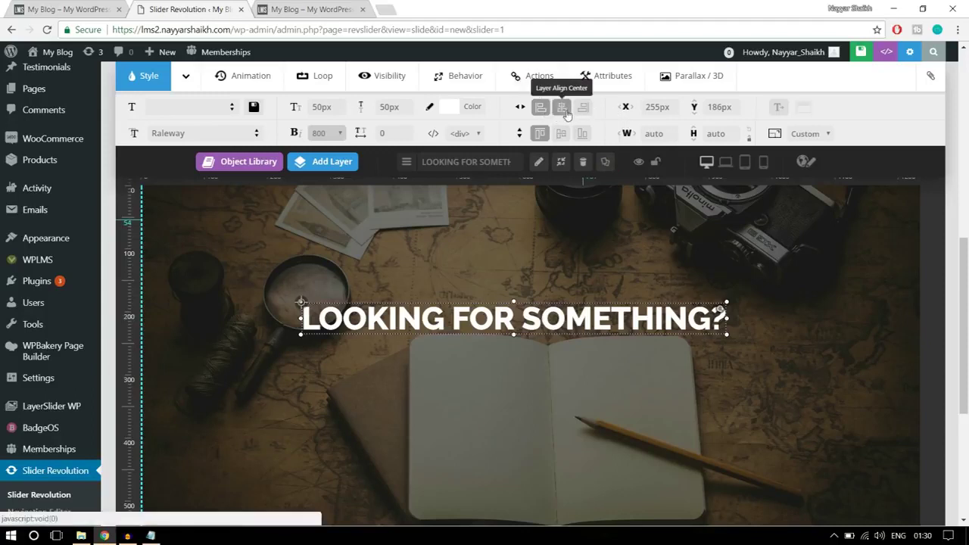
{"action": "left_click", "coordinate": [564, 110]}
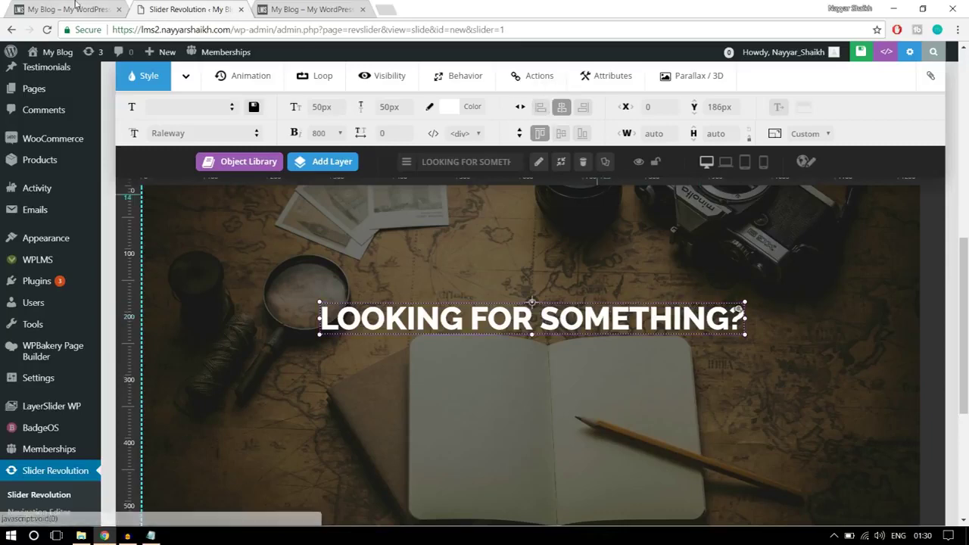
{"action": "left_click", "coordinate": [75, 10]}
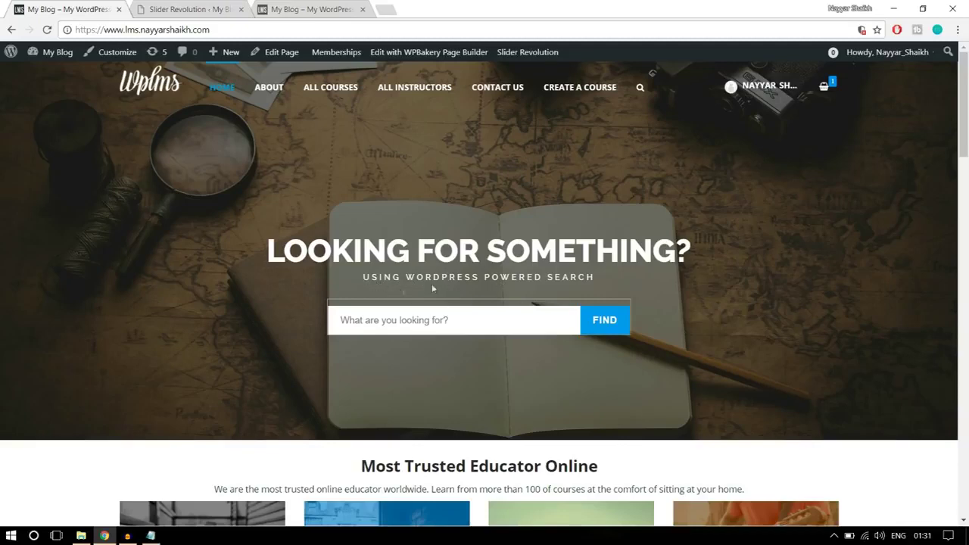
Add a second text layer 'USING WORDPRESS POWERED SEARCH', placed under the heading and horizontally centred
{"action": "left_click", "coordinate": [196, 7]}
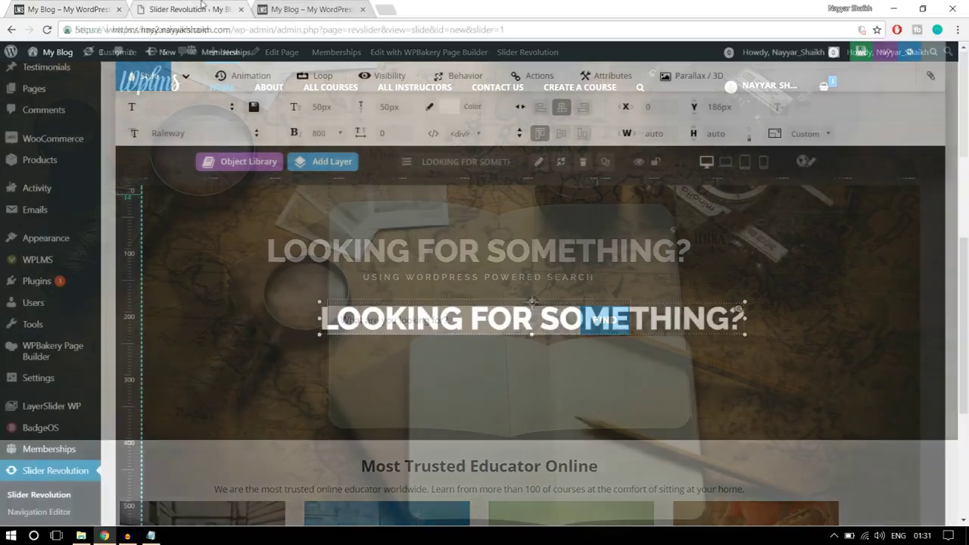
{"action": "mouse_move", "coordinate": [337, 168]}
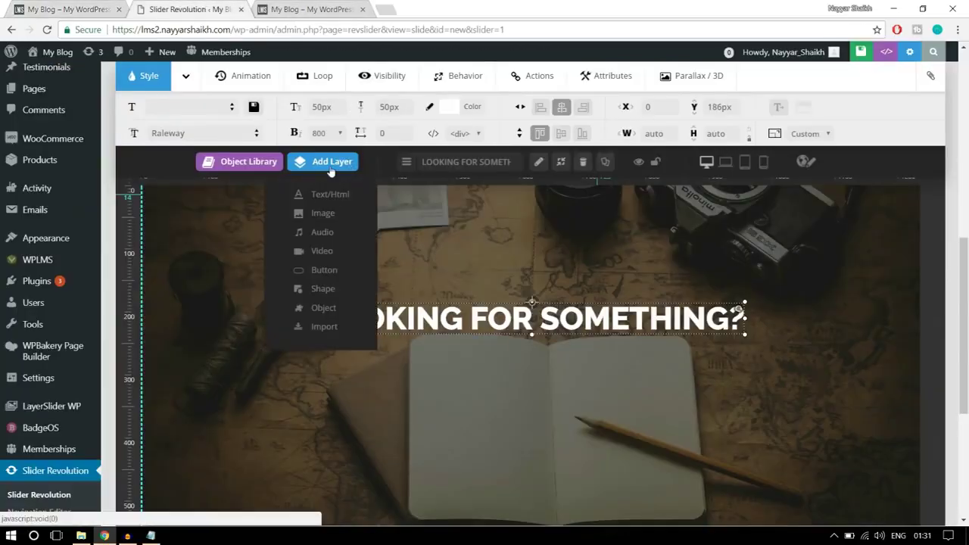
{"action": "left_click", "coordinate": [336, 199]}
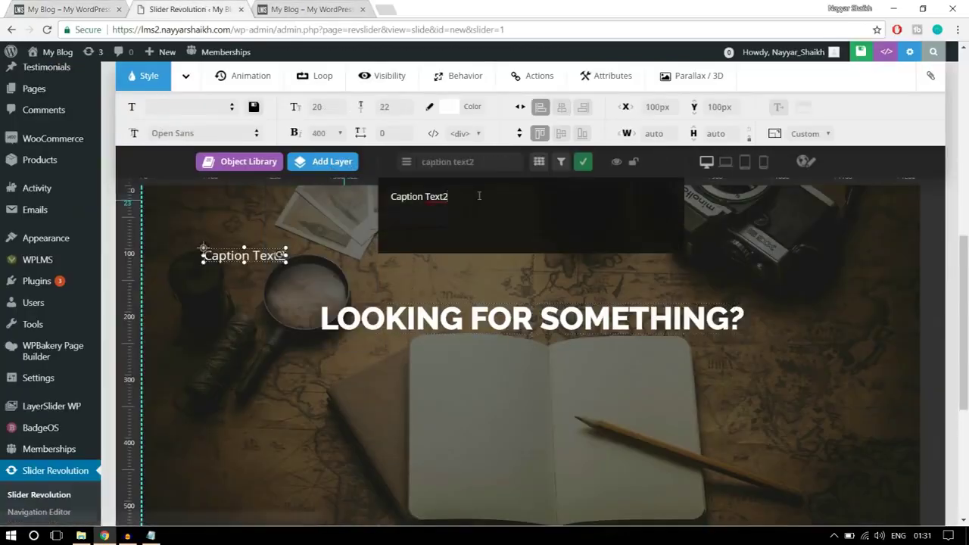
{"action": "right_click", "coordinate": [33, 6]}
{"action": "left_click", "coordinate": [75, 7]}
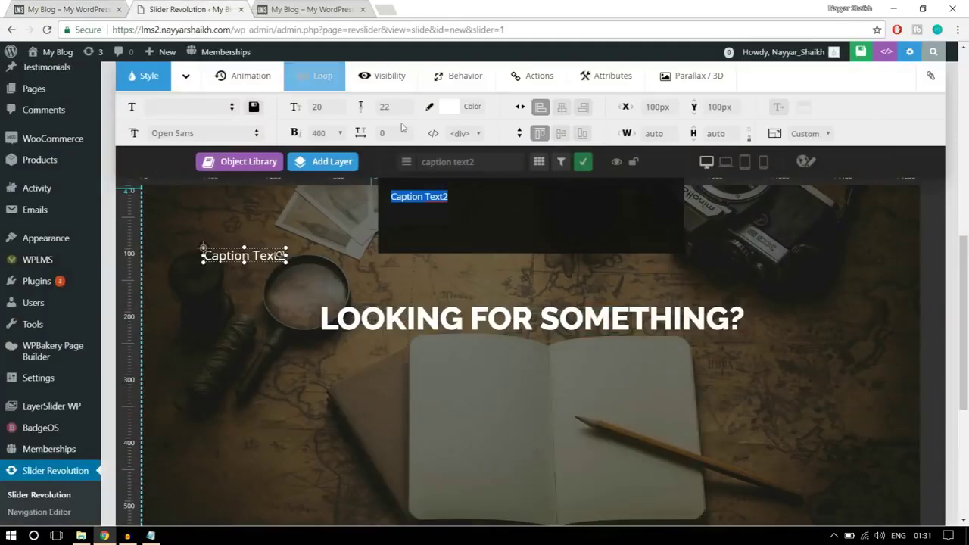
{"action": "left_click", "coordinate": [174, 9]}
{"action": "type", "text": "USING WORDPRESS POWERED SEARCH!"}
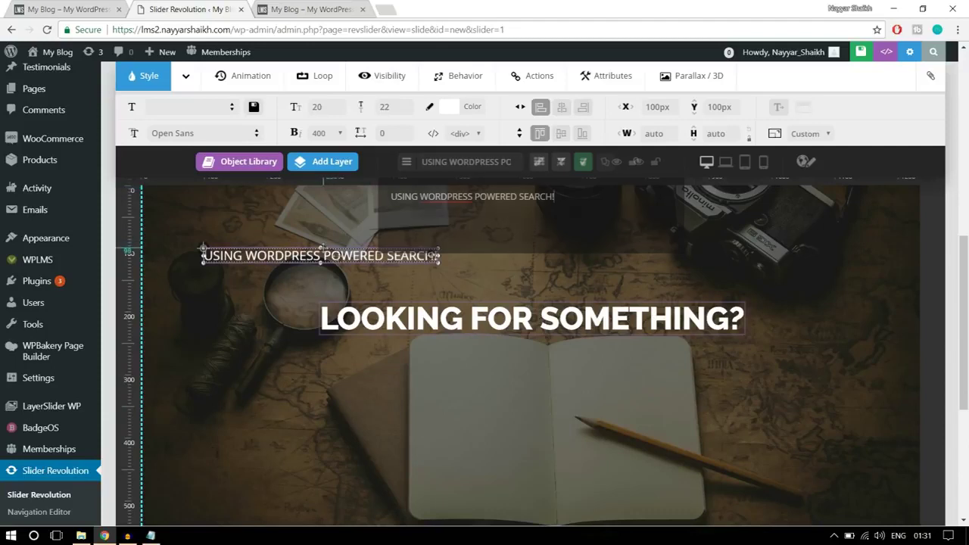
{"action": "left_click_drag", "start_coordinate": [355, 269], "coordinate": [582, 371]}
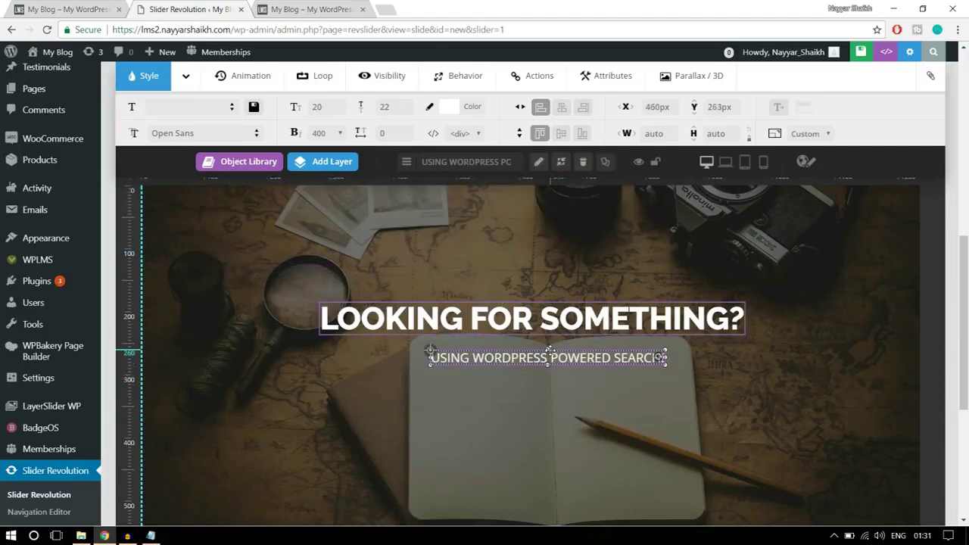
{"action": "left_click", "coordinate": [564, 108]}
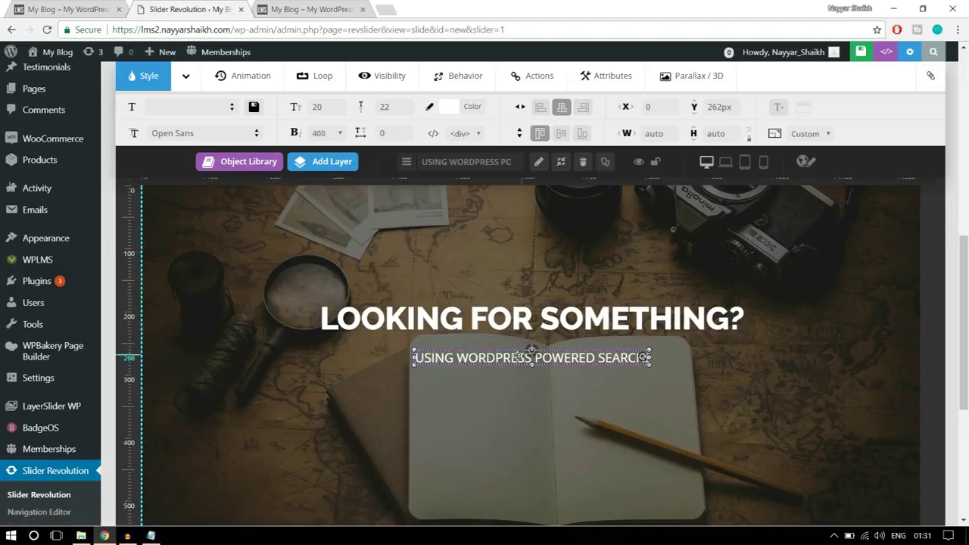
Set the subtitle's font family to Raleway
{"action": "left_click", "coordinate": [196, 134]}
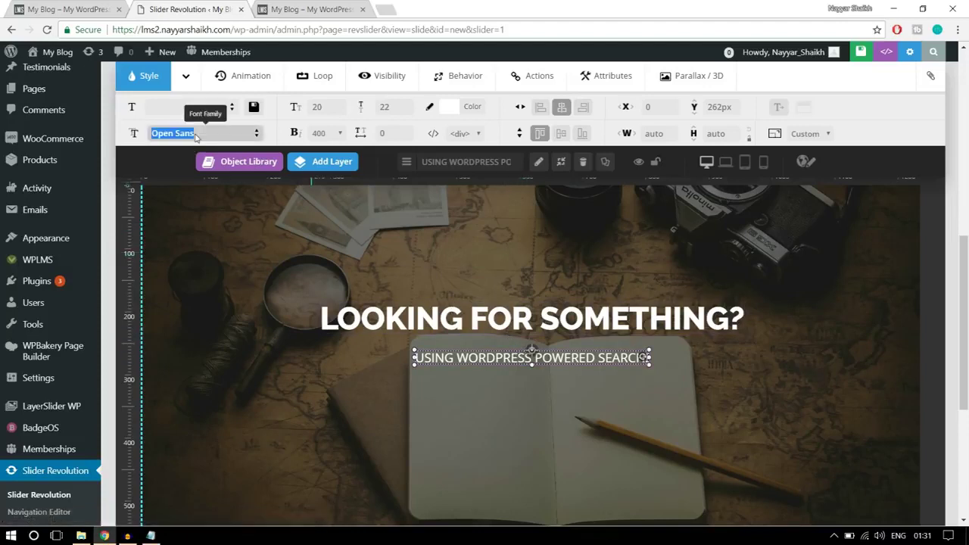
{"action": "type", "text": "RALE"}
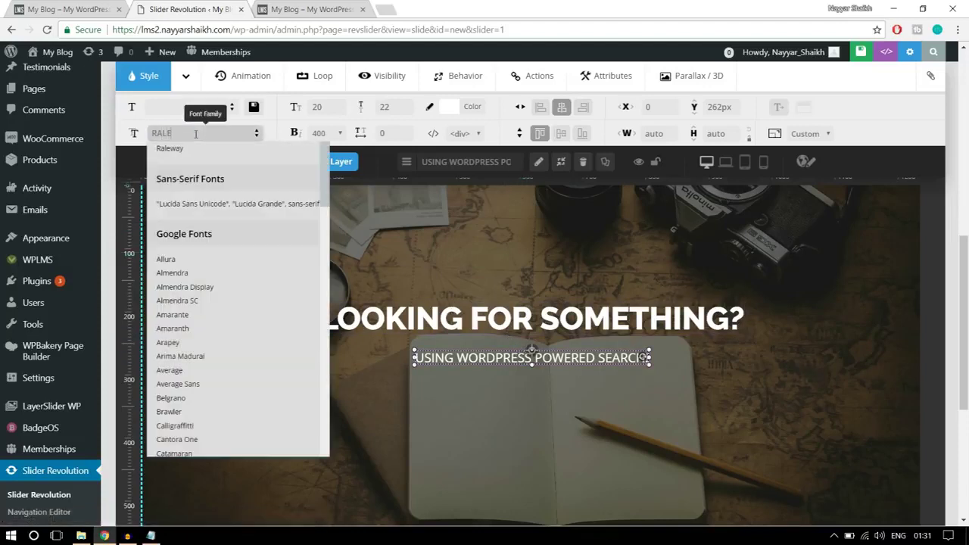
{"action": "left_click", "coordinate": [170, 149]}
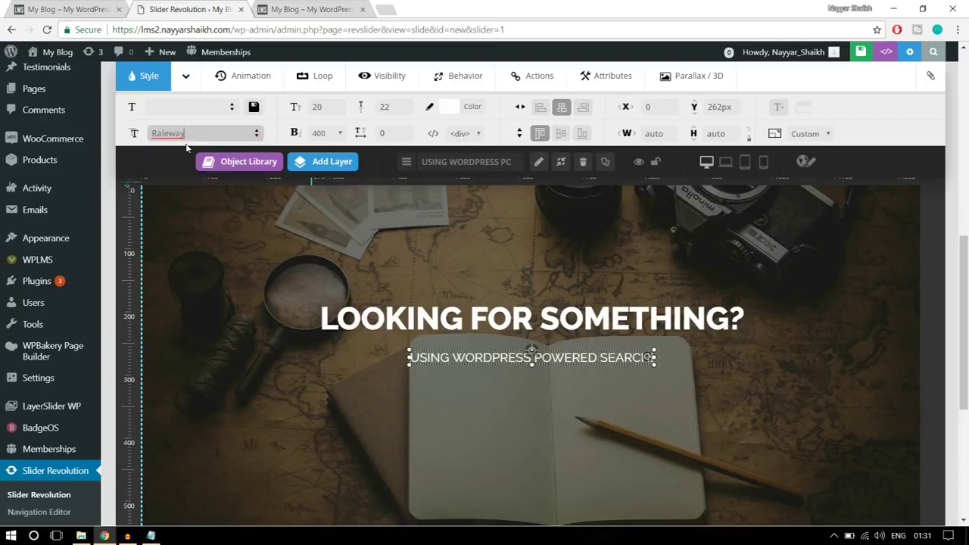
{"action": "left_click", "coordinate": [51, 6]}
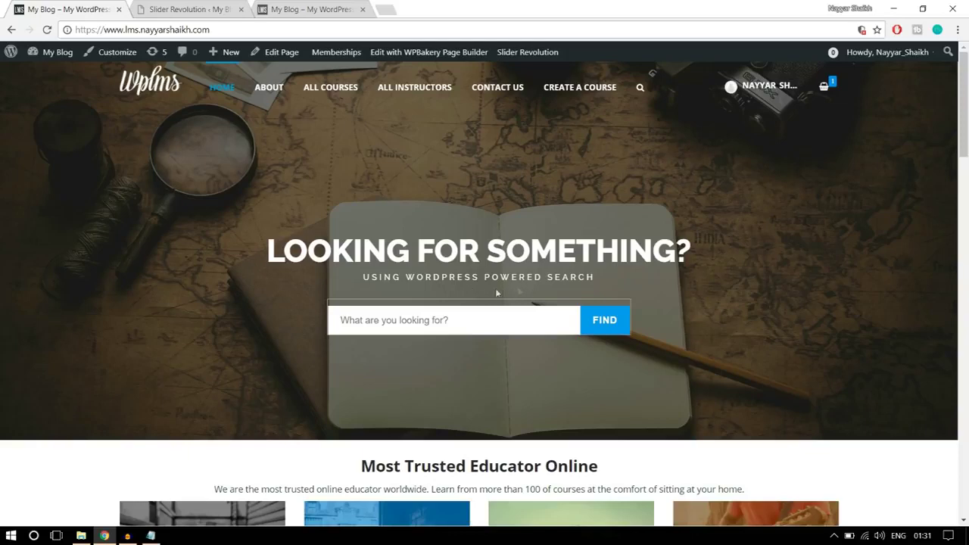
{"action": "left_click", "coordinate": [229, 10]}
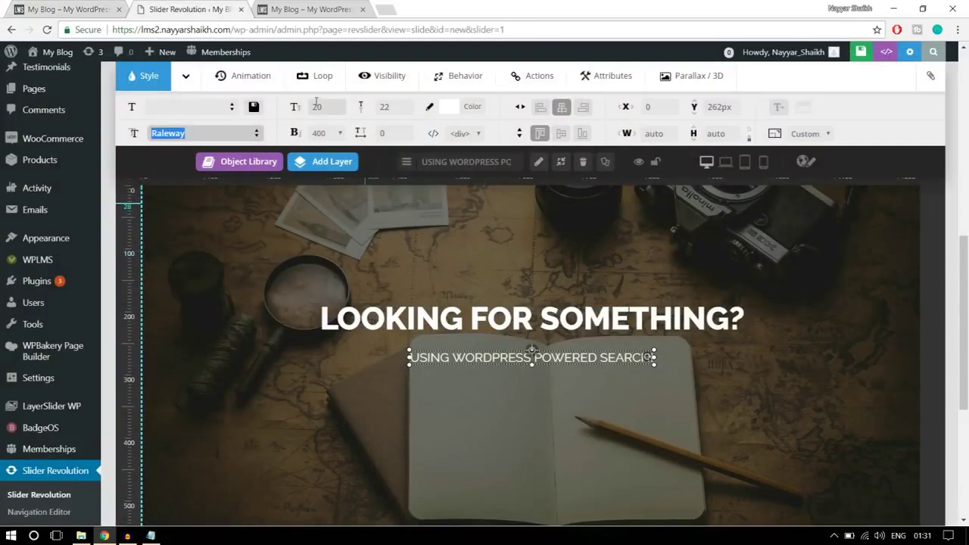
Give the subtitle a 13px font size, 20px line height and weight 500
{"action": "left_click", "coordinate": [321, 109]}
{"action": "type", "text": "1"}
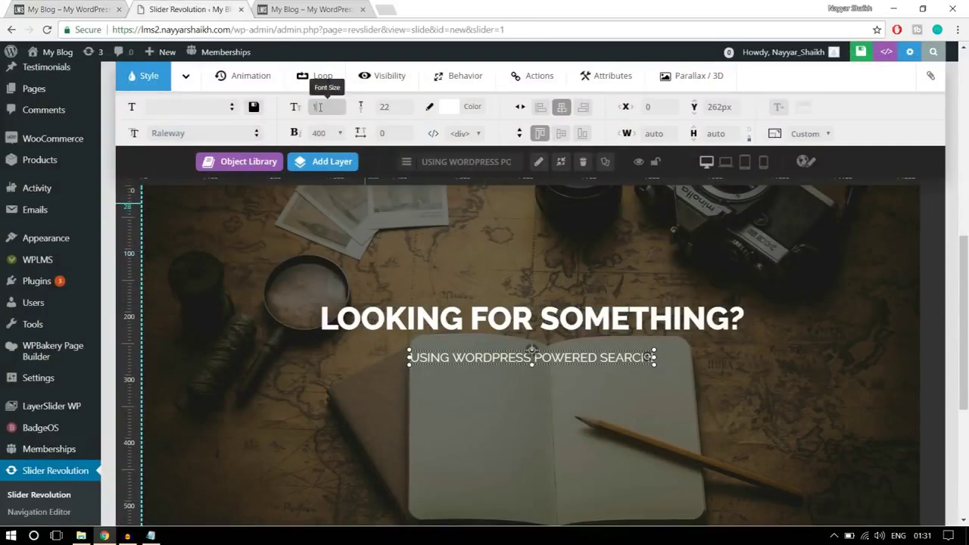
{"action": "type", "text": "3"}
{"action": "key", "text": "Tab"}
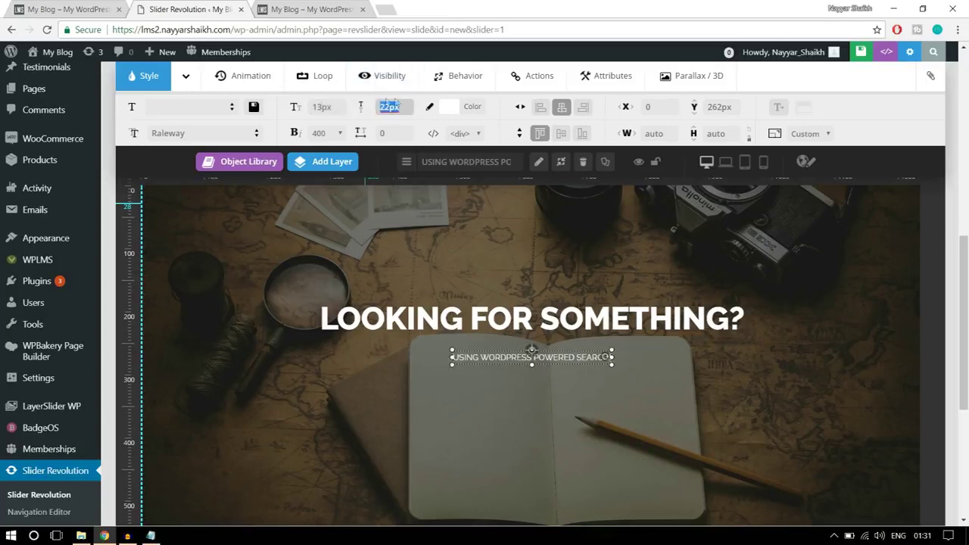
{"action": "type", "text": "20"}
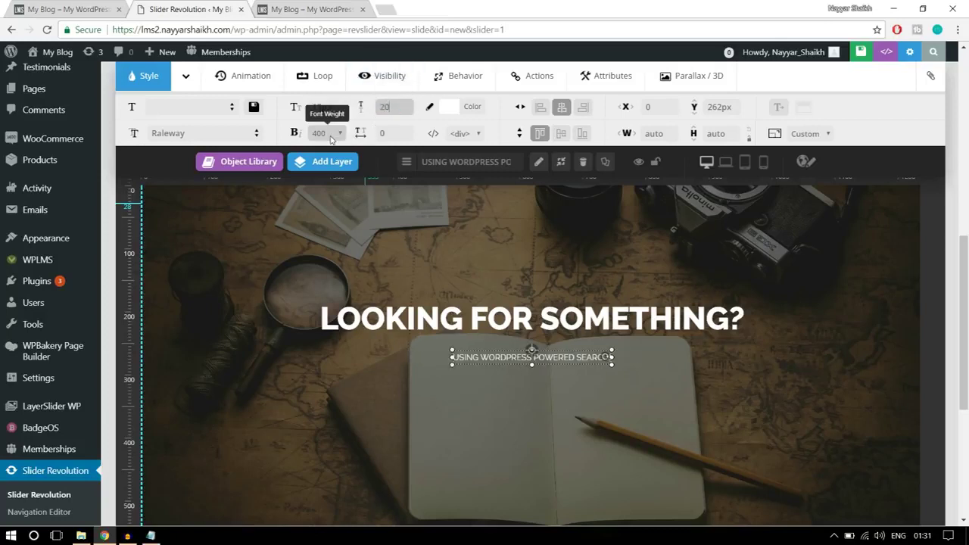
{"action": "left_click", "coordinate": [330, 136]}
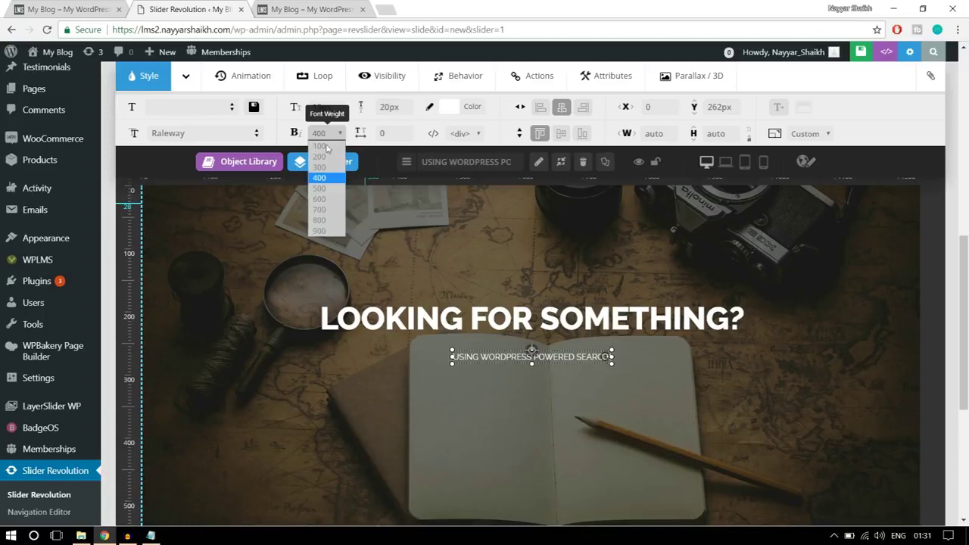
{"action": "left_click", "coordinate": [333, 189]}
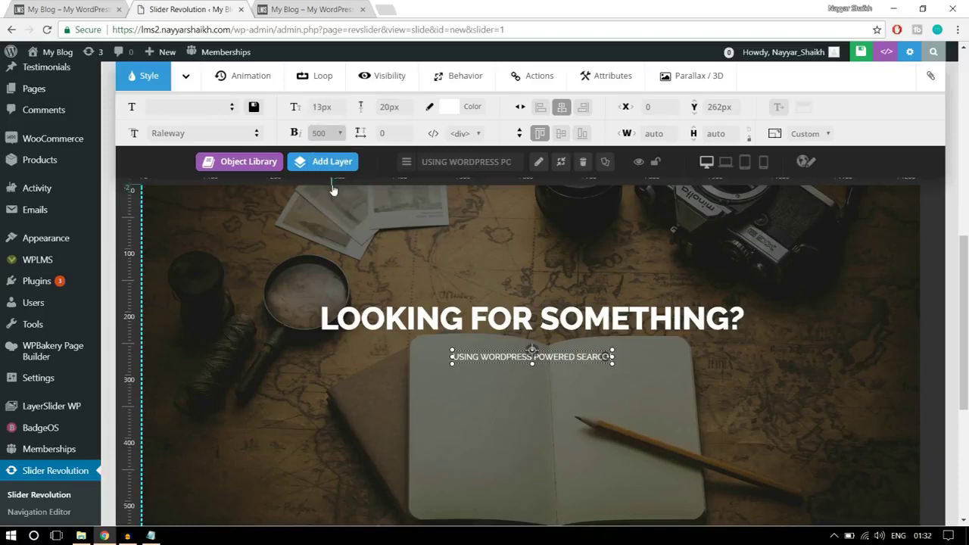
Apply 5px letter spacing, nudge the subtitle up under the heading and centre it
{"action": "key", "text": "Tab"}
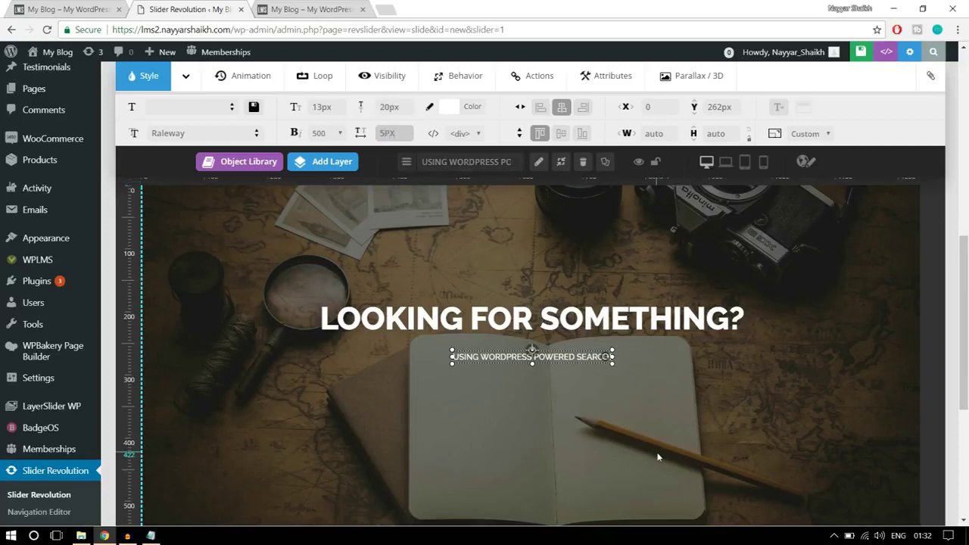
{"action": "left_click", "coordinate": [560, 356]}
{"action": "left_click_drag", "start_coordinate": [556, 350], "coordinate": [556, 351]}
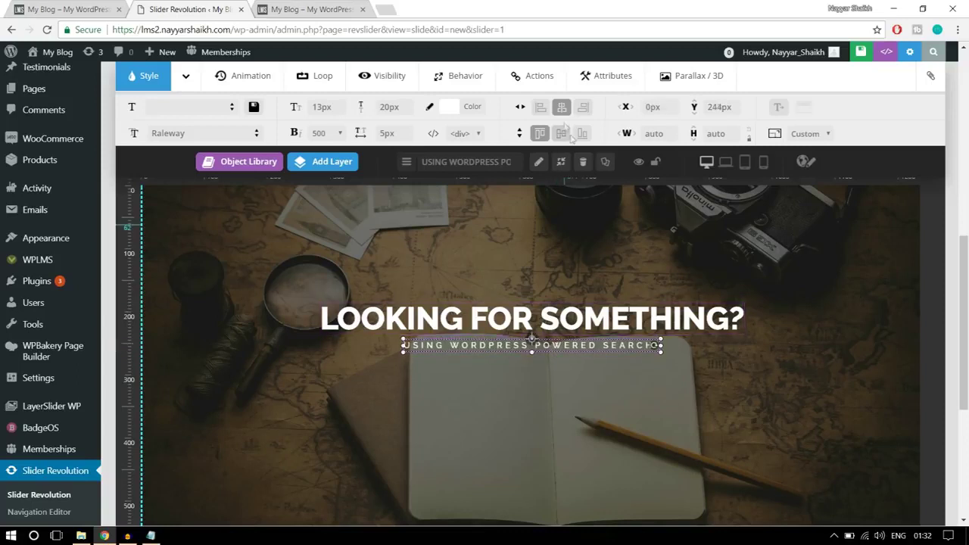
{"action": "left_click", "coordinate": [561, 108]}
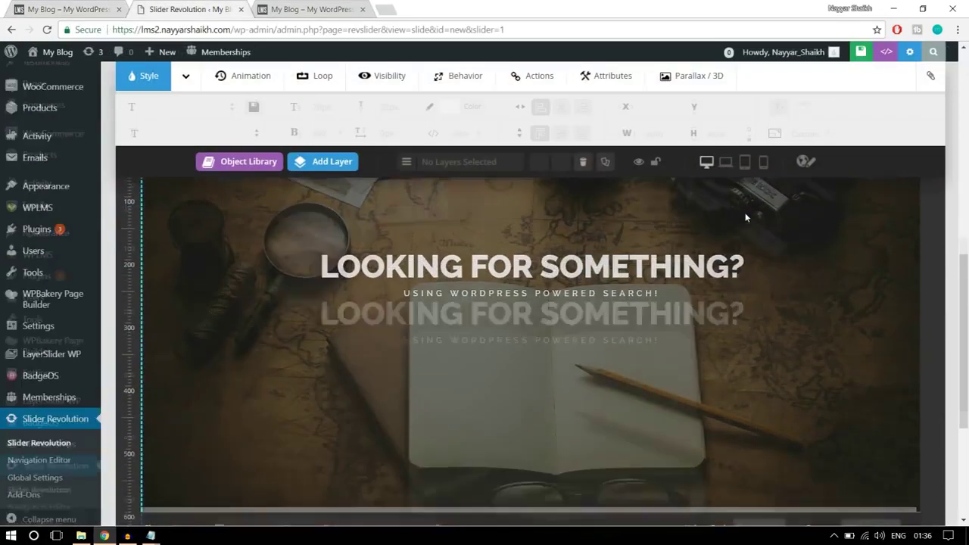
Add a Text/Html layer with placeholder text to the slide, then open the local WPLMS folder in File Explorer
{"action": "mouse_move", "coordinate": [331, 162]}
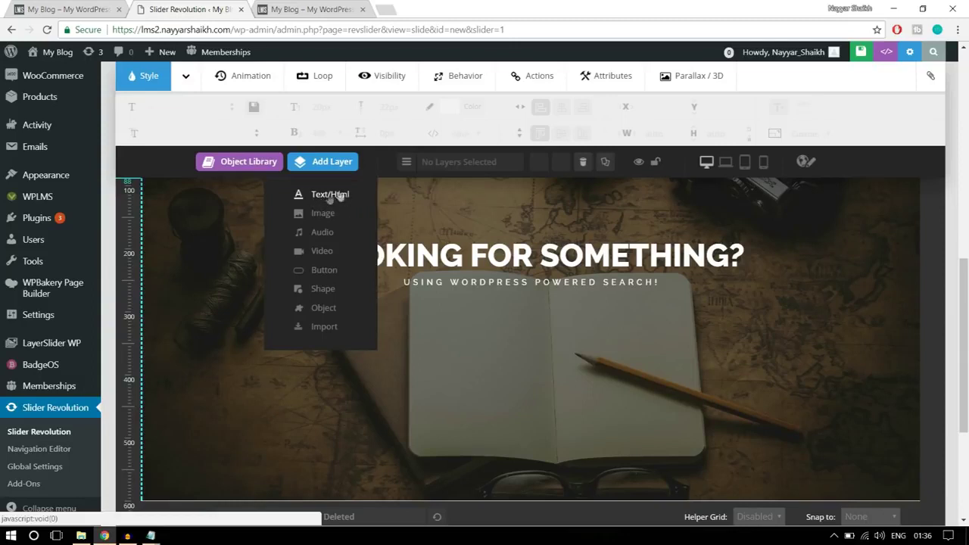
{"action": "left_click", "coordinate": [330, 196]}
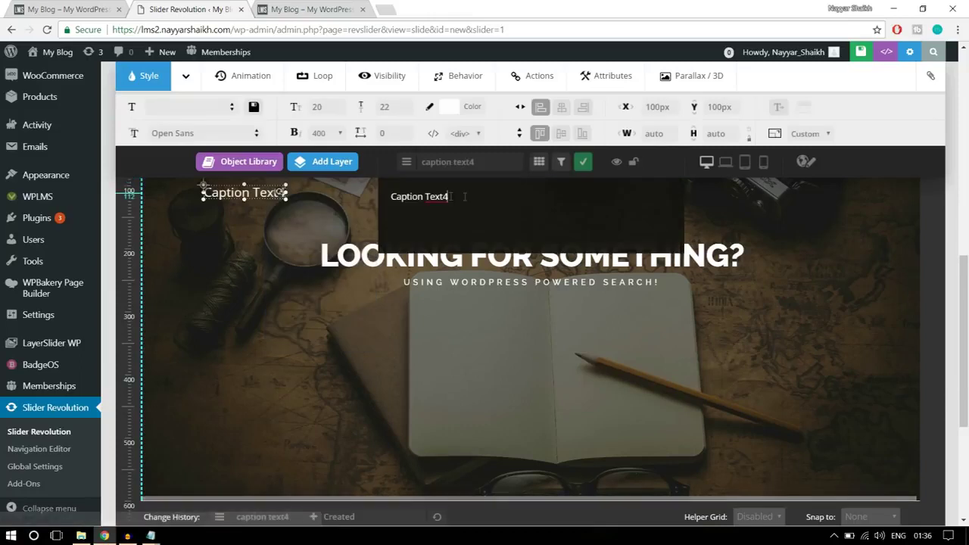
{"action": "double_click", "coordinate": [541, 197]}
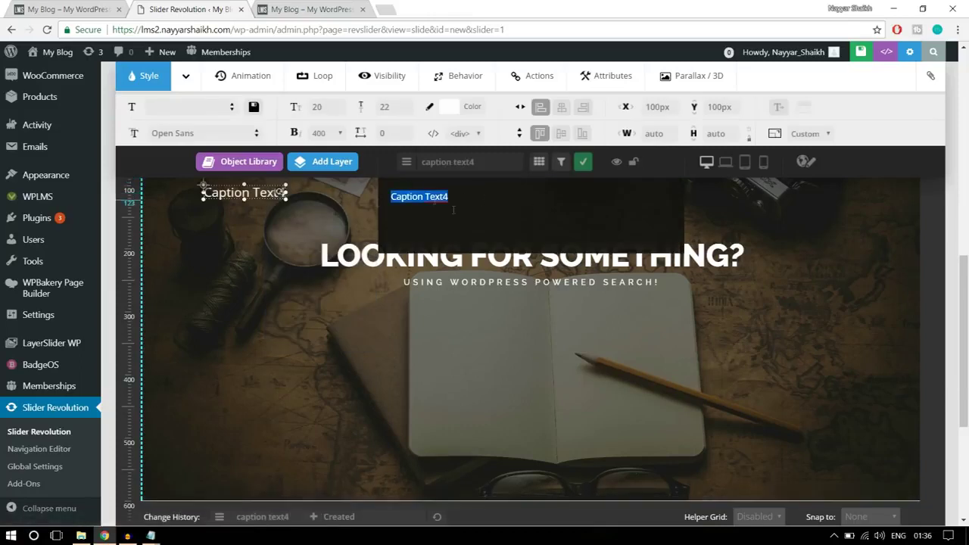
{"action": "key", "text": "alt+Tab"}
{"action": "left_click", "coordinate": [548, 223]}
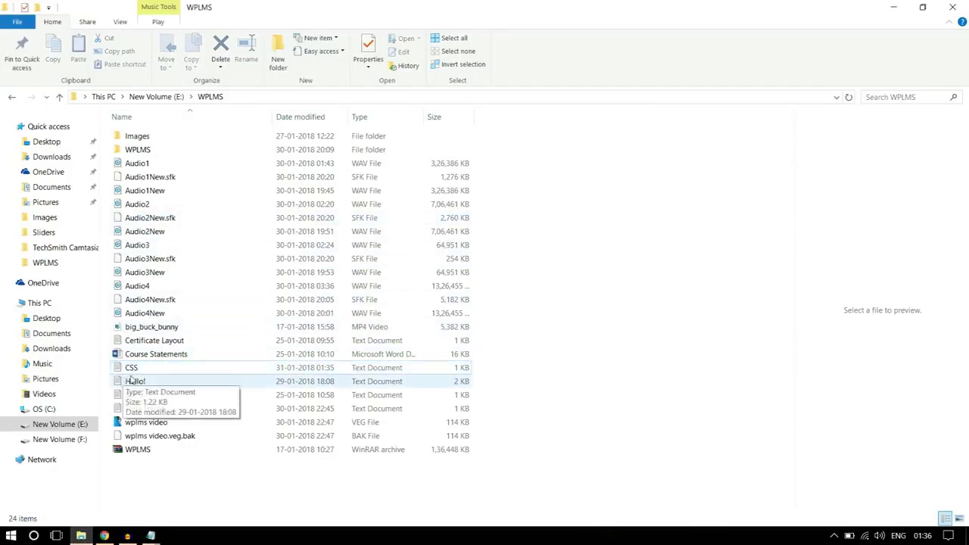
Open CSS.txt in Notepad and select the search form HTML on its first line
{"action": "mouse_move", "coordinate": [151, 535]}
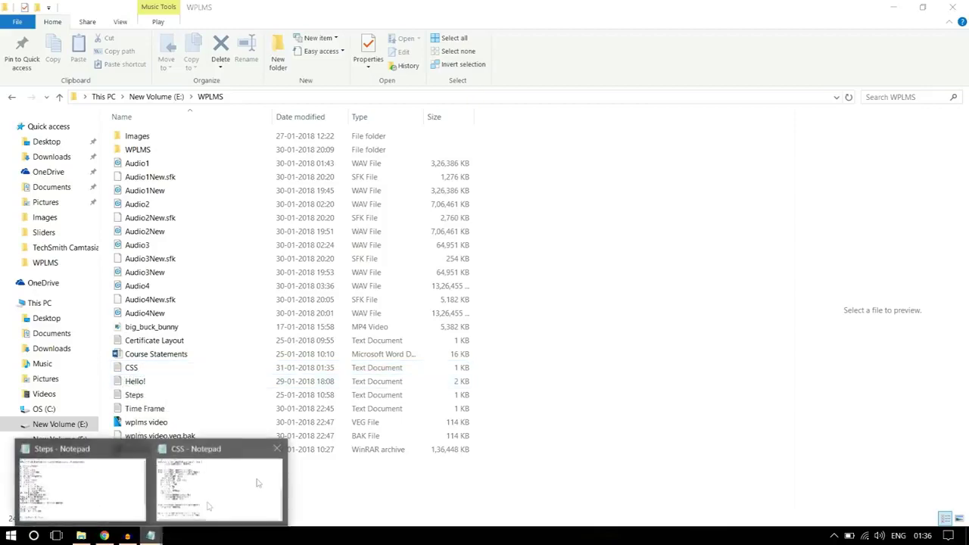
{"action": "left_click", "coordinate": [204, 487]}
{"action": "scroll", "coordinate": [371, 268], "scroll_direction": "up", "scroll_amount": 8}
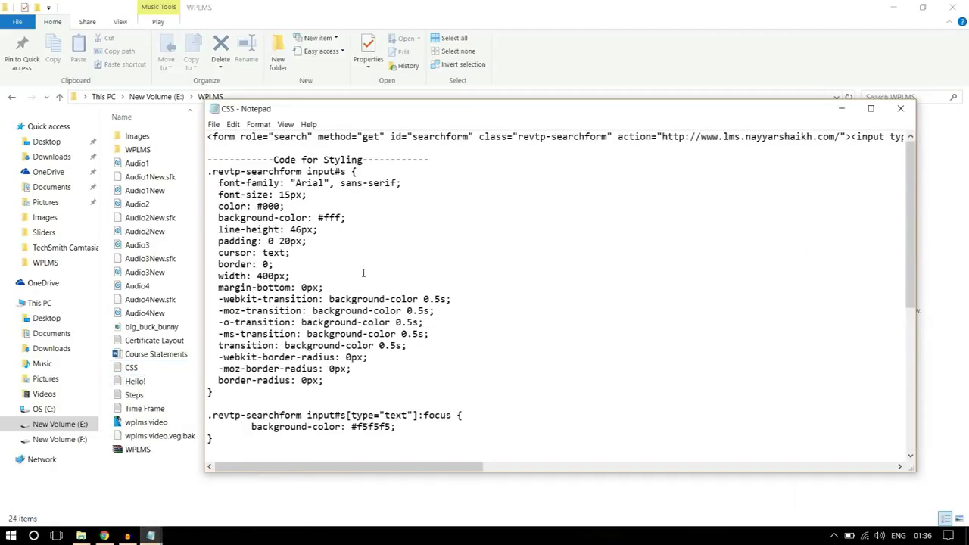
{"action": "left_click_drag", "start_coordinate": [207, 138], "coordinate": [956, 121]}
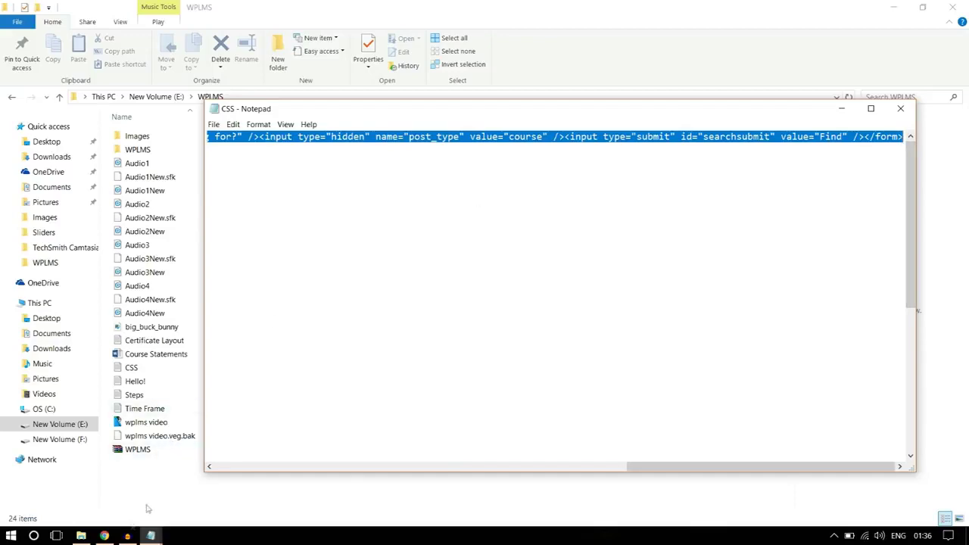
Paste the search form code into the new layer and place it below the subtitle
{"action": "left_click", "coordinate": [106, 536]}
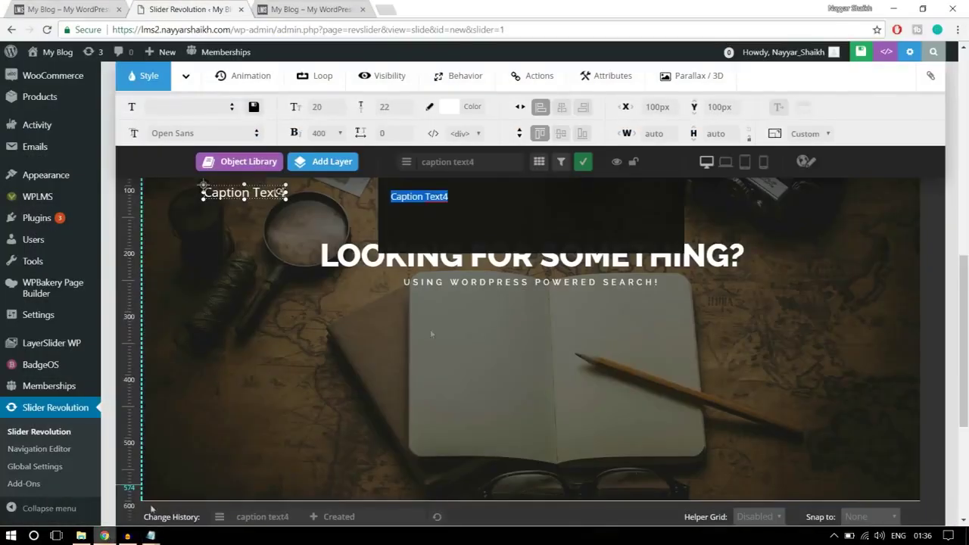
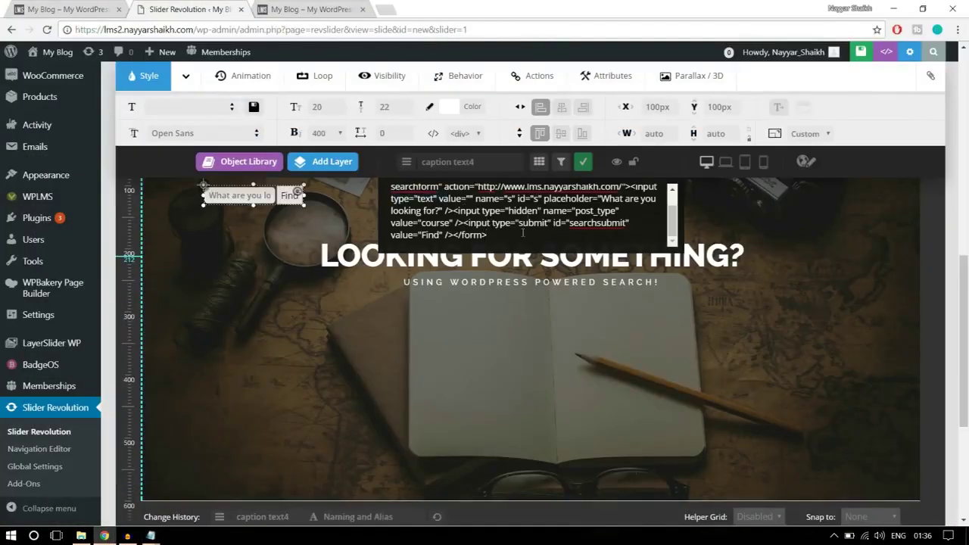
{"action": "left_click_drag", "start_coordinate": [242, 195], "coordinate": [521, 311]}
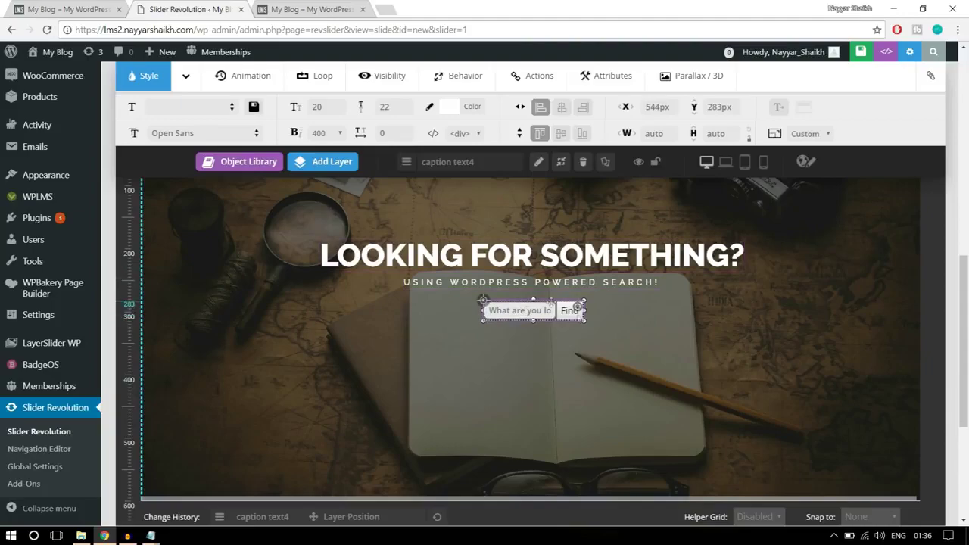
{"action": "scroll", "coordinate": [583, 315], "scroll_direction": "up", "scroll_amount": 2}
{"action": "scroll", "coordinate": [583, 315], "scroll_direction": "down", "scroll_amount": 3}
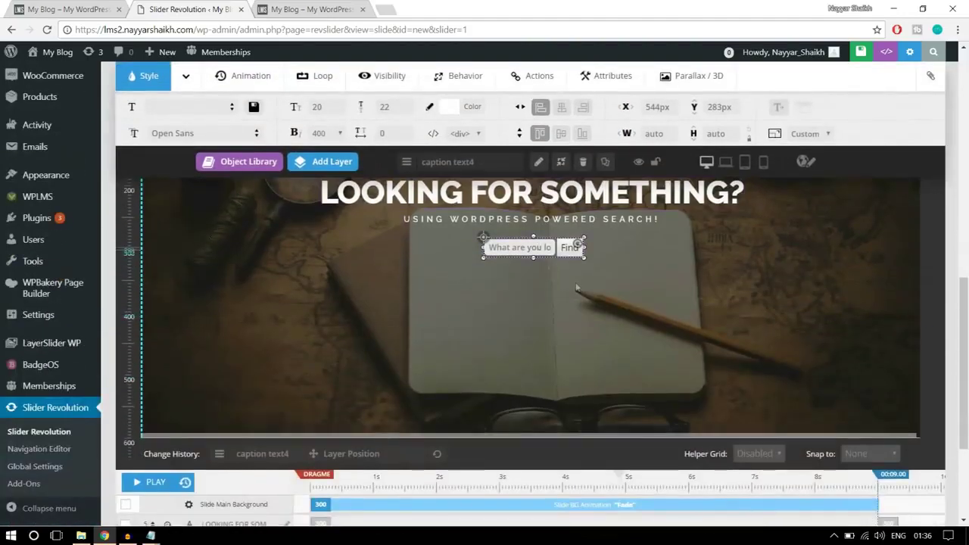
{"action": "scroll", "coordinate": [583, 315], "scroll_direction": "up", "scroll_amount": 1}
Shift the search form, subtitle and heading layers slightly lower on the slide
{"action": "left_click_drag", "start_coordinate": [582, 315], "coordinate": [584, 343]}
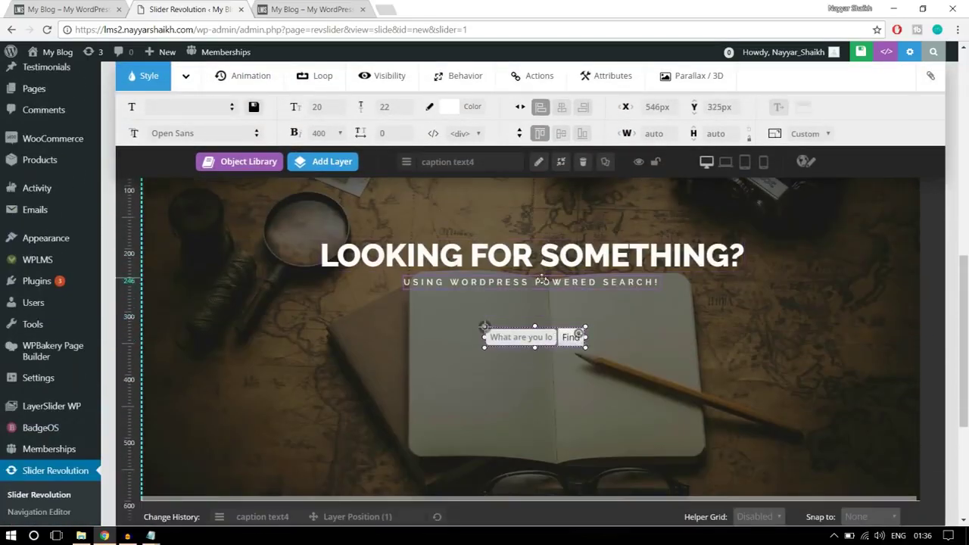
{"action": "left_click_drag", "start_coordinate": [542, 299], "coordinate": [539, 327]}
{"action": "left_click_drag", "start_coordinate": [539, 262], "coordinate": [539, 286]}
Centre the search form, subtitle and heading layers horizontally with Layer Align Center
{"action": "left_click", "coordinate": [539, 332]}
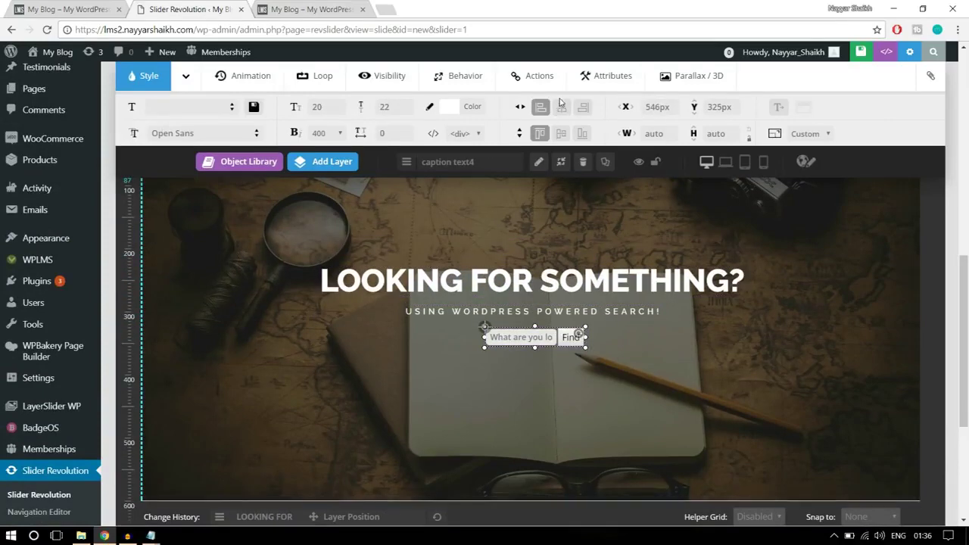
{"action": "left_click", "coordinate": [561, 107]}
{"action": "left_click", "coordinate": [522, 306]}
{"action": "left_click", "coordinate": [561, 107]}
{"action": "left_click", "coordinate": [534, 281]}
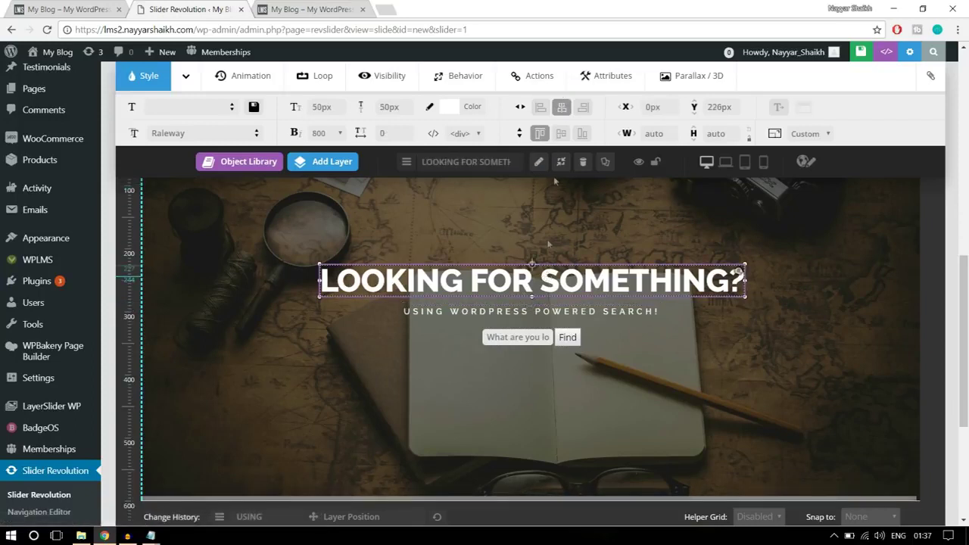
{"action": "left_click", "coordinate": [561, 107]}
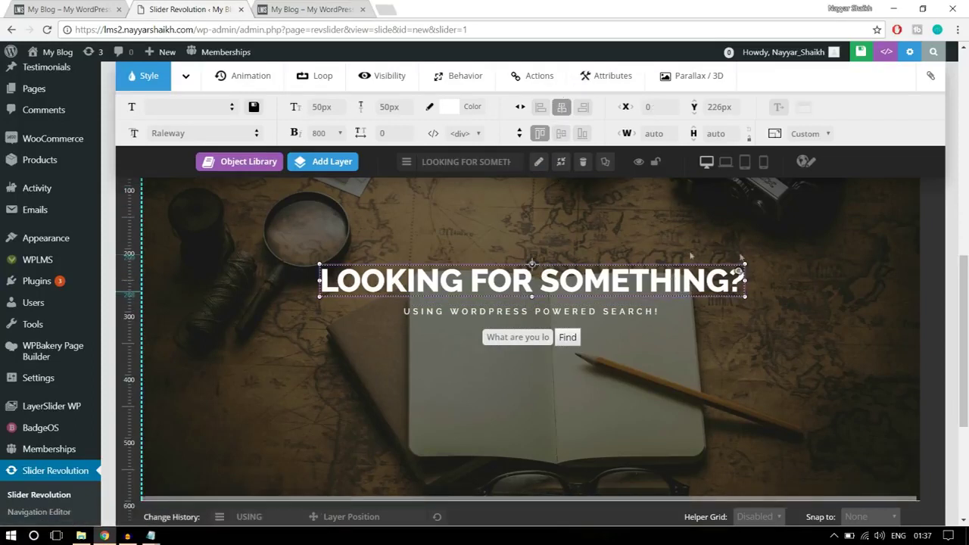
{"action": "left_click", "coordinate": [534, 338]}
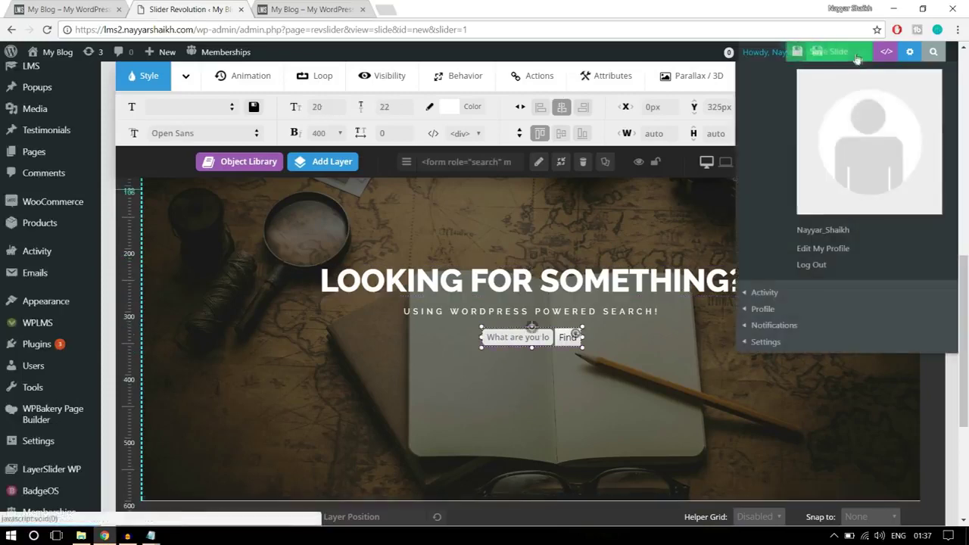
Save the slide and deselect the search form layer
{"action": "left_click", "coordinate": [813, 54]}
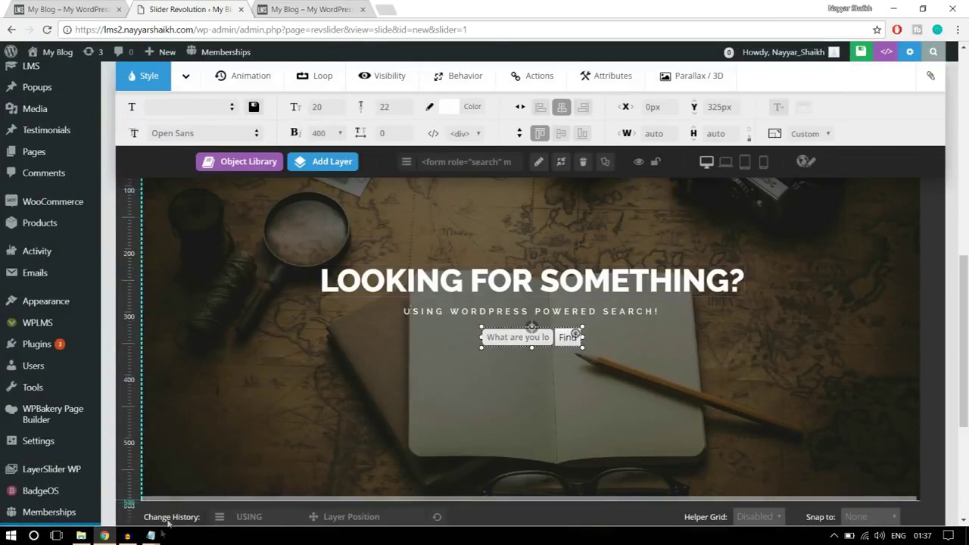
{"action": "left_click", "coordinate": [772, 345]}
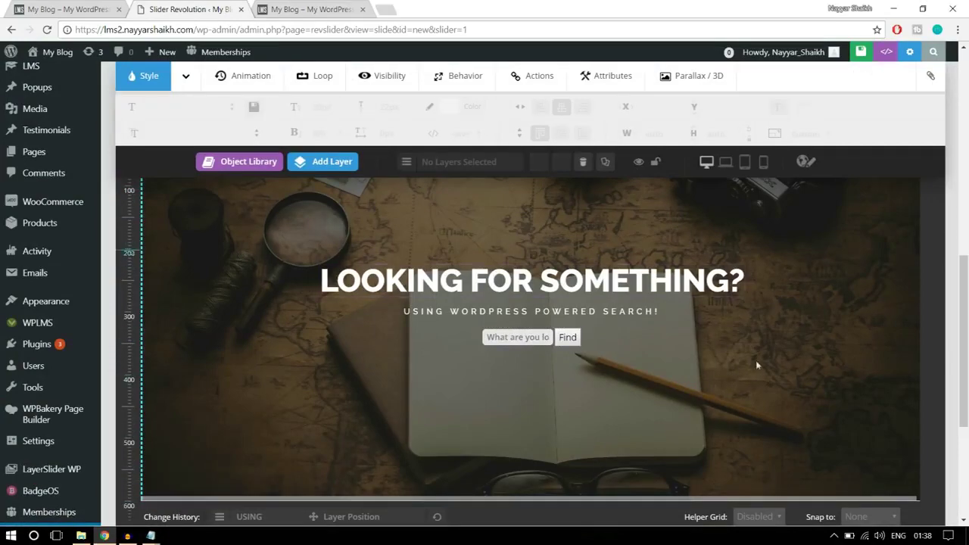
{"action": "scroll", "coordinate": [728, 360], "scroll_direction": "down", "scroll_amount": 5}
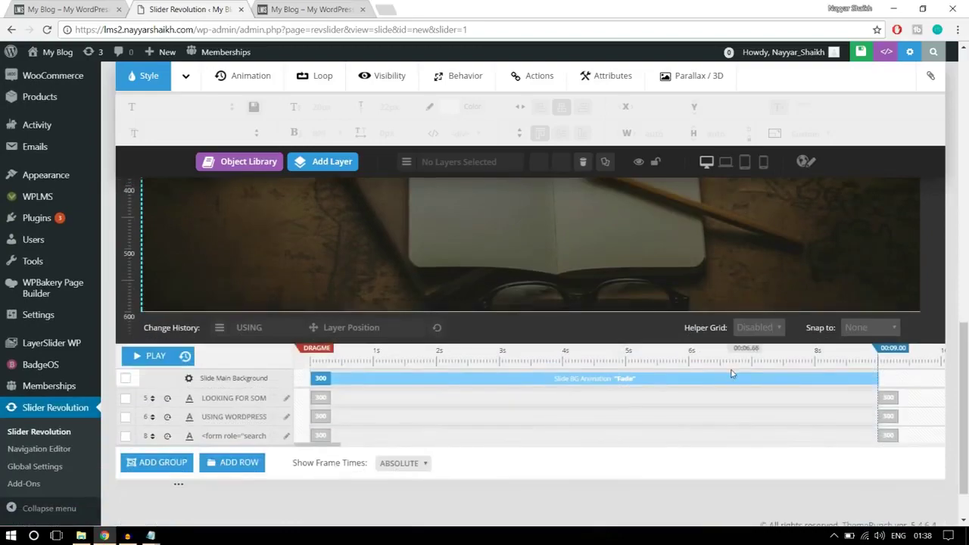
Show the My Blog homepage with its search banner for comparison
{"action": "scroll", "coordinate": [730, 400], "scroll_direction": "up", "scroll_amount": 5}
{"action": "scroll", "coordinate": [729, 400], "scroll_direction": "down", "scroll_amount": 1}
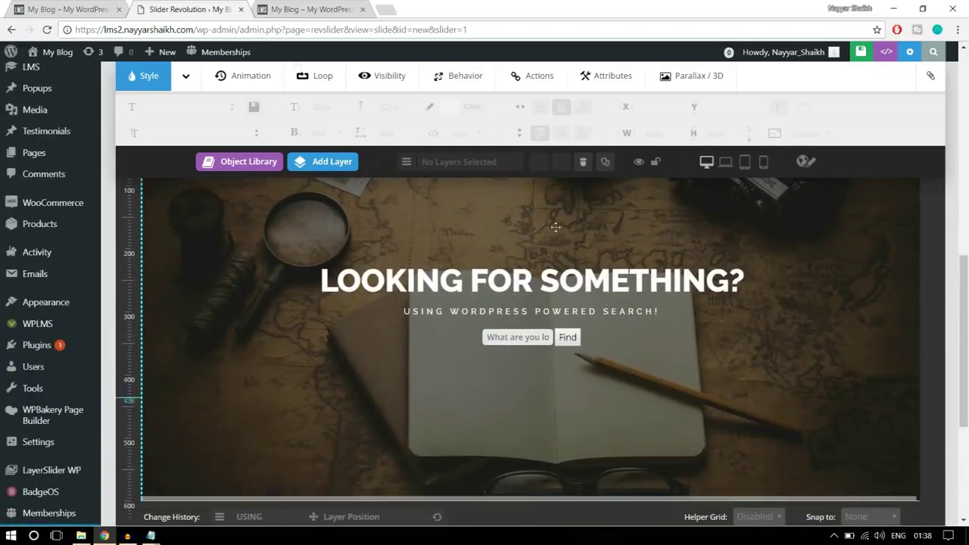
{"action": "left_click", "coordinate": [23, 7]}
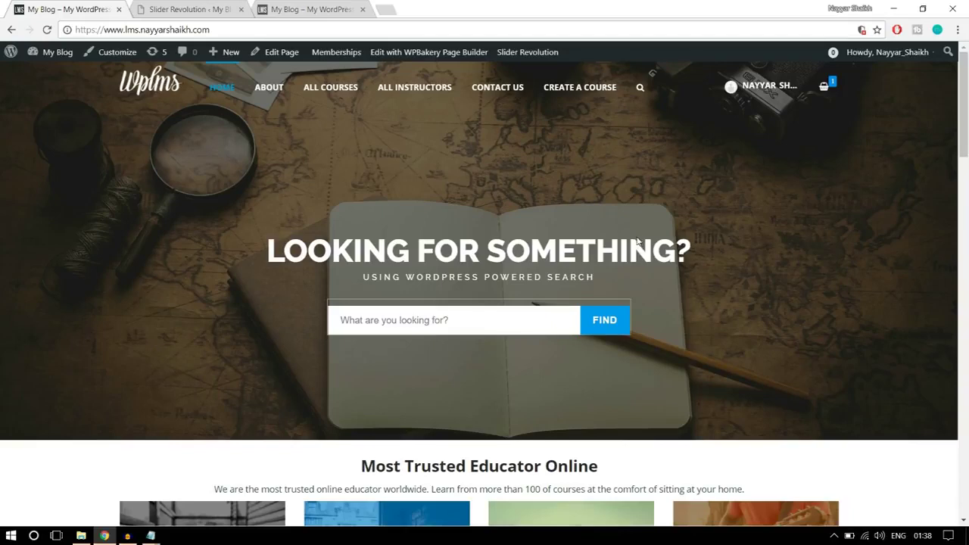
Give the LOOKING FOR SOMETHING? headline an entrance starting at 1000 ms lasting 1500 ms
{"action": "left_click", "coordinate": [225, 7]}
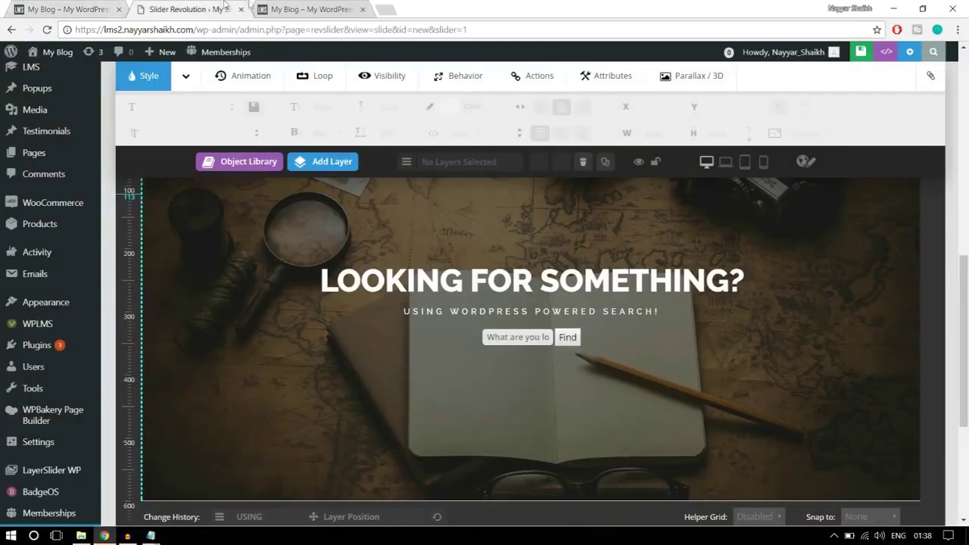
{"action": "scroll", "coordinate": [705, 250], "scroll_direction": "down", "scroll_amount": 5}
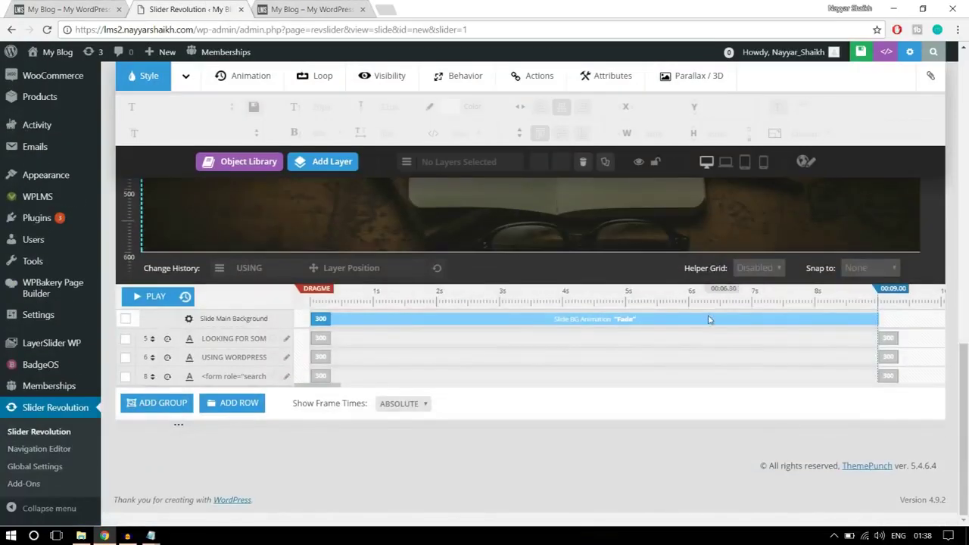
{"action": "scroll", "coordinate": [678, 329], "scroll_direction": "up", "scroll_amount": 4}
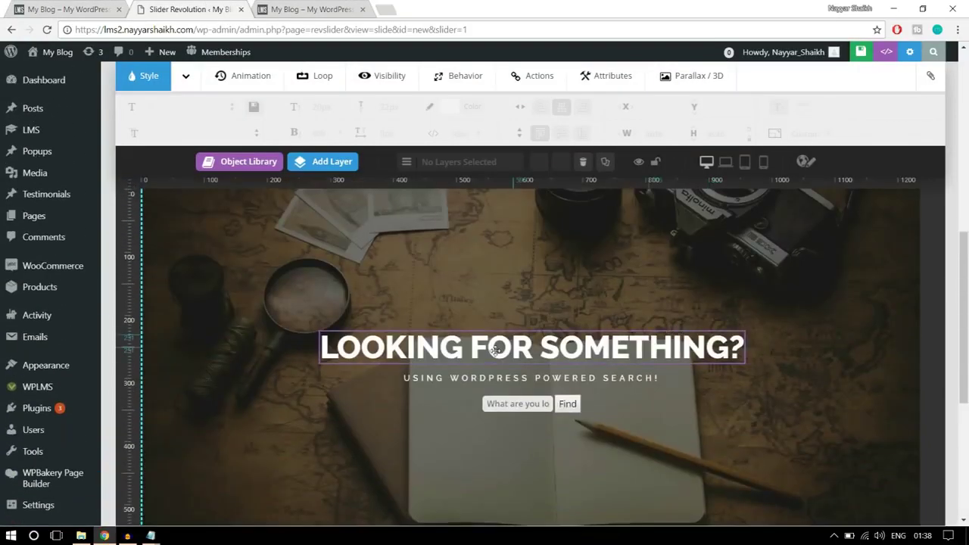
{"action": "left_click", "coordinate": [497, 348]}
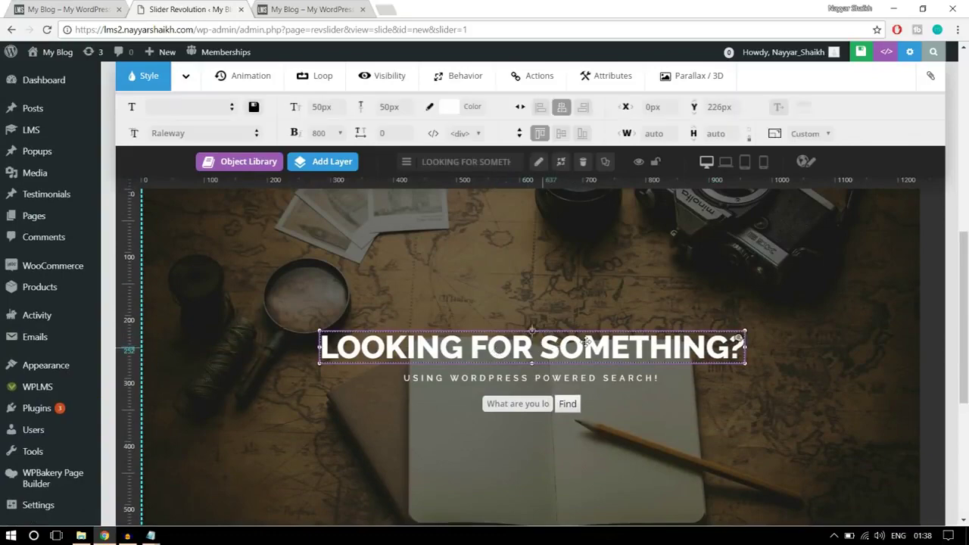
{"action": "scroll", "coordinate": [621, 347], "scroll_direction": "down", "scroll_amount": 5}
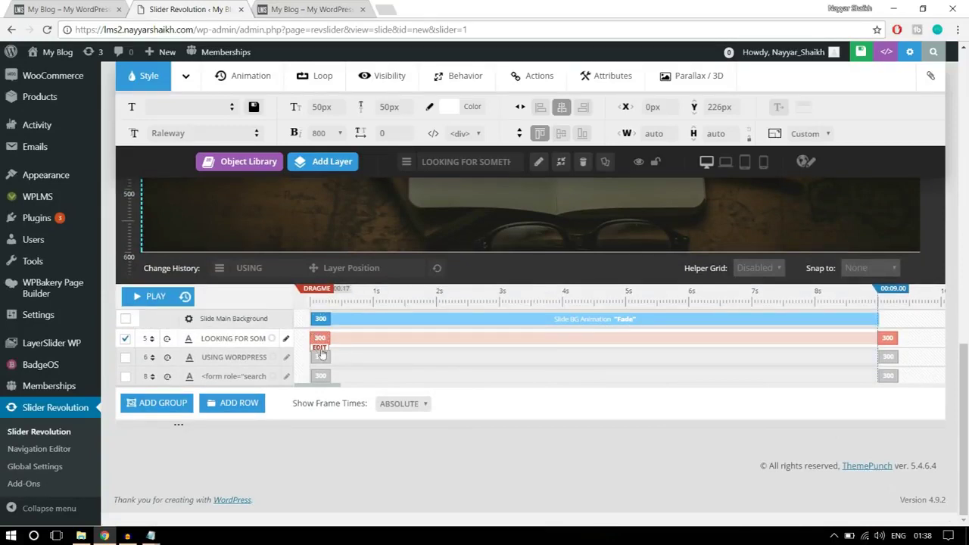
{"action": "left_click", "coordinate": [322, 353]}
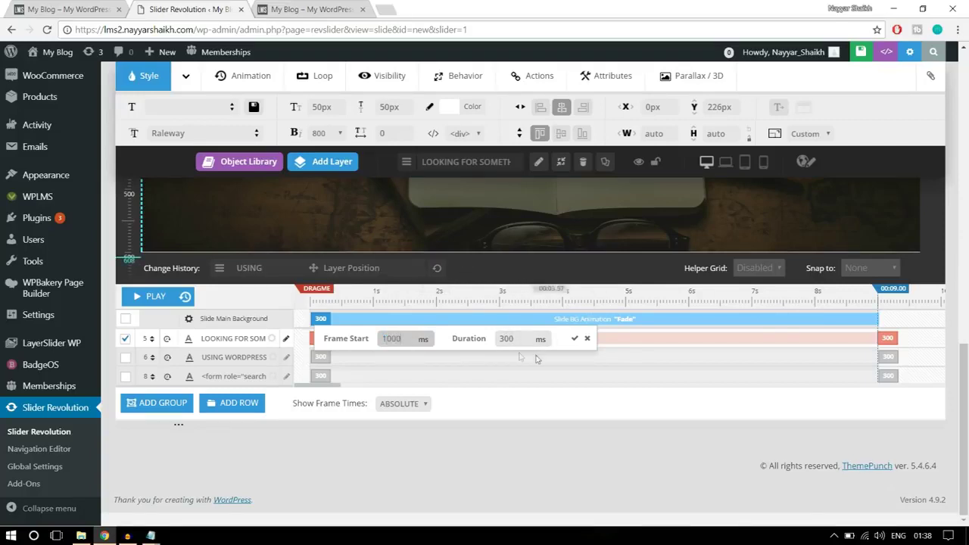
{"action": "left_click_drag", "start_coordinate": [519, 340], "coordinate": [500, 339]}
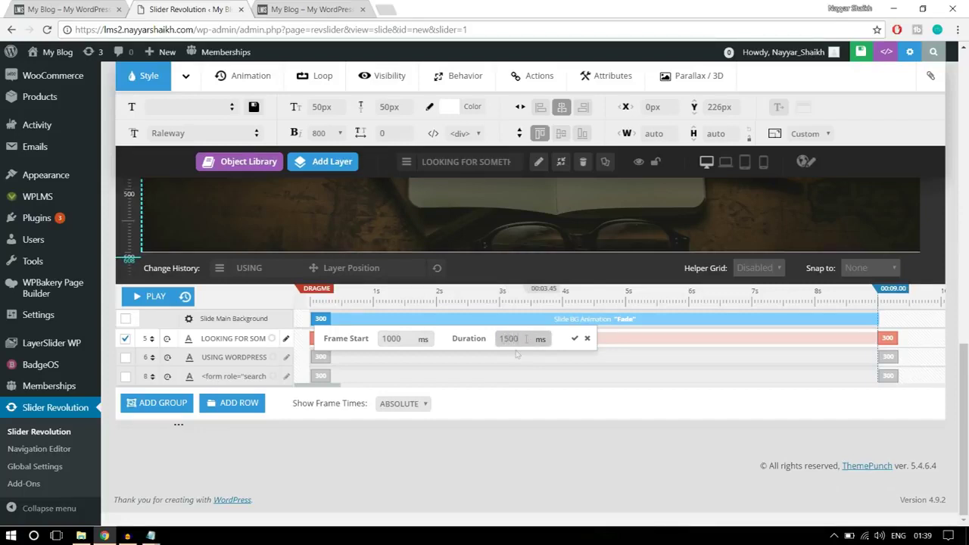
{"action": "left_click", "coordinate": [576, 340]}
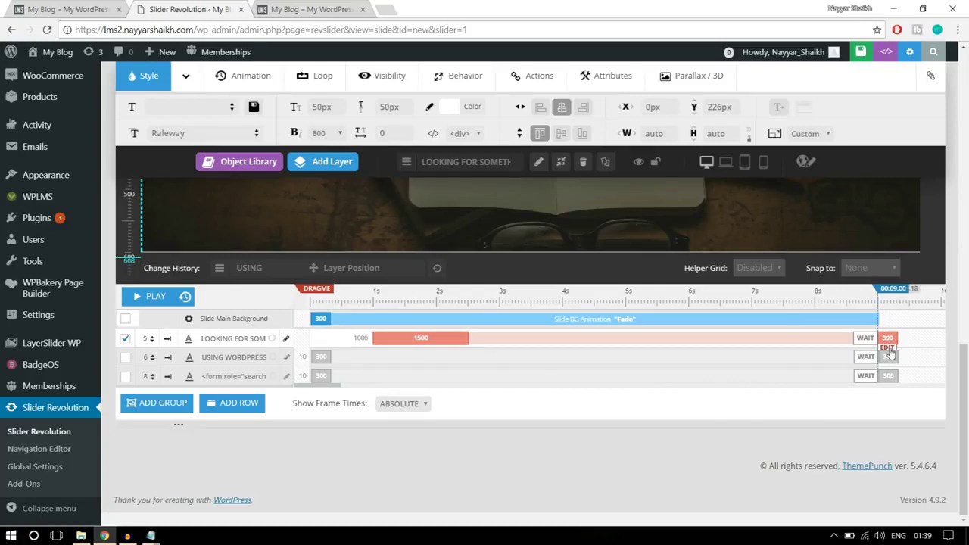
Set the headline's exit animation duration to 1000 ms
{"action": "left_click", "coordinate": [890, 350]}
{"action": "mouse_move", "coordinate": [817, 340]}
{"action": "left_mouse_down"}
{"action": "mouse_move", "coordinate": [793, 342]}
{"action": "mouse_move", "coordinate": [833, 339]}
{"action": "left_mouse_up"}
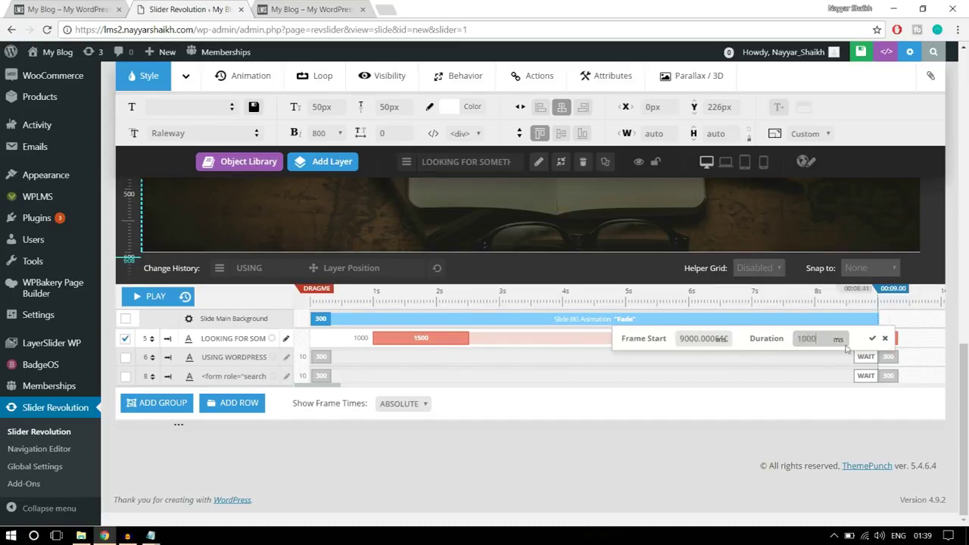
{"action": "left_click", "coordinate": [872, 338]}
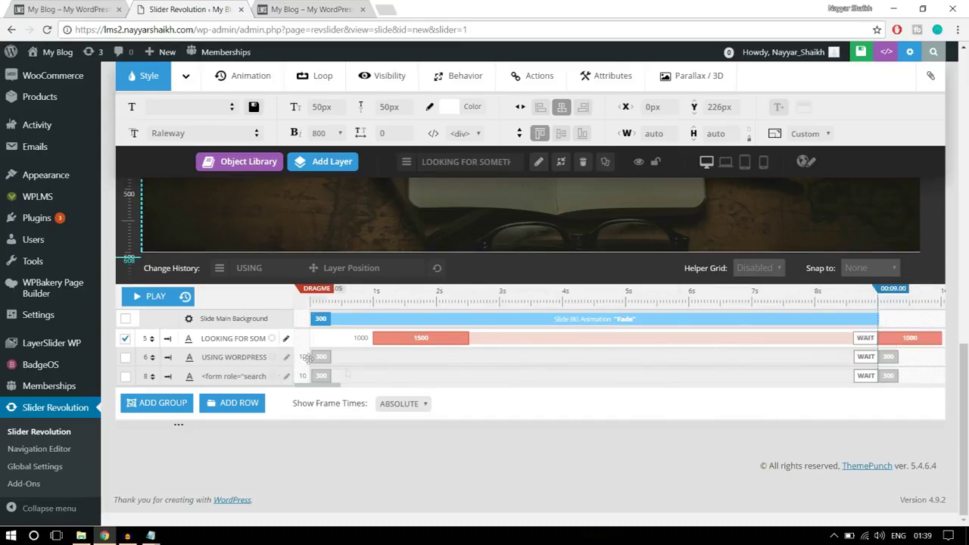
{"action": "scroll", "coordinate": [386, 371], "scroll_direction": "up", "scroll_amount": 3}
Give the USING WORDPRESS POWERED SEARCH! subtitle an entrance starting at 1500 ms lasting 1500 ms
{"action": "left_click", "coordinate": [518, 315]}
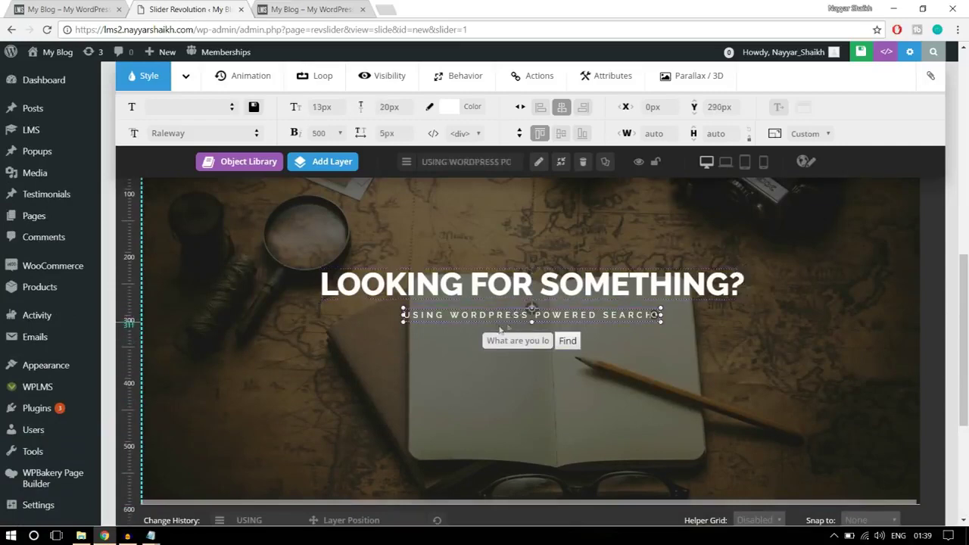
{"action": "scroll", "coordinate": [753, 333], "scroll_direction": "down", "scroll_amount": 3}
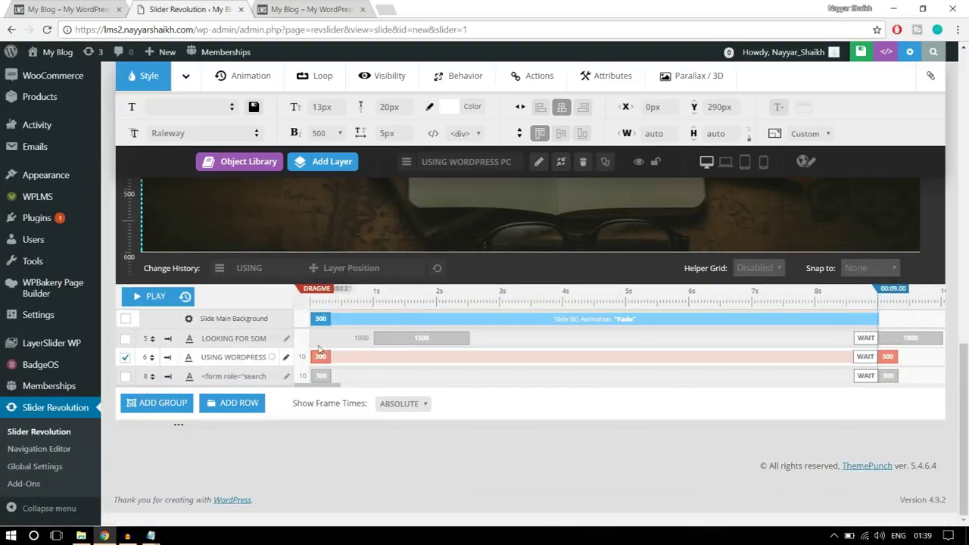
{"action": "left_click", "coordinate": [321, 350]}
{"action": "double_click", "coordinate": [399, 357]}
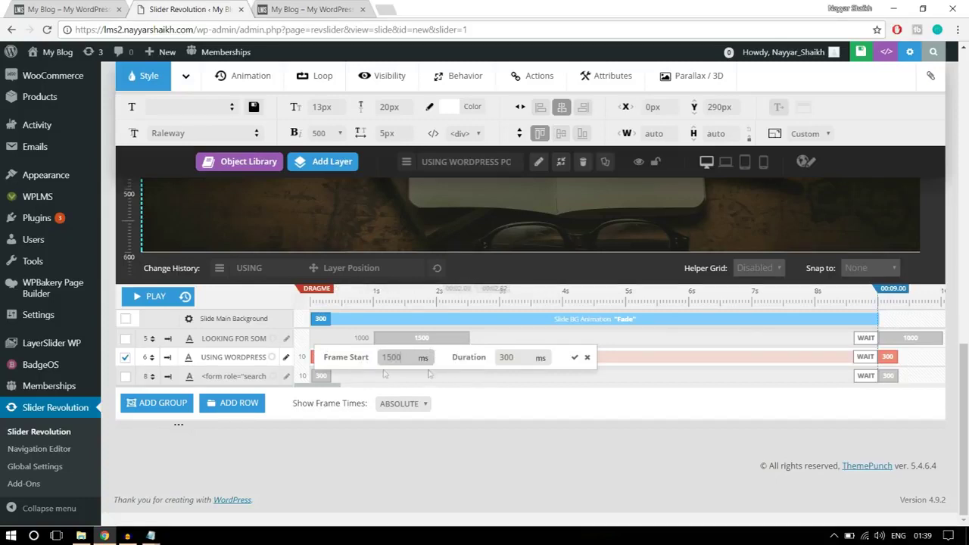
{"action": "double_click", "coordinate": [507, 358]}
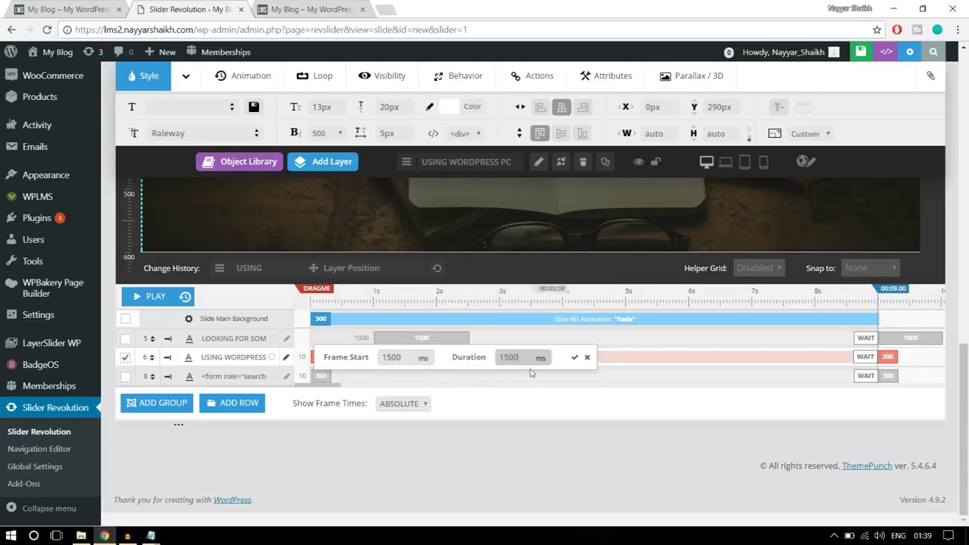
{"action": "left_click", "coordinate": [576, 359]}
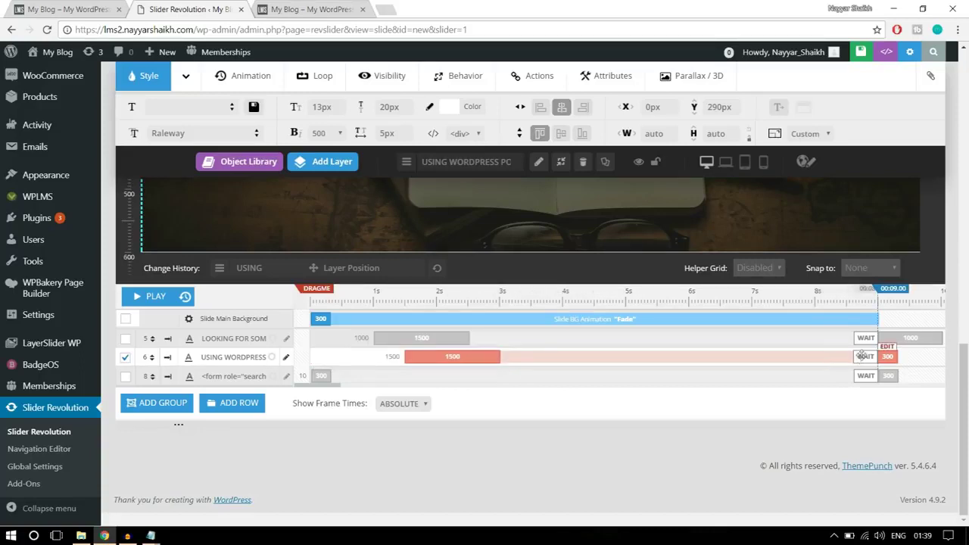
Set the subtitle's exit animation duration to 1000 ms
{"action": "left_click", "coordinate": [887, 356]}
{"action": "double_click", "coordinate": [805, 357]}
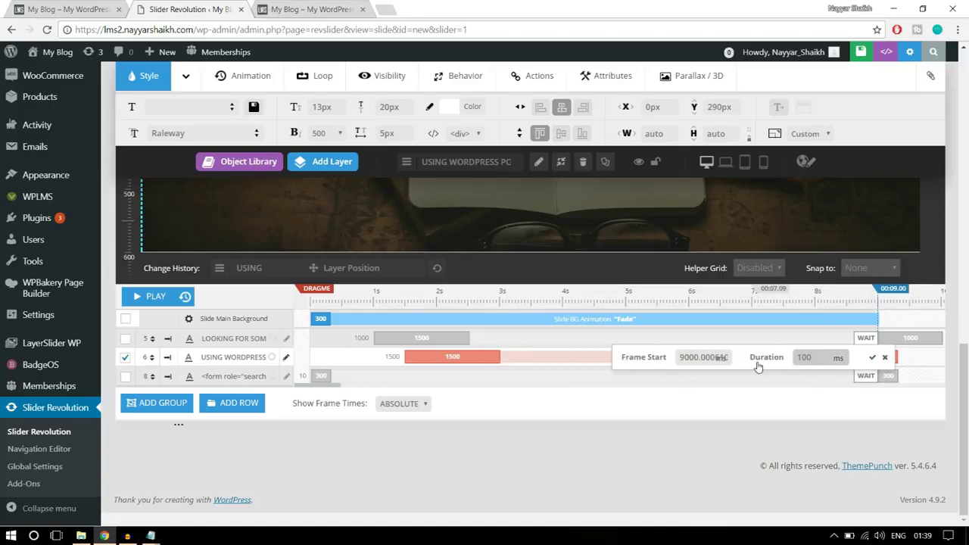
{"action": "left_click", "coordinate": [873, 358]}
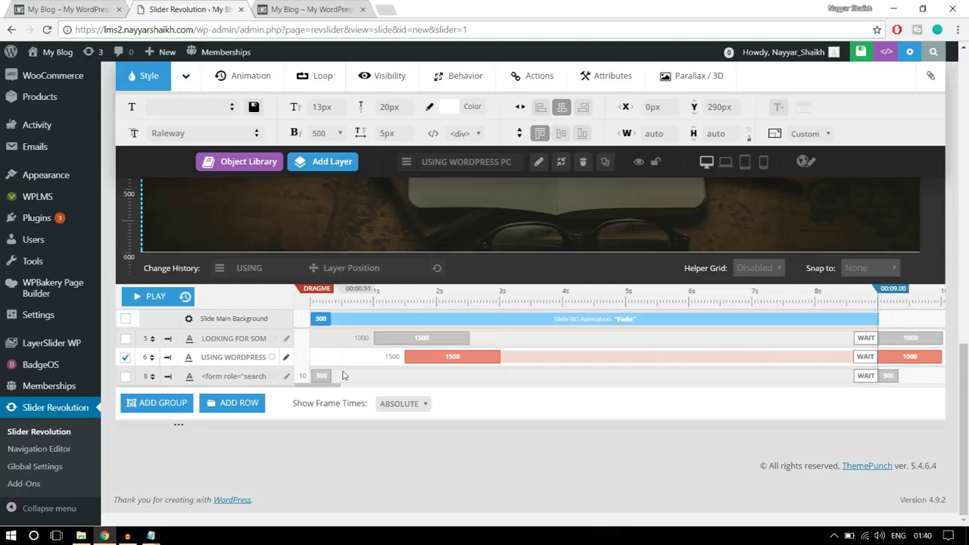
{"action": "scroll", "coordinate": [445, 400], "scroll_direction": "up", "scroll_amount": 3}
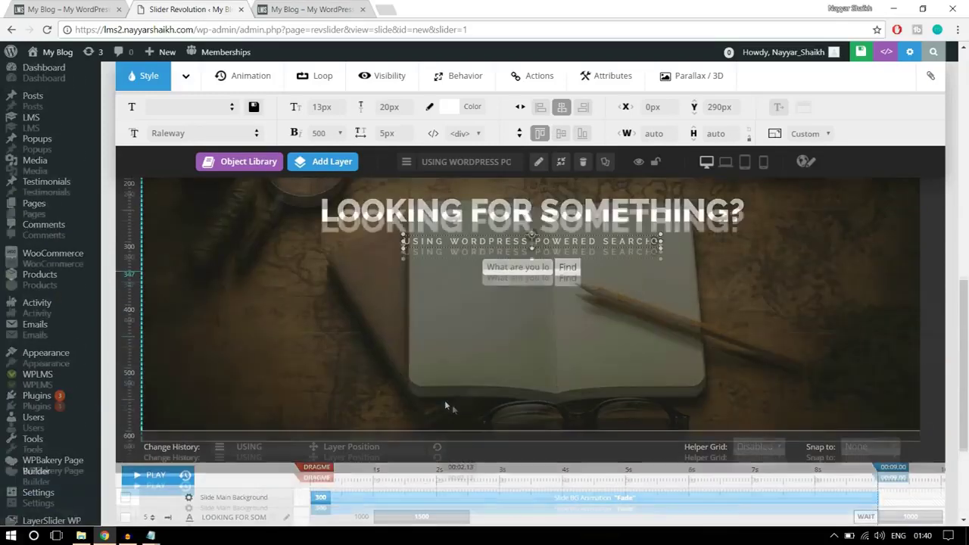
Give the search form layer an entrance starting at 2000 ms lasting 1500 ms
{"action": "left_click", "coordinate": [538, 342]}
{"action": "scroll", "coordinate": [227, 364], "scroll_direction": "down", "scroll_amount": 3}
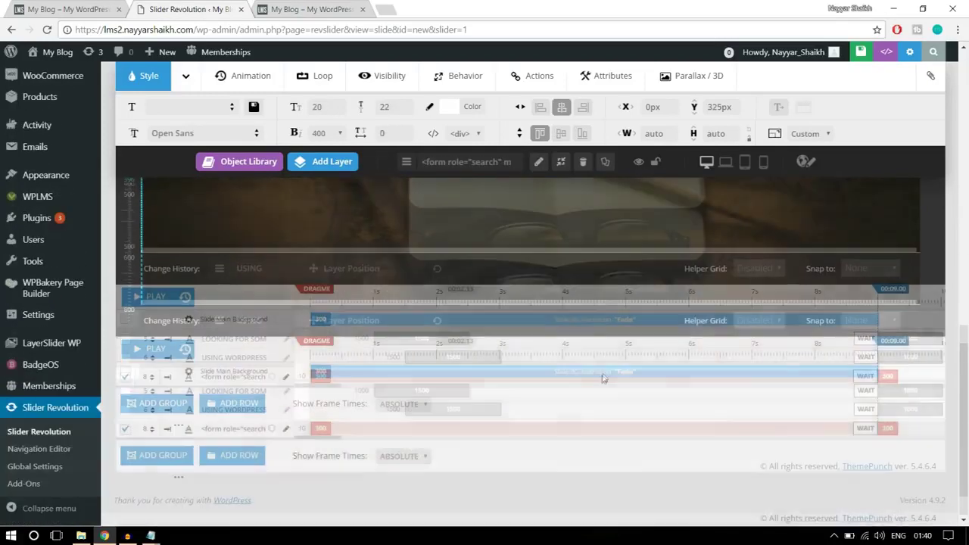
{"action": "left_click", "coordinate": [203, 378]}
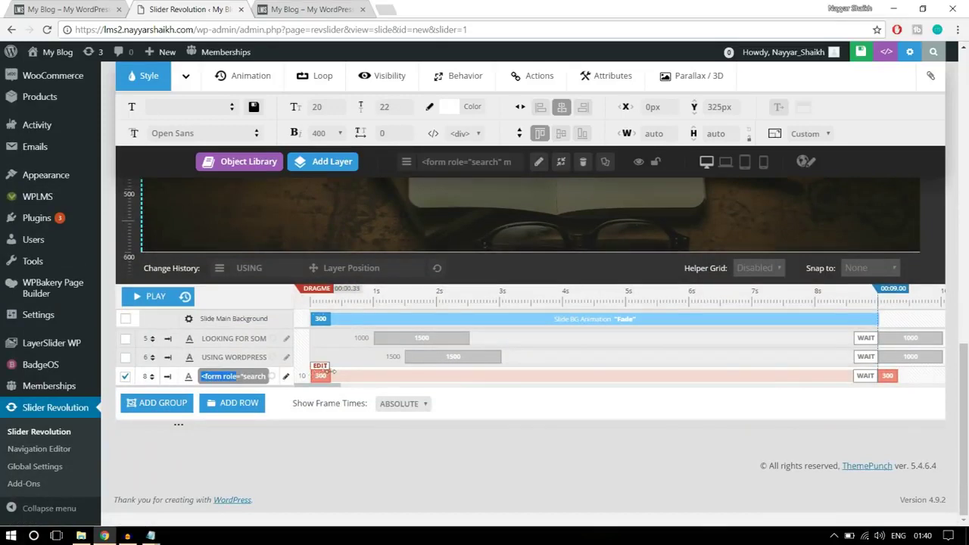
{"action": "left_click", "coordinate": [322, 375]}
{"action": "left_click", "coordinate": [391, 377]}
{"action": "double_click", "coordinate": [392, 377]}
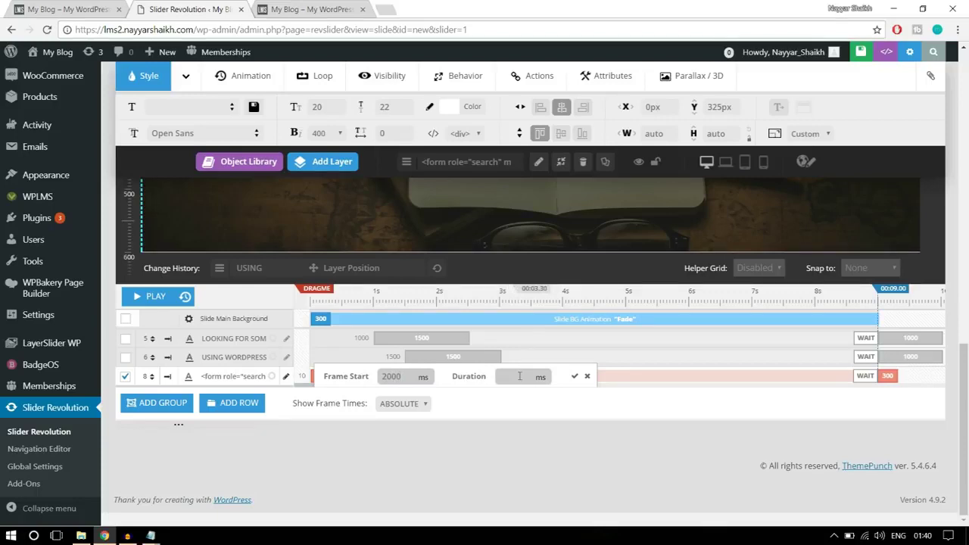
{"action": "left_click", "coordinate": [520, 376]}
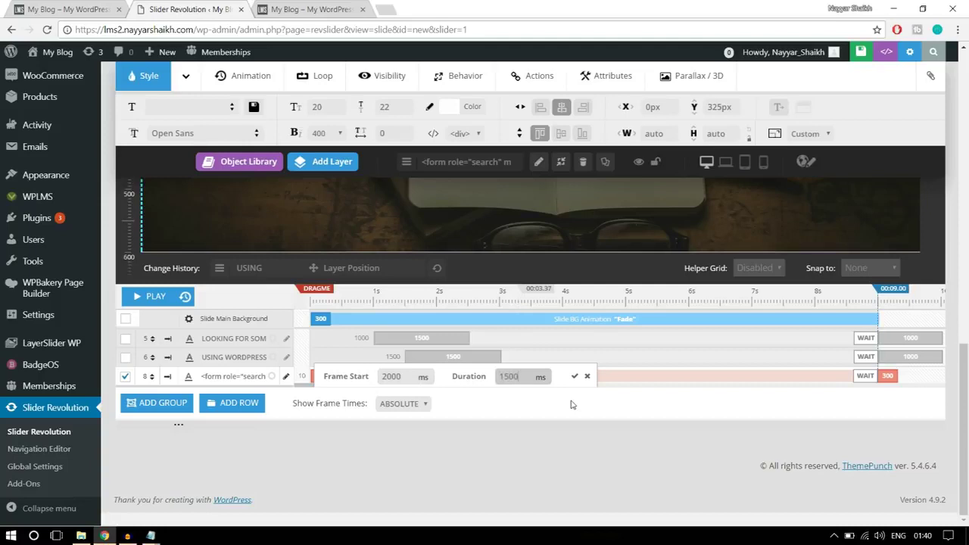
{"action": "left_click", "coordinate": [575, 377]}
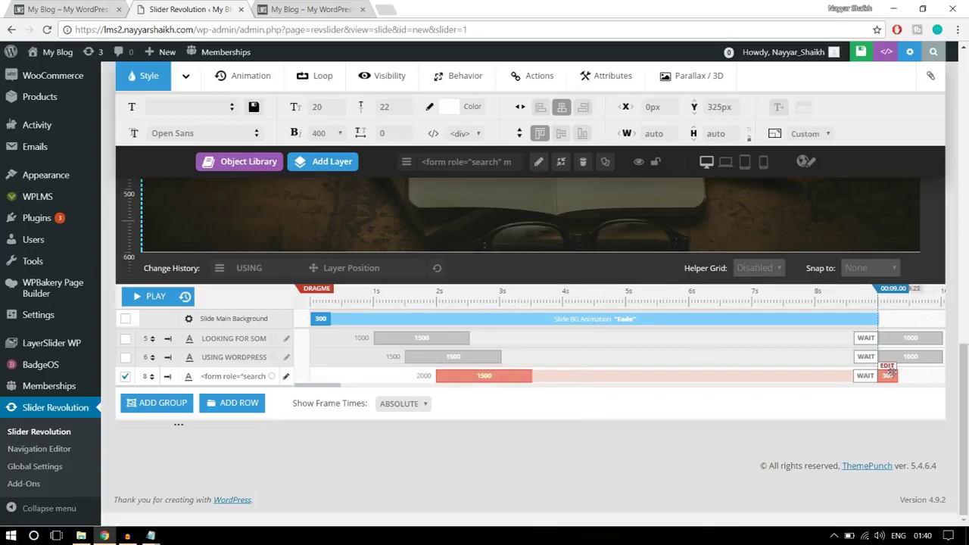
Set the search form's exit animation duration to 1000 ms
{"action": "left_click", "coordinate": [888, 370]}
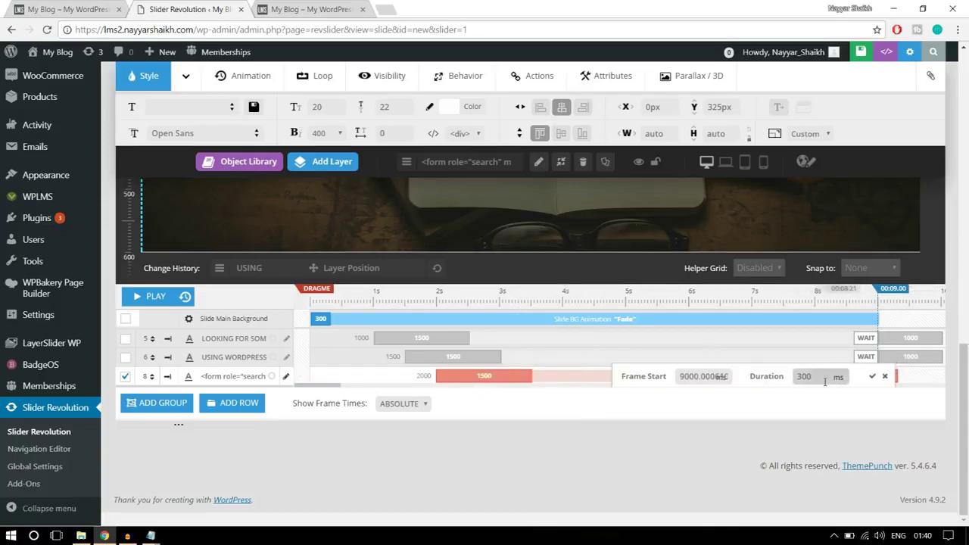
{"action": "left_click_drag", "start_coordinate": [816, 376], "coordinate": [787, 385]}
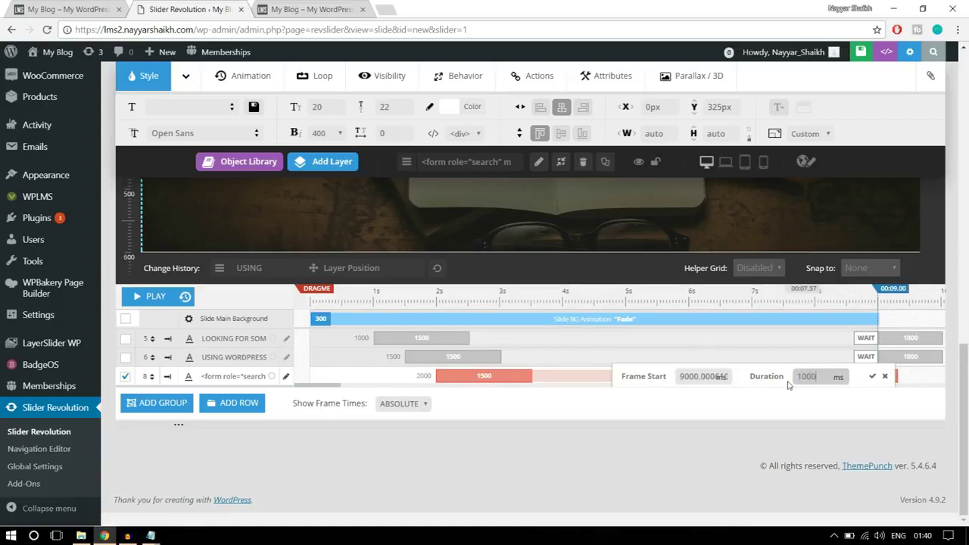
{"action": "left_click", "coordinate": [872, 376]}
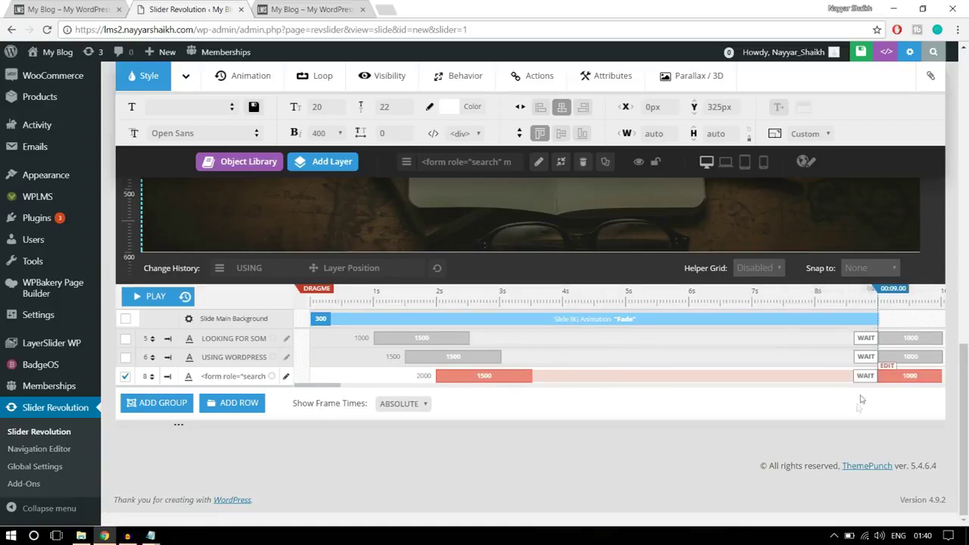
{"action": "scroll", "coordinate": [858, 412], "scroll_direction": "up", "scroll_amount": 3}
{"action": "scroll", "coordinate": [858, 413], "scroll_direction": "down", "scroll_amount": 2}
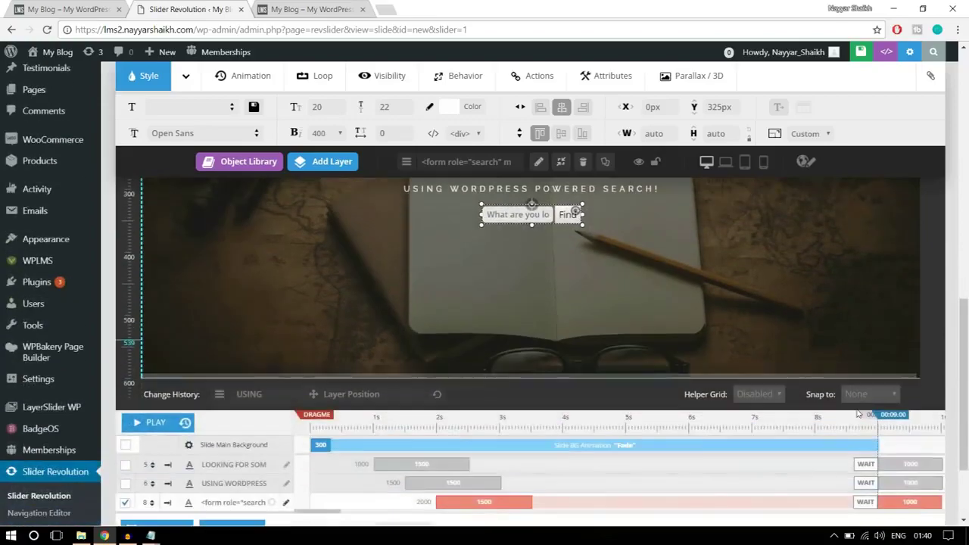
{"action": "scroll", "coordinate": [858, 413], "scroll_direction": "up", "scroll_amount": 2}
{"action": "left_click_drag", "start_coordinate": [964, 295], "coordinate": [966, 316]}
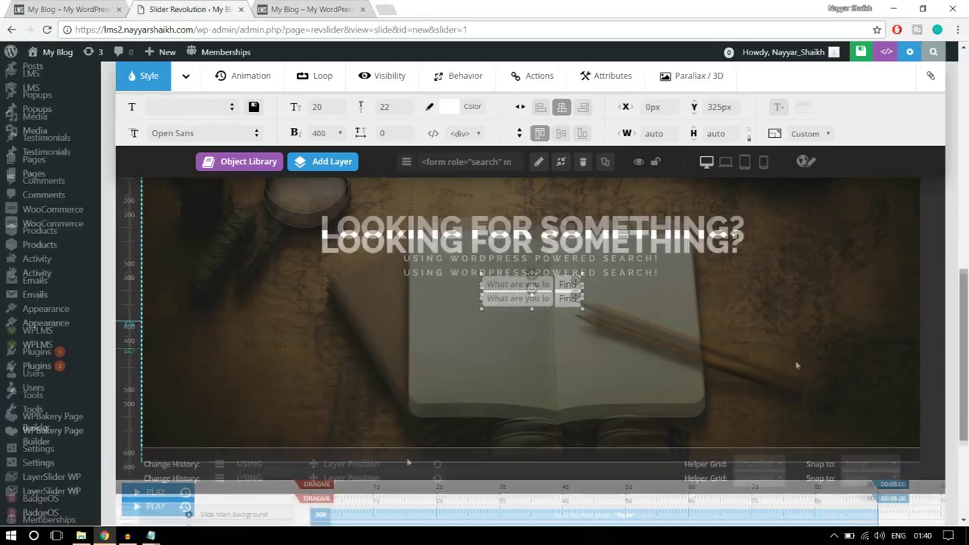
{"action": "left_click", "coordinate": [153, 494]}
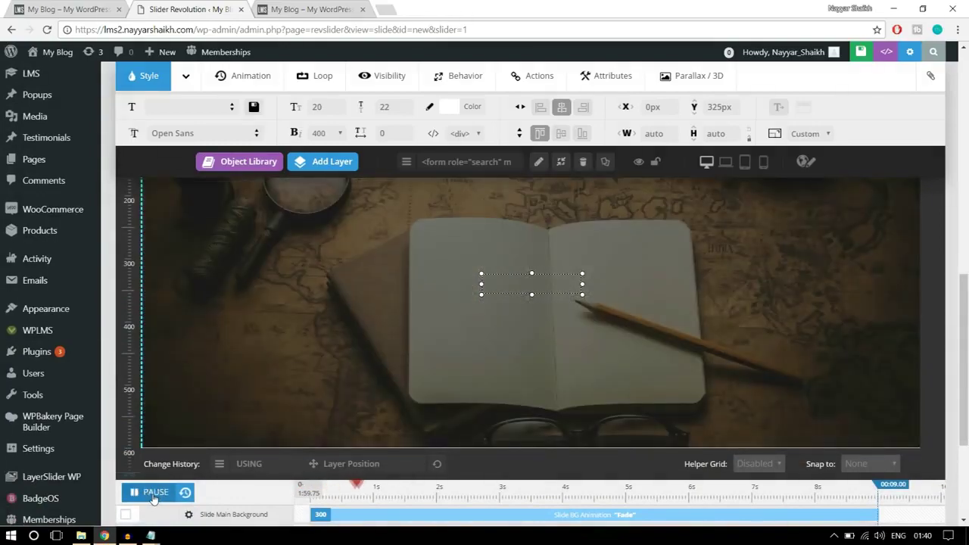
{"action": "left_click", "coordinate": [151, 494]}
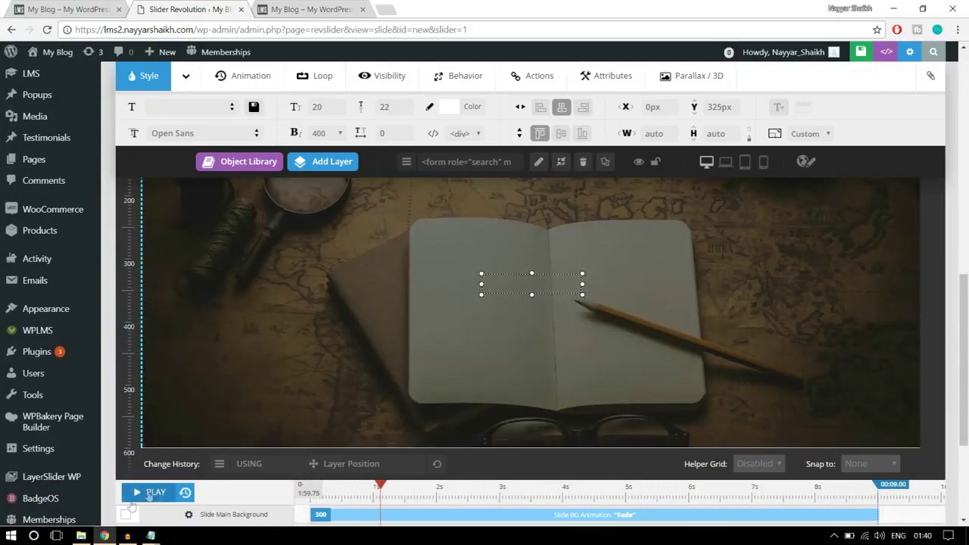
{"action": "left_click", "coordinate": [151, 493]}
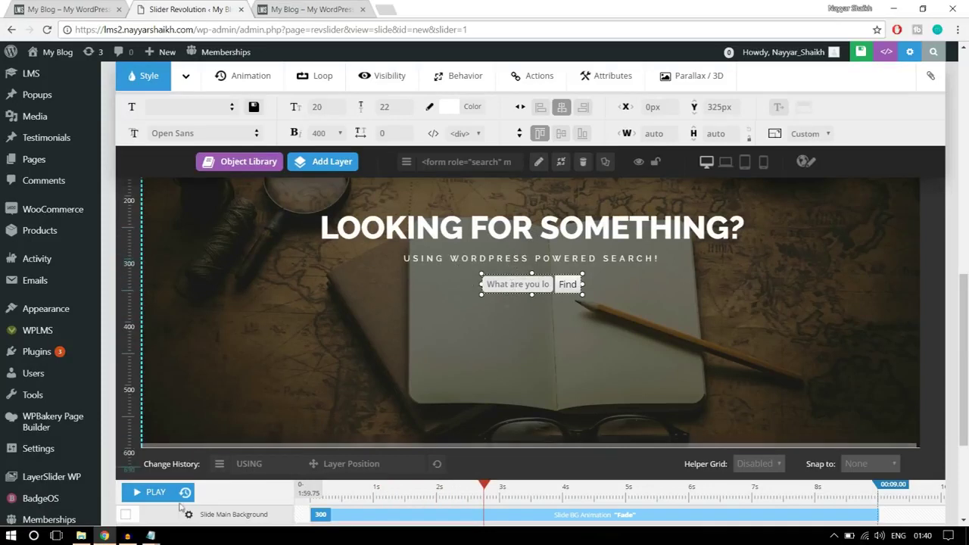
{"action": "left_click", "coordinate": [154, 495]}
{"action": "left_click", "coordinate": [154, 493]}
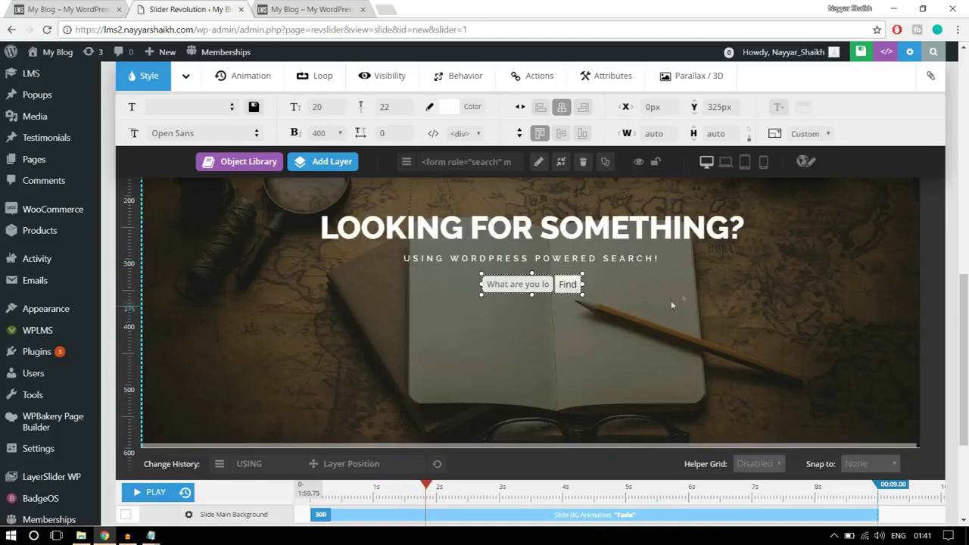
{"action": "left_click", "coordinate": [811, 258]}
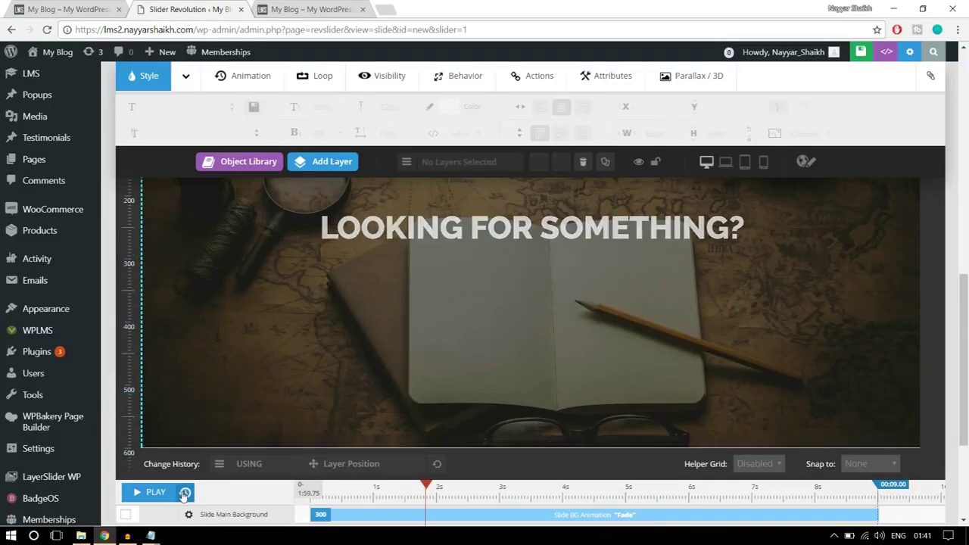
{"action": "left_click", "coordinate": [151, 493]}
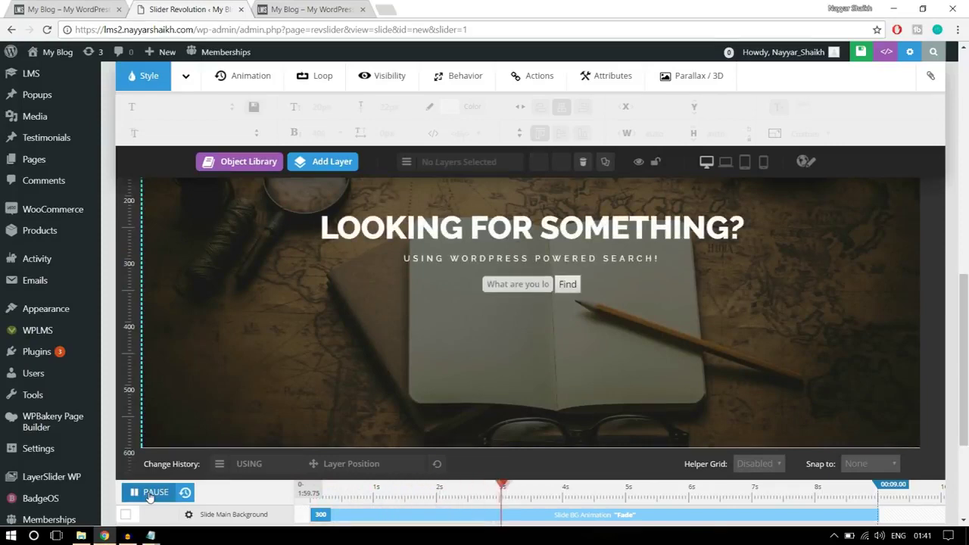
{"action": "left_click", "coordinate": [151, 493]}
{"action": "scroll", "coordinate": [742, 367], "scroll_direction": "up", "scroll_amount": 1}
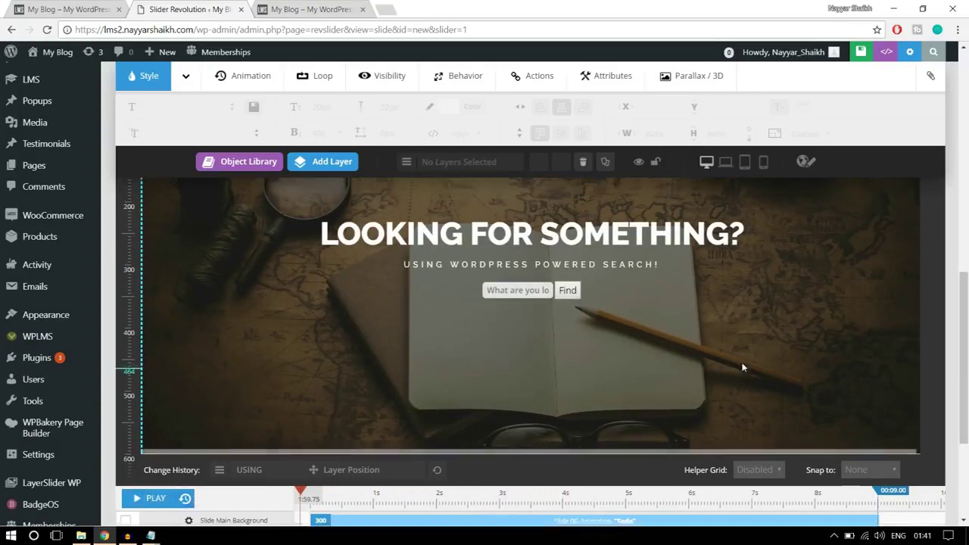
{"action": "scroll", "coordinate": [742, 367], "scroll_direction": "up", "scroll_amount": 2}
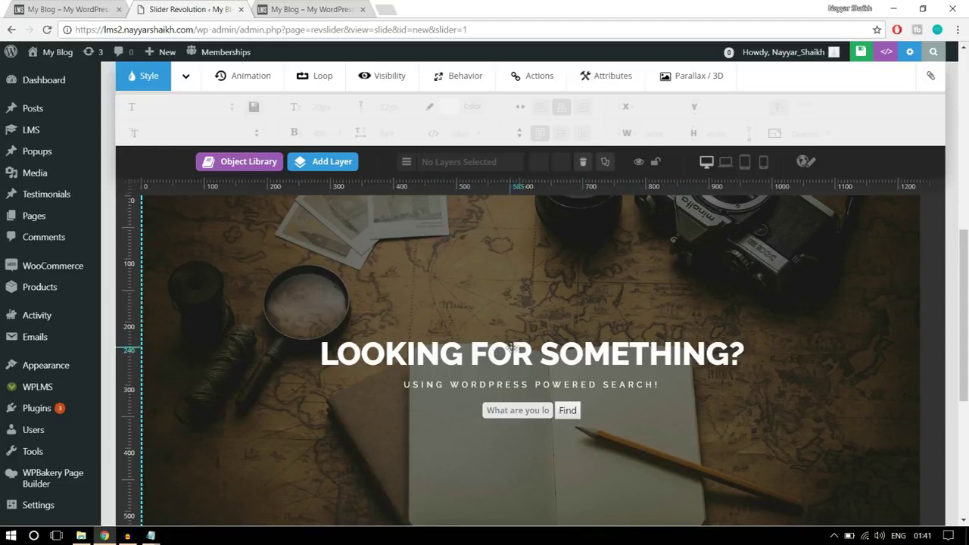
Apply the PopUpSmooth animation template to the LOOKING FOR SOMETHING? heading
{"action": "left_click", "coordinate": [512, 356]}
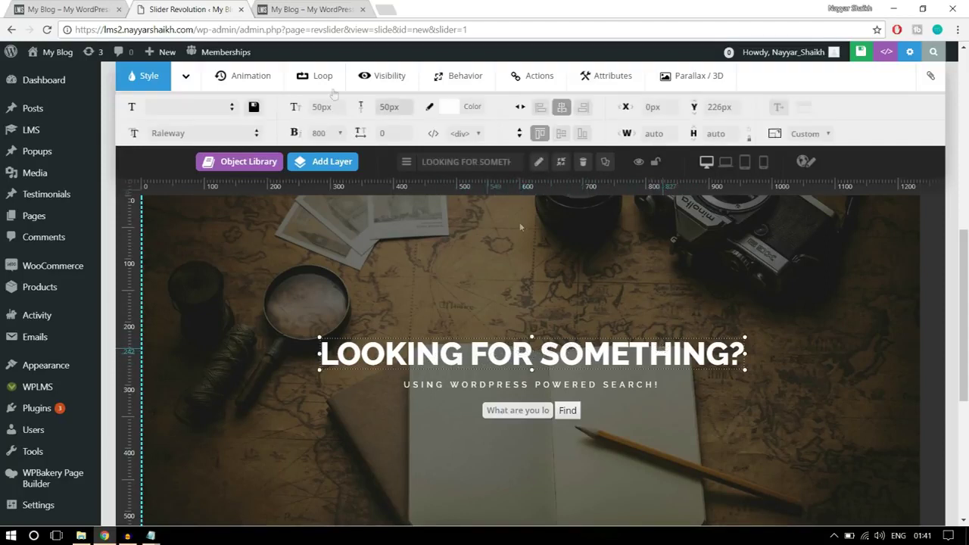
{"action": "left_click", "coordinate": [256, 81]}
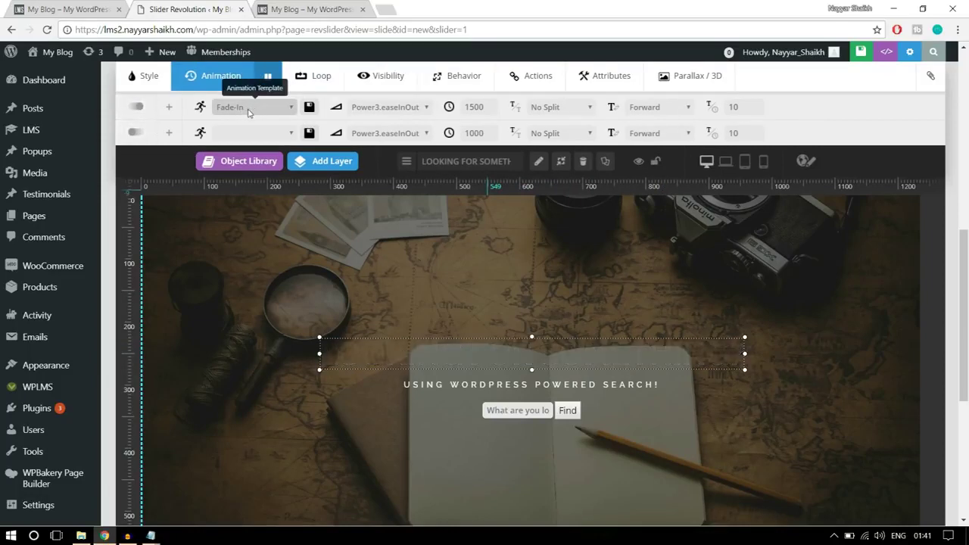
{"action": "left_click", "coordinate": [248, 108]}
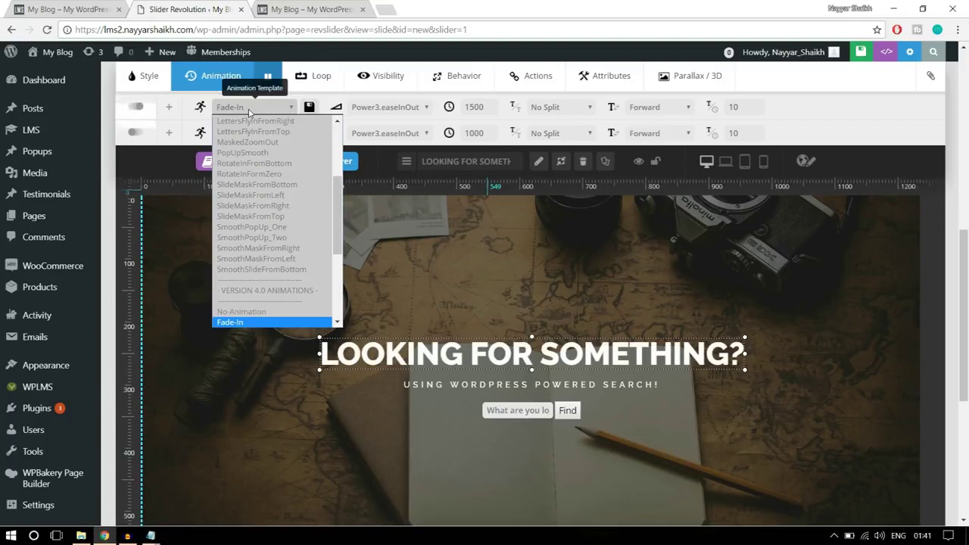
{"action": "scroll", "coordinate": [298, 231], "scroll_direction": "up", "scroll_amount": 3}
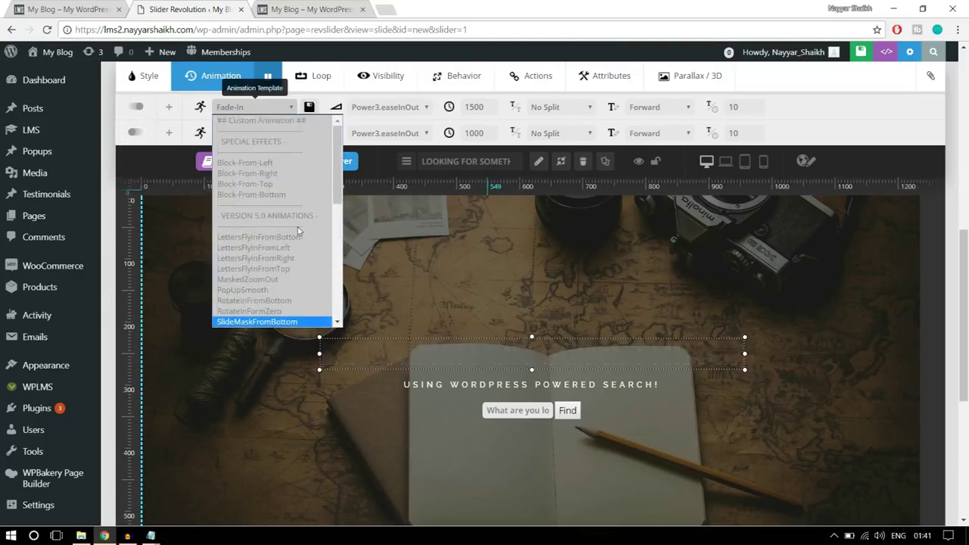
{"action": "scroll", "coordinate": [297, 227], "scroll_direction": "down", "scroll_amount": 3}
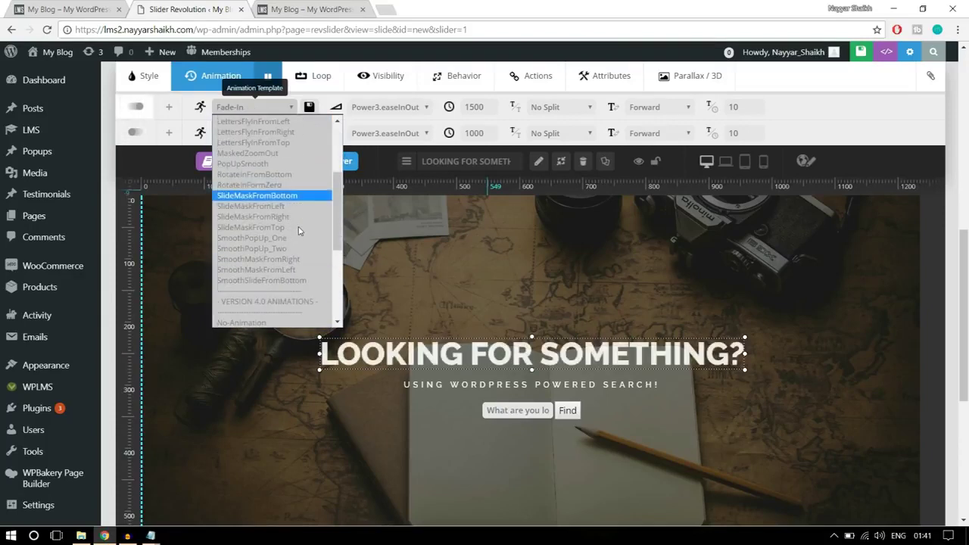
{"action": "left_click", "coordinate": [260, 165]}
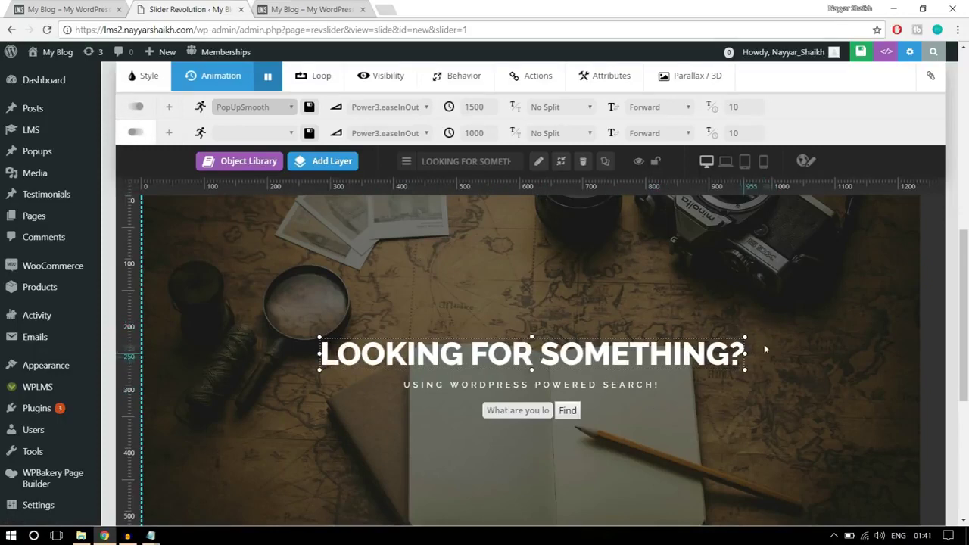
Apply the LettersFlyInFromBottom animation template to the USING WORDPRESS POWERED SEARCH! subtitle
{"action": "left_click", "coordinate": [606, 386]}
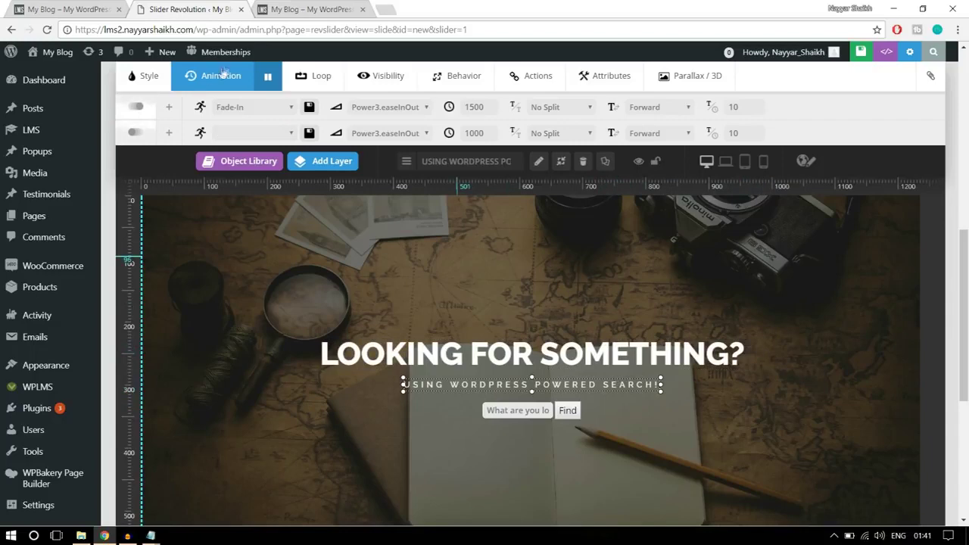
{"action": "left_click", "coordinate": [237, 107]}
{"action": "scroll", "coordinate": [280, 218], "scroll_direction": "down", "scroll_amount": 5}
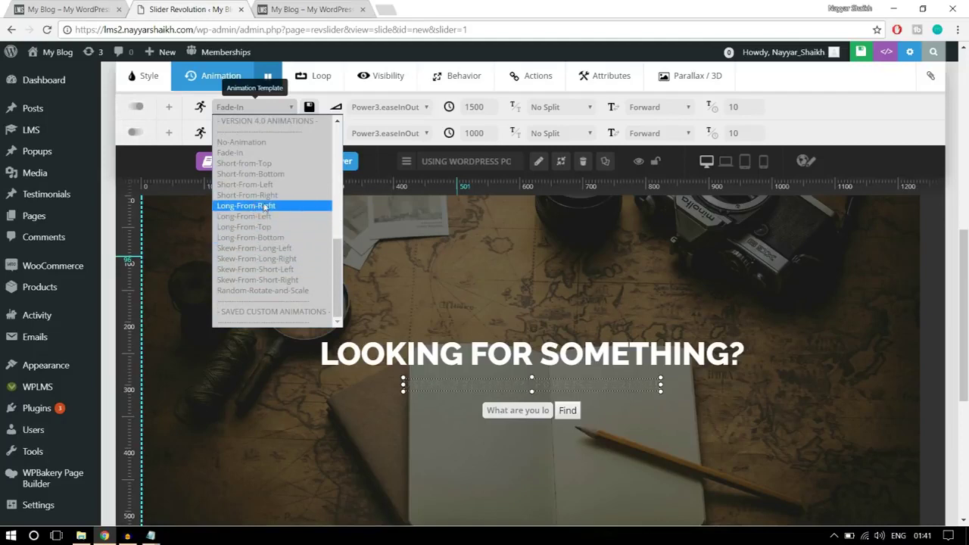
{"action": "scroll", "coordinate": [272, 178], "scroll_direction": "up", "scroll_amount": 5}
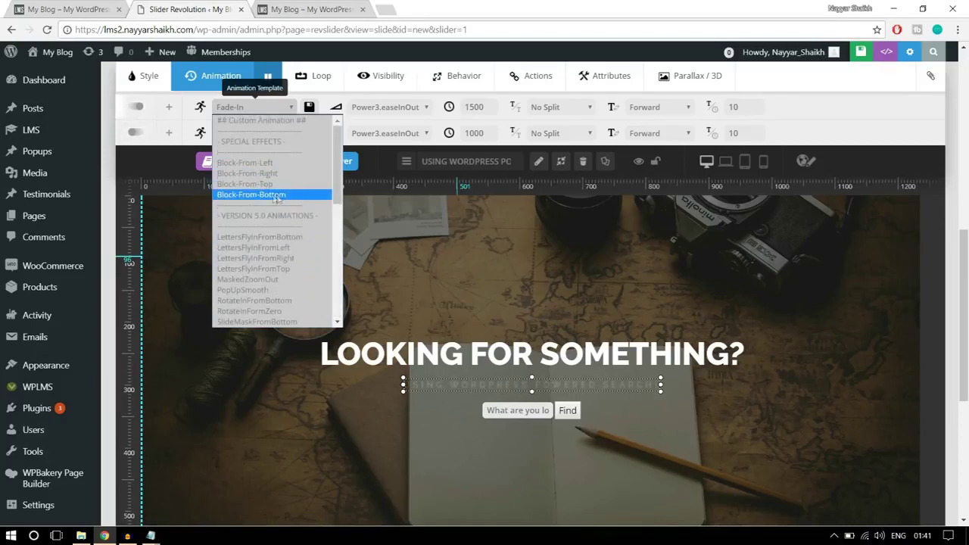
{"action": "left_click", "coordinate": [295, 239]}
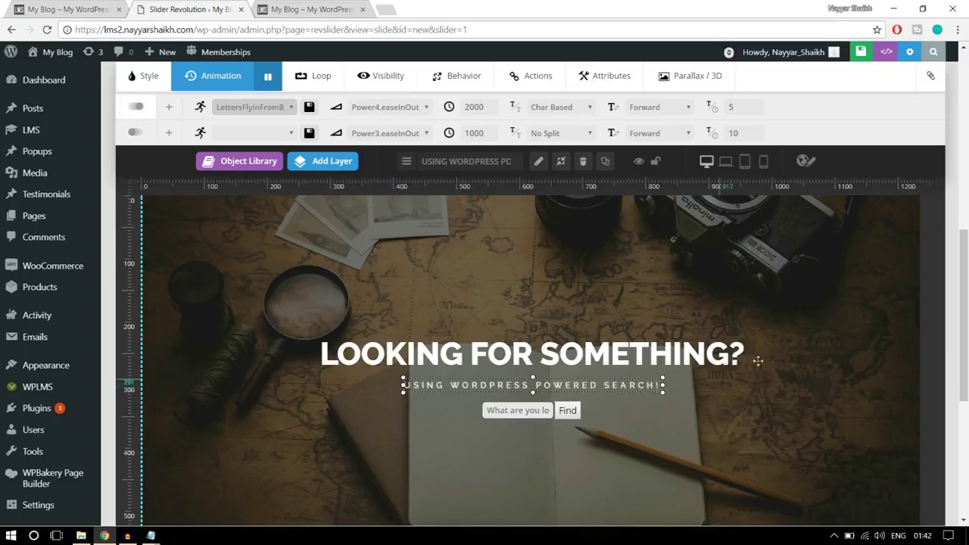
Save the slide with its new layer animations, then go to the home page tab
{"action": "left_click", "coordinate": [796, 340]}
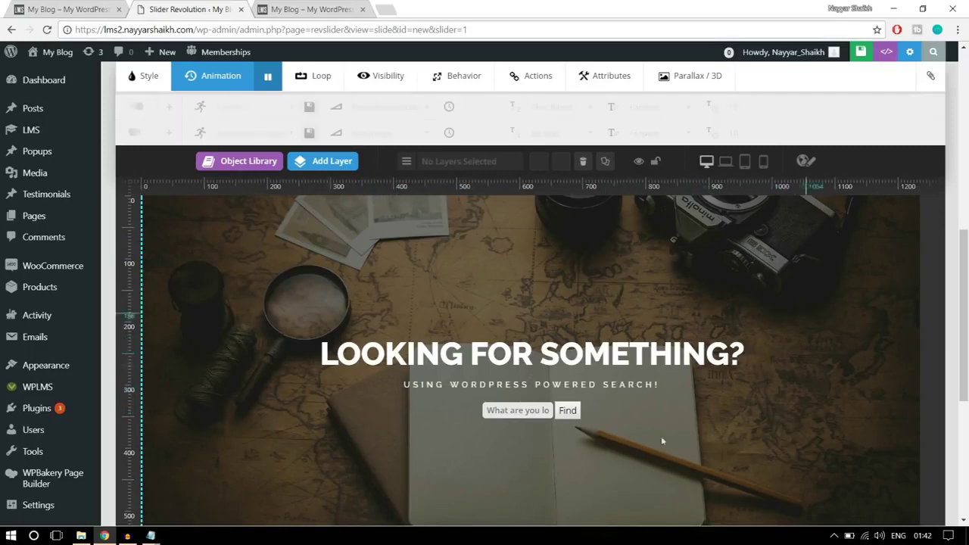
{"action": "scroll", "coordinate": [548, 353], "scroll_direction": "down", "scroll_amount": 3}
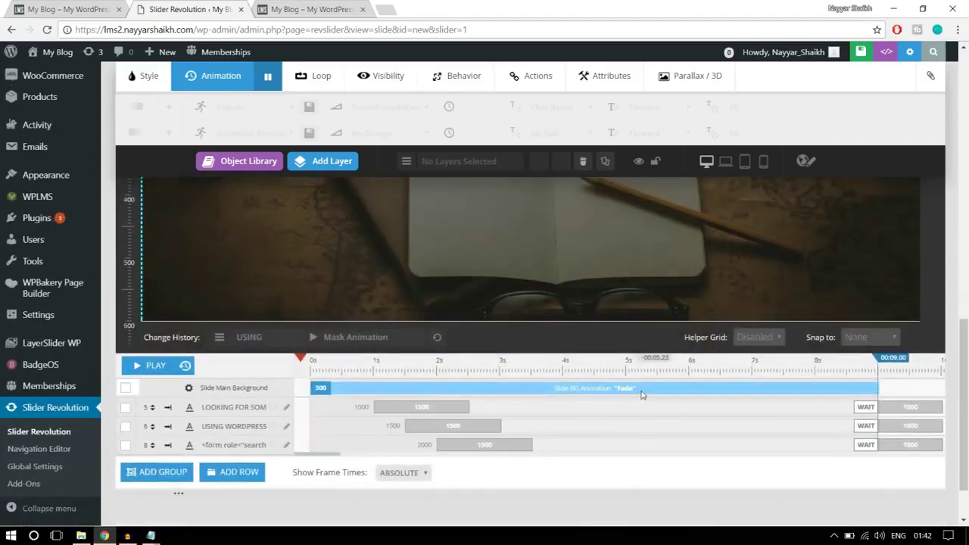
{"action": "scroll", "coordinate": [641, 390], "scroll_direction": "up", "scroll_amount": 4}
{"action": "scroll", "coordinate": [641, 390], "scroll_direction": "up", "scroll_amount": 5}
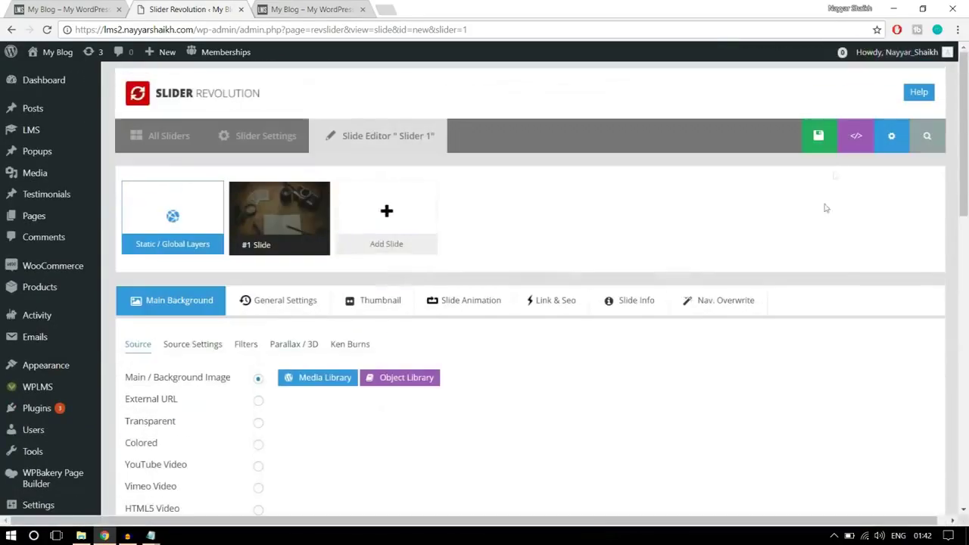
{"action": "left_click", "coordinate": [811, 134]}
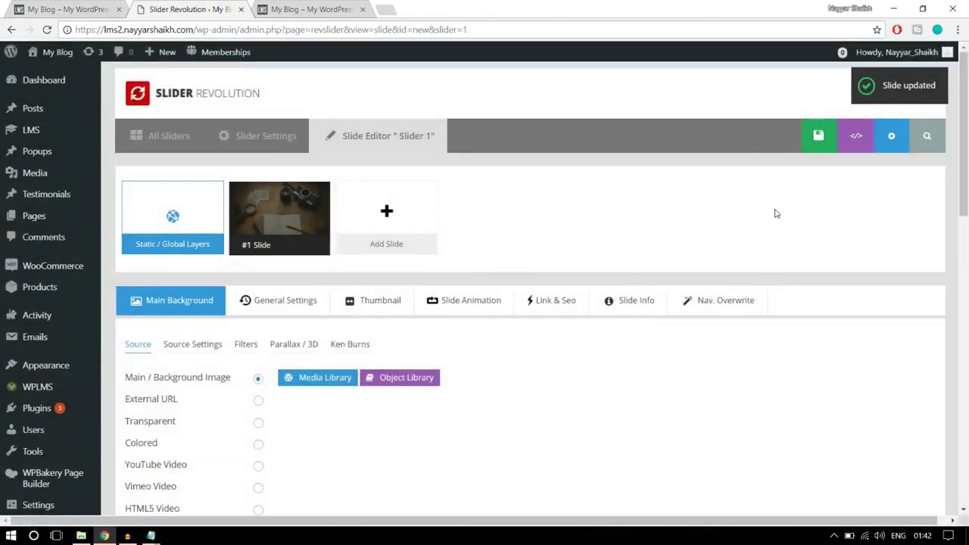
{"action": "scroll", "coordinate": [775, 214], "scroll_direction": "down", "scroll_amount": 5}
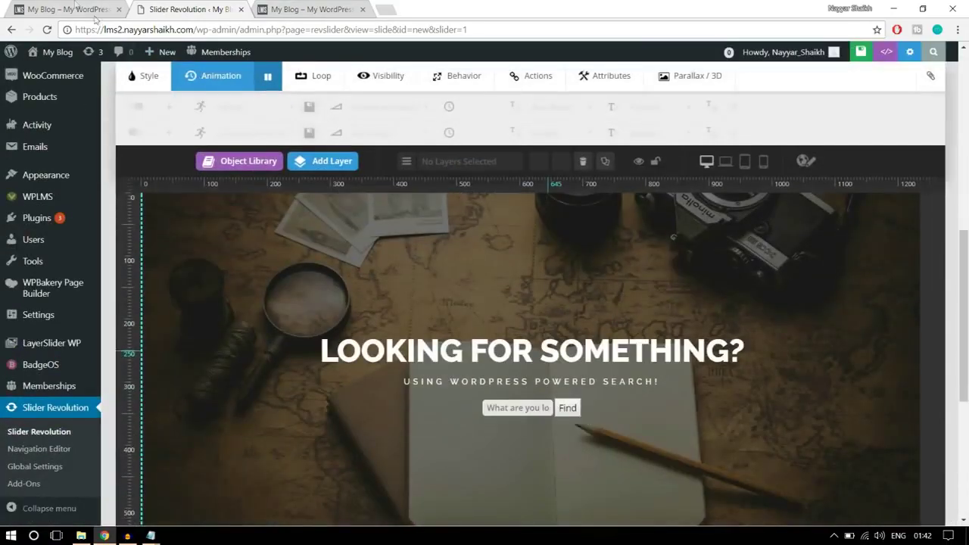
{"action": "left_click", "coordinate": [87, 10]}
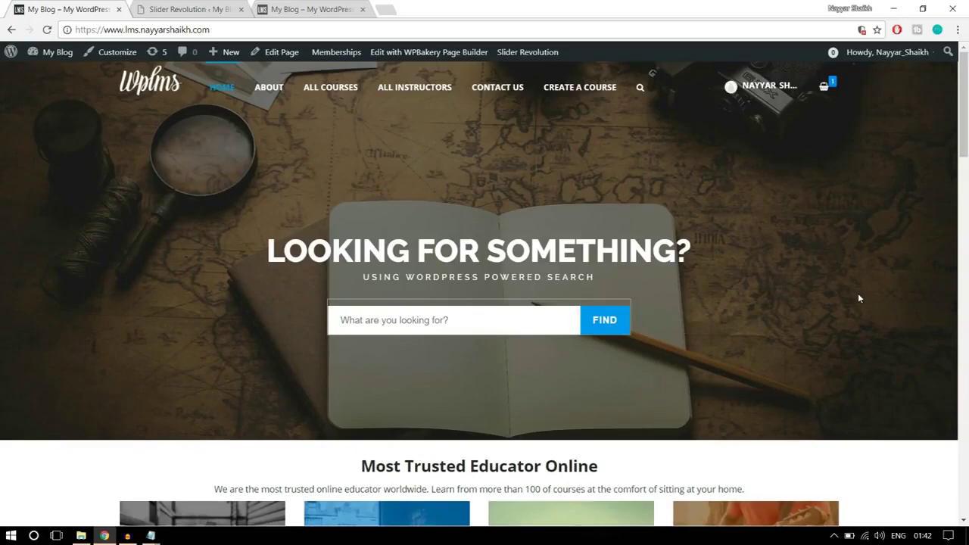
Scroll through the home page, then return to the Slider Revolution slide editor with Ctrl+Tab
{"action": "scroll", "coordinate": [858, 293], "scroll_direction": "down", "scroll_amount": 5}
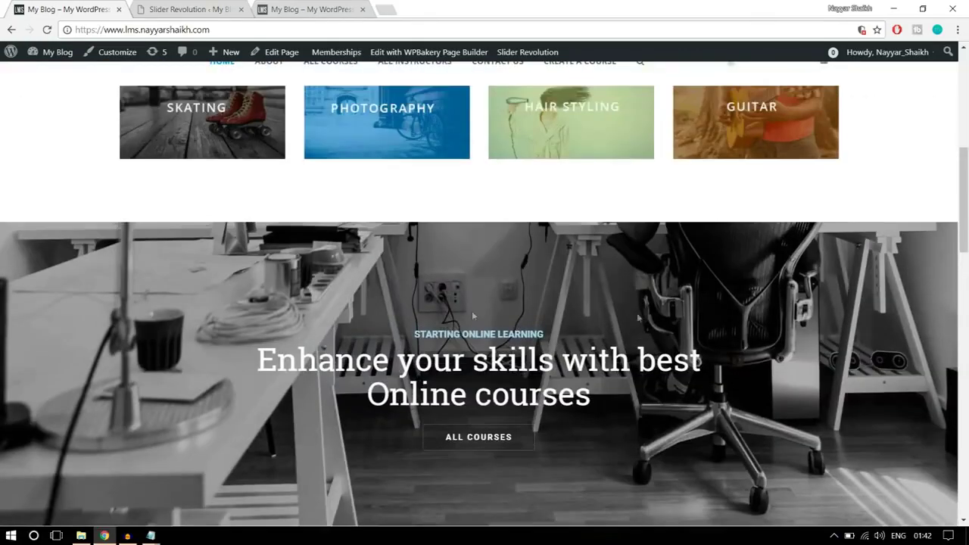
{"action": "scroll", "coordinate": [637, 318], "scroll_direction": "down", "scroll_amount": 1}
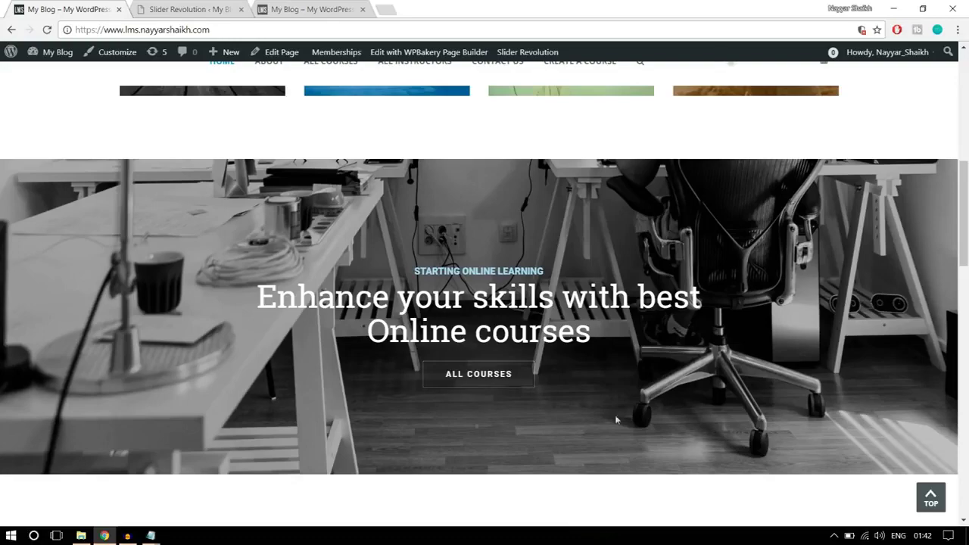
{"action": "key", "text": "ctrl+Tab"}
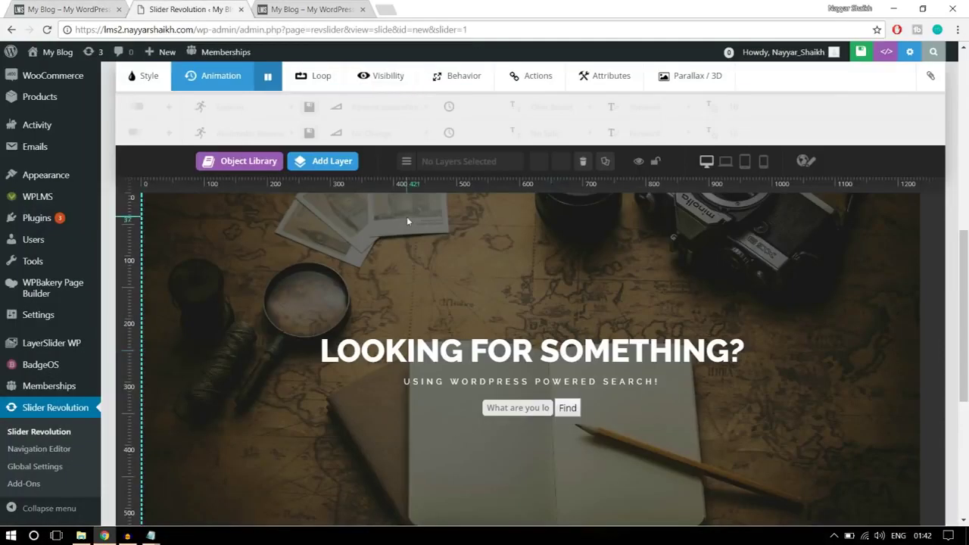
{"action": "scroll", "coordinate": [407, 217], "scroll_direction": "up", "scroll_amount": 5}
Go to the list of all sliders and start creating a new slider
{"action": "scroll", "coordinate": [407, 282], "scroll_direction": "up", "scroll_amount": 3}
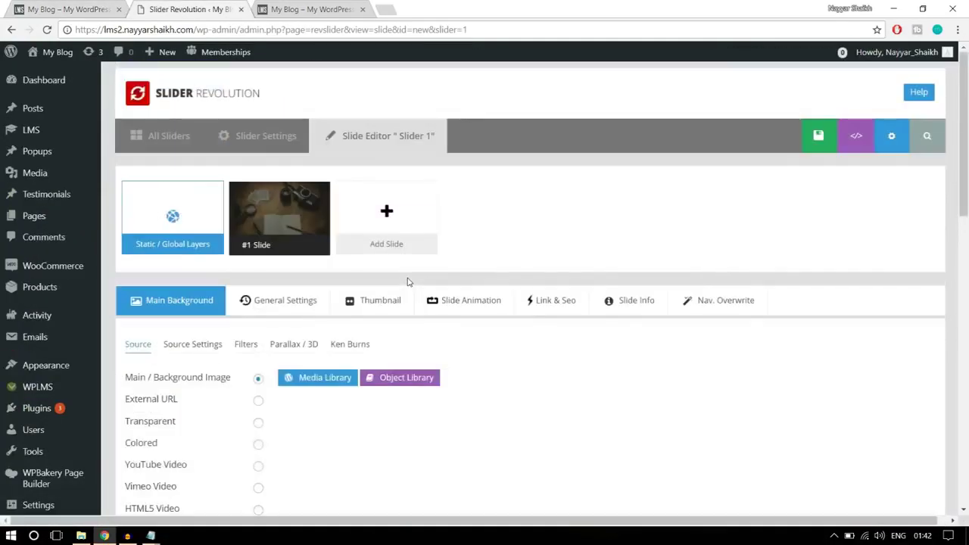
{"action": "left_click", "coordinate": [173, 138]}
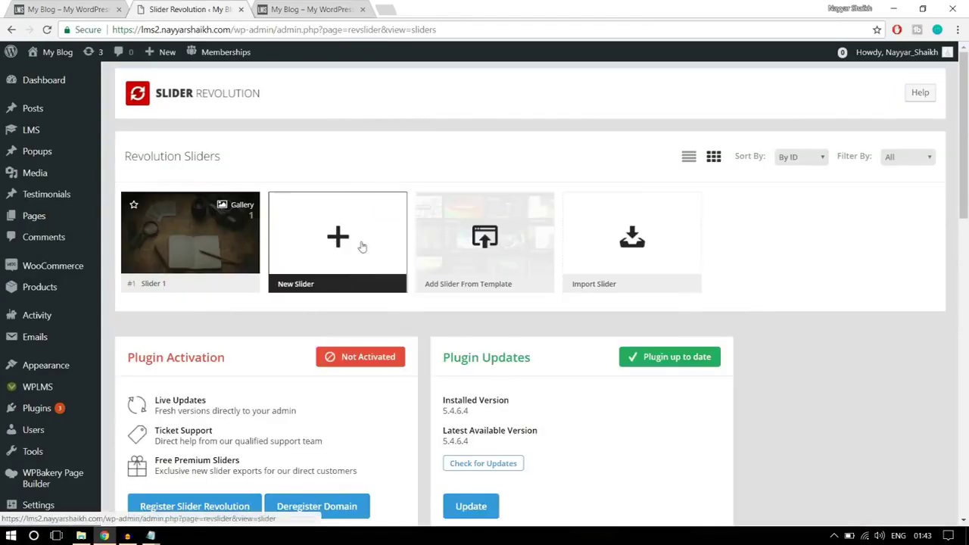
{"action": "left_click", "coordinate": [330, 267]}
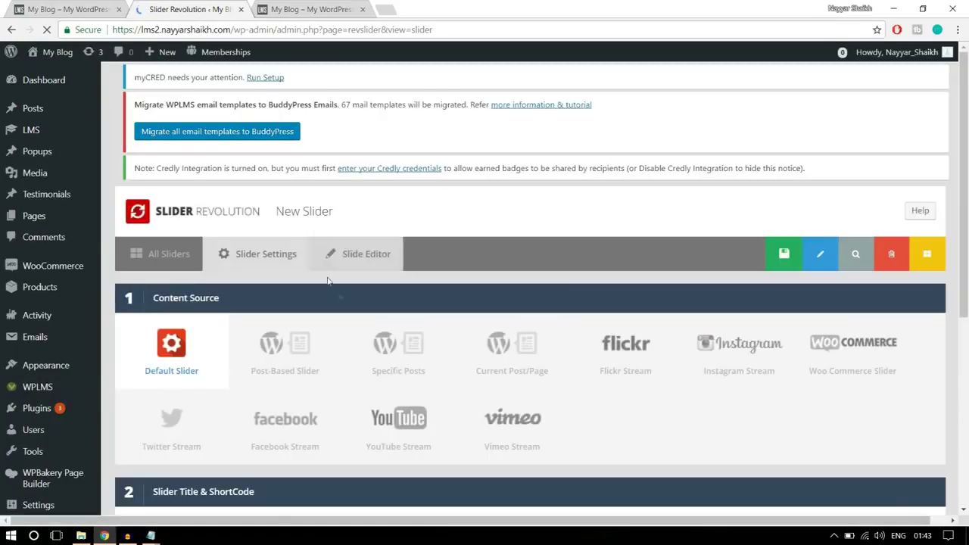
{"action": "scroll", "coordinate": [250, 318], "scroll_direction": "down", "scroll_amount": 1}
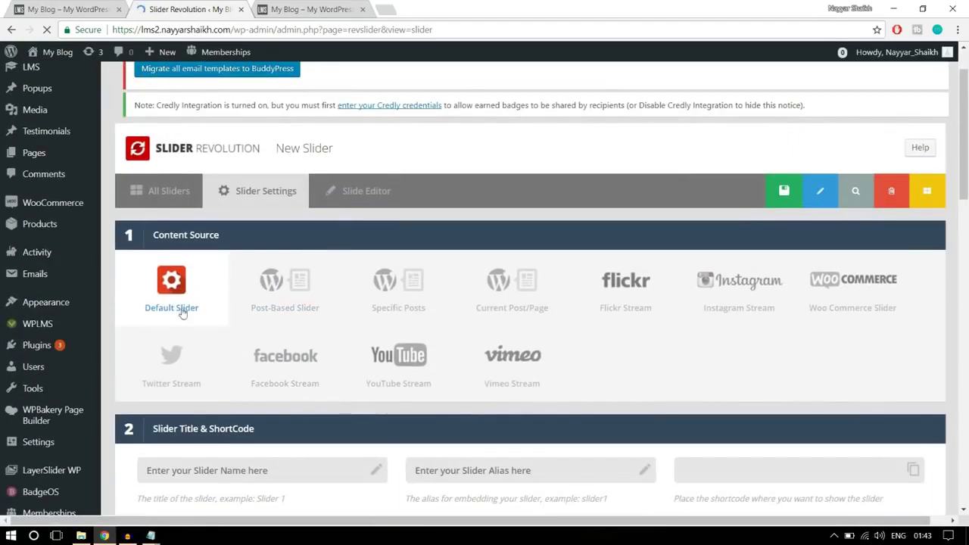
{"action": "scroll", "coordinate": [197, 291], "scroll_direction": "down", "scroll_amount": 3}
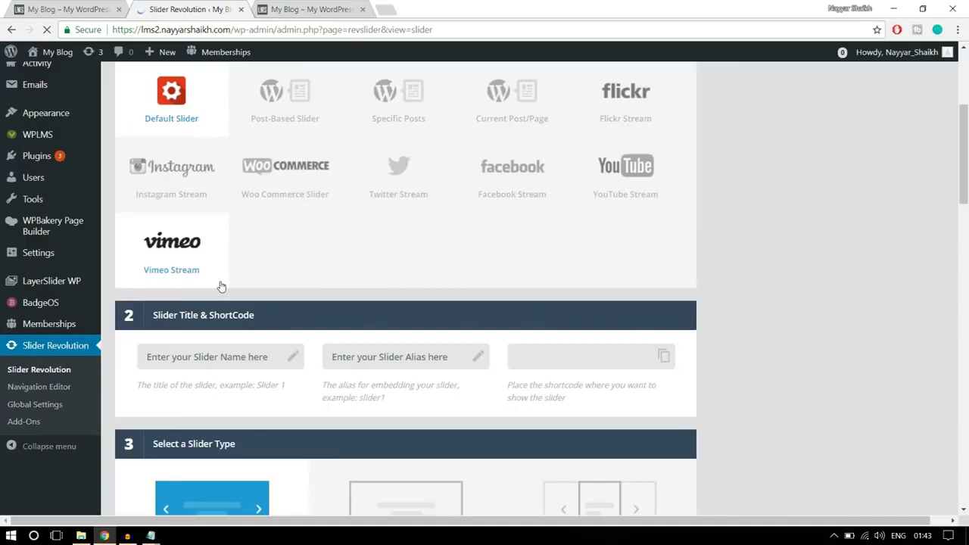
{"action": "scroll", "coordinate": [339, 281], "scroll_direction": "up", "scroll_amount": 2}
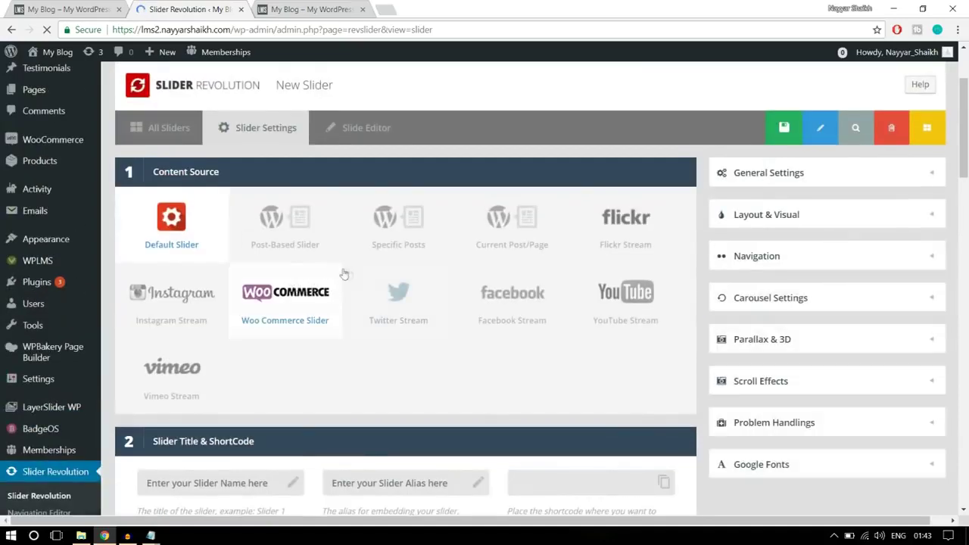
{"action": "scroll", "coordinate": [353, 277], "scroll_direction": "down", "scroll_amount": 3}
Enter the new slider's title and set its alias to slider2
{"action": "left_click", "coordinate": [251, 236]}
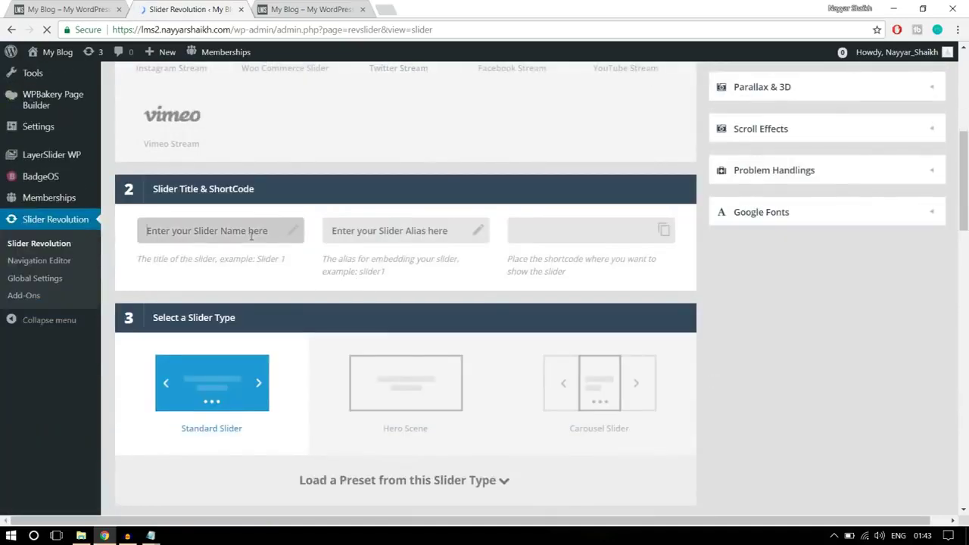
{"action": "type", "text": "slider2"}
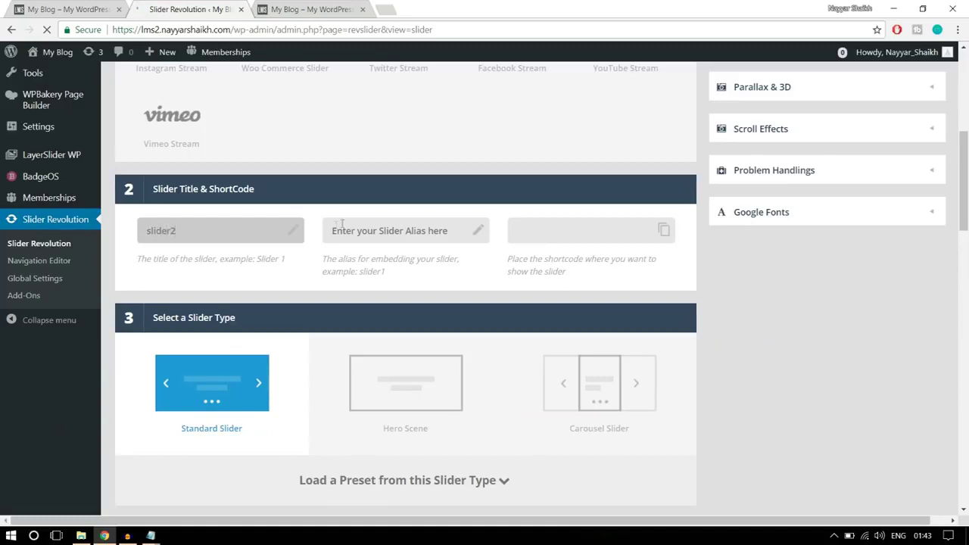
{"action": "left_click", "coordinate": [351, 231]}
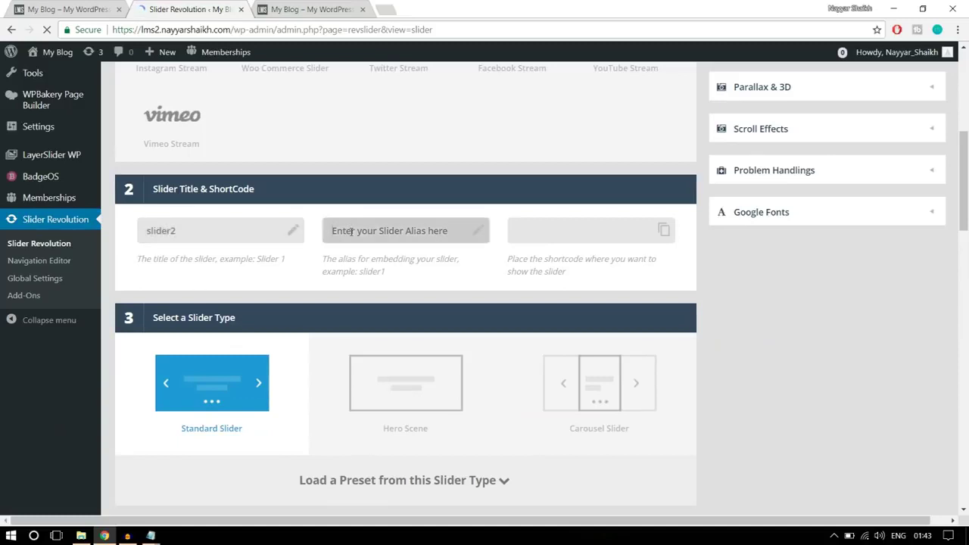
{"action": "type", "text": "s"}
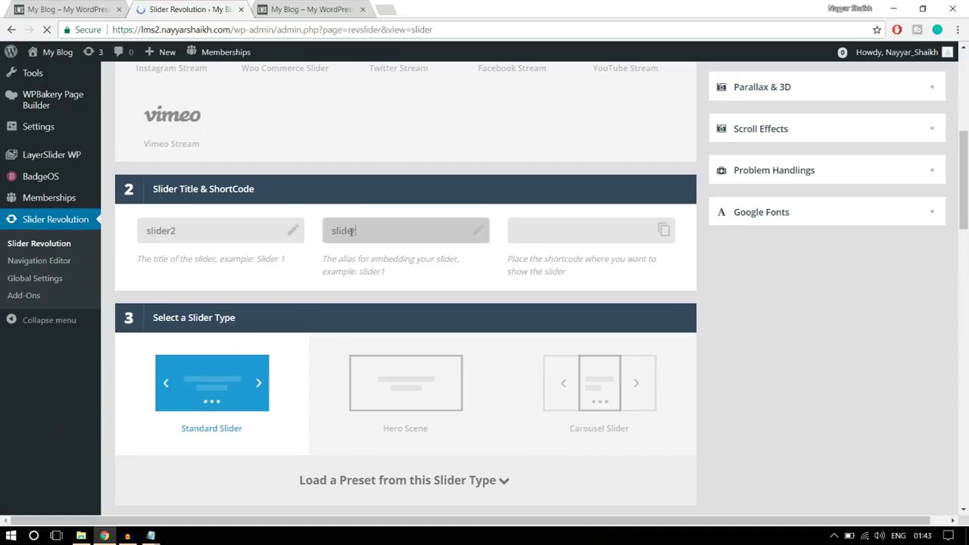
{"action": "type", "text": "lider"}
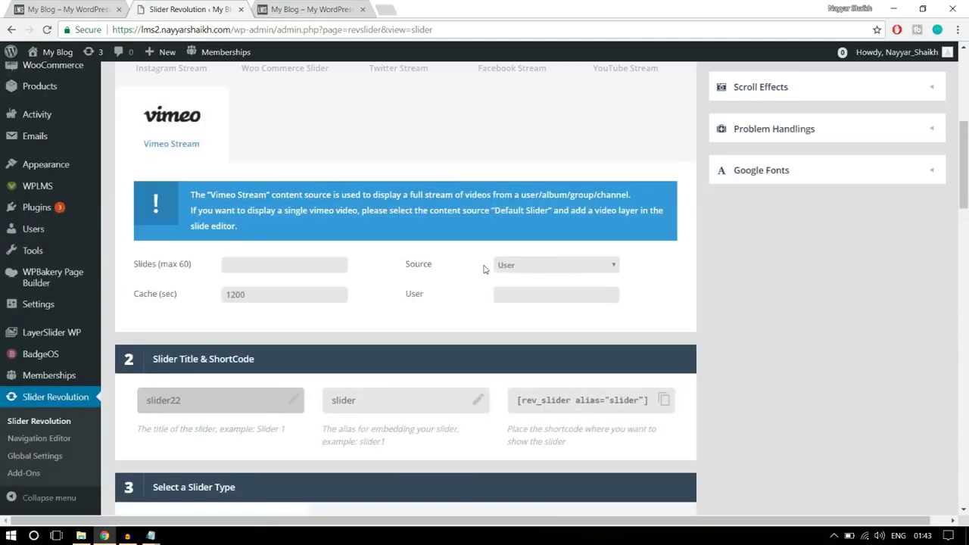
{"action": "scroll", "coordinate": [483, 269], "scroll_direction": "down", "scroll_amount": 5}
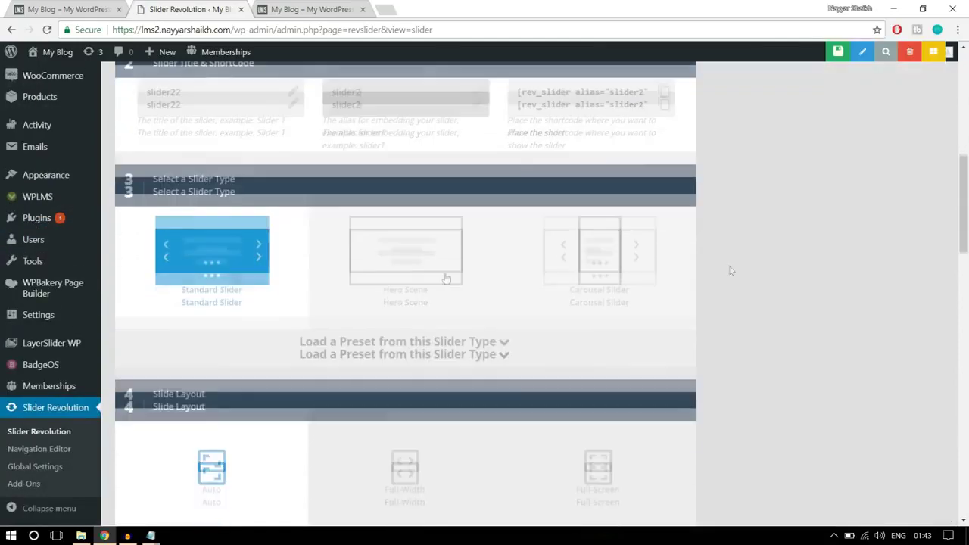
{"action": "scroll", "coordinate": [248, 261], "scroll_direction": "down", "scroll_amount": 2}
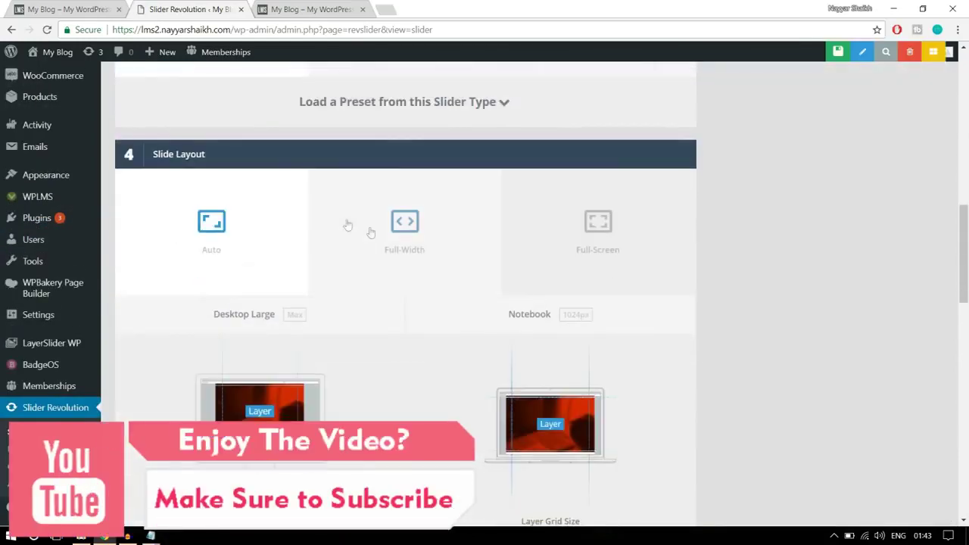
Choose the Full-Width slider layout, checking the live homepage for reference
{"action": "left_click", "coordinate": [372, 227]}
{"action": "scroll", "coordinate": [823, 239], "scroll_direction": "down", "scroll_amount": 4}
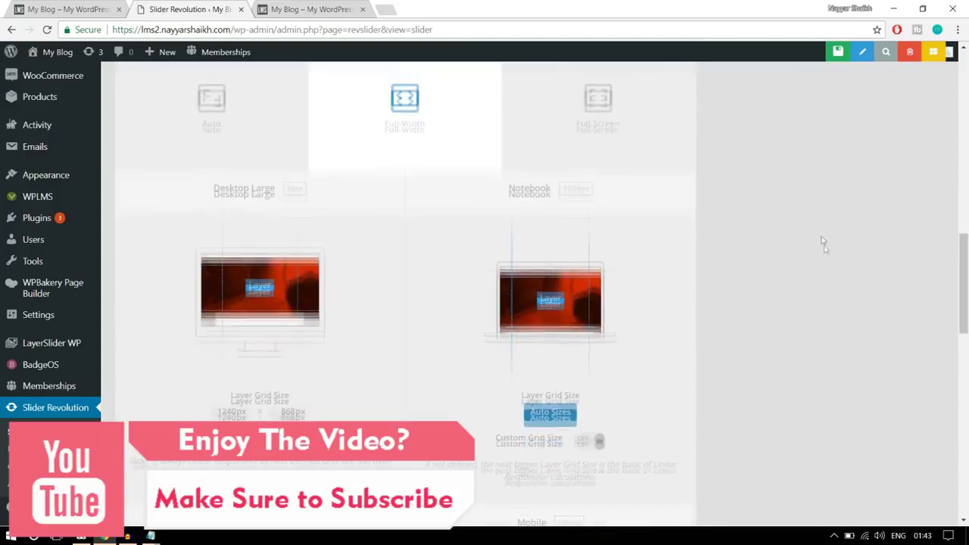
{"action": "left_click", "coordinate": [60, 9]}
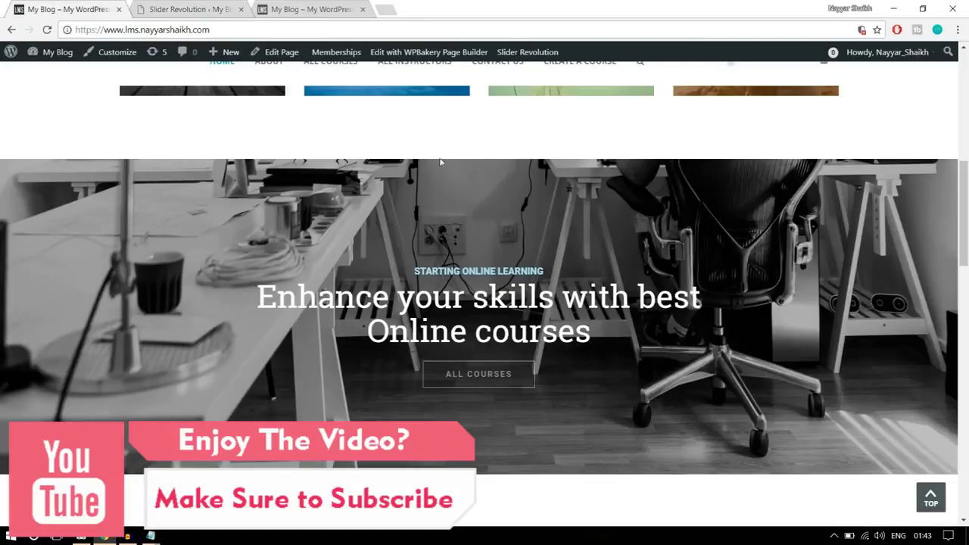
{"action": "scroll", "coordinate": [476, 233], "scroll_direction": "up", "scroll_amount": 6}
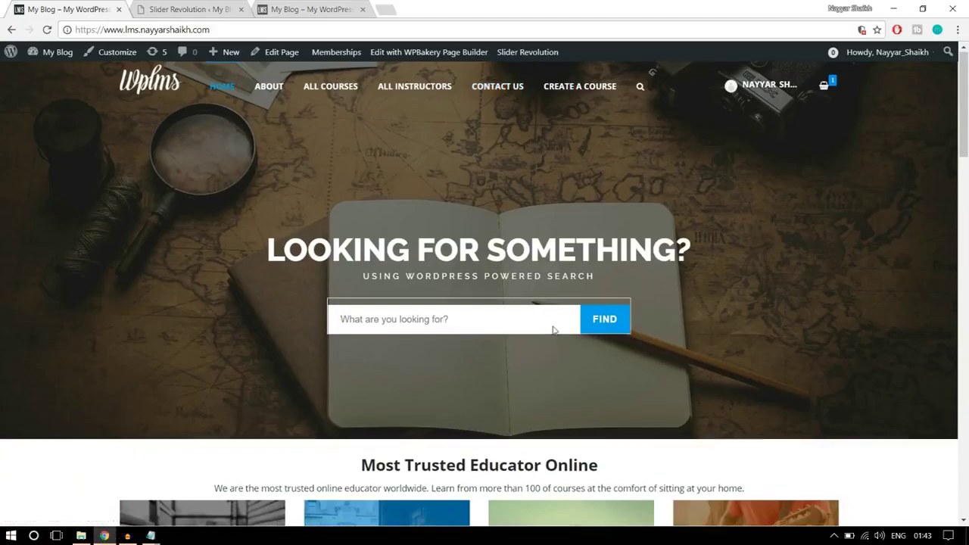
{"action": "scroll", "coordinate": [553, 329], "scroll_direction": "down", "scroll_amount": 5}
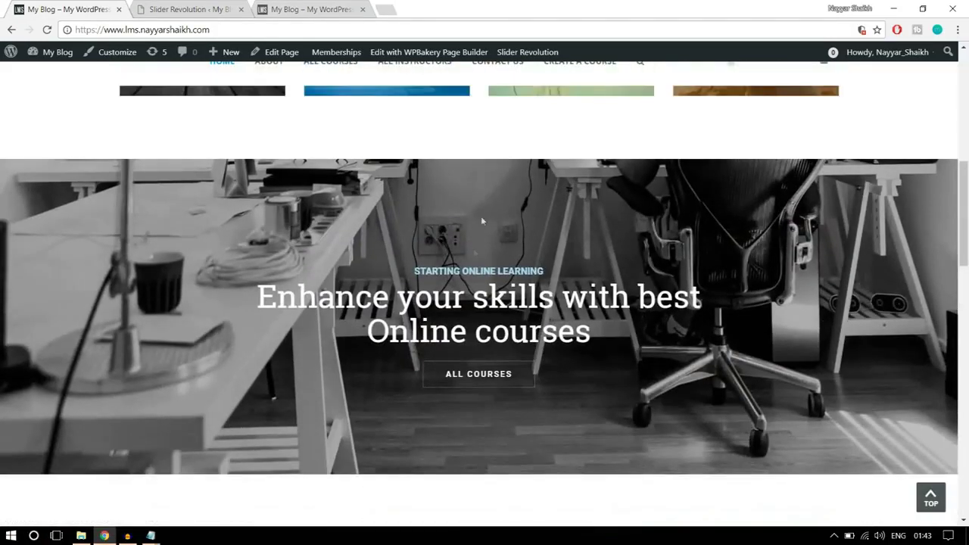
{"action": "left_click", "coordinate": [152, 8]}
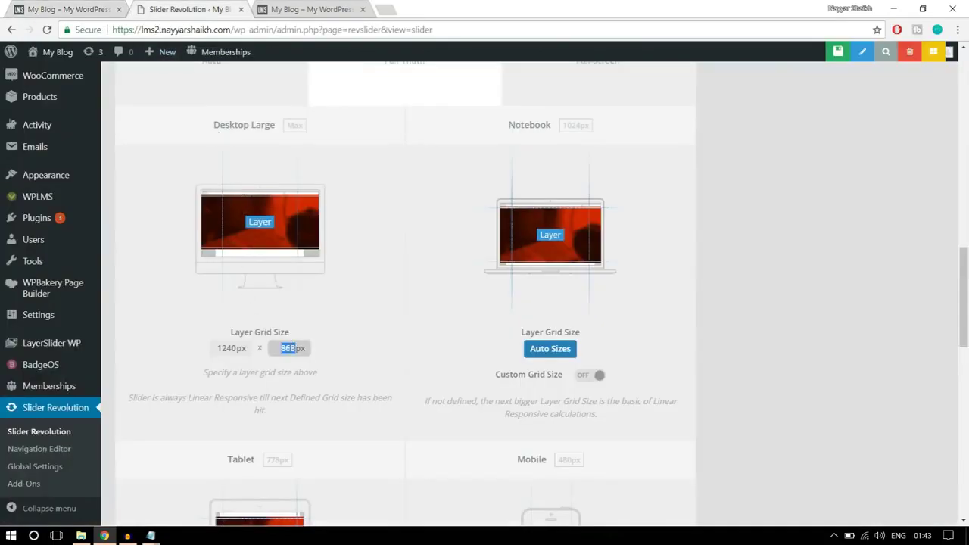
Set the Desktop Large layer grid height to 500px, giving a 1240 × 500 grid
{"action": "left_click", "coordinate": [344, 346]}
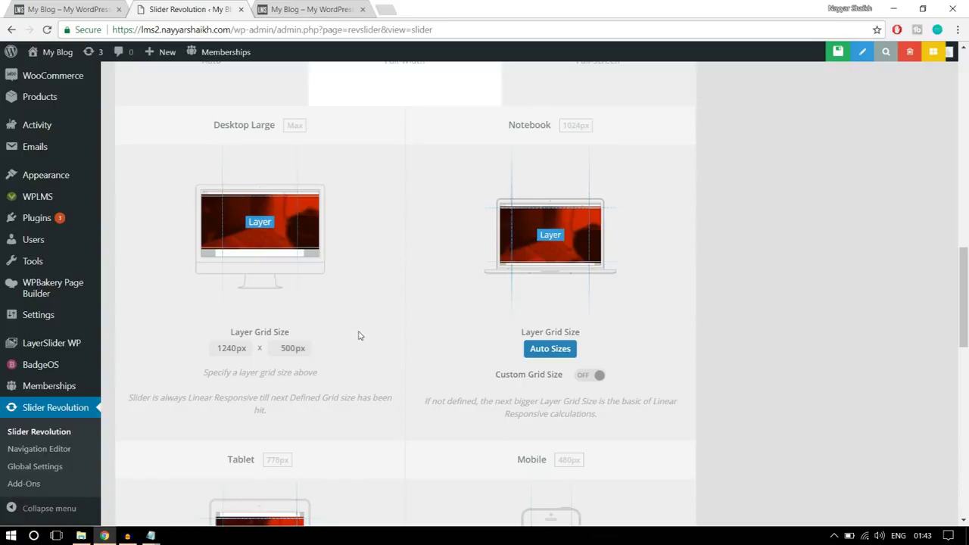
{"action": "scroll", "coordinate": [629, 303], "scroll_direction": "down", "scroll_amount": 4}
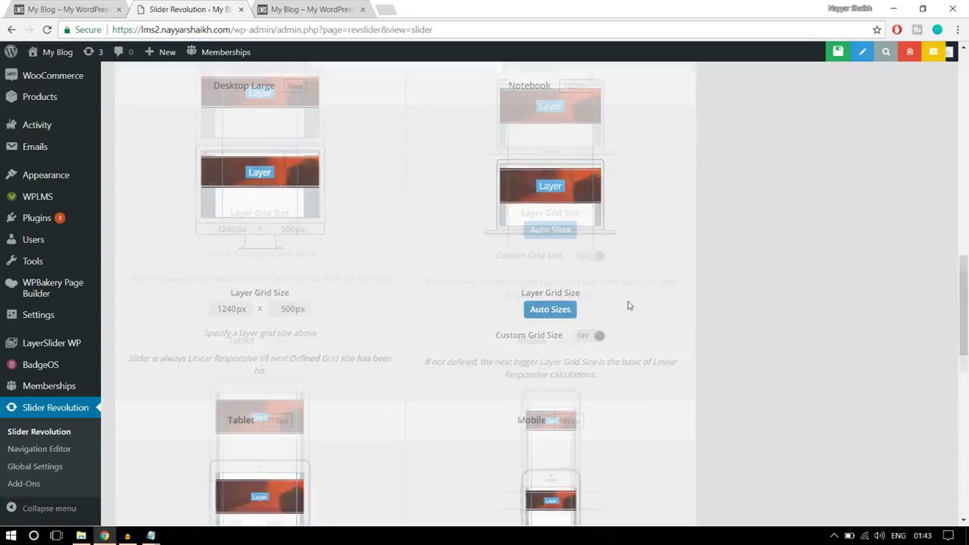
{"action": "scroll", "coordinate": [650, 424], "scroll_direction": "up", "scroll_amount": 5}
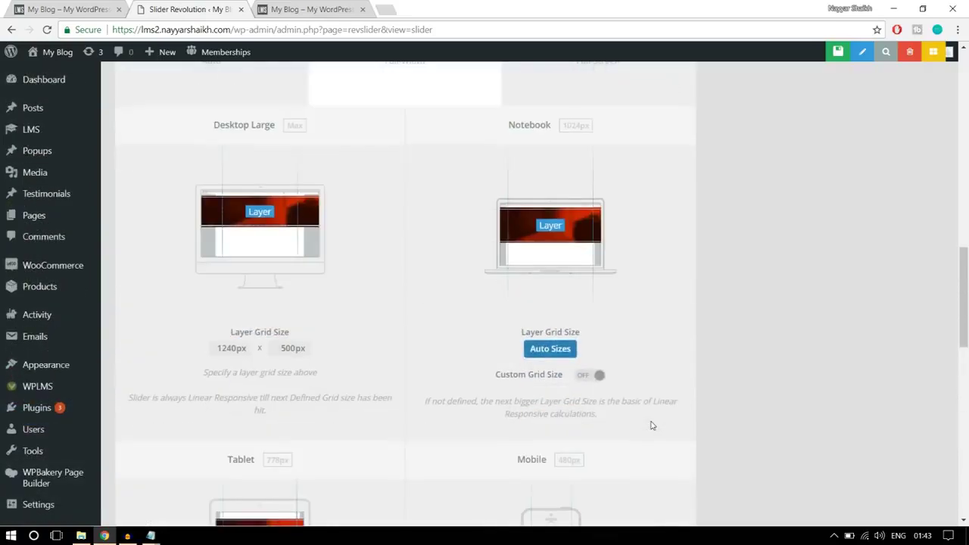
{"action": "scroll", "coordinate": [629, 420], "scroll_direction": "down", "scroll_amount": 1}
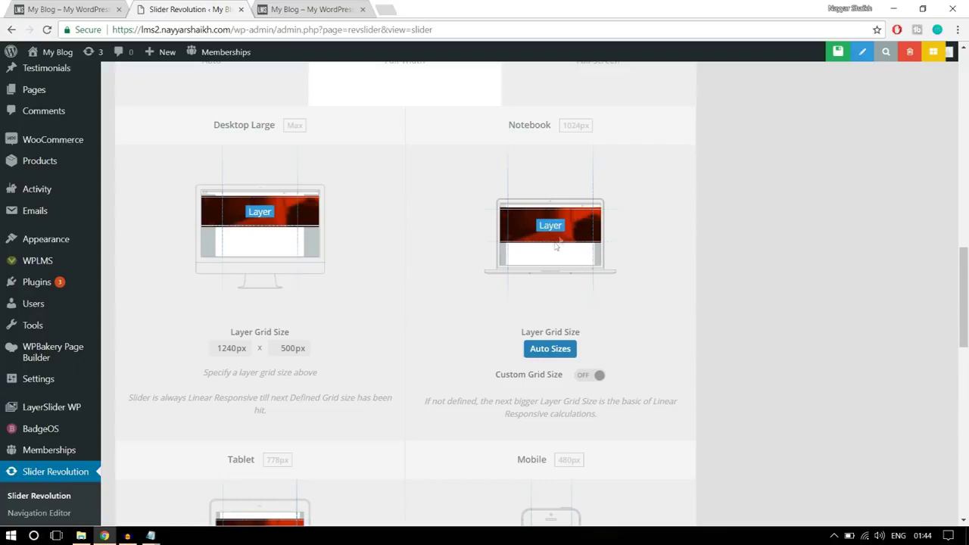
{"action": "scroll", "coordinate": [616, 288], "scroll_direction": "down", "scroll_amount": 5}
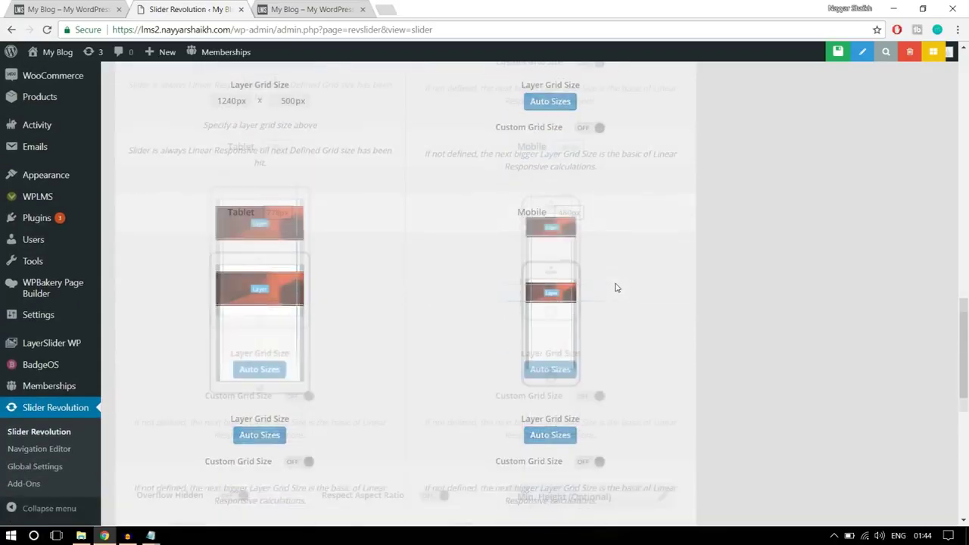
{"action": "scroll", "coordinate": [684, 281], "scroll_direction": "down", "scroll_amount": 5}
{"action": "scroll", "coordinate": [687, 341], "scroll_direction": "up", "scroll_amount": 10}
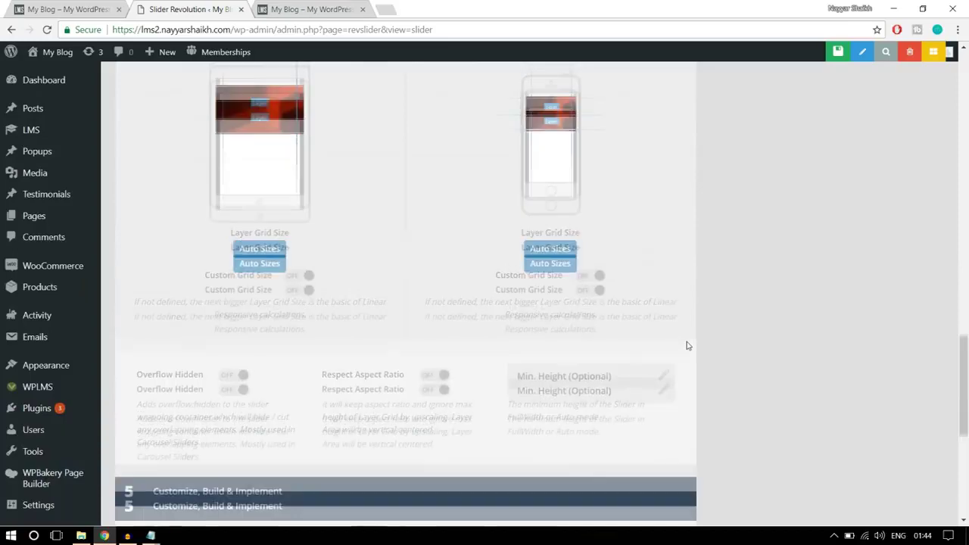
{"action": "scroll", "coordinate": [688, 348], "scroll_direction": "up", "scroll_amount": 10}
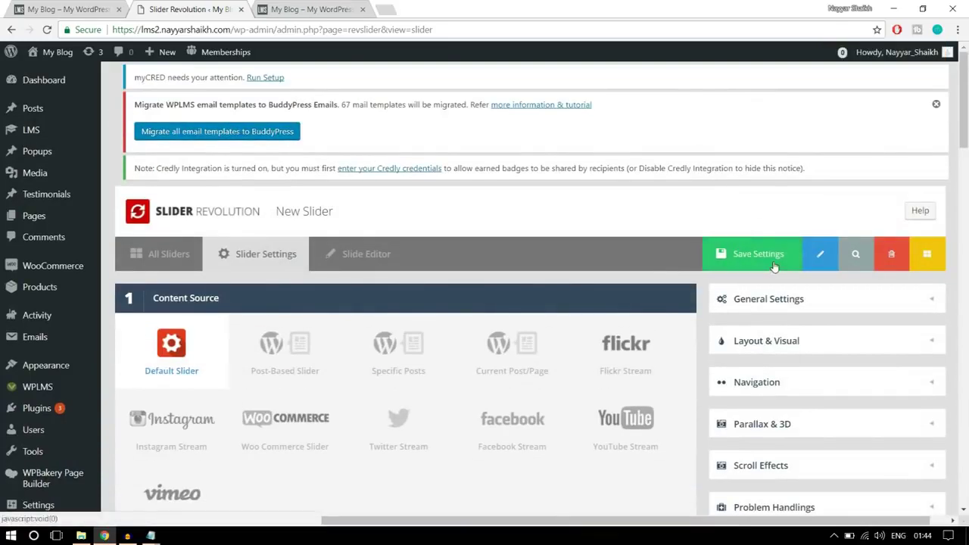
Save the slider2 settings, glance at the live homepage, and return to its first slide's editor
{"action": "left_click", "coordinate": [774, 256]}
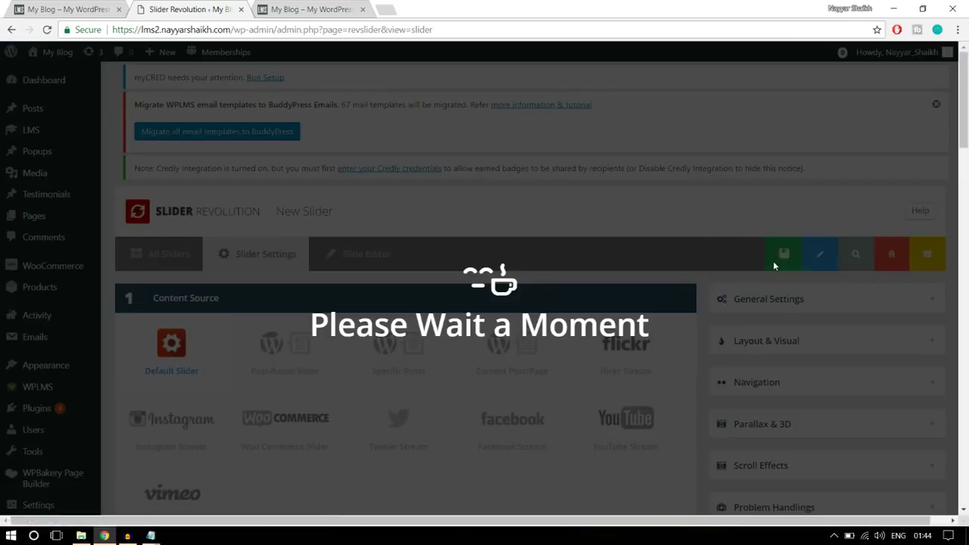
{"action": "left_click", "coordinate": [93, 6]}
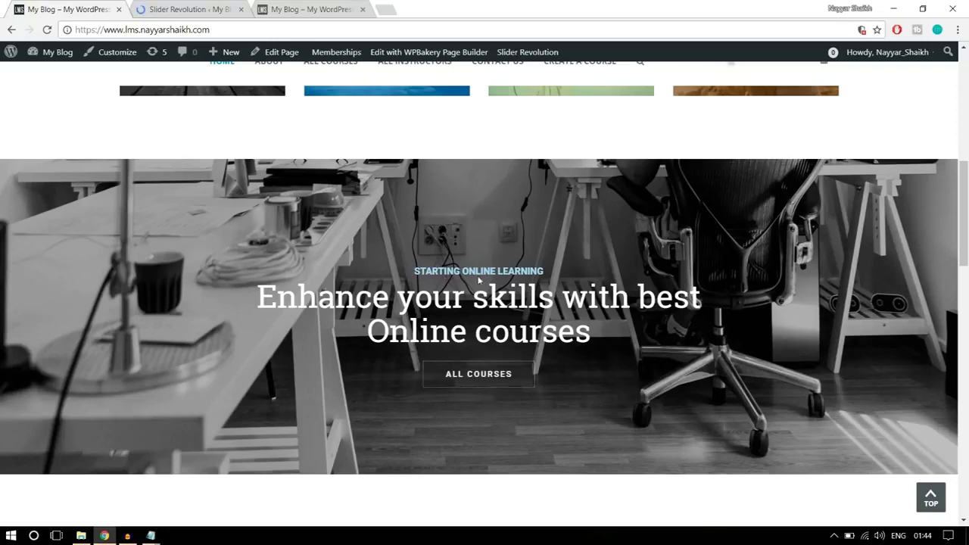
{"action": "left_click", "coordinate": [225, 6]}
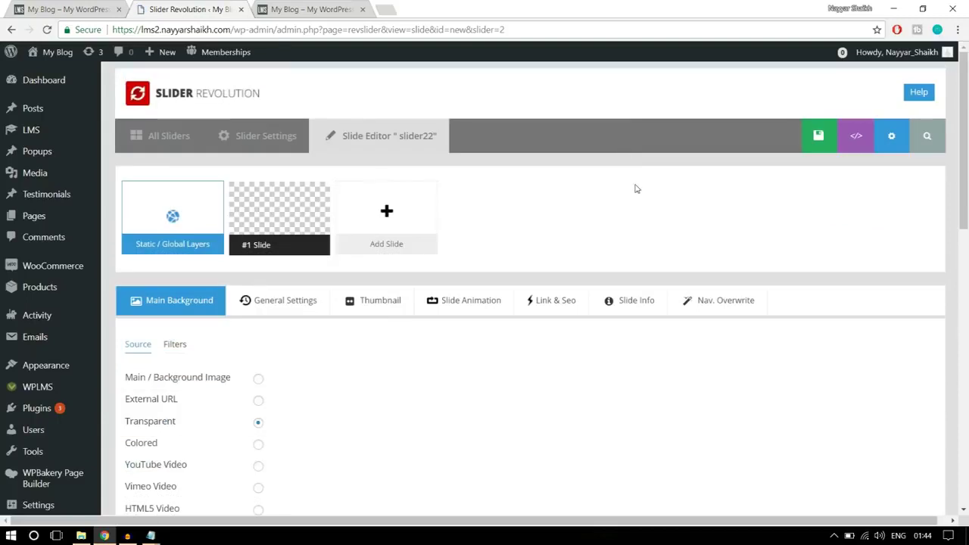
{"action": "scroll", "coordinate": [636, 189], "scroll_direction": "down", "scroll_amount": 3}
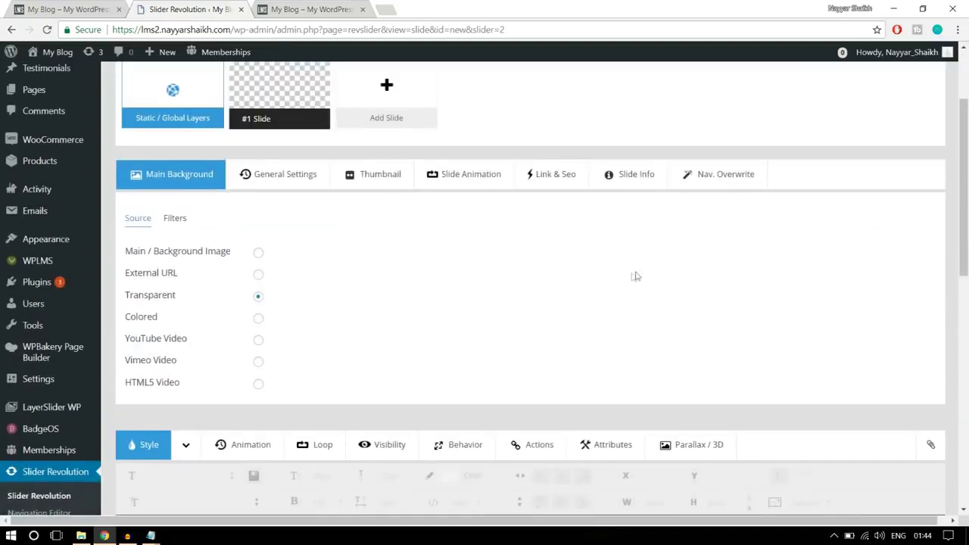
Upload main2.jpg to the Media Library and insert it as the slide's main background image
{"action": "left_click", "coordinate": [259, 256]}
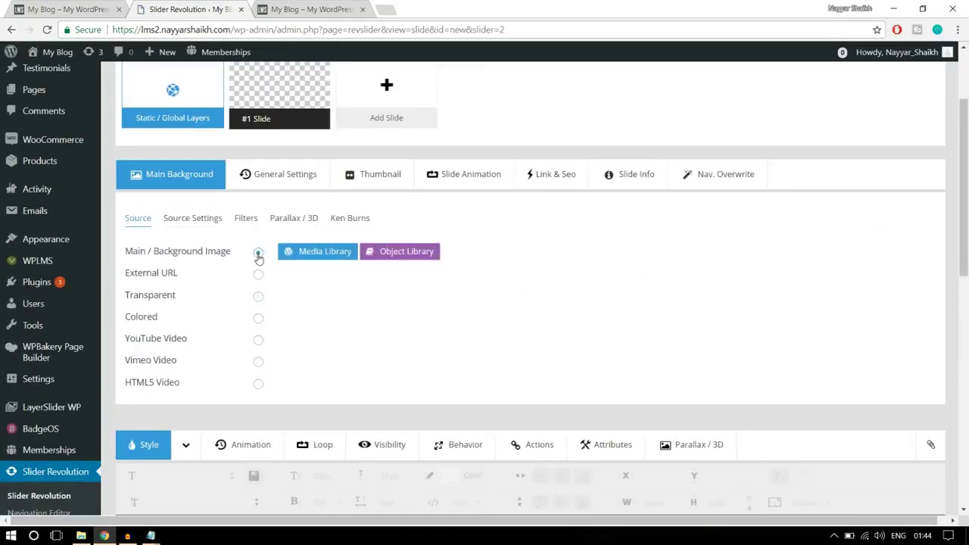
{"action": "left_click", "coordinate": [306, 255]}
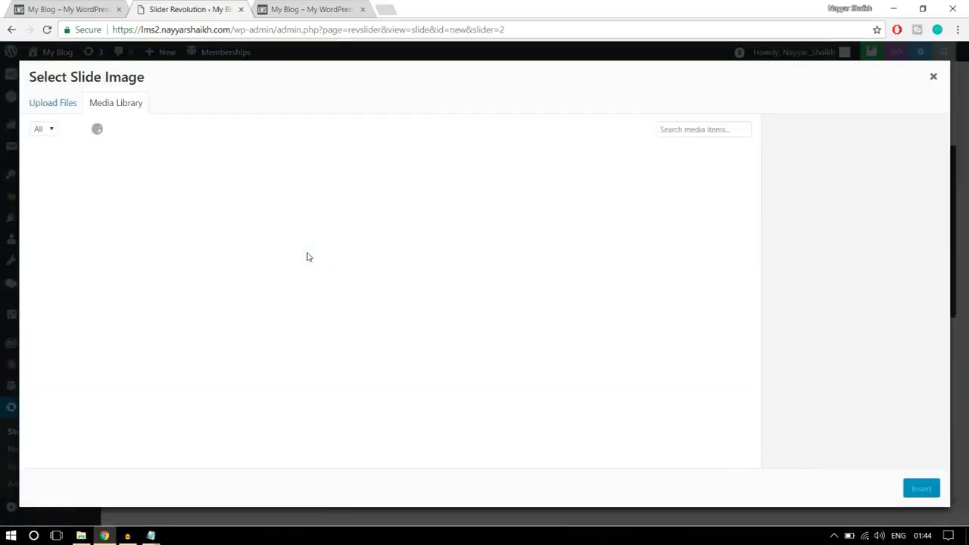
{"action": "left_click", "coordinate": [61, 102]}
{"action": "left_click", "coordinate": [481, 297]}
{"action": "left_click", "coordinate": [146, 106]}
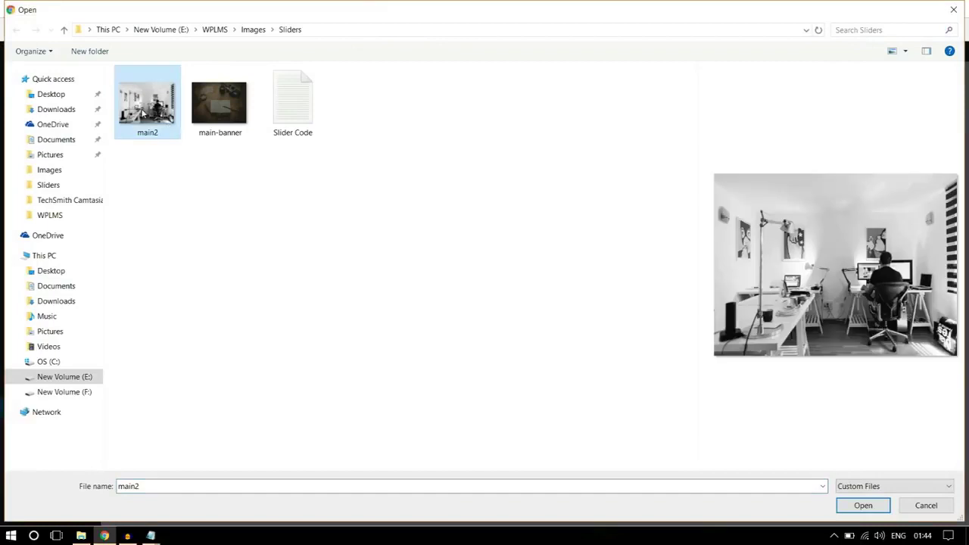
{"action": "left_click", "coordinate": [871, 507]}
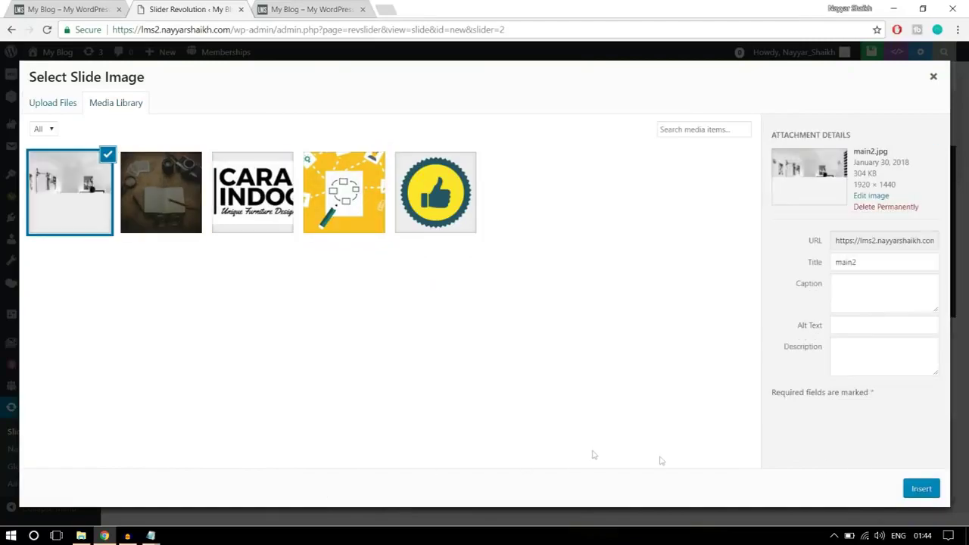
{"action": "left_click", "coordinate": [920, 489]}
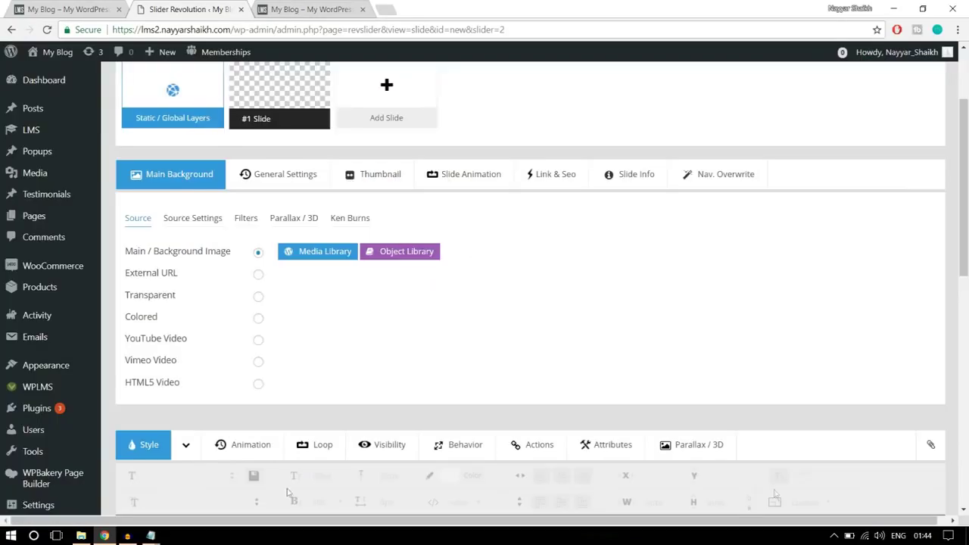
Compare the main2.jpg slide background with the live homepage slider, then bring up the Add Layer menu
{"action": "scroll", "coordinate": [796, 305], "scroll_direction": "down", "scroll_amount": 5}
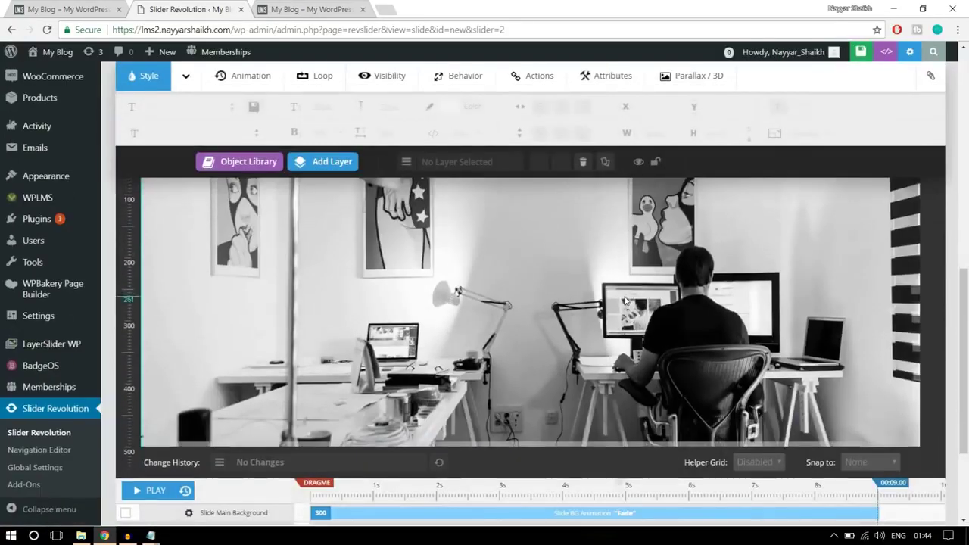
{"action": "scroll", "coordinate": [626, 301], "scroll_direction": "up", "scroll_amount": 2}
{"action": "scroll", "coordinate": [834, 301], "scroll_direction": "down", "scroll_amount": 1}
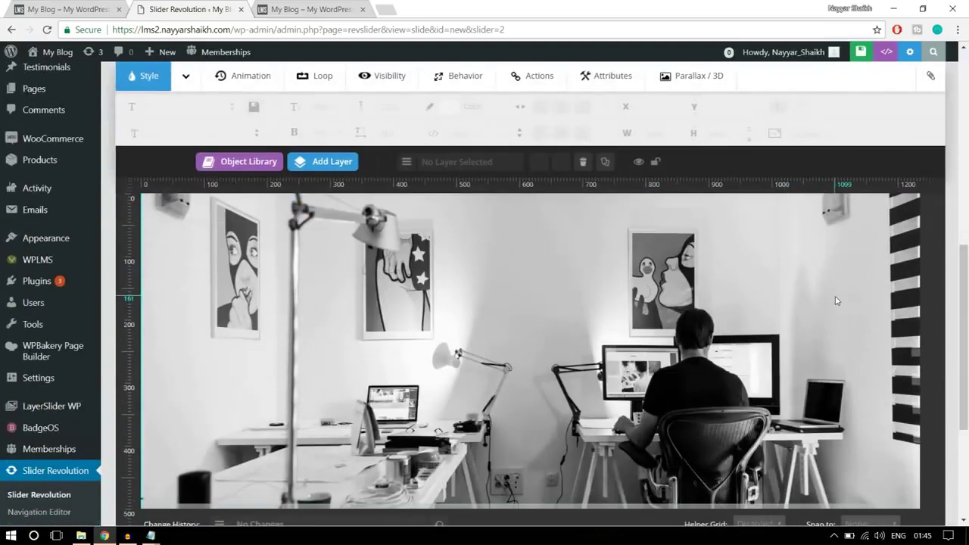
{"action": "key", "text": "ctrl+shift+Tab"}
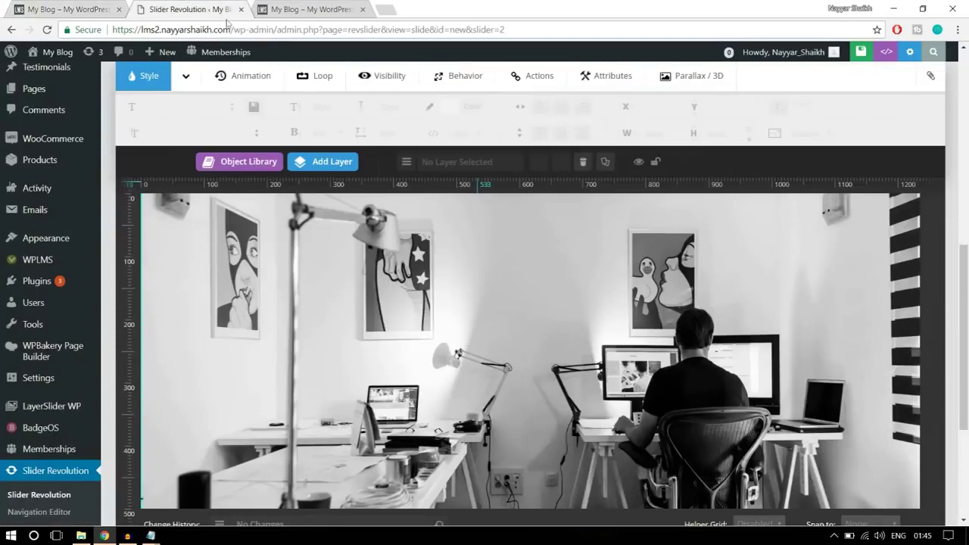
{"action": "key", "text": "ctrl+Tab"}
{"action": "mouse_move", "coordinate": [327, 159]}
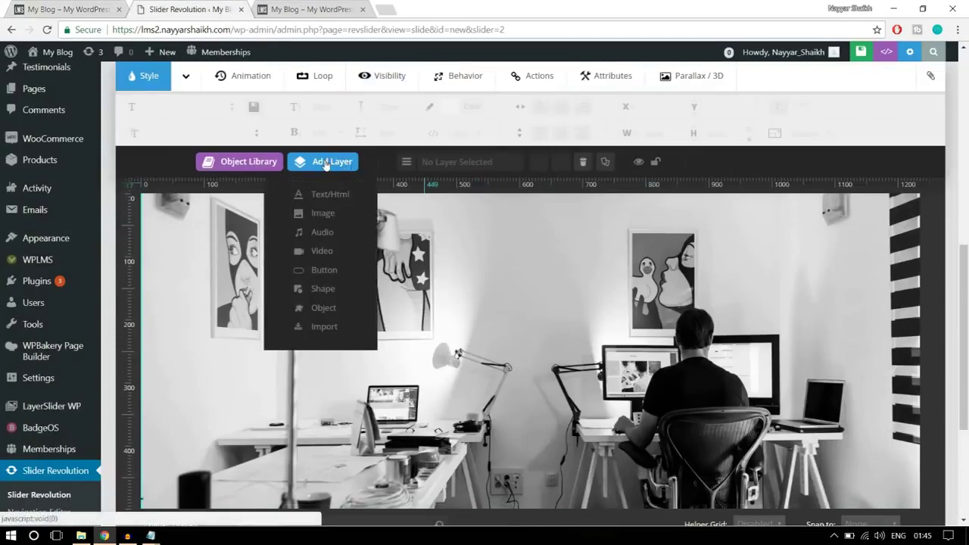
Add a text layer reading 'STARTING ONLINE LEARNING' and set its font to Roboto
{"action": "left_click", "coordinate": [333, 196]}
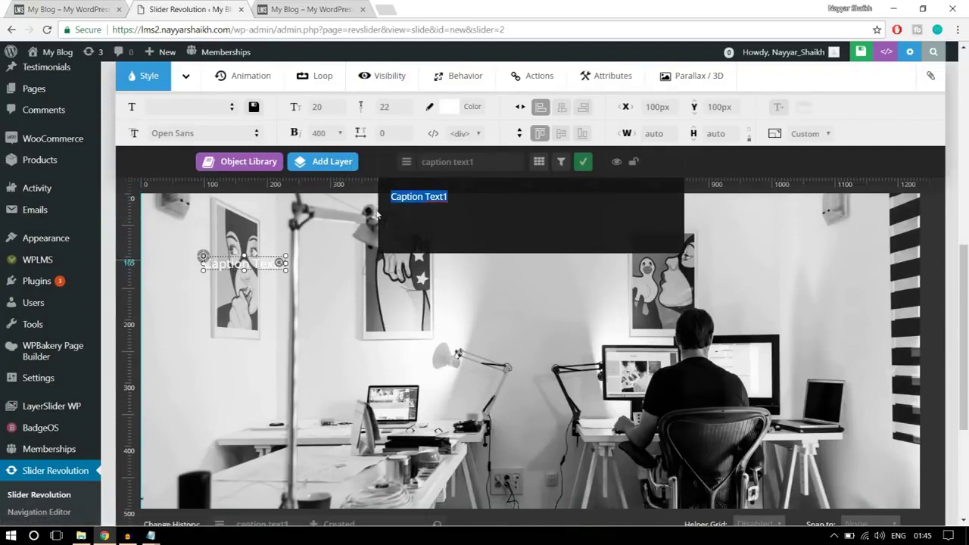
{"action": "type", "text": "START"}
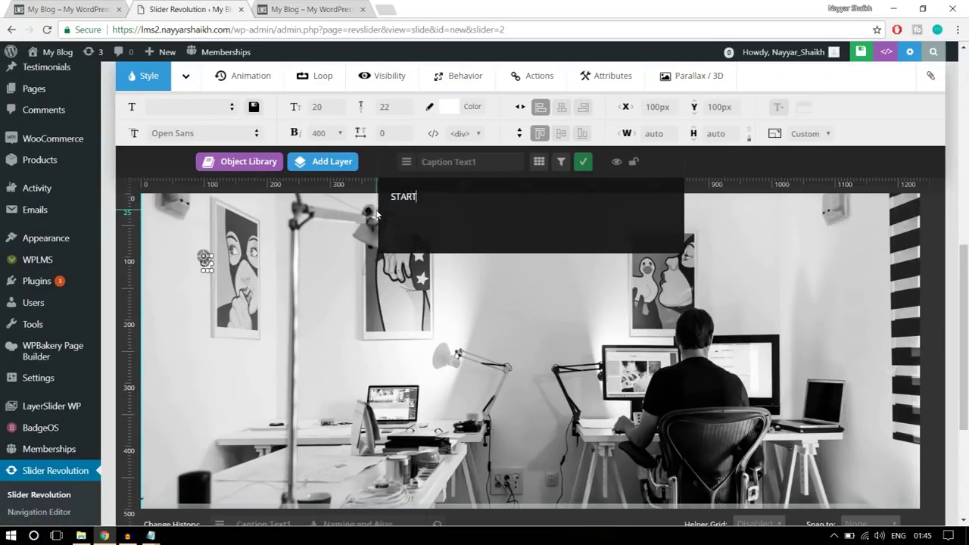
{"action": "type", "text": "ING ONLINE L"}
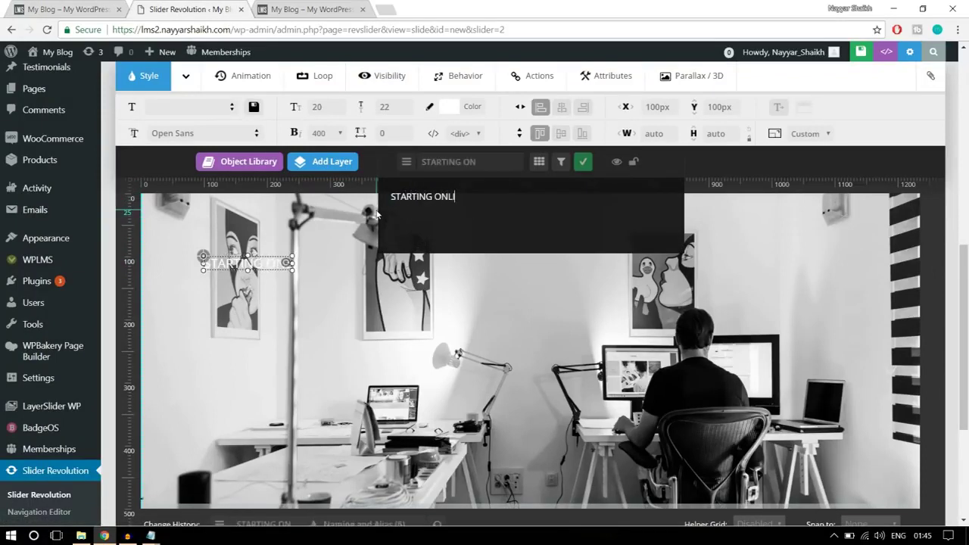
{"action": "type", "text": "EARN"}
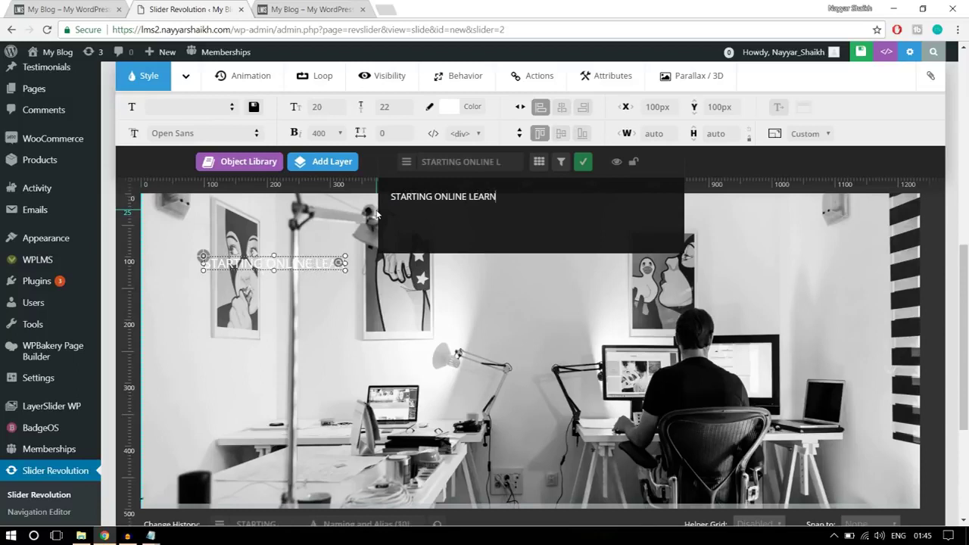
{"action": "type", "text": "ING"}
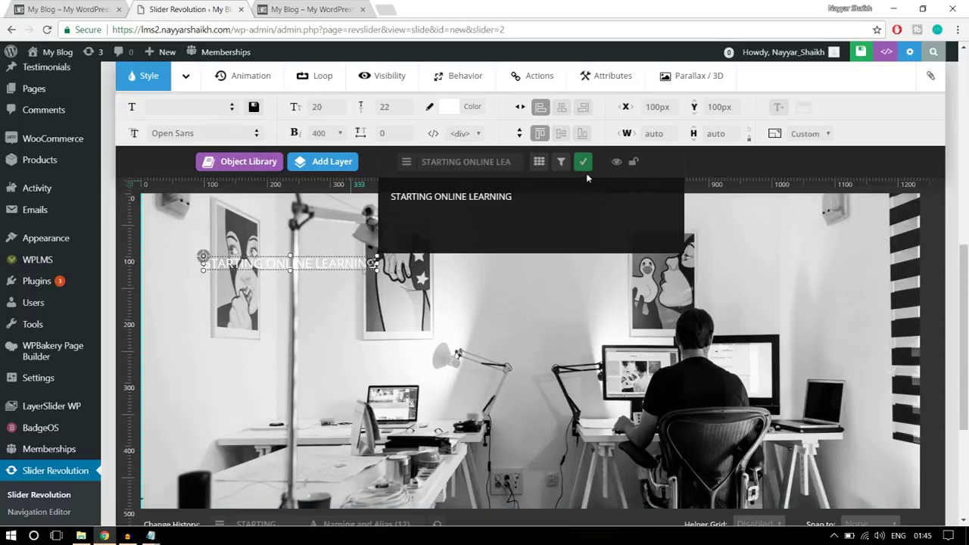
{"action": "left_click", "coordinate": [582, 163]}
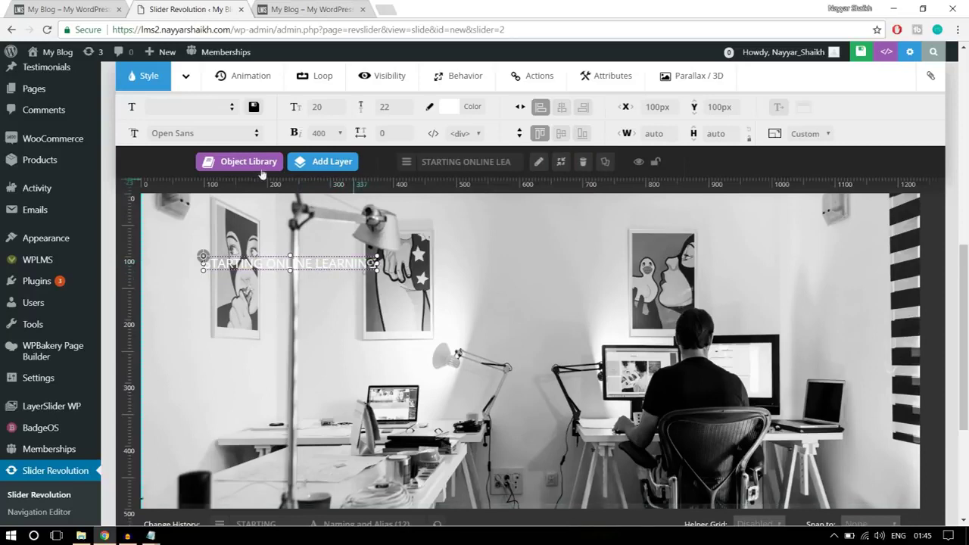
{"action": "left_click", "coordinate": [203, 133]}
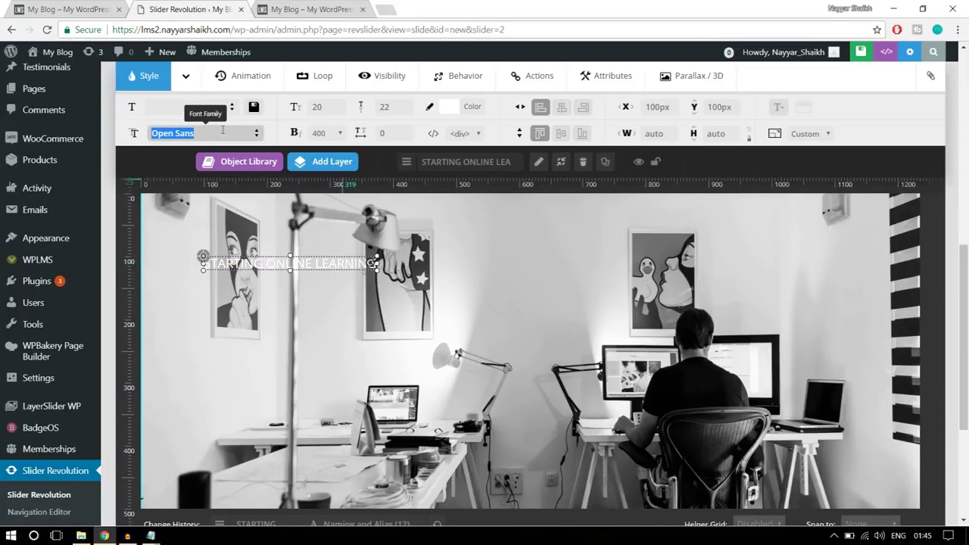
{"action": "type", "text": "ROBO"}
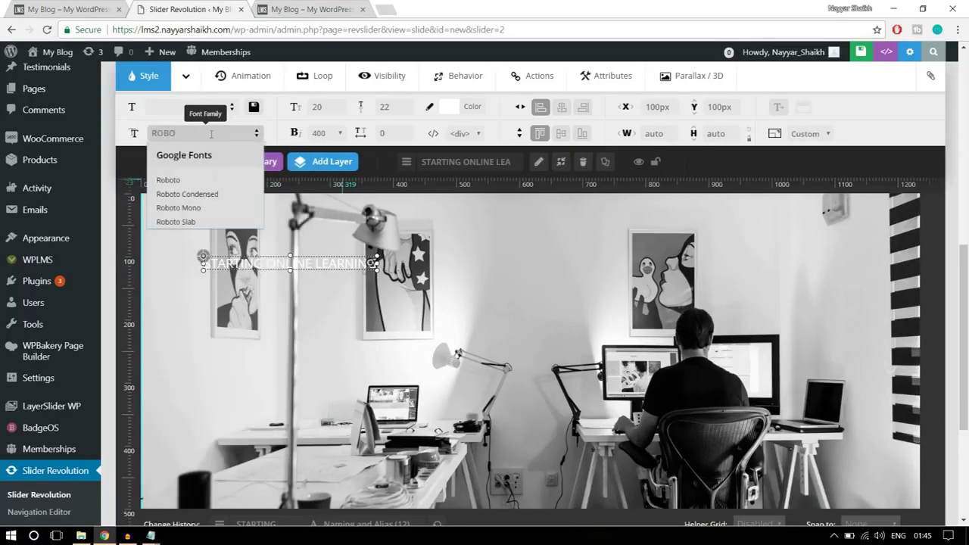
{"action": "left_click", "coordinate": [207, 180]}
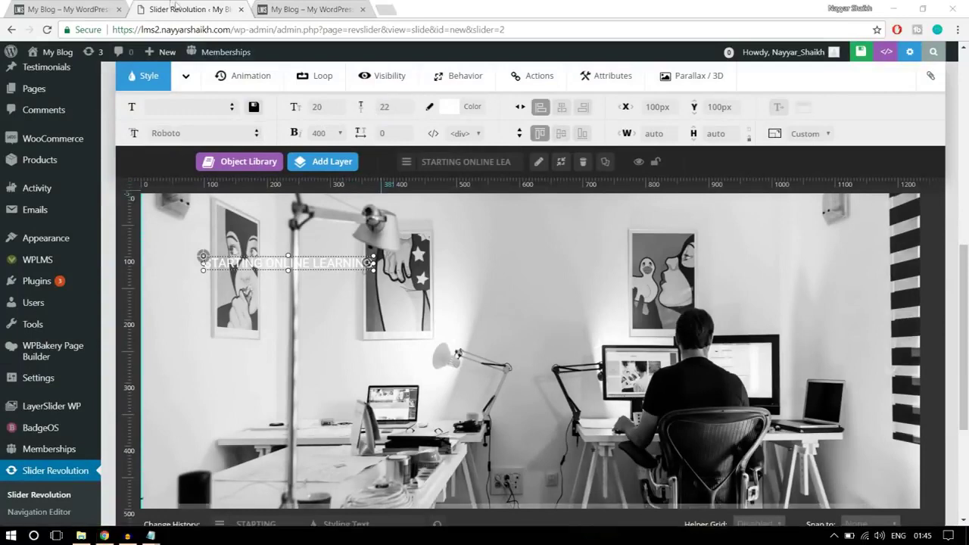
Give the caption 15px size, 20px line height and weight 700, then move it toward centre
{"action": "key", "text": "ctrl+shift+Tab"}
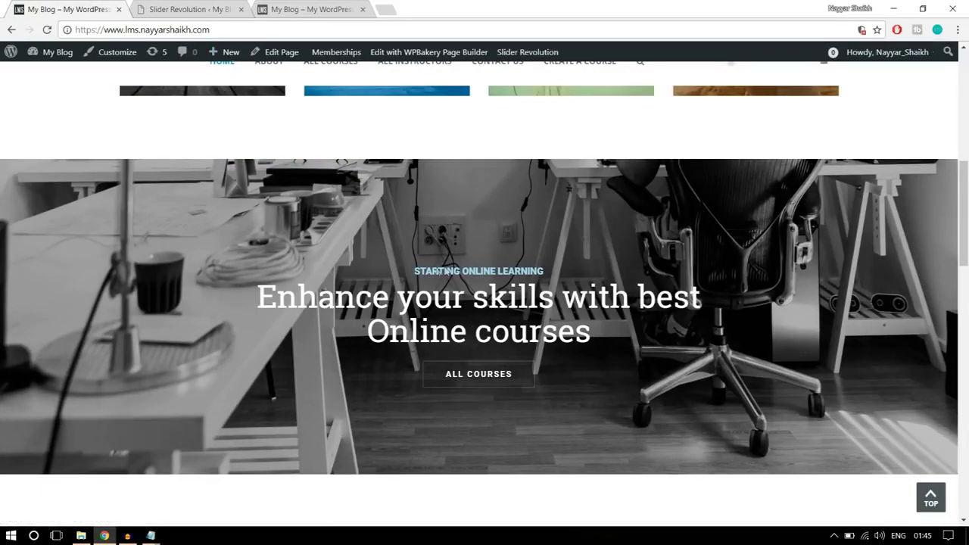
{"action": "left_click", "coordinate": [201, 9]}
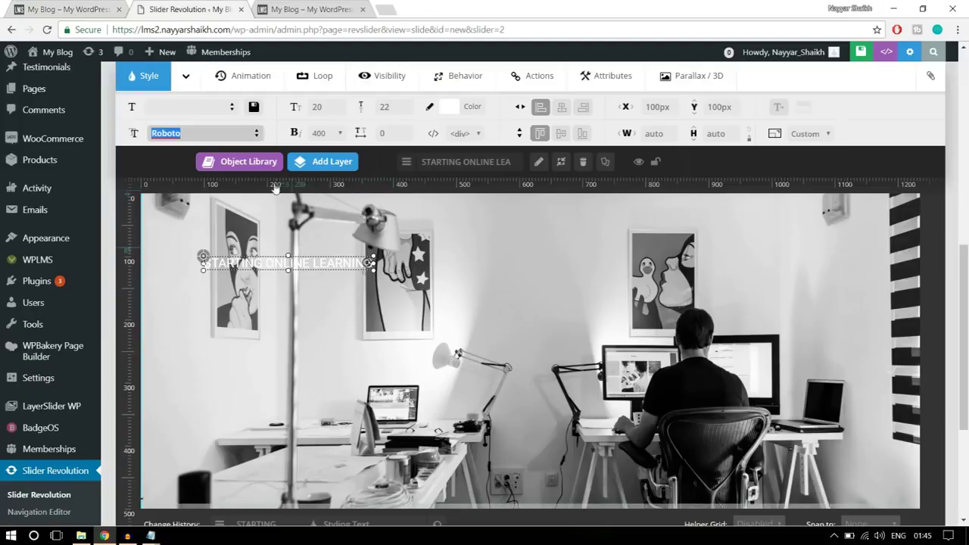
{"action": "left_click", "coordinate": [343, 109]}
{"action": "type", "text": "15"}
{"action": "left_click", "coordinate": [391, 112]}
{"action": "type", "text": "20"}
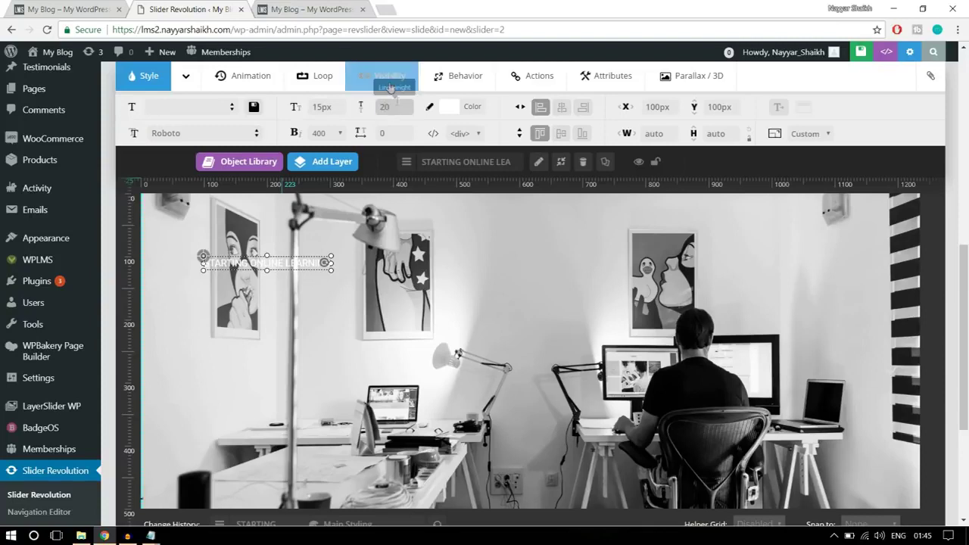
{"action": "left_click", "coordinate": [319, 132]}
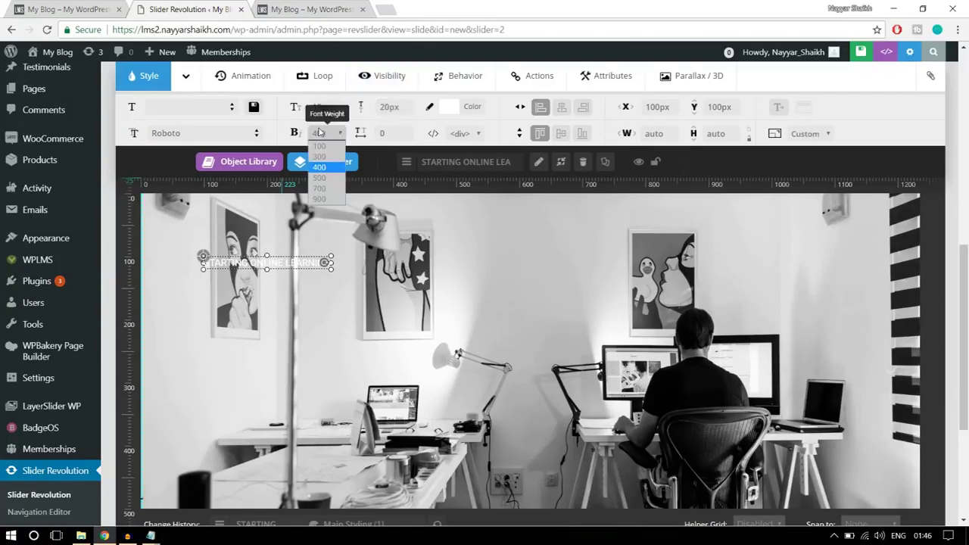
{"action": "left_click", "coordinate": [320, 191]}
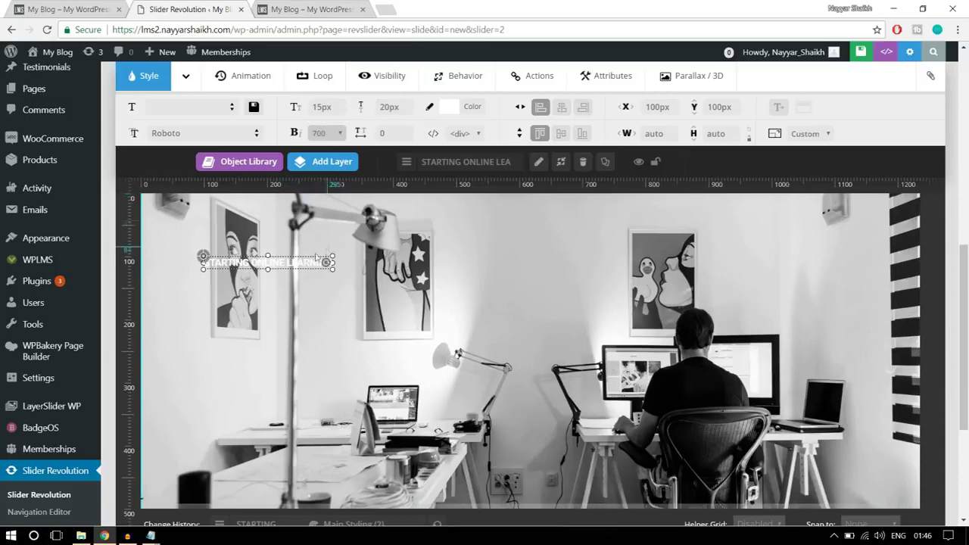
{"action": "left_click_drag", "start_coordinate": [300, 259], "coordinate": [559, 331]}
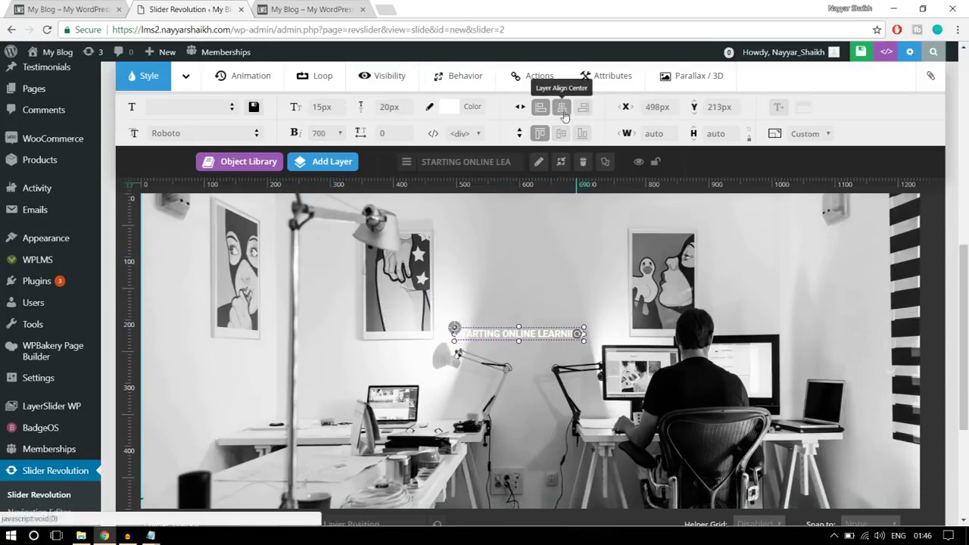
Centre the caption horizontally and colour it light blue (#54a6ff)
{"action": "left_click", "coordinate": [562, 106]}
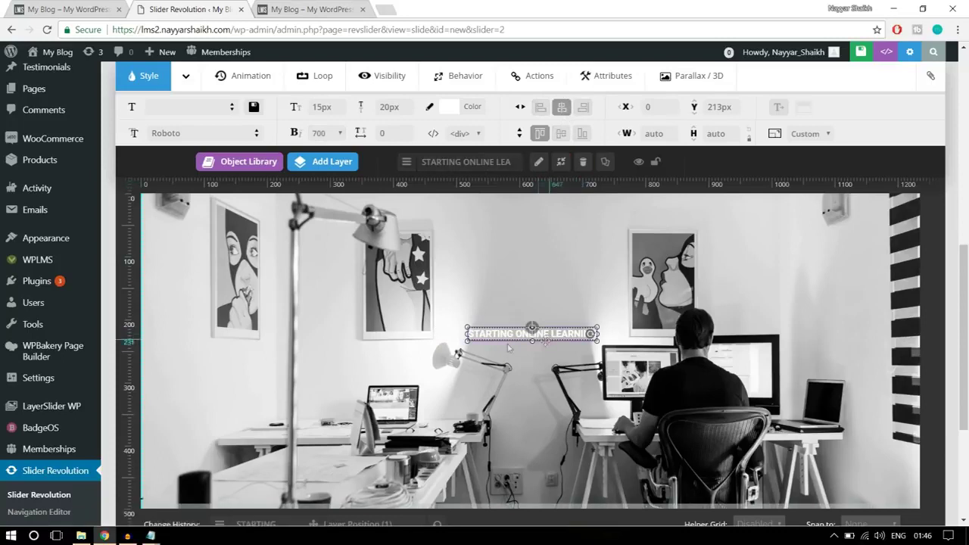
{"action": "left_click", "coordinate": [475, 113]}
{"action": "left_click", "coordinate": [411, 238]}
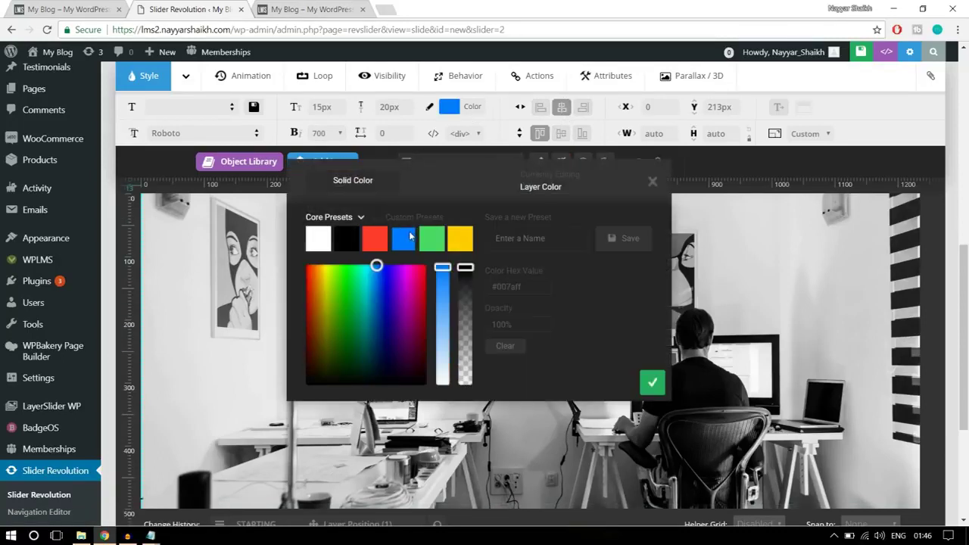
{"action": "left_click_drag", "start_coordinate": [443, 269], "coordinate": [445, 309]}
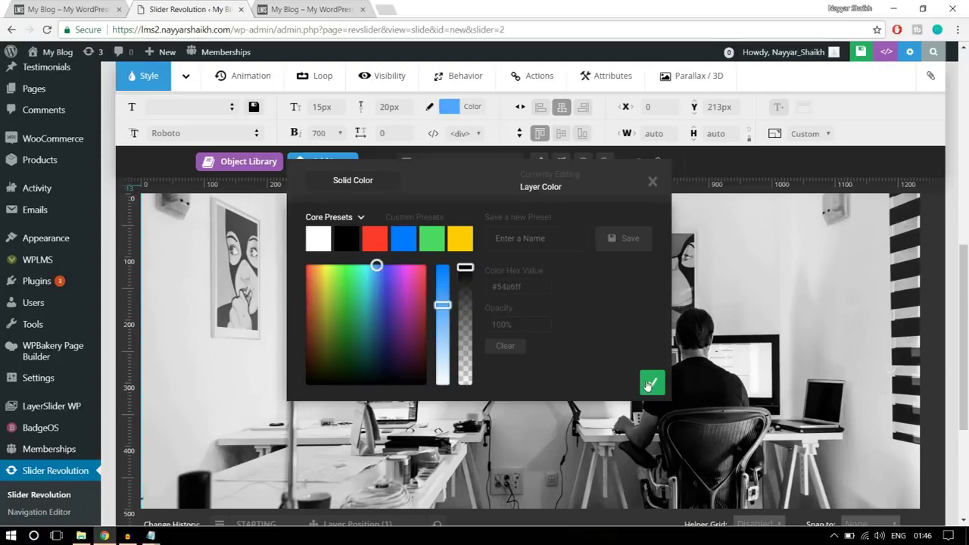
{"action": "left_click", "coordinate": [650, 384]}
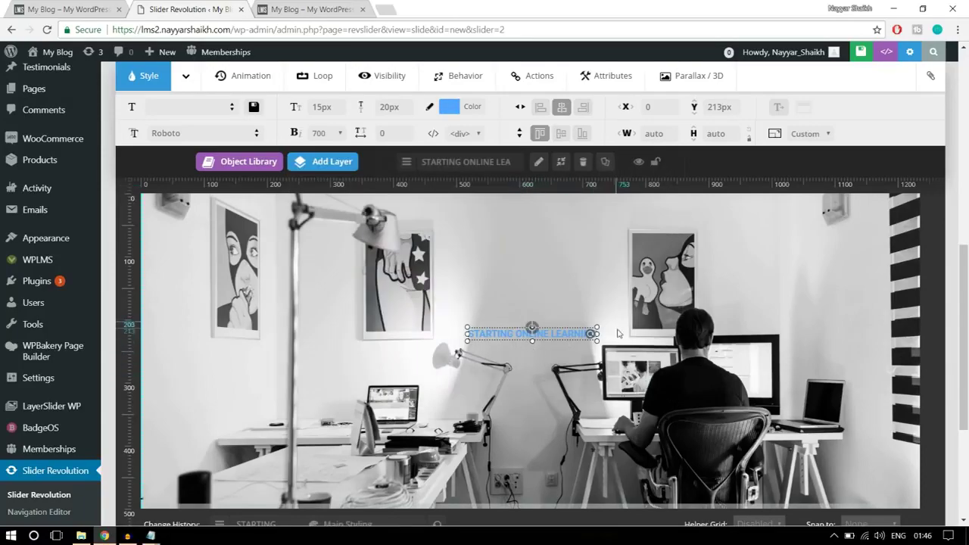
Raise the caption slightly on the slide and compare it with the live site's slider
{"action": "scroll", "coordinate": [617, 333], "scroll_direction": "down", "scroll_amount": 1}
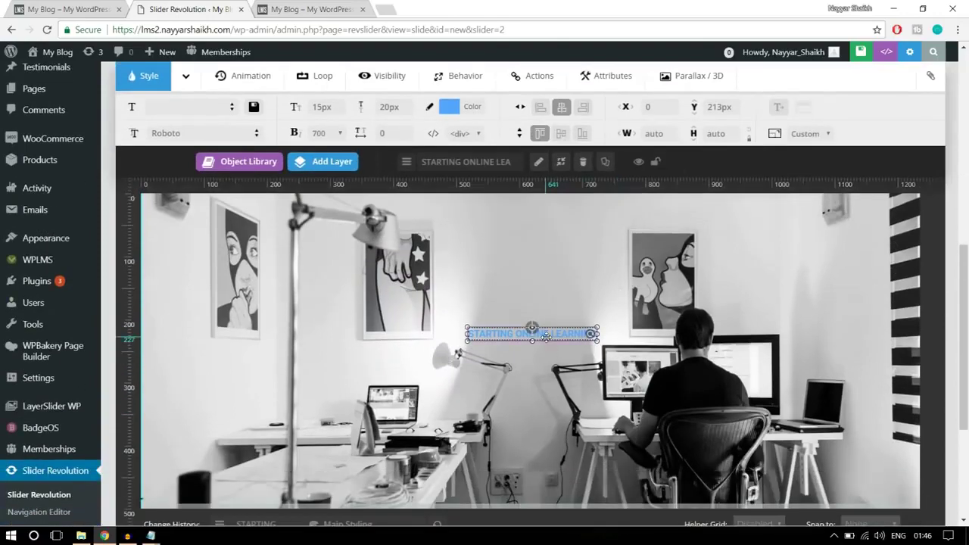
{"action": "left_click_drag", "start_coordinate": [546, 336], "coordinate": [542, 316]}
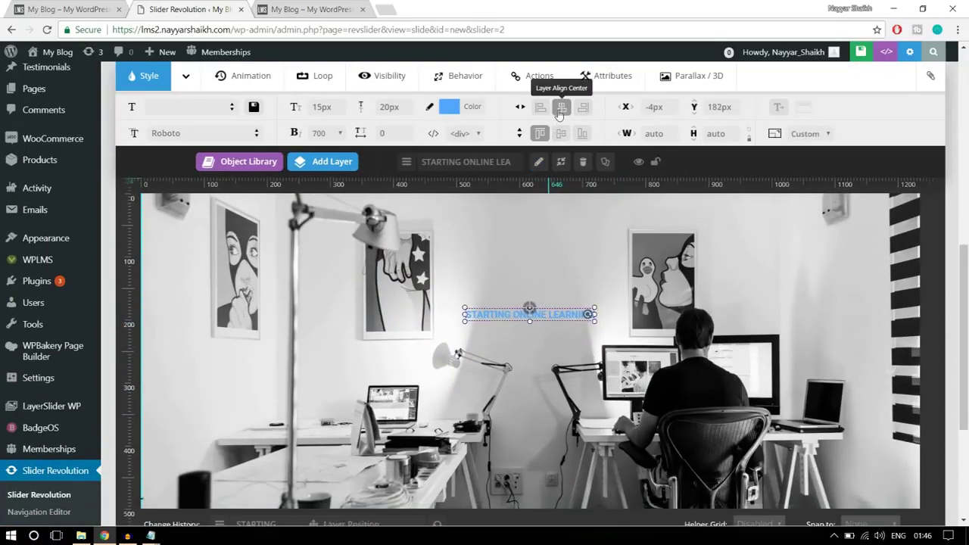
{"action": "left_click", "coordinate": [66, 9]}
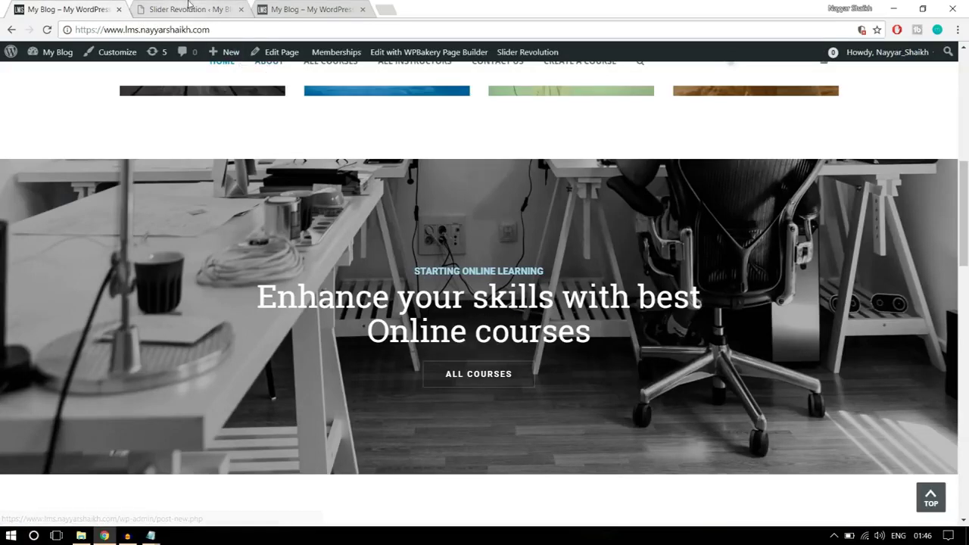
{"action": "left_click", "coordinate": [189, 9]}
Add a text layer reading 'Enhance Your Skills with Best', checking the wording against the live site
{"action": "left_click", "coordinate": [325, 162]}
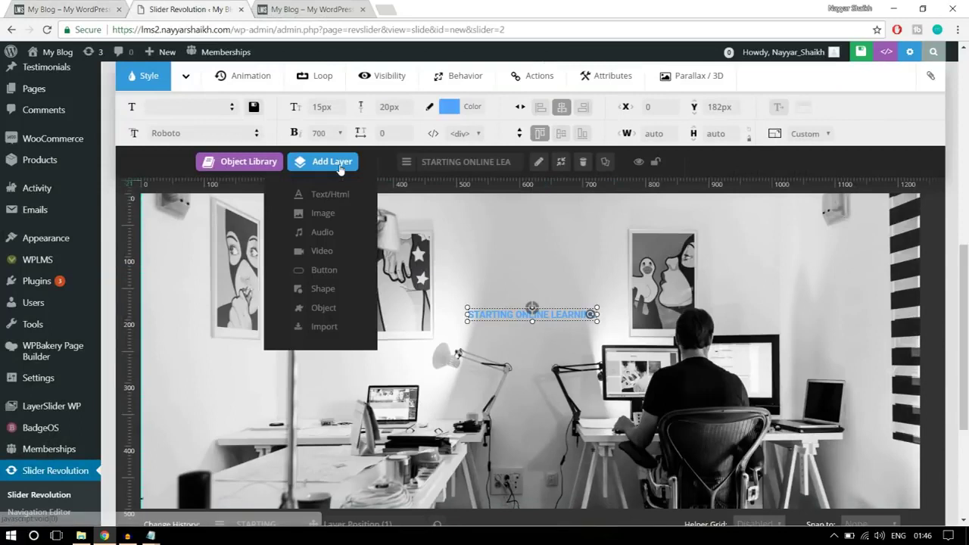
{"action": "left_click", "coordinate": [328, 196]}
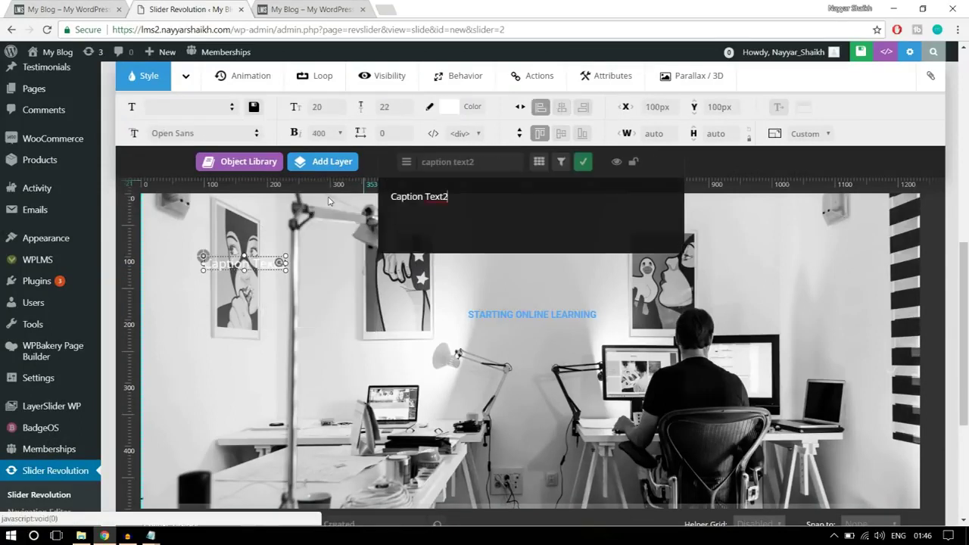
{"action": "left_click_drag", "start_coordinate": [504, 211], "coordinate": [388, 211]}
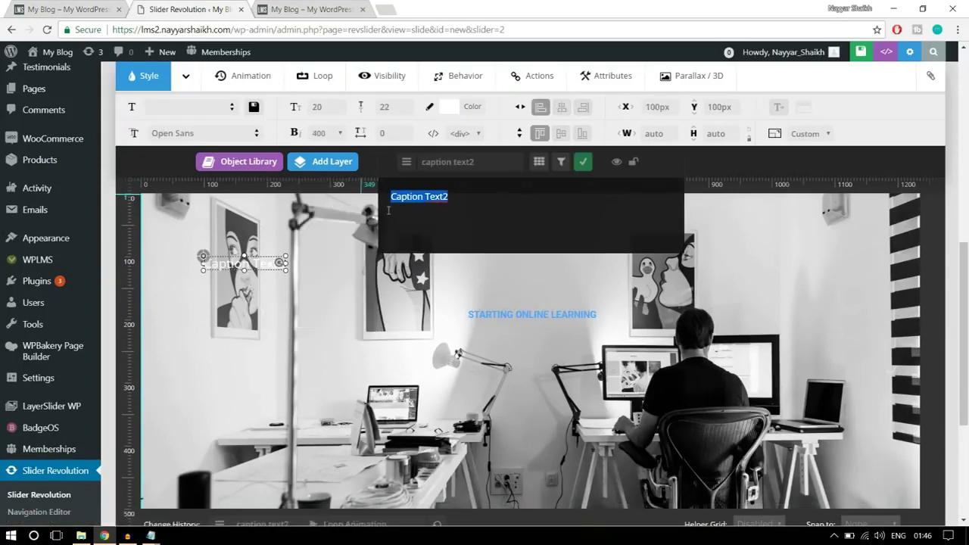
{"action": "type", "text": "Enahv"}
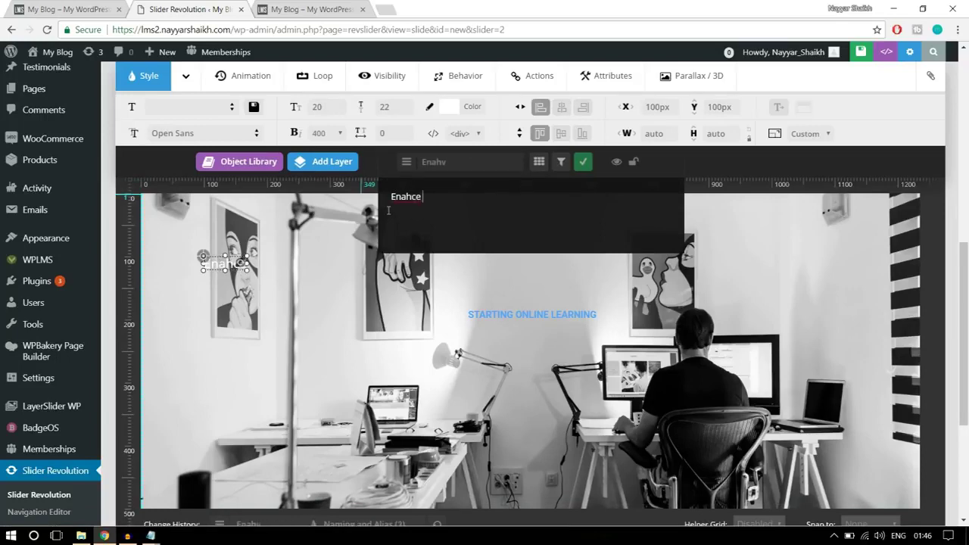
{"action": "left_click", "coordinate": [76, 9]}
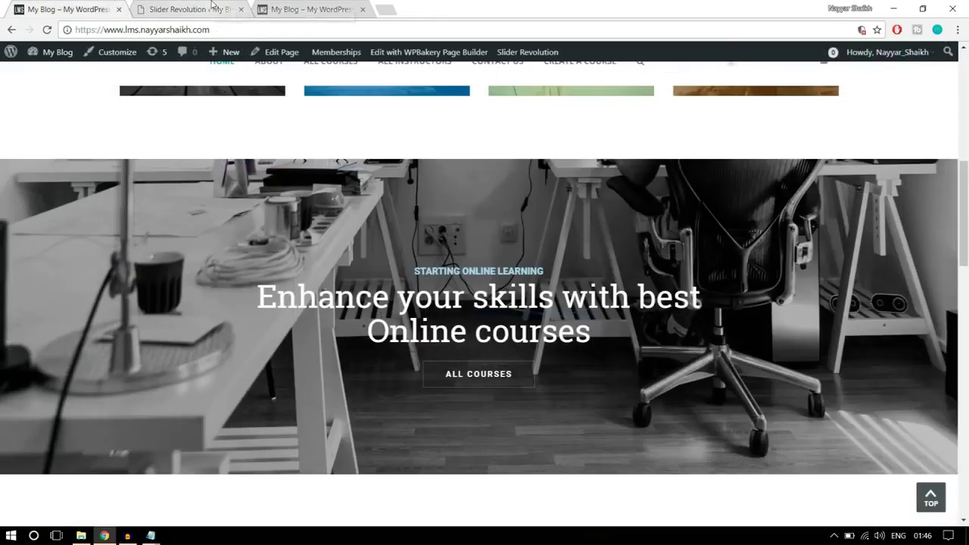
{"action": "left_click", "coordinate": [189, 7]}
{"action": "left_click_drag", "start_coordinate": [445, 203], "coordinate": [397, 192]}
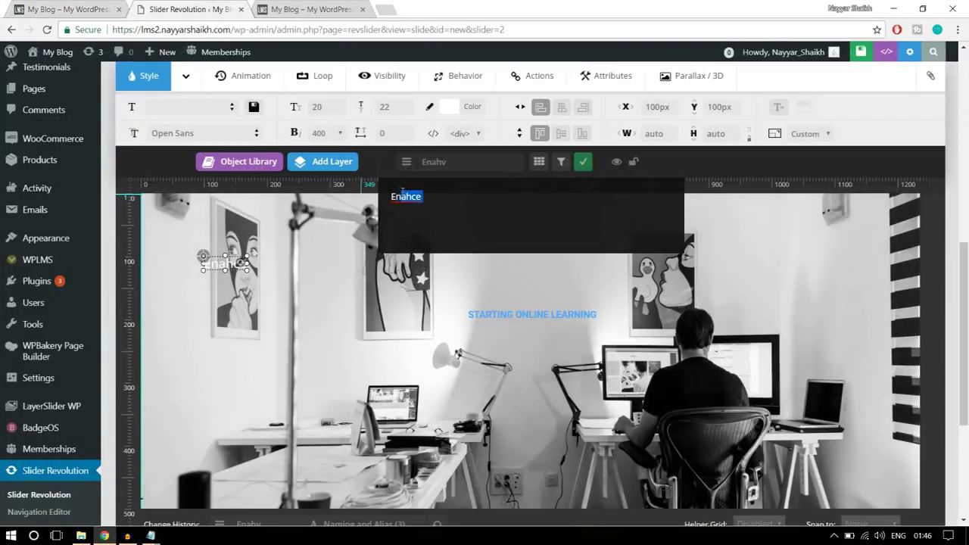
{"action": "type", "text": "hab"}
{"action": "type", "text": "ce Your Sk"}
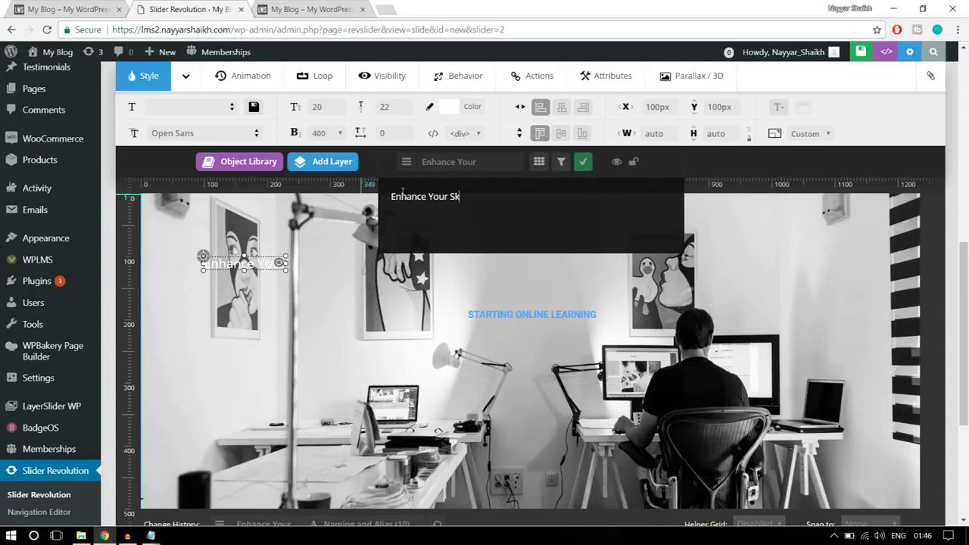
{"action": "type", "text": "ills with"}
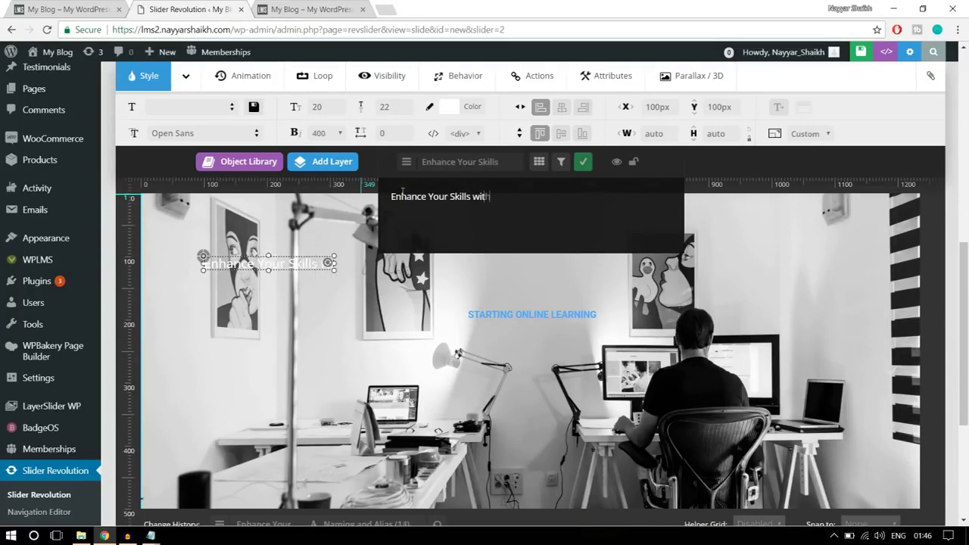
{"action": "type", "text": " Best"}
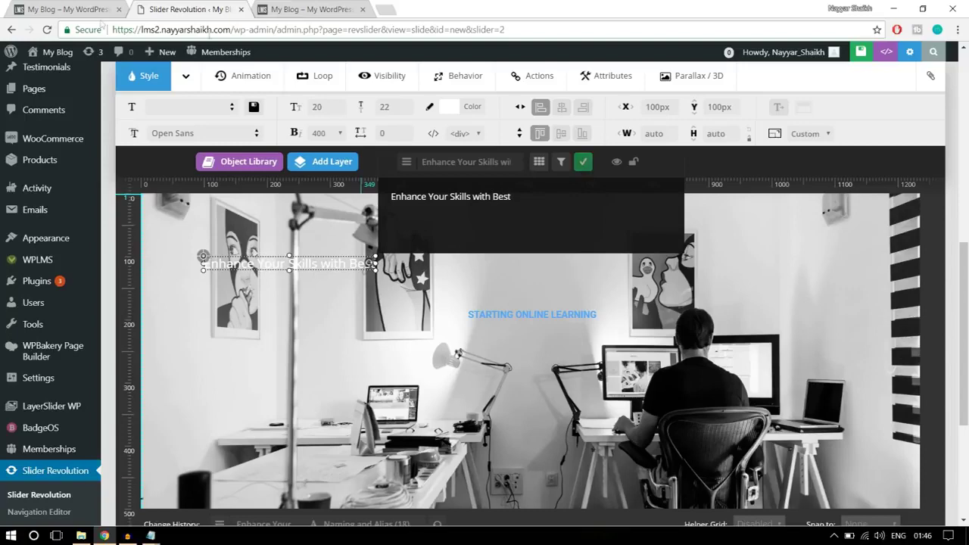
{"action": "key", "text": "ctrl+shift+Tab"}
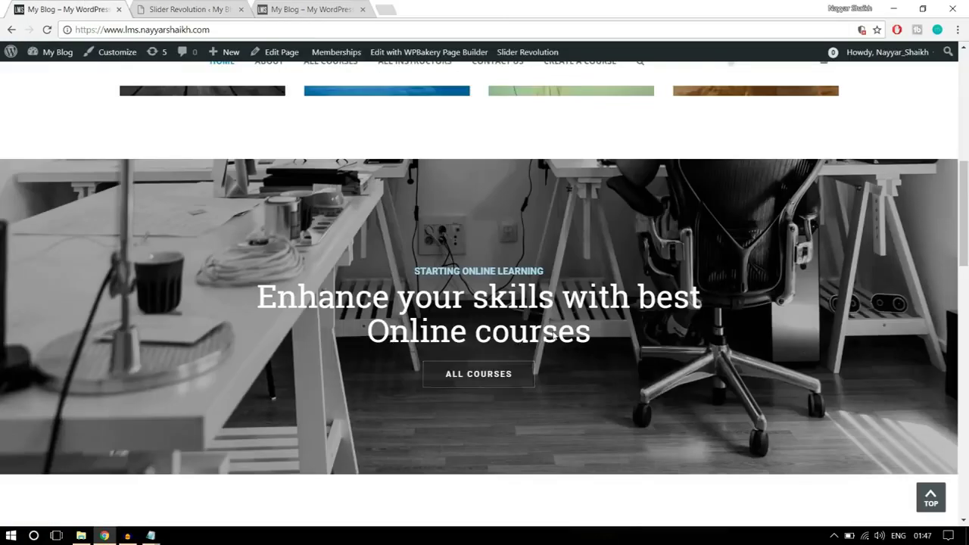
{"action": "left_click", "coordinate": [194, 7]}
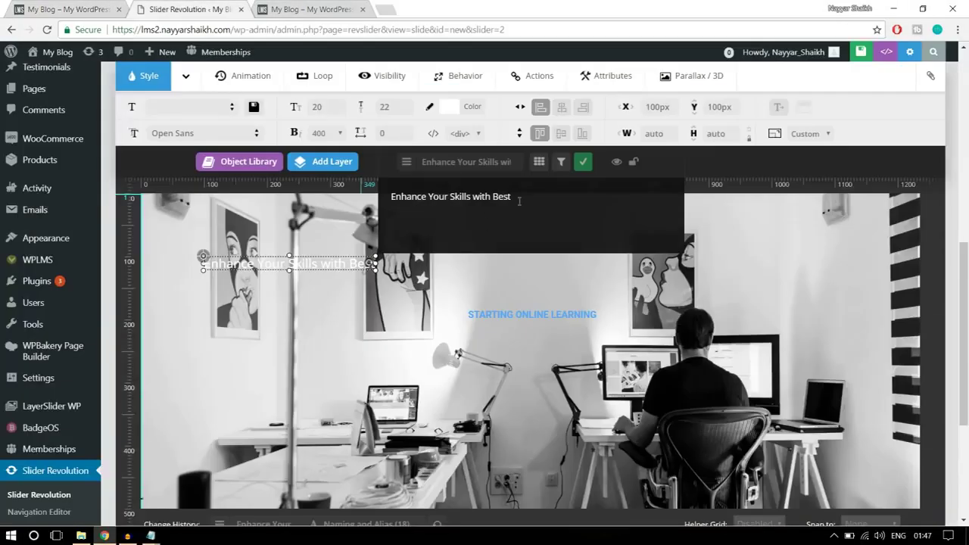
{"action": "left_click", "coordinate": [585, 168]}
{"action": "left_click", "coordinate": [163, 131]}
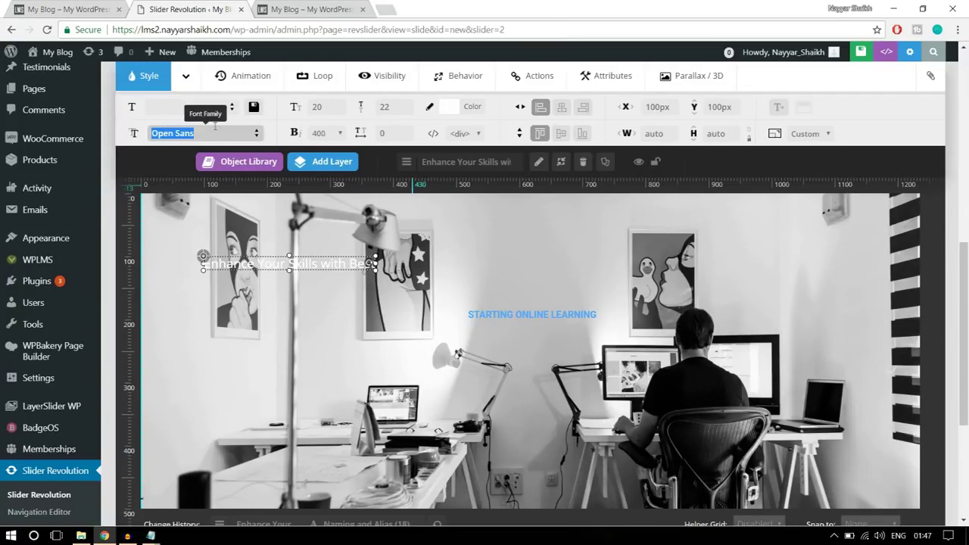
Set the headline to Roboto Slab at 50px size with 55px line height
{"action": "type", "text": "robo"}
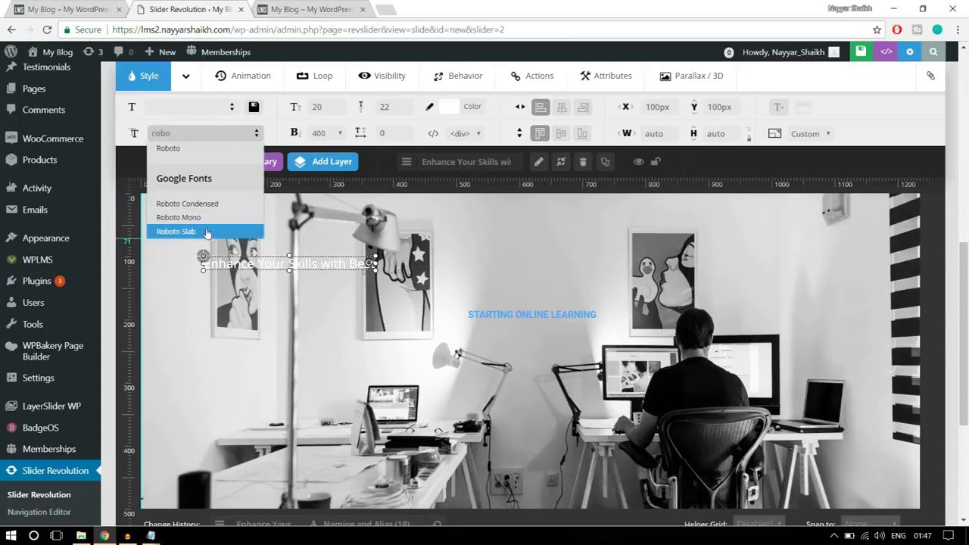
{"action": "left_click", "coordinate": [215, 234]}
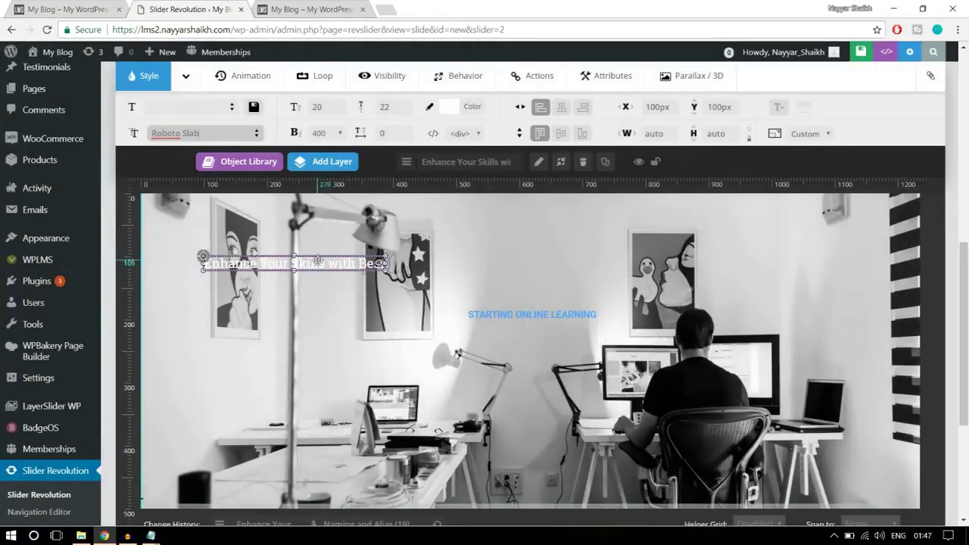
{"action": "left_click", "coordinate": [321, 108]}
{"action": "type", "text": "5"}
{"action": "left_click", "coordinate": [403, 106]}
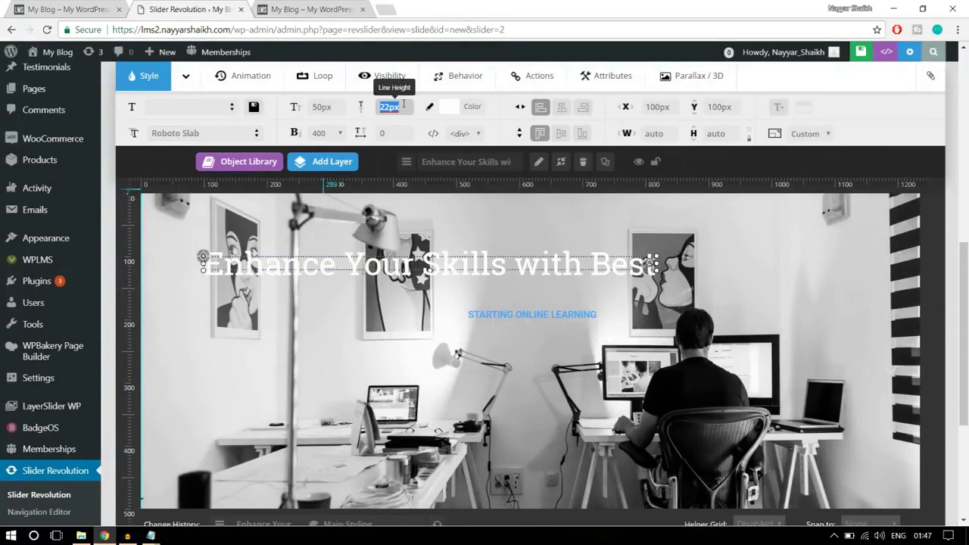
{"action": "type", "text": "55"}
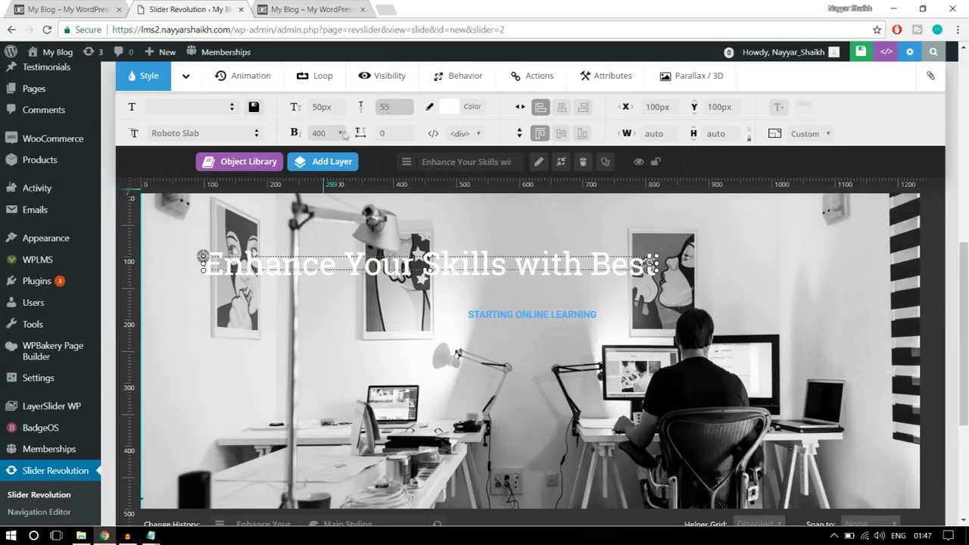
Keep the headline's font weight at 400 and move it below the STARTING ONLINE LEARNING caption
{"action": "mouse_move", "coordinate": [360, 160]}
{"action": "left_click", "coordinate": [321, 133]}
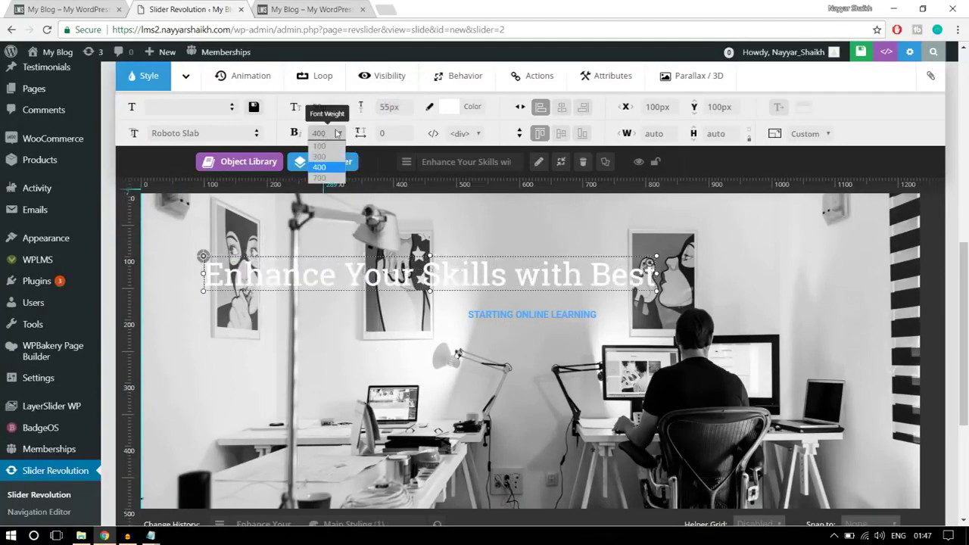
{"action": "left_click", "coordinate": [325, 169]}
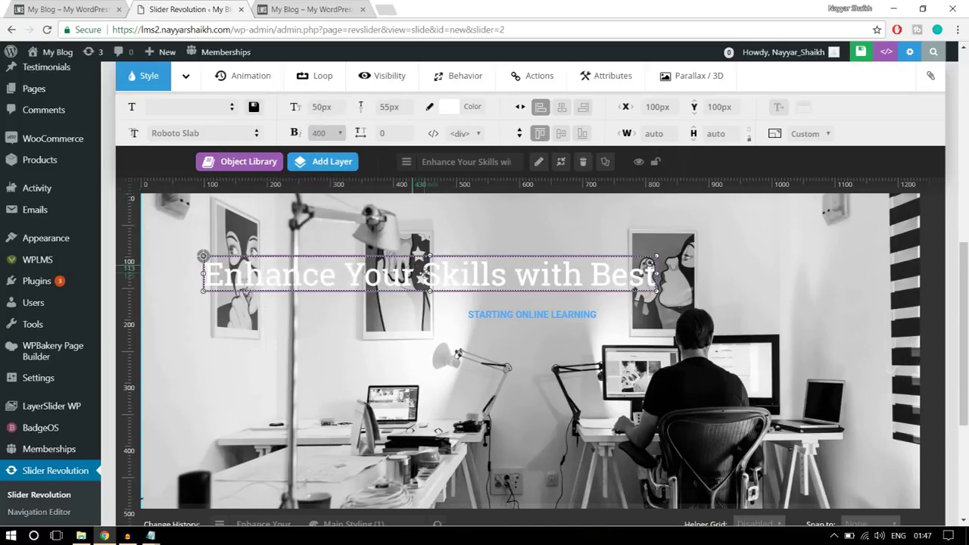
{"action": "left_click_drag", "start_coordinate": [431, 267], "coordinate": [542, 339]}
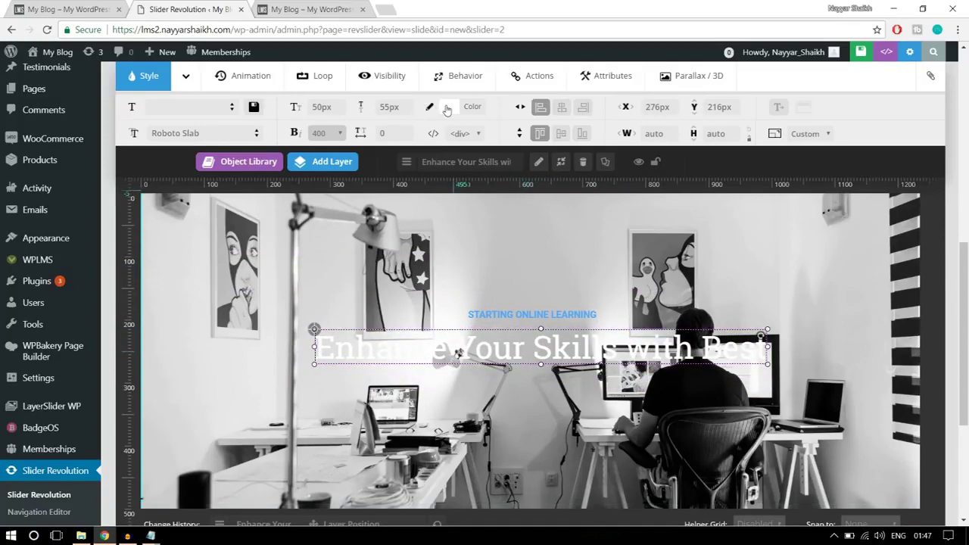
Colour the headline yellow (#ffcc00) after trying black, and nudge it slightly
{"action": "left_click", "coordinate": [448, 108]}
{"action": "left_click", "coordinate": [345, 241]}
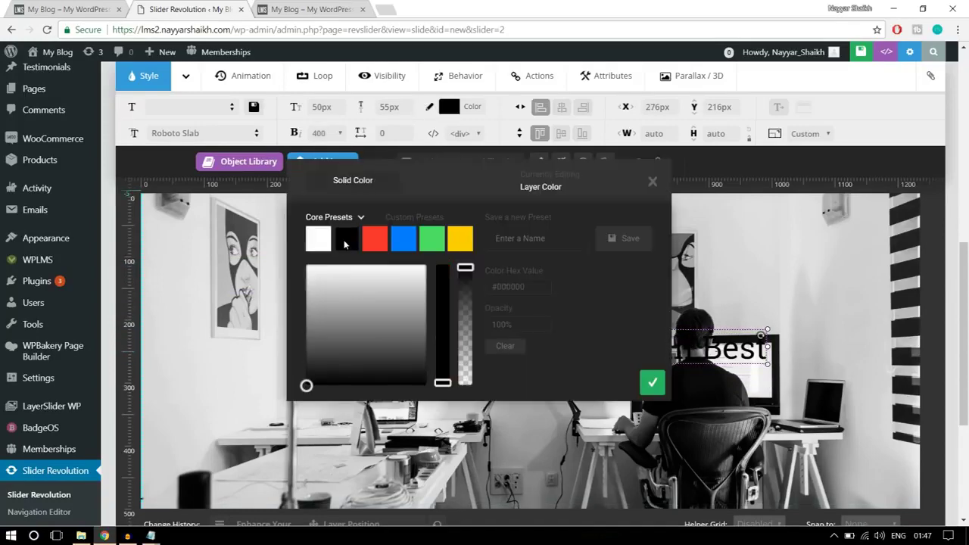
{"action": "left_click", "coordinate": [652, 384]}
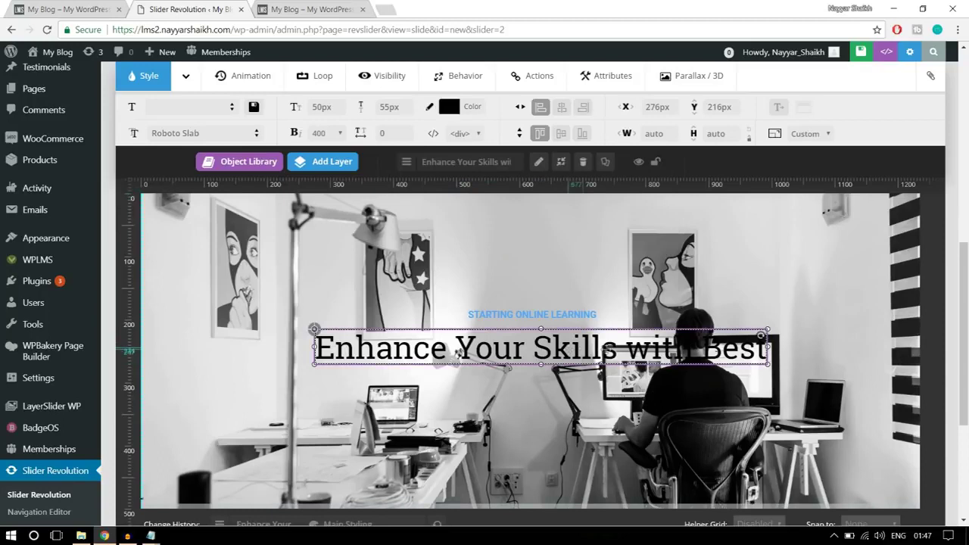
{"action": "left_click", "coordinate": [471, 109]}
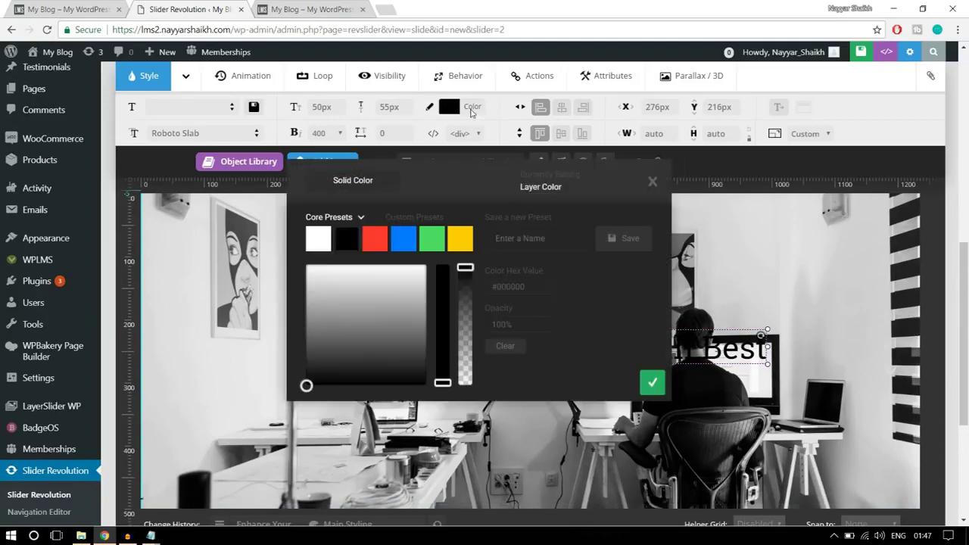
{"action": "left_click", "coordinate": [461, 241]}
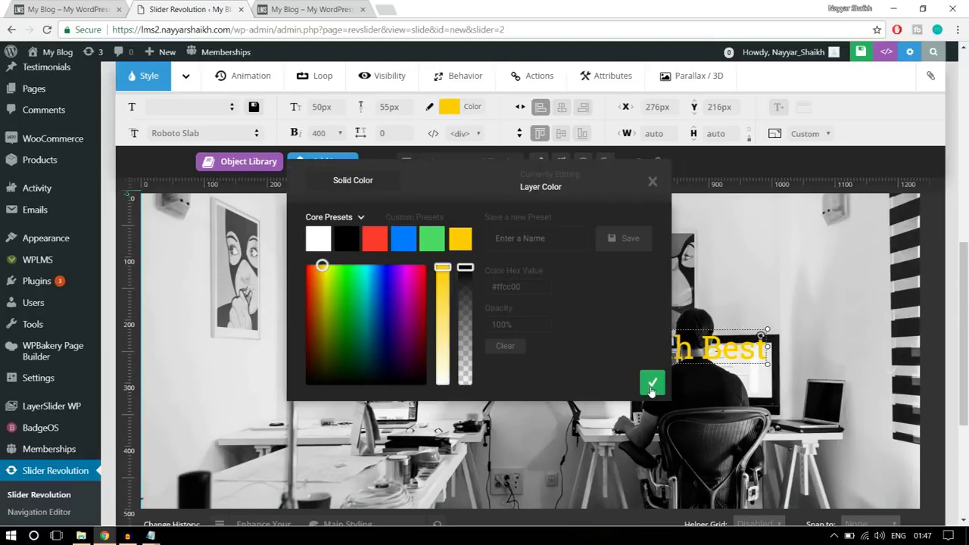
{"action": "left_click", "coordinate": [652, 387]}
{"action": "left_click_drag", "start_coordinate": [622, 358], "coordinate": [624, 353]}
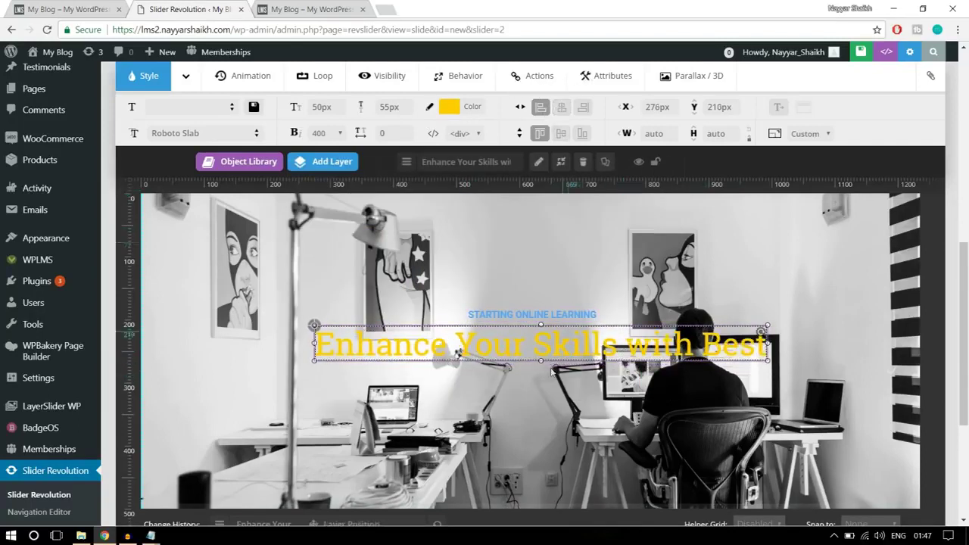
Centre the 'Enhance Your Skills with Best' headline horizontally on the slide
{"action": "left_click", "coordinate": [566, 110]}
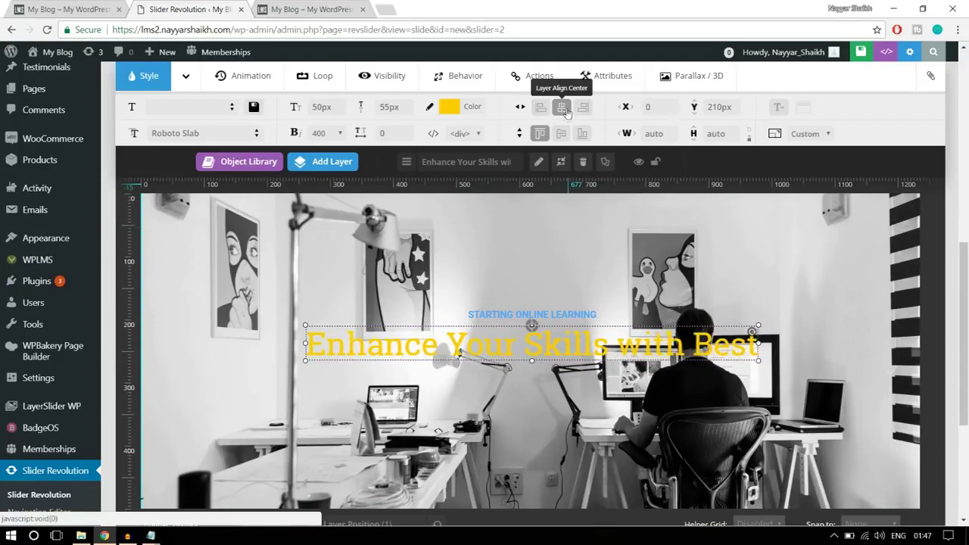
{"action": "scroll", "coordinate": [593, 285], "scroll_direction": "up", "scroll_amount": 4}
{"action": "scroll", "coordinate": [594, 285], "scroll_direction": "down", "scroll_amount": 4}
{"action": "scroll", "coordinate": [594, 288], "scroll_direction": "down", "scroll_amount": 2}
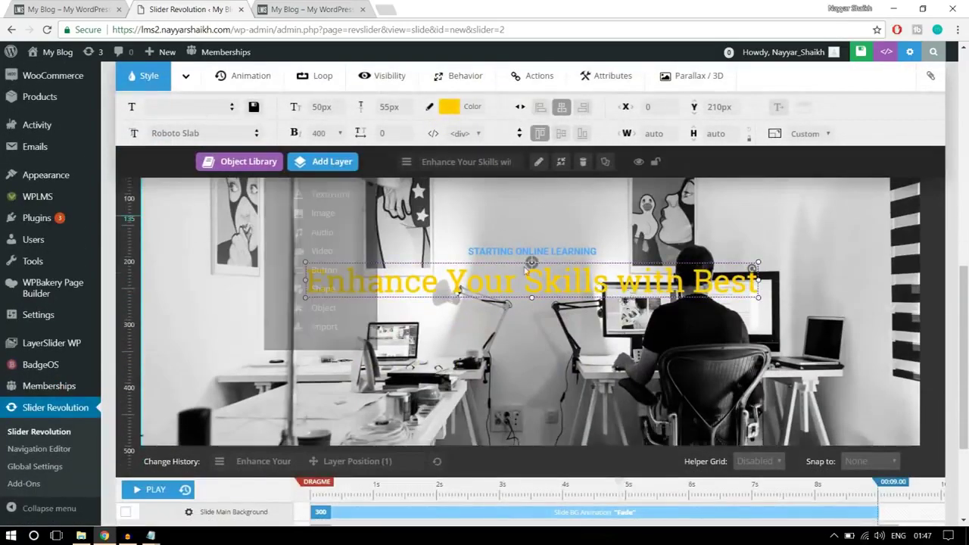
View the live home page slider and add a button layer to the slide
{"action": "key", "text": "ctrl+Page_Up"}
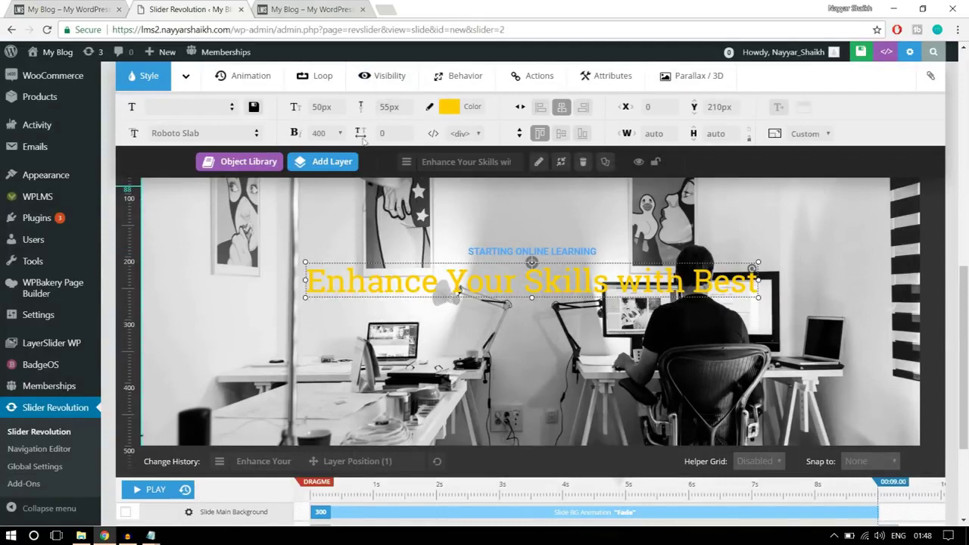
{"action": "mouse_move", "coordinate": [355, 169]}
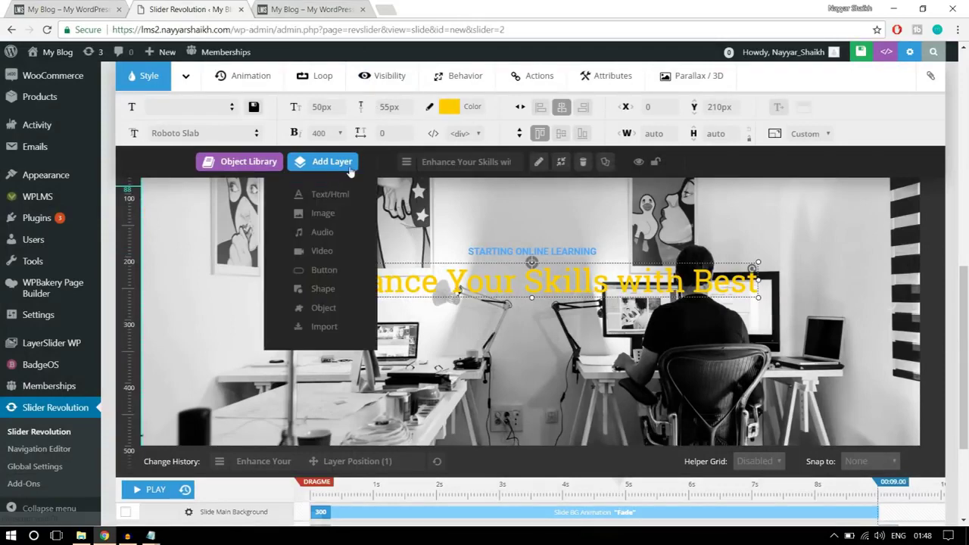
{"action": "left_click", "coordinate": [323, 270]}
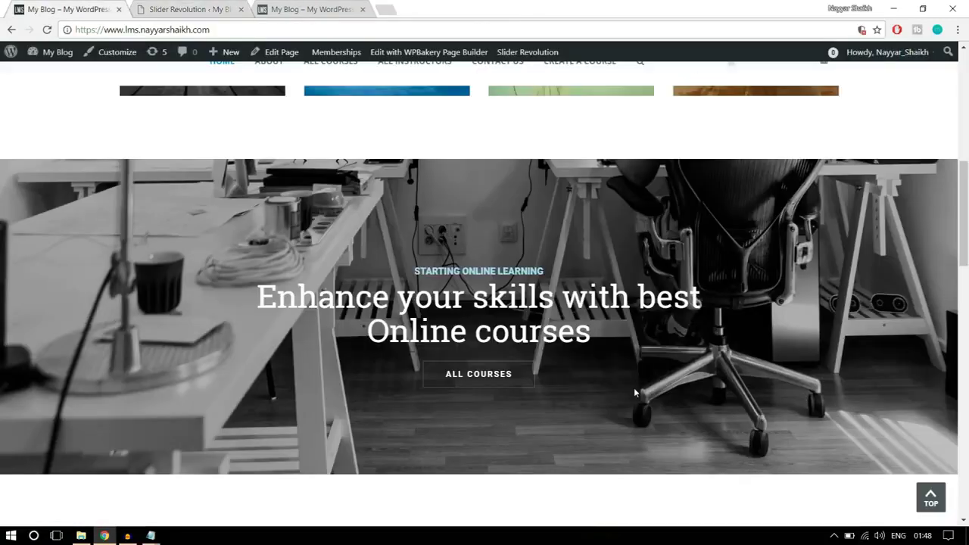
{"action": "scroll", "coordinate": [635, 393], "scroll_direction": "down", "scroll_amount": 1}
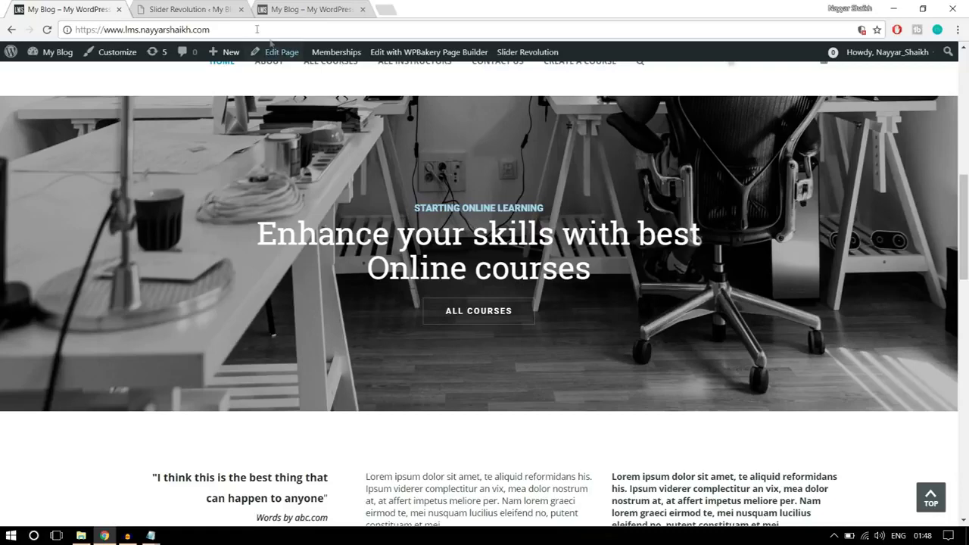
Make the button's idle background fully transparent at 0% opacity
{"action": "left_click", "coordinate": [194, 8]}
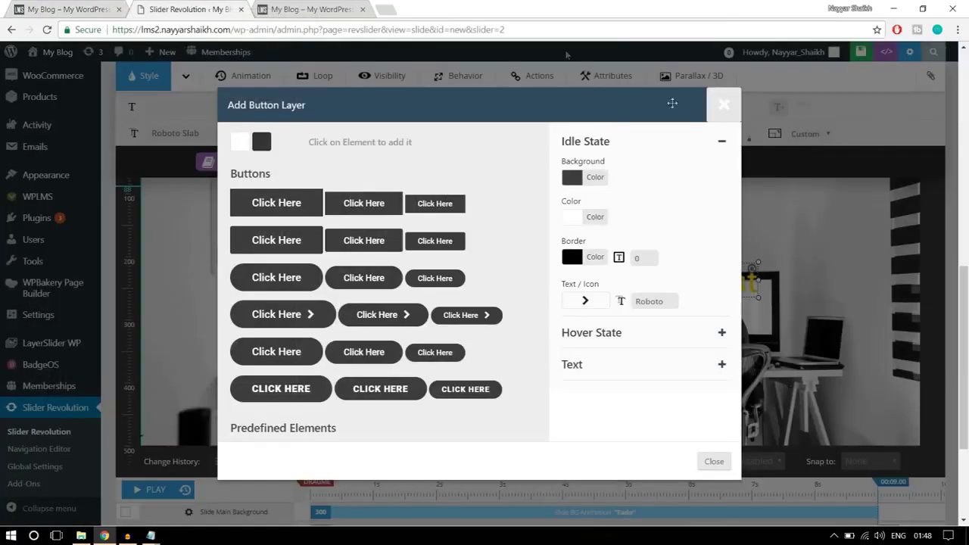
{"action": "left_click", "coordinate": [599, 178]}
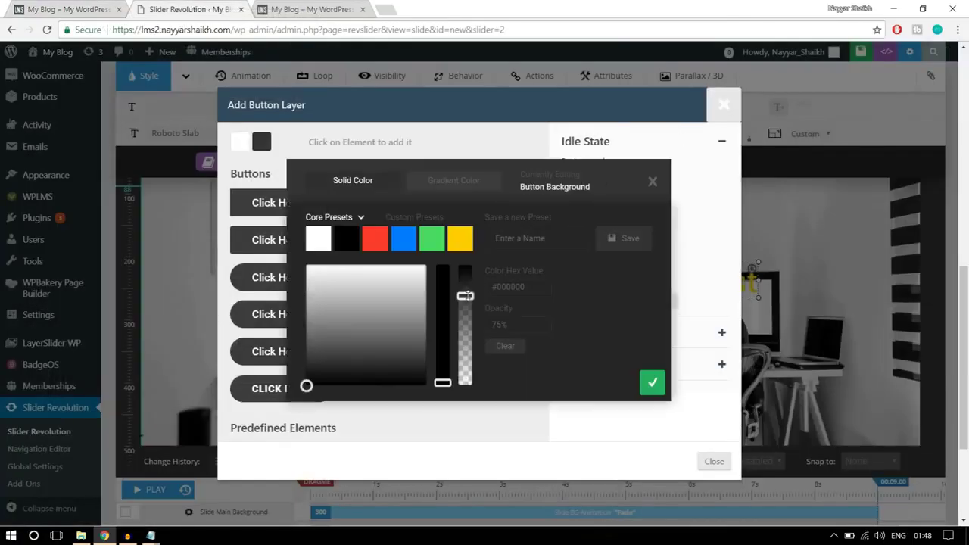
{"action": "left_click_drag", "start_coordinate": [466, 295], "coordinate": [465, 337]}
{"action": "left_click_drag", "start_coordinate": [467, 372], "coordinate": [463, 427]}
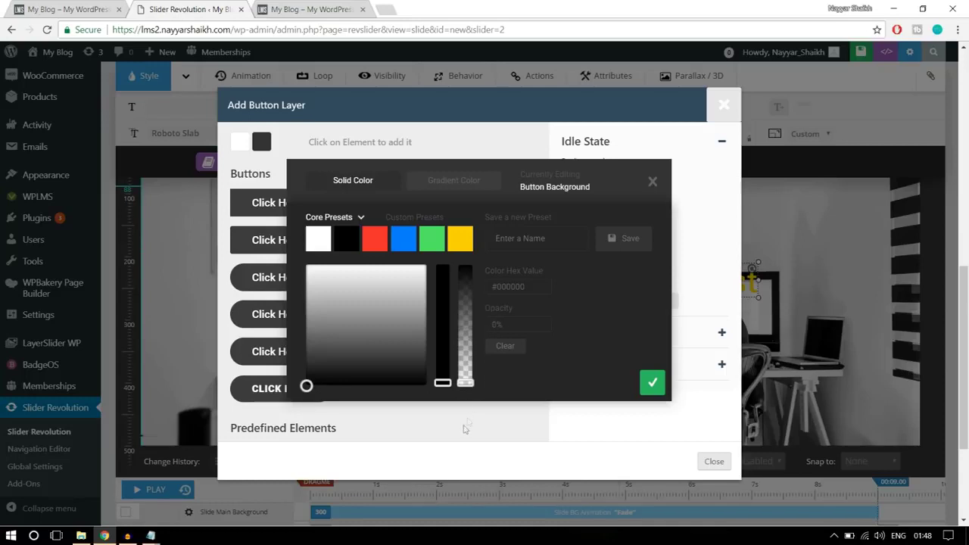
{"action": "left_click_drag", "start_coordinate": [508, 322], "coordinate": [479, 328]}
{"action": "left_click", "coordinate": [653, 384]}
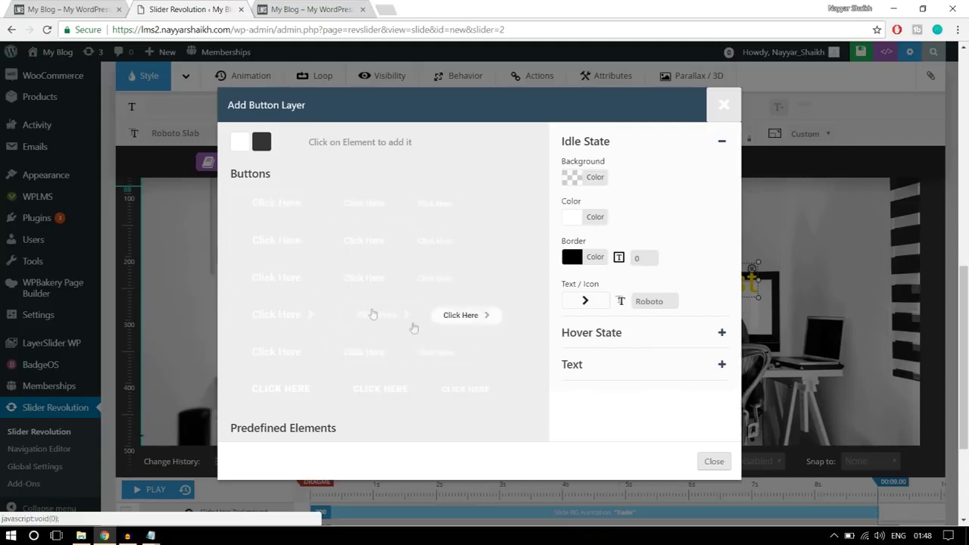
Give the button a 1px white border, leaving its text colour unchanged
{"action": "left_click", "coordinate": [582, 220]}
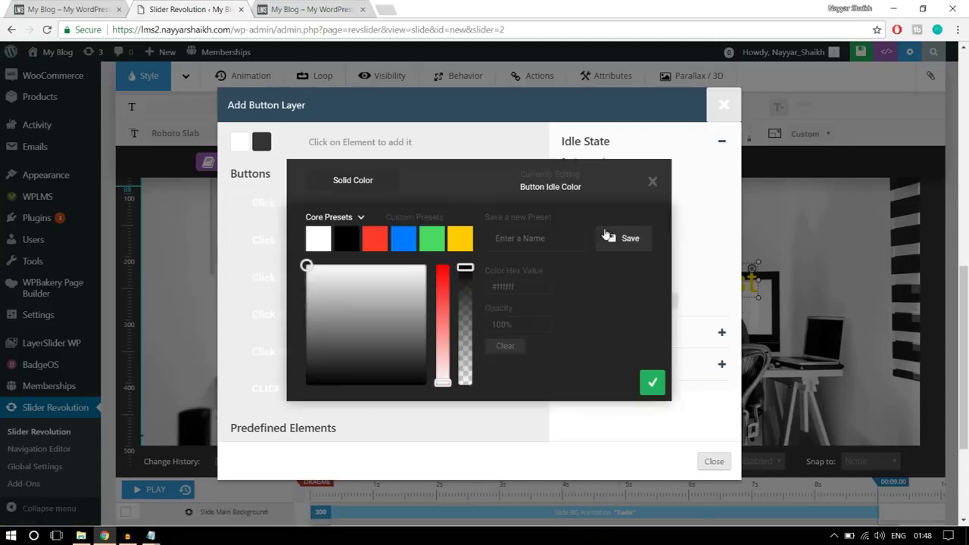
{"action": "left_click", "coordinate": [653, 183]}
{"action": "left_click", "coordinate": [601, 259]}
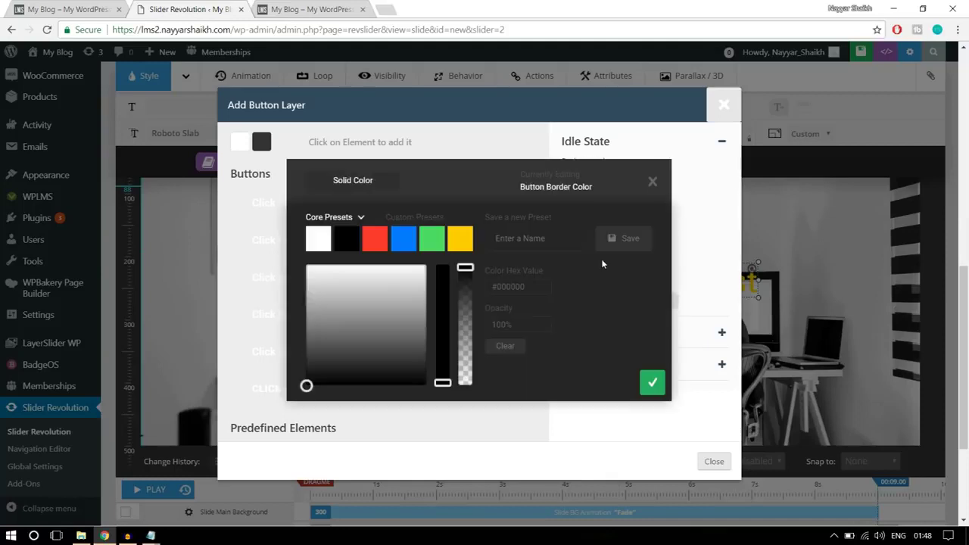
{"action": "left_click", "coordinate": [319, 239]}
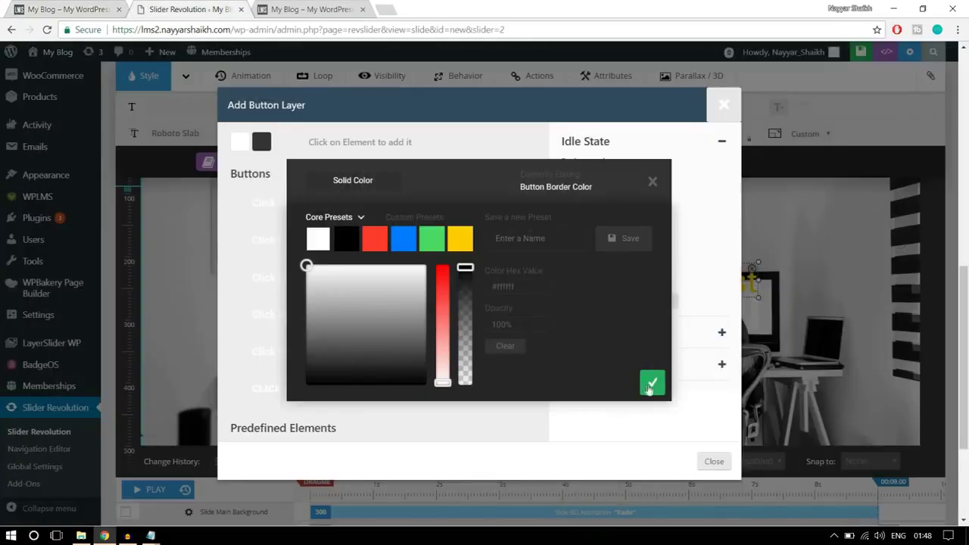
{"action": "left_click", "coordinate": [652, 382]}
{"action": "left_click", "coordinate": [622, 264]}
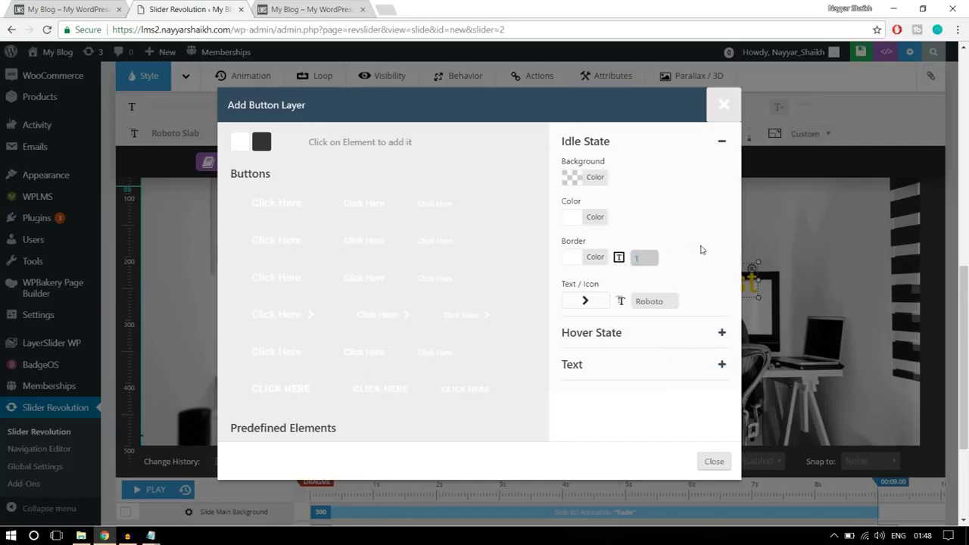
{"action": "type", "text": "1"}
{"action": "left_click", "coordinate": [702, 250]}
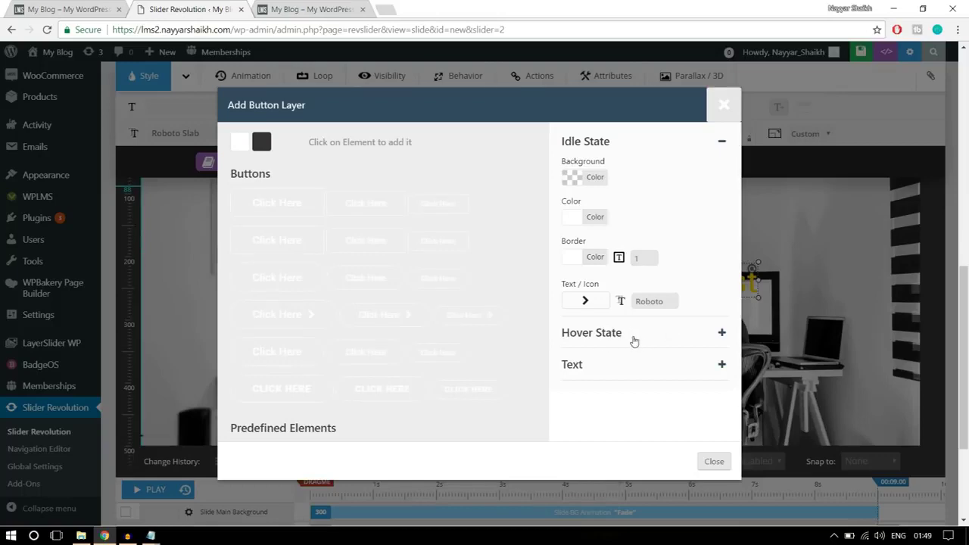
{"action": "left_click", "coordinate": [635, 342]}
Keep the button's hover state at white background and black text, matching the live ALL COURSES button
{"action": "left_click", "coordinate": [64, 6]}
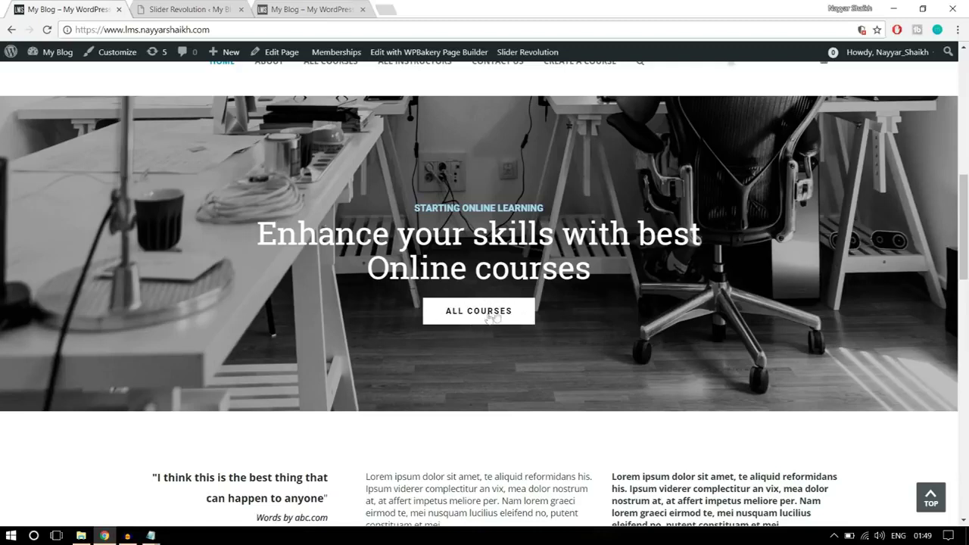
{"action": "left_click", "coordinate": [212, 9]}
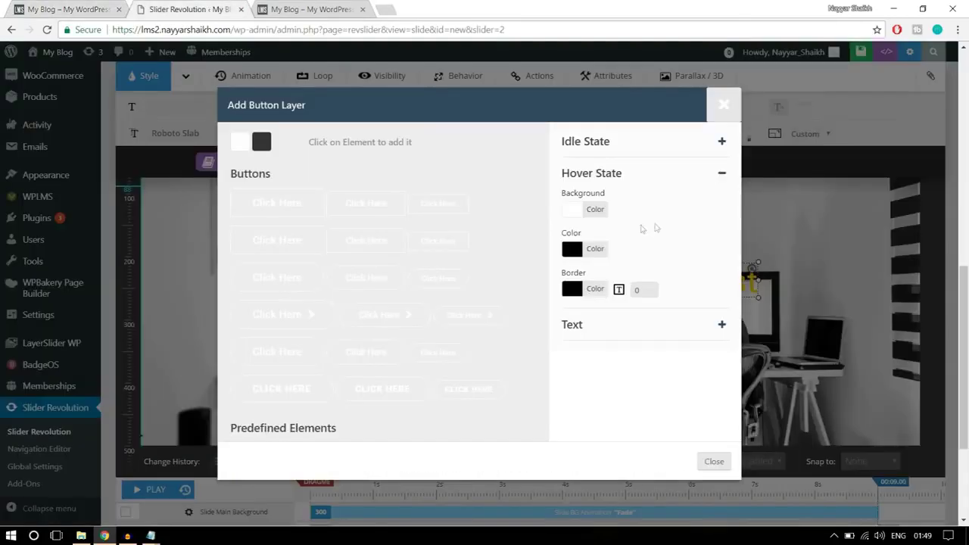
{"action": "left_click", "coordinate": [597, 216]}
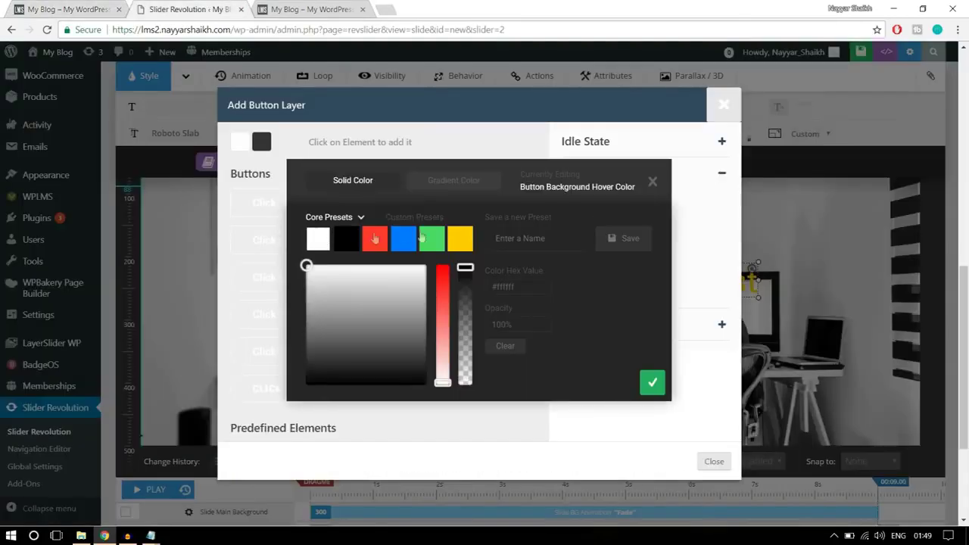
{"action": "left_click", "coordinate": [651, 382]}
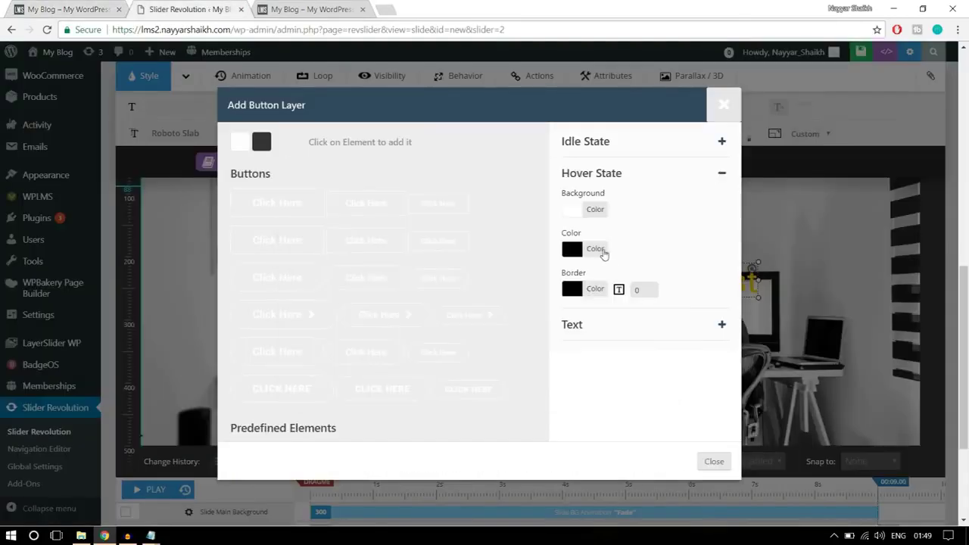
{"action": "left_click", "coordinate": [604, 253]}
{"action": "left_click", "coordinate": [652, 381]}
{"action": "left_click", "coordinate": [61, 10]}
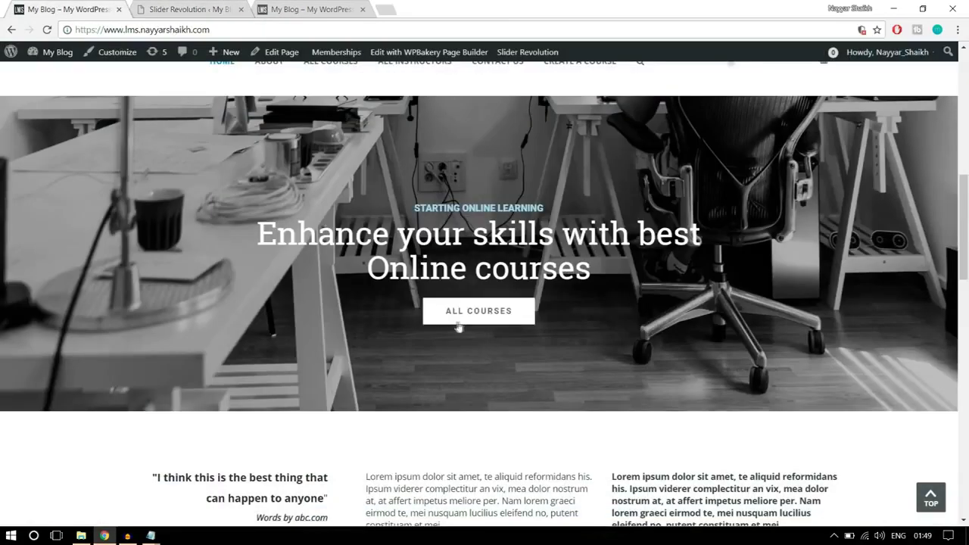
{"action": "key", "text": "ctrl+Tab"}
{"action": "left_click", "coordinate": [589, 330]}
Add the ALL COURSES button layer and place it below the yellow headline at X 552px, Y 294px
{"action": "left_click_drag", "start_coordinate": [623, 223], "coordinate": [543, 229]}
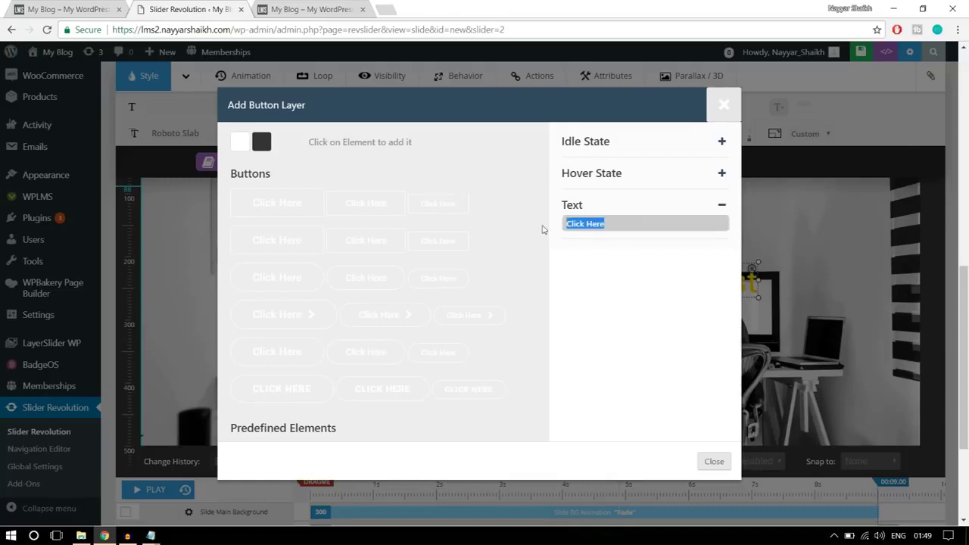
{"action": "type", "text": "ALL COURSES"}
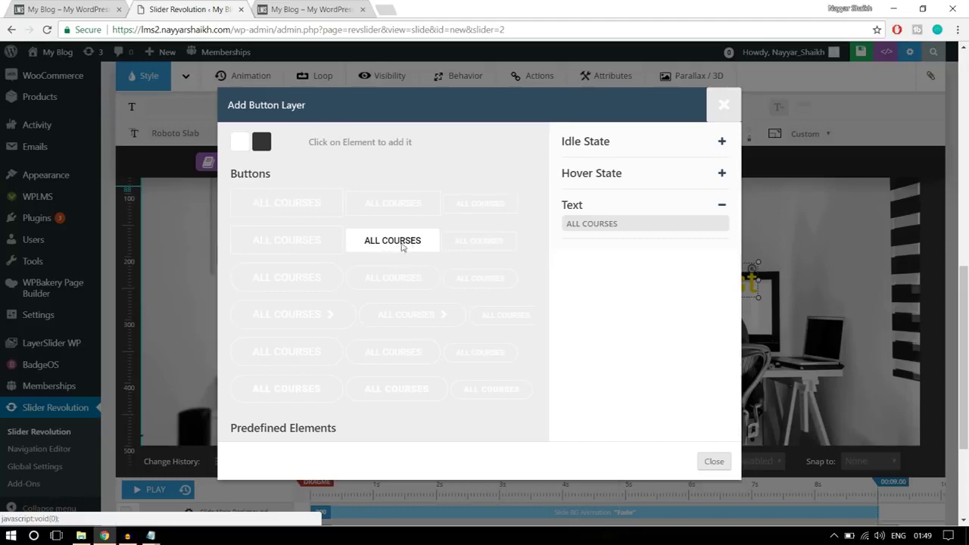
{"action": "left_click", "coordinate": [402, 247]}
{"action": "left_click_drag", "start_coordinate": [251, 211], "coordinate": [536, 334]}
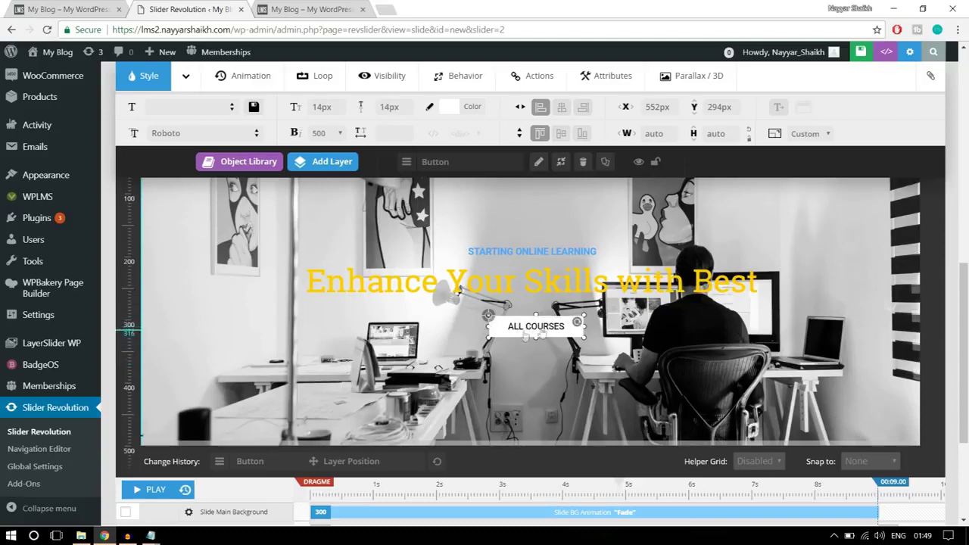
Time the STARTING ONLINE LEARNING tagline to start at 1000 ms with a 1500 ms duration
{"action": "scroll", "coordinate": [829, 366], "scroll_direction": "down", "scroll_amount": 3}
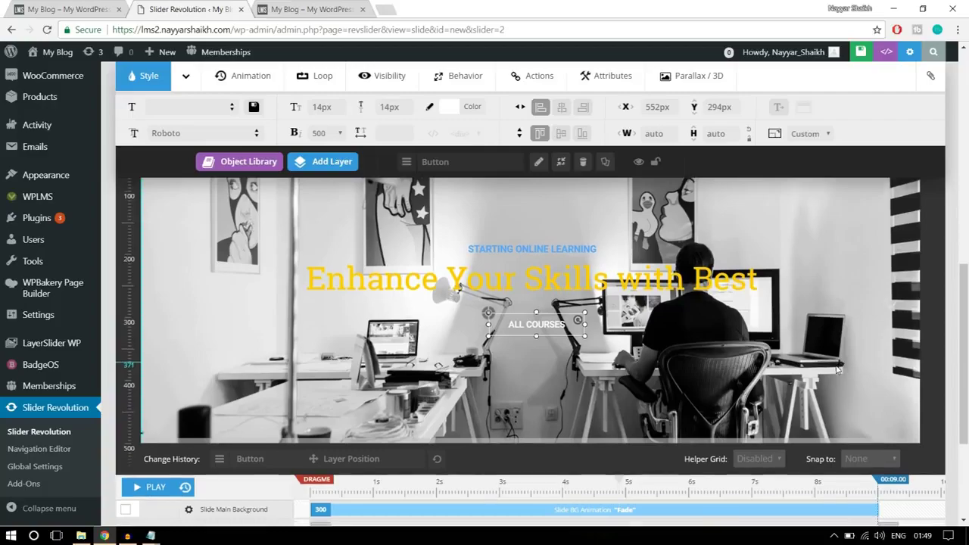
{"action": "scroll", "coordinate": [837, 374], "scroll_direction": "up", "scroll_amount": 3}
{"action": "scroll", "coordinate": [839, 375], "scroll_direction": "down", "scroll_amount": 1}
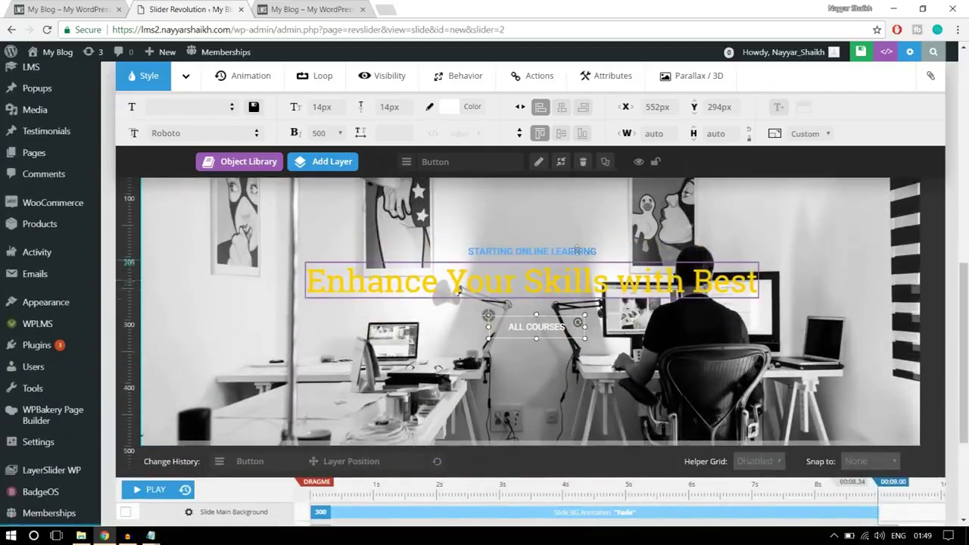
{"action": "left_click", "coordinate": [561, 245]}
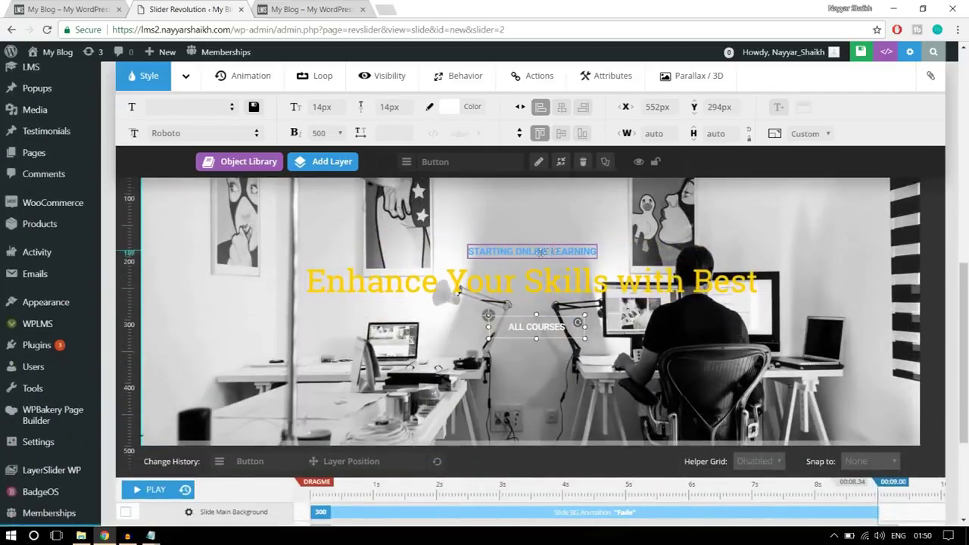
{"action": "scroll", "coordinate": [721, 308], "scroll_direction": "down", "scroll_amount": 2}
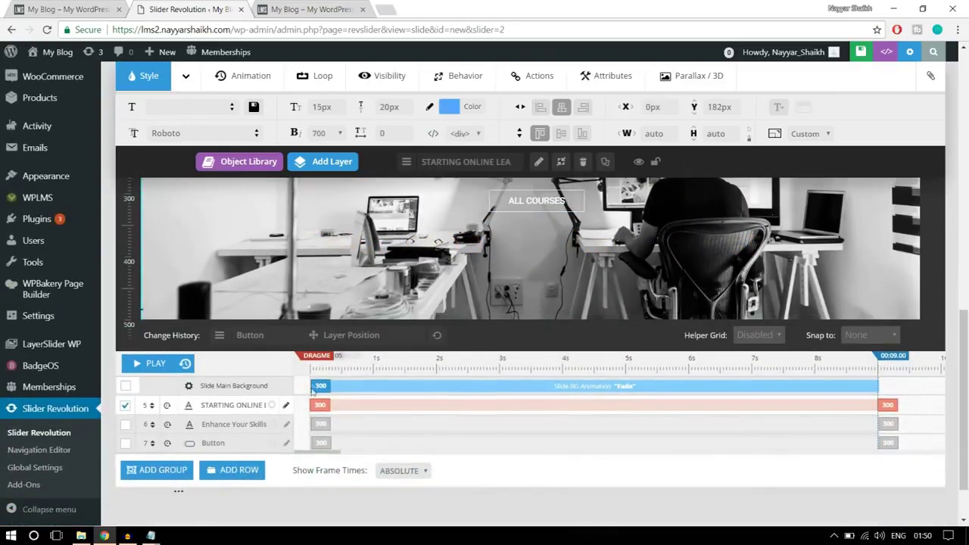
{"action": "left_click", "coordinate": [322, 413]}
{"action": "double_click", "coordinate": [384, 406]}
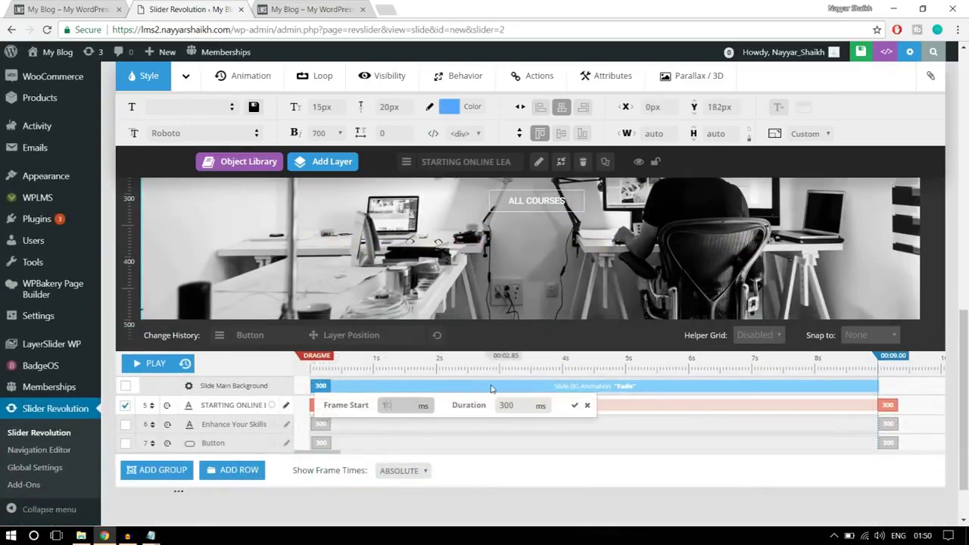
{"action": "double_click", "coordinate": [523, 409]}
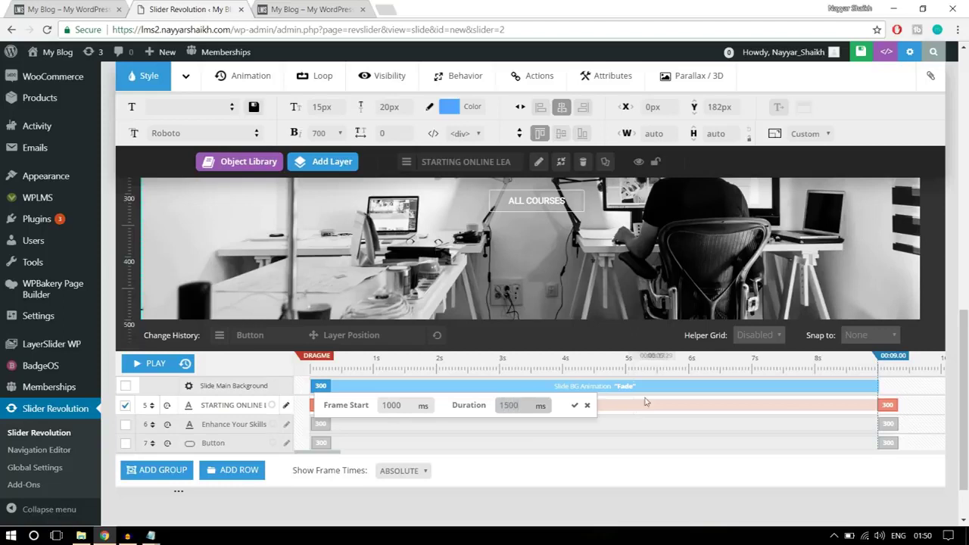
{"action": "left_click_drag", "start_coordinate": [518, 406], "coordinate": [507, 406]}
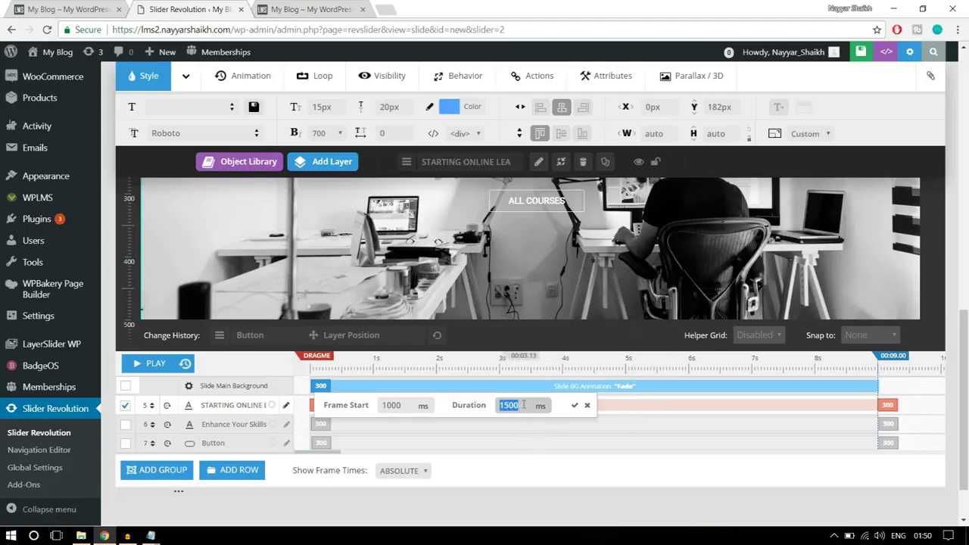
{"action": "left_click", "coordinate": [575, 406]}
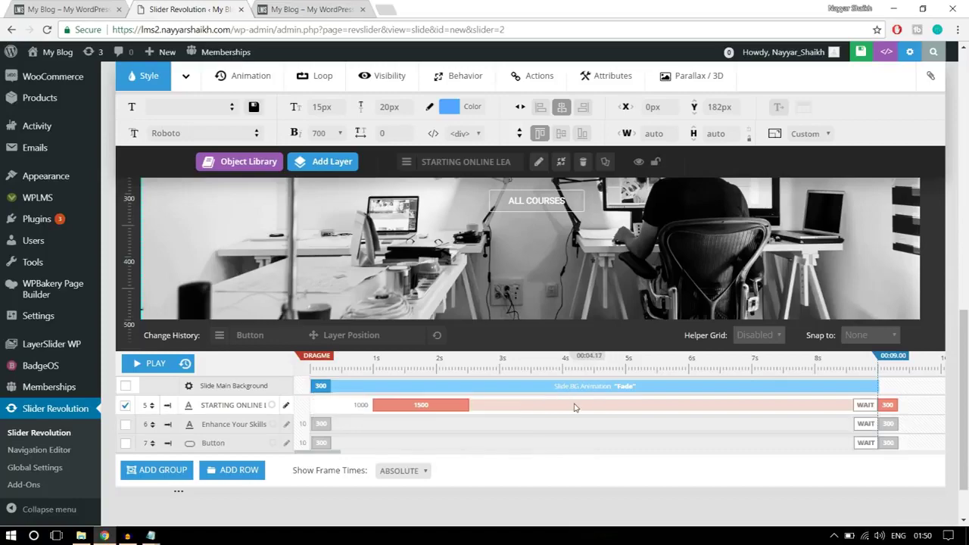
Give the Enhance Your Skills headline a 1000 ms start and a 1500 ms duration
{"action": "scroll", "coordinate": [563, 280], "scroll_direction": "up", "scroll_amount": 2}
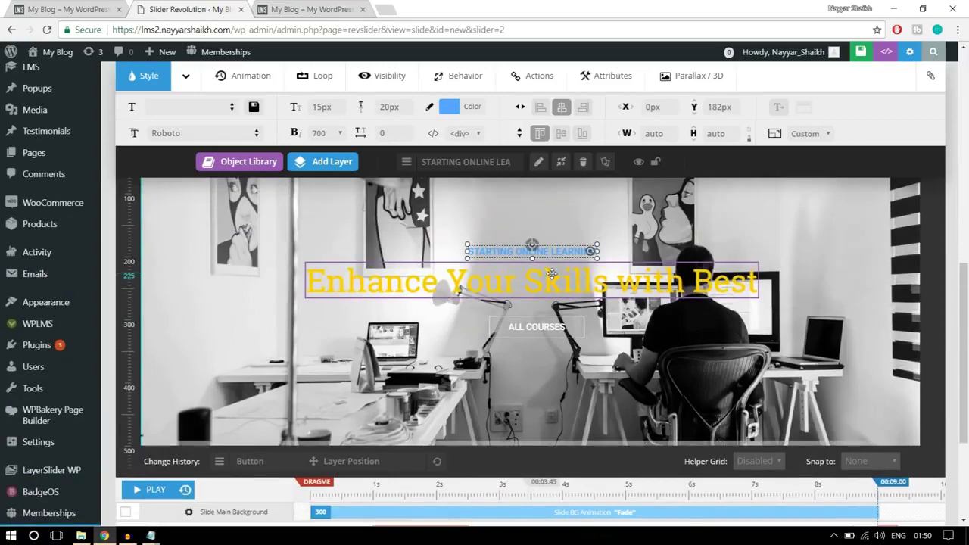
{"action": "left_click", "coordinate": [563, 281]}
{"action": "scroll", "coordinate": [309, 390], "scroll_direction": "down", "scroll_amount": 2}
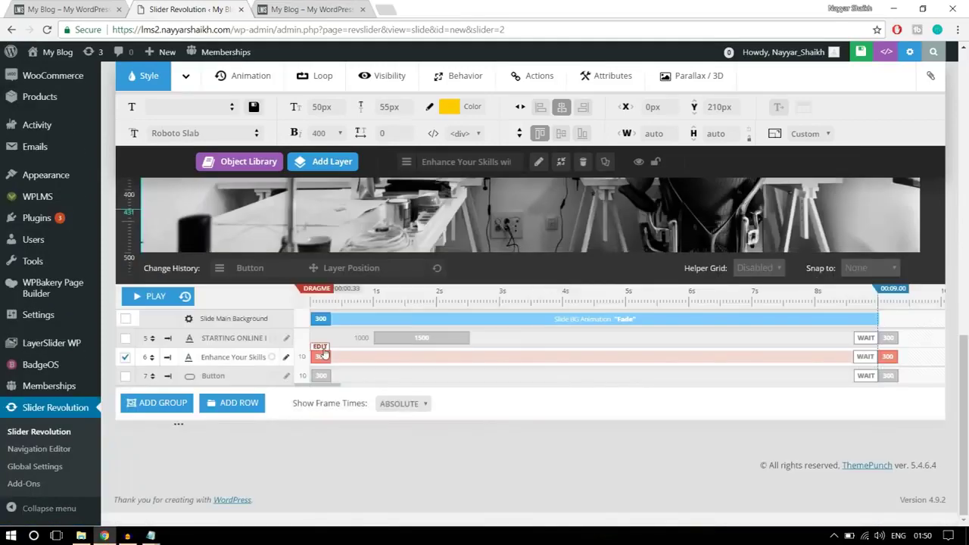
{"action": "left_click", "coordinate": [321, 356]}
{"action": "double_click", "coordinate": [383, 357]}
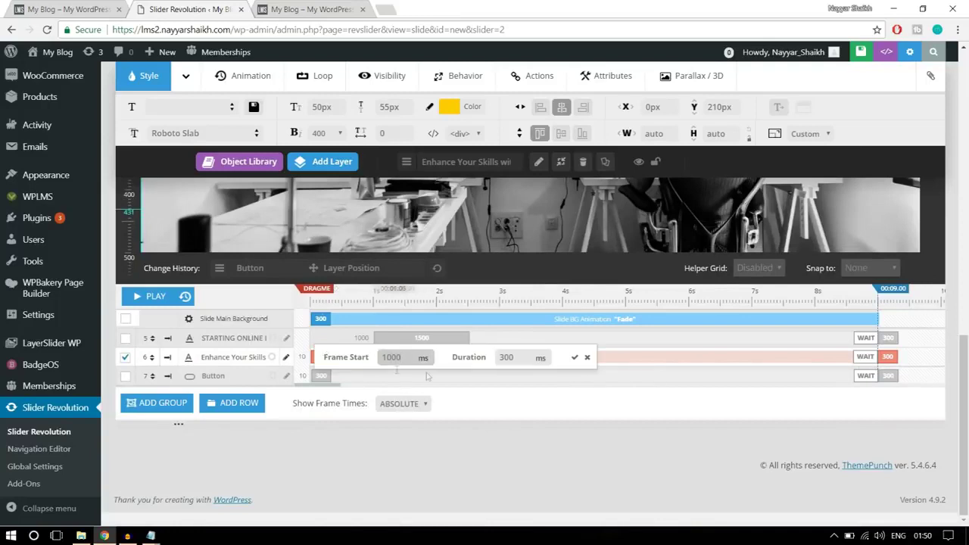
{"action": "left_click_drag", "start_coordinate": [516, 358], "coordinate": [478, 362]}
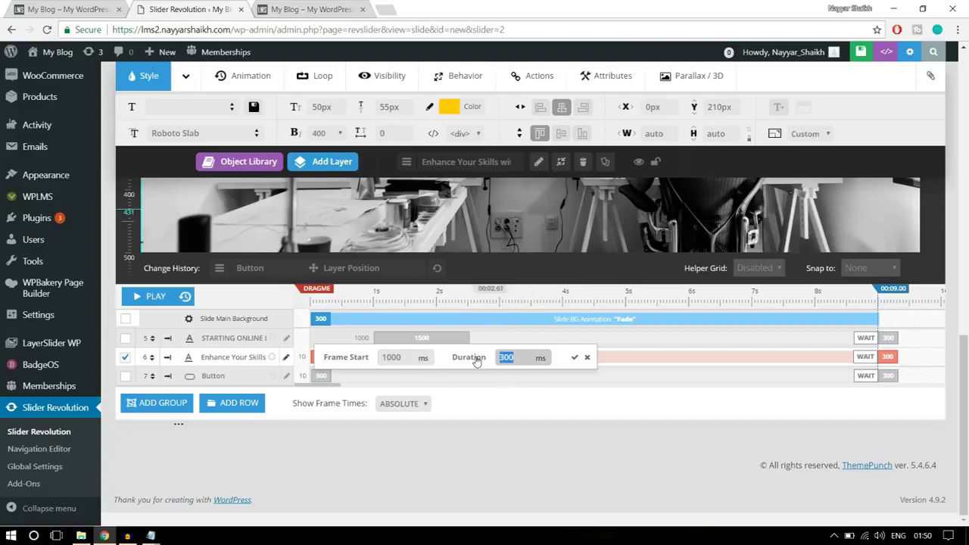
{"action": "type", "text": "1500"}
{"action": "left_click", "coordinate": [575, 358]}
Set the ALL COURSES button to start at 1500 ms and last 1500 ms
{"action": "scroll", "coordinate": [576, 383], "scroll_direction": "up", "scroll_amount": 3}
{"action": "left_click", "coordinate": [534, 386]}
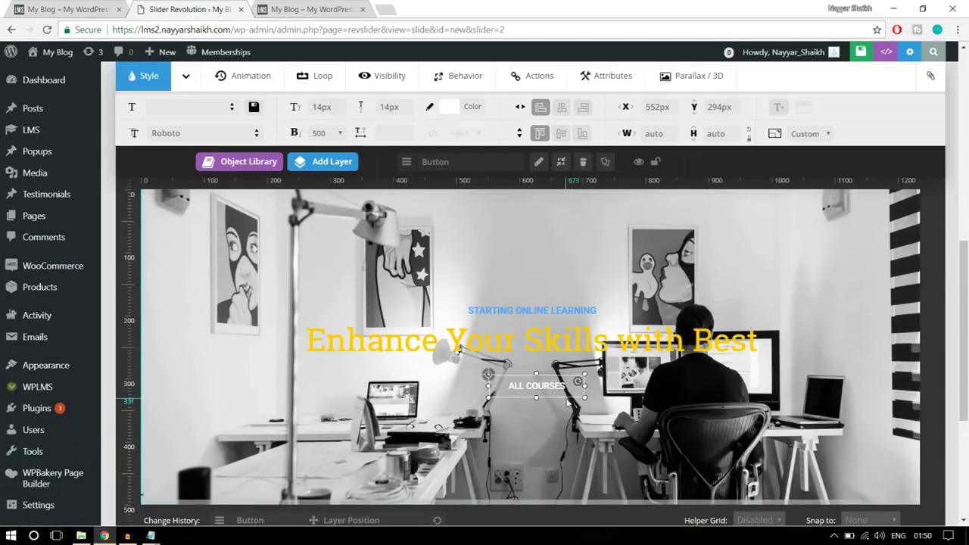
{"action": "scroll", "coordinate": [534, 386], "scroll_direction": "down", "scroll_amount": 3}
{"action": "left_click", "coordinate": [315, 375]}
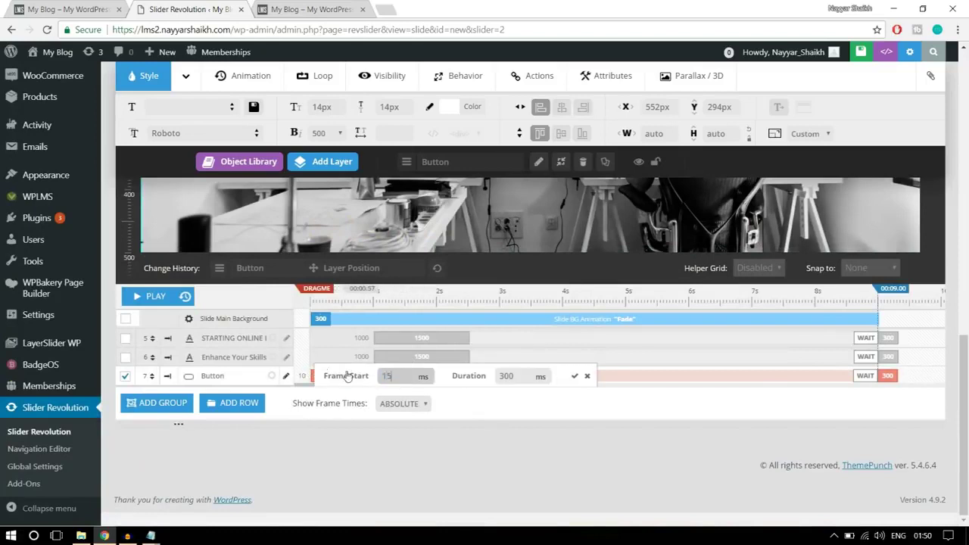
{"action": "double_click", "coordinate": [389, 374]}
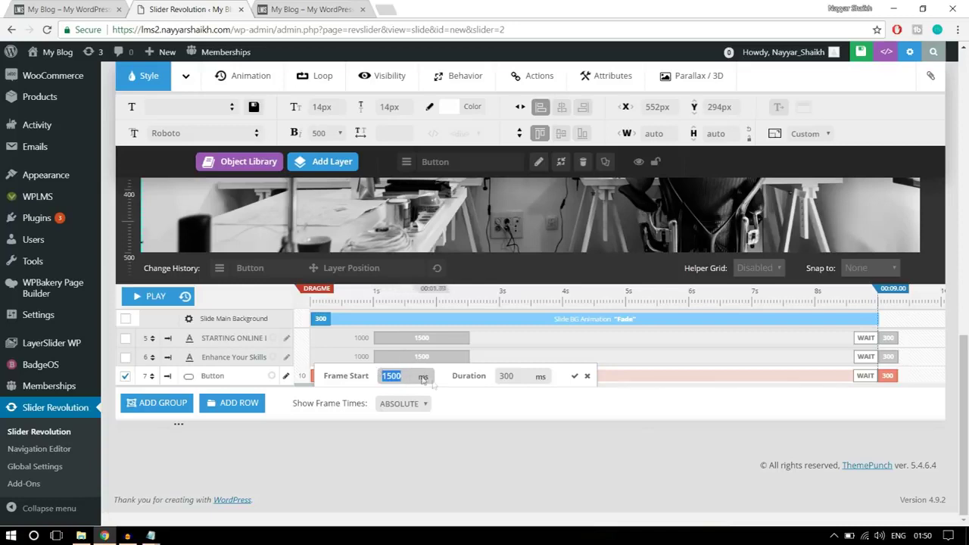
{"action": "key", "text": "Tab"}
{"action": "type", "text": "1500"}
{"action": "left_click", "coordinate": [575, 376]}
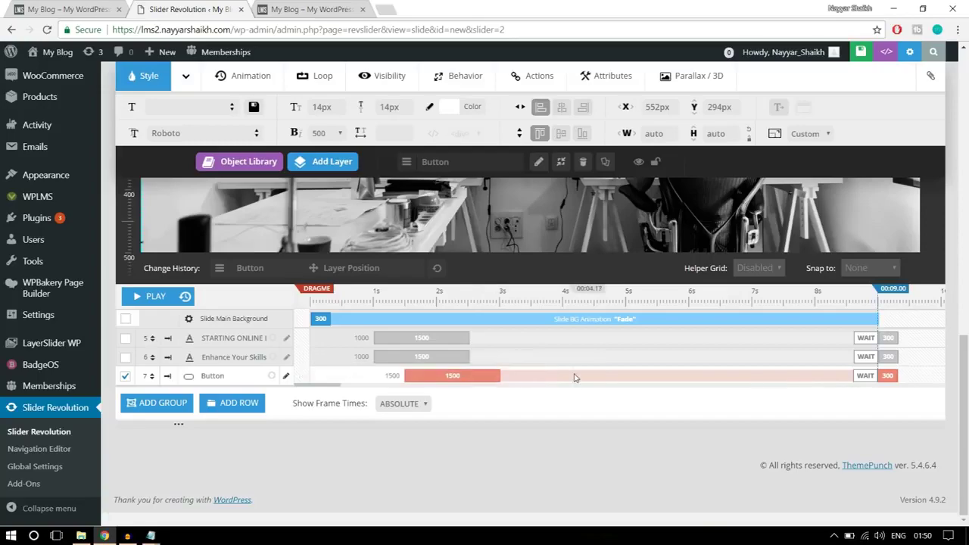
{"action": "scroll", "coordinate": [577, 381], "scroll_direction": "up", "scroll_amount": 5}
{"action": "scroll", "coordinate": [509, 380], "scroll_direction": "down", "scroll_amount": 2}
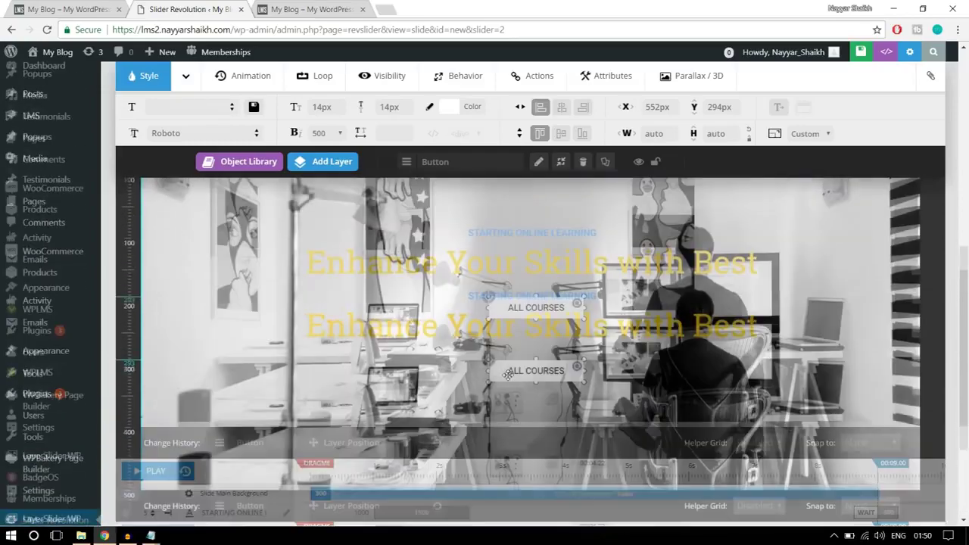
{"action": "scroll", "coordinate": [508, 374], "scroll_direction": "up", "scroll_amount": 1}
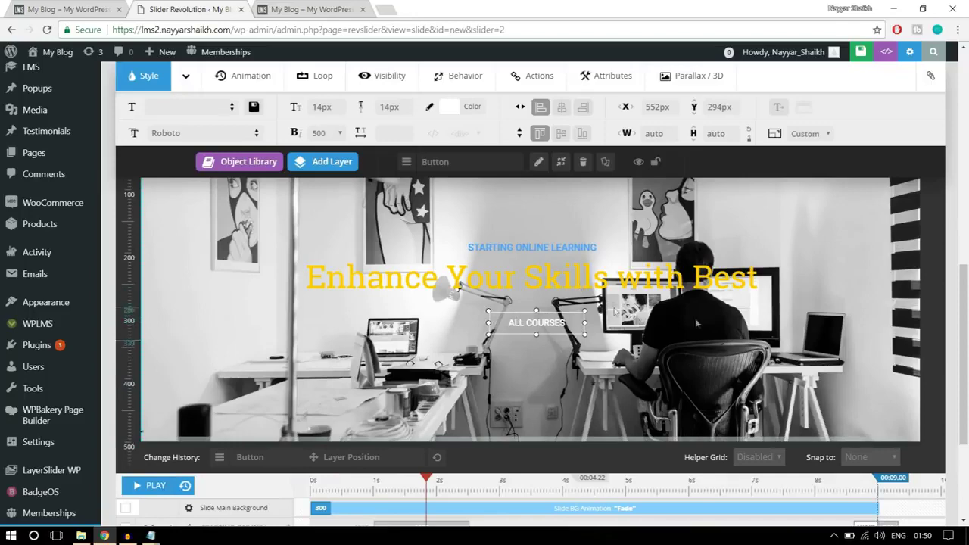
{"action": "scroll", "coordinate": [598, 364], "scroll_direction": "up", "scroll_amount": 2}
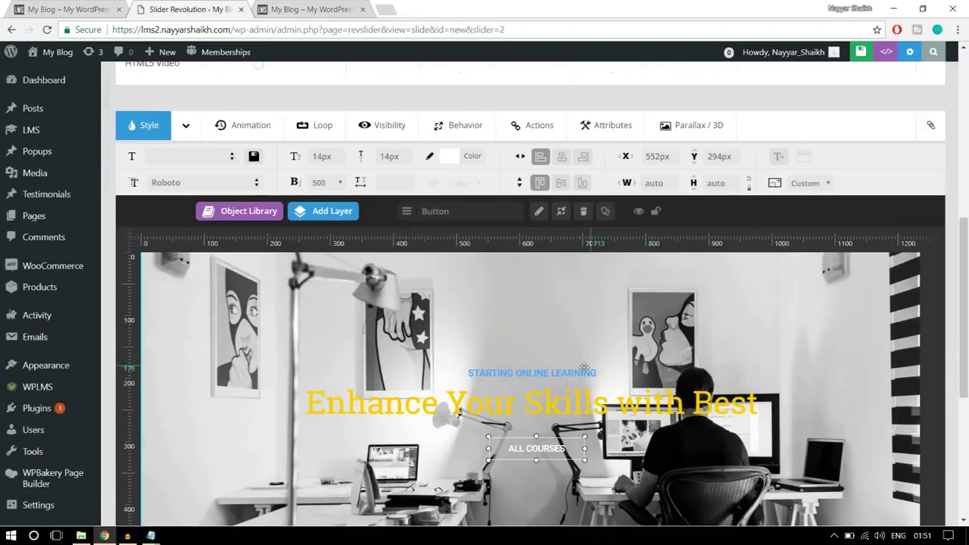
Apply the SlideMaskFromRight entrance animation template to the 'Enhance Your Skills with Best' headline layer
{"action": "left_click", "coordinate": [543, 401]}
{"action": "left_click", "coordinate": [243, 125]}
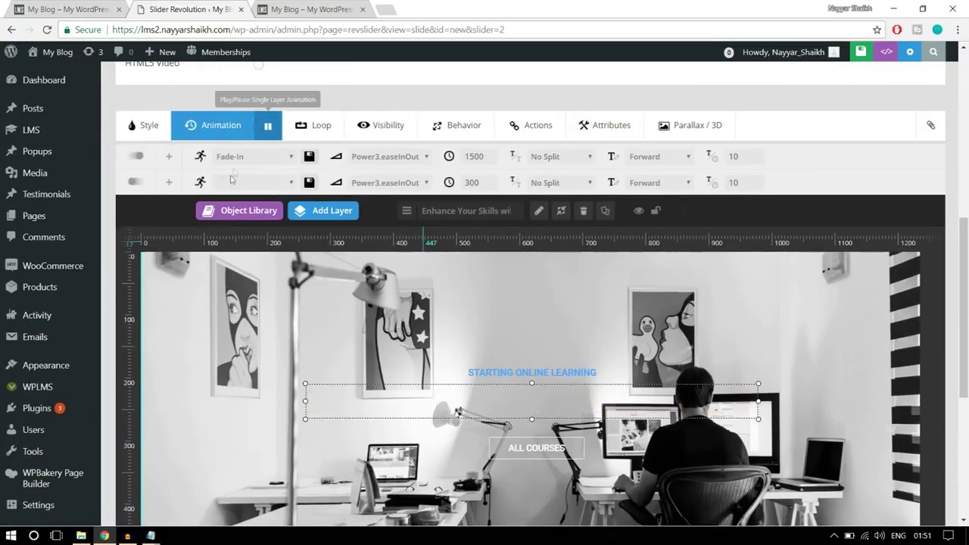
{"action": "left_click", "coordinate": [236, 159]}
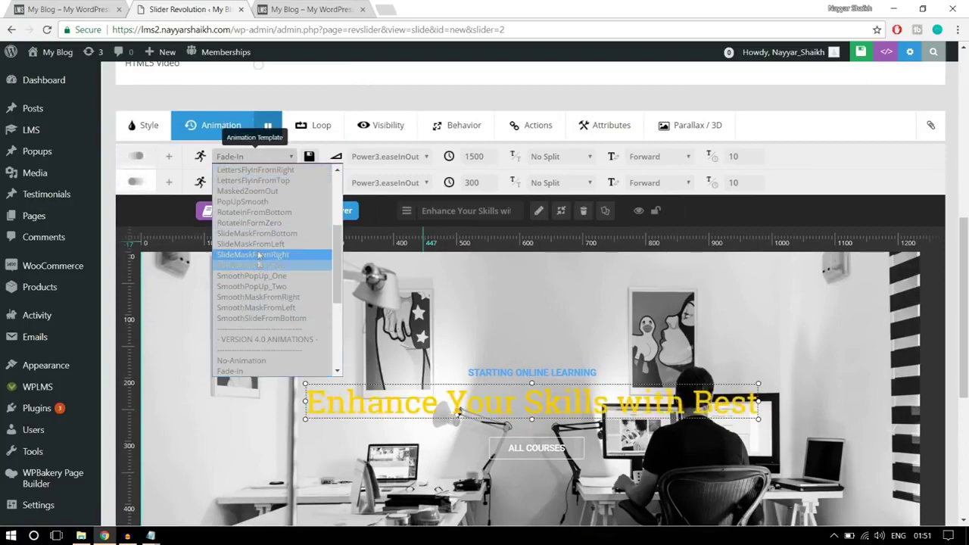
{"action": "left_click", "coordinate": [258, 255]}
{"action": "scroll", "coordinate": [530, 318], "scroll_direction": "down", "scroll_amount": 2}
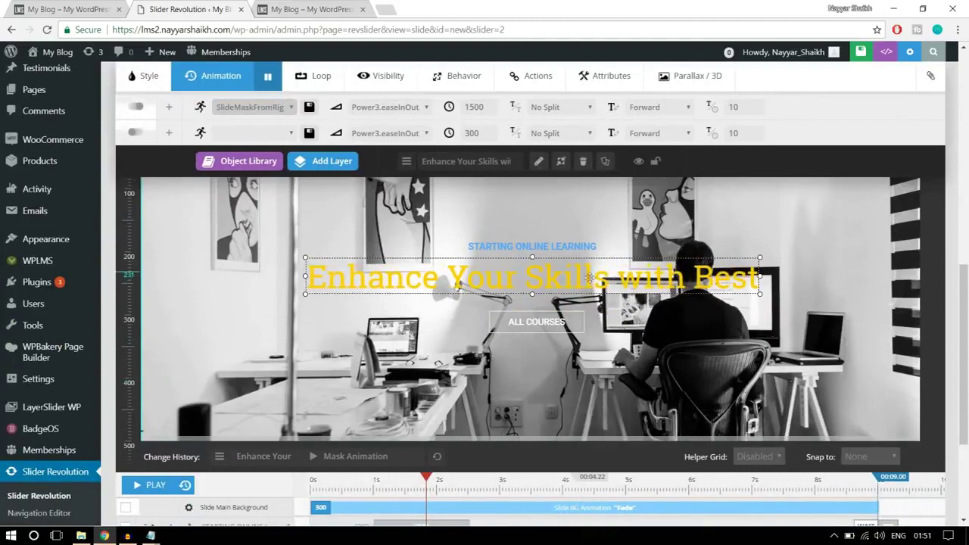
{"action": "scroll", "coordinate": [682, 322], "scroll_direction": "up", "scroll_amount": 1}
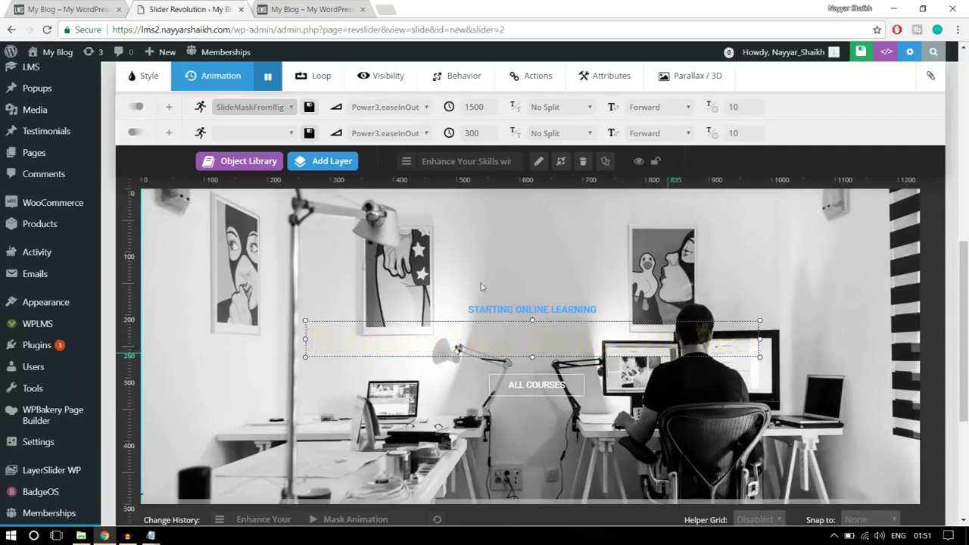
{"action": "scroll", "coordinate": [729, 425], "scroll_direction": "up", "scroll_amount": 10}
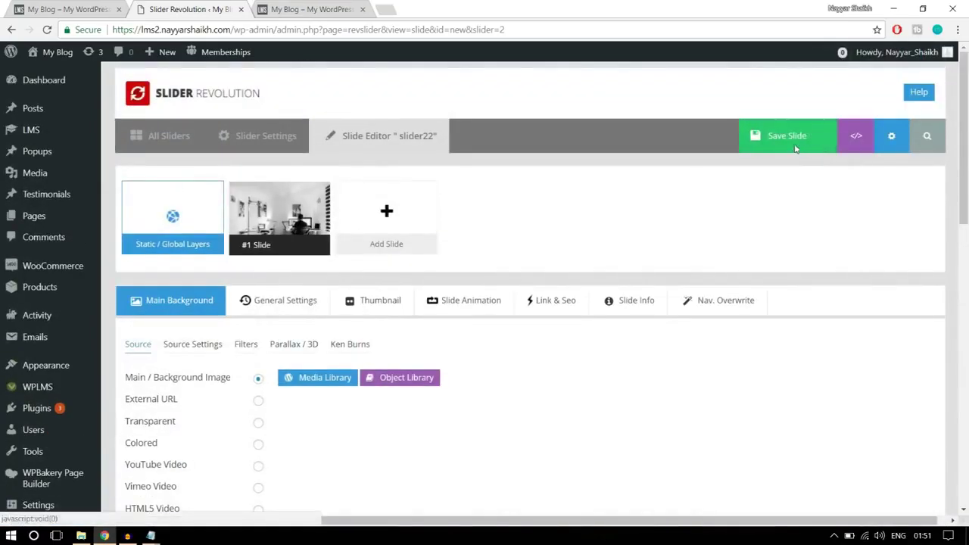
Save the slide, view the site's front page, then go back to the slider22 slide editor
{"action": "left_click", "coordinate": [792, 138]}
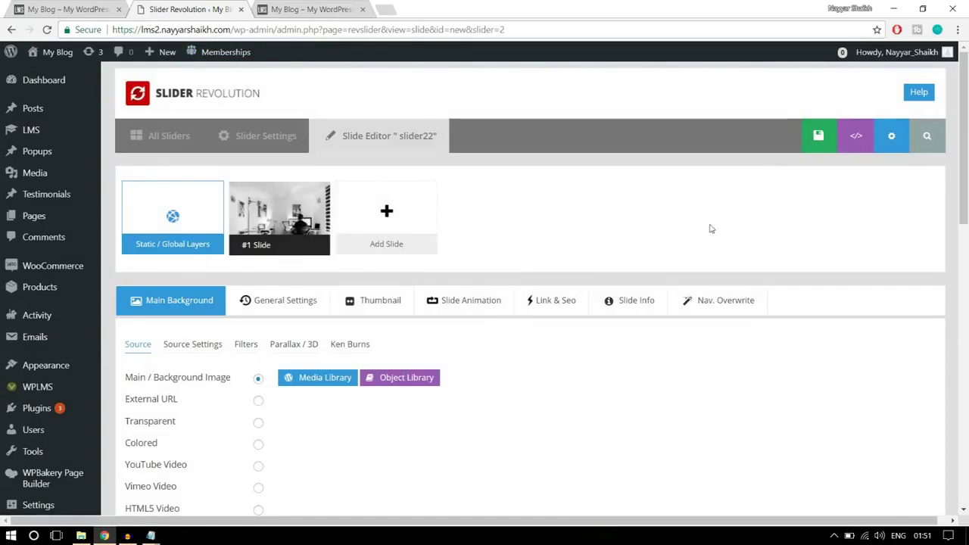
{"action": "left_click", "coordinate": [113, 5]}
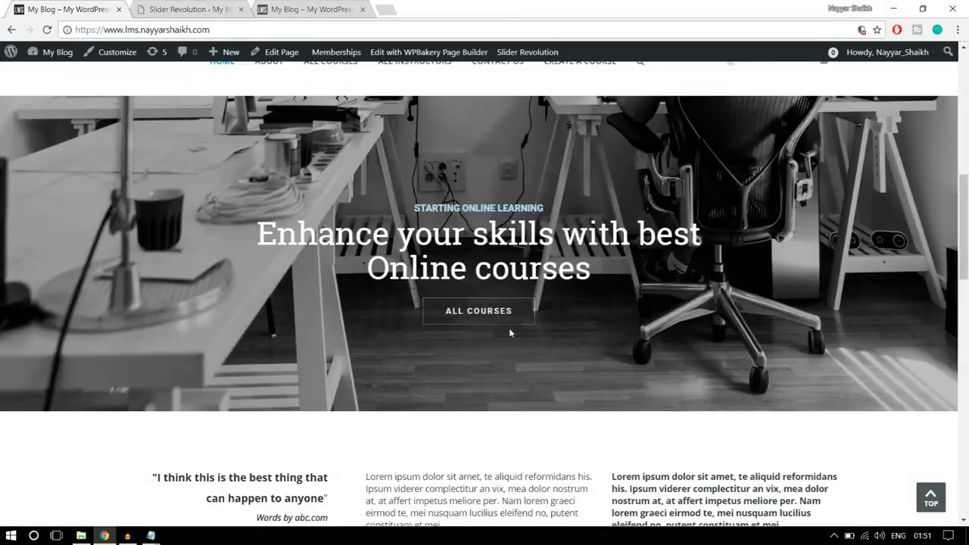
{"action": "scroll", "coordinate": [509, 328], "scroll_direction": "up", "scroll_amount": 4}
{"action": "scroll", "coordinate": [511, 346], "scroll_direction": "up", "scroll_amount": 3}
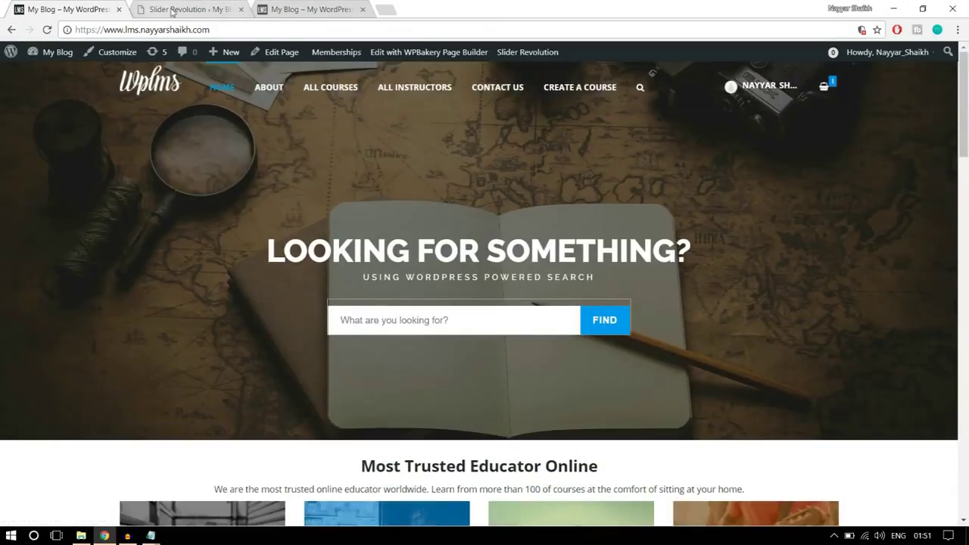
{"action": "left_click", "coordinate": [173, 11]}
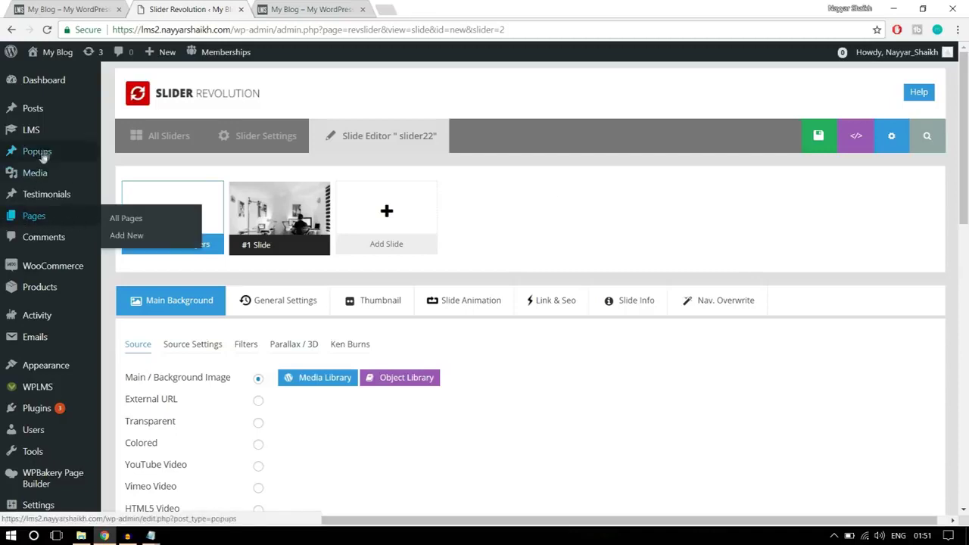
{"action": "mouse_move", "coordinate": [41, 219]}
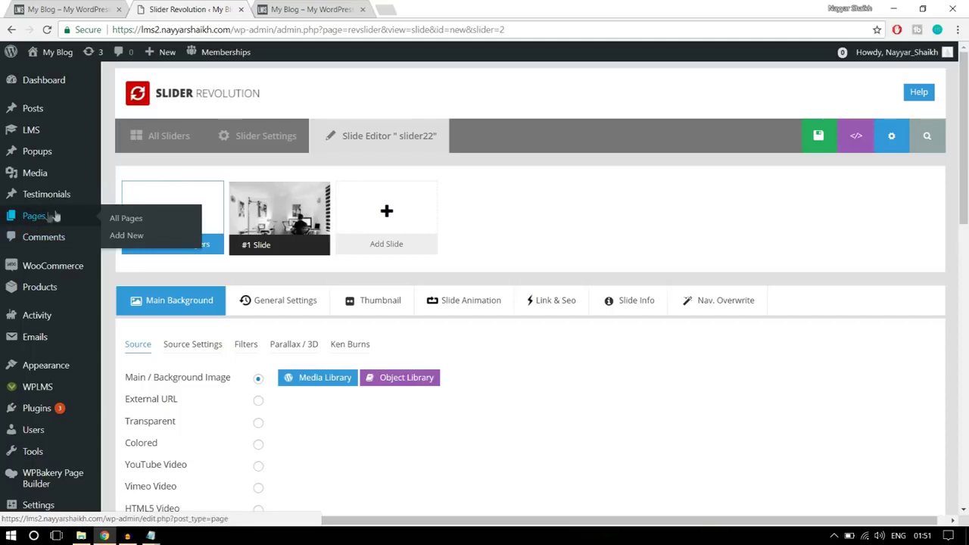
Create a new WordPress page titled 'Home Page' and publish it
{"action": "left_click", "coordinate": [127, 242]}
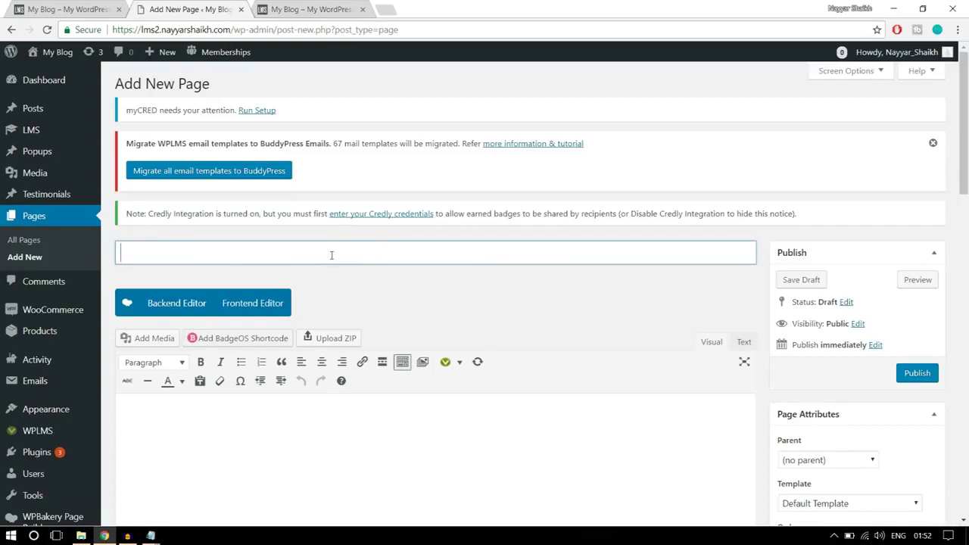
{"action": "type", "text": "Home Page"}
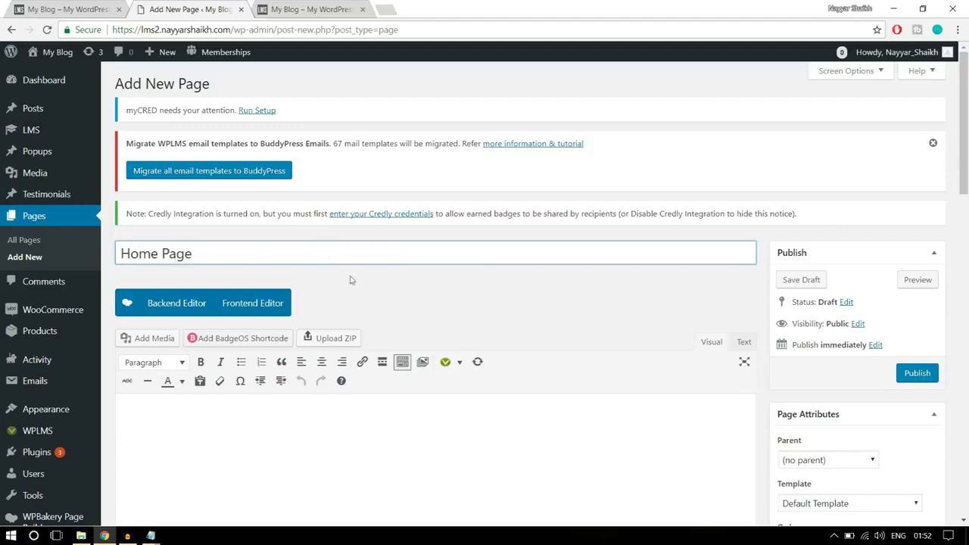
{"action": "scroll", "coordinate": [374, 302], "scroll_direction": "down", "scroll_amount": 3}
{"action": "left_click", "coordinate": [918, 247]}
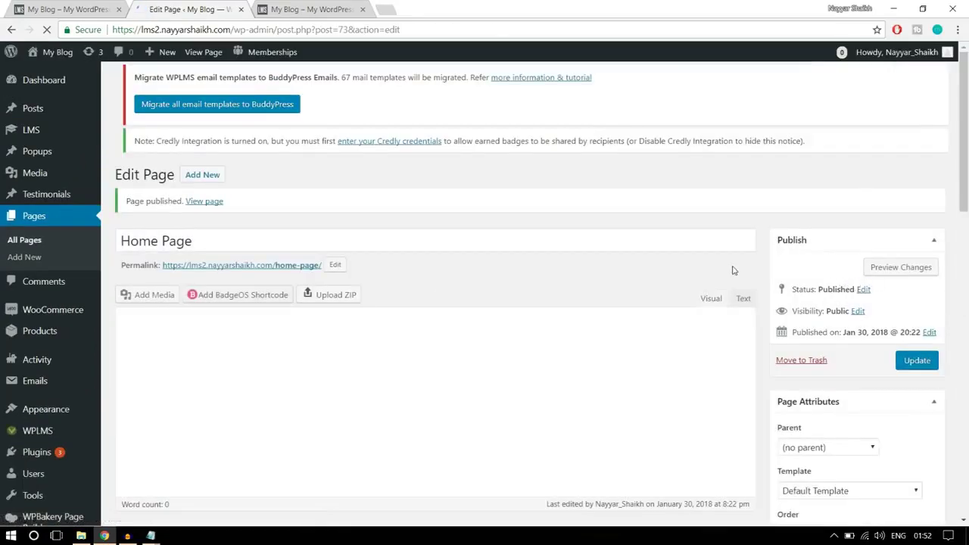
Open the published Home Page in a new browser tab and switch to it
{"action": "right_click", "coordinate": [212, 206]}
{"action": "left_click", "coordinate": [235, 209]}
{"action": "left_click", "coordinate": [342, 8]}
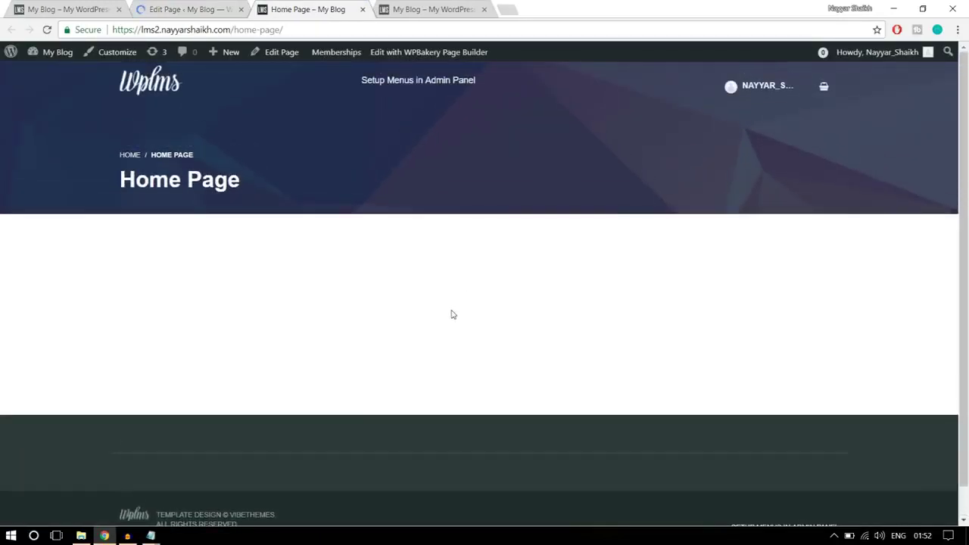
Compare the Home Page's home-page/ address with the main site's front-page address
{"action": "left_click_drag", "start_coordinate": [293, 29], "coordinate": [234, 29]}
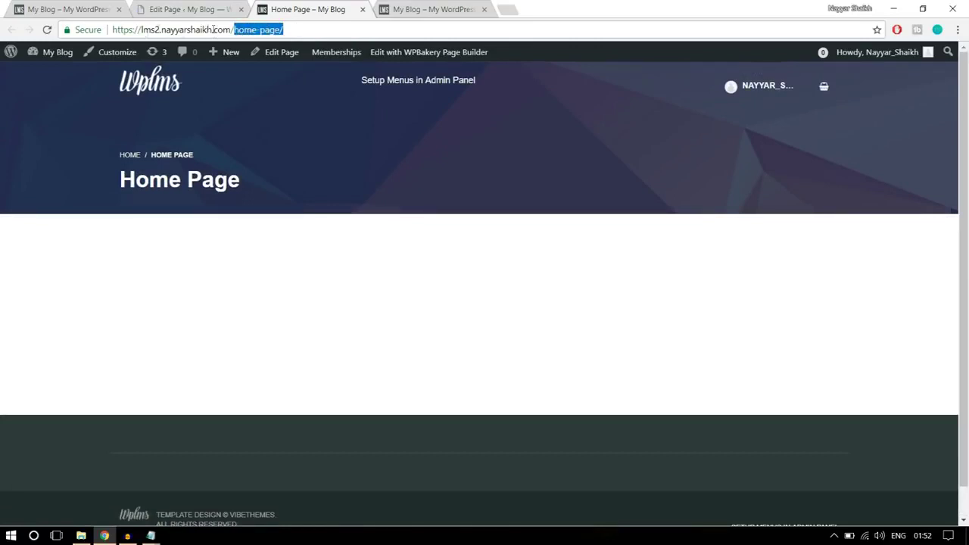
{"action": "left_click", "coordinate": [300, 30]}
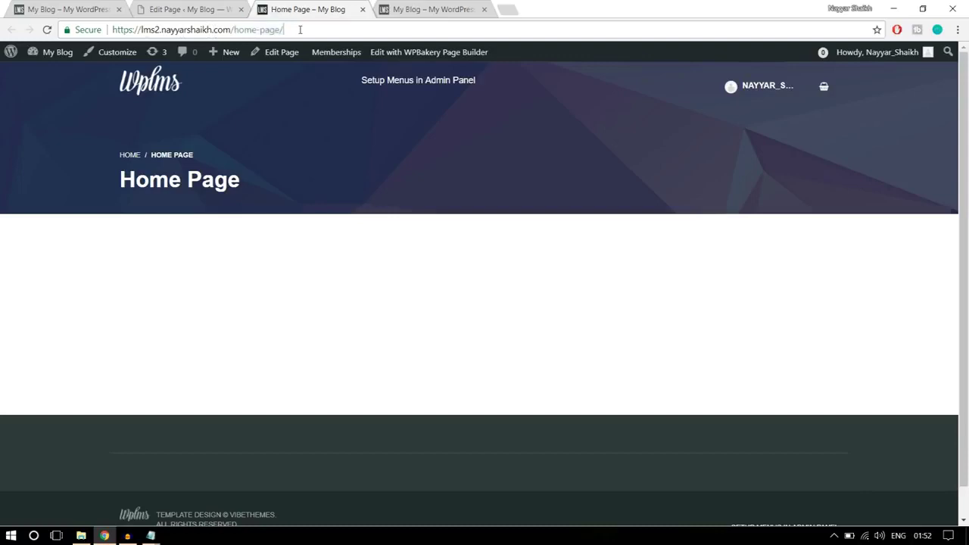
{"action": "left_click", "coordinate": [72, 9]}
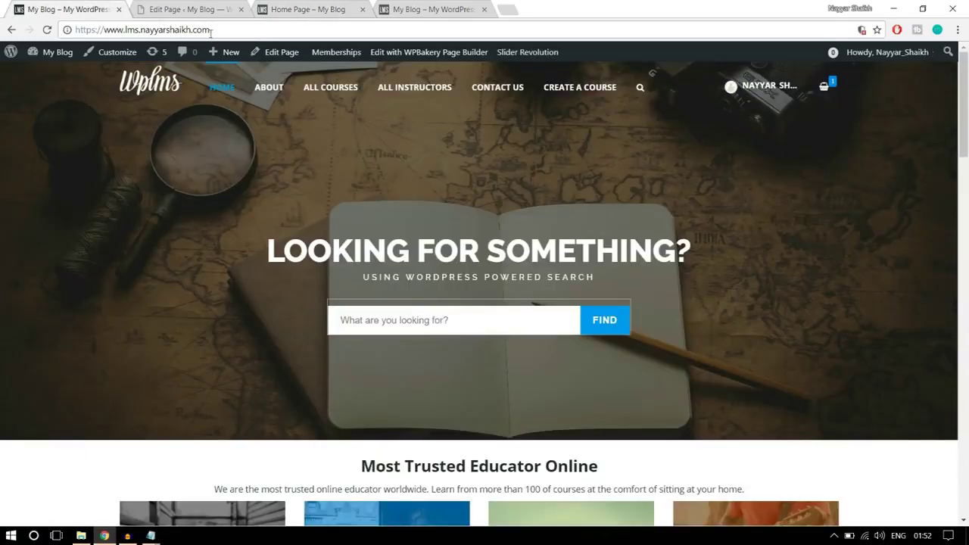
{"action": "scroll", "coordinate": [303, 190], "scroll_direction": "down", "scroll_amount": 2}
{"action": "scroll", "coordinate": [311, 222], "scroll_direction": "up", "scroll_amount": 2}
{"action": "left_click_drag", "start_coordinate": [109, 31], "coordinate": [216, 30]}
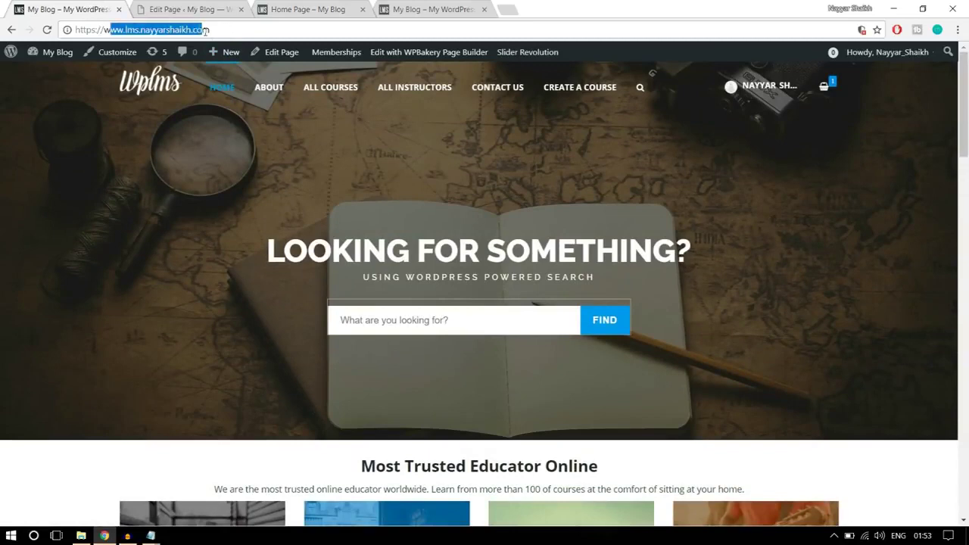
{"action": "left_click", "coordinate": [227, 31]}
{"action": "key", "text": "ctrl+3"}
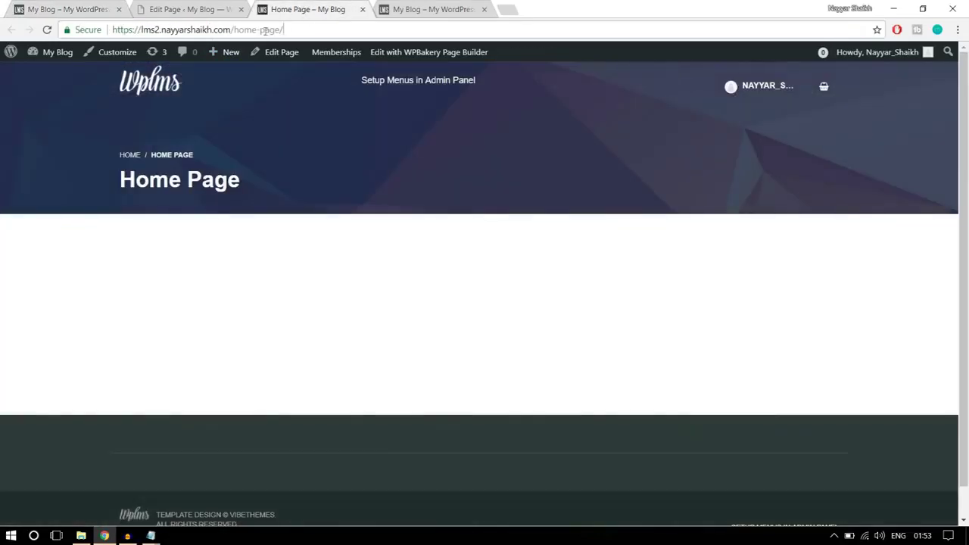
{"action": "left_click_drag", "start_coordinate": [311, 29], "coordinate": [240, 29]}
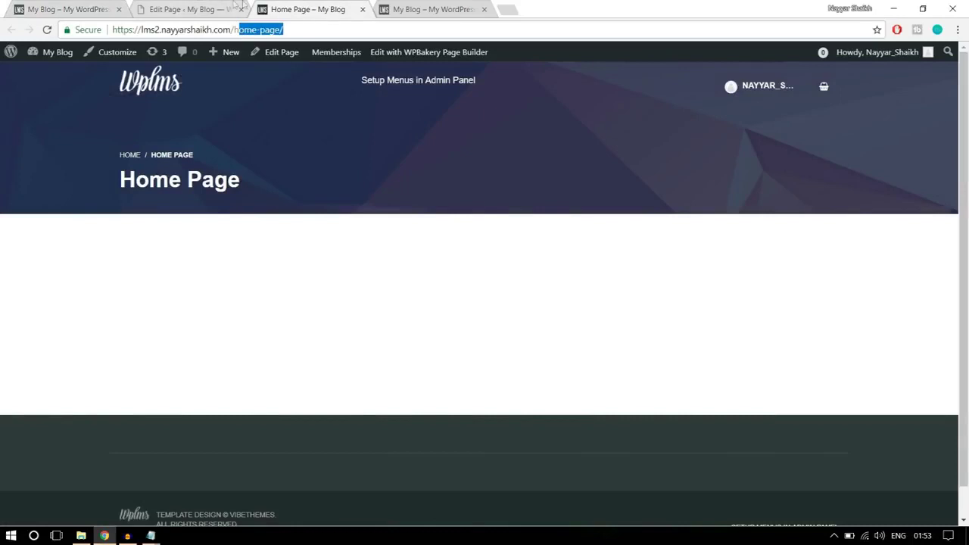
{"action": "left_click", "coordinate": [318, 145]}
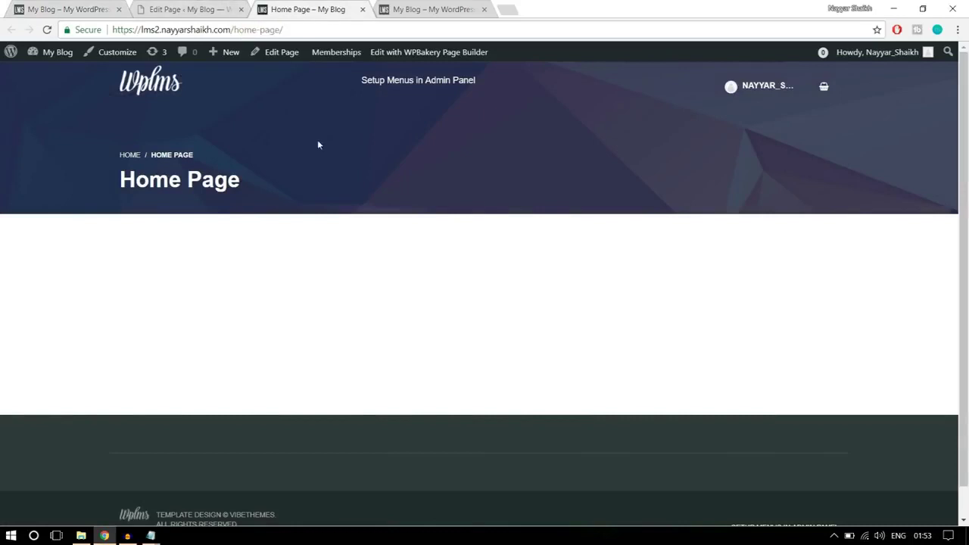
{"action": "left_click_drag", "start_coordinate": [233, 29], "coordinate": [291, 26]}
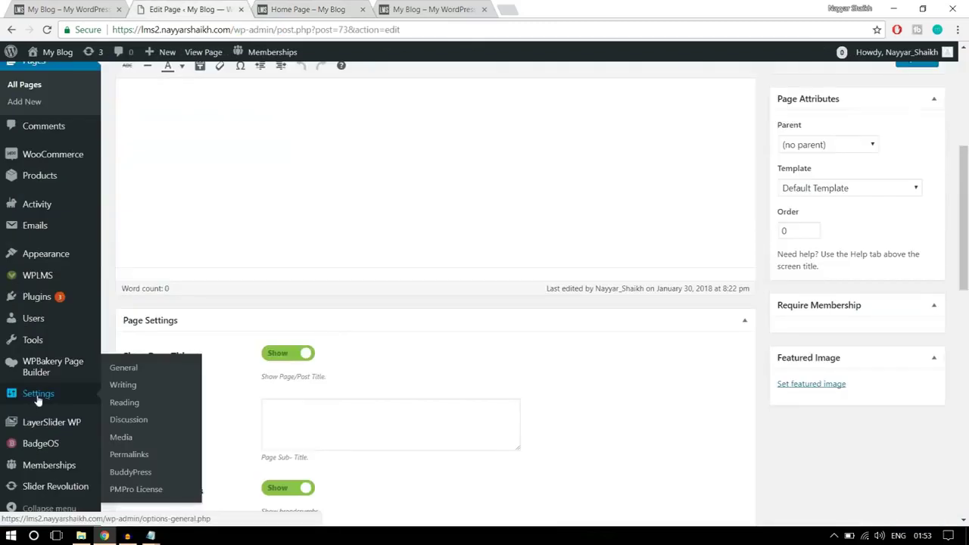
In Reading Settings, choose a static homepage and select 'Home Page' for it
{"action": "left_click", "coordinate": [122, 370]}
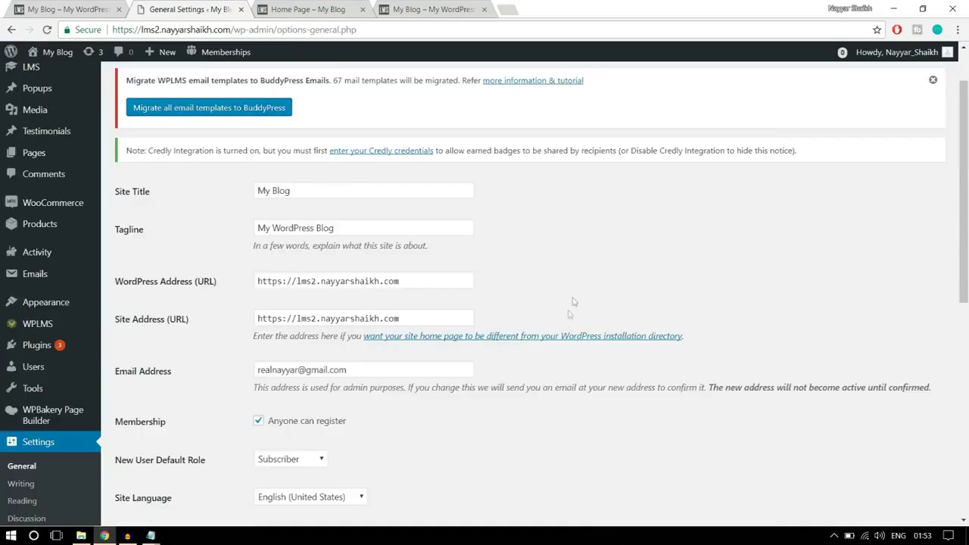
{"action": "scroll", "coordinate": [784, 265], "scroll_direction": "down", "scroll_amount": 3}
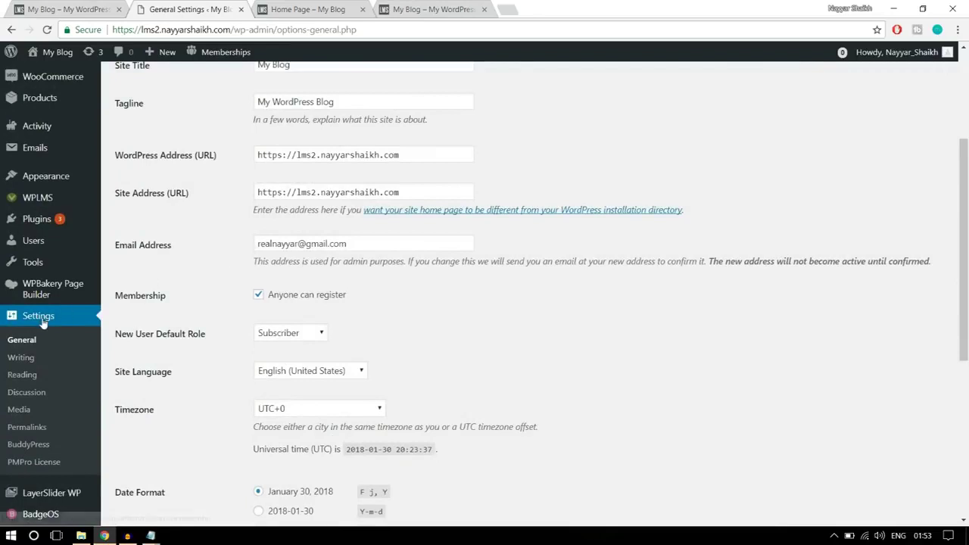
{"action": "left_click", "coordinate": [24, 378]}
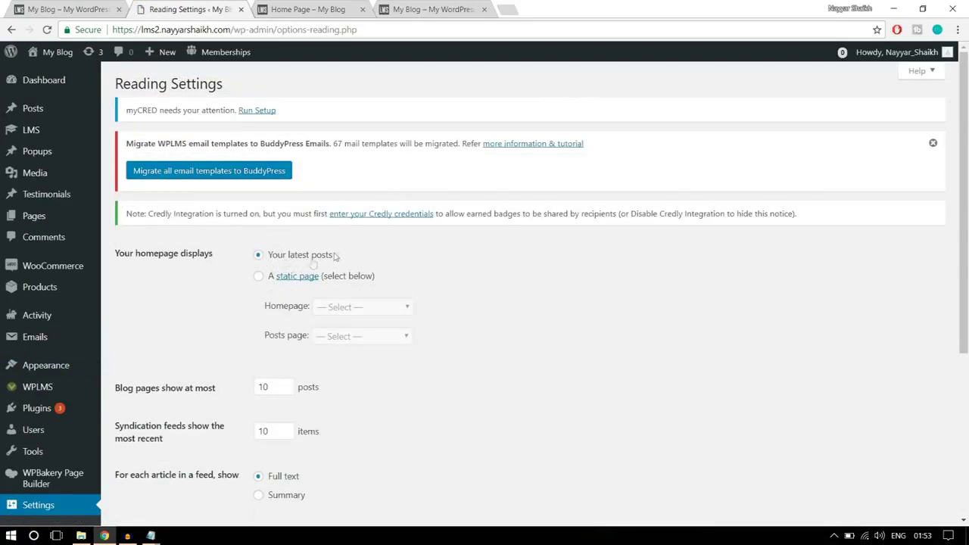
{"action": "left_click", "coordinate": [259, 277]}
{"action": "scroll", "coordinate": [485, 293], "scroll_direction": "down", "scroll_amount": 1}
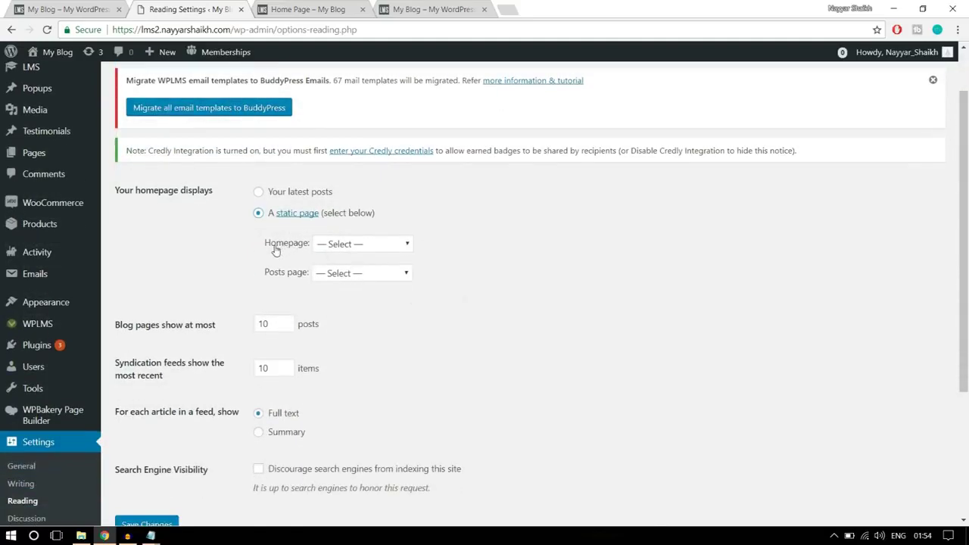
{"action": "left_click_drag", "start_coordinate": [272, 250], "coordinate": [353, 249]}
{"action": "left_click", "coordinate": [352, 248]}
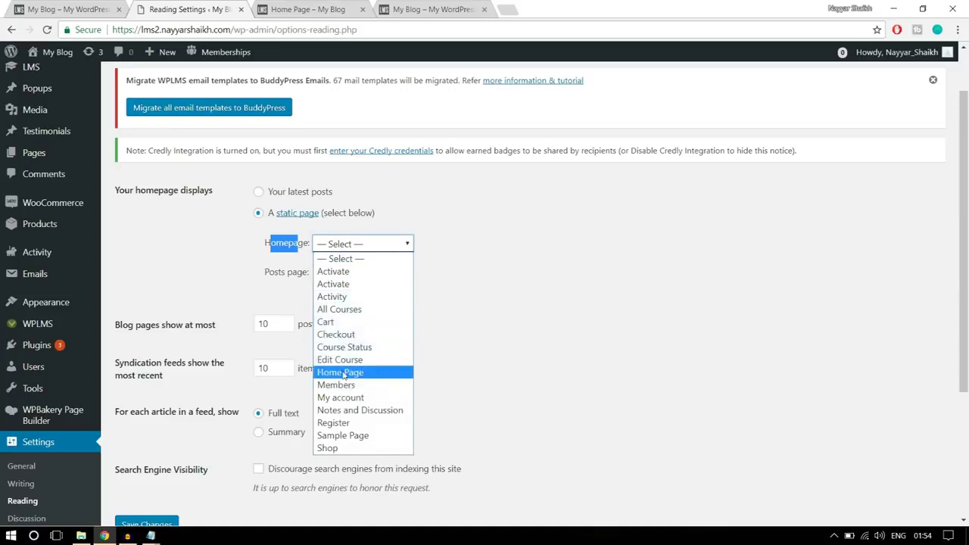
{"action": "left_click", "coordinate": [345, 376]}
Save the reading settings and view the front-end Home Page
{"action": "left_click", "coordinate": [434, 248]}
{"action": "scroll", "coordinate": [466, 275], "scroll_direction": "down", "scroll_amount": 3}
{"action": "left_click", "coordinate": [148, 331]}
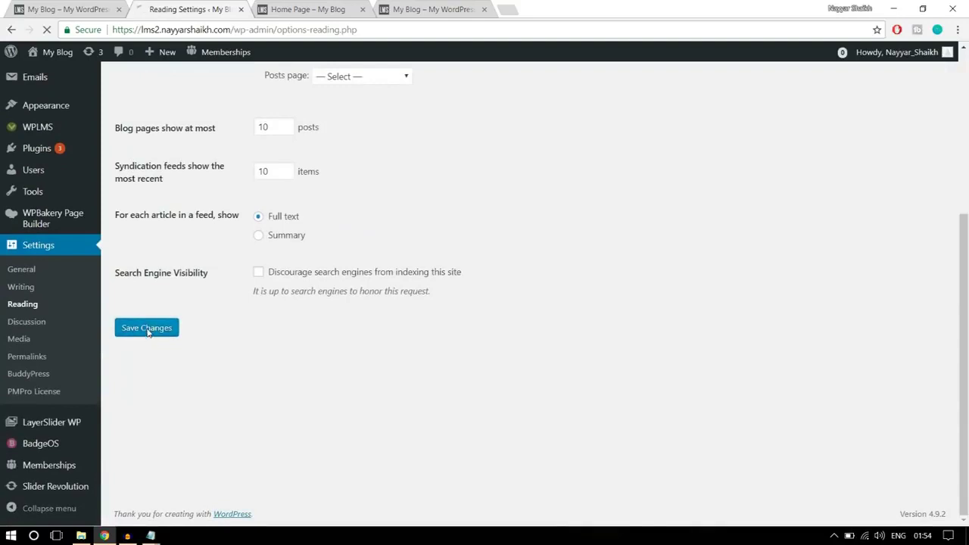
{"action": "left_click", "coordinate": [306, 11]}
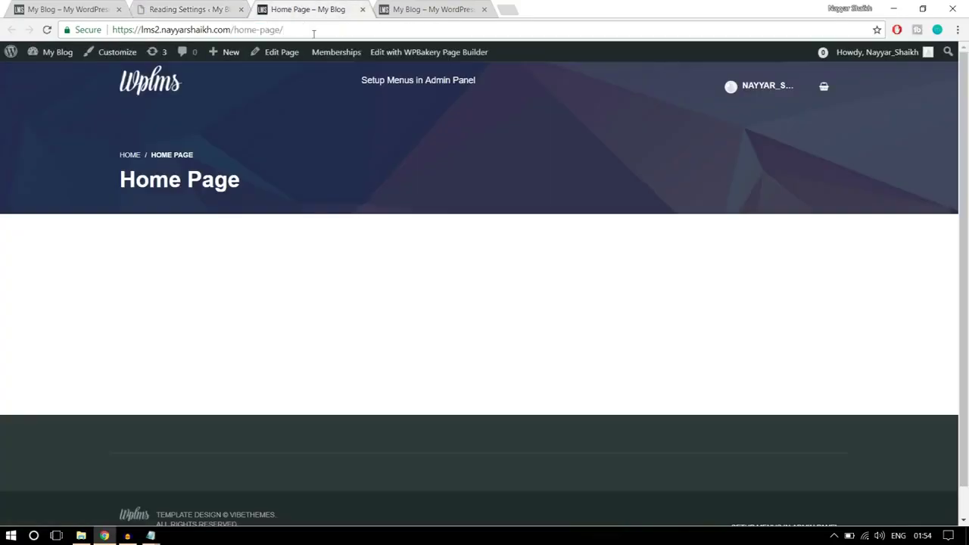
{"action": "left_click_drag", "start_coordinate": [285, 29], "coordinate": [234, 24]}
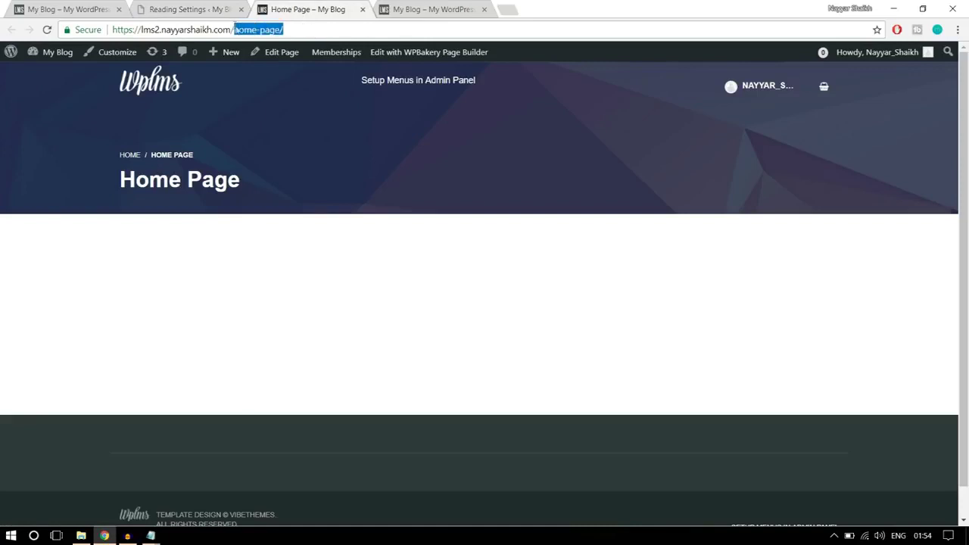
Load the site's root address and confirm it now shows the Home Page
{"action": "left_click_drag", "start_coordinate": [298, 163], "coordinate": [100, 166]}
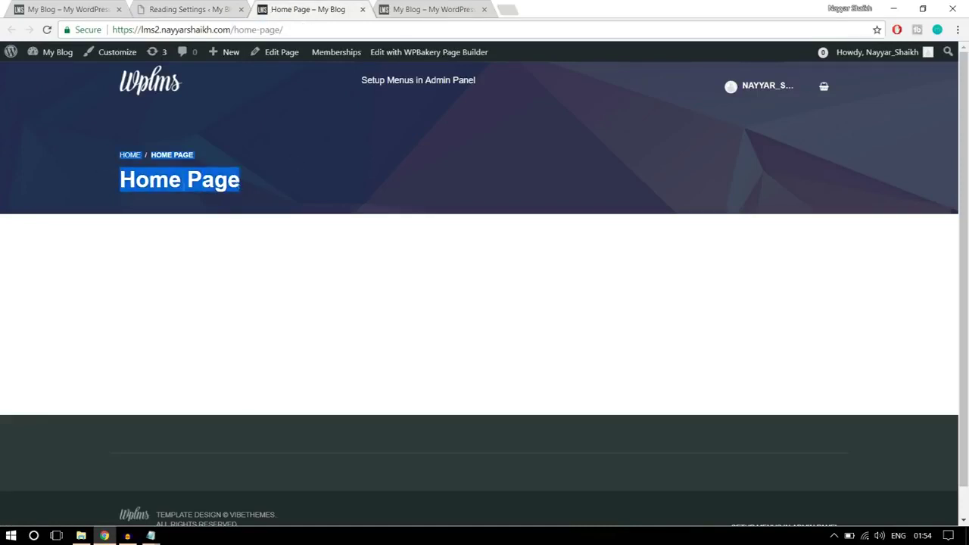
{"action": "left_click", "coordinate": [293, 31]}
{"action": "key", "text": "Return"}
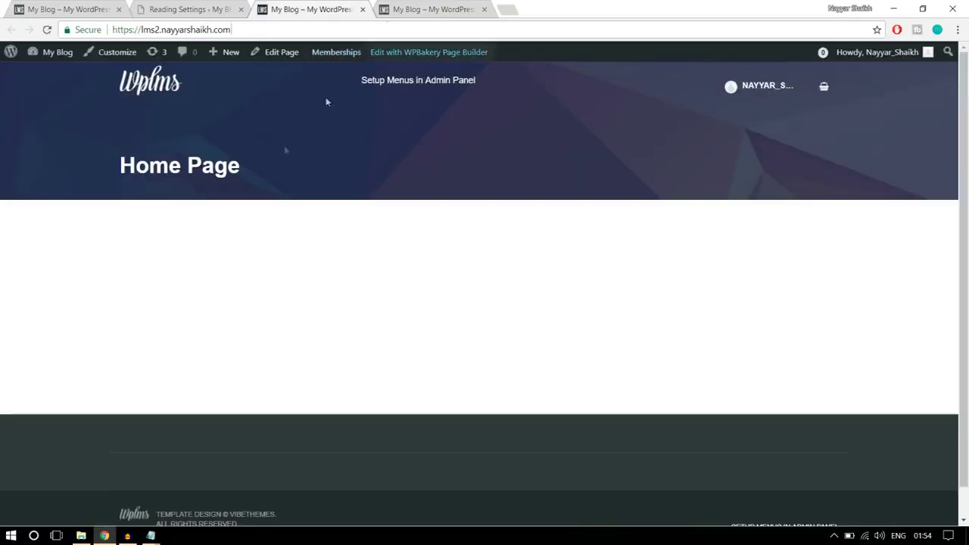
{"action": "left_click_drag", "start_coordinate": [231, 166], "coordinate": [119, 155]}
{"action": "left_click", "coordinate": [246, 196]}
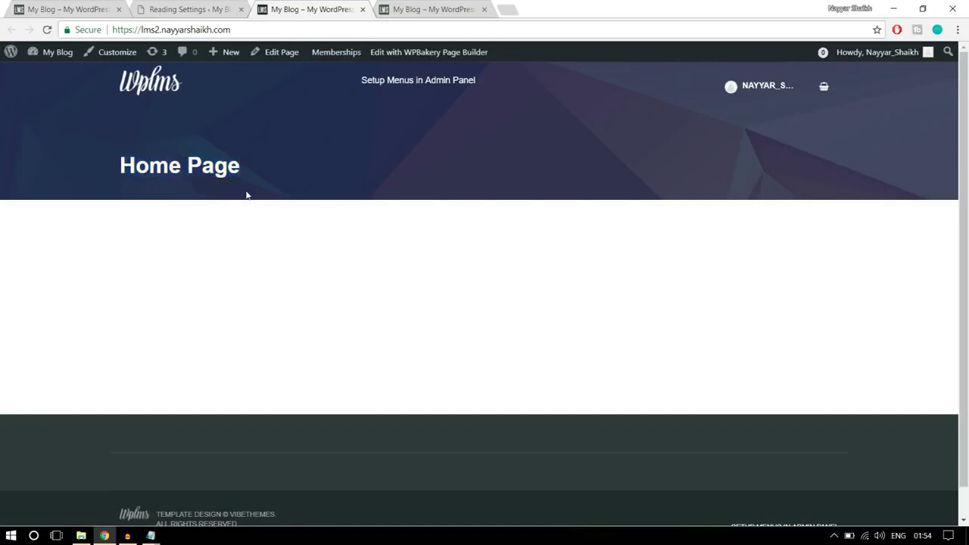
{"action": "left_click_drag", "start_coordinate": [254, 171], "coordinate": [108, 165]}
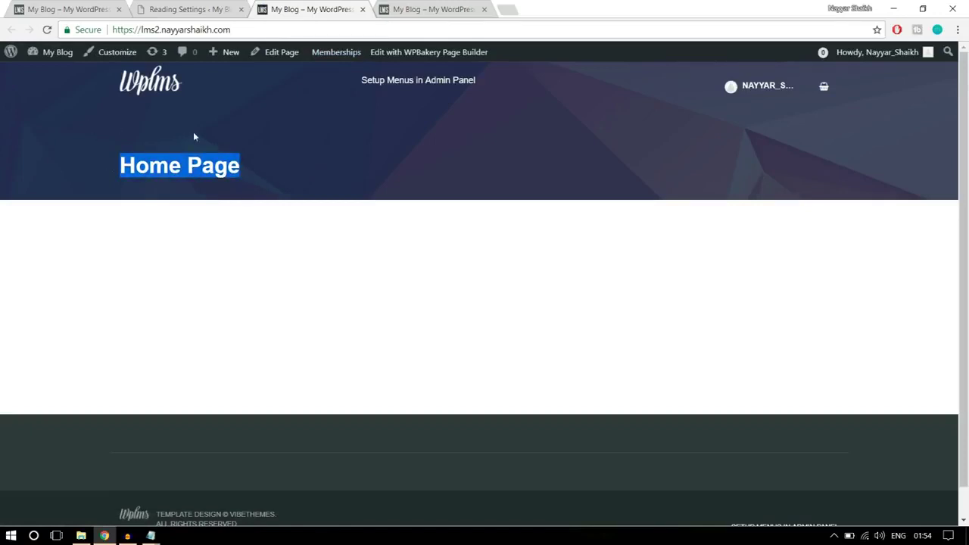
{"action": "left_click", "coordinate": [128, 147]}
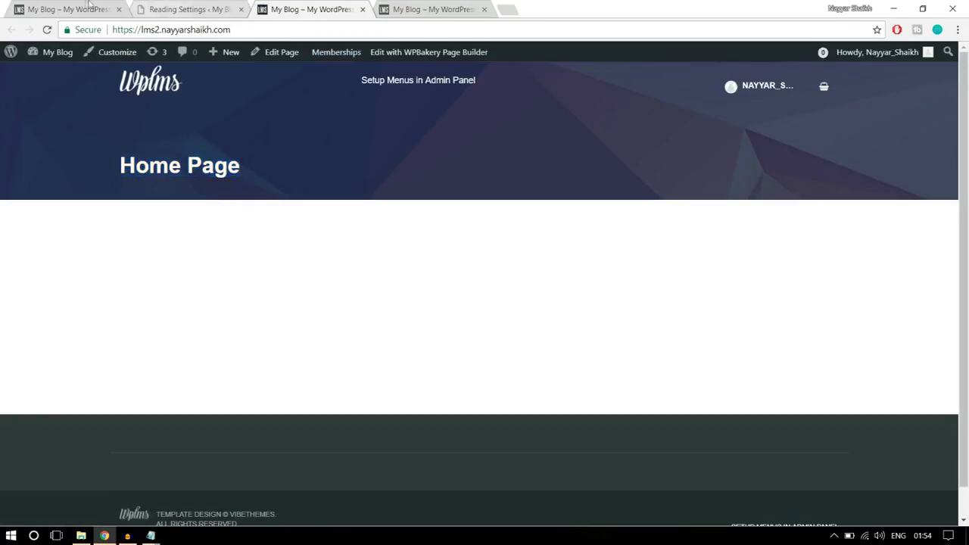
{"action": "left_click_drag", "start_coordinate": [280, 201], "coordinate": [113, 142]}
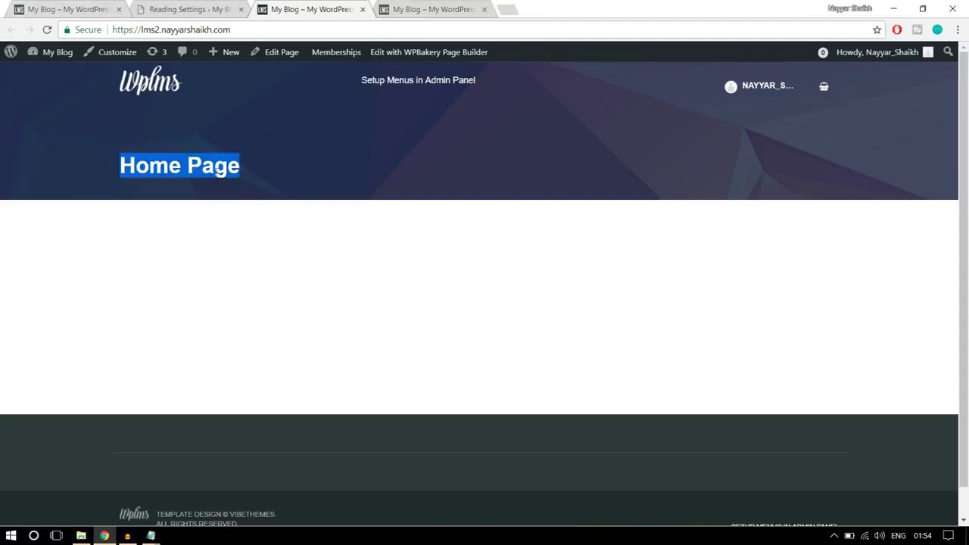
{"action": "left_click", "coordinate": [246, 184]}
Close the Reading Settings browser tab
{"action": "key", "text": "ctrl+1"}
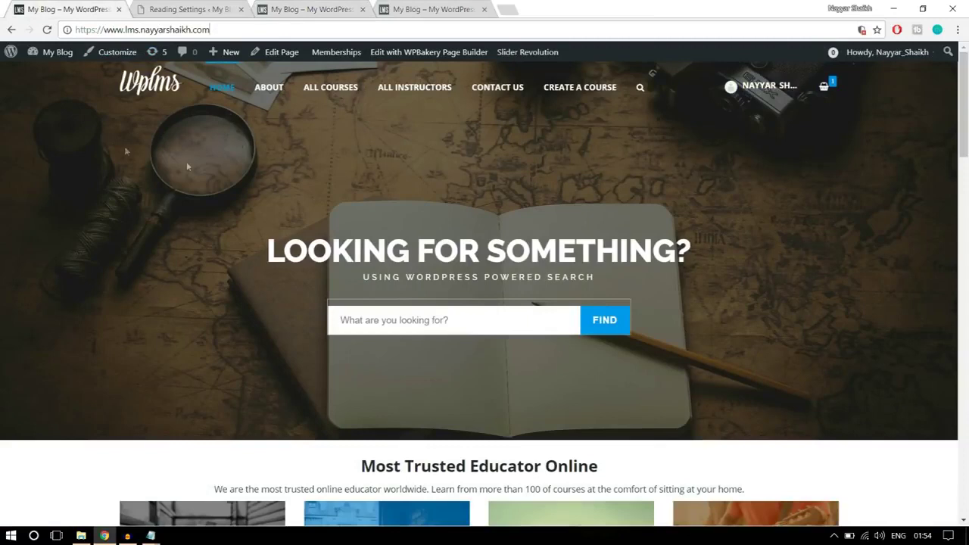
{"action": "left_click", "coordinate": [192, 7]}
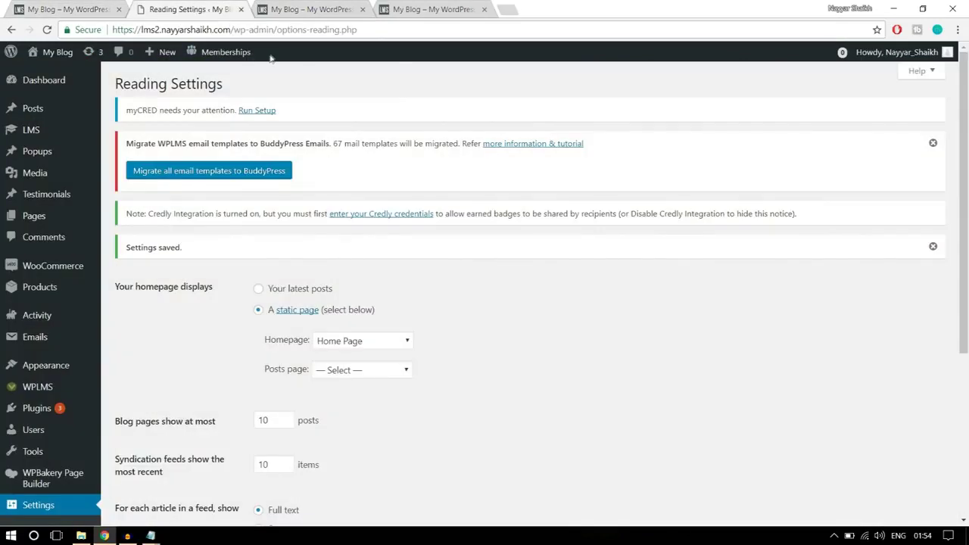
{"action": "left_click", "coordinate": [241, 9]}
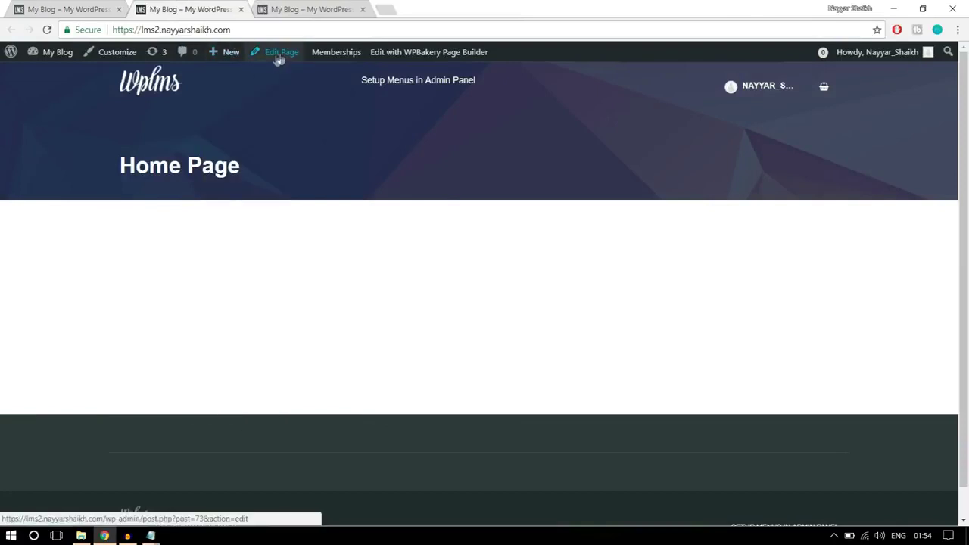
{"action": "right_click", "coordinate": [278, 59]}
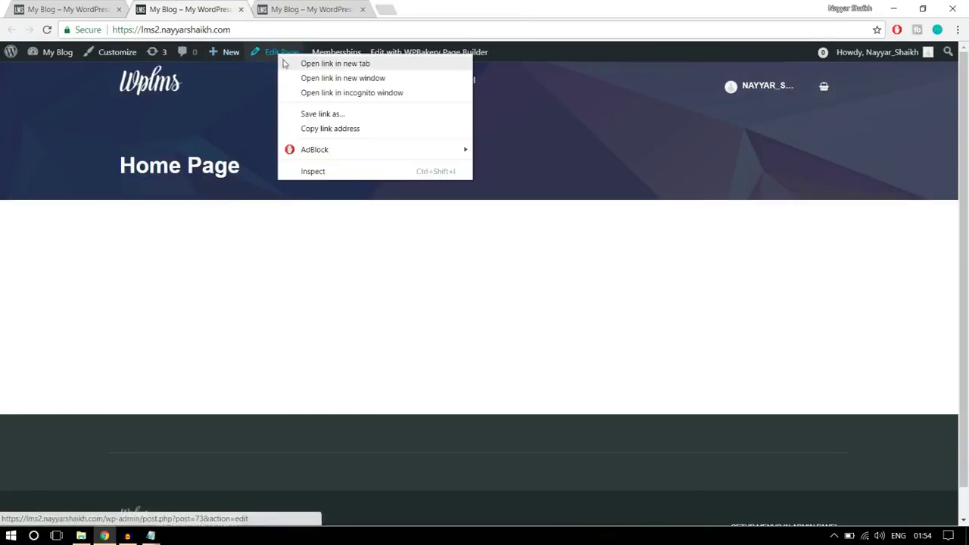
Open the Home Page's edit screen in a second tab and scroll to Page Attributes
{"action": "left_click", "coordinate": [286, 66]}
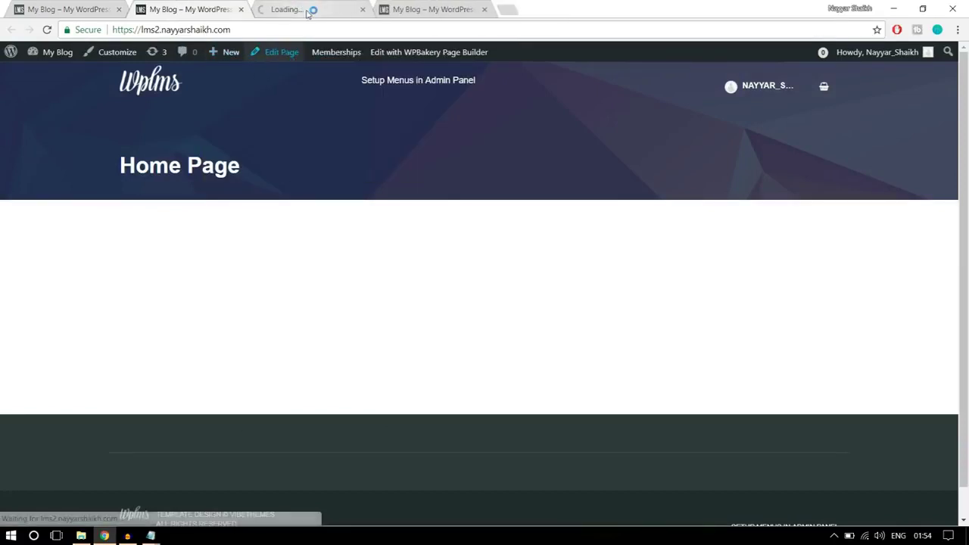
{"action": "left_click_drag", "start_coordinate": [311, 9], "coordinate": [201, 9]}
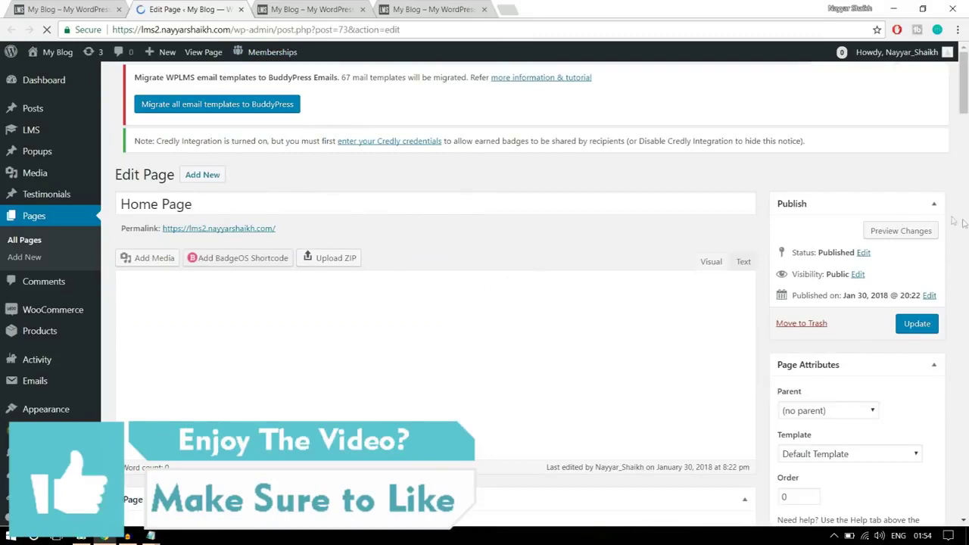
{"action": "scroll", "coordinate": [964, 223], "scroll_direction": "down", "scroll_amount": 1}
{"action": "scroll", "coordinate": [964, 224], "scroll_direction": "down", "scroll_amount": 1}
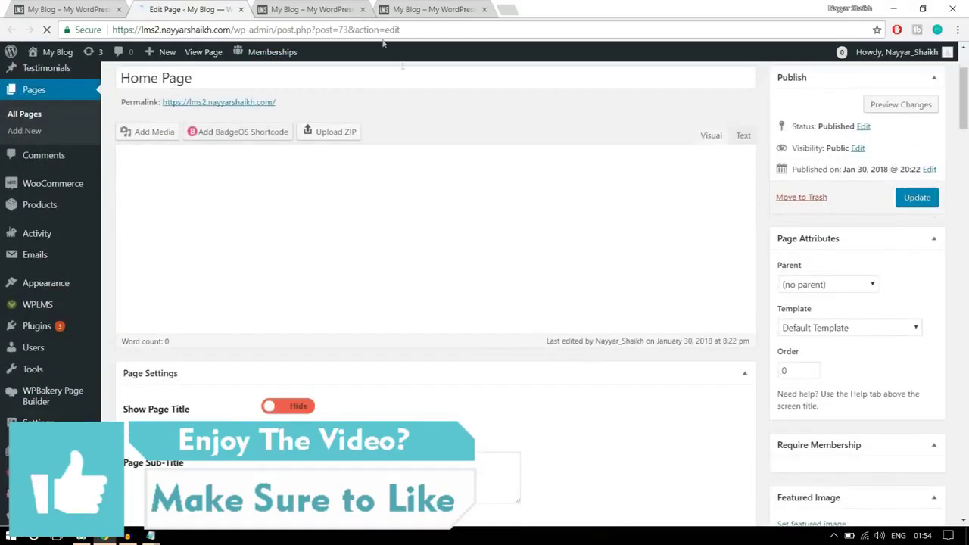
{"action": "key", "text": "ctrl+Tab"}
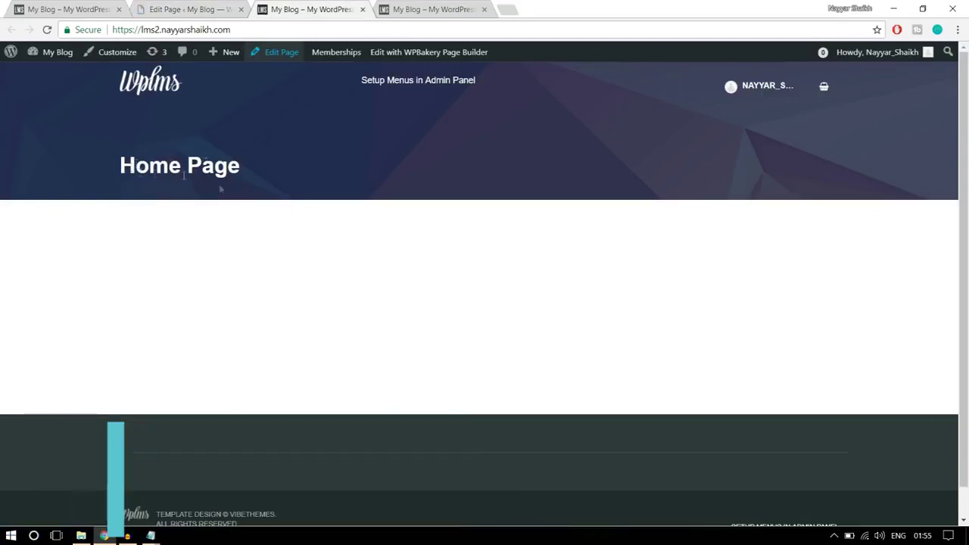
{"action": "left_click_drag", "start_coordinate": [259, 209], "coordinate": [107, 150]}
{"action": "left_click", "coordinate": [200, 172]}
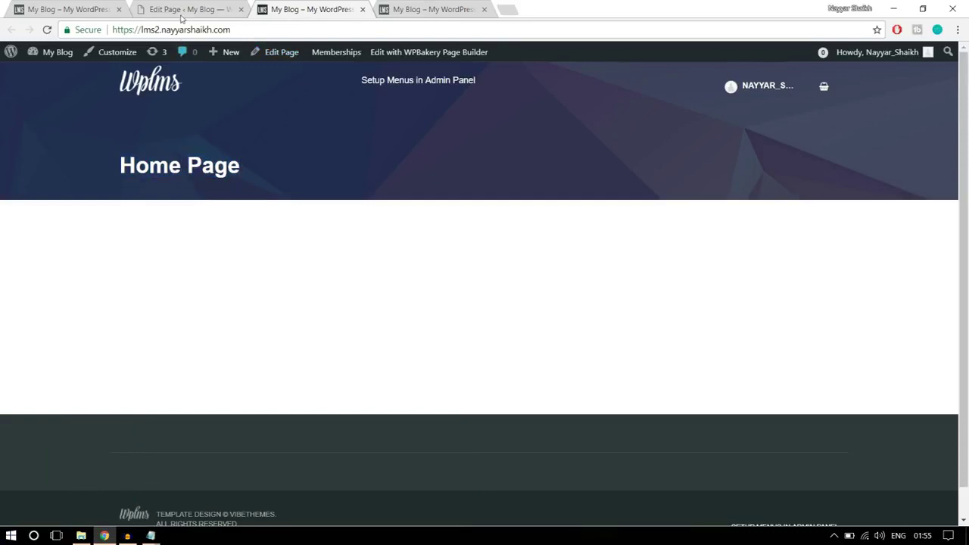
{"action": "left_click", "coordinate": [186, 9]}
{"action": "scroll", "coordinate": [805, 348], "scroll_direction": "down", "scroll_amount": 3}
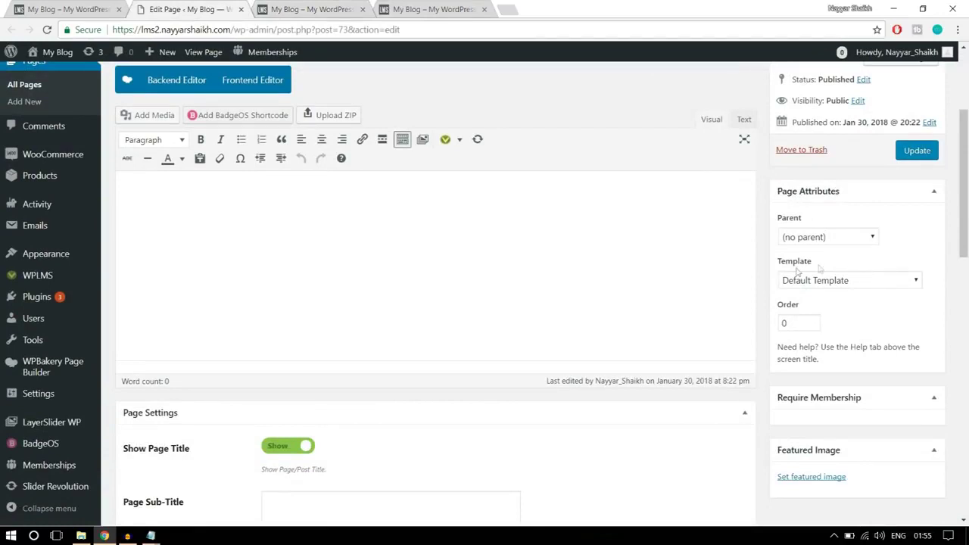
Set the Home Page template to No Title and update the page
{"action": "left_click", "coordinate": [853, 280]}
{"action": "scroll", "coordinate": [842, 171], "scroll_direction": "down", "scroll_amount": 2}
{"action": "scroll", "coordinate": [842, 178], "scroll_direction": "down", "scroll_amount": 1}
{"action": "scroll", "coordinate": [837, 125], "scroll_direction": "up", "scroll_amount": 2}
{"action": "scroll", "coordinate": [834, 137], "scroll_direction": "down", "scroll_amount": 1}
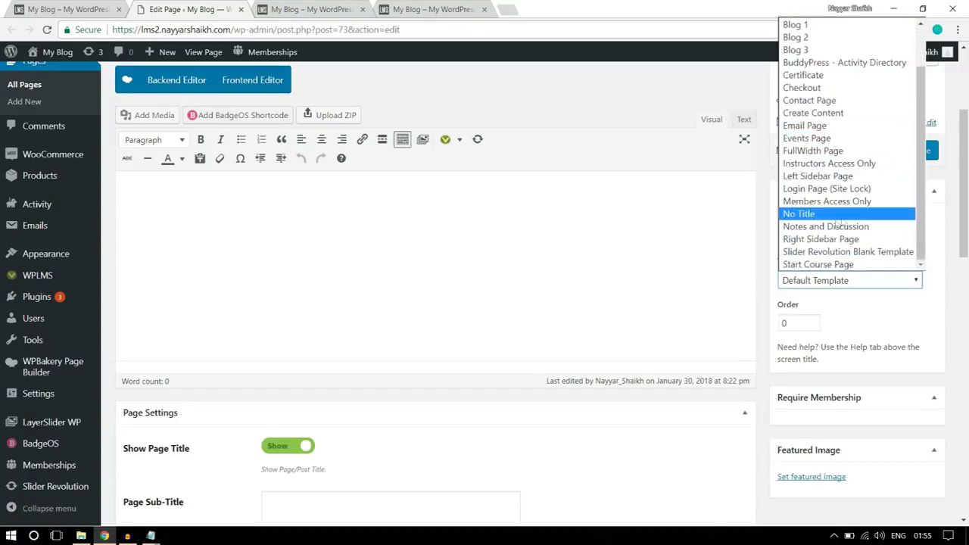
{"action": "left_click", "coordinate": [814, 218]}
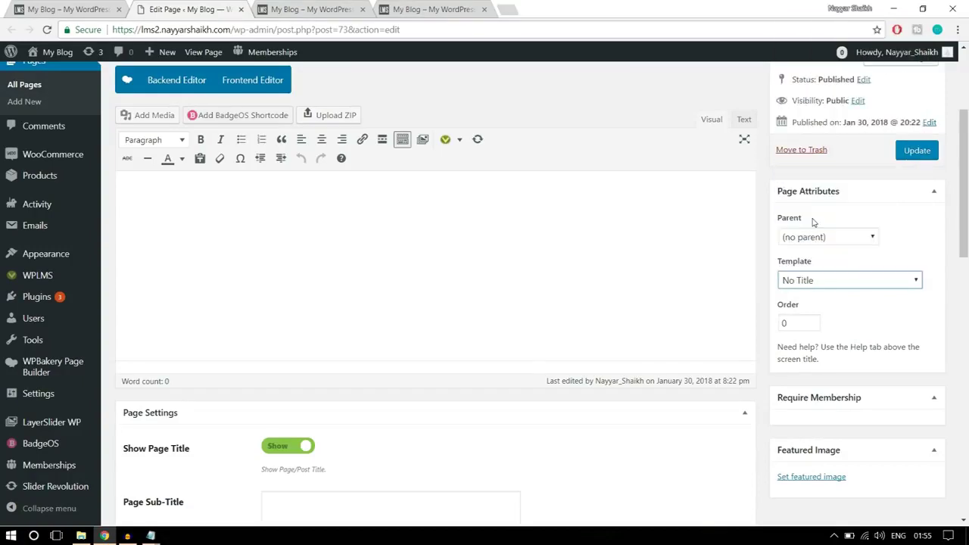
{"action": "left_click", "coordinate": [918, 155]}
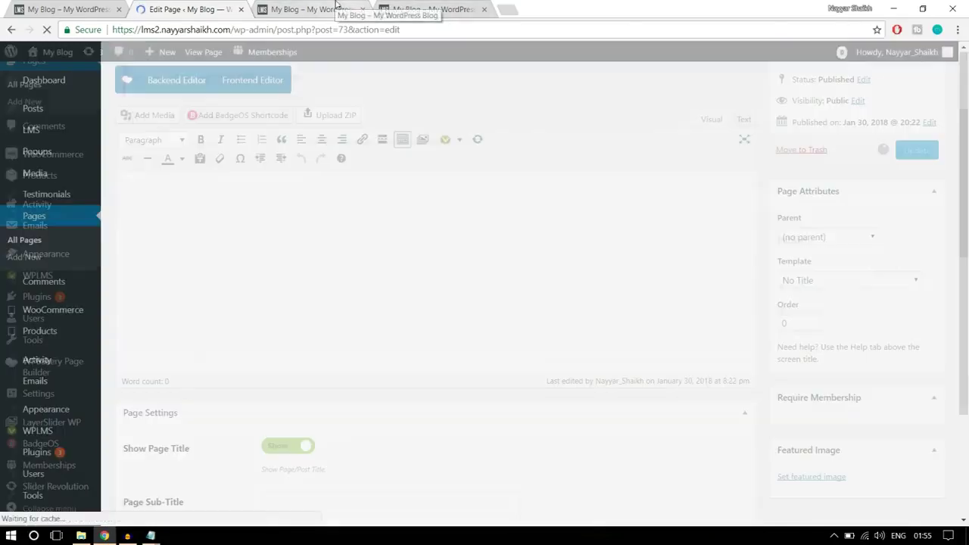
Reload the site's front page to confirm the title banner is gone
{"action": "left_click", "coordinate": [337, 9]}
{"action": "left_click", "coordinate": [340, 29]}
{"action": "key", "text": "Return"}
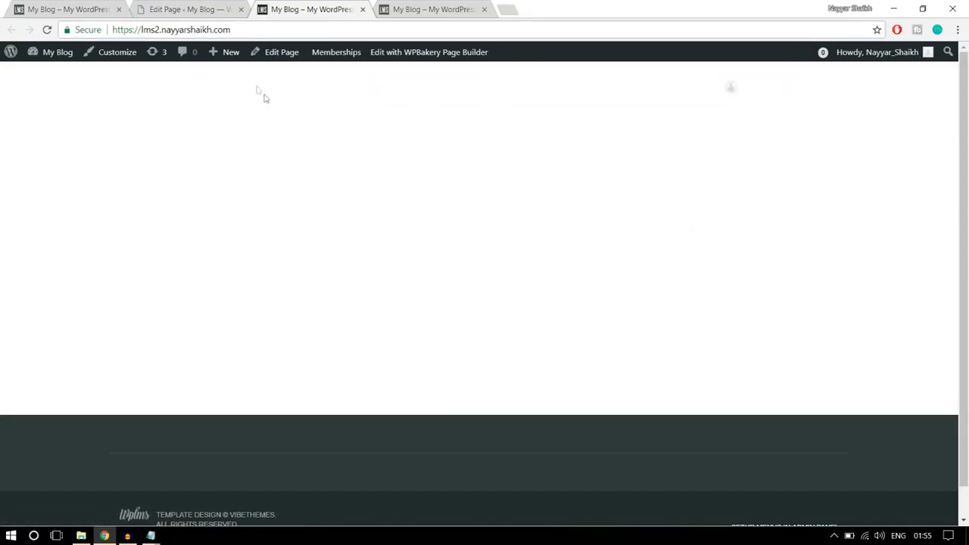
Turn on WPBakery's Backend Editor for the Home Page and collapse the Page Settings box
{"action": "left_click", "coordinate": [187, 9]}
{"action": "scroll", "coordinate": [623, 223], "scroll_direction": "down", "scroll_amount": 3}
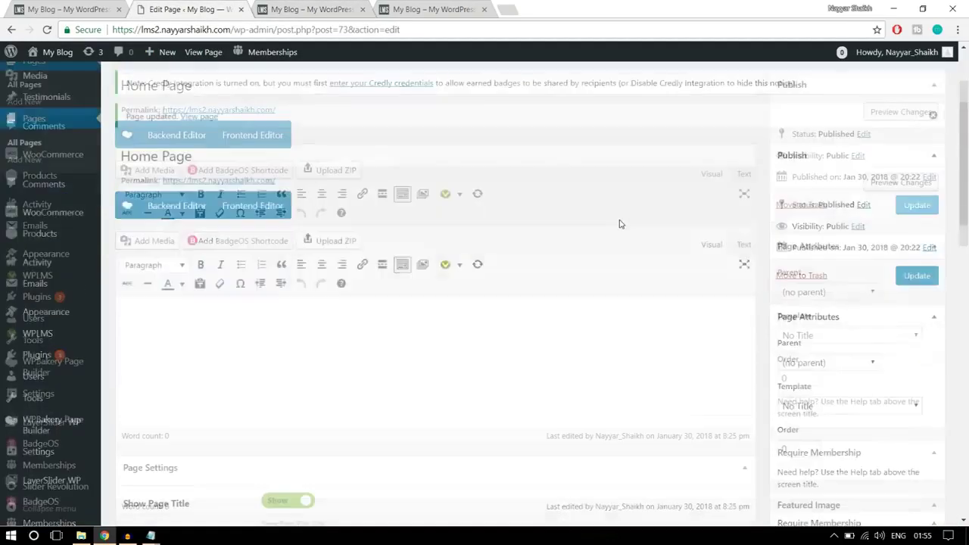
{"action": "scroll", "coordinate": [625, 246], "scroll_direction": "up", "scroll_amount": 2}
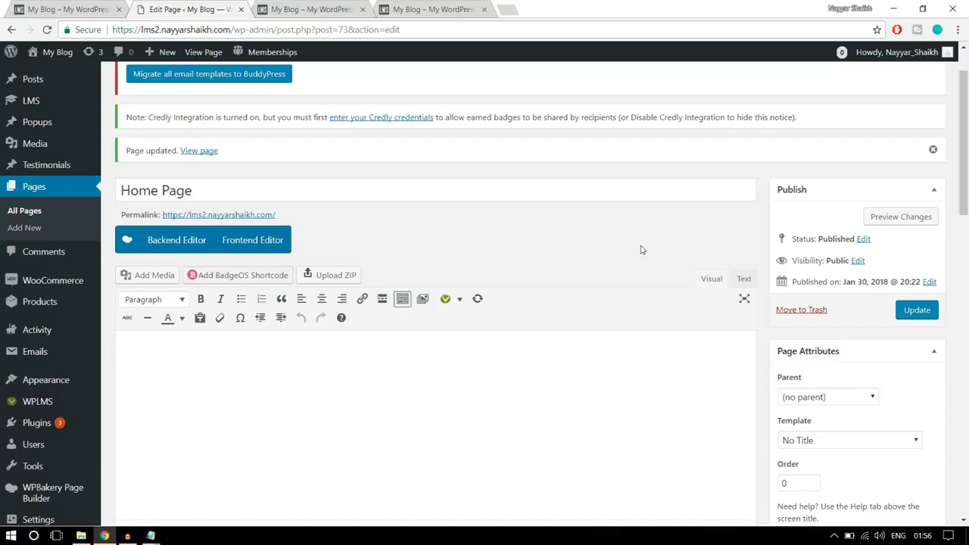
{"action": "scroll", "coordinate": [583, 216], "scroll_direction": "down", "scroll_amount": 1}
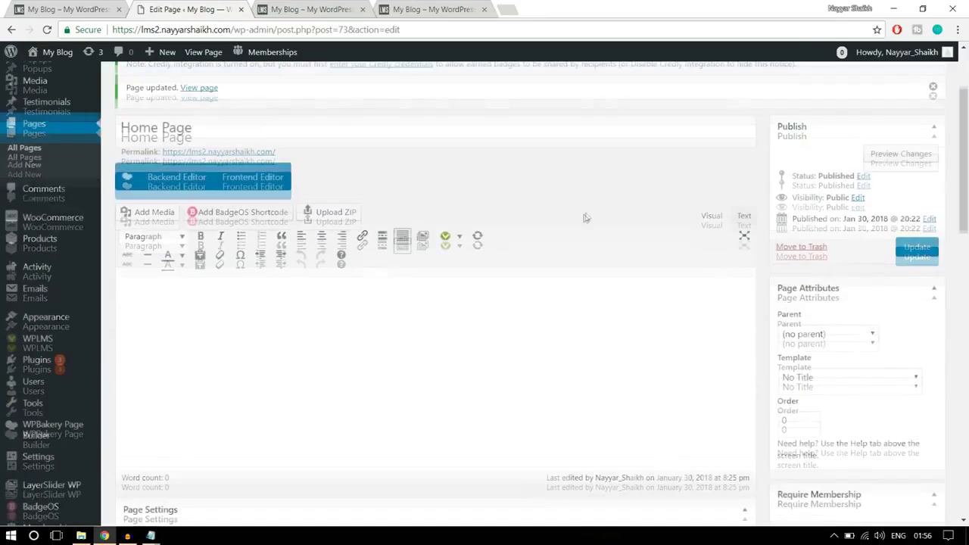
{"action": "left_click", "coordinate": [173, 182]}
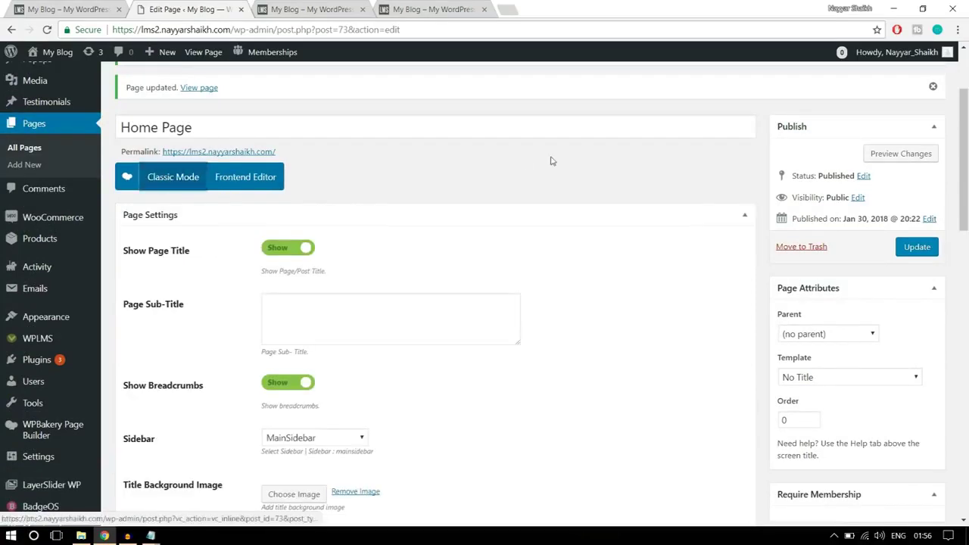
{"action": "scroll", "coordinate": [554, 199], "scroll_direction": "down", "scroll_amount": 1}
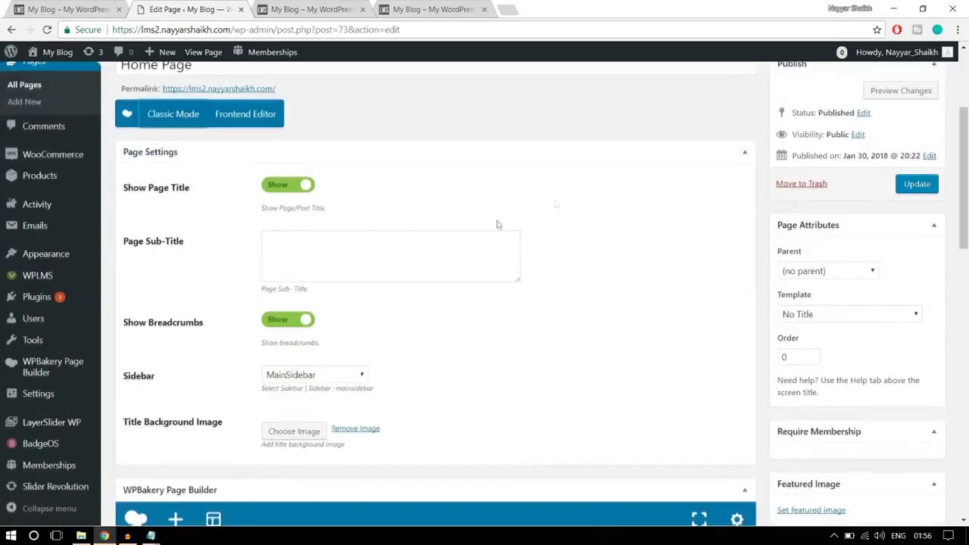
{"action": "left_click", "coordinate": [745, 154]}
{"action": "scroll", "coordinate": [745, 156], "scroll_direction": "down", "scroll_amount": 1}
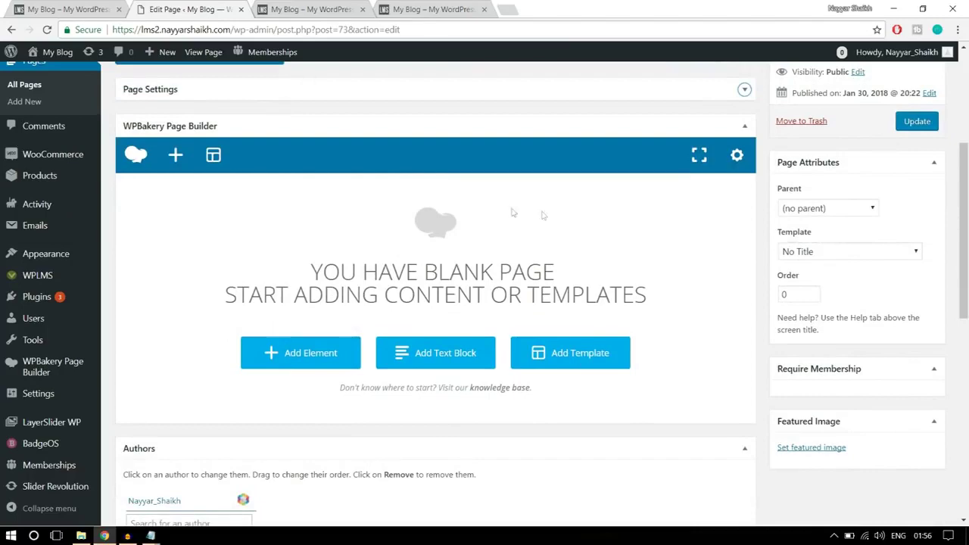
Add a Revolution Slider element to the Home Page, found by searching 'sli'
{"action": "left_click", "coordinate": [67, 9]}
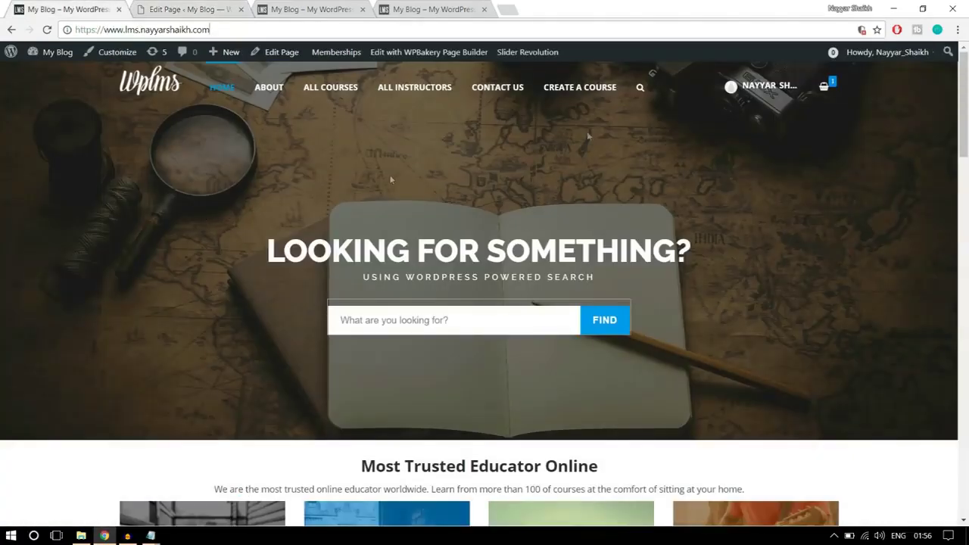
{"action": "left_click", "coordinate": [182, 8]}
{"action": "left_click", "coordinate": [303, 365]}
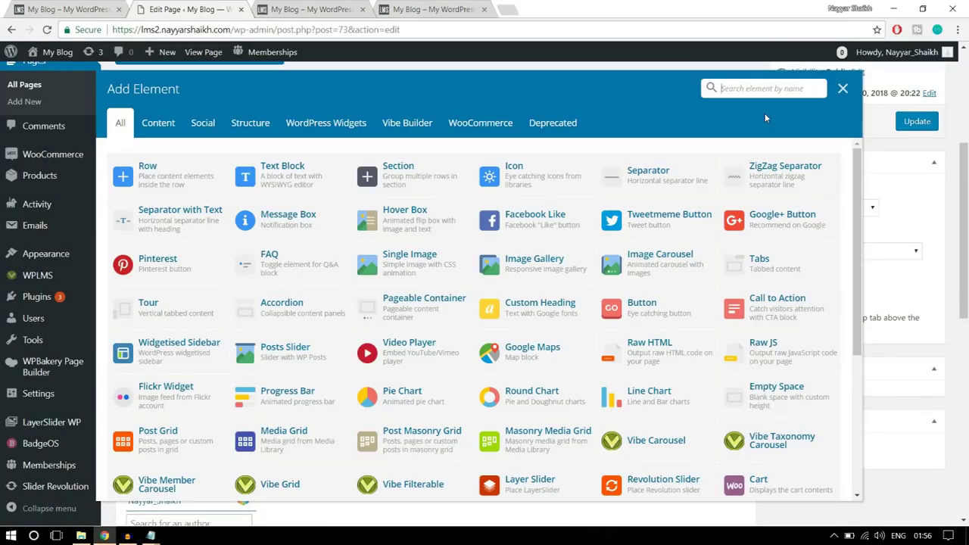
{"action": "type", "text": "sl"}
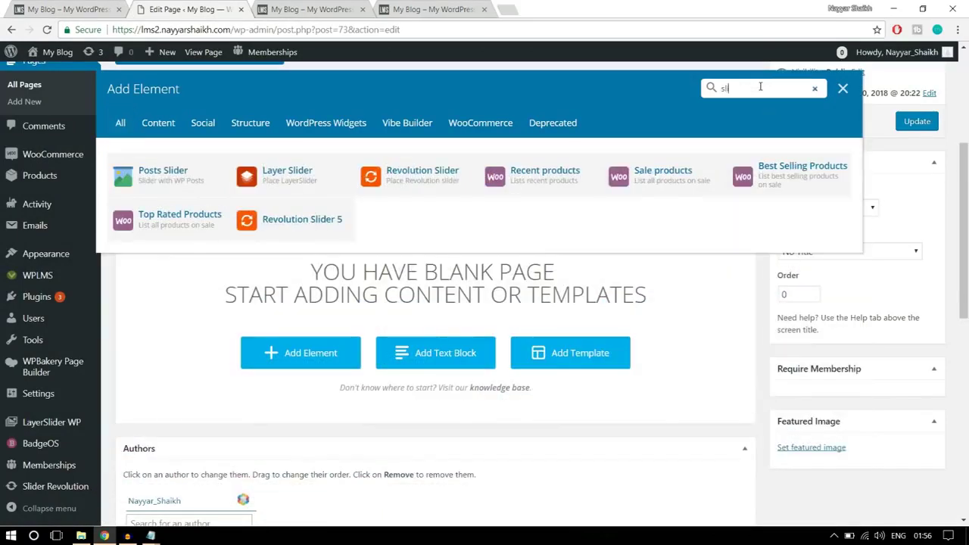
{"action": "type", "text": "i"}
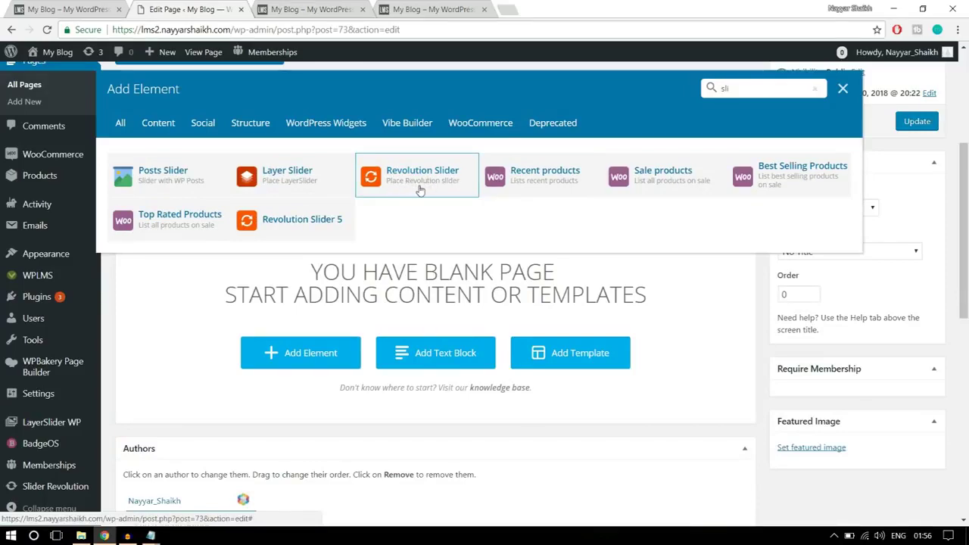
{"action": "left_click", "coordinate": [421, 190]}
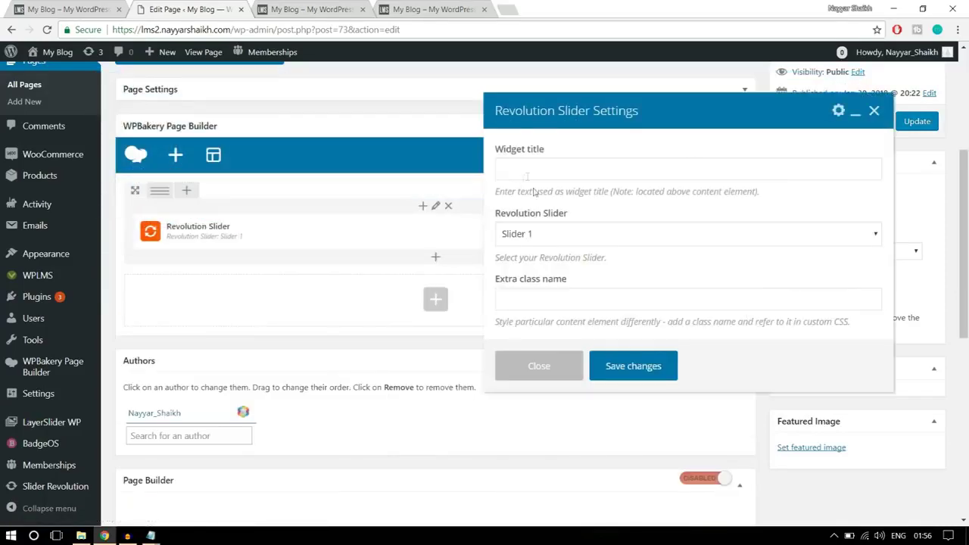
Keep Slider 1 as the element's slider and save its settings
{"action": "scroll", "coordinate": [652, 235], "scroll_direction": "down", "scroll_amount": 1}
{"action": "left_click", "coordinate": [568, 238]}
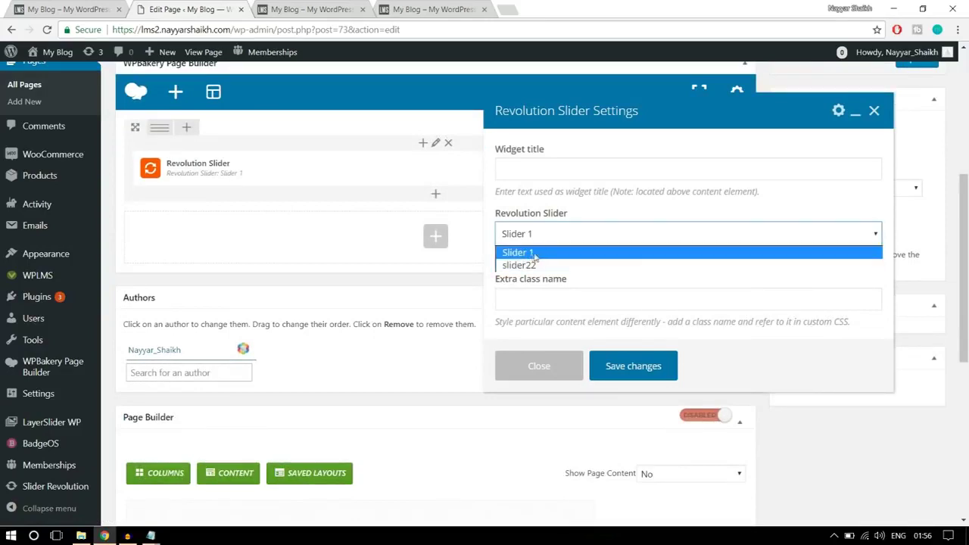
{"action": "left_click", "coordinate": [536, 254]}
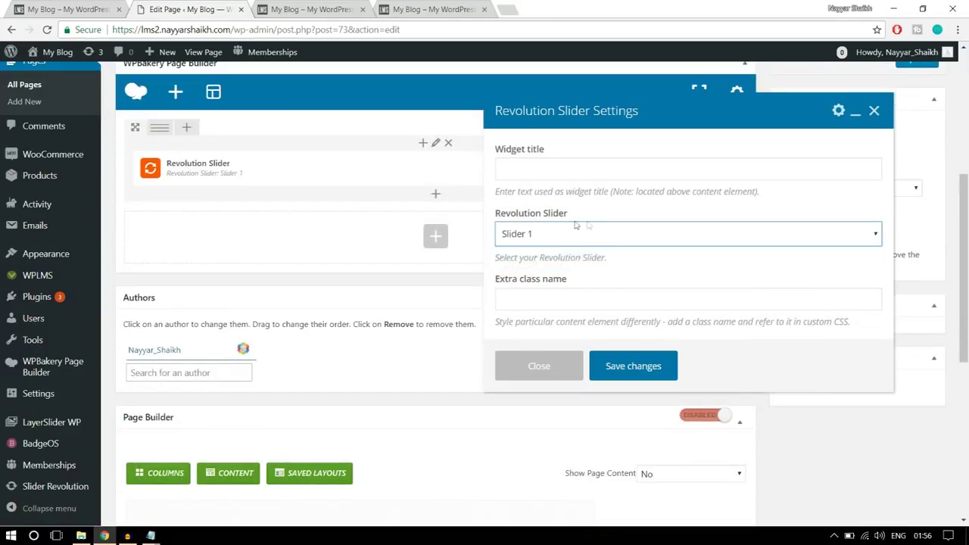
{"action": "left_click", "coordinate": [649, 365]}
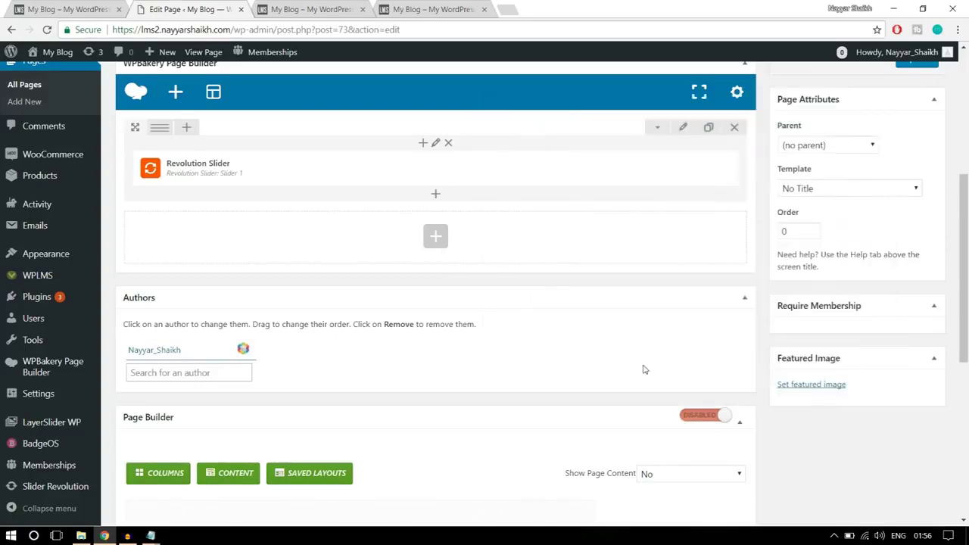
{"action": "scroll", "coordinate": [646, 369], "scroll_direction": "up", "scroll_amount": 3}
Update the Home Page and reload the site's front page to preview the slider
{"action": "left_click", "coordinate": [917, 310]}
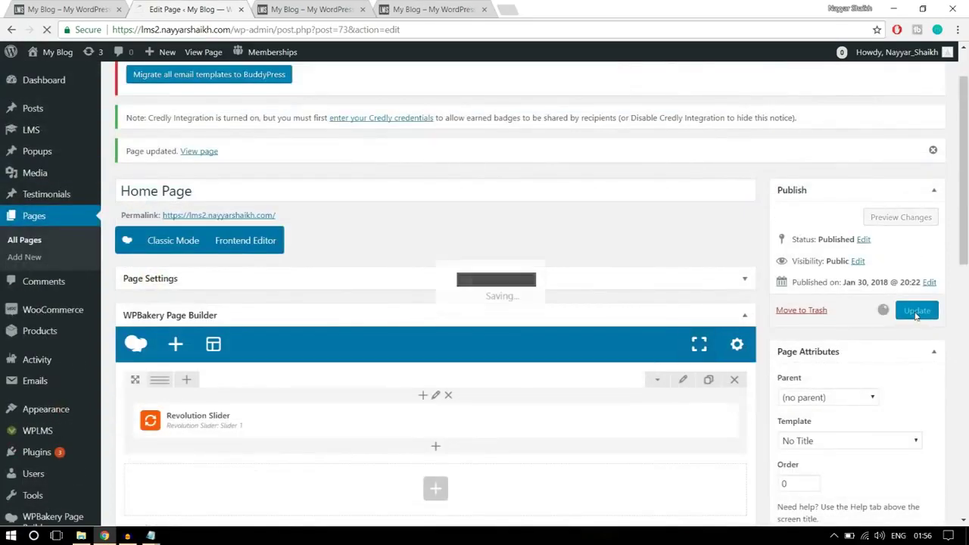
{"action": "left_click", "coordinate": [303, 9]}
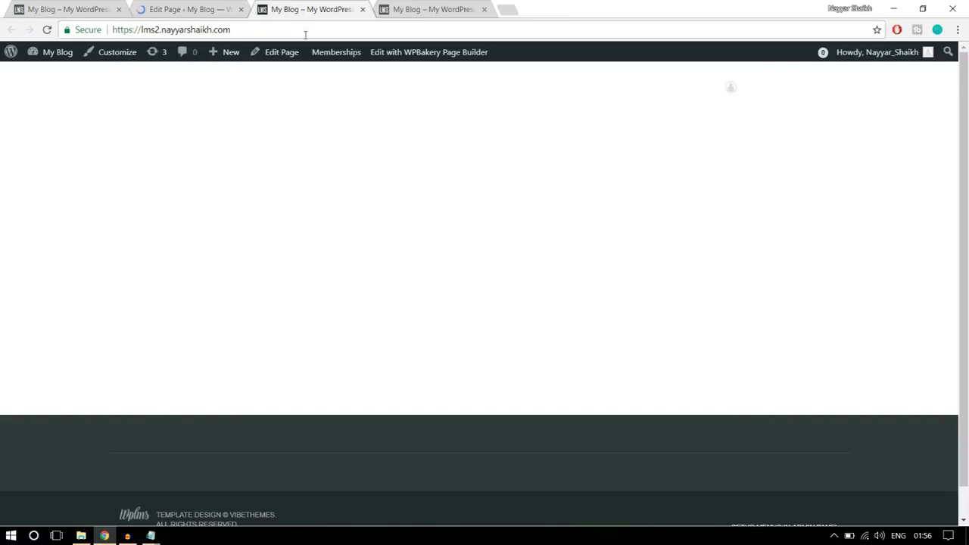
{"action": "left_click", "coordinate": [305, 34]}
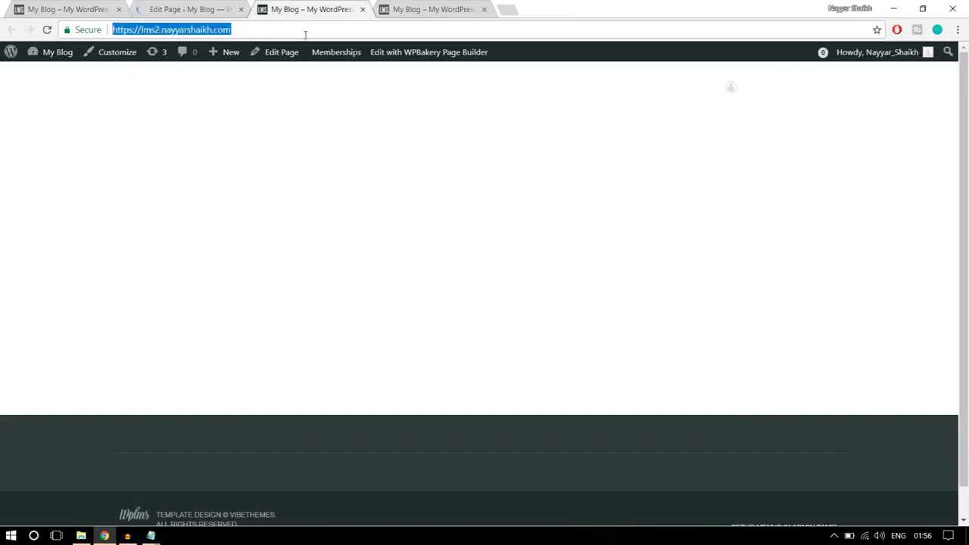
{"action": "key", "text": "Return"}
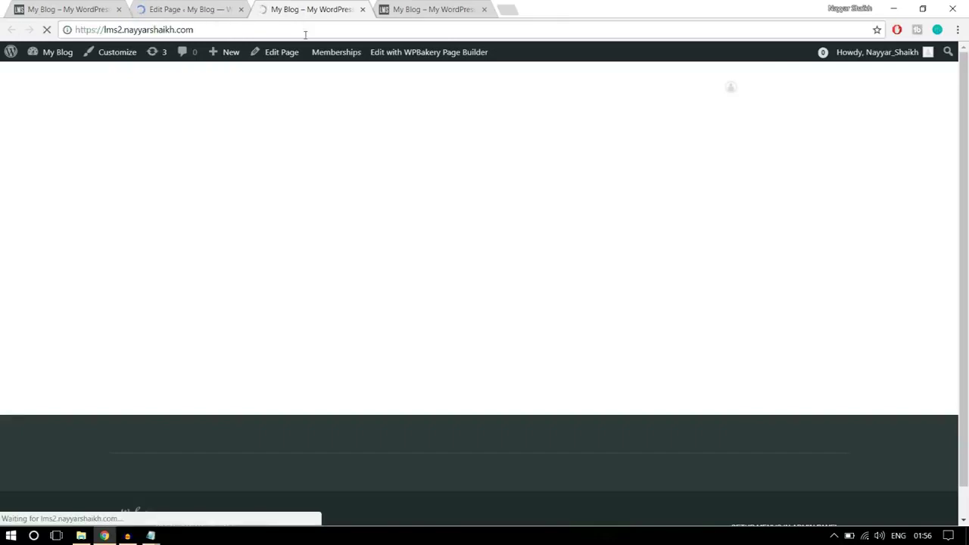
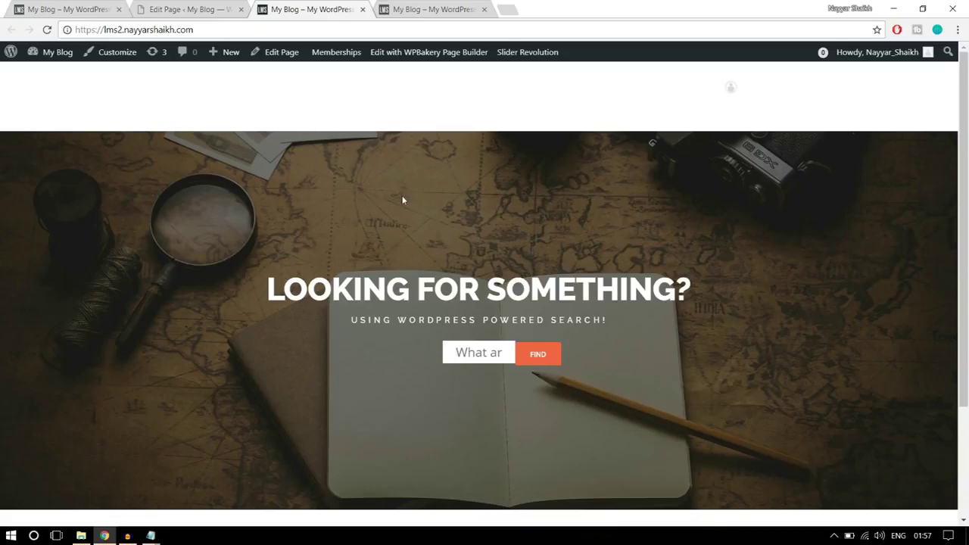
Give the Revolution Slider row a -150 top margin in Design Options and save the row
{"action": "left_click", "coordinate": [214, 9]}
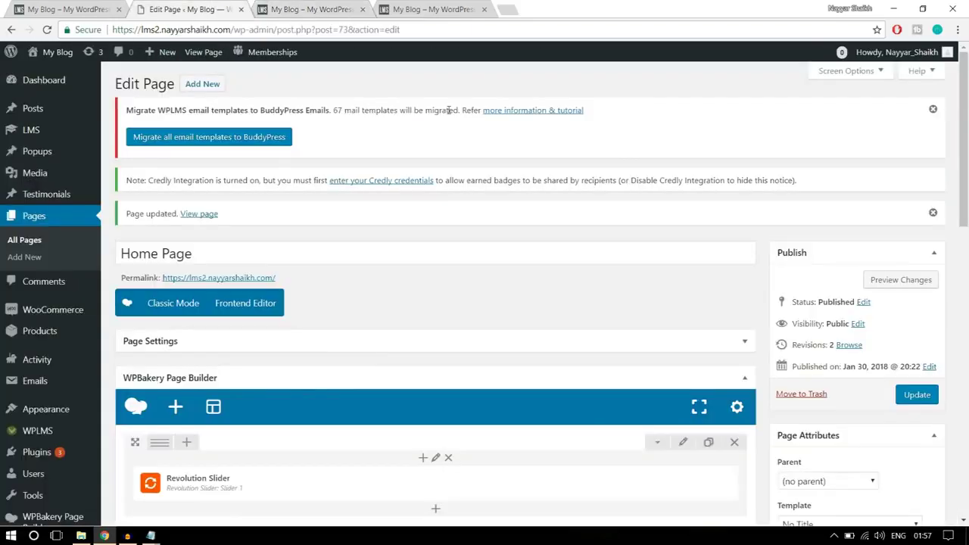
{"action": "scroll", "coordinate": [712, 295], "scroll_direction": "down", "scroll_amount": 3}
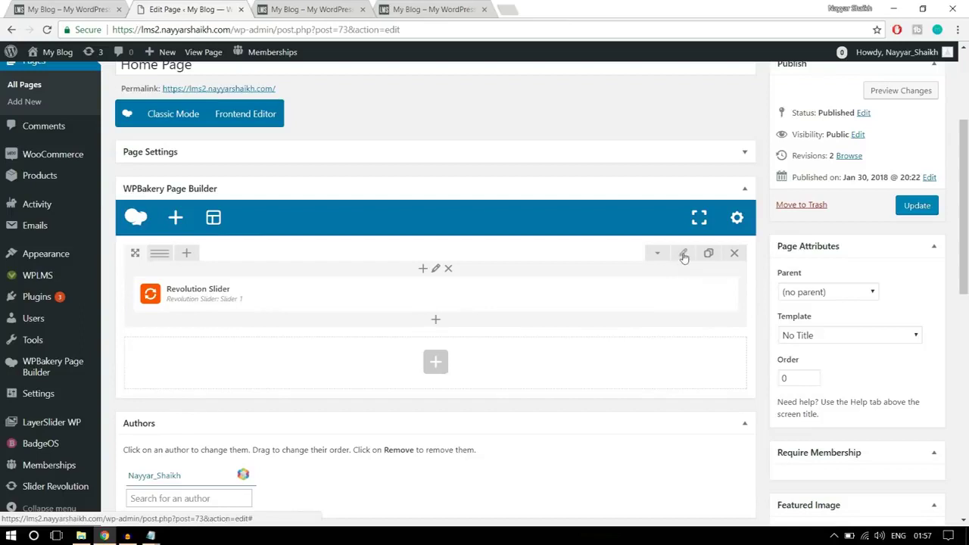
{"action": "left_click", "coordinate": [683, 255]}
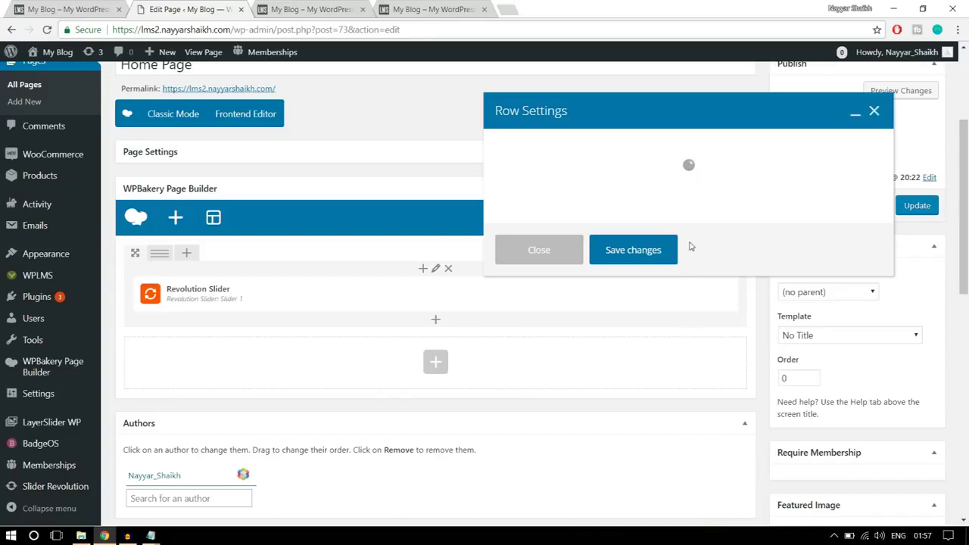
{"action": "left_click", "coordinate": [589, 155]}
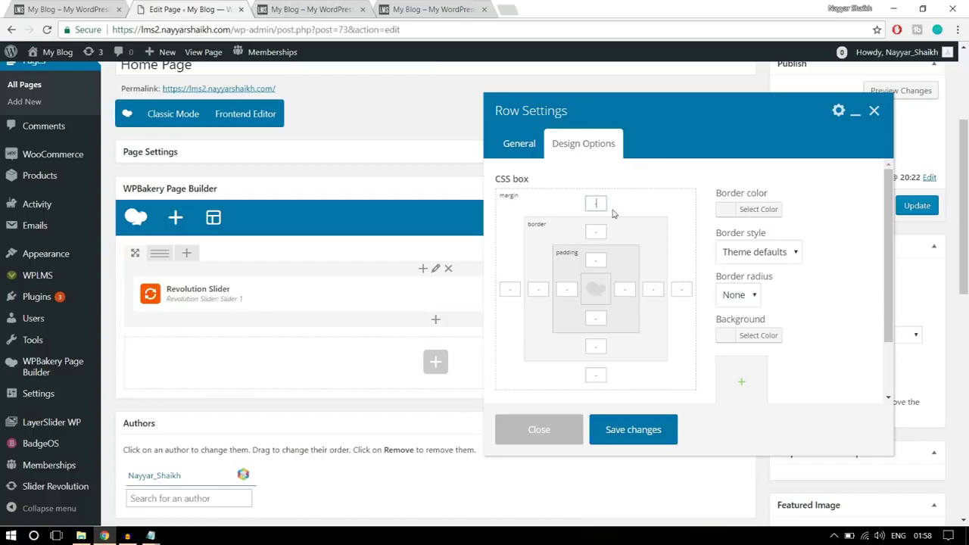
{"action": "left_click", "coordinate": [310, 9]}
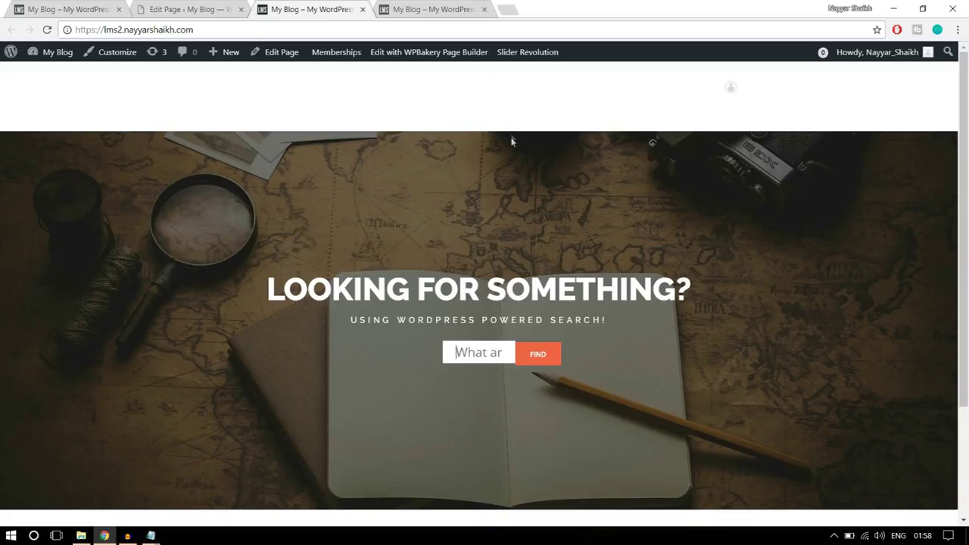
{"action": "left_click", "coordinate": [223, 7]}
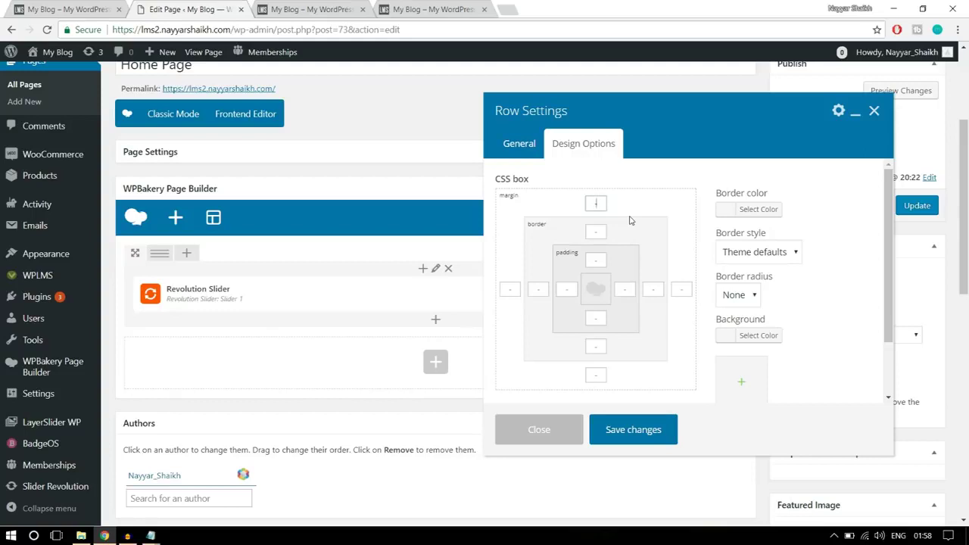
{"action": "type", "text": "150"}
{"action": "left_click_drag", "start_coordinate": [606, 202], "coordinate": [583, 204]}
{"action": "left_click", "coordinate": [643, 429]}
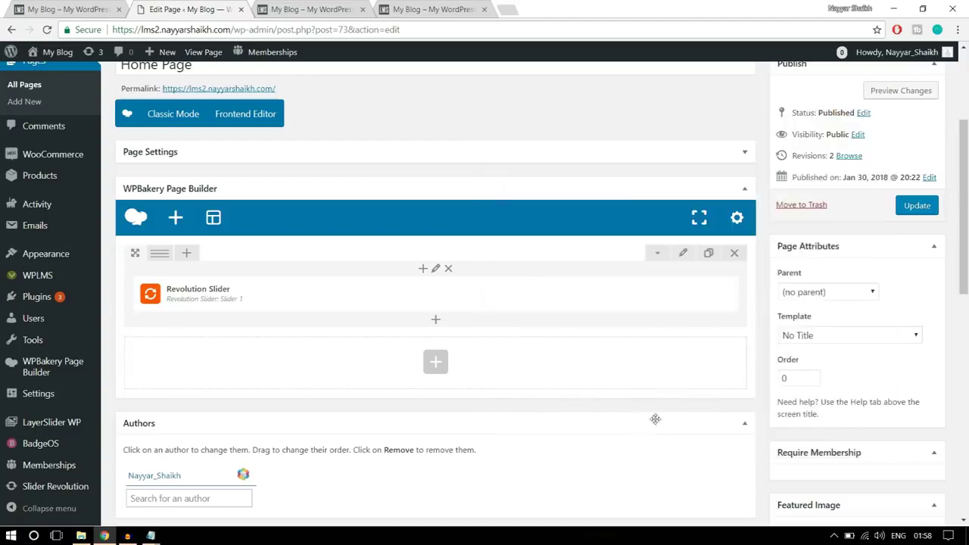
Update the Home Page and bring up the live front page's address
{"action": "left_click", "coordinate": [917, 205]}
{"action": "left_click", "coordinate": [322, 10]}
{"action": "left_click", "coordinate": [333, 34]}
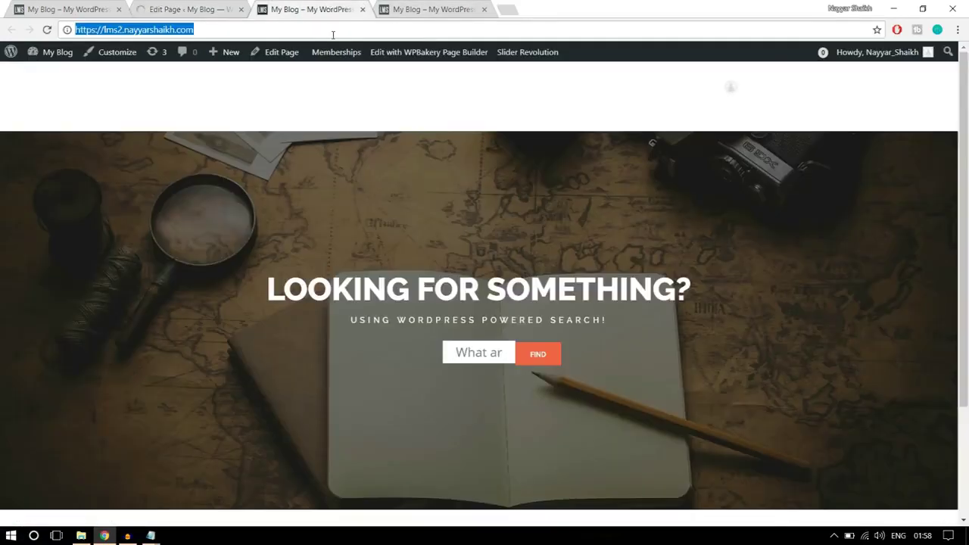
Reload the front page to confirm the slider now sits up under the header
{"action": "key", "text": "Return"}
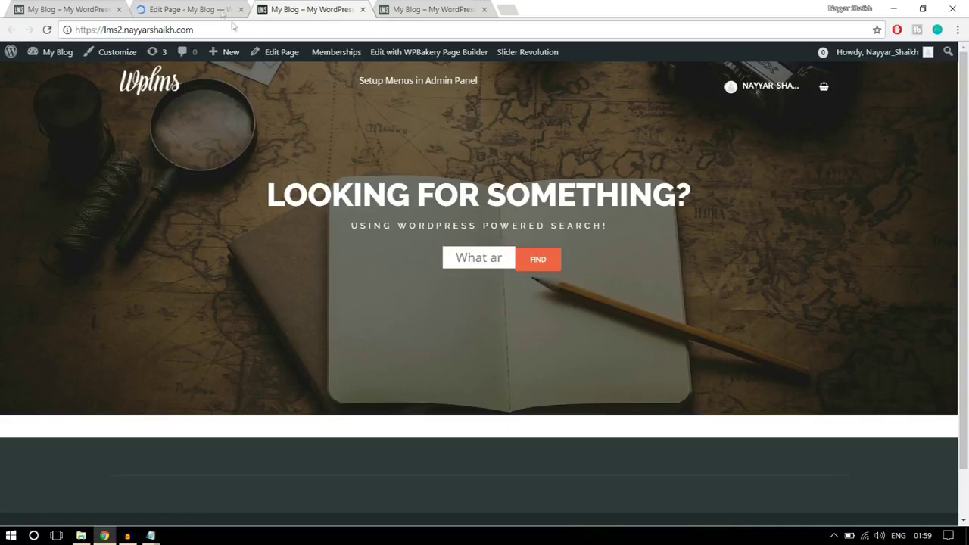
{"action": "left_click", "coordinate": [205, 8]}
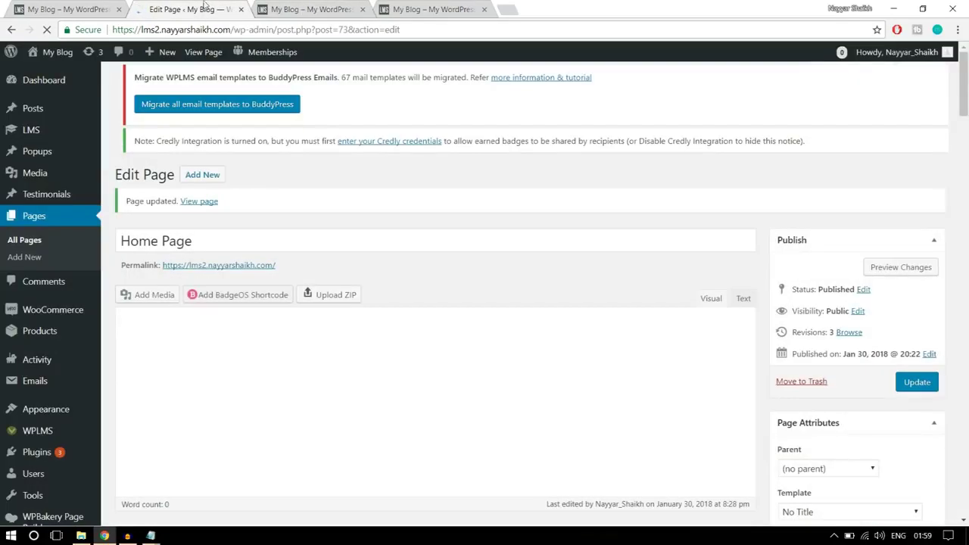
{"action": "scroll", "coordinate": [65, 216], "scroll_direction": "down", "scroll_amount": 10}
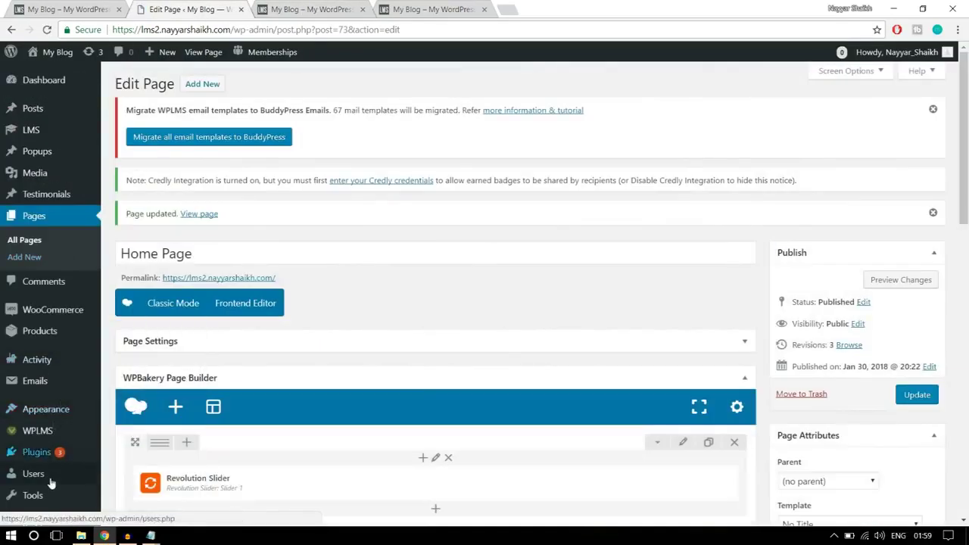
Open the Slider Revolution dashboard from the WordPress admin sidebar
{"action": "scroll", "coordinate": [30, 439], "scroll_direction": "down", "scroll_amount": 3}
{"action": "mouse_move", "coordinate": [59, 478]}
{"action": "scroll", "coordinate": [59, 479], "scroll_direction": "down", "scroll_amount": 2}
{"action": "left_click", "coordinate": [190, 487]}
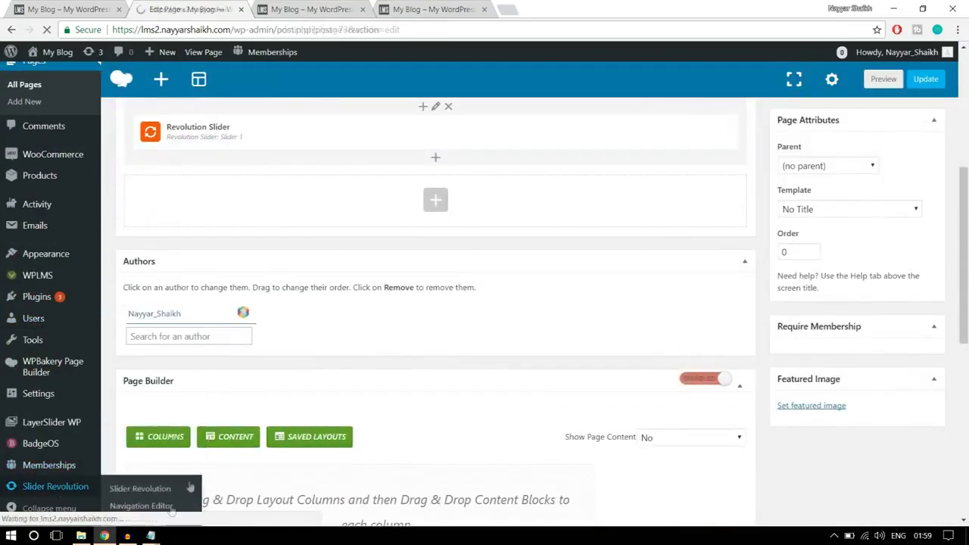
{"action": "mouse_move", "coordinate": [151, 535]}
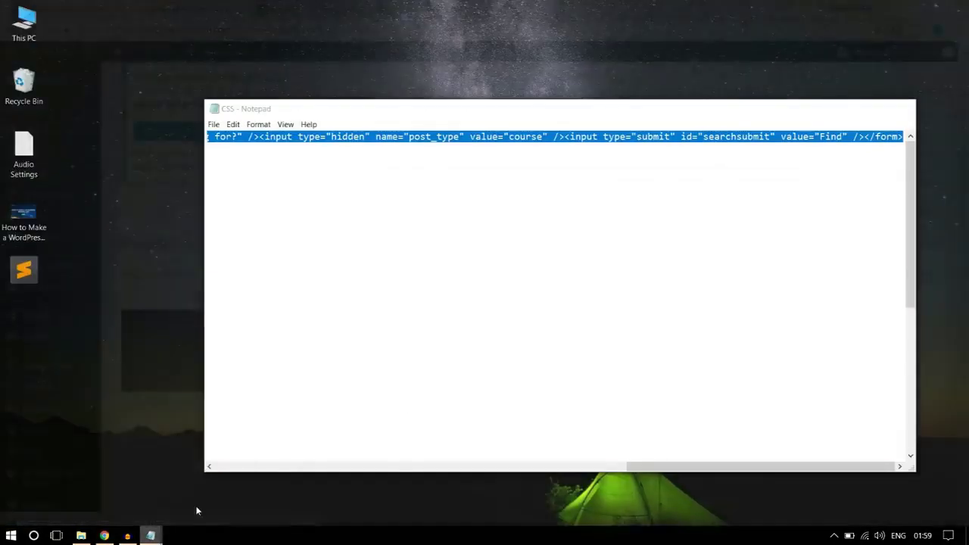
{"action": "left_click", "coordinate": [196, 511]}
Copy the .revtp-searchform styling rules from the Notepad CSS file
{"action": "left_click", "coordinate": [455, 200]}
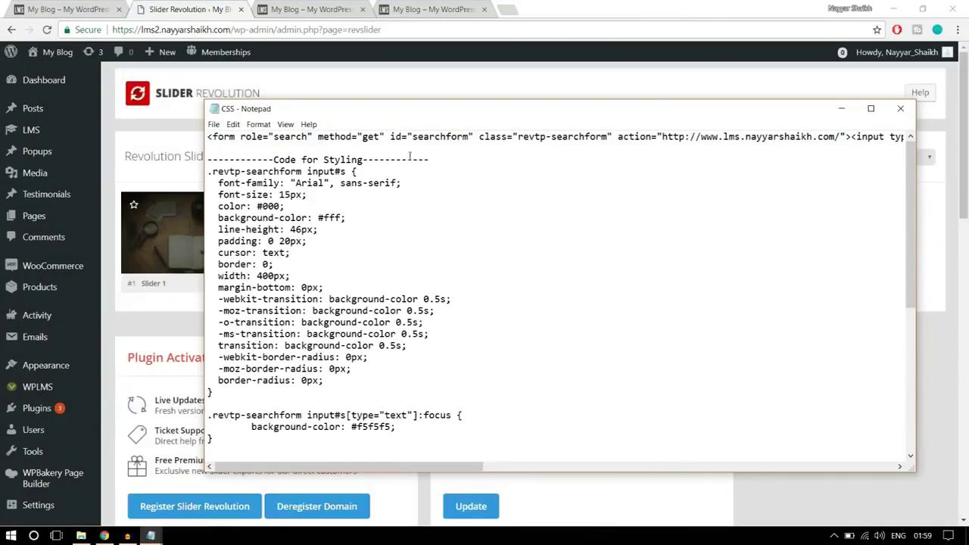
{"action": "left_click_drag", "start_coordinate": [451, 159], "coordinate": [206, 160]}
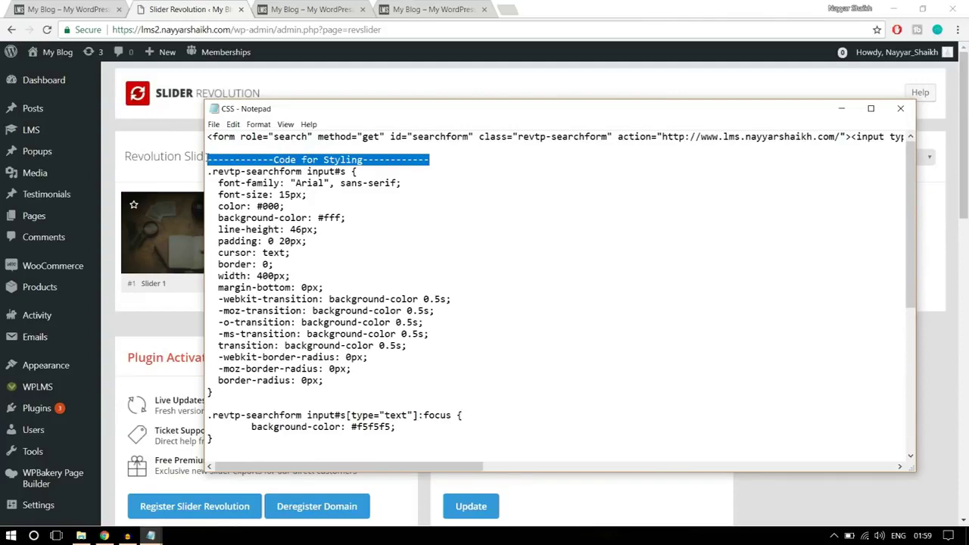
{"action": "left_click", "coordinate": [316, 181]}
{"action": "left_click_drag", "start_coordinate": [207, 171], "coordinate": [361, 481]}
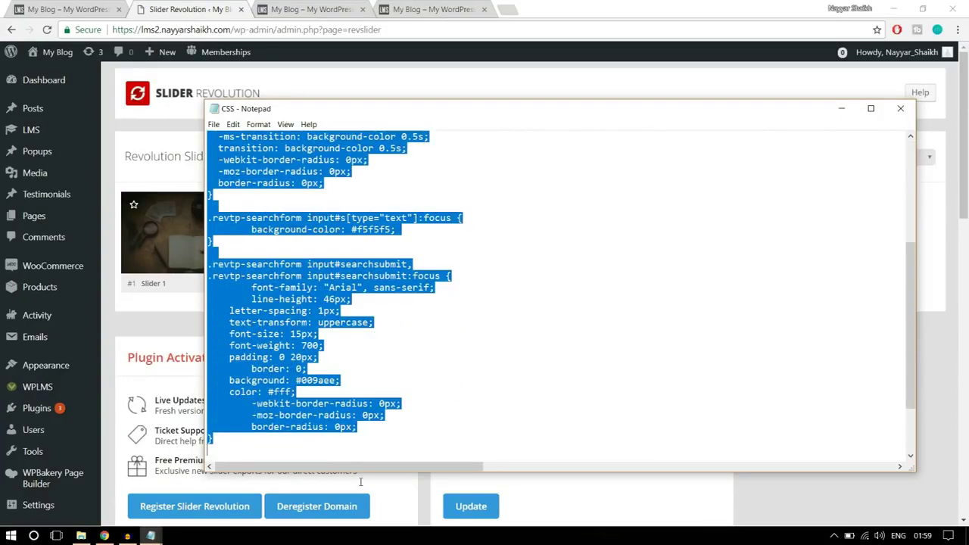
{"action": "right_click", "coordinate": [289, 344]}
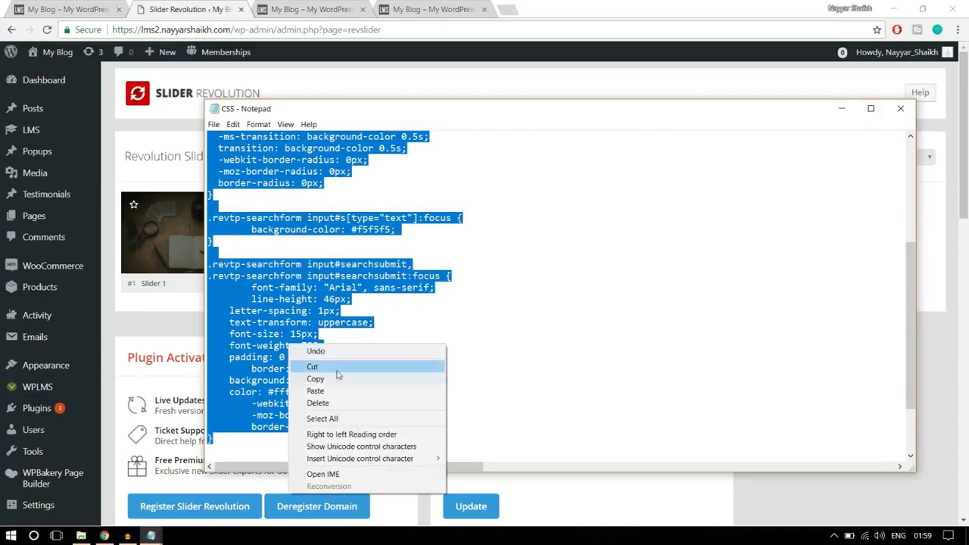
{"action": "left_click", "coordinate": [315, 379]}
{"action": "left_click", "coordinate": [167, 121]}
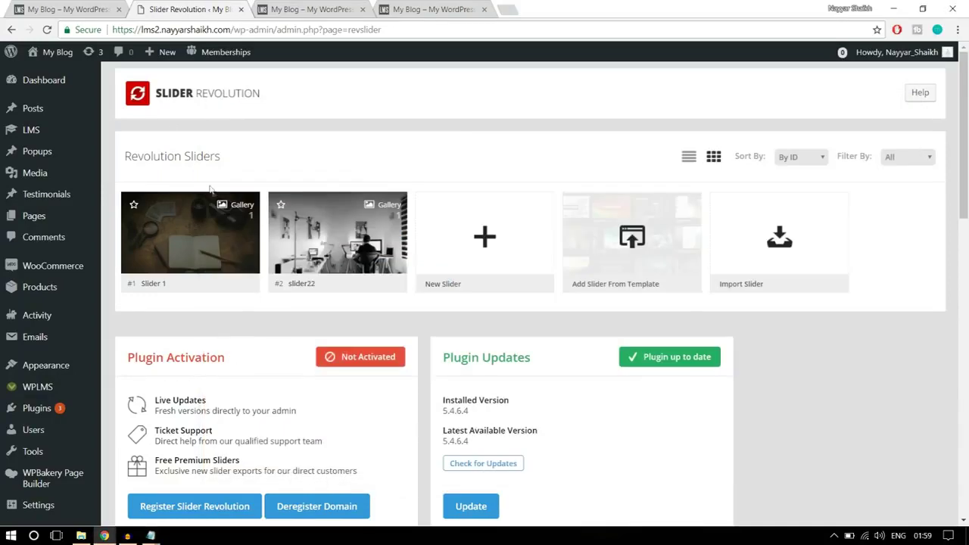
{"action": "scroll", "coordinate": [193, 202], "scroll_direction": "down", "scroll_amount": 1}
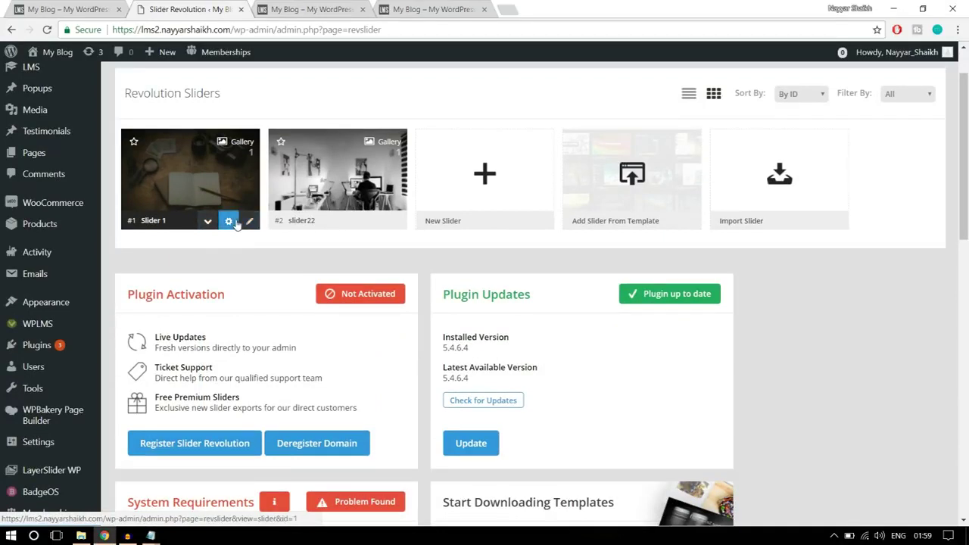
Open Slider 1's overall settings in the Slider Revolution editor
{"action": "left_click", "coordinate": [249, 223]}
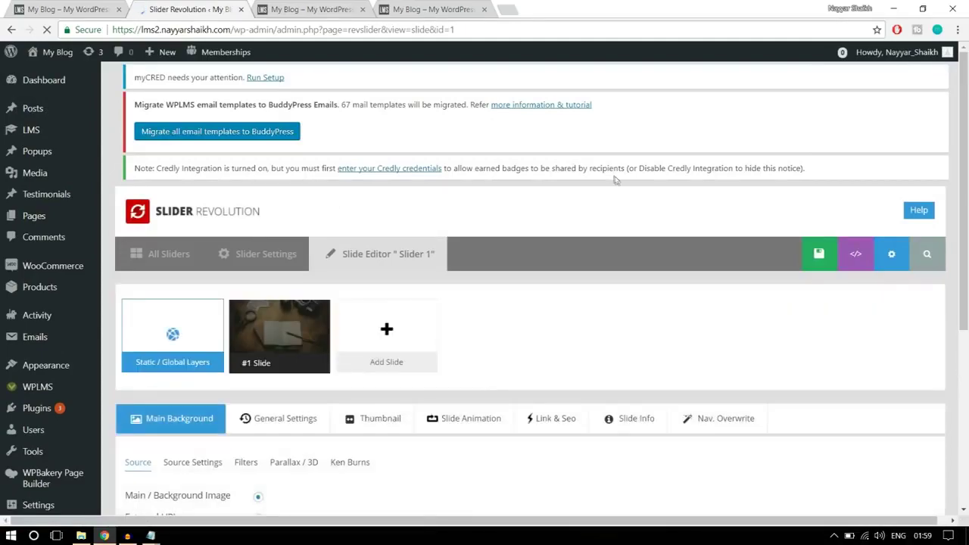
{"action": "scroll", "coordinate": [618, 182], "scroll_direction": "down", "scroll_amount": 1}
{"action": "scroll", "coordinate": [617, 185], "scroll_direction": "down", "scroll_amount": 7}
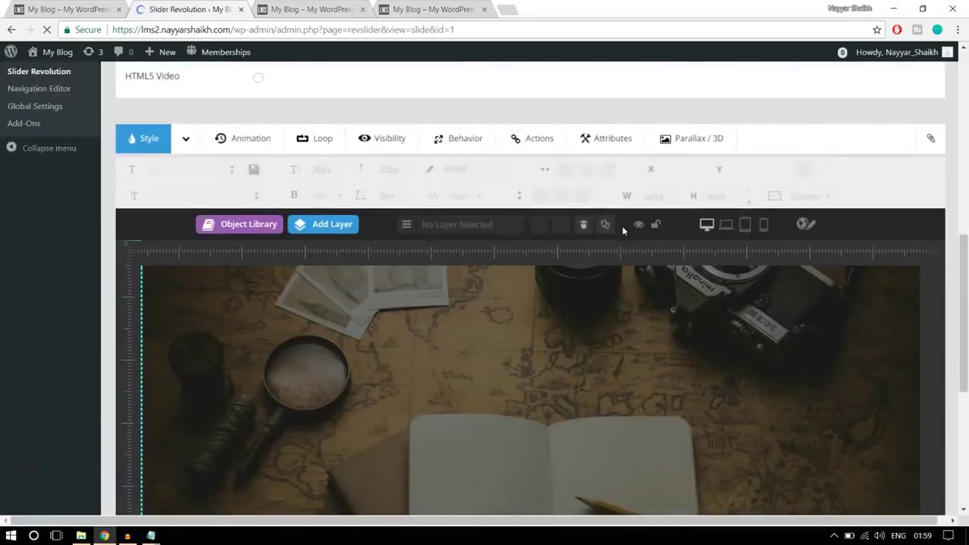
{"action": "scroll", "coordinate": [623, 227], "scroll_direction": "up", "scroll_amount": 4}
{"action": "scroll", "coordinate": [623, 231], "scroll_direction": "up", "scroll_amount": 3}
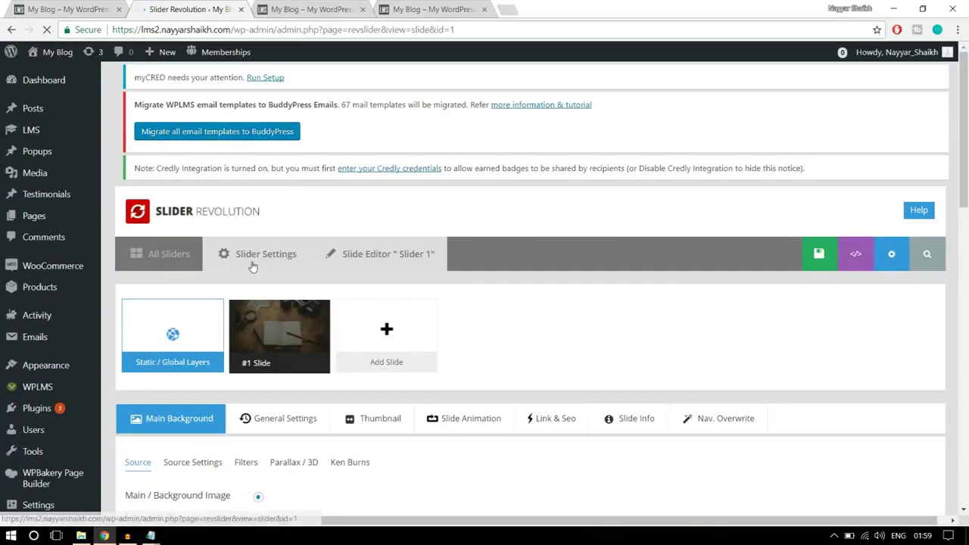
{"action": "scroll", "coordinate": [253, 267], "scroll_direction": "down", "scroll_amount": 2}
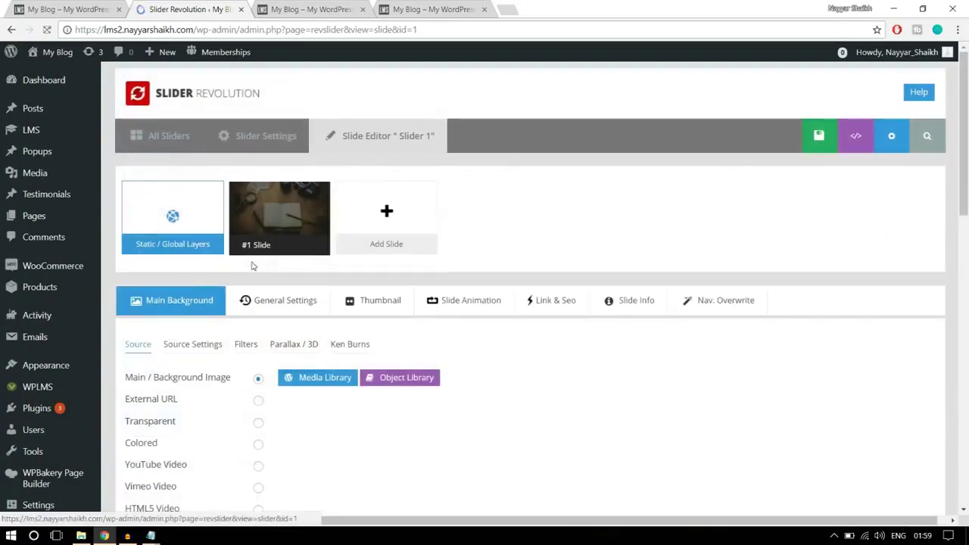
{"action": "scroll", "coordinate": [937, 222], "scroll_direction": "down", "scroll_amount": 10}
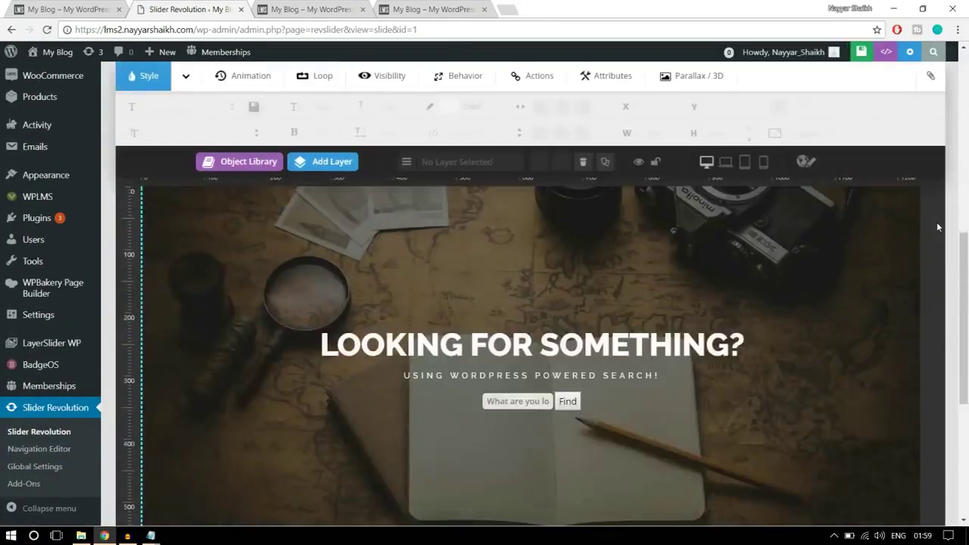
{"action": "scroll", "coordinate": [937, 222], "scroll_direction": "up", "scroll_amount": 10}
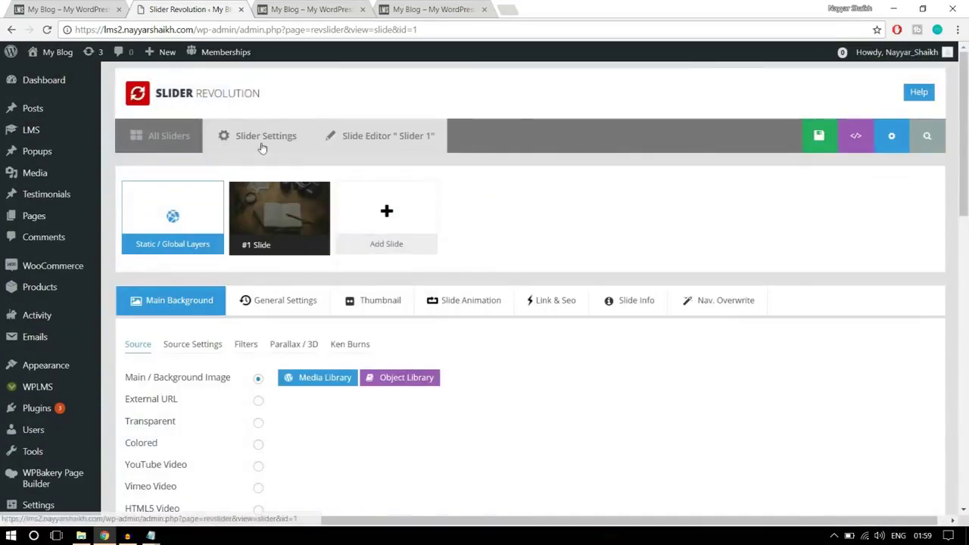
{"action": "left_click", "coordinate": [258, 138]}
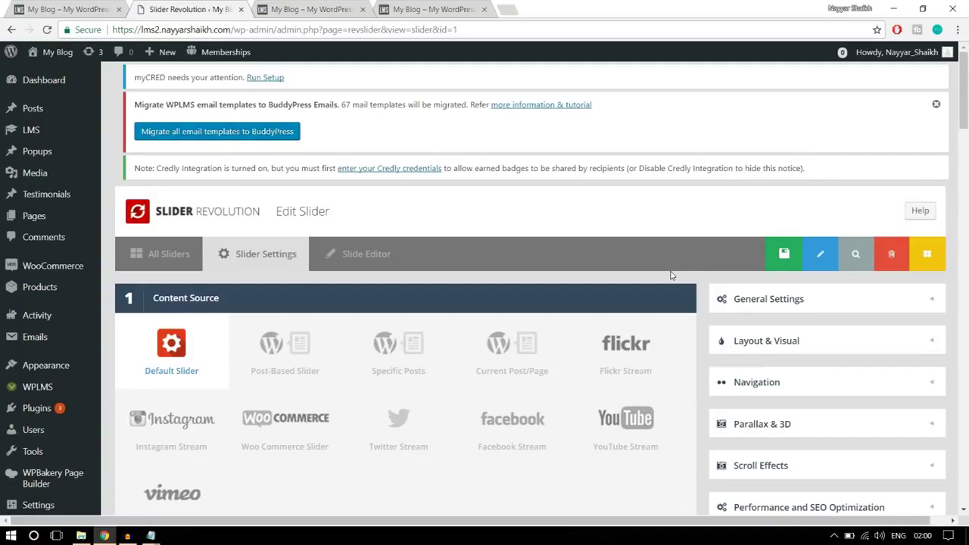
{"action": "scroll", "coordinate": [671, 276], "scroll_direction": "down", "scroll_amount": 15}
{"action": "scroll", "coordinate": [671, 276], "scroll_direction": "down", "scroll_amount": 12}
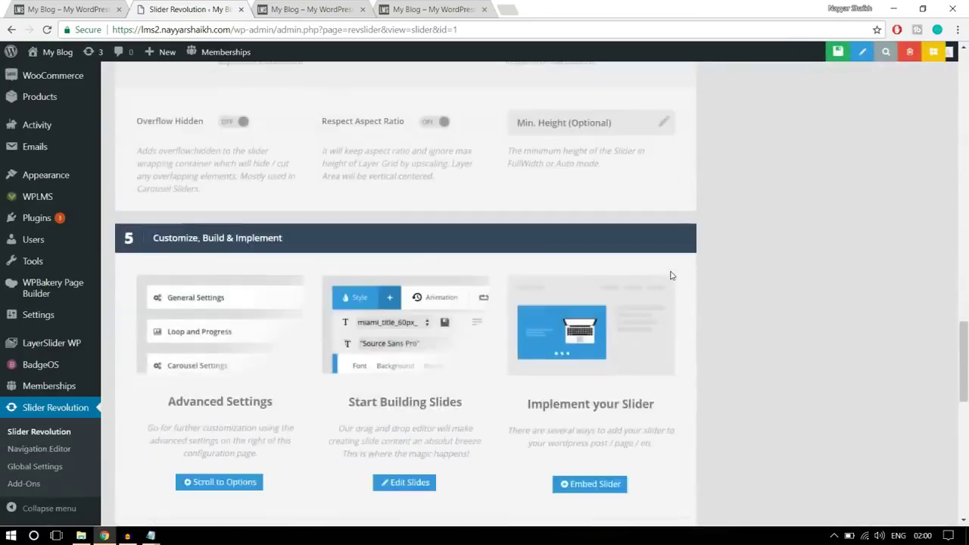
{"action": "scroll", "coordinate": [671, 275], "scroll_direction": "up", "scroll_amount": 5}
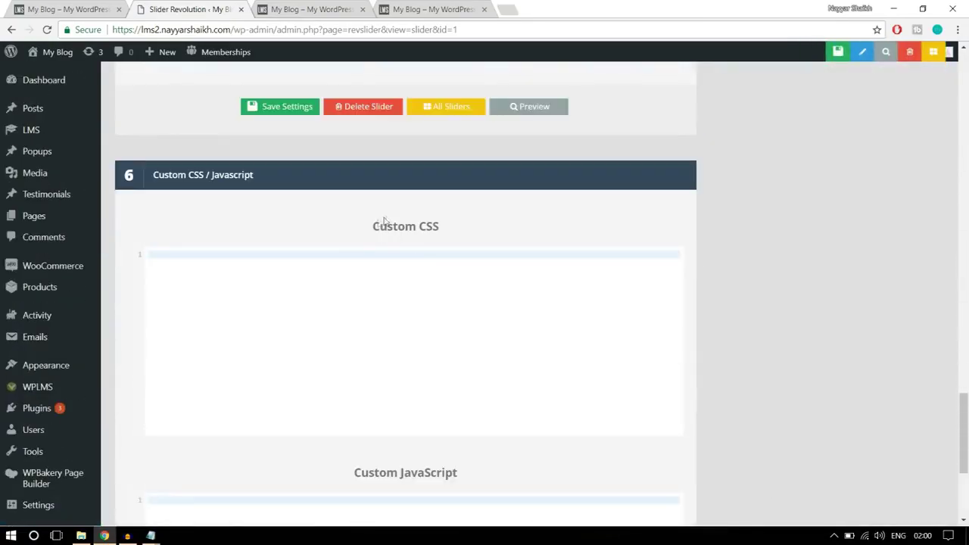
Paste the search-form styling into the slider's Custom CSS box and save the settings
{"action": "left_click", "coordinate": [293, 287]}
{"action": "key", "text": "ctrl+v"}
{"action": "scroll", "coordinate": [227, 318], "scroll_direction": "up", "scroll_amount": 12}
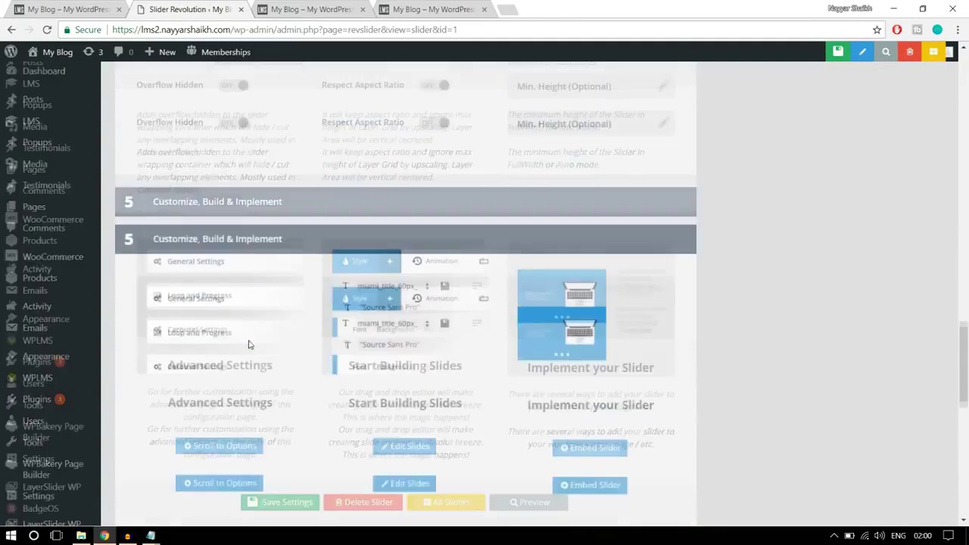
{"action": "scroll", "coordinate": [248, 345], "scroll_direction": "down", "scroll_amount": 5}
{"action": "mouse_move", "coordinate": [151, 535]}
{"action": "left_click", "coordinate": [212, 484]}
{"action": "scroll", "coordinate": [330, 380], "scroll_direction": "up", "scroll_amount": 5}
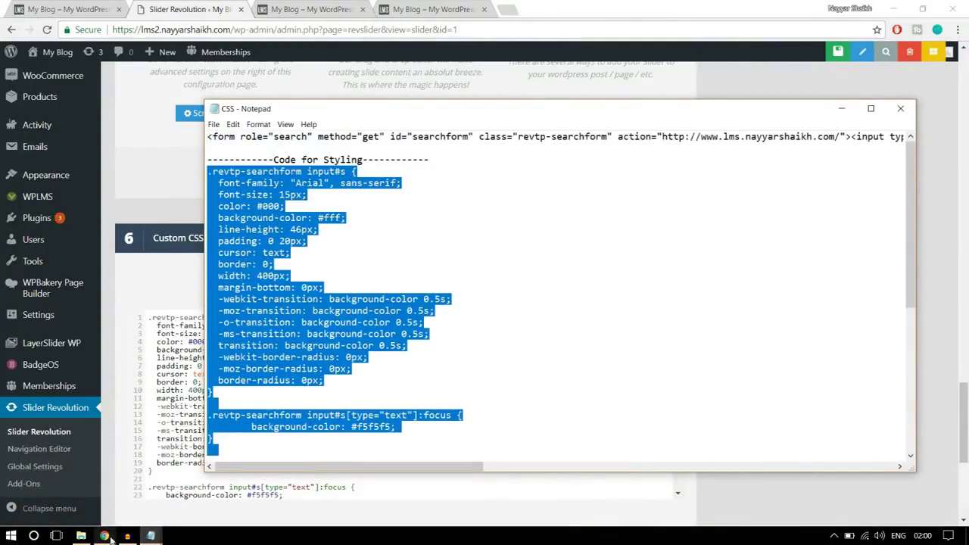
{"action": "left_click", "coordinate": [104, 535]}
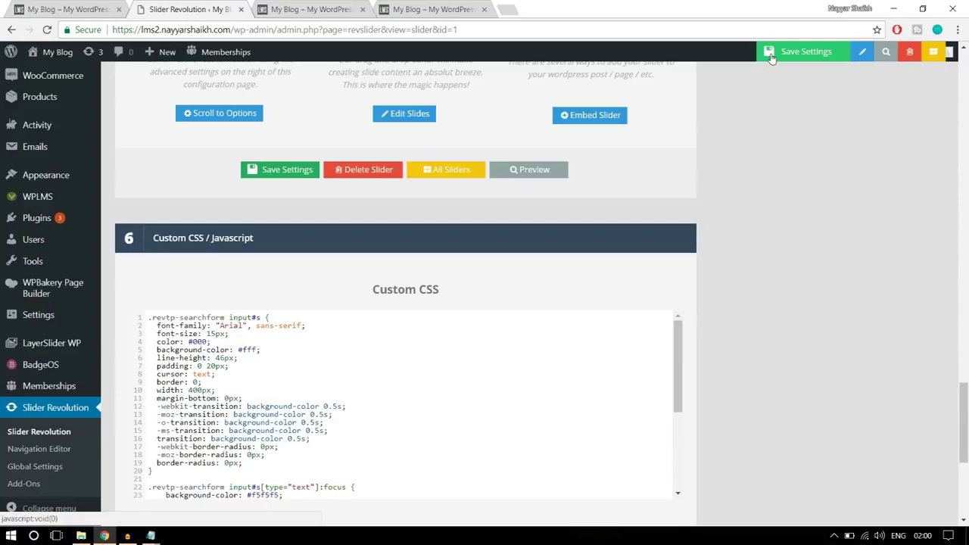
{"action": "left_click", "coordinate": [788, 53]}
{"action": "left_click", "coordinate": [312, 9]}
{"action": "left_click", "coordinate": [318, 31]}
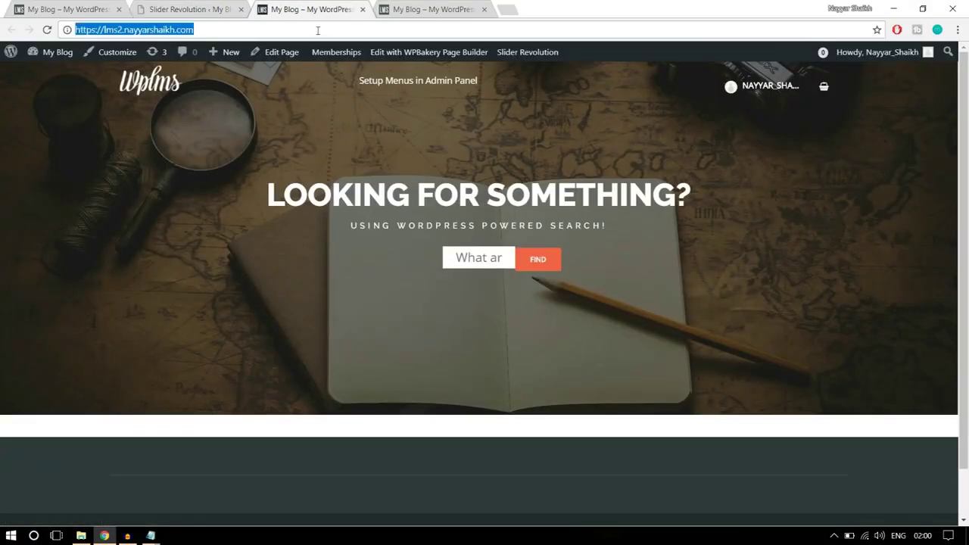
Reload the front page to check the restyled search box, then close the Slider Revolution tab
{"action": "key", "text": "Return"}
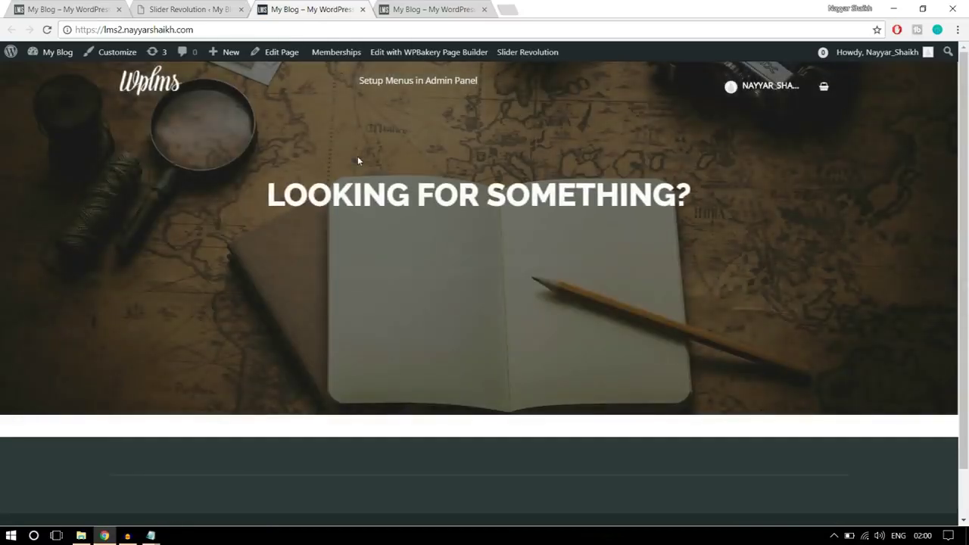
{"action": "left_click", "coordinate": [433, 260]}
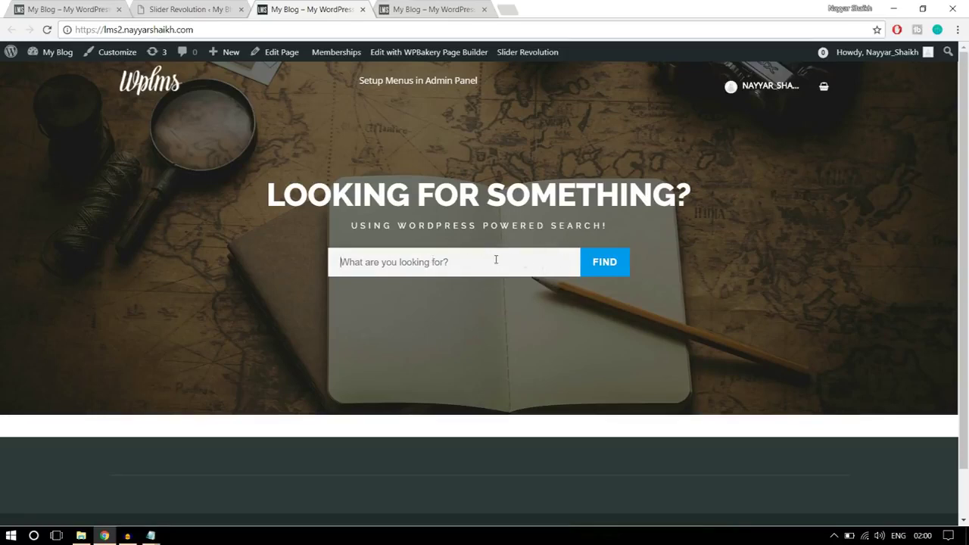
{"action": "left_click", "coordinate": [201, 8]}
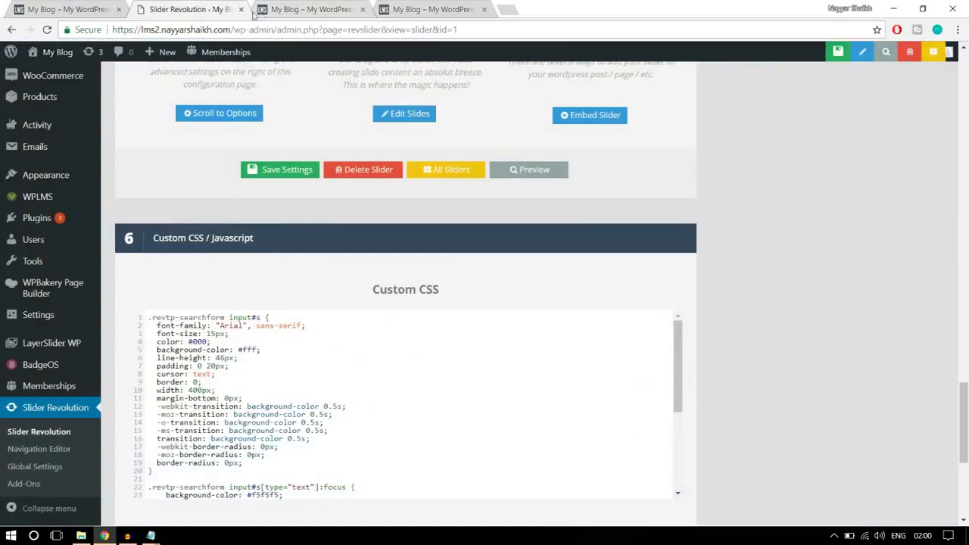
{"action": "left_click", "coordinate": [240, 9]}
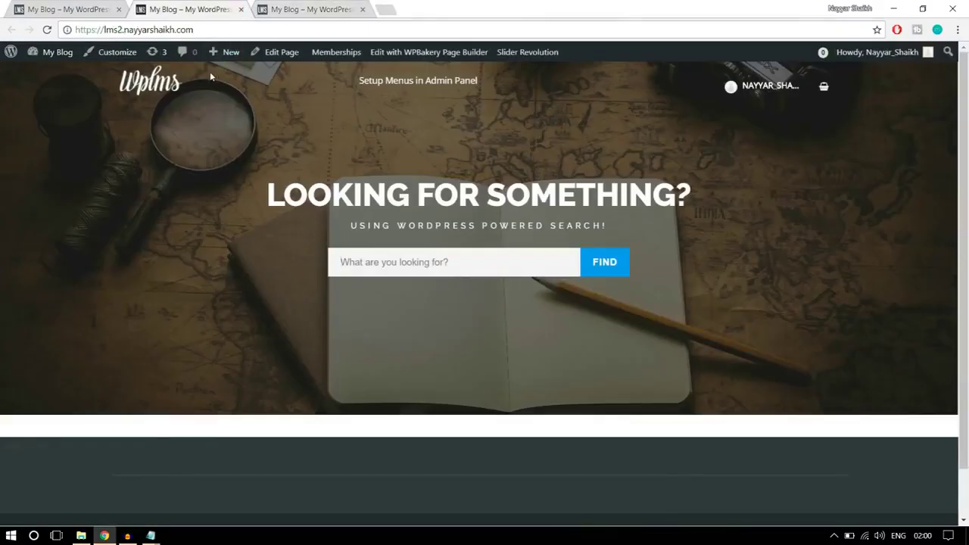
Open the home page editor in a new tab and start adding an element to the empty row
{"action": "right_click", "coordinate": [280, 58]}
{"action": "left_click", "coordinate": [303, 64]}
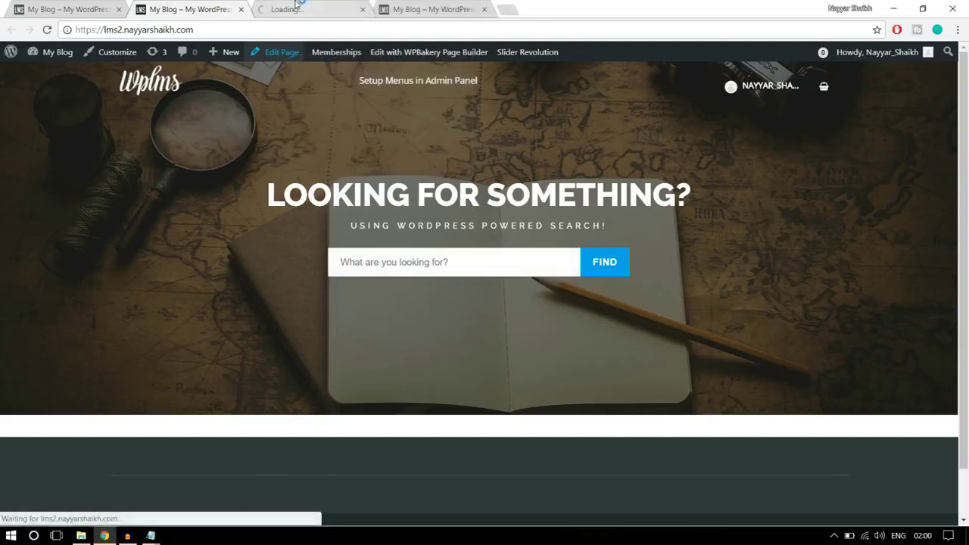
{"action": "left_click_drag", "start_coordinate": [297, 8], "coordinate": [201, 6]}
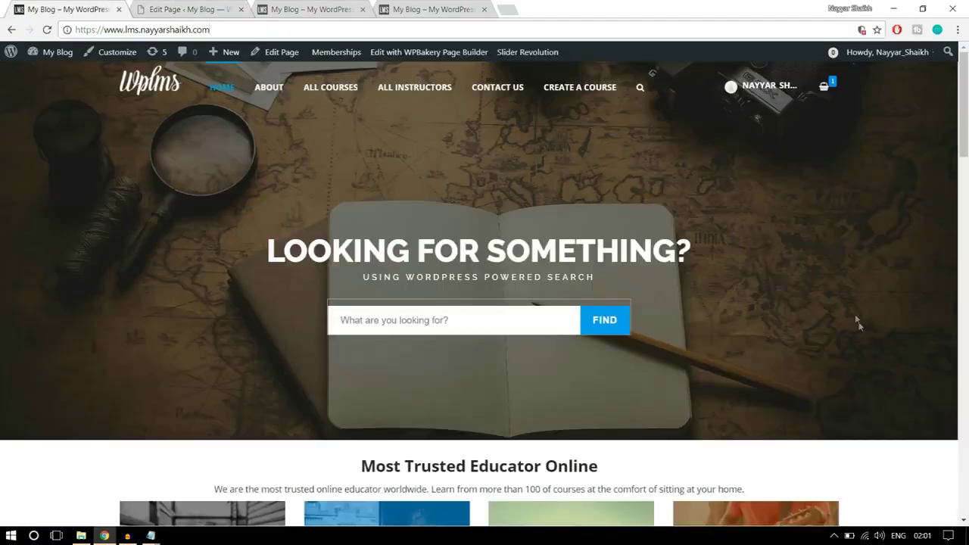
{"action": "scroll", "coordinate": [860, 327], "scroll_direction": "down", "scroll_amount": 3}
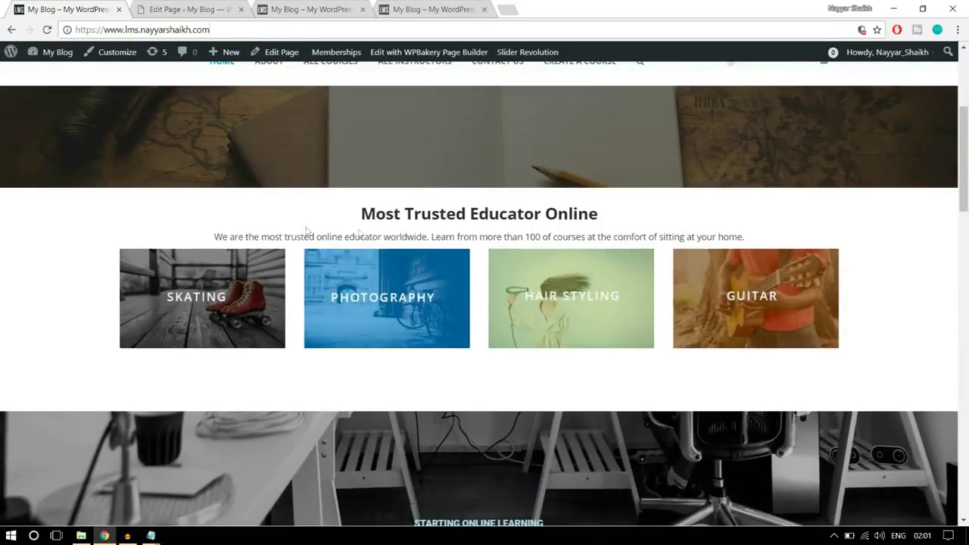
{"action": "left_click", "coordinate": [201, 8]}
{"action": "scroll", "coordinate": [521, 266], "scroll_direction": "down", "scroll_amount": 4}
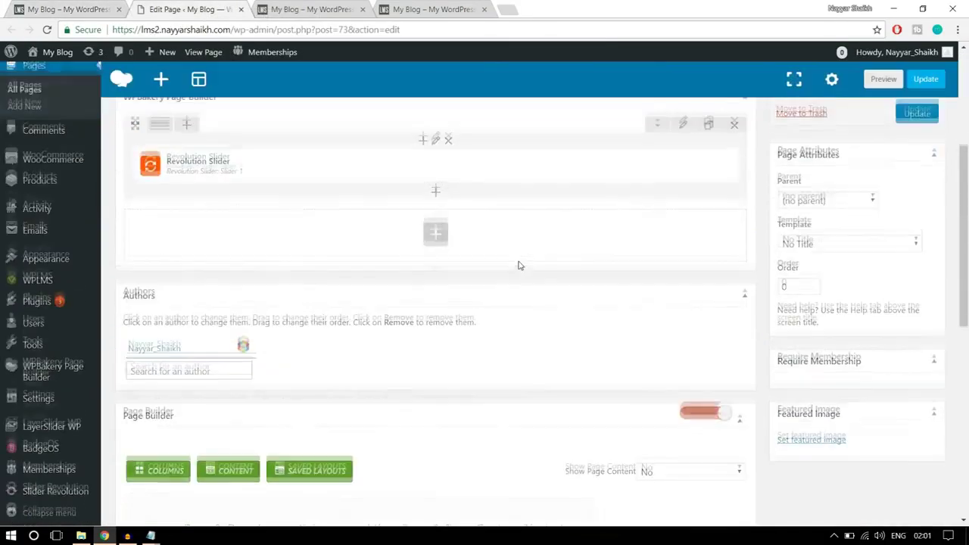
{"action": "scroll", "coordinate": [519, 266], "scroll_direction": "up", "scroll_amount": 2}
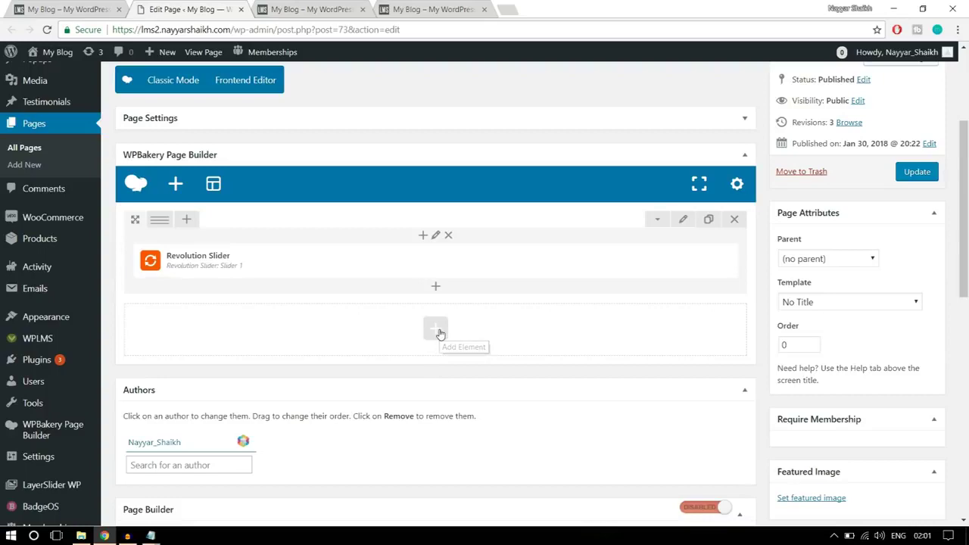
{"action": "left_click", "coordinate": [436, 330]}
Select the Most Trusted Educator Online heading and its paragraph on the live page
{"action": "key", "text": "ctrl+shift+Tab"}
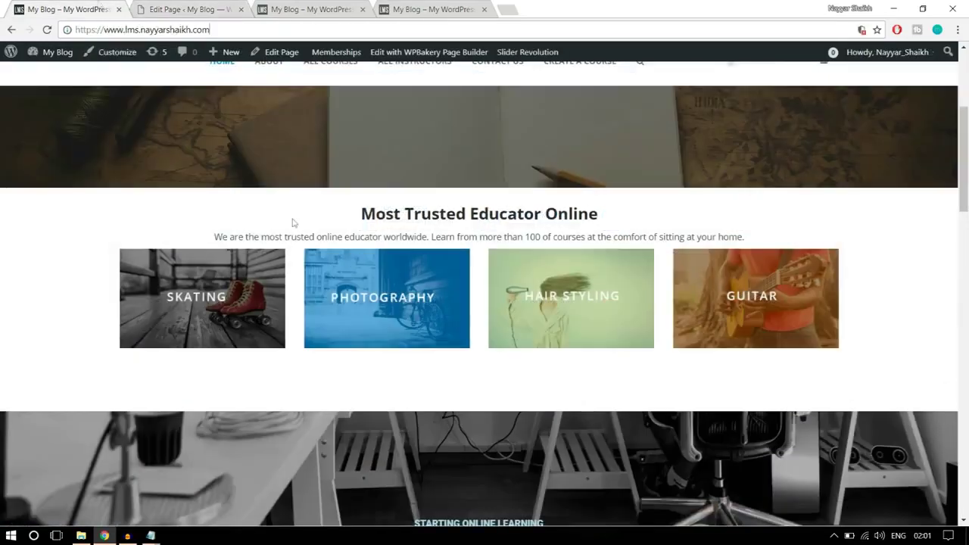
{"action": "left_click_drag", "start_coordinate": [362, 214], "coordinate": [596, 206]}
{"action": "left_click", "coordinate": [622, 220]}
{"action": "left_click_drag", "start_coordinate": [364, 221], "coordinate": [696, 223]}
{"action": "scroll", "coordinate": [876, 305], "scroll_direction": "down", "scroll_amount": 2}
{"action": "scroll", "coordinate": [877, 304], "scroll_direction": "down", "scroll_amount": 4}
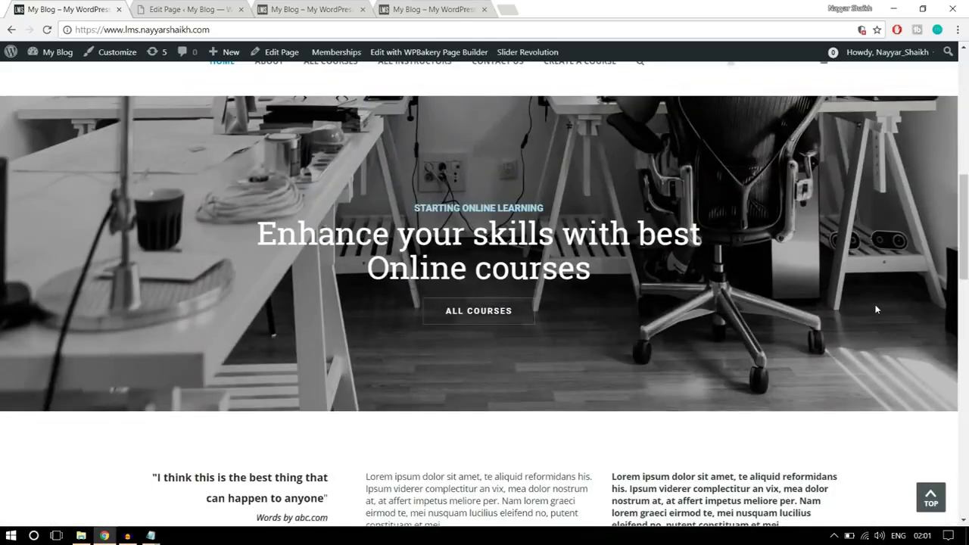
{"action": "scroll", "coordinate": [877, 307], "scroll_direction": "up", "scroll_amount": 7}
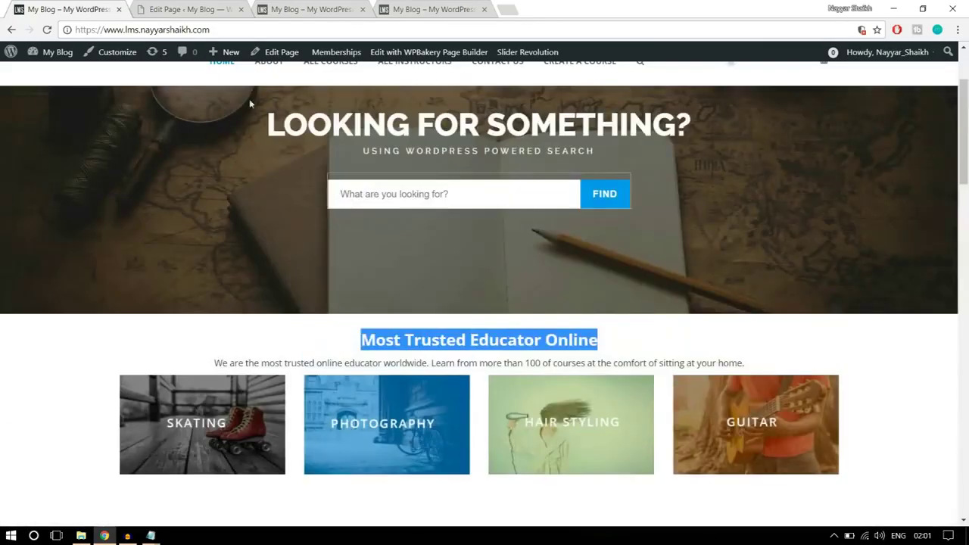
Search the element list for 'text'
{"action": "left_click", "coordinate": [180, 9]}
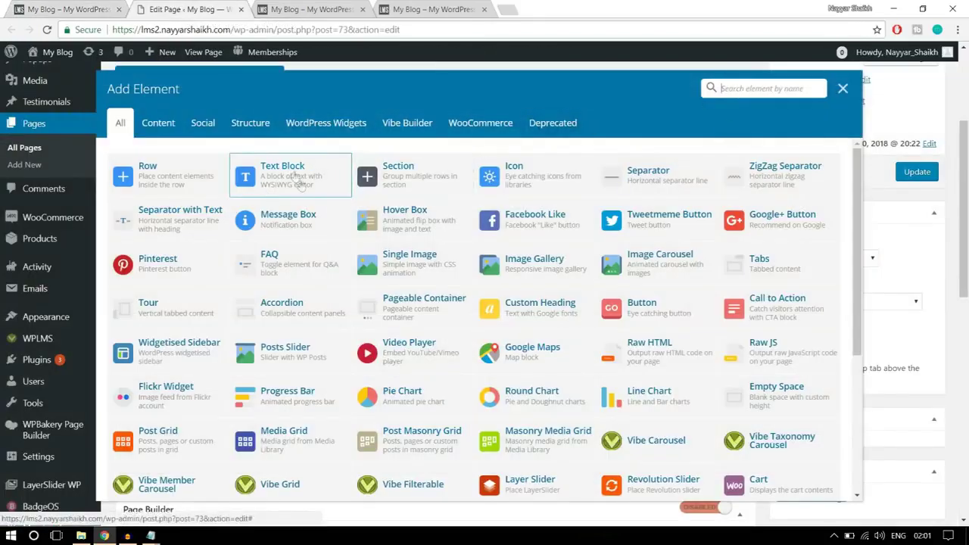
{"action": "left_click", "coordinate": [721, 89]}
{"action": "type", "text": "text"}
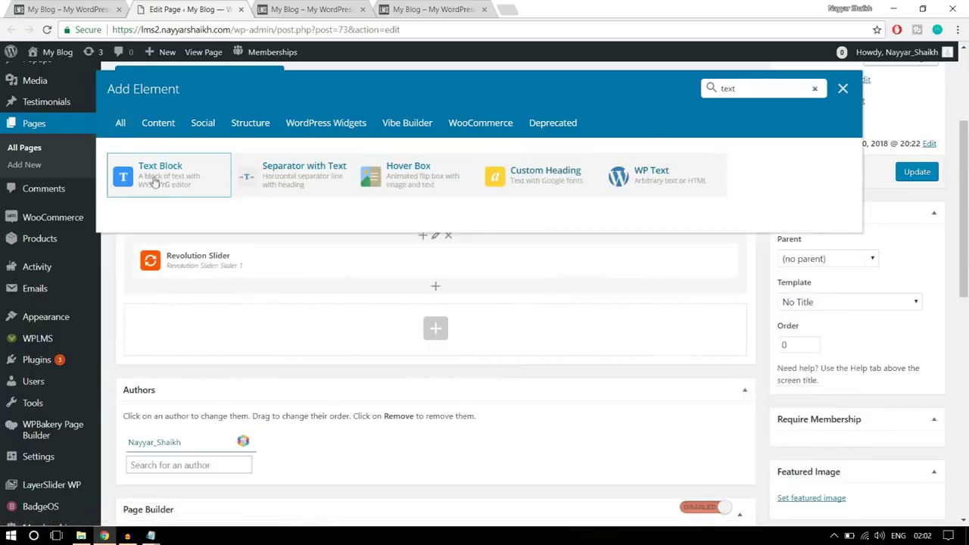
Add a Text Block and replace its sample text with the Most Trusted Educator Online heading and paragraph
{"action": "left_click", "coordinate": [156, 183]}
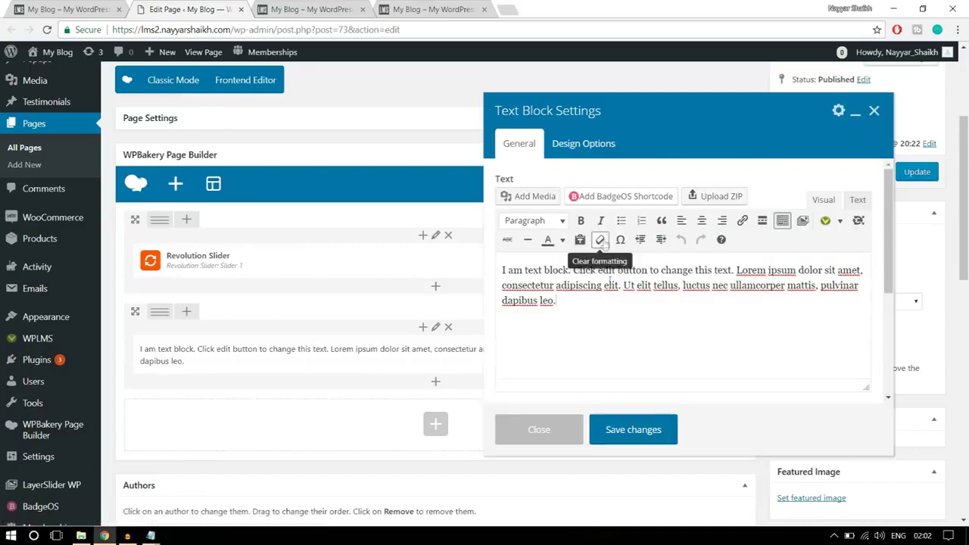
{"action": "key", "text": "ctrl+a"}
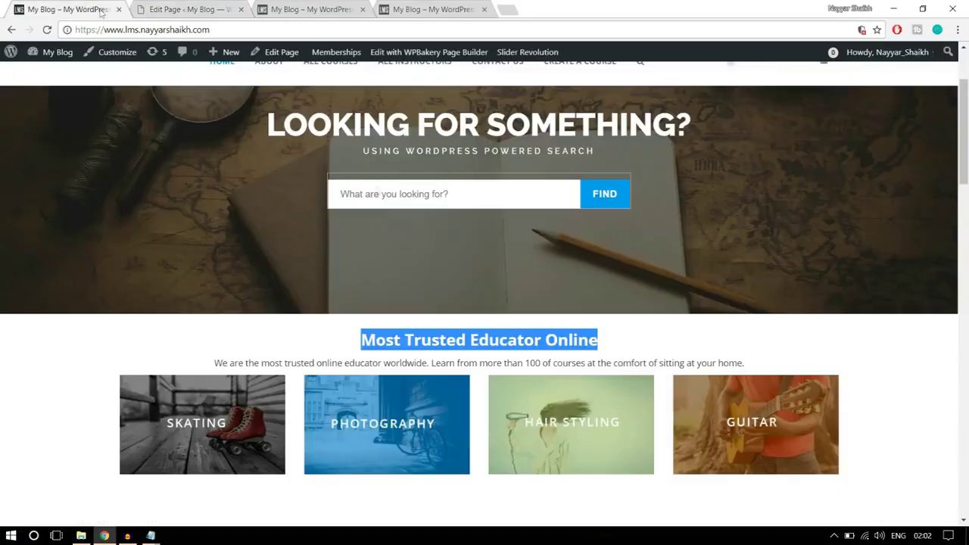
{"action": "key", "text": "ctrl+1"}
{"action": "left_click_drag", "start_coordinate": [758, 370], "coordinate": [343, 349]}
{"action": "key", "text": "ctrl+c"}
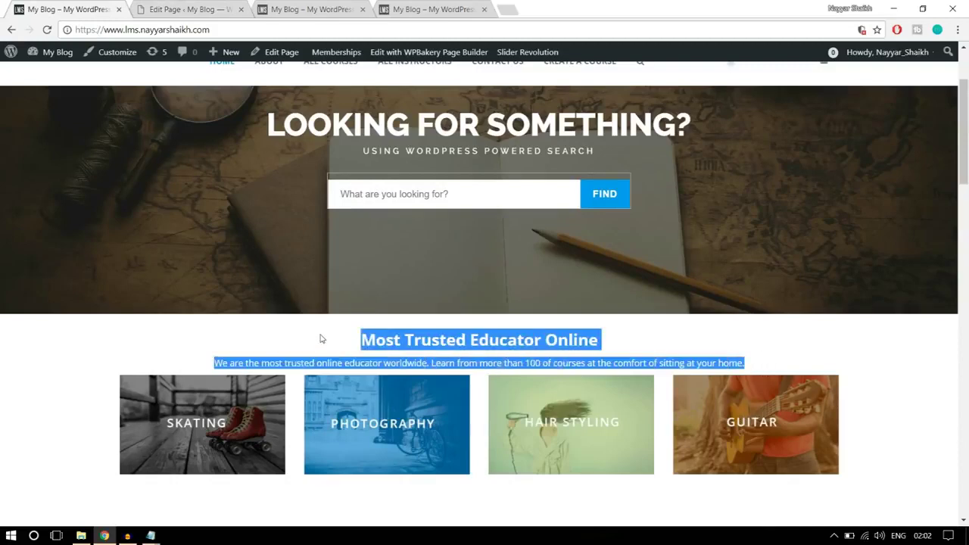
{"action": "left_click", "coordinate": [222, 8]}
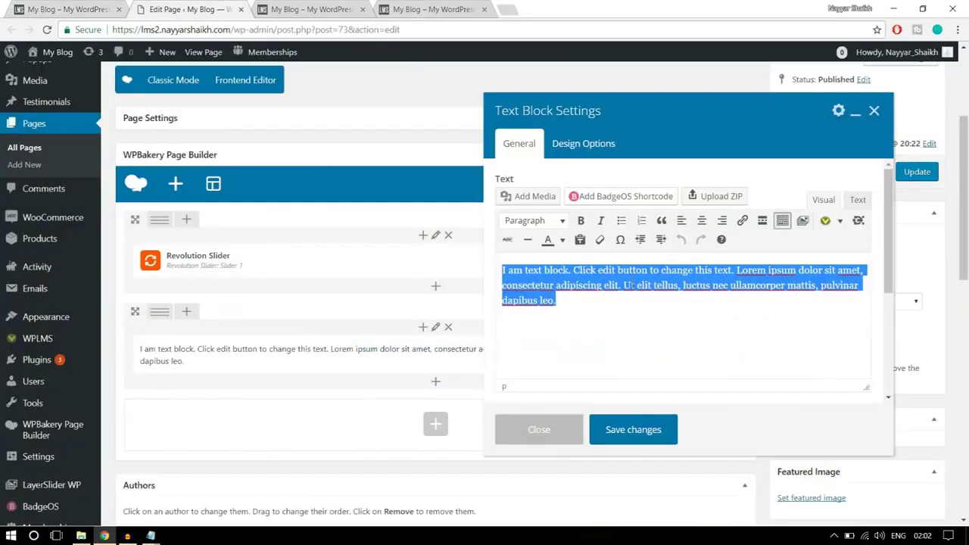
{"action": "key", "text": "Right"}
{"action": "left_click_drag", "start_coordinate": [638, 296], "coordinate": [440, 221]}
{"action": "left_click", "coordinate": [43, 4]}
{"action": "left_click", "coordinate": [178, 9]}
{"action": "key", "text": "ctrl+v"}
Centre-align the heading and paragraph and save the Text Block
{"action": "left_click", "coordinate": [92, 6]}
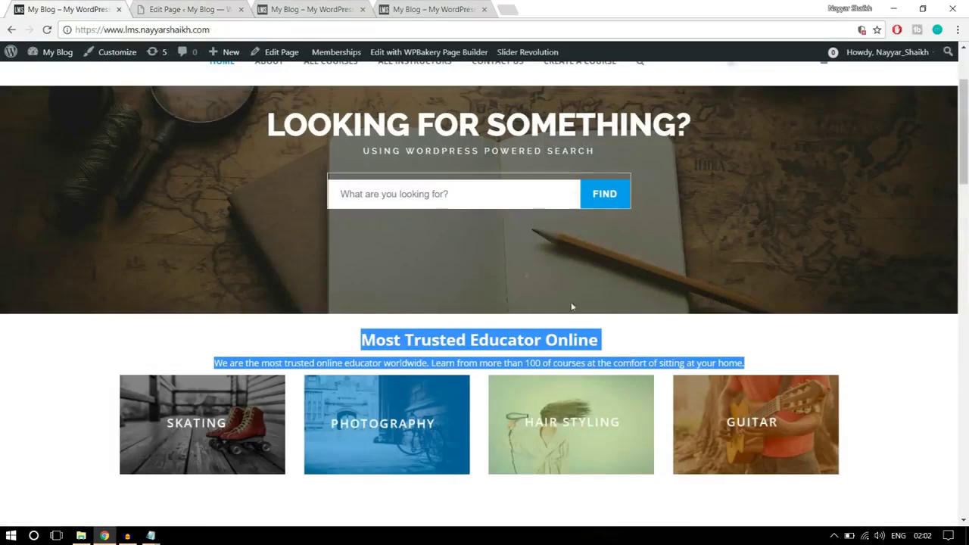
{"action": "left_click", "coordinate": [582, 363]}
{"action": "left_click", "coordinate": [212, 8]}
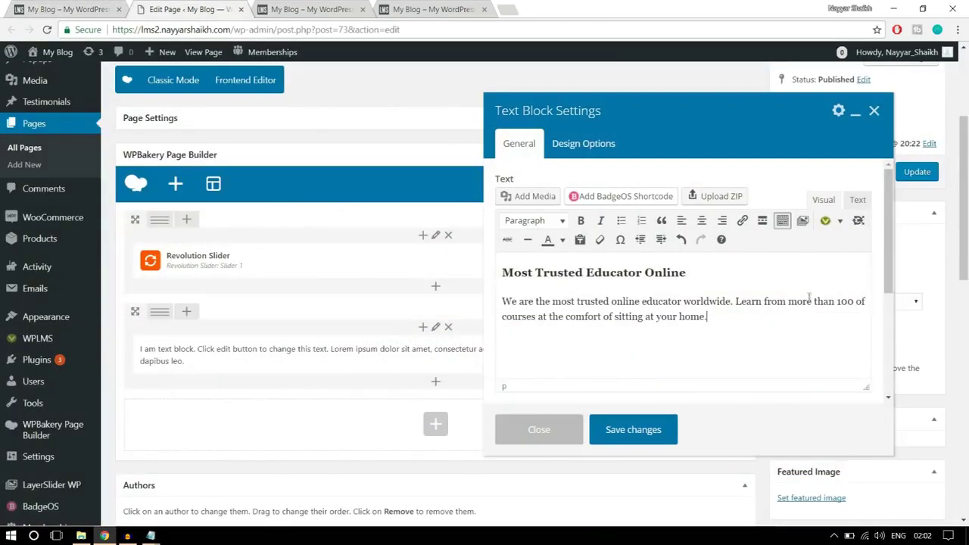
{"action": "left_click_drag", "start_coordinate": [664, 316], "coordinate": [636, 274]}
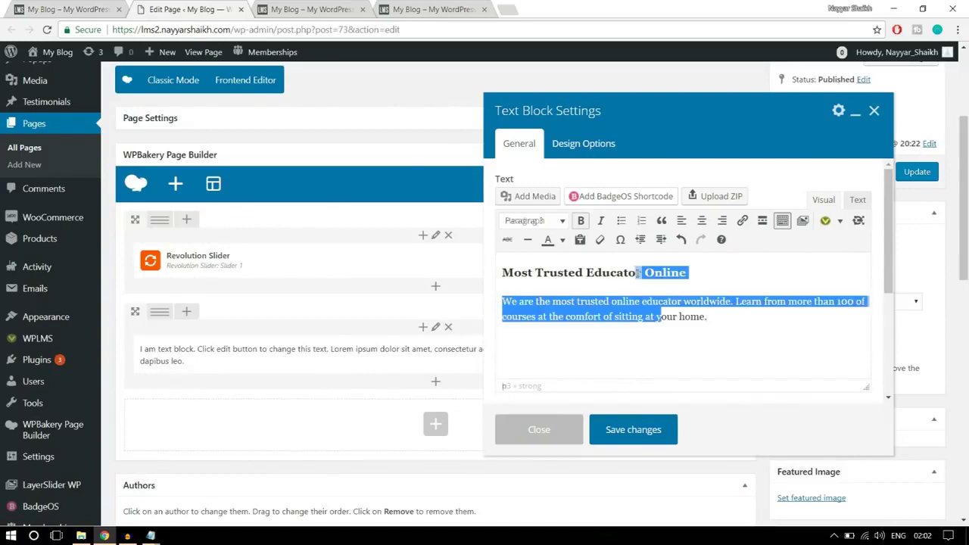
{"action": "left_click", "coordinate": [702, 223]}
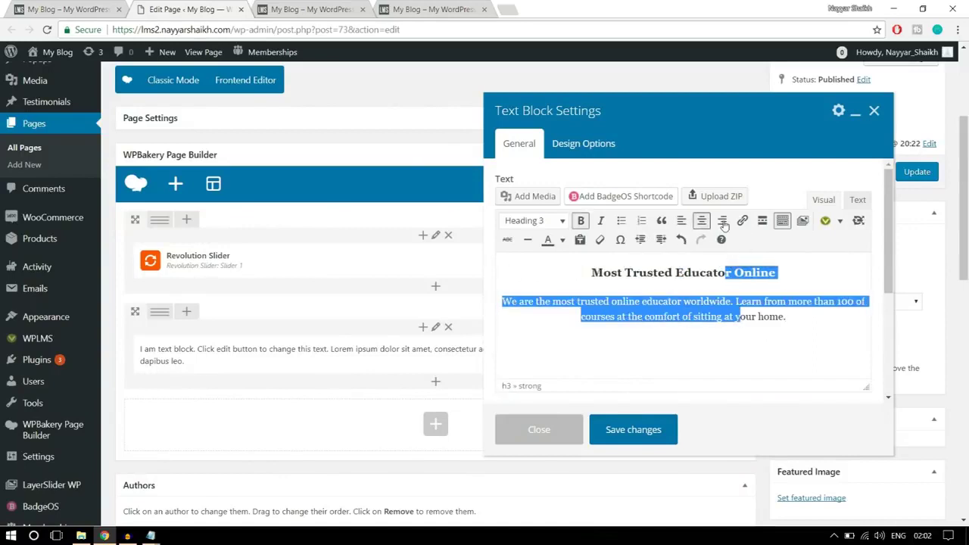
{"action": "left_click", "coordinate": [733, 328]}
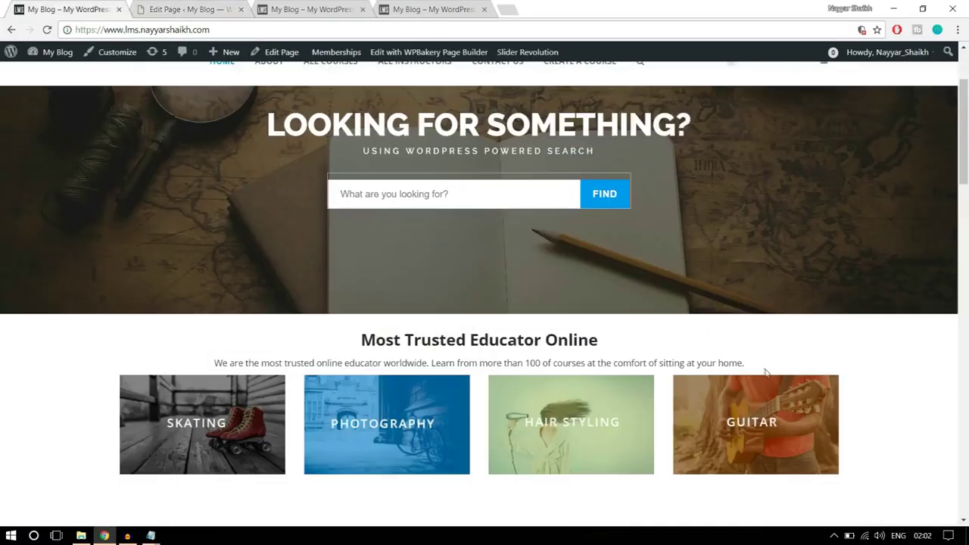
{"action": "scroll", "coordinate": [767, 371], "scroll_direction": "down", "scroll_amount": 1}
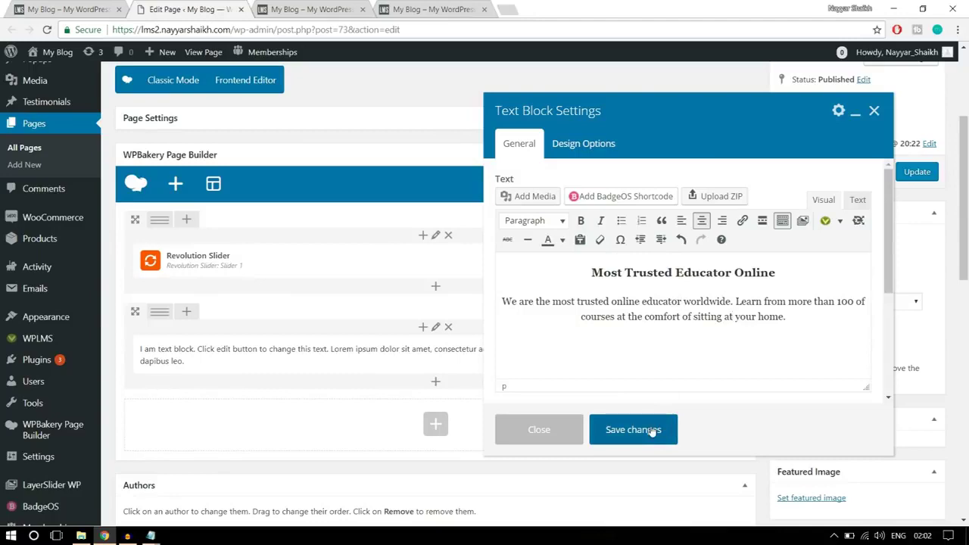
{"action": "left_click", "coordinate": [653, 430]}
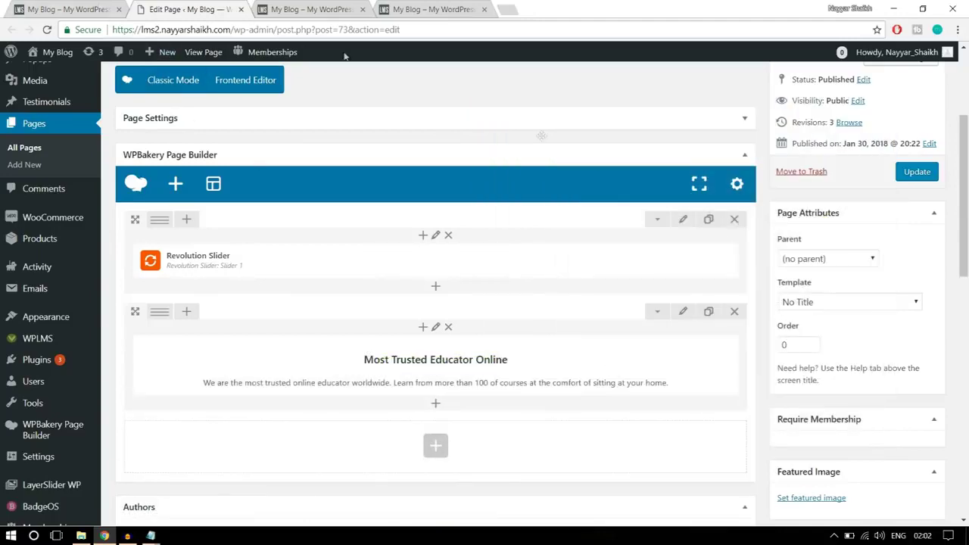
Set the Most Trusted Educator Online text block's top and bottom padding to 50, then save
{"action": "left_click", "coordinate": [85, 7]}
{"action": "left_click_drag", "start_coordinate": [357, 278], "coordinate": [767, 308]}
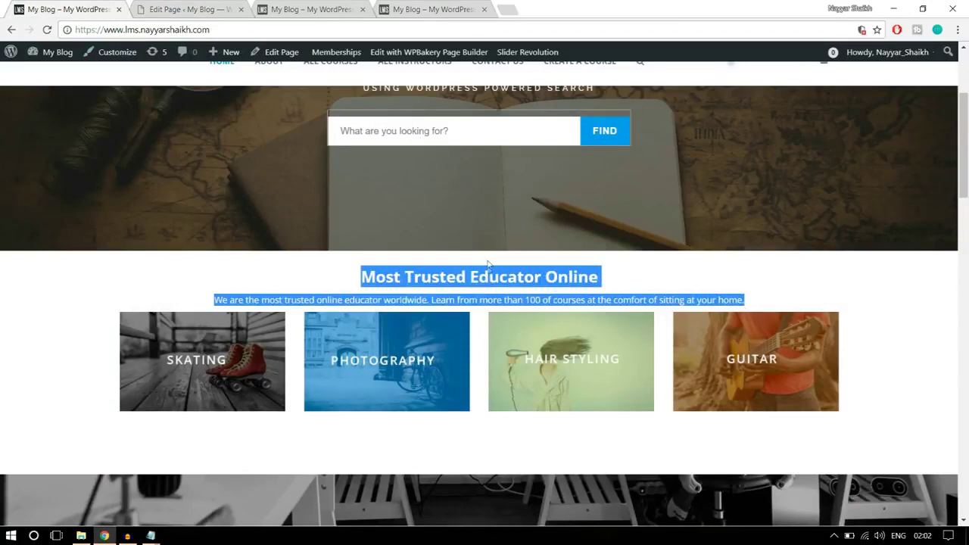
{"action": "left_click", "coordinate": [213, 8]}
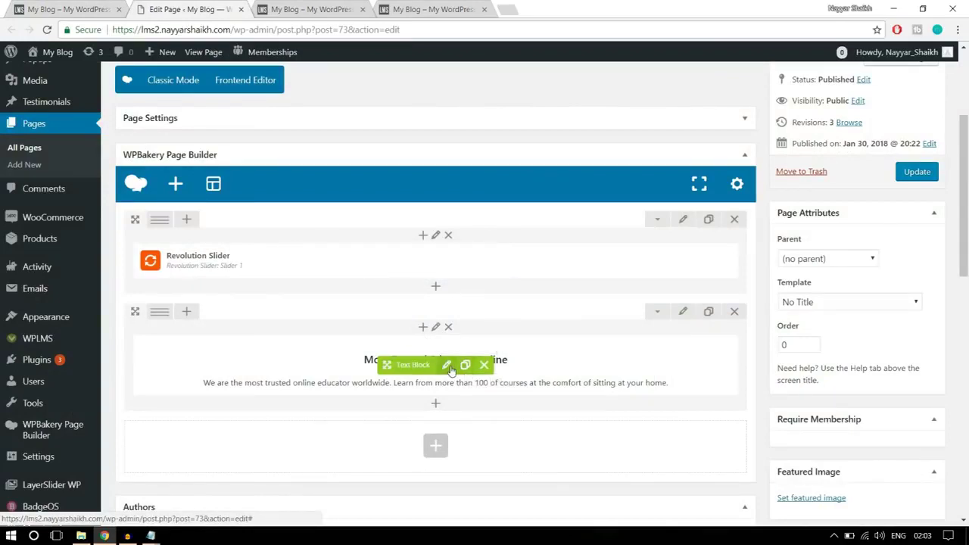
{"action": "left_click", "coordinate": [448, 366]}
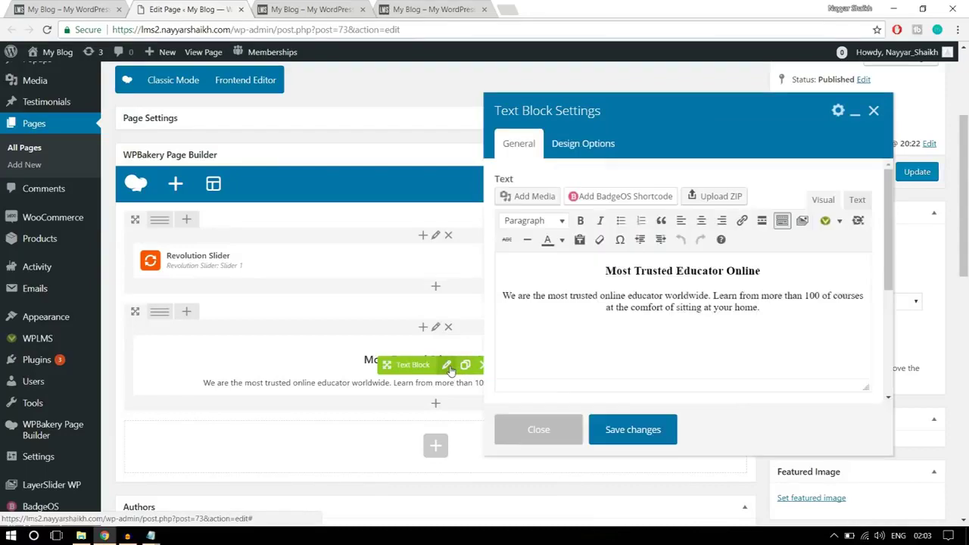
{"action": "left_click", "coordinate": [577, 152]}
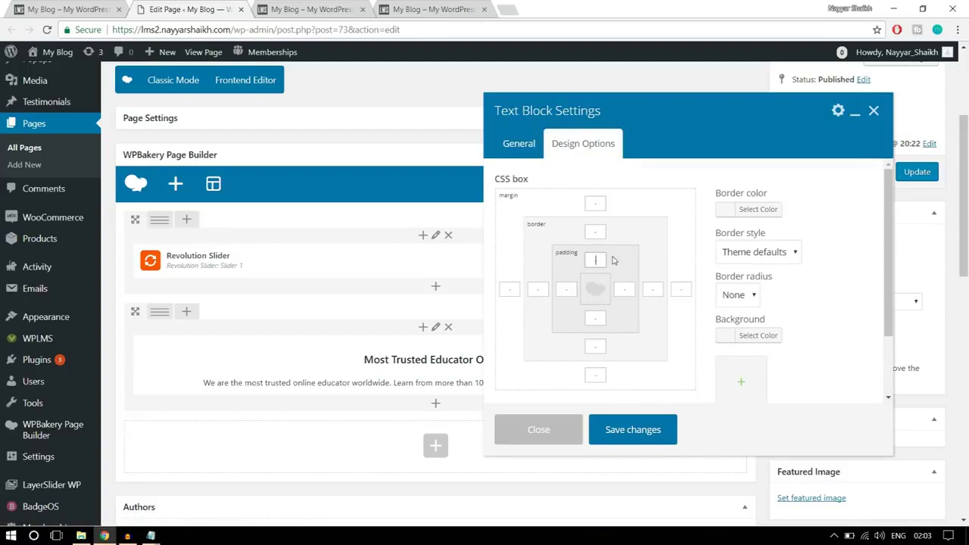
{"action": "left_click", "coordinate": [600, 259]}
{"action": "left_click", "coordinate": [603, 331]}
{"action": "left_click", "coordinate": [653, 440]}
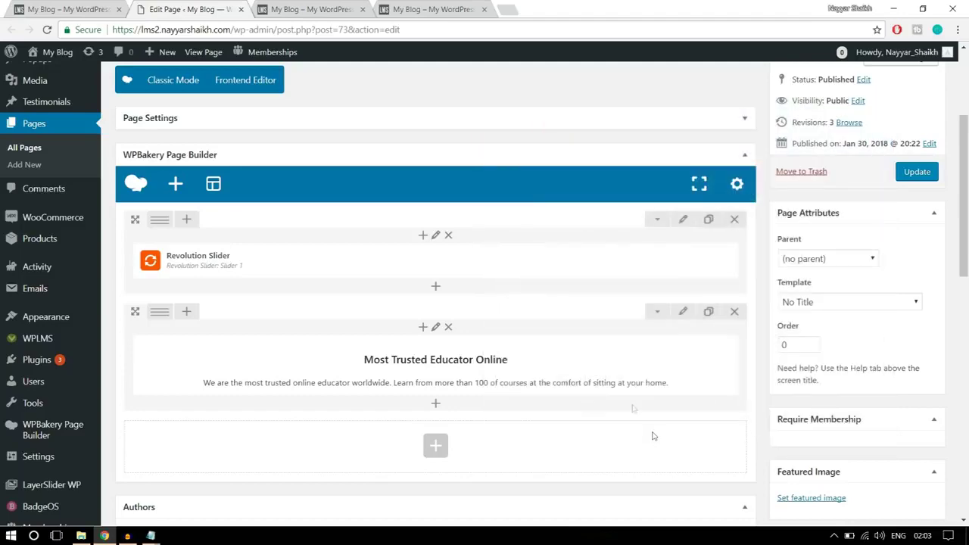
Add a Single Image element below the text row using the 'imag' element search
{"action": "key", "text": "ctrl+shift+Tab"}
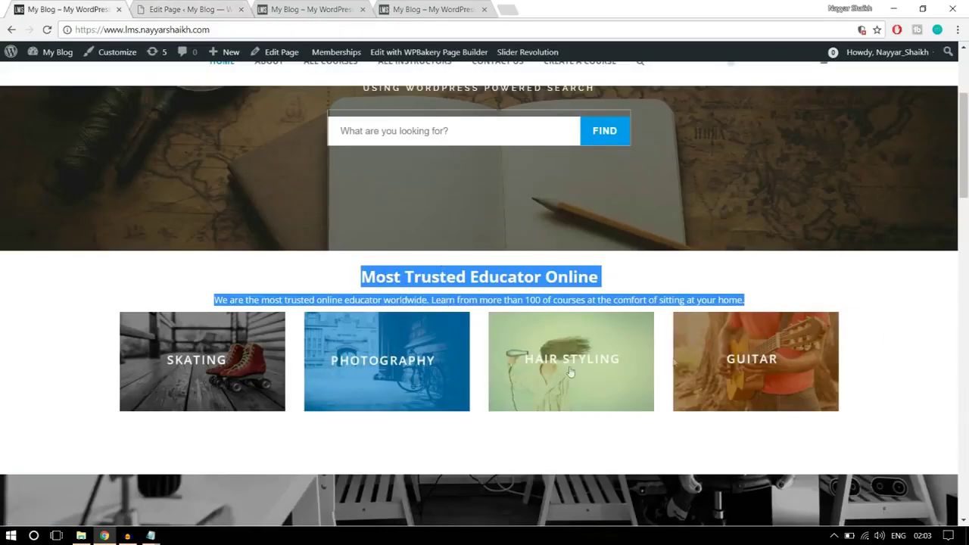
{"action": "left_click", "coordinate": [200, 6]}
{"action": "scroll", "coordinate": [461, 375], "scroll_direction": "down", "scroll_amount": 2}
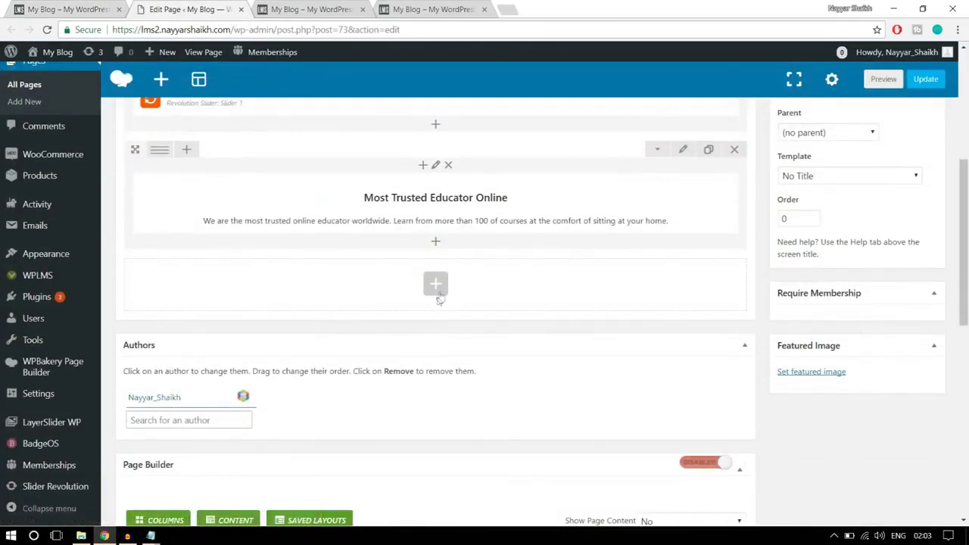
{"action": "left_click", "coordinate": [437, 291]}
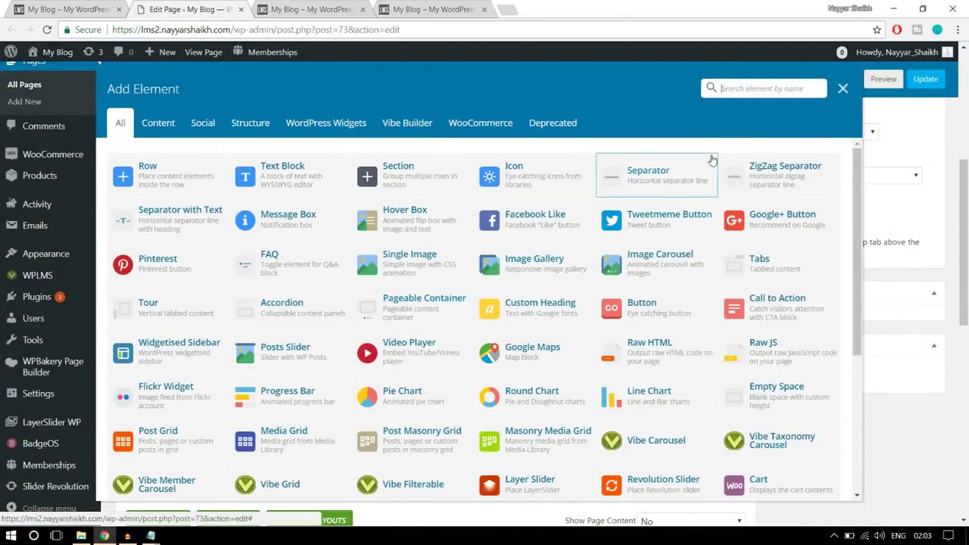
{"action": "type", "text": "imag"}
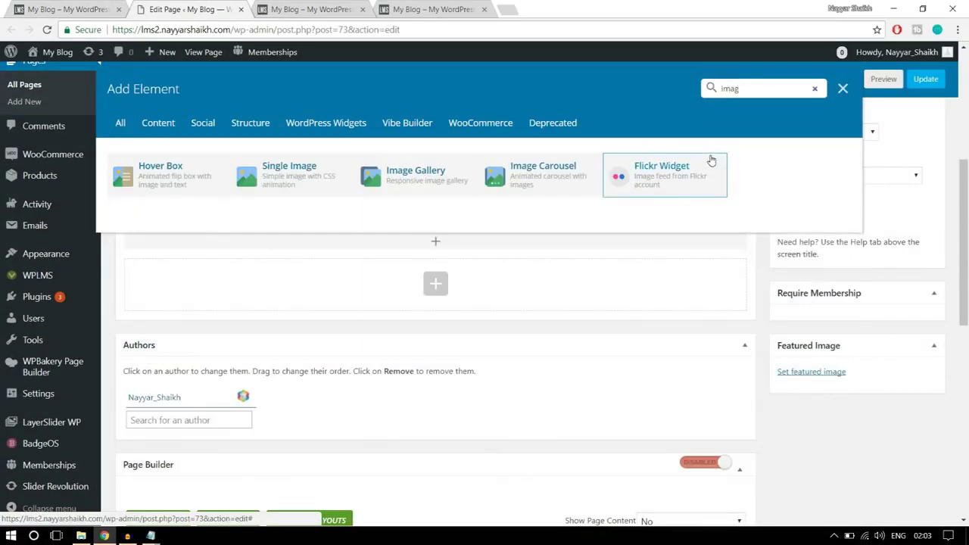
{"action": "left_click", "coordinate": [302, 186]}
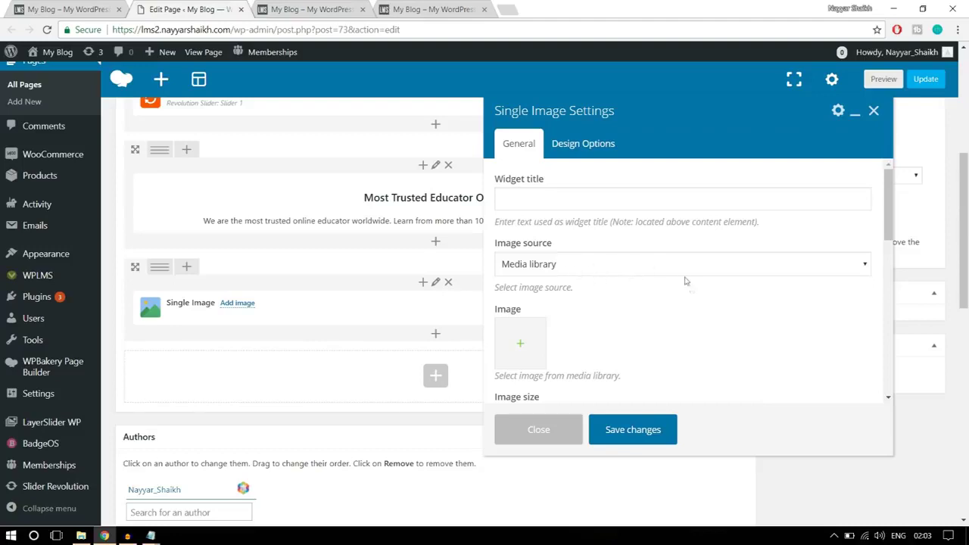
Upload banner1-1 from the Images folder and set it as the element's image
{"action": "scroll", "coordinate": [686, 281], "scroll_direction": "down", "scroll_amount": 1}
{"action": "left_click", "coordinate": [521, 285]}
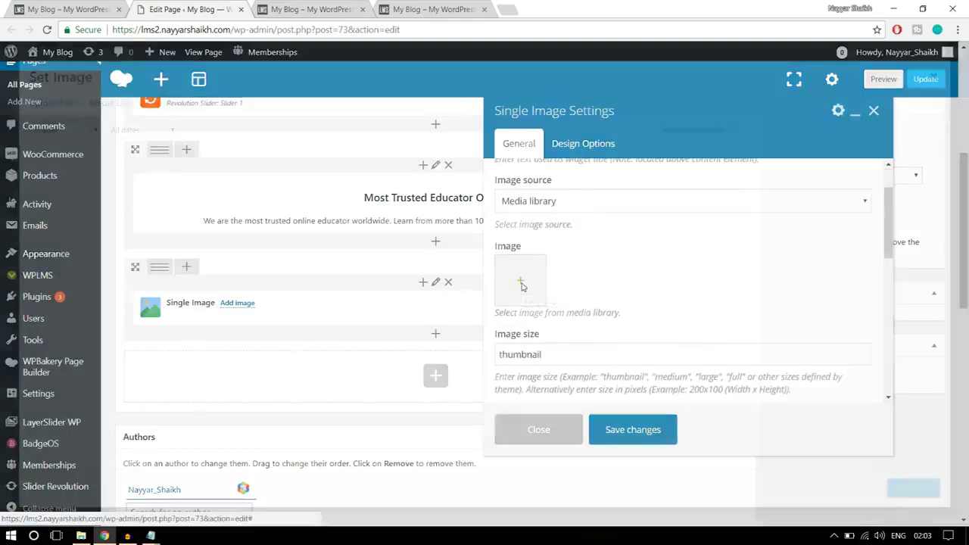
{"action": "left_click", "coordinate": [75, 105]}
{"action": "left_click", "coordinate": [512, 295]}
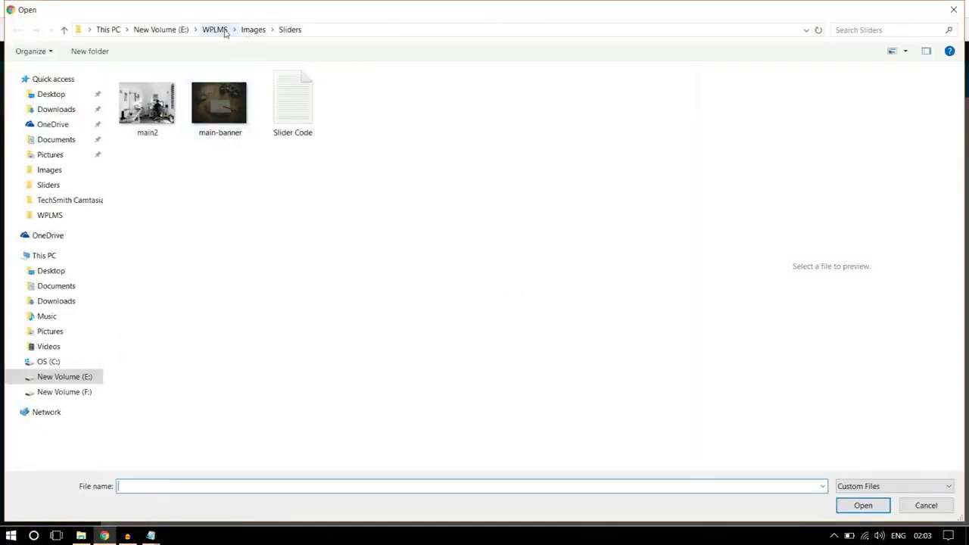
{"action": "left_click", "coordinate": [253, 30]}
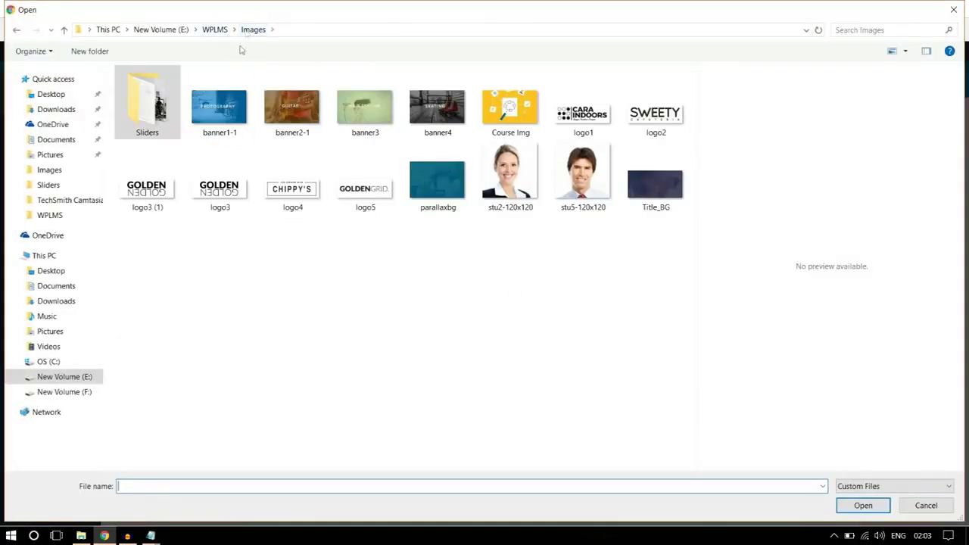
{"action": "left_click", "coordinate": [217, 114]}
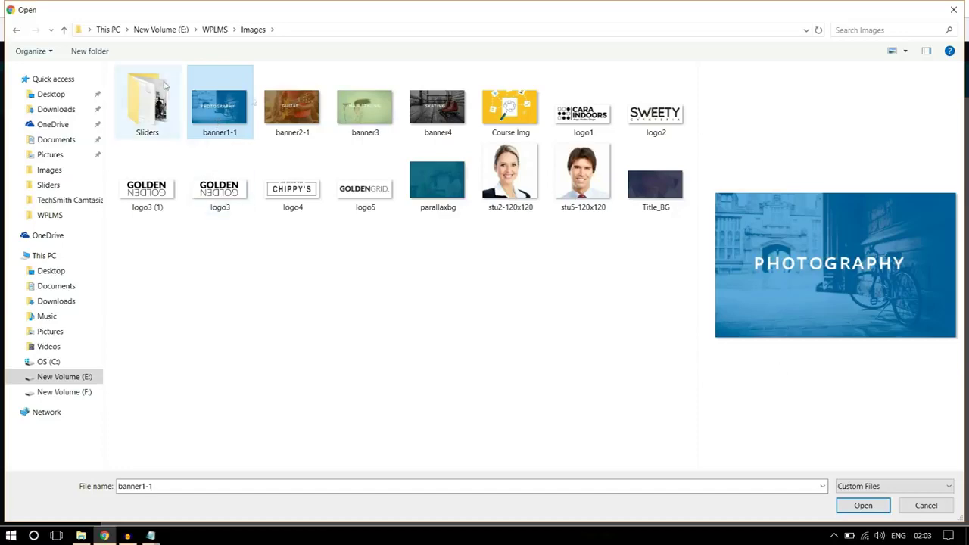
{"action": "left_click", "coordinate": [878, 507]}
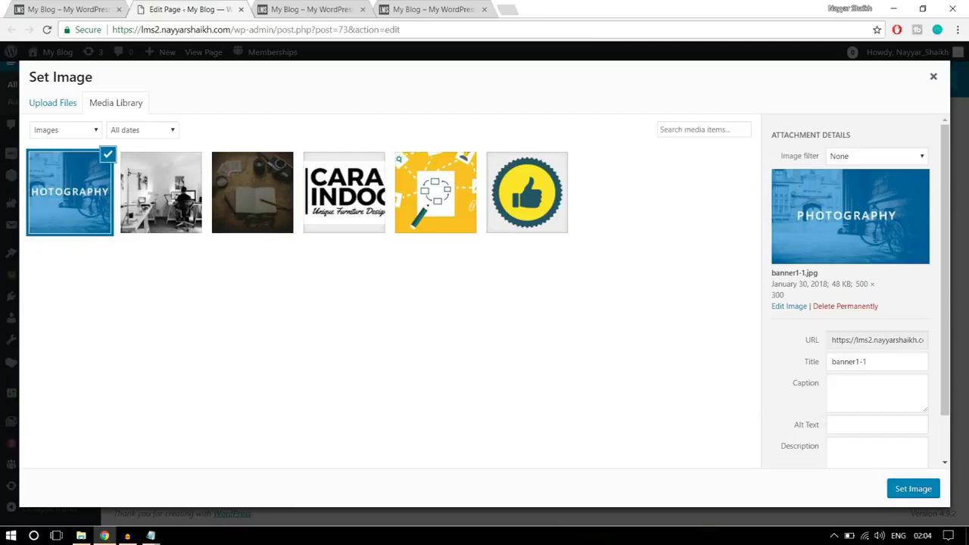
{"action": "left_click", "coordinate": [914, 491]}
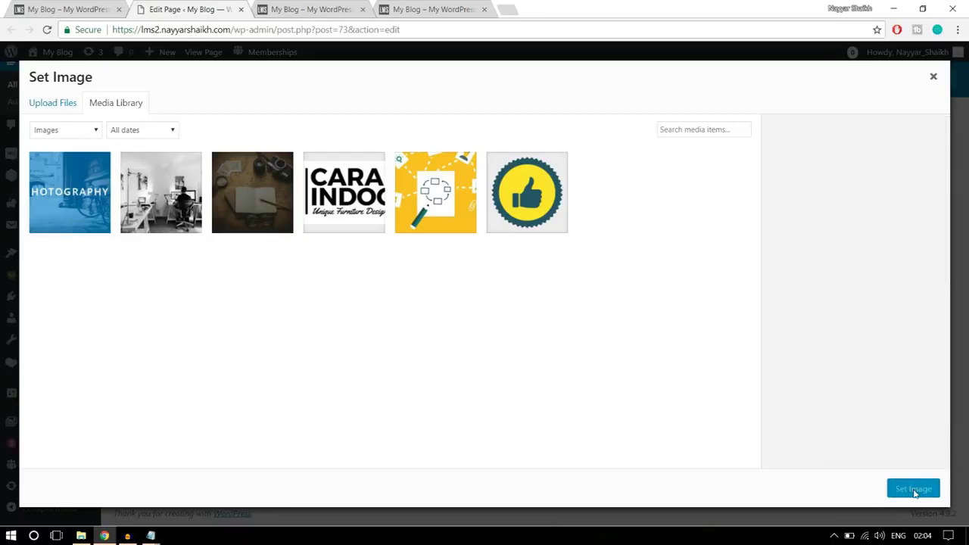
{"action": "scroll", "coordinate": [669, 337], "scroll_direction": "down", "scroll_amount": 1}
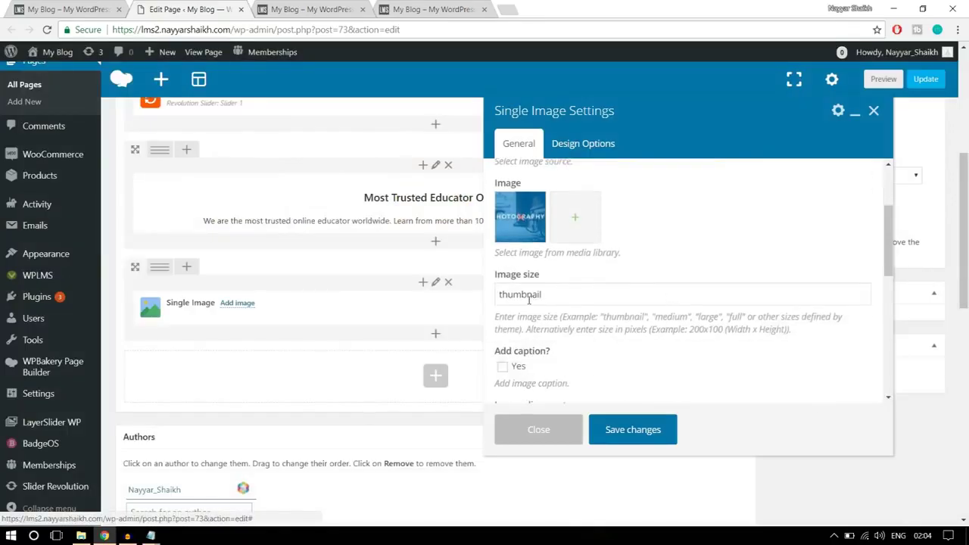
Set the image size to full and the image alignment to Center
{"action": "mouse_move", "coordinate": [494, 279]}
{"action": "left_mouse_down"}
{"action": "mouse_move", "coordinate": [572, 279]}
{"action": "mouse_move", "coordinate": [497, 297]}
{"action": "left_mouse_up"}
{"action": "left_click", "coordinate": [553, 294]}
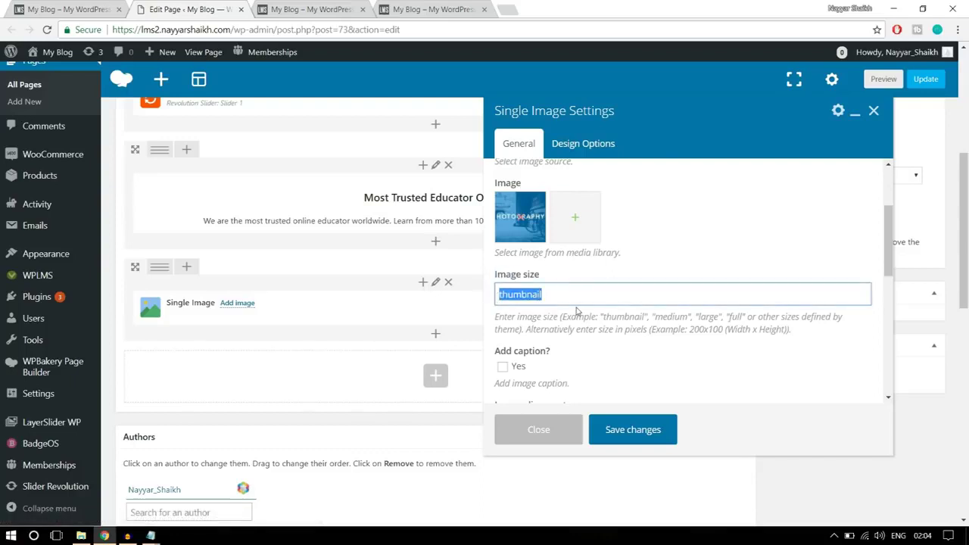
{"action": "type", "text": "full"}
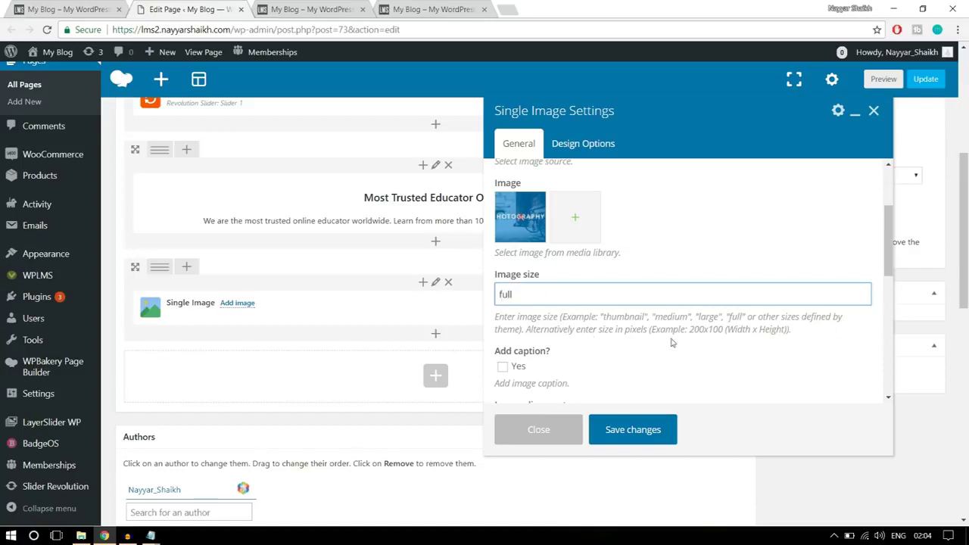
{"action": "scroll", "coordinate": [746, 327], "scroll_direction": "down", "scroll_amount": 1}
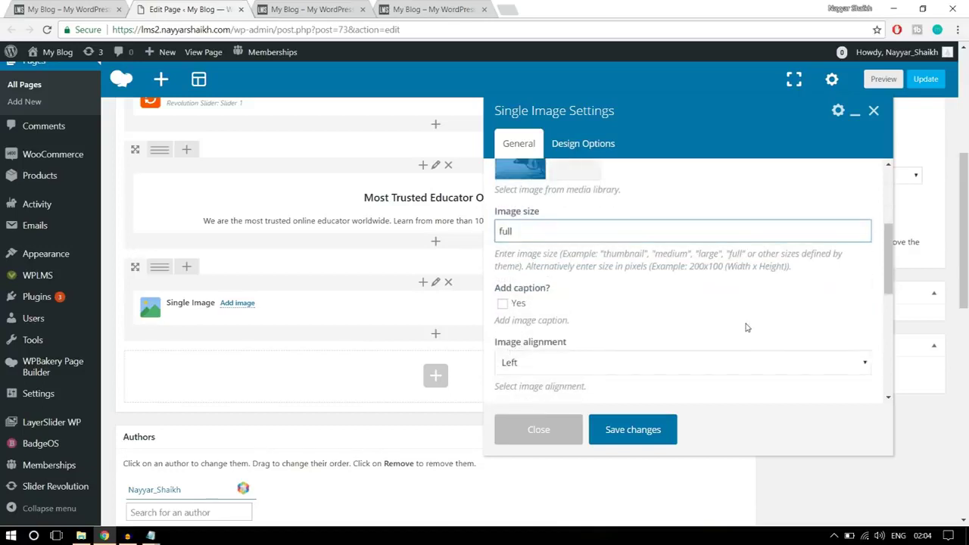
{"action": "scroll", "coordinate": [746, 327], "scroll_direction": "down", "scroll_amount": 1}
{"action": "left_click", "coordinate": [609, 297]}
{"action": "left_click", "coordinate": [569, 346]}
Link the image to custom link # in the same window and save the Single Image settings
{"action": "scroll", "coordinate": [634, 328], "scroll_direction": "down", "scroll_amount": 2}
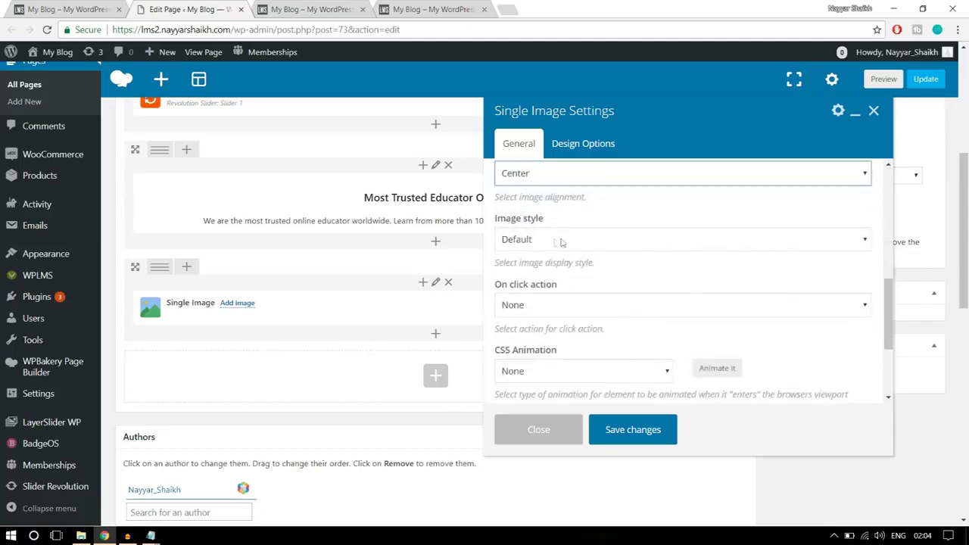
{"action": "left_click", "coordinate": [611, 306]}
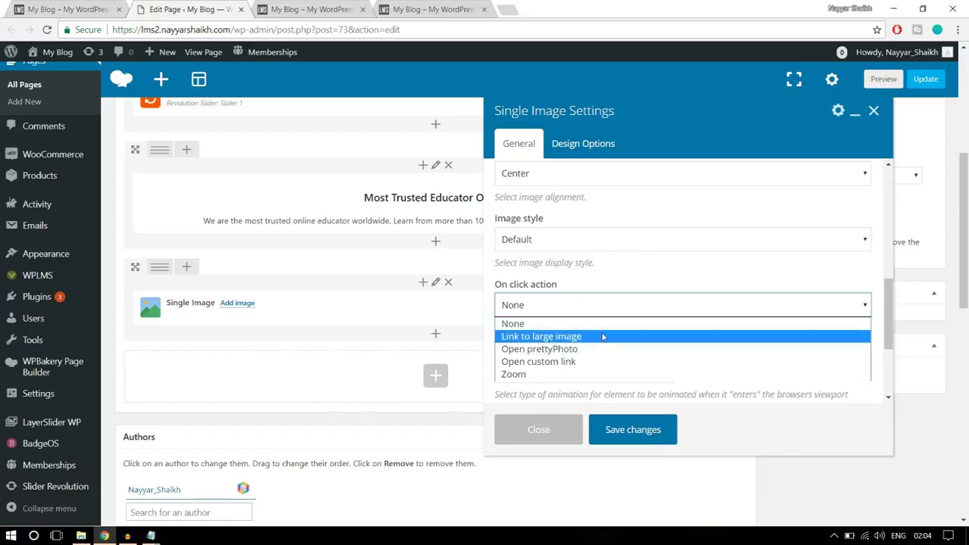
{"action": "left_click", "coordinate": [572, 362]}
{"action": "scroll", "coordinate": [638, 341], "scroll_direction": "down", "scroll_amount": 1}
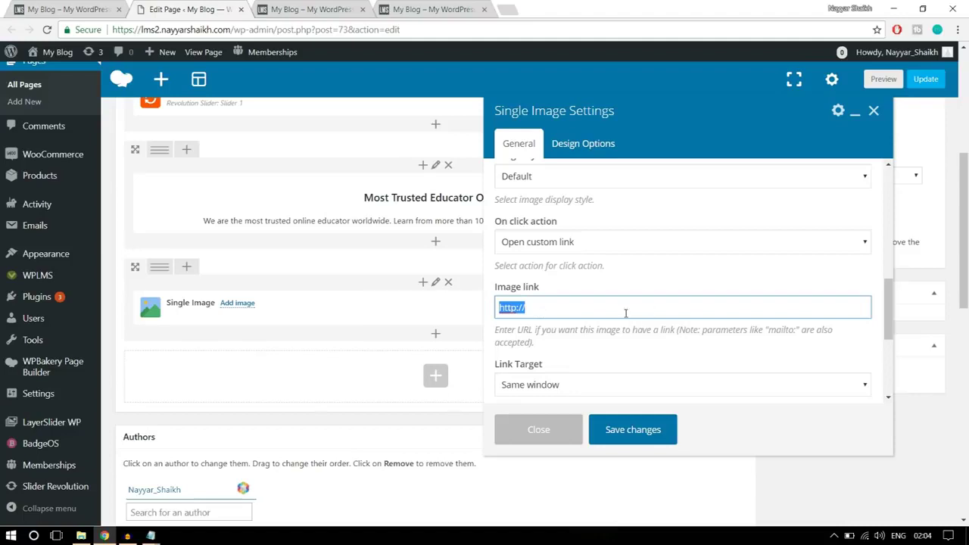
{"action": "type", "text": "#"}
{"action": "scroll", "coordinate": [627, 313], "scroll_direction": "down", "scroll_amount": 2}
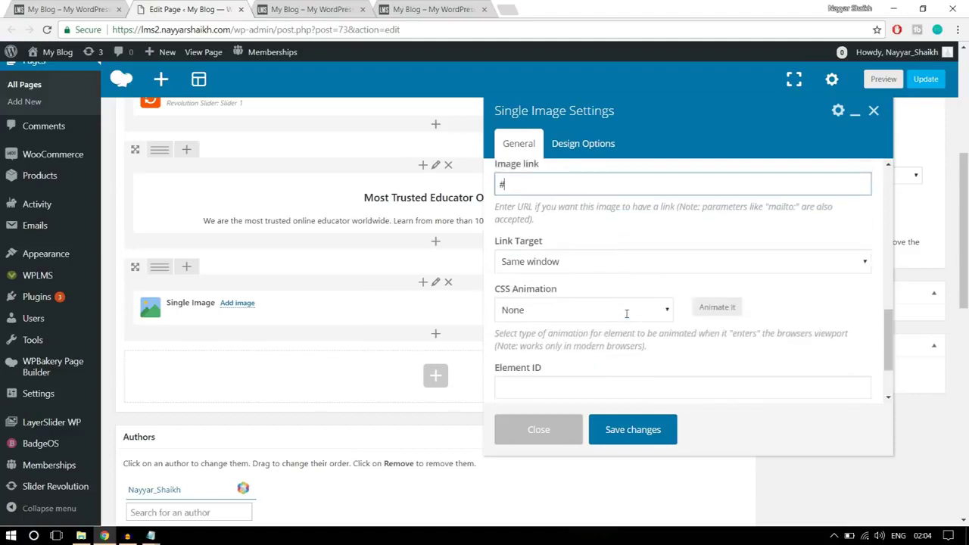
{"action": "left_click", "coordinate": [567, 259]}
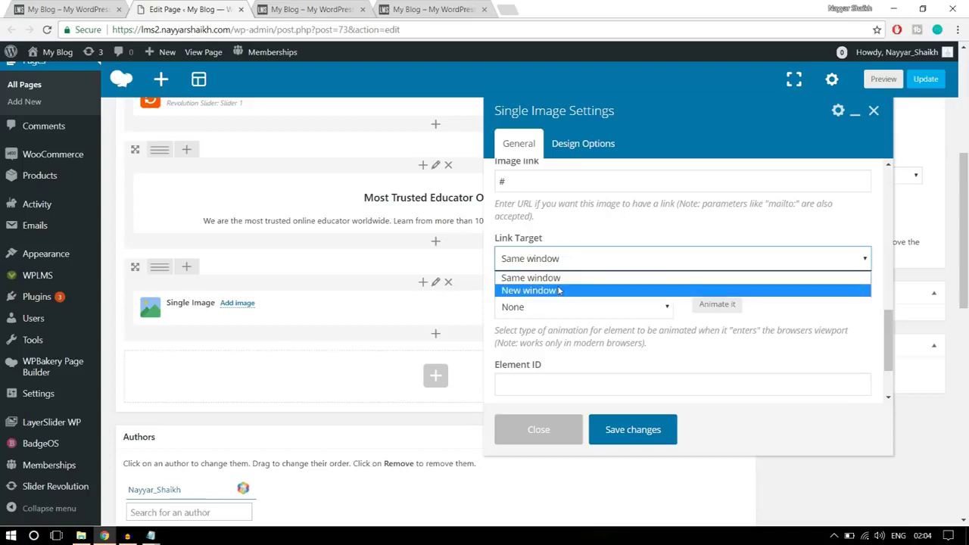
{"action": "left_click", "coordinate": [565, 278]}
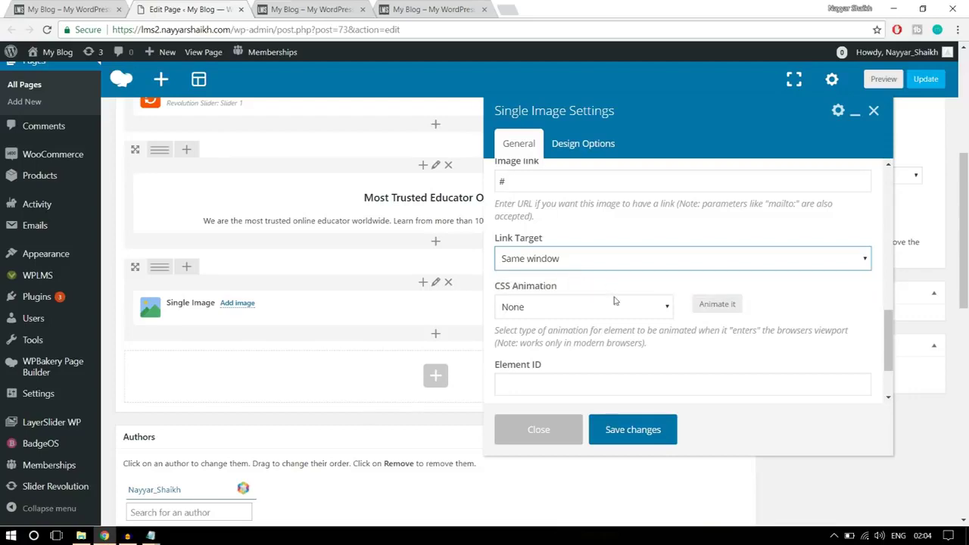
{"action": "scroll", "coordinate": [621, 307], "scroll_direction": "down", "scroll_amount": 1}
{"action": "scroll", "coordinate": [636, 322], "scroll_direction": "up", "scroll_amount": 5}
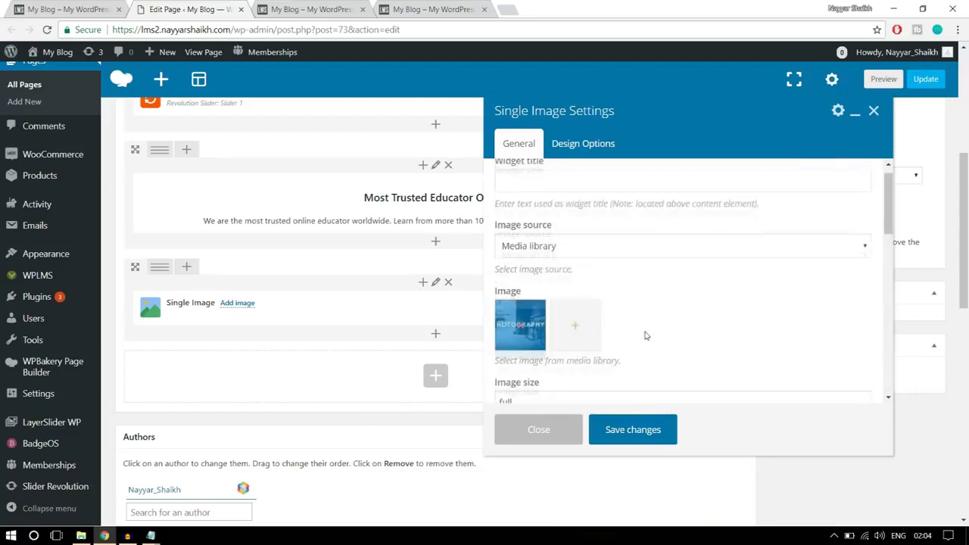
{"action": "left_click", "coordinate": [633, 429]}
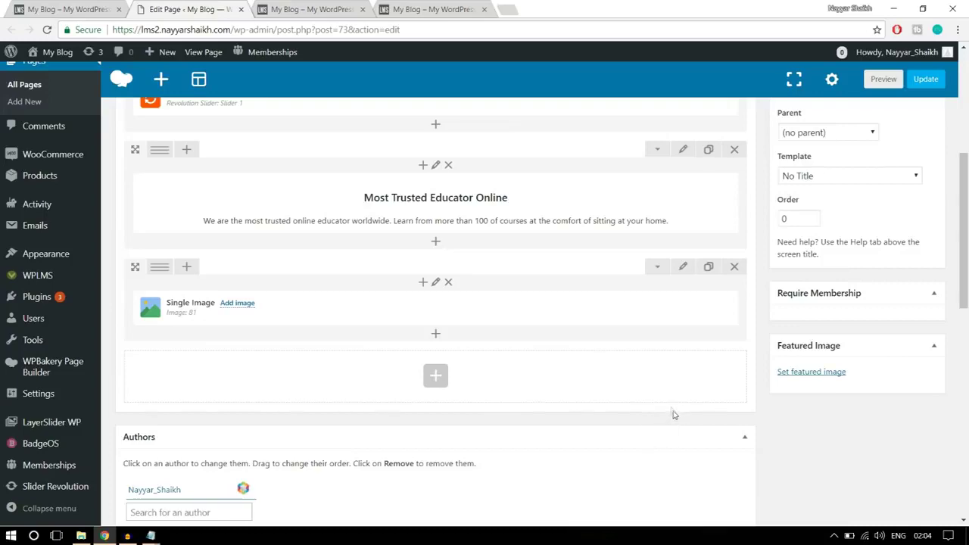
Check the live page, then split the image row into four equal columns
{"action": "left_click", "coordinate": [80, 10]}
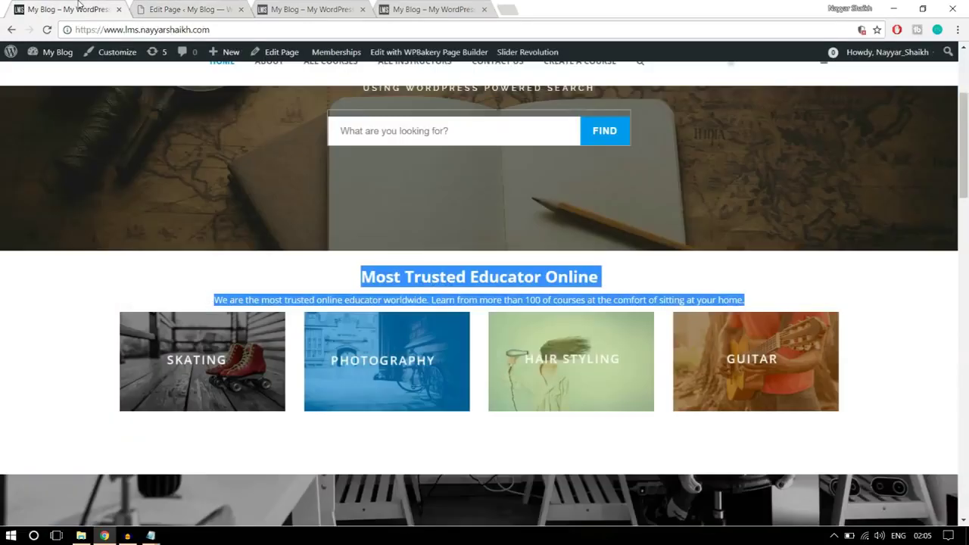
{"action": "left_click", "coordinate": [935, 302]}
{"action": "left_click", "coordinate": [167, 6]}
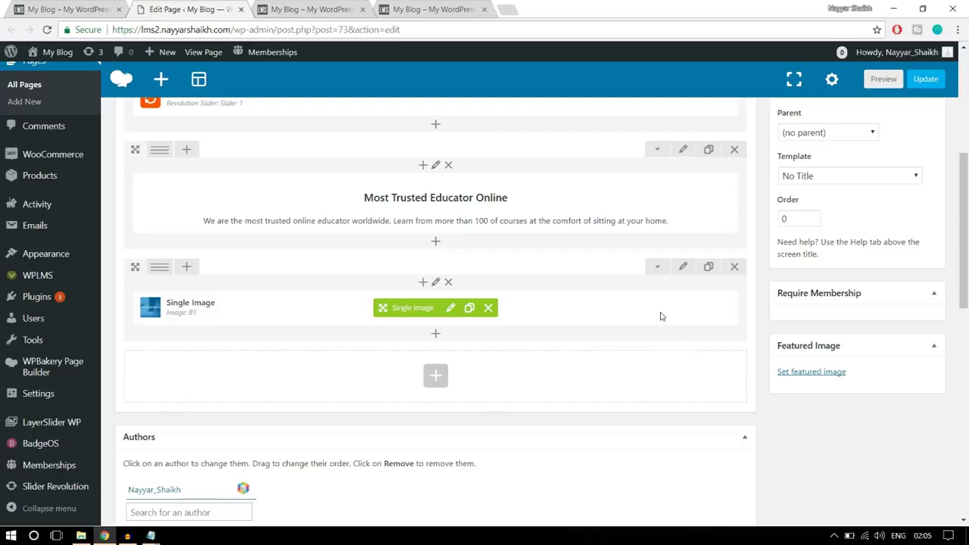
{"action": "mouse_move", "coordinate": [154, 273]}
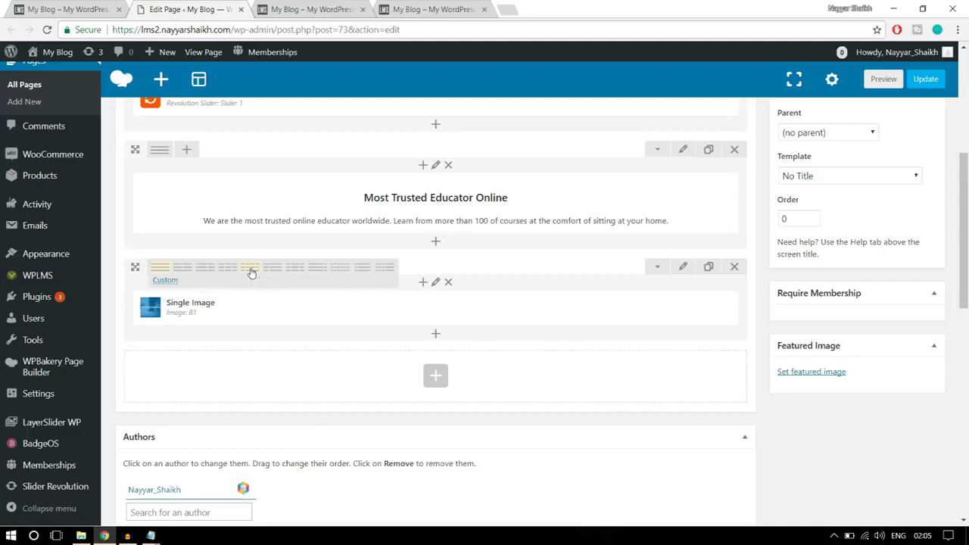
{"action": "left_click", "coordinate": [250, 273]}
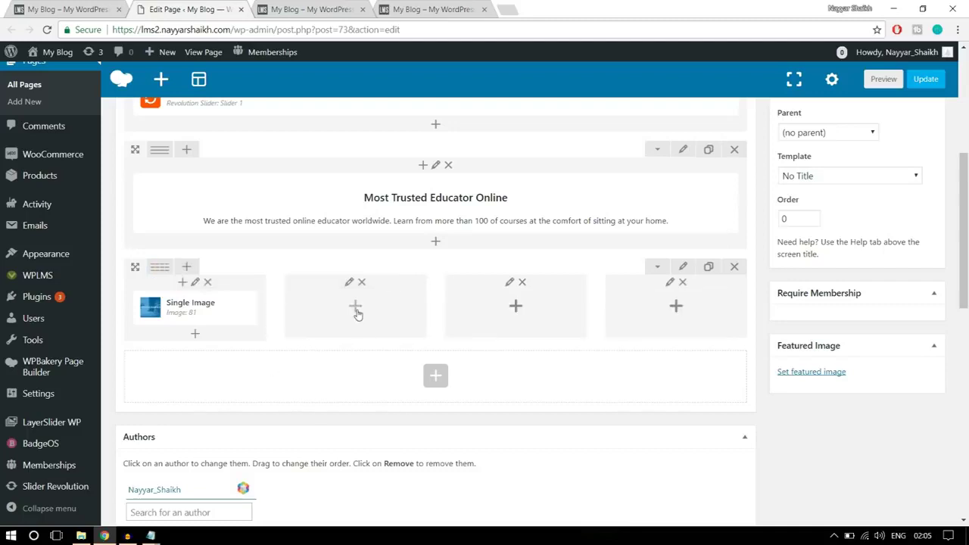
Make three copies of the photography Single Image and move one into each of columns two to four
{"action": "mouse_move", "coordinate": [246, 311]}
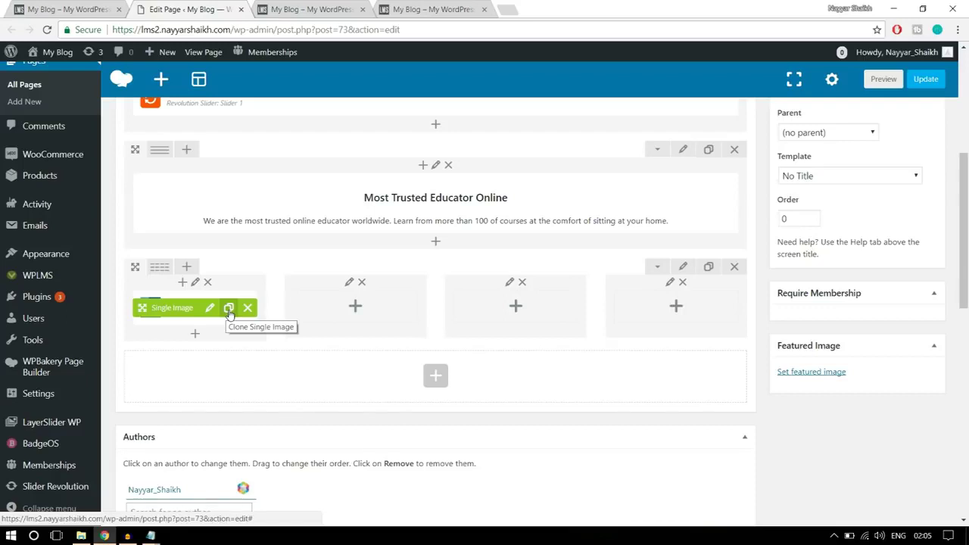
{"action": "left_click", "coordinate": [229, 309]}
{"action": "left_click", "coordinate": [230, 309]}
{"action": "left_click", "coordinate": [229, 309]}
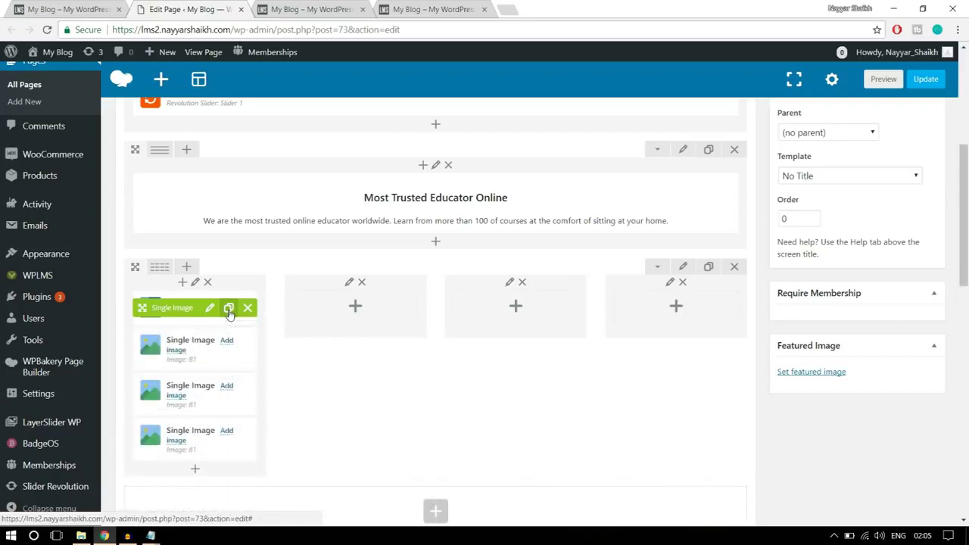
{"action": "left_click_drag", "start_coordinate": [148, 373], "coordinate": [349, 304]}
{"action": "left_click_drag", "start_coordinate": [186, 310], "coordinate": [494, 303]}
{"action": "left_click_drag", "start_coordinate": [182, 307], "coordinate": [650, 299]}
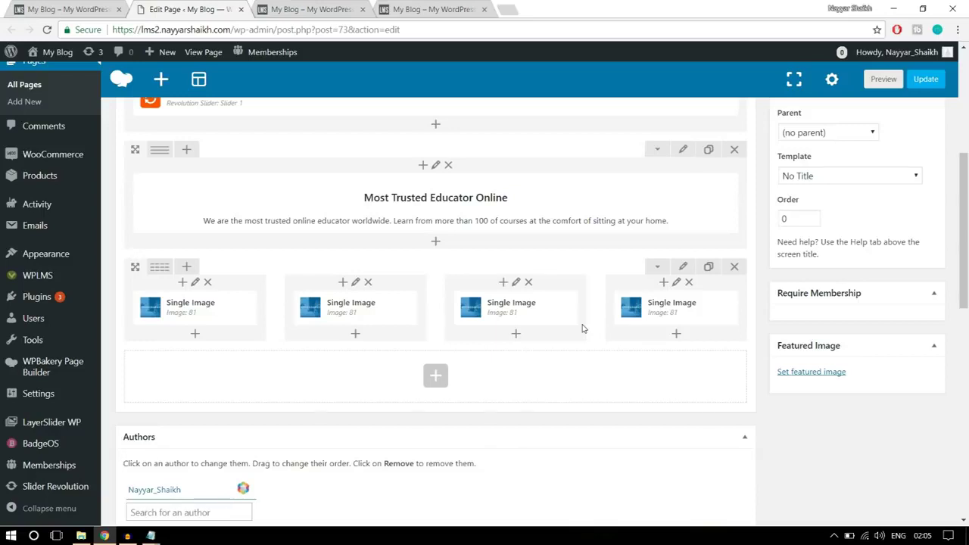
{"action": "mouse_move", "coordinate": [365, 307]}
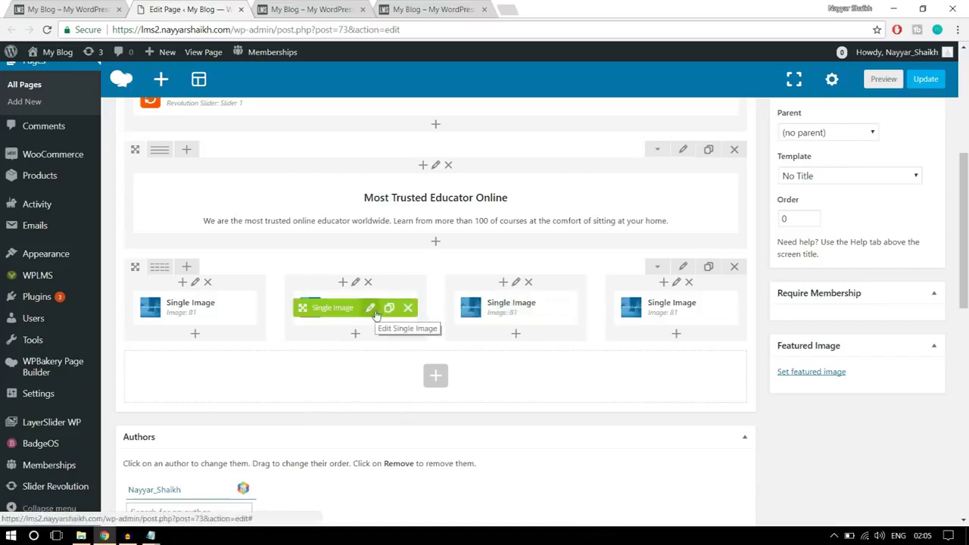
Replace the second tile's image with the uploaded banner2-1 guitar image
{"action": "left_click", "coordinate": [371, 312]}
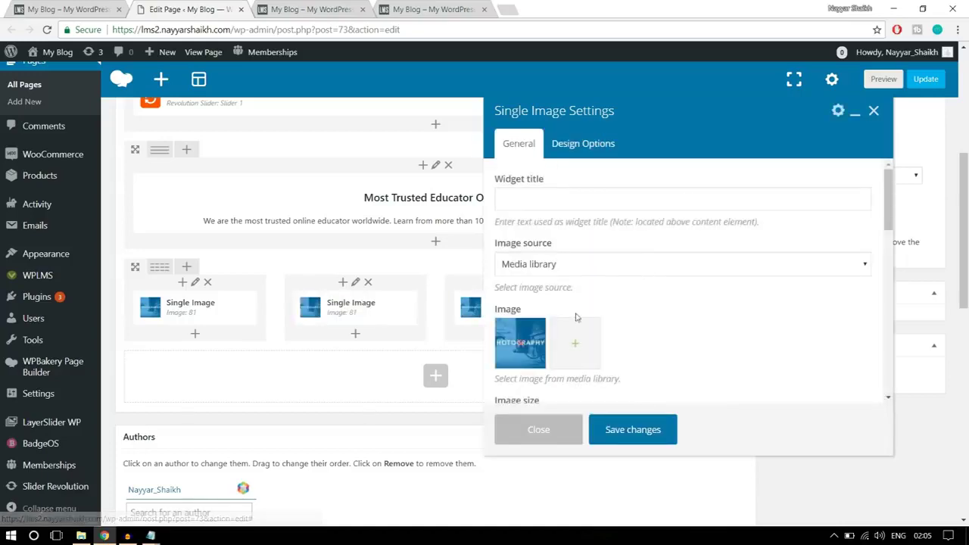
{"action": "left_click", "coordinate": [517, 347]}
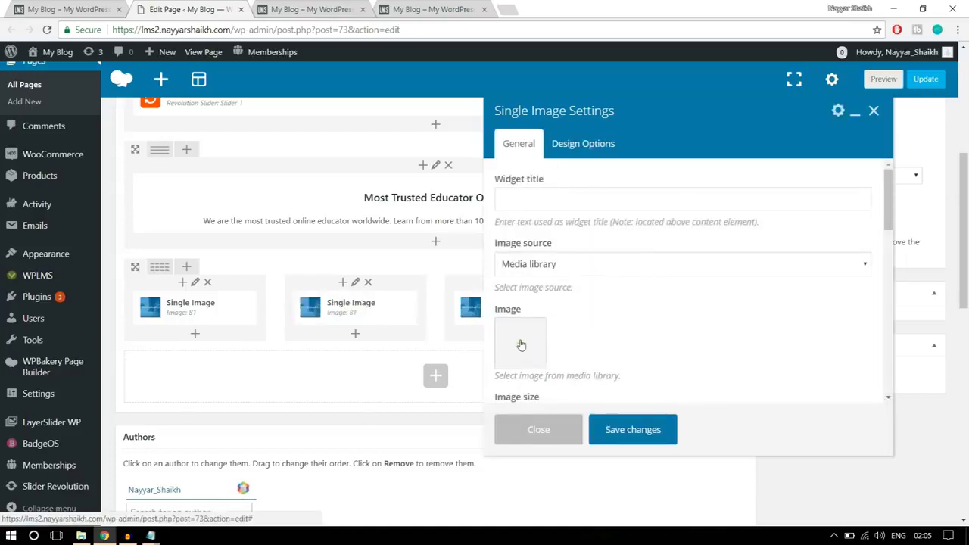
{"action": "left_click", "coordinate": [53, 102]}
{"action": "left_click", "coordinate": [488, 280]}
{"action": "left_click", "coordinate": [301, 120]}
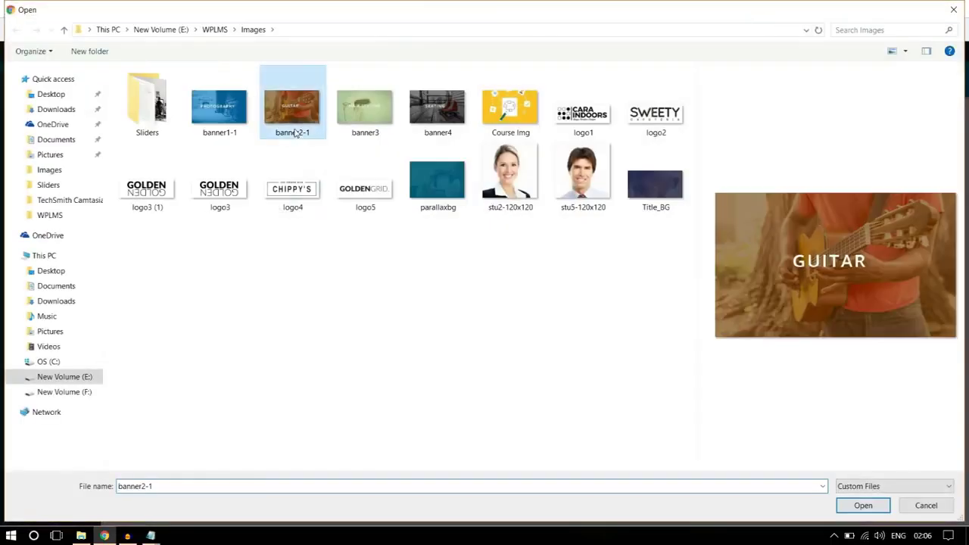
{"action": "left_click", "coordinate": [863, 506]}
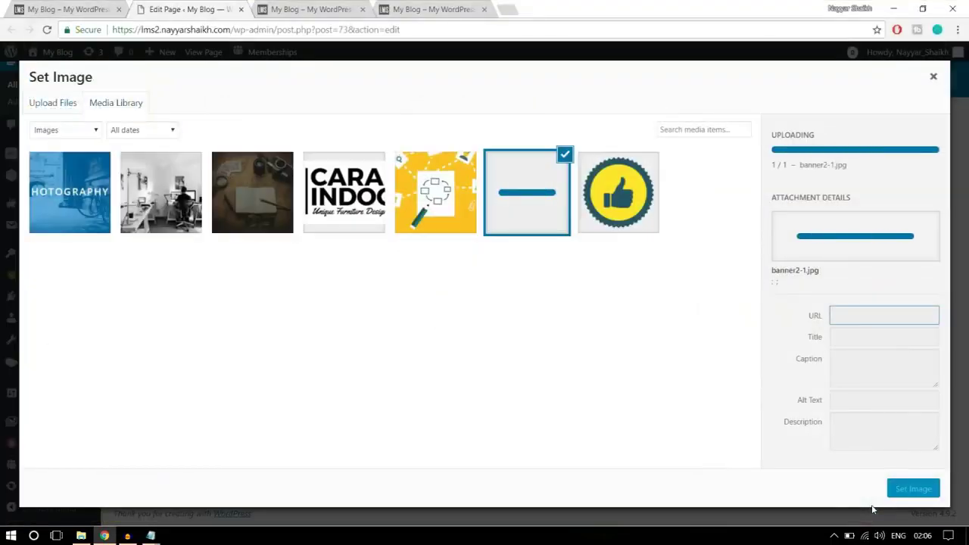
{"action": "left_click", "coordinate": [914, 491]}
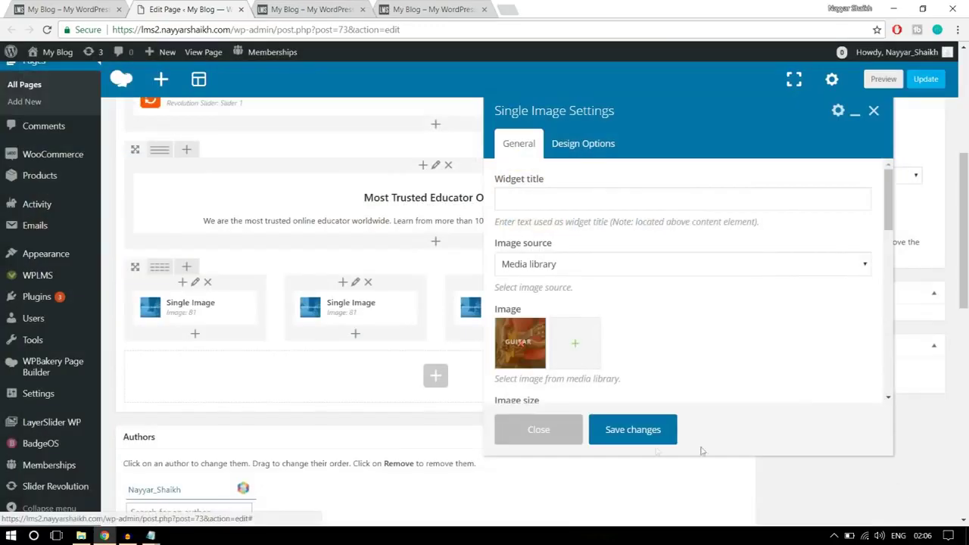
{"action": "left_click", "coordinate": [650, 433]}
Replace the third tile's photography image with the uploaded banner3 hair styling image
{"action": "mouse_move", "coordinate": [530, 310]}
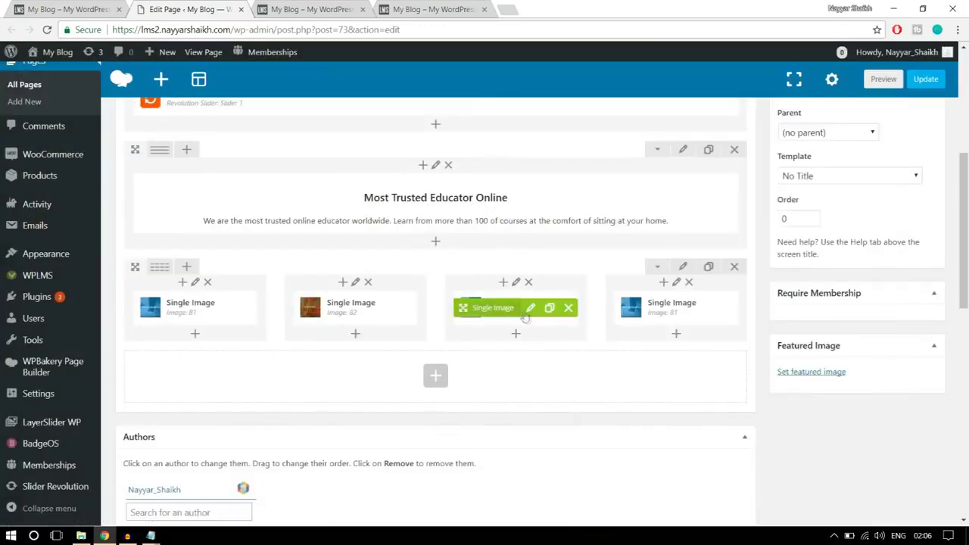
{"action": "left_click", "coordinate": [531, 309]}
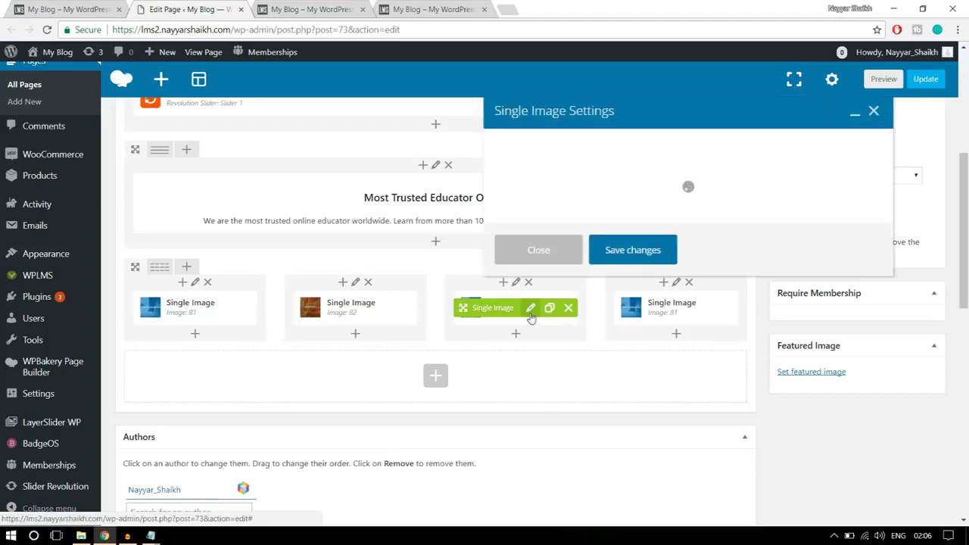
{"action": "left_click", "coordinate": [518, 342]}
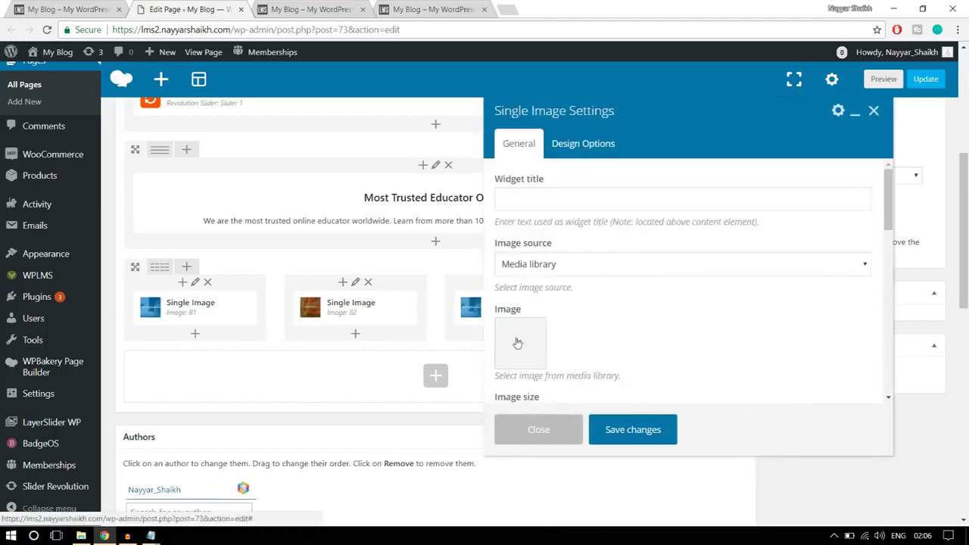
{"action": "left_click", "coordinate": [517, 343]}
{"action": "left_click", "coordinate": [46, 106]}
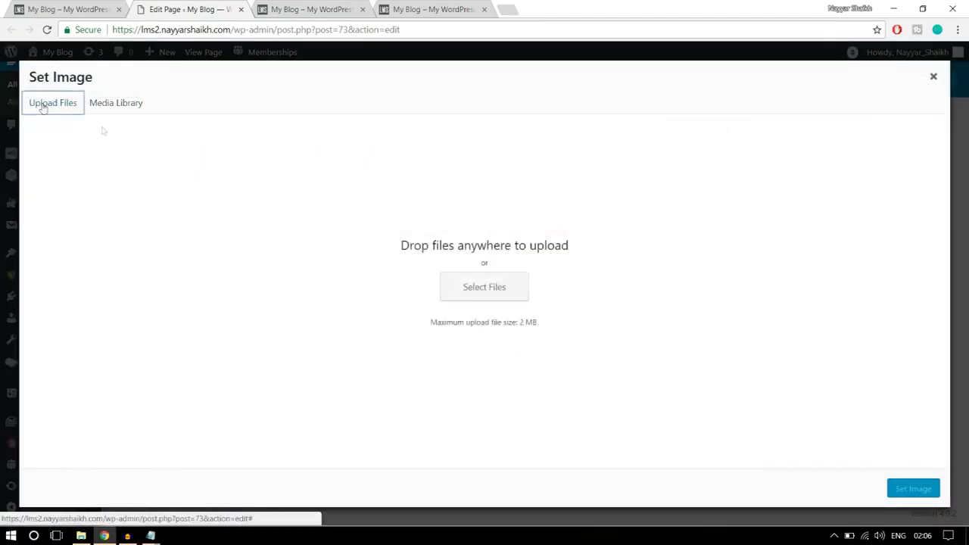
{"action": "left_click", "coordinate": [484, 287]}
{"action": "left_click", "coordinate": [366, 108]}
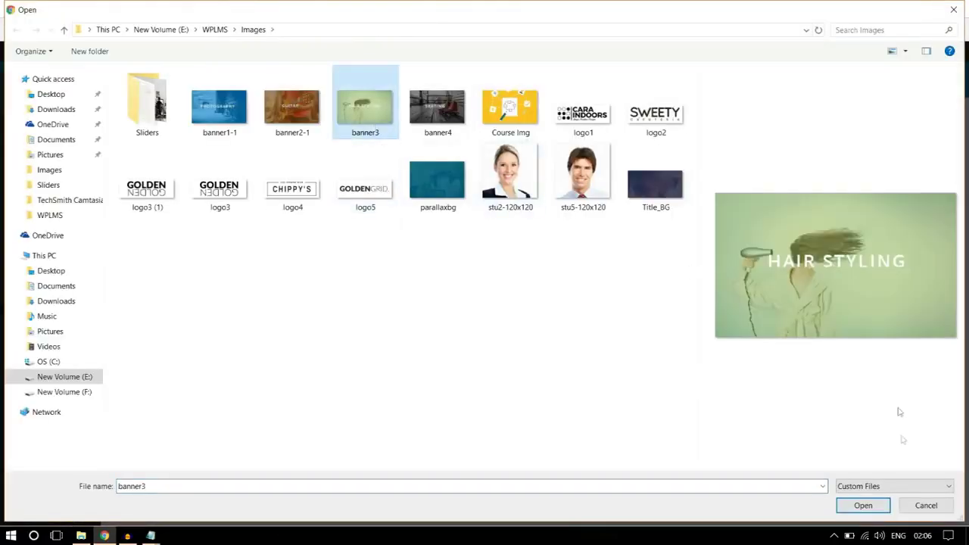
{"action": "left_click", "coordinate": [861, 506]}
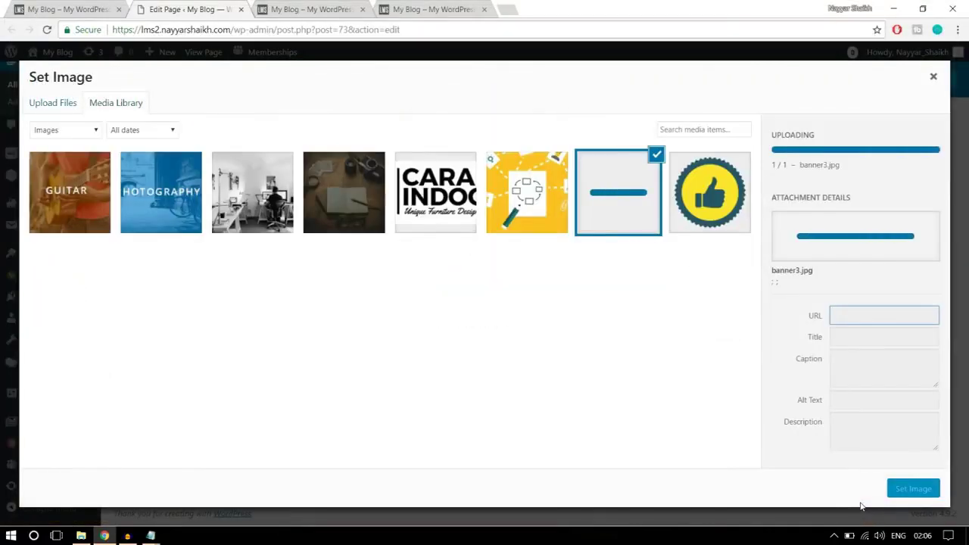
{"action": "left_click", "coordinate": [912, 489]}
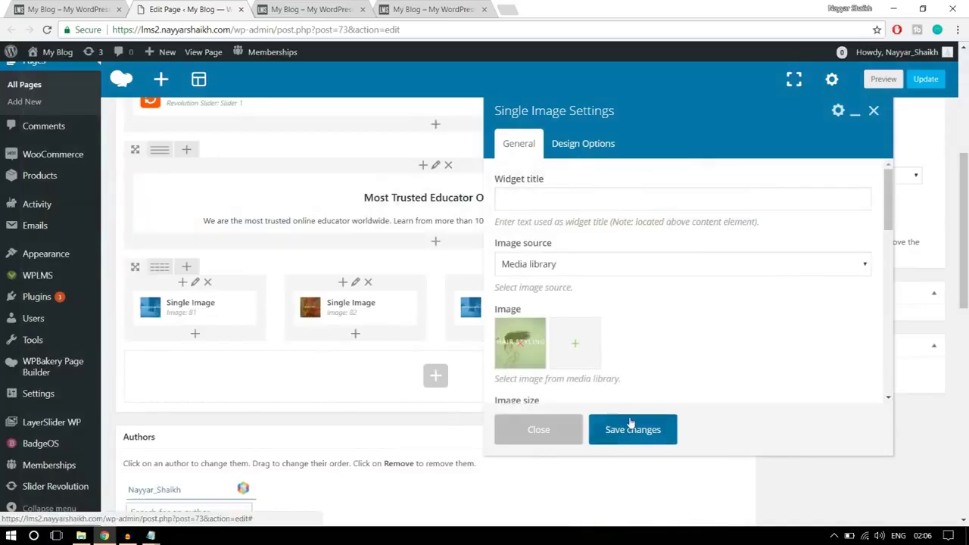
{"action": "left_click", "coordinate": [626, 428]}
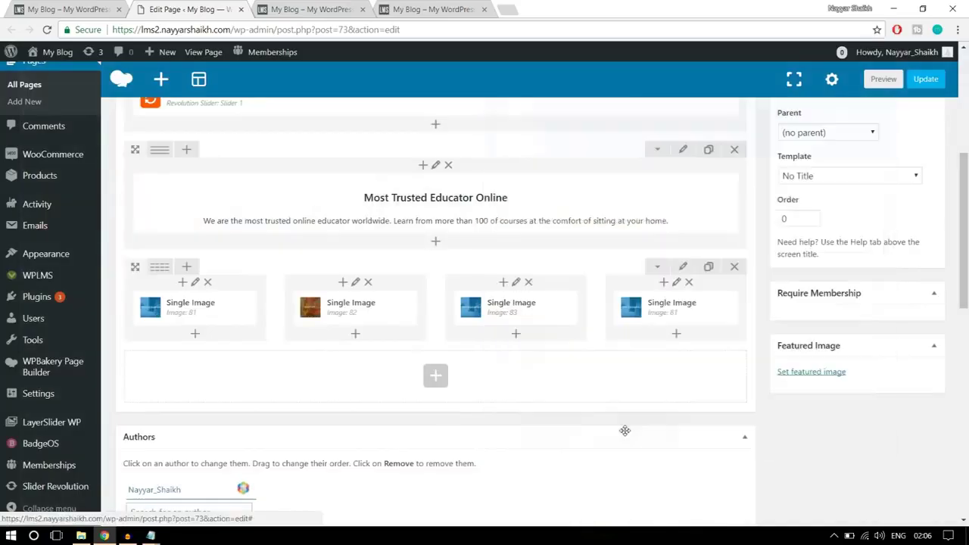
Set the fourth tile to the uploaded banner4 skating image and update the page
{"action": "left_click", "coordinate": [690, 310]}
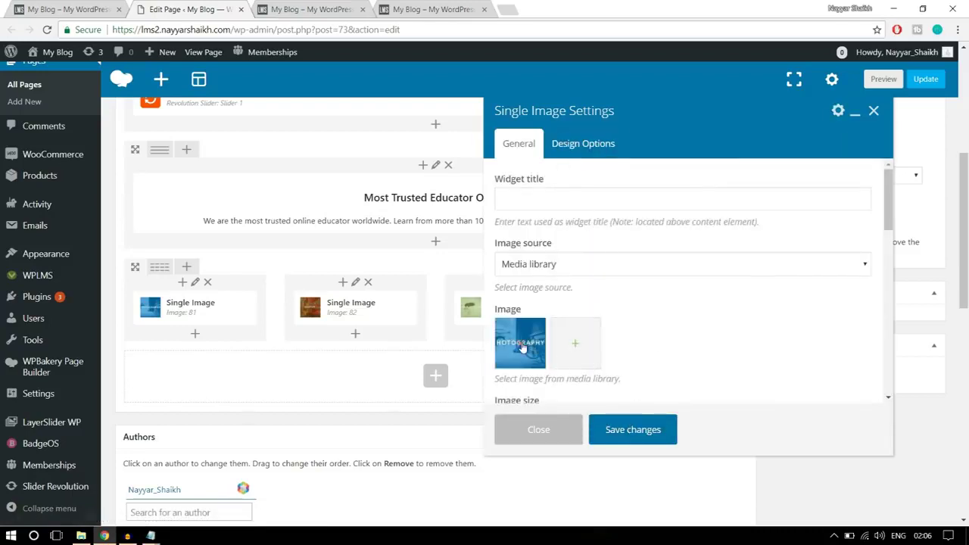
{"action": "left_click", "coordinate": [522, 346]}
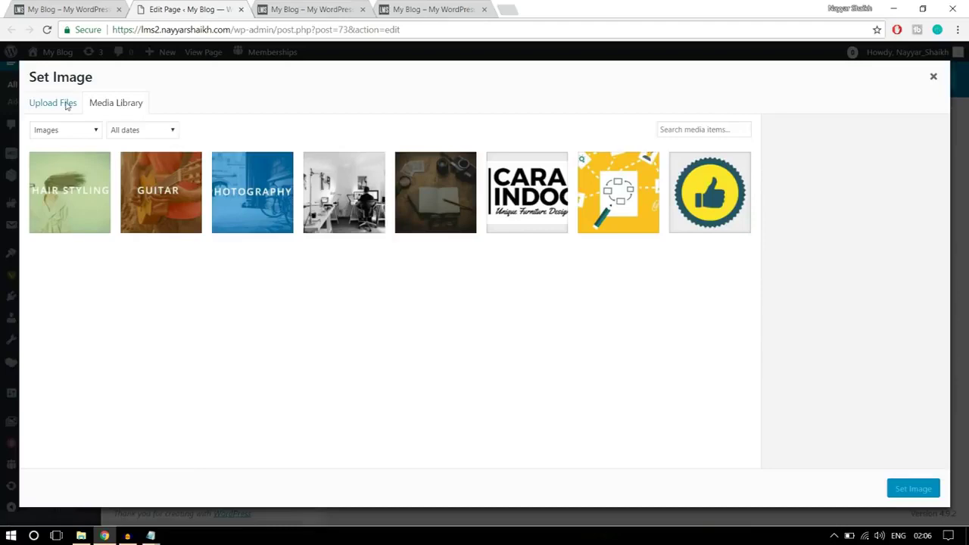
{"action": "left_click", "coordinate": [67, 105]}
{"action": "left_click", "coordinate": [499, 285]}
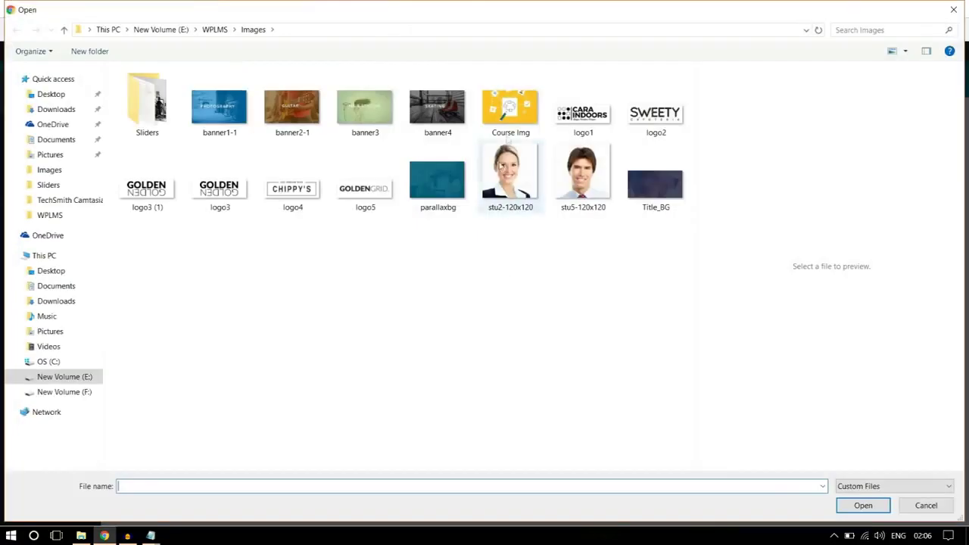
{"action": "left_click", "coordinate": [438, 106]}
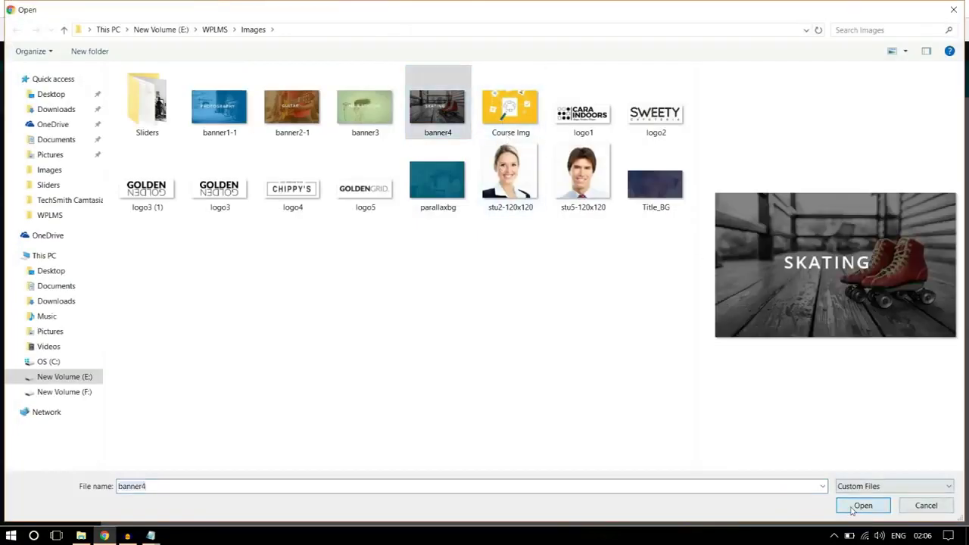
{"action": "left_click", "coordinate": [863, 506]}
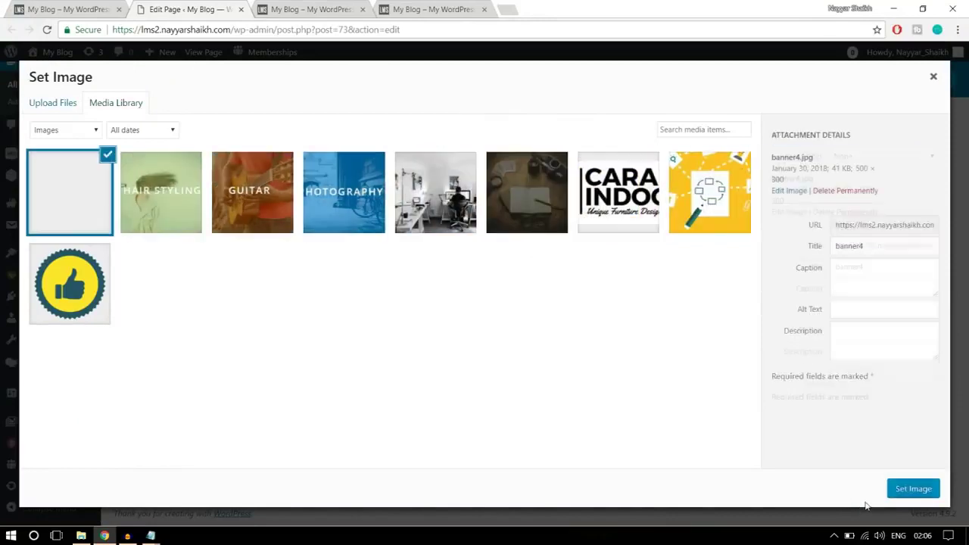
{"action": "left_click", "coordinate": [914, 489]}
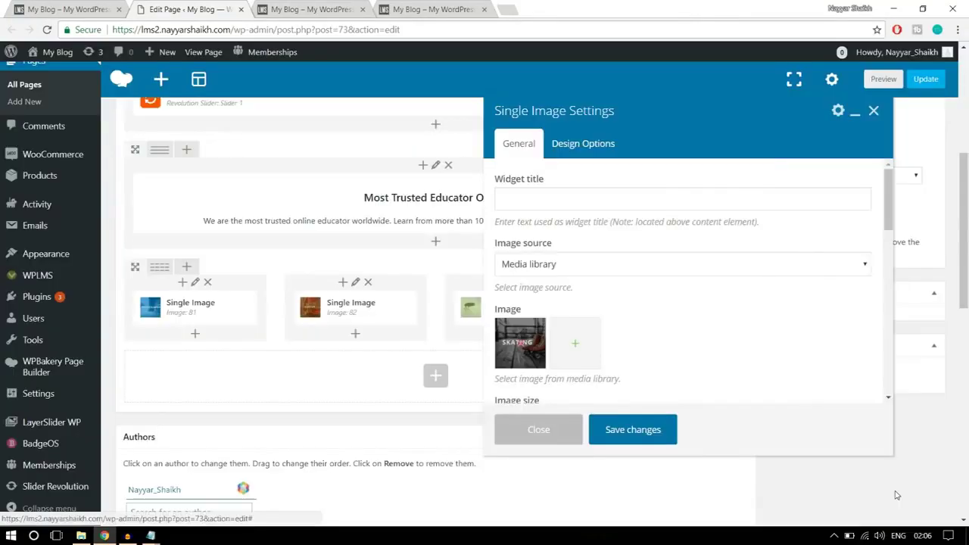
{"action": "left_click", "coordinate": [641, 431]}
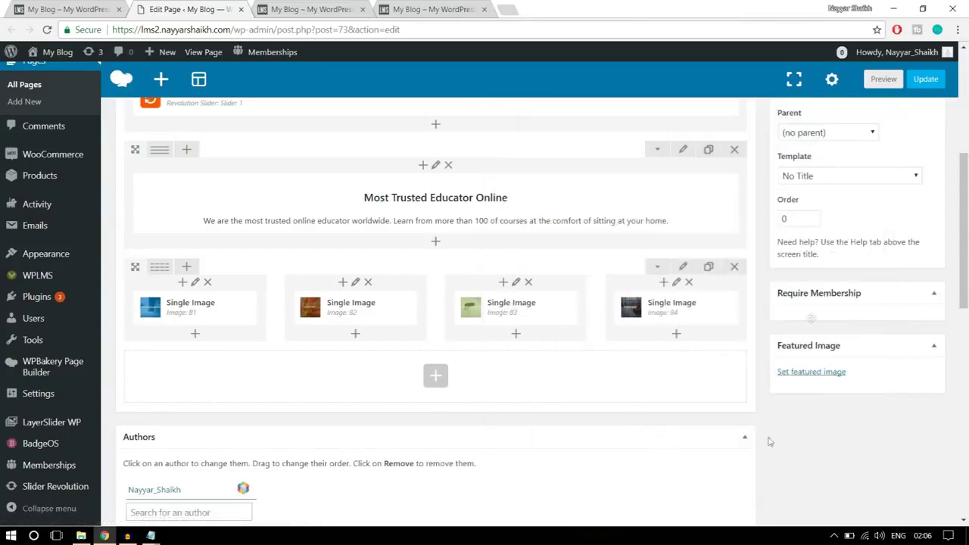
{"action": "left_click", "coordinate": [925, 81]}
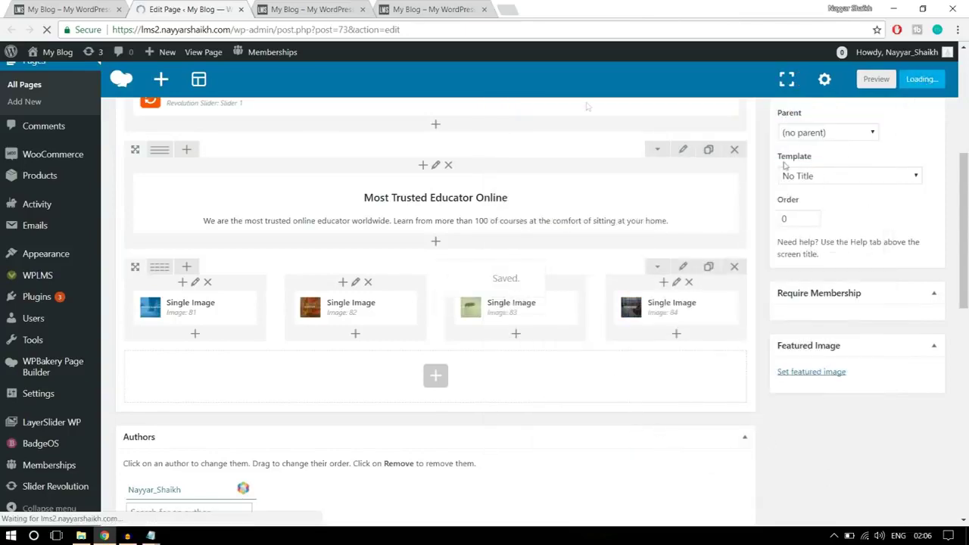
Reload the live home page and compare its four category tiles with the reference site
{"action": "left_click", "coordinate": [284, 11]}
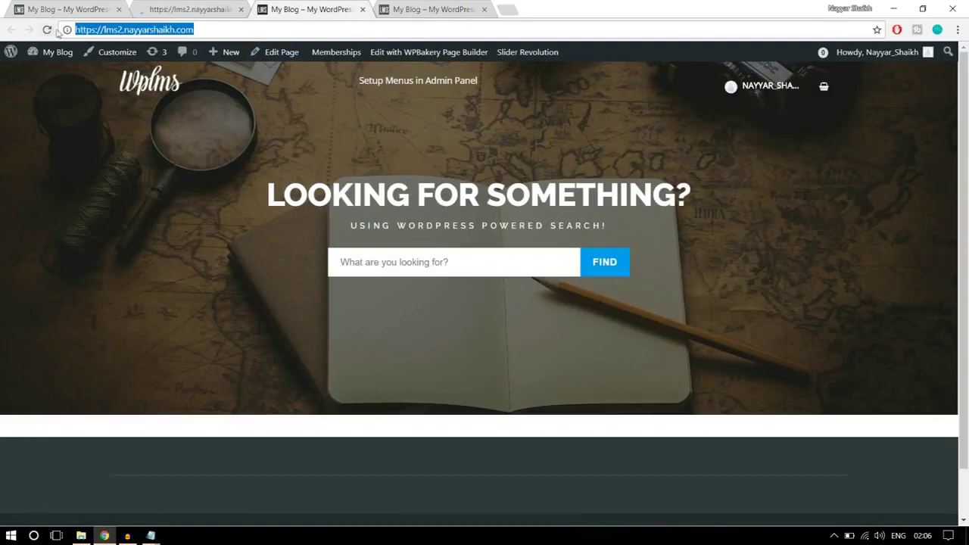
{"action": "key", "text": "Return"}
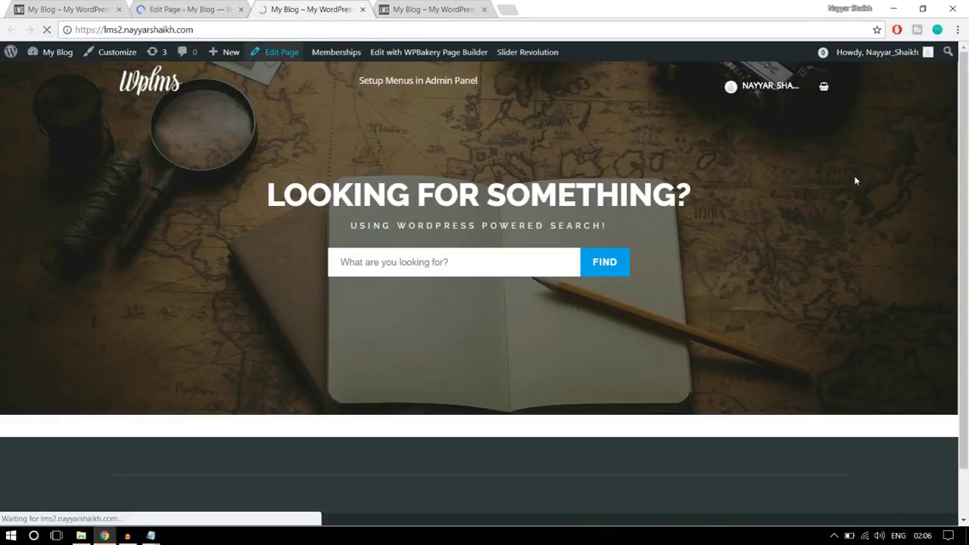
{"action": "scroll", "coordinate": [790, 318], "scroll_direction": "down", "scroll_amount": 3}
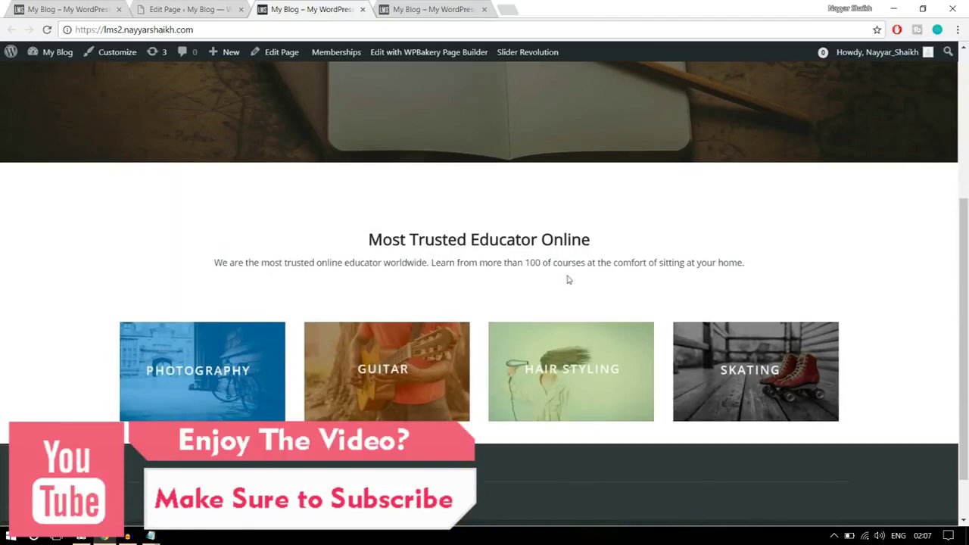
{"action": "scroll", "coordinate": [599, 299], "scroll_direction": "up", "scroll_amount": 2}
{"action": "scroll", "coordinate": [610, 305], "scroll_direction": "down", "scroll_amount": 3}
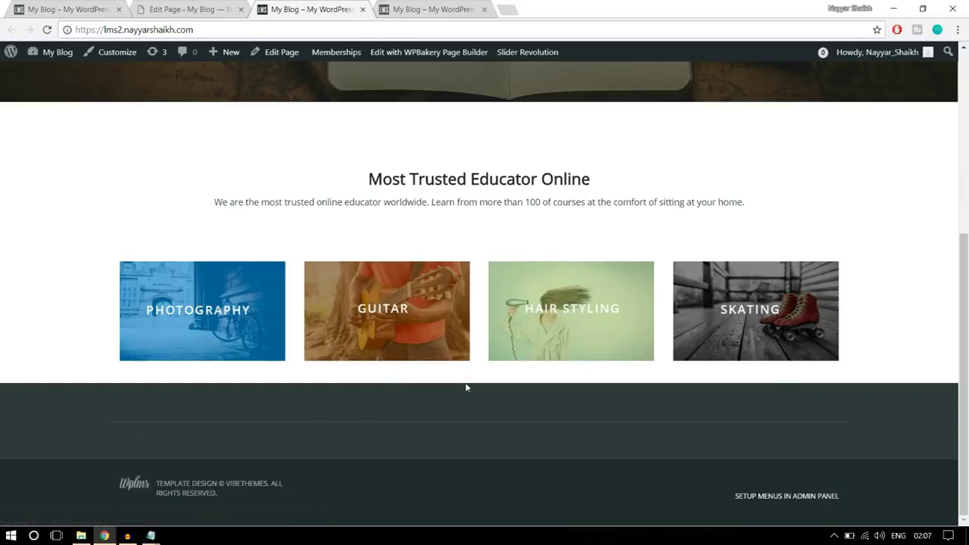
{"action": "left_click", "coordinate": [96, 8]}
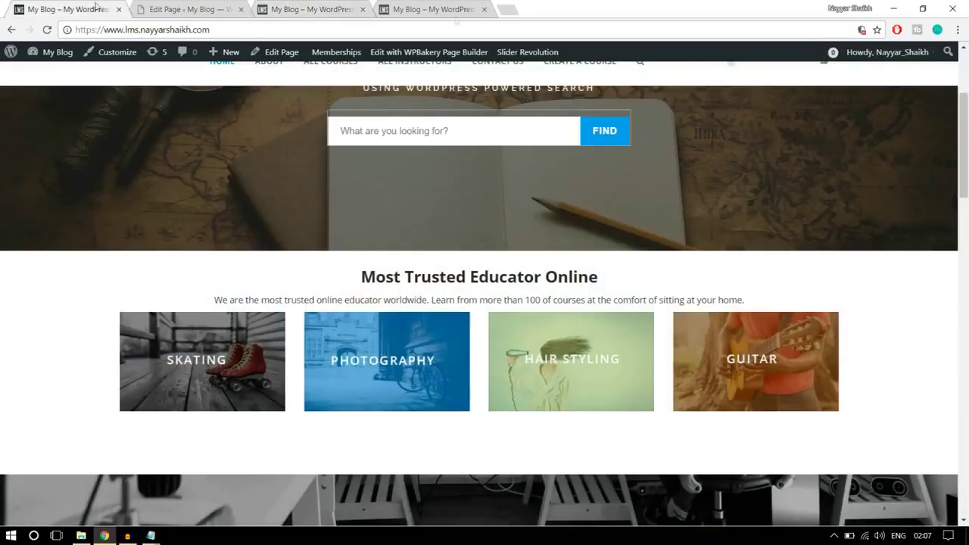
{"action": "scroll", "coordinate": [945, 274], "scroll_direction": "down", "scroll_amount": 3}
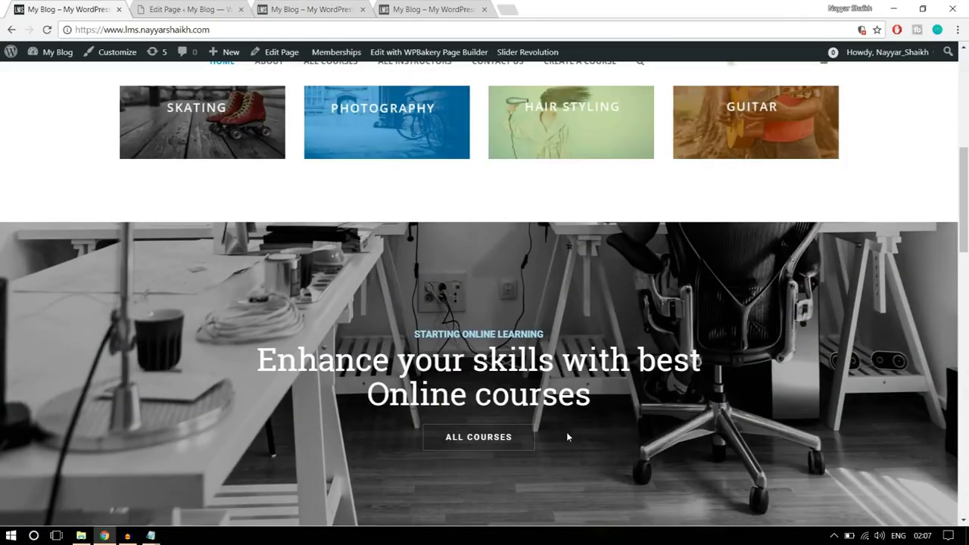
{"action": "left_click", "coordinate": [191, 8]}
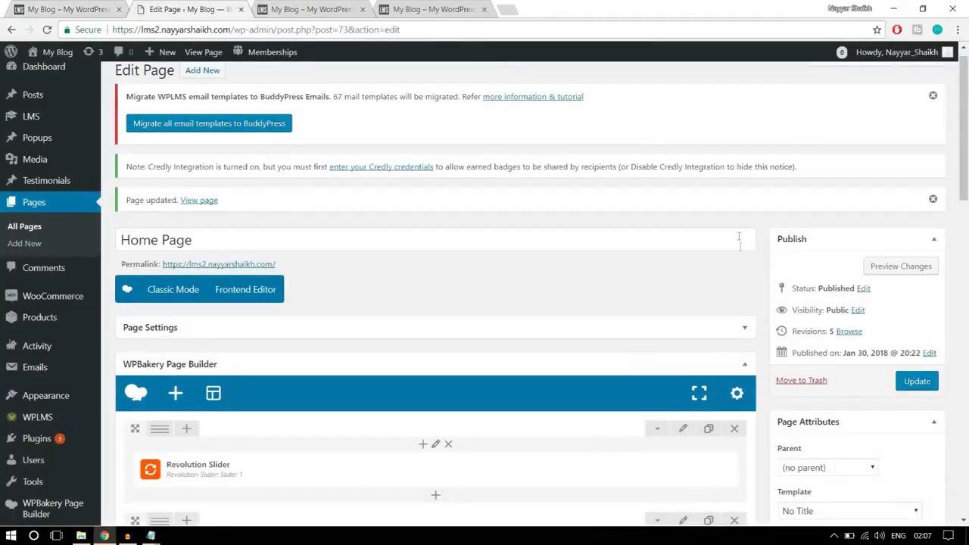
Set the four-image row's bottom padding to 30 in Design Options and save it
{"action": "scroll", "coordinate": [742, 263], "scroll_direction": "down", "scroll_amount": 3}
{"action": "scroll", "coordinate": [742, 263], "scroll_direction": "down", "scroll_amount": 2}
{"action": "scroll", "coordinate": [699, 309], "scroll_direction": "up", "scroll_amount": 1}
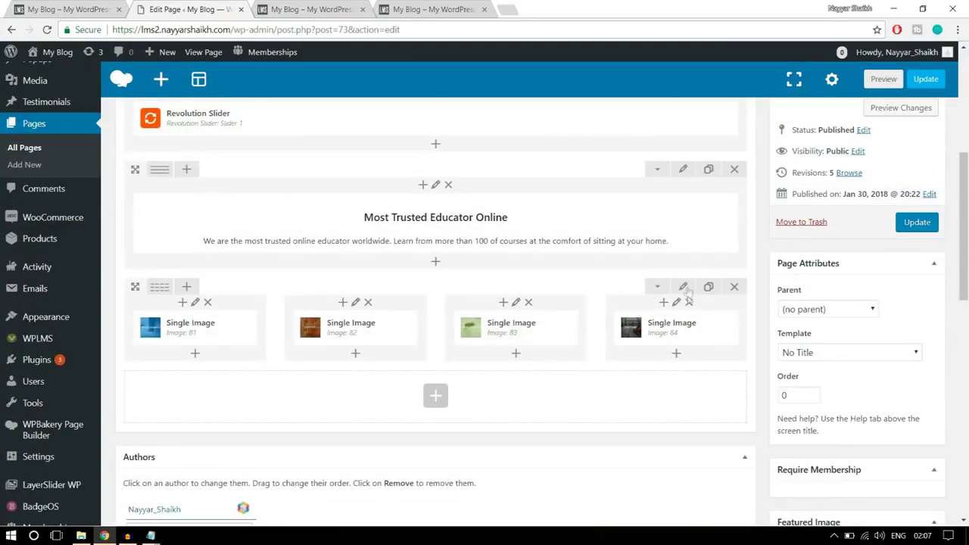
{"action": "left_click", "coordinate": [684, 290]}
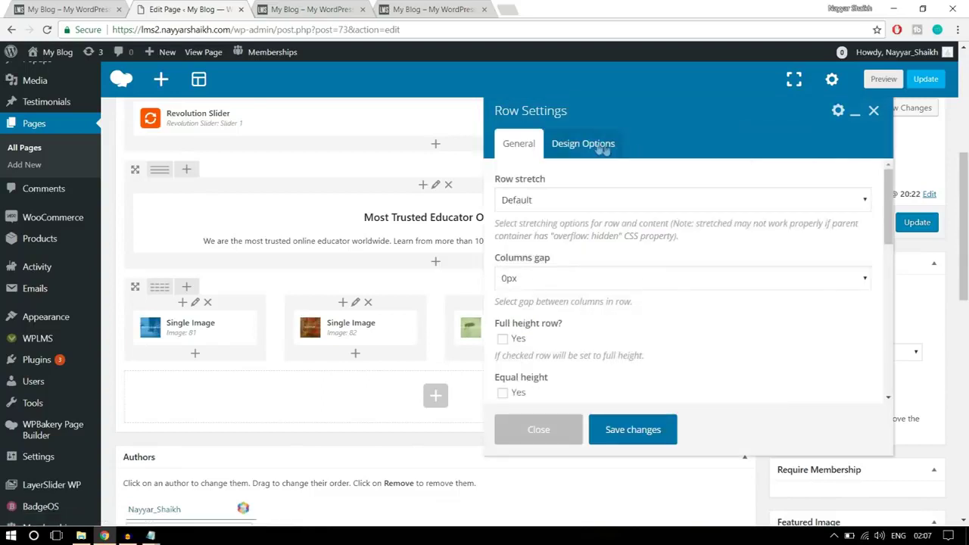
{"action": "left_click", "coordinate": [604, 147]}
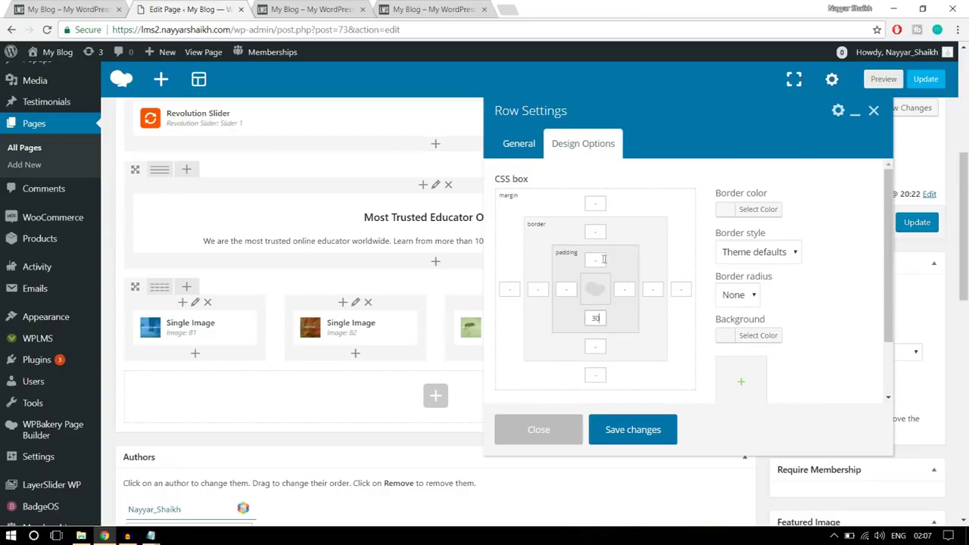
{"action": "left_click", "coordinate": [589, 259]}
{"action": "left_click", "coordinate": [345, 8]}
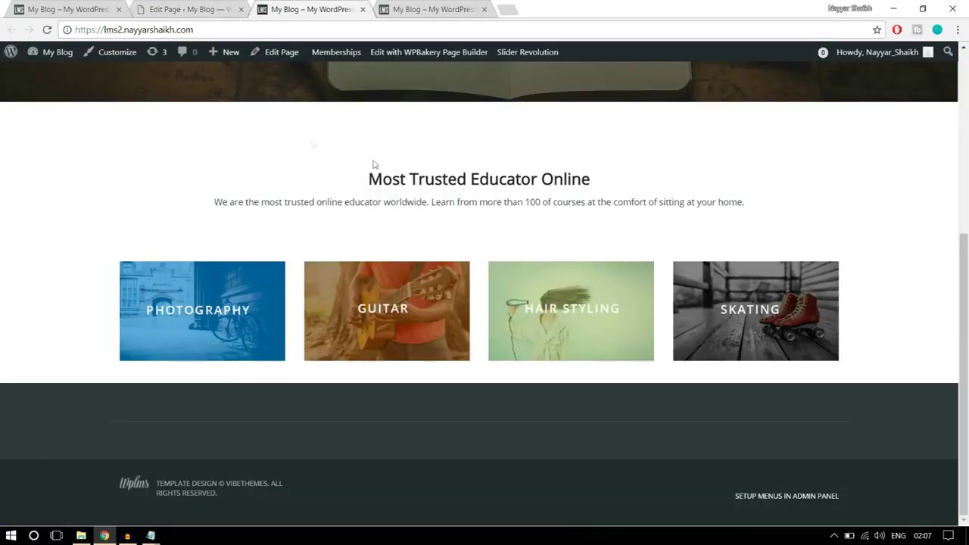
{"action": "left_click", "coordinate": [191, 9]}
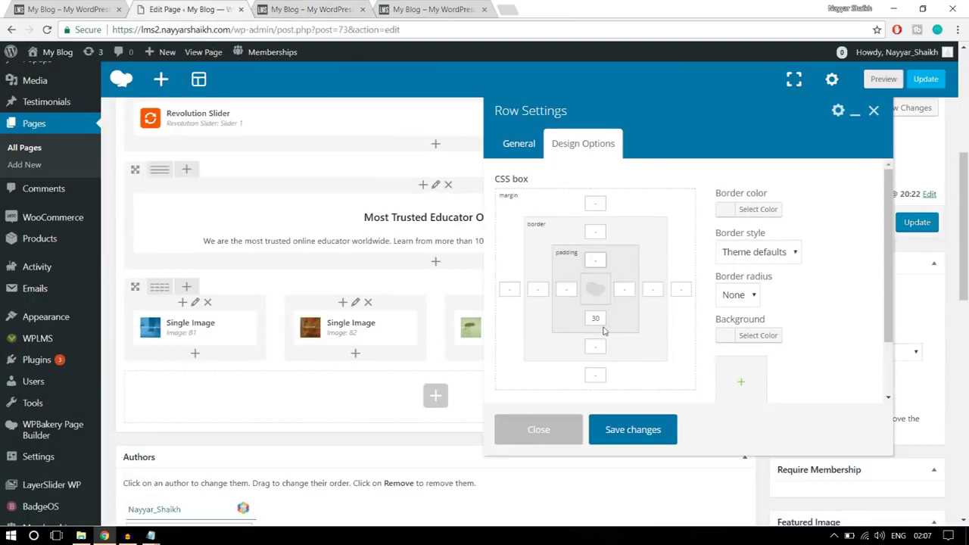
{"action": "left_click", "coordinate": [645, 433]}
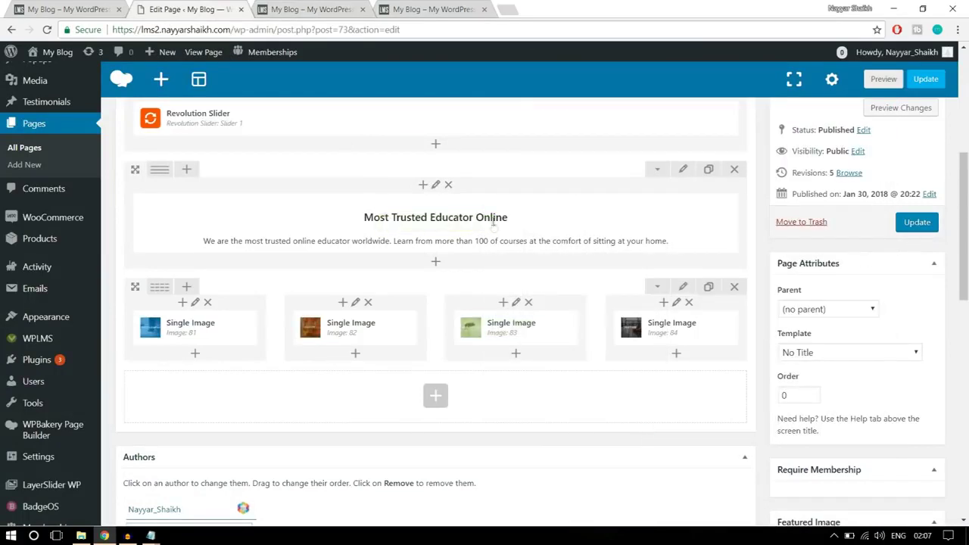
{"action": "left_click", "coordinate": [100, 4]}
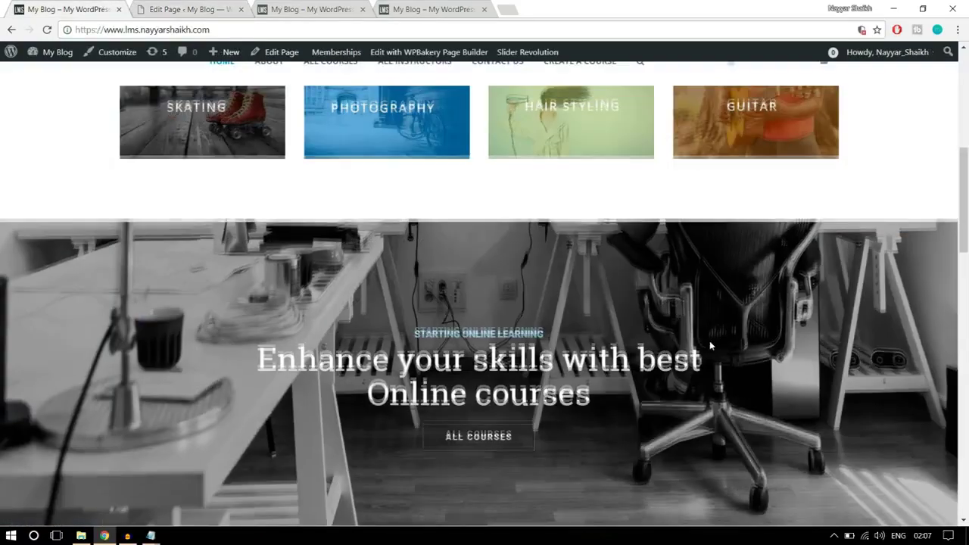
{"action": "scroll", "coordinate": [582, 179], "scroll_direction": "down", "scroll_amount": 2}
Add a Revolution Slider element showing slider22 in a new row below the tiles
{"action": "left_click", "coordinate": [202, 6]}
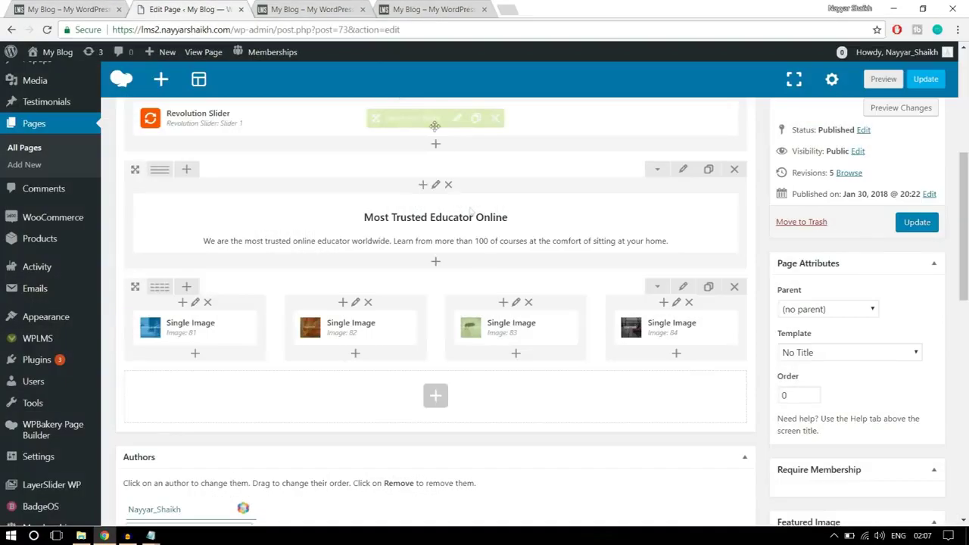
{"action": "left_click", "coordinate": [434, 395]}
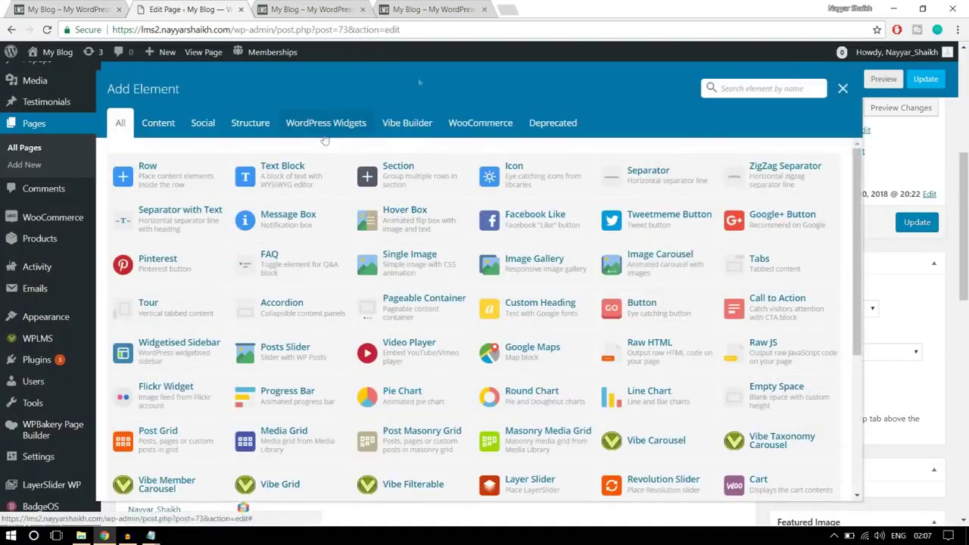
{"action": "type", "text": "slid"}
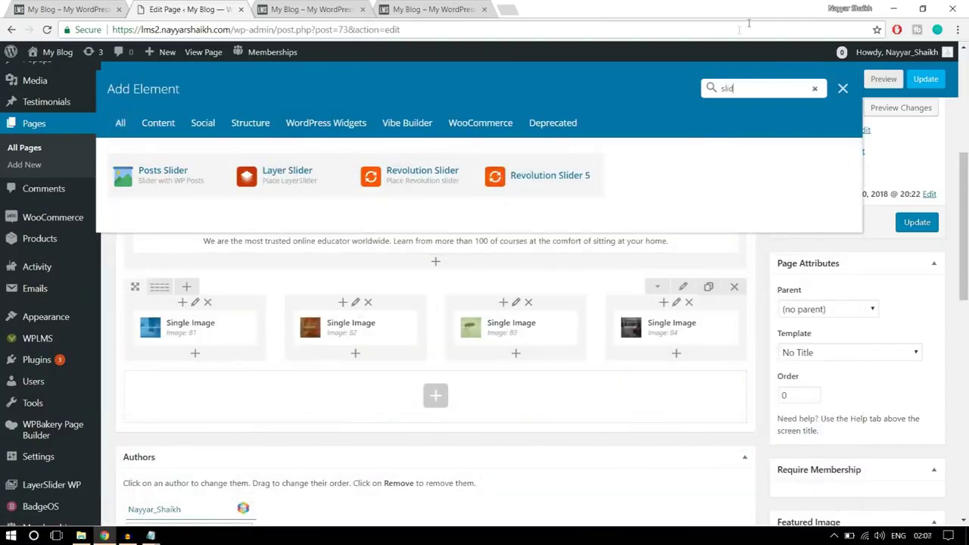
{"action": "left_click", "coordinate": [401, 186]}
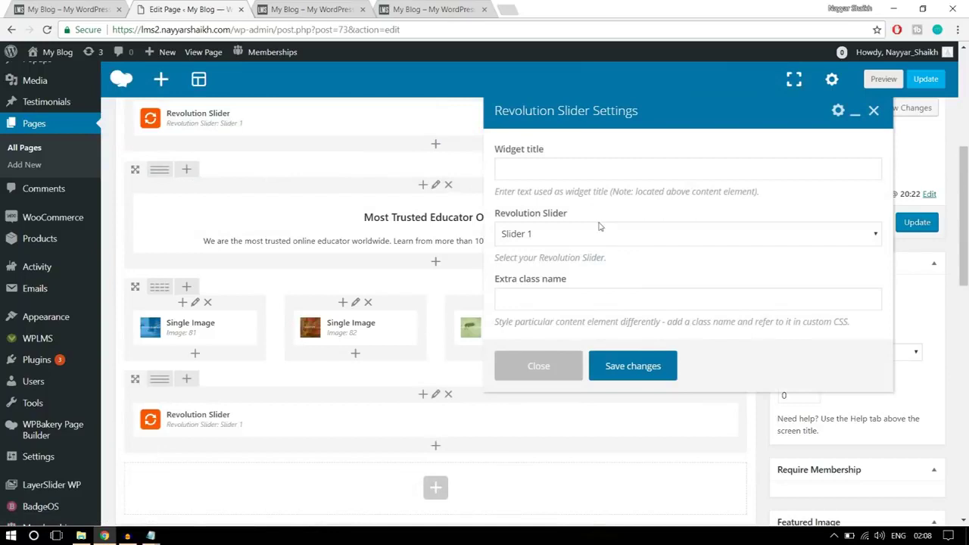
{"action": "left_click", "coordinate": [594, 238]}
{"action": "left_click", "coordinate": [568, 265]}
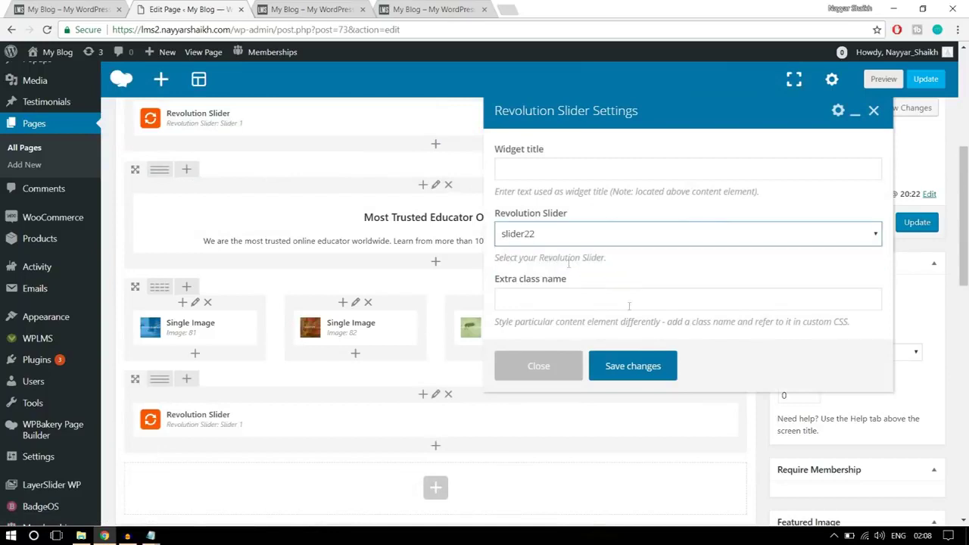
{"action": "left_click", "coordinate": [646, 369]}
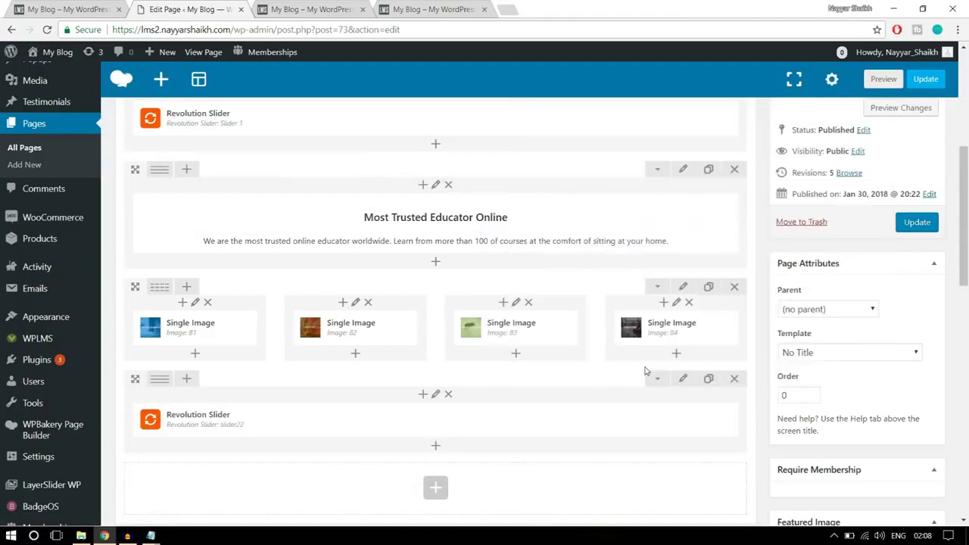
Update the page and reload the live site to see the new slider22 banner
{"action": "left_click", "coordinate": [915, 225]}
{"action": "left_click", "coordinate": [283, 9]}
{"action": "left_click", "coordinate": [313, 25]}
{"action": "key", "text": "Return"}
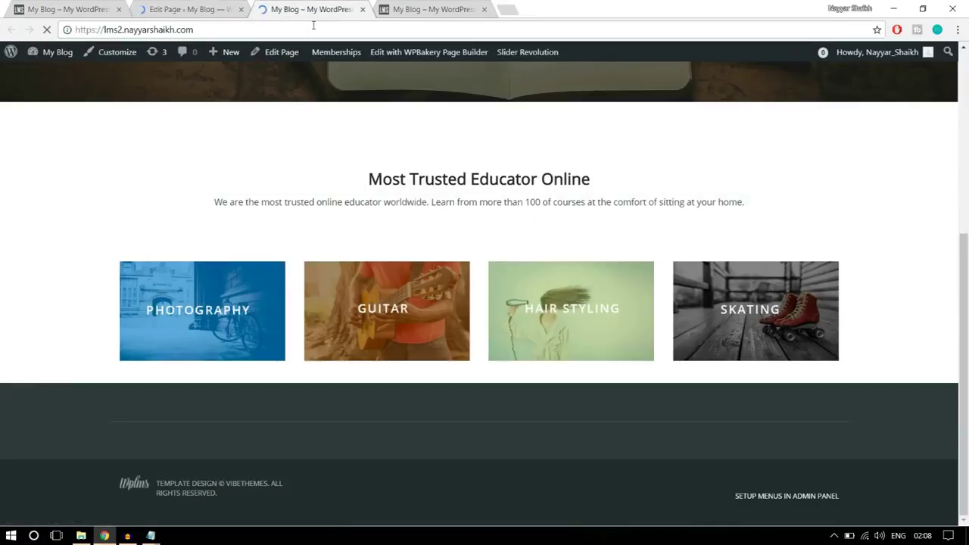
{"action": "scroll", "coordinate": [795, 250], "scroll_direction": "down", "scroll_amount": 2}
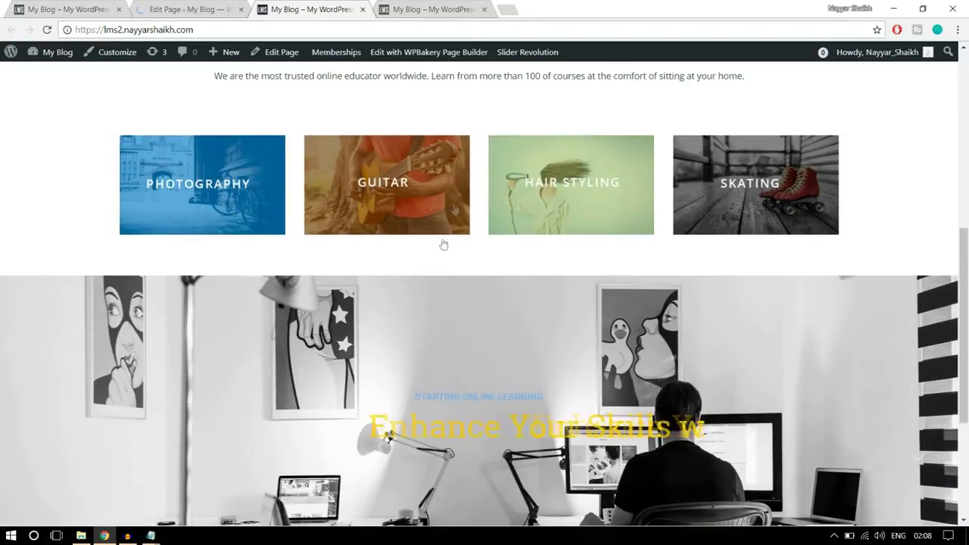
{"action": "scroll", "coordinate": [492, 262], "scroll_direction": "down", "scroll_amount": 2}
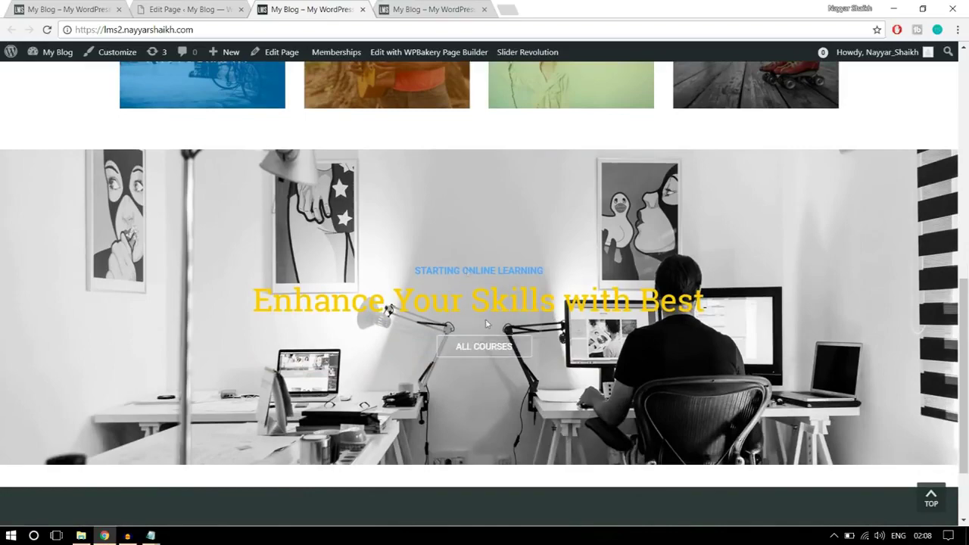
Scroll through the reference site's quote row, course cards and logo strip
{"action": "left_click", "coordinate": [48, 16]}
{"action": "scroll", "coordinate": [600, 277], "scroll_direction": "down", "scroll_amount": 3}
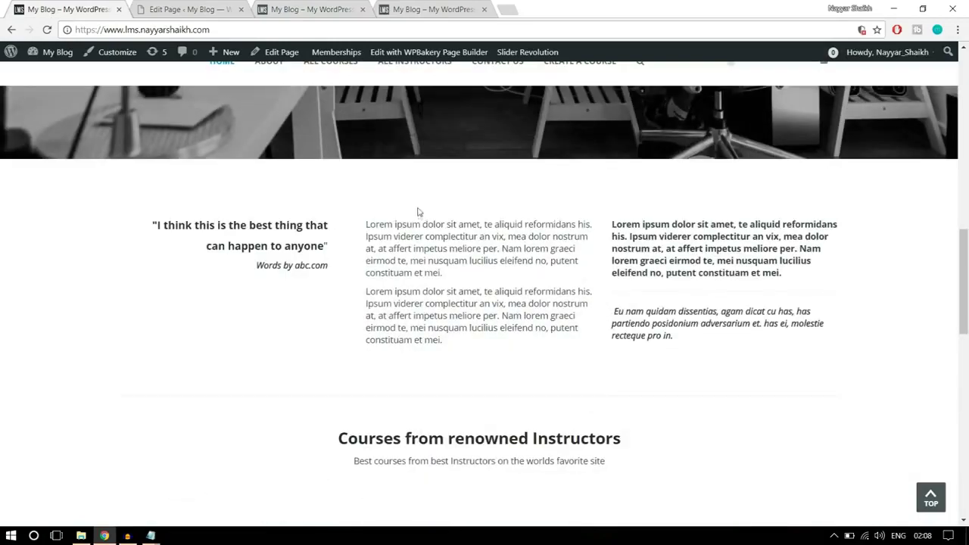
{"action": "scroll", "coordinate": [452, 312], "scroll_direction": "down", "scroll_amount": 3}
{"action": "scroll", "coordinate": [598, 336], "scroll_direction": "up", "scroll_amount": 3}
{"action": "left_click_drag", "start_coordinate": [689, 344], "coordinate": [174, 235]}
{"action": "left_click", "coordinate": [197, 244]}
{"action": "scroll", "coordinate": [634, 281], "scroll_direction": "down", "scroll_amount": 3}
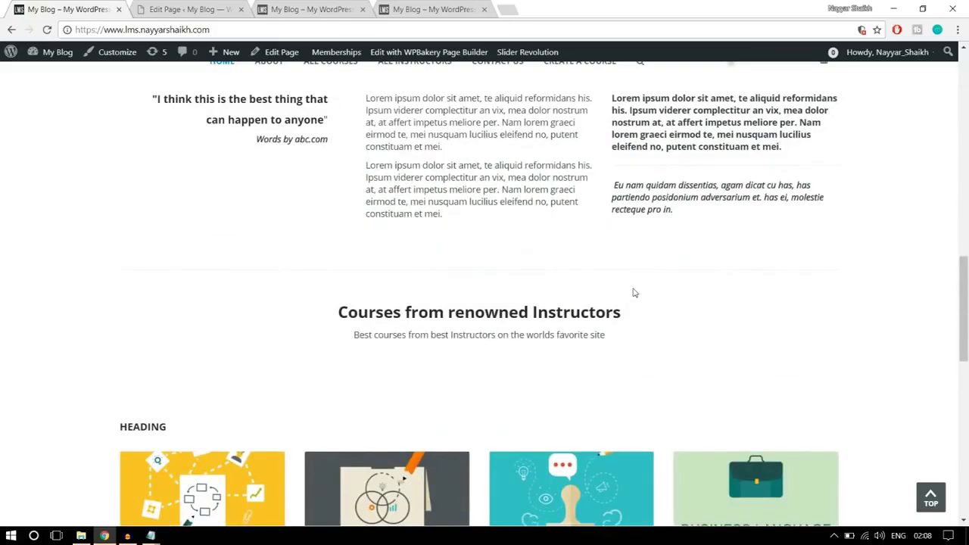
{"action": "scroll", "coordinate": [435, 288], "scroll_direction": "down", "scroll_amount": 3}
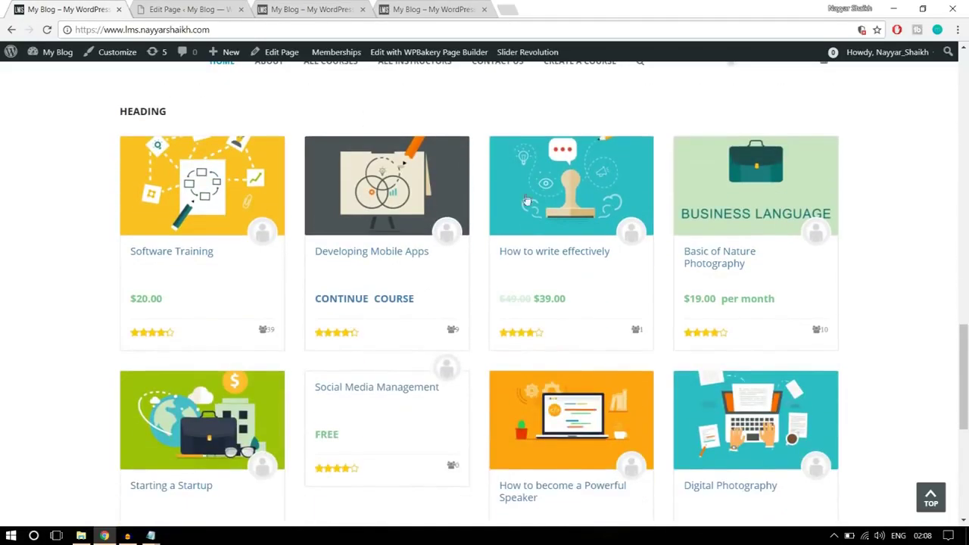
{"action": "scroll", "coordinate": [547, 314], "scroll_direction": "down", "scroll_amount": 4}
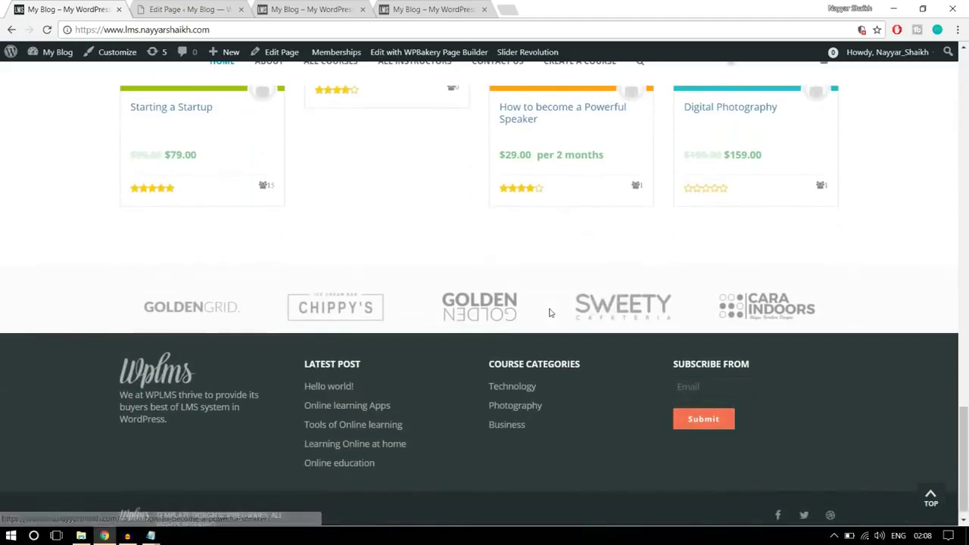
{"action": "scroll", "coordinate": [553, 310], "scroll_direction": "up", "scroll_amount": 4}
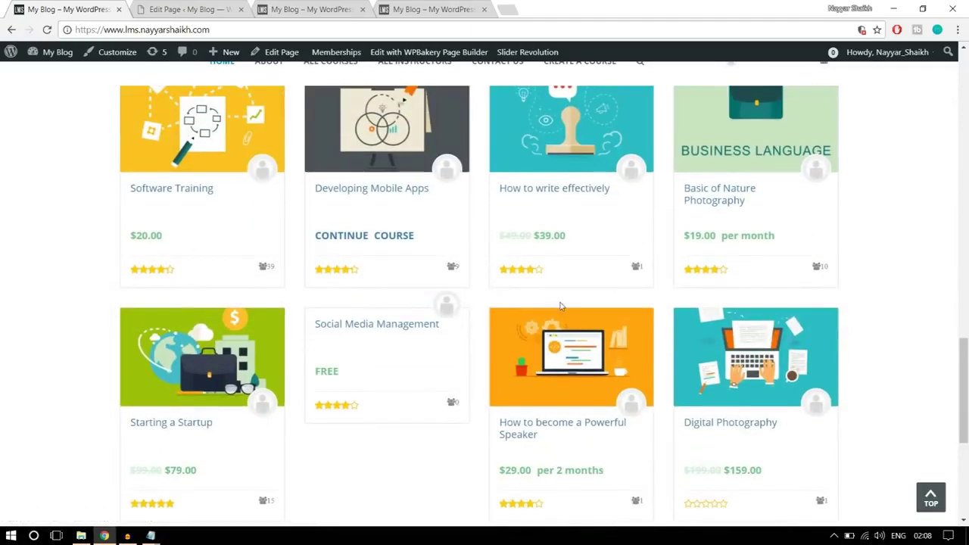
{"action": "scroll", "coordinate": [561, 306], "scroll_direction": "up", "scroll_amount": 2}
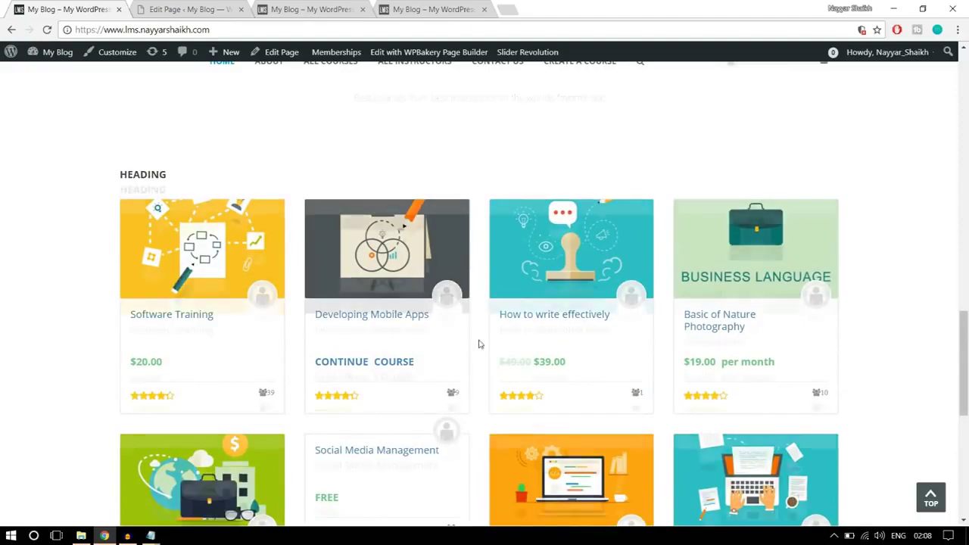
{"action": "scroll", "coordinate": [479, 344], "scroll_direction": "up", "scroll_amount": 7}
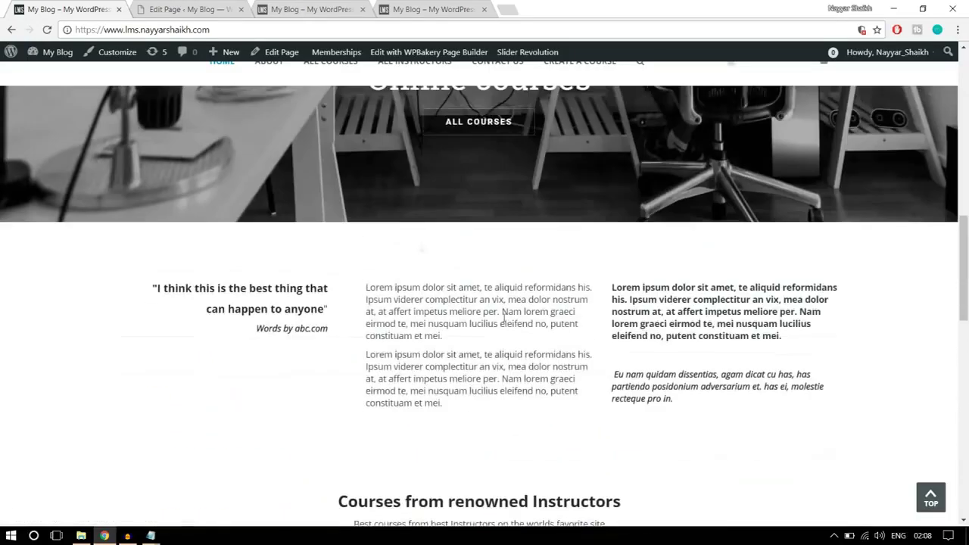
{"action": "key", "text": "ctrl+Tab"}
Add a Text Block pasting the 'best thing that can happen to anyone' quote and abc.com credit
{"action": "scroll", "coordinate": [537, 282], "scroll_direction": "down", "scroll_amount": 5}
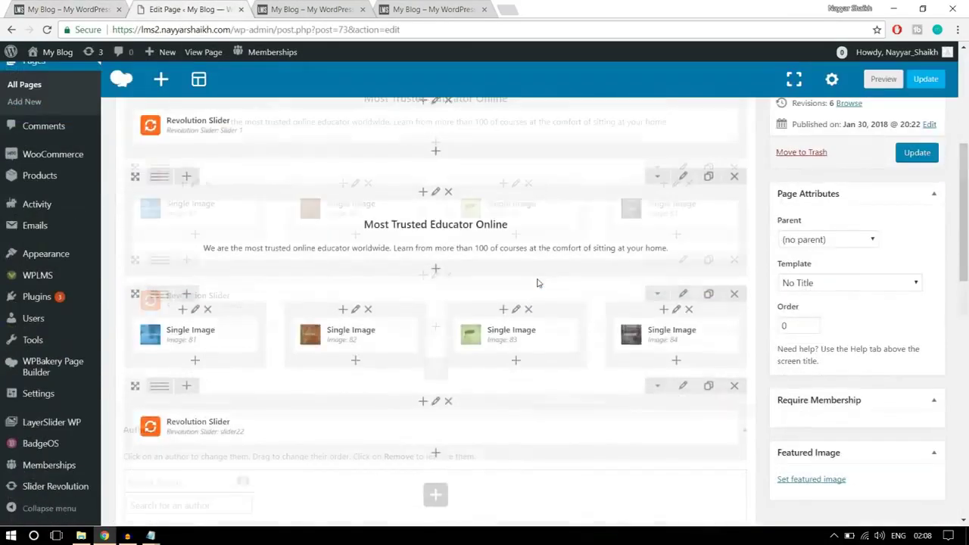
{"action": "scroll", "coordinate": [537, 282], "scroll_direction": "down", "scroll_amount": 4}
{"action": "left_click", "coordinate": [433, 182]}
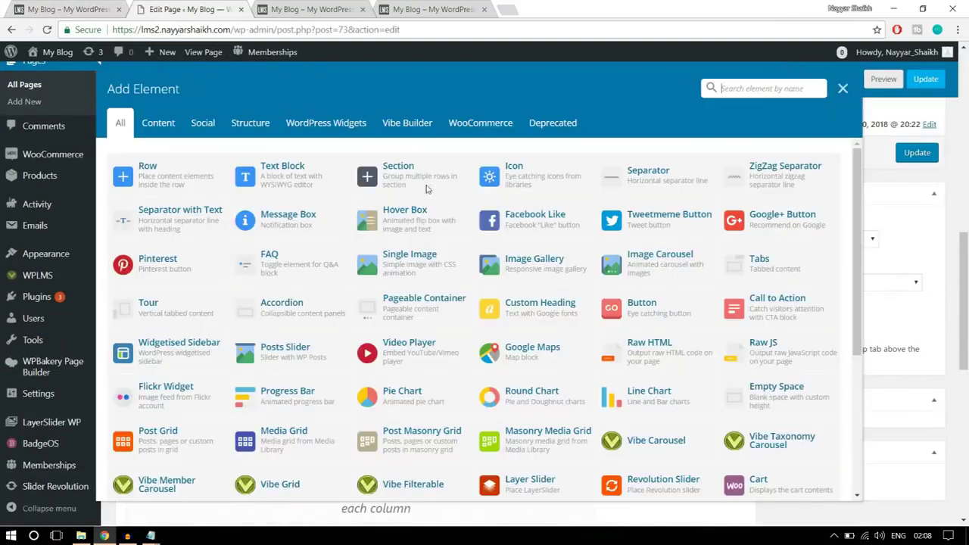
{"action": "left_click", "coordinate": [277, 185]}
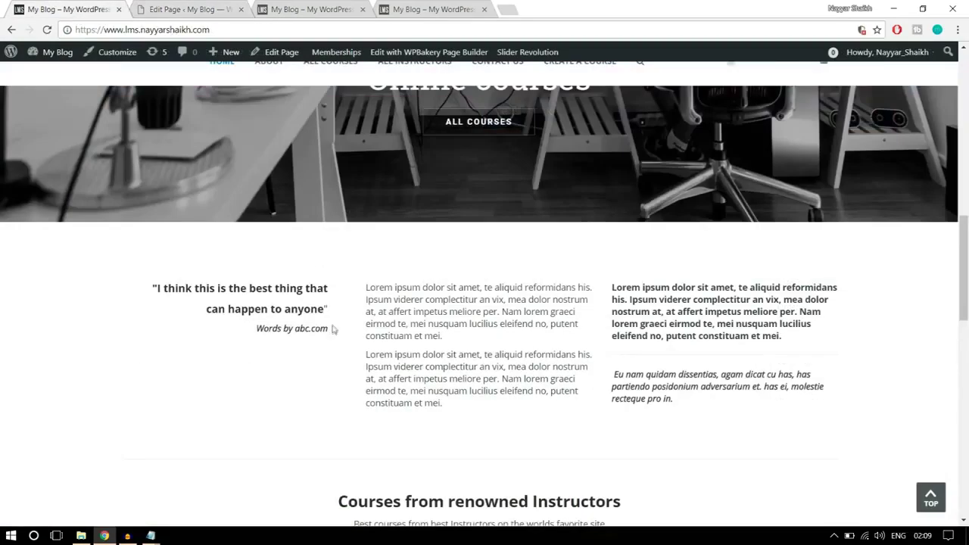
{"action": "left_click_drag", "start_coordinate": [333, 329], "coordinate": [133, 268]}
{"action": "key", "text": "ctrl+c"}
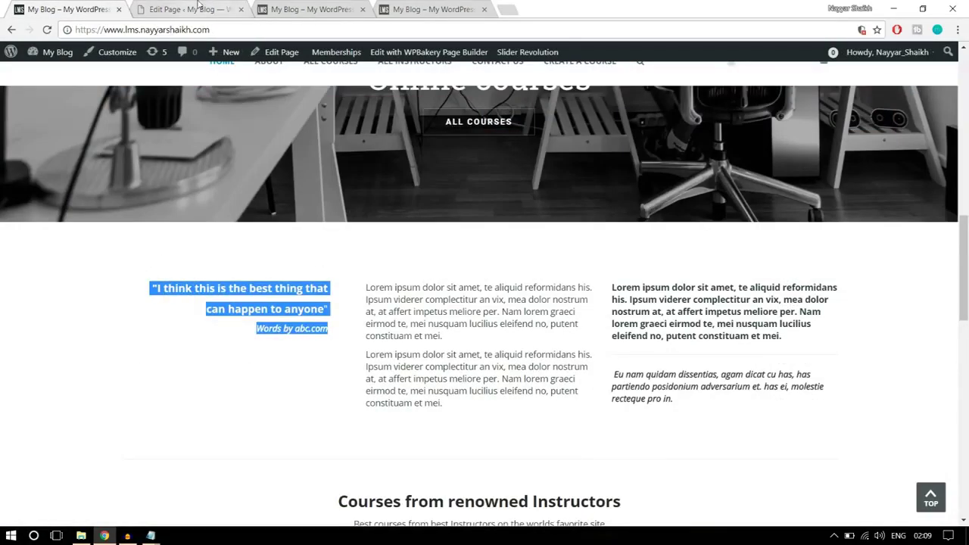
{"action": "left_click", "coordinate": [199, 9]}
{"action": "key", "text": "ctrl+a"}
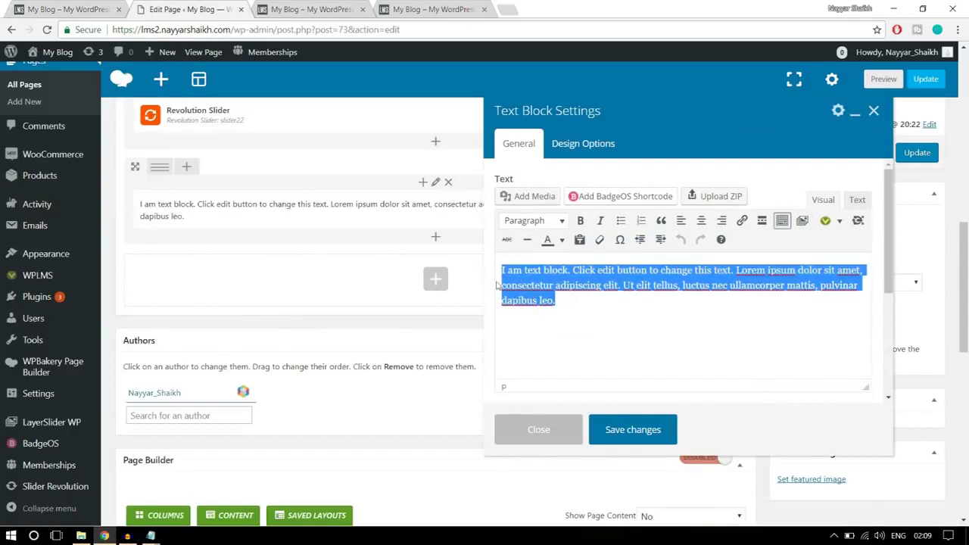
{"action": "key", "text": "ctrl+v"}
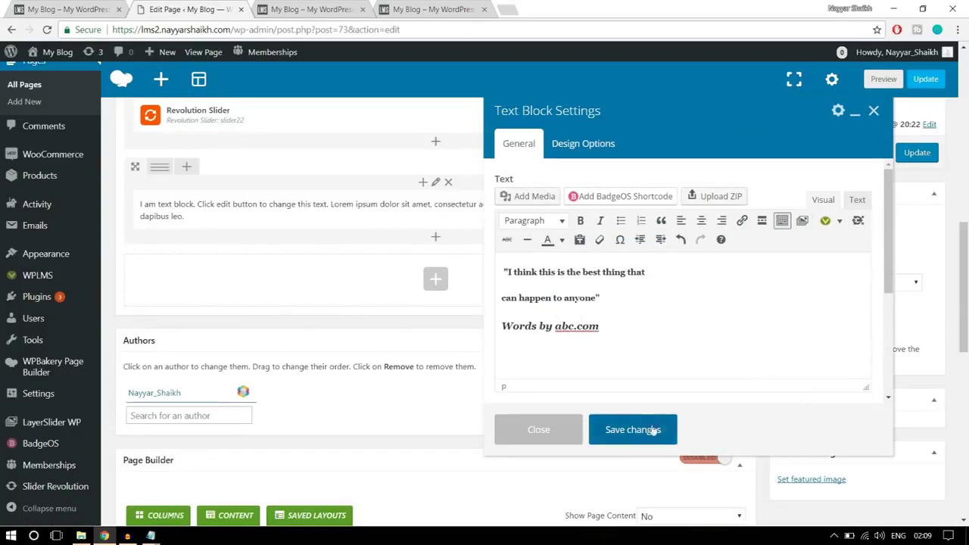
{"action": "left_click", "coordinate": [632, 430]}
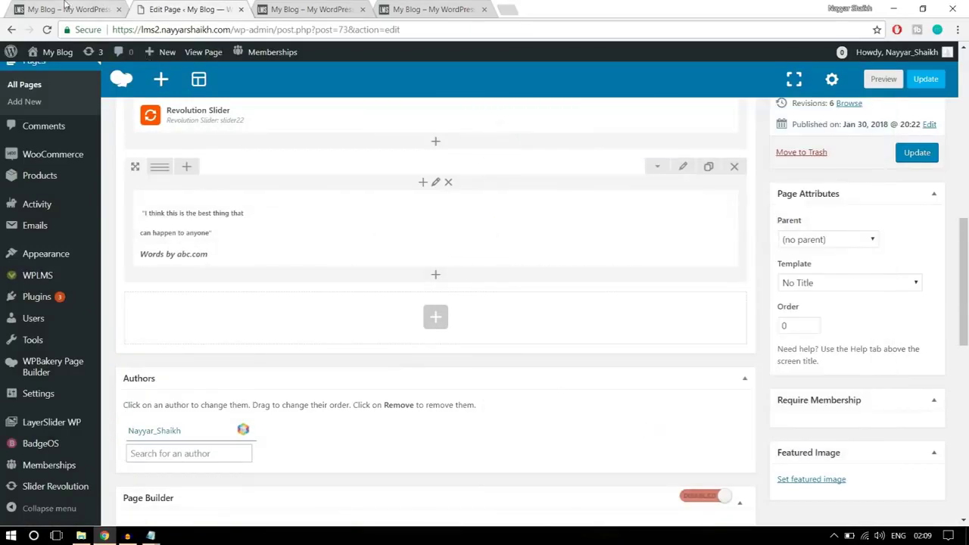
{"action": "key", "text": "ctrl+shift+Tab"}
{"action": "left_click", "coordinate": [352, 311]}
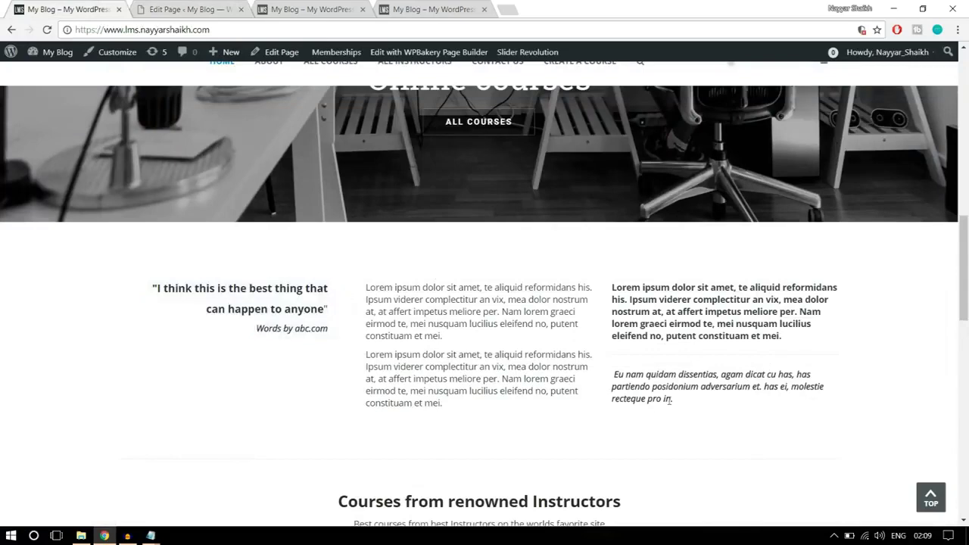
Split the quote row into three columns and paste the two Lorem ipsum paragraphs into a middle text block
{"action": "key", "text": "ctrl+Tab"}
{"action": "mouse_move", "coordinate": [160, 170]}
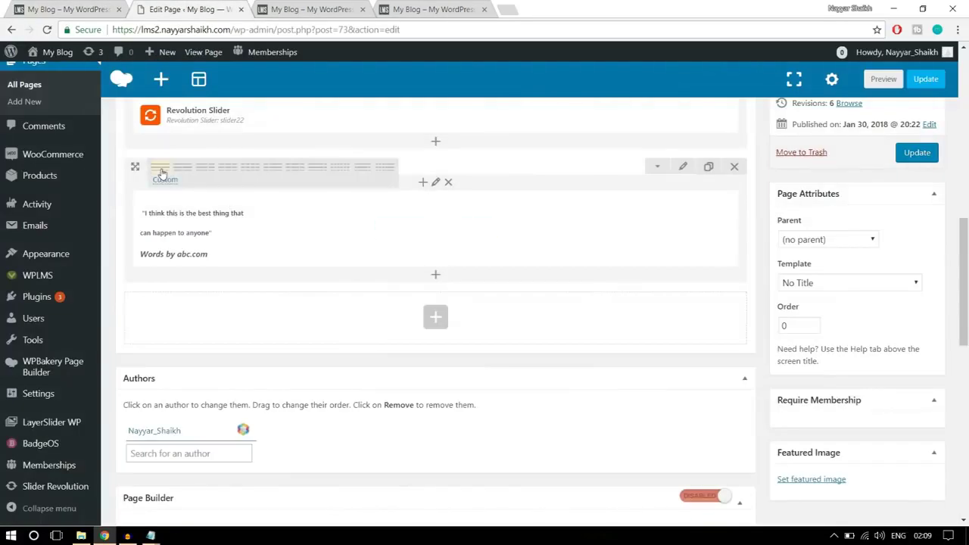
{"action": "left_click", "coordinate": [230, 174]}
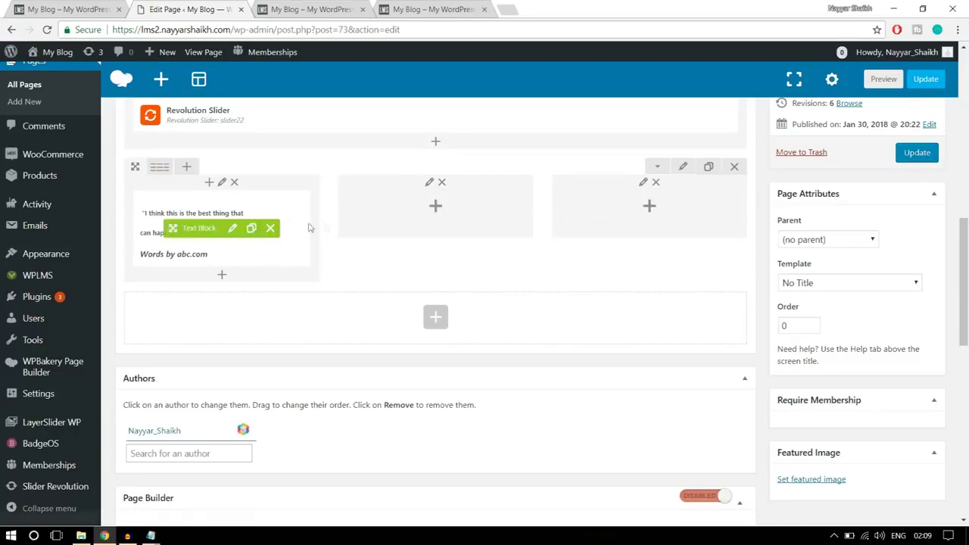
{"action": "left_click", "coordinate": [436, 207]}
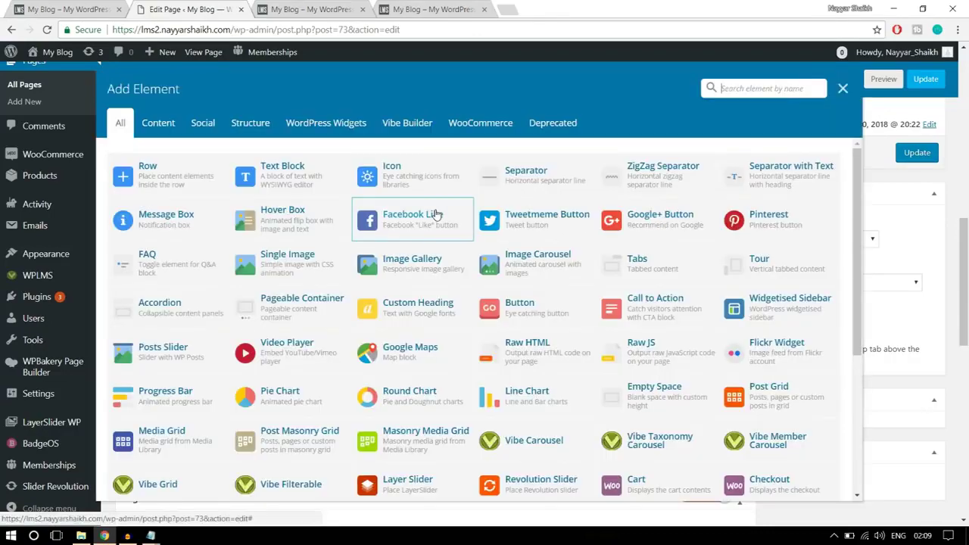
{"action": "left_click", "coordinate": [295, 184]}
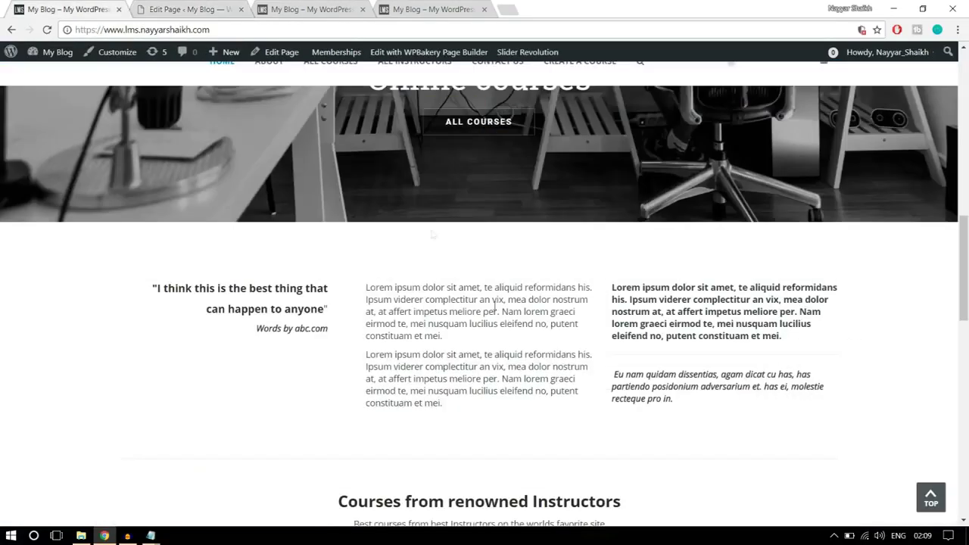
{"action": "left_click_drag", "start_coordinate": [459, 409], "coordinate": [364, 286]}
{"action": "key", "text": "ctrl+c"}
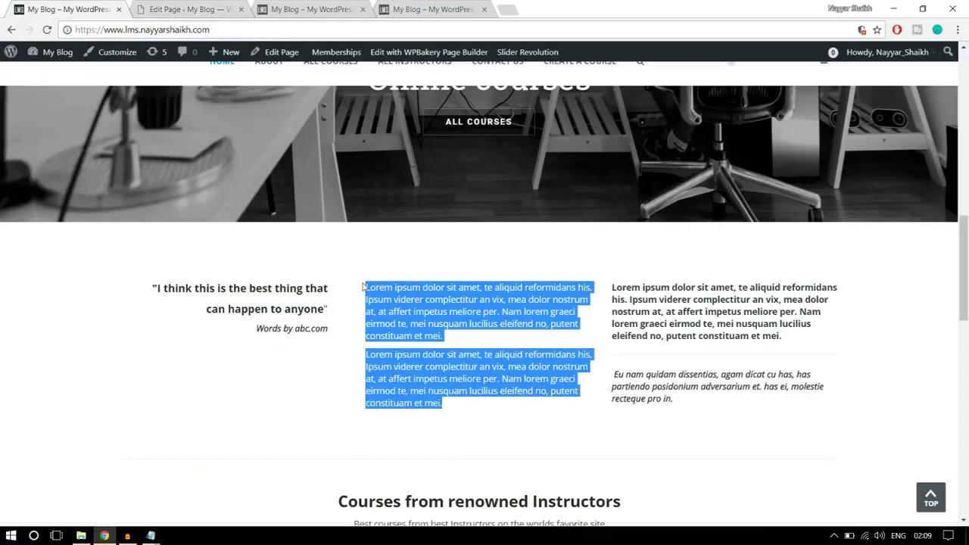
{"action": "right_click", "coordinate": [357, 291]}
{"action": "left_click", "coordinate": [377, 301]}
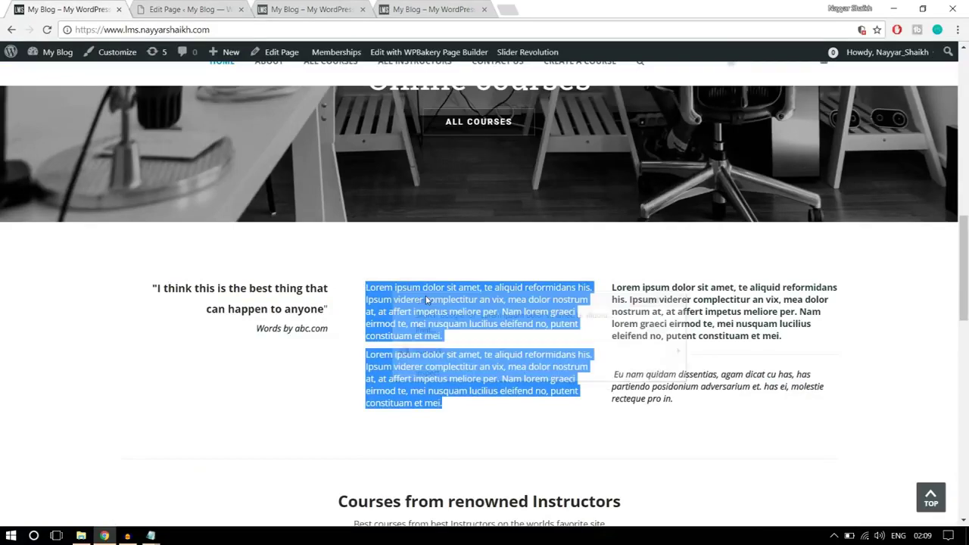
{"action": "left_click", "coordinate": [181, 4]}
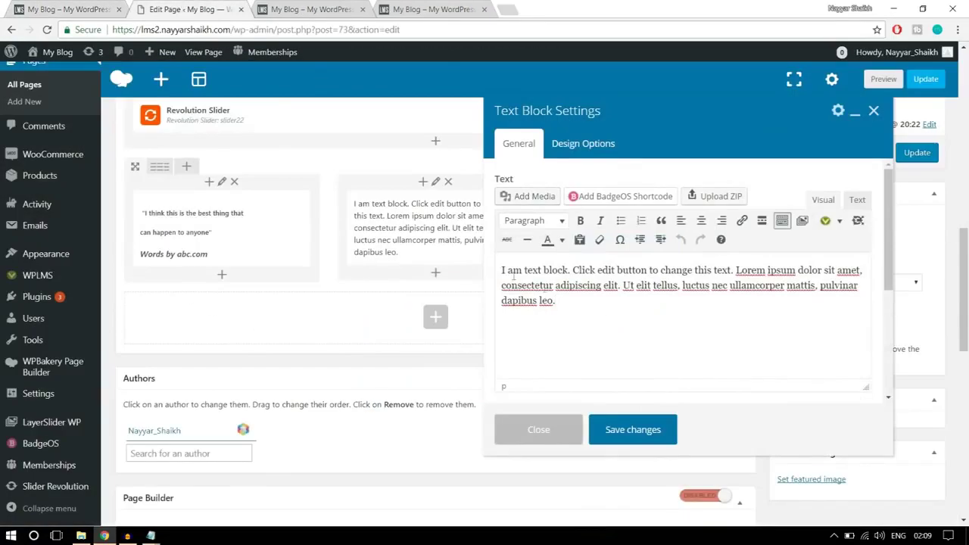
{"action": "key", "text": "ctrl+a"}
{"action": "key", "text": "ctrl+v"}
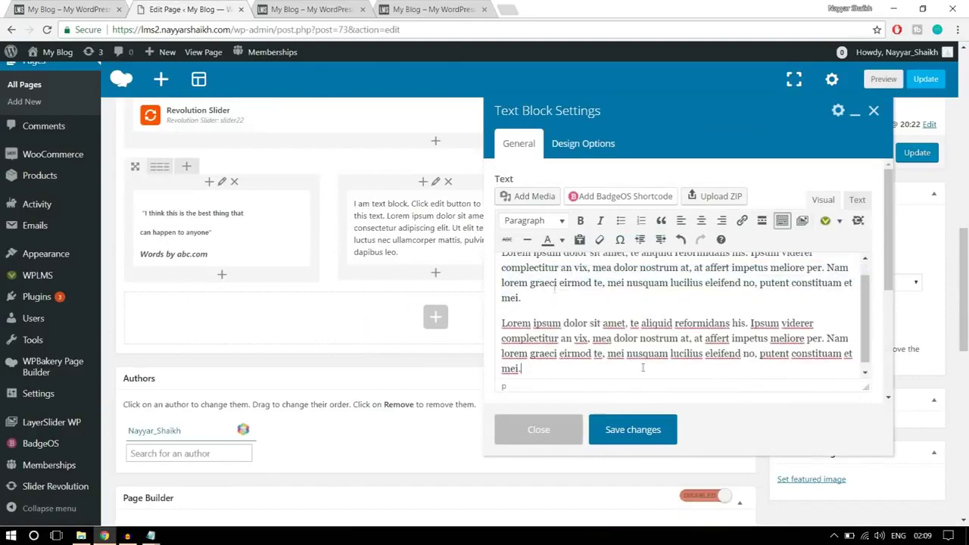
{"action": "left_click", "coordinate": [633, 430]}
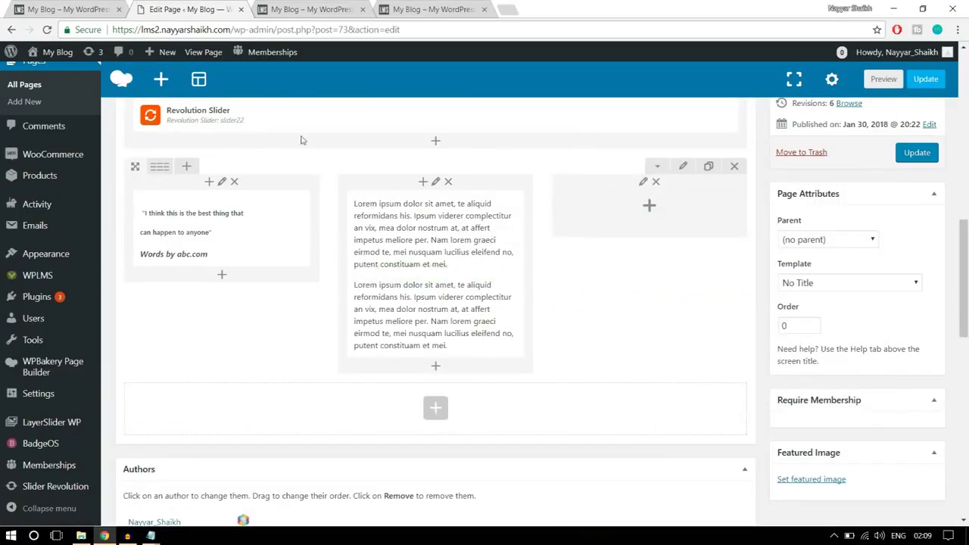
Add a third-column text block holding the reference site's bold and italic paragraphs
{"action": "left_click", "coordinate": [72, 9]}
{"action": "left_click", "coordinate": [698, 407]}
{"action": "left_click_drag", "start_coordinate": [697, 407], "coordinate": [615, 281]}
{"action": "key", "text": "ctrl+c"}
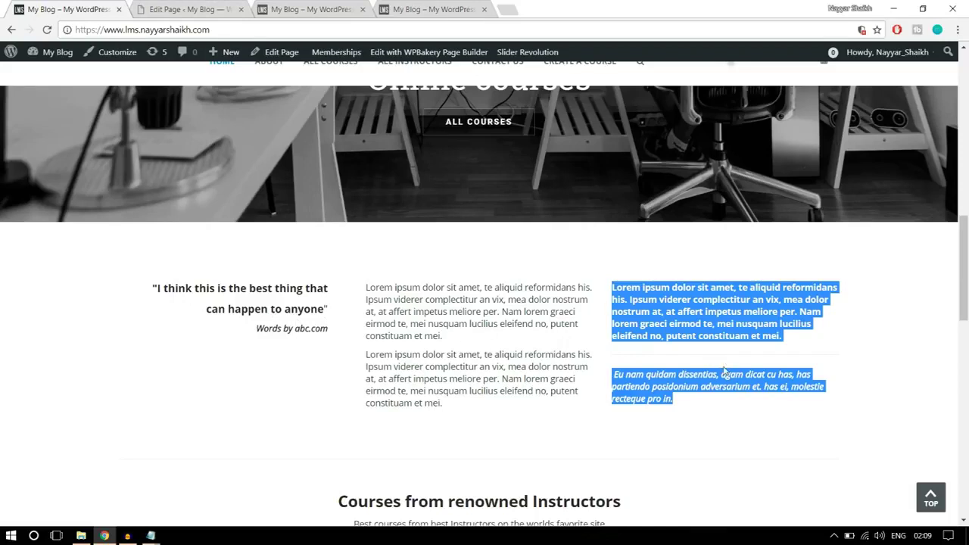
{"action": "left_click", "coordinate": [674, 315]}
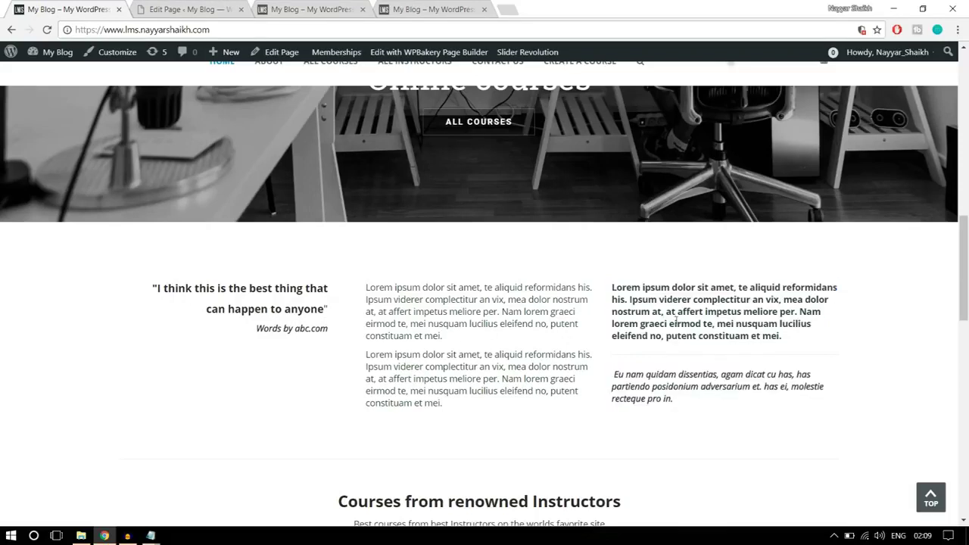
{"action": "left_click", "coordinate": [186, 9]}
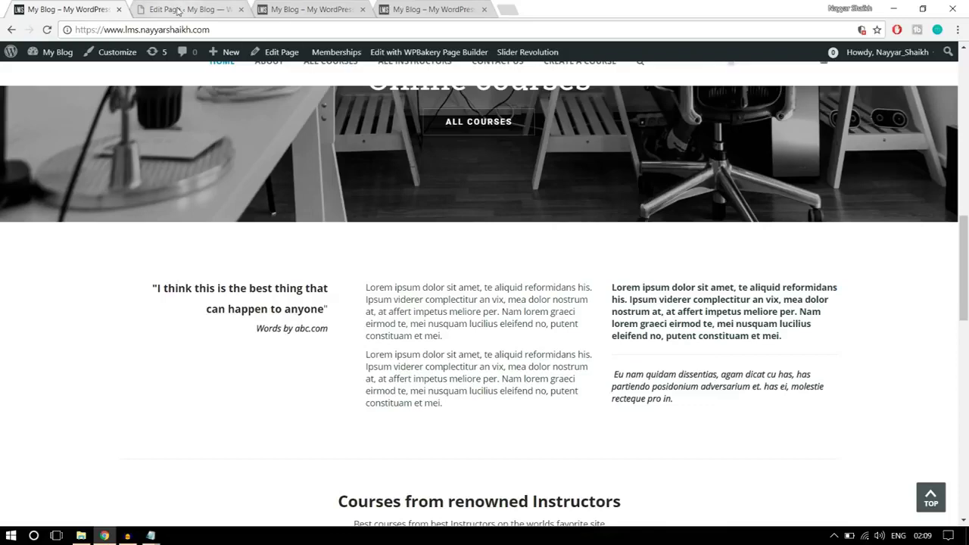
{"action": "left_click", "coordinate": [650, 206]}
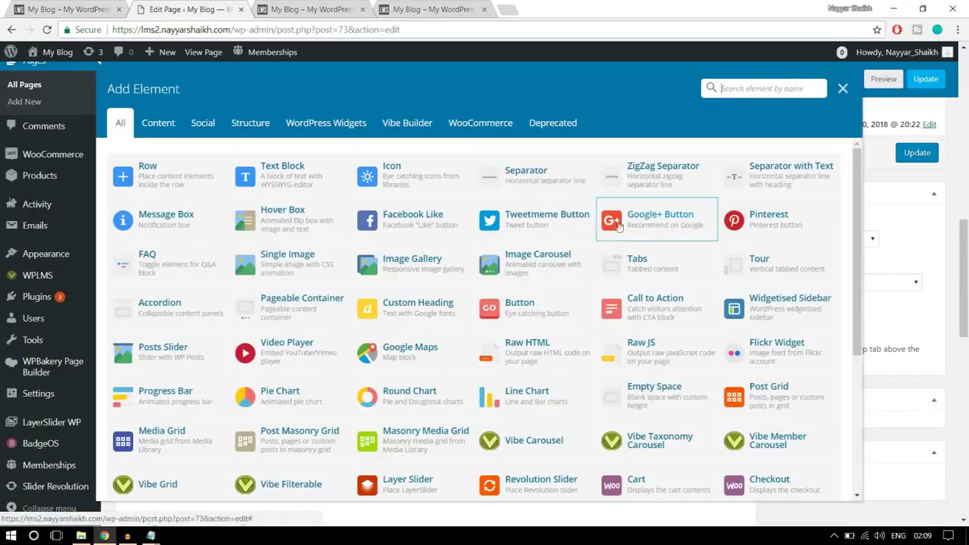
{"action": "left_click", "coordinate": [297, 179]}
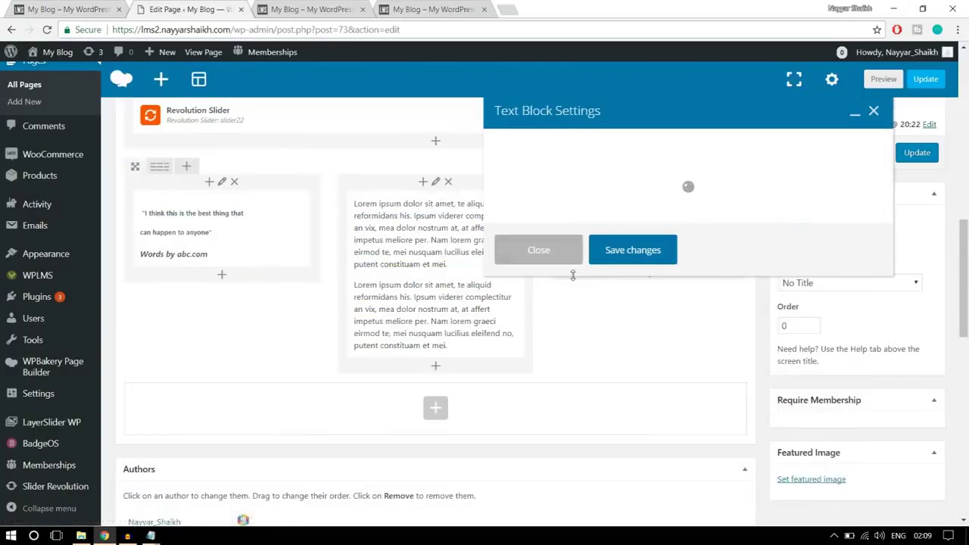
{"action": "left_click_drag", "start_coordinate": [556, 300], "coordinate": [476, 248]}
{"action": "key", "text": "ctrl+v"}
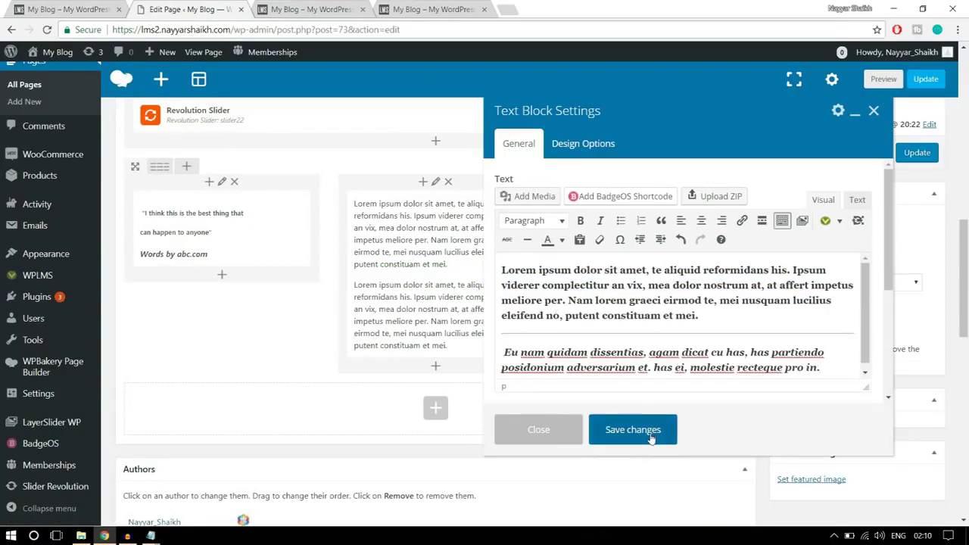
{"action": "left_click", "coordinate": [633, 431]}
{"action": "left_click", "coordinate": [63, 8]}
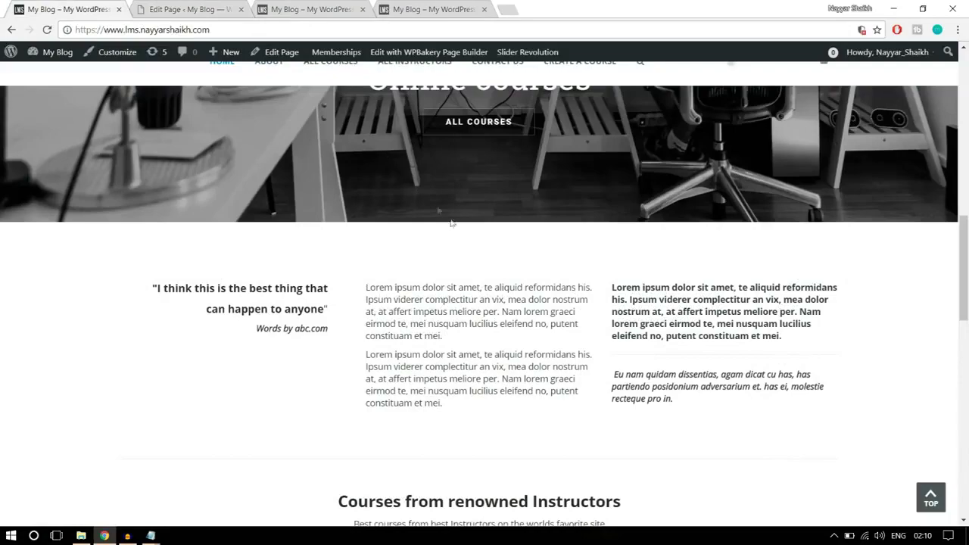
{"action": "scroll", "coordinate": [531, 334], "scroll_direction": "down", "scroll_amount": 2}
{"action": "scroll", "coordinate": [529, 331], "scroll_direction": "up", "scroll_amount": 2}
Set the three-column quote row's top and bottom padding to 50 and save it
{"action": "left_click", "coordinate": [225, 7]}
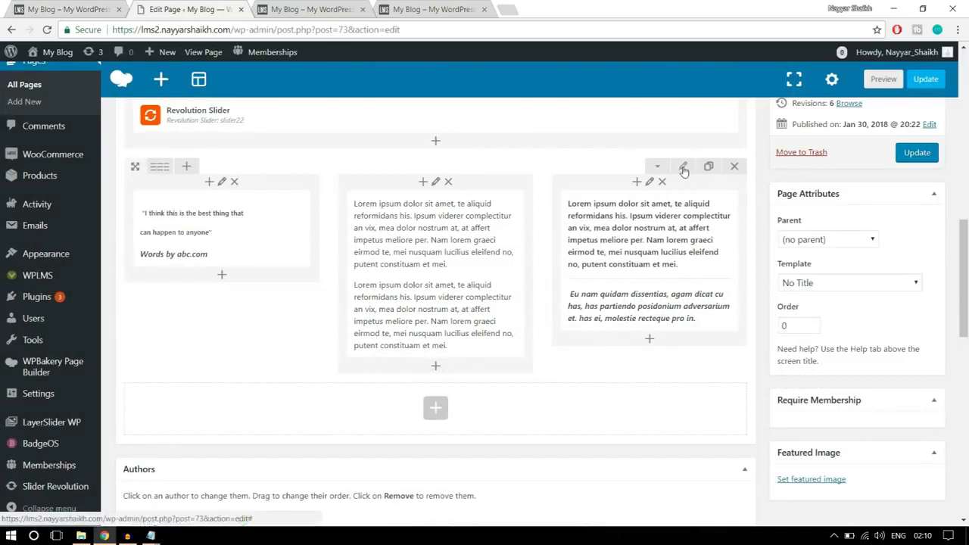
{"action": "left_click", "coordinate": [683, 168]}
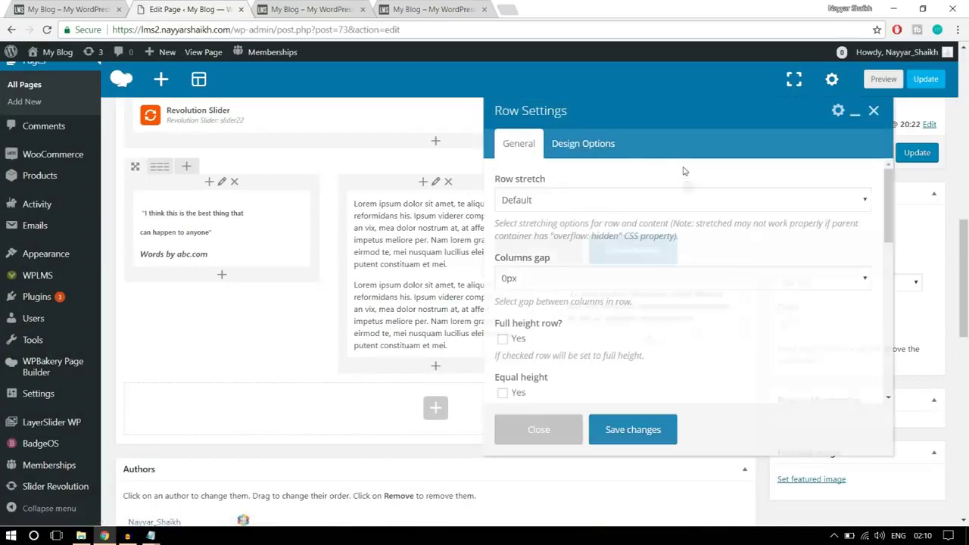
{"action": "left_click", "coordinate": [608, 145]}
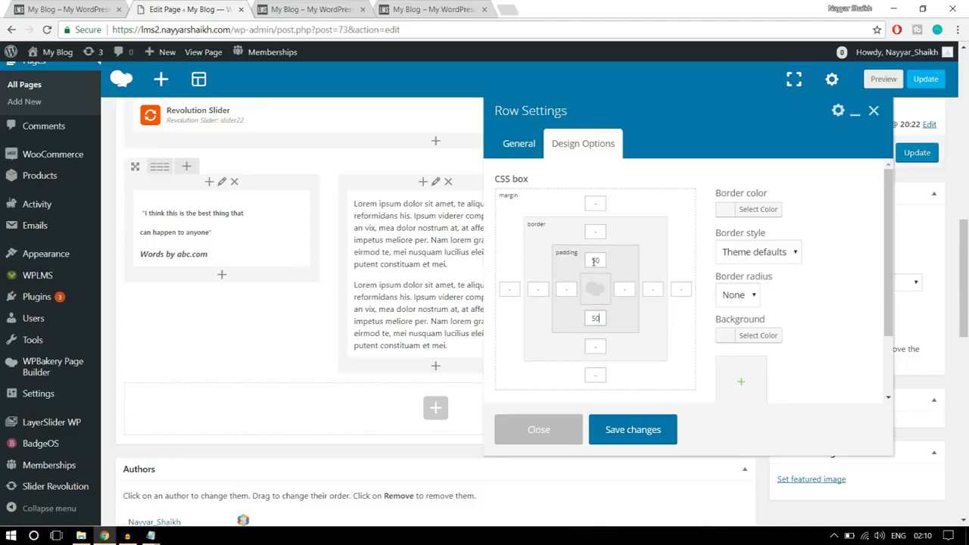
{"action": "left_click", "coordinate": [592, 318]}
{"action": "left_click", "coordinate": [645, 429]}
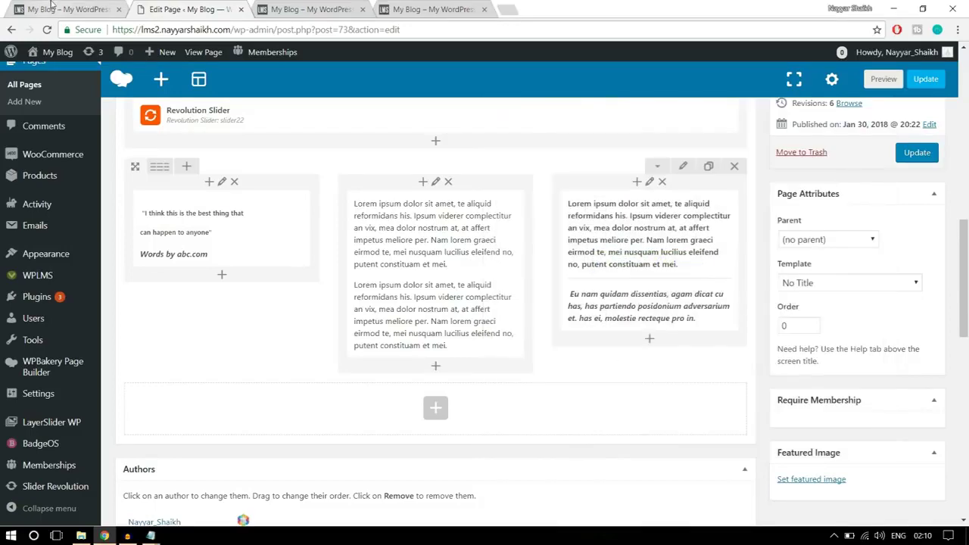
{"action": "left_click", "coordinate": [51, 5]}
{"action": "scroll", "coordinate": [402, 305], "scroll_direction": "down", "scroll_amount": 3}
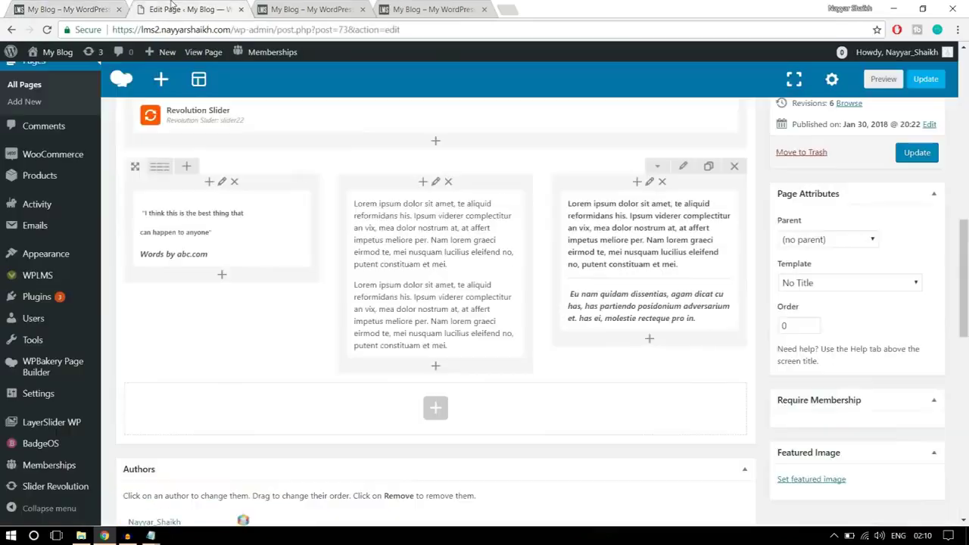
Update the Home page and reload the new site to view the changed text row
{"action": "left_click", "coordinate": [219, 6]}
{"action": "left_click", "coordinate": [917, 153]}
{"action": "left_click", "coordinate": [312, 14]}
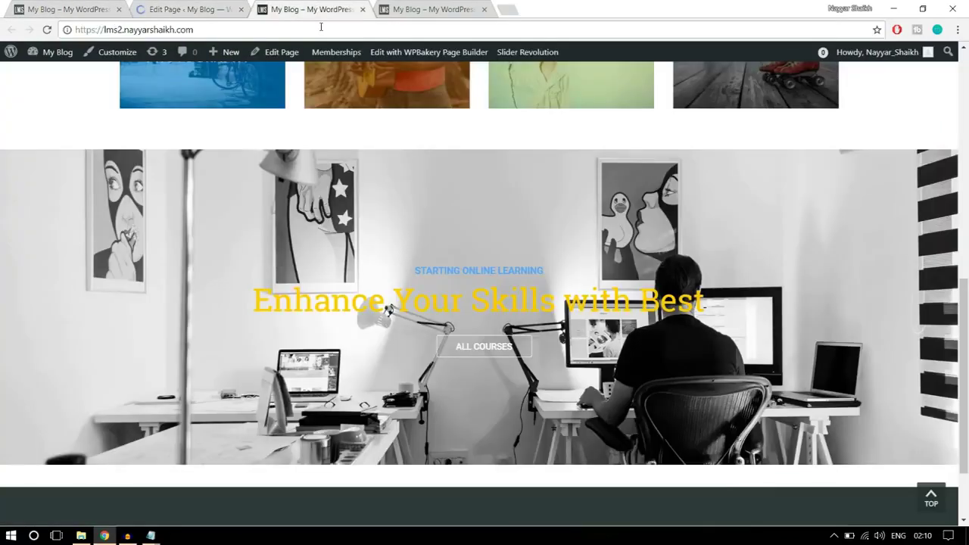
{"action": "left_click", "coordinate": [321, 29]}
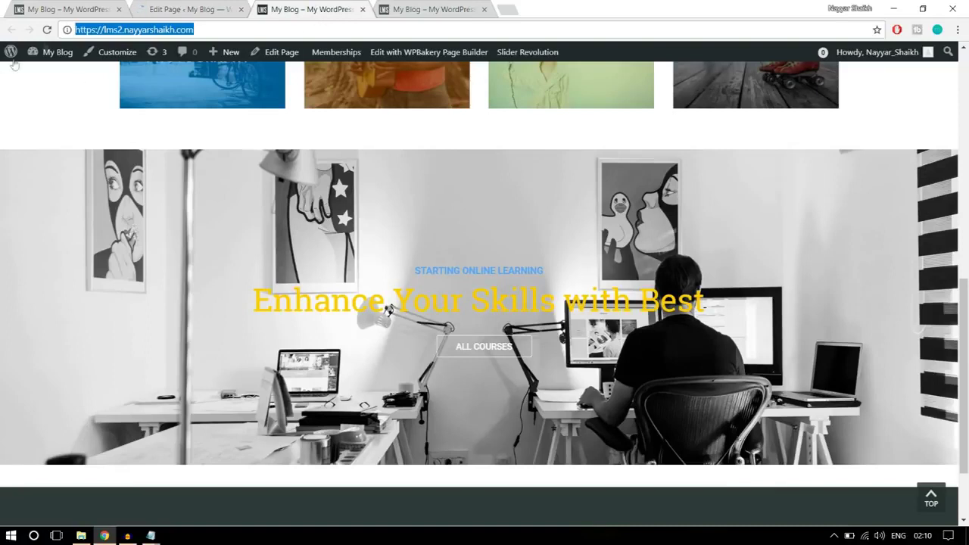
{"action": "key", "text": "Return"}
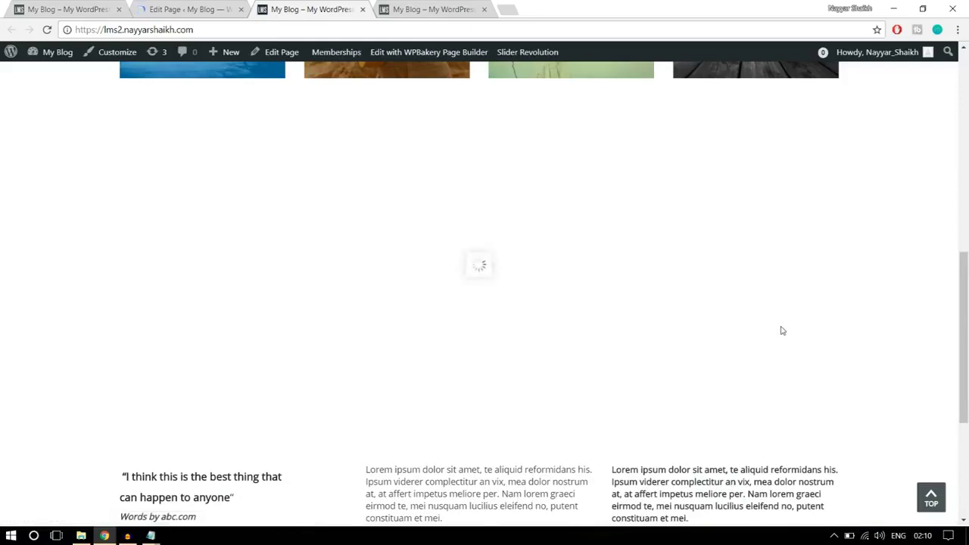
{"action": "scroll", "coordinate": [808, 340], "scroll_direction": "down", "scroll_amount": 3}
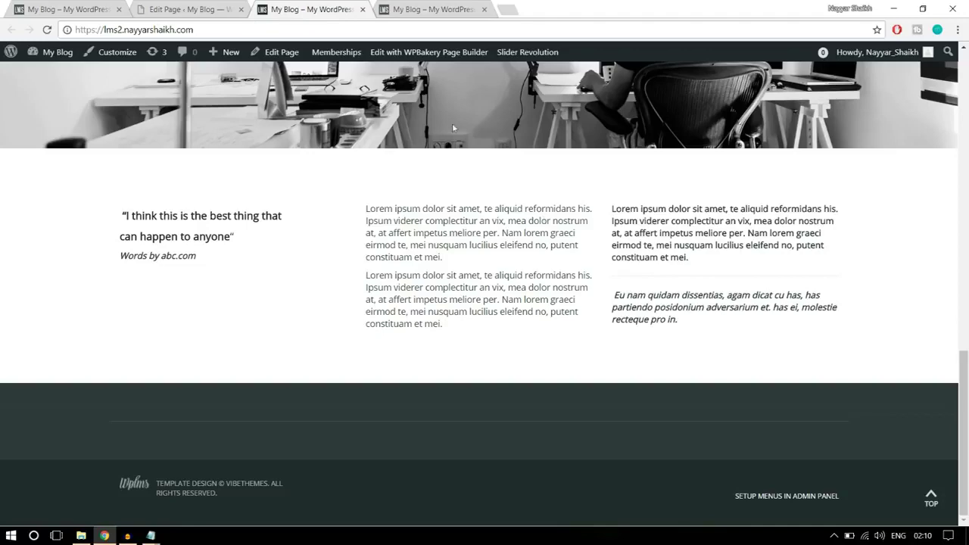
Compare with the reference site's 'Courses from renowned Instructors' heading and subtitle
{"action": "left_click", "coordinate": [76, 9]}
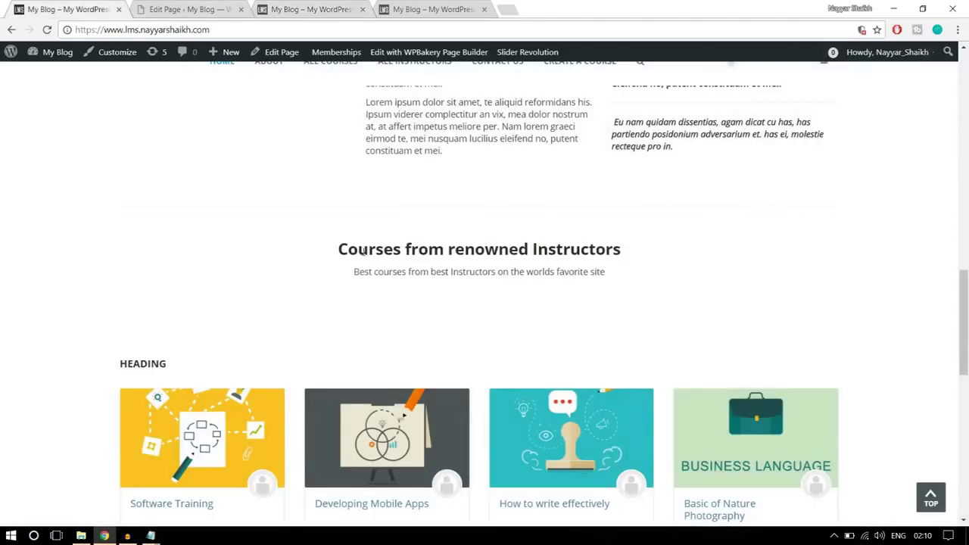
{"action": "left_click_drag", "start_coordinate": [341, 245], "coordinate": [646, 271]}
{"action": "left_click", "coordinate": [646, 271]}
{"action": "left_click_drag", "start_coordinate": [635, 278], "coordinate": [336, 254]}
{"action": "key", "text": "ctrl+c"}
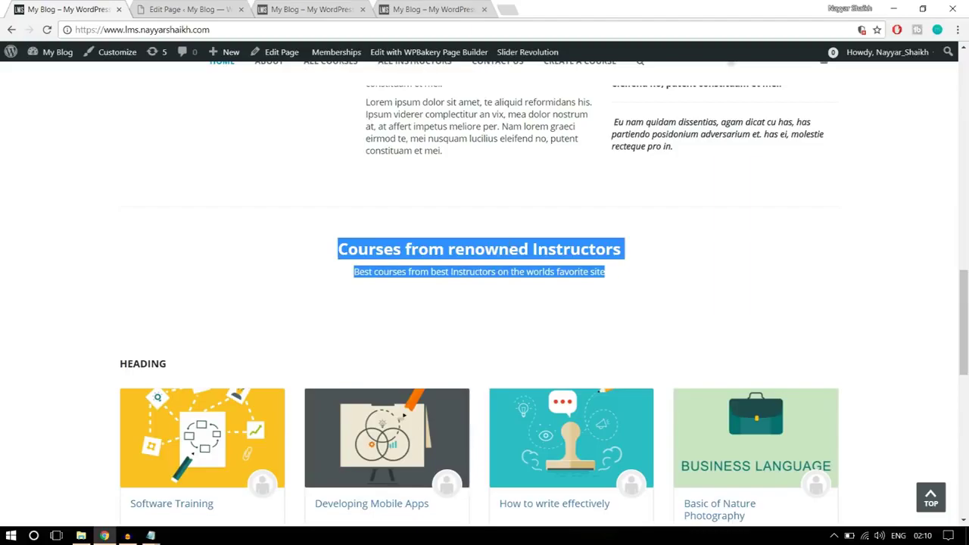
{"action": "scroll", "coordinate": [538, 283], "scroll_direction": "up", "scroll_amount": 15}
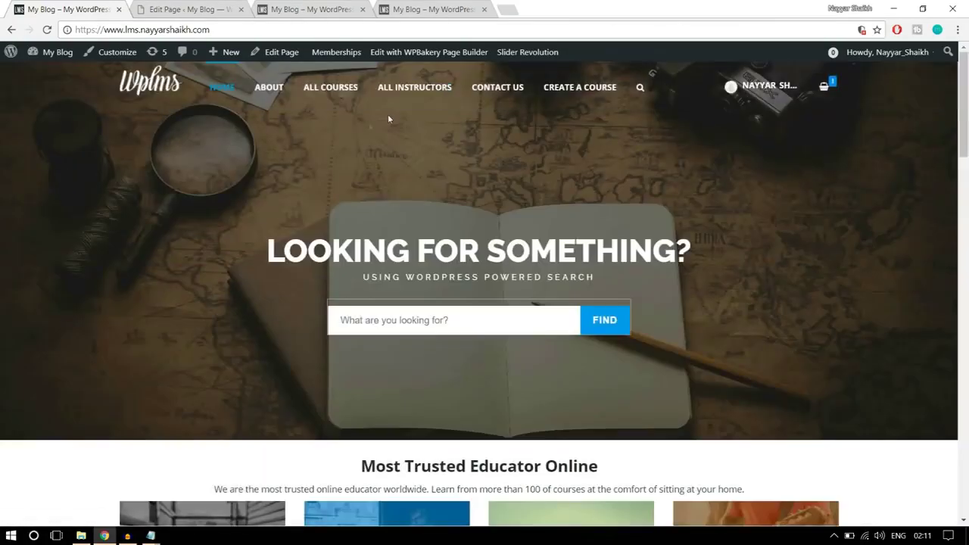
{"action": "scroll", "coordinate": [635, 260], "scroll_direction": "down", "scroll_amount": 5}
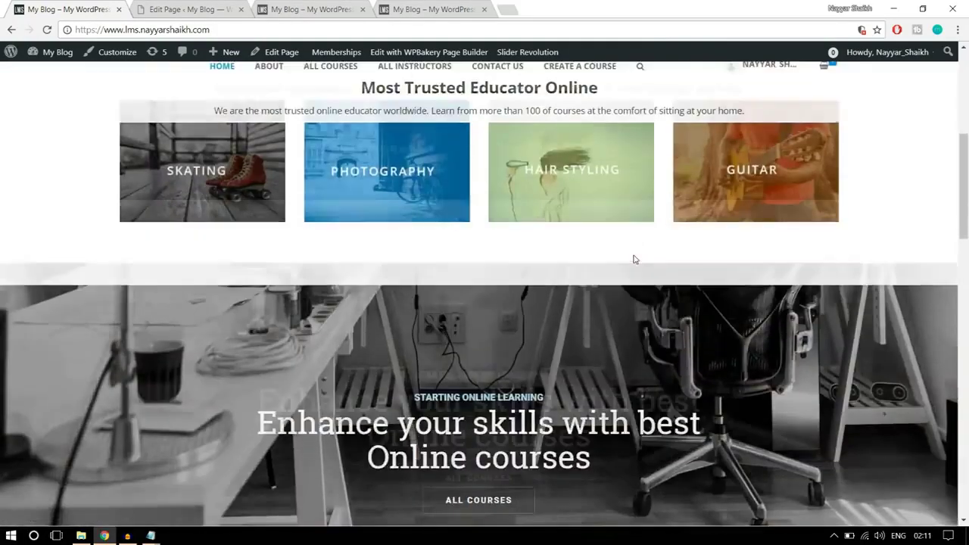
{"action": "scroll", "coordinate": [634, 260], "scroll_direction": "down", "scroll_amount": 10}
{"action": "scroll", "coordinate": [608, 264], "scroll_direction": "up", "scroll_amount": 2}
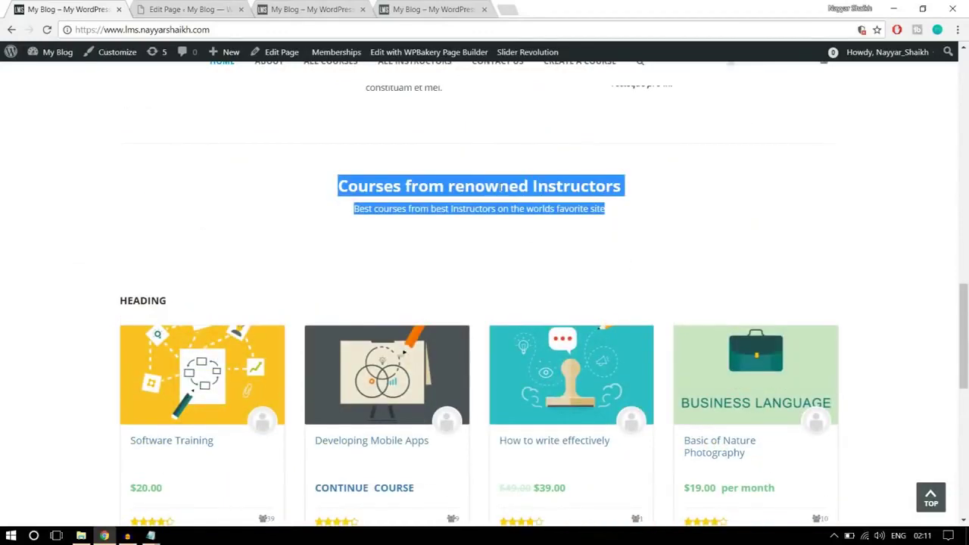
{"action": "left_click", "coordinate": [203, 8]}
{"action": "scroll", "coordinate": [587, 318], "scroll_direction": "down", "scroll_amount": 15}
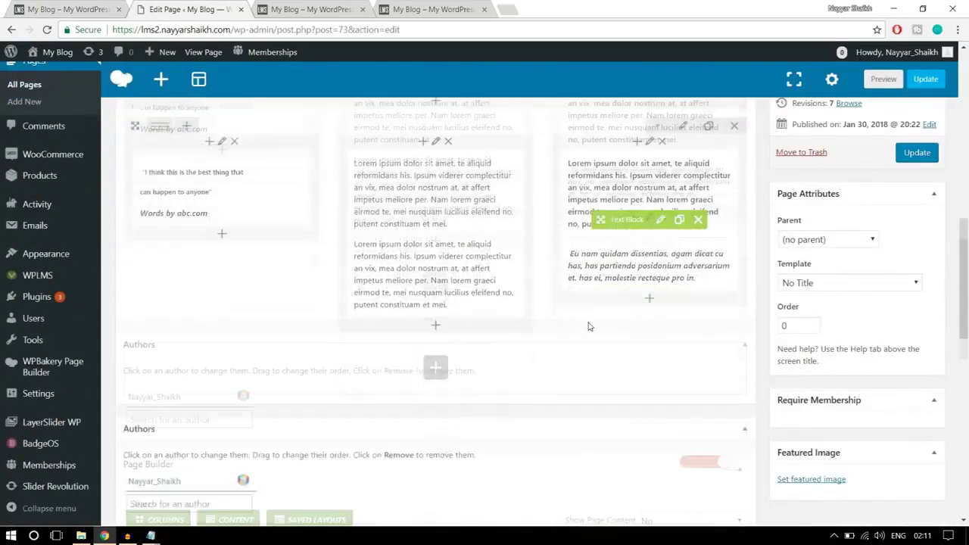
Add a Text Block in a new row and paste the 'Courses from renowned Instructors' heading and tagline
{"action": "scroll", "coordinate": [589, 325], "scroll_direction": "up", "scroll_amount": 15}
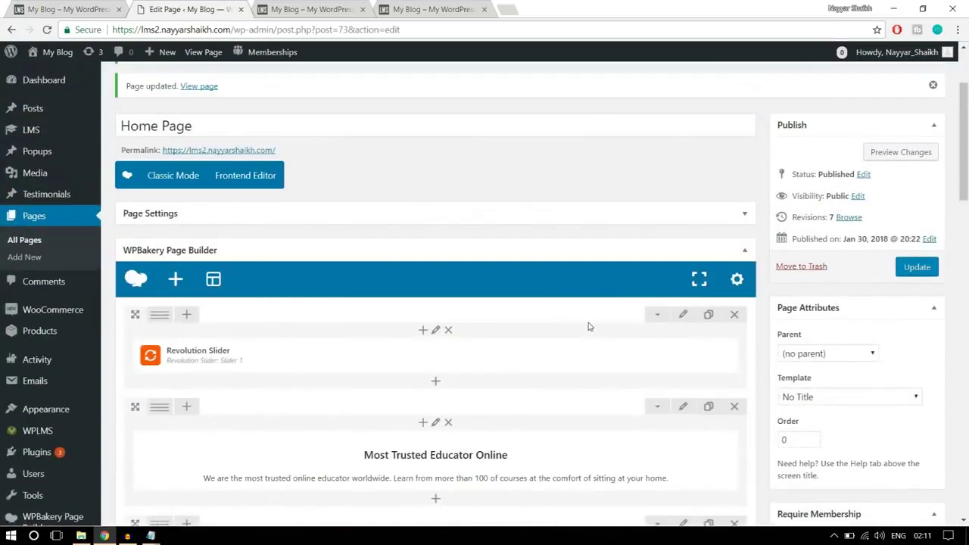
{"action": "scroll", "coordinate": [588, 326], "scroll_direction": "down", "scroll_amount": 1}
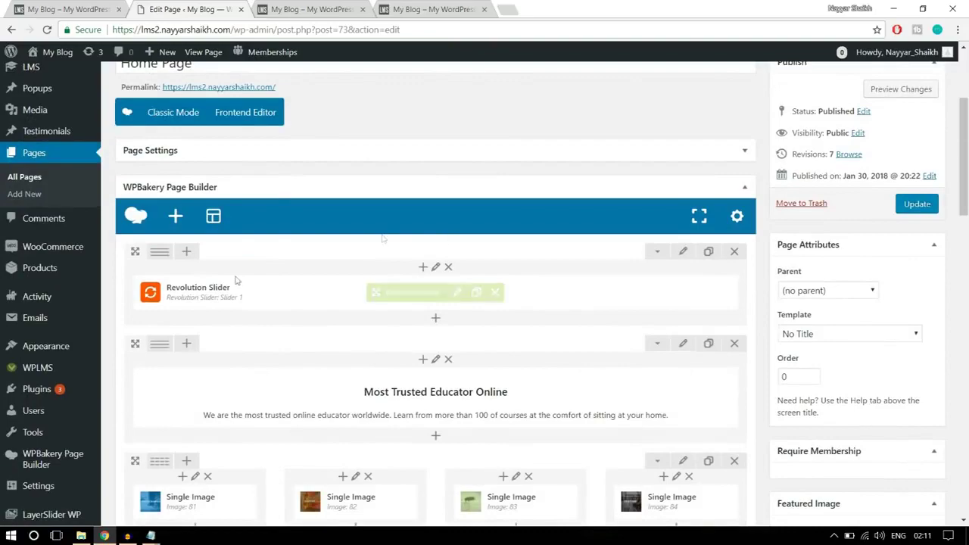
{"action": "scroll", "coordinate": [615, 309], "scroll_direction": "down", "scroll_amount": 7}
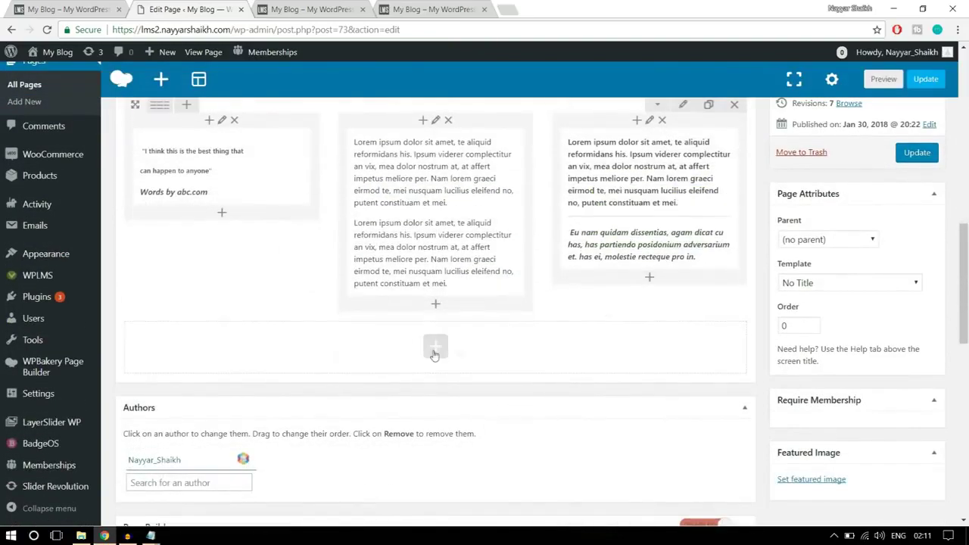
{"action": "left_click", "coordinate": [434, 349]}
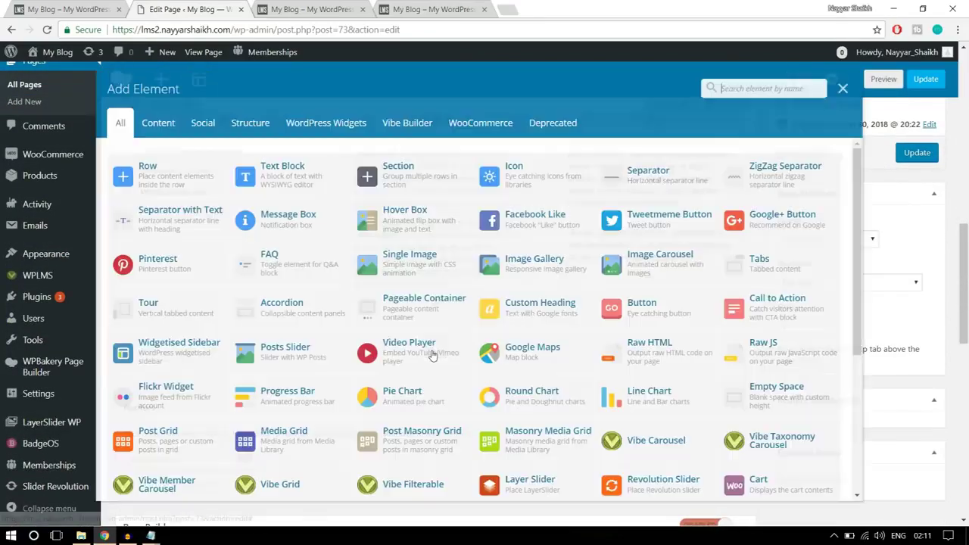
{"action": "left_click", "coordinate": [291, 168]}
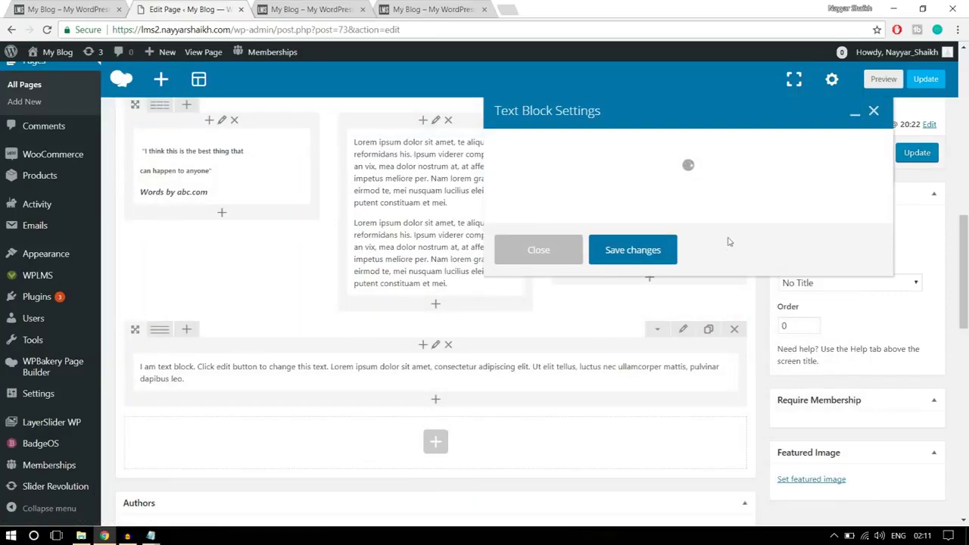
{"action": "key", "text": "ctrl+a"}
{"action": "key", "text": "ctrl+v"}
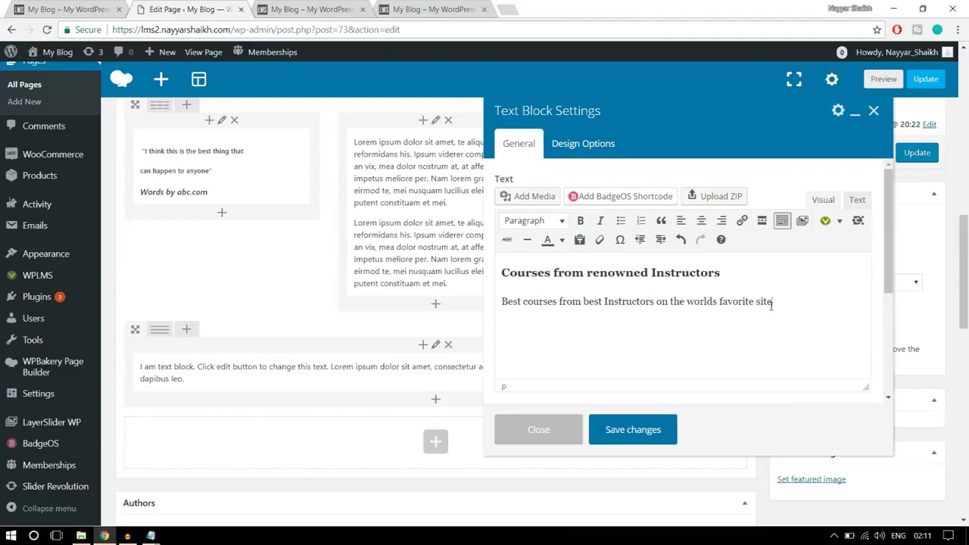
Centre both lines of the heading text and save the text block
{"action": "left_click_drag", "start_coordinate": [772, 306], "coordinate": [501, 271]}
{"action": "left_click", "coordinate": [702, 221]}
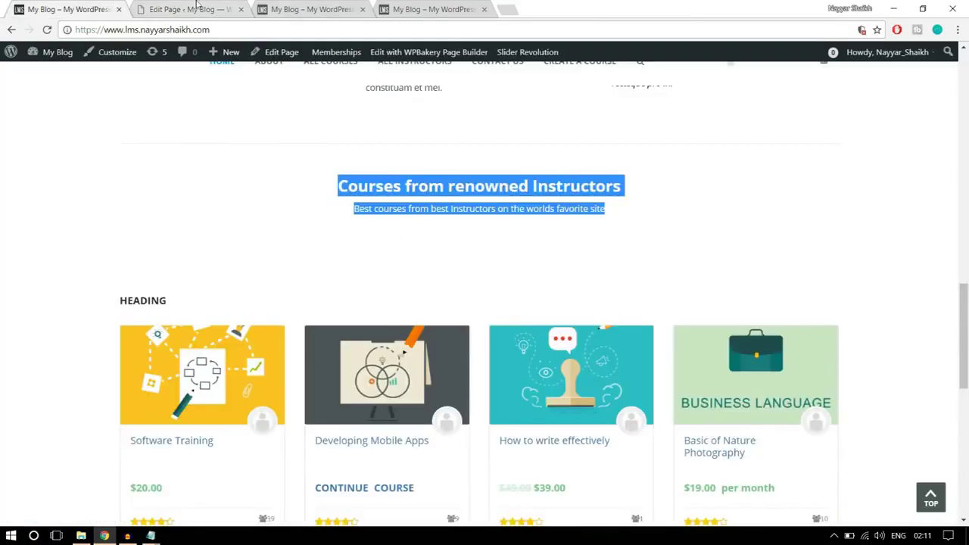
{"action": "left_click", "coordinate": [197, 9]}
{"action": "left_click", "coordinate": [643, 428]}
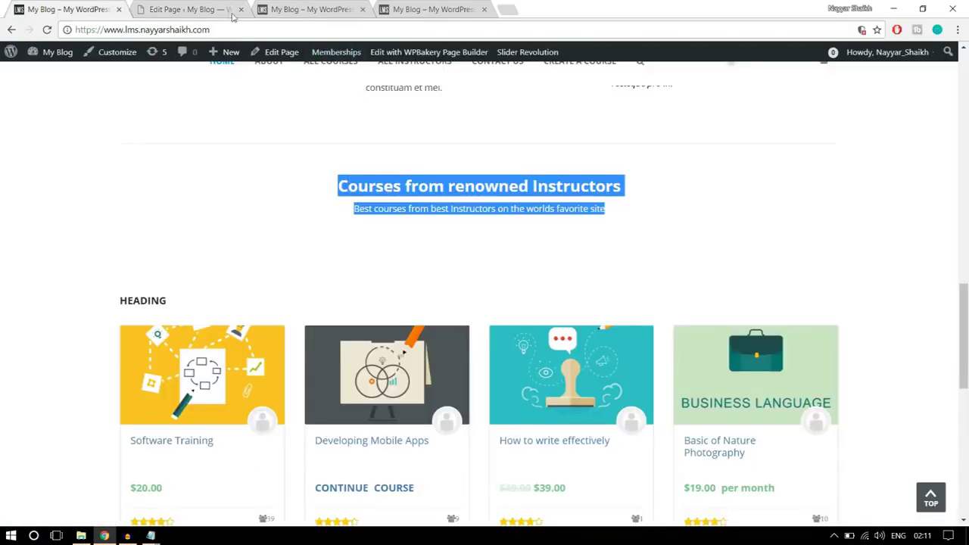
Give the instructors heading text block 20 px top and bottom padding in Design Options
{"action": "left_click", "coordinate": [231, 13]}
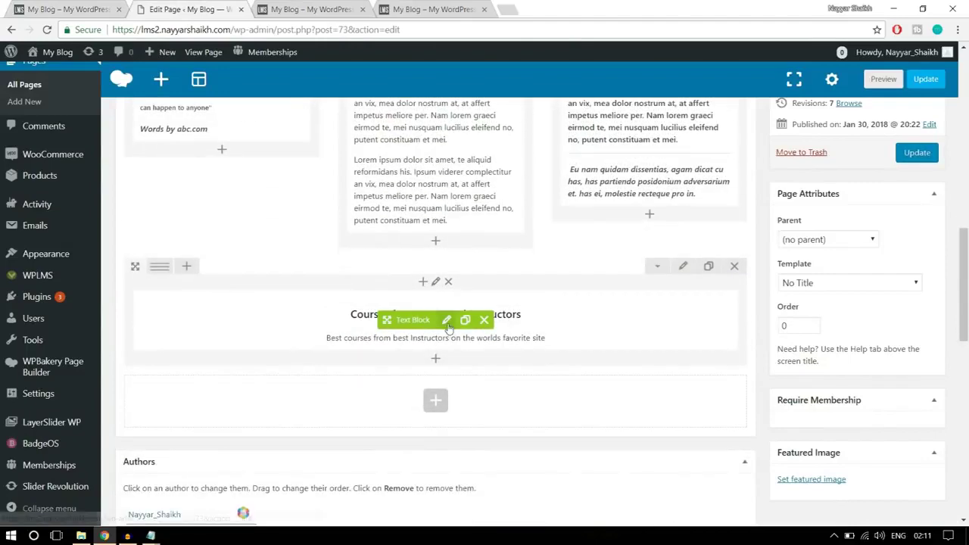
{"action": "left_click", "coordinate": [447, 322]}
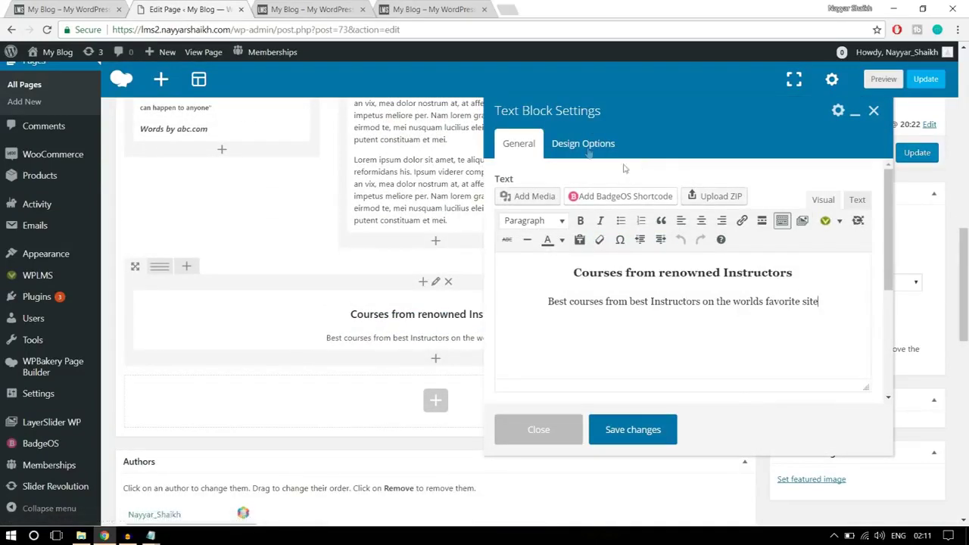
{"action": "left_click", "coordinate": [585, 146]}
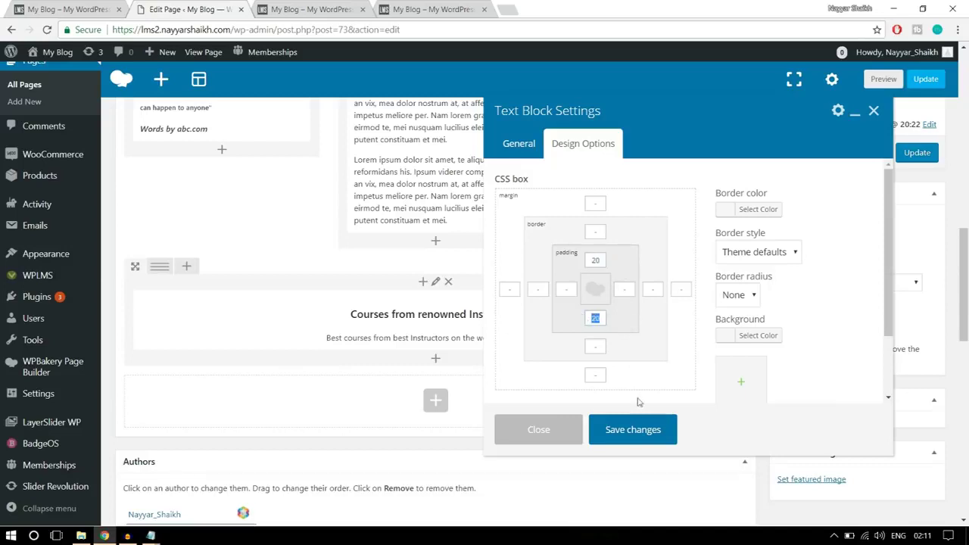
{"action": "left_click", "coordinate": [637, 431]}
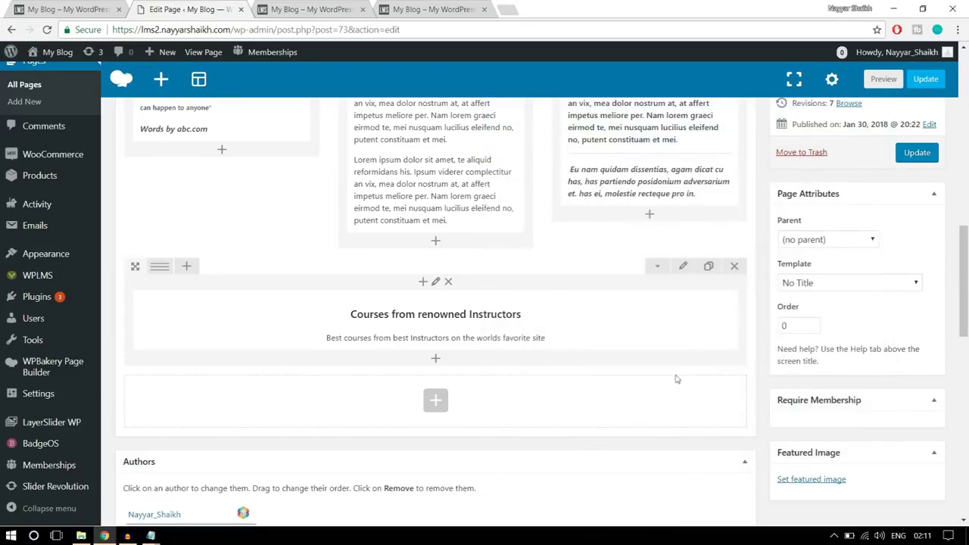
Check the live home page, then go back to the page editor
{"action": "left_click", "coordinate": [64, 9]}
{"action": "scroll", "coordinate": [267, 316], "scroll_direction": "down", "scroll_amount": 2}
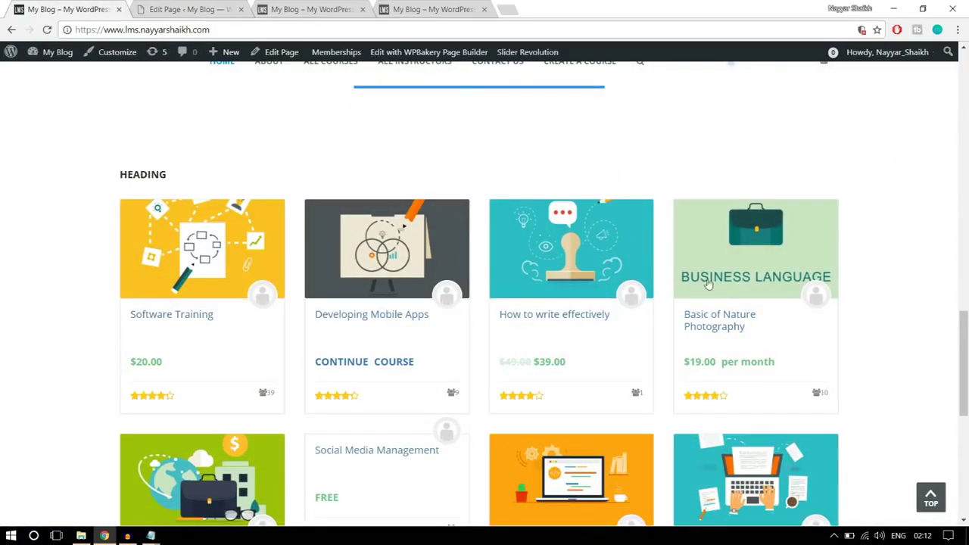
{"action": "left_click", "coordinate": [176, 7]}
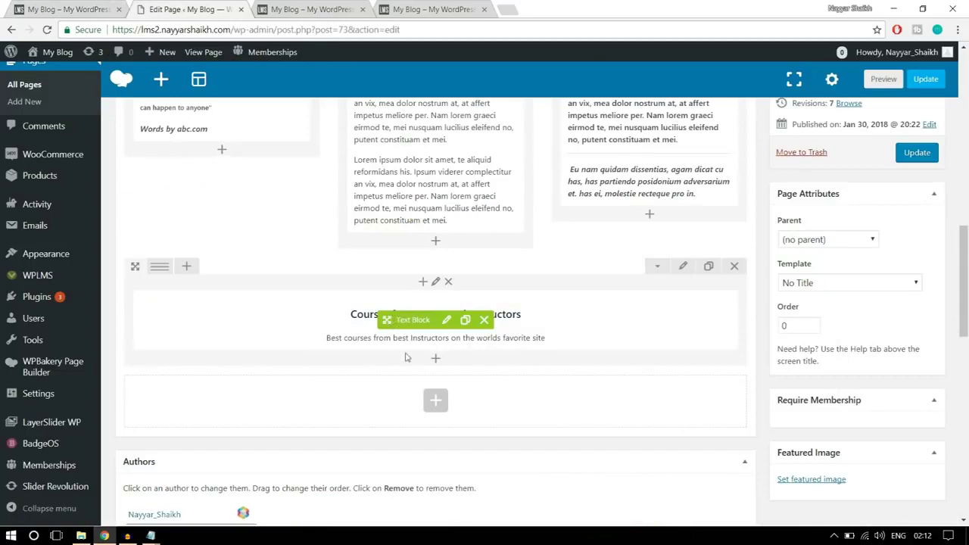
Search the elements for 'vibe' and add a Vibe Grid under the instructors heading
{"action": "left_click", "coordinate": [436, 360]}
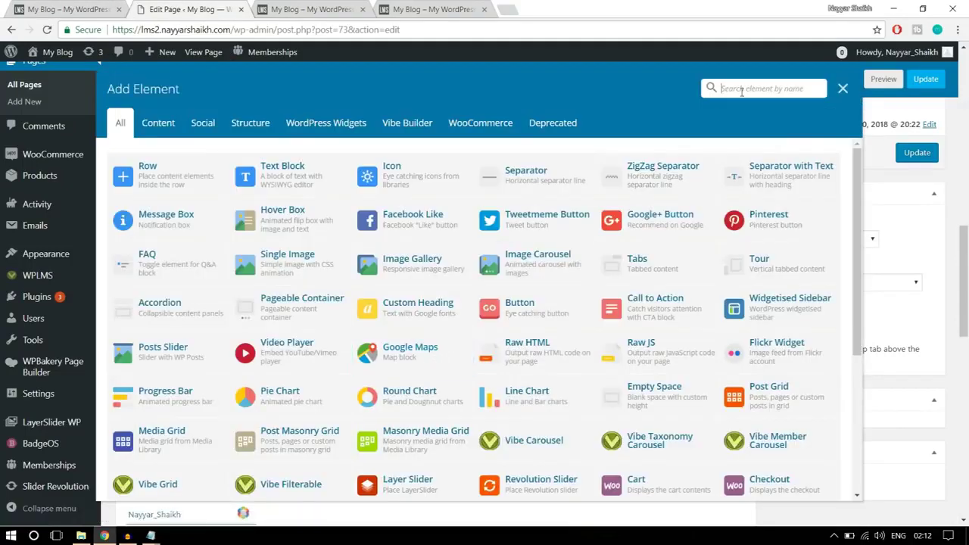
{"action": "left_click", "coordinate": [405, 128]}
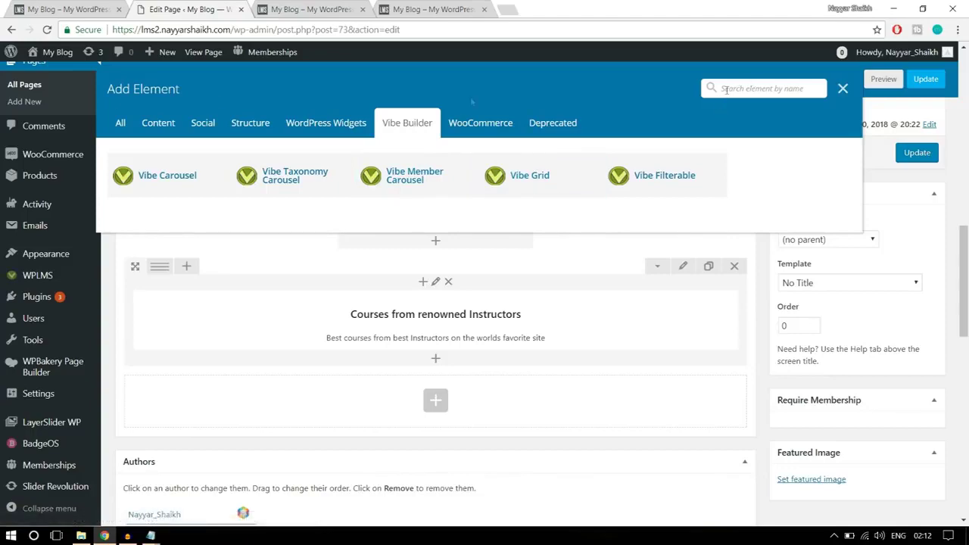
{"action": "left_click", "coordinate": [121, 123]}
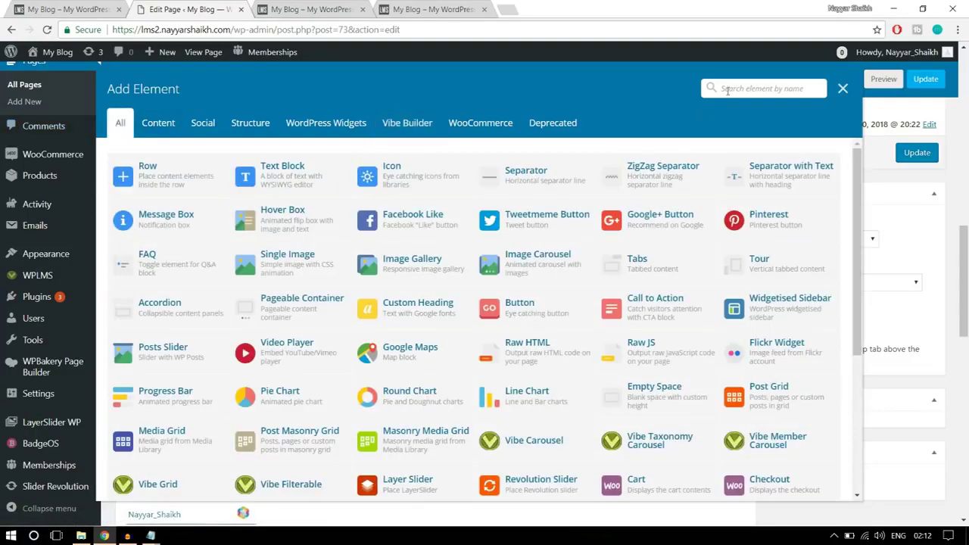
{"action": "left_click", "coordinate": [728, 89]}
{"action": "type", "text": "vibe"}
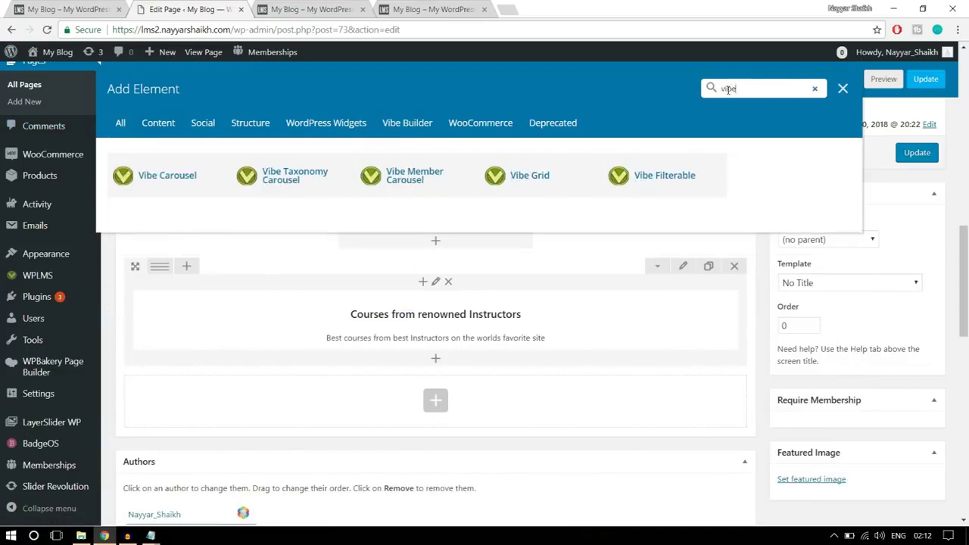
{"action": "left_click", "coordinate": [557, 186]}
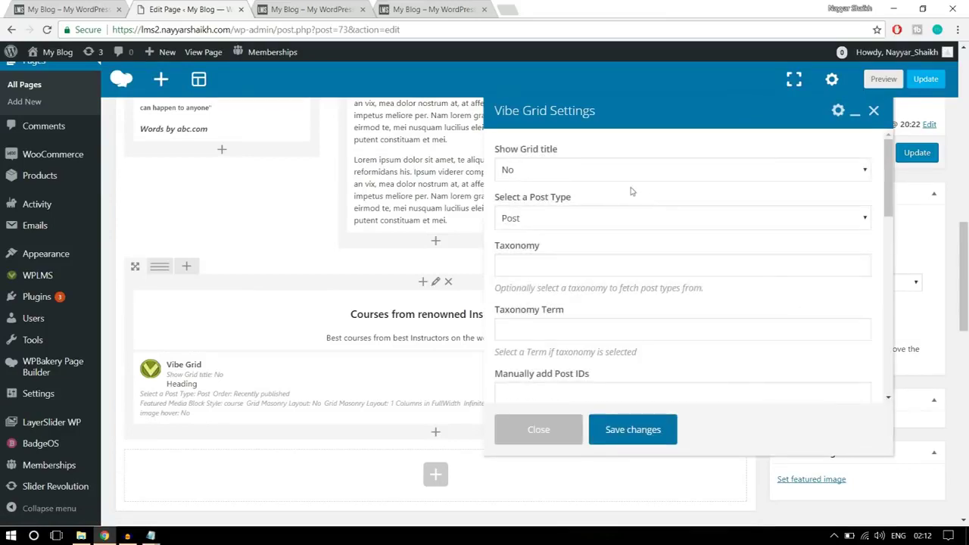
Set the Vibe Grid to Courses post type, Show Grid title No, Recently published order
{"action": "left_click", "coordinate": [563, 173]}
{"action": "left_click", "coordinate": [562, 173]}
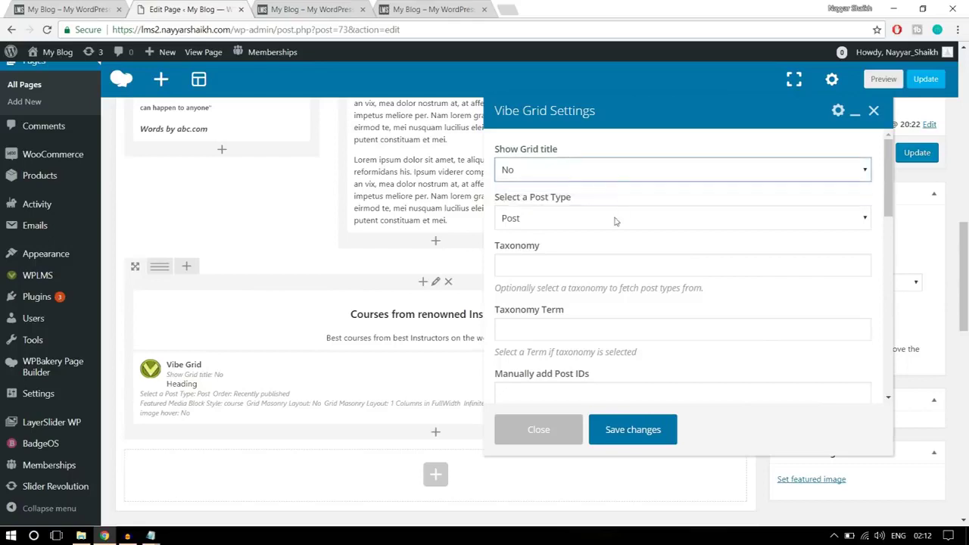
{"action": "left_click", "coordinate": [591, 219]}
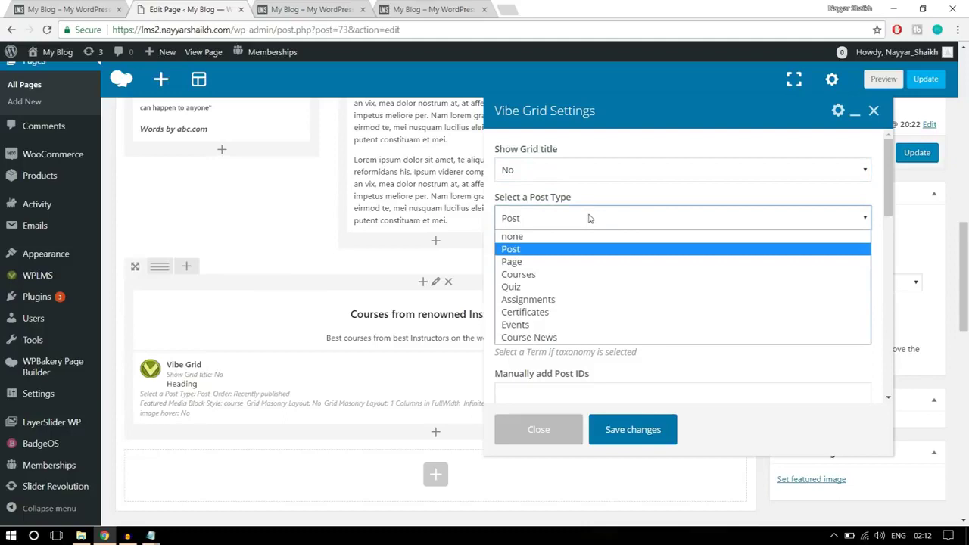
{"action": "left_click", "coordinate": [556, 274]}
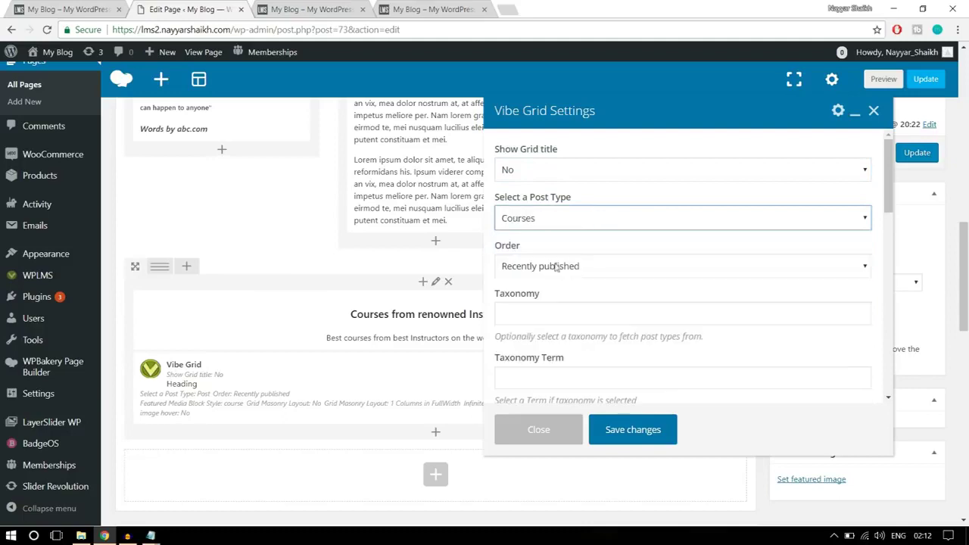
{"action": "left_click", "coordinate": [570, 219]}
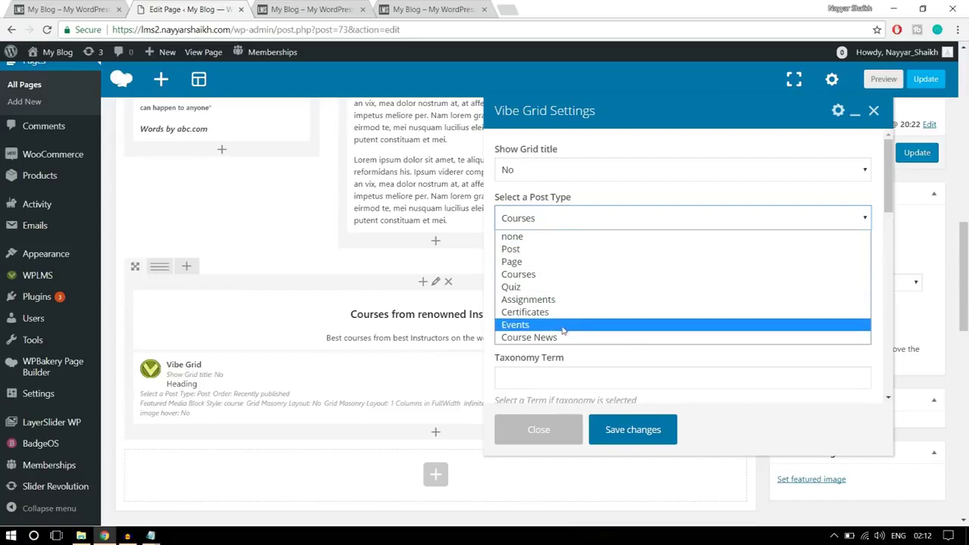
{"action": "left_click", "coordinate": [547, 275]}
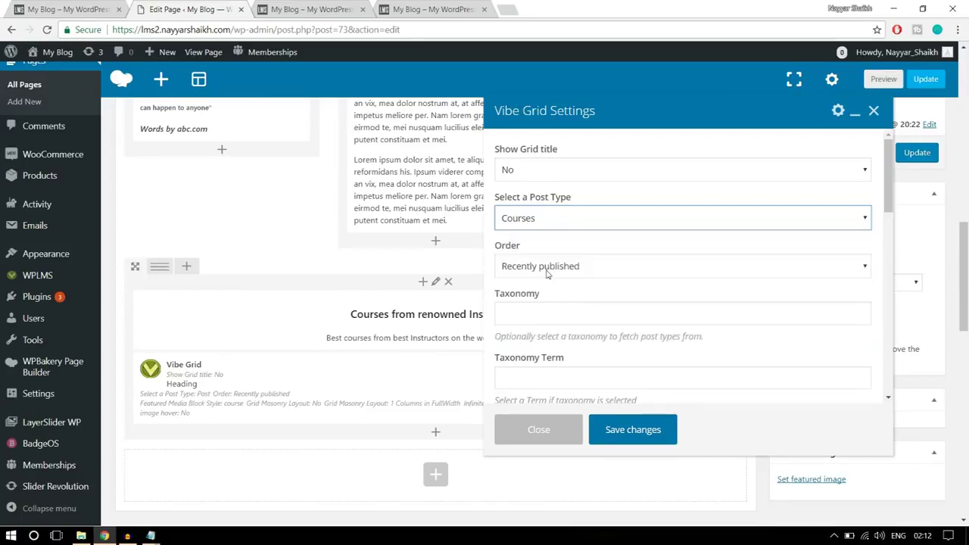
{"action": "scroll", "coordinate": [799, 249], "scroll_direction": "down", "scroll_amount": 1}
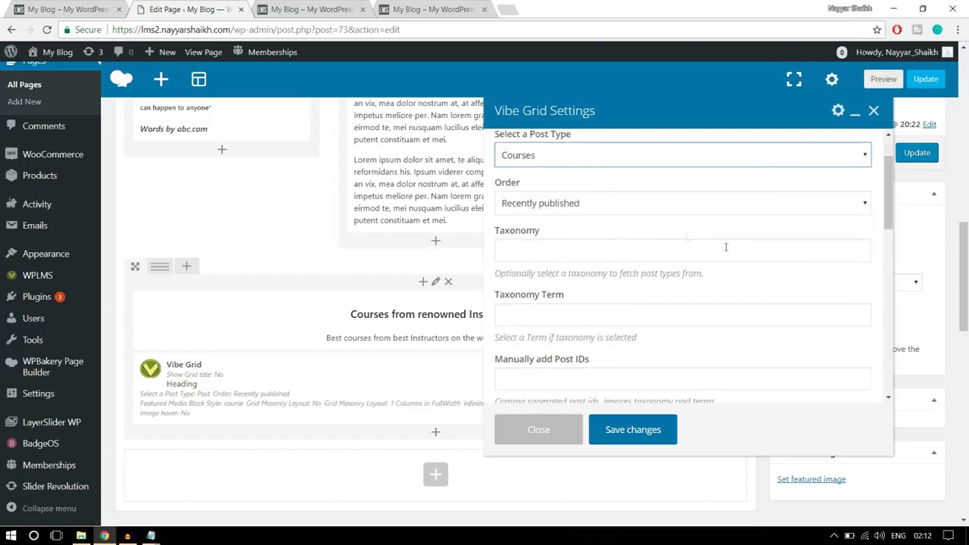
{"action": "left_click", "coordinate": [618, 204]}
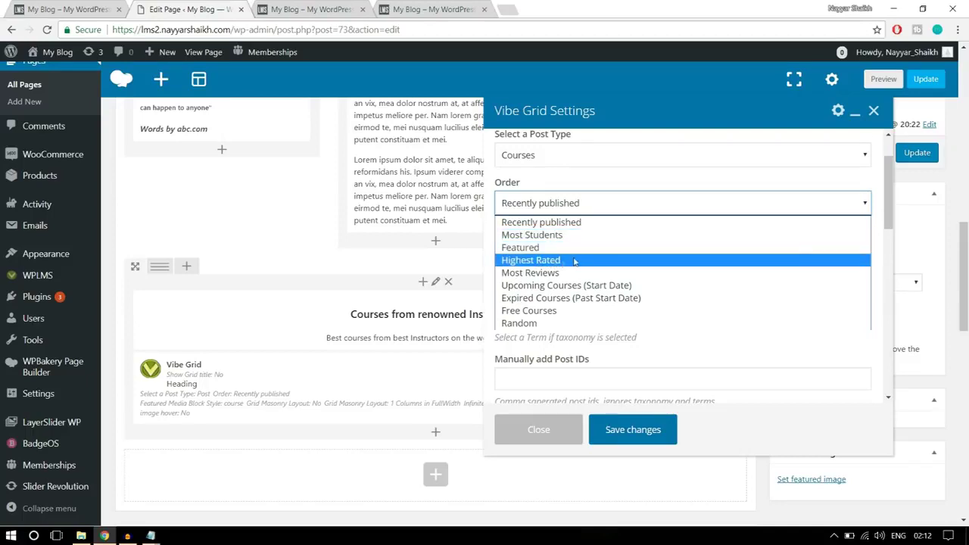
{"action": "left_click", "coordinate": [563, 225]}
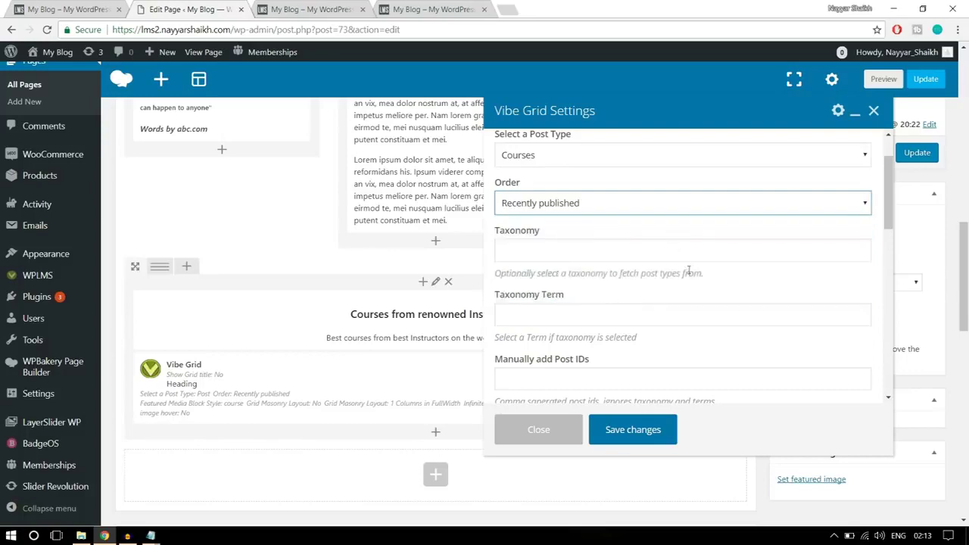
{"action": "scroll", "coordinate": [689, 272], "scroll_direction": "down", "scroll_amount": 3}
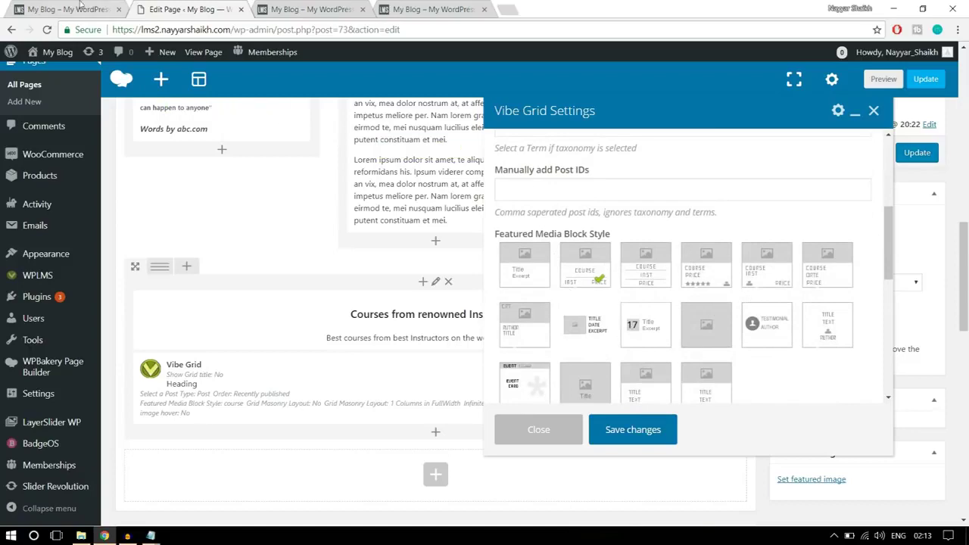
Pick the course card style with rating stars, checking it against the live course grid
{"action": "key", "text": "ctrl+shift+Tab"}
{"action": "scroll", "coordinate": [182, 398], "scroll_direction": "down", "scroll_amount": 1}
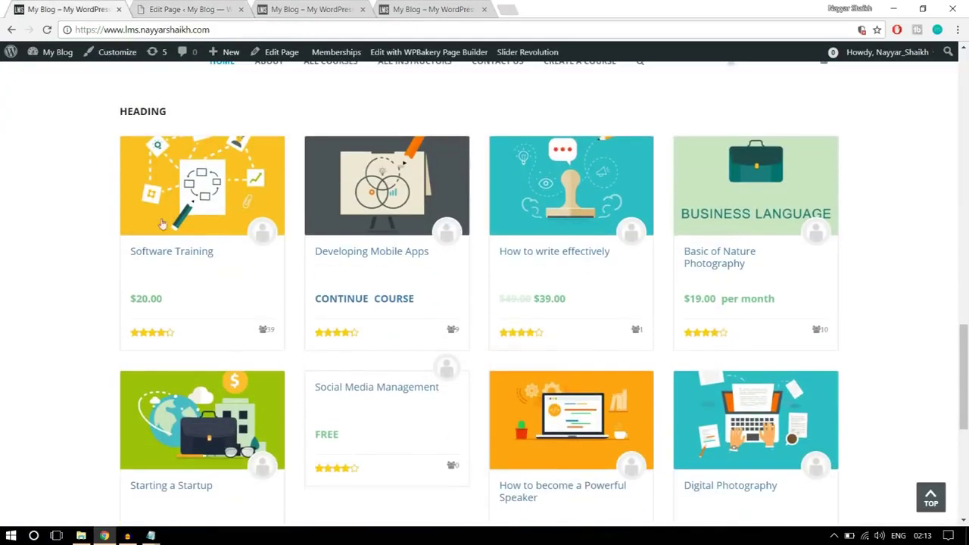
{"action": "key", "text": "ctrl+Tab"}
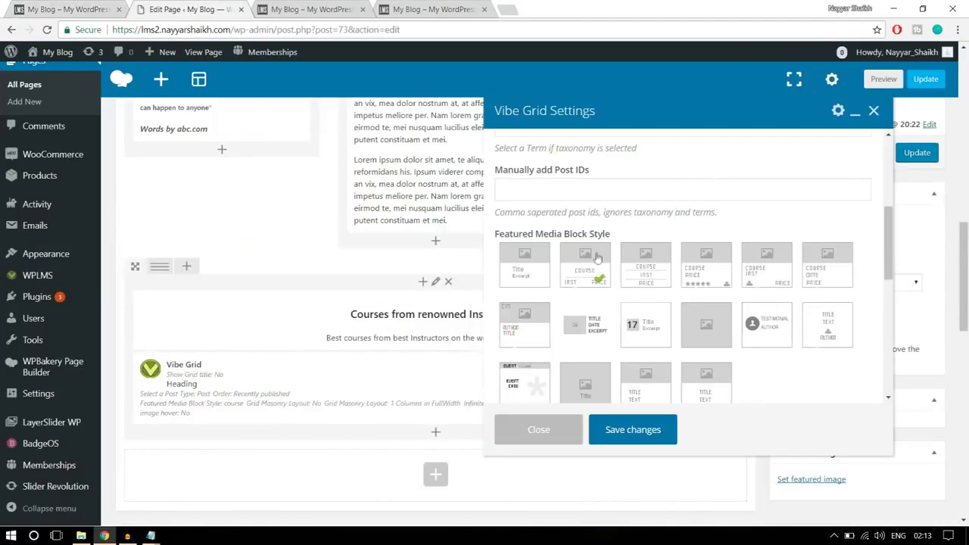
{"action": "left_click", "coordinate": [708, 285]}
{"action": "key", "text": "ctrl+shift+Tab"}
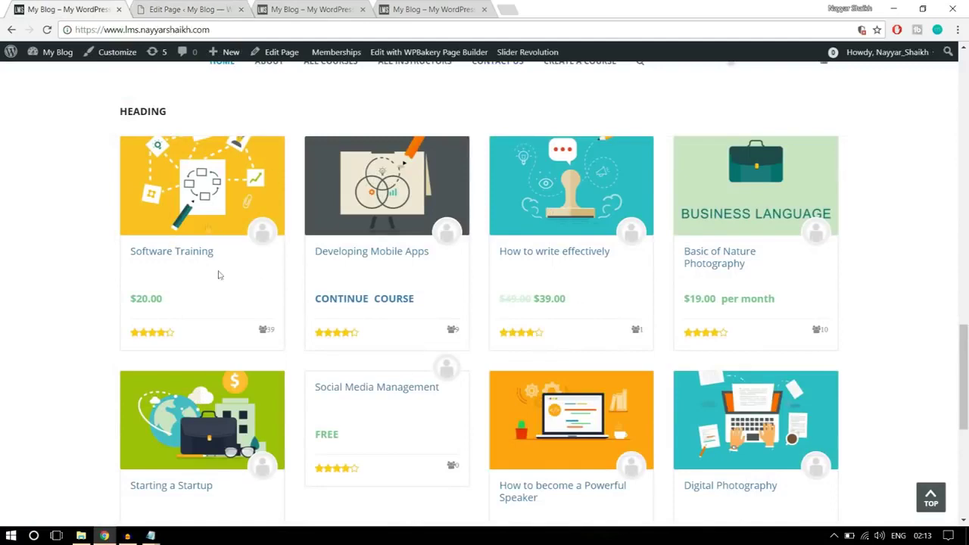
{"action": "left_click", "coordinate": [190, 7]}
{"action": "left_click", "coordinate": [721, 277]}
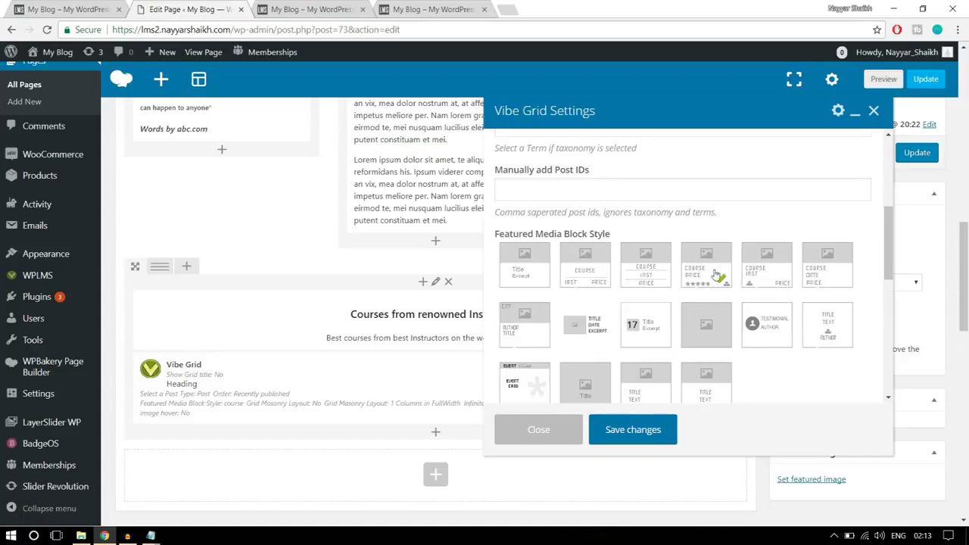
Set the Grid Masonry Layout to 4 Columns in FullWidth
{"action": "scroll", "coordinate": [831, 335], "scroll_direction": "down", "scroll_amount": 2}
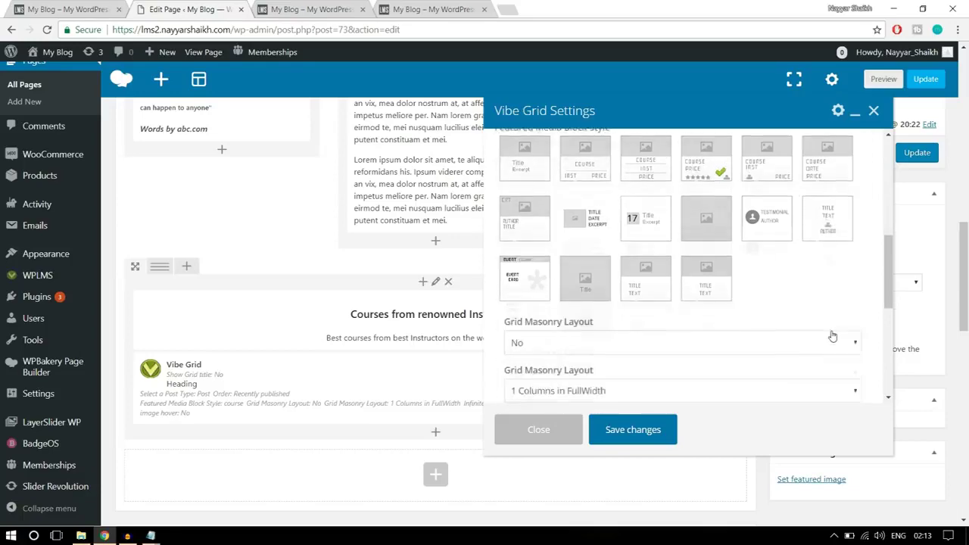
{"action": "scroll", "coordinate": [833, 332], "scroll_direction": "down", "scroll_amount": 2}
{"action": "scroll", "coordinate": [758, 303], "scroll_direction": "up", "scroll_amount": 1}
{"action": "scroll", "coordinate": [591, 265], "scroll_direction": "down", "scroll_amount": 2}
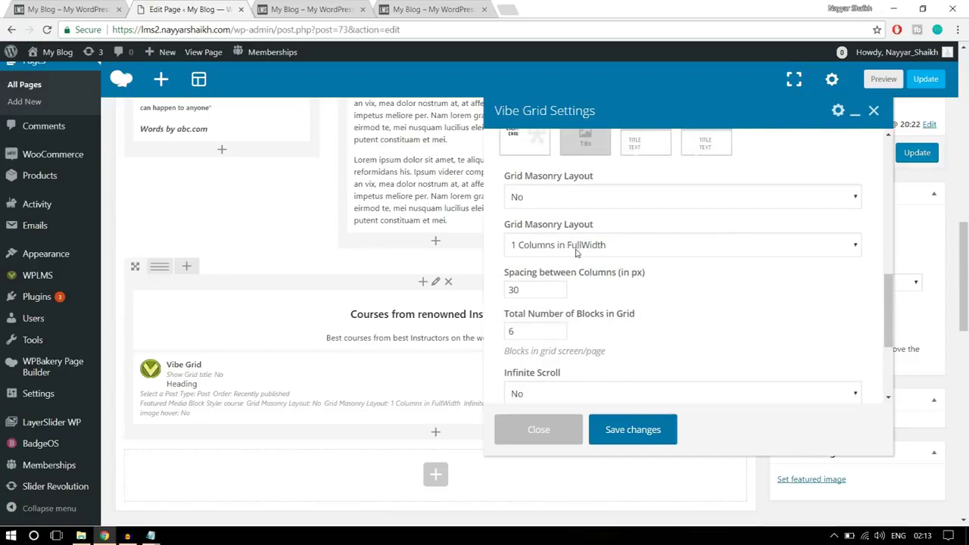
{"action": "left_click", "coordinate": [576, 250]}
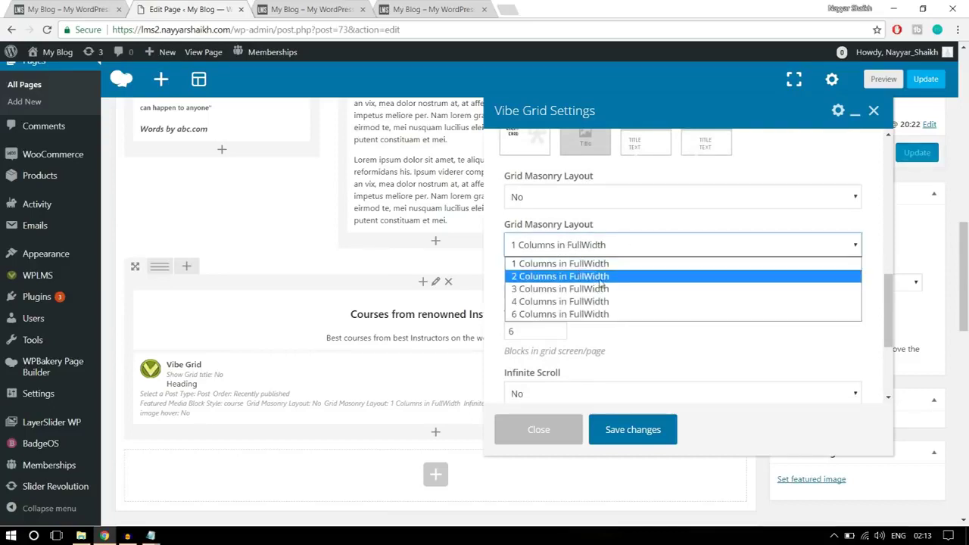
{"action": "left_click", "coordinate": [586, 307]}
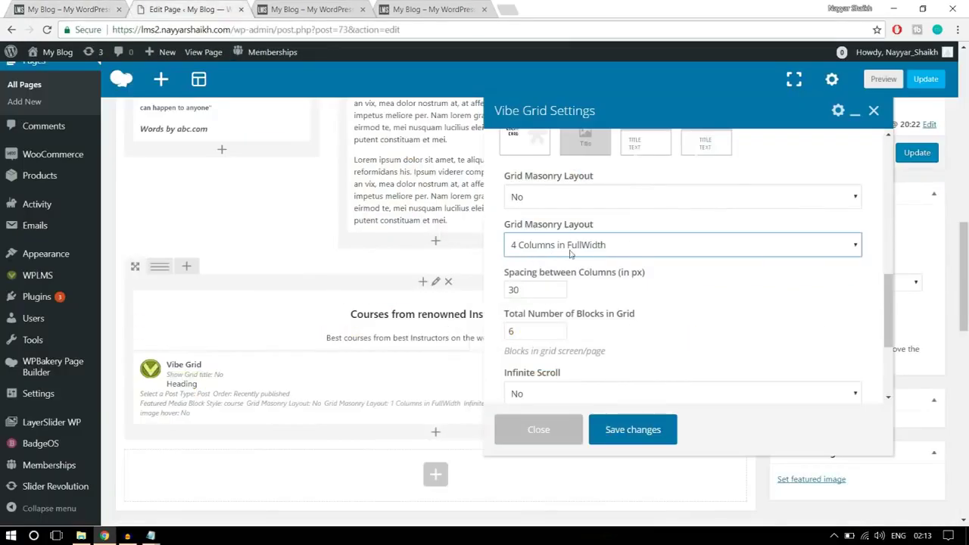
{"action": "scroll", "coordinate": [727, 292], "scroll_direction": "down", "scroll_amount": 2}
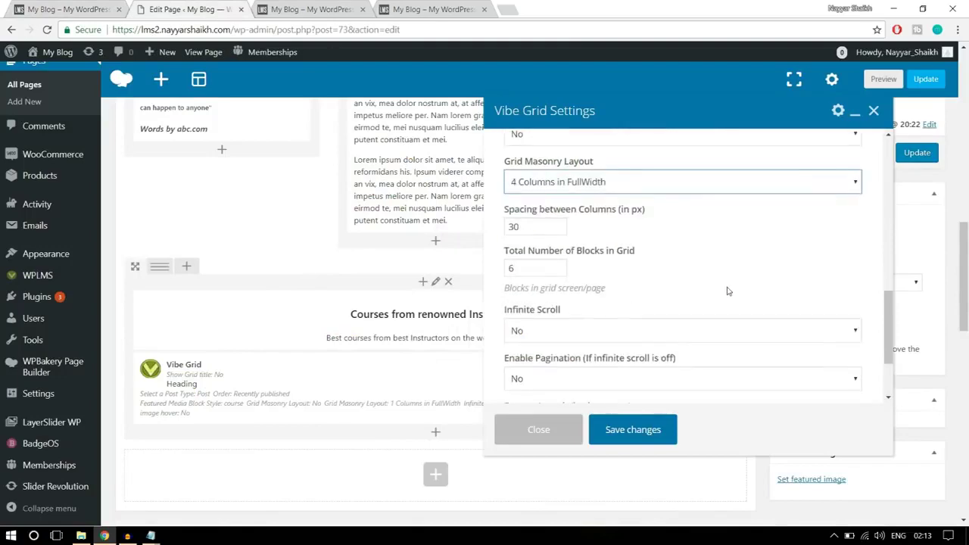
{"action": "scroll", "coordinate": [727, 292], "scroll_direction": "down", "scroll_amount": 2}
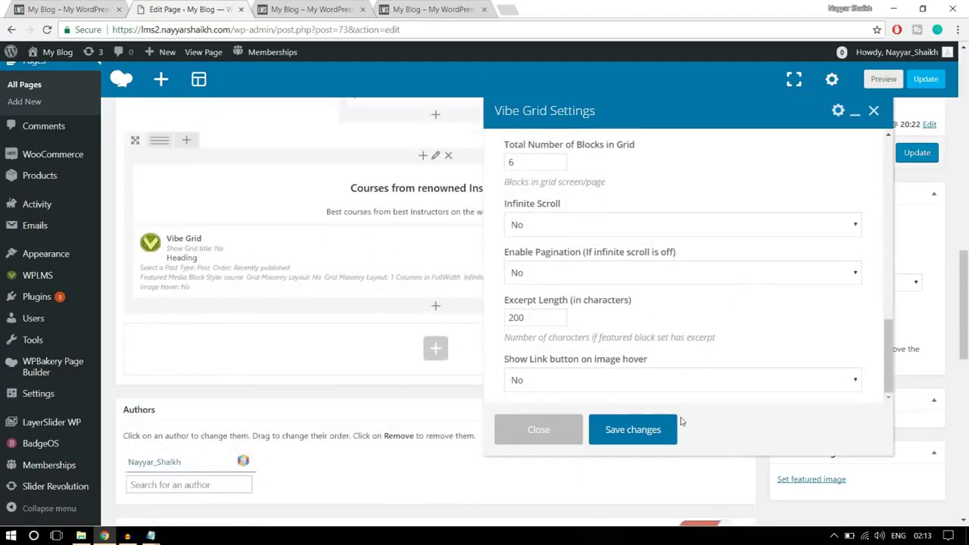
Save the grid settings, update the page and reload the live site to see the courses
{"action": "left_click", "coordinate": [633, 429]}
{"action": "scroll", "coordinate": [871, 258], "scroll_direction": "up", "scroll_amount": 2}
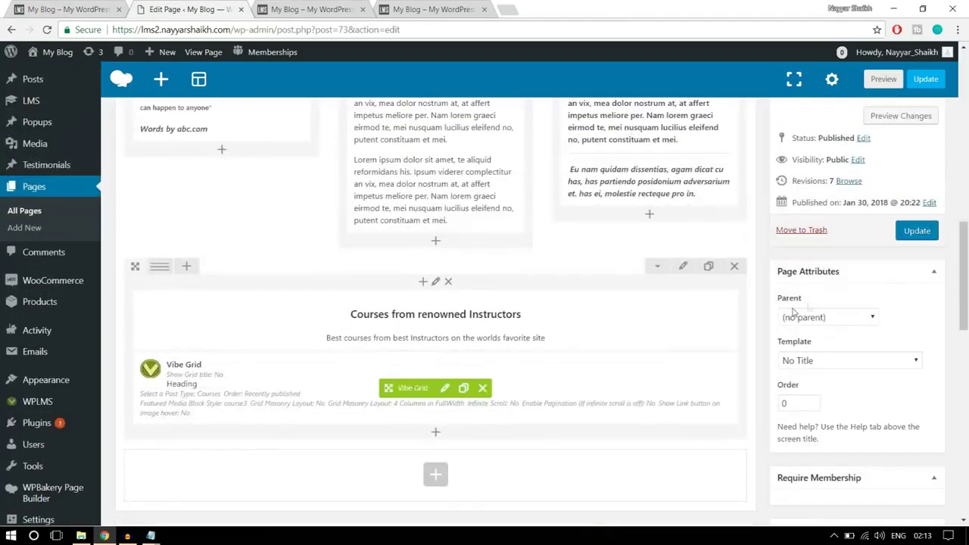
{"action": "left_click", "coordinate": [909, 231]}
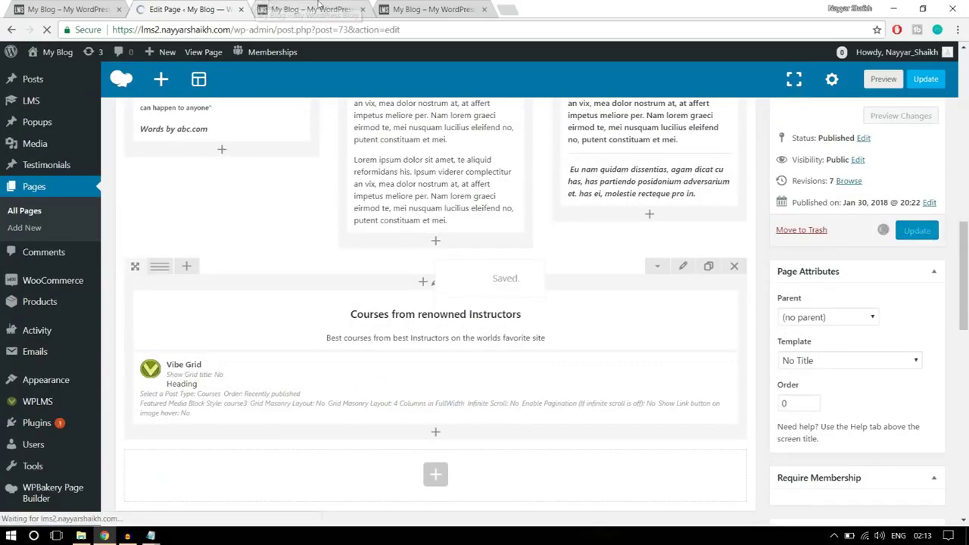
{"action": "left_click", "coordinate": [312, 9]}
{"action": "left_click", "coordinate": [324, 30]}
{"action": "left_click", "coordinate": [47, 29]}
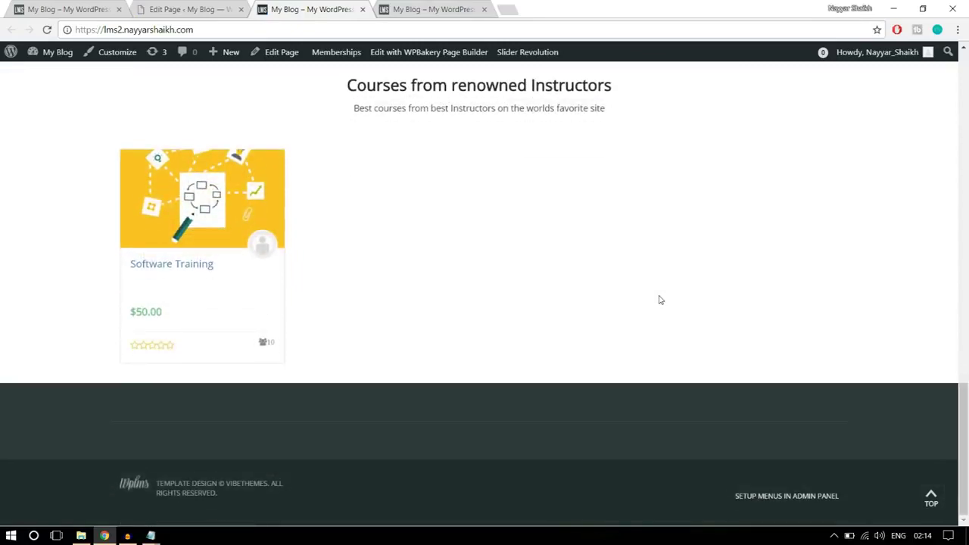
{"action": "scroll", "coordinate": [424, 320], "scroll_direction": "down", "scroll_amount": 1}
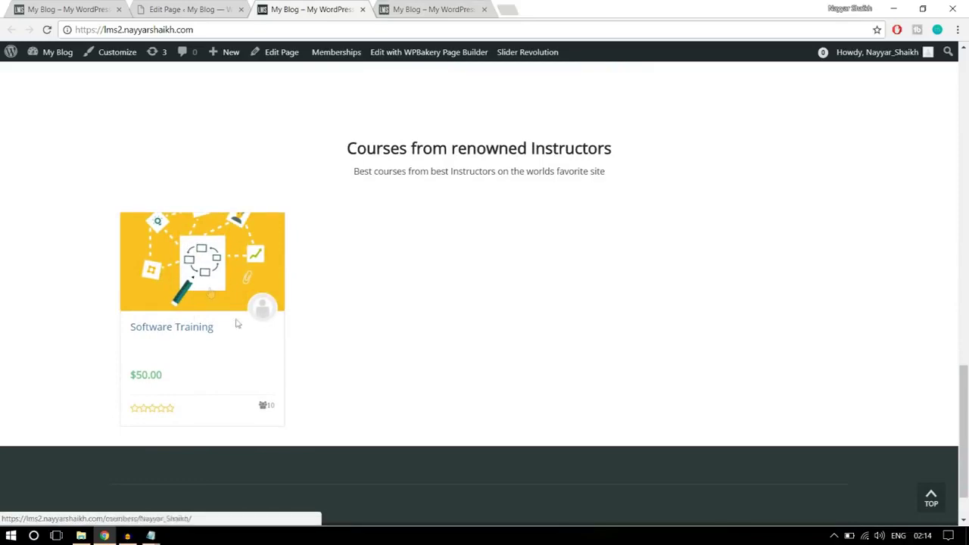
{"action": "scroll", "coordinate": [340, 337], "scroll_direction": "up", "scroll_amount": 2}
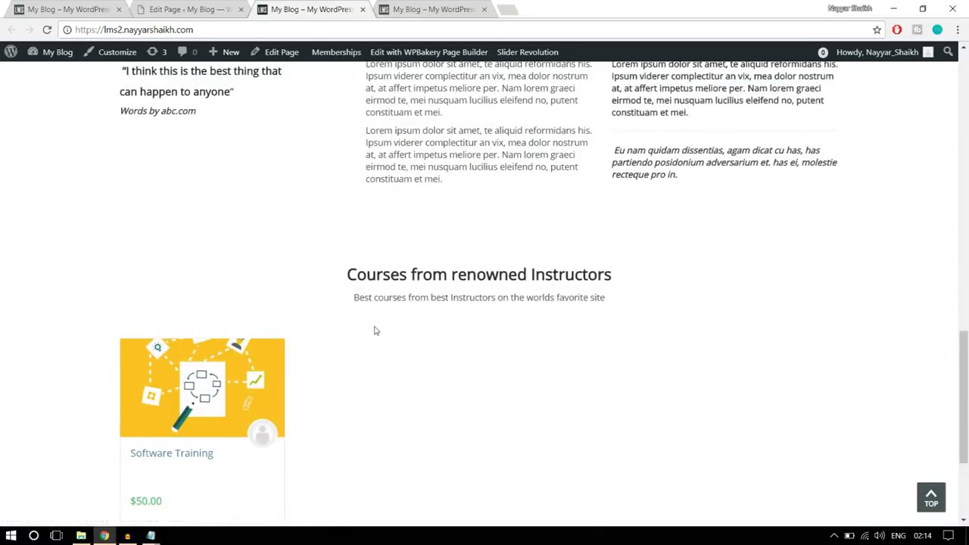
{"action": "scroll", "coordinate": [266, 335], "scroll_direction": "down", "scroll_amount": 1}
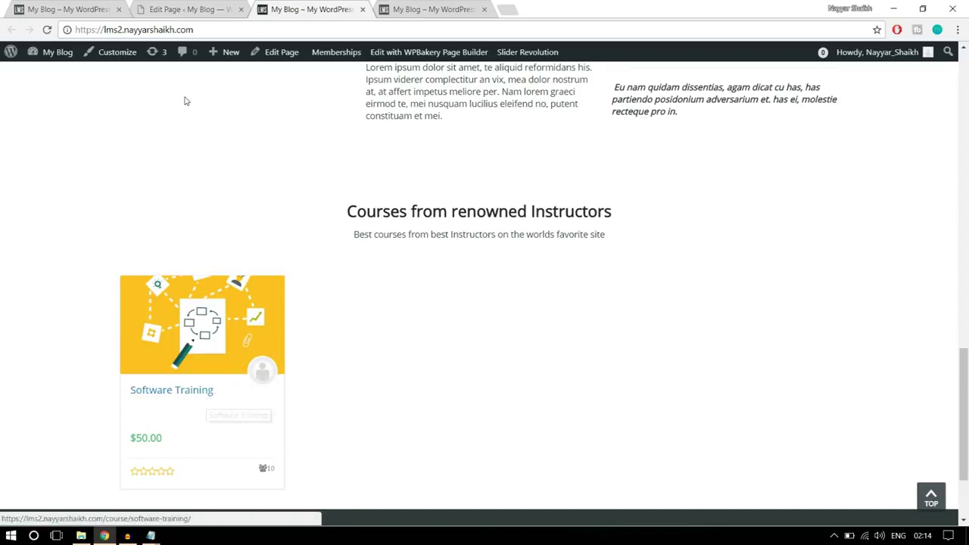
Compare with the demo site's Courses section, then return to the editor
{"action": "left_click", "coordinate": [91, 9]}
{"action": "scroll", "coordinate": [893, 239], "scroll_direction": "down", "scroll_amount": 5}
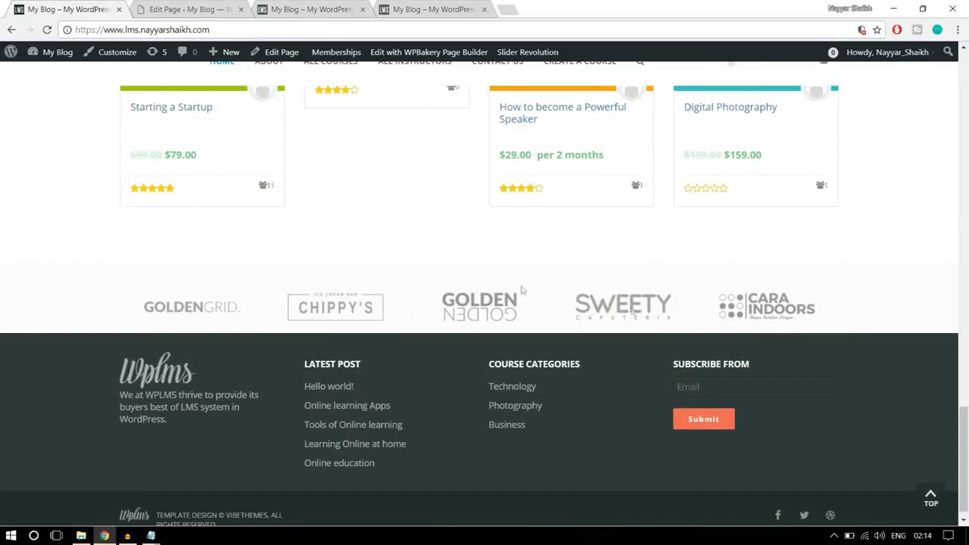
{"action": "left_click", "coordinate": [194, 6]}
{"action": "scroll", "coordinate": [556, 259], "scroll_direction": "down", "scroll_amount": 10}
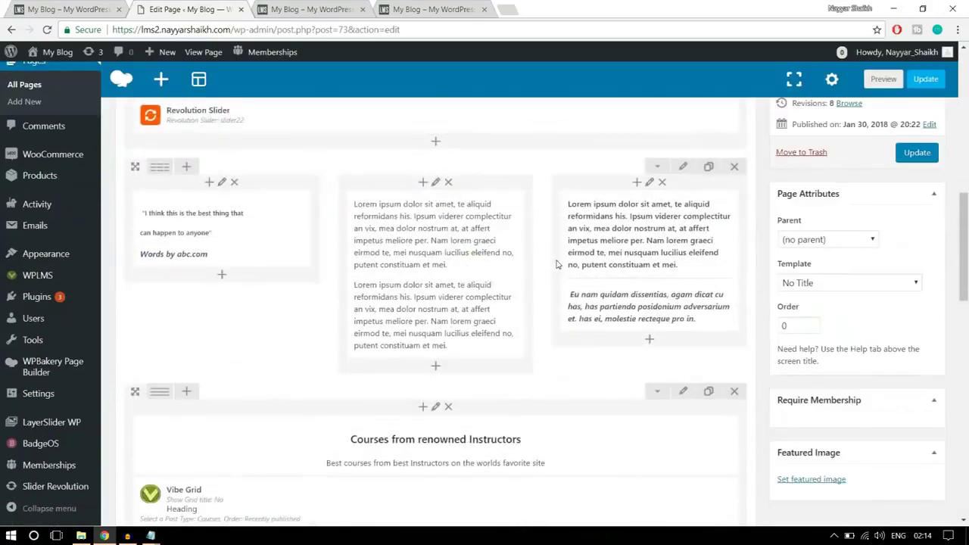
Add a Single Image element to the empty row below the courses
{"action": "scroll", "coordinate": [492, 273], "scroll_direction": "down", "scroll_amount": 3}
{"action": "scroll", "coordinate": [440, 288], "scroll_direction": "up", "scroll_amount": 2}
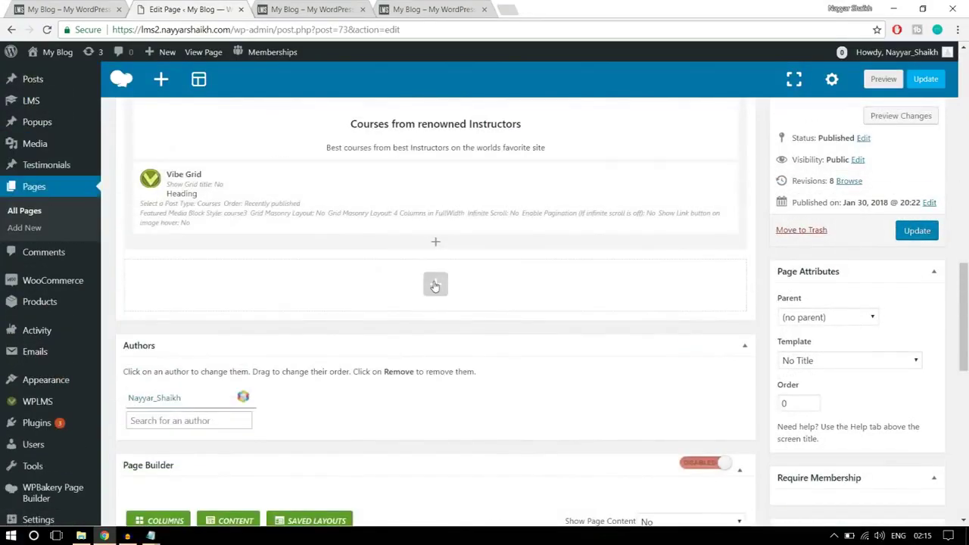
{"action": "left_click", "coordinate": [435, 284]}
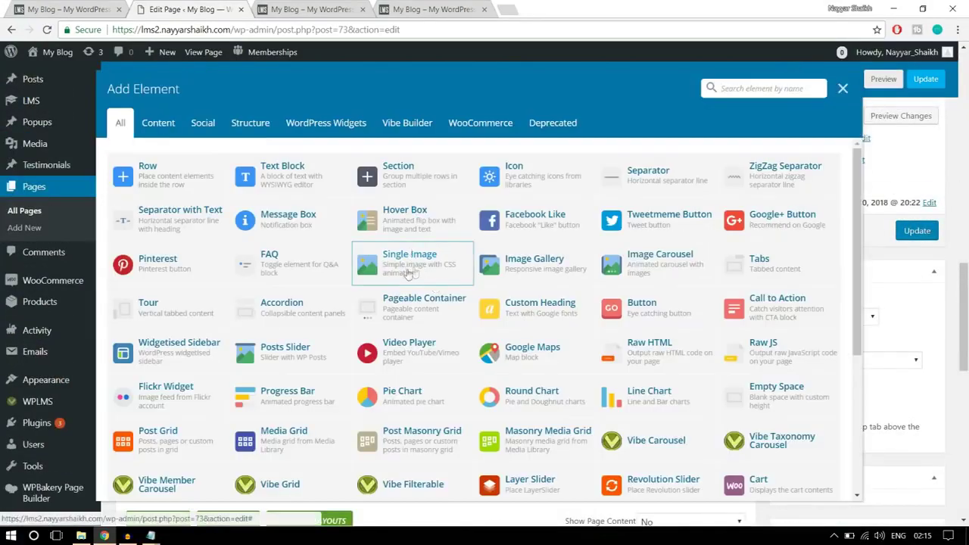
{"action": "left_click", "coordinate": [407, 272]}
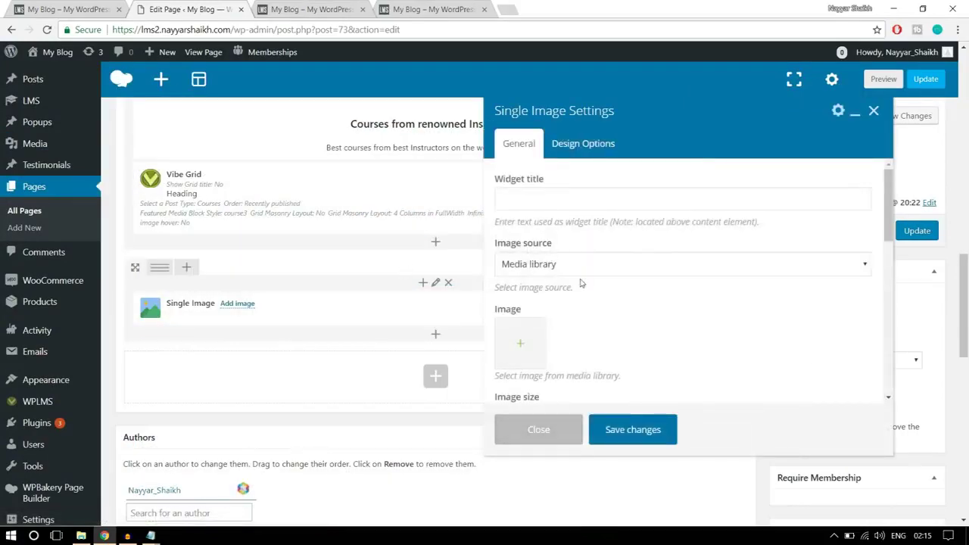
{"action": "scroll", "coordinate": [582, 283], "scroll_direction": "down", "scroll_amount": 2}
Upload logo1–logo5 to the media library and set the GOLDENGRID logo (logo5.jpg) as the image
{"action": "left_click", "coordinate": [520, 292]}
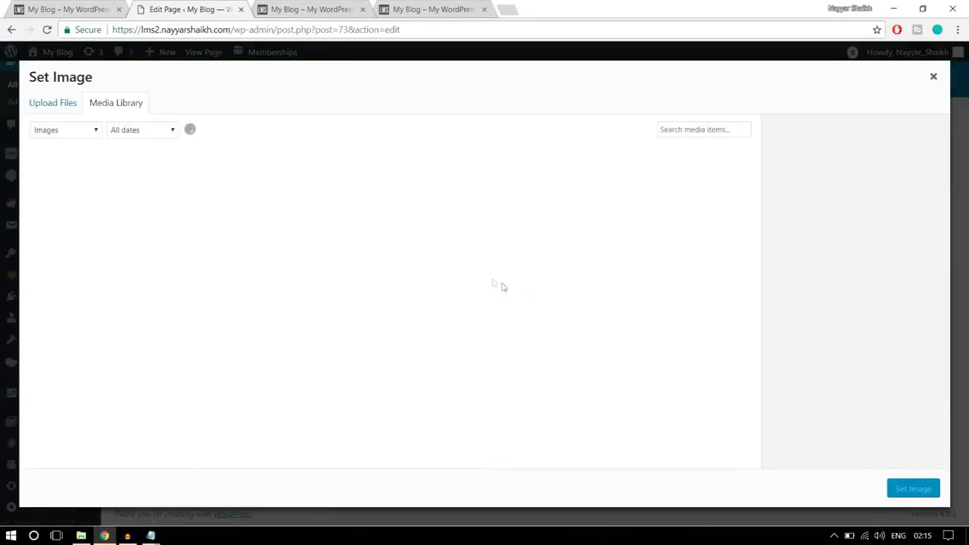
{"action": "left_click", "coordinate": [69, 108]}
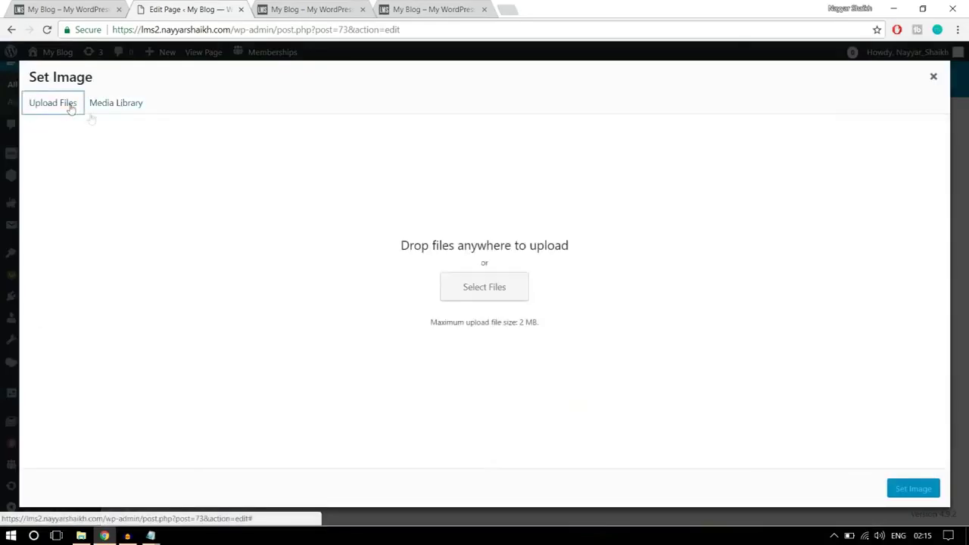
{"action": "left_click", "coordinate": [498, 285]}
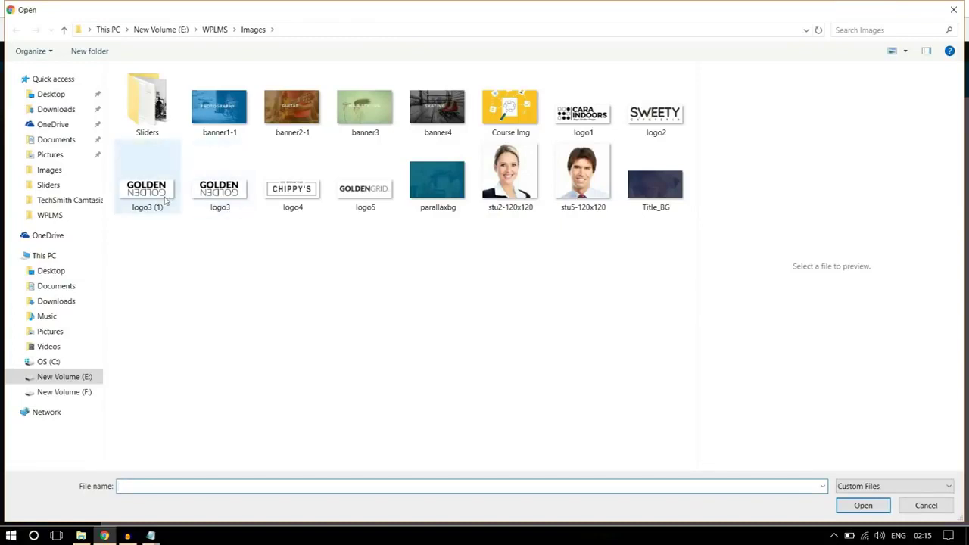
{"action": "left_click", "coordinate": [166, 201]}
{"action": "left_click", "coordinate": [292, 185], "text": "ctrl"}
{"action": "left_click", "coordinate": [366, 193], "text": "ctrl"}
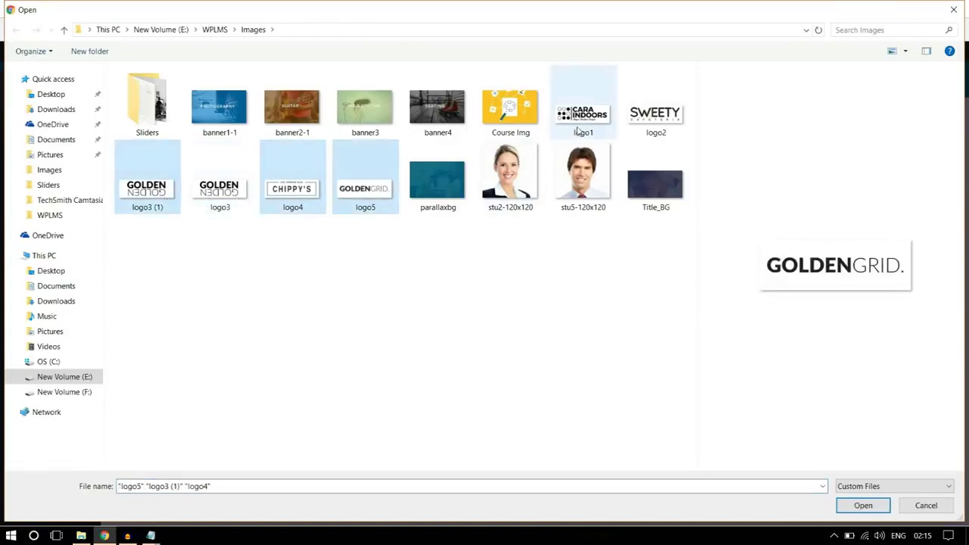
{"action": "left_click", "coordinate": [578, 130], "text": "ctrl"}
{"action": "left_click", "coordinate": [646, 120], "text": "ctrl"}
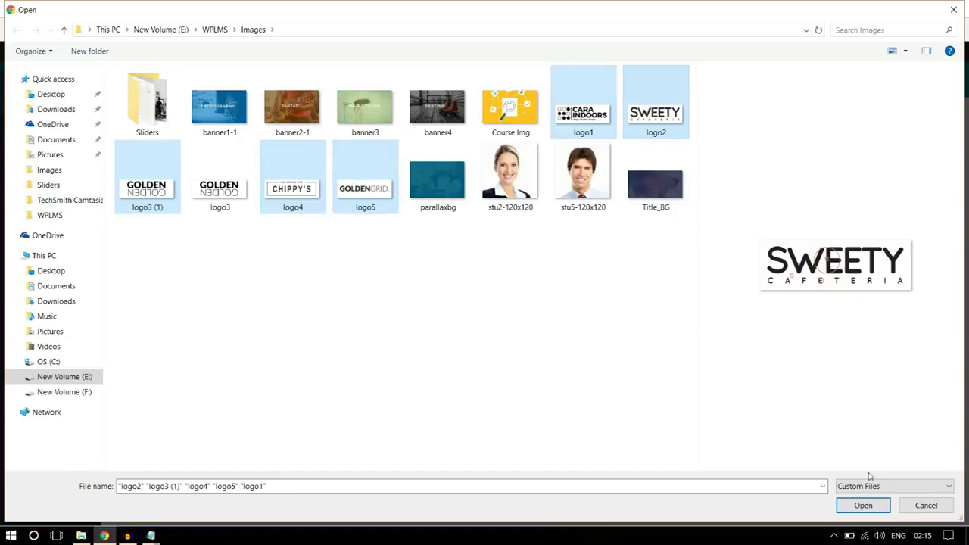
{"action": "left_click", "coordinate": [867, 508]}
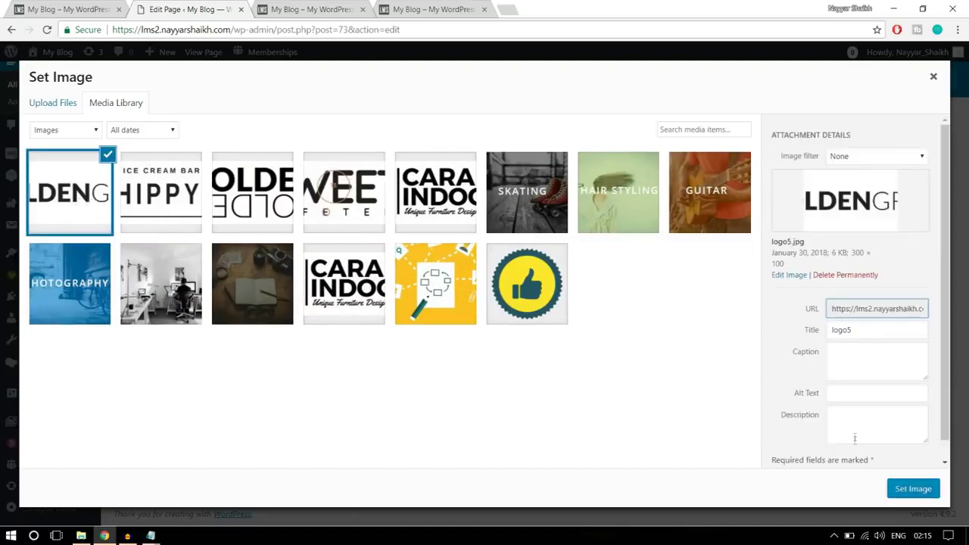
{"action": "left_click", "coordinate": [908, 493]}
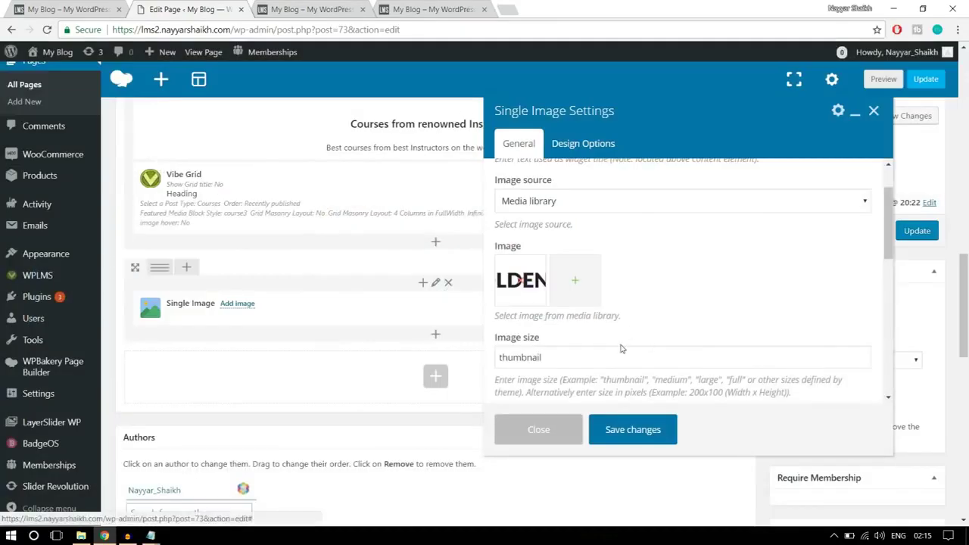
Change the image size from thumbnail to 'fu', centre the logo, and save its settings
{"action": "scroll", "coordinate": [628, 341], "scroll_direction": "down", "scroll_amount": 1}
{"action": "double_click", "coordinate": [571, 296]}
{"action": "type", "text": "full"}
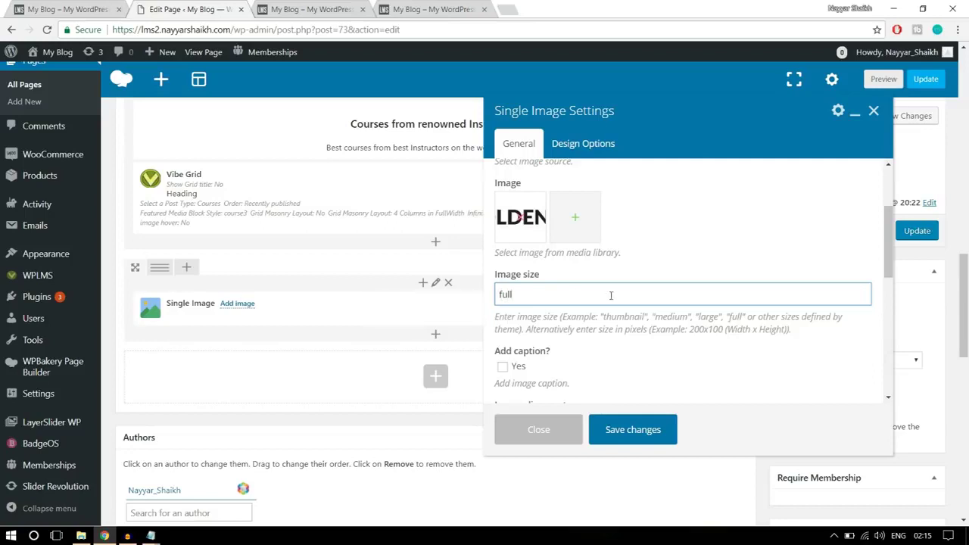
{"action": "scroll", "coordinate": [611, 295], "scroll_direction": "down", "scroll_amount": 3}
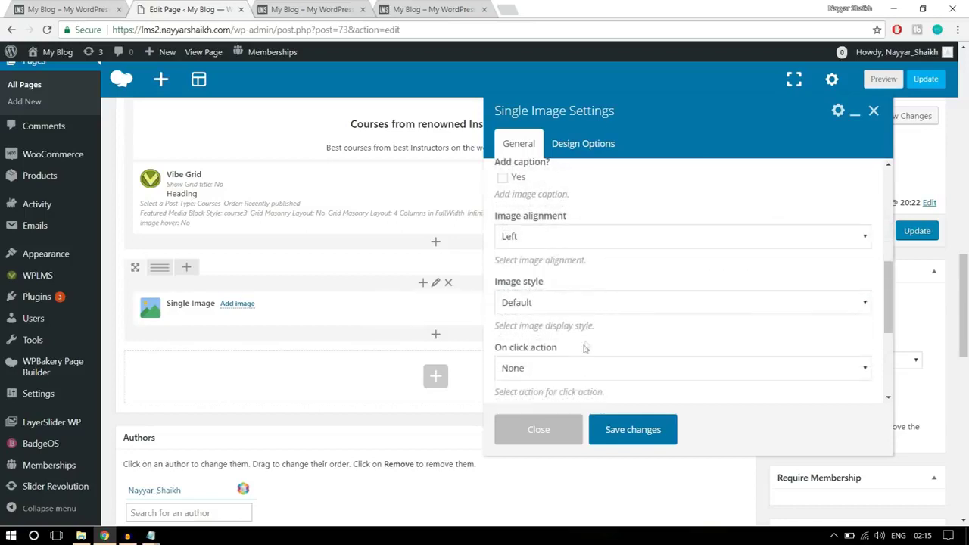
{"action": "left_click", "coordinate": [571, 236]}
{"action": "left_click", "coordinate": [534, 279]}
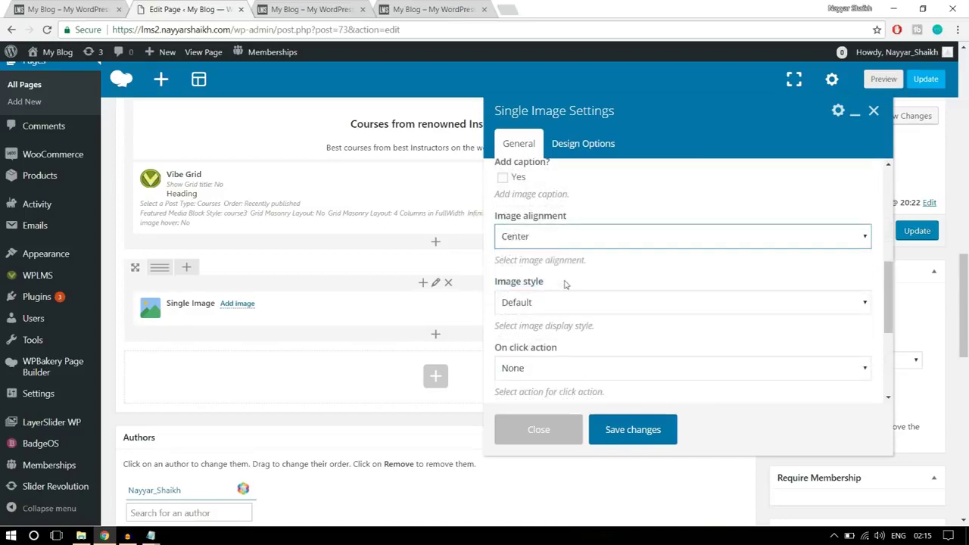
{"action": "scroll", "coordinate": [565, 287], "scroll_direction": "down", "scroll_amount": 2}
{"action": "scroll", "coordinate": [565, 287], "scroll_direction": "down", "scroll_amount": 5}
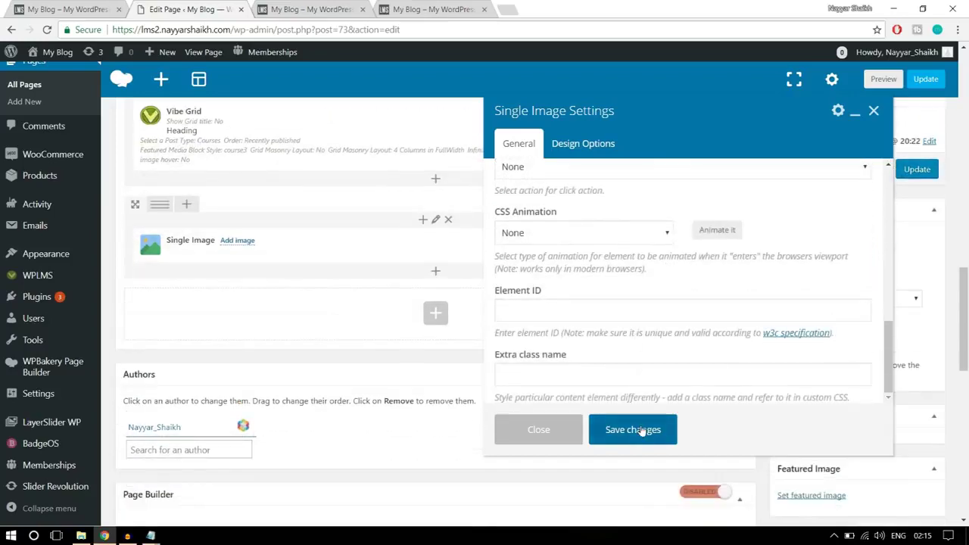
{"action": "left_click", "coordinate": [635, 429]}
{"action": "left_click", "coordinate": [75, 8]}
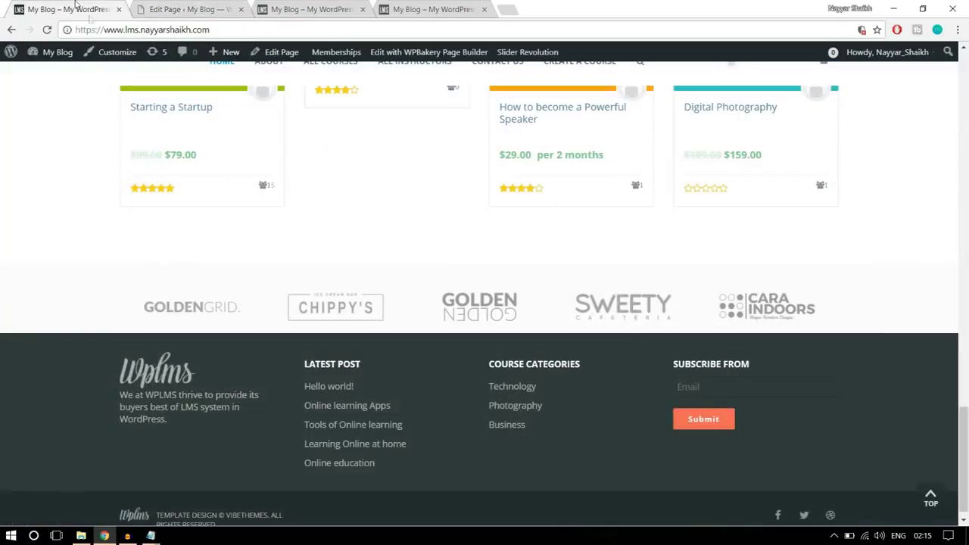
{"action": "left_click", "coordinate": [168, 6]}
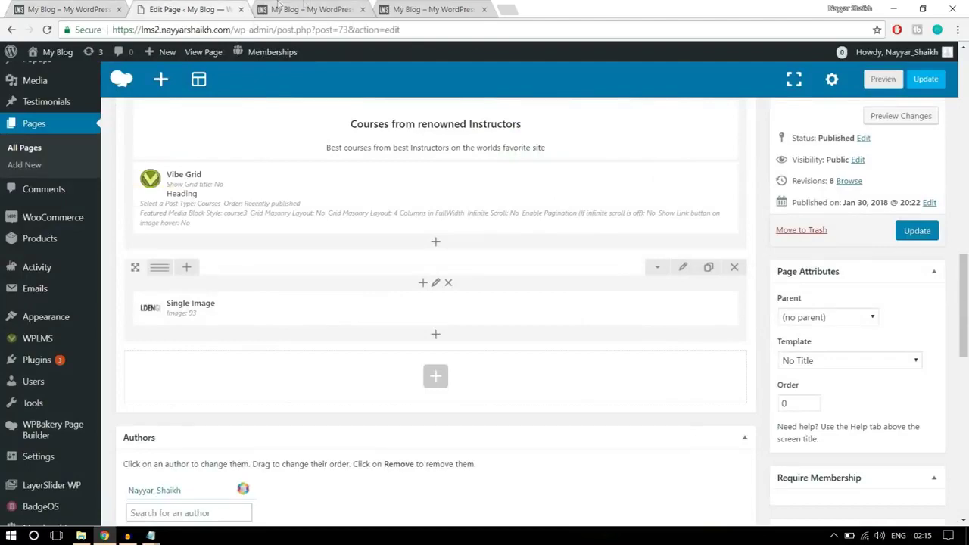
{"action": "left_click", "coordinate": [311, 8]}
{"action": "left_click", "coordinate": [186, 6]}
Split the logo row into six columns and drag cloned copies of the logo image into them
{"action": "mouse_move", "coordinate": [163, 271]}
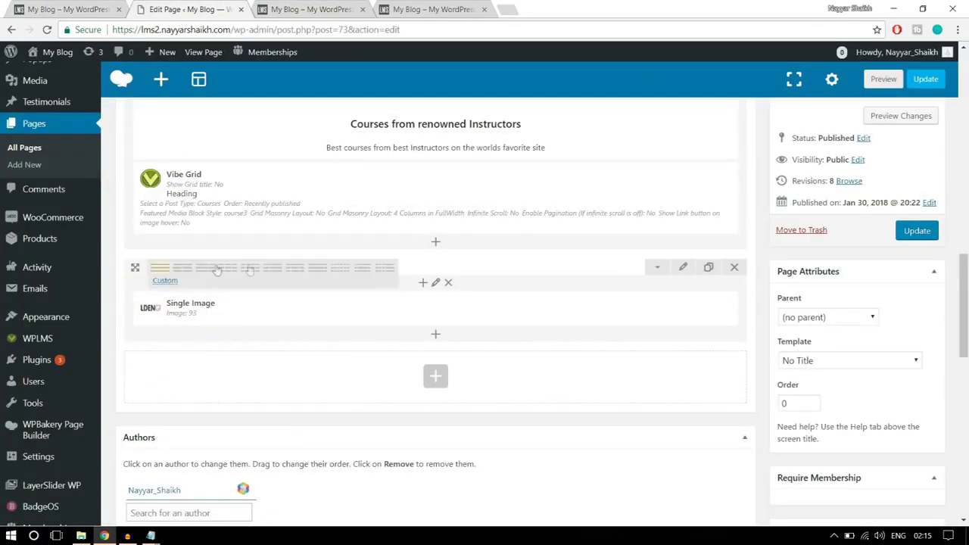
{"action": "left_click", "coordinate": [335, 274]}
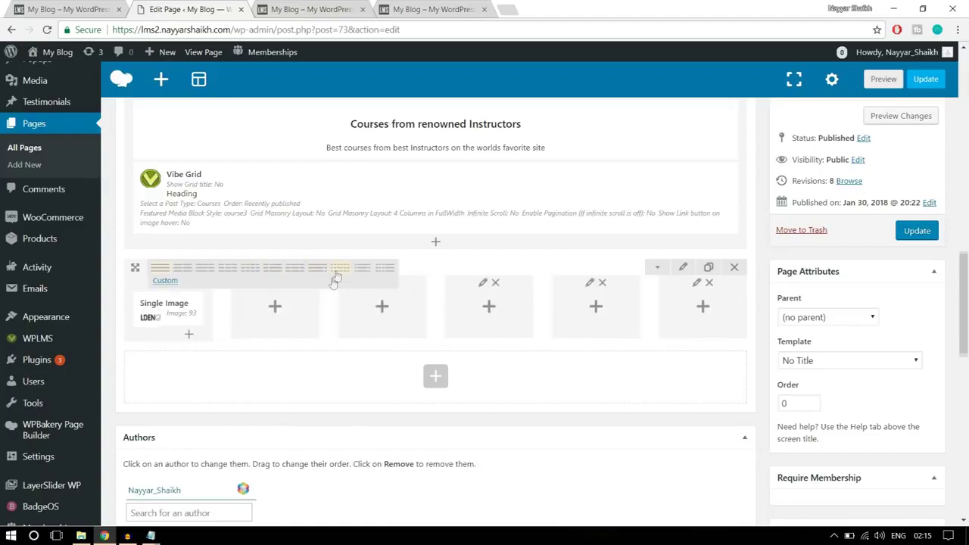
{"action": "left_click", "coordinate": [202, 308]}
{"action": "left_click", "coordinate": [202, 308]}
{"action": "left_click", "coordinate": [202, 309]}
{"action": "left_click", "coordinate": [201, 308]}
{"action": "left_click_drag", "start_coordinate": [193, 319], "coordinate": [271, 311]}
{"action": "left_click_drag", "start_coordinate": [376, 315], "coordinate": [382, 311]}
{"action": "left_click_drag", "start_coordinate": [163, 311], "coordinate": [695, 299]}
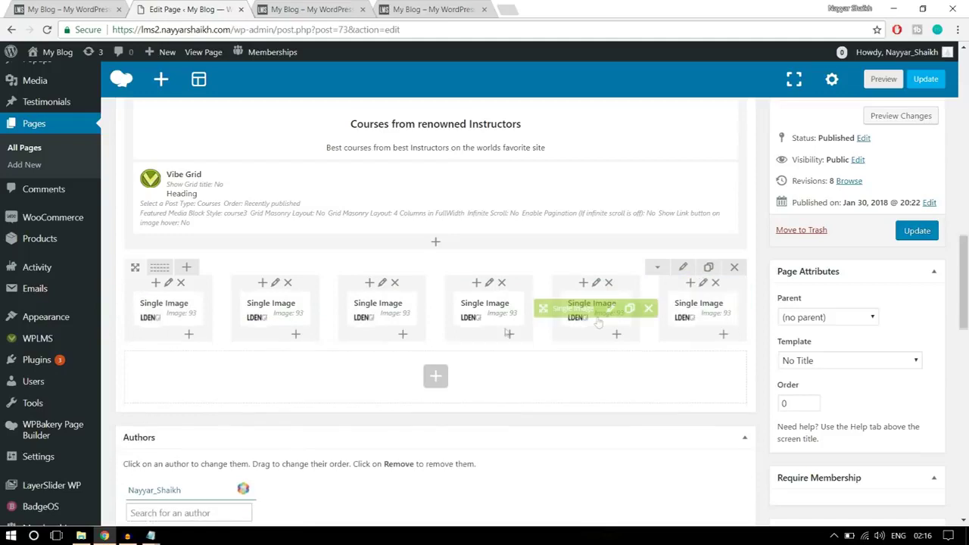
{"action": "left_click", "coordinate": [290, 309]}
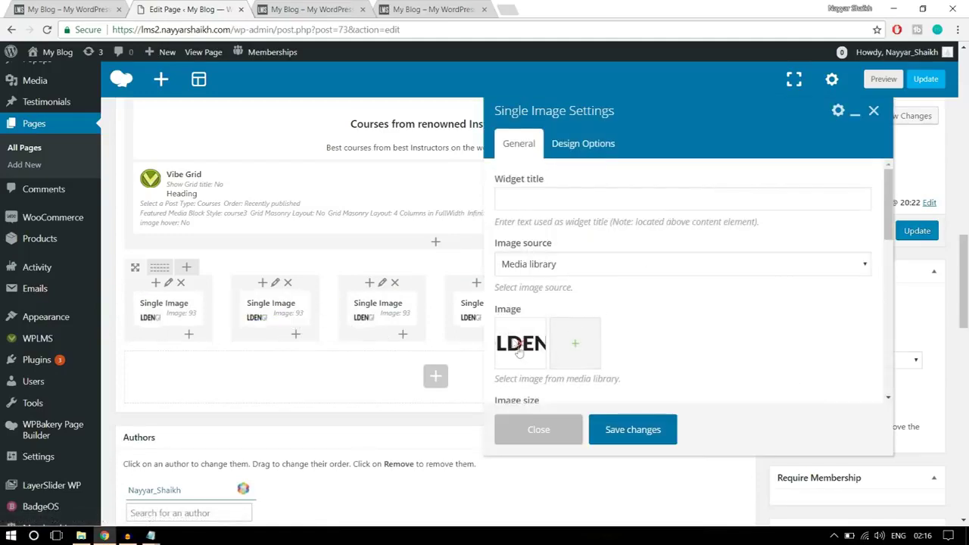
Swap the column two and three logos for the ice-cream bar logo and logo3 (1)
{"action": "left_click", "coordinate": [520, 352]}
{"action": "left_click", "coordinate": [522, 348]}
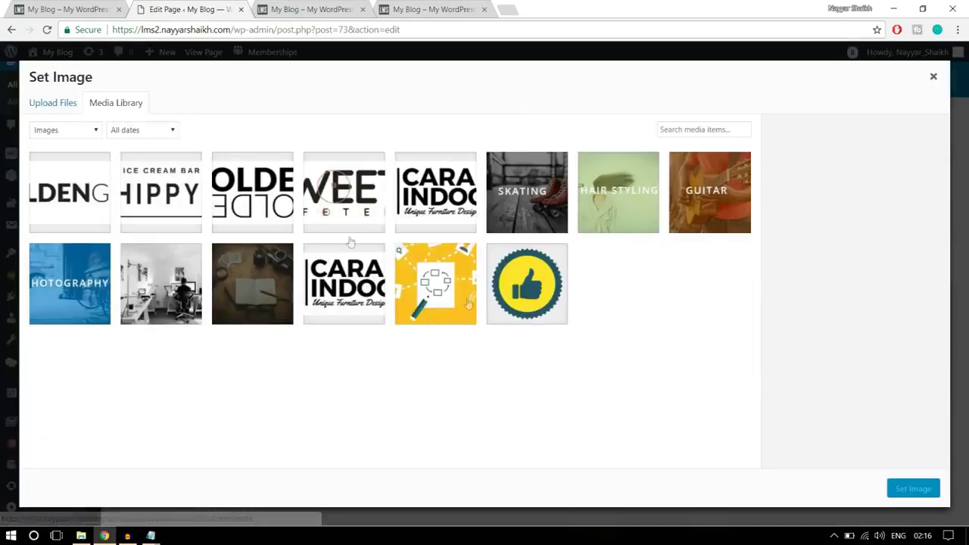
{"action": "left_click", "coordinate": [184, 194]}
{"action": "left_click", "coordinate": [914, 489]}
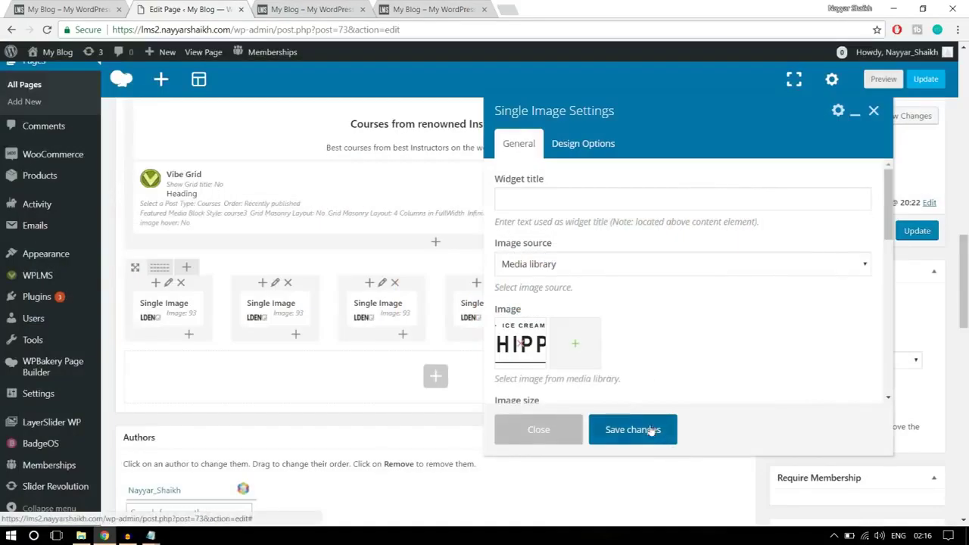
{"action": "left_click", "coordinate": [633, 429]}
{"action": "left_click", "coordinate": [397, 309]}
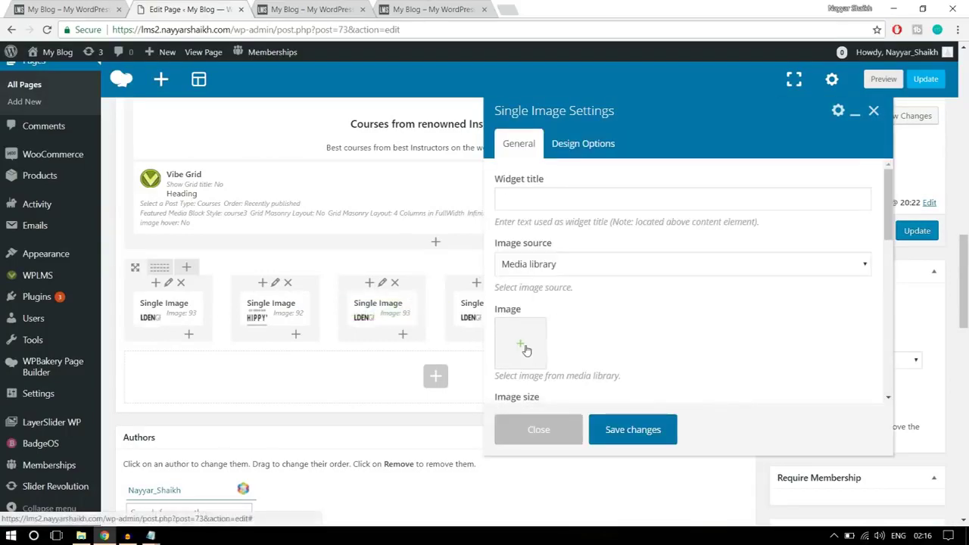
{"action": "left_click", "coordinate": [527, 348]}
{"action": "left_click", "coordinate": [265, 209]}
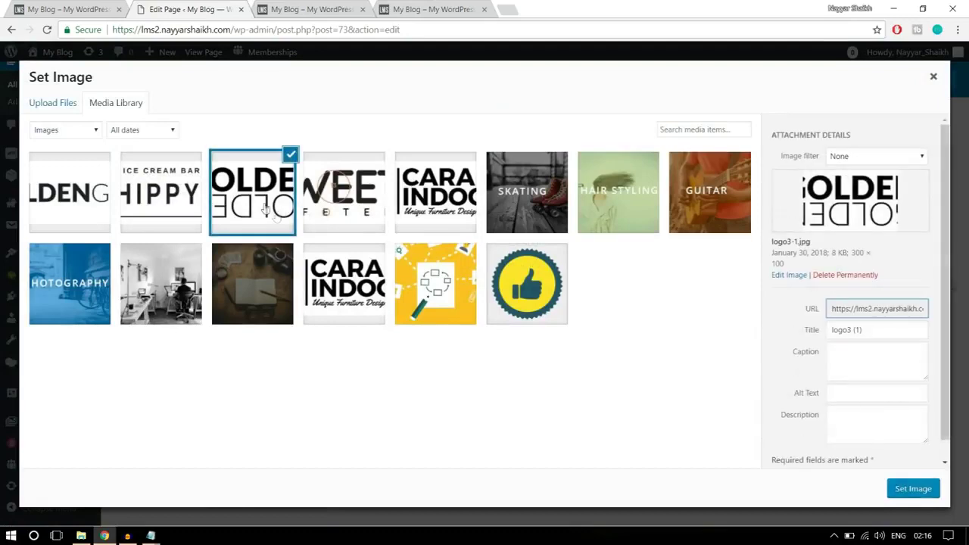
{"action": "left_click", "coordinate": [918, 494]}
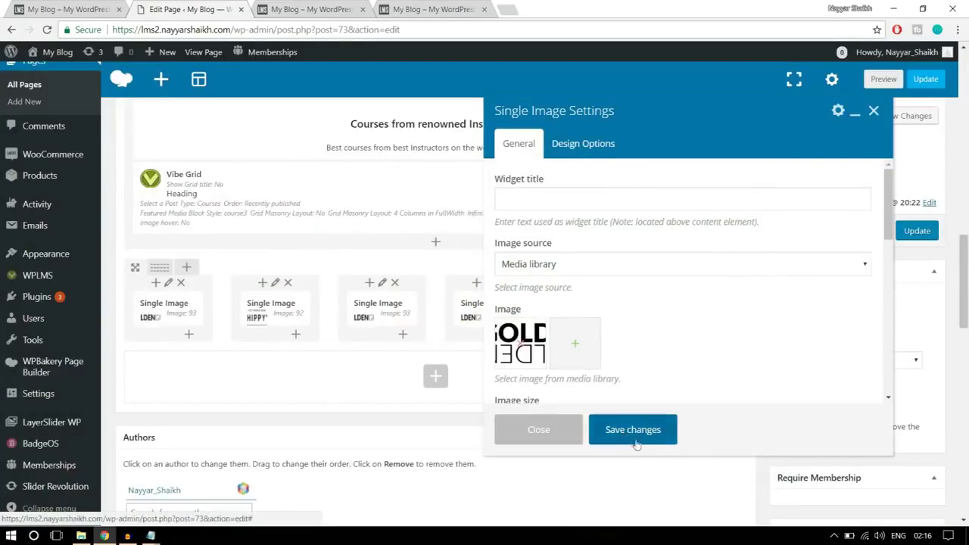
{"action": "left_click", "coordinate": [642, 429]}
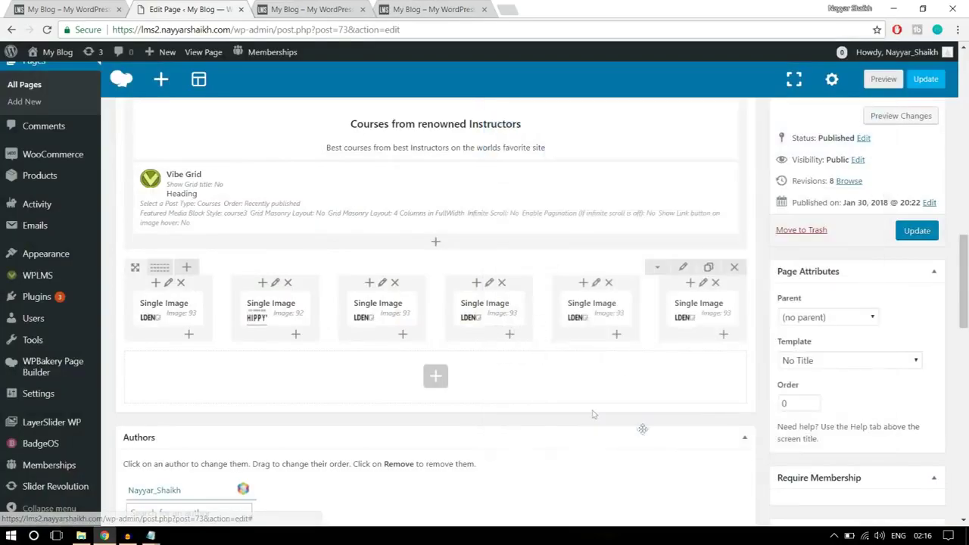
Give columns four and five the logo2 and furniture design logos, then update the page
{"action": "left_click", "coordinate": [503, 311]}
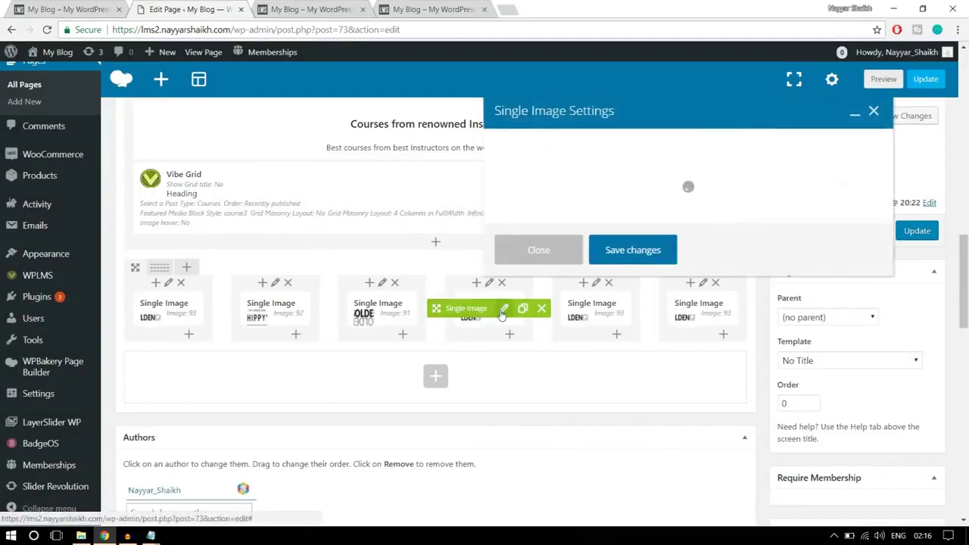
{"action": "left_click", "coordinate": [523, 345]}
{"action": "left_click", "coordinate": [523, 345]}
{"action": "left_click", "coordinate": [350, 193]}
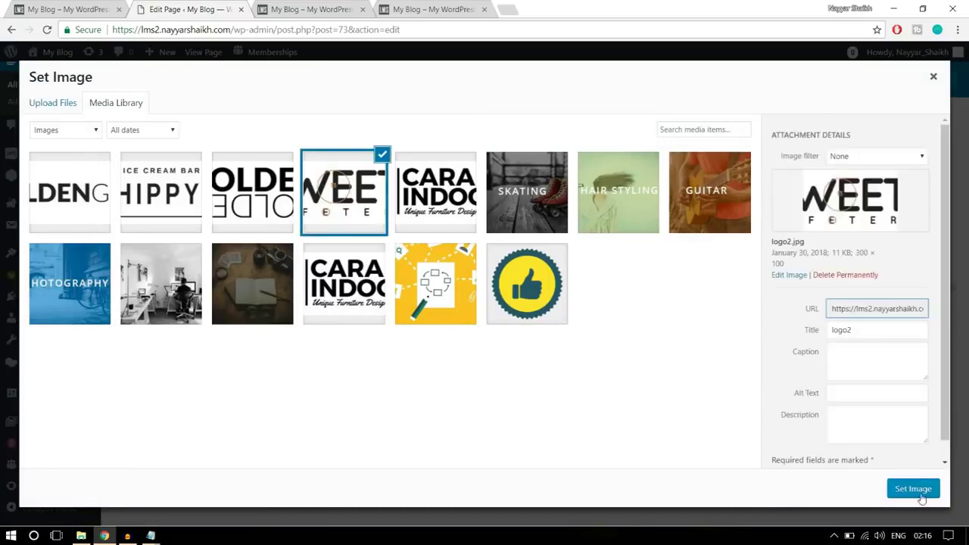
{"action": "left_click", "coordinate": [914, 489]}
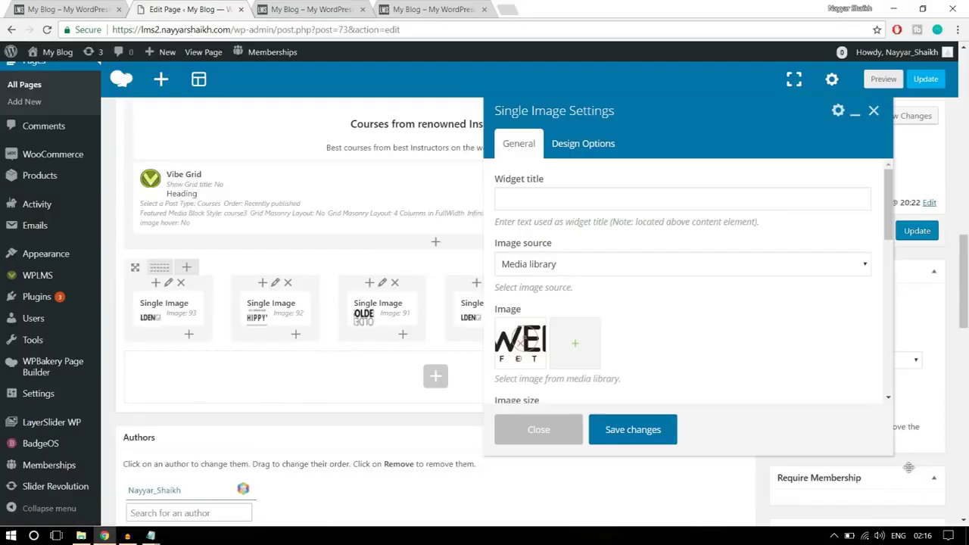
{"action": "left_click", "coordinate": [654, 430]}
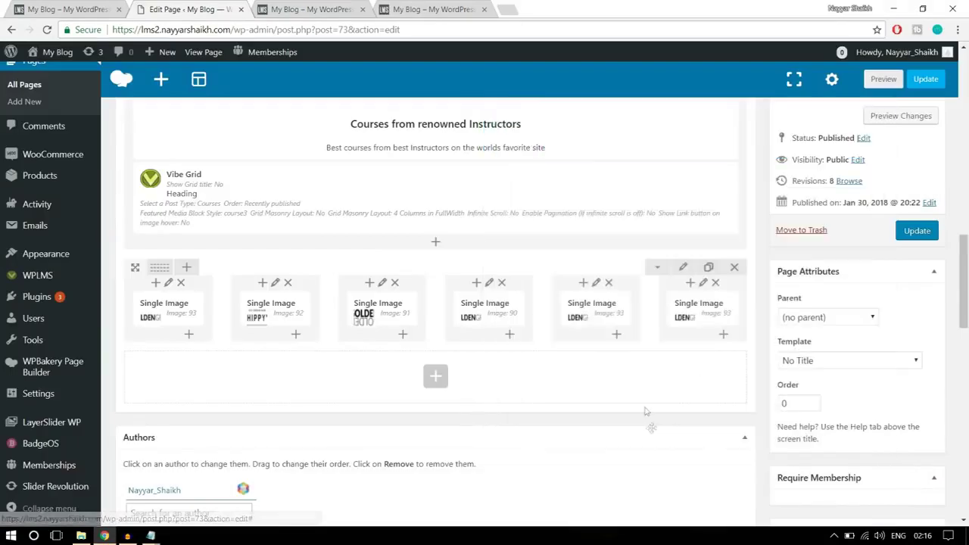
{"action": "left_click", "coordinate": [612, 309]}
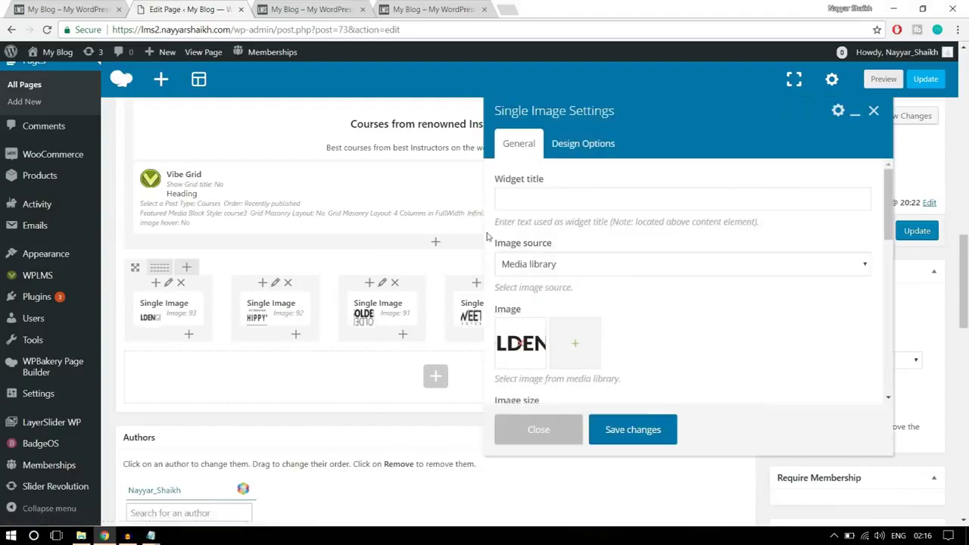
{"action": "left_click", "coordinate": [519, 345]}
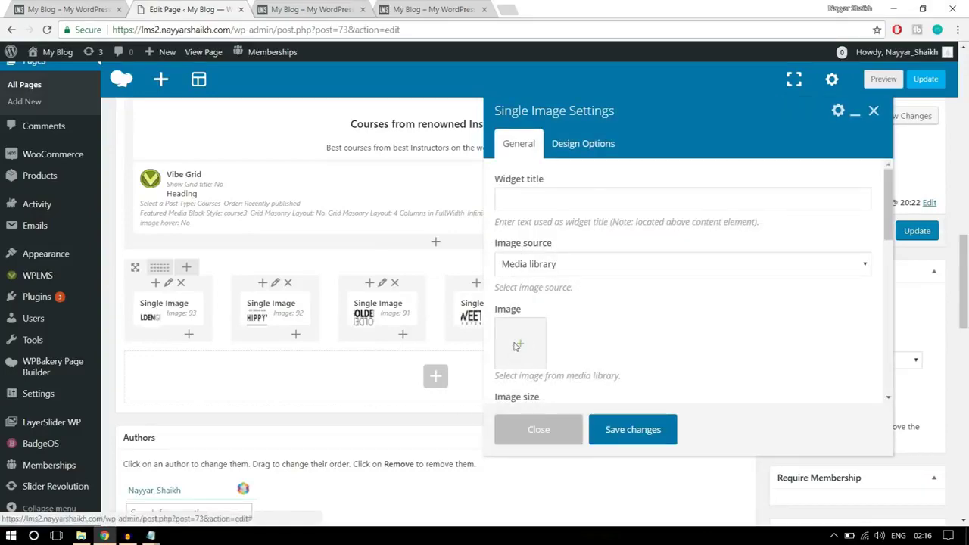
{"action": "left_click", "coordinate": [517, 346]}
{"action": "left_click", "coordinate": [454, 226]}
{"action": "left_click", "coordinate": [902, 493]}
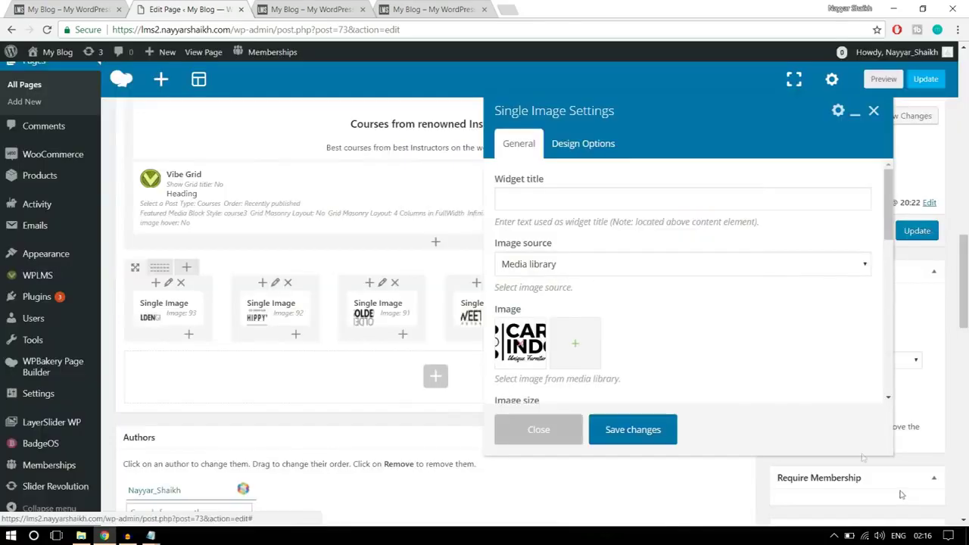
{"action": "left_click", "coordinate": [633, 429]}
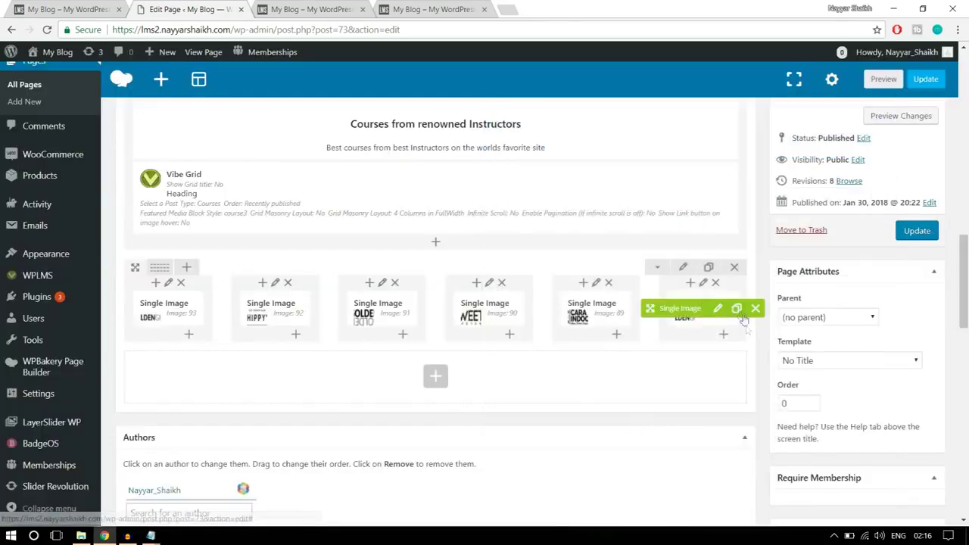
{"action": "left_click", "coordinate": [918, 231]}
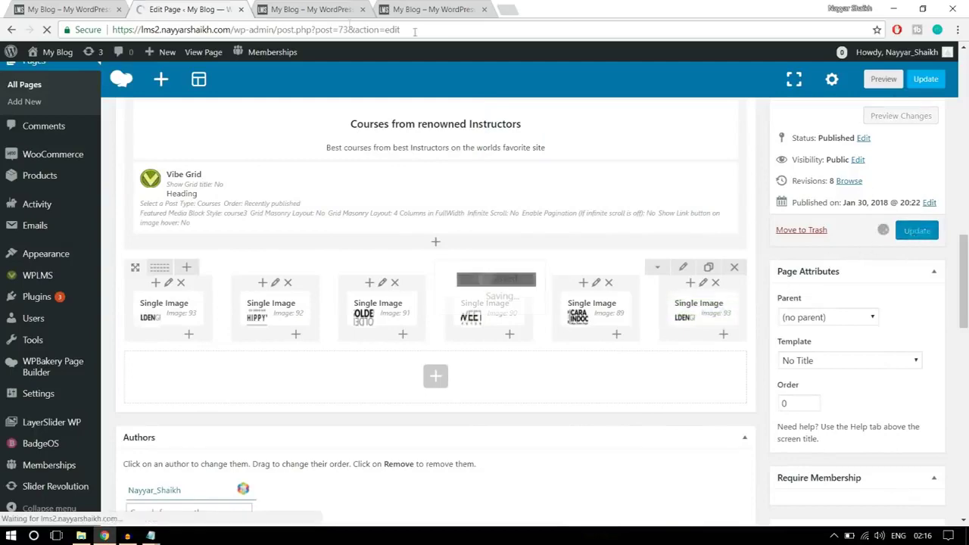
Reload the live home page to check the six-logo client strip beneath the course grid, then return to the editor
{"action": "left_click", "coordinate": [319, 8]}
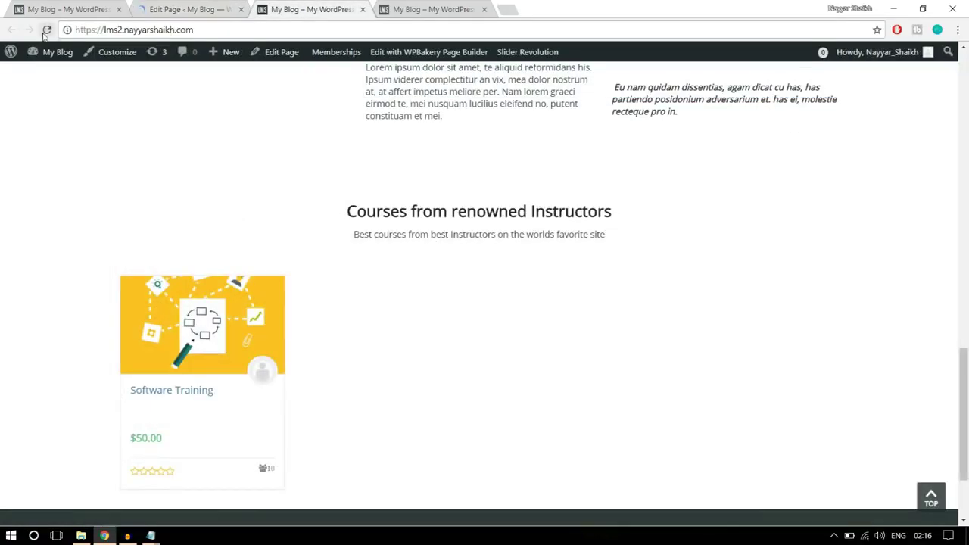
{"action": "left_click", "coordinate": [46, 31]}
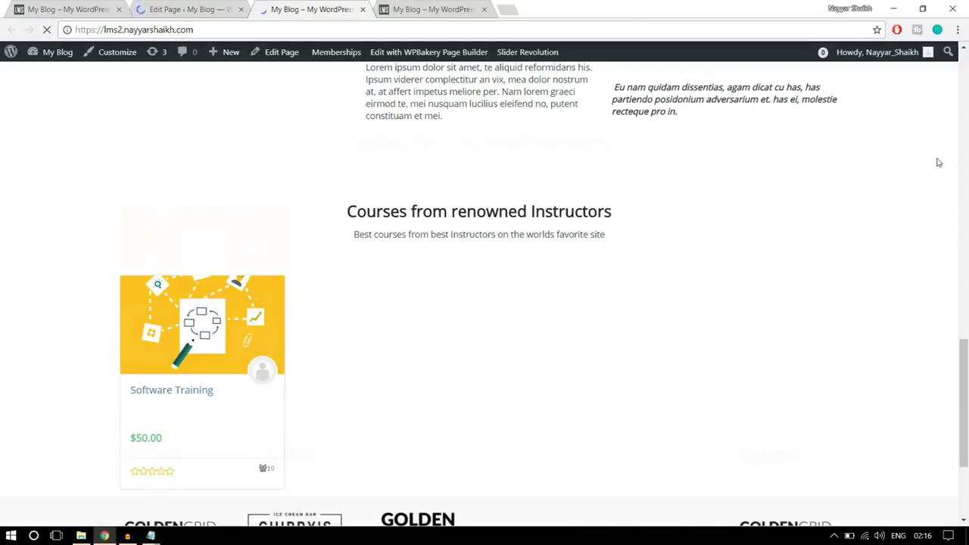
{"action": "scroll", "coordinate": [939, 159], "scroll_direction": "down", "scroll_amount": 3}
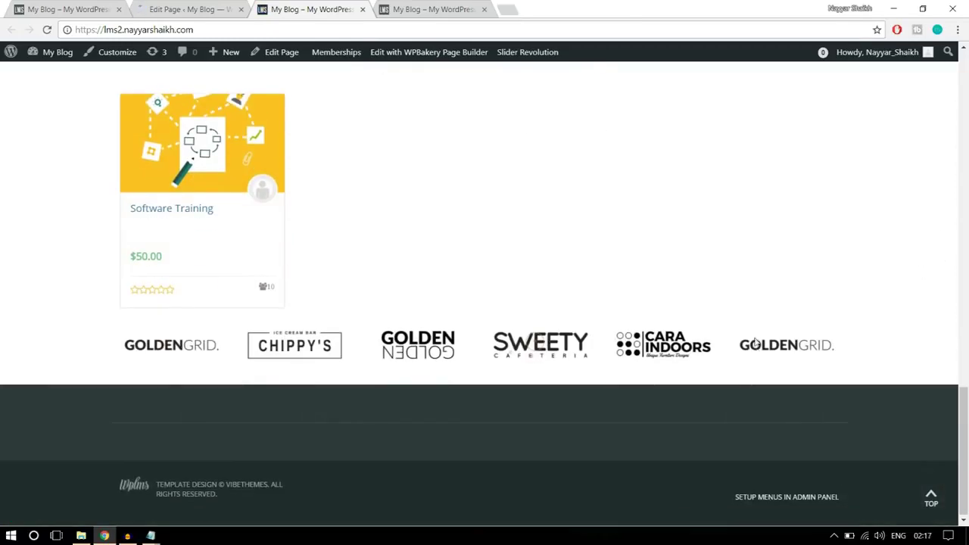
{"action": "scroll", "coordinate": [859, 356], "scroll_direction": "up", "scroll_amount": 1}
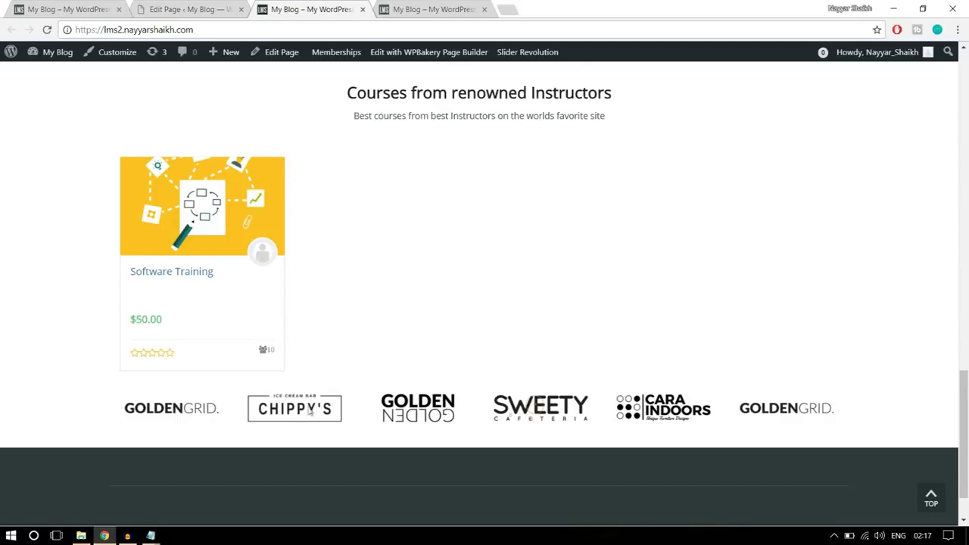
{"action": "left_click", "coordinate": [187, 4]}
Save the client logo row's Design Options with 20 top padding
{"action": "scroll", "coordinate": [522, 301], "scroll_direction": "down", "scroll_amount": 10}
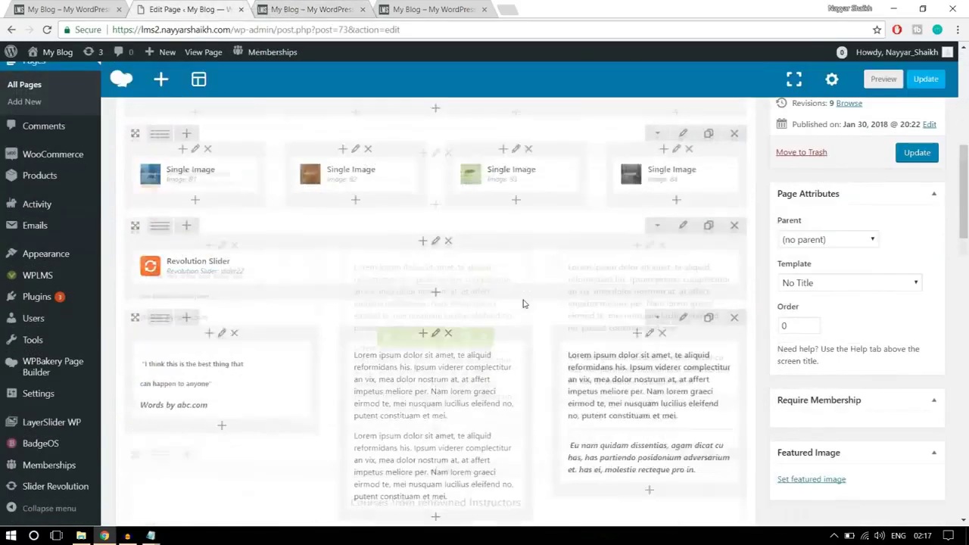
{"action": "scroll", "coordinate": [523, 303], "scroll_direction": "down", "scroll_amount": 3}
{"action": "left_click", "coordinate": [682, 204]}
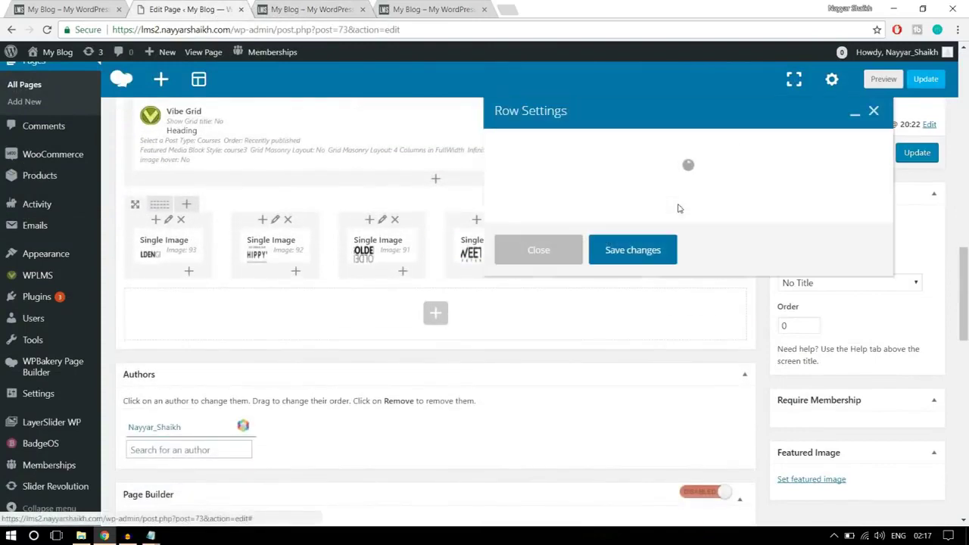
{"action": "left_click", "coordinate": [596, 147]}
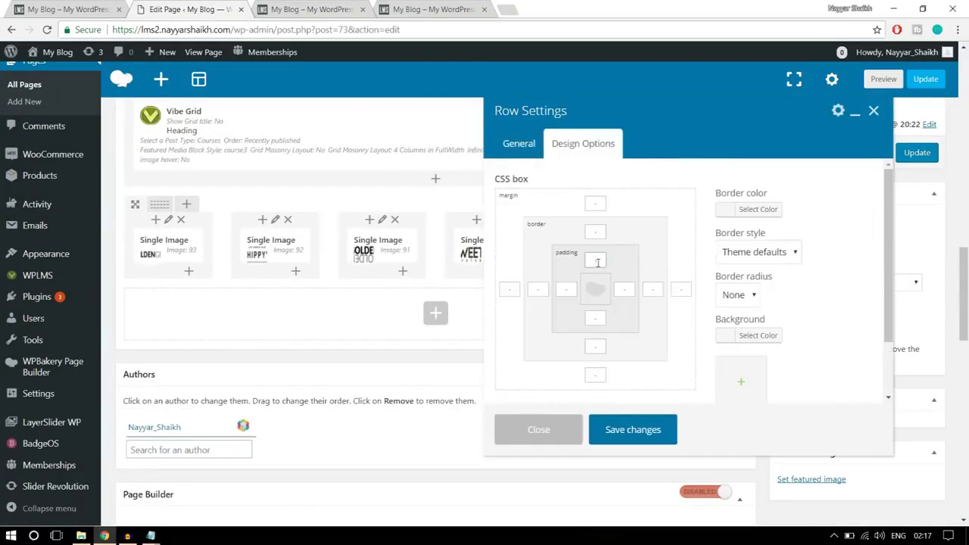
{"action": "left_click", "coordinate": [625, 430]}
Update the page and reload the live home page to view the logo strip
{"action": "left_click", "coordinate": [918, 152]}
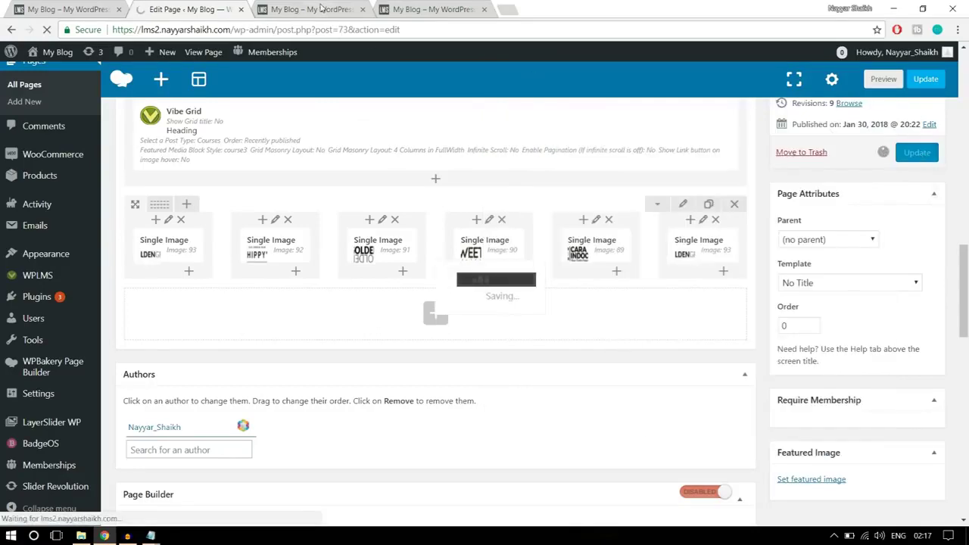
{"action": "left_click", "coordinate": [321, 7]}
{"action": "left_click", "coordinate": [47, 30]}
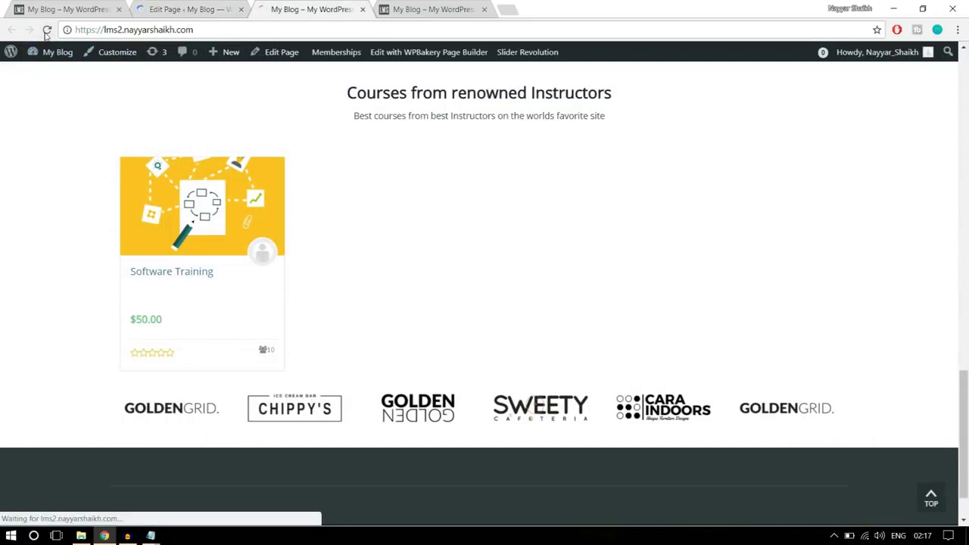
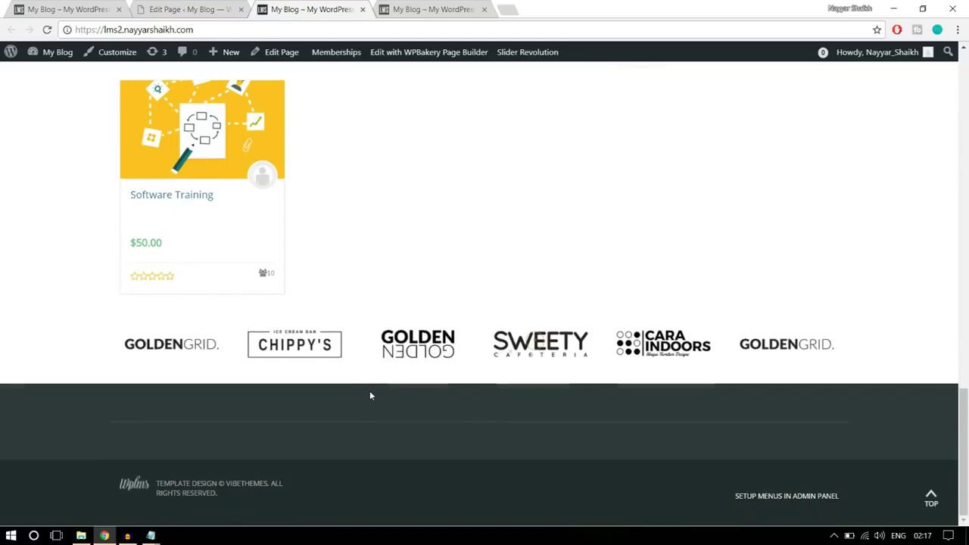
Go back to the top of the WPLMS demo homepage in the first browser tab
{"action": "scroll", "coordinate": [370, 392], "scroll_direction": "up", "scroll_amount": 5}
{"action": "scroll", "coordinate": [370, 392], "scroll_direction": "up", "scroll_amount": 10}
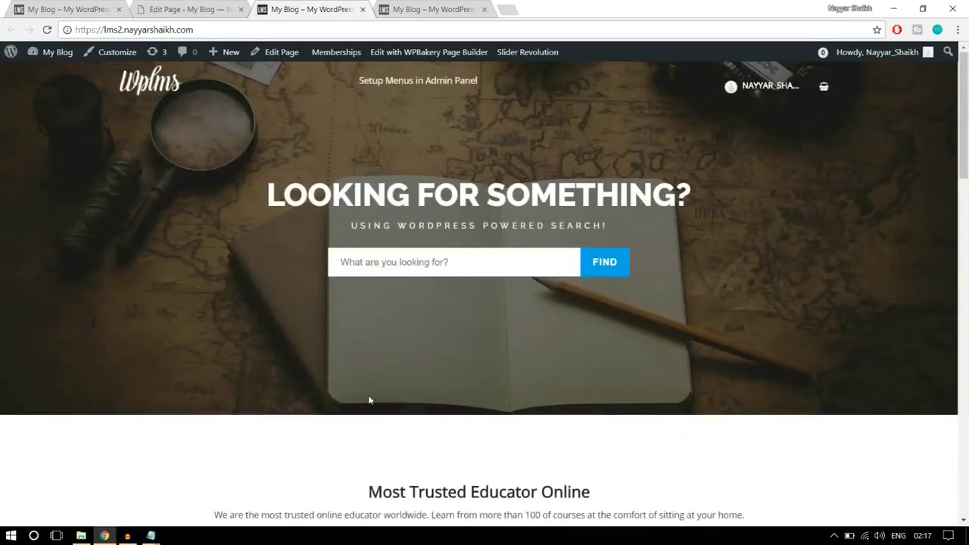
{"action": "scroll", "coordinate": [551, 384], "scroll_direction": "down", "scroll_amount": 12}
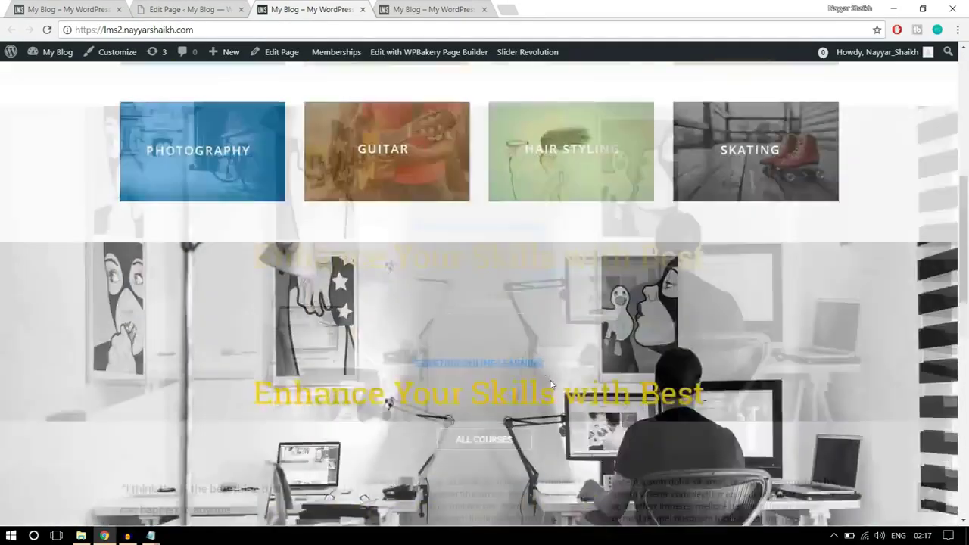
{"action": "scroll", "coordinate": [551, 380], "scroll_direction": "down", "scroll_amount": 3}
{"action": "scroll", "coordinate": [549, 385], "scroll_direction": "up", "scroll_amount": 12}
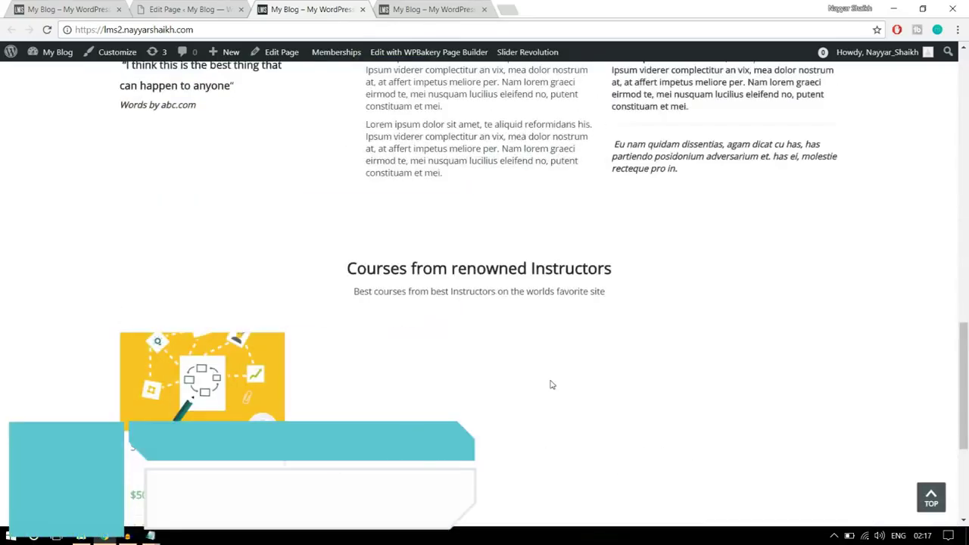
{"action": "scroll", "coordinate": [552, 385], "scroll_direction": "up", "scroll_amount": 3}
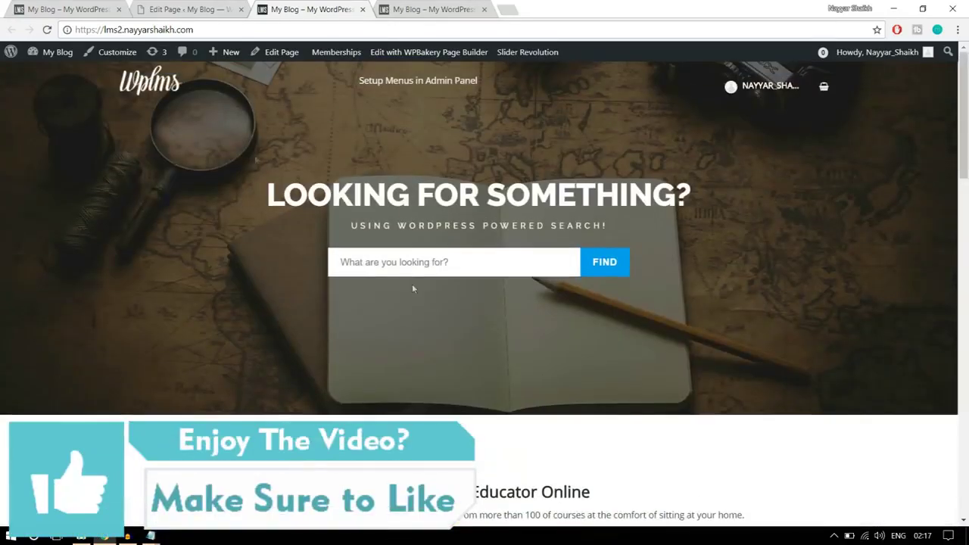
{"action": "left_click", "coordinate": [55, 4]}
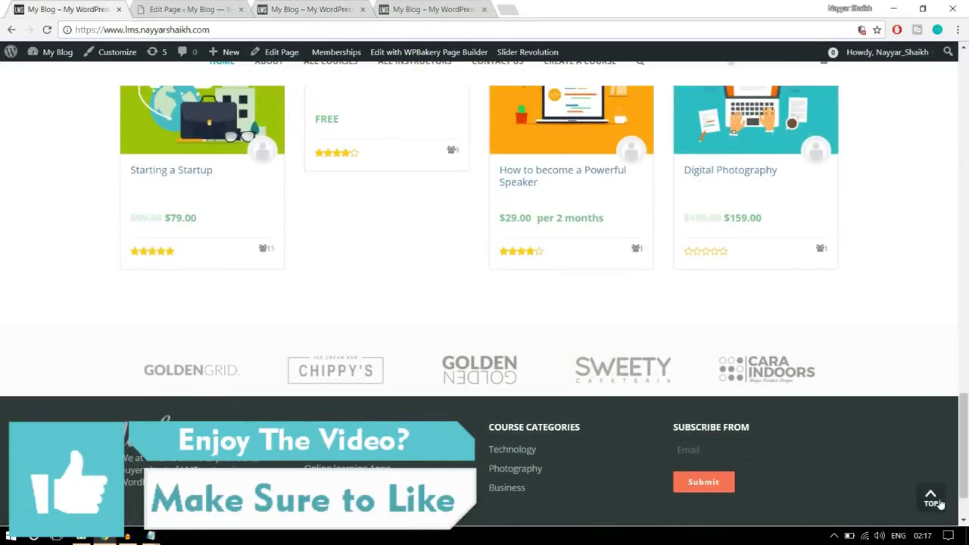
{"action": "left_click", "coordinate": [938, 503]}
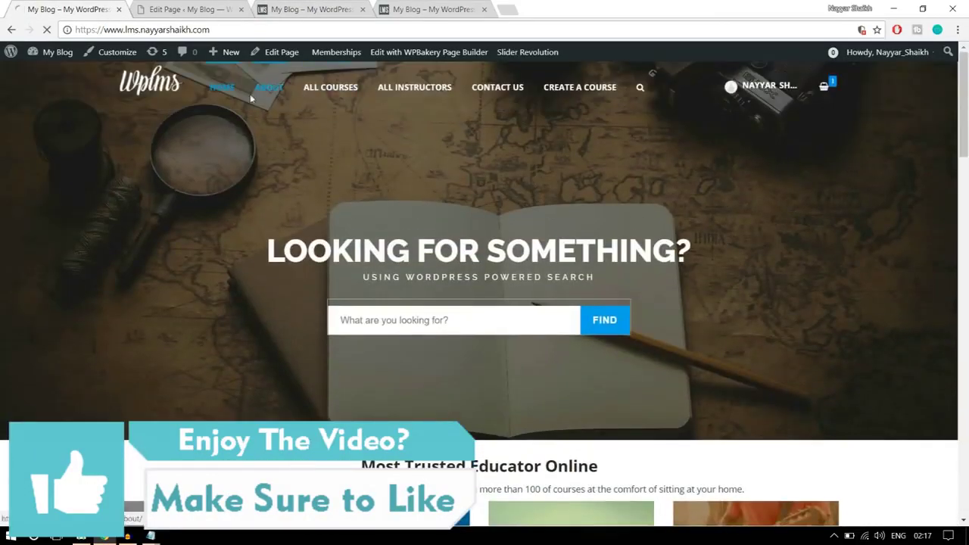
Open the demo's About page and review its 'Online Education' hero before returning to the editor
{"action": "left_click", "coordinate": [273, 90]}
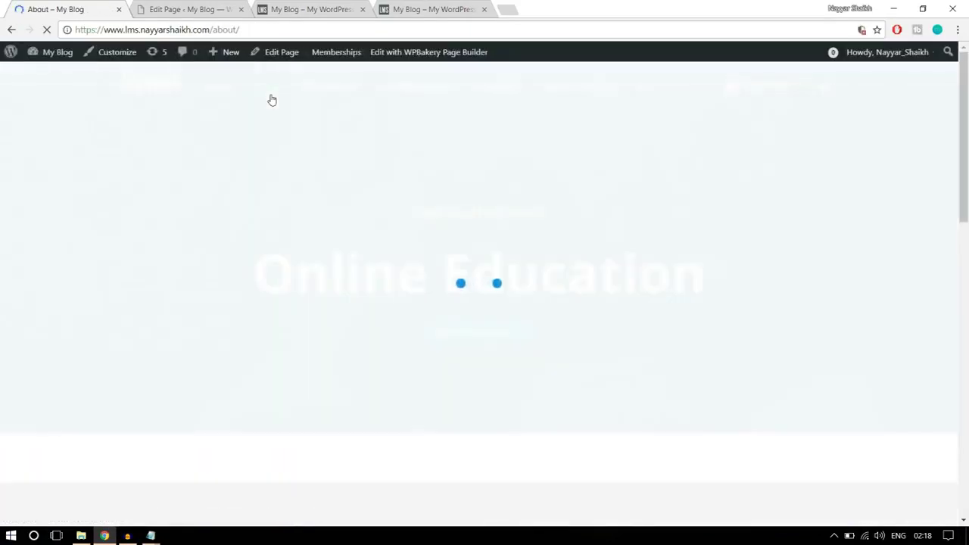
{"action": "scroll", "coordinate": [565, 328], "scroll_direction": "down", "scroll_amount": 10}
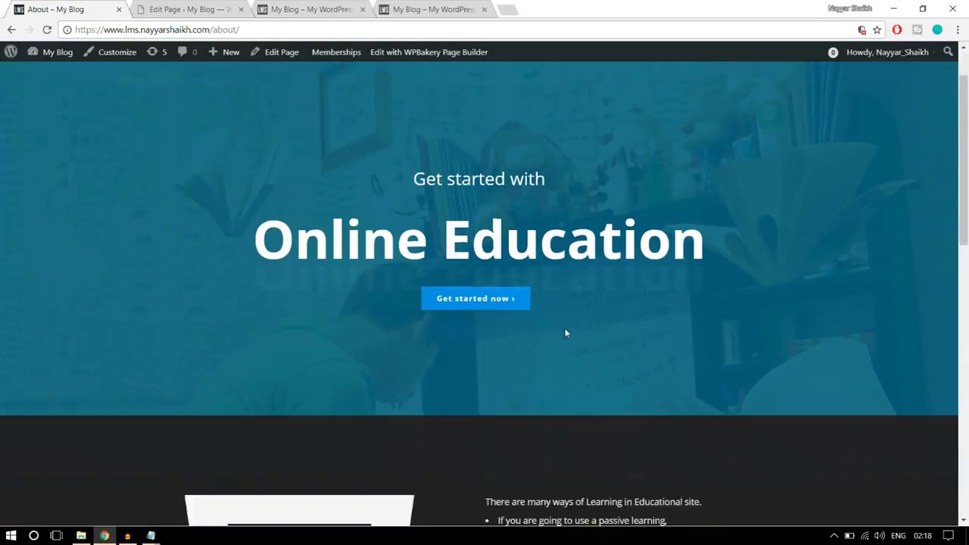
{"action": "scroll", "coordinate": [565, 328], "scroll_direction": "up", "scroll_amount": 8}
{"action": "scroll", "coordinate": [565, 328], "scroll_direction": "up", "scroll_amount": 3}
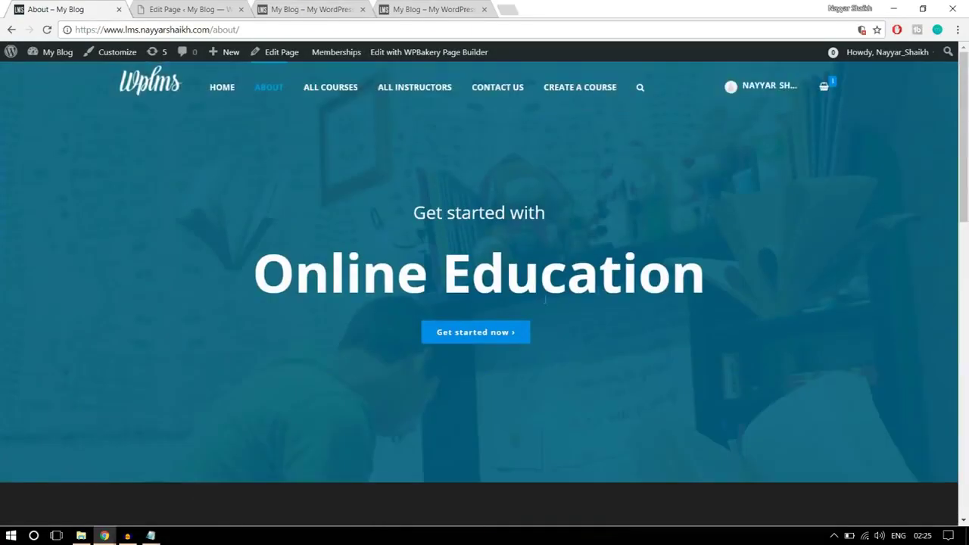
{"action": "left_click", "coordinate": [157, 6]}
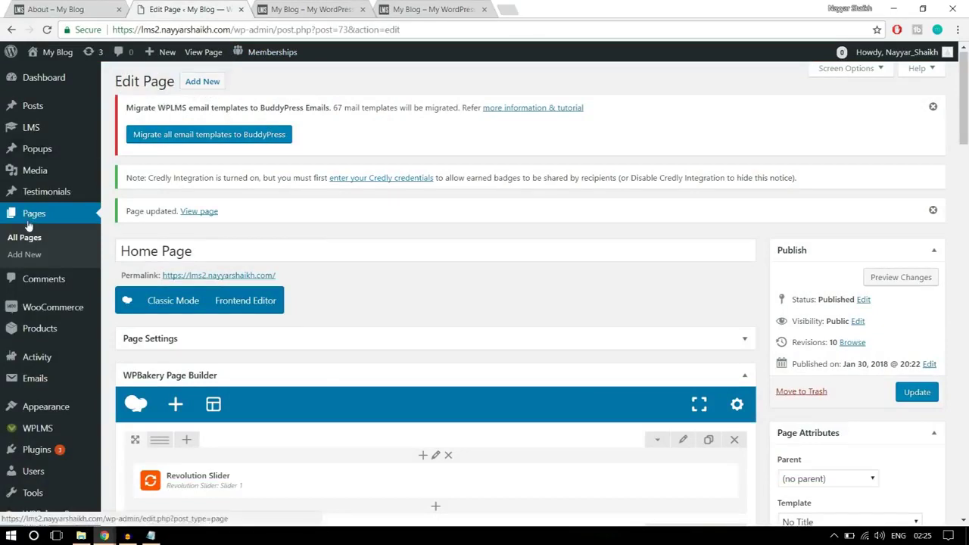
Create a new page titled 'About Us' with the No Title template and WPBakery backend editor
{"action": "left_click", "coordinate": [35, 256]}
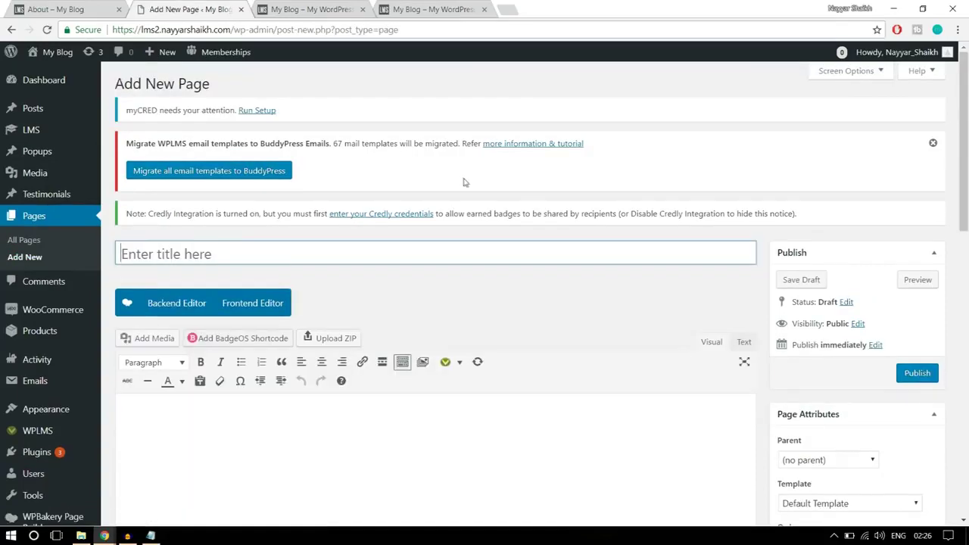
{"action": "type", "text": "About Us"}
{"action": "scroll", "coordinate": [809, 162], "scroll_direction": "down", "scroll_amount": 3}
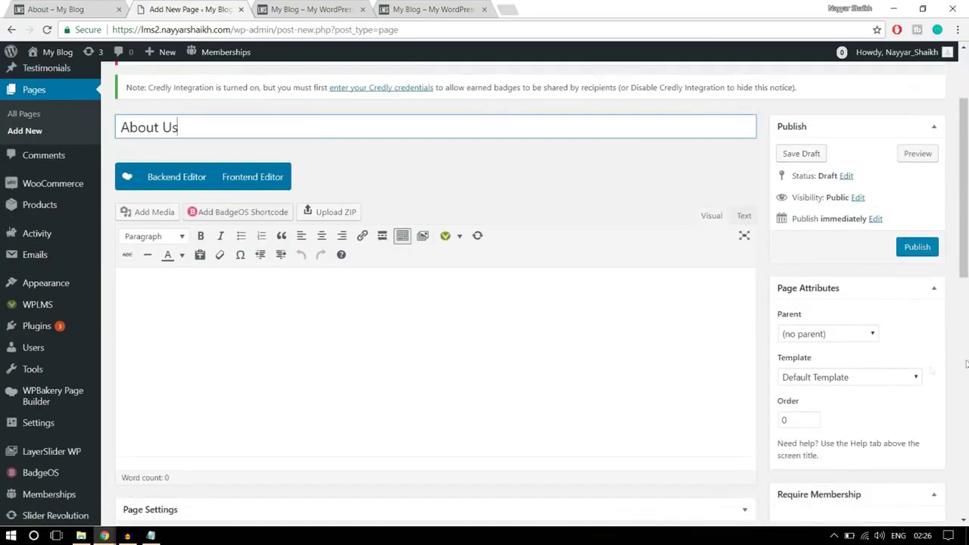
{"action": "left_click", "coordinate": [877, 372]}
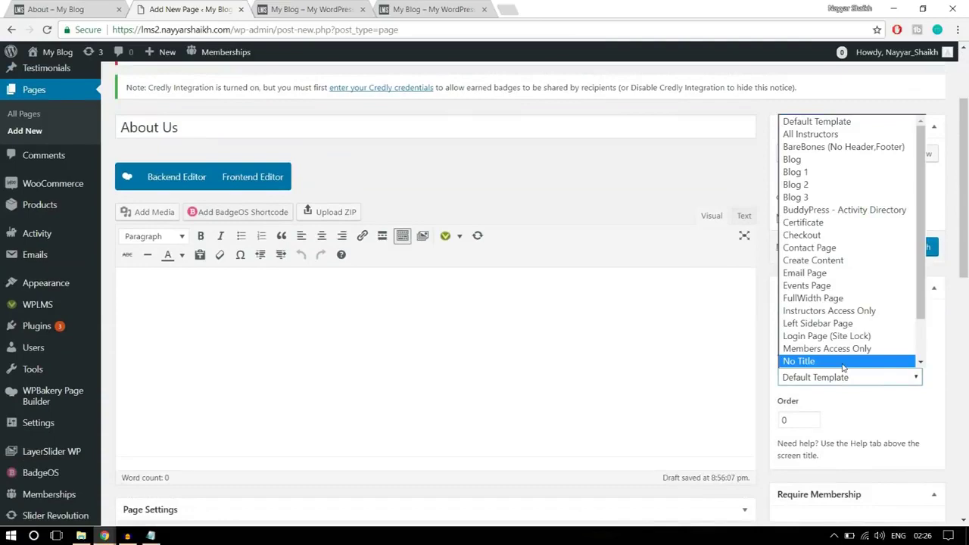
{"action": "left_click", "coordinate": [844, 363]}
{"action": "left_click", "coordinate": [178, 181]}
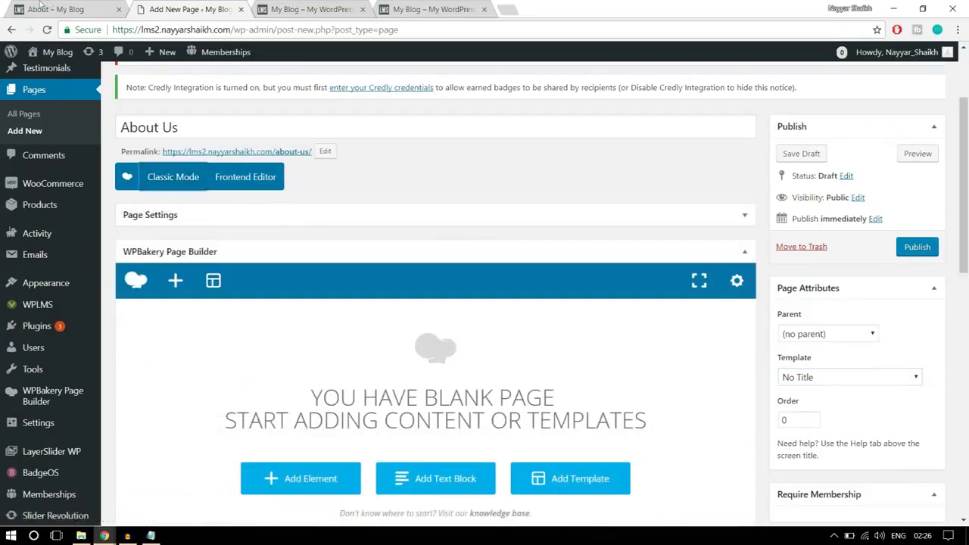
Check the reference About page's hero heading text, then come back to the new page
{"action": "left_click", "coordinate": [50, 7]}
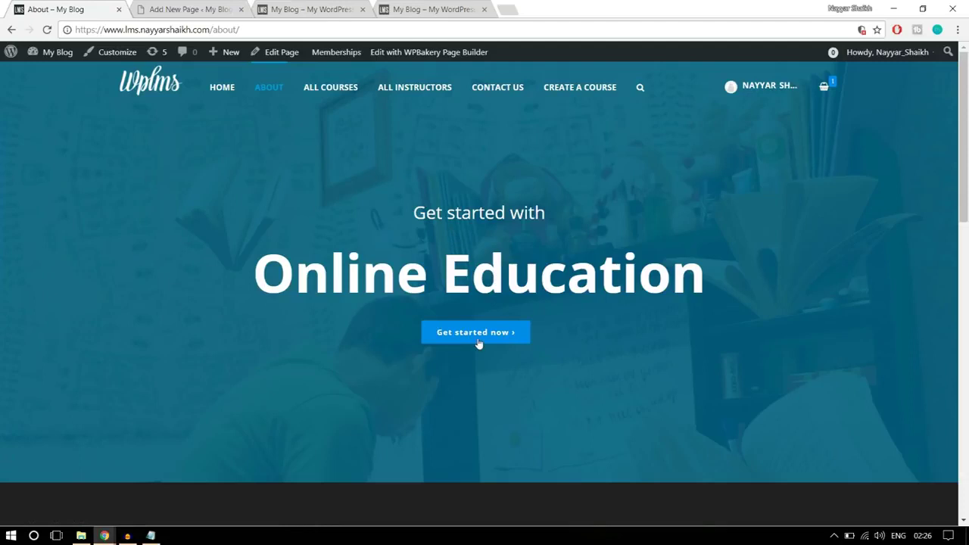
{"action": "left_click_drag", "start_coordinate": [727, 274], "coordinate": [339, 224]}
{"action": "left_click", "coordinate": [400, 240]}
{"action": "left_click", "coordinate": [210, 9]}
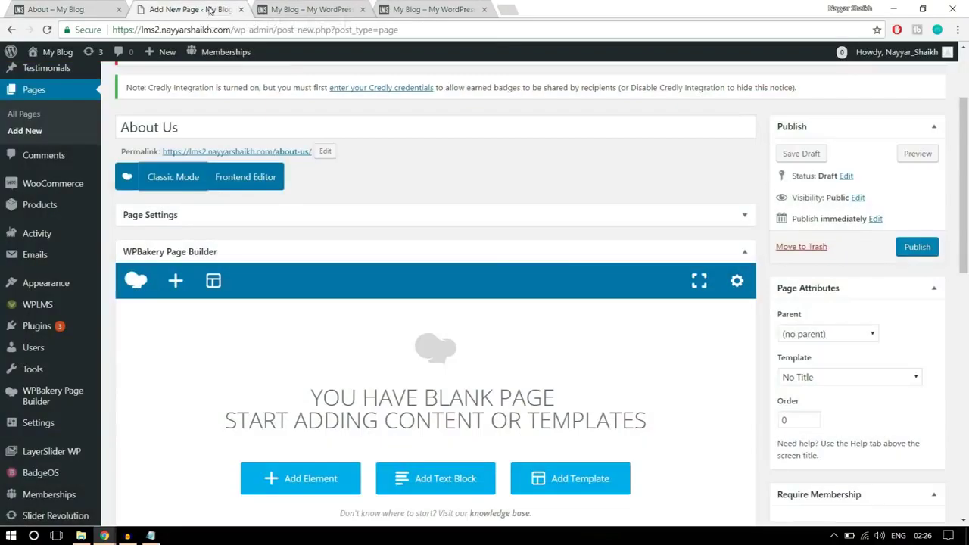
{"action": "scroll", "coordinate": [671, 243], "scroll_direction": "down", "scroll_amount": 3}
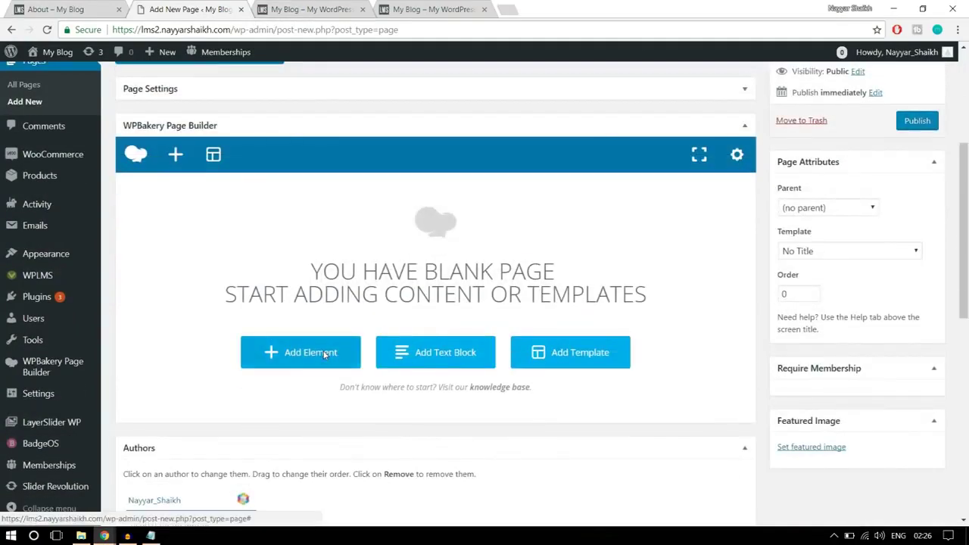
Add a Custom Heading and paste in 'Get started with' copied from the reference page
{"action": "left_click", "coordinate": [325, 355]}
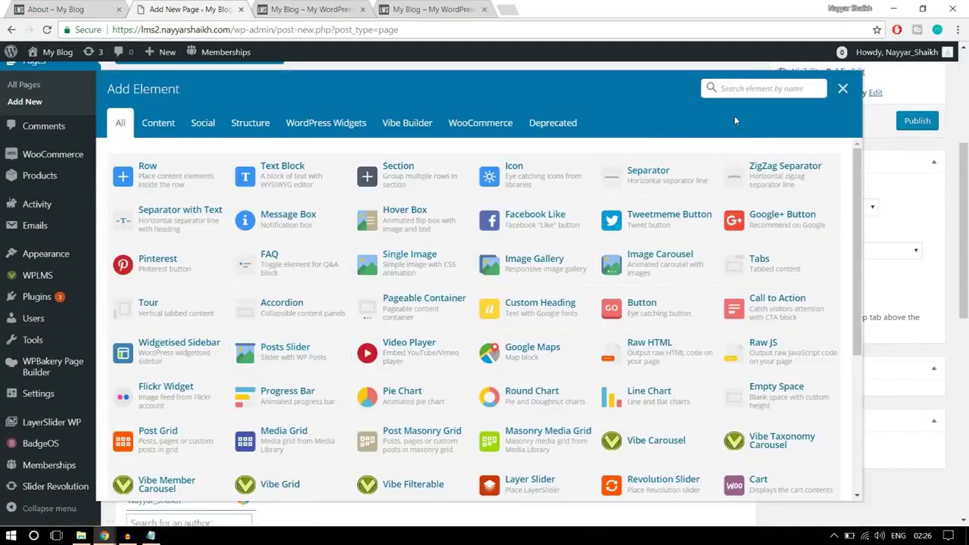
{"action": "type", "text": "head"}
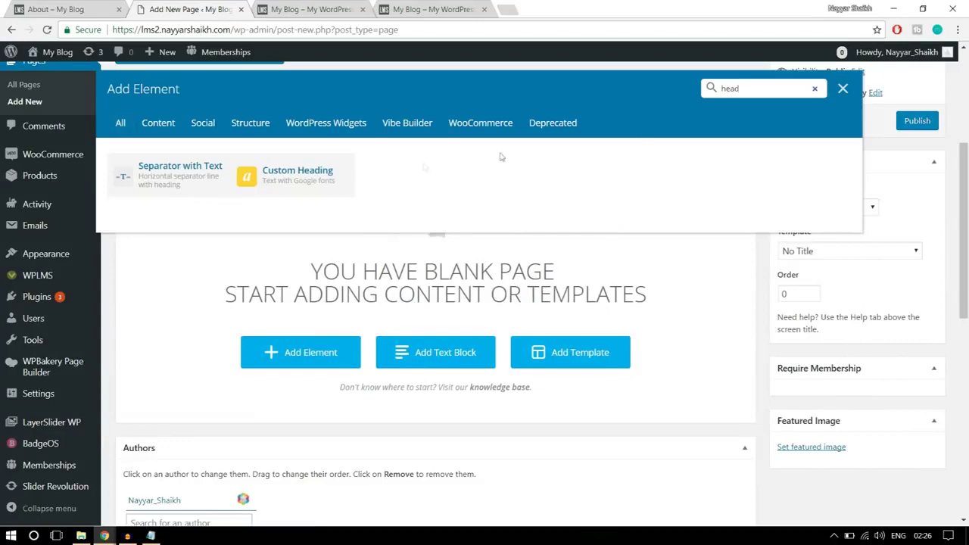
{"action": "left_click", "coordinate": [316, 183]}
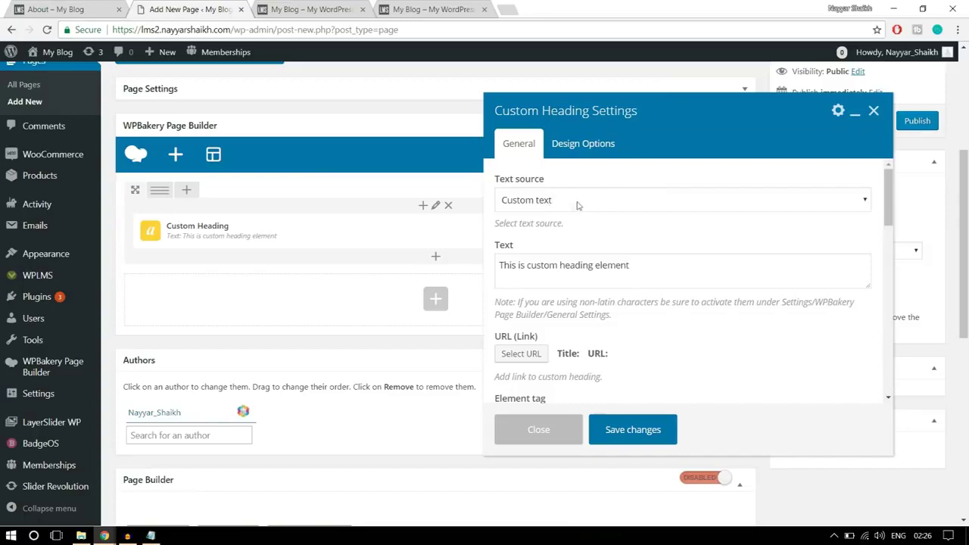
{"action": "left_click", "coordinate": [57, 9]}
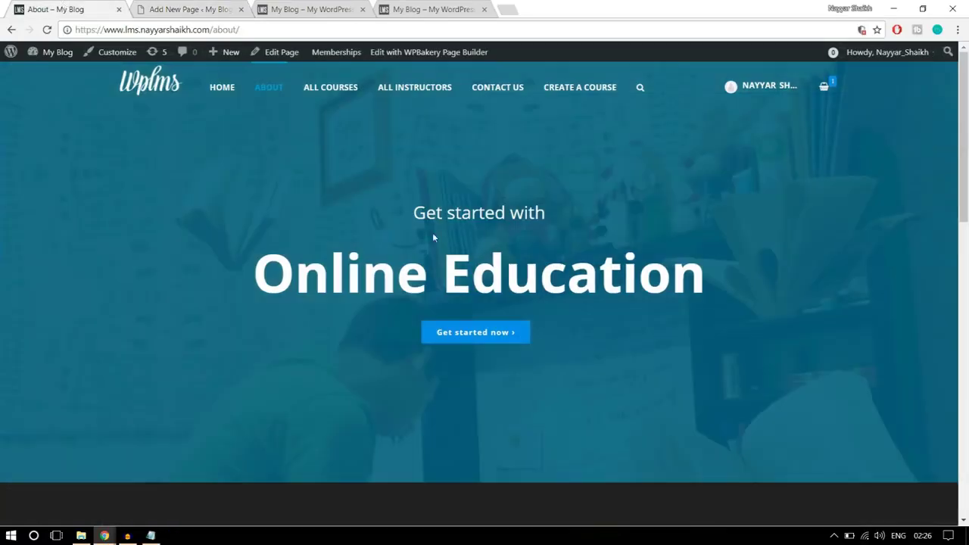
{"action": "left_click_drag", "start_coordinate": [415, 213], "coordinate": [576, 215]}
{"action": "key", "text": "ctrl+c"}
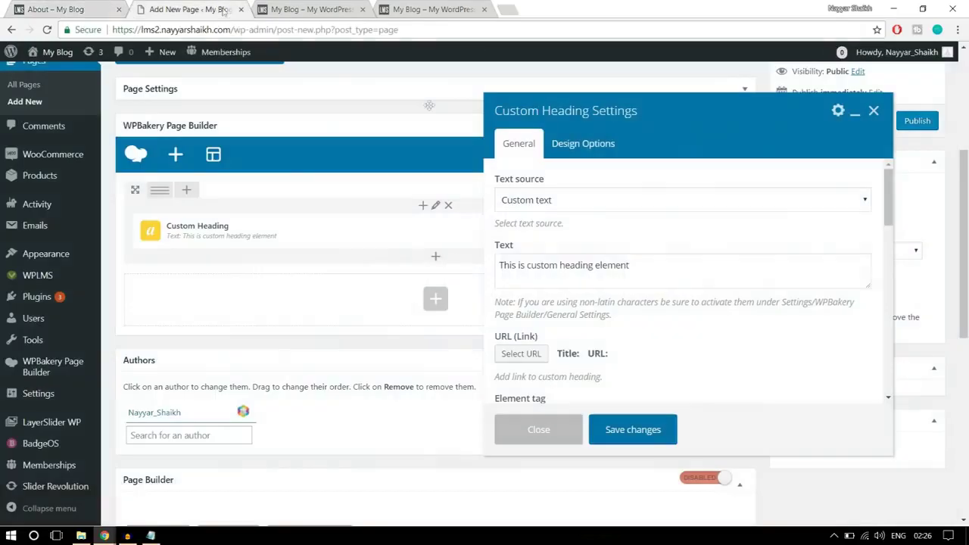
{"action": "left_click", "coordinate": [208, 9]}
{"action": "left_click", "coordinate": [553, 276]}
{"action": "key", "text": "ctrl+a"}
{"action": "key", "text": "ctrl+v"}
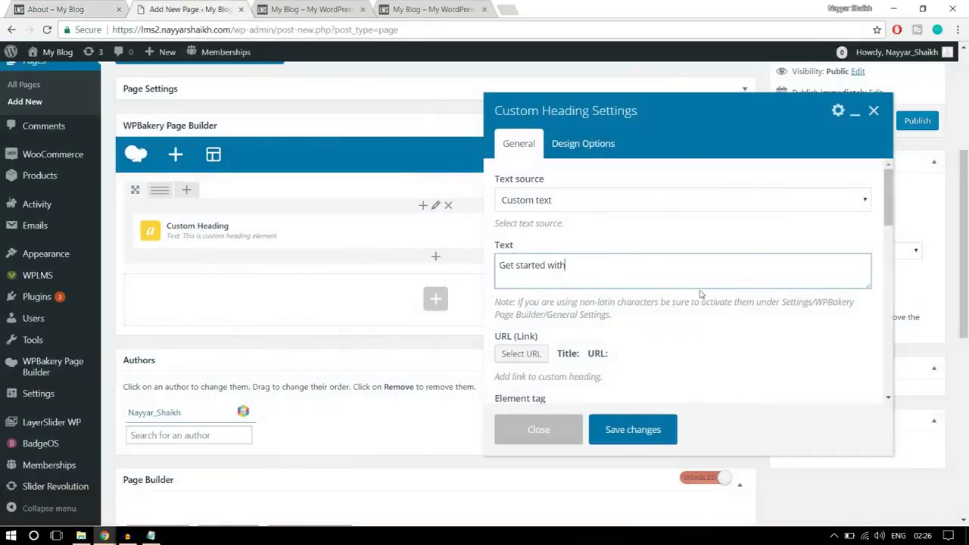
Center-align the 'Get started with' heading text
{"action": "scroll", "coordinate": [700, 294], "scroll_direction": "down", "scroll_amount": 1}
{"action": "scroll", "coordinate": [689, 295], "scroll_direction": "down", "scroll_amount": 1}
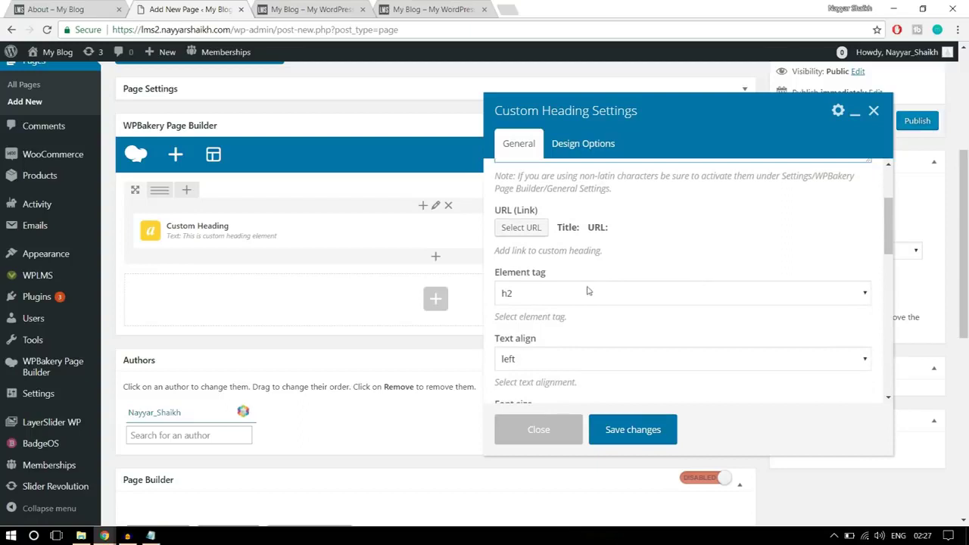
{"action": "scroll", "coordinate": [689, 279], "scroll_direction": "down", "scroll_amount": 2}
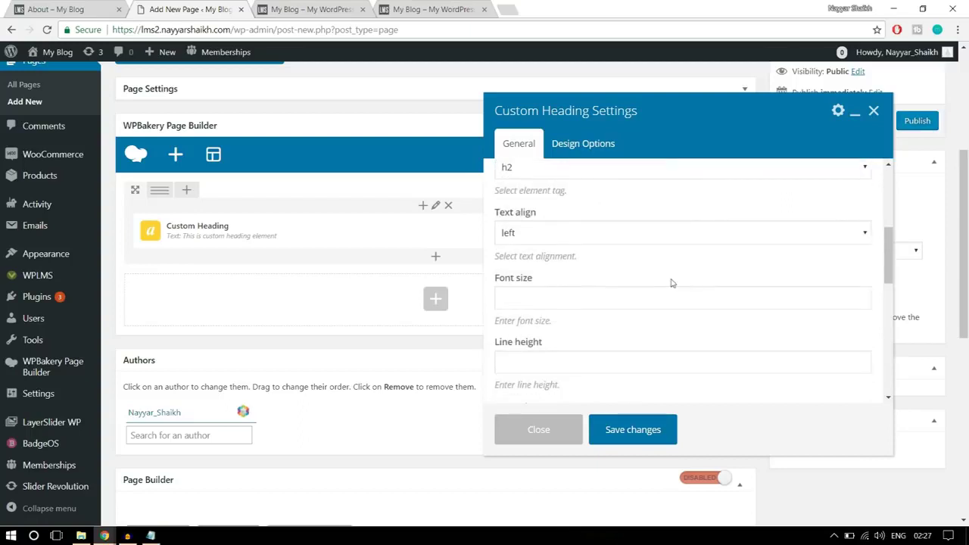
{"action": "left_click", "coordinate": [576, 233]}
{"action": "left_click", "coordinate": [521, 275]}
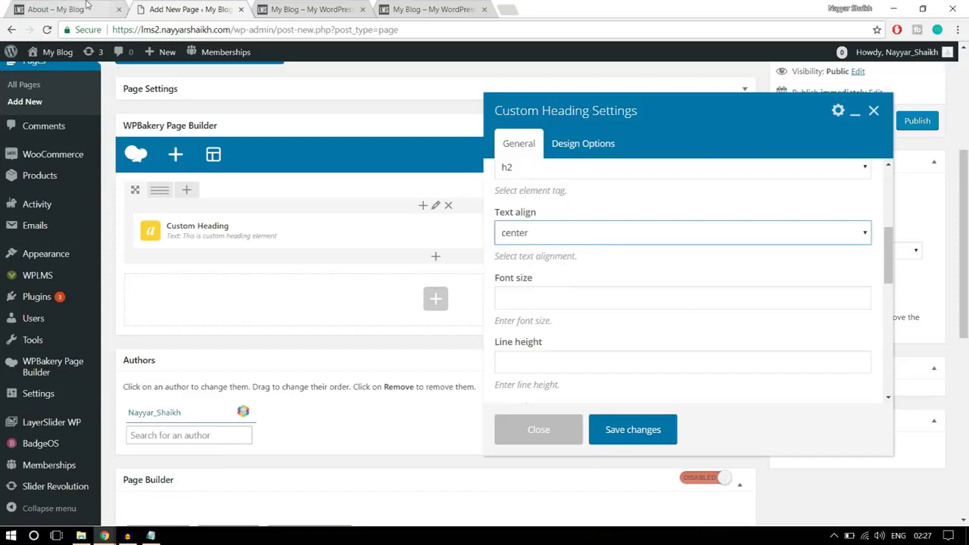
{"action": "left_click", "coordinate": [61, 9]}
{"action": "left_click", "coordinate": [202, 6]}
{"action": "scroll", "coordinate": [697, 265], "scroll_direction": "down", "scroll_amount": 1}
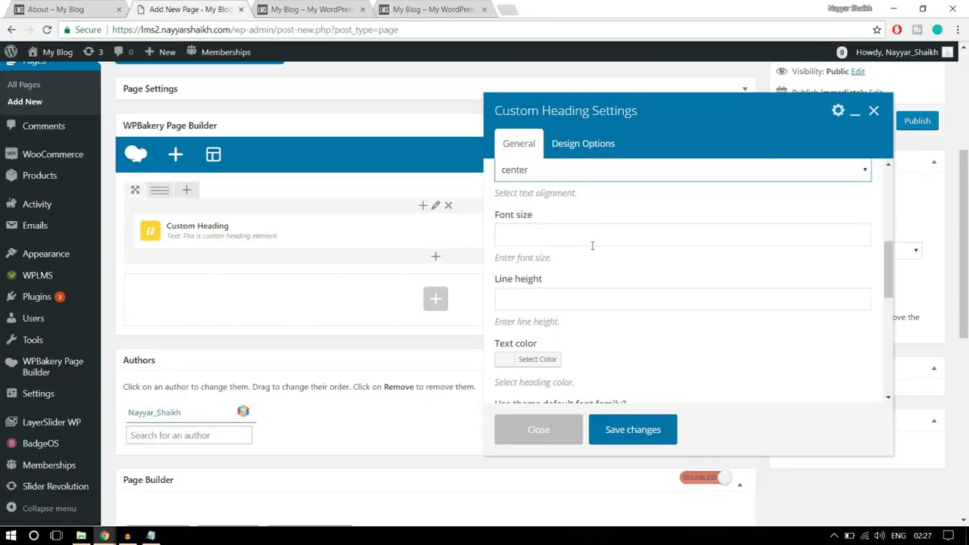
{"action": "scroll", "coordinate": [604, 294], "scroll_direction": "up", "scroll_amount": 5}
{"action": "scroll", "coordinate": [605, 294], "scroll_direction": "down", "scroll_amount": 5}
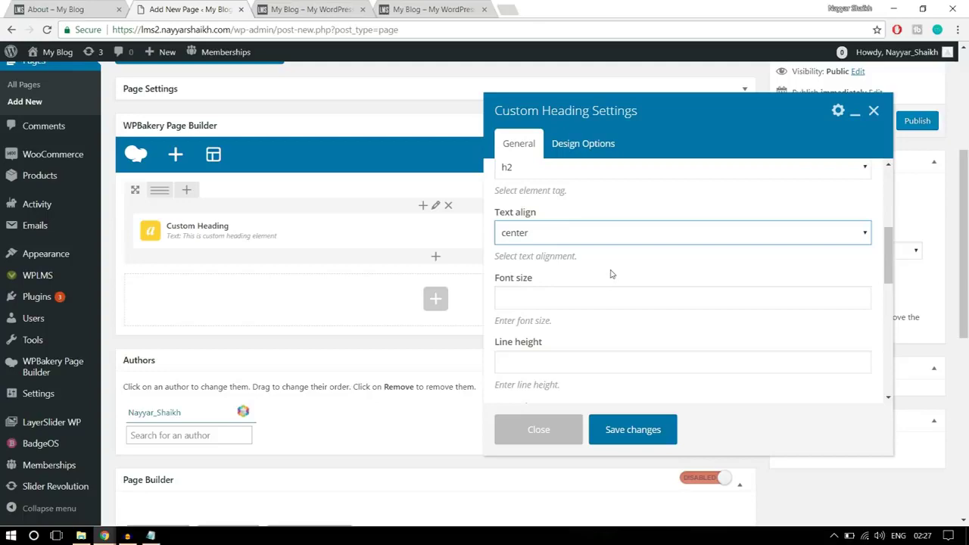
Set the heading's text colour to white to match the reference hero
{"action": "left_click", "coordinate": [85, 5]}
{"action": "left_click_drag", "start_coordinate": [273, 275], "coordinate": [754, 271]}
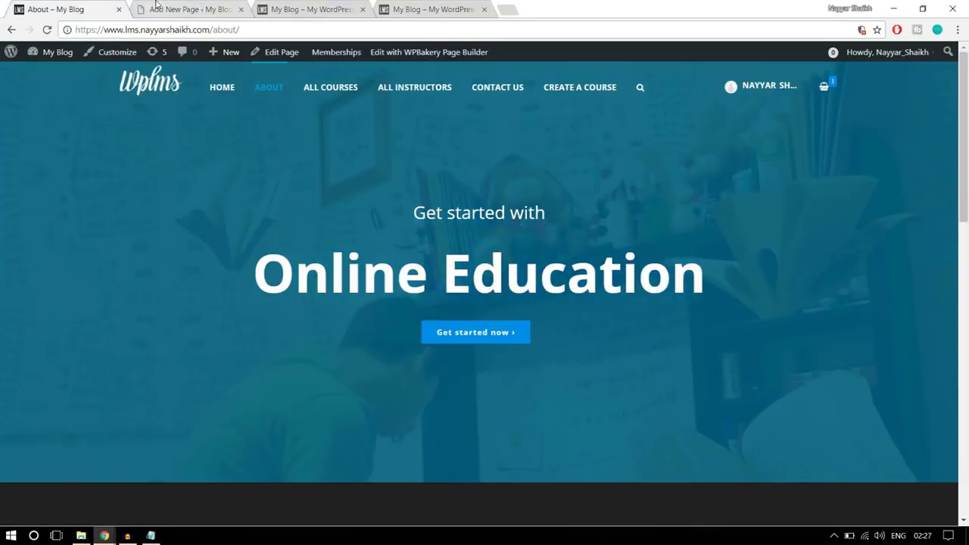
{"action": "left_click", "coordinate": [189, 9]}
{"action": "scroll", "coordinate": [676, 268], "scroll_direction": "down", "scroll_amount": 3}
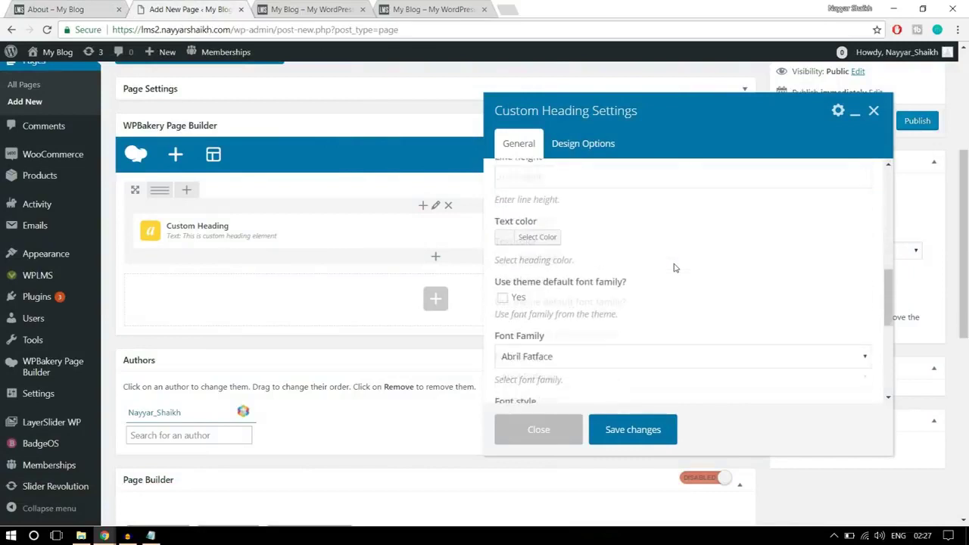
{"action": "left_click", "coordinate": [537, 233]}
{"action": "scroll", "coordinate": [560, 311], "scroll_direction": "down", "scroll_amount": 1}
{"action": "left_click", "coordinate": [526, 316]}
{"action": "scroll", "coordinate": [748, 298], "scroll_direction": "up", "scroll_amount": 1}
{"action": "left_click", "coordinate": [538, 233]}
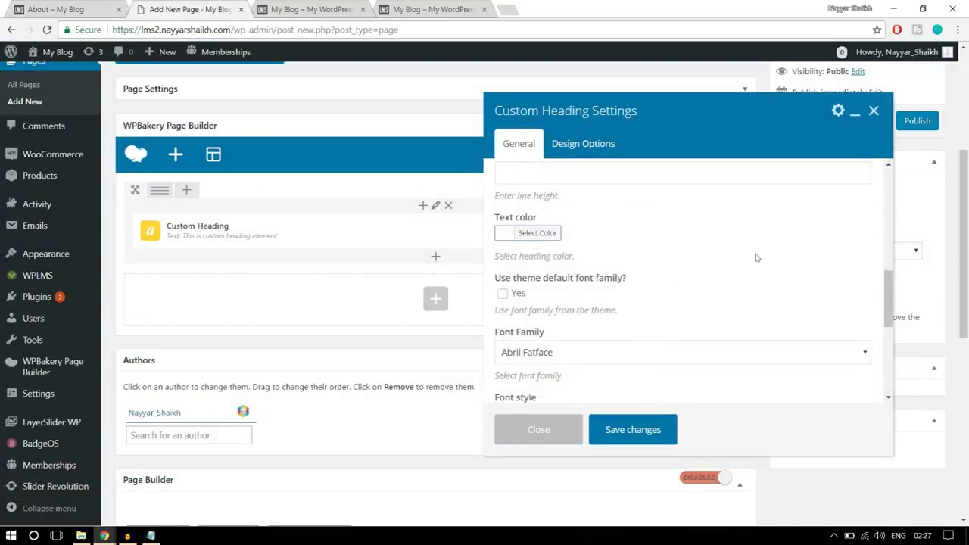
{"action": "scroll", "coordinate": [780, 271], "scroll_direction": "down", "scroll_amount": 1}
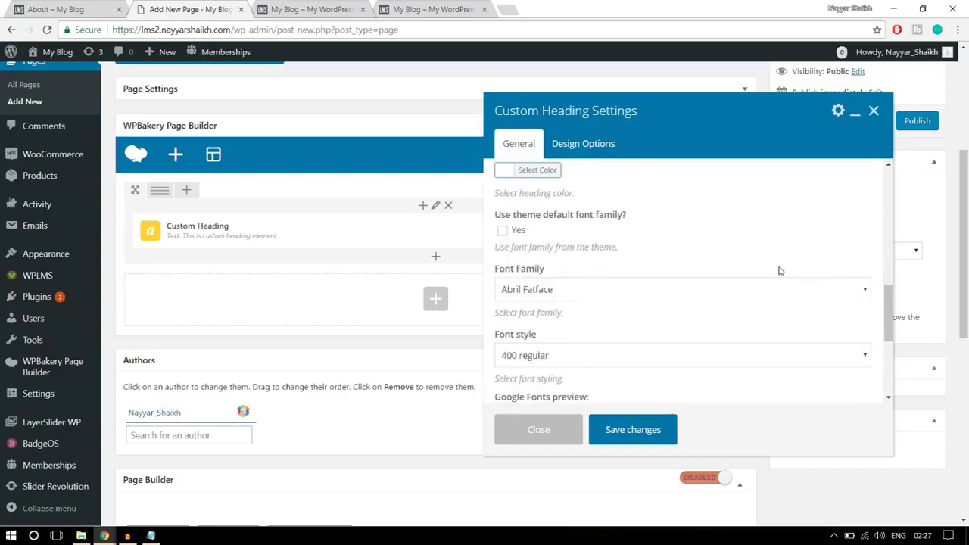
Tick 'Use theme default font family' for the heading and save the settings
{"action": "left_click", "coordinate": [503, 231]}
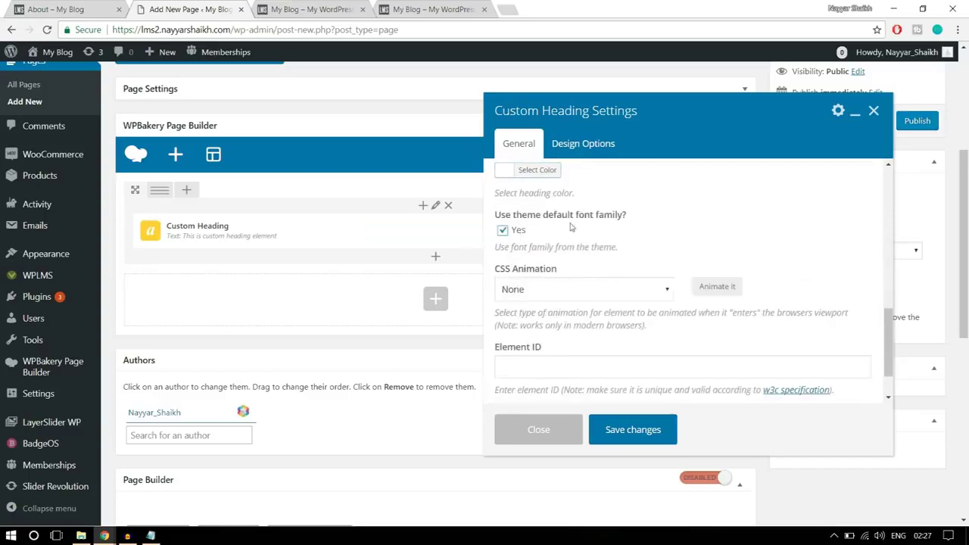
{"action": "scroll", "coordinate": [756, 239], "scroll_direction": "down", "scroll_amount": 5}
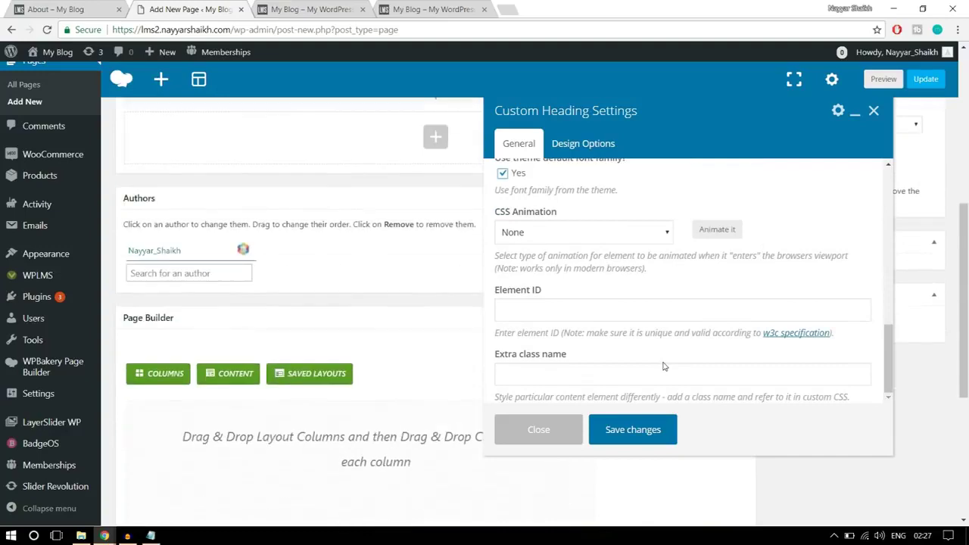
{"action": "scroll", "coordinate": [658, 384], "scroll_direction": "up", "scroll_amount": 5}
{"action": "left_click", "coordinate": [639, 431]}
{"action": "scroll", "coordinate": [764, 402], "scroll_direction": "up", "scroll_amount": 4}
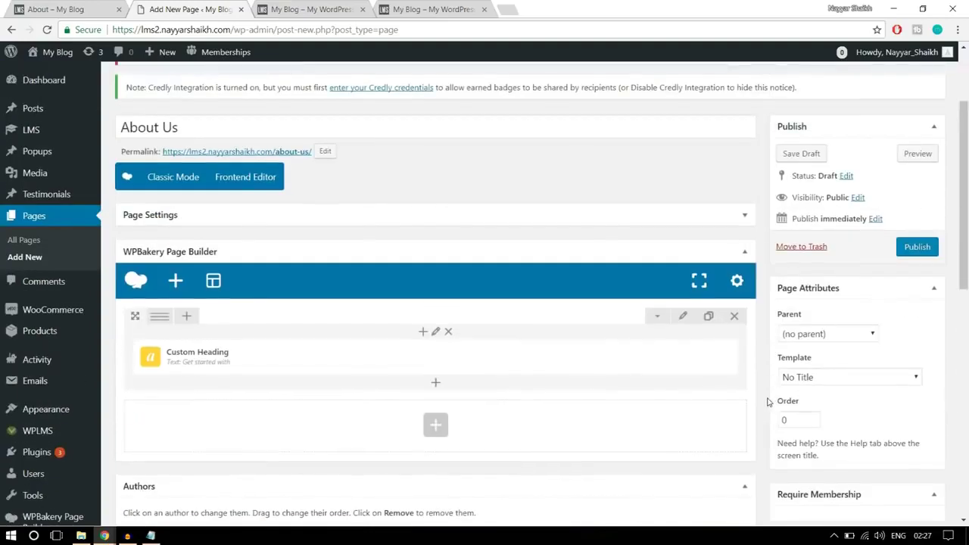
Add another Custom Heading to the column with the text 'Online Education'
{"action": "left_click", "coordinate": [437, 387]}
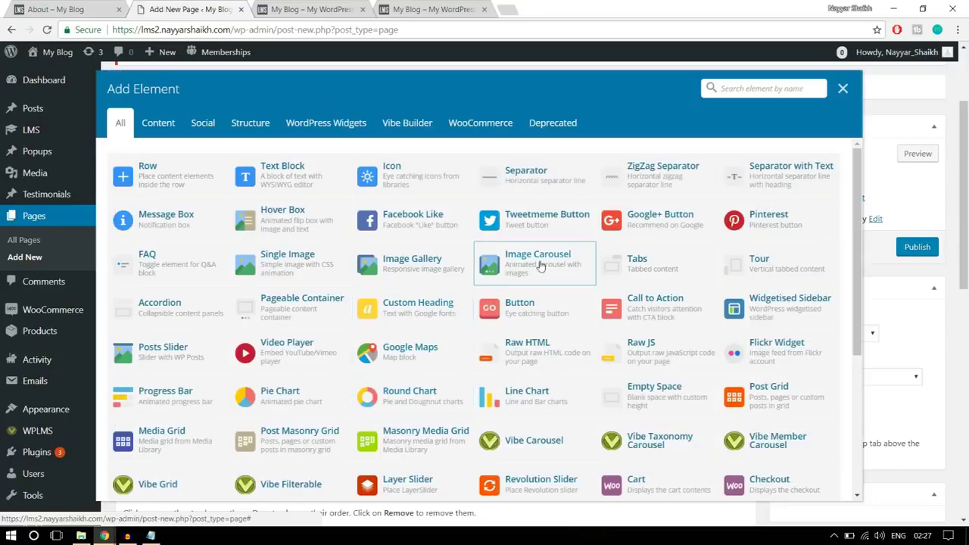
{"action": "type", "text": "c"}
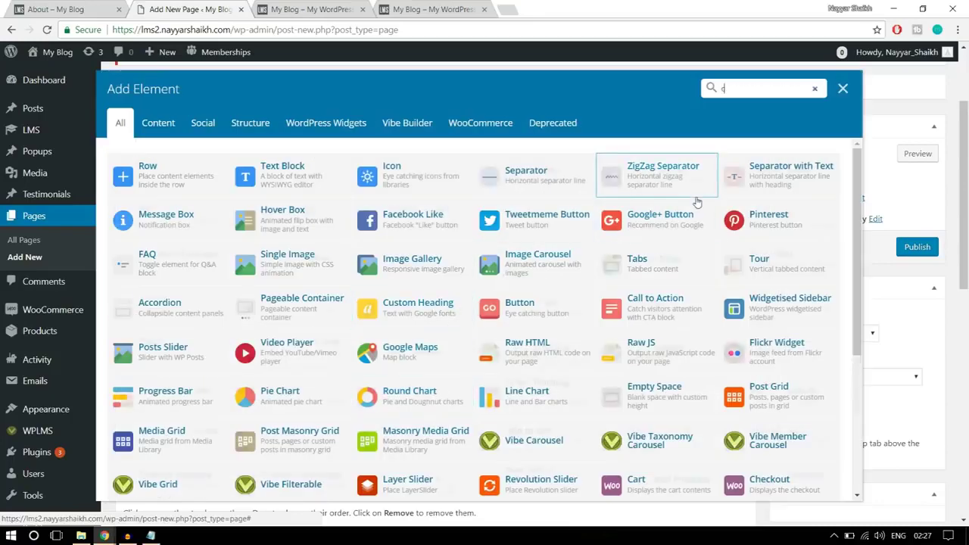
{"action": "type", "text": "ust"}
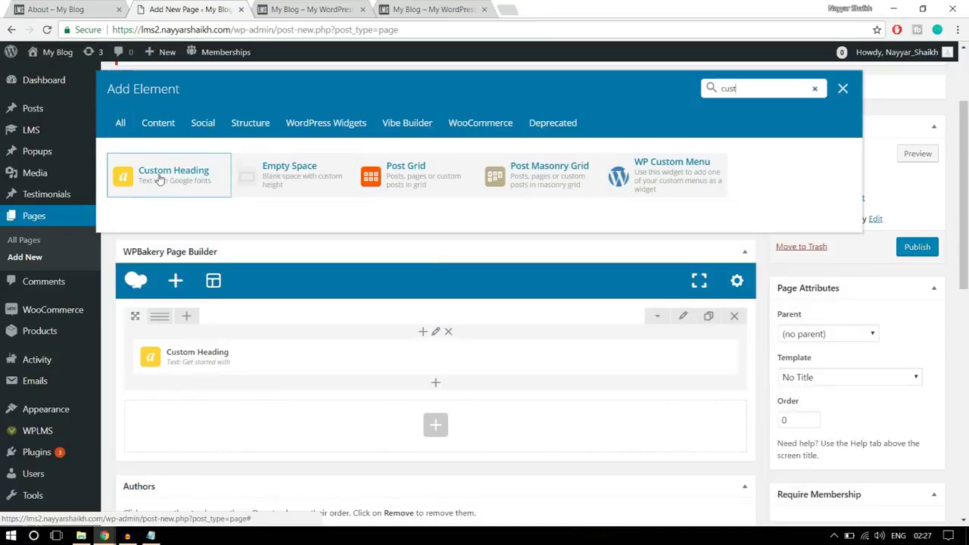
{"action": "left_click", "coordinate": [159, 176]}
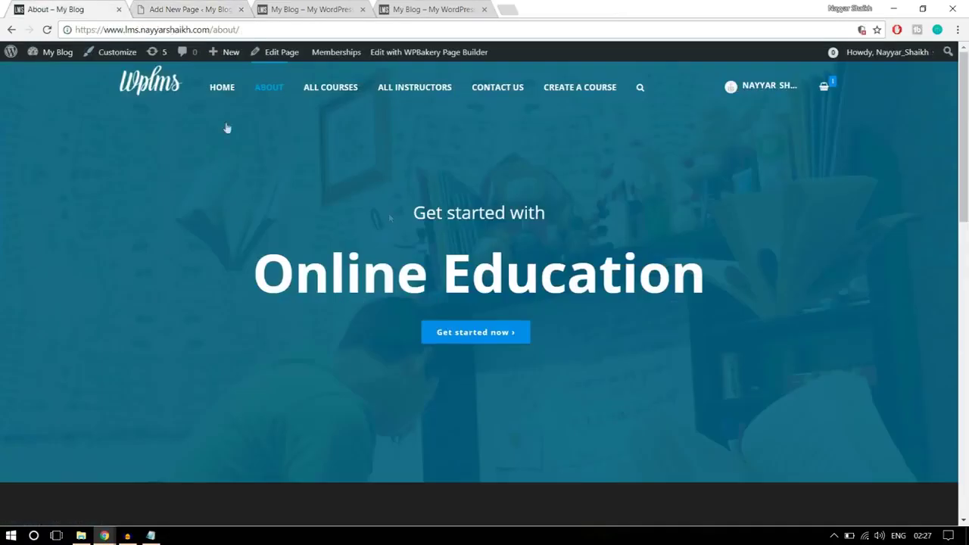
{"action": "left_click_drag", "start_coordinate": [294, 273], "coordinate": [733, 258]}
{"action": "key", "text": "ctrl+c"}
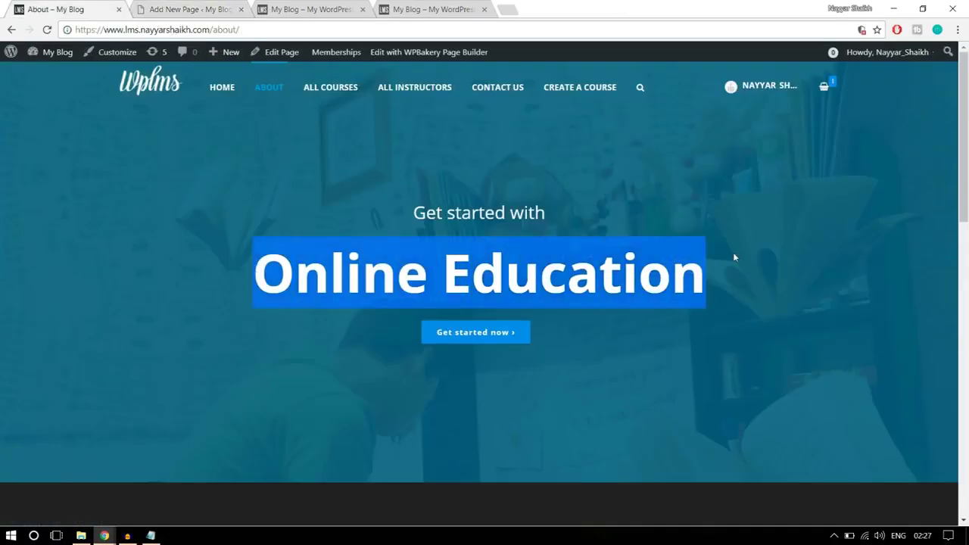
{"action": "left_click", "coordinate": [183, 9]}
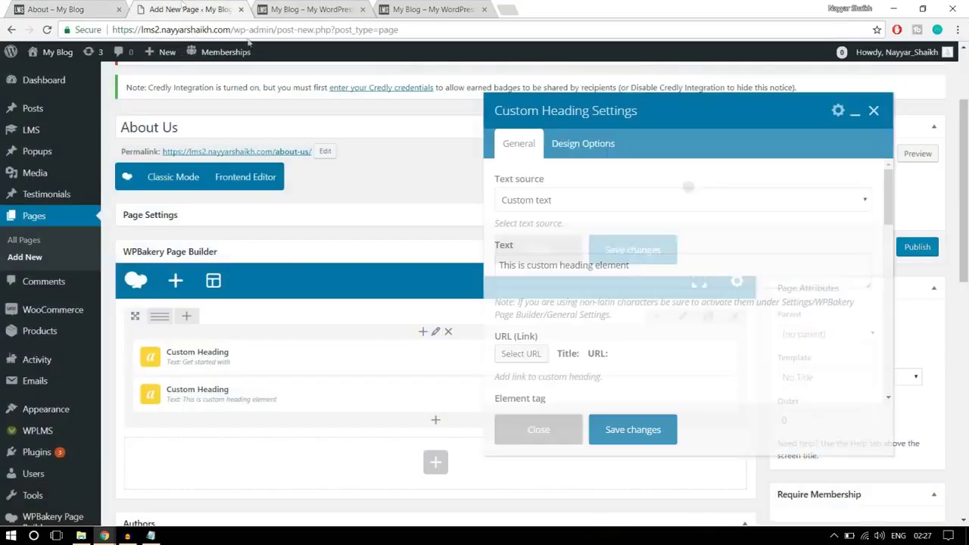
{"action": "left_click", "coordinate": [576, 270]}
{"action": "key", "text": "ctrl+a"}
{"action": "key", "text": "ctrl+v"}
{"action": "scroll", "coordinate": [695, 284], "scroll_direction": "down", "scroll_amount": 5}
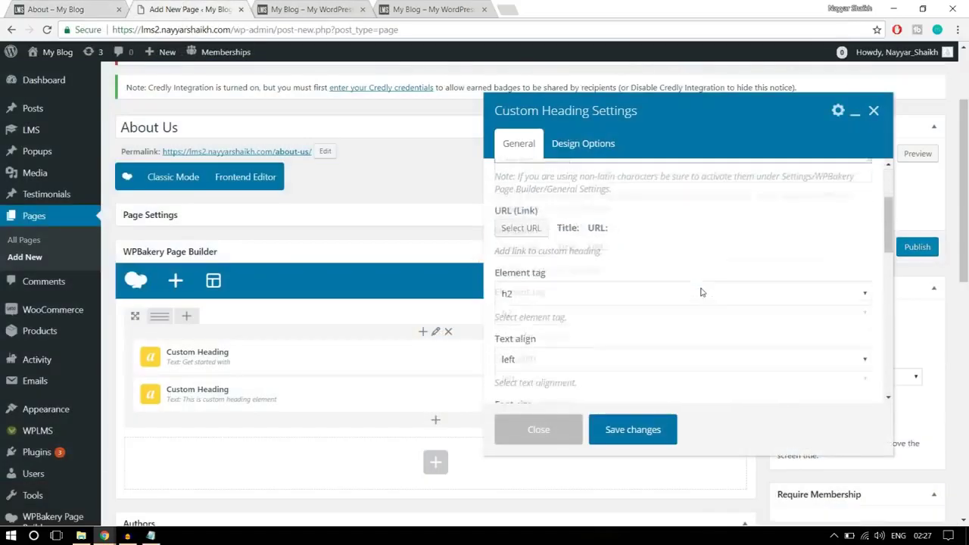
Make the heading an h1, centre-aligned, with a 6rem font size
{"action": "left_click", "coordinate": [557, 237]}
{"action": "left_click", "coordinate": [549, 250]}
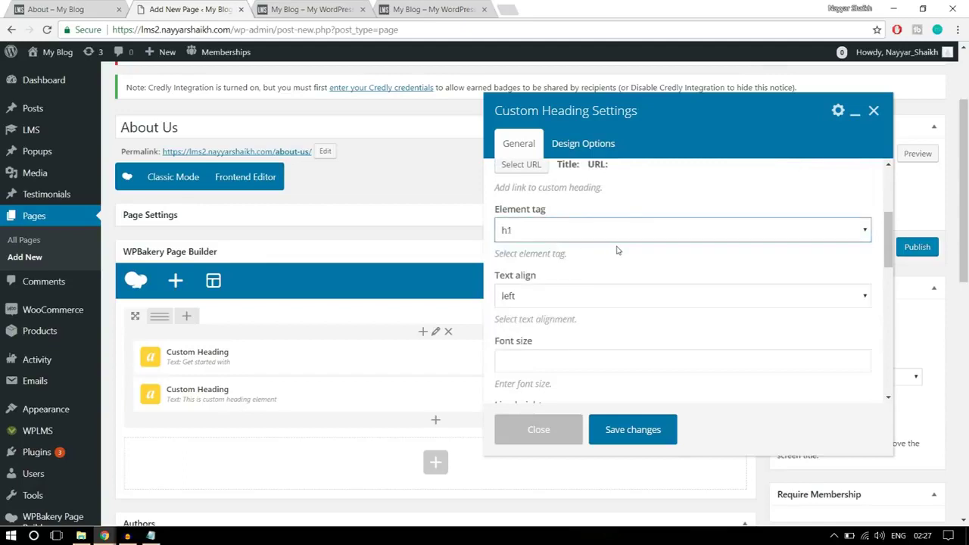
{"action": "left_click", "coordinate": [600, 296]}
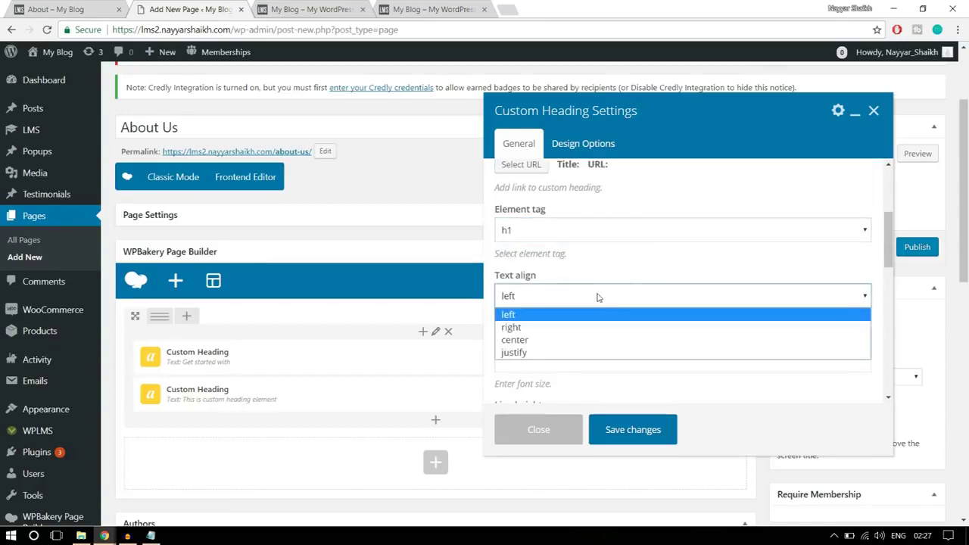
{"action": "left_click", "coordinate": [564, 333]}
{"action": "scroll", "coordinate": [608, 328], "scroll_direction": "down", "scroll_amount": 1}
{"action": "left_click", "coordinate": [559, 303]}
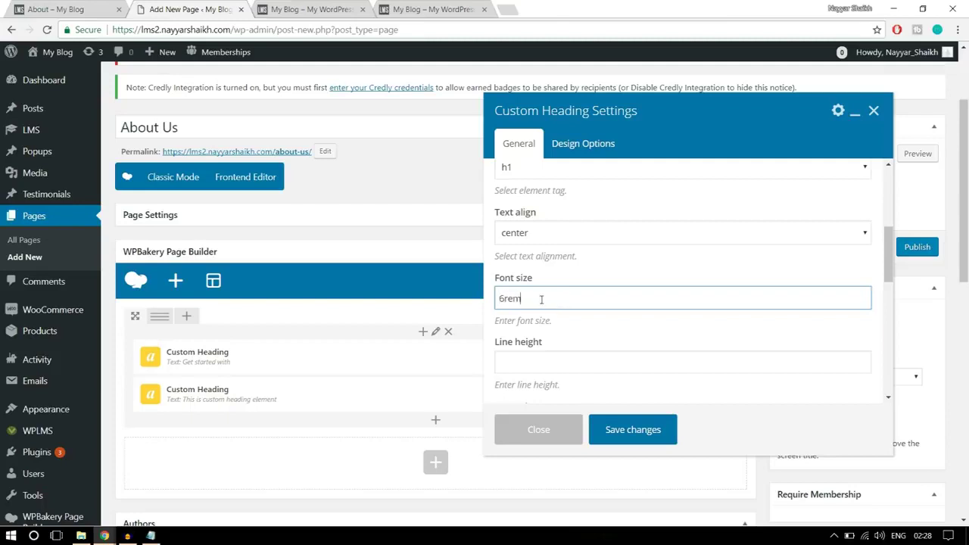
{"action": "double_click", "coordinate": [561, 302]}
{"action": "scroll", "coordinate": [698, 320], "scroll_direction": "down", "scroll_amount": 5}
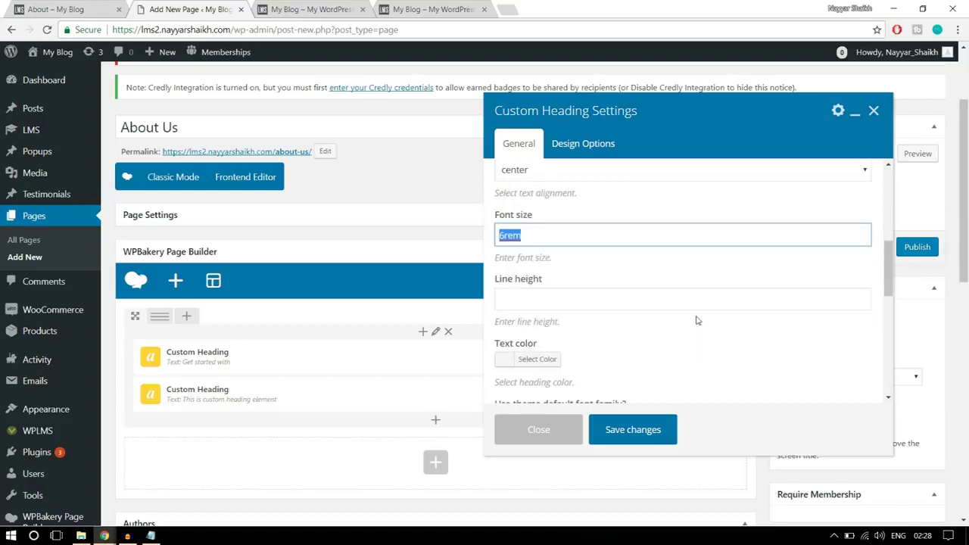
Colour the heading white and set its font to Open Sans 800 bold regular
{"action": "left_click", "coordinate": [544, 239]}
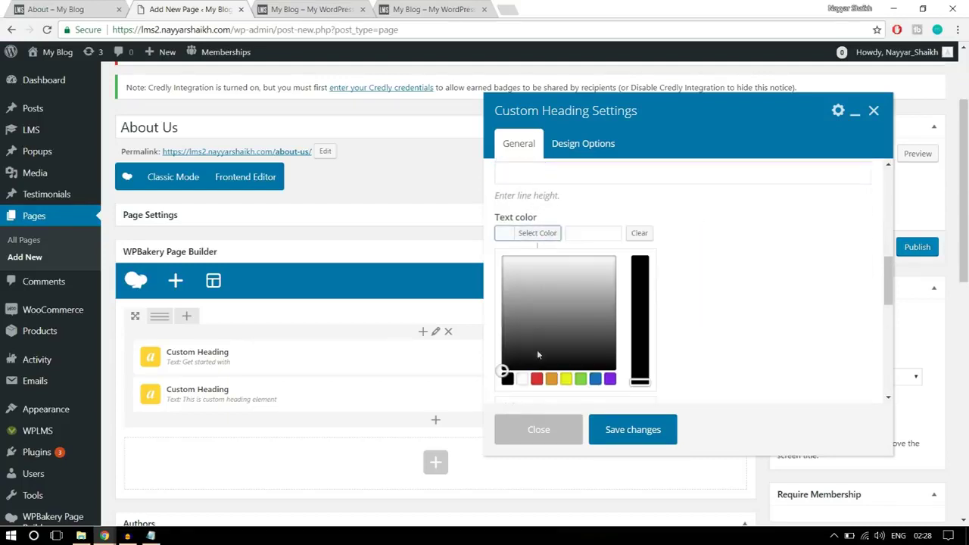
{"action": "left_click", "coordinate": [522, 378]}
{"action": "left_click", "coordinate": [528, 237]}
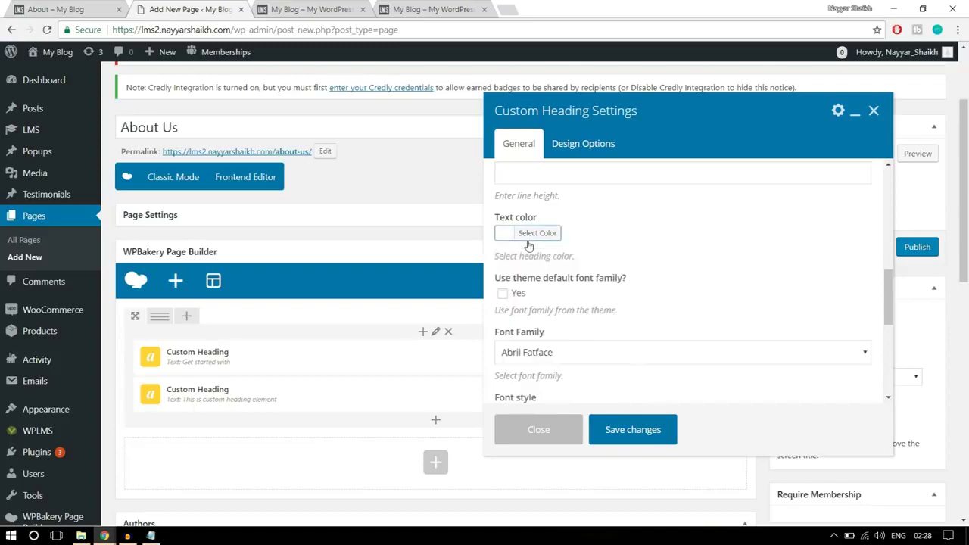
{"action": "scroll", "coordinate": [700, 258], "scroll_direction": "down", "scroll_amount": 2}
{"action": "left_click", "coordinate": [551, 285]}
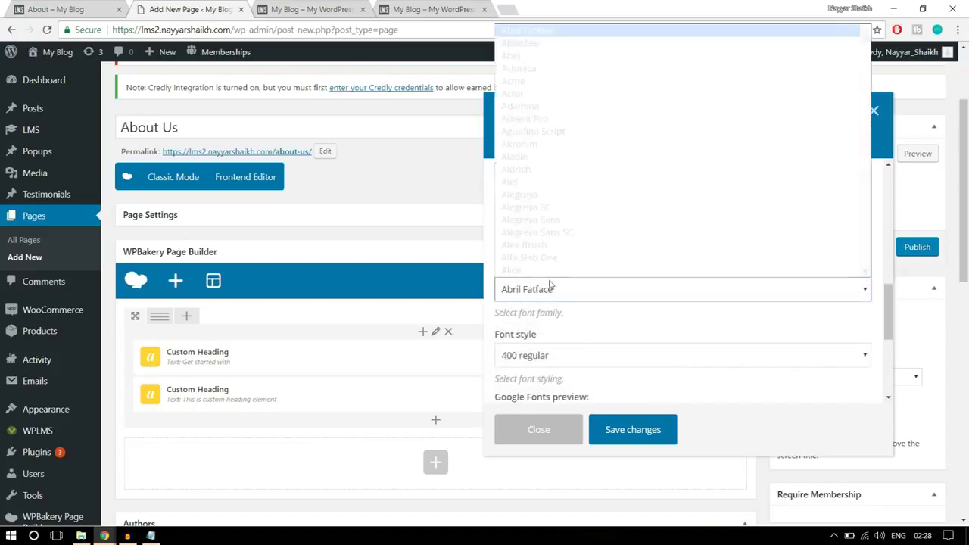
{"action": "type", "text": "open"}
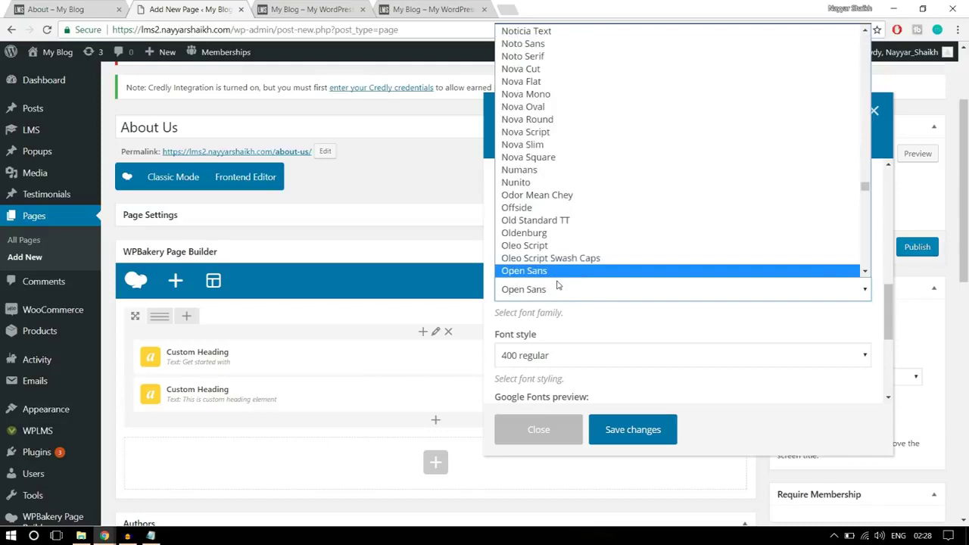
{"action": "left_click", "coordinate": [553, 272]}
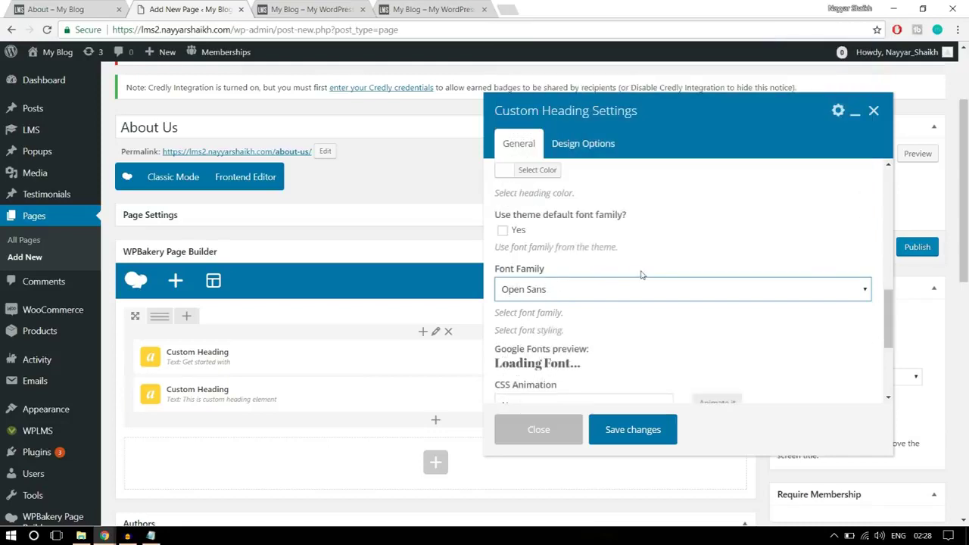
{"action": "scroll", "coordinate": [640, 275], "scroll_direction": "down", "scroll_amount": 3}
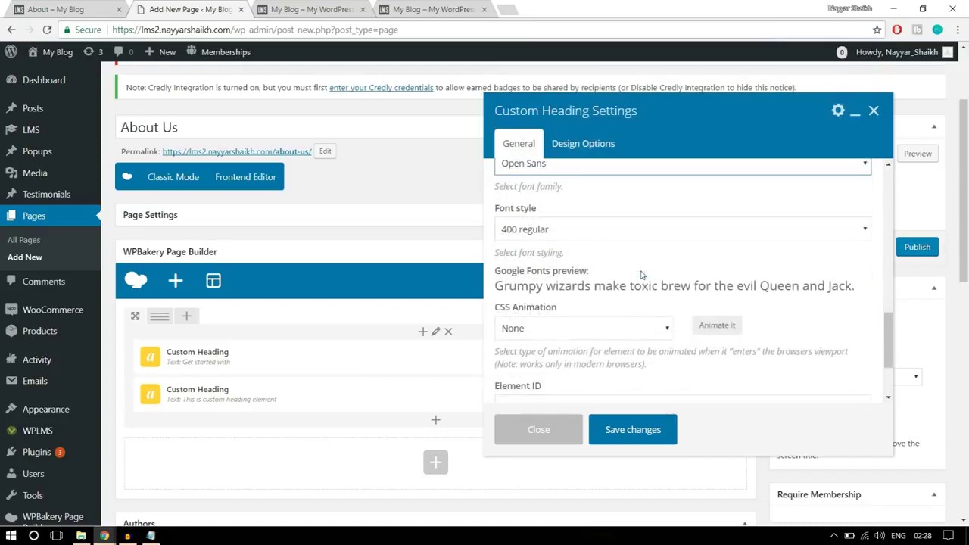
{"action": "left_click", "coordinate": [577, 231]}
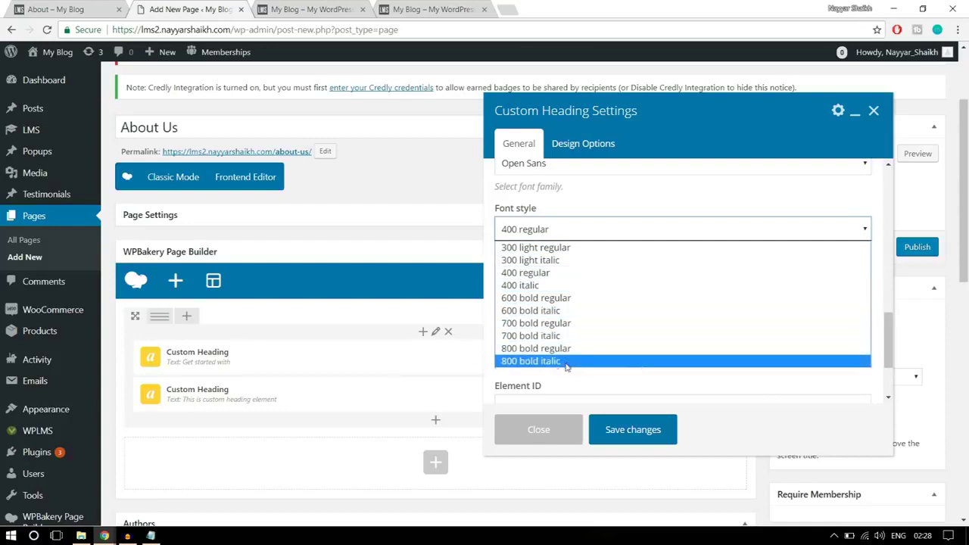
{"action": "left_click", "coordinate": [550, 350]}
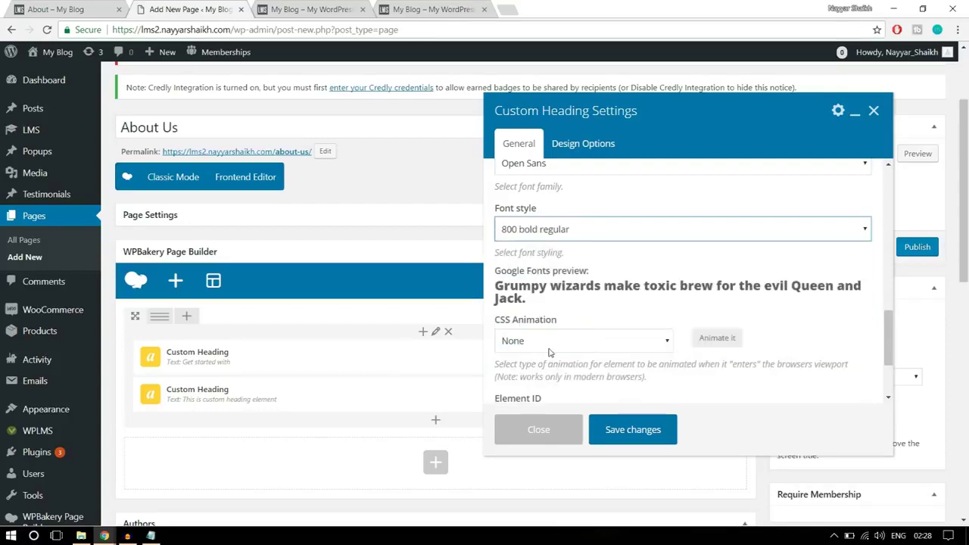
Compare against the live About page heading, then save the 'Online Education' heading
{"action": "left_click", "coordinate": [79, 8]}
{"action": "left_click", "coordinate": [342, 227]}
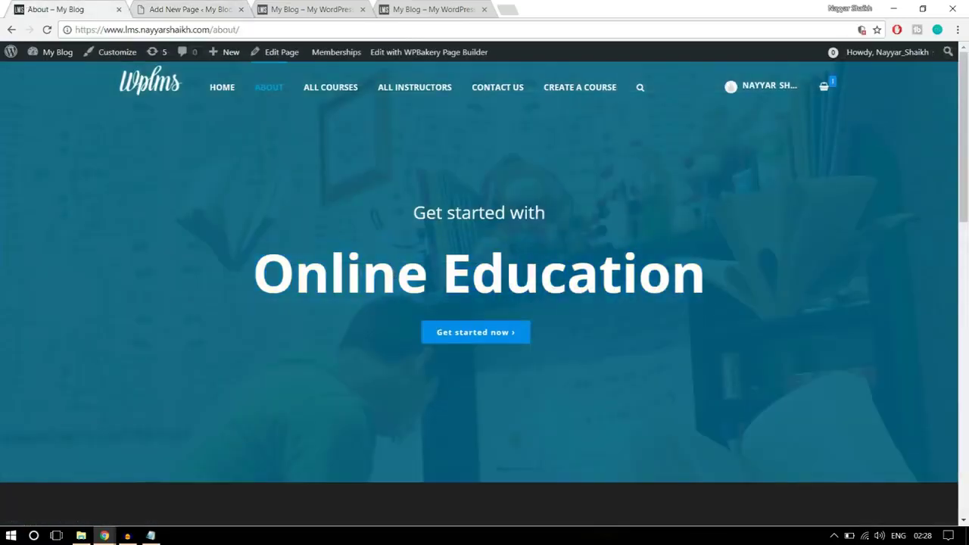
{"action": "left_click_drag", "start_coordinate": [256, 271], "coordinate": [705, 274]}
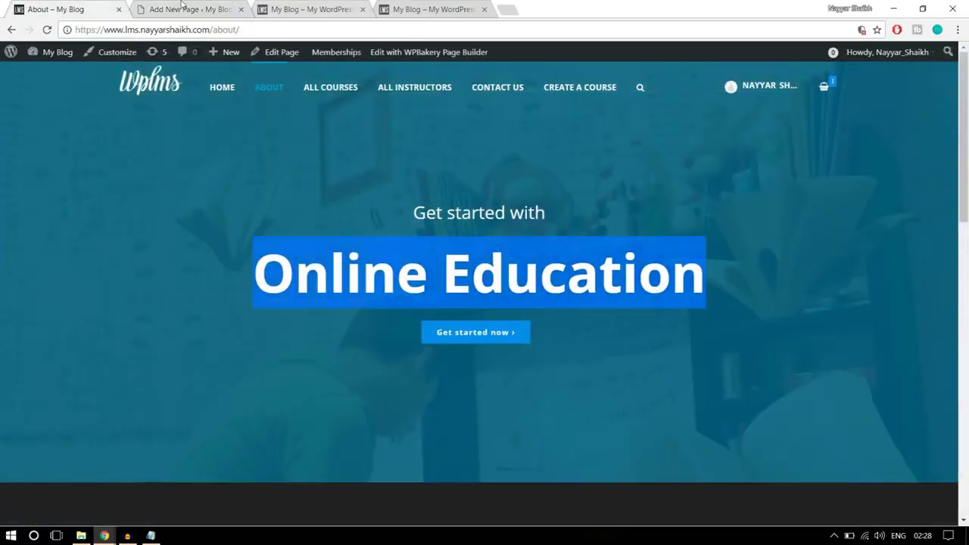
{"action": "left_click", "coordinate": [188, 9]}
{"action": "scroll", "coordinate": [678, 274], "scroll_direction": "down", "scroll_amount": 3}
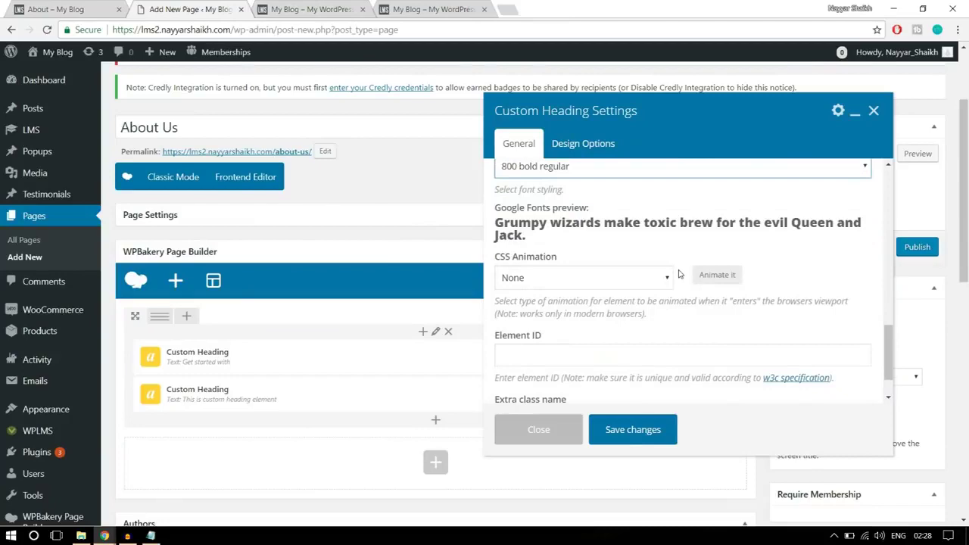
{"action": "left_click", "coordinate": [633, 431]}
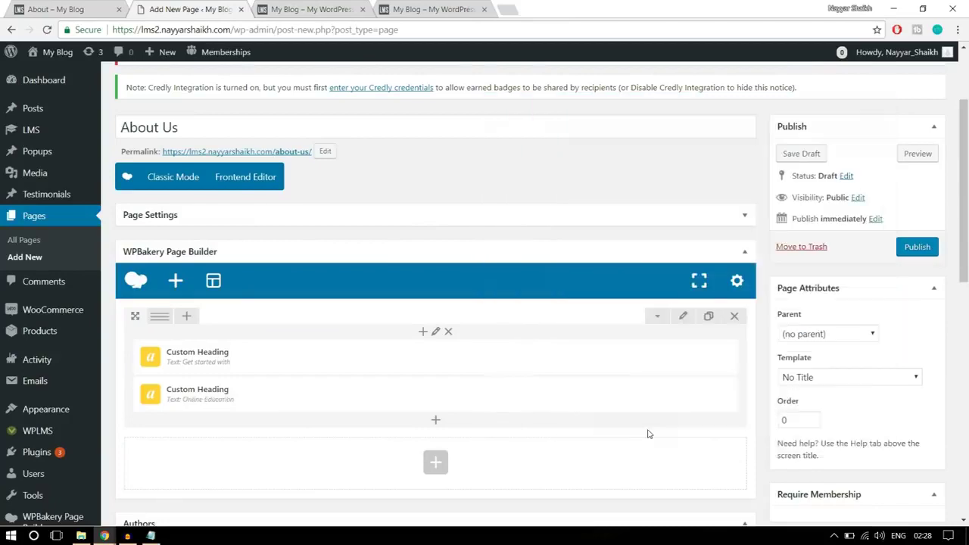
Search 'butt' in Add Element and insert a Button under the two headings
{"action": "left_click", "coordinate": [106, 8]}
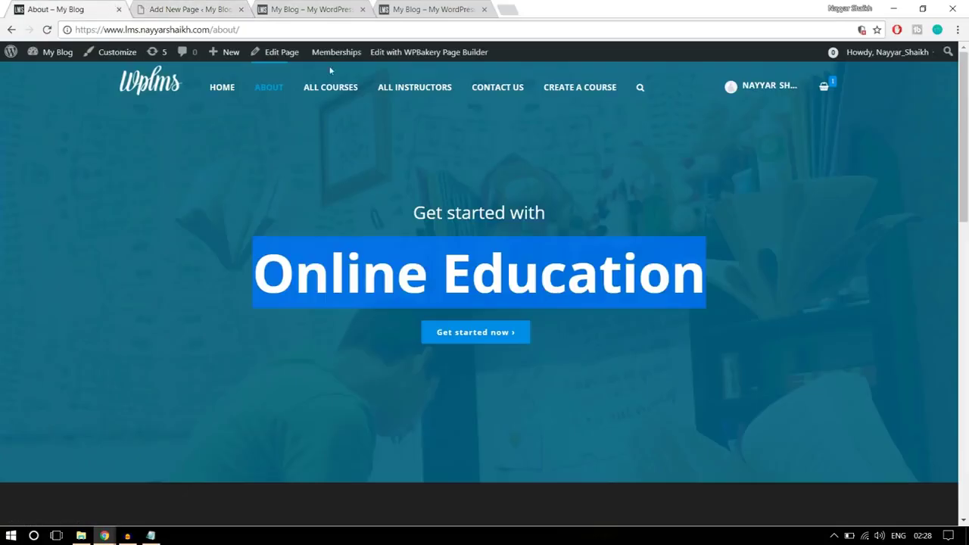
{"action": "left_click", "coordinate": [519, 369]}
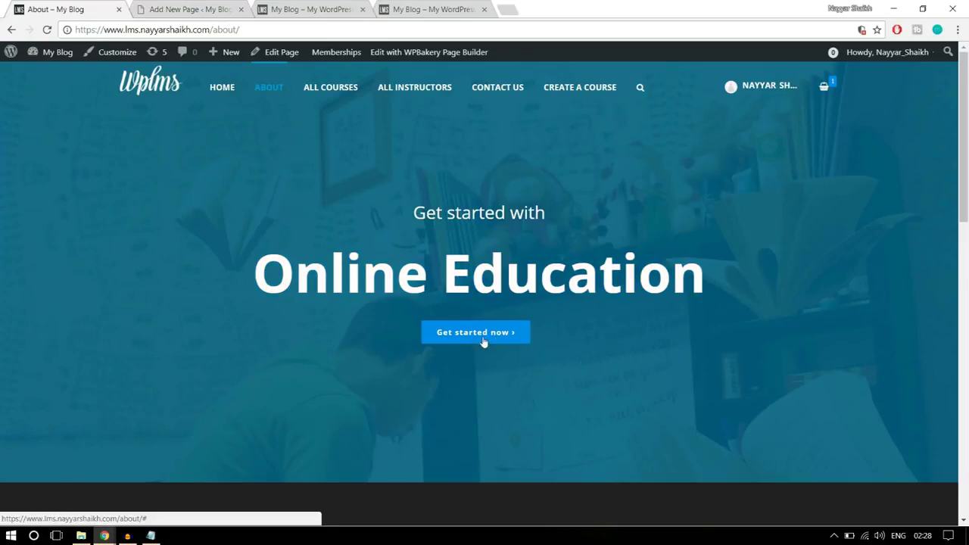
{"action": "left_click", "coordinate": [190, 11]}
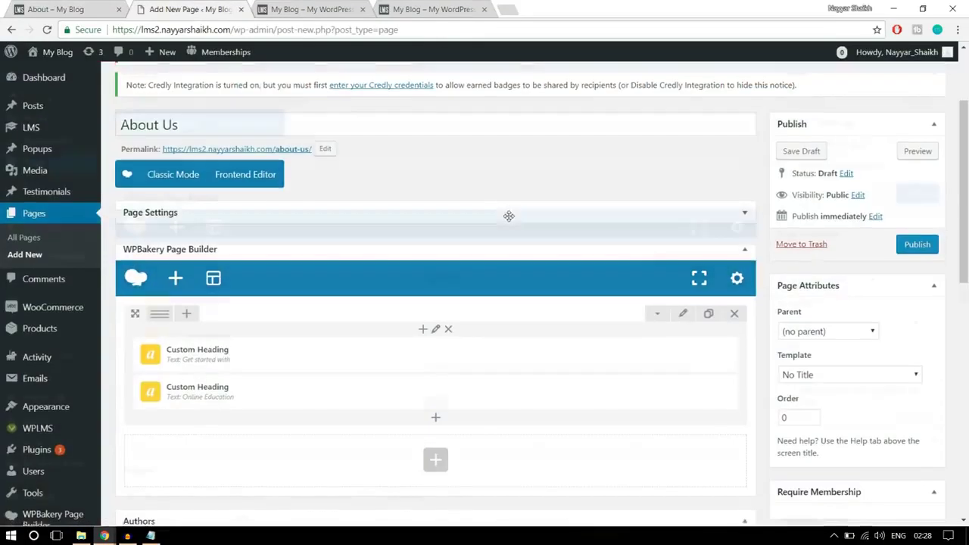
{"action": "scroll", "coordinate": [509, 216], "scroll_direction": "down", "scroll_amount": 1}
{"action": "left_click", "coordinate": [435, 356]}
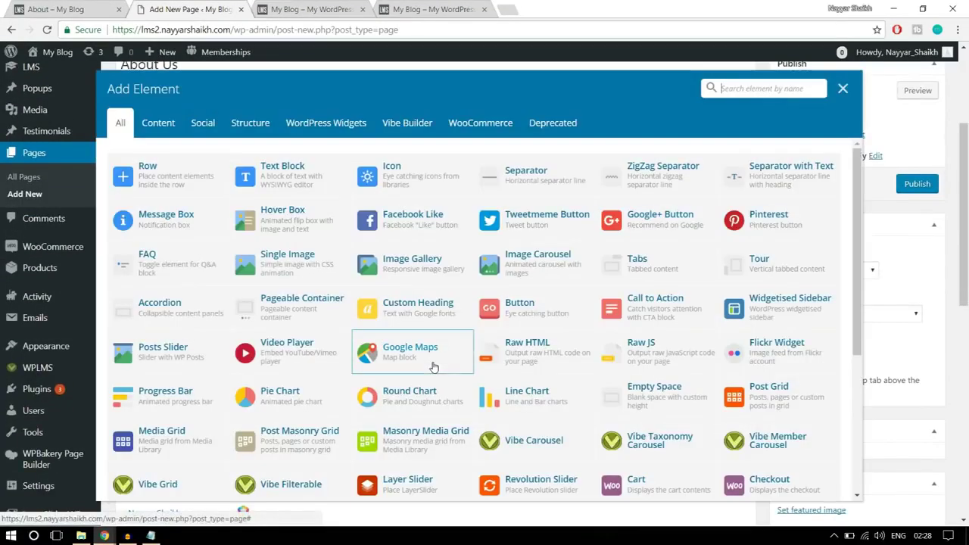
{"action": "type", "text": "b"}
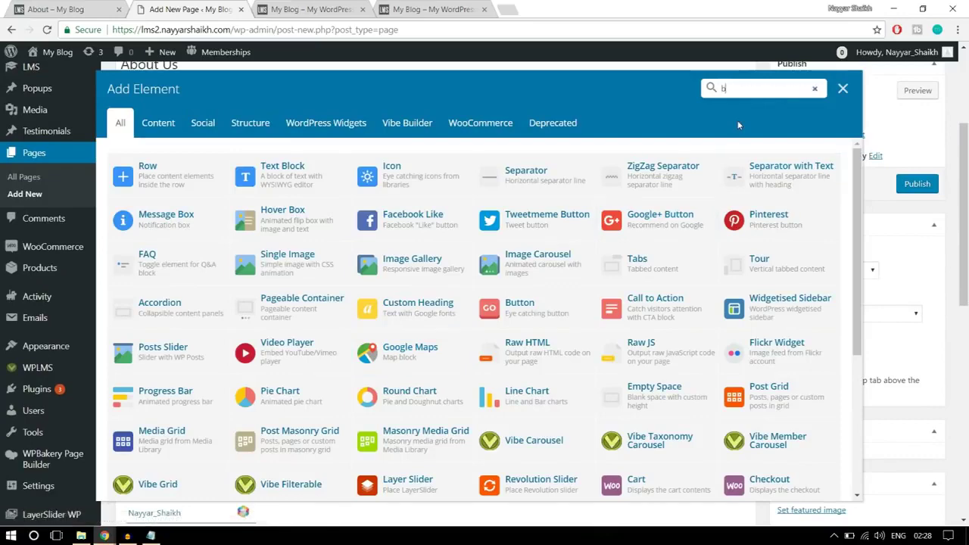
{"action": "type", "text": "utt"}
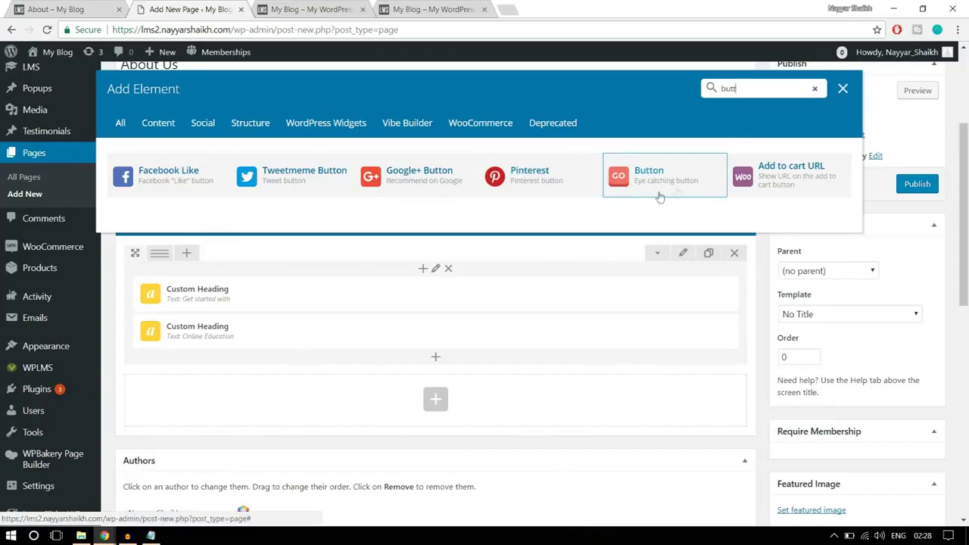
{"action": "left_click", "coordinate": [664, 181]}
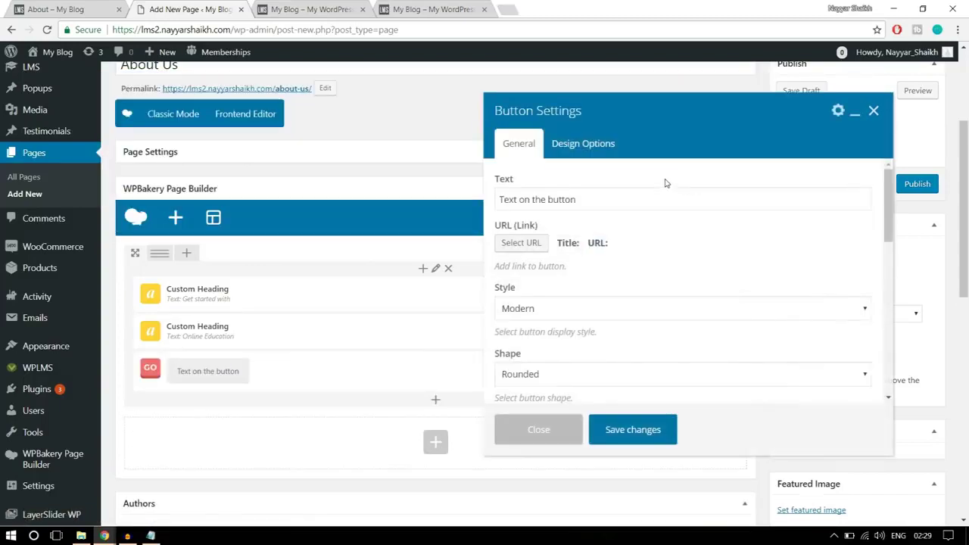
Change the button's label text to 'Get Started Now'
{"action": "left_click", "coordinate": [625, 195]}
{"action": "left_click", "coordinate": [74, 7]}
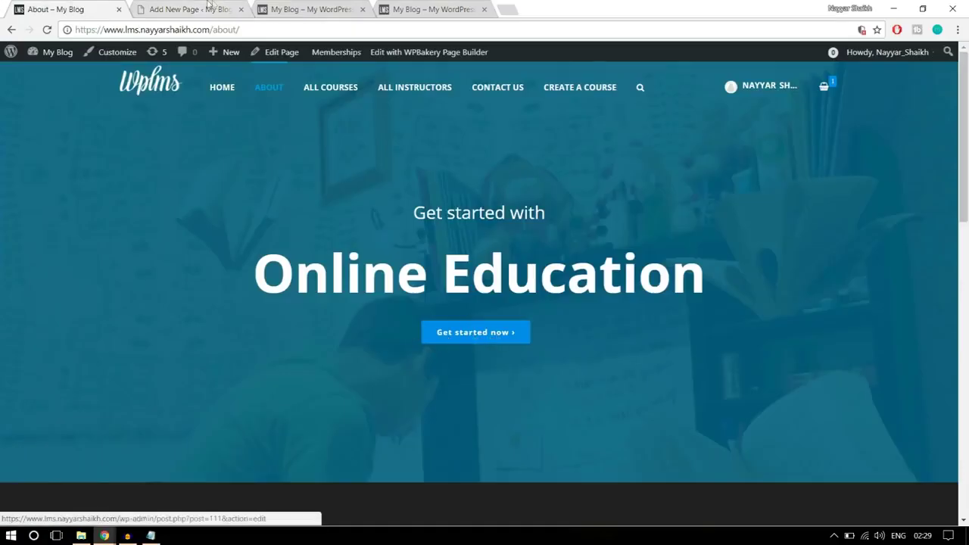
{"action": "key", "text": "ctrl+Tab"}
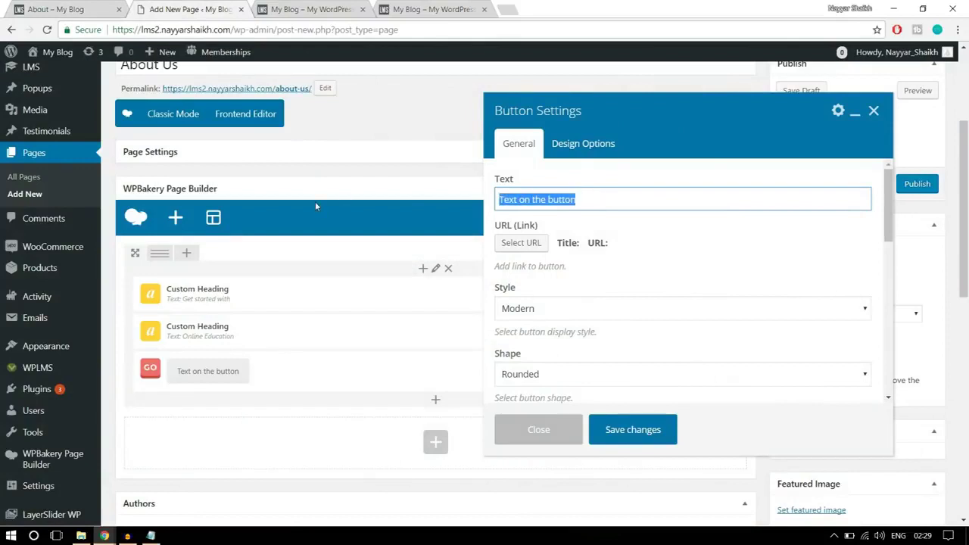
{"action": "type", "text": "Get Started Now"}
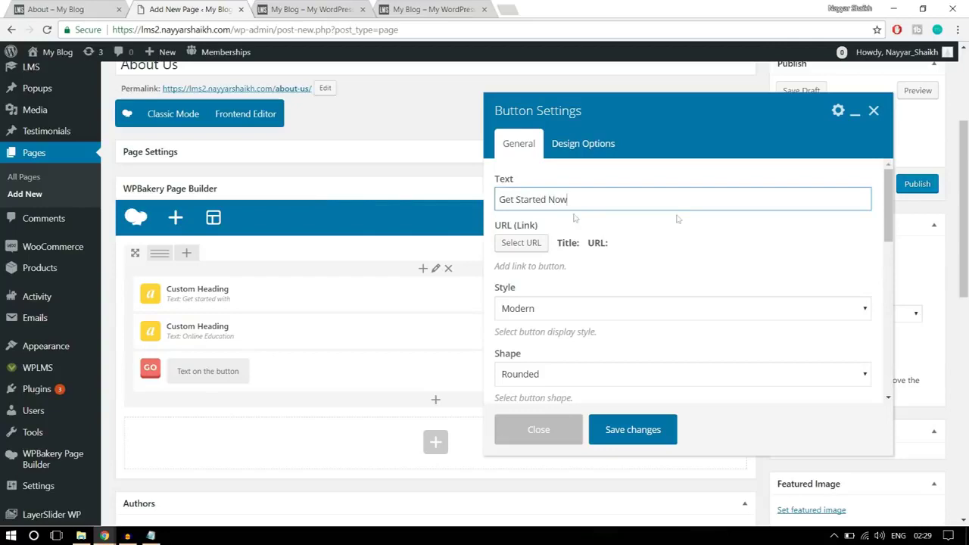
{"action": "scroll", "coordinate": [747, 227], "scroll_direction": "down", "scroll_amount": 2}
{"action": "scroll", "coordinate": [747, 241], "scroll_direction": "up", "scroll_amount": 2}
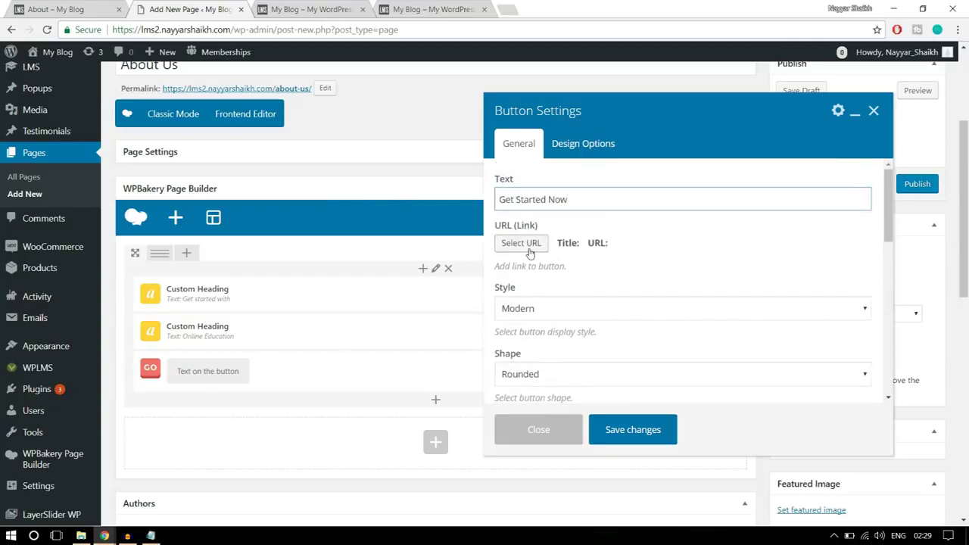
Set the button's link URL to '#' and review the available styles
{"action": "left_click", "coordinate": [530, 245]}
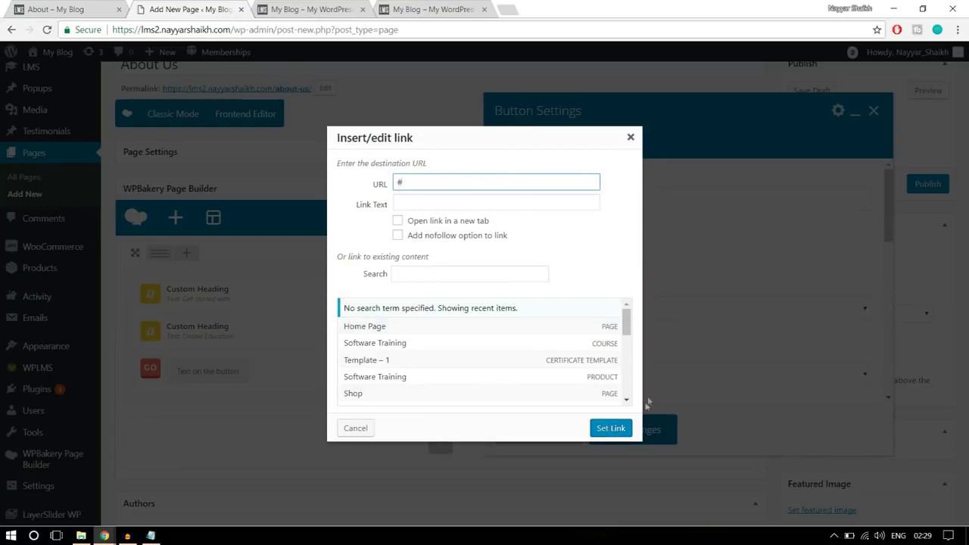
{"action": "left_click", "coordinate": [619, 429]}
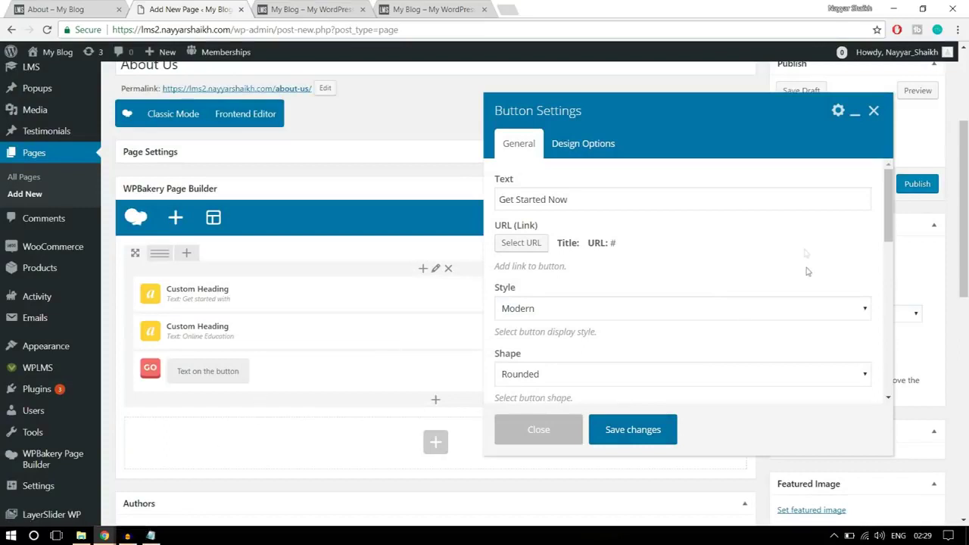
{"action": "scroll", "coordinate": [801, 245], "scroll_direction": "down", "scroll_amount": 1}
{"action": "left_click", "coordinate": [656, 255]}
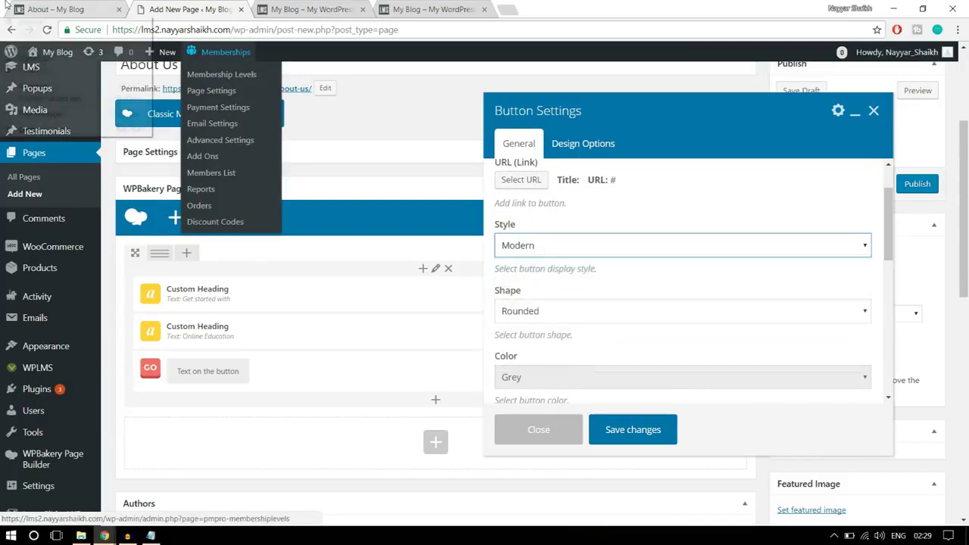
{"action": "left_click", "coordinate": [53, 9]}
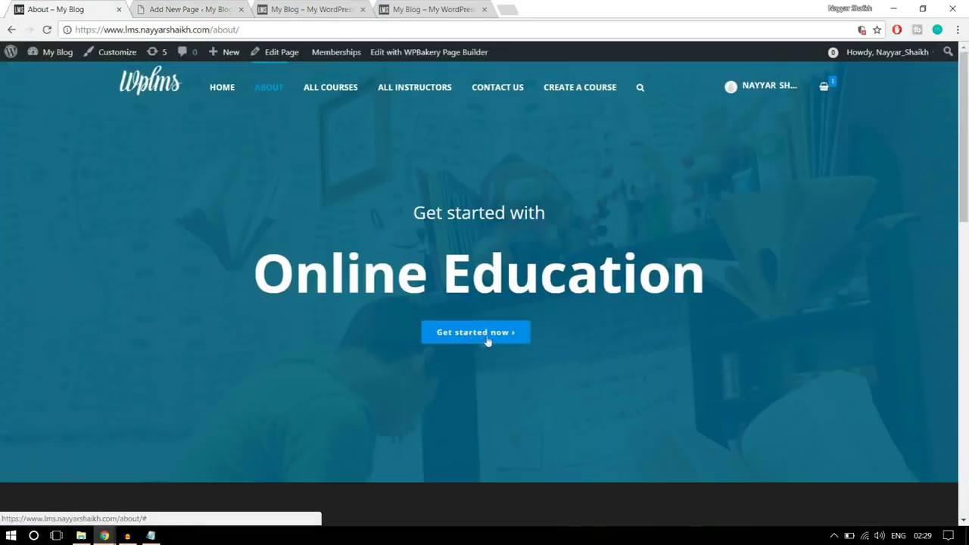
Give the button the Flat style with a Square shape
{"action": "left_click", "coordinate": [194, 6]}
{"action": "left_click", "coordinate": [588, 243]}
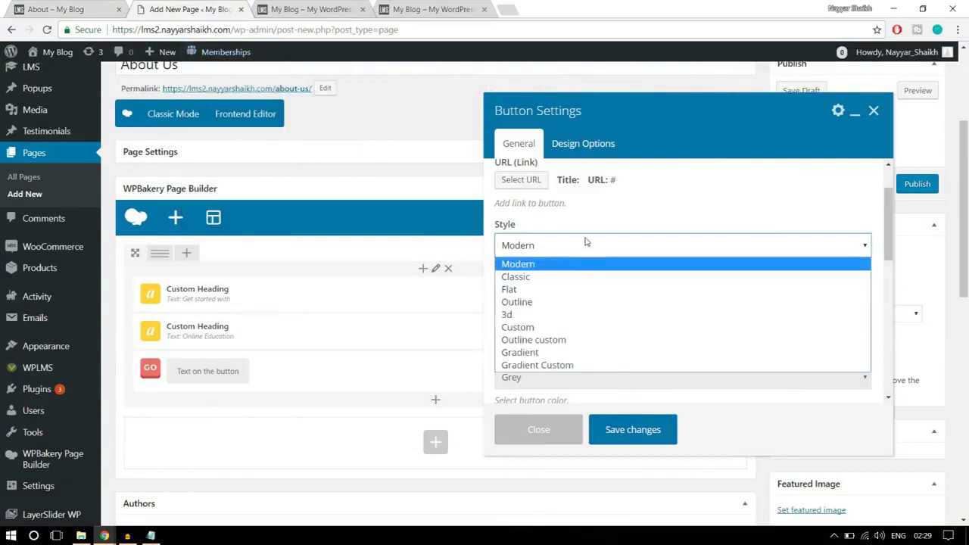
{"action": "left_click", "coordinate": [568, 291]}
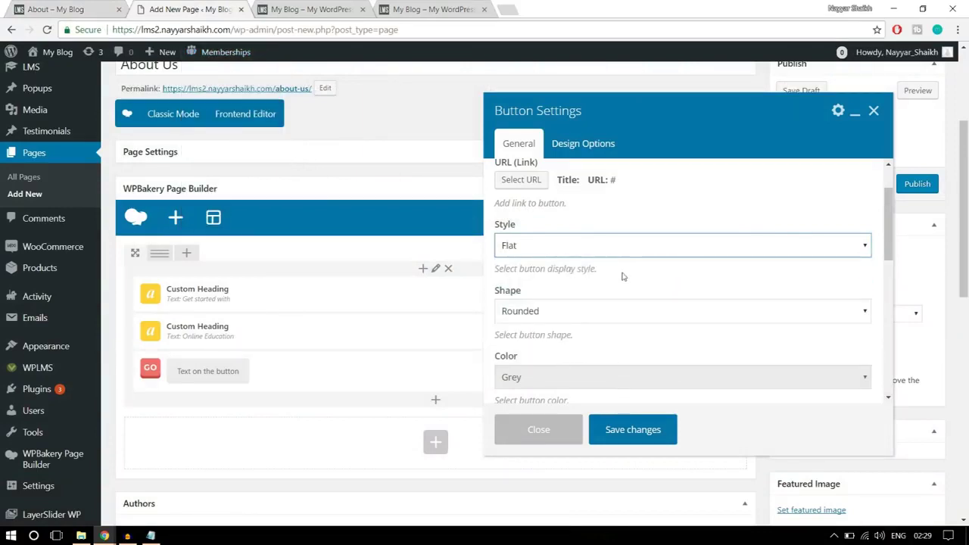
{"action": "left_click", "coordinate": [575, 250]}
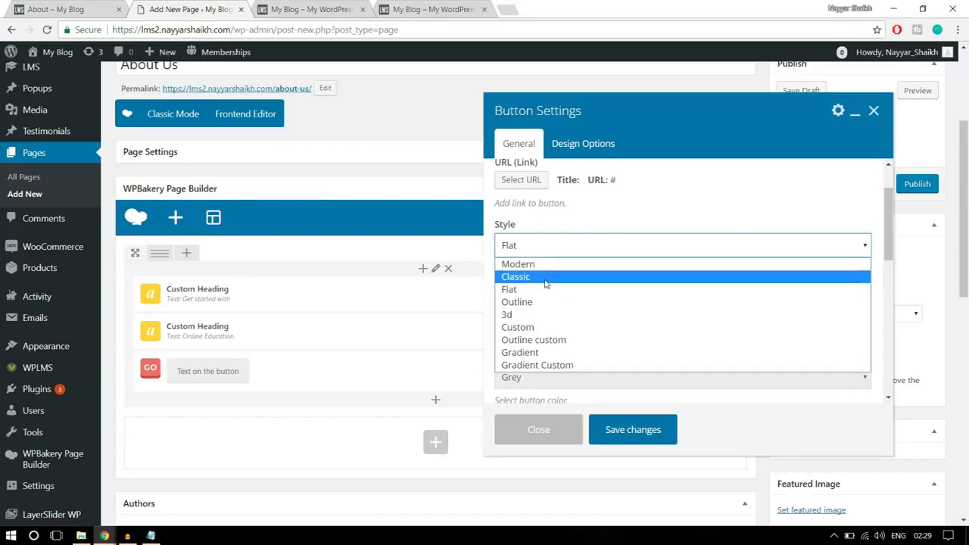
{"action": "left_click", "coordinate": [547, 289]}
{"action": "scroll", "coordinate": [633, 277], "scroll_direction": "down", "scroll_amount": 1}
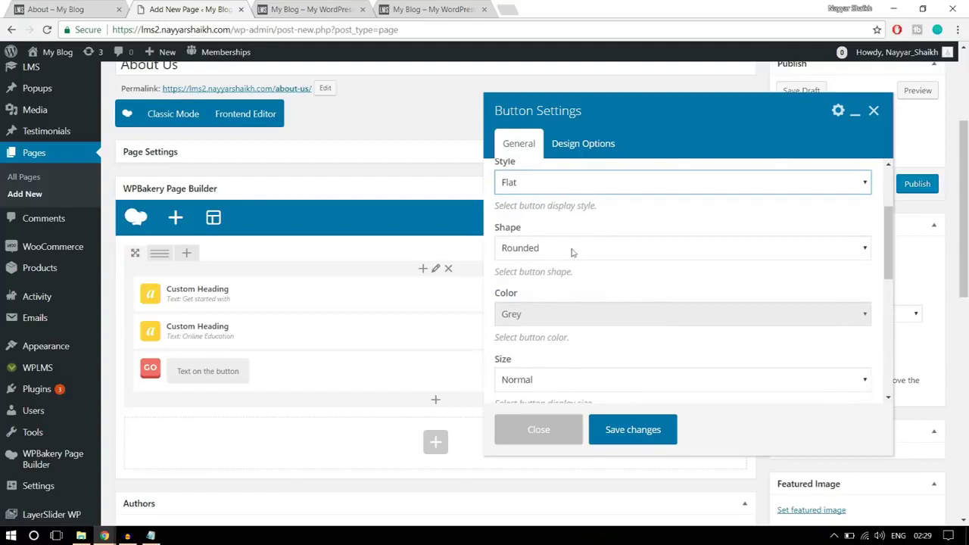
{"action": "left_click", "coordinate": [566, 248]}
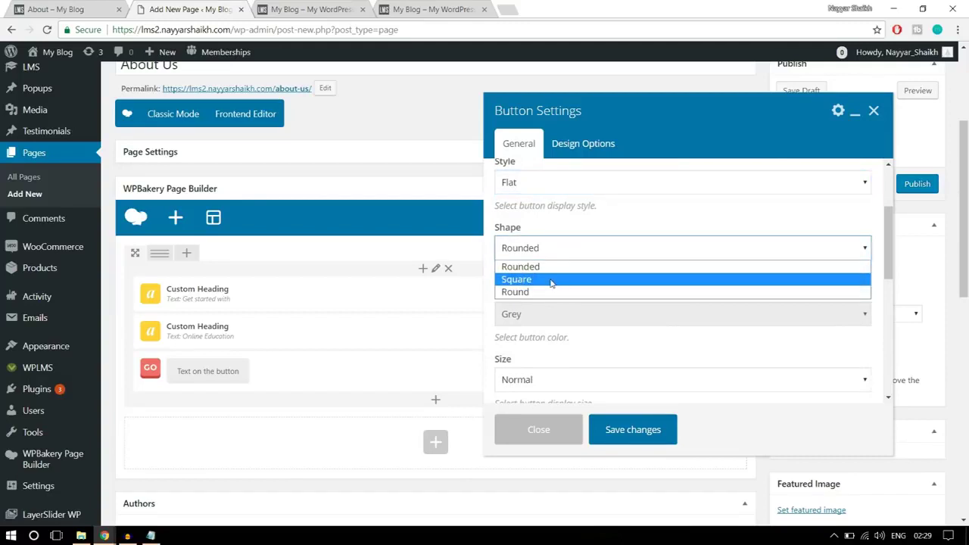
{"action": "left_click", "coordinate": [548, 280]}
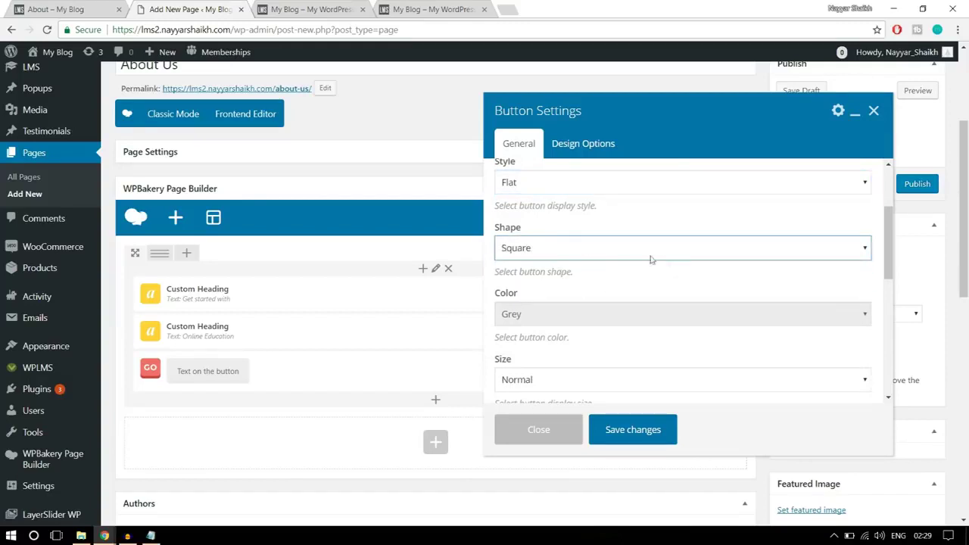
Set the button colour to Classic Blue, checking it against the live page
{"action": "scroll", "coordinate": [675, 272], "scroll_direction": "down", "scroll_amount": 1}
{"action": "left_click", "coordinate": [569, 252]}
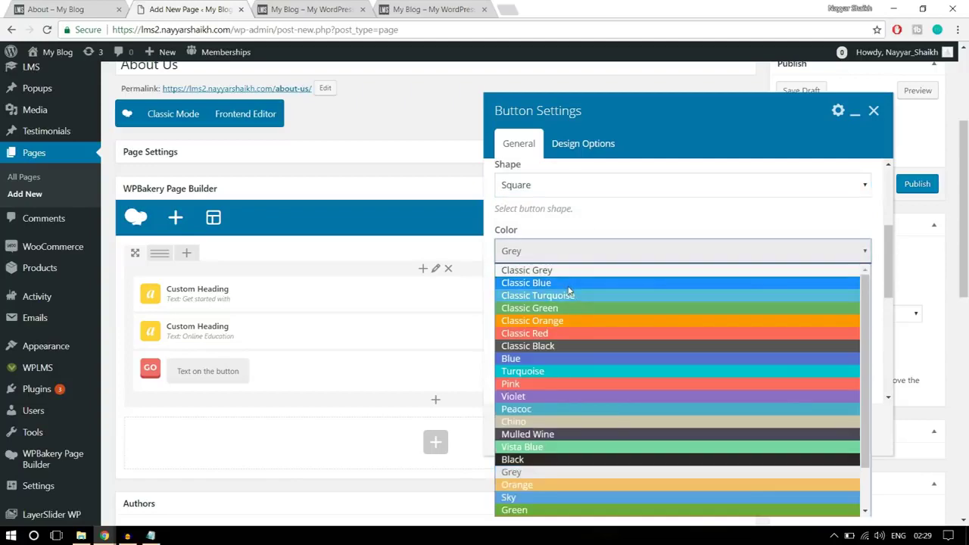
{"action": "left_click", "coordinate": [568, 282]}
{"action": "left_click", "coordinate": [80, 7]}
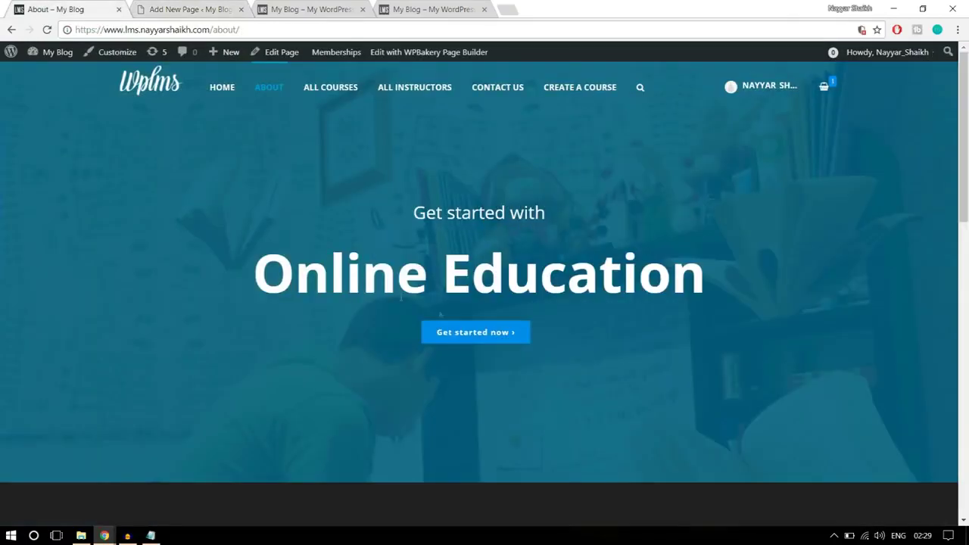
{"action": "left_click", "coordinate": [185, 10]}
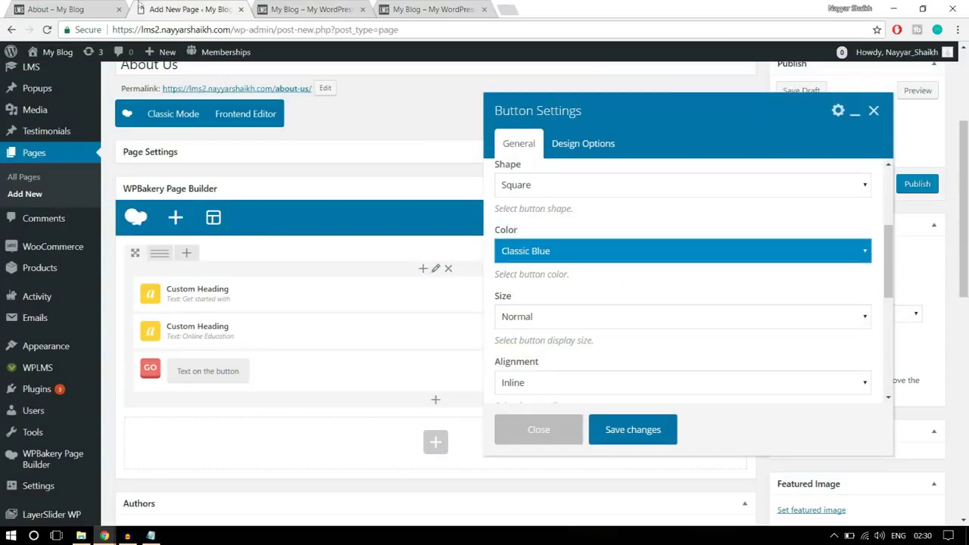
{"action": "key", "text": "ctrl+shift+Tab"}
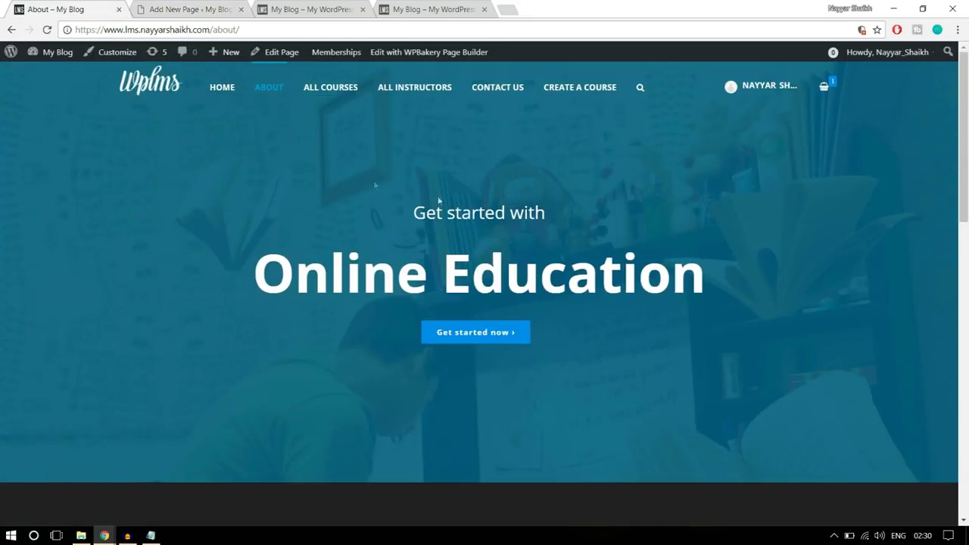
{"action": "key", "text": "ctrl+Tab"}
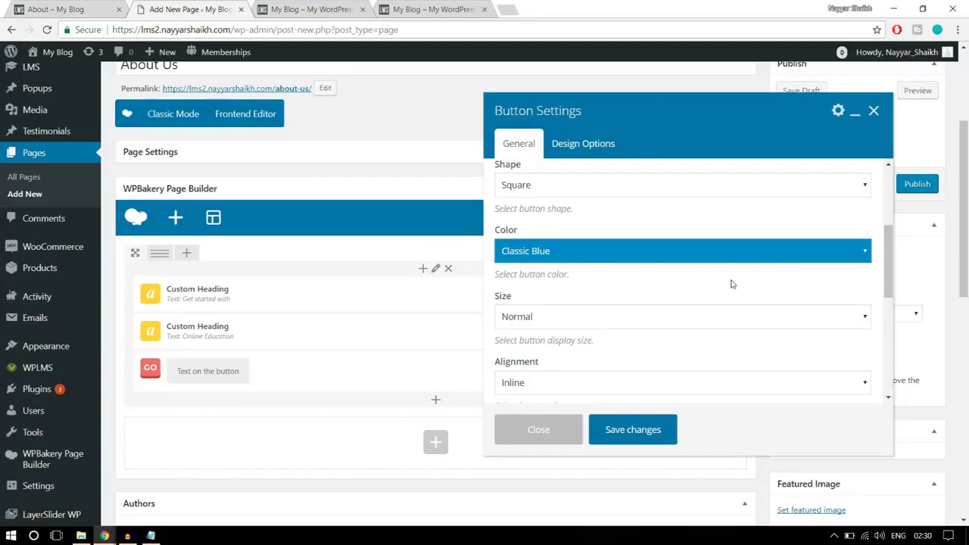
Center-align the button and save its settings
{"action": "scroll", "coordinate": [732, 284], "scroll_direction": "down", "scroll_amount": 1}
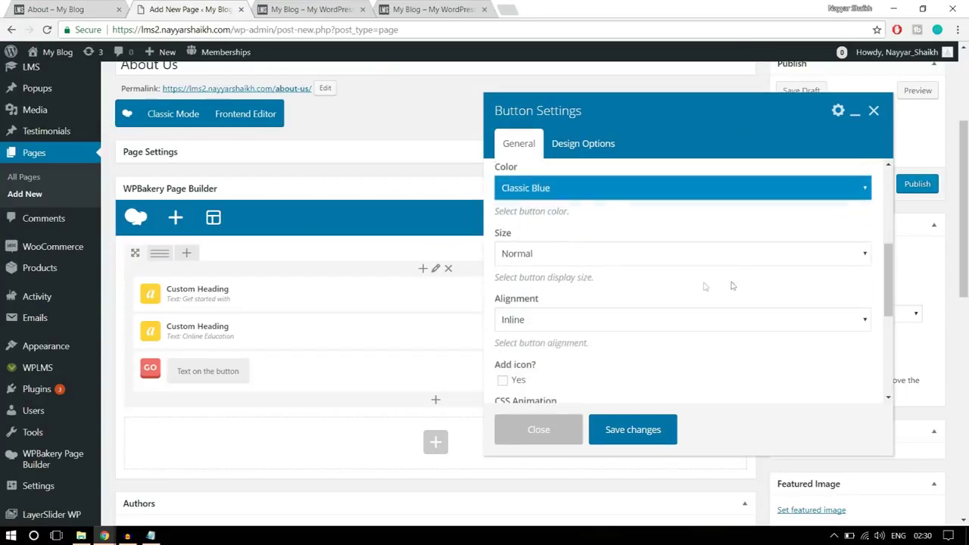
{"action": "scroll", "coordinate": [687, 272], "scroll_direction": "down", "scroll_amount": 1}
{"action": "scroll", "coordinate": [687, 272], "scroll_direction": "down", "scroll_amount": 1}
{"action": "left_click", "coordinate": [603, 258]}
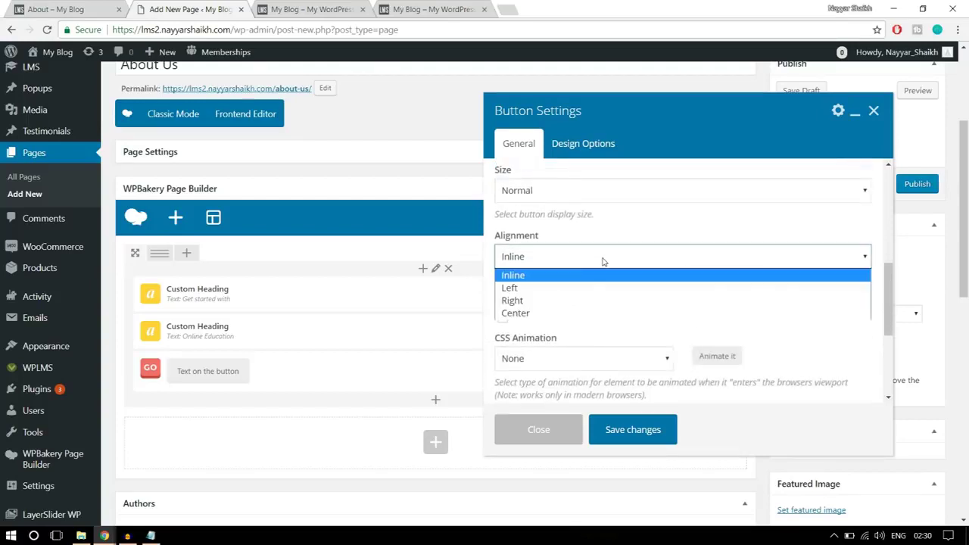
{"action": "left_click", "coordinate": [579, 312]}
{"action": "scroll", "coordinate": [684, 300], "scroll_direction": "down", "scroll_amount": 2}
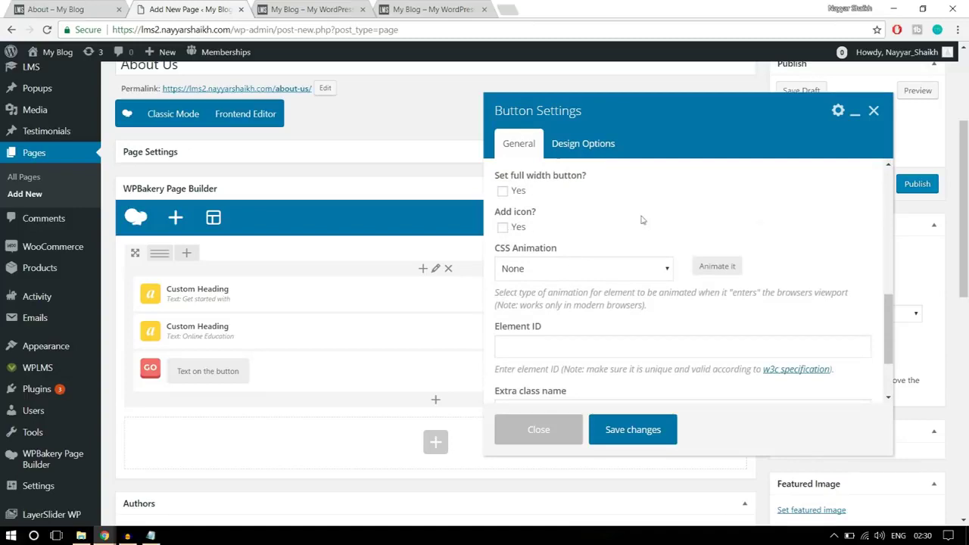
{"action": "scroll", "coordinate": [836, 273], "scroll_direction": "down", "scroll_amount": 4}
{"action": "scroll", "coordinate": [824, 299], "scroll_direction": "up", "scroll_amount": 4}
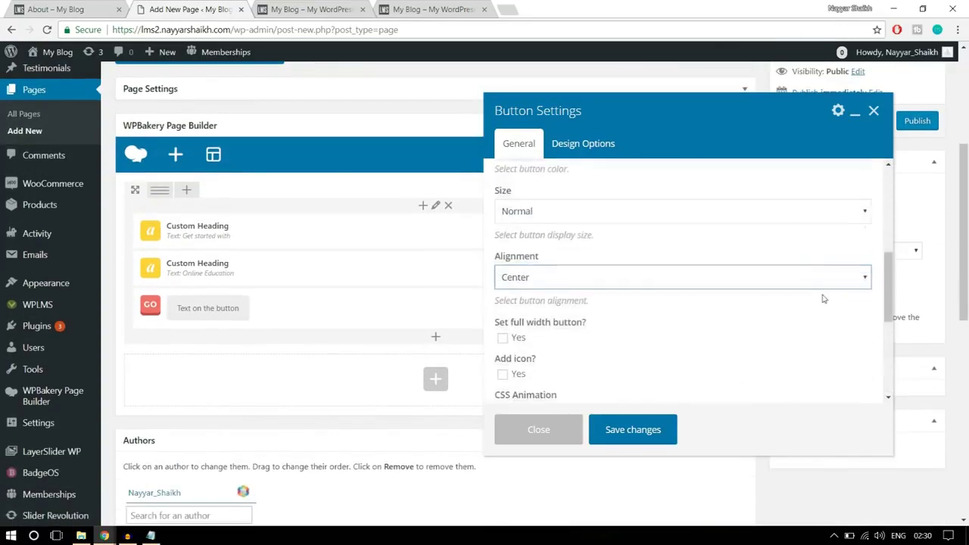
{"action": "left_click", "coordinate": [637, 430]}
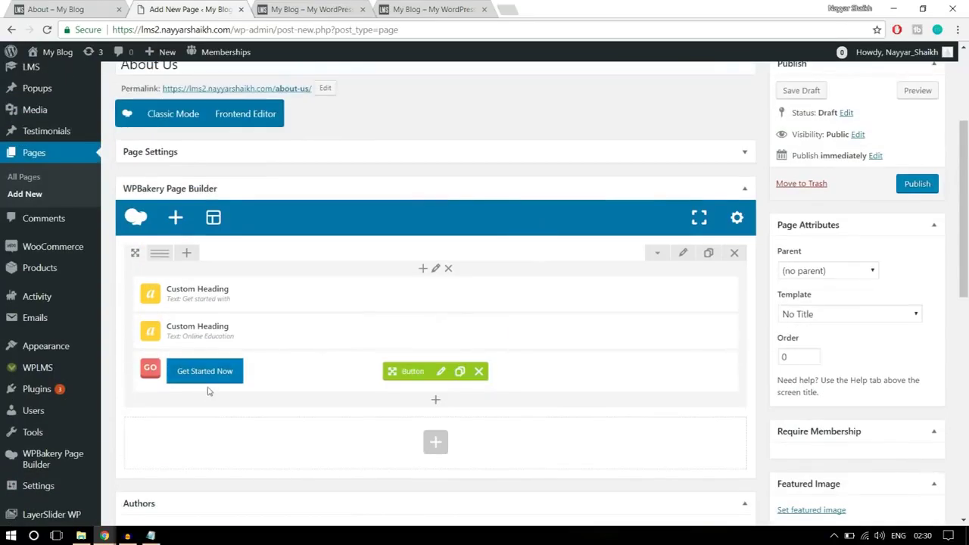
{"action": "left_click", "coordinate": [683, 255]}
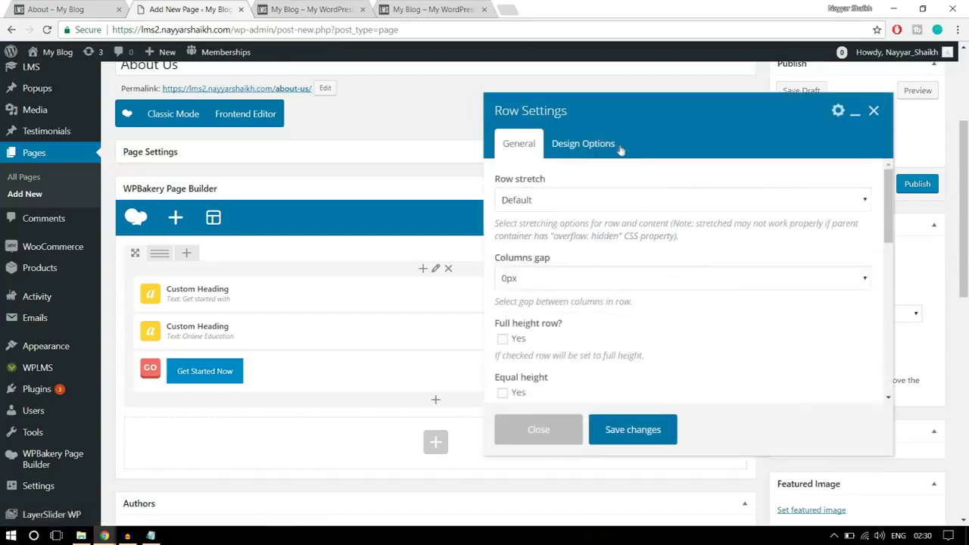
{"action": "left_click", "coordinate": [564, 144]}
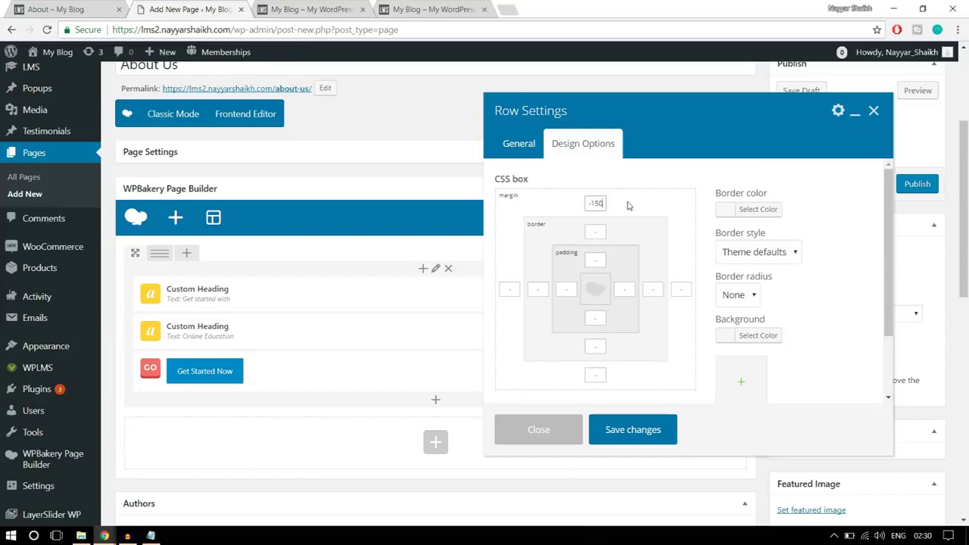
{"action": "left_click", "coordinate": [633, 430]}
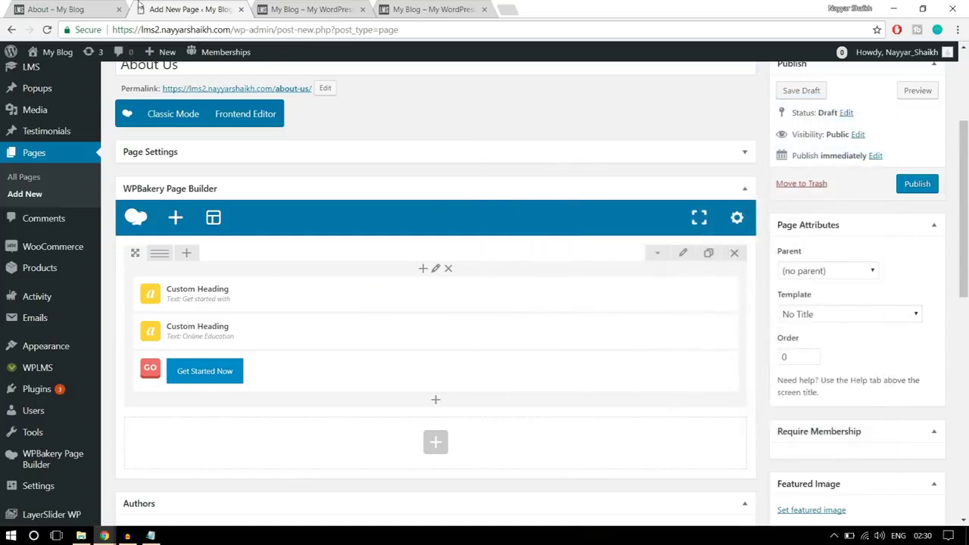
{"action": "left_click", "coordinate": [89, 8]}
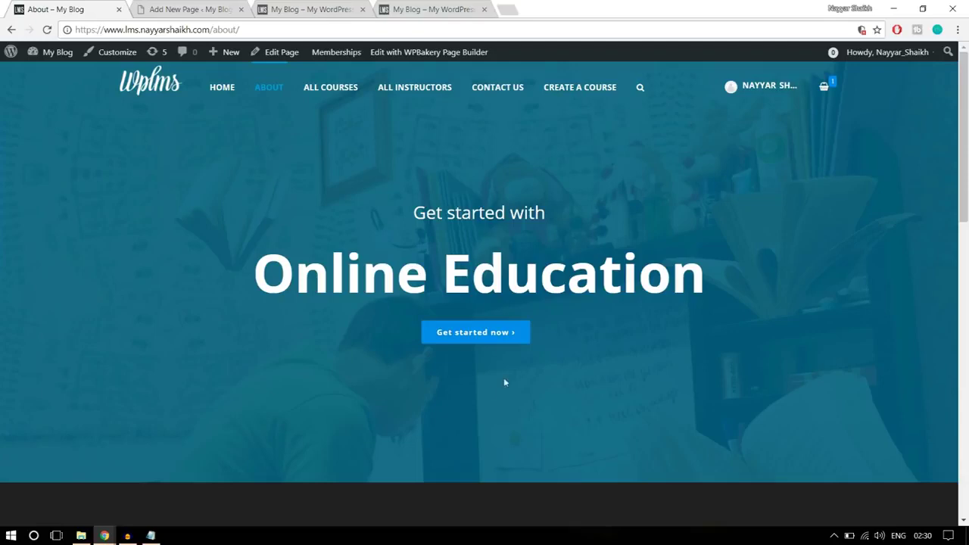
{"action": "left_click_drag", "start_coordinate": [402, 201], "coordinate": [578, 324]}
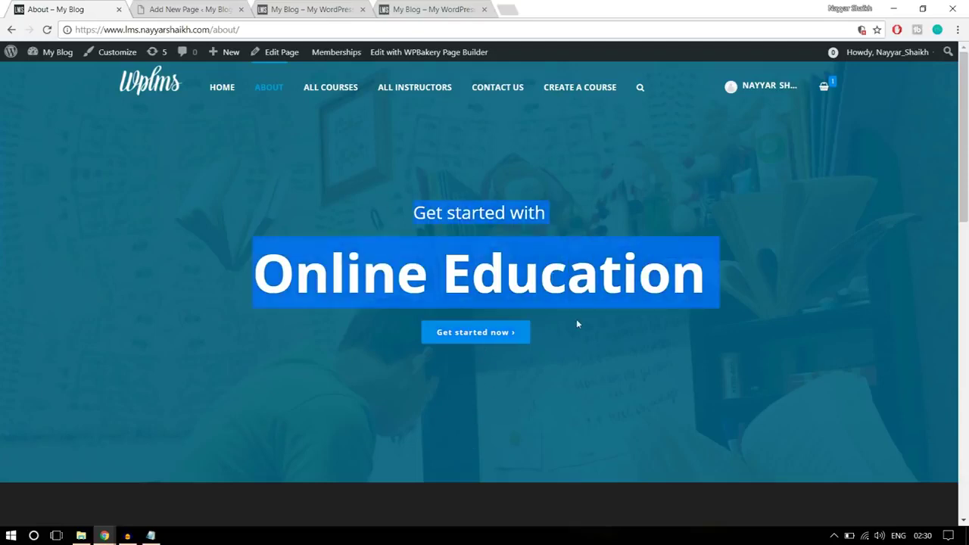
{"action": "left_click", "coordinate": [164, 8]}
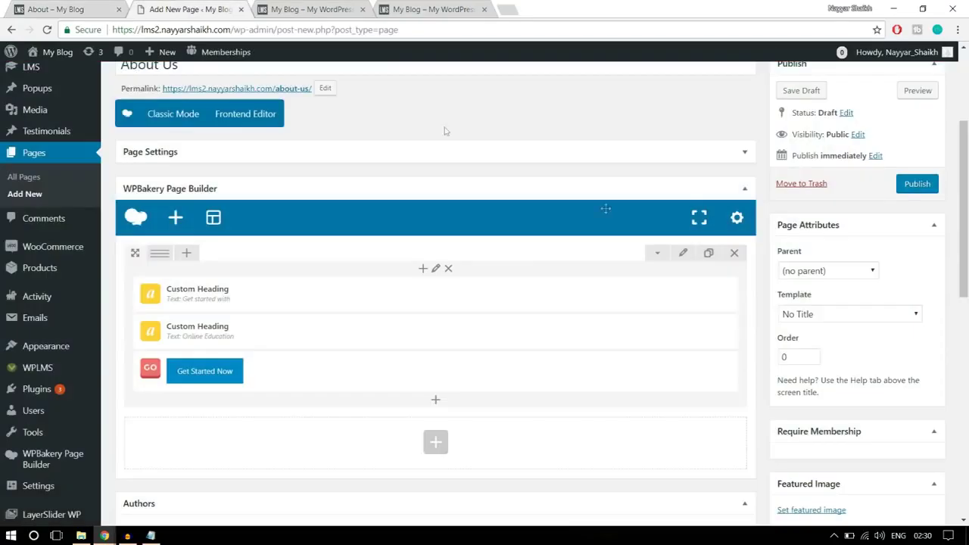
Set the hero row's Row stretch option to 'Stretch row'
{"action": "left_click", "coordinate": [685, 256]}
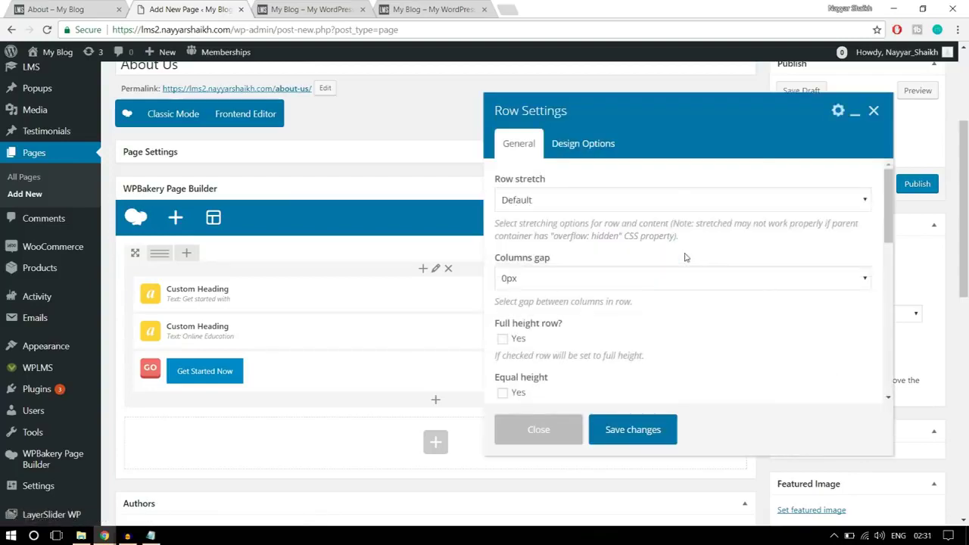
{"action": "left_click", "coordinate": [541, 202]}
{"action": "left_click", "coordinate": [569, 232]}
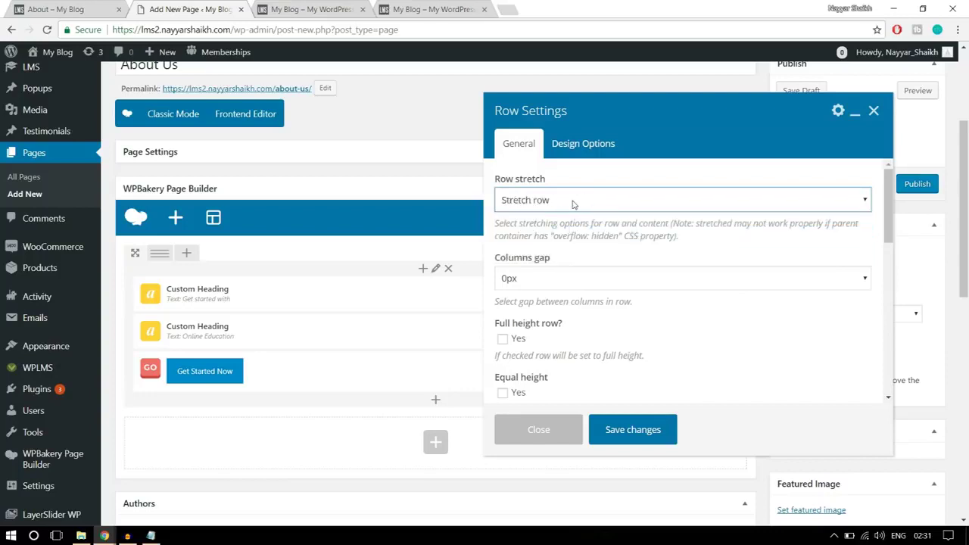
{"action": "scroll", "coordinate": [735, 309], "scroll_direction": "down", "scroll_amount": 3}
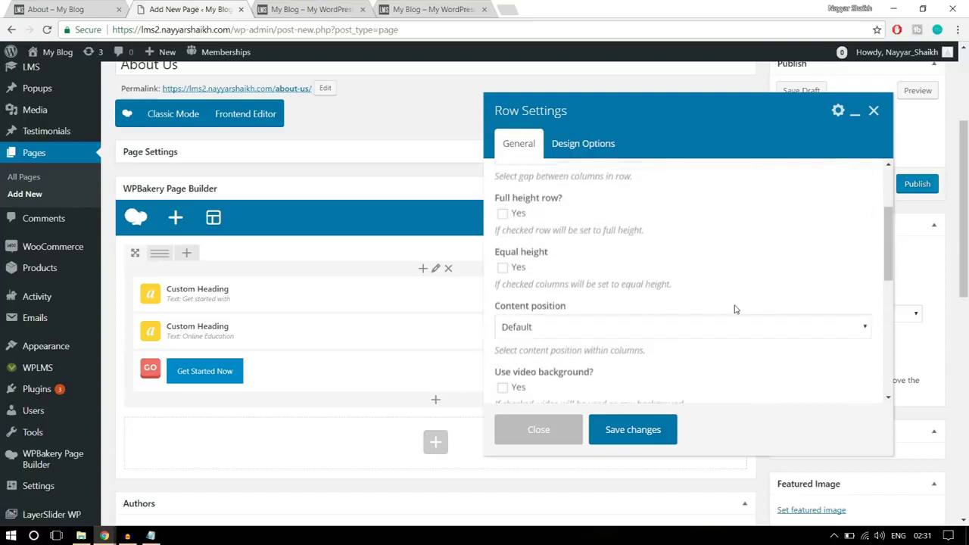
{"action": "scroll", "coordinate": [735, 309], "scroll_direction": "up", "scroll_amount": 3}
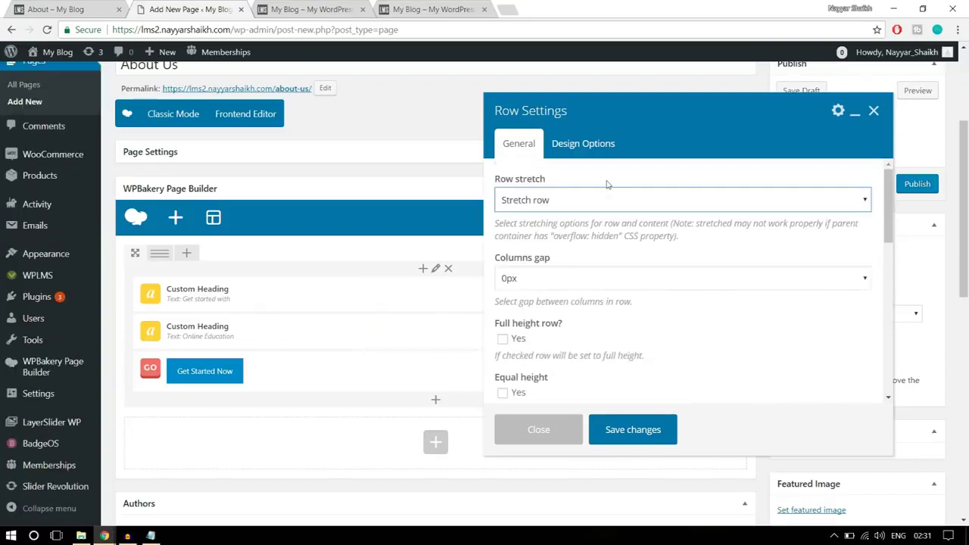
Go to the row's Design Options for 100 top and bottom padding, checking the reference About page
{"action": "left_click", "coordinate": [595, 158]}
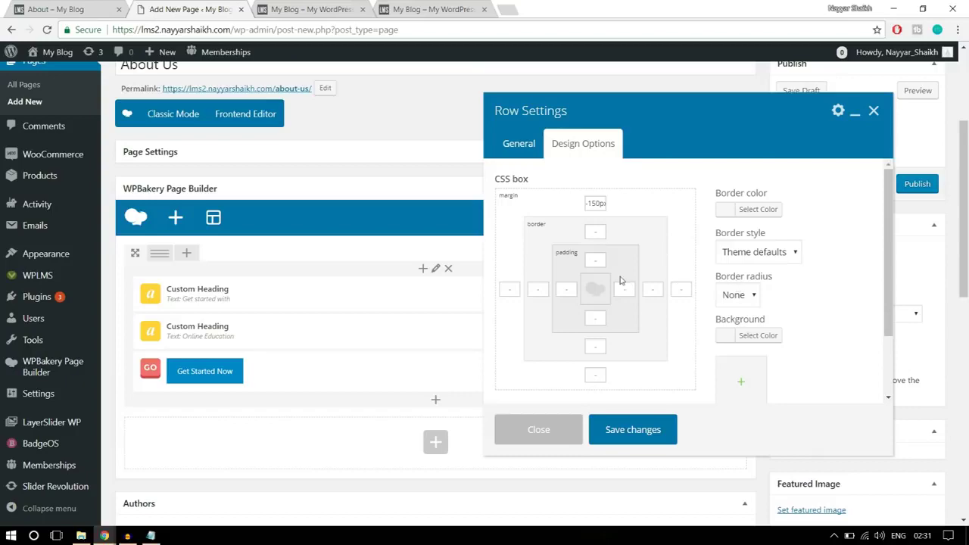
{"action": "left_click", "coordinate": [75, 7]}
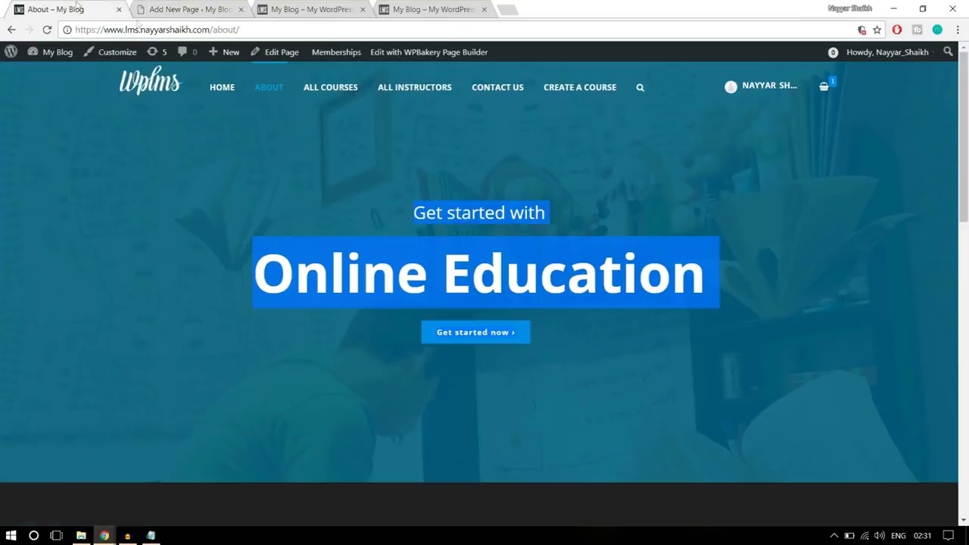
{"action": "left_click", "coordinate": [418, 121]}
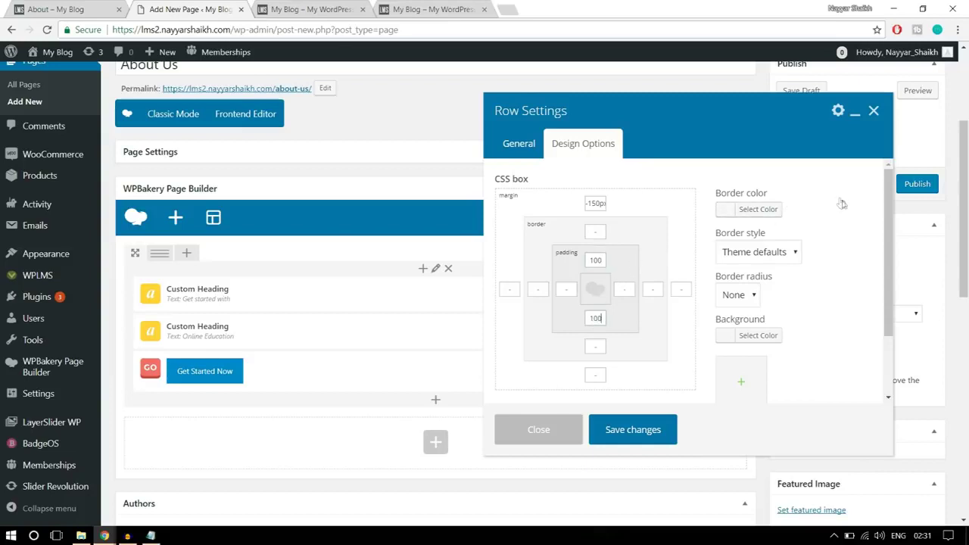
{"action": "scroll", "coordinate": [852, 277], "scroll_direction": "down", "scroll_amount": 1}
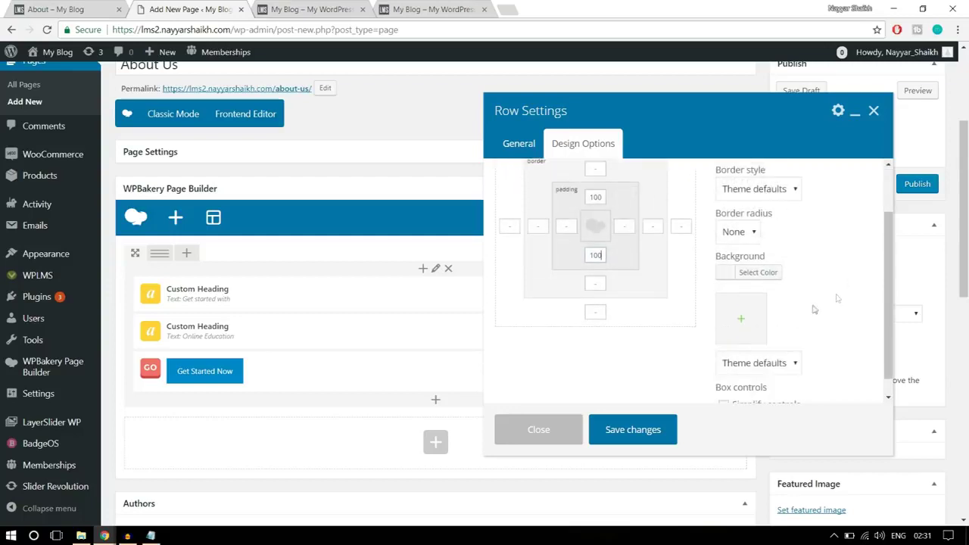
Upload parallaxbg.jpg from the Images folder, set it as the hero background, and save the row
{"action": "left_click", "coordinate": [745, 332]}
{"action": "left_click", "coordinate": [59, 101]}
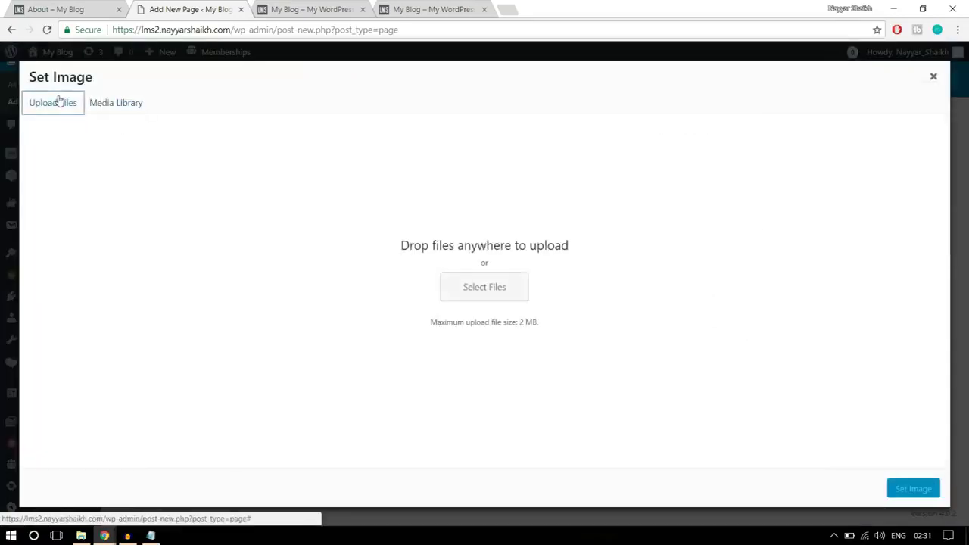
{"action": "left_click", "coordinate": [501, 291]}
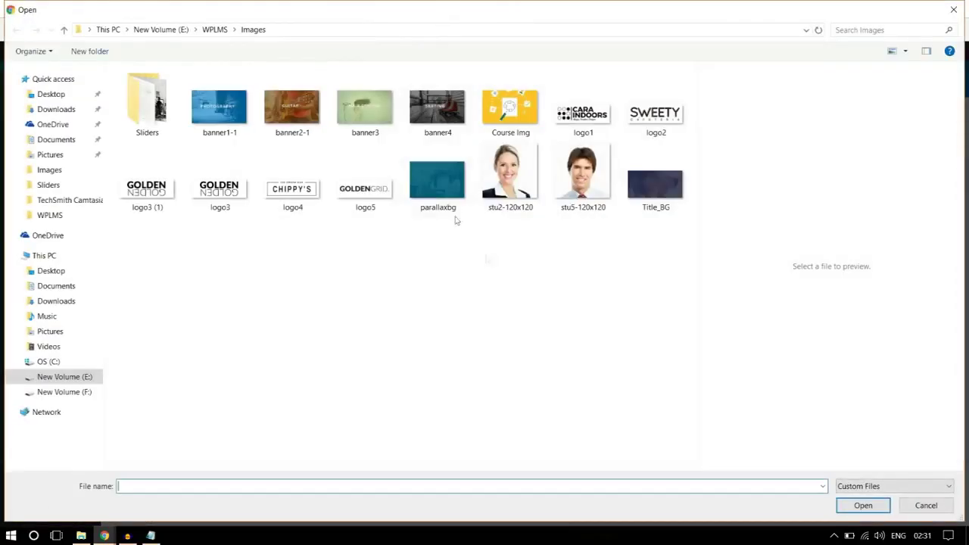
{"action": "left_click", "coordinate": [161, 119]}
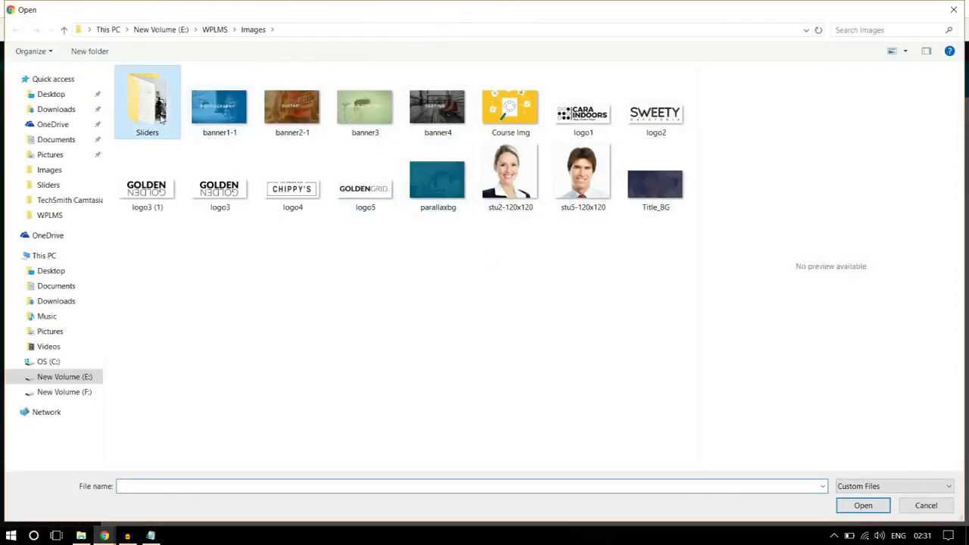
{"action": "left_click", "coordinate": [432, 260]}
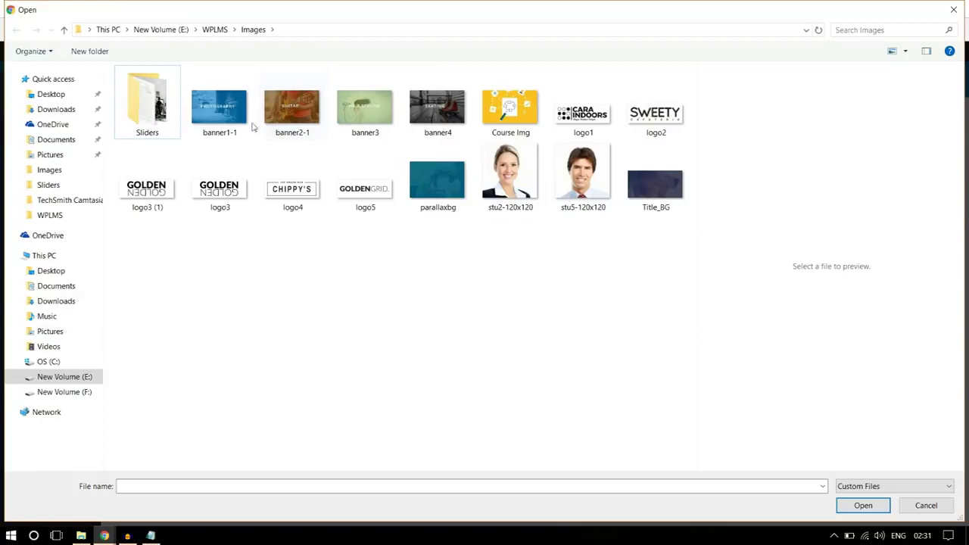
{"action": "double_click", "coordinate": [144, 113]}
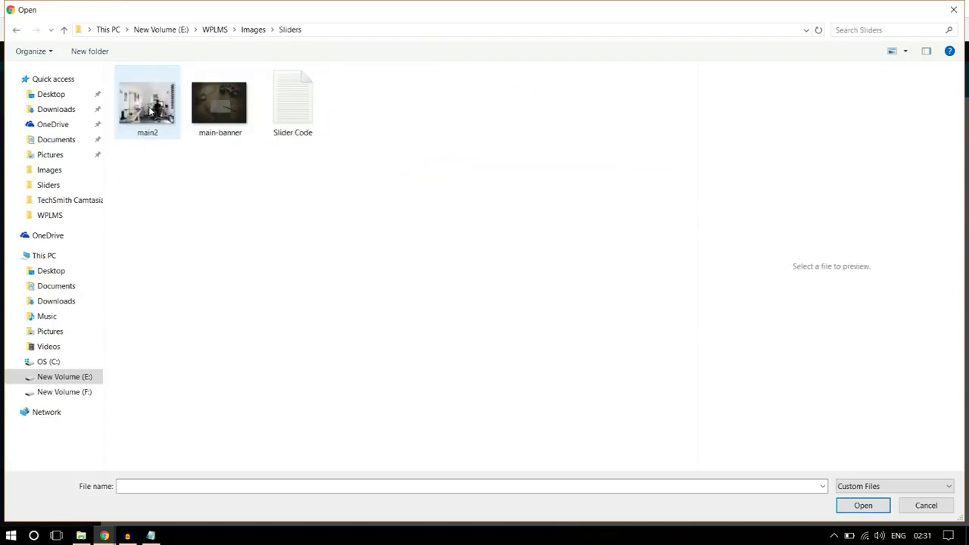
{"action": "left_click", "coordinate": [250, 32]}
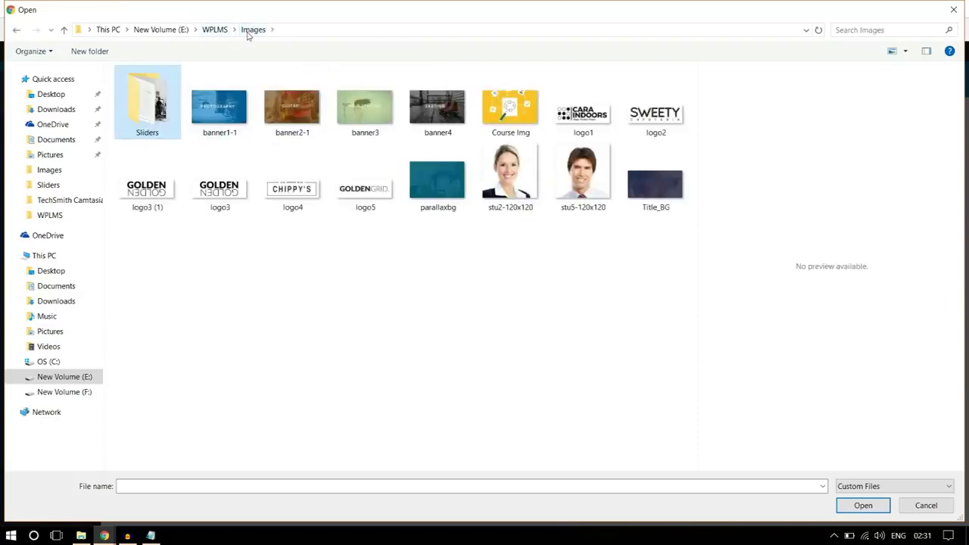
{"action": "left_click", "coordinate": [447, 193]}
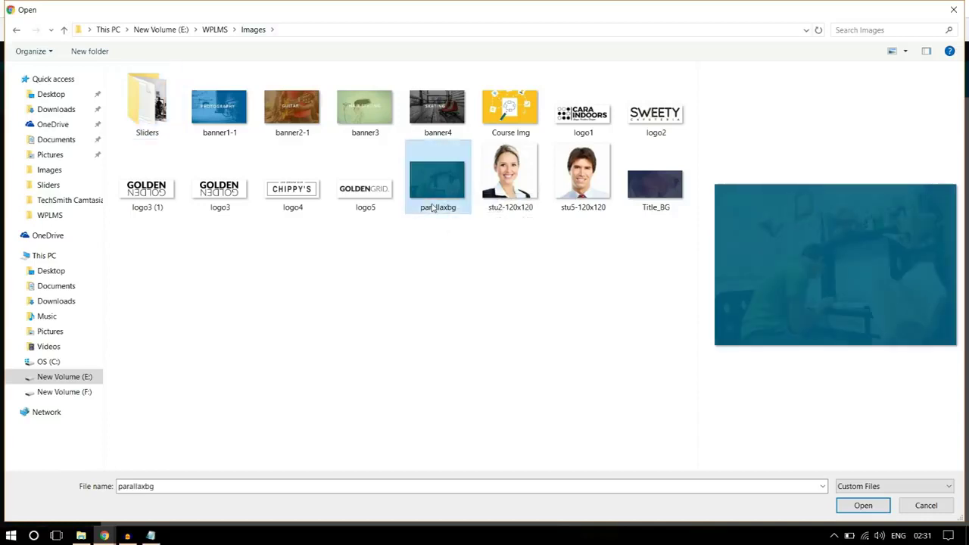
{"action": "left_click", "coordinate": [864, 505]}
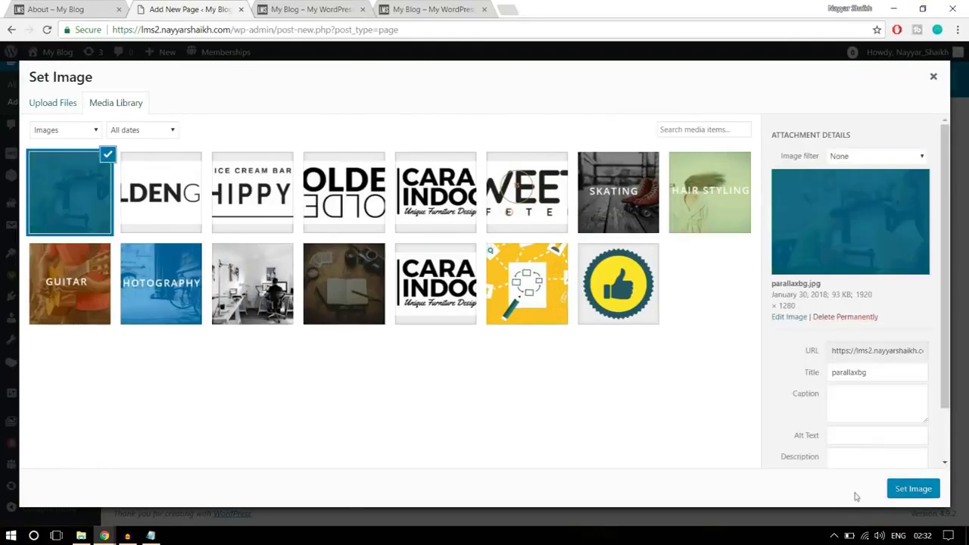
{"action": "left_click", "coordinate": [913, 489]}
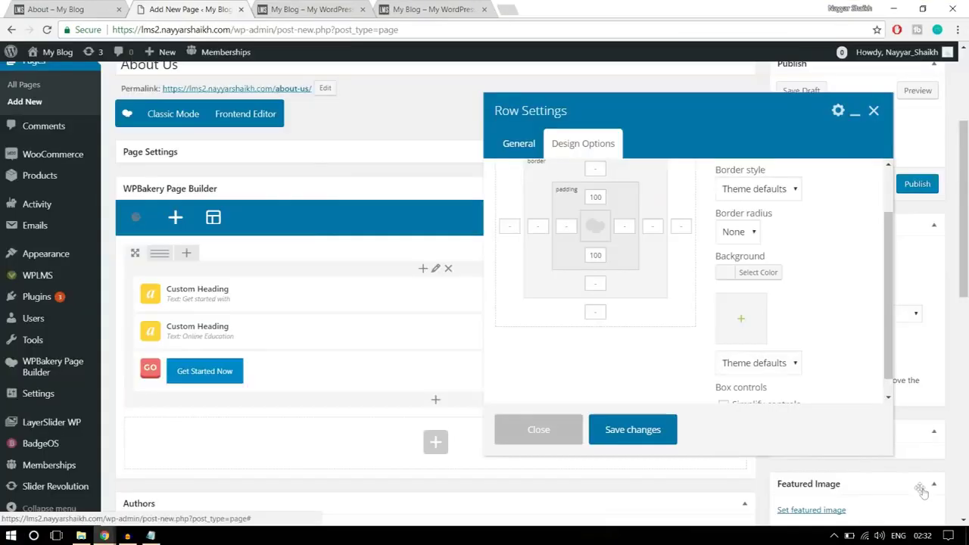
{"action": "left_click", "coordinate": [644, 432]}
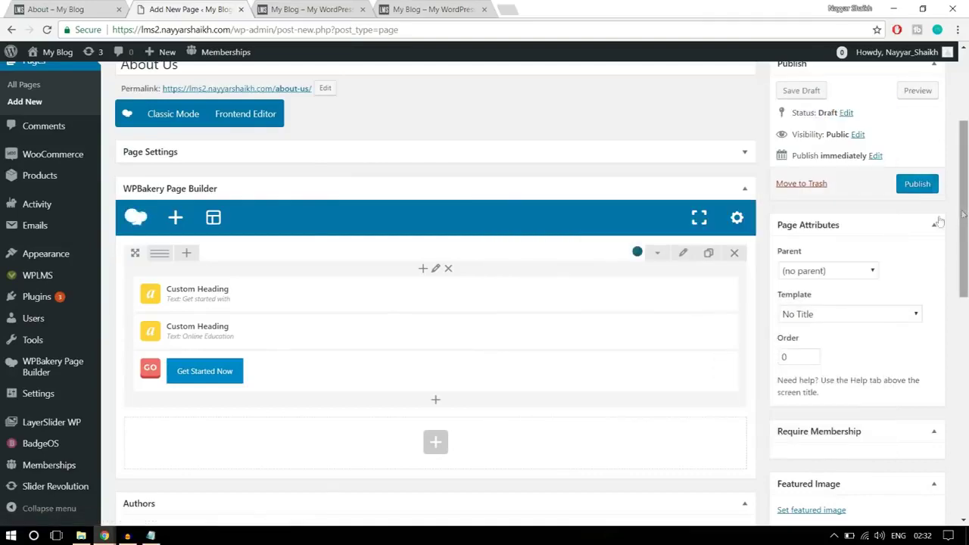
Publish the About Us page and close the spare homepage tab
{"action": "left_click", "coordinate": [917, 191]}
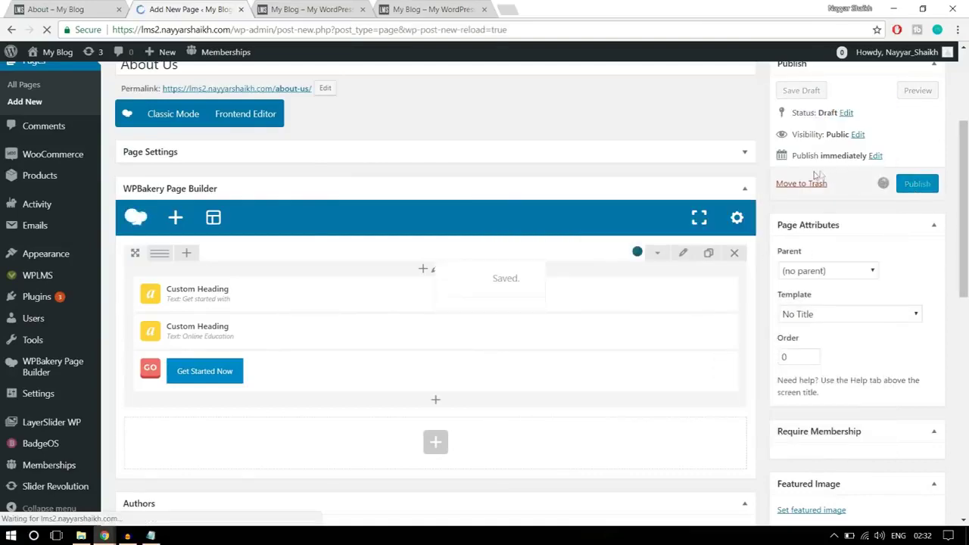
{"action": "left_click", "coordinate": [373, 13]}
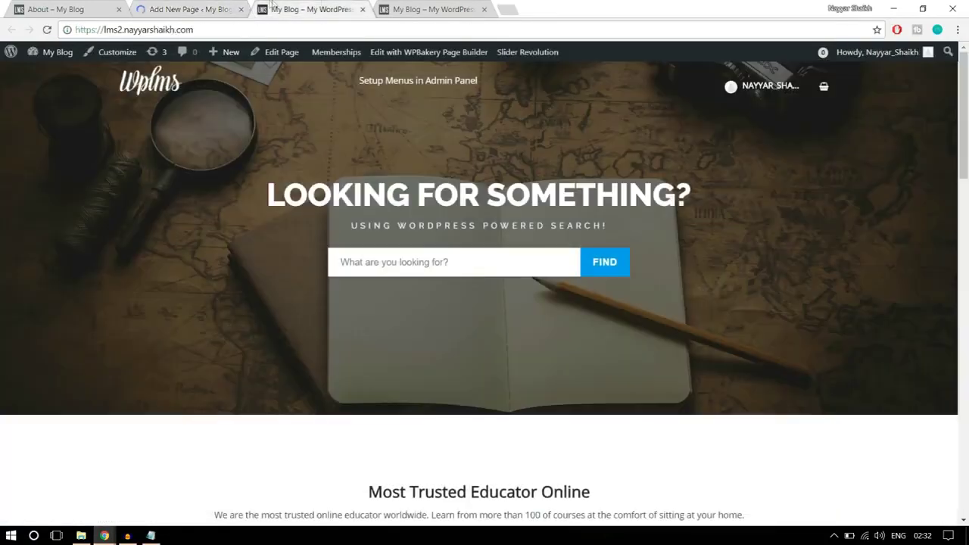
{"action": "left_click", "coordinate": [362, 10]}
{"action": "left_click", "coordinate": [186, 9]}
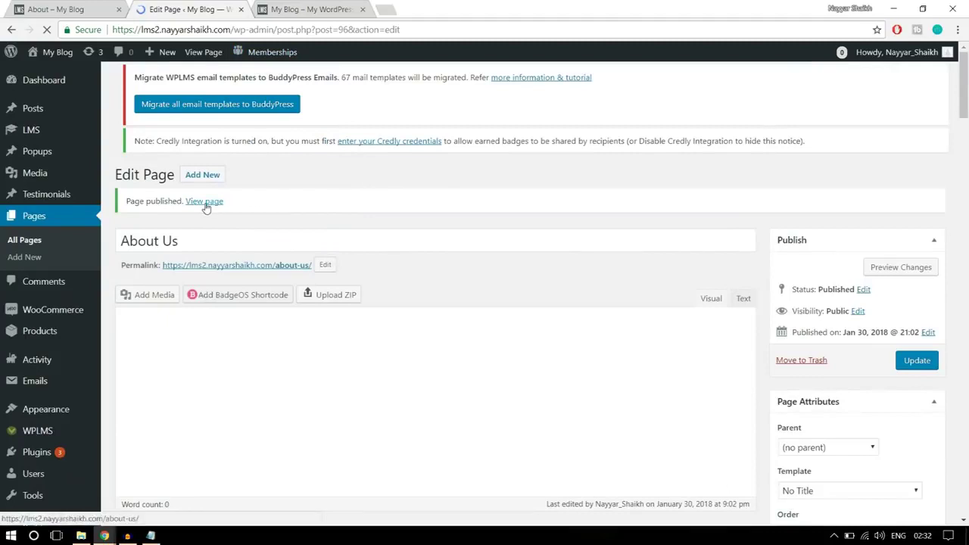
Open the published About Us page in a new tab to view it live
{"action": "right_click", "coordinate": [205, 207]}
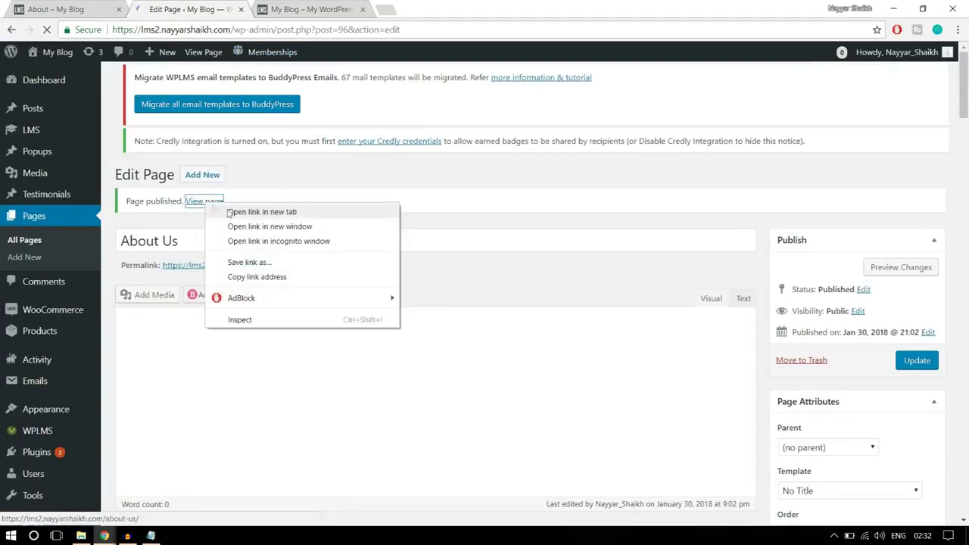
{"action": "left_click", "coordinate": [231, 213]}
{"action": "left_click", "coordinate": [320, 15]}
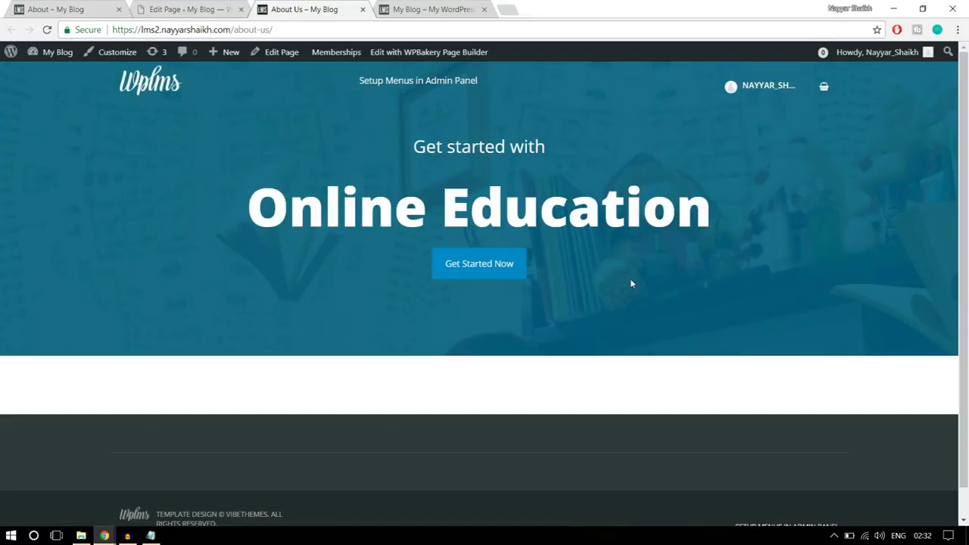
{"action": "left_click_drag", "start_coordinate": [458, 111], "coordinate": [465, 113]}
Change the hero row's padding to 25px top and 250px bottom and save the row
{"action": "left_click", "coordinate": [468, 135]}
{"action": "key", "text": "ctrl+1"}
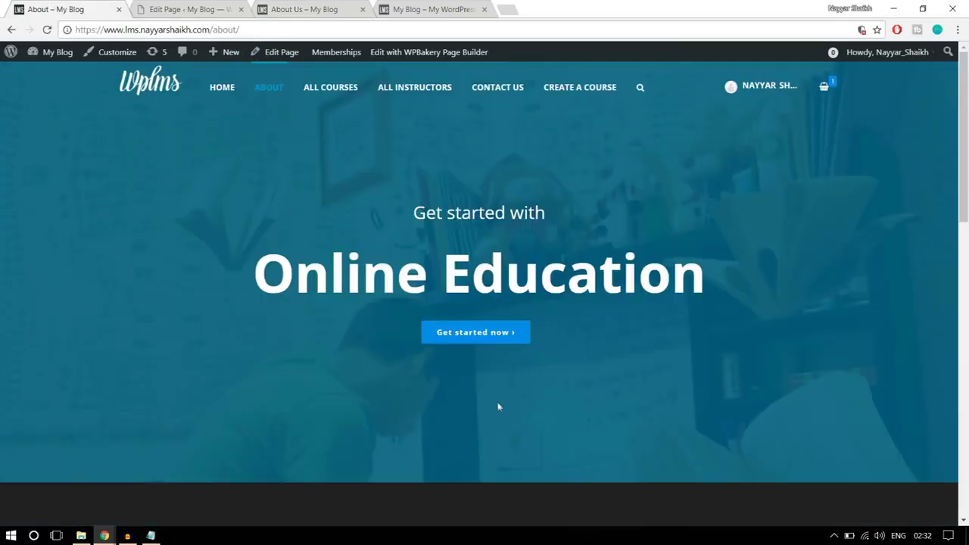
{"action": "key", "text": "ctrl+2"}
{"action": "scroll", "coordinate": [496, 265], "scroll_direction": "down", "scroll_amount": 3}
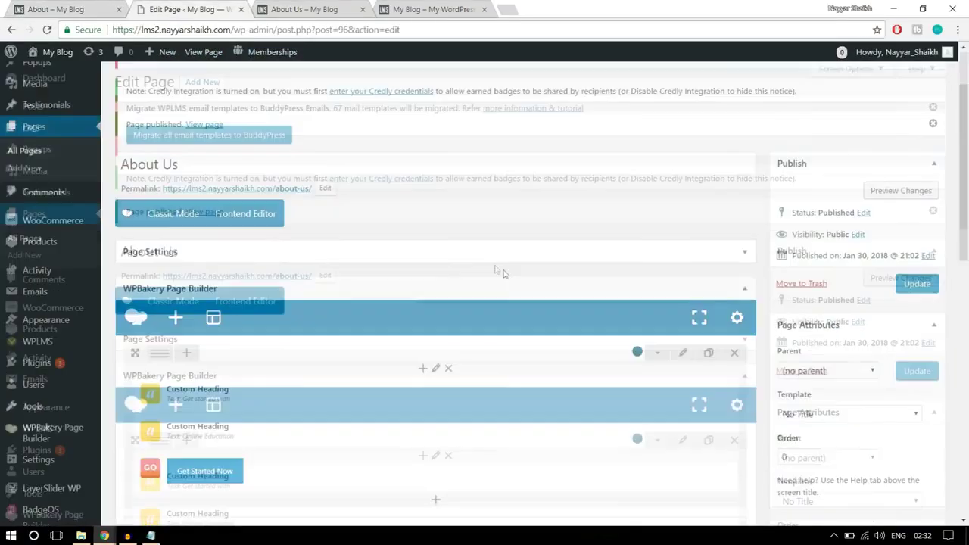
{"action": "left_click", "coordinate": [683, 253]}
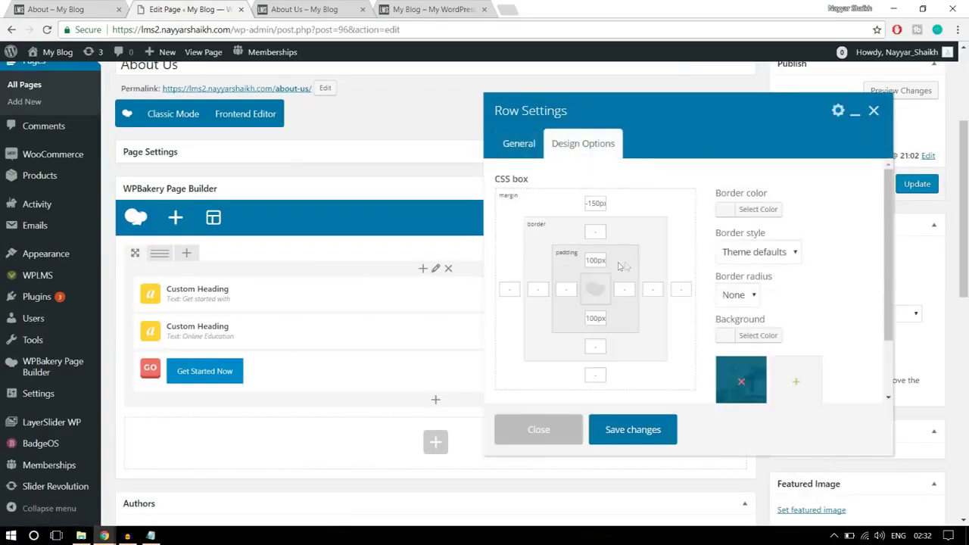
{"action": "left_click_drag", "start_coordinate": [599, 260], "coordinate": [568, 255]}
{"action": "type", "text": "25"}
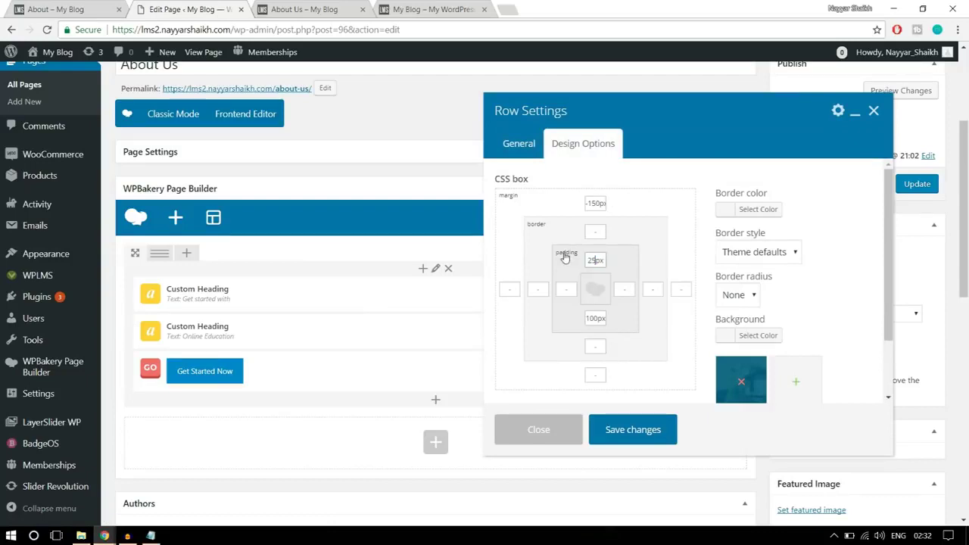
{"action": "left_click_drag", "start_coordinate": [599, 323], "coordinate": [549, 322]}
{"action": "type", "text": "250"}
{"action": "left_click", "coordinate": [633, 430]}
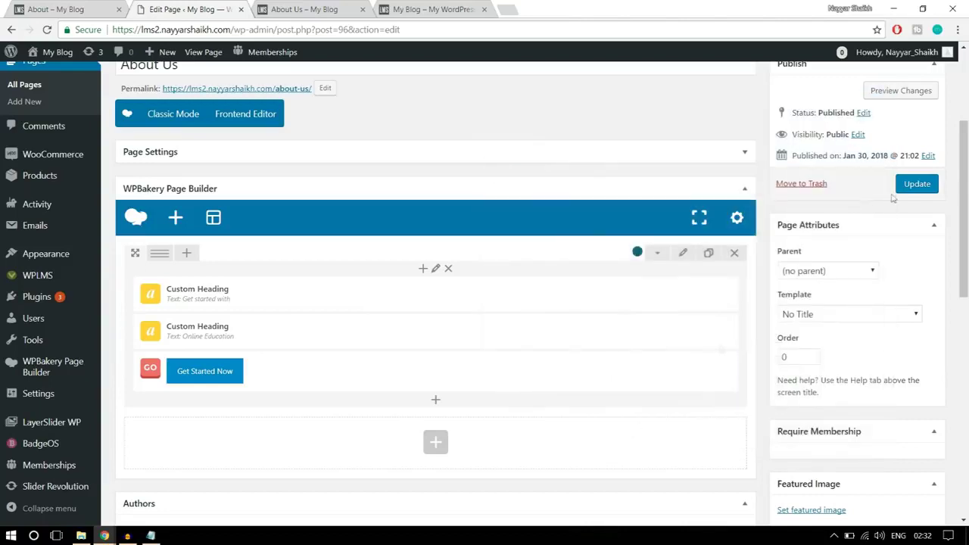
Update the About Us page and switch to its live tab to reload it
{"action": "left_click", "coordinate": [917, 183]}
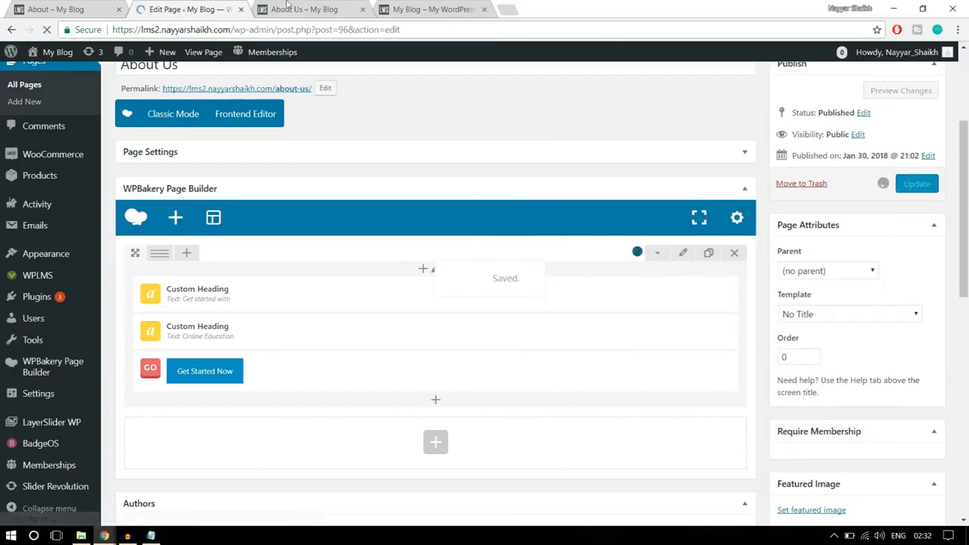
{"action": "left_click", "coordinate": [303, 9]}
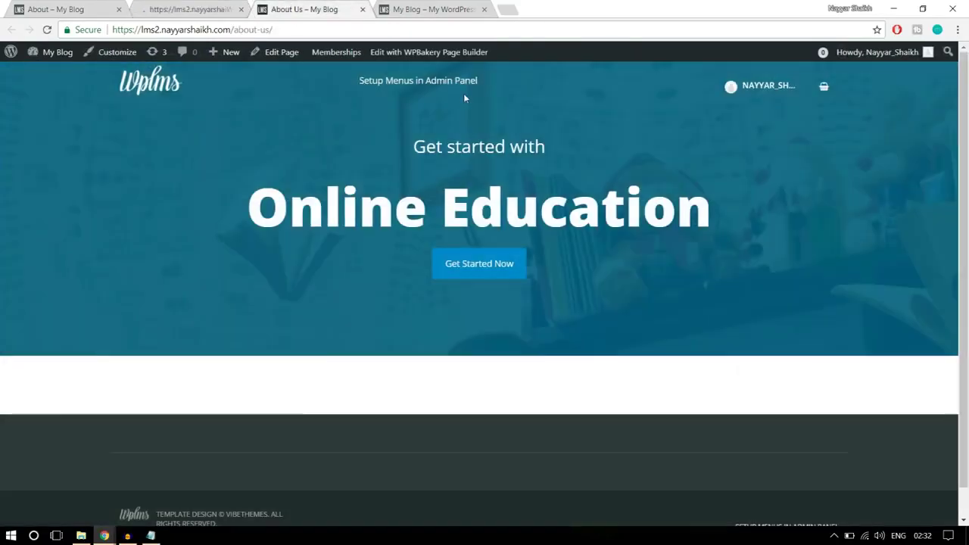
{"action": "left_click", "coordinate": [400, 29]}
Reload the live page, then open the Add Element picker in the editor's empty row
{"action": "key", "text": "Return"}
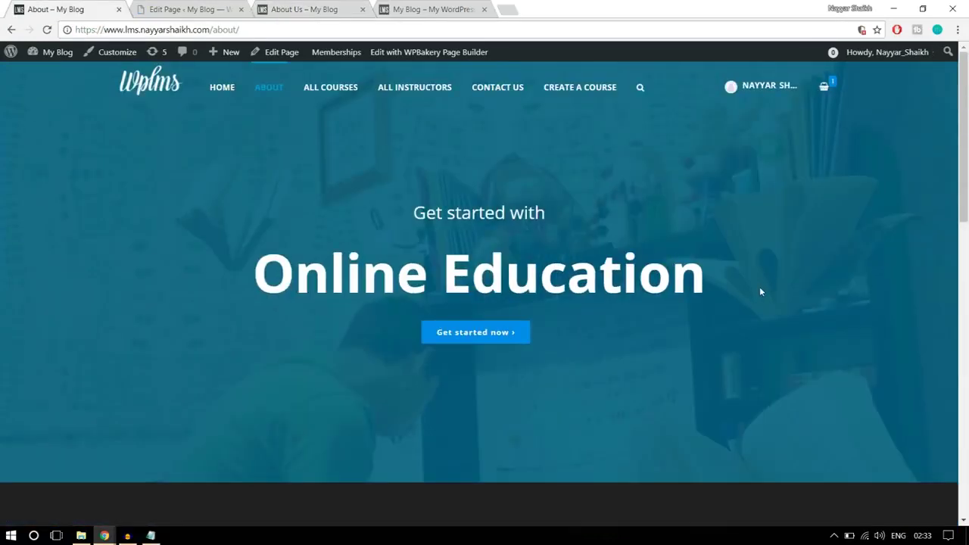
{"action": "scroll", "coordinate": [761, 292], "scroll_direction": "down", "scroll_amount": 3}
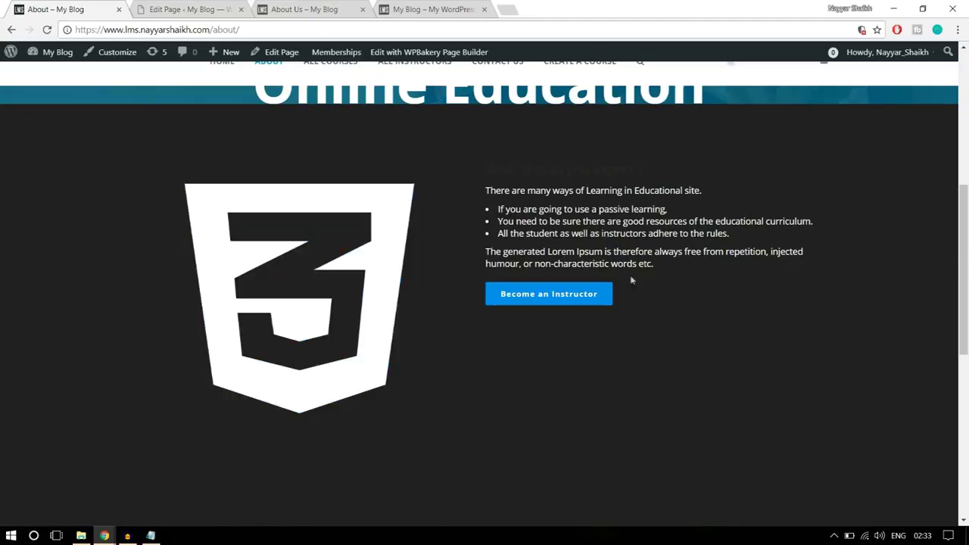
{"action": "left_click", "coordinate": [193, 9]}
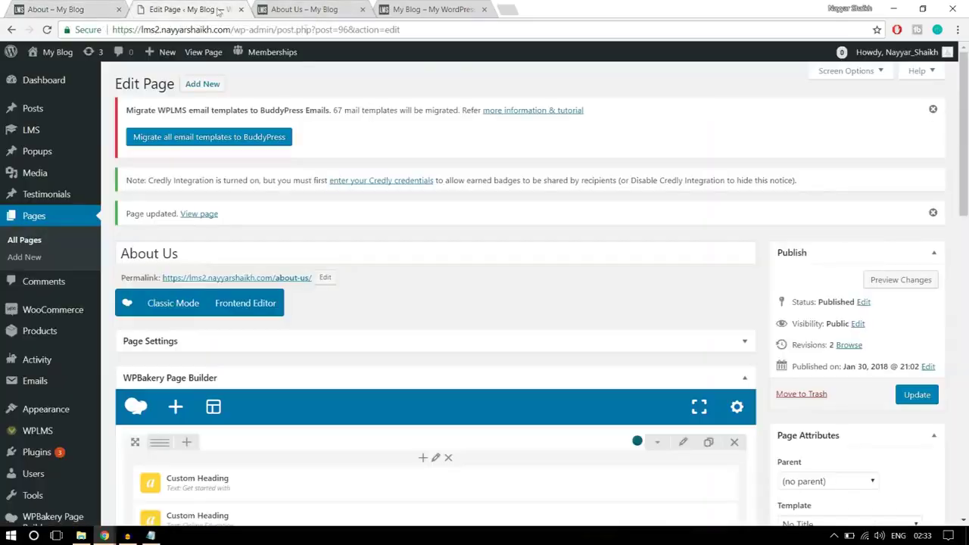
{"action": "scroll", "coordinate": [554, 281], "scroll_direction": "down", "scroll_amount": 5}
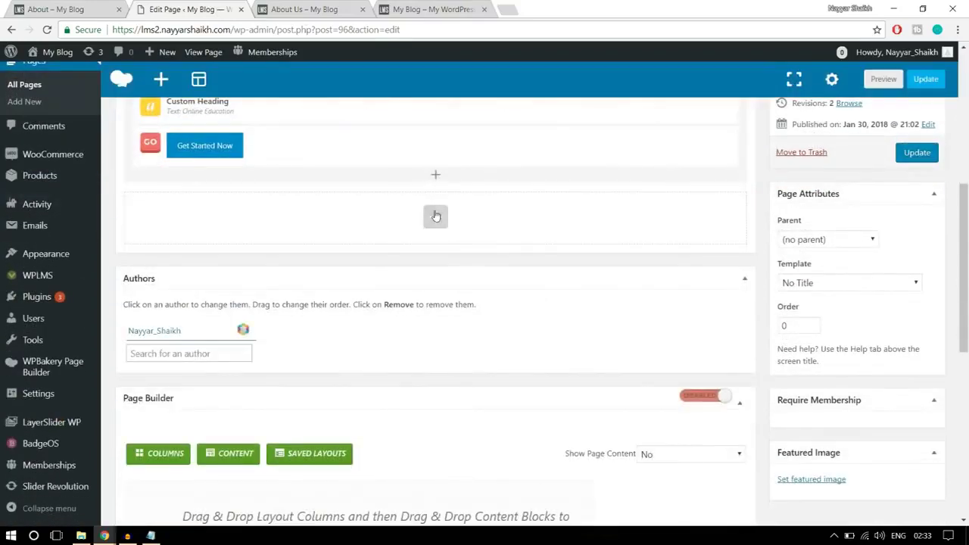
{"action": "left_click", "coordinate": [436, 220]}
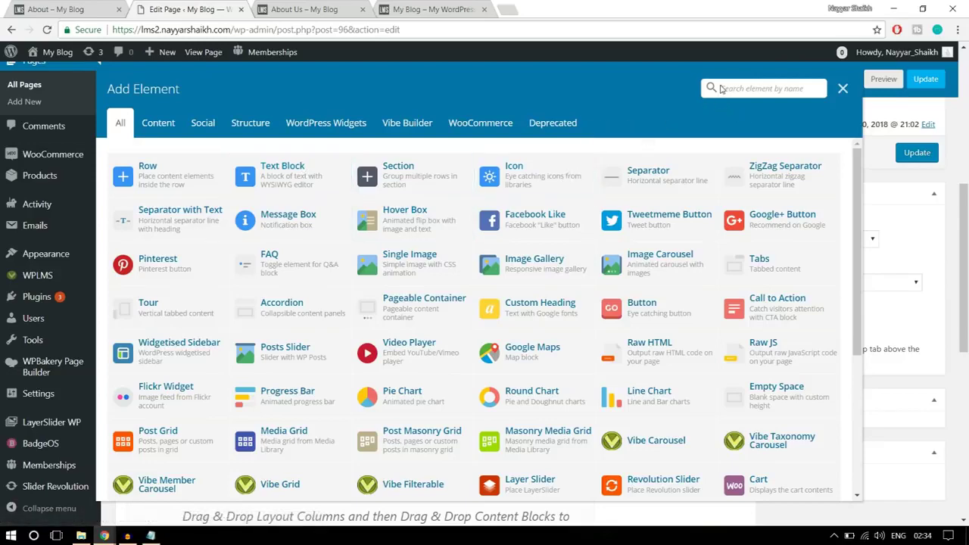
Search 'icon' and add an Icon element to the new row, closing its settings unchanged
{"action": "type", "text": "iconm"}
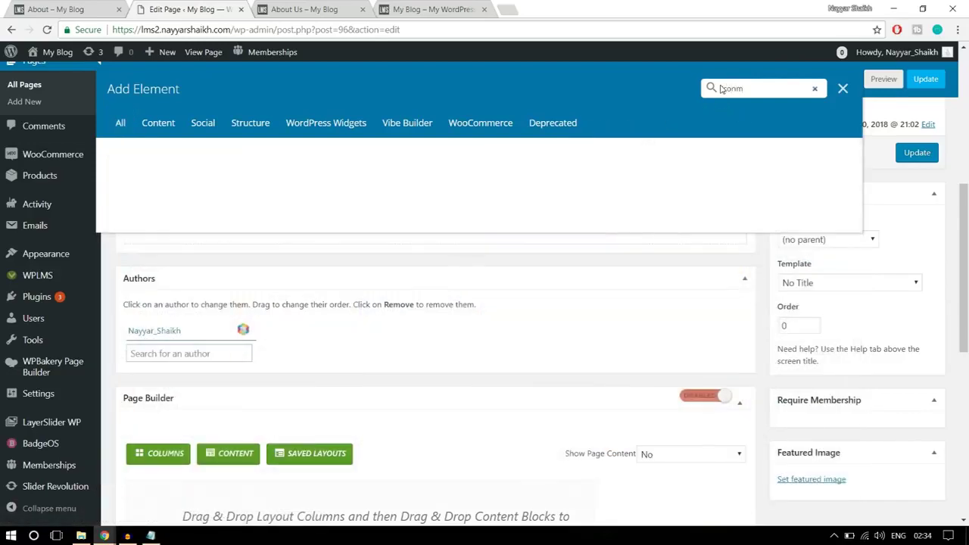
{"action": "key", "text": "BackSpace"}
{"action": "left_click", "coordinate": [168, 182]}
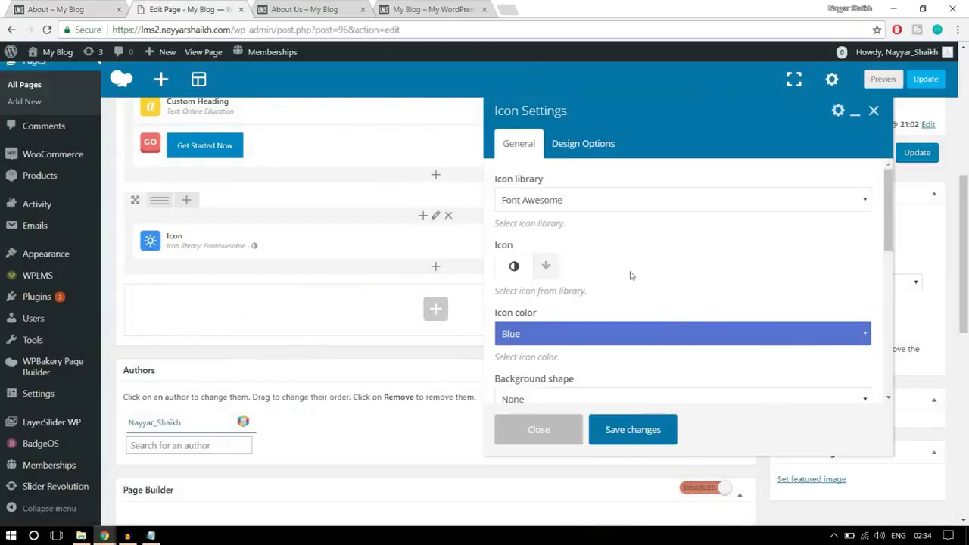
{"action": "scroll", "coordinate": [679, 315], "scroll_direction": "down", "scroll_amount": 10}
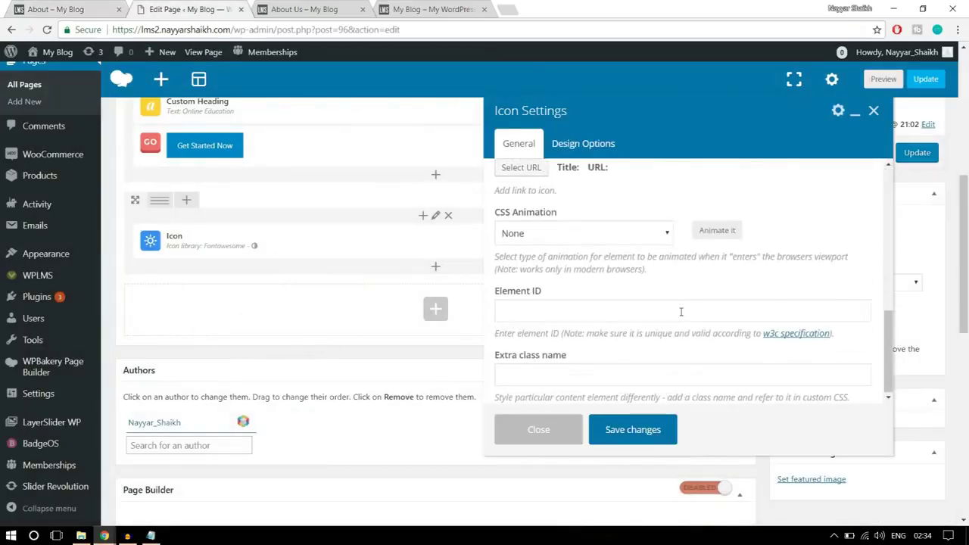
{"action": "left_click", "coordinate": [547, 430]}
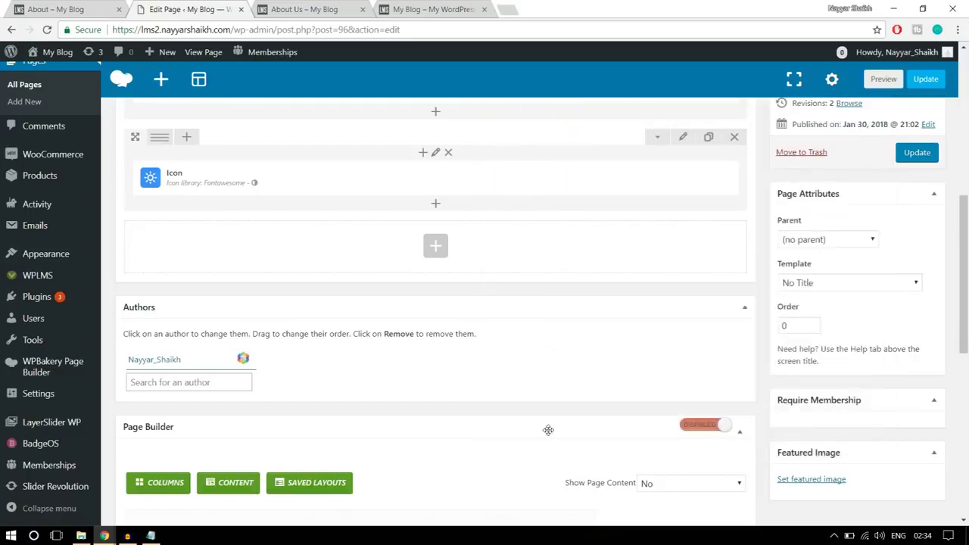
Delete the Icon element so the row is empty again
{"action": "scroll", "coordinate": [548, 431], "scroll_direction": "up", "scroll_amount": 2}
{"action": "mouse_move", "coordinate": [476, 307]}
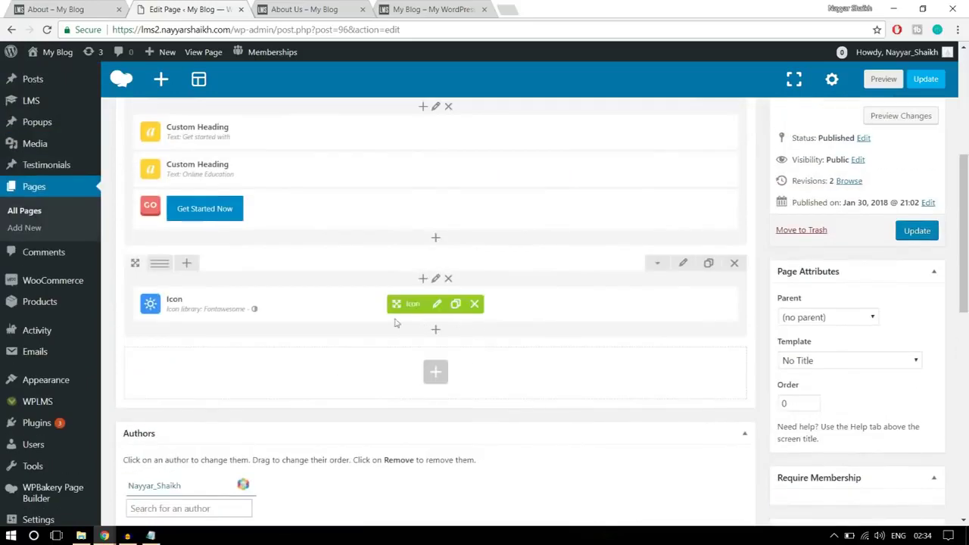
{"action": "left_click", "coordinate": [476, 304]}
{"action": "left_click", "coordinate": [539, 97]}
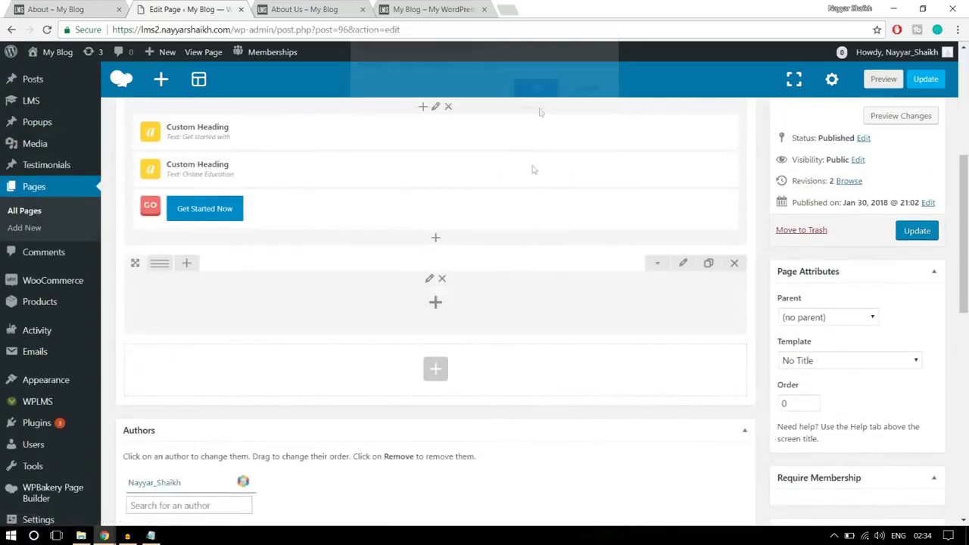
Add a Text Block to the empty row and delete its placeholder text
{"action": "left_click", "coordinate": [436, 303]}
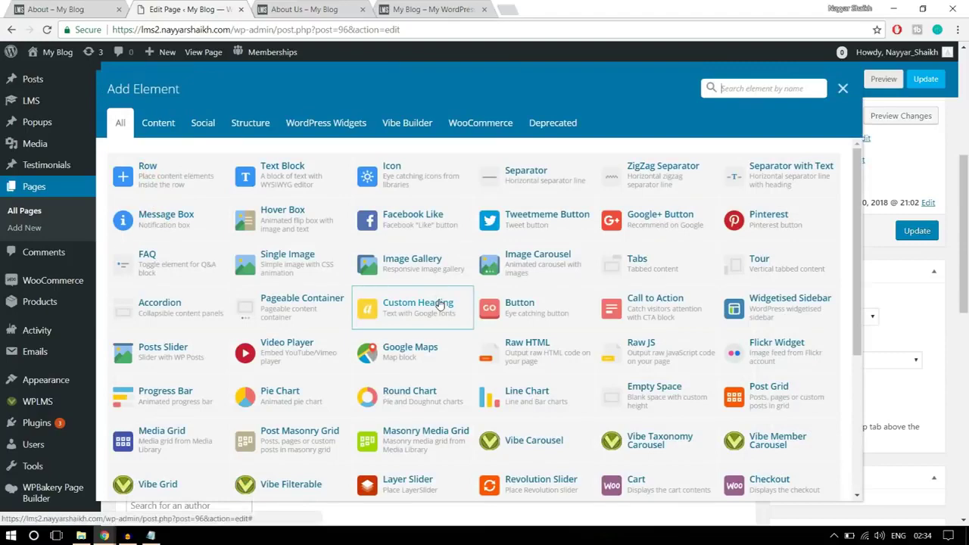
{"action": "left_click", "coordinate": [316, 182]}
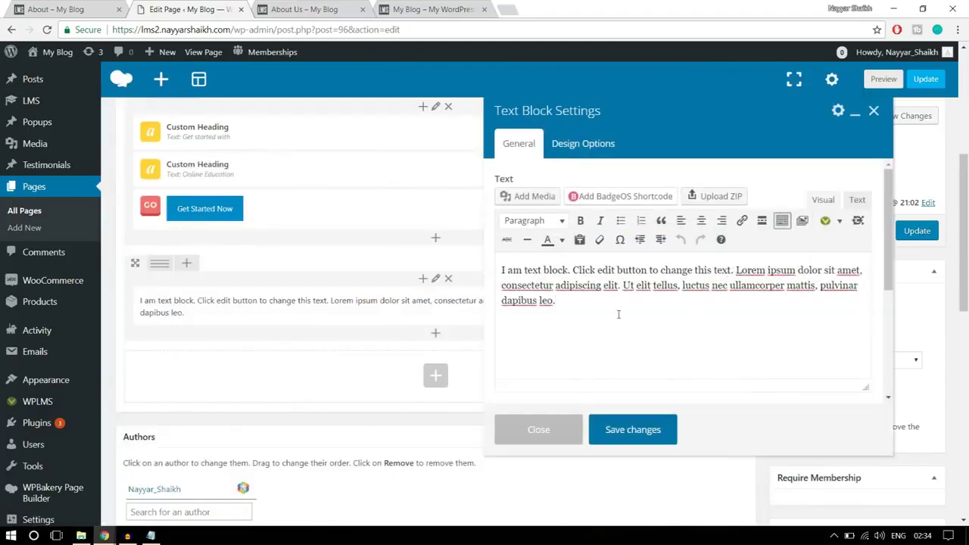
{"action": "left_click_drag", "start_coordinate": [566, 299], "coordinate": [501, 262]}
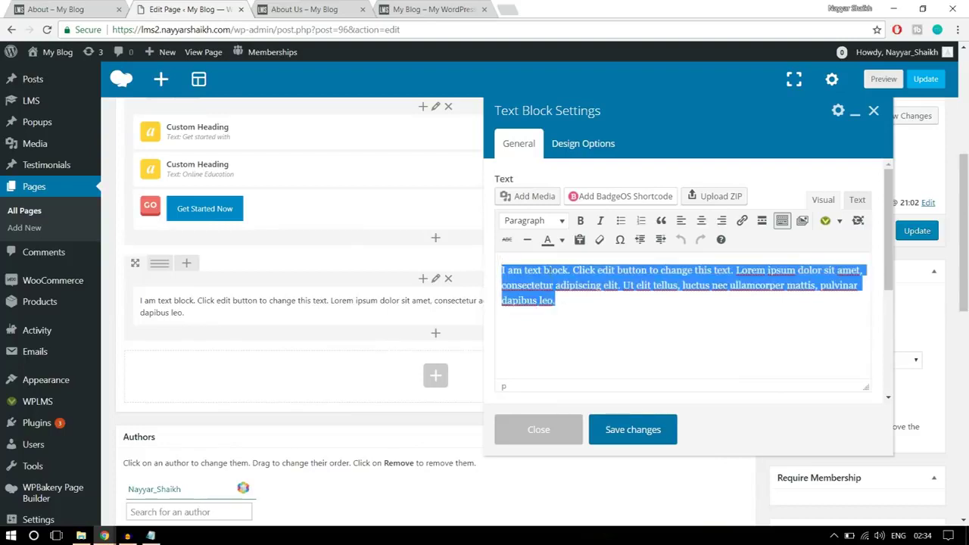
{"action": "key", "text": "BackSpace"}
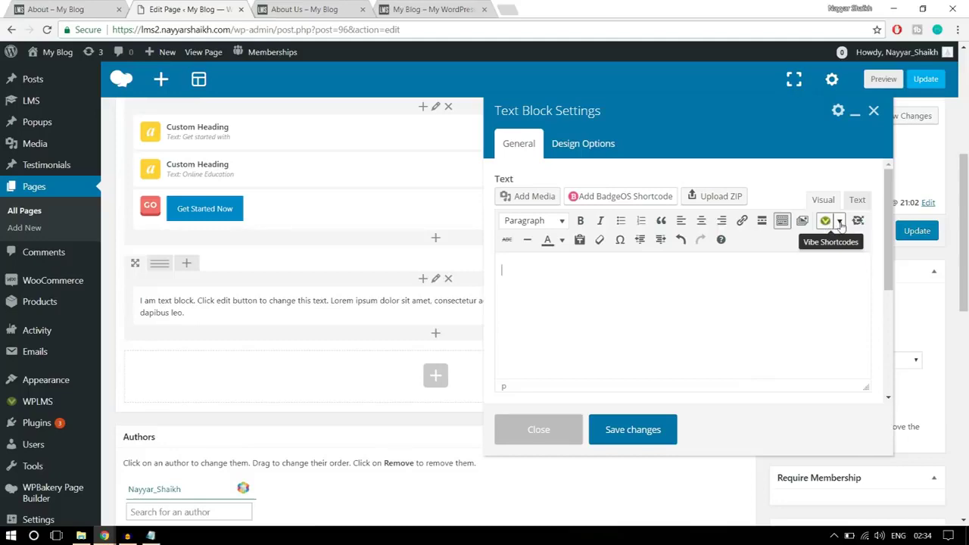
Choose Icons from the Vibe Shortcodes dropdown
{"action": "left_click", "coordinate": [840, 221]}
{"action": "scroll", "coordinate": [854, 351], "scroll_direction": "down", "scroll_amount": 8}
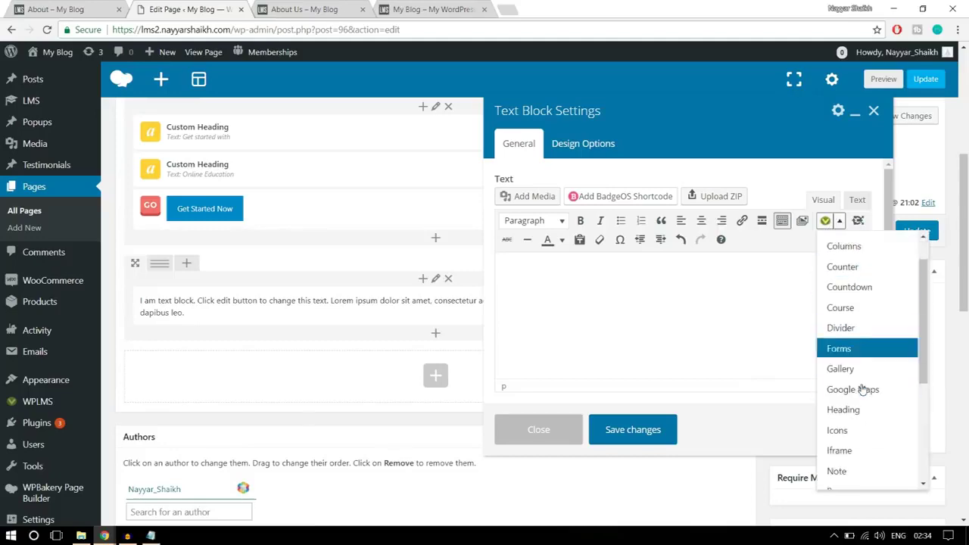
{"action": "scroll", "coordinate": [861, 388], "scroll_direction": "up", "scroll_amount": 3}
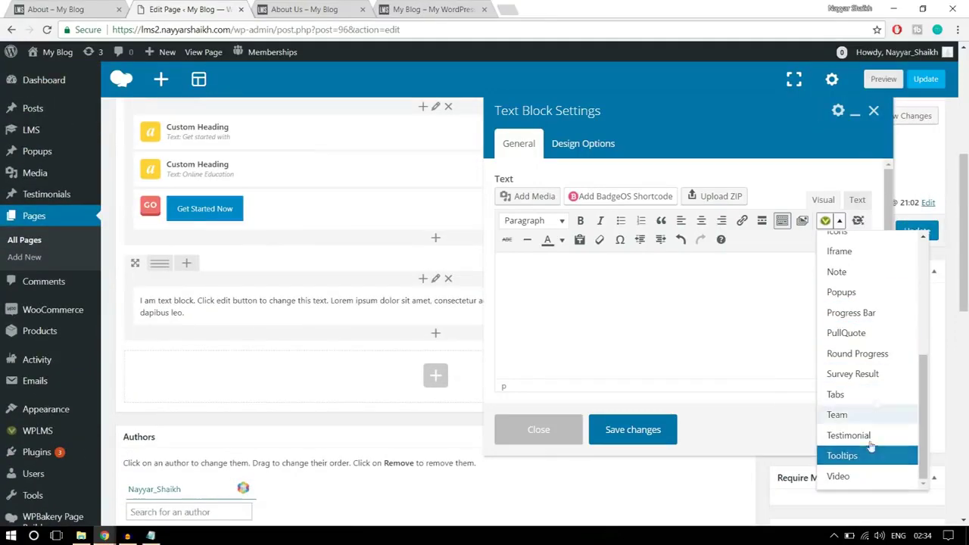
{"action": "scroll", "coordinate": [872, 409], "scroll_direction": "up", "scroll_amount": 5}
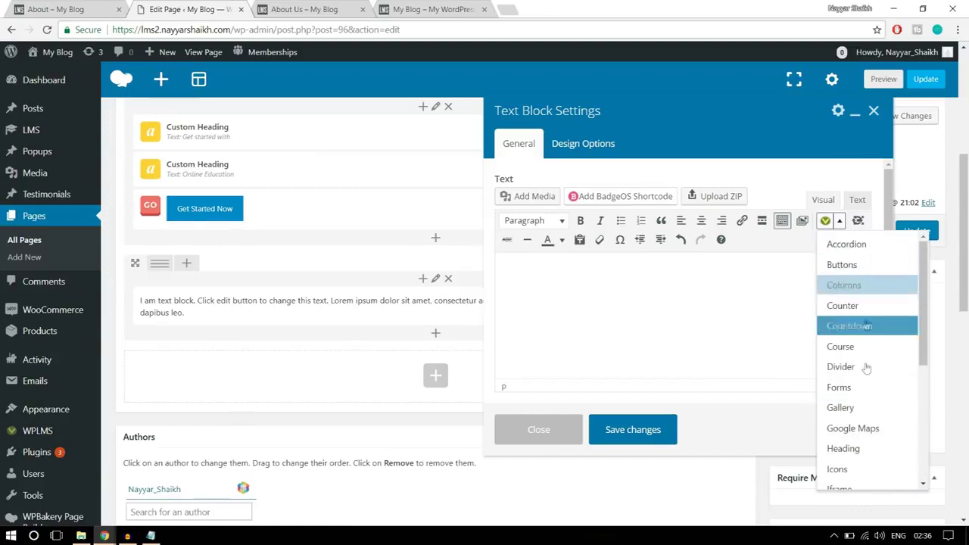
{"action": "scroll", "coordinate": [868, 390], "scroll_direction": "down", "scroll_amount": 1}
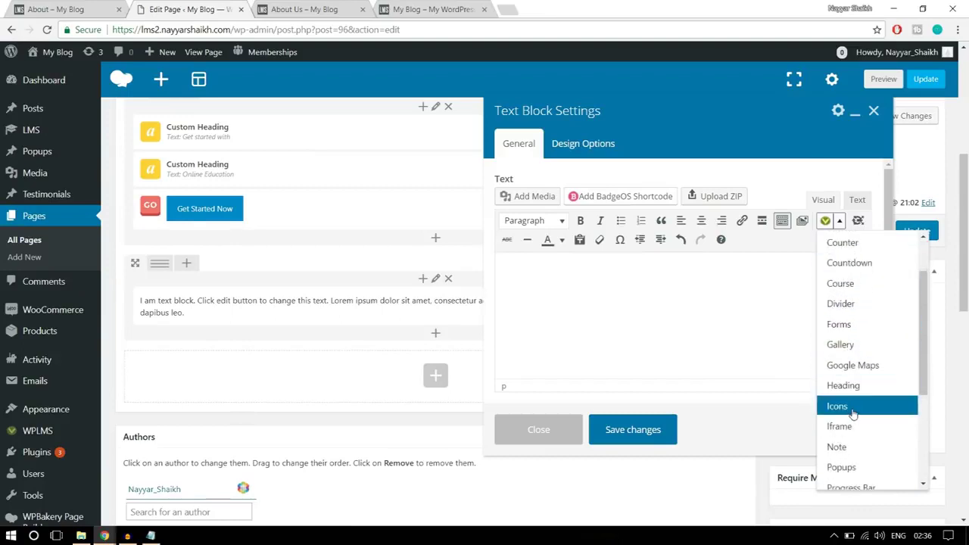
{"action": "left_click", "coordinate": [852, 411]}
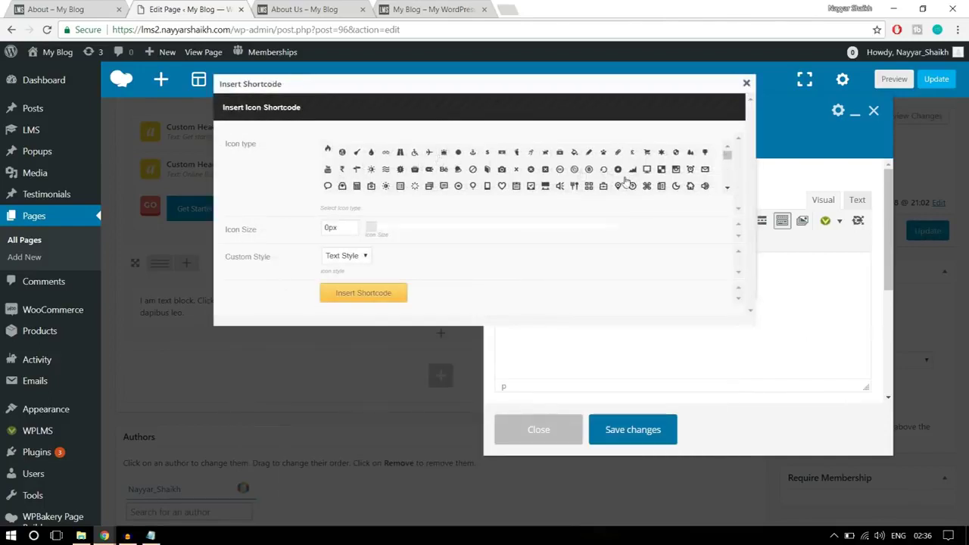
Pick the Windows logo icon and set its size to 250px
{"action": "scroll", "coordinate": [666, 182], "scroll_direction": "down", "scroll_amount": 2}
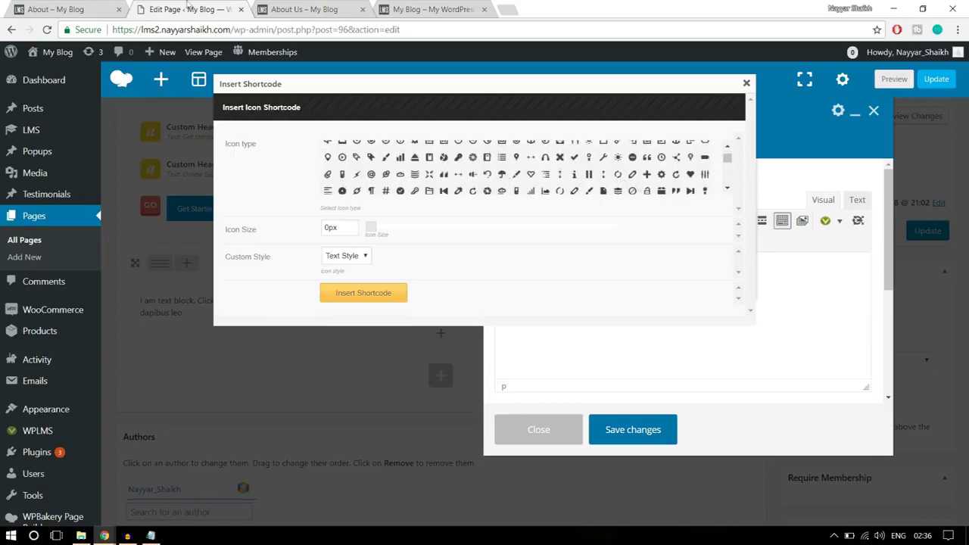
{"action": "left_click", "coordinate": [76, 9]}
{"action": "left_click", "coordinate": [228, 8]}
{"action": "left_click_drag", "start_coordinate": [727, 161], "coordinate": [728, 177]}
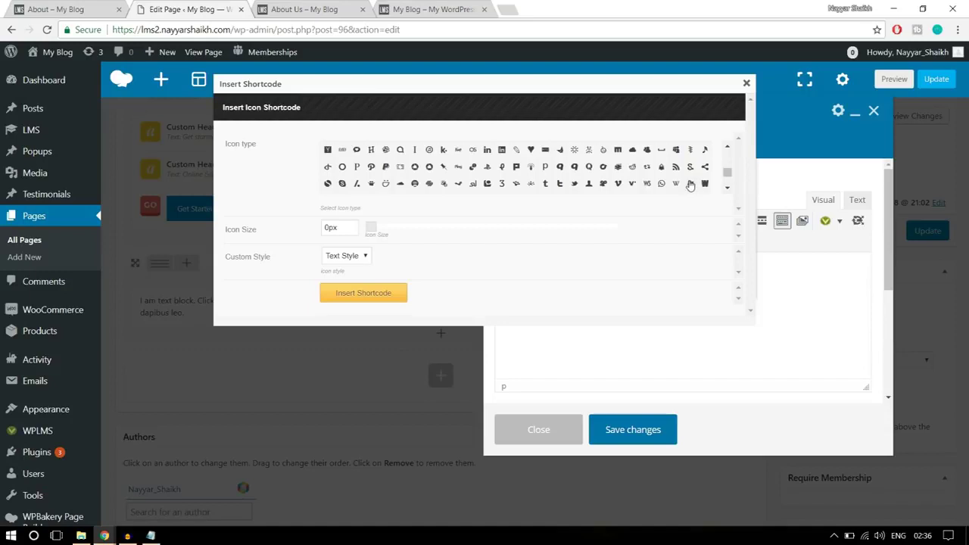
{"action": "left_click", "coordinate": [690, 185]}
{"action": "left_click", "coordinate": [328, 230]}
{"action": "left_click", "coordinate": [55, 10]}
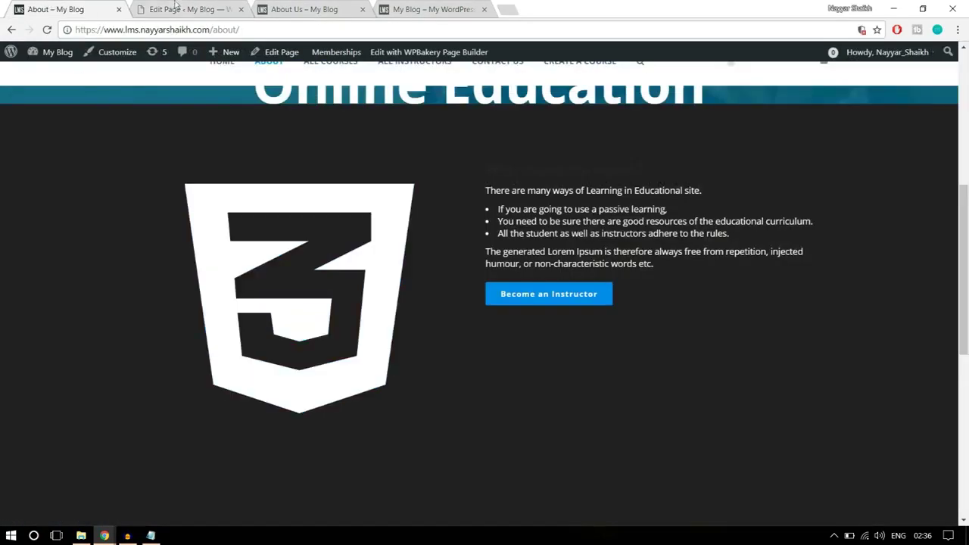
{"action": "left_click", "coordinate": [181, 10]}
{"action": "left_click_drag", "start_coordinate": [339, 232], "coordinate": [319, 229]}
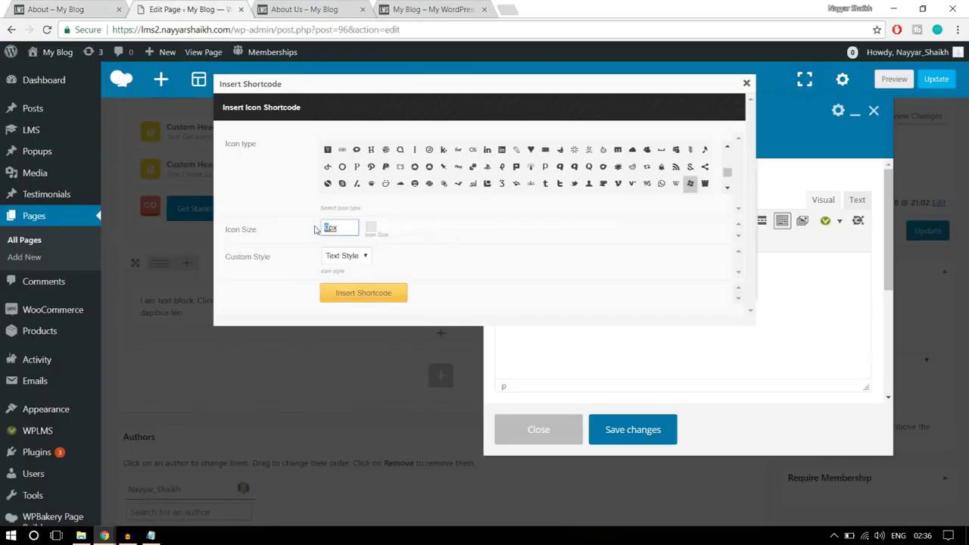
{"action": "type", "text": "250"}
{"action": "left_click", "coordinate": [510, 279]}
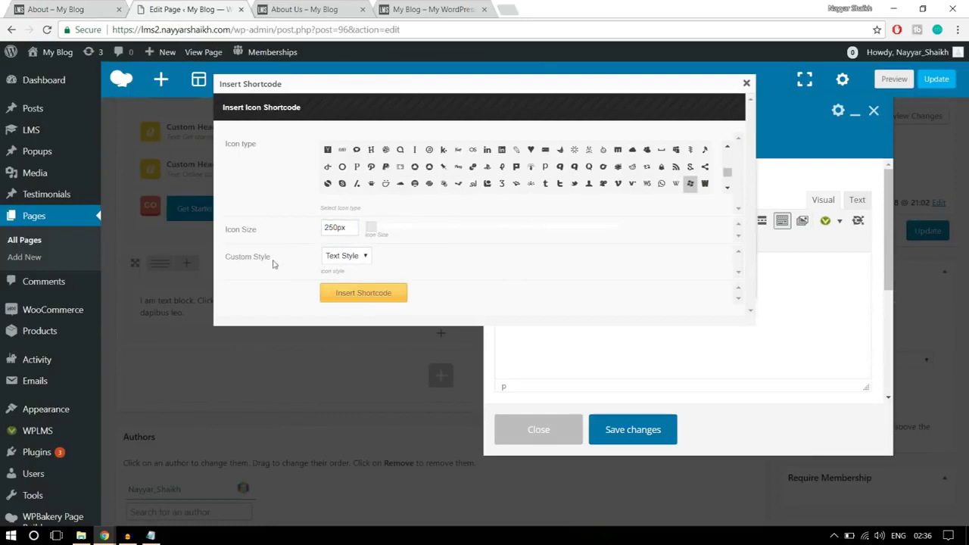
Choose the Custom icon style and set the icon colour to white
{"action": "left_click", "coordinate": [331, 257]}
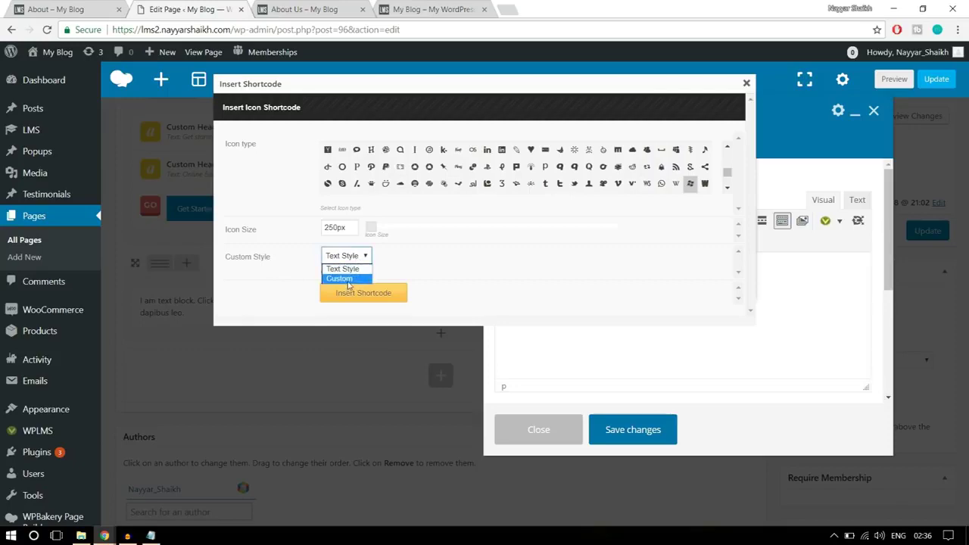
{"action": "left_click", "coordinate": [351, 279]}
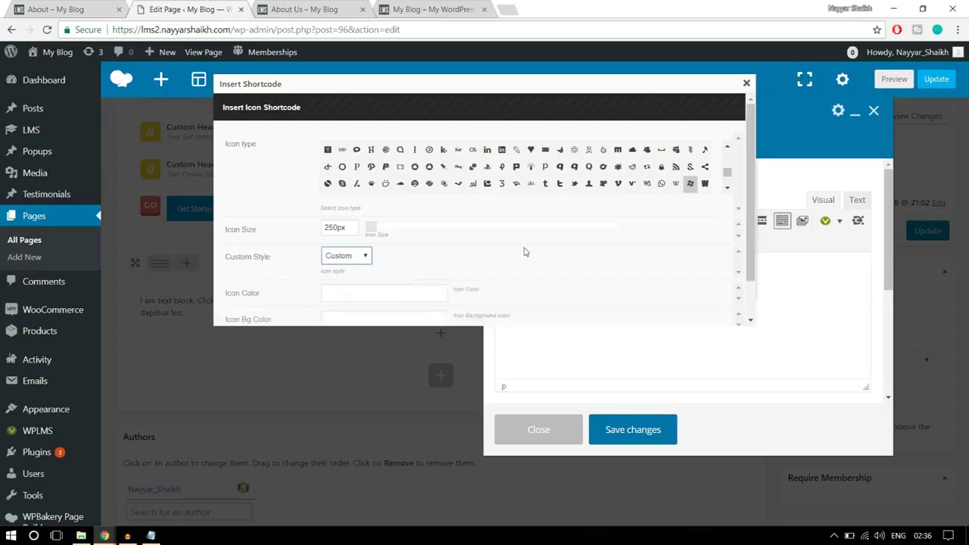
{"action": "scroll", "coordinate": [527, 250], "scroll_direction": "down", "scroll_amount": 3}
{"action": "left_click", "coordinate": [57, 7]}
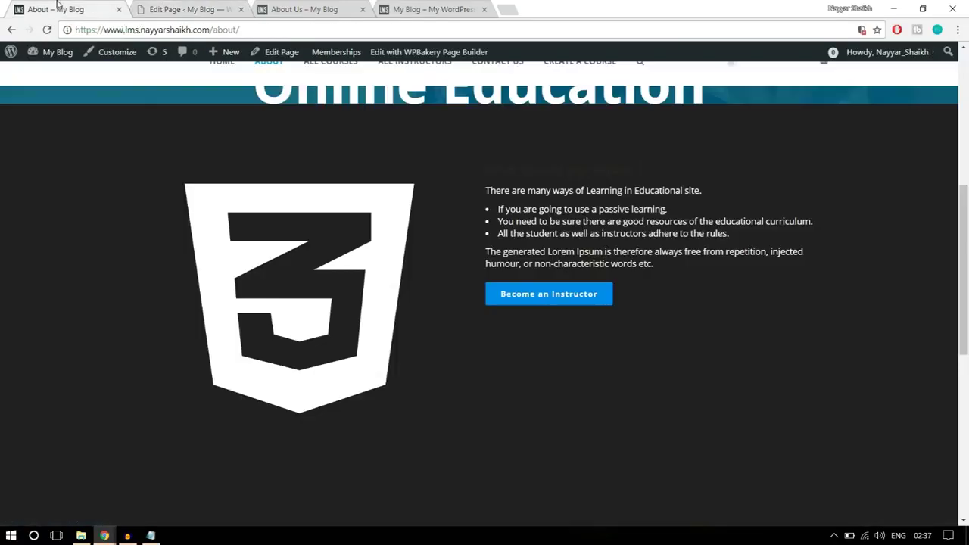
{"action": "left_click", "coordinate": [189, 8]}
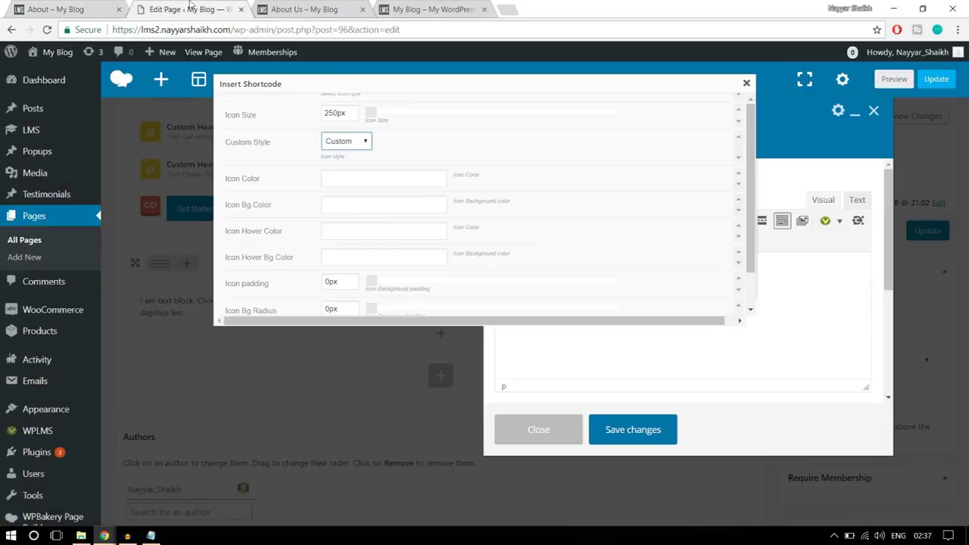
{"action": "left_click", "coordinate": [382, 176]}
{"action": "scroll", "coordinate": [623, 210], "scroll_direction": "down", "scroll_amount": 2}
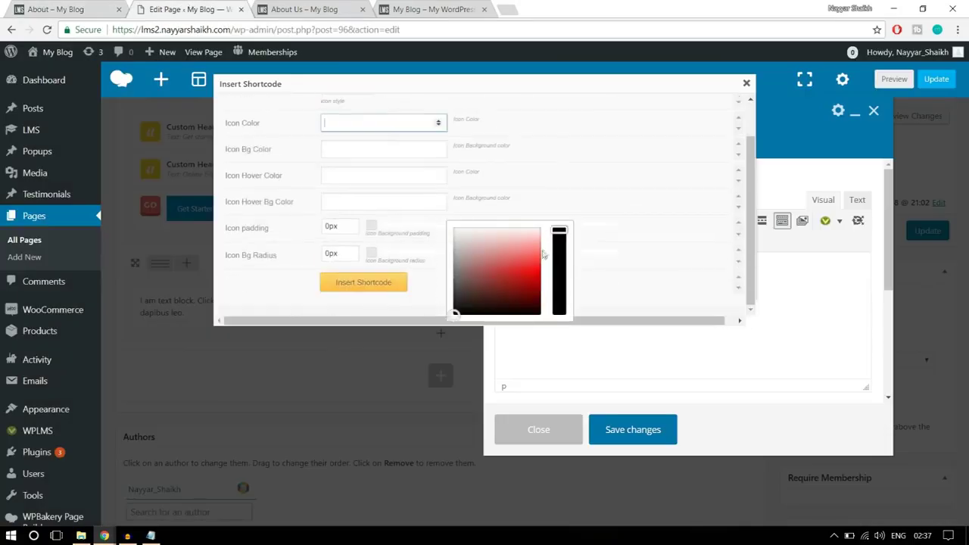
{"action": "left_click_drag", "start_coordinate": [454, 312], "coordinate": [447, 216]}
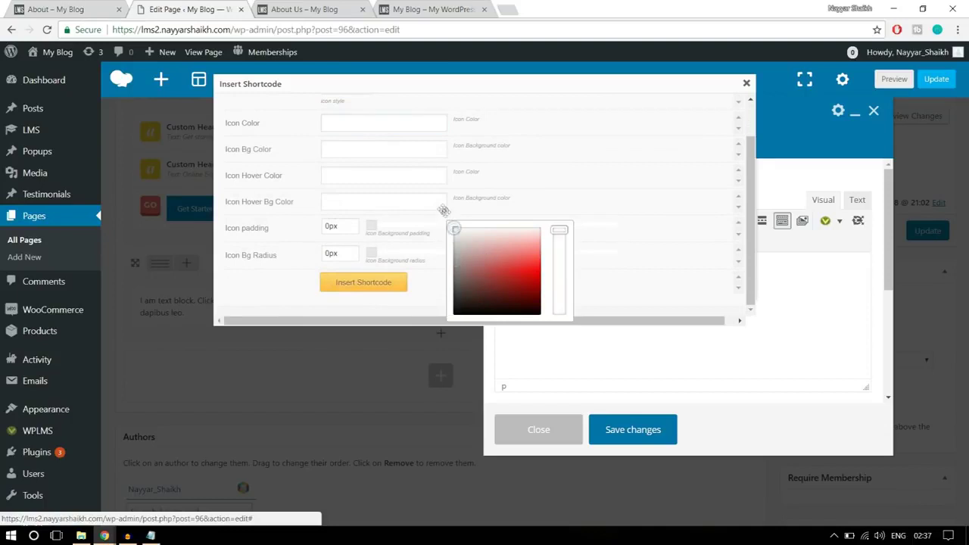
{"action": "scroll", "coordinate": [597, 180], "scroll_direction": "up", "scroll_amount": 3}
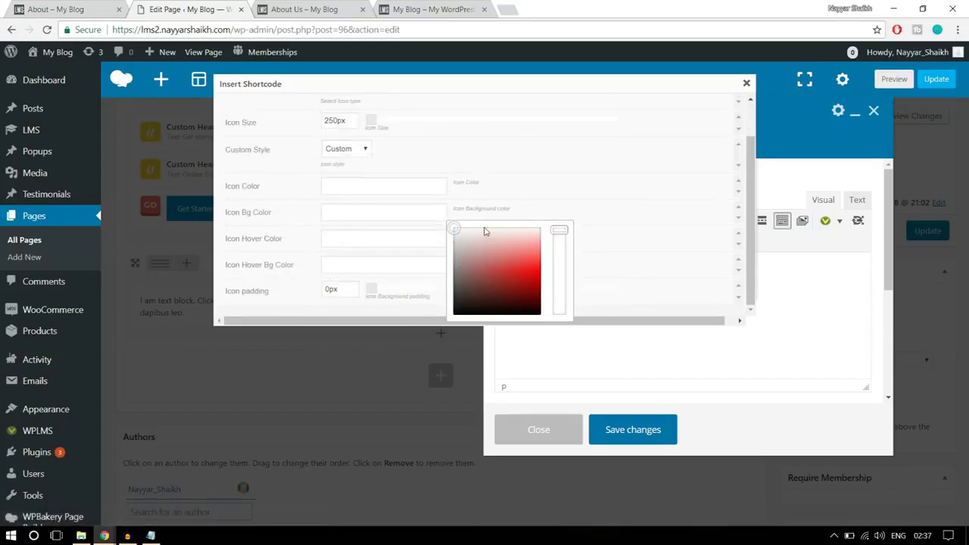
Check the icon background colour, then insert the icon shortcode into the text block
{"action": "left_click", "coordinate": [352, 270]}
{"action": "scroll", "coordinate": [513, 169], "scroll_direction": "down", "scroll_amount": 2}
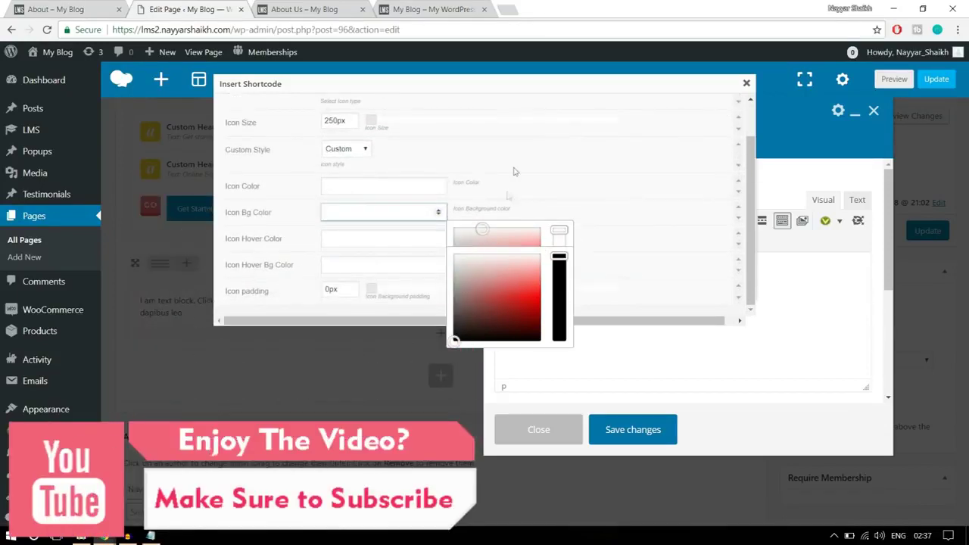
{"action": "scroll", "coordinate": [523, 164], "scroll_direction": "down", "scroll_amount": 2}
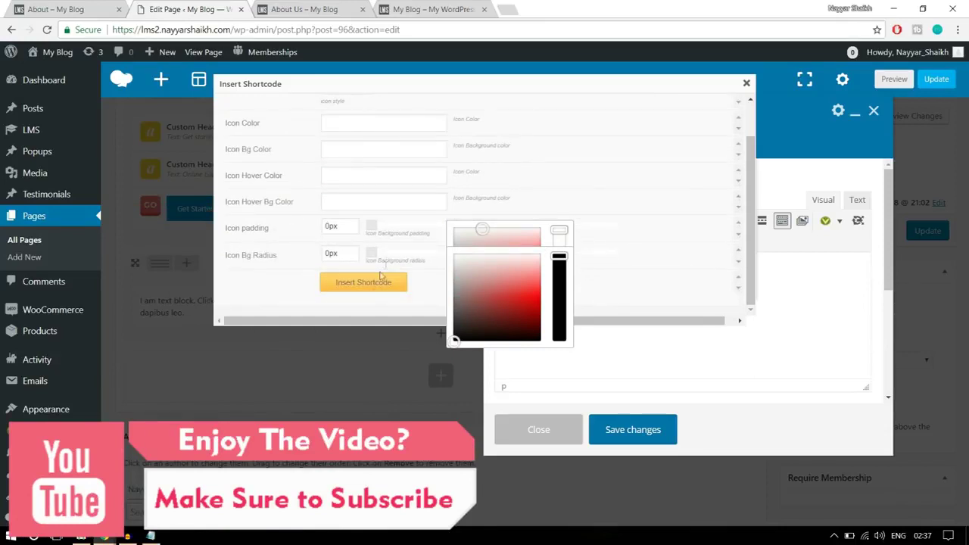
{"action": "scroll", "coordinate": [571, 169], "scroll_direction": "up", "scroll_amount": 2}
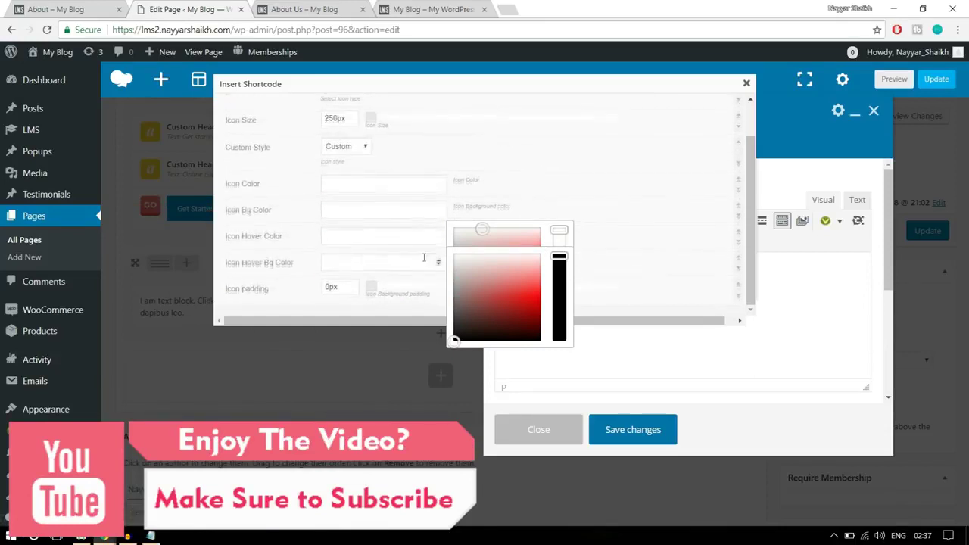
{"action": "scroll", "coordinate": [363, 197], "scroll_direction": "down", "scroll_amount": 2}
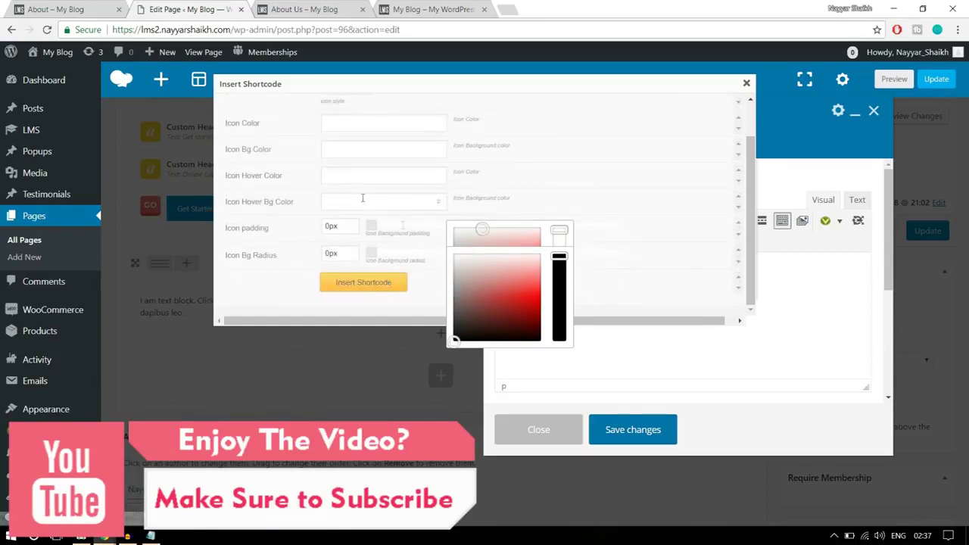
{"action": "left_click", "coordinate": [363, 283]}
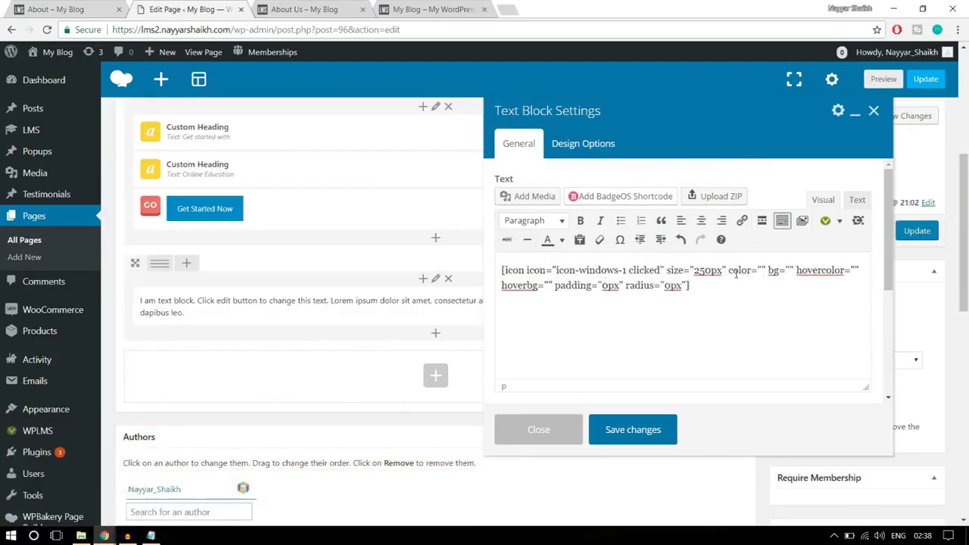
Fill the icon shortcode's color attribute with #fff and open a new browser tab
{"action": "left_click_drag", "start_coordinate": [731, 271], "coordinate": [766, 271]}
{"action": "left_click", "coordinate": [762, 271]}
{"action": "type", "text": "#"}
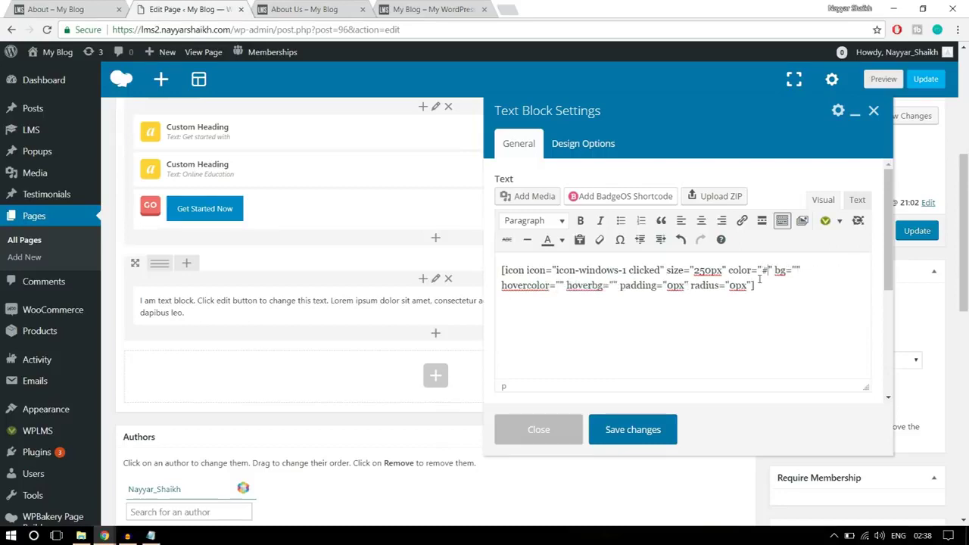
{"action": "type", "text": "fff"}
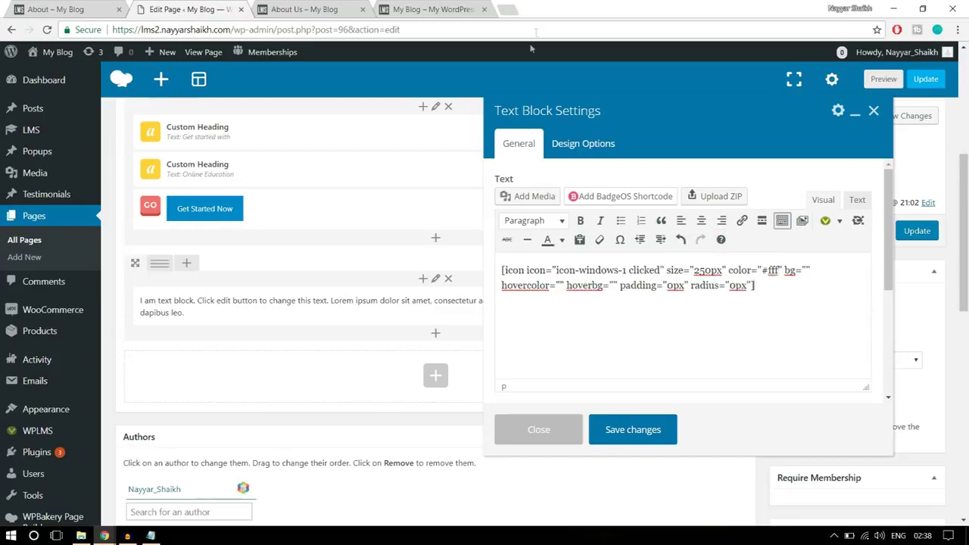
{"action": "left_click", "coordinate": [503, 9]}
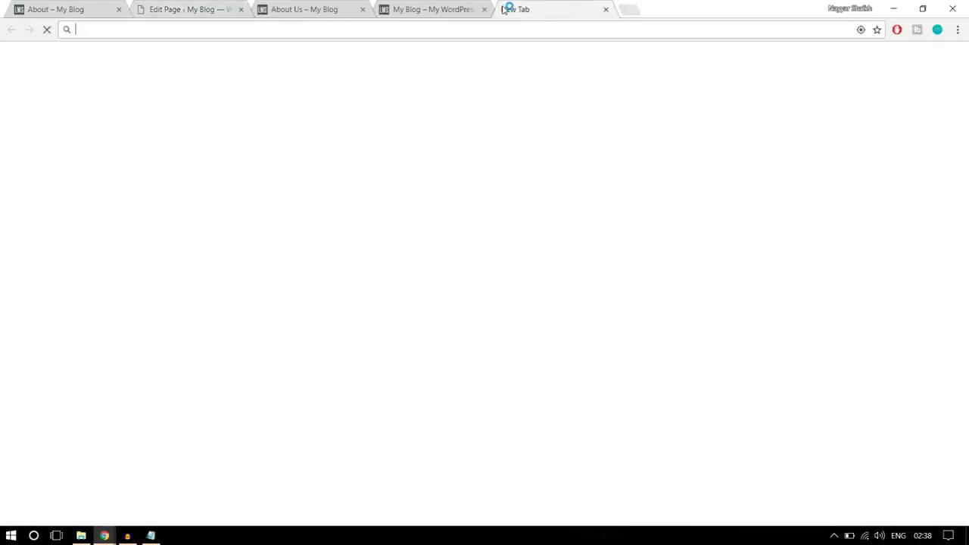
Search Google for 'hex color' and drag its picker to white, #ffffff
{"action": "type", "text": "hex"}
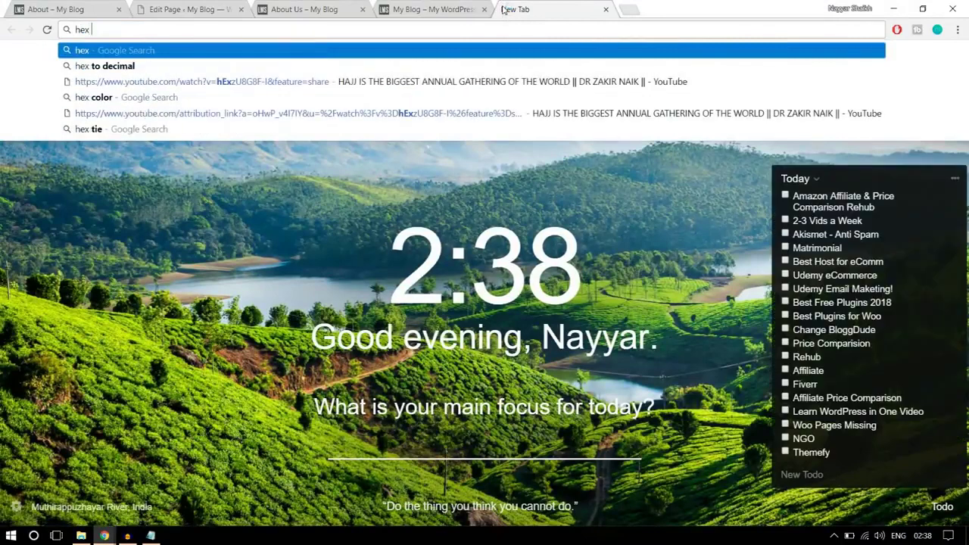
{"action": "left_click", "coordinate": [295, 97]}
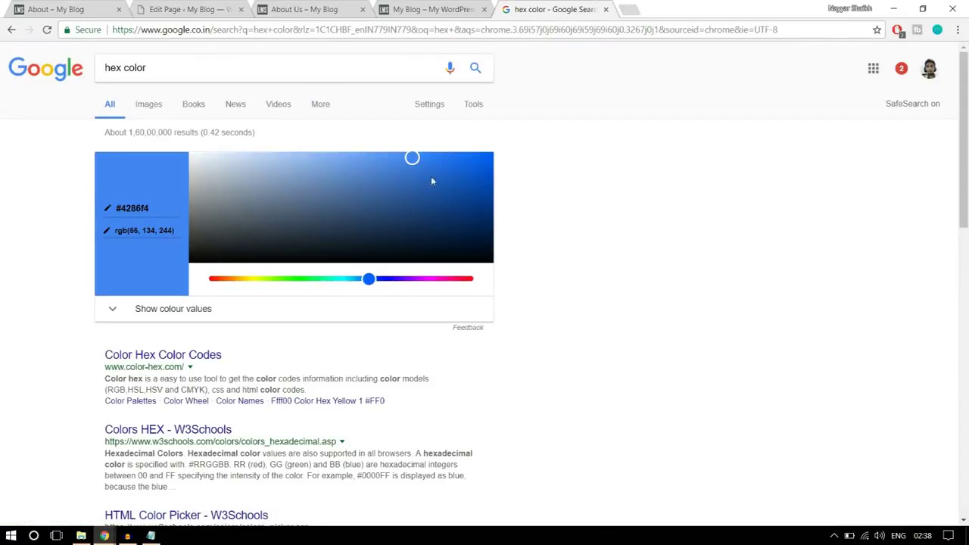
{"action": "left_click_drag", "start_coordinate": [412, 158], "coordinate": [158, 132]}
{"action": "left_click_drag", "start_coordinate": [150, 207], "coordinate": [114, 208]}
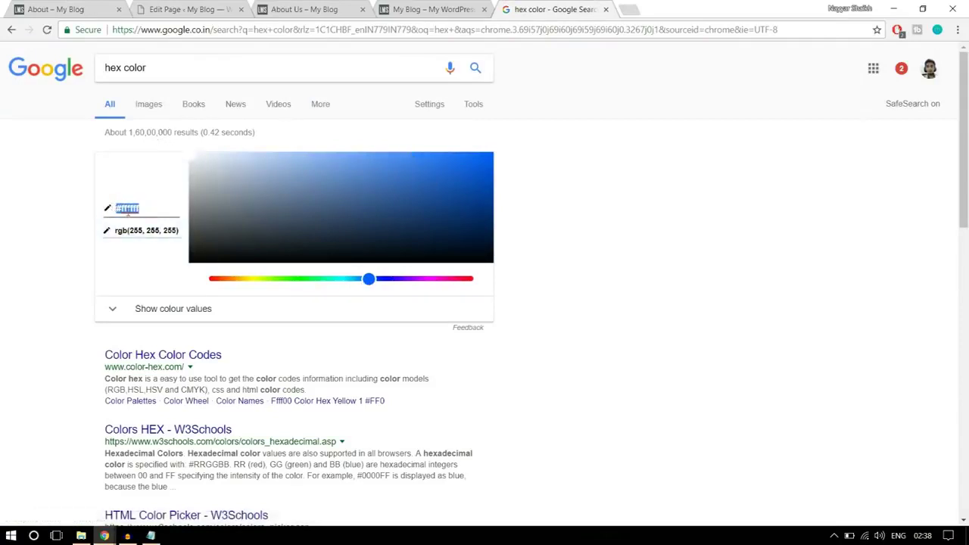
{"action": "left_click", "coordinate": [381, 197]}
Try navy and pinkish red shades, then return the picker to white #ffffff
{"action": "left_click_drag", "start_coordinate": [411, 199], "coordinate": [447, 169]}
{"action": "left_click", "coordinate": [393, 225]}
{"action": "left_click", "coordinate": [406, 181]}
{"action": "left_click_drag", "start_coordinate": [369, 279], "coordinate": [458, 279]}
{"action": "left_click_drag", "start_coordinate": [405, 185], "coordinate": [430, 174]}
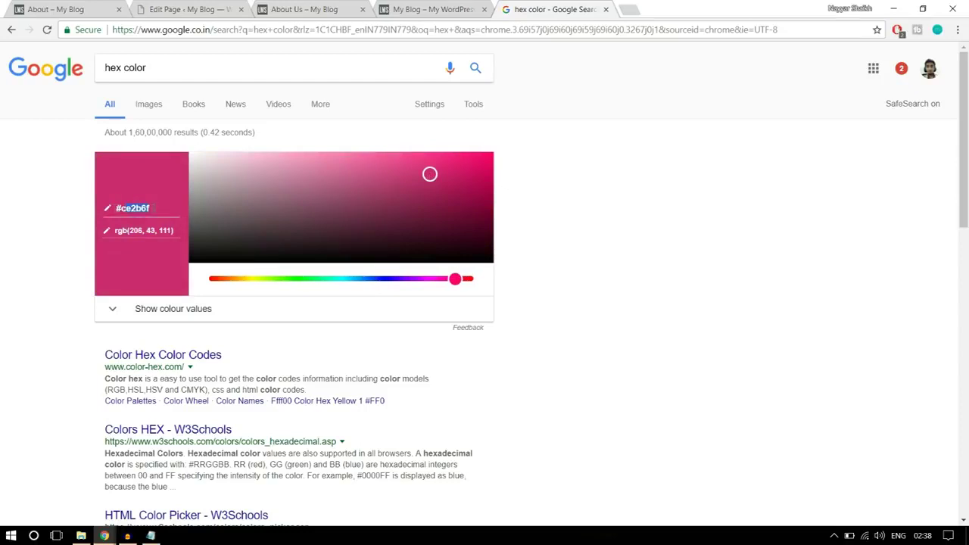
{"action": "left_click_drag", "start_coordinate": [430, 176], "coordinate": [101, 148]}
{"action": "left_click", "coordinate": [161, 212]}
{"action": "key", "text": "ctrl+c"}
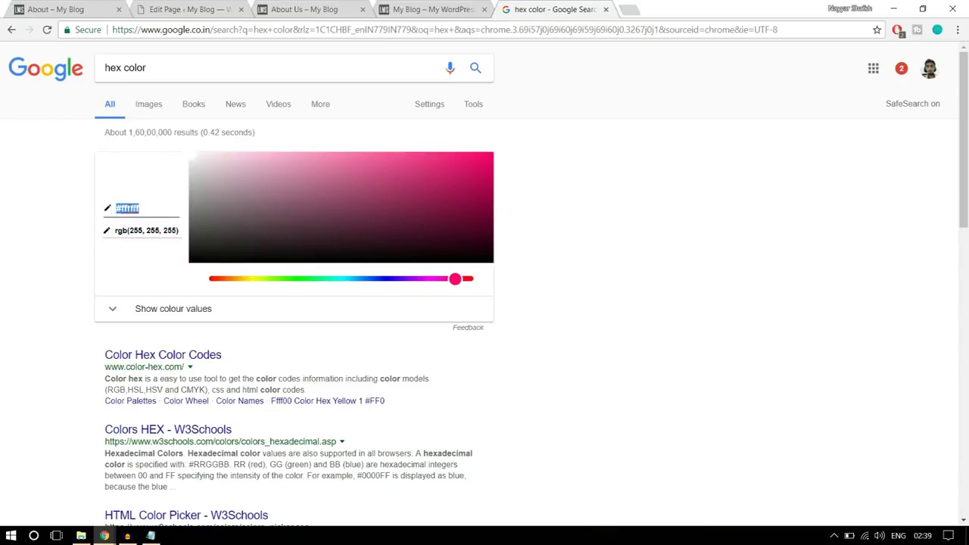
Paste #ffffff over the icon shortcode's color value, then view the reference About page
{"action": "left_click", "coordinate": [185, 9]}
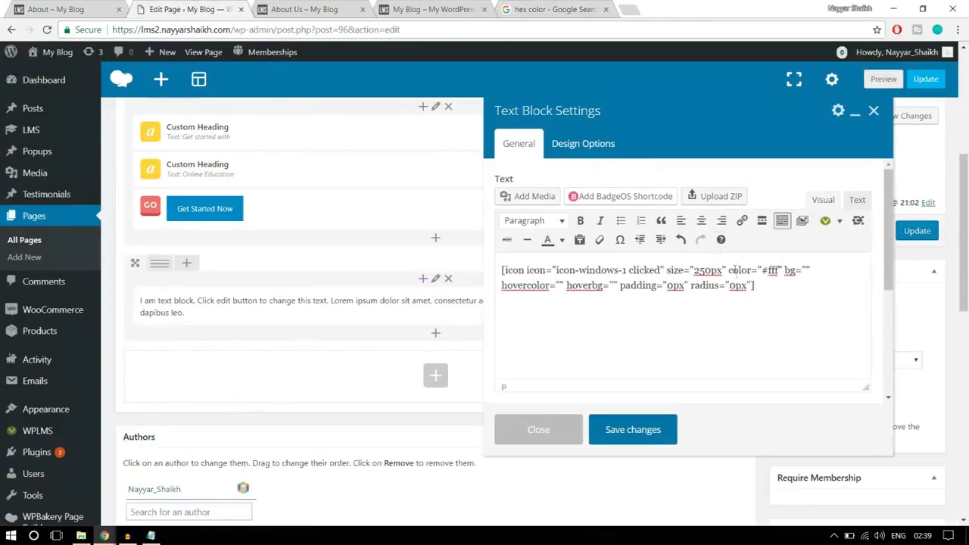
{"action": "left_click_drag", "start_coordinate": [762, 270], "coordinate": [776, 271]}
{"action": "key", "text": "ctrl+v"}
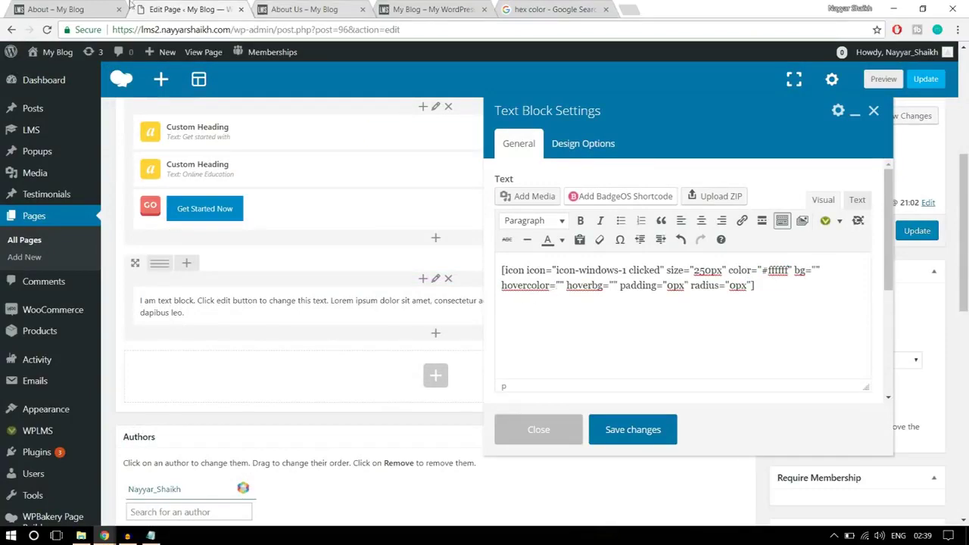
{"action": "left_click", "coordinate": [68, 7]}
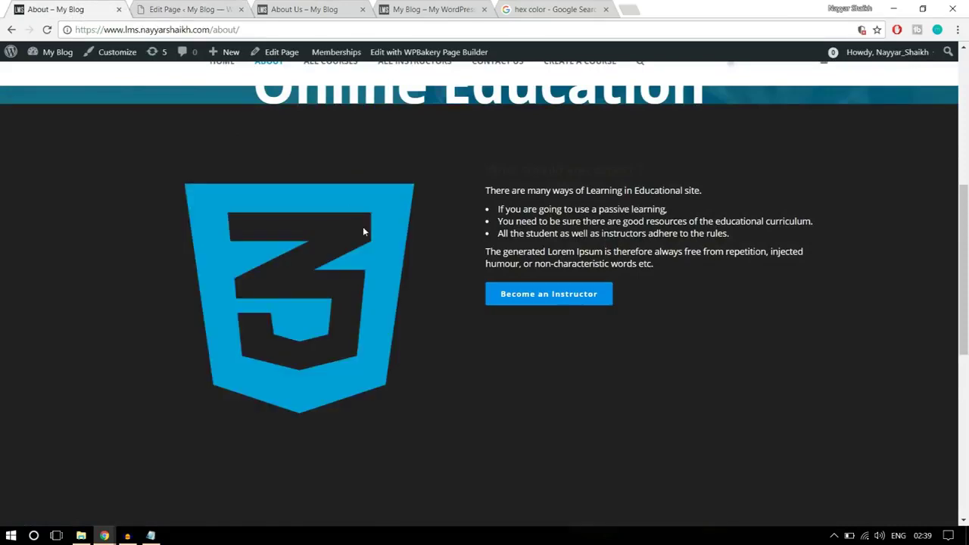
Pick blue #176ad6 in Google's hex colour picker and select its hex value
{"action": "key", "text": "ctrl+shift+Tab"}
{"action": "left_click", "coordinate": [542, 6]}
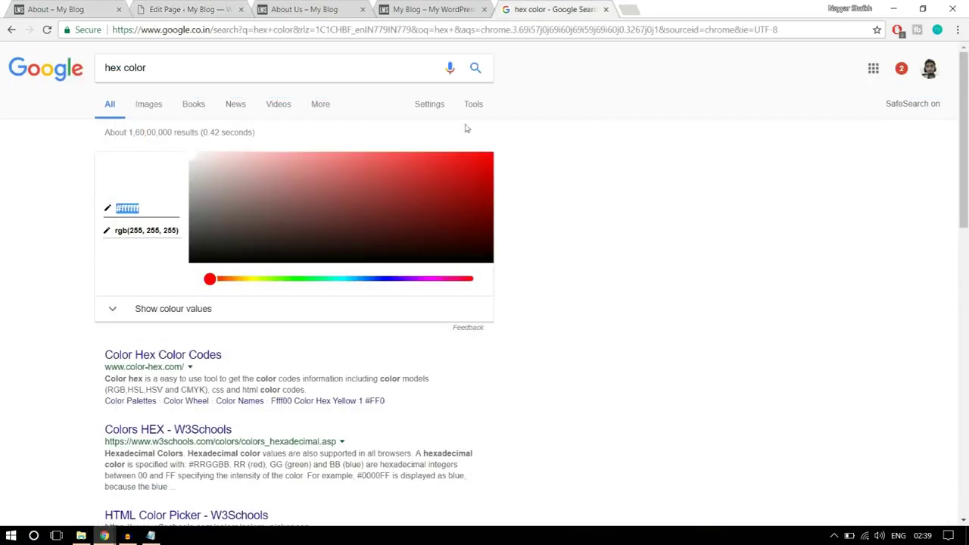
{"action": "left_click_drag", "start_coordinate": [228, 281], "coordinate": [367, 279]}
{"action": "left_click_drag", "start_coordinate": [357, 208], "coordinate": [460, 173]}
{"action": "left_click", "coordinate": [161, 208]}
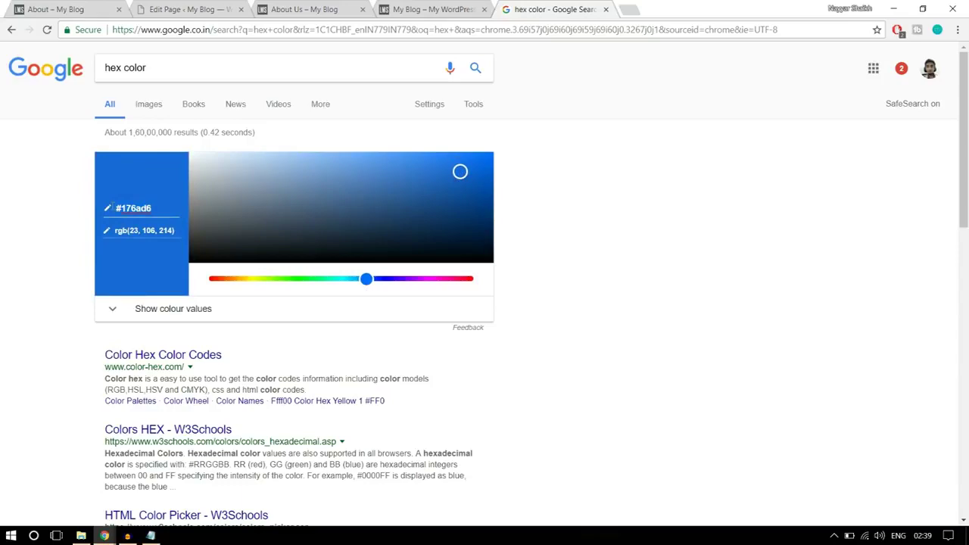
{"action": "left_click", "coordinate": [189, 9]}
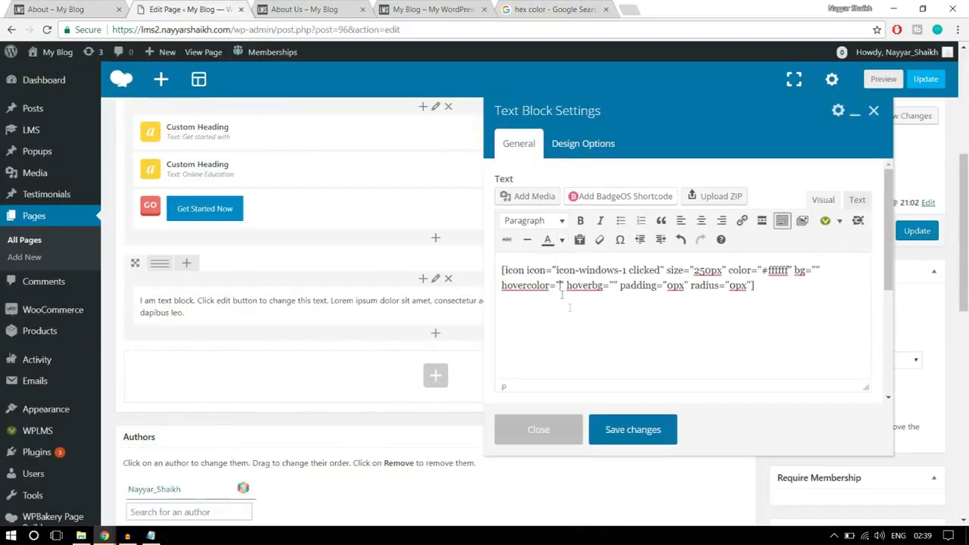
Paste #176ad6 into the icon's hovercolor attribute and save the text block
{"action": "left_click", "coordinate": [561, 285]}
{"action": "type", "text": "#176ad6"}
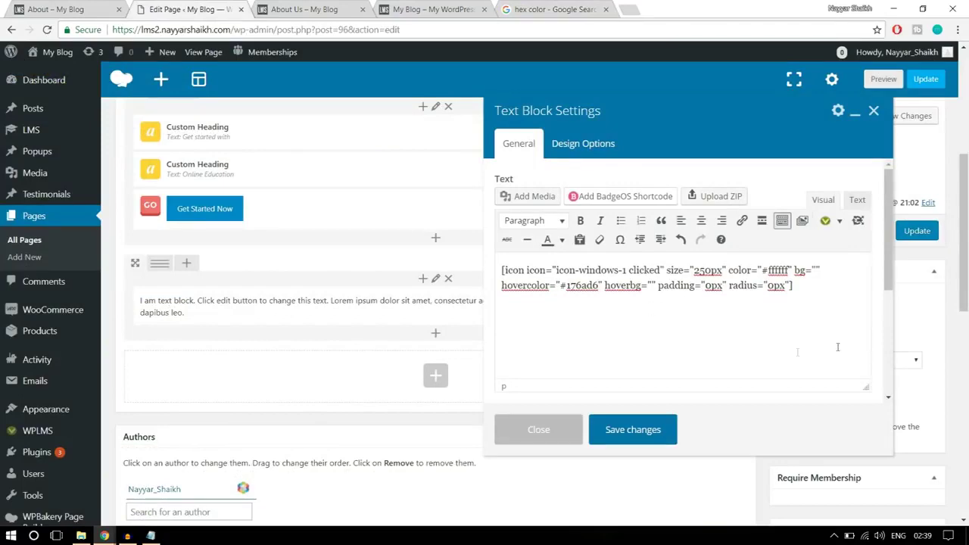
{"action": "left_click", "coordinate": [642, 439]}
Review the live About page, then split the icon row into 1/2 + 1/2 columns
{"action": "left_click", "coordinate": [83, 7]}
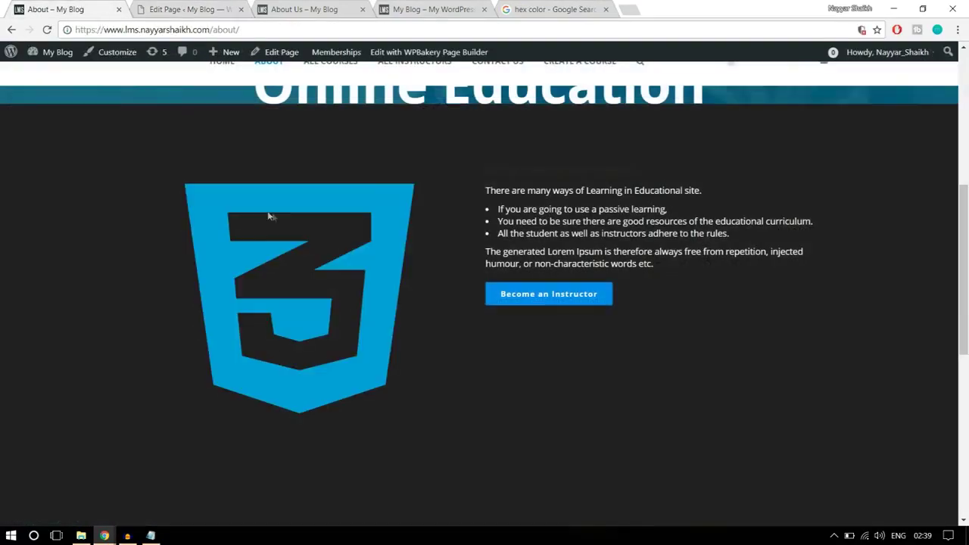
{"action": "scroll", "coordinate": [539, 259], "scroll_direction": "up", "scroll_amount": 1}
{"action": "scroll", "coordinate": [538, 259], "scroll_direction": "down", "scroll_amount": 2}
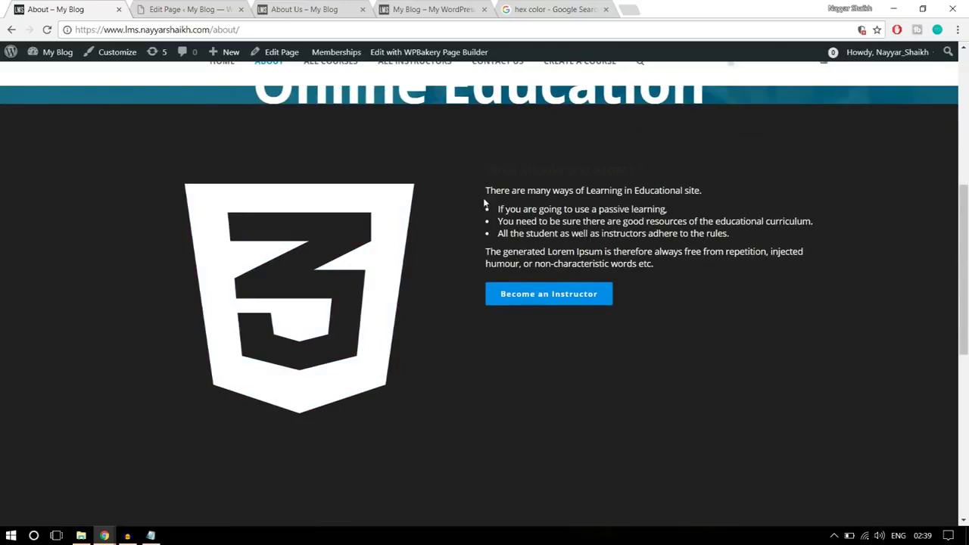
{"action": "left_click", "coordinate": [165, 6]}
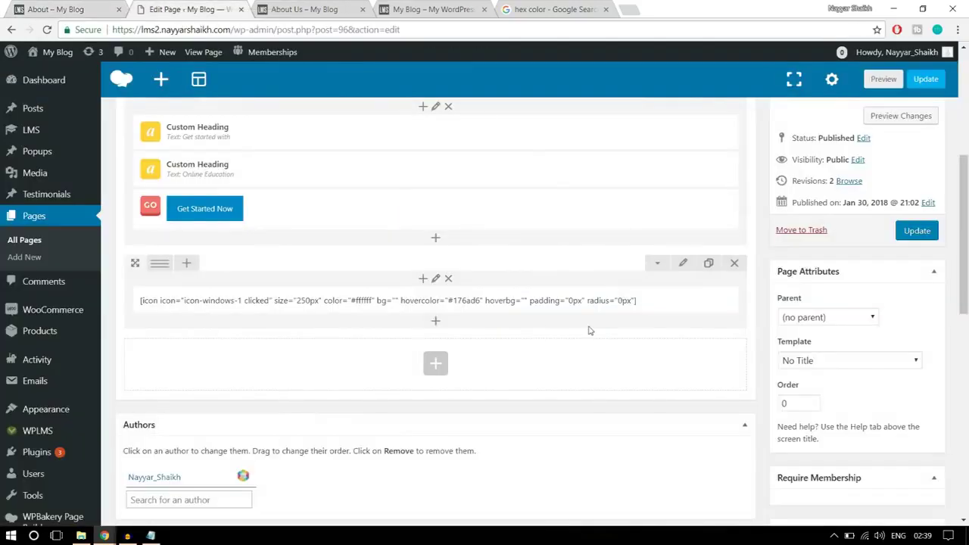
{"action": "mouse_move", "coordinate": [159, 266]}
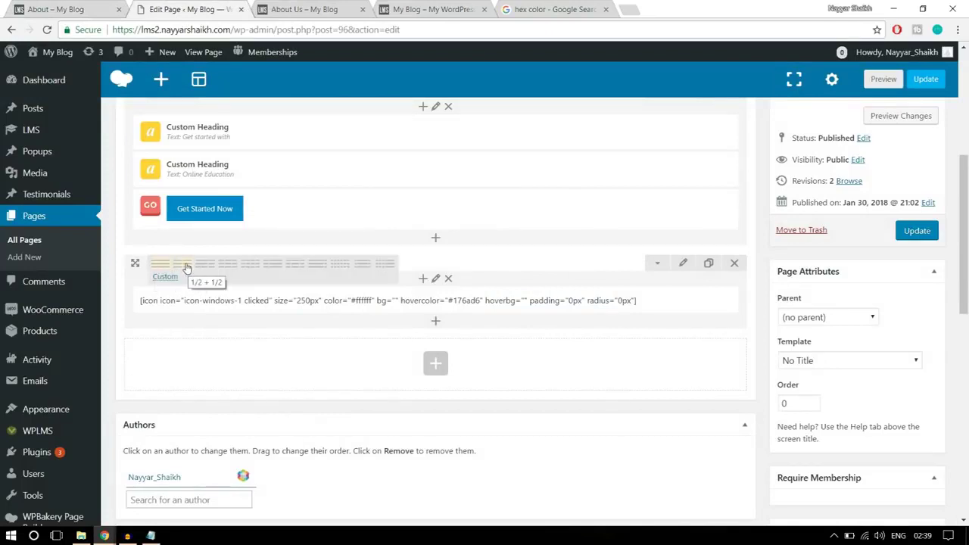
{"action": "left_click", "coordinate": [184, 265]}
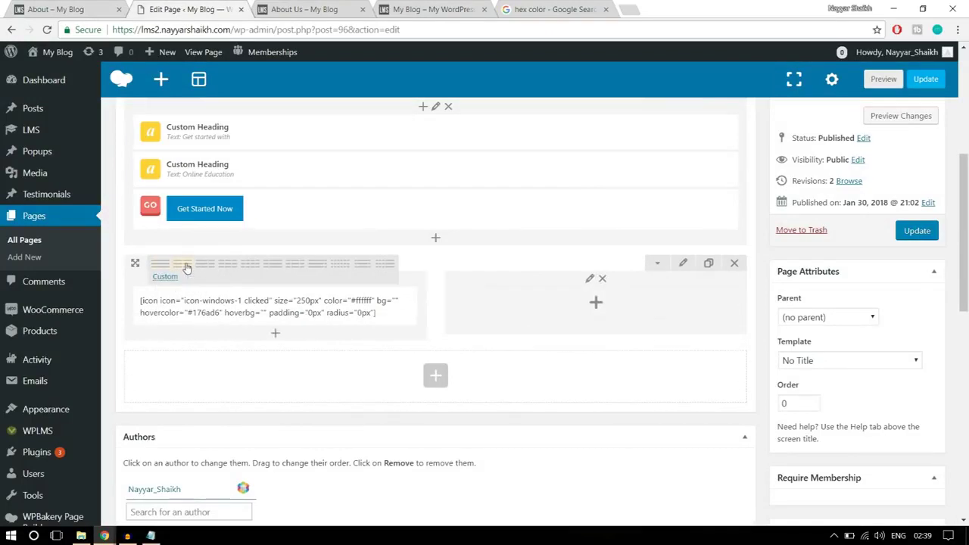
Add a Text Block to the right column and paste the reference heading and paragraphs into it
{"action": "left_click", "coordinate": [598, 306]}
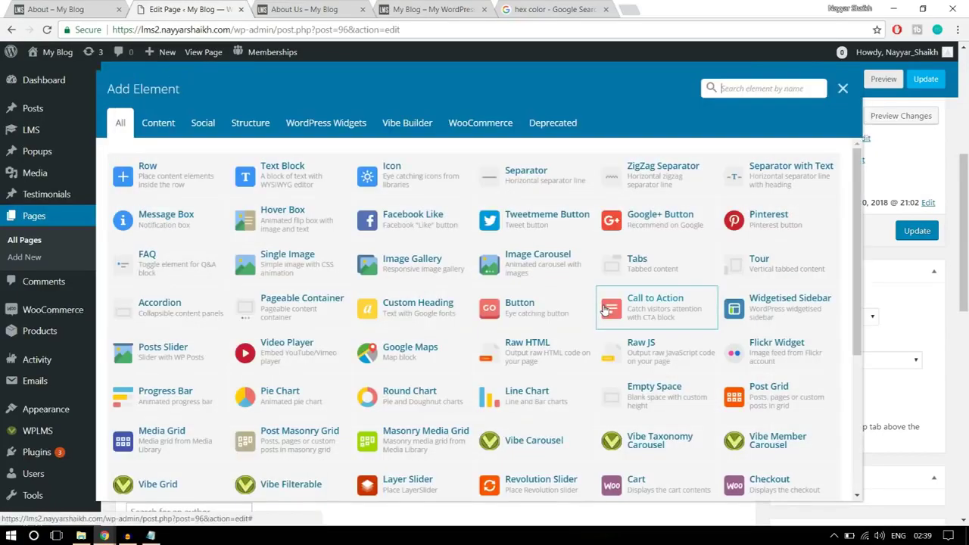
{"action": "left_click", "coordinate": [263, 174]}
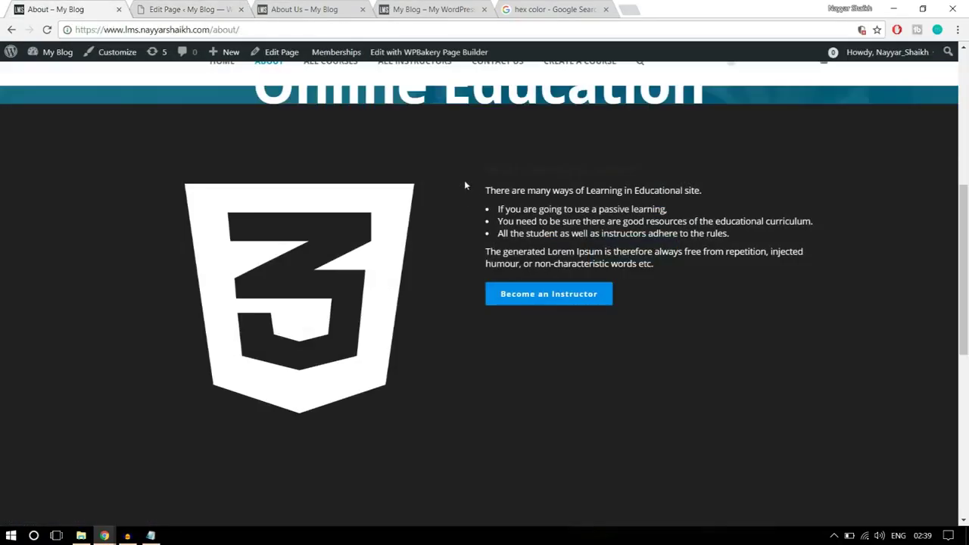
{"action": "left_click_drag", "start_coordinate": [479, 187], "coordinate": [667, 216]}
{"action": "left_click", "coordinate": [629, 241]}
{"action": "left_click_drag", "start_coordinate": [677, 258], "coordinate": [474, 174]}
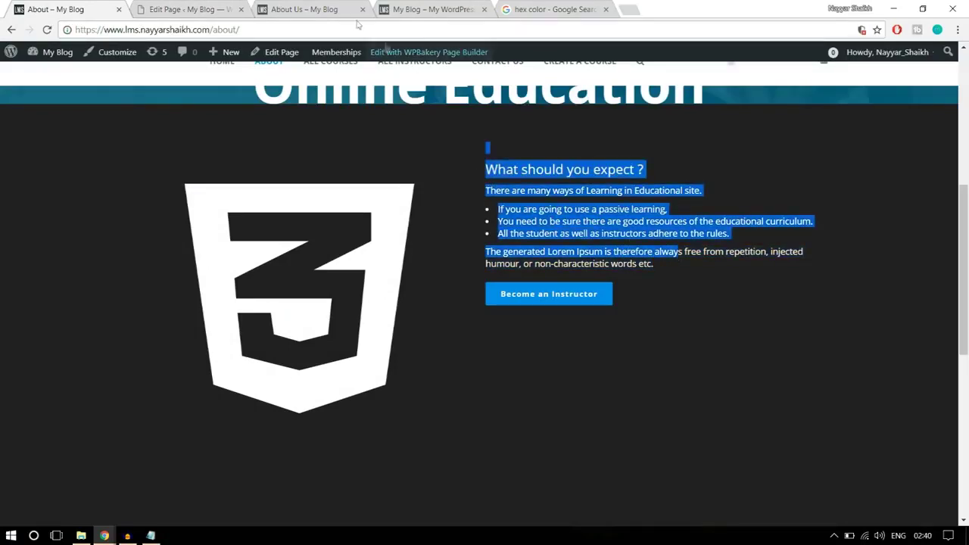
{"action": "left_click", "coordinate": [215, 8]}
{"action": "double_click", "coordinate": [547, 300]}
{"action": "key", "text": "ctrl+a"}
{"action": "key", "text": "ctrl+v"}
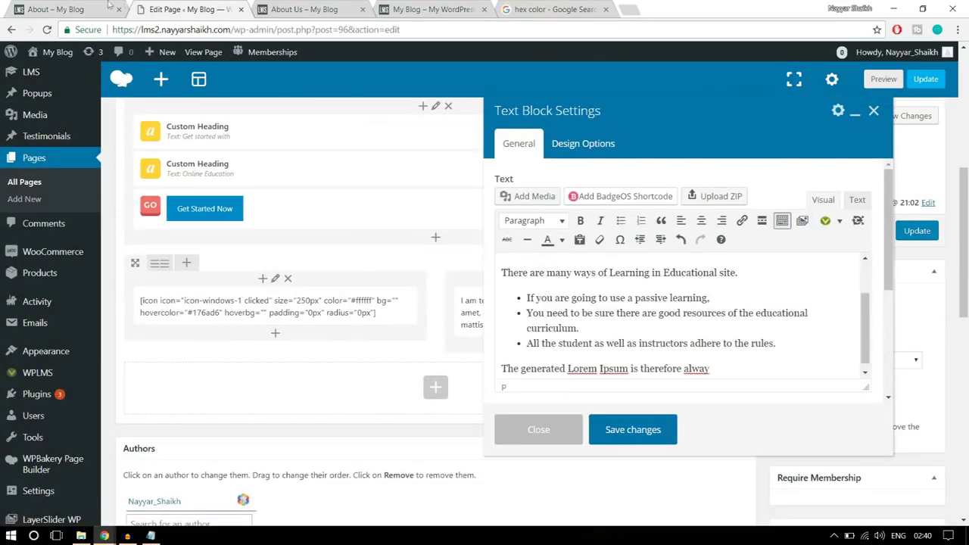
Colour the pasted heading and paragraphs white with the text colour palette
{"action": "left_click", "coordinate": [76, 7]}
{"action": "left_click", "coordinate": [505, 161]}
{"action": "left_click_drag", "start_coordinate": [485, 165], "coordinate": [576, 221]}
{"action": "left_click", "coordinate": [576, 221]}
{"action": "left_click", "coordinate": [189, 9]}
{"action": "scroll", "coordinate": [725, 364], "scroll_direction": "down", "scroll_amount": 1}
{"action": "left_click_drag", "start_coordinate": [726, 361], "coordinate": [587, 252]}
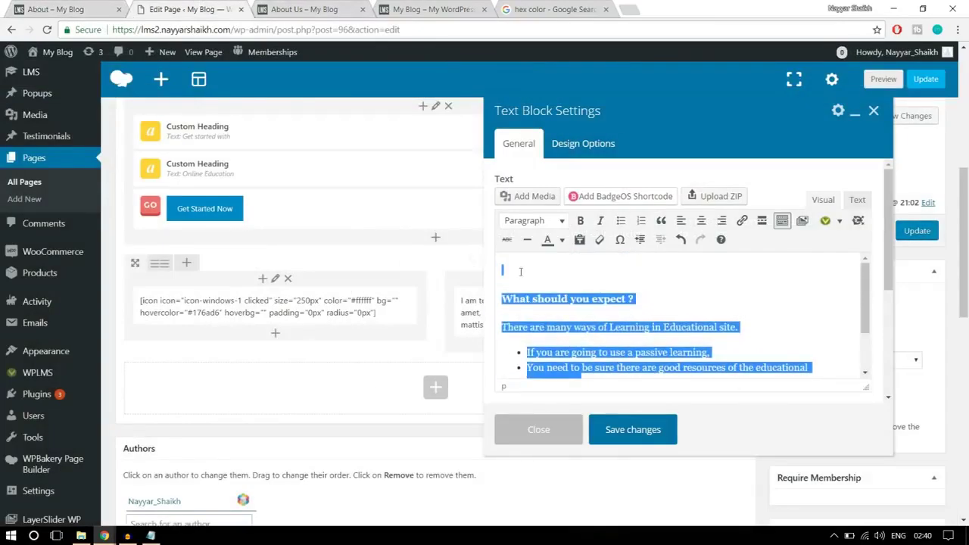
{"action": "left_click", "coordinate": [562, 240]}
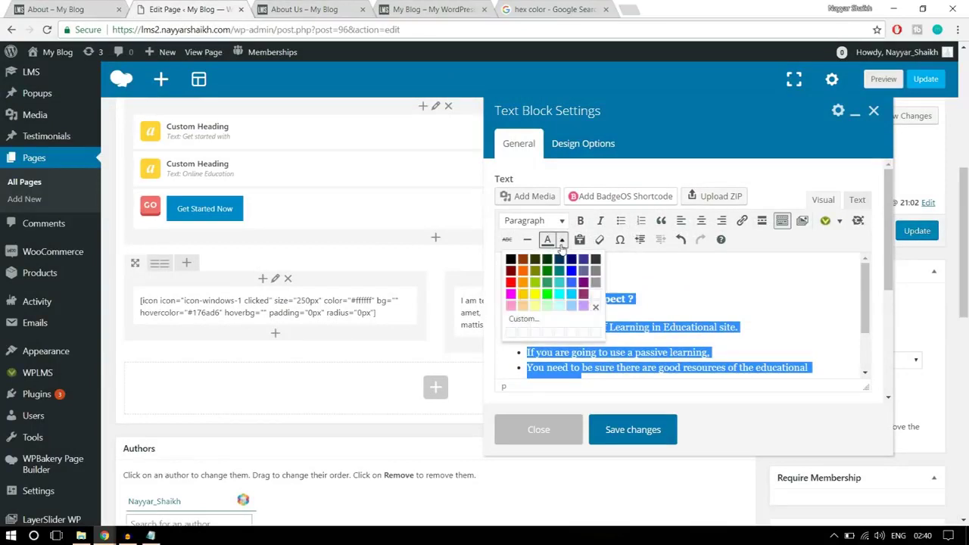
{"action": "left_click", "coordinate": [596, 303]}
{"action": "left_click", "coordinate": [673, 299]}
Add an empty paragraph at the end of the block's text, ready for a shortcode
{"action": "scroll", "coordinate": [697, 313], "scroll_direction": "down", "scroll_amount": 5}
{"action": "left_click", "coordinate": [780, 237]}
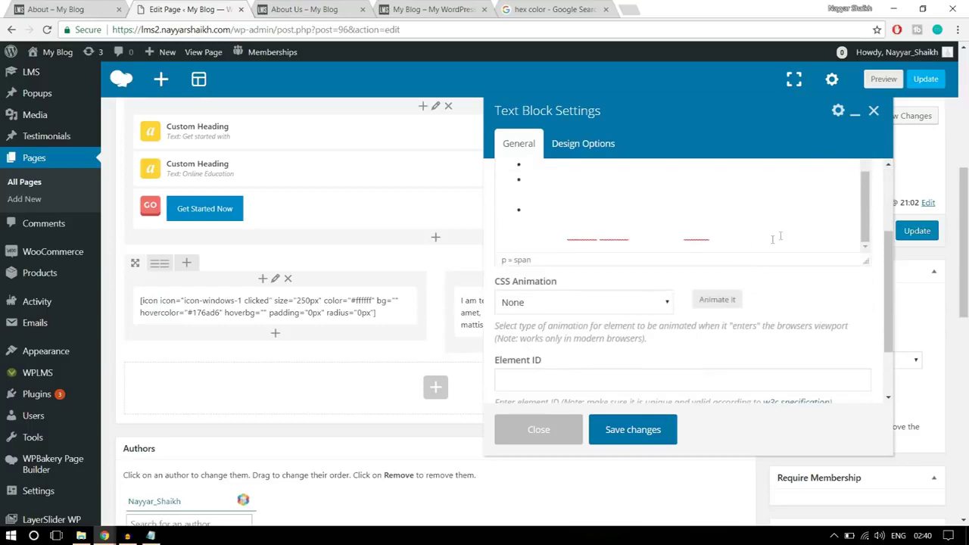
{"action": "key", "text": "Return"}
{"action": "key", "text": "Return"}
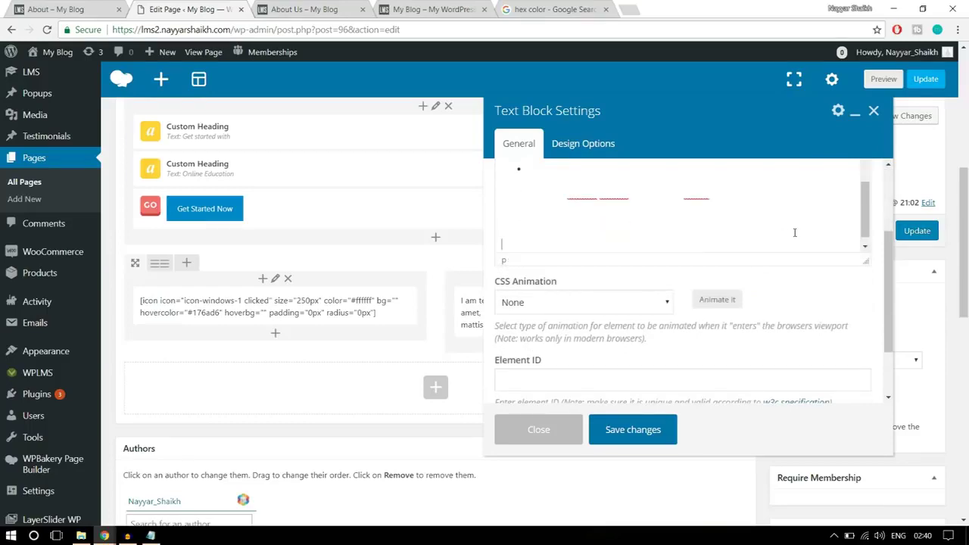
{"action": "left_click", "coordinate": [69, 7]}
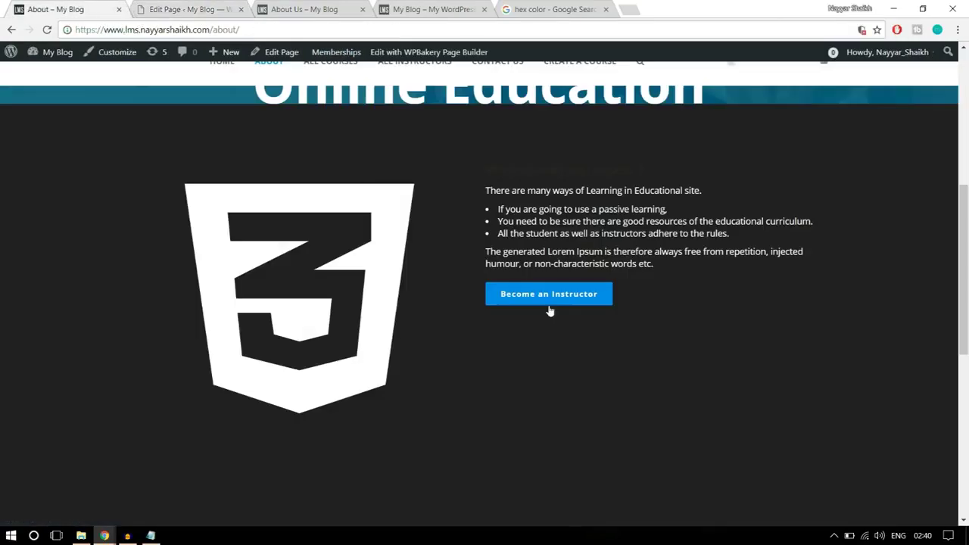
{"action": "left_click", "coordinate": [182, 9]}
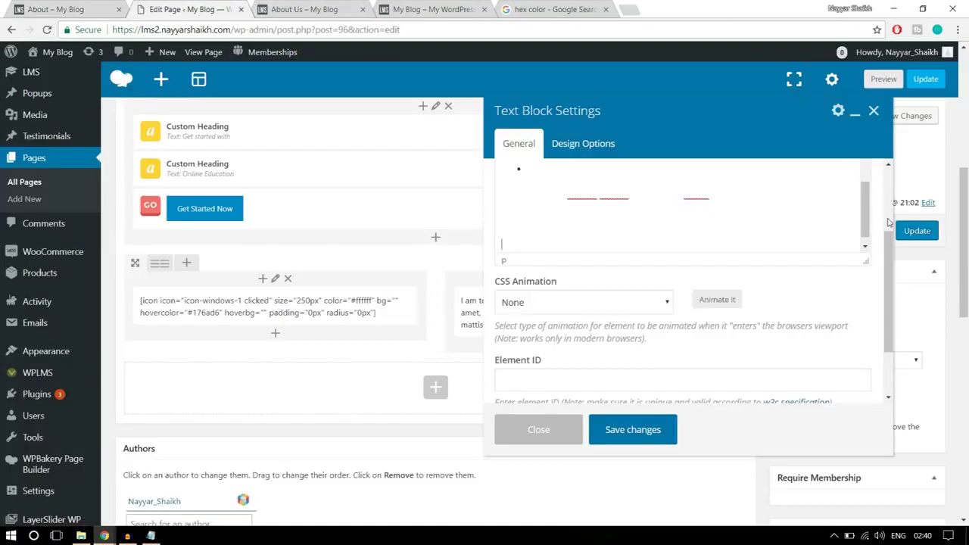
{"action": "scroll", "coordinate": [887, 221], "scroll_direction": "up", "scroll_amount": 2}
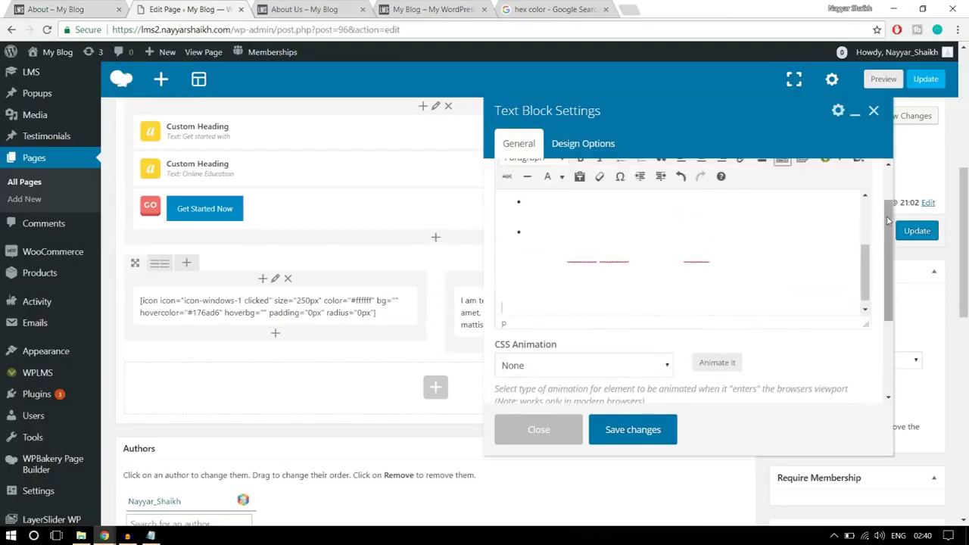
{"action": "scroll", "coordinate": [887, 221], "scroll_direction": "up", "scroll_amount": 2}
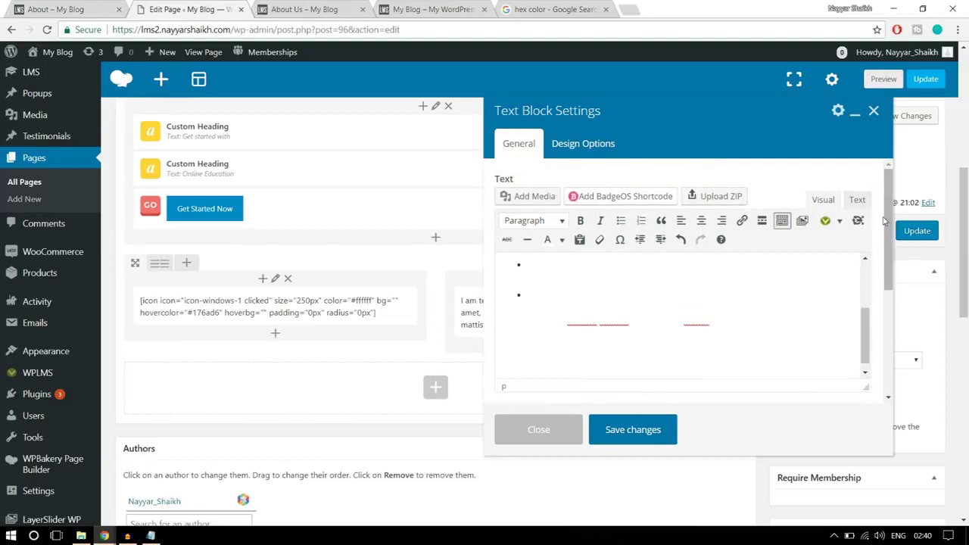
Insert a Buttons shortcode with Link URL # and the Blue button style
{"action": "left_click", "coordinate": [841, 222]}
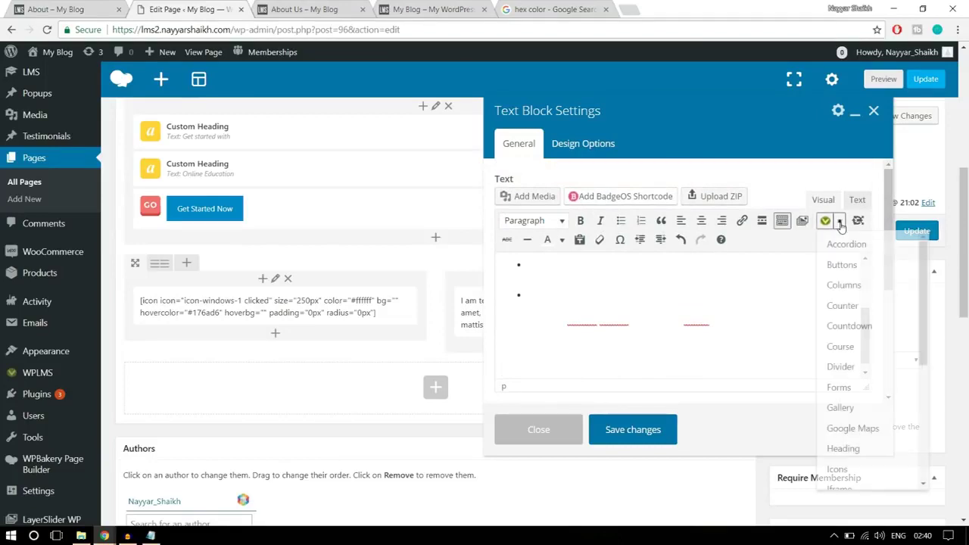
{"action": "left_click", "coordinate": [842, 265]}
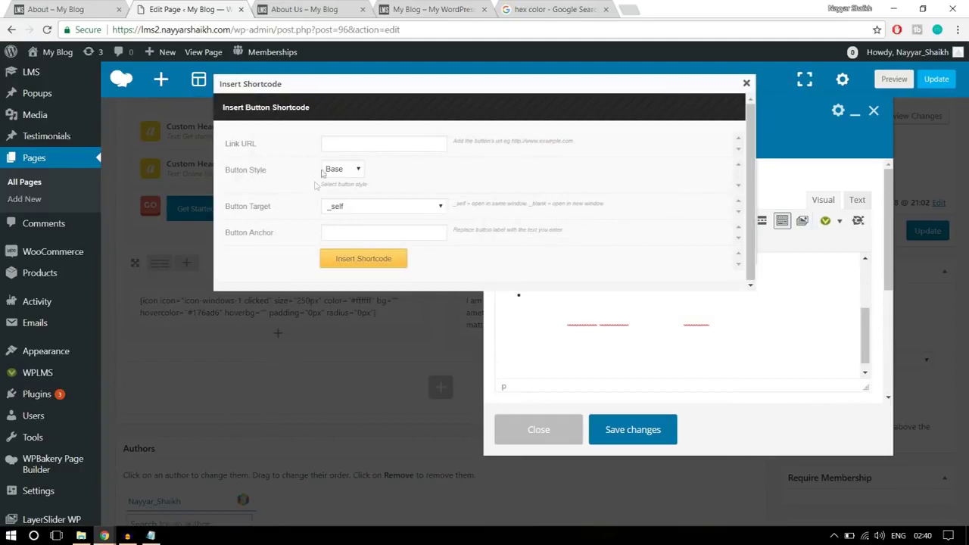
{"action": "left_click", "coordinate": [346, 146]}
{"action": "type", "text": "#"}
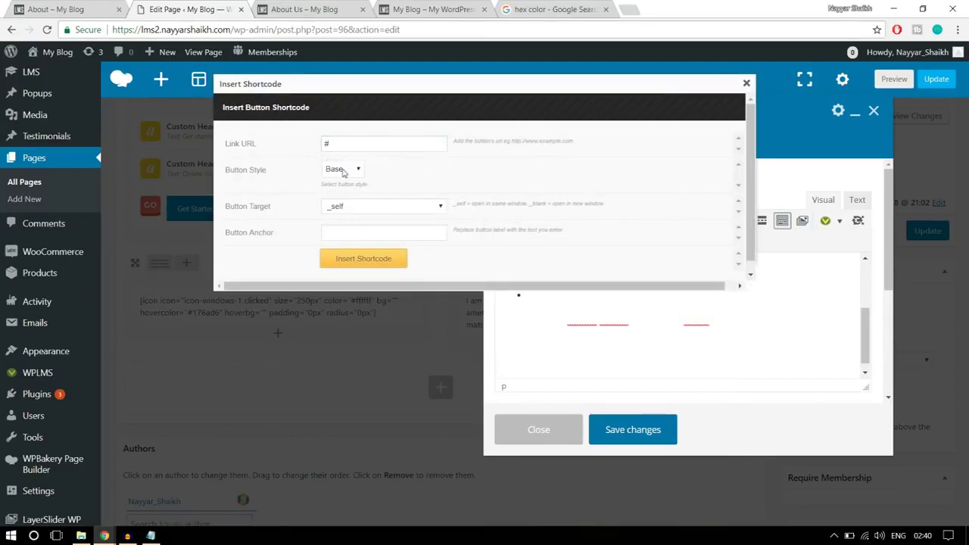
{"action": "left_click", "coordinate": [342, 170]}
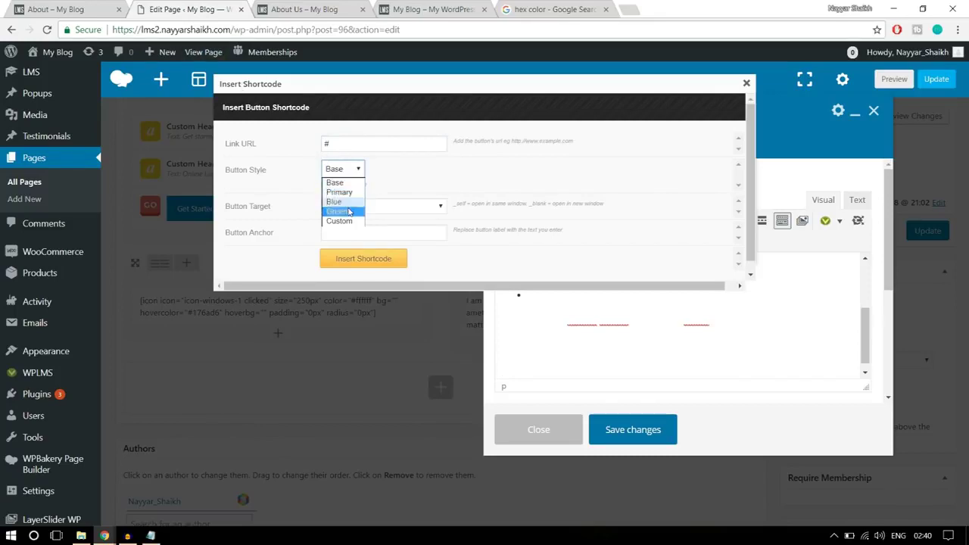
{"action": "left_click", "coordinate": [344, 202]}
Label the button 'Become an Instructor', insert the shortcode and save the text block
{"action": "left_click", "coordinate": [370, 229]}
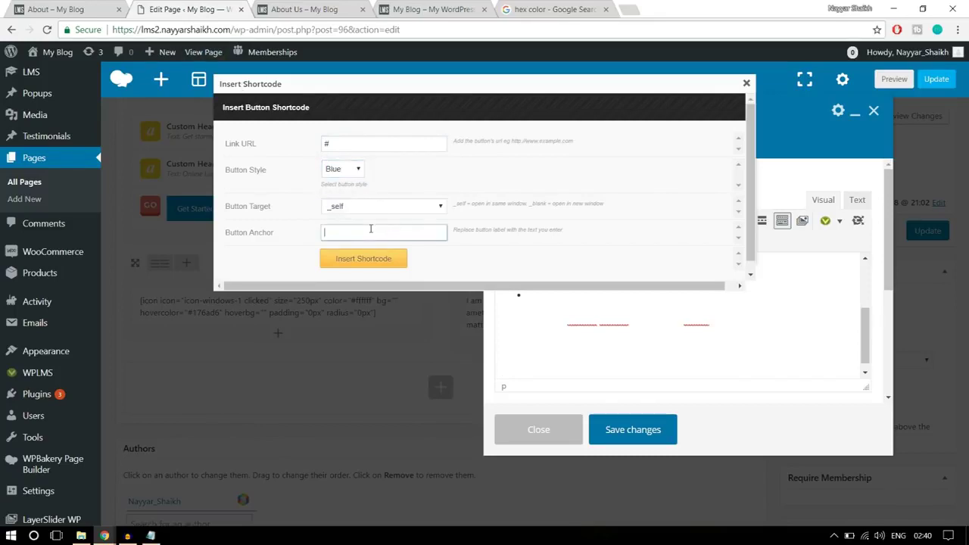
{"action": "left_click", "coordinate": [75, 8]}
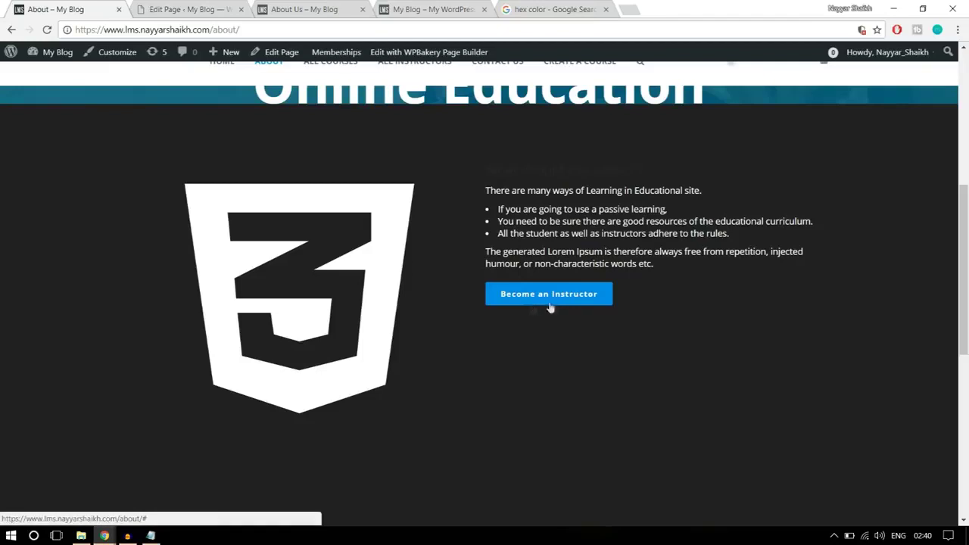
{"action": "left_click", "coordinate": [195, 9]}
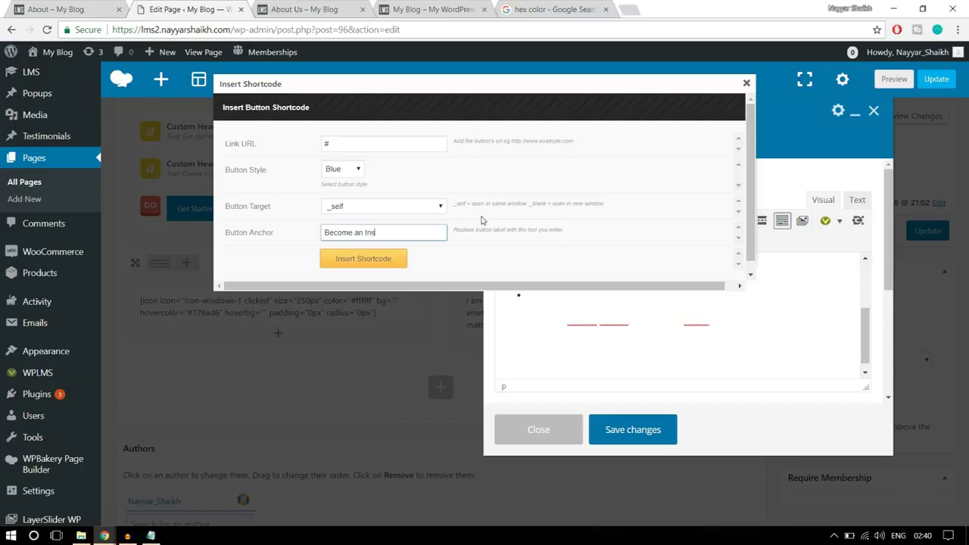
{"action": "type", "text": "tor"}
{"action": "left_click", "coordinate": [328, 141]}
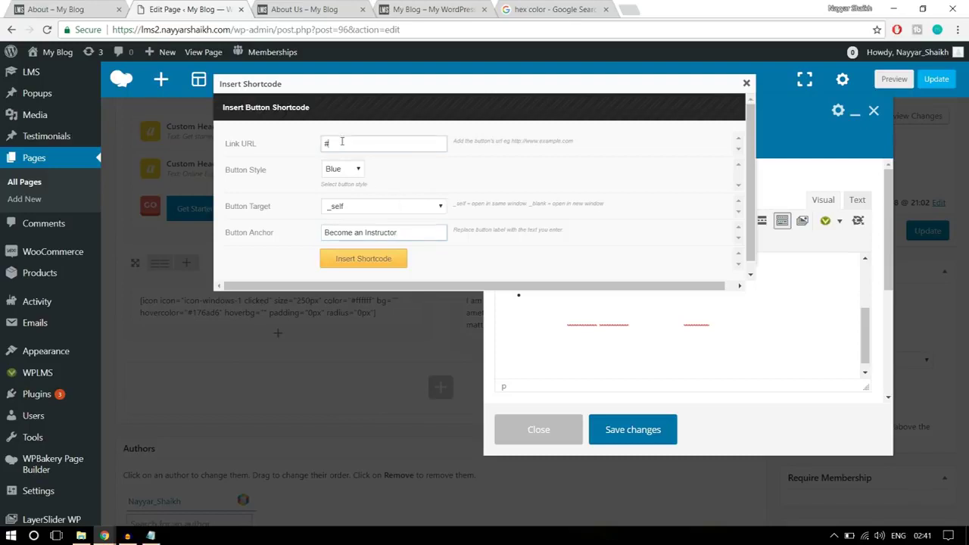
{"action": "double_click", "coordinate": [326, 142]}
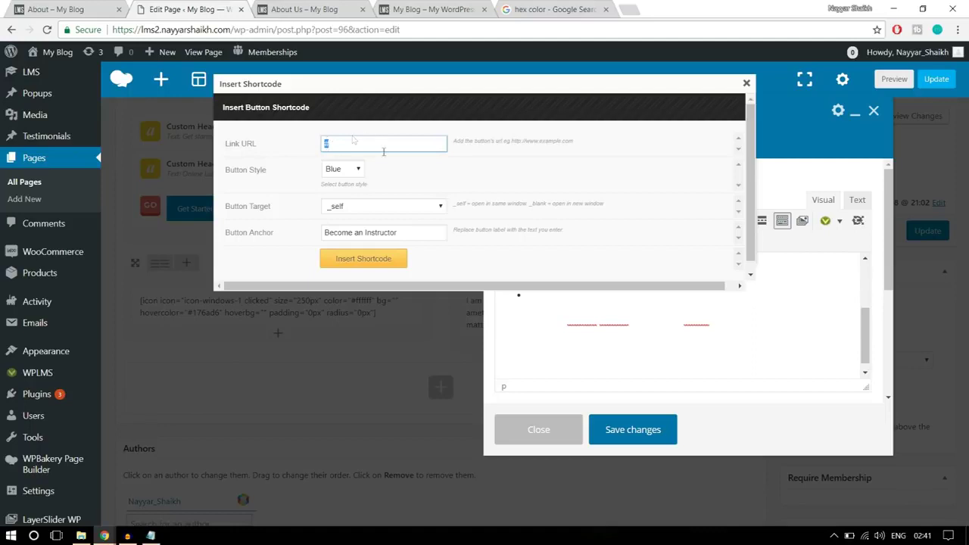
{"action": "left_click", "coordinate": [380, 264]}
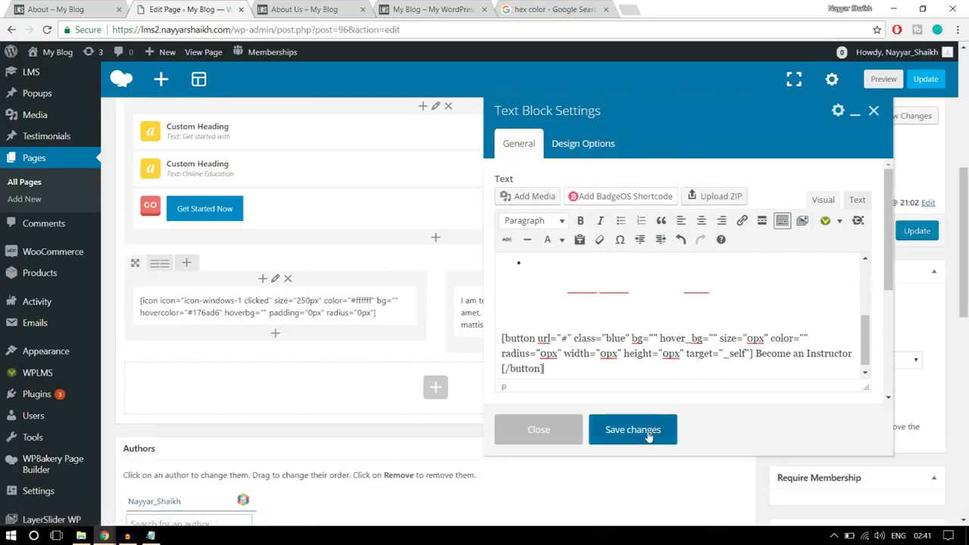
{"action": "left_click", "coordinate": [633, 429]}
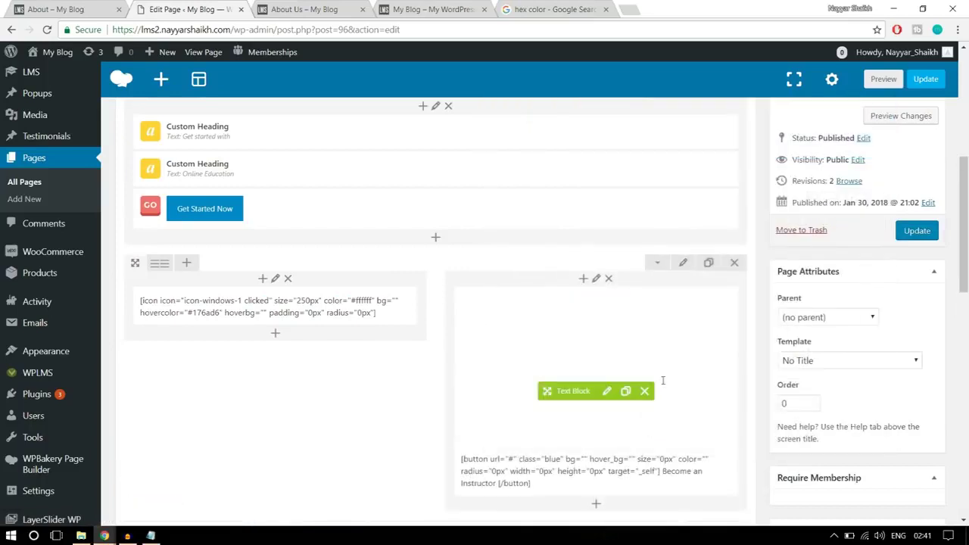
Update the page and reload the live About Us page, highlighting its white text
{"action": "left_click", "coordinate": [924, 231]}
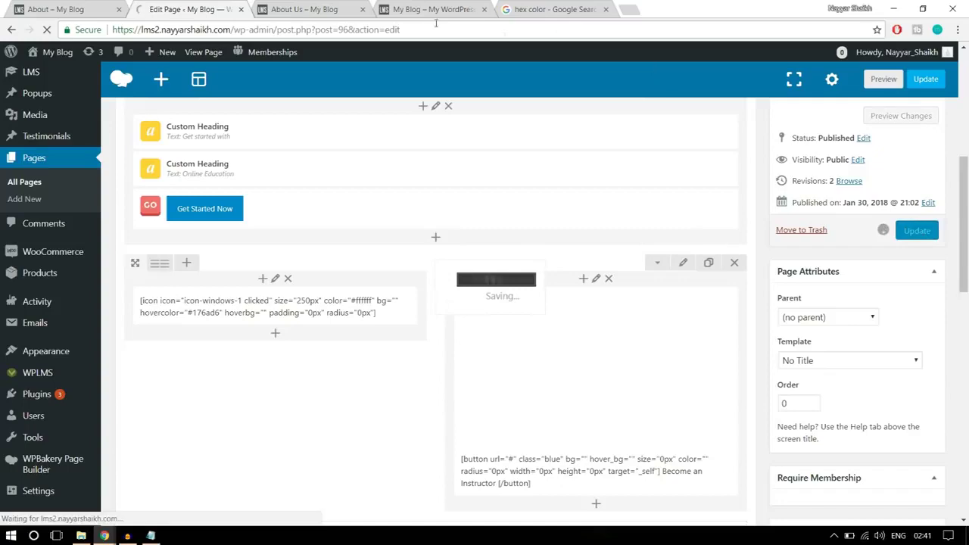
{"action": "left_click", "coordinate": [303, 9]}
{"action": "left_click", "coordinate": [329, 31]}
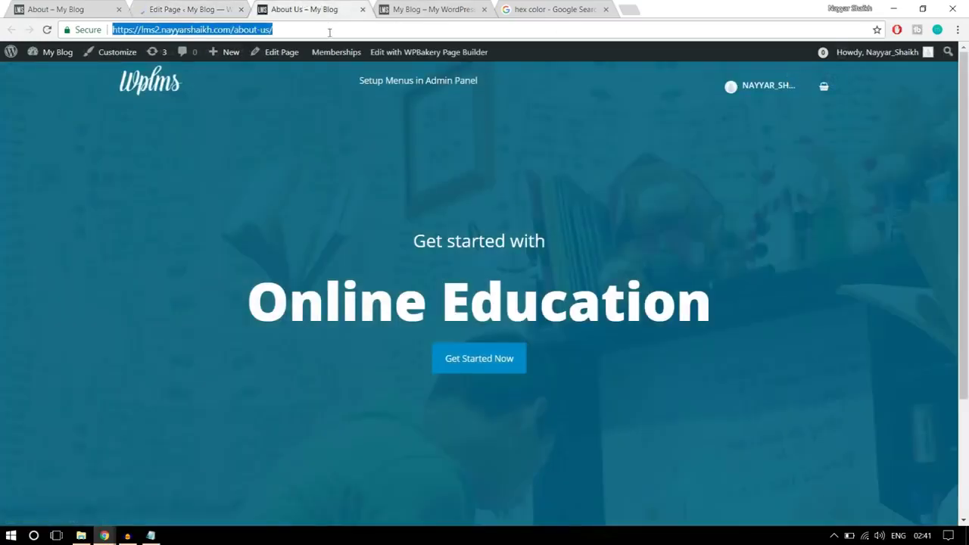
{"action": "key", "text": "Return"}
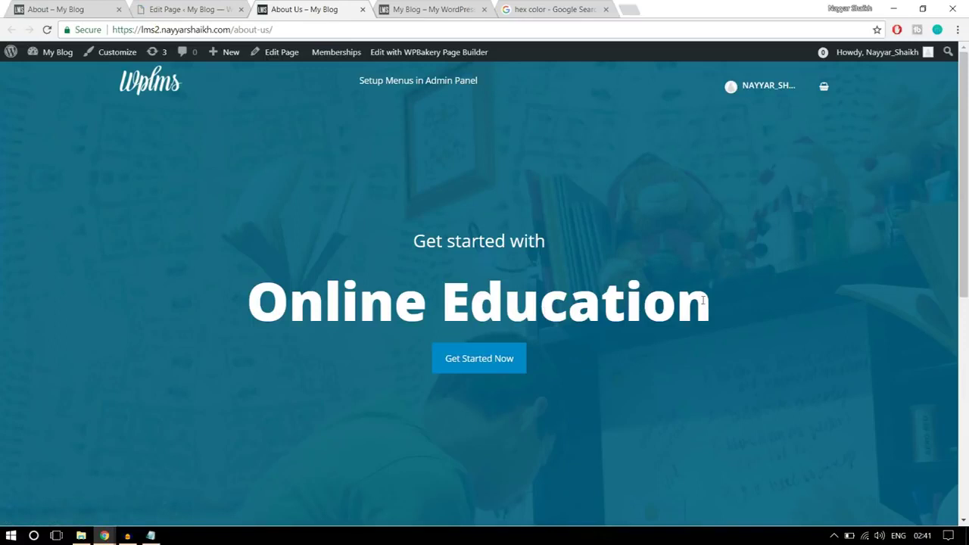
{"action": "scroll", "coordinate": [704, 301], "scroll_direction": "down", "scroll_amount": 10}
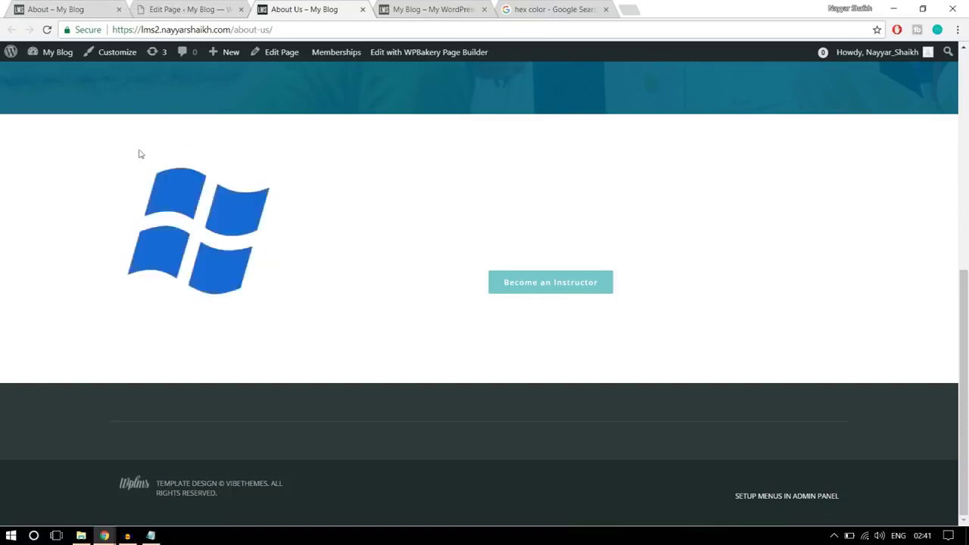
{"action": "left_click_drag", "start_coordinate": [103, 145], "coordinate": [586, 307]}
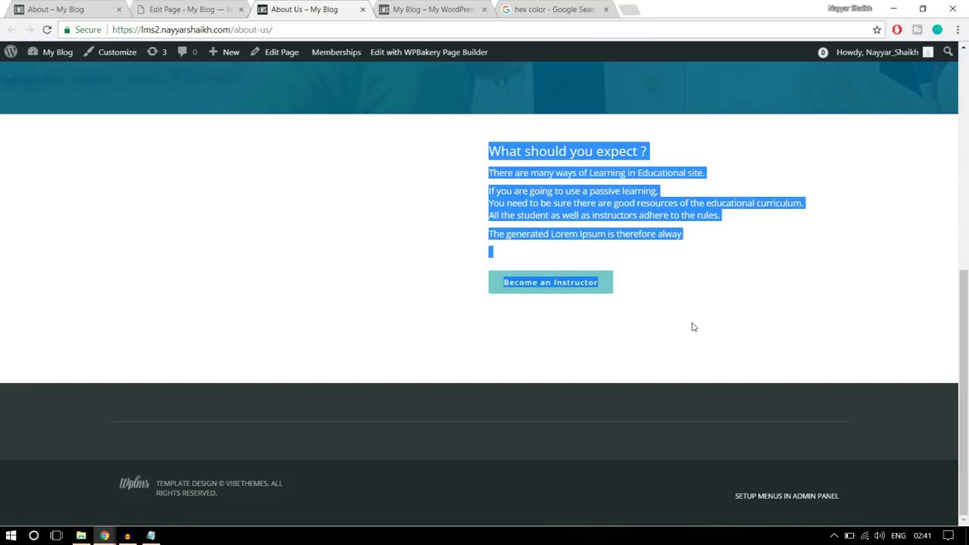
Compare the live About Us page with the reference About page
{"action": "left_click", "coordinate": [68, 6]}
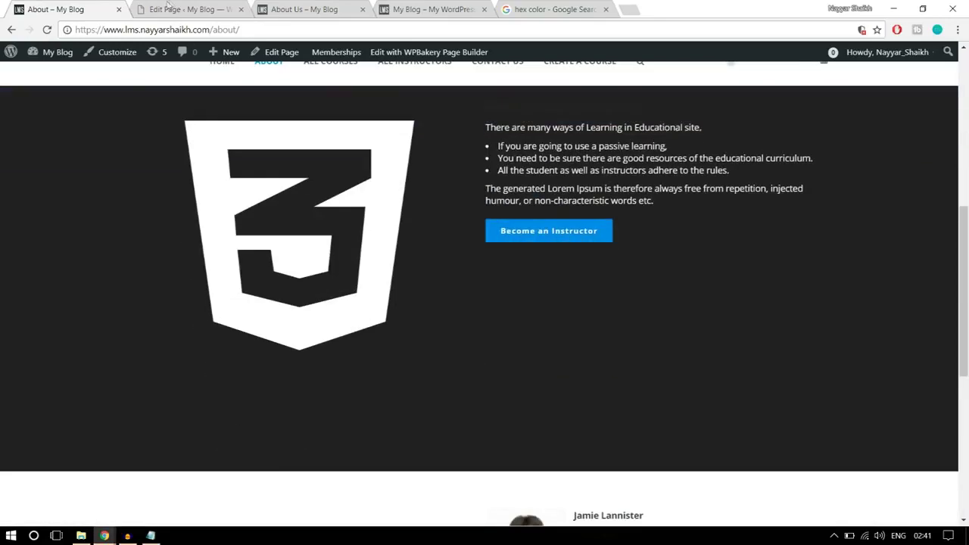
{"action": "left_click", "coordinate": [189, 9]}
{"action": "key", "text": "ctrl+Tab"}
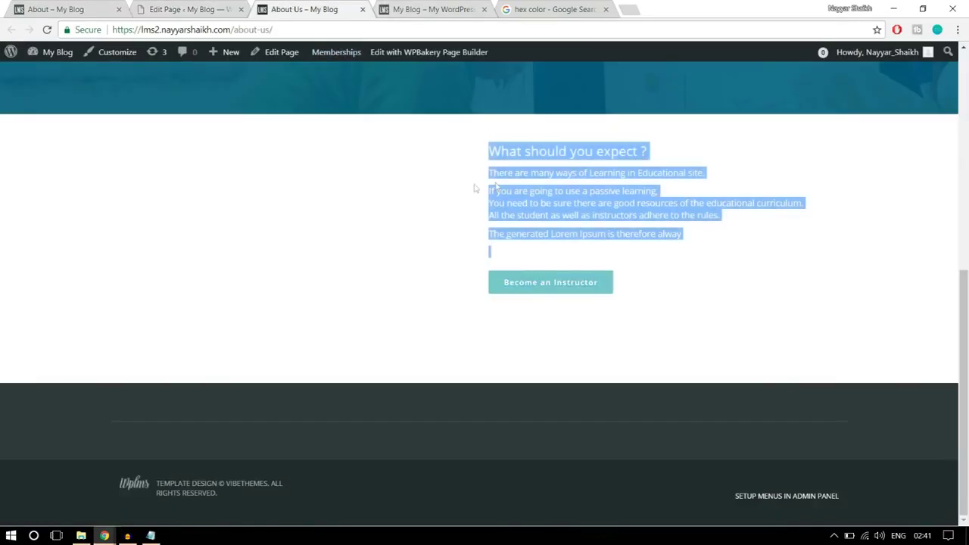
{"action": "key", "text": "ctrl+shift+Tab"}
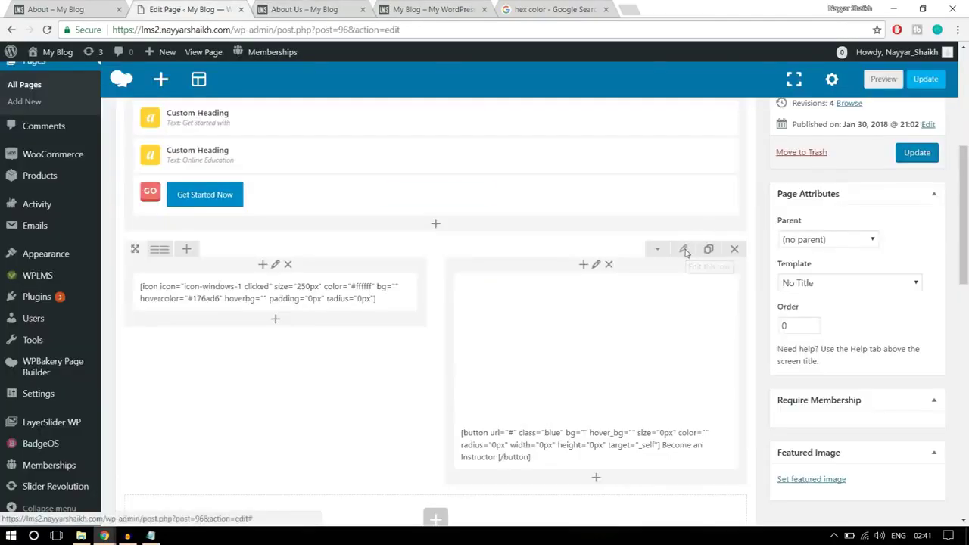
Set the two-column row's Design Options background to black and top padding to 100
{"action": "left_click", "coordinate": [684, 250]}
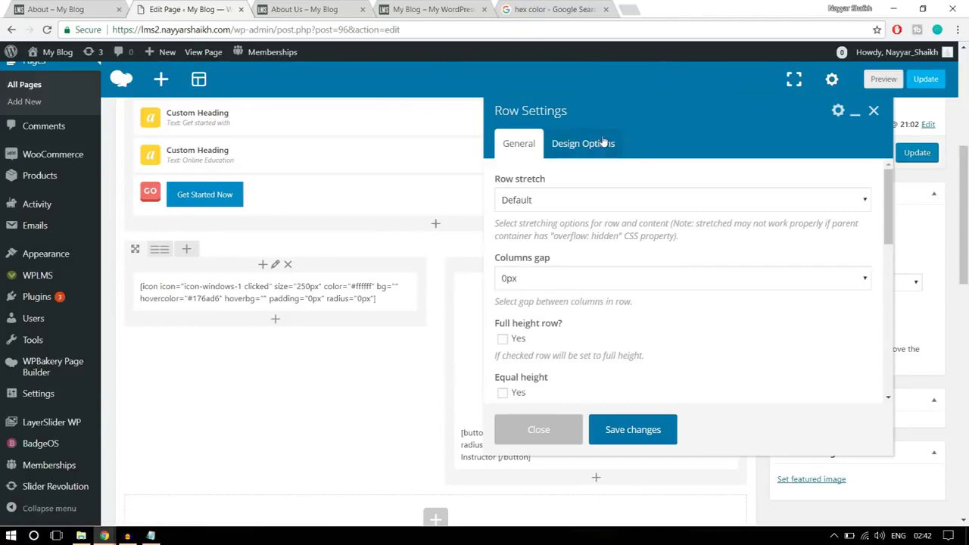
{"action": "left_click", "coordinate": [603, 143]}
{"action": "scroll", "coordinate": [825, 295], "scroll_direction": "down", "scroll_amount": 1}
{"action": "left_click", "coordinate": [759, 275]}
{"action": "scroll", "coordinate": [757, 303], "scroll_direction": "down", "scroll_amount": 2}
{"action": "left_click", "coordinate": [704, 353]}
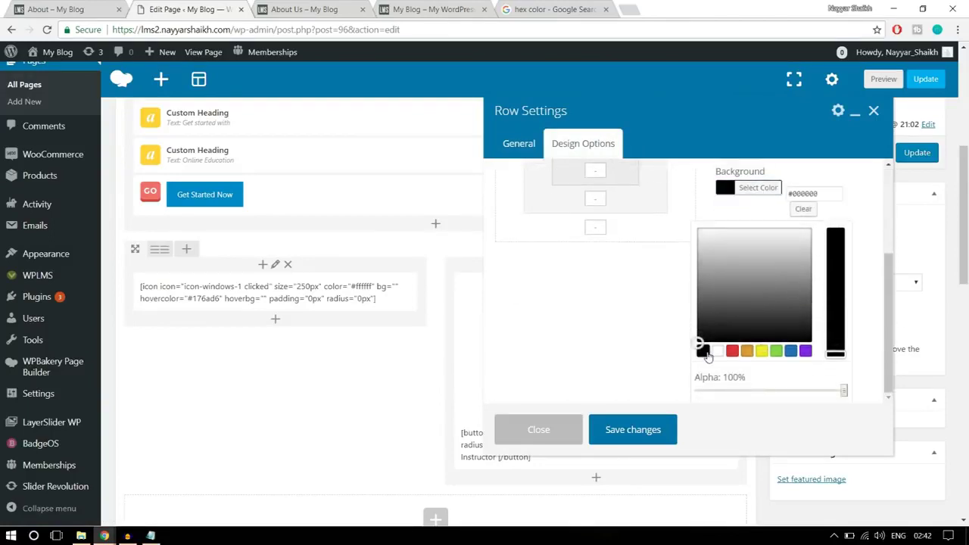
{"action": "left_click", "coordinate": [766, 188]}
{"action": "scroll", "coordinate": [587, 259], "scroll_direction": "up", "scroll_amount": 2}
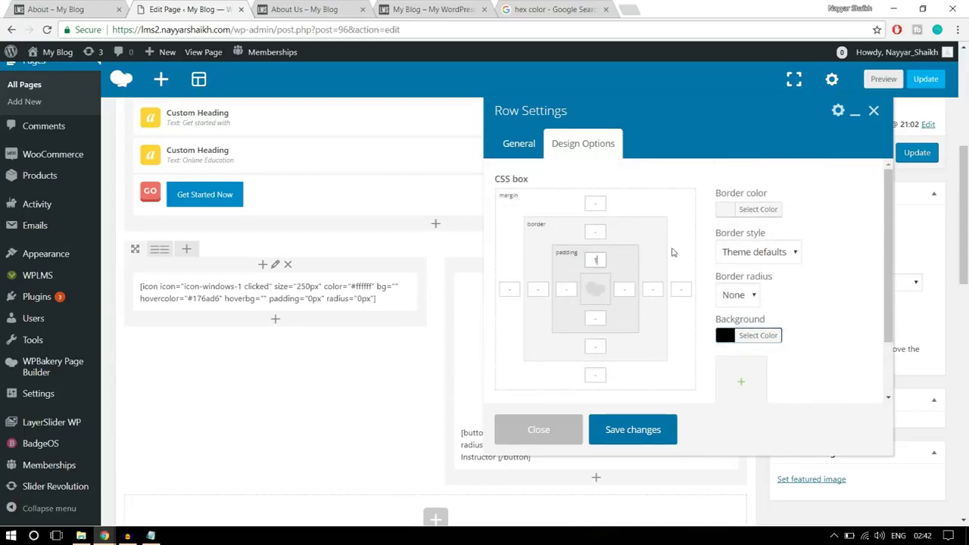
{"action": "type", "text": "00"}
Enter 100 bottom padding, save row and page, and reload the live About Us page
{"action": "type", "text": "100"}
{"action": "left_click", "coordinate": [657, 430]}
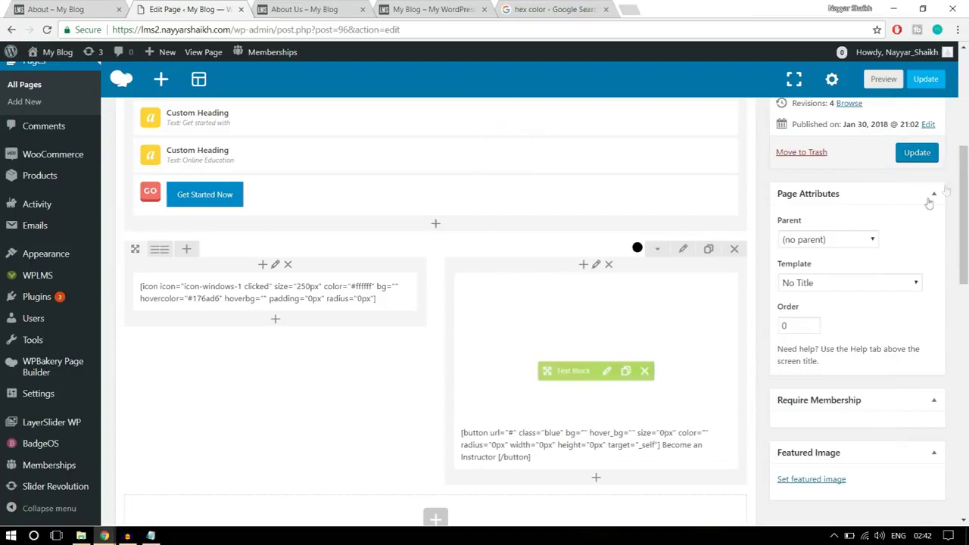
{"action": "left_click", "coordinate": [918, 153]}
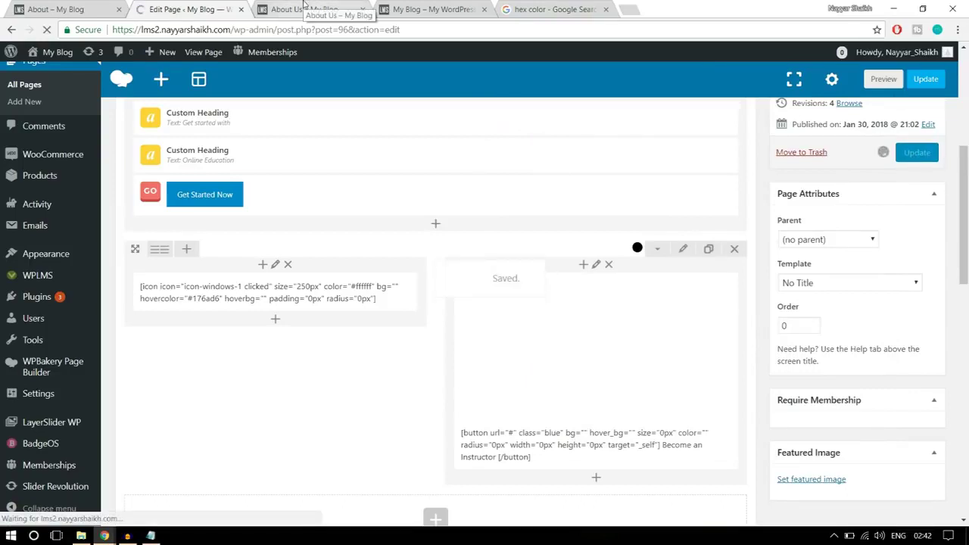
{"action": "left_click", "coordinate": [322, 9]}
{"action": "left_click", "coordinate": [46, 31]}
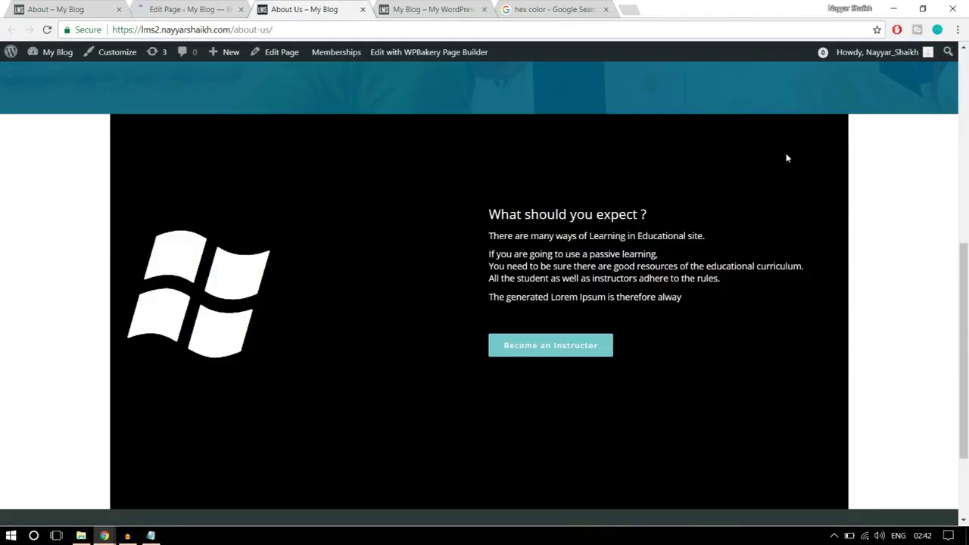
{"action": "scroll", "coordinate": [839, 221], "scroll_direction": "up", "scroll_amount": 3}
{"action": "scroll", "coordinate": [859, 272], "scroll_direction": "down", "scroll_amount": 3}
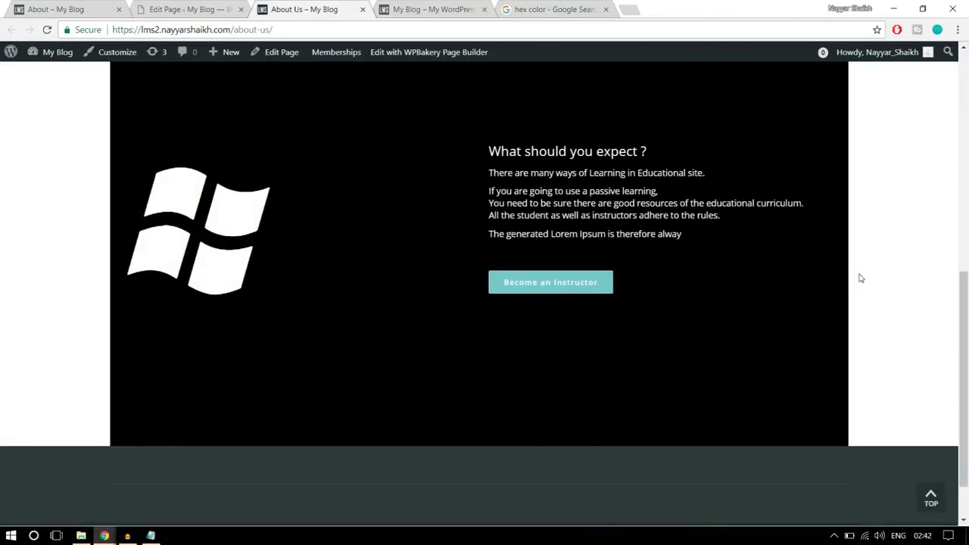
{"action": "scroll", "coordinate": [860, 279], "scroll_direction": "up", "scroll_amount": 1}
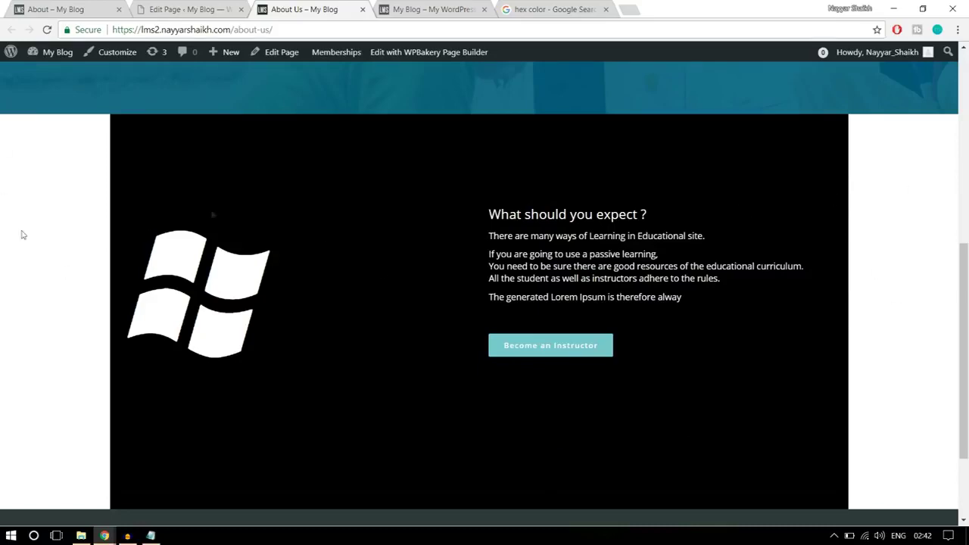
{"action": "left_click", "coordinate": [186, 9]}
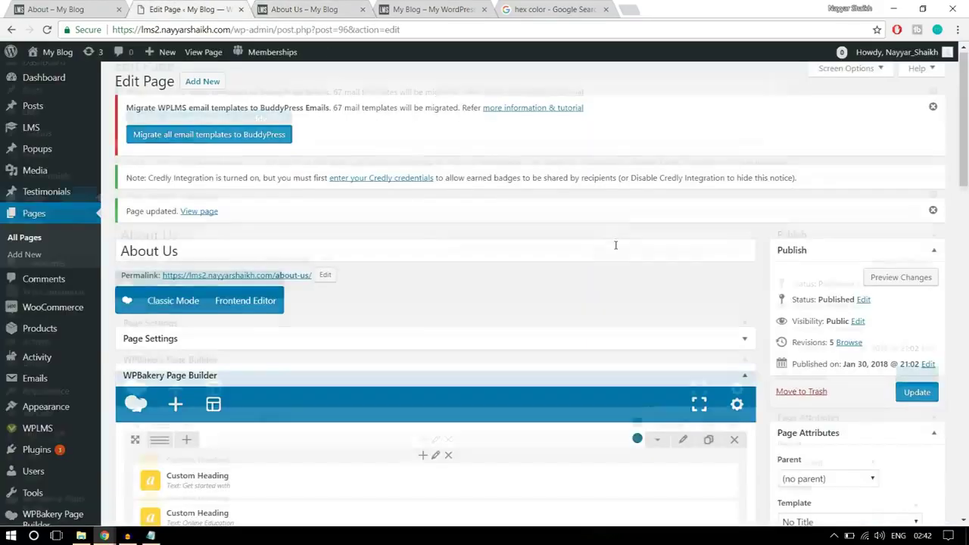
Set the two-column row to stretch full width and save its settings
{"action": "scroll", "coordinate": [615, 245], "scroll_direction": "down", "scroll_amount": 5}
{"action": "left_click", "coordinate": [689, 263]}
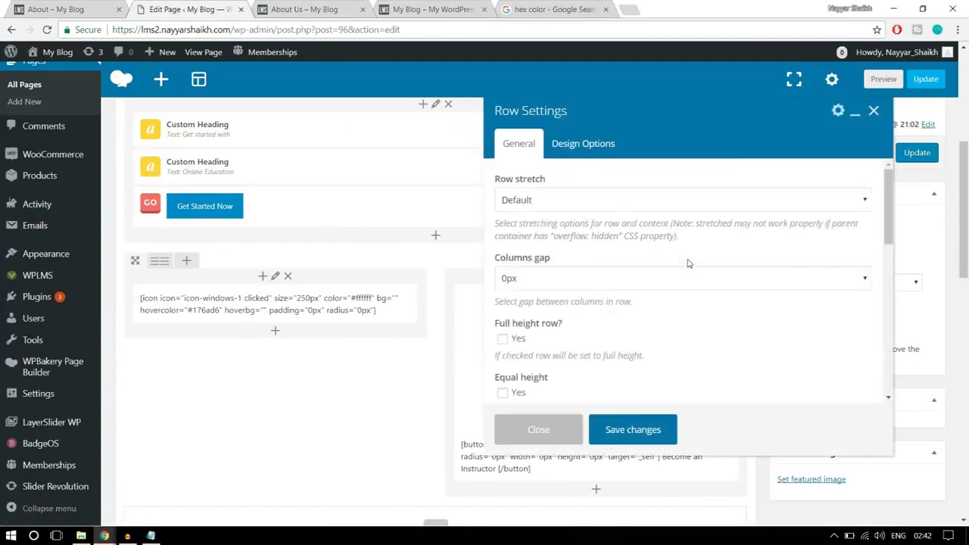
{"action": "left_click", "coordinate": [579, 201]}
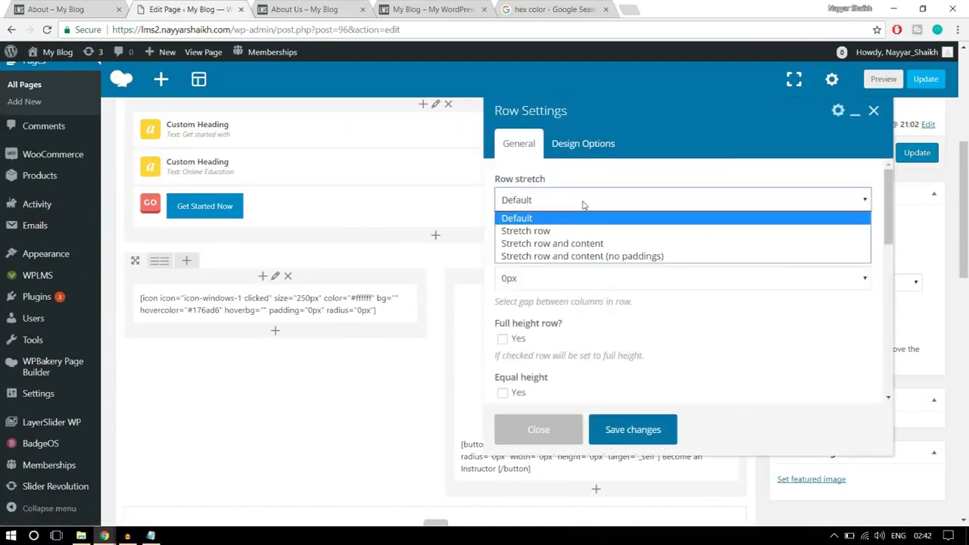
{"action": "left_click", "coordinate": [555, 232]}
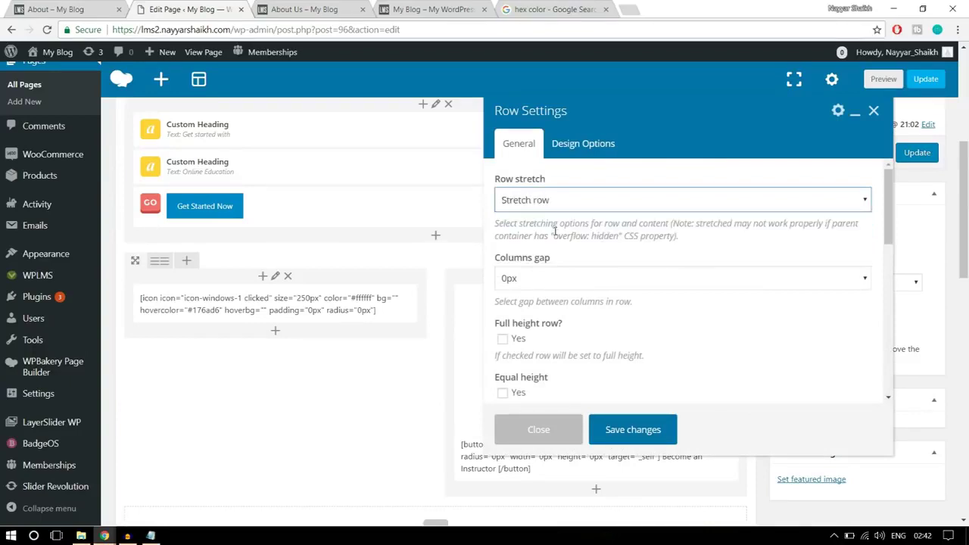
{"action": "left_click", "coordinate": [628, 430]}
Update the page and reload the live About Us page to view the full-width black section
{"action": "left_click", "coordinate": [915, 153]}
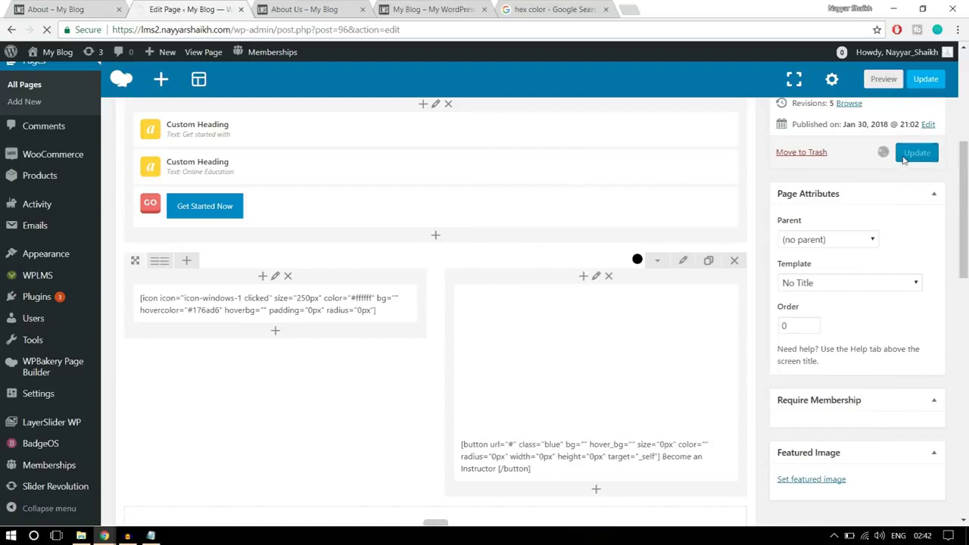
{"action": "left_click", "coordinate": [304, 10]}
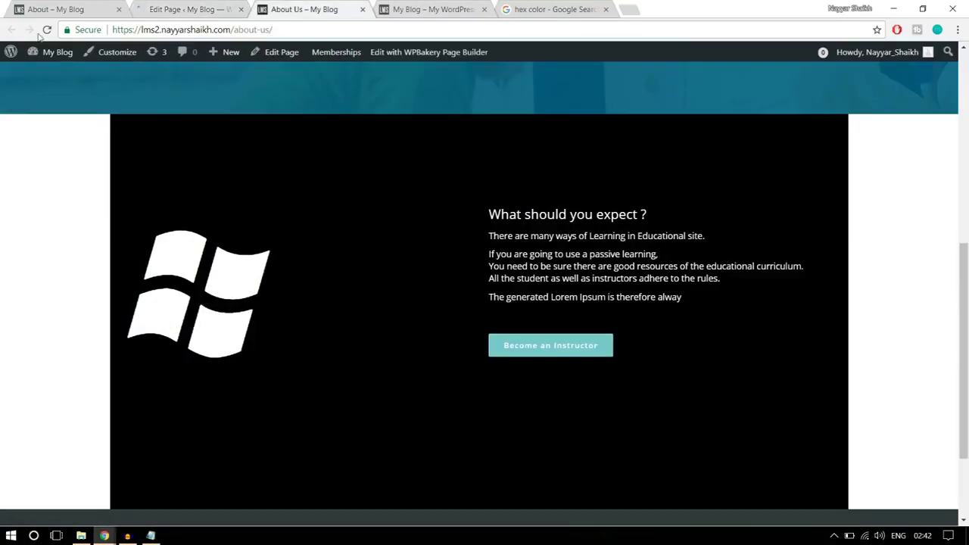
{"action": "left_click", "coordinate": [47, 29]}
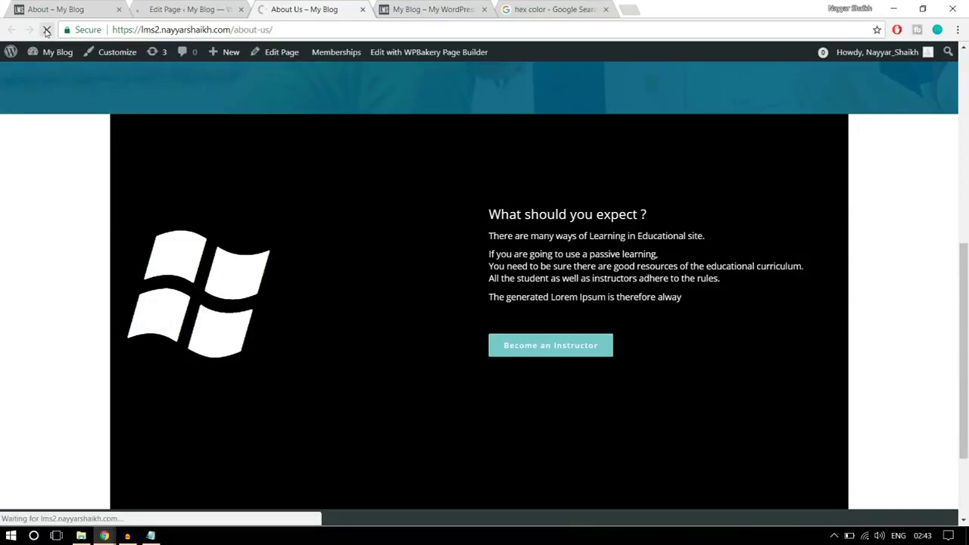
{"action": "scroll", "coordinate": [742, 296], "scroll_direction": "down", "scroll_amount": 5}
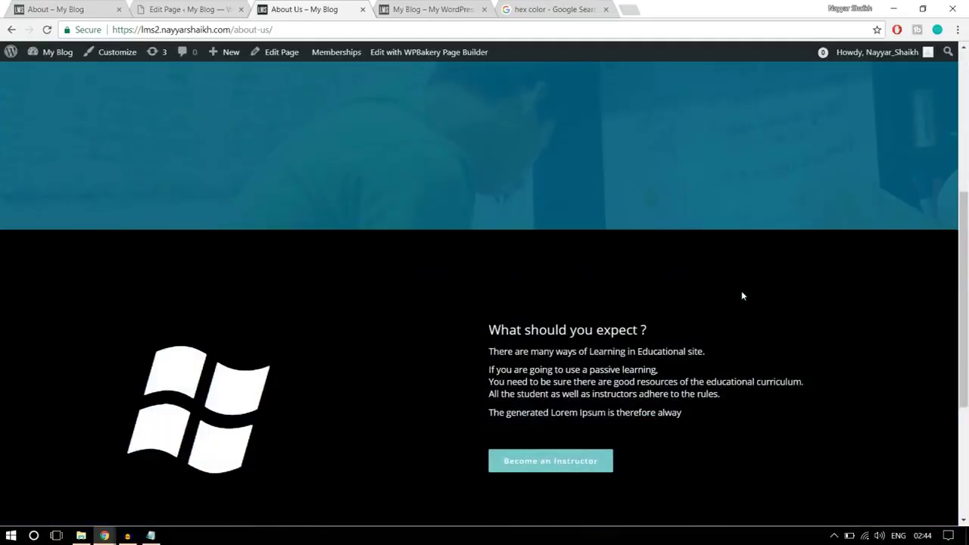
{"action": "scroll", "coordinate": [742, 296], "scroll_direction": "down", "scroll_amount": 2}
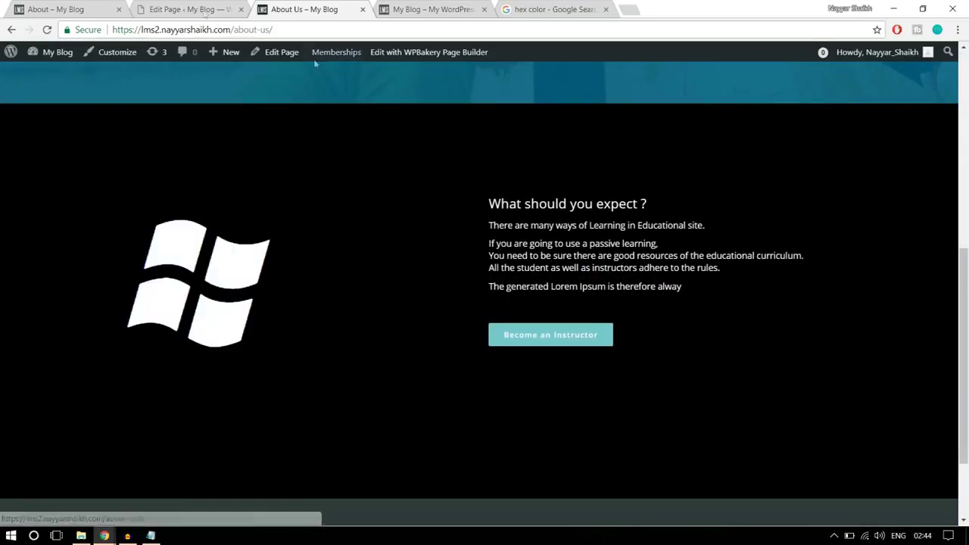
Add a Text Block to the empty row below the black section
{"action": "left_click", "coordinate": [90, 6]}
{"action": "scroll", "coordinate": [651, 300], "scroll_direction": "down", "scroll_amount": 4}
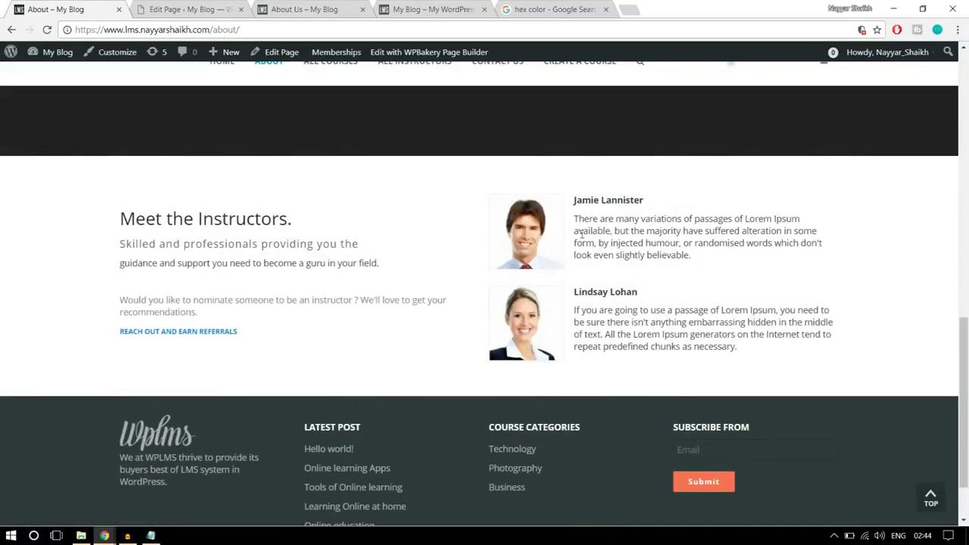
{"action": "left_click", "coordinate": [190, 9]}
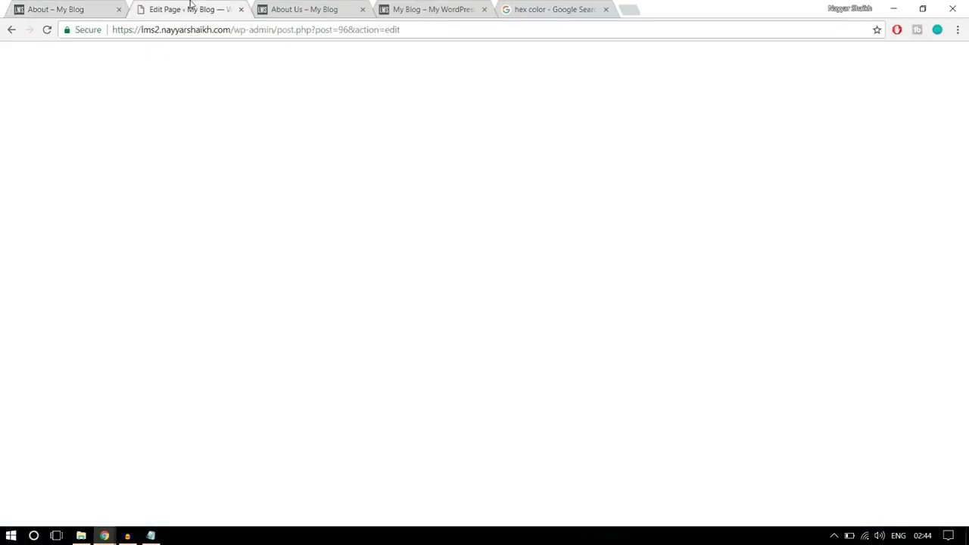
{"action": "scroll", "coordinate": [610, 271], "scroll_direction": "down", "scroll_amount": 4}
{"action": "scroll", "coordinate": [609, 270], "scroll_direction": "down", "scroll_amount": 4}
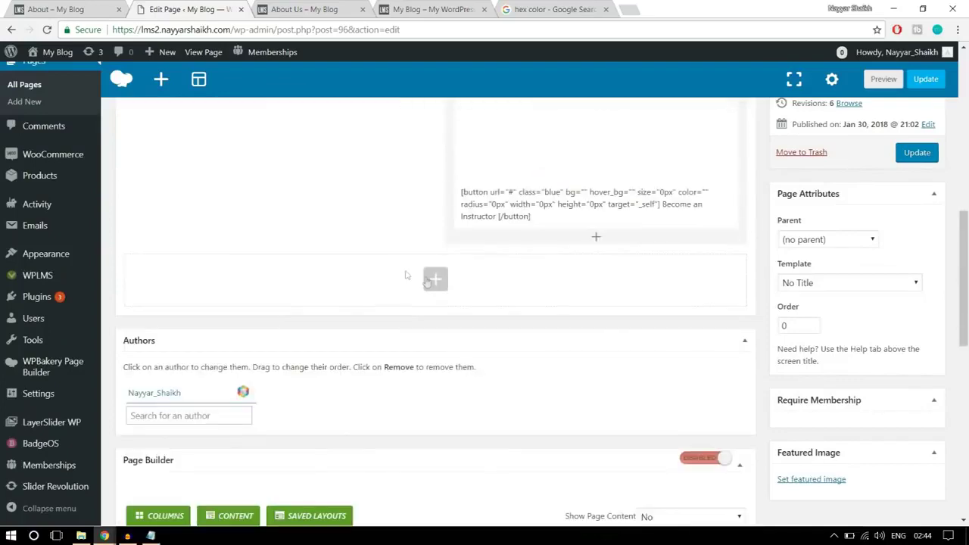
{"action": "left_click", "coordinate": [438, 283]}
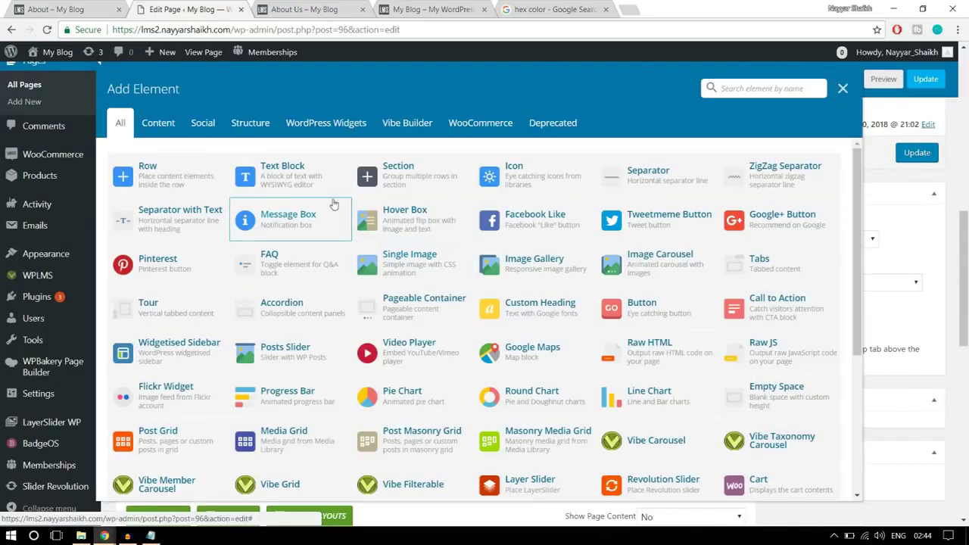
{"action": "left_click", "coordinate": [294, 179]}
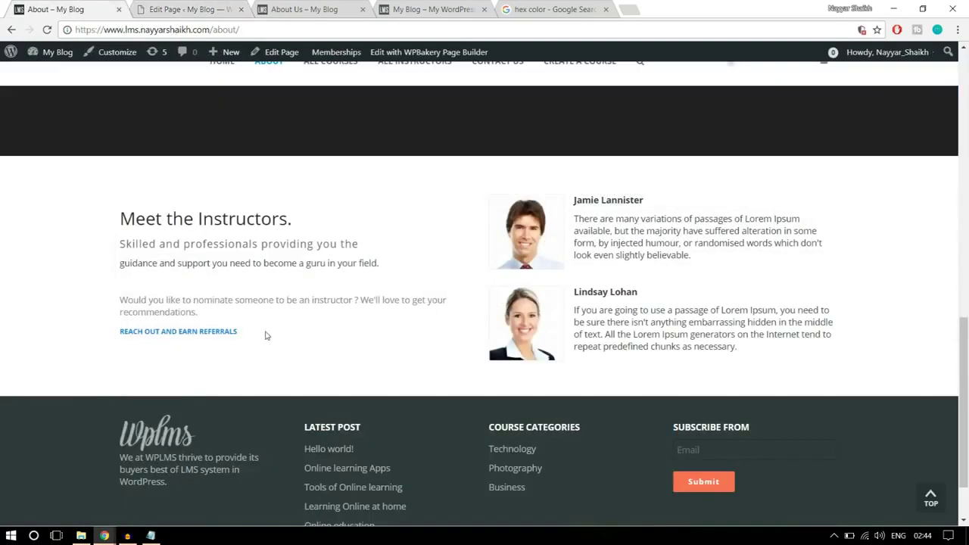
Paste the reference Meet the Instructors text into it and unlink REACH OUT AND EARN REFERRALS
{"action": "triple_click", "coordinate": [247, 327]}
{"action": "left_click_drag", "start_coordinate": [200, 293], "coordinate": [122, 216]}
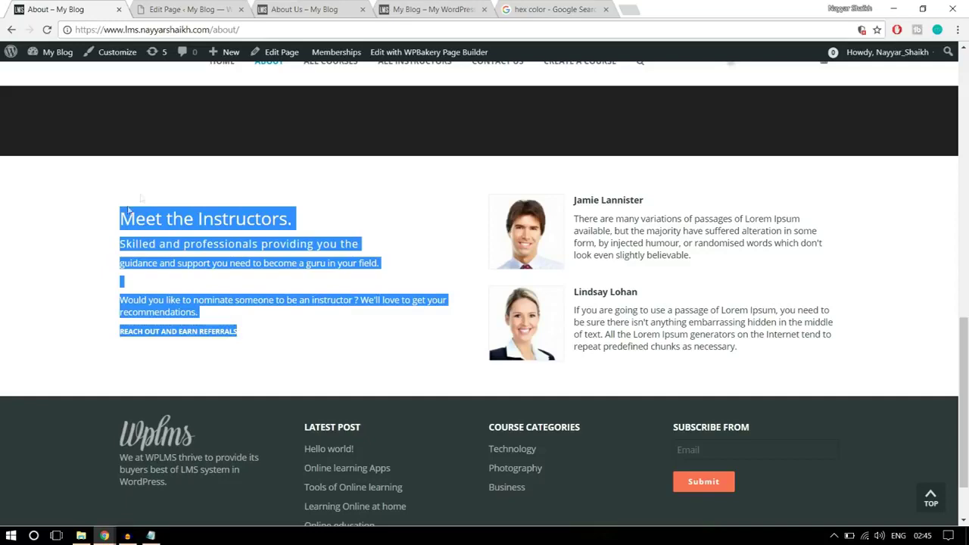
{"action": "left_click", "coordinate": [189, 9]}
{"action": "left_click_drag", "start_coordinate": [562, 304], "coordinate": [472, 250]}
{"action": "key", "text": "ctrl+v"}
{"action": "scroll", "coordinate": [733, 344], "scroll_direction": "down", "scroll_amount": 1}
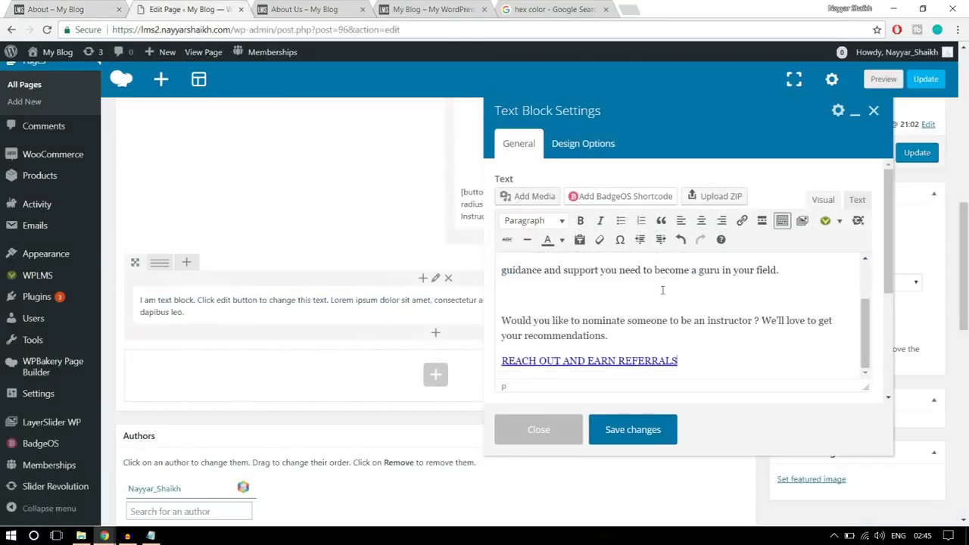
{"action": "triple_click", "coordinate": [707, 362]}
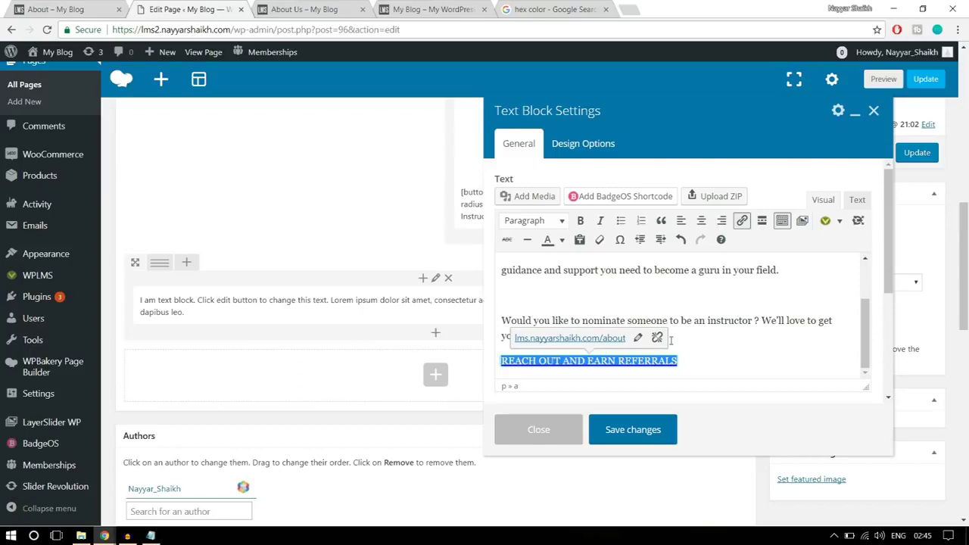
{"action": "left_click", "coordinate": [657, 338]}
Compare the REACH OUT AND EARN REFERRALS line with the reference About page
{"action": "left_click", "coordinate": [710, 344]}
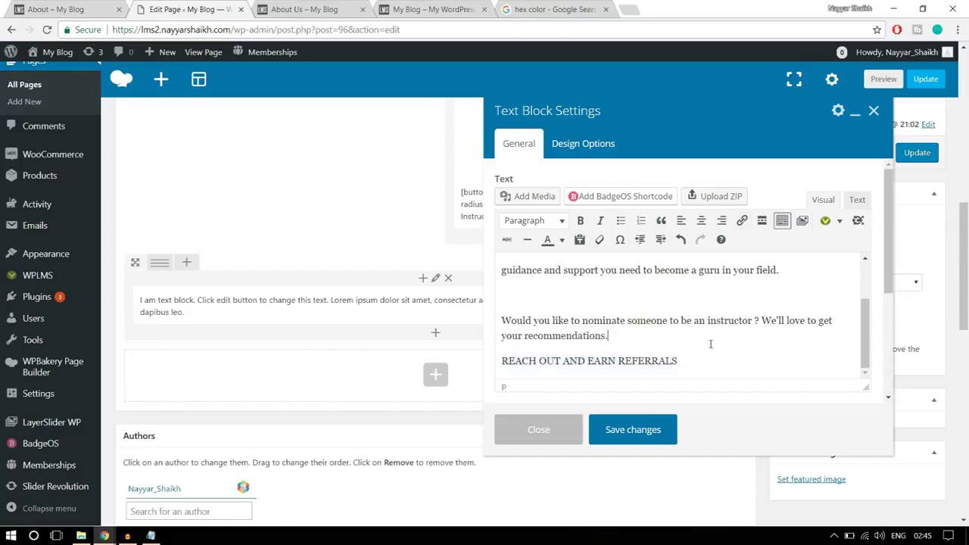
{"action": "left_click_drag", "start_coordinate": [713, 352], "coordinate": [501, 361]}
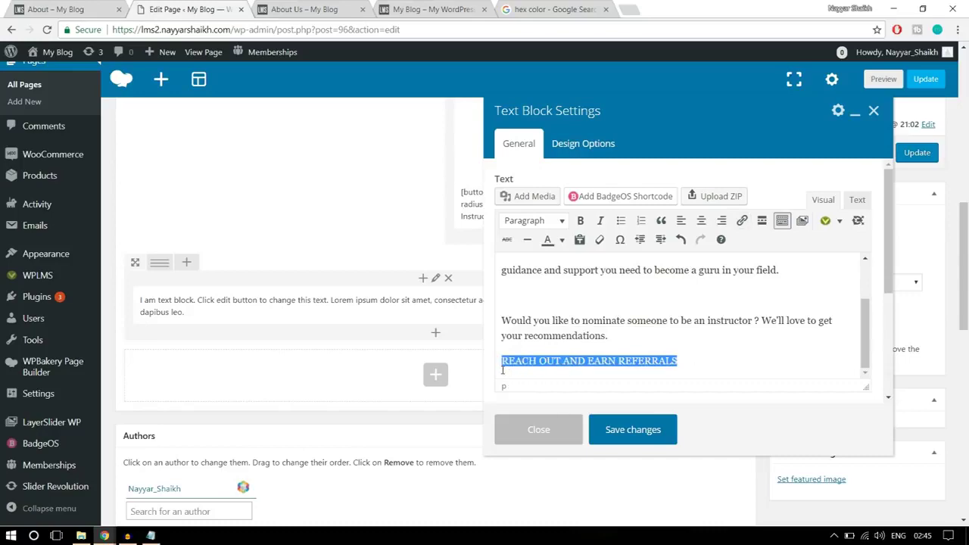
{"action": "left_click", "coordinate": [620, 355]}
{"action": "left_click", "coordinate": [76, 9]}
{"action": "left_click", "coordinate": [296, 336]}
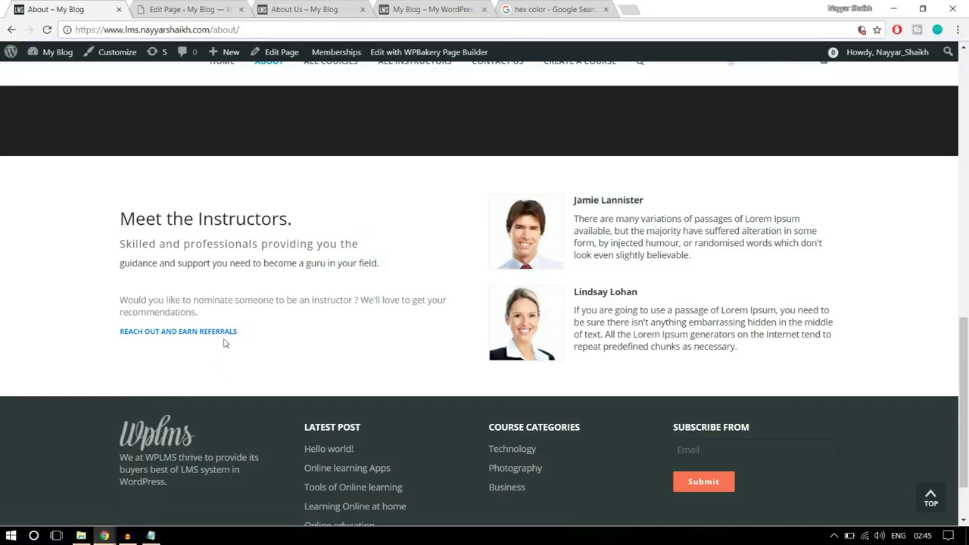
{"action": "left_click", "coordinate": [164, 9]}
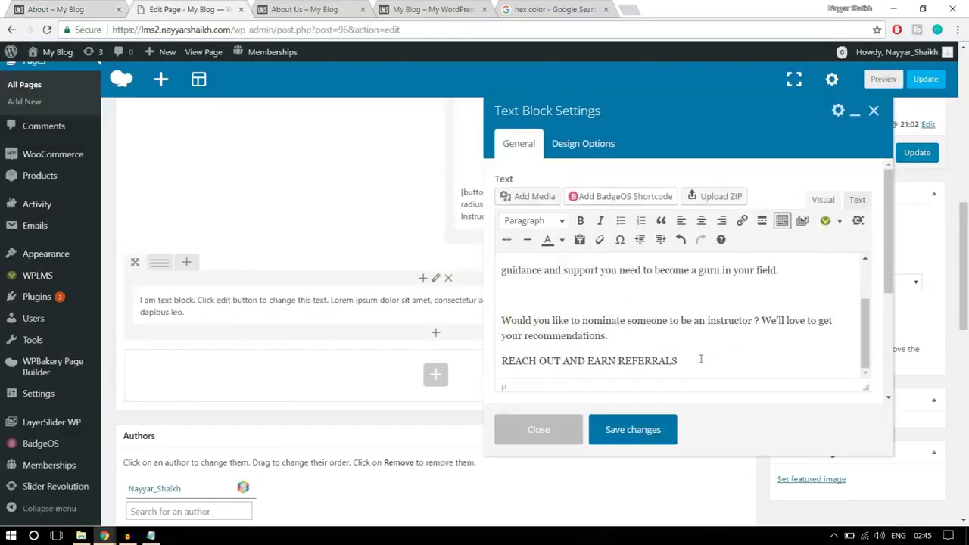
Link REACH OUT AND EARN REFERRALS to '#' and save the text block
{"action": "left_click_drag", "start_coordinate": [699, 360], "coordinate": [493, 361]}
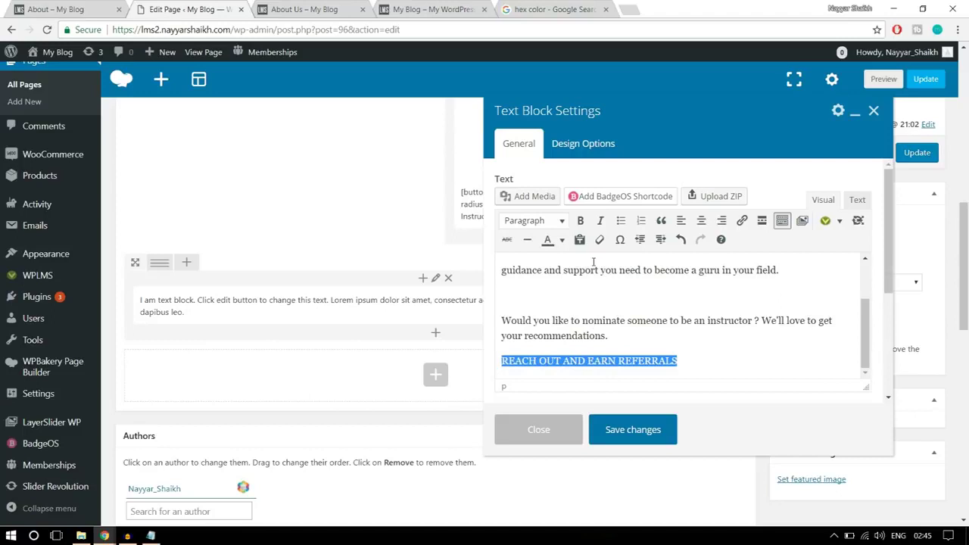
{"action": "left_click", "coordinate": [743, 224]}
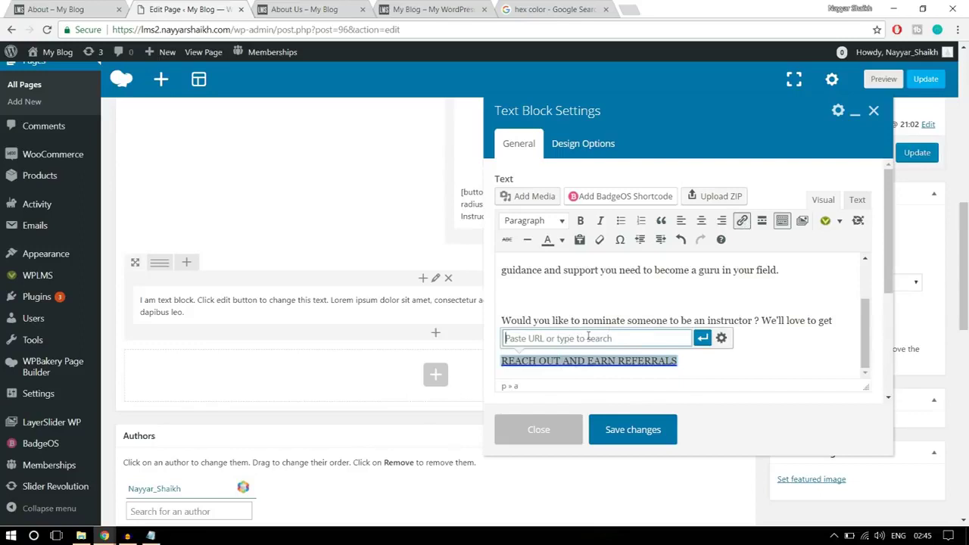
{"action": "type", "text": "#"}
{"action": "left_click", "coordinate": [703, 339]}
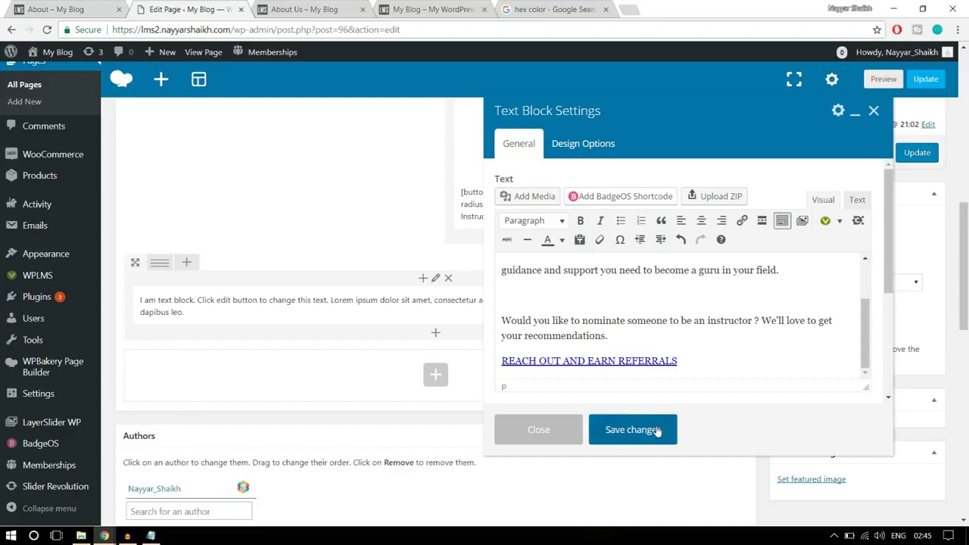
{"action": "left_click", "coordinate": [633, 429]}
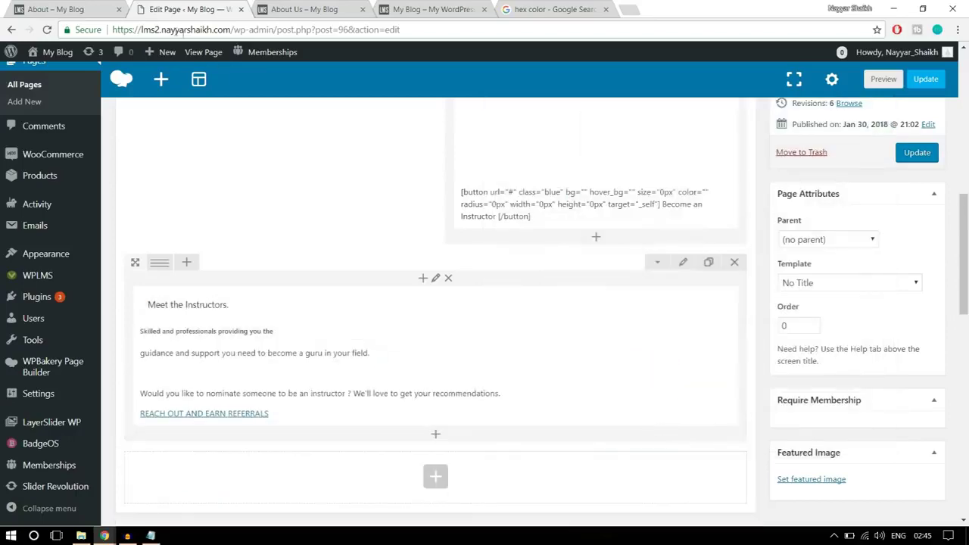
Split the Meet the Instructors row into a 1/2 + 1/2 column layout
{"action": "left_click", "coordinate": [91, 9]}
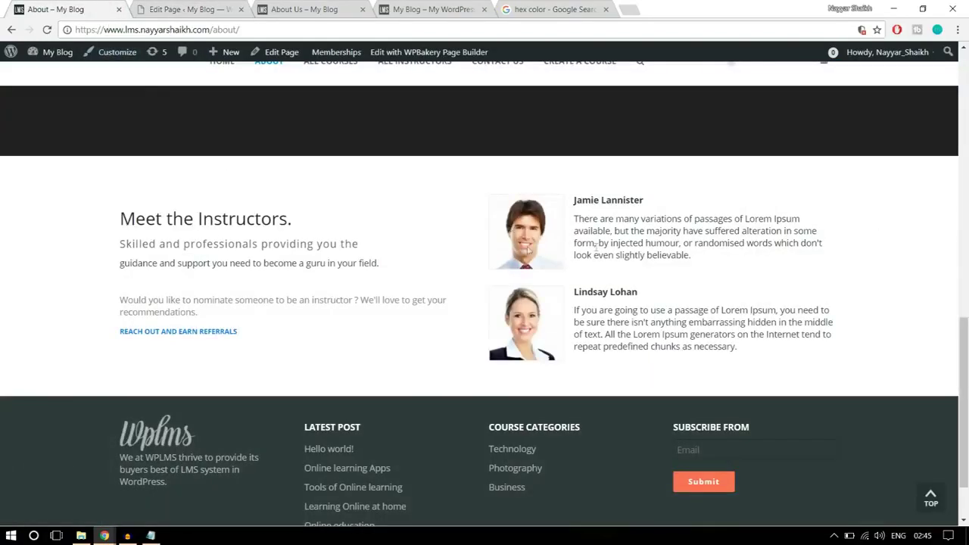
{"action": "left_click", "coordinate": [186, 8]}
{"action": "mouse_move", "coordinate": [162, 262]}
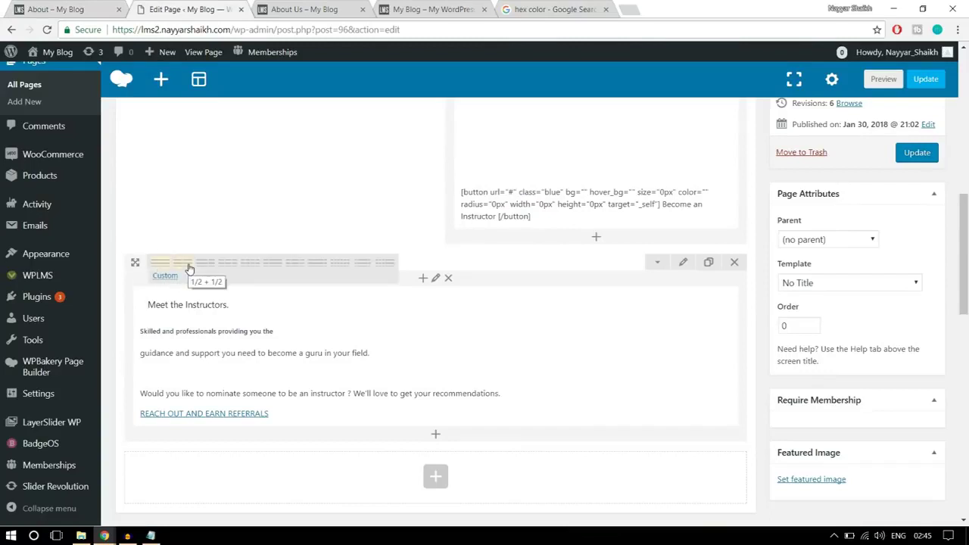
{"action": "left_click", "coordinate": [189, 269]}
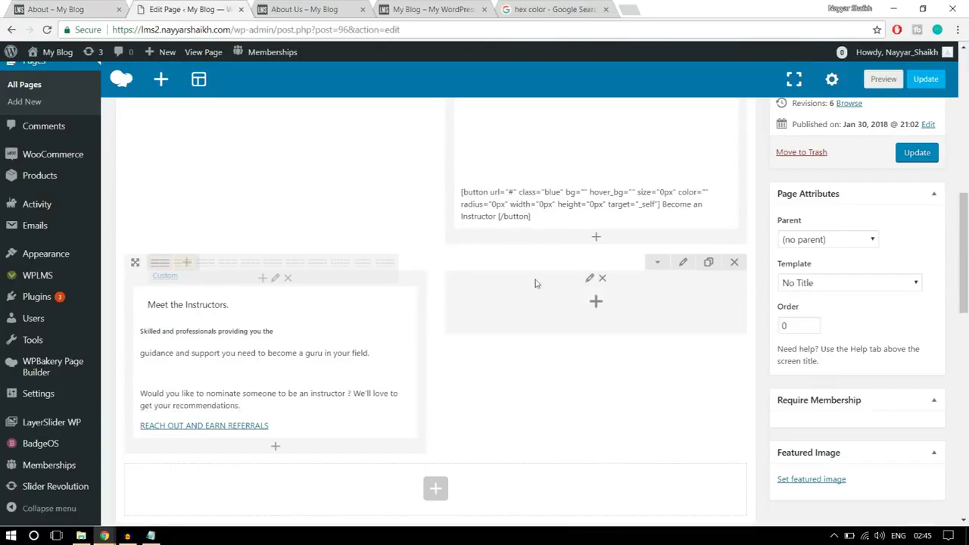
Add a Text Block to the empty right-hand column
{"action": "key", "text": "ctrl+shift+Tab"}
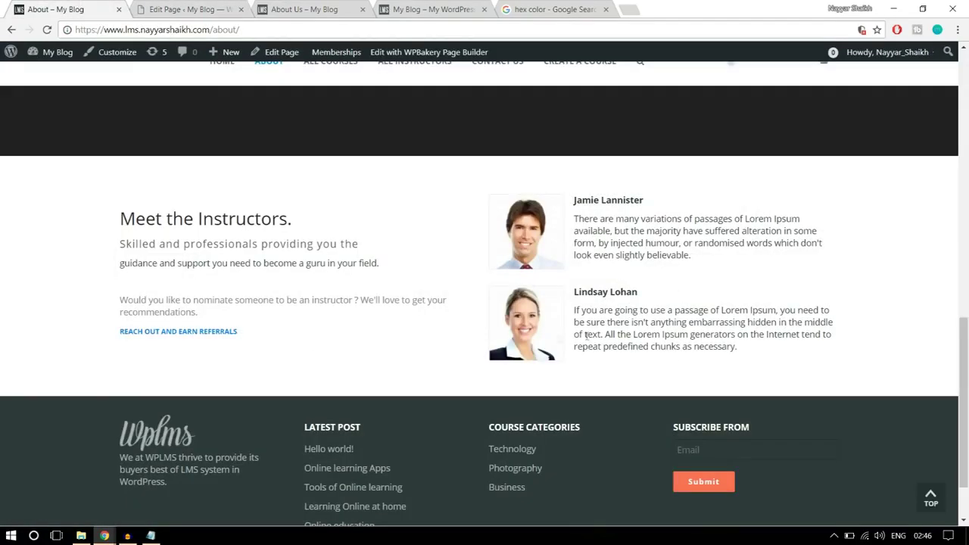
{"action": "left_click", "coordinate": [209, 7]}
{"action": "left_click", "coordinate": [592, 306]}
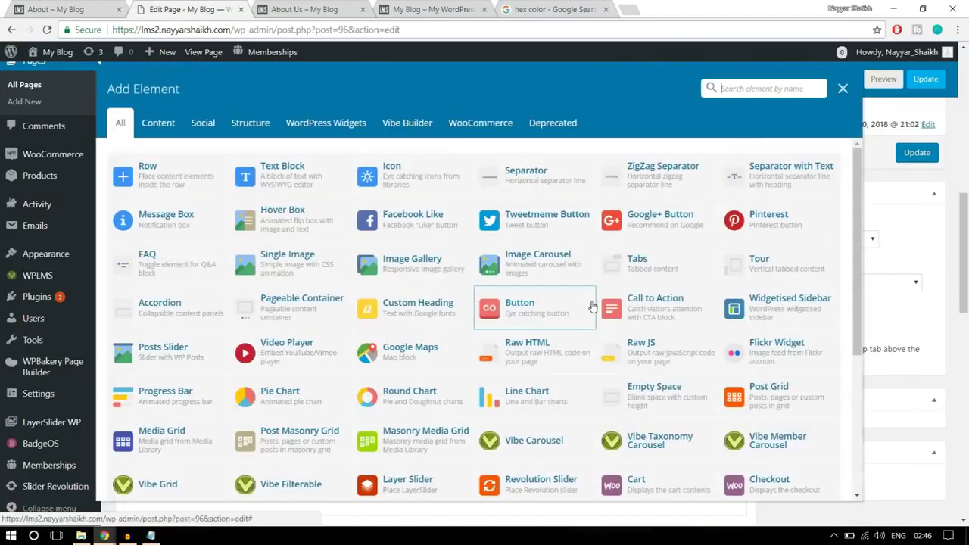
{"action": "left_click", "coordinate": [310, 176]}
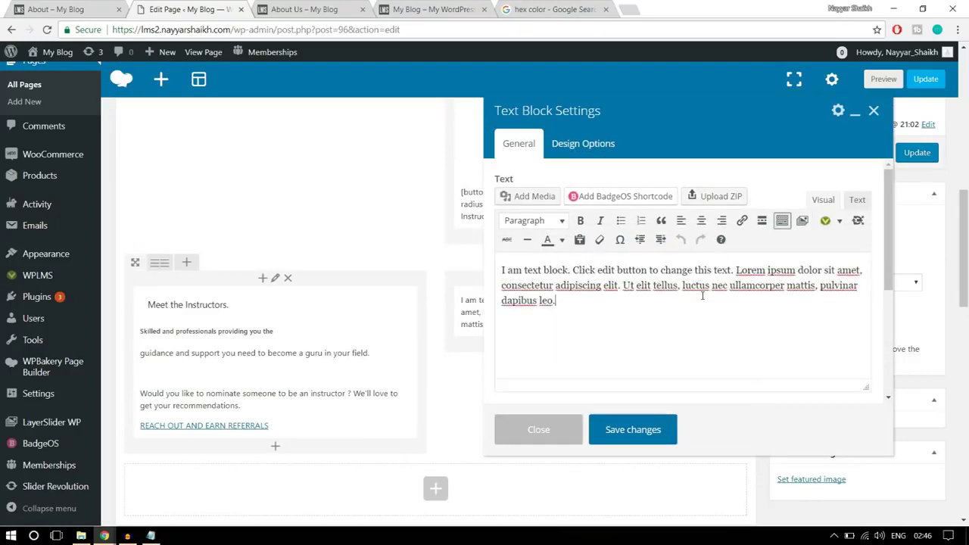
Review the instructor section on the reference About – My Blog page
{"action": "key", "text": "ctrl+shift+Tab"}
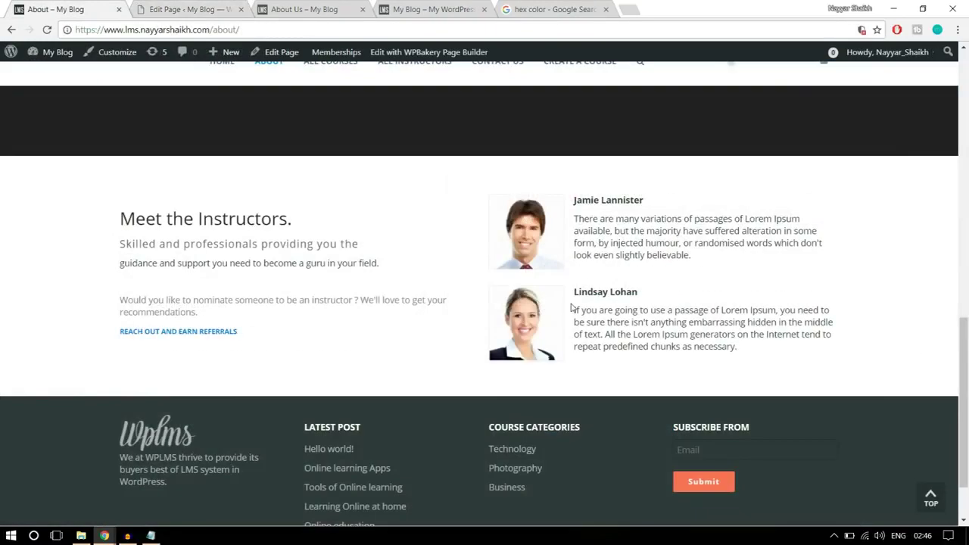
{"action": "left_click", "coordinate": [203, 8]}
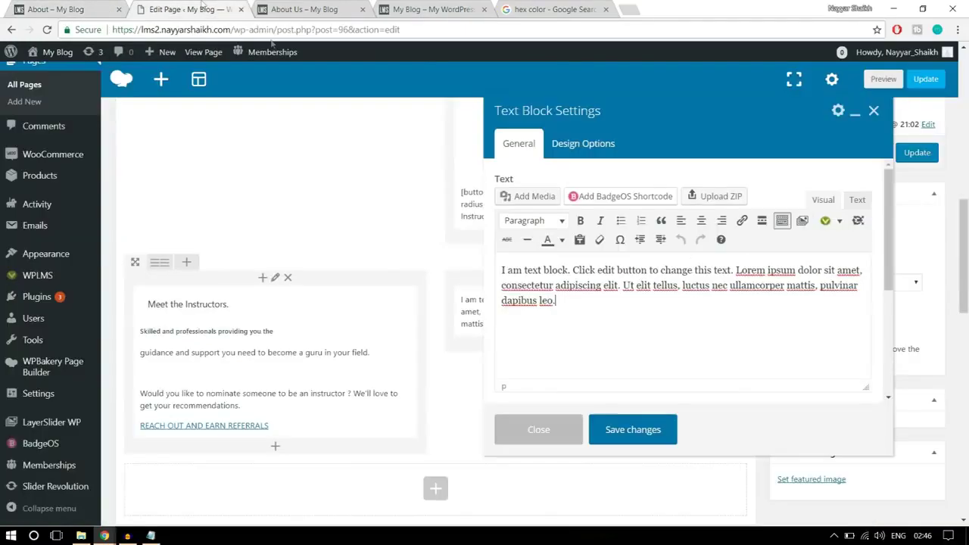
{"action": "left_click", "coordinate": [72, 6]}
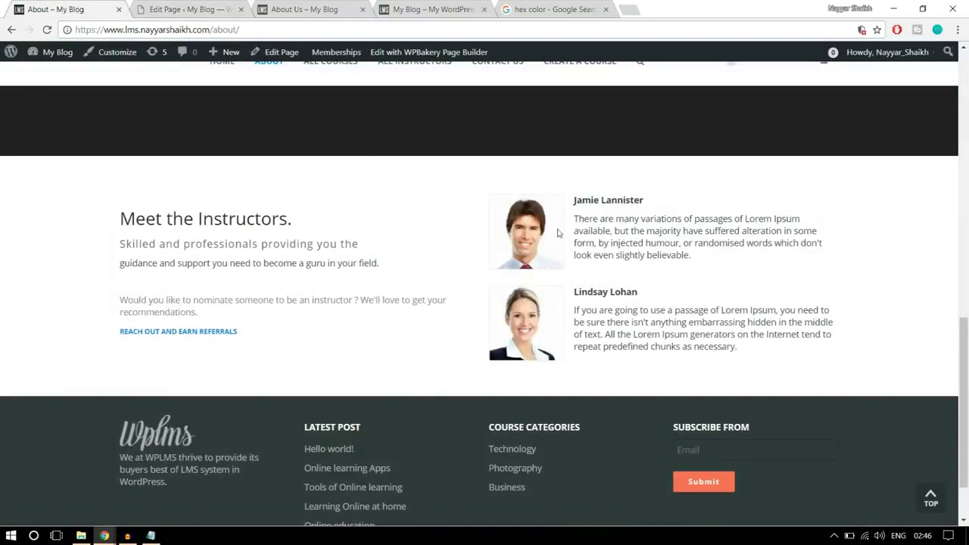
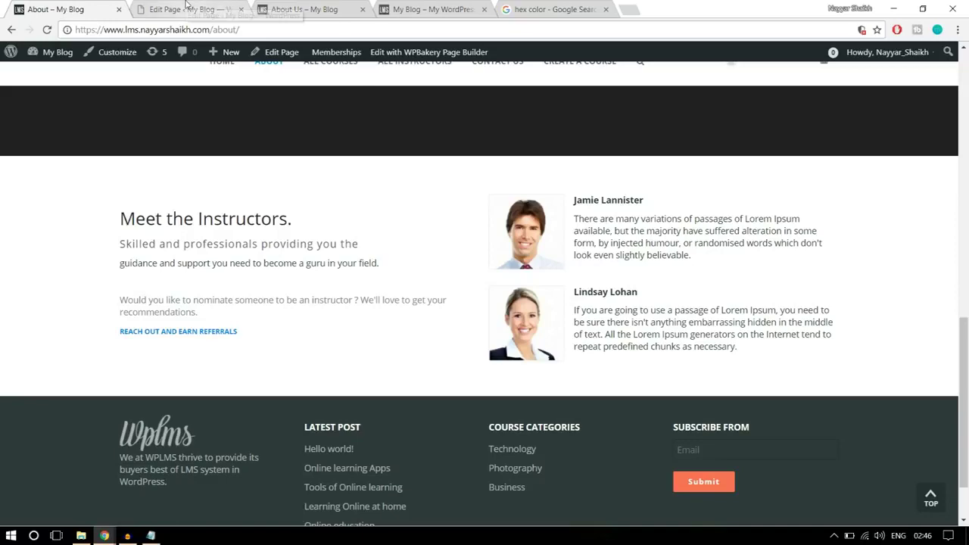
Clear the text block's placeholder text and copy the first instructor's name and bio from the About page
{"action": "left_click", "coordinate": [226, 10]}
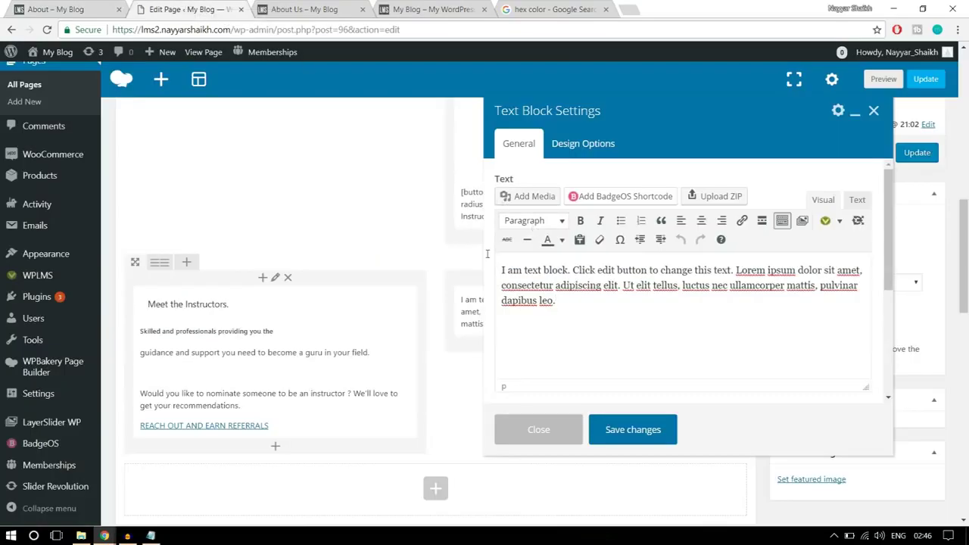
{"action": "left_click_drag", "start_coordinate": [568, 305], "coordinate": [483, 260]}
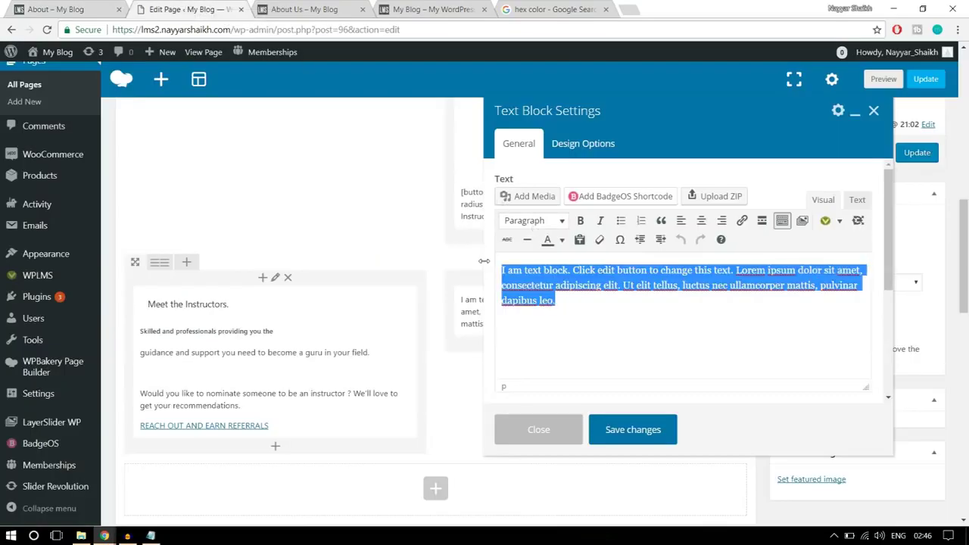
{"action": "key", "text": "BackSpace"}
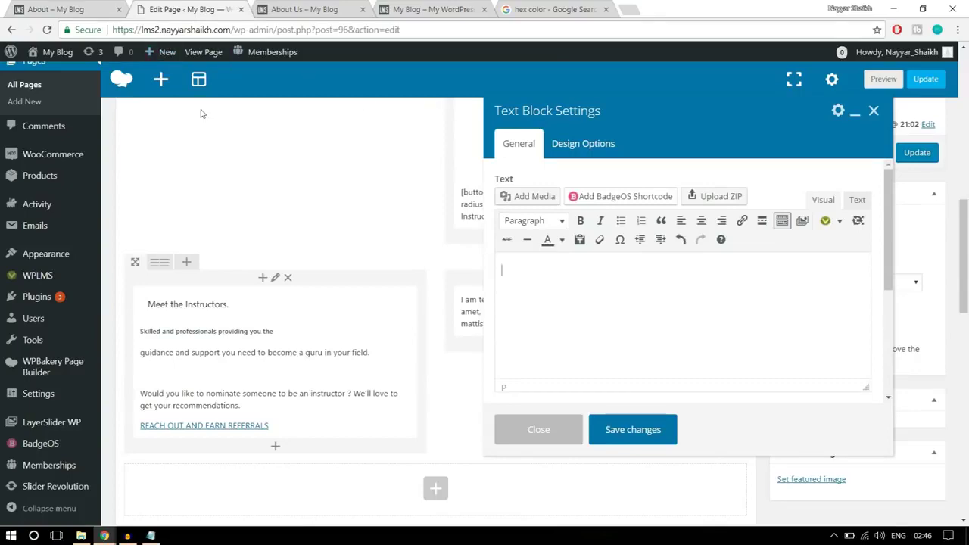
{"action": "left_click", "coordinate": [39, 6]}
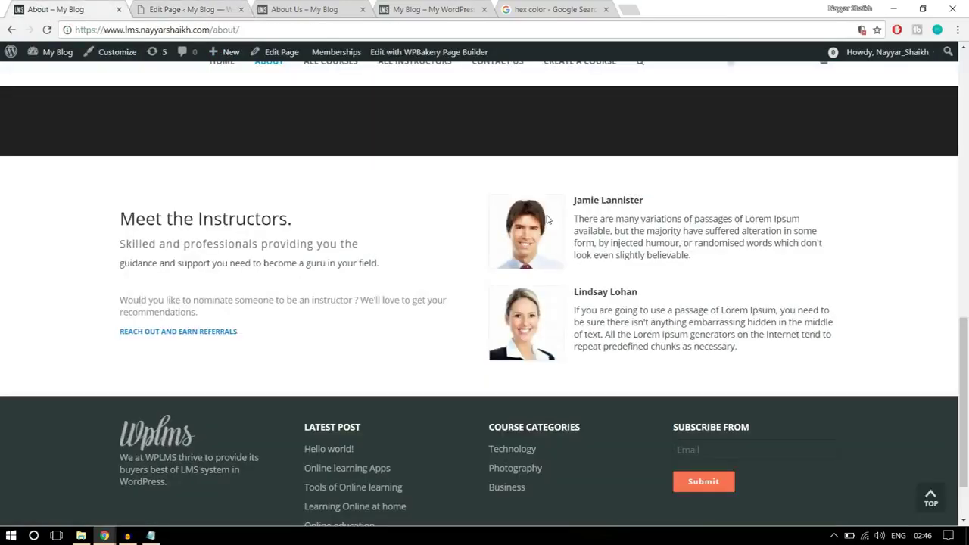
{"action": "left_click_drag", "start_coordinate": [574, 199], "coordinate": [720, 259]}
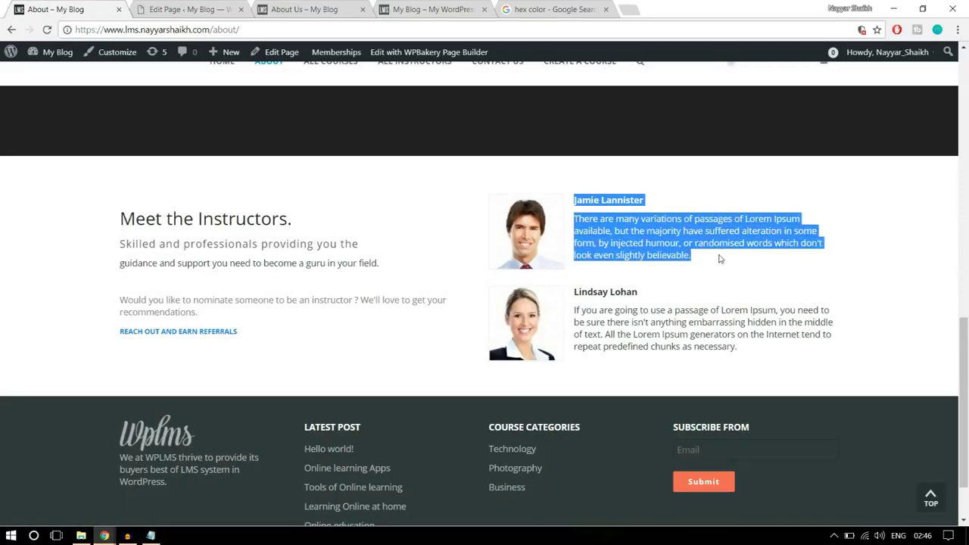
{"action": "left_click", "coordinate": [180, 6]}
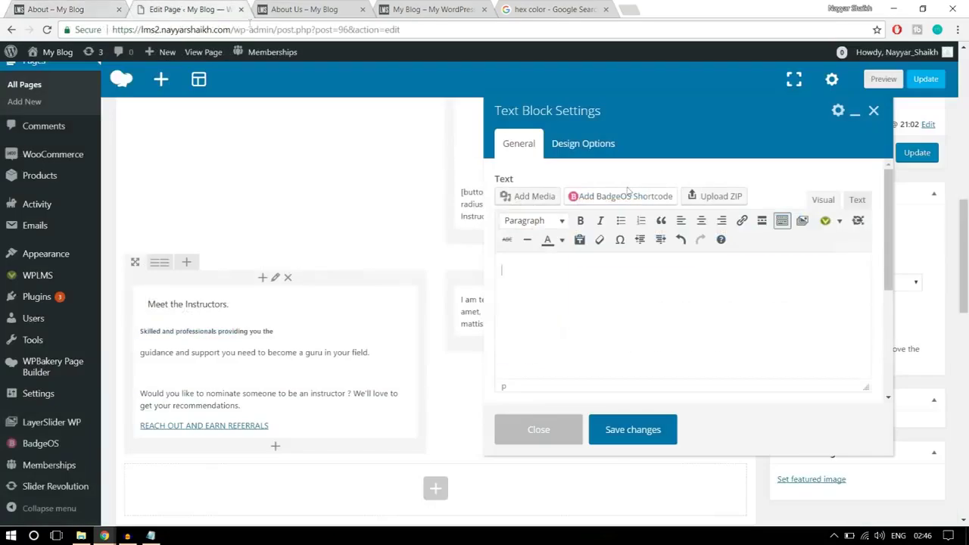
Upload the stu5-120x120 photo and insert it into the text block
{"action": "left_click", "coordinate": [537, 198]}
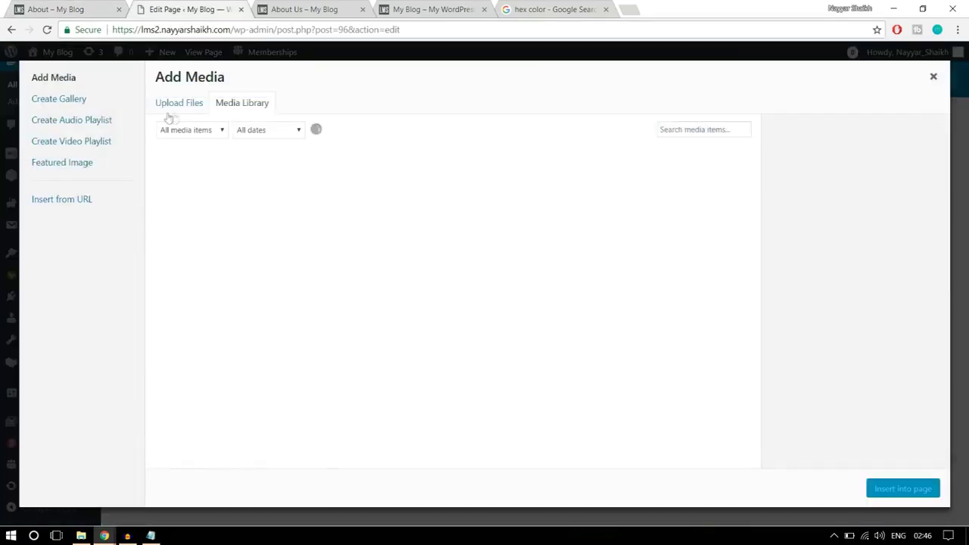
{"action": "left_click", "coordinate": [182, 102]}
{"action": "left_click", "coordinate": [556, 286]}
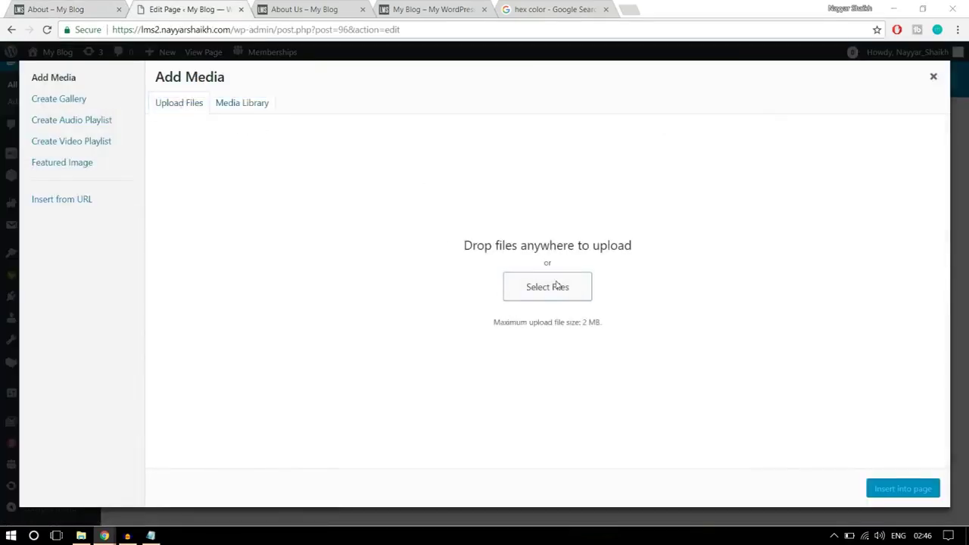
{"action": "left_click", "coordinate": [598, 176]}
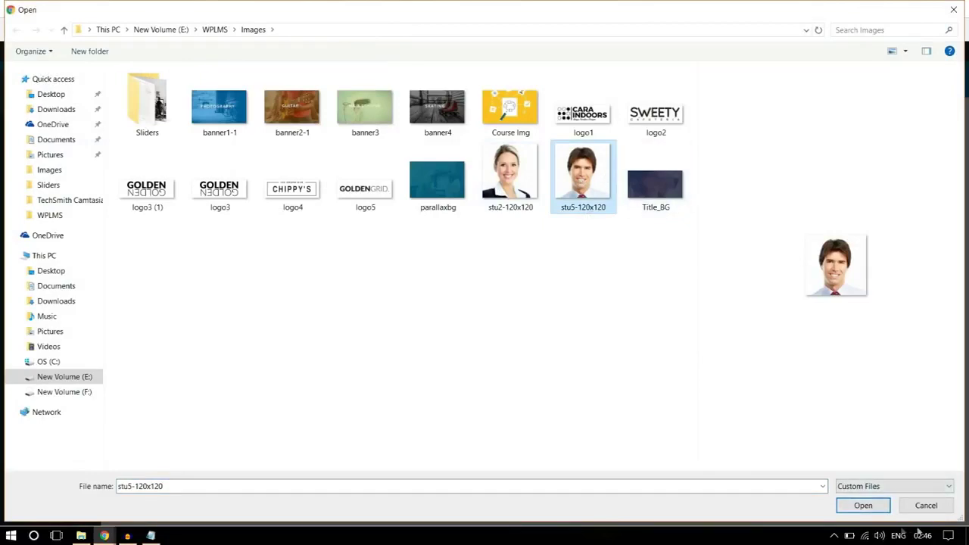
{"action": "left_click", "coordinate": [881, 508]}
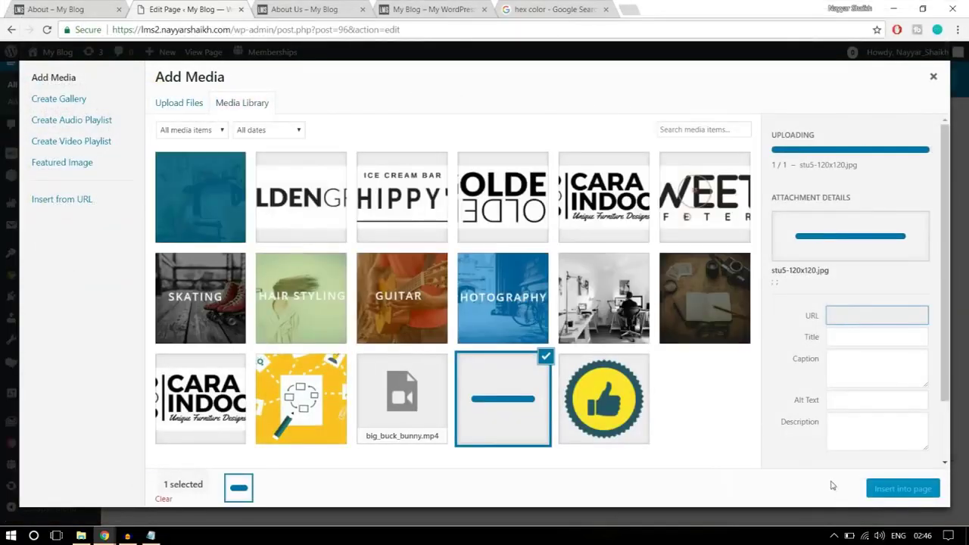
{"action": "left_click", "coordinate": [895, 492]}
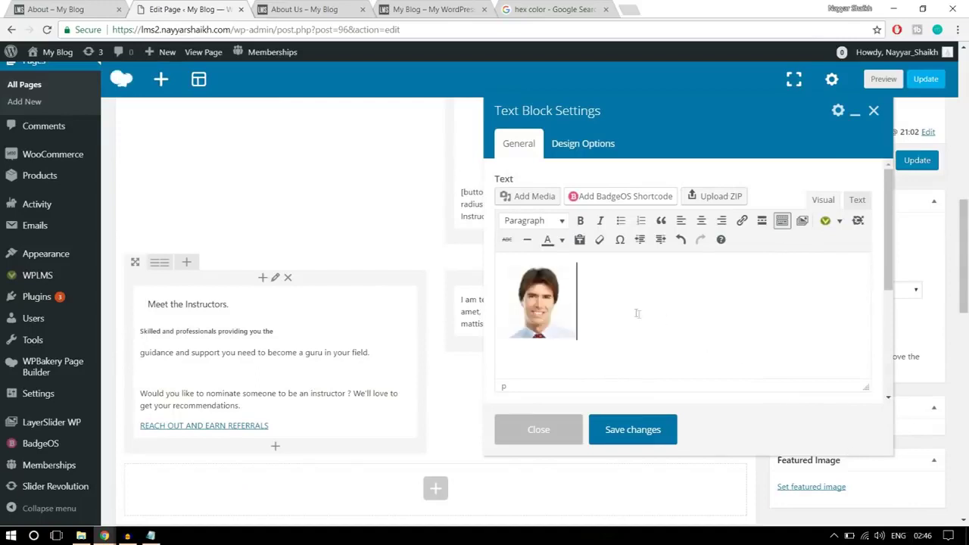
Align the photo left and add new lines beside it for the bio and the next instructor
{"action": "left_click", "coordinate": [539, 307]}
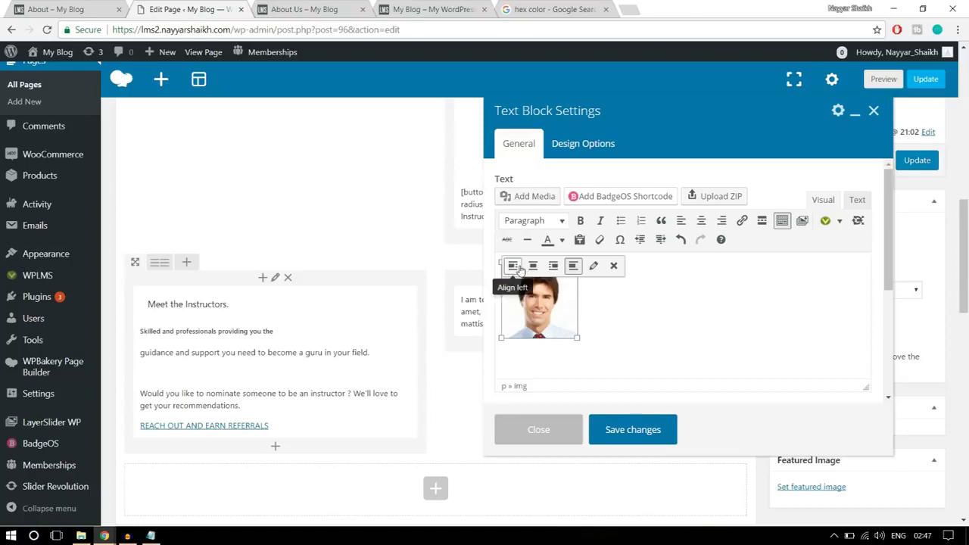
{"action": "left_click", "coordinate": [511, 272]}
{"action": "left_click", "coordinate": [640, 309]}
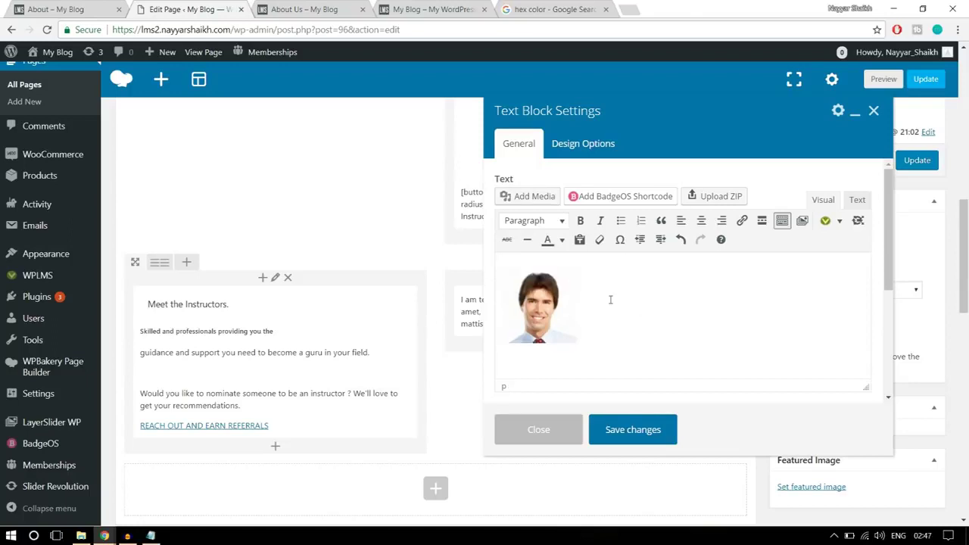
{"action": "left_click", "coordinate": [569, 300]}
{"action": "left_click", "coordinate": [582, 298]}
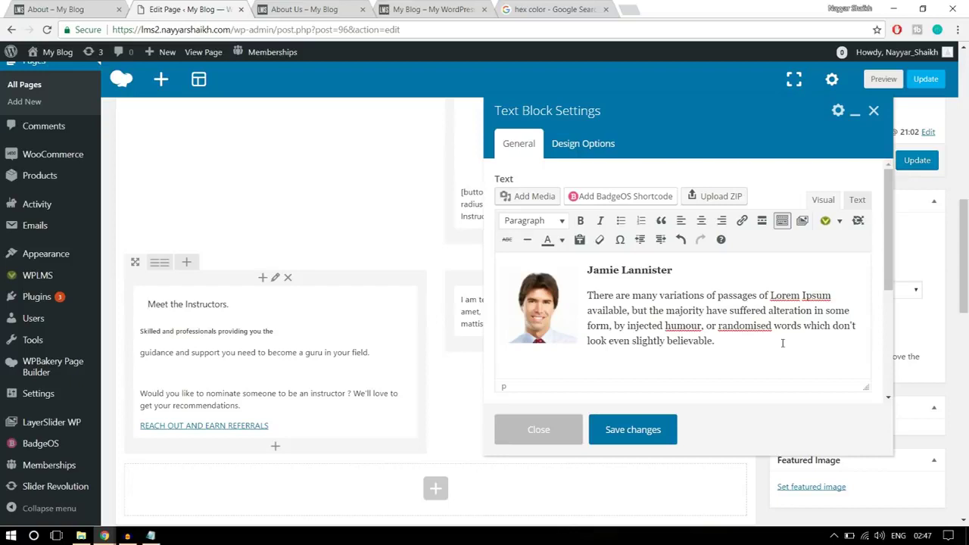
{"action": "key", "text": "Return"}
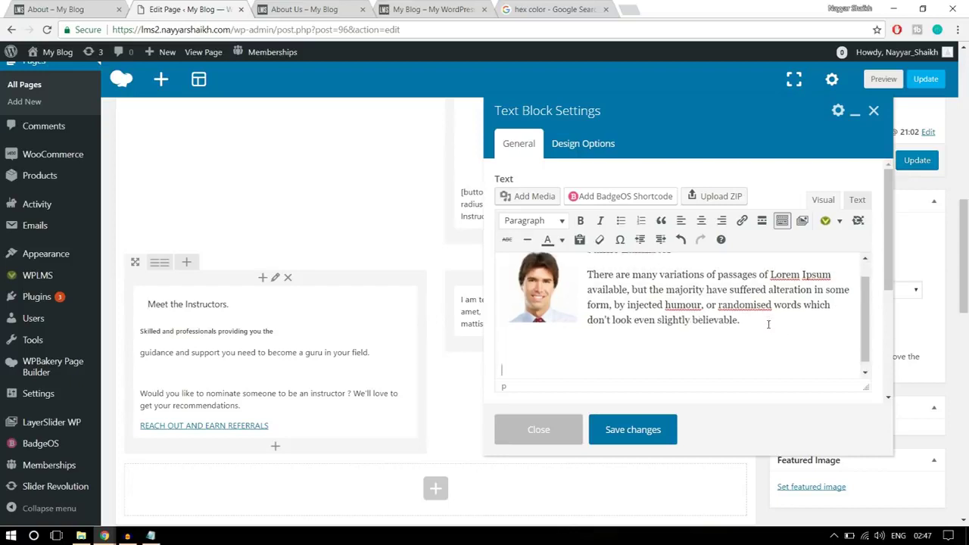
{"action": "key", "text": "Return"}
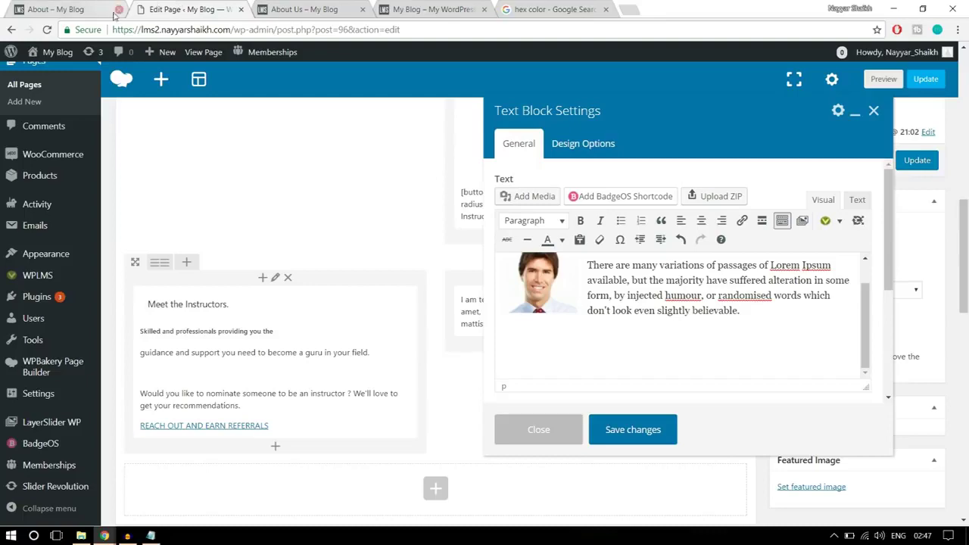
Upload the stu2-120x120 photo and insert it as the second instructor's image
{"action": "left_click", "coordinate": [533, 196]}
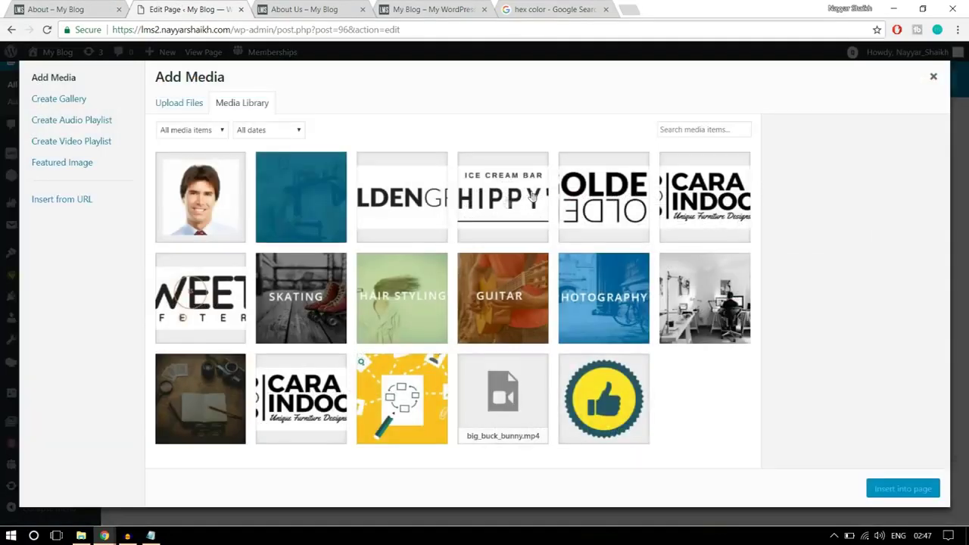
{"action": "left_click", "coordinate": [178, 108]}
{"action": "left_click", "coordinate": [545, 283]}
{"action": "left_click", "coordinate": [515, 162]}
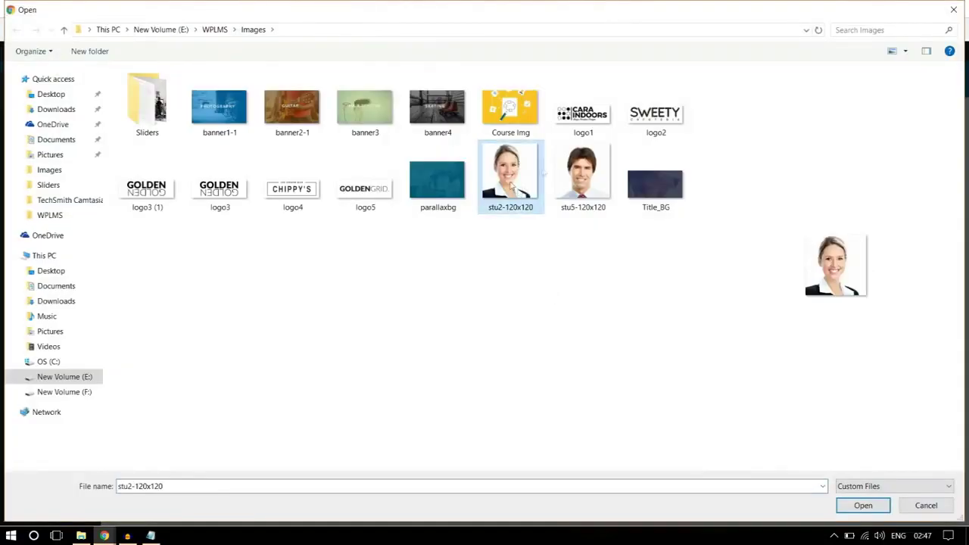
{"action": "left_click", "coordinate": [859, 508]}
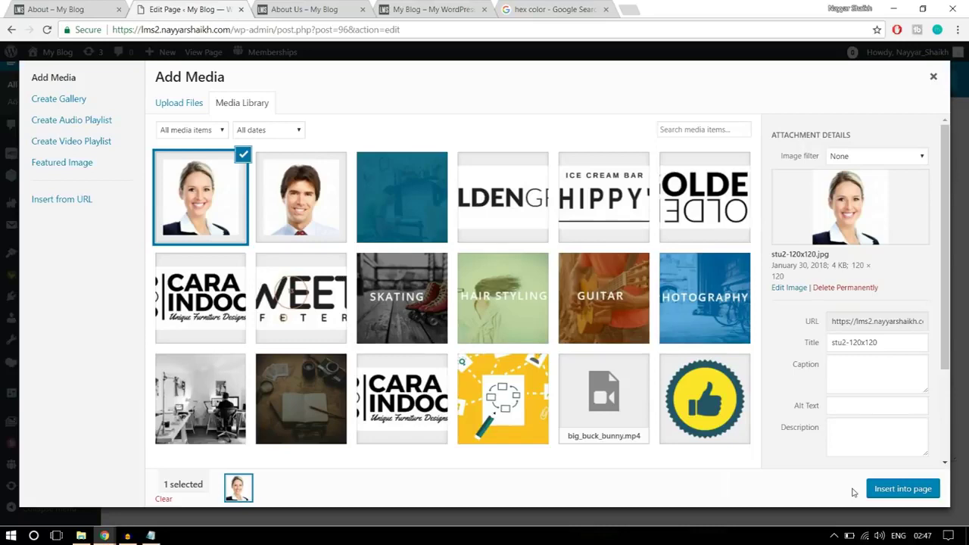
{"action": "left_click", "coordinate": [909, 489]}
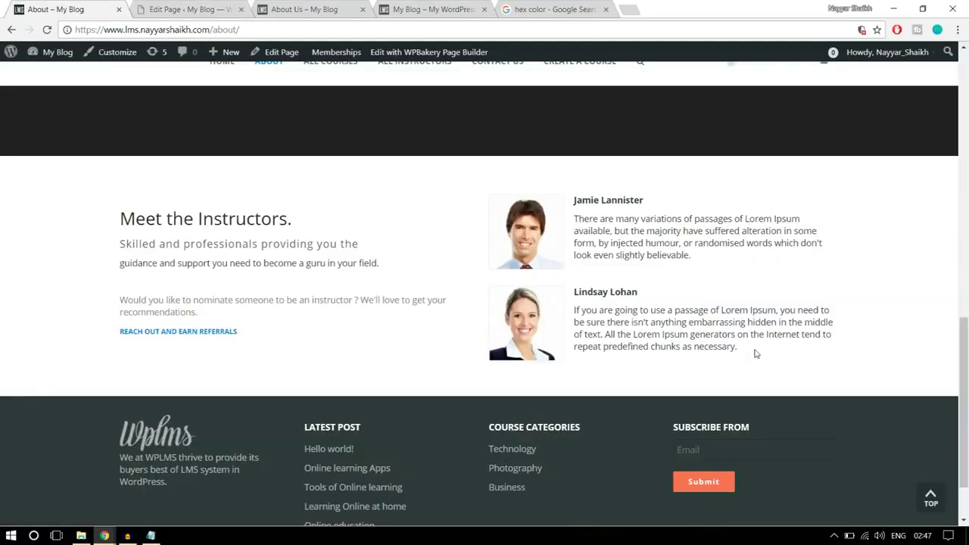
Copy the second instructor's name and bio, align her photo left, and save the block
{"action": "left_click_drag", "start_coordinate": [755, 353], "coordinate": [577, 285]}
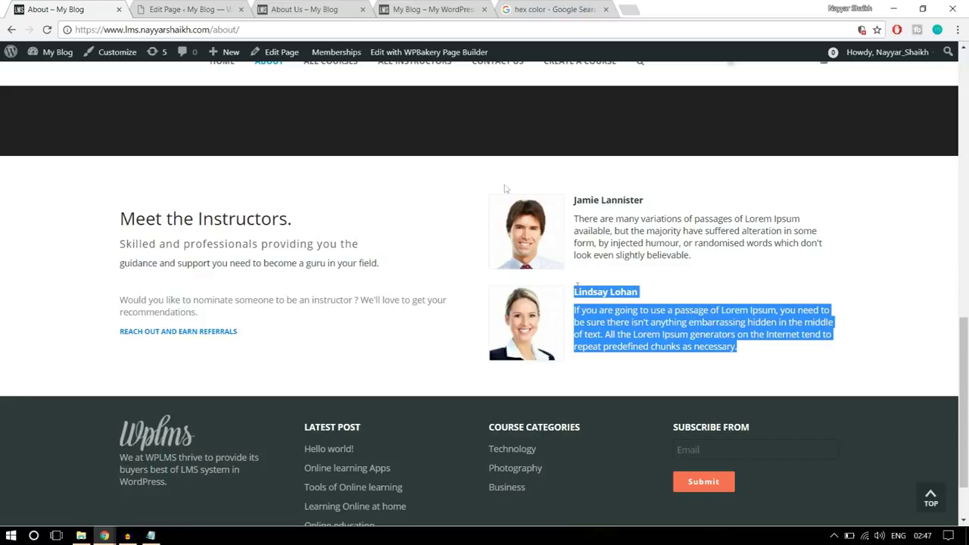
{"action": "left_click", "coordinate": [231, 10]}
{"action": "scroll", "coordinate": [656, 340], "scroll_direction": "down", "scroll_amount": 3}
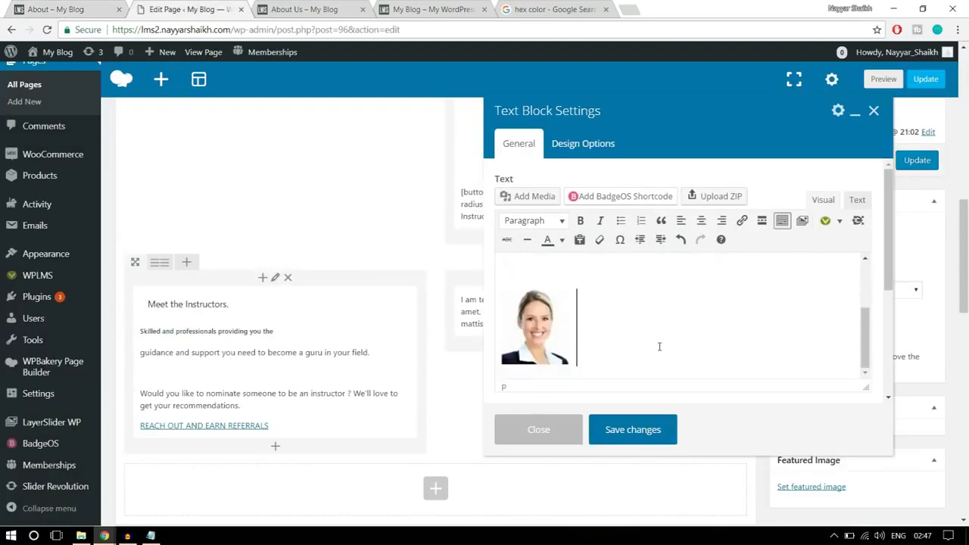
{"action": "scroll", "coordinate": [606, 337], "scroll_direction": "up", "scroll_amount": 5}
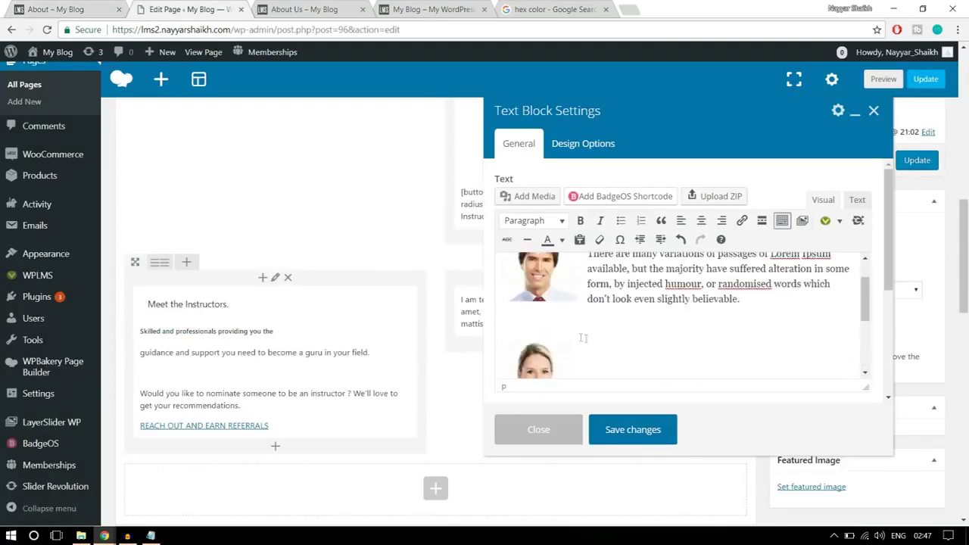
{"action": "left_click", "coordinate": [610, 332]}
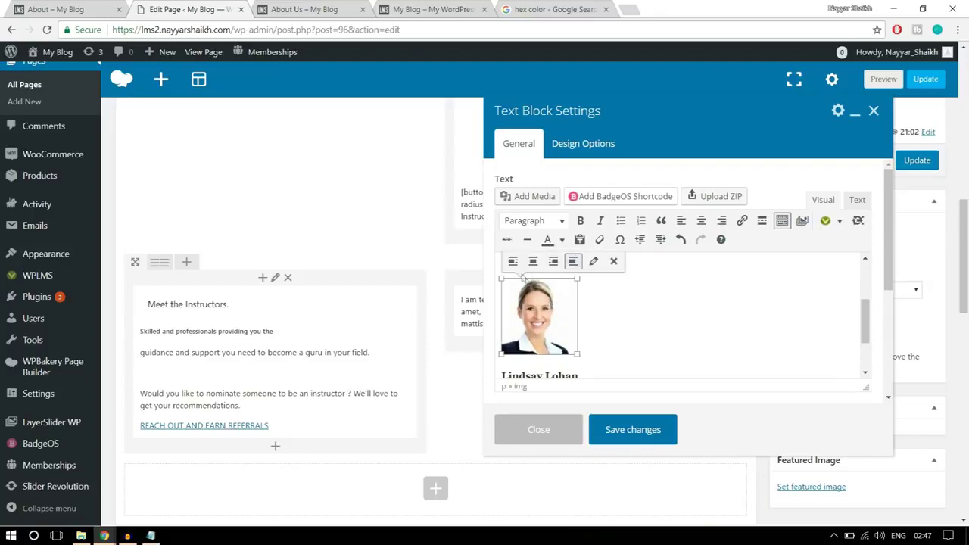
{"action": "left_click", "coordinate": [514, 265]}
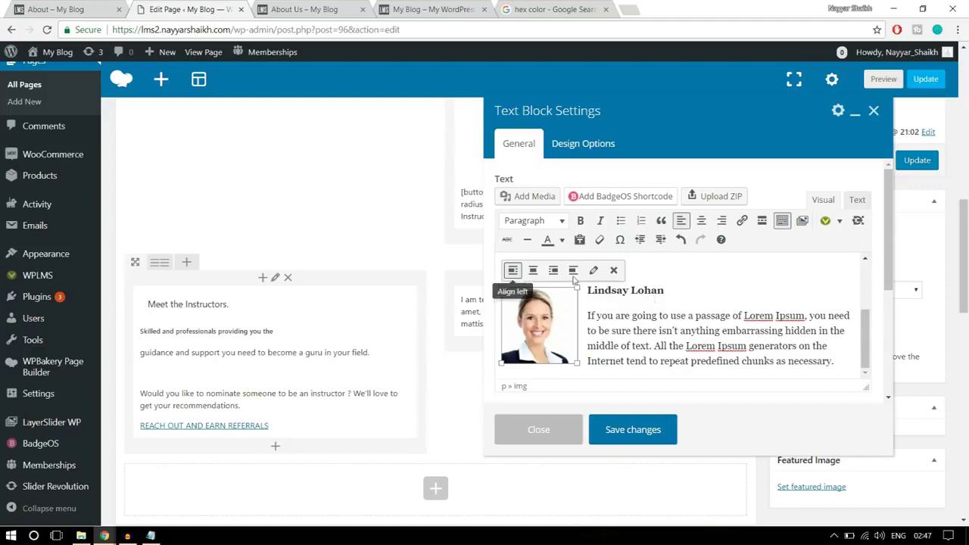
{"action": "left_click", "coordinate": [712, 329]}
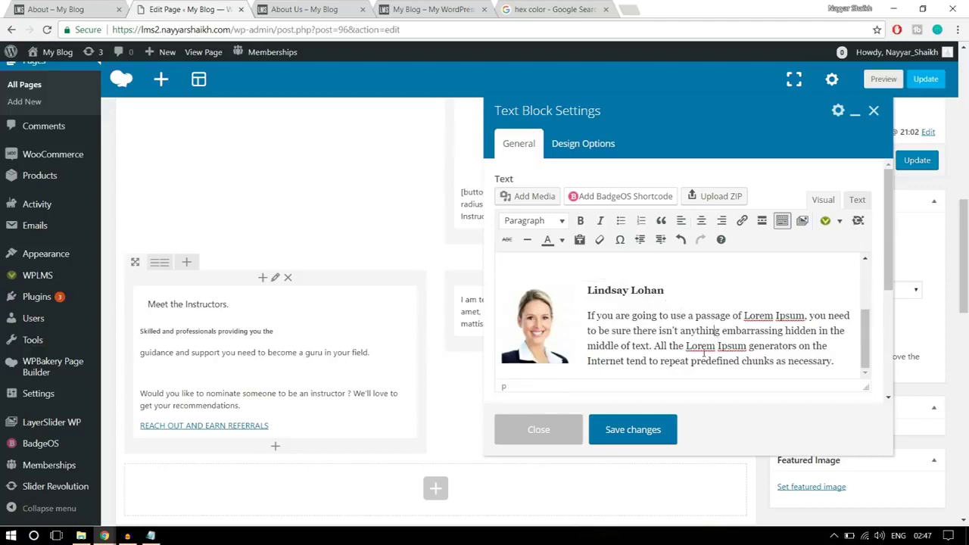
{"action": "left_click", "coordinate": [648, 435]}
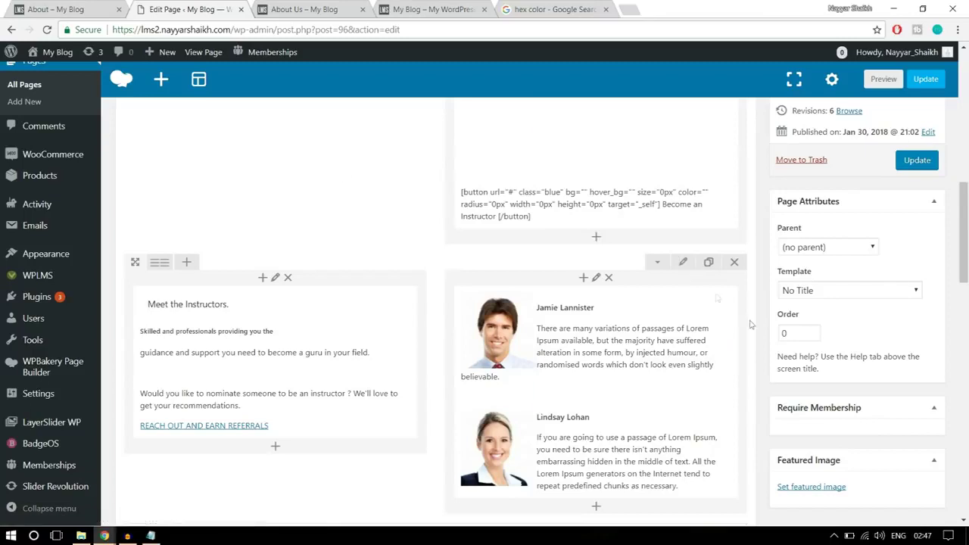
Save the row's 50 top and bottom padding and update the About Us page
{"action": "left_click", "coordinate": [681, 262]}
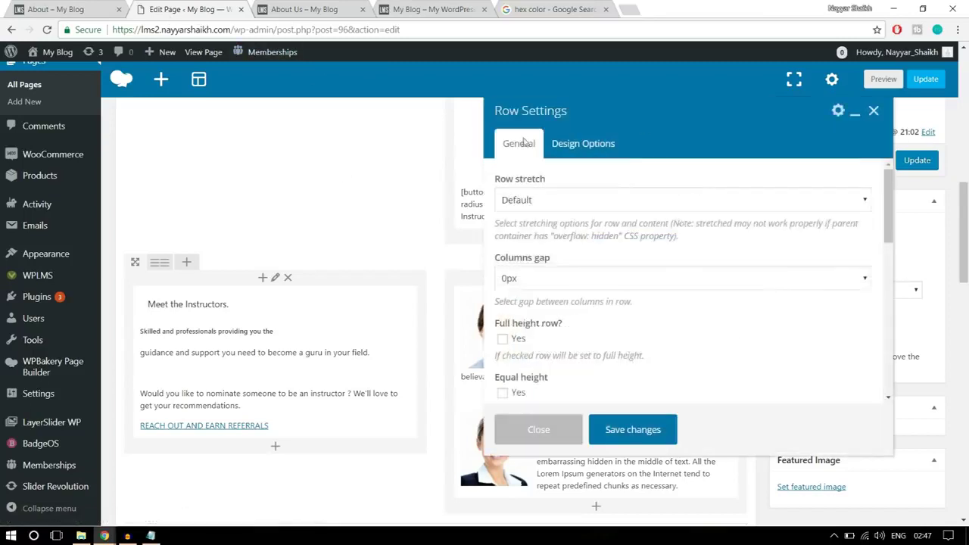
{"action": "left_click", "coordinate": [595, 147]}
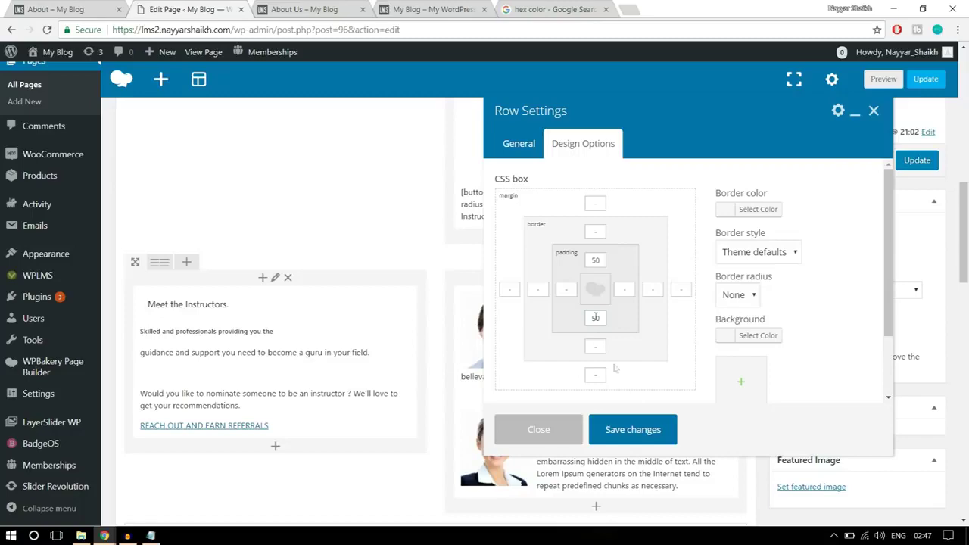
{"action": "left_click", "coordinate": [649, 430]}
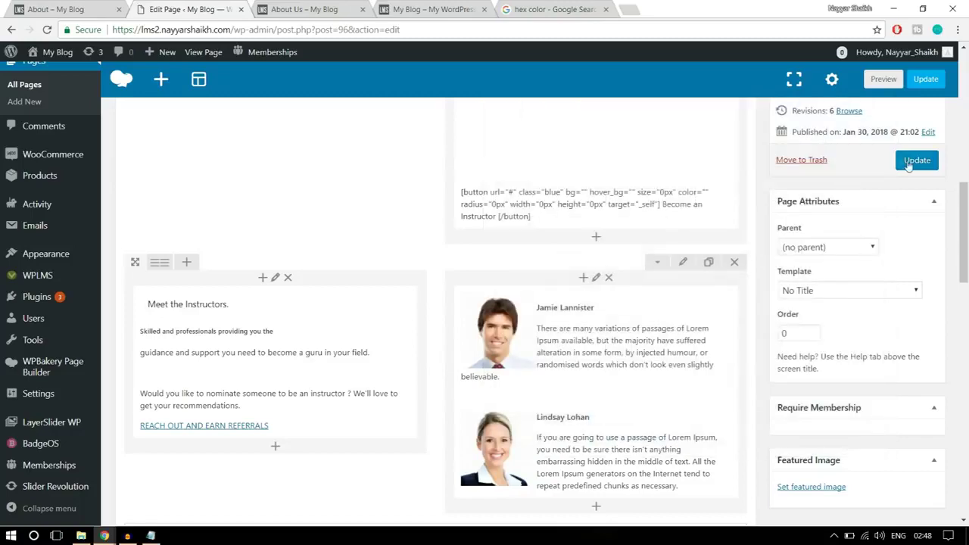
{"action": "left_click", "coordinate": [912, 161]}
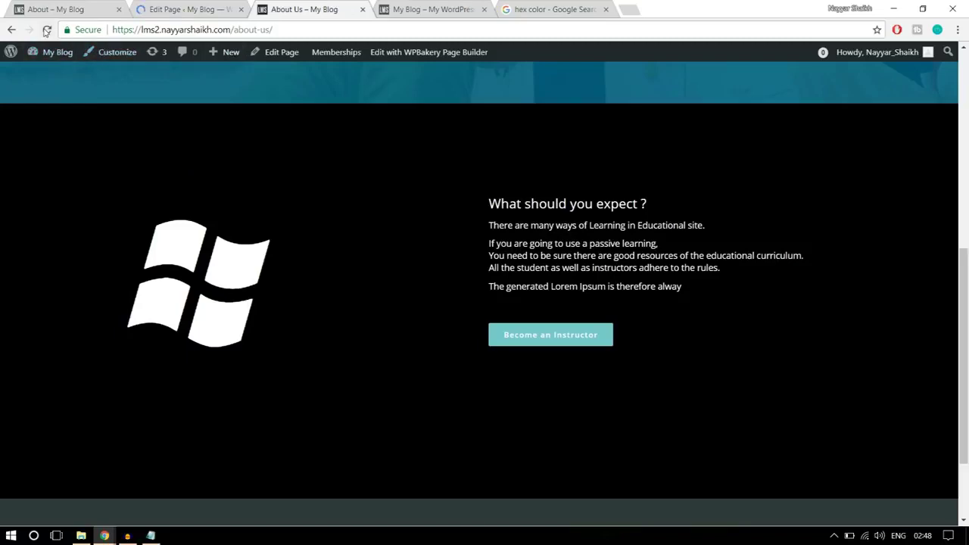
Reload the live About Us page and scroll through the Meet the Instructors section
{"action": "left_click", "coordinate": [46, 30]}
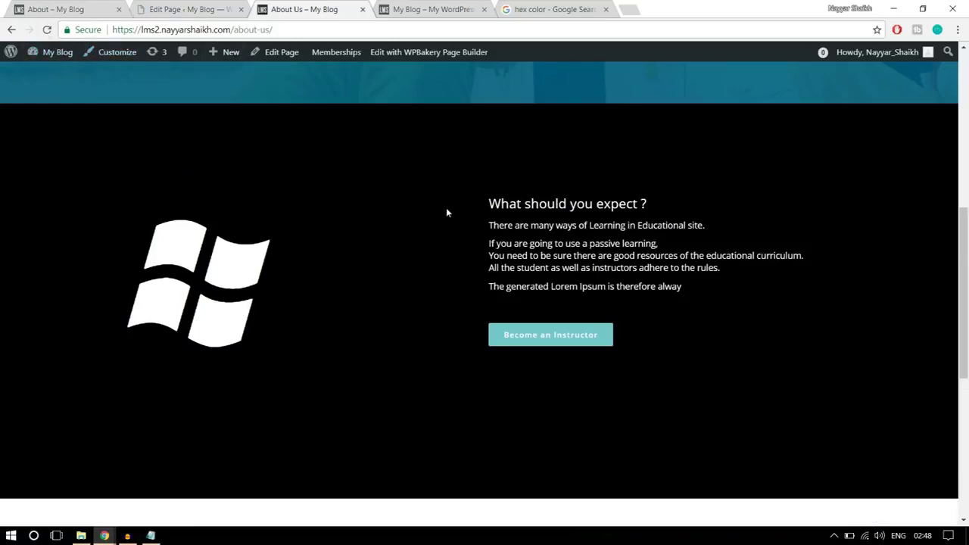
{"action": "scroll", "coordinate": [446, 212], "scroll_direction": "down", "scroll_amount": 4}
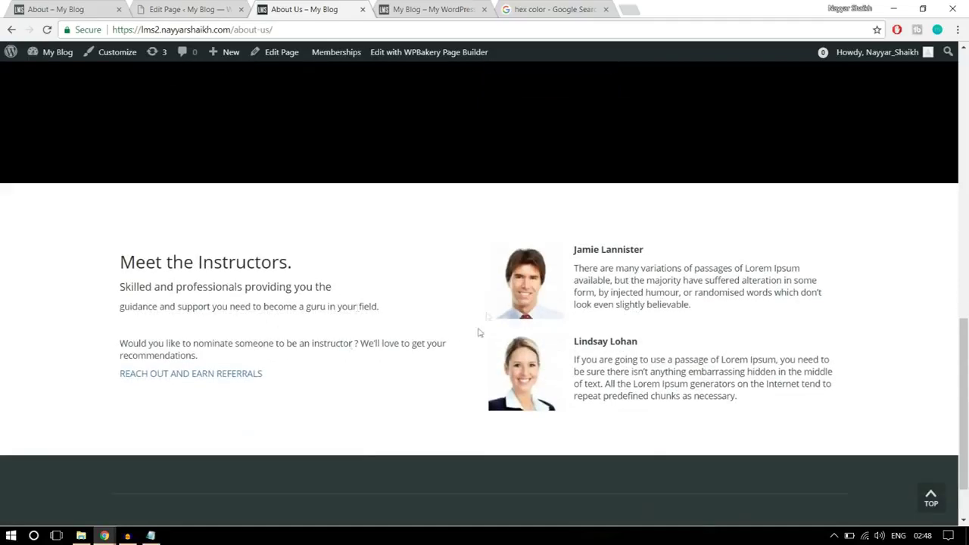
{"action": "scroll", "coordinate": [597, 375], "scroll_direction": "down", "scroll_amount": 1}
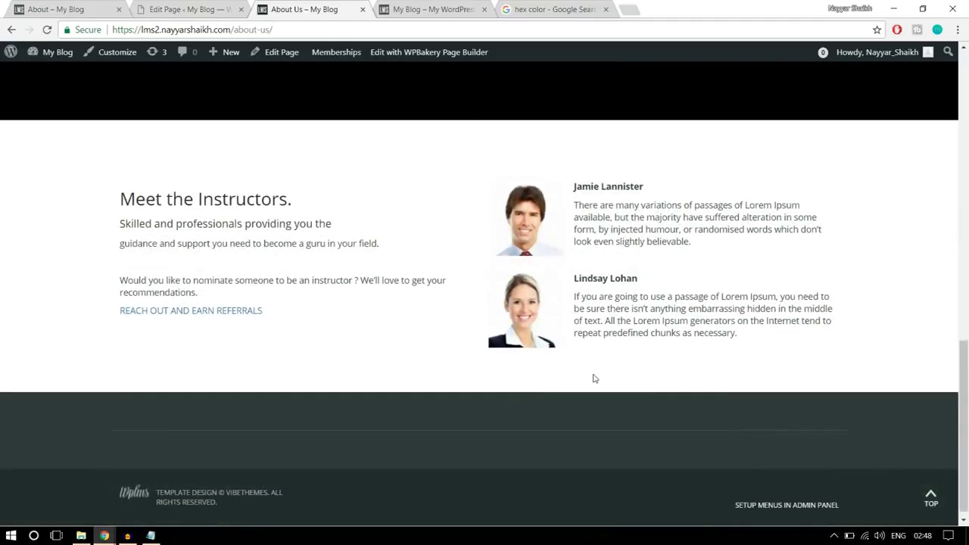
{"action": "scroll", "coordinate": [594, 379], "scroll_direction": "up", "scroll_amount": 15}
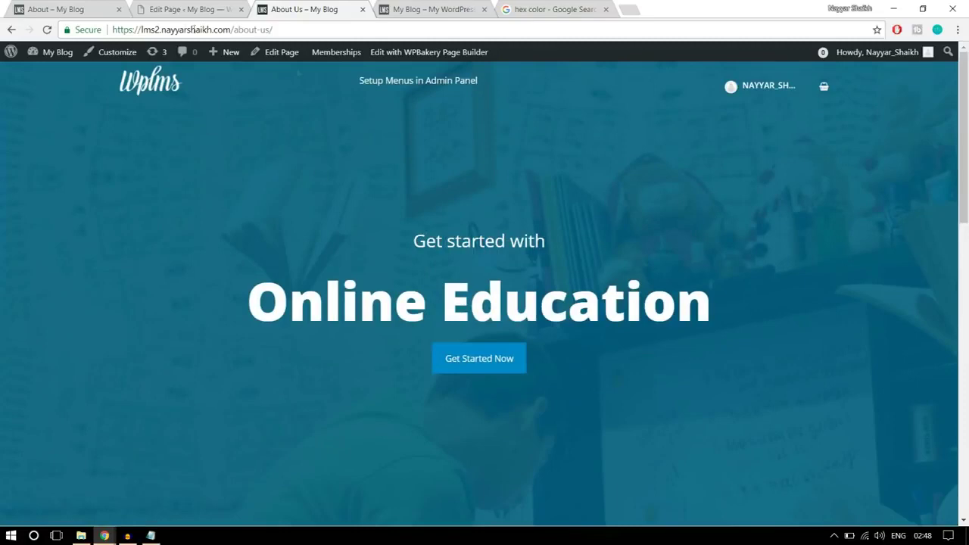
Review the demo site's About page and its Contact Us page layout
{"action": "left_click", "coordinate": [94, 8]}
{"action": "scroll", "coordinate": [498, 277], "scroll_direction": "up", "scroll_amount": 4}
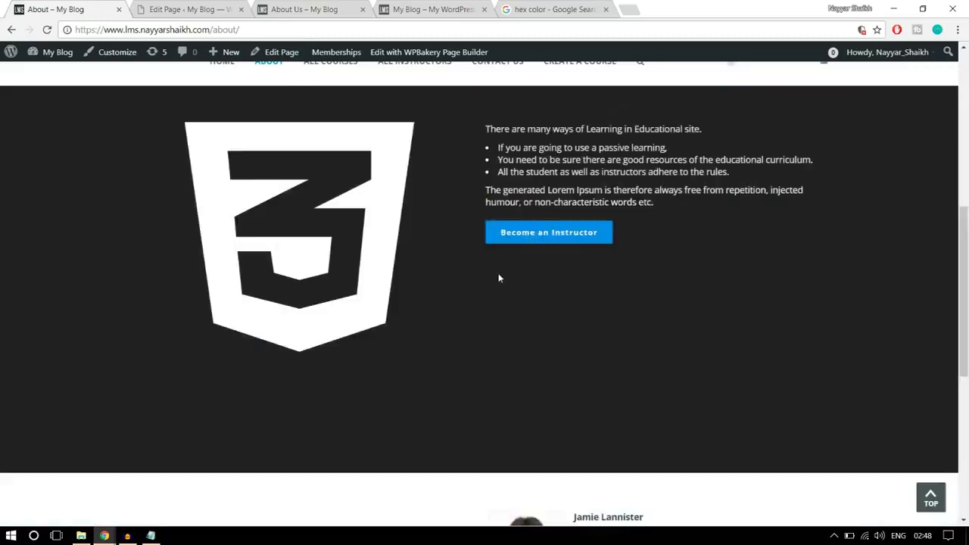
{"action": "scroll", "coordinate": [498, 278], "scroll_direction": "up", "scroll_amount": 5}
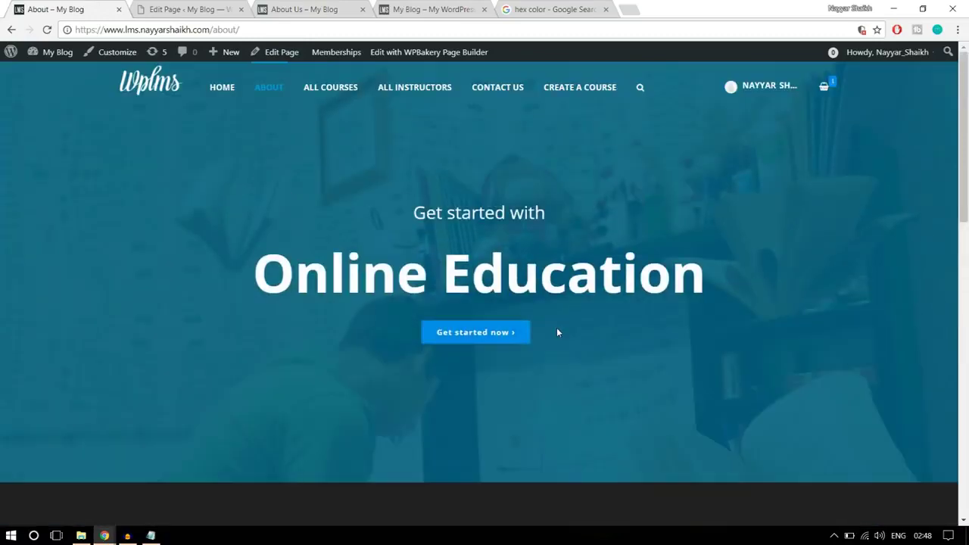
{"action": "left_click", "coordinate": [493, 92]}
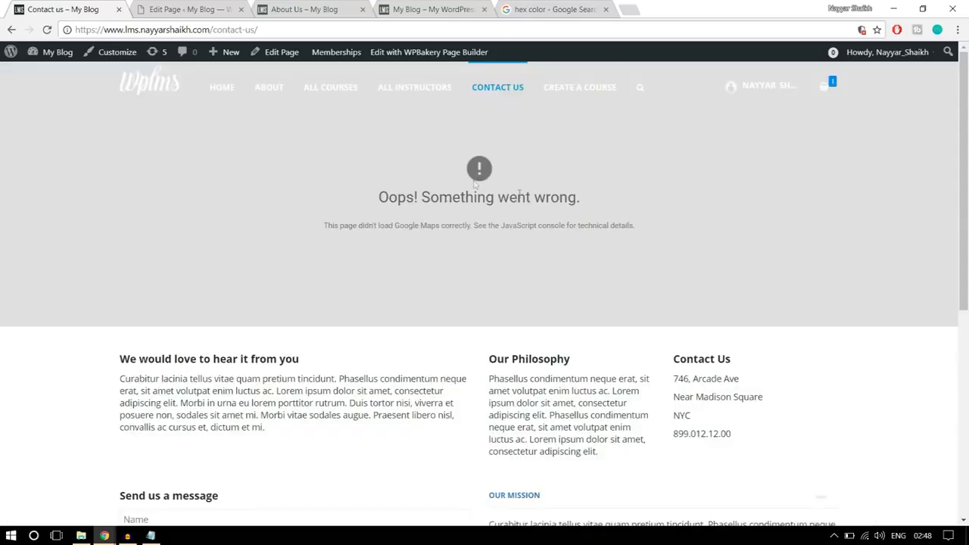
{"action": "scroll", "coordinate": [460, 178], "scroll_direction": "down", "scroll_amount": 1}
{"action": "scroll", "coordinate": [468, 148], "scroll_direction": "down", "scroll_amount": 2}
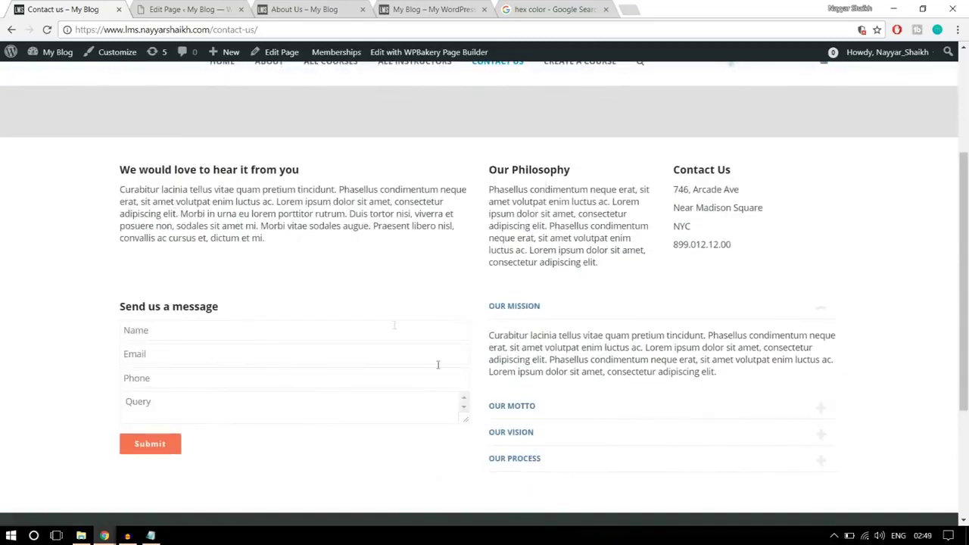
{"action": "scroll", "coordinate": [576, 356], "scroll_direction": "up", "scroll_amount": 3}
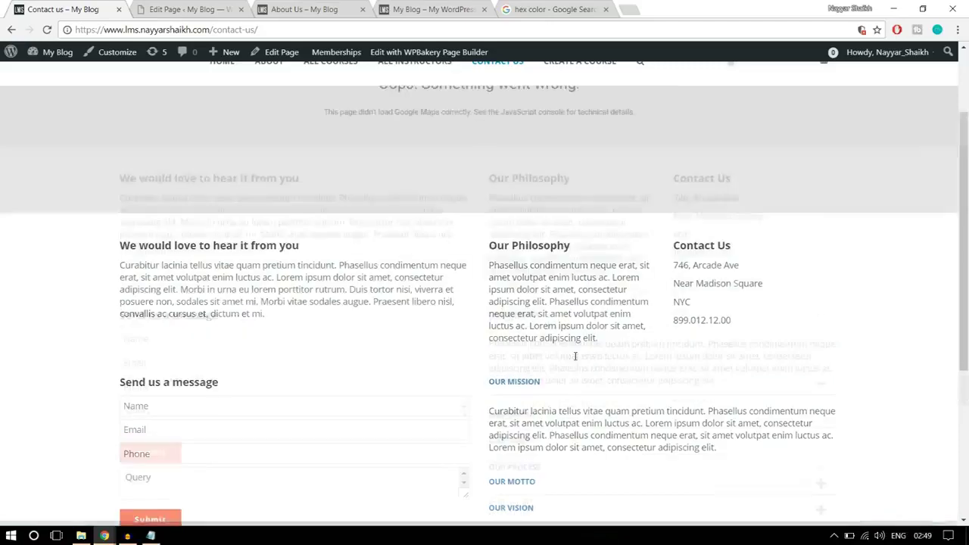
Close the About Us preview tab
{"action": "left_click", "coordinate": [297, 7]}
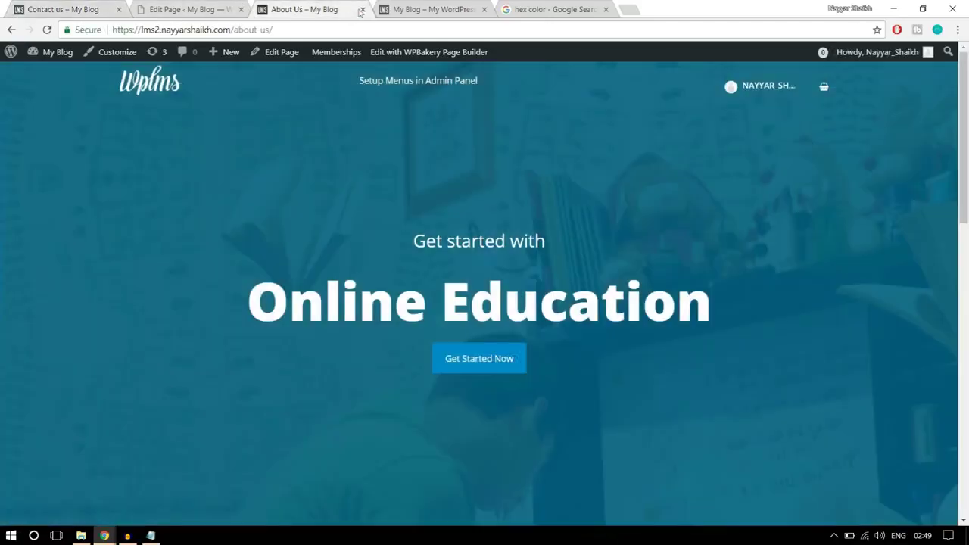
{"action": "left_click", "coordinate": [362, 9]}
{"action": "left_click", "coordinate": [466, 8]}
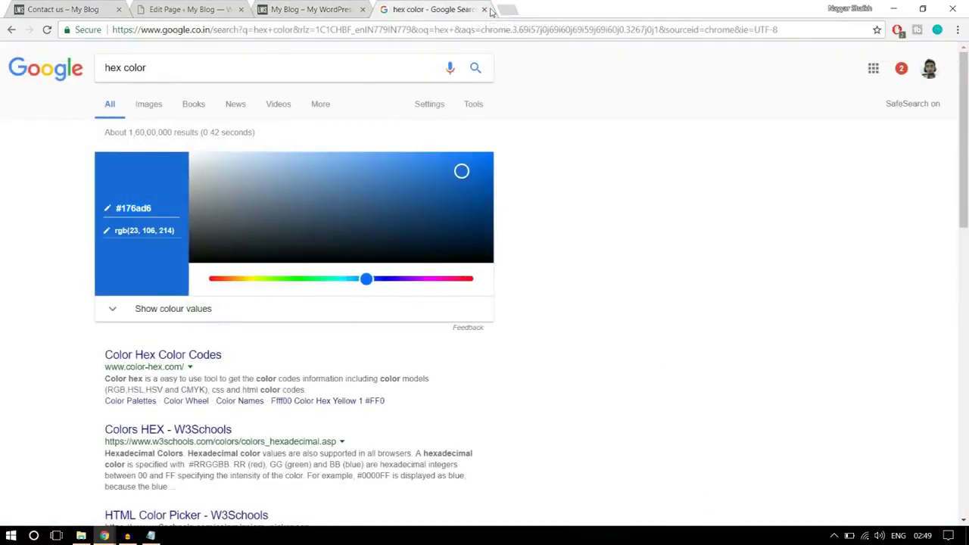
Start a new WordPress page titled 'Contact Us'
{"action": "left_click", "coordinate": [484, 9]}
{"action": "left_click", "coordinate": [174, 7]}
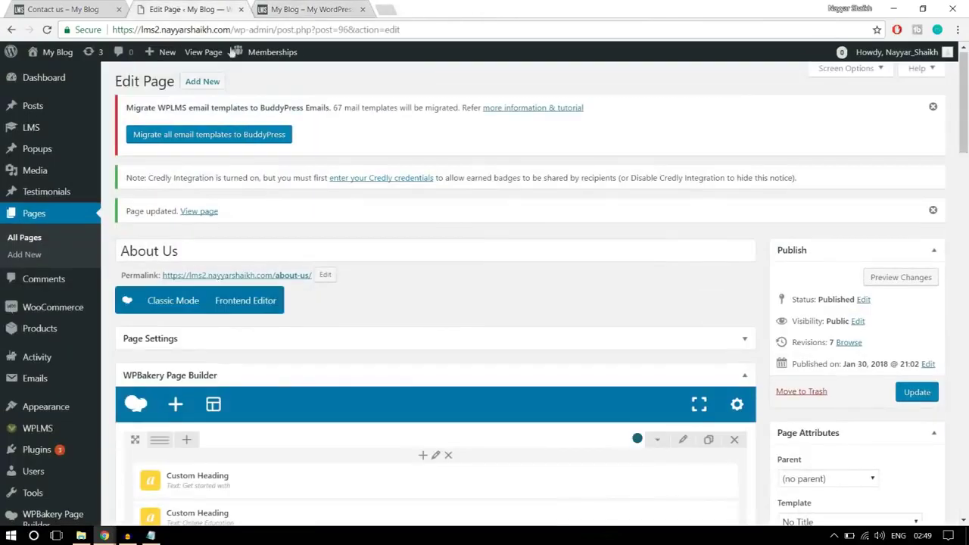
{"action": "left_click", "coordinate": [219, 88]}
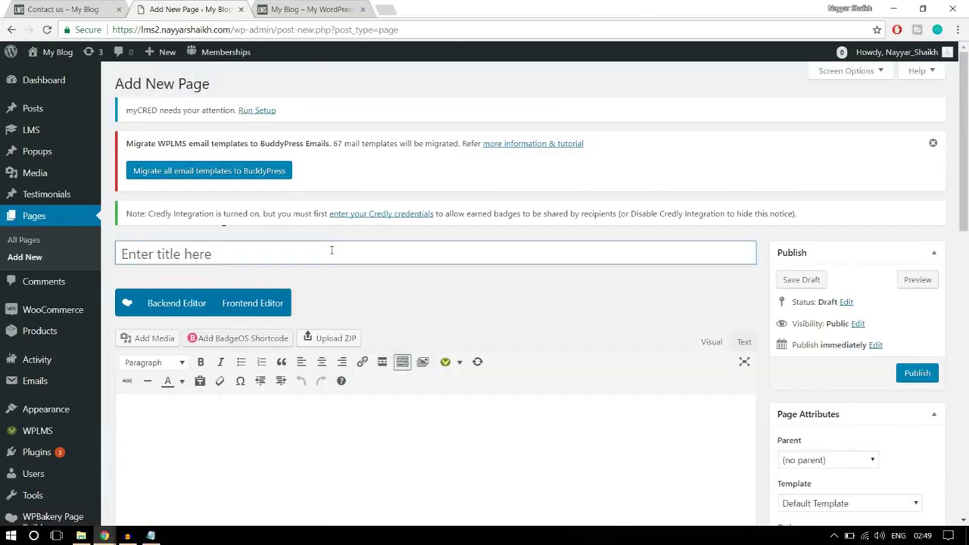
{"action": "left_click", "coordinate": [331, 250]}
{"action": "type", "text": "Contact Us"}
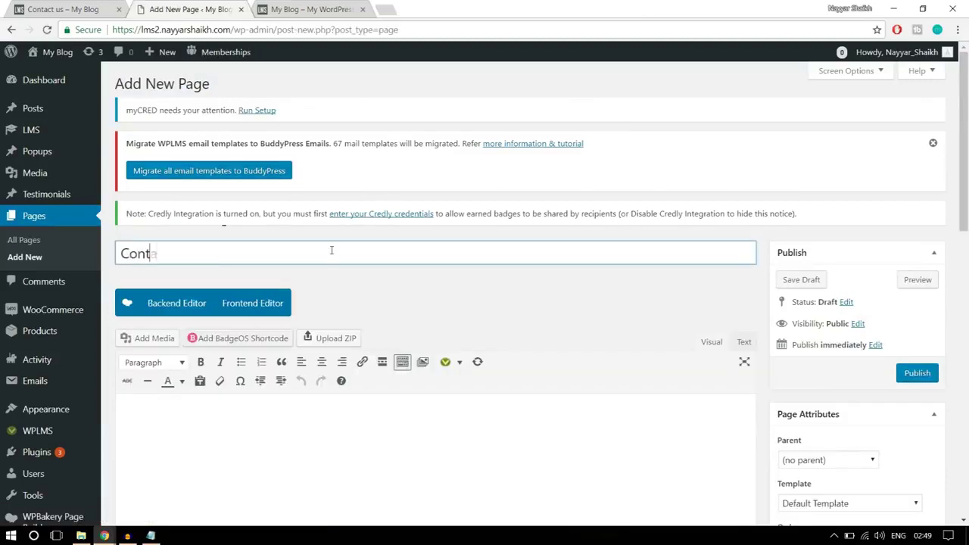
{"action": "left_click", "coordinate": [547, 296]}
Assign the Contact Page template under Page Attributes
{"action": "scroll", "coordinate": [550, 296], "scroll_direction": "down", "scroll_amount": 3}
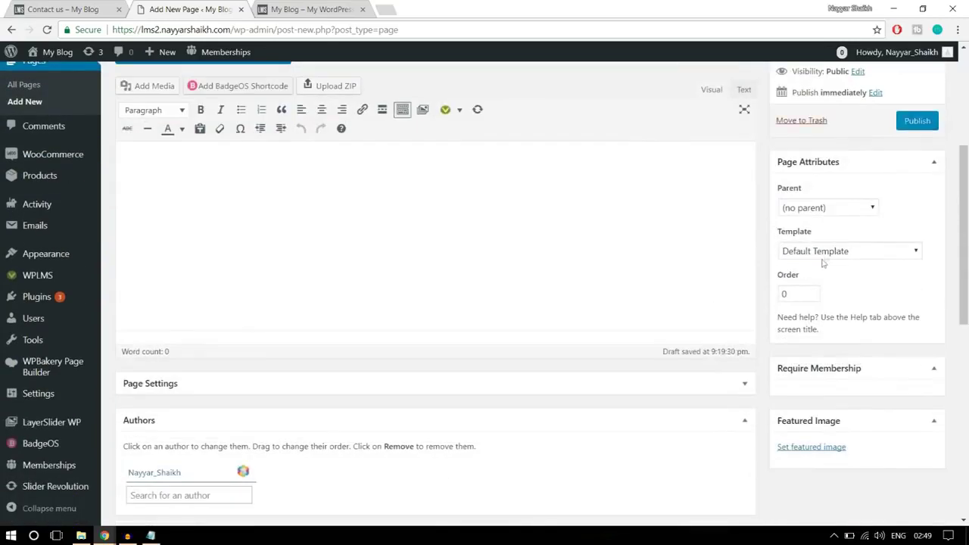
{"action": "left_click", "coordinate": [830, 251]}
{"action": "scroll", "coordinate": [829, 343], "scroll_direction": "down", "scroll_amount": 2}
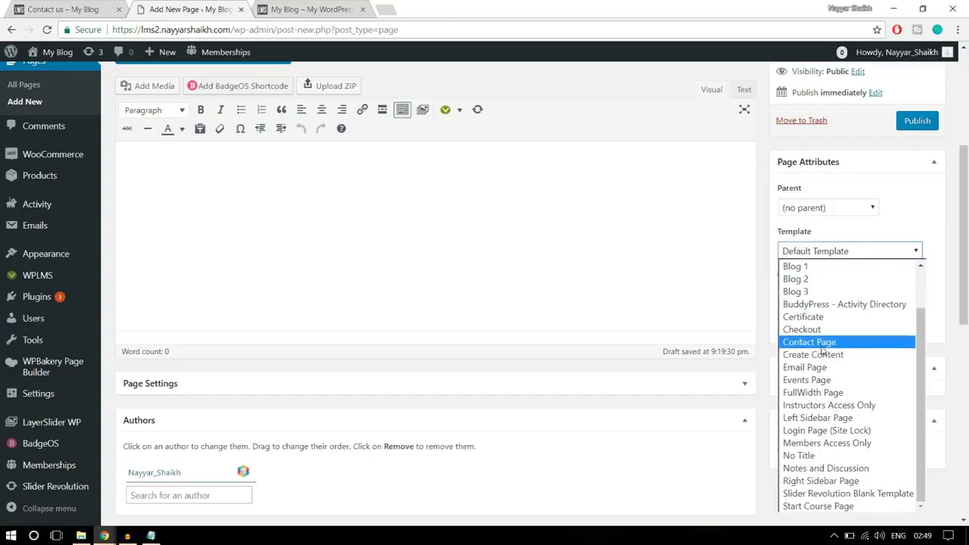
{"action": "left_click", "coordinate": [827, 345]}
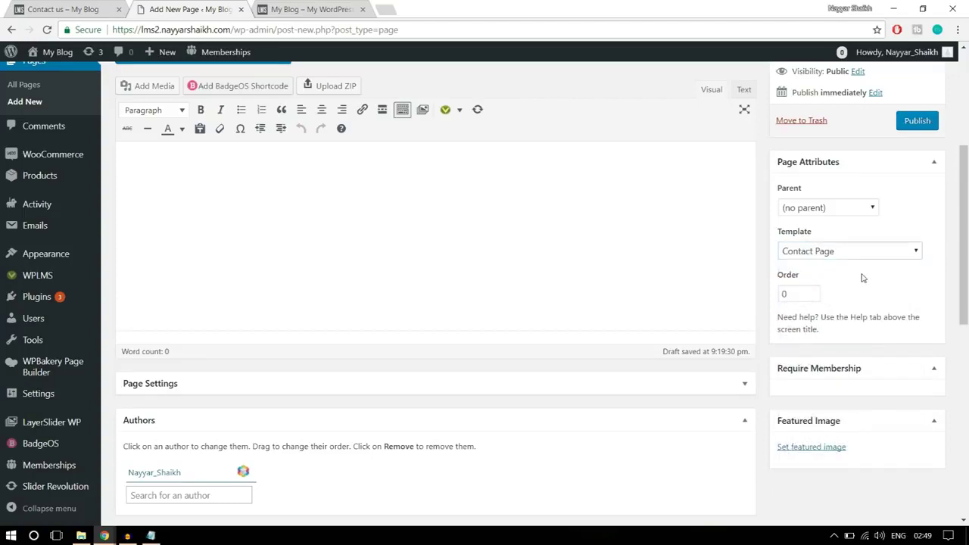
Compare the new draft against the demo Contact us page
{"action": "left_click", "coordinate": [82, 11]}
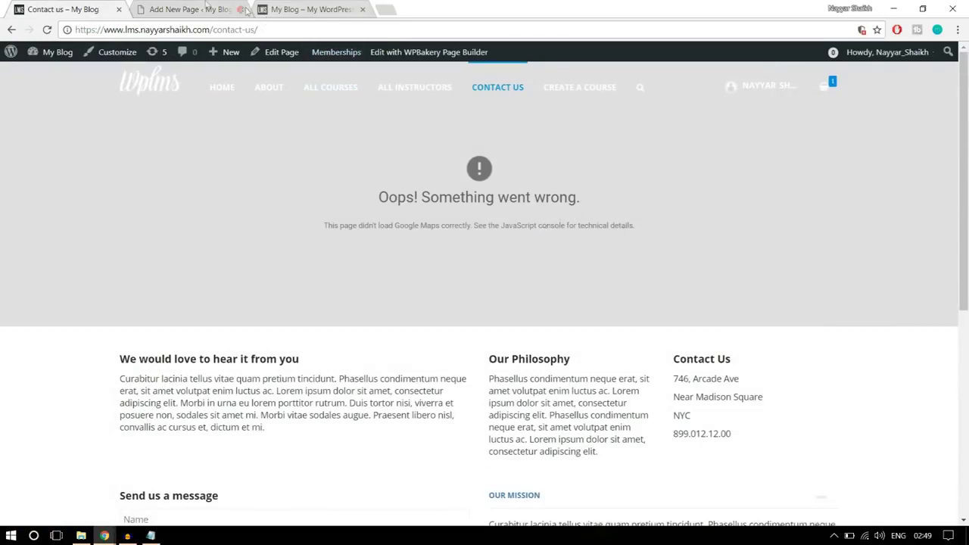
{"action": "left_click", "coordinate": [206, 6]}
{"action": "scroll", "coordinate": [716, 247], "scroll_direction": "up", "scroll_amount": 2}
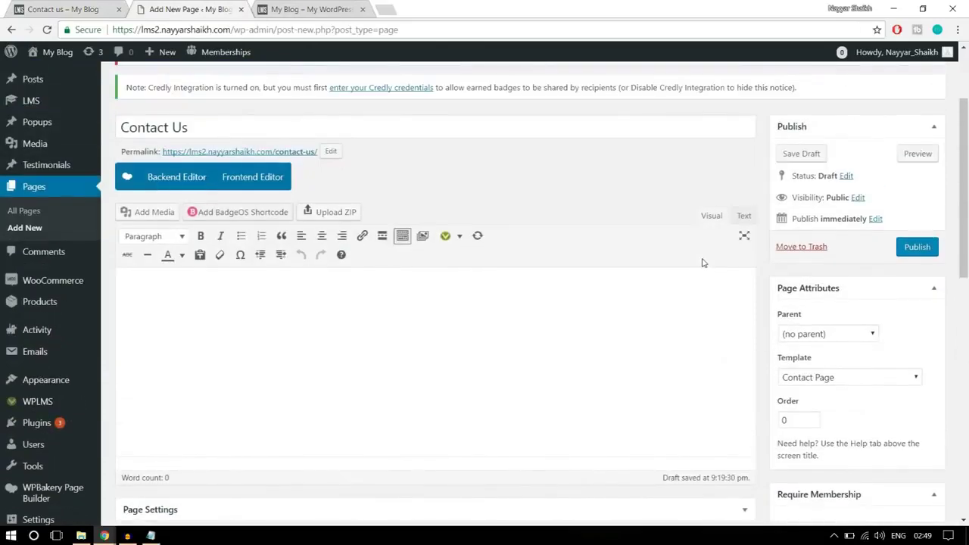
{"action": "left_click", "coordinate": [74, 6]}
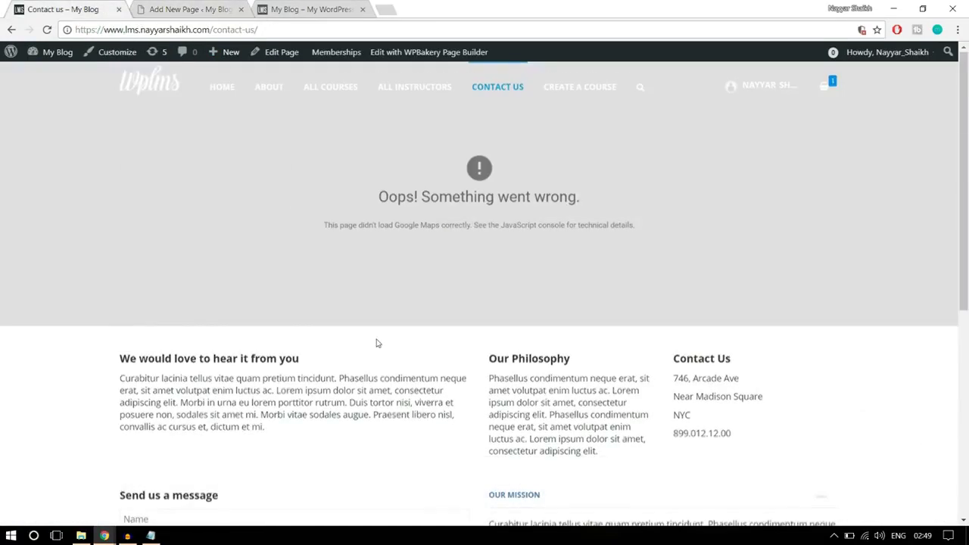
{"action": "scroll", "coordinate": [377, 340], "scroll_direction": "down", "scroll_amount": 3}
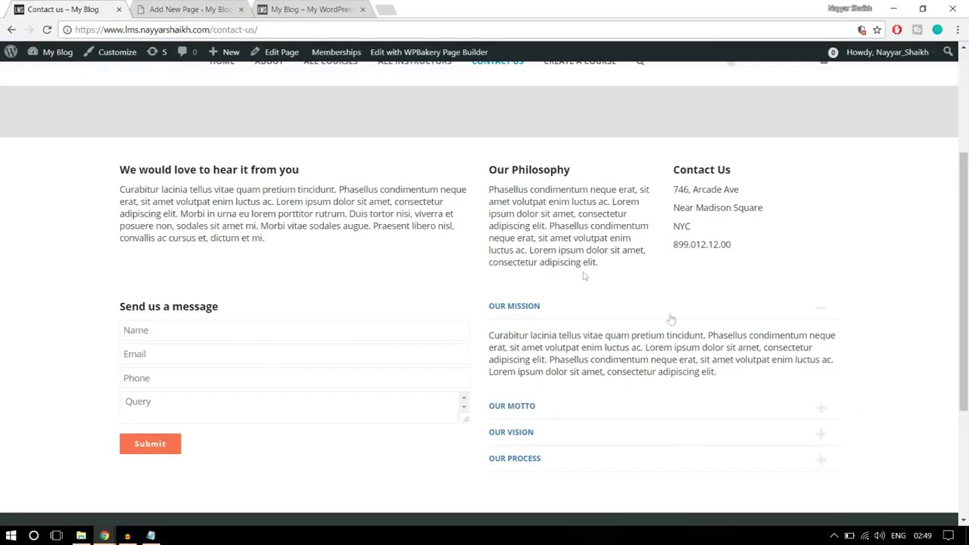
{"action": "left_click", "coordinate": [190, 6]}
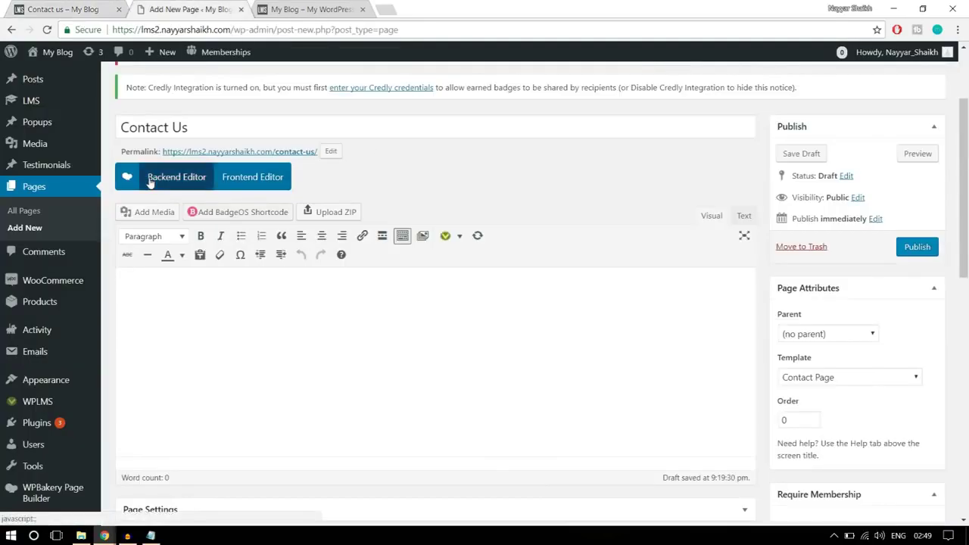
Switch the new page to WPBakery and add a Text Block element
{"action": "left_click", "coordinate": [151, 179]}
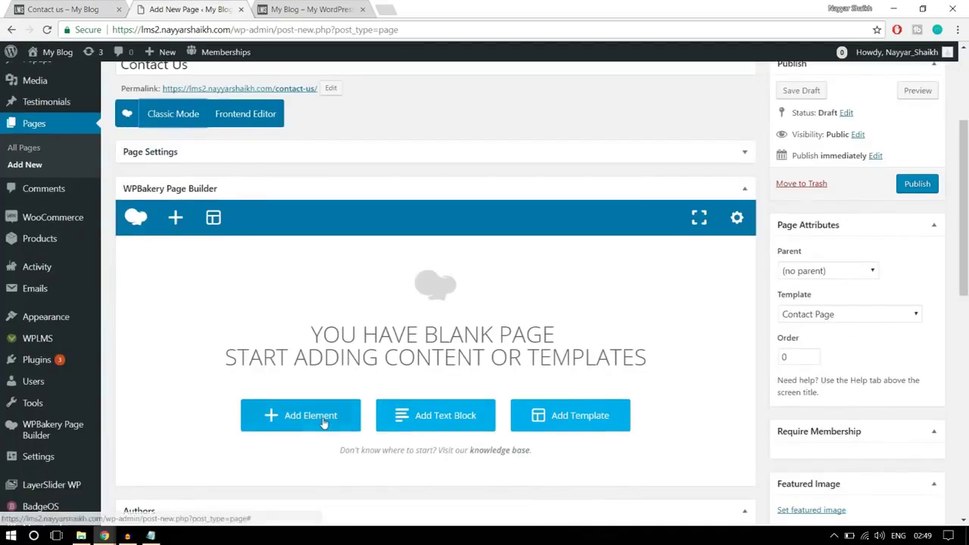
{"action": "left_click", "coordinate": [324, 422]}
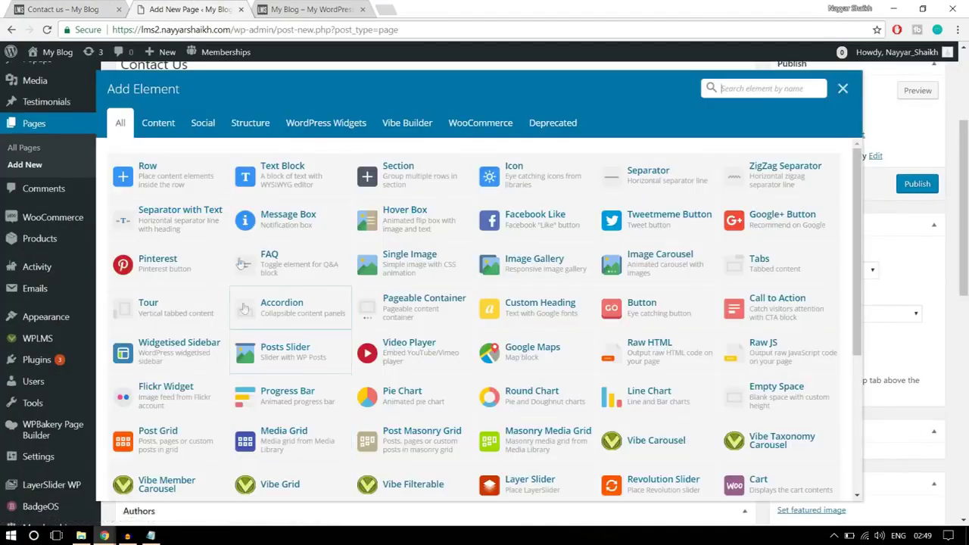
{"action": "left_click", "coordinate": [313, 180]}
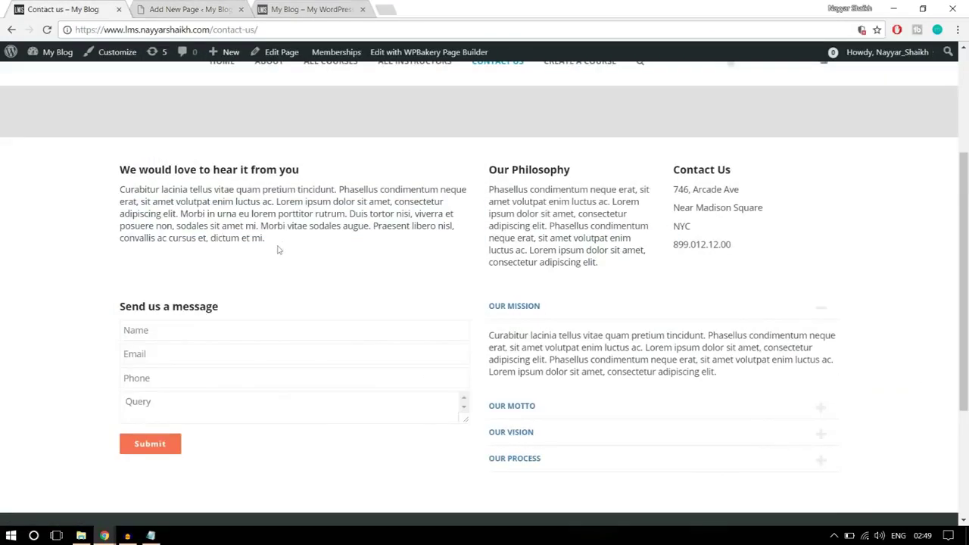
Replace the block's placeholder with the demo's 'We would love to hear it from you' heading and paragraph
{"action": "left_click_drag", "start_coordinate": [278, 250], "coordinate": [118, 164]}
{"action": "key", "text": "ctrl+c"}
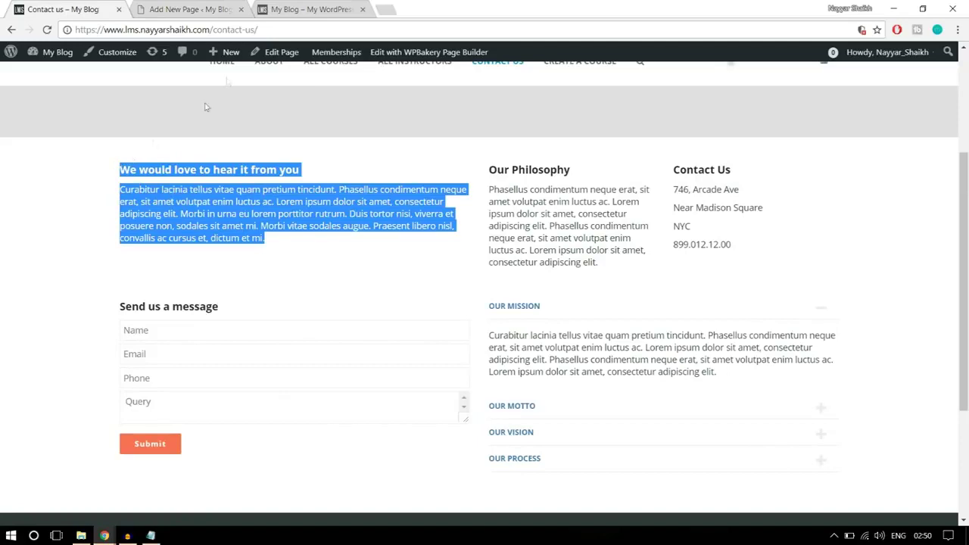
{"action": "left_click", "coordinate": [182, 7]}
{"action": "left_click_drag", "start_coordinate": [603, 291], "coordinate": [478, 246]}
{"action": "left_click", "coordinate": [521, 284]}
{"action": "key", "text": "ctrl+a"}
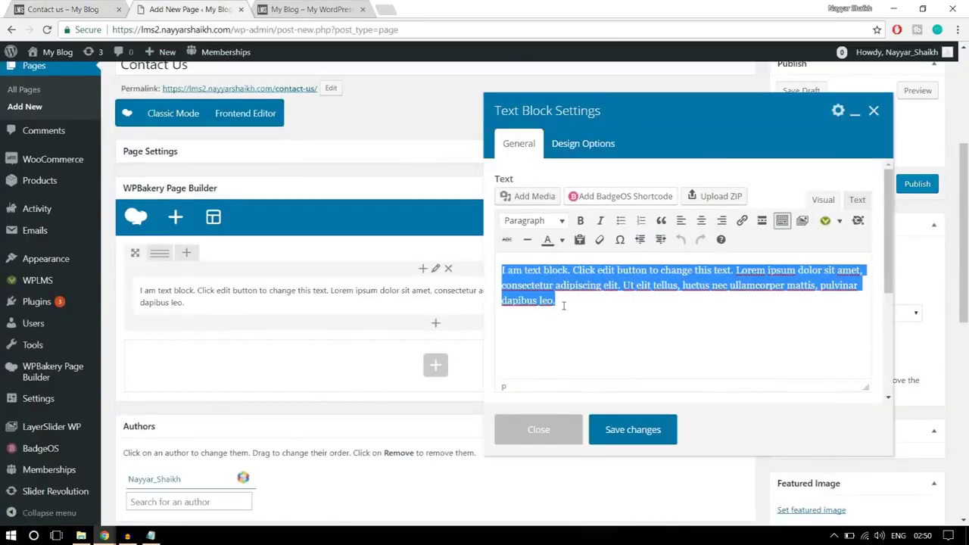
{"action": "key", "text": "ctrl+v"}
{"action": "left_click", "coordinate": [667, 429]}
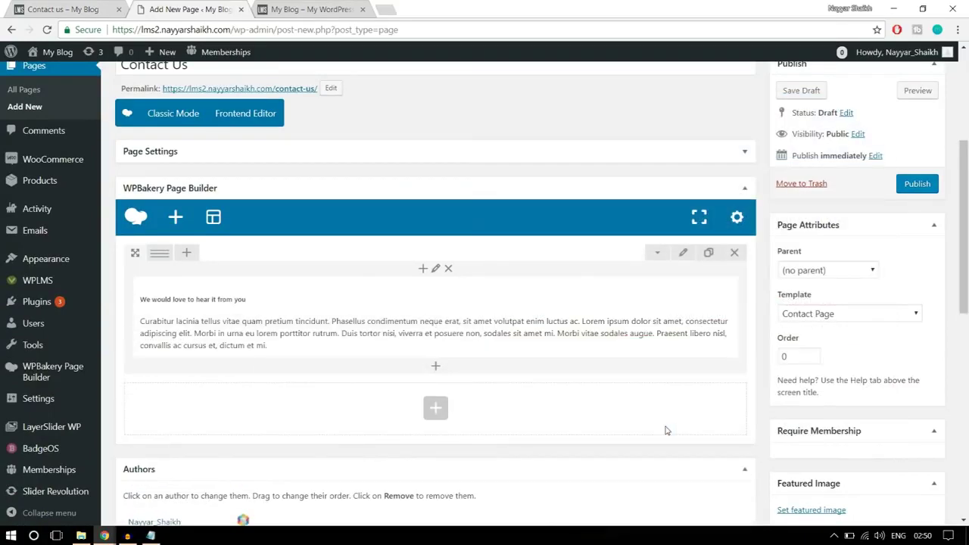
{"action": "left_click", "coordinate": [67, 9]}
Copy the Our Philosophy and Contact Us text from the demo Contact us page
{"action": "left_click", "coordinate": [379, 281]}
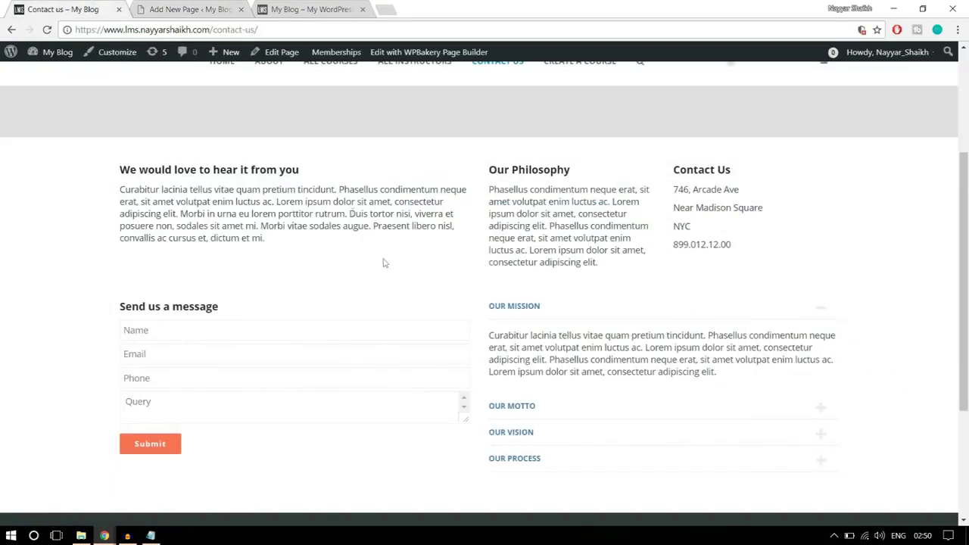
{"action": "left_click_drag", "start_coordinate": [119, 169], "coordinate": [294, 238]}
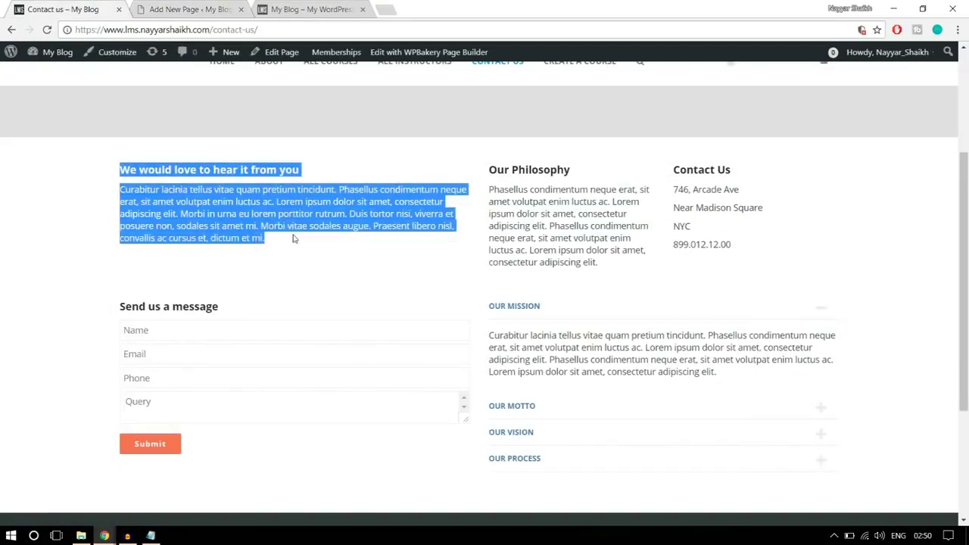
{"action": "left_click", "coordinate": [331, 244]}
{"action": "left_click_drag", "start_coordinate": [491, 165], "coordinate": [788, 260]}
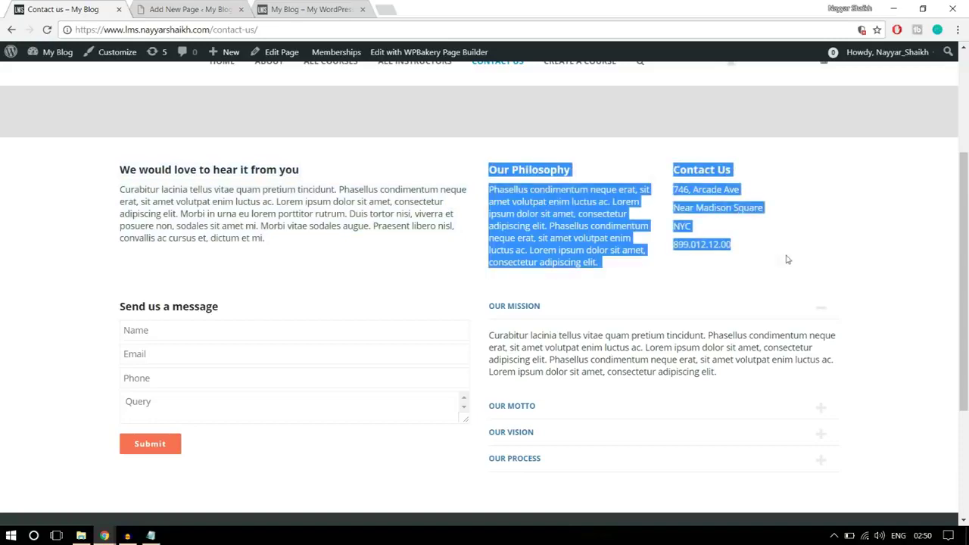
Set the row's custom column layout to 1/2 + 1/4 + 1/4
{"action": "left_click", "coordinate": [185, 8]}
{"action": "mouse_move", "coordinate": [151, 253]}
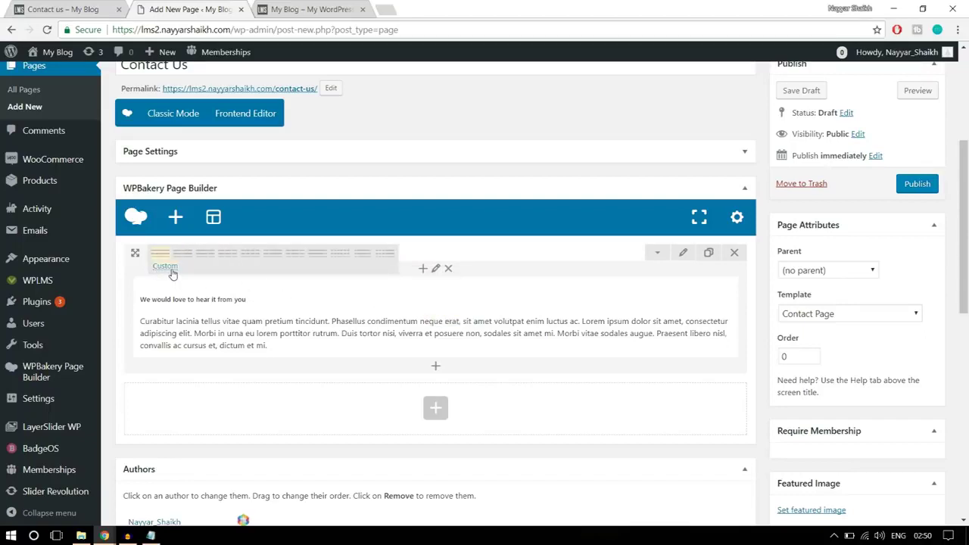
{"action": "left_click", "coordinate": [172, 272]}
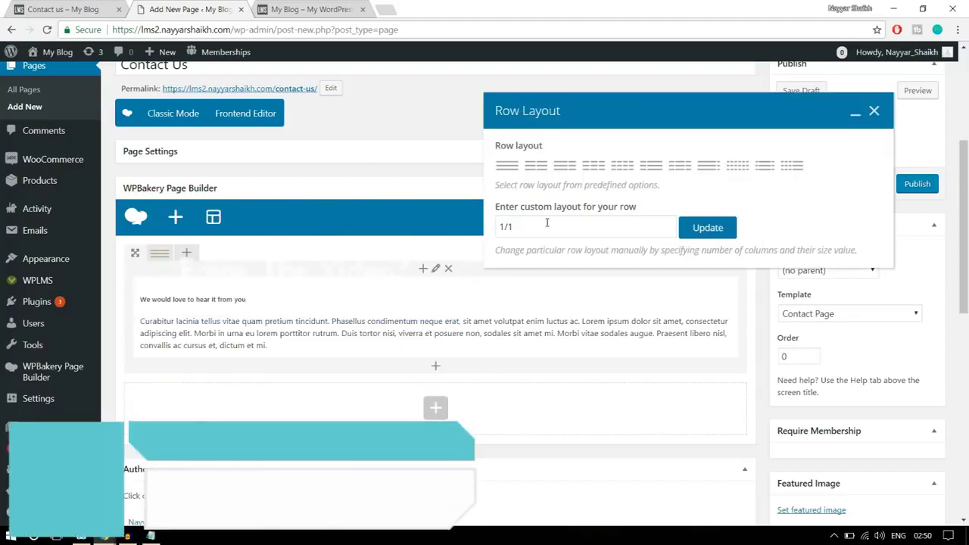
{"action": "left_click", "coordinate": [512, 226]}
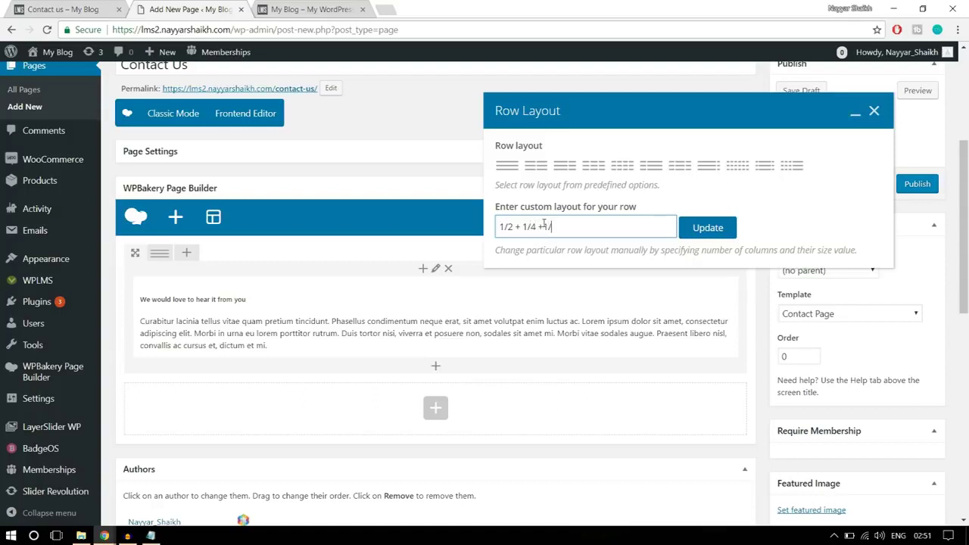
{"action": "left_click", "coordinate": [708, 228]}
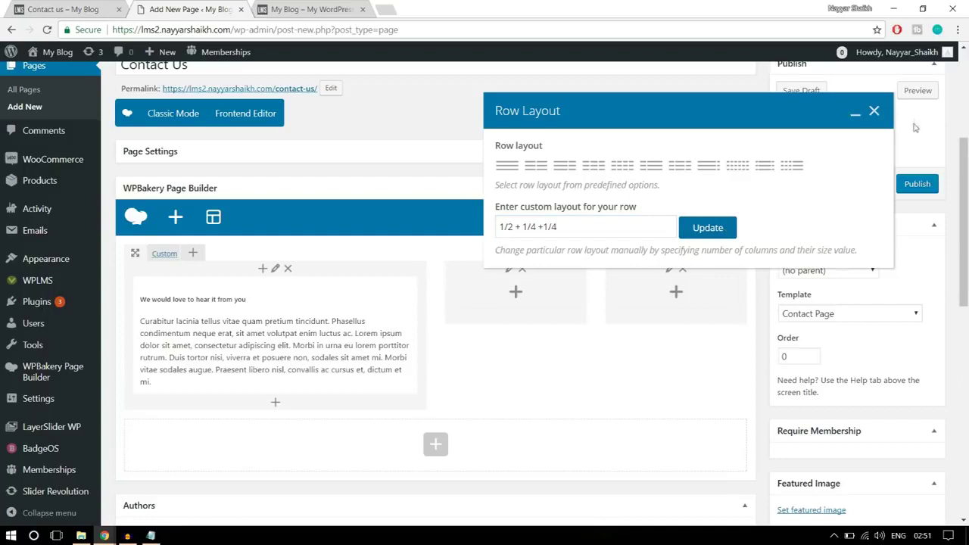
{"action": "left_click", "coordinate": [881, 112]}
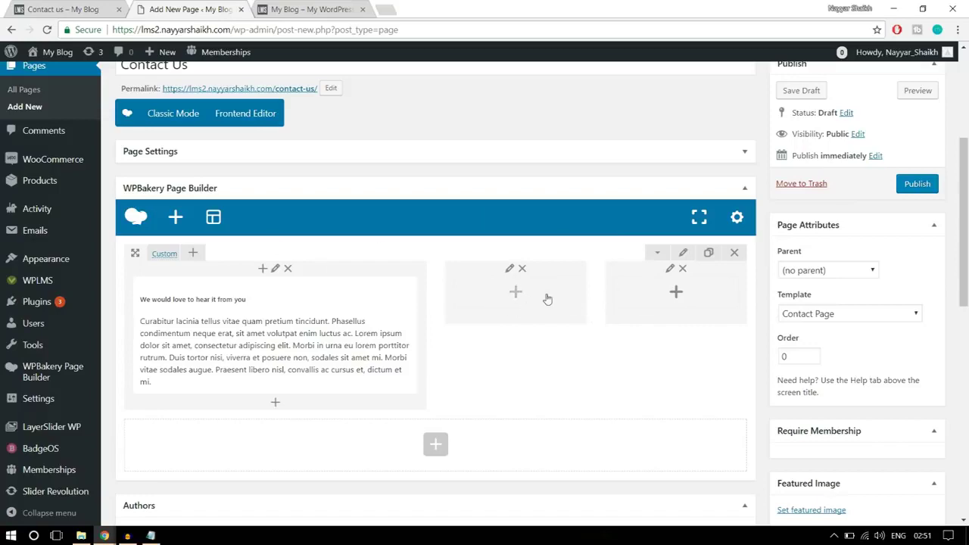
Add a text block with the Our Philosophy heading and paragraph to the middle column
{"action": "left_click", "coordinate": [75, 9]}
{"action": "left_click", "coordinate": [504, 199]}
{"action": "left_click_drag", "start_coordinate": [613, 274], "coordinate": [489, 179]}
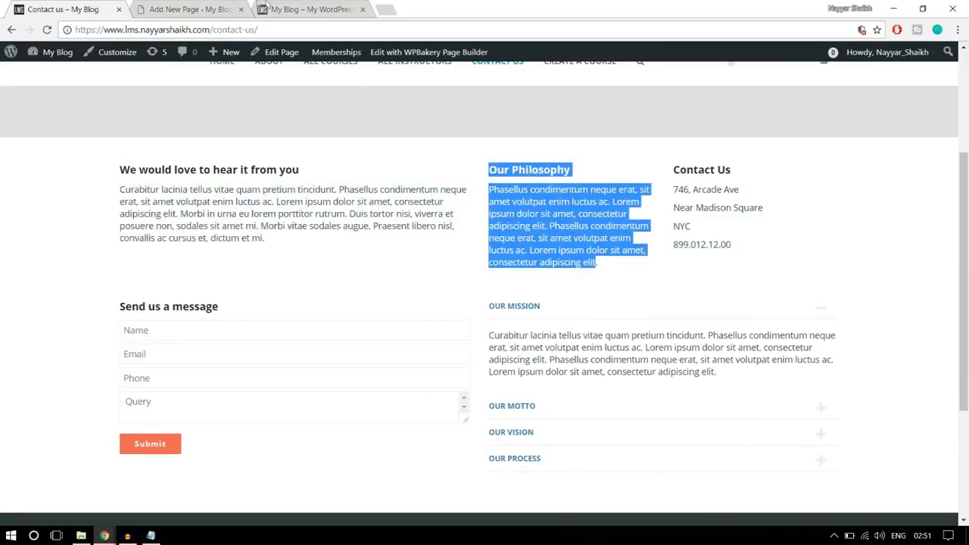
{"action": "left_click", "coordinate": [201, 8]}
{"action": "left_click", "coordinate": [516, 294]}
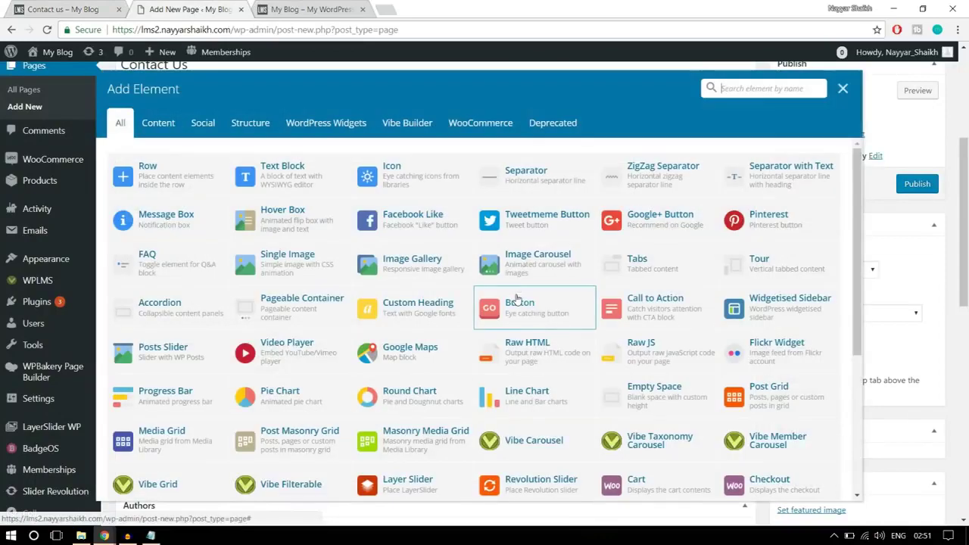
{"action": "left_click", "coordinate": [284, 165]}
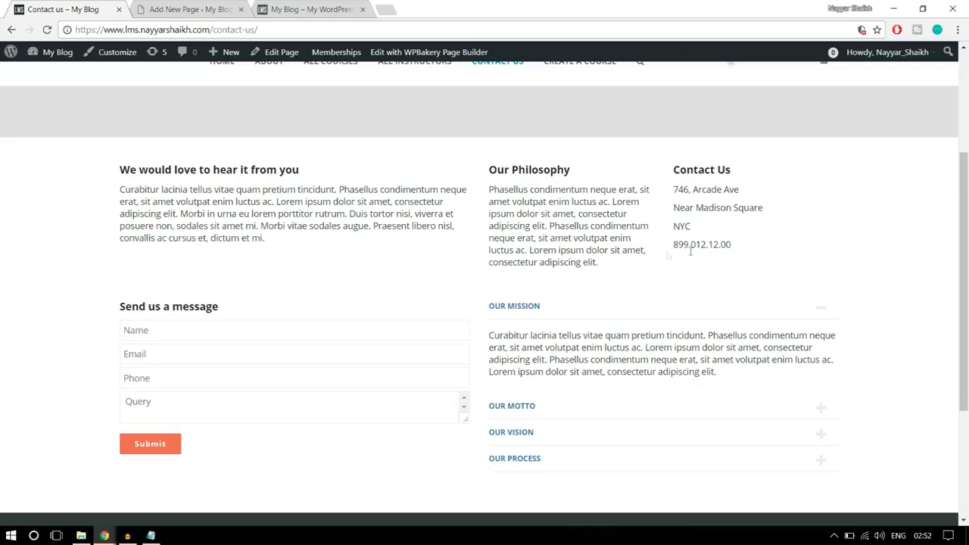
{"action": "left_click_drag", "start_coordinate": [626, 269], "coordinate": [488, 168]}
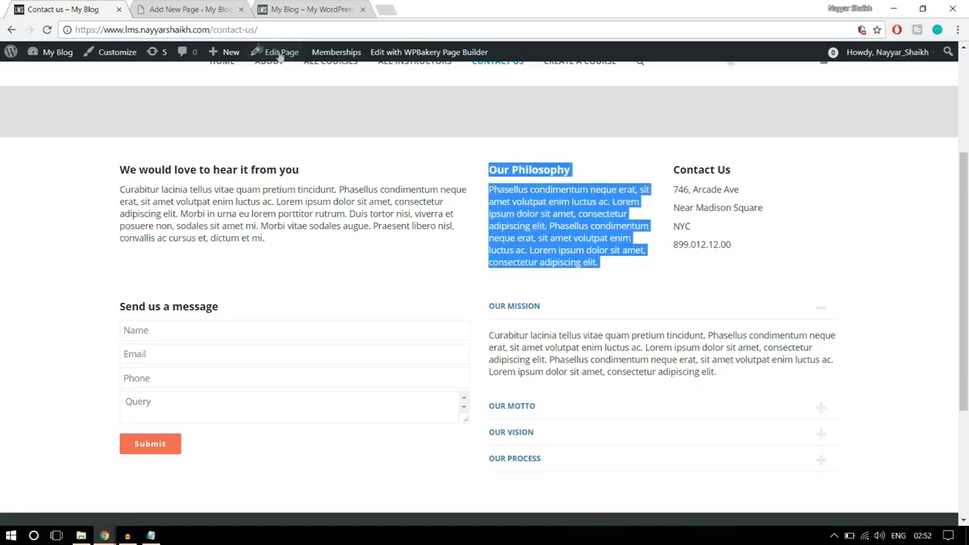
{"action": "left_click", "coordinate": [186, 9]}
{"action": "left_click", "coordinate": [641, 430]}
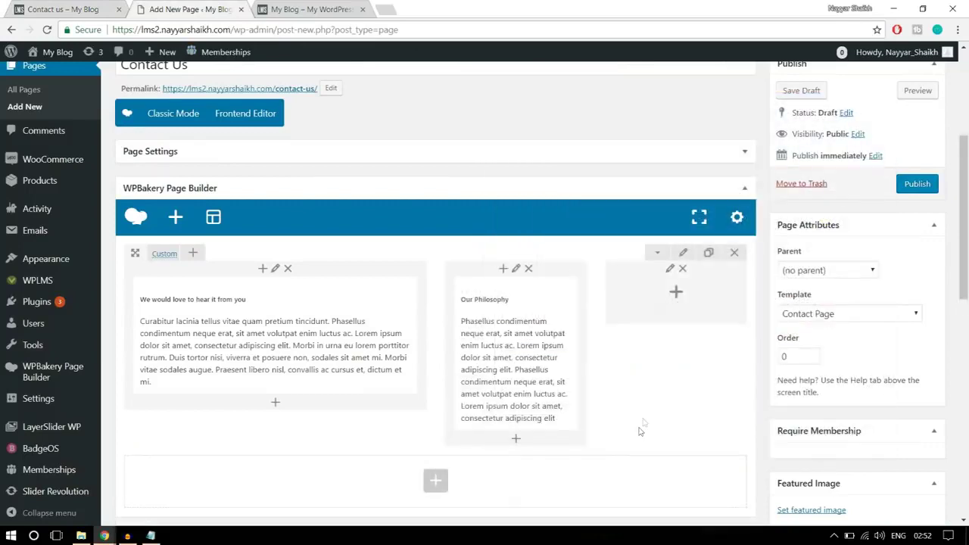
Add a text block with the Contact Us address details to the right column
{"action": "left_click", "coordinate": [676, 294]}
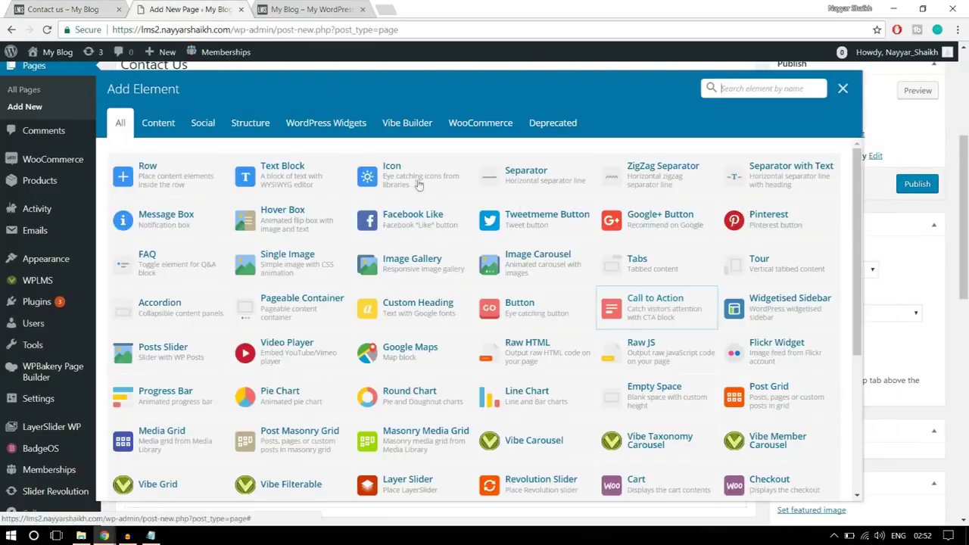
{"action": "left_click", "coordinate": [326, 182]}
{"action": "left_click", "coordinate": [88, 7]}
{"action": "left_click_drag", "start_coordinate": [764, 250], "coordinate": [672, 183]}
{"action": "key", "text": "ctrl+c"}
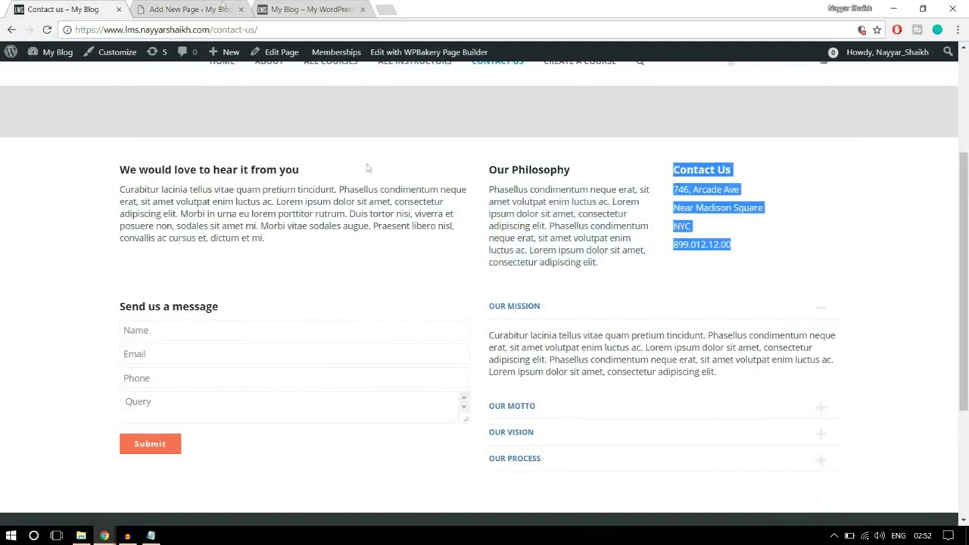
{"action": "left_click", "coordinate": [174, 9]}
{"action": "key", "text": "ctrl+a"}
{"action": "key", "text": "ctrl+v"}
{"action": "left_click", "coordinate": [633, 430]}
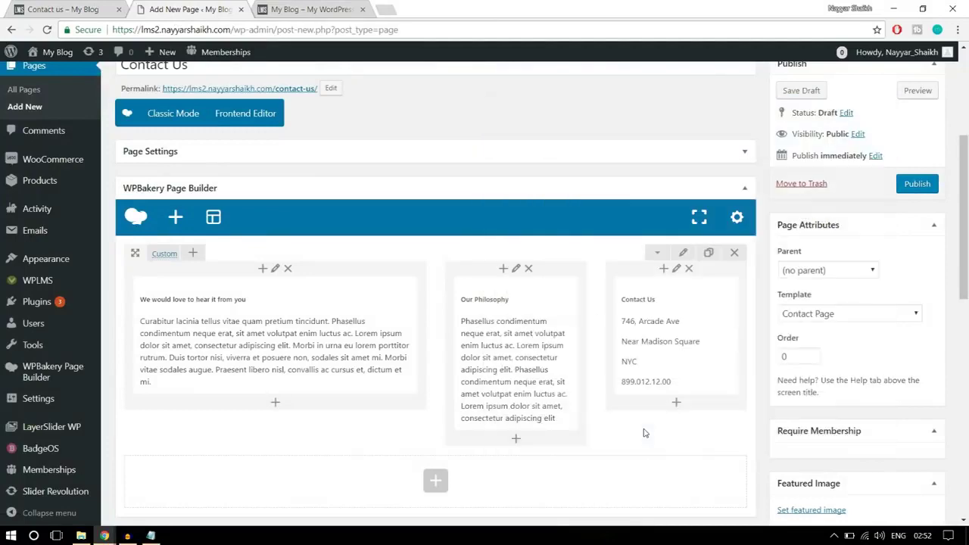
{"action": "key", "text": "ctrl+shift+Tab"}
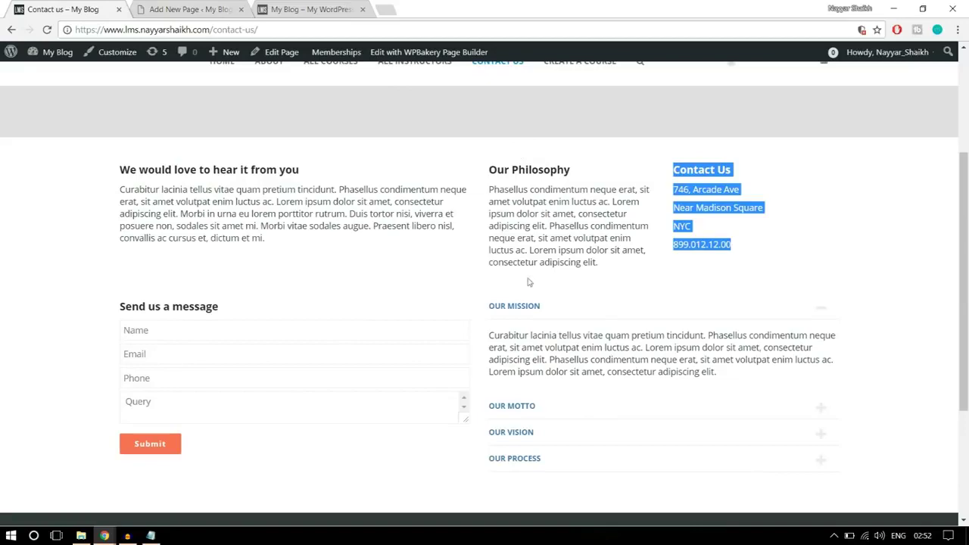
{"action": "left_click", "coordinate": [190, 11]}
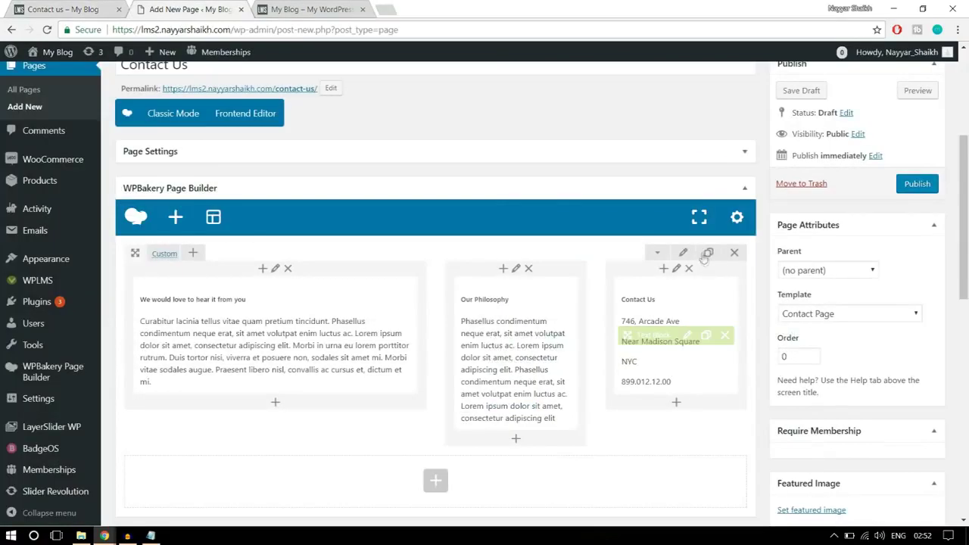
Give the three-column row 30 top and bottom padding, then check the demo Contact us page
{"action": "left_click", "coordinate": [685, 254]}
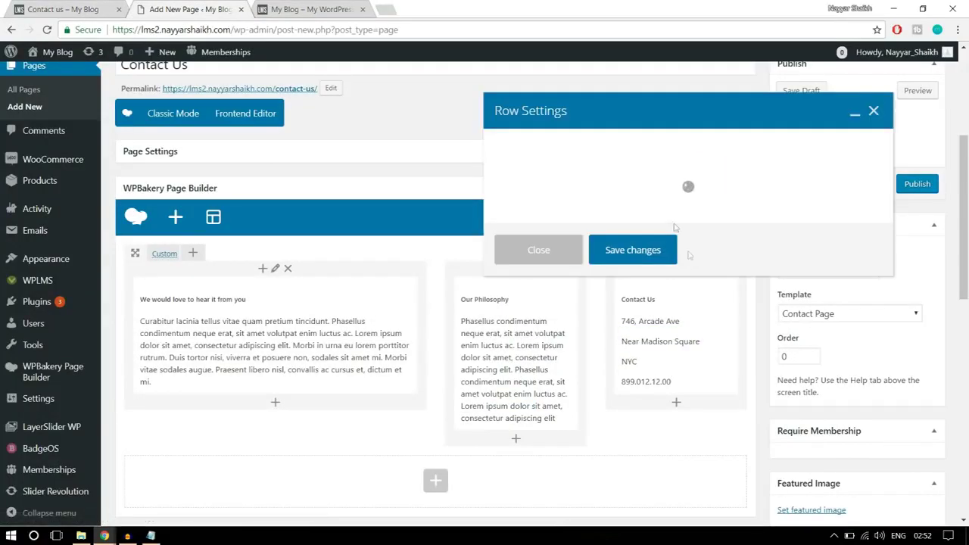
{"action": "left_click", "coordinate": [610, 145]}
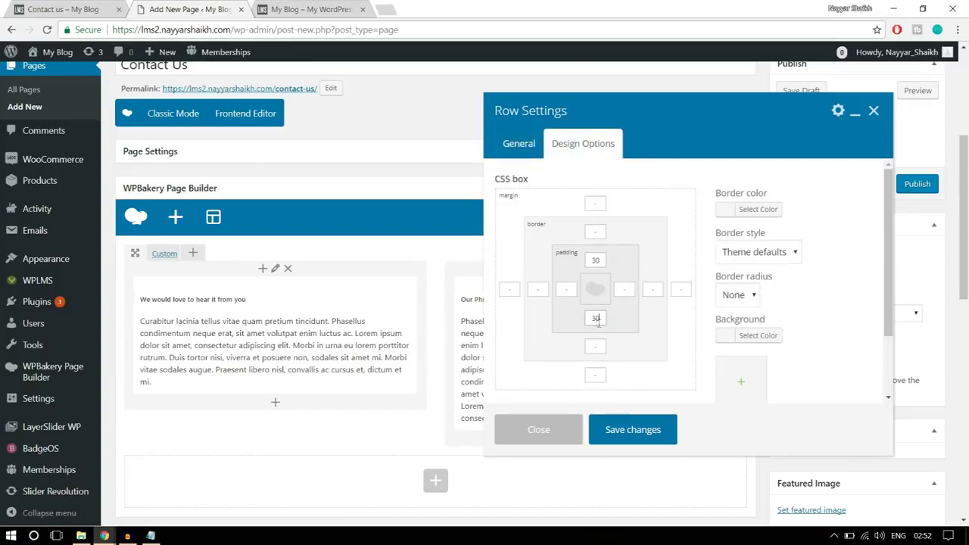
{"action": "left_click", "coordinate": [658, 433]}
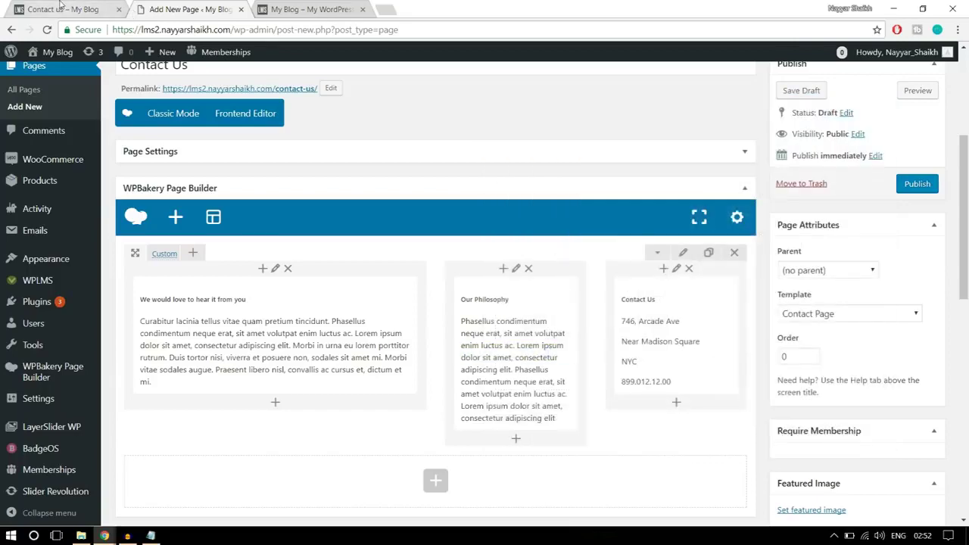
{"action": "left_click", "coordinate": [60, 9]}
{"action": "scroll", "coordinate": [359, 231], "scroll_direction": "down", "scroll_amount": 2}
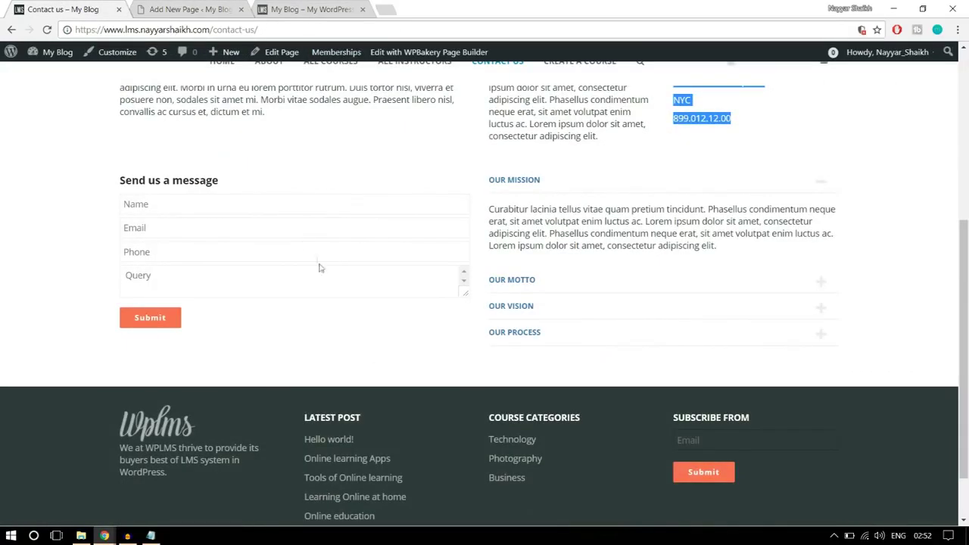
{"action": "left_click", "coordinate": [151, 227]}
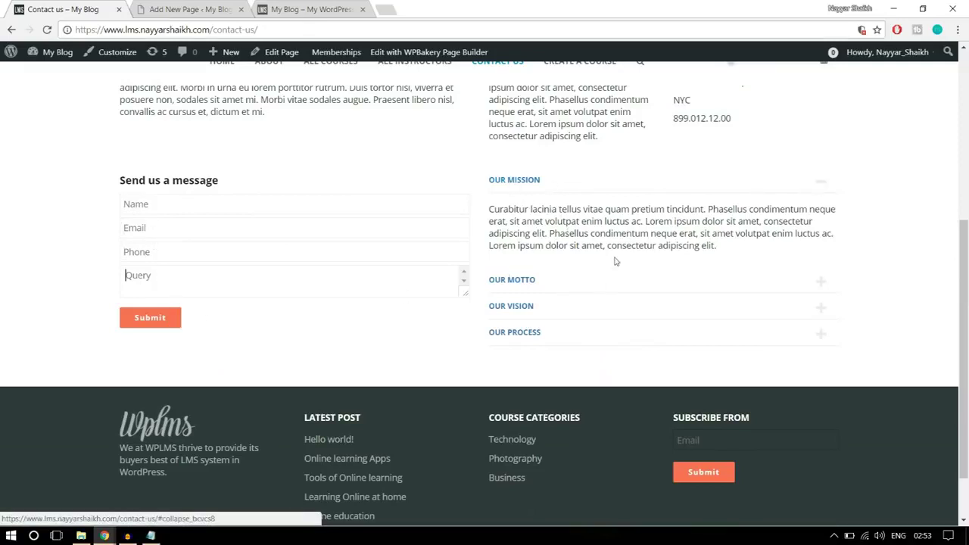
Add a new Text Block row below the three-column row
{"action": "left_click", "coordinate": [182, 6]}
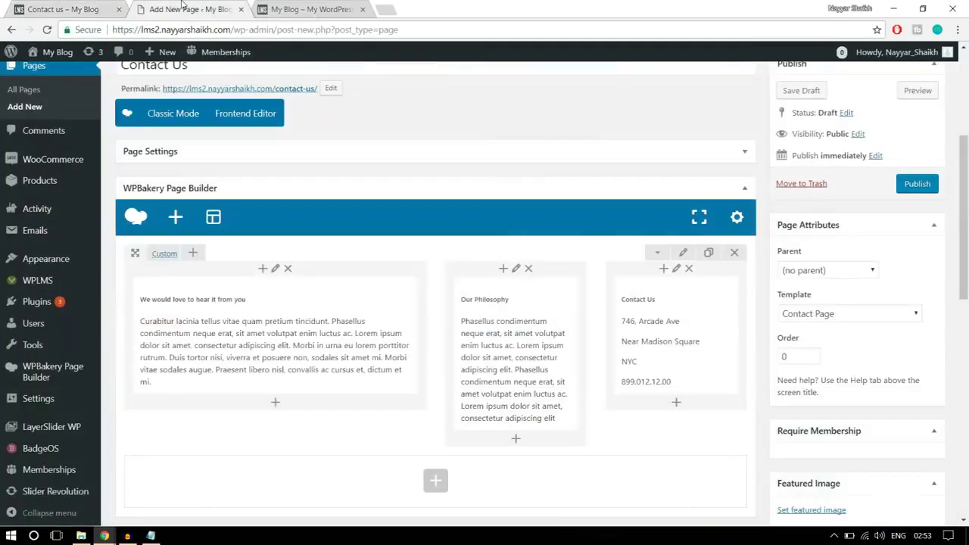
{"action": "mouse_move", "coordinate": [105, 536]}
{"action": "scroll", "coordinate": [442, 326], "scroll_direction": "down", "scroll_amount": 2}
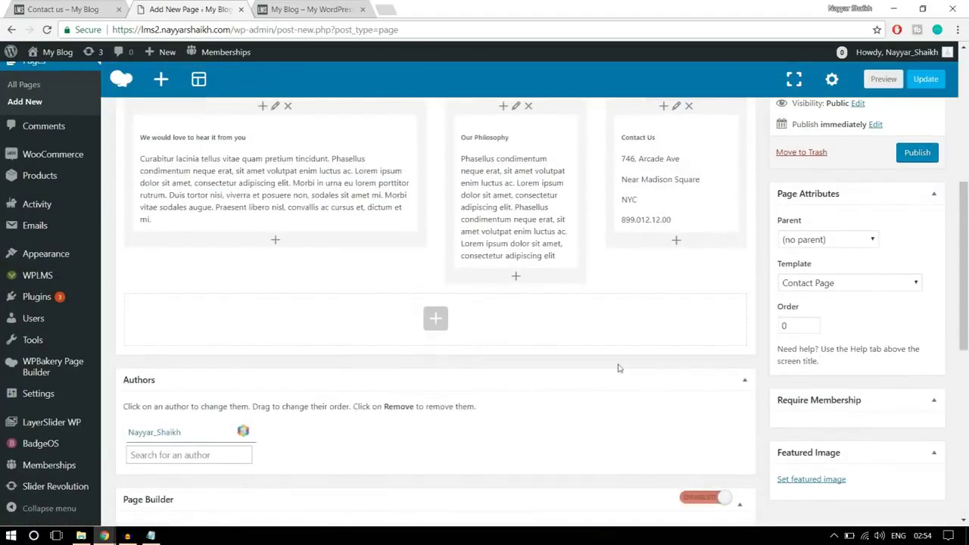
{"action": "left_click", "coordinate": [439, 322]}
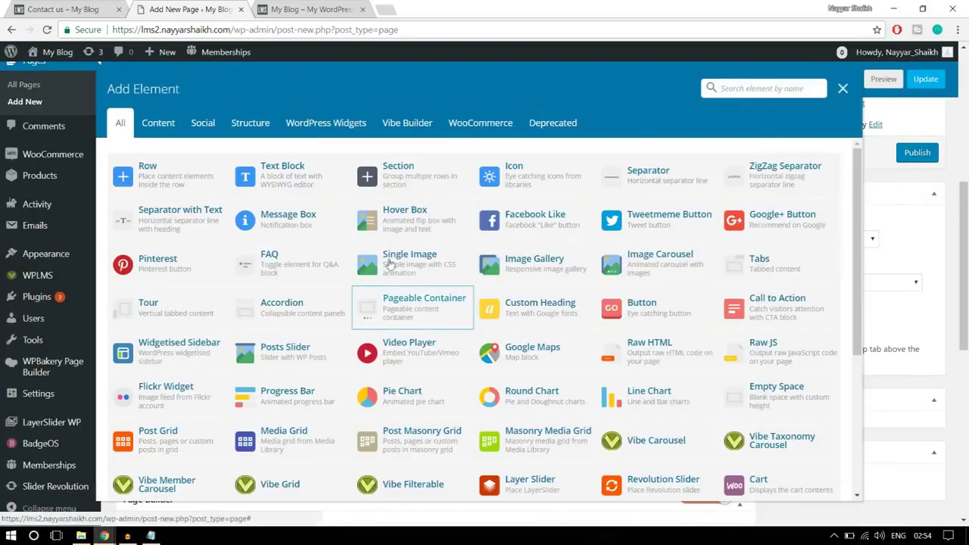
{"action": "left_click", "coordinate": [310, 189]}
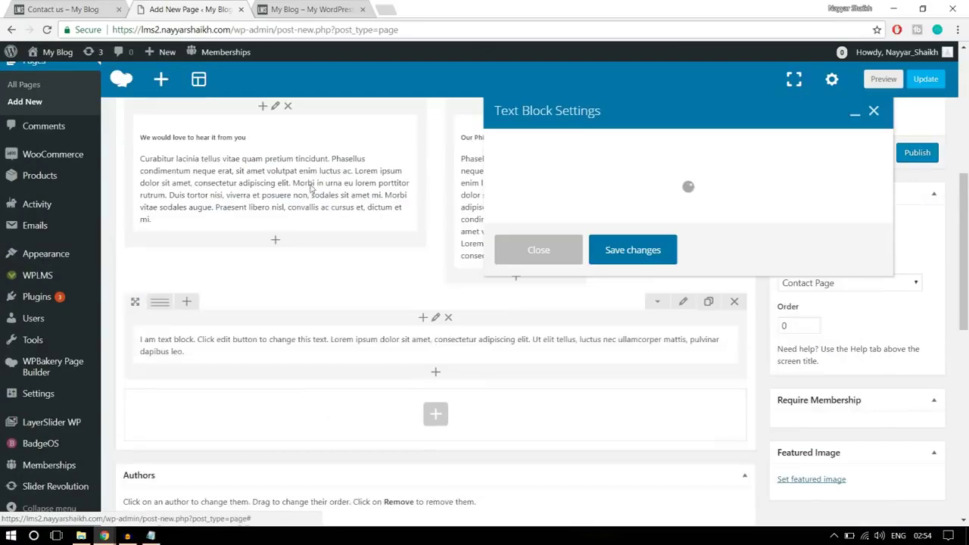
Paste the demo's 'Send us a message' heading into the new text block
{"action": "left_click", "coordinate": [30, 7]}
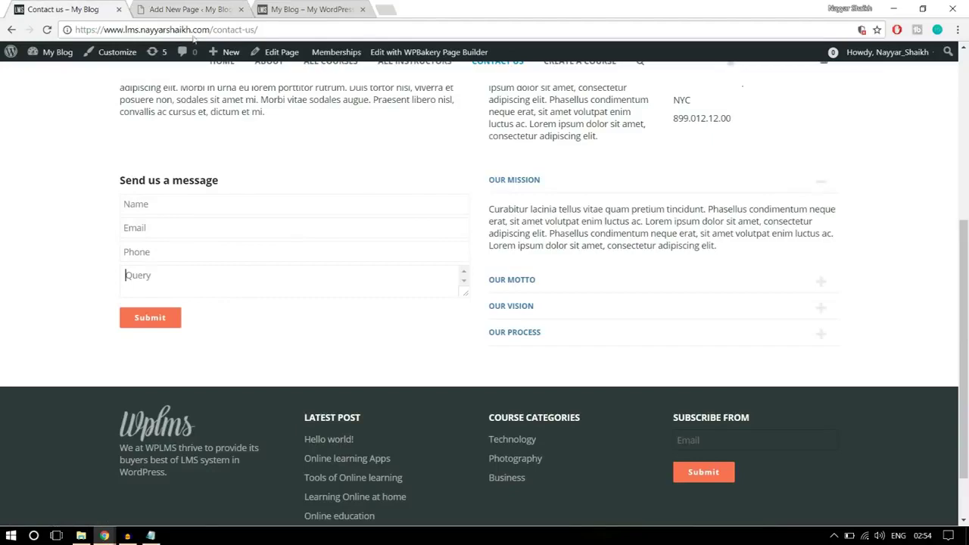
{"action": "left_click_drag", "start_coordinate": [219, 180], "coordinate": [119, 180]}
{"action": "key", "text": "ctrl+c"}
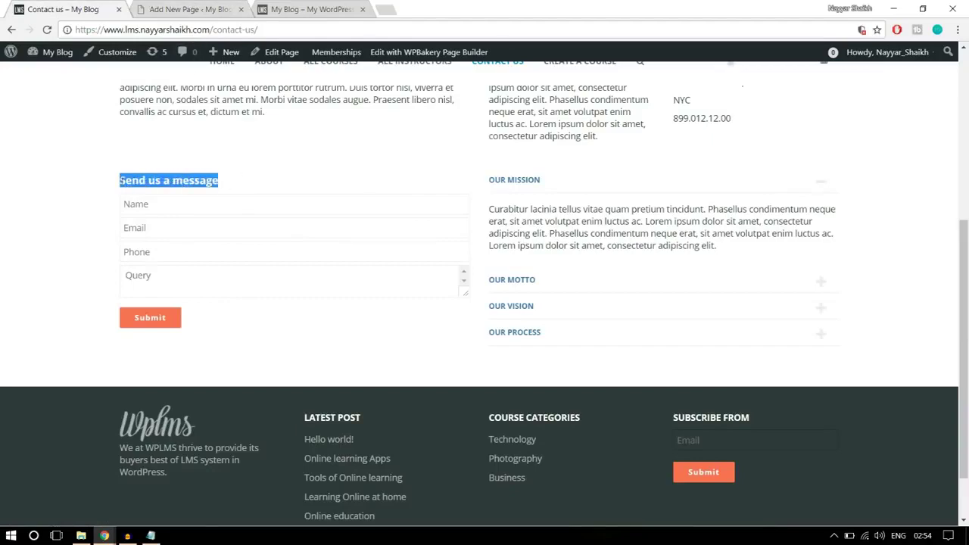
{"action": "left_click", "coordinate": [223, 10]}
{"action": "key", "text": "ctrl+a"}
{"action": "key", "text": "ctrl+v"}
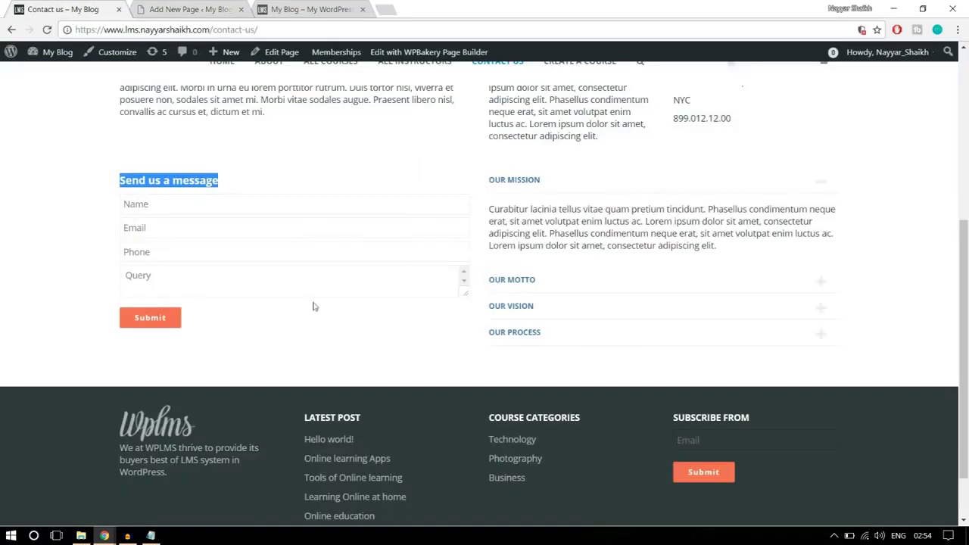
{"action": "left_click", "coordinate": [61, 9]}
{"action": "left_click", "coordinate": [276, 310]}
{"action": "left_click", "coordinate": [210, 7]}
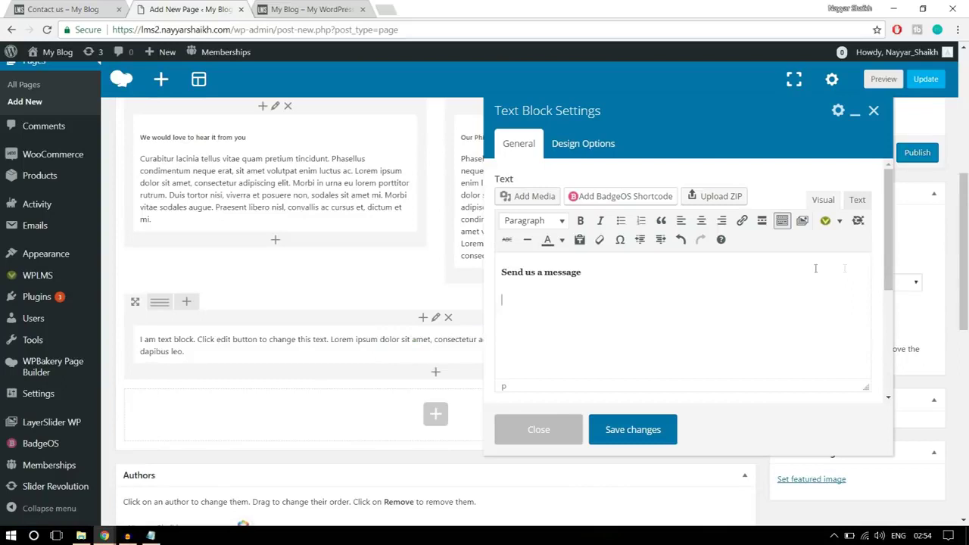
Open the Vibe Shortcodes dropdown and browse the available shortcodes
{"action": "left_click", "coordinate": [840, 221]}
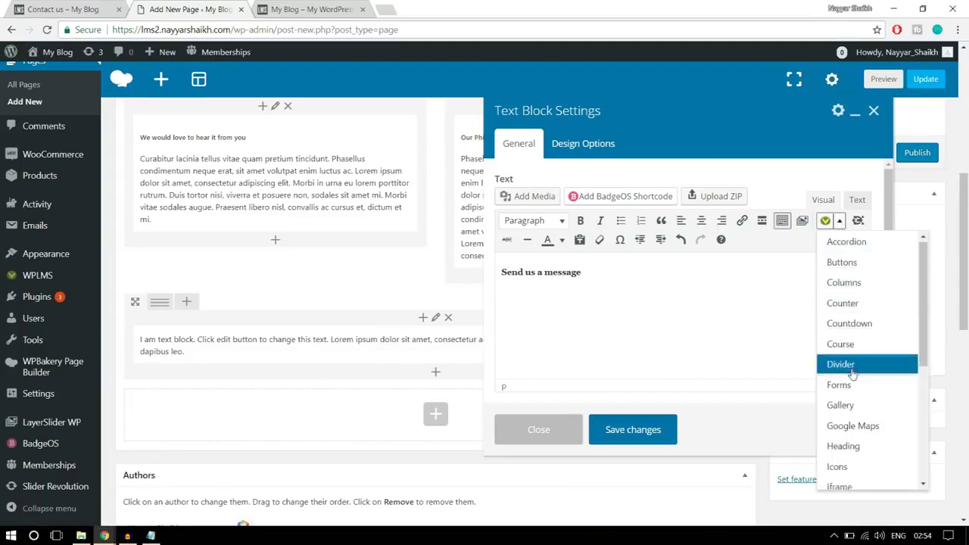
{"action": "scroll", "coordinate": [850, 375], "scroll_direction": "down", "scroll_amount": 2}
{"action": "scroll", "coordinate": [852, 377], "scroll_direction": "down", "scroll_amount": 2}
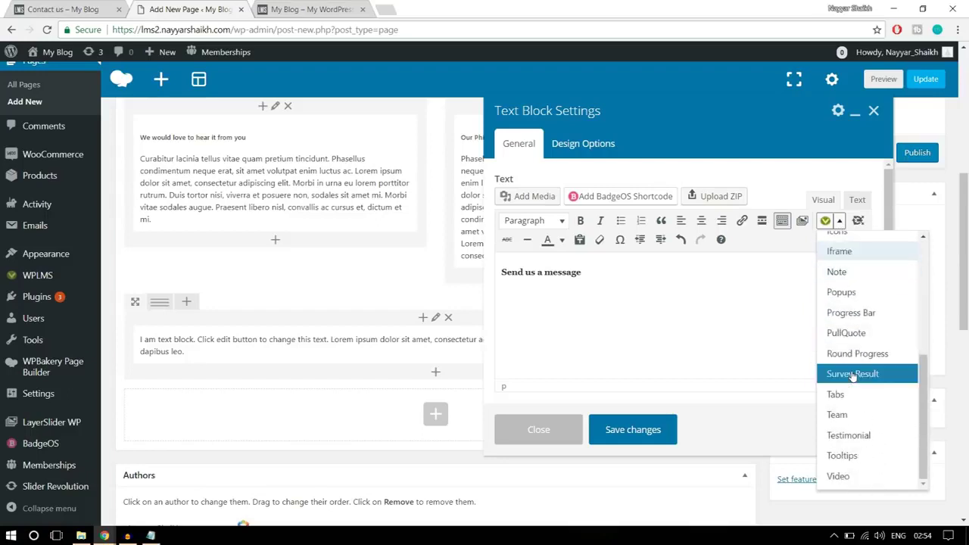
{"action": "scroll", "coordinate": [850, 433], "scroll_direction": "up", "scroll_amount": 4}
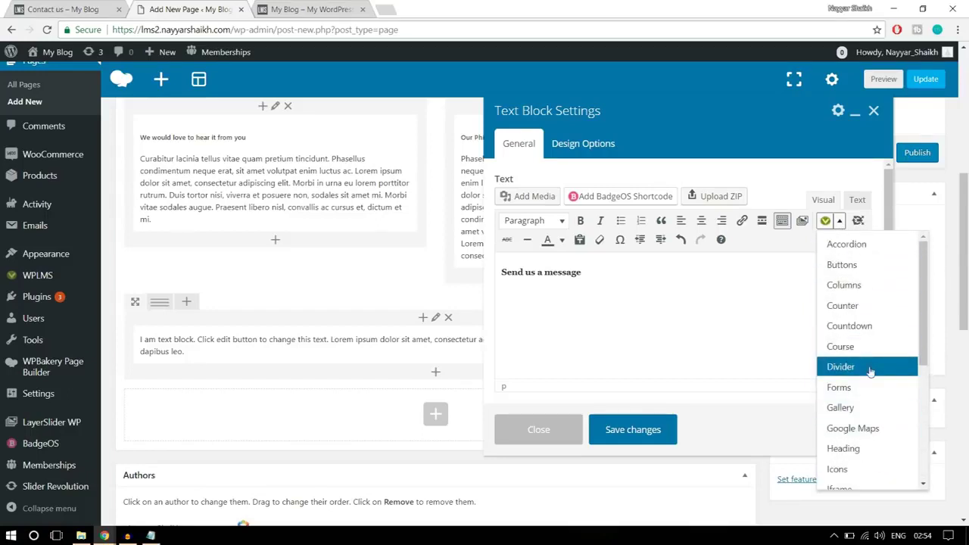
{"action": "scroll", "coordinate": [871, 370], "scroll_direction": "up", "scroll_amount": 1}
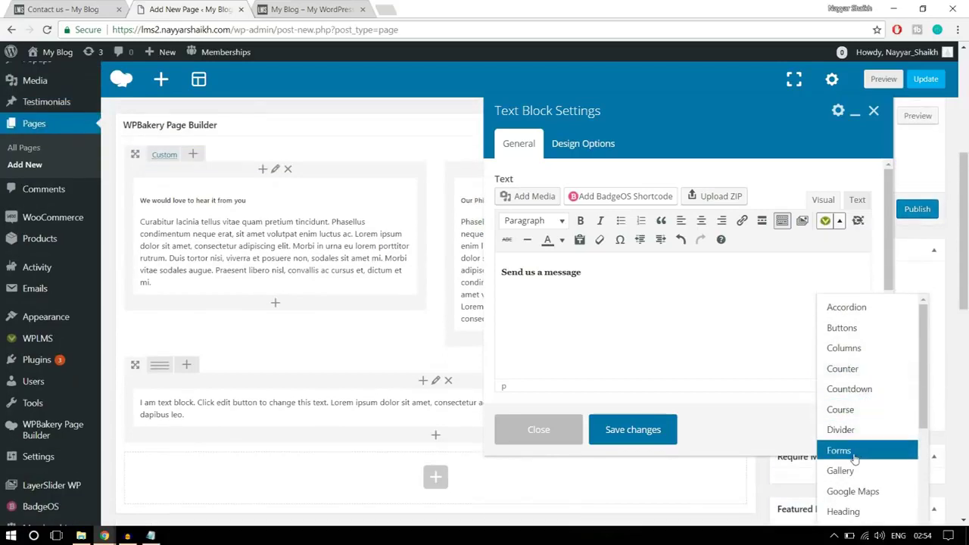
Start a contact form shortcode, checking the reference form's recipient e-mail and Name field
{"action": "left_click", "coordinate": [855, 453]}
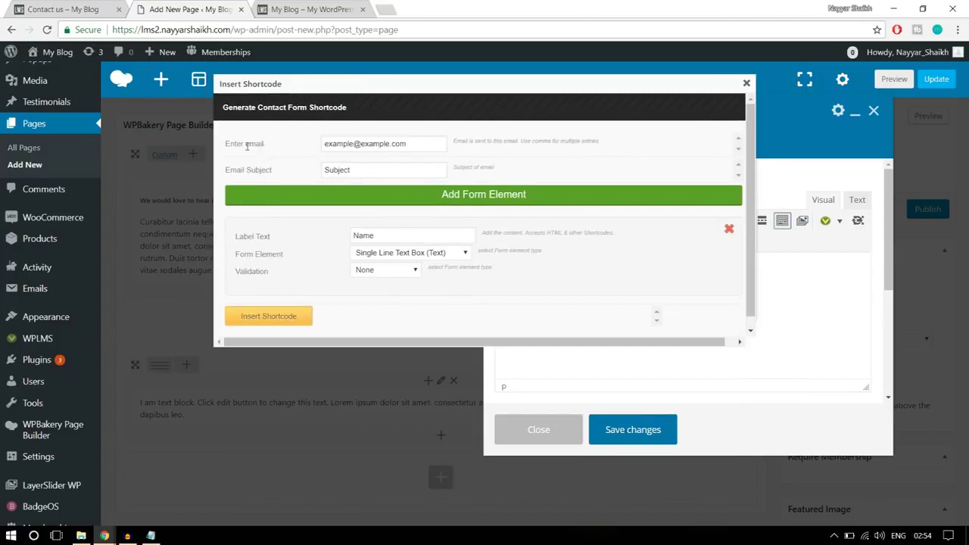
{"action": "left_click_drag", "start_coordinate": [423, 144], "coordinate": [322, 144]}
{"action": "left_click", "coordinate": [63, 9]}
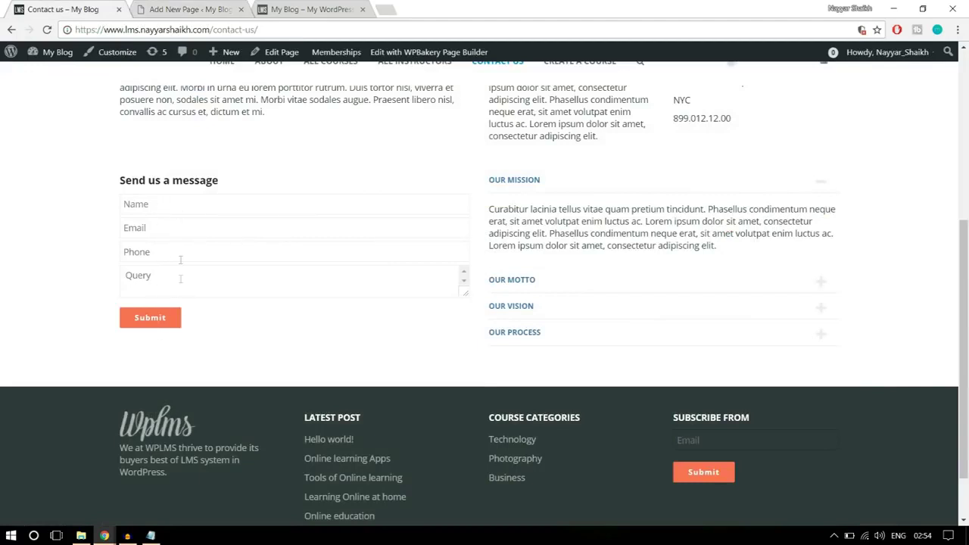
{"action": "left_click", "coordinate": [188, 10]}
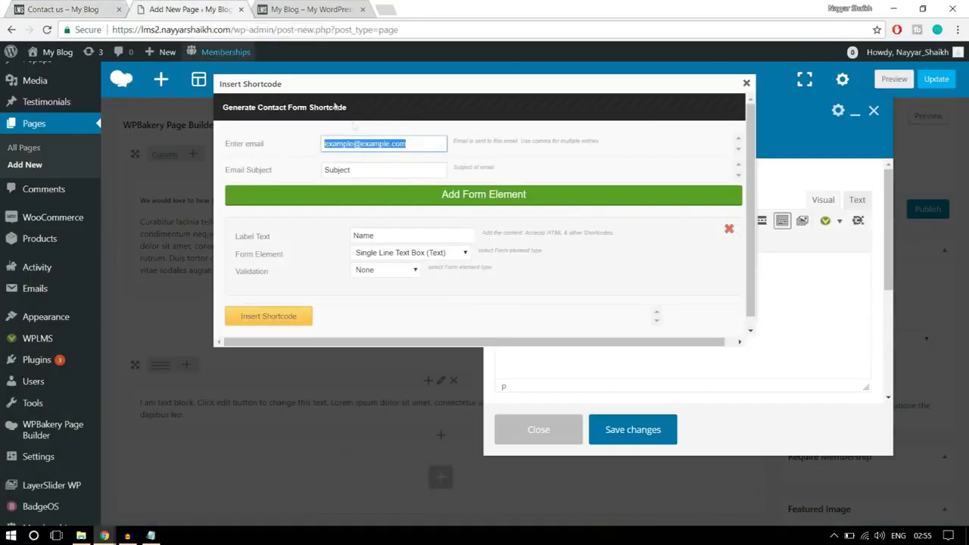
{"action": "left_click", "coordinate": [415, 147]}
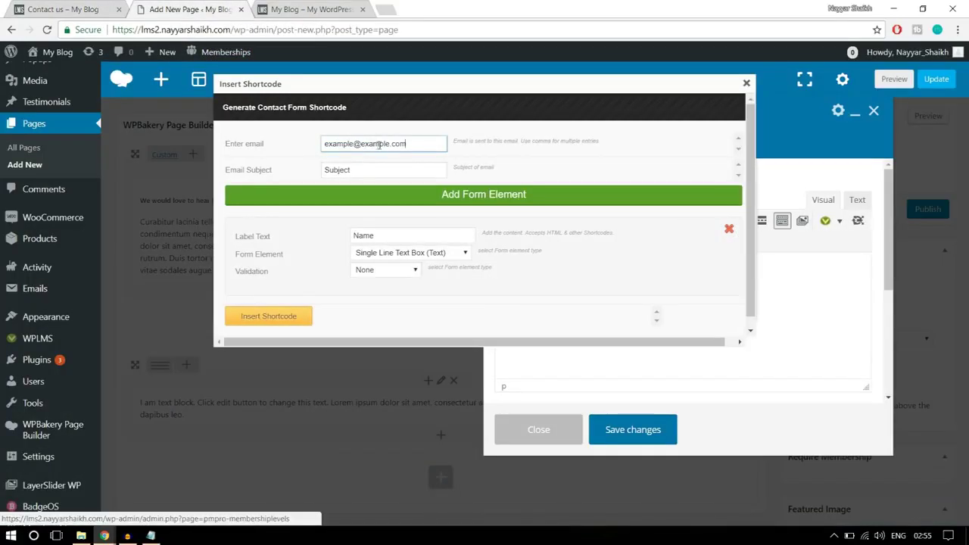
{"action": "key", "text": "Tab"}
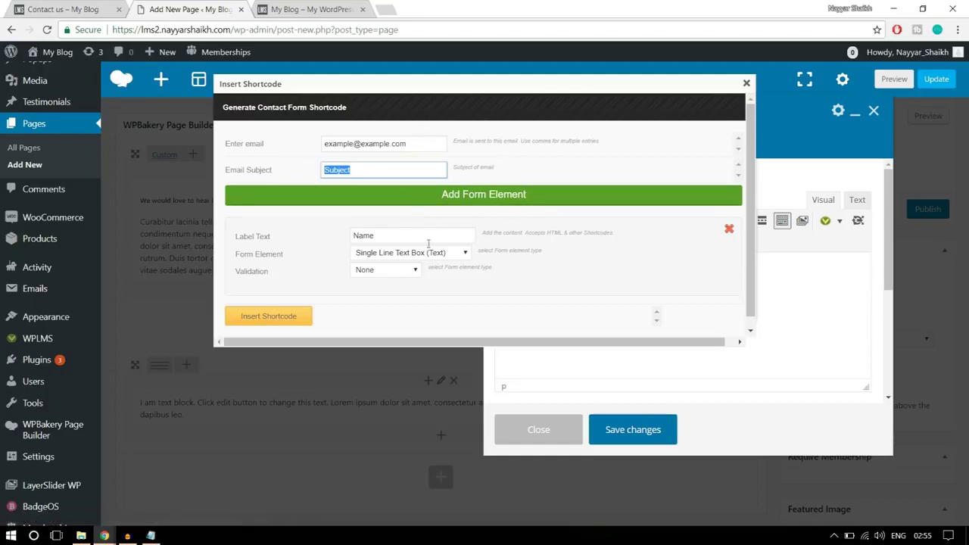
{"action": "left_click", "coordinate": [63, 9]}
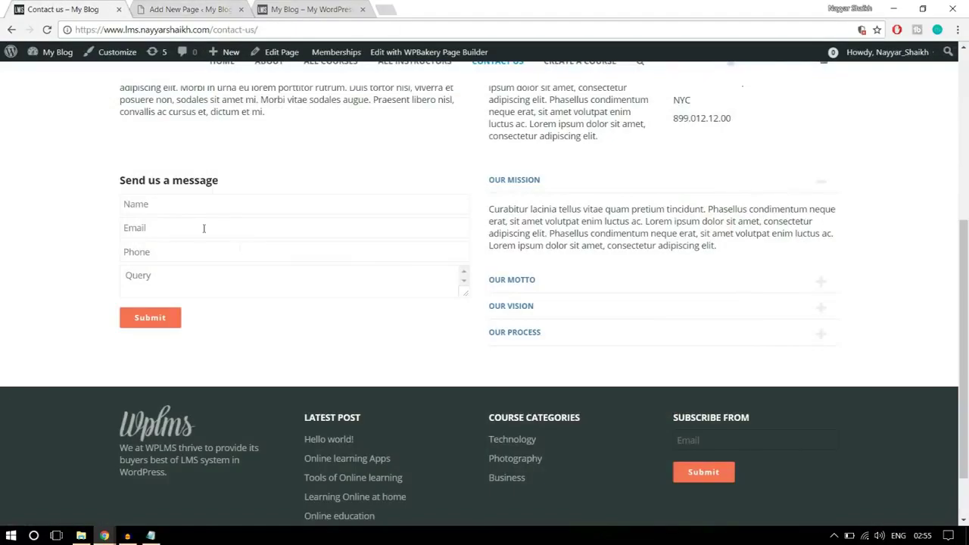
{"action": "left_click", "coordinate": [170, 206]}
{"action": "left_click", "coordinate": [164, 6]}
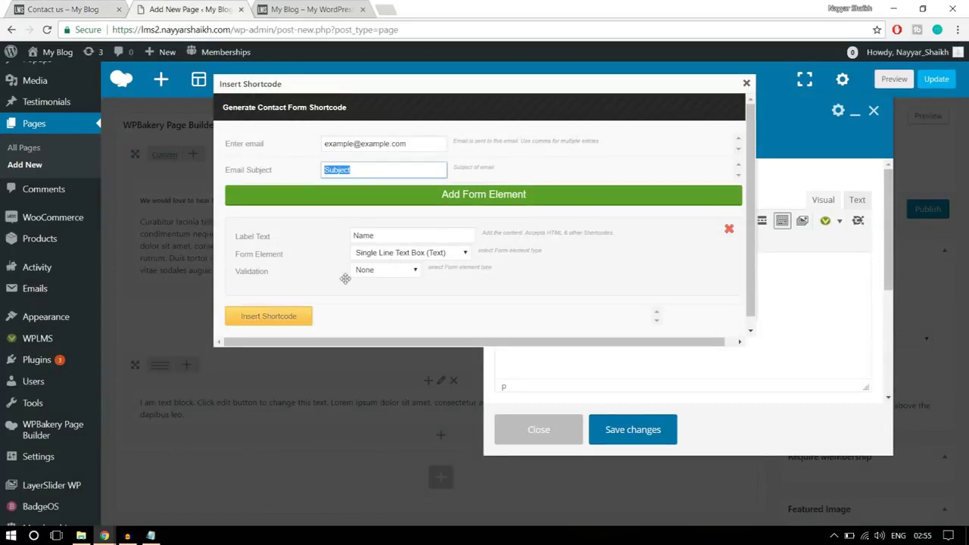
Make the single-line Name field Required and insert the form into the text block
{"action": "left_click", "coordinate": [382, 271]}
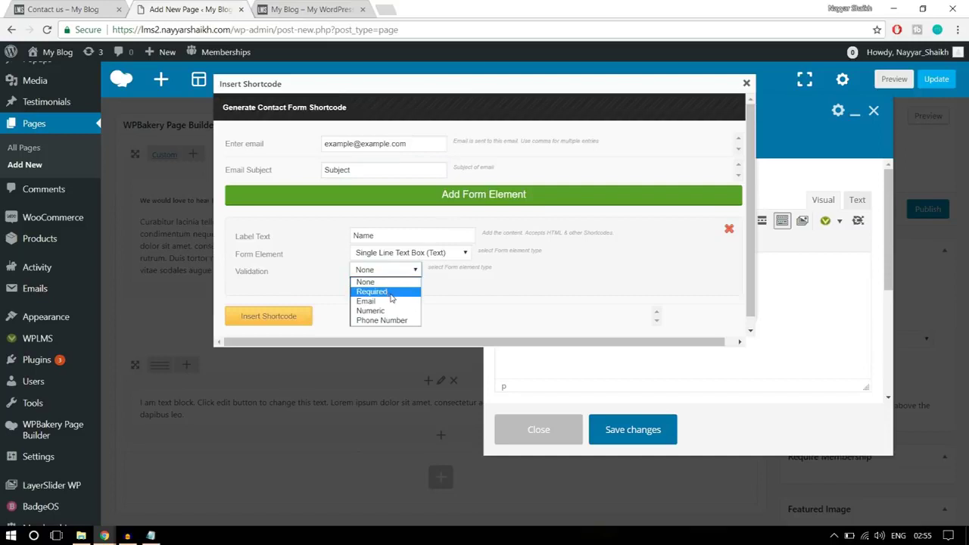
{"action": "left_click", "coordinate": [392, 293]}
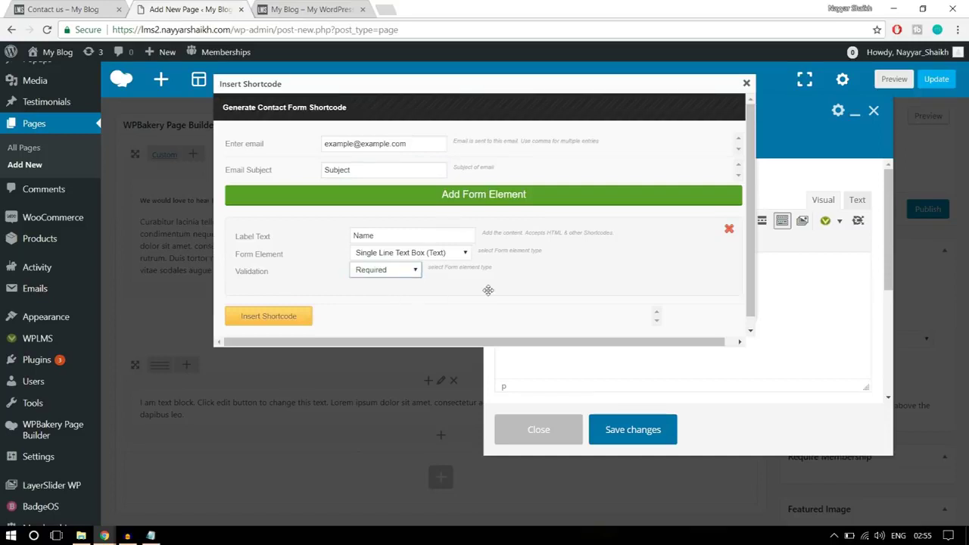
{"action": "left_click", "coordinate": [288, 316]}
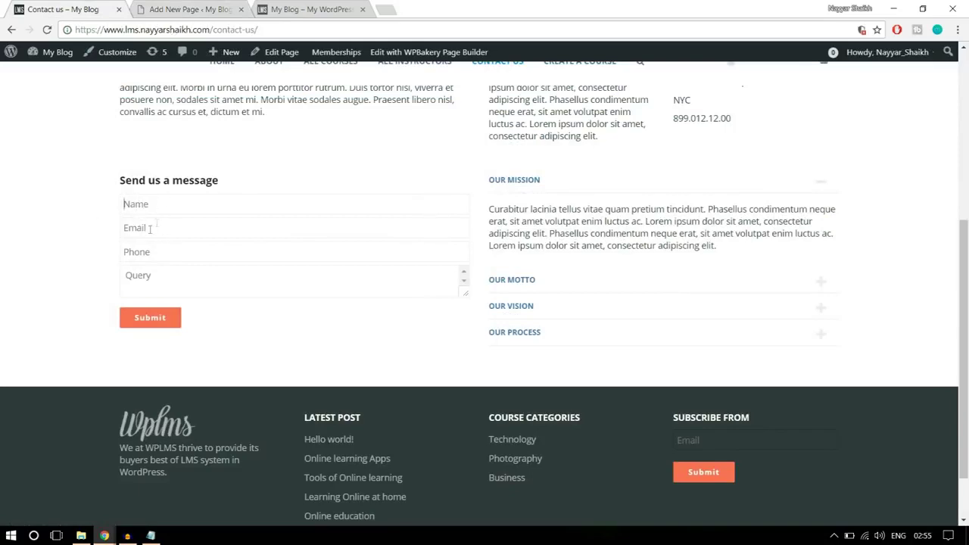
{"action": "left_click", "coordinate": [189, 9]}
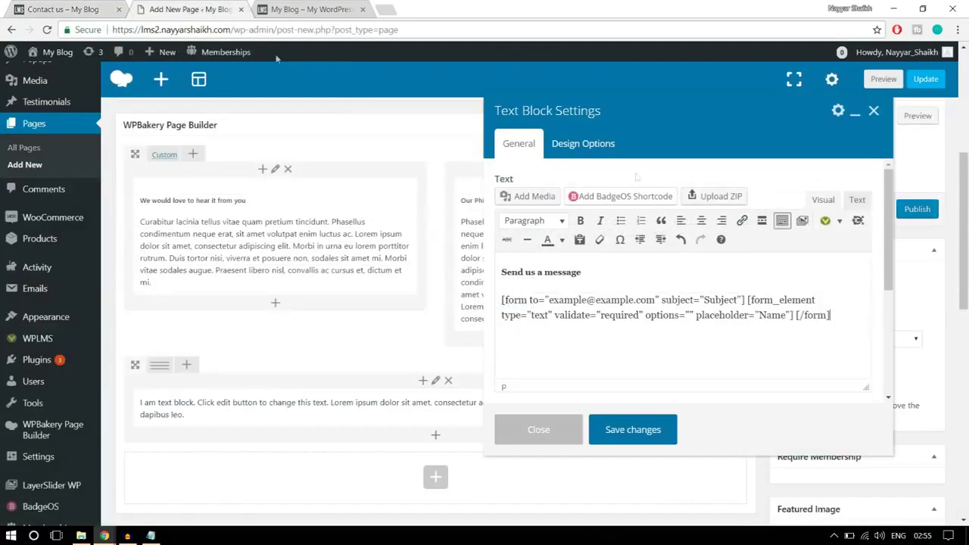
Insert a single-line 'Email' form field with e-mail address validation
{"action": "left_click", "coordinate": [840, 222]}
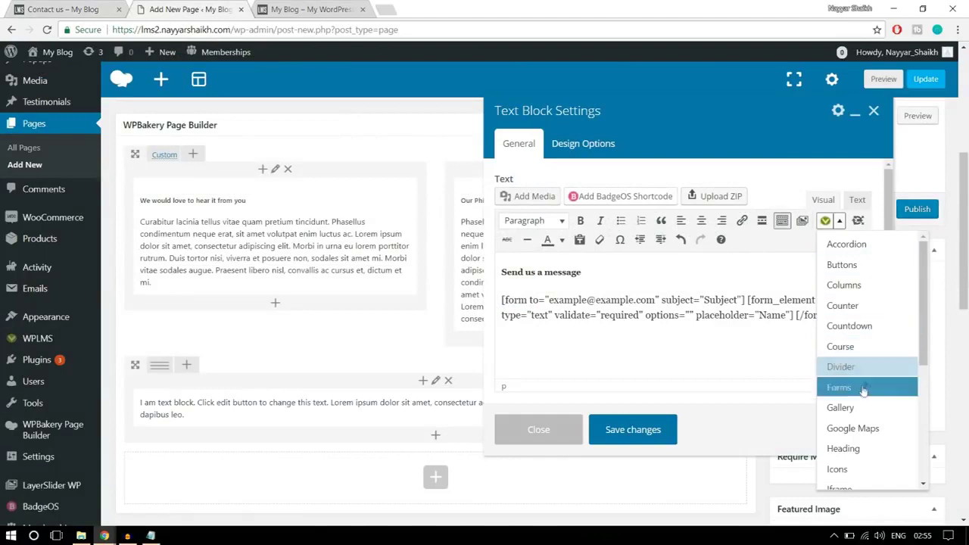
{"action": "left_click", "coordinate": [839, 387]}
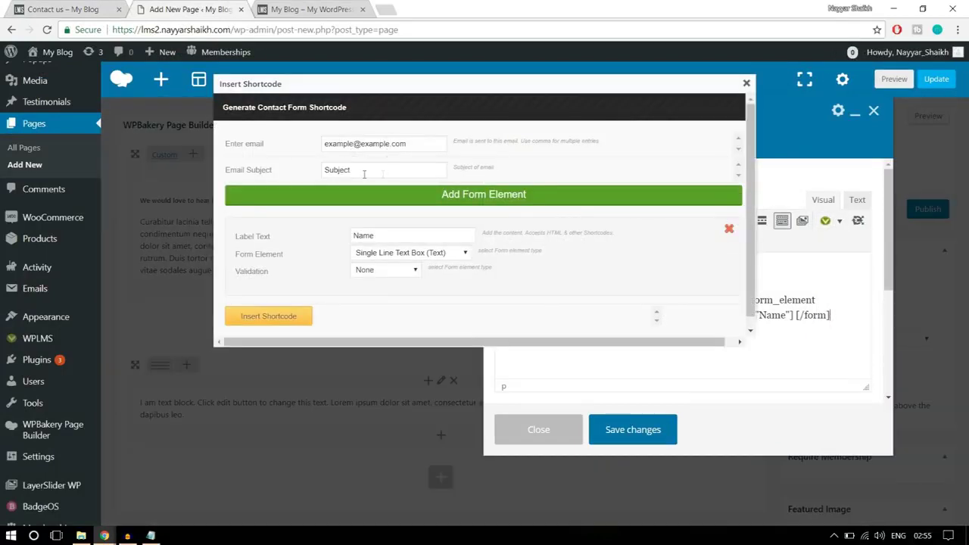
{"action": "left_click_drag", "start_coordinate": [411, 235], "coordinate": [347, 238]}
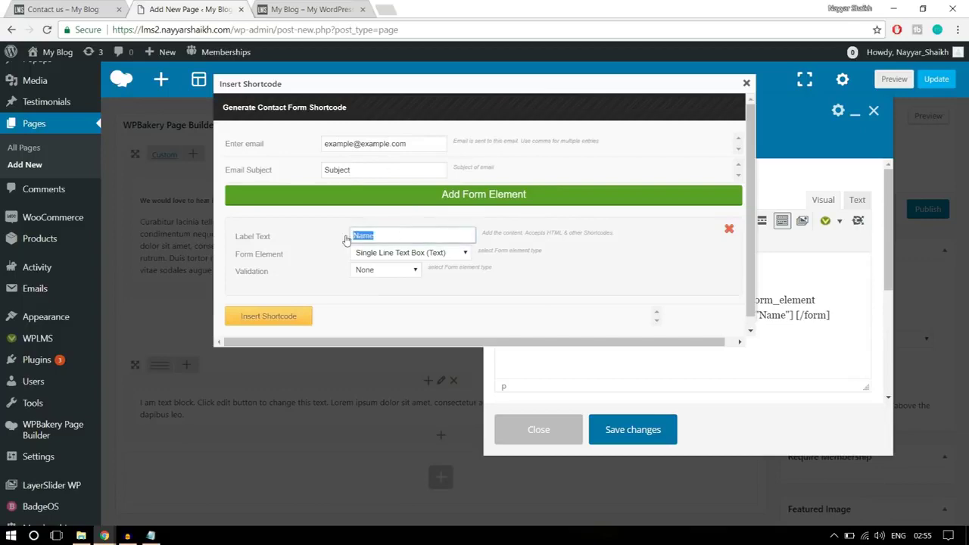
{"action": "left_click", "coordinate": [91, 9]}
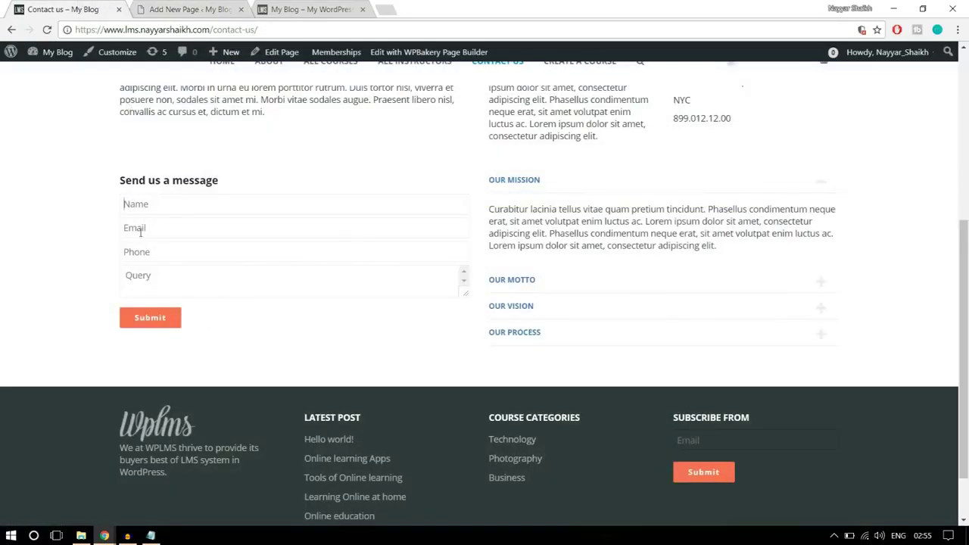
{"action": "left_click", "coordinate": [183, 7]}
{"action": "type", "text": "Email"}
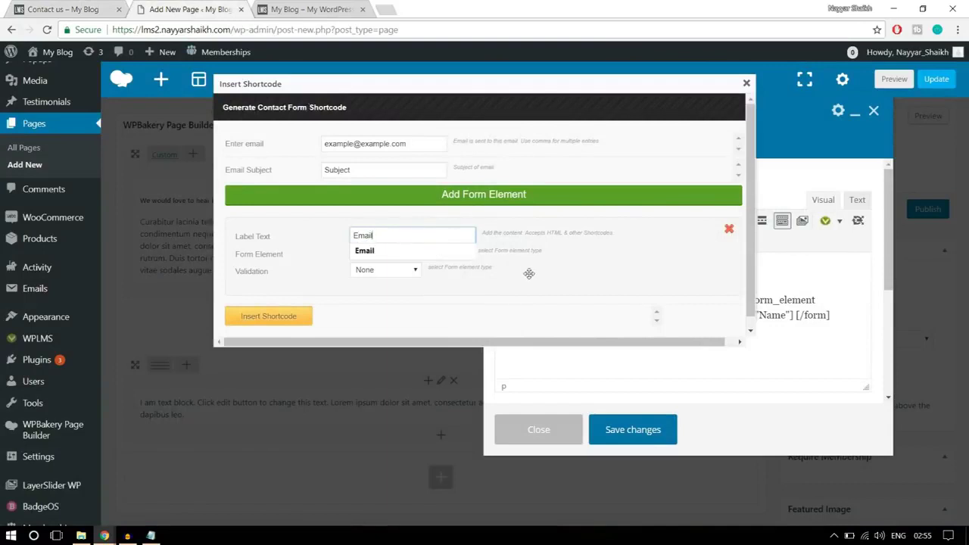
{"action": "left_click", "coordinate": [455, 251]}
{"action": "left_click", "coordinate": [437, 259]}
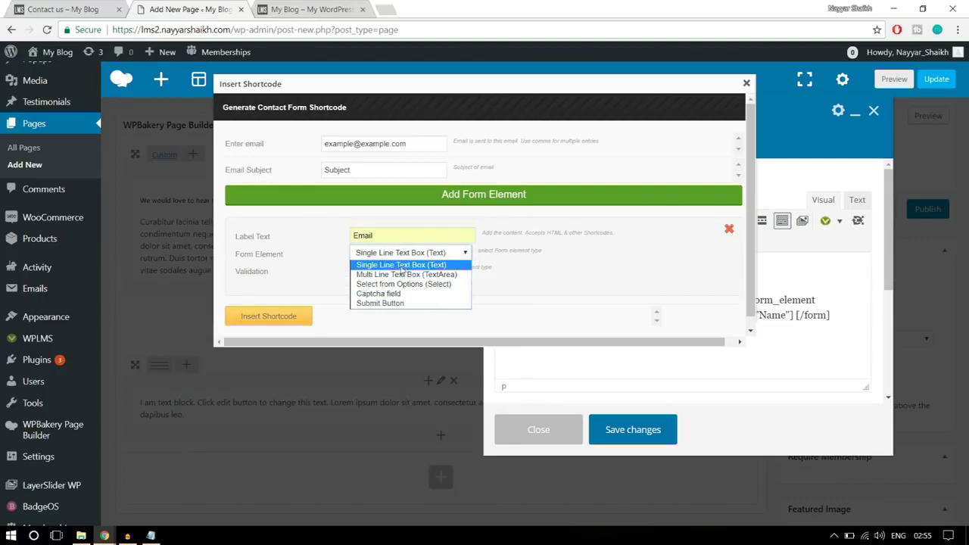
{"action": "left_click", "coordinate": [402, 265]}
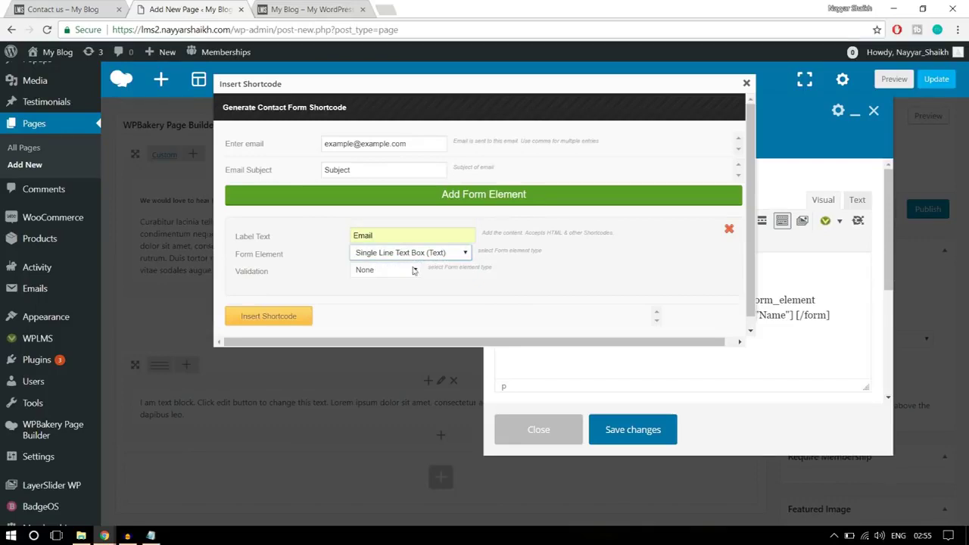
{"action": "left_click", "coordinate": [382, 272]}
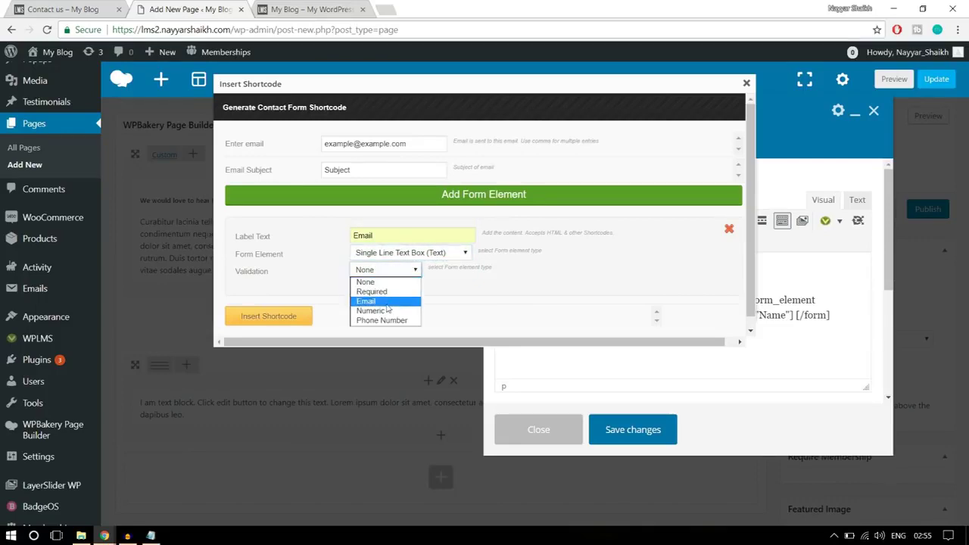
{"action": "left_click", "coordinate": [392, 301]}
{"action": "left_click", "coordinate": [292, 316]}
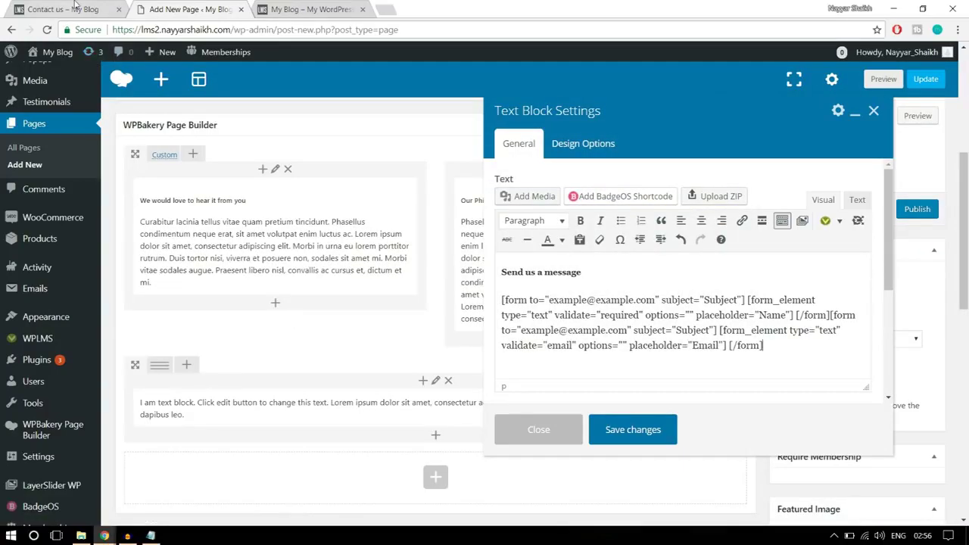
{"action": "left_click", "coordinate": [68, 9]}
{"action": "left_click", "coordinate": [199, 7]}
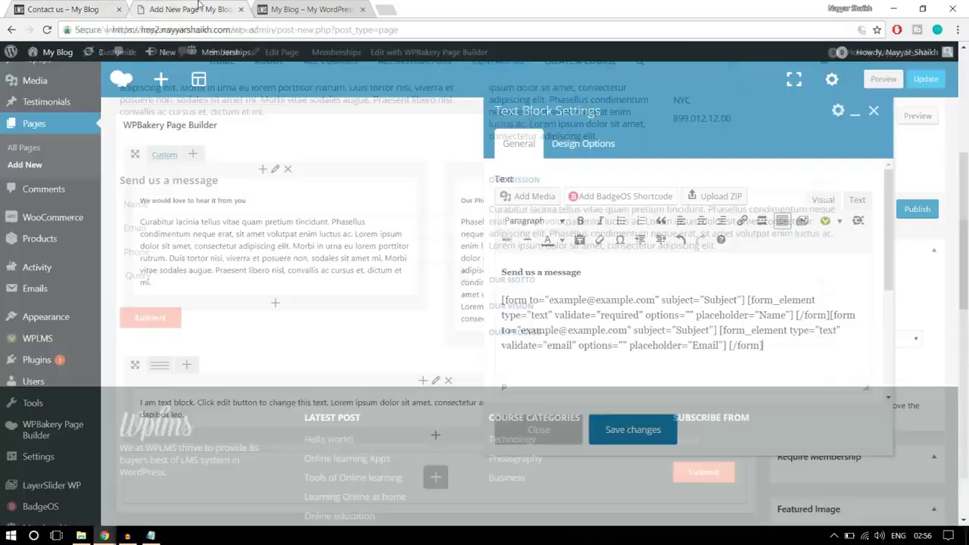
Insert a 'Phone' form field with Phone Number validation
{"action": "left_click", "coordinate": [826, 222]}
{"action": "left_click", "coordinate": [839, 388]}
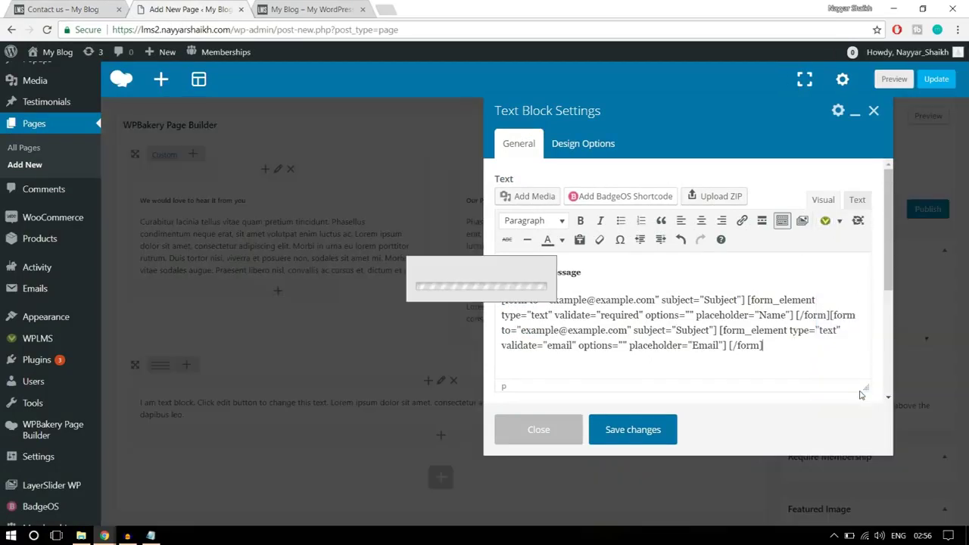
{"action": "left_click", "coordinate": [446, 234]}
{"action": "left_click_drag", "start_coordinate": [446, 234], "coordinate": [350, 235]}
{"action": "type", "text": "Phone"}
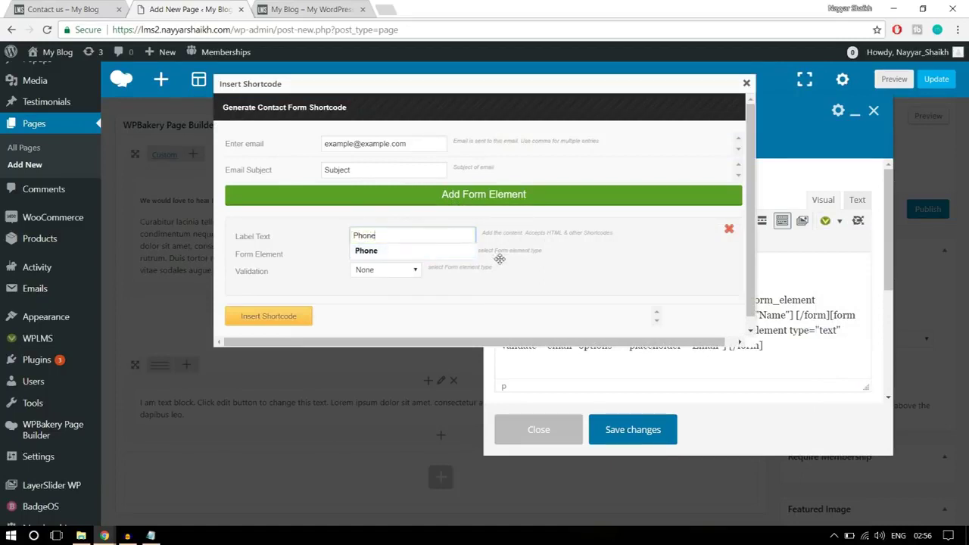
{"action": "left_click", "coordinate": [409, 253]}
{"action": "left_click", "coordinate": [413, 270]}
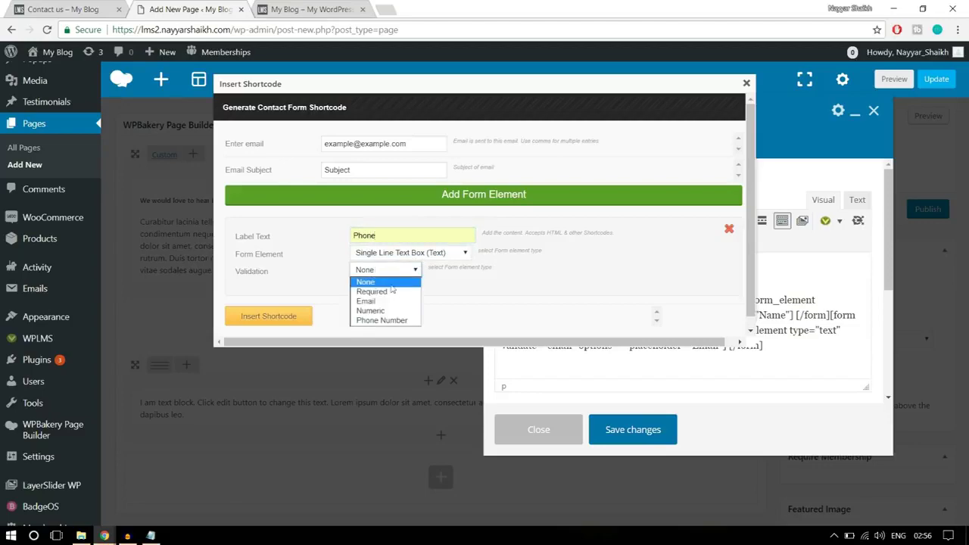
{"action": "left_click", "coordinate": [399, 324]}
{"action": "left_click", "coordinate": [283, 318]}
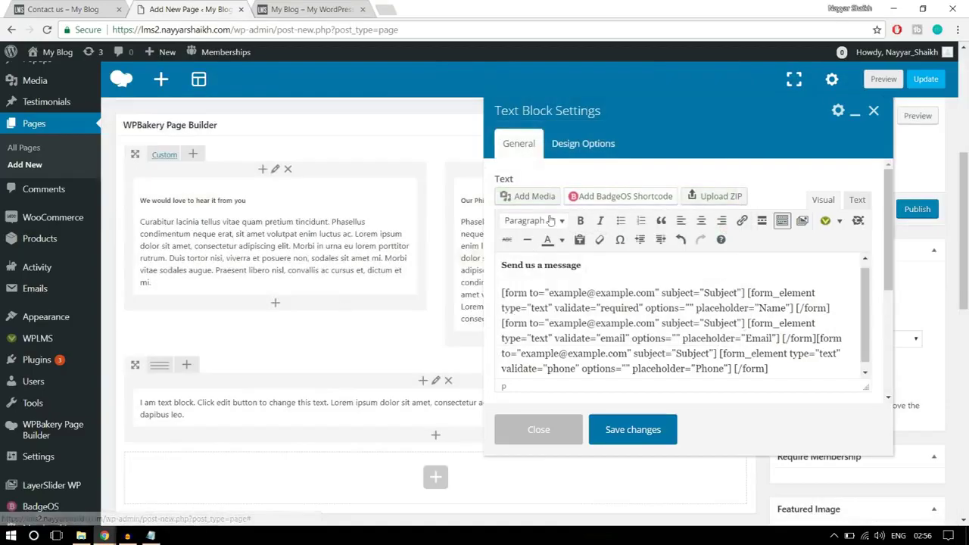
Compare the form with the live Contact us page
{"action": "left_click", "coordinate": [60, 9]}
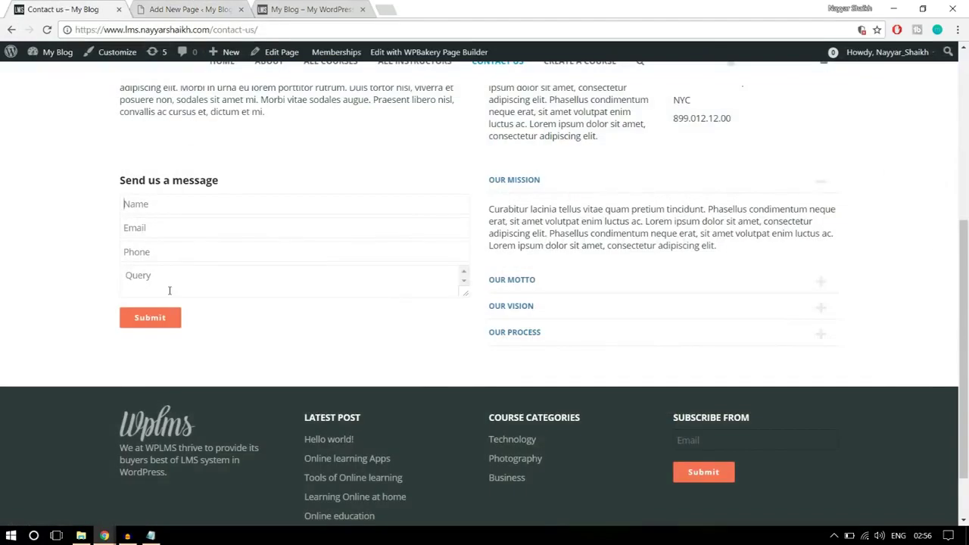
{"action": "left_click", "coordinate": [215, 277]}
{"action": "left_click", "coordinate": [193, 10]}
{"action": "left_click", "coordinate": [70, 6]}
{"action": "left_click", "coordinate": [184, 6]}
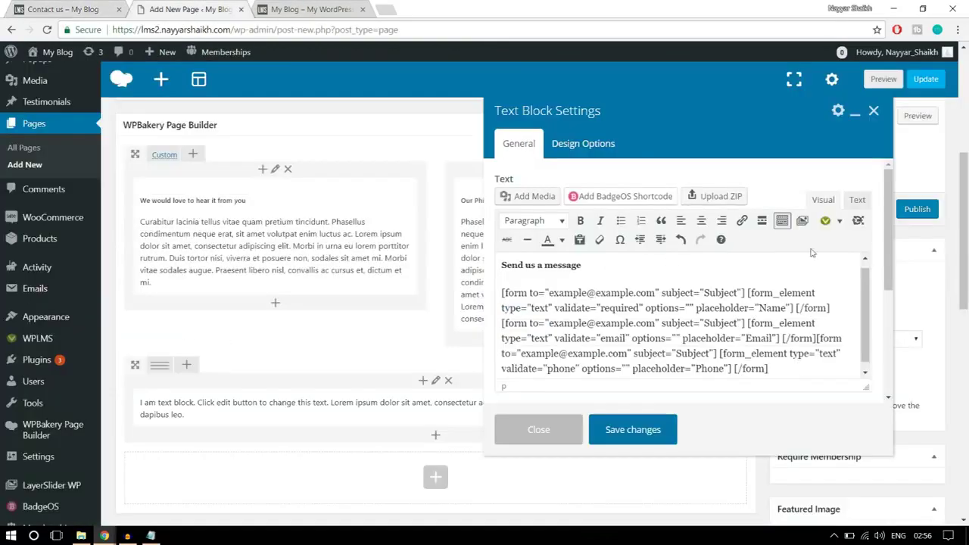
Insert a 'Message' field as a multi-line text box without validation
{"action": "left_click", "coordinate": [825, 220]}
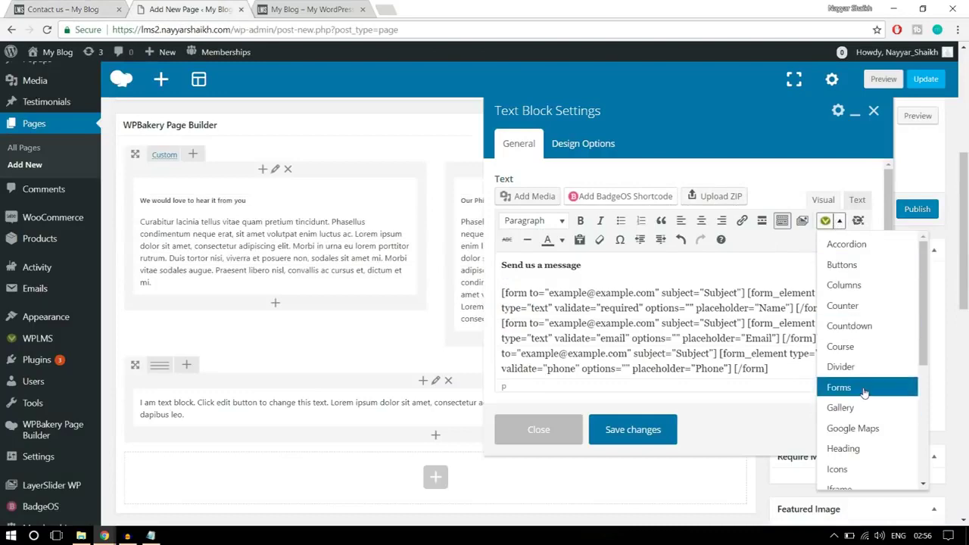
{"action": "left_click", "coordinate": [863, 390]}
{"action": "left_click_drag", "start_coordinate": [389, 240], "coordinate": [332, 246]}
{"action": "type", "text": "Q"}
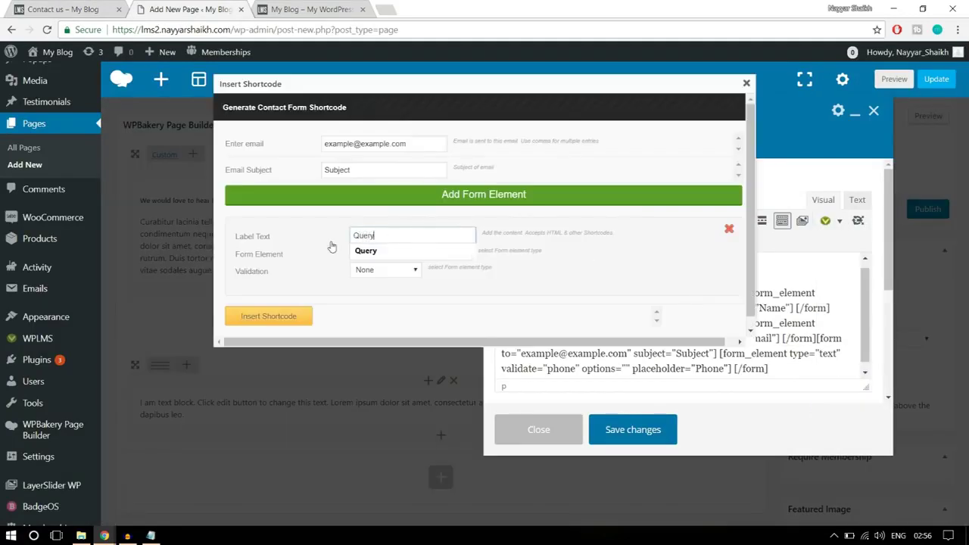
{"action": "type", "text": "uery"}
{"action": "key", "text": "ctrl+a"}
{"action": "type", "text": "M"}
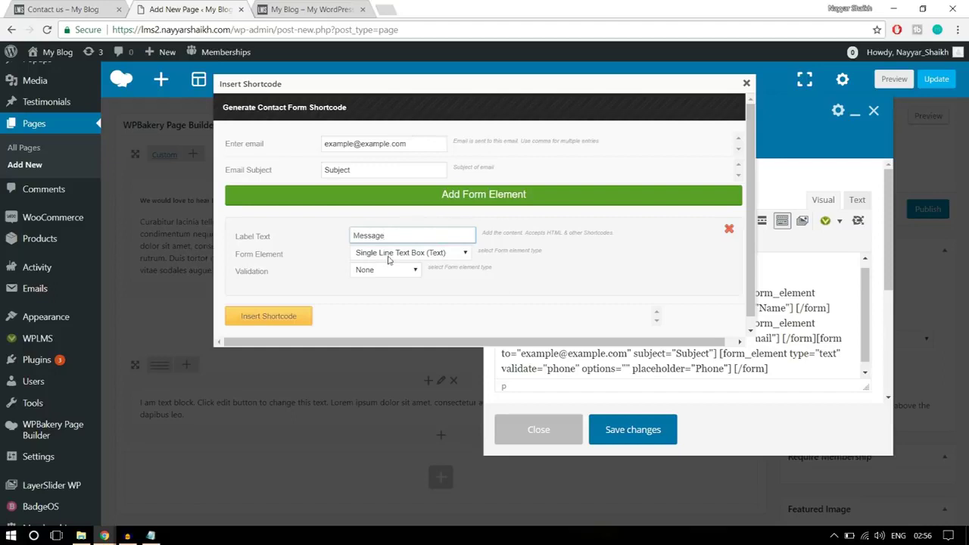
{"action": "left_click", "coordinate": [416, 256]}
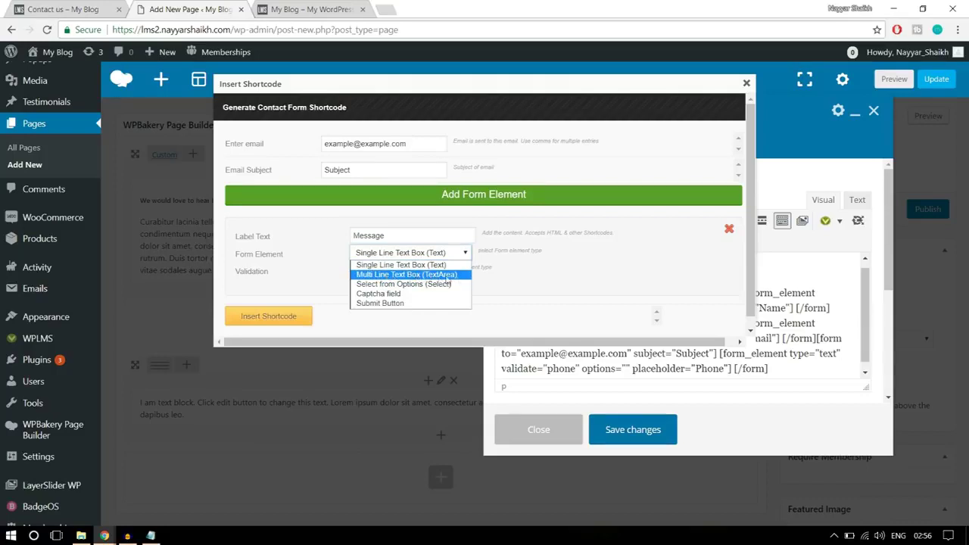
{"action": "left_click", "coordinate": [447, 277]}
{"action": "left_click", "coordinate": [388, 271]}
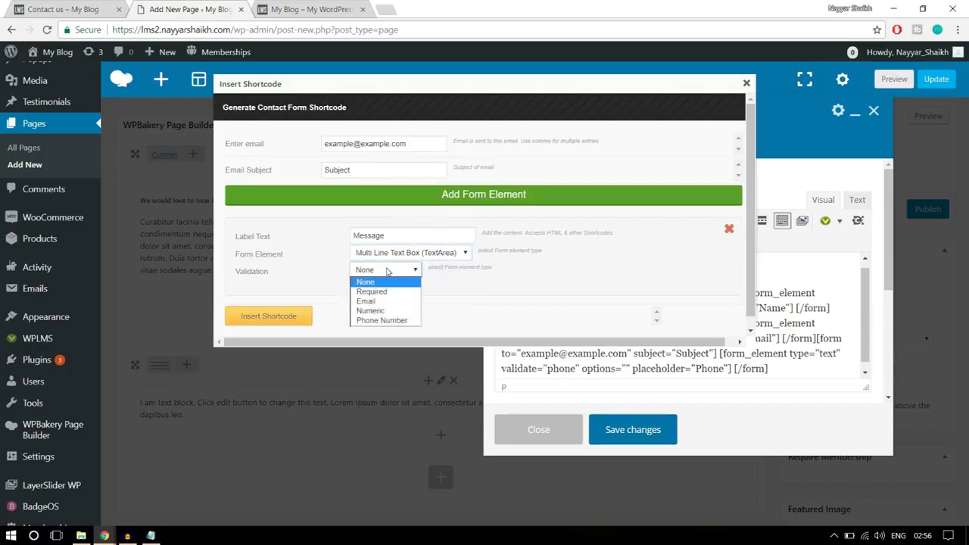
{"action": "left_click", "coordinate": [387, 282]}
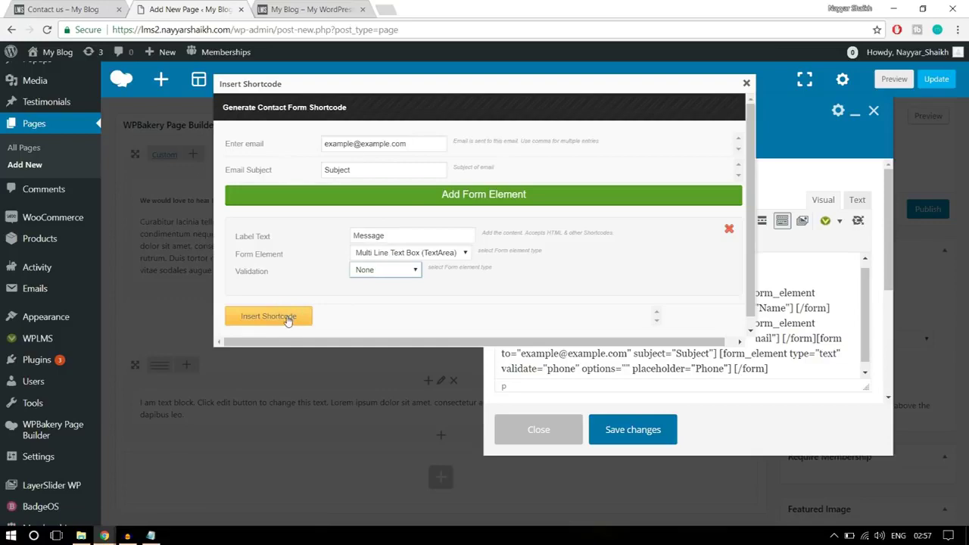
{"action": "left_click", "coordinate": [269, 317]}
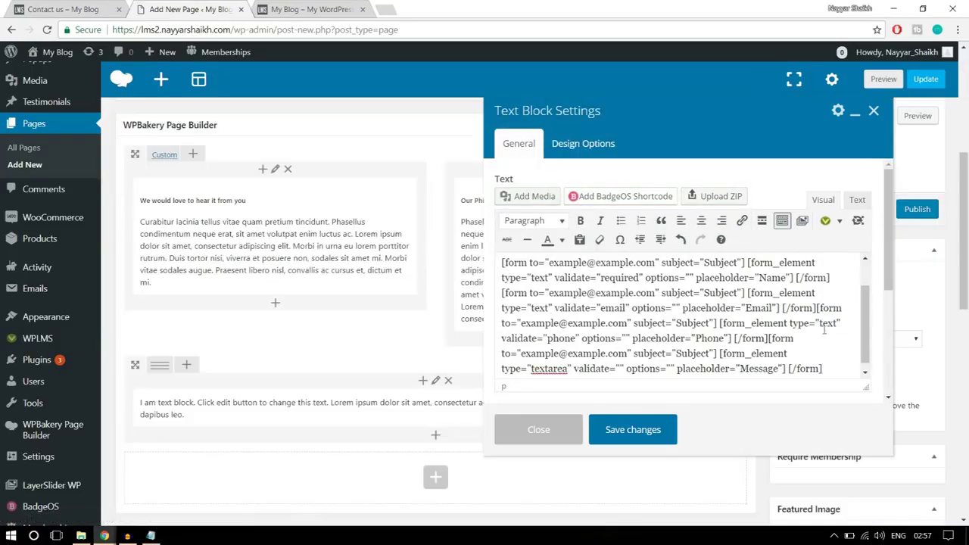
{"action": "key", "text": "ctrl+shift+Tab"}
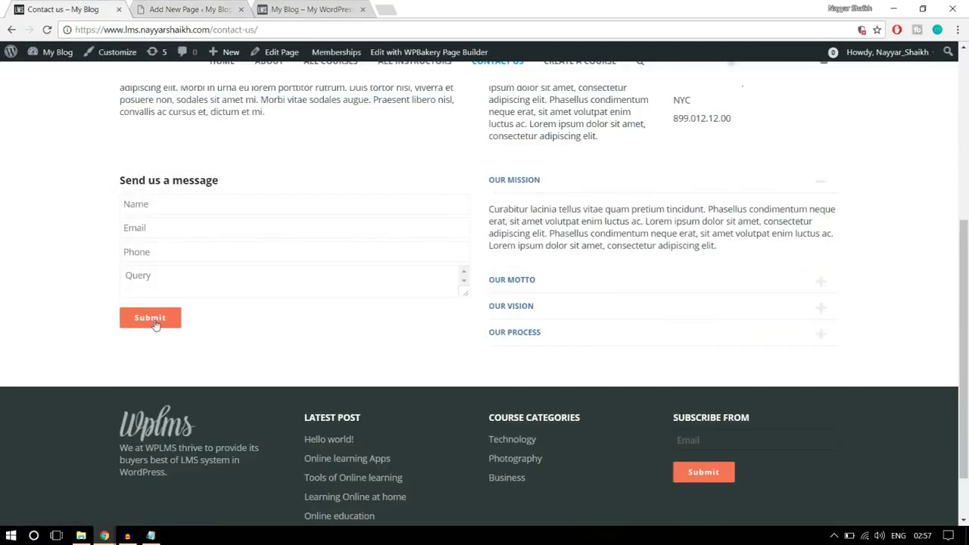
{"action": "left_click", "coordinate": [176, 9]}
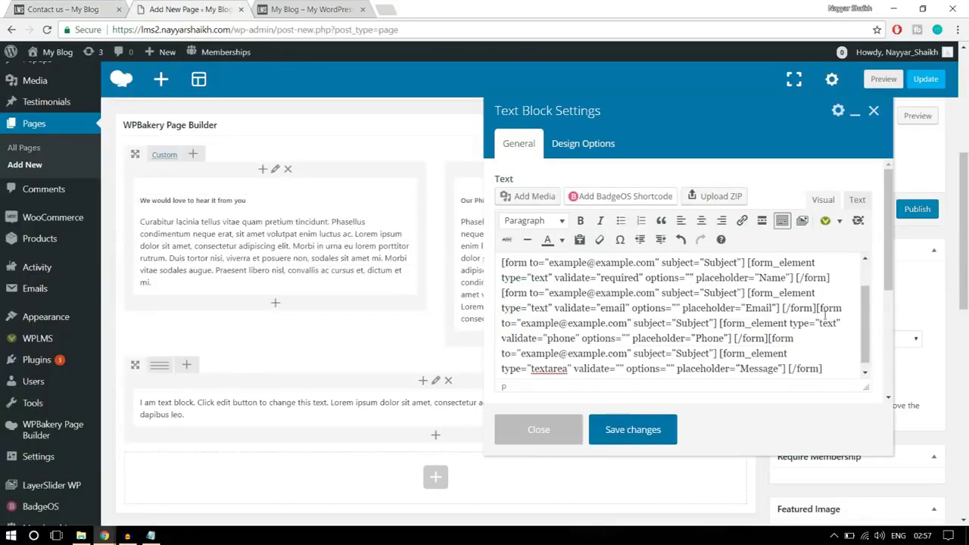
Insert a 'Submit' submit-button field and save the text block
{"action": "left_click", "coordinate": [838, 221]}
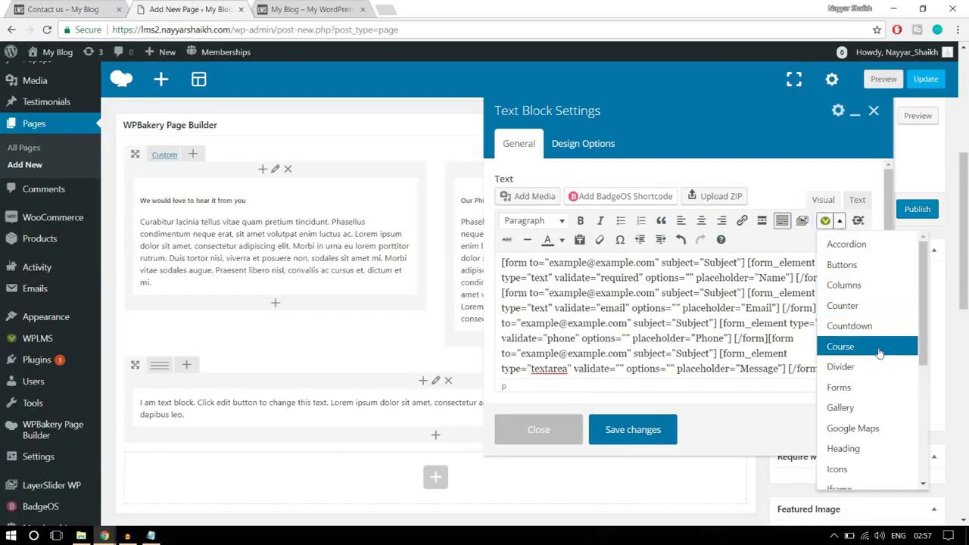
{"action": "left_click", "coordinate": [844, 387]}
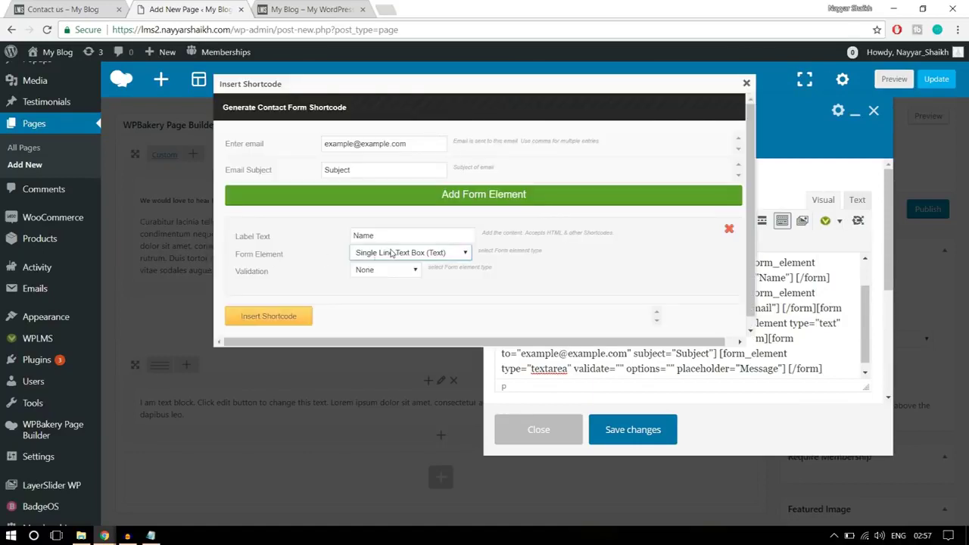
{"action": "left_click", "coordinate": [388, 254]}
{"action": "left_click", "coordinate": [393, 304]}
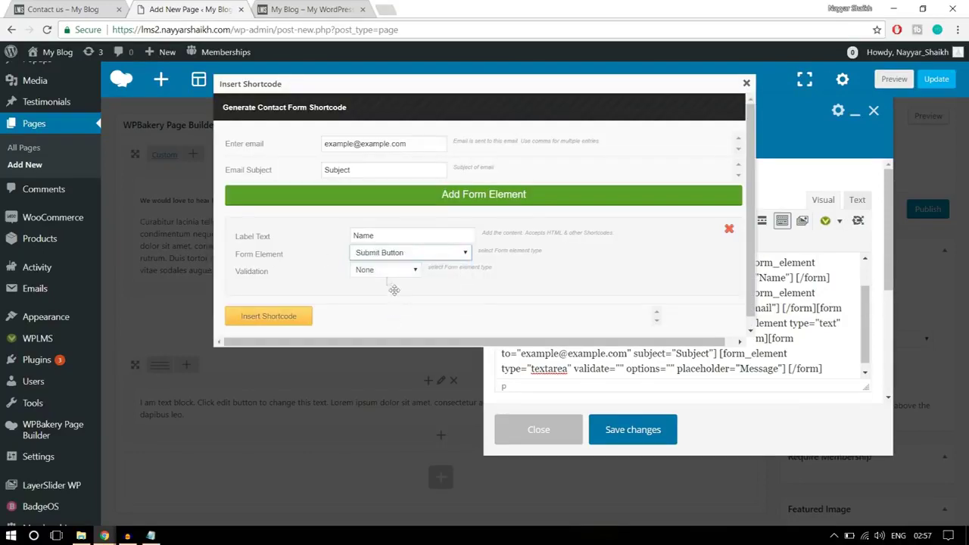
{"action": "left_click", "coordinate": [371, 271]}
{"action": "left_click", "coordinate": [373, 276]}
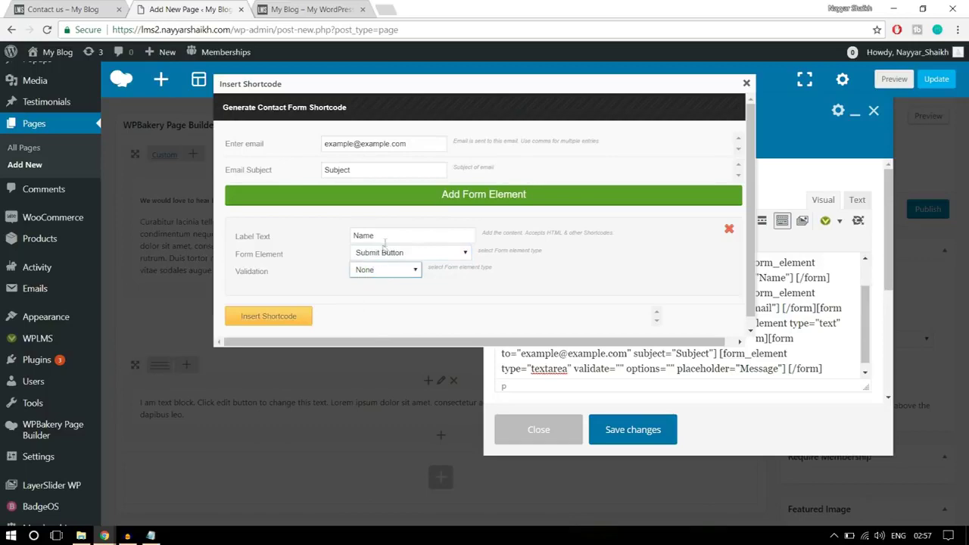
{"action": "left_click_drag", "start_coordinate": [399, 236], "coordinate": [319, 232]}
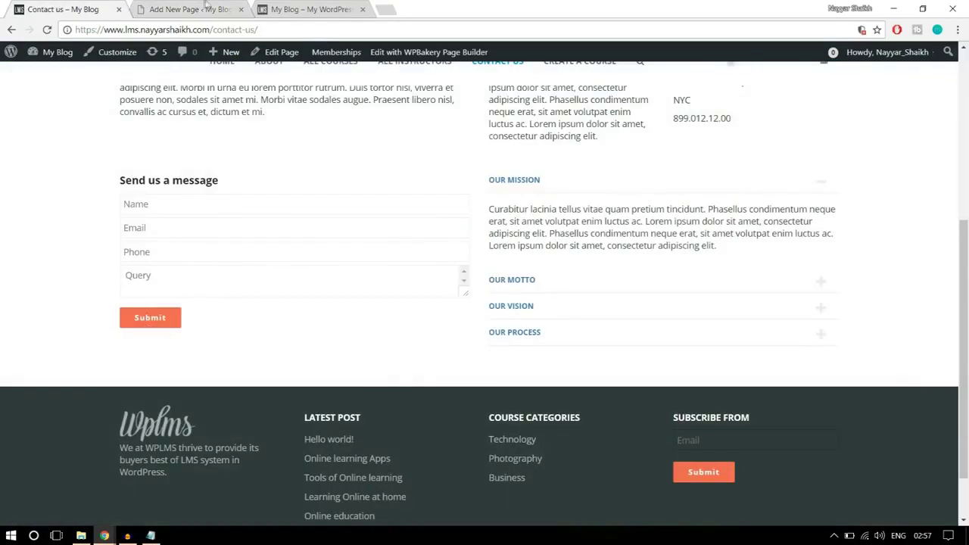
{"action": "left_click", "coordinate": [207, 7]}
{"action": "type", "text": "Su"}
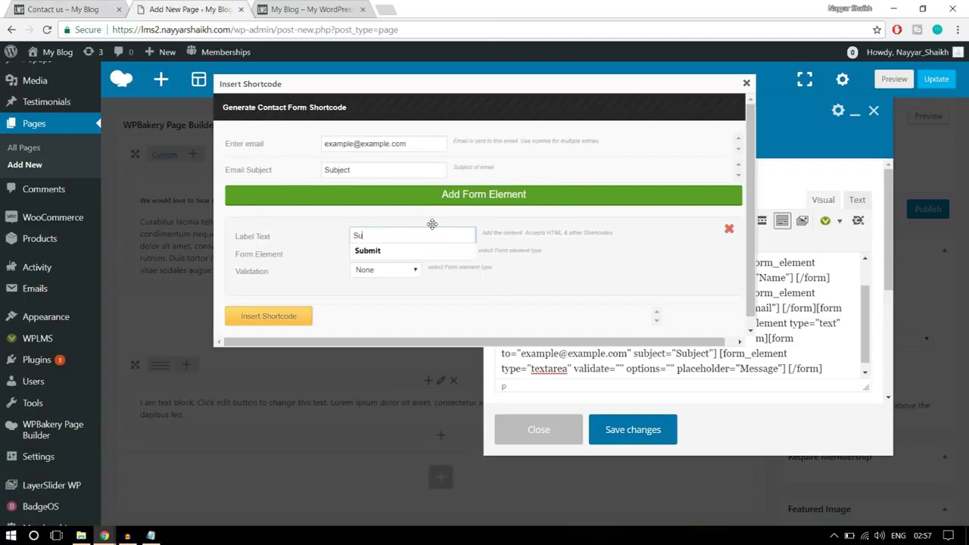
{"action": "type", "text": "bmit"}
{"action": "left_click", "coordinate": [424, 251]}
{"action": "left_click", "coordinate": [269, 317]}
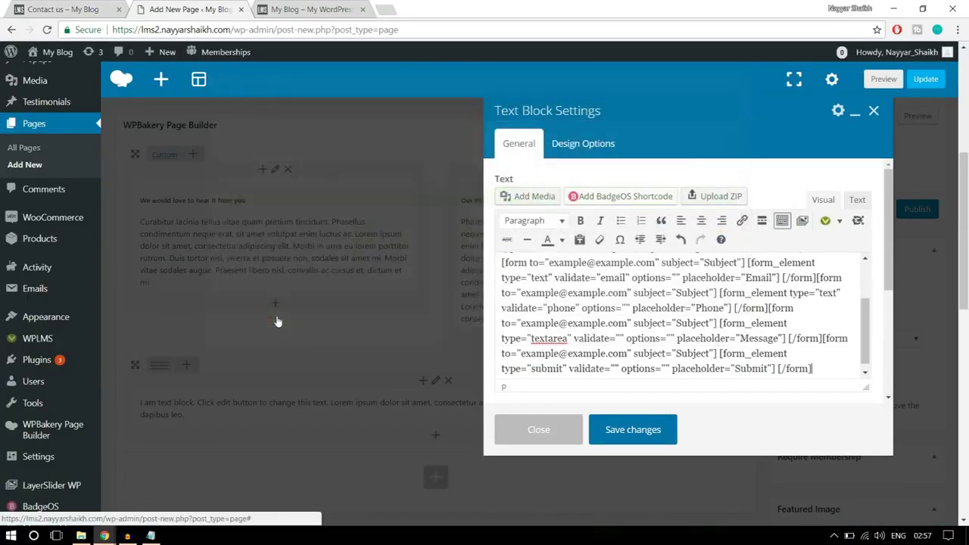
{"action": "left_click", "coordinate": [635, 432]}
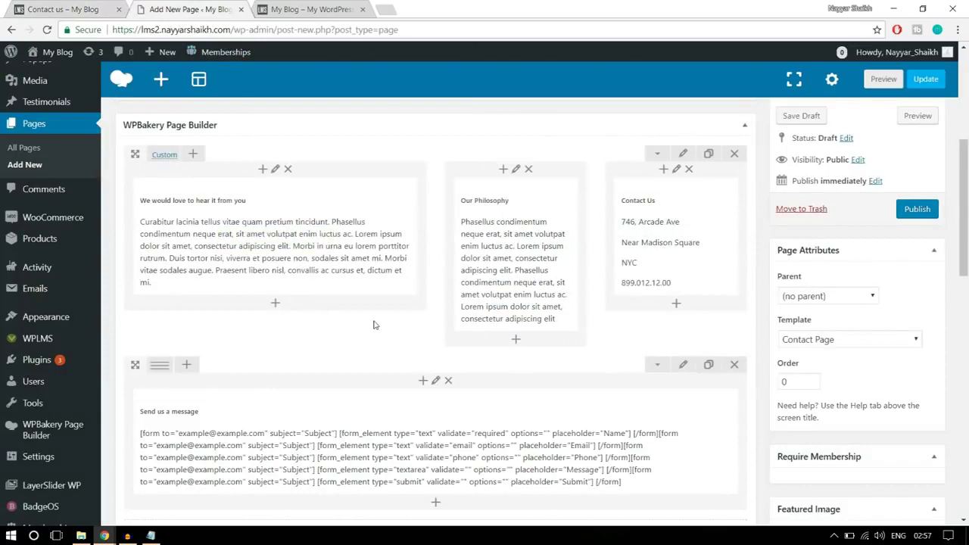
{"action": "scroll", "coordinate": [372, 324], "scroll_direction": "down", "scroll_amount": 3}
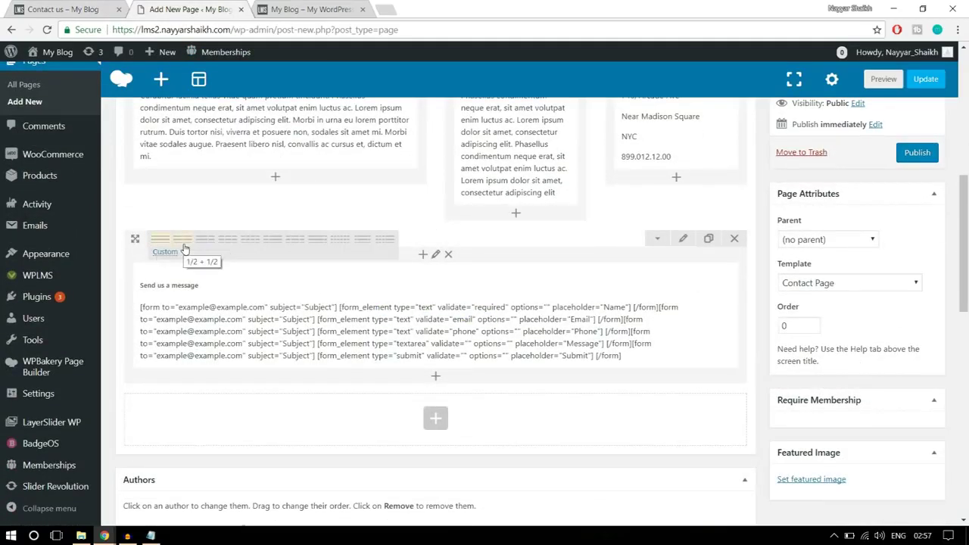
Split the form row into two equal columns and add an Accordion to the right column
{"action": "left_click", "coordinate": [183, 240]}
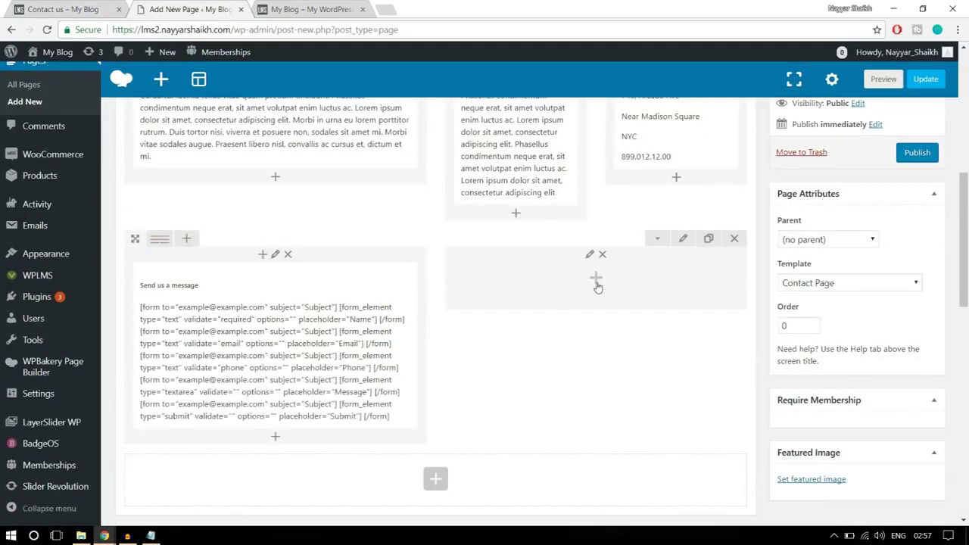
{"action": "left_click", "coordinate": [597, 279]}
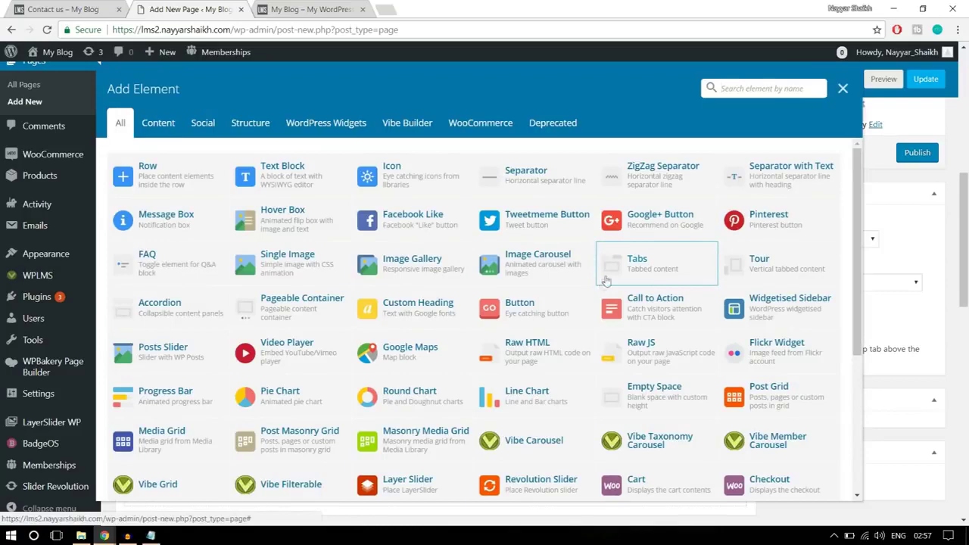
{"action": "type", "text": "aa"}
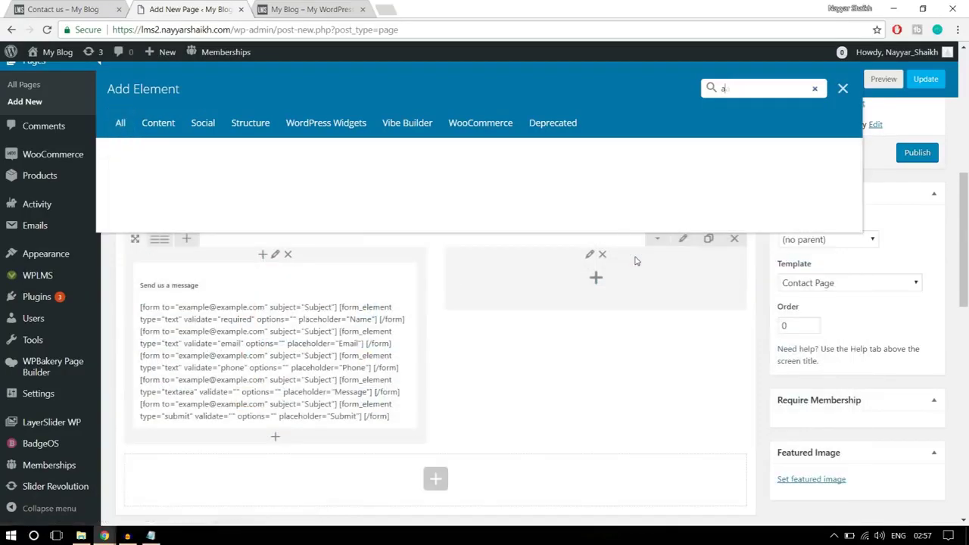
{"action": "key", "text": "BackSpace"}
{"action": "type", "text": "cco"}
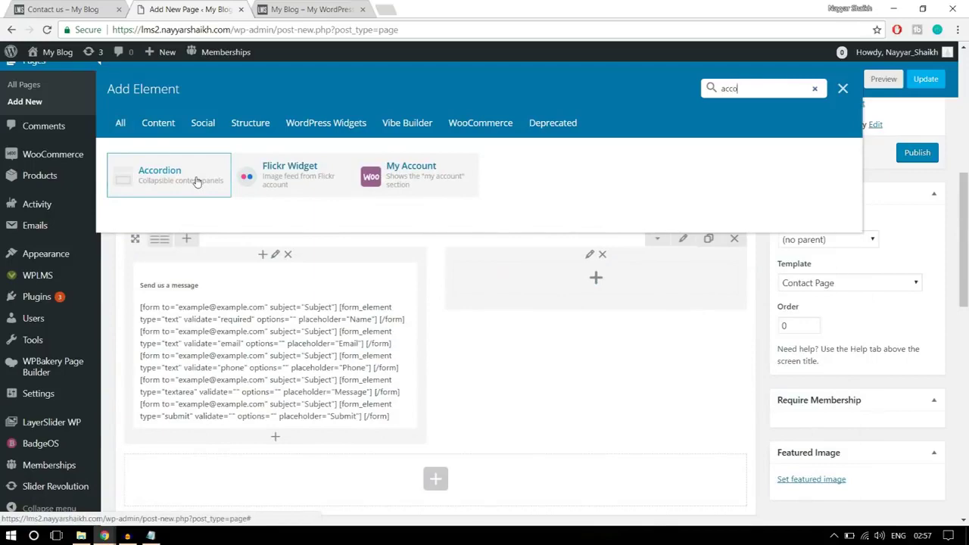
{"action": "left_click", "coordinate": [196, 182]}
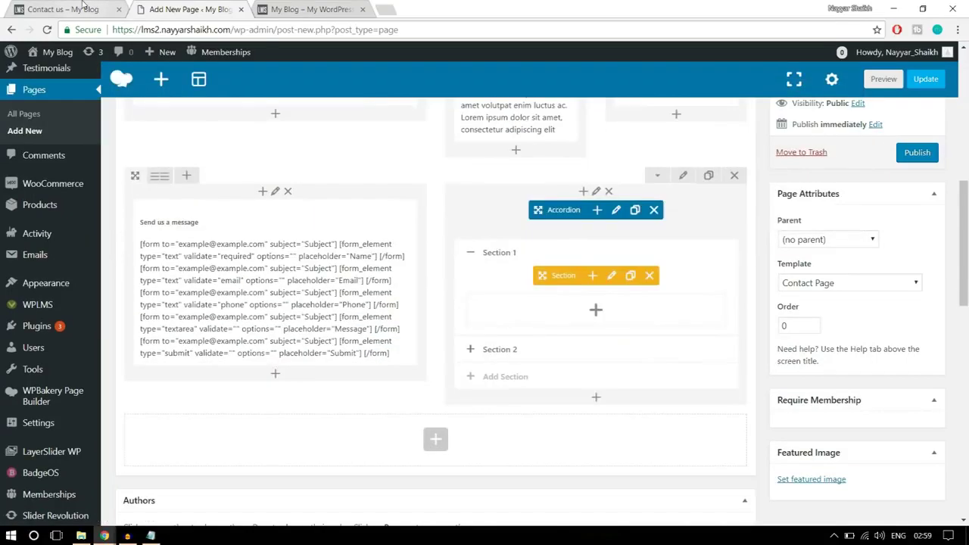
Copy the Our Mission paragraph from the live page and retitle Section 1 'Our Mission'
{"action": "left_click", "coordinate": [83, 4]}
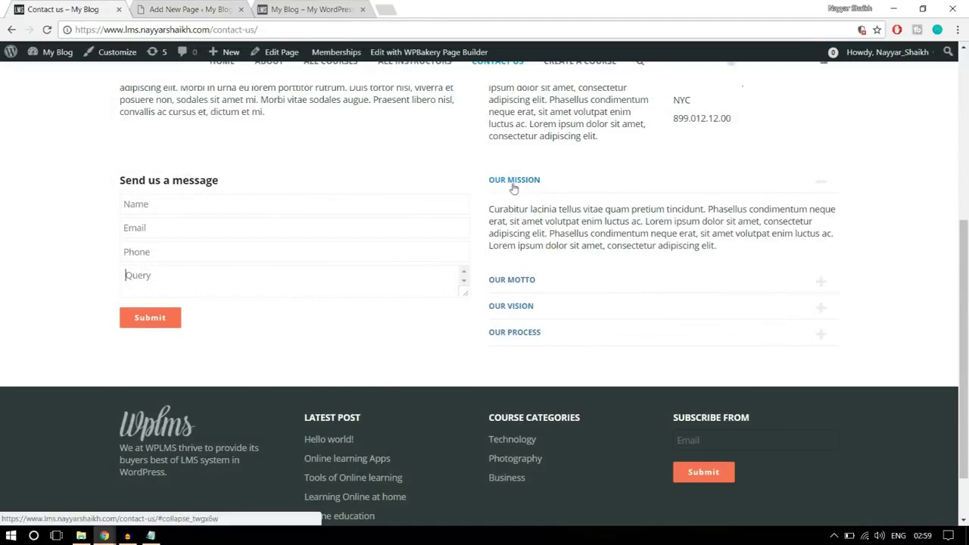
{"action": "left_click_drag", "start_coordinate": [714, 255], "coordinate": [486, 209]}
{"action": "key", "text": "ctrl+c"}
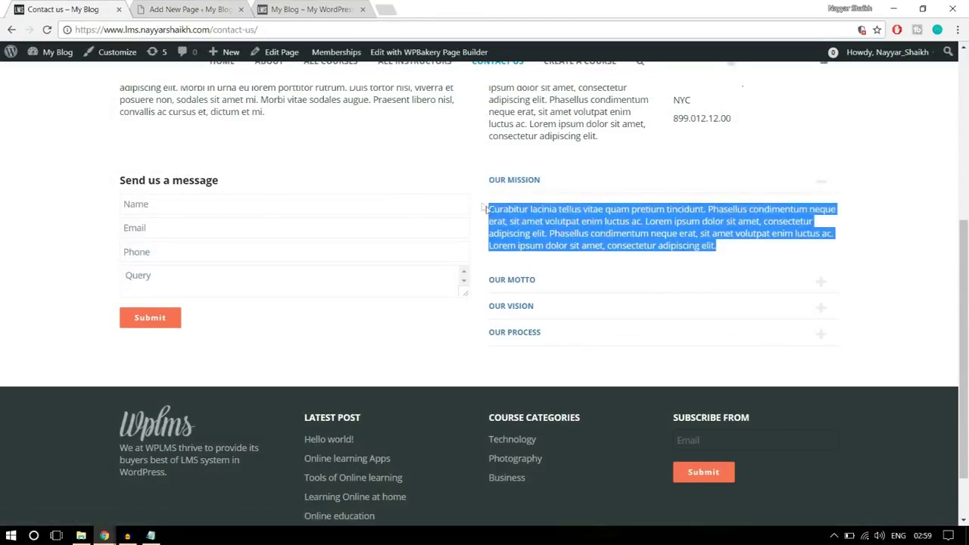
{"action": "left_click", "coordinate": [193, 9]}
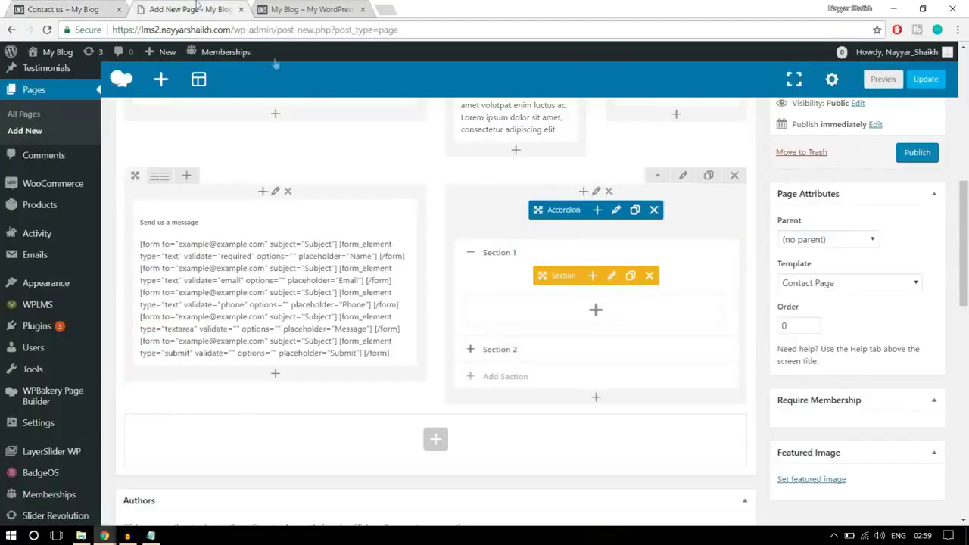
{"action": "left_click", "coordinate": [613, 276]}
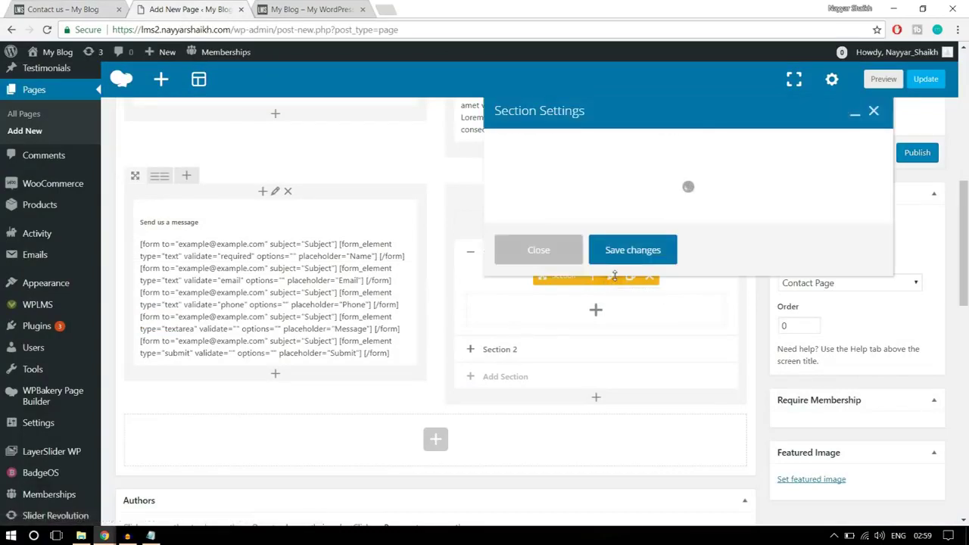
{"action": "left_click_drag", "start_coordinate": [612, 169], "coordinate": [429, 181]}
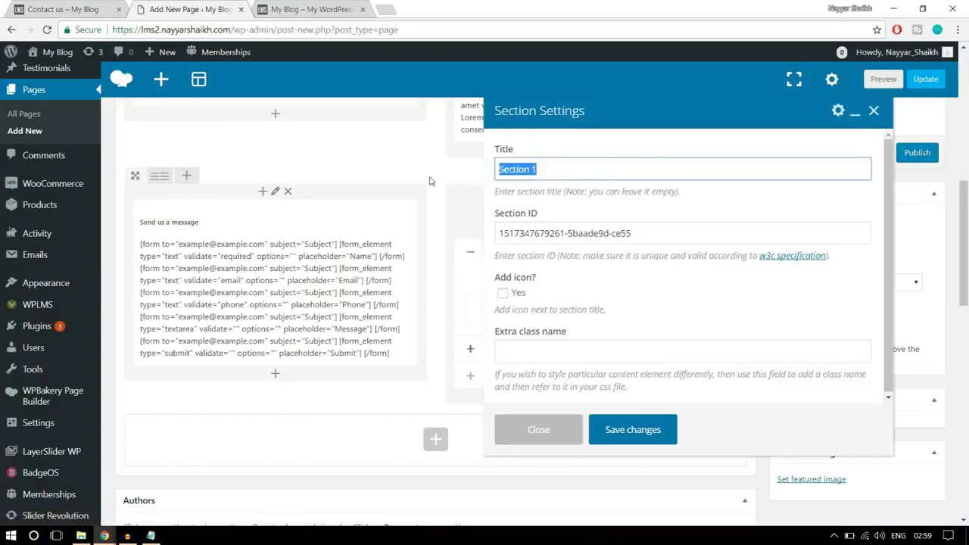
{"action": "type", "text": "Our Mission"}
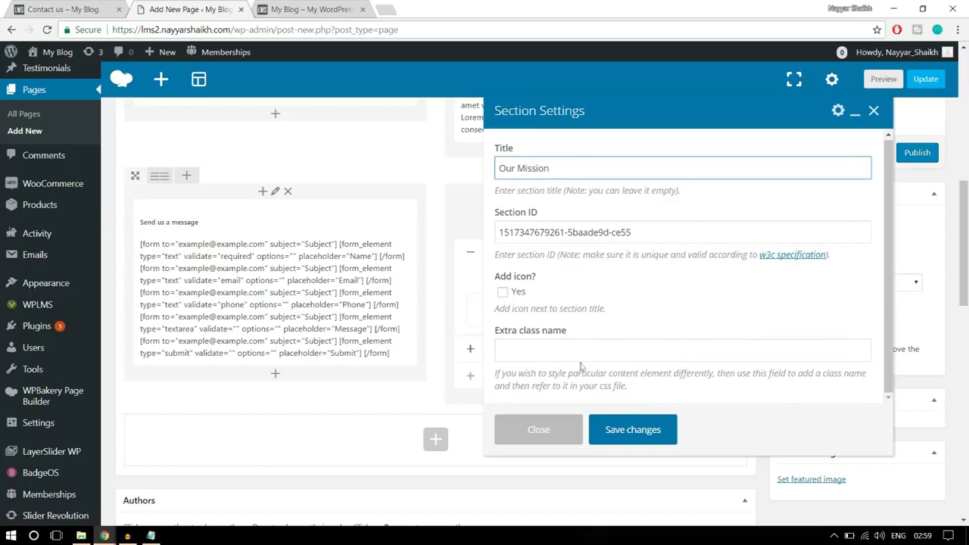
{"action": "left_click", "coordinate": [633, 430]}
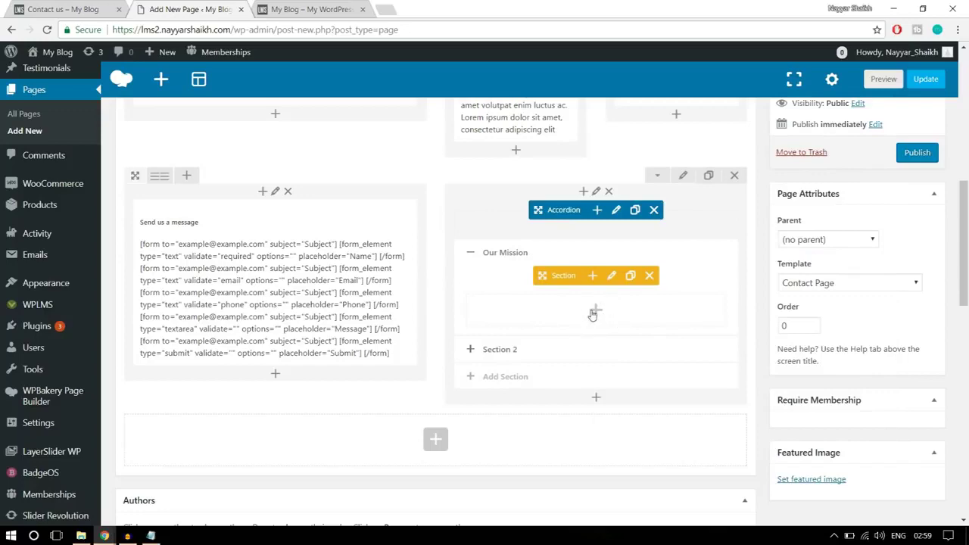
Add a Text Block to the Our Mission section containing the pasted Curabitur lacinia paragraph
{"action": "left_click", "coordinate": [595, 312]}
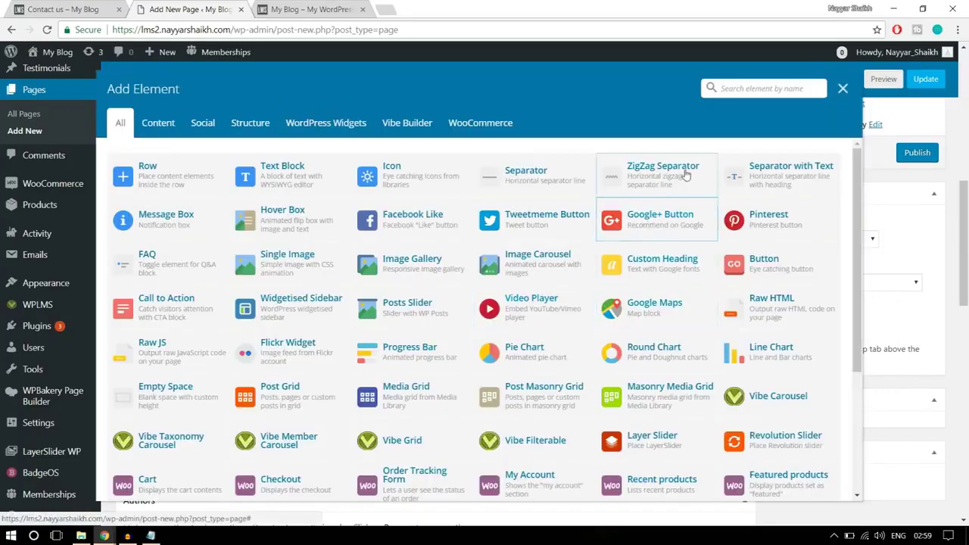
{"action": "left_click", "coordinate": [283, 176]}
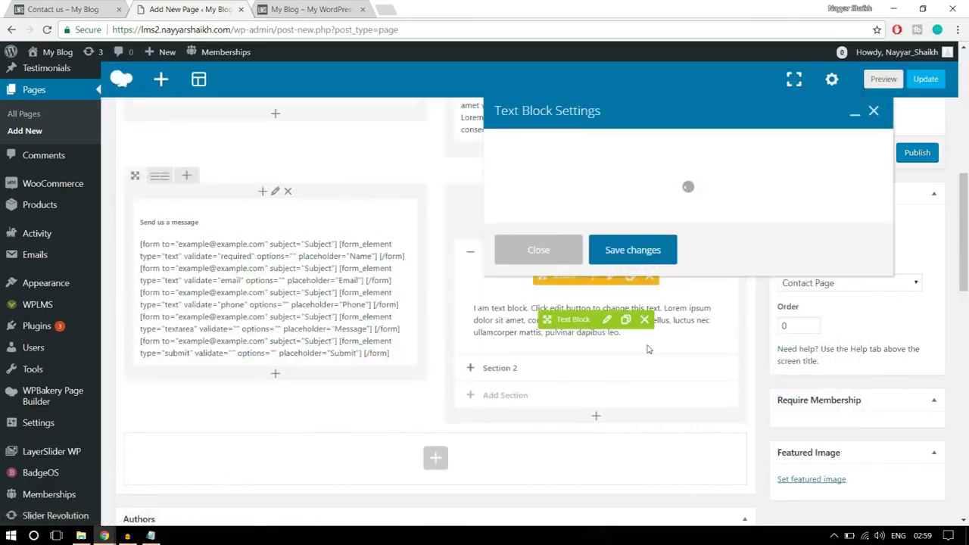
{"action": "key", "text": "ctrl+a"}
{"action": "key", "text": "ctrl+v"}
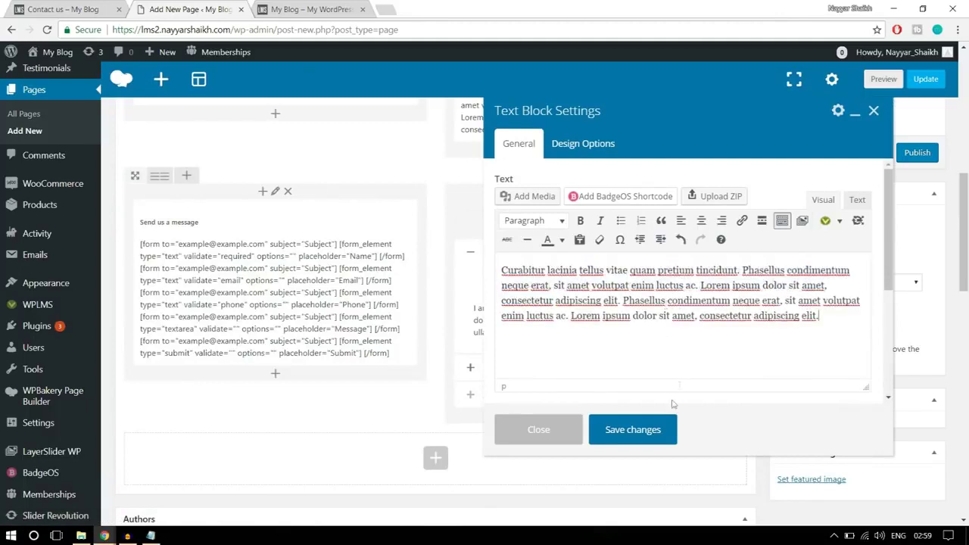
{"action": "left_click", "coordinate": [636, 430]}
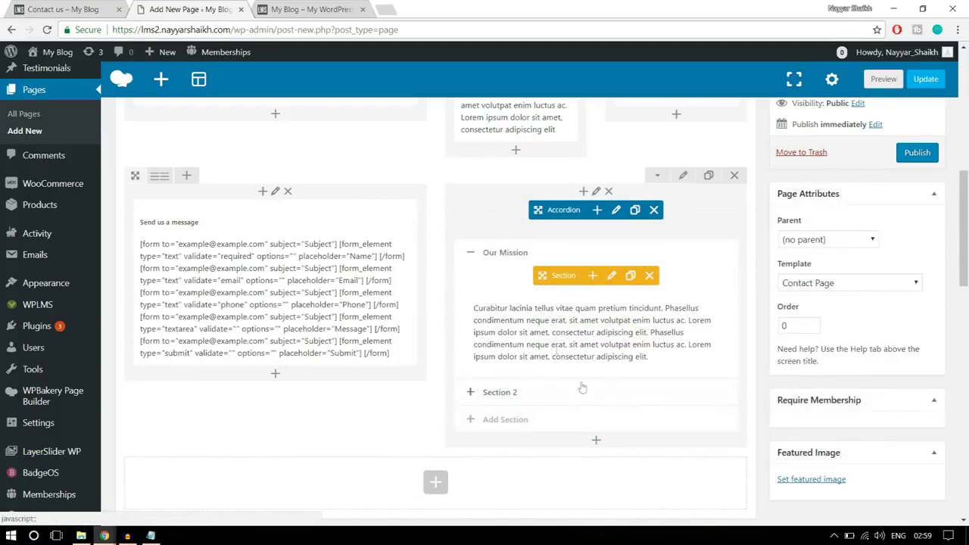
Give the form and accordion row a bottom padding of 50 in Design Options
{"action": "scroll", "coordinate": [670, 419], "scroll_direction": "up", "scroll_amount": 1}
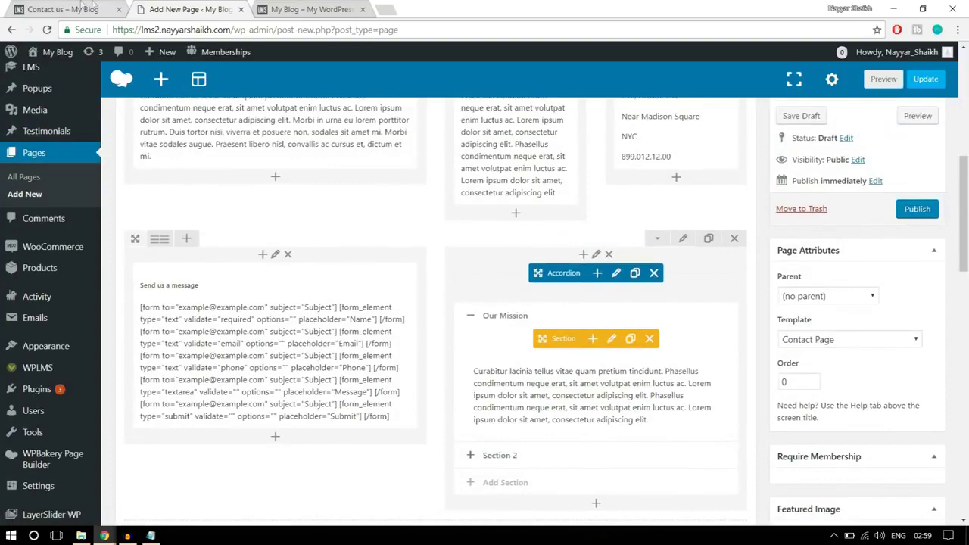
{"action": "left_click", "coordinate": [91, 8]}
{"action": "scroll", "coordinate": [480, 333], "scroll_direction": "up", "scroll_amount": 2}
{"action": "scroll", "coordinate": [492, 348], "scroll_direction": "down", "scroll_amount": 2}
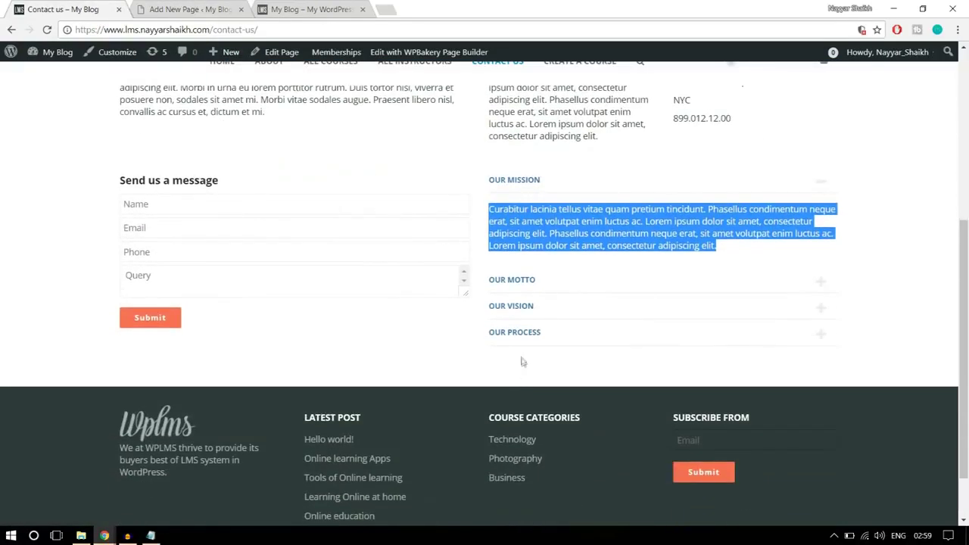
{"action": "left_click", "coordinate": [211, 6]}
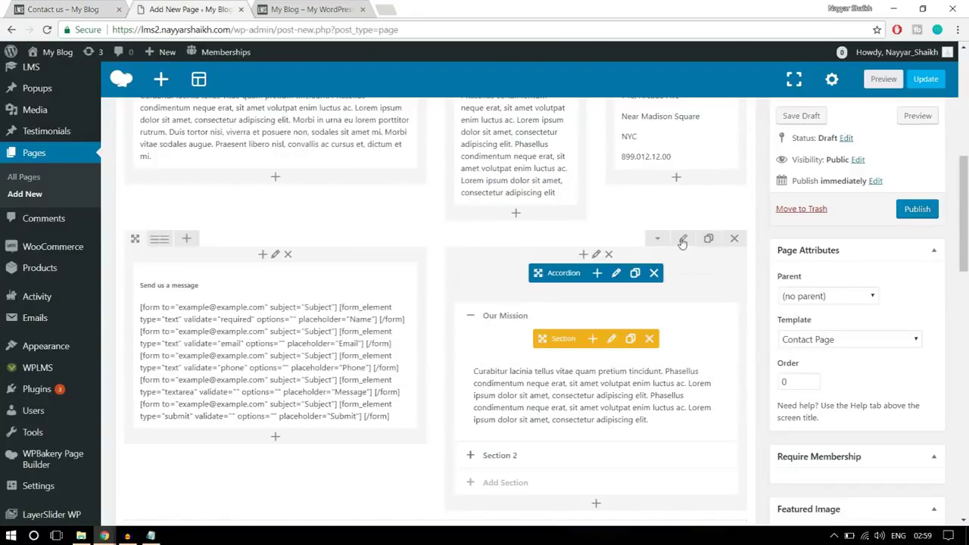
{"action": "left_click", "coordinate": [682, 239]}
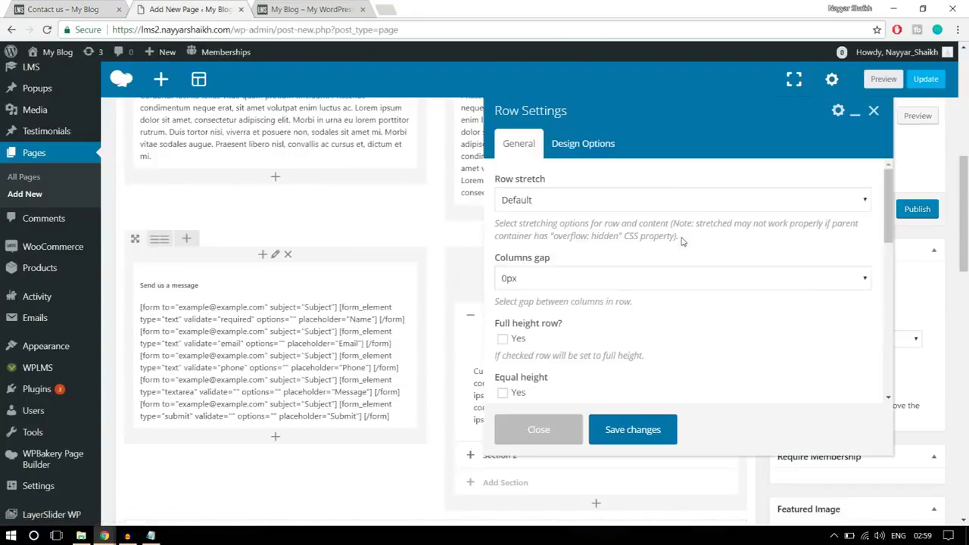
{"action": "left_click", "coordinate": [584, 143]}
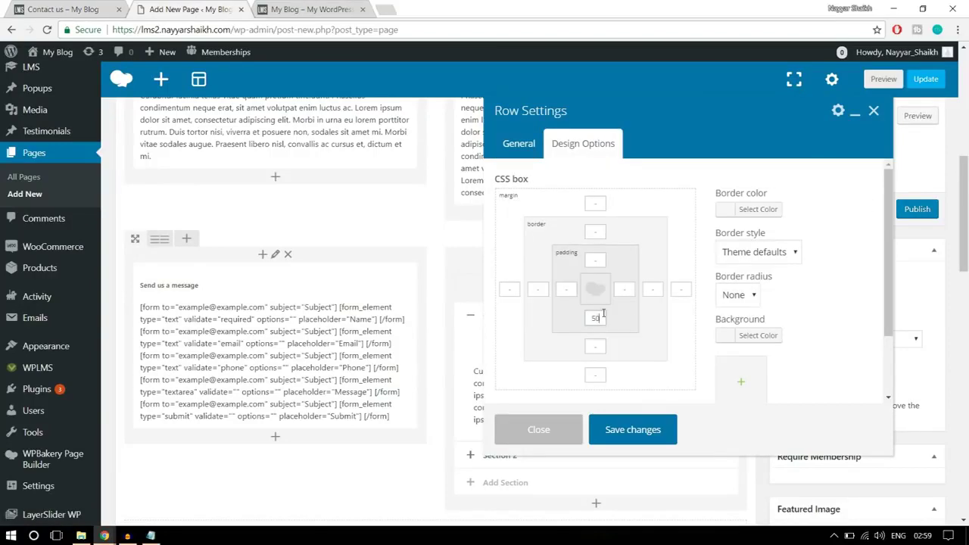
{"action": "left_click", "coordinate": [643, 440]}
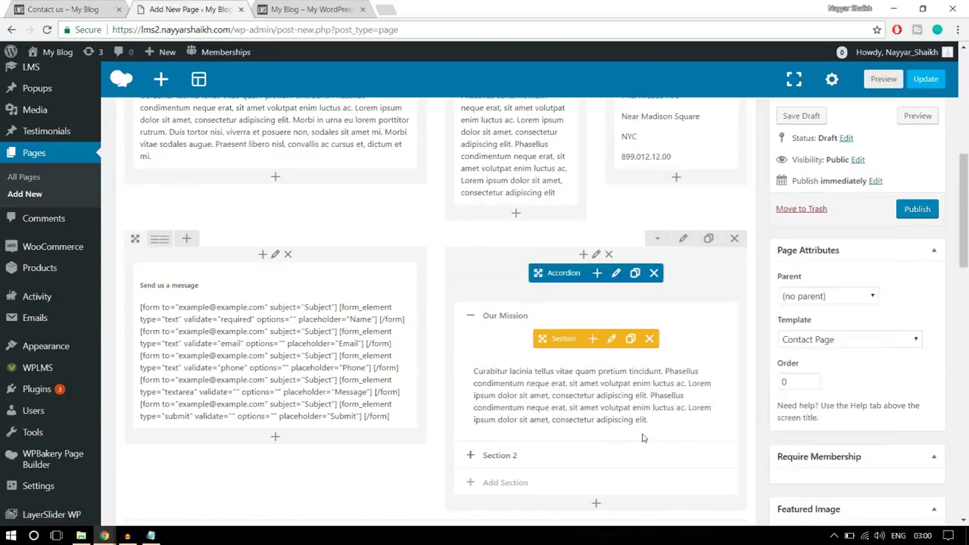
{"action": "scroll", "coordinate": [642, 438], "scroll_direction": "up", "scroll_amount": 3}
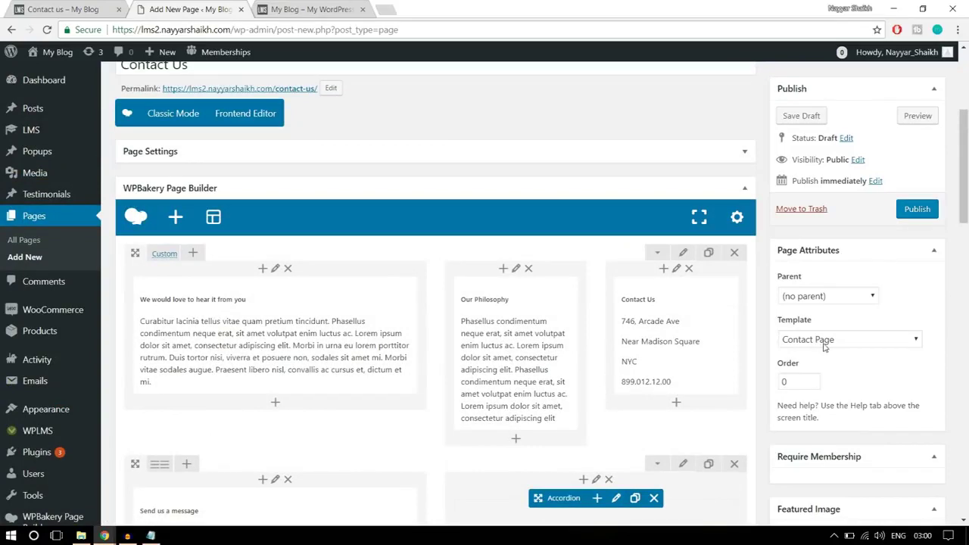
Publish the Contact Us page and open the live page in a new tab
{"action": "left_click", "coordinate": [905, 215]}
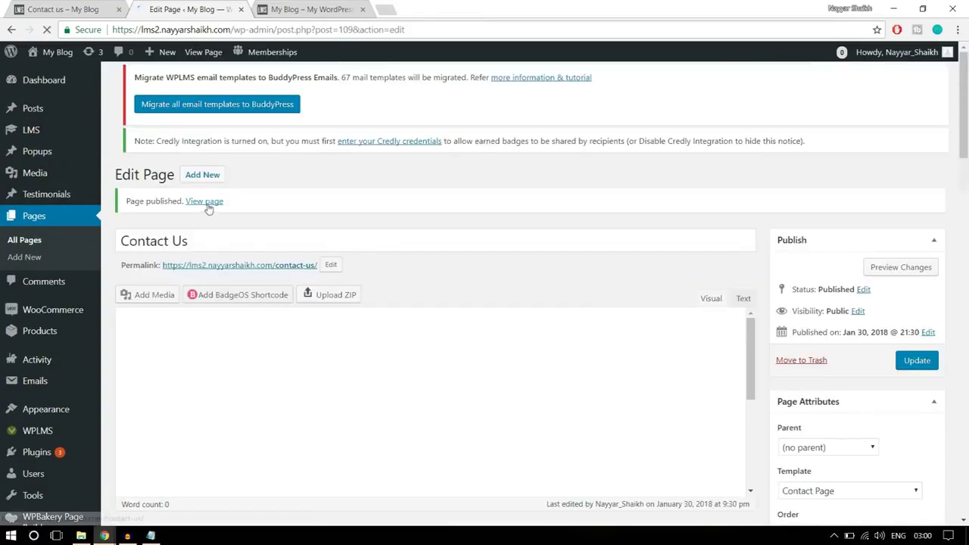
{"action": "right_click", "coordinate": [210, 203]}
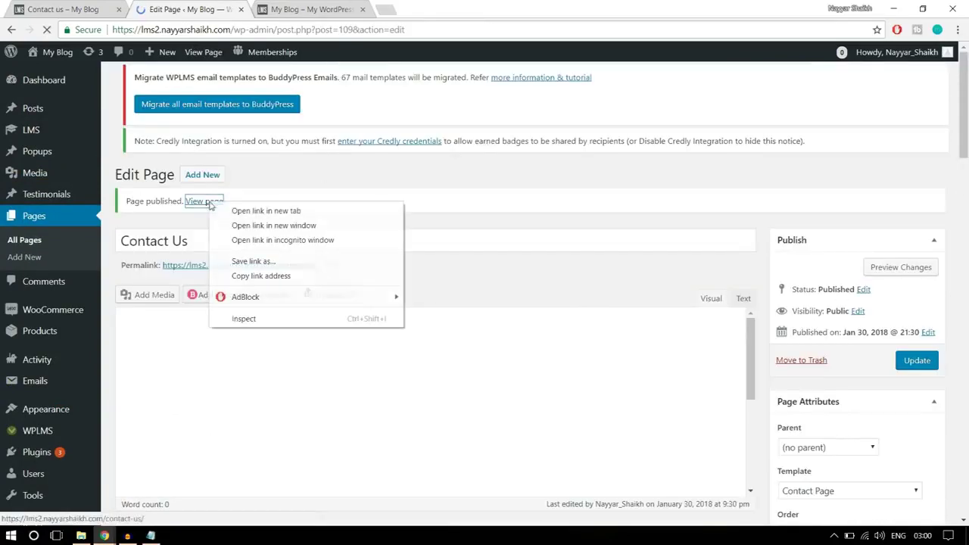
{"action": "left_click", "coordinate": [265, 210]}
{"action": "left_click", "coordinate": [288, 9]}
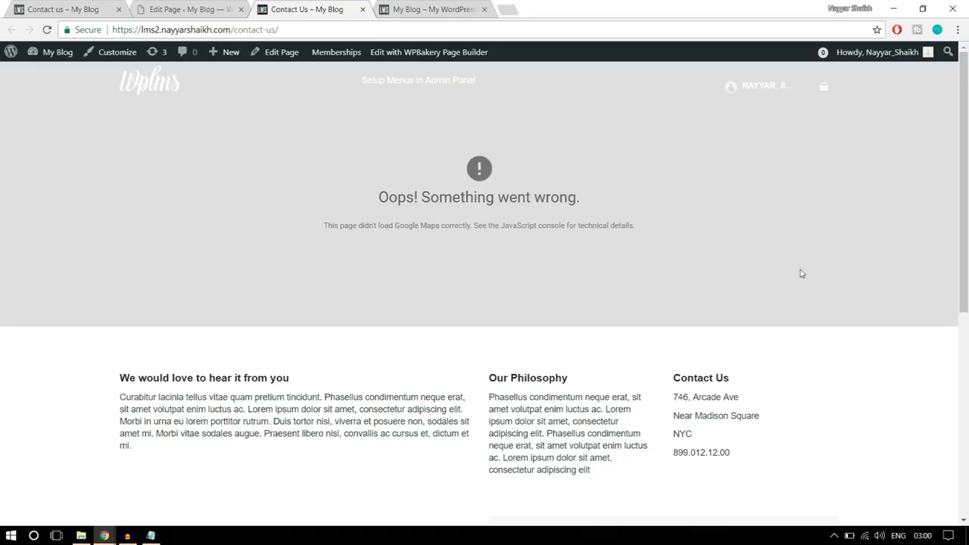
Scroll through the live page and inspect the map's 'Oops! Something went wrong.' error
{"action": "scroll", "coordinate": [802, 273], "scroll_direction": "down", "scroll_amount": 3}
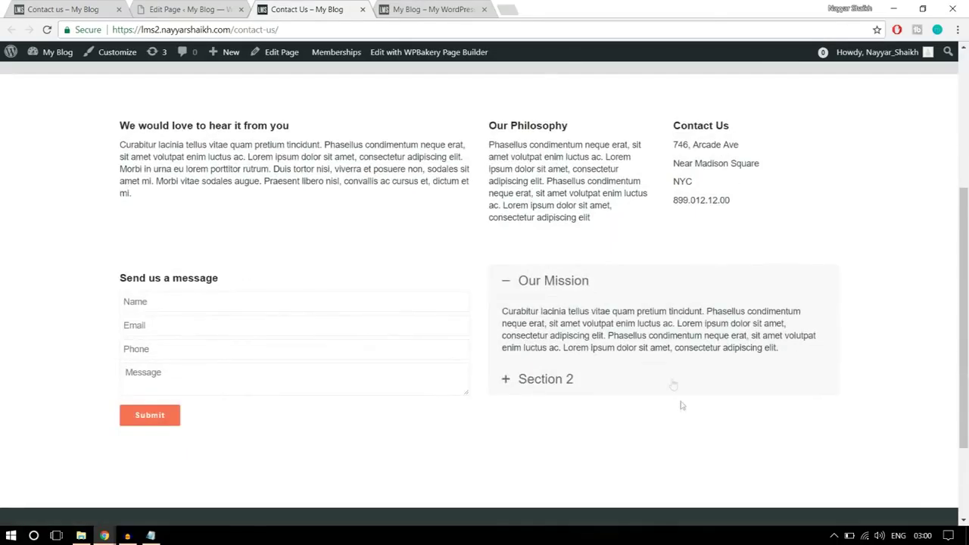
{"action": "scroll", "coordinate": [681, 409], "scroll_direction": "down", "scroll_amount": 2}
{"action": "scroll", "coordinate": [681, 407], "scroll_direction": "up", "scroll_amount": 5}
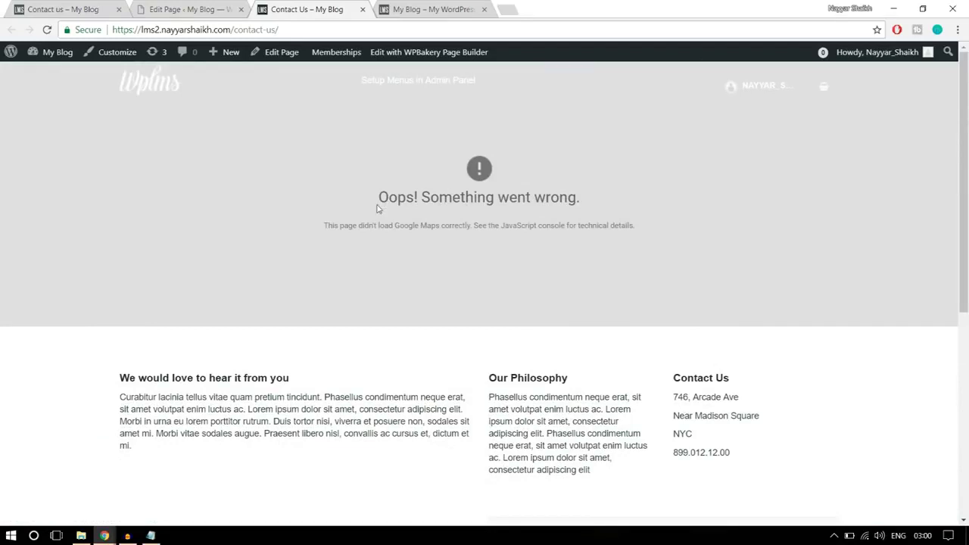
{"action": "left_click_drag", "start_coordinate": [377, 203], "coordinate": [601, 209]}
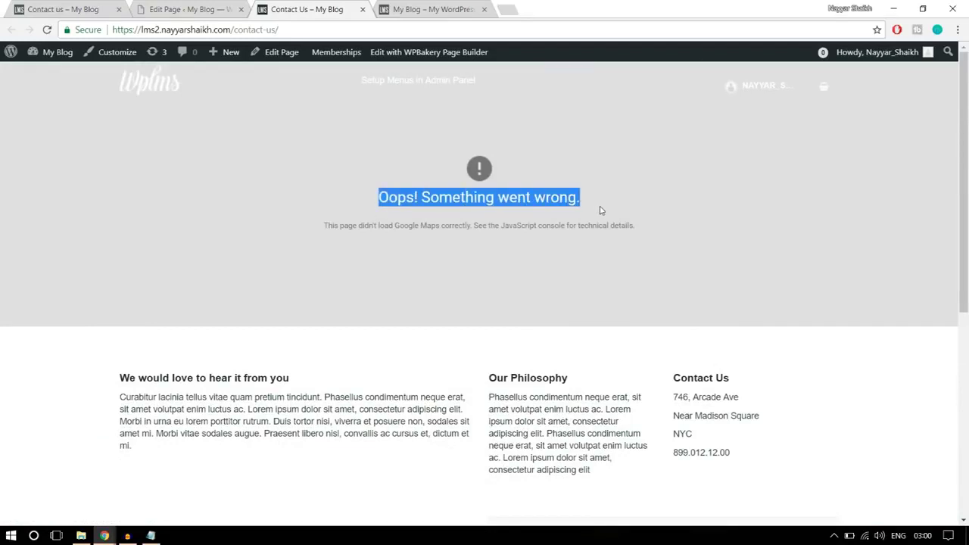
{"action": "left_click", "coordinate": [602, 211]}
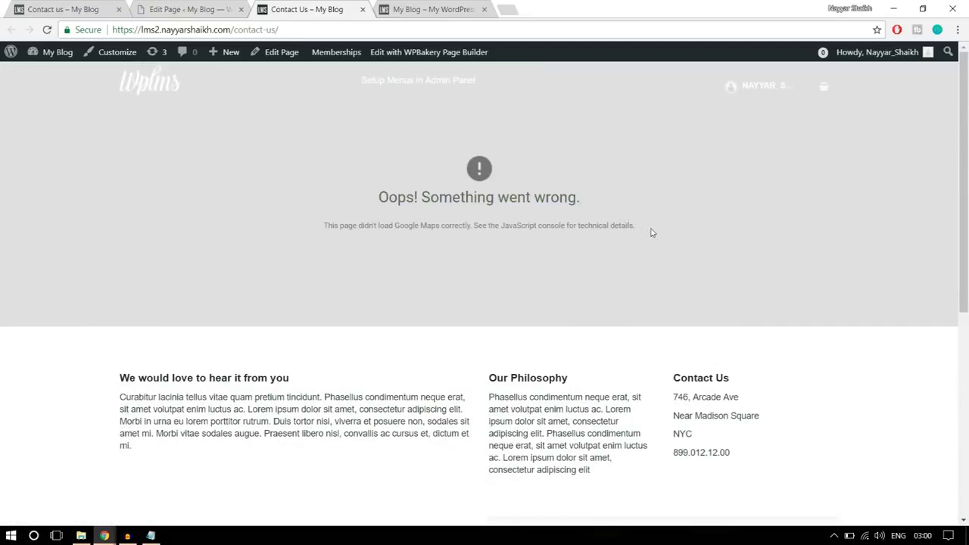
Open the Google developers console in a new tab, back out of the new-project form, and reload the console
{"action": "left_click", "coordinate": [514, 6]}
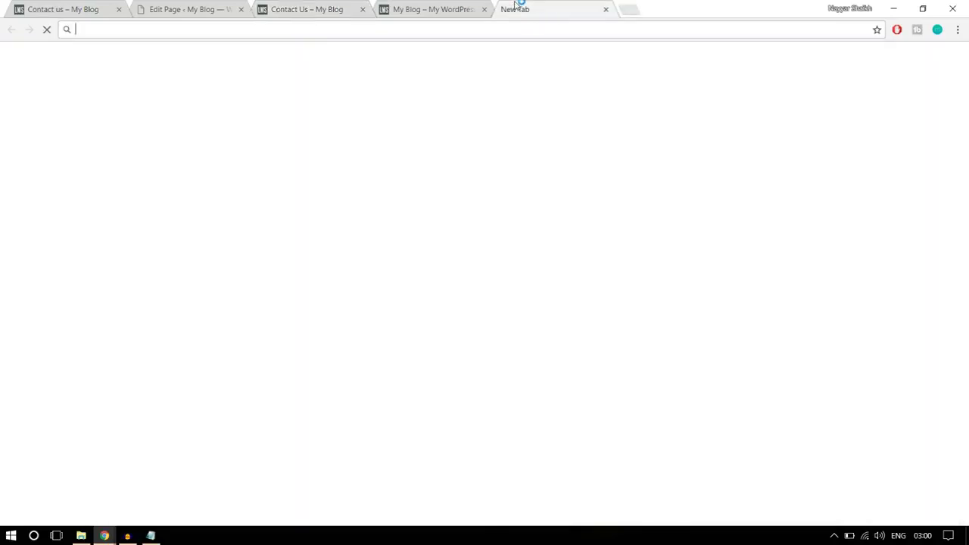
{"action": "type", "text": "console.developers.google.com"}
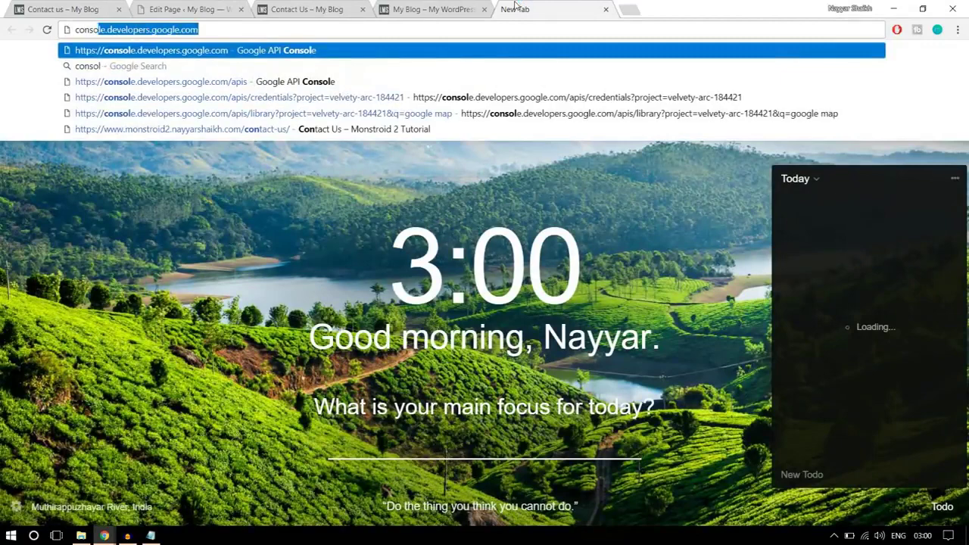
{"action": "key", "text": "Return"}
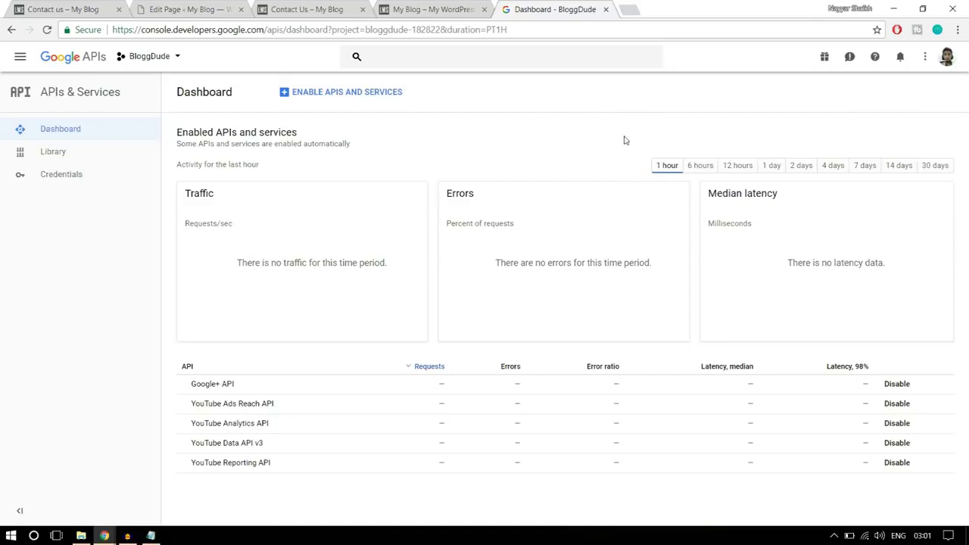
{"action": "left_click", "coordinate": [173, 64]}
{"action": "left_click", "coordinate": [693, 146]}
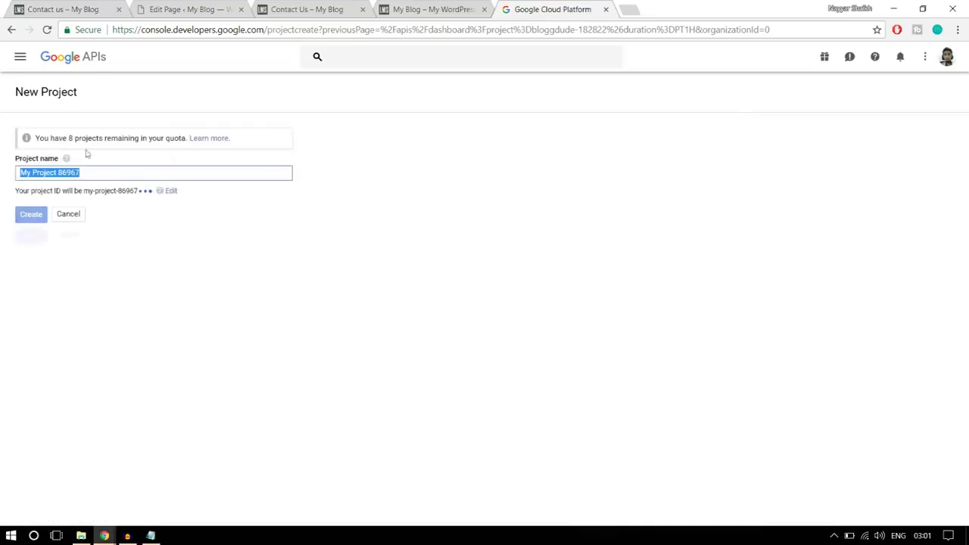
{"action": "left_click", "coordinate": [4, 34]}
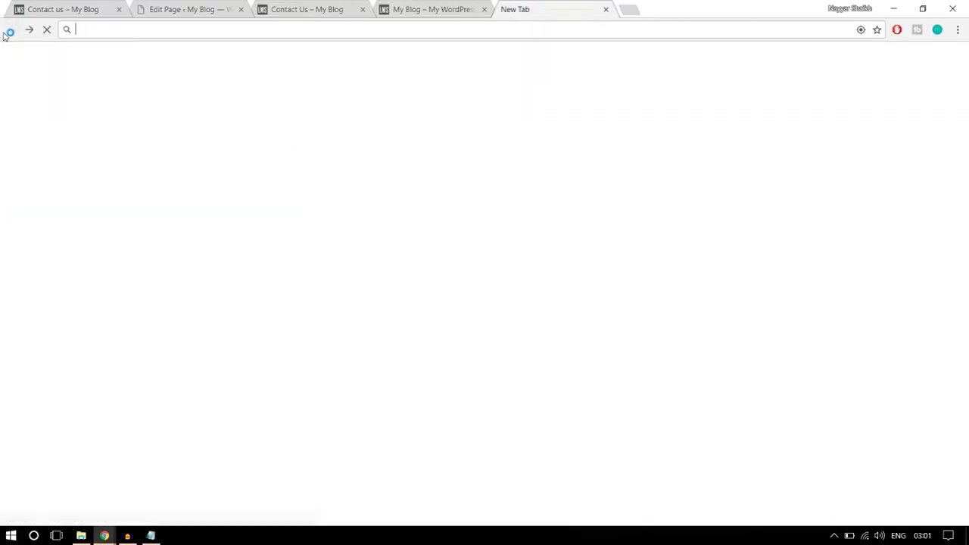
{"action": "type", "text": "console.developers.google.com"}
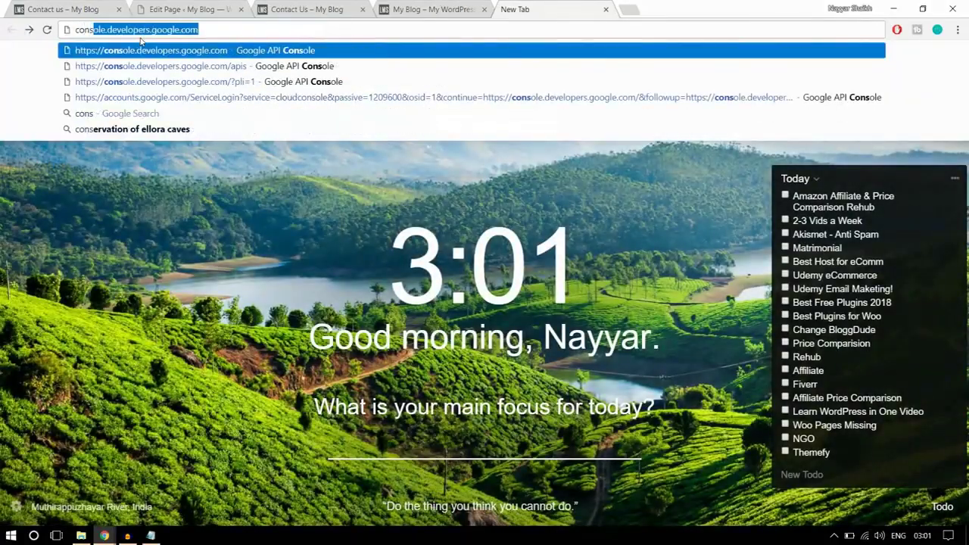
{"action": "key", "text": "Return"}
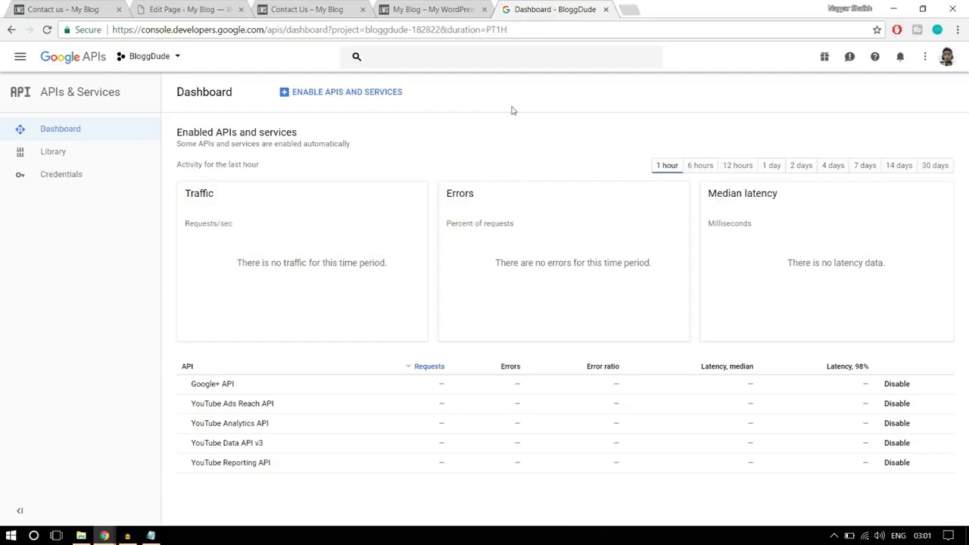
Enable the Google Maps JavaScript API from the API library
{"action": "left_click", "coordinate": [340, 95]}
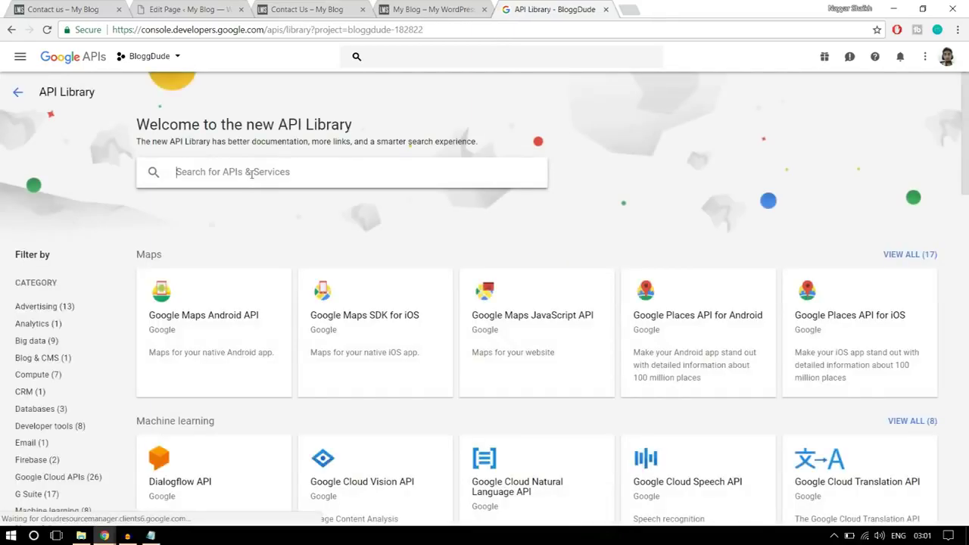
{"action": "left_click", "coordinate": [252, 173]}
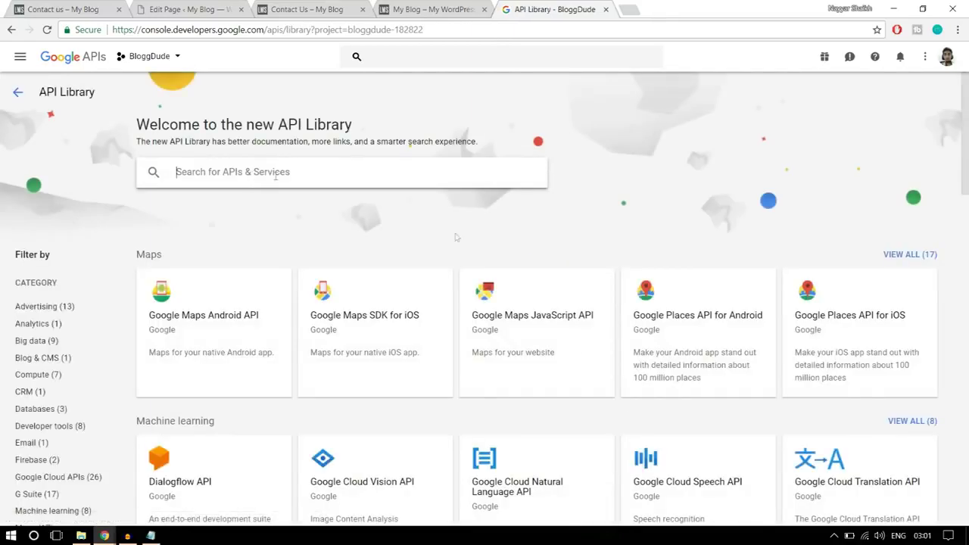
{"action": "left_click", "coordinate": [542, 336]}
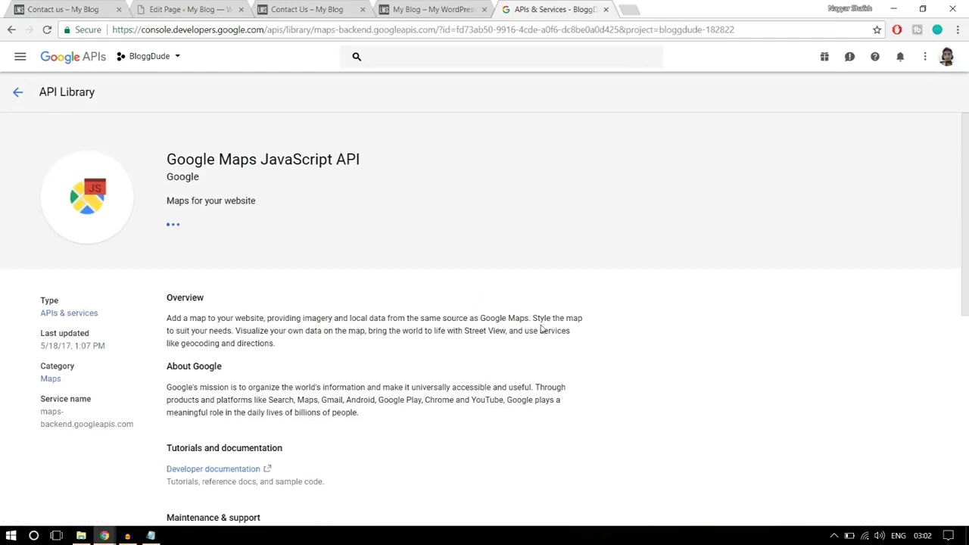
{"action": "left_click", "coordinate": [194, 238]}
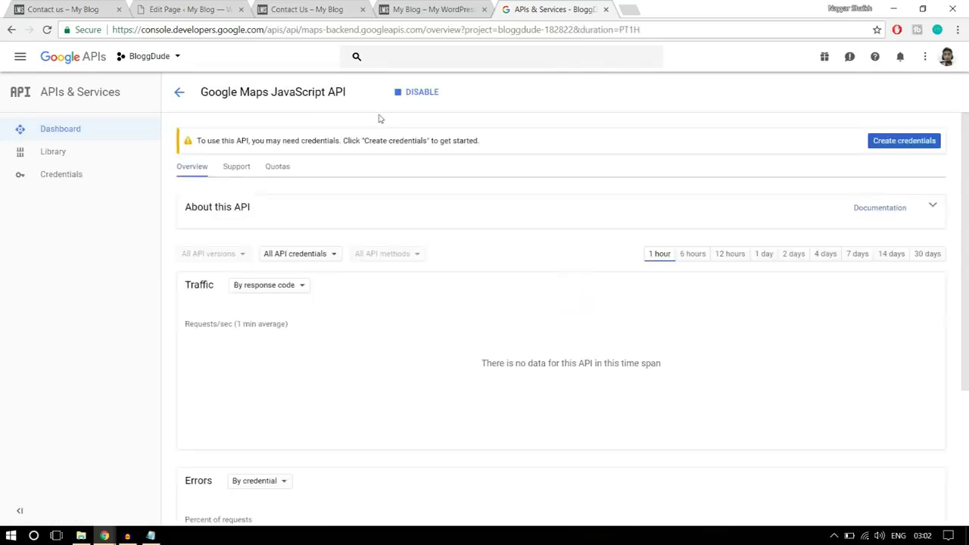
Create a new API key under Credentials
{"action": "left_click", "coordinate": [89, 176]}
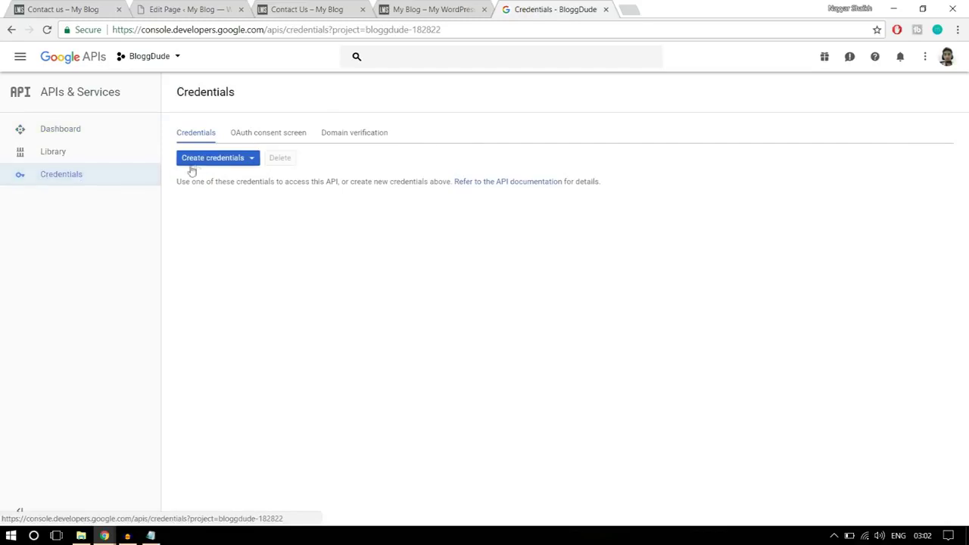
{"action": "left_click", "coordinate": [215, 161]}
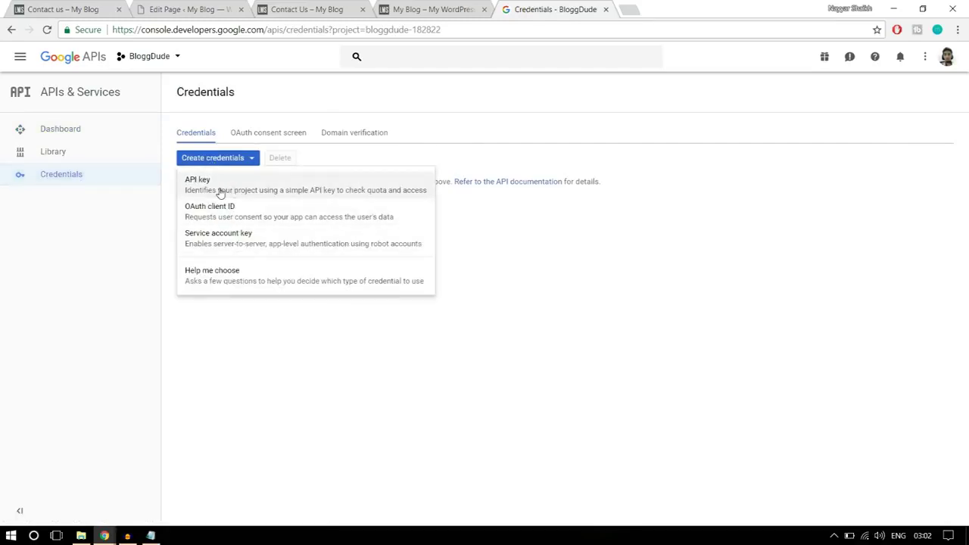
{"action": "left_click", "coordinate": [221, 193]}
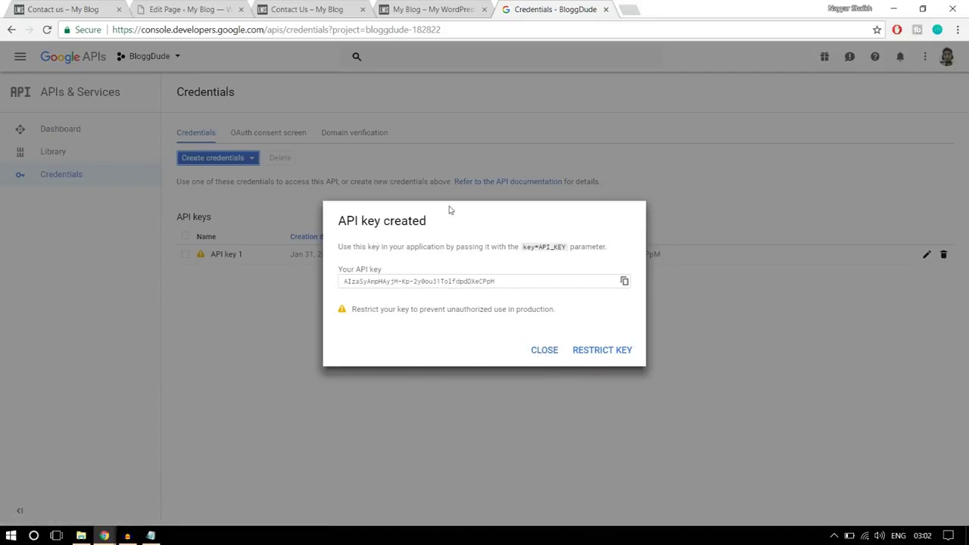
{"action": "left_click", "coordinate": [552, 356]}
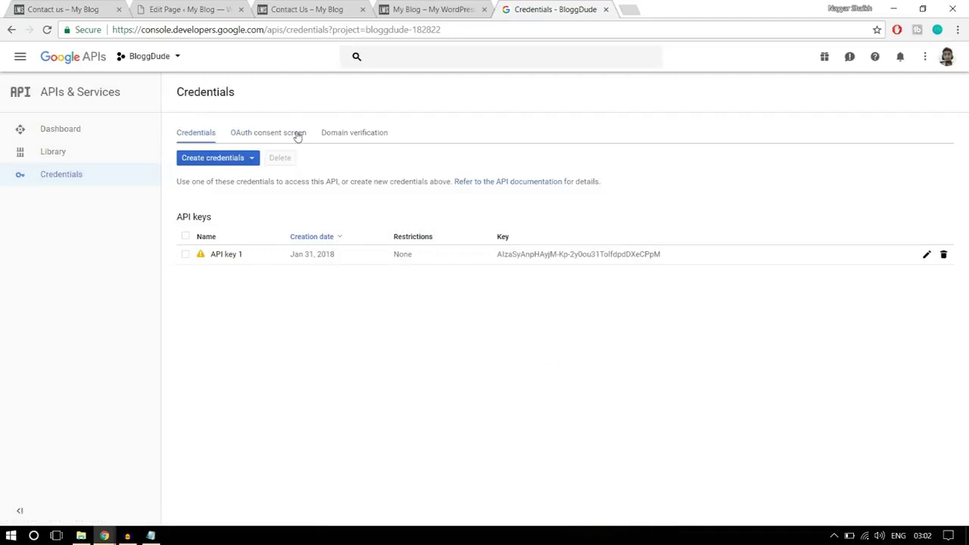
Open Domain verification and copy the site's domain from the WordPress editor's address
{"action": "left_click", "coordinate": [354, 134]}
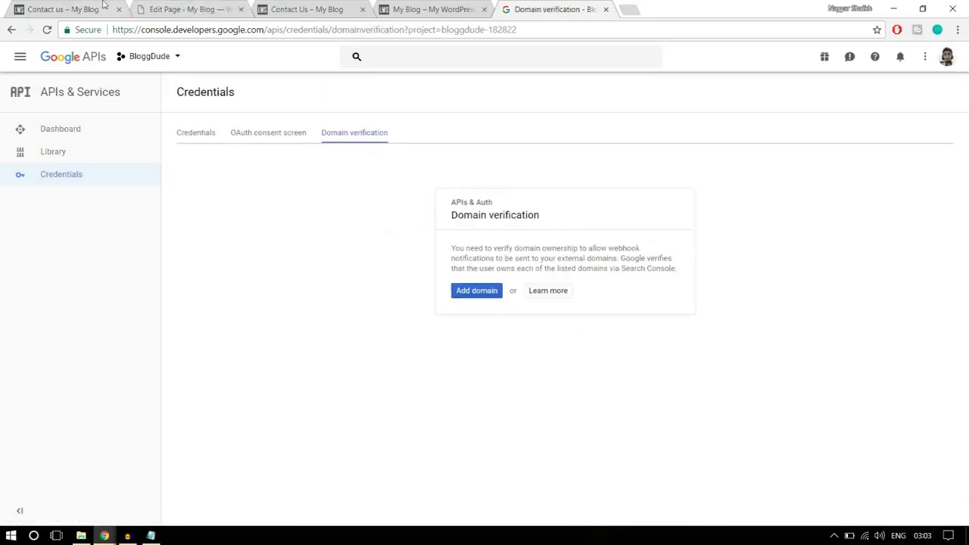
{"action": "left_click", "coordinate": [104, 7]}
{"action": "left_click", "coordinate": [171, 8]}
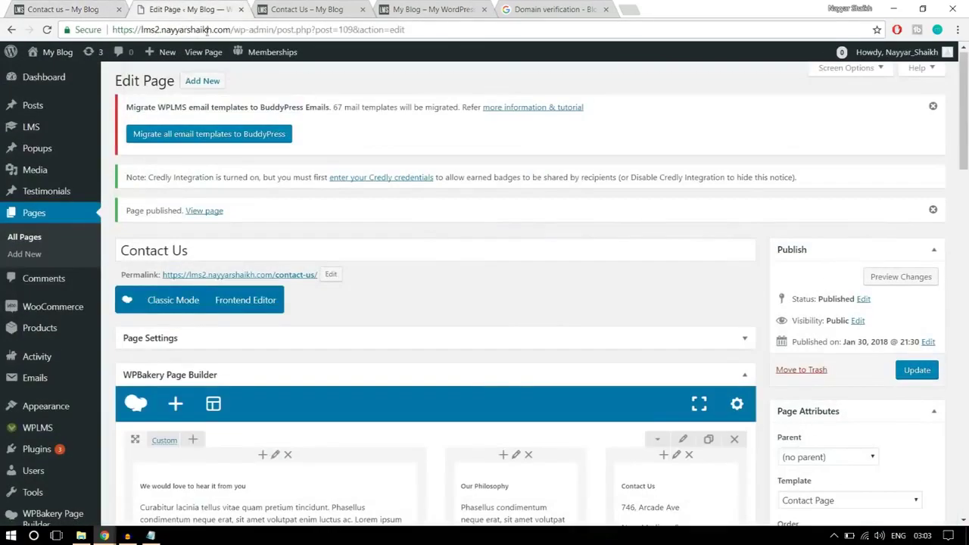
{"action": "left_click_drag", "start_coordinate": [231, 29], "coordinate": [114, 30]}
{"action": "key", "text": "ctrl+c"}
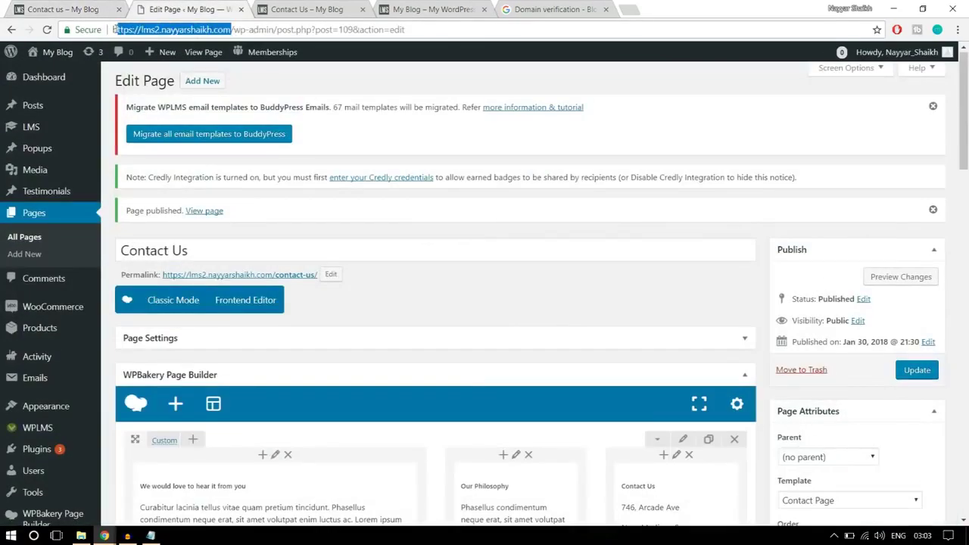
Add the site's domain under Domain verification and go to Search Console
{"action": "left_click", "coordinate": [539, 6]}
{"action": "left_click", "coordinate": [487, 290]}
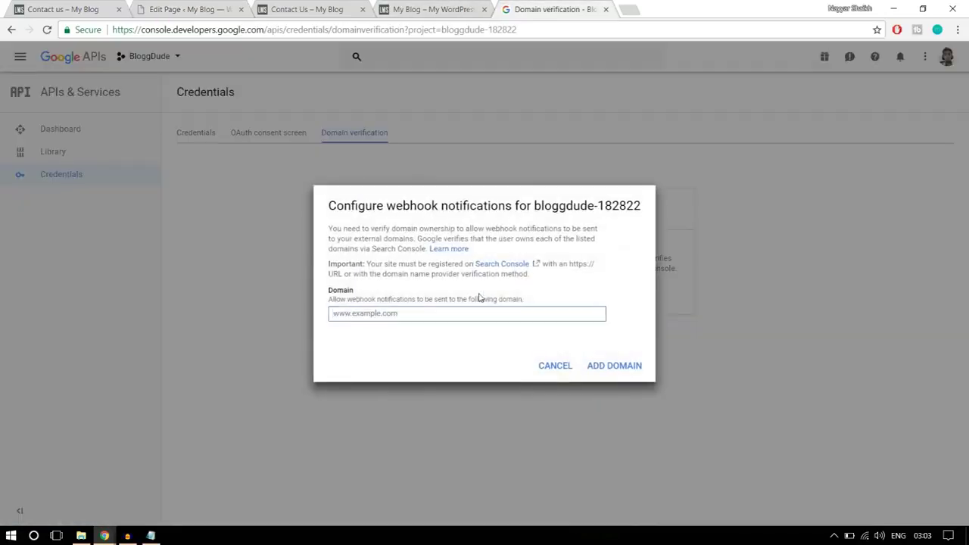
{"action": "key", "text": "ctrl+v"}
{"action": "left_click", "coordinate": [602, 368]}
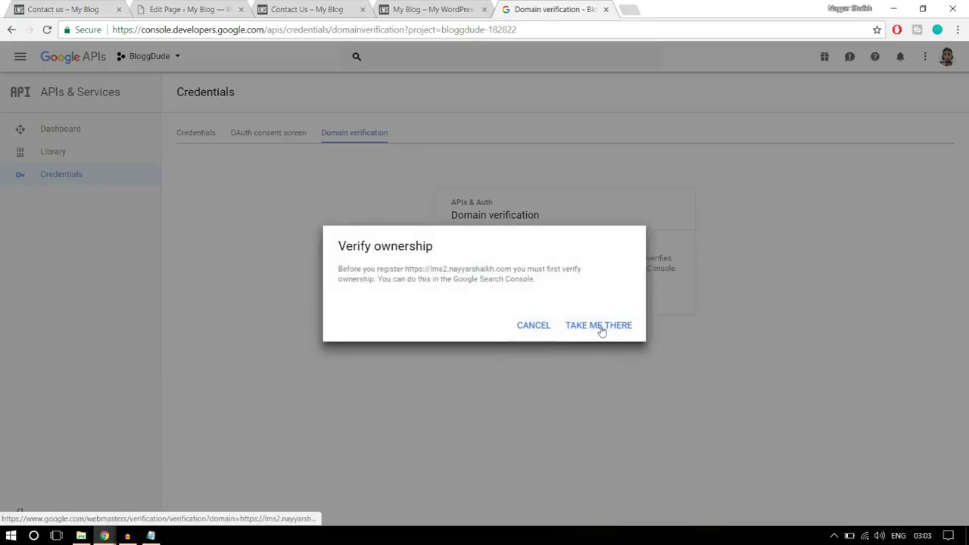
{"action": "left_click", "coordinate": [598, 330]}
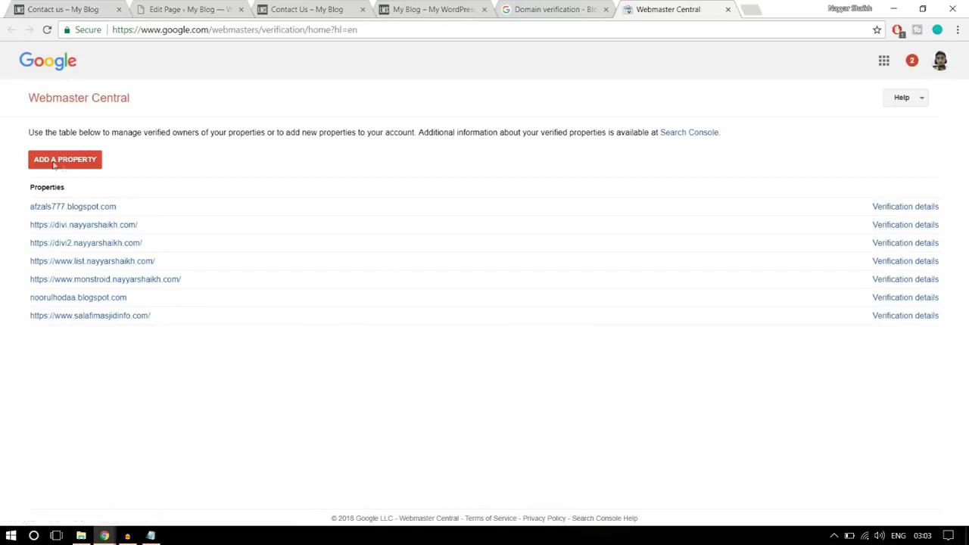
Add the site URL as a new property and download its HTML verification file
{"action": "left_click", "coordinate": [64, 163]}
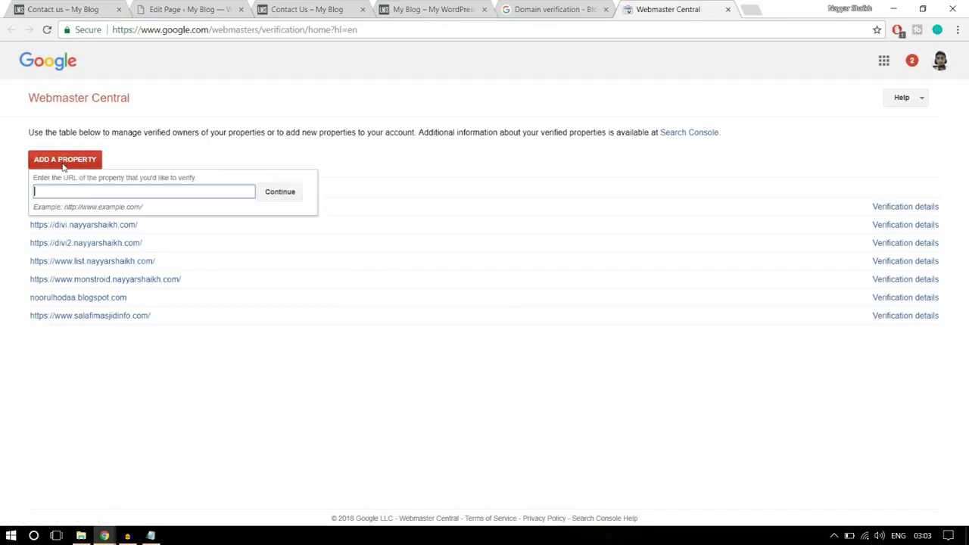
{"action": "key", "text": "ctrl+v"}
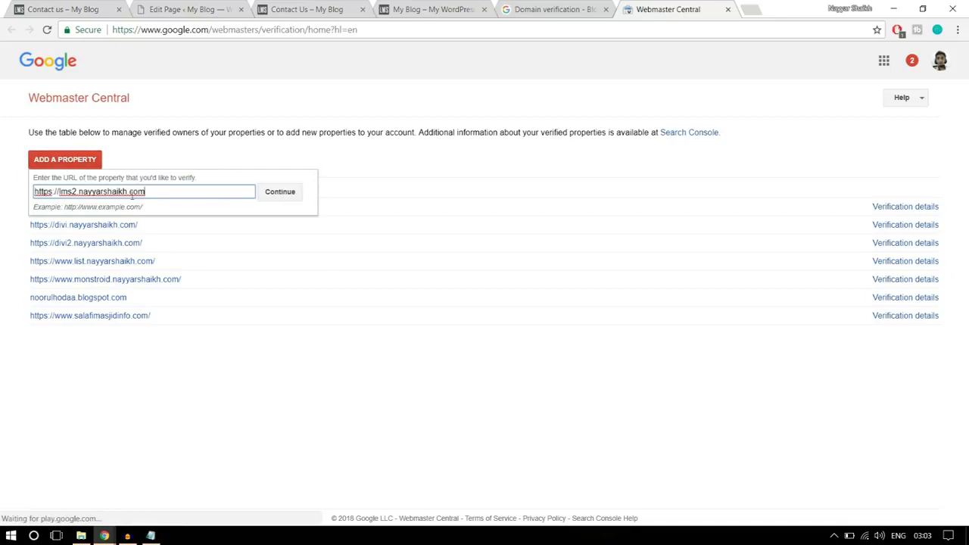
{"action": "left_click", "coordinate": [294, 194]}
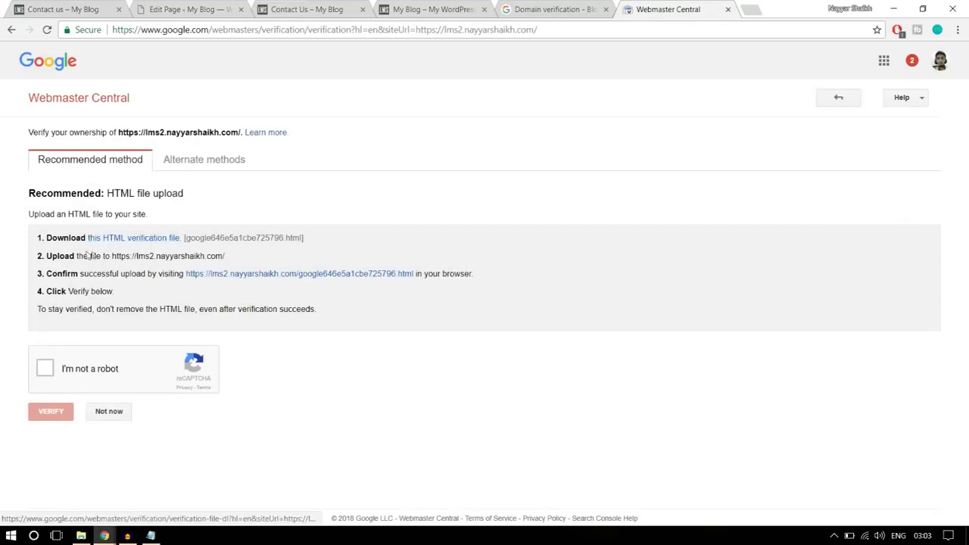
{"action": "left_click", "coordinate": [169, 238]}
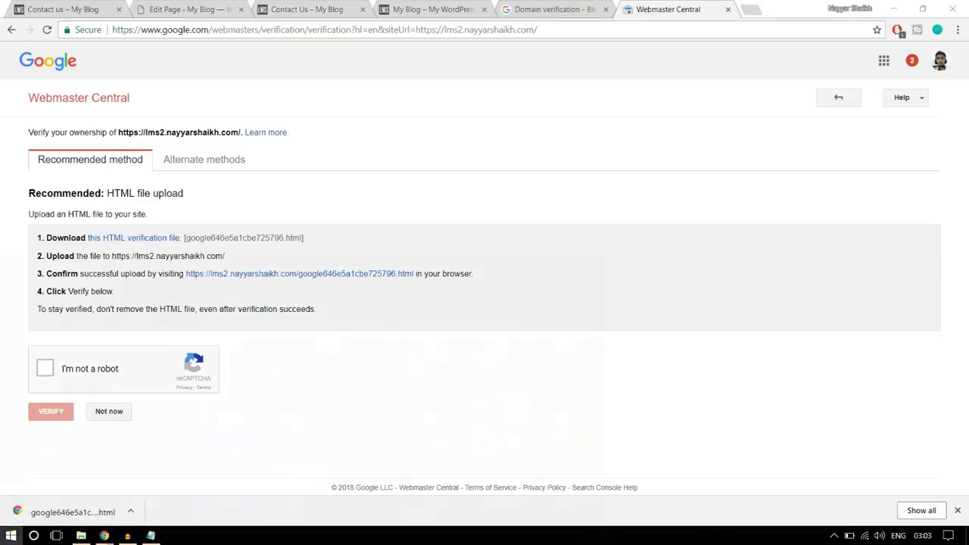
{"action": "left_click", "coordinate": [10, 536]}
{"action": "left_click", "coordinate": [564, 417]}
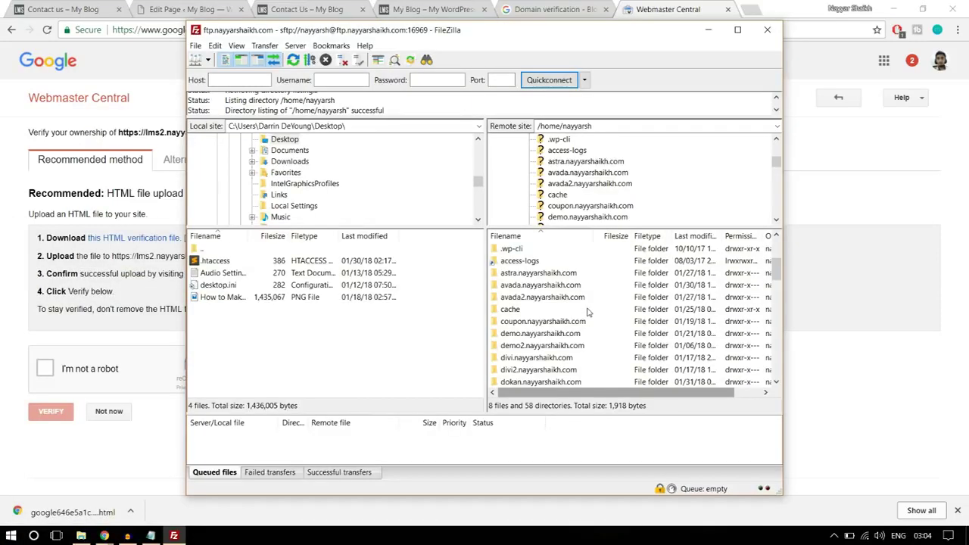
{"action": "scroll", "coordinate": [590, 312], "scroll_direction": "down", "scroll_amount": 1}
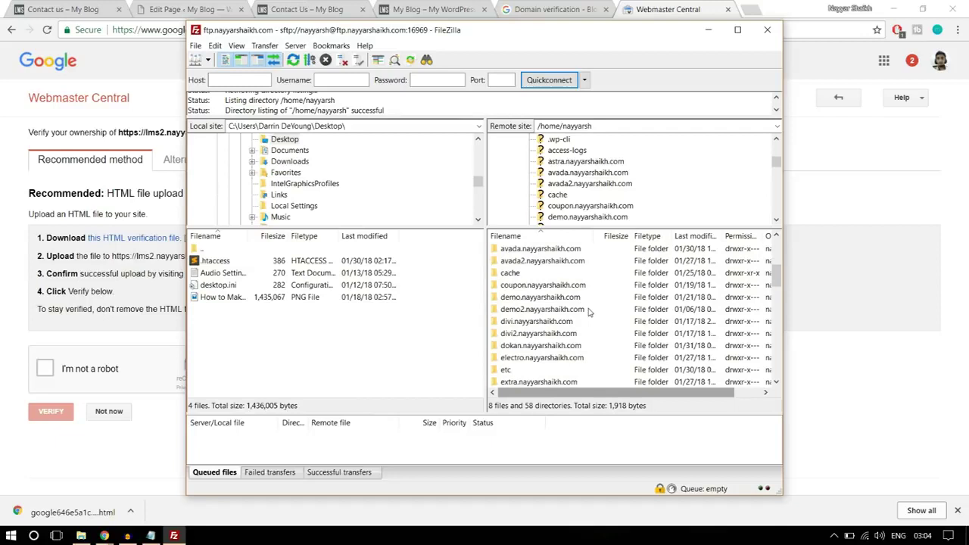
{"action": "scroll", "coordinate": [589, 312], "scroll_direction": "down", "scroll_amount": 3}
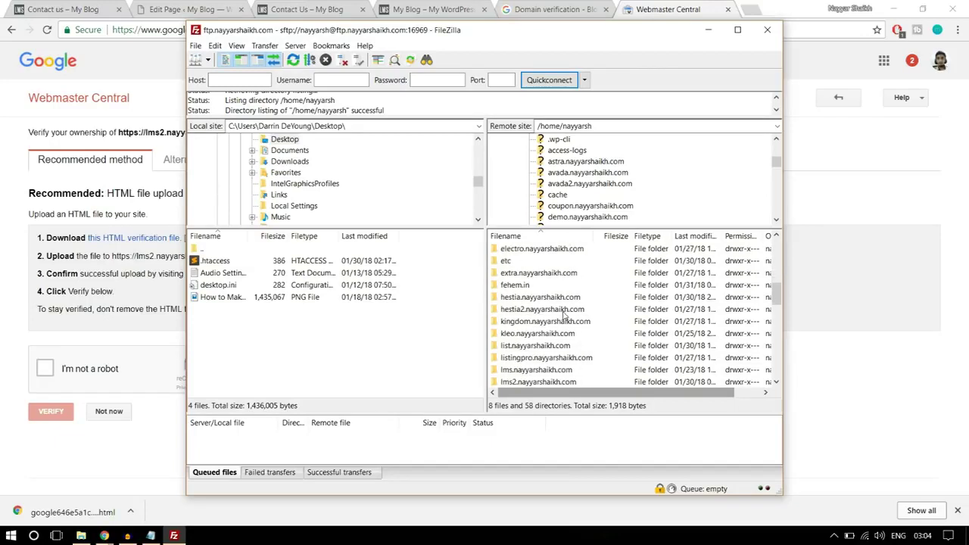
{"action": "scroll", "coordinate": [564, 316], "scroll_direction": "down", "scroll_amount": 2}
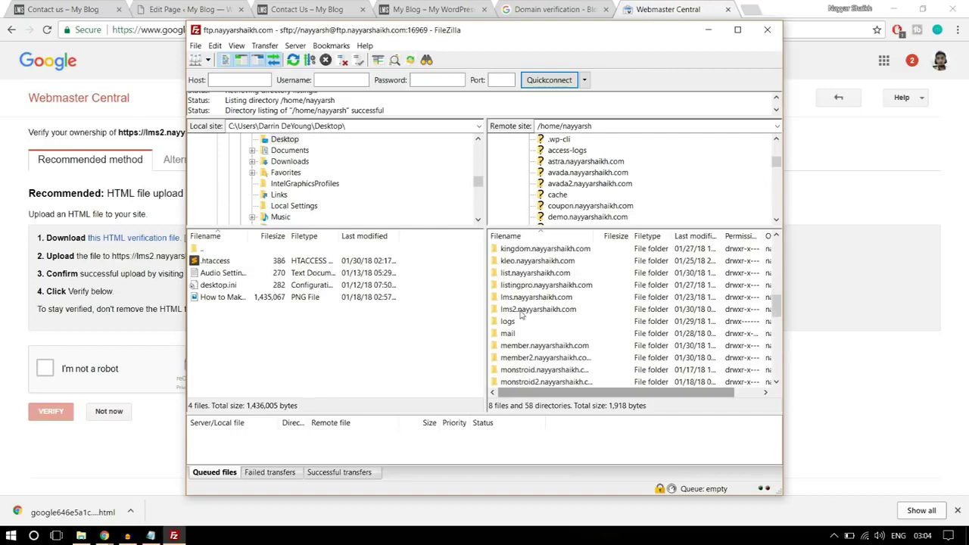
{"action": "left_click", "coordinate": [542, 312]}
{"action": "double_click", "coordinate": [551, 312]}
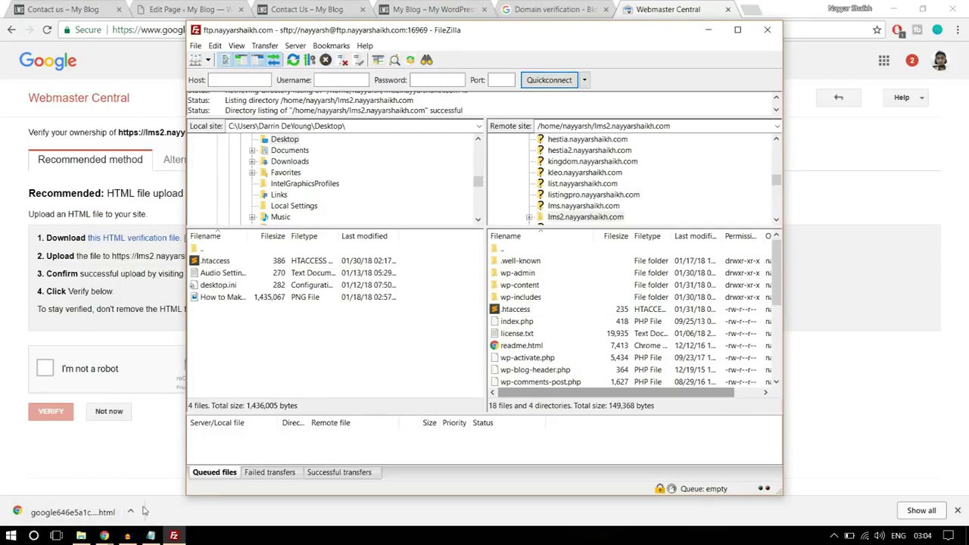
Copy the downloaded google646e5a1cbe725796 verification file onto the Desktop
{"action": "left_click", "coordinate": [131, 512]}
{"action": "left_click", "coordinate": [165, 470]}
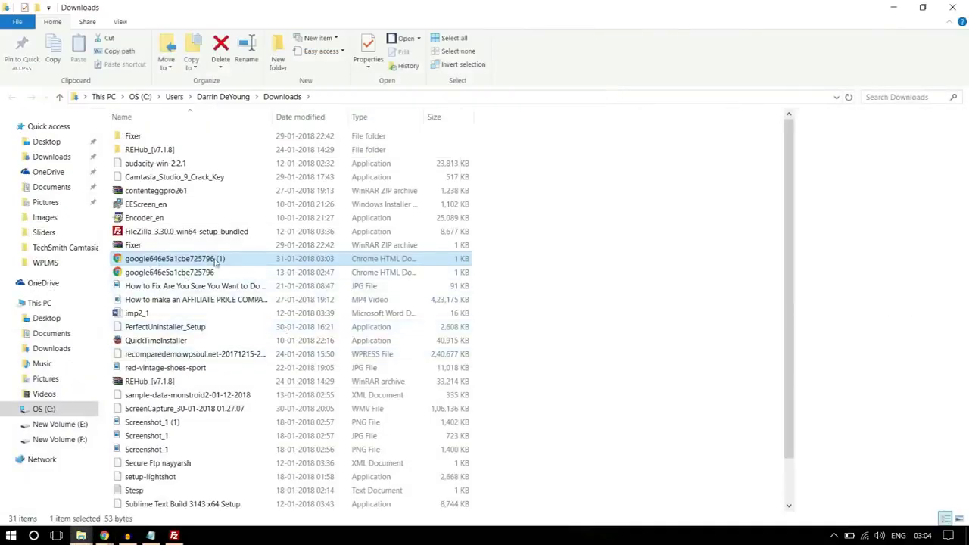
{"action": "left_click", "coordinate": [215, 274]}
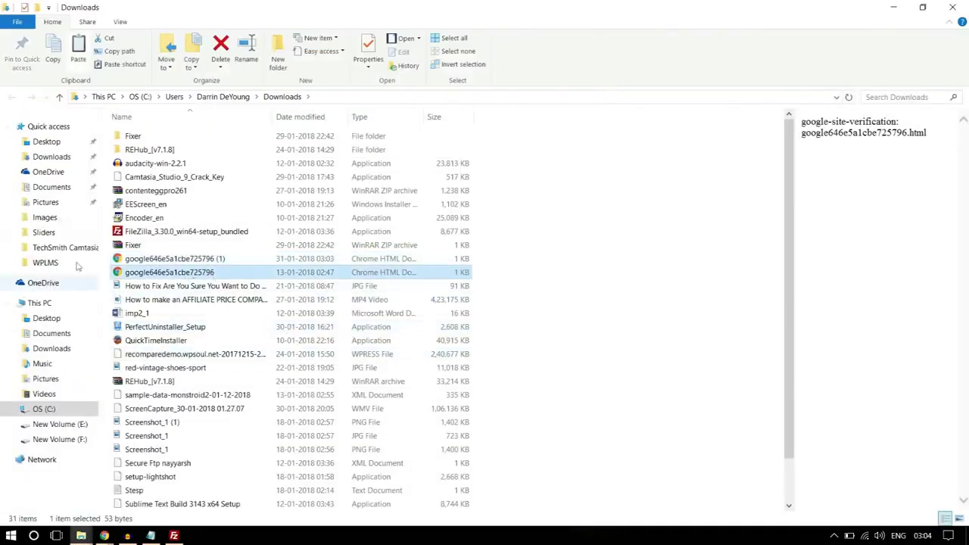
{"action": "left_click", "coordinate": [47, 141]}
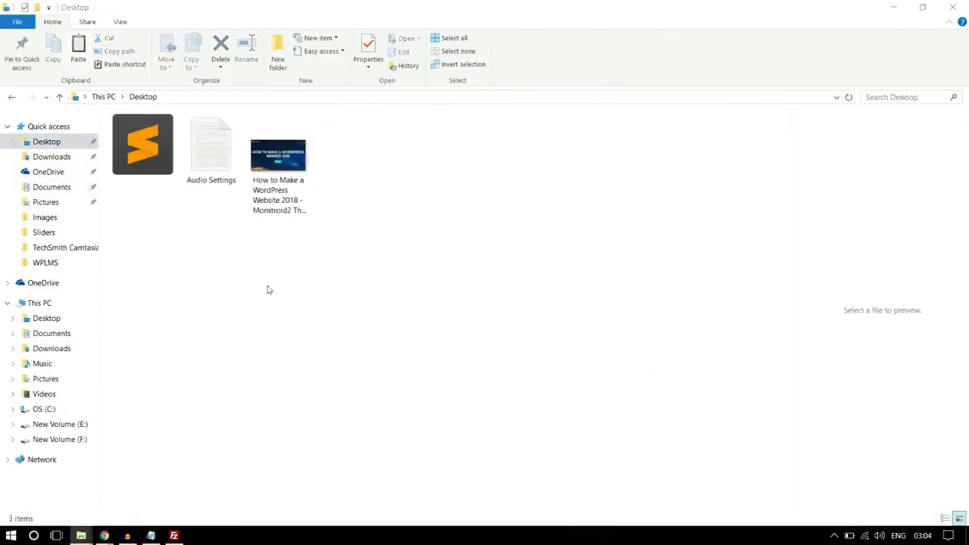
{"action": "key", "text": "ctrl+v"}
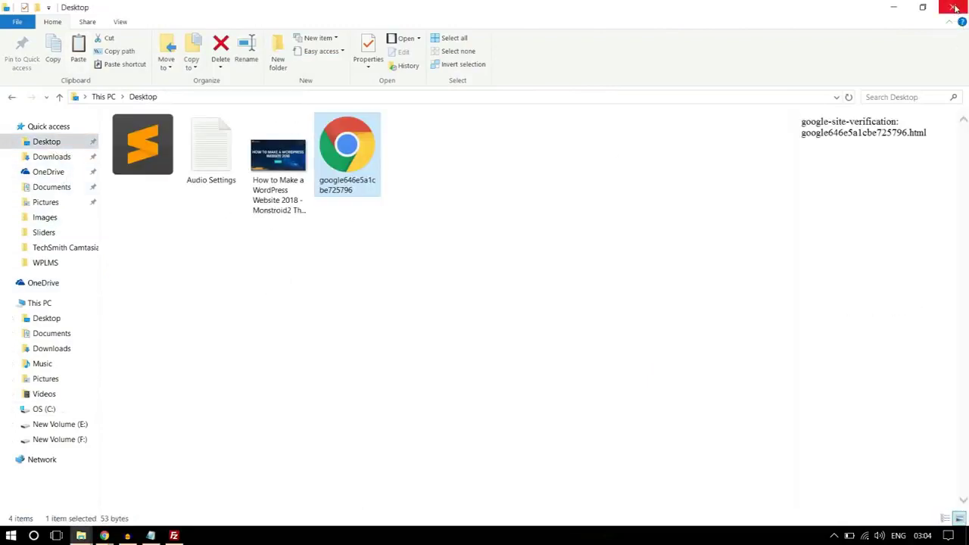
{"action": "left_click", "coordinate": [952, 8]}
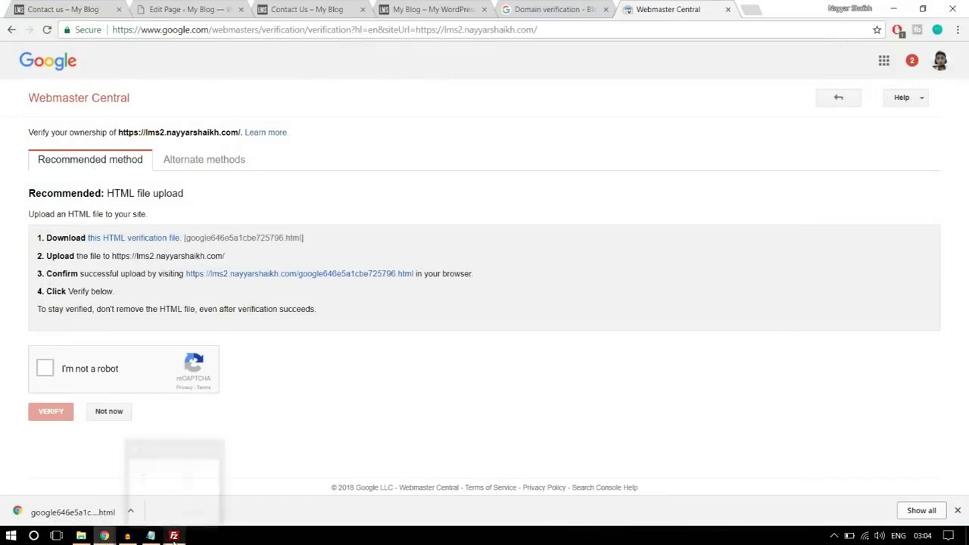
Refresh FileZilla's local list and upload the verification file into the lms2 folder
{"action": "left_click", "coordinate": [174, 536]}
{"action": "right_click", "coordinate": [257, 342]}
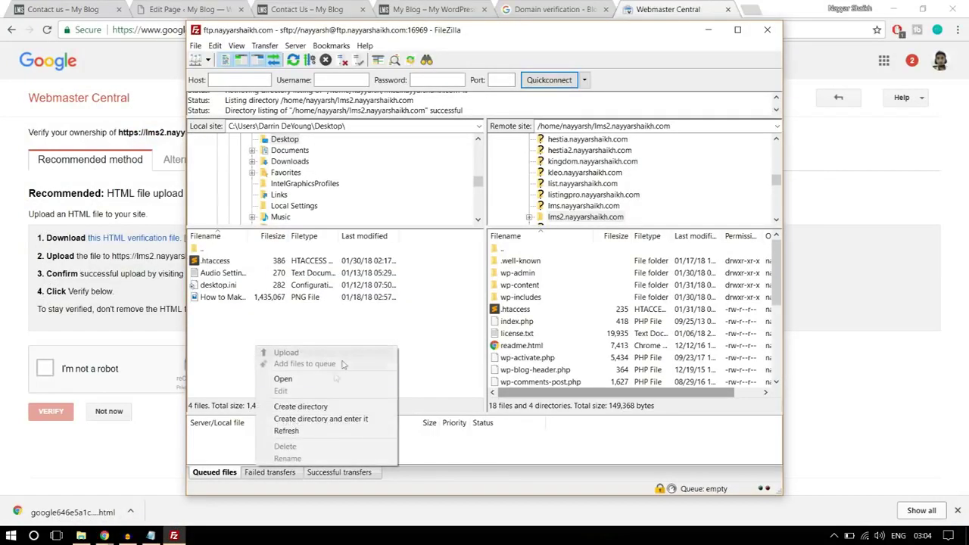
{"action": "left_click", "coordinate": [303, 431]}
{"action": "left_click", "coordinate": [234, 300]}
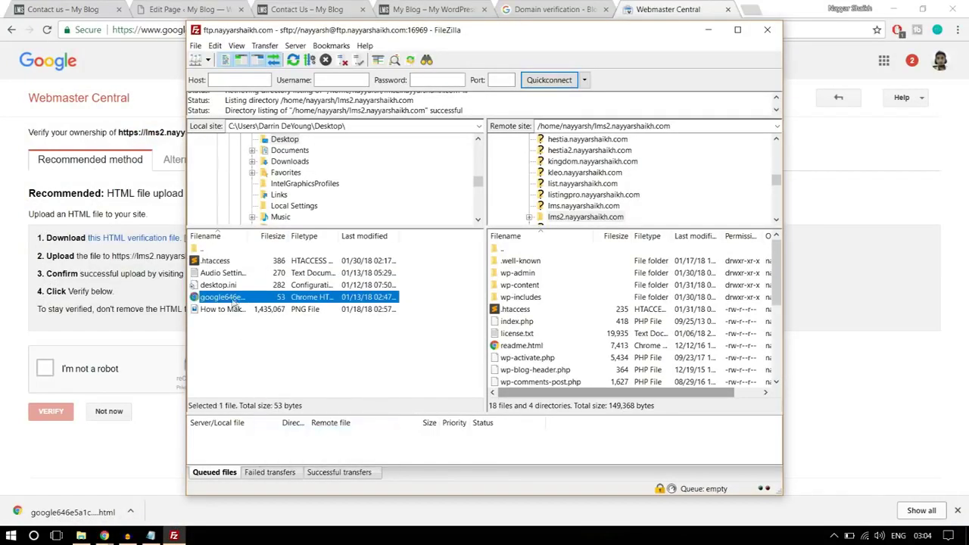
{"action": "left_click_drag", "start_coordinate": [235, 300], "coordinate": [582, 346]}
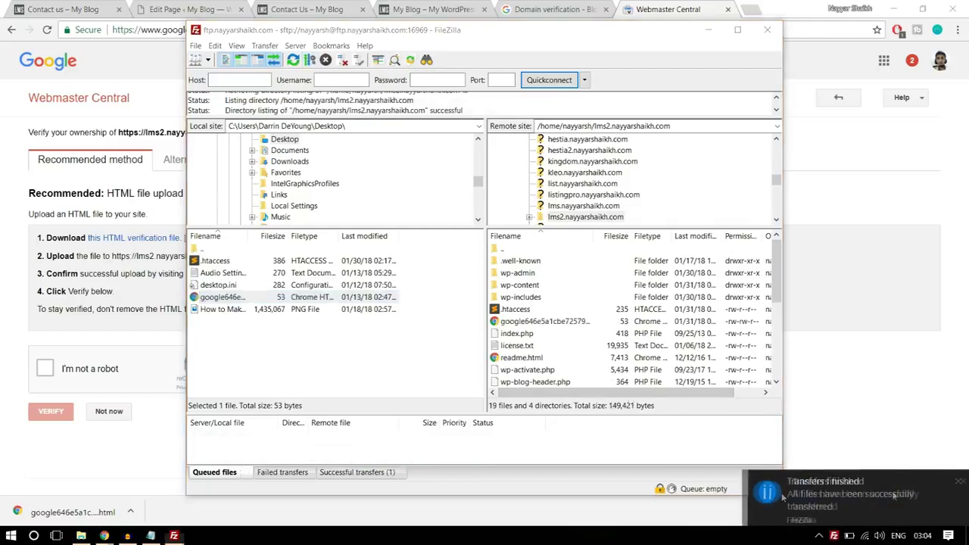
{"action": "mouse_move", "coordinate": [105, 534]}
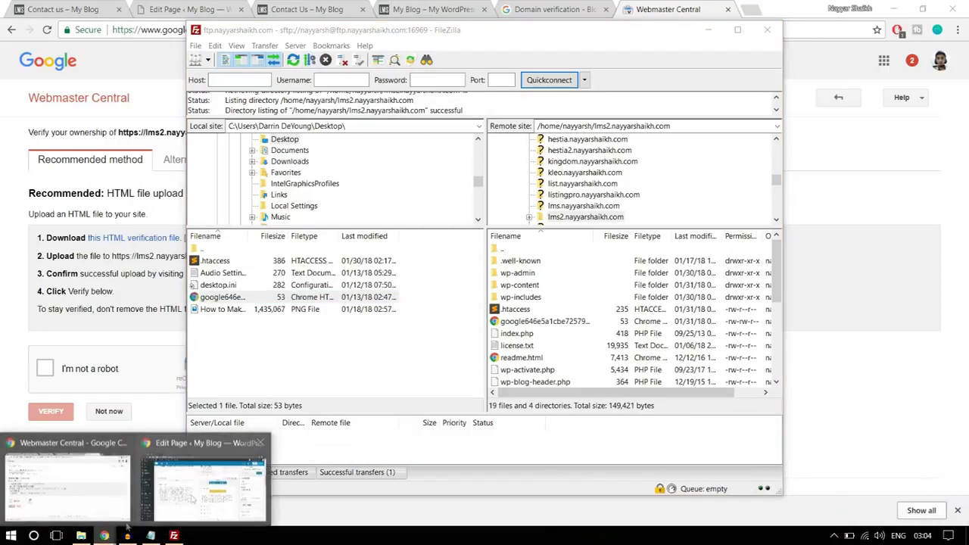
{"action": "left_click", "coordinate": [73, 496]}
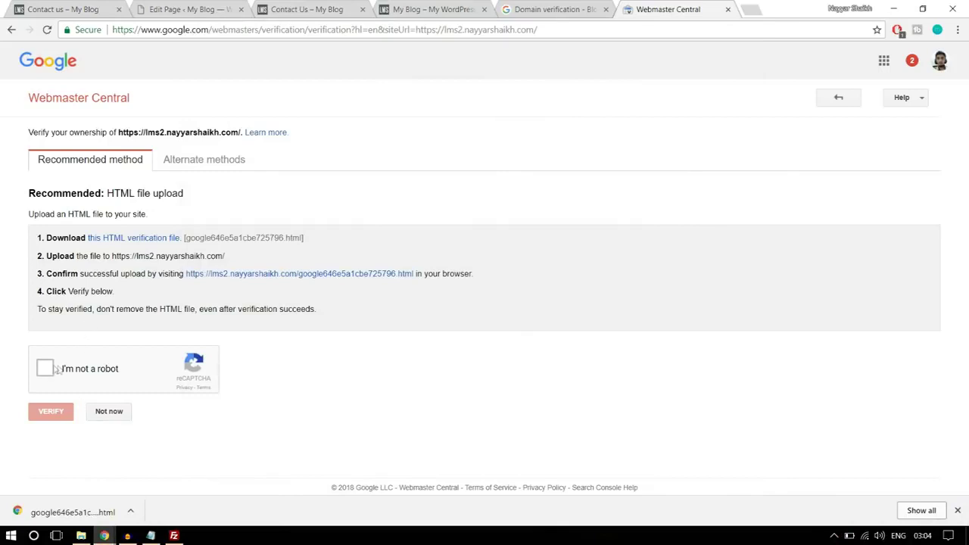
{"action": "left_click", "coordinate": [82, 376]}
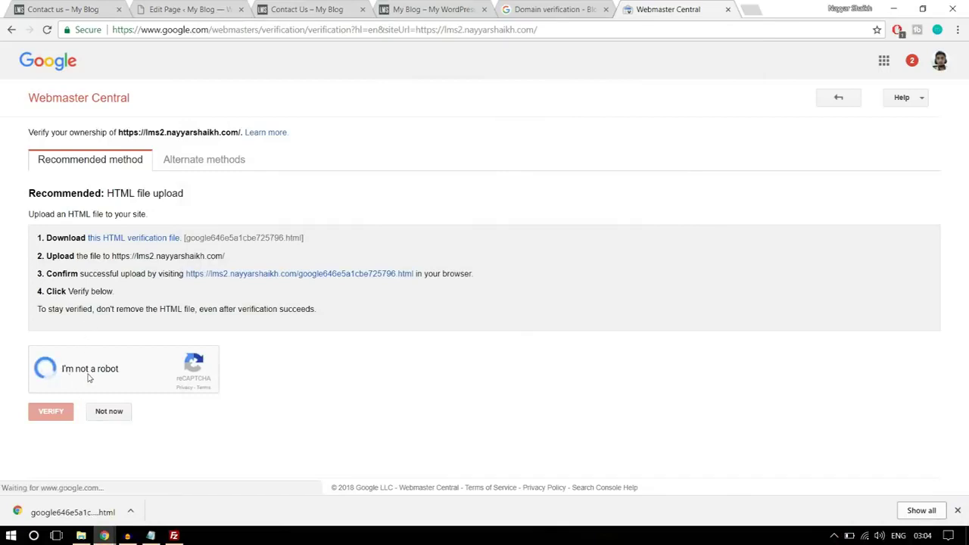
{"action": "left_click", "coordinate": [53, 416]}
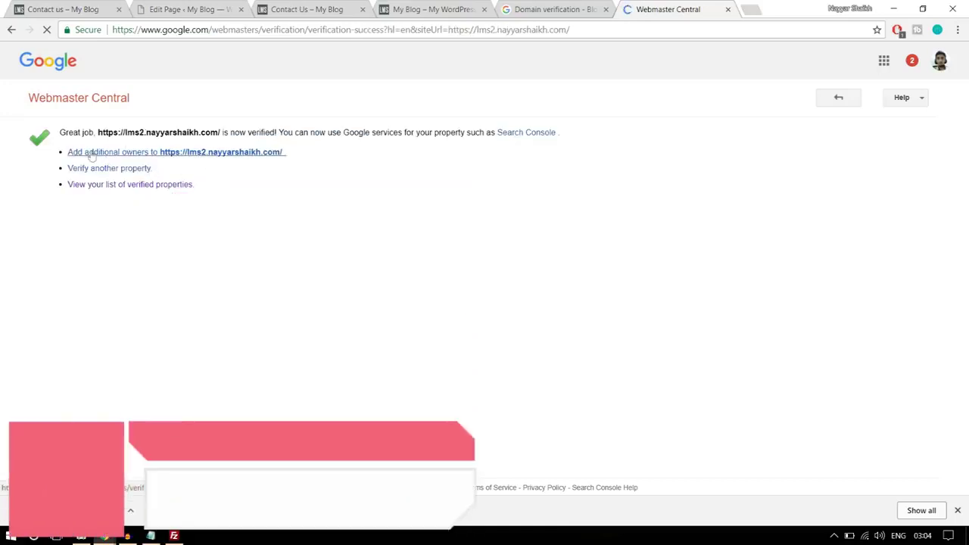
{"action": "left_click", "coordinate": [836, 99]}
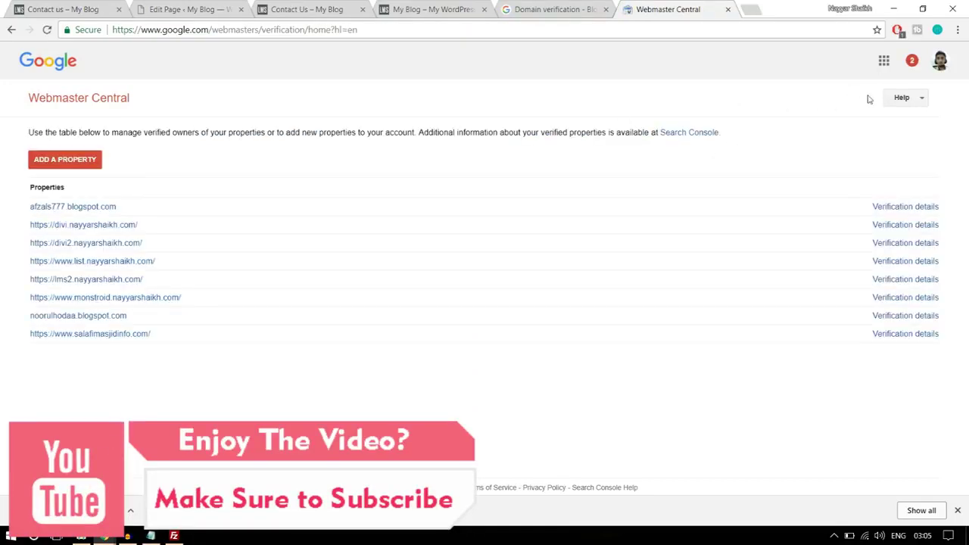
{"action": "left_click", "coordinate": [11, 29]}
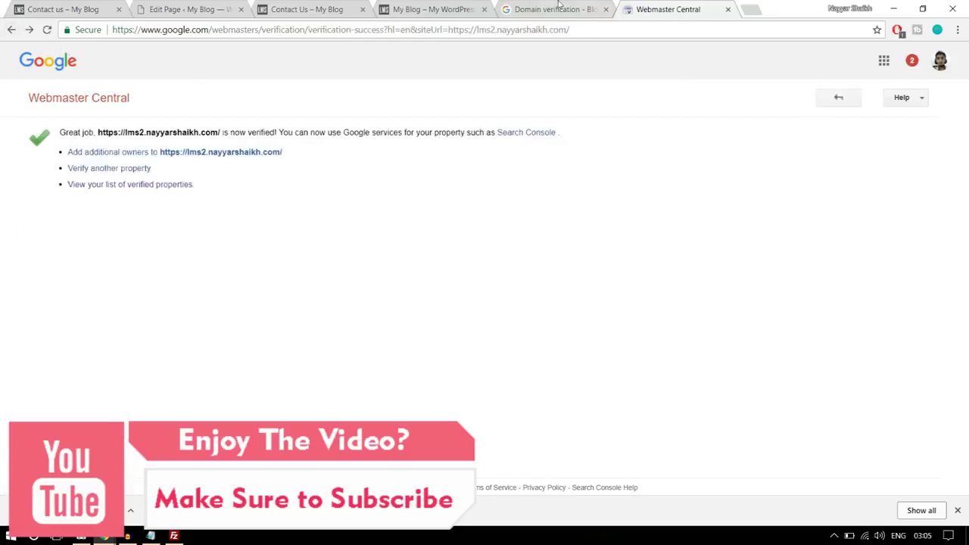
{"action": "left_click", "coordinate": [553, 9]}
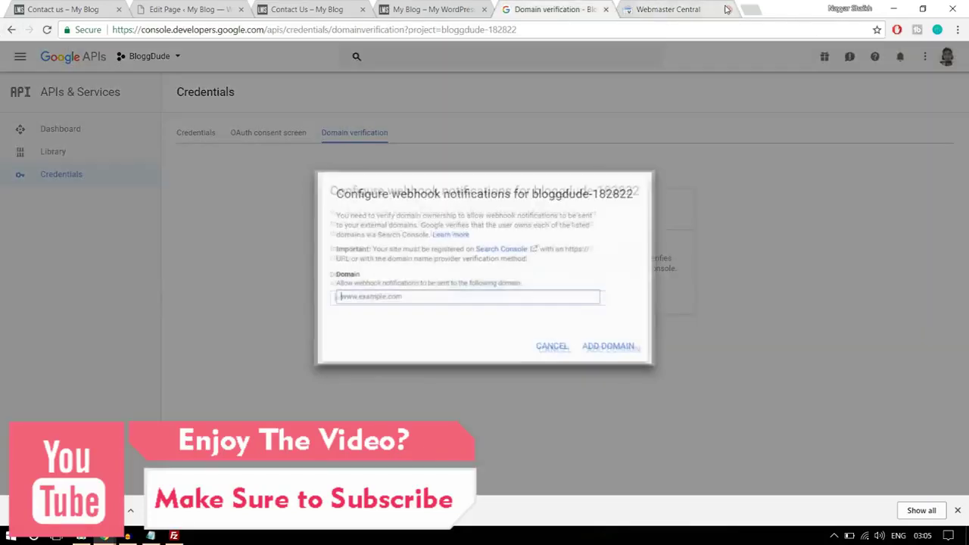
{"action": "left_click", "coordinate": [728, 9]}
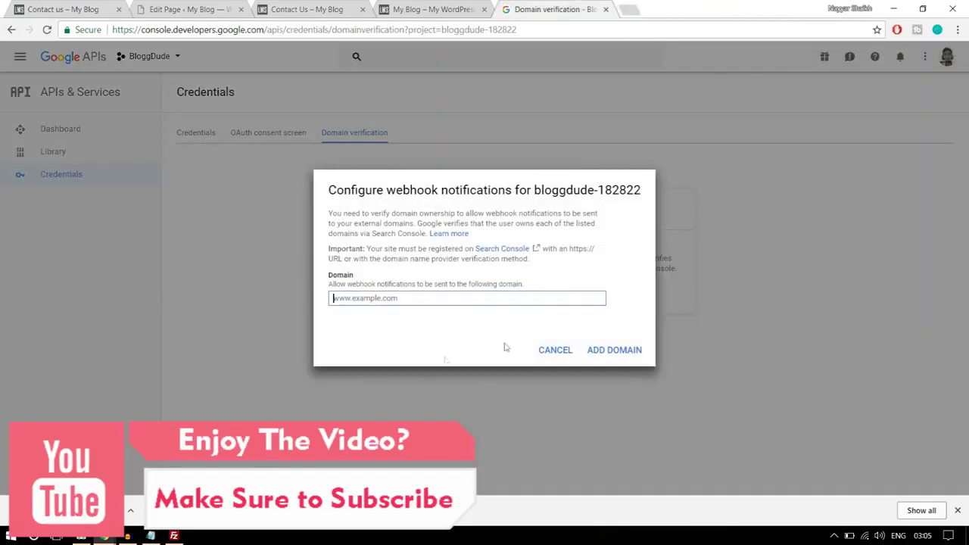
{"action": "left_click", "coordinate": [382, 300]}
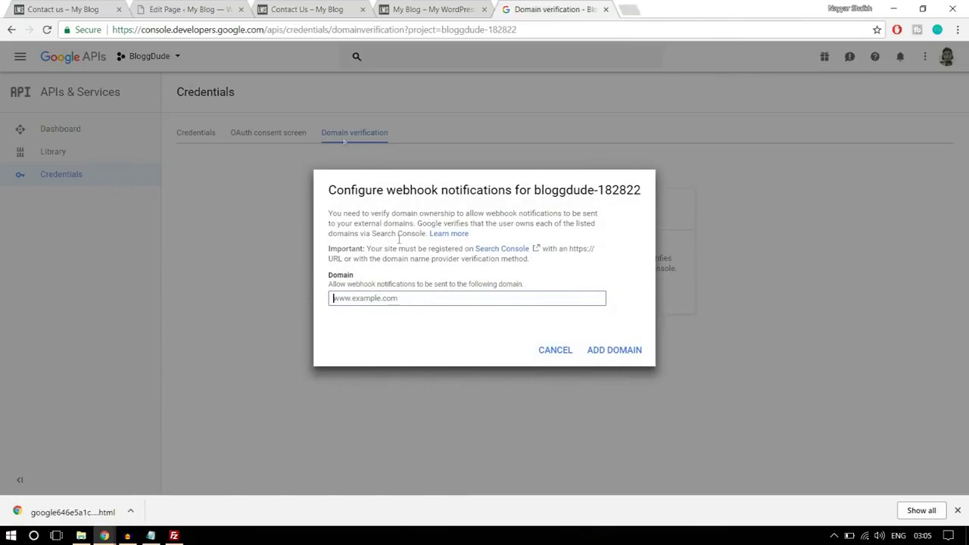
{"action": "left_click", "coordinate": [198, 9]}
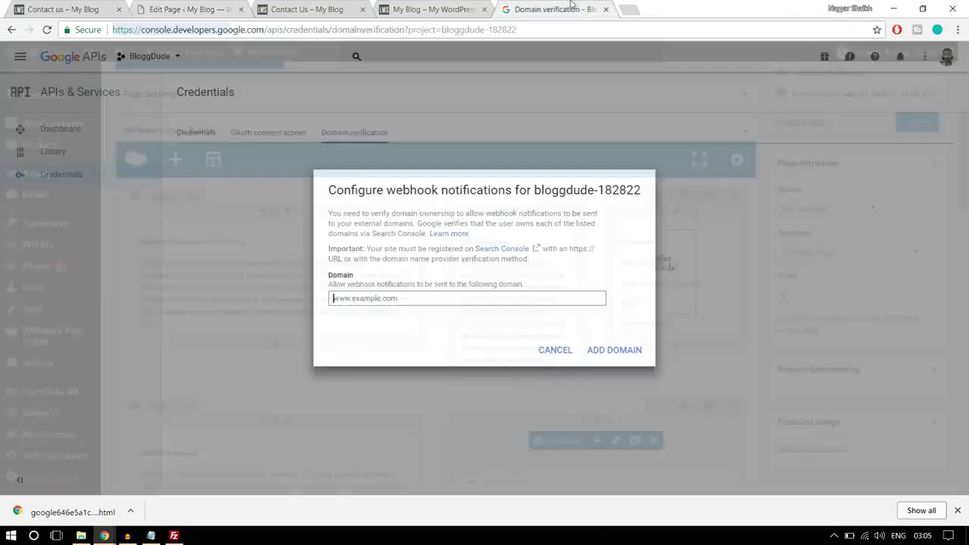
{"action": "left_click", "coordinate": [542, 10]}
{"action": "left_click", "coordinate": [611, 354]}
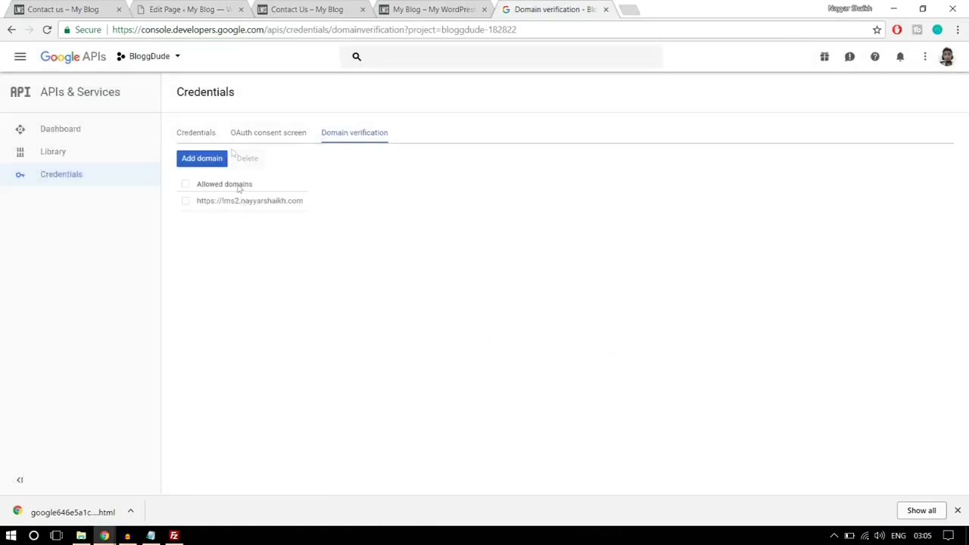
Select API key 1 on Credentials, then open WPLMS Miscellaneous options in WordPress
{"action": "left_click", "coordinate": [198, 134]}
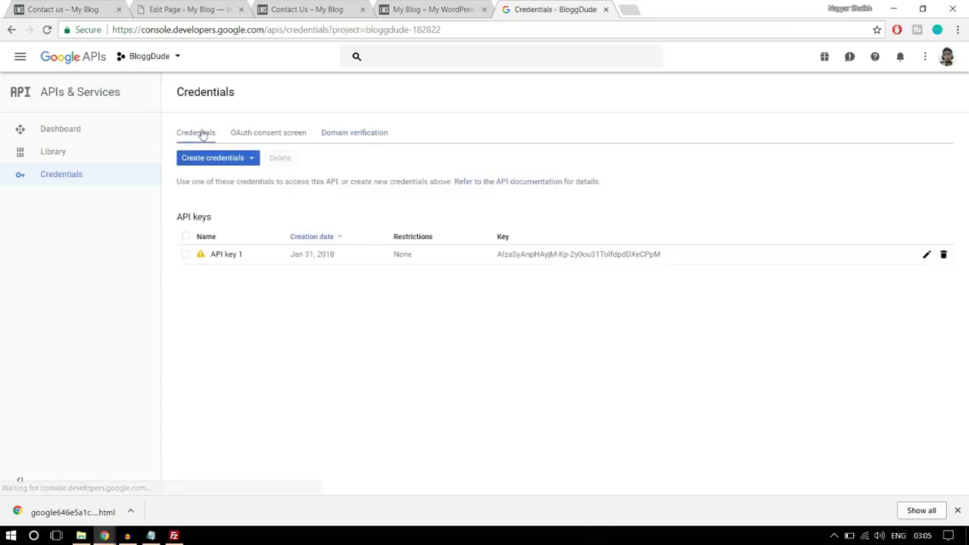
{"action": "left_click_drag", "start_coordinate": [682, 254], "coordinate": [494, 256]}
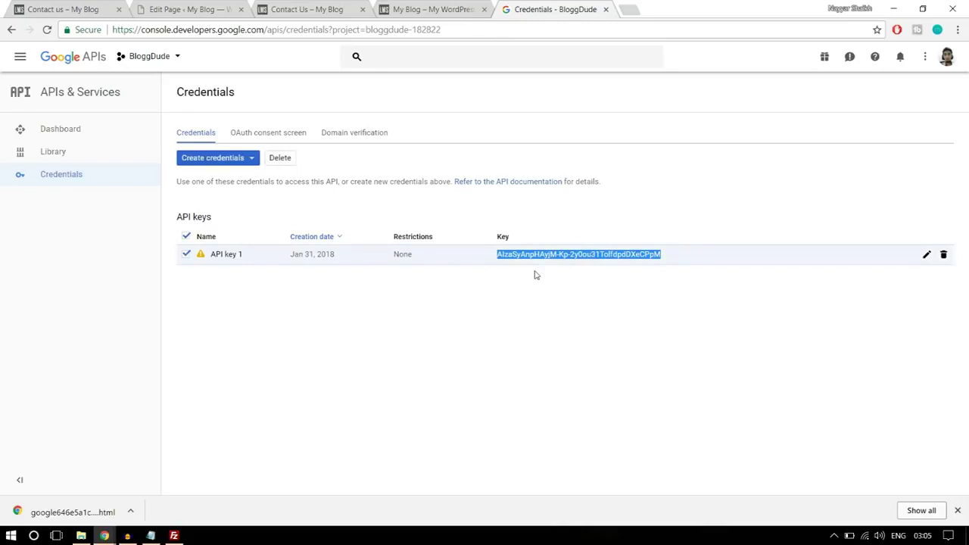
{"action": "left_click", "coordinate": [189, 9]}
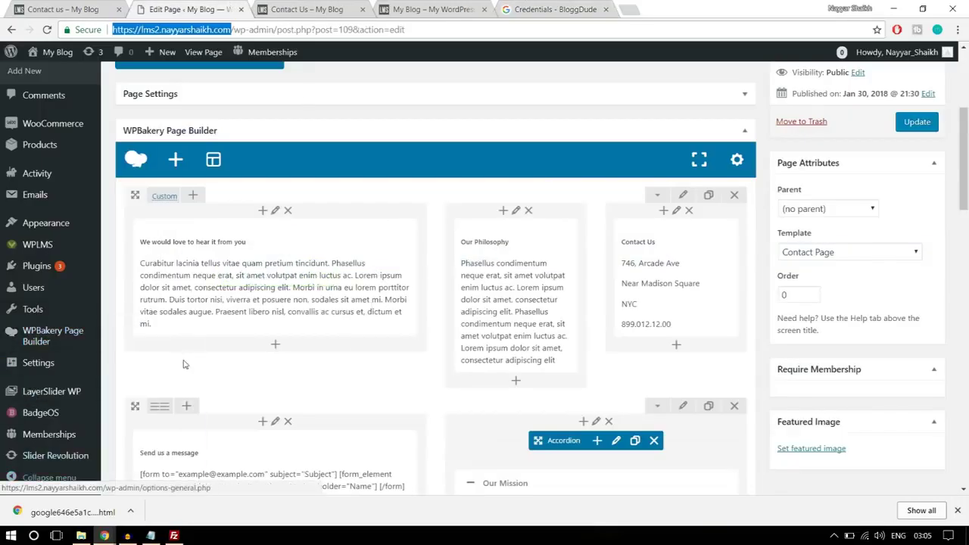
{"action": "left_click", "coordinate": [957, 512]}
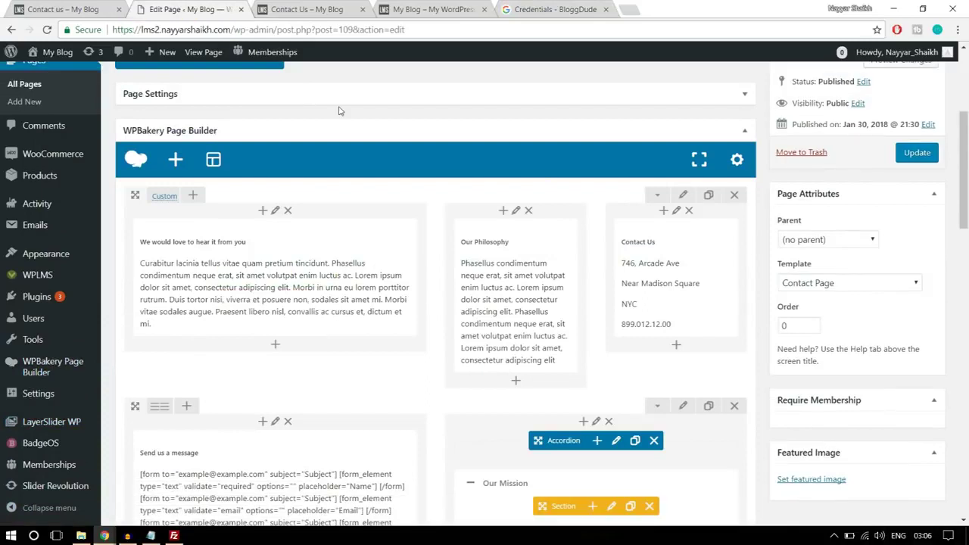
{"action": "mouse_move", "coordinate": [44, 279]}
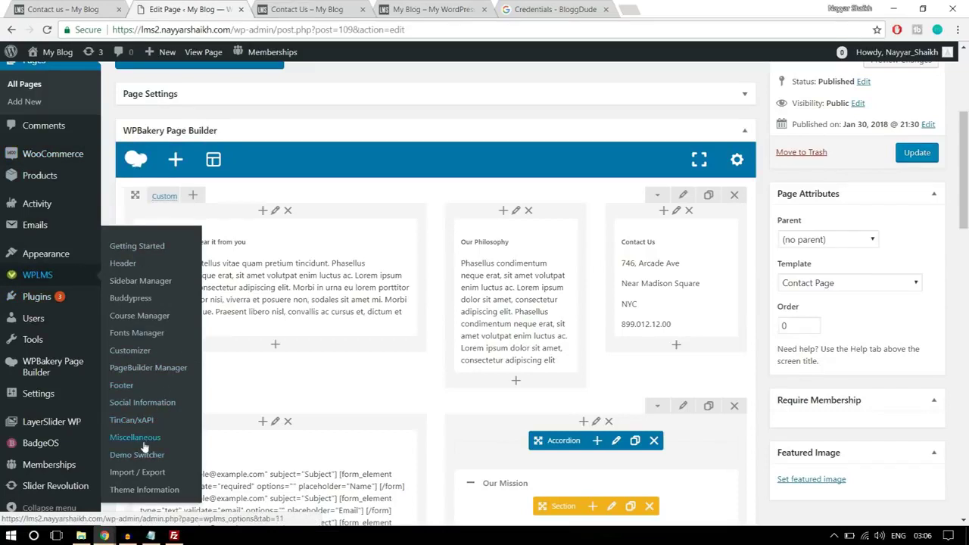
{"action": "left_click", "coordinate": [121, 439]}
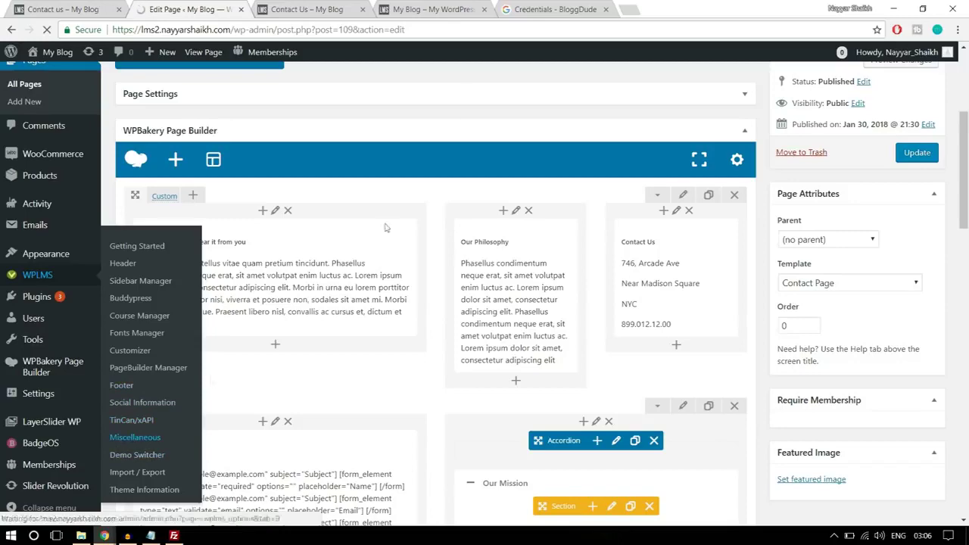
Copy the selected API key and return to the WPLMS options page
{"action": "left_click", "coordinate": [539, 9]}
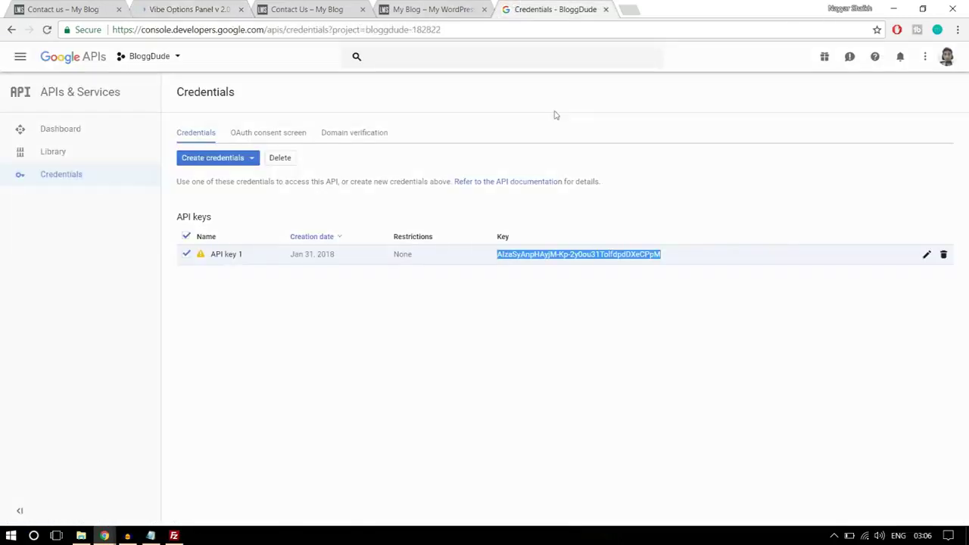
{"action": "right_click", "coordinate": [570, 256]}
{"action": "left_click", "coordinate": [600, 262]}
{"action": "key", "text": "ctrl+2"}
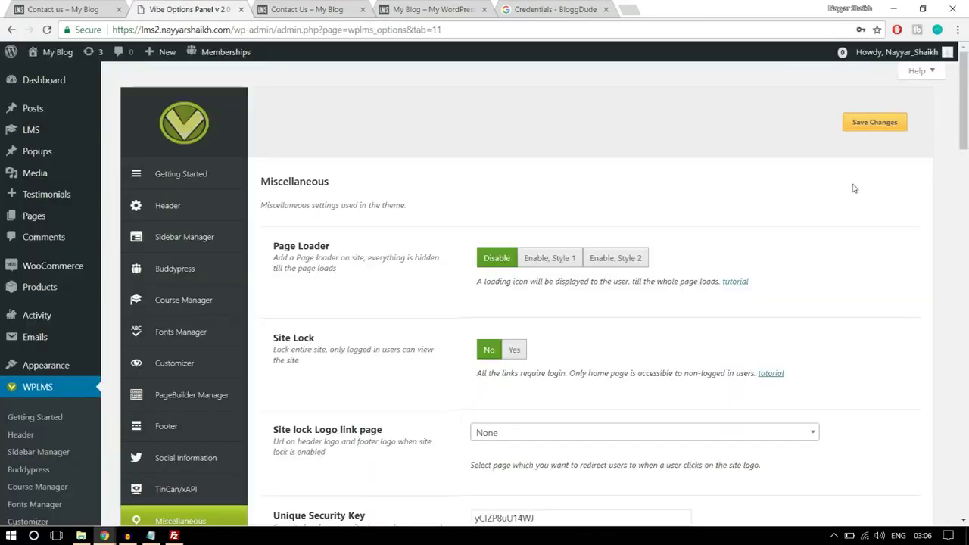
Paste the copied key into the Google Maps API Key field of the Miscellaneous options
{"action": "scroll", "coordinate": [870, 265], "scroll_direction": "down", "scroll_amount": 4}
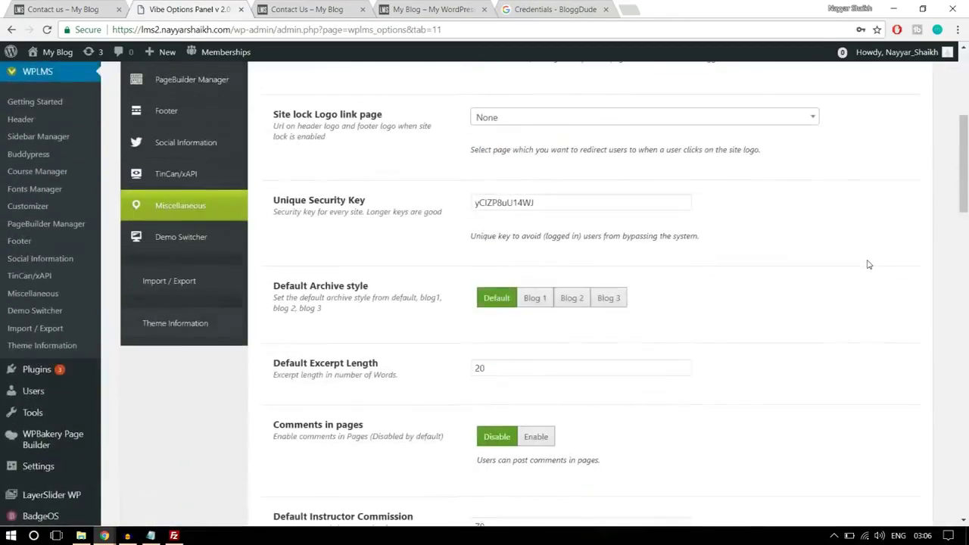
{"action": "scroll", "coordinate": [869, 264], "scroll_direction": "down", "scroll_amount": 10}
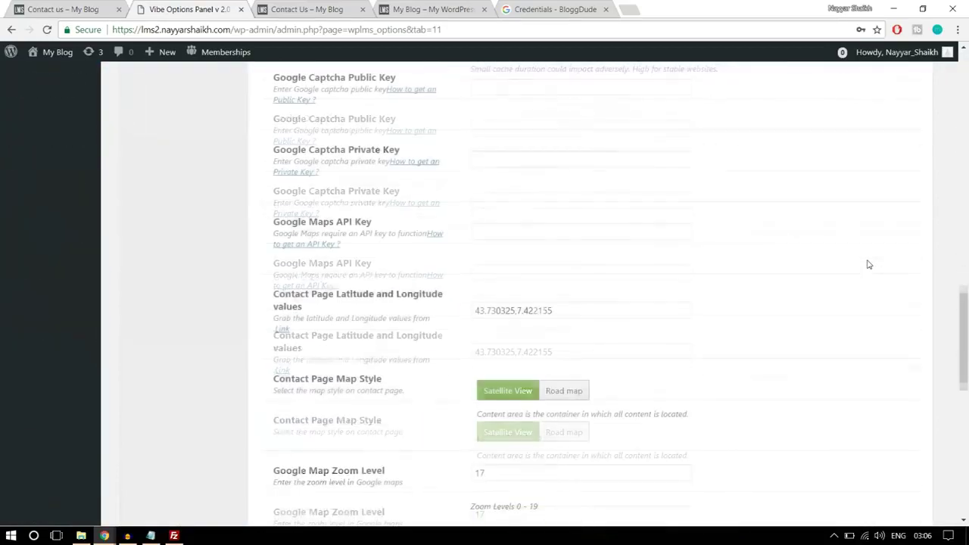
{"action": "scroll", "coordinate": [869, 265], "scroll_direction": "down", "scroll_amount": 1}
{"action": "left_click_drag", "start_coordinate": [275, 160], "coordinate": [392, 160]}
{"action": "left_click", "coordinate": [409, 168]}
{"action": "left_click", "coordinate": [499, 171]}
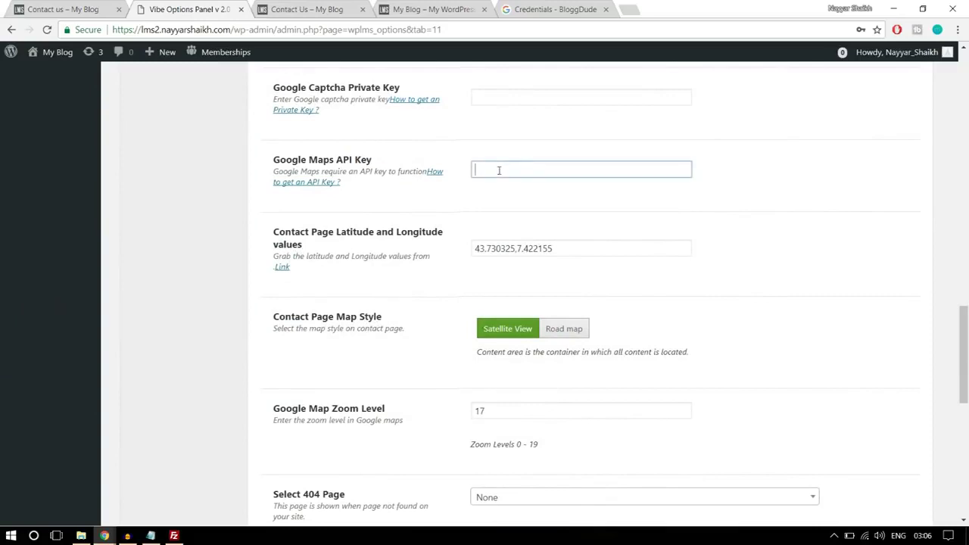
{"action": "key", "text": "ctrl+v"}
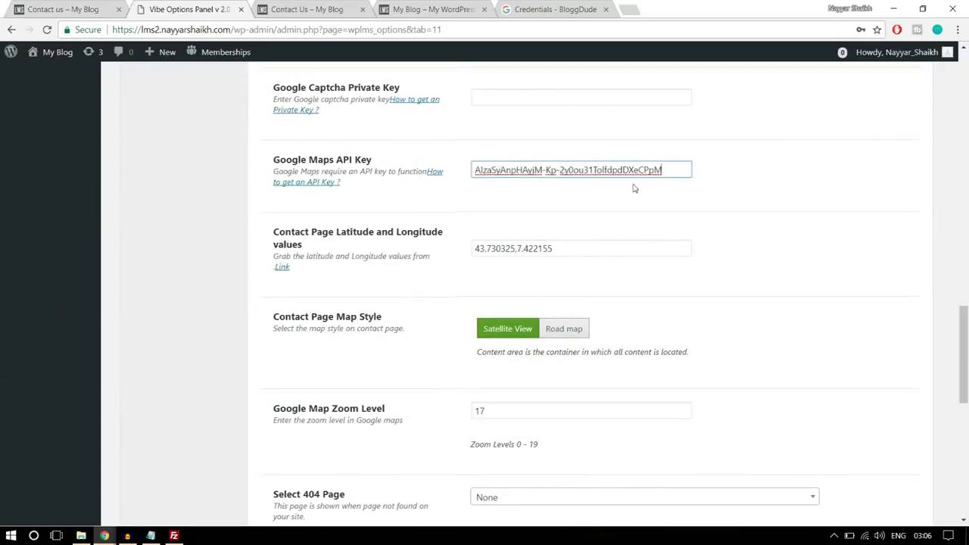
{"action": "left_click_drag", "start_coordinate": [585, 247], "coordinate": [460, 250]}
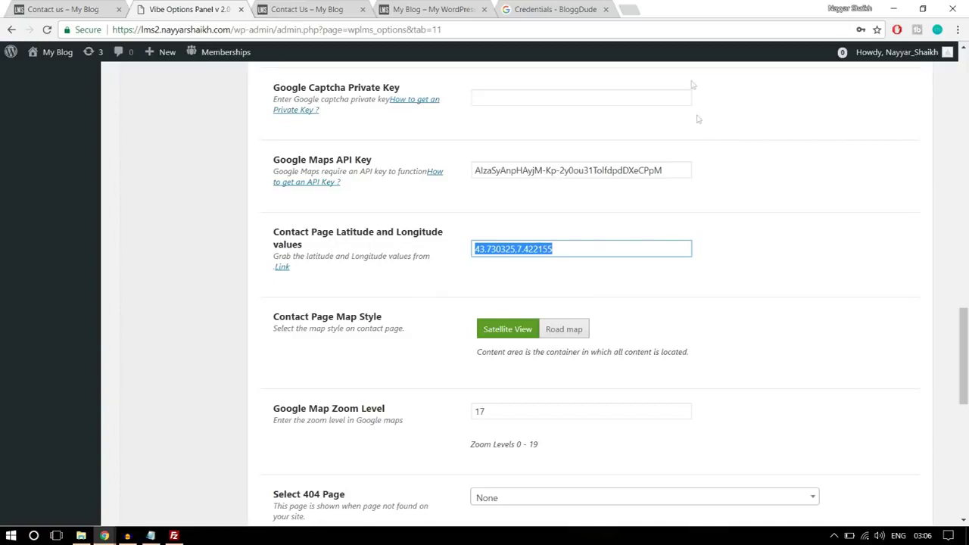
Load latlong.net in a new tab and look up Mumbai's coordinates
{"action": "left_click", "coordinate": [633, 8]}
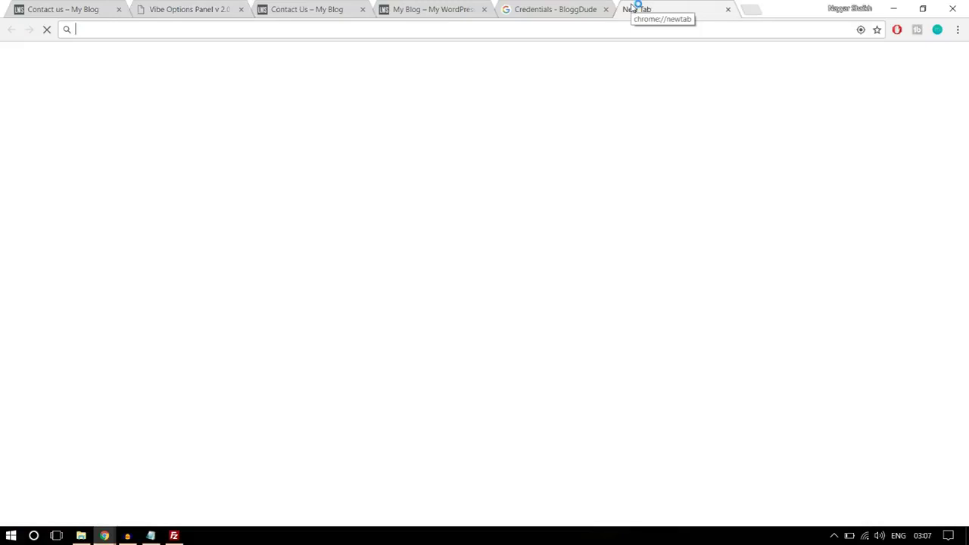
{"action": "type", "text": "la"}
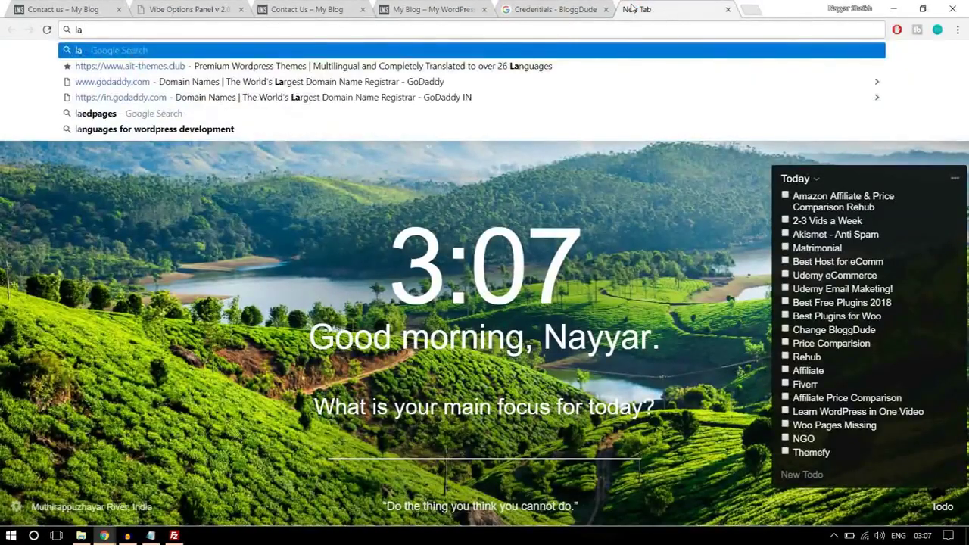
{"action": "type", "text": "tlong.net"}
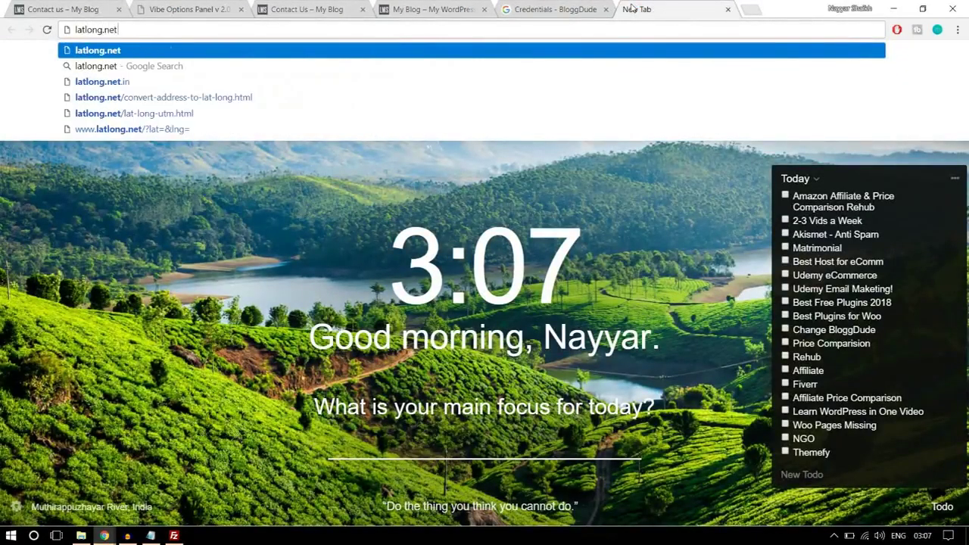
{"action": "key", "text": "Return"}
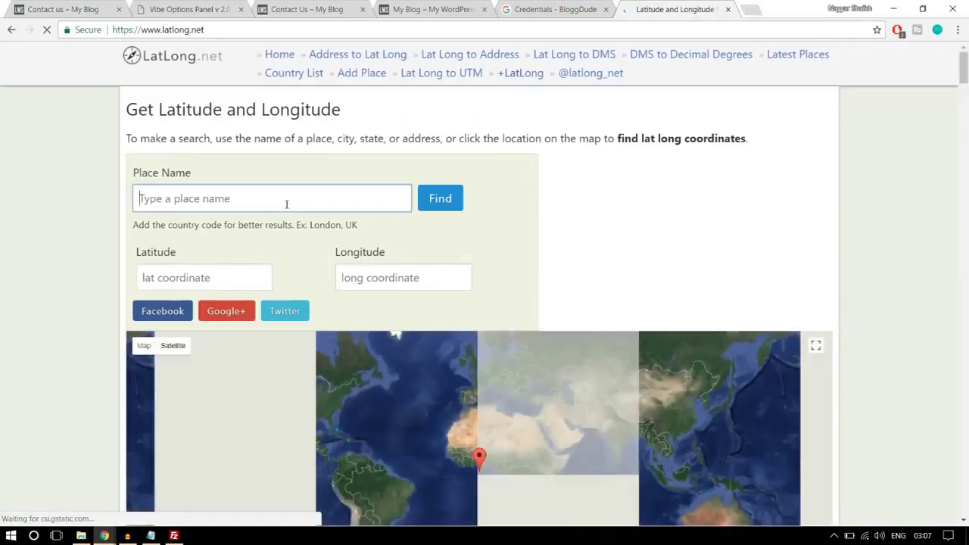
{"action": "type", "text": "mum"}
{"action": "left_click", "coordinate": [426, 209]}
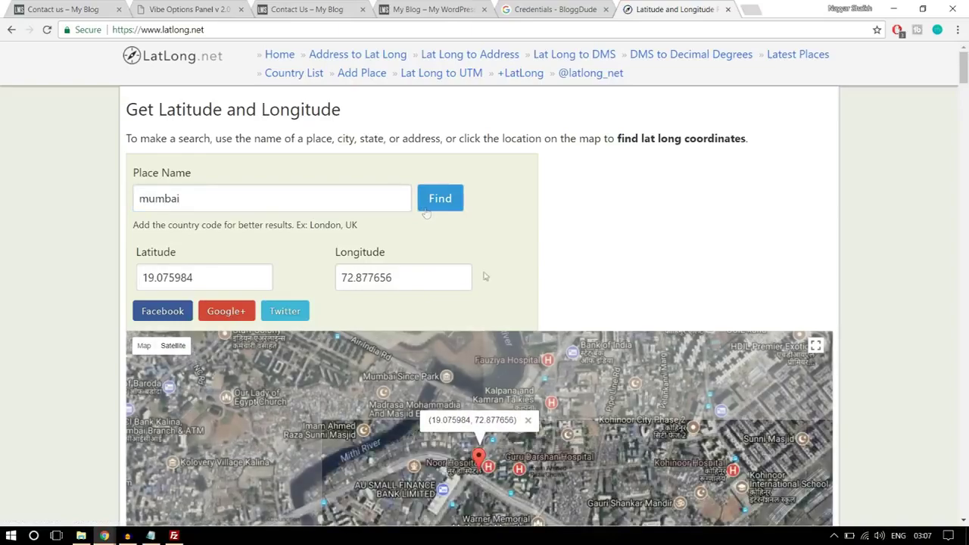
Mark a spot beside Mithi River and copy its latitude, 19.079823
{"action": "scroll", "coordinate": [427, 213], "scroll_direction": "down", "scroll_amount": 2}
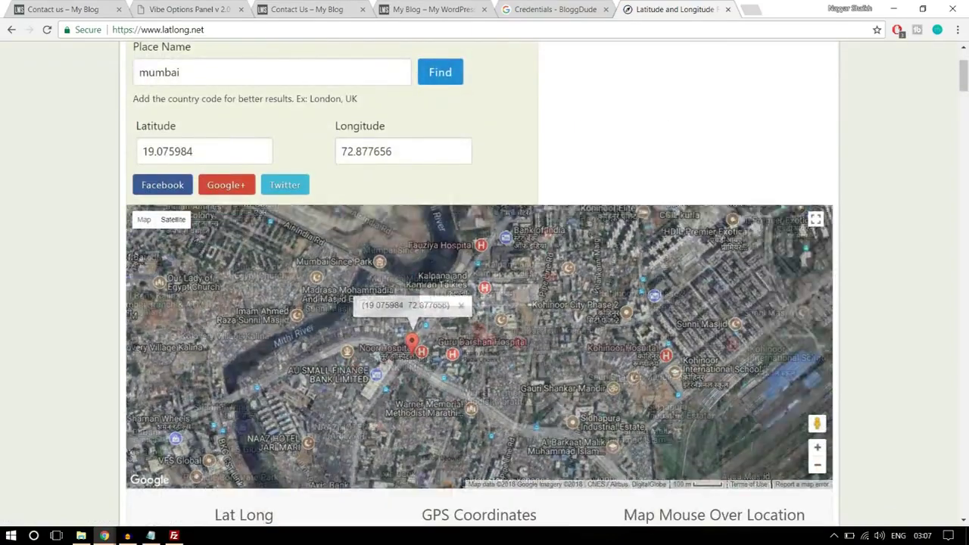
{"action": "left_click_drag", "start_coordinate": [527, 275], "coordinate": [466, 297]}
{"action": "left_click", "coordinate": [466, 298]}
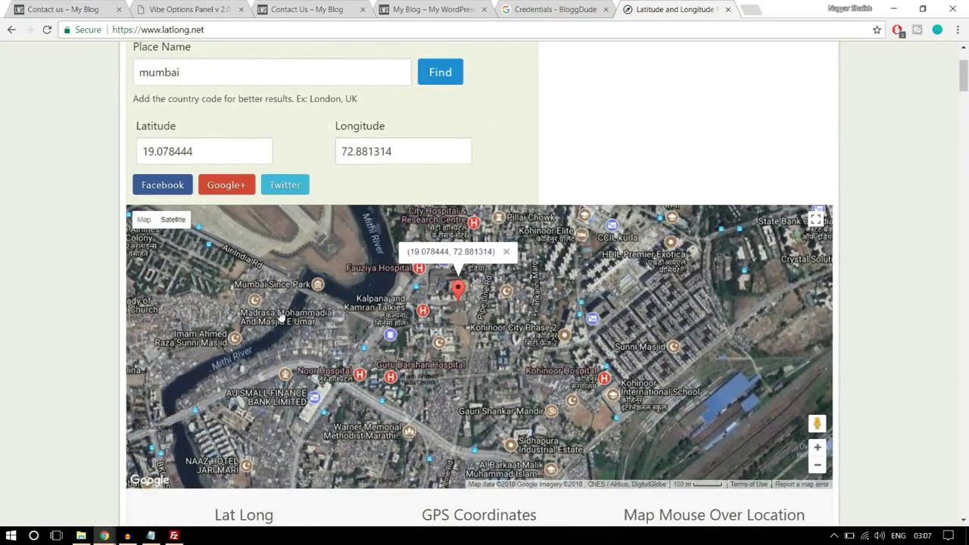
{"action": "left_click", "coordinate": [252, 297]}
{"action": "left_click", "coordinate": [510, 337]}
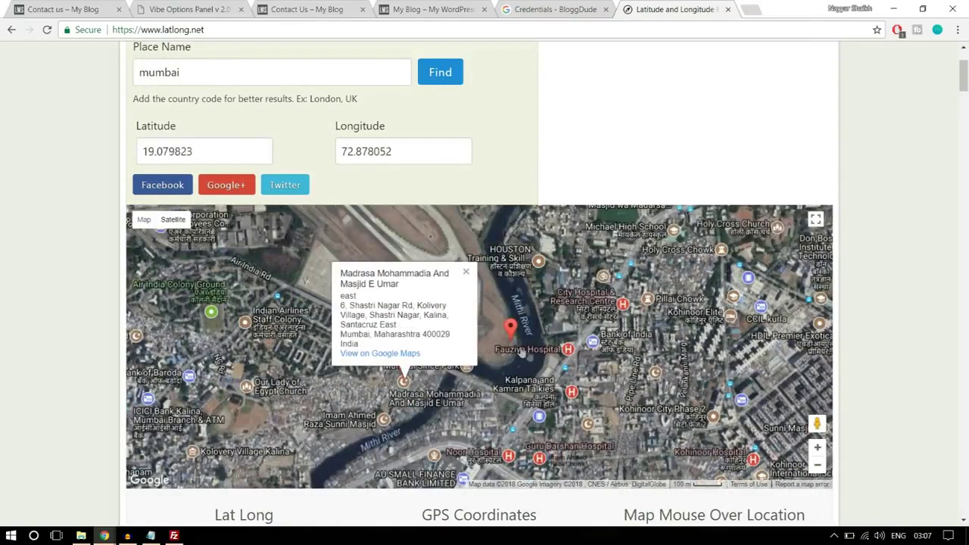
{"action": "left_click_drag", "start_coordinate": [241, 147], "coordinate": [97, 154]}
{"action": "key", "text": "ctrl+c"}
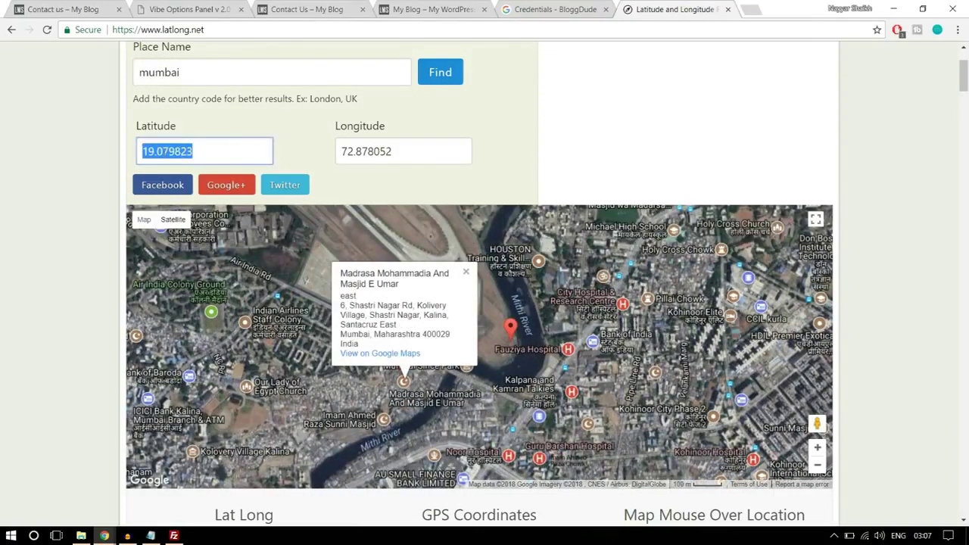
{"action": "left_click", "coordinate": [191, 10]}
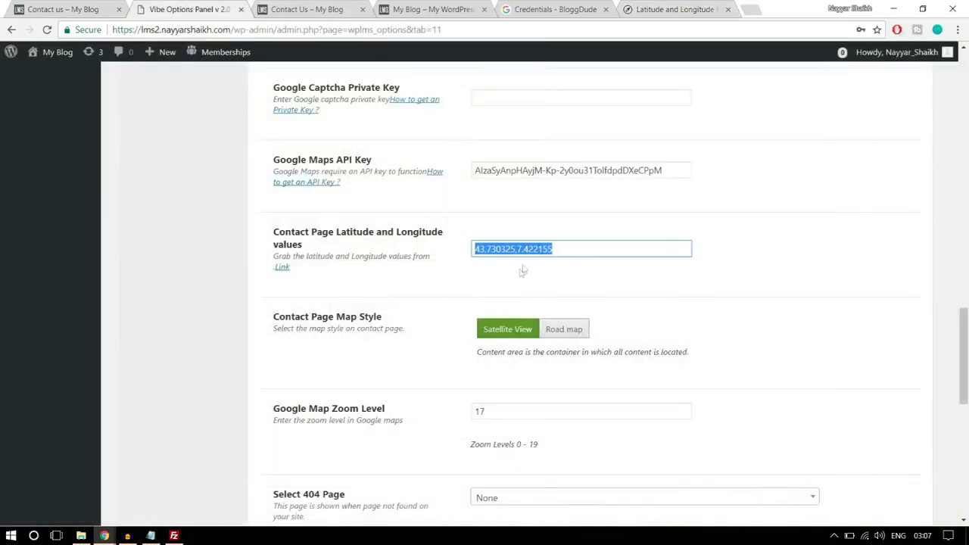
Enter 19.079823,72.878052 as the Contact Page Latitude and Longitude
{"action": "key", "text": "ctrl+v"}
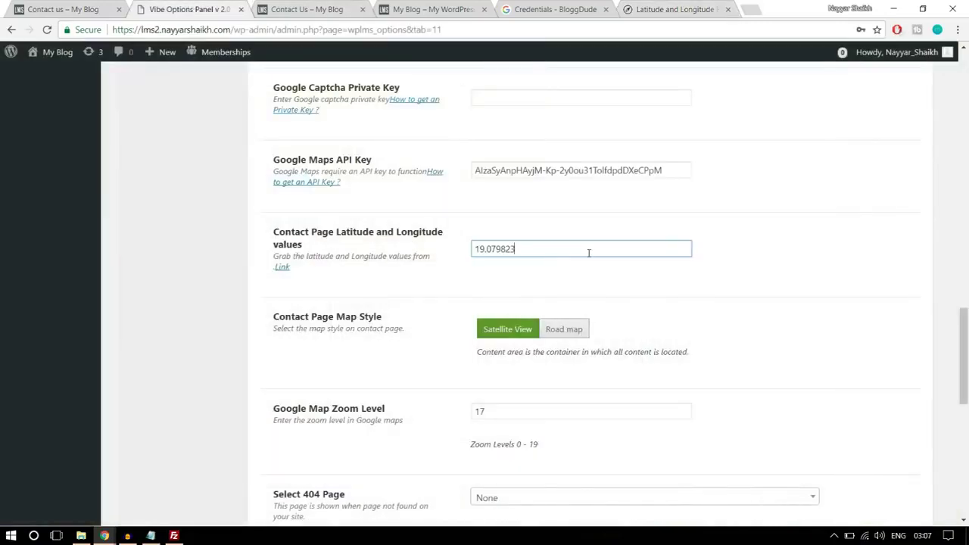
{"action": "left_click", "coordinate": [643, 8]}
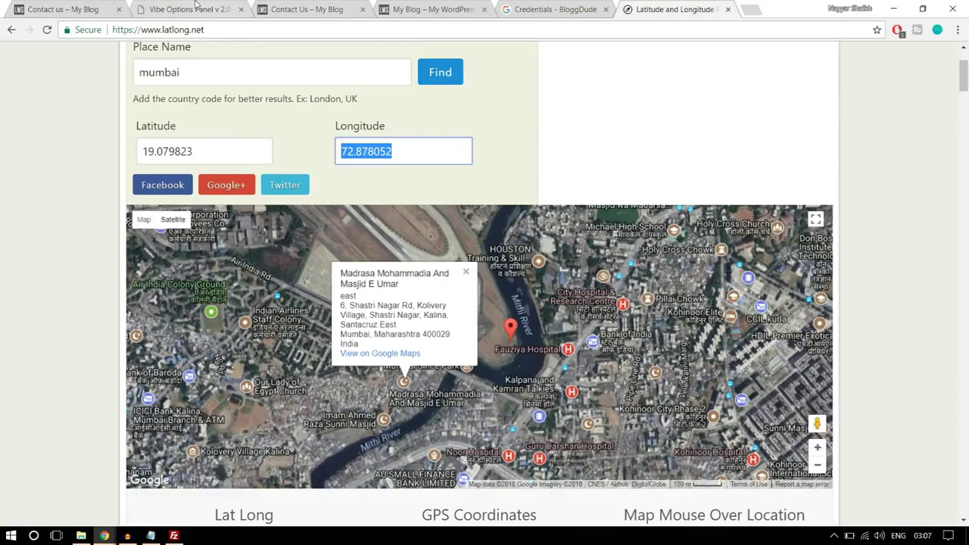
{"action": "left_click", "coordinate": [195, 9]}
{"action": "left_click", "coordinate": [689, 249]}
{"action": "type", "text": ","}
{"action": "type", "text": "72.878052"}
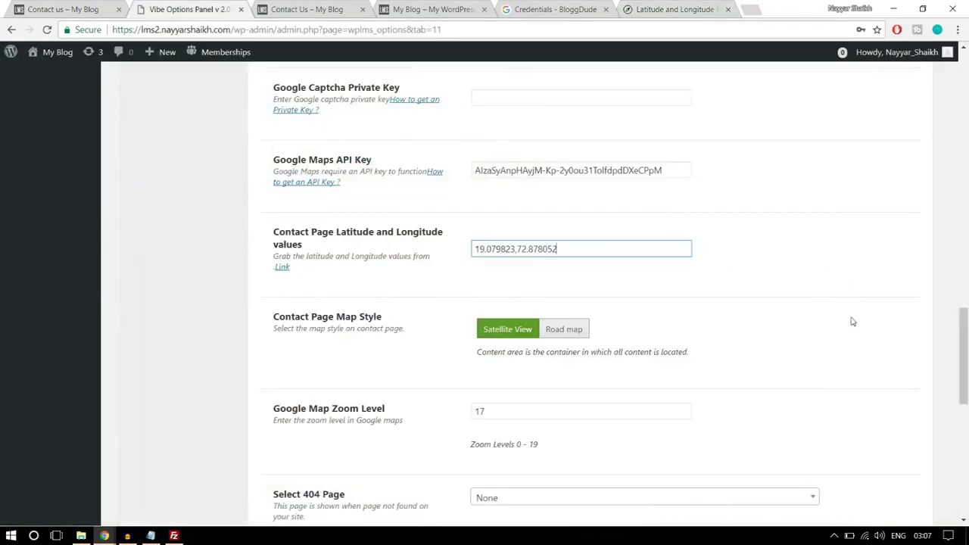
Switch the contact map to Road map style, save the options, and view Contact Us
{"action": "scroll", "coordinate": [720, 341], "scroll_direction": "down", "scroll_amount": 1}
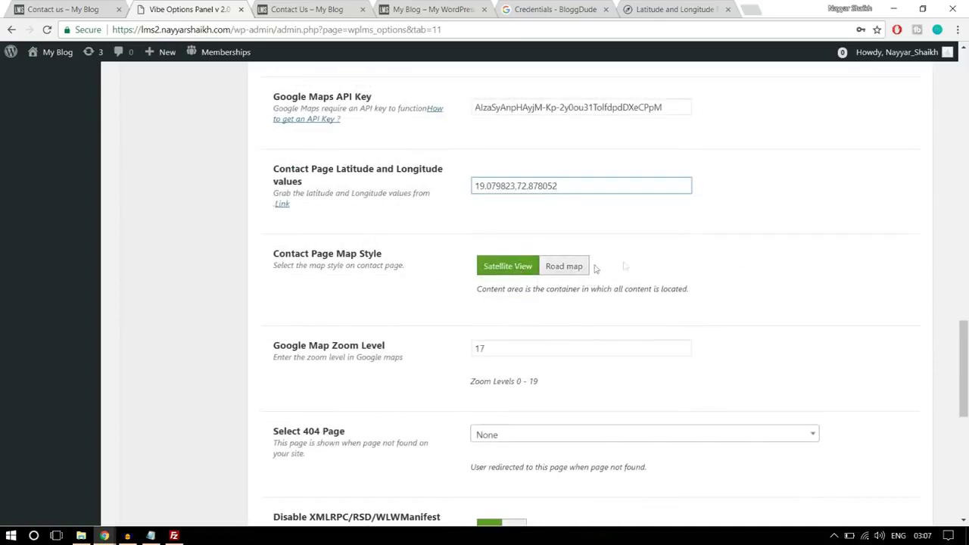
{"action": "left_click", "coordinate": [564, 274]}
{"action": "scroll", "coordinate": [822, 321], "scroll_direction": "down", "scroll_amount": 6}
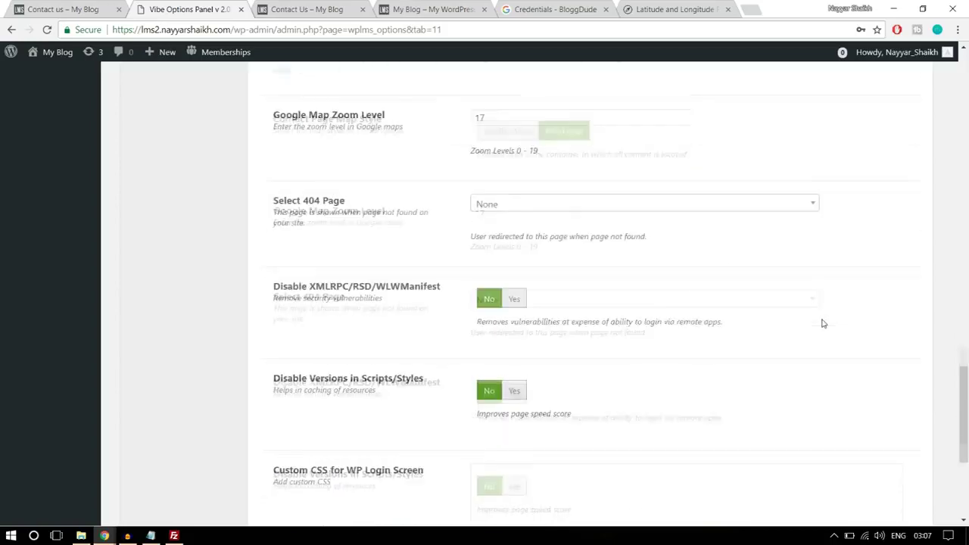
{"action": "left_click", "coordinate": [805, 454]}
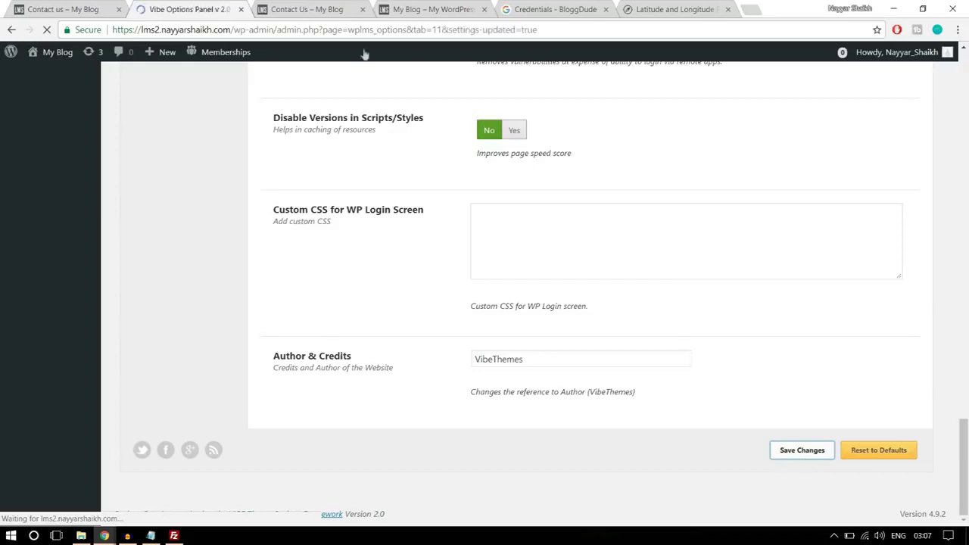
{"action": "left_click", "coordinate": [325, 17]}
Reload the Contact Us page and check that the map shows Mumbai
{"action": "left_click", "coordinate": [328, 29]}
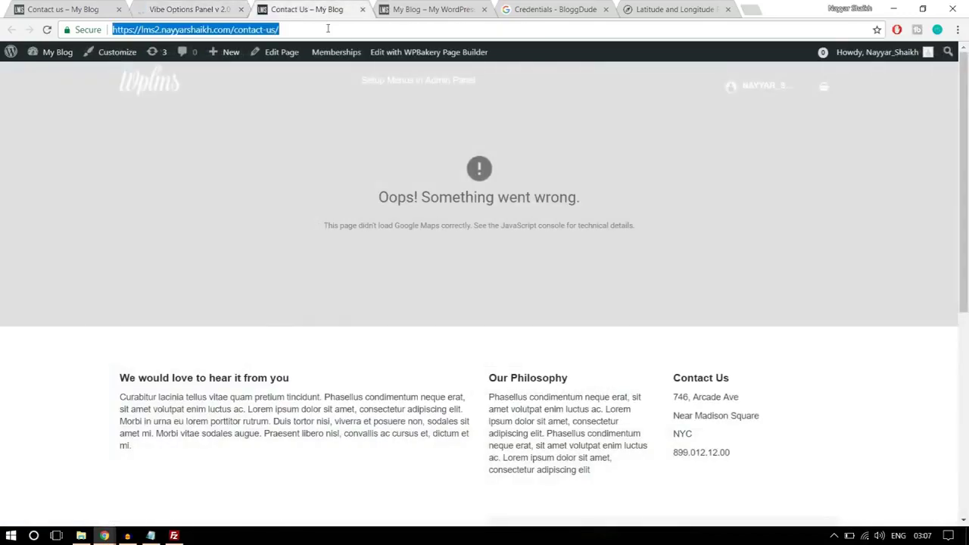
{"action": "key", "text": "Return"}
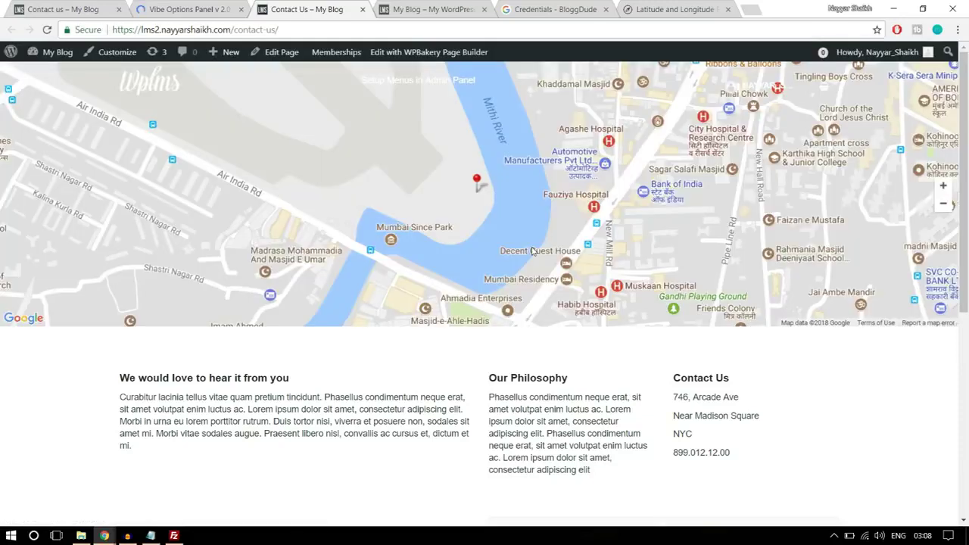
{"action": "scroll", "coordinate": [613, 241], "scroll_direction": "down", "scroll_amount": 3}
{"action": "scroll", "coordinate": [634, 322], "scroll_direction": "up", "scroll_amount": 3}
{"action": "scroll", "coordinate": [635, 323], "scroll_direction": "down", "scroll_amount": 5}
{"action": "scroll", "coordinate": [635, 325], "scroll_direction": "up", "scroll_amount": 5}
Go to the home page and scroll to Courses from renowned Instructors
{"action": "left_click", "coordinate": [149, 90]}
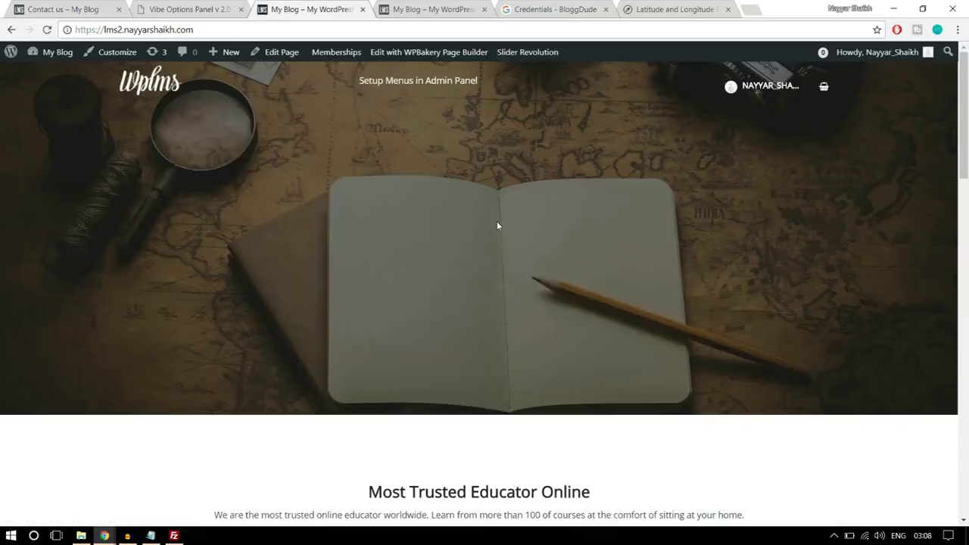
{"action": "scroll", "coordinate": [509, 247], "scroll_direction": "down", "scroll_amount": 5}
{"action": "scroll", "coordinate": [509, 253], "scroll_direction": "down", "scroll_amount": 10}
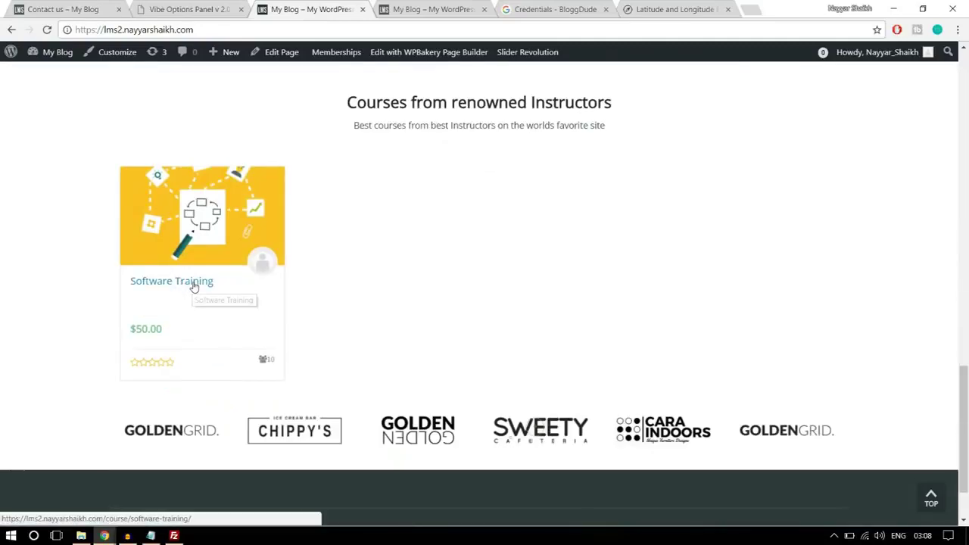
Open the Software Training course page on both the test site and the demo site
{"action": "left_click", "coordinate": [187, 284]}
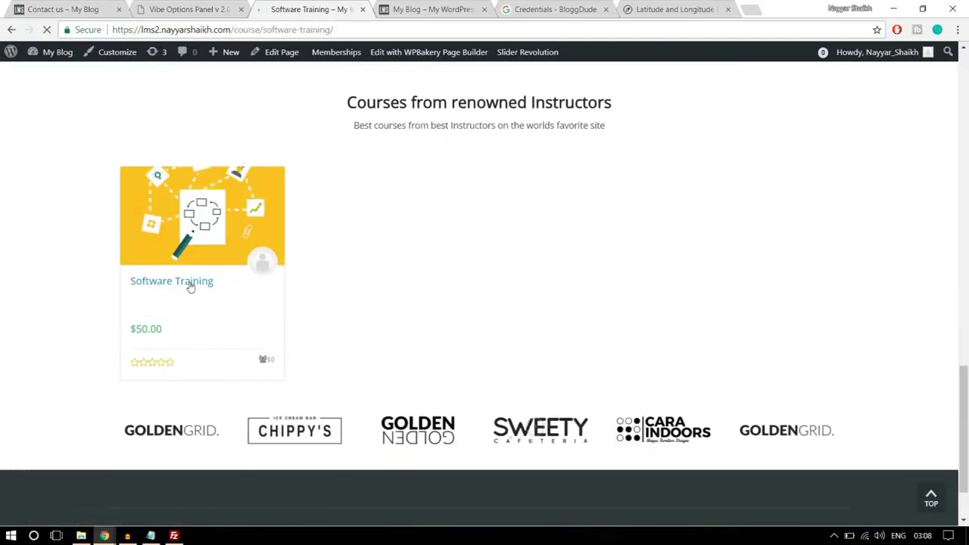
{"action": "left_click", "coordinate": [61, 11]}
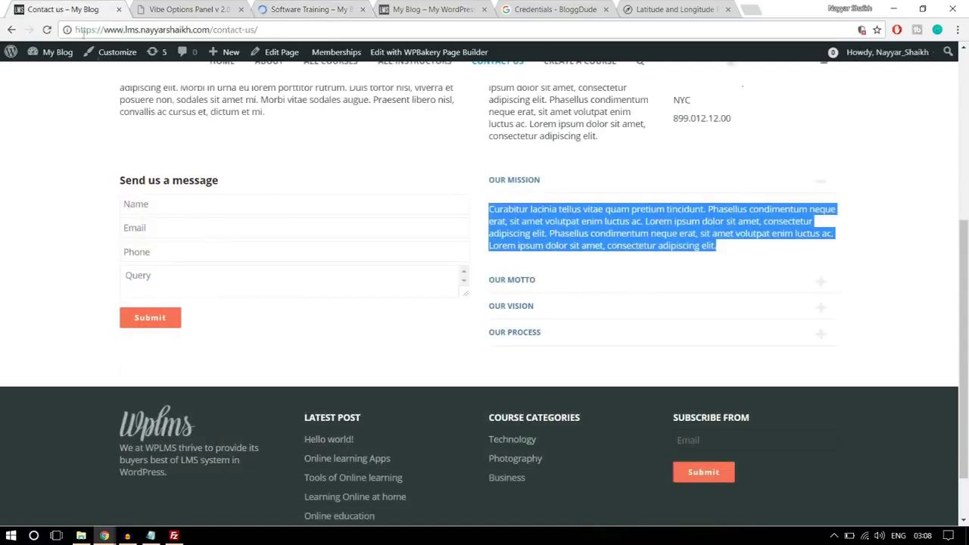
{"action": "left_click_drag", "start_coordinate": [211, 29], "coordinate": [256, 30]}
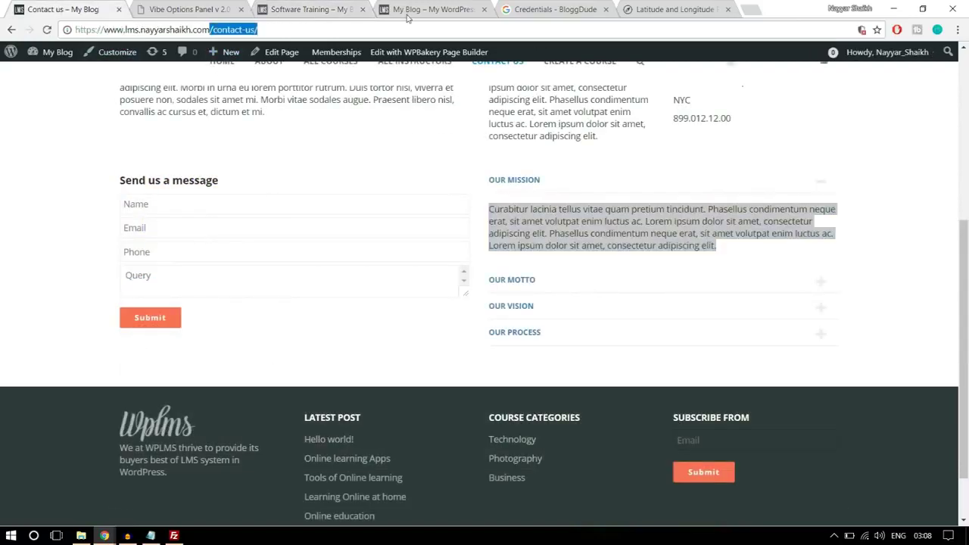
{"action": "type", "text": "/c"}
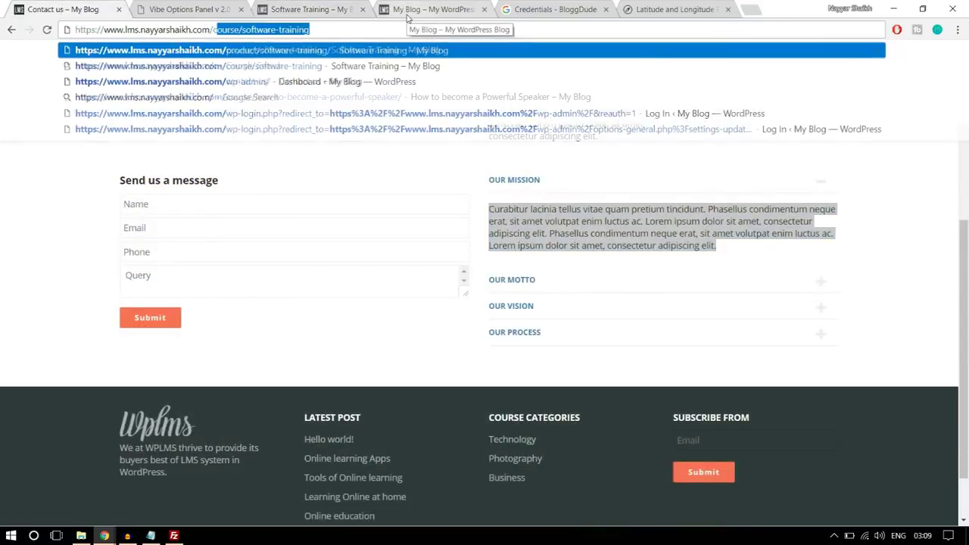
{"action": "key", "text": "Return"}
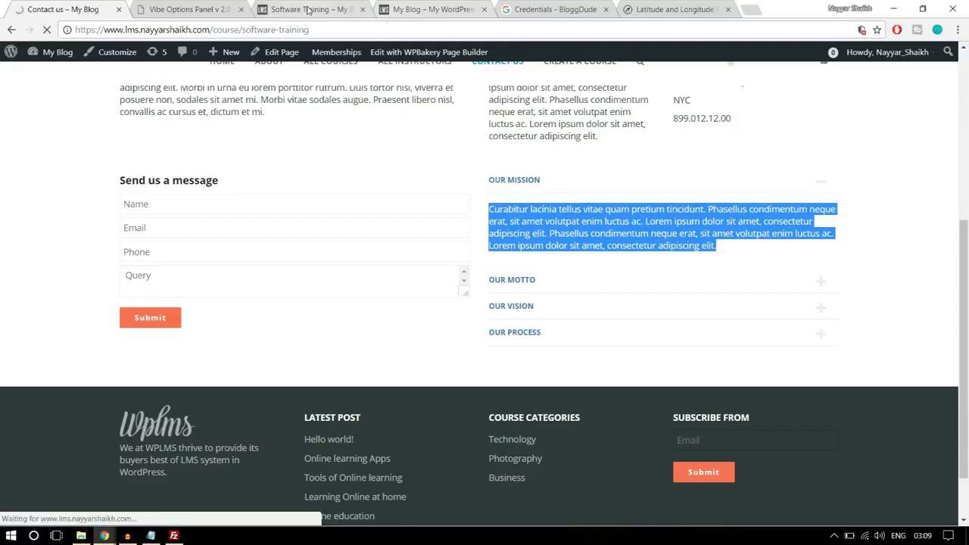
{"action": "scroll", "coordinate": [462, 337], "scroll_direction": "down", "scroll_amount": 3}
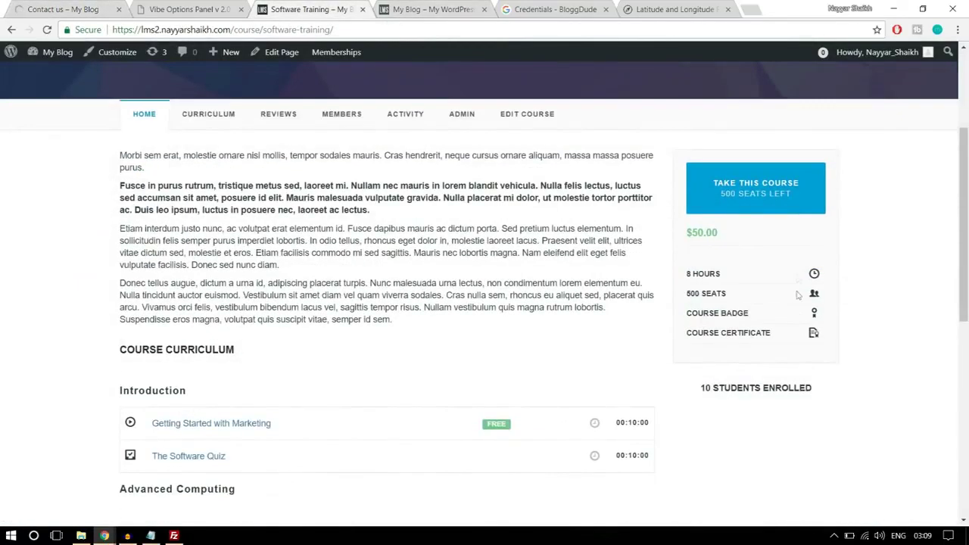
{"action": "scroll", "coordinate": [807, 462], "scroll_direction": "down", "scroll_amount": 5}
{"action": "scroll", "coordinate": [807, 458], "scroll_direction": "up", "scroll_amount": 10}
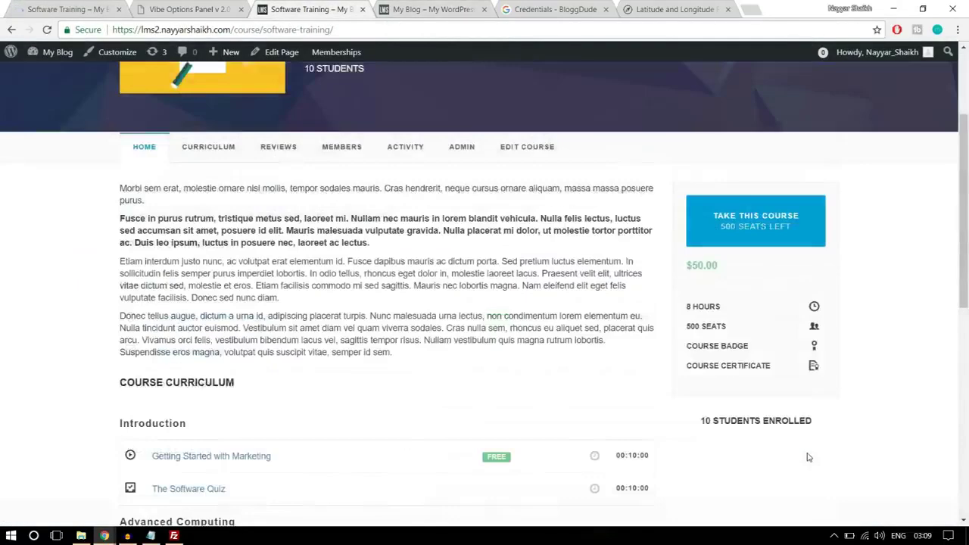
{"action": "scroll", "coordinate": [807, 458], "scroll_direction": "down", "scroll_amount": 3}
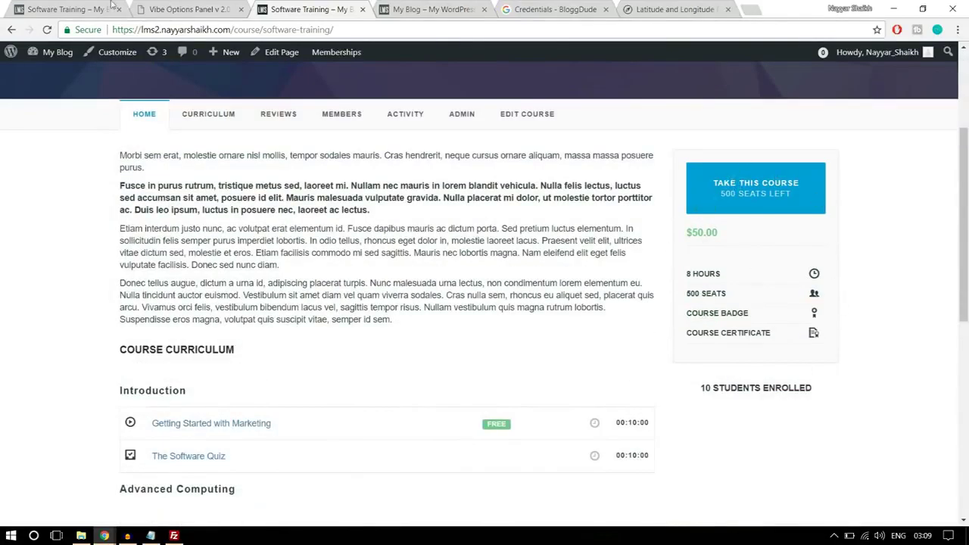
Review the demo course page's Related Courses widget in the sidebar
{"action": "left_click", "coordinate": [112, 7]}
{"action": "scroll", "coordinate": [686, 291], "scroll_direction": "down", "scroll_amount": 5}
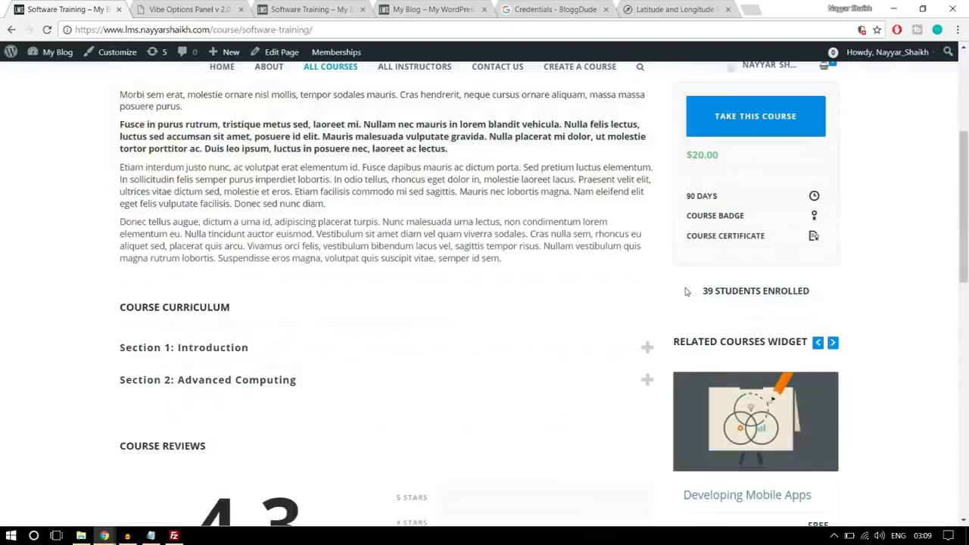
{"action": "scroll", "coordinate": [763, 247], "scroll_direction": "down", "scroll_amount": 1}
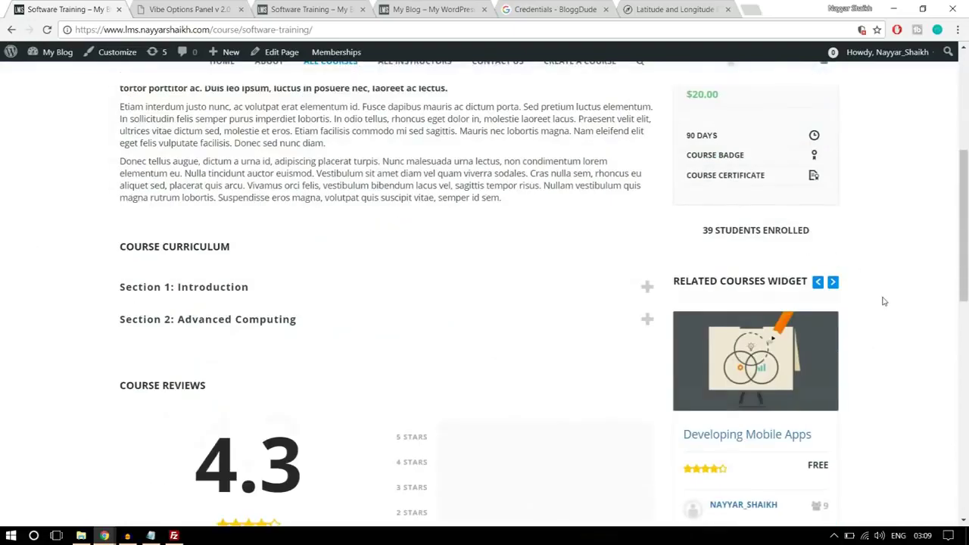
{"action": "scroll", "coordinate": [883, 301], "scroll_direction": "down", "scroll_amount": 1}
{"action": "left_click_drag", "start_coordinate": [673, 218], "coordinate": [794, 219]}
{"action": "left_click", "coordinate": [883, 232]}
{"action": "scroll", "coordinate": [881, 278], "scroll_direction": "down", "scroll_amount": 2}
{"action": "scroll", "coordinate": [814, 369], "scroll_direction": "down", "scroll_amount": 7}
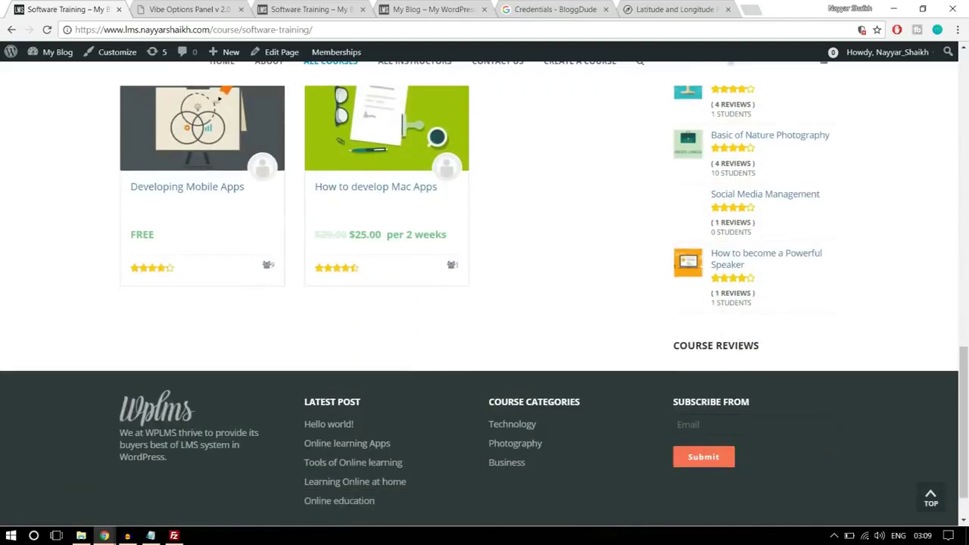
{"action": "scroll", "coordinate": [754, 350], "scroll_direction": "up", "scroll_amount": 4}
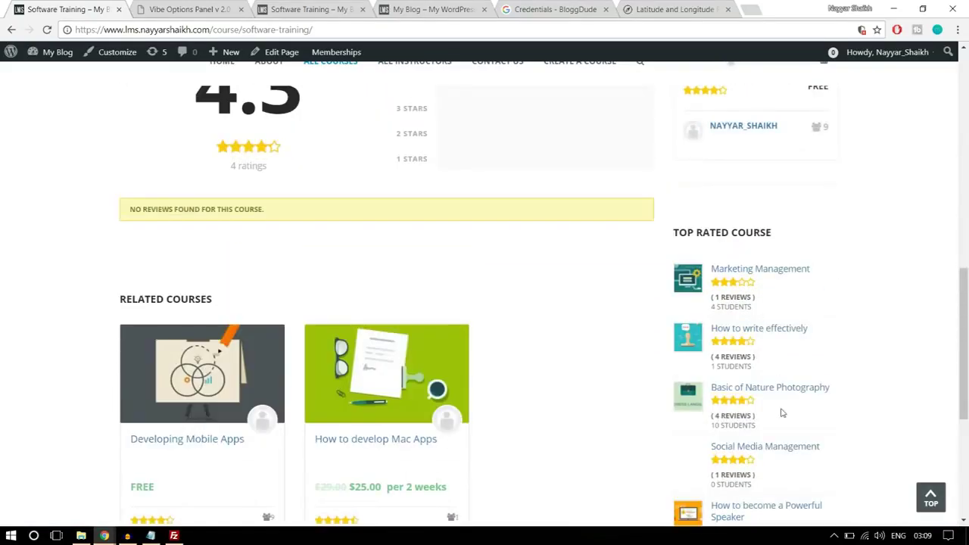
{"action": "scroll", "coordinate": [784, 414], "scroll_direction": "up", "scroll_amount": 5}
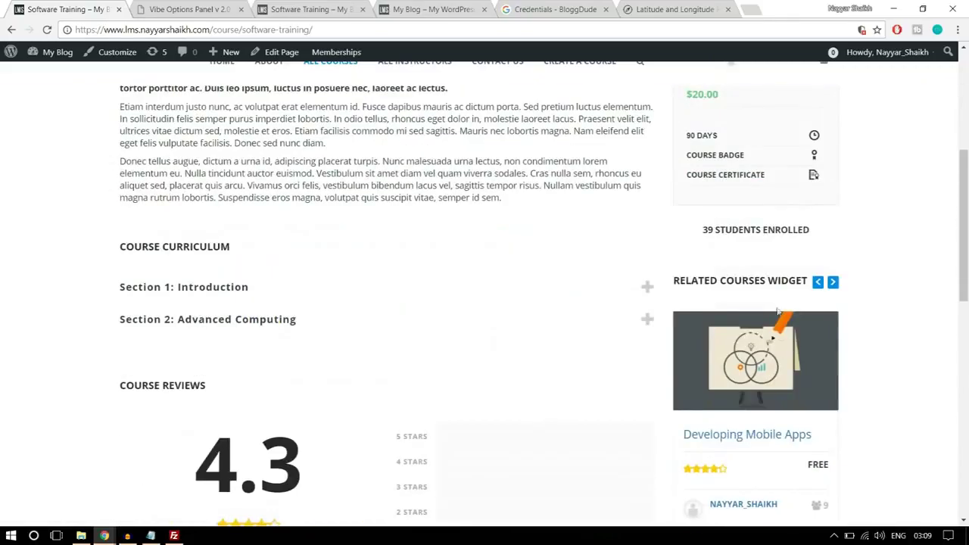
{"action": "scroll", "coordinate": [778, 311], "scroll_direction": "down", "scroll_amount": 2}
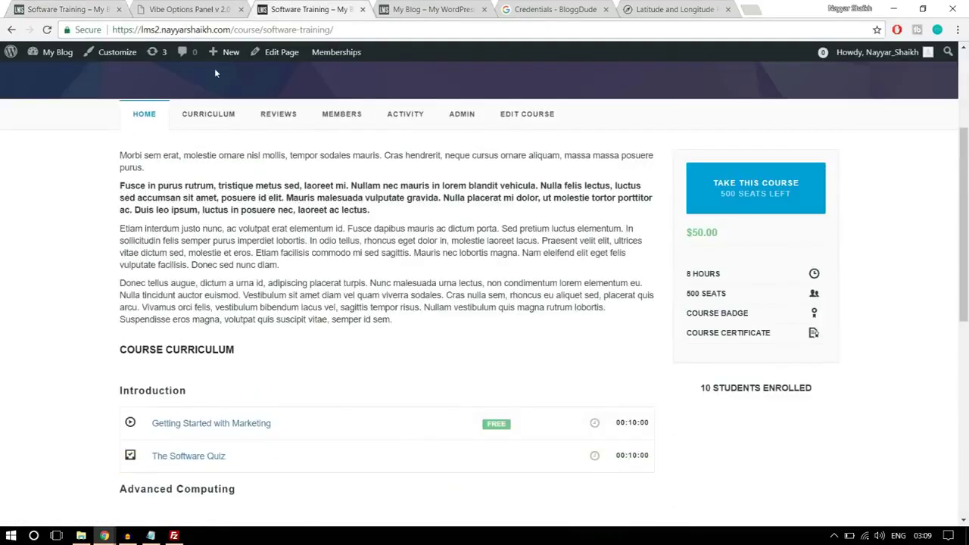
{"action": "left_click", "coordinate": [189, 10]}
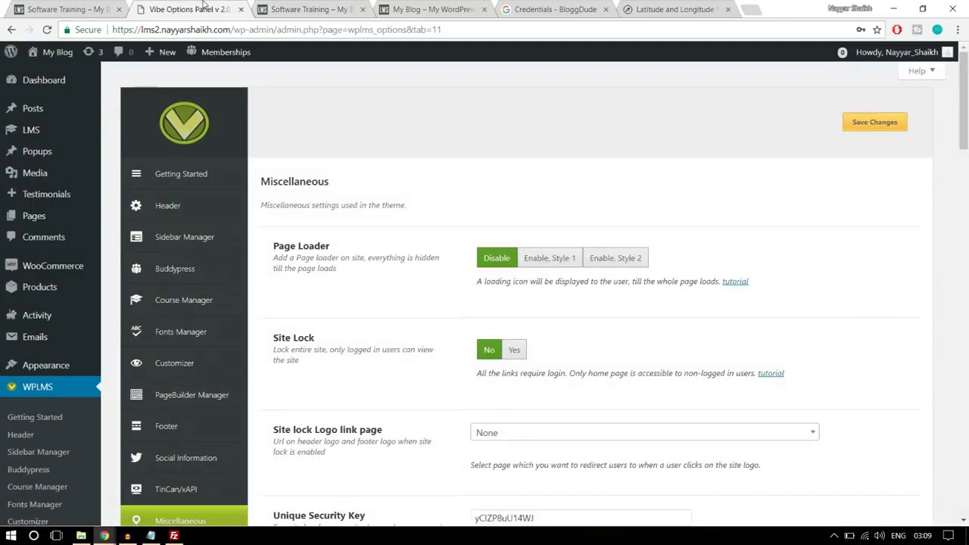
On the Widgets page, collapse the Student Sidebar and expand the Course Sidebar
{"action": "mouse_move", "coordinate": [57, 370]}
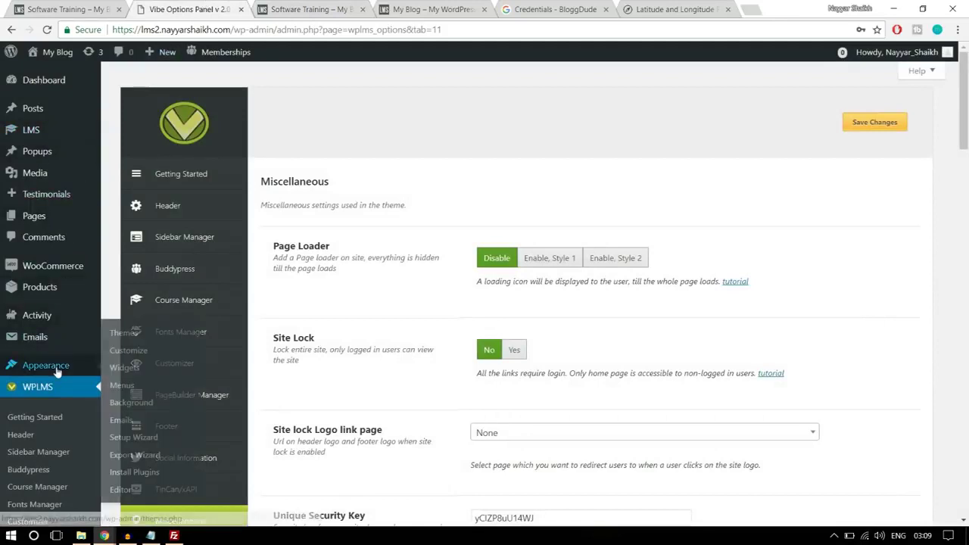
{"action": "left_click", "coordinate": [123, 368]}
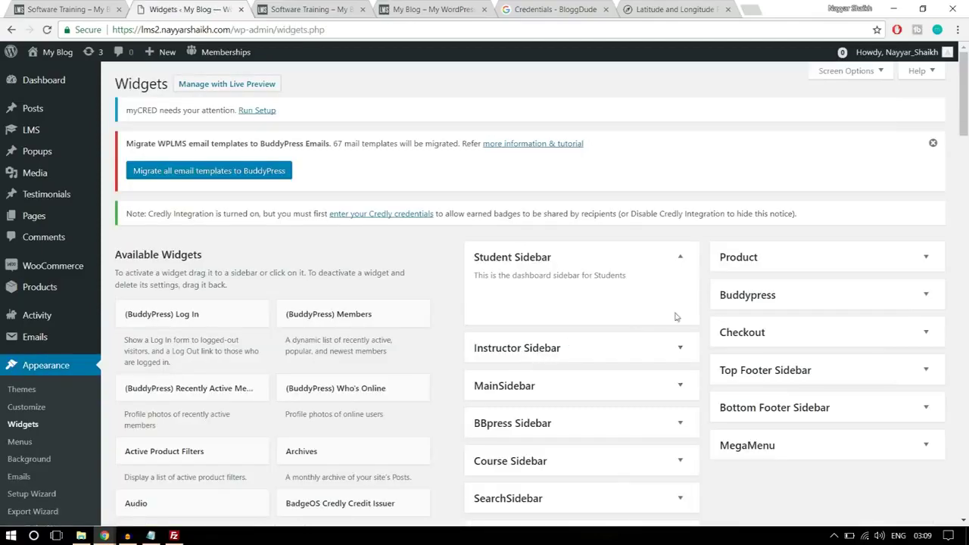
{"action": "left_click", "coordinate": [680, 258]}
{"action": "scroll", "coordinate": [685, 259], "scroll_direction": "down", "scroll_amount": 1}
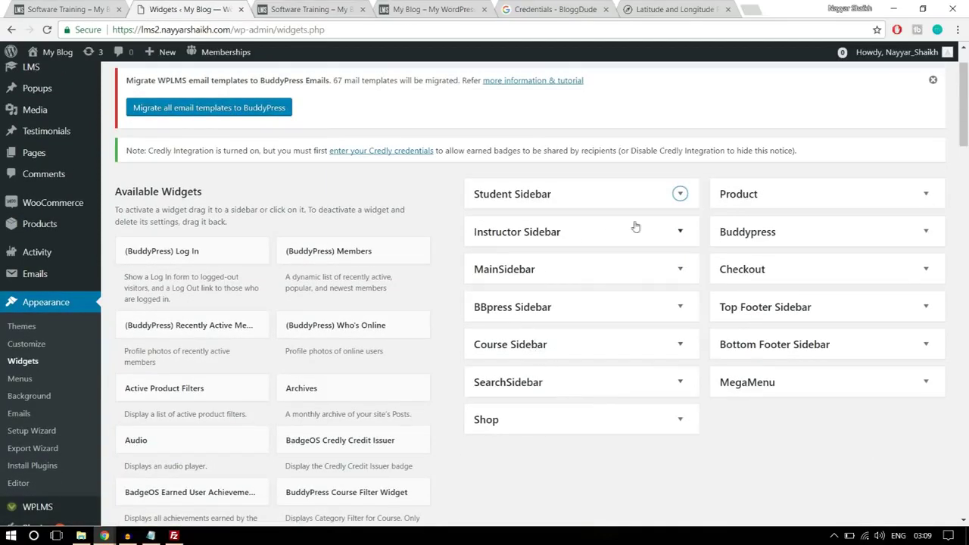
{"action": "left_click", "coordinate": [548, 349]}
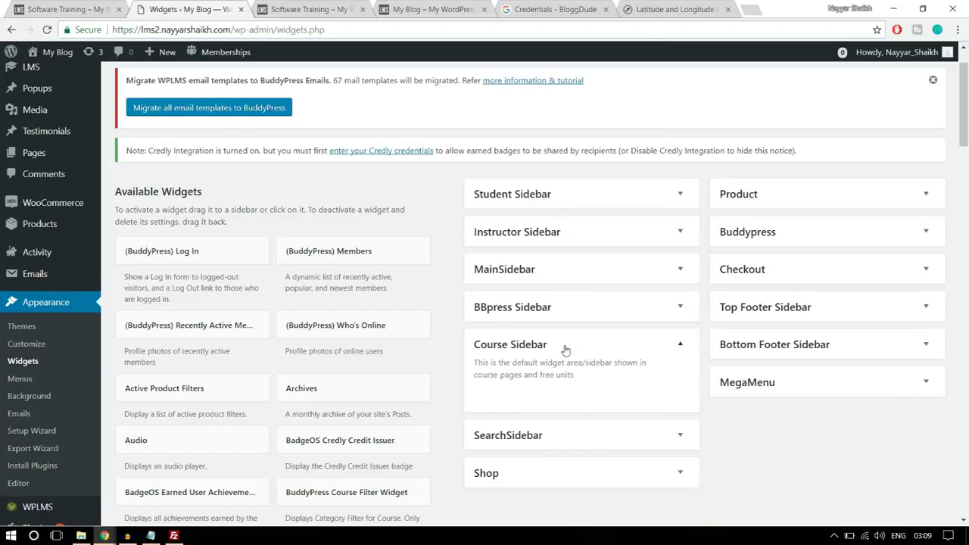
Cycle through the live course page's related courses carousel
{"action": "left_click", "coordinate": [57, 8]}
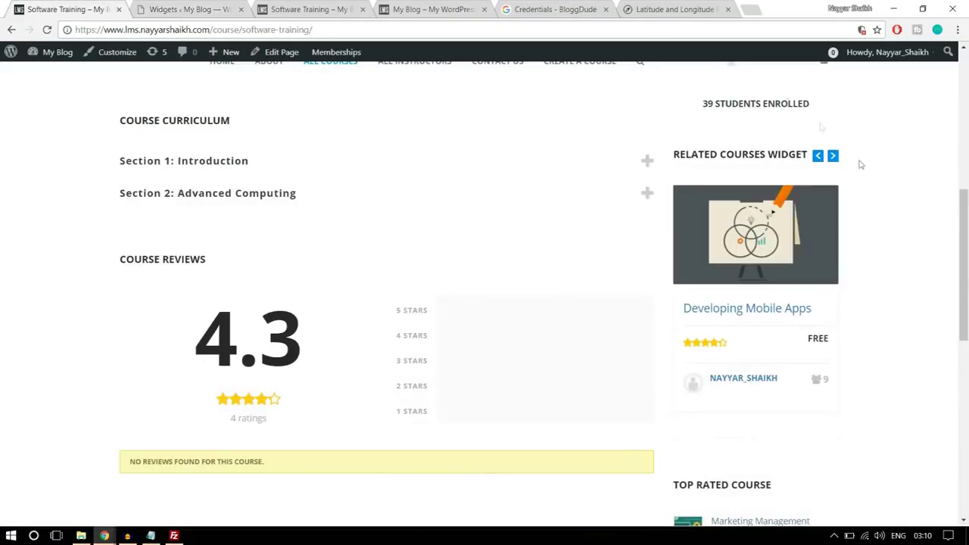
{"action": "scroll", "coordinate": [871, 197], "scroll_direction": "up", "scroll_amount": 1}
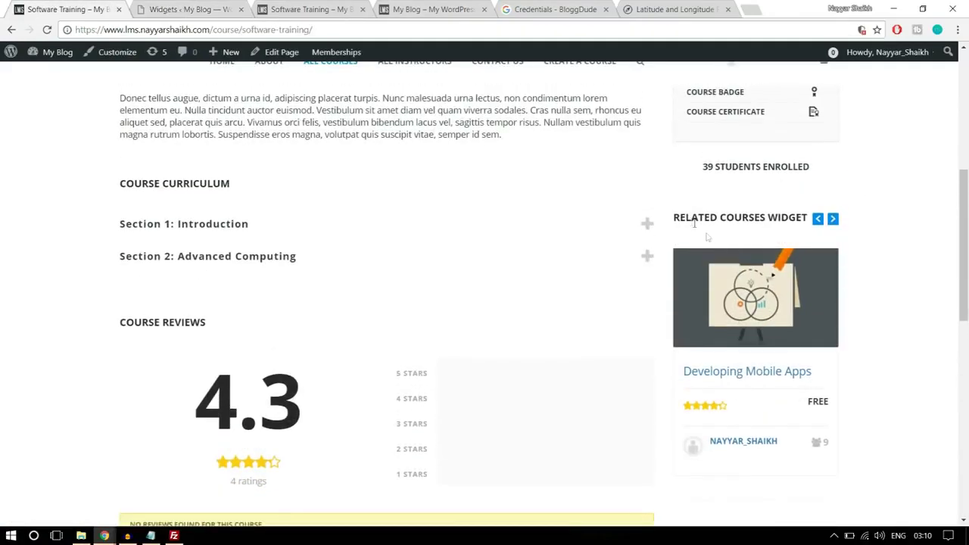
{"action": "left_click", "coordinate": [833, 219]}
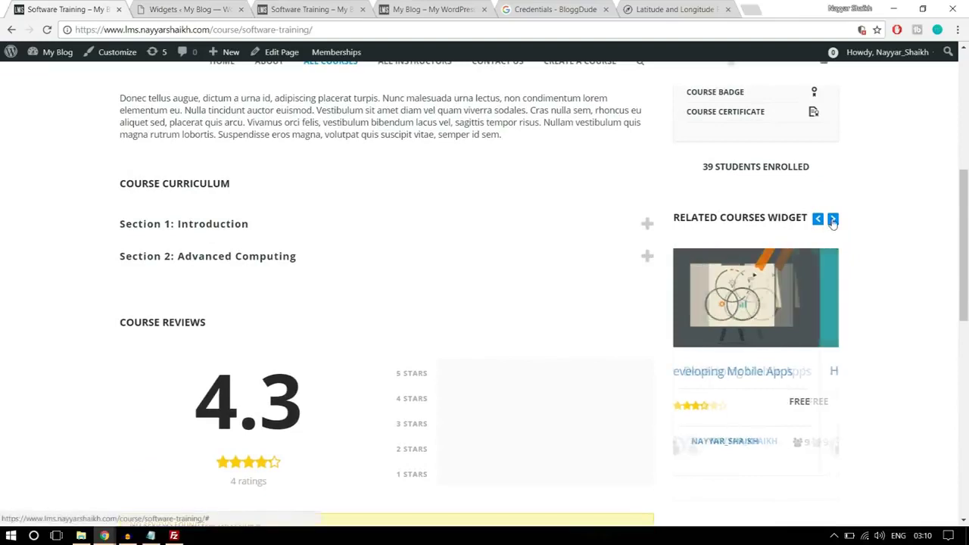
{"action": "left_click", "coordinate": [833, 220]}
{"action": "left_click", "coordinate": [834, 220]}
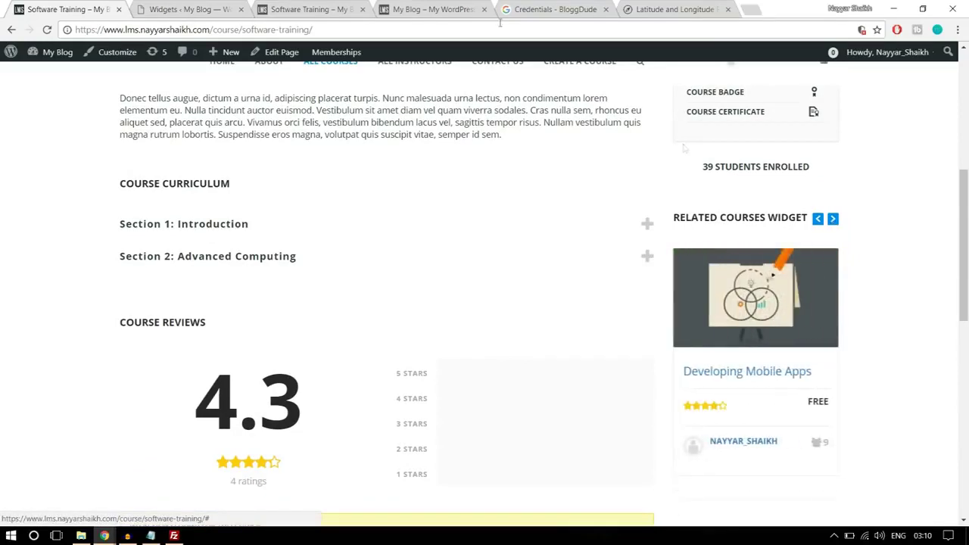
Bring up the sidebar choices for the BuddyPress Related Courses Widget
{"action": "left_click", "coordinate": [227, 9]}
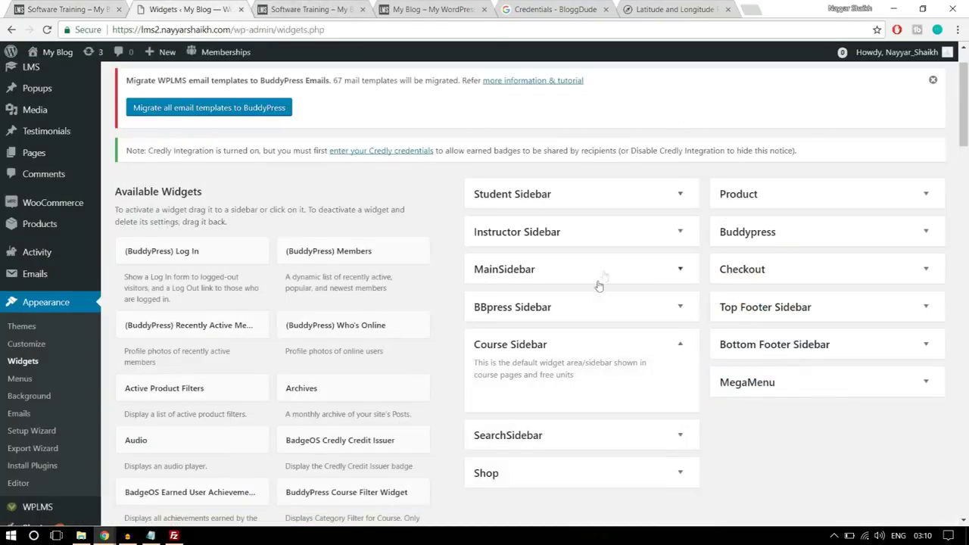
{"action": "scroll", "coordinate": [601, 277], "scroll_direction": "down", "scroll_amount": 4}
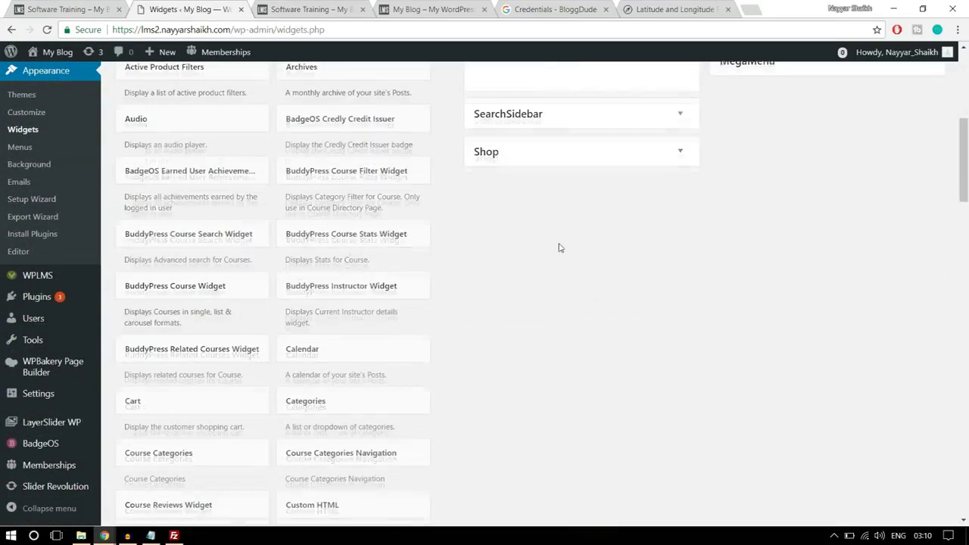
{"action": "scroll", "coordinate": [561, 245], "scroll_direction": "down", "scroll_amount": 1}
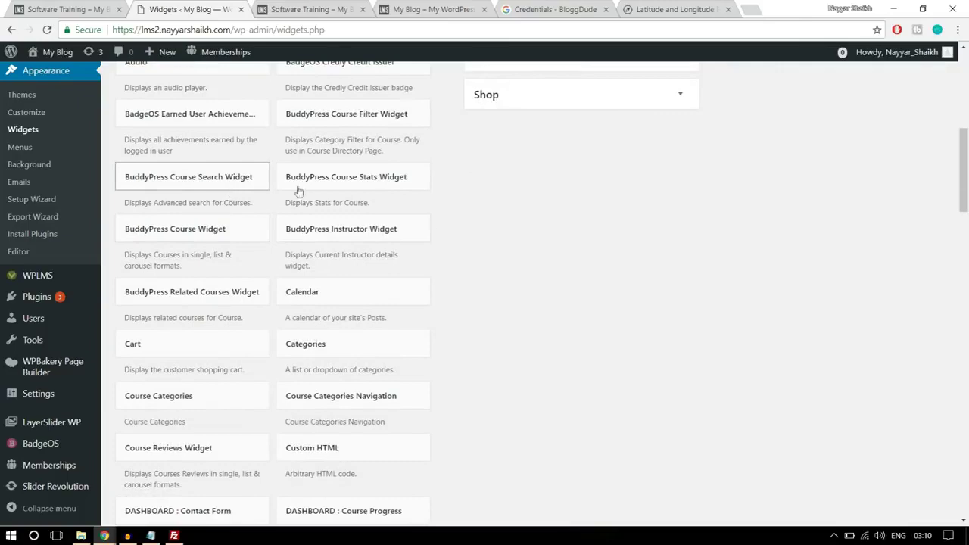
{"action": "scroll", "coordinate": [543, 234], "scroll_direction": "down", "scroll_amount": 1}
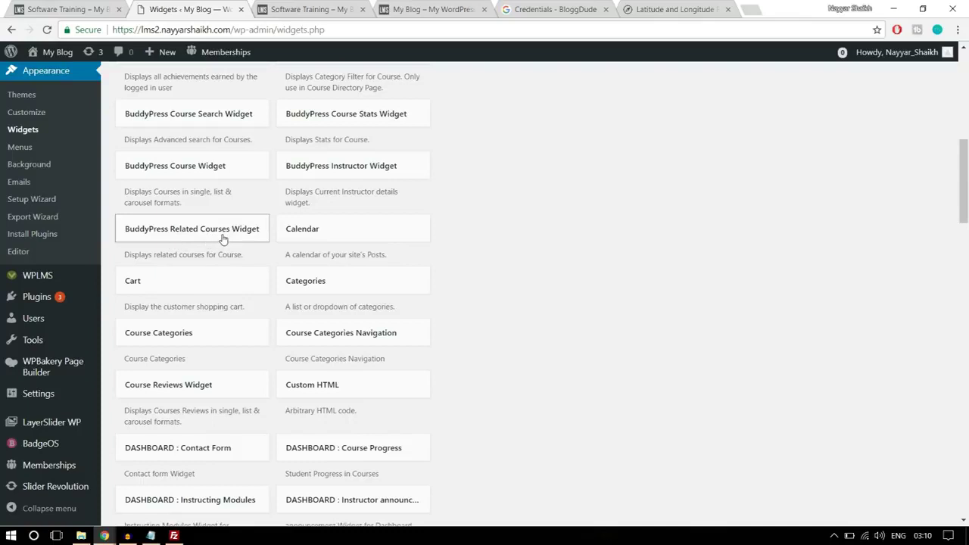
{"action": "left_click", "coordinate": [223, 240]}
{"action": "scroll", "coordinate": [228, 292], "scroll_direction": "down", "scroll_amount": 1}
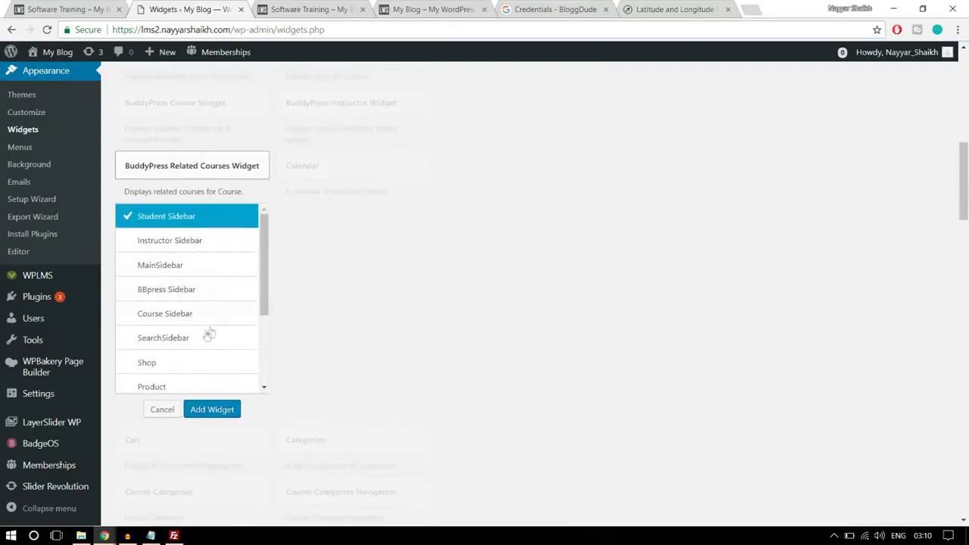
Add the Related Courses Widget to Course Sidebar with 3 courses and 'course' block style, and save
{"action": "left_click", "coordinate": [185, 318]}
{"action": "left_click", "coordinate": [225, 414]}
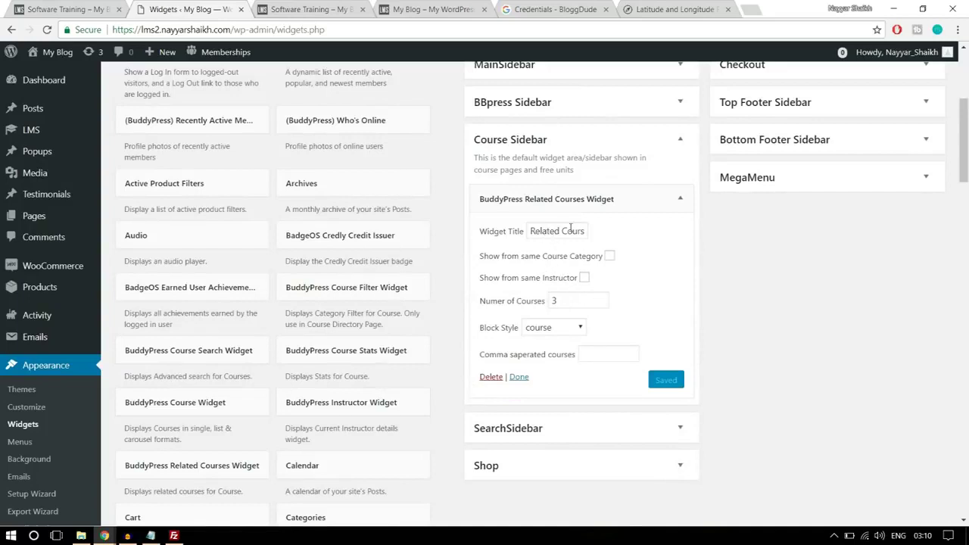
{"action": "left_click", "coordinate": [567, 231]}
{"action": "left_click", "coordinate": [584, 280]}
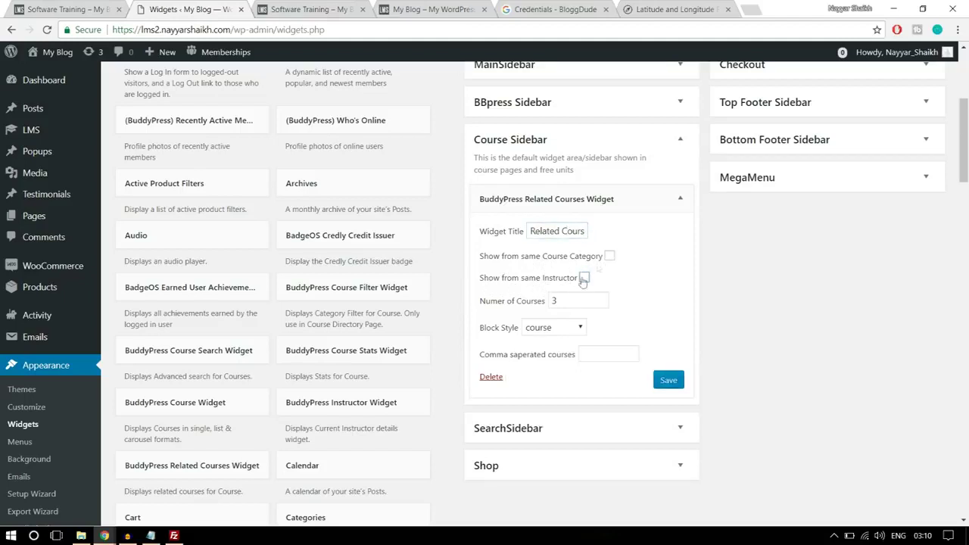
{"action": "left_click", "coordinate": [561, 329]}
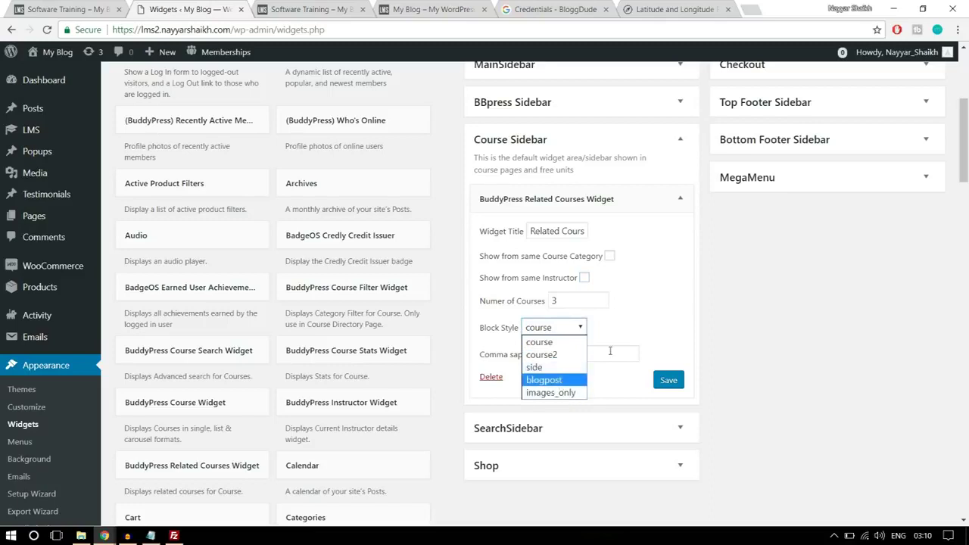
{"action": "left_click", "coordinate": [648, 314]}
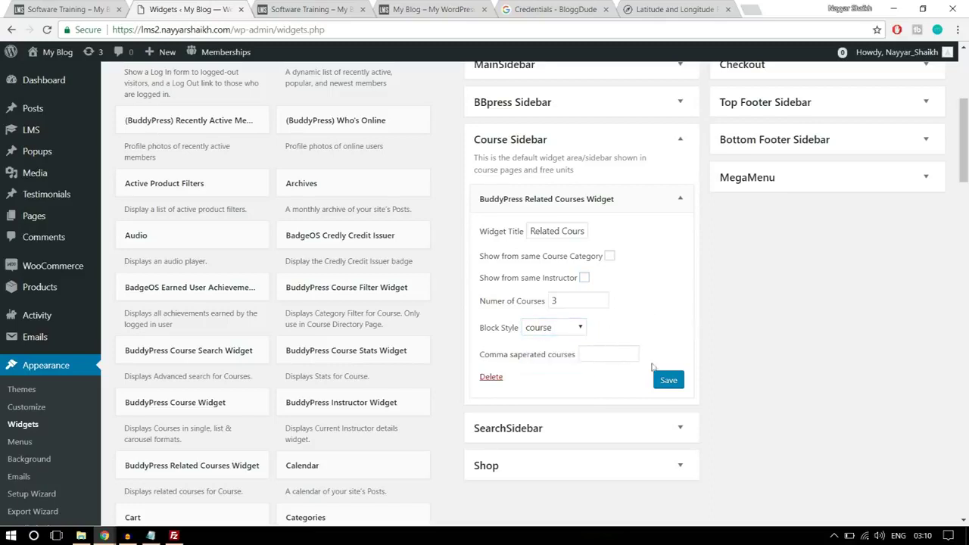
{"action": "left_click", "coordinate": [669, 382]}
Check the live course page for the new related courses widget
{"action": "left_click", "coordinate": [96, 6]}
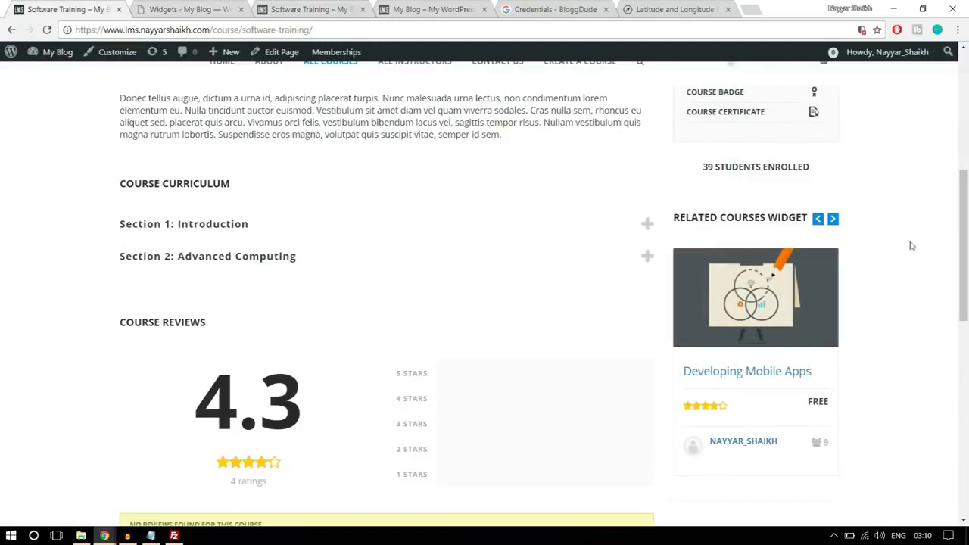
{"action": "scroll", "coordinate": [935, 270], "scroll_direction": "down", "scroll_amount": 4}
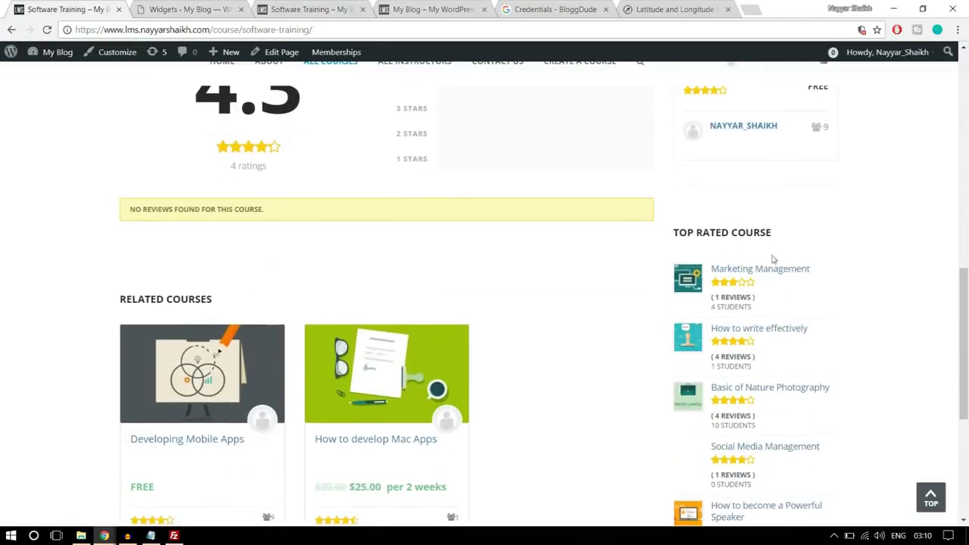
{"action": "left_click", "coordinate": [206, 7]}
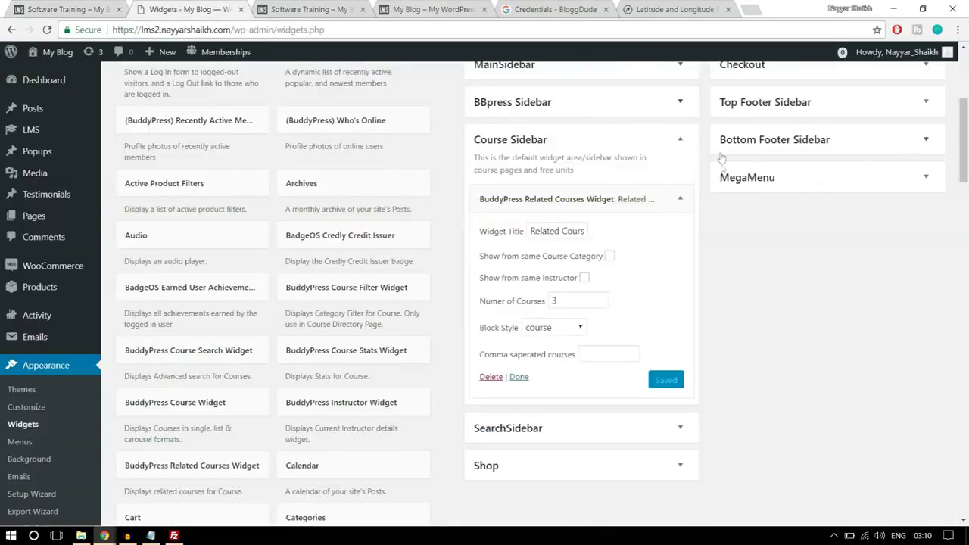
Add a BuddyPress Course Widget to the Course Sidebar titled TOP RATED COURSE
{"action": "left_click", "coordinate": [679, 199]}
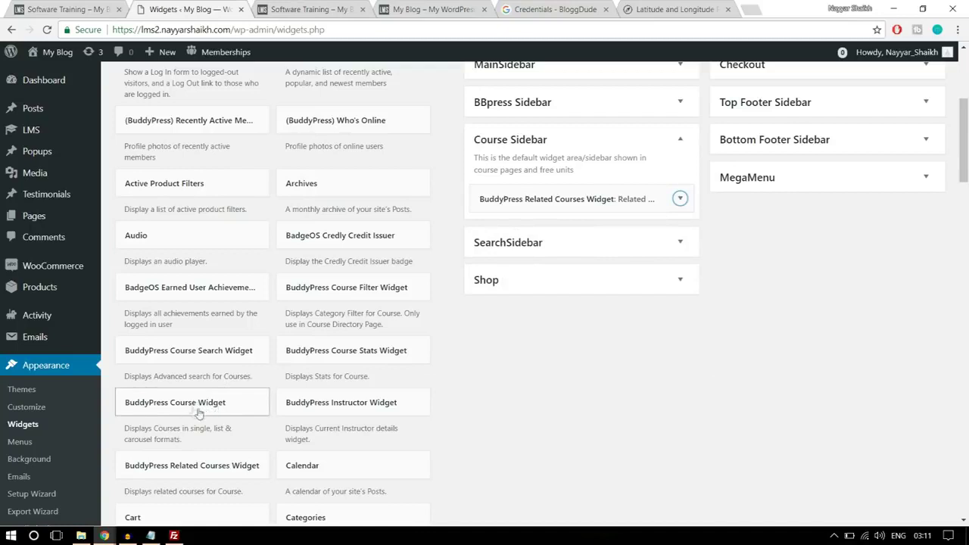
{"action": "left_click_drag", "start_coordinate": [184, 407], "coordinate": [581, 231]}
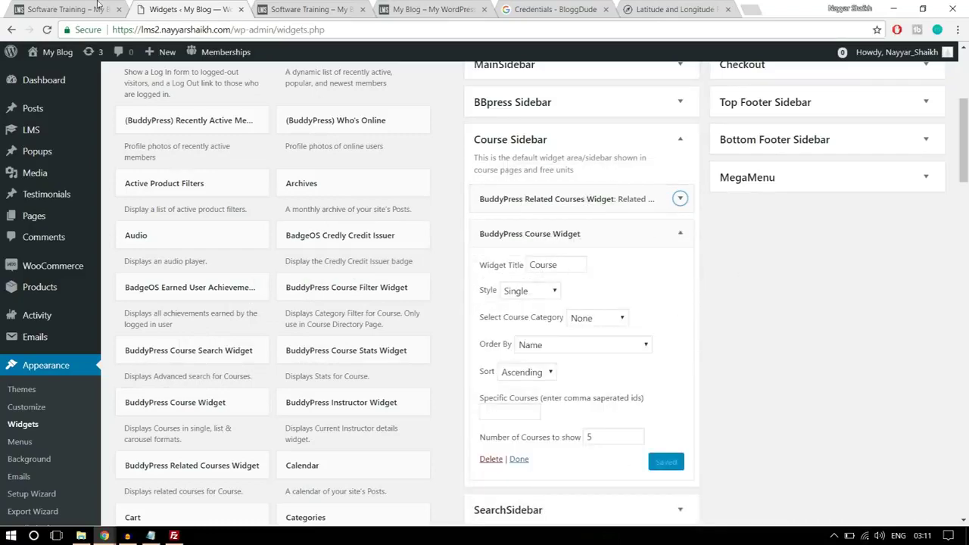
{"action": "key", "text": "ctrl+shift+Tab"}
{"action": "left_click_drag", "start_coordinate": [787, 235], "coordinate": [675, 236]}
{"action": "key", "text": "ctrl+c"}
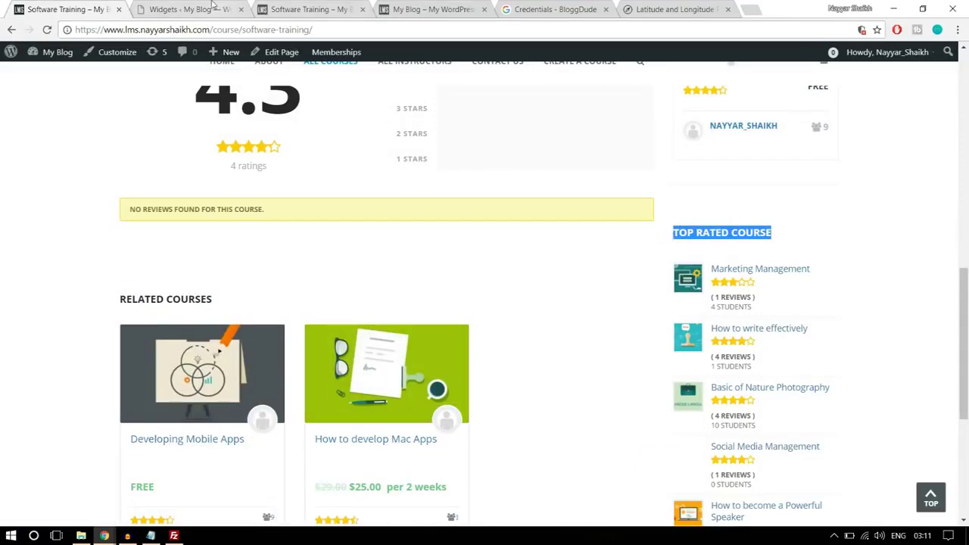
{"action": "left_click", "coordinate": [220, 9]}
{"action": "double_click", "coordinate": [540, 265]}
{"action": "key", "text": "ctrl+v"}
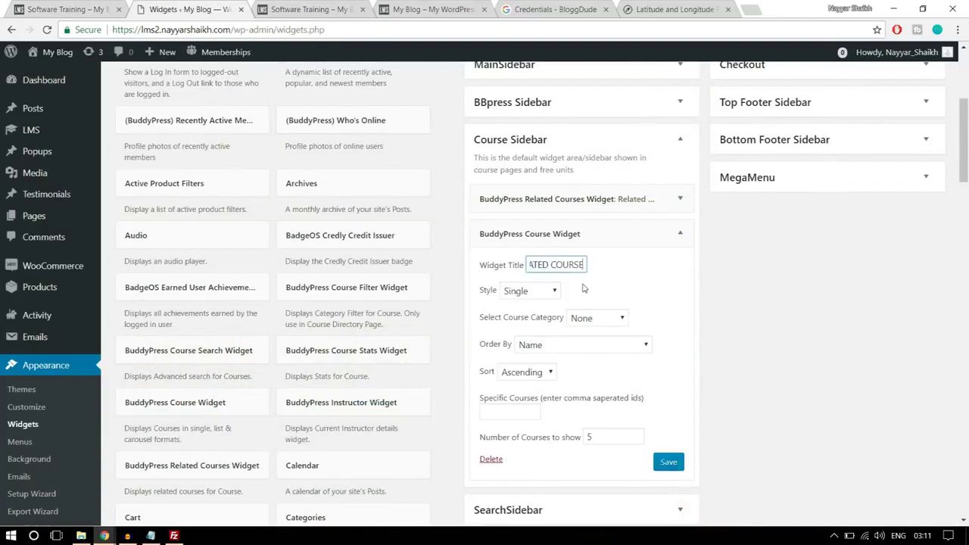
Set the course widget to Ratings List style for Technology courses and save
{"action": "left_click", "coordinate": [543, 291]}
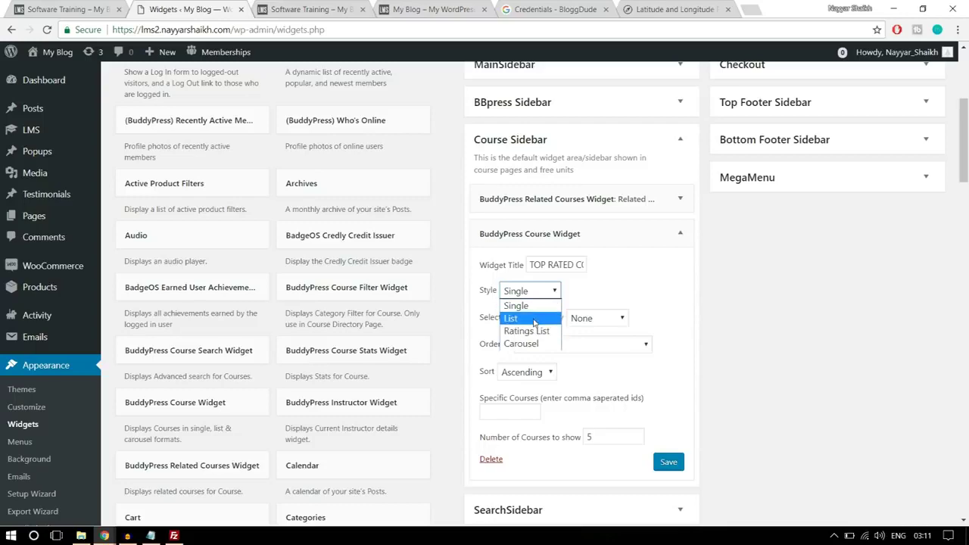
{"action": "left_click", "coordinate": [534, 319]}
{"action": "left_click", "coordinate": [67, 9]}
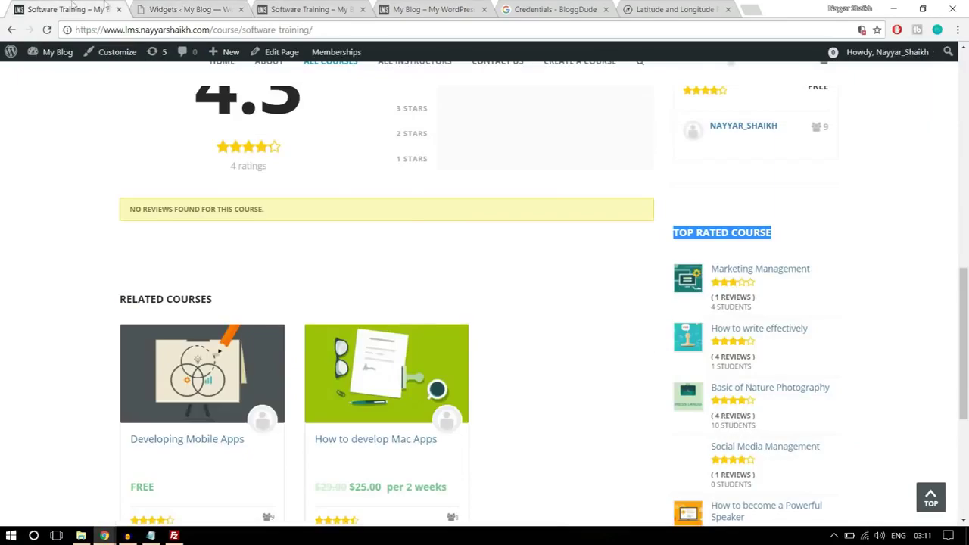
{"action": "left_click", "coordinate": [150, 6]}
{"action": "left_click", "coordinate": [532, 292]}
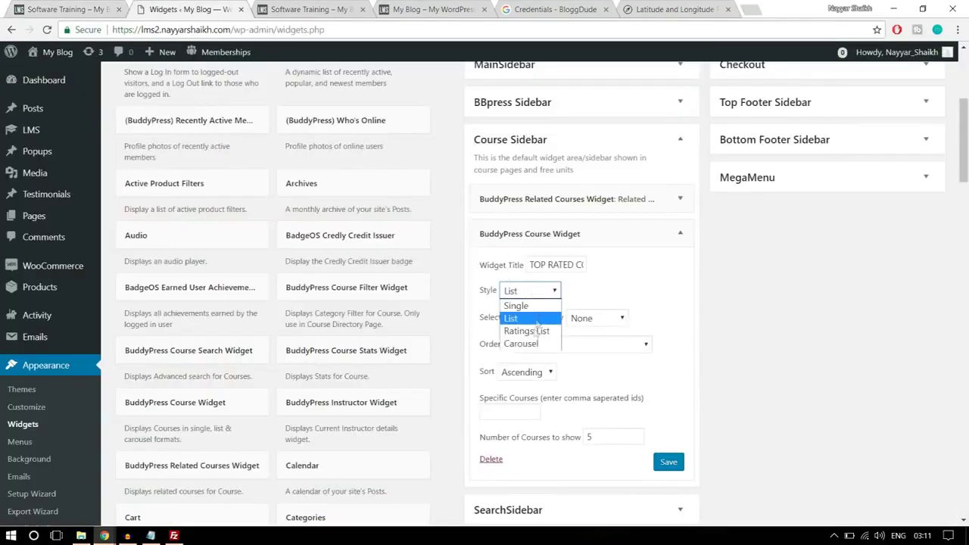
{"action": "left_click", "coordinate": [535, 333]}
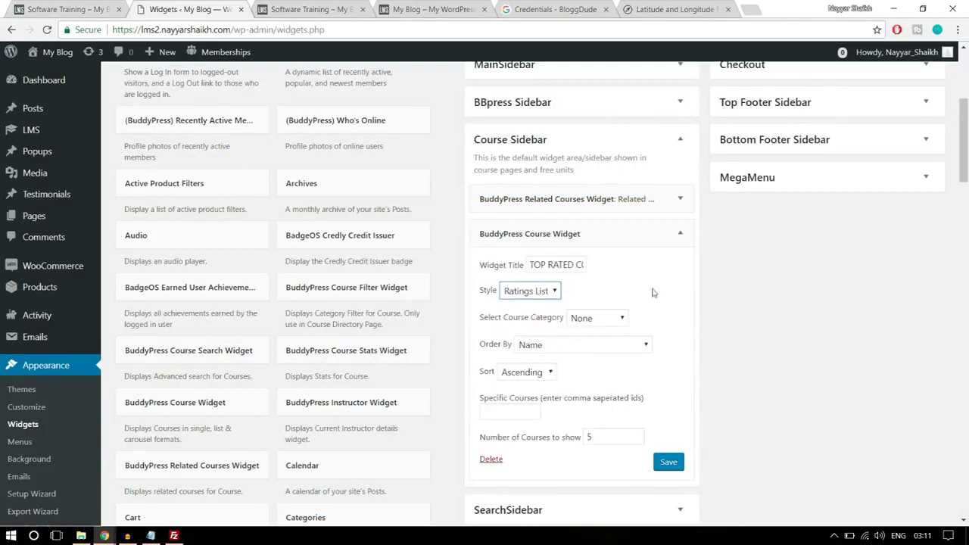
{"action": "left_click", "coordinate": [622, 319]}
{"action": "left_click", "coordinate": [603, 345]}
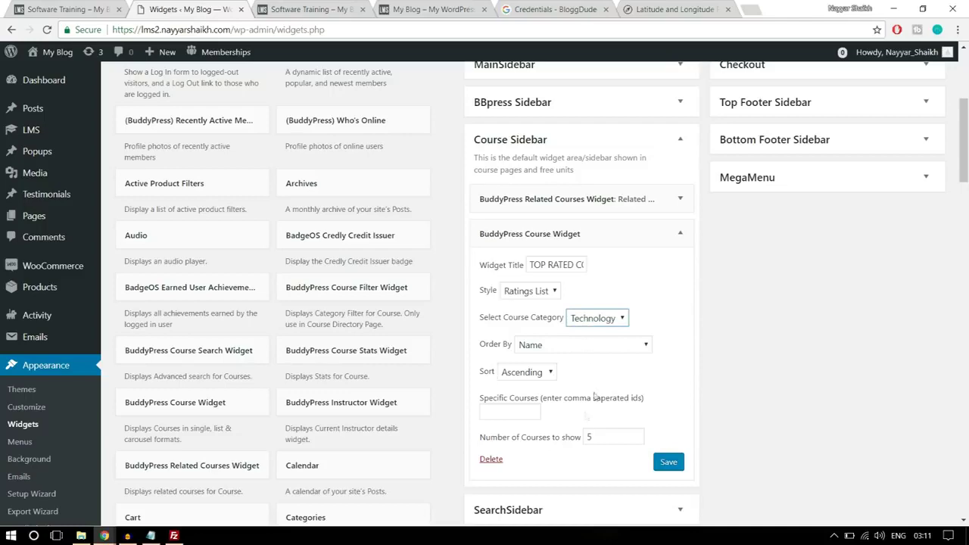
{"action": "scroll", "coordinate": [579, 450], "scroll_direction": "down", "scroll_amount": 1}
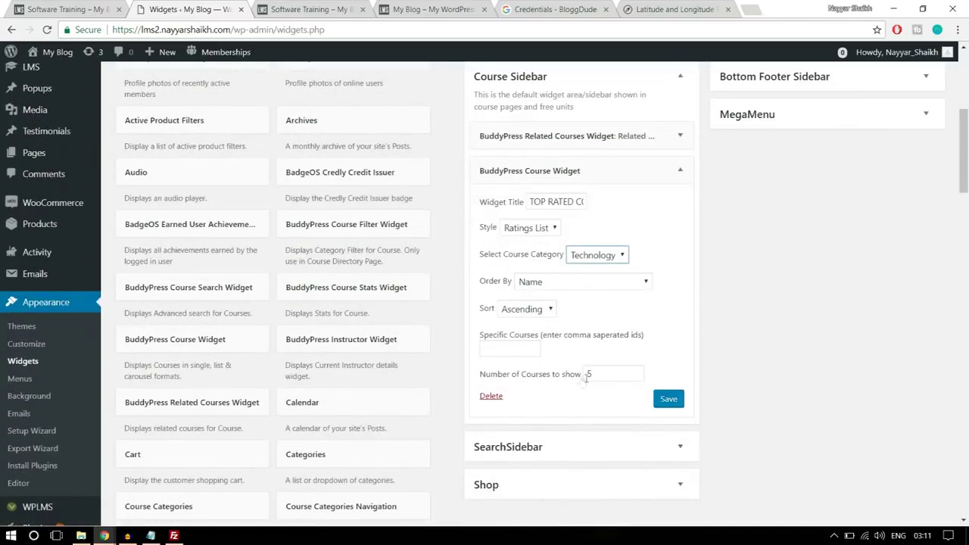
{"action": "left_click", "coordinate": [668, 399]}
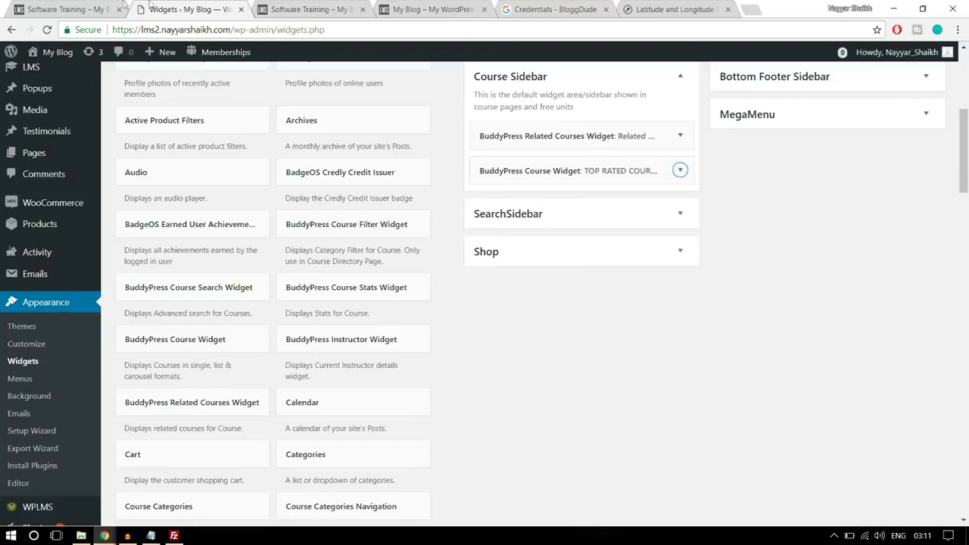
Add a Course Reviews Widget below it in the Course Sidebar, showing 5 reviews
{"action": "left_click", "coordinate": [124, 4]}
{"action": "scroll", "coordinate": [844, 294], "scroll_direction": "down", "scroll_amount": 5}
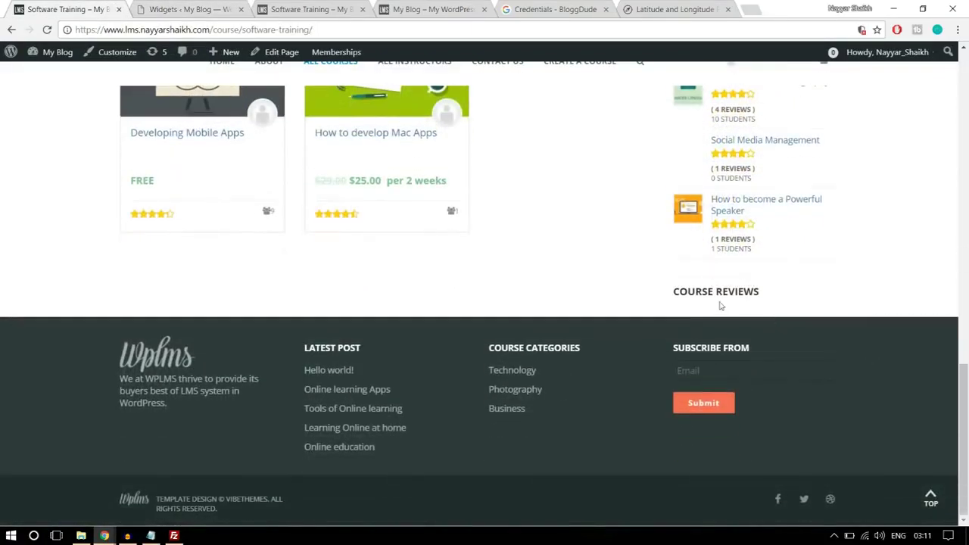
{"action": "left_click", "coordinate": [189, 9]}
{"action": "scroll", "coordinate": [515, 363], "scroll_direction": "down", "scroll_amount": 3}
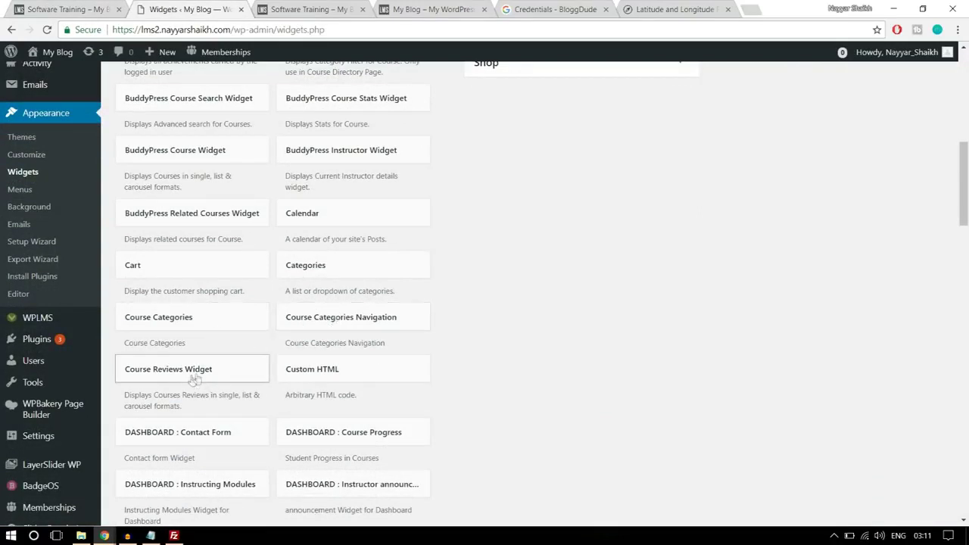
{"action": "left_click_drag", "start_coordinate": [191, 377], "coordinate": [594, 149]}
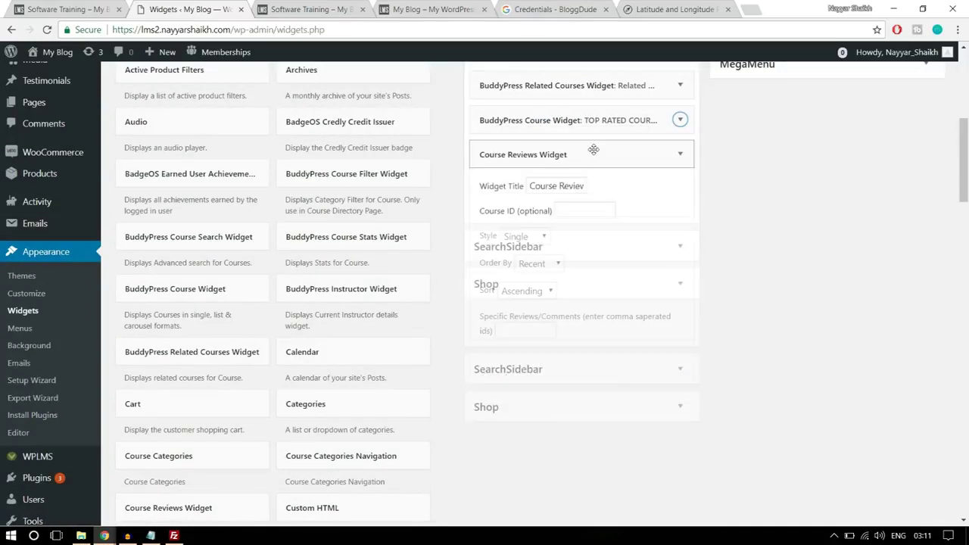
{"action": "triple_click", "coordinate": [535, 188]}
{"action": "left_click", "coordinate": [753, 190]}
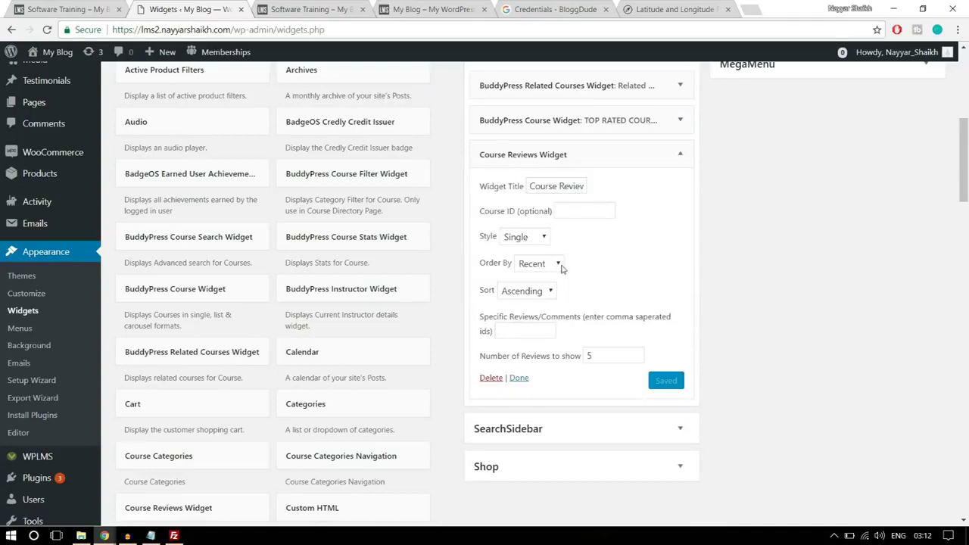
{"action": "left_click", "coordinate": [598, 356]}
{"action": "left_click", "coordinate": [678, 356]}
{"action": "scroll", "coordinate": [721, 340], "scroll_direction": "up", "scroll_amount": 5}
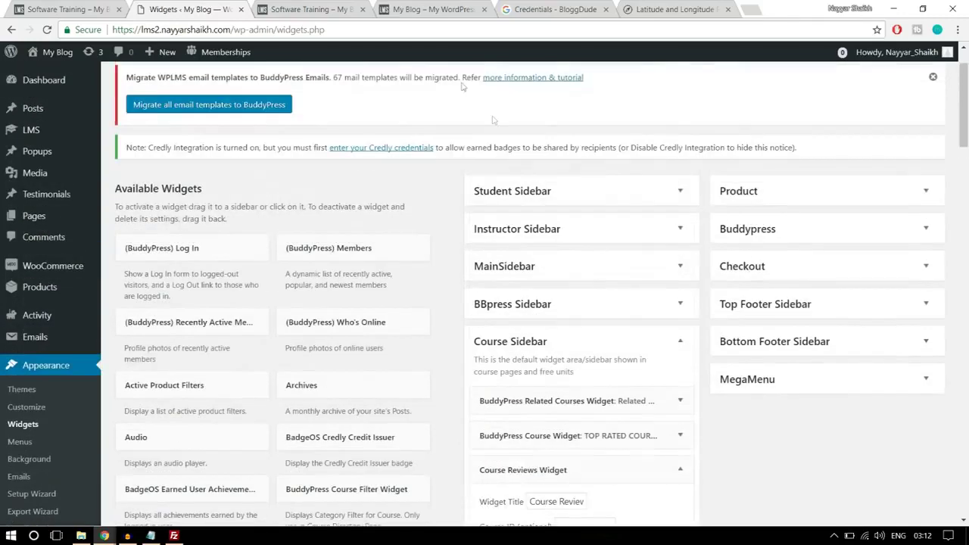
Reload the test Software Training page and review its new sidebar widgets
{"action": "left_click", "coordinate": [297, 6]}
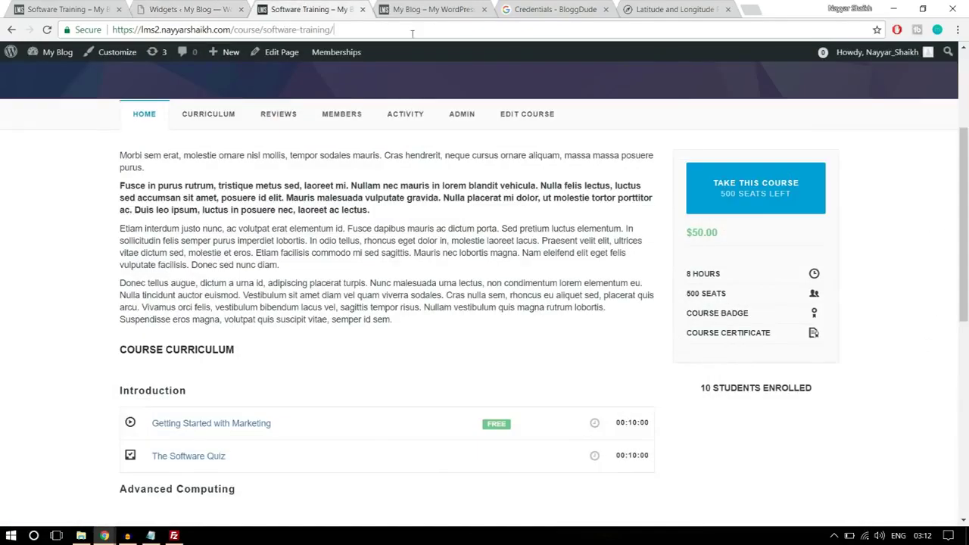
{"action": "key", "text": "Return"}
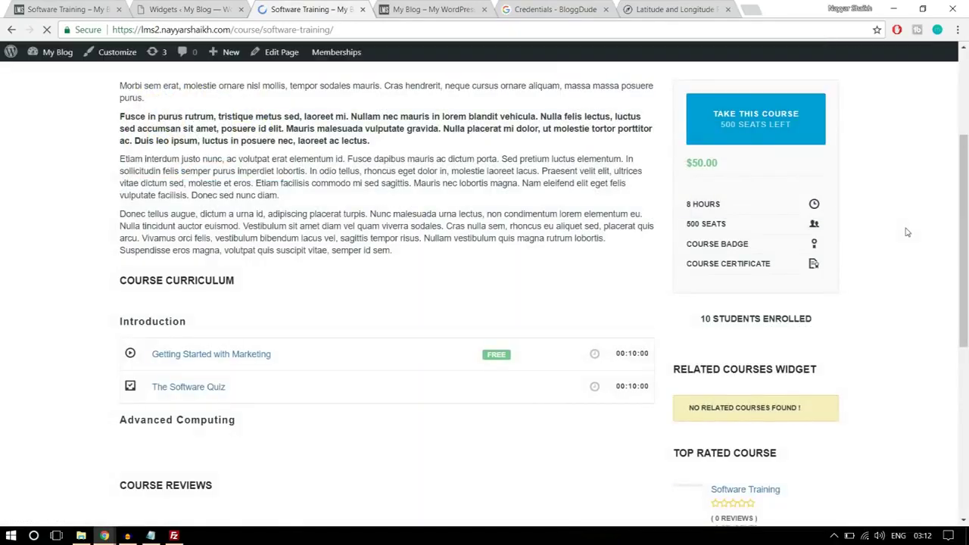
{"action": "scroll", "coordinate": [912, 270], "scroll_direction": "down", "scroll_amount": 3}
{"action": "scroll", "coordinate": [913, 270], "scroll_direction": "down", "scroll_amount": 2}
{"action": "scroll", "coordinate": [911, 271], "scroll_direction": "up", "scroll_amount": 2}
{"action": "left_click_drag", "start_coordinate": [689, 250], "coordinate": [794, 259]}
{"action": "left_click", "coordinate": [795, 261]}
{"action": "scroll", "coordinate": [856, 280], "scroll_direction": "down", "scroll_amount": 2}
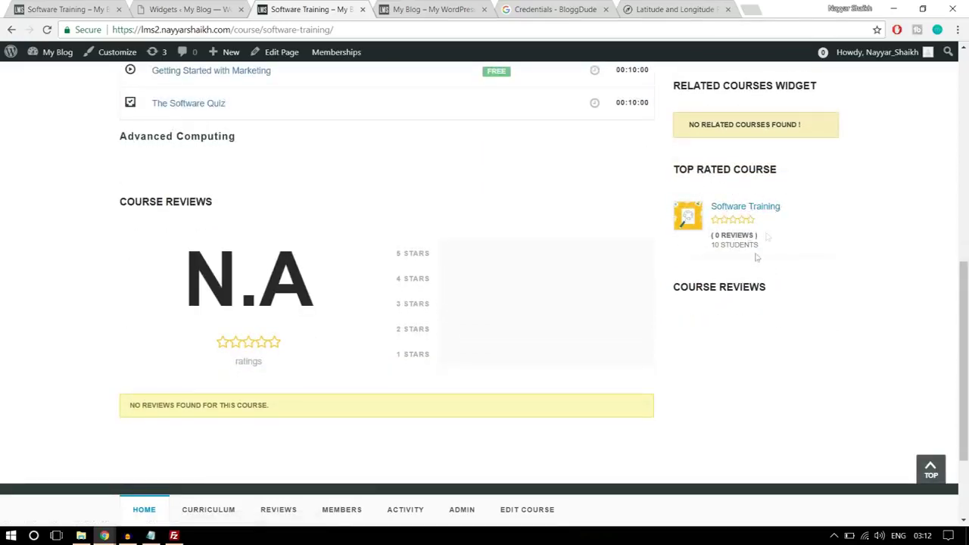
{"action": "scroll", "coordinate": [806, 348], "scroll_direction": "up", "scroll_amount": 6}
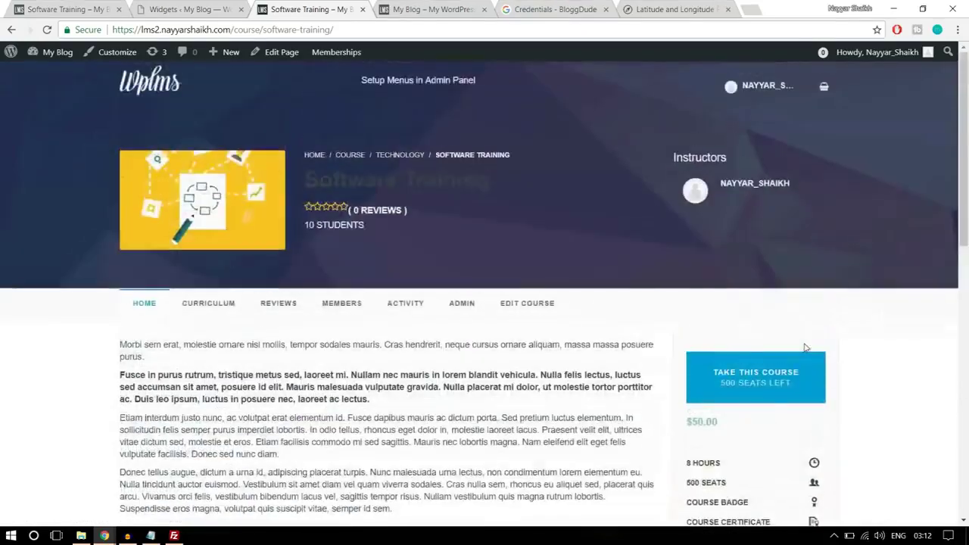
{"action": "scroll", "coordinate": [808, 352], "scroll_direction": "down", "scroll_amount": 3}
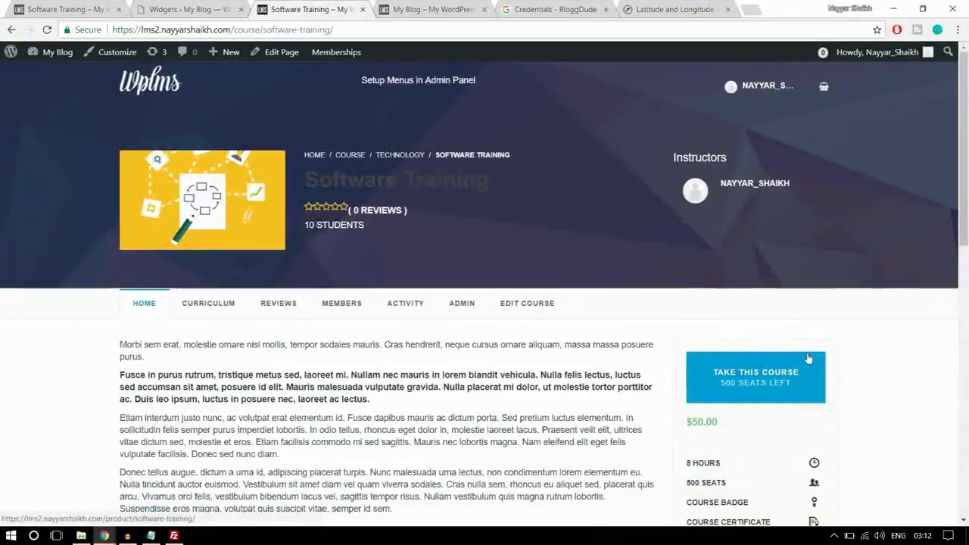
{"action": "scroll", "coordinate": [809, 349], "scroll_direction": "down", "scroll_amount": 3}
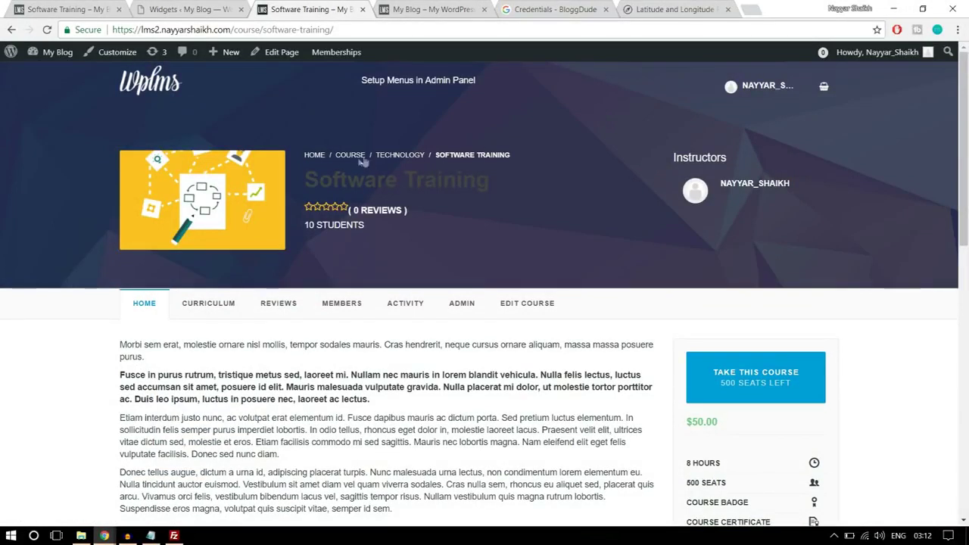
Open the test site's Technology course category page
{"action": "left_click", "coordinate": [406, 154]}
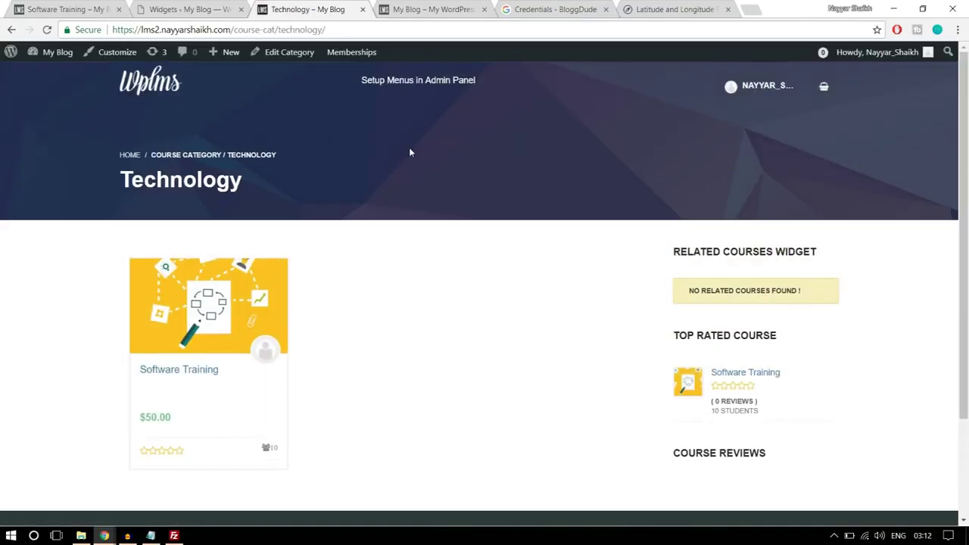
{"action": "scroll", "coordinate": [830, 309], "scroll_direction": "down", "scroll_amount": 2}
{"action": "scroll", "coordinate": [826, 303], "scroll_direction": "up", "scroll_amount": 2}
Open the reference site's Technology category page and browse its related courses carousel
{"action": "left_click", "coordinate": [68, 9]}
{"action": "scroll", "coordinate": [660, 333], "scroll_direction": "up", "scroll_amount": 4}
{"action": "scroll", "coordinate": [661, 333], "scroll_direction": "up", "scroll_amount": 10}
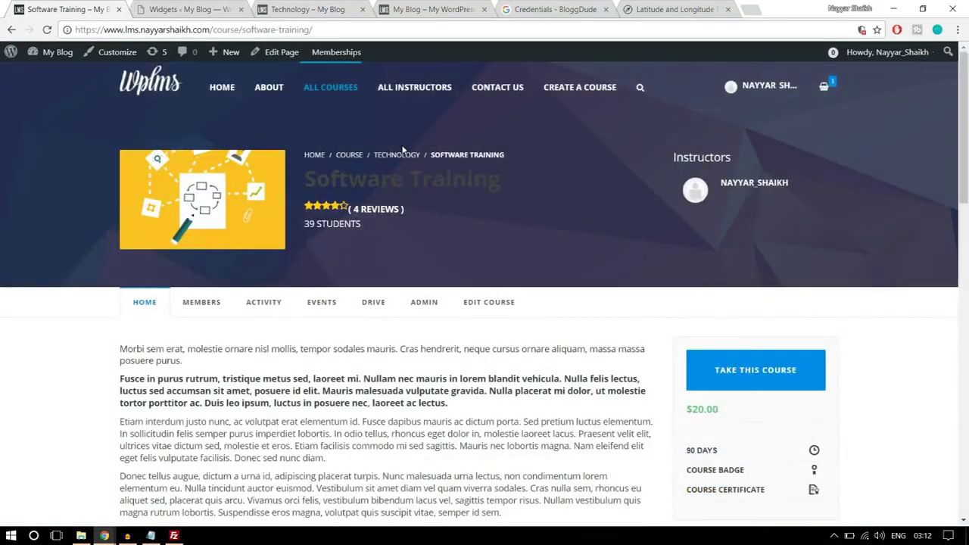
{"action": "left_click", "coordinate": [403, 162]}
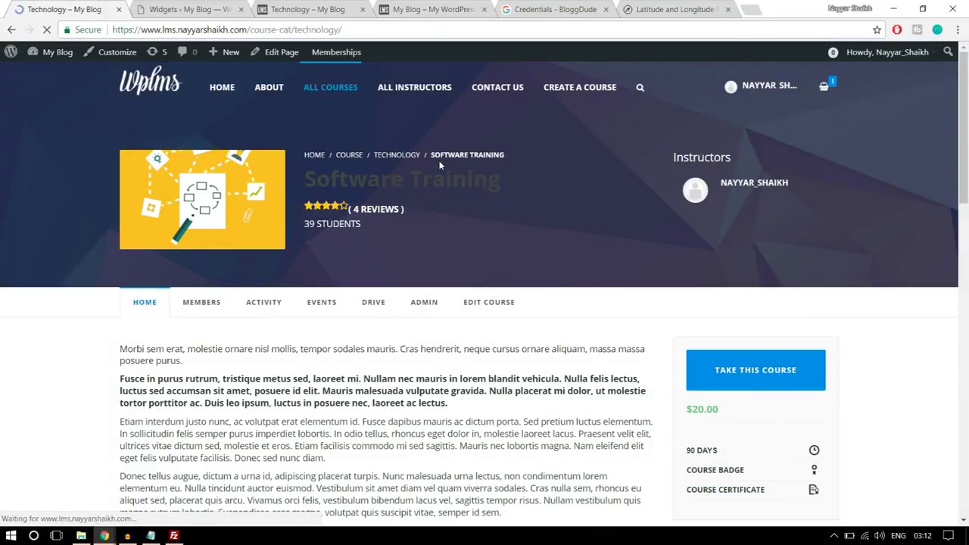
{"action": "scroll", "coordinate": [772, 281], "scroll_direction": "down", "scroll_amount": 8}
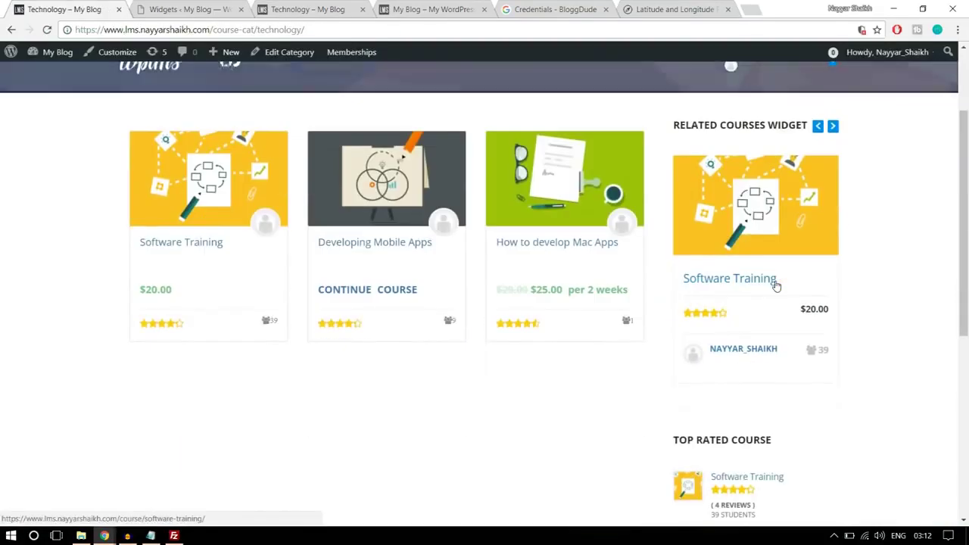
{"action": "scroll", "coordinate": [780, 288], "scroll_direction": "up", "scroll_amount": 6}
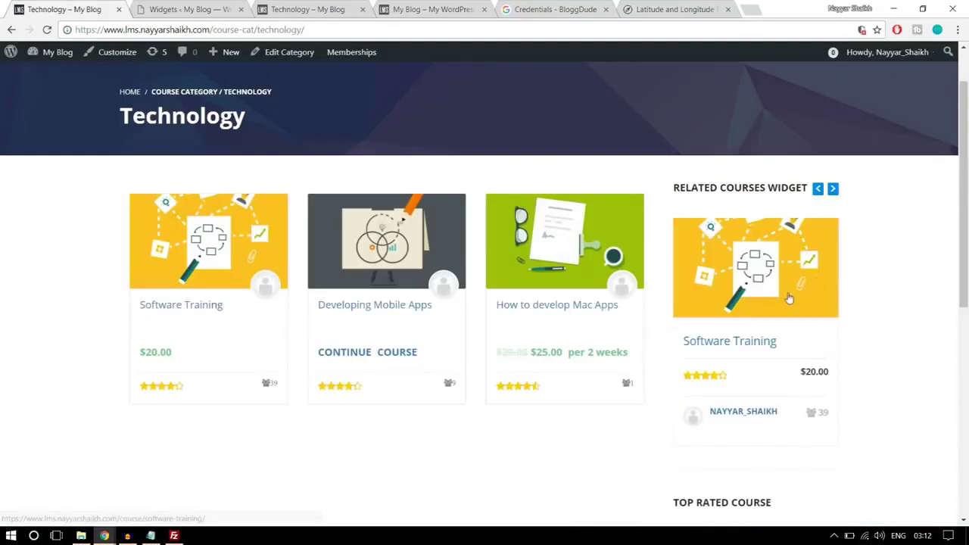
{"action": "left_click", "coordinate": [833, 189]}
{"action": "left_click", "coordinate": [833, 188]}
{"action": "scroll", "coordinate": [894, 243], "scroll_direction": "down", "scroll_amount": 6}
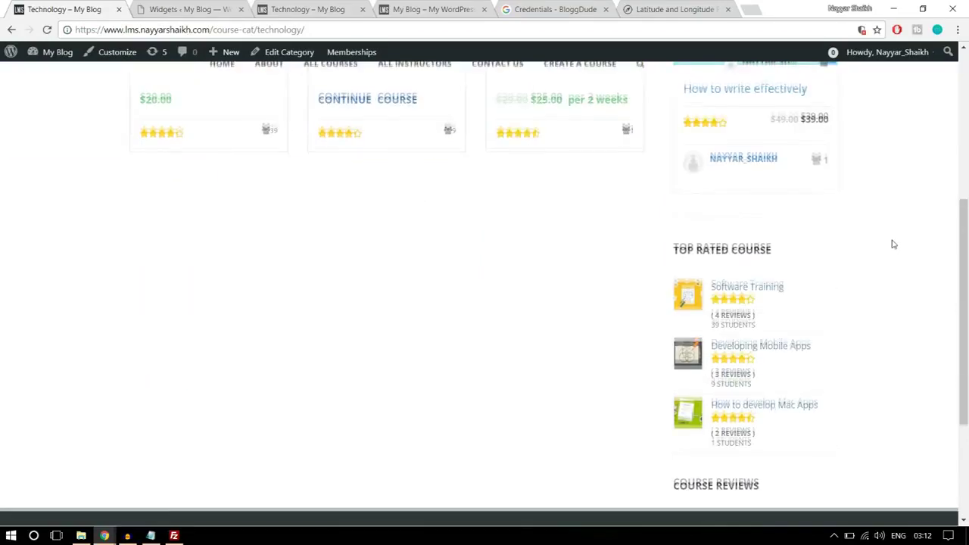
{"action": "scroll", "coordinate": [727, 318], "scroll_direction": "up", "scroll_amount": 3}
{"action": "scroll", "coordinate": [739, 307], "scroll_direction": "up", "scroll_amount": 4}
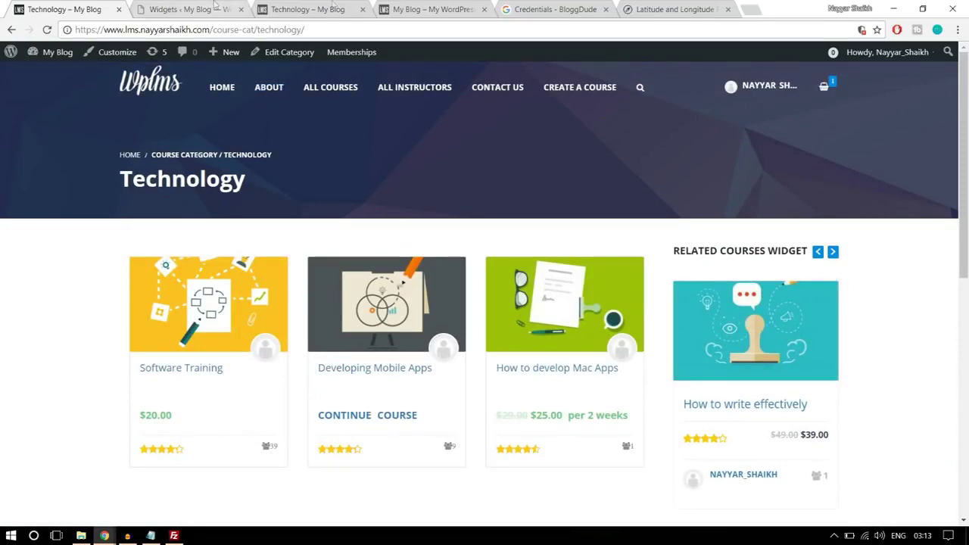
Compare the test site's Technology page, then bring up the Notepad steps checklist
{"action": "key", "text": "ctrl+Tab"}
{"action": "key", "text": "ctrl+Tab"}
{"action": "scroll", "coordinate": [894, 285], "scroll_direction": "down", "scroll_amount": 5}
{"action": "scroll", "coordinate": [891, 304], "scroll_direction": "up", "scroll_amount": 2}
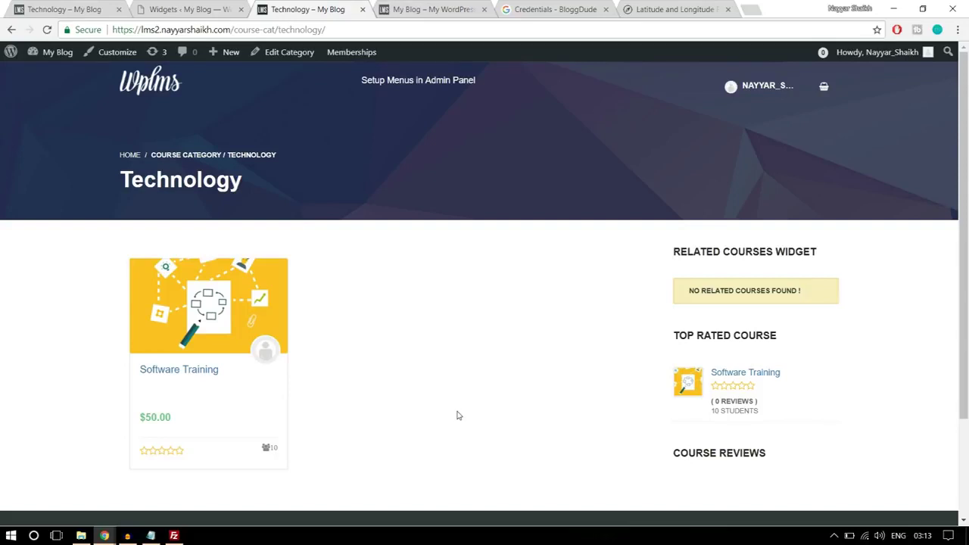
{"action": "left_click", "coordinate": [151, 536]}
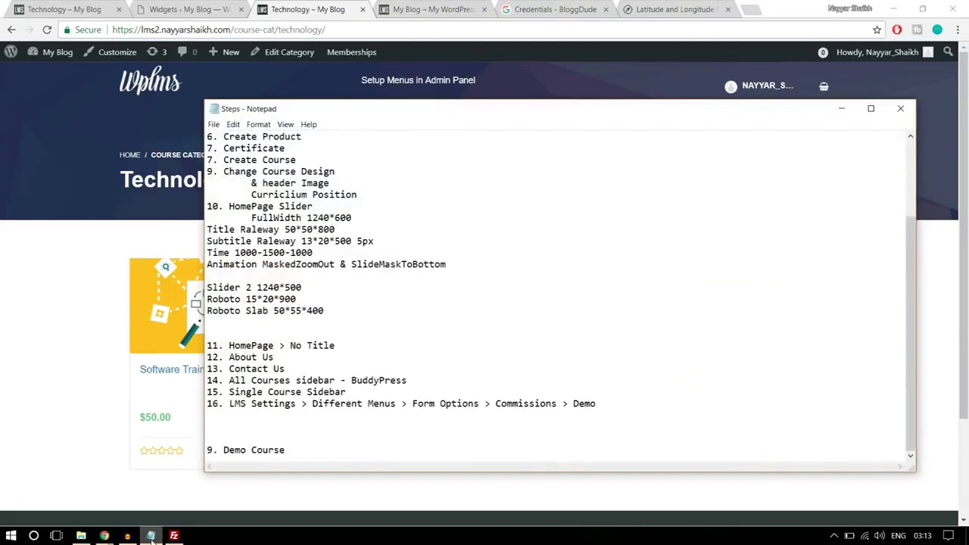
{"action": "left_click", "coordinate": [151, 536]}
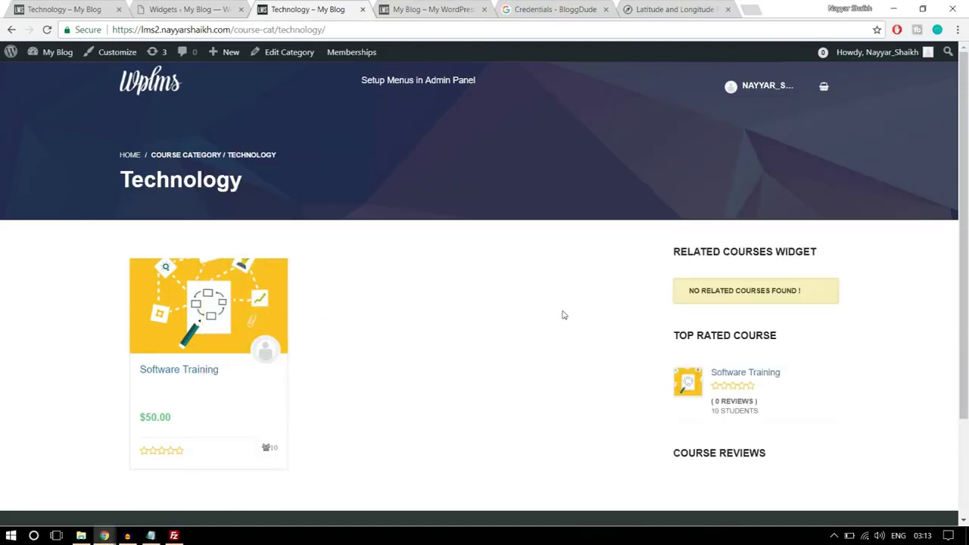
{"action": "left_click", "coordinate": [484, 9]}
{"action": "left_click", "coordinate": [484, 9]}
{"action": "left_click", "coordinate": [484, 9]}
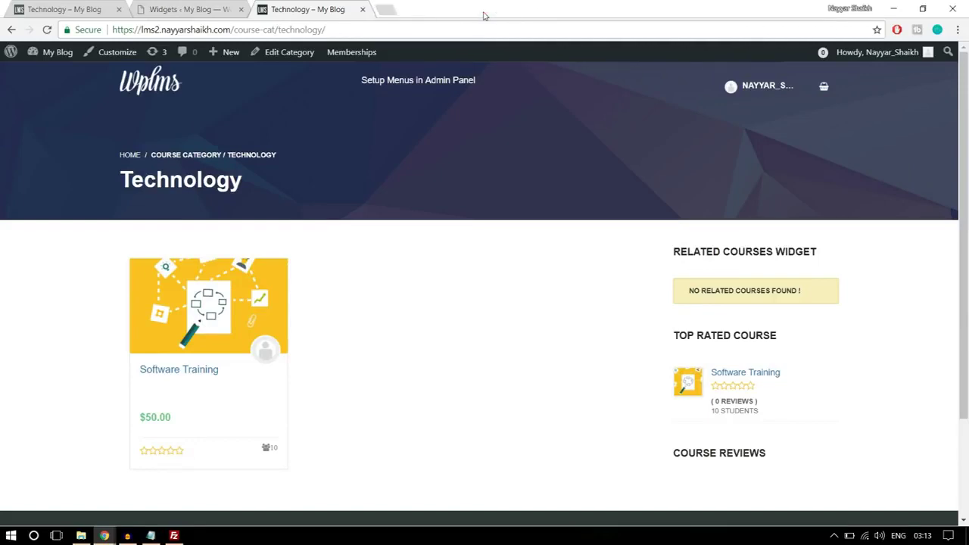
{"action": "left_click", "coordinate": [209, 8]}
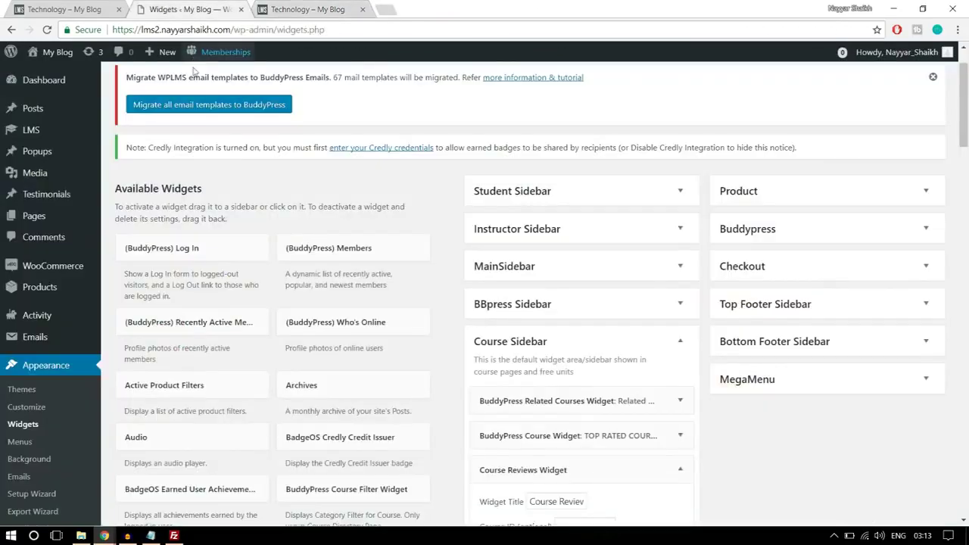
{"action": "mouse_move", "coordinate": [22, 132]}
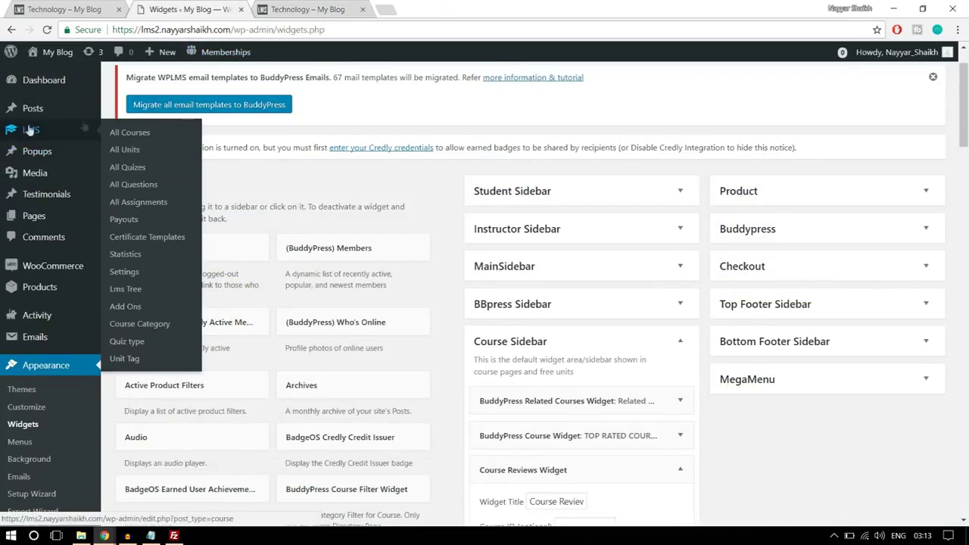
{"action": "left_click", "coordinate": [134, 274]}
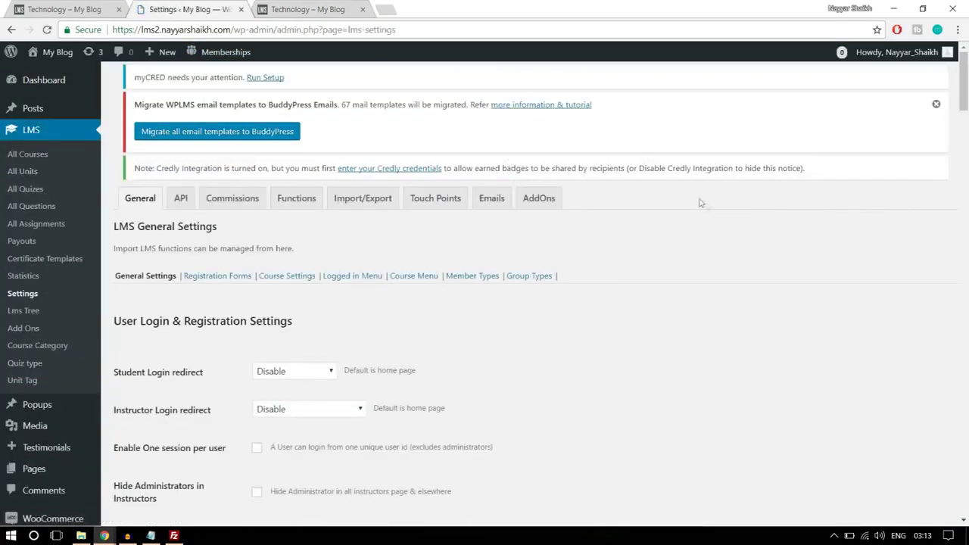
{"action": "scroll", "coordinate": [705, 205], "scroll_direction": "down", "scroll_amount": 3}
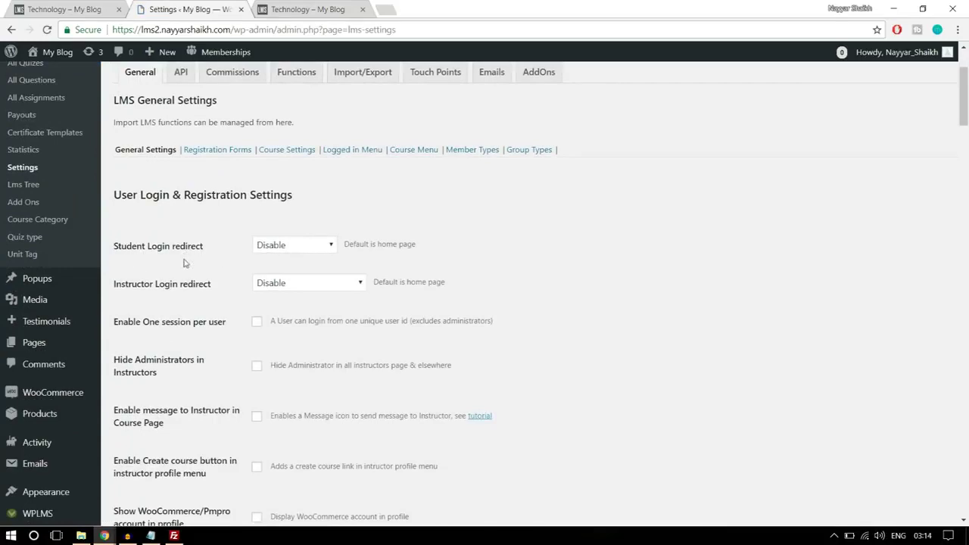
{"action": "scroll", "coordinate": [327, 244], "scroll_direction": "up", "scroll_amount": 2}
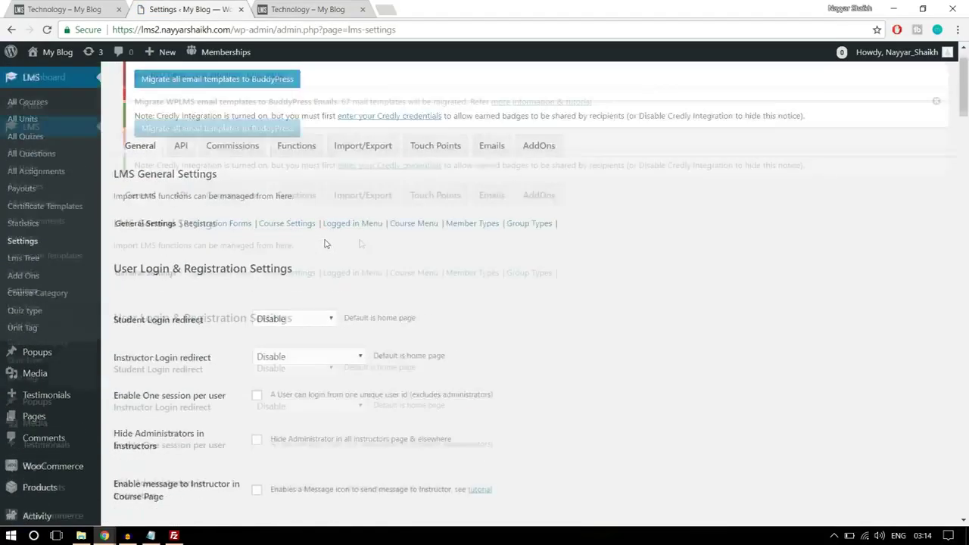
{"action": "scroll", "coordinate": [733, 274], "scroll_direction": "down", "scroll_amount": 2}
{"action": "scroll", "coordinate": [733, 274], "scroll_direction": "down", "scroll_amount": 3}
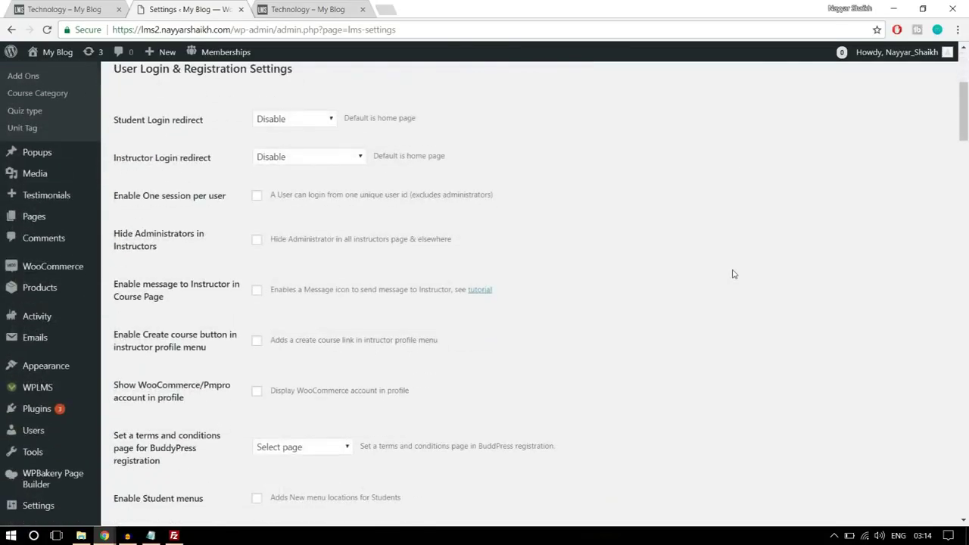
{"action": "mouse_move", "coordinate": [73, 206]}
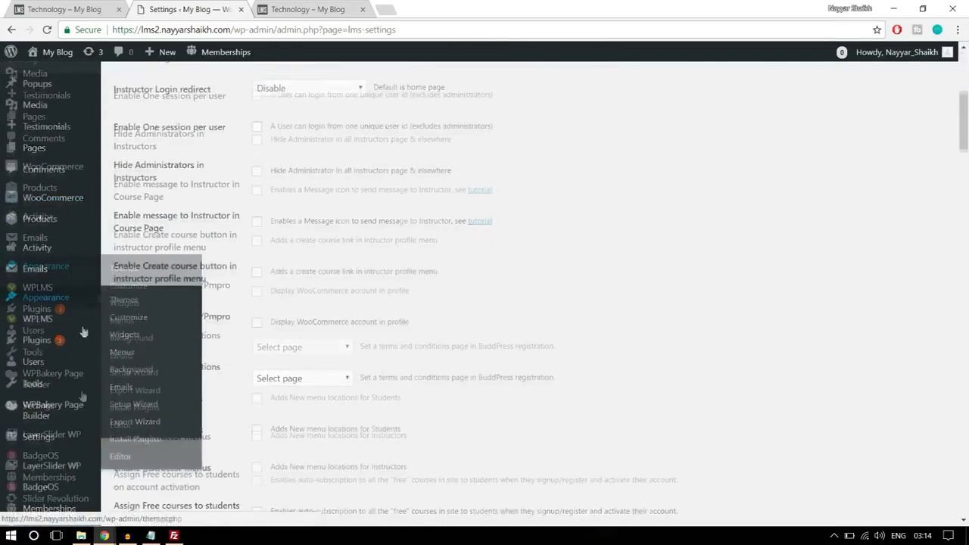
{"action": "scroll", "coordinate": [80, 331], "scroll_direction": "down", "scroll_amount": 1}
{"action": "mouse_move", "coordinate": [37, 400]}
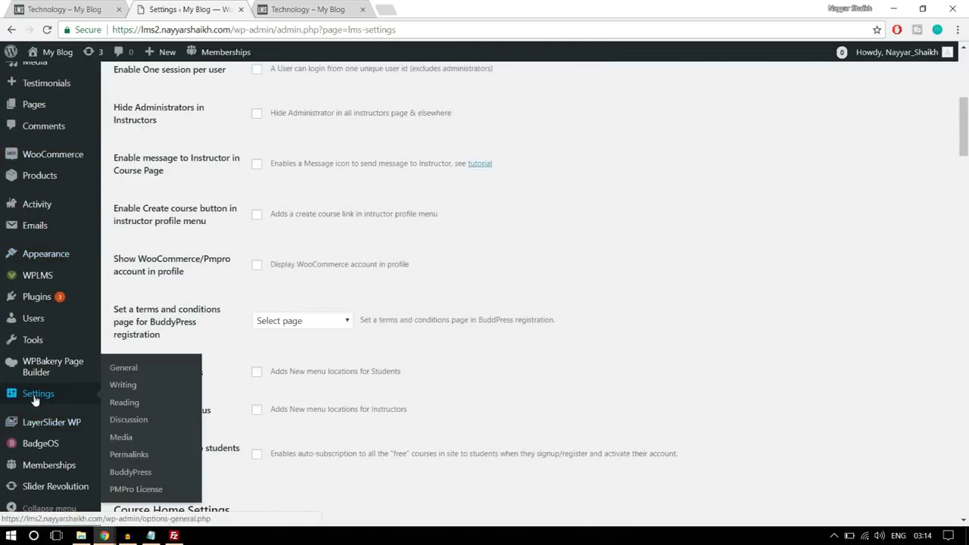
{"action": "right_click", "coordinate": [70, 394]}
{"action": "key", "text": "Escape"}
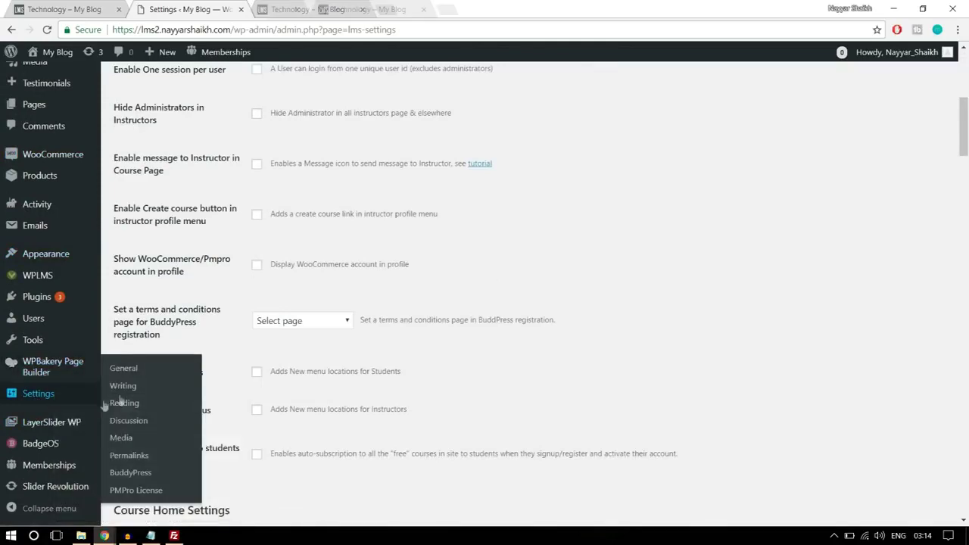
{"action": "scroll", "coordinate": [377, 350], "scroll_direction": "up", "scroll_amount": 6}
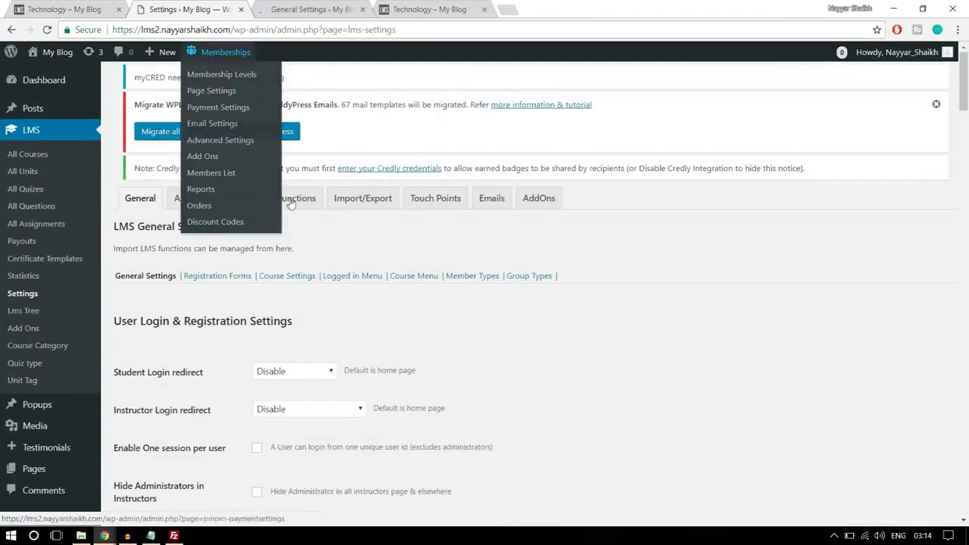
{"action": "left_click", "coordinate": [277, 8]}
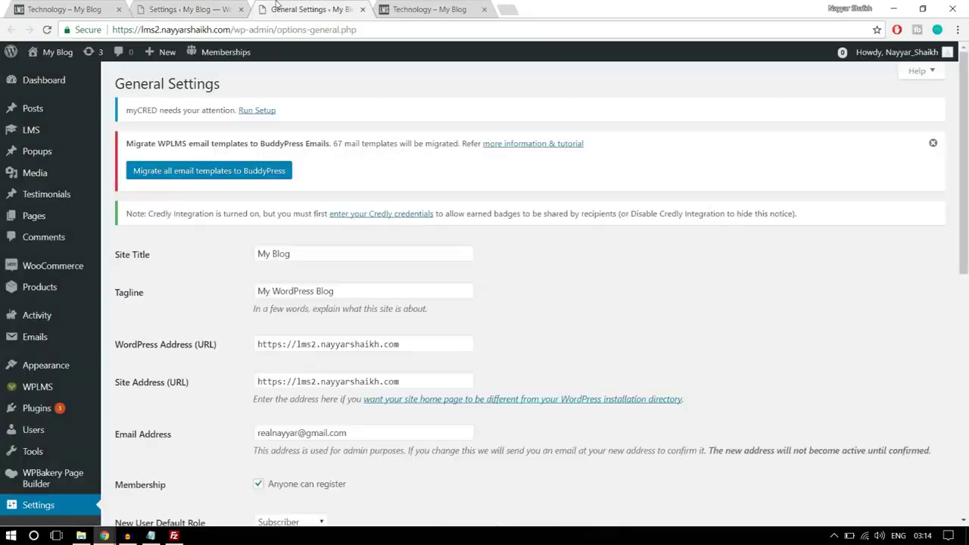
{"action": "scroll", "coordinate": [687, 211], "scroll_direction": "down", "scroll_amount": 3}
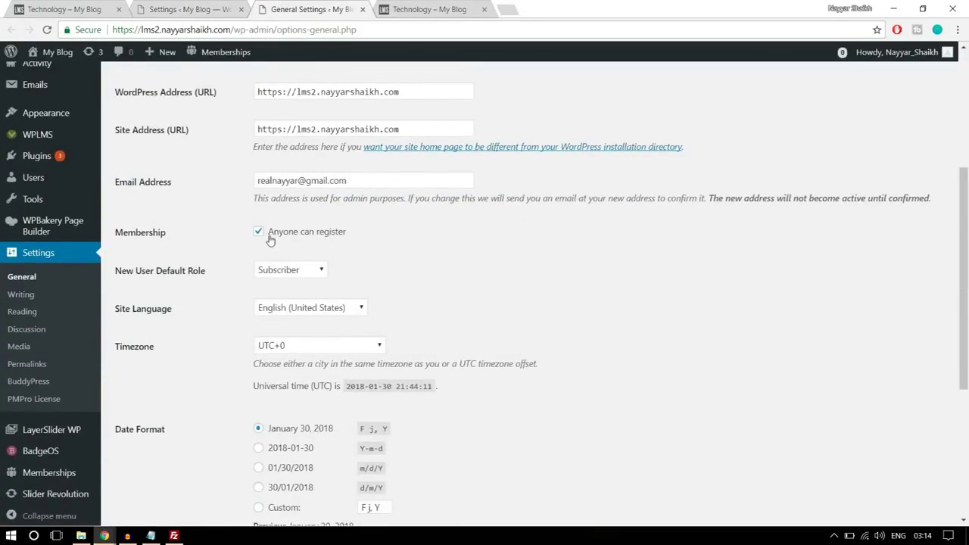
{"action": "left_click_drag", "start_coordinate": [115, 233], "coordinate": [195, 234]}
{"action": "left_click", "coordinate": [345, 235]}
{"action": "left_click", "coordinate": [276, 236]}
{"action": "left_click", "coordinate": [360, 10]}
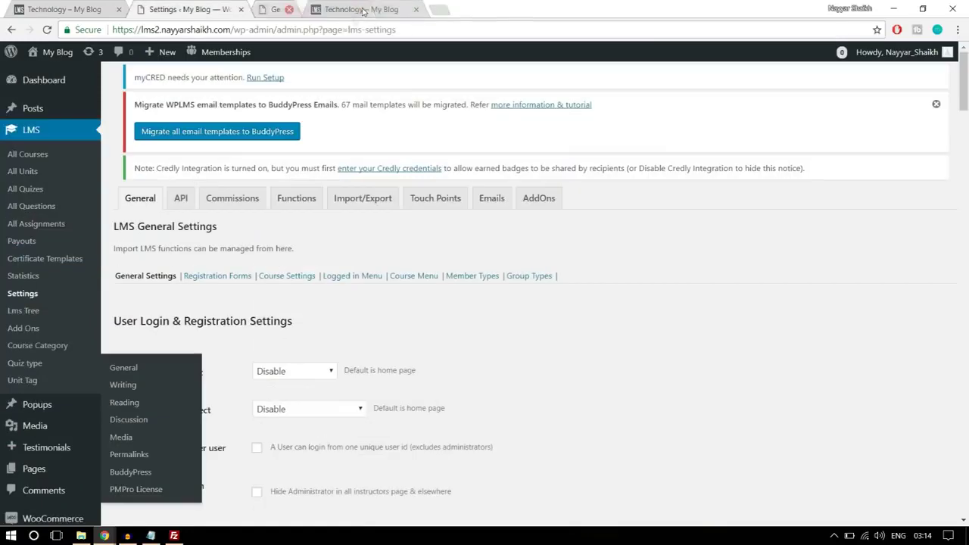
Set Instructor Login redirect to Instructing Courses page, leaving Student Login redirect at Disable
{"action": "scroll", "coordinate": [700, 265], "scroll_direction": "down", "scroll_amount": 2}
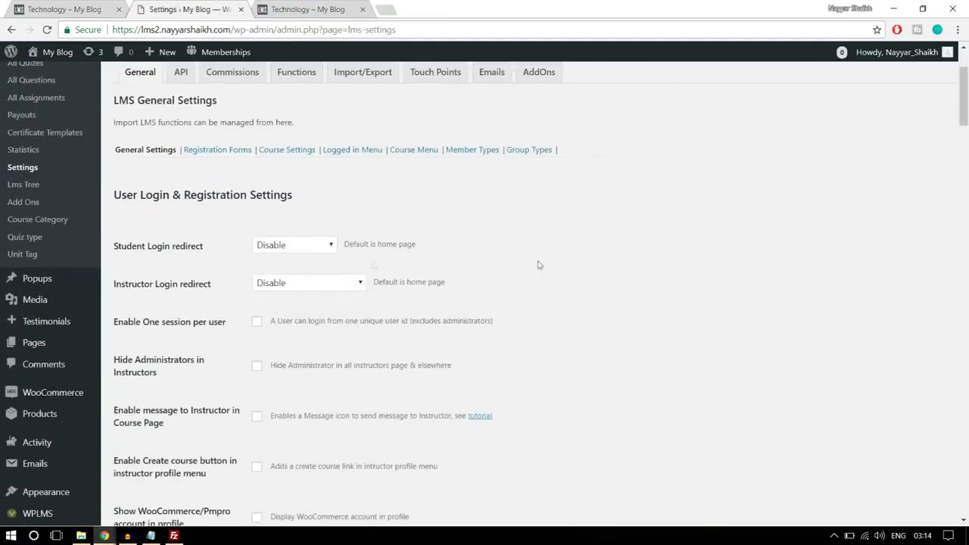
{"action": "left_click", "coordinate": [295, 246]}
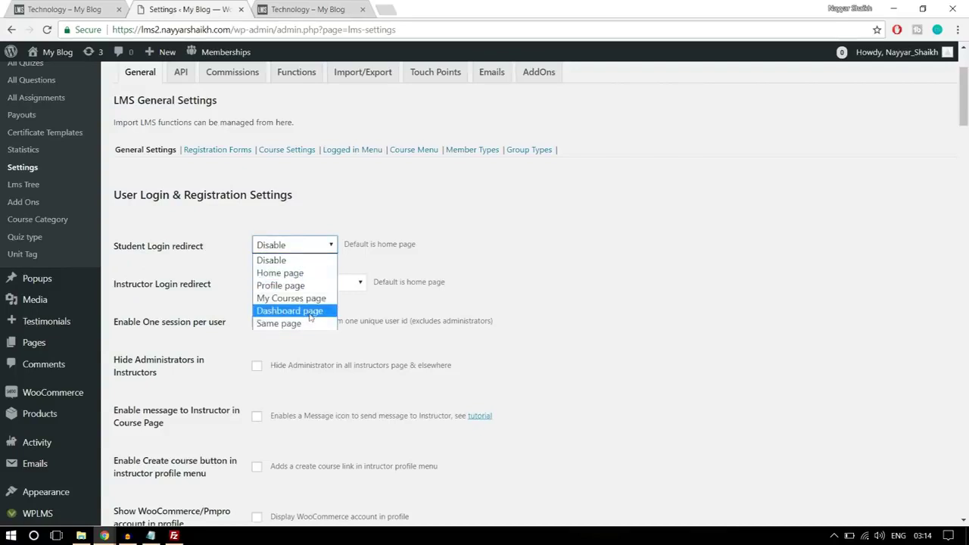
{"action": "left_click", "coordinate": [584, 244]}
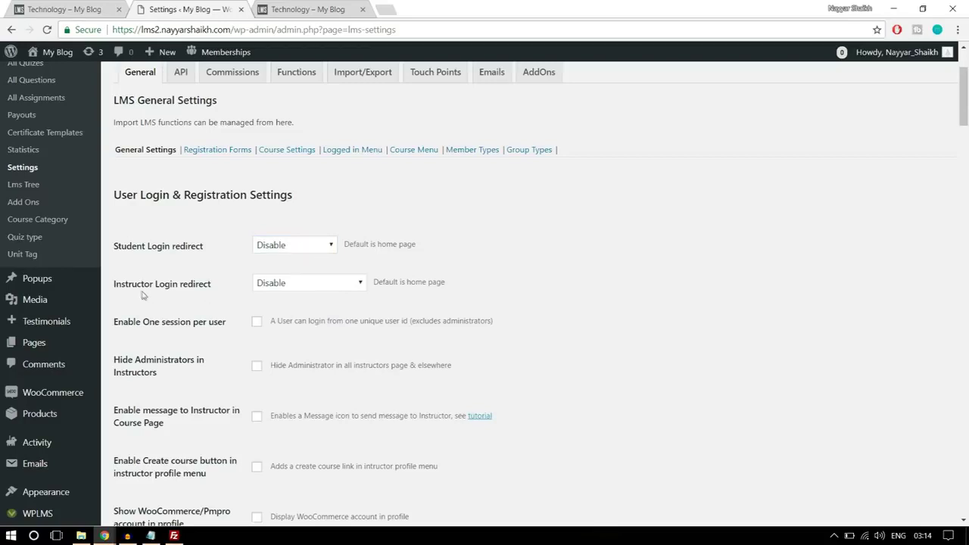
{"action": "left_click", "coordinate": [280, 285]}
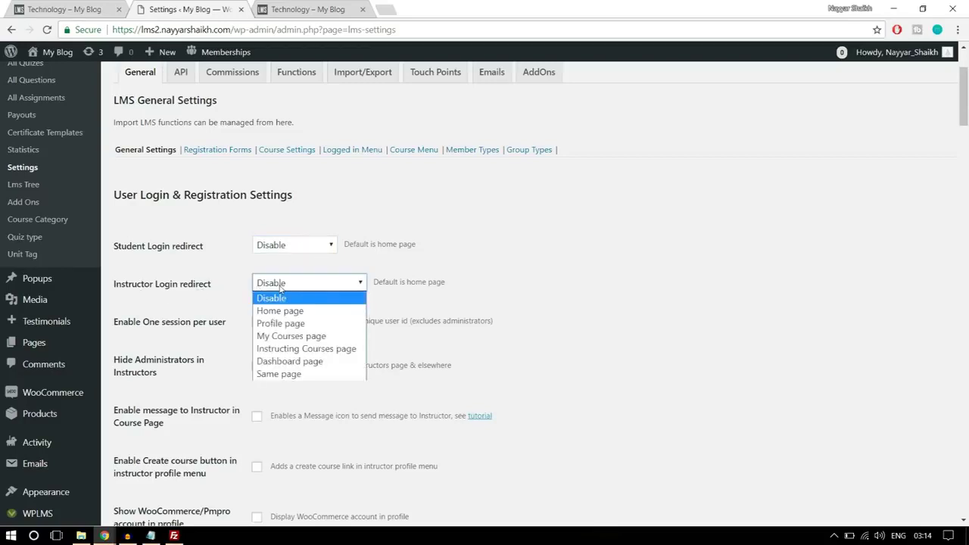
{"action": "left_click", "coordinate": [311, 350]}
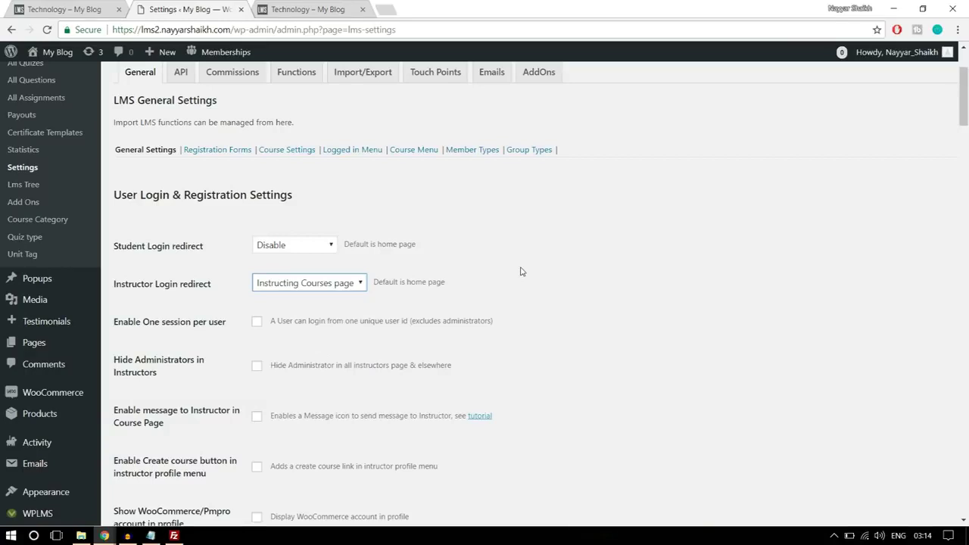
{"action": "left_click", "coordinate": [362, 282]}
{"action": "left_click", "coordinate": [492, 293]}
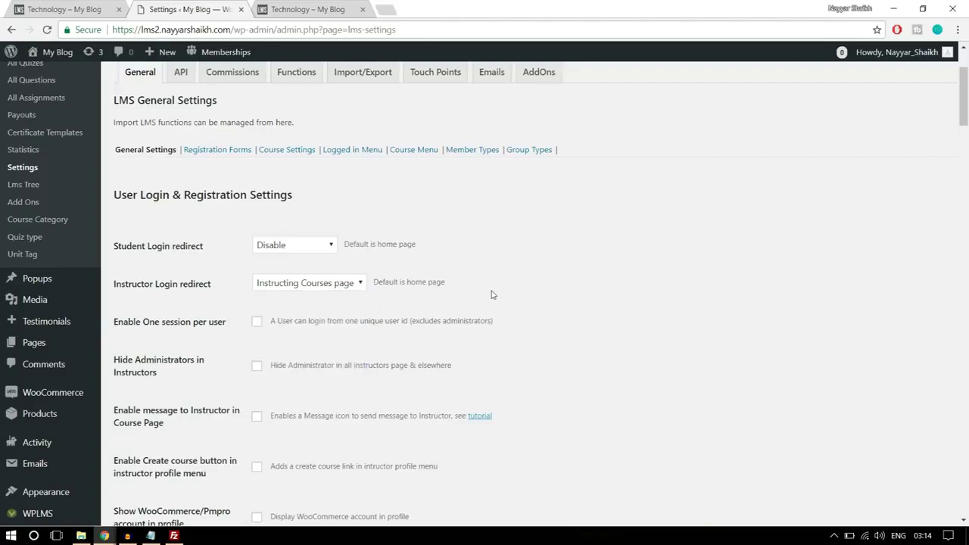
Enable the Student and Instructor menus and save the LMS general settings
{"action": "scroll", "coordinate": [585, 284], "scroll_direction": "down", "scroll_amount": 1}
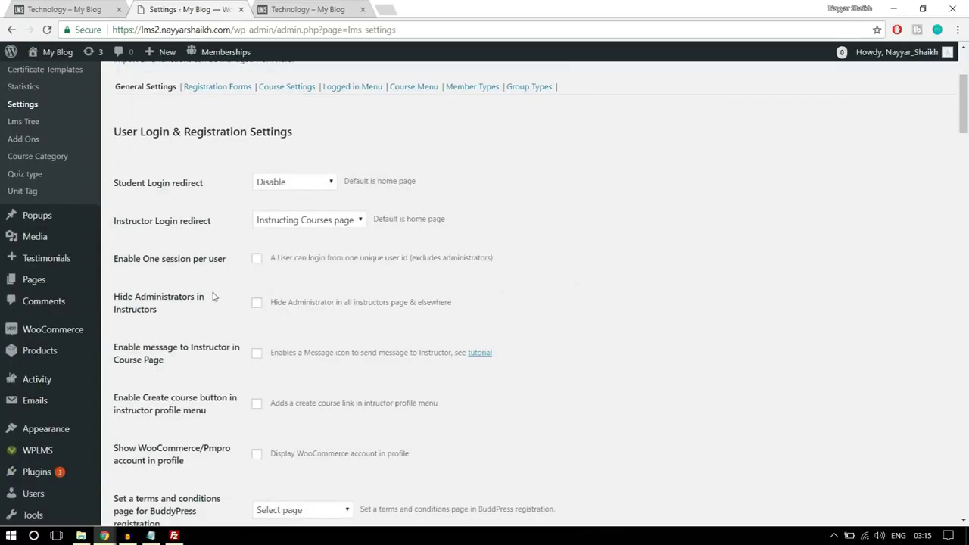
{"action": "scroll", "coordinate": [216, 296], "scroll_direction": "down", "scroll_amount": 3}
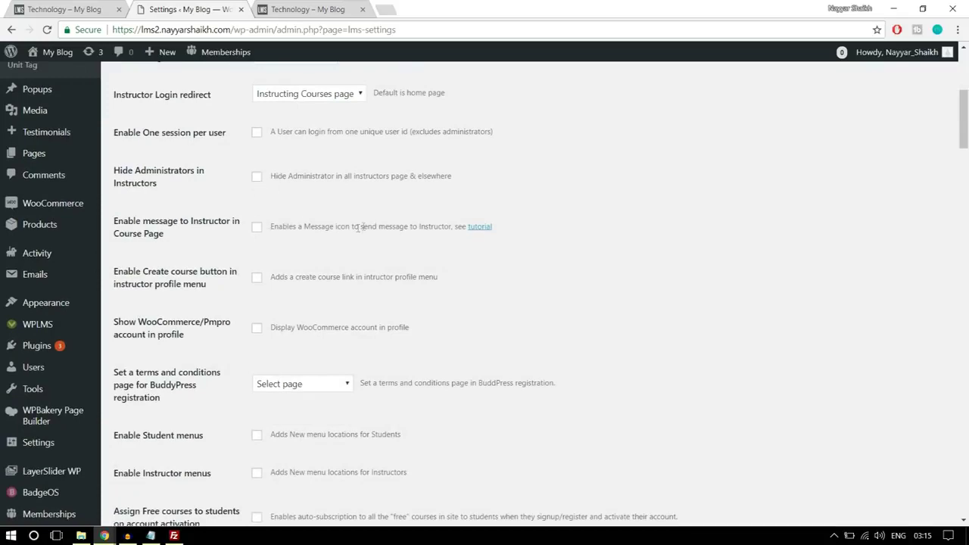
{"action": "scroll", "coordinate": [702, 224], "scroll_direction": "down", "scroll_amount": 3}
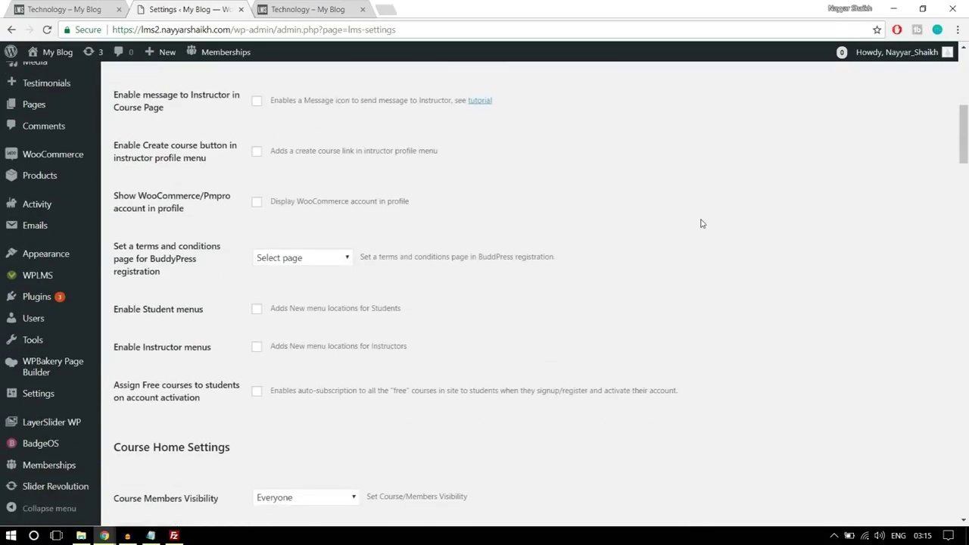
{"action": "scroll", "coordinate": [703, 224], "scroll_direction": "down", "scroll_amount": 2}
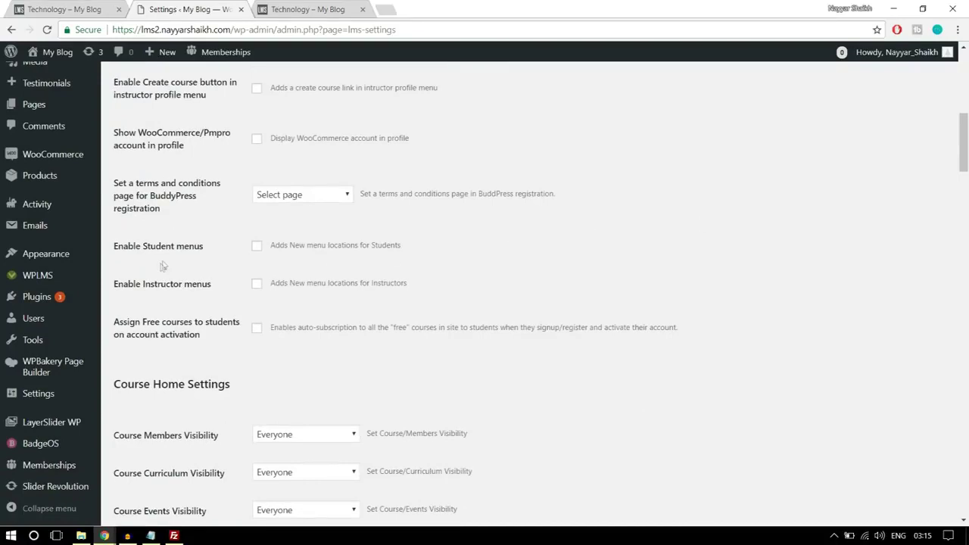
{"action": "left_click", "coordinate": [256, 246]}
{"action": "left_click", "coordinate": [256, 283]}
{"action": "scroll", "coordinate": [718, 255], "scroll_direction": "down", "scroll_amount": 3}
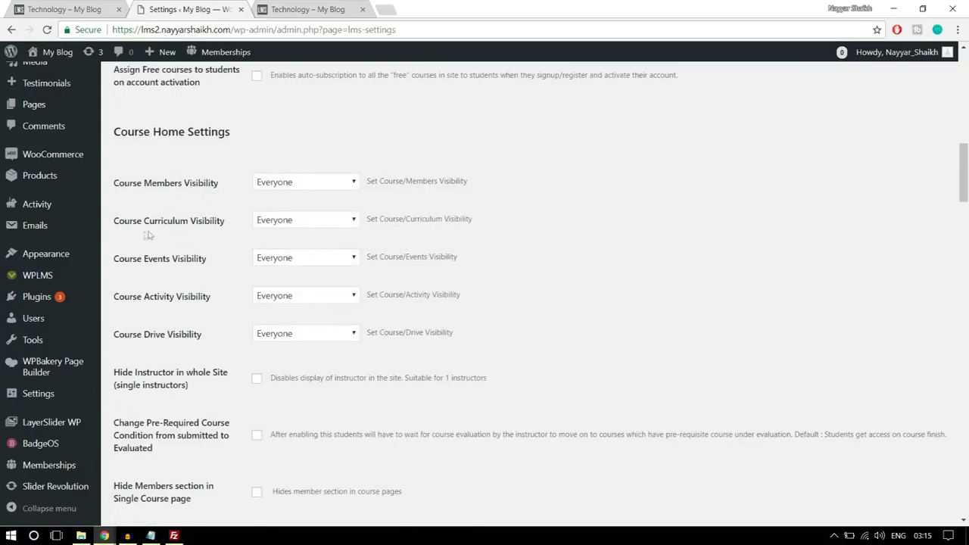
{"action": "scroll", "coordinate": [580, 270], "scroll_direction": "down", "scroll_amount": 8}
{"action": "scroll", "coordinate": [583, 277], "scroll_direction": "down", "scroll_amount": 7}
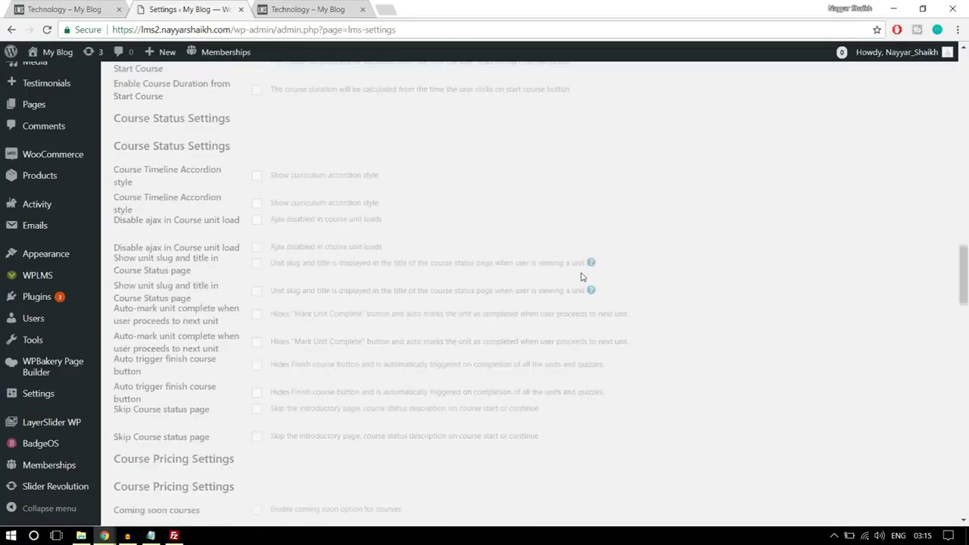
{"action": "scroll", "coordinate": [582, 277], "scroll_direction": "down", "scroll_amount": 10}
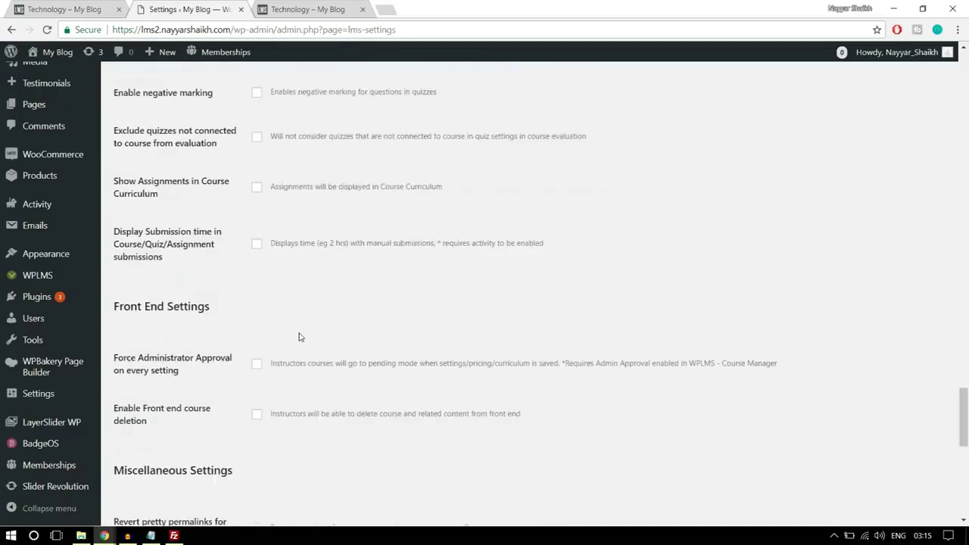
{"action": "scroll", "coordinate": [299, 337], "scroll_direction": "down", "scroll_amount": 8}
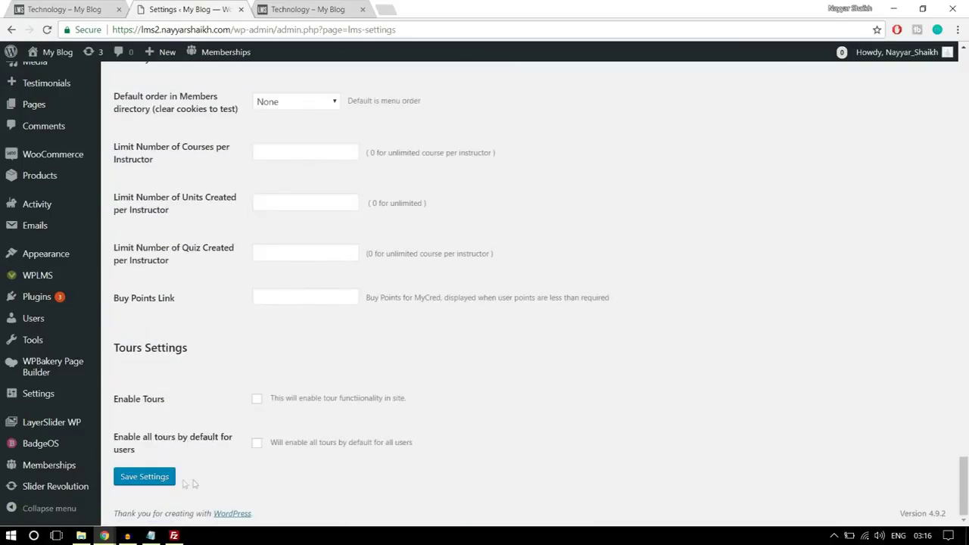
{"action": "left_click", "coordinate": [157, 482]}
{"action": "left_click", "coordinate": [152, 475]}
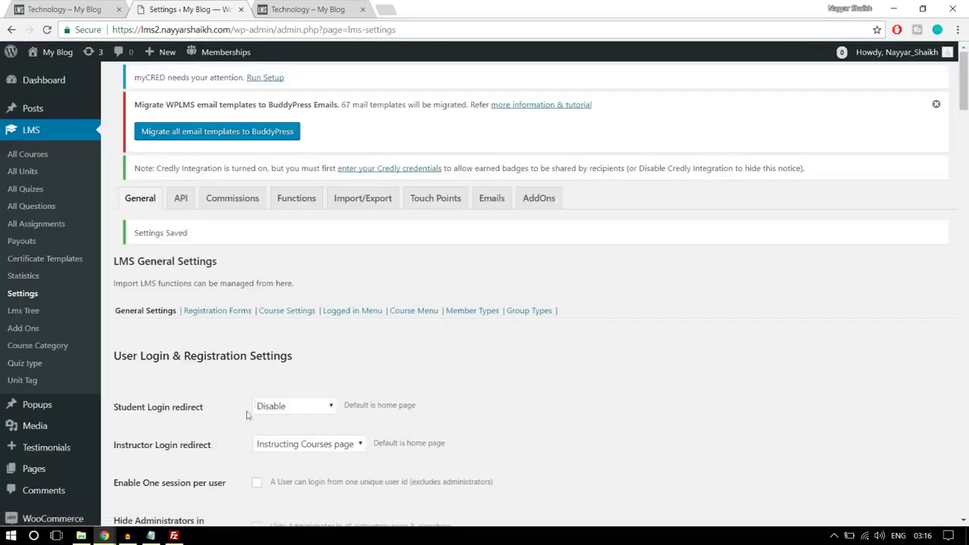
Add a new registration form named INSTRUCTOR_FORM under Registration Forms
{"action": "left_click", "coordinate": [220, 320]}
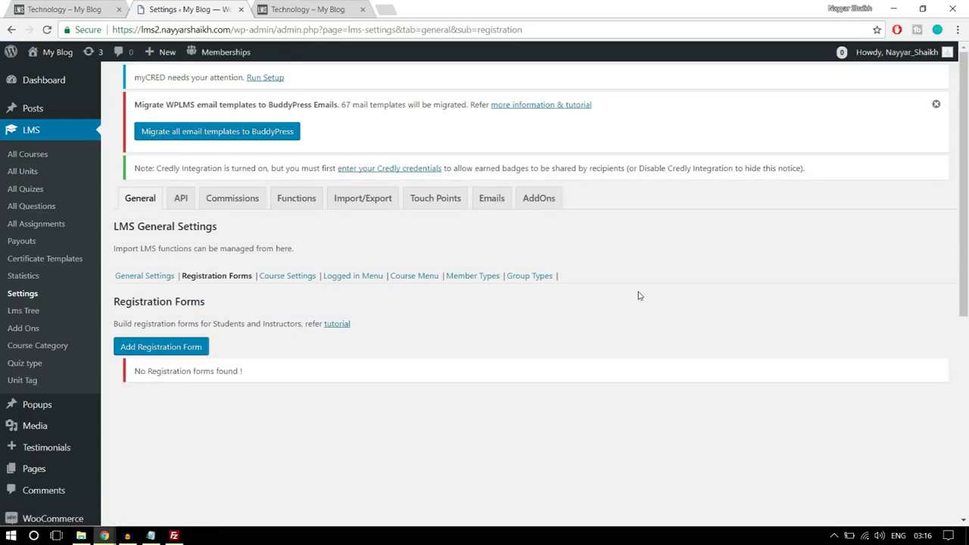
{"action": "scroll", "coordinate": [638, 296], "scroll_direction": "down", "scroll_amount": 2}
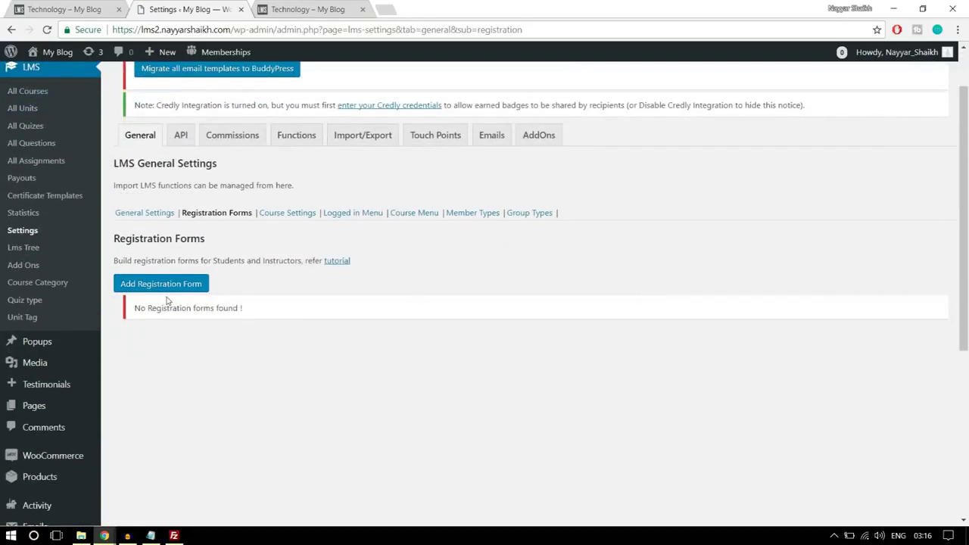
{"action": "left_click", "coordinate": [157, 292]}
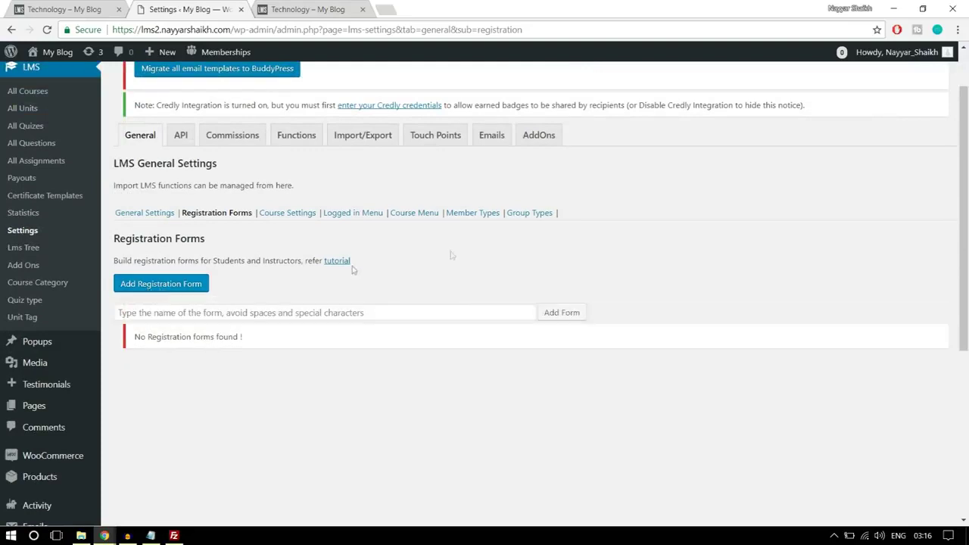
{"action": "left_click", "coordinate": [341, 306]}
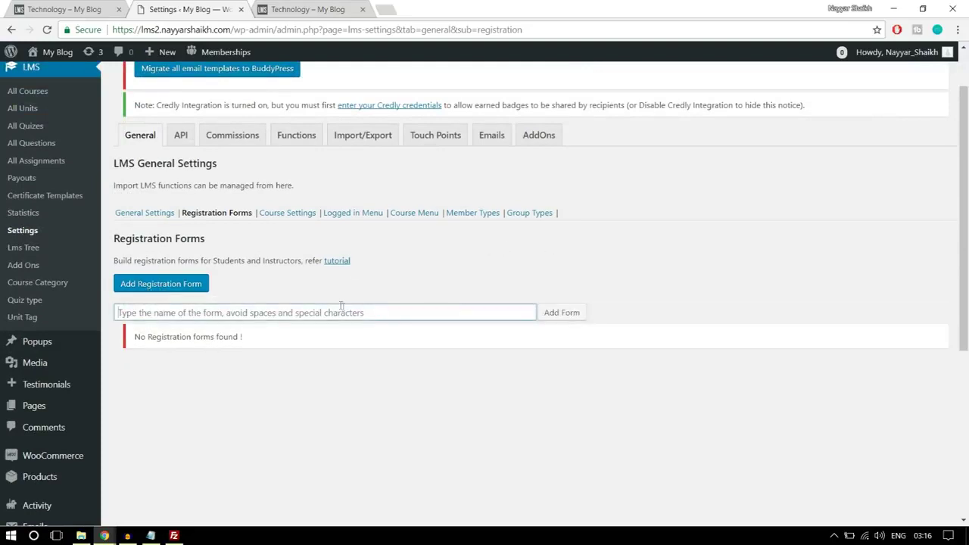
{"action": "type", "text": "Instructor Form"}
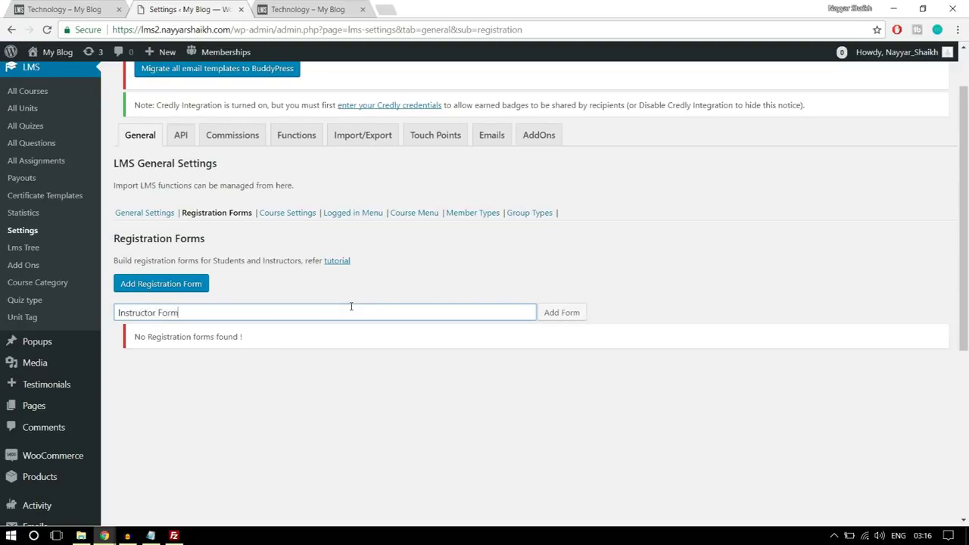
{"action": "left_click", "coordinate": [559, 313]}
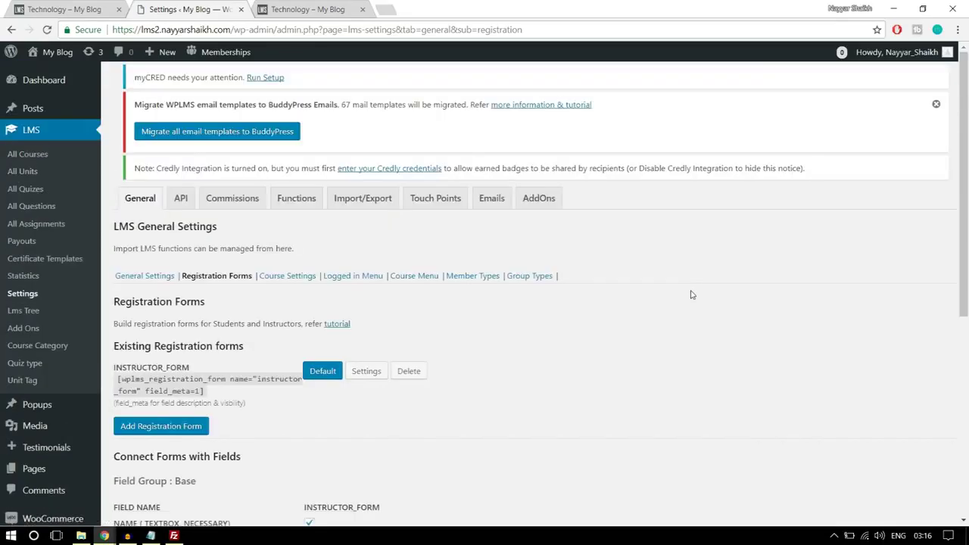
{"action": "scroll", "coordinate": [582, 368], "scroll_direction": "down", "scroll_amount": 3}
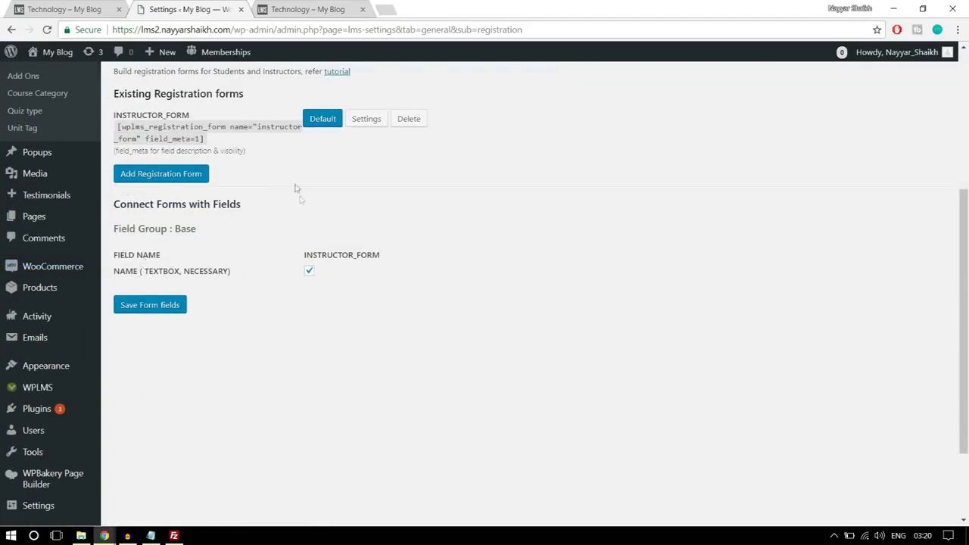
Keep INSTRUCTOR_FORM's assigned user role at Default role and save its settings
{"action": "left_click", "coordinate": [371, 119]}
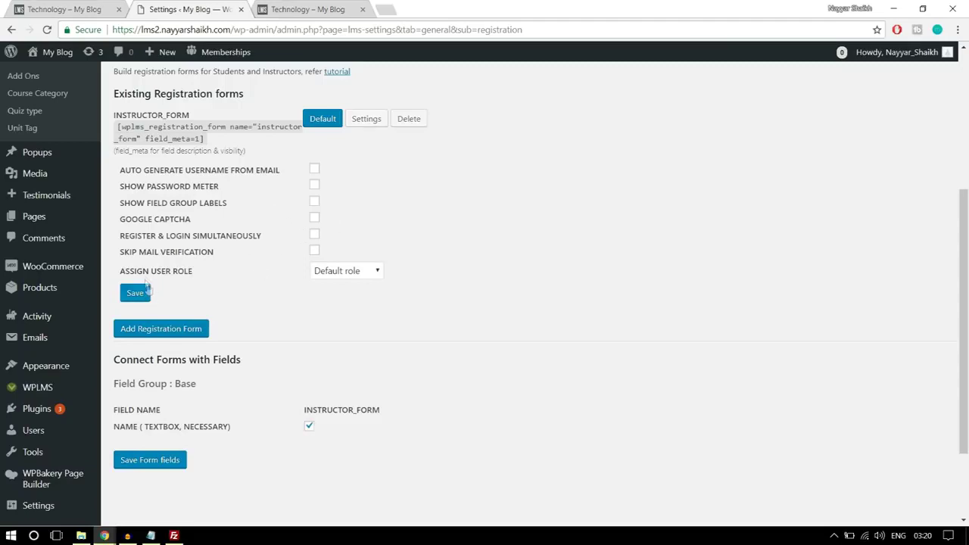
{"action": "left_click", "coordinate": [338, 274]}
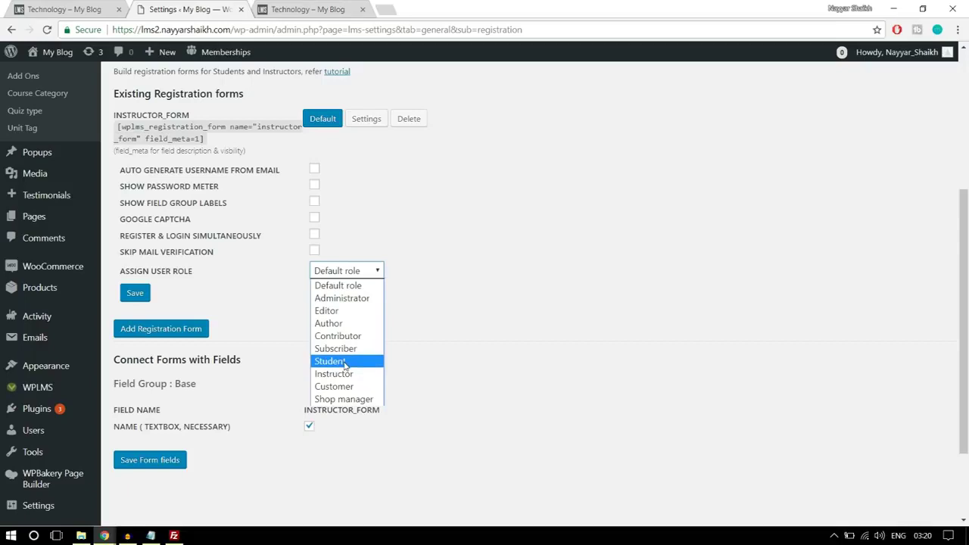
{"action": "left_click", "coordinate": [345, 362]}
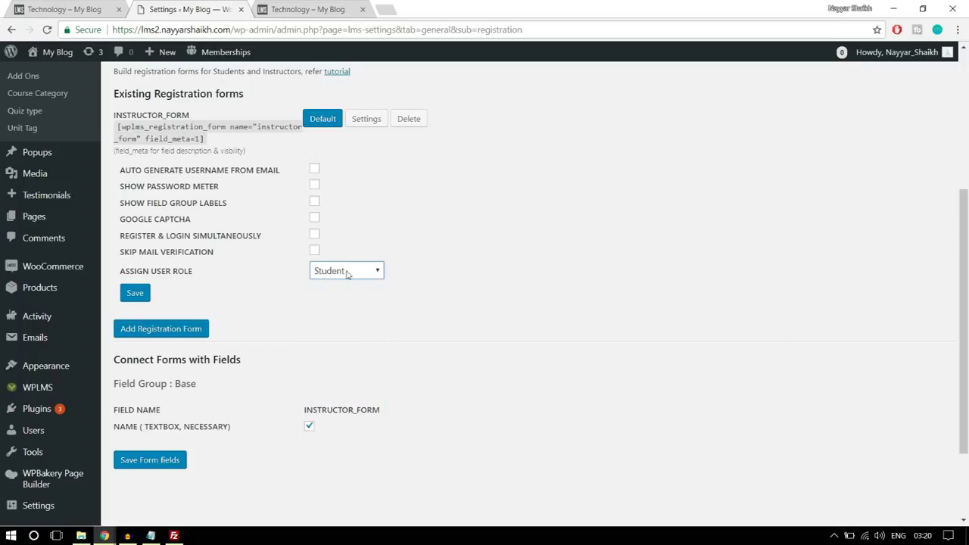
{"action": "left_click", "coordinate": [348, 273]}
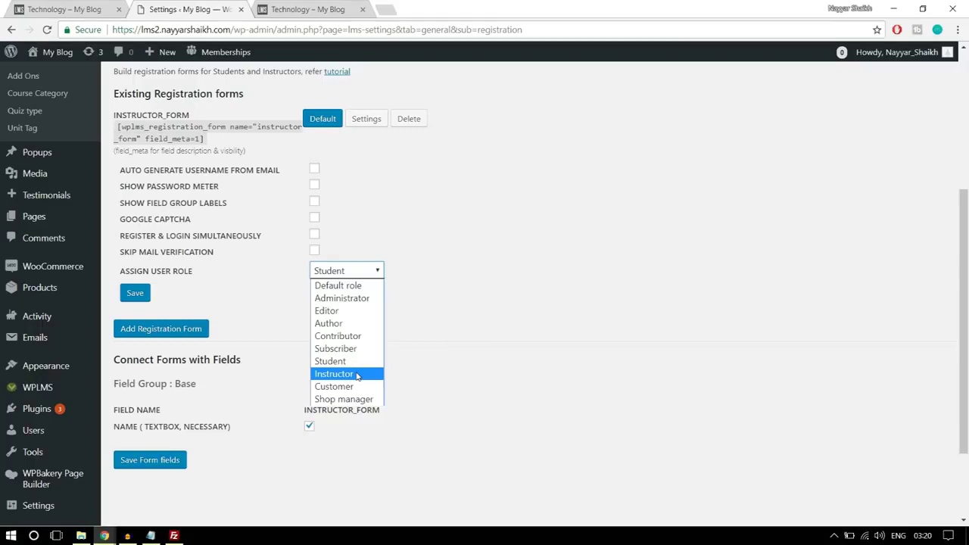
{"action": "left_click", "coordinate": [362, 290]}
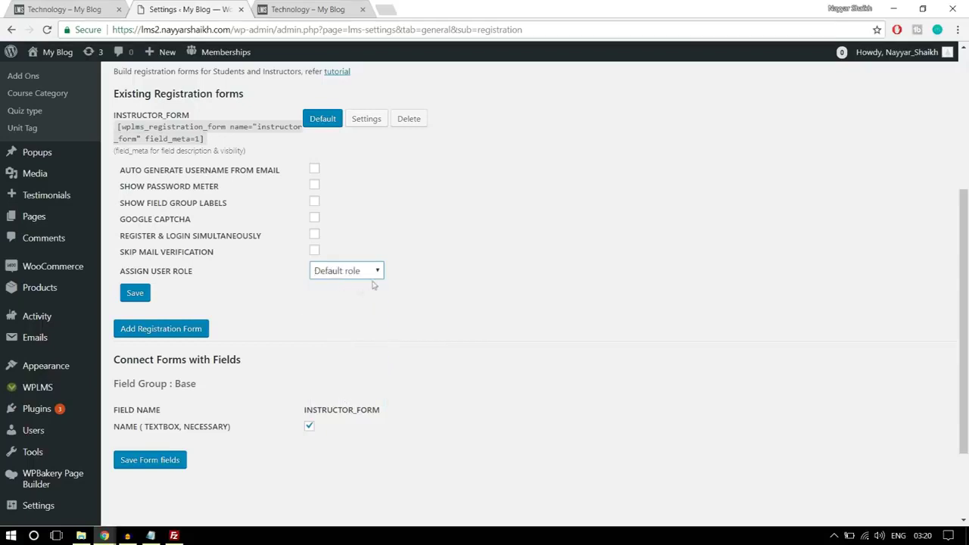
{"action": "left_click", "coordinate": [138, 300]}
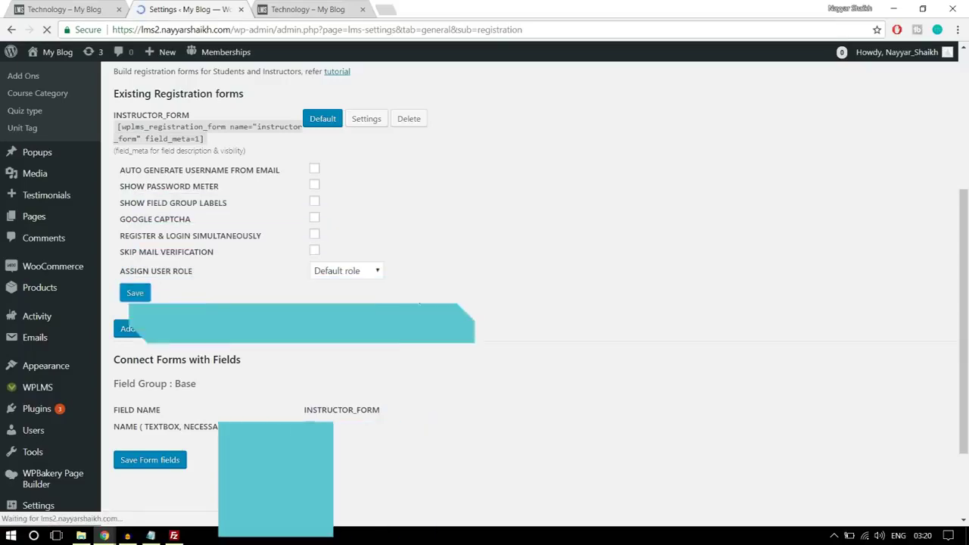
{"action": "scroll", "coordinate": [447, 297], "scroll_direction": "down", "scroll_amount": 1}
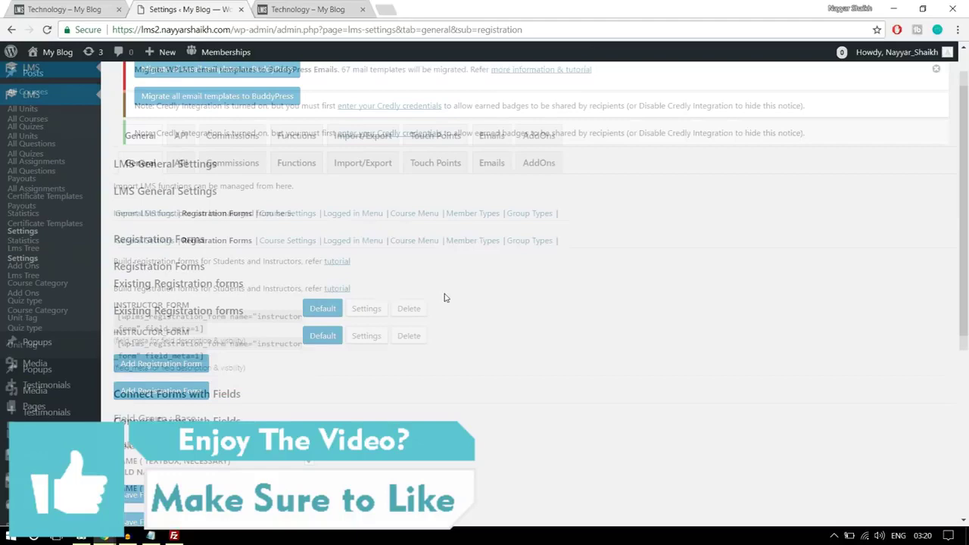
Open LMS Course Settings and scroll through the Course Details list
{"action": "left_click", "coordinate": [290, 217]}
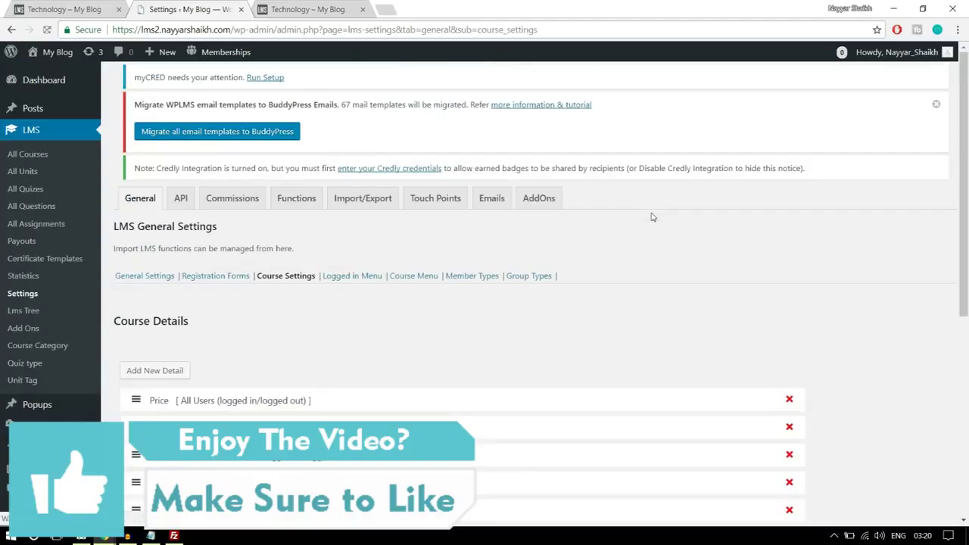
{"action": "scroll", "coordinate": [659, 240], "scroll_direction": "down", "scroll_amount": 4}
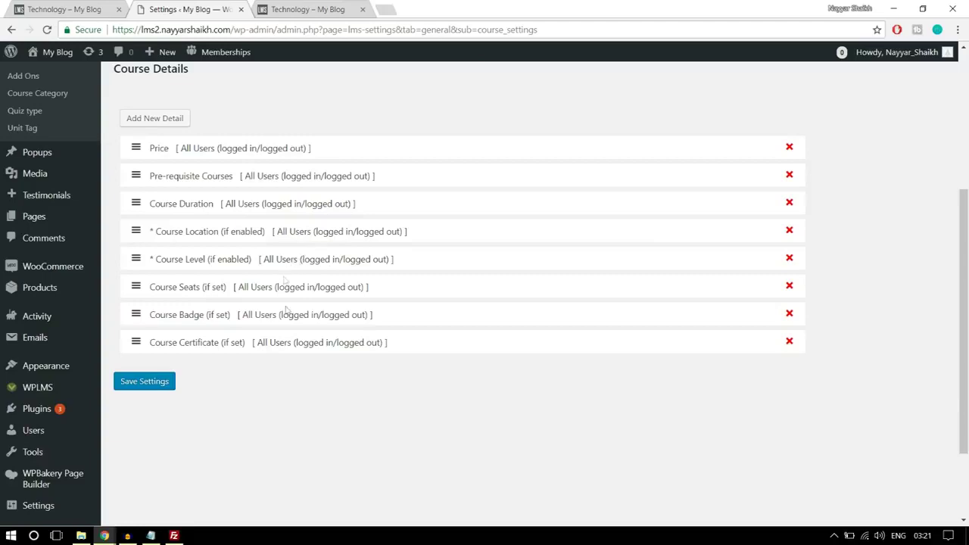
{"action": "scroll", "coordinate": [294, 352], "scroll_direction": "up", "scroll_amount": 1}
{"action": "scroll", "coordinate": [294, 324], "scroll_direction": "down", "scroll_amount": 1}
{"action": "scroll", "coordinate": [373, 362], "scroll_direction": "up", "scroll_amount": 3}
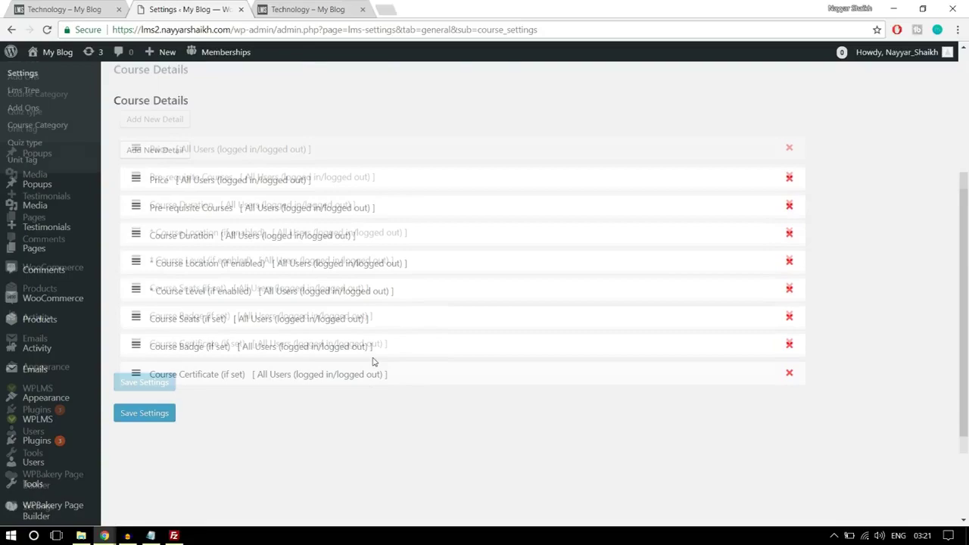
{"action": "scroll", "coordinate": [373, 362], "scroll_direction": "down", "scroll_amount": 2}
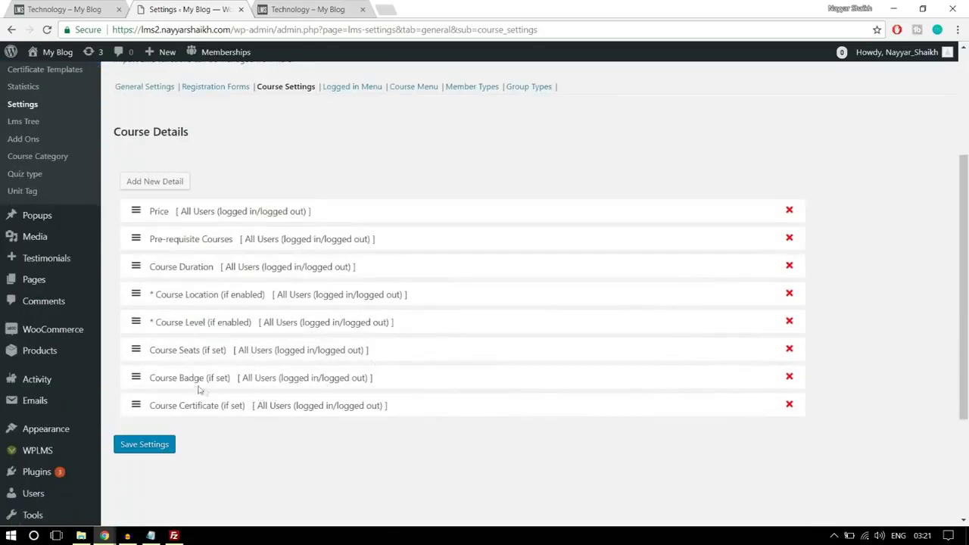
{"action": "scroll", "coordinate": [299, 353], "scroll_direction": "up", "scroll_amount": 2}
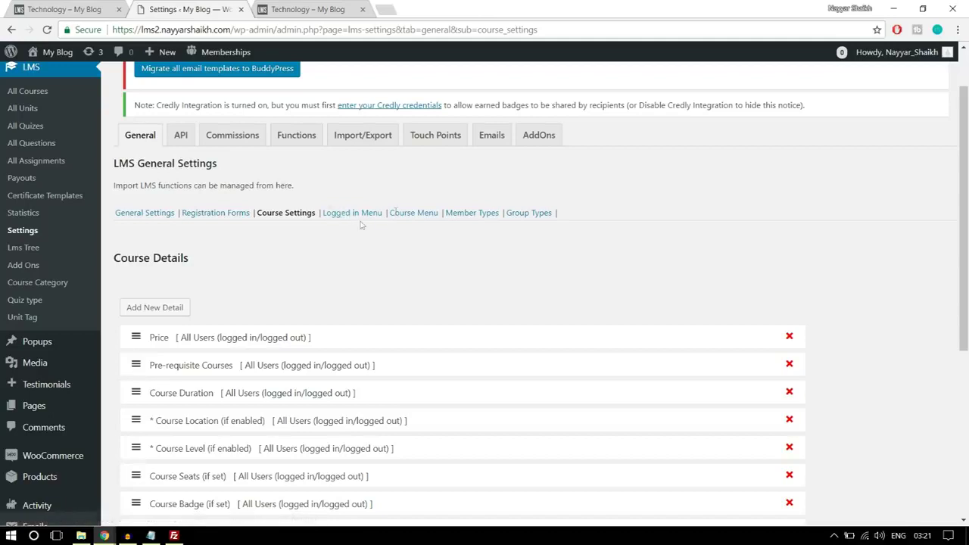
{"action": "left_click", "coordinate": [239, 143]}
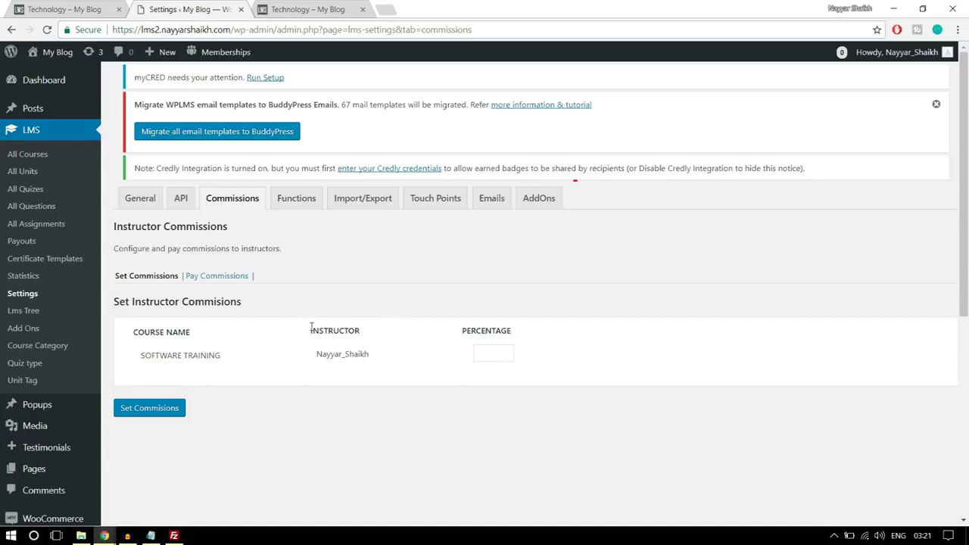
Set the SOFTWARE TRAINING instructor commission to 50 percent
{"action": "left_click", "coordinate": [478, 361]}
{"action": "left_click_drag", "start_coordinate": [491, 354], "coordinate": [477, 353]}
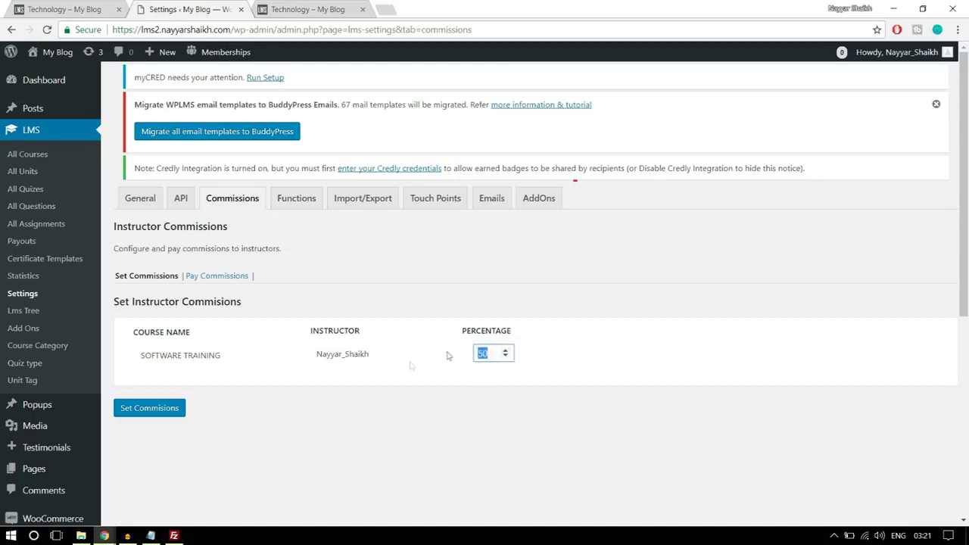
{"action": "left_click", "coordinate": [648, 286]}
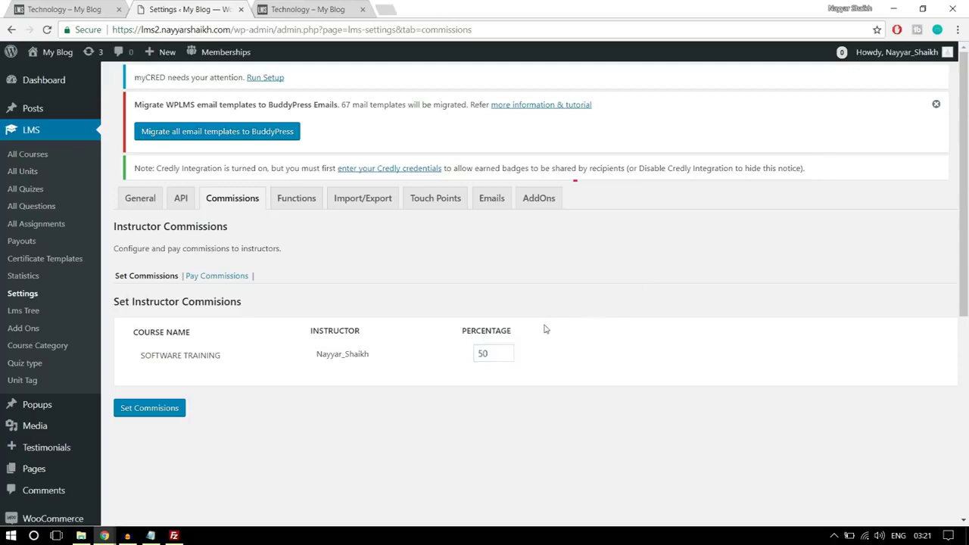
{"action": "double_click", "coordinate": [491, 354]}
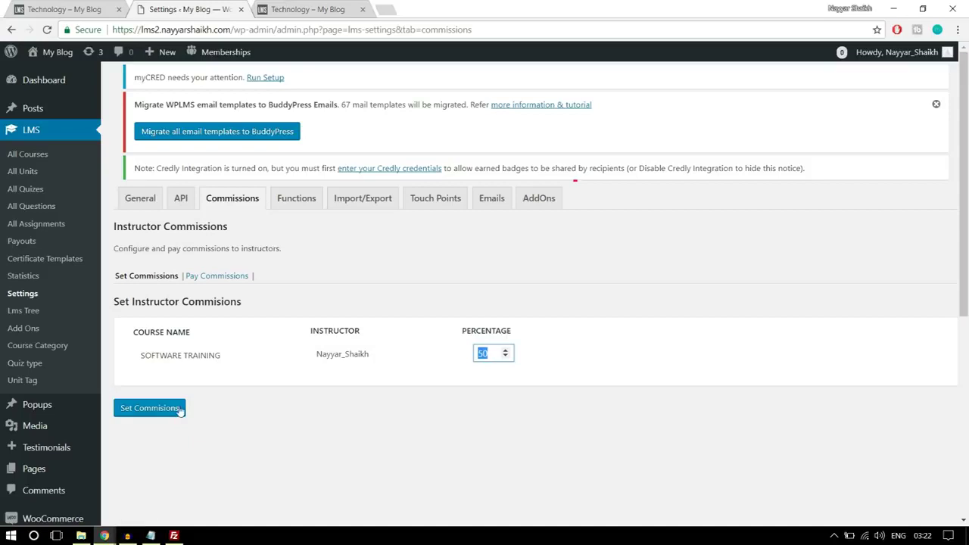
{"action": "left_click", "coordinate": [150, 408]}
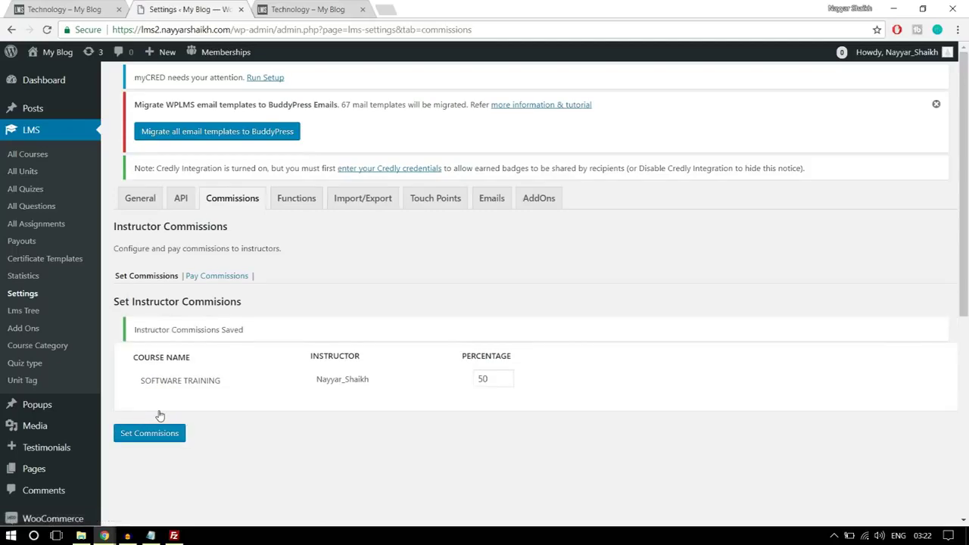
List payable commissions for 2018-01-01 to 2018-01-30
{"action": "left_click", "coordinate": [215, 280]}
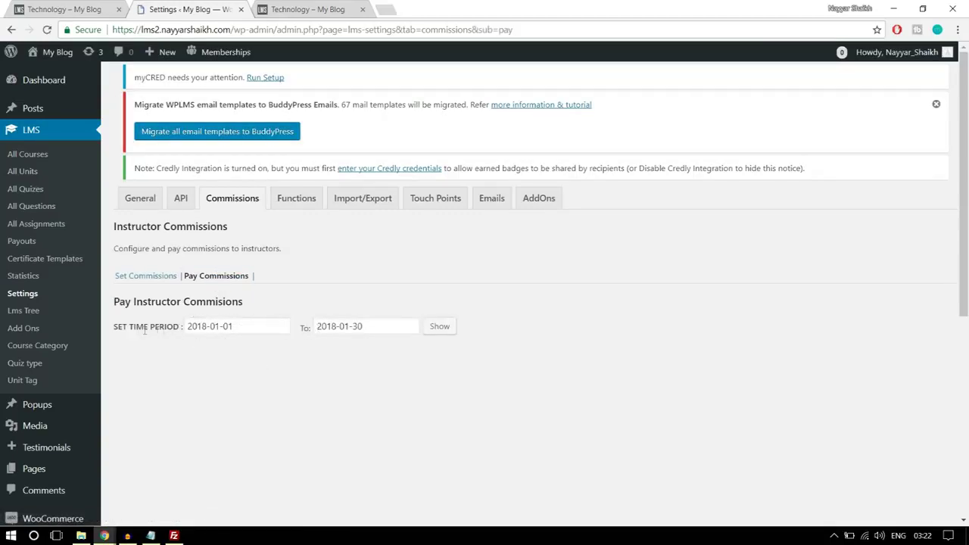
{"action": "left_click", "coordinate": [443, 330]}
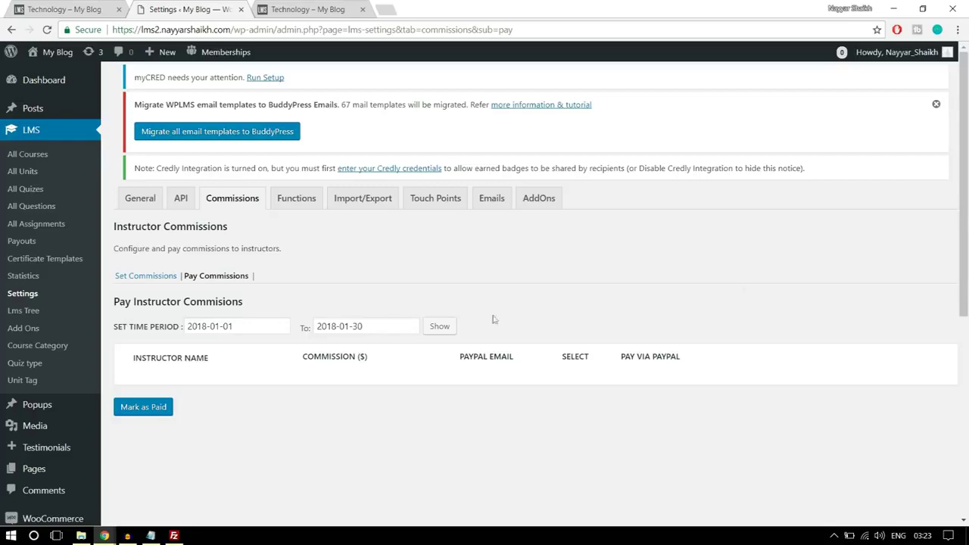
{"action": "scroll", "coordinate": [90, 341], "scroll_direction": "down", "scroll_amount": 4}
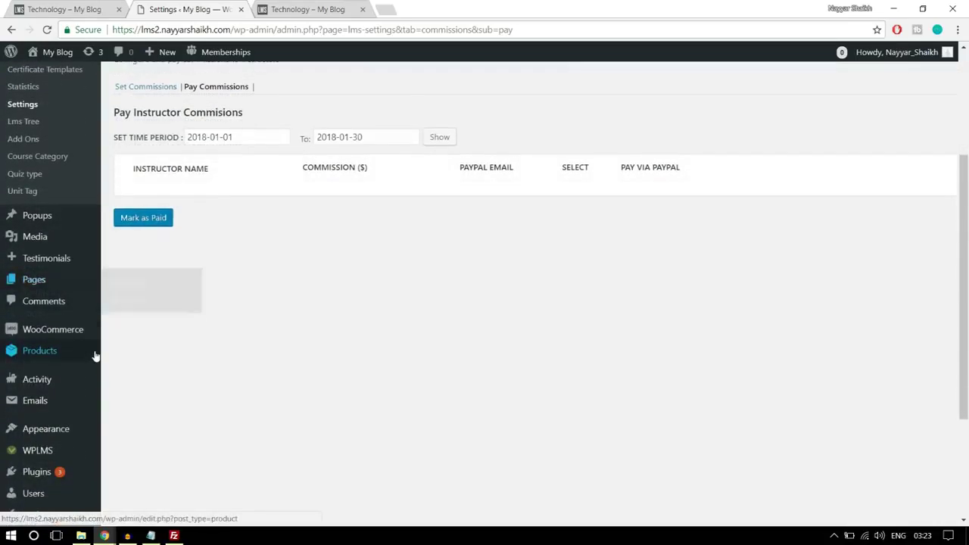
{"action": "mouse_move", "coordinate": [30, 369]}
{"action": "left_click", "coordinate": [122, 386]}
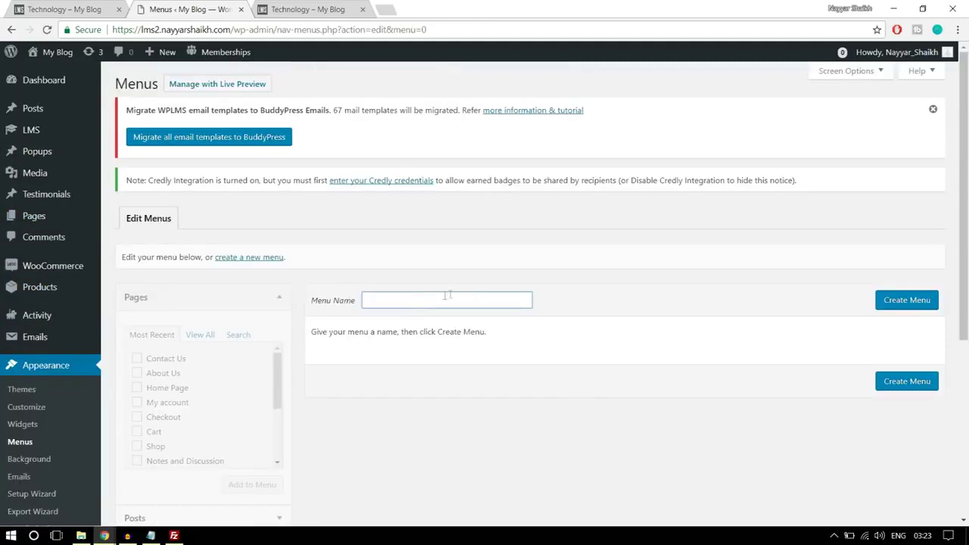
Create a new menu named Instructors Menu
{"action": "type", "text": "I"}
{"action": "left_click", "coordinate": [461, 317]}
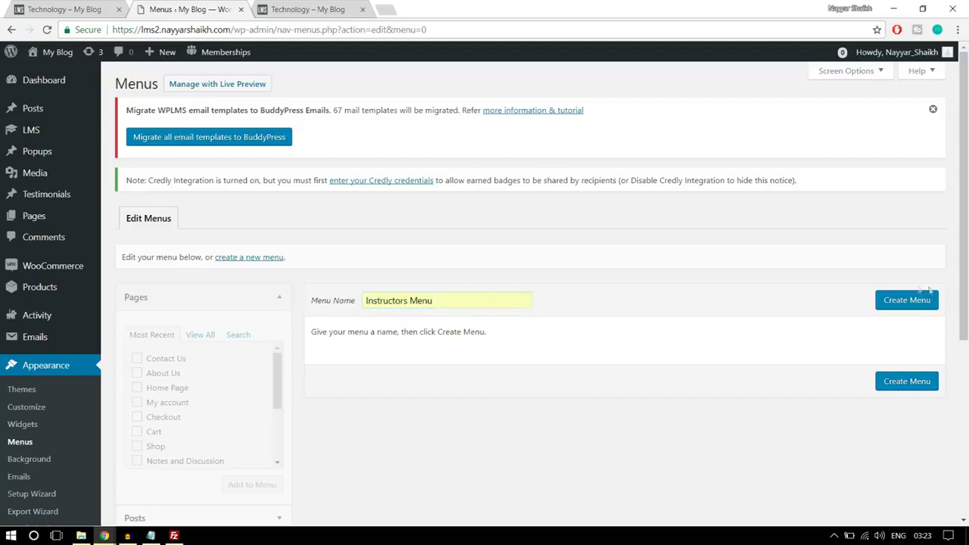
{"action": "left_click", "coordinate": [905, 301]}
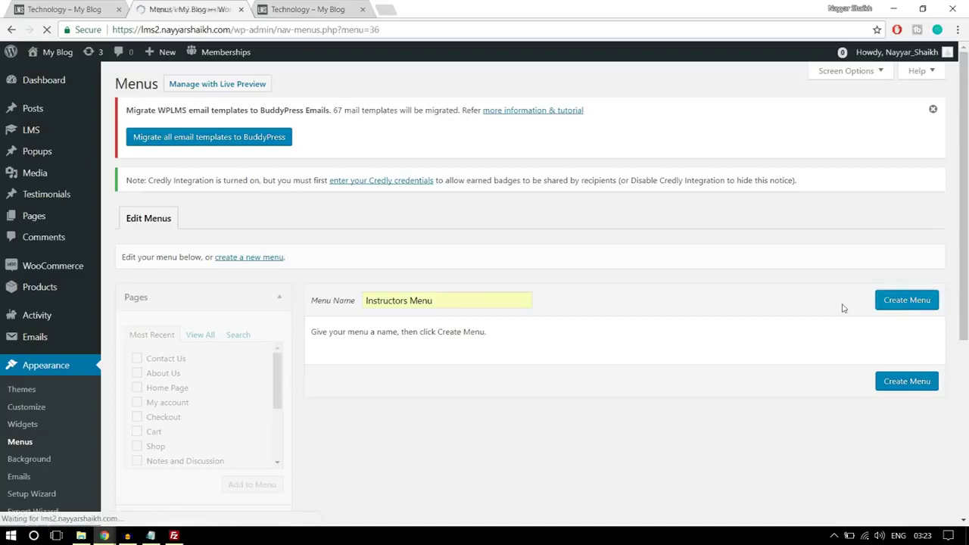
Add Home Page, About Us, All Courses, Contact Us, Course Status and My account pages to it
{"action": "scroll", "coordinate": [818, 332], "scroll_direction": "down", "scroll_amount": 3}
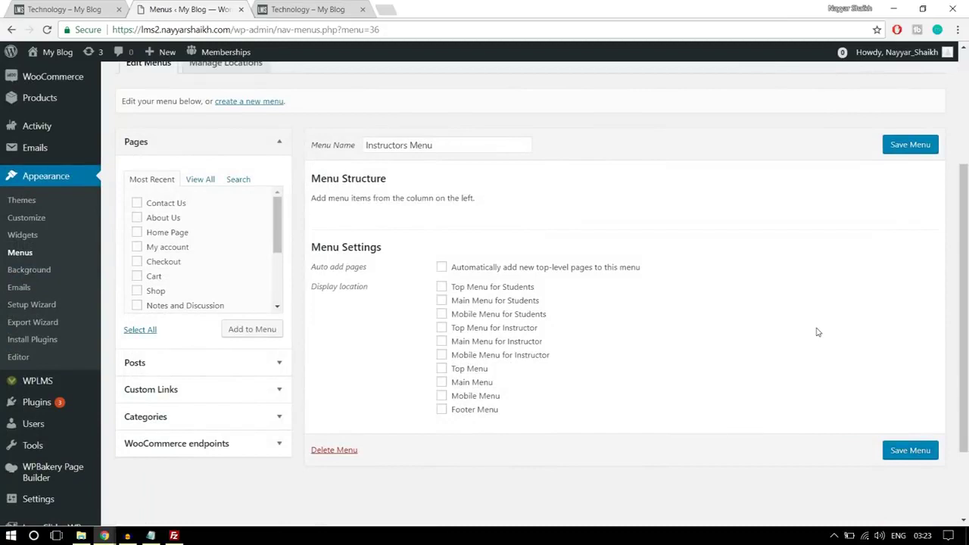
{"action": "left_click", "coordinate": [201, 184]}
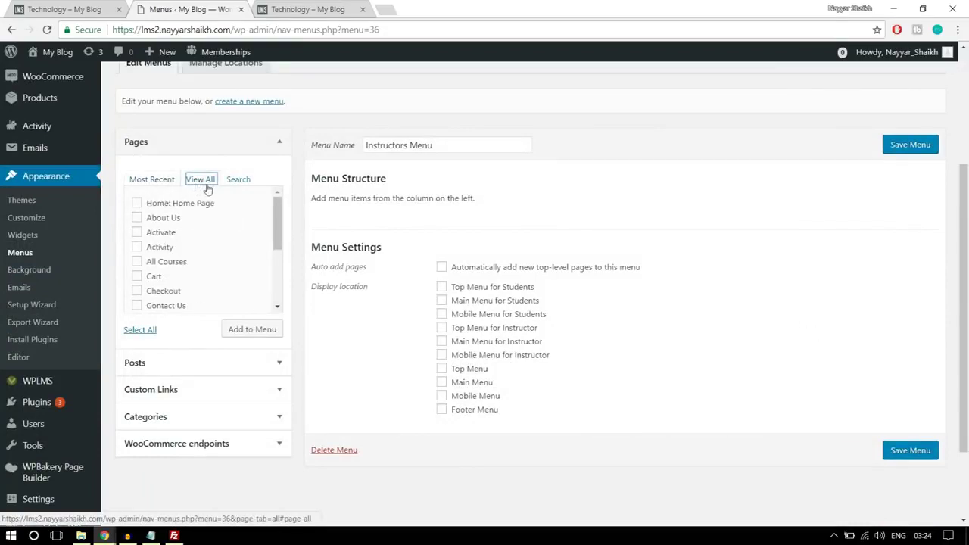
{"action": "left_click", "coordinate": [165, 222]}
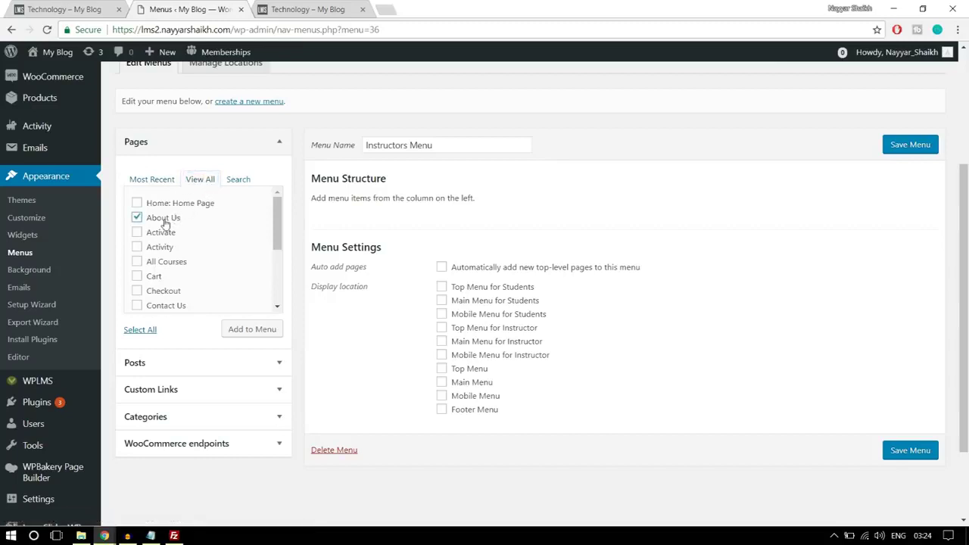
{"action": "left_click", "coordinate": [179, 206]}
{"action": "left_click", "coordinate": [171, 265]}
{"action": "scroll", "coordinate": [231, 258], "scroll_direction": "down", "scroll_amount": 1}
{"action": "left_click", "coordinate": [162, 244]}
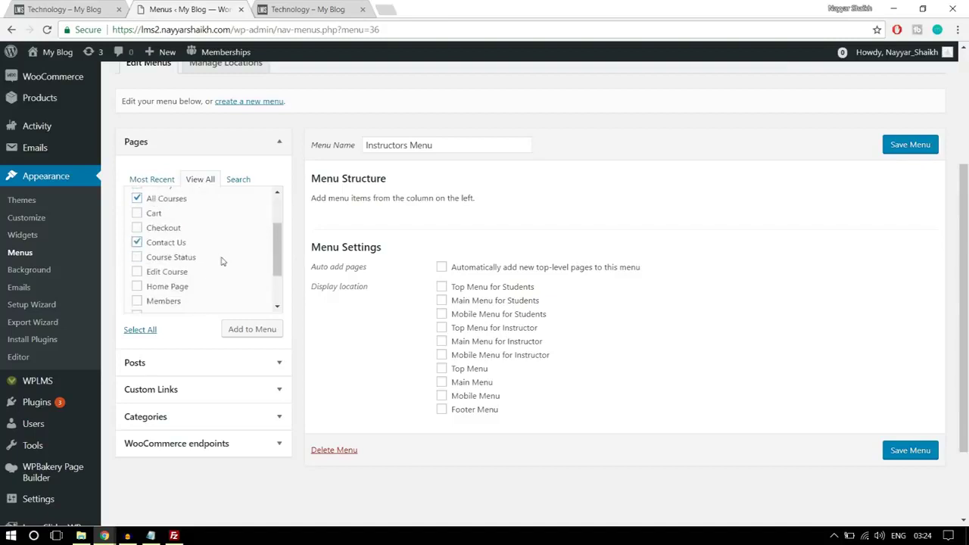
{"action": "left_click", "coordinate": [188, 262]}
{"action": "scroll", "coordinate": [242, 268], "scroll_direction": "down", "scroll_amount": 1}
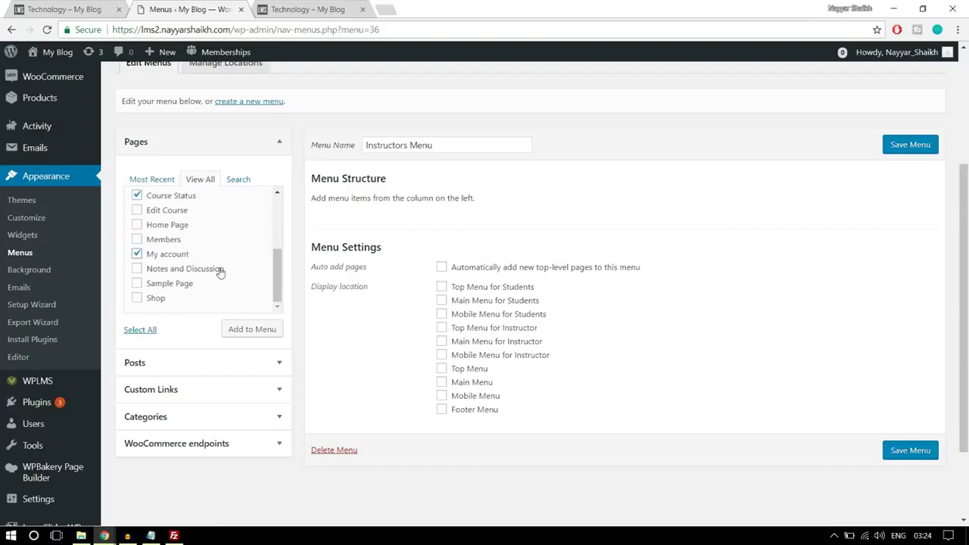
{"action": "scroll", "coordinate": [219, 272], "scroll_direction": "up", "scroll_amount": 4}
{"action": "scroll", "coordinate": [234, 315], "scroll_direction": "down", "scroll_amount": 3}
{"action": "left_click", "coordinate": [253, 330]}
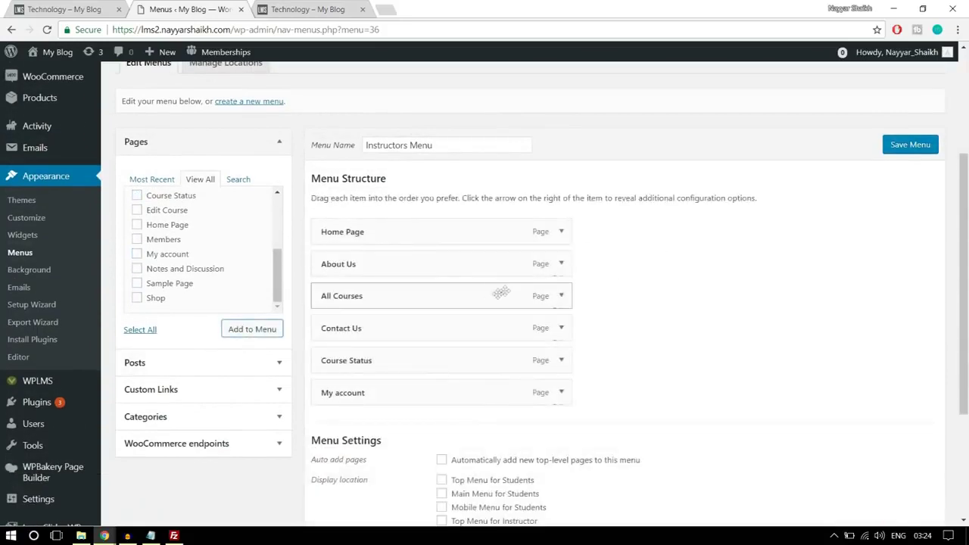
Tick the Main Menu for Instructor location and save the Instructors Menu
{"action": "scroll", "coordinate": [493, 364], "scroll_direction": "down", "scroll_amount": 2}
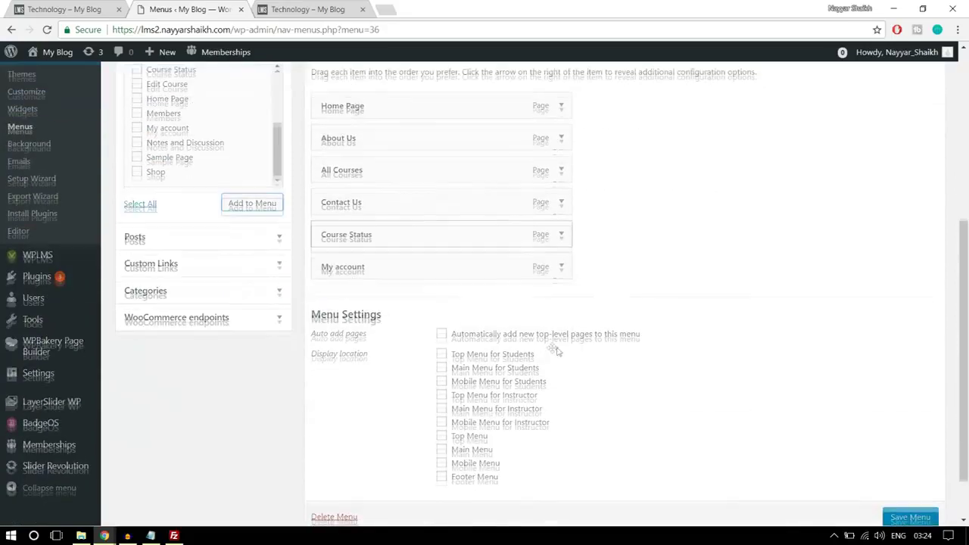
{"action": "scroll", "coordinate": [659, 390], "scroll_direction": "down", "scroll_amount": 2}
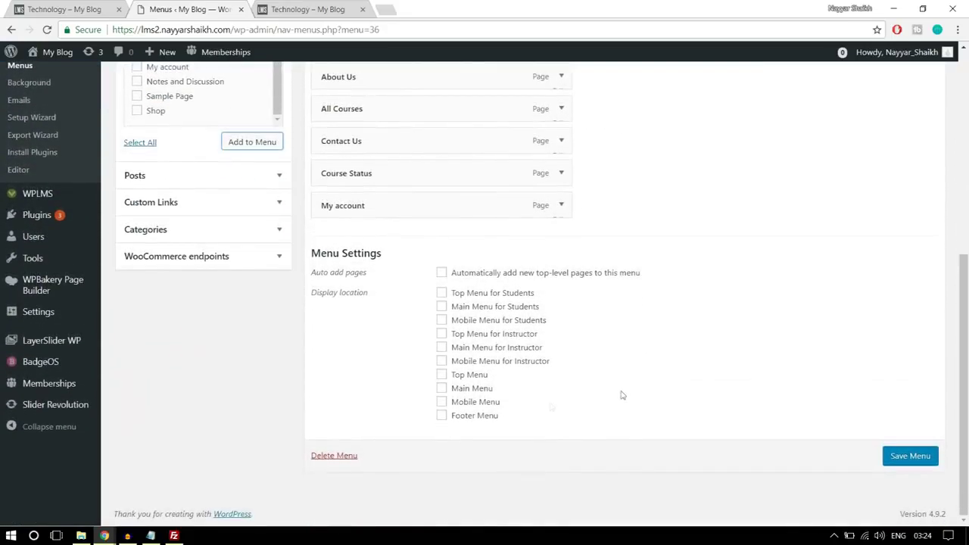
{"action": "left_click", "coordinate": [472, 351]}
{"action": "left_click", "coordinate": [909, 454]}
{"action": "left_click", "coordinate": [909, 455]}
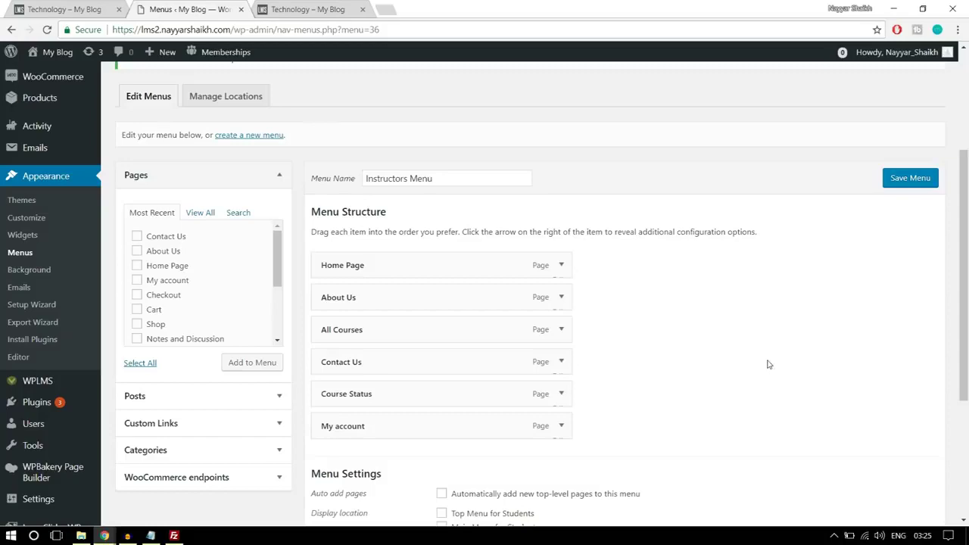
{"action": "scroll", "coordinate": [768, 364], "scroll_direction": "up", "scroll_amount": 3}
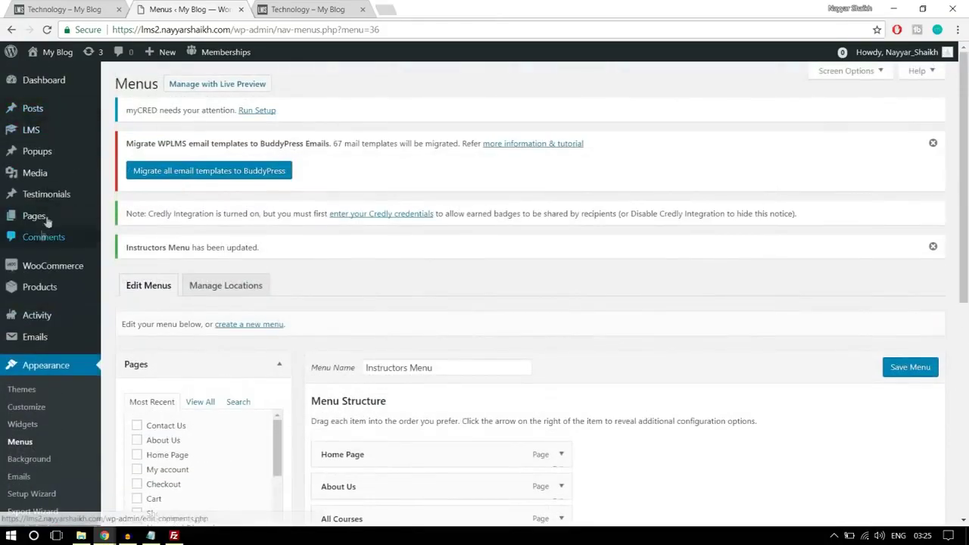
Start a new page in a separate tab titled 'Create a Course'
{"action": "mouse_move", "coordinate": [47, 220]}
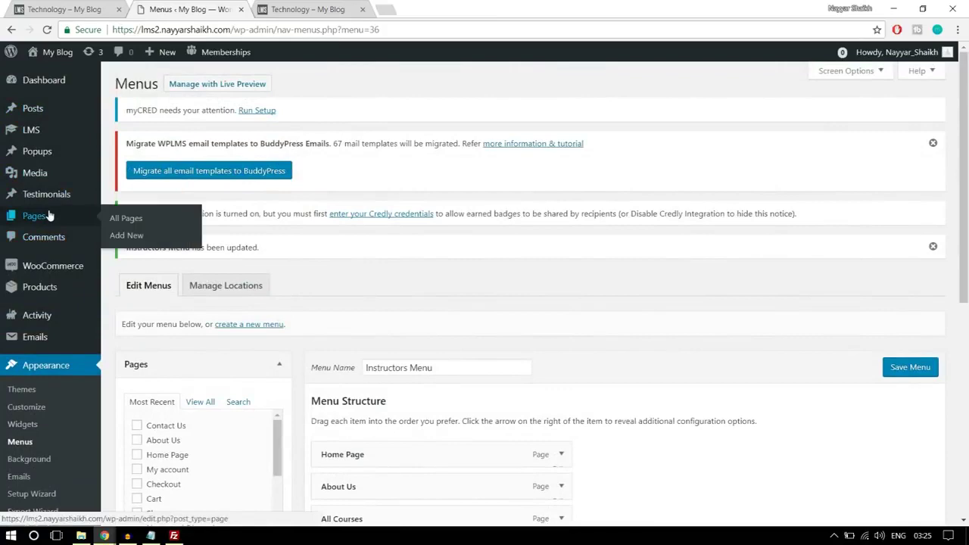
{"action": "right_click", "coordinate": [127, 236]}
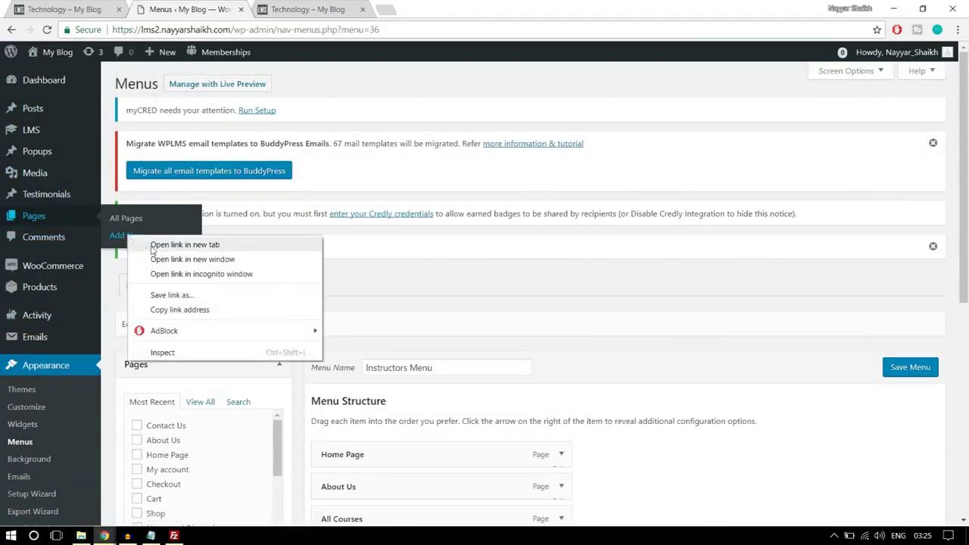
{"action": "left_click", "coordinate": [224, 245]}
{"action": "scroll", "coordinate": [523, 269], "scroll_direction": "down", "scroll_amount": 3}
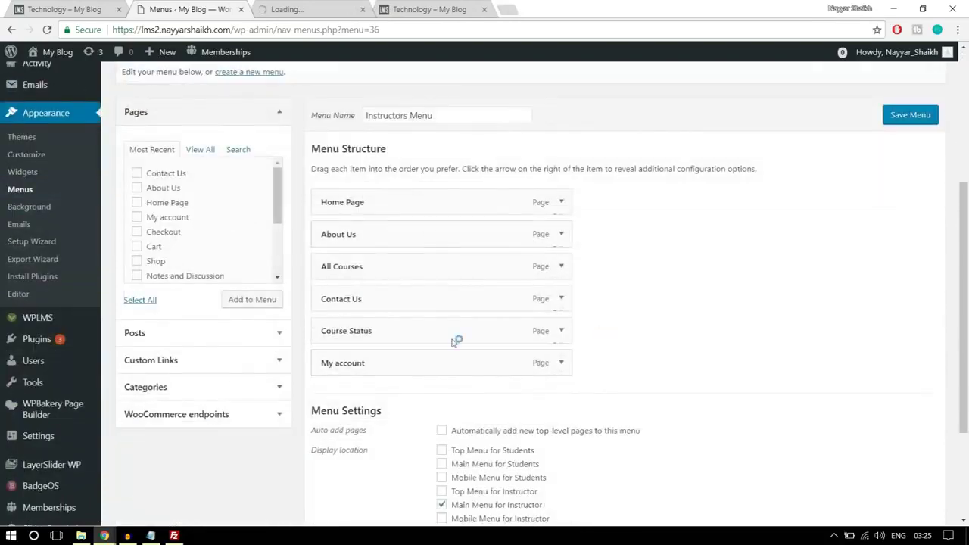
{"action": "key", "text": "ctrl+Tab"}
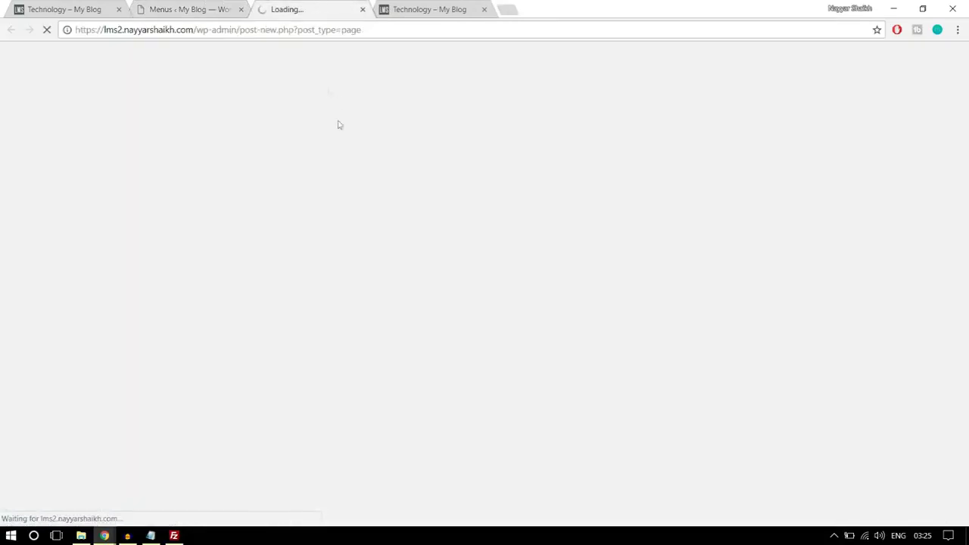
{"action": "key", "text": "ctrl+shift+Tab"}
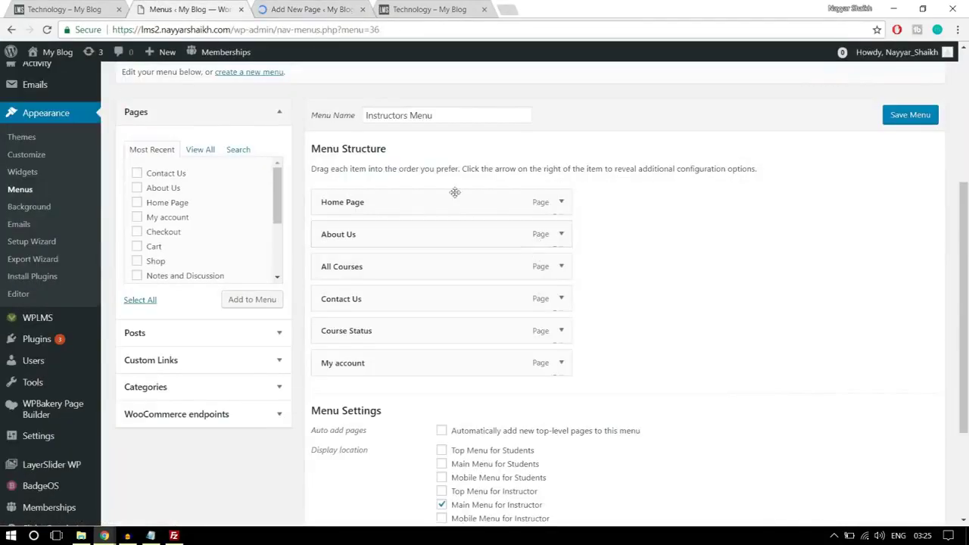
{"action": "left_click", "coordinate": [327, 9]}
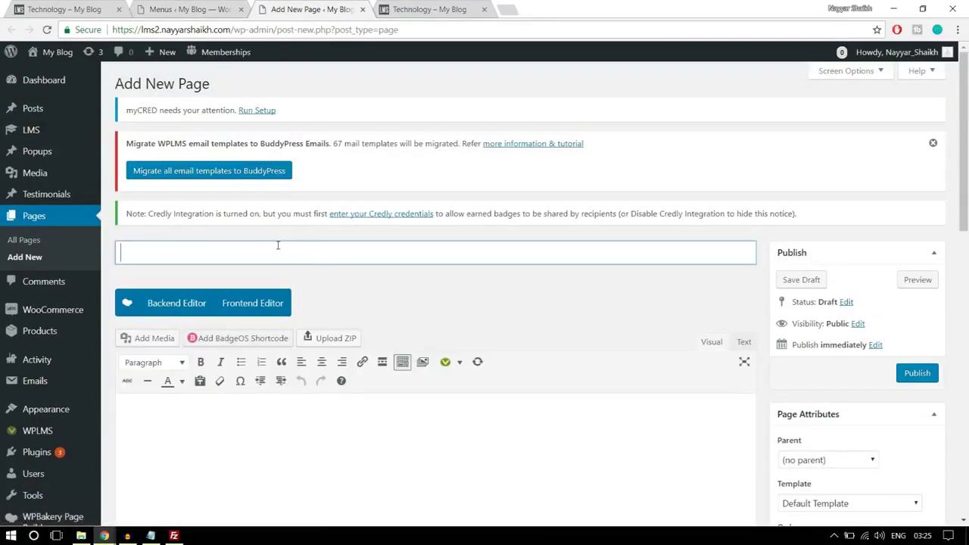
{"action": "type", "text": "Craeet"}
{"action": "key", "text": "BackSpace"}
{"action": "key", "text": "BackSpace"}
{"action": "type", "text": "eate a Course"}
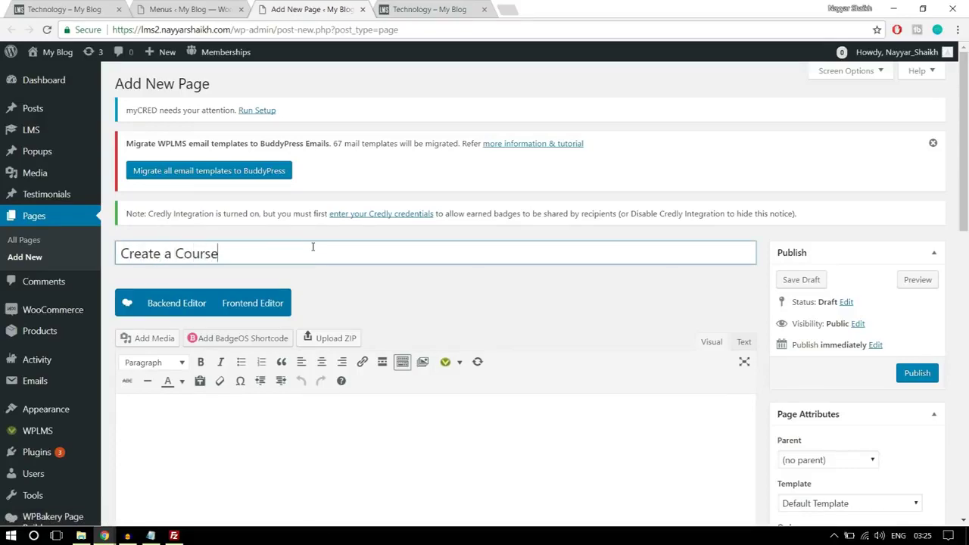
Apply the Create Content template and publish the page
{"action": "scroll", "coordinate": [381, 227], "scroll_direction": "down", "scroll_amount": 3}
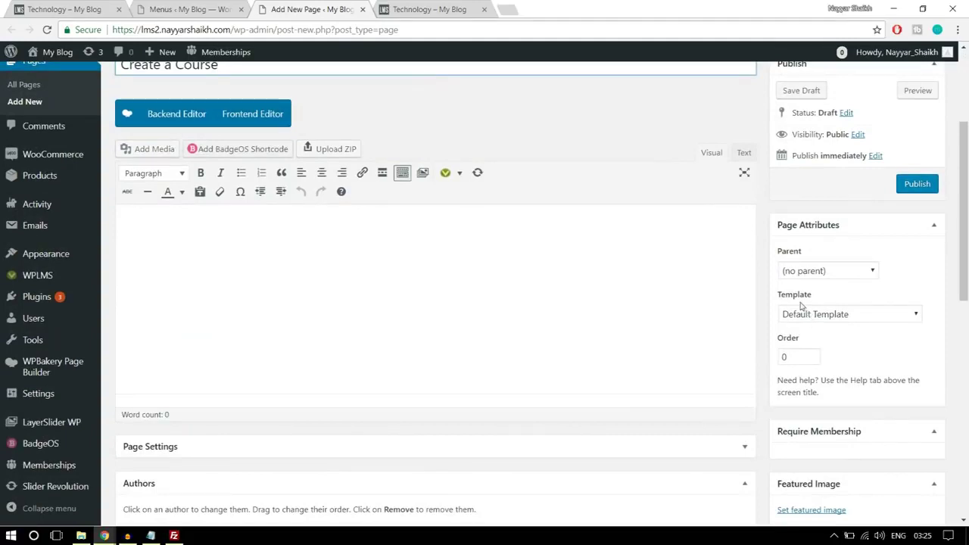
{"action": "left_click", "coordinate": [807, 316]}
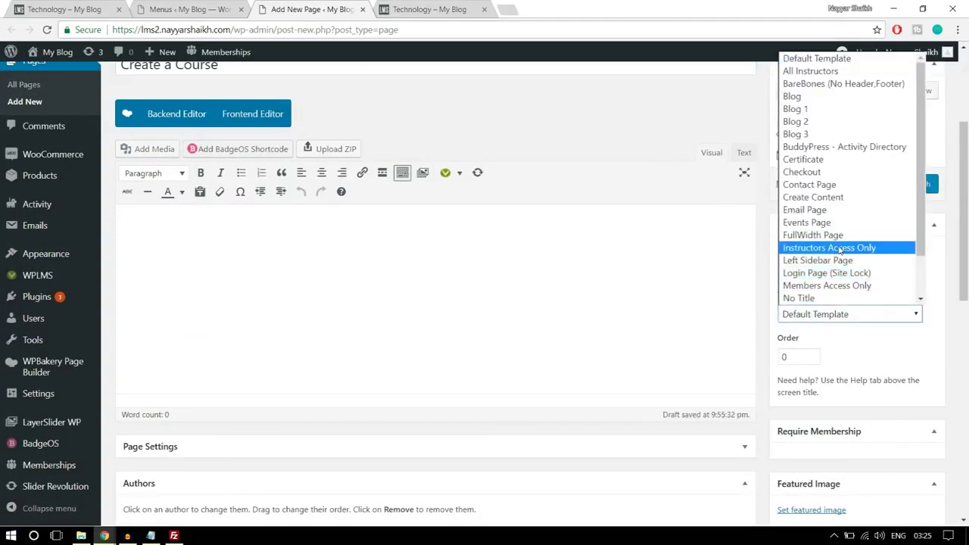
{"action": "left_click", "coordinate": [831, 200]}
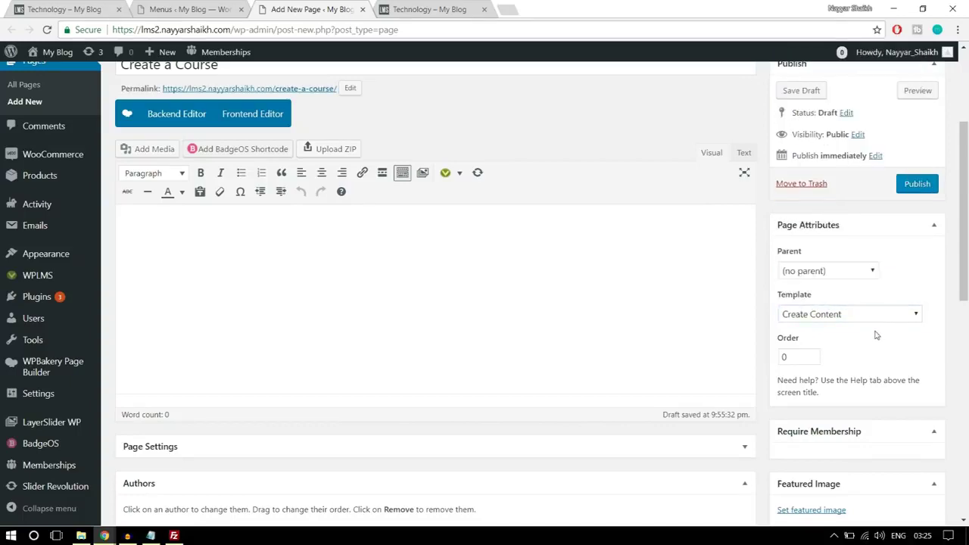
{"action": "scroll", "coordinate": [523, 288], "scroll_direction": "up", "scroll_amount": 1}
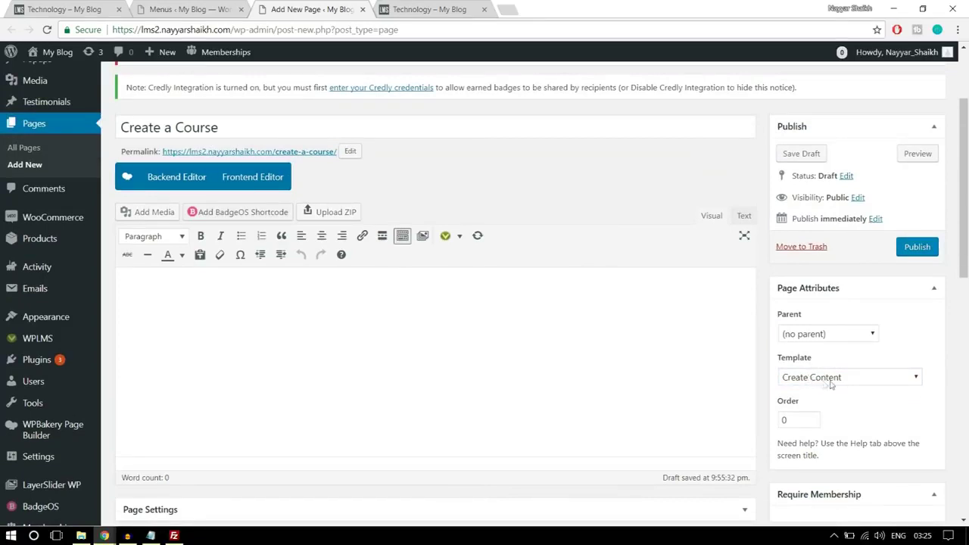
{"action": "left_click", "coordinate": [917, 250]}
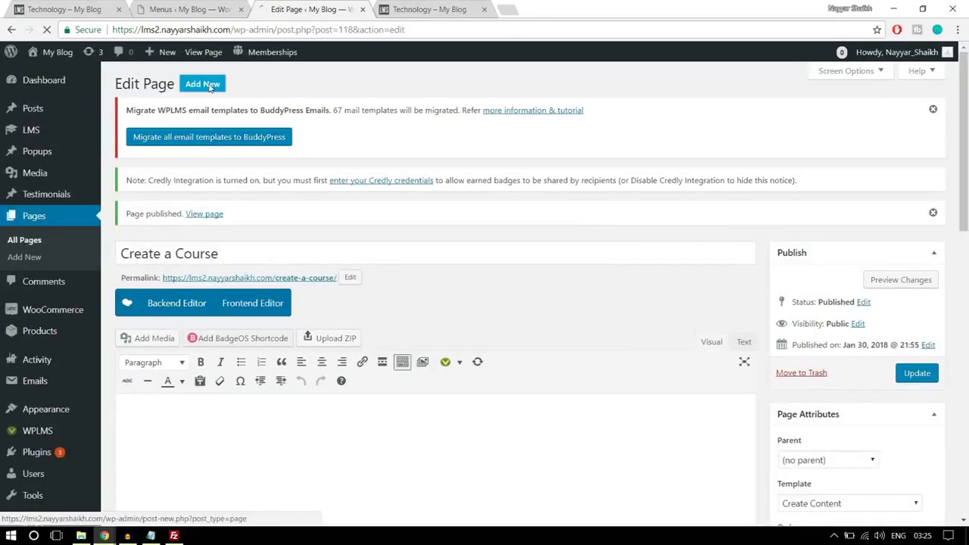
Publish a new page 'Become an Instructor' using the Start Course Page template
{"action": "left_click", "coordinate": [203, 84]}
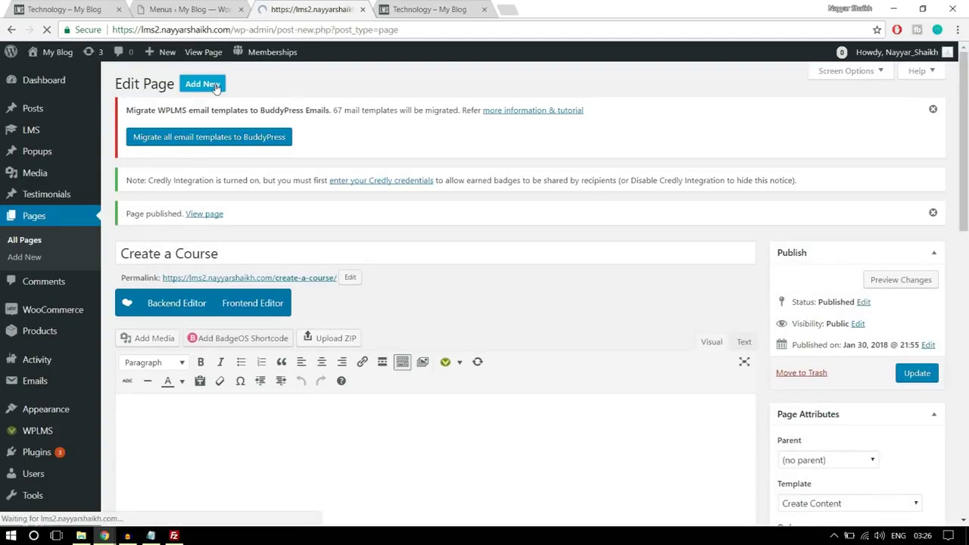
{"action": "type", "text": "B"}
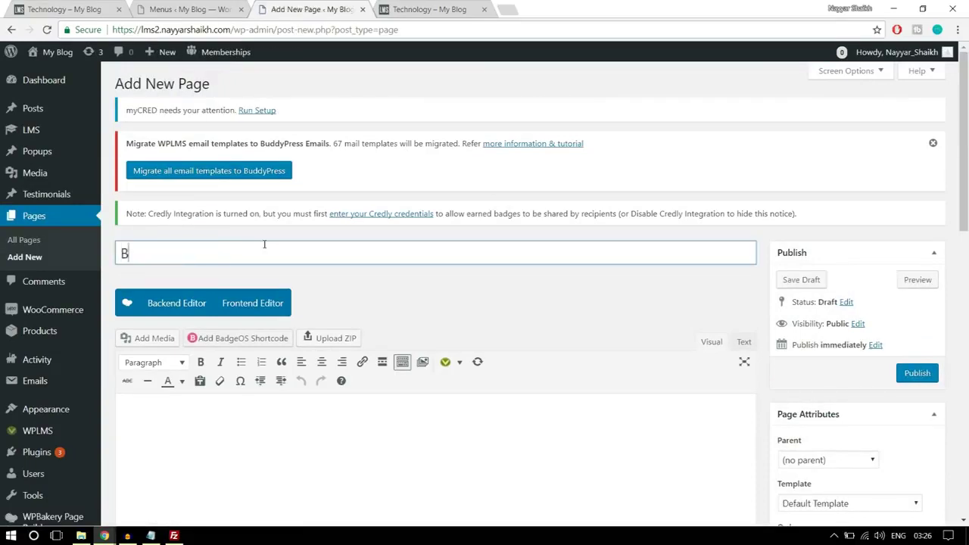
{"action": "type", "text": "ecome an Instructor"}
{"action": "scroll", "coordinate": [395, 226], "scroll_direction": "down", "scroll_amount": 1}
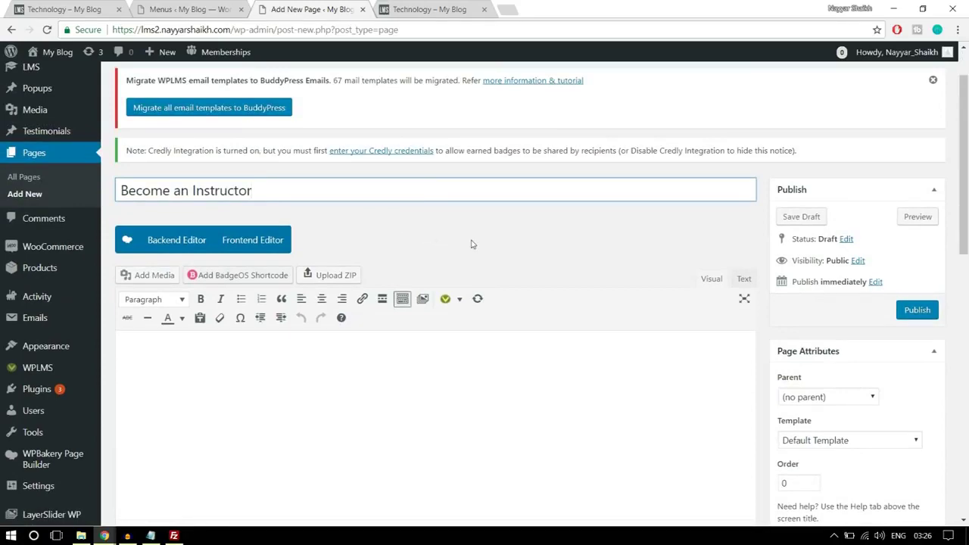
{"action": "scroll", "coordinate": [472, 245], "scroll_direction": "down", "scroll_amount": 2}
{"action": "left_click", "coordinate": [823, 317]}
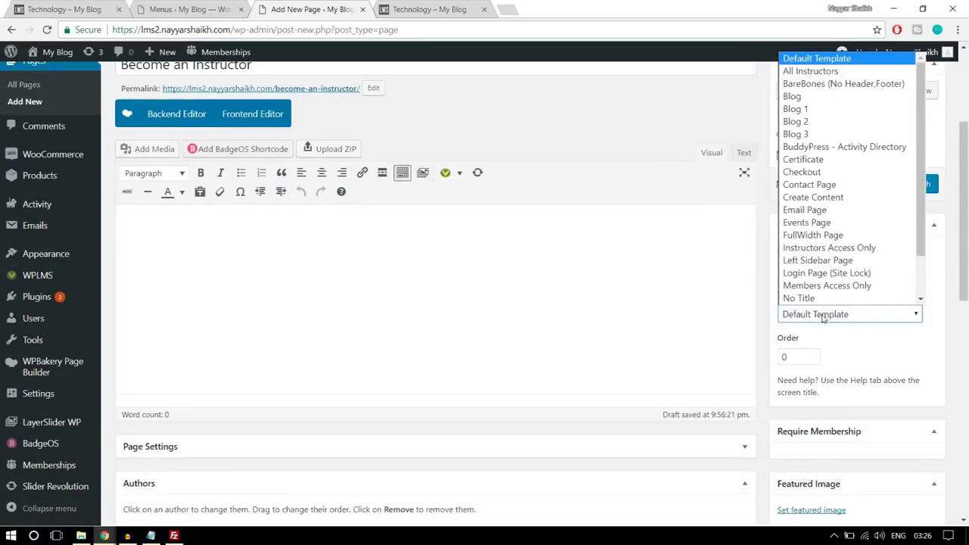
{"action": "scroll", "coordinate": [859, 302], "scroll_direction": "down", "scroll_amount": 2}
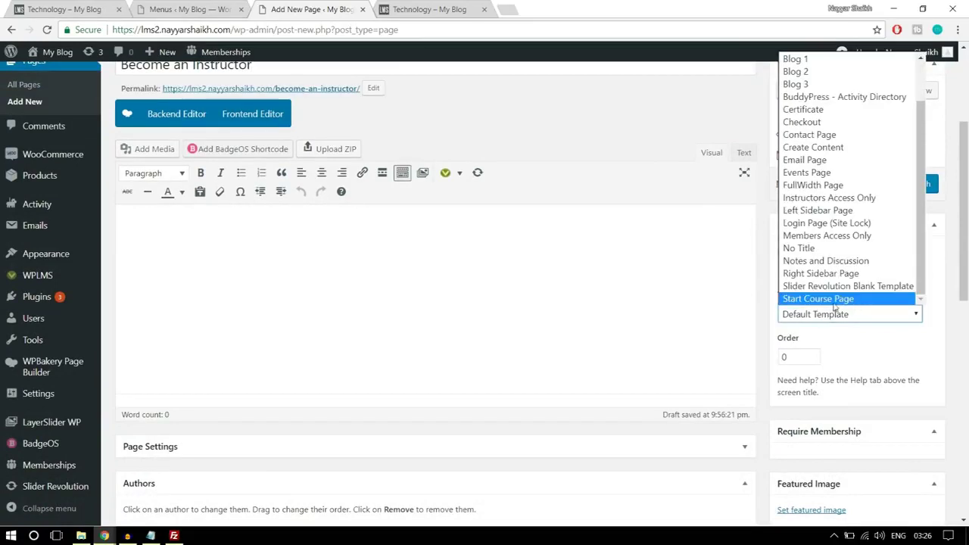
{"action": "left_click", "coordinate": [827, 303]}
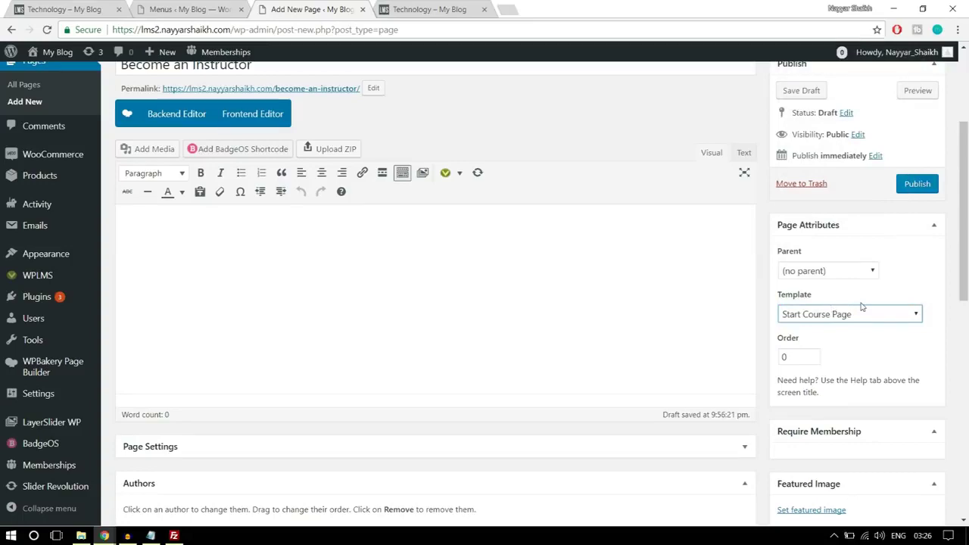
{"action": "left_click", "coordinate": [918, 184]}
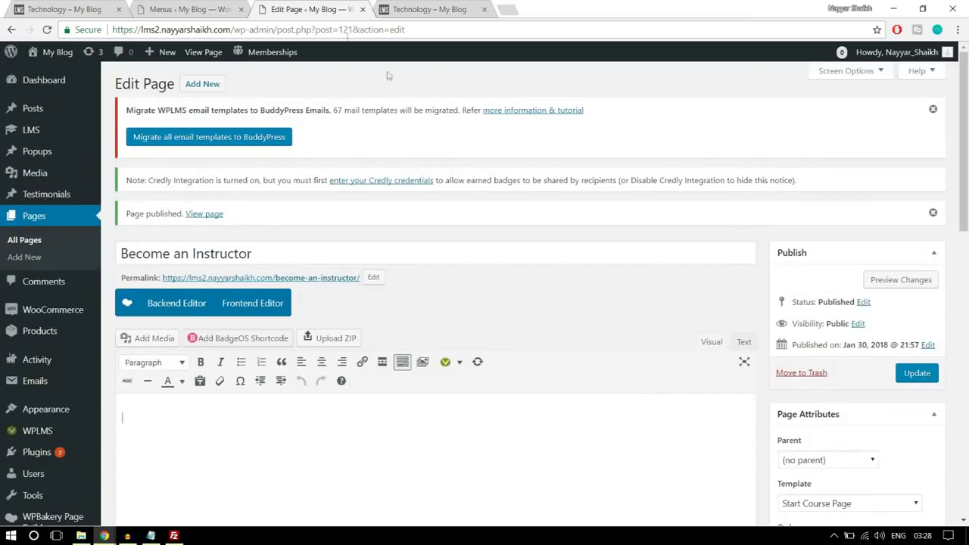
{"action": "left_click", "coordinate": [212, 7]}
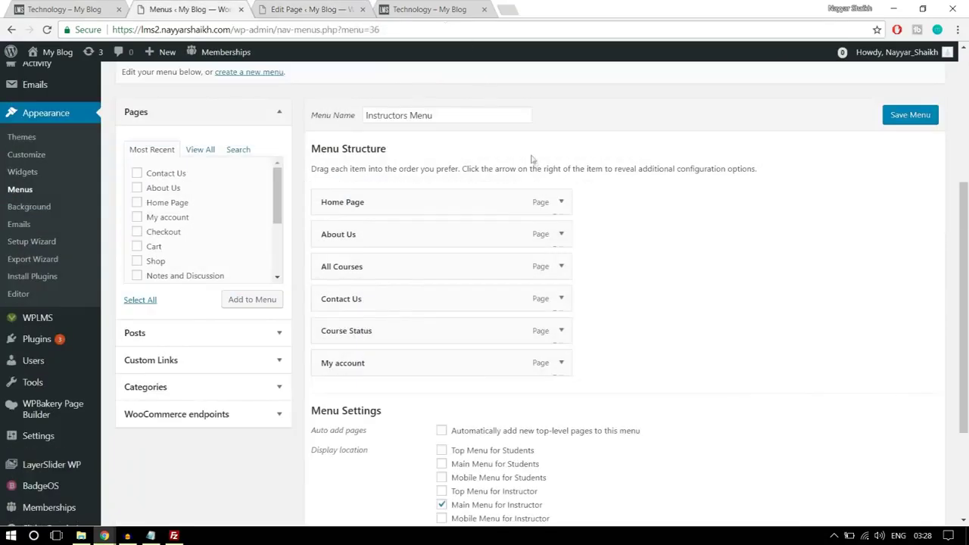
Reload Menus and add Create a Course as the Instructors Menu's second item
{"action": "scroll", "coordinate": [532, 159], "scroll_direction": "up", "scroll_amount": 3}
{"action": "left_click", "coordinate": [425, 31]}
{"action": "key", "text": "Return"}
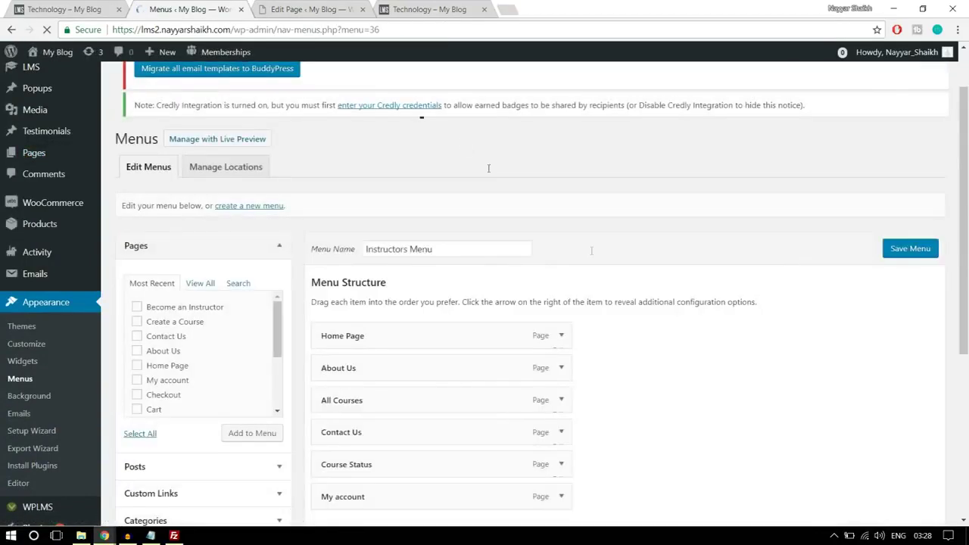
{"action": "scroll", "coordinate": [533, 303], "scroll_direction": "down", "scroll_amount": 2}
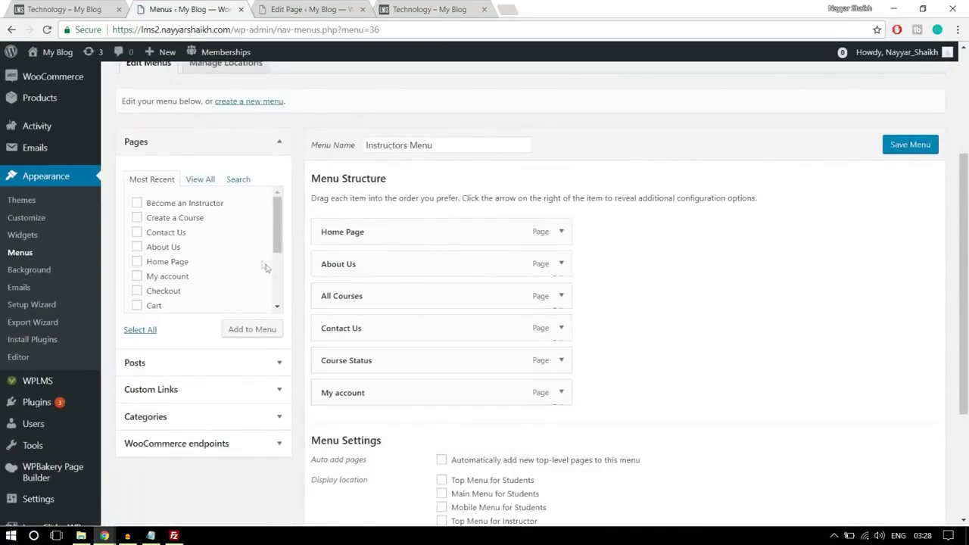
{"action": "left_click", "coordinate": [201, 180]}
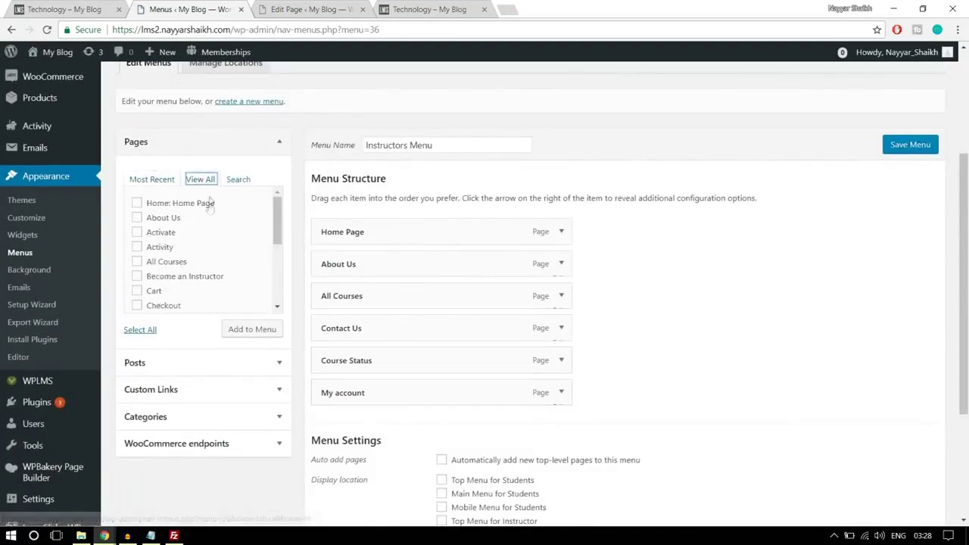
{"action": "scroll", "coordinate": [222, 271], "scroll_direction": "down", "scroll_amount": 1}
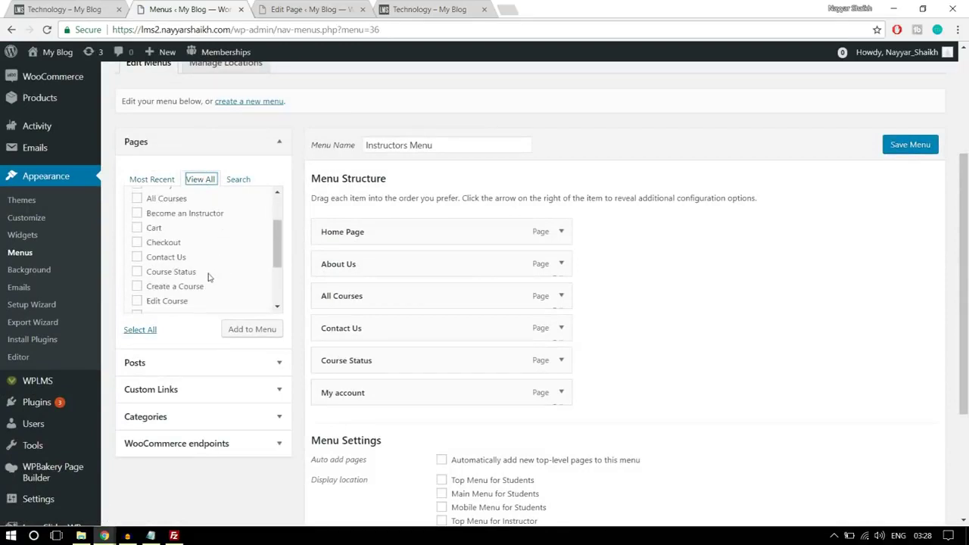
{"action": "left_click", "coordinate": [193, 289]}
{"action": "left_click", "coordinate": [247, 332]}
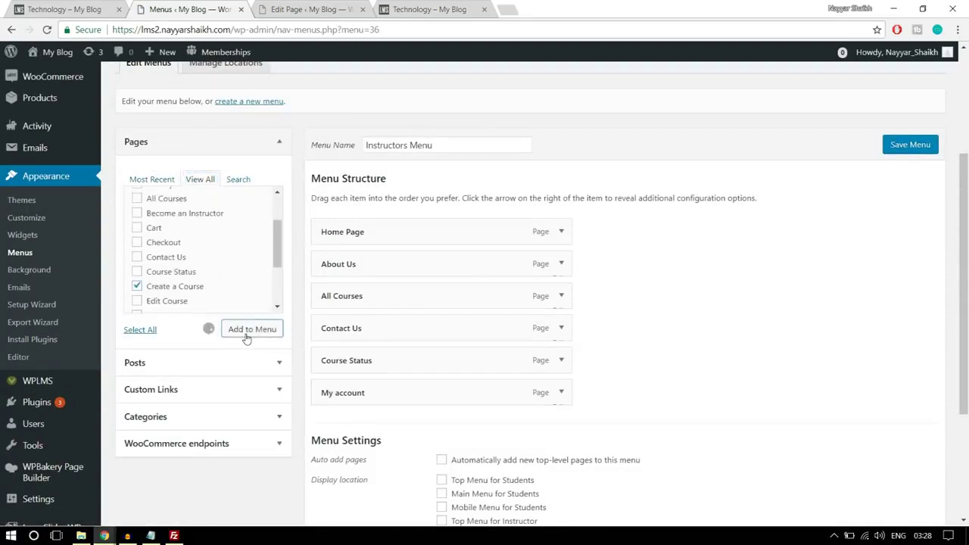
{"action": "left_click_drag", "start_coordinate": [424, 415], "coordinate": [372, 267]}
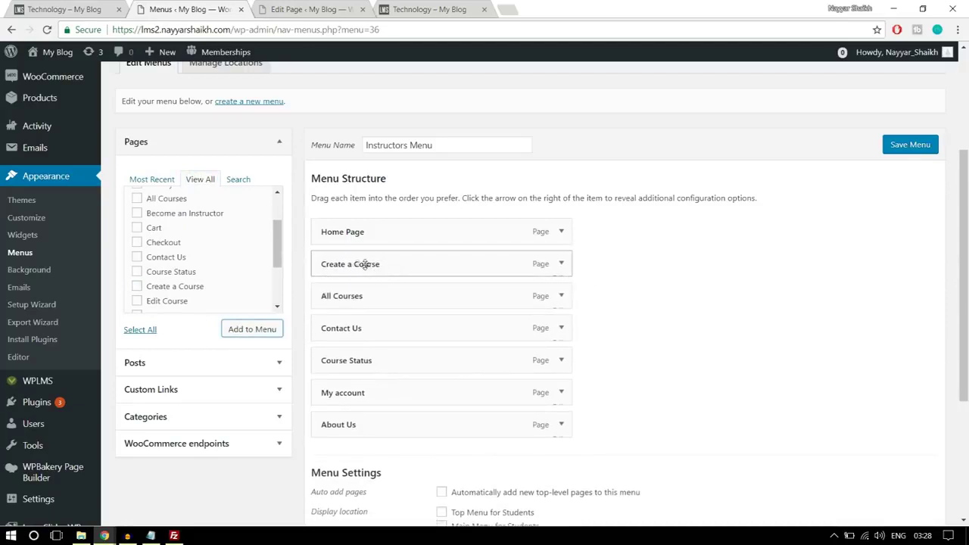
Tick Main Menu for Instructor and save the Instructors Menu
{"action": "left_click", "coordinate": [561, 265]}
{"action": "left_click", "coordinate": [562, 267]}
{"action": "scroll", "coordinate": [591, 277], "scroll_direction": "down", "scroll_amount": 2}
{"action": "left_click", "coordinate": [479, 443]}
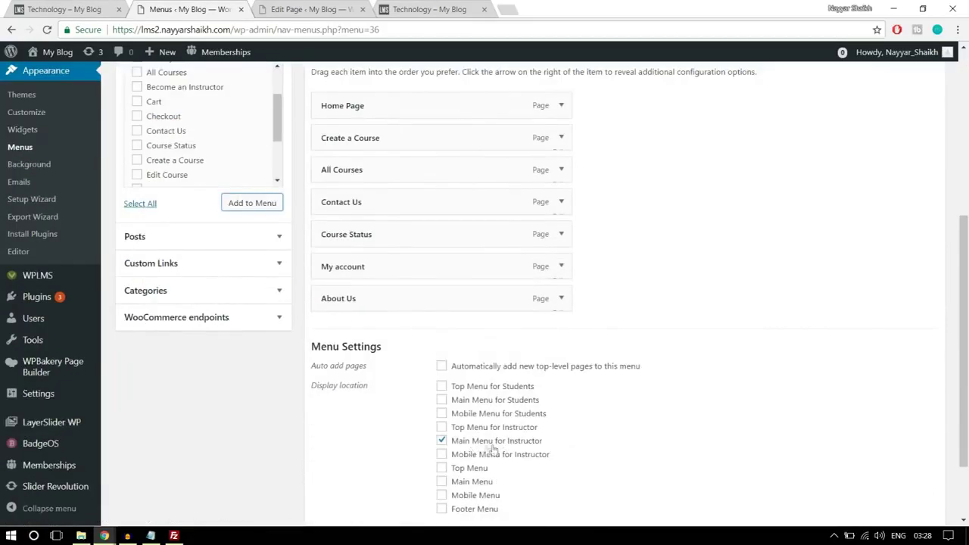
{"action": "scroll", "coordinate": [500, 447], "scroll_direction": "down", "scroll_amount": 2}
{"action": "left_click", "coordinate": [916, 457]}
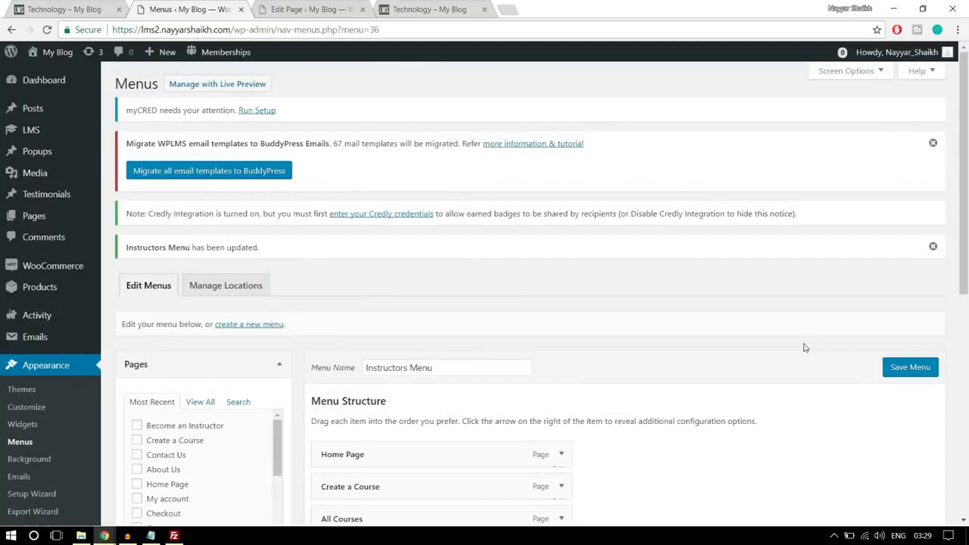
{"action": "scroll", "coordinate": [805, 348], "scroll_direction": "down", "scroll_amount": 3}
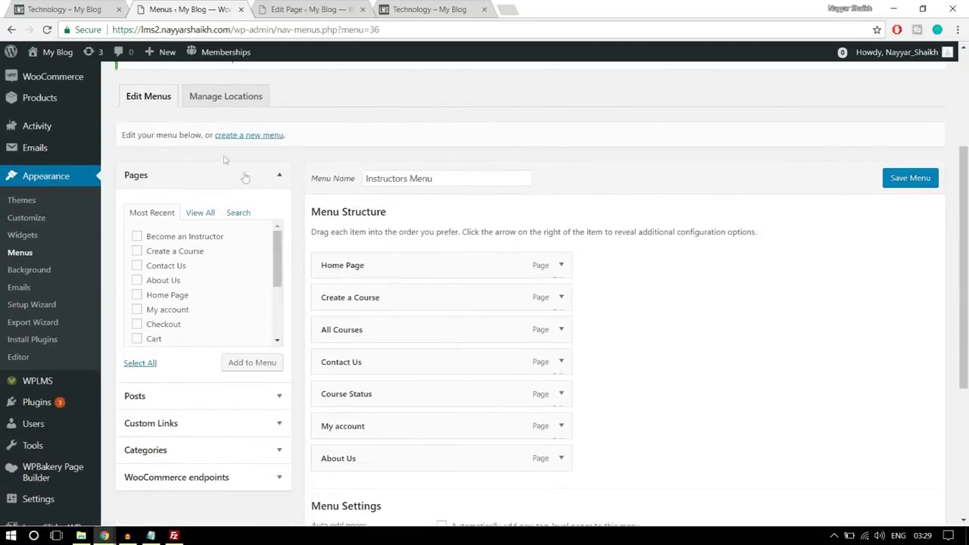
Start a new menu and name it Student Menu
{"action": "left_click", "coordinate": [247, 136]}
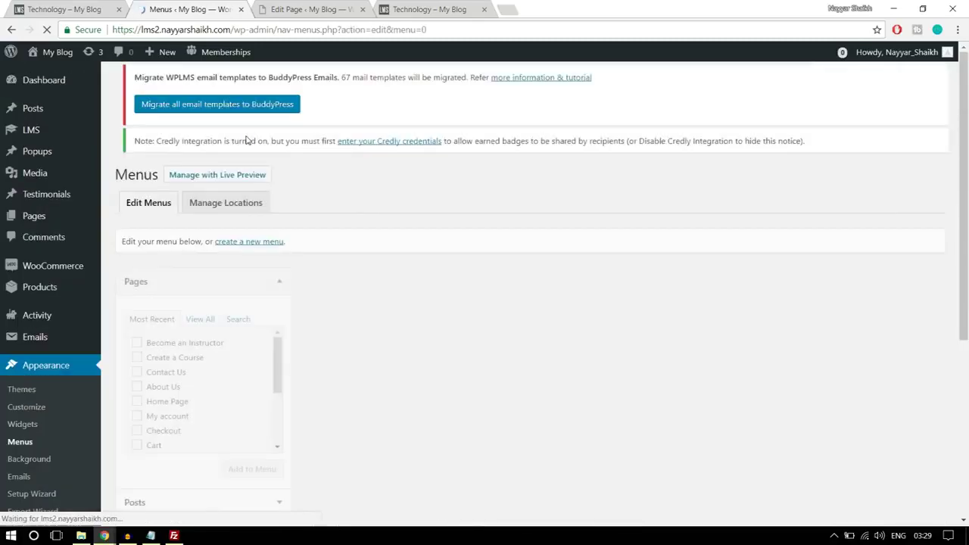
{"action": "left_click", "coordinate": [407, 299]}
{"action": "type", "text": "St"}
{"action": "left_click", "coordinate": [407, 316]}
Create the Student Menu with six pages including Home Page, About Us, Become an Instructor and My account
{"action": "left_click", "coordinate": [893, 303]}
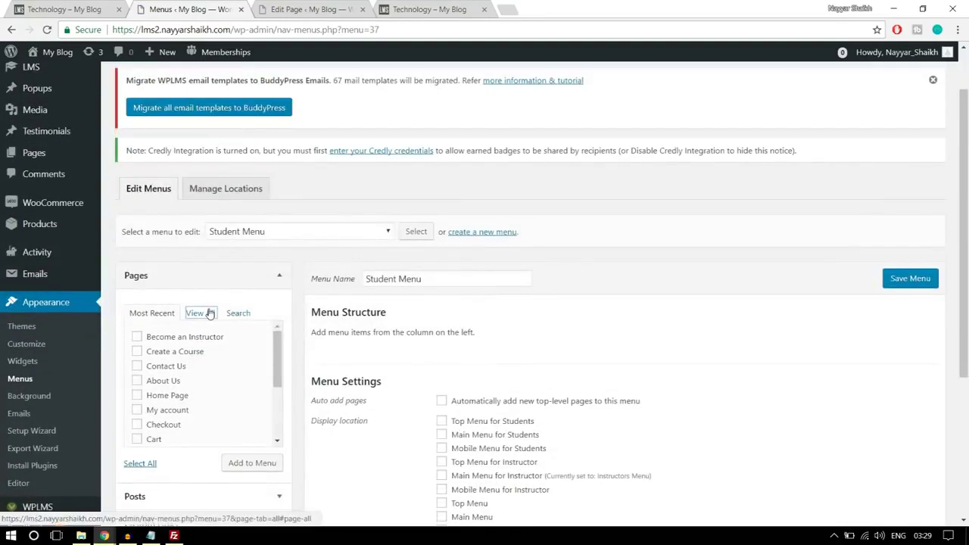
{"action": "left_click", "coordinate": [200, 313]}
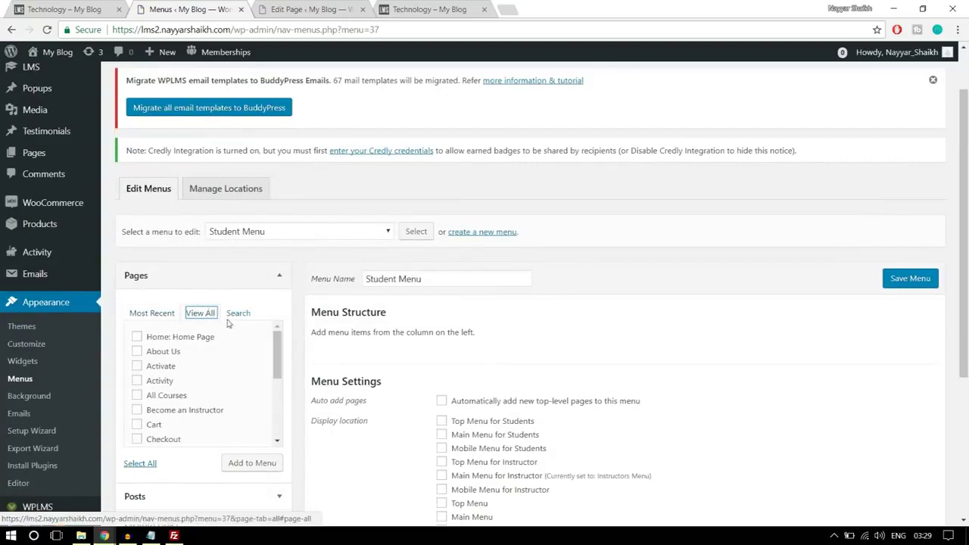
{"action": "scroll", "coordinate": [227, 325], "scroll_direction": "down", "scroll_amount": 2}
{"action": "left_click", "coordinate": [169, 277]}
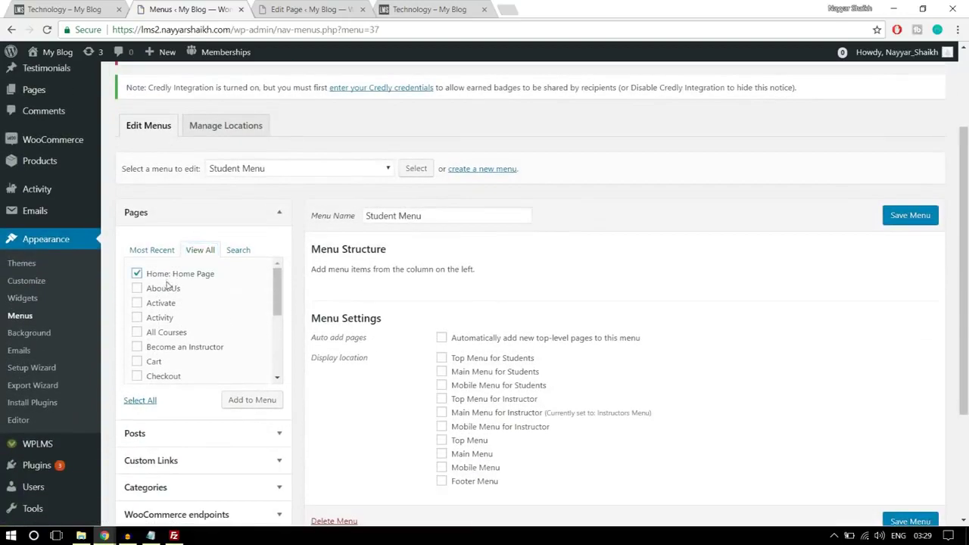
{"action": "left_click", "coordinate": [165, 292]}
{"action": "scroll", "coordinate": [223, 315], "scroll_direction": "down", "scroll_amount": 2}
{"action": "left_click", "coordinate": [205, 291]}
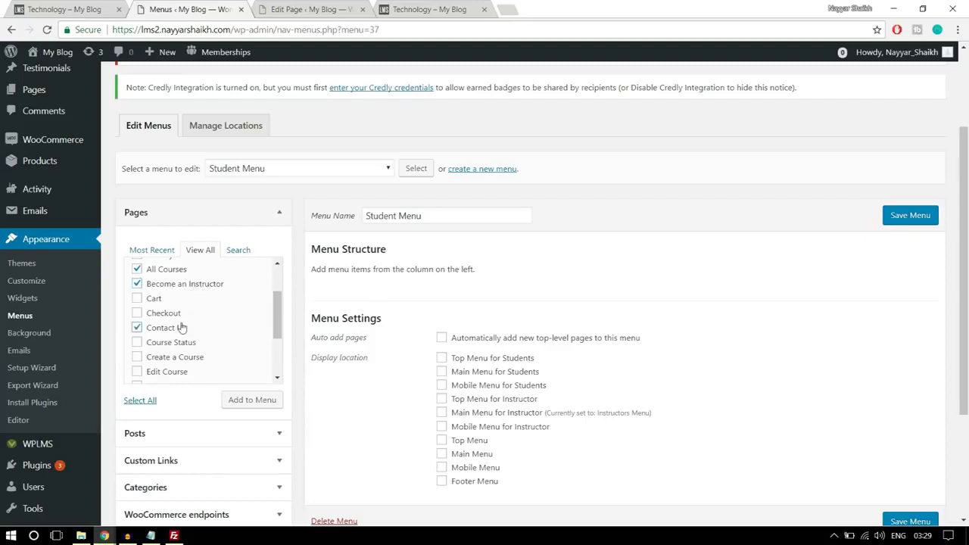
{"action": "scroll", "coordinate": [192, 342], "scroll_direction": "down", "scroll_amount": 2}
{"action": "left_click", "coordinate": [189, 298]}
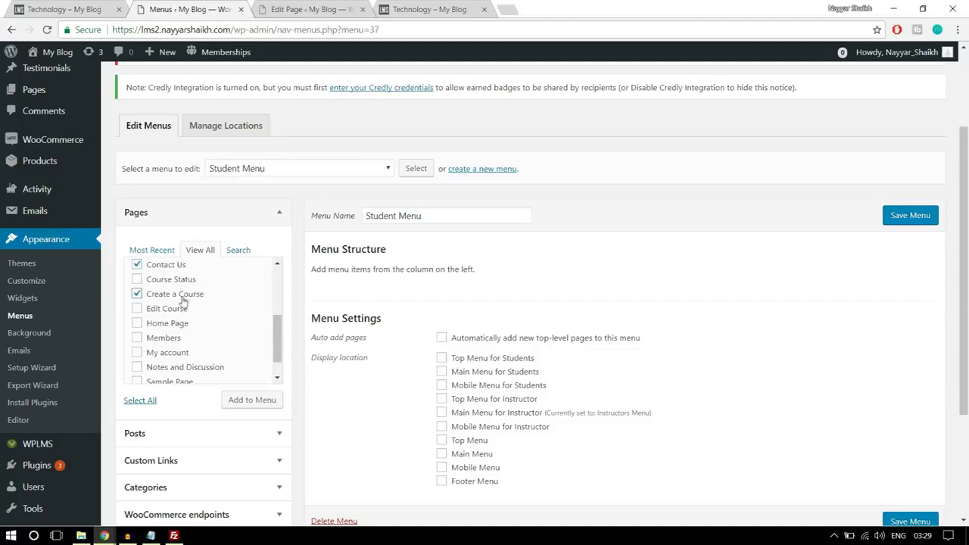
{"action": "left_click", "coordinate": [178, 301]}
{"action": "left_click", "coordinate": [182, 352]}
{"action": "scroll", "coordinate": [189, 352], "scroll_direction": "down", "scroll_amount": 1}
{"action": "left_click", "coordinate": [247, 403]}
Move All Courses below Home Page, tick Main Menu for Students, and save
{"action": "scroll", "coordinate": [552, 392], "scroll_direction": "down", "scroll_amount": 1}
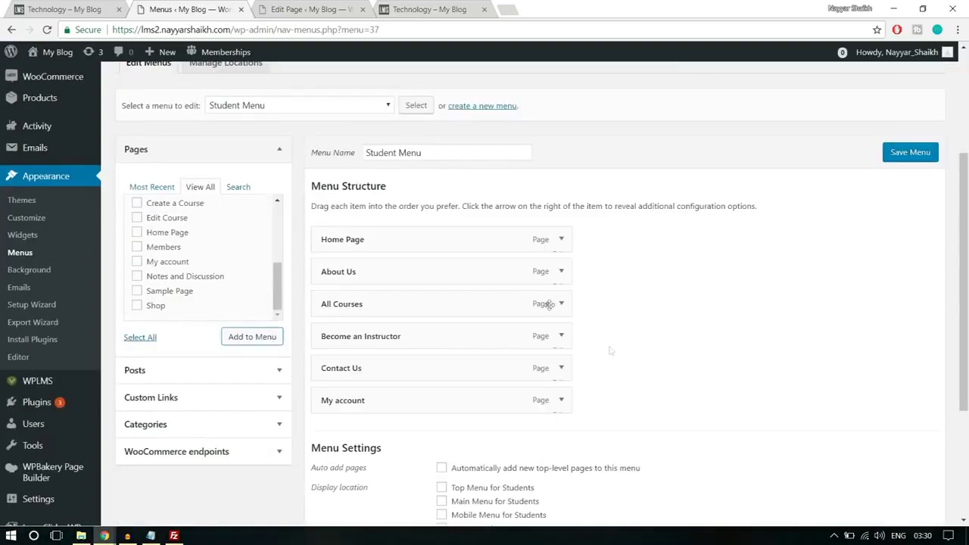
{"action": "left_click_drag", "start_coordinate": [397, 307], "coordinate": [394, 286]}
{"action": "scroll", "coordinate": [738, 303], "scroll_direction": "down", "scroll_amount": 3}
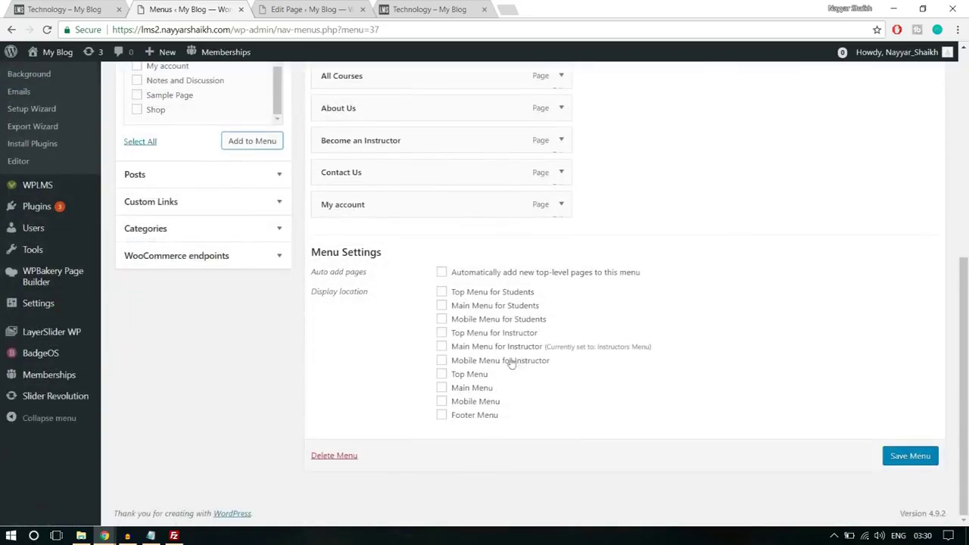
{"action": "left_click", "coordinate": [466, 308]}
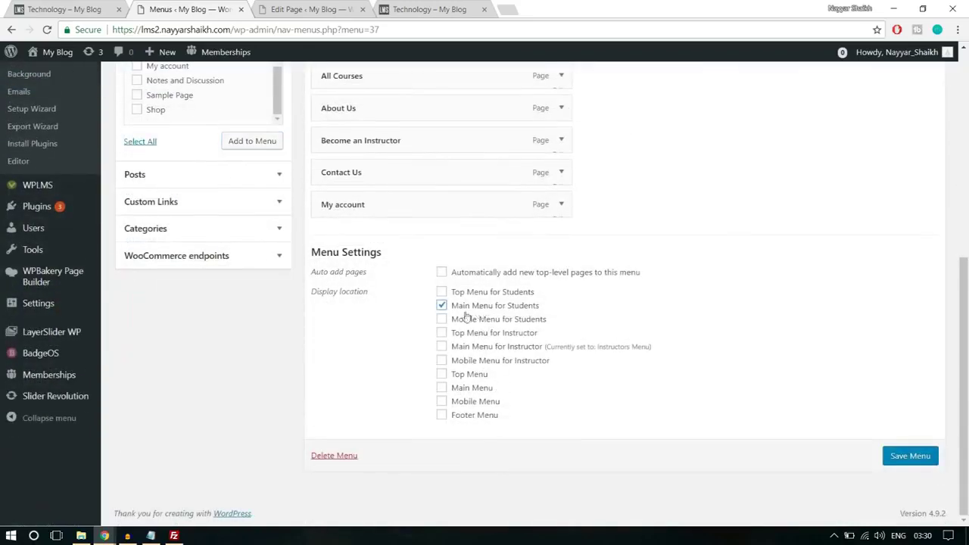
{"action": "left_click", "coordinate": [913, 458]}
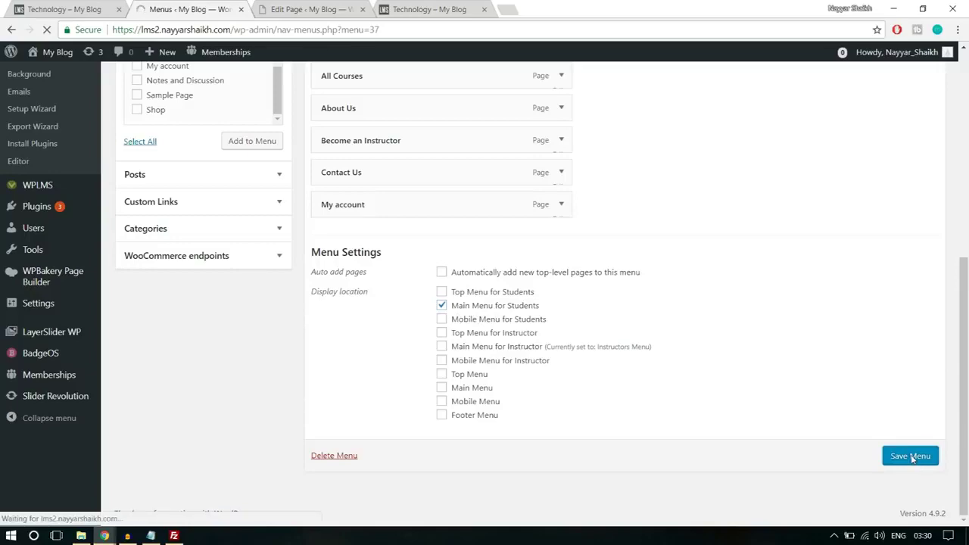
{"action": "scroll", "coordinate": [758, 345], "scroll_direction": "down", "scroll_amount": 1}
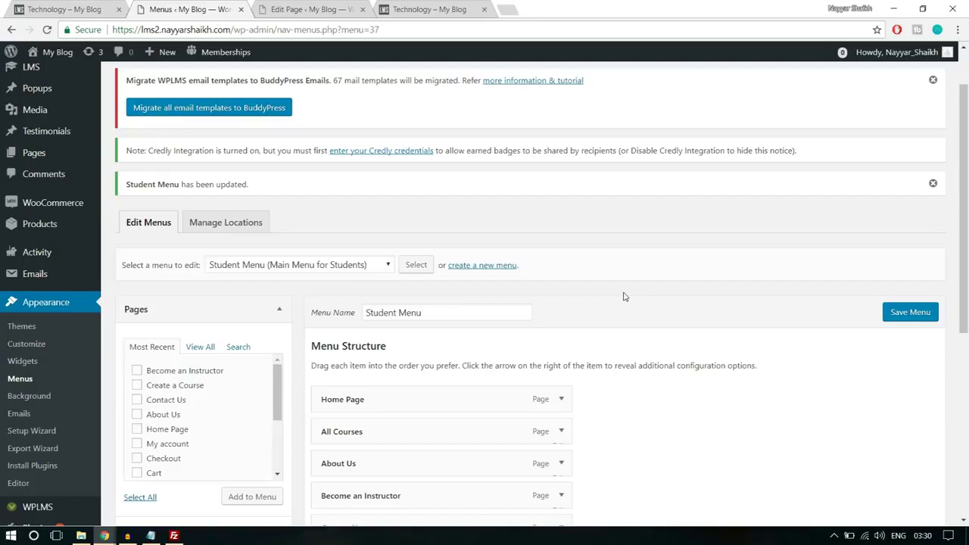
Create a new menu named 'Primary Menu' and assign it to the Main Menu location
{"action": "left_click", "coordinate": [501, 266]}
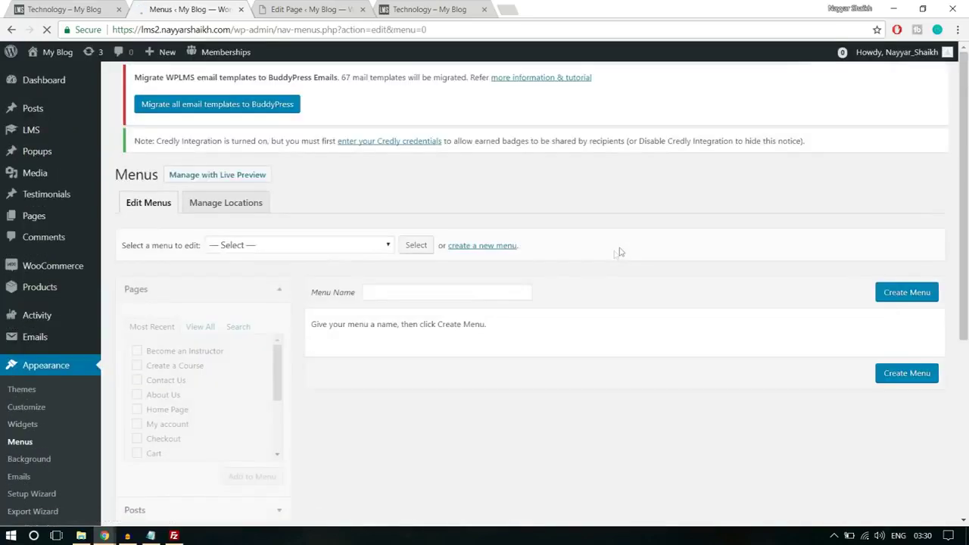
{"action": "left_click", "coordinate": [423, 301]}
{"action": "type", "text": "Pr"}
{"action": "left_click", "coordinate": [422, 324]}
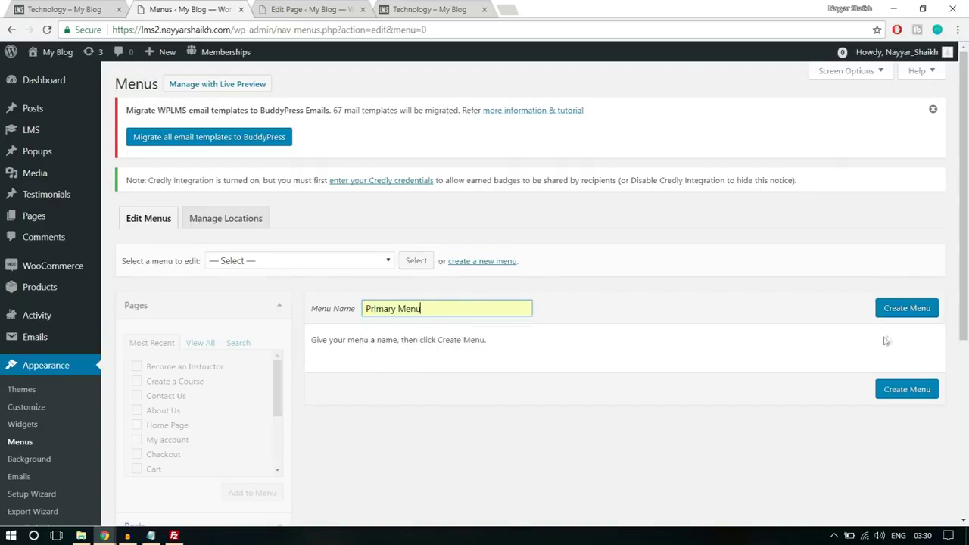
{"action": "left_click", "coordinate": [910, 315]}
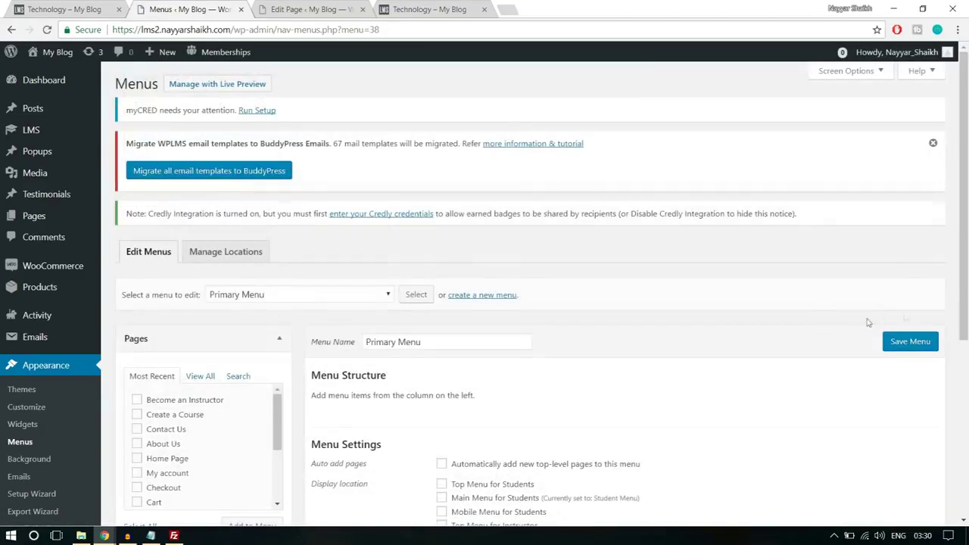
{"action": "scroll", "coordinate": [817, 327], "scroll_direction": "down", "scroll_amount": 2}
{"action": "left_click", "coordinate": [474, 393]}
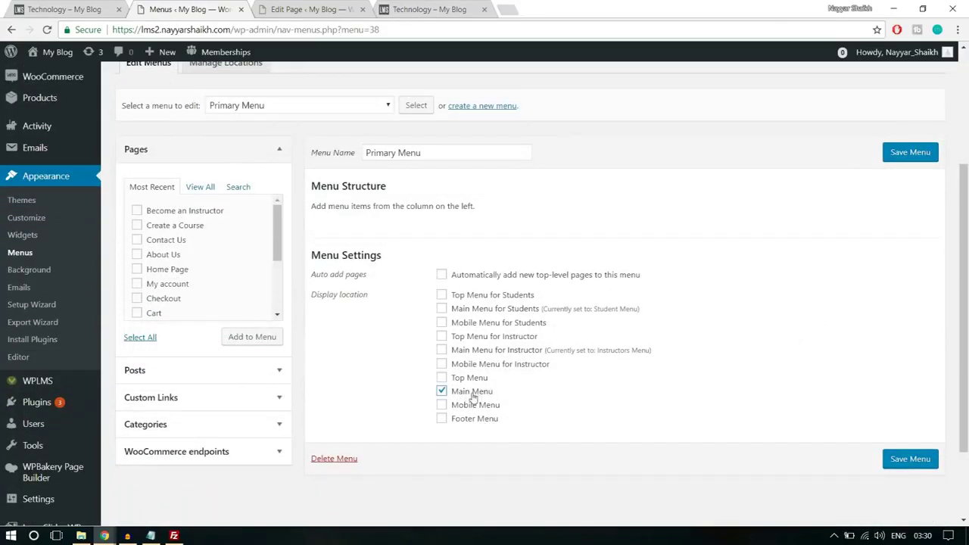
Add Home Page, About Us, All Courses, My account and Contact Us pages to the Primary Menu
{"action": "scroll", "coordinate": [659, 391], "scroll_direction": "up", "scroll_amount": 1}
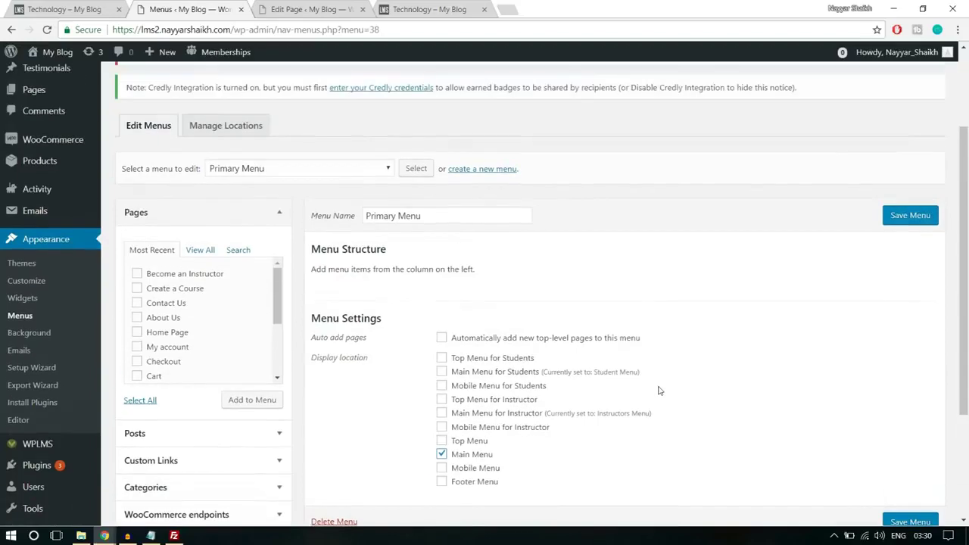
{"action": "left_click", "coordinate": [206, 253]}
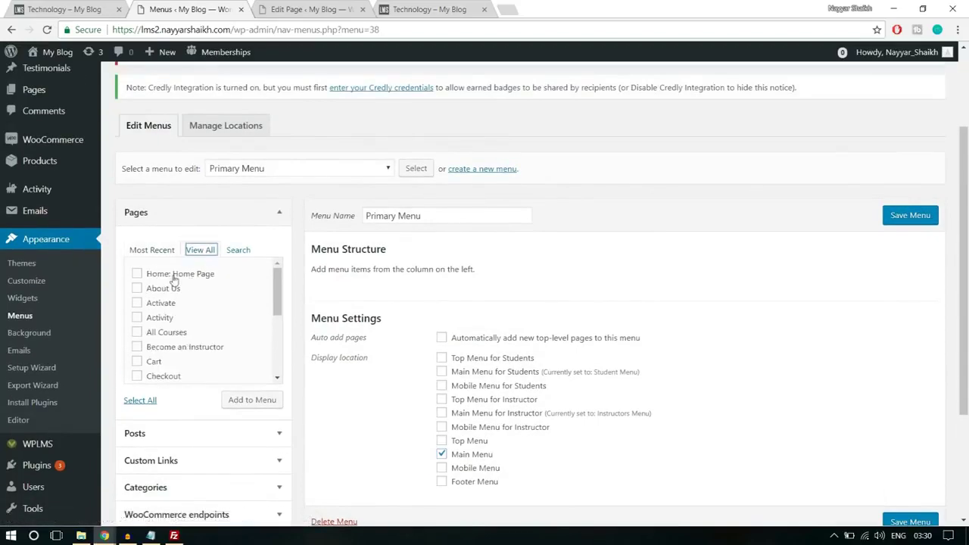
{"action": "left_click", "coordinate": [187, 278]}
{"action": "left_click", "coordinate": [166, 293]}
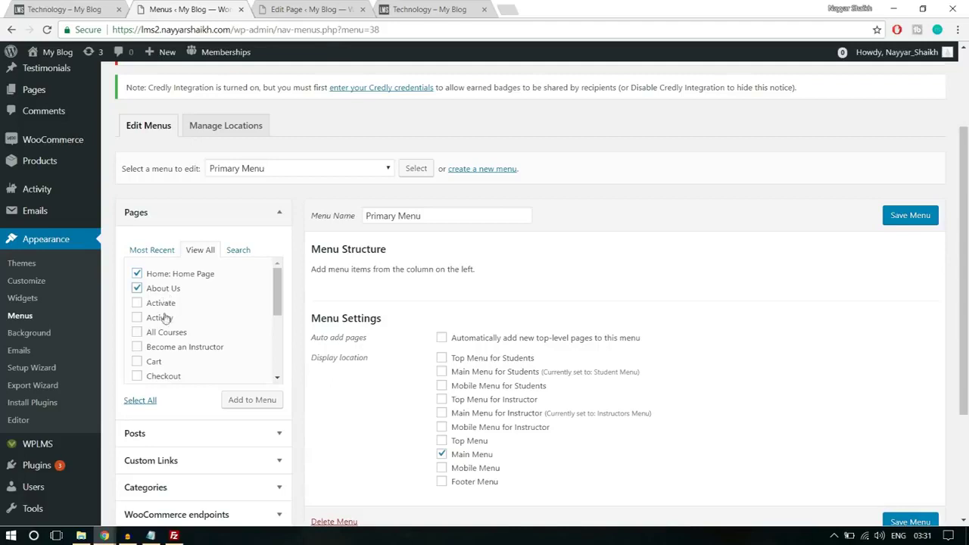
{"action": "left_click", "coordinate": [164, 334]}
{"action": "scroll", "coordinate": [259, 340], "scroll_direction": "down", "scroll_amount": 1}
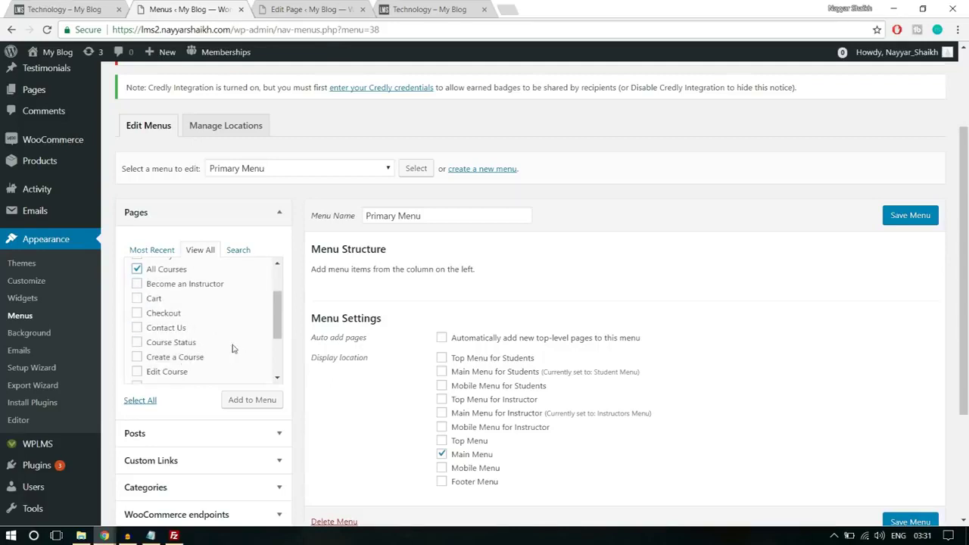
{"action": "scroll", "coordinate": [233, 348], "scroll_direction": "down", "scroll_amount": 1}
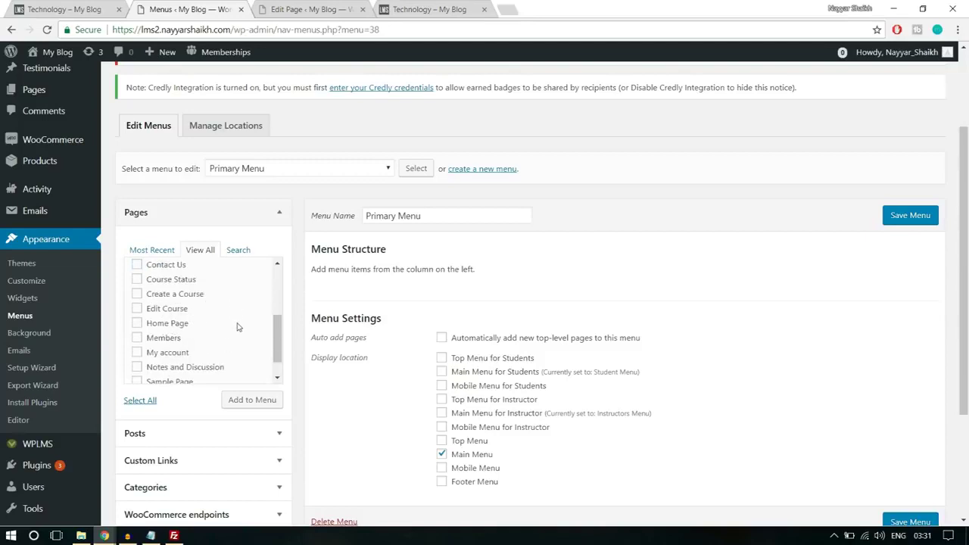
{"action": "scroll", "coordinate": [229, 337], "scroll_direction": "down", "scroll_amount": 1}
{"action": "left_click", "coordinate": [159, 330]}
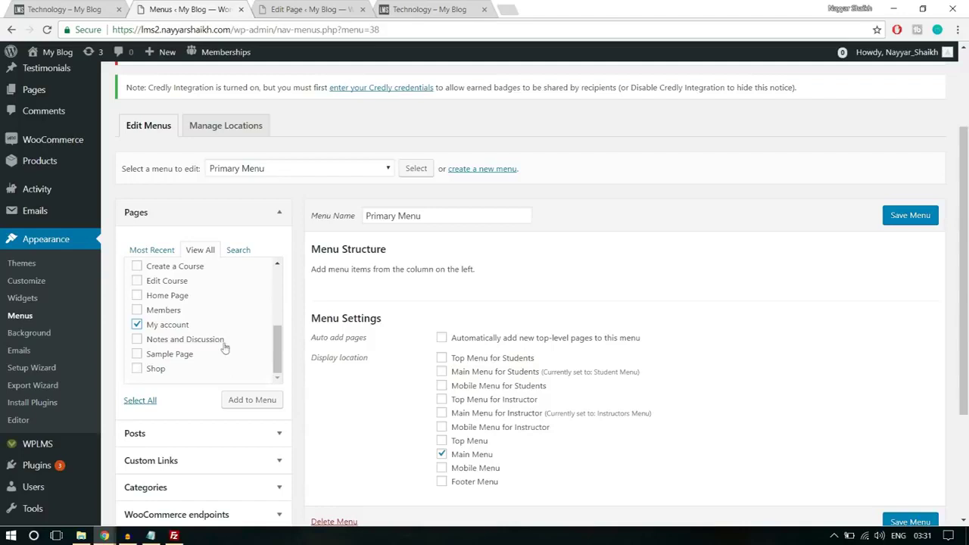
{"action": "scroll", "coordinate": [214, 353], "scroll_direction": "up", "scroll_amount": 2}
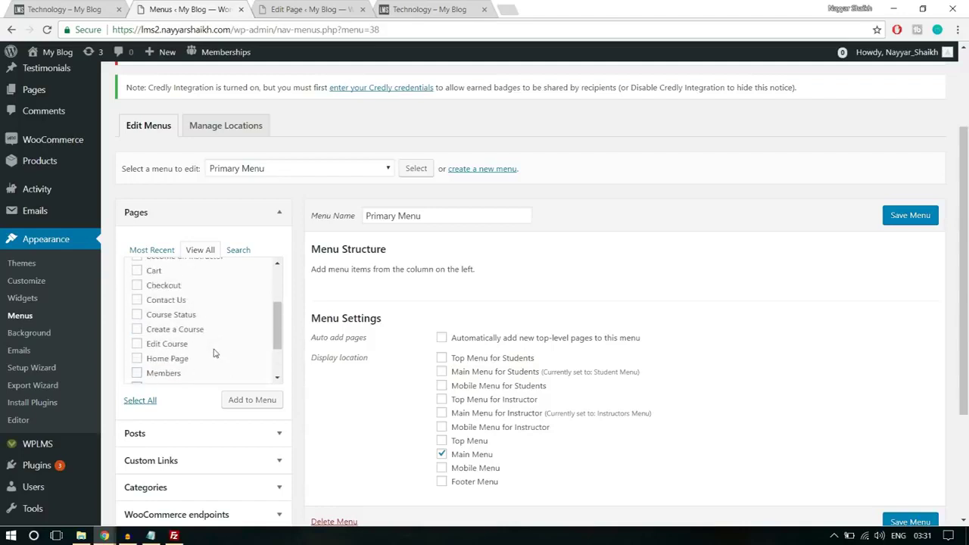
{"action": "scroll", "coordinate": [197, 334], "scroll_direction": "up", "scroll_amount": 2}
{"action": "left_click", "coordinate": [153, 363]}
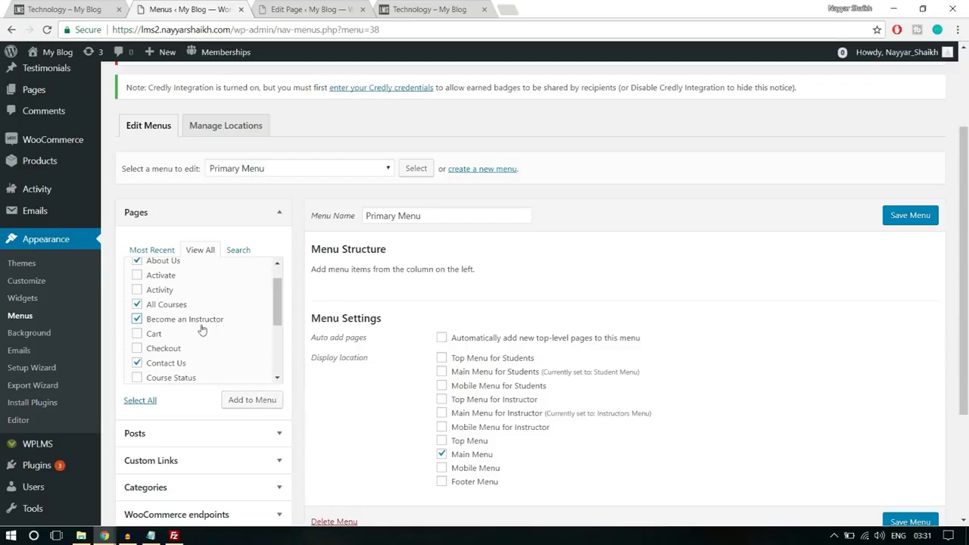
{"action": "left_click", "coordinate": [262, 402]}
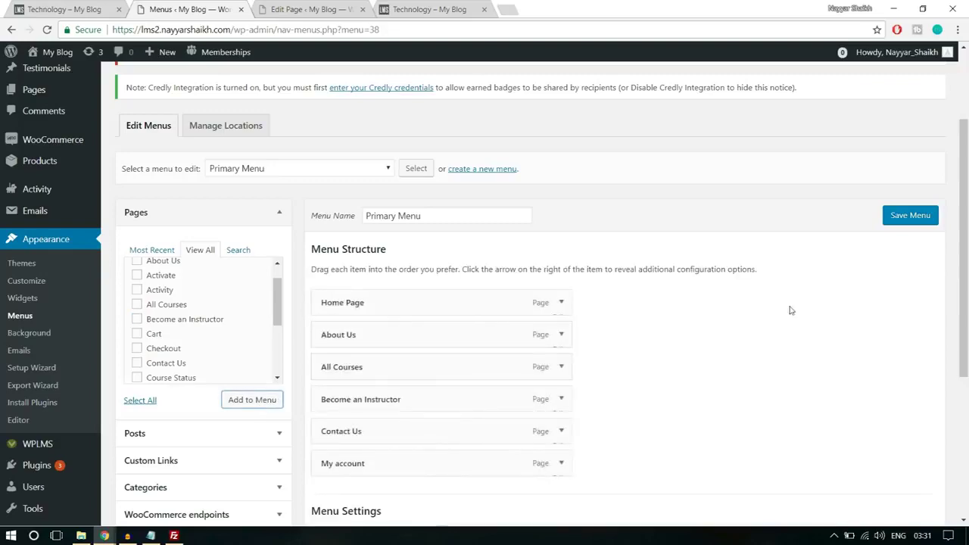
{"action": "scroll", "coordinate": [791, 311], "scroll_direction": "down", "scroll_amount": 1}
{"action": "scroll", "coordinate": [791, 310], "scroll_direction": "down", "scroll_amount": 1}
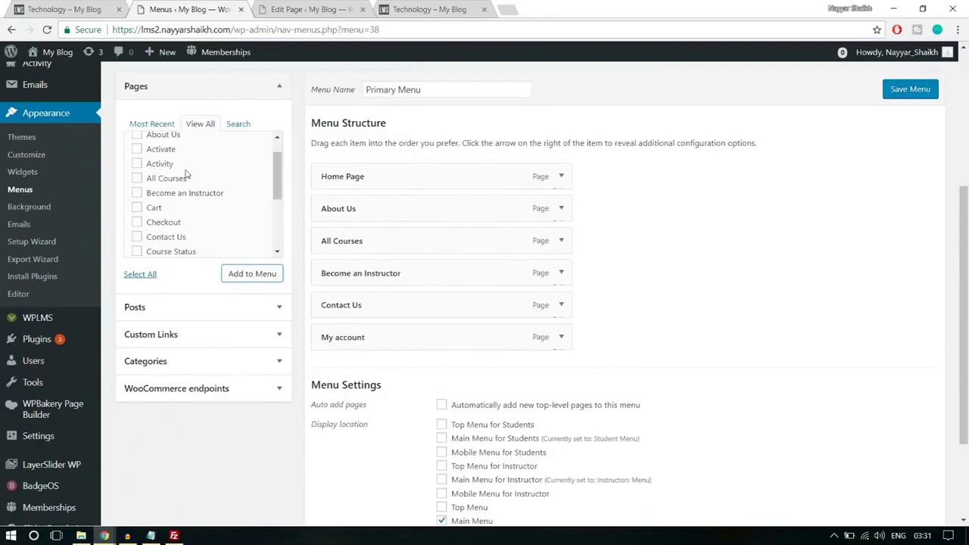
Add a 'Register' custom link pointing to the site's /register address to the menu
{"action": "left_click", "coordinate": [195, 335]}
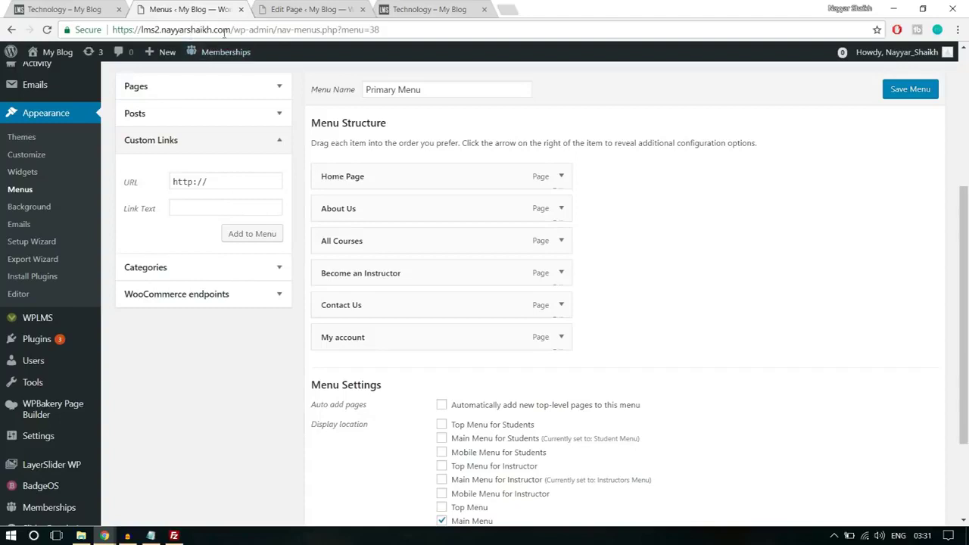
{"action": "left_click_drag", "start_coordinate": [235, 29], "coordinate": [3, 27]}
{"action": "key", "text": "ctrl+c"}
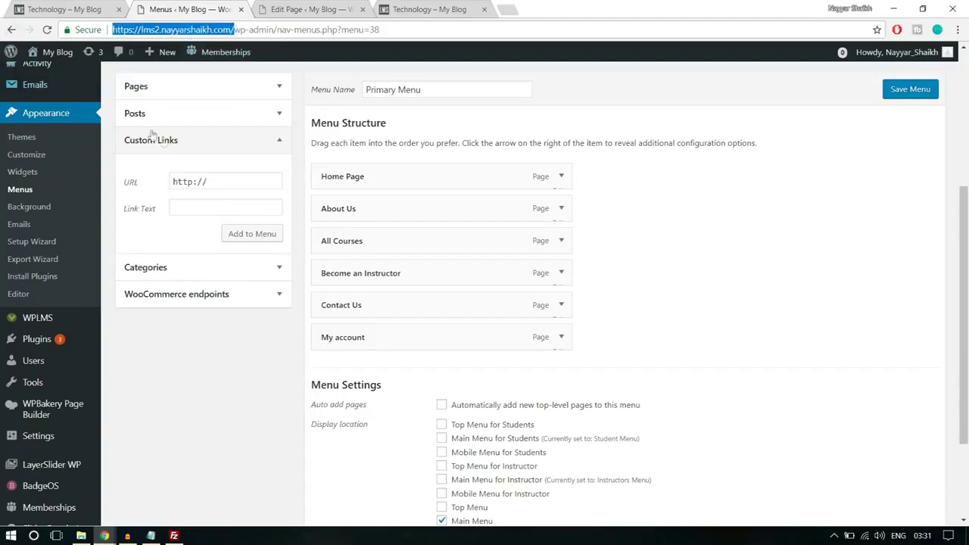
{"action": "left_click", "coordinate": [228, 182]}
{"action": "key", "text": "ctrl+a"}
{"action": "key", "text": "ctrl+v"}
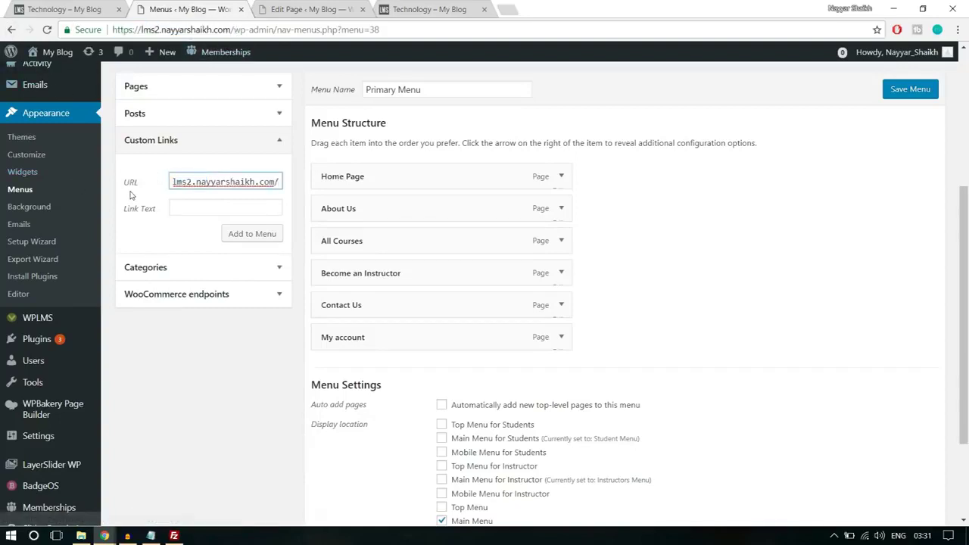
{"action": "type", "text": "re"}
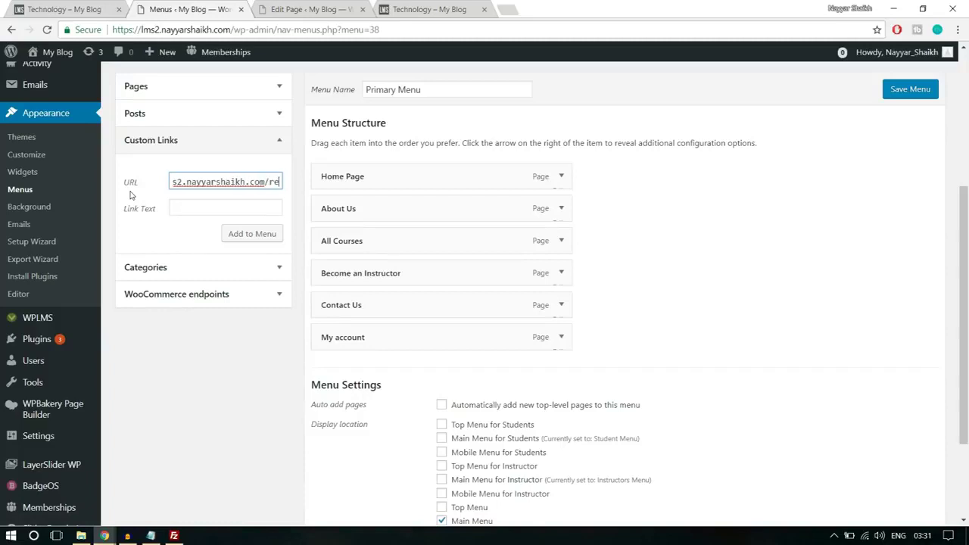
{"action": "type", "text": "ister"}
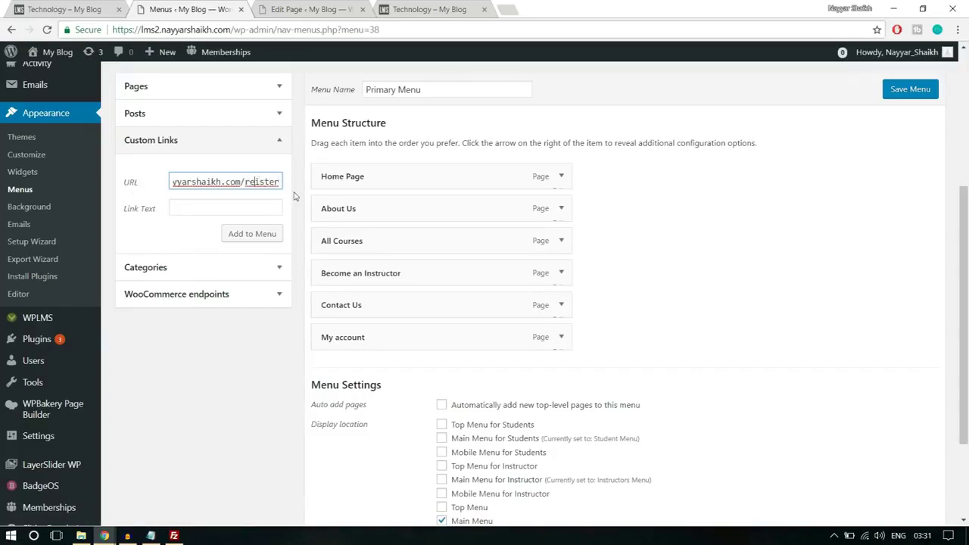
{"action": "type", "text": "g"}
{"action": "left_click", "coordinate": [219, 208]}
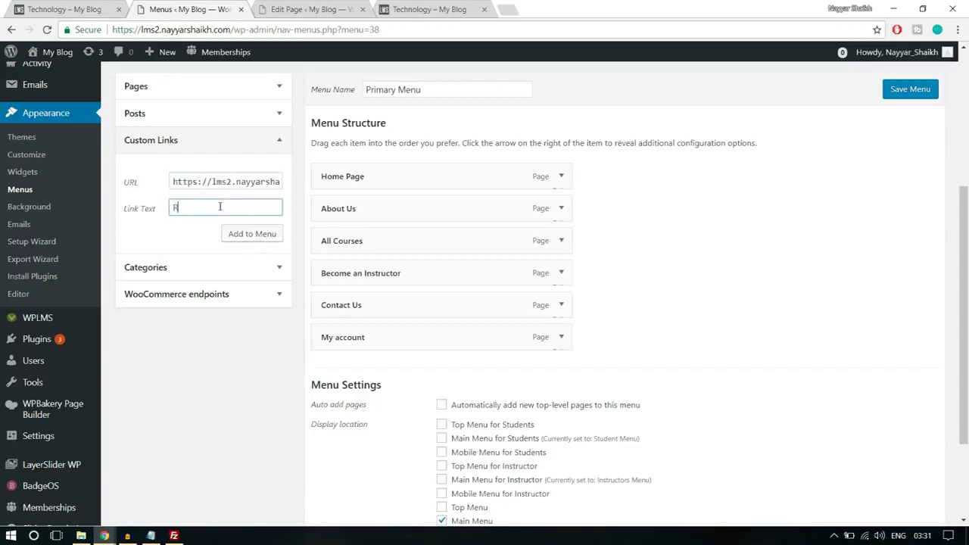
{"action": "left_click", "coordinate": [230, 235]}
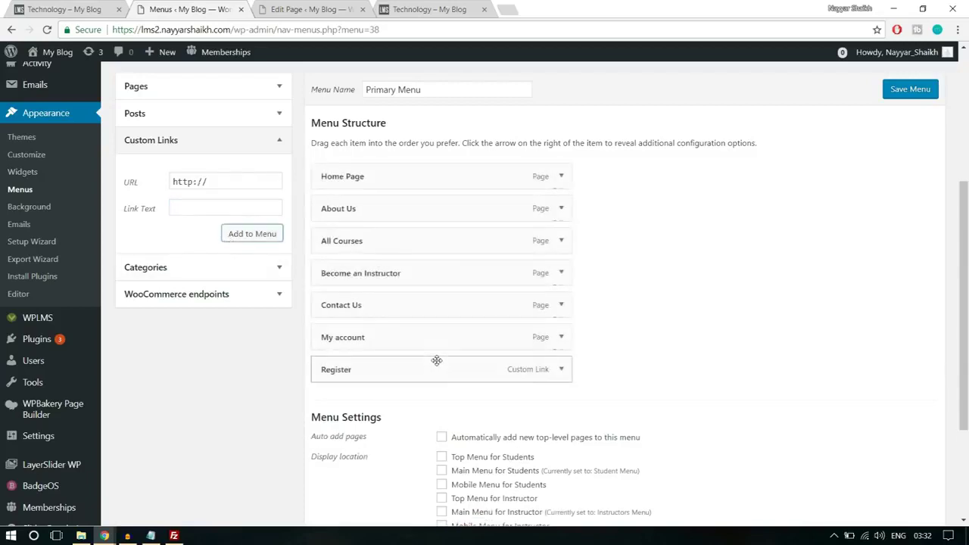
Move Register just below All Courses, check its URL, and save the Primary Menu
{"action": "left_click_drag", "start_coordinate": [412, 363], "coordinate": [412, 275]}
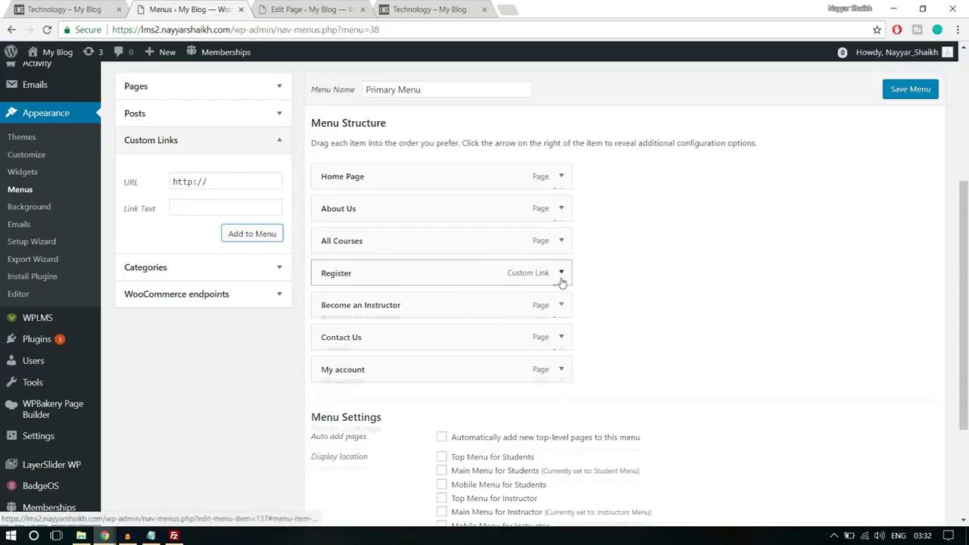
{"action": "left_click", "coordinate": [561, 273]}
{"action": "left_click", "coordinate": [522, 316]}
{"action": "left_click_drag", "start_coordinate": [522, 316], "coordinate": [464, 316]}
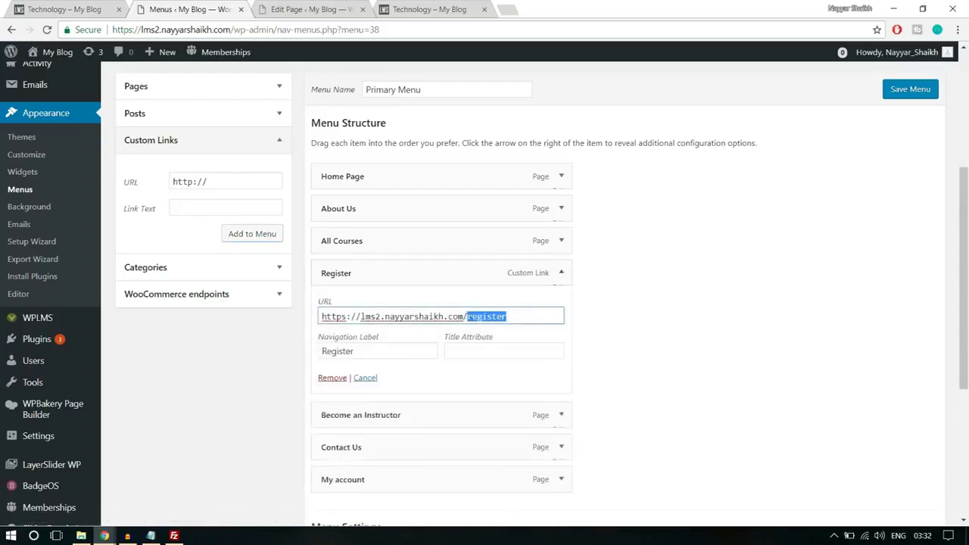
{"action": "left_click", "coordinate": [561, 273]}
{"action": "scroll", "coordinate": [617, 281], "scroll_direction": "down", "scroll_amount": 3}
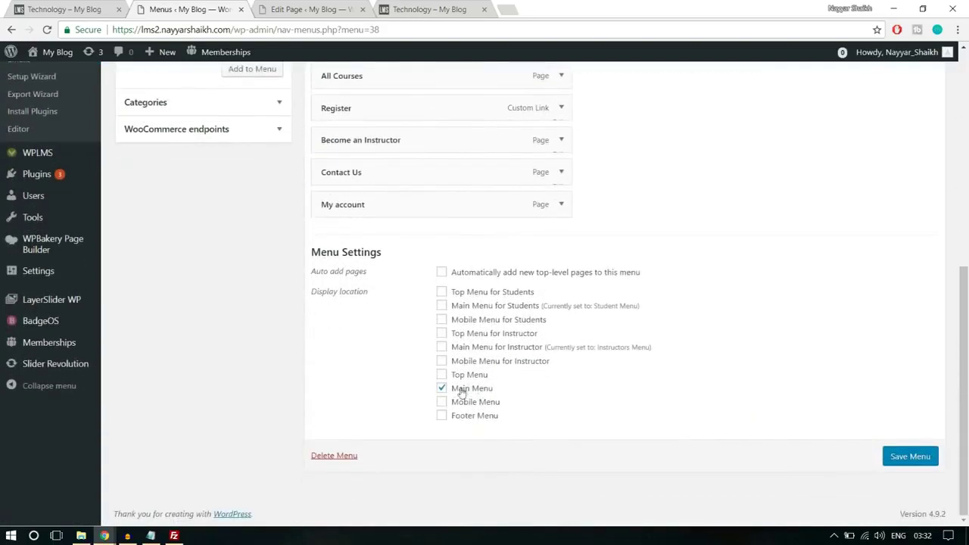
{"action": "left_click", "coordinate": [892, 463]}
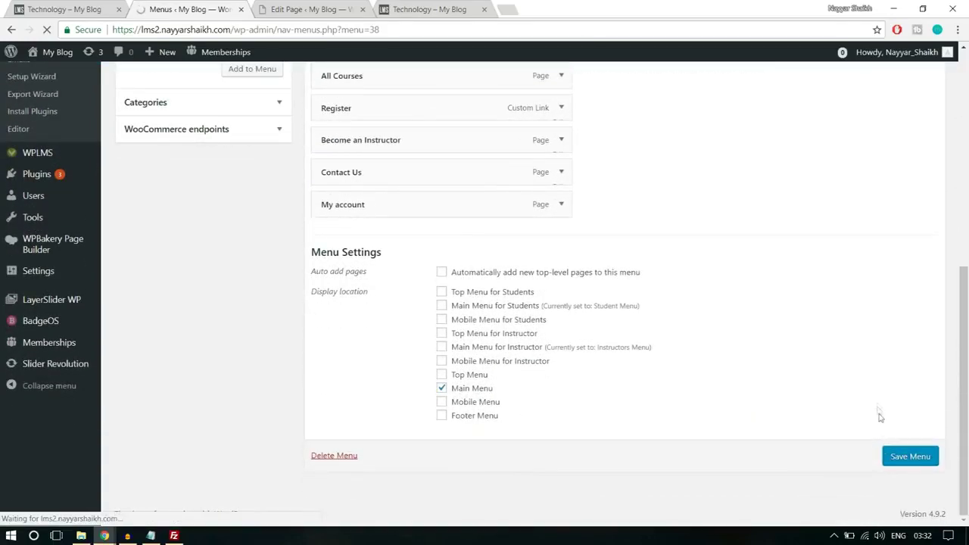
{"action": "left_click", "coordinate": [429, 9]}
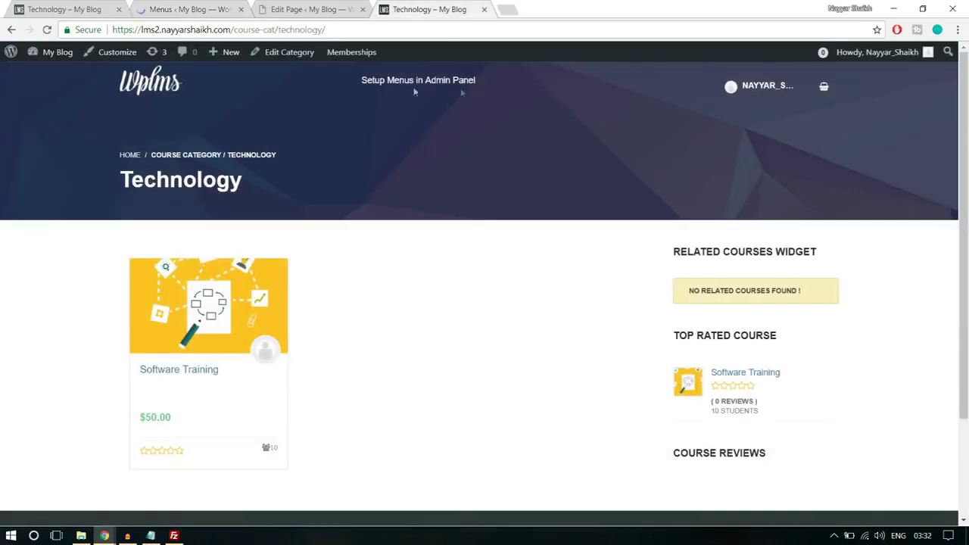
Check the updated main menu on the front-end home page and Technology page
{"action": "left_click", "coordinate": [150, 90]}
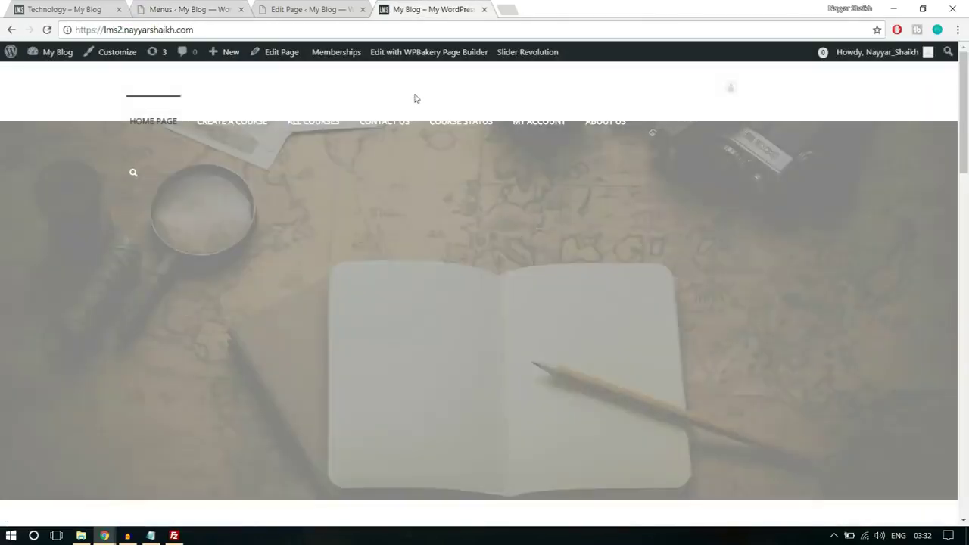
{"action": "key", "text": "alt+Left"}
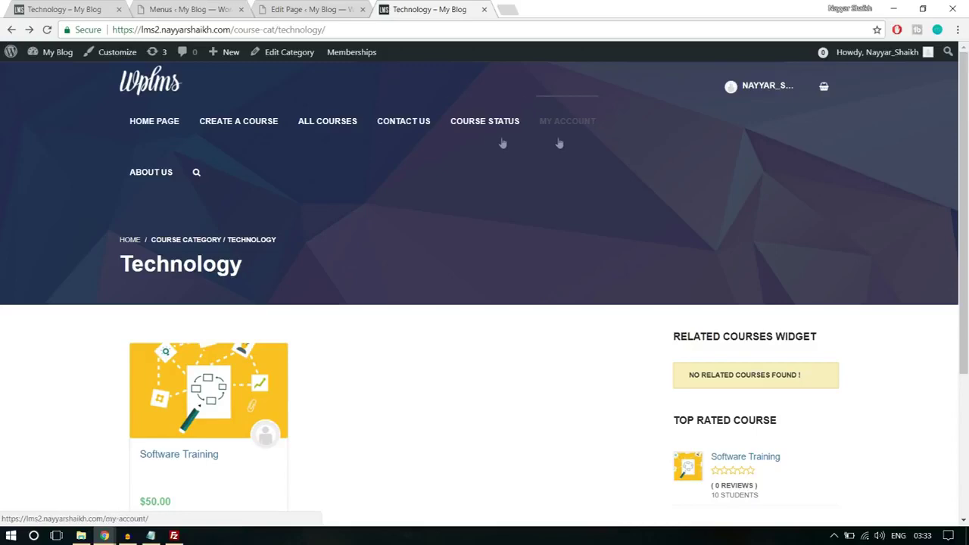
{"action": "scroll", "coordinate": [578, 350], "scroll_direction": "down", "scroll_amount": 2}
{"action": "scroll", "coordinate": [577, 350], "scroll_direction": "down", "scroll_amount": 3}
{"action": "scroll", "coordinate": [576, 352], "scroll_direction": "up", "scroll_amount": 5}
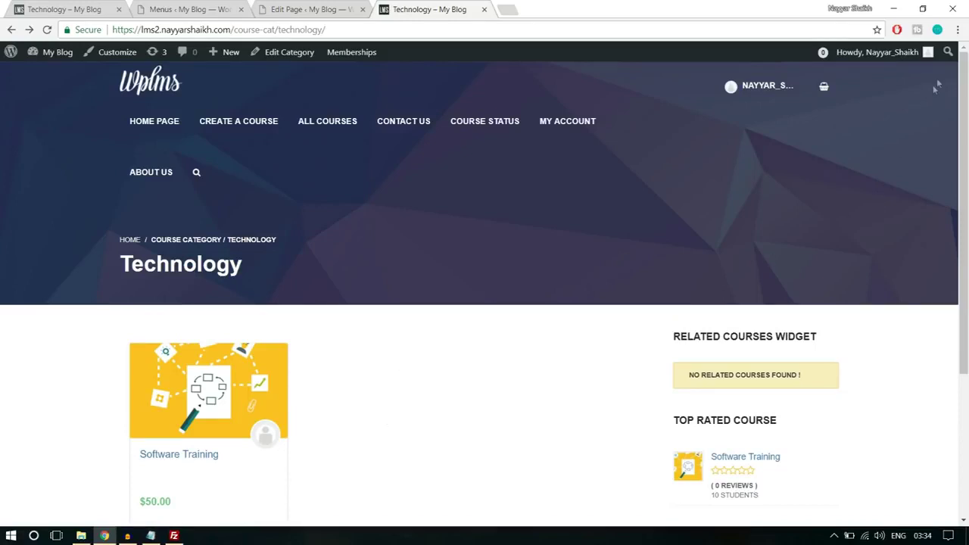
Open the site's home address in a new incognito window as a logged-out visitor
{"action": "mouse_move", "coordinate": [240, 59]}
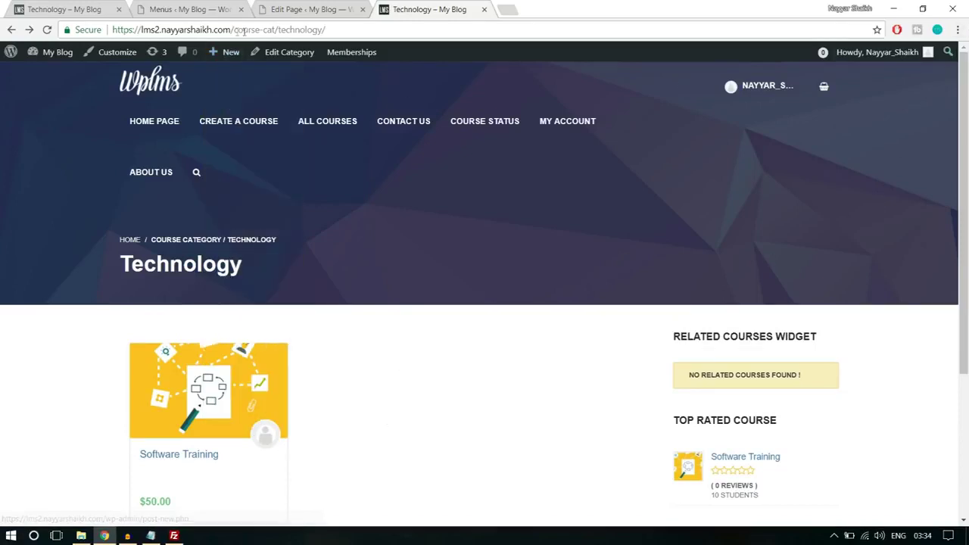
{"action": "left_click_drag", "start_coordinate": [234, 30], "coordinate": [1, 38]}
{"action": "key", "text": "ctrl+c"}
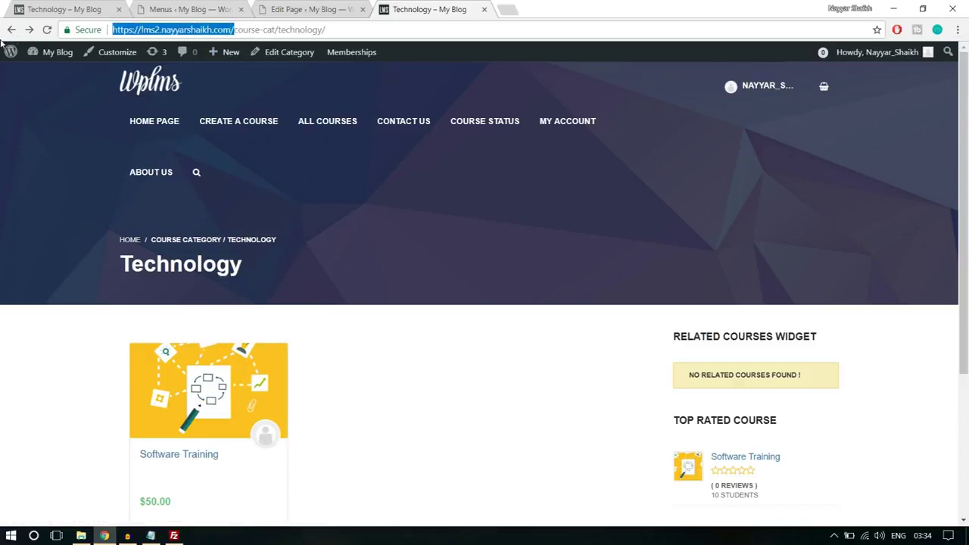
{"action": "left_click", "coordinate": [957, 30]}
{"action": "left_click", "coordinate": [905, 73]}
{"action": "key", "text": "ctrl+v"}
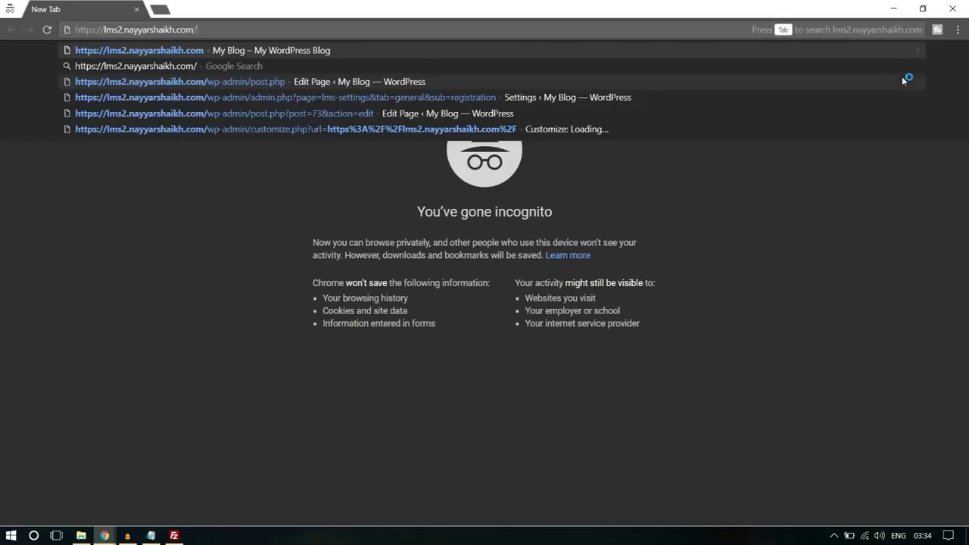
{"action": "key", "text": "Return"}
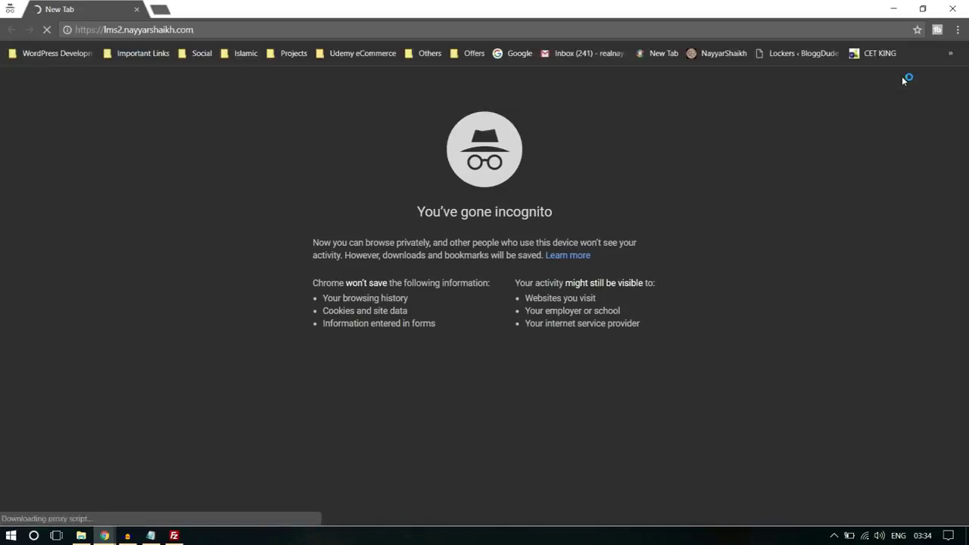
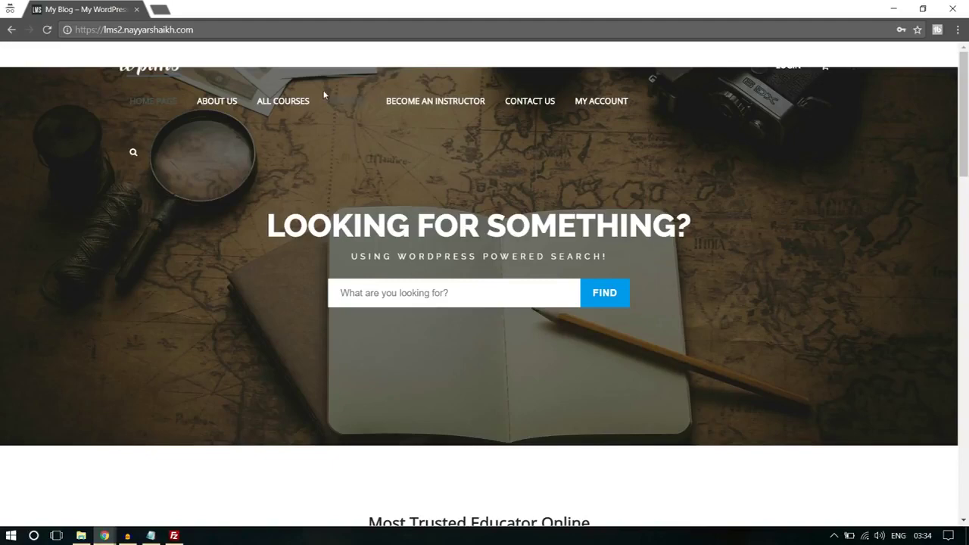
Open the Home Page for editing from the admin's All Pages list
{"action": "mouse_move", "coordinate": [105, 537]}
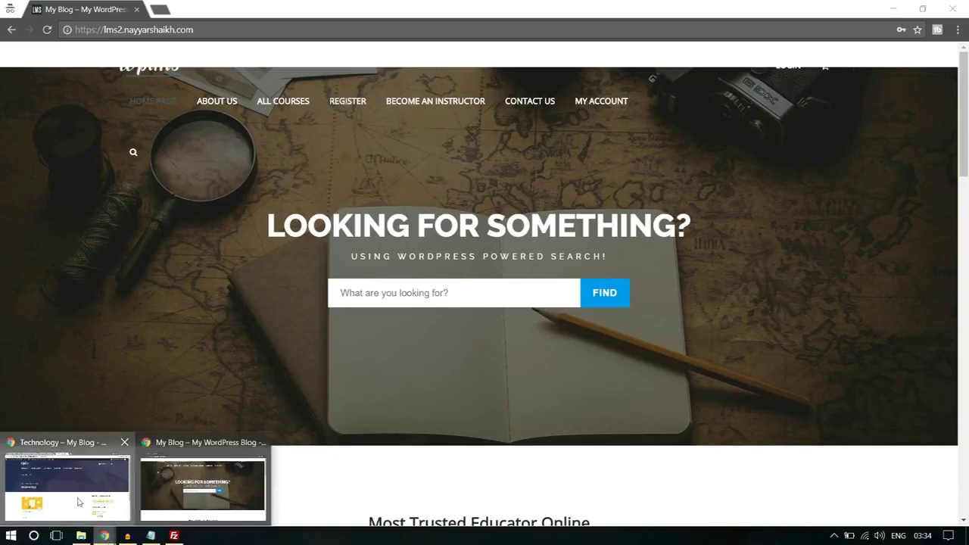
{"action": "left_click", "coordinate": [69, 492]}
{"action": "left_click", "coordinate": [195, 8]}
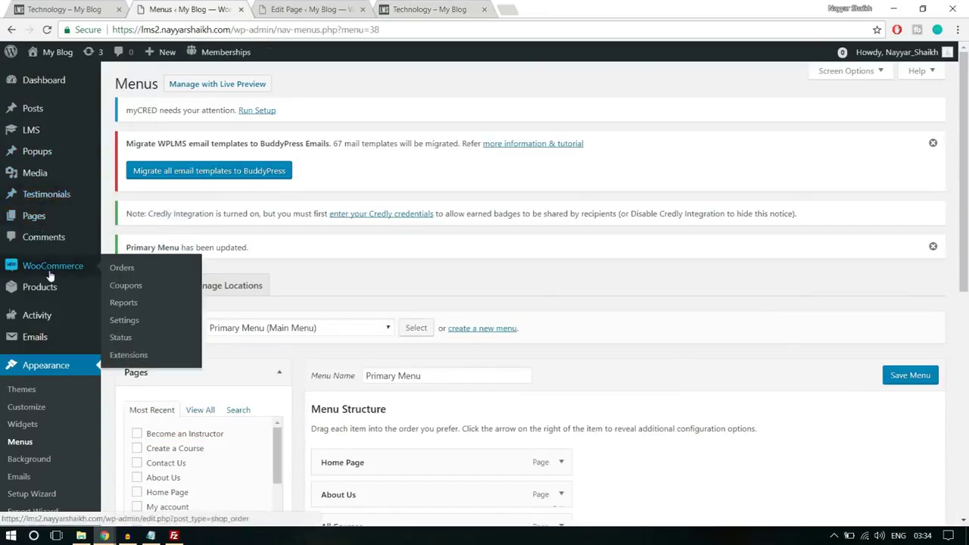
{"action": "left_click", "coordinate": [49, 216]}
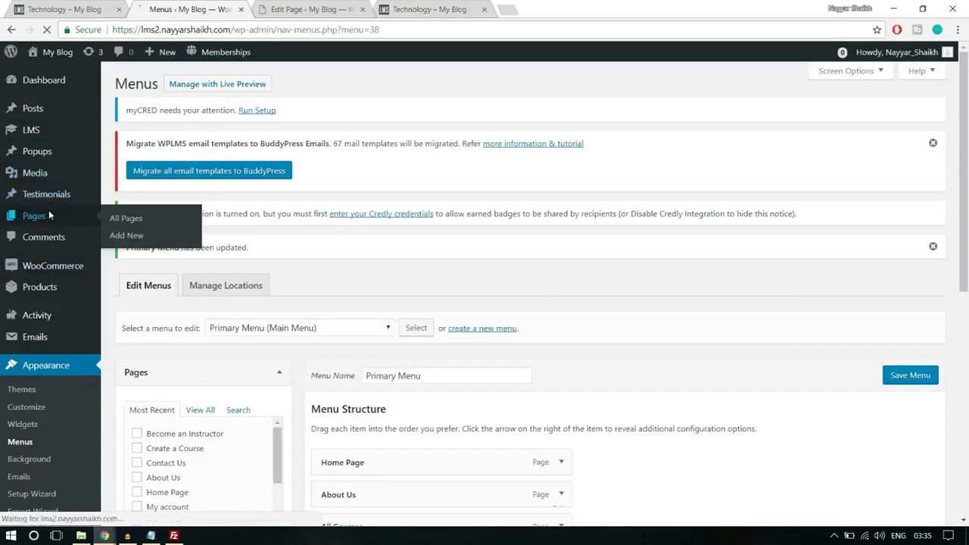
{"action": "scroll", "coordinate": [439, 275], "scroll_direction": "down", "scroll_amount": 5}
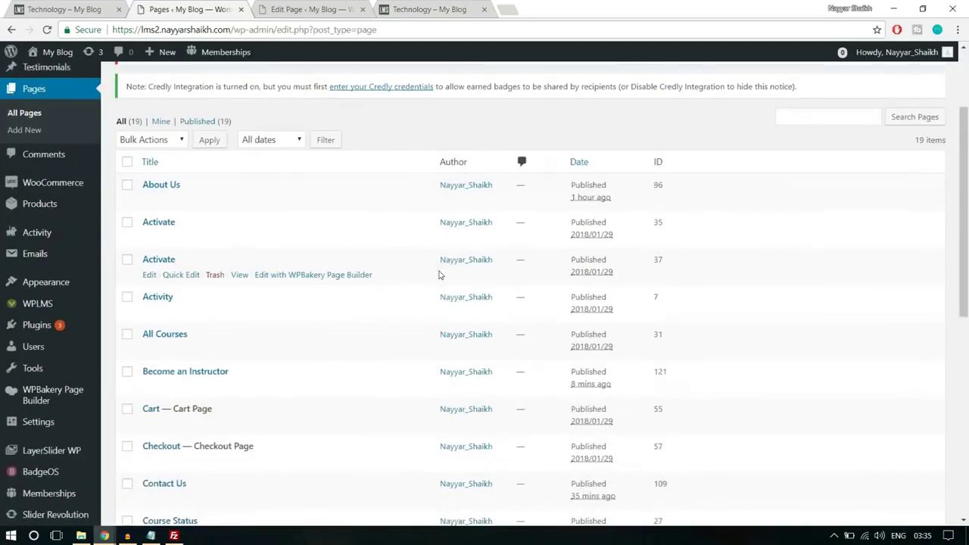
{"action": "scroll", "coordinate": [438, 275], "scroll_direction": "down", "scroll_amount": 3}
{"action": "left_click", "coordinate": [149, 334]}
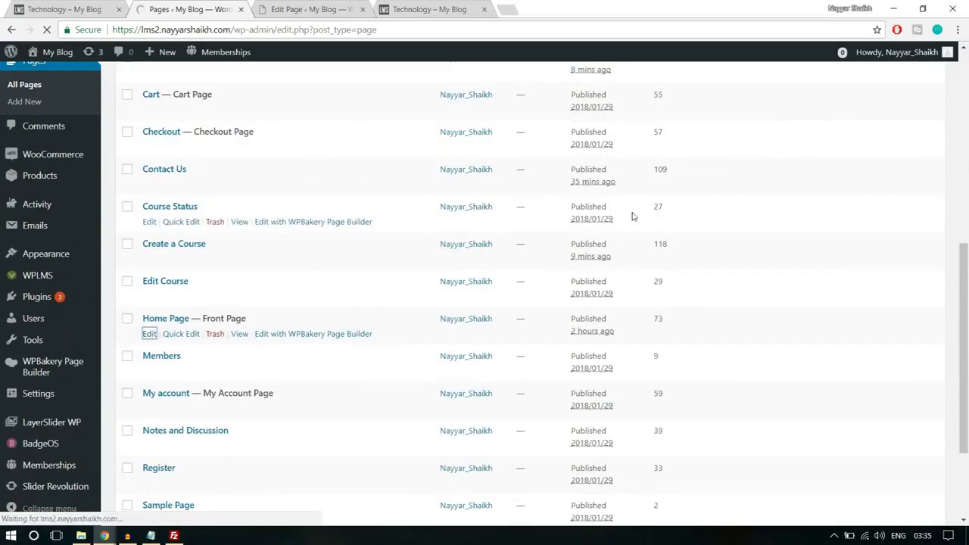
{"action": "scroll", "coordinate": [692, 207], "scroll_direction": "down", "scroll_amount": 1}
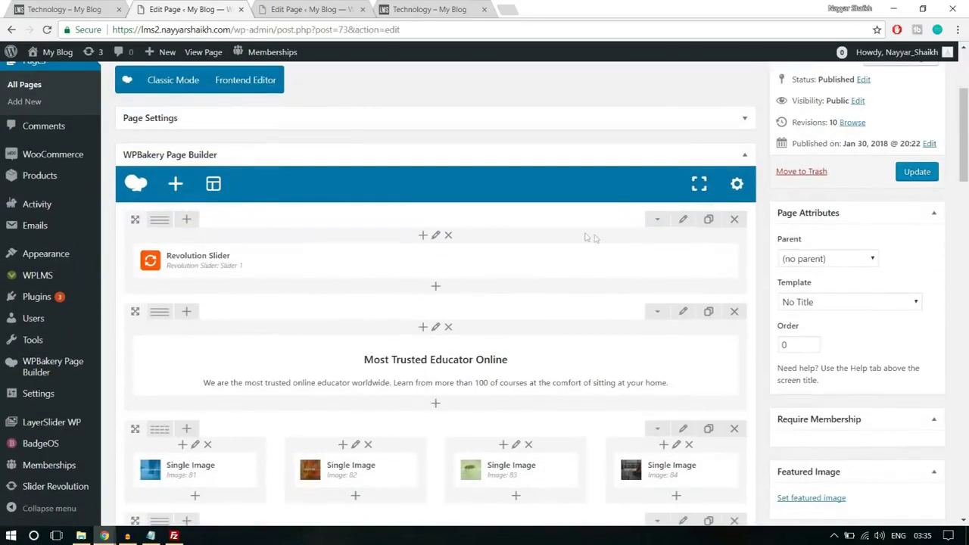
Give the slider row a -250px top margin, update the page, and view the live homepage
{"action": "left_click", "coordinate": [682, 222]}
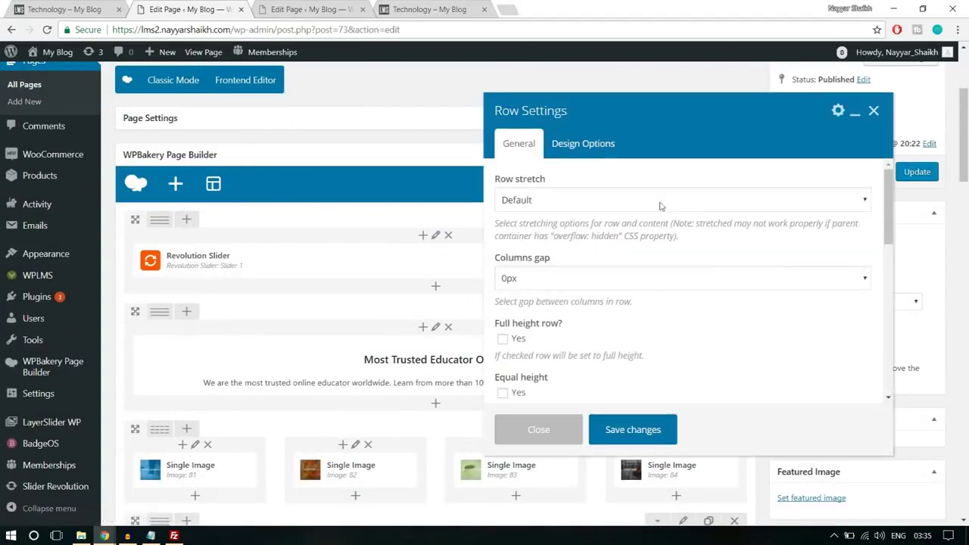
{"action": "left_click", "coordinate": [604, 153]}
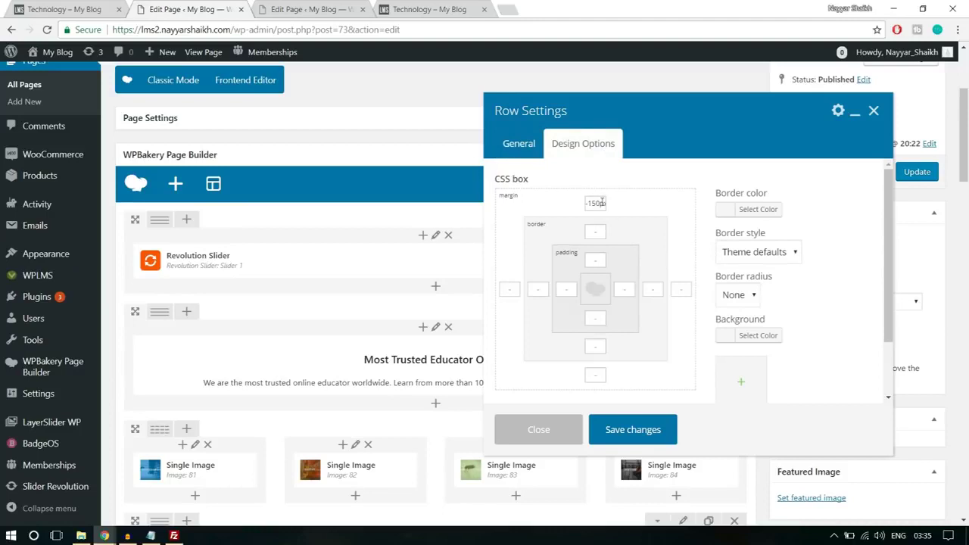
{"action": "type", "text": "2"}
{"action": "left_click", "coordinate": [665, 428]}
{"action": "left_click", "coordinate": [921, 173]}
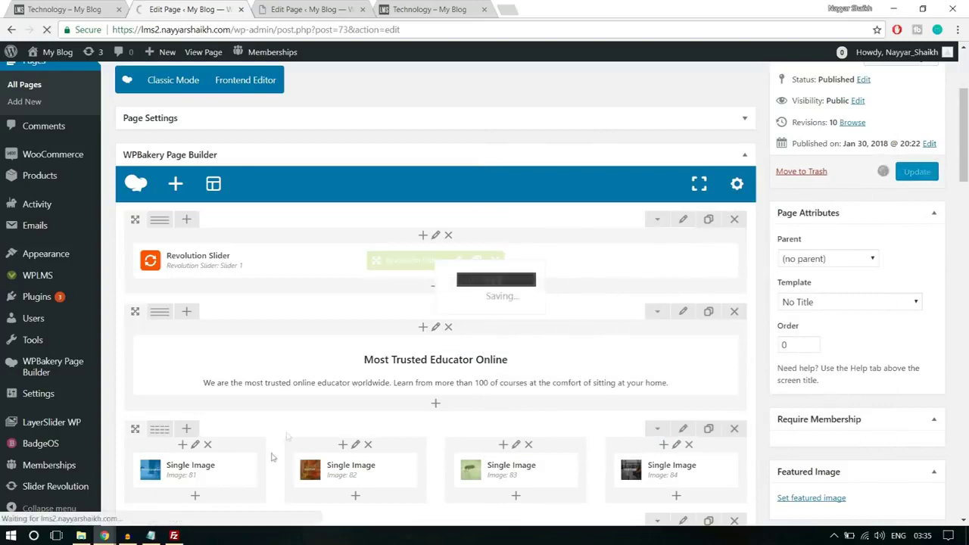
{"action": "mouse_move", "coordinate": [104, 535]}
{"action": "left_click", "coordinate": [175, 494]}
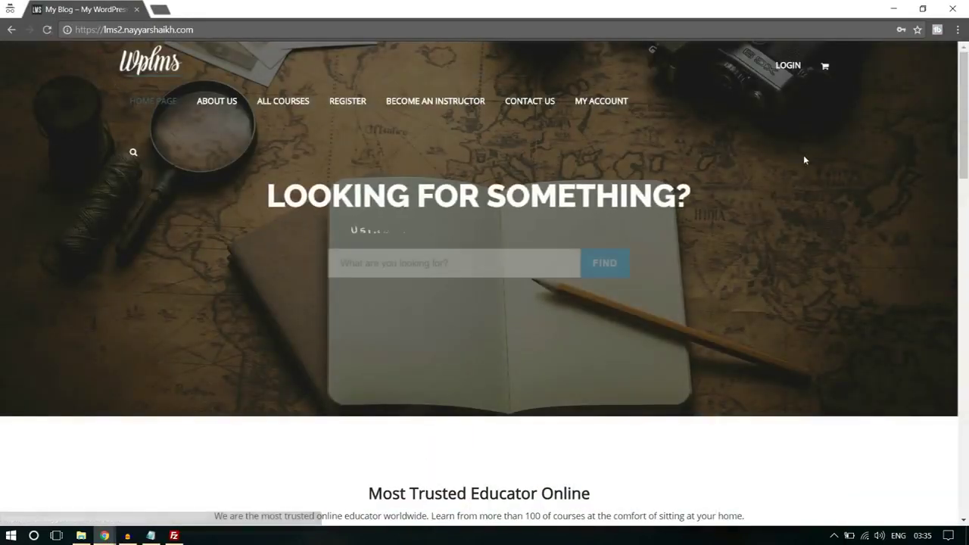
Scroll the homepage and go to the site's REGISTER page
{"action": "scroll", "coordinate": [796, 281], "scroll_direction": "down", "scroll_amount": 10}
{"action": "scroll", "coordinate": [796, 281], "scroll_direction": "down", "scroll_amount": 5}
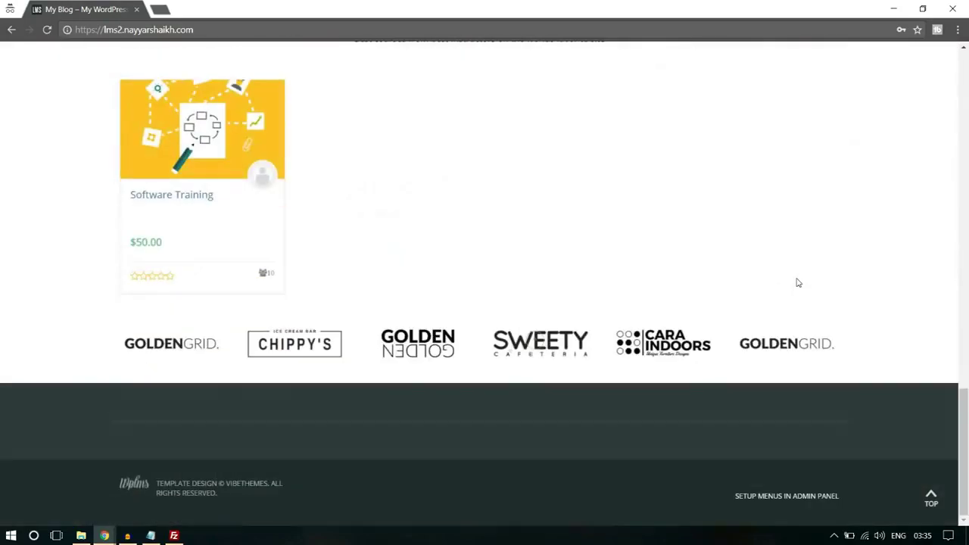
{"action": "scroll", "coordinate": [797, 283], "scroll_direction": "up", "scroll_amount": 15}
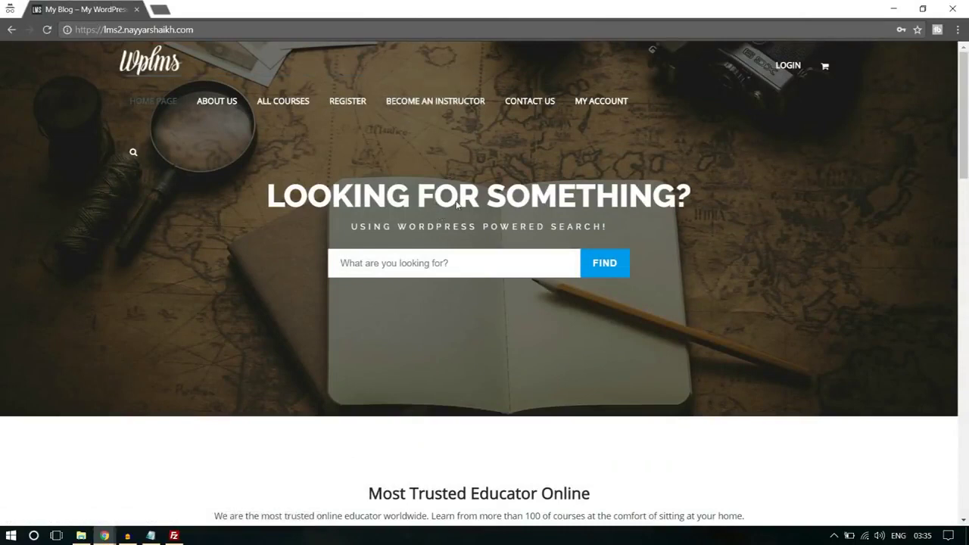
{"action": "left_click", "coordinate": [342, 107]}
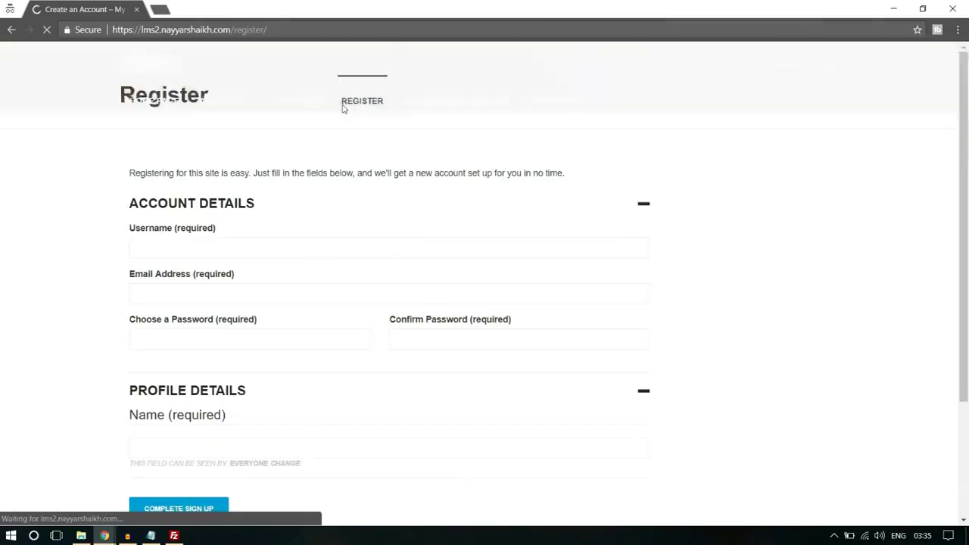
{"action": "scroll", "coordinate": [252, 289], "scroll_direction": "down", "scroll_amount": 4}
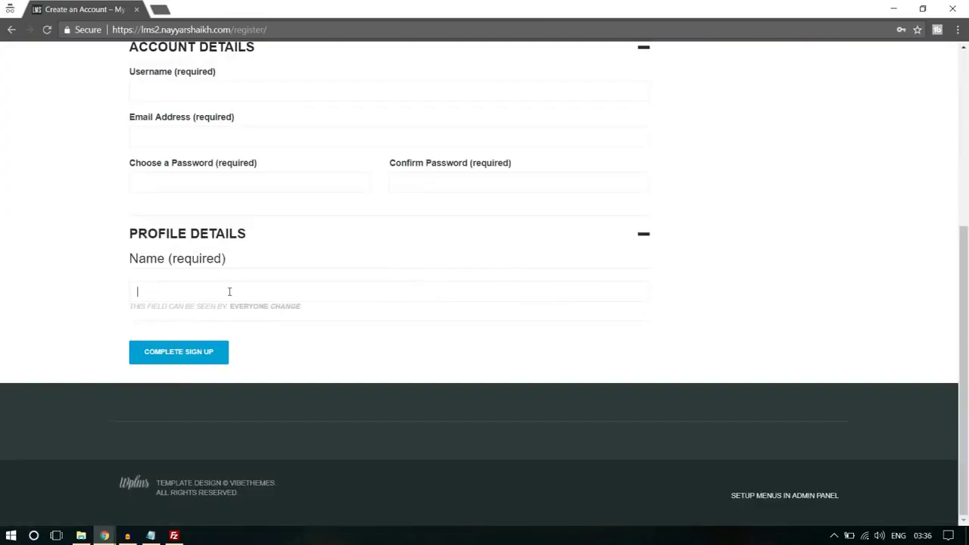
{"action": "scroll", "coordinate": [848, 208], "scroll_direction": "up", "scroll_amount": 2}
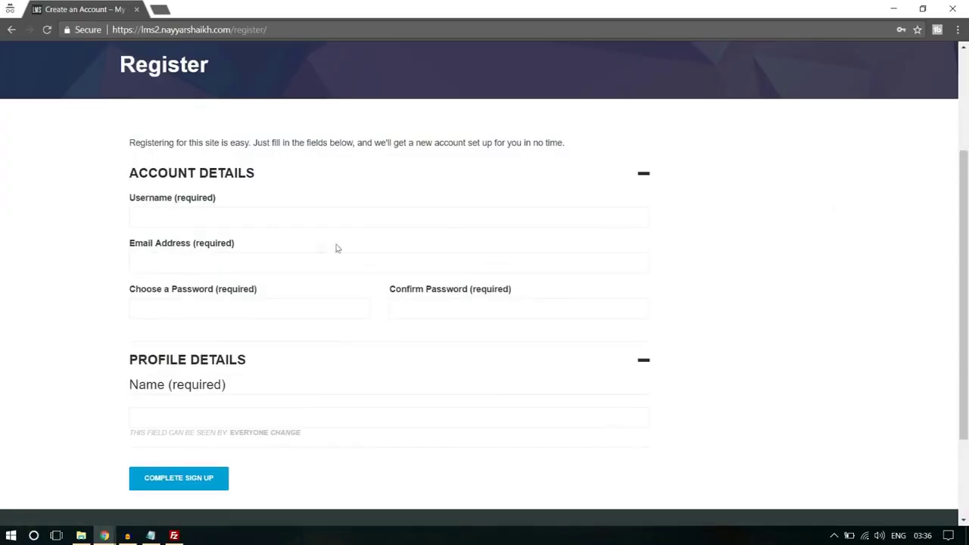
Look over the registration form fields, then return to the Home Page editor window
{"action": "left_click", "coordinate": [230, 268]}
{"action": "left_click", "coordinate": [740, 238]}
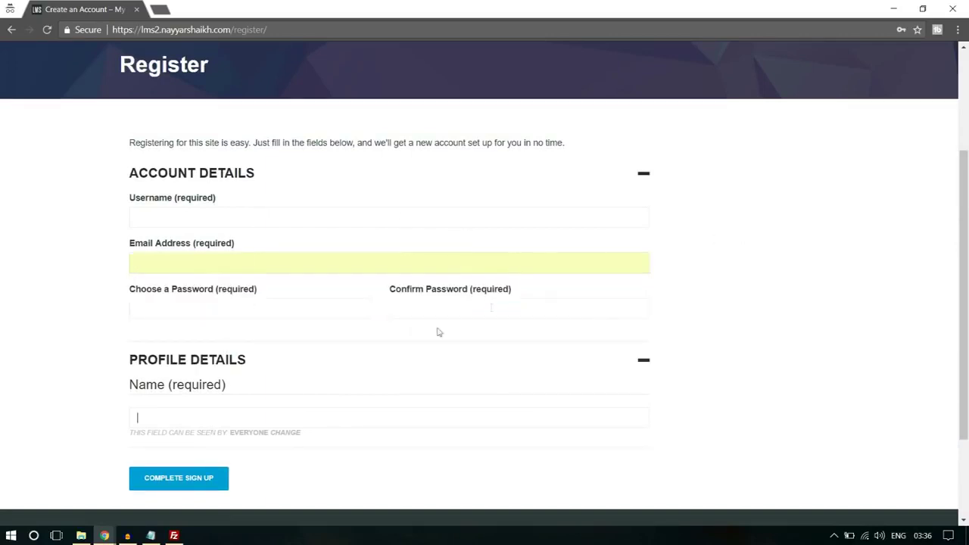
{"action": "scroll", "coordinate": [437, 331], "scroll_direction": "down", "scroll_amount": 2}
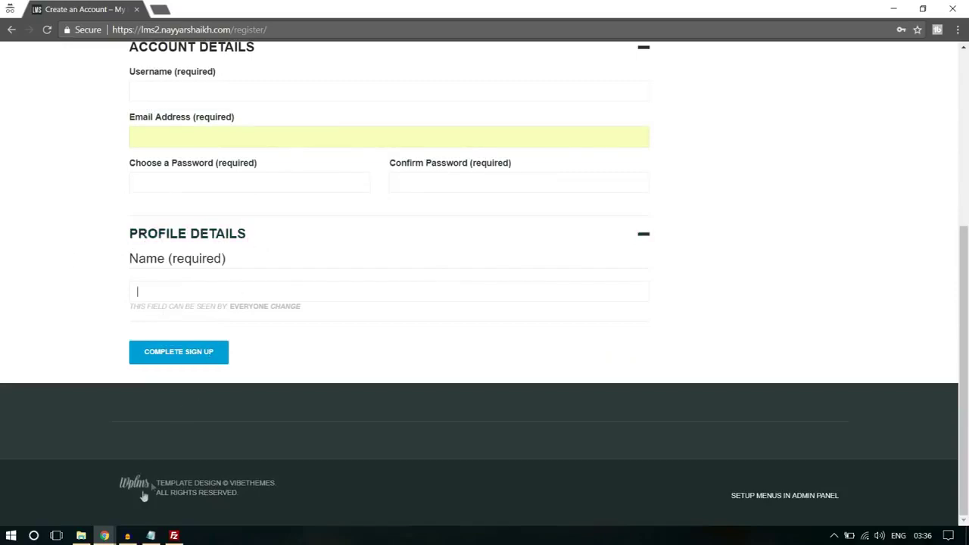
{"action": "left_click", "coordinate": [104, 533]}
{"action": "left_click", "coordinate": [95, 519]}
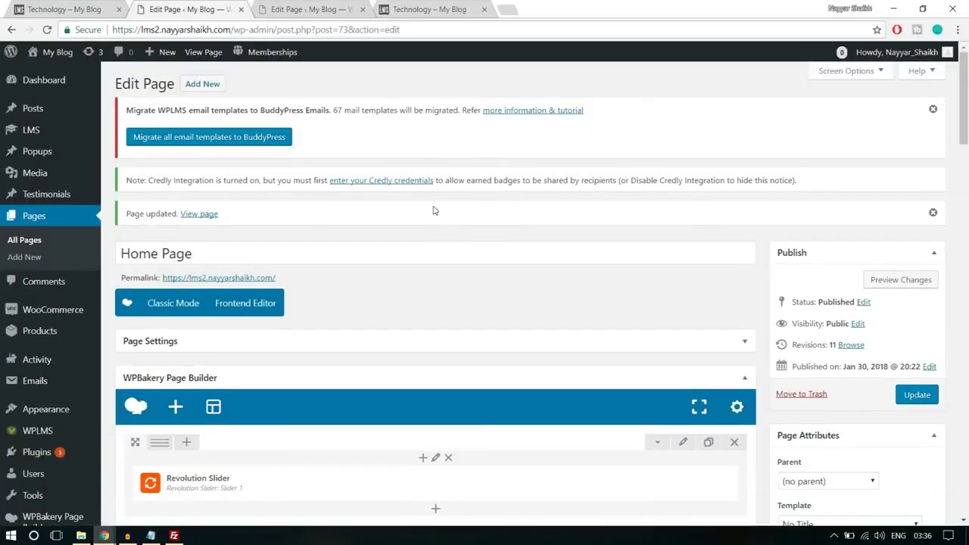
Start a new profile field named Bio with description 'Type something about your…'
{"action": "scroll", "coordinate": [434, 211], "scroll_direction": "down", "scroll_amount": 3}
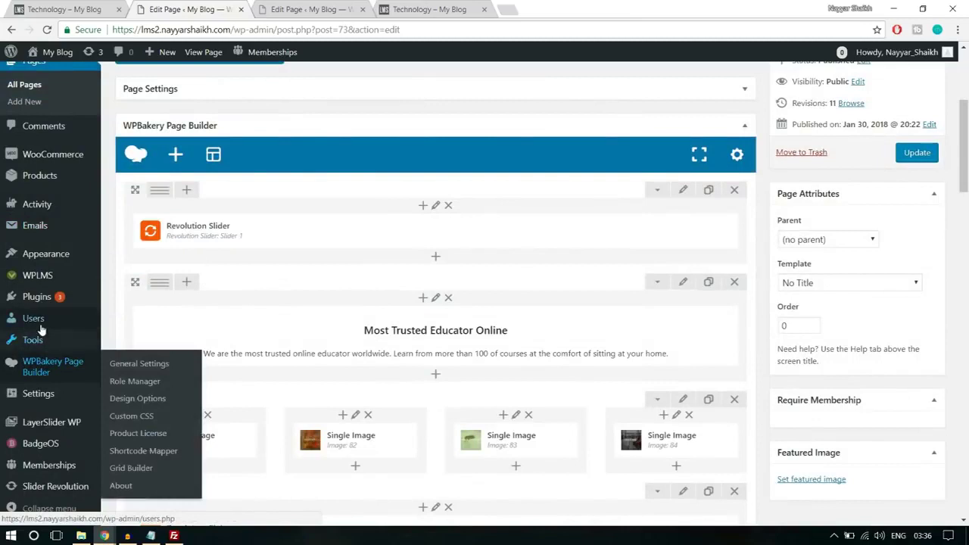
{"action": "mouse_move", "coordinate": [42, 322]}
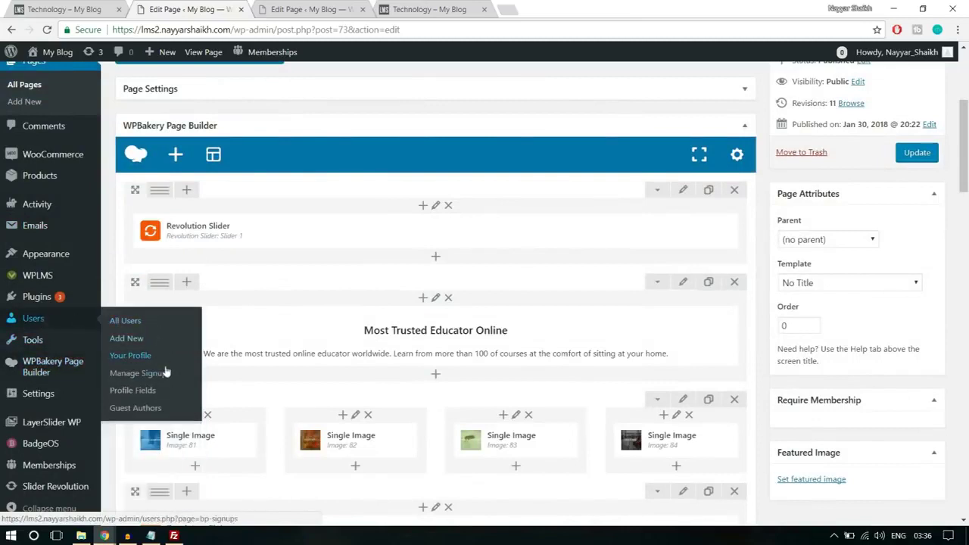
{"action": "left_click", "coordinate": [153, 392]}
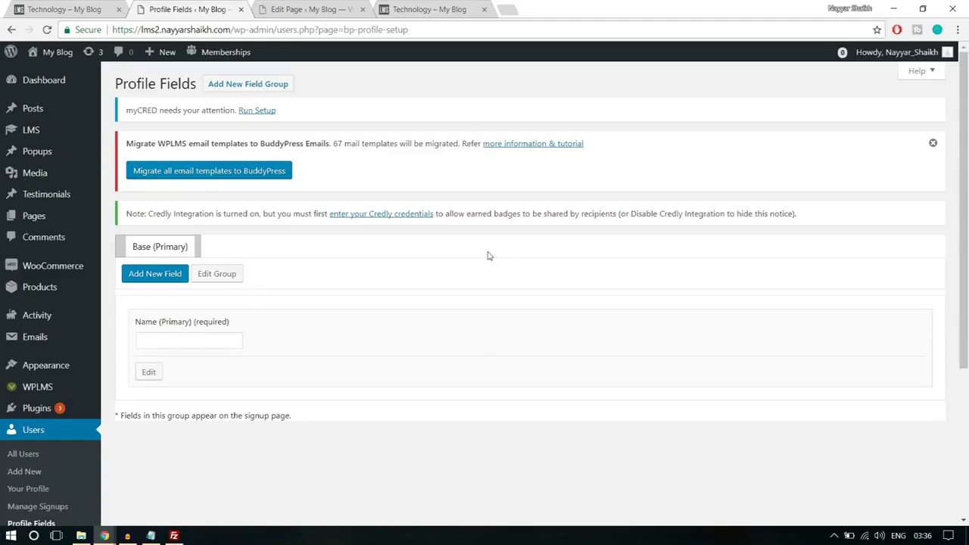
{"action": "left_click", "coordinate": [162, 281]}
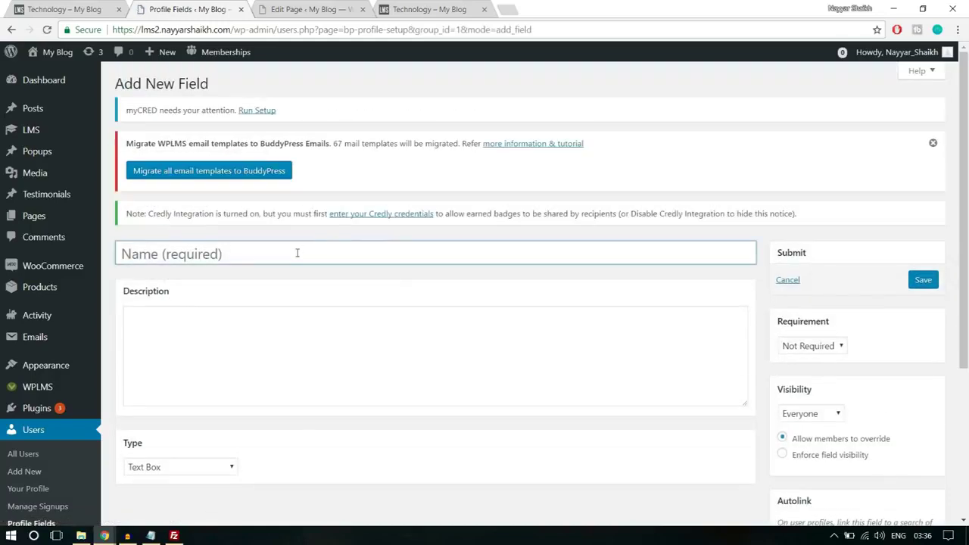
{"action": "type", "text": "Bio"}
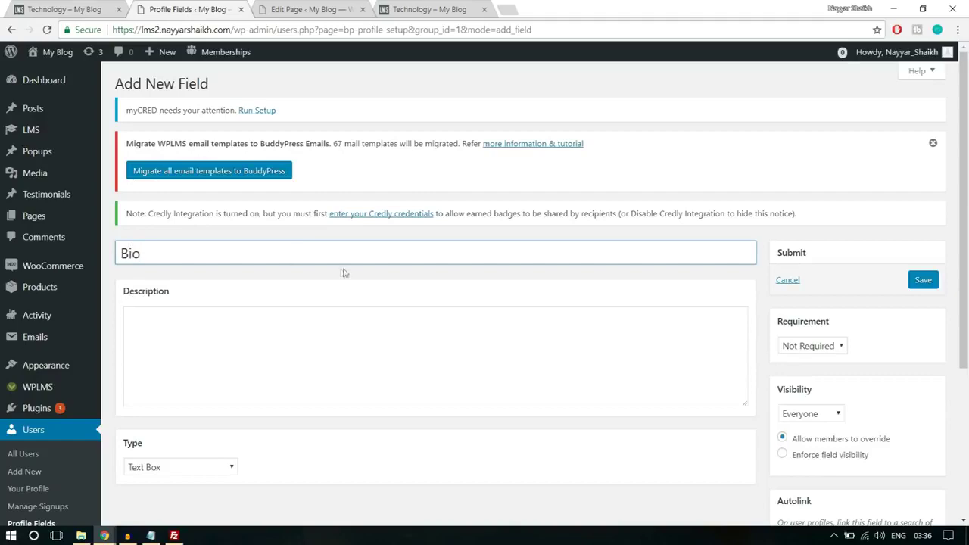
{"action": "scroll", "coordinate": [341, 272], "scroll_direction": "down", "scroll_amount": 2}
{"action": "left_click", "coordinate": [307, 254]}
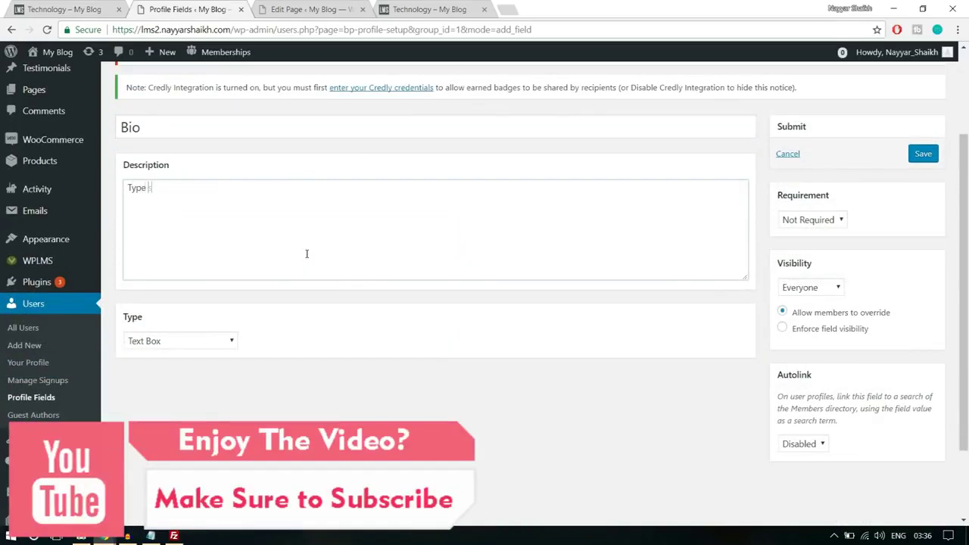
{"action": "type", "text": "Type something about yourself!"}
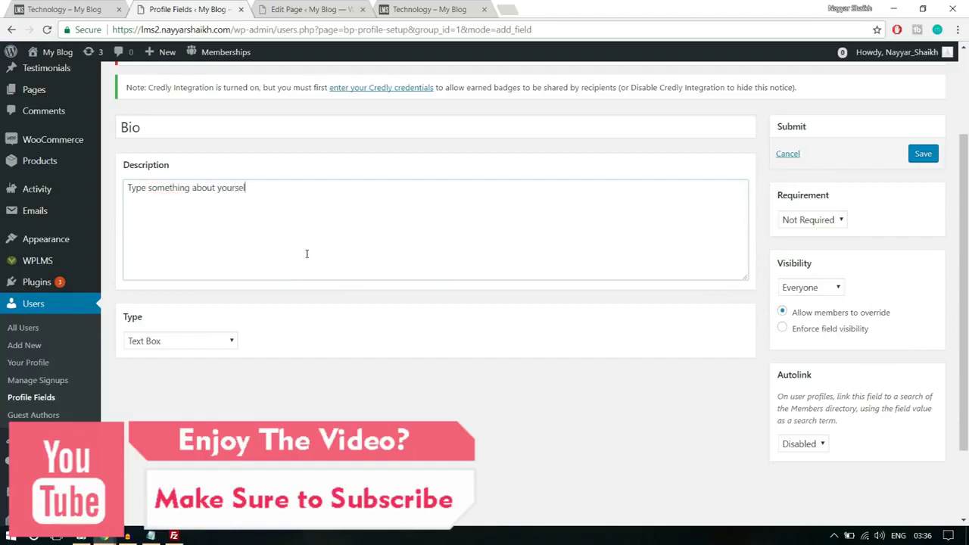
Make Bio a Not Required Multi-line Text Area visible to Everyone
{"action": "left_click", "coordinate": [205, 344]}
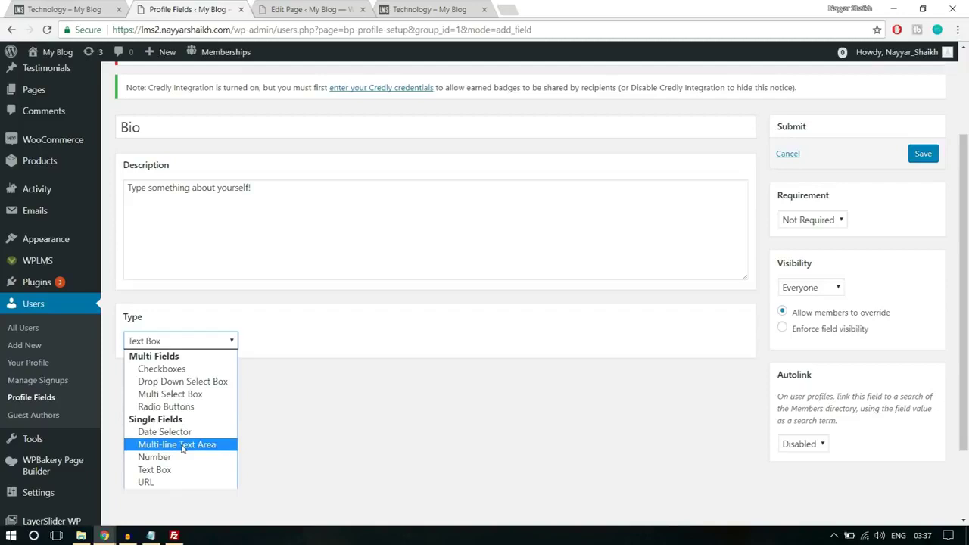
{"action": "left_click", "coordinate": [186, 445]}
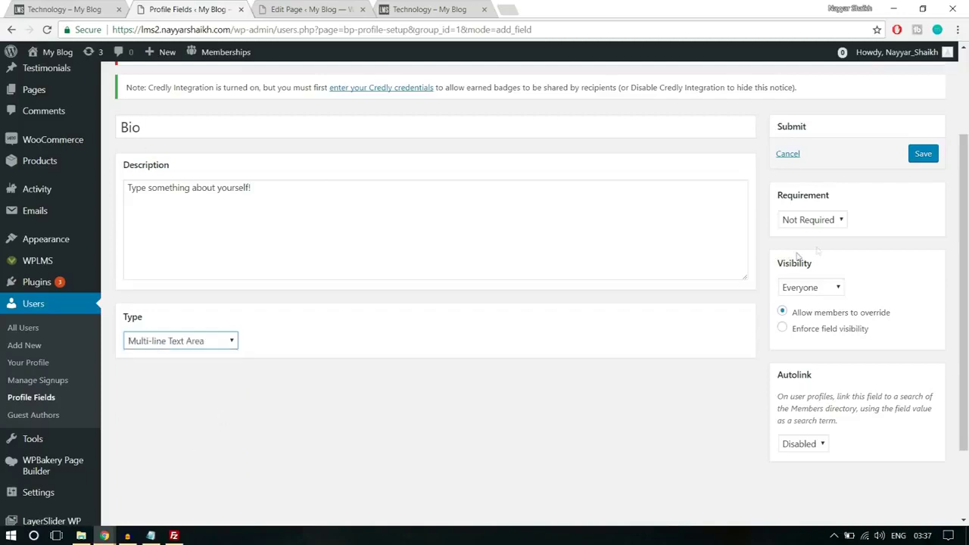
{"action": "left_click", "coordinate": [823, 222]}
{"action": "left_click", "coordinate": [895, 235]}
{"action": "left_click", "coordinate": [824, 293]}
{"action": "left_click", "coordinate": [825, 293]}
{"action": "left_click", "coordinate": [825, 294]}
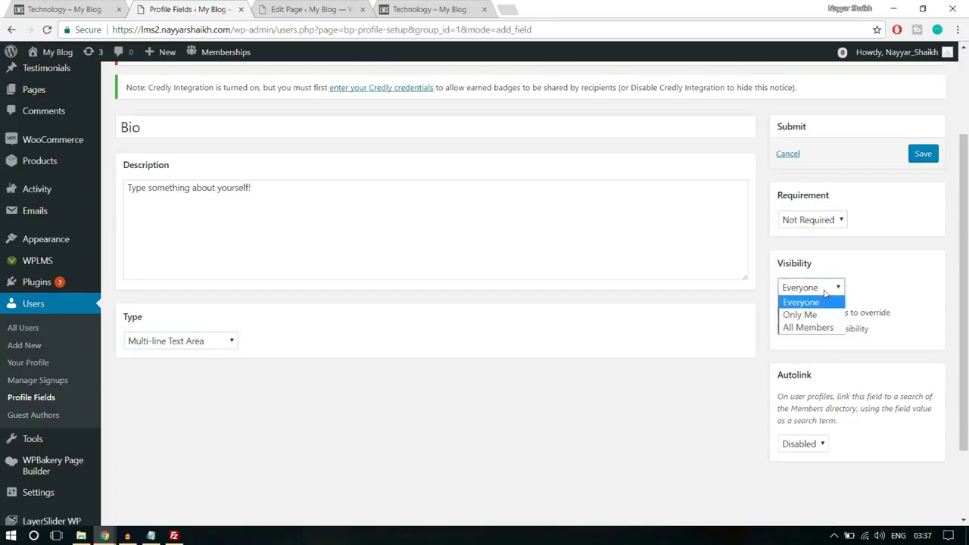
{"action": "left_click", "coordinate": [809, 304]}
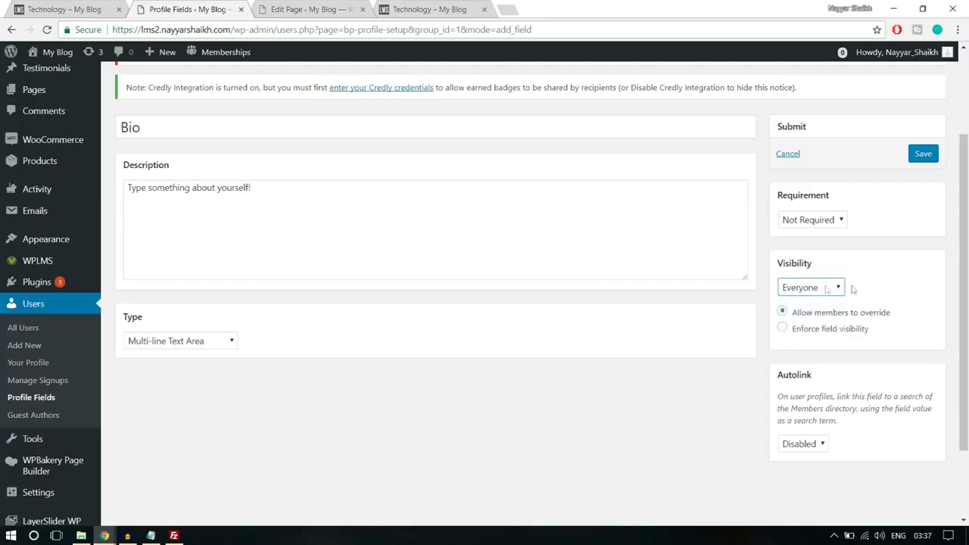
{"action": "left_click", "coordinate": [818, 294]}
{"action": "left_click", "coordinate": [818, 295]}
Save the Bio field and switch to the site's registration page
{"action": "left_click", "coordinate": [928, 159]}
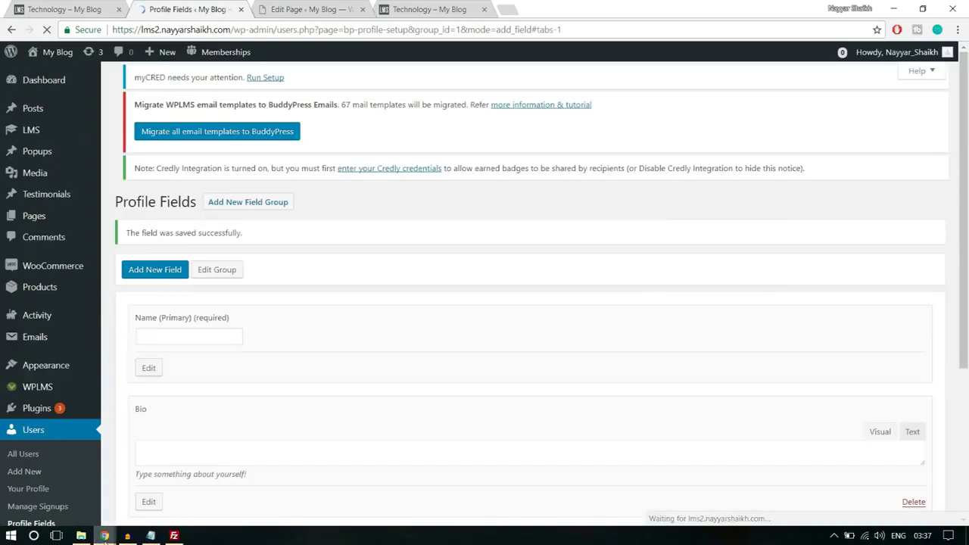
{"action": "mouse_move", "coordinate": [104, 535]}
{"action": "left_click", "coordinate": [189, 479]}
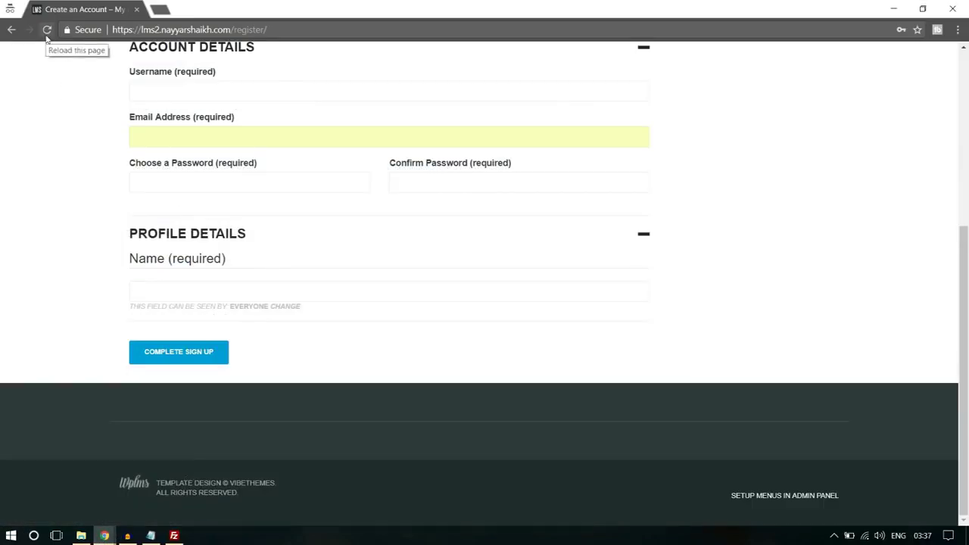
Reload the register page so the Bio box appears and enter the account e-mail address
{"action": "left_click", "coordinate": [47, 31]}
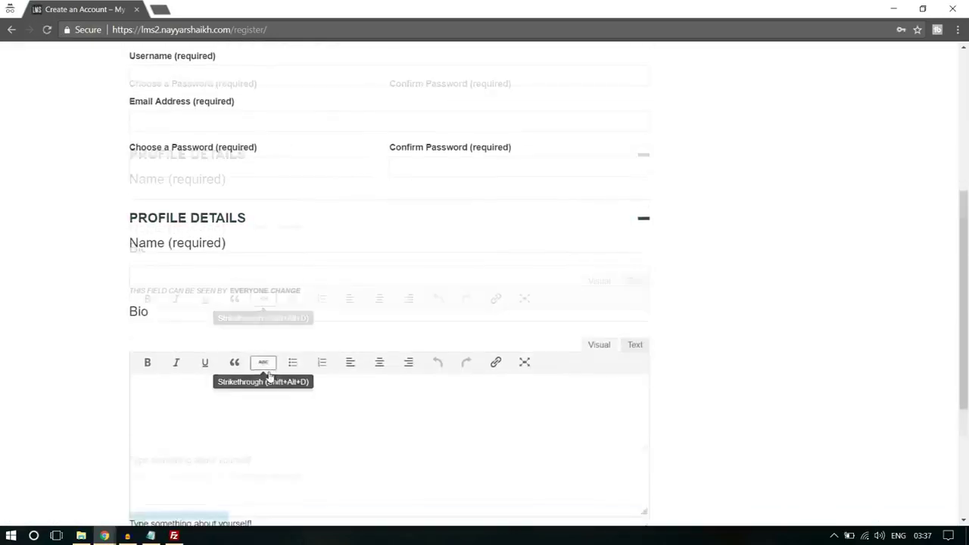
{"action": "scroll", "coordinate": [269, 377], "scroll_direction": "down", "scroll_amount": 3}
{"action": "scroll", "coordinate": [249, 319], "scroll_direction": "up", "scroll_amount": 6}
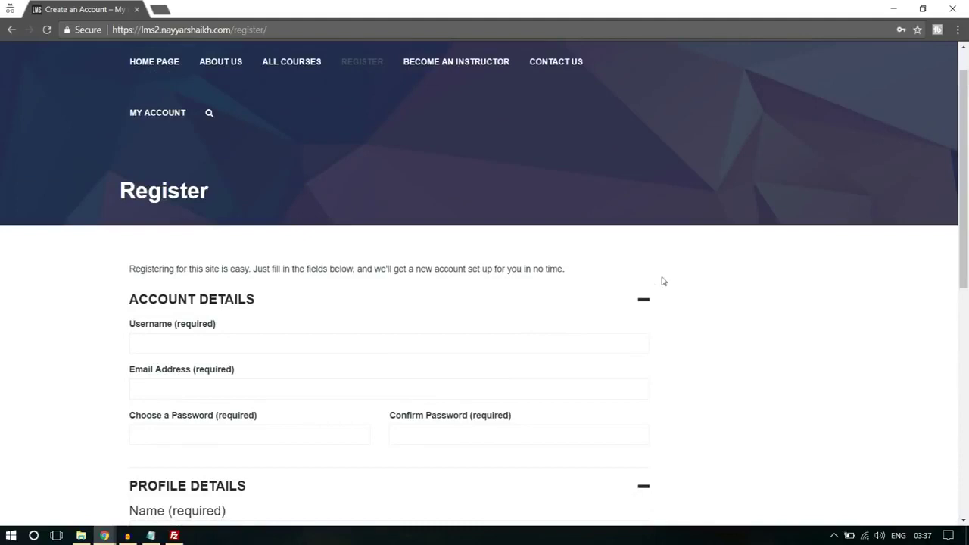
{"action": "scroll", "coordinate": [830, 297], "scroll_direction": "down", "scroll_amount": 2}
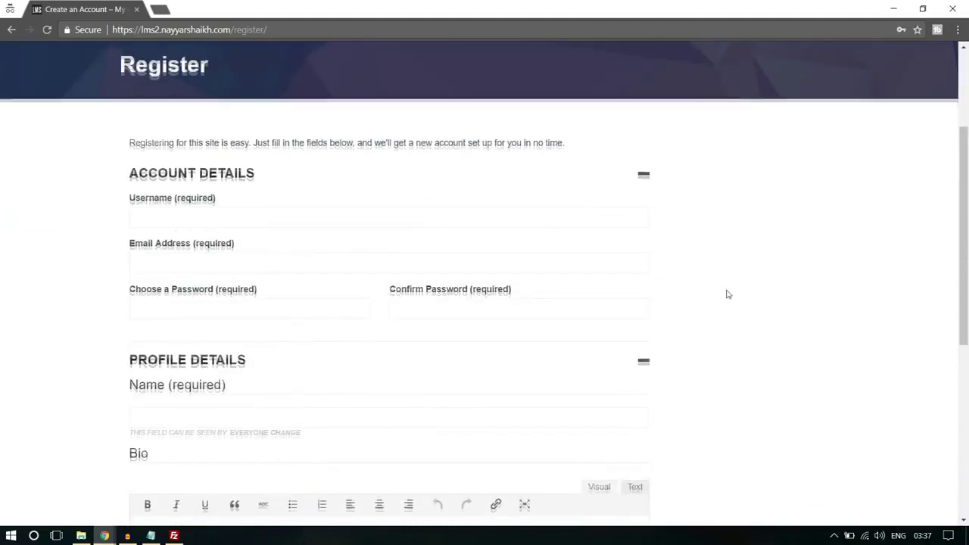
{"action": "scroll", "coordinate": [727, 294], "scroll_direction": "up", "scroll_amount": 2}
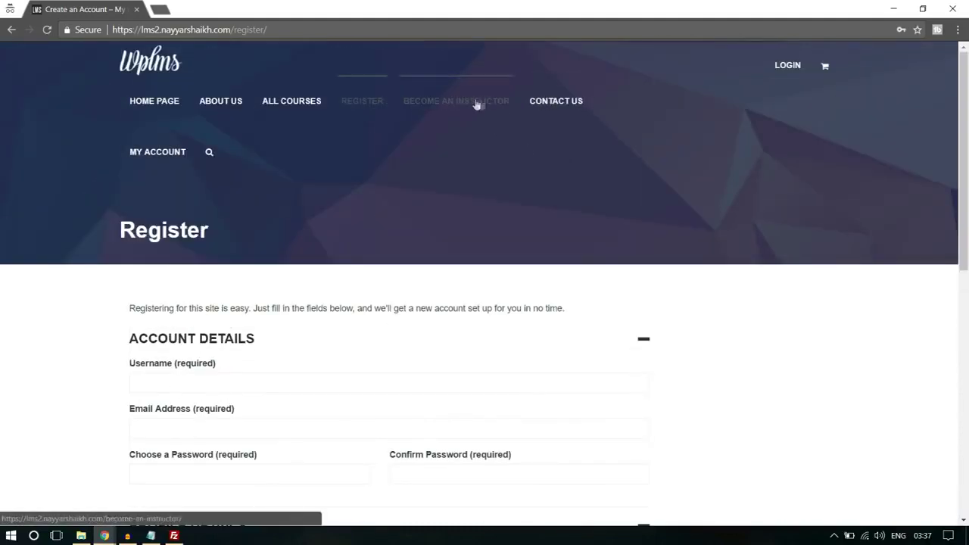
{"action": "scroll", "coordinate": [886, 274], "scroll_direction": "down", "scroll_amount": 3}
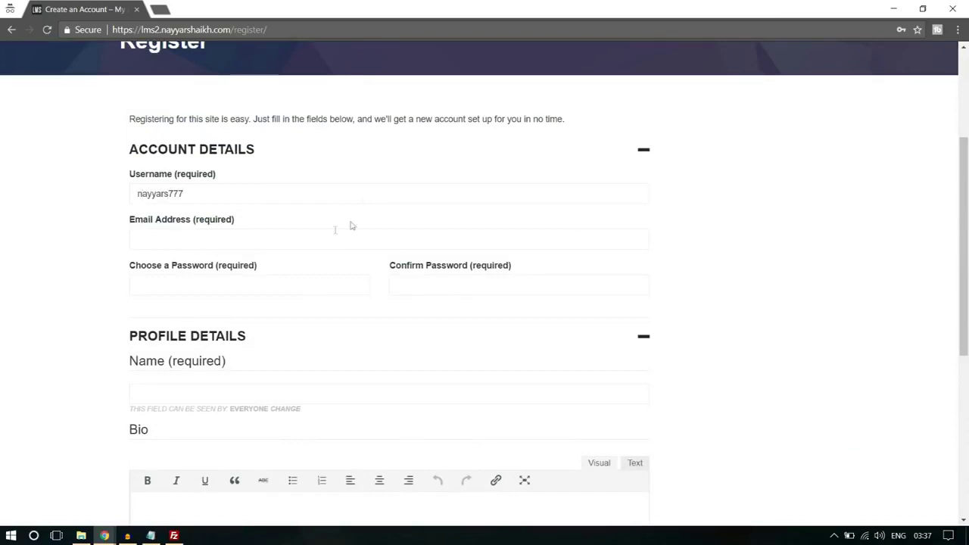
{"action": "left_click", "coordinate": [272, 244]}
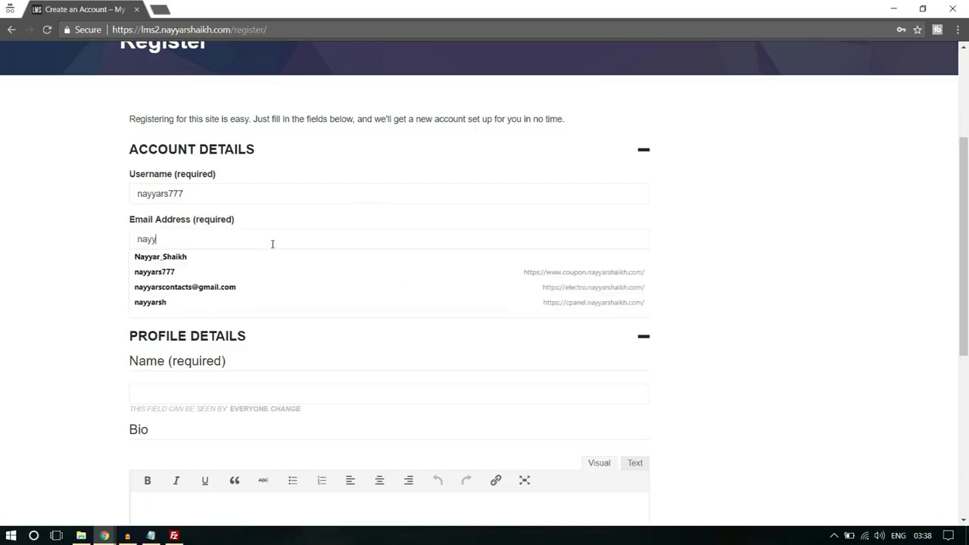
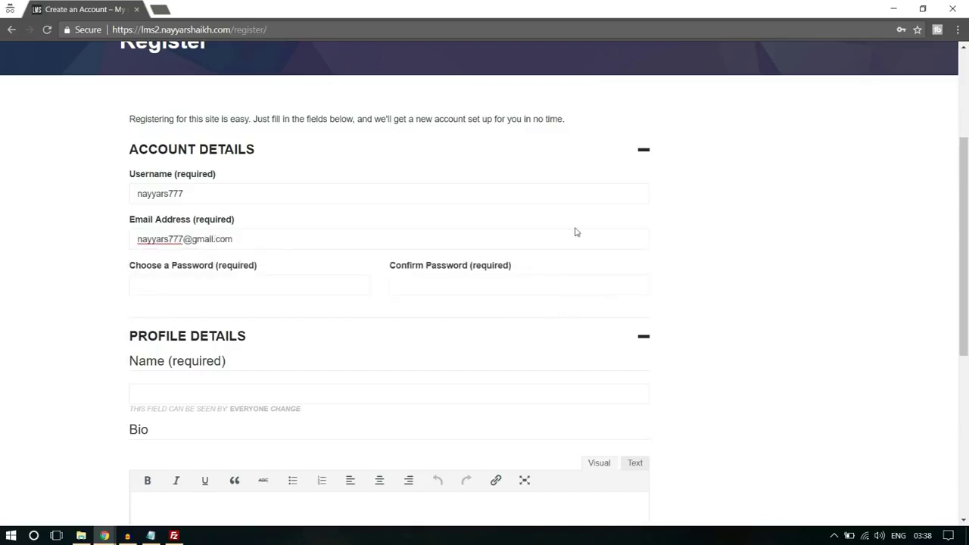
{"action": "scroll", "coordinate": [575, 231], "scroll_direction": "down", "scroll_amount": 2}
Enter the account password, name and a short Bio, then complete the sign-up
{"action": "left_click", "coordinate": [243, 165]}
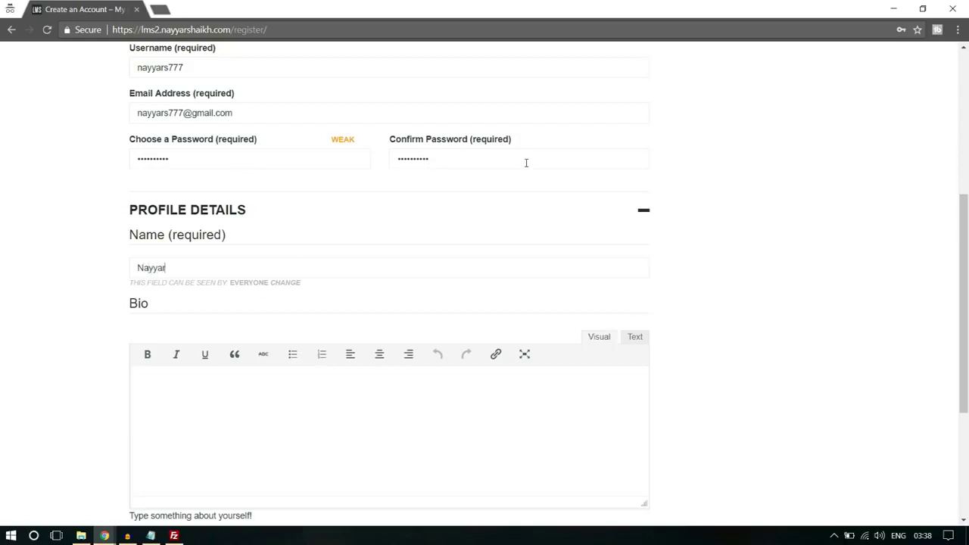
{"action": "left_click", "coordinate": [479, 400]}
{"action": "scroll", "coordinate": [469, 404], "scroll_direction": "down", "scroll_amount": 2}
{"action": "type", "text": "Bio"}
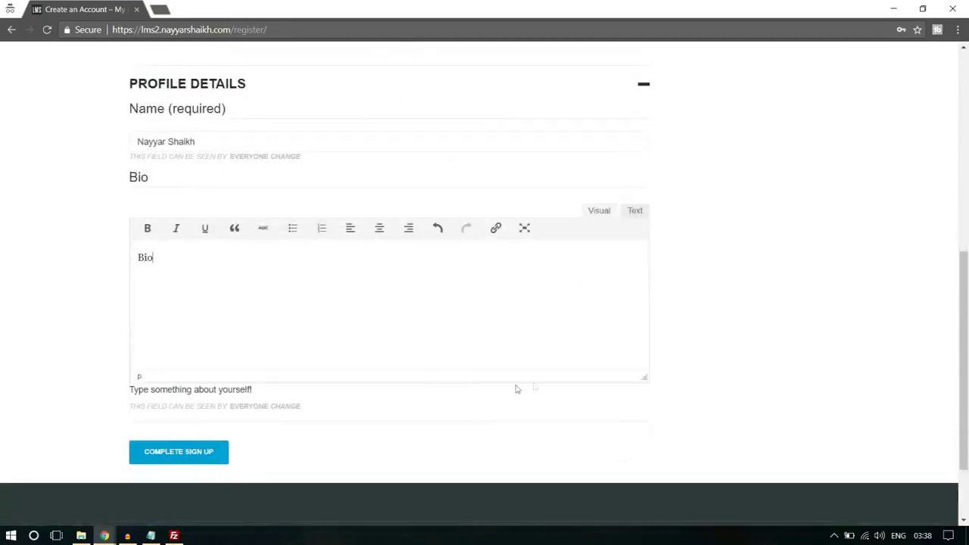
{"action": "left_click", "coordinate": [205, 454]}
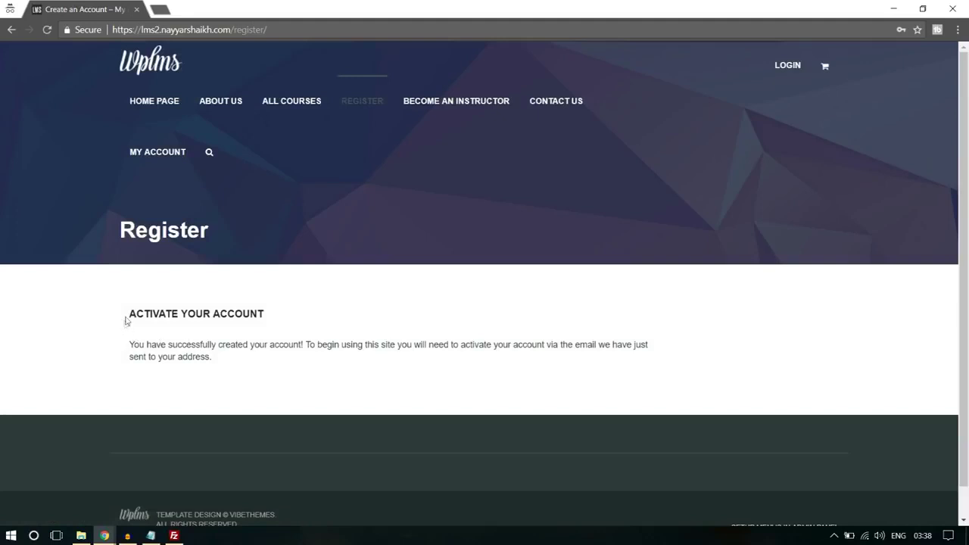
Read over the account-activation confirmation message, then open a new private browsing tab
{"action": "left_click_drag", "start_coordinate": [126, 321], "coordinate": [296, 347]}
{"action": "left_click", "coordinate": [297, 347]}
{"action": "left_click_drag", "start_coordinate": [535, 345], "coordinate": [641, 357]}
{"action": "left_click", "coordinate": [641, 357]}
{"action": "left_click", "coordinate": [157, 6]}
Load gmail.com and sign in with the registration mailbox's address and password
{"action": "type", "text": "gmail.com"}
{"action": "key", "text": "Return"}
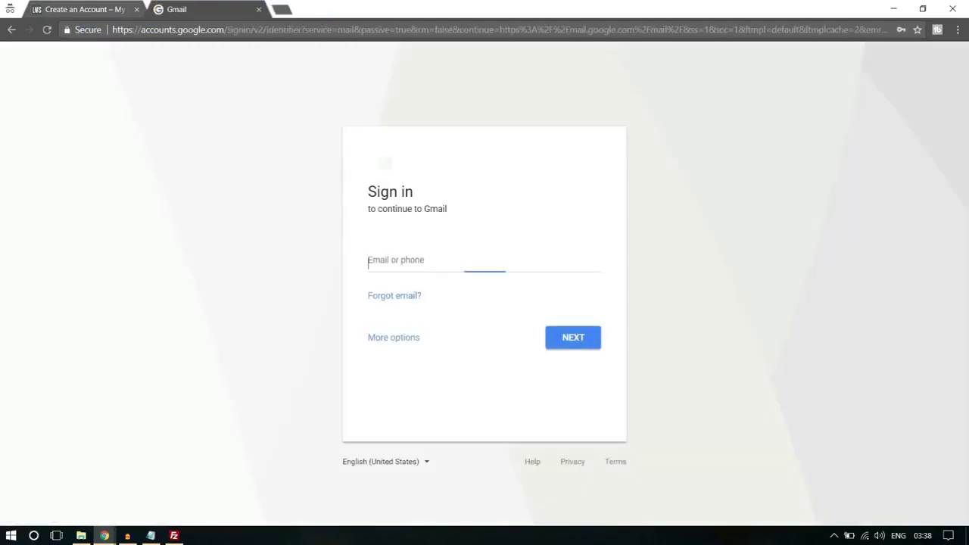
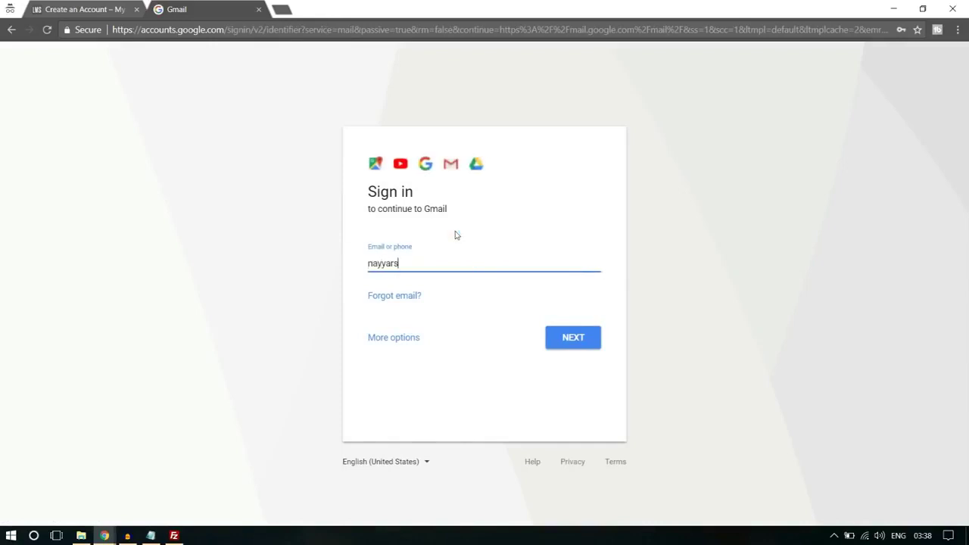
{"action": "key", "text": "Return"}
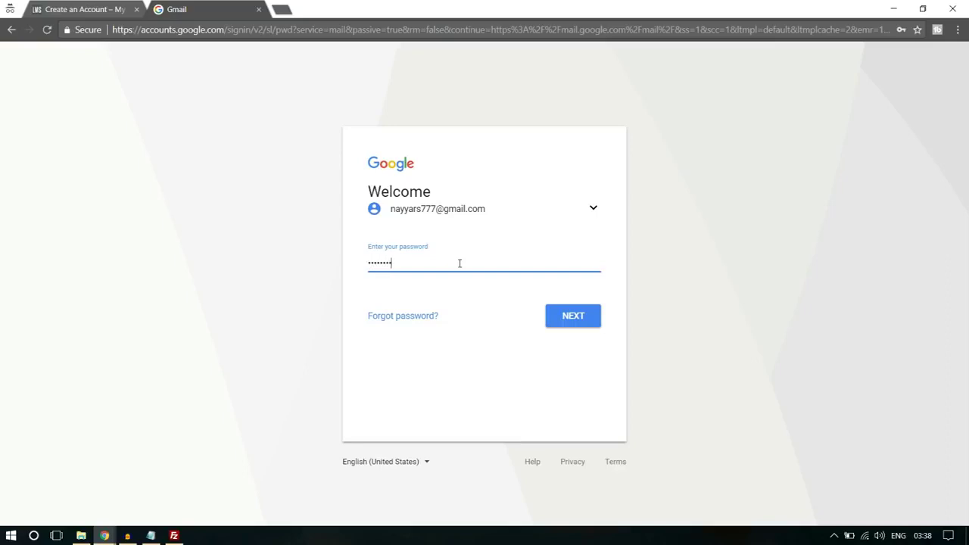
{"action": "key", "text": "Return"}
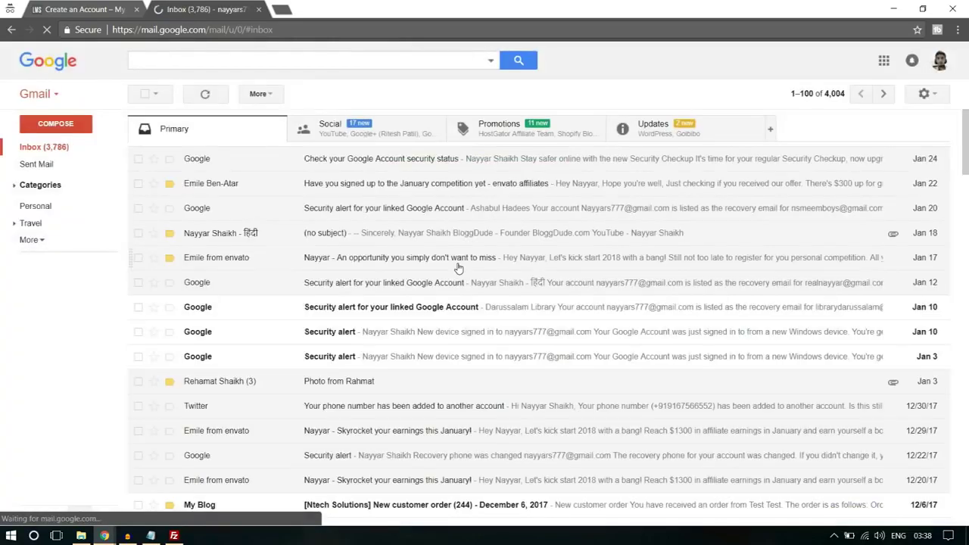
Open the activation email under Updates, follow its link, and close the leftover tabs
{"action": "left_click", "coordinate": [704, 134]}
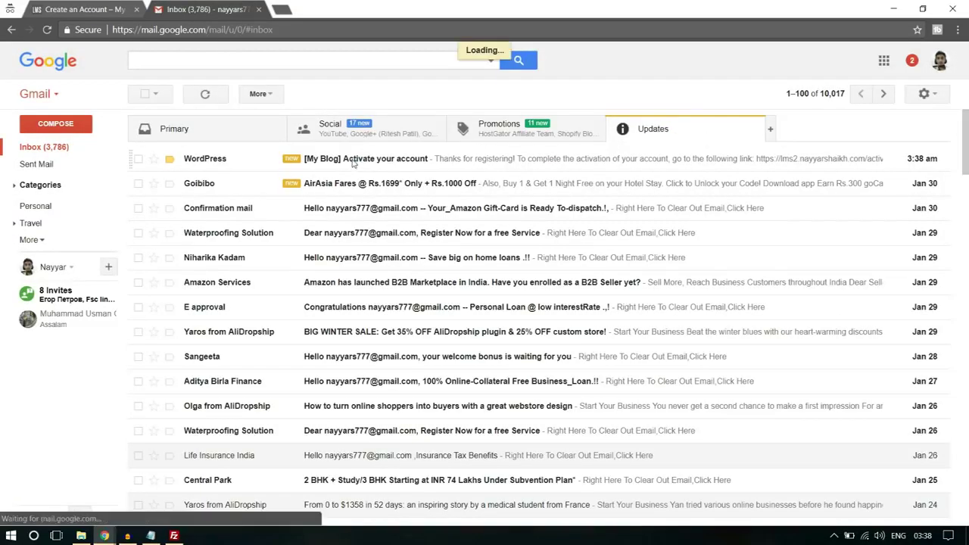
{"action": "left_click", "coordinate": [352, 160]}
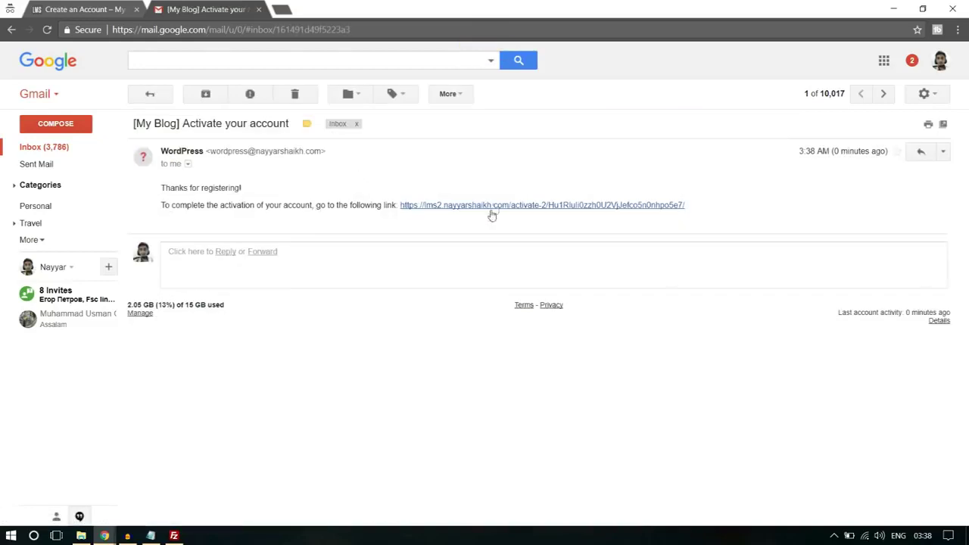
{"action": "left_click", "coordinate": [493, 204]}
{"action": "left_click", "coordinate": [137, 9]}
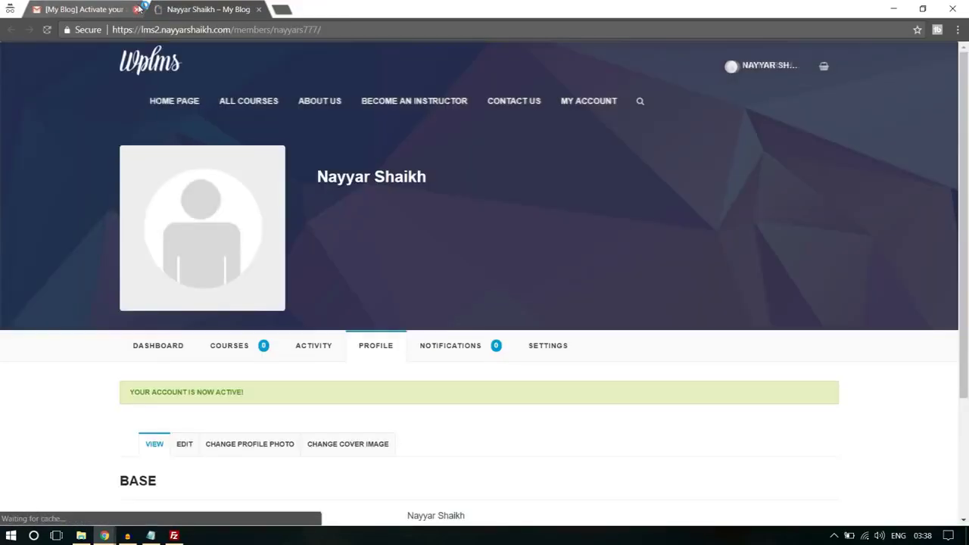
{"action": "left_click", "coordinate": [137, 9]}
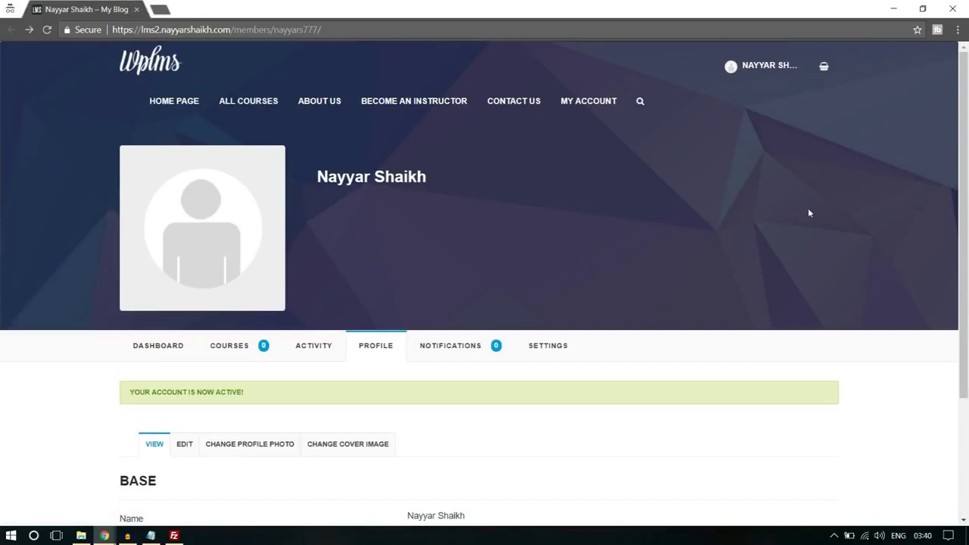
Note the account-active message and open the Software Training course from All Courses
{"action": "left_click_drag", "start_coordinate": [122, 400], "coordinate": [265, 399]}
{"action": "left_click", "coordinate": [265, 399]}
{"action": "left_click", "coordinate": [260, 110]}
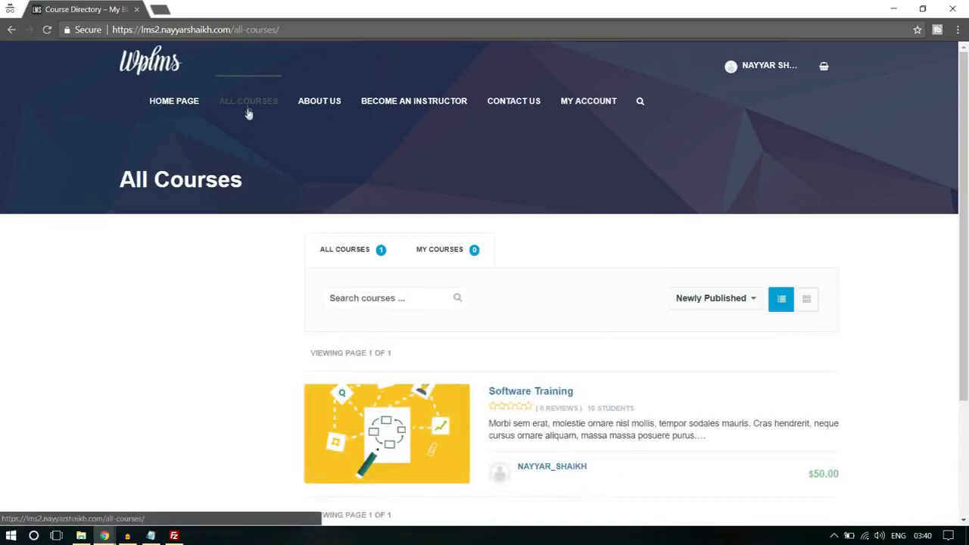
{"action": "scroll", "coordinate": [532, 224], "scroll_direction": "down", "scroll_amount": 2}
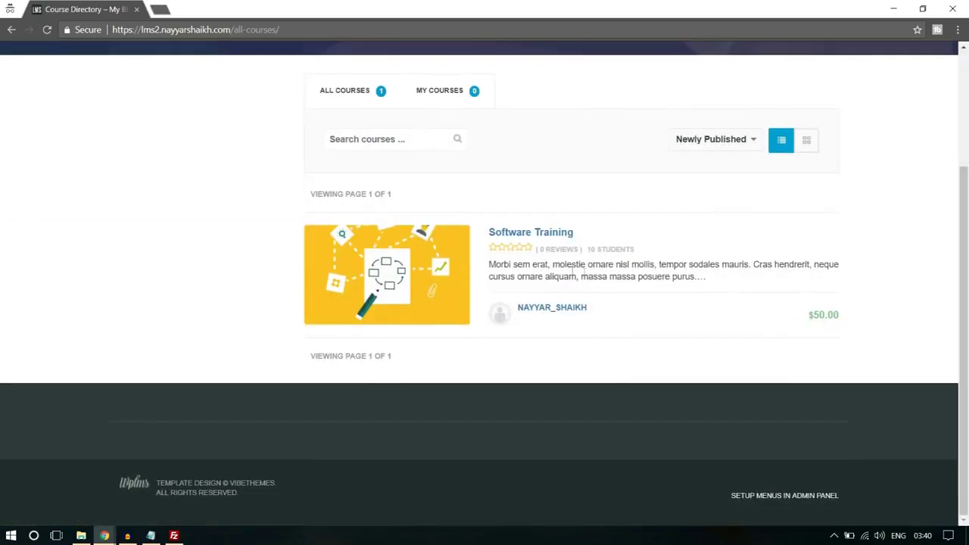
{"action": "left_click", "coordinate": [550, 233]}
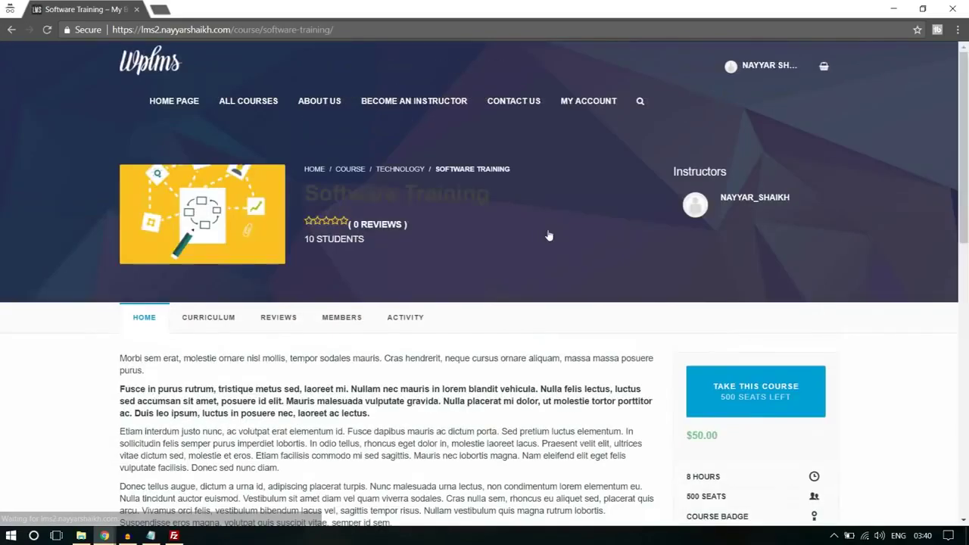
Add the Software Training course to the cart and proceed to checkout
{"action": "scroll", "coordinate": [575, 278], "scroll_direction": "down", "scroll_amount": 1}
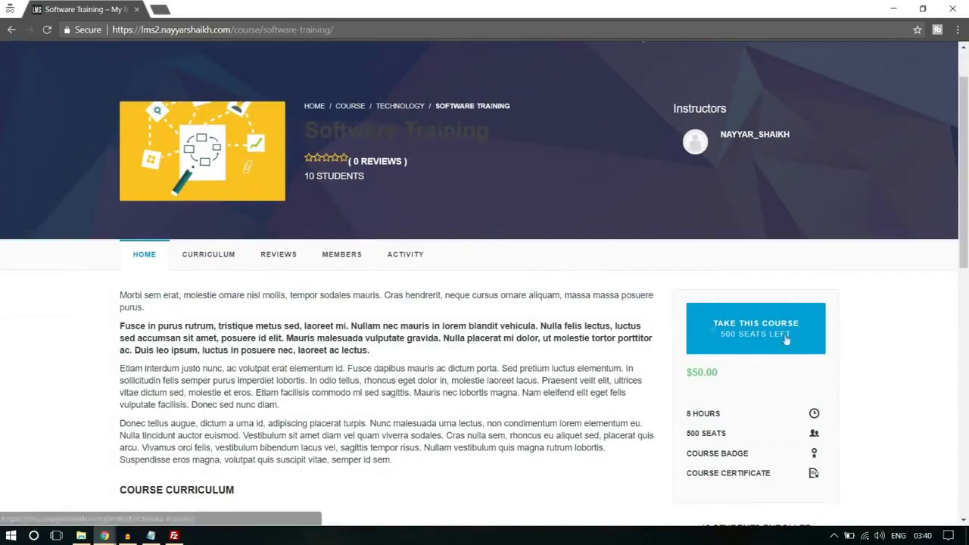
{"action": "left_click", "coordinate": [745, 336]}
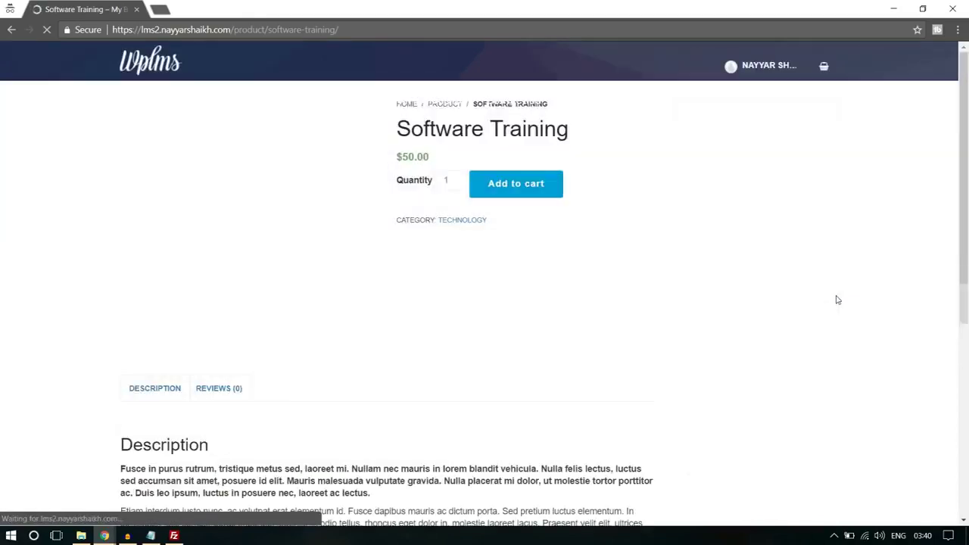
{"action": "left_click", "coordinate": [508, 277]}
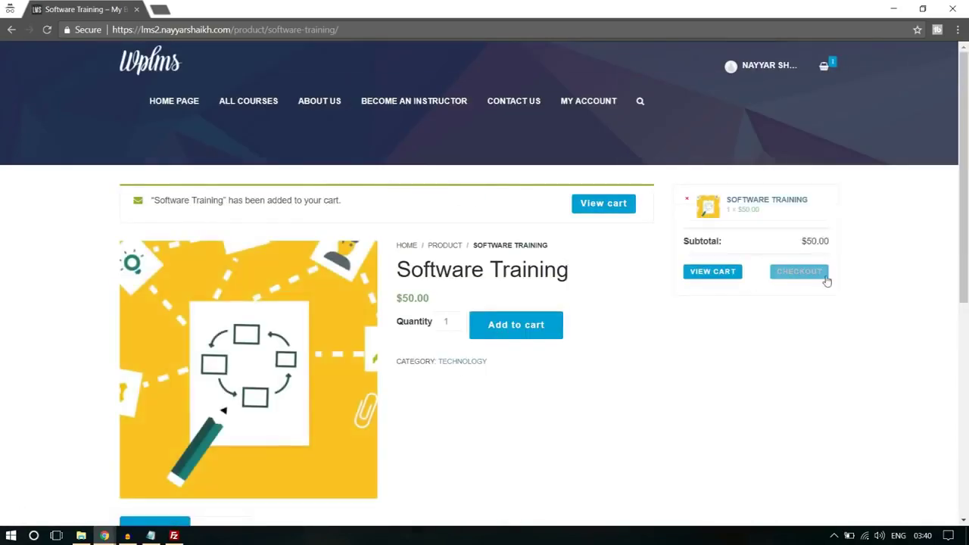
{"action": "left_click", "coordinate": [799, 271]}
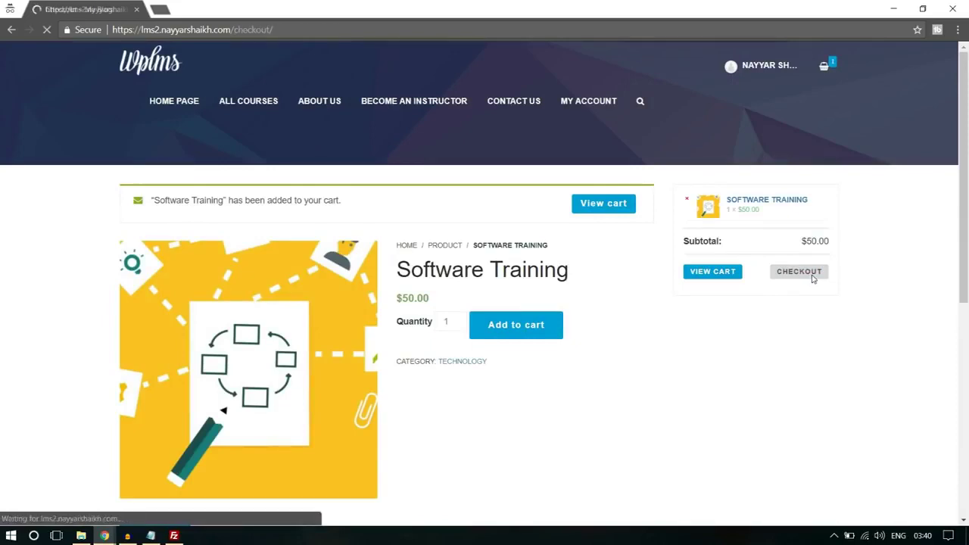
Select PayPal, then go back to and reload the Software Training product page
{"action": "scroll", "coordinate": [255, 353], "scroll_direction": "down", "scroll_amount": 10}
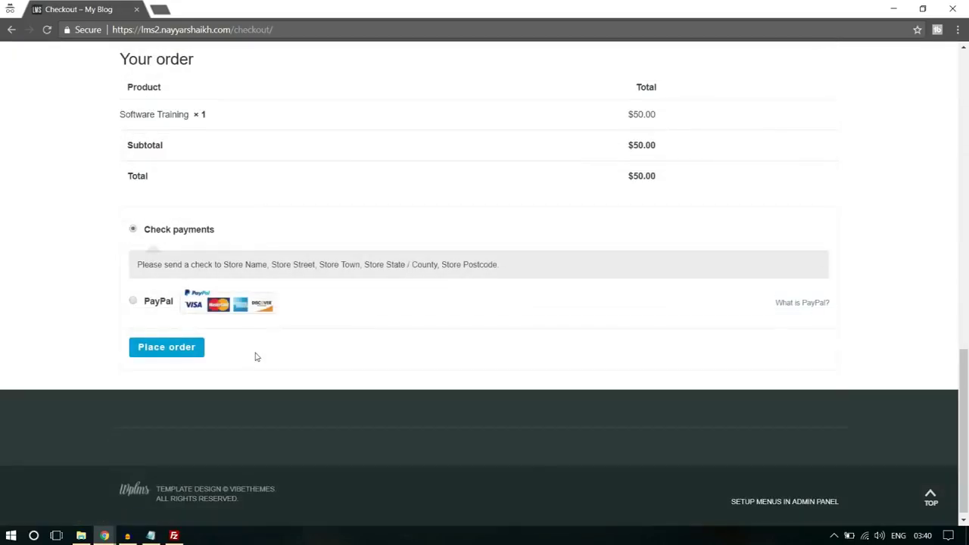
{"action": "left_click", "coordinate": [134, 301]}
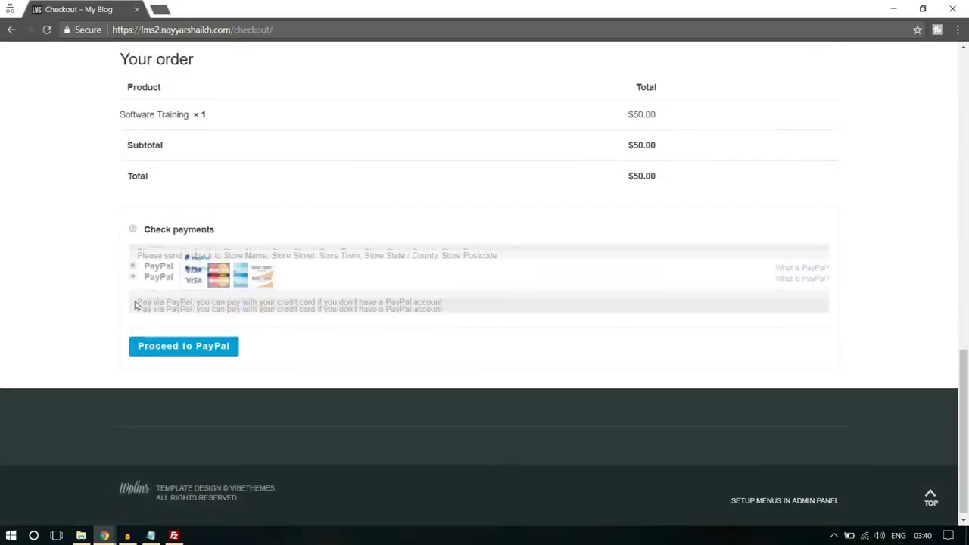
{"action": "scroll", "coordinate": [352, 352], "scroll_direction": "up", "scroll_amount": 10}
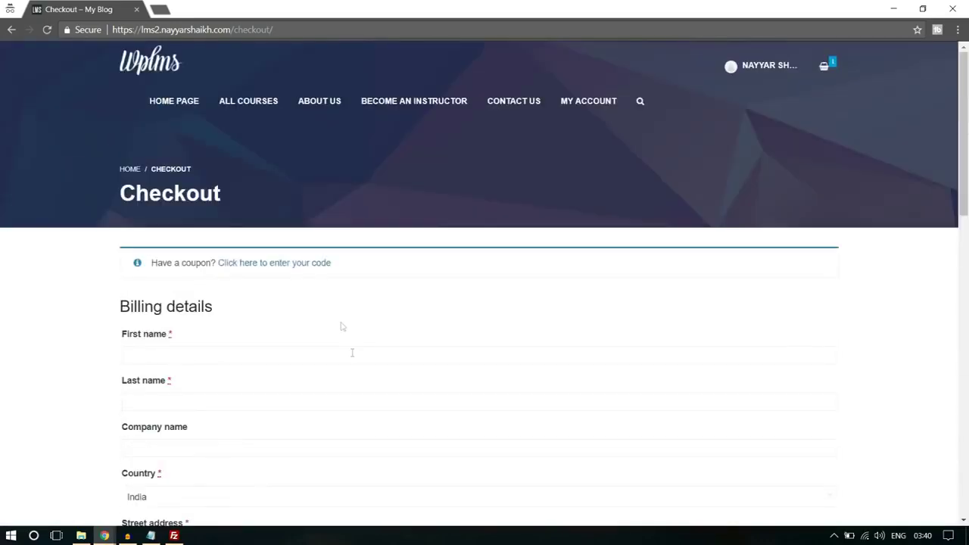
{"action": "left_click", "coordinate": [9, 29]}
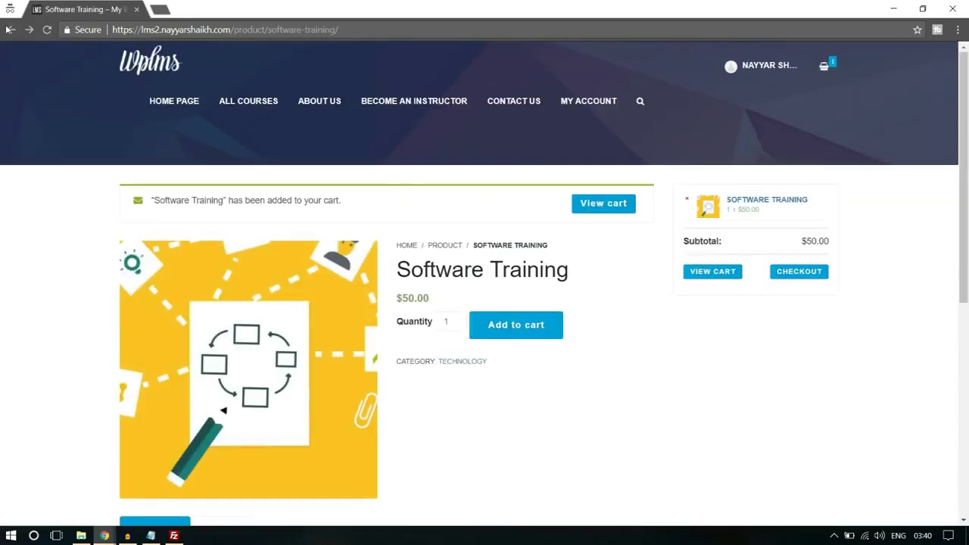
{"action": "left_click", "coordinate": [9, 30]}
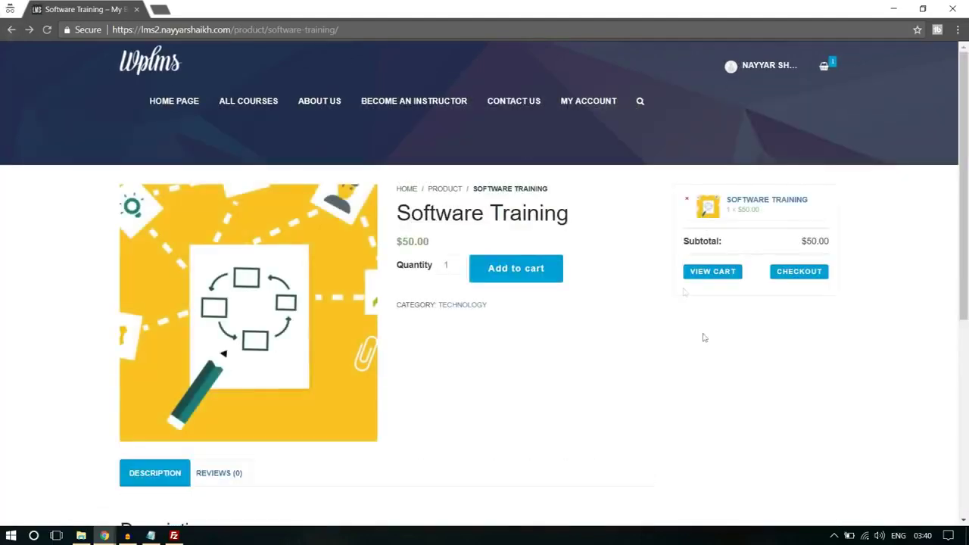
{"action": "scroll", "coordinate": [708, 353], "scroll_direction": "down", "scroll_amount": 5}
{"action": "scroll", "coordinate": [710, 353], "scroll_direction": "up", "scroll_amount": 5}
Log out of the instructor account and scroll through the Create an Account form
{"action": "left_click", "coordinate": [761, 68]}
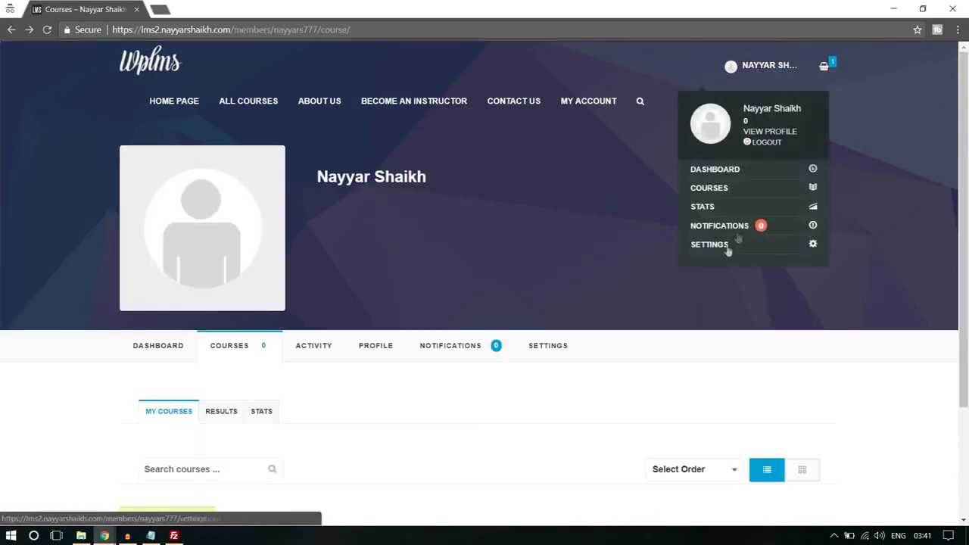
{"action": "left_click", "coordinate": [772, 147]}
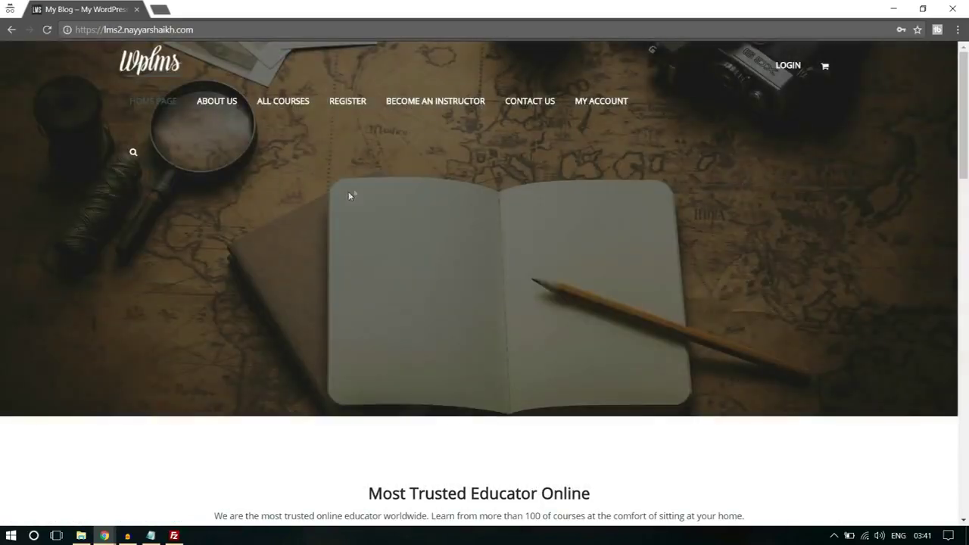
{"action": "left_click", "coordinate": [346, 105]}
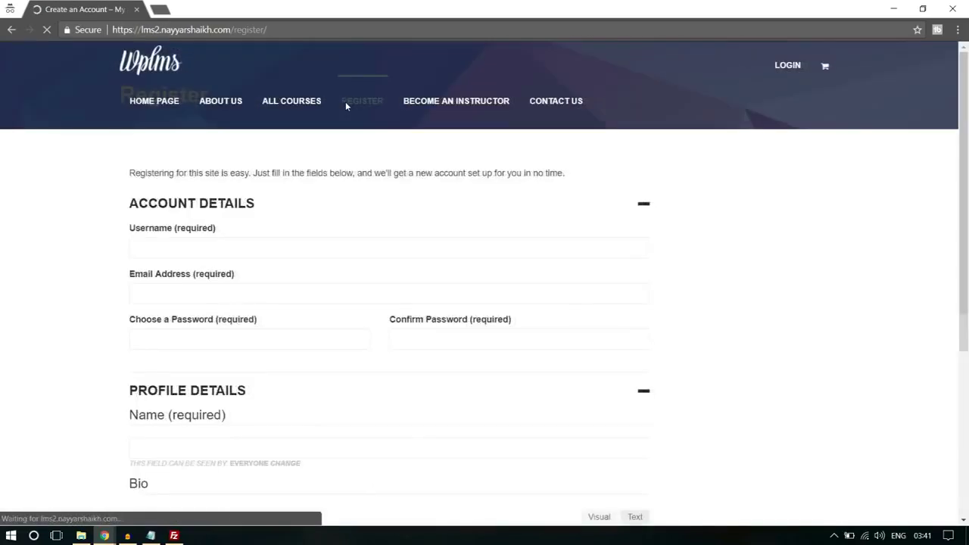
{"action": "scroll", "coordinate": [818, 256], "scroll_direction": "down", "scroll_amount": 5}
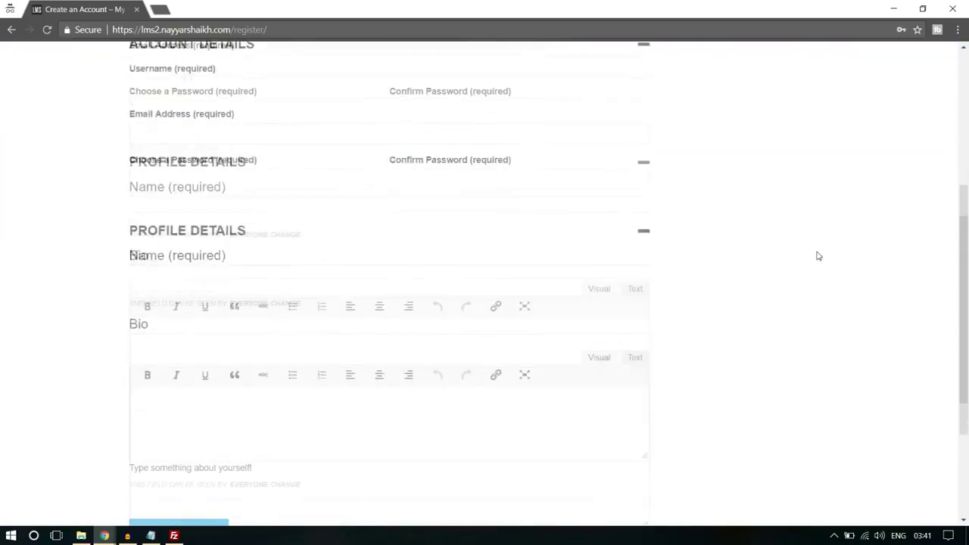
{"action": "scroll", "coordinate": [818, 256], "scroll_direction": "up", "scroll_amount": 5}
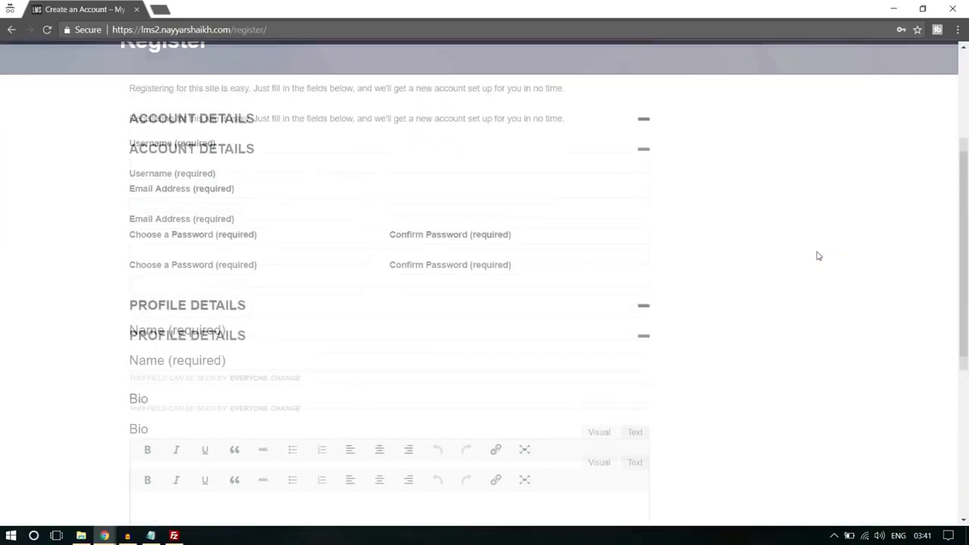
{"action": "scroll", "coordinate": [818, 256], "scroll_direction": "down", "scroll_amount": 3}
{"action": "scroll", "coordinate": [818, 256], "scroll_direction": "down", "scroll_amount": 5}
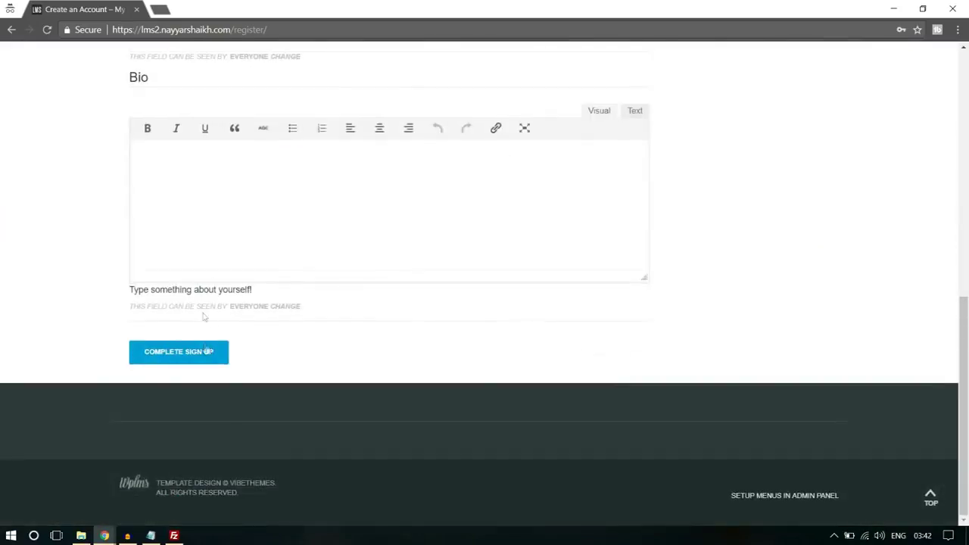
{"action": "scroll", "coordinate": [281, 337], "scroll_direction": "up", "scroll_amount": 8}
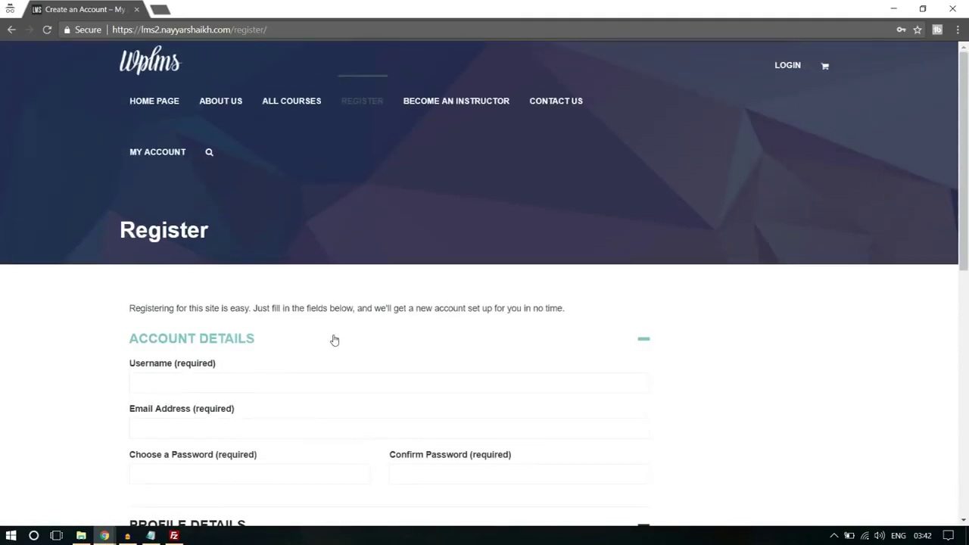
{"action": "scroll", "coordinate": [335, 340], "scroll_direction": "down", "scroll_amount": 3}
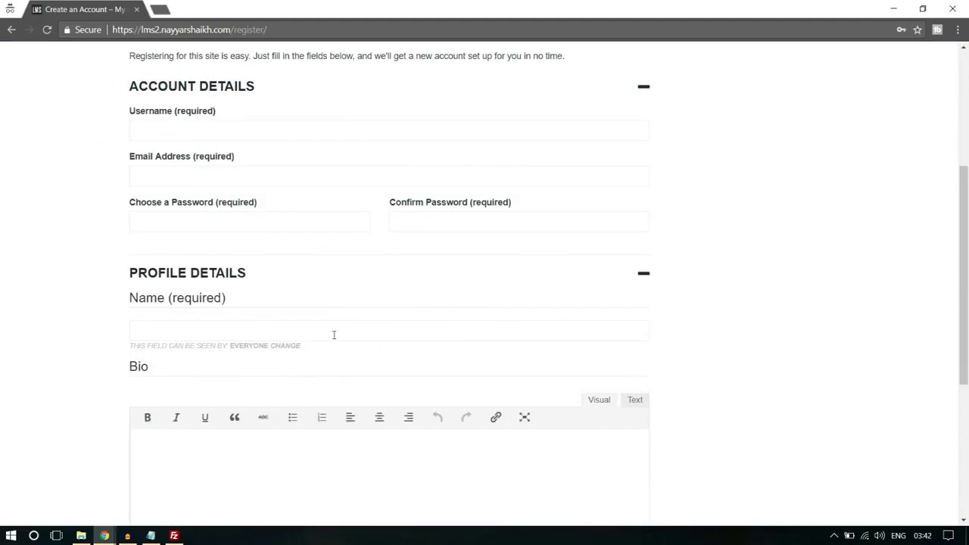
{"action": "scroll", "coordinate": [334, 335], "scroll_direction": "down", "scroll_amount": 3}
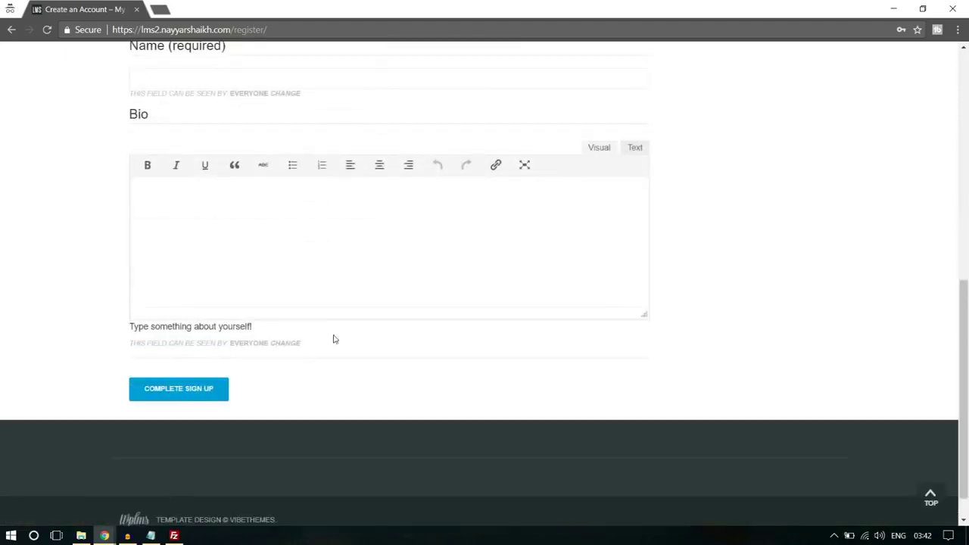
{"action": "scroll", "coordinate": [854, 287], "scroll_direction": "up", "scroll_amount": 3}
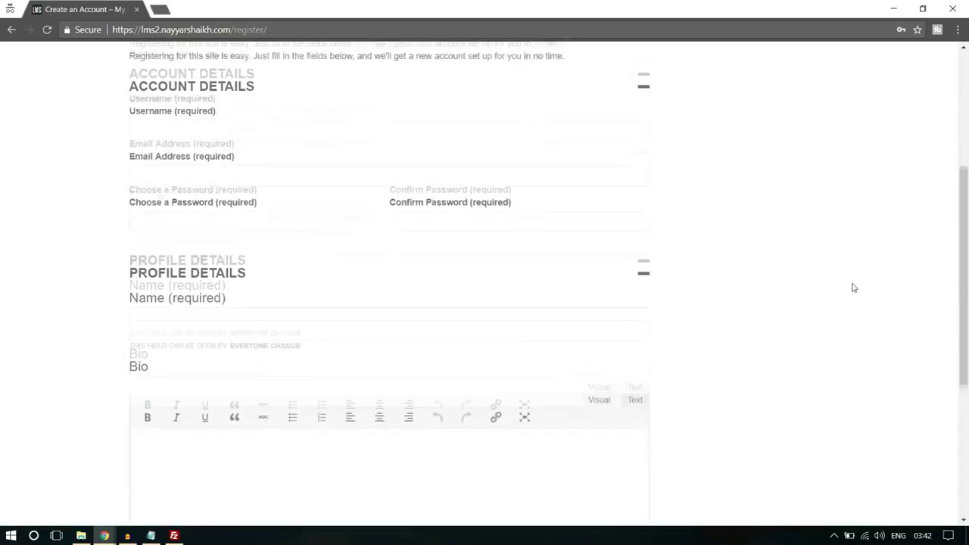
{"action": "scroll", "coordinate": [853, 288], "scroll_direction": "down", "scroll_amount": 3}
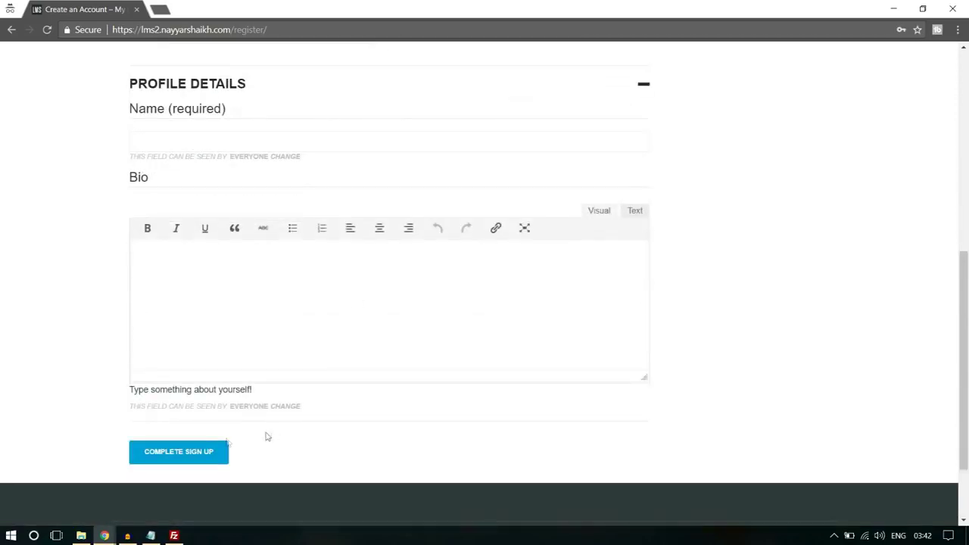
Back in the admin, start adding a new field under Users > Profile Fields
{"action": "mouse_move", "coordinate": [103, 532]}
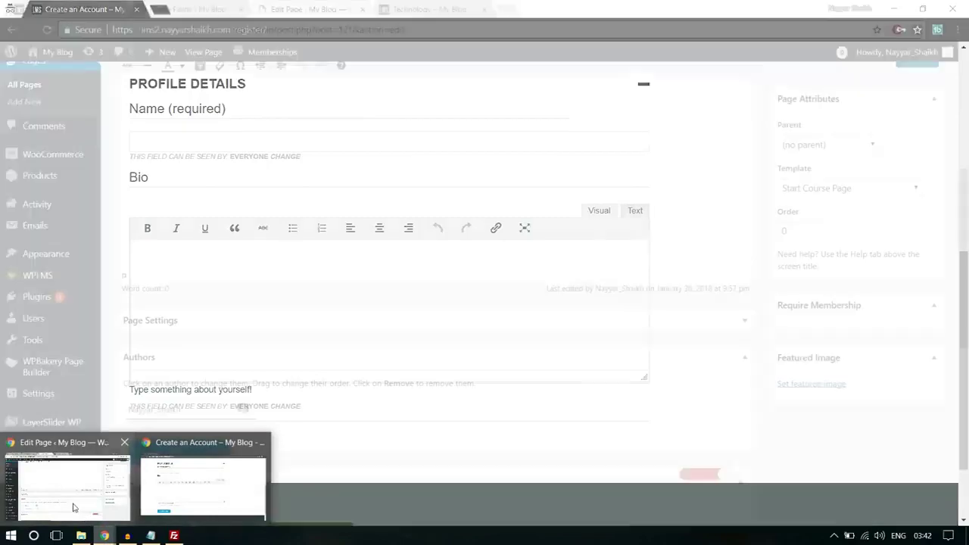
{"action": "left_click", "coordinate": [83, 517]}
{"action": "scroll", "coordinate": [182, 371], "scroll_direction": "up", "scroll_amount": 3}
{"action": "scroll", "coordinate": [69, 367], "scroll_direction": "down", "scroll_amount": 3}
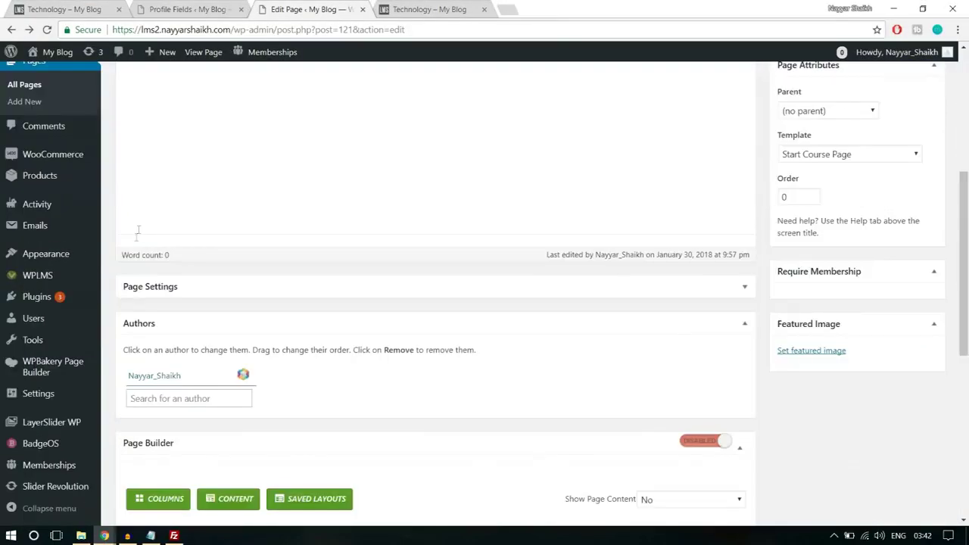
{"action": "mouse_move", "coordinate": [59, 322]}
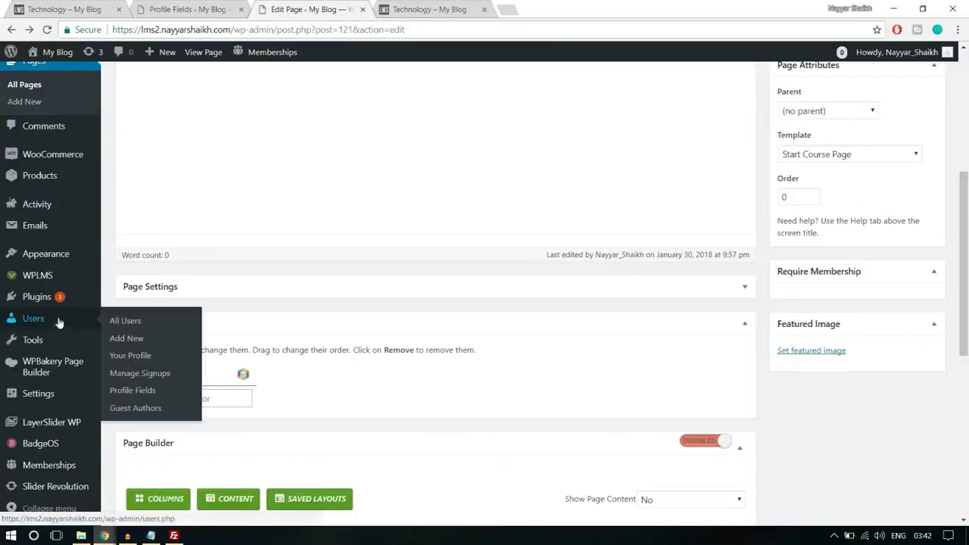
{"action": "left_click", "coordinate": [144, 395]}
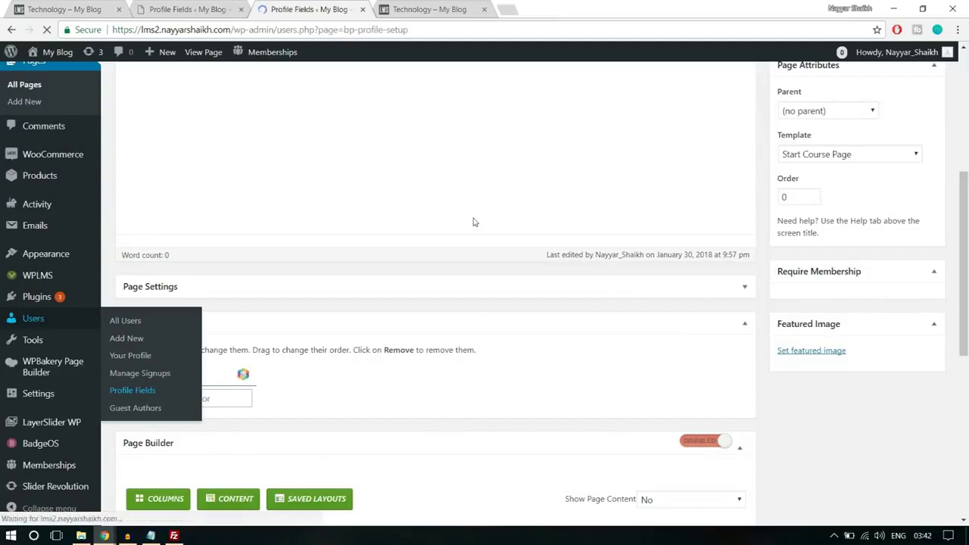
{"action": "scroll", "coordinate": [474, 219], "scroll_direction": "down", "scroll_amount": 3}
{"action": "scroll", "coordinate": [356, 327], "scroll_direction": "up", "scroll_amount": 2}
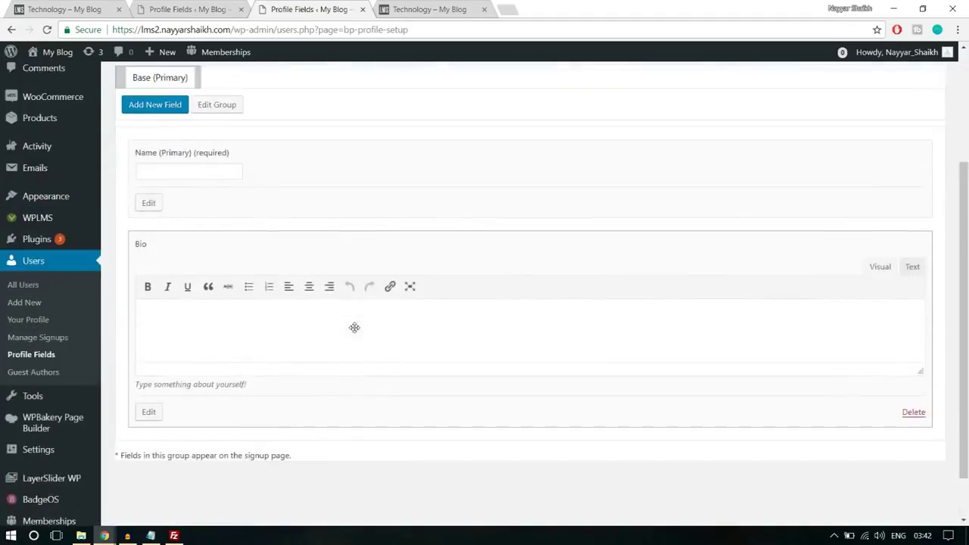
{"action": "left_click", "coordinate": [162, 177]}
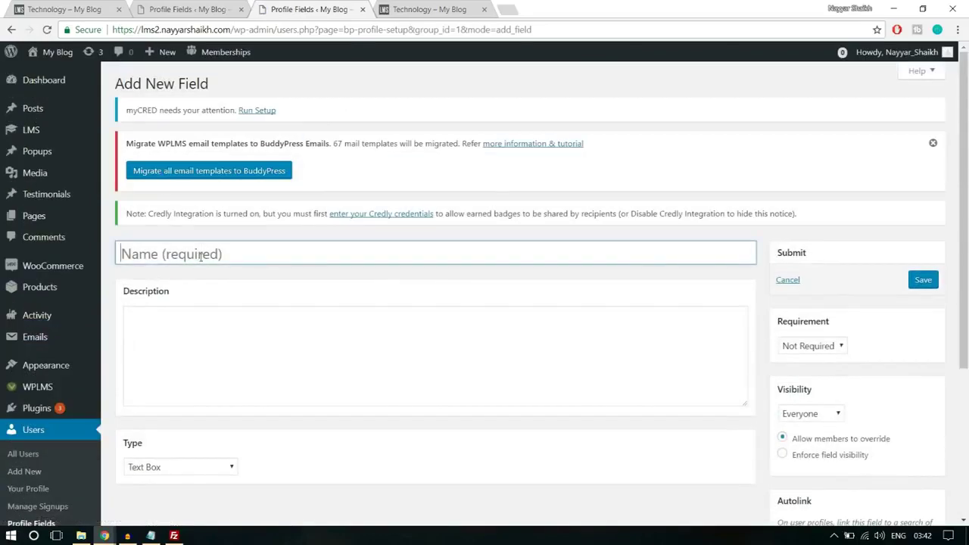
Name the field 'Sign up as?' with description 'Do You wanna become an Instructor or a Student?'
{"action": "left_click", "coordinate": [201, 257]}
{"action": "type", "text": "Role"}
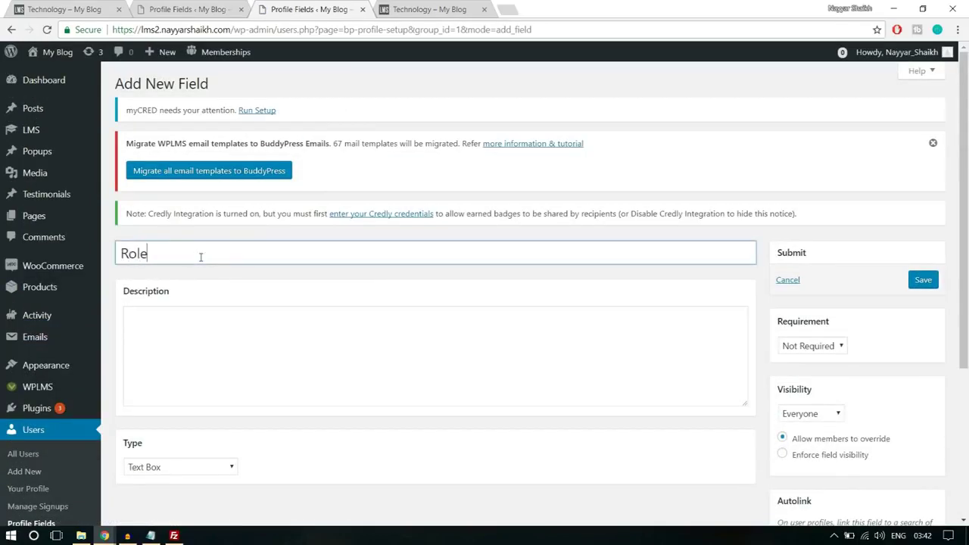
{"action": "key", "text": "ctrl+a"}
{"action": "type", "text": "Si"}
{"action": "left_click", "coordinate": [305, 346]}
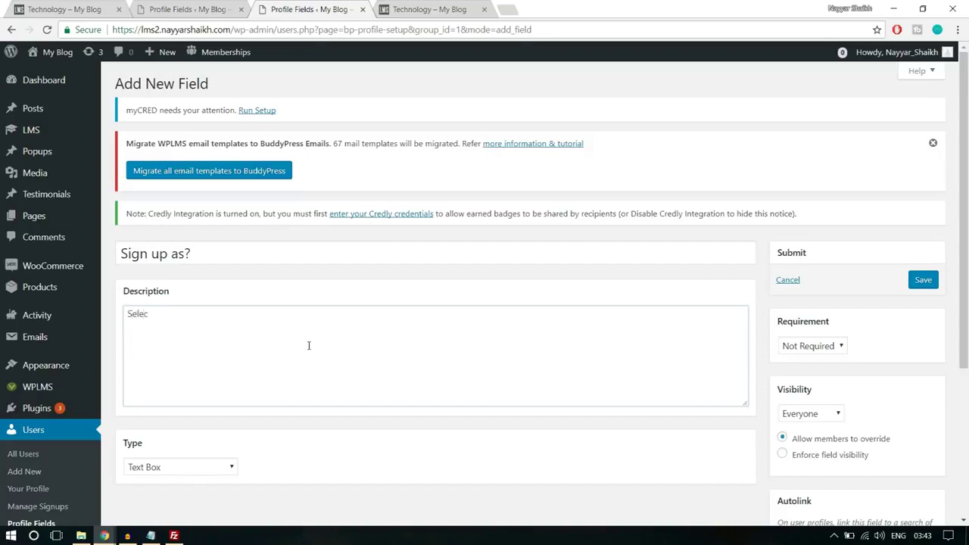
{"action": "key", "text": "ctrl+a"}
{"action": "key", "text": "BackSpace"}
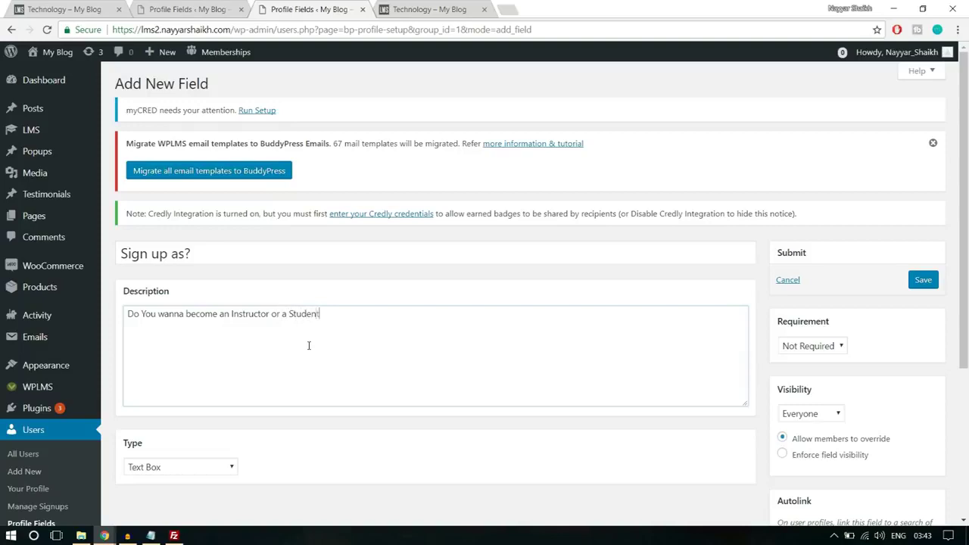
{"action": "scroll", "coordinate": [310, 346], "scroll_direction": "down", "scroll_amount": 3}
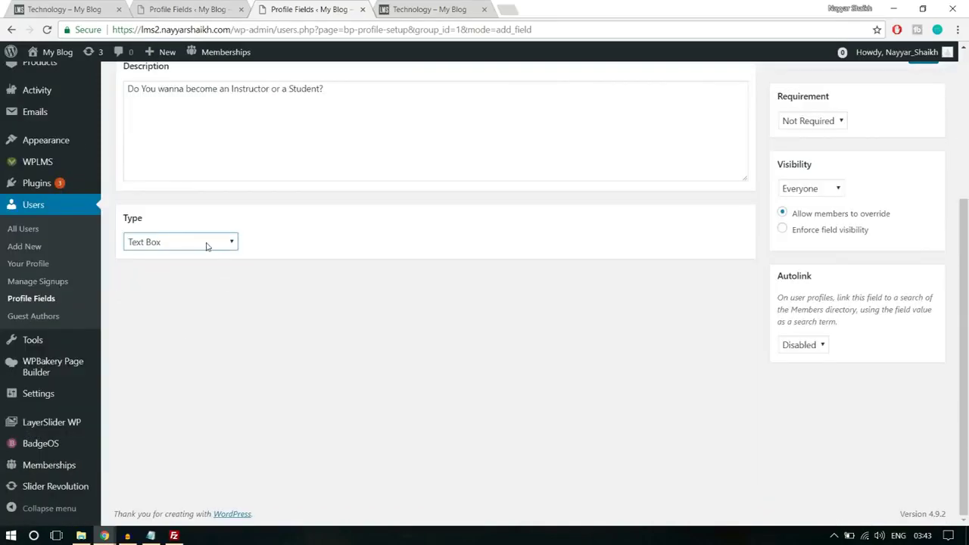
Make the field a drop-down with options Student (default) and Instructor
{"action": "left_click", "coordinate": [208, 243]}
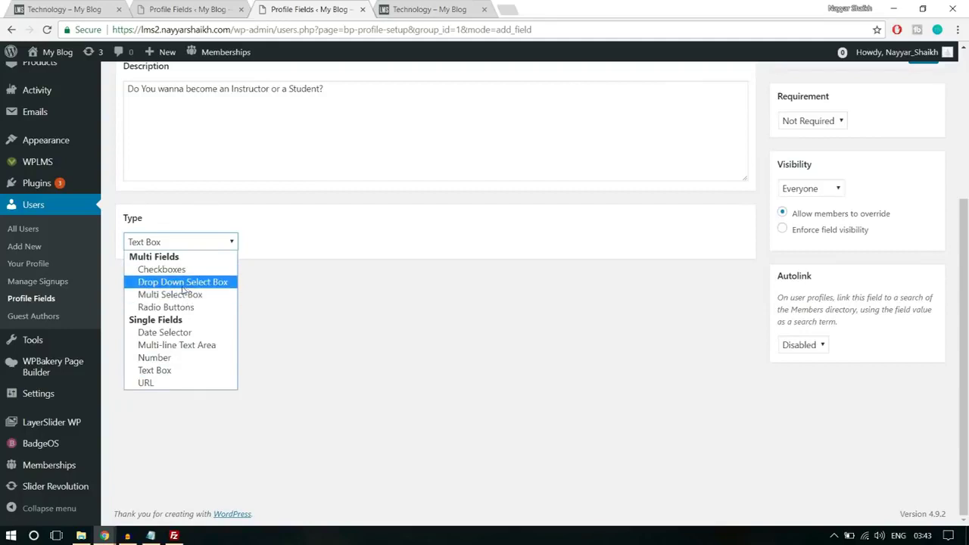
{"action": "left_click", "coordinate": [182, 287]}
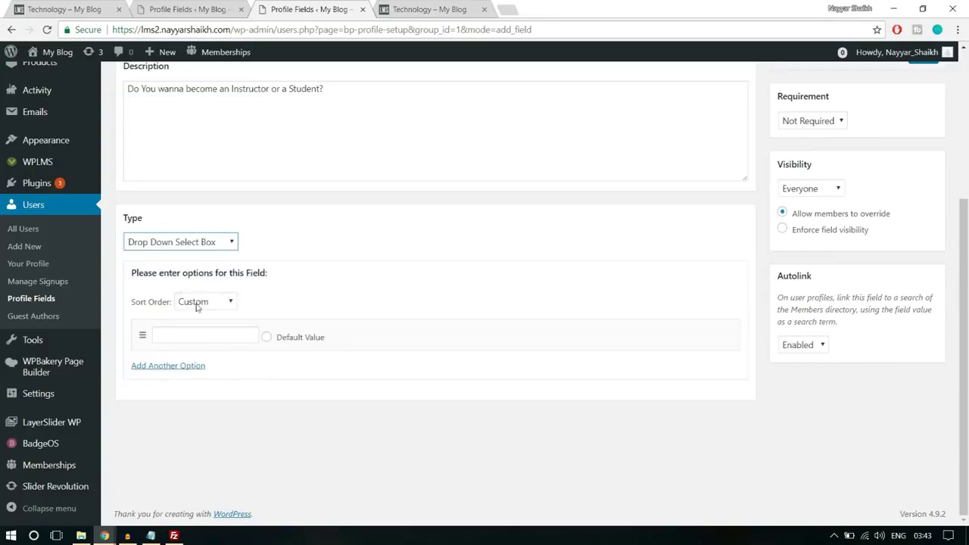
{"action": "left_click", "coordinate": [218, 338]}
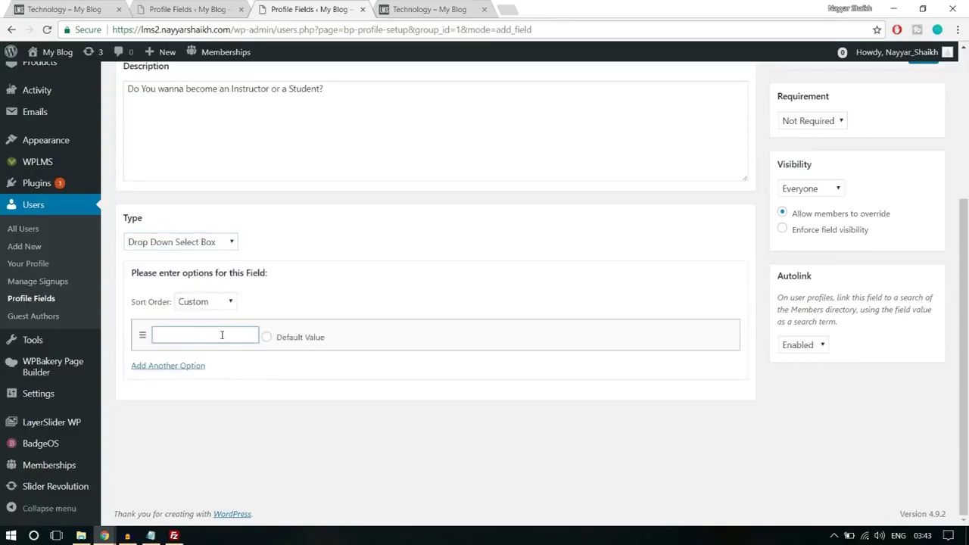
{"action": "type", "text": "Student"}
{"action": "left_click", "coordinate": [194, 367]}
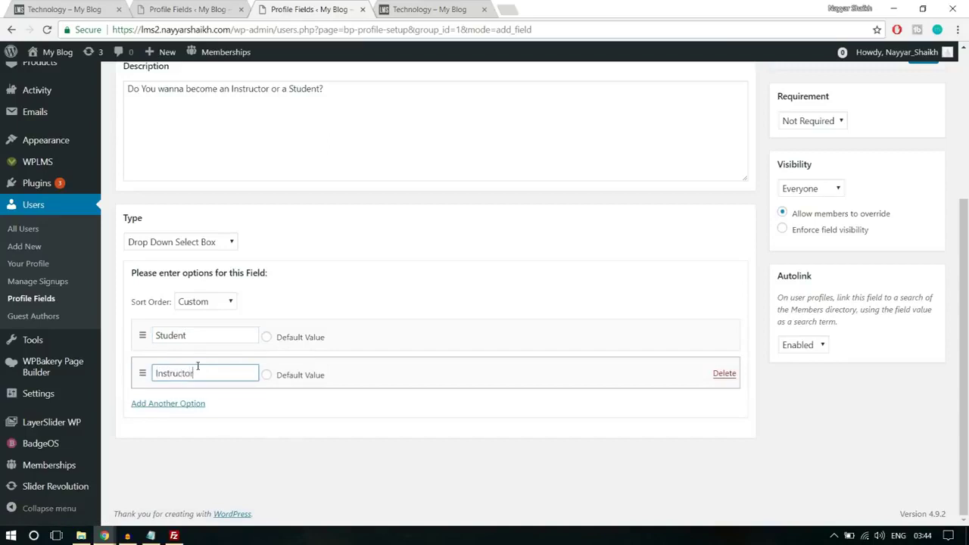
{"action": "left_click", "coordinate": [267, 337]}
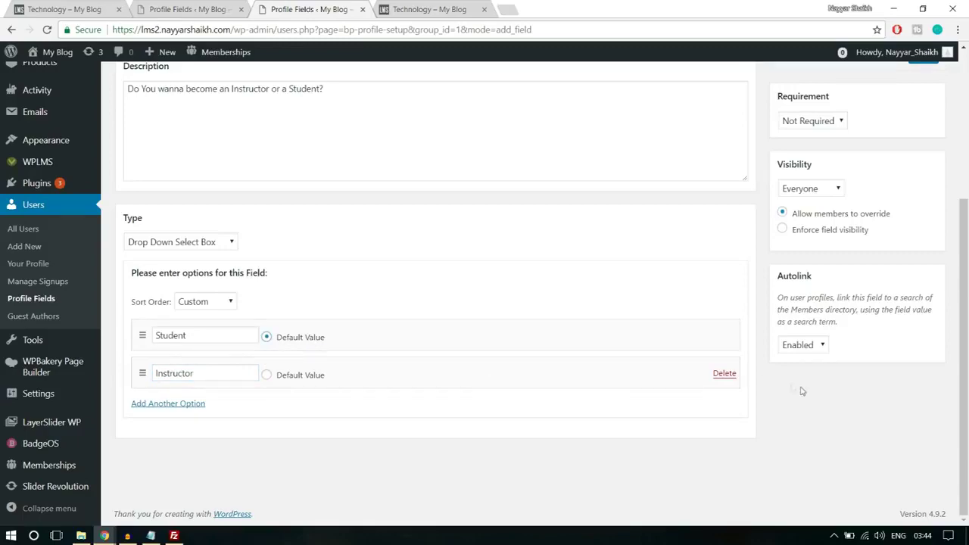
Set the field to Required, save it, and bring up the registration page
{"action": "scroll", "coordinate": [800, 389], "scroll_direction": "up", "scroll_amount": 2}
{"action": "left_click", "coordinate": [828, 248]}
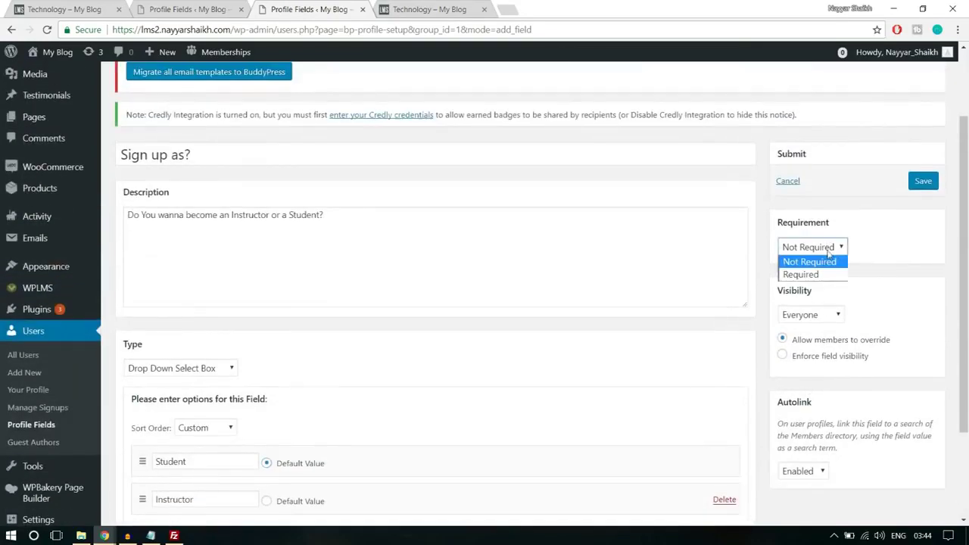
{"action": "left_click", "coordinate": [830, 274]}
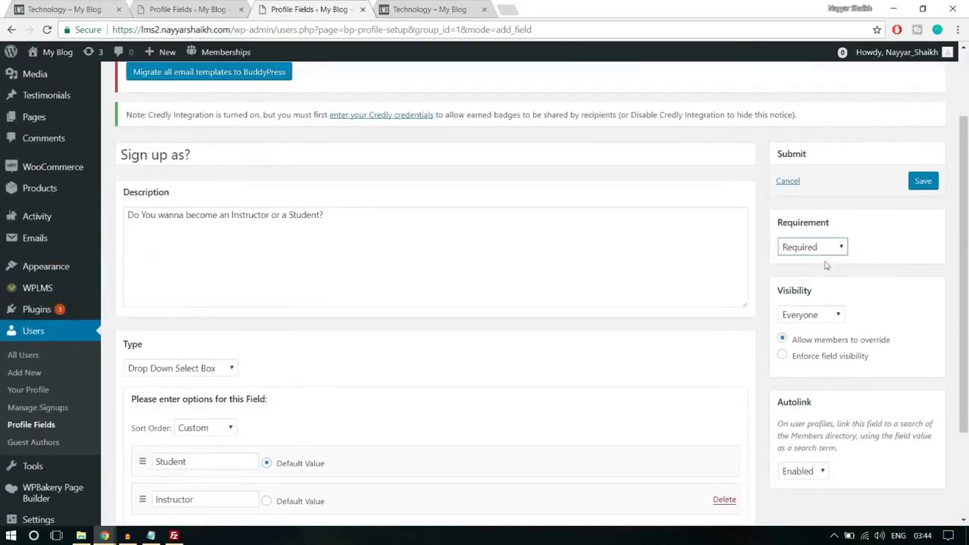
{"action": "left_click", "coordinate": [924, 190]}
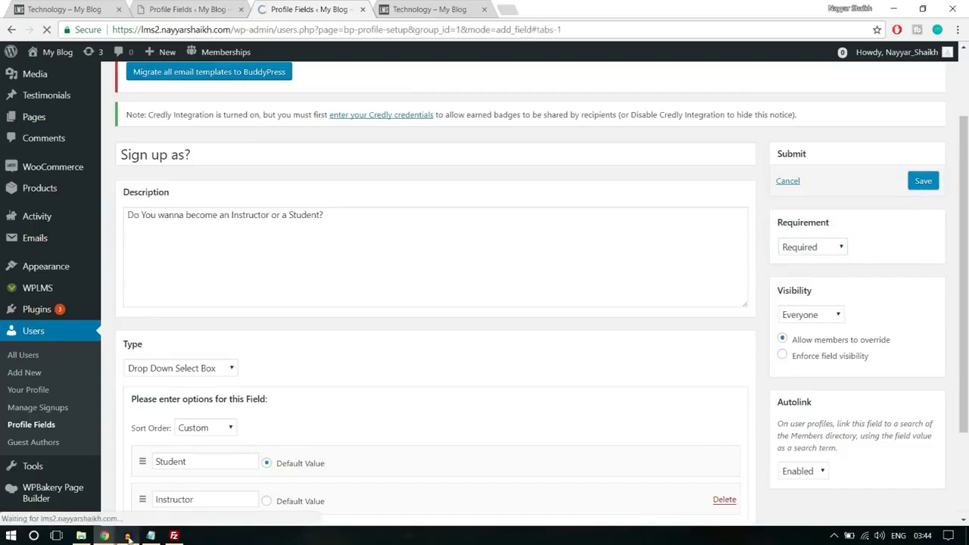
{"action": "mouse_move", "coordinate": [104, 536]}
{"action": "left_click", "coordinate": [171, 492]}
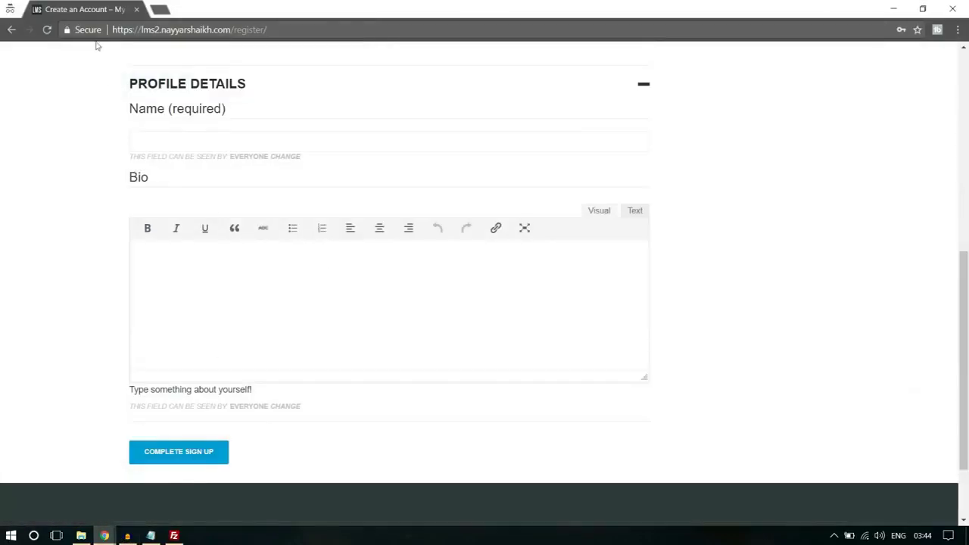
Reload the registration page and set Sign up as? to Instructor
{"action": "left_click", "coordinate": [48, 29]}
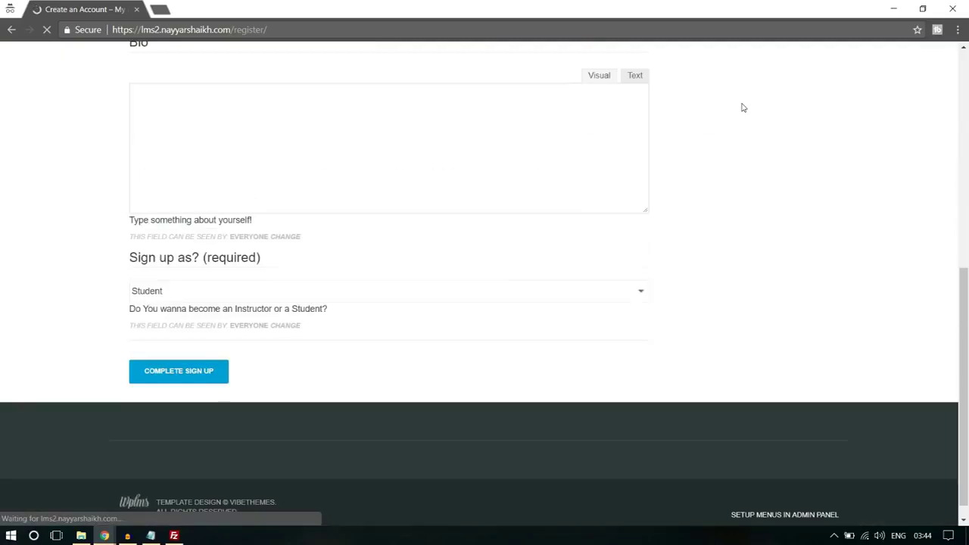
{"action": "scroll", "coordinate": [753, 160], "scroll_direction": "down", "scroll_amount": 3}
{"action": "left_click", "coordinate": [191, 335]}
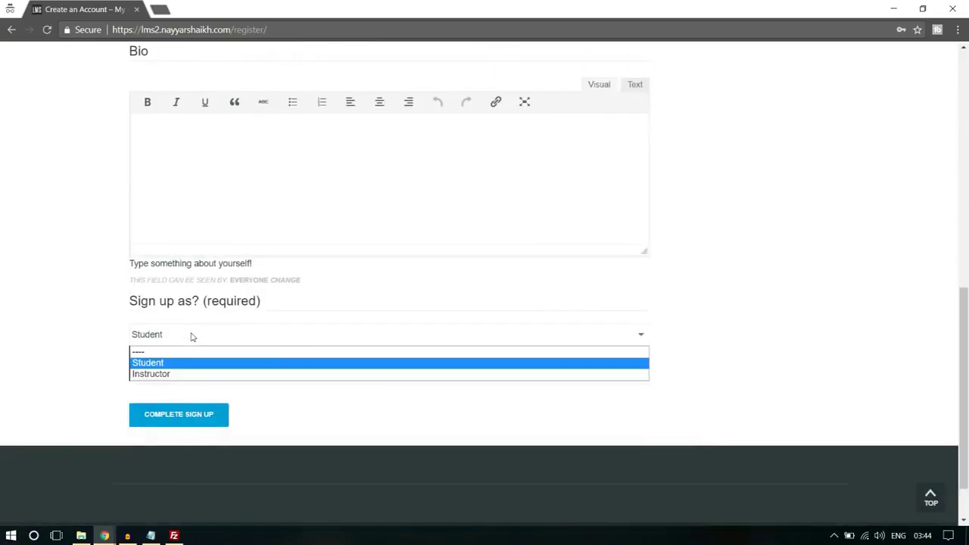
{"action": "left_click", "coordinate": [182, 373]}
{"action": "left_click", "coordinate": [186, 336]}
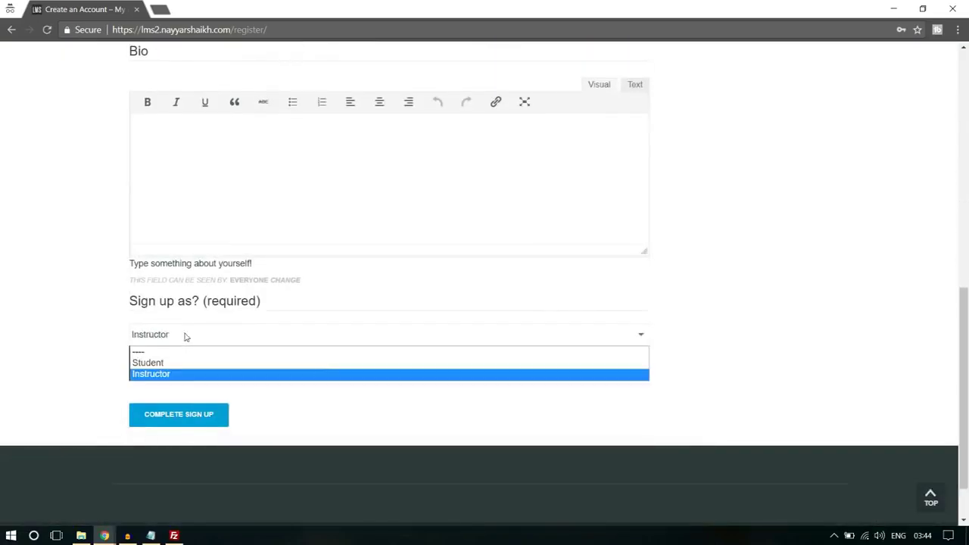
{"action": "left_click", "coordinate": [163, 364]}
{"action": "left_click", "coordinate": [186, 336]}
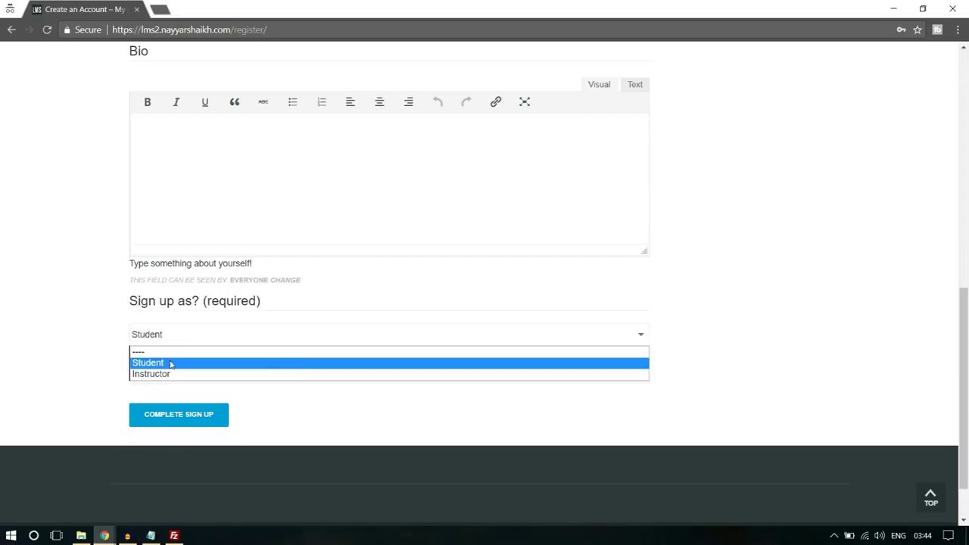
{"action": "left_click", "coordinate": [165, 373]}
{"action": "scroll", "coordinate": [274, 347], "scroll_direction": "up", "scroll_amount": 3}
{"action": "scroll", "coordinate": [274, 347], "scroll_direction": "up", "scroll_amount": 4}
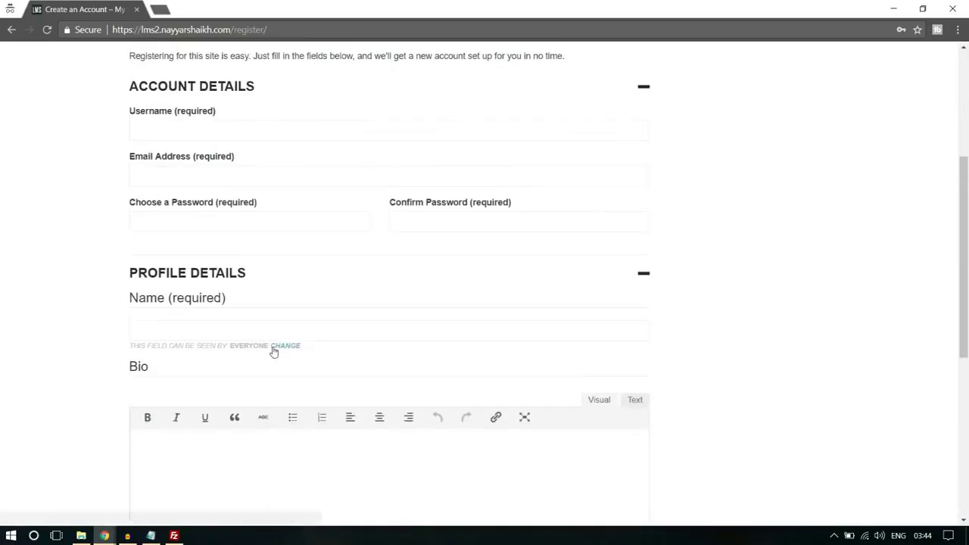
Enter the new account's username, e-mail address and password
{"action": "left_click", "coordinate": [207, 255]}
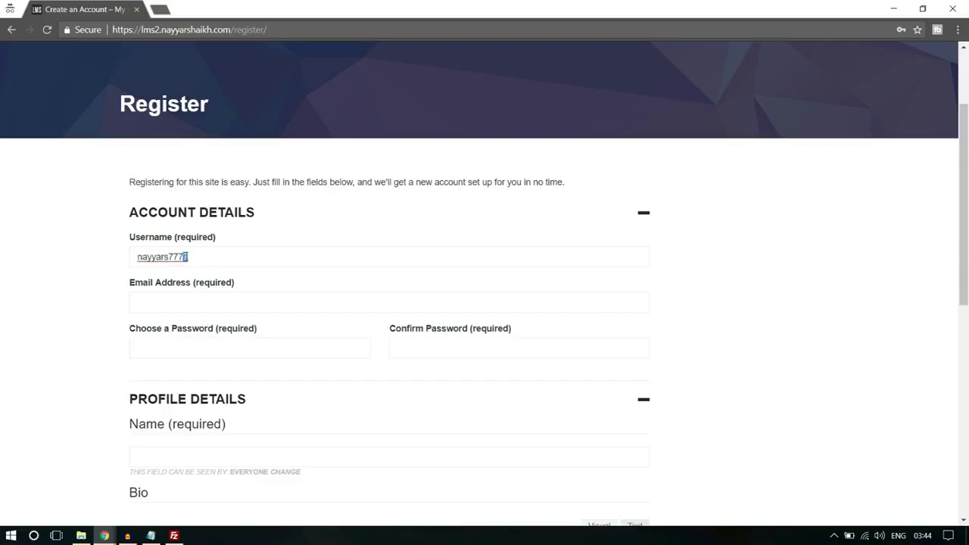
{"action": "left_click", "coordinate": [193, 303]}
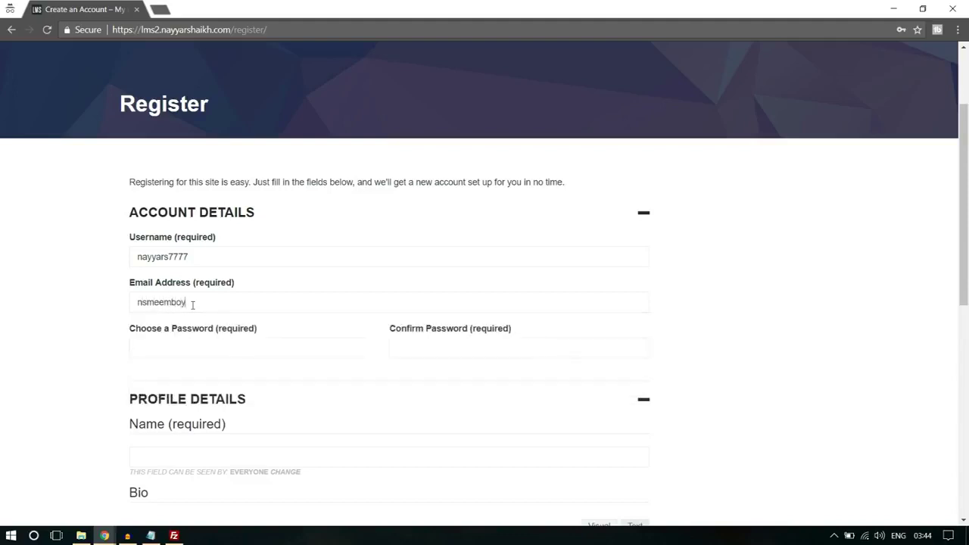
{"action": "left_click", "coordinate": [186, 345]}
{"action": "type", "text": "••••••••"}
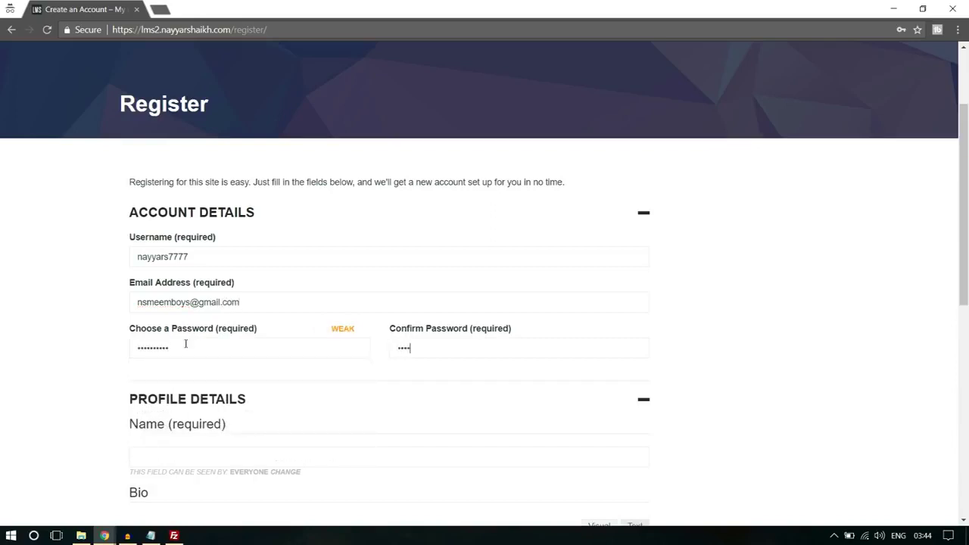
Fill in the profile name and the Bio 'Bio', then complete the sign-up
{"action": "scroll", "coordinate": [182, 349], "scroll_direction": "down", "scroll_amount": 3}
{"action": "left_click", "coordinate": [215, 262]}
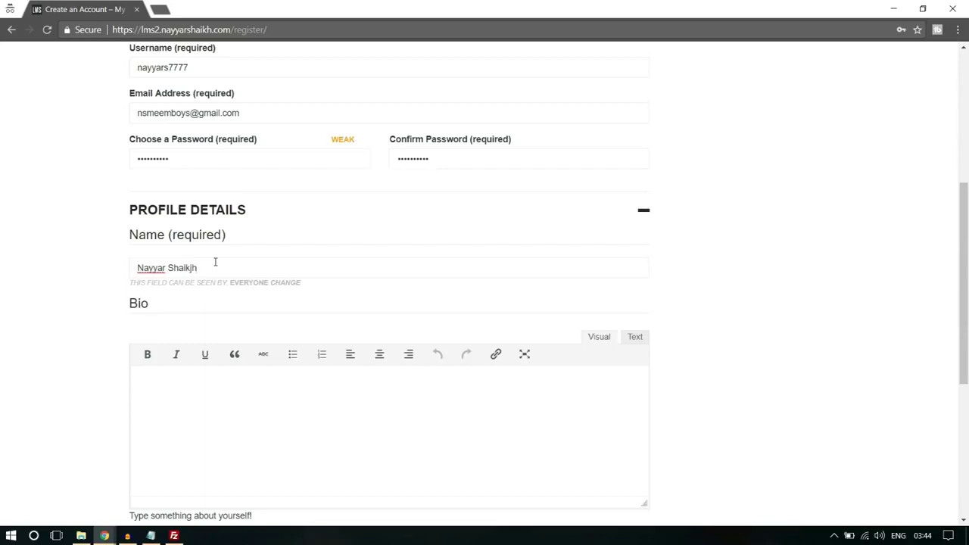
{"action": "scroll", "coordinate": [217, 303], "scroll_direction": "down", "scroll_amount": 2}
{"action": "left_click", "coordinate": [219, 343]}
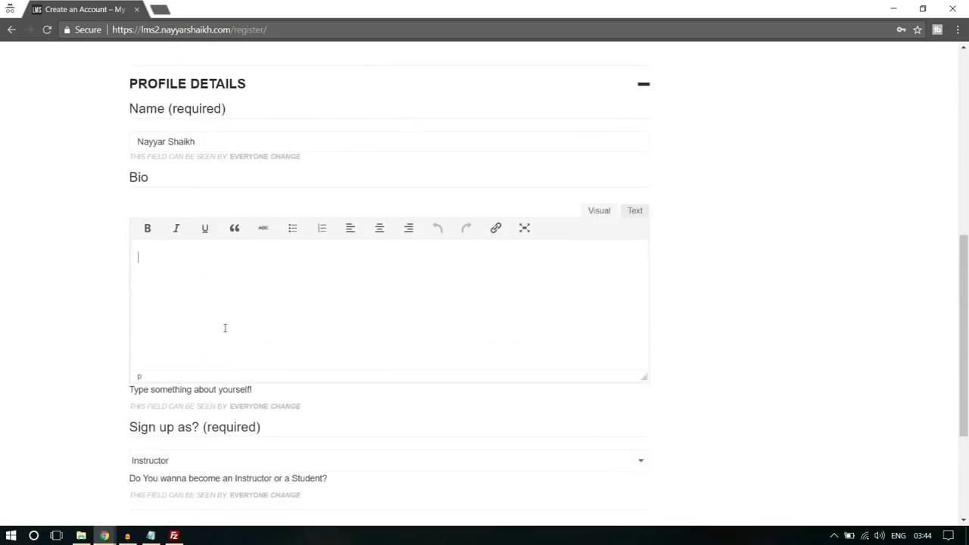
{"action": "type", "text": "Bio"}
{"action": "scroll", "coordinate": [225, 328], "scroll_direction": "down", "scroll_amount": 2}
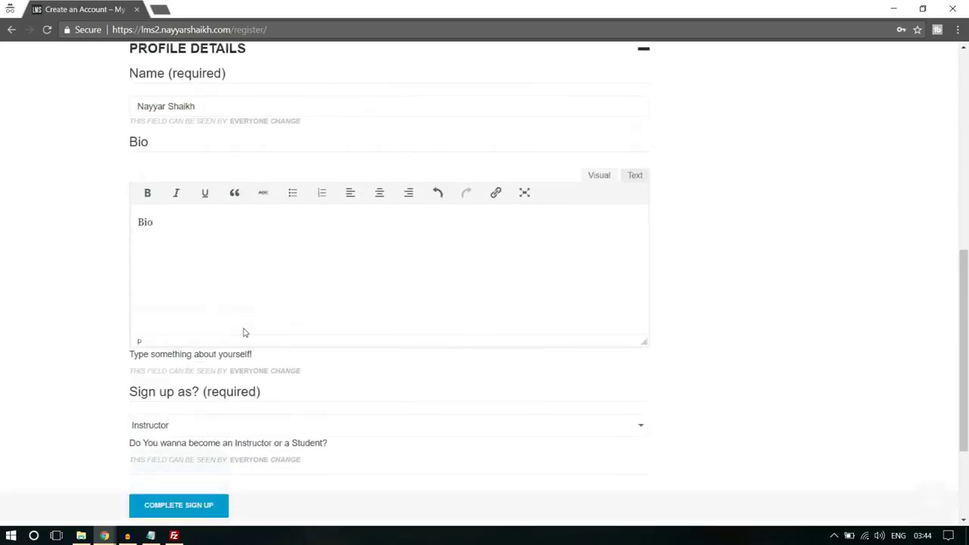
{"action": "left_click", "coordinate": [218, 418]}
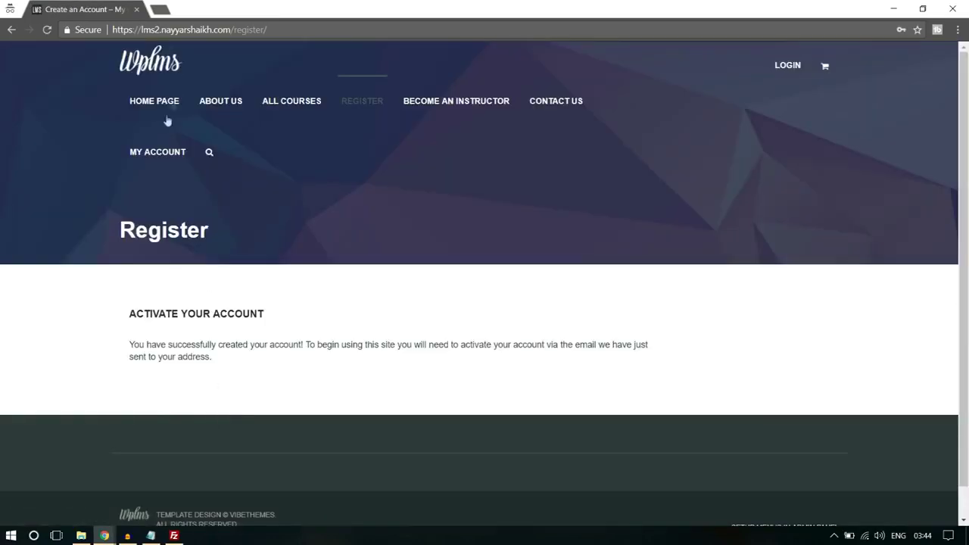
Load gmail.com in a new private tab and switch to the mailbox receiving the activation email
{"action": "left_click", "coordinate": [160, 6]}
{"action": "type", "text": "gmail.com"}
{"action": "key", "text": "Return"}
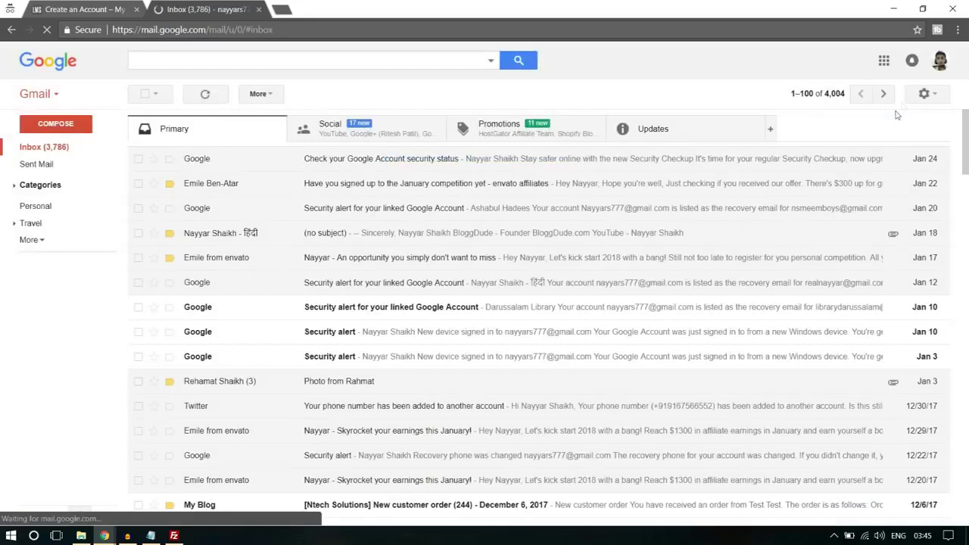
{"action": "left_click", "coordinate": [940, 62]}
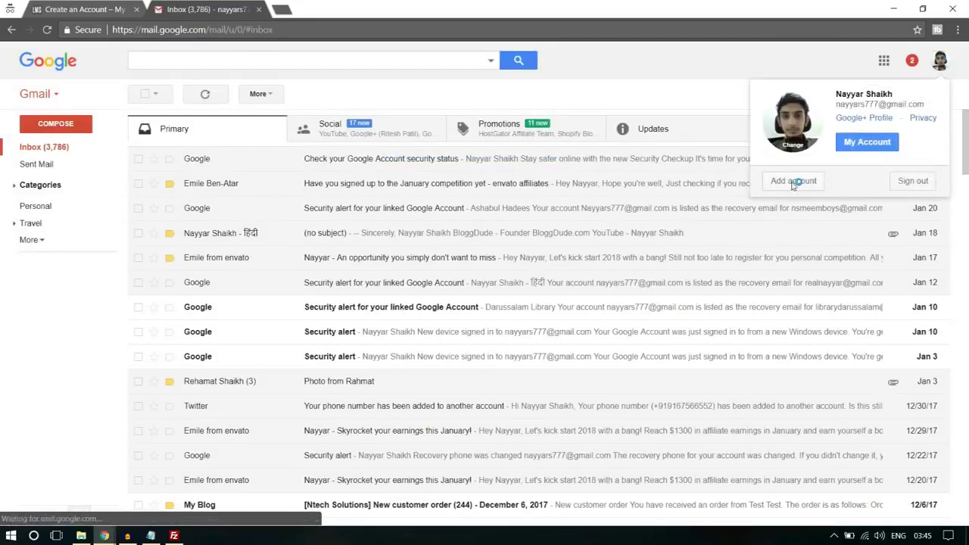
{"action": "left_click", "coordinate": [796, 183]}
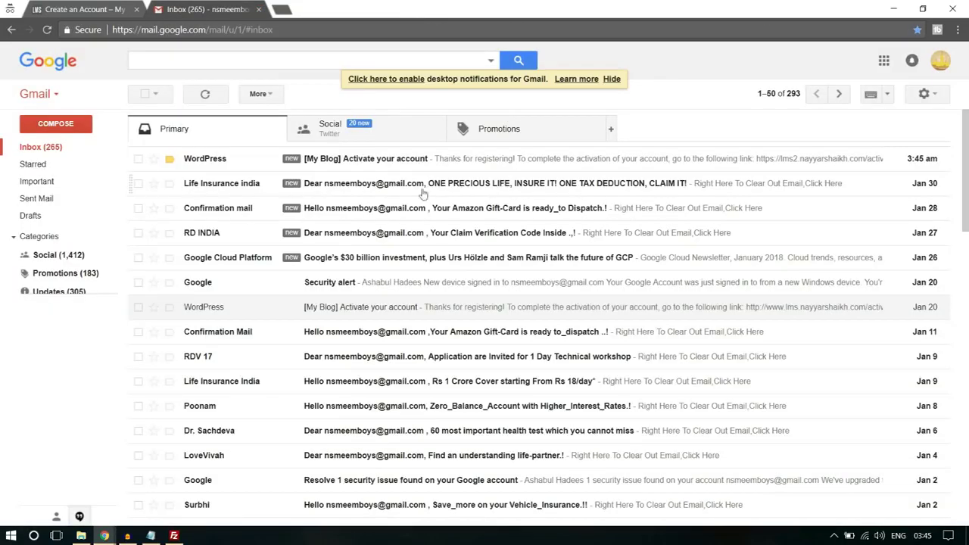
Follow the Activate your account email's link, close the old tabs, and check the account-active notice
{"action": "left_click", "coordinate": [348, 159]}
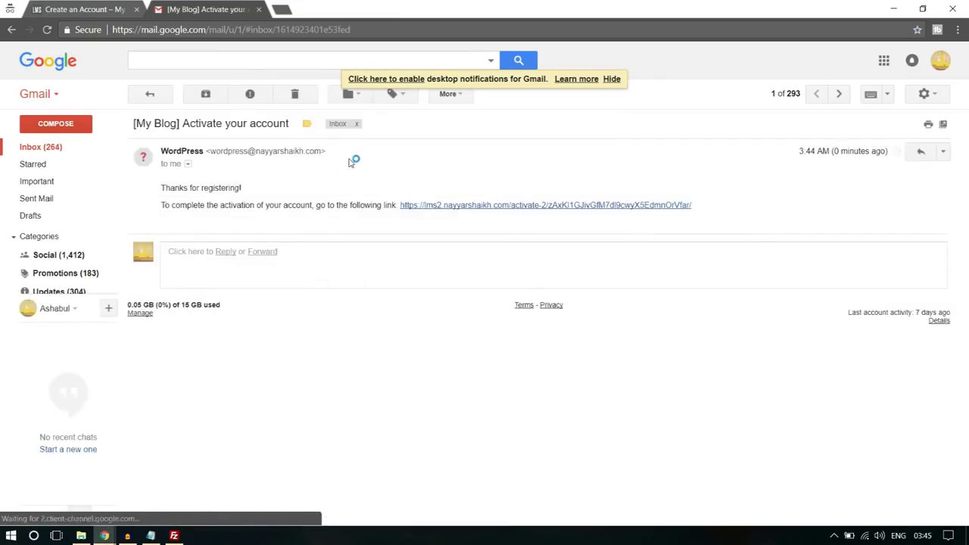
{"action": "left_click", "coordinate": [471, 206]}
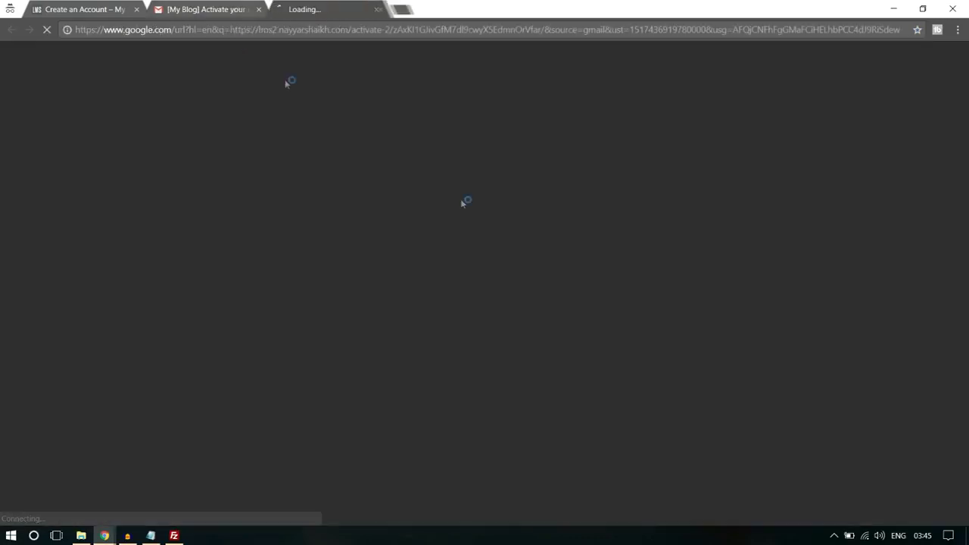
{"action": "left_click", "coordinate": [136, 9]}
{"action": "left_click", "coordinate": [137, 10]}
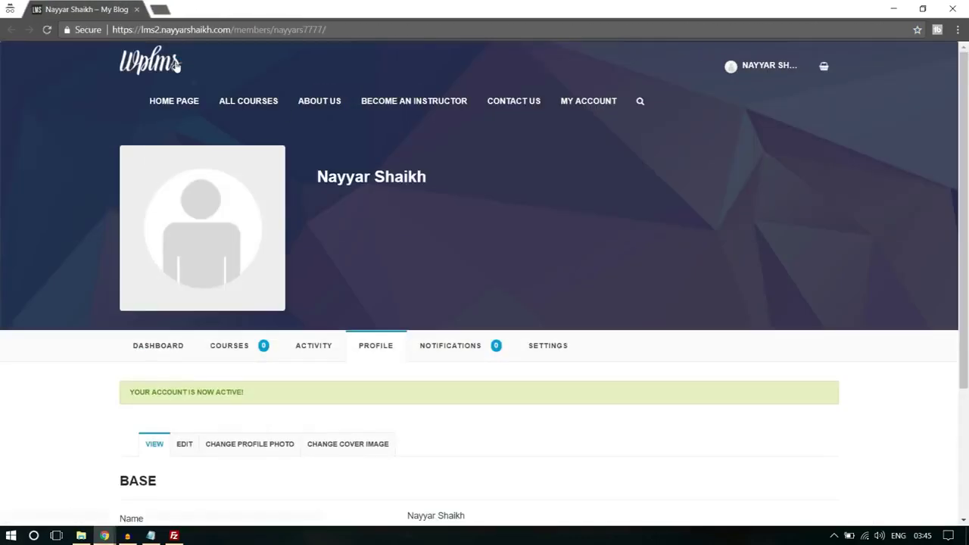
{"action": "left_click_drag", "start_coordinate": [151, 390], "coordinate": [239, 392]}
{"action": "left_click", "coordinate": [238, 392]}
{"action": "left_click", "coordinate": [400, 104]}
In the admin window, open the new user's Extended profile from All Users
{"action": "mouse_move", "coordinate": [103, 536]}
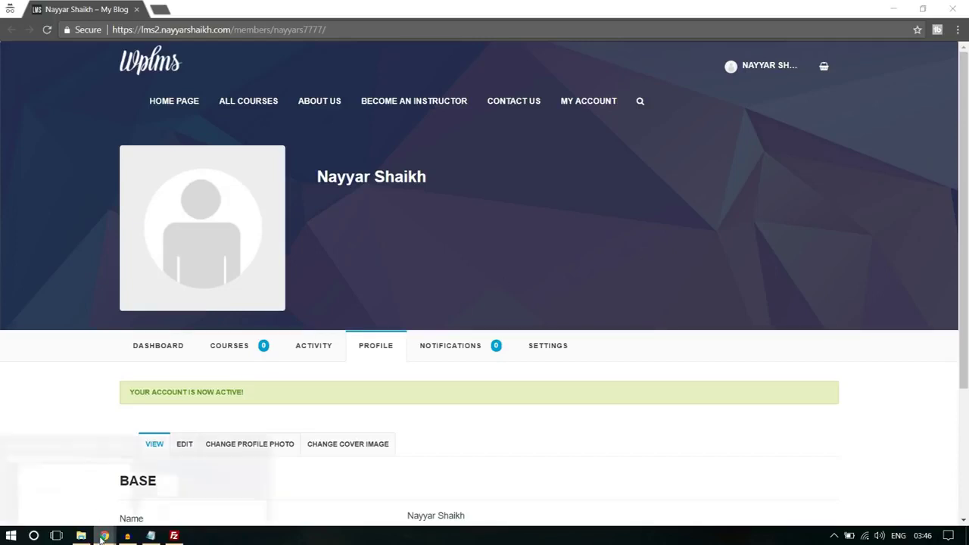
{"action": "left_click", "coordinate": [76, 493]}
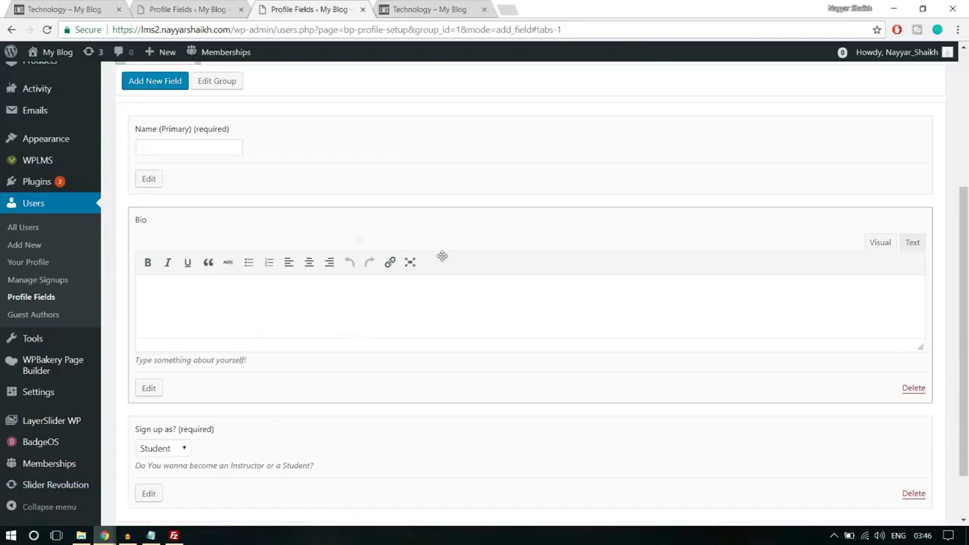
{"action": "left_click", "coordinate": [32, 207]}
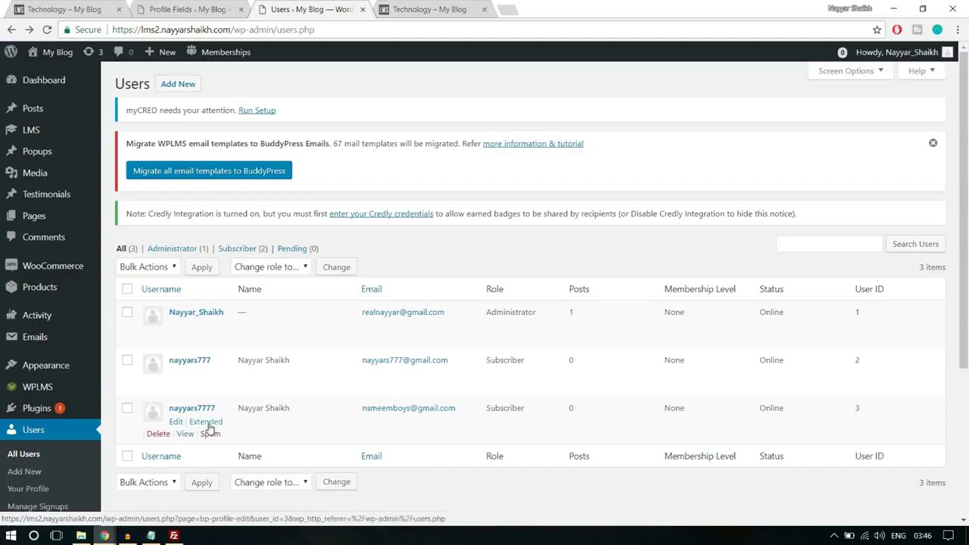
{"action": "left_click", "coordinate": [217, 427]}
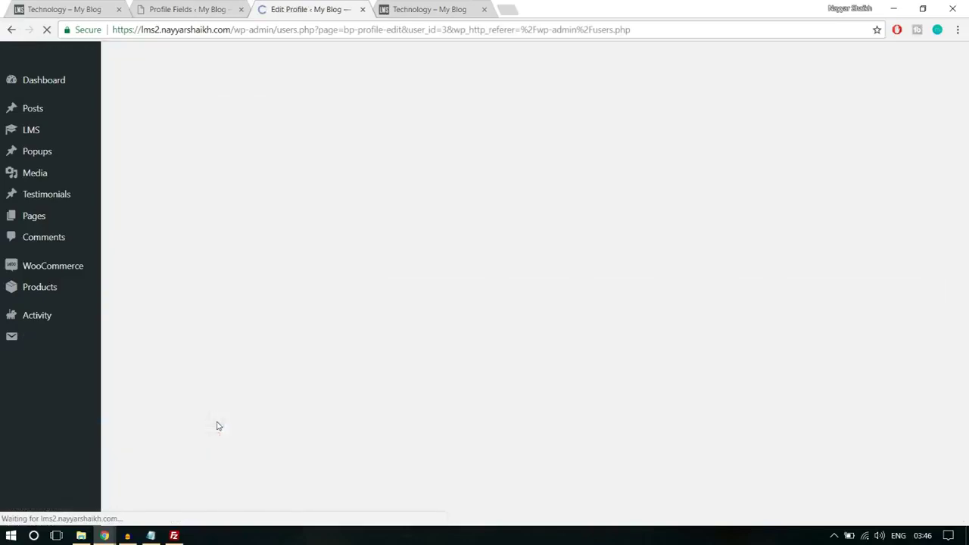
Confirm Sign up as? reads Instructor, then open the user's basic Profile settings
{"action": "scroll", "coordinate": [443, 368], "scroll_direction": "down", "scroll_amount": 5}
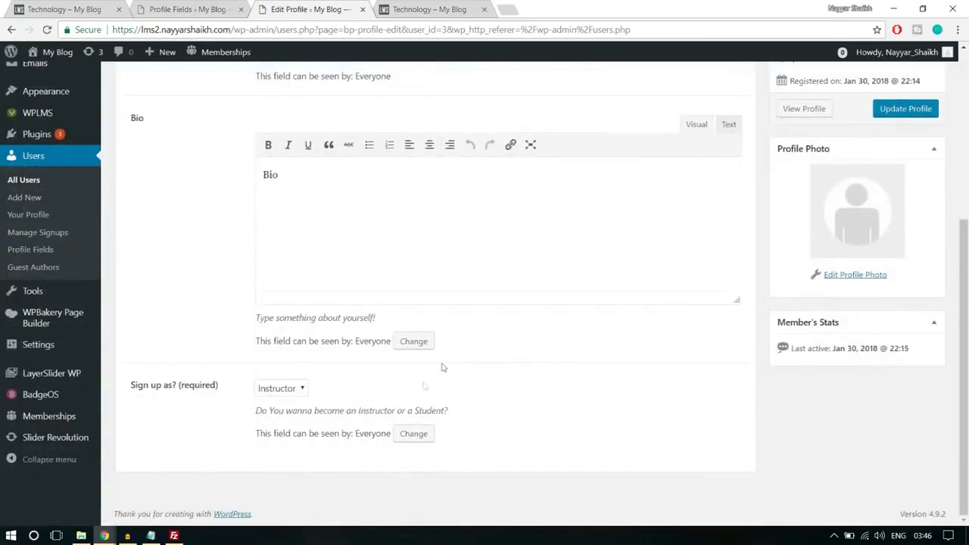
{"action": "left_click_drag", "start_coordinate": [129, 387], "coordinate": [212, 384]}
{"action": "left_click", "coordinate": [239, 398]}
{"action": "scroll", "coordinate": [573, 405], "scroll_direction": "up", "scroll_amount": 3}
{"action": "scroll", "coordinate": [574, 405], "scroll_direction": "up", "scroll_amount": 1}
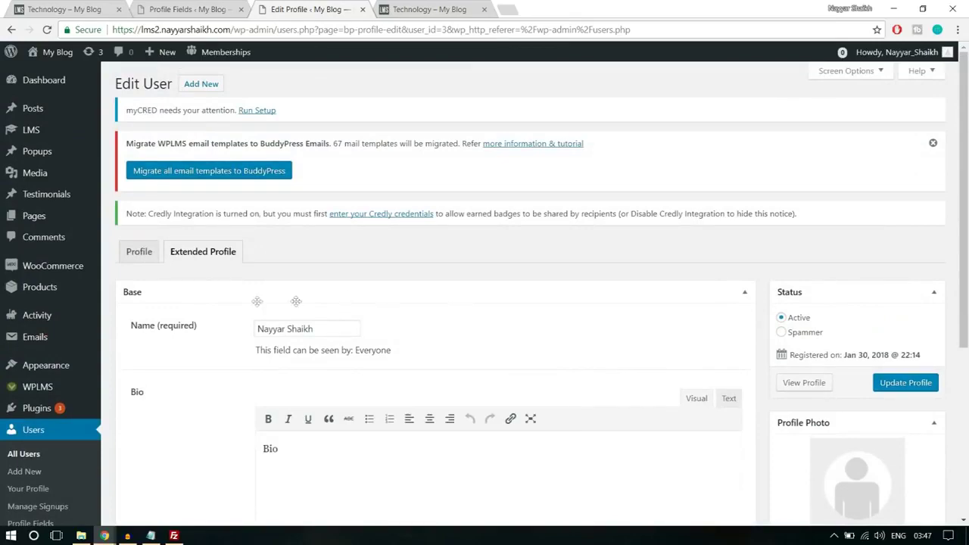
{"action": "scroll", "coordinate": [531, 334], "scroll_direction": "down", "scroll_amount": 1}
{"action": "scroll", "coordinate": [531, 334], "scroll_direction": "down", "scroll_amount": 3}
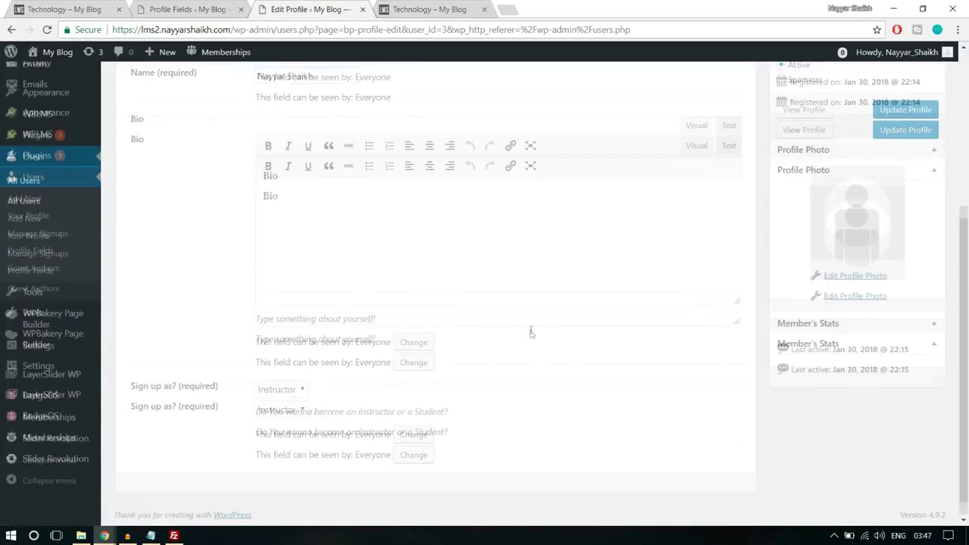
{"action": "scroll", "coordinate": [531, 334], "scroll_direction": "up", "scroll_amount": 4}
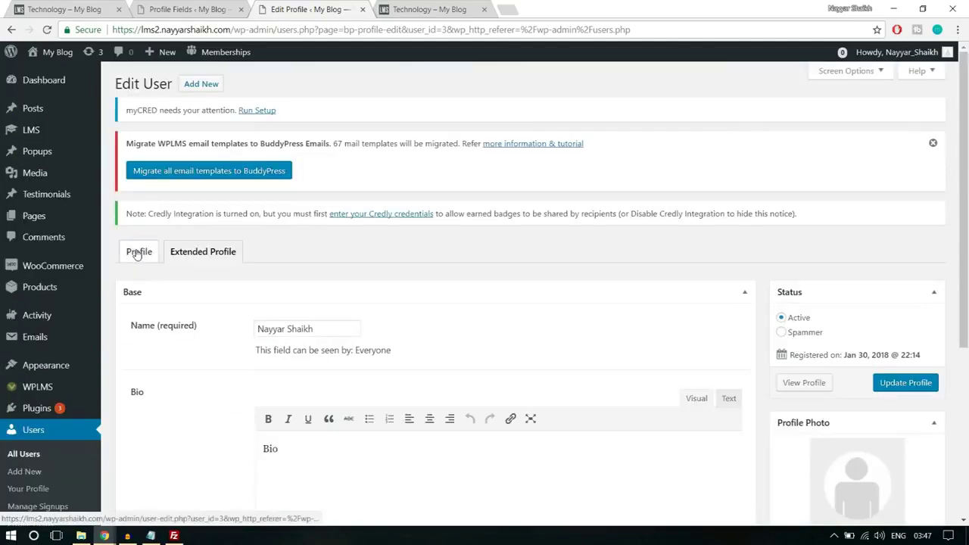
{"action": "left_click", "coordinate": [137, 254]}
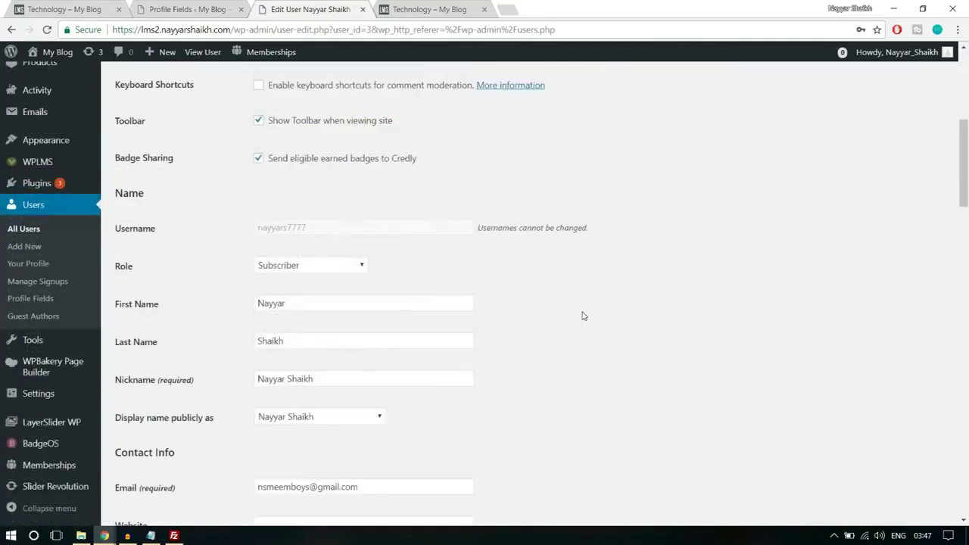
Change the new member's role to Instructor, update the user, and return to their profile window
{"action": "left_click", "coordinate": [301, 266]}
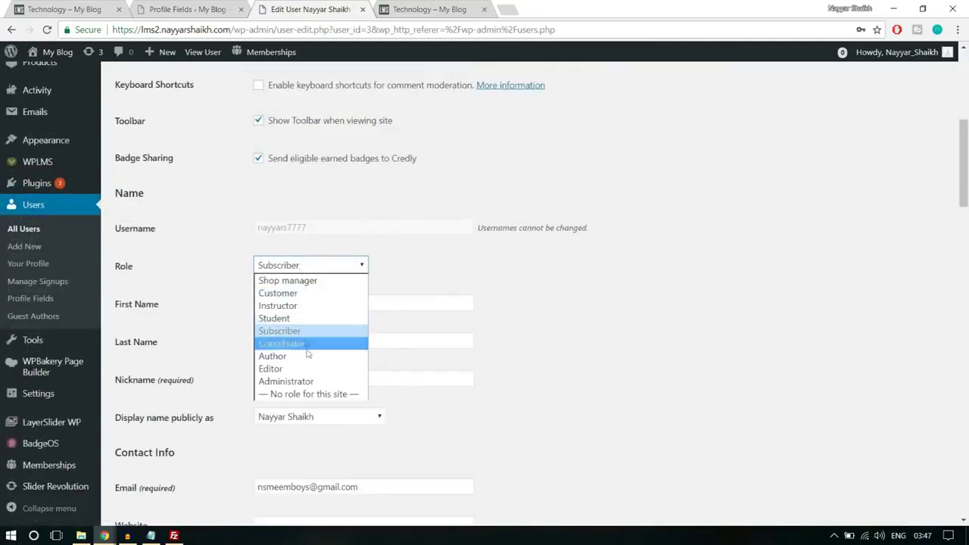
{"action": "left_click", "coordinate": [305, 305]}
{"action": "scroll", "coordinate": [636, 303], "scroll_direction": "down", "scroll_amount": 14}
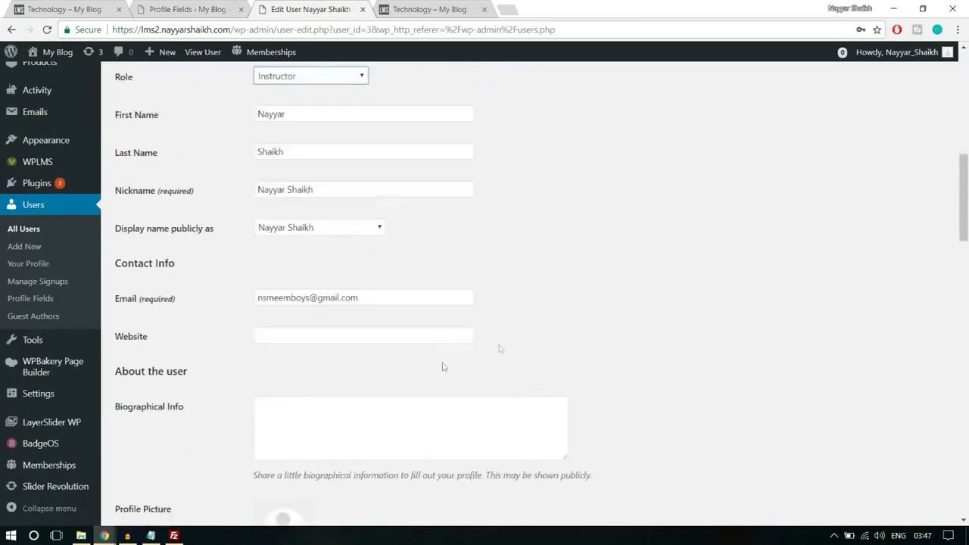
{"action": "scroll", "coordinate": [268, 396], "scroll_direction": "down", "scroll_amount": 10}
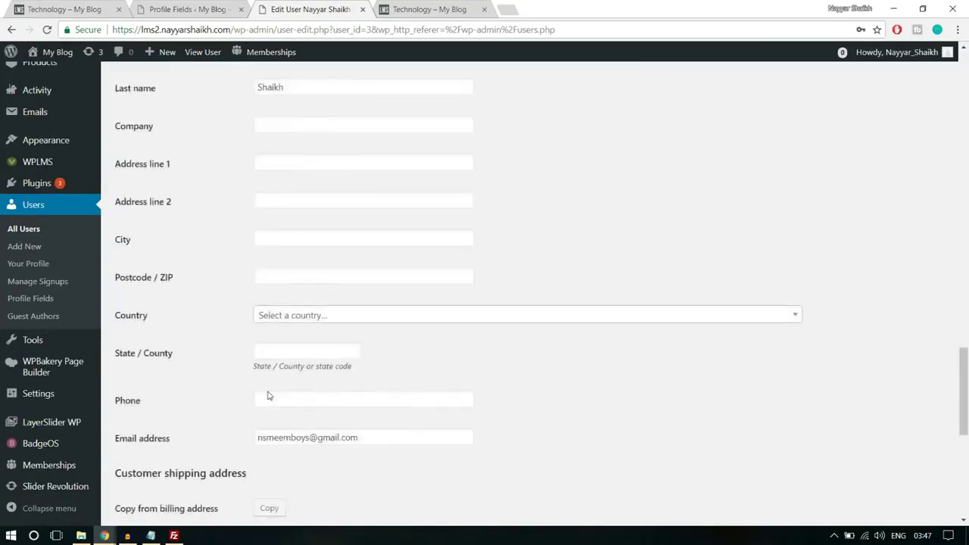
{"action": "left_click", "coordinate": [167, 461]}
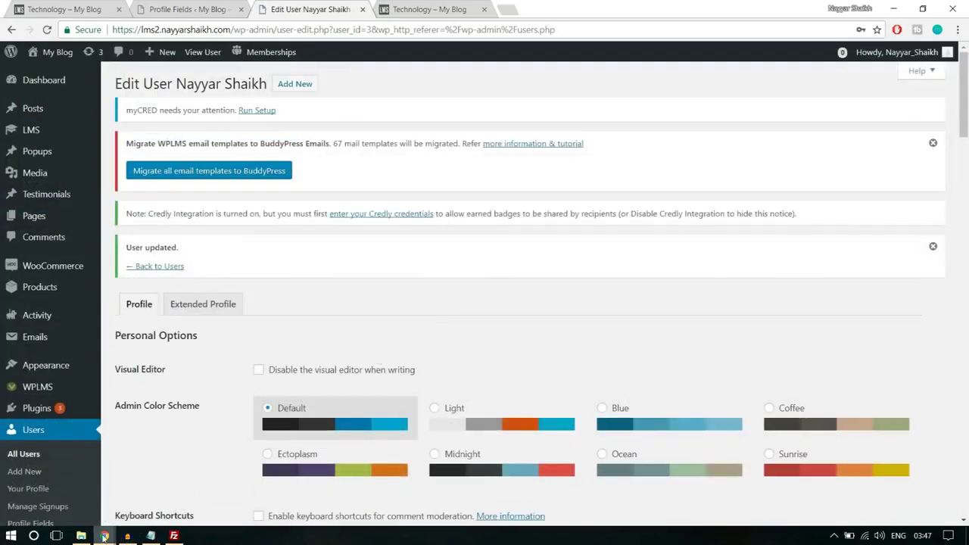
{"action": "mouse_move", "coordinate": [104, 536]}
{"action": "left_click", "coordinate": [195, 490]}
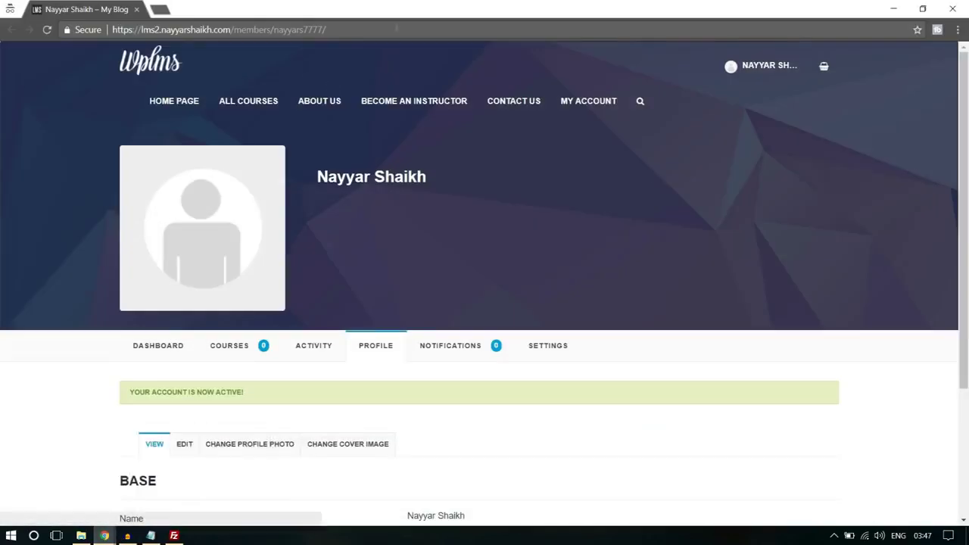
Reload the member's profile page and go to the Create a Course page
{"action": "left_click", "coordinate": [397, 27]}
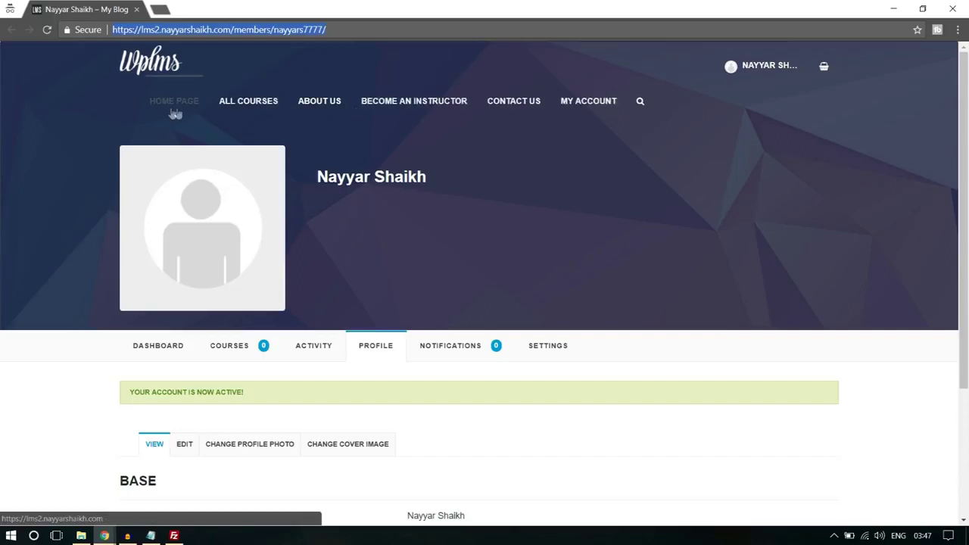
{"action": "key", "text": "Return"}
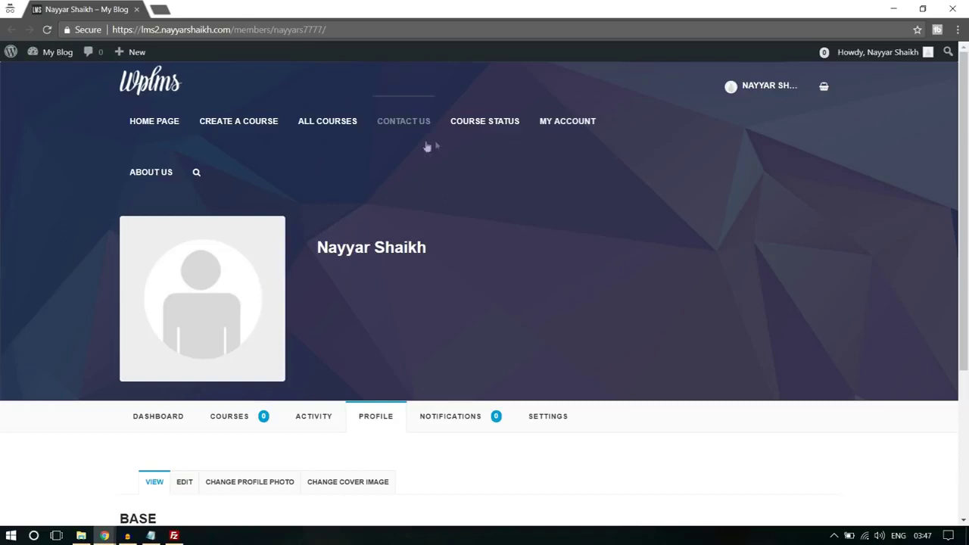
{"action": "left_click", "coordinate": [234, 123]}
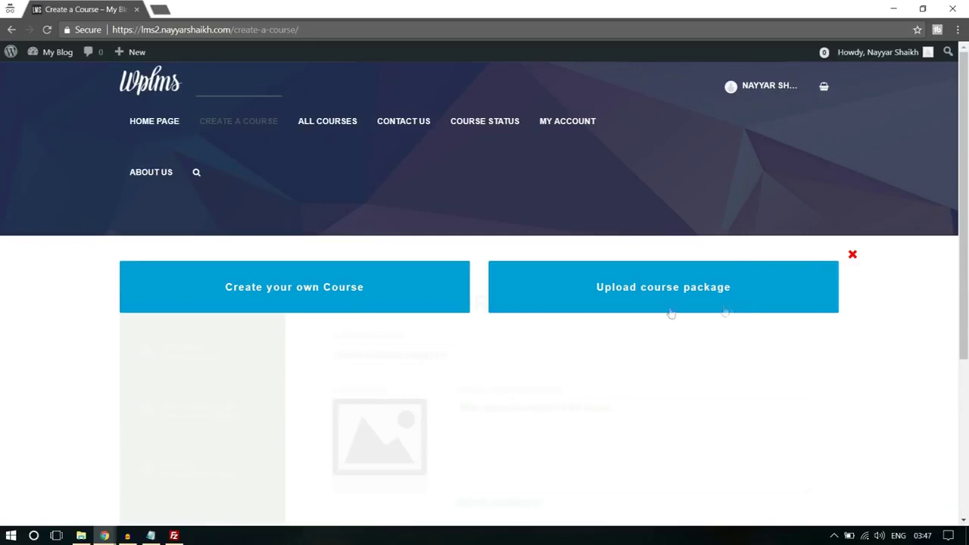
{"action": "scroll", "coordinate": [318, 300], "scroll_direction": "down", "scroll_amount": 1}
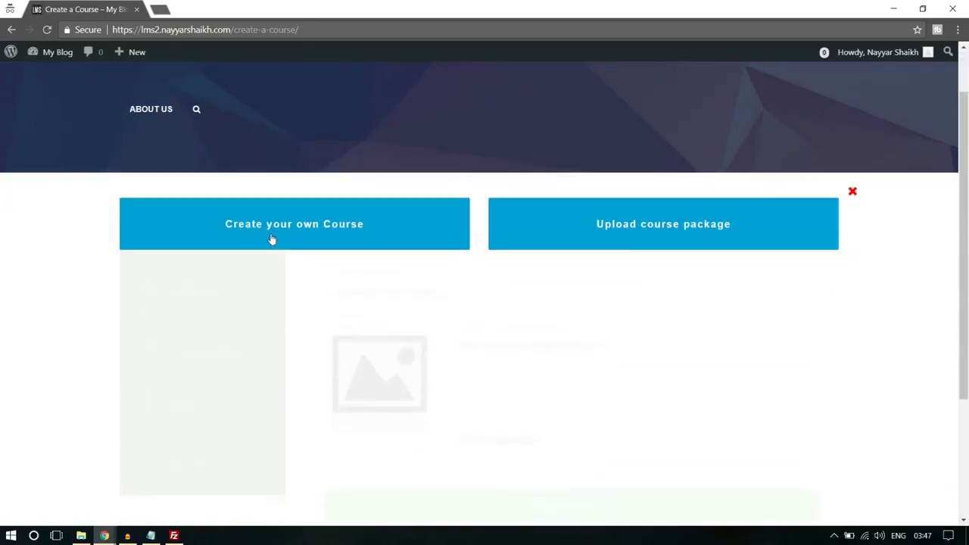
Create a course titled 'Title' in the Technology category and select its 9999 maximum duration
{"action": "left_click", "coordinate": [272, 239]}
{"action": "scroll", "coordinate": [740, 186], "scroll_direction": "down", "scroll_amount": 2}
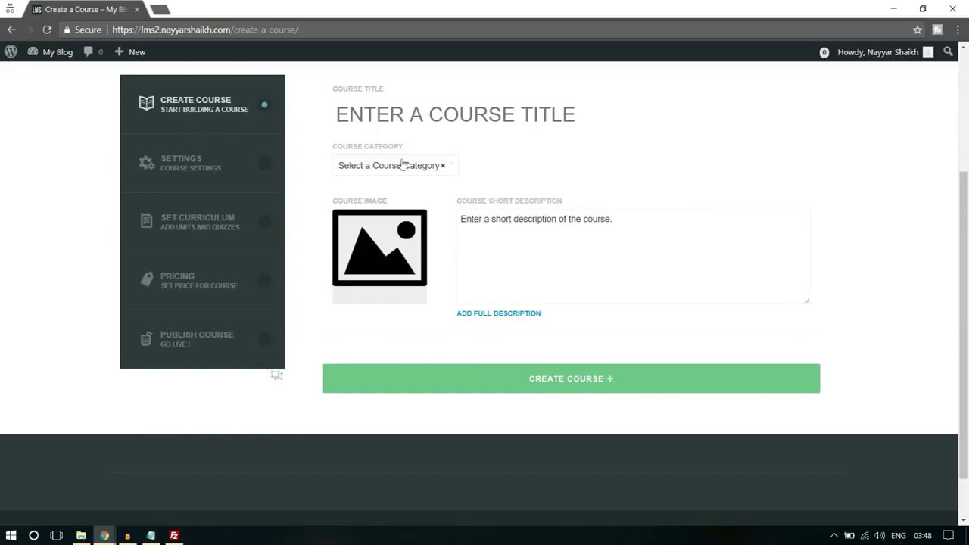
{"action": "scroll", "coordinate": [528, 165], "scroll_direction": "up", "scroll_amount": 1}
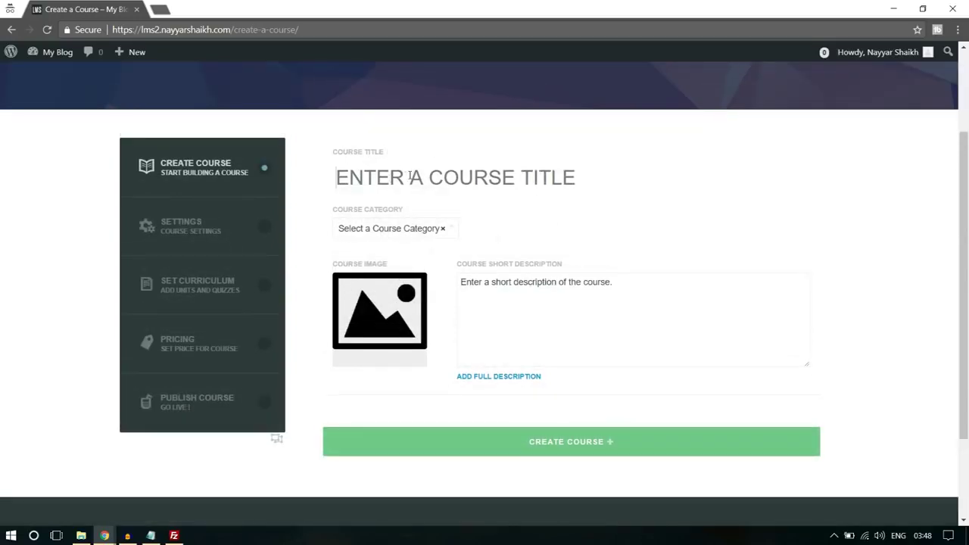
{"action": "type", "text": "Tilt"}
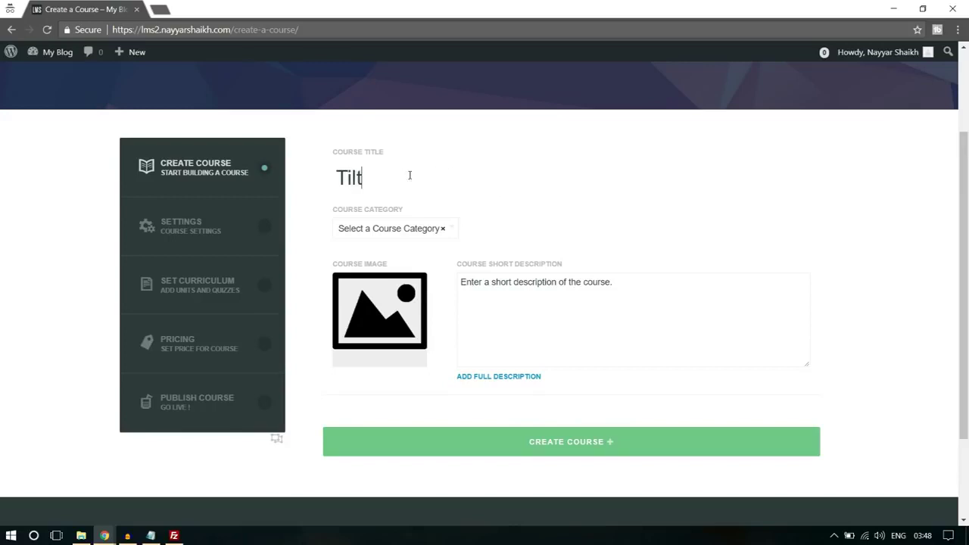
{"action": "key", "text": "BackSpace"}
{"action": "key", "text": "BackSpace"}
{"action": "type", "text": "tle"}
{"action": "left_click", "coordinate": [433, 229]}
{"action": "left_click", "coordinate": [394, 319]}
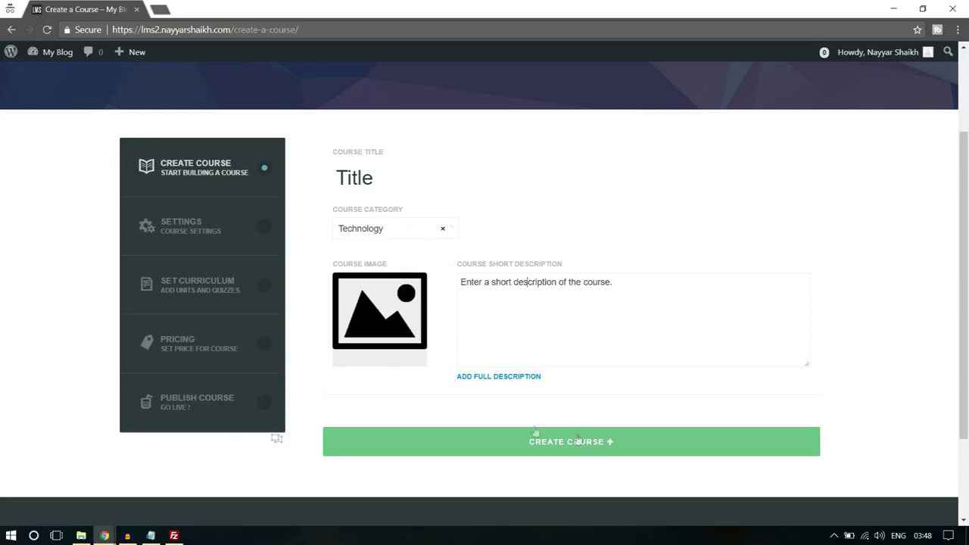
{"action": "left_click", "coordinate": [504, 326]}
{"action": "left_click", "coordinate": [578, 447]}
{"action": "left_click", "coordinate": [547, 114]}
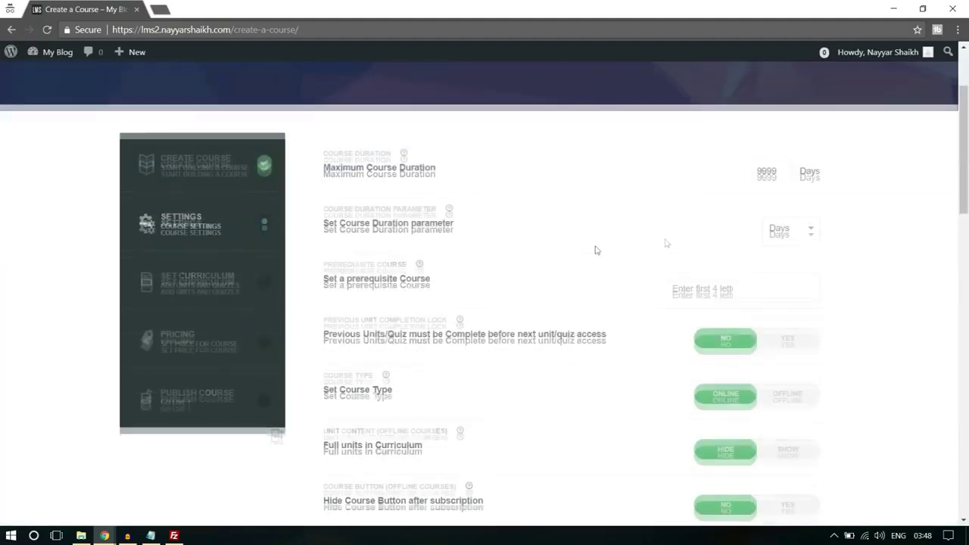
{"action": "left_click_drag", "start_coordinate": [761, 169], "coordinate": [785, 171]}
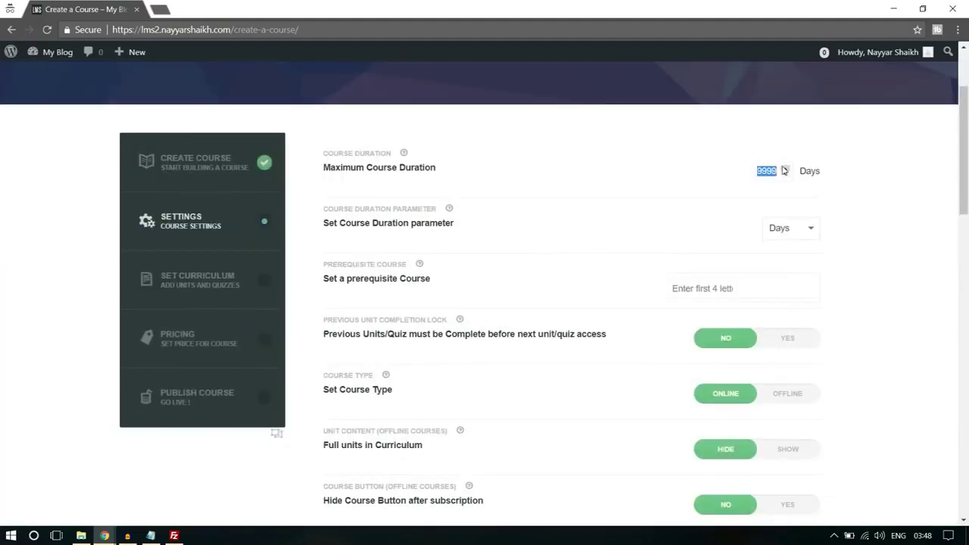
Set the maximum course duration to 1 Hours and save the course settings
{"action": "type", "text": "1"}
{"action": "left_click", "coordinate": [795, 234]}
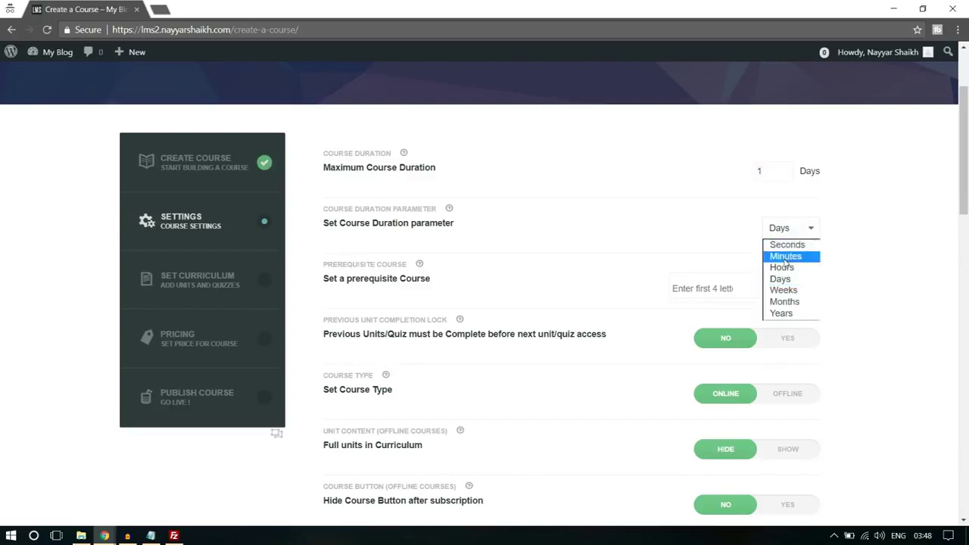
{"action": "left_click", "coordinate": [780, 267]}
{"action": "scroll", "coordinate": [901, 248], "scroll_direction": "down", "scroll_amount": 1}
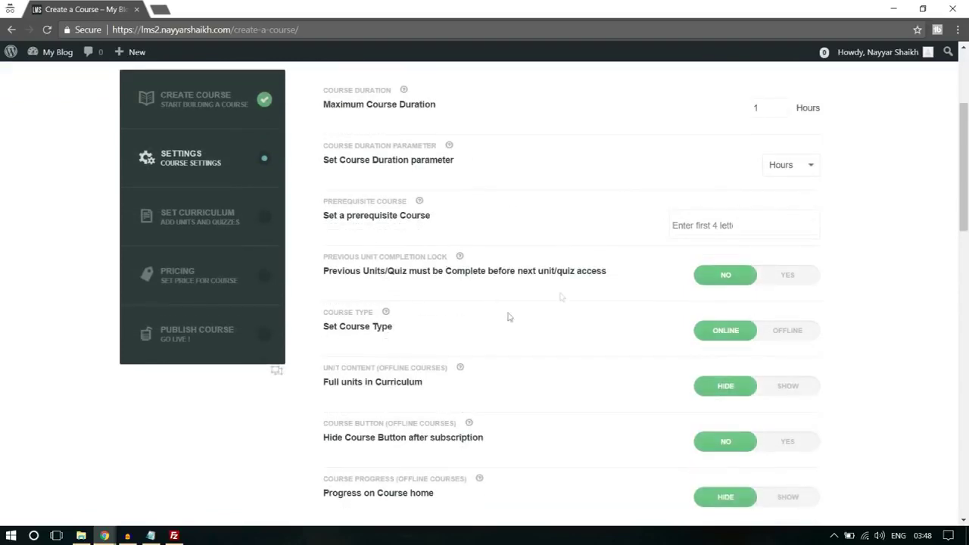
{"action": "scroll", "coordinate": [523, 314], "scroll_direction": "down", "scroll_amount": 1}
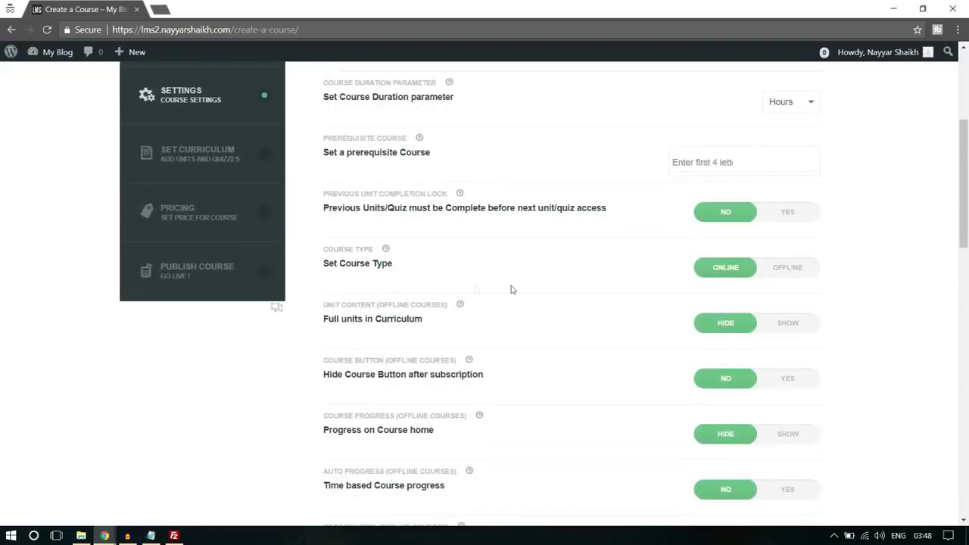
{"action": "scroll", "coordinate": [476, 289], "scroll_direction": "down", "scroll_amount": 11}
{"action": "scroll", "coordinate": [436, 279], "scroll_direction": "up", "scroll_amount": 2}
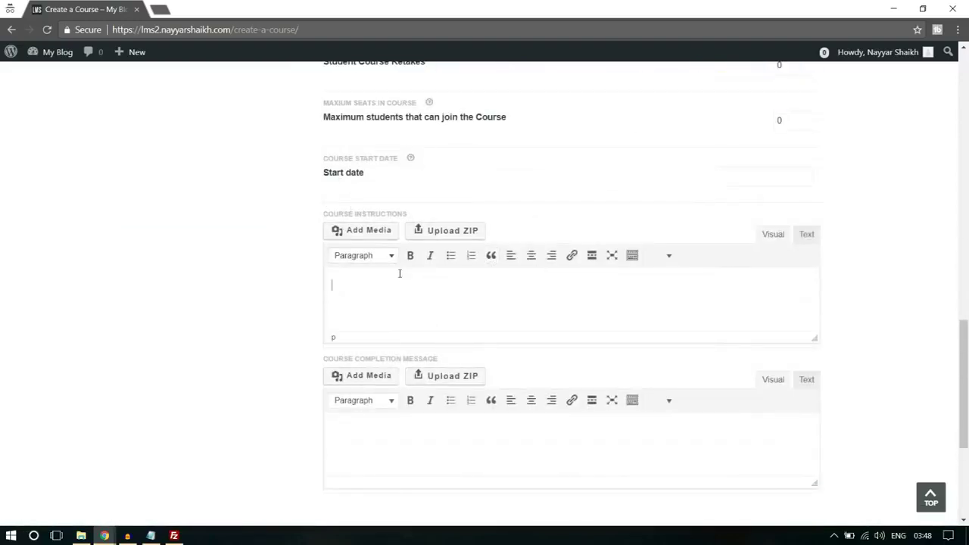
{"action": "scroll", "coordinate": [509, 273], "scroll_direction": "down", "scroll_amount": 1}
{"action": "left_click", "coordinate": [419, 219]}
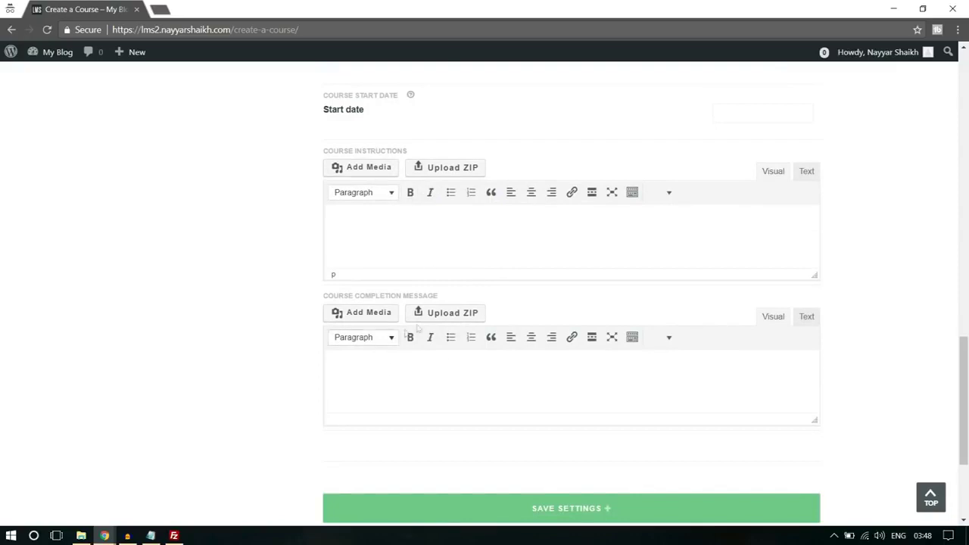
{"action": "scroll", "coordinate": [628, 465], "scroll_direction": "down", "scroll_amount": 1}
{"action": "left_click", "coordinate": [604, 451]}
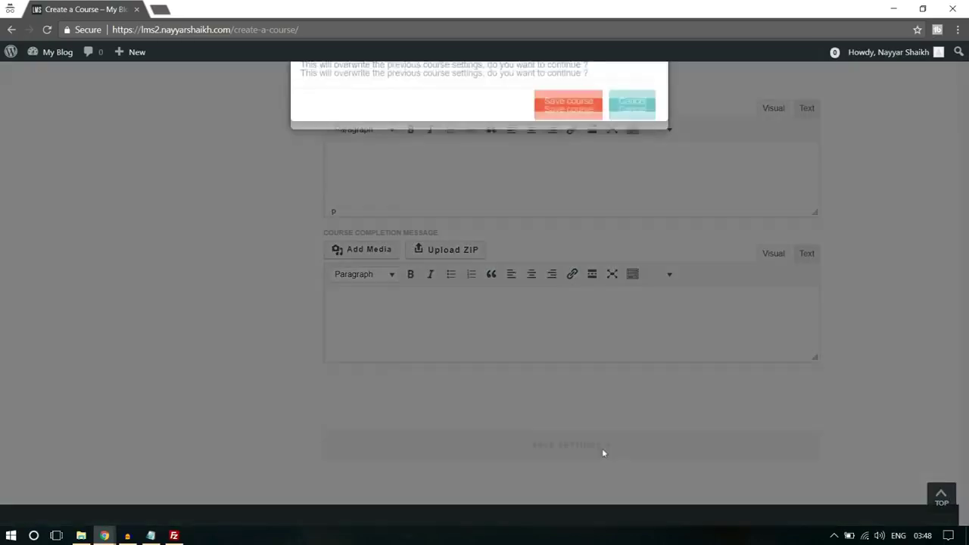
{"action": "left_click", "coordinate": [576, 113]}
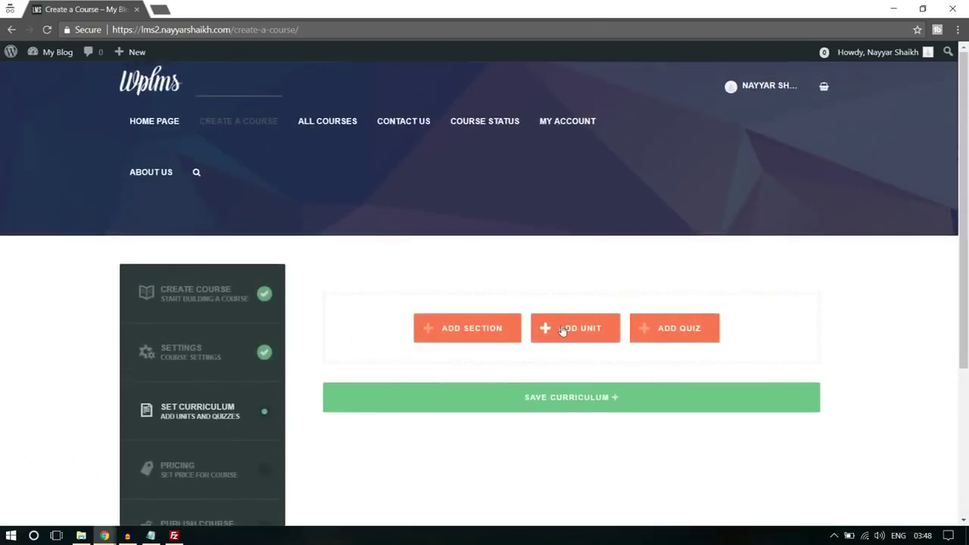
Add Section 1 to the curriculum and create a new Unit 1 under it
{"action": "left_click", "coordinate": [467, 329]}
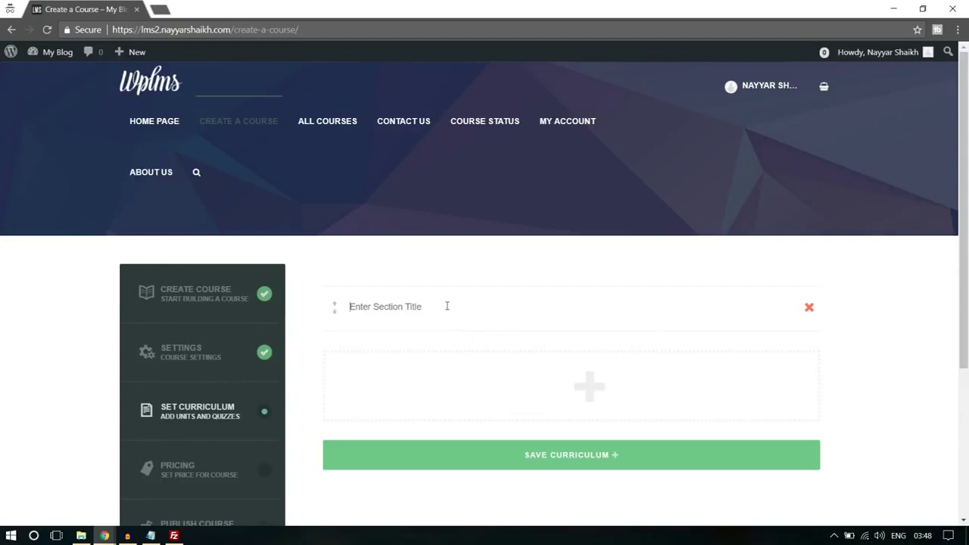
{"action": "type", "text": "Section 1"}
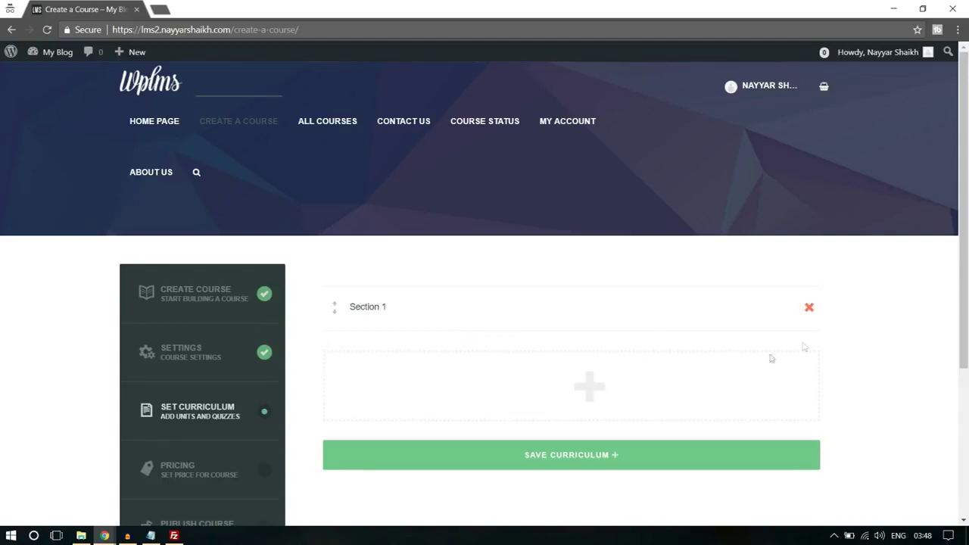
{"action": "mouse_move", "coordinate": [545, 386]}
{"action": "left_click", "coordinate": [580, 388]}
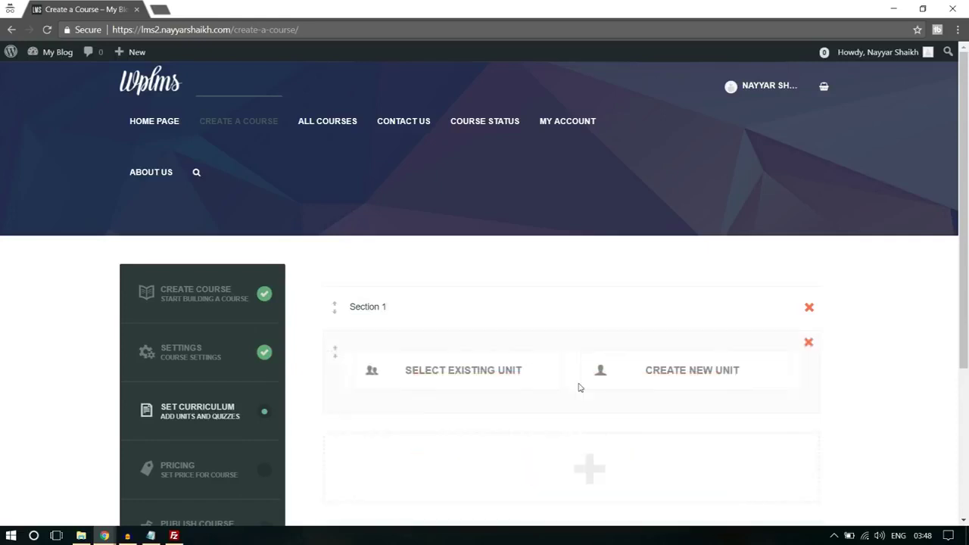
{"action": "left_click", "coordinate": [692, 370]}
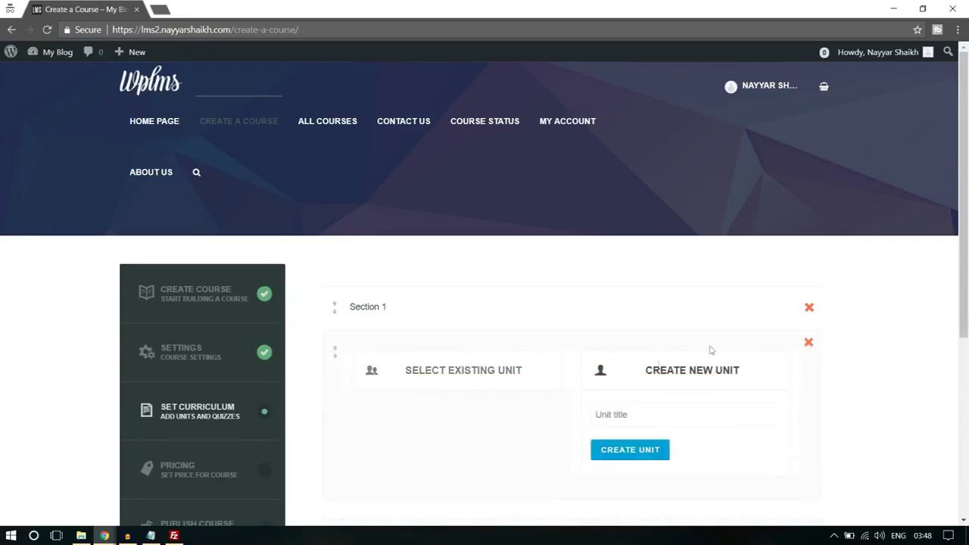
{"action": "scroll", "coordinate": [701, 416], "scroll_direction": "down", "scroll_amount": 2}
{"action": "type", "text": "Unit 1"}
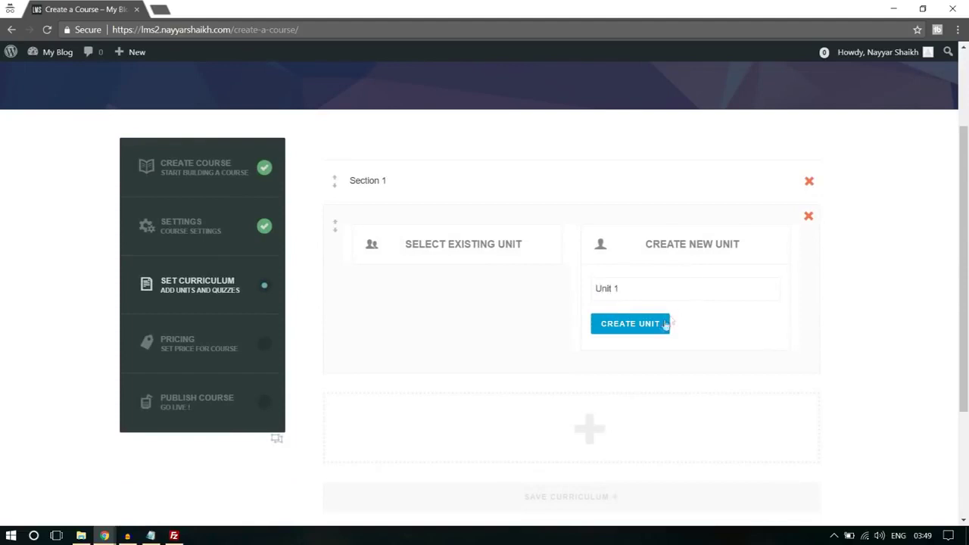
{"action": "left_click", "coordinate": [663, 326]}
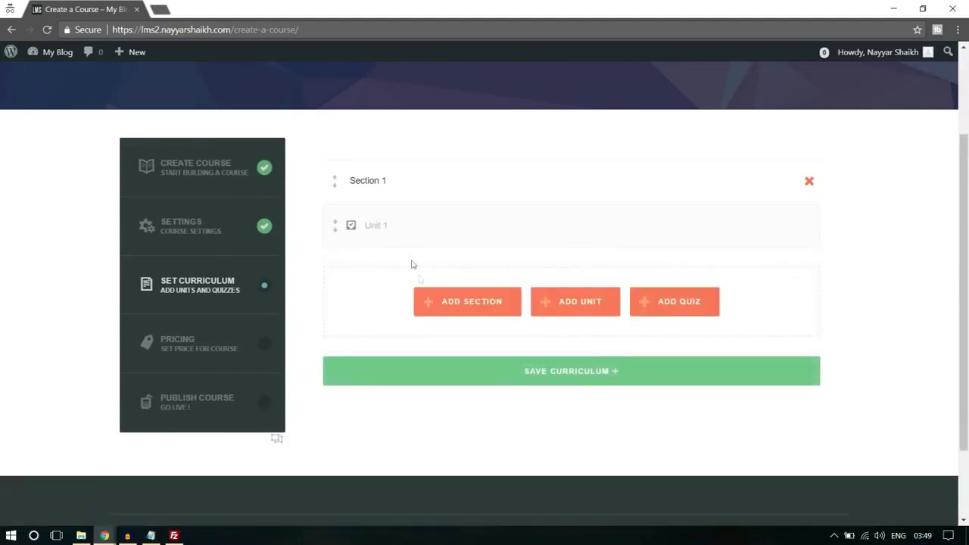
Open Unit 1's content editor and dismiss the media uploader without adding a file
{"action": "left_click", "coordinate": [766, 226]}
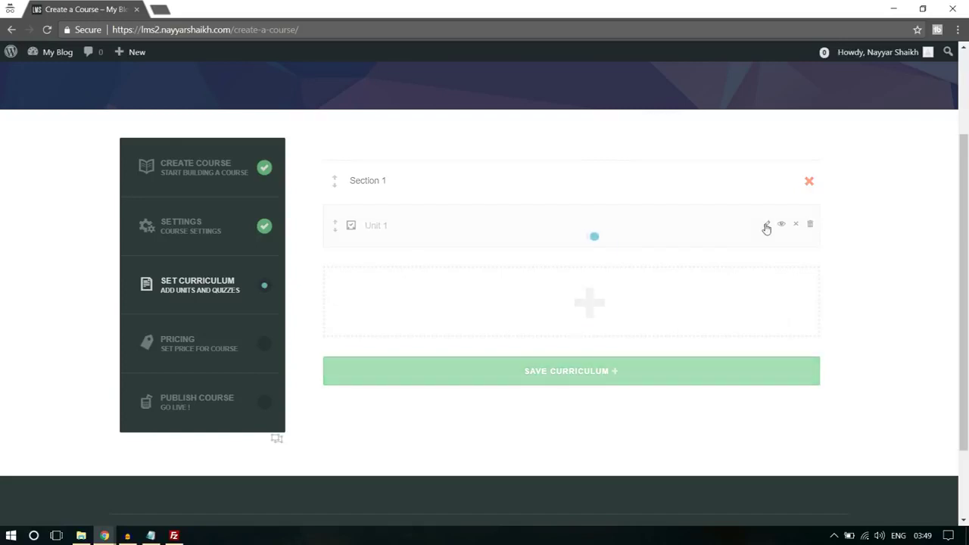
{"action": "scroll", "coordinate": [377, 286], "scroll_direction": "down", "scroll_amount": 2}
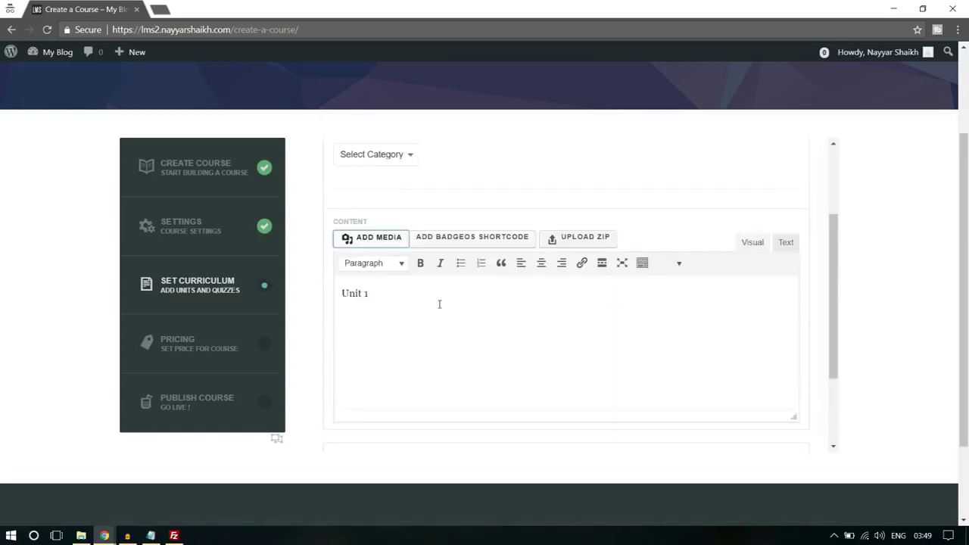
{"action": "left_click", "coordinate": [377, 241]}
{"action": "left_click", "coordinate": [536, 284]}
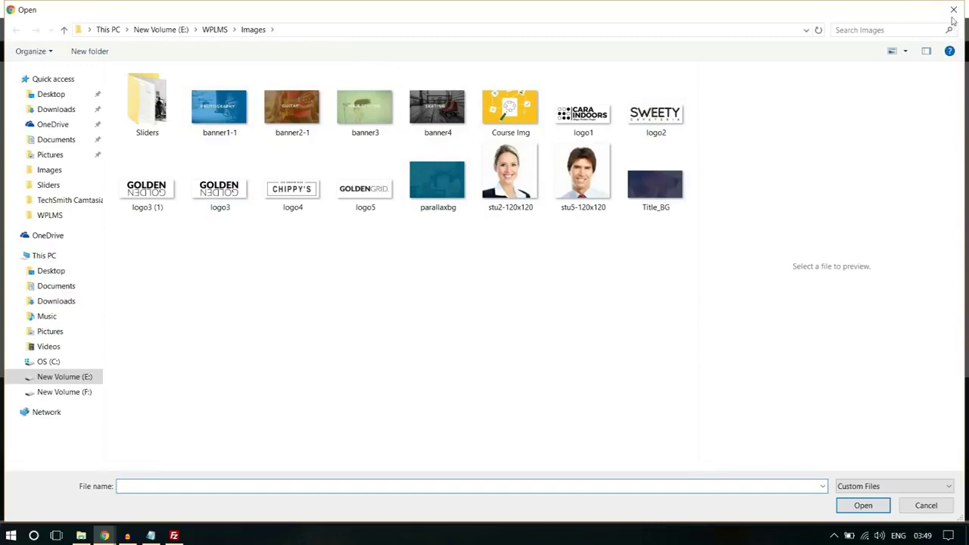
{"action": "left_click", "coordinate": [953, 10]}
{"action": "left_click", "coordinate": [934, 75]}
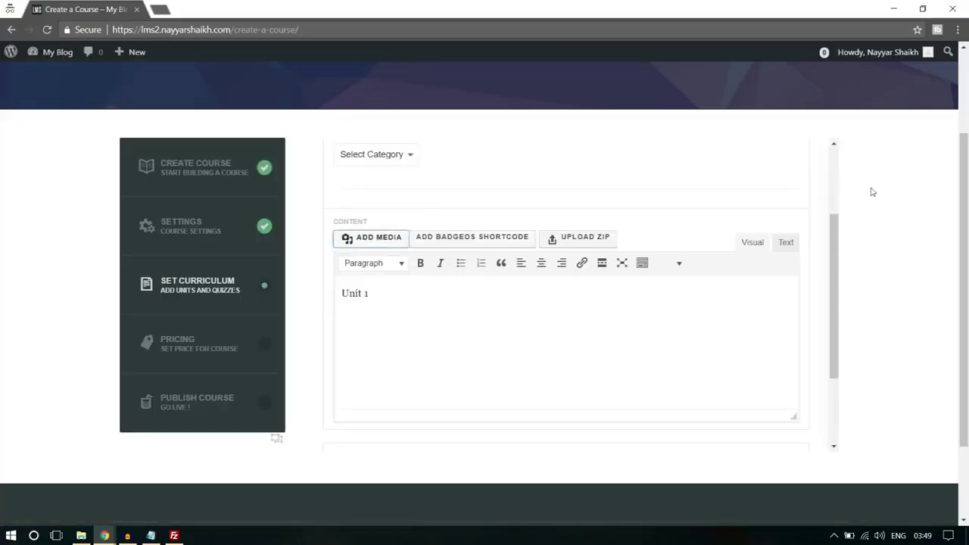
Save Unit 1, confirm the overwrite, and return to the curriculum
{"action": "scroll", "coordinate": [818, 403], "scroll_direction": "down", "scroll_amount": 5}
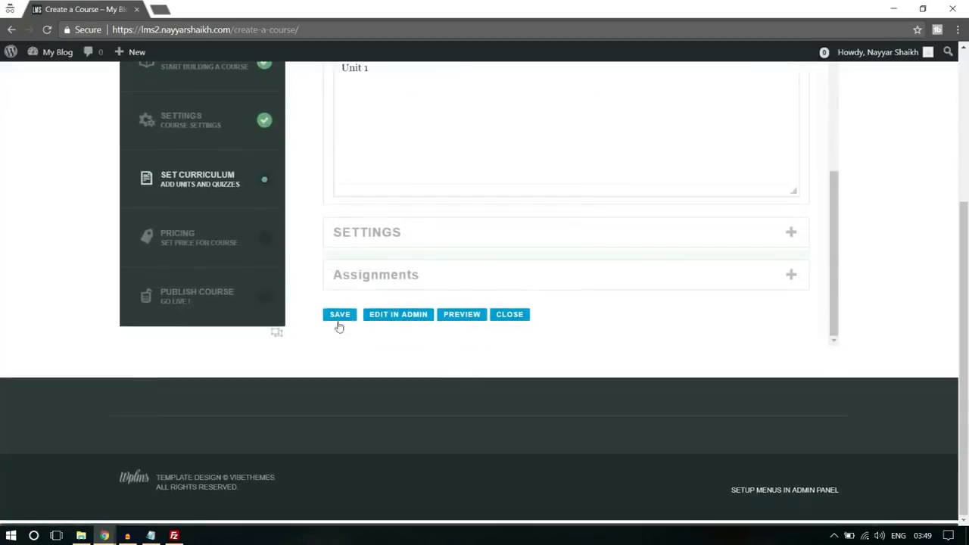
{"action": "left_click", "coordinate": [340, 315]}
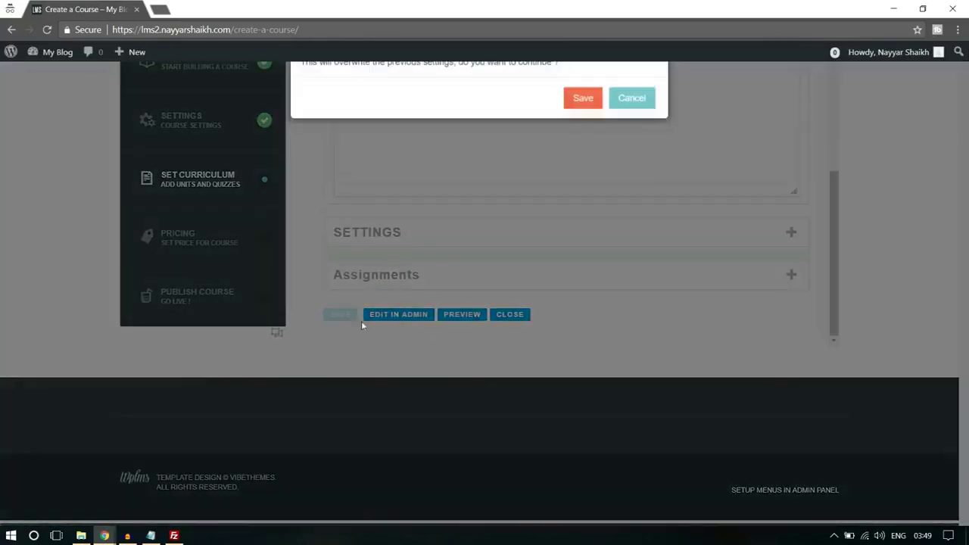
{"action": "left_click", "coordinate": [580, 98]}
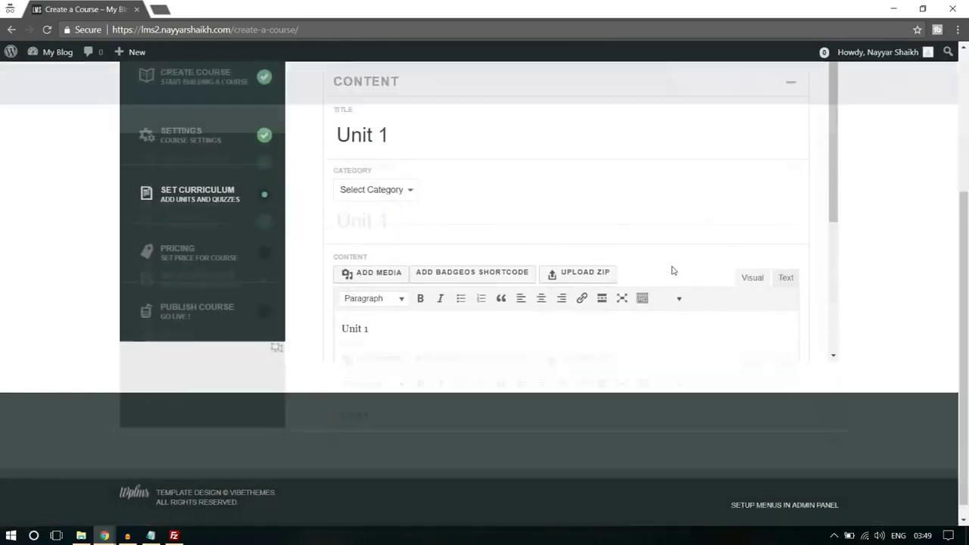
{"action": "scroll", "coordinate": [871, 285], "scroll_direction": "down", "scroll_amount": 3}
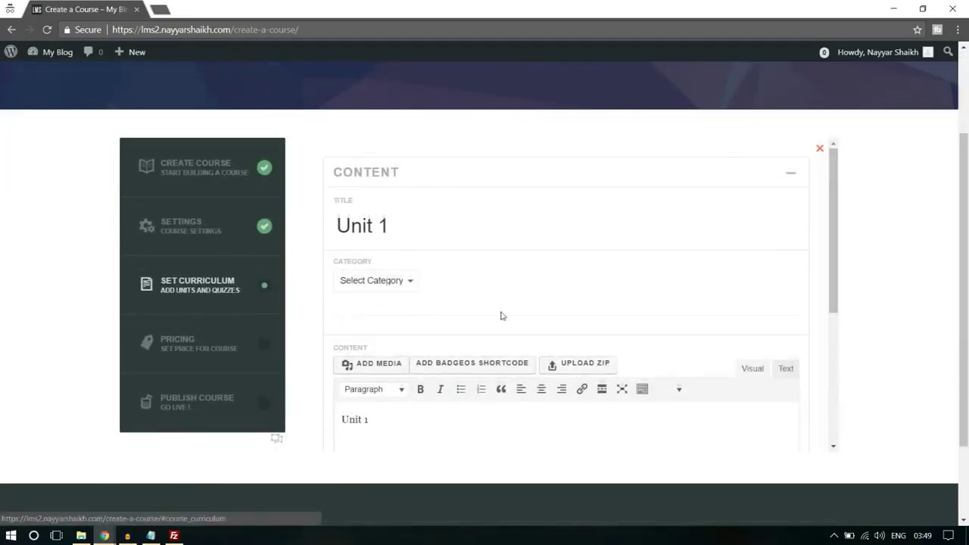
{"action": "scroll", "coordinate": [502, 315], "scroll_direction": "down", "scroll_amount": 5}
{"action": "left_click", "coordinate": [552, 319]}
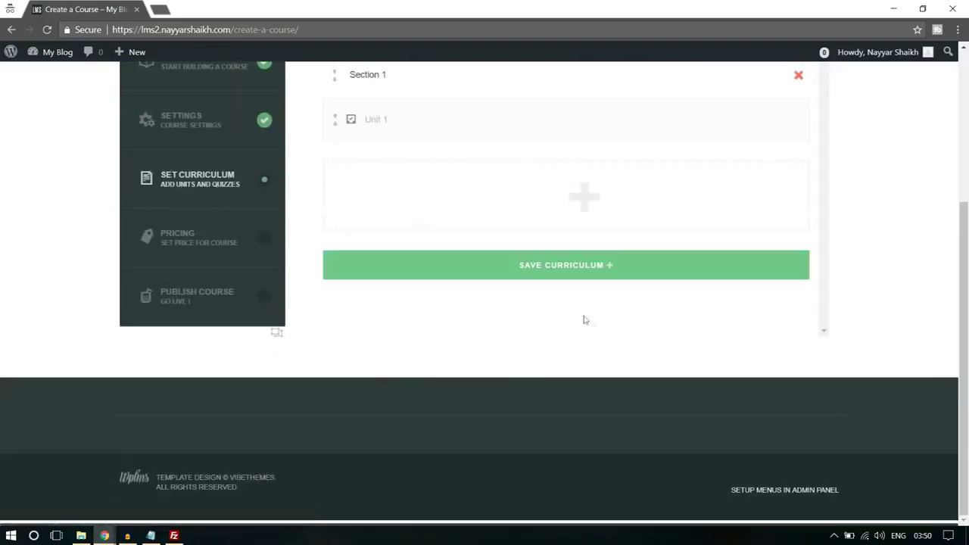
{"action": "scroll", "coordinate": [587, 321], "scroll_direction": "up", "scroll_amount": 3}
Save the Section 1 curriculum and the course pricing, confirming each save
{"action": "left_click", "coordinate": [597, 459]}
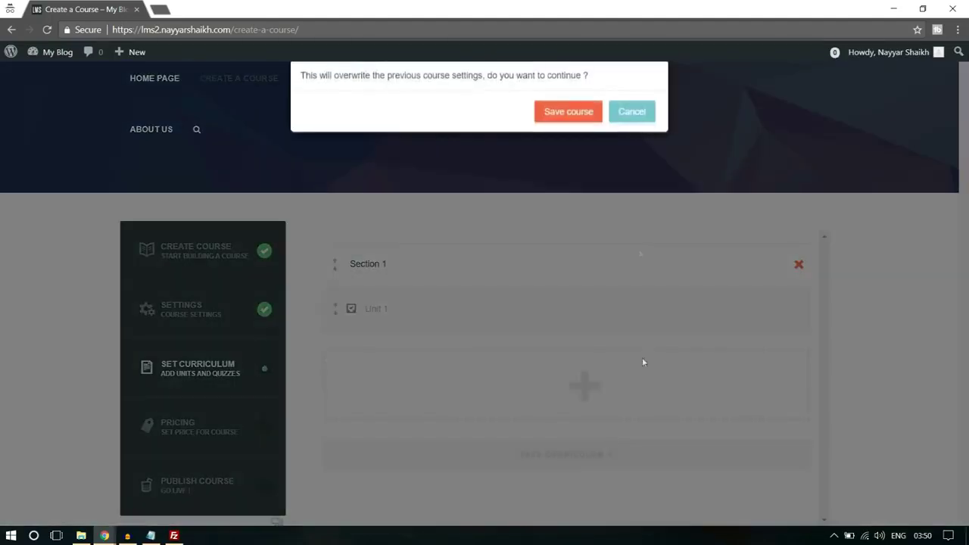
{"action": "left_click", "coordinate": [573, 112]}
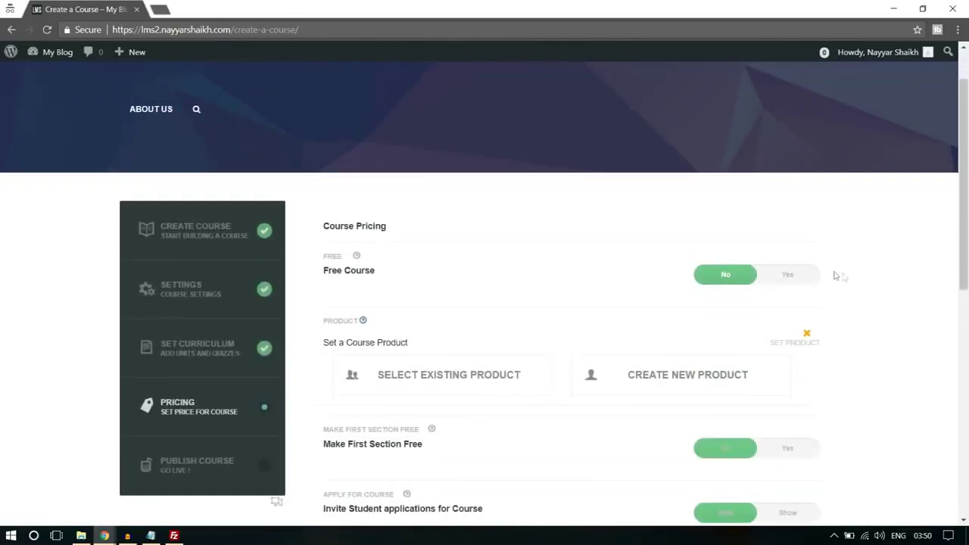
{"action": "scroll", "coordinate": [803, 275], "scroll_direction": "down", "scroll_amount": 1}
{"action": "scroll", "coordinate": [530, 272], "scroll_direction": "down", "scroll_amount": 1}
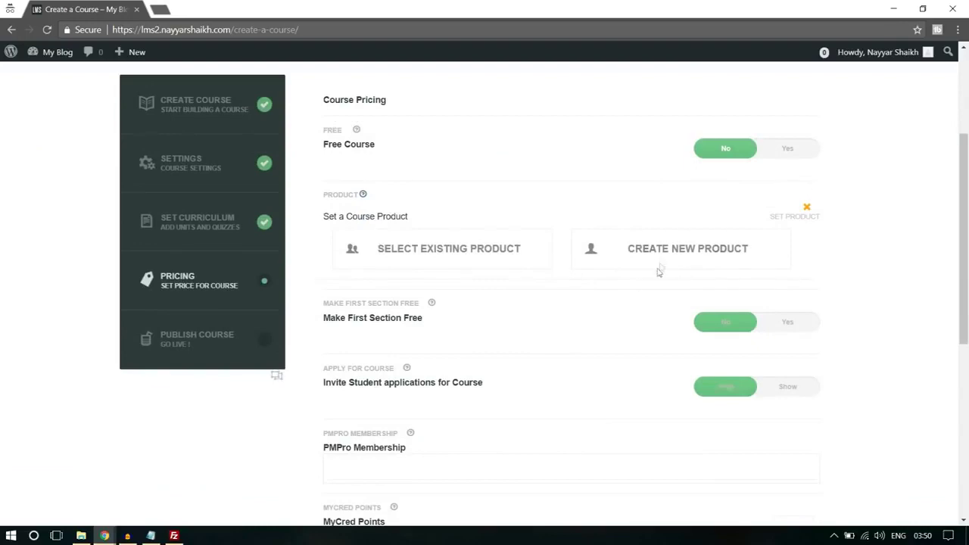
{"action": "scroll", "coordinate": [617, 288], "scroll_direction": "down", "scroll_amount": 1}
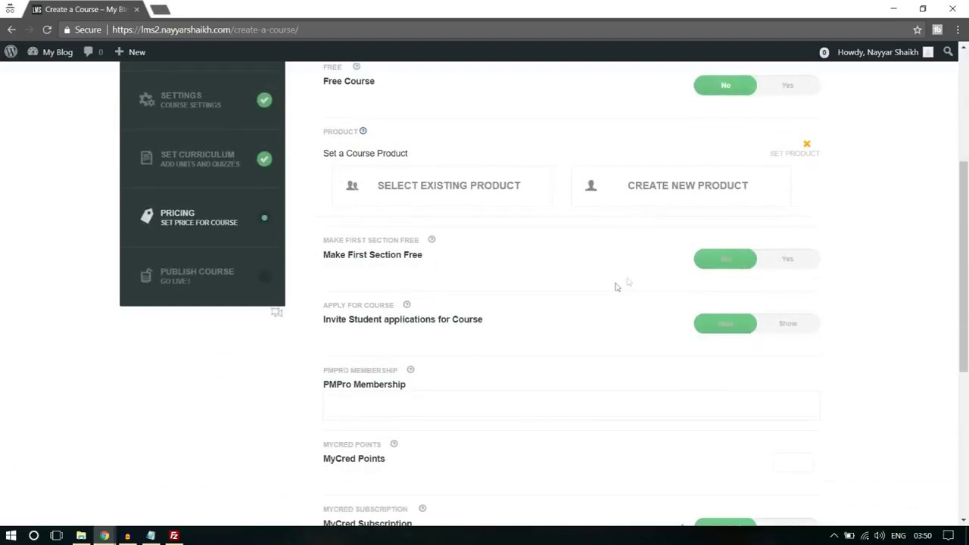
{"action": "scroll", "coordinate": [446, 277], "scroll_direction": "down", "scroll_amount": 3}
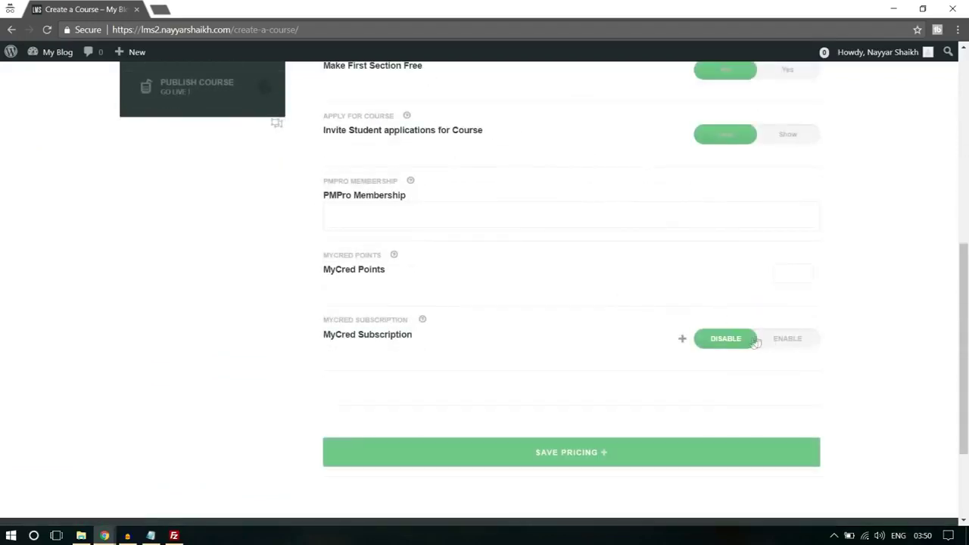
{"action": "left_click", "coordinate": [605, 471]}
{"action": "left_click", "coordinate": [578, 113]}
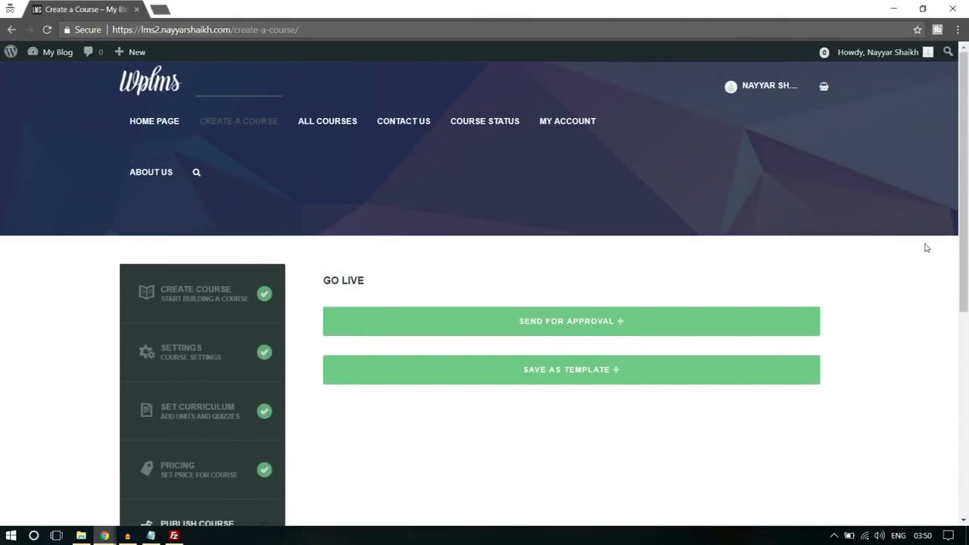
Send the course for approval, then view its page listing Section 1 with Unit 1
{"action": "scroll", "coordinate": [927, 248], "scroll_direction": "down", "scroll_amount": 1}
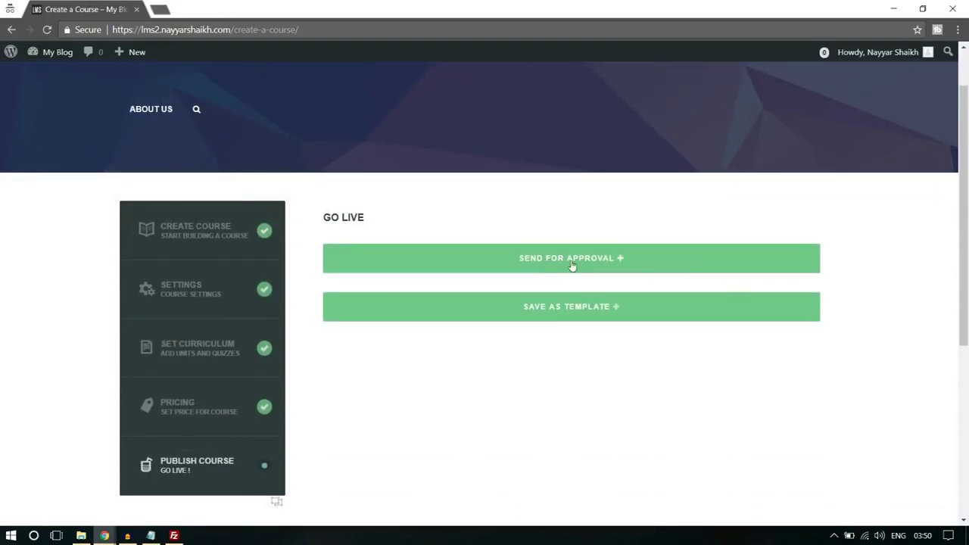
{"action": "left_click", "coordinate": [572, 265]}
{"action": "left_click", "coordinate": [556, 115]}
{"action": "left_click", "coordinate": [586, 276]}
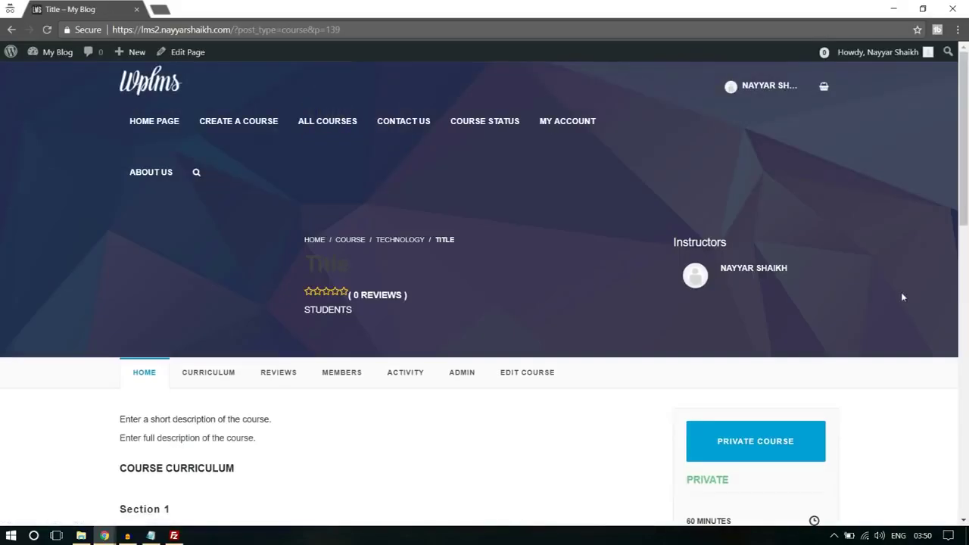
{"action": "scroll", "coordinate": [902, 297], "scroll_direction": "down", "scroll_amount": 3}
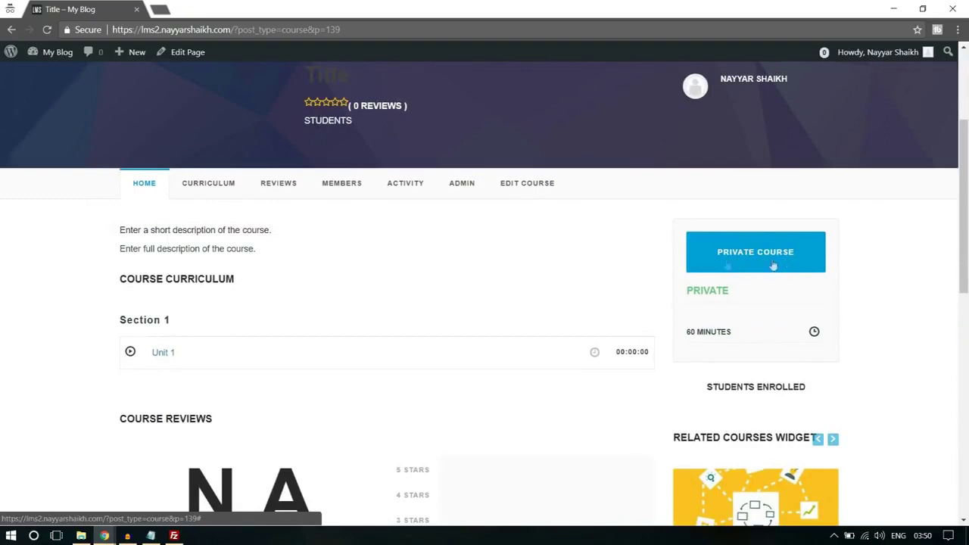
{"action": "scroll", "coordinate": [925, 324], "scroll_direction": "down", "scroll_amount": 3}
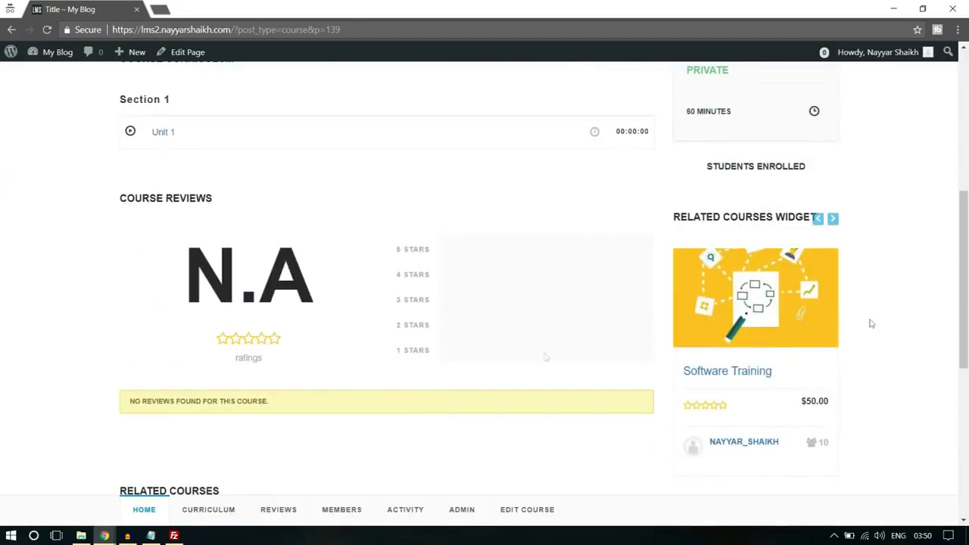
Return to the admin dashboard window and open the LMS All Courses list
{"action": "mouse_move", "coordinate": [106, 534]}
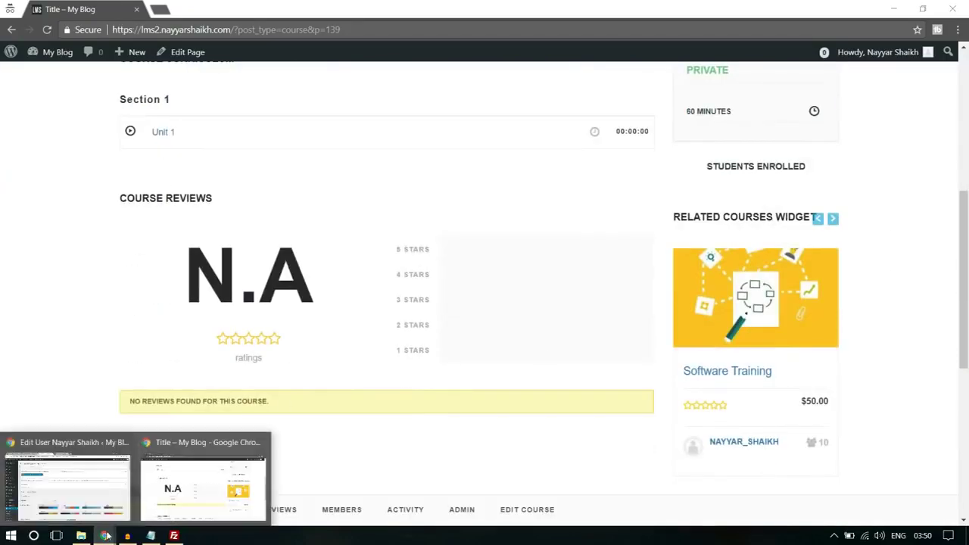
{"action": "left_click", "coordinate": [65, 477]}
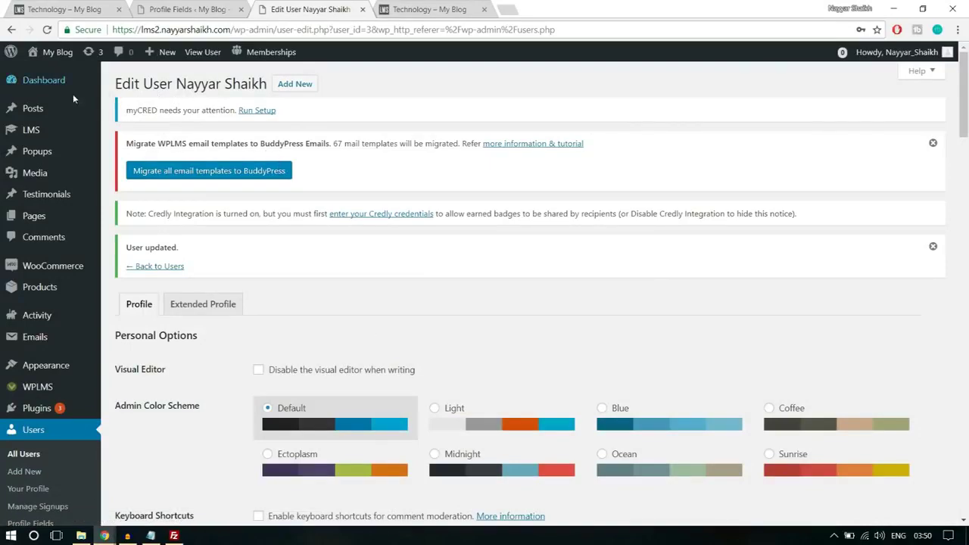
{"action": "scroll", "coordinate": [63, 269], "scroll_direction": "down", "scroll_amount": 1}
{"action": "scroll", "coordinate": [62, 269], "scroll_direction": "down", "scroll_amount": 3}
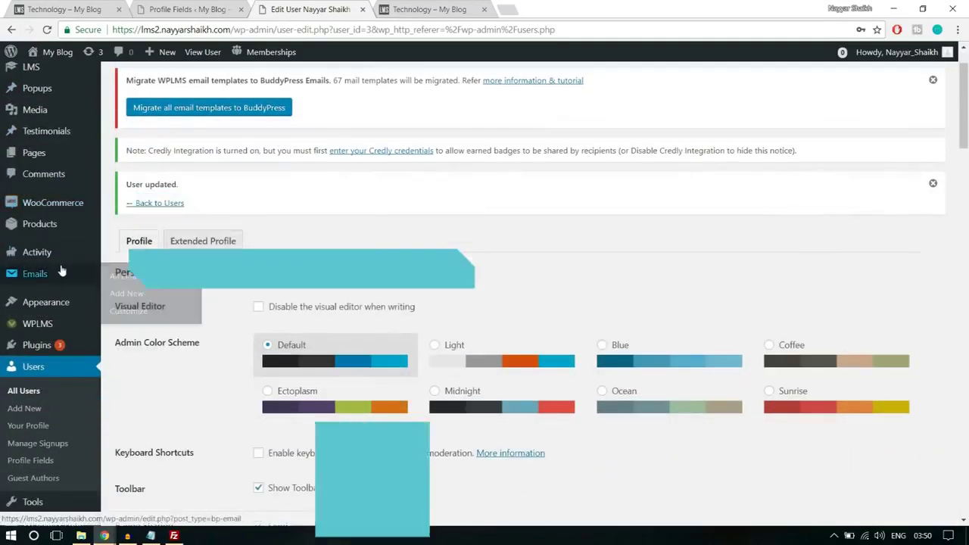
{"action": "scroll", "coordinate": [67, 362], "scroll_direction": "up", "scroll_amount": 2}
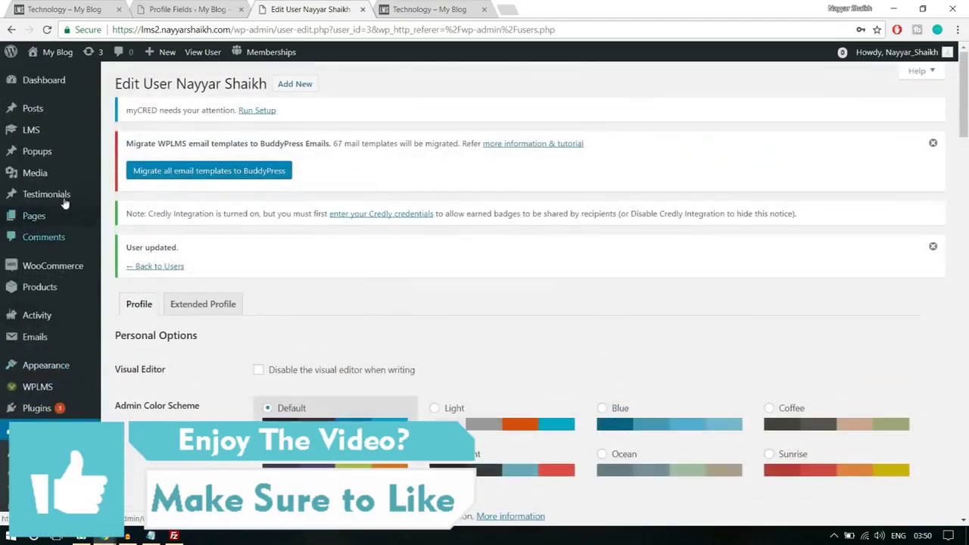
{"action": "mouse_move", "coordinate": [53, 363]}
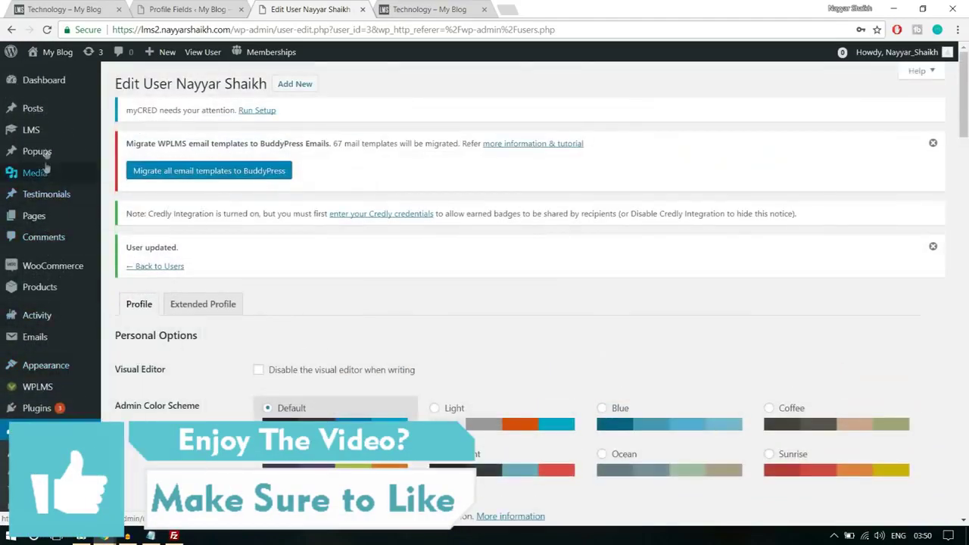
{"action": "mouse_move", "coordinate": [42, 137]}
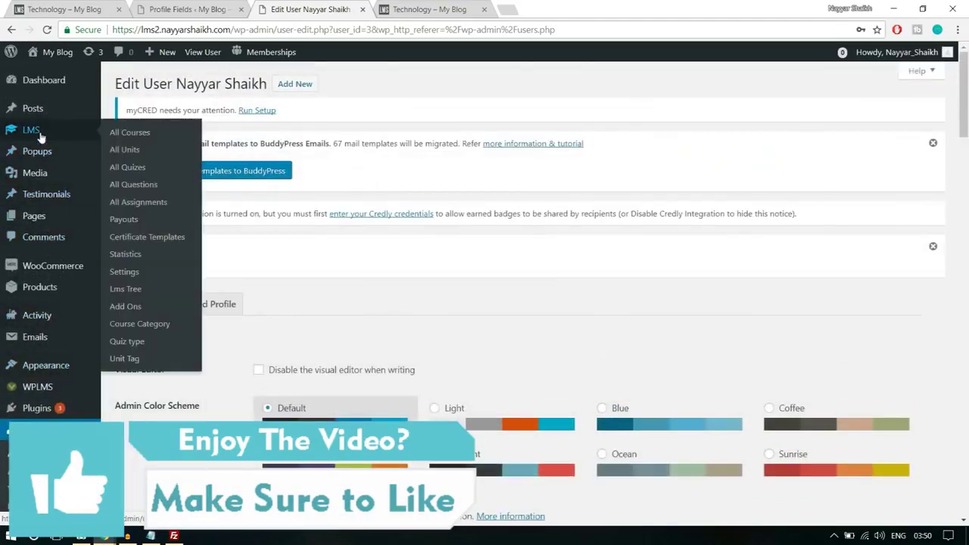
{"action": "left_click", "coordinate": [137, 135]}
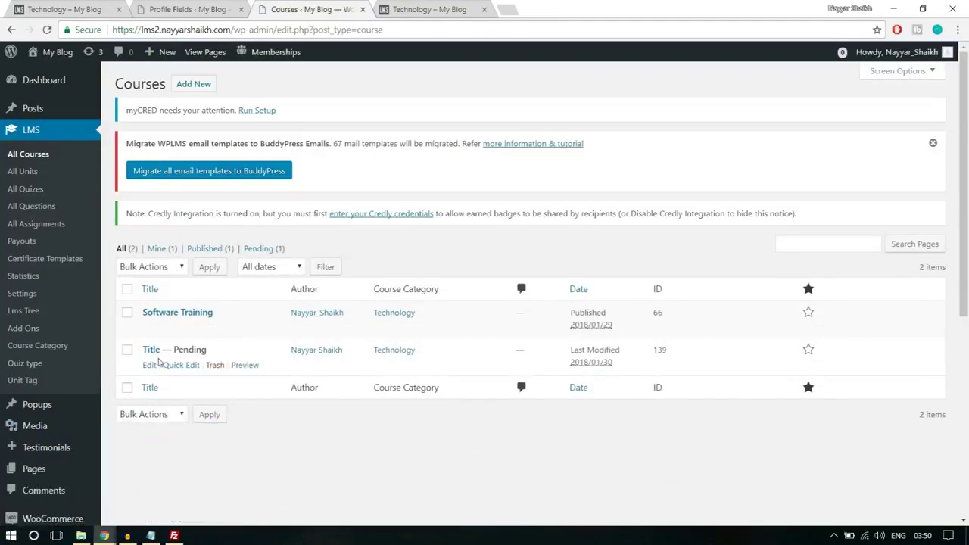
Open the pending course 'Title' for editing and look over its Pending Review status and description
{"action": "left_click_drag", "start_coordinate": [175, 350], "coordinate": [237, 353]}
{"action": "left_click", "coordinate": [237, 354]}
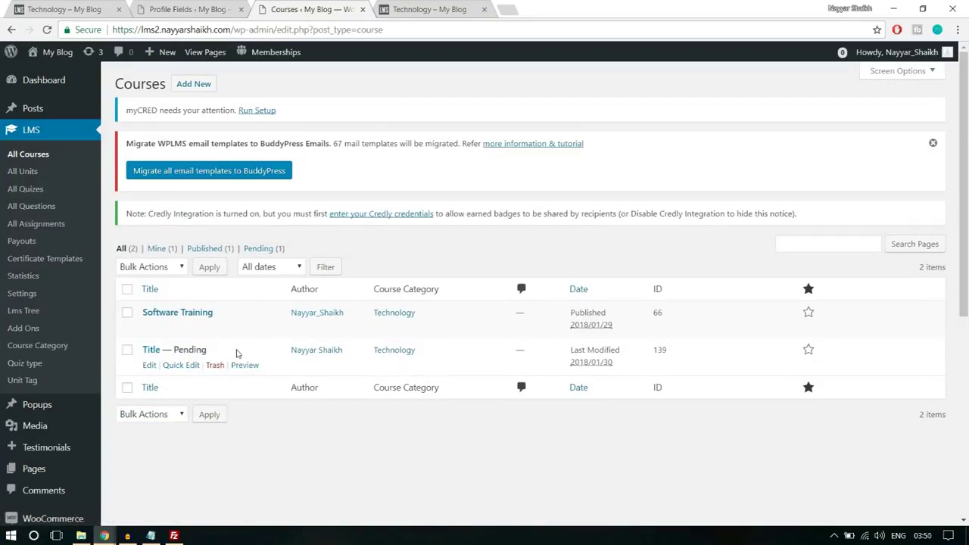
{"action": "left_click", "coordinate": [153, 368]}
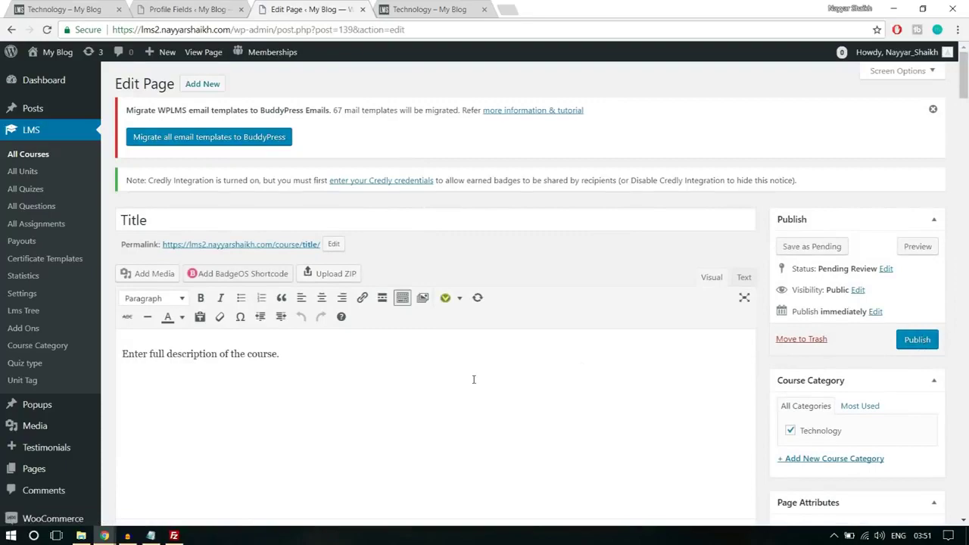
{"action": "scroll", "coordinate": [474, 380], "scroll_direction": "down", "scroll_amount": 6}
{"action": "scroll", "coordinate": [472, 381], "scroll_direction": "up", "scroll_amount": 6}
{"action": "triple_click", "coordinate": [316, 354]}
{"action": "left_click", "coordinate": [300, 373]}
{"action": "scroll", "coordinate": [311, 409], "scroll_direction": "down", "scroll_amount": 3}
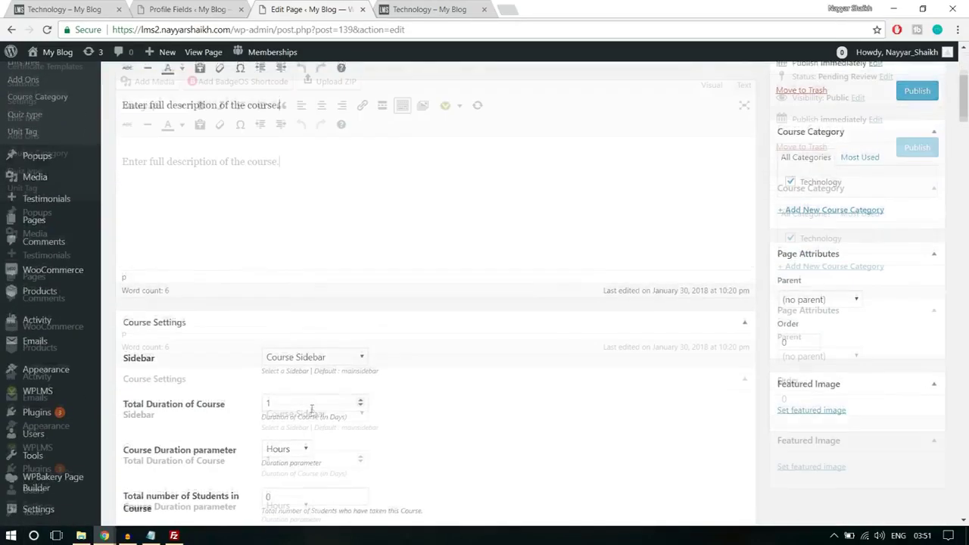
{"action": "scroll", "coordinate": [311, 413], "scroll_direction": "up", "scroll_amount": 2}
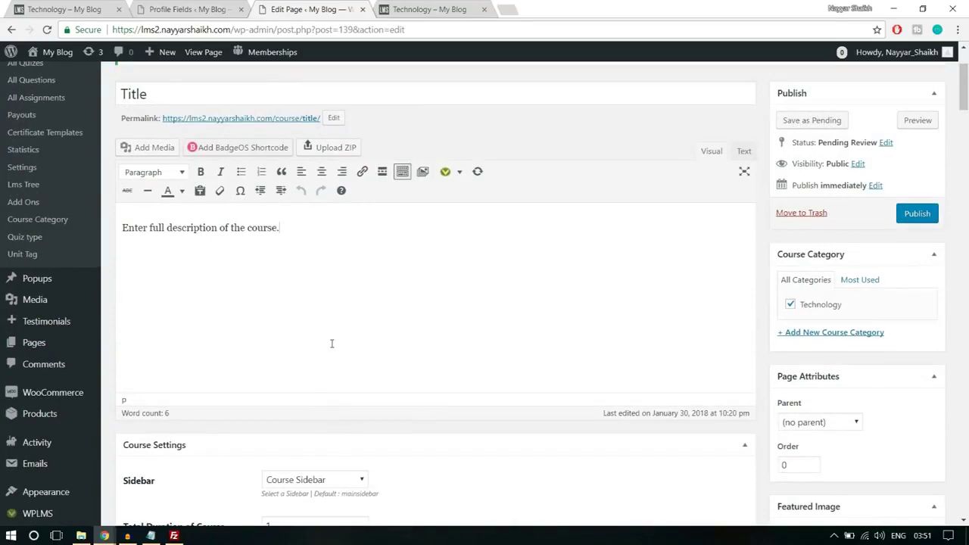
{"action": "scroll", "coordinate": [341, 368], "scroll_direction": "up", "scroll_amount": 2}
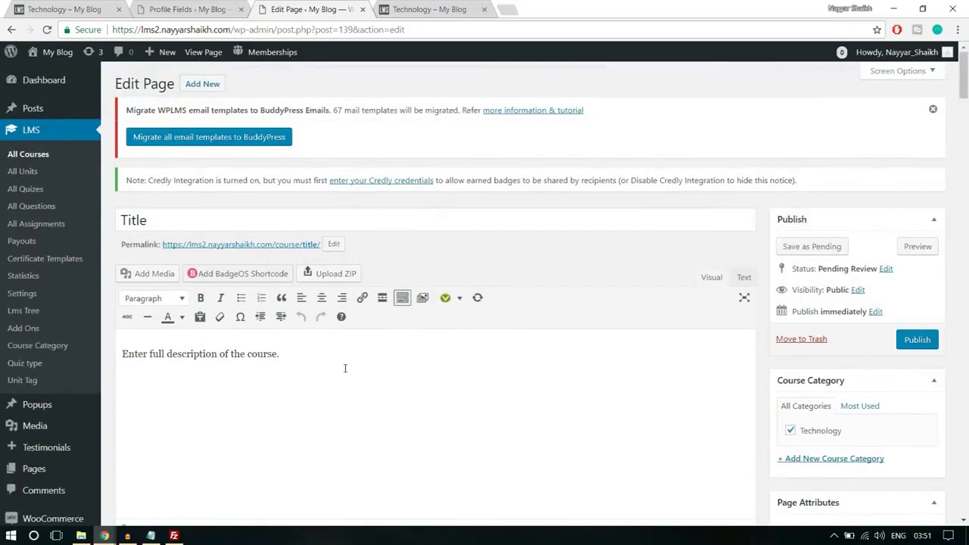